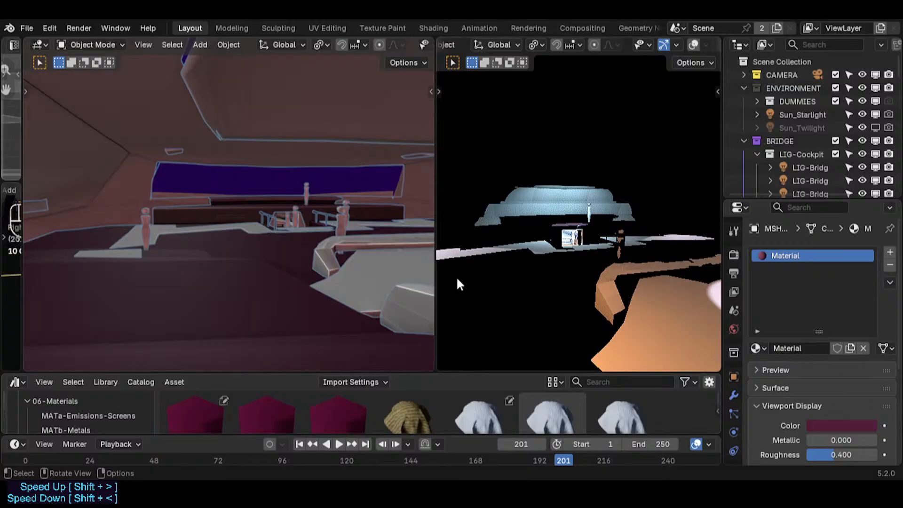
# - Widen the rendered viewport slightly against the solid one and make the asset browser a little shorter
pyautogui.moveTo(432, 266); pyautogui.dragTo(421, 265)
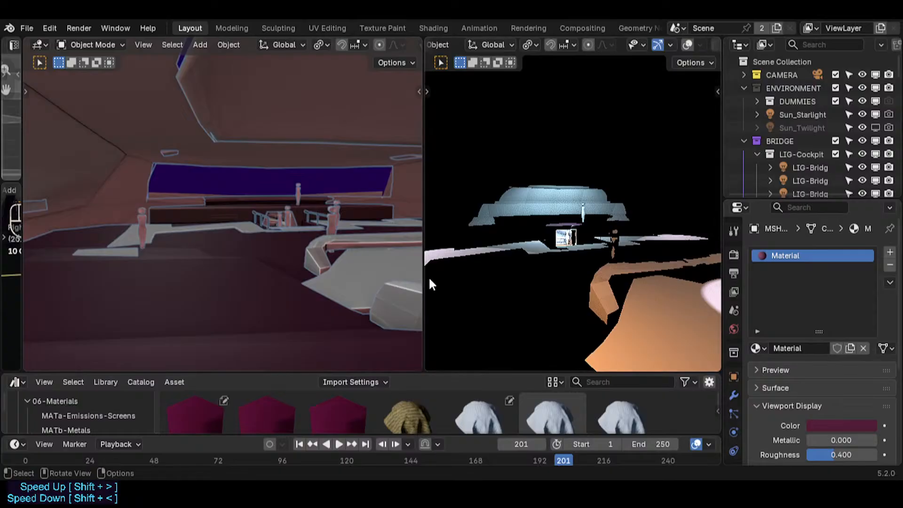
pyautogui.moveTo(424, 274)
pyautogui.mouseDown()
pyautogui.moveTo(408, 270)
pyautogui.moveTo(433, 269)
pyautogui.mouseUp()
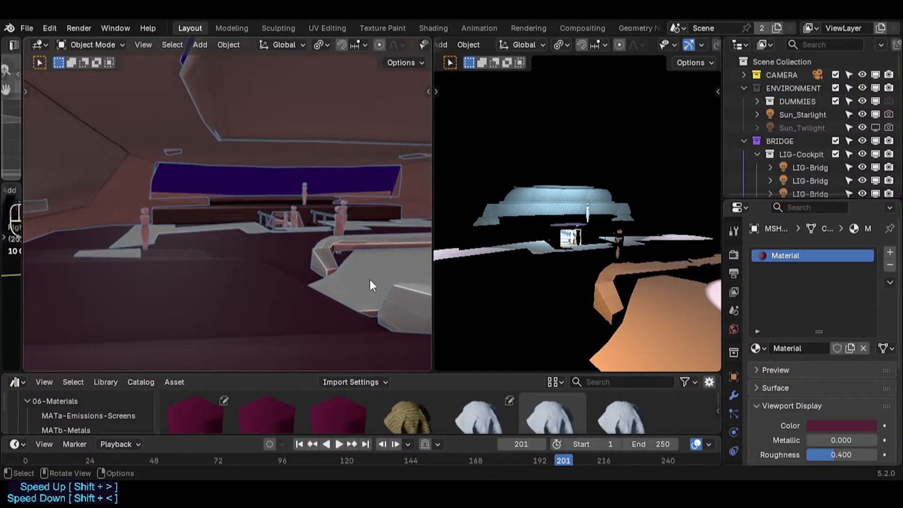
pyautogui.moveTo(398, 374)
pyautogui.mouseDown()
pyautogui.moveTo(404, 413)
pyautogui.moveTo(405, 371)
pyautogui.mouseUp()
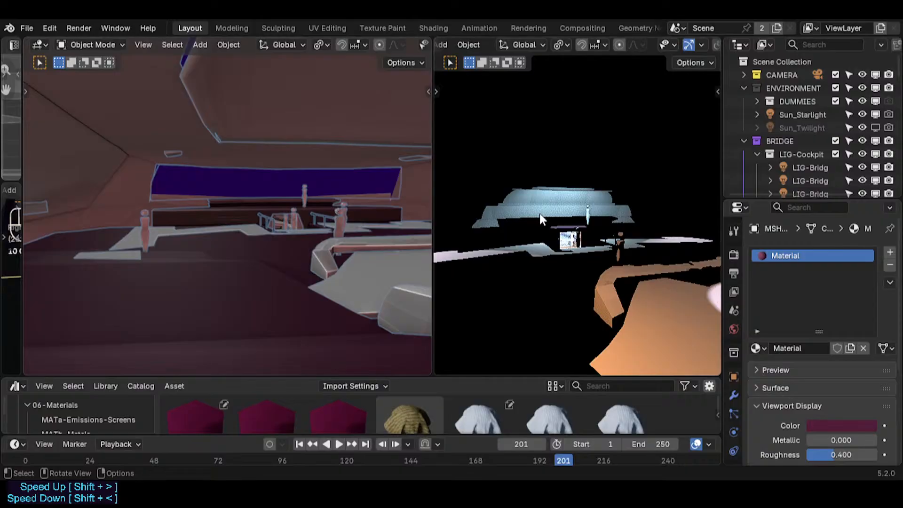
pyautogui.moveTo(433, 210); pyautogui.dragTo(407, 202)
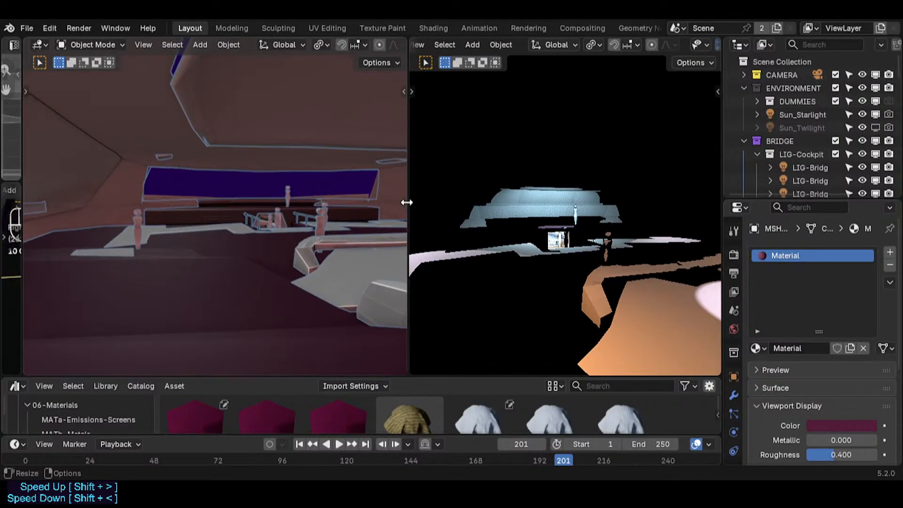
# - Fly around the outside of the bridge model in the solid viewport to examine its hull and floor edge
pyautogui.moveTo(328, 207); pyautogui.dragTo(277, 250, button='middle')
pyautogui.hotkey('shift', '`')
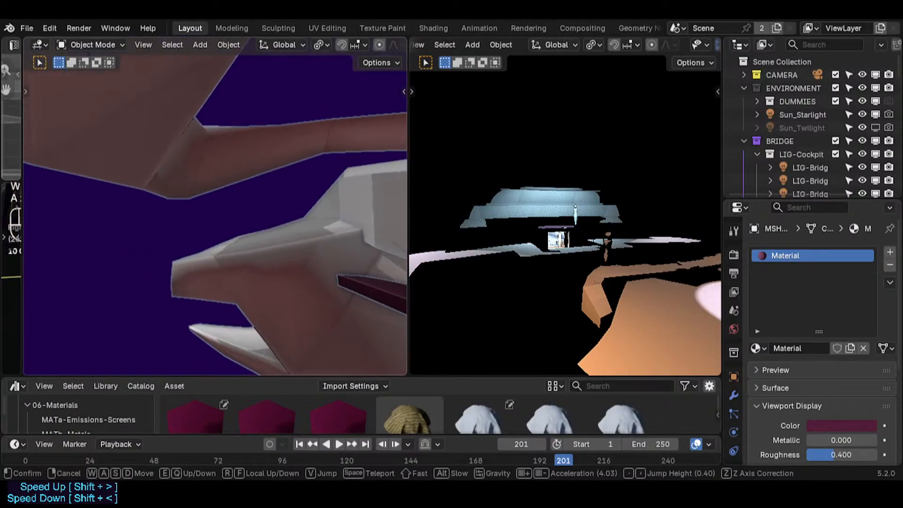
pyautogui.press('s')
pyautogui.press('d')
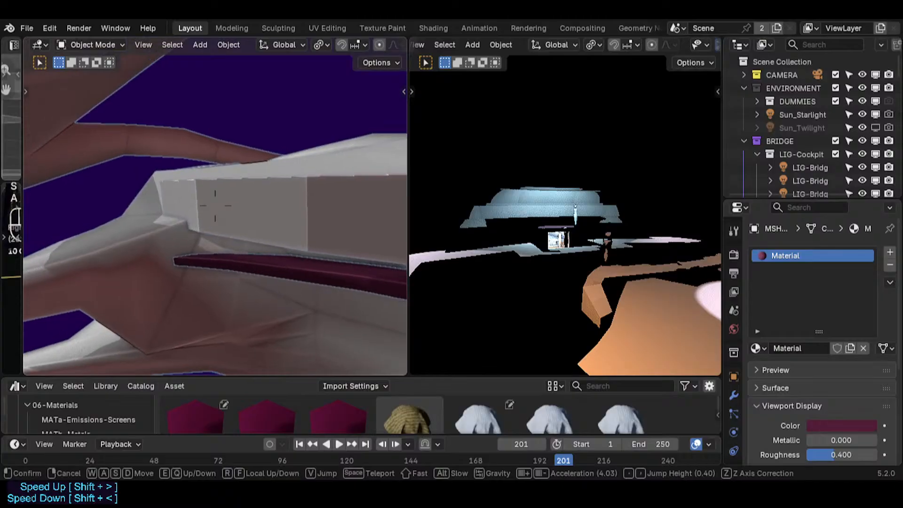
pyautogui.press('w')
pyautogui.click(263, 227)
# - Show the viewport overlays and fly back inside the bridge to examine the floor, ceiling and light positions
pyautogui.hotkey('alt', 'shift', 'z')
pyautogui.hotkey('shift', '`')
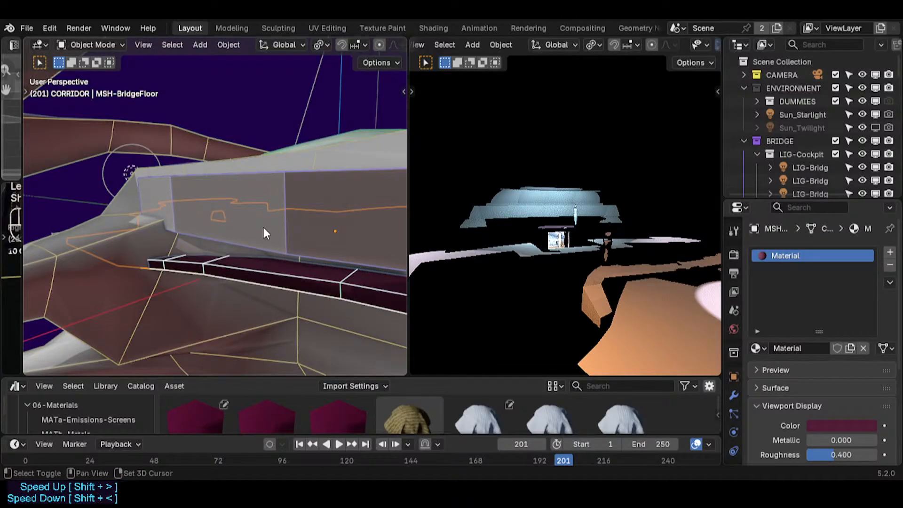
pyautogui.press('d')
pyautogui.press('w')
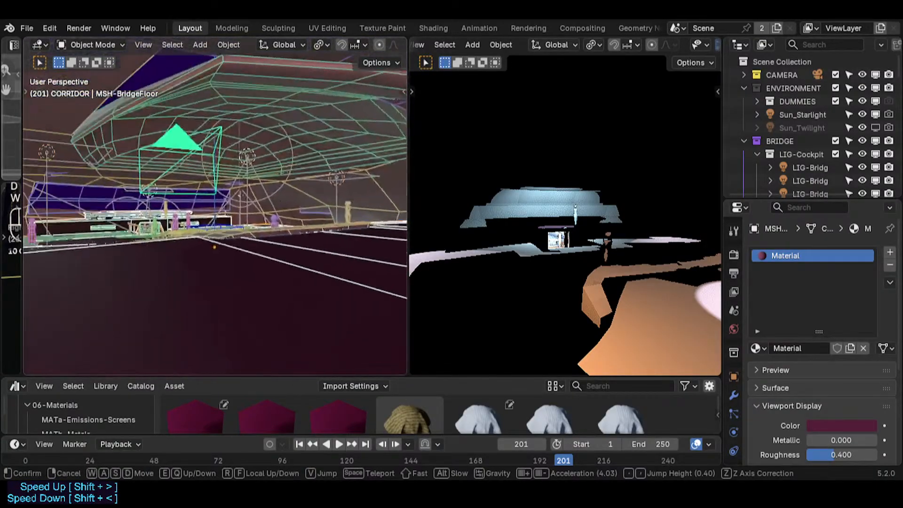
pyautogui.press('a')
pyautogui.press('w')
pyautogui.press('a')
pyautogui.press('w')
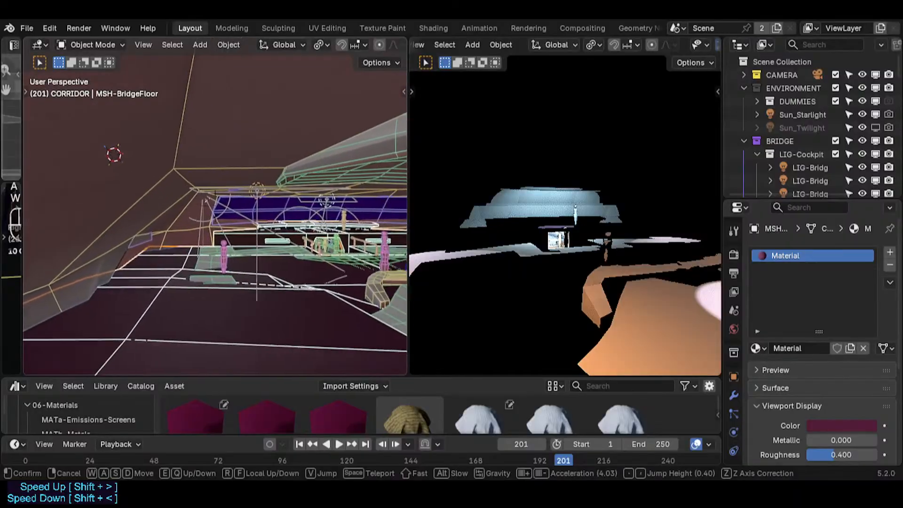
pyautogui.press('d')
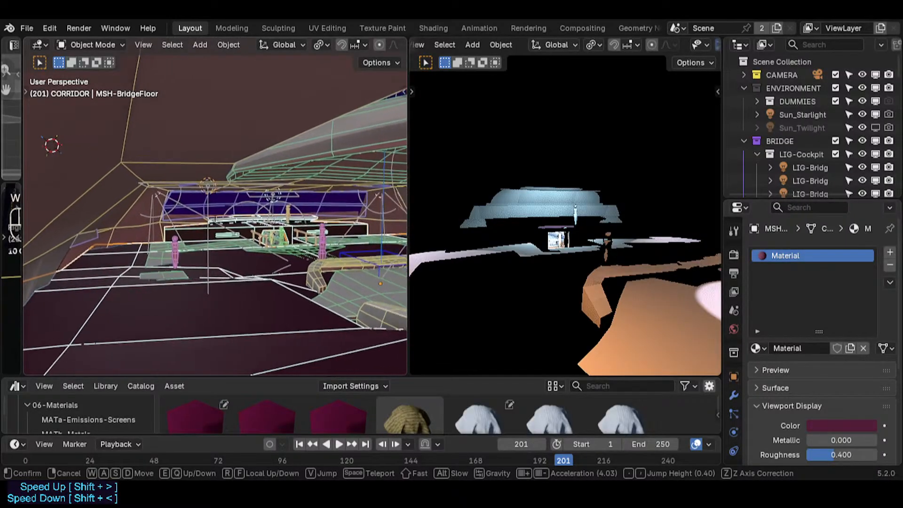
pyautogui.press('w')
pyautogui.click(281, 240)
# - Hide the viewport overlays and fly through the bridge interior to examine the floor, railings and curved console
pyautogui.hotkey('shift', 'alt', 'z')
pyautogui.hotkey('shift', '`')
pyautogui.press('w')
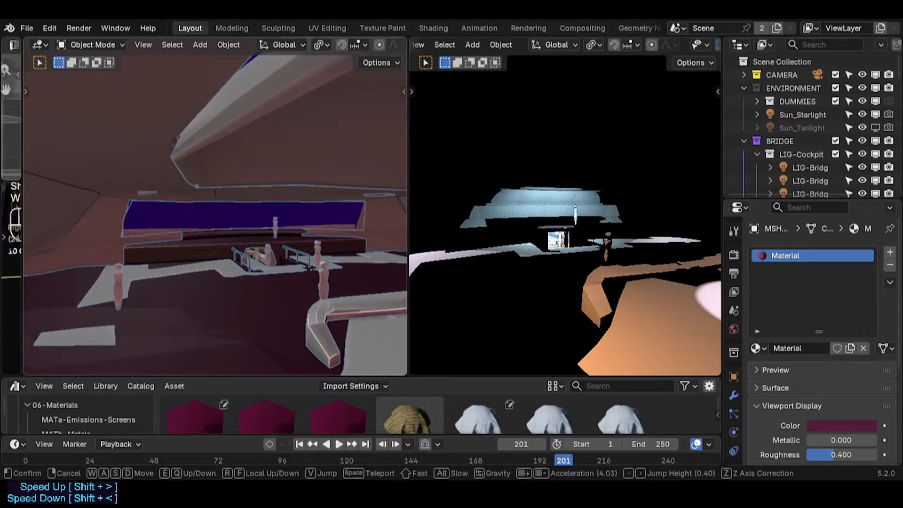
pyautogui.press('q')
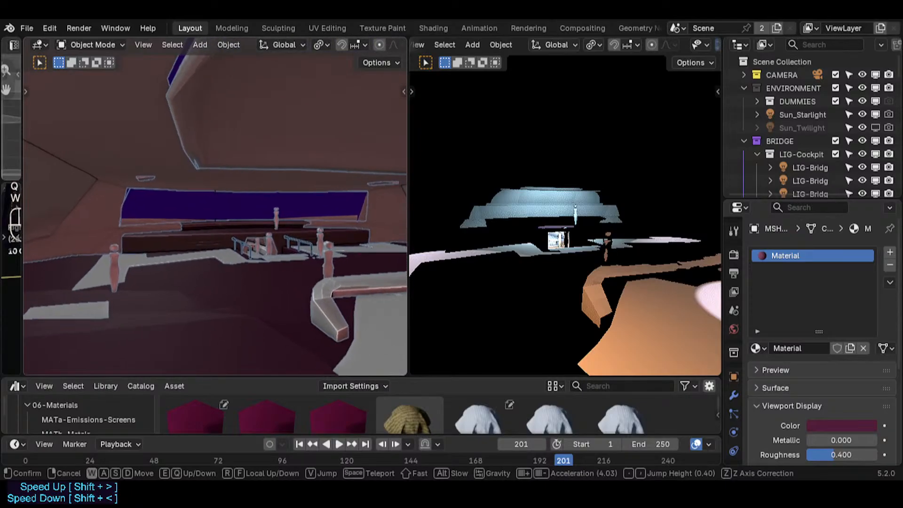
pyautogui.press('d')
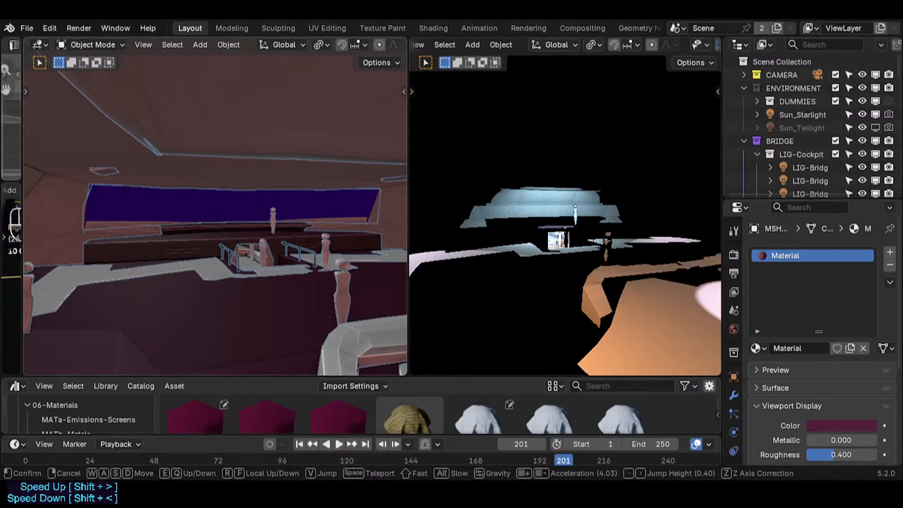
pyautogui.click(320, 270)
pyautogui.hotkey('shift', '`')
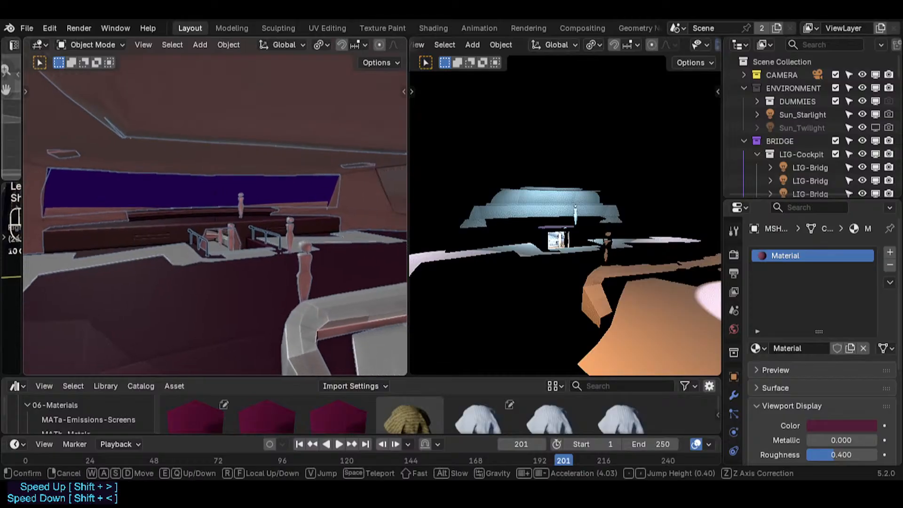
pyautogui.press('s')
pyautogui.press('d')
pyautogui.press('a')
pyautogui.press('s')
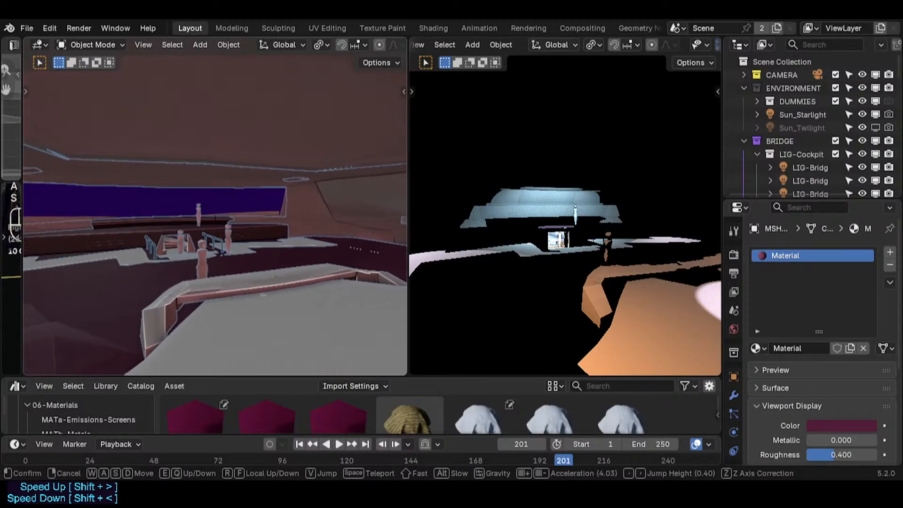
pyautogui.press('w')
pyautogui.click(520, 272)
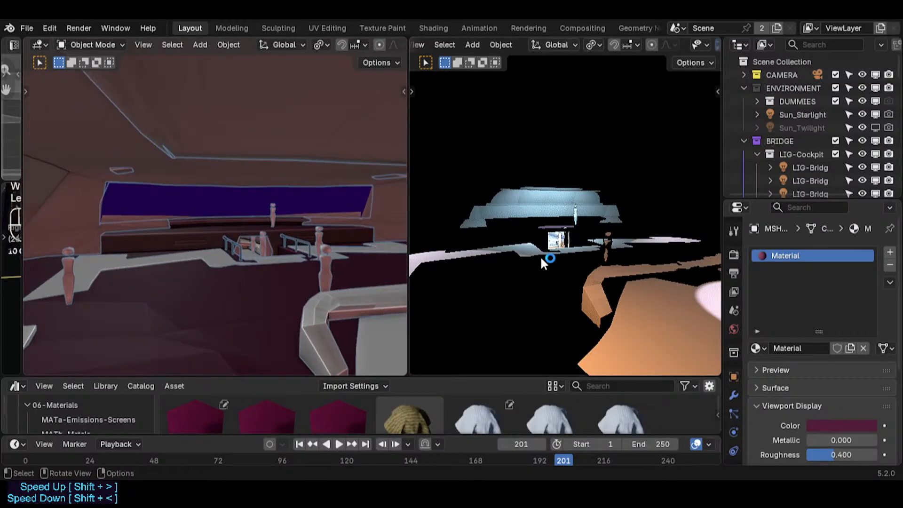
# - Rebalance the widths of the solid and rendered viewports and reframe the solid view on the bridge floor and curved console
pyautogui.moveTo(410, 210); pyautogui.dragTo(339, 203)
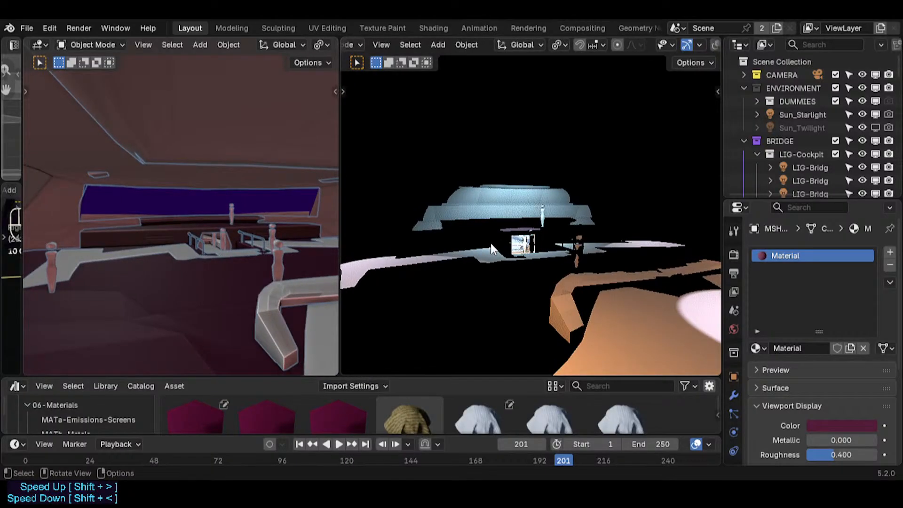
pyautogui.scroll(3, 530, 252)
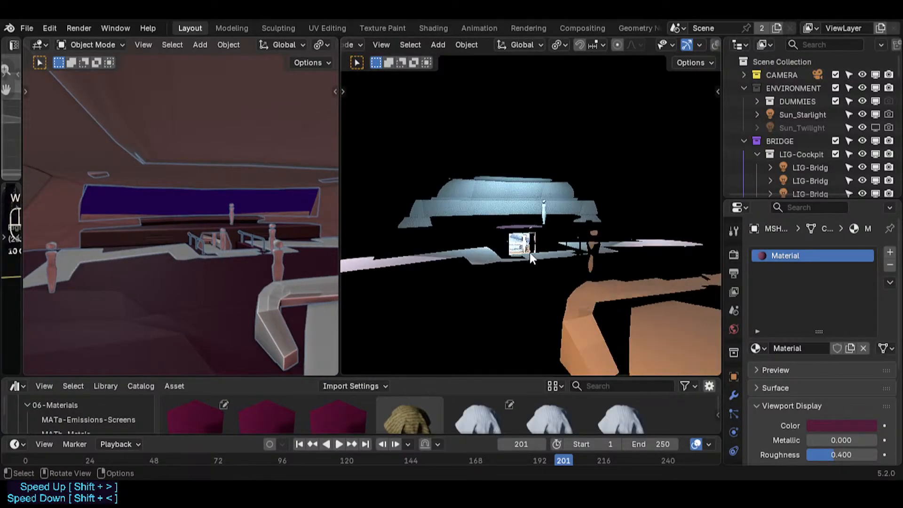
pyautogui.scroll(-2, 530, 253)
pyautogui.moveTo(339, 240); pyautogui.dragTo(381, 243)
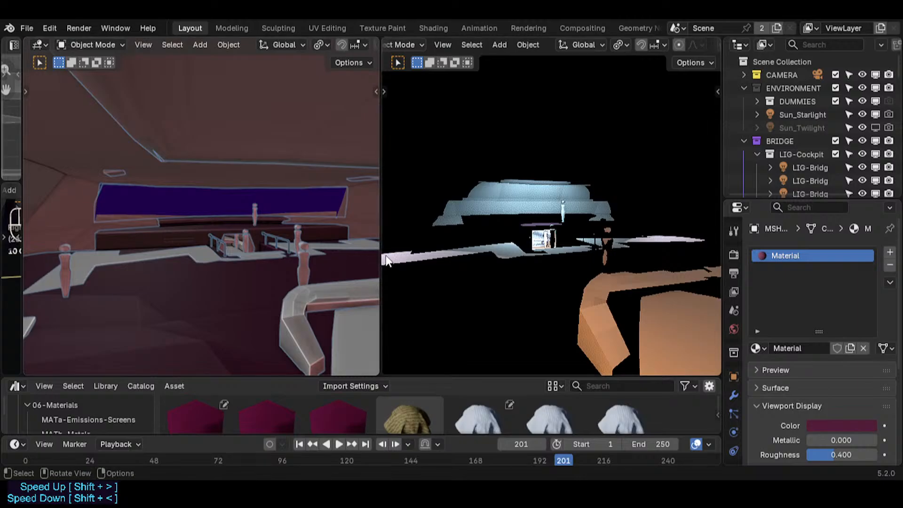
pyautogui.moveTo(381, 249); pyautogui.dragTo(393, 249)
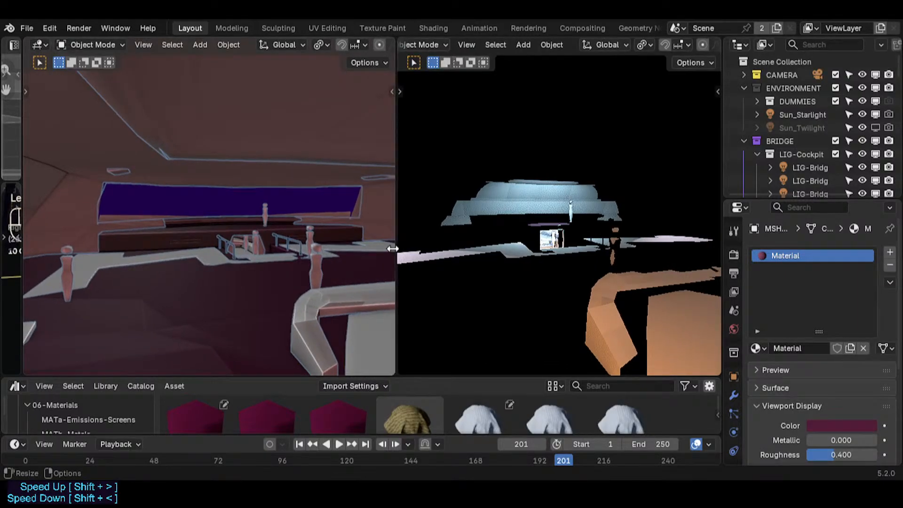
pyautogui.hotkey('shift', '`')
pyautogui.click(331, 249)
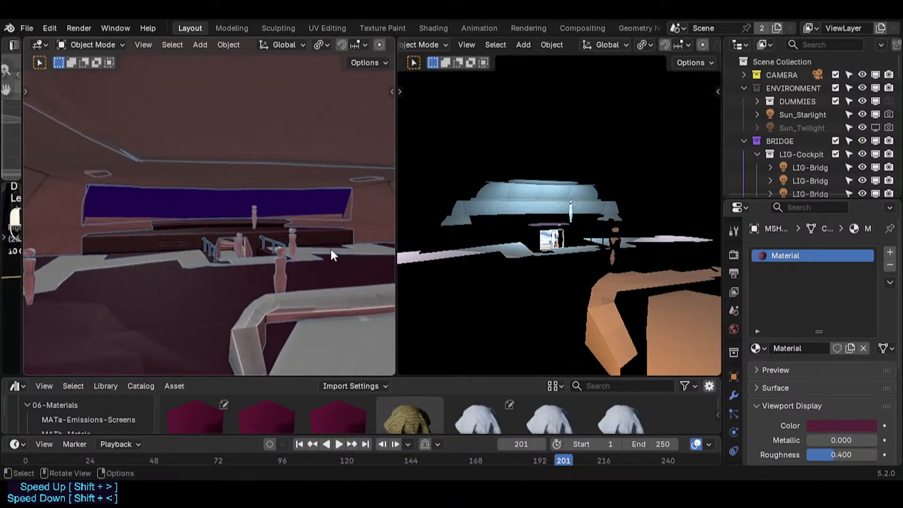
pyautogui.hotkey('shift', '`')
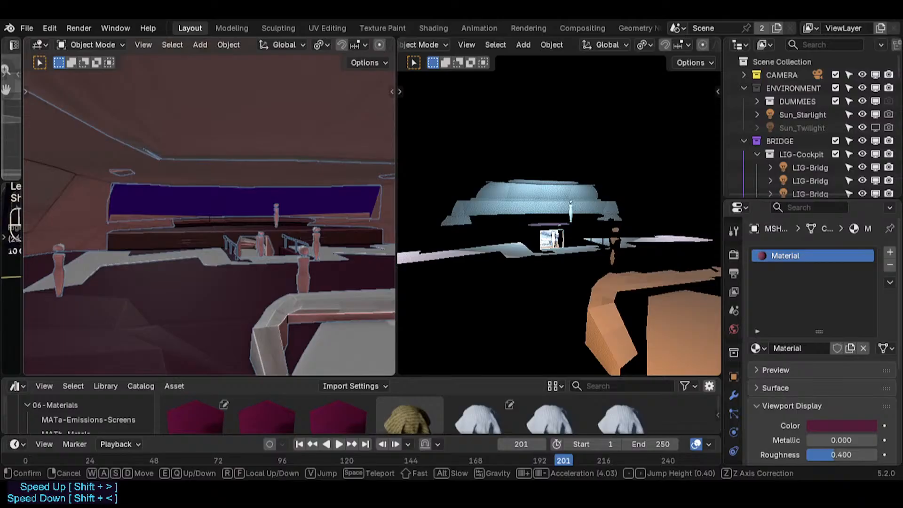
pyautogui.click(331, 250)
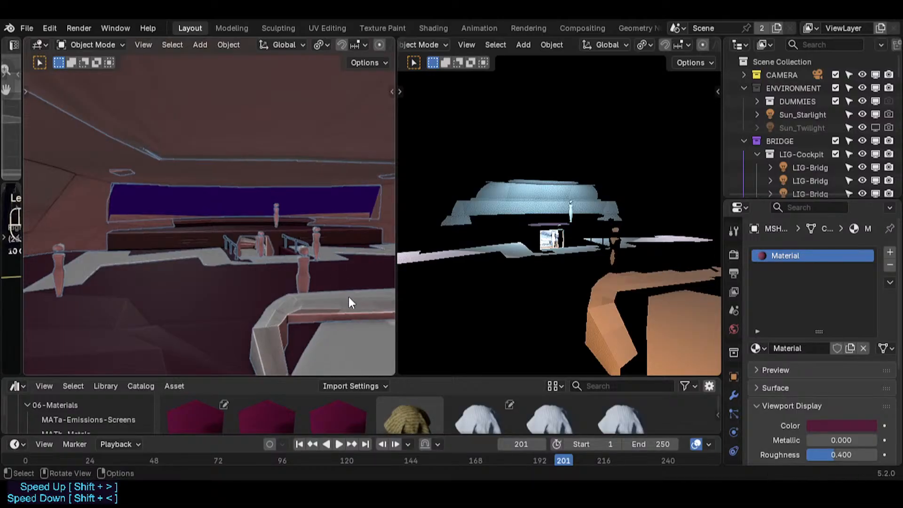
# - Enlarge the asset browser and look through the whole MATf-Fabrics catalog, from the carpets down to the velvets
pyautogui.moveTo(359, 378); pyautogui.dragTo(379, 290)
pyautogui.scroll(-3, 326, 339)
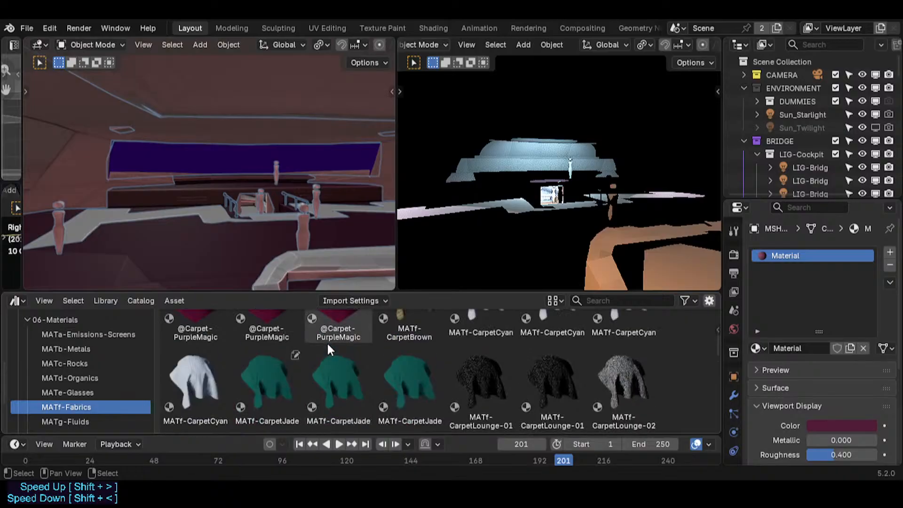
pyautogui.scroll(3, 327, 342)
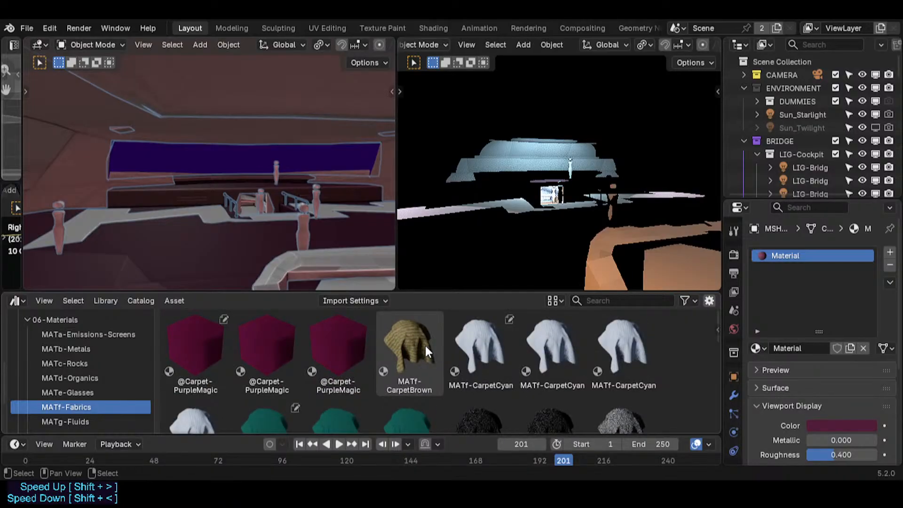
pyautogui.scroll(-3, 425, 348)
pyautogui.scroll(-6, 426, 351)
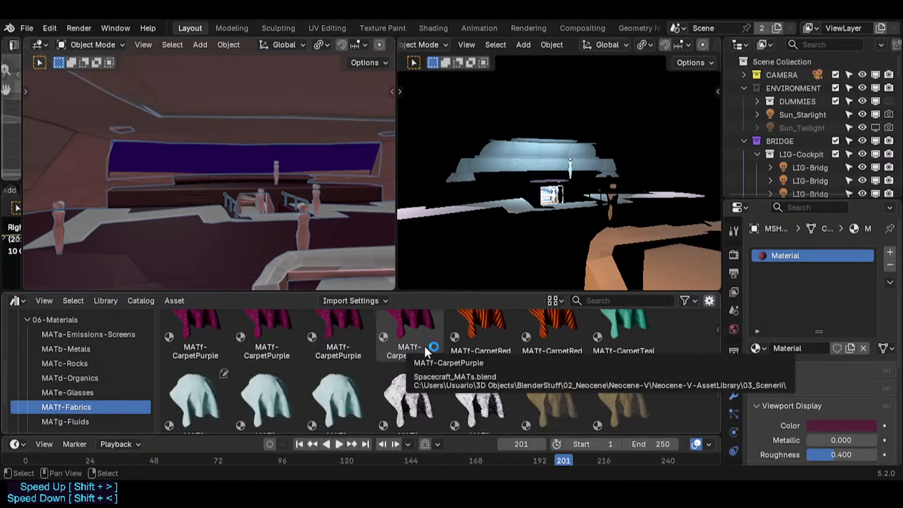
pyautogui.scroll(-2, 424, 352)
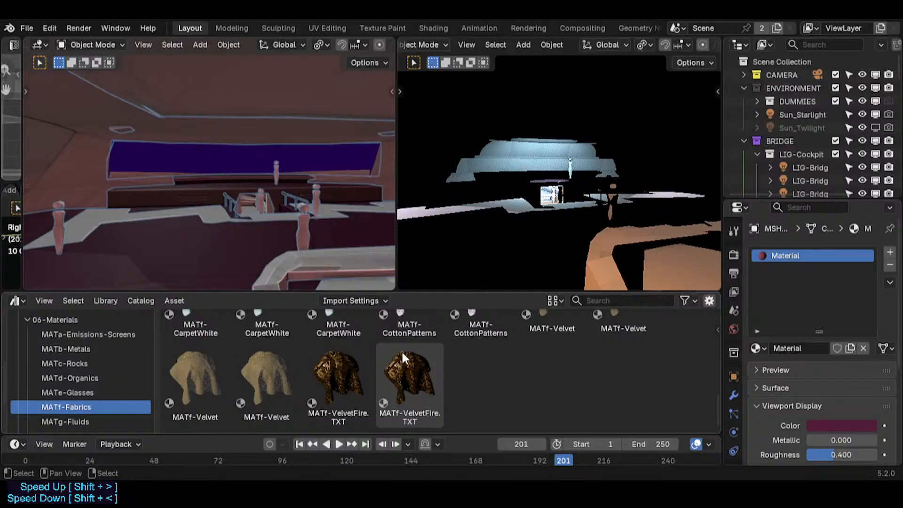
pyautogui.scroll(10, 383, 360)
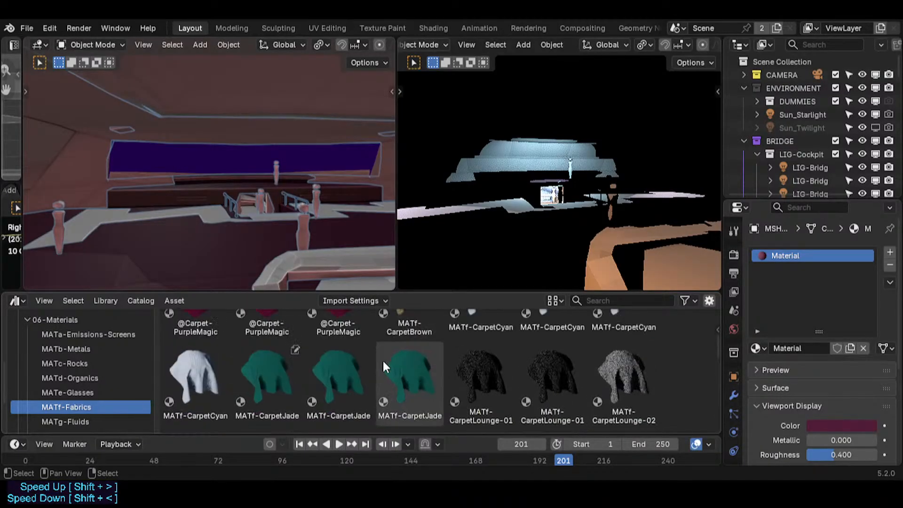
pyautogui.scroll(2, 383, 360)
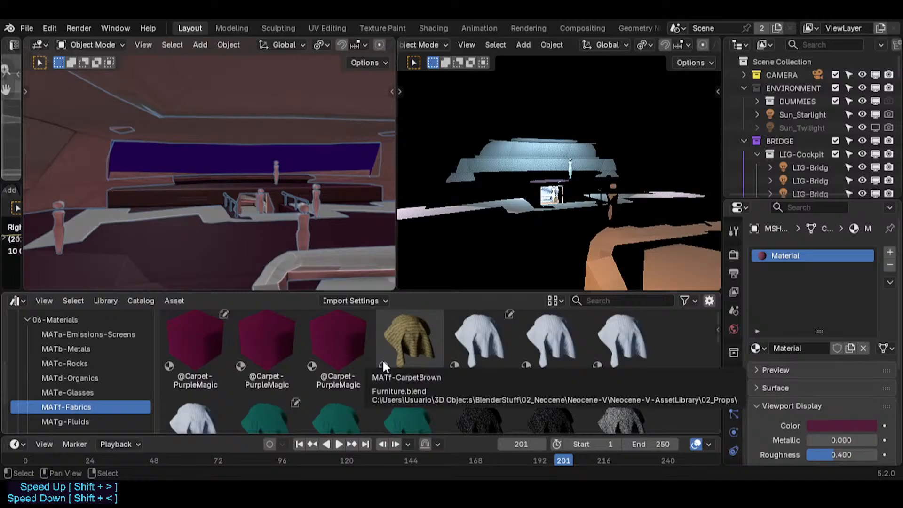
pyautogui.scroll(-2, 383, 360)
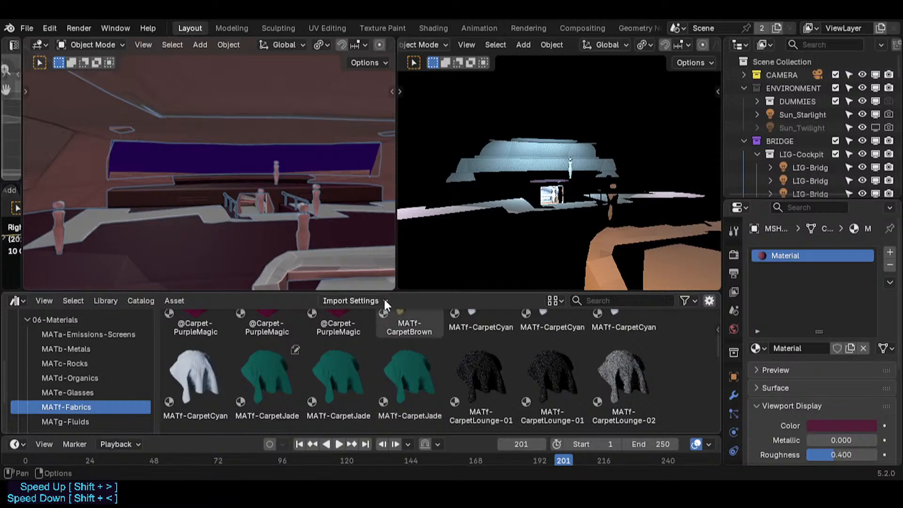
# - Resize the asset browser and examine the brown, cyan, jade, lounge, purple, red and teal carpet materials in the MATf-Fabrics catalog
pyautogui.moveTo(390, 293); pyautogui.dragTo(392, 306)
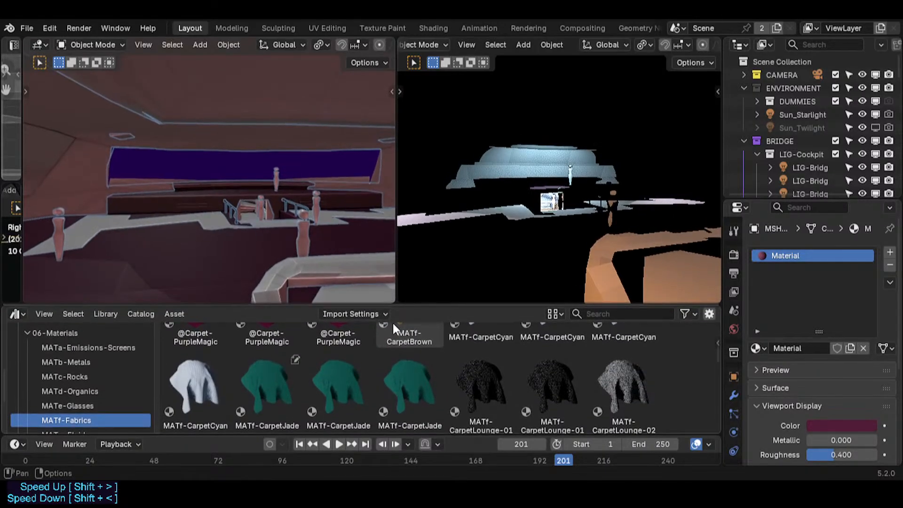
pyautogui.scroll(3, 428, 352)
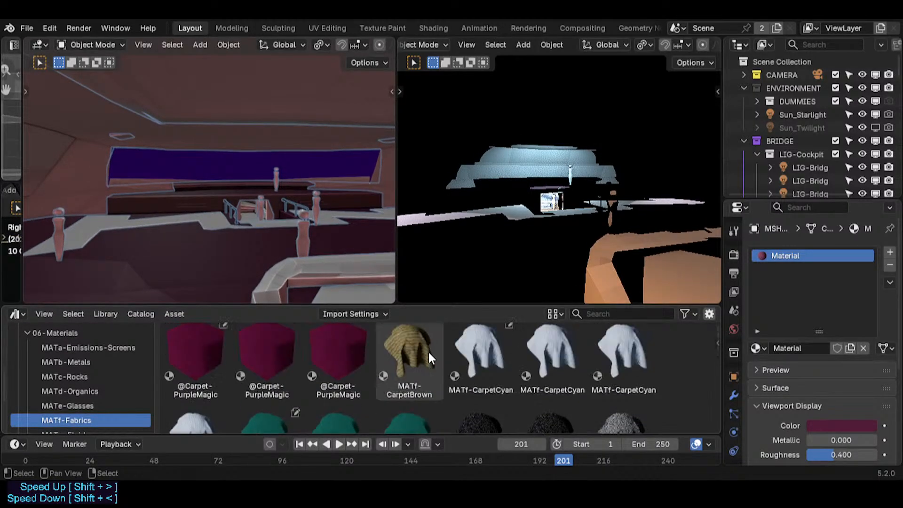
pyautogui.scroll(-3, 428, 351)
pyautogui.moveTo(428, 307); pyautogui.dragTo(425, 342)
pyautogui.moveTo(398, 283); pyautogui.dragTo(392, 281)
pyautogui.moveTo(429, 343); pyautogui.dragTo(440, 287)
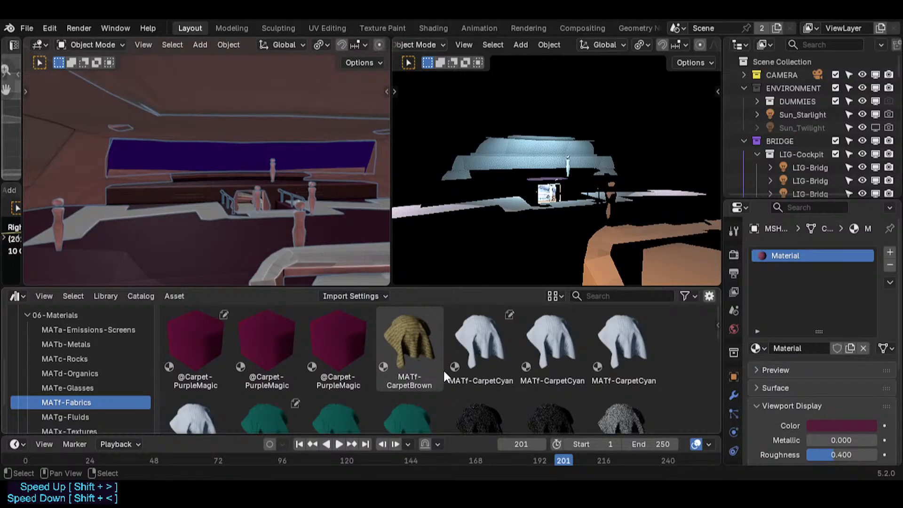
pyautogui.scroll(-3, 440, 357)
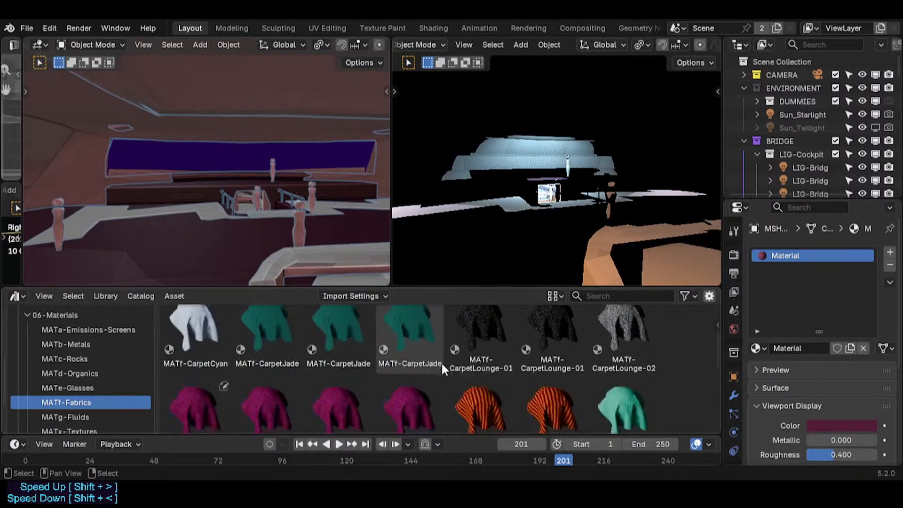
pyautogui.scroll(-3, 545, 396)
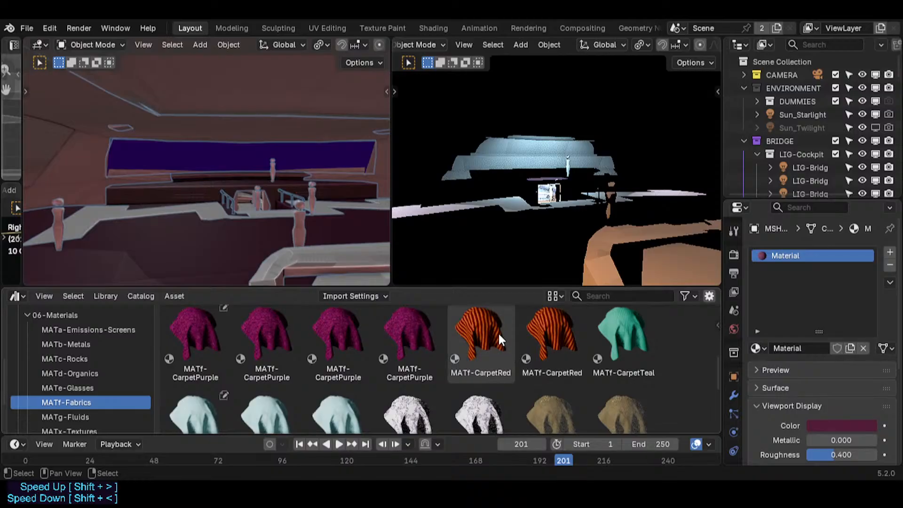
pyautogui.click(414, 334)
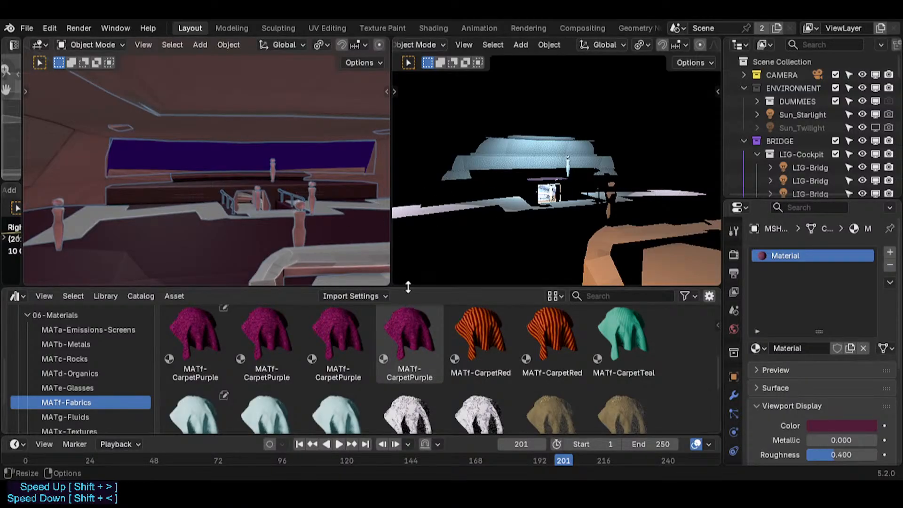
# - Shrink the asset browser to a thin strip and widen the material preview viewport of the bridge
pyautogui.moveTo(410, 289); pyautogui.dragTo(410, 389)
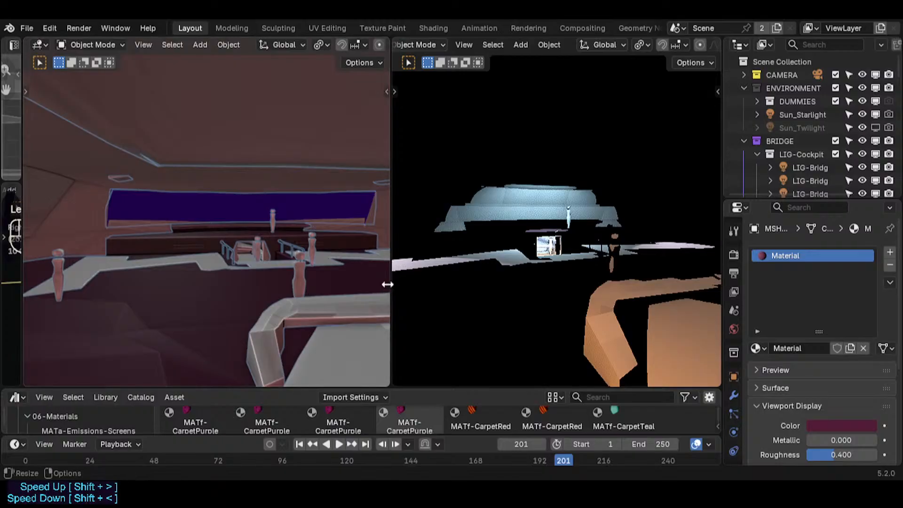
pyautogui.moveTo(390, 282)
pyautogui.mouseDown()
pyautogui.moveTo(328, 266)
pyautogui.moveTo(396, 267)
pyautogui.mouseUp()
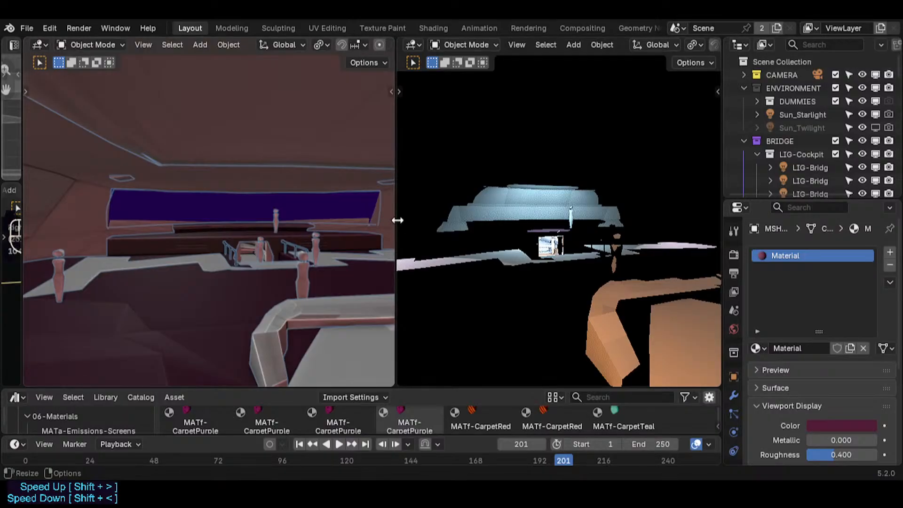
pyautogui.moveTo(397, 219); pyautogui.dragTo(354, 219)
# - Show the overlays in the material preview viewport and select the MSH-BridgeFloor object
pyautogui.click(530, 253)
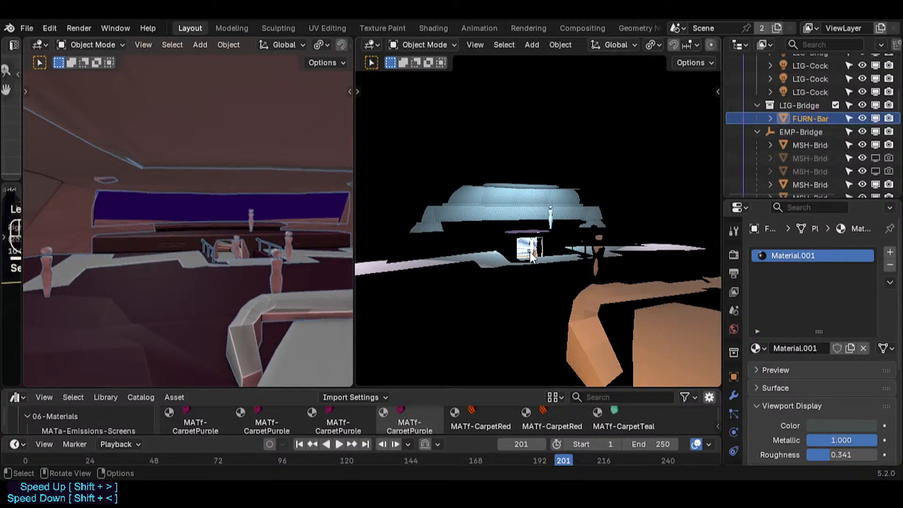
pyautogui.hotkey('shift', 'alt', 'z')
pyautogui.hotkey('shift', 'alt', 'z')
pyautogui.hotkey('shift', 'alt', 'z')
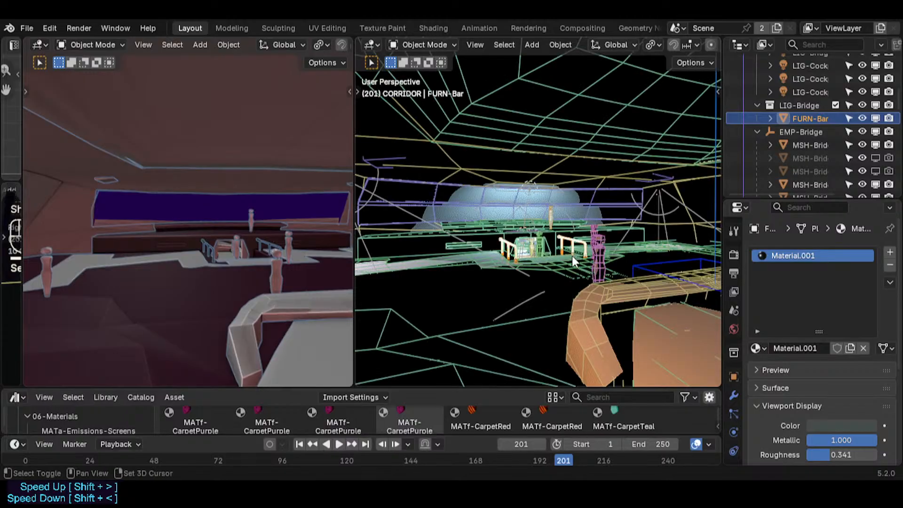
pyautogui.click(569, 261)
# - Reframe the bridge on the figures and curved console with a short flight, and hide the viewport overlays
pyautogui.hotkey('shift', '`')
pyautogui.press('w')
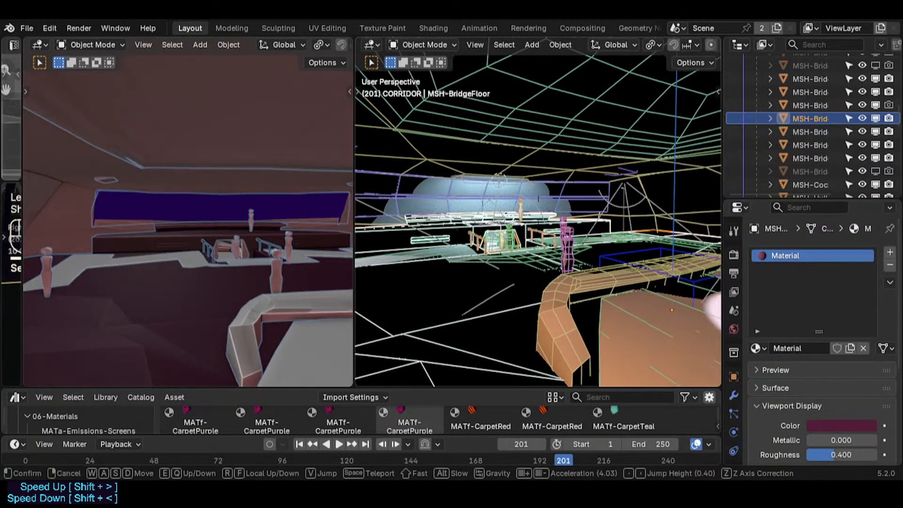
pyautogui.press('s')
pyautogui.click(568, 266)
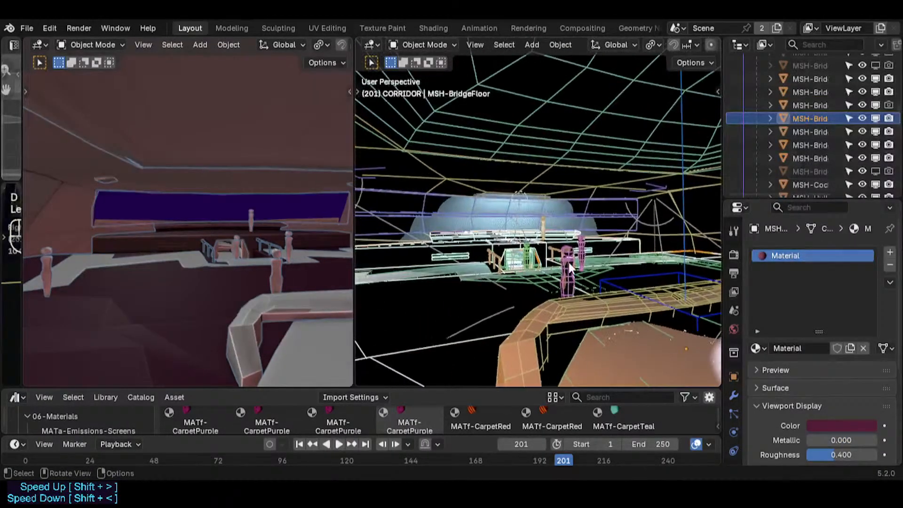
pyautogui.hotkey('shift', 'alt', 'z')
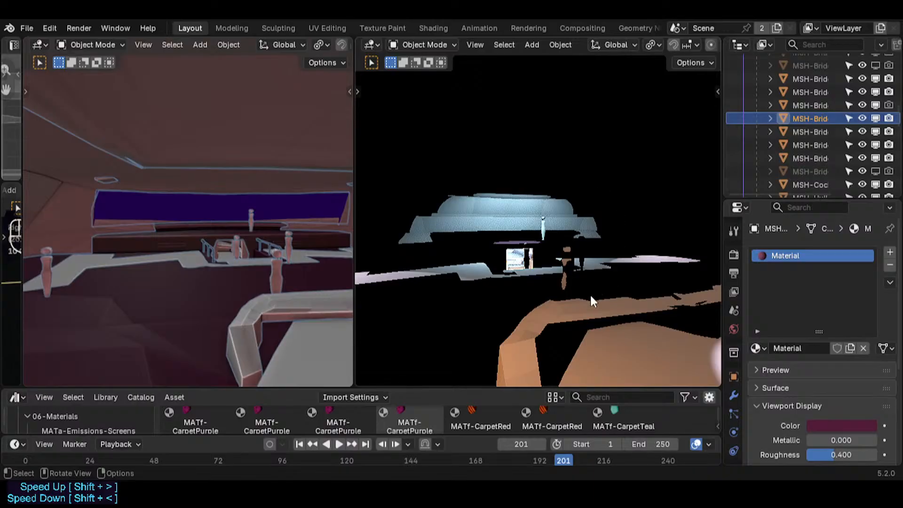
# - Fly across the dark bridge floor to examine the lit doorway and walkway, and bring the viewport shading modes into view
pyautogui.press('alt')
pyautogui.hotkey('shift', '`')
pyautogui.press('w')
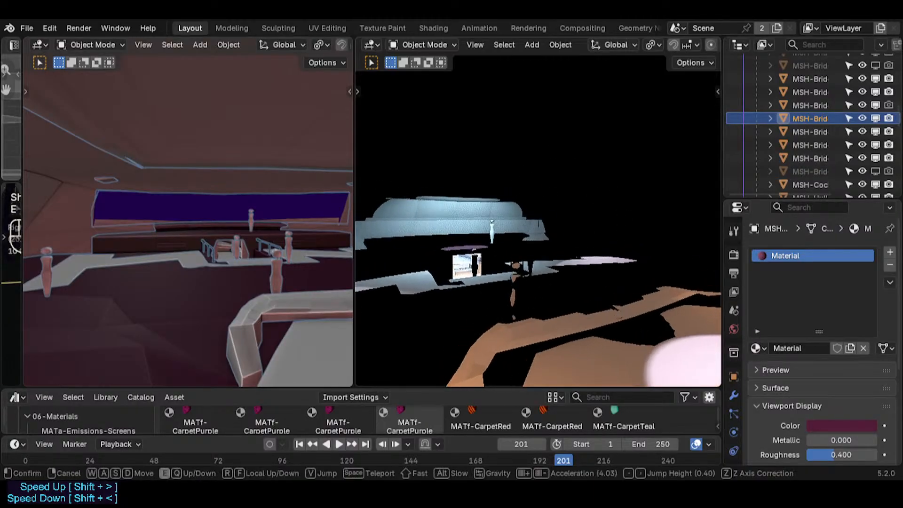
pyautogui.press('a')
pyautogui.press('w')
pyautogui.press('s')
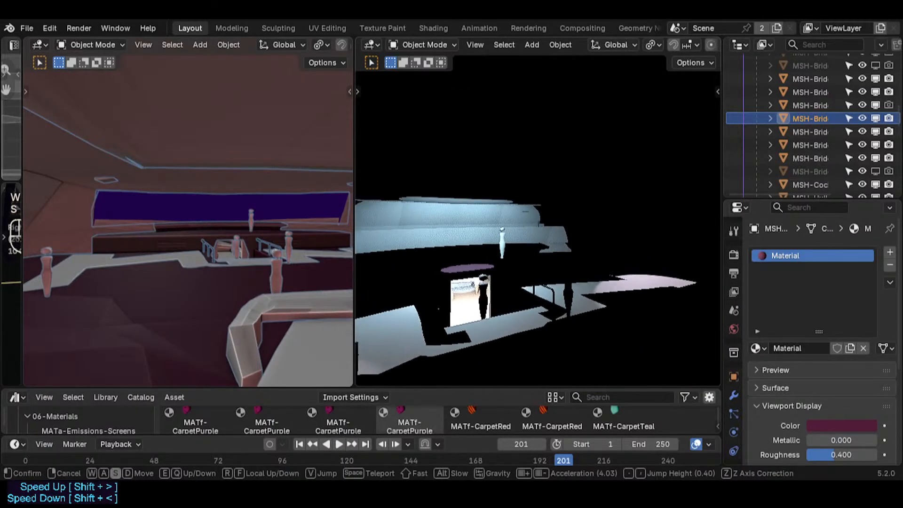
pyautogui.press('d')
pyautogui.click(564, 247)
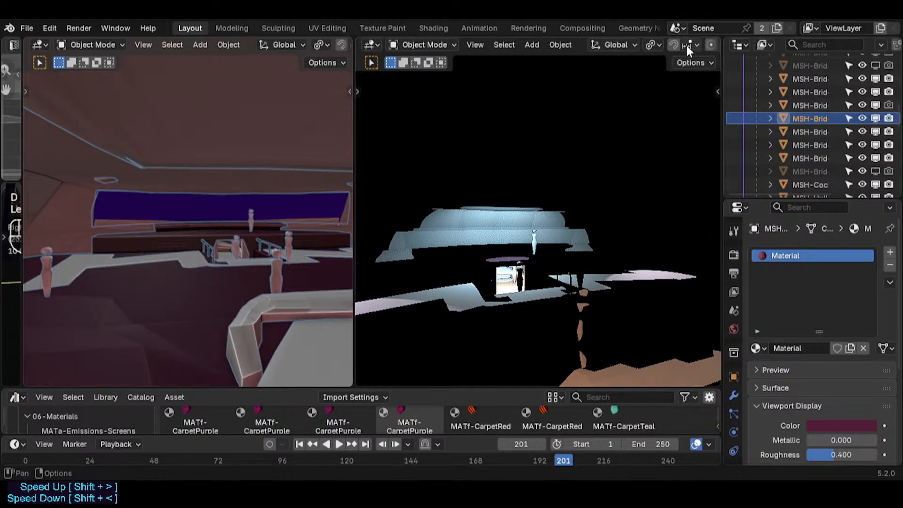
pyautogui.scroll(-5, 685, 45)
pyautogui.scroll(-4, 685, 45)
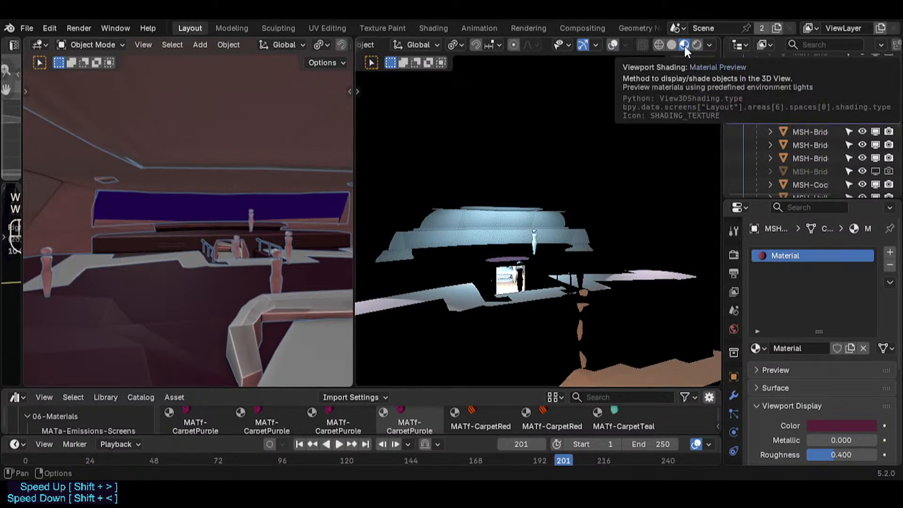
# - Fly between the curved console and the lit front of the bridge to examine how the scene lights illuminate the surfaces
pyautogui.hotkey('shift', '`')
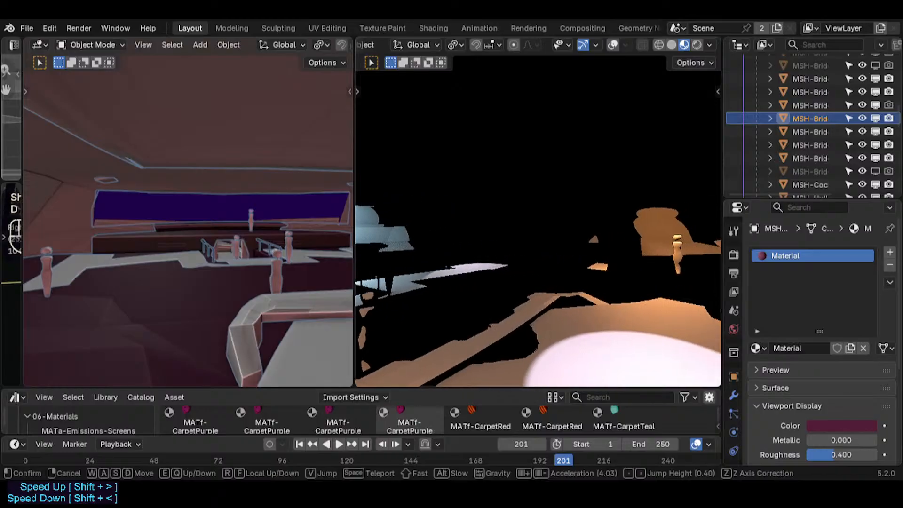
pyautogui.press('d')
pyautogui.press('w')
pyautogui.press('w')
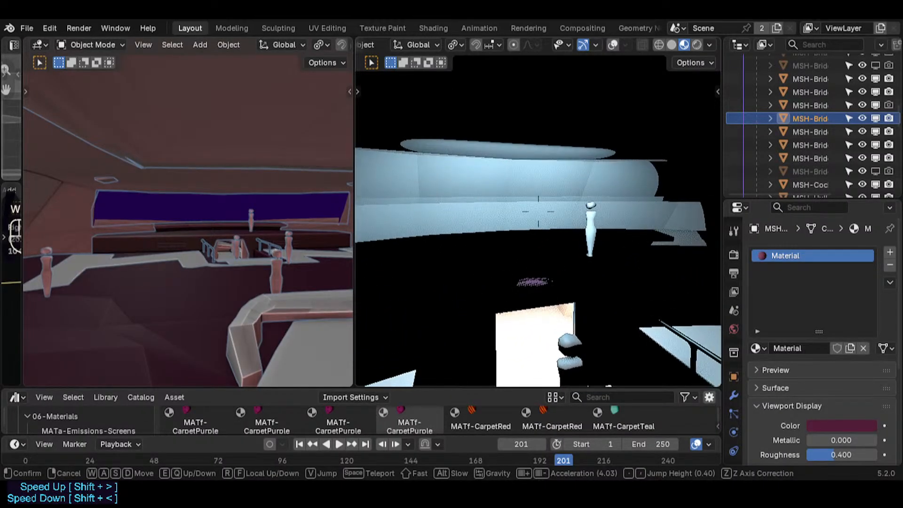
pyautogui.press('q')
pyautogui.press('s')
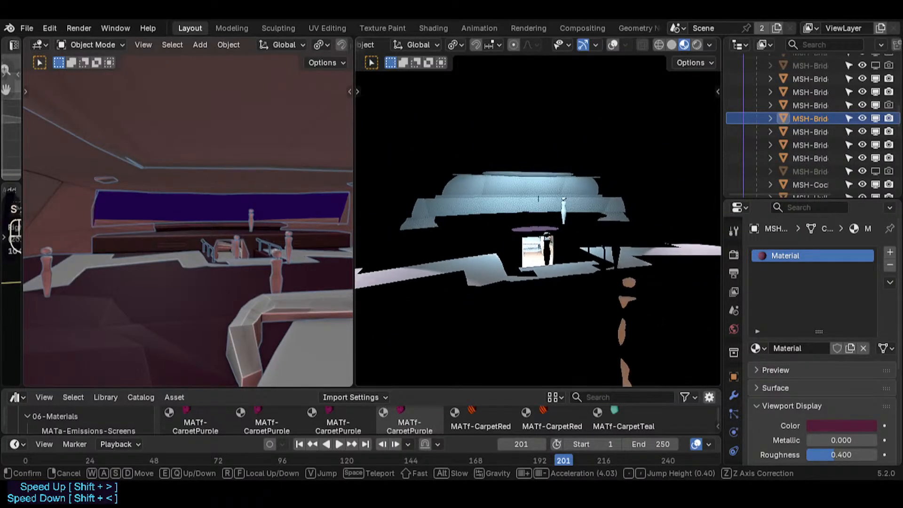
pyautogui.press('a')
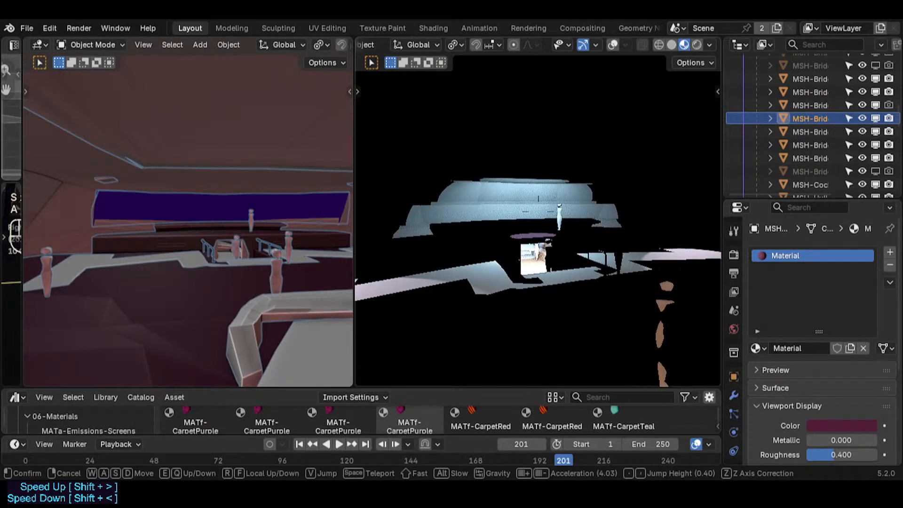
pyautogui.press('a')
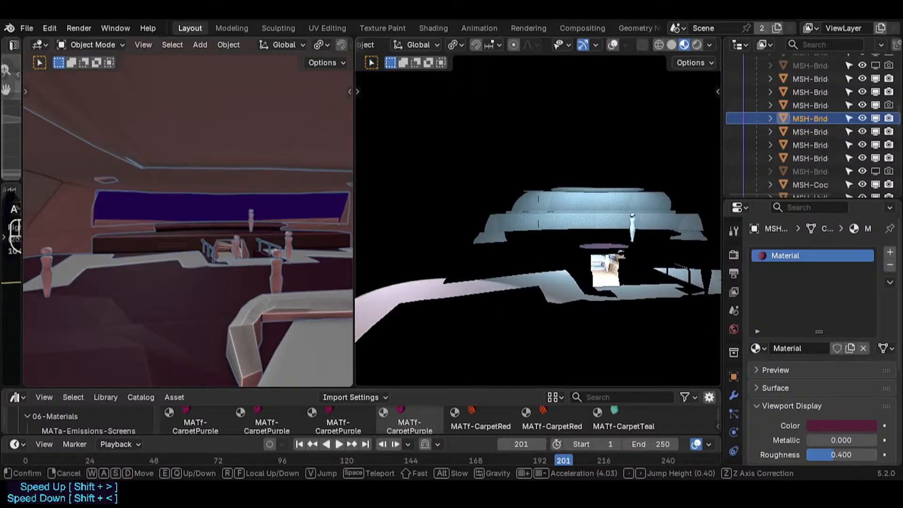
pyautogui.press('w')
pyautogui.hotkey('shift', 'd')
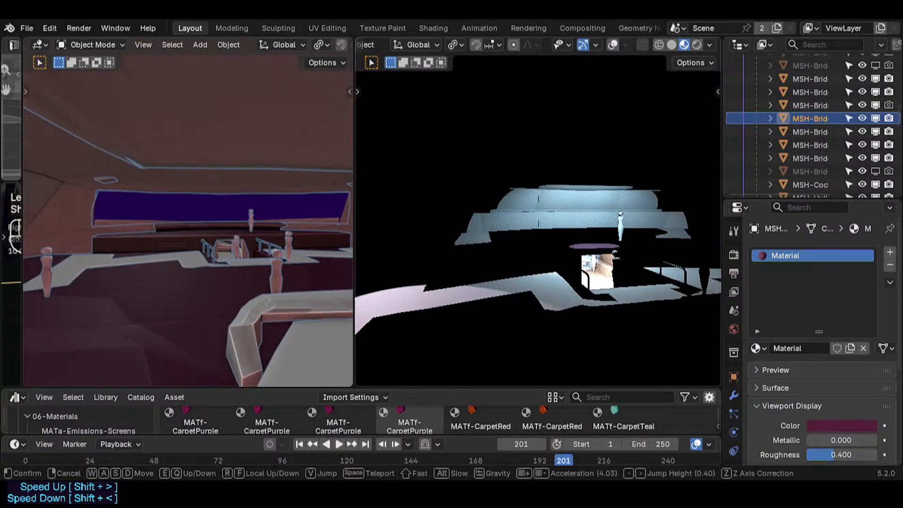
pyautogui.press('s')
pyautogui.press('a')
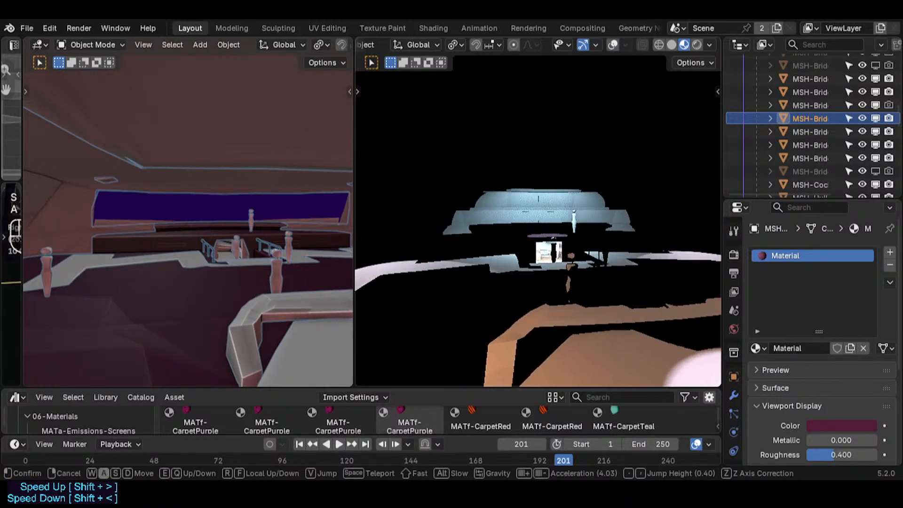
pyautogui.press('w')
pyautogui.press('s')
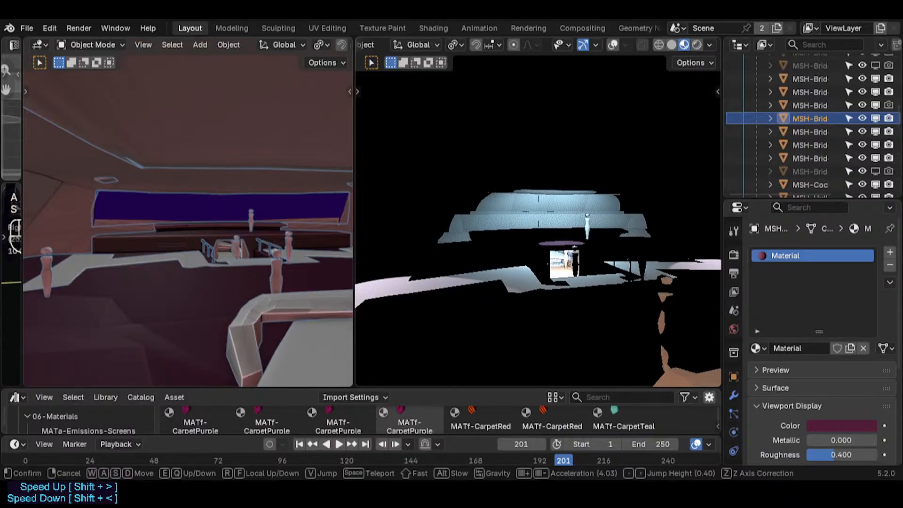
pyautogui.click(527, 252)
# - Inspect the lit doorway, walkway and unlit floor from slightly different angles using short walk-navigation moves
pyautogui.hotkey('shift', '`')
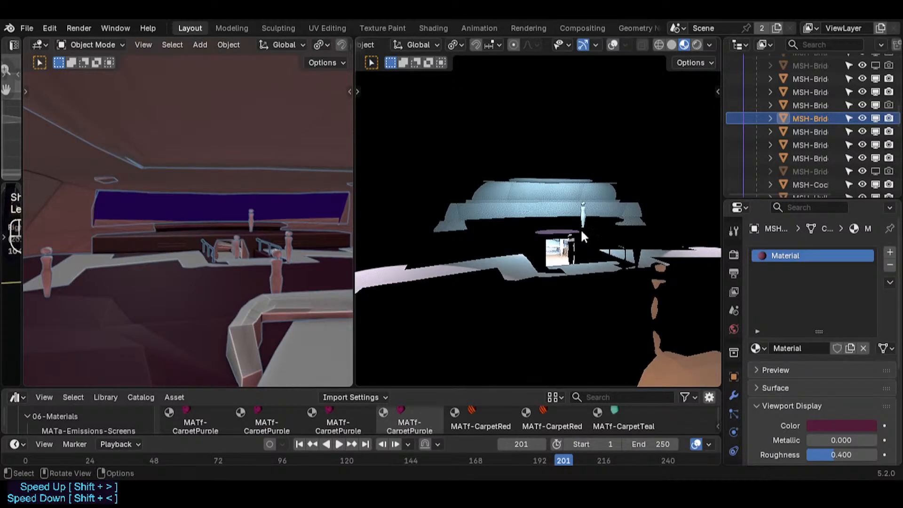
pyautogui.click(517, 275)
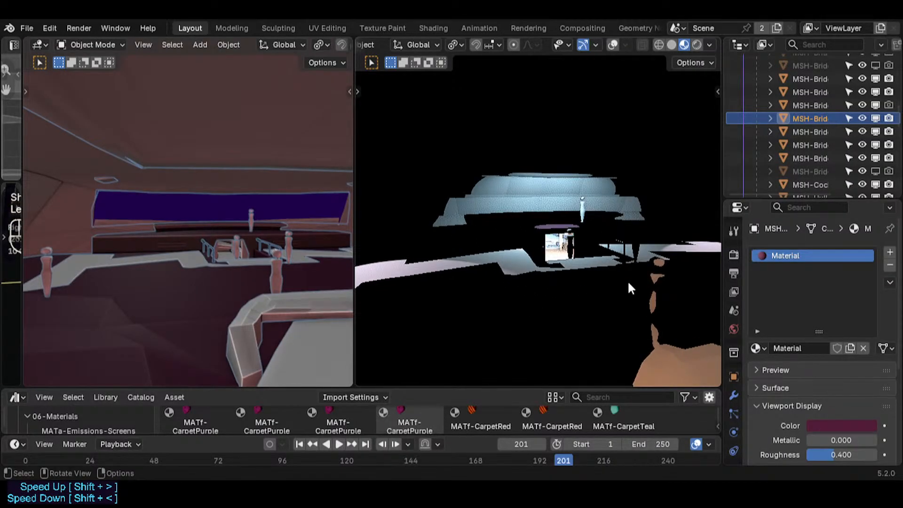
pyautogui.hotkey('shift', '`')
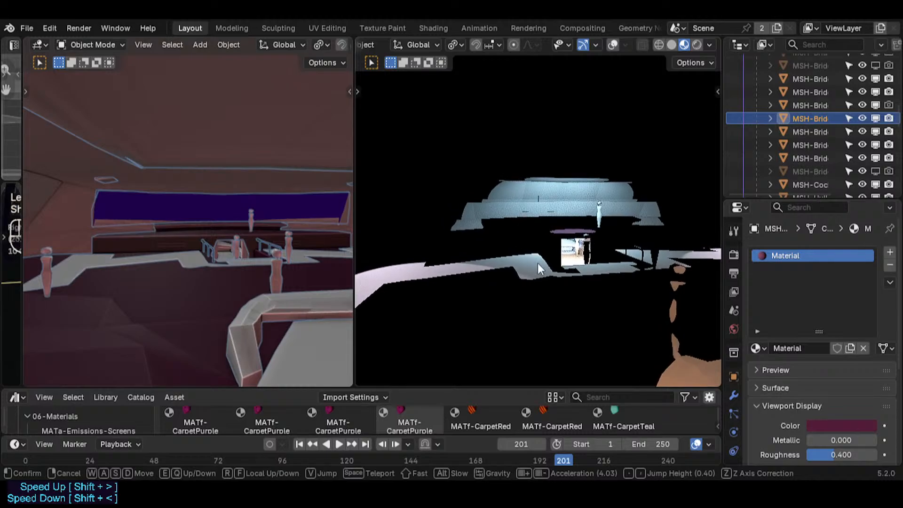
pyautogui.click(537, 263)
pyautogui.hotkey('shift', '`')
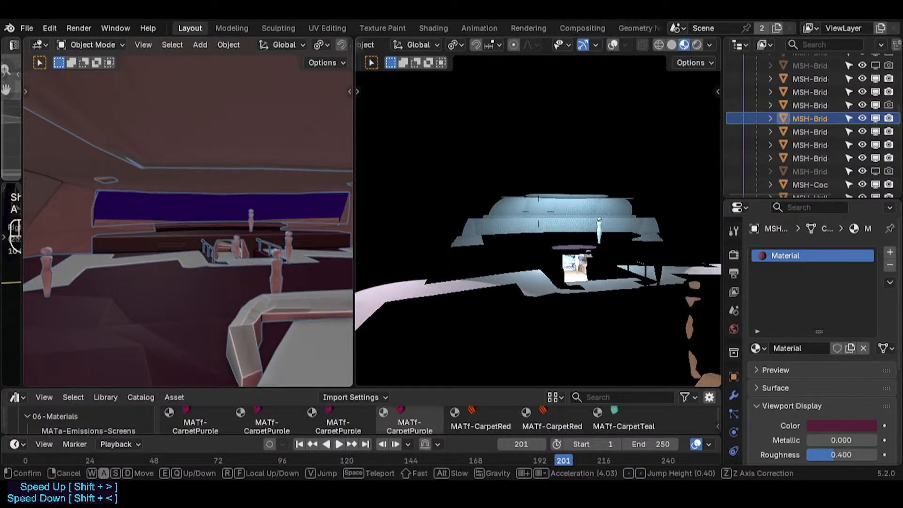
pyautogui.click(474, 264)
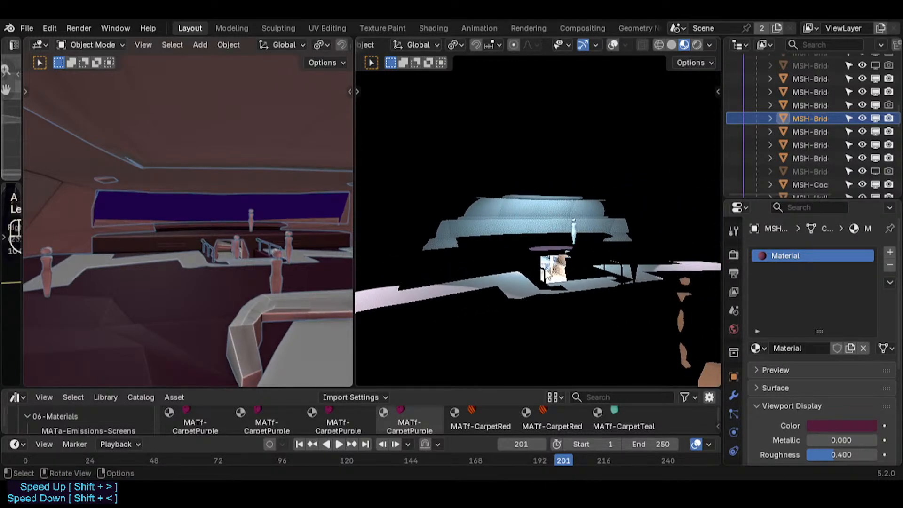
pyautogui.hotkey('shift', '`')
pyautogui.click(555, 268)
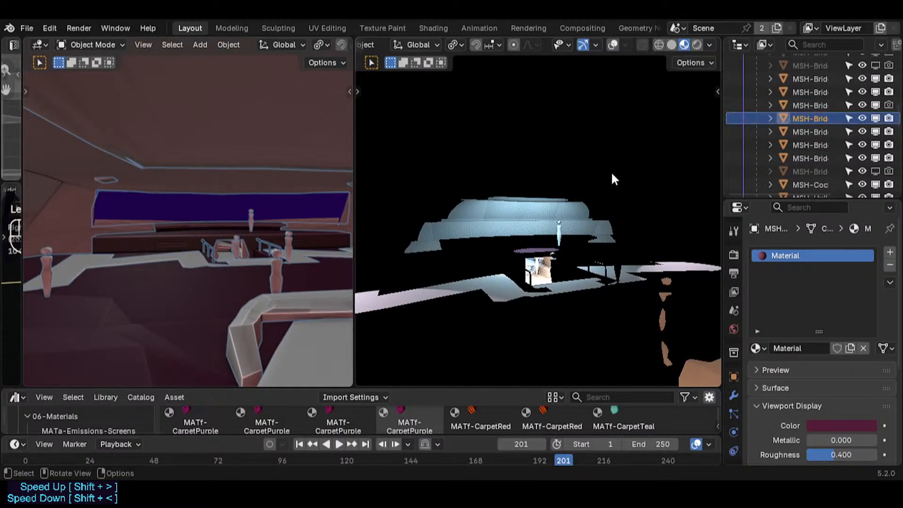
# - Try the Cycles render engine on the bridge with rendered viewport shading
pyautogui.click(708, 41)
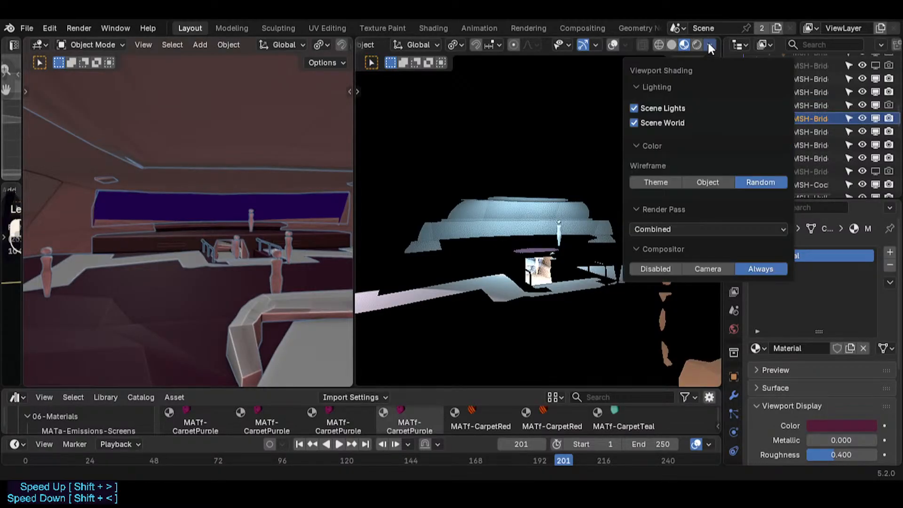
pyautogui.click(708, 42)
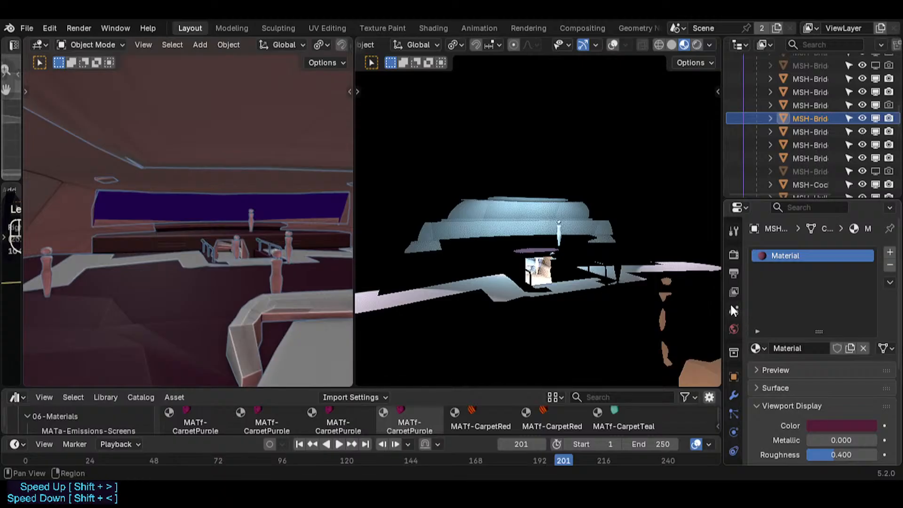
pyautogui.click(734, 254)
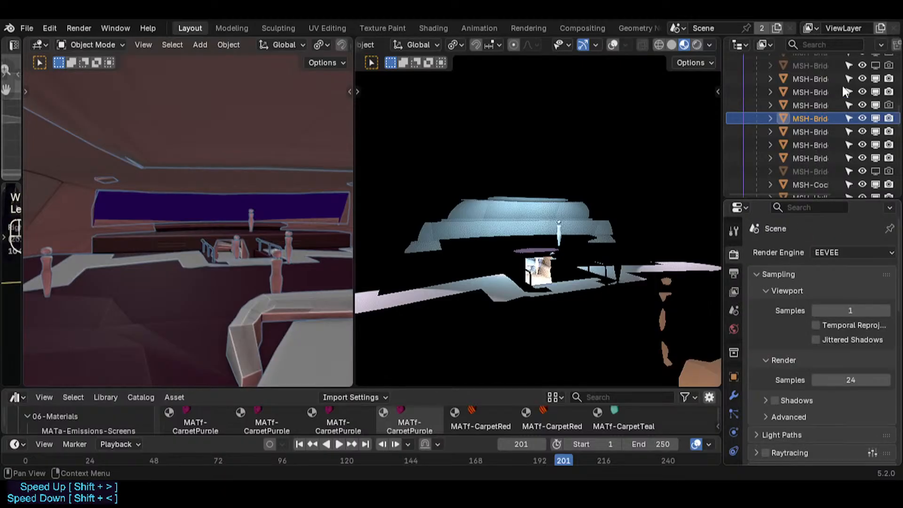
pyautogui.click(842, 253)
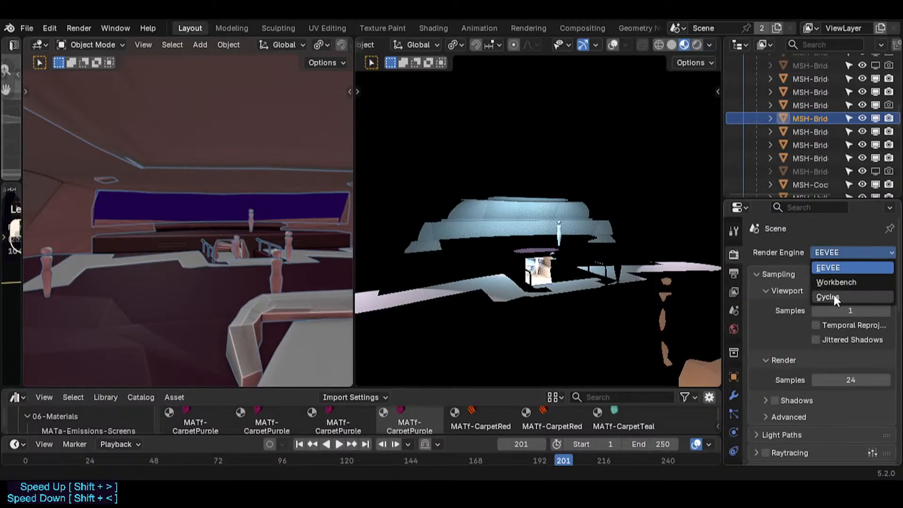
pyautogui.click(834, 294)
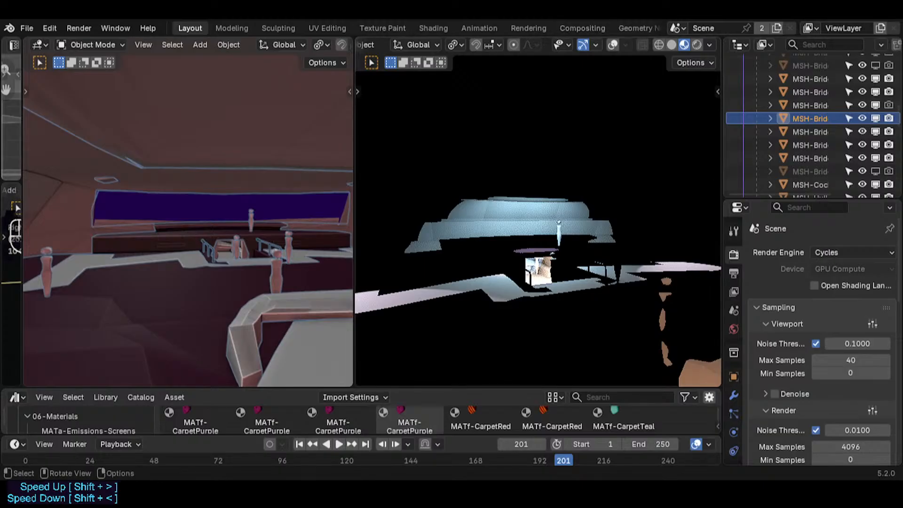
pyautogui.click(696, 45)
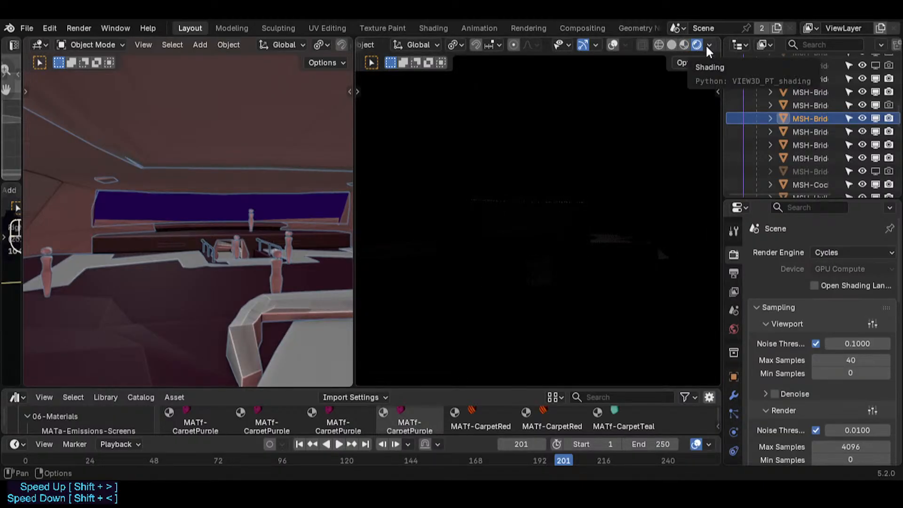
# - Return the viewport to material preview and set the render engine to EEVEE
pyautogui.click(685, 43)
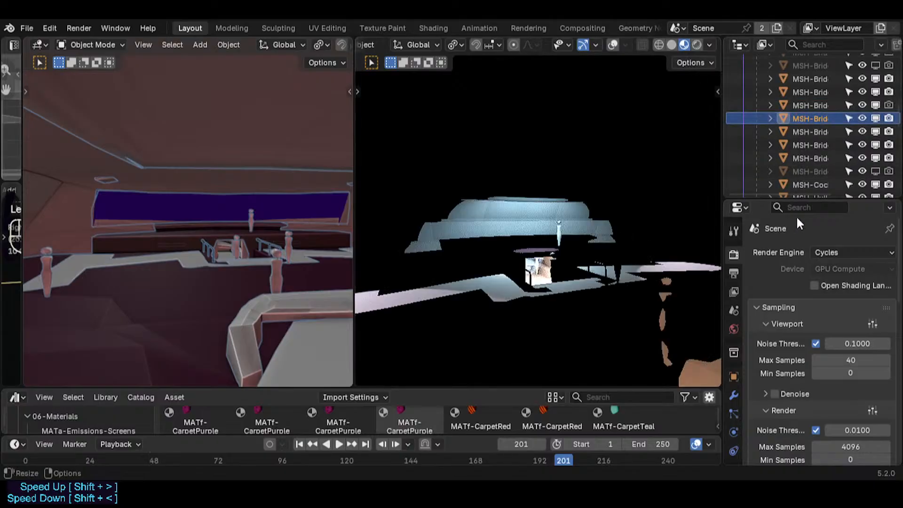
pyautogui.click(846, 251)
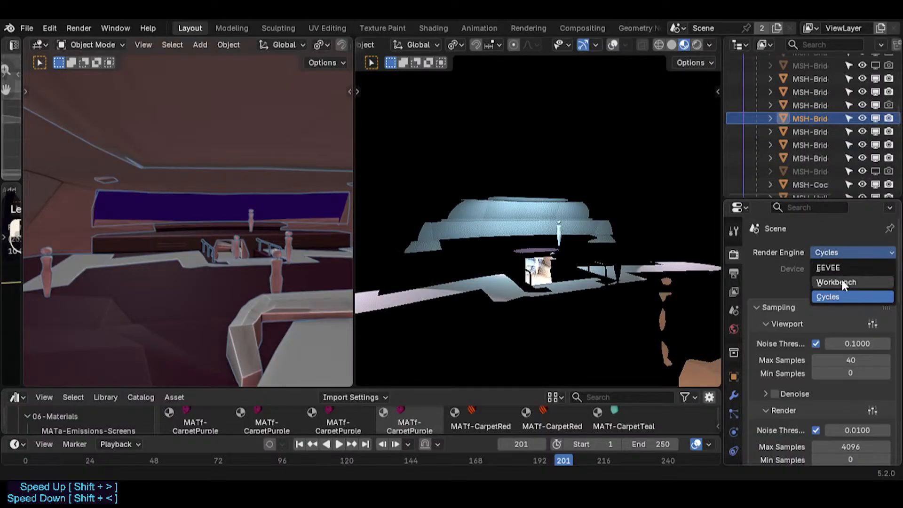
pyautogui.click(838, 267)
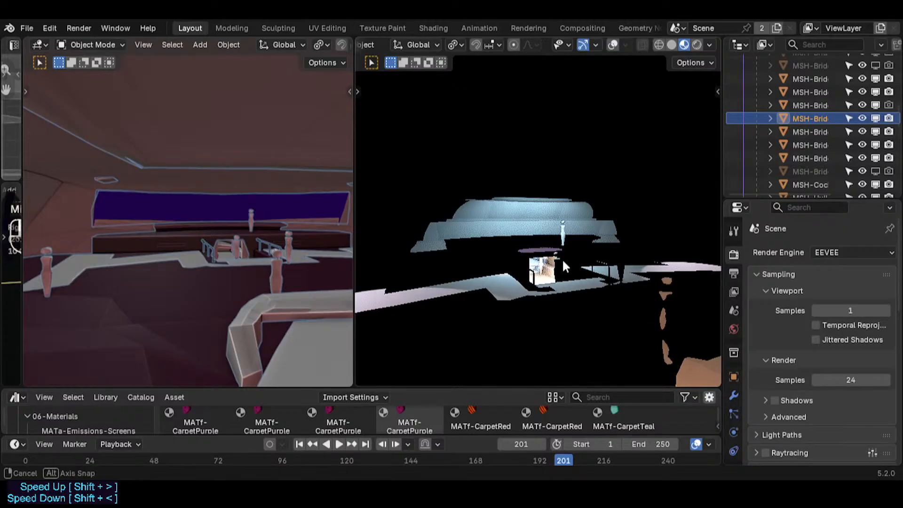
# - Fly from the orange-lit console toward the front of the bridge to examine the lighting on the doorway and walkway
pyautogui.moveTo(563, 259)
pyautogui.mouseDown(button='middle')
pyautogui.moveTo(561, 274)
pyautogui.moveTo(600, 295)
pyautogui.moveTo(626, 277)
pyautogui.moveTo(577, 259)
pyautogui.mouseUp(button='middle')
pyautogui.hotkey('shift', '`')
pyautogui.press('w')
pyautogui.press('d')
pyautogui.press('q')
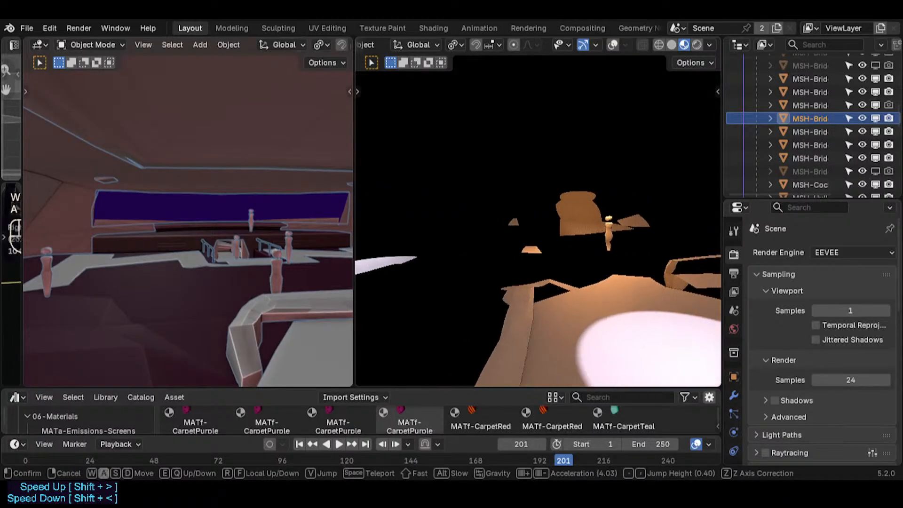
pyautogui.press('a')
pyautogui.press('d')
pyautogui.press('w')
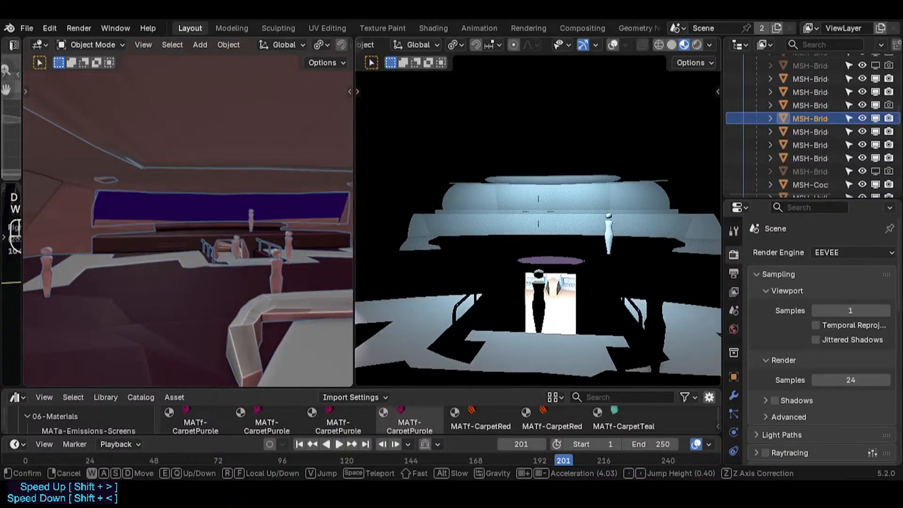
pyautogui.press('a')
pyautogui.press('s')
pyautogui.press('a')
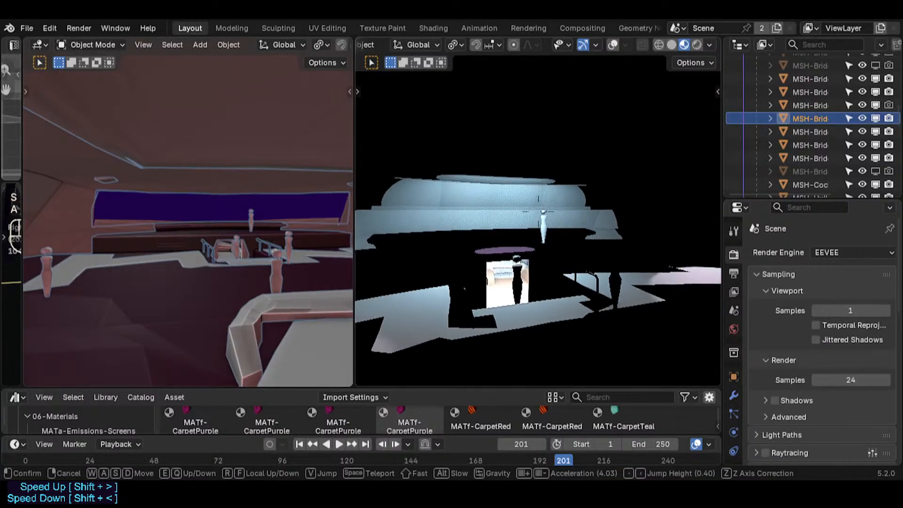
# - Back away and strafe across the bridge to examine the unlit floor and figures from several angles
pyautogui.press('s')
pyautogui.press('q')
pyautogui.press('w')
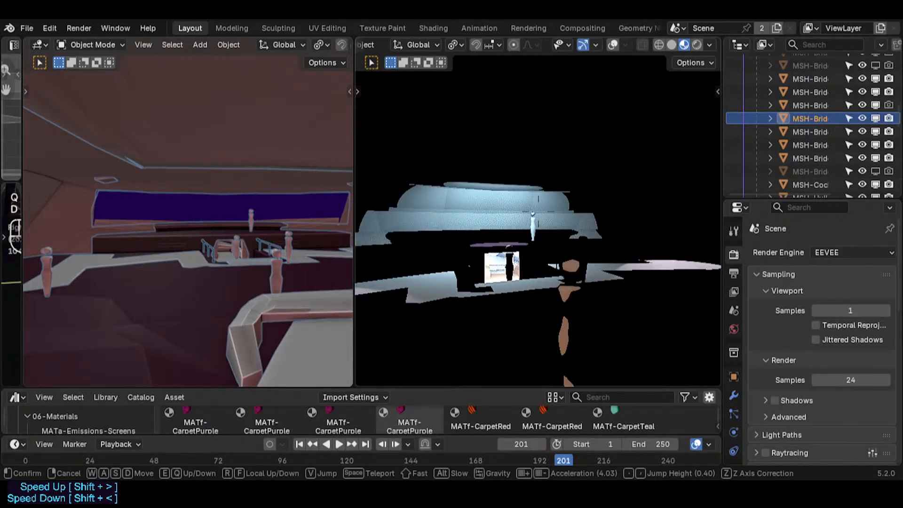
pyautogui.press('e')
pyautogui.press('d')
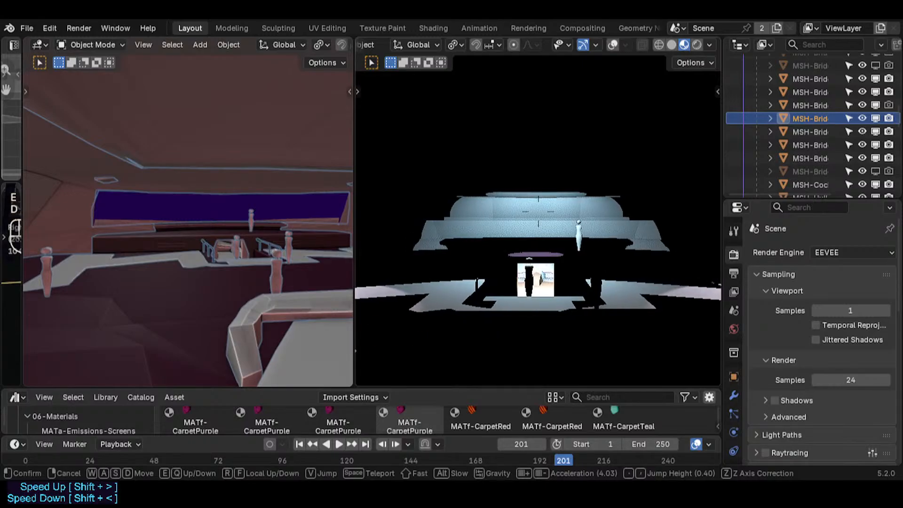
pyautogui.press('a')
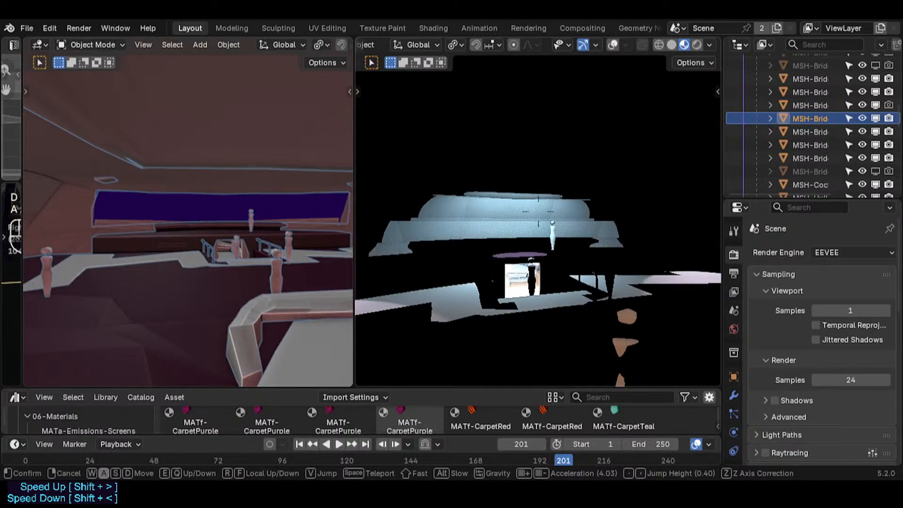
pyautogui.press('w')
pyautogui.press('q')
pyautogui.press('d')
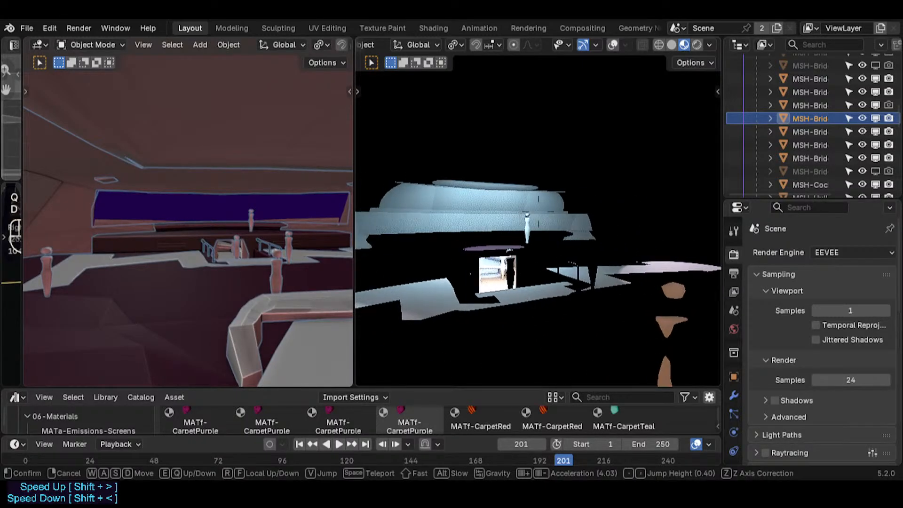
pyautogui.press('a')
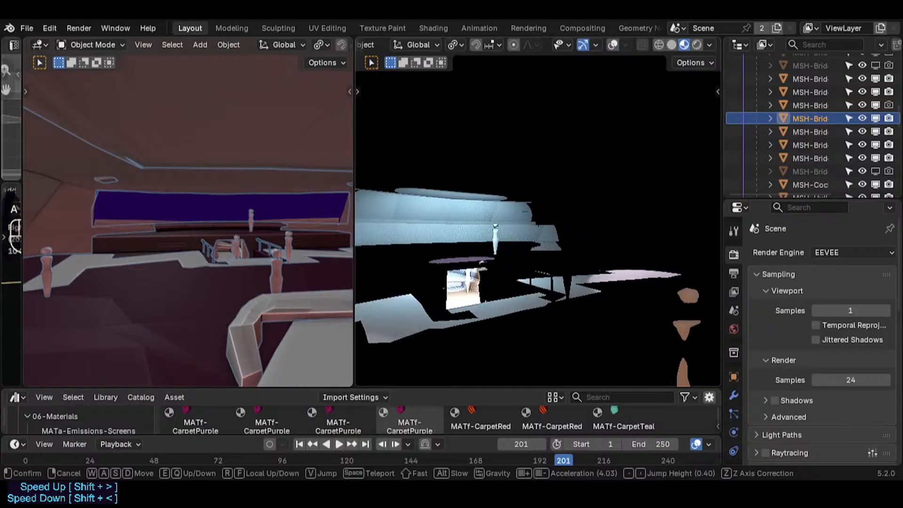
pyautogui.press('s')
pyautogui.click(592, 274)
# - Move the scene camera closer to the curved console in camera view and render the current frame
pyautogui.press('KP_0')
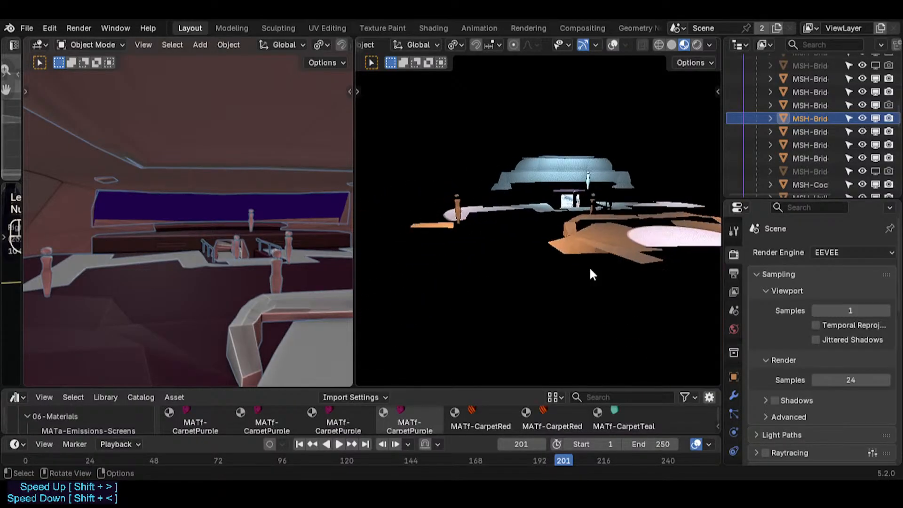
pyautogui.hotkey('shift', '`')
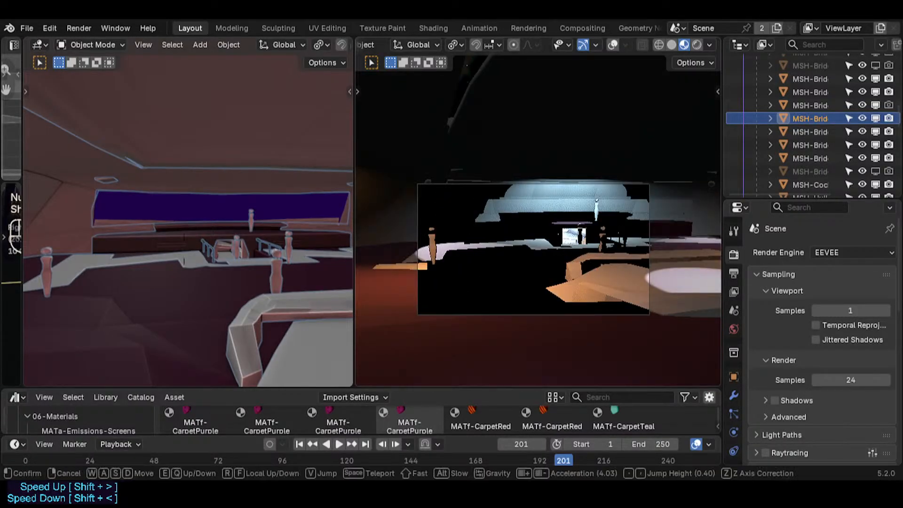
pyautogui.press('w')
pyautogui.press('a')
pyautogui.press('s')
pyautogui.click(589, 268)
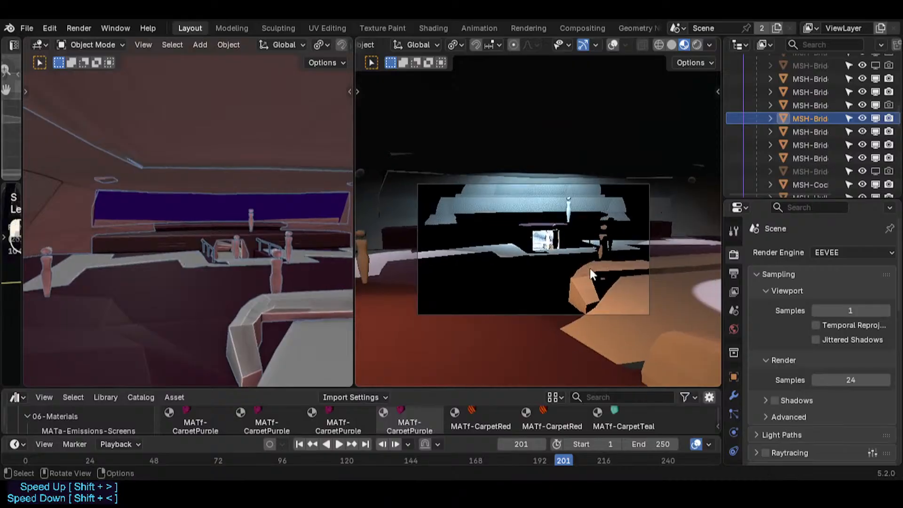
pyautogui.press('F12')
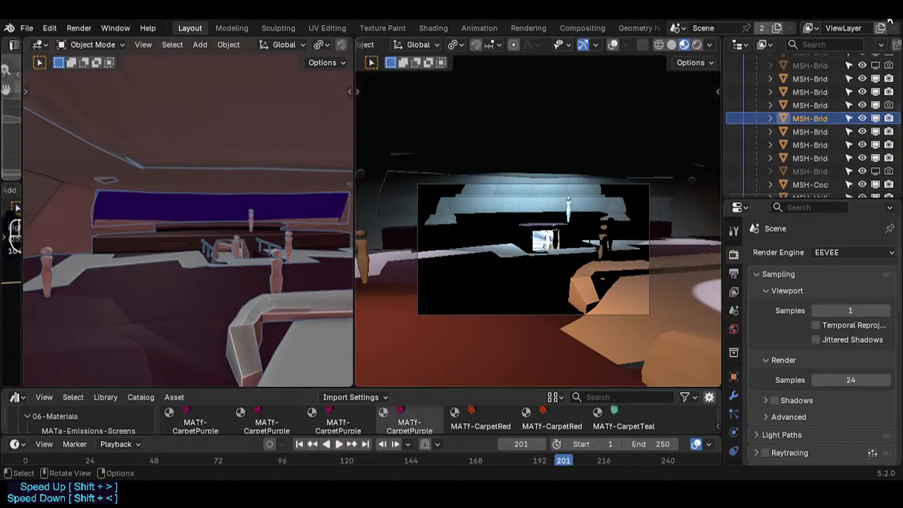
# - Bring up the compositor node tree and locate its Color Ramp node
pyautogui.click(578, 23)
pyautogui.moveTo(447, 306); pyautogui.dragTo(523, 290, button='middle')
pyautogui.scroll(-4, 445, 308)
pyautogui.moveTo(345, 334); pyautogui.dragTo(441, 302, button='middle')
pyautogui.scroll(-6, 458, 329)
pyautogui.scroll(8, 344, 321)
pyautogui.scroll(2, 317, 328)
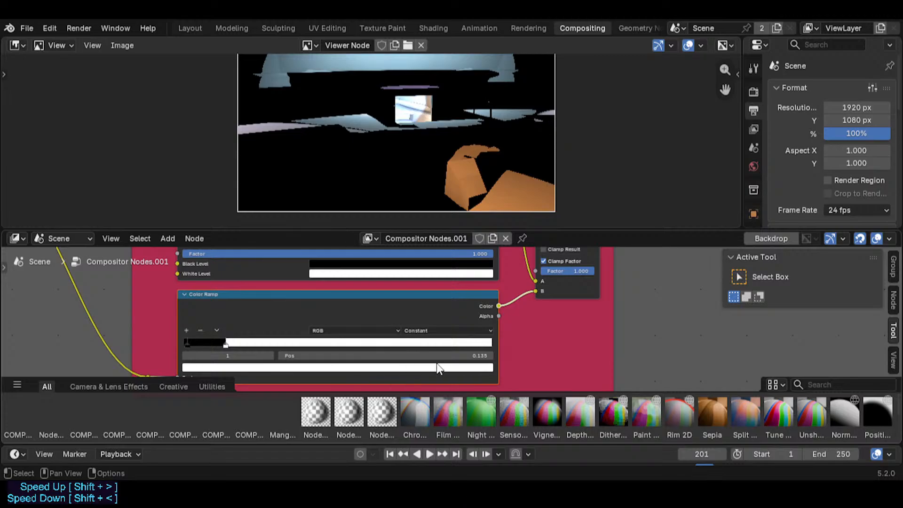
# - Try the Color Ramp's white stop at position 0.300 and check the viewer image
pyautogui.click(239, 343)
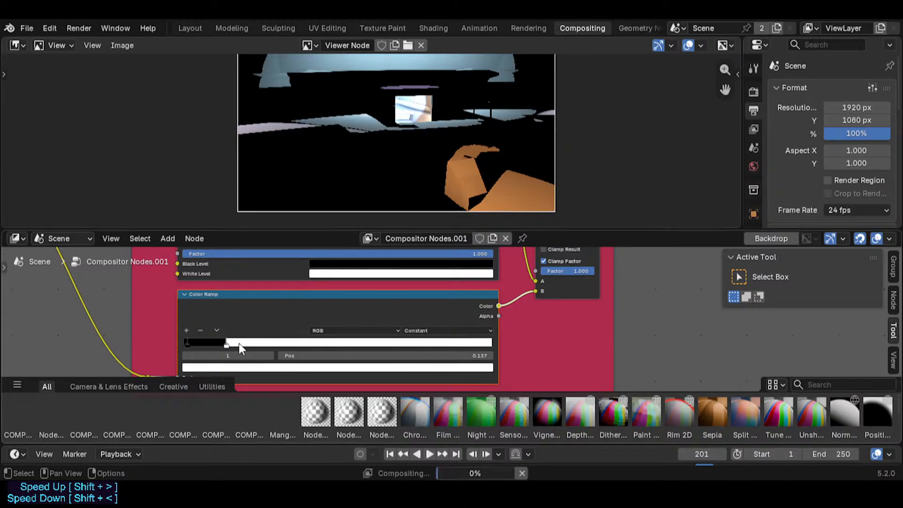
pyautogui.moveTo(239, 343); pyautogui.dragTo(276, 343)
pyautogui.scroll(-3, 434, 104)
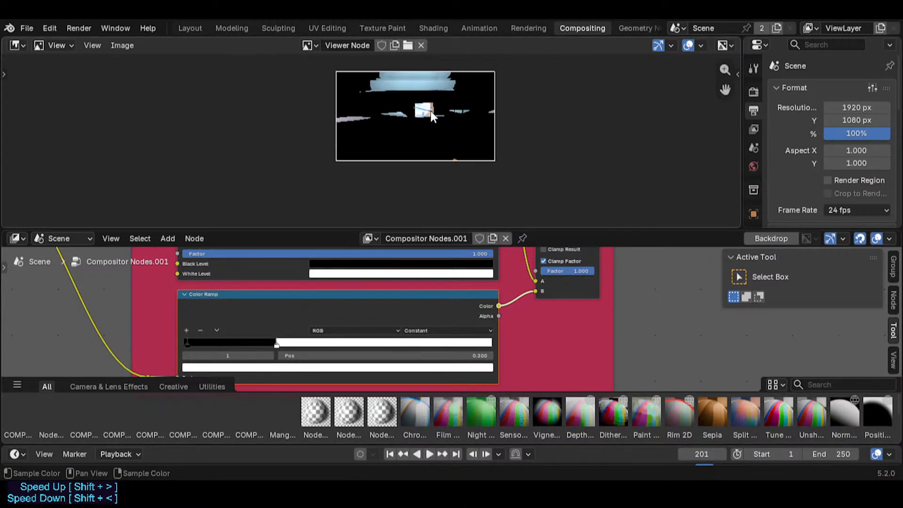
pyautogui.scroll(2, 417, 141)
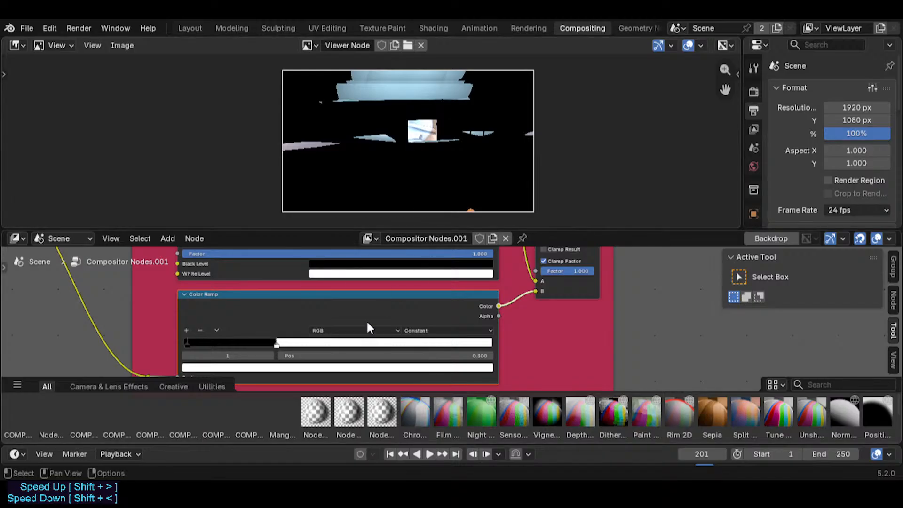
# - Try the Color Ramp's white stop at position 0.035, check the viewer image, and set the stop to 0.135
pyautogui.moveTo(293, 348); pyautogui.dragTo(174, 343)
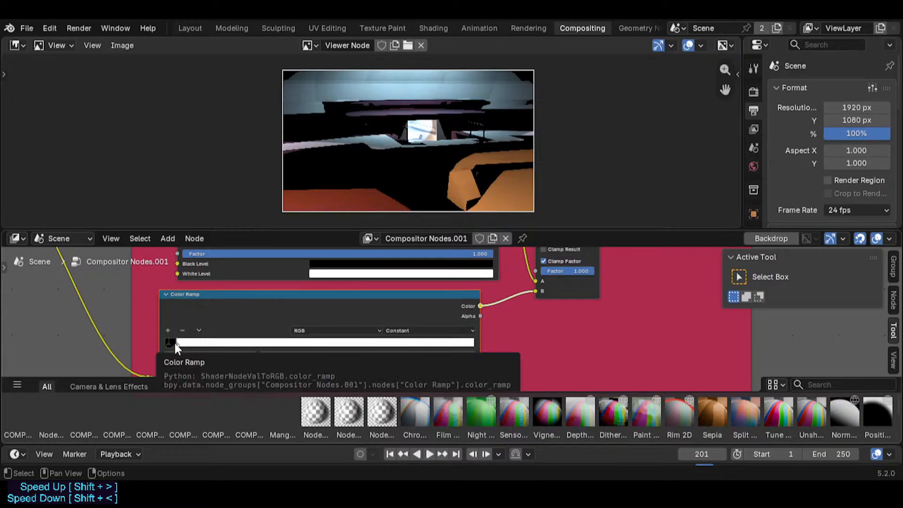
pyautogui.scroll(5, 376, 104)
pyautogui.scroll(-3, 408, 139)
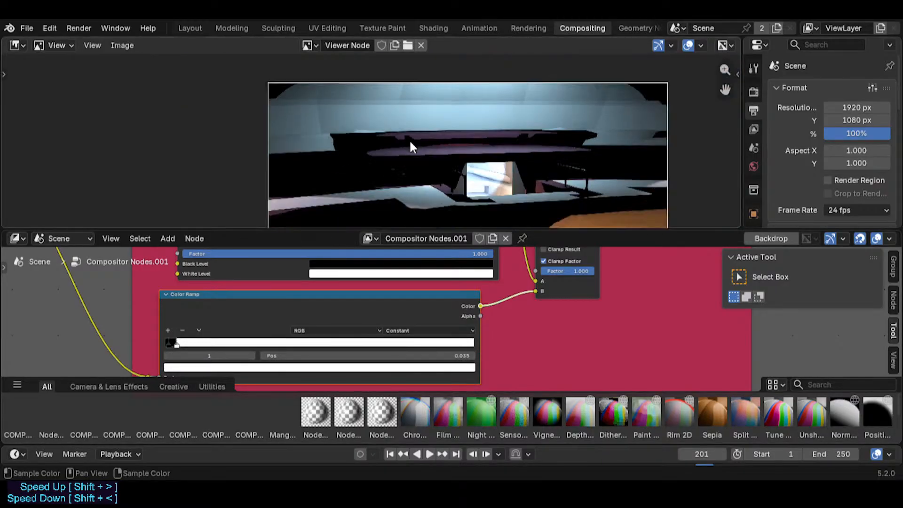
pyautogui.scroll(-1, 410, 143)
pyautogui.moveTo(180, 345); pyautogui.dragTo(226, 344)
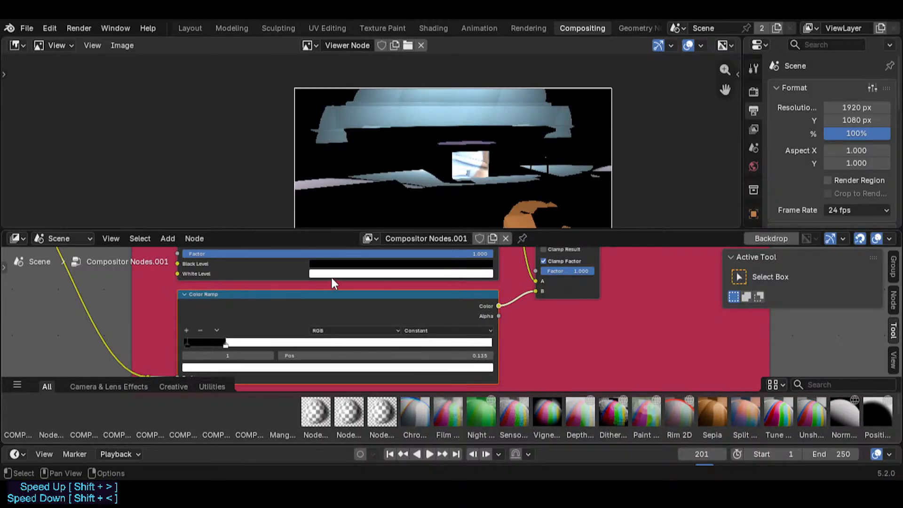
# - Trace the Render Layers image and ambient occlusion links through the RGB Curves and Color Ramp nodes
pyautogui.moveTo(201, 304); pyautogui.dragTo(289, 304, button='middle')
pyautogui.scroll(-4, 289, 304)
pyautogui.moveTo(151, 258); pyautogui.dragTo(224, 297, button='middle')
pyautogui.scroll(5, 225, 297)
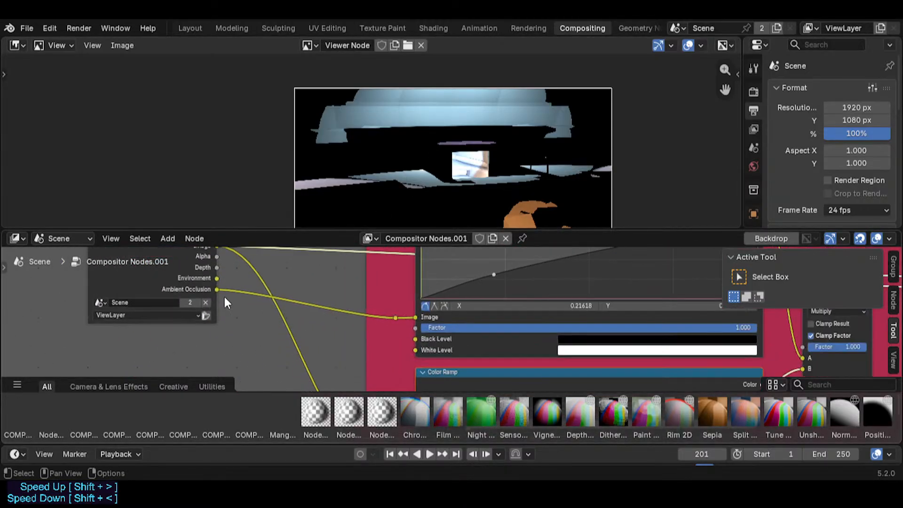
pyautogui.scroll(3, 254, 298)
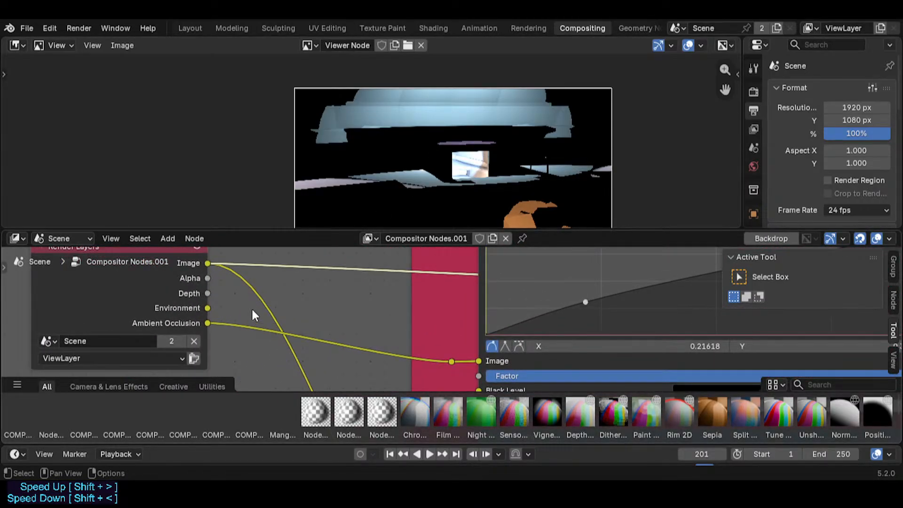
pyautogui.scroll(-4, 283, 312)
pyautogui.moveTo(381, 323); pyautogui.dragTo(362, 311, button='middle')
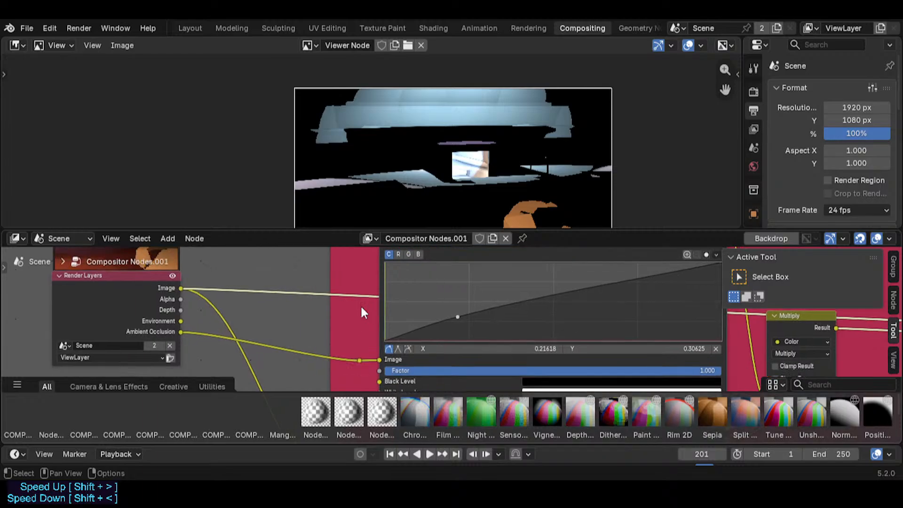
pyautogui.scroll(-4, 259, 296)
pyautogui.moveTo(277, 309); pyautogui.dragTo(234, 234, button='middle')
pyautogui.scroll(7, 321, 320)
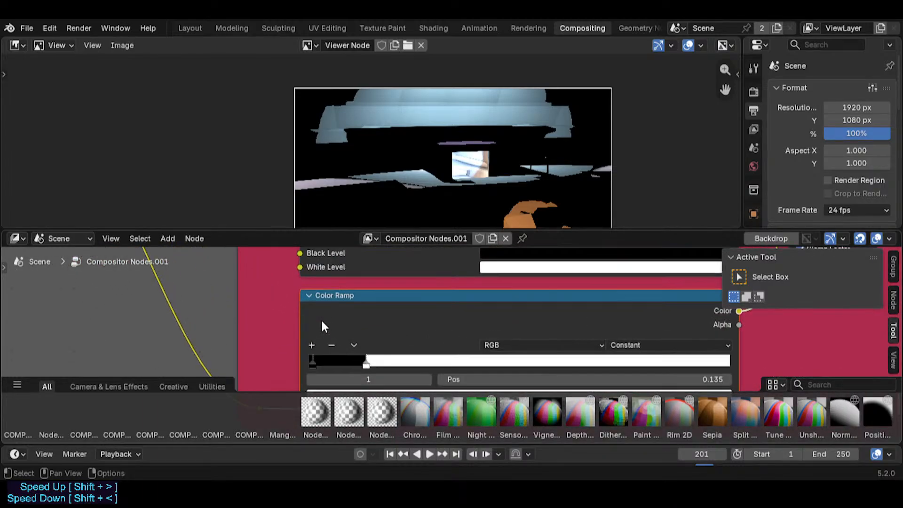
# - Connect the Render Layers image output directly to the Viewer node and return to the Layout workspace
pyautogui.click(349, 297)
pyautogui.scroll(-4, 349, 301)
pyautogui.moveTo(175, 257); pyautogui.dragTo(254, 353, button='middle')
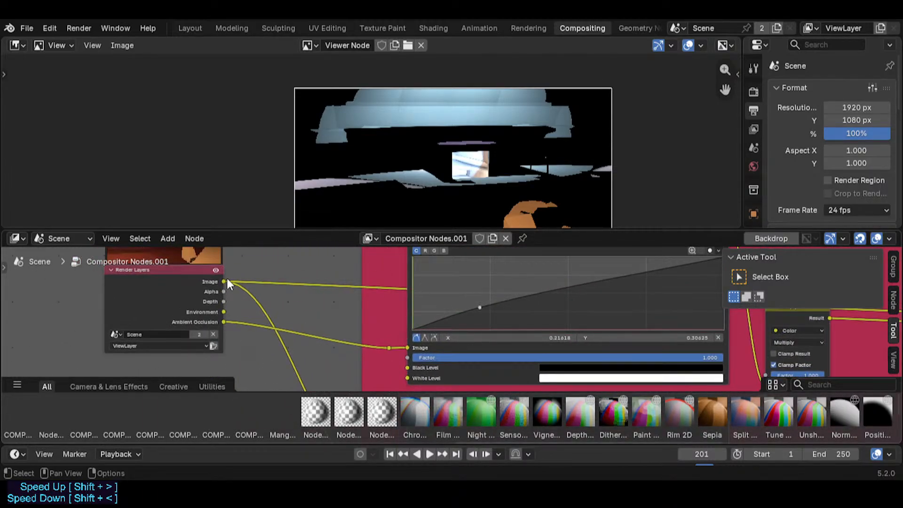
pyautogui.moveTo(238, 288); pyautogui.dragTo(243, 332, button='middle')
pyautogui.keyDown('ctrl'); pyautogui.keyDown('shift'); pyautogui.click(232, 326); pyautogui.keyUp('shift'); pyautogui.keyUp('ctrl')
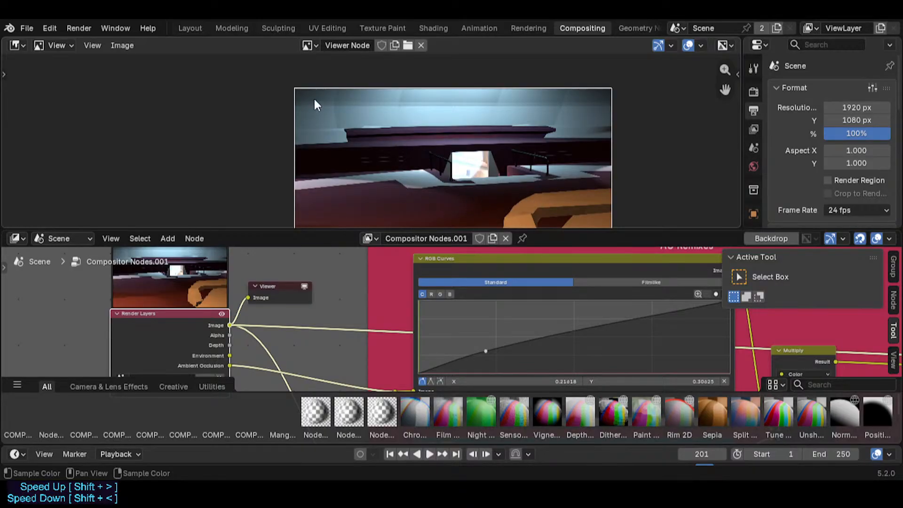
pyautogui.click(193, 29)
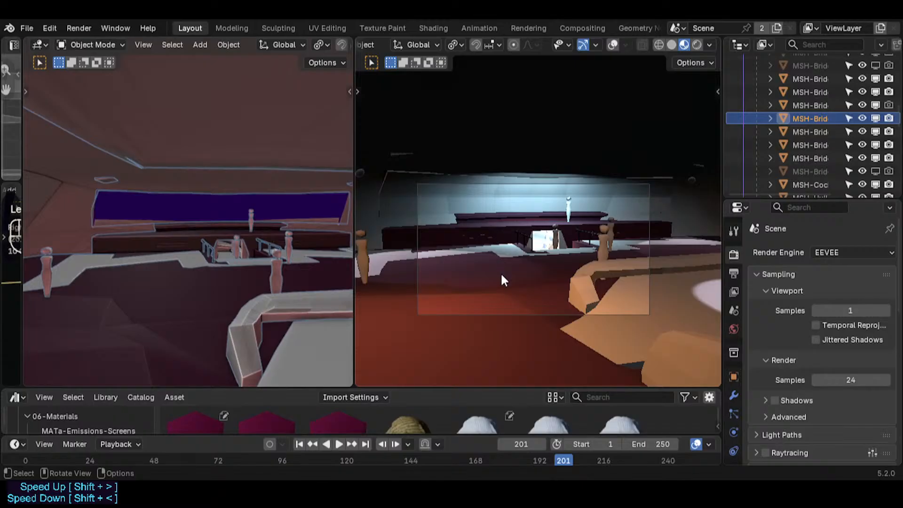
# - Widen the solid-shaded viewport beside the material preview of the bridge
pyautogui.moveTo(547, 235); pyautogui.dragTo(532, 228, button='middle')
pyautogui.press('Tab')
pyautogui.press('Tab')
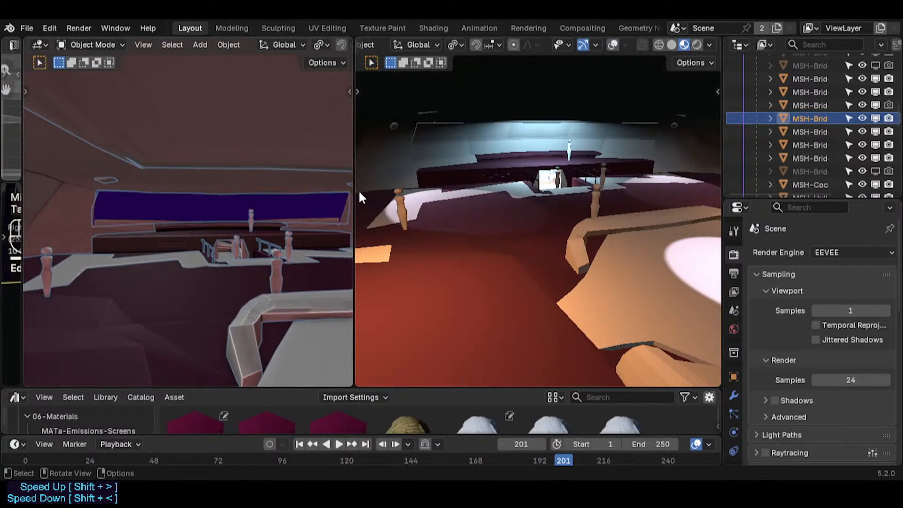
pyautogui.moveTo(354, 224); pyautogui.dragTo(456, 222)
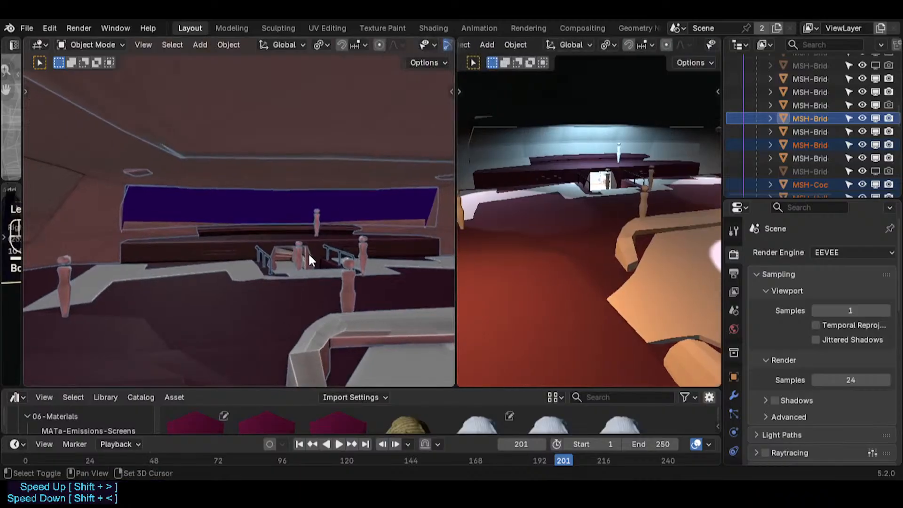
# - Apply Shade Smooth to the curved bench around the bridge's central seating area
pyautogui.hotkey('shift', '`')
pyautogui.press('w')
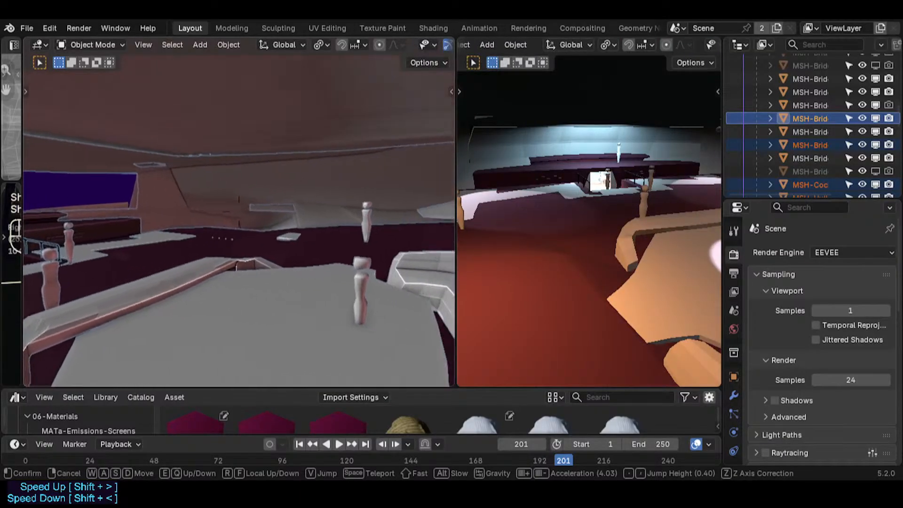
pyautogui.press('a')
pyautogui.press('w')
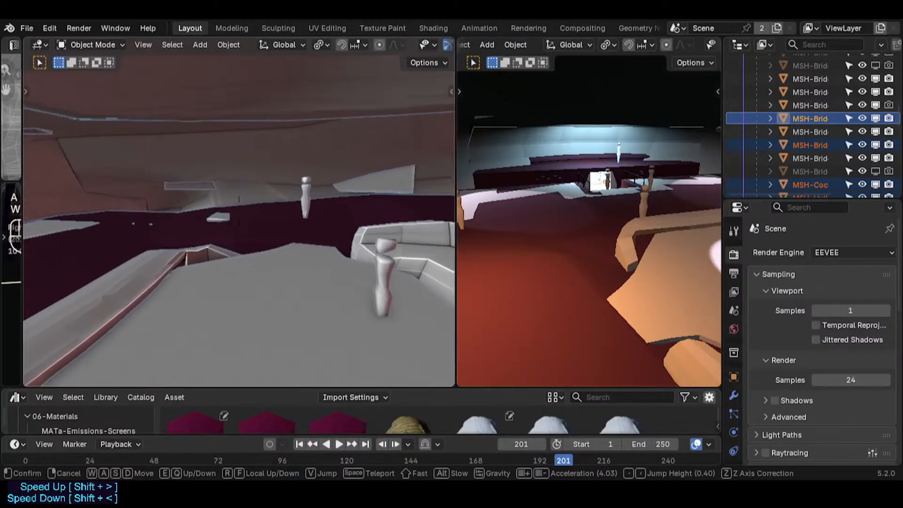
pyautogui.press('d')
pyautogui.click(303, 258)
pyautogui.click(114, 284)
pyautogui.rightClick(134, 274)
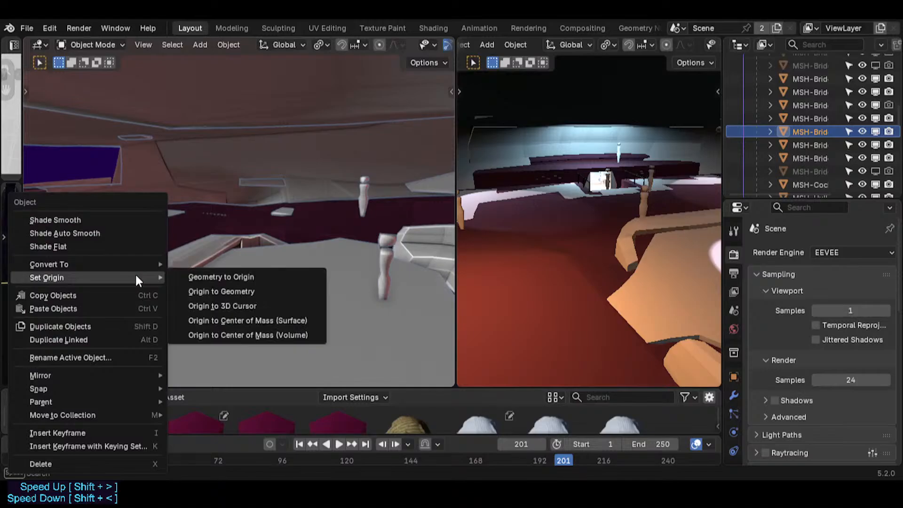
pyautogui.click(109, 220)
# - Inspect the far side of the bridge, selecting the hull wall and the dark carpet floor mesh
pyautogui.hotkey('shift', '`')
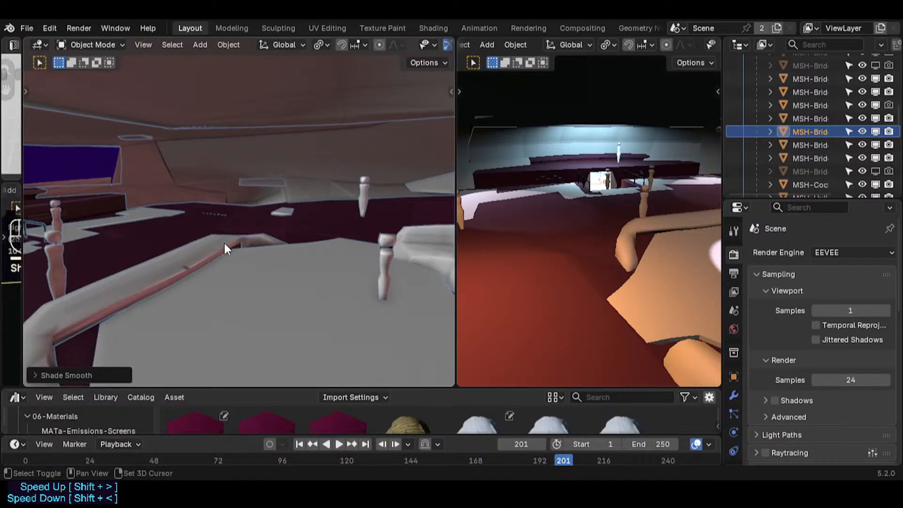
pyautogui.press('w')
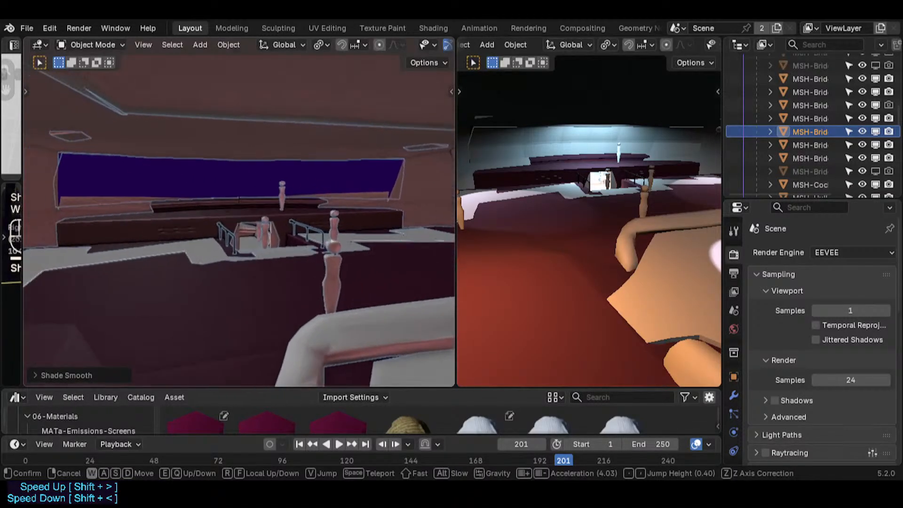
pyautogui.press('a')
pyautogui.press('d')
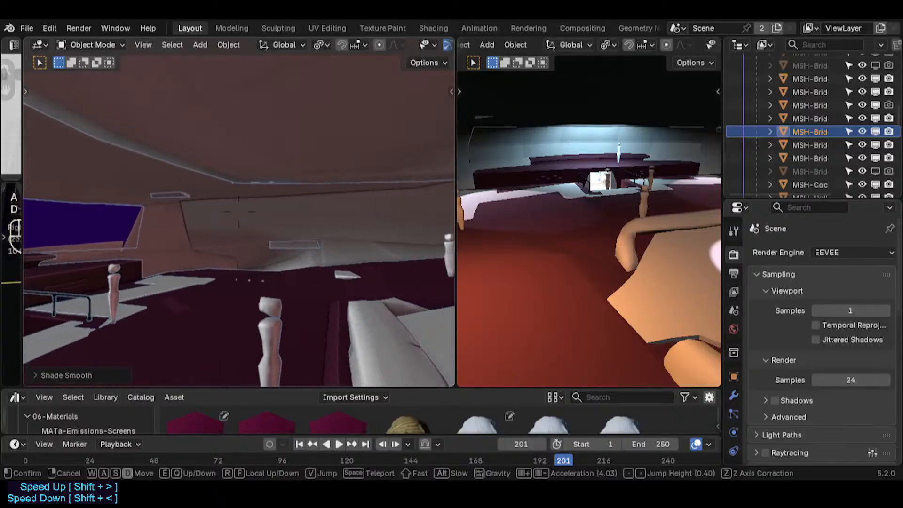
pyautogui.click(191, 244)
pyautogui.click(220, 244)
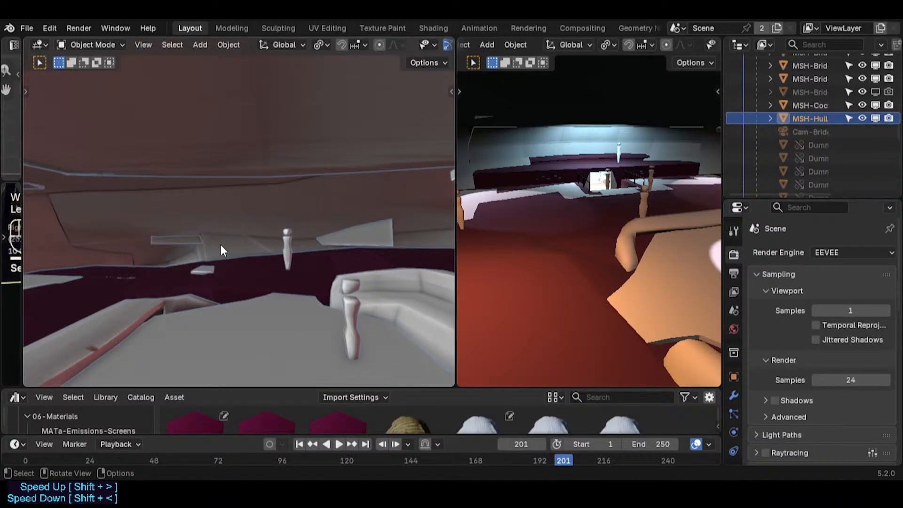
pyautogui.rightClick(219, 243)
pyautogui.click(220, 220)
pyautogui.click(242, 253)
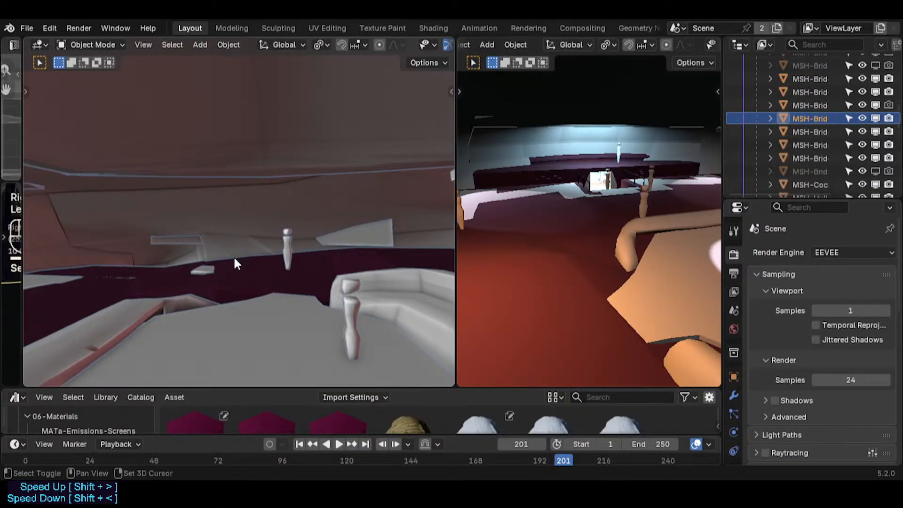
# - Examine the bridge from the seating benches to the corridor entrance and back to the window end
pyautogui.hotkey('shift', '`')
pyautogui.press('s')
pyautogui.press('d')
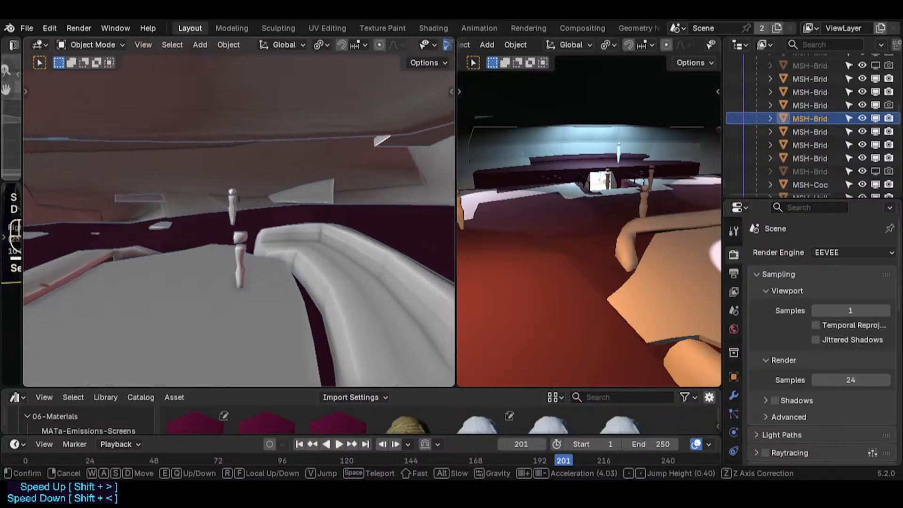
pyautogui.press('d')
pyautogui.press('w')
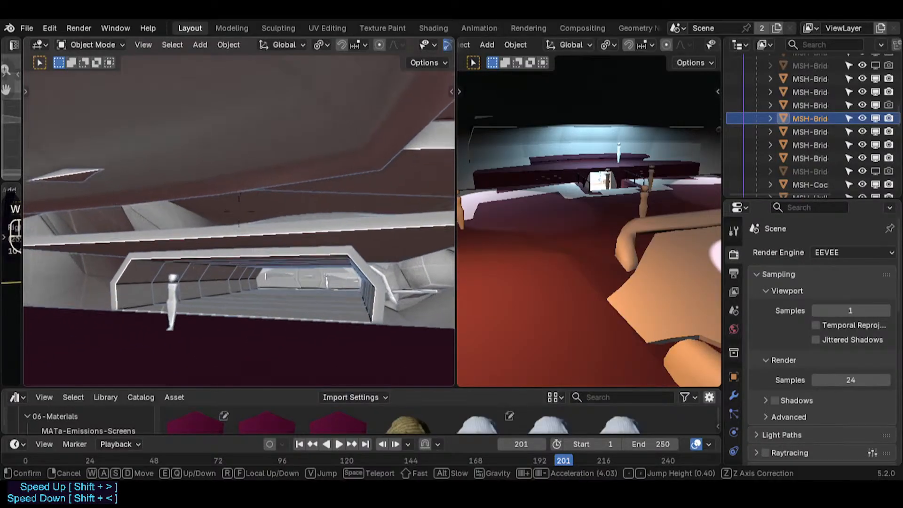
pyautogui.press('shift')
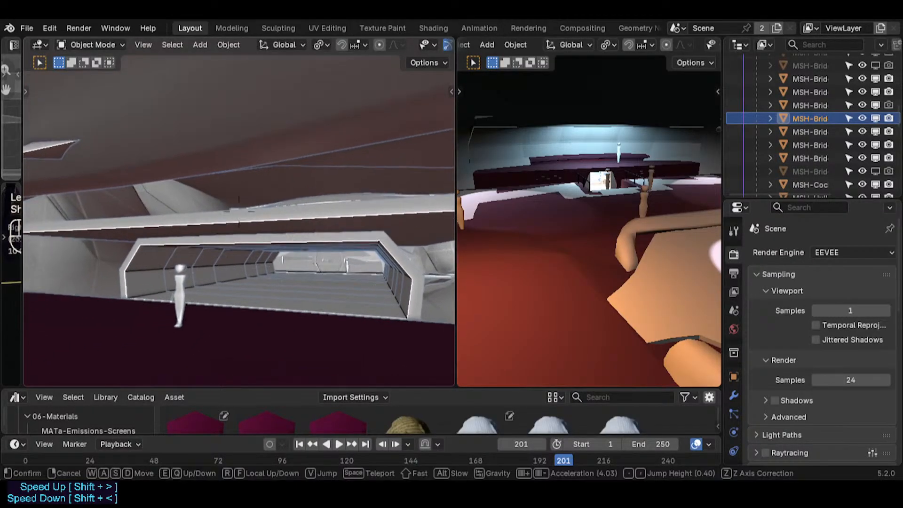
pyautogui.click(288, 311)
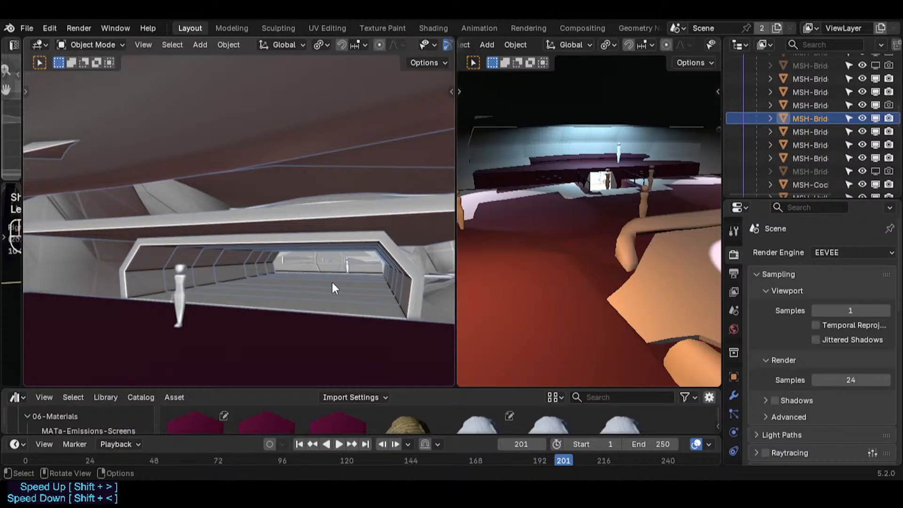
pyautogui.hotkey('shift', '`')
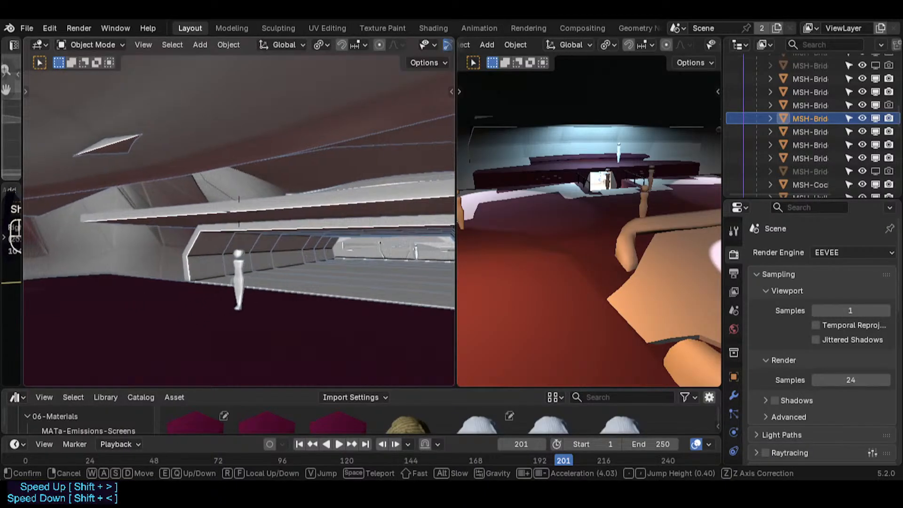
pyautogui.press('w')
pyautogui.press('a')
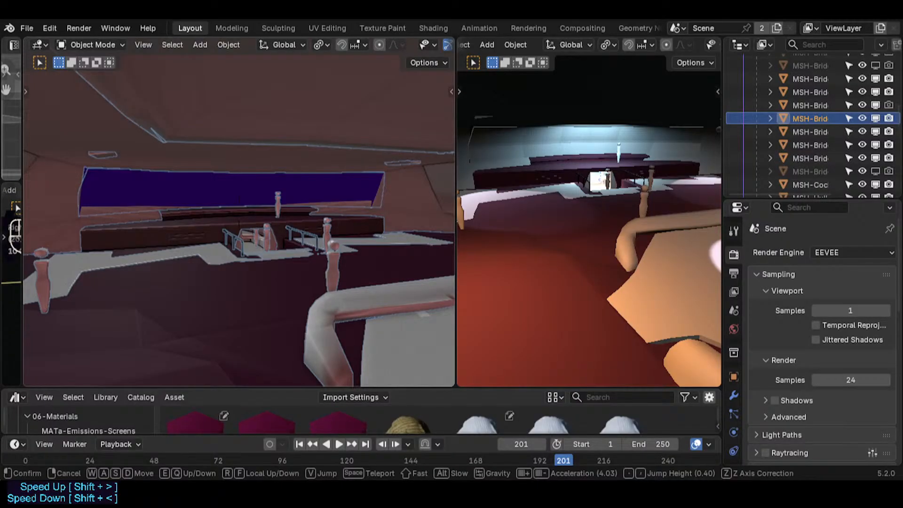
pyautogui.click(331, 279)
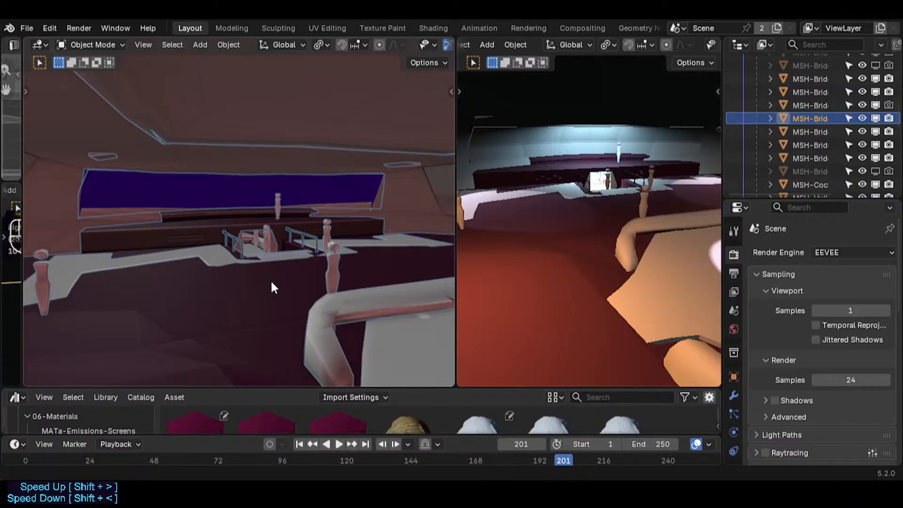
# - Join the two 3D viewports into one, keeping the material preview view of the bridge
pyautogui.rightClick(455, 216)
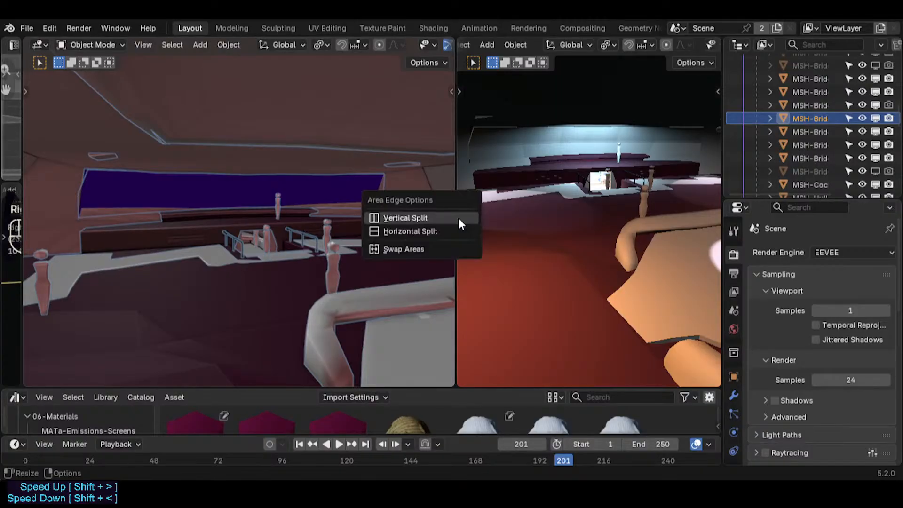
pyautogui.click(408, 218)
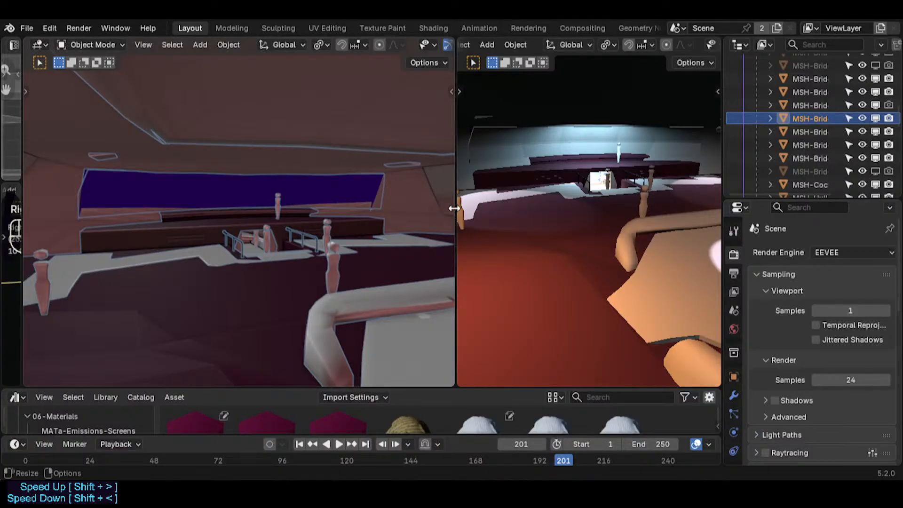
pyautogui.rightClick(454, 209)
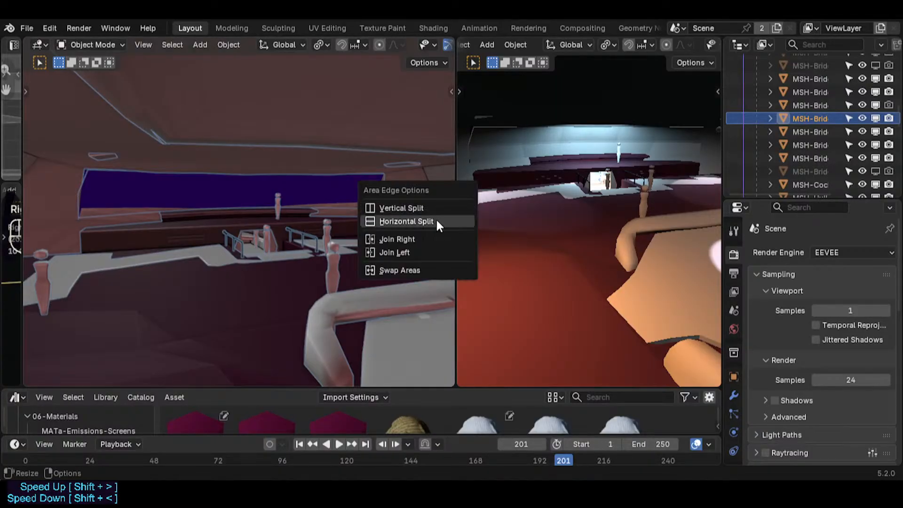
pyautogui.click(412, 250)
# - Examine the lighting on the bridge's carpet, seating area, blue-lit wall and orange side wall
pyautogui.hotkey('shift', '`')
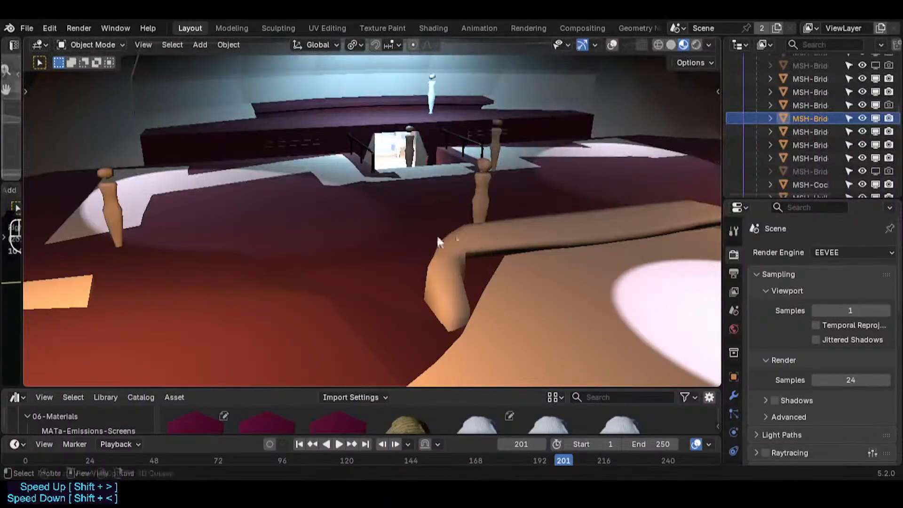
pyautogui.press('s')
pyautogui.press('q')
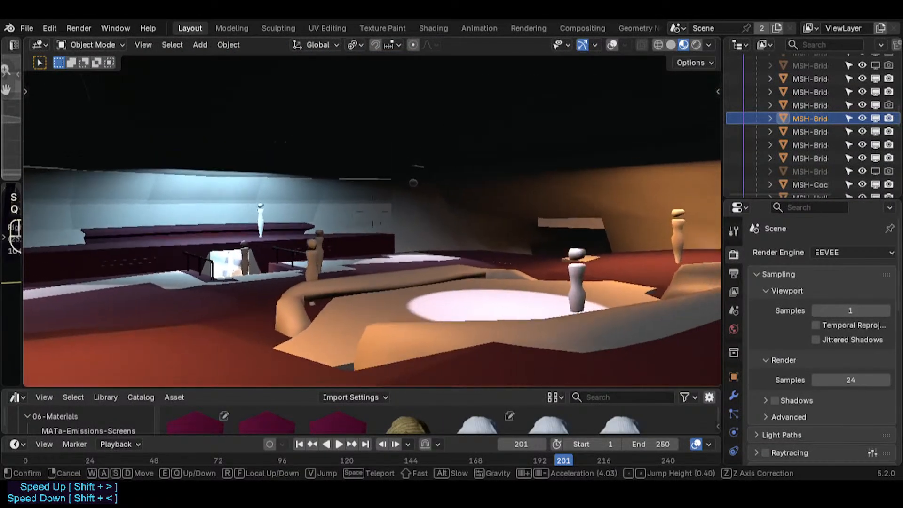
pyautogui.press('d')
pyautogui.press('e')
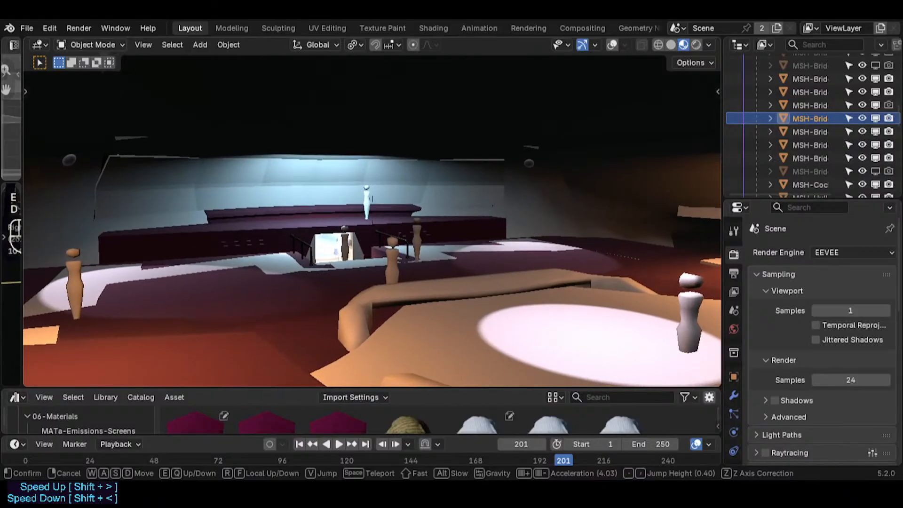
pyautogui.press('a')
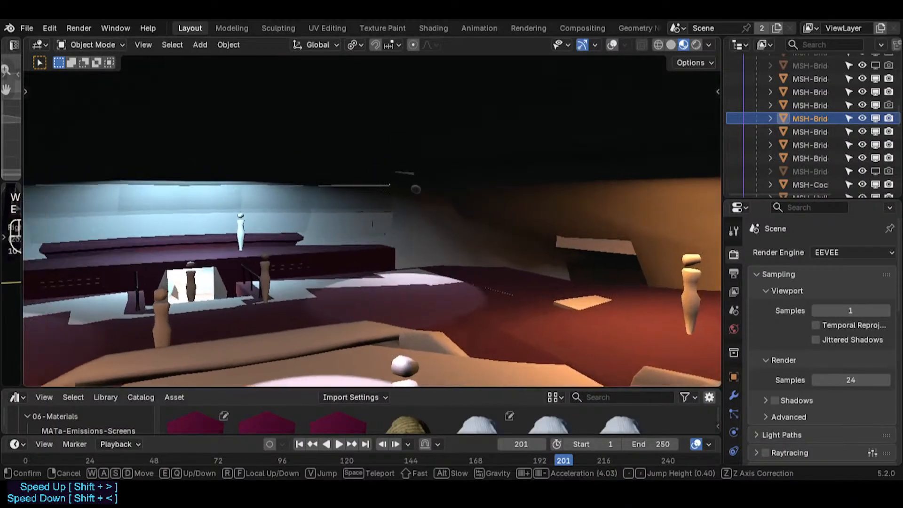
pyautogui.press('q')
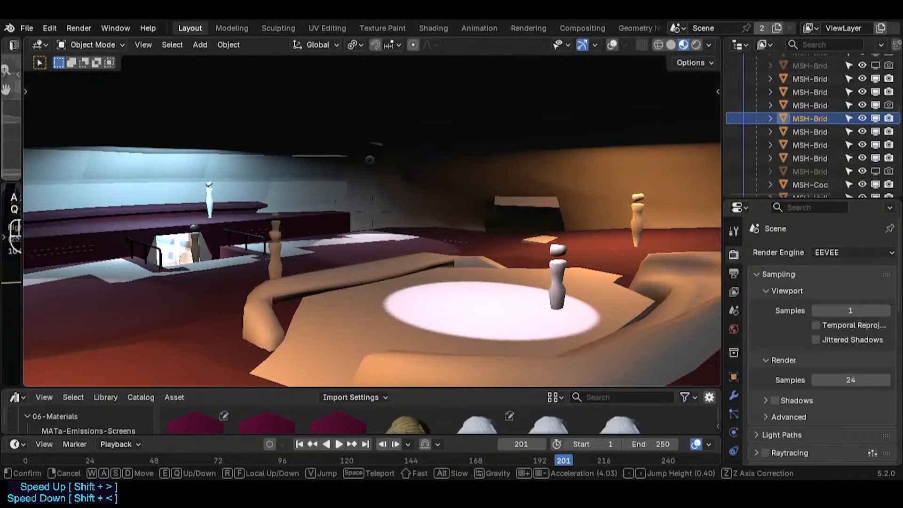
pyautogui.press('w')
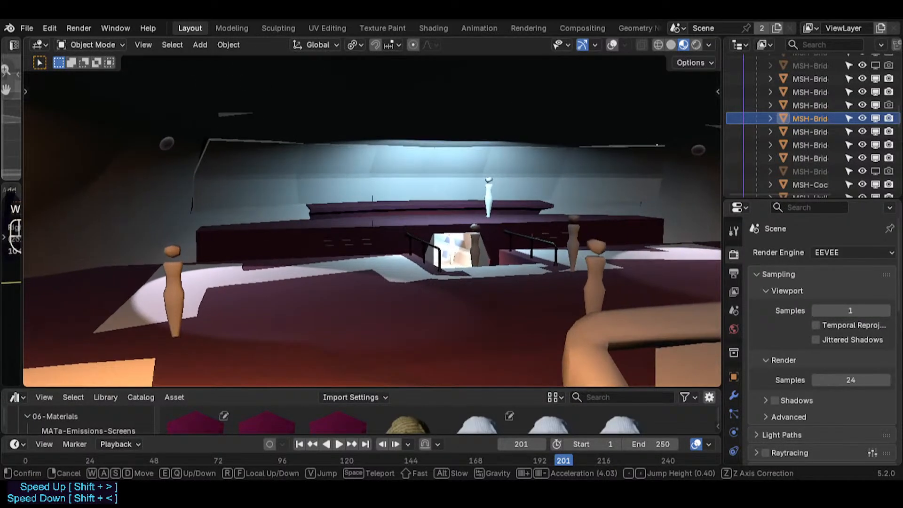
pyautogui.press('s')
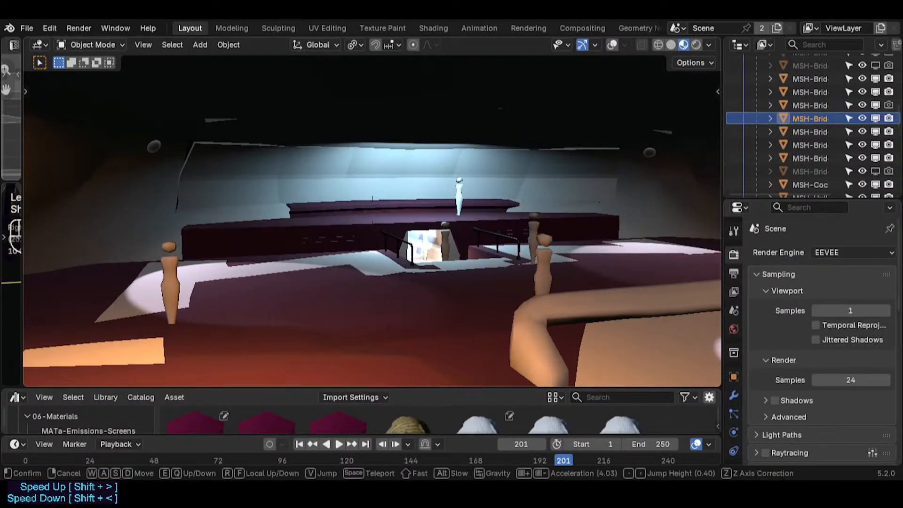
pyautogui.click(422, 234)
# - Toggle the viewport overlays on and off, and examine the carpet and lighting from behind the seating area
pyautogui.hotkey('shift', 'alt', 'z')
pyautogui.hotkey('shift', 'alt', 'z')
pyautogui.hotkey('shift', '`')
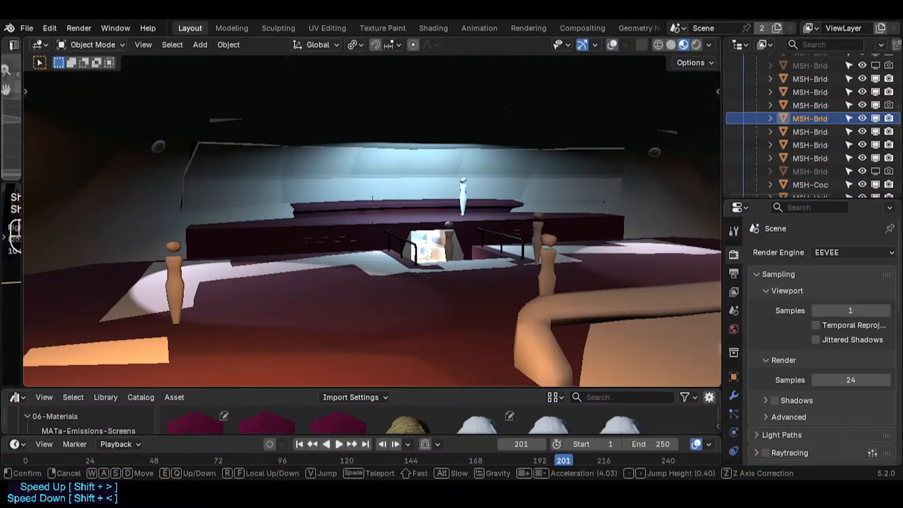
pyautogui.click(425, 238)
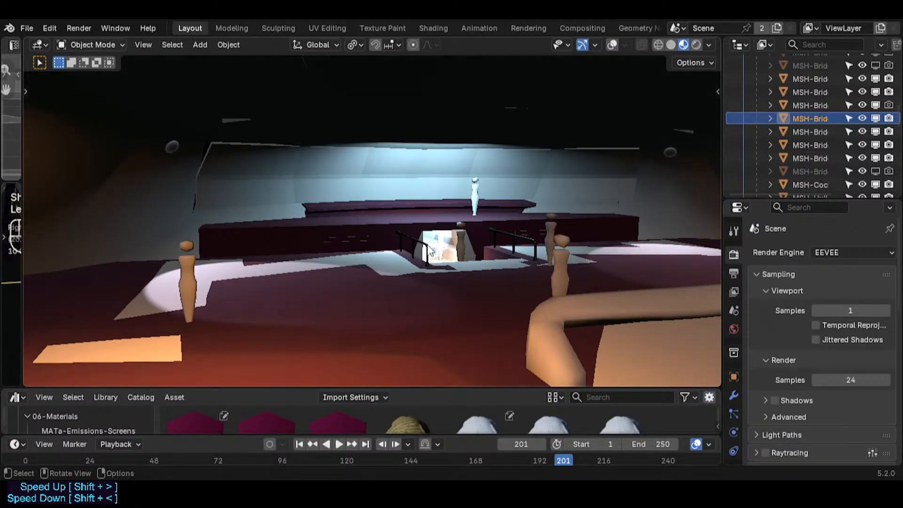
pyautogui.hotkey('shift', '`')
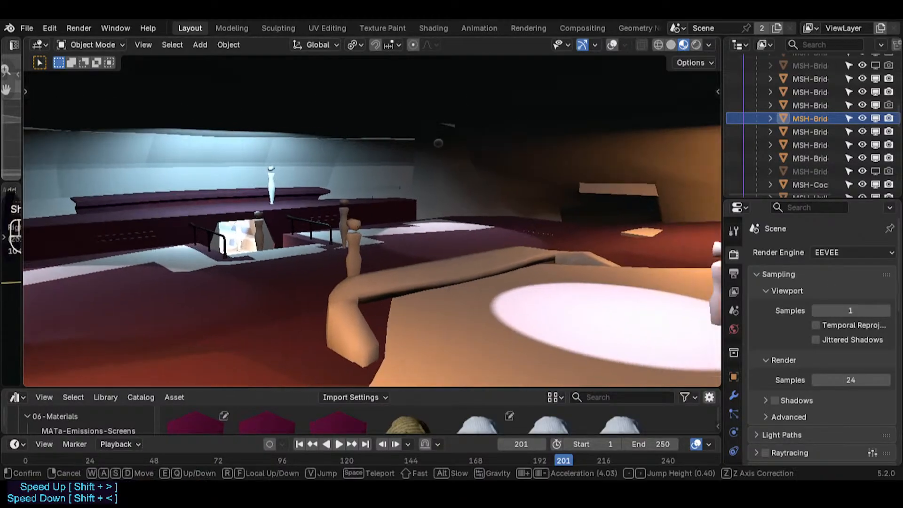
pyautogui.press('s')
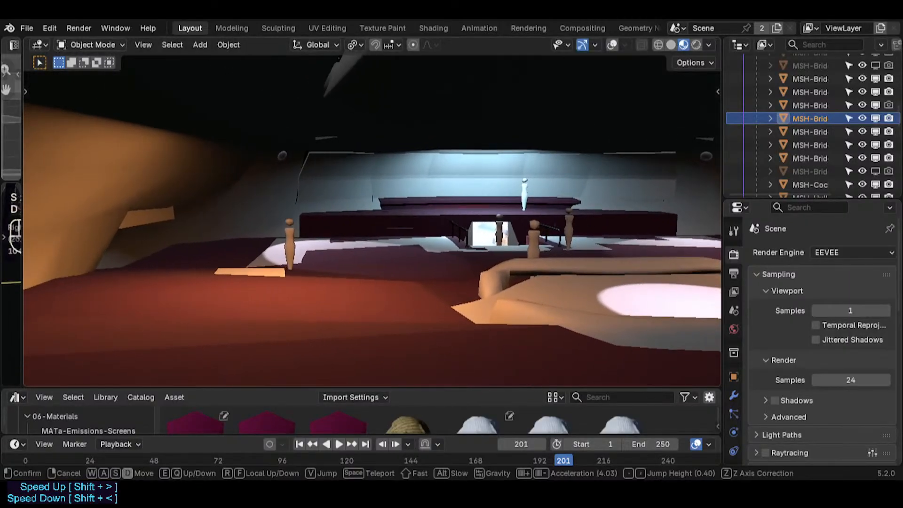
pyautogui.press('w')
pyautogui.click(509, 184)
# - Select the blue-lit wall mesh and switch it in and out of Edit Mode to check it
pyautogui.click(510, 180)
pyautogui.press('Tab')
pyautogui.press('Tab')
pyautogui.press('Tab')
pyautogui.press('Tab')
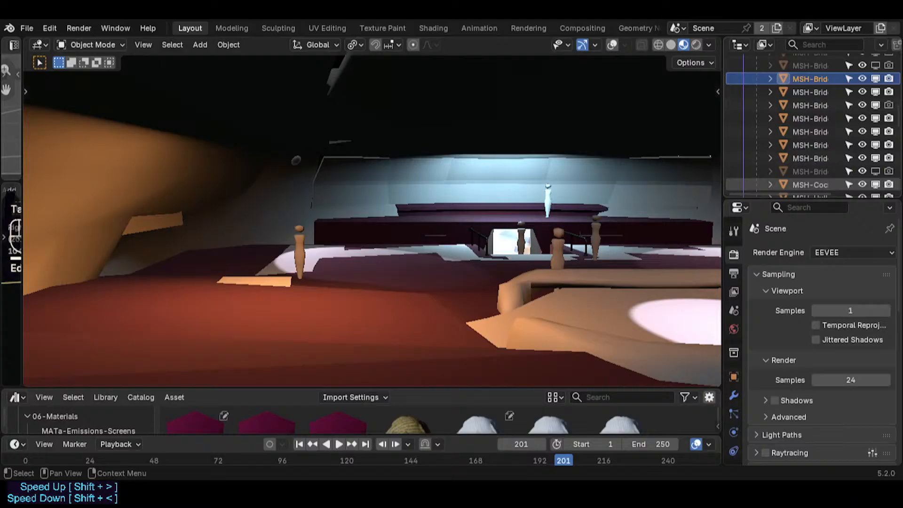
# - Display the material settings of the selected bridge mesh and enlarge the asset browser
pyautogui.click(449, 178)
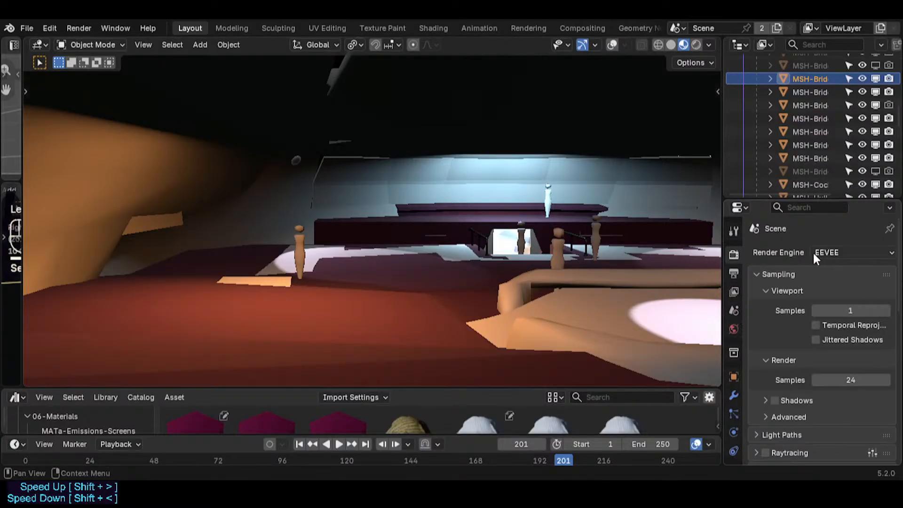
pyautogui.click(734, 273)
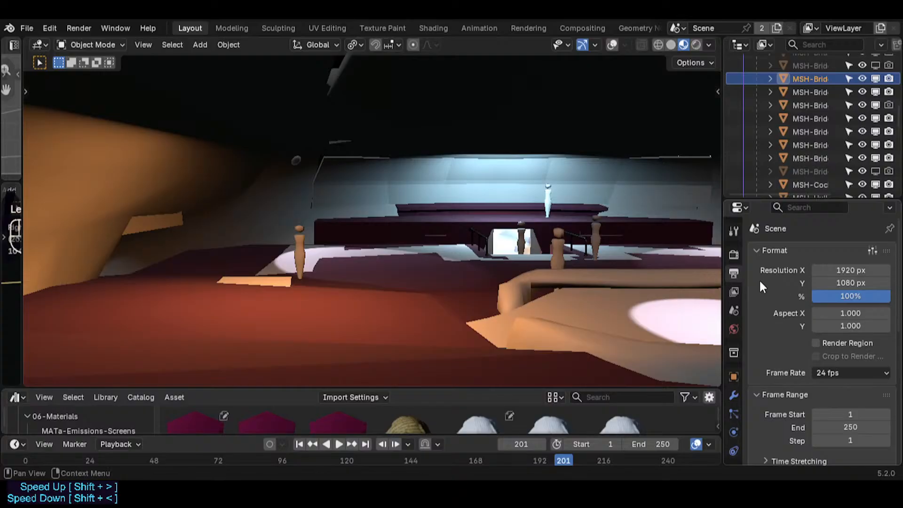
pyautogui.scroll(-3, 738, 293)
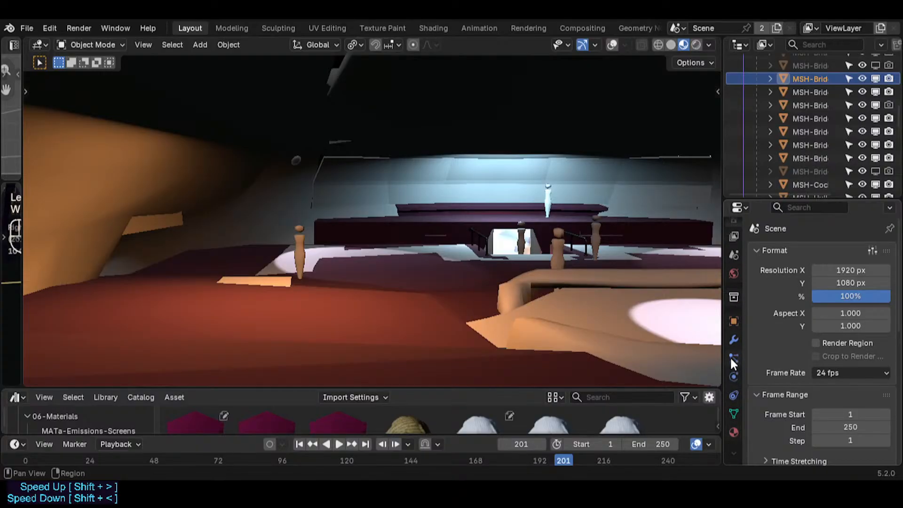
pyautogui.click(735, 432)
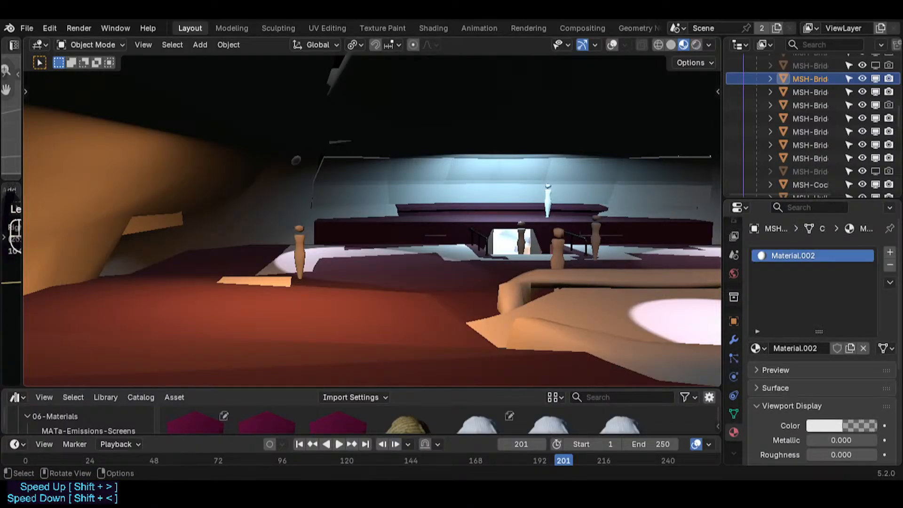
pyautogui.moveTo(459, 391); pyautogui.dragTo(468, 352)
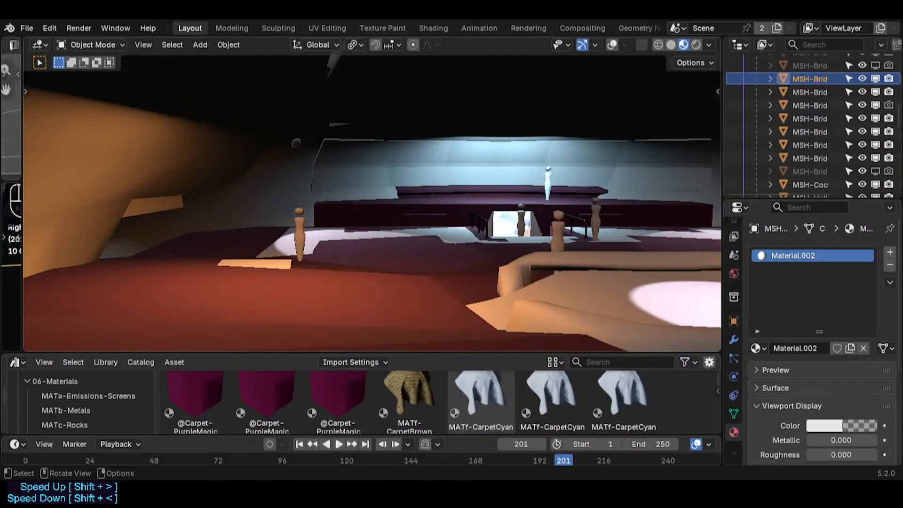
# - Walk around the seating area to examine the lighting on the carpet, the blue-lit wall and the orange side wall
pyautogui.click(535, 221)
pyautogui.hotkey('shift', '`')
pyautogui.press('a')
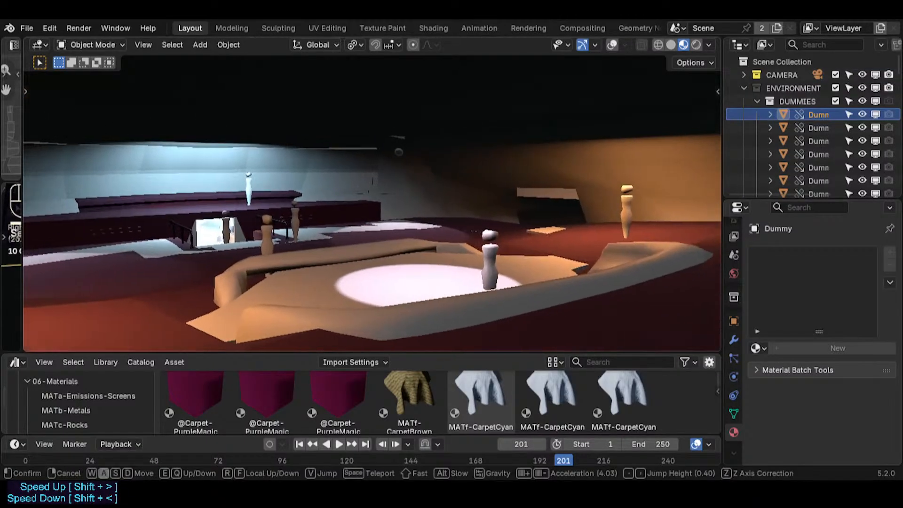
pyautogui.press('d')
pyautogui.press('d')
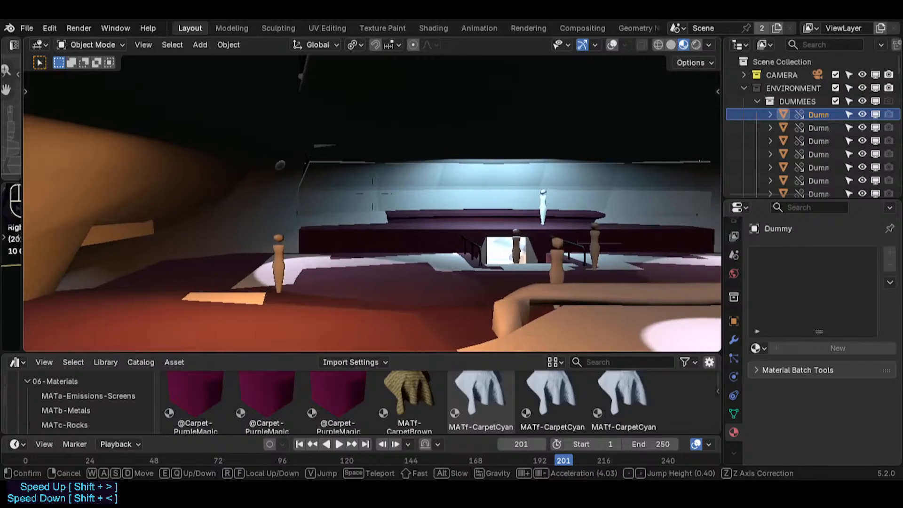
pyautogui.press('w')
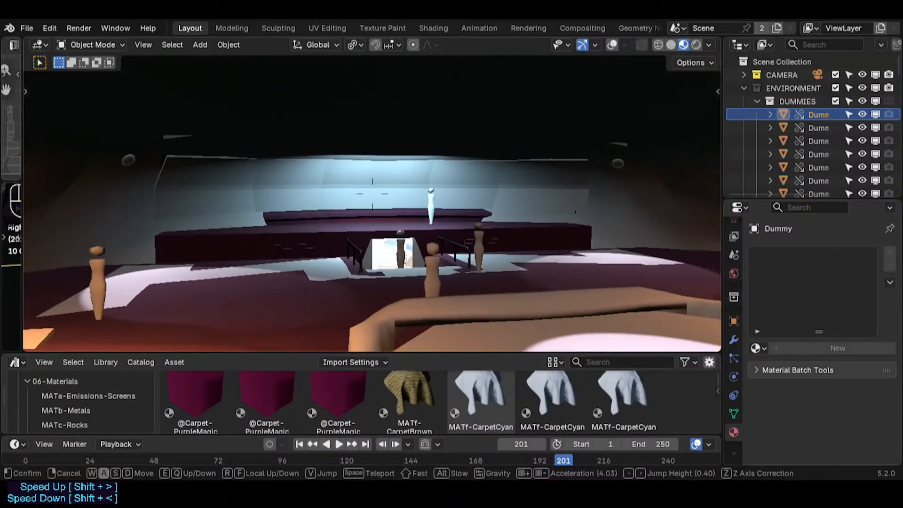
pyautogui.press('w')
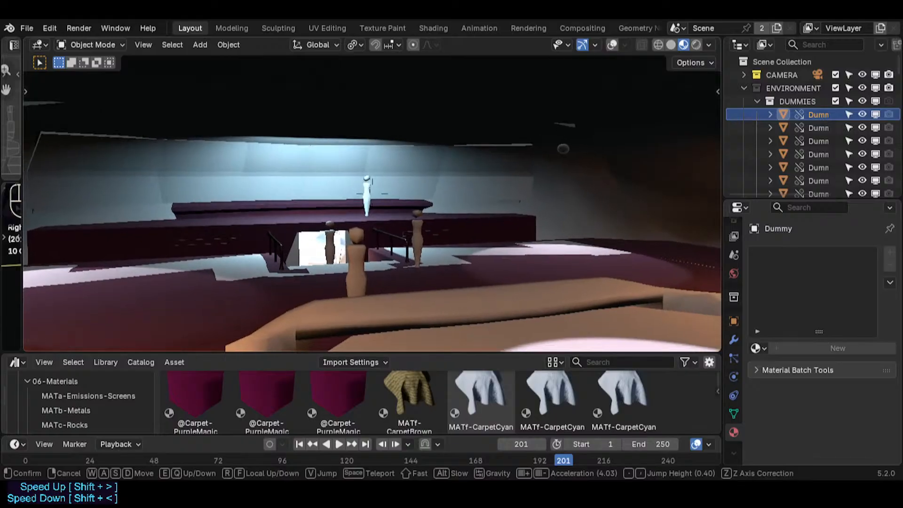
pyautogui.click(568, 243)
pyautogui.hotkey('shift', '`')
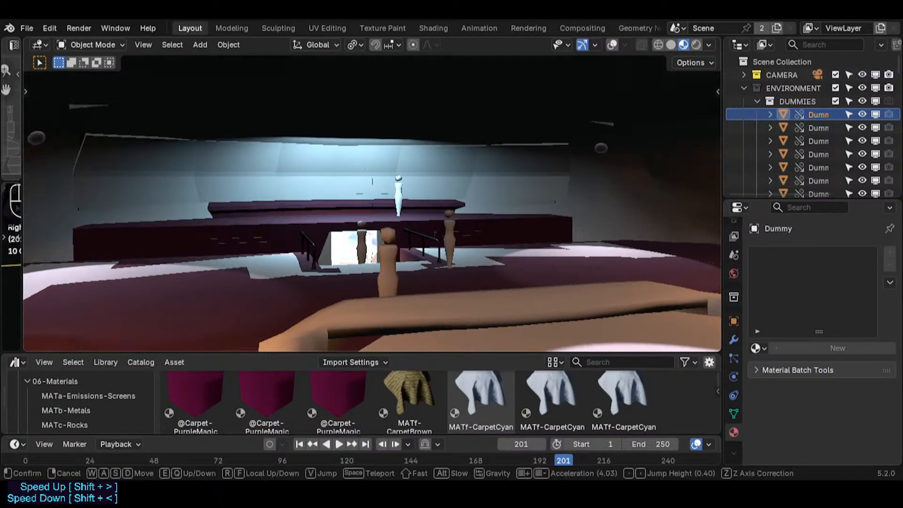
pyautogui.click(608, 266)
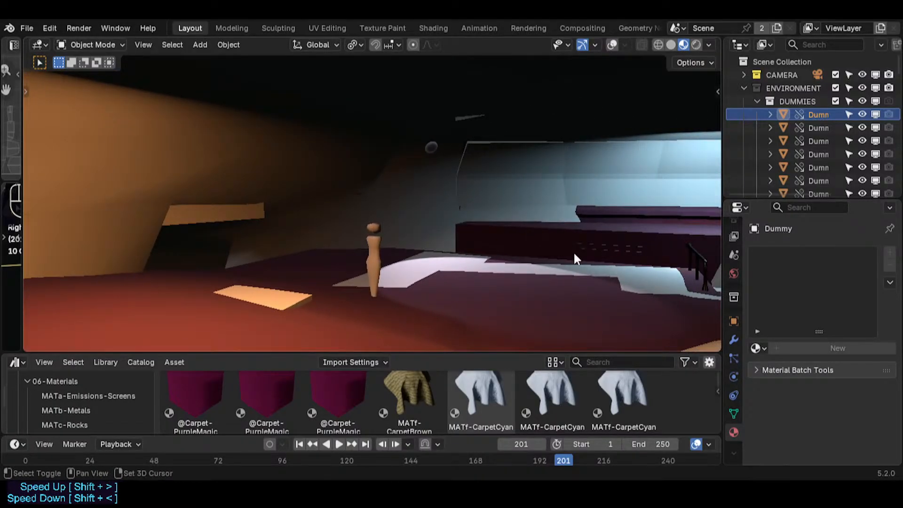
pyautogui.hotkey('shift', '`')
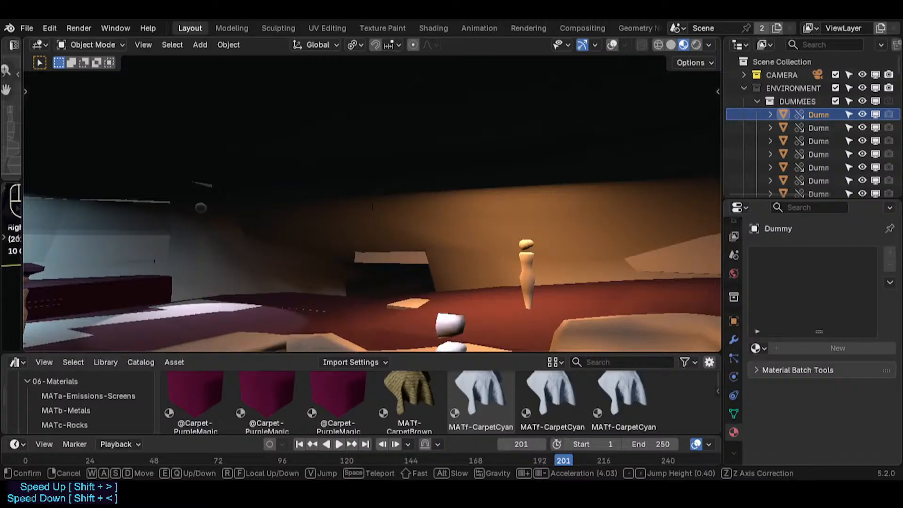
pyautogui.click(574, 256)
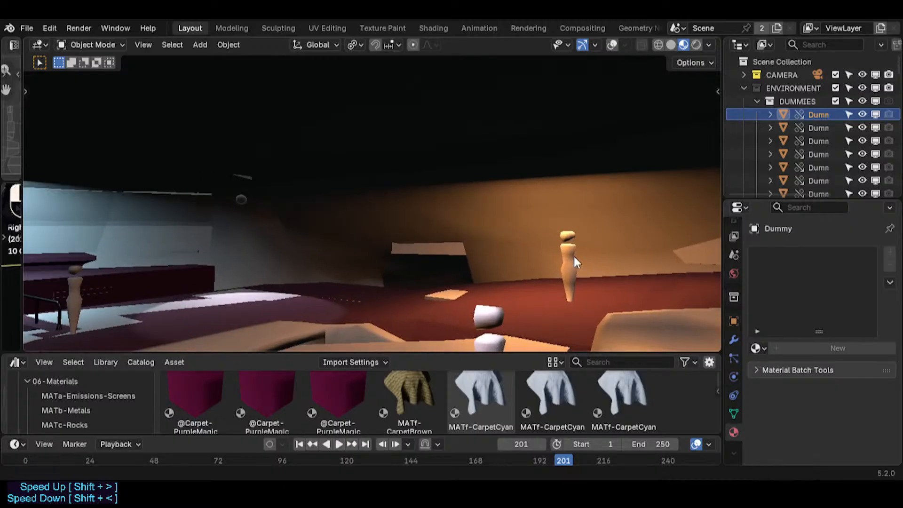
pyautogui.hotkey('shift', '`')
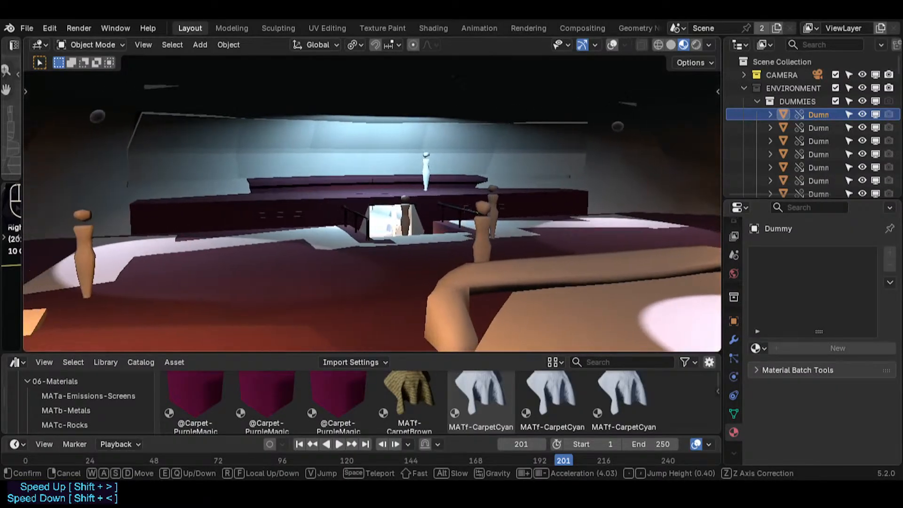
pyautogui.click(680, 277)
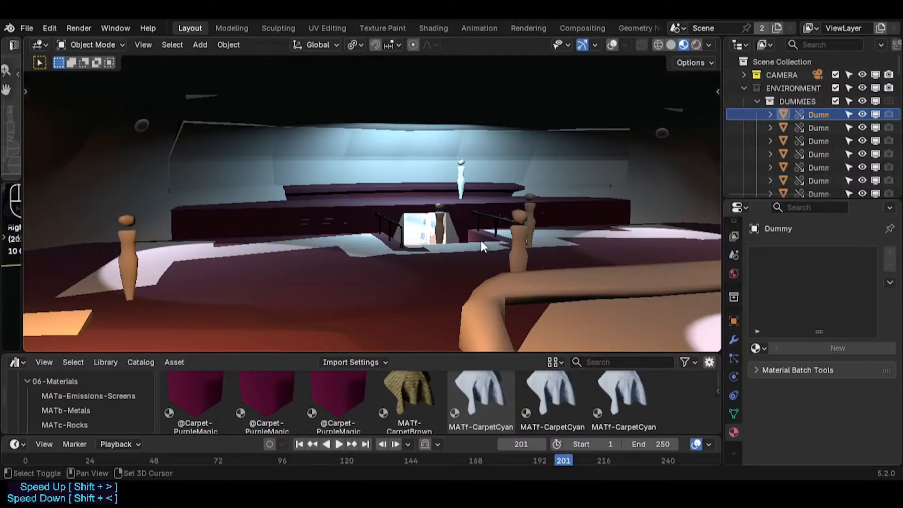
pyautogui.hotkey('shift', '`')
pyautogui.press('s')
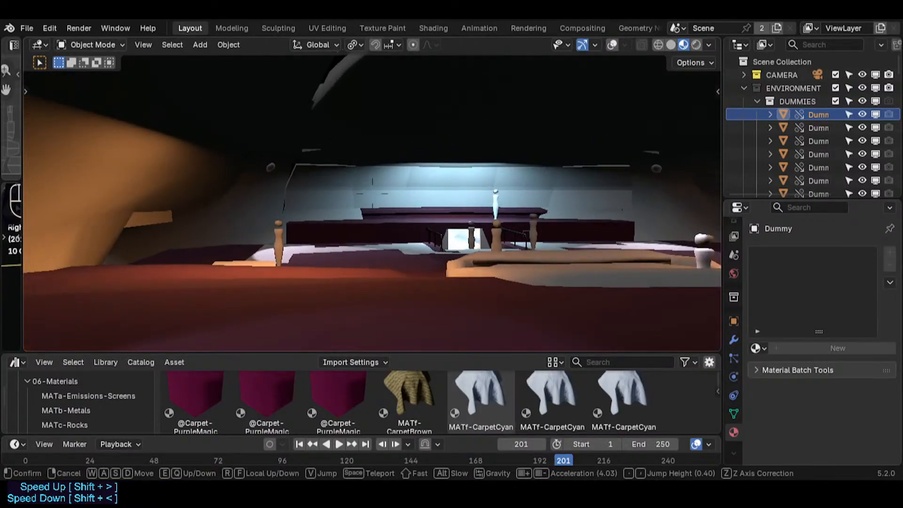
pyautogui.press('w')
pyautogui.press('s')
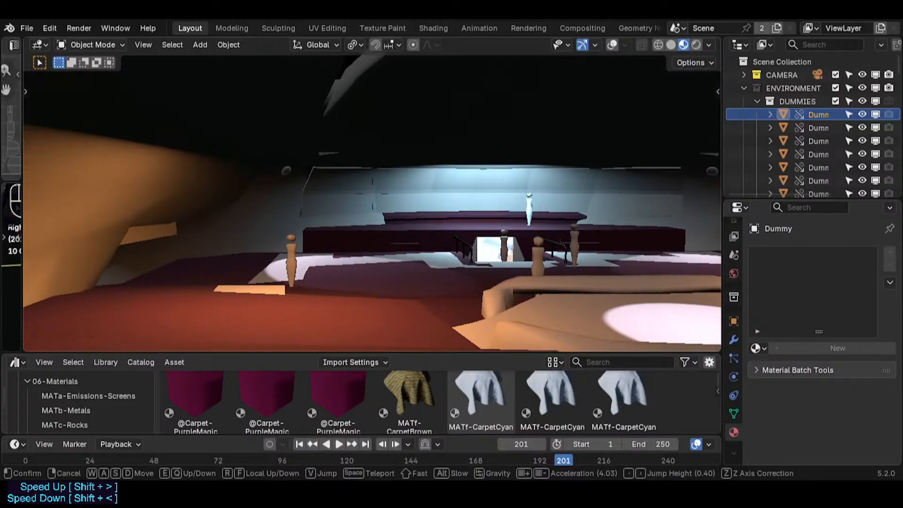
pyautogui.click(478, 239)
# - Select the blue-lit wall mesh, check it in Edit Mode, and turn the viewport overlays on in Object Mode
pyautogui.click(515, 195)
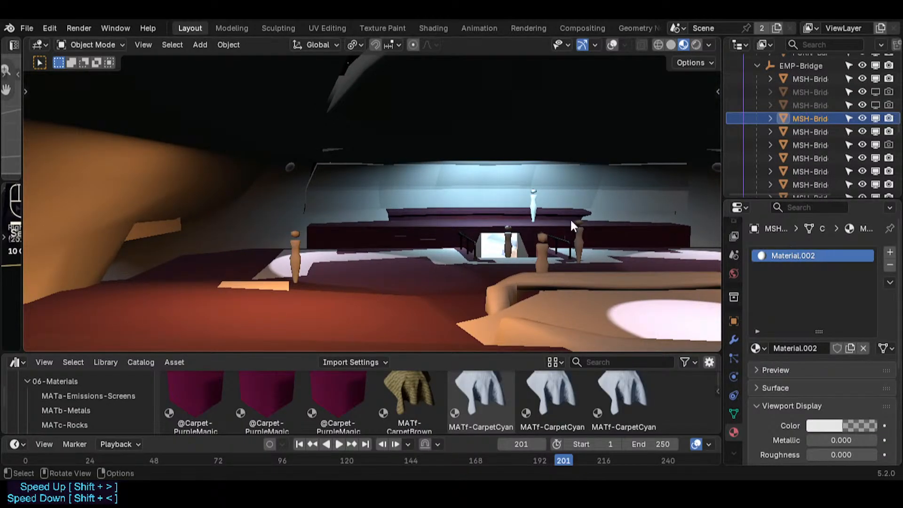
pyautogui.press('Tab')
pyautogui.press('Tab')
pyautogui.press('Tab')
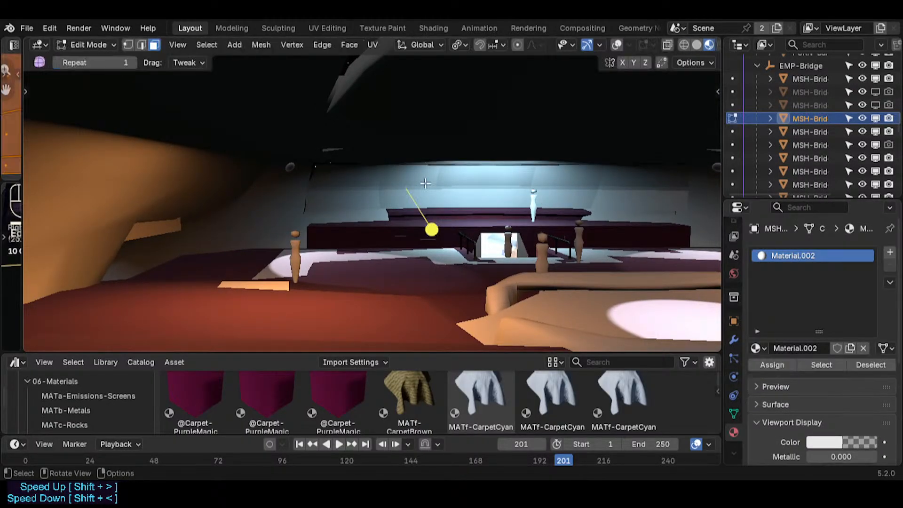
pyautogui.hotkey('alt', 'shift', 'z')
pyautogui.hotkey('alt', 'shift', 'z')
pyautogui.hotkey('alt', 'shift', 'z')
pyautogui.press('Tab')
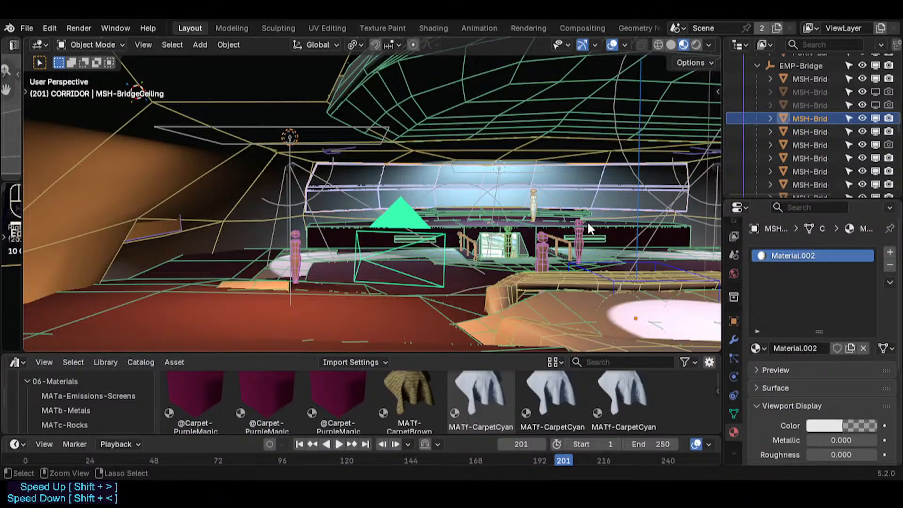
# - Save the file and shrink the asset browser to its header to enlarge the 3D viewport
pyautogui.hotkey('ctrl', 's')
pyautogui.moveTo(506, 353); pyautogui.dragTo(463, 360)
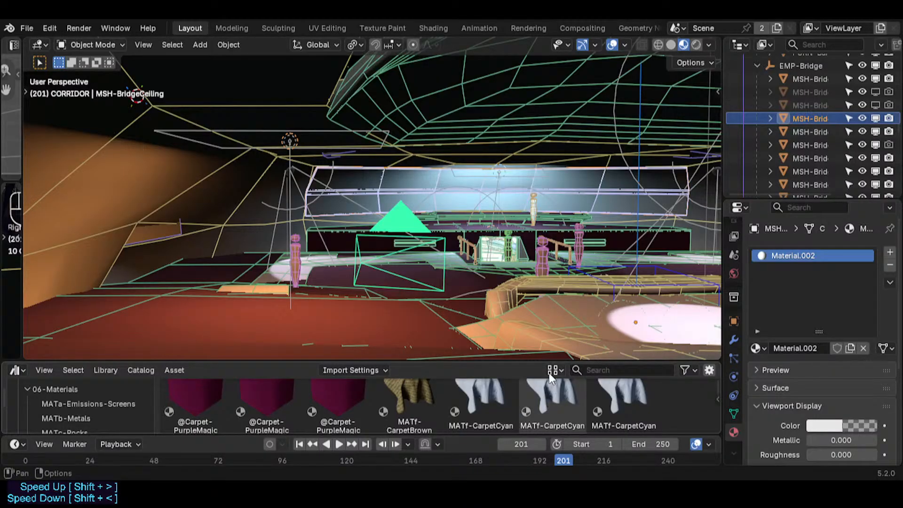
pyautogui.moveTo(549, 362); pyautogui.dragTo(500, 430)
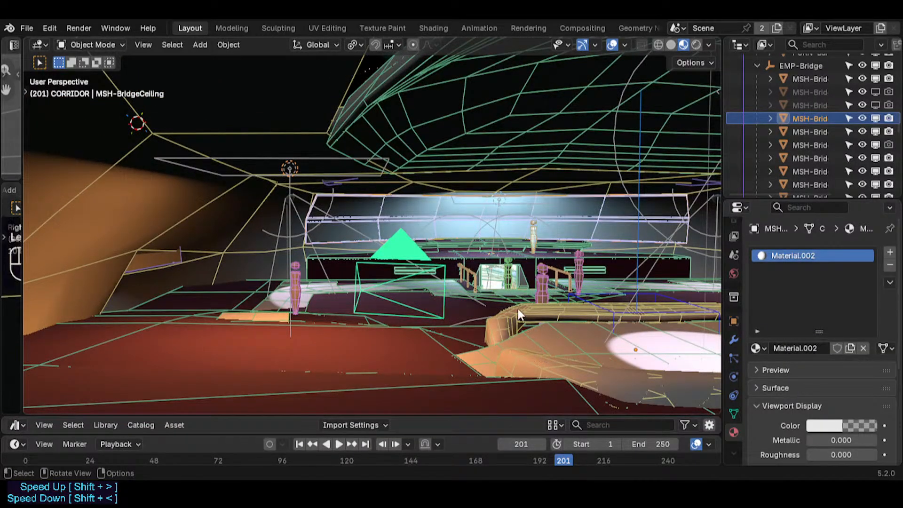
# - Compare the blue-lit wall in solid shading and material preview, and check the viewport display color of Material.002
pyautogui.hotkey('shift', '`')
pyautogui.press('w')
pyautogui.click(477, 275)
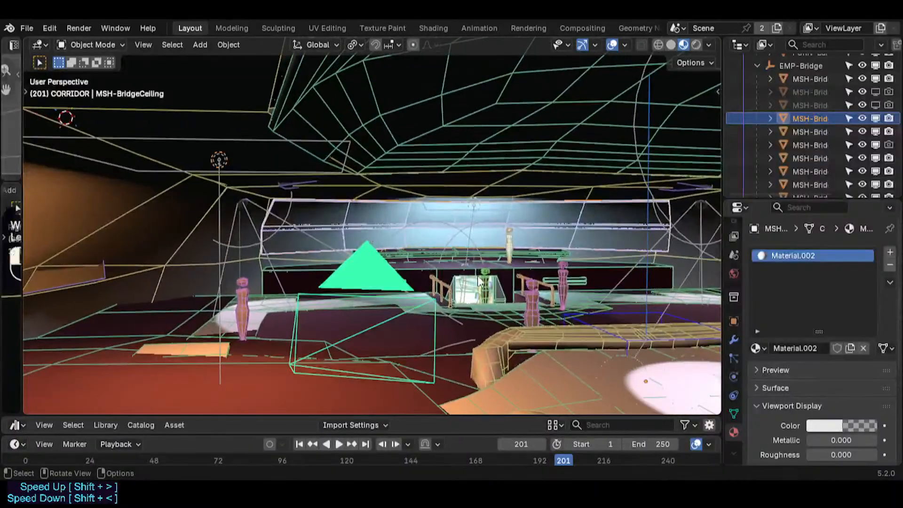
pyautogui.click(526, 219)
pyautogui.click(561, 215)
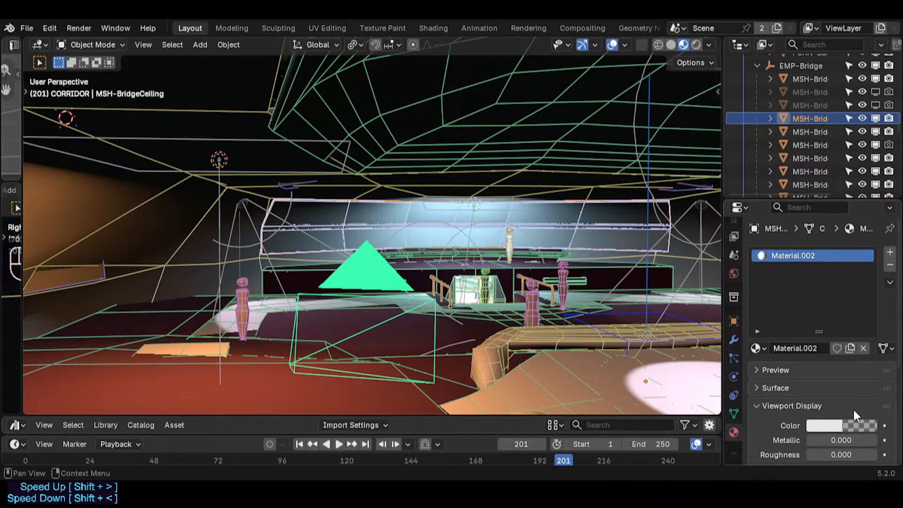
pyautogui.click(672, 43)
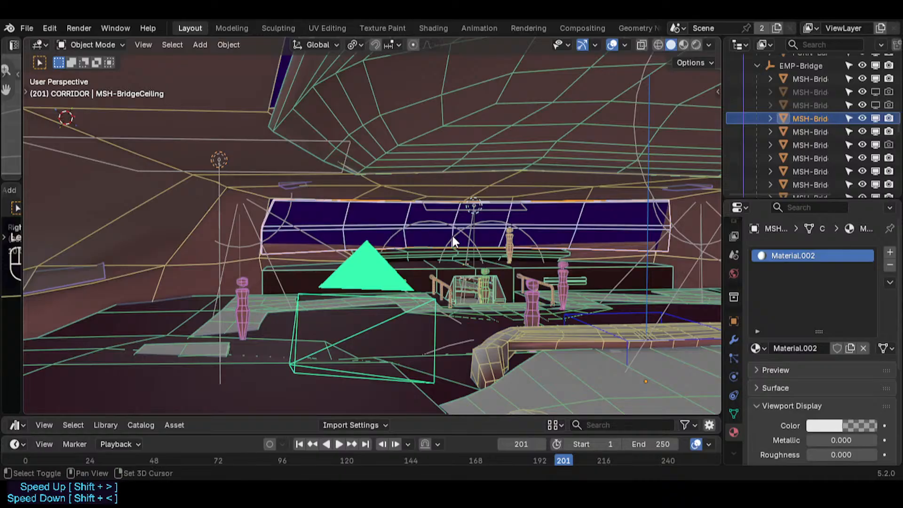
pyautogui.scroll(-4, 794, 413)
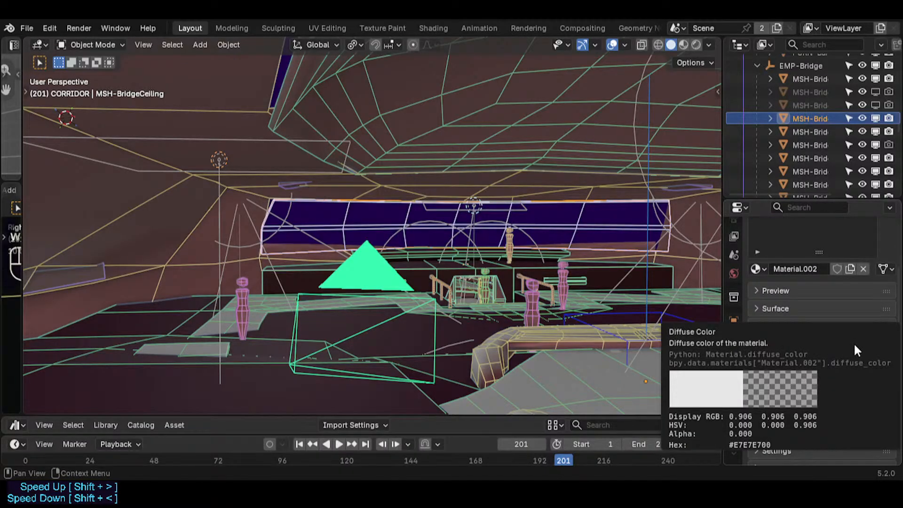
pyautogui.click(686, 44)
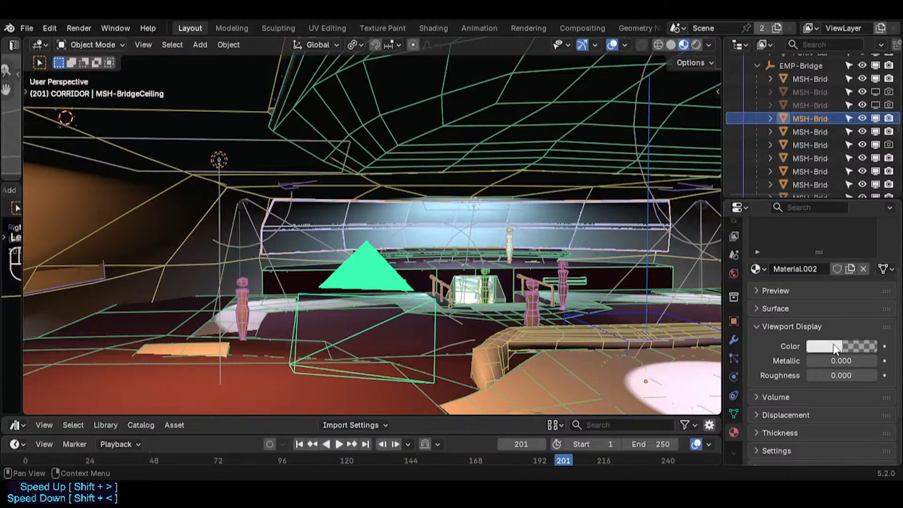
# - Set the Alpha of Material.002 to 0 and enable Thin Wall in its surface settings
pyautogui.click(776, 326)
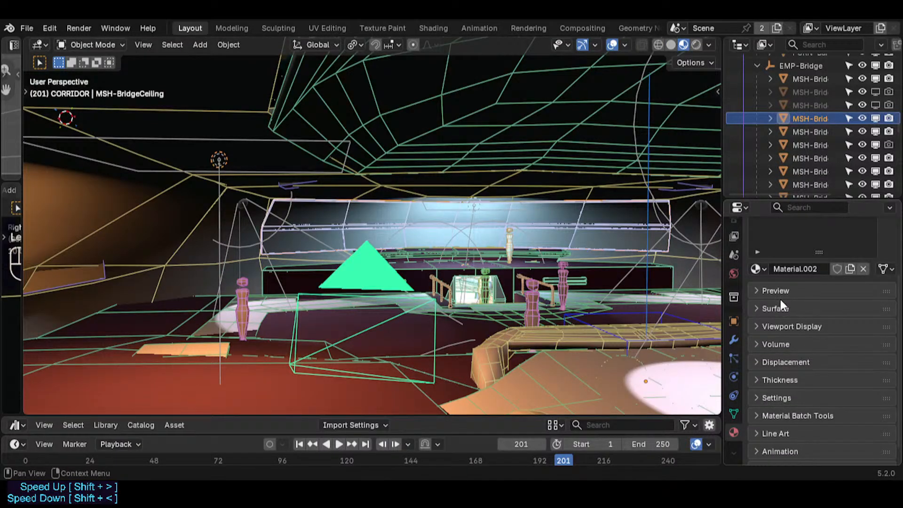
pyautogui.click(783, 309)
pyautogui.scroll(-3, 800, 338)
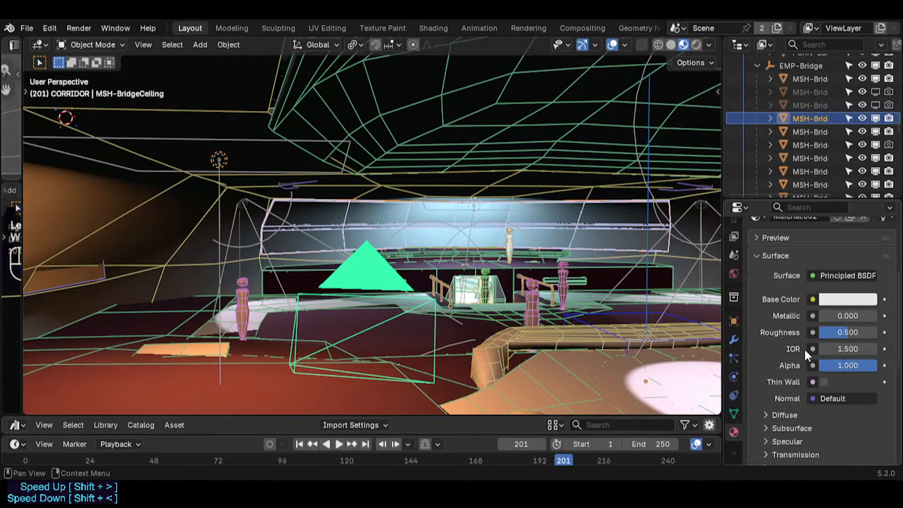
pyautogui.click(834, 301)
pyautogui.click(823, 381)
pyautogui.moveTo(856, 367); pyautogui.dragTo(823, 367)
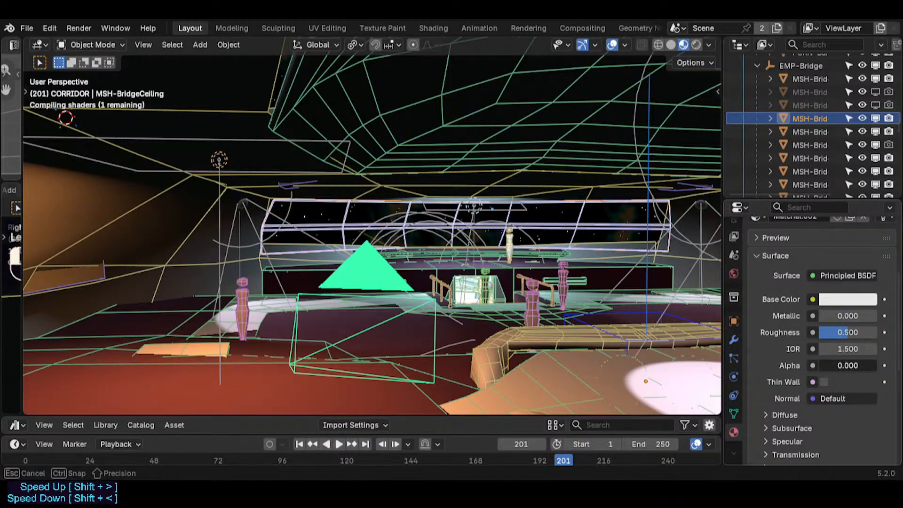
pyautogui.click(824, 382)
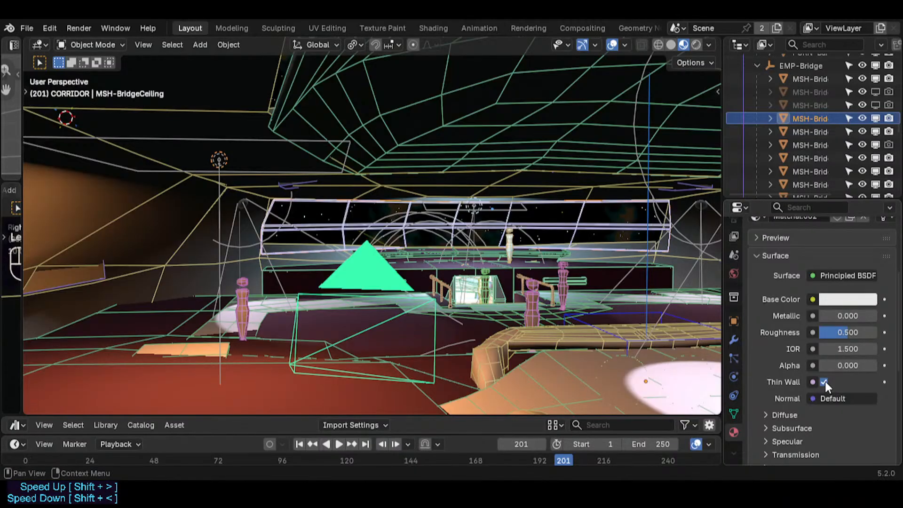
# - Move close to the bridge windows and lower the Roughness of Material.002 to 0.163
pyautogui.hotkey('shift', '`')
pyautogui.press('w')
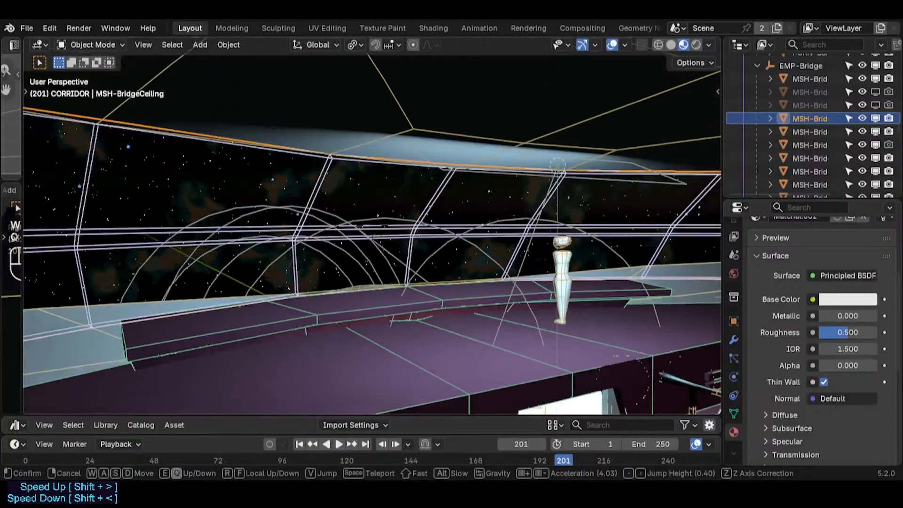
pyautogui.click(542, 267)
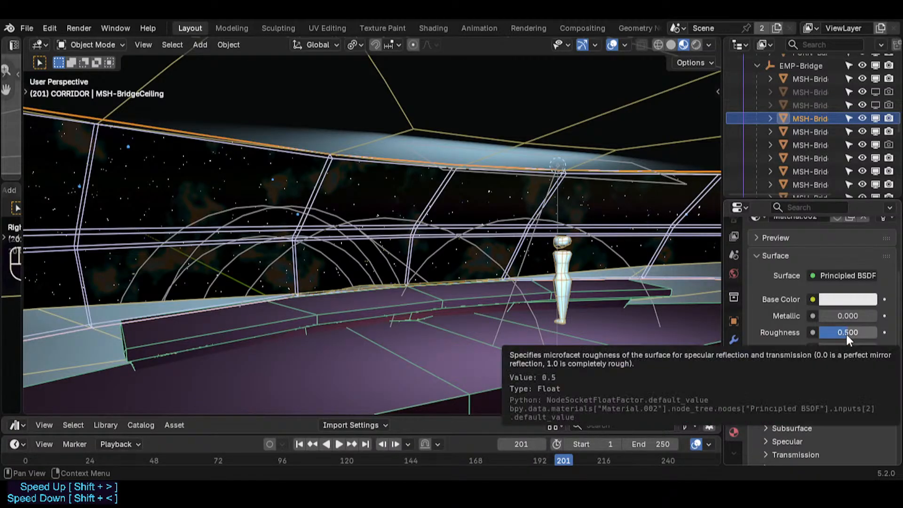
pyautogui.moveTo(845, 335); pyautogui.dragTo(836, 331)
pyautogui.scroll(2, 790, 338)
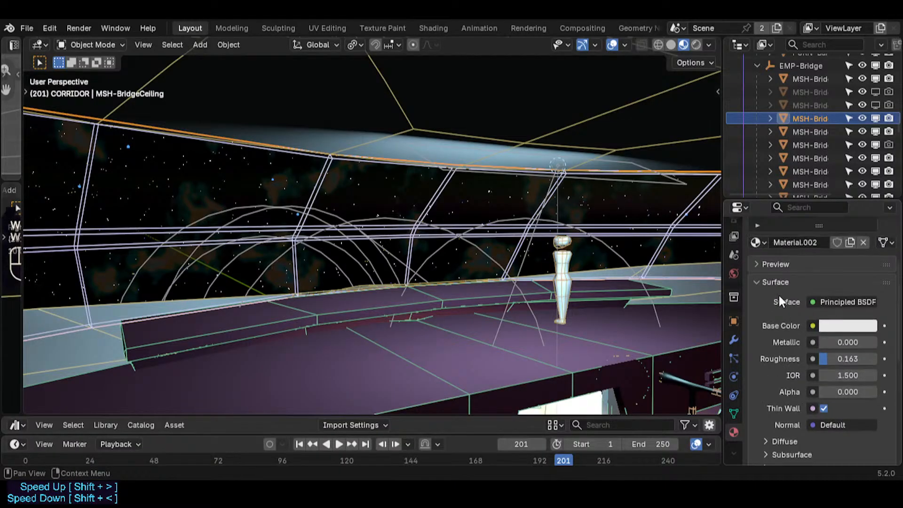
# - Check the surface and viewport display settings of Material.002 and lower its Roughness to 0
pyautogui.click(783, 265)
pyautogui.click(776, 264)
pyautogui.scroll(-6, 773, 325)
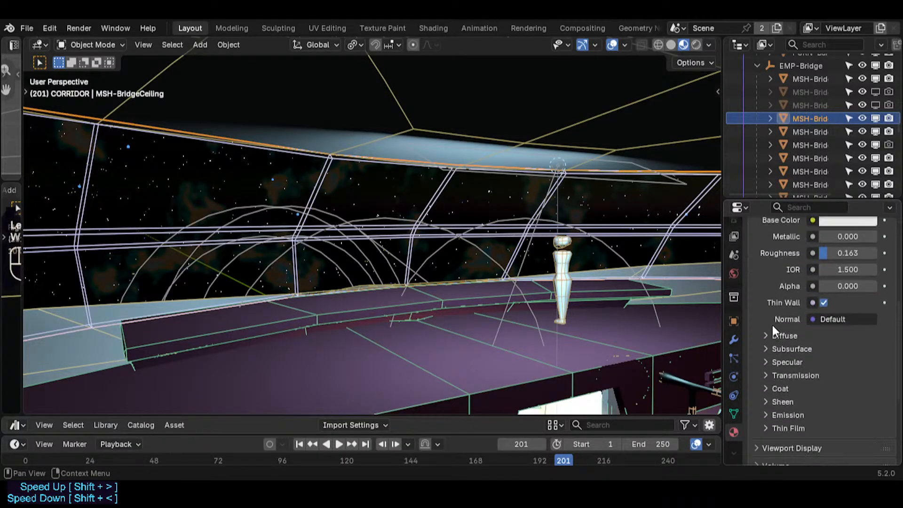
pyautogui.scroll(-6, 776, 361)
pyautogui.click(787, 312)
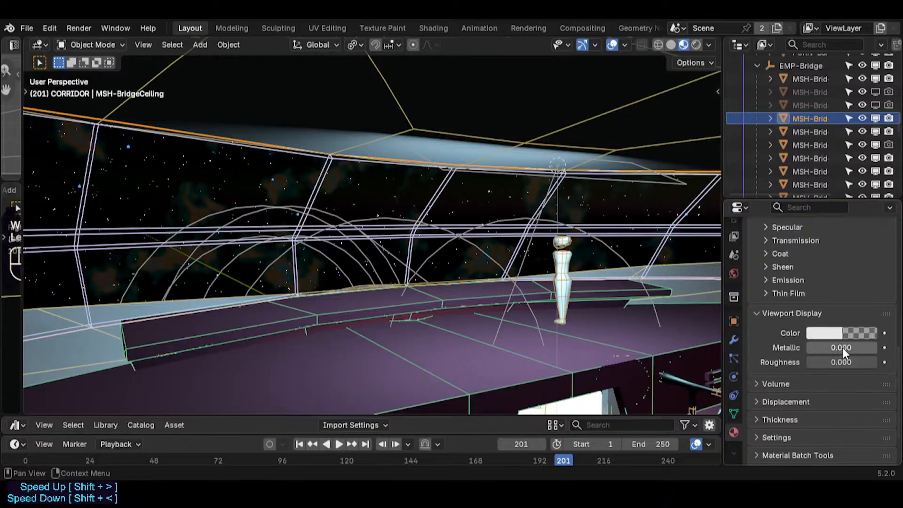
pyautogui.scroll(8, 832, 346)
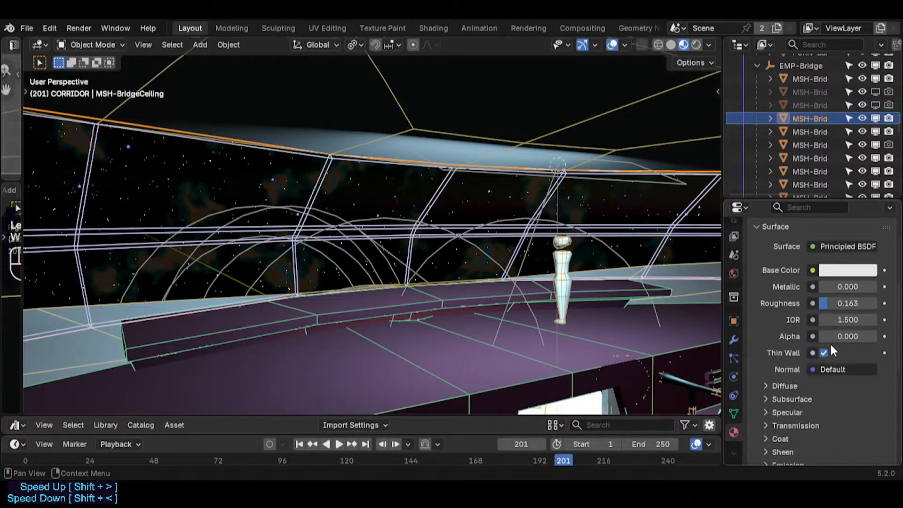
pyautogui.scroll(-6, 805, 355)
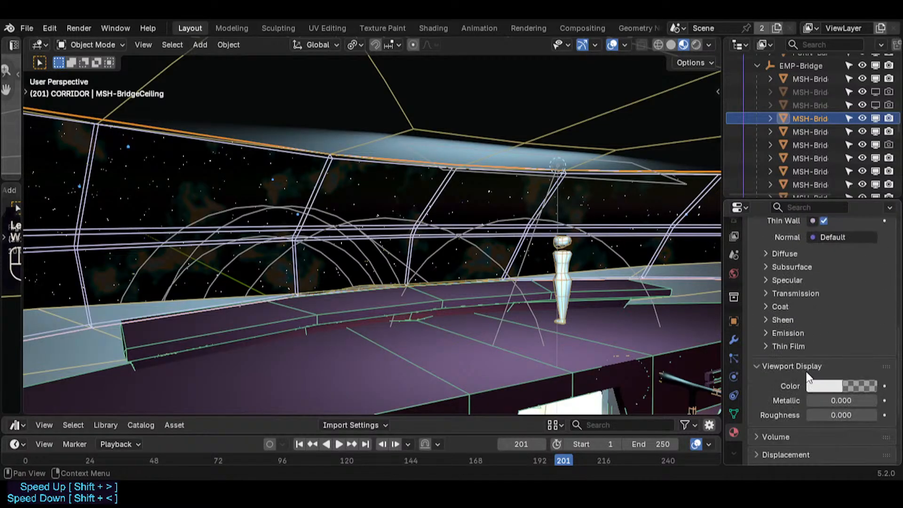
pyautogui.click(804, 366)
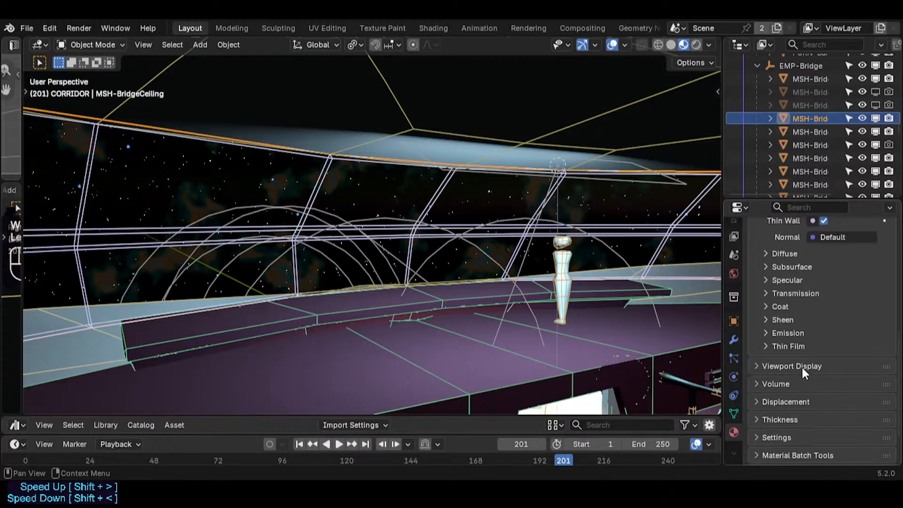
pyautogui.click(792, 362)
pyautogui.scroll(6, 802, 346)
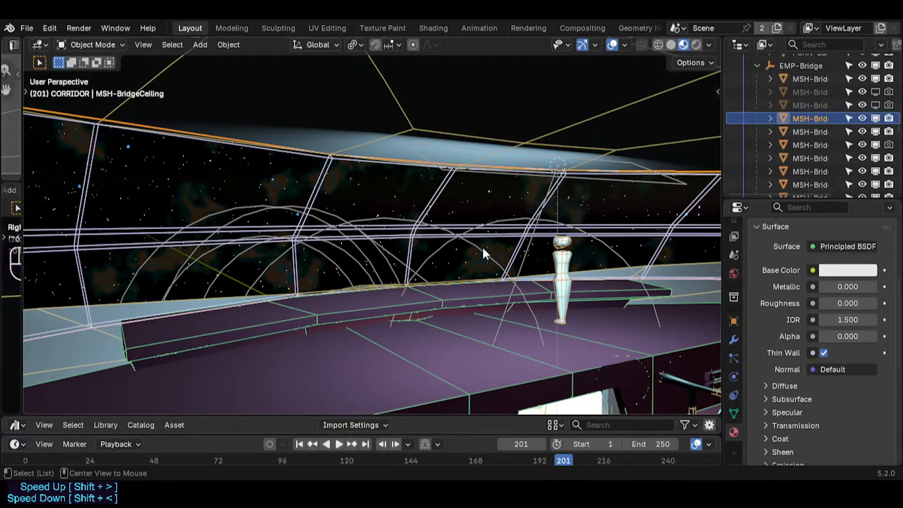
# - Hide the viewport overlays and fly through the bridge and into the brightly lit cockpit to examine the windows without wireframes
pyautogui.hotkey('shift', 'alt', 'z')
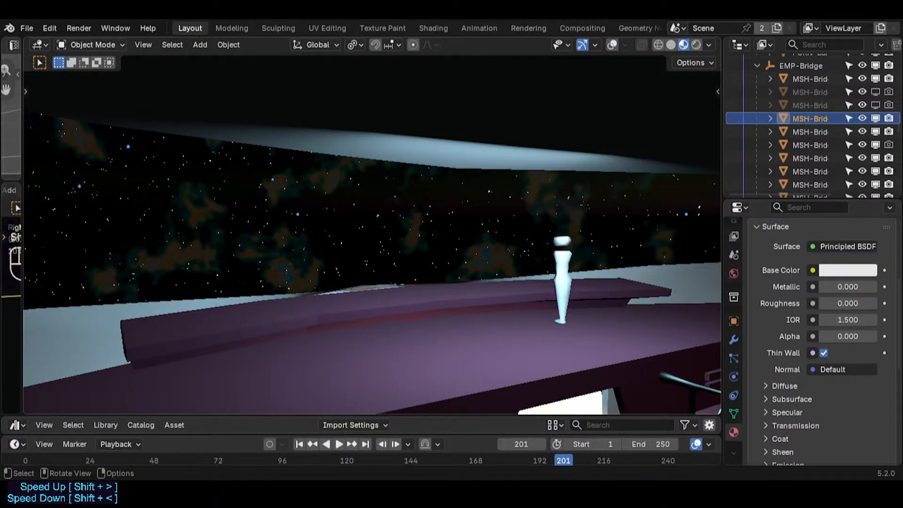
pyautogui.click(395, 164)
pyautogui.hotkey('shift', '`')
pyautogui.press('d')
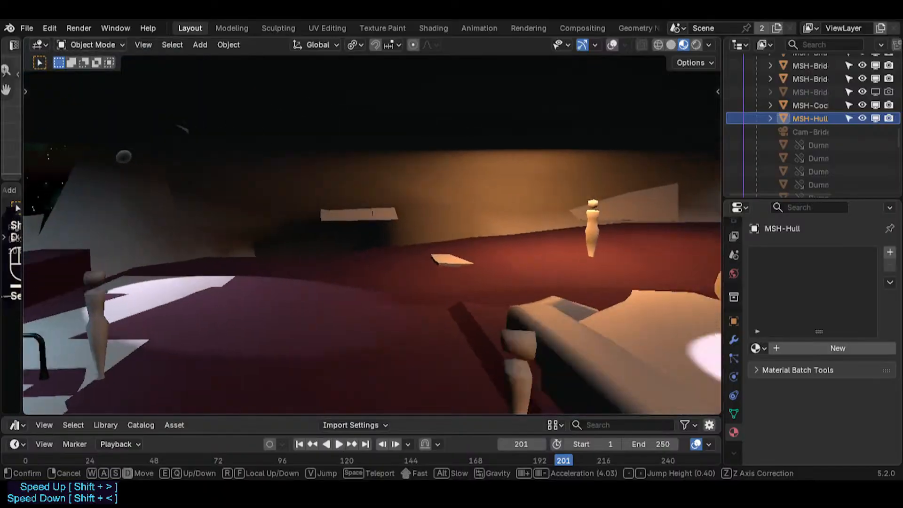
pyautogui.press('a')
pyautogui.press('s')
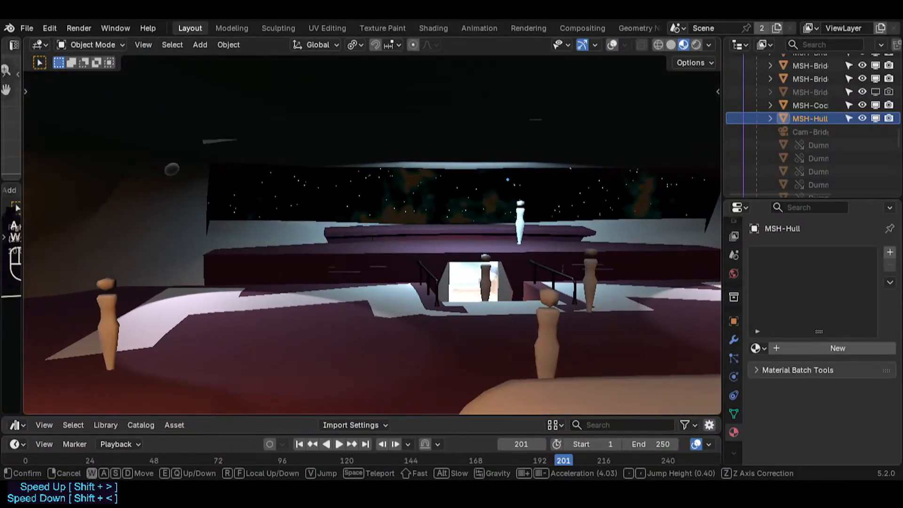
pyautogui.press('w')
pyautogui.press('d')
pyautogui.press('q')
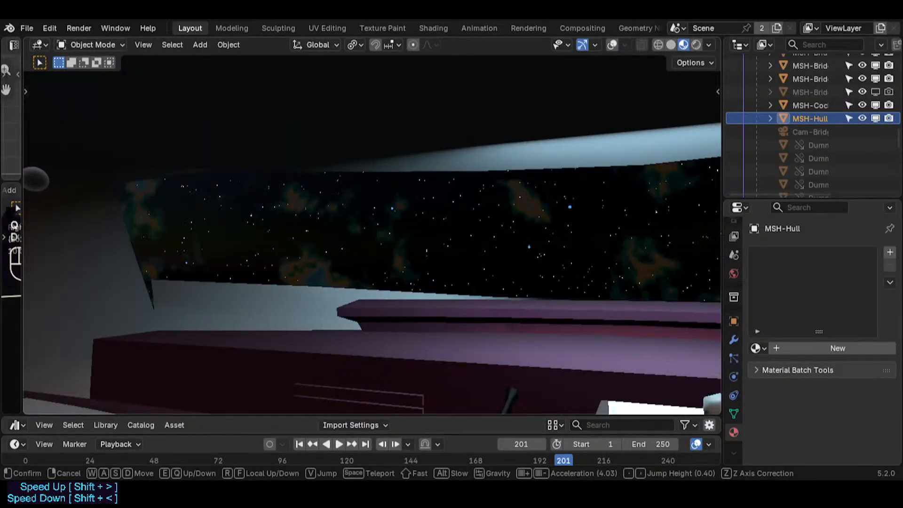
pyautogui.press('d')
pyautogui.press('w')
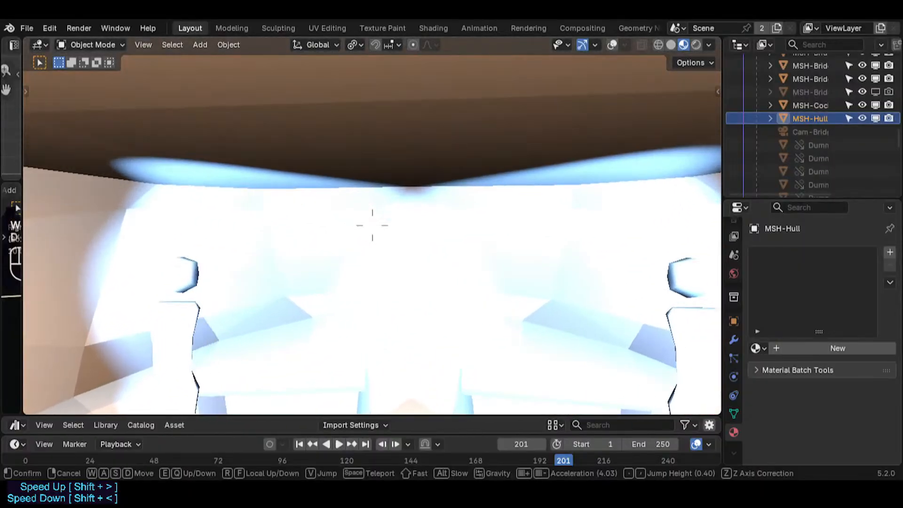
pyautogui.click(360, 179)
# - Select the cockpit mesh MSH-CockpitFloor.001 and show the viewport overlays again
pyautogui.press('Tab')
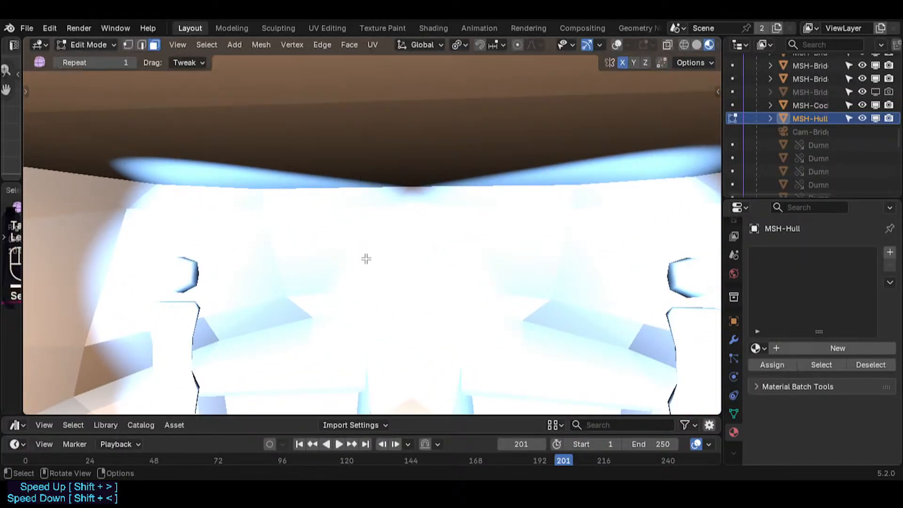
pyautogui.press('Tab')
pyautogui.click(360, 250)
pyautogui.hotkey('shift', 'alt', 'z')
pyautogui.hotkey('shift', 'alt', 'w')
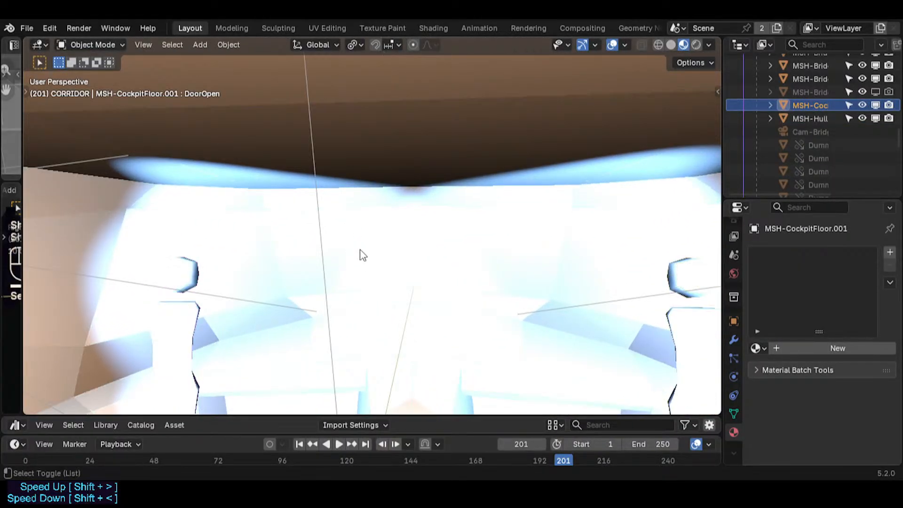
pyautogui.hotkey('shift', 'alt', 'w')
pyautogui.hotkey('shift', 'alt', 'w')
pyautogui.hotkey('shift', 'alt', 'z')
pyautogui.hotkey('shift', 'alt', 'z')
# - Select the linked window faces of MSH-CockpitFloor.001 in Edit Mode and browse the existing materials for them
pyautogui.click(361, 250)
pyautogui.press('Tab')
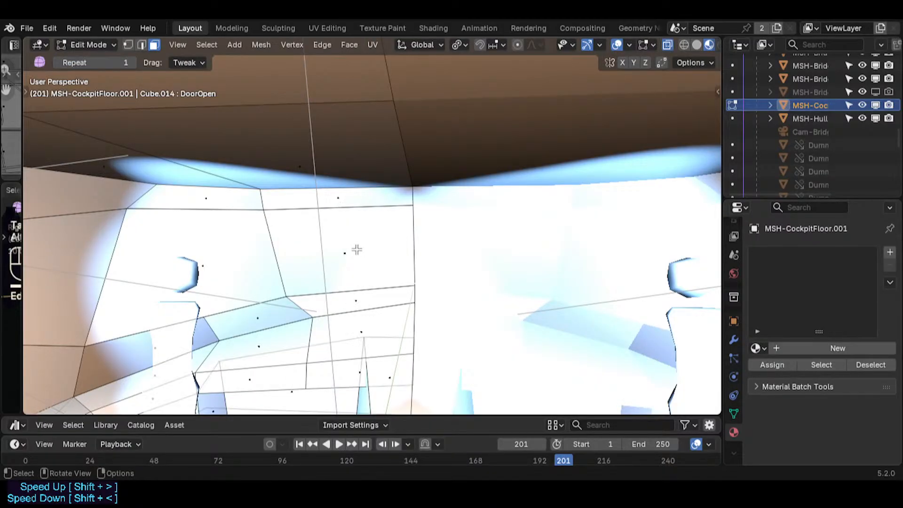
pyautogui.click(341, 249)
pyautogui.press('l')
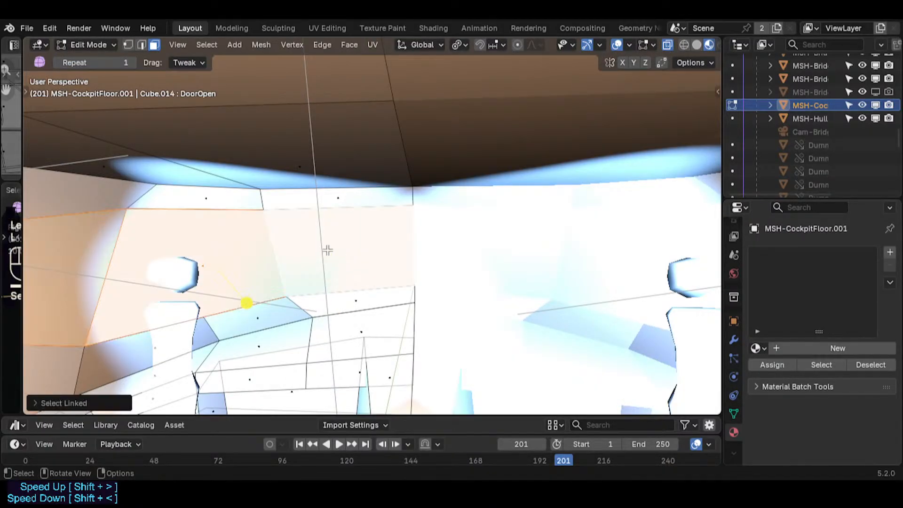
pyautogui.hotkey('shift', '`')
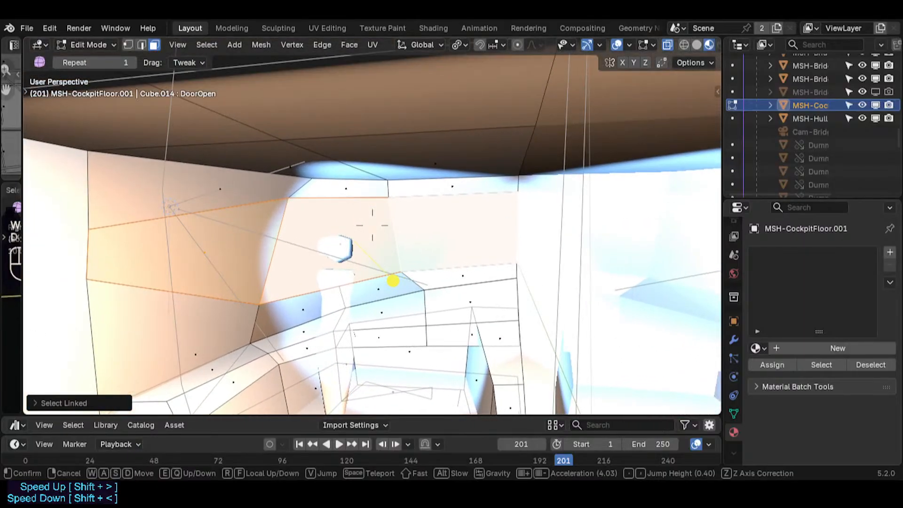
pyautogui.click(394, 282)
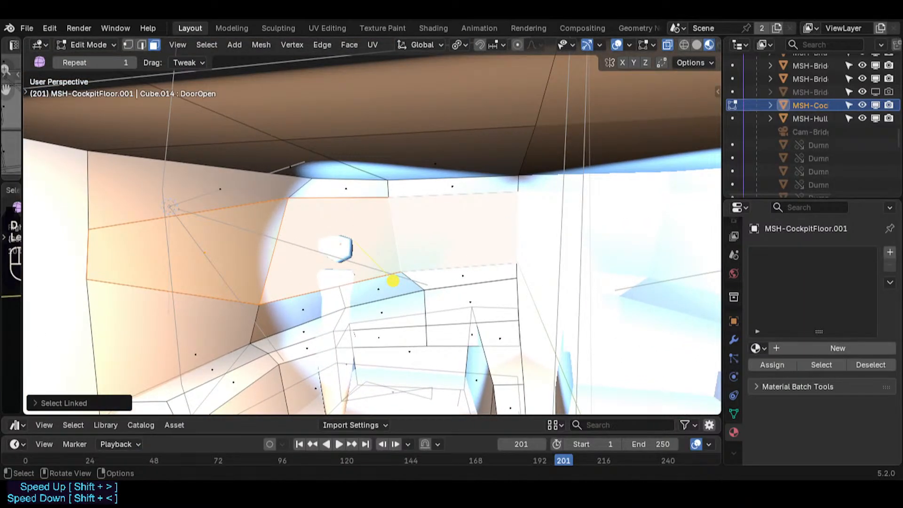
pyautogui.click(757, 348)
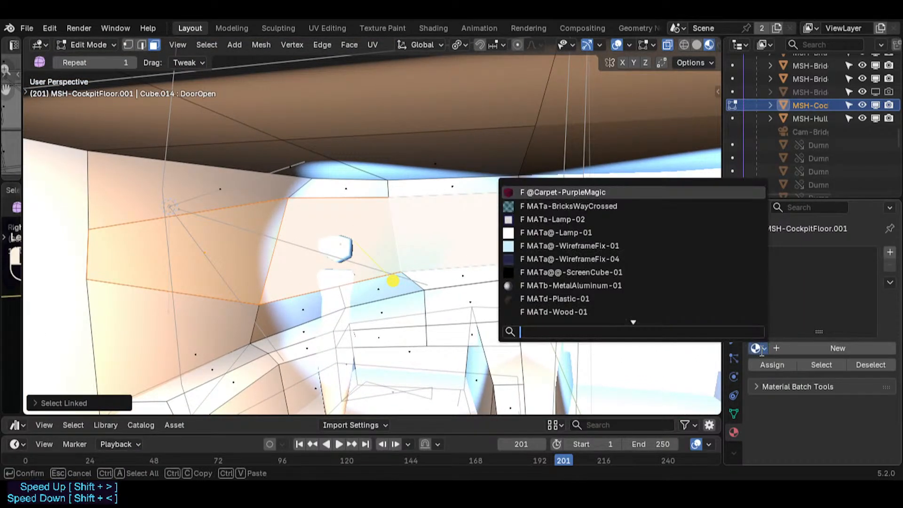
pyautogui.press('Escape')
pyautogui.press('Tab')
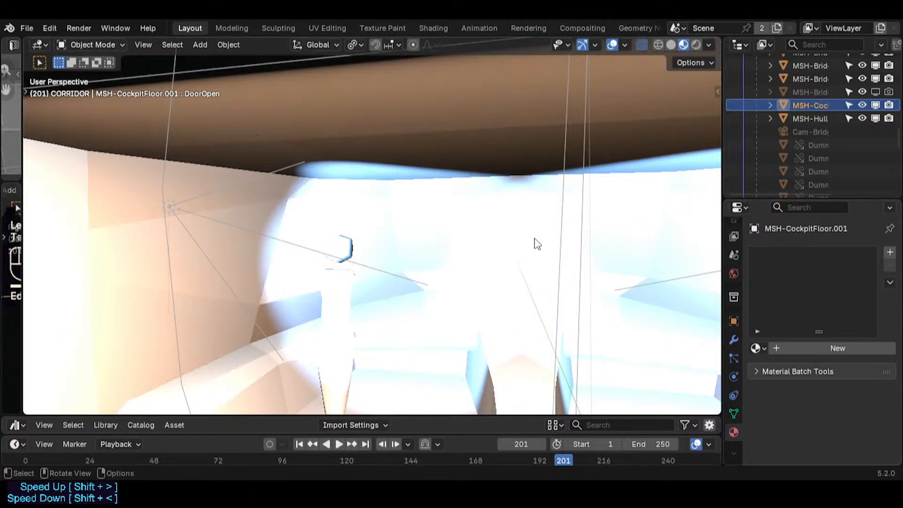
# - Fly back to the bridge and select the front window mesh MSH-BridgeCeiling
pyautogui.hotkey('shift', '`')
pyautogui.press('s')
pyautogui.press('w')
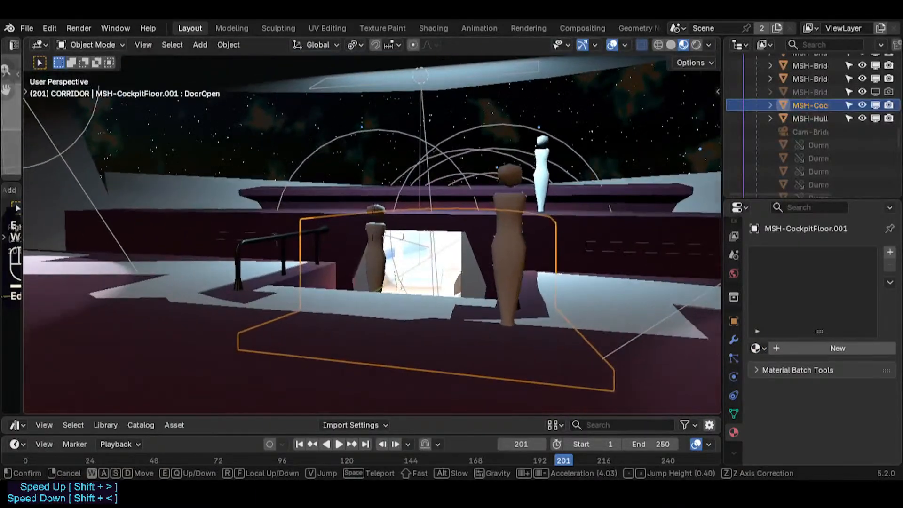
pyautogui.press('a')
pyautogui.press('s')
pyautogui.click(406, 200)
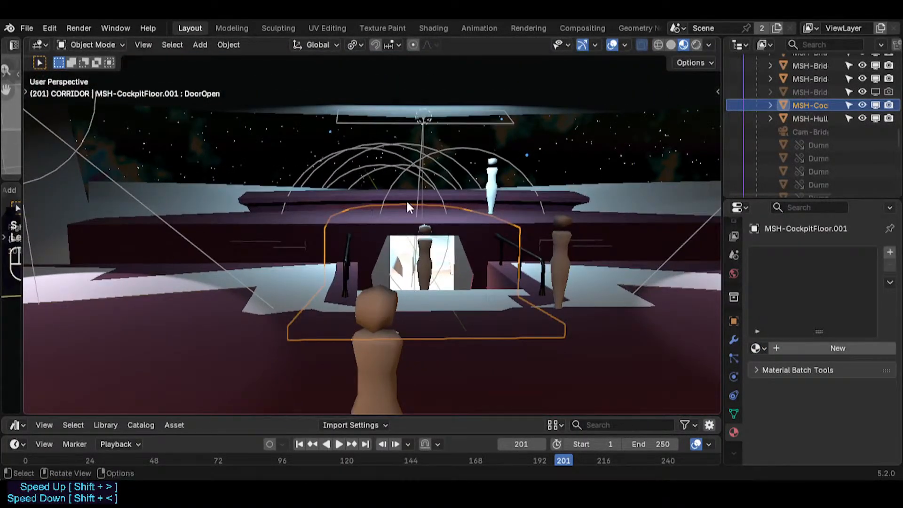
pyautogui.click(400, 199)
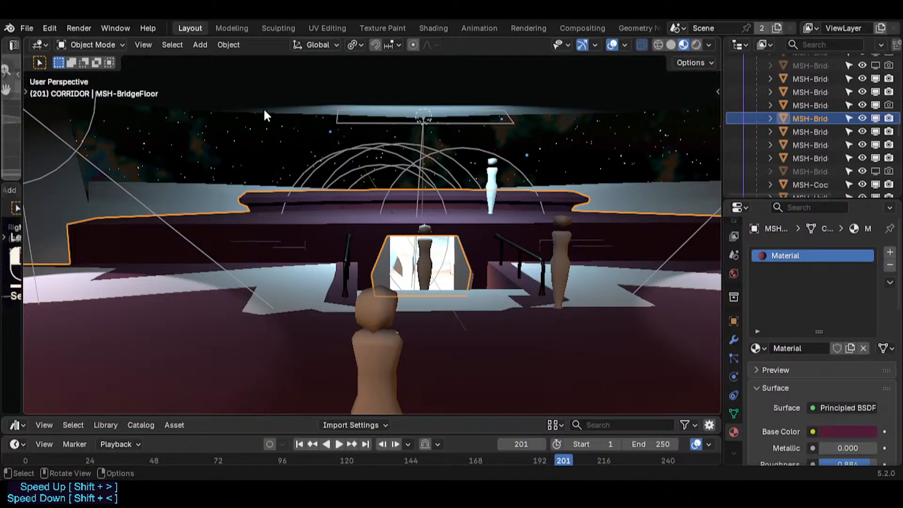
pyautogui.click(269, 143)
pyautogui.click(361, 167)
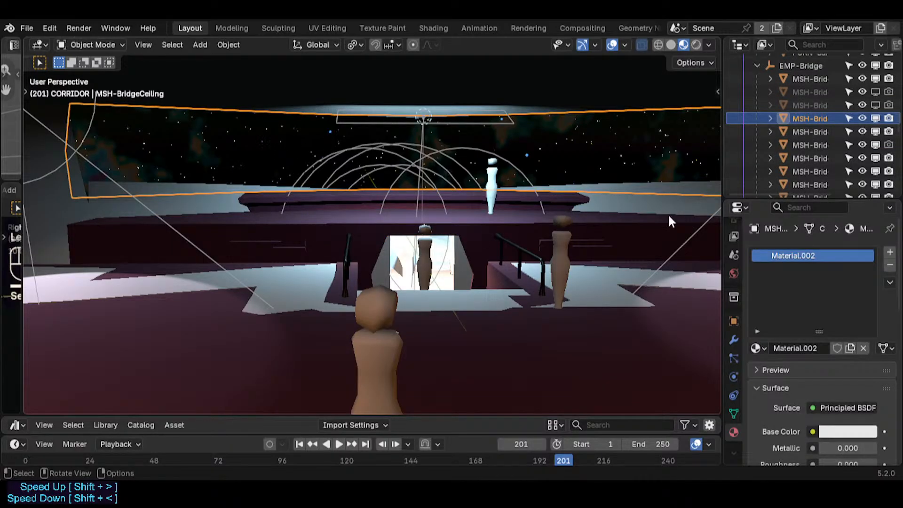
# - Rename Material.002 to Glass-01 and enable Fake User for it
pyautogui.doubleClick(787, 255)
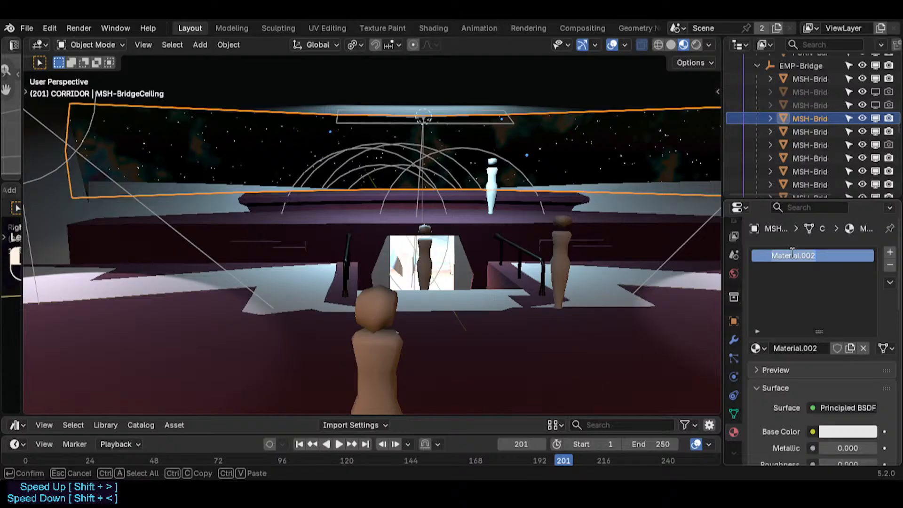
pyautogui.press('Return')
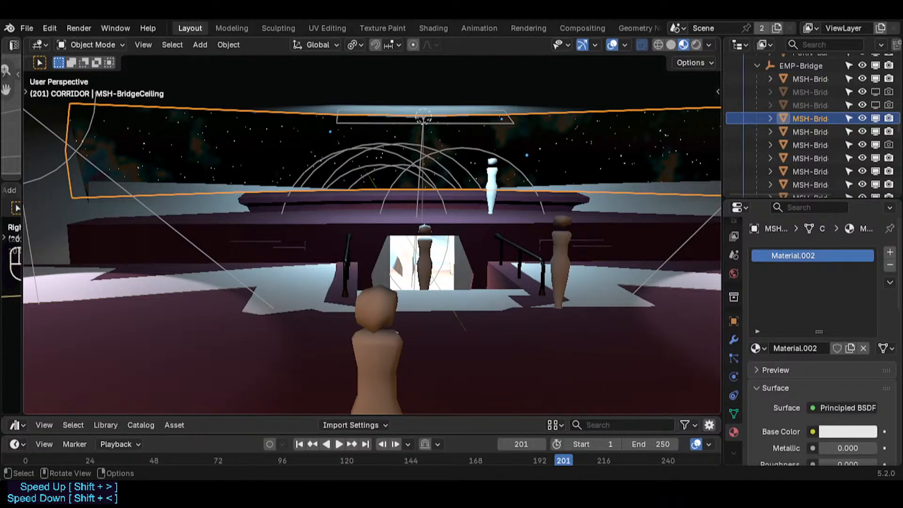
pyautogui.doubleClick(795, 258)
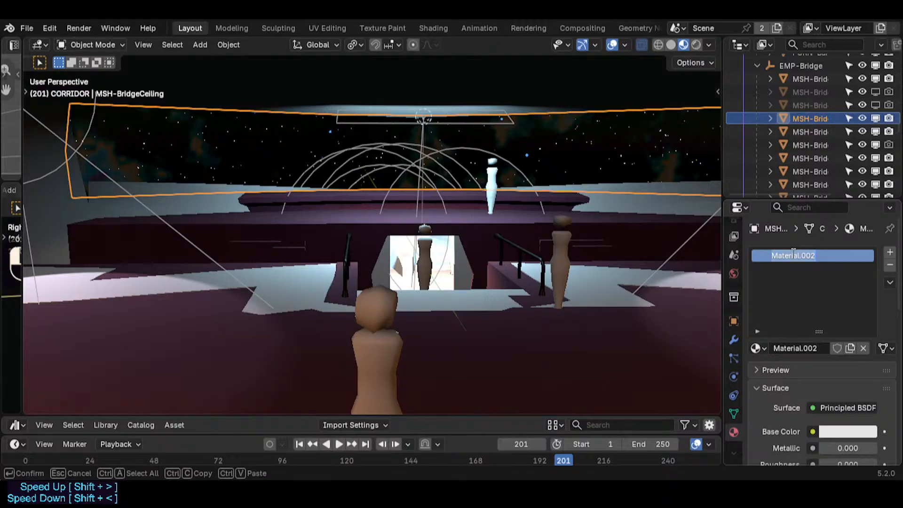
pyautogui.write('Glaa')
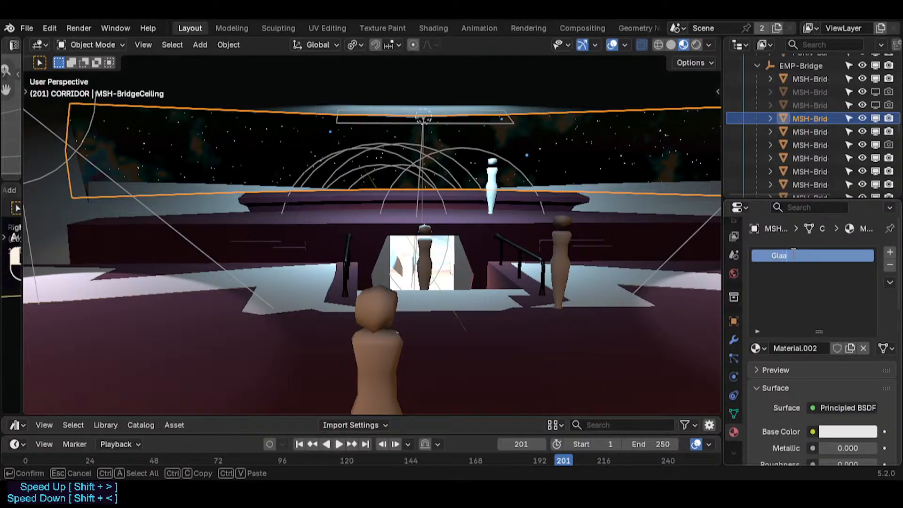
pyautogui.press('BackSpace')
pyautogui.write('ss-01')
pyautogui.press('Return')
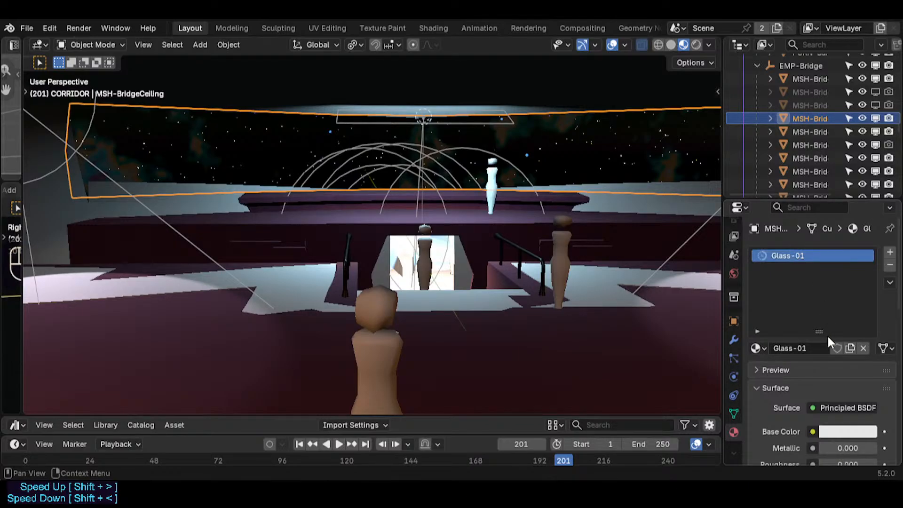
pyautogui.click(837, 348)
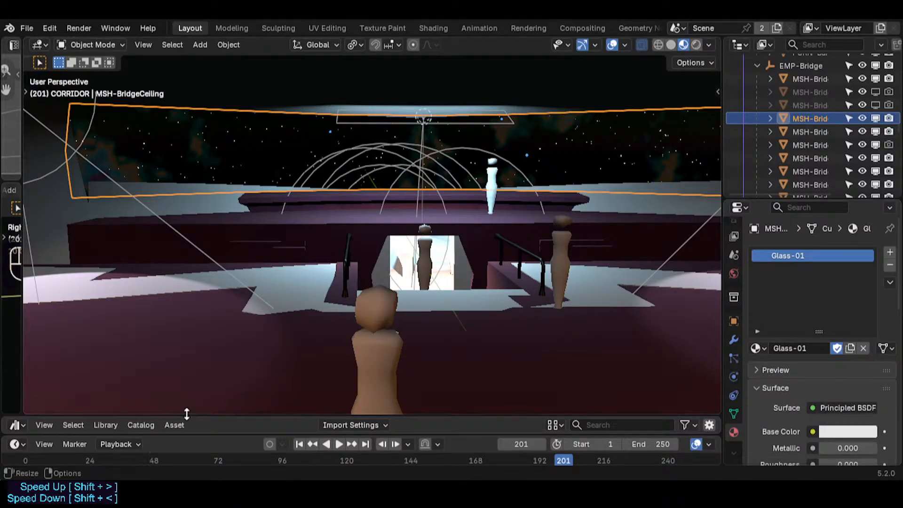
# - Enlarge the asset browser and create a catalog named Cell-Shading under 06-Materials
pyautogui.moveTo(188, 416); pyautogui.dragTo(212, 299)
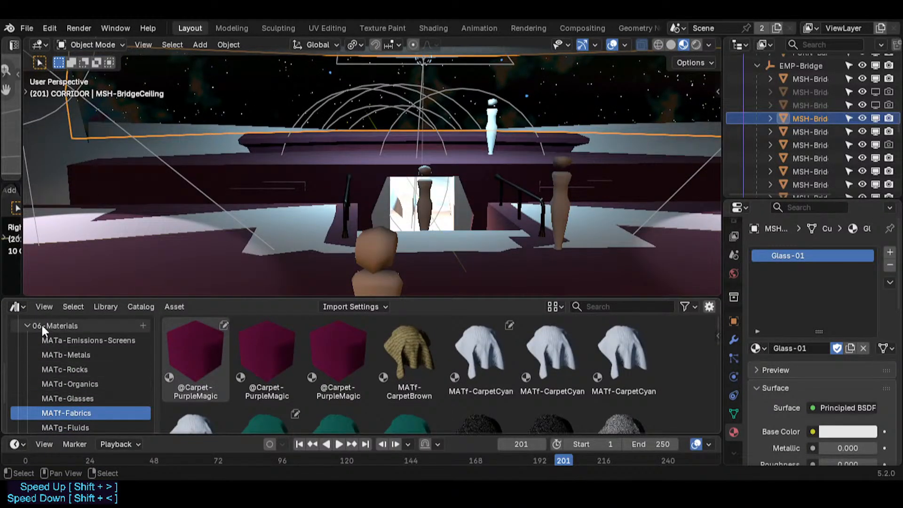
pyautogui.click(30, 323)
pyautogui.click(29, 374)
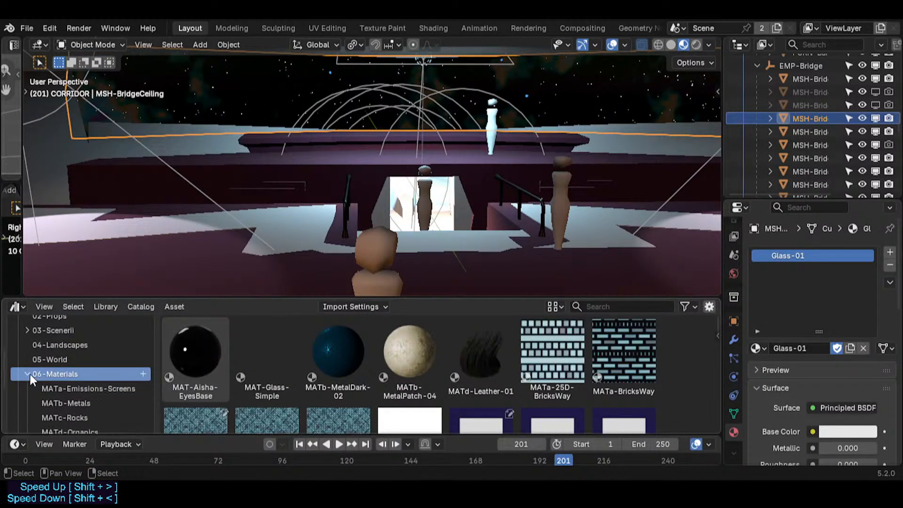
pyautogui.rightClick(56, 374)
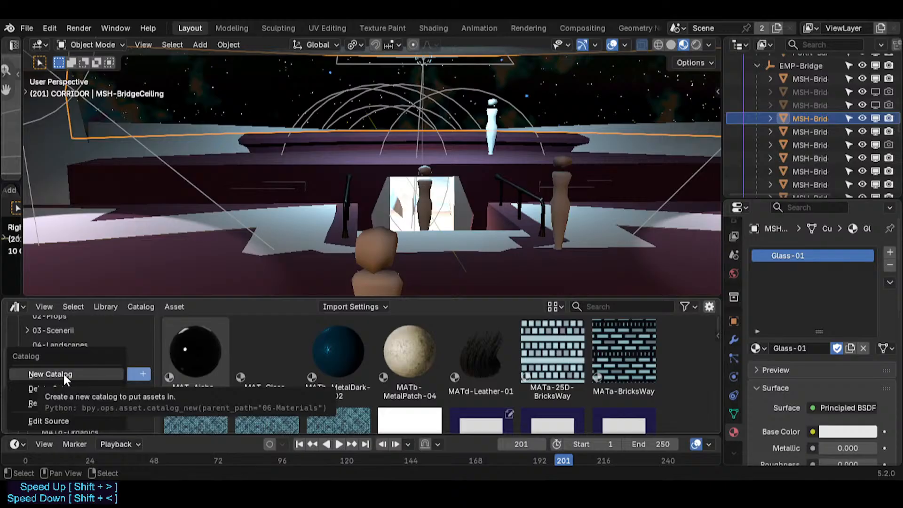
pyautogui.click(65, 375)
pyautogui.doubleClick(76, 389)
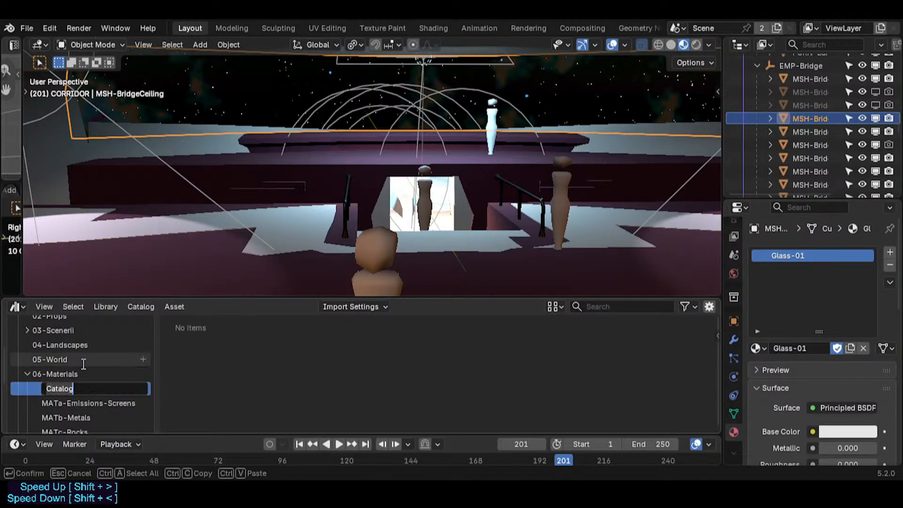
pyautogui.write('Cell-Shading')
pyautogui.press('Return')
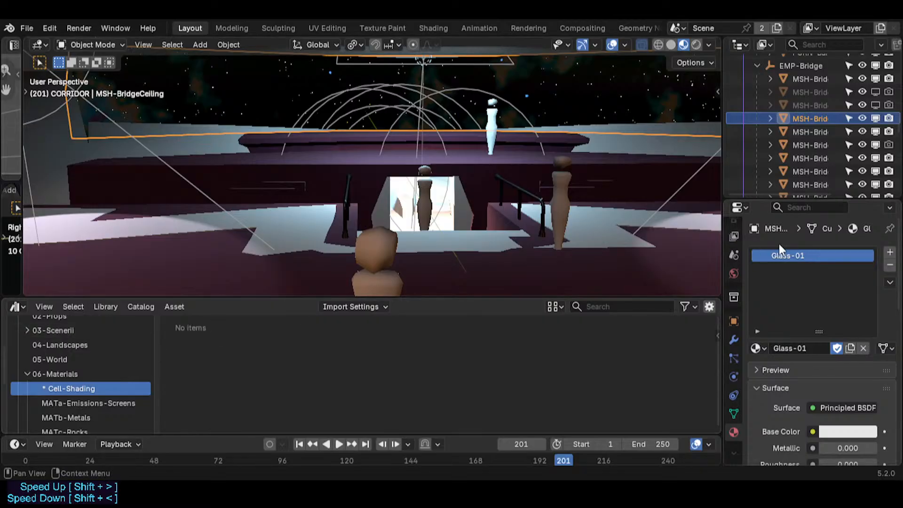
# - Mark the Glass-01 material as an asset and show the Unassigned assets in the asset browser
pyautogui.rightClick(834, 347)
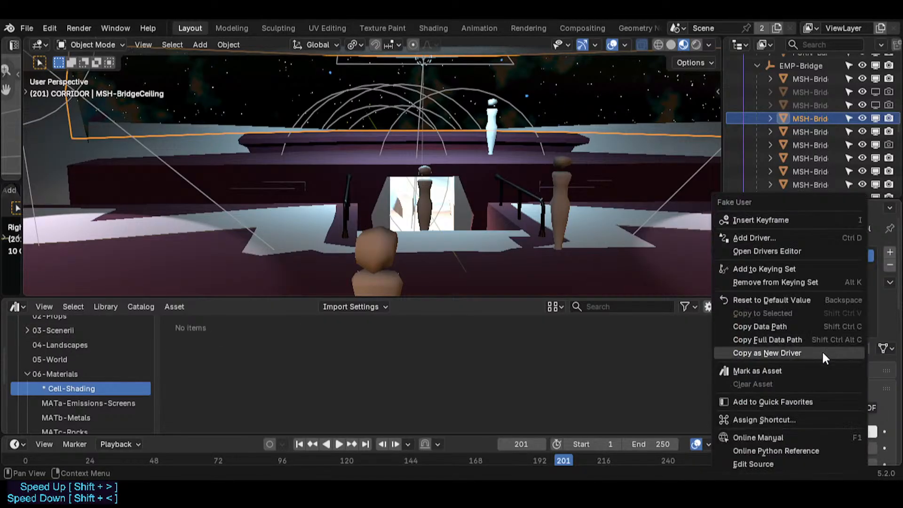
pyautogui.click(803, 366)
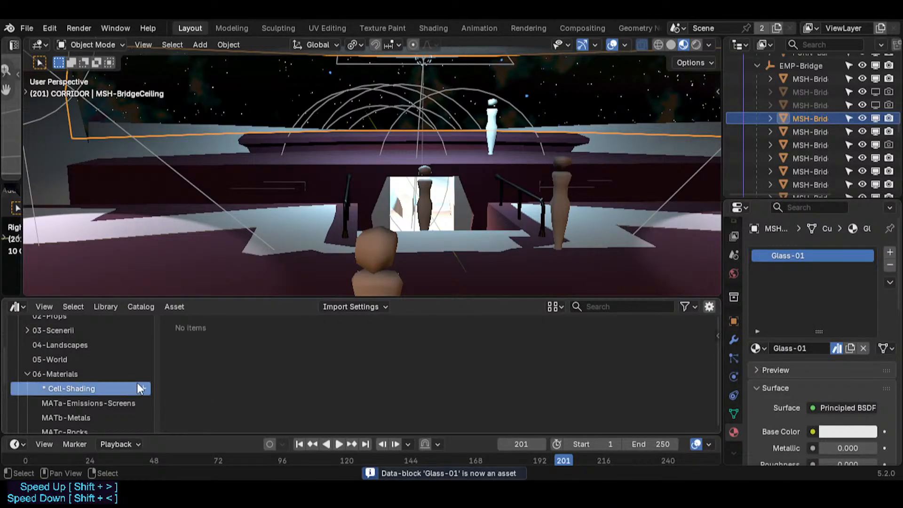
pyautogui.scroll(-5, 111, 401)
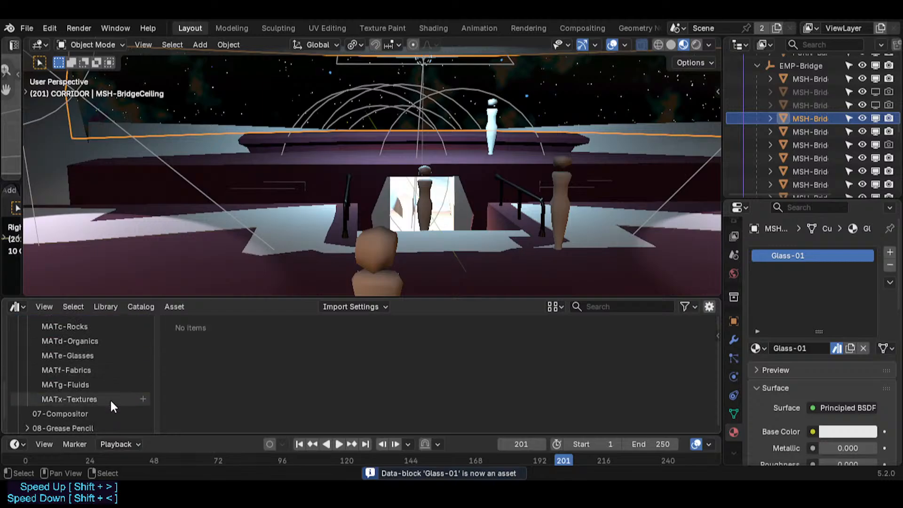
pyautogui.click(89, 418)
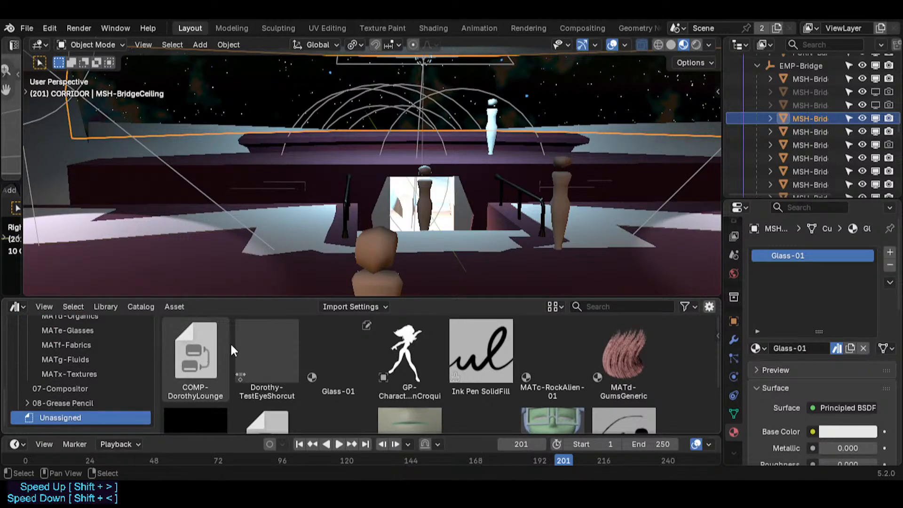
# - Move the Glass-01 asset into the Cell-Shading catalog, then collapse 06-Materials and shrink the asset browser
pyautogui.scroll(-3, 264, 355)
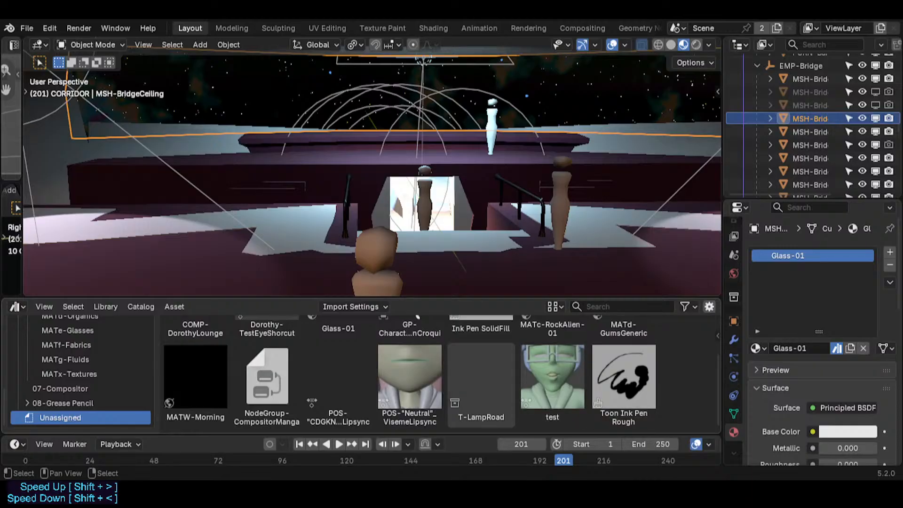
pyautogui.scroll(3, 481, 377)
pyautogui.click(345, 358)
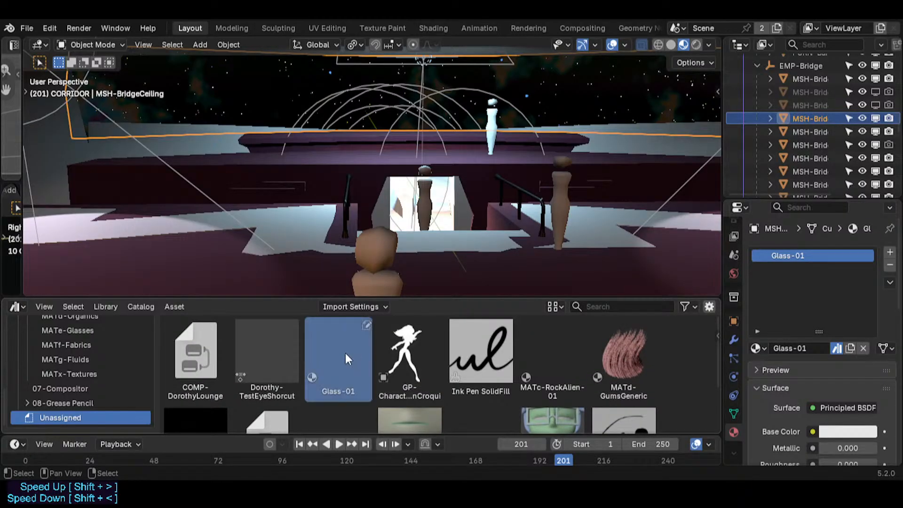
pyautogui.scroll(5, 109, 360)
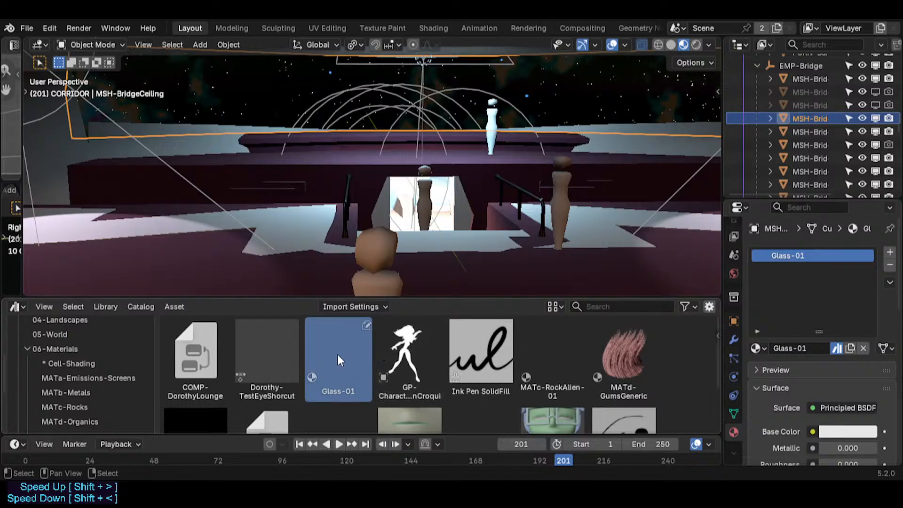
pyautogui.moveTo(335, 358); pyautogui.dragTo(99, 360)
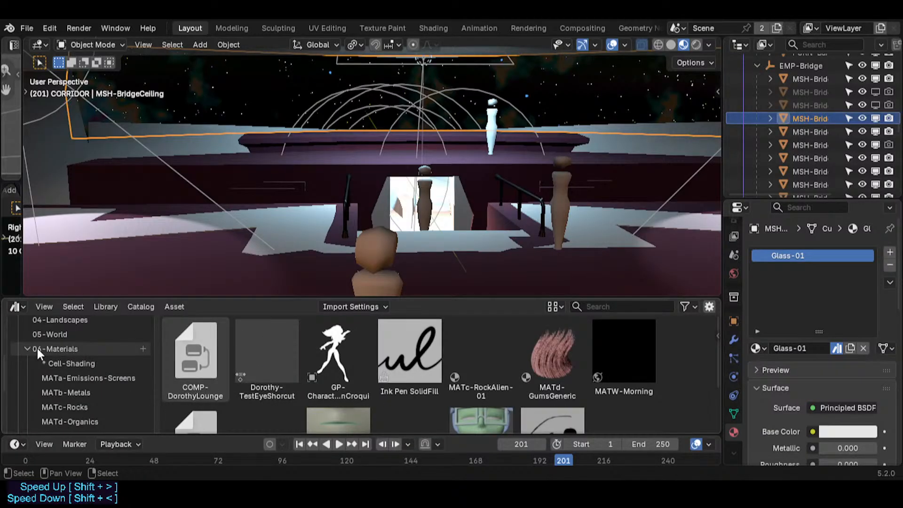
pyautogui.click(67, 363)
pyautogui.click(29, 349)
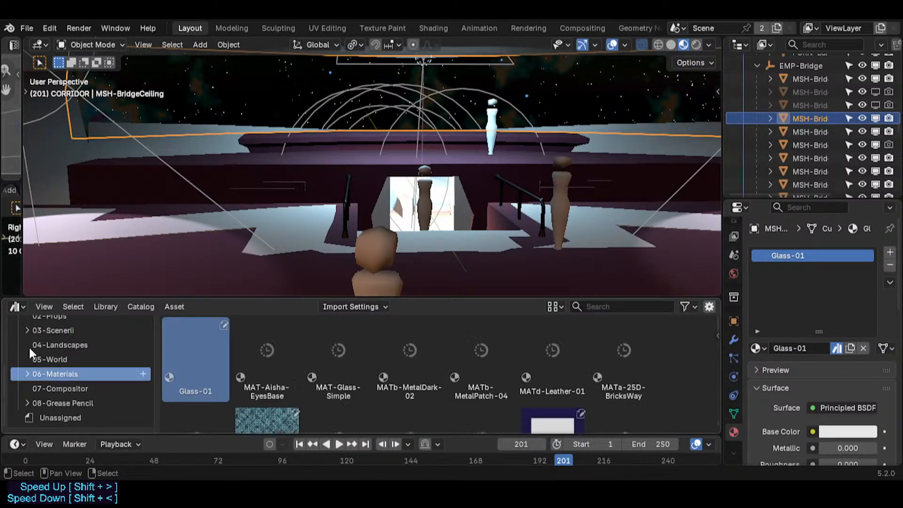
pyautogui.moveTo(308, 299); pyautogui.dragTo(319, 451)
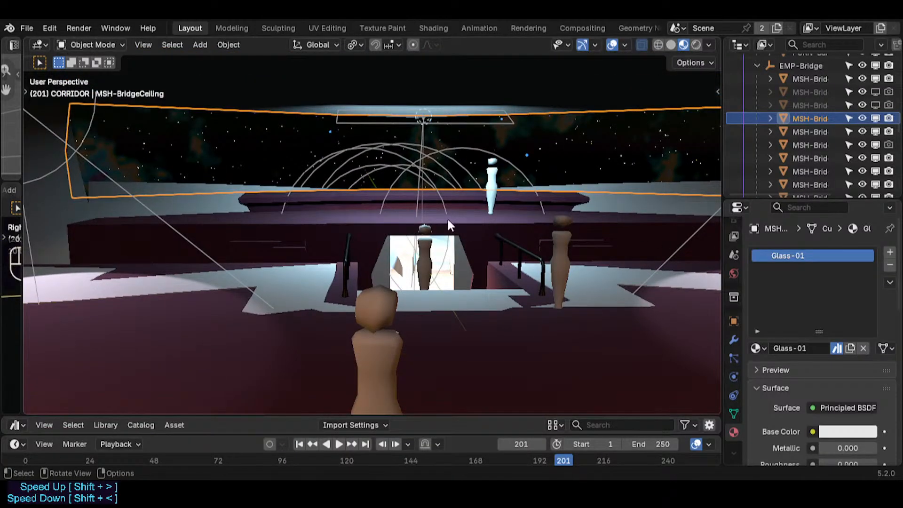
# - Fly into the cockpit and select the linked window faces of MSH-CockpitFloor.001 in Edit Mode
pyautogui.hotkey('shift', '`')
pyautogui.press('w')
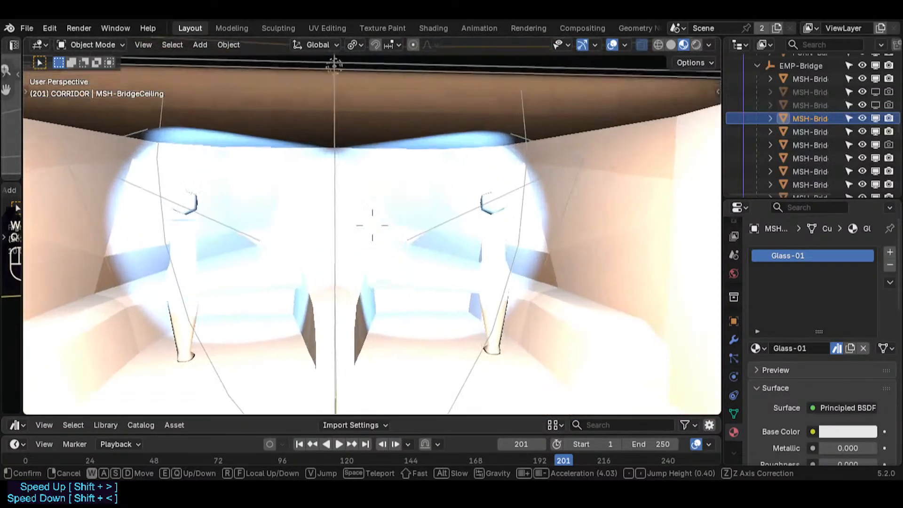
pyautogui.click(433, 204)
pyautogui.click(413, 174)
pyautogui.press('Tab')
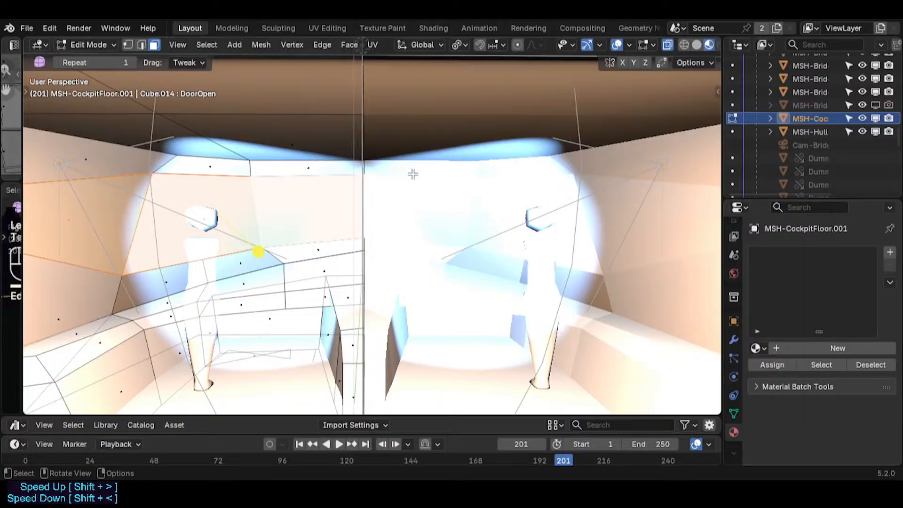
pyautogui.click(333, 195)
pyautogui.click(158, 220)
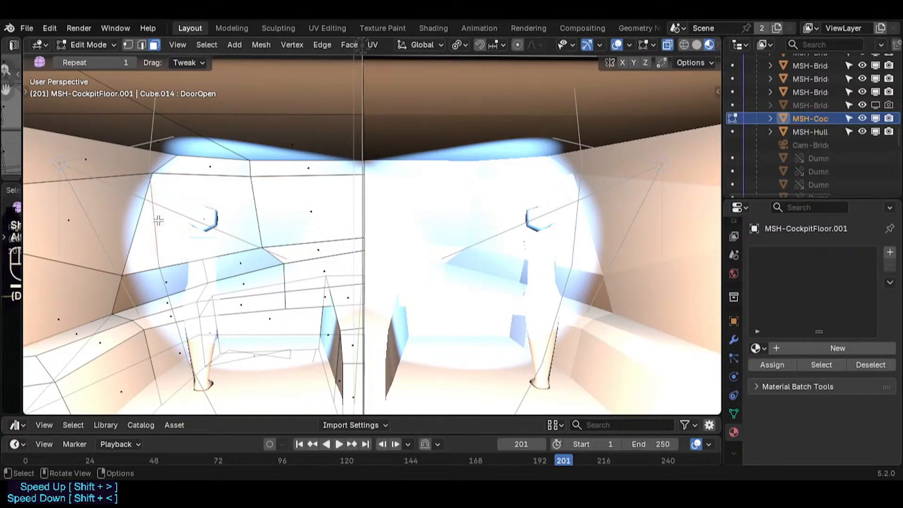
pyautogui.hotkey('ctrl', 'l')
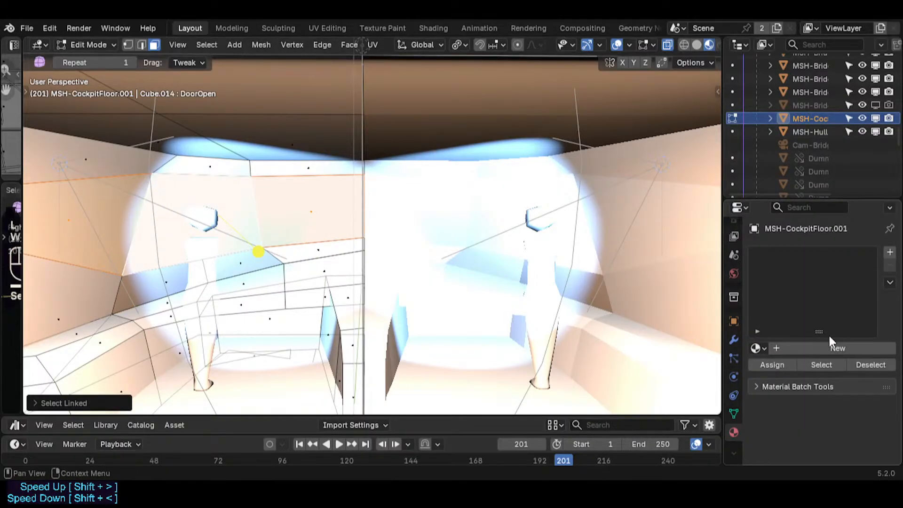
# - Give MSH-CockpitFloor.001 the existing Glass-01 material and return to Object Mode
pyautogui.click(755, 348)
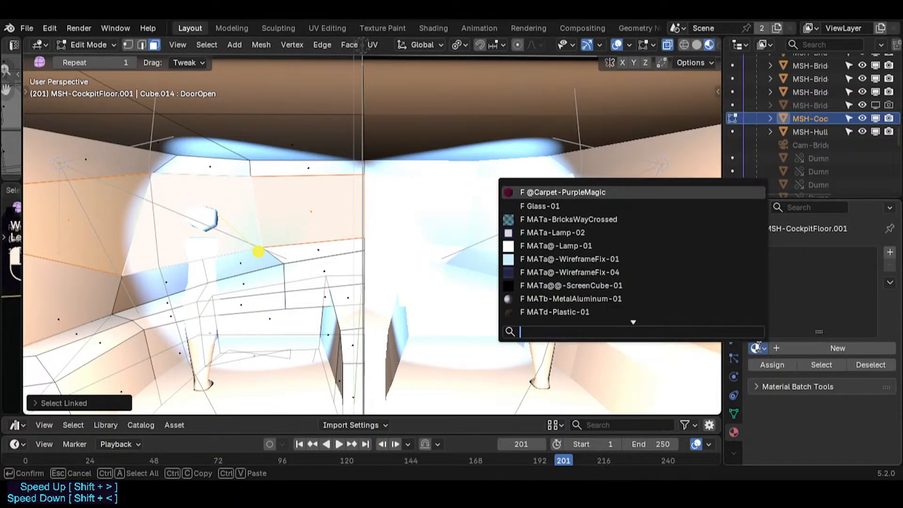
pyautogui.click(617, 204)
pyautogui.scroll(-8, 834, 378)
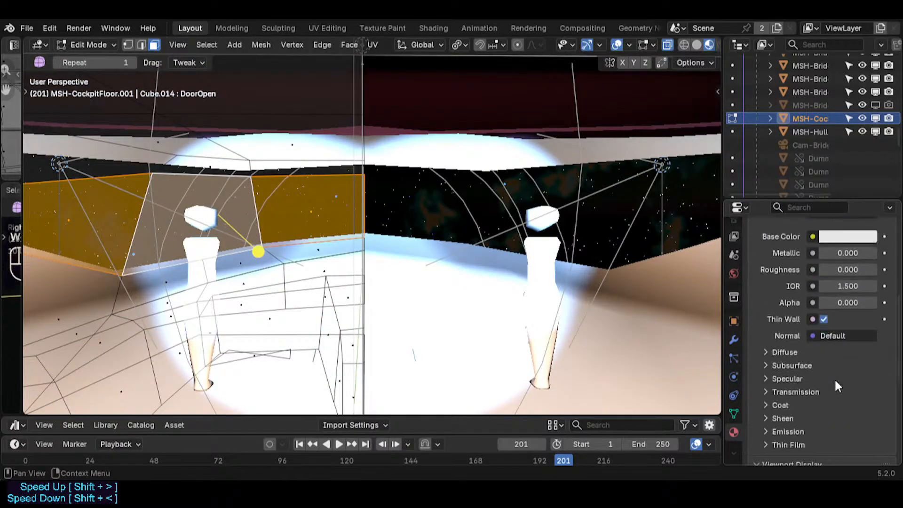
pyautogui.press('Tab')
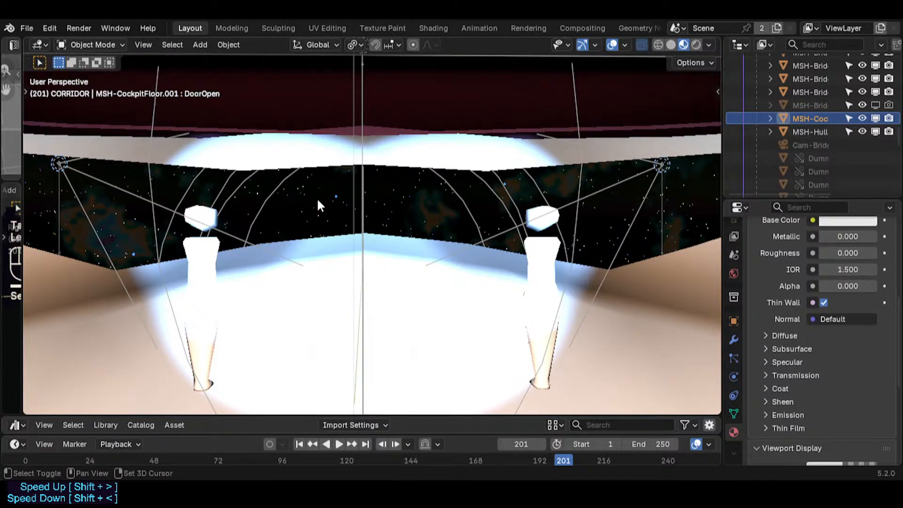
# - Fly back out to the bridge and select the handrail FURN-Bar
pyautogui.hotkey('shift', '`')
pyautogui.hotkey('shift', 's')
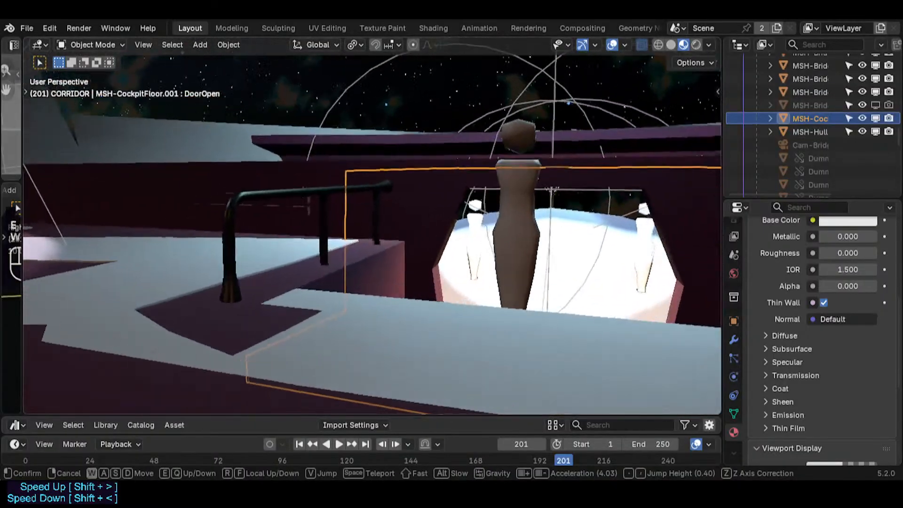
pyautogui.click(253, 174)
pyautogui.click(295, 174)
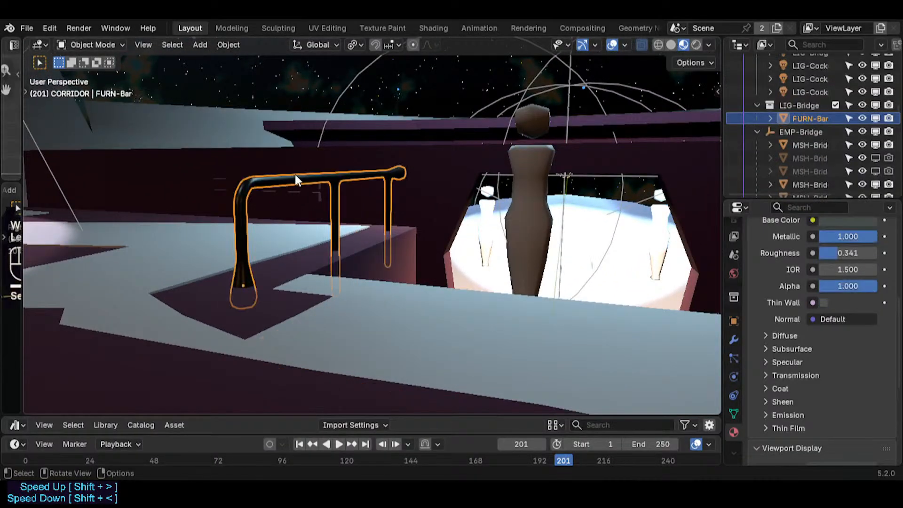
# - Rename the handrail's material to Metal-01 and mark it as an asset
pyautogui.scroll(8, 787, 324)
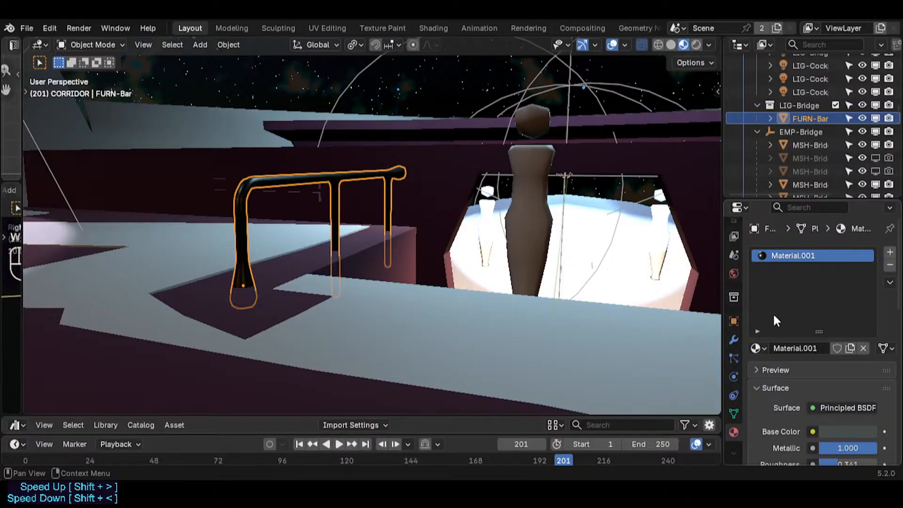
pyautogui.click(800, 349)
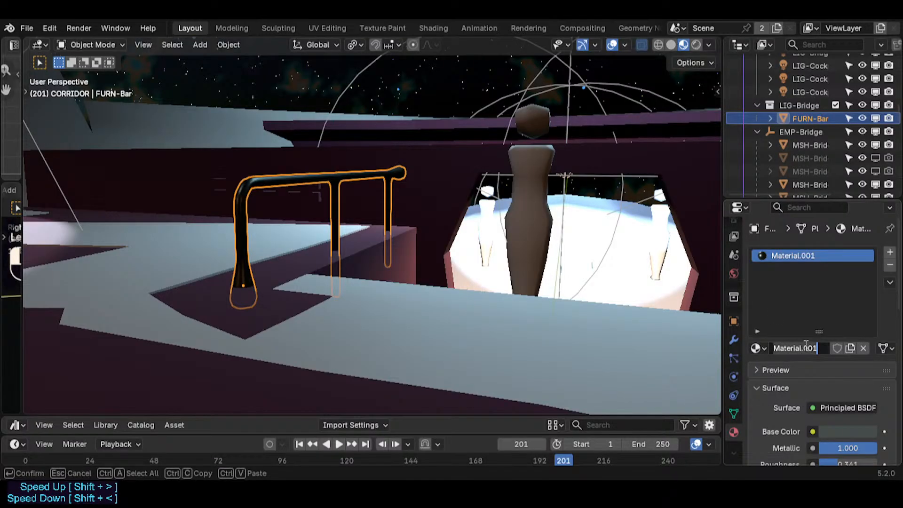
pyautogui.write('Metal-01')
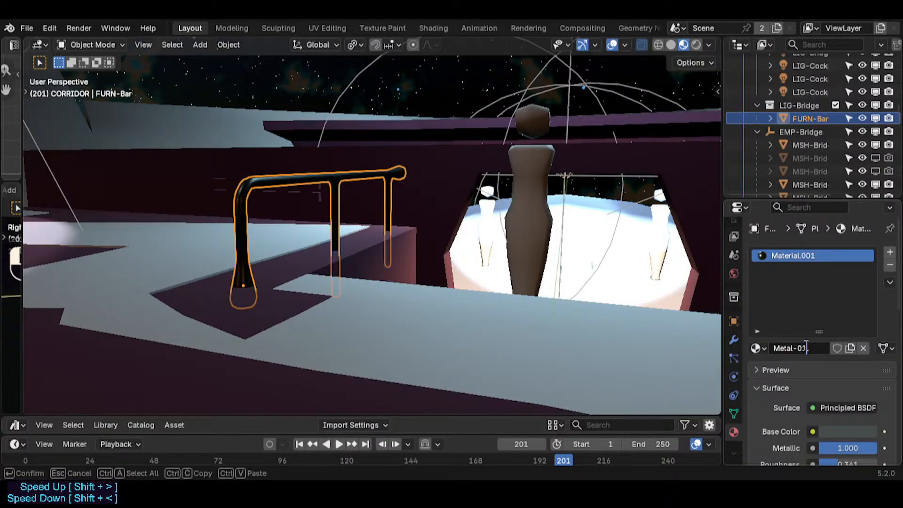
pyautogui.press('Return')
pyautogui.rightClick(836, 348)
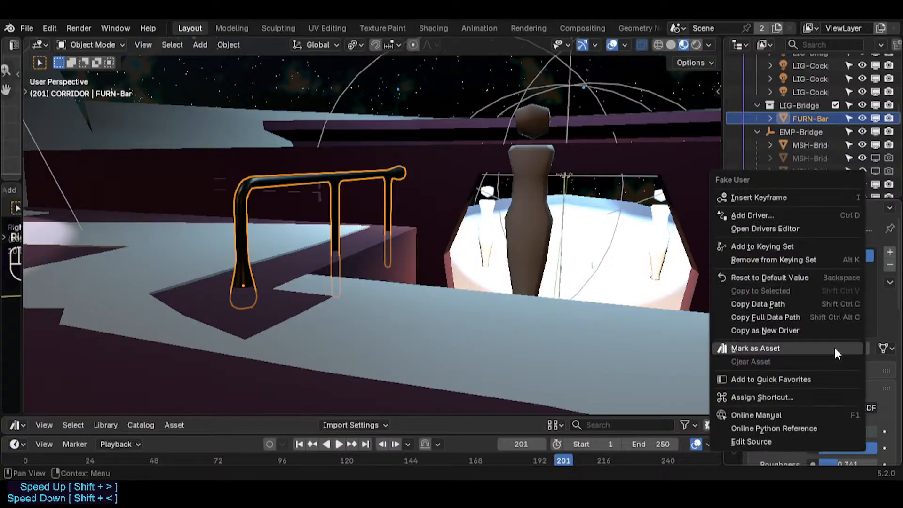
pyautogui.click(805, 346)
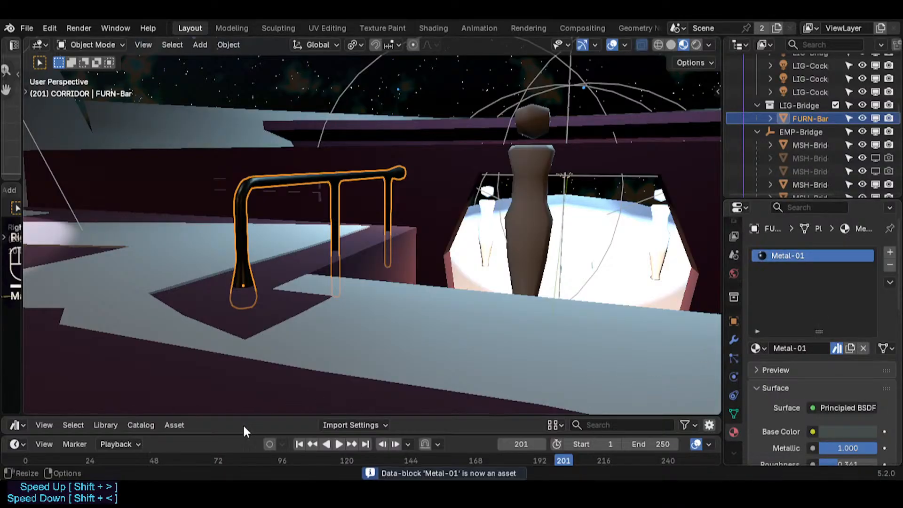
# - Enlarge the asset browser, move Metal-01 from Unassigned into the Cell-Shading catalog, and shrink the browser again
pyautogui.moveTo(260, 417); pyautogui.dragTo(277, 283)
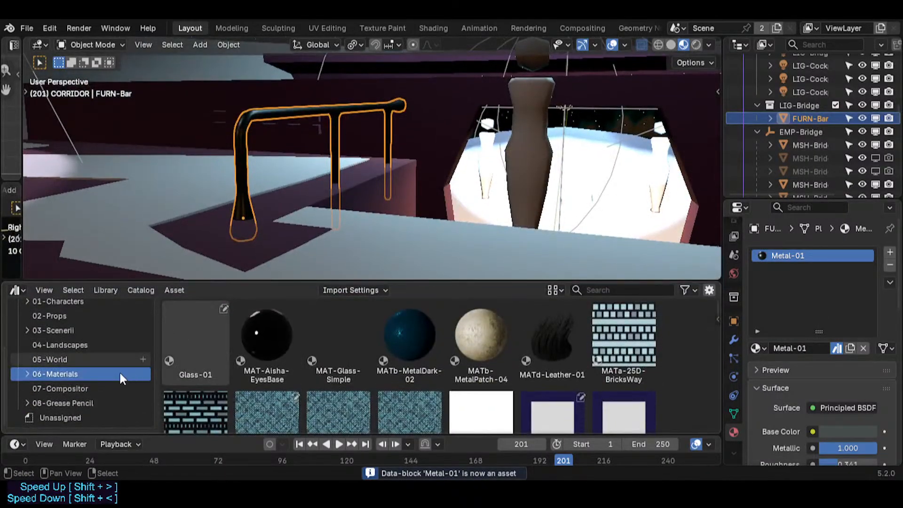
pyautogui.scroll(-5, 192, 391)
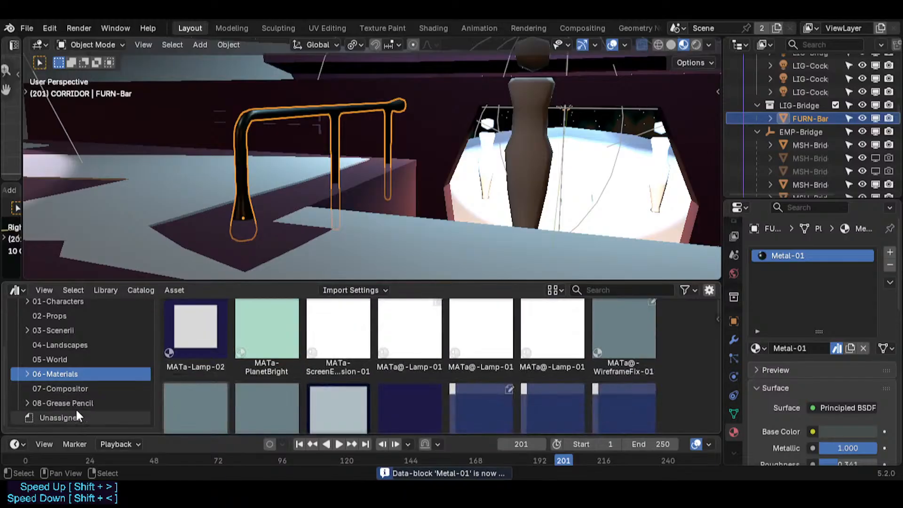
pyautogui.click(78, 416)
pyautogui.click(27, 374)
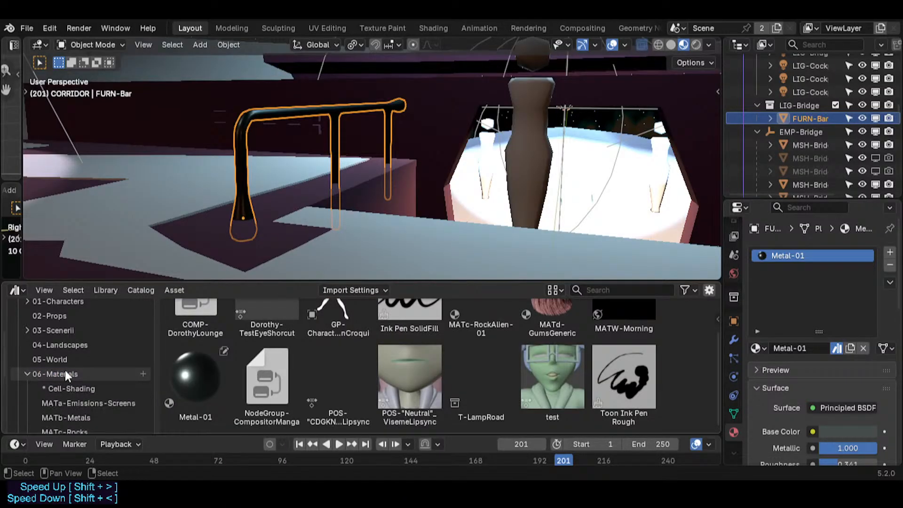
pyautogui.scroll(-6, 70, 377)
pyautogui.scroll(2, 202, 391)
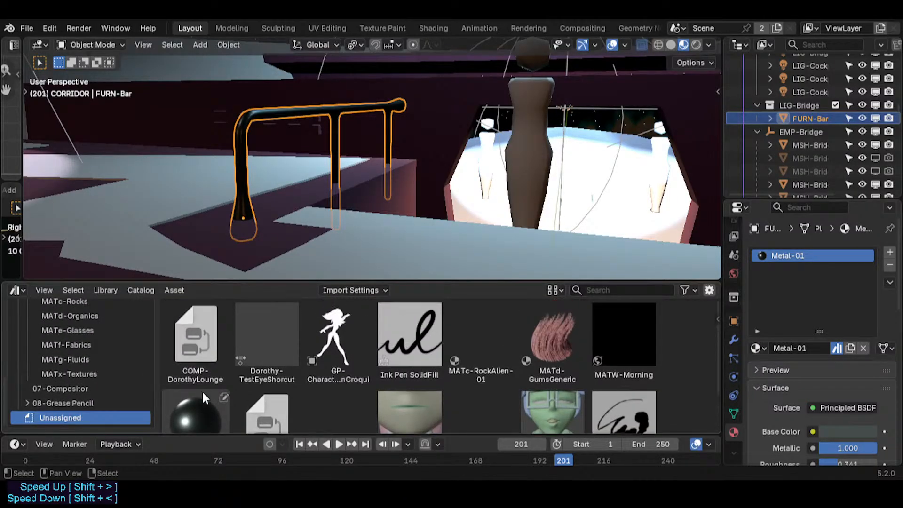
pyautogui.scroll(-2, 282, 376)
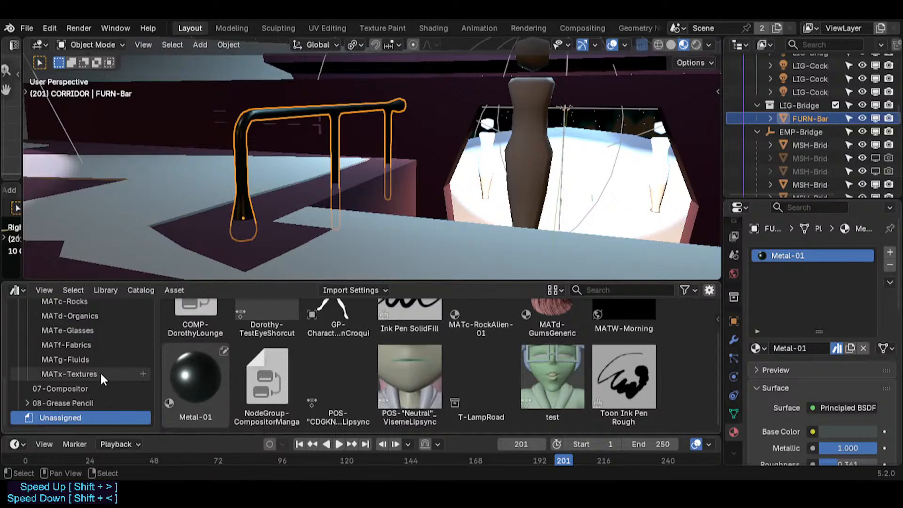
pyautogui.scroll(3, 94, 363)
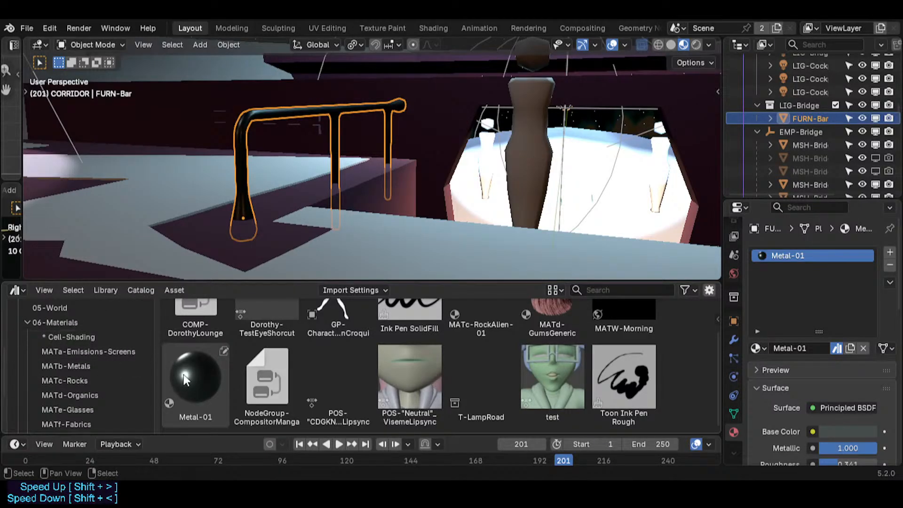
pyautogui.moveTo(184, 379); pyautogui.dragTo(101, 333)
pyautogui.scroll(5, 110, 323)
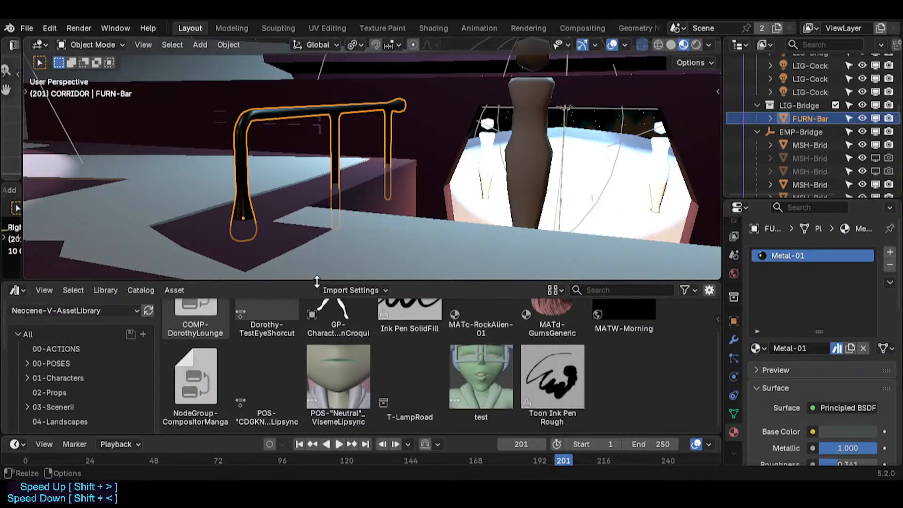
pyautogui.moveTo(317, 281); pyautogui.dragTo(320, 374)
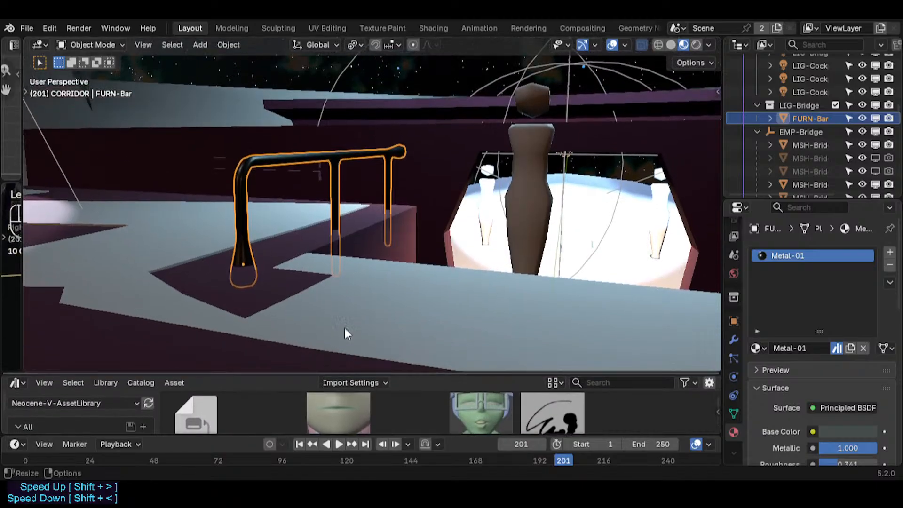
# - Fly into the cockpit, open MSH-CockpitFloor.001 in Edit Mode and clear its face selection
pyautogui.click(447, 229)
pyautogui.hotkey('shift', '`')
pyautogui.press('w')
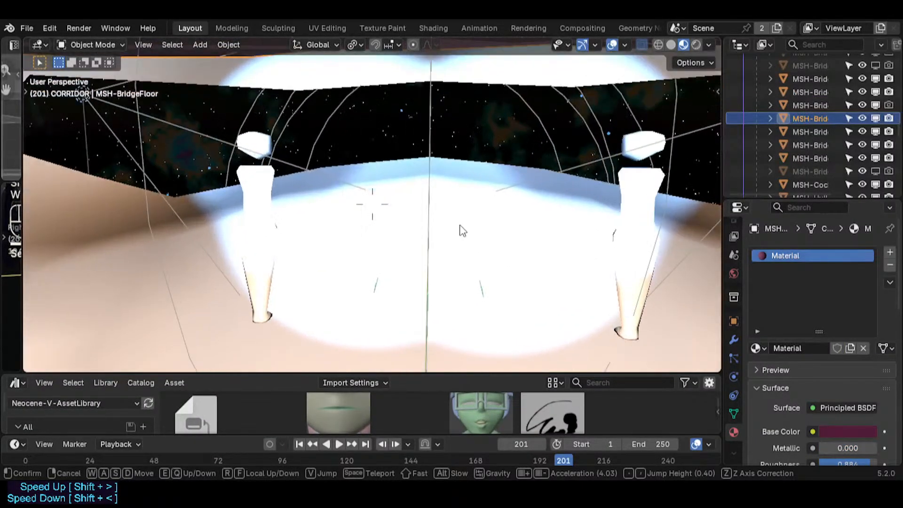
pyautogui.click(460, 226)
pyautogui.press('Tab')
pyautogui.press('Tab')
pyautogui.click(381, 196)
pyautogui.press('Tab')
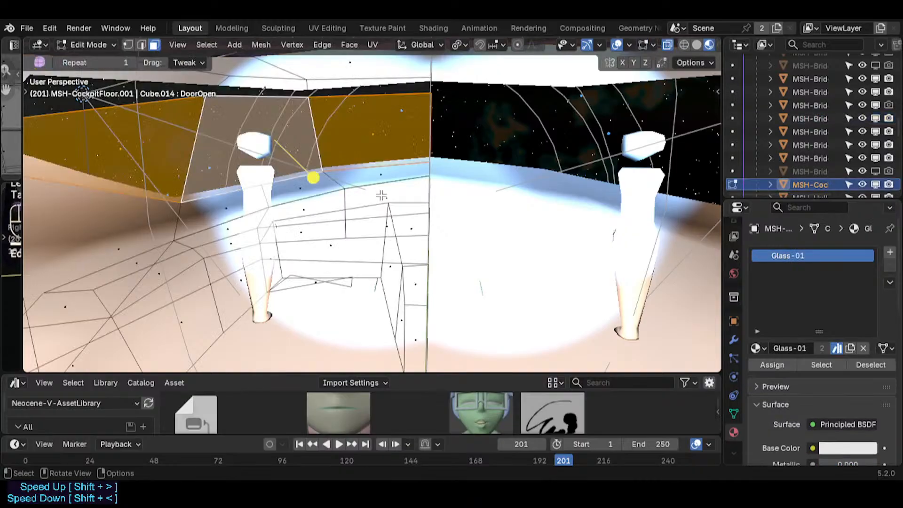
pyautogui.hotkey('alt', 'a')
pyautogui.hotkey('shift', '`')
pyautogui.click(341, 189)
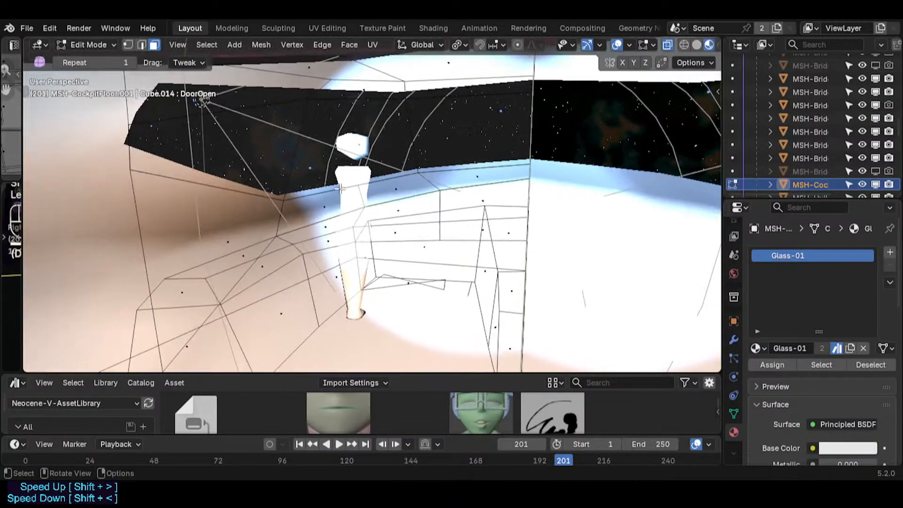
# - Assign Metal-01 in a new material slot to the linked console faces of MSH-CockpitFloor.001 and return to Object Mode
pyautogui.doubleClick(390, 214)
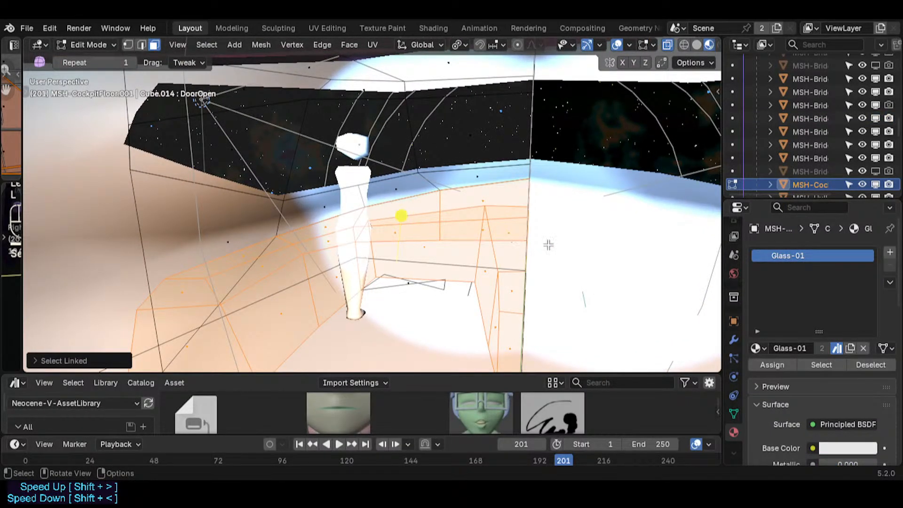
pyautogui.click(890, 256)
pyautogui.click(758, 349)
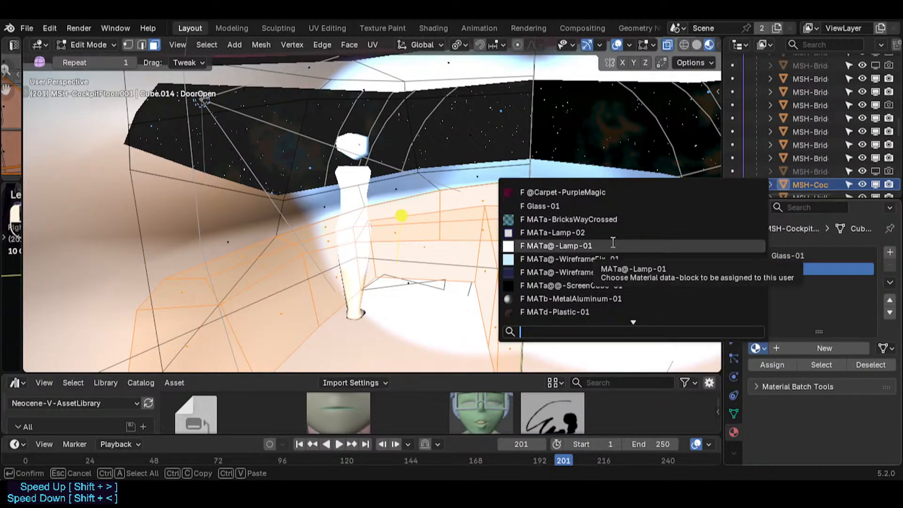
pyautogui.write('met')
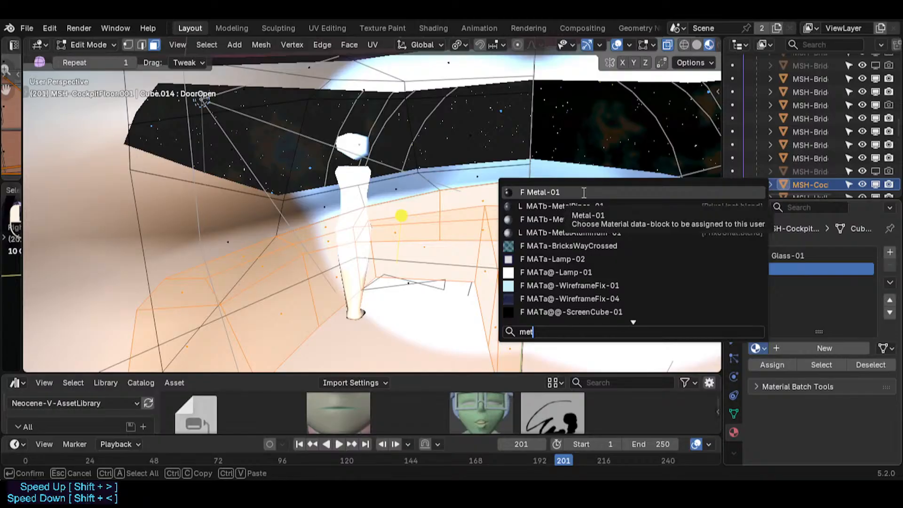
pyautogui.click(583, 192)
pyautogui.click(767, 362)
pyautogui.press('Tab')
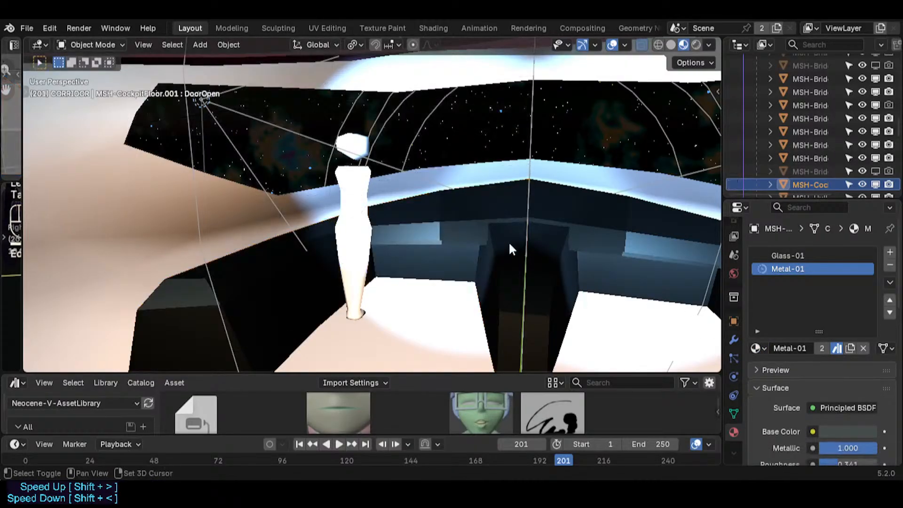
# - Fly back out to the bridge with the overlays hidden and open MSH-BridgeFloor in Edit Mode
pyautogui.hotkey('shift', 'alt', 'z')
pyautogui.hotkey('shift', '`')
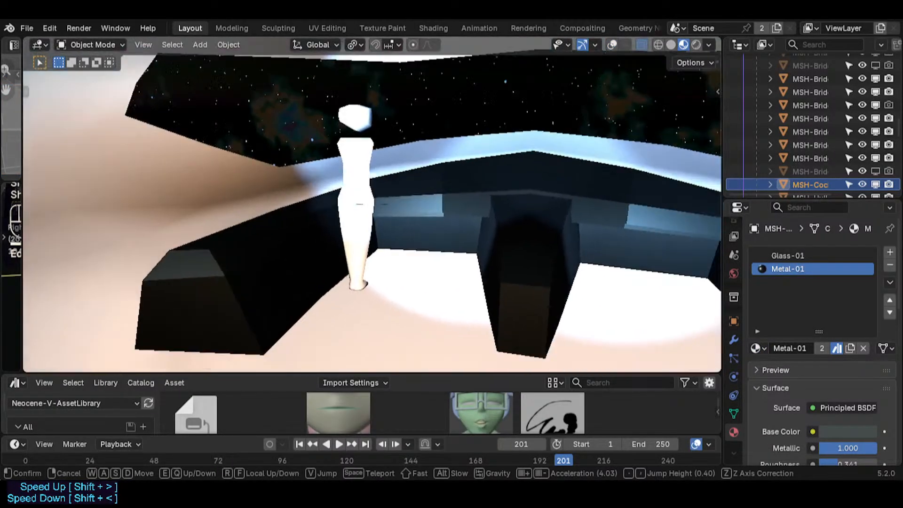
pyautogui.press('d')
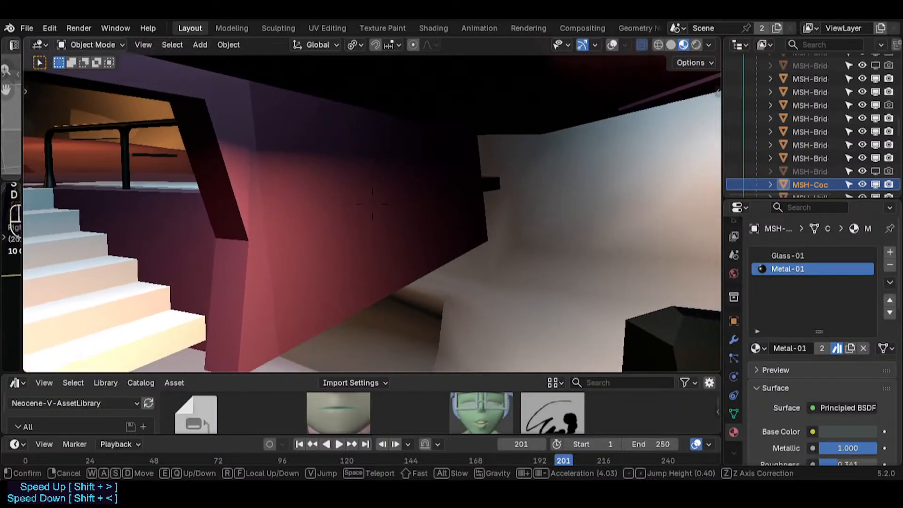
pyautogui.press('s')
pyautogui.press('a')
pyautogui.press('s')
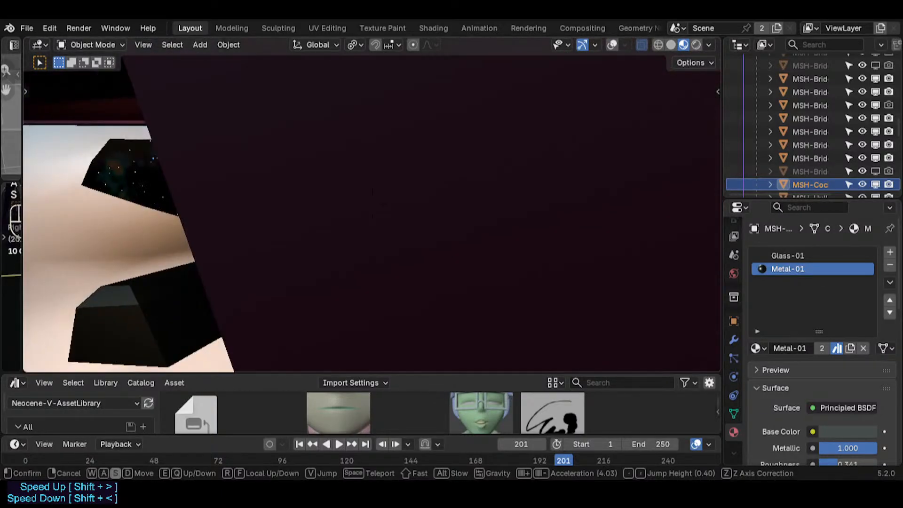
pyautogui.press('e')
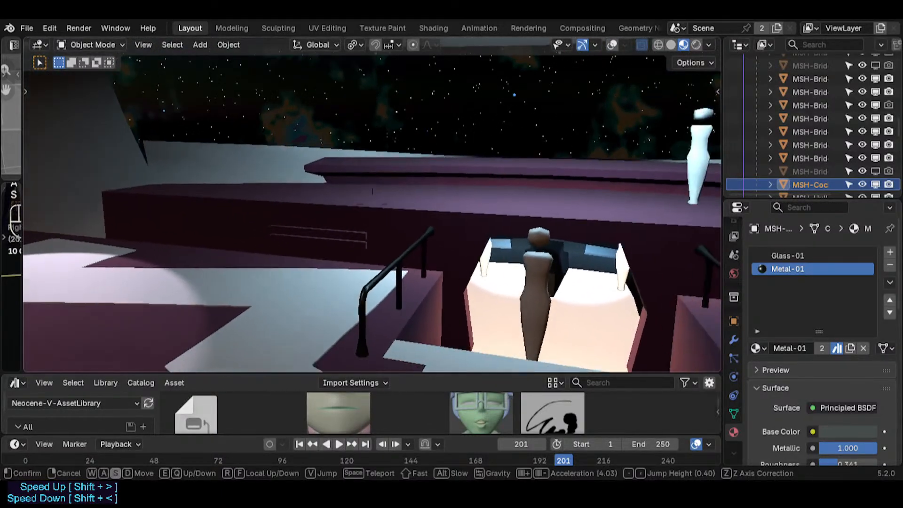
pyautogui.click(423, 205)
pyautogui.click(423, 205)
pyautogui.press('Tab')
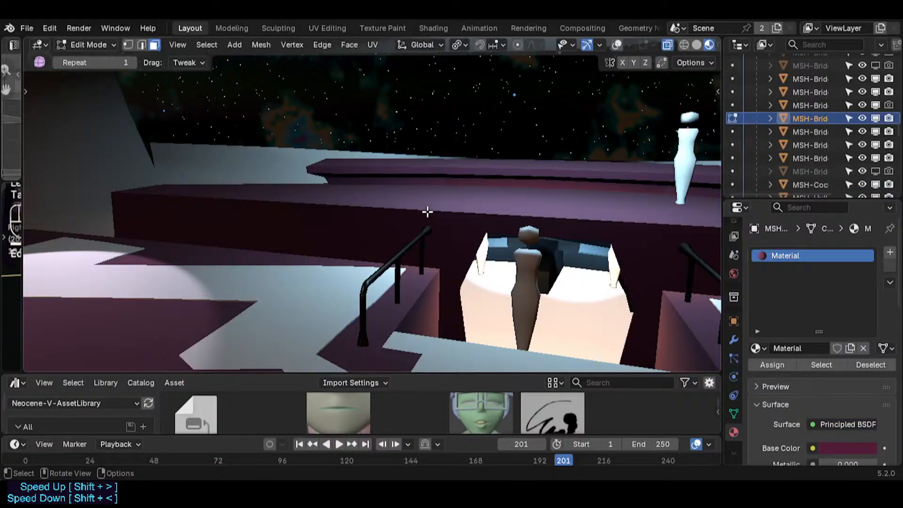
# - Show the overlays again and select the vertical wall face with the two slots beside the cockpit entrance
pyautogui.click(382, 219)
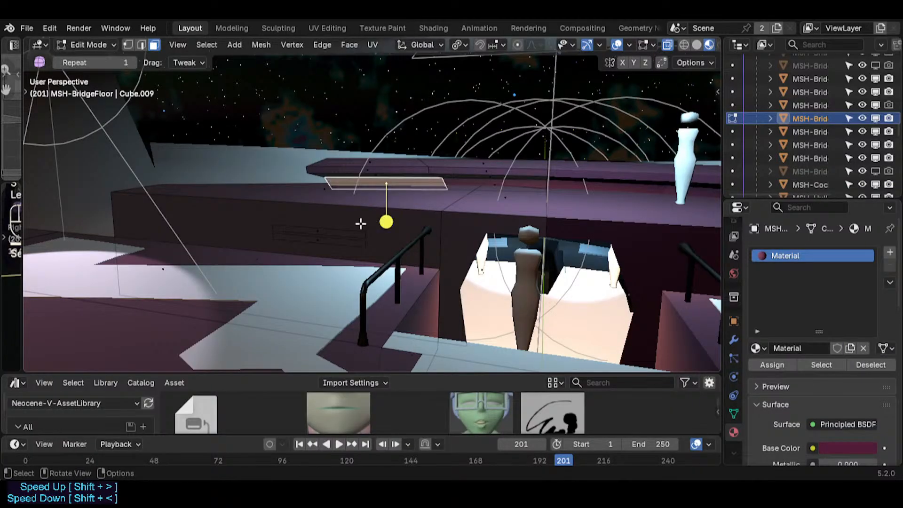
pyautogui.click(355, 224)
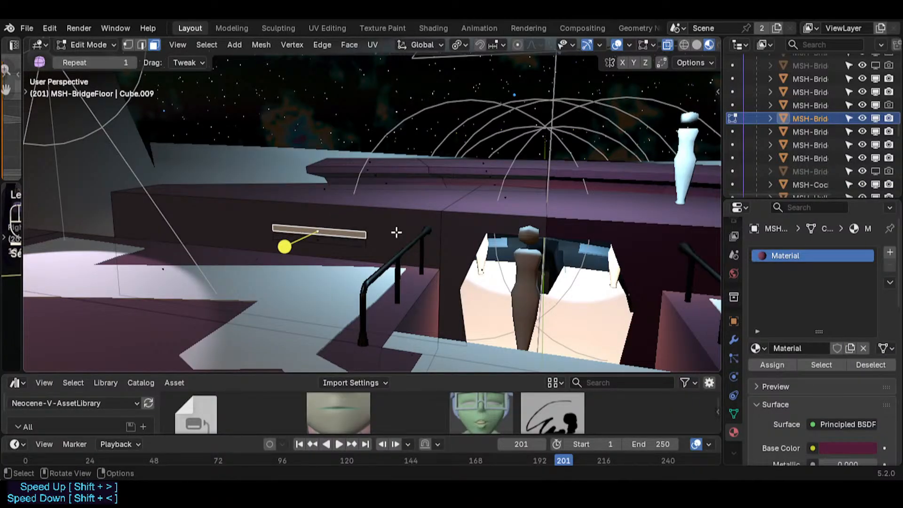
pyautogui.press('a')
pyautogui.hotkey('alt', 'a')
pyautogui.click(274, 254)
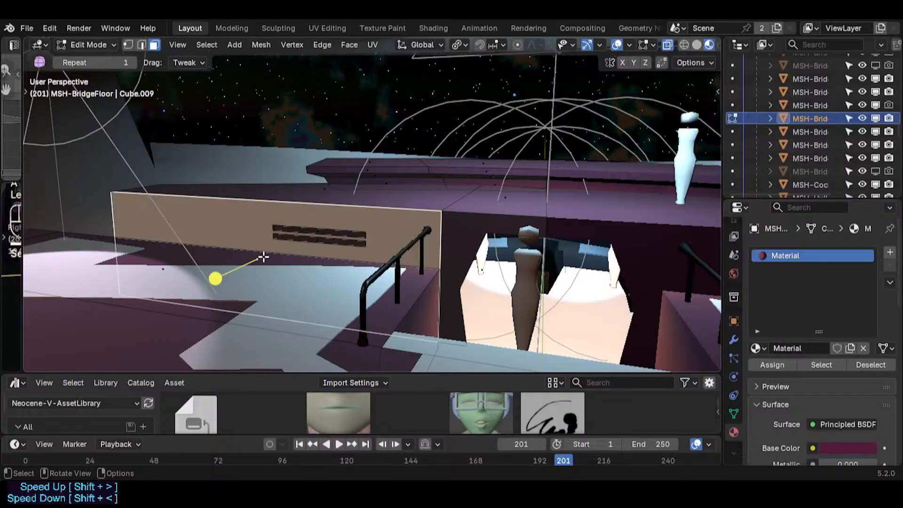
# - Select the face loops of the raised ledge below the front window and grow the selection over the whole ledge
pyautogui.hotkey('shift', '`')
pyautogui.press('s')
pyautogui.click(279, 249)
pyautogui.hotkey('shift', '`')
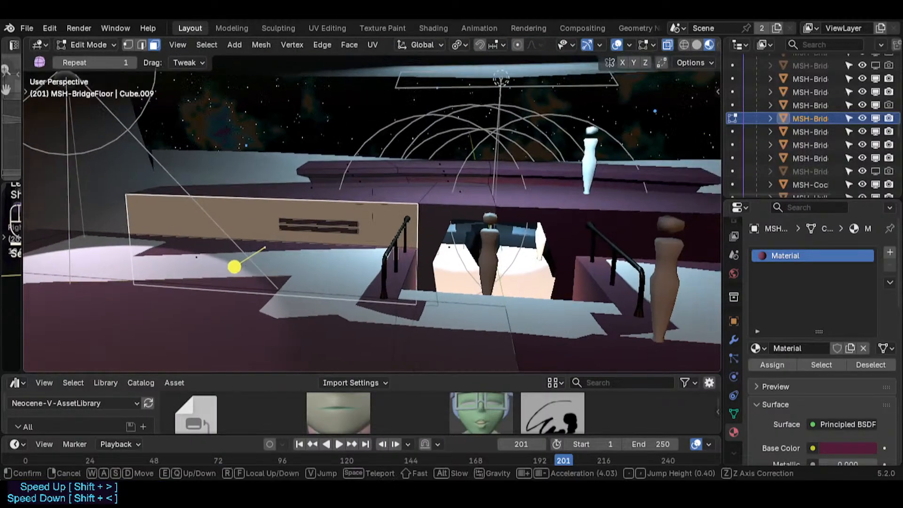
pyautogui.press('w')
pyautogui.click(279, 249)
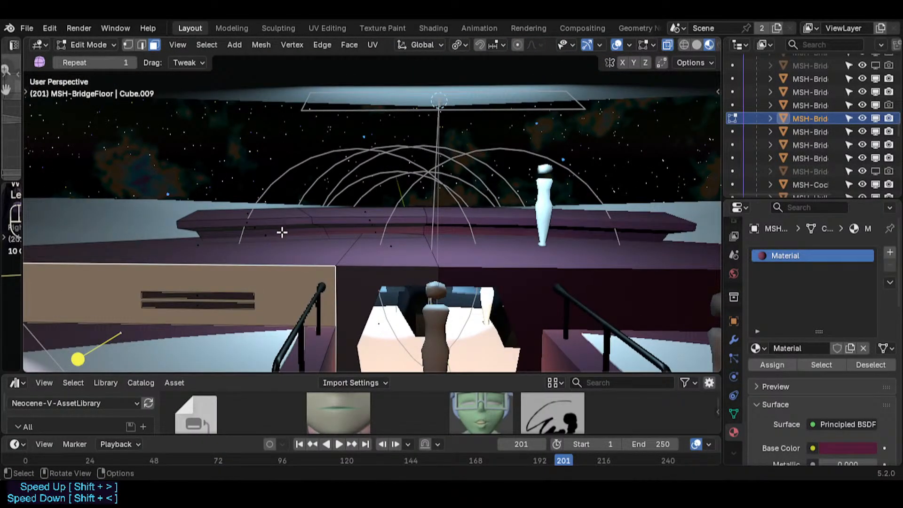
pyautogui.keyDown('alt'); pyautogui.click(311, 220); pyautogui.keyUp('alt')
pyautogui.press('ctrl+KP_Add')
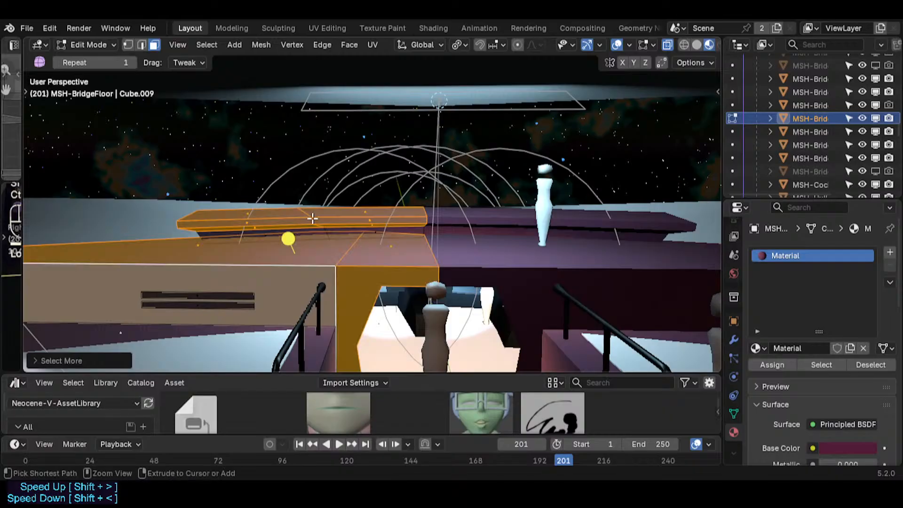
pyautogui.hotkey('ctrl', 'z')
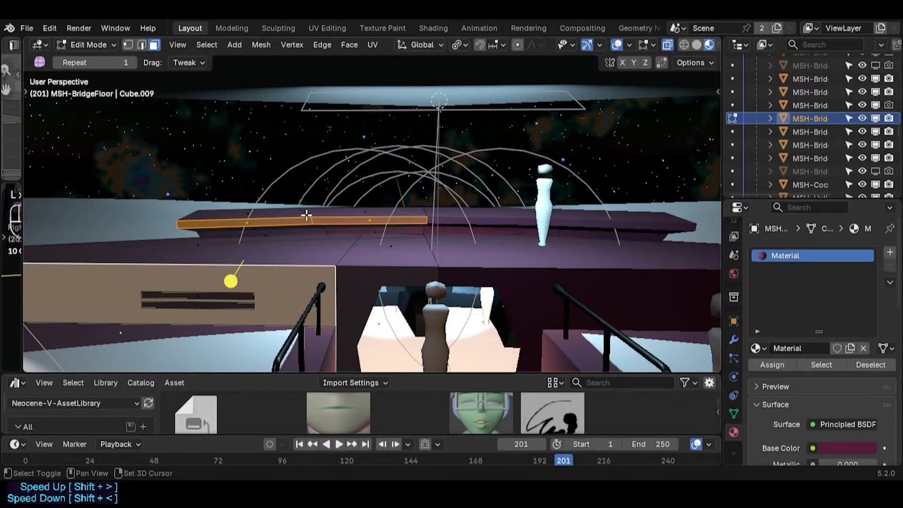
pyautogui.keyDown('alt'); pyautogui.keyDown('shift'); pyautogui.click(307, 215); pyautogui.keyUp('shift'); pyautogui.keyUp('alt')
pyautogui.moveTo(320, 222)
pyautogui.mouseDown(button='middle')
pyautogui.moveTo(329, 190)
pyautogui.moveTo(313, 212)
pyautogui.mouseUp(button='middle')
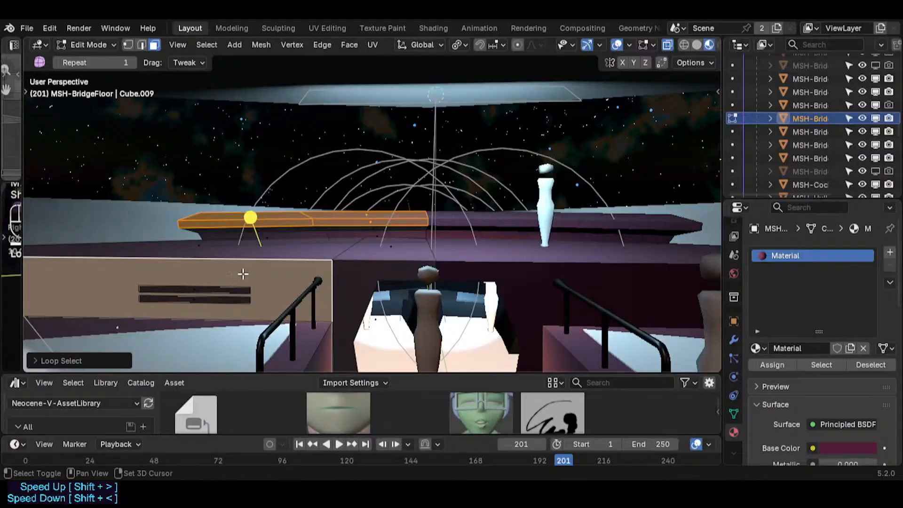
pyautogui.press('ctrl+KP_Add')
pyautogui.press('ctrl+KP_Add')
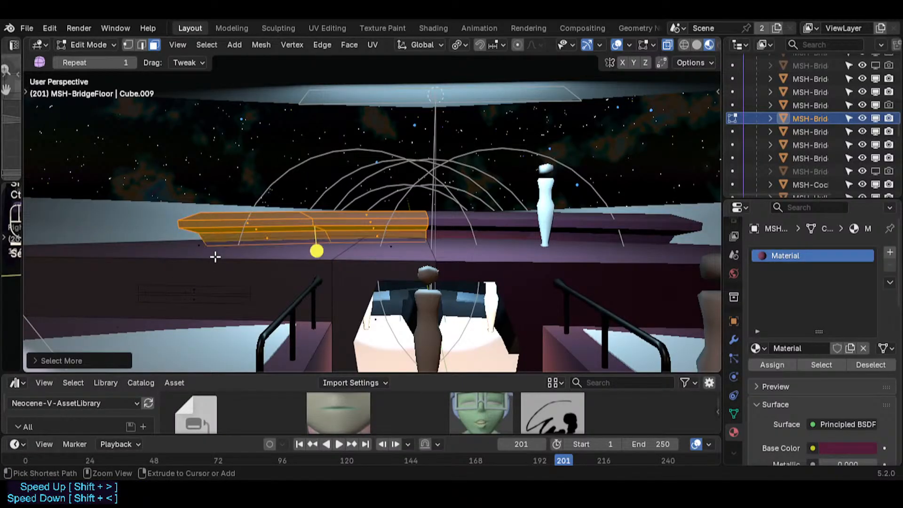
# - Add the slotted wall face beside the cockpit entrance to the selected ledge faces
pyautogui.moveTo(197, 309); pyautogui.dragTo(168, 335, button='middle')
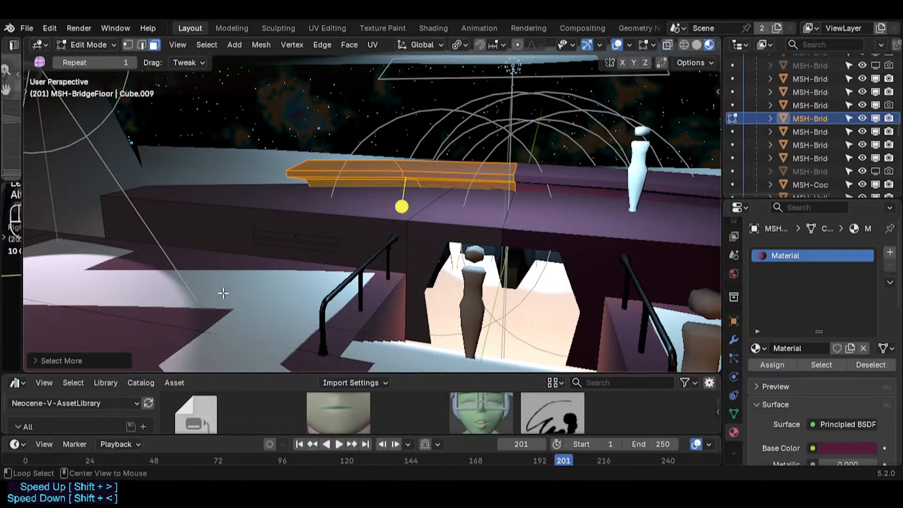
pyautogui.keyDown('alt'); pyautogui.keyDown('shift'); pyautogui.click(163, 271); pyautogui.keyUp('shift'); pyautogui.keyUp('alt')
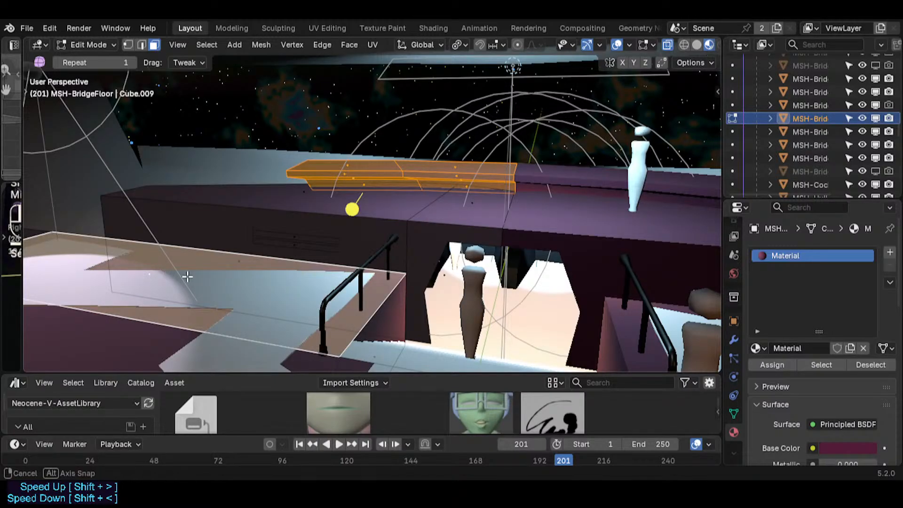
pyautogui.moveTo(187, 277); pyautogui.dragTo(371, 252, button='middle')
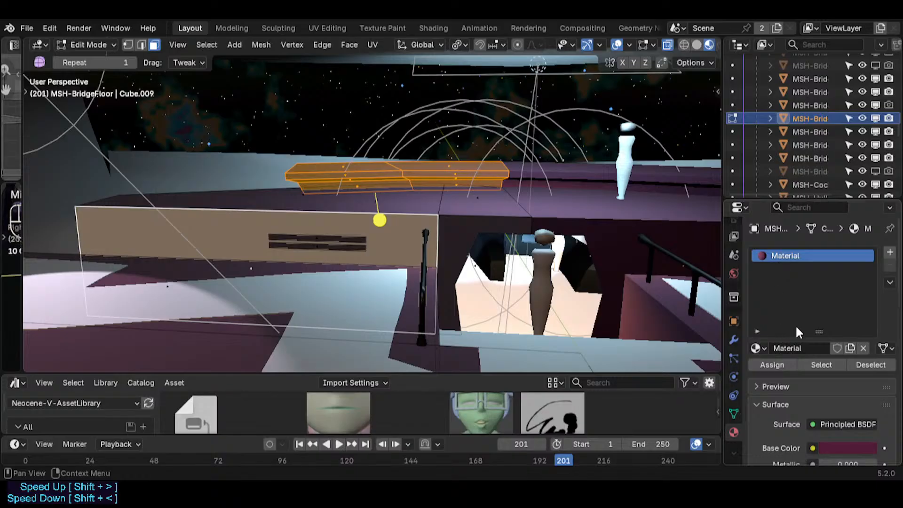
# - Assign Metal-01 in a new material slot to the selected ledge and wall faces of MSH-BridgeFloor and return to Object Mode
pyautogui.click(889, 254)
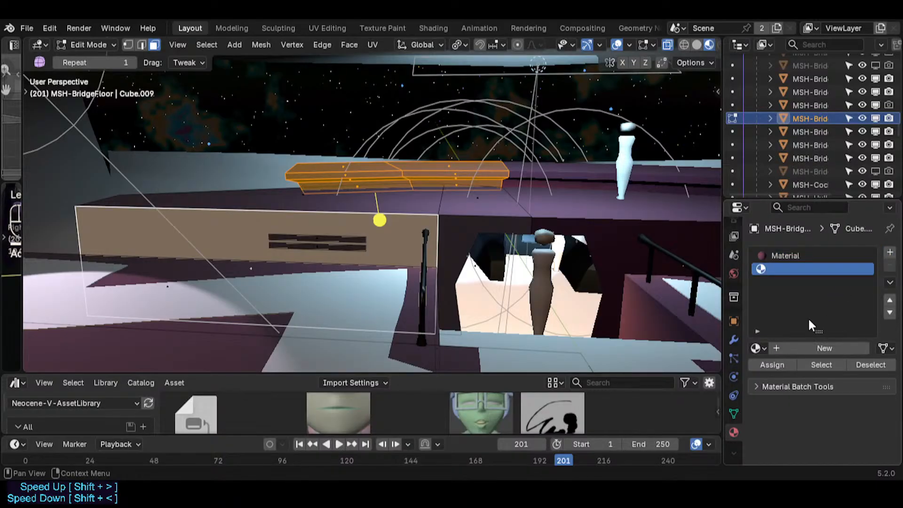
pyautogui.click(760, 349)
pyautogui.write('met')
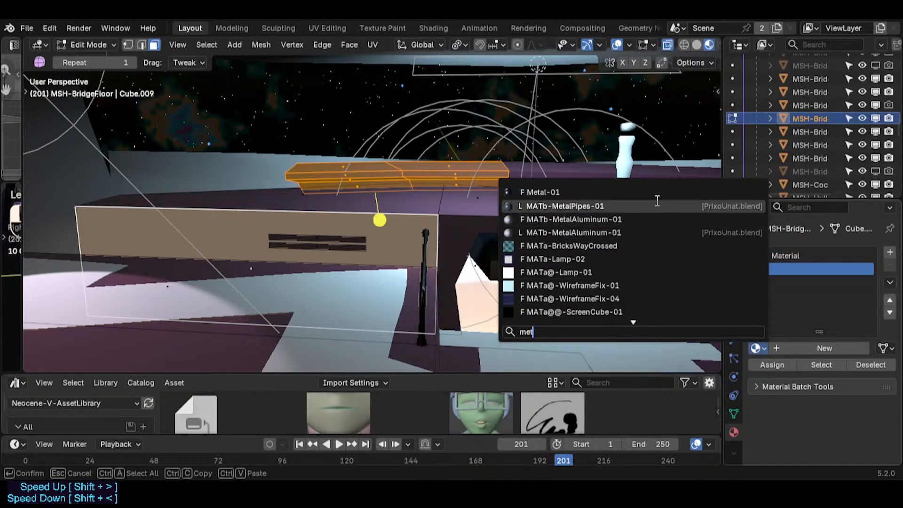
pyautogui.click(656, 193)
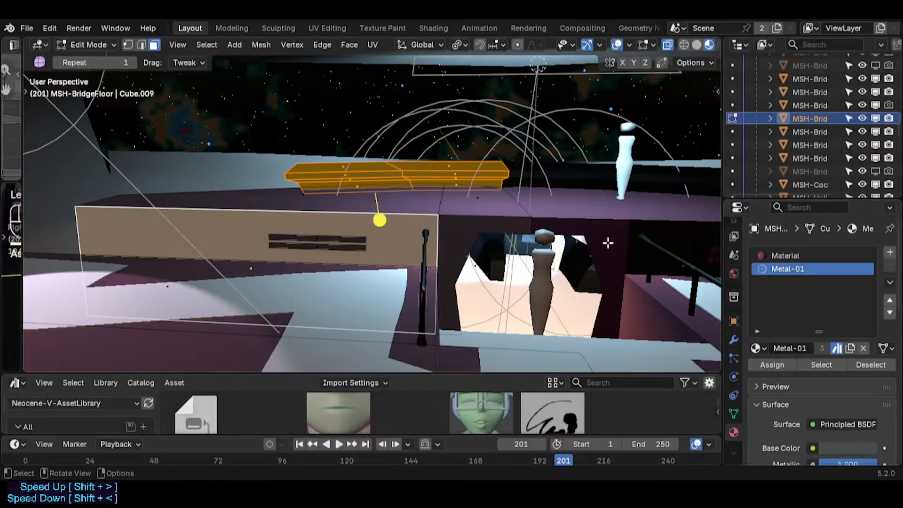
pyautogui.press('Tab')
pyautogui.press('Tab')
pyautogui.press('Tab')
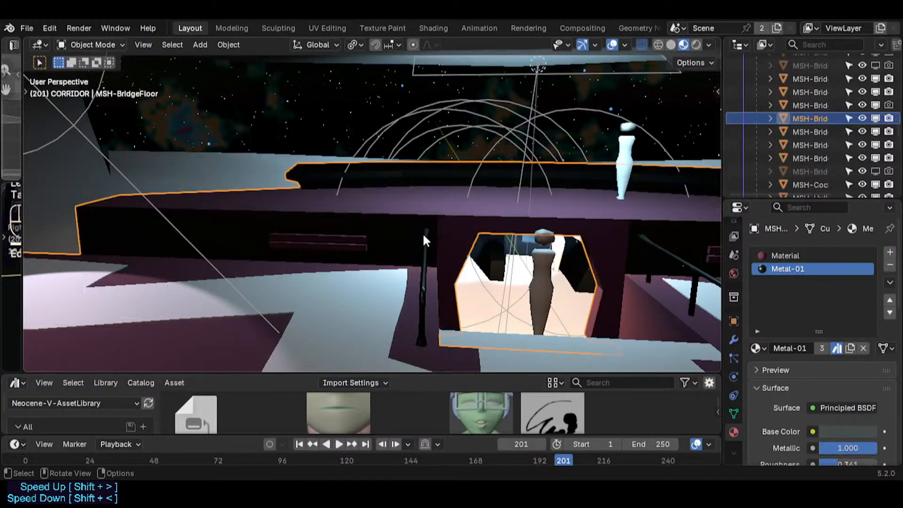
# - Select the wall face framing the cockpit entrance in Edit Mode and assign Metal-01 to it
pyautogui.moveTo(424, 241); pyautogui.dragTo(397, 226, button='middle')
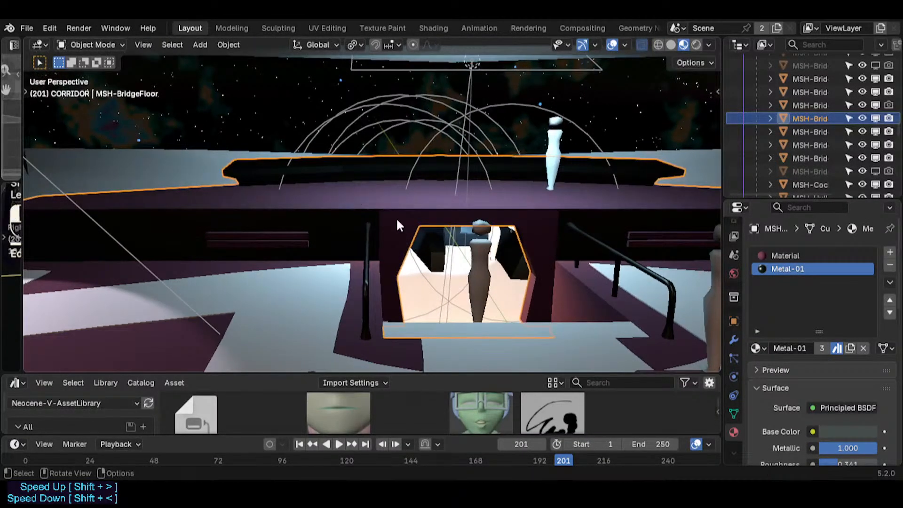
pyautogui.press('Tab')
pyautogui.click(401, 226)
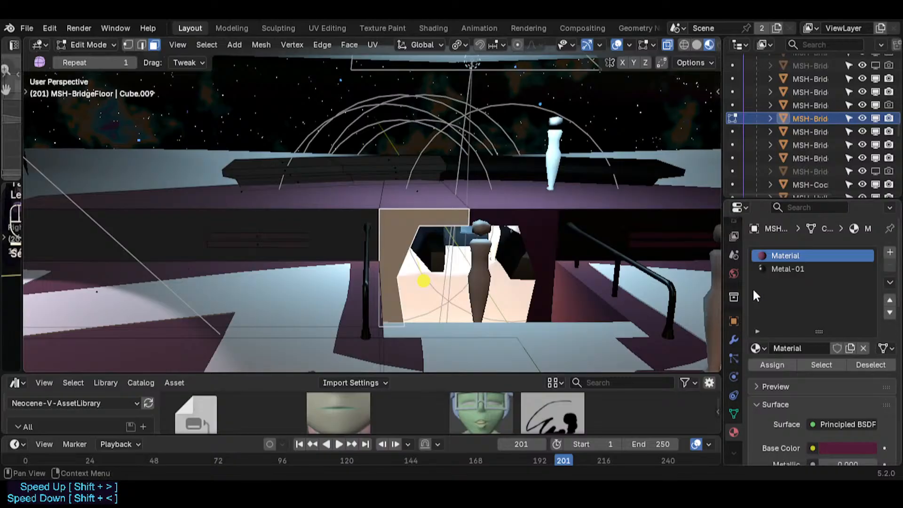
pyautogui.click(787, 271)
pyautogui.click(774, 363)
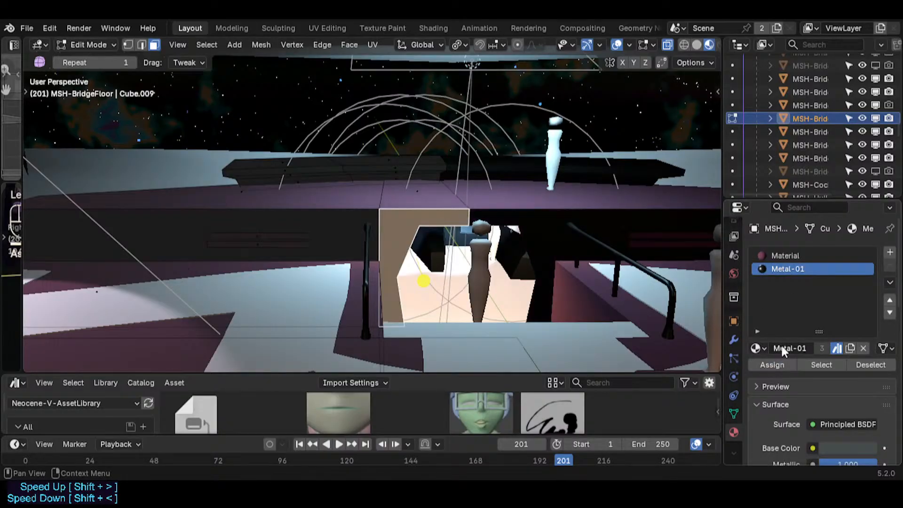
# - Rename the bridge floor's first material to Carpet-01 and mark it as an asset
pyautogui.doubleClick(785, 255)
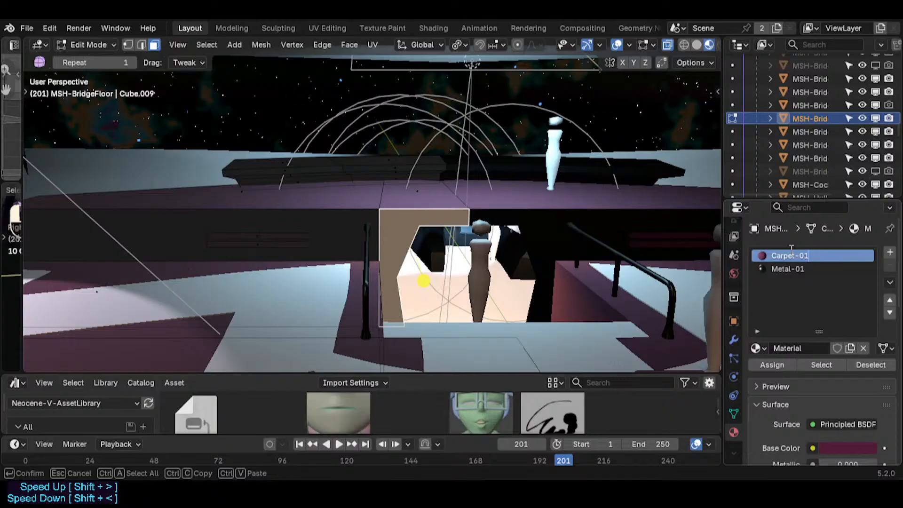
pyautogui.press('Return')
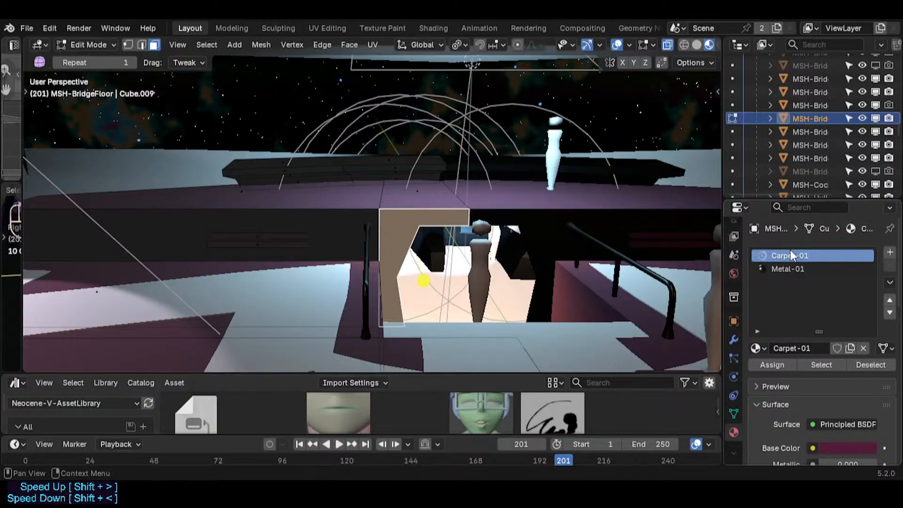
pyautogui.rightClick(837, 349)
pyautogui.click(809, 347)
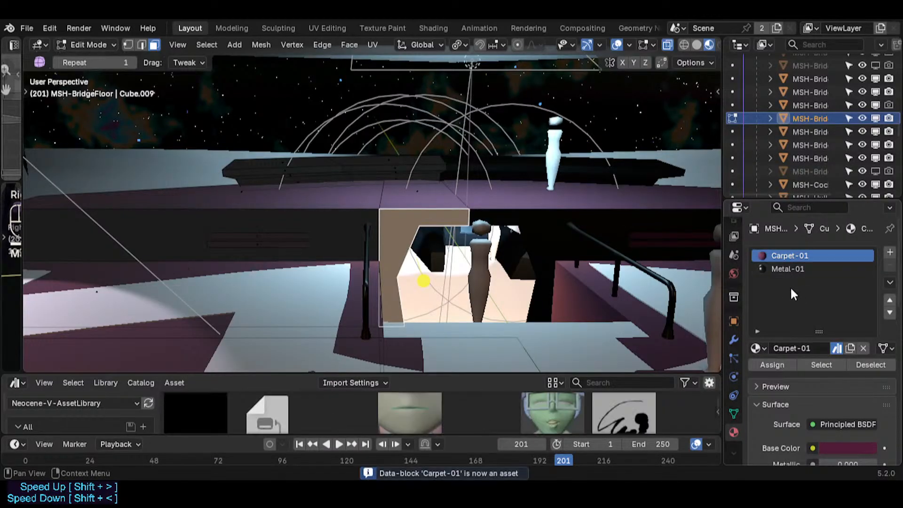
# - Clear the face selection, leave Edit Mode and examine where the bridge floor's light walkway sinks into the carpet
pyautogui.hotkey('shift', '`')
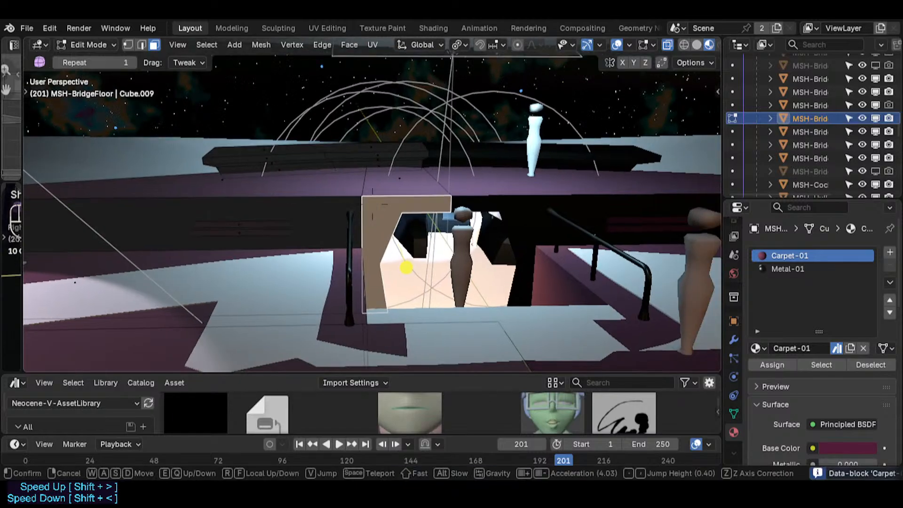
pyautogui.click(496, 246)
pyautogui.hotkey('alt', 'a')
pyautogui.press('Tab')
pyautogui.hotkey('shift', '`')
pyautogui.press('s')
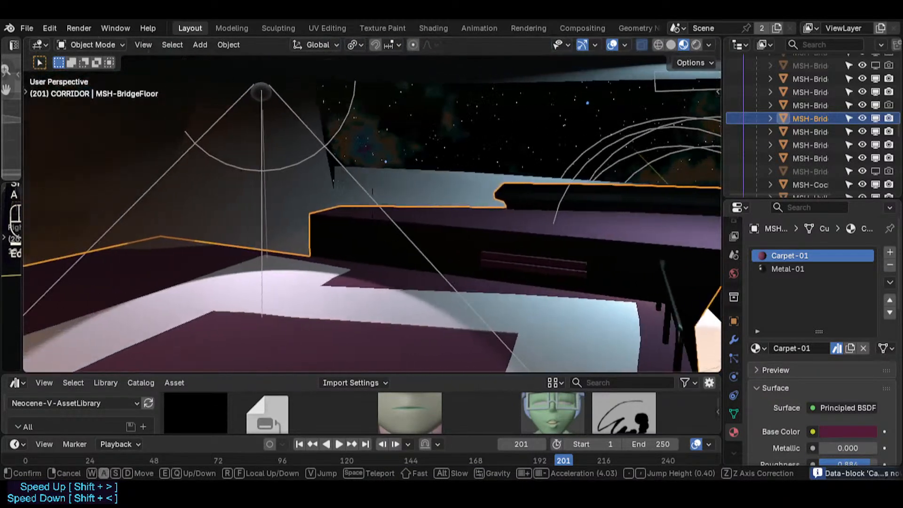
pyautogui.press('a')
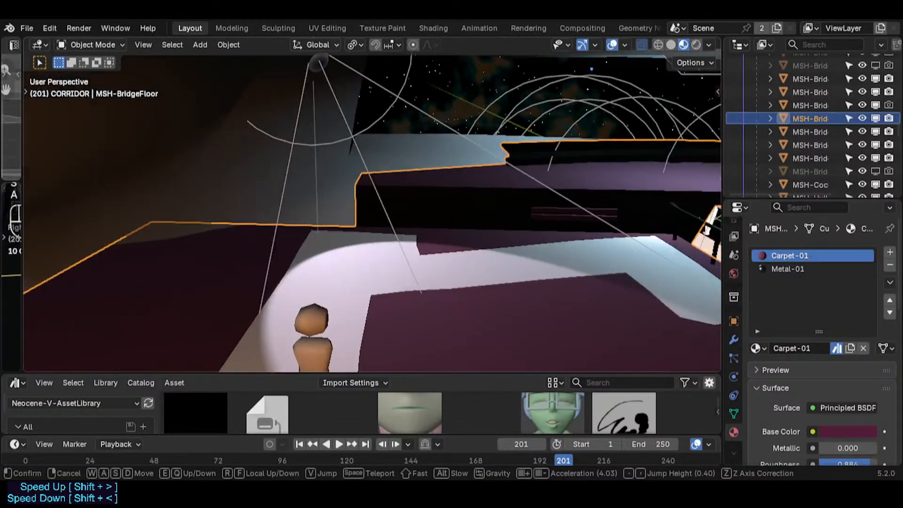
pyautogui.press('s')
pyautogui.press('a')
pyautogui.press('d')
pyautogui.press('w')
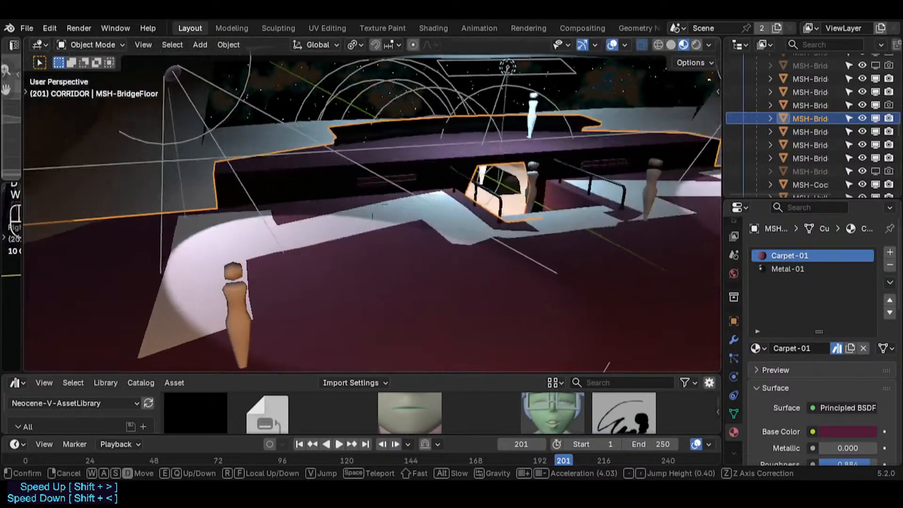
pyautogui.press('s')
pyautogui.press('q')
pyautogui.click(483, 247)
pyautogui.press('Tab')
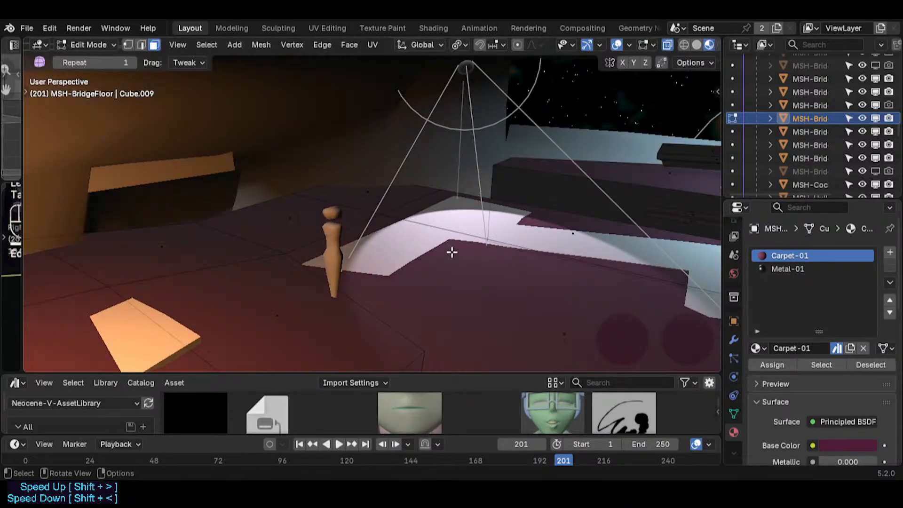
pyautogui.hotkey('shift', 'alt', 'z')
pyautogui.press('Tab')
pyautogui.click(532, 233)
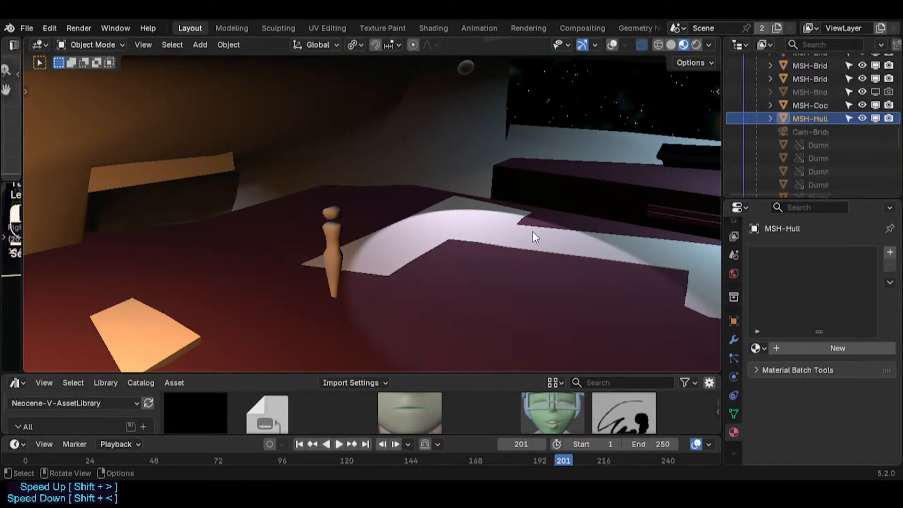
pyautogui.click(533, 234)
pyautogui.hotkey('shift', '`')
pyautogui.click(532, 237)
pyautogui.press('Tab')
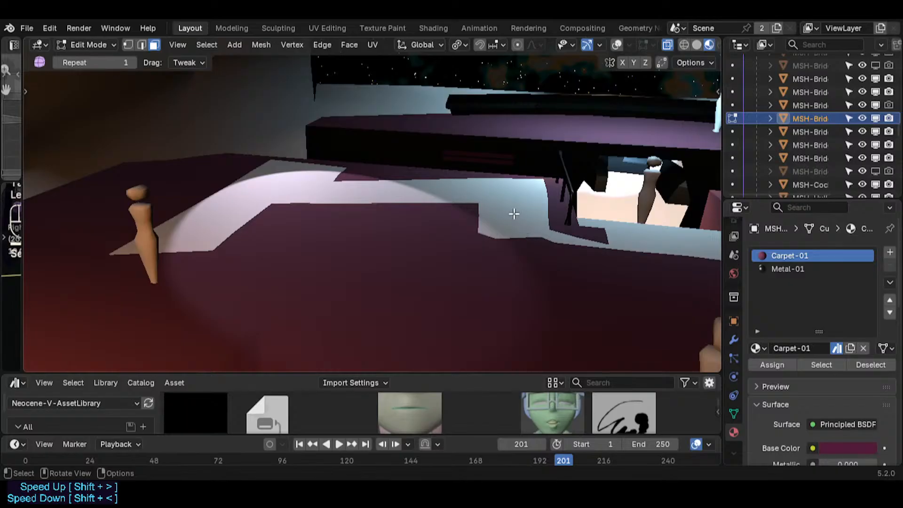
pyautogui.hotkey('shift', 'alt', 'z')
pyautogui.click(390, 214)
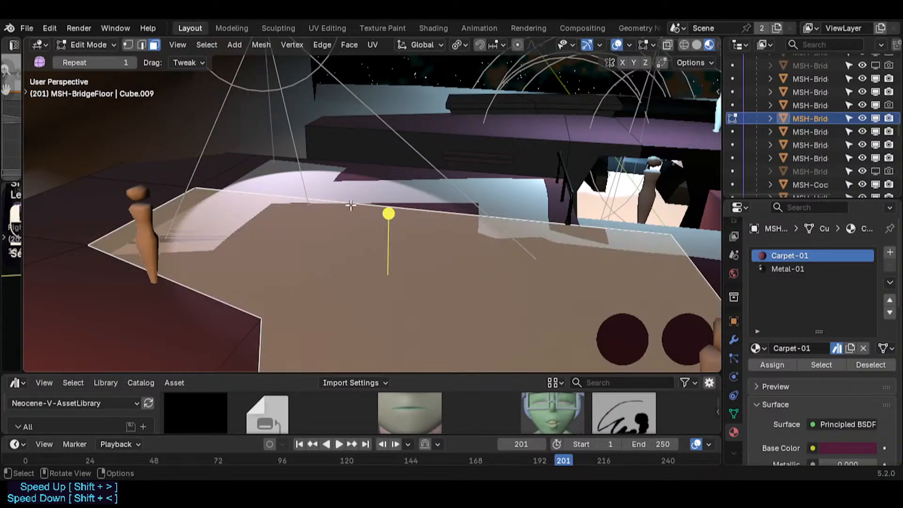
pyautogui.press('g')
pyautogui.rightClick(374, 236)
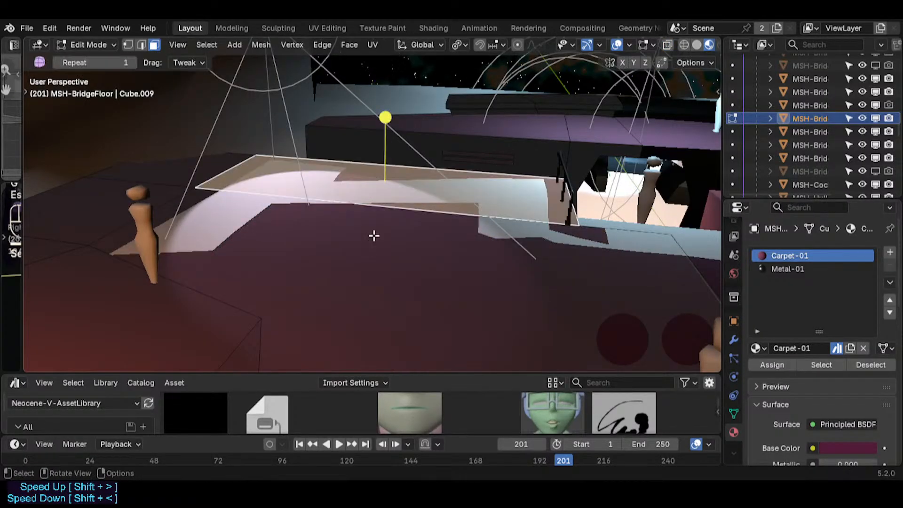
# - Open the walkway mesh MSH-BridgeFloor.002 in Edit Mode with X-ray enabled
pyautogui.press('Tab')
pyautogui.click(503, 202)
pyautogui.press('Tab')
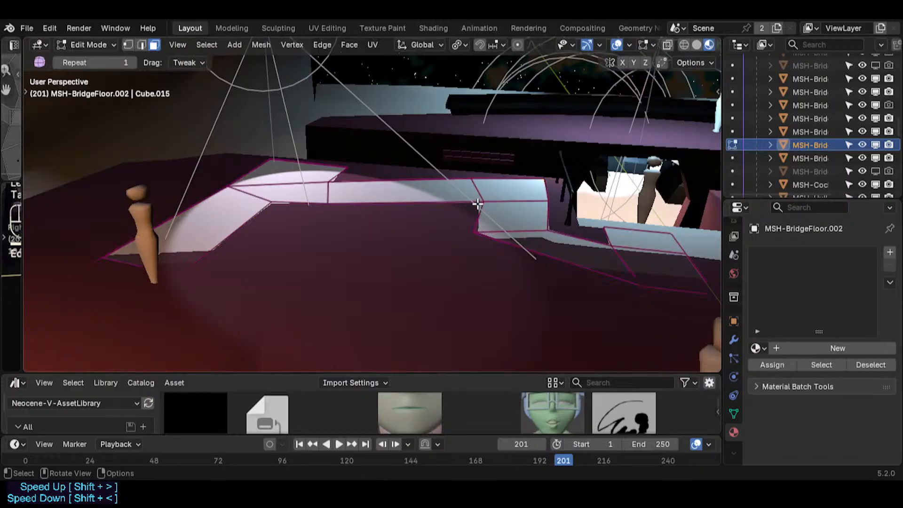
pyautogui.hotkey('shift', '`')
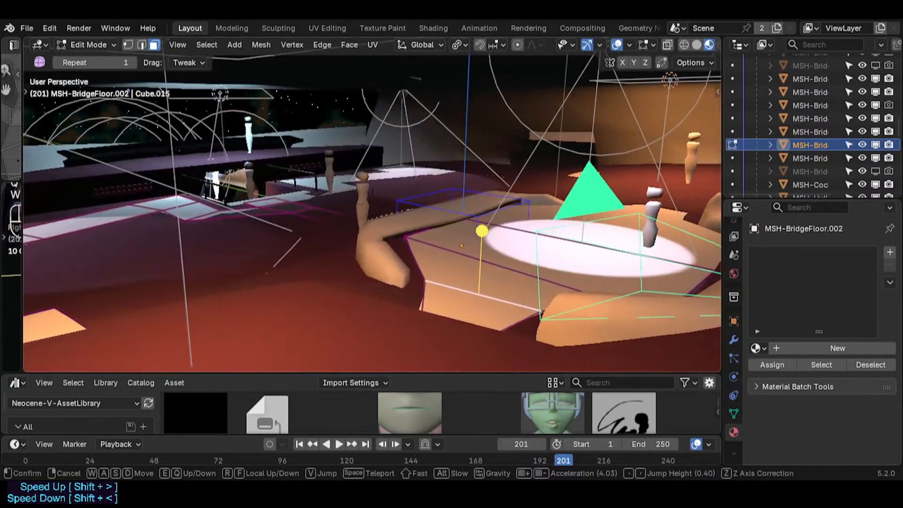
pyautogui.click(472, 214)
pyautogui.hotkey('shift', 'alt', 'z')
pyautogui.hotkey('shift', 'alt', 'z')
pyautogui.hotkey('alt', 'z')
pyautogui.hotkey('shift', '`')
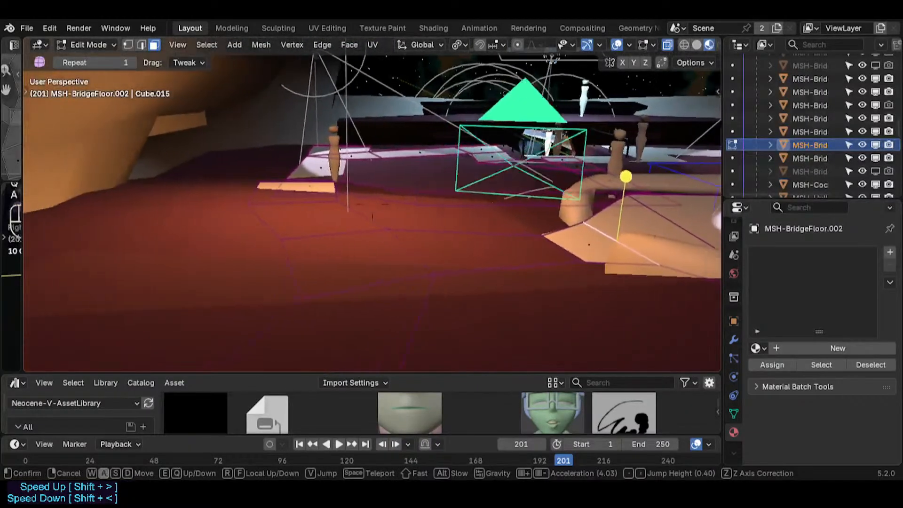
pyautogui.click(472, 213)
# - Select all faces of MSH-BridgeFloor.002 and raise them slightly along the global Z axis
pyautogui.press('a')
pyautogui.moveTo(459, 219); pyautogui.dragTo(493, 227, button='middle')
pyautogui.press('g')
pyautogui.press('z')
pyautogui.press('z')
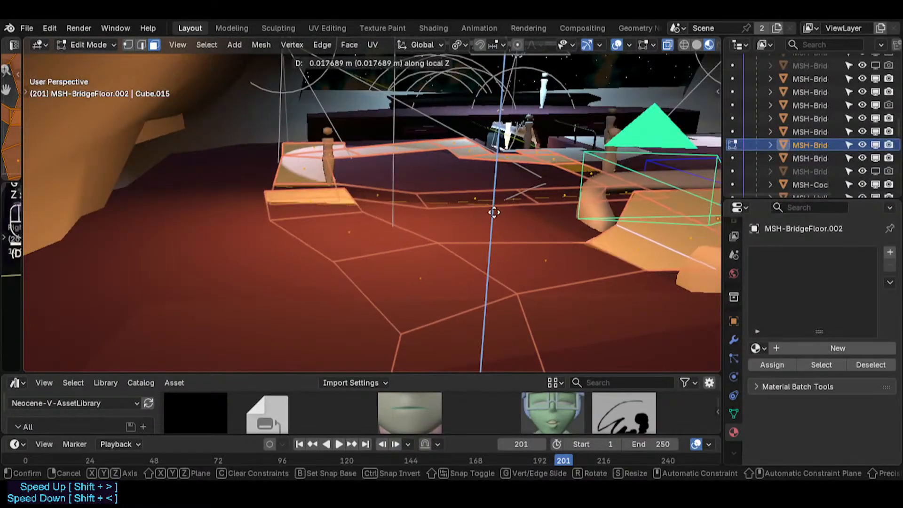
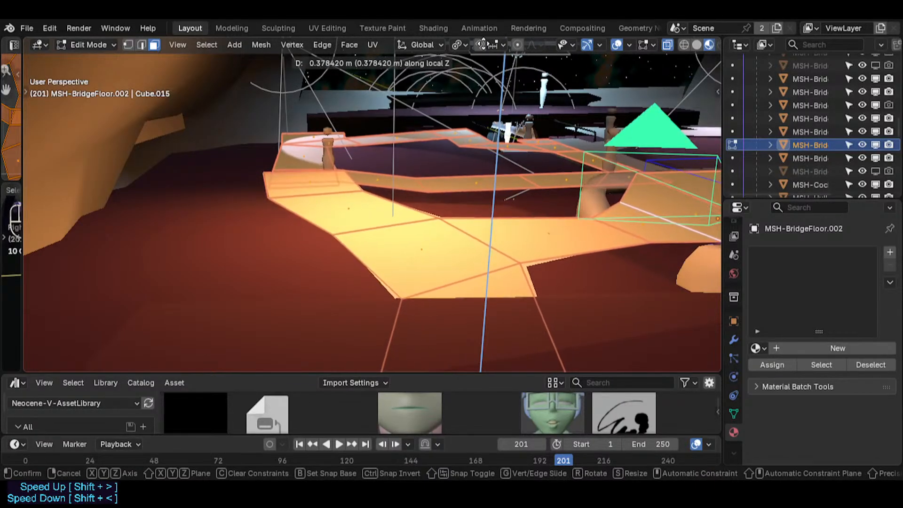
pyautogui.click(464, 99)
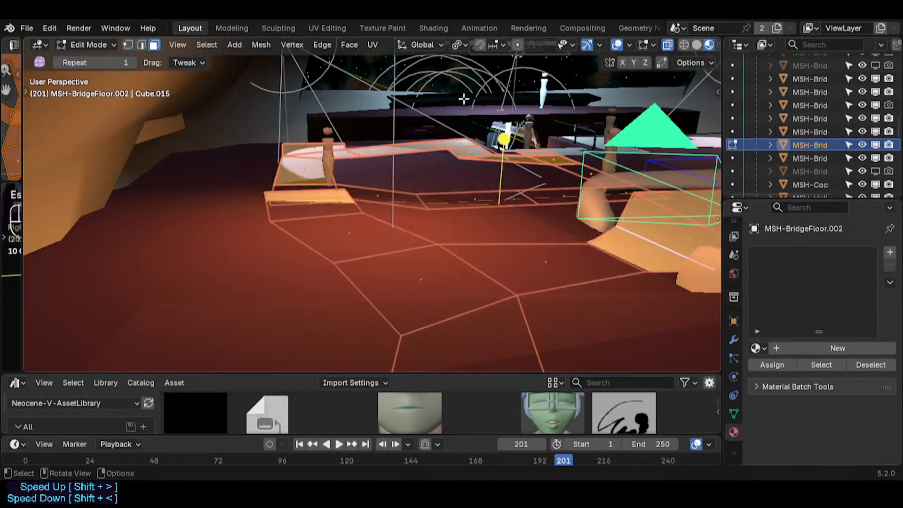
pyautogui.press('g')
pyautogui.press('z')
pyautogui.click(401, 215)
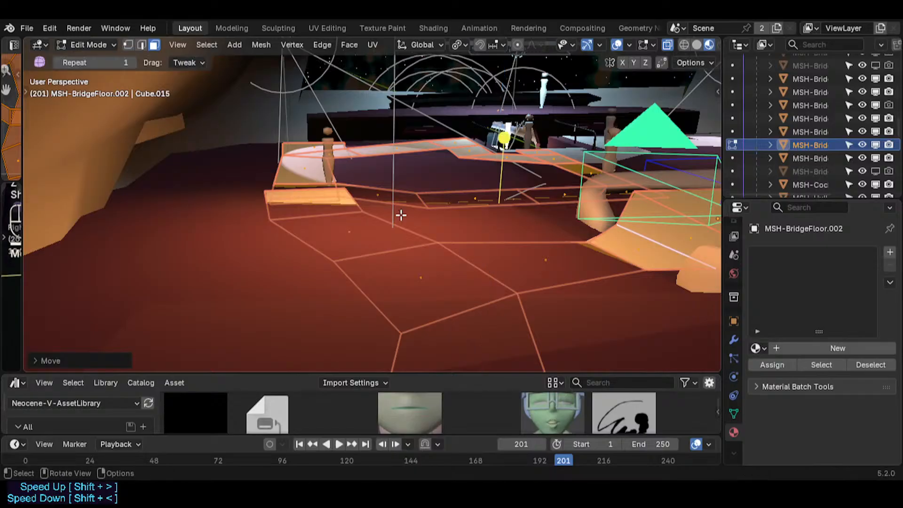
# - Select the three sunken walkway faces between the small lit strip and the curved console, and raise them along Z
pyautogui.press('Tab')
pyautogui.press('Tab')
pyautogui.click(367, 230)
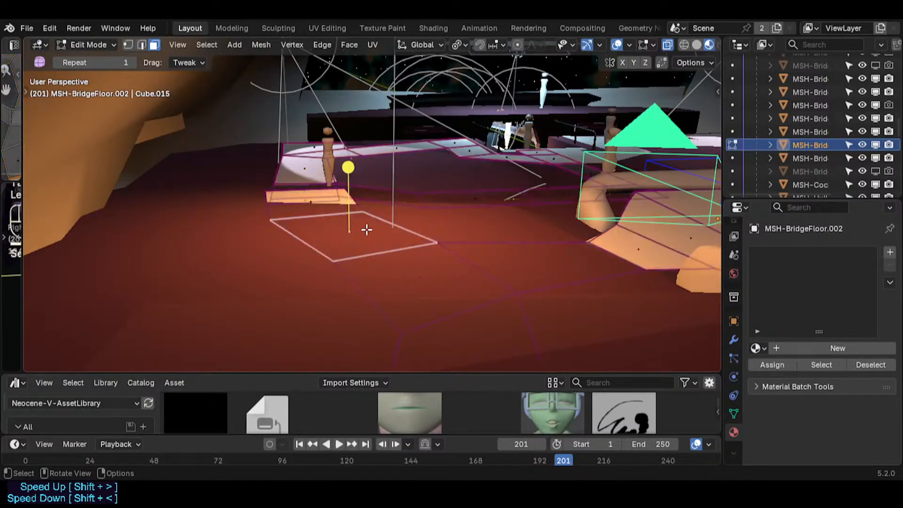
pyautogui.keyDown('shift'); pyautogui.click(452, 268); pyautogui.keyUp('shift')
pyautogui.press('g')
pyautogui.press('z')
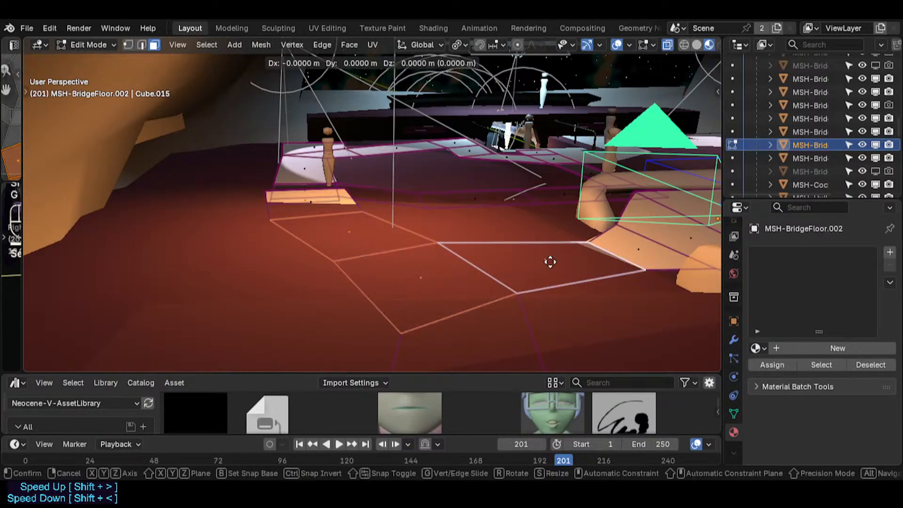
pyautogui.click(570, 133)
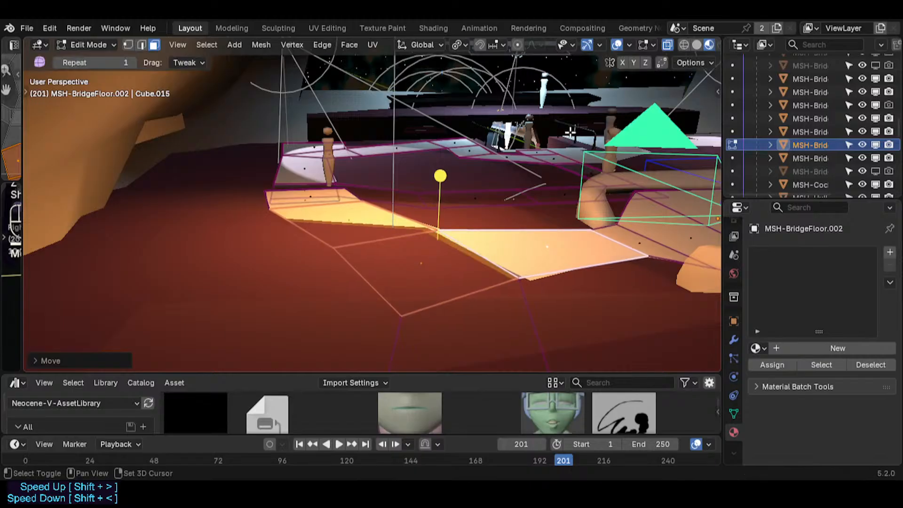
# - Raise the middle face of that walkway section further above the carpet and return to Object Mode
pyautogui.press('g')
pyautogui.press('z')
pyautogui.click(428, 181)
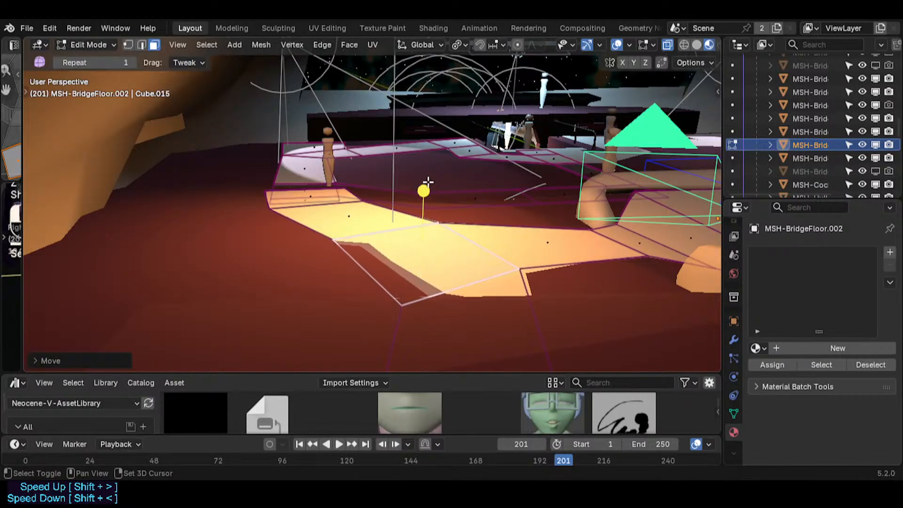
pyautogui.press('g')
pyautogui.press('z')
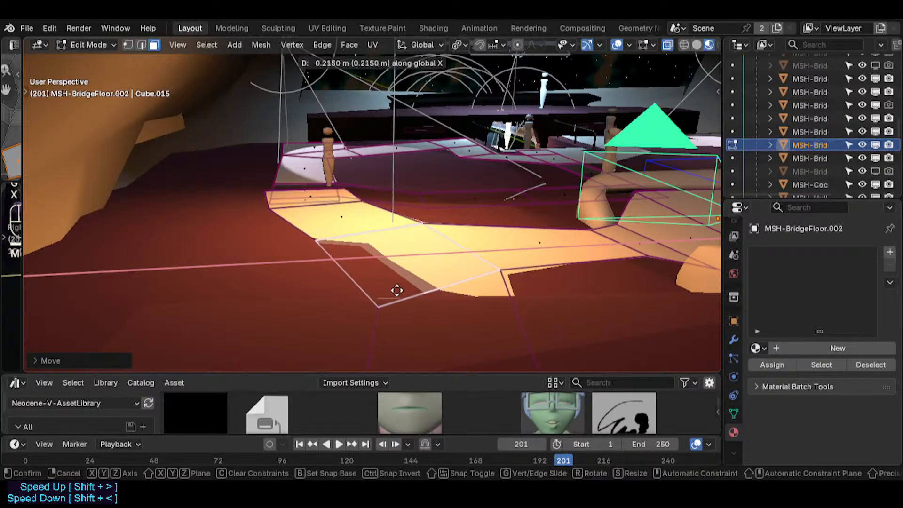
pyautogui.click(398, 228)
pyautogui.press('Tab')
# - Select the small sunken walkway face beside the standing figure near the side wall and raise it along Z
pyautogui.hotkey('shift', '`')
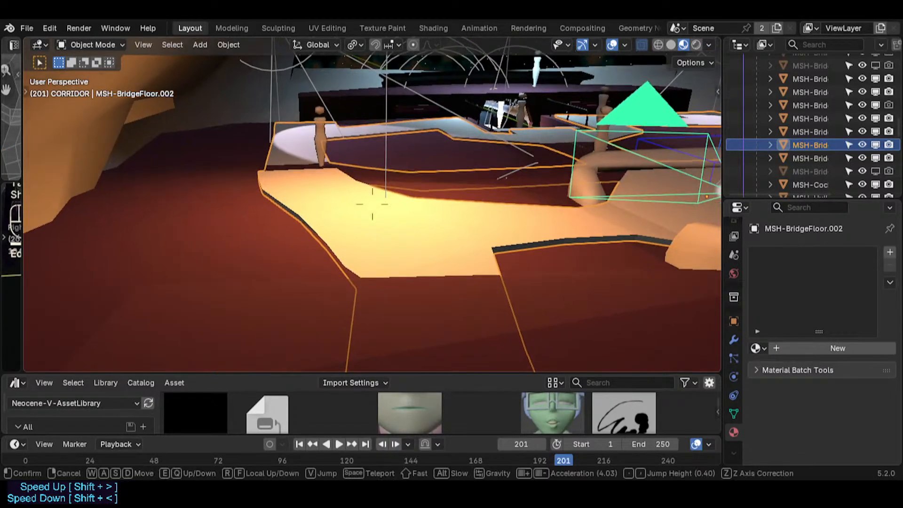
pyautogui.press('w')
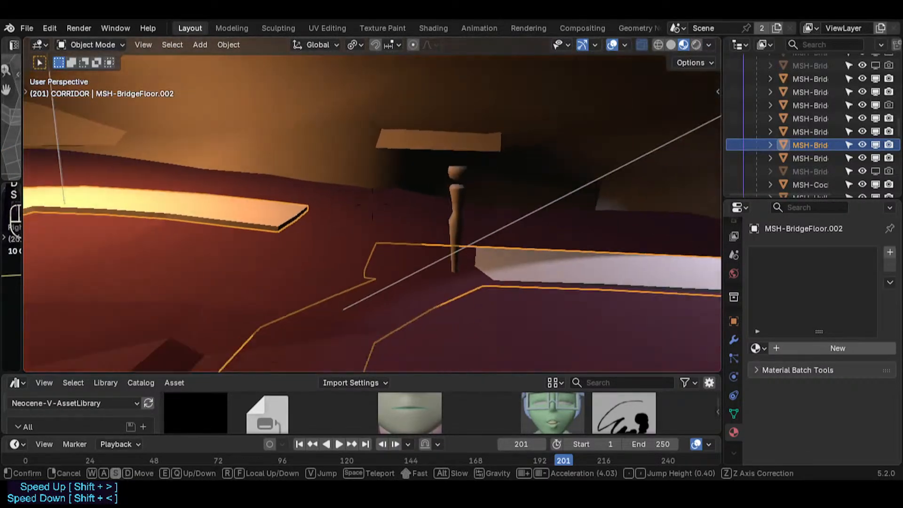
pyautogui.press('a')
pyautogui.press('d')
pyautogui.click(402, 249)
pyautogui.press('Tab')
pyautogui.press('Tab')
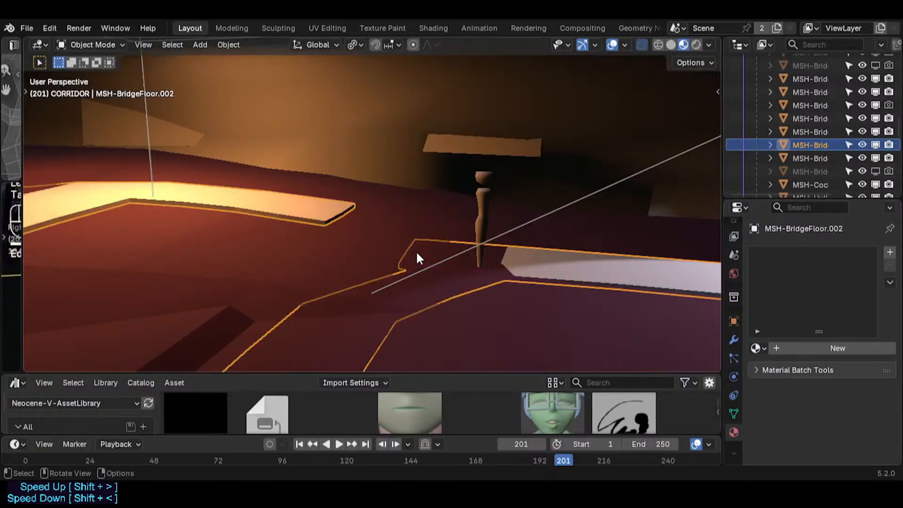
pyautogui.press('Tab')
pyautogui.click(416, 252)
pyautogui.moveTo(416, 253); pyautogui.dragTo(419, 210, button='middle')
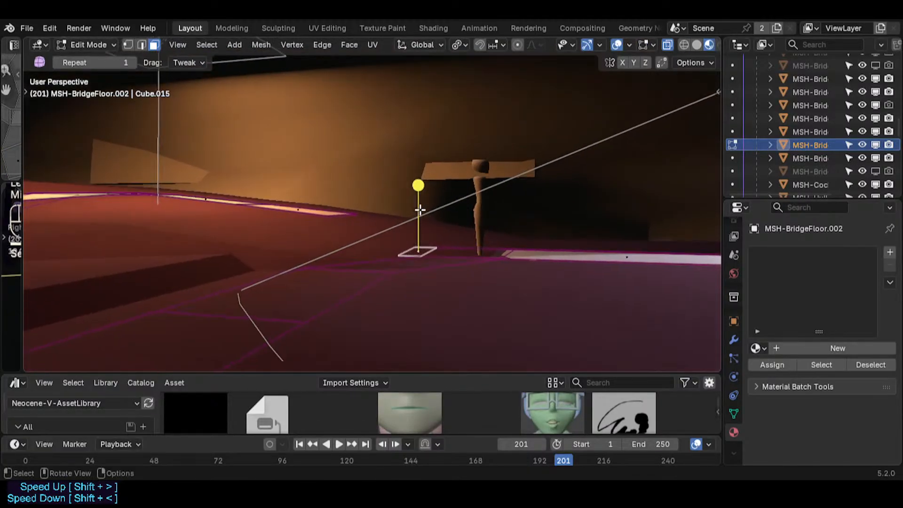
pyautogui.press('g')
pyautogui.press('z')
pyautogui.click(429, 102)
# - Select the outer end edge of that raised walkway section in edge mode and raise it along Z
pyautogui.moveTo(435, 167); pyautogui.dragTo(409, 232, button='middle')
pyautogui.press('2')
pyautogui.click(409, 232)
pyautogui.press('g')
pyautogui.press('z')
pyautogui.click(405, 234)
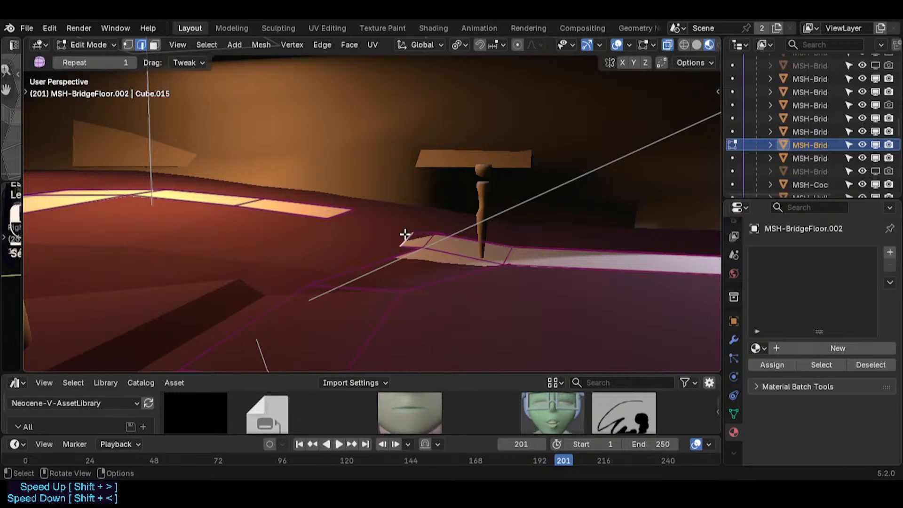
pyautogui.moveTo(405, 234); pyautogui.dragTo(406, 192)
pyautogui.click(409, 177)
# - Slide the walkway's outer corner vertex along its edge near the figure beside the central platform
pyautogui.moveTo(407, 226); pyautogui.dragTo(329, 228, button='middle')
pyautogui.hotkey('shift', '`')
pyautogui.press('s')
pyautogui.click(345, 271)
pyautogui.moveTo(345, 271); pyautogui.dragTo(317, 267, button='middle')
pyautogui.hotkey('shift', '`')
pyautogui.click(317, 268)
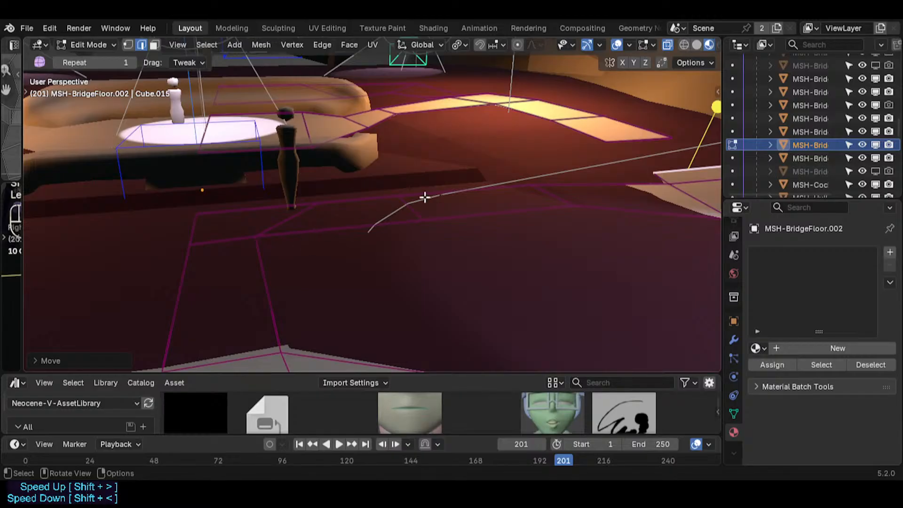
pyautogui.hotkey('shift', '`')
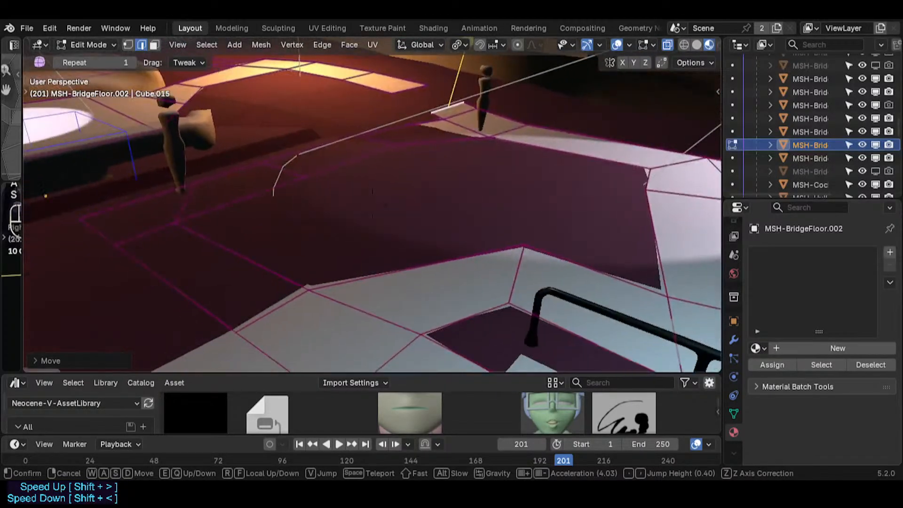
pyautogui.click(402, 196)
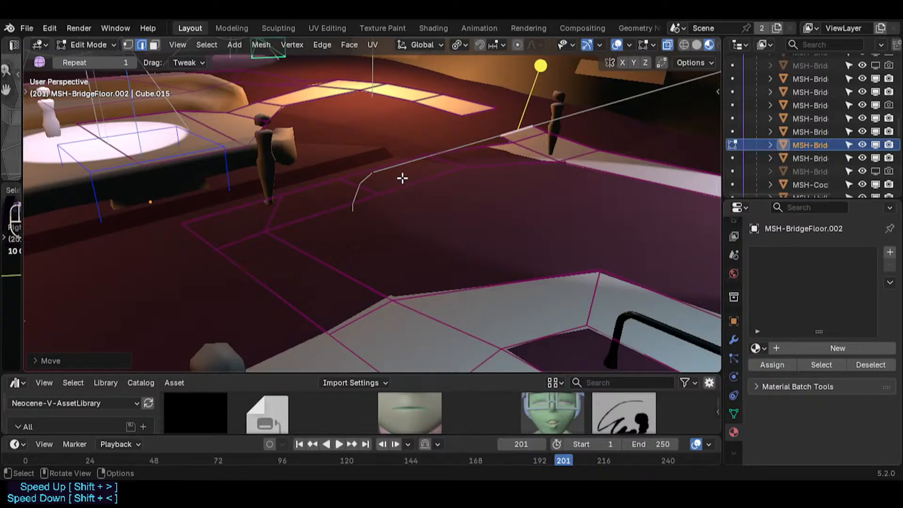
pyautogui.click(295, 219)
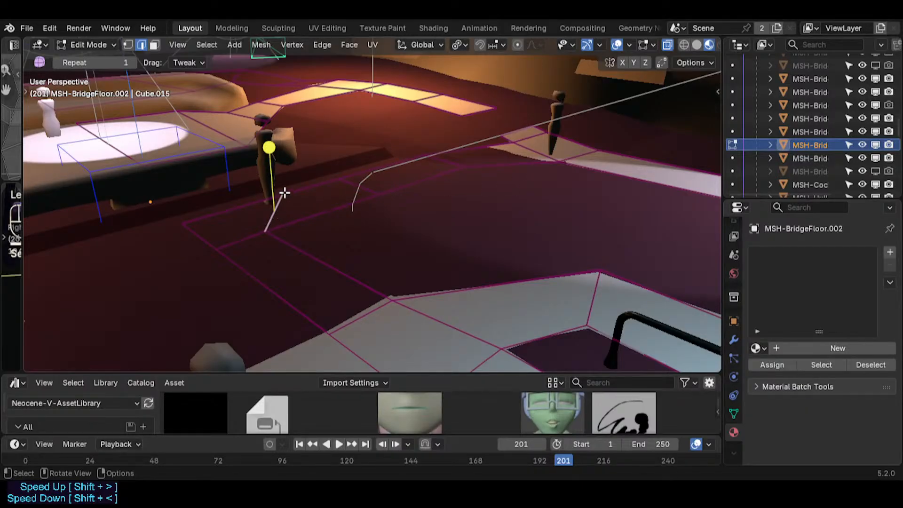
pyautogui.press('1')
pyautogui.hotkey('shift', 'v')
pyautogui.click(254, 204)
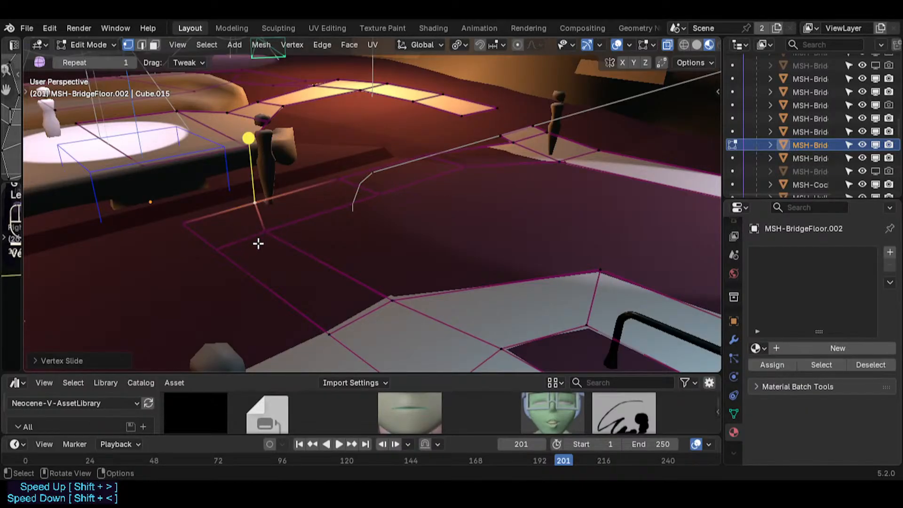
# - Select the four sunken walkway faces around that corner and raise them about 0.07 m along global Z
pyautogui.press('3')
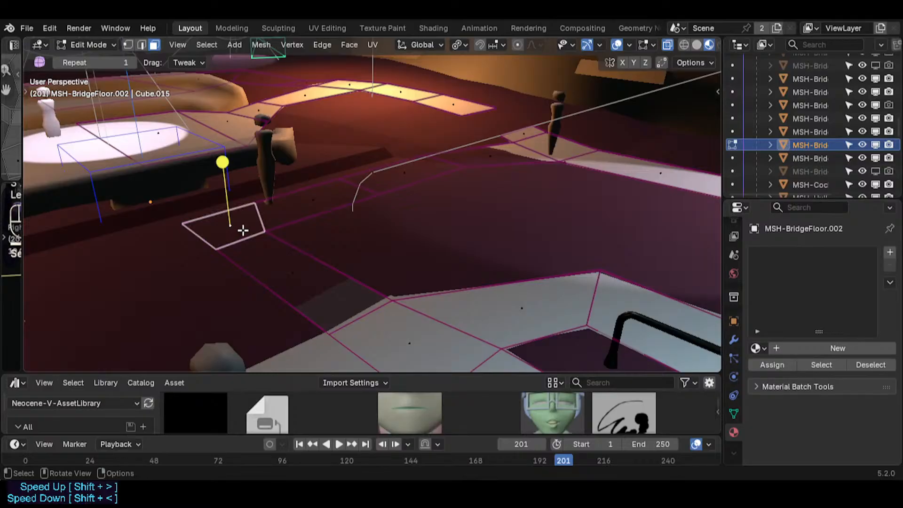
pyautogui.keyDown('shift'); pyautogui.click(313, 194); pyautogui.keyUp('shift')
pyautogui.keyDown('shift'); pyautogui.click(410, 172); pyautogui.keyUp('shift')
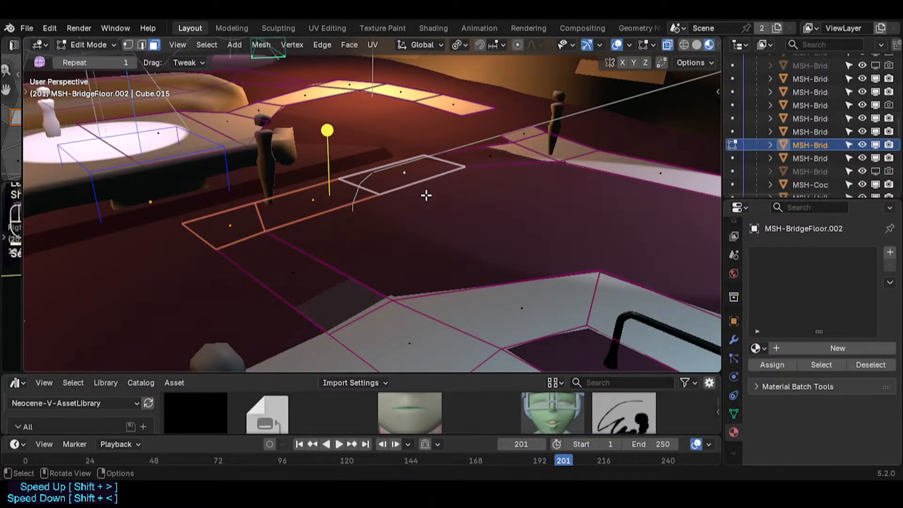
pyautogui.keyDown('shift'); pyautogui.click(312, 283); pyautogui.keyUp('shift')
pyautogui.press('g')
pyautogui.press('z')
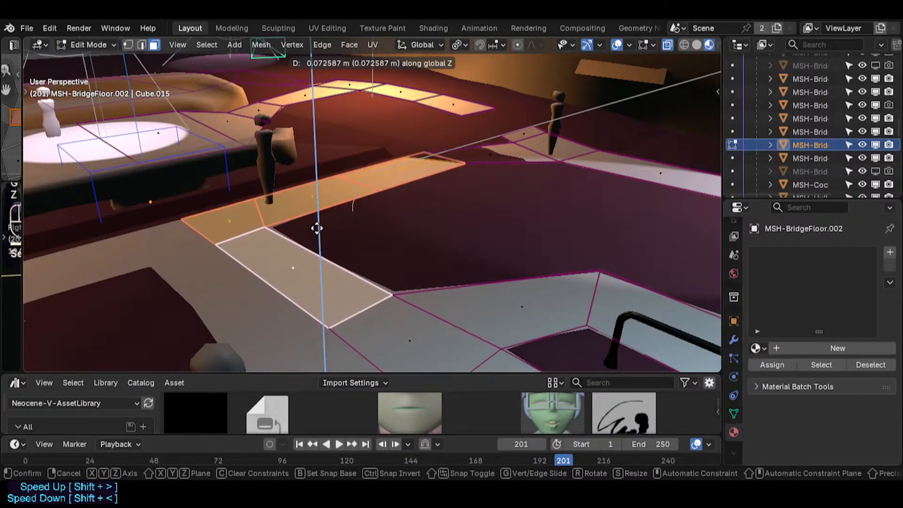
pyautogui.click(318, 226)
# - Raise the walkway cross edge by the far figure about 0.14 m along global Z and the neighbouring sunken cross edge less than 0.09 m
pyautogui.press('2')
pyautogui.click(491, 153)
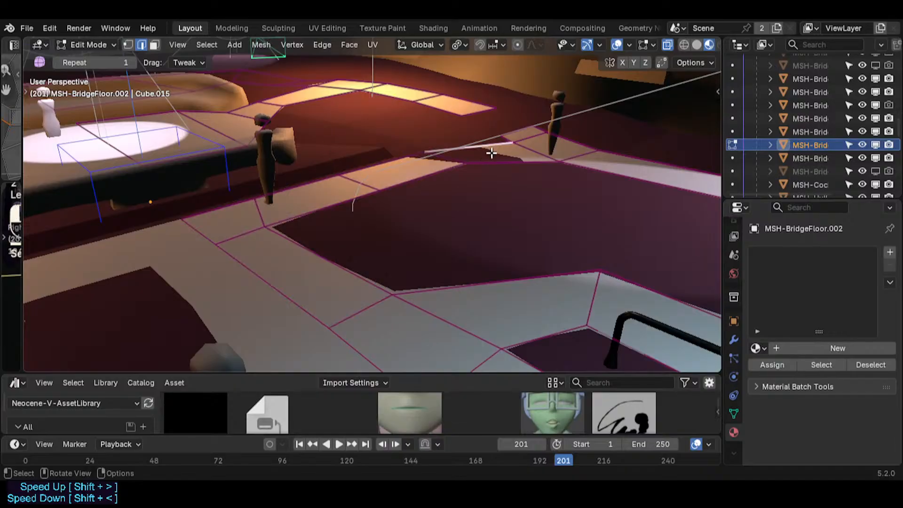
pyautogui.click(528, 144)
pyautogui.press('g')
pyautogui.press('z')
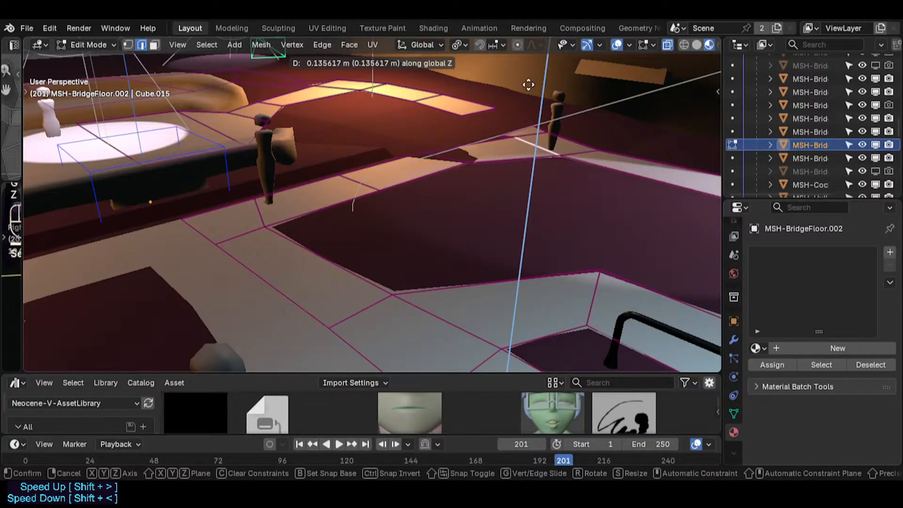
pyautogui.keyDown('shift'); pyautogui.click(528, 85); pyautogui.keyUp('shift')
pyautogui.press('g')
pyautogui.press('z')
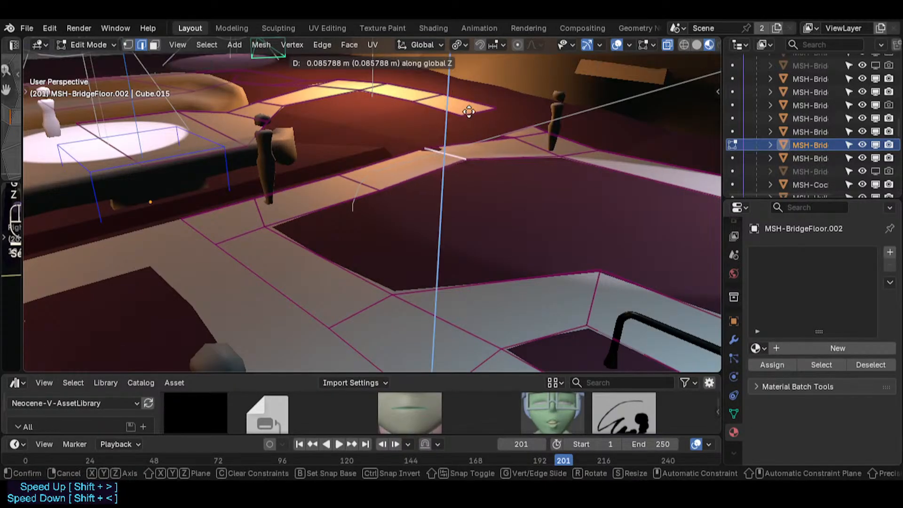
pyautogui.click(468, 123)
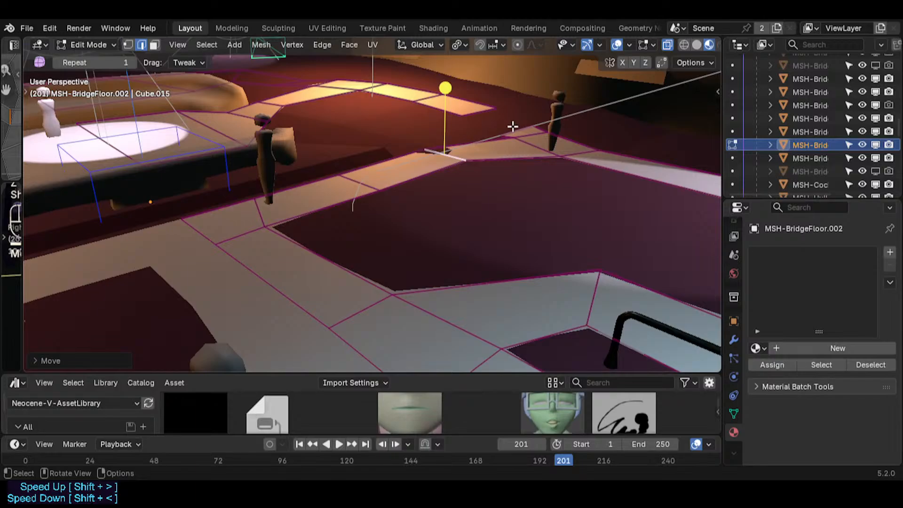
# - Select the small walkway face beside the far standing figure and raise it along global Z
pyautogui.press('g')
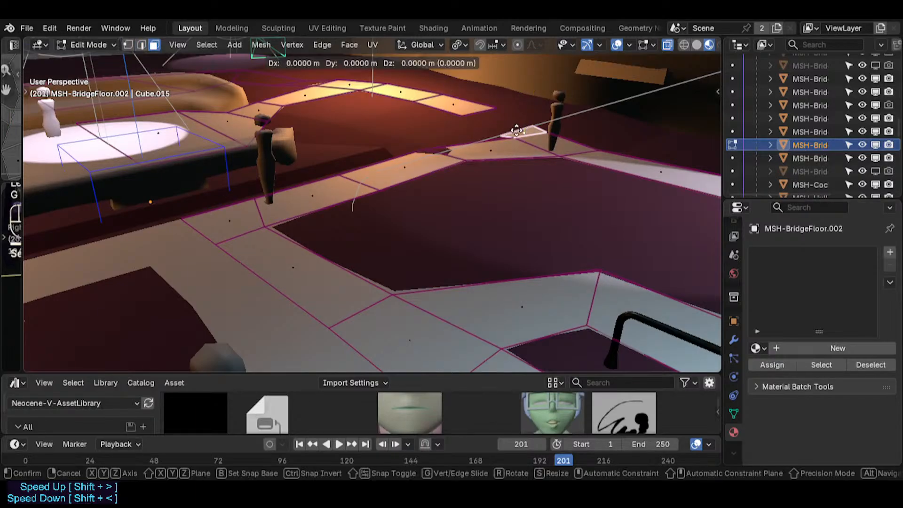
pyautogui.press('z')
pyautogui.click(520, 114)
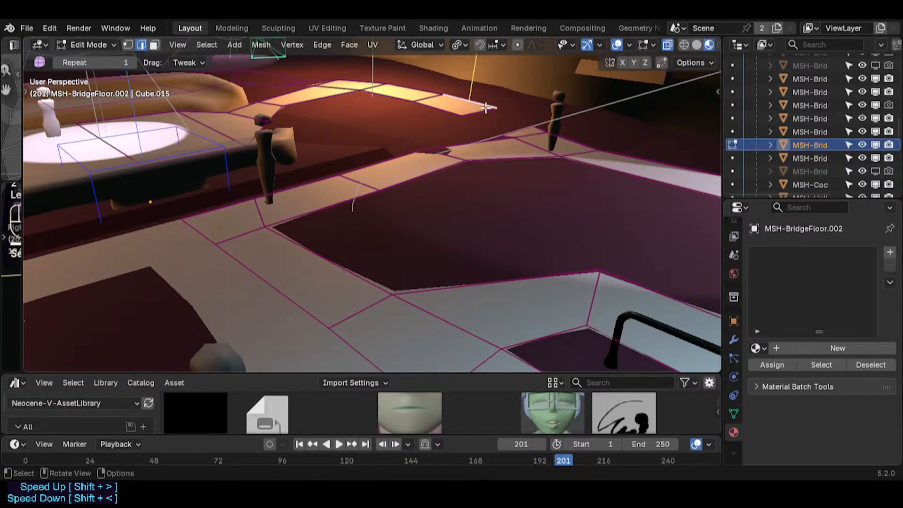
# - Fill the gap between the curved walkway's end edge and the edge beside the far figure with a new face
pyautogui.keyDown('shift'); pyautogui.click(516, 128); pyautogui.keyUp('shift')
pyautogui.hotkey('ctrl', 'z')
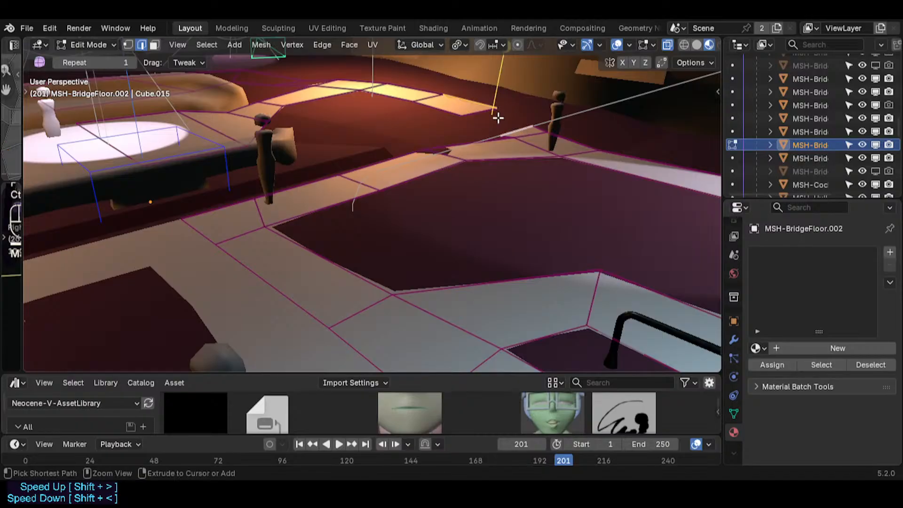
pyautogui.press('f')
pyautogui.hotkey('alt', 'a')
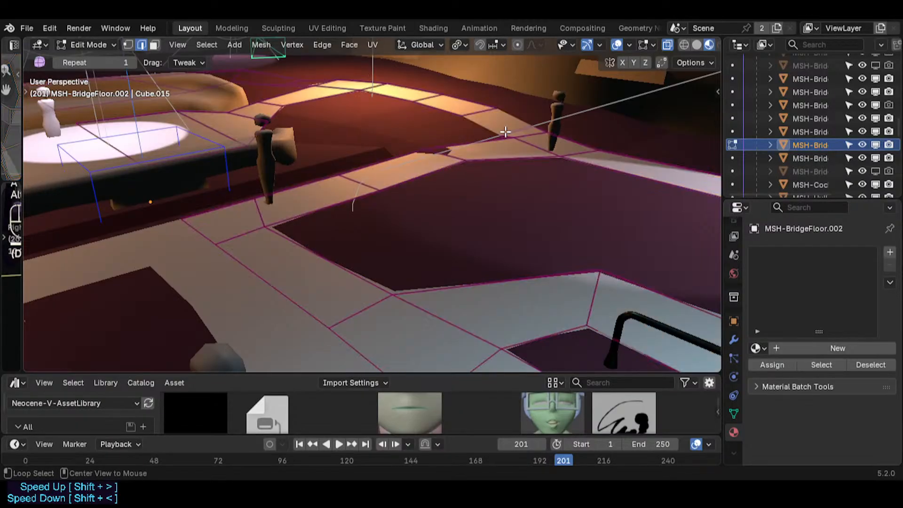
# - Raise the walkway vertex at the remaining dark notch near the platform along global Z and return to object mode
pyautogui.moveTo(425, 145); pyautogui.dragTo(430, 127)
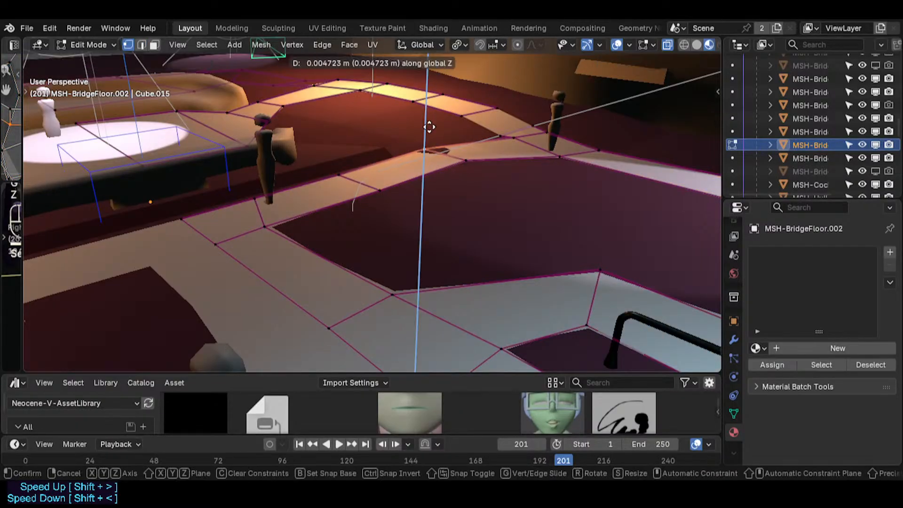
pyautogui.click(430, 112)
pyautogui.press('Tab')
# - Inspect the repaired walkway from around the bridge and compare the walkway and floor meshes in edit mode
pyautogui.hotkey('shift', '`')
pyautogui.press('s')
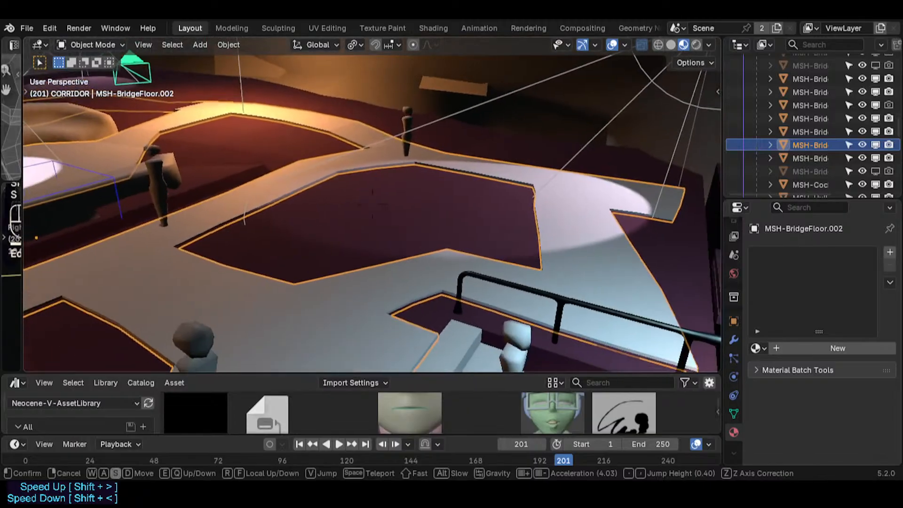
pyautogui.press('a')
pyautogui.press('w')
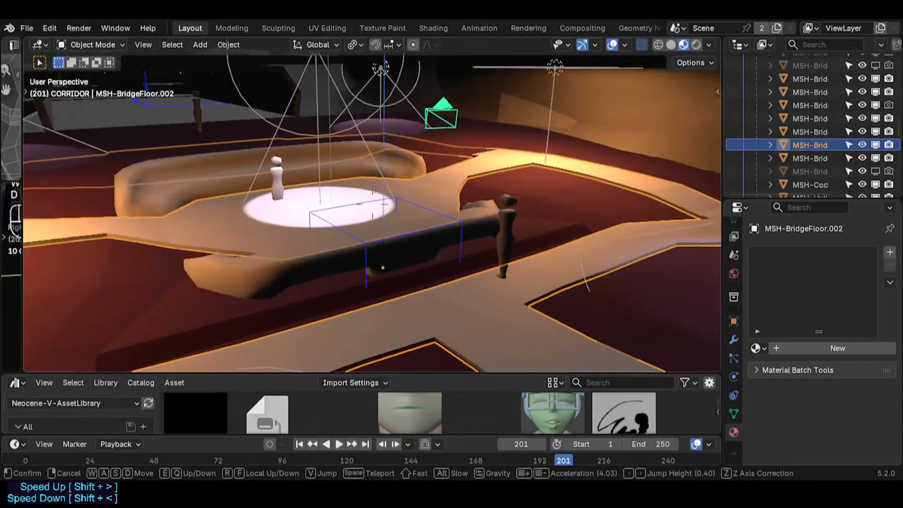
pyautogui.press('d')
pyautogui.press('w')
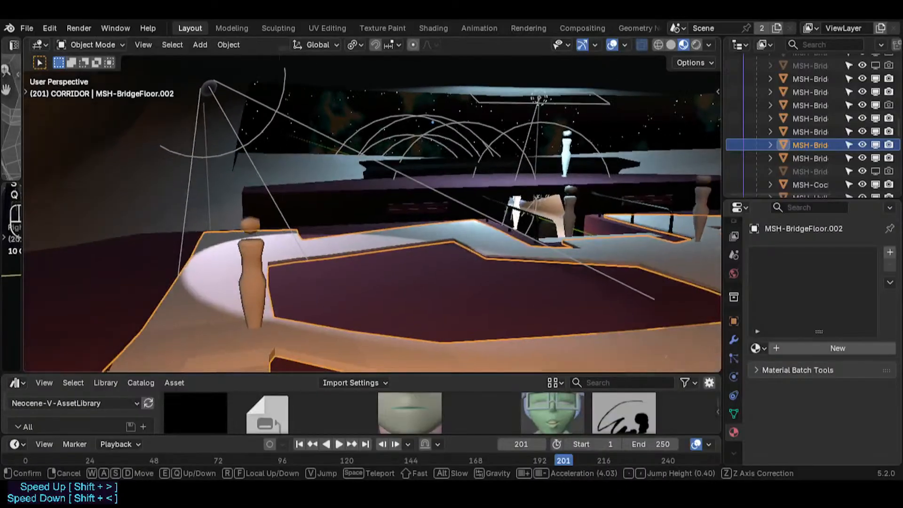
pyautogui.click(445, 160)
pyautogui.press('Tab')
pyautogui.press('Tab')
pyautogui.press('Tab')
pyautogui.press('Tab')
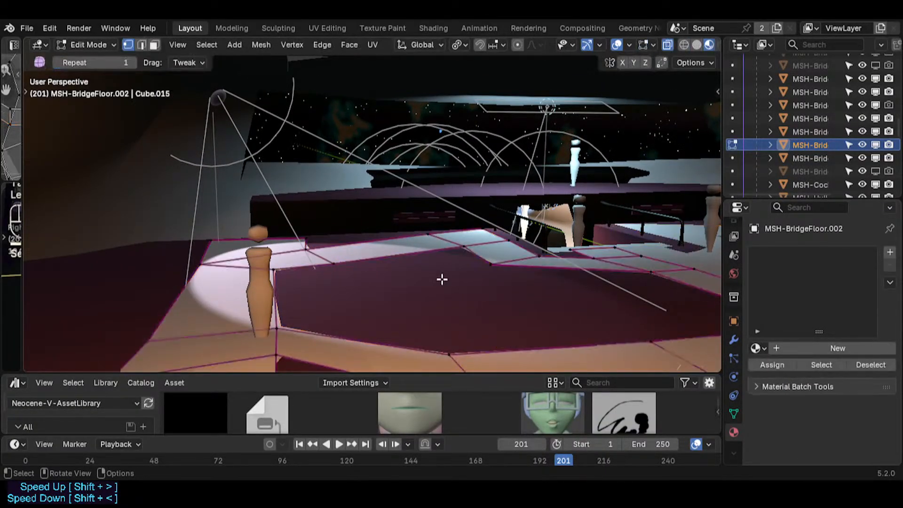
pyautogui.click(431, 283)
pyautogui.press('Tab')
pyautogui.press('Tab')
pyautogui.press('Tab')
pyautogui.press('Tab')
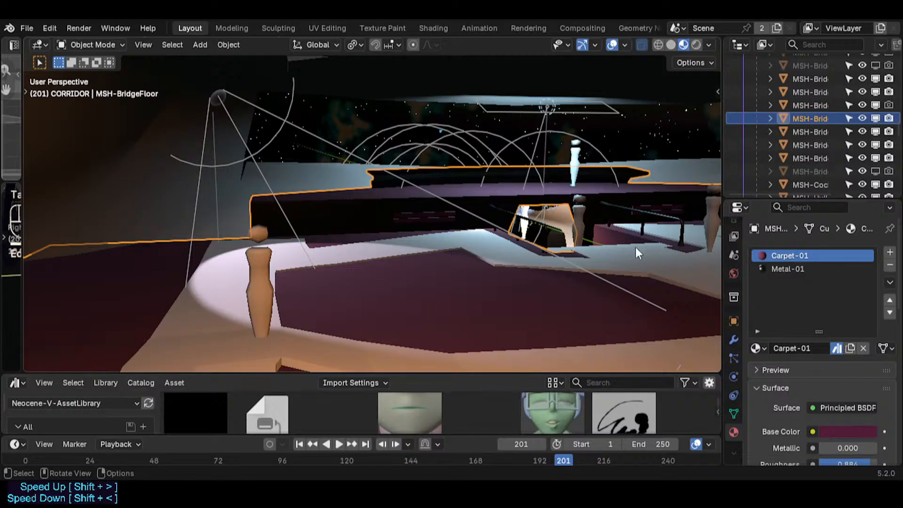
# - Assign the existing Carpet-01 material to the walkway object MSH-BridgeFloor.002 and check it across the bridge
pyautogui.click(499, 257)
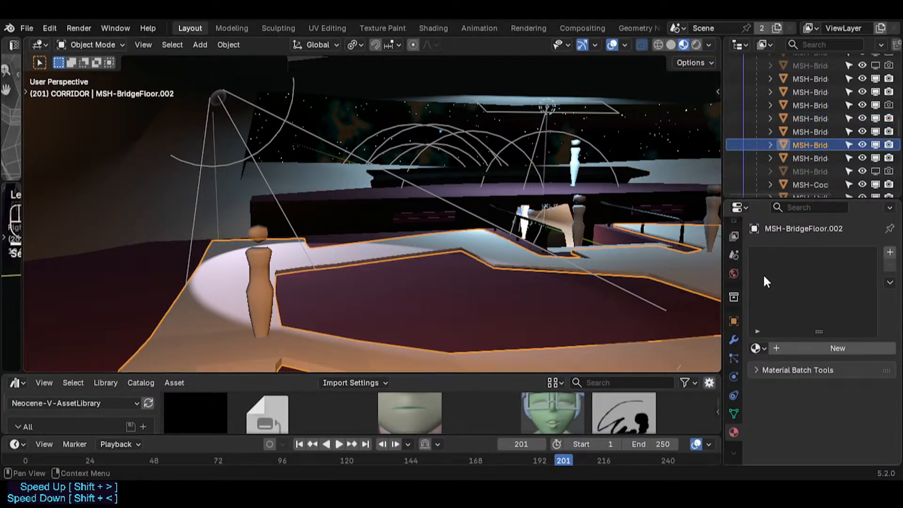
pyautogui.click(763, 349)
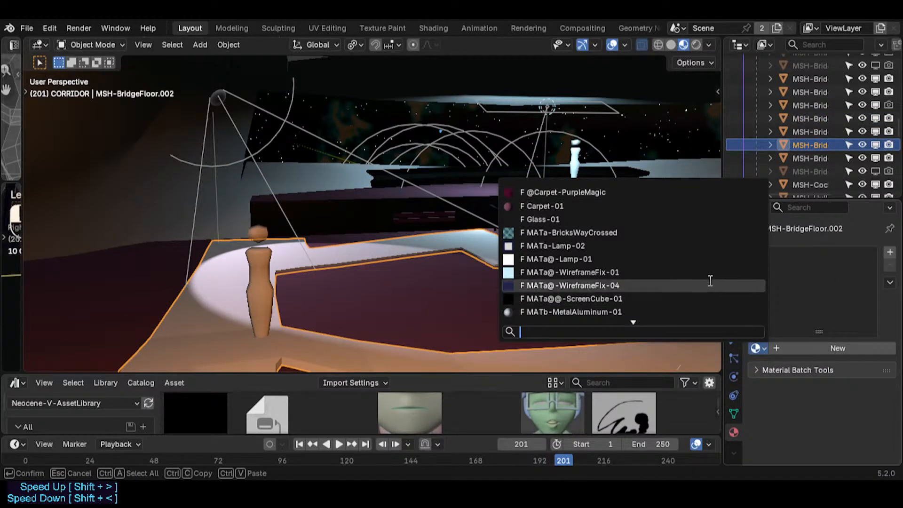
pyautogui.click(587, 207)
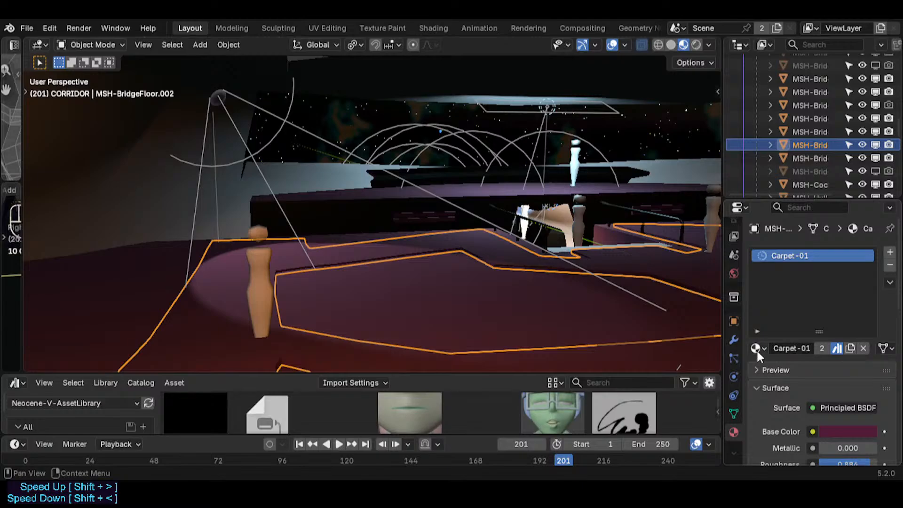
pyautogui.hotkey('shift', '`')
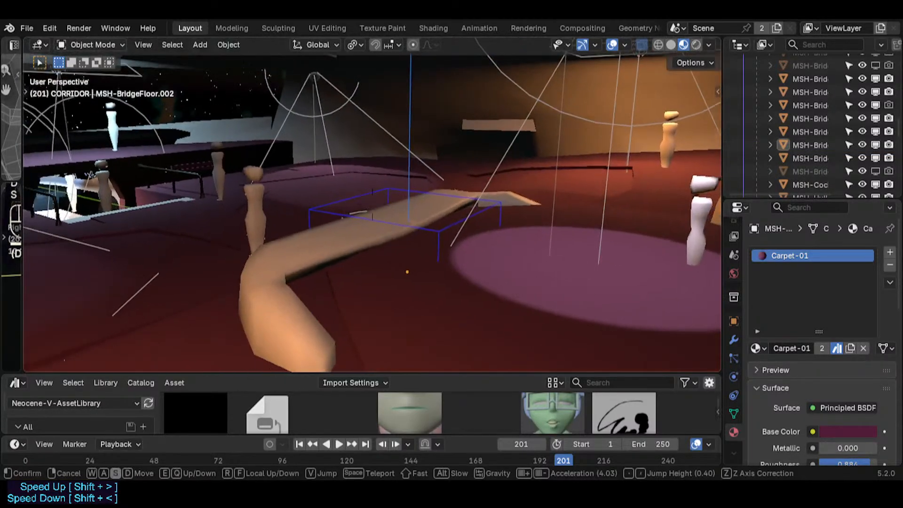
pyautogui.click(454, 282)
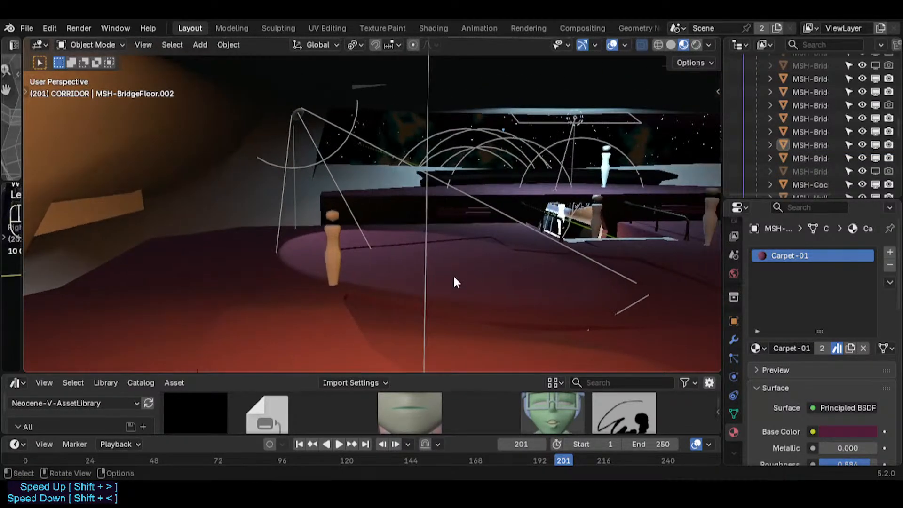
# - Enter edit mode on MSH-BridgeFloor and select all faces that use the Carpet-01 material
pyautogui.click(456, 275)
pyautogui.press('Tab')
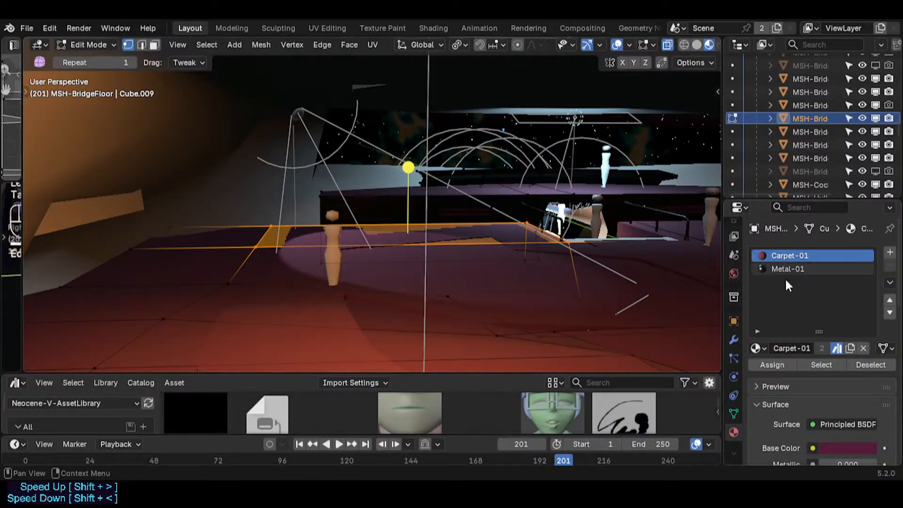
pyautogui.click(817, 360)
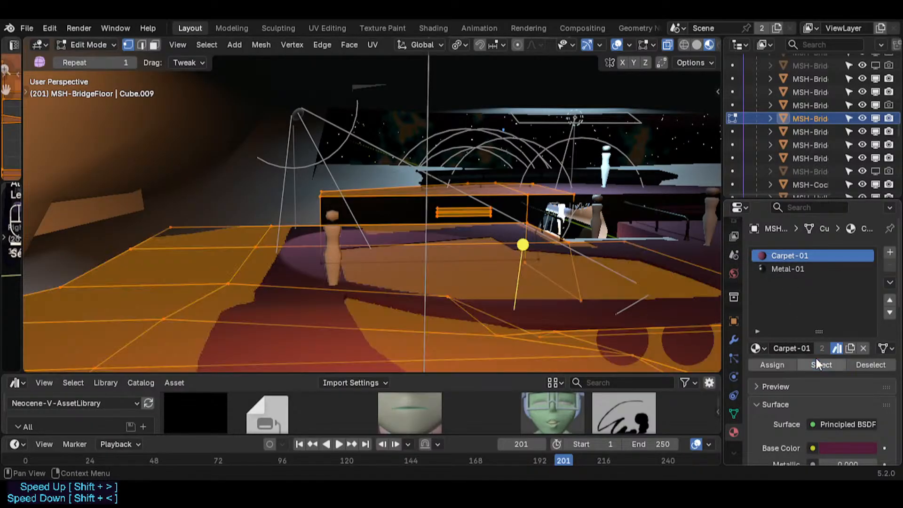
pyautogui.hotkey('shift', '`')
pyautogui.click(852, 234)
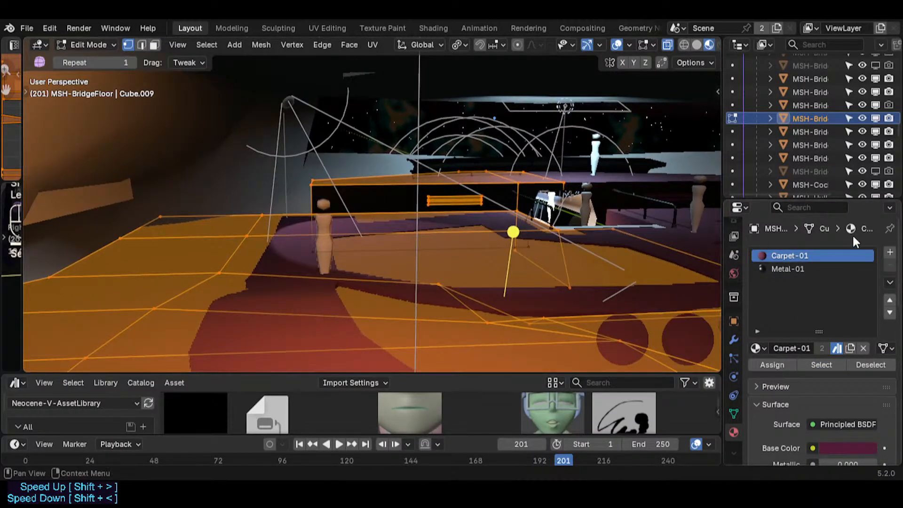
# - Add a third material slot to MSH-BridgeFloor and put the existing Carpet-01 material in it
pyautogui.click(890, 253)
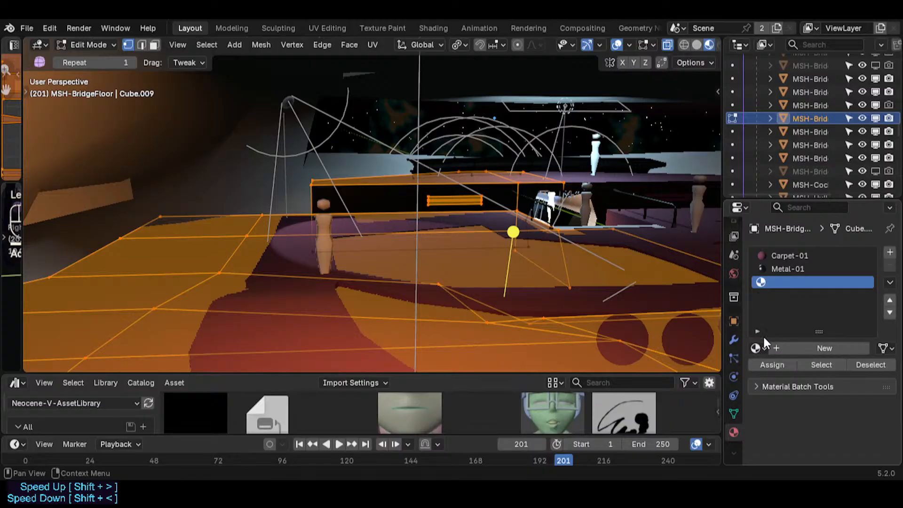
pyautogui.click(776, 269)
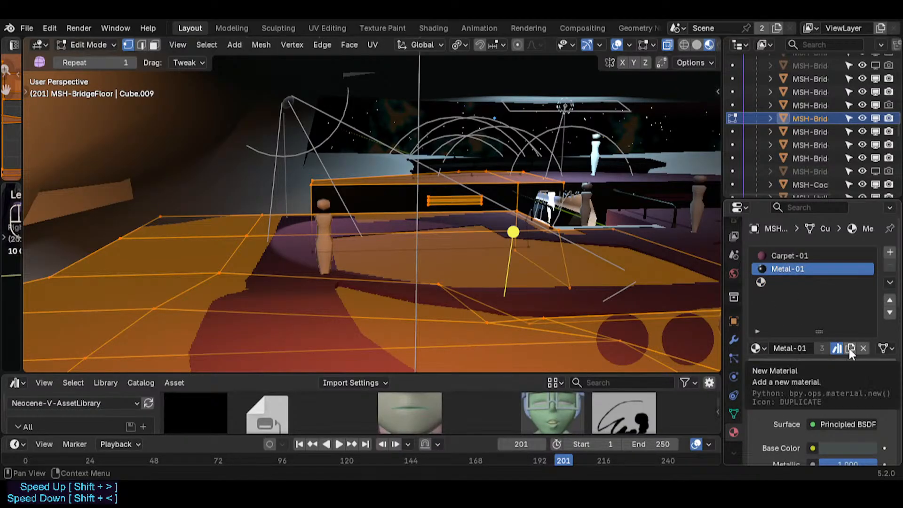
pyautogui.click(771, 282)
pyautogui.click(761, 350)
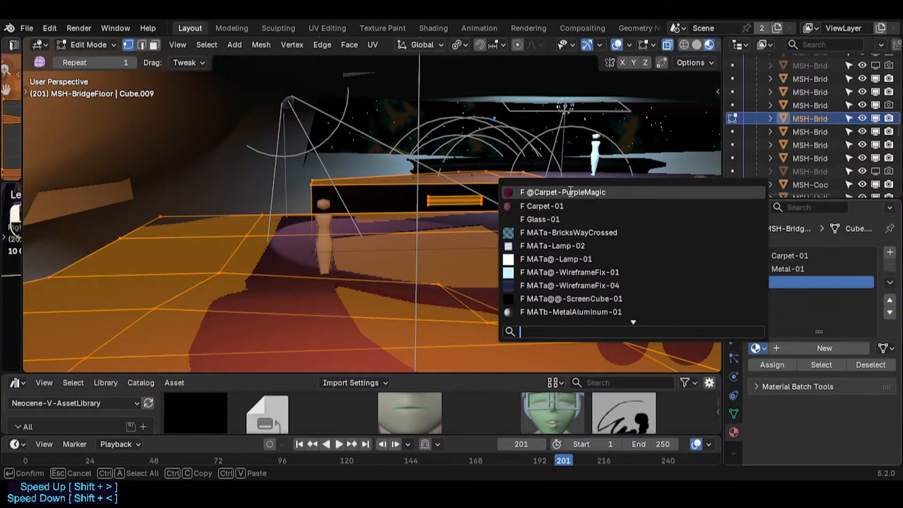
pyautogui.click(578, 206)
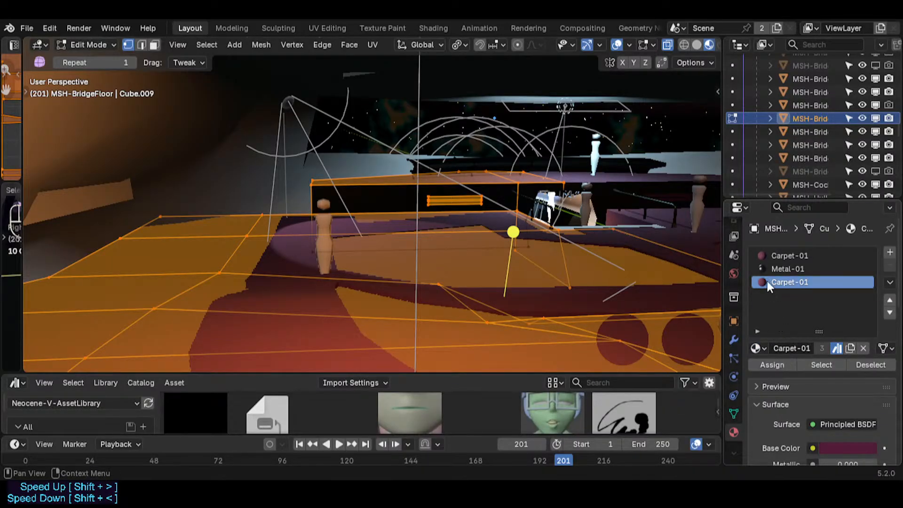
# - Search the materials for "meta" and replace the third slot's material with Metal-01
pyautogui.click(756, 349)
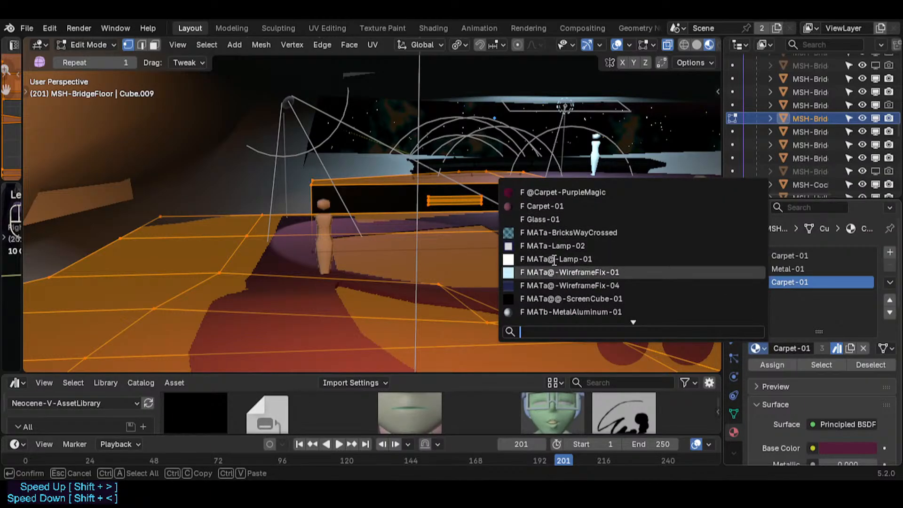
pyautogui.scroll(-3, 551, 306)
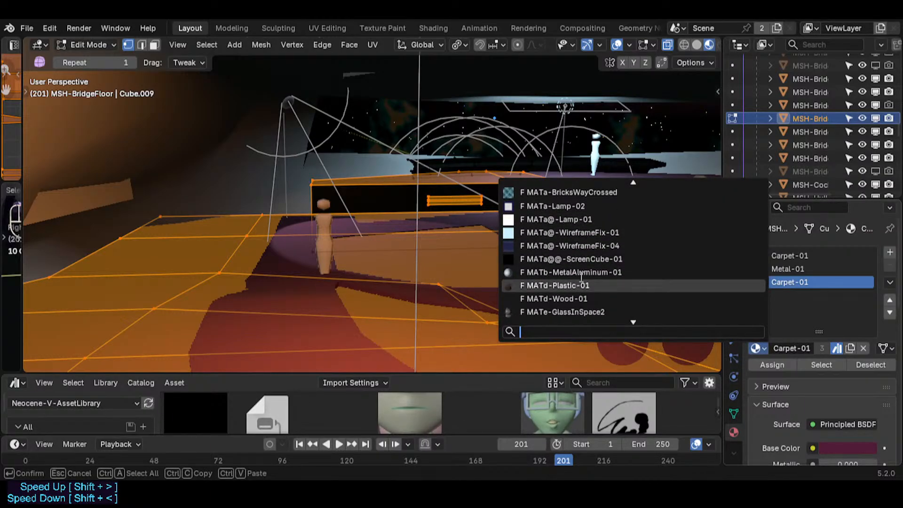
pyautogui.scroll(3, 564, 202)
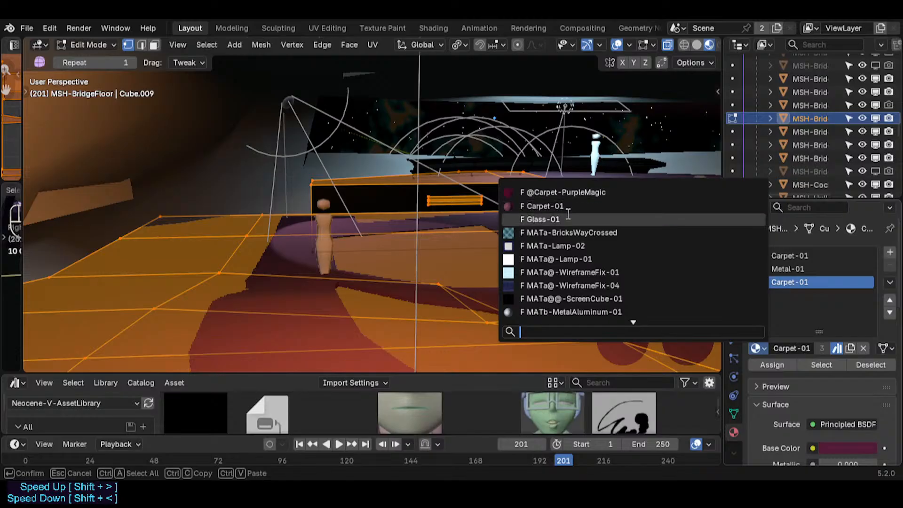
pyautogui.write('met')
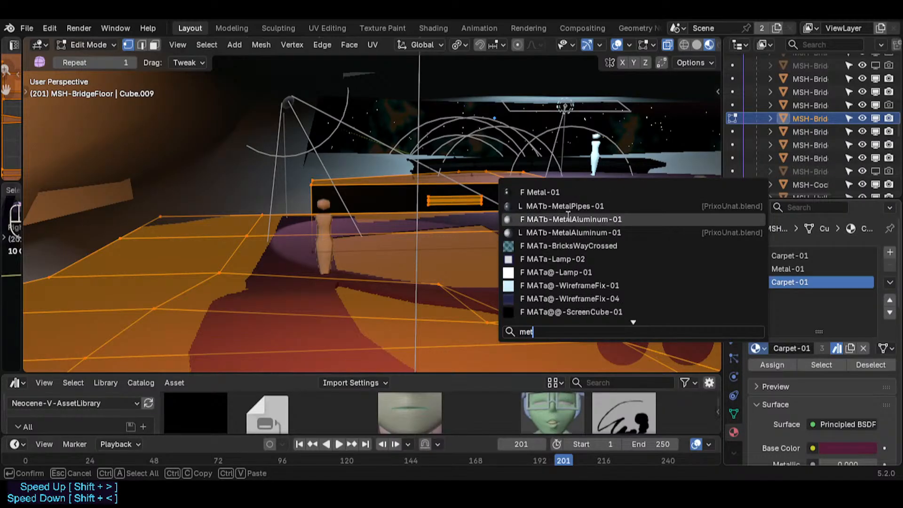
pyautogui.write('a')
pyautogui.click(564, 192)
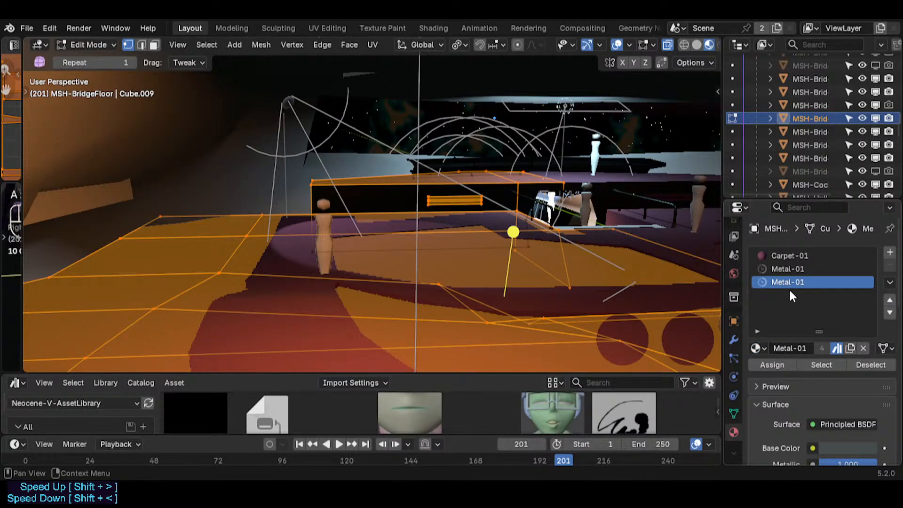
# - Make an independent copy of the third slot's Metal-01 material and rename it Metal-02
pyautogui.click(850, 348)
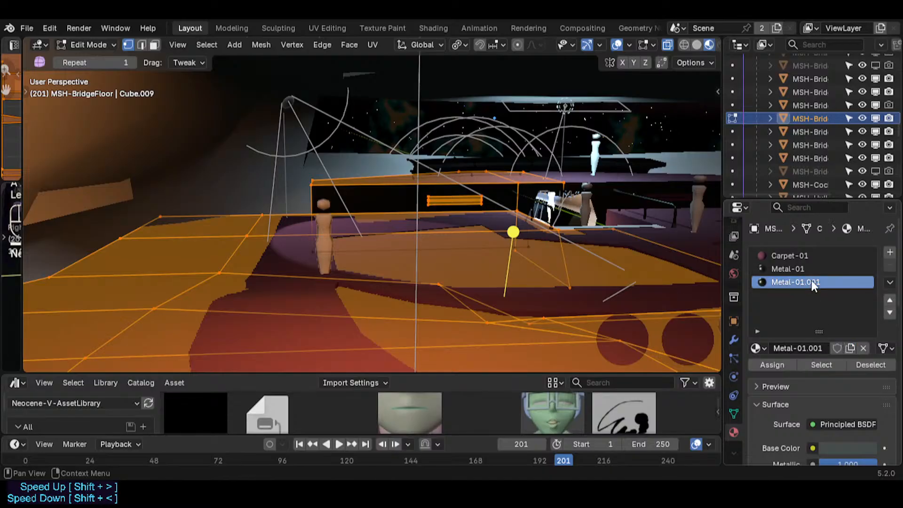
pyautogui.doubleClick(812, 280)
pyautogui.write('Metal-02')
pyautogui.press('Return')
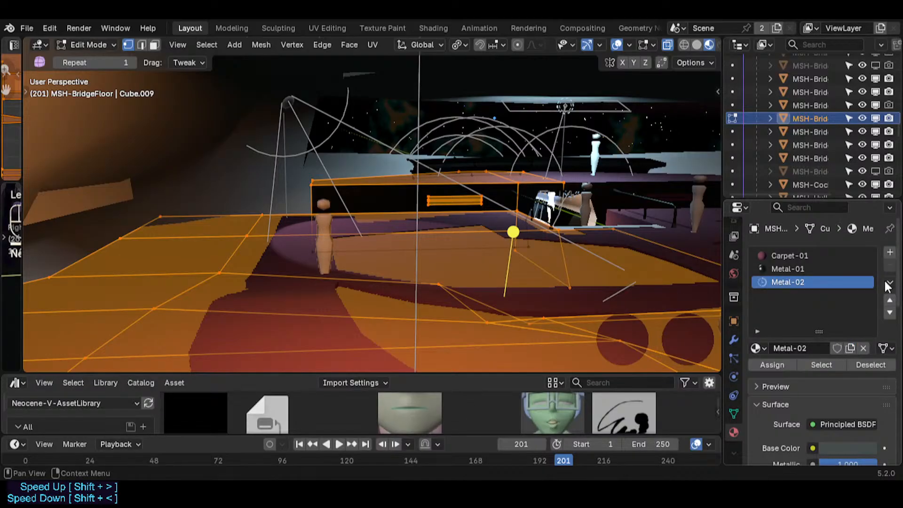
# - Mark the Metal-02 material as an asset and bring its surface settings into view
pyautogui.rightClick(838, 347)
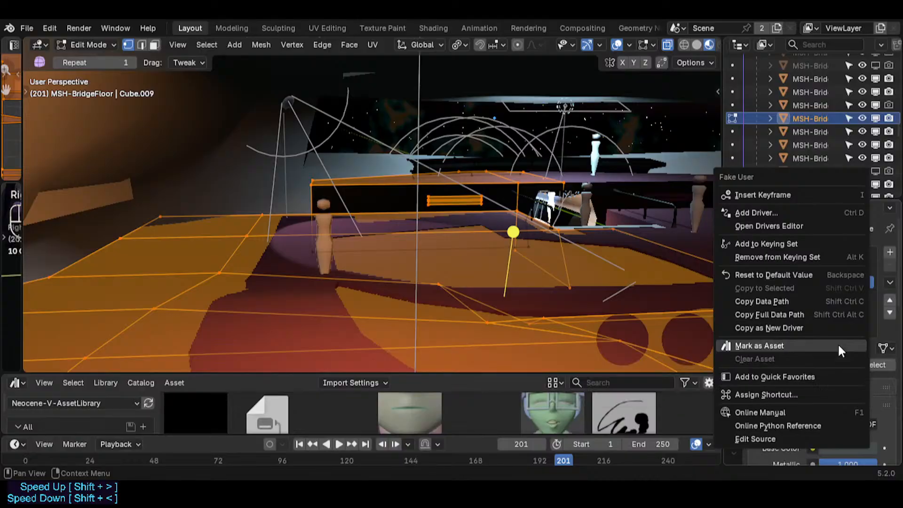
pyautogui.click(839, 347)
pyautogui.scroll(-3, 842, 332)
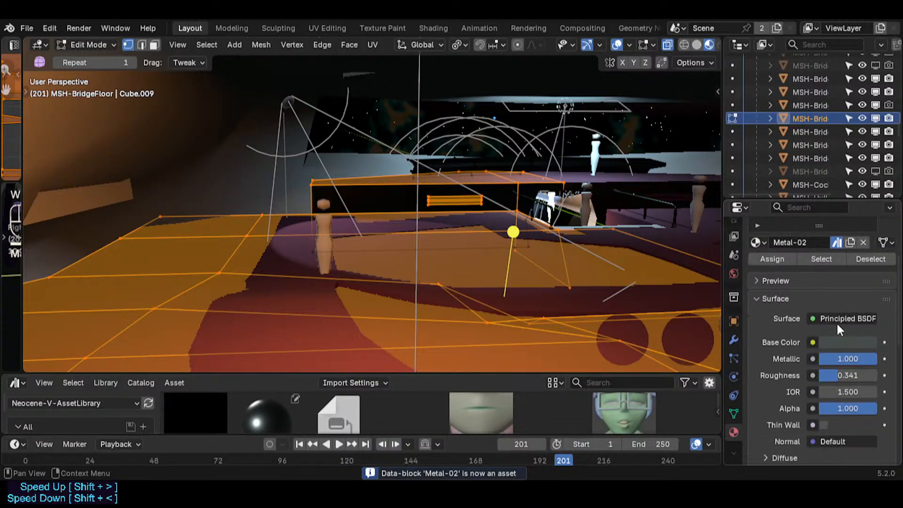
# - Save the file and shrink the asset browser so the 3D viewport gets more height
pyautogui.scroll(1, 823, 254)
pyautogui.scroll(-1, 837, 348)
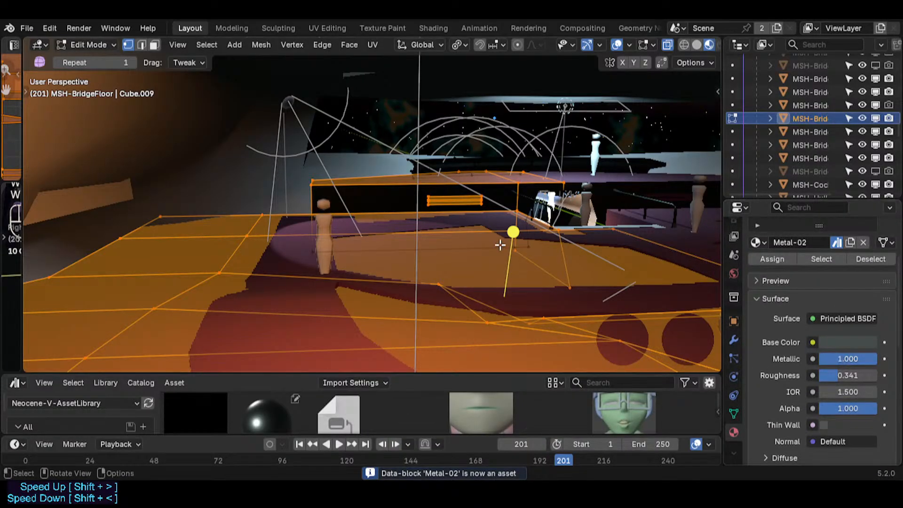
pyautogui.hotkey('ctrl', 's')
pyautogui.moveTo(493, 378); pyautogui.dragTo(494, 421)
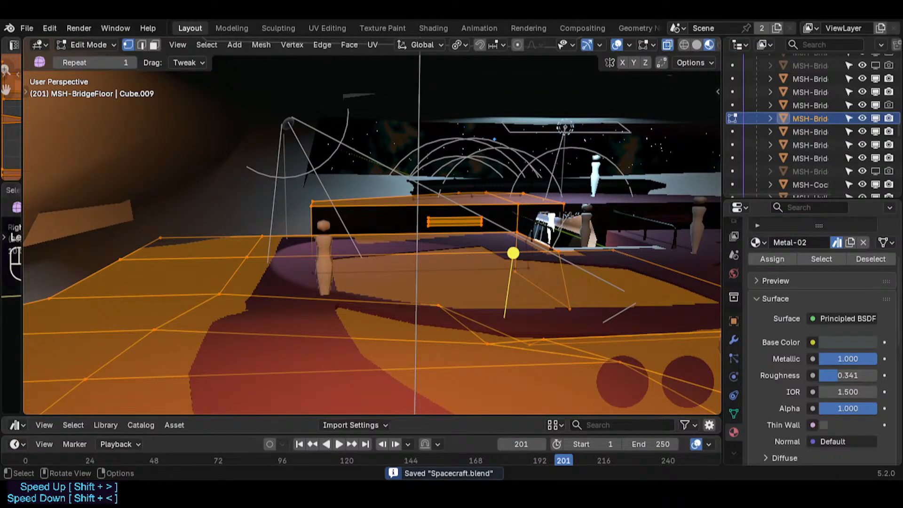
# - Change Metal-02's base color to a lighter blue-grey with hue about 0.583 and saturation about 0.102
pyautogui.click(846, 342)
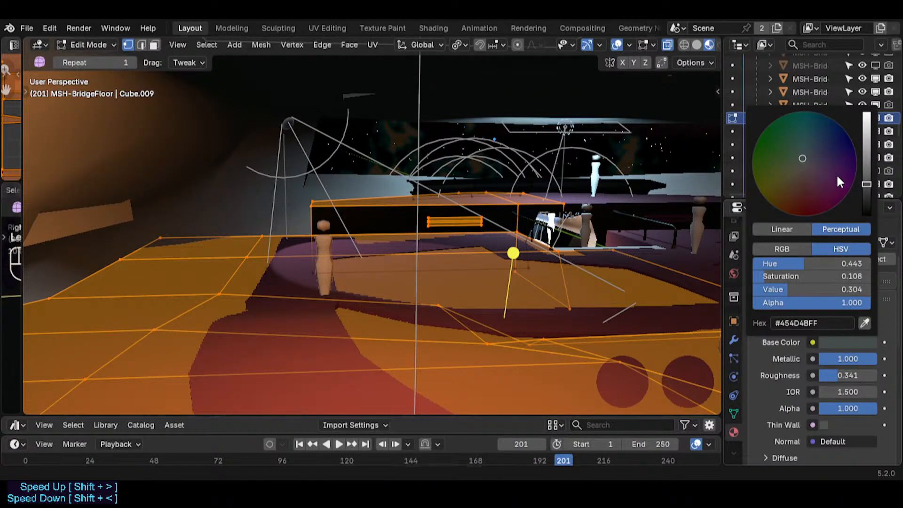
pyautogui.moveTo(825, 153); pyautogui.dragTo(808, 150)
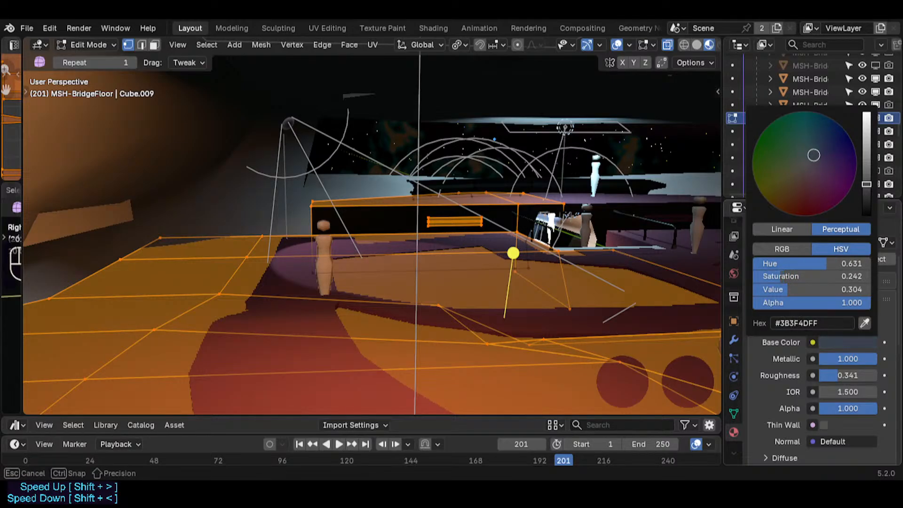
pyautogui.moveTo(866, 184); pyautogui.dragTo(867, 165)
pyautogui.moveTo(814, 154); pyautogui.dragTo(808, 158)
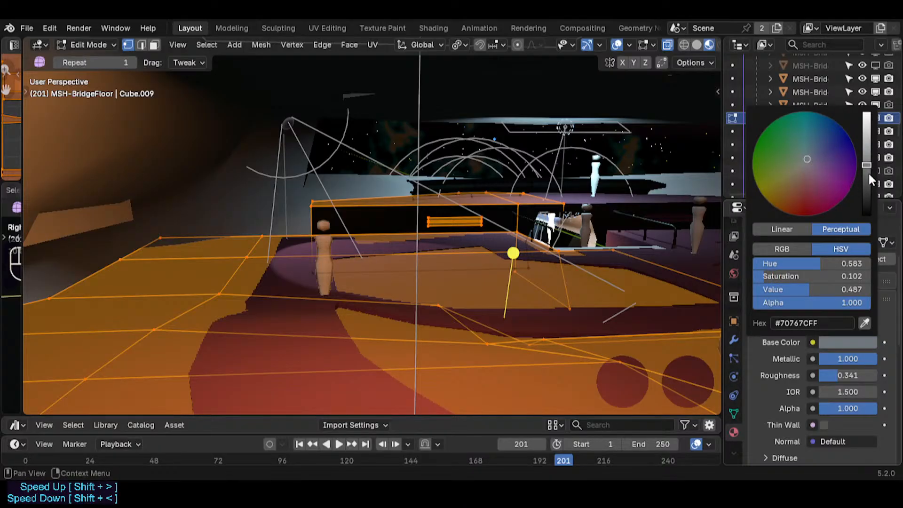
pyautogui.moveTo(867, 165); pyautogui.dragTo(866, 161)
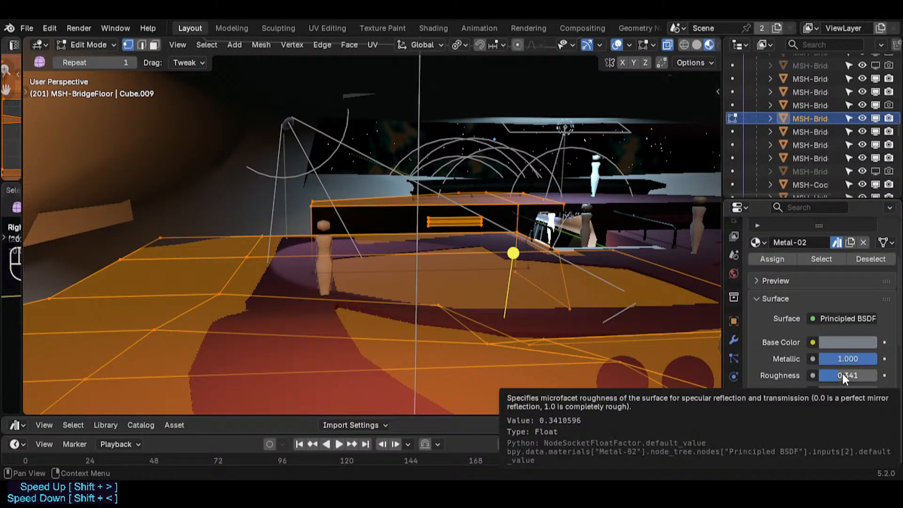
# - Set Metal-02's surface roughness to 0.622 and give its Viewport Display the same color and roughness
pyautogui.moveTo(843, 375); pyautogui.dragTo(860, 375)
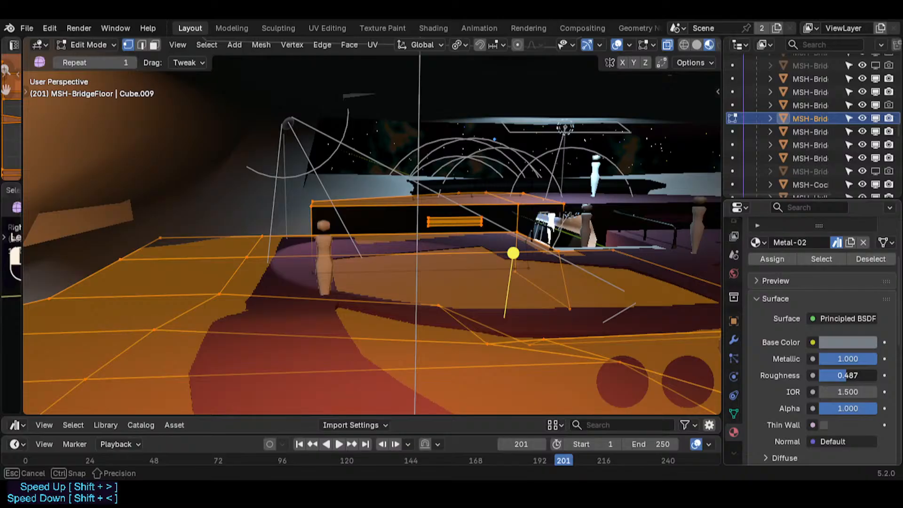
pyautogui.moveTo(855, 375); pyautogui.dragTo(850, 374)
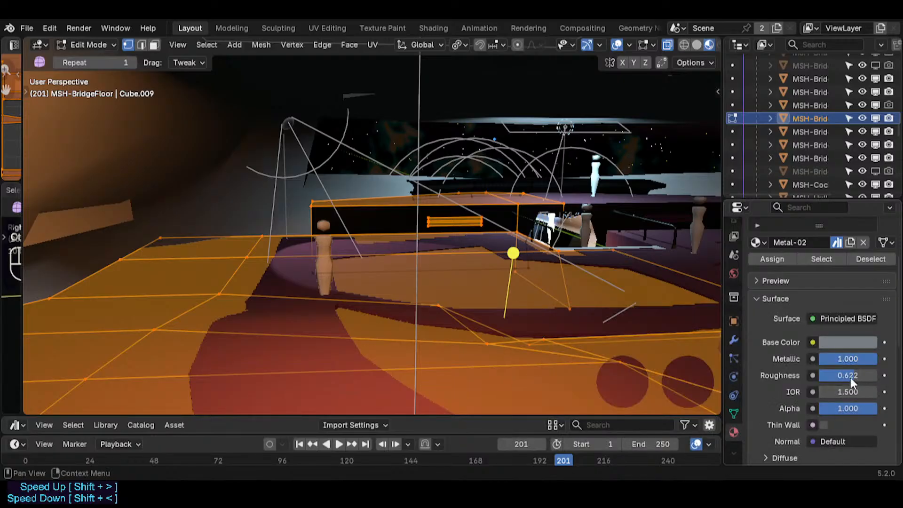
pyautogui.scroll(-6, 842, 372)
pyautogui.scroll(-3, 839, 386)
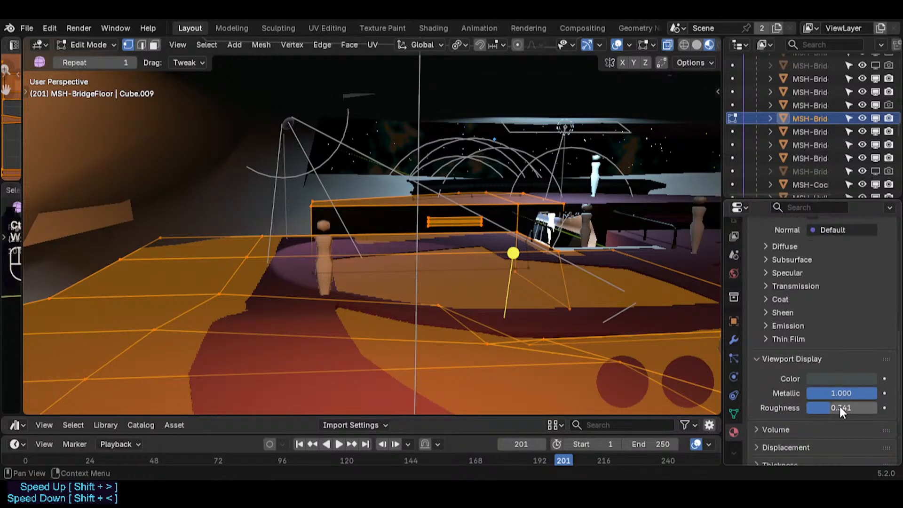
pyautogui.scroll(5, 851, 381)
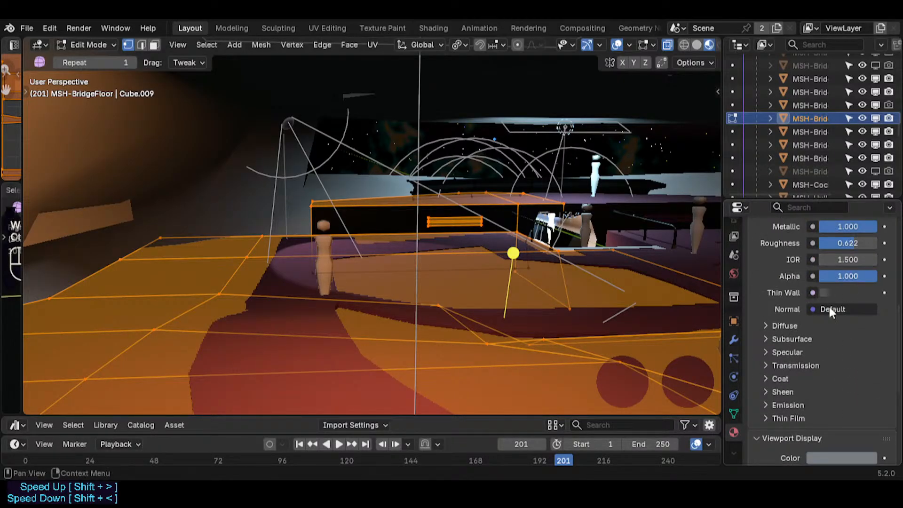
pyautogui.scroll(-4, 835, 385)
pyautogui.scroll(-1, 855, 365)
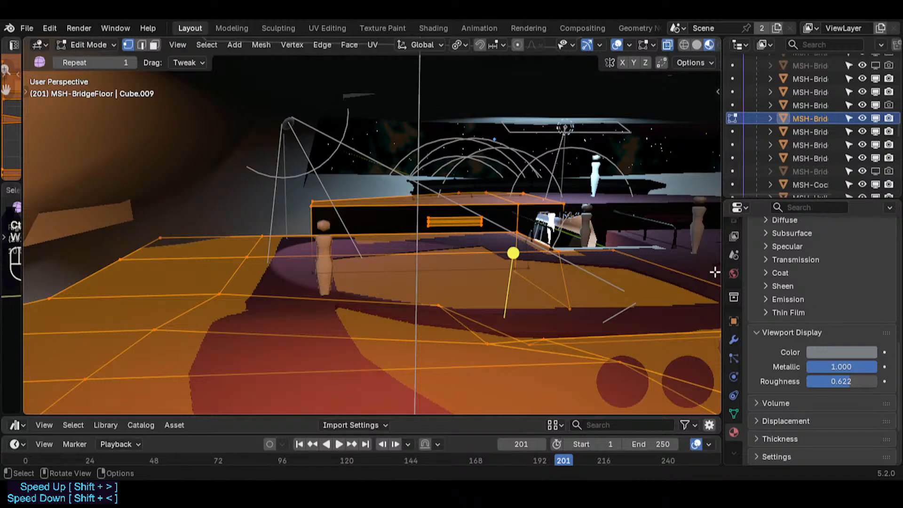
# - Assign Metal-02 to the selected faces of MSH-BridgeFloor, leave mesh editing and save the file
pyautogui.scroll(10, 806, 328)
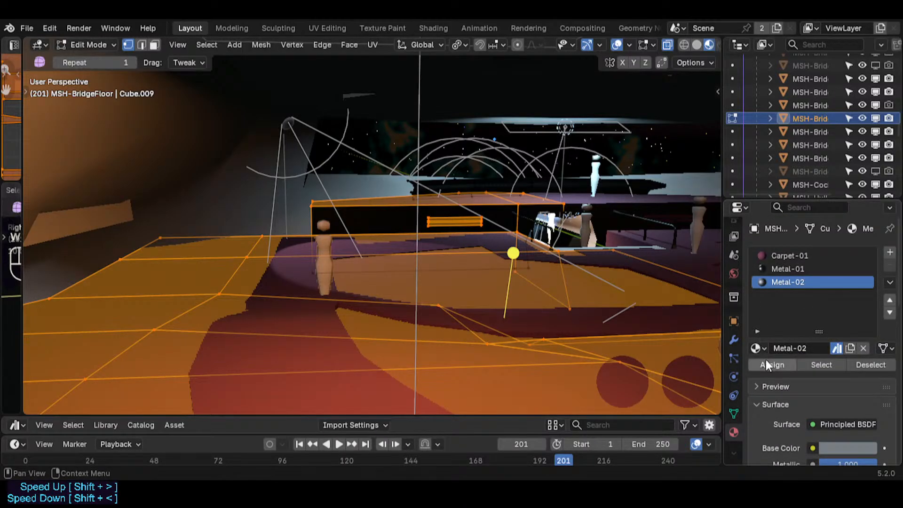
pyautogui.click(772, 361)
pyautogui.press('Tab')
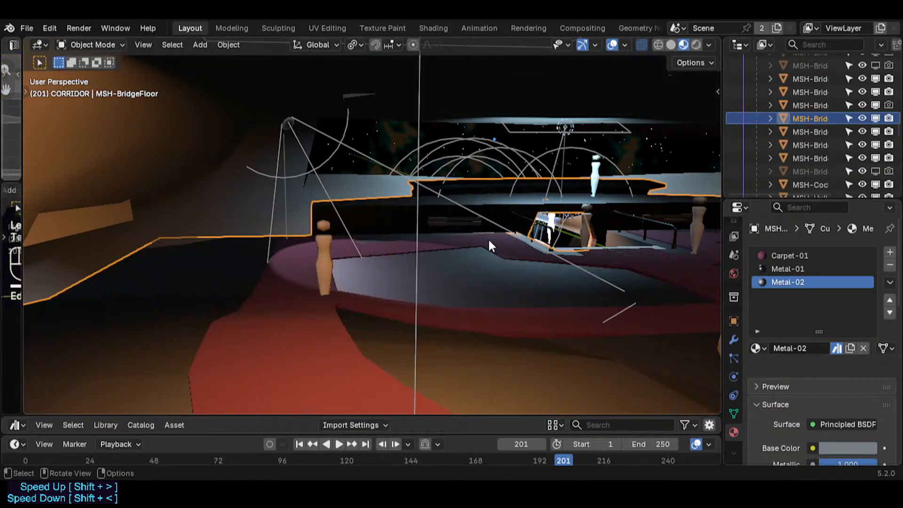
pyautogui.hotkey('shift', '`')
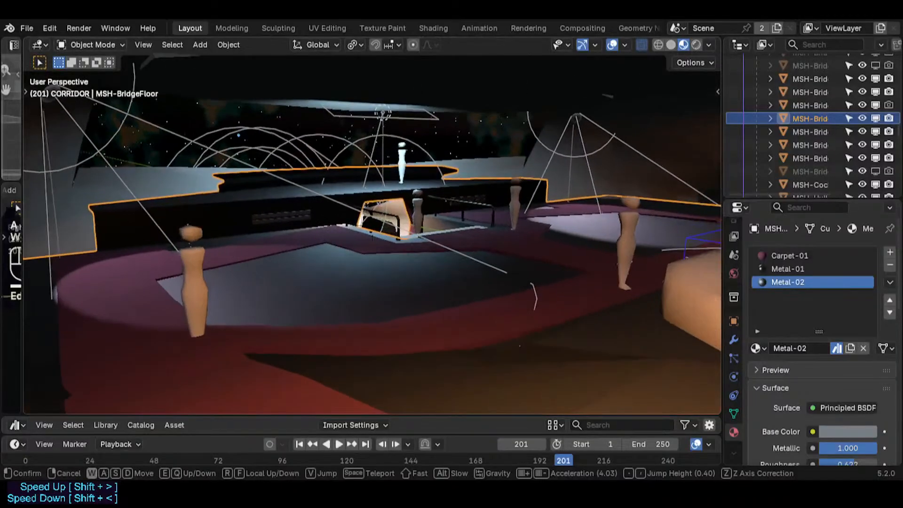
pyautogui.press('w')
pyautogui.press('d')
pyautogui.click(484, 253)
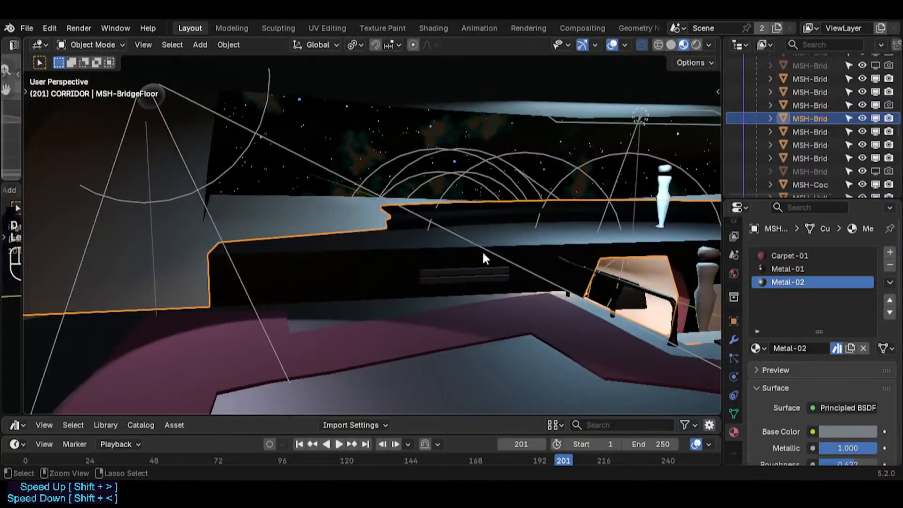
pyautogui.hotkey('ctrl', 's')
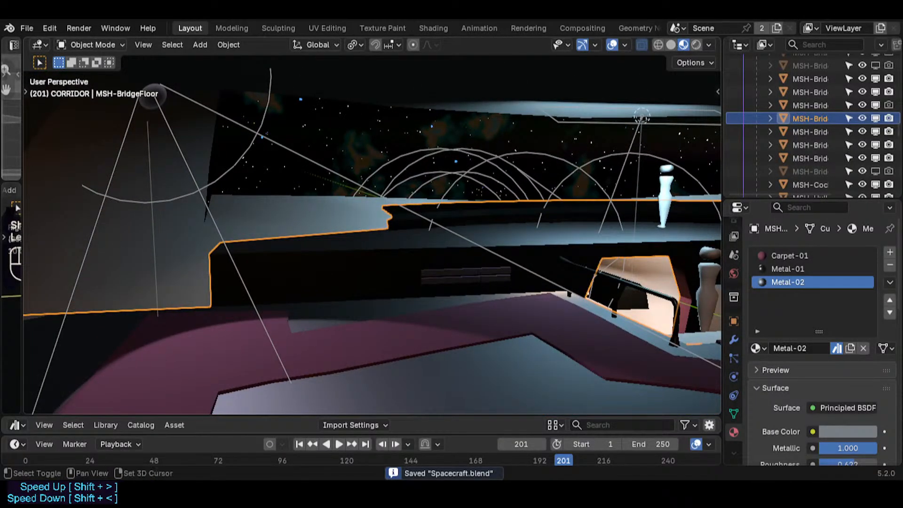
# - Examine the floor materials across the bridge, down the stairs and into the cockpit with viewport overlays hidden
pyautogui.hotkey('shift', '`')
pyautogui.press('w')
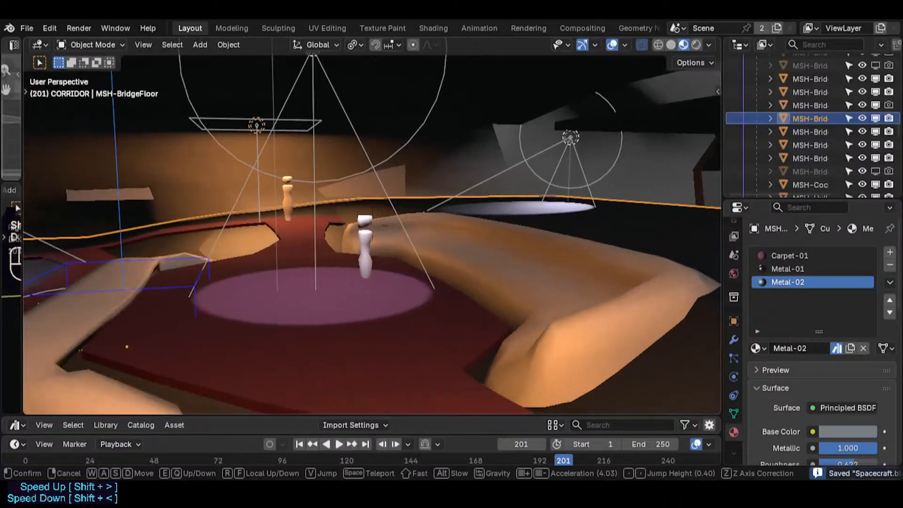
pyautogui.click(483, 273)
pyautogui.hotkey('shift', 'alt', 'z')
pyautogui.hotkey('shift', '`')
pyautogui.press('d')
pyautogui.press('w')
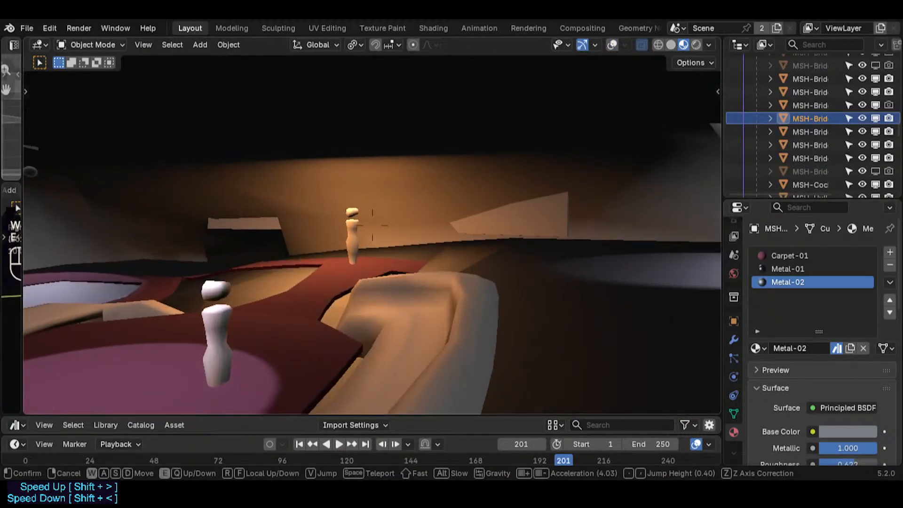
pyautogui.press('e')
pyautogui.press('d')
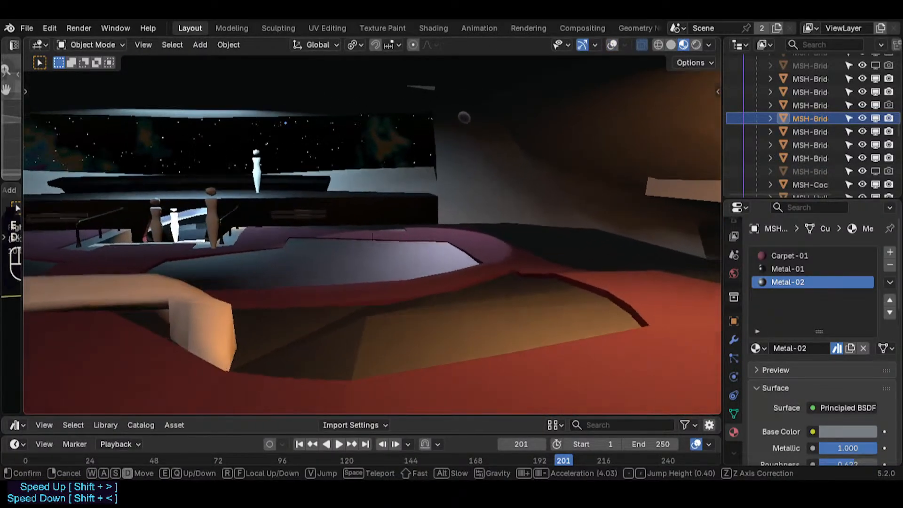
pyautogui.hotkey('shift', 'd')
pyautogui.hotkey('shift', 'e')
pyautogui.press('w')
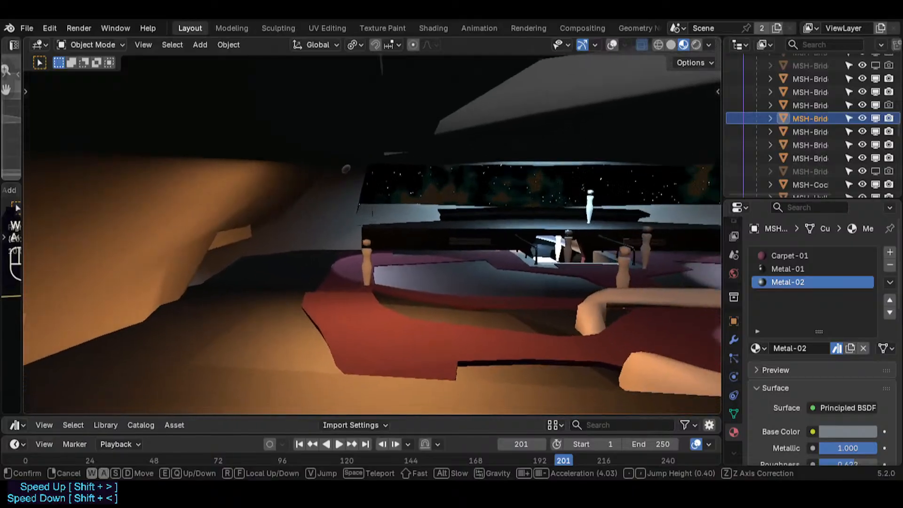
pyautogui.press('a')
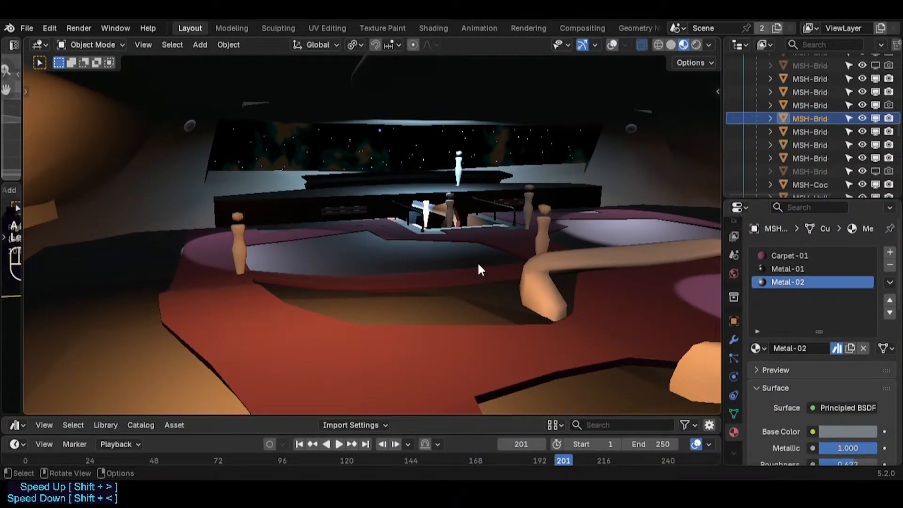
pyautogui.hotkey('shift', 'w')
pyautogui.press('w')
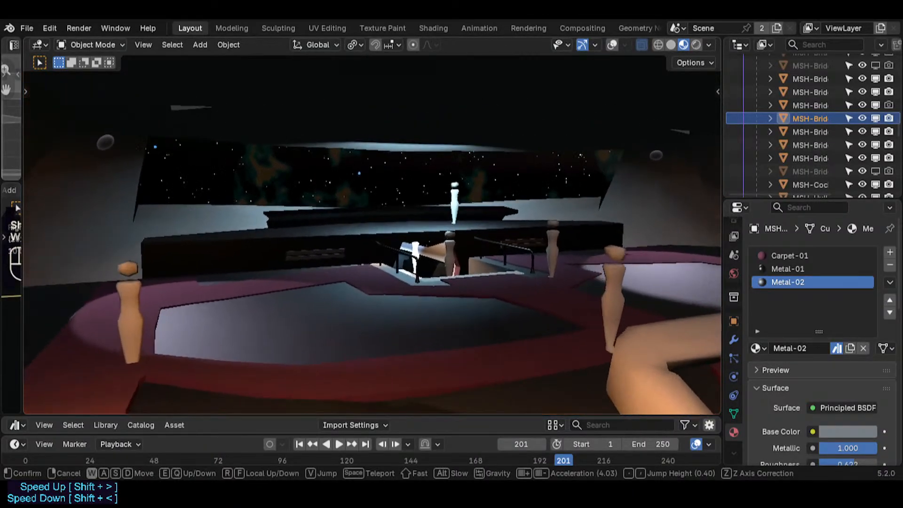
pyautogui.press('d')
pyautogui.press('w')
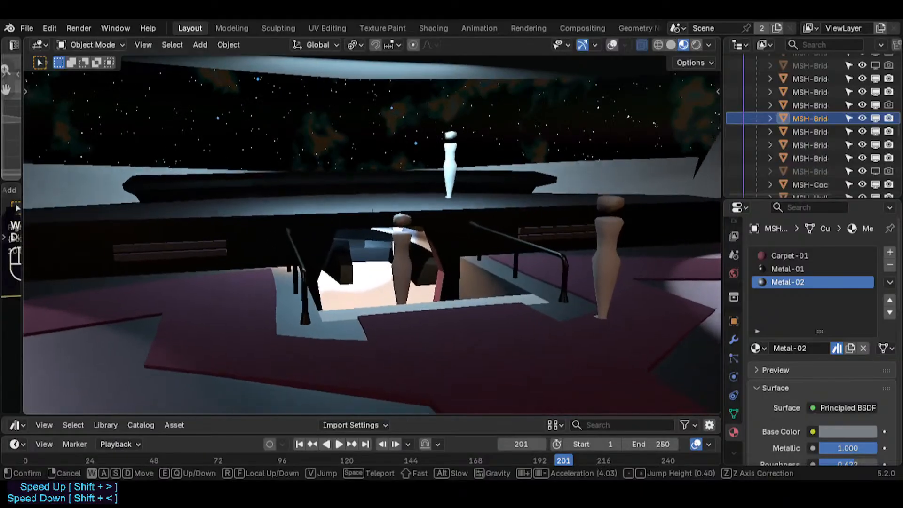
pyautogui.press('d')
pyautogui.press('w')
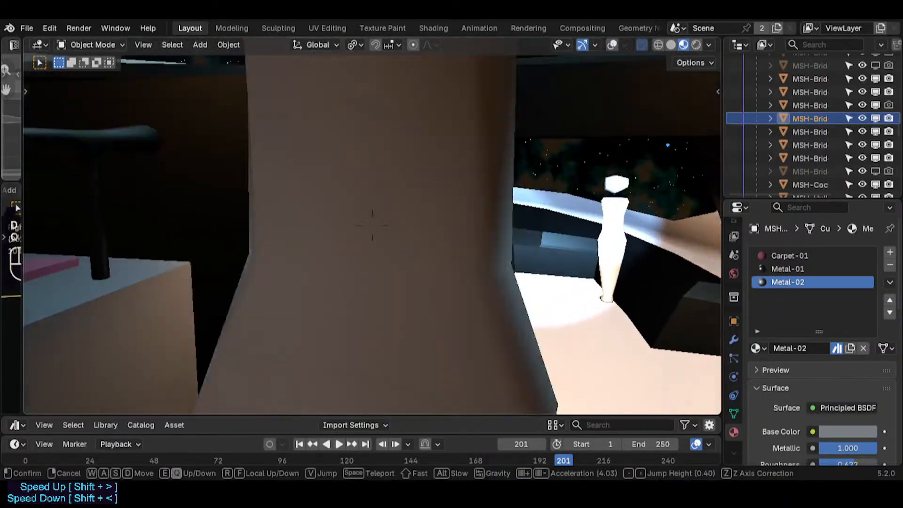
pyautogui.press('w')
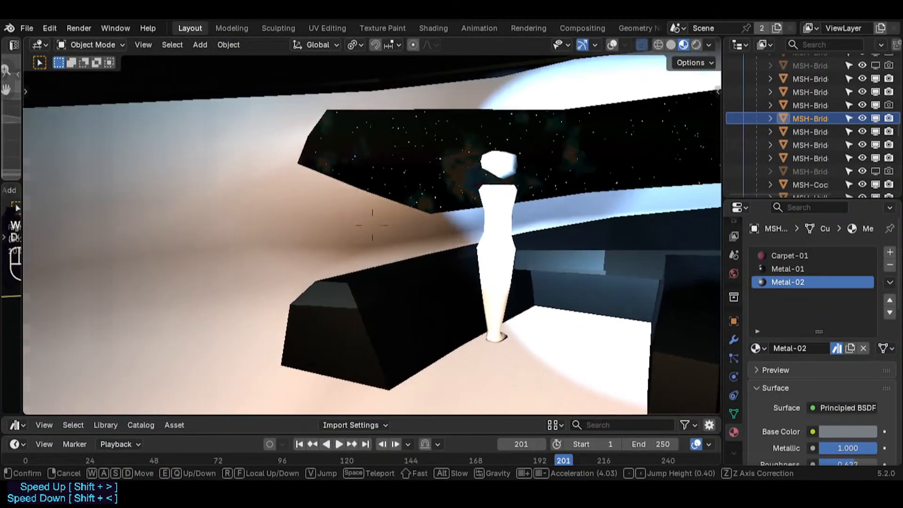
pyautogui.press('s')
pyautogui.click(456, 247)
# - Show overlays, edit MSH-CockpitFloor.001 in face mode and select the faces linked to the cockpit's side wall
pyautogui.click(321, 203)
pyautogui.press('Tab')
pyautogui.press('Tab')
pyautogui.hotkey('shift', 'alt', 'z')
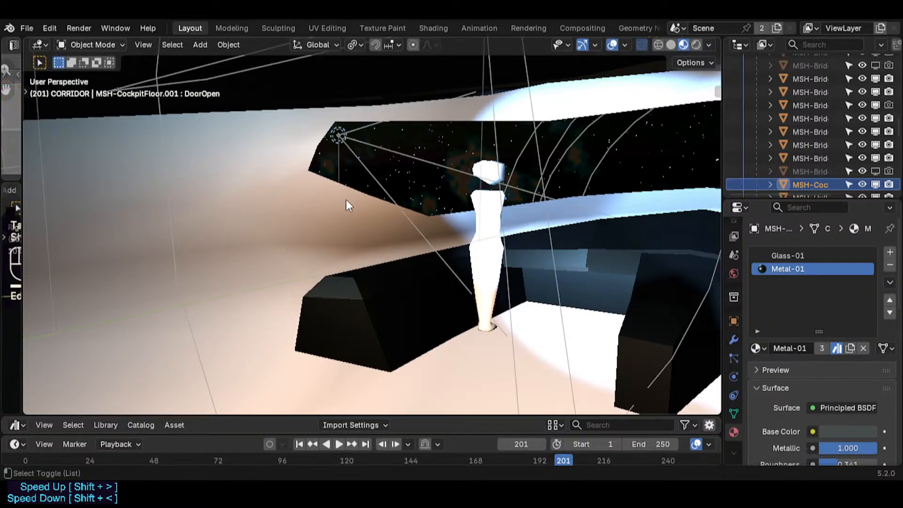
pyautogui.press('Tab')
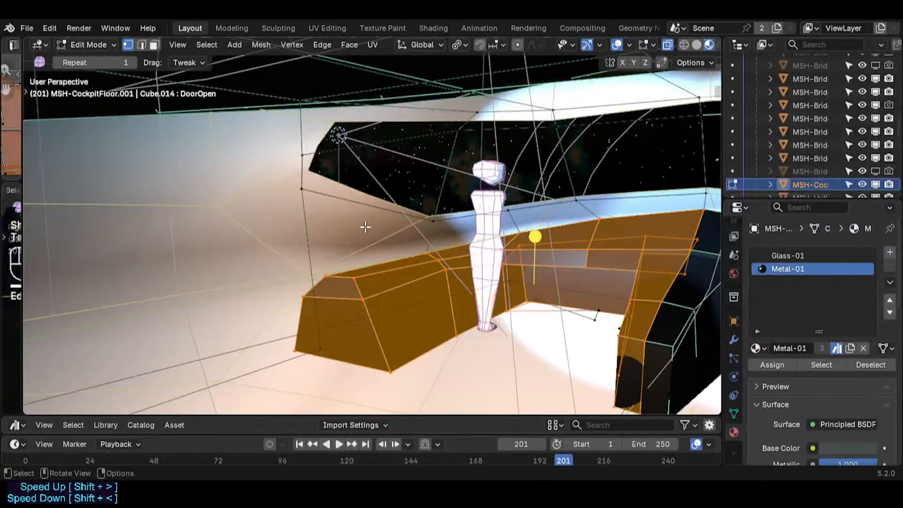
pyautogui.click(366, 228)
pyautogui.press('3')
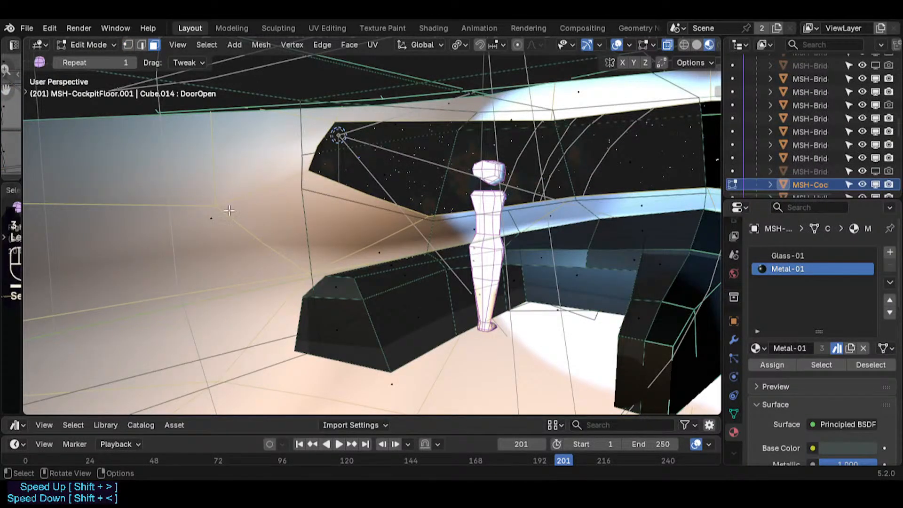
pyautogui.click(229, 210)
pyautogui.hotkey('ctrl', 'l')
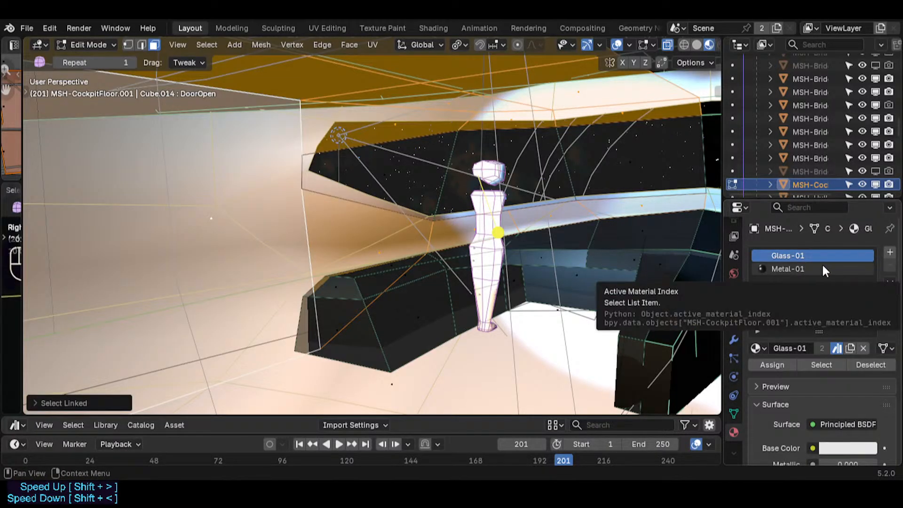
# - Add a third material slot with Carpet-01 to MSH-CockpitFloor.001 and assign it to the selected wall and ceiling faces
pyautogui.click(890, 253)
pyautogui.click(756, 348)
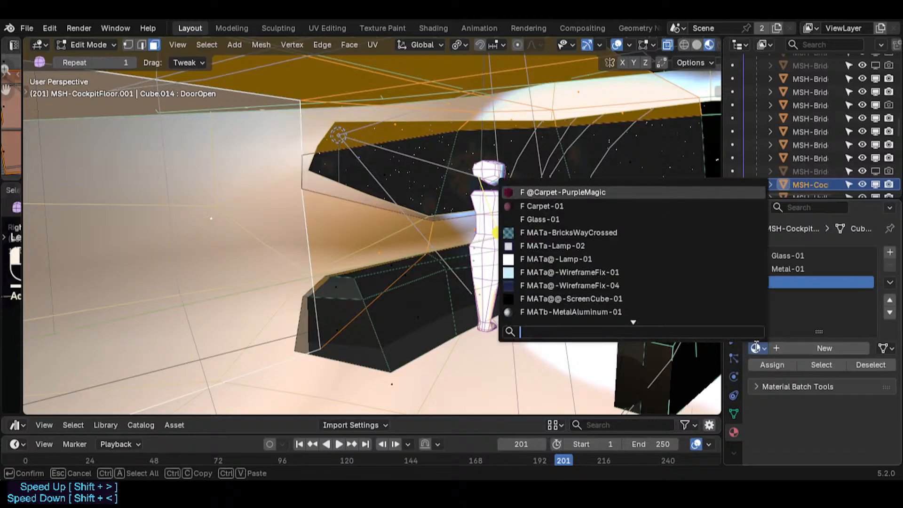
pyautogui.click(590, 207)
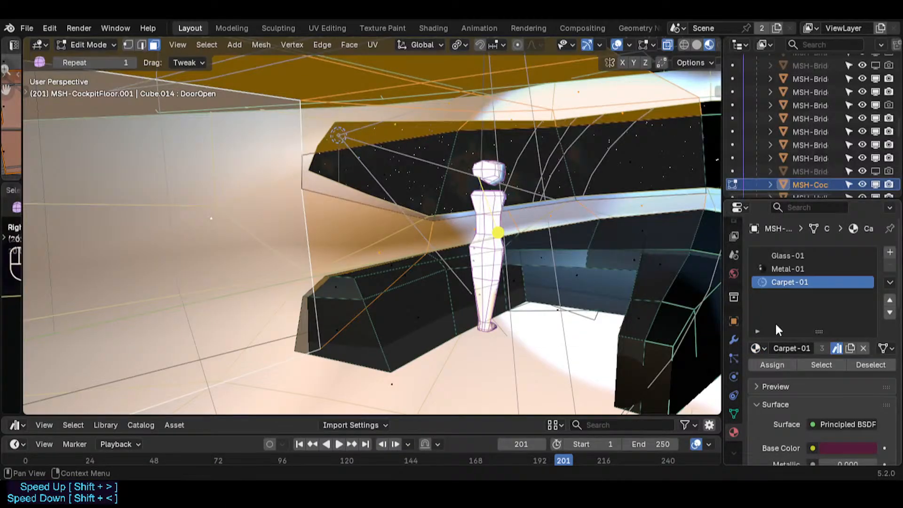
pyautogui.click(773, 367)
pyautogui.press('Tab')
pyautogui.hotkey('shift', '`')
pyautogui.click(389, 239)
pyautogui.hotkey('shift', 'alt', 'z')
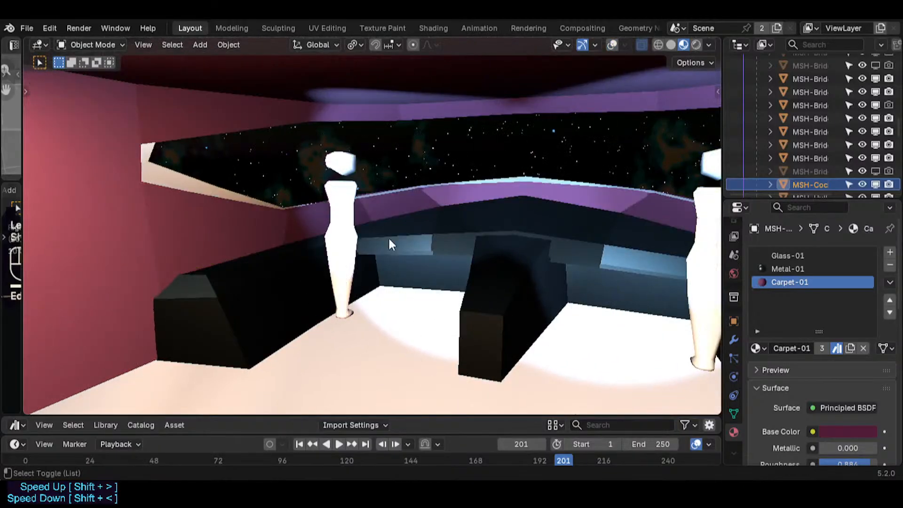
# - Reopen MSH-CockpitFloor.001 for mesh editing with overlays shown and select the faces that use Carpet-01
pyautogui.hotkey('shift', '`')
pyautogui.press('s')
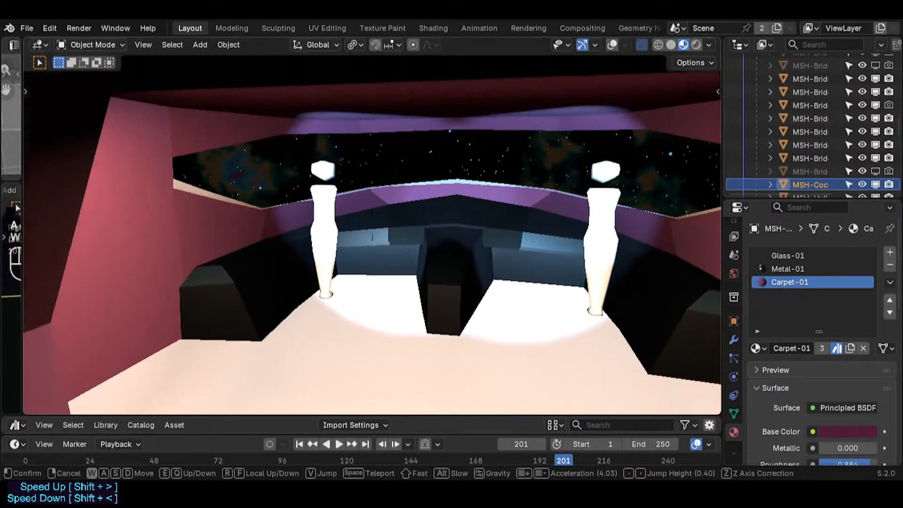
pyautogui.press('s')
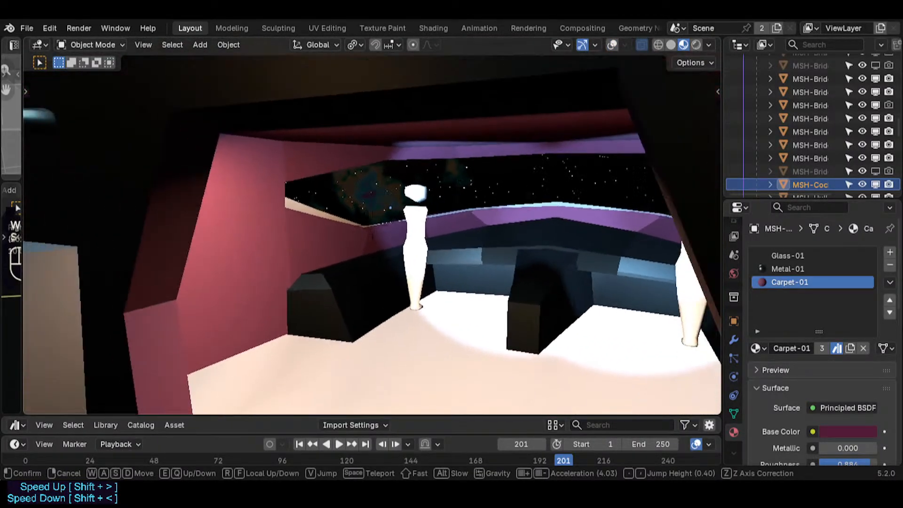
pyautogui.press('Return')
pyautogui.press('Tab')
pyautogui.hotkey('shift', 'alt', 'z')
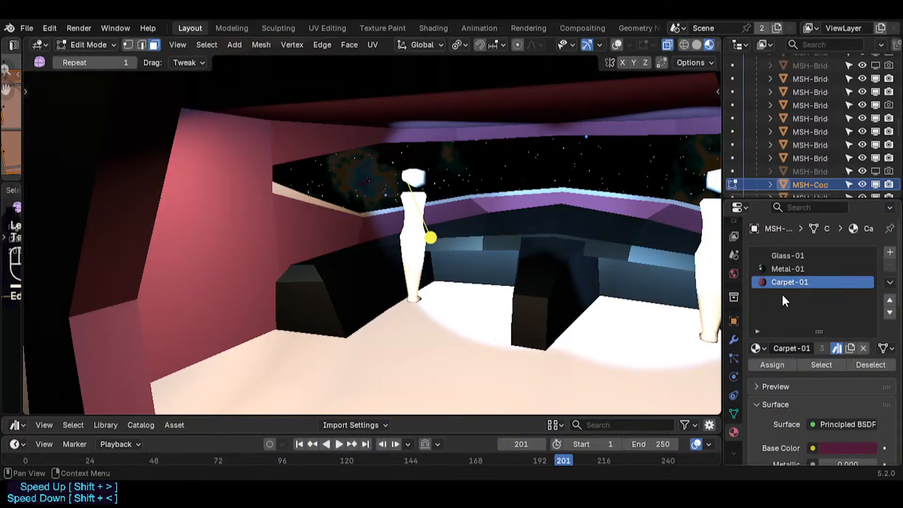
pyautogui.click(830, 359)
pyautogui.click(760, 345)
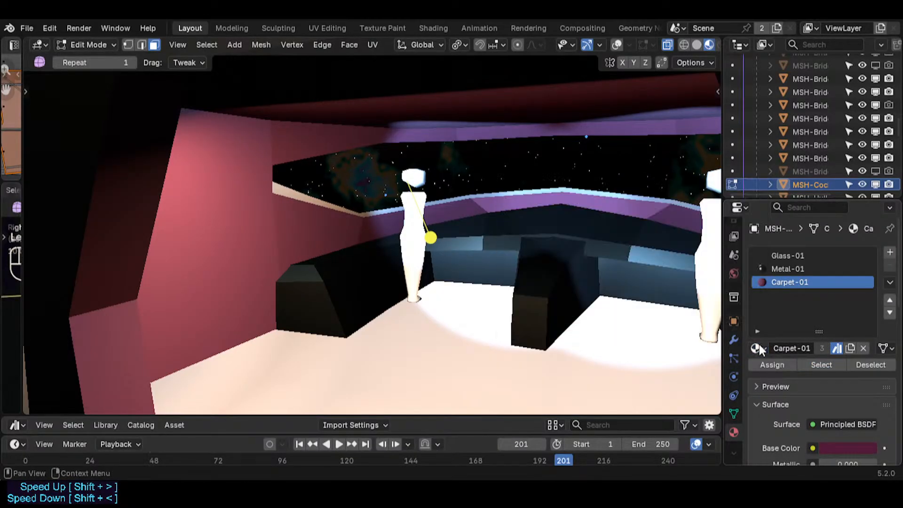
pyautogui.hotkey('shift', 'alt', 'z')
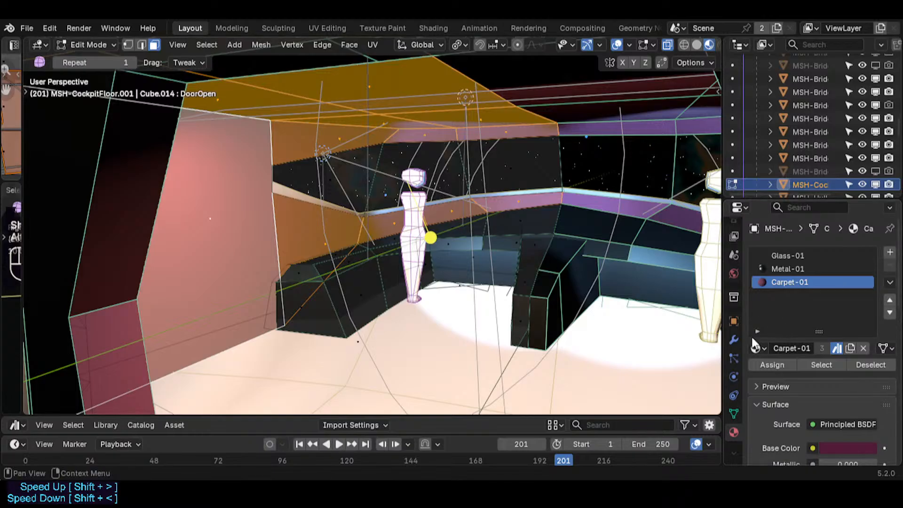
pyautogui.click(815, 363)
# - Examine the cockpit floor, consoles and selected wall faces from the stairs and the doorway
pyautogui.hotkey('shift', '`')
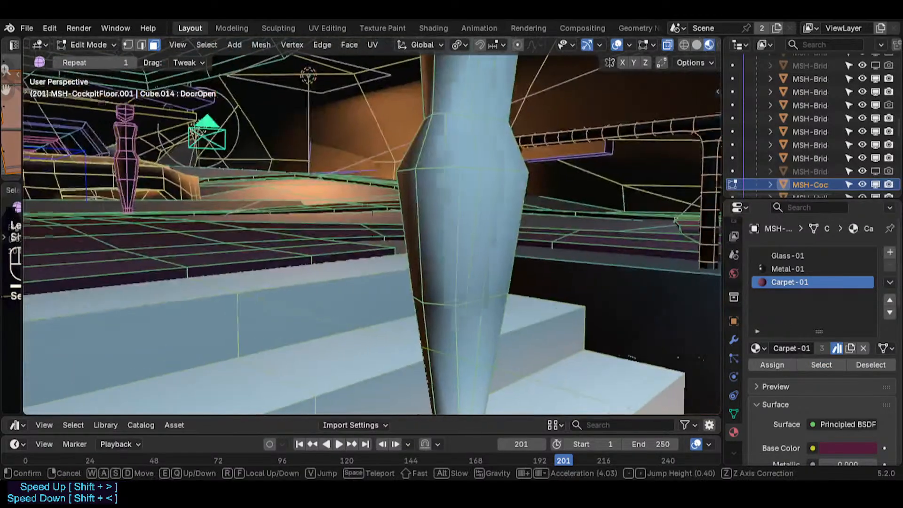
pyautogui.press('a')
pyautogui.press('e')
pyautogui.press('w')
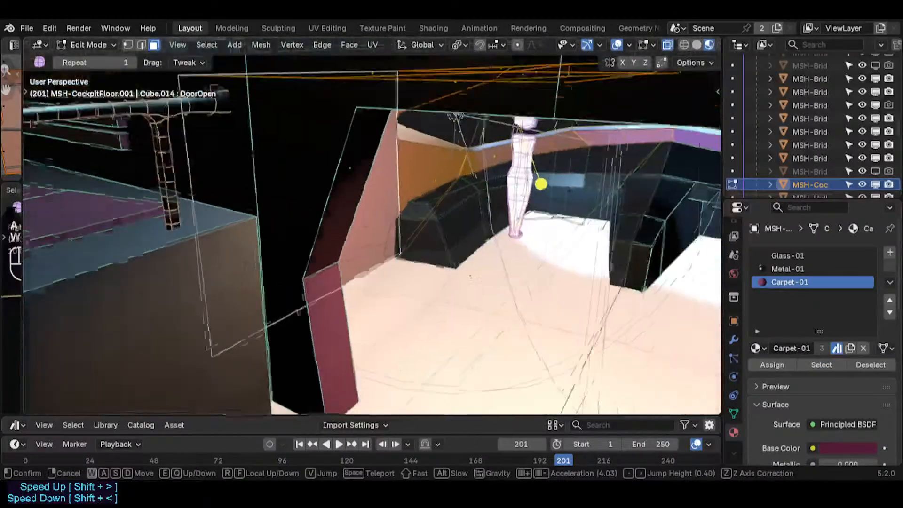
pyautogui.press('d')
pyautogui.press('q')
pyautogui.press('s')
pyautogui.click(488, 235)
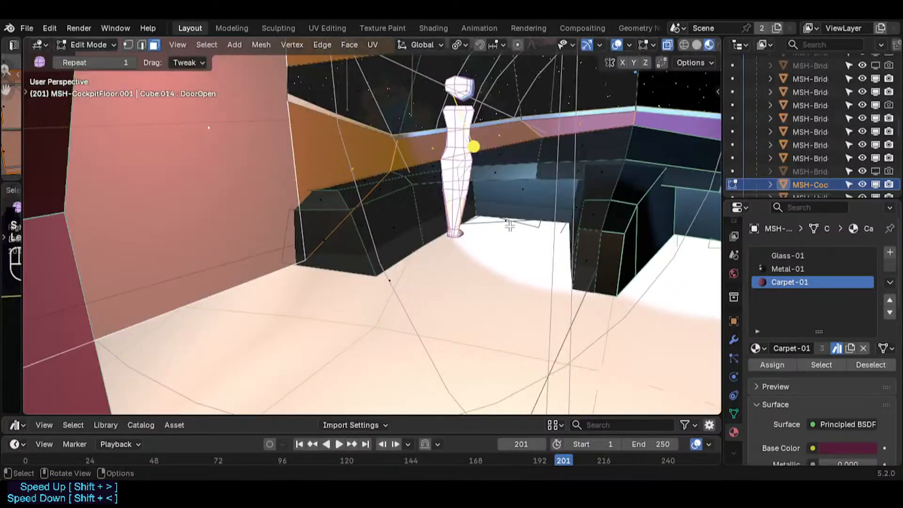
# - Add the Metal-02 material in a new slot on the cockpit mesh and assign it to the selected wall and ceiling faces
pyautogui.click(890, 254)
pyautogui.click(756, 351)
pyautogui.write('metal')
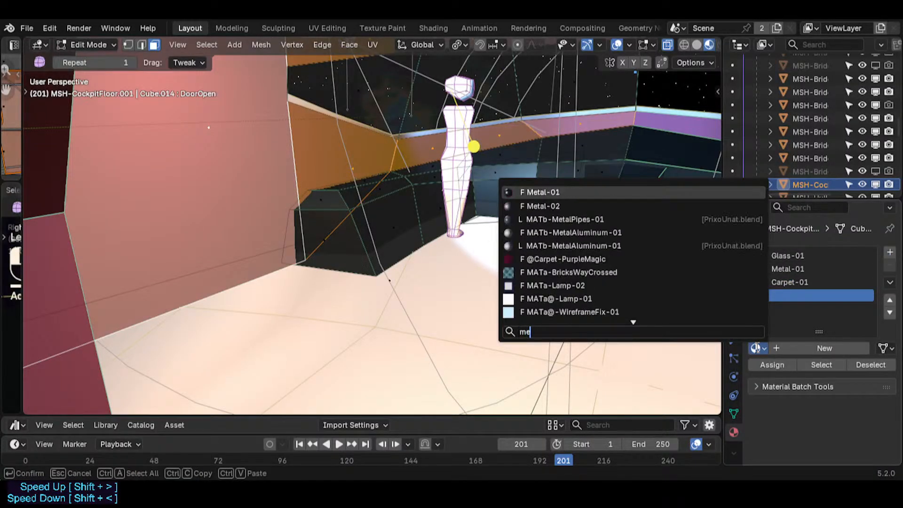
pyautogui.click(647, 216)
pyautogui.click(772, 366)
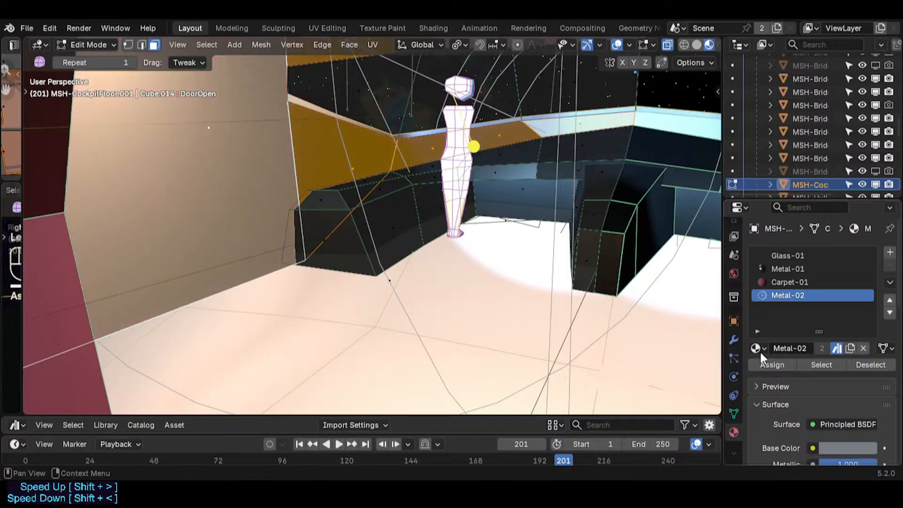
pyautogui.press('Tab')
pyautogui.hotkey('shift', '`')
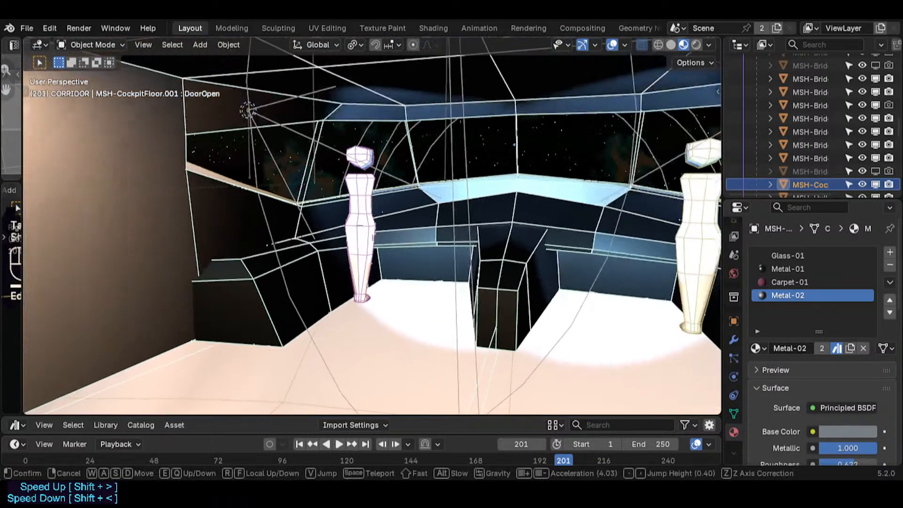
pyautogui.press('s')
pyautogui.click(469, 220)
pyautogui.press('Tab')
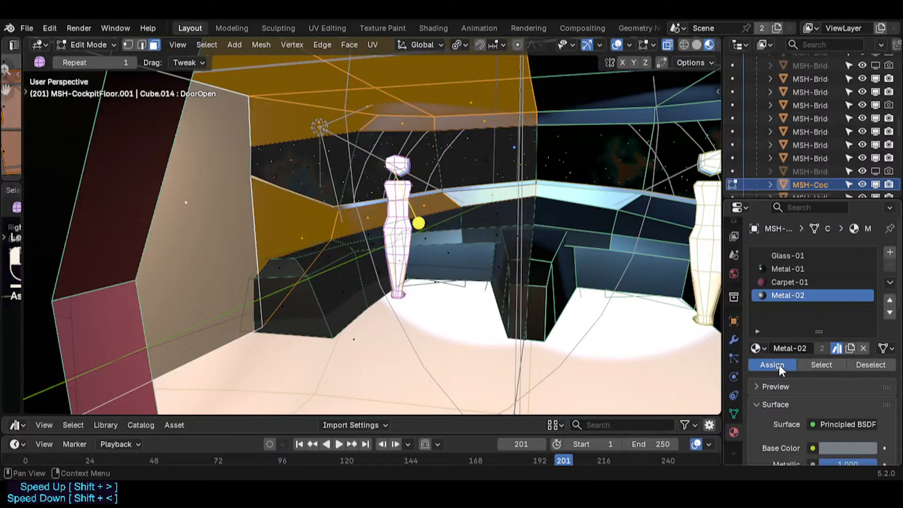
pyautogui.press('Tab')
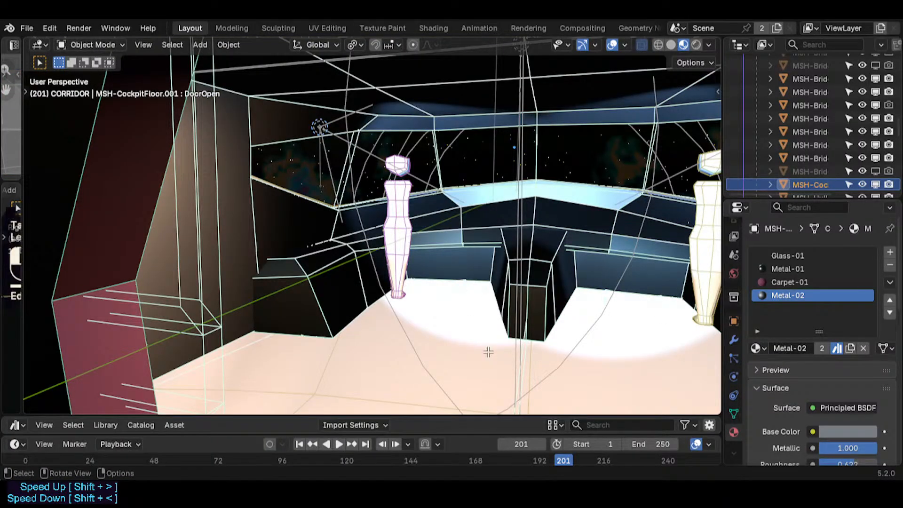
# - Select the linked cockpit floor faces and assign the Carpet-01 material to them
pyautogui.press('Tab')
pyautogui.press('a')
pyautogui.click(359, 341)
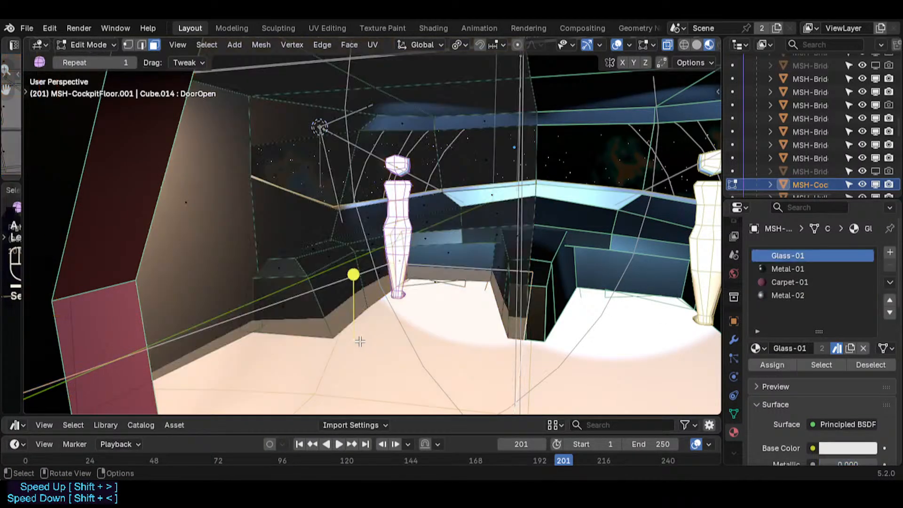
pyautogui.hotkey('ctrl', 'l')
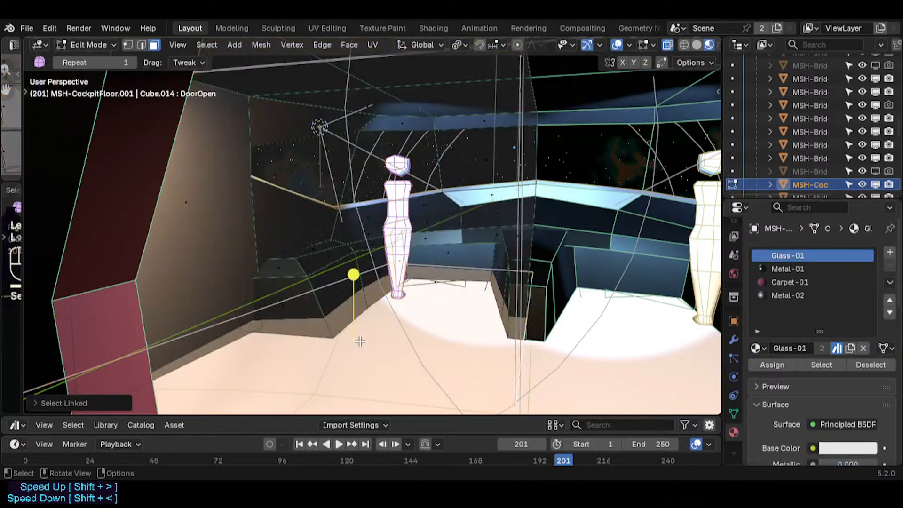
pyautogui.click(797, 281)
pyautogui.click(779, 367)
pyautogui.press('Tab')
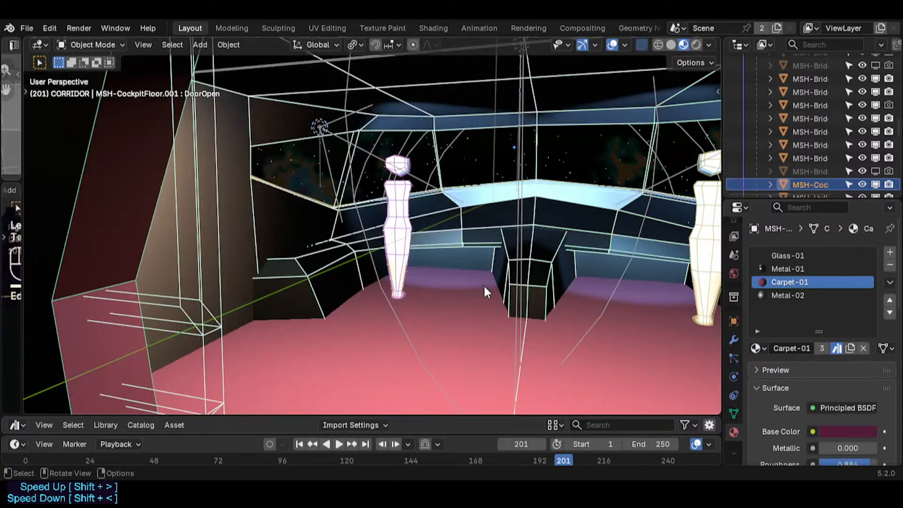
# - Reorder the cockpit mesh's material slots to Metal-01, Metal-02, Carpet-01, Glass-01
pyautogui.click(890, 299)
pyautogui.click(890, 300)
pyautogui.click(793, 286)
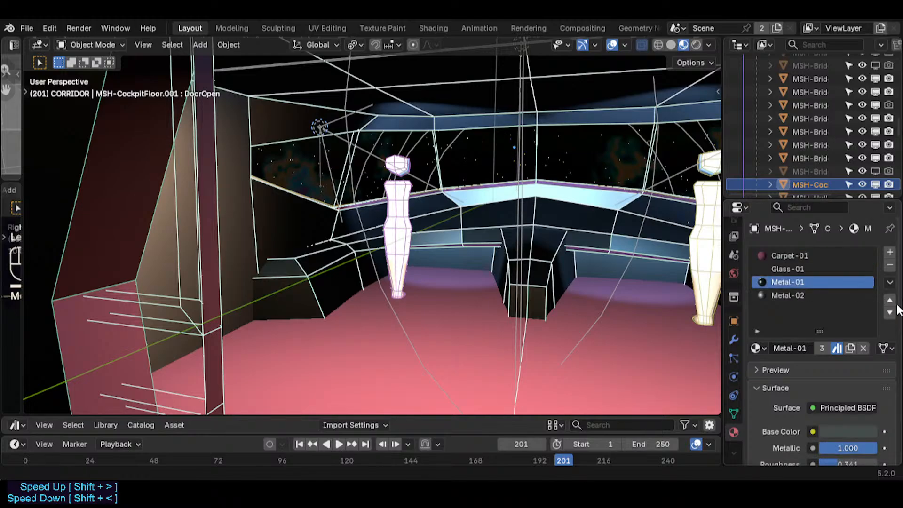
pyautogui.click(890, 301)
pyautogui.click(889, 301)
pyautogui.click(798, 296)
pyautogui.click(890, 300)
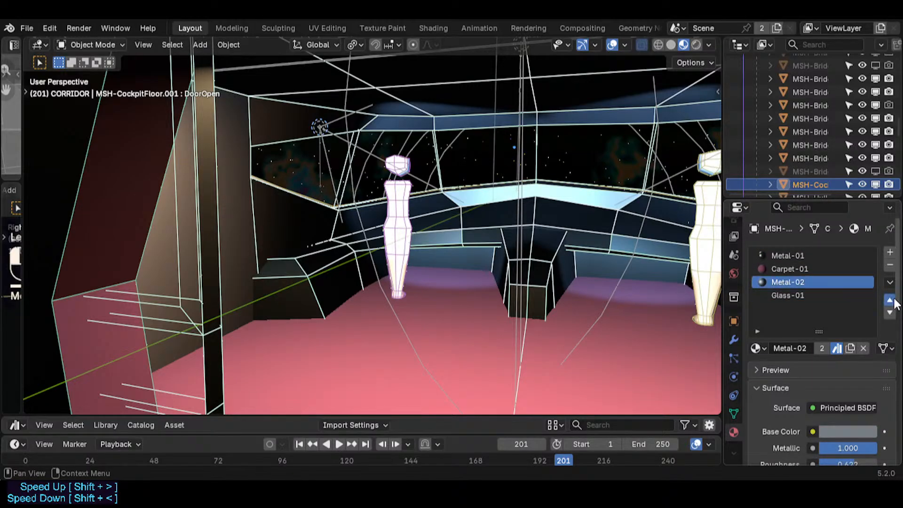
pyautogui.click(890, 300)
# - Fly through the cockpit with overlays hidden to examine the materials on its walls, floor, consoles and stair doorway
pyautogui.hotkey('shift', '`')
pyautogui.press('w')
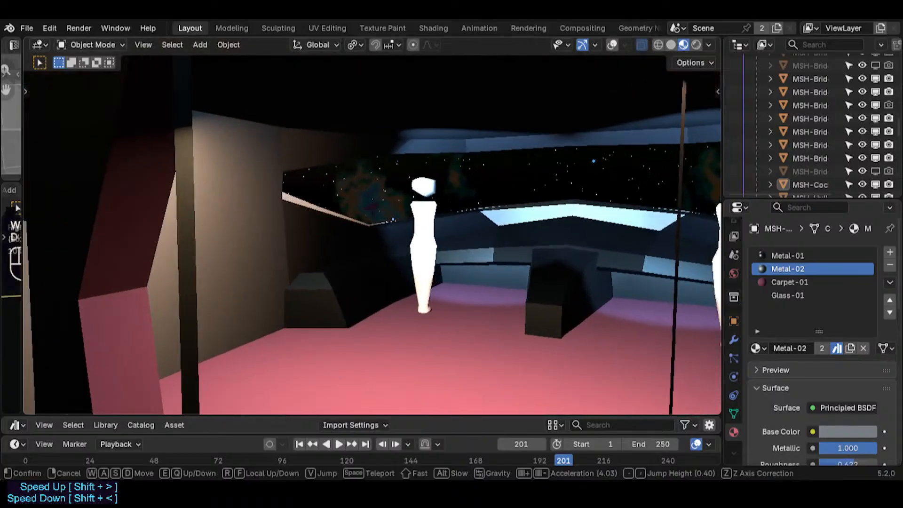
pyautogui.press('s')
pyautogui.press('s')
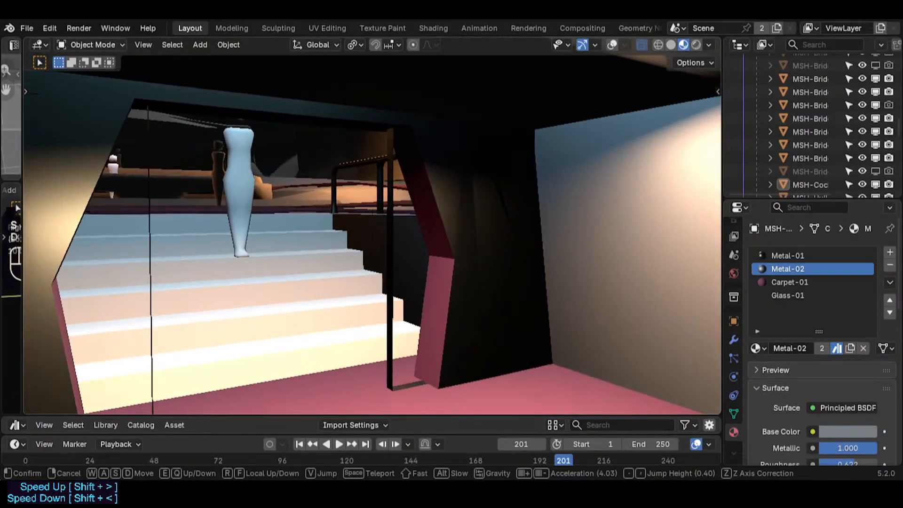
pyautogui.press('w')
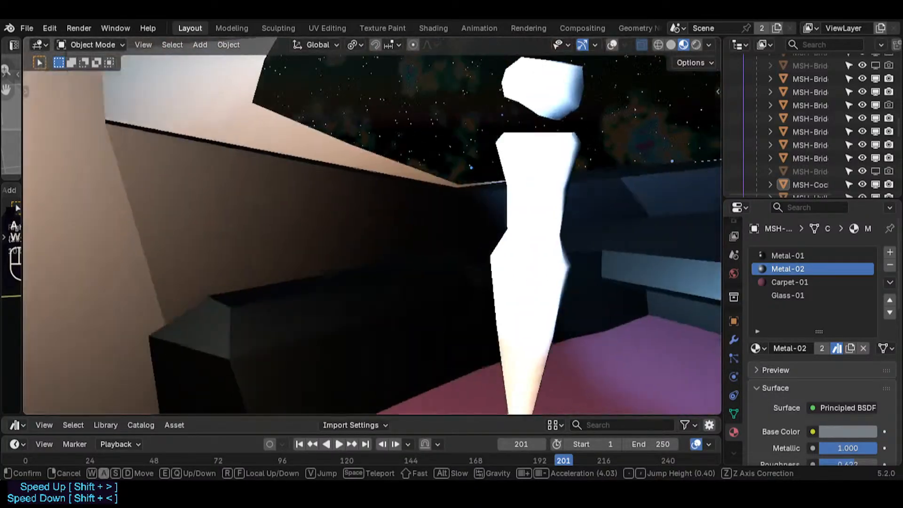
pyautogui.press('s')
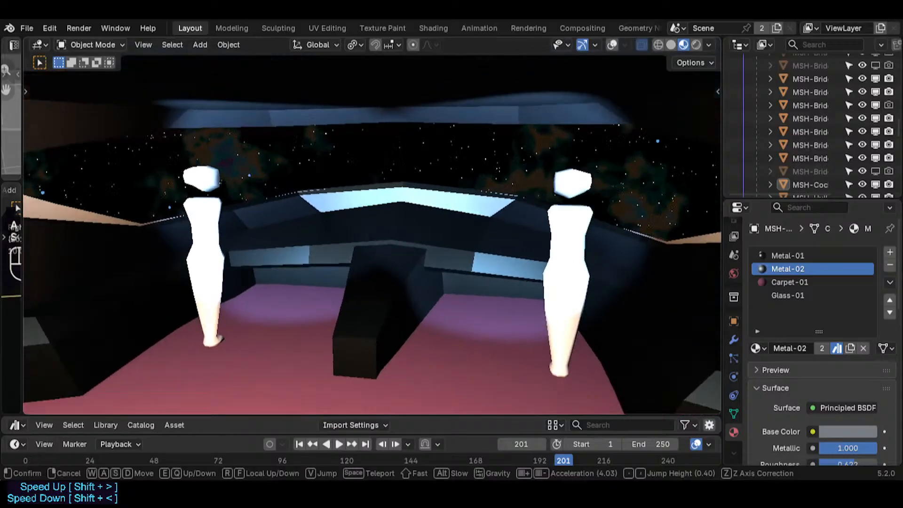
pyautogui.press('w')
pyautogui.press('a')
pyautogui.click(487, 279)
# - Show the overlays and reset the UV mapping of all faces of the cockpit mesh
pyautogui.hotkey('shift', 'alt', 'z')
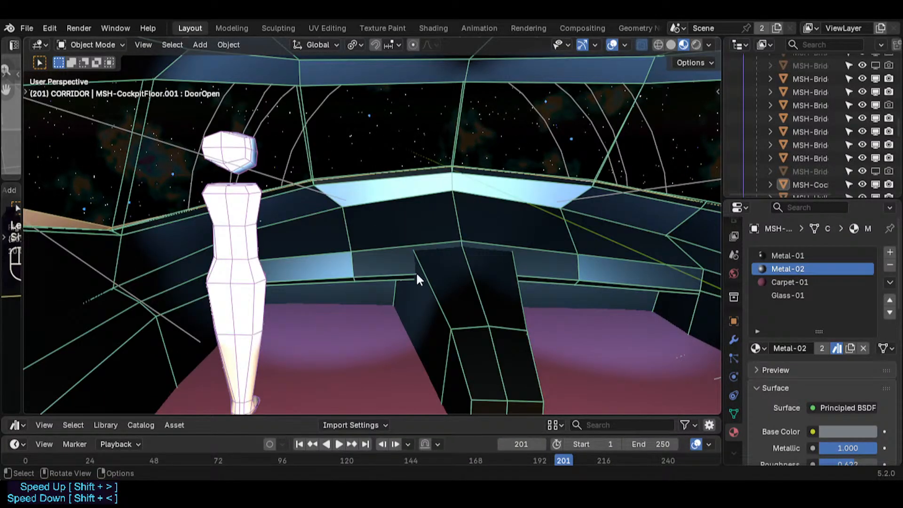
pyautogui.press('Tab')
pyautogui.press('a')
pyautogui.press('u')
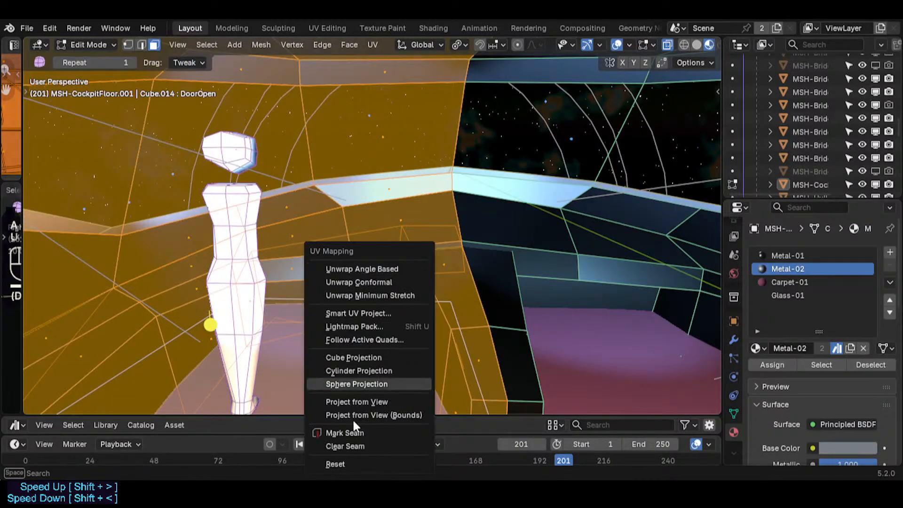
pyautogui.click(353, 459)
pyautogui.press('Tab')
# - Fly out of the cockpit and examine the spacecraft's exterior around the bridge and cockpit
pyautogui.hotkey('shift', '`')
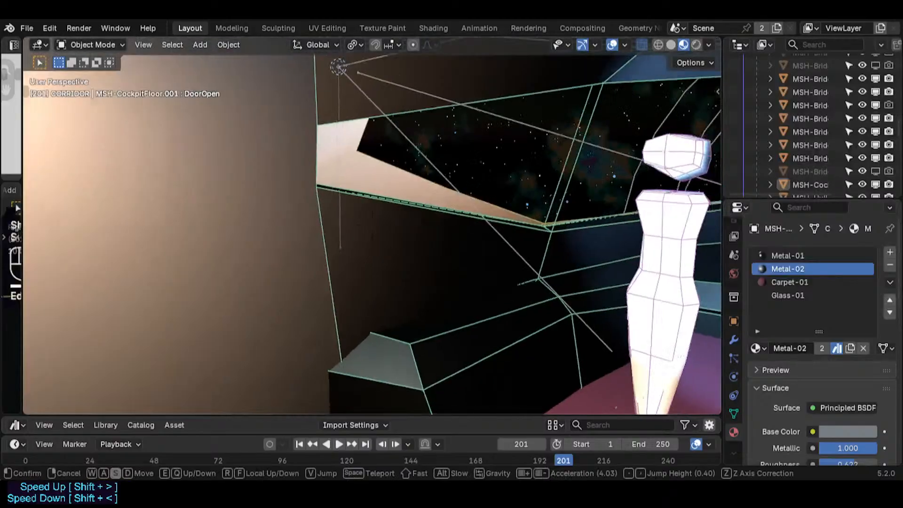
pyautogui.press('s')
pyautogui.press('a')
pyautogui.press('d')
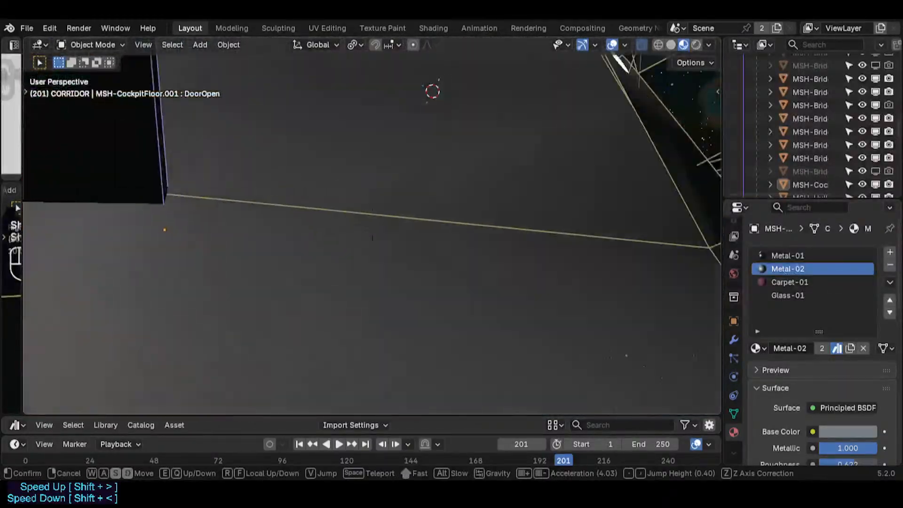
pyautogui.press('s')
pyautogui.click(467, 278)
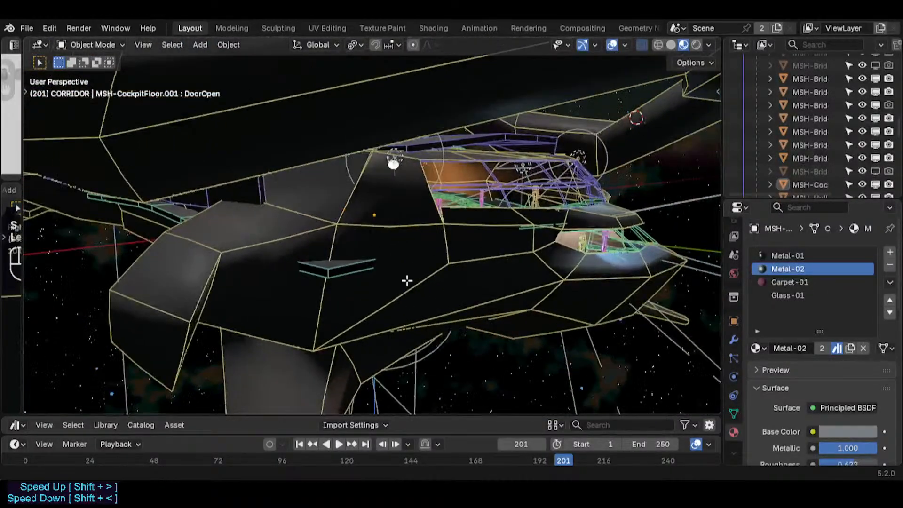
pyautogui.press('Tab')
pyautogui.press('Tab')
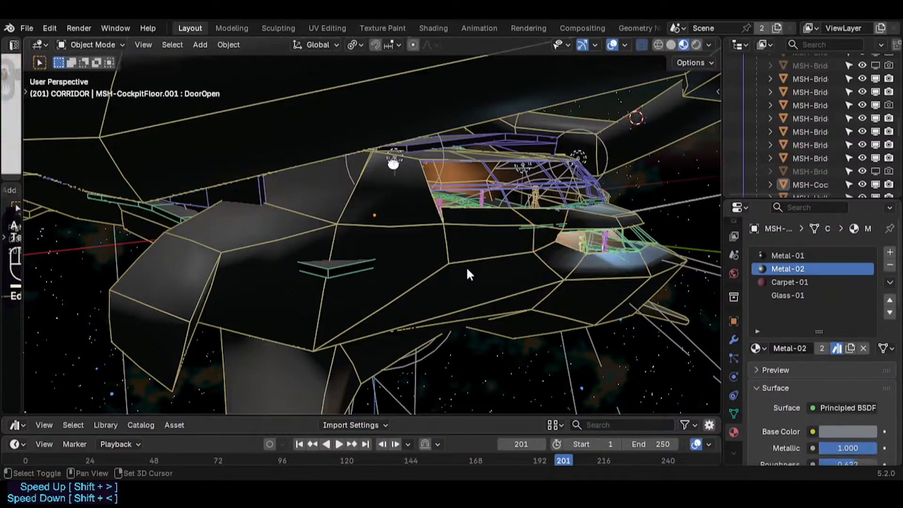
pyautogui.hotkey('shift', '`')
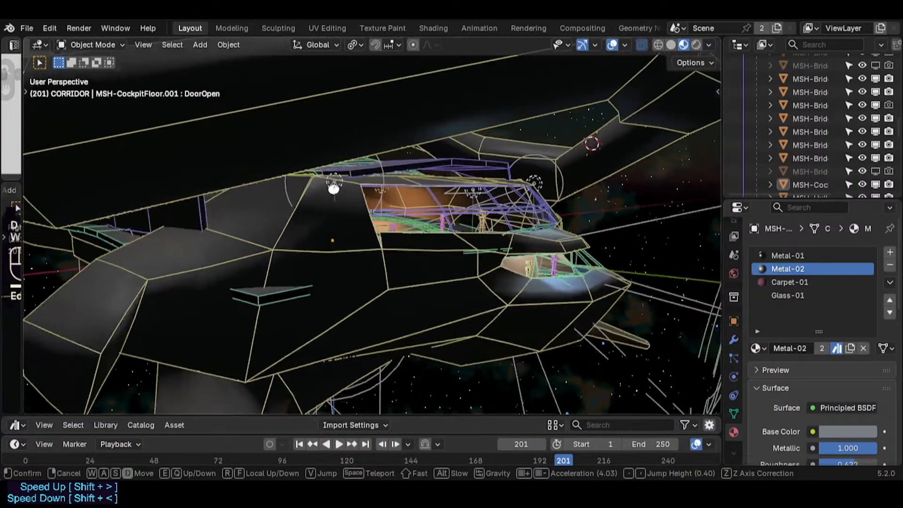
pyautogui.click(483, 262)
# - Select all objects in the scene and reset the UV mapping on all of their faces
pyautogui.press('a')
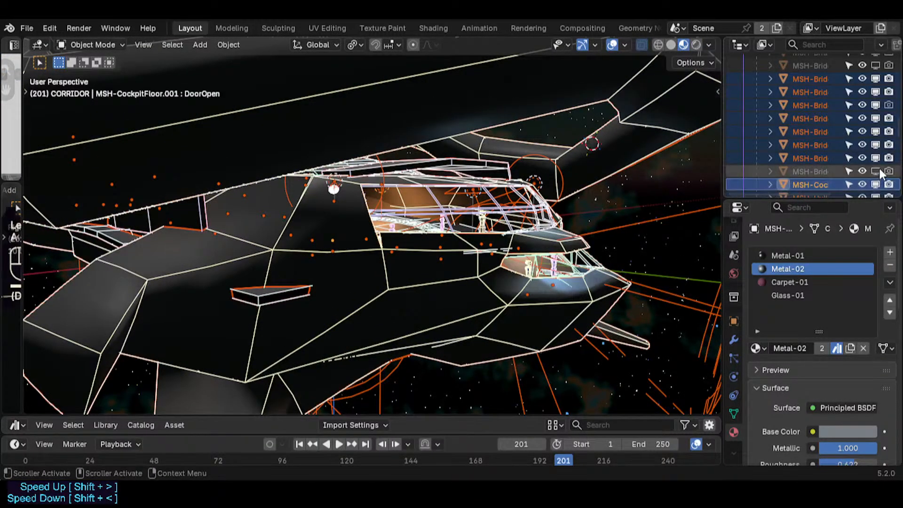
pyautogui.scroll(3, 846, 146)
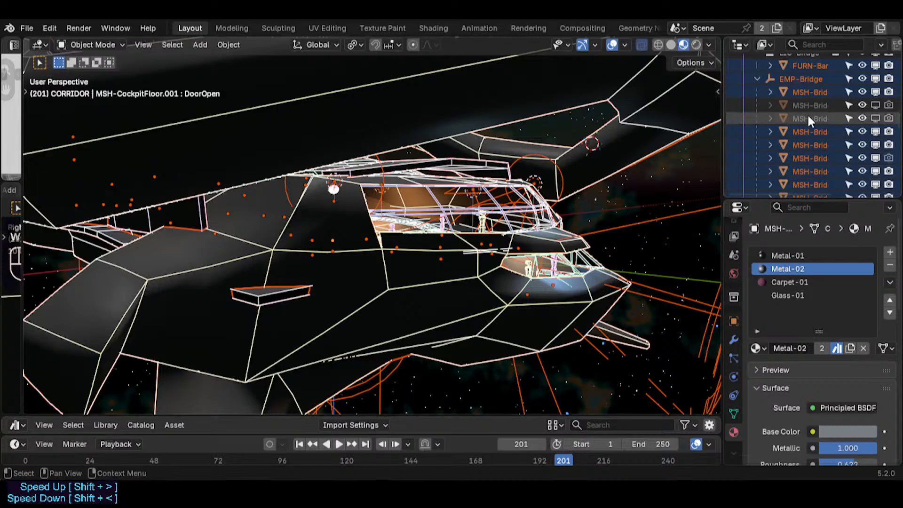
pyautogui.scroll(4, 816, 128)
pyautogui.scroll(-6, 856, 144)
pyautogui.press('Tab')
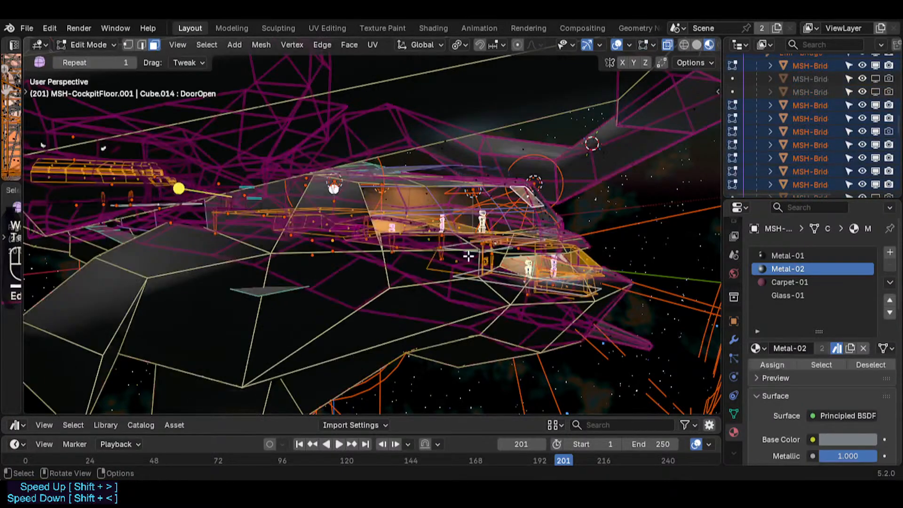
pyautogui.press('a')
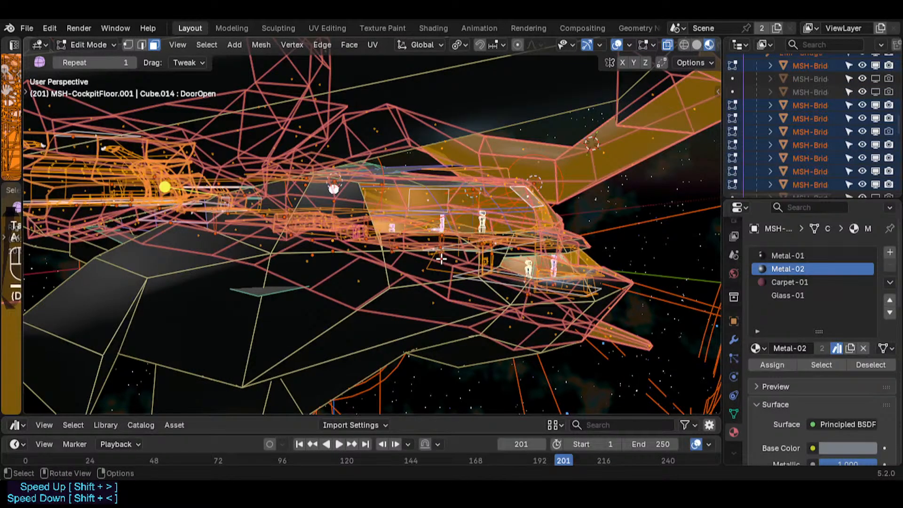
pyautogui.press('u')
pyautogui.click(440, 260)
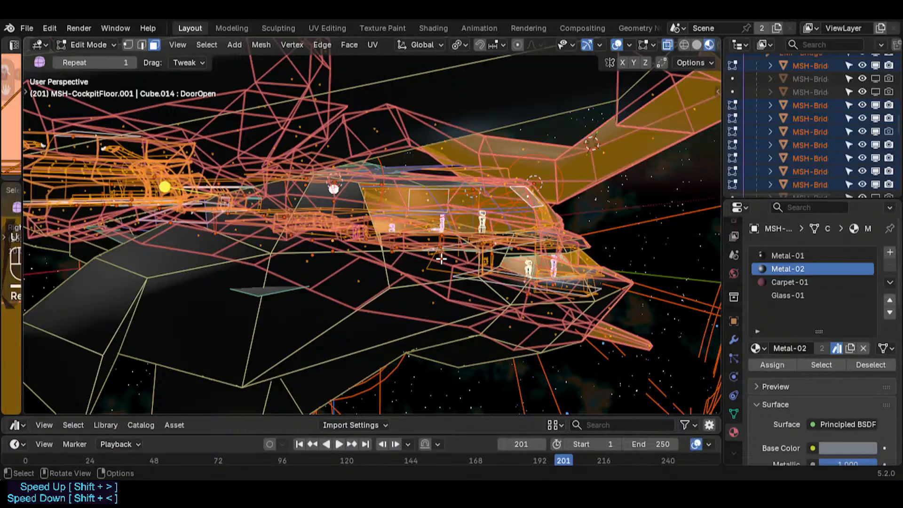
pyautogui.press('Tab')
# - Hide the overlays and fly into the bridge to examine its floor, railings and the stairwell towards the cockpit
pyautogui.hotkey('alt', 'shift', 'z')
pyautogui.hotkey('shift', '`')
pyautogui.press('w')
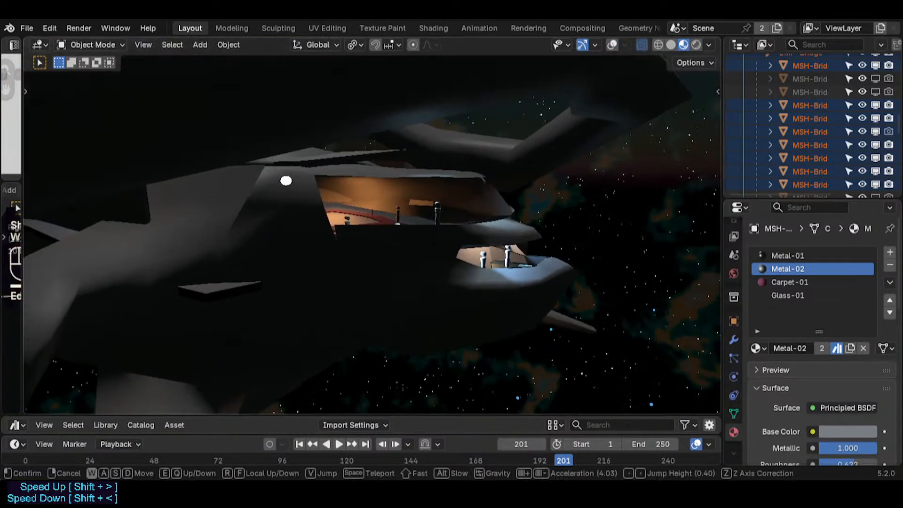
pyautogui.scroll(4, 373, 226)
pyautogui.press('d')
pyautogui.press('a')
pyautogui.press('s')
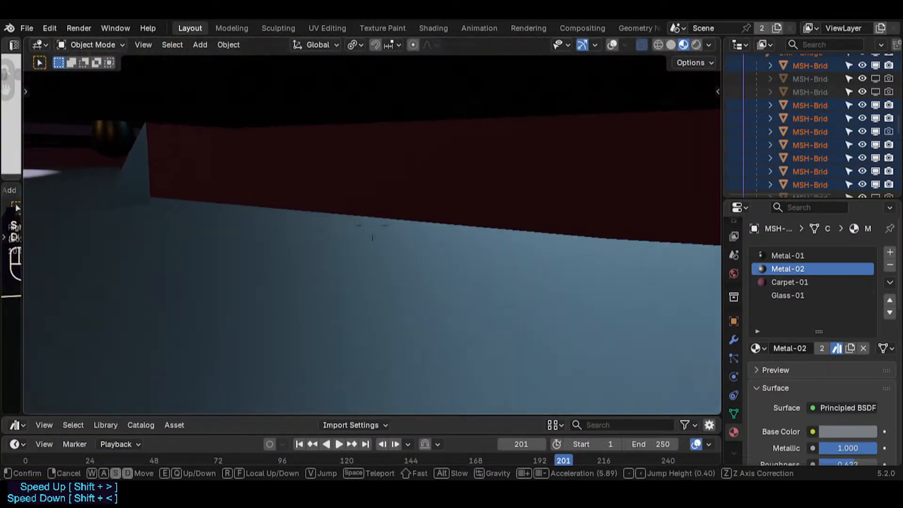
pyautogui.press('w')
pyautogui.press('a')
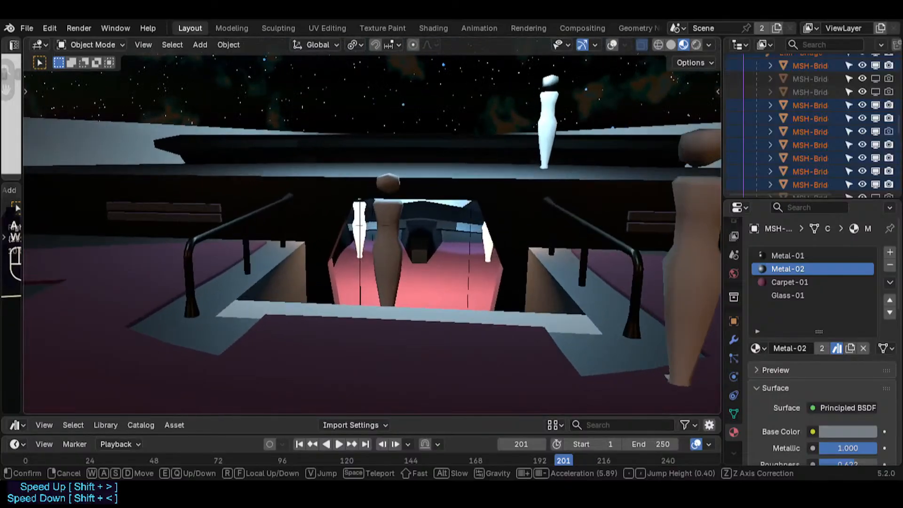
pyautogui.press('s')
pyautogui.press('s')
pyautogui.click(440, 256)
# - Save the Spacecraft.blend file with the viewport overlays hidden
pyautogui.hotkey('alt', 'shift', 'z')
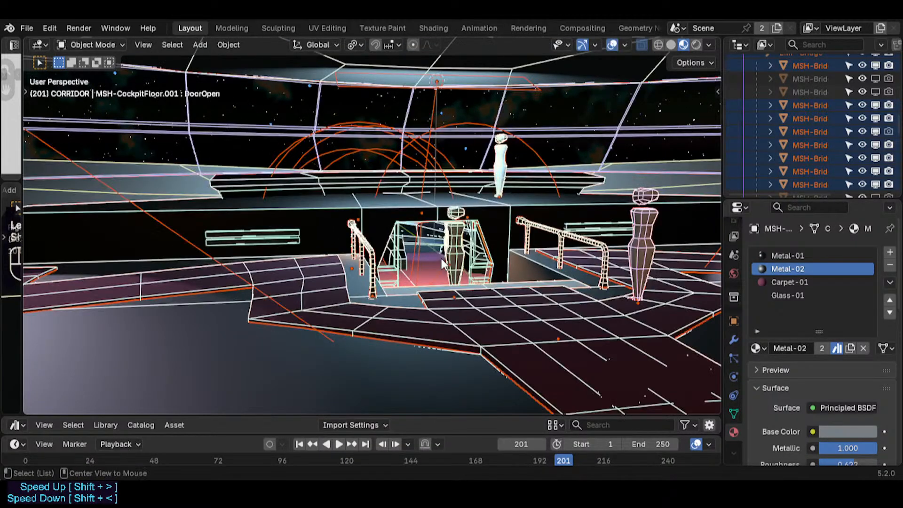
pyautogui.hotkey('alt', 'shift', 'z')
pyautogui.hotkey('ctrl', 's')
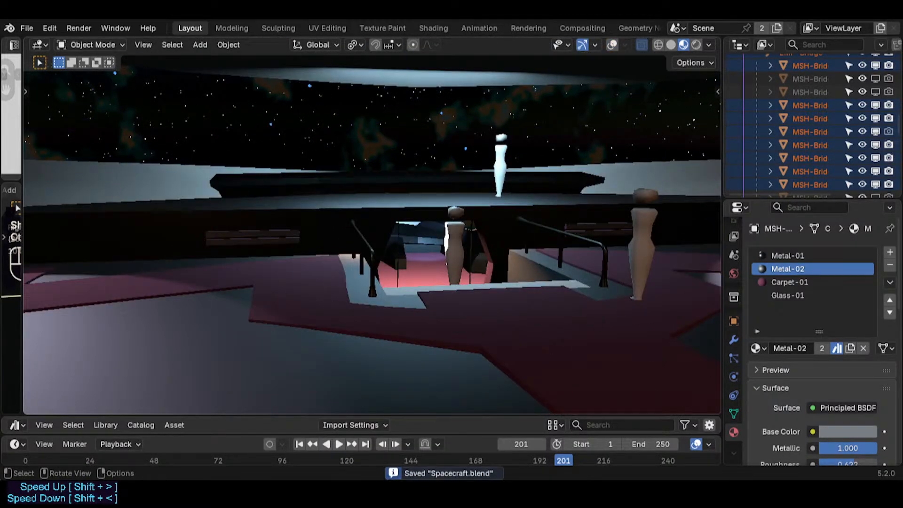
# - Fly around the bridge to examine its carpeted floor, railings, front windows and stairwell with the human dummies in place
pyautogui.click(500, 284)
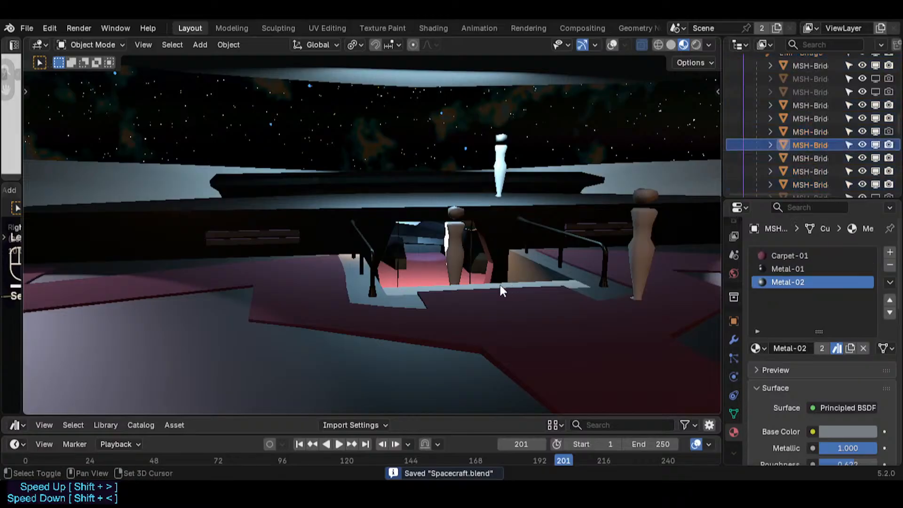
pyautogui.hotkey('shift', '`')
pyautogui.press('s')
pyautogui.press('a')
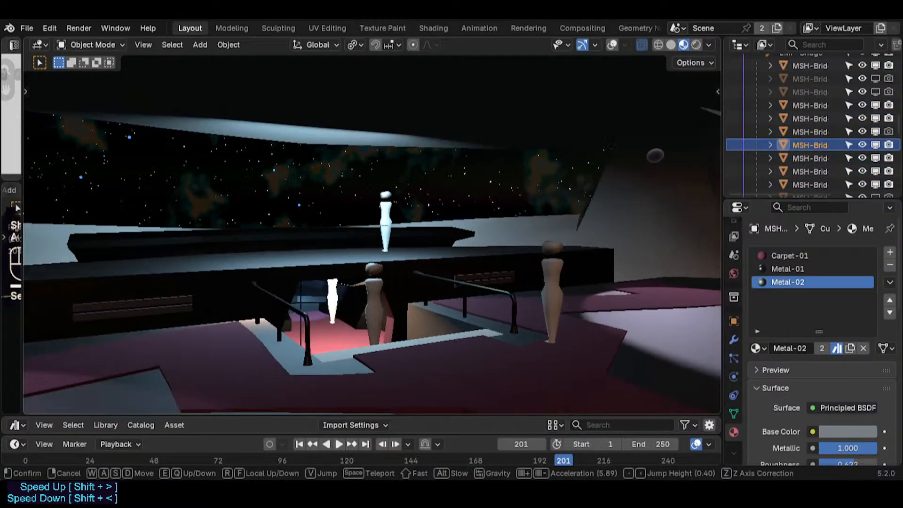
pyautogui.press('w')
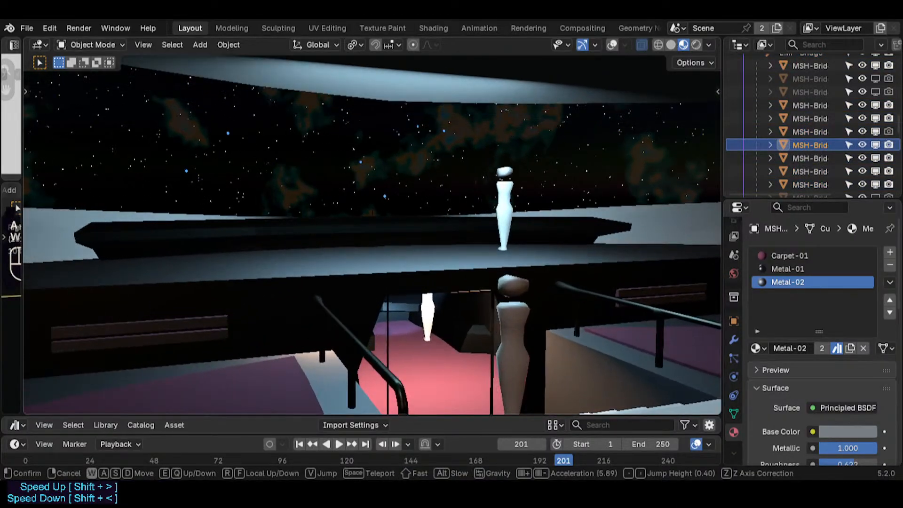
pyautogui.press('s')
pyautogui.press('a')
pyautogui.press('w')
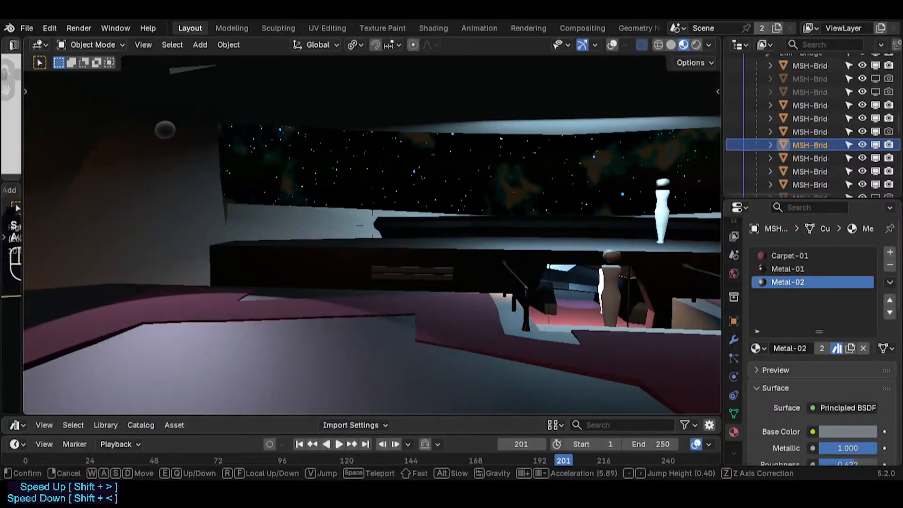
pyautogui.click(528, 259)
# - Exclude the DUMMIES collection under ENVIRONMENT from the view layer
pyautogui.scroll(3, 786, 117)
pyautogui.scroll(10, 785, 120)
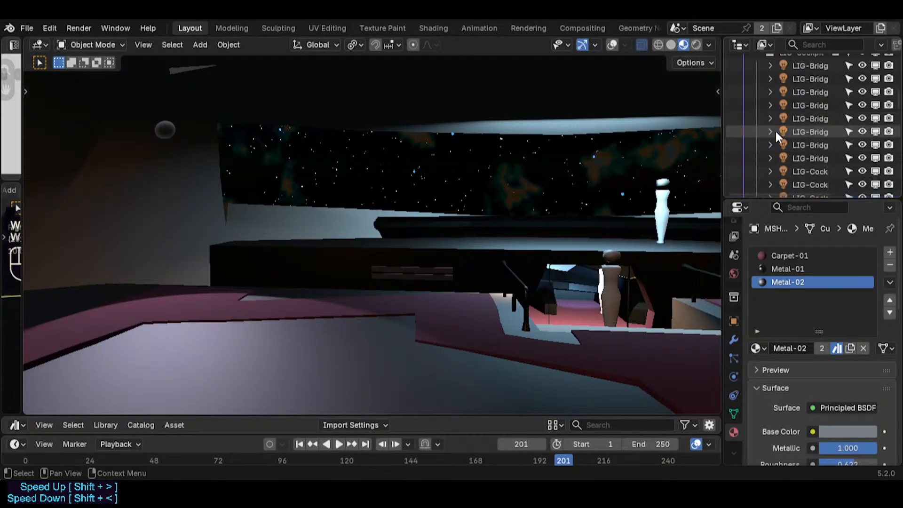
pyautogui.click(756, 101)
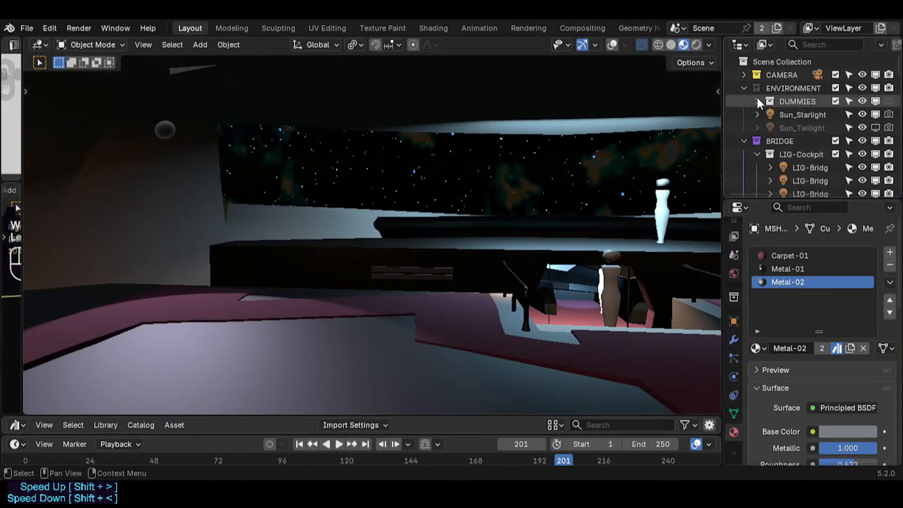
pyautogui.click(835, 101)
# - Fly back through the bridge to examine its front windows and lighting from behind the rear seating
pyautogui.hotkey('shift', '`')
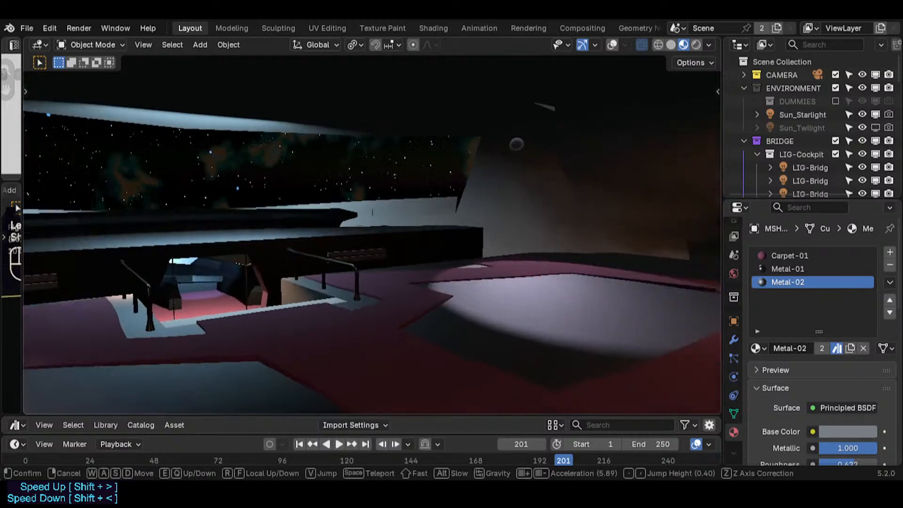
pyautogui.press('d')
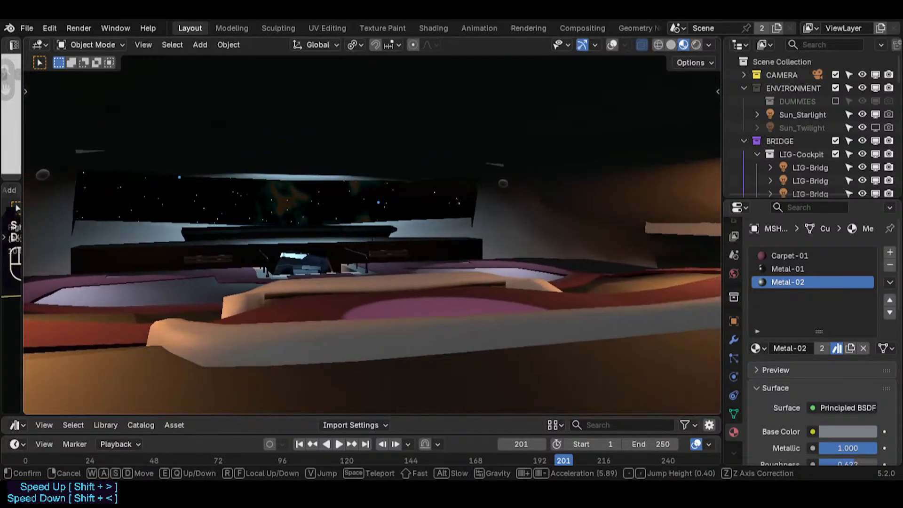
pyautogui.press('s')
pyautogui.press('a')
pyautogui.press('e')
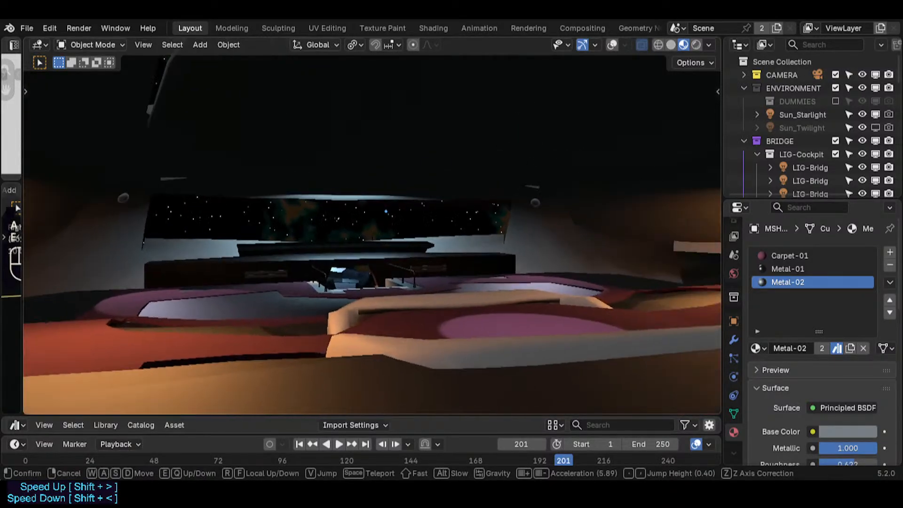
pyautogui.press('d')
pyautogui.press('s')
pyautogui.press('a')
pyautogui.click(403, 261)
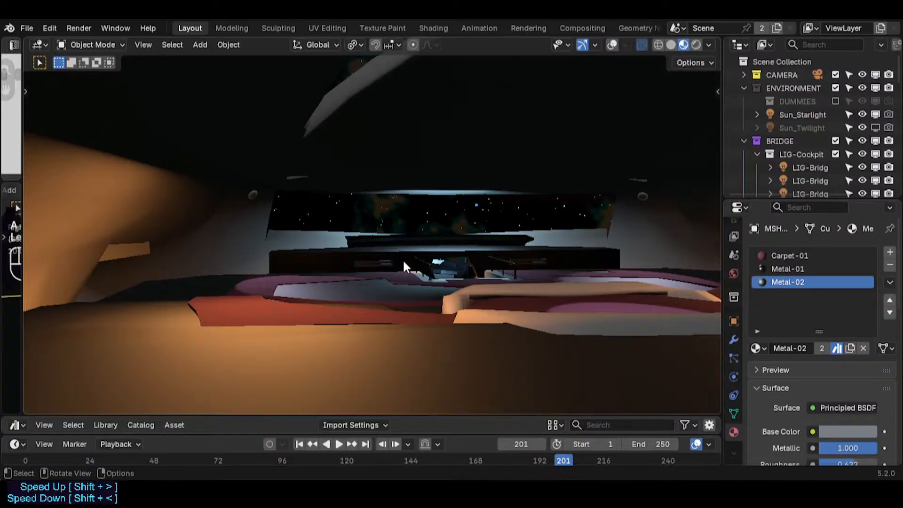
# - Fly around the rear seating area to examine the warm side lighting, carpet and curved furniture of the bridge
pyautogui.hotkey('shift', 'alt', 'z')
pyautogui.hotkey('shift', 'alt', 'z')
pyautogui.hotkey('shift', '`')
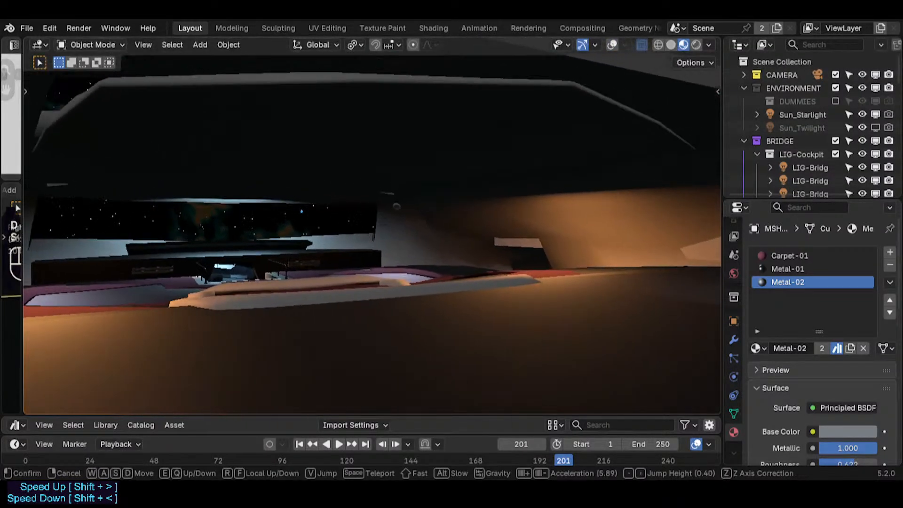
pyautogui.press('d')
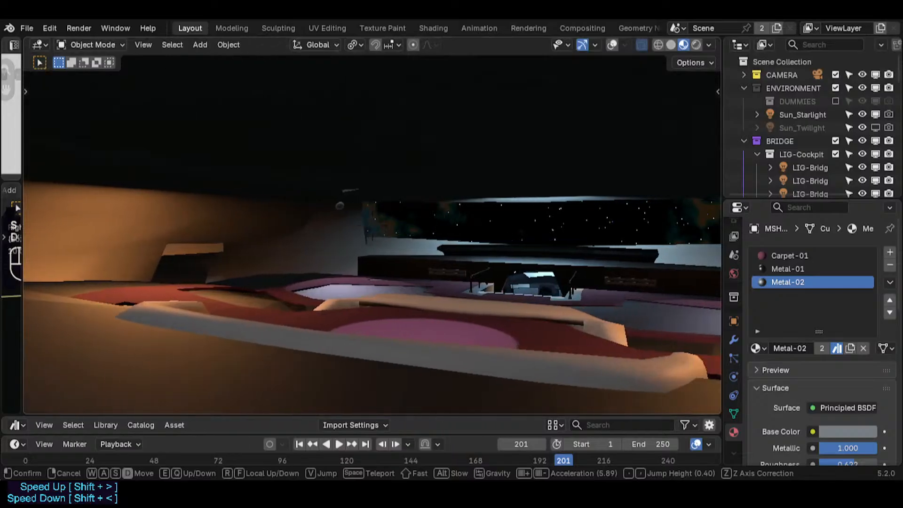
pyautogui.press('a')
pyautogui.press('w')
pyautogui.press('q')
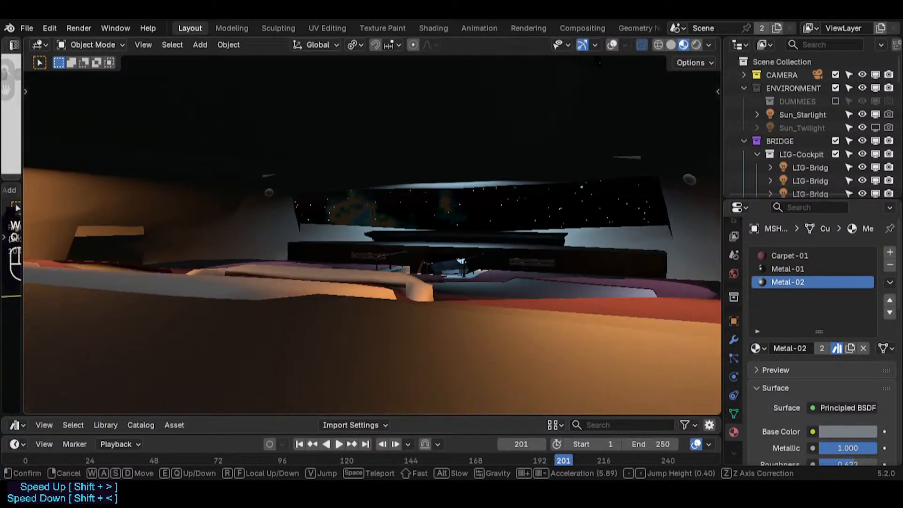
pyautogui.press('e')
pyautogui.press('a')
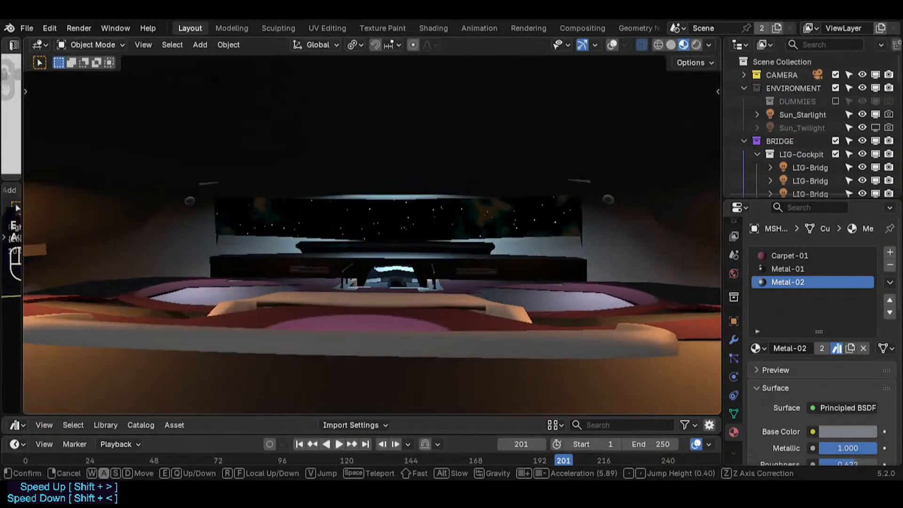
pyautogui.press('w')
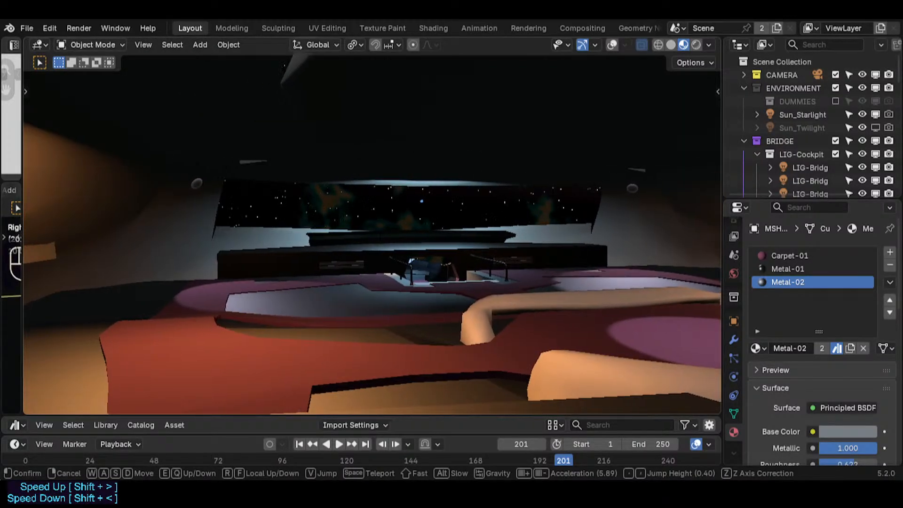
pyautogui.press('w')
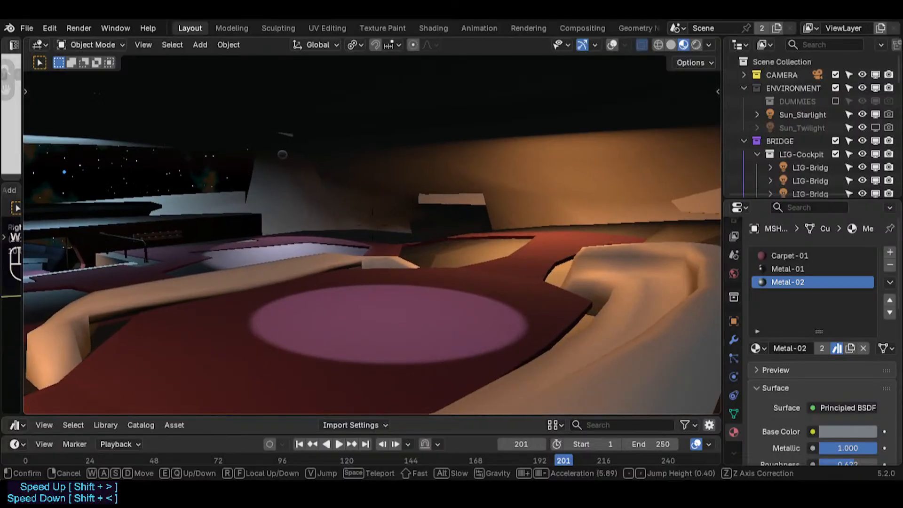
pyautogui.press('s')
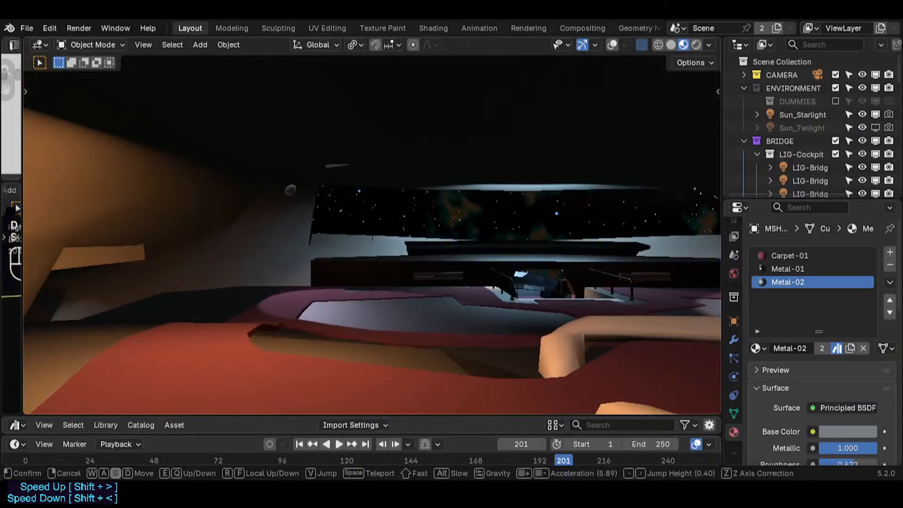
pyautogui.press('Return')
# - Select the LIG-Bridge_Ft area light and show the overlays in the cockpit without the mesh wireframes
pyautogui.click(805, 167)
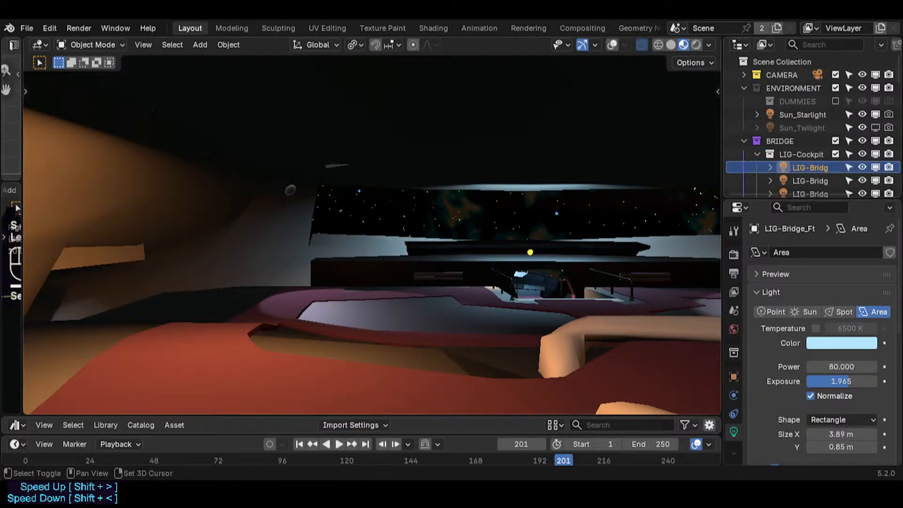
pyautogui.hotkey('shift', '`')
pyautogui.press('w')
pyautogui.press('d')
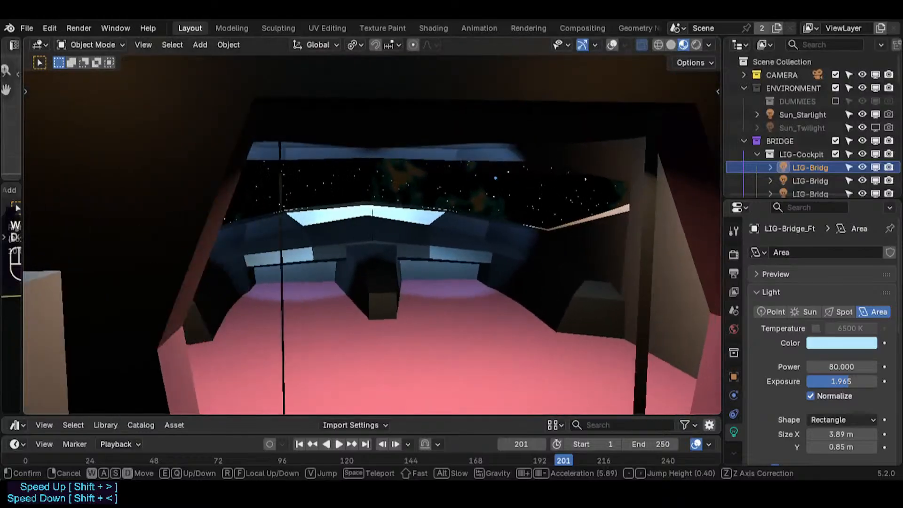
pyautogui.click(545, 238)
pyautogui.hotkey('shift', 'alt', 'z')
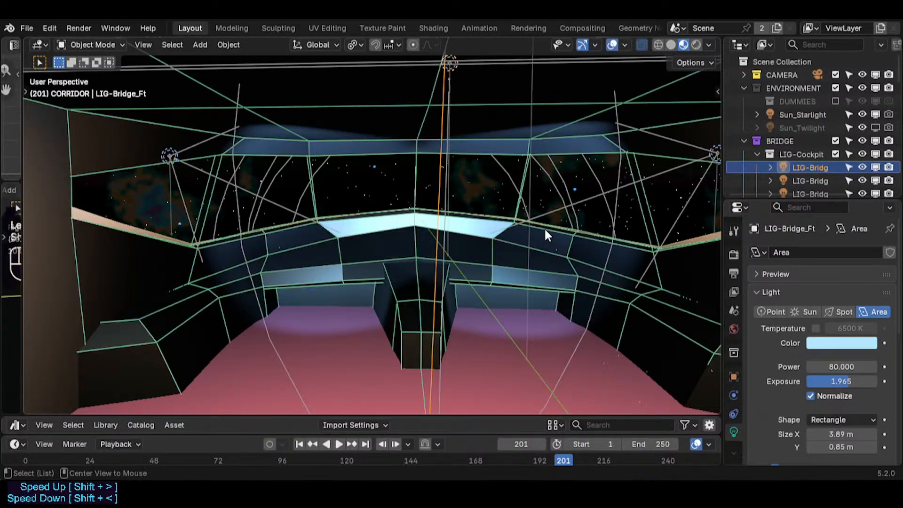
pyautogui.hotkey('shift', '`')
pyautogui.click(539, 222)
pyautogui.hotkey('shift', 'alt', 'w')
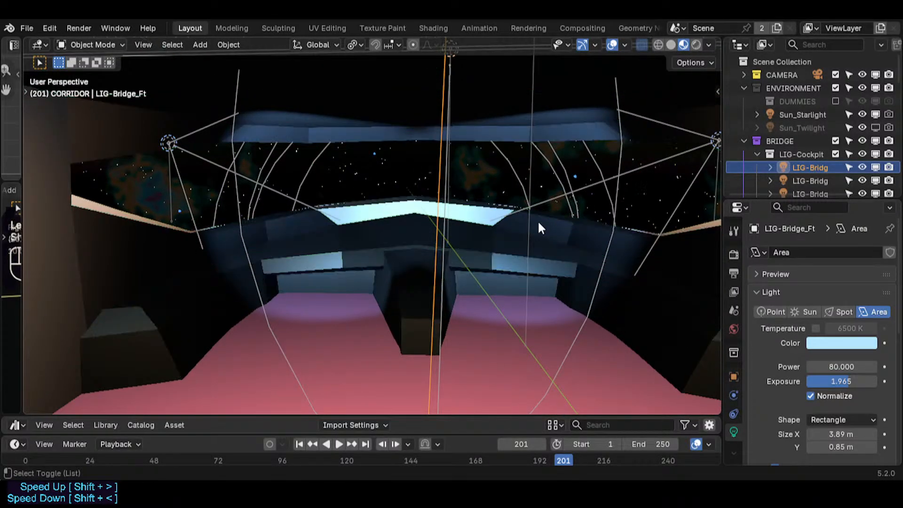
# - Examine the light guides around the cockpit console and widen the Outliner to fit the full light names
pyautogui.hotkey('shift', '`')
pyautogui.press('w')
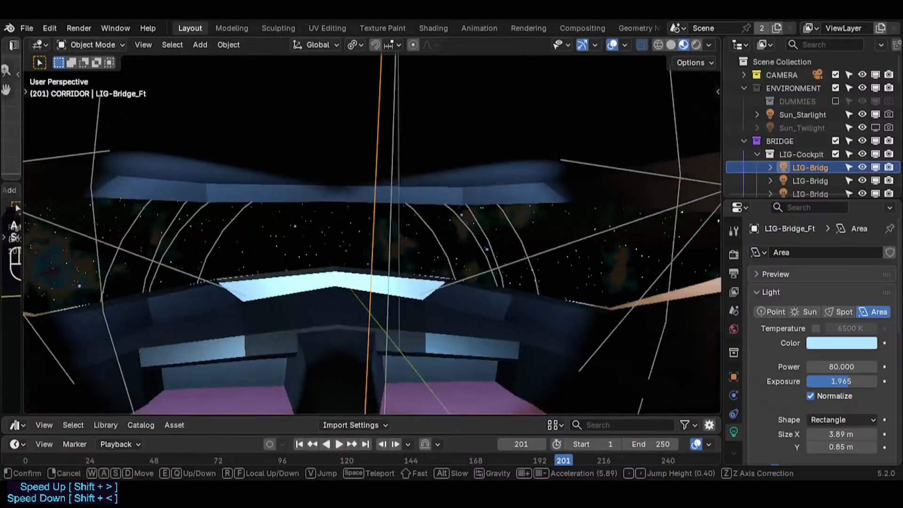
pyautogui.press('s')
pyautogui.press('w')
pyautogui.press('q')
pyautogui.click(541, 231)
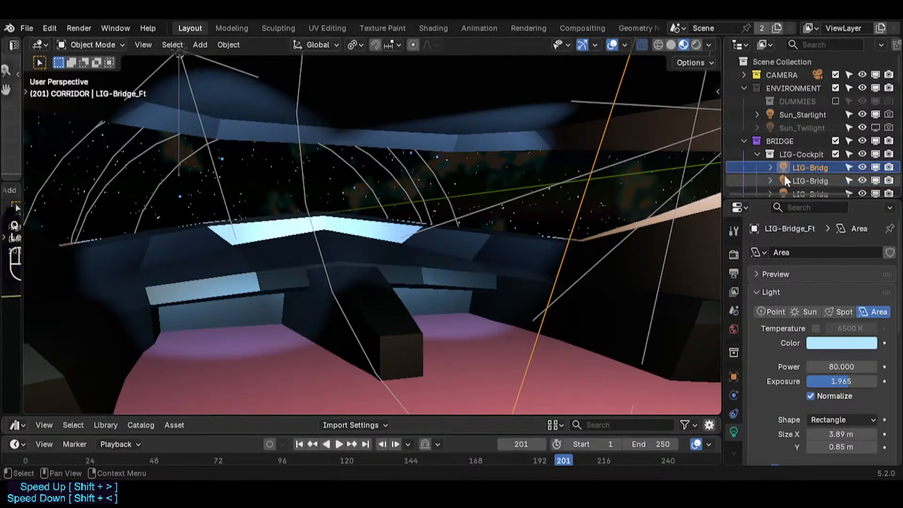
pyautogui.moveTo(723, 186); pyautogui.dragTo(712, 262)
pyautogui.press('g')
pyautogui.press('y')
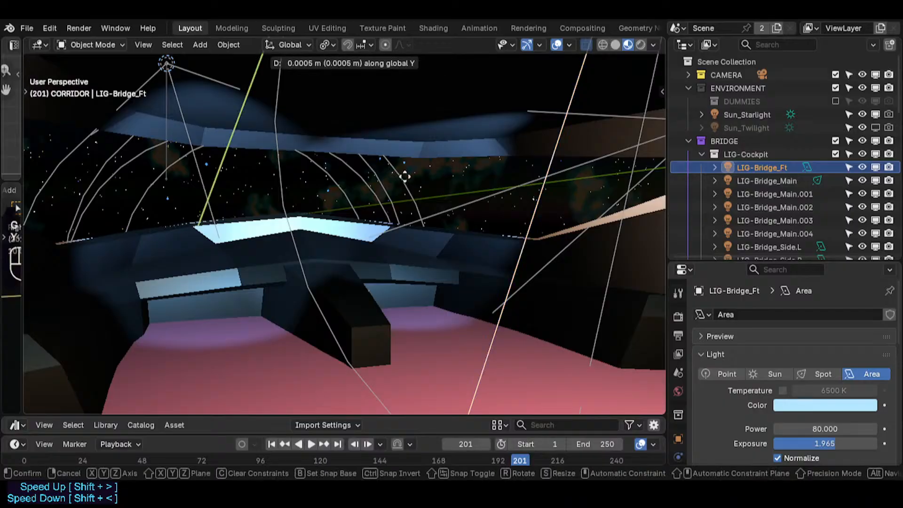
pyautogui.press('x')
pyautogui.rightClick(435, 149)
pyautogui.press('g')
pyautogui.press('z')
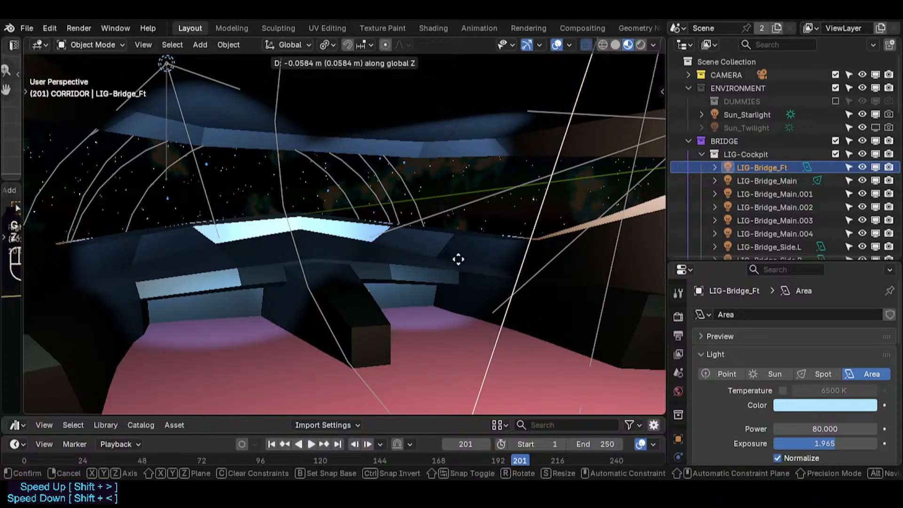
pyautogui.rightClick(517, 160)
pyautogui.press('g')
pyautogui.press('z')
pyautogui.press('z')
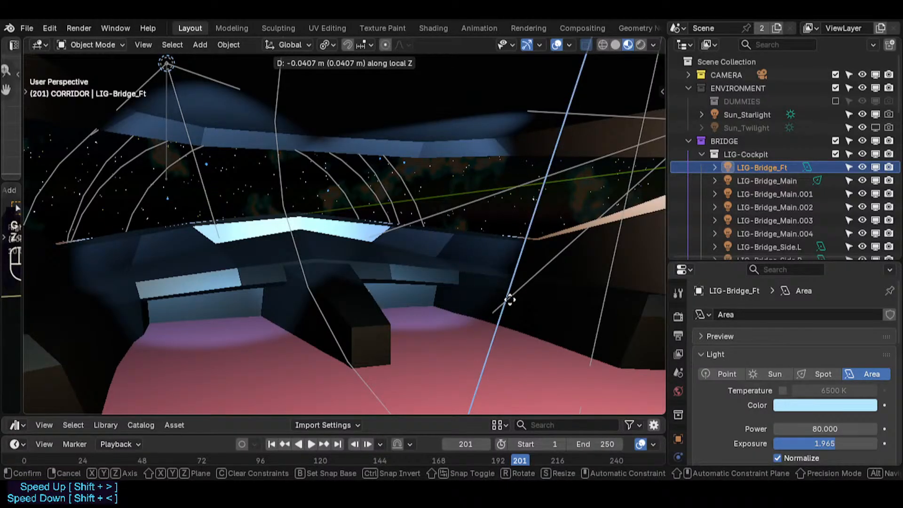
pyautogui.rightClick(510, 300)
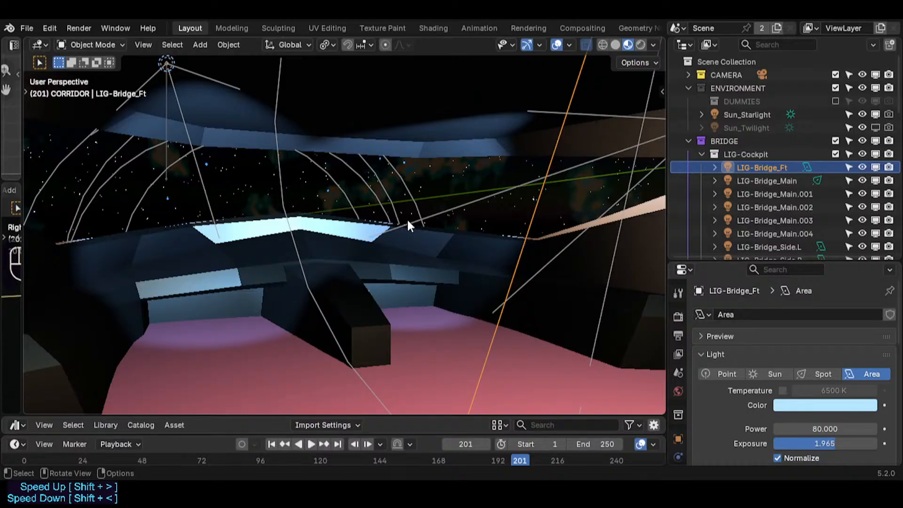
# - Fly from the cockpit up the stairs into the bridge and back to examine how the lights cover both spaces
pyautogui.hotkey('shift', '`')
pyautogui.press('w')
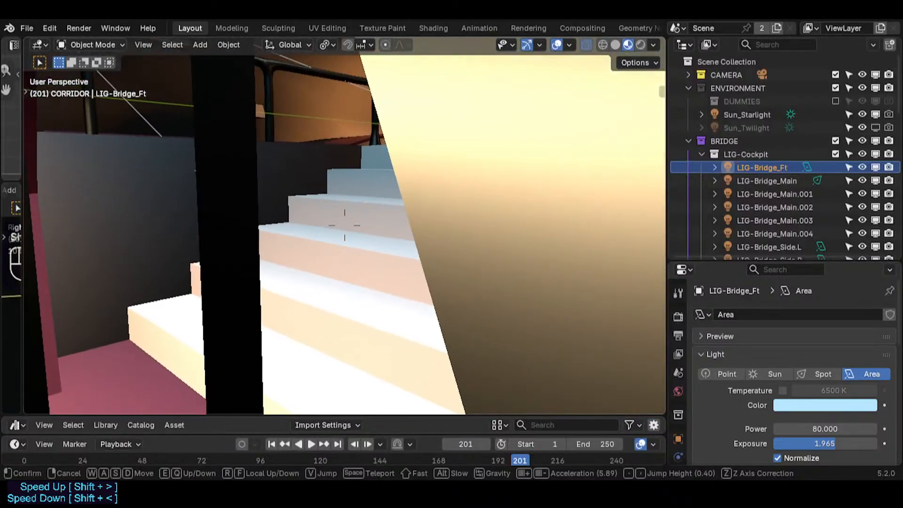
pyautogui.press('w')
pyautogui.press('e')
pyautogui.press('d')
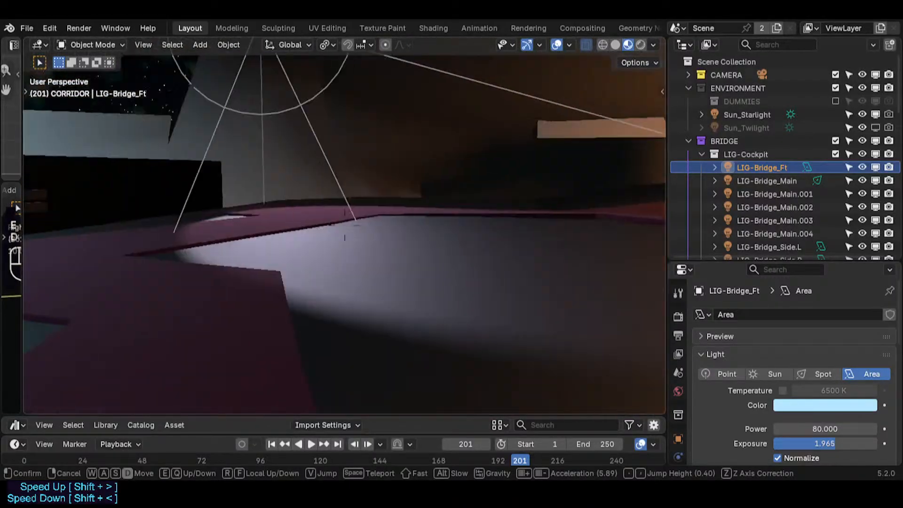
pyautogui.press('w')
pyautogui.press('a')
pyautogui.press('d')
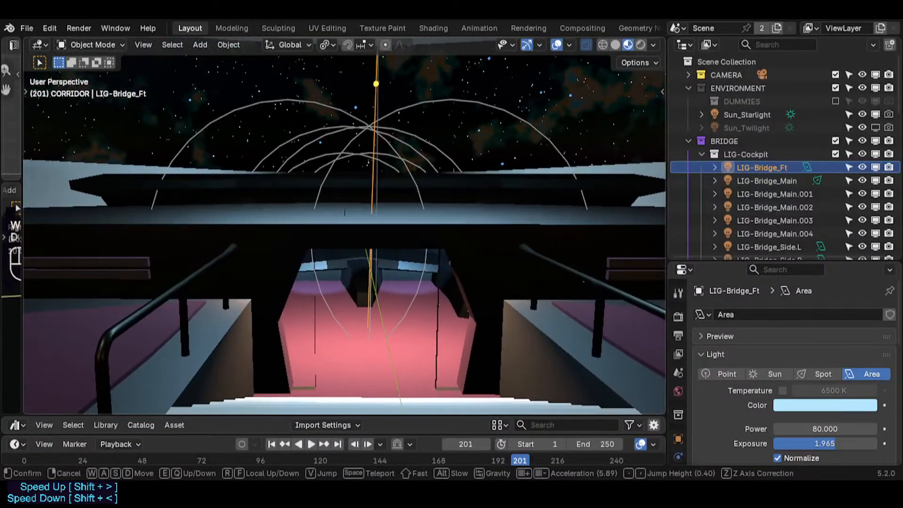
pyautogui.press('w')
pyautogui.press('s')
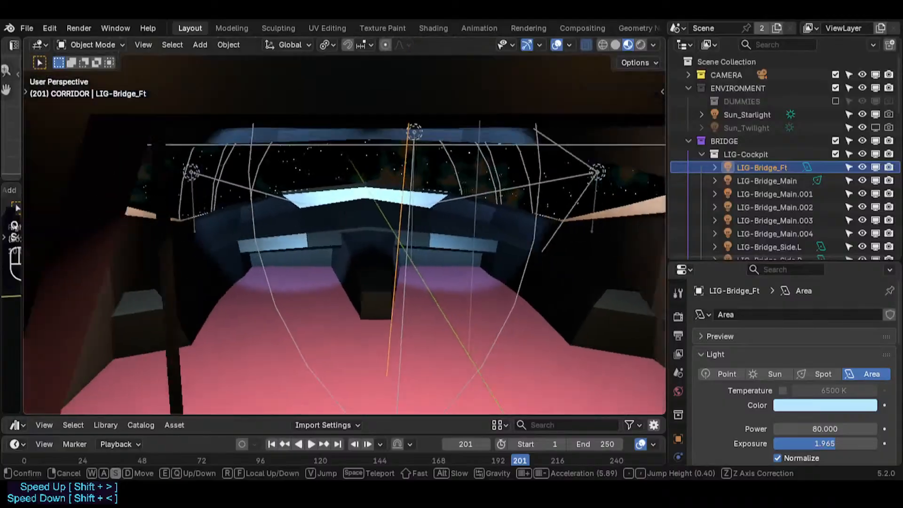
# - Fly back from the cockpit over the stairs and examine the lighting on the bridge's side platforms and around the front window
pyautogui.press('s')
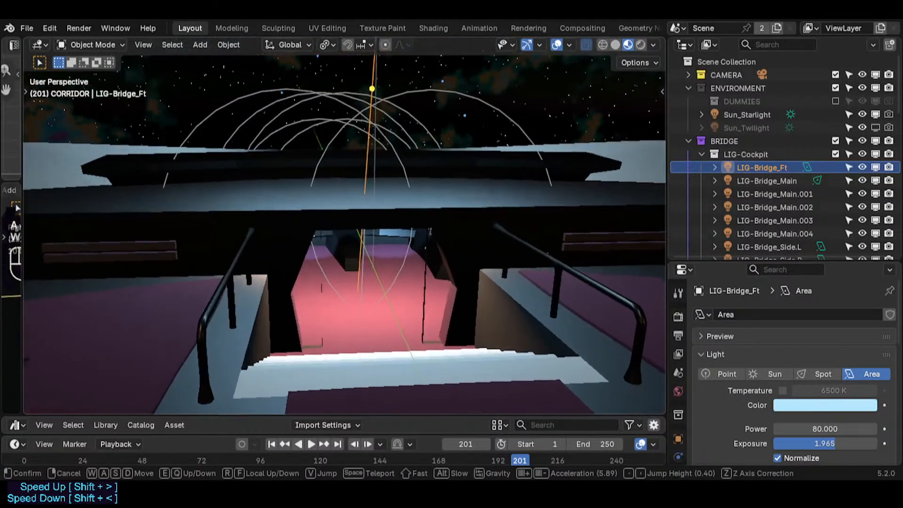
pyautogui.press('w')
pyautogui.press('s')
pyautogui.press('d')
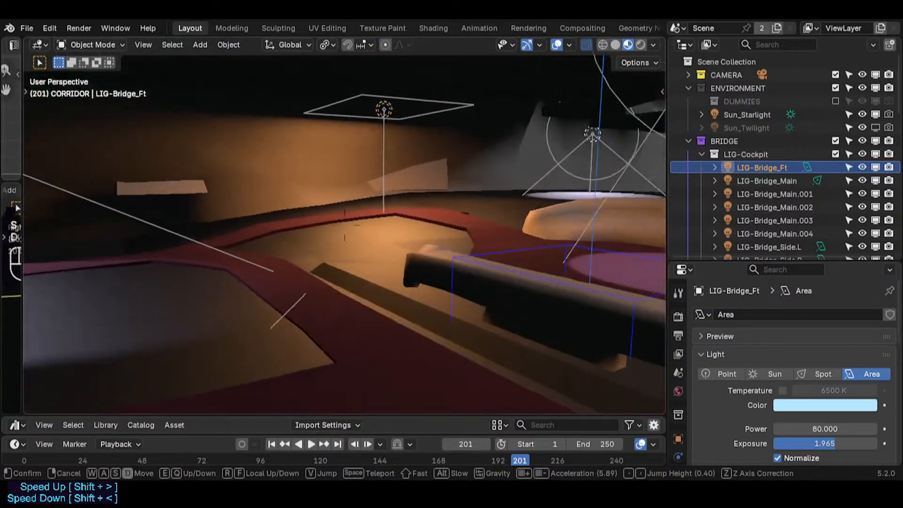
pyautogui.press('w')
pyautogui.press('d')
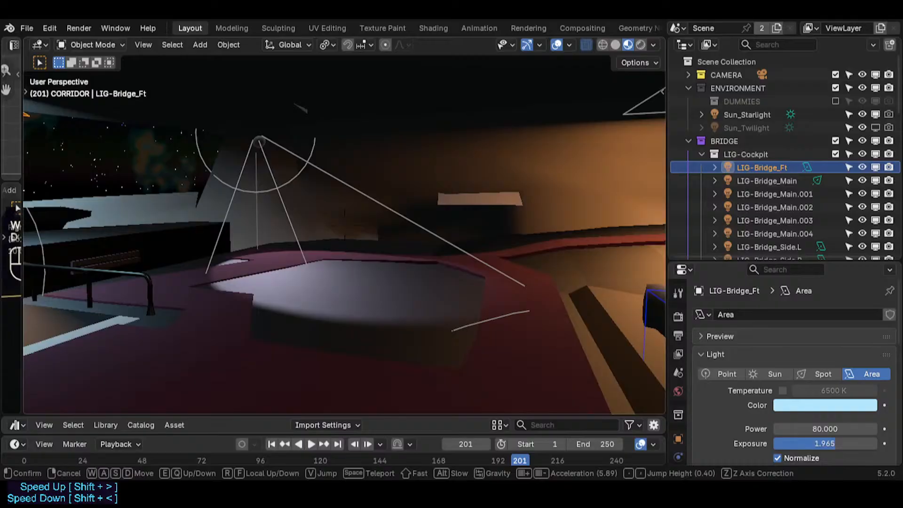
pyautogui.press('a')
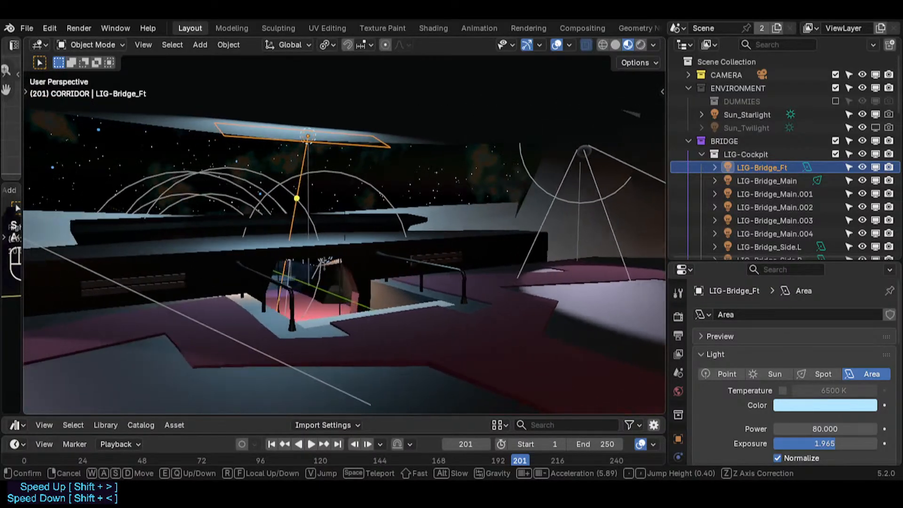
pyautogui.press('w')
pyautogui.press('w')
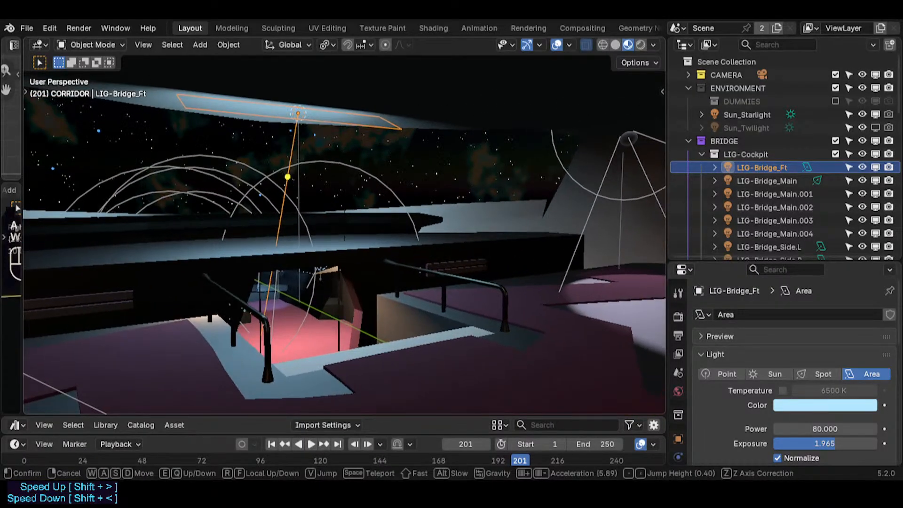
pyautogui.press('d')
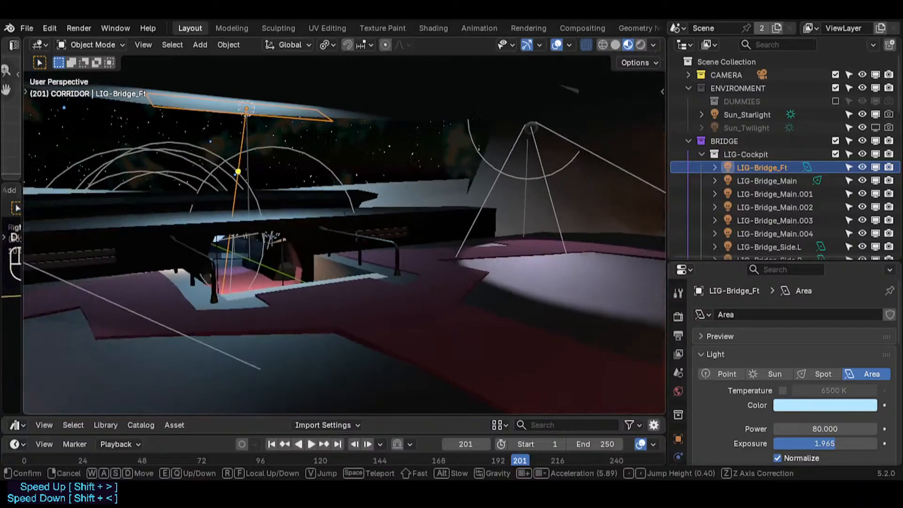
pyautogui.press('w')
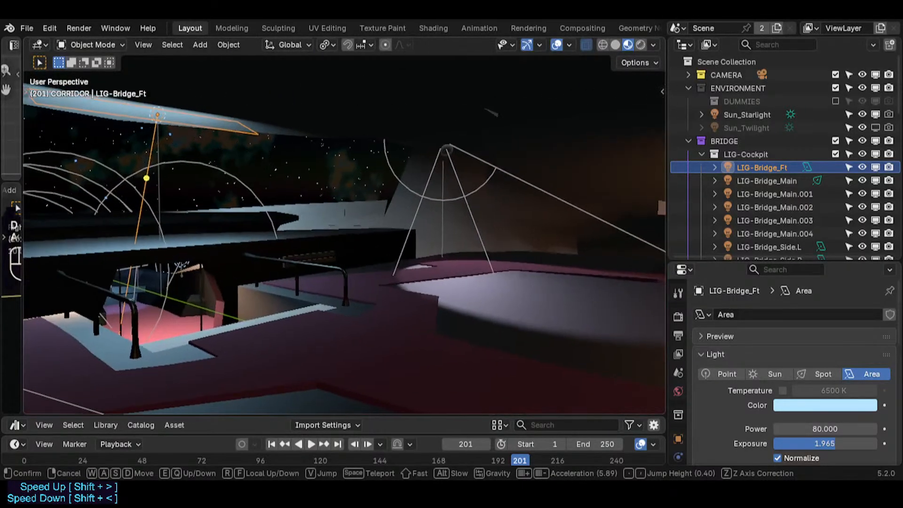
# - Inspect the cockpit floor and console lighting, then return to the bridge for a centred view above the stairwell
pyautogui.press('w')
pyautogui.press('q')
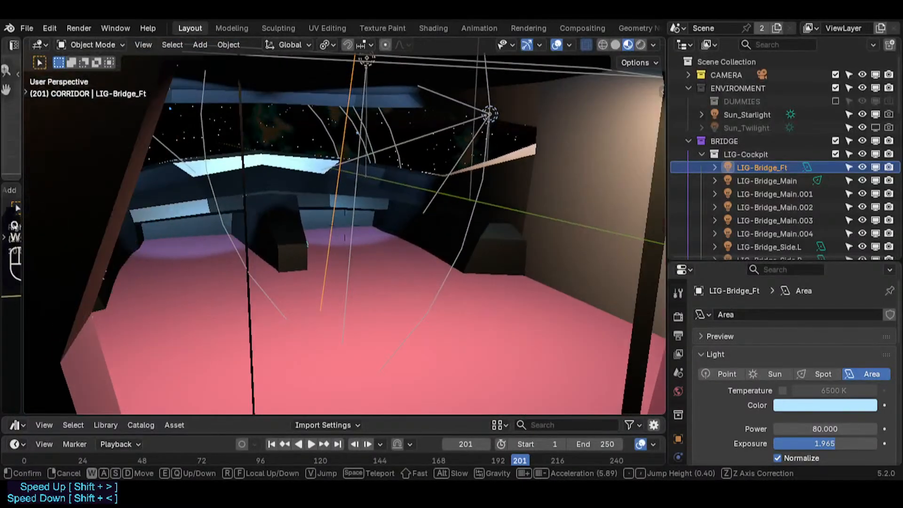
pyautogui.press('s')
pyautogui.press('e')
pyautogui.press('d')
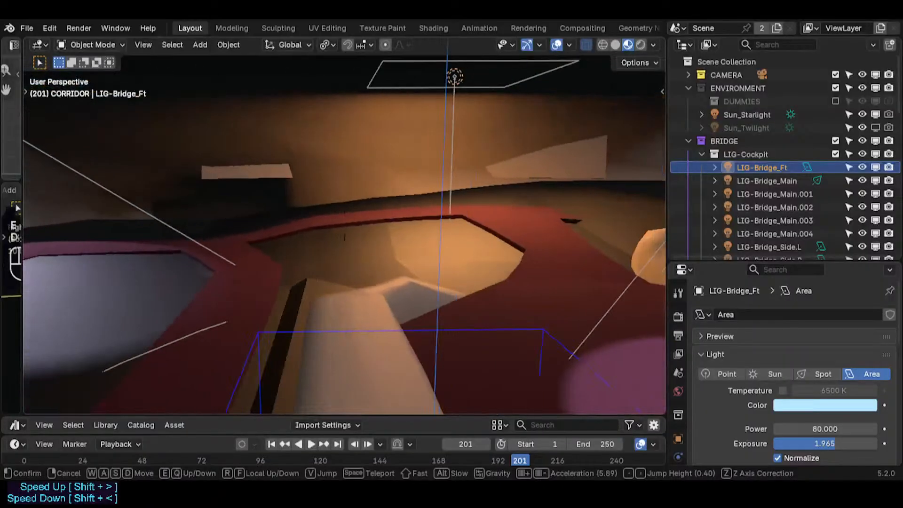
pyautogui.press('w')
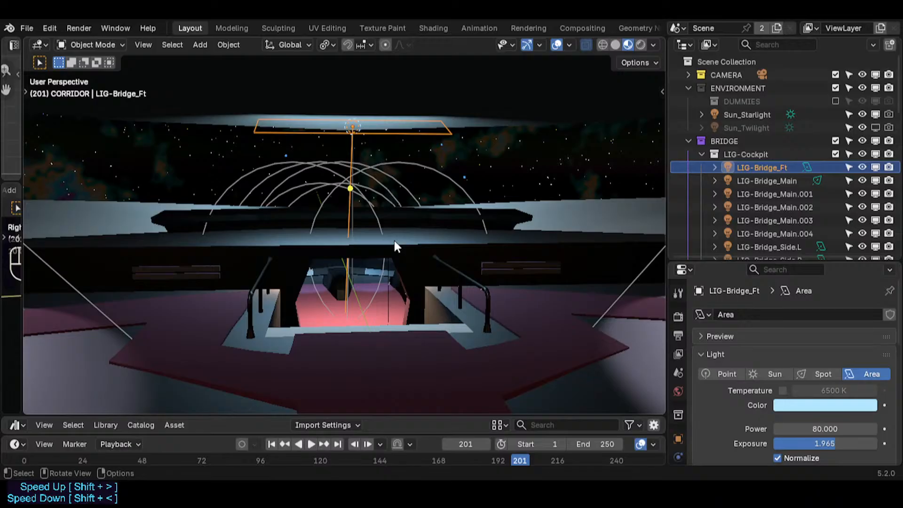
# - Examine the warm light on the cockpit's side wall and compare it with the bridge's rear seating area and side platform
pyautogui.hotkey('shift', '`')
pyautogui.press('w')
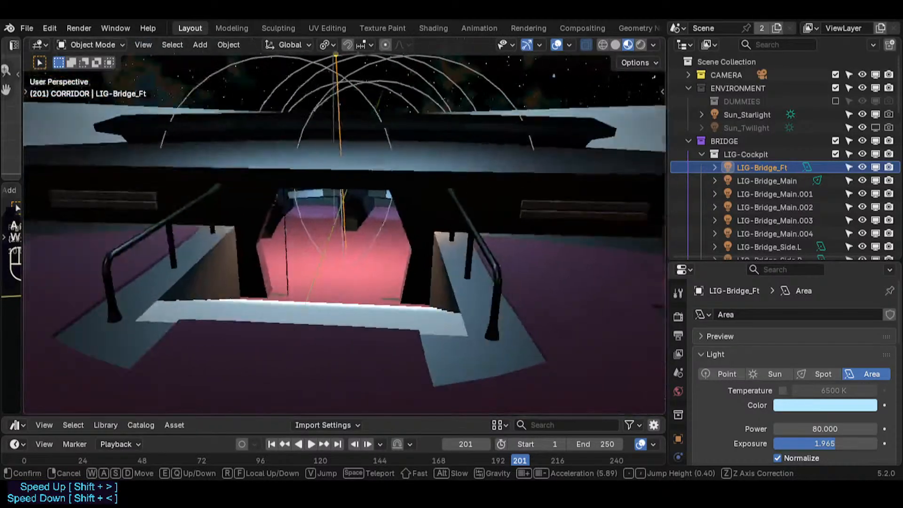
pyautogui.press('w')
pyautogui.press('e')
pyautogui.press('w')
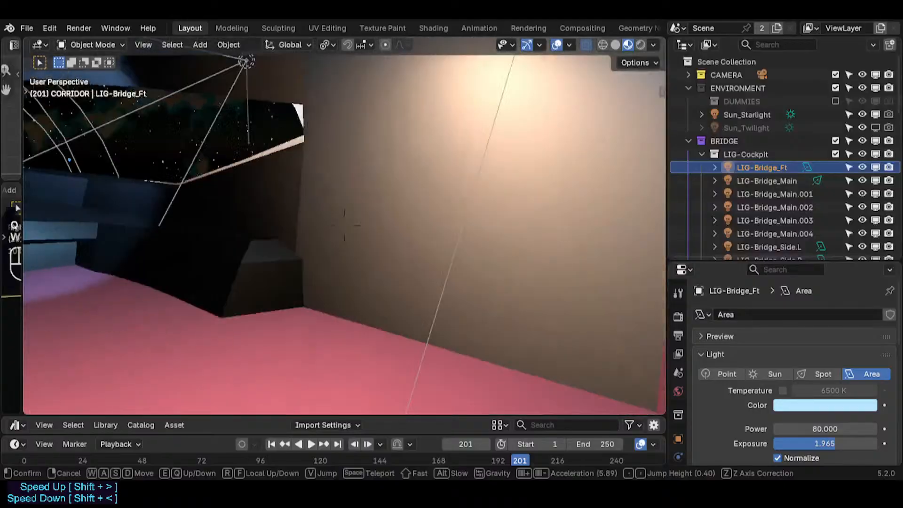
pyautogui.press('e')
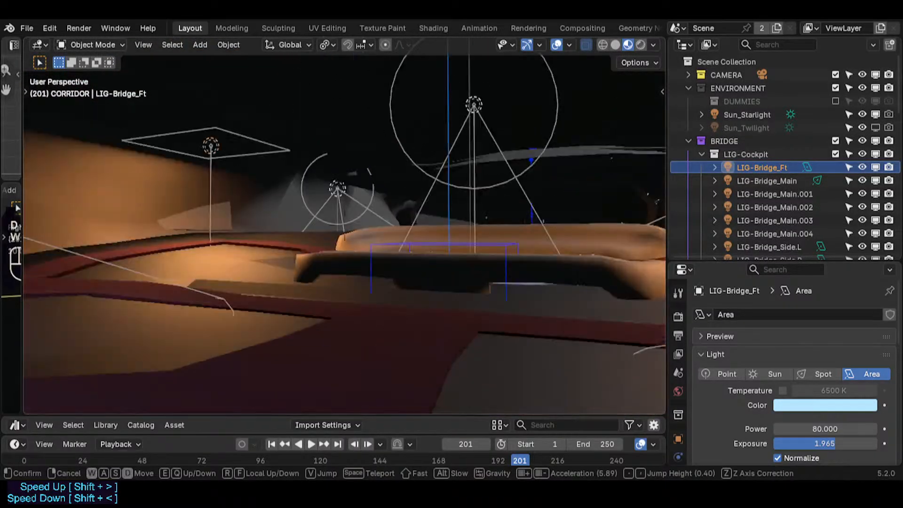
pyautogui.press('d')
pyautogui.press('s')
pyautogui.press('s')
pyautogui.press('d')
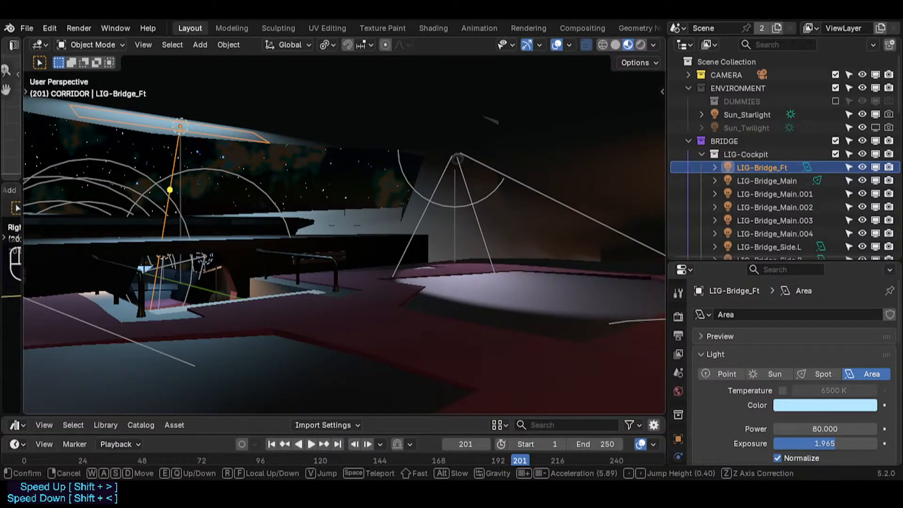
# - Examine the spotlight pools around the curved seating, then the stairwell and the cockpit entrance with its area light guides
pyautogui.press('w')
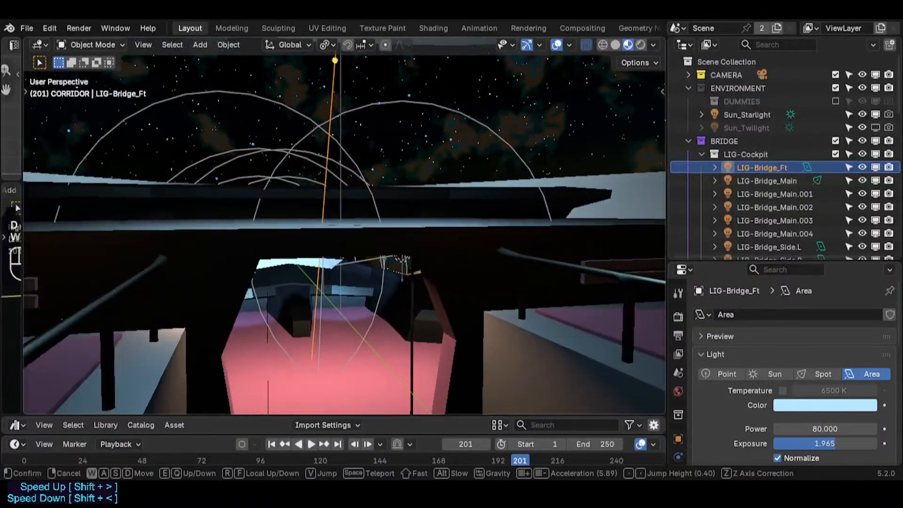
pyautogui.press('d')
pyautogui.press('e')
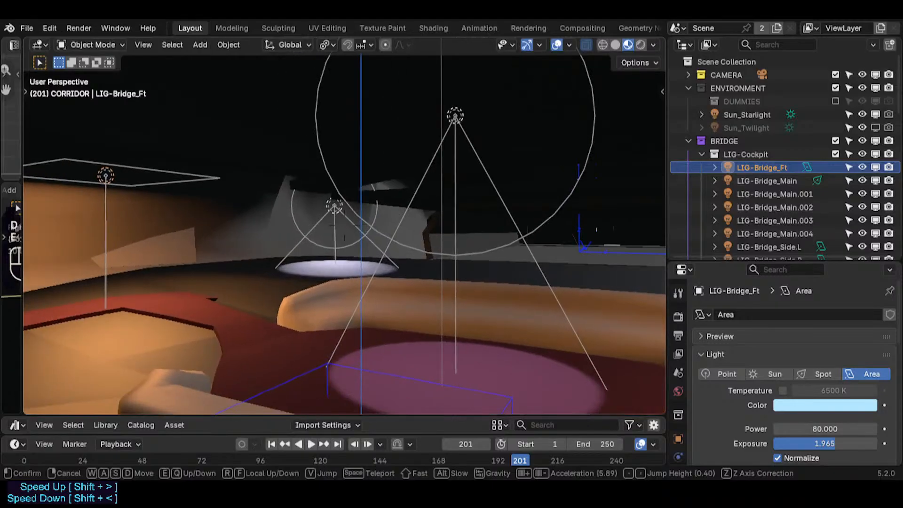
pyautogui.press('q')
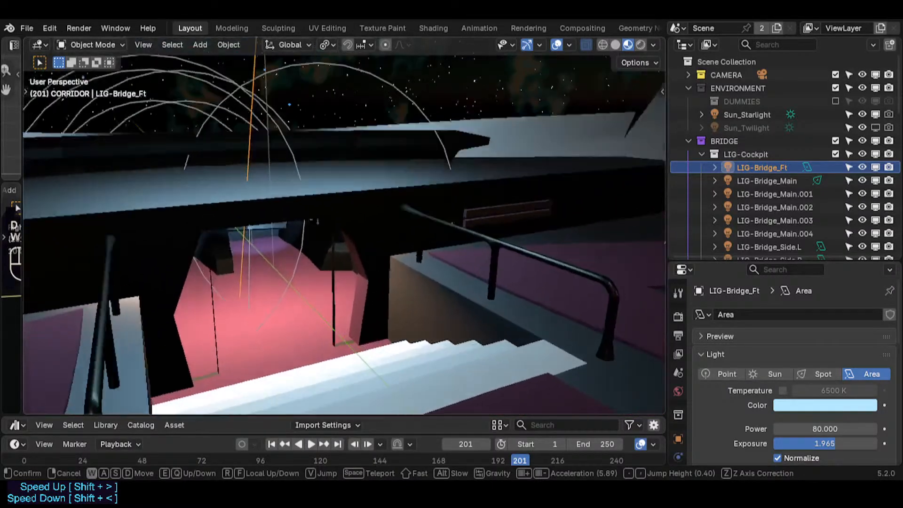
pyautogui.press('s')
pyautogui.press('s')
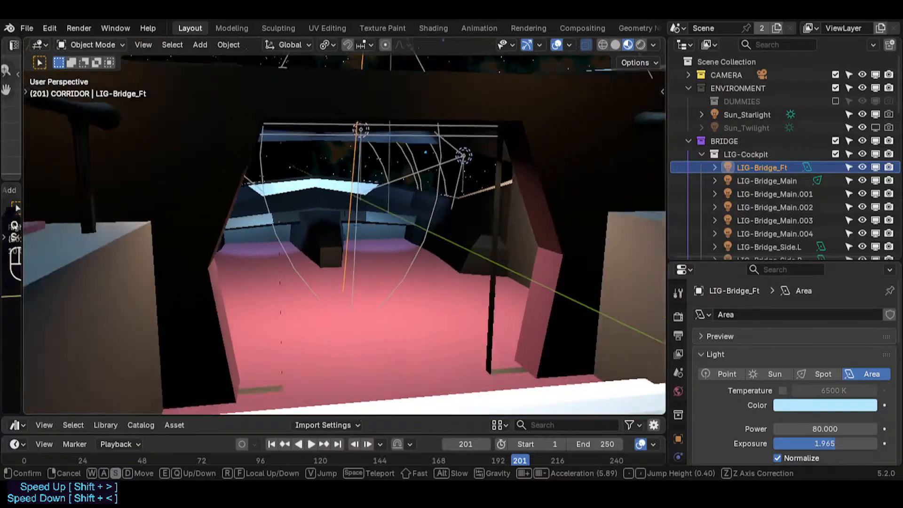
pyautogui.press('w')
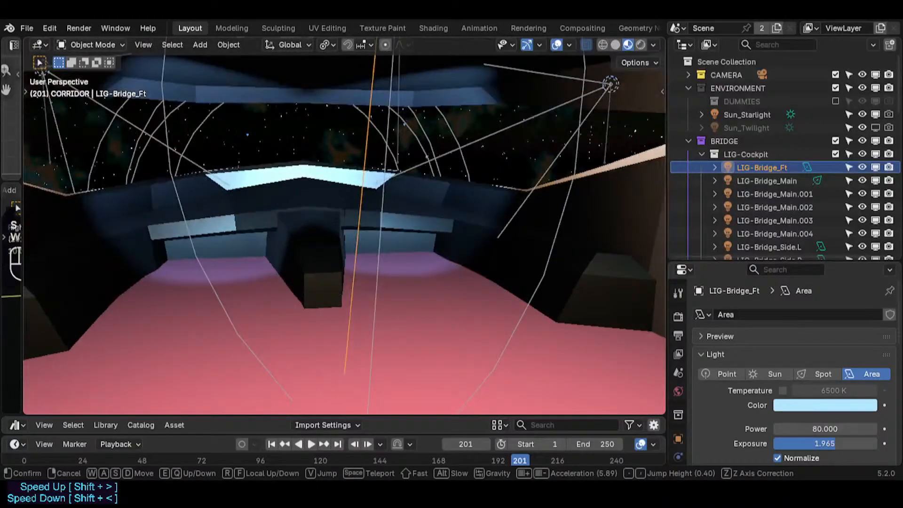
pyautogui.press('s')
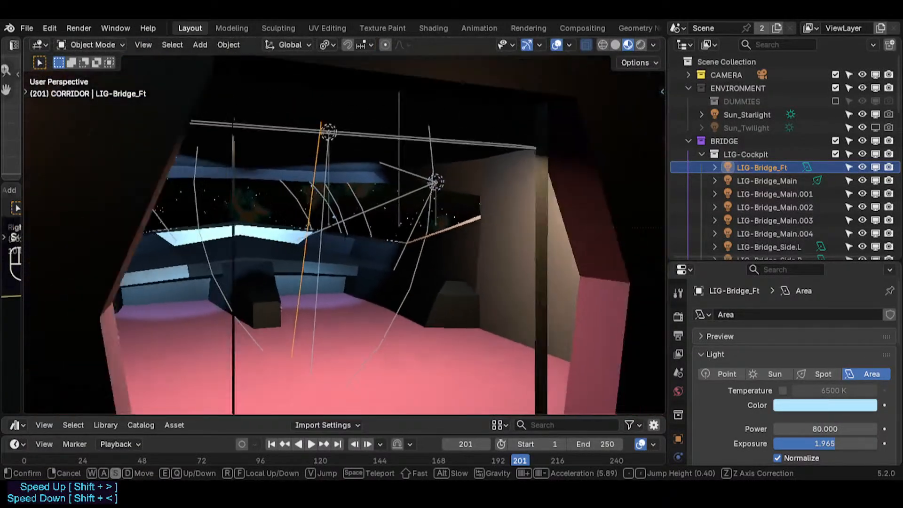
pyautogui.press('d')
pyautogui.press('e')
pyautogui.press('w')
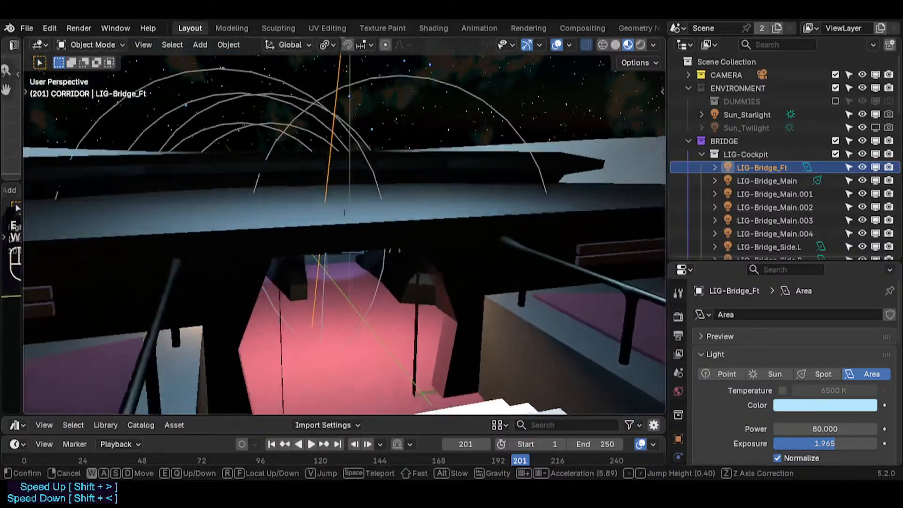
# - Inspect the cockpit doorway from the stairs, then fly up the steps to examine the railing and side platform lighting
pyautogui.press('q')
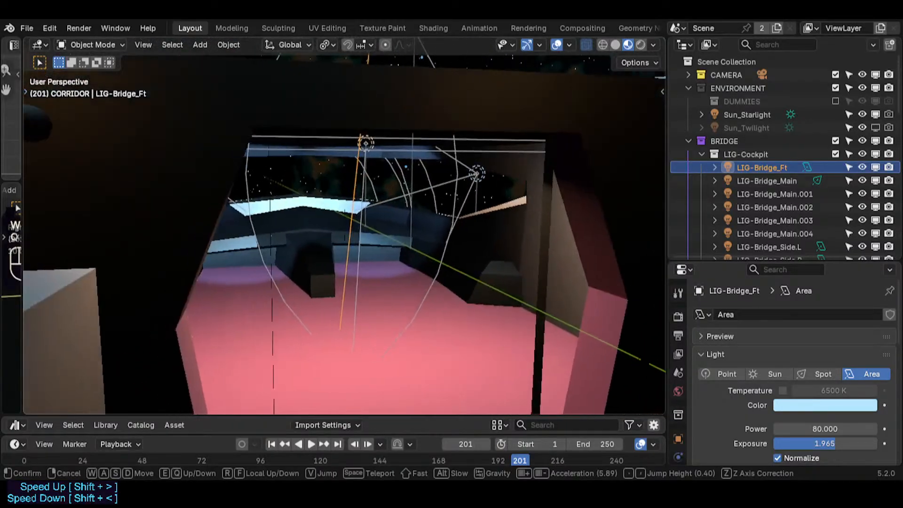
pyautogui.press('s')
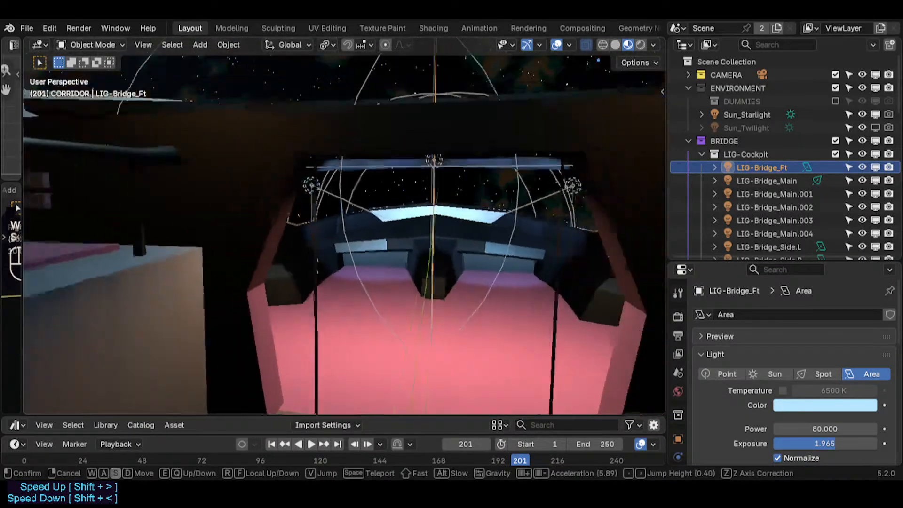
pyautogui.press('e')
pyautogui.press('s')
pyautogui.press('q')
pyautogui.press('w')
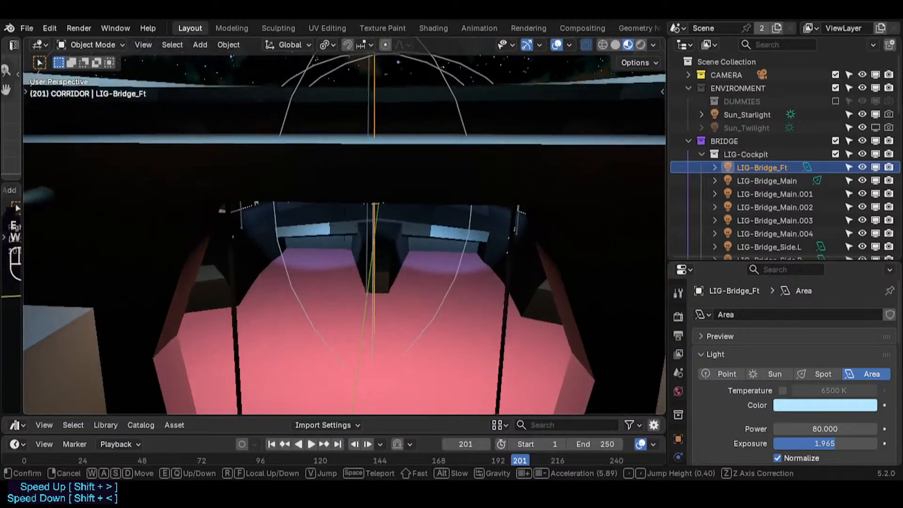
pyautogui.press('w')
pyautogui.press('q')
pyautogui.press('d')
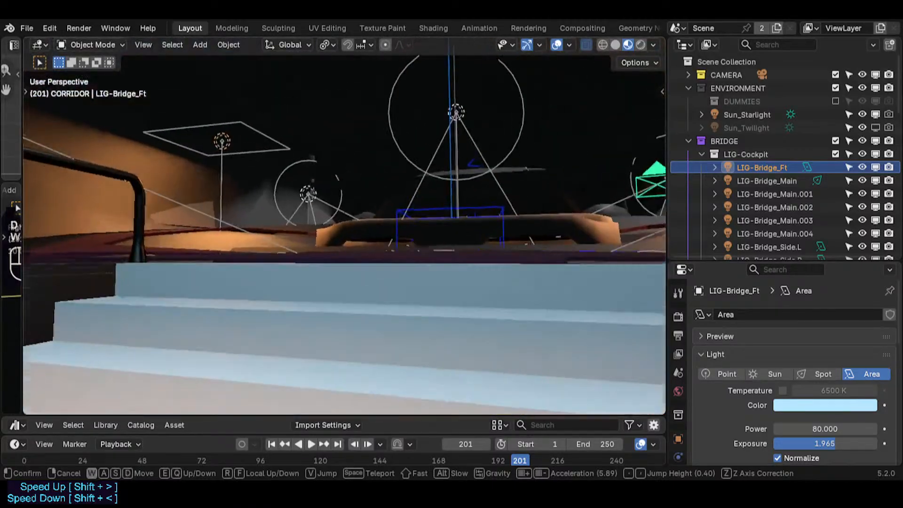
pyautogui.press('w')
pyautogui.press('d')
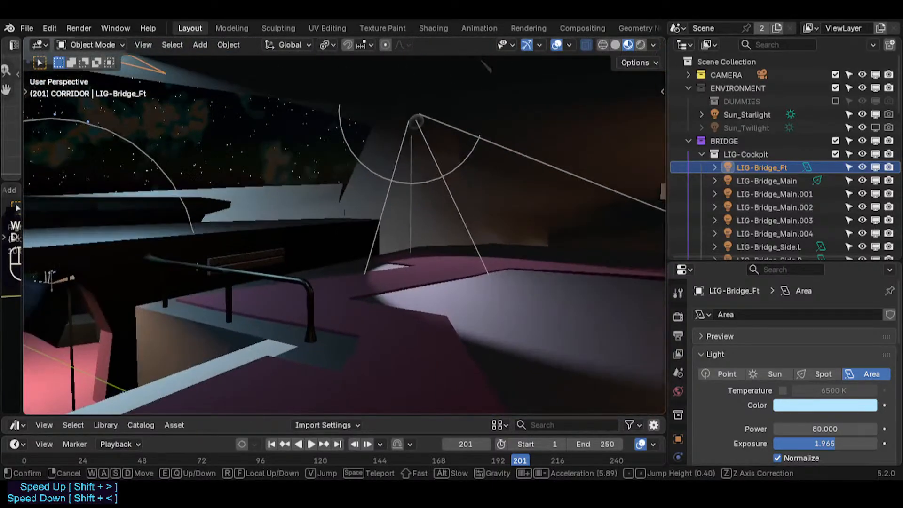
# - Inspect the cockpit console and floor lighting, comparing it with the bridge view down the stairwell through the doorway
pyautogui.press('w')
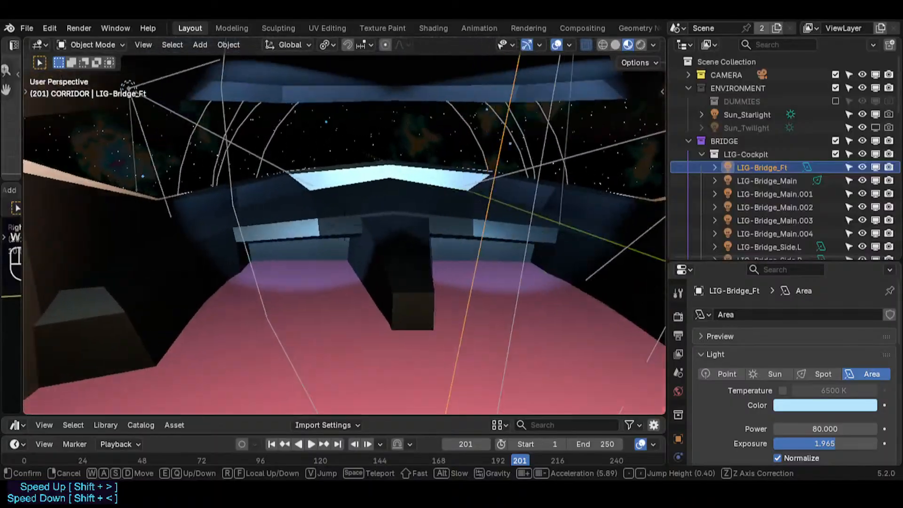
pyautogui.press('s')
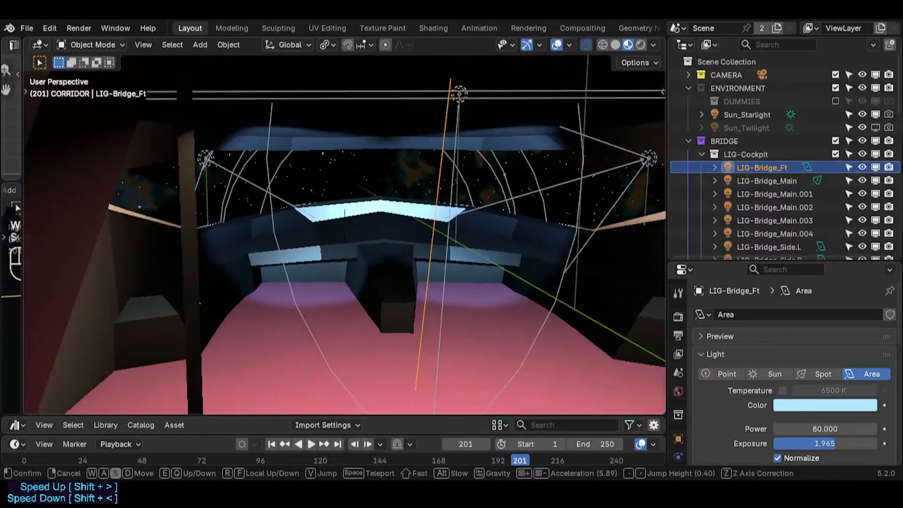
pyautogui.press('e')
pyautogui.press('a')
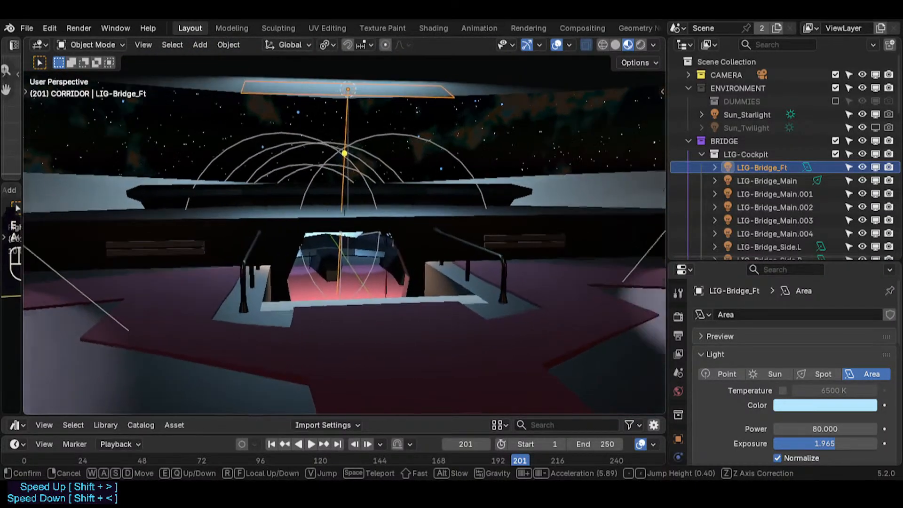
pyautogui.press('w')
pyautogui.press('q')
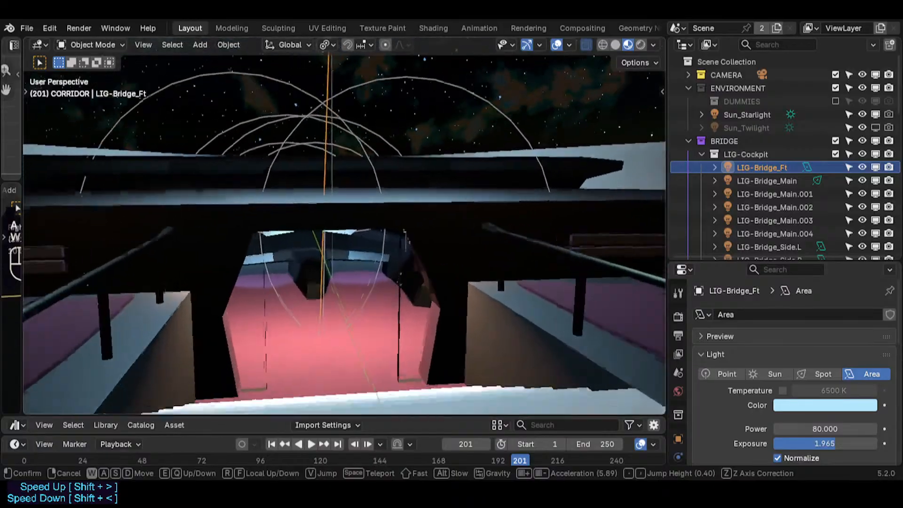
pyautogui.press('w')
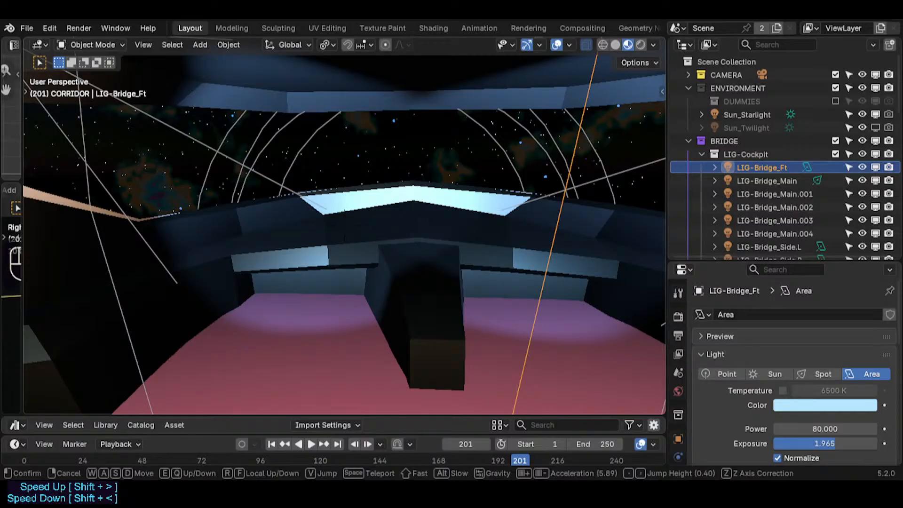
pyautogui.hotkey('shift', '`')
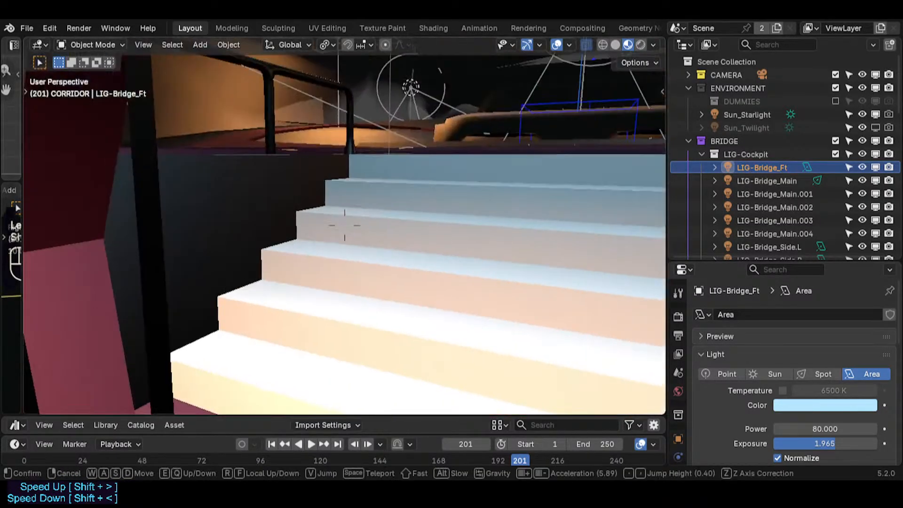
# - Examine the stairs and railings from the bridge, then pass through the doorway to check the cockpit's front console and floor lighting
pyautogui.press('w')
pyautogui.press('d')
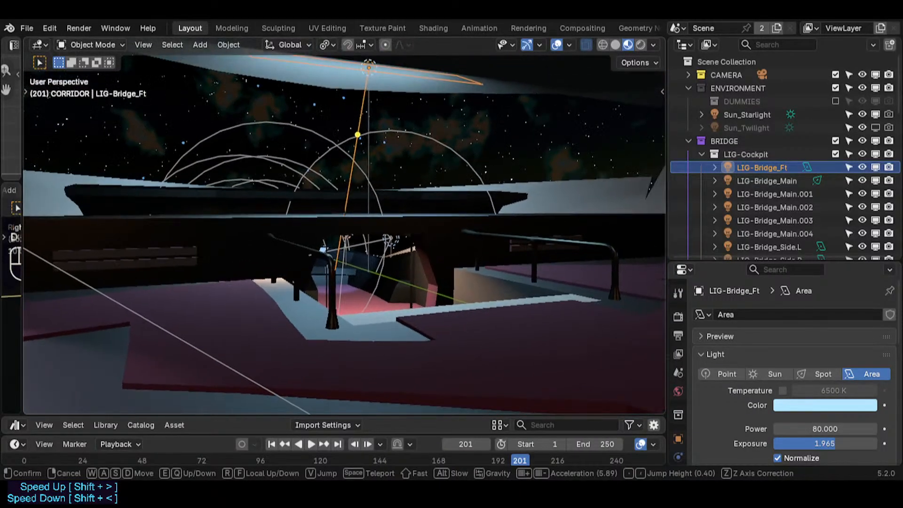
pyautogui.press('d')
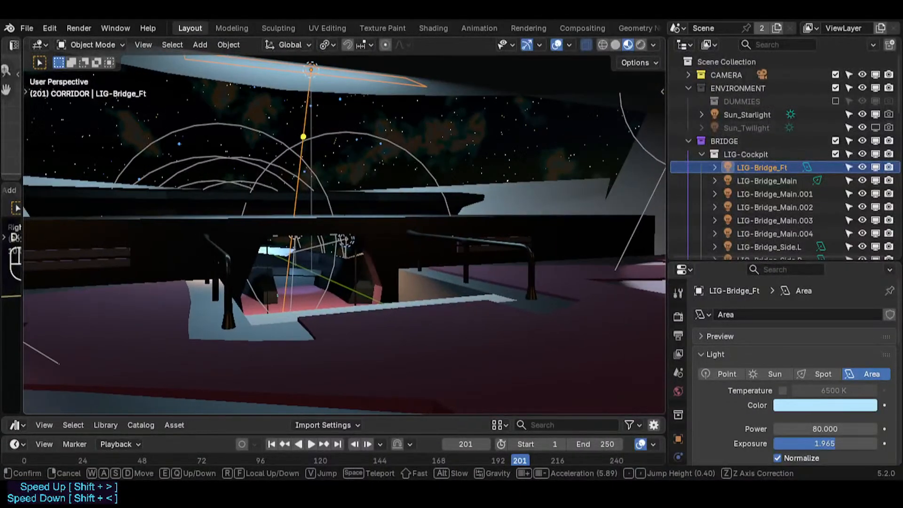
pyautogui.press('w')
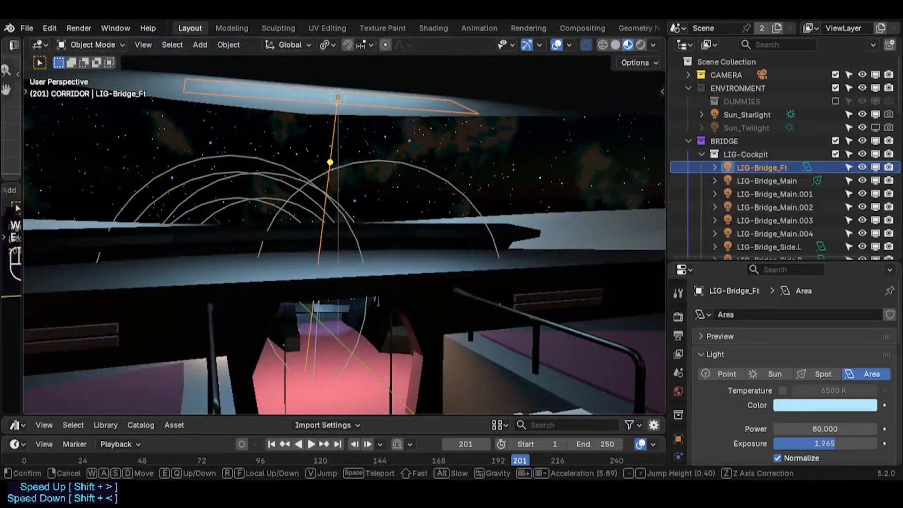
pyautogui.press('e')
pyautogui.press('q')
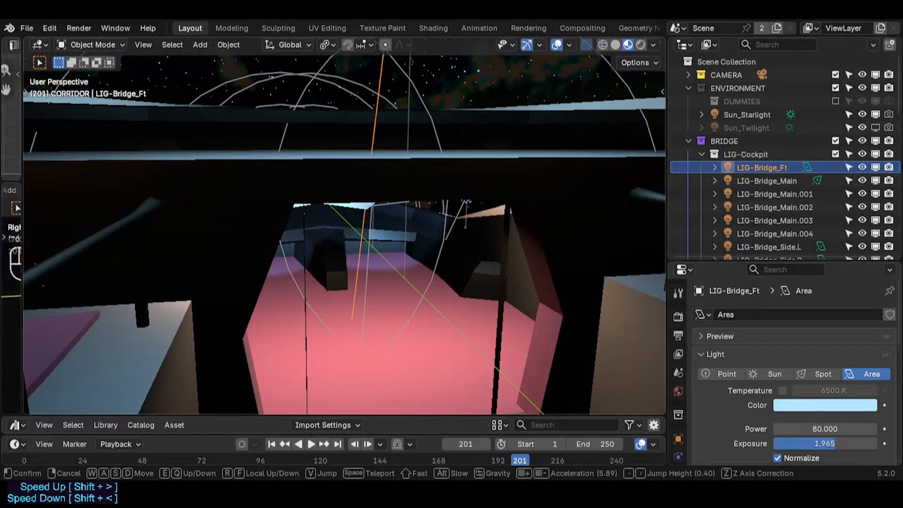
pyautogui.press('w')
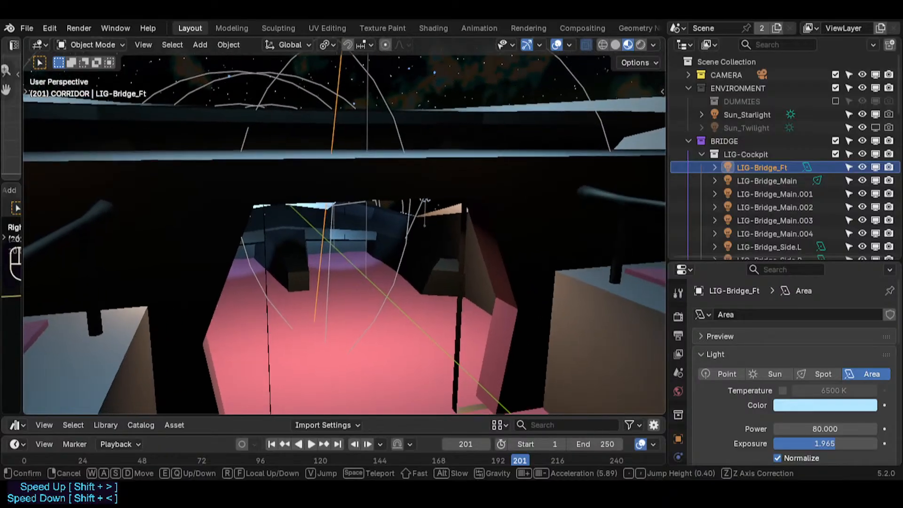
pyautogui.press('s')
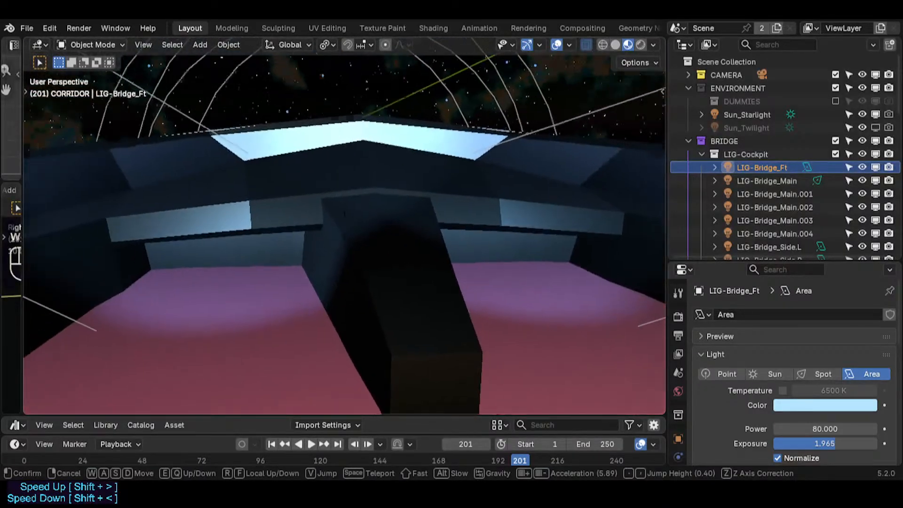
pyautogui.press('w')
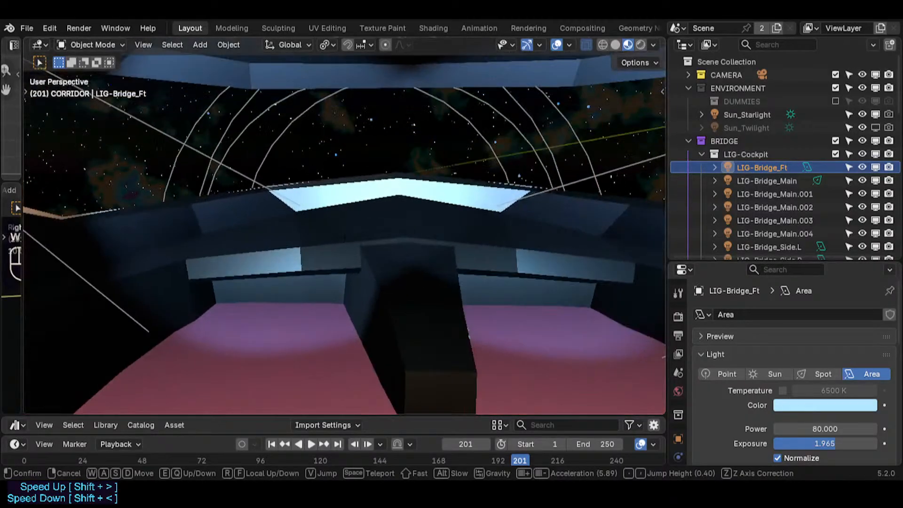
pyautogui.press('s')
pyautogui.press('w')
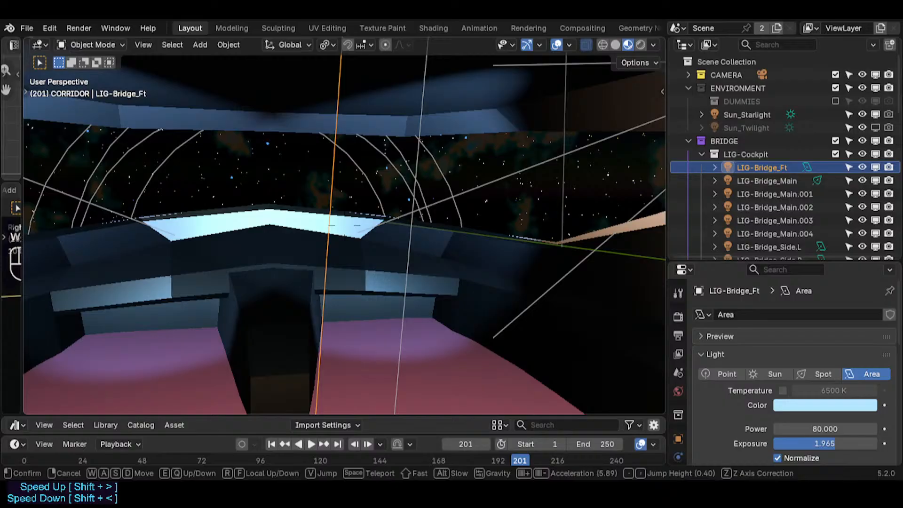
# - Hide the viewport overlays and inspect the cockpit's side wall, the stairs and the bridge railing without light guides
pyautogui.click(415, 281)
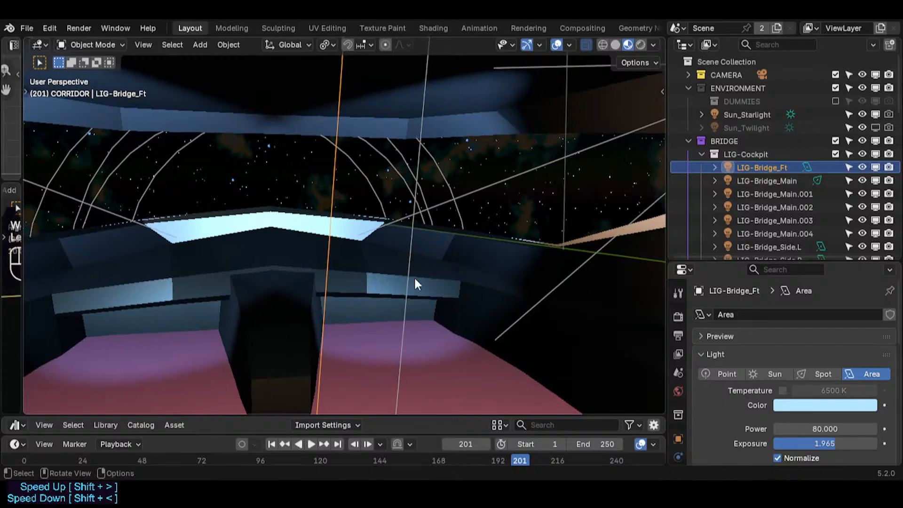
pyautogui.hotkey('shift', 'alt', 'z')
pyautogui.hotkey('shift', '`')
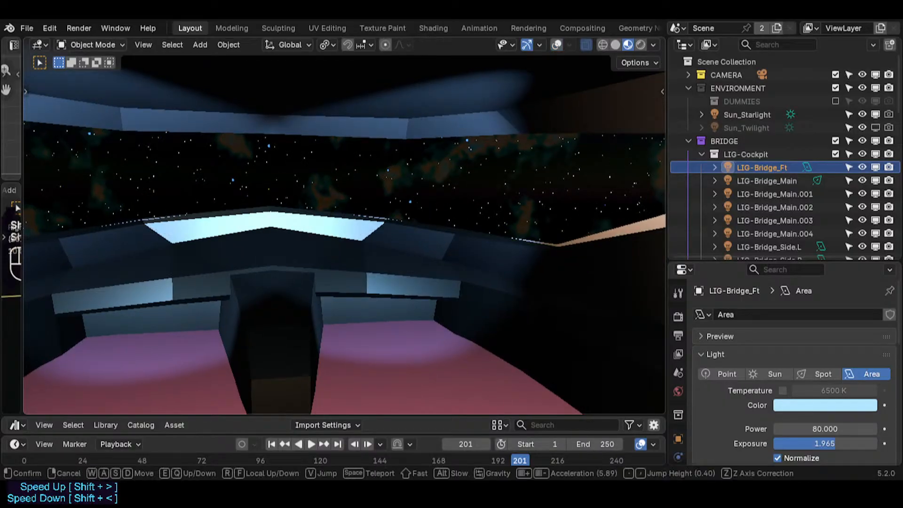
pyautogui.press('s')
pyautogui.press('d')
pyautogui.press('a')
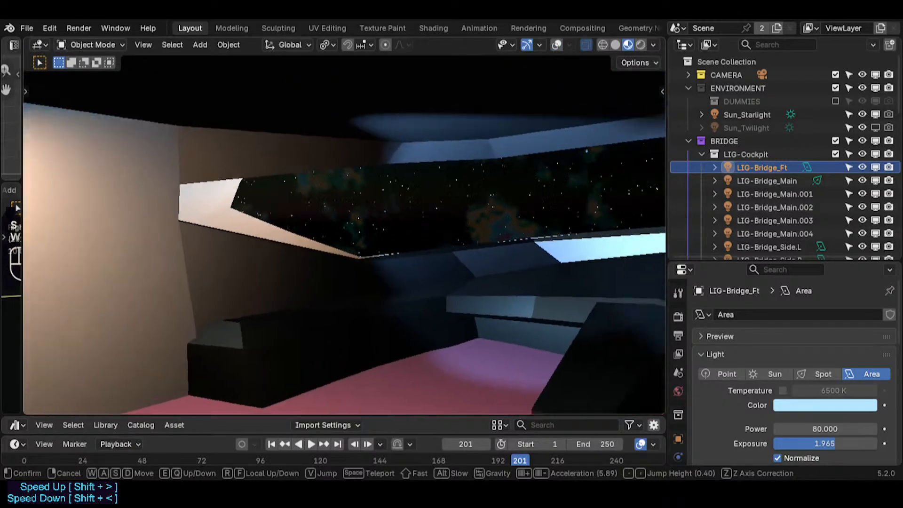
pyautogui.press('w')
pyautogui.press('s')
pyautogui.press('d')
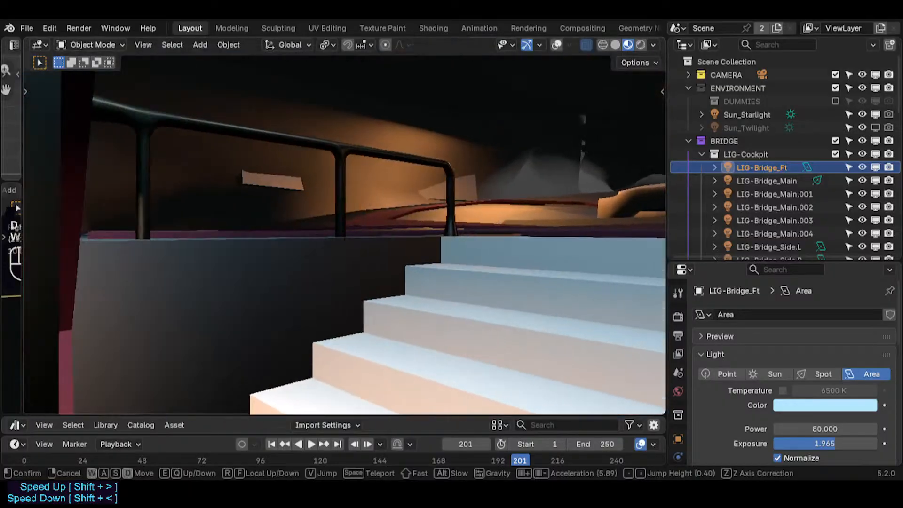
pyautogui.press('e')
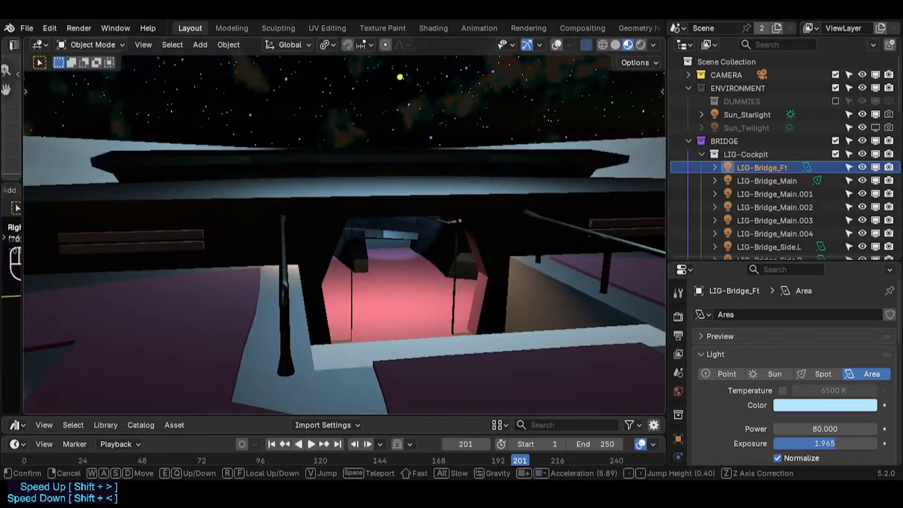
# - Review the cockpit through its doorway and the bridge's curved seating and rear area with the overlays hidden
pyautogui.click(425, 274)
pyautogui.hotkey('shift', '`')
pyautogui.press('w')
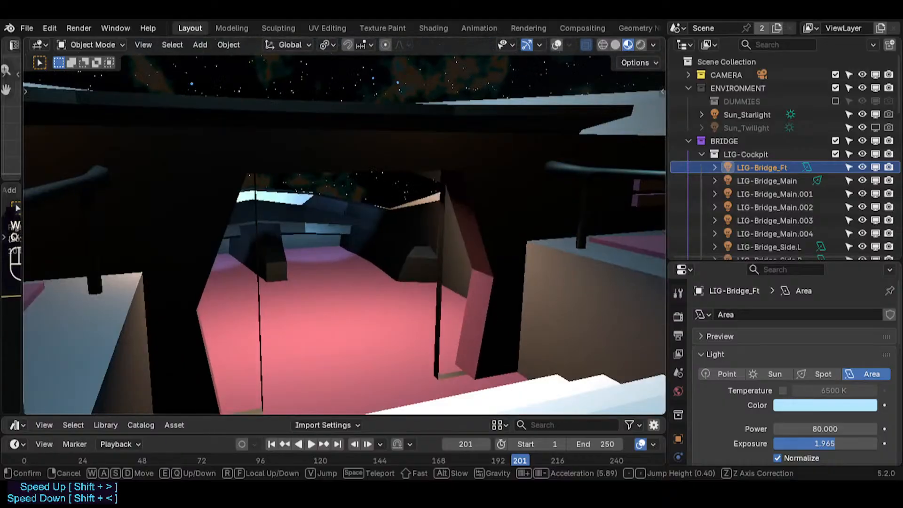
pyautogui.press('q')
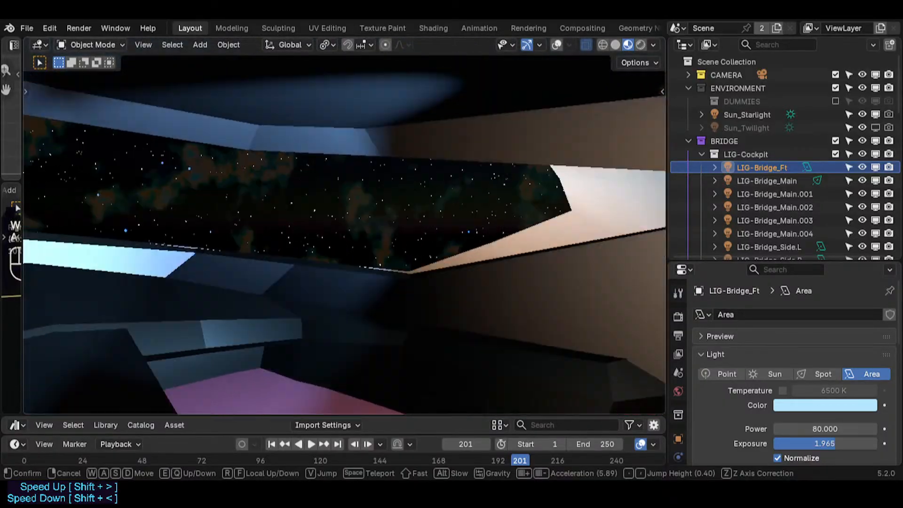
pyautogui.press('a')
pyautogui.press('d')
pyautogui.press('w')
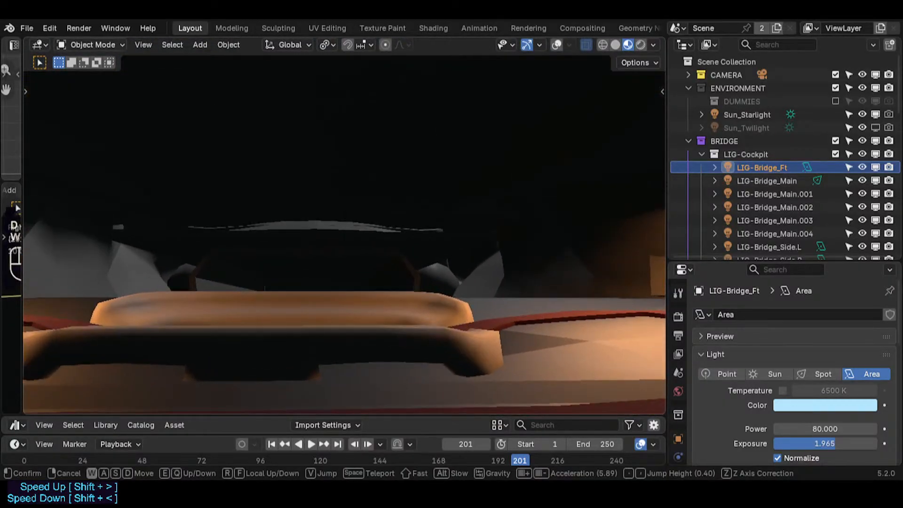
pyautogui.press('d')
pyautogui.press('w')
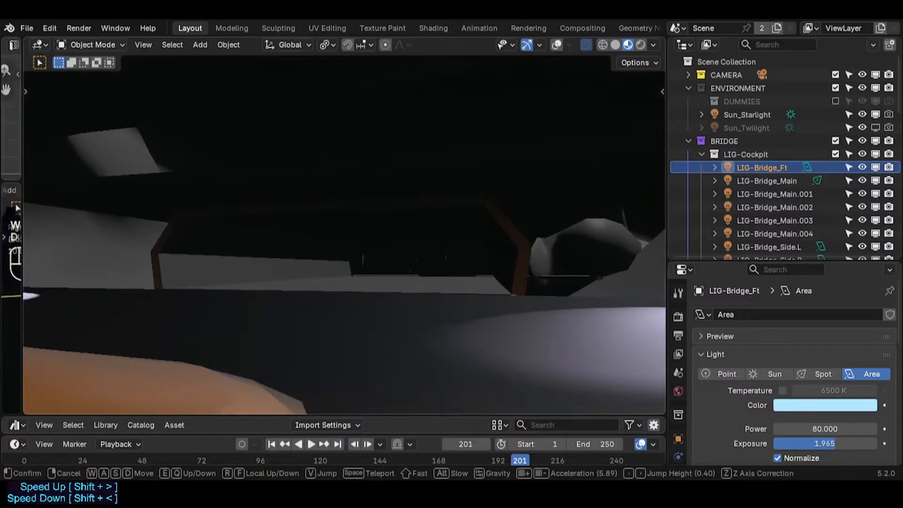
pyautogui.press('d')
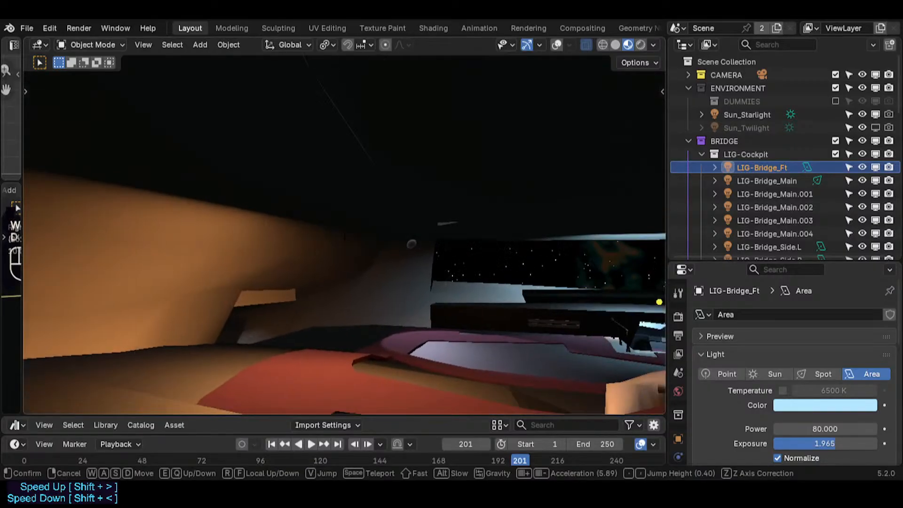
# - Examine the bridge's warm side wall and stairwell, then the cockpit's side wall, window and console lighting
pyautogui.press('a')
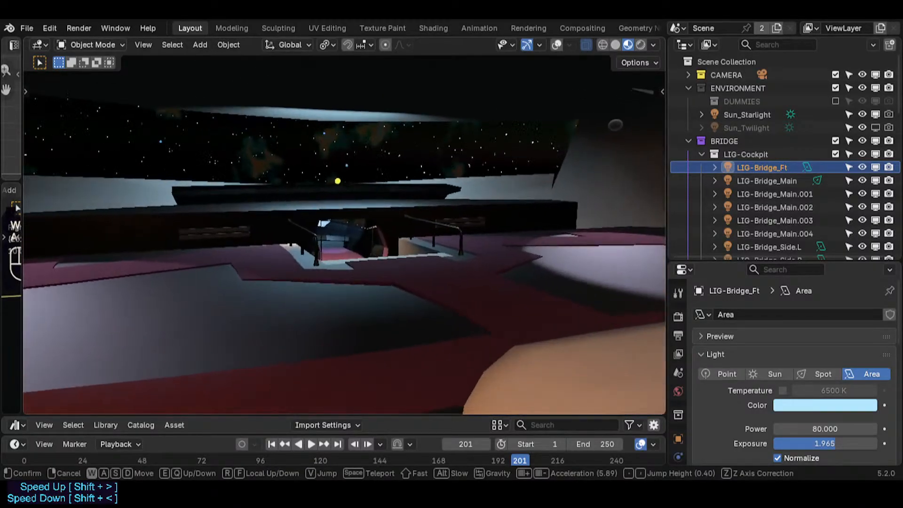
pyautogui.press('a')
pyautogui.press('e')
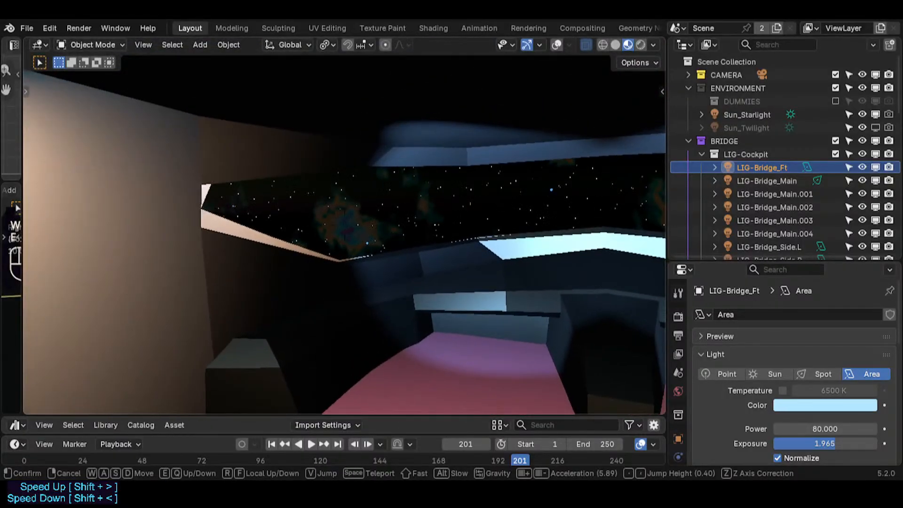
pyautogui.press('d')
pyautogui.press('w')
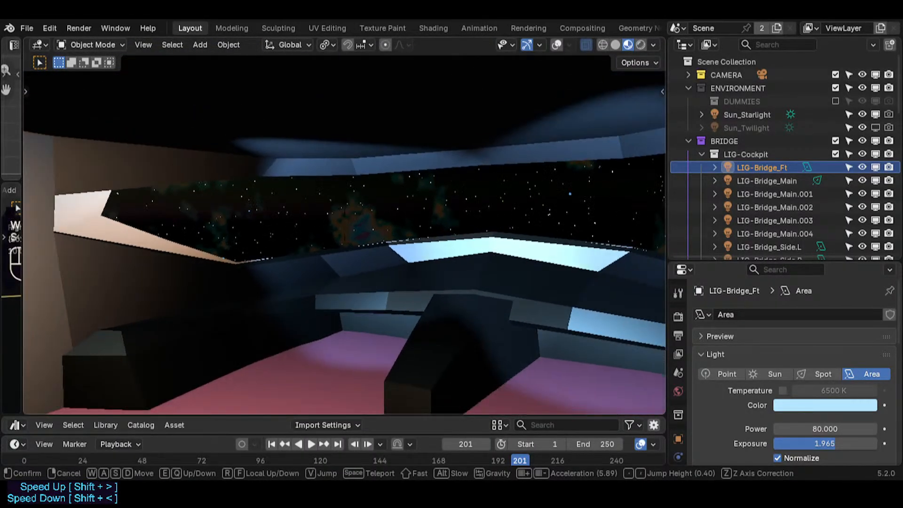
pyautogui.press('s')
pyautogui.press('a')
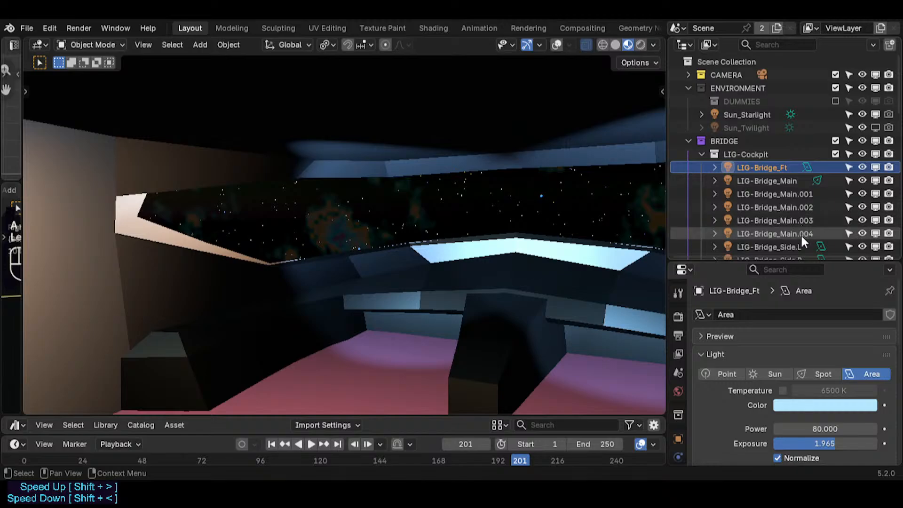
# - Reselect the LIG-Bridge_Ft light and turn the viewport overlays back on to show the light guides
pyautogui.click(756, 177)
pyautogui.click(756, 170)
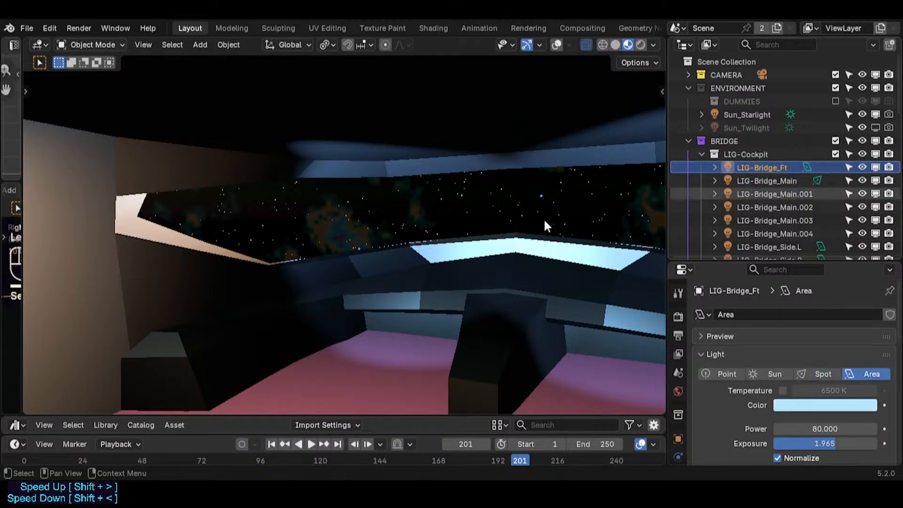
pyautogui.hotkey('shift', '`')
pyautogui.click(454, 239)
pyautogui.hotkey('shift', 'alt', 'z')
pyautogui.hotkey('shift', '`')
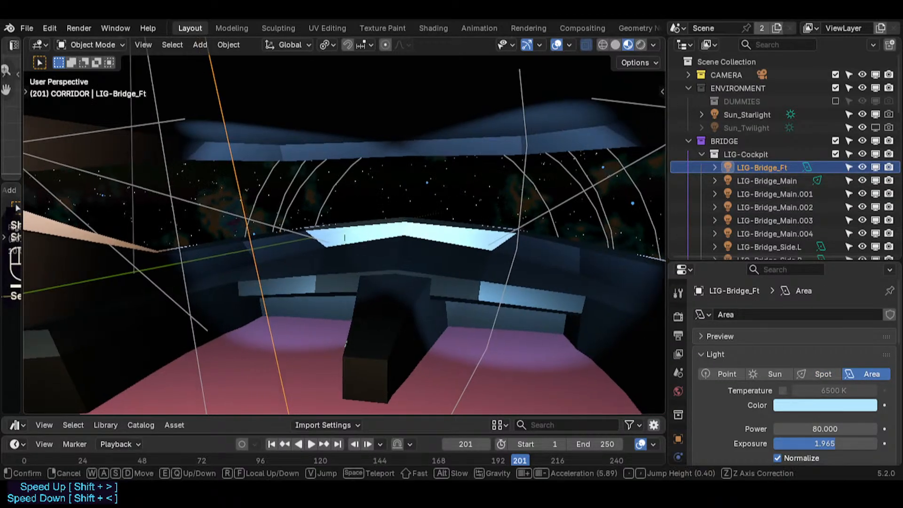
# - Lower the LIG-Cockpit_Main area light by about 0.16 m along global Z and check it from the stairwell
pyautogui.press('s')
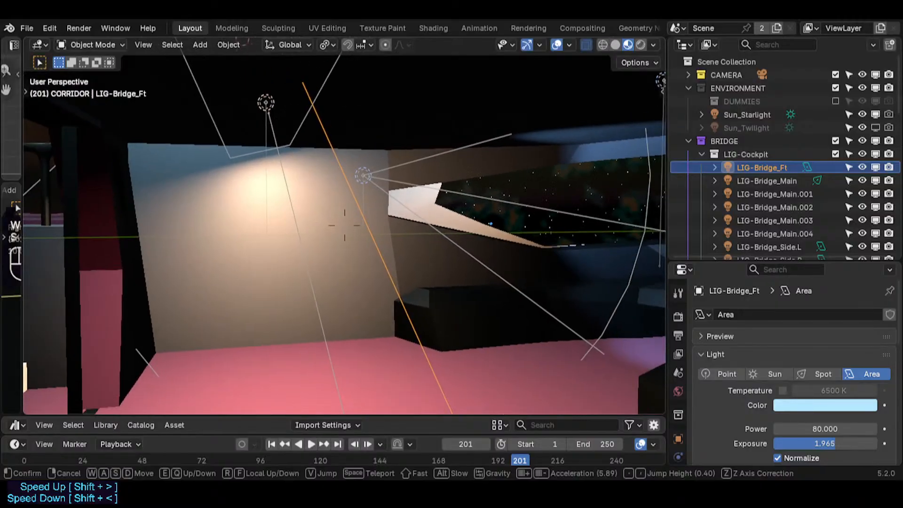
pyautogui.click(301, 106)
pyautogui.press('g')
pyautogui.press('z')
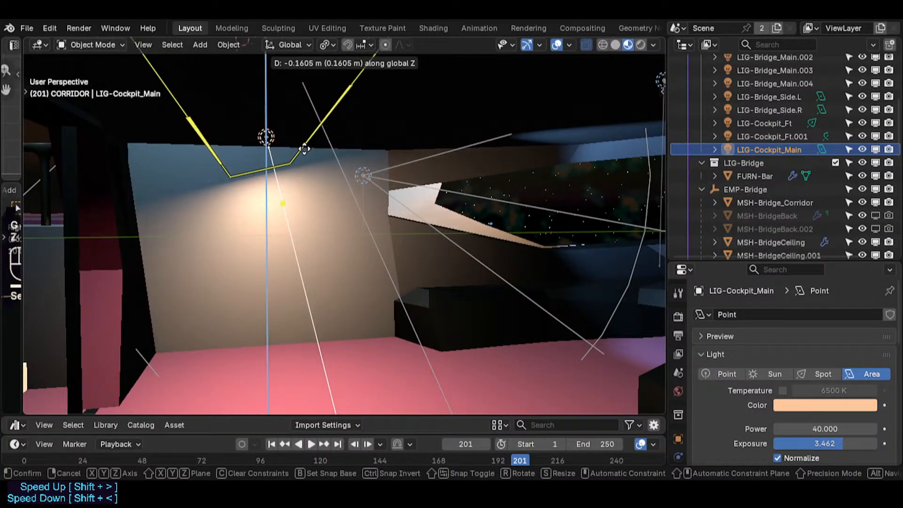
pyautogui.click(306, 142)
pyautogui.hotkey('shift', '`')
pyautogui.press('s')
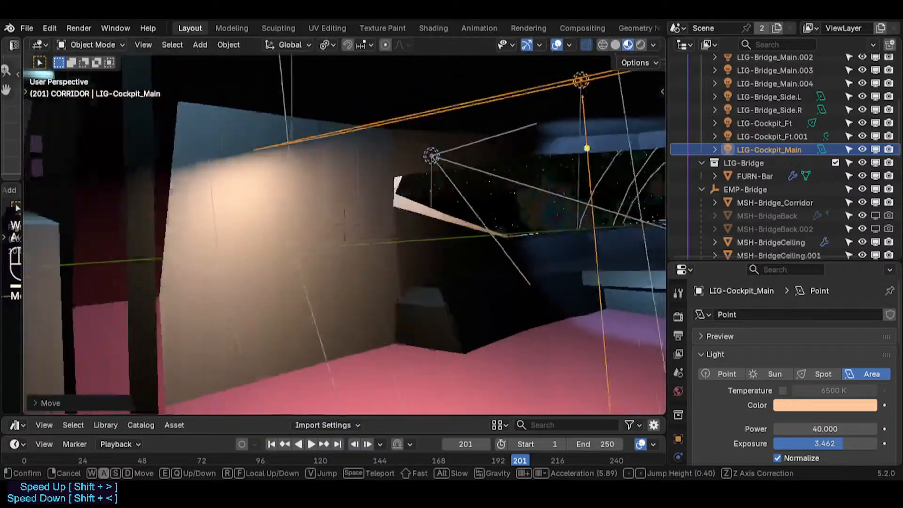
pyautogui.click(377, 185)
pyautogui.moveTo(376, 186); pyautogui.dragTo(396, 206, button='middle')
pyautogui.press('r')
pyautogui.press('x')
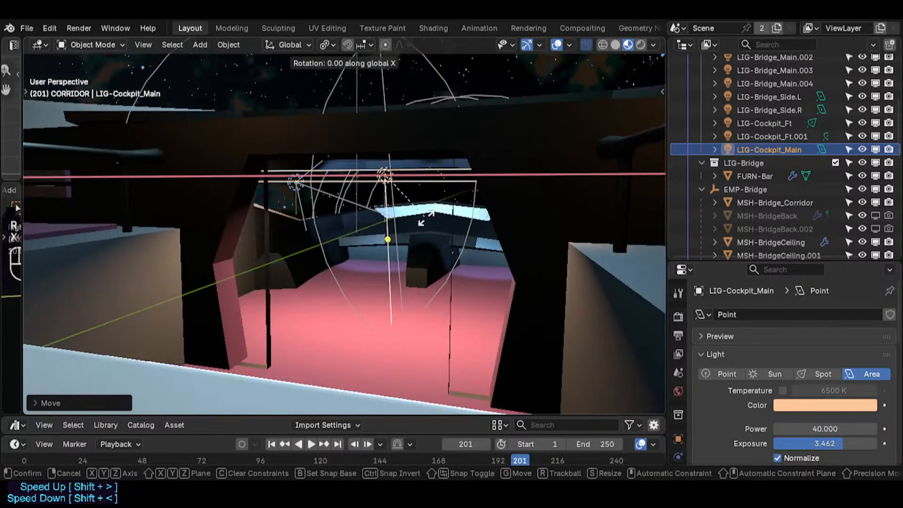
pyautogui.press('Escape')
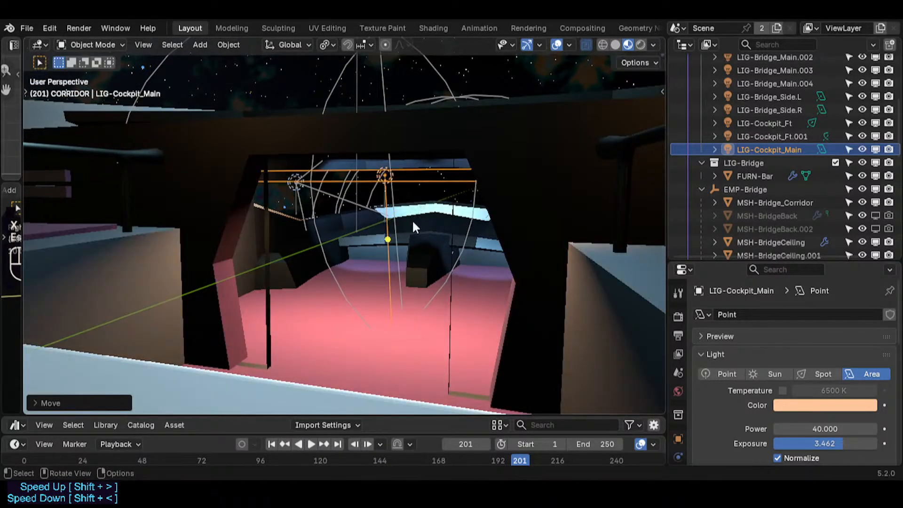
# - Rotate the LIG-Cockpit_Main area light about global X so it tilts toward the front of the cockpit
pyautogui.press('r')
pyautogui.press('x')
pyautogui.click(438, 186)
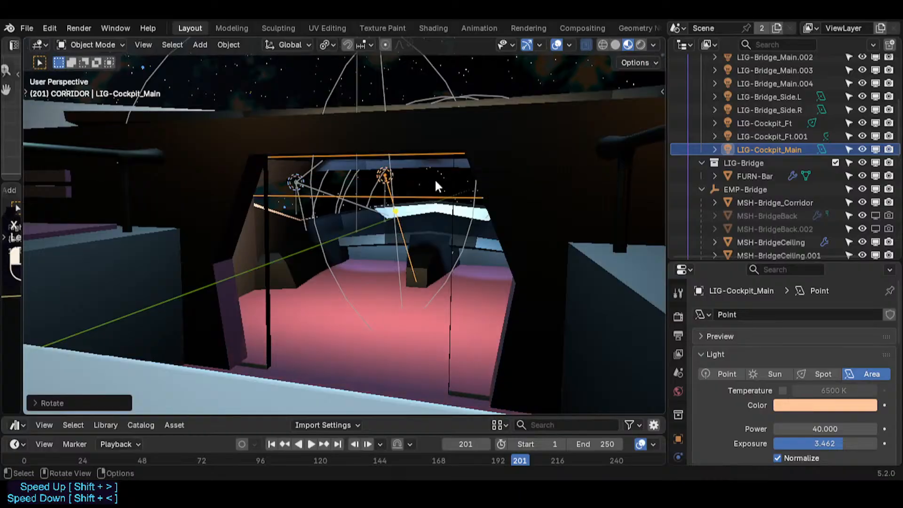
# - Move LIG-Cockpit_Main about 0.6 m along global Y, judging its light on the cockpit's side wall and ceiling
pyautogui.press('w')
pyautogui.press('d')
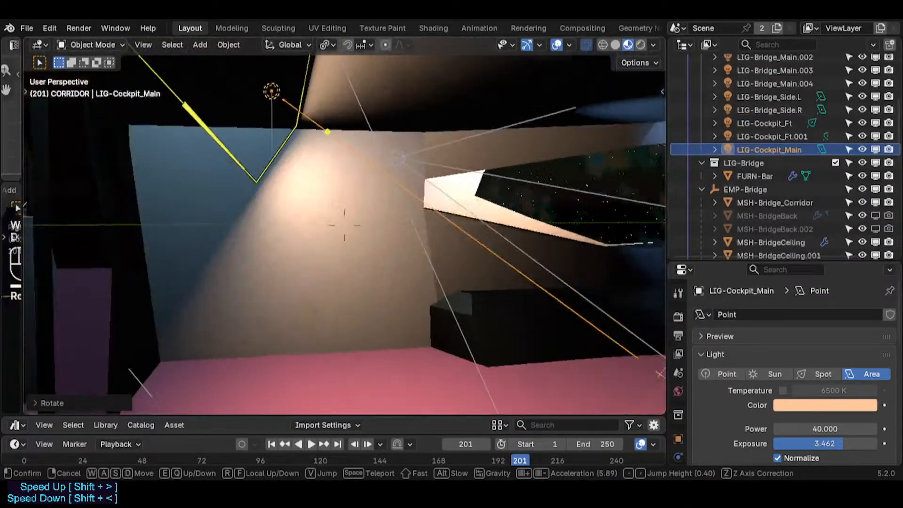
pyautogui.press('s')
pyautogui.click(428, 205)
pyautogui.press('g')
pyautogui.press('y')
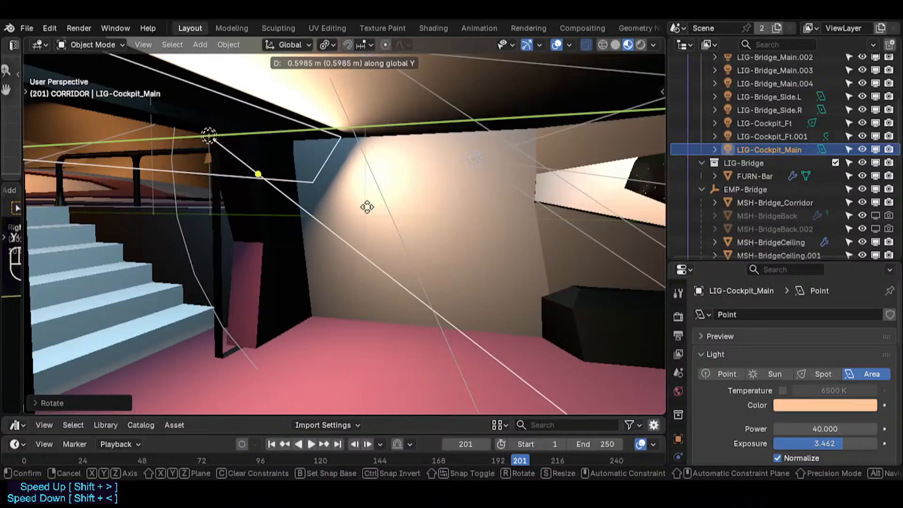
pyautogui.click(367, 207)
# - Fine-tune the tilt of LIG-Cockpit_Main about global X and nudge it slightly toward the stairwell along global Y
pyautogui.press('r')
pyautogui.press('x')
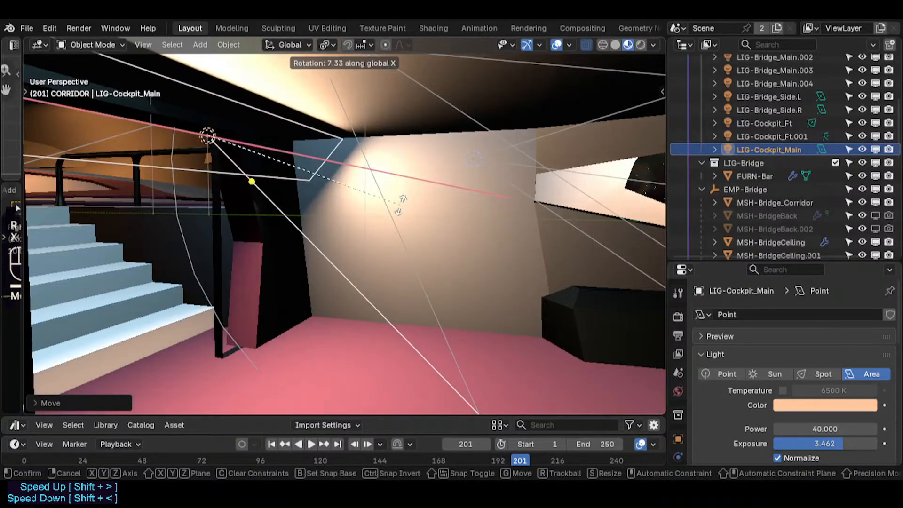
pyautogui.click(393, 166)
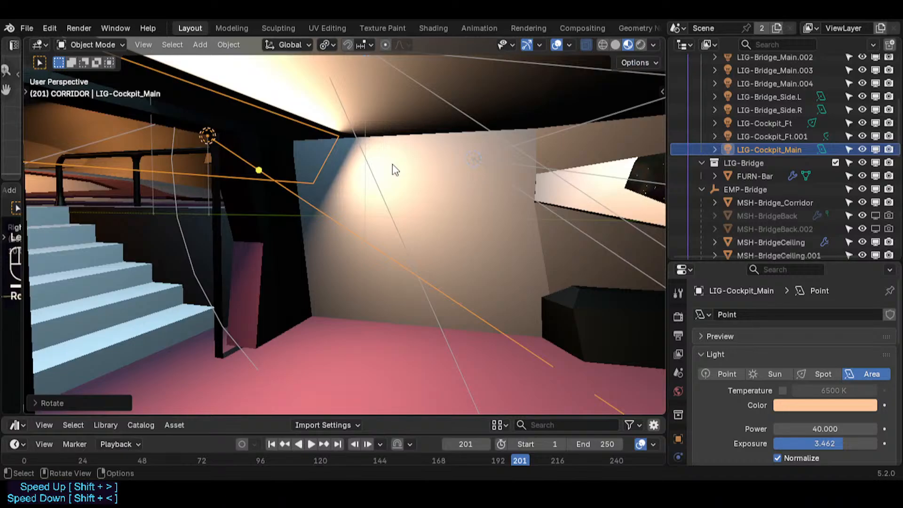
pyautogui.press('g')
pyautogui.press('y')
pyautogui.click(369, 161)
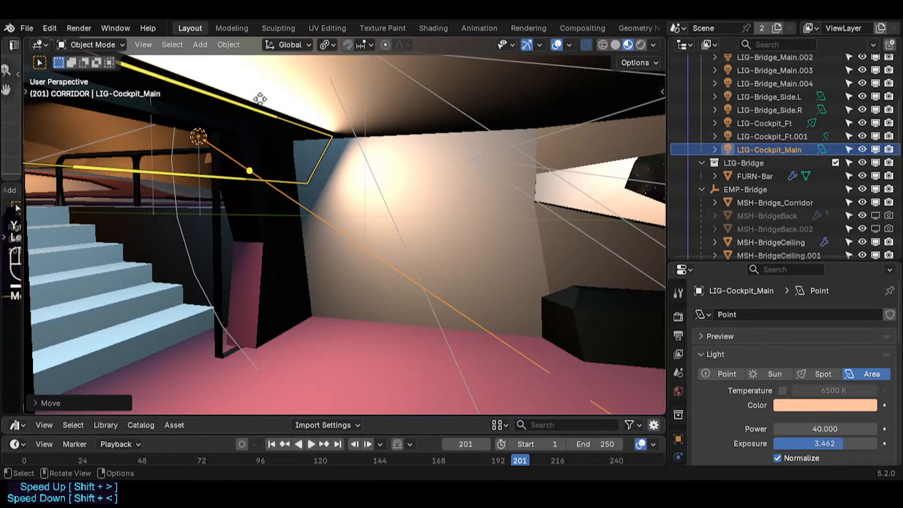
# - Raise LIG-Cockpit_Main along global Z toward the ceiling and shift it slightly away from the stairs along global Y
pyautogui.press('g')
pyautogui.press('y')
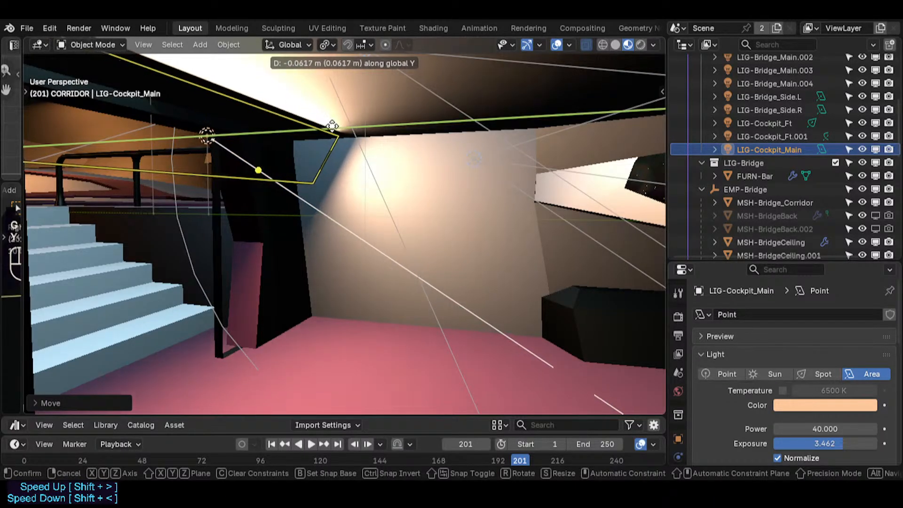
pyautogui.press('z')
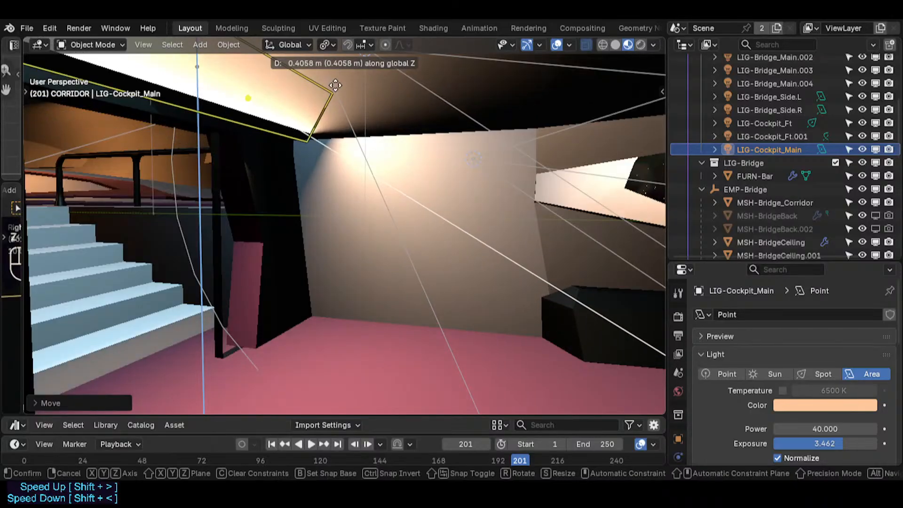
pyautogui.click(332, 114)
pyautogui.press('g')
pyautogui.press('y')
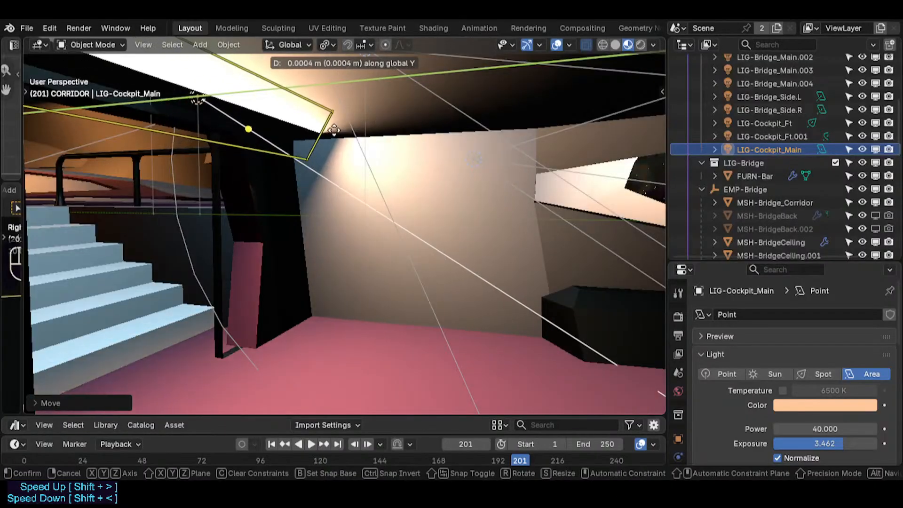
pyautogui.click(369, 161)
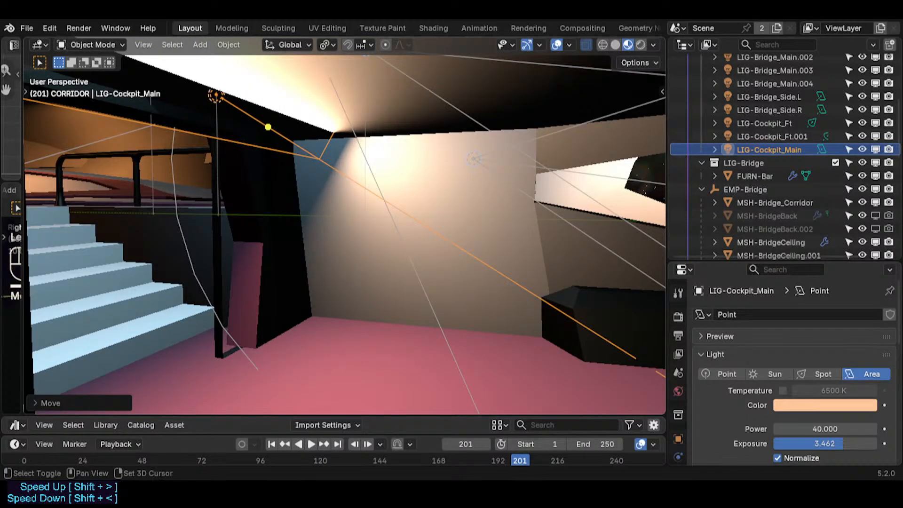
# - Set the rectangular size of LIG-Cockpit_Main to 2.02 m in X and 0.33 m in Y
pyautogui.hotkey('shift', '`')
pyautogui.press('s')
pyautogui.click(351, 163)
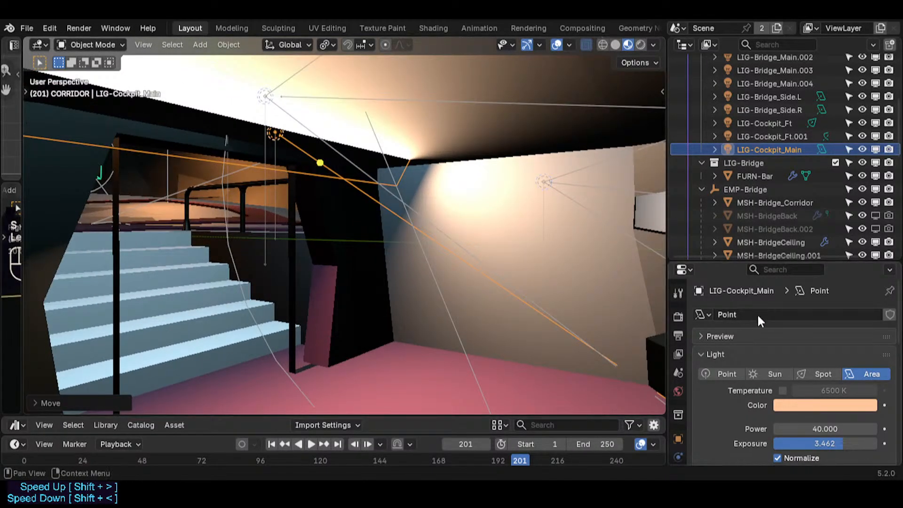
pyautogui.scroll(-4, 758, 313)
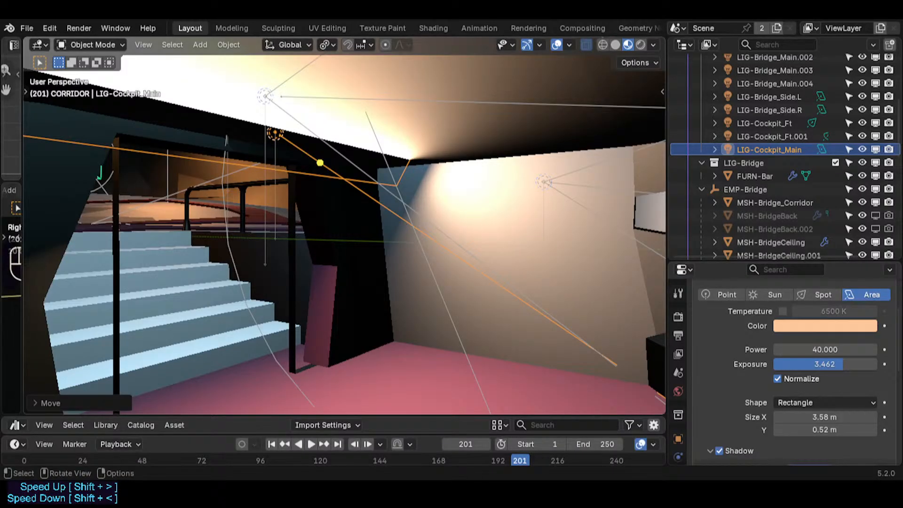
pyautogui.moveTo(825, 364)
pyautogui.mouseDown()
pyautogui.moveTo(734, 364)
pyautogui.moveTo(832, 366)
pyautogui.moveTo(830, 382)
pyautogui.moveTo(813, 382)
pyautogui.moveTo(825, 382)
pyautogui.mouseUp()
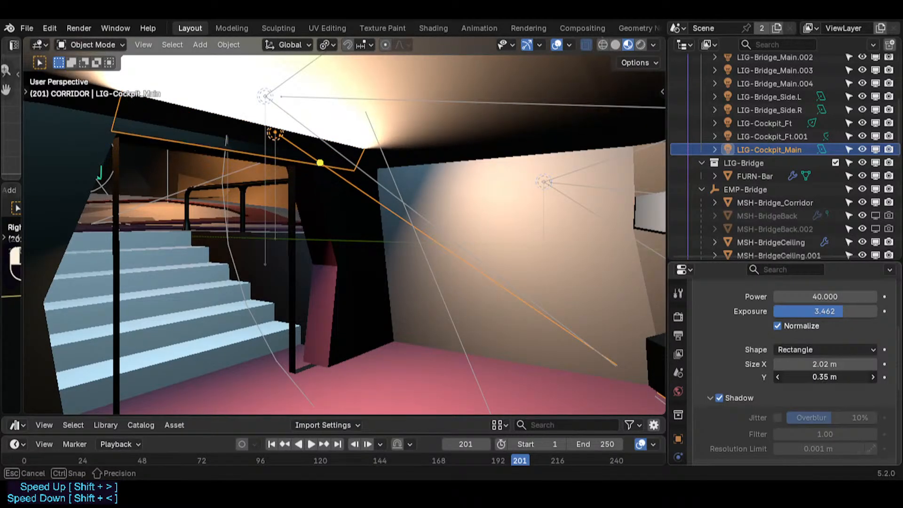
pyautogui.moveTo(826, 376); pyautogui.dragTo(824, 377)
# - Move LIG-Cockpit_Main downward along its local Y axis and enlarge its Y size to 19.4 m
pyautogui.press('g')
pyautogui.press('y')
pyautogui.press('y')
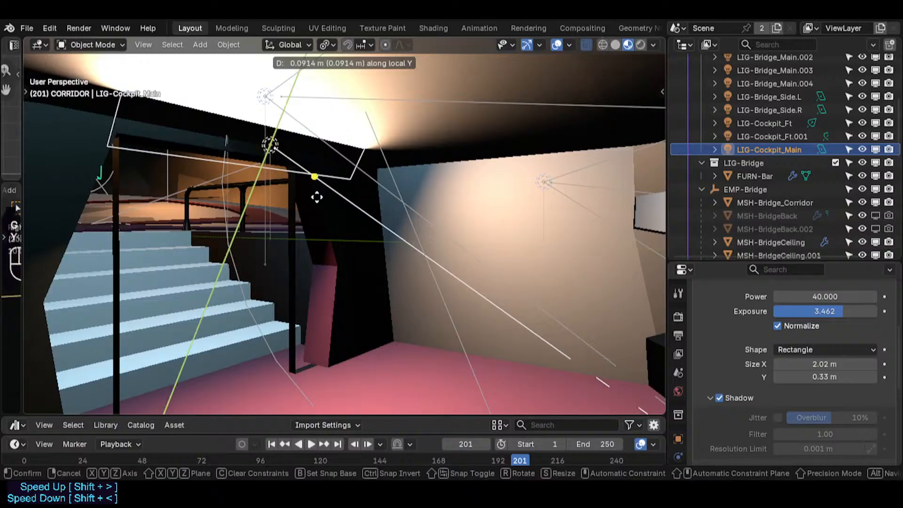
pyautogui.click(367, 224)
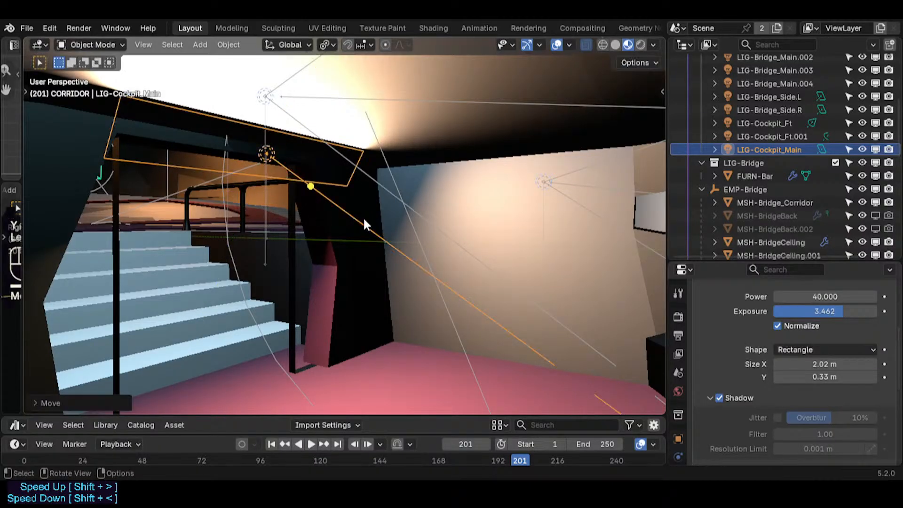
pyautogui.moveTo(841, 376); pyautogui.dragTo(892, 377)
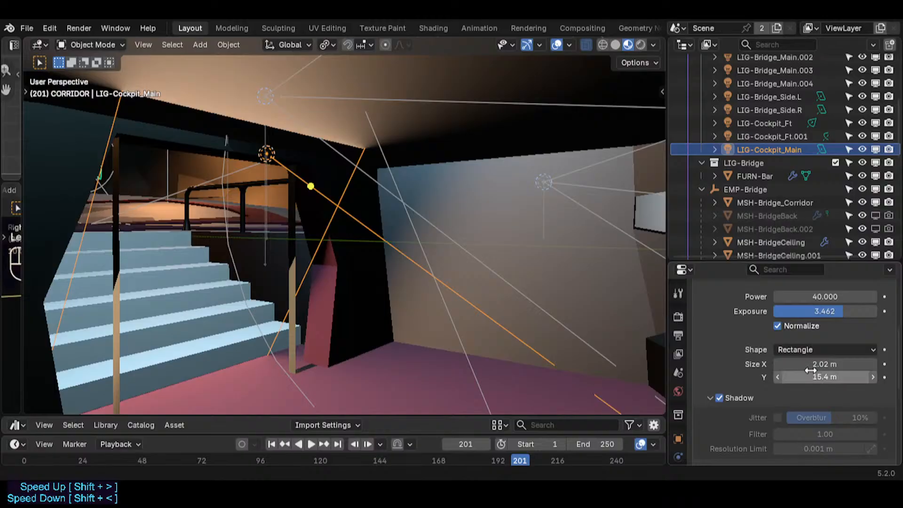
pyautogui.moveTo(805, 375); pyautogui.dragTo(824, 375)
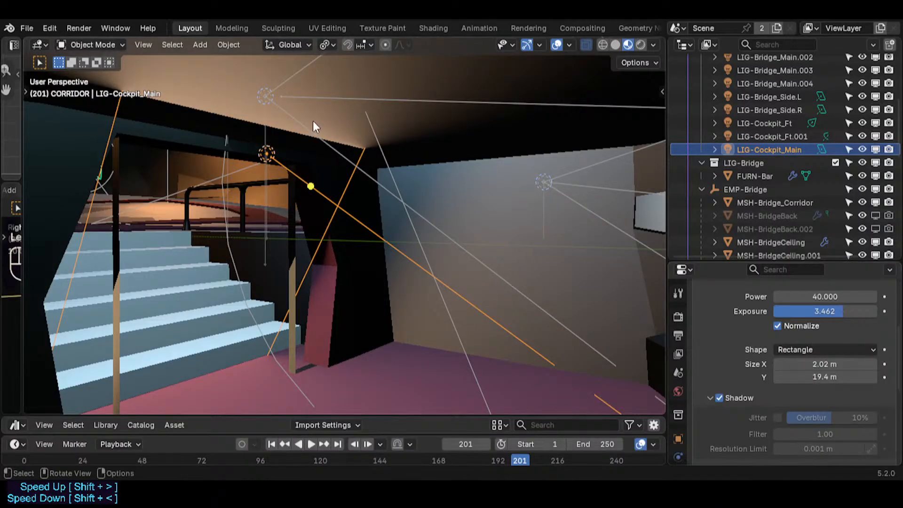
# - Adjust the height of LIG-Cockpit_Main along global Z and its position along global Y above the doorway
pyautogui.press('g')
pyautogui.press('z')
pyautogui.click(347, 156)
pyautogui.press('g')
pyautogui.press('y')
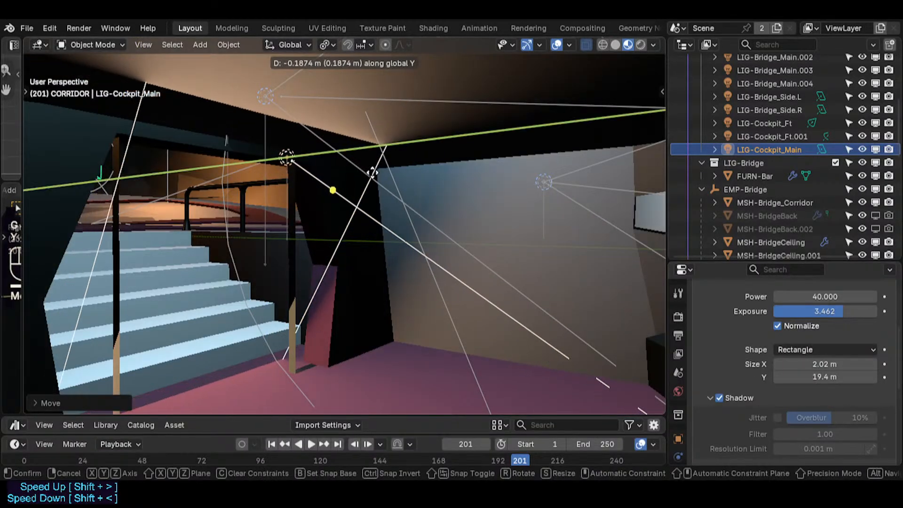
pyautogui.click(354, 169)
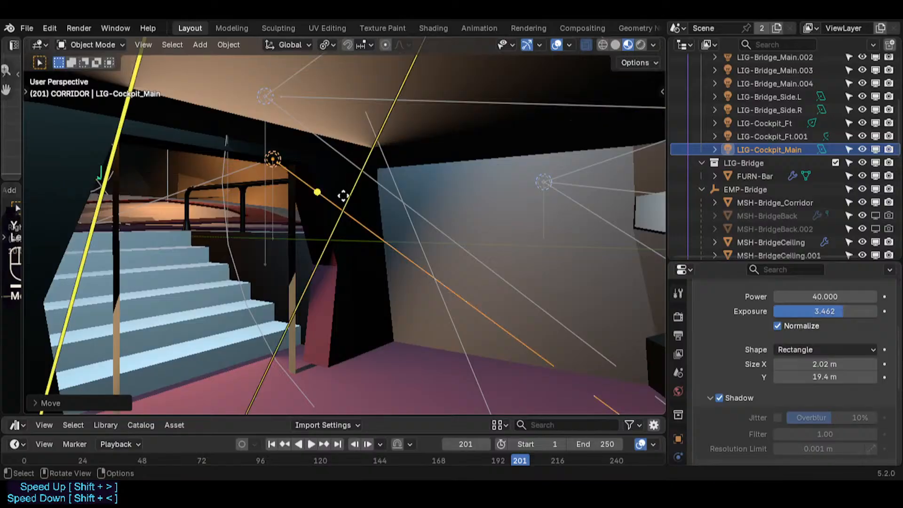
# - Move LIG-Cockpit_Main slightly farther into the cockpit along global Y and tilt it upward about global X
pyautogui.press('g')
pyautogui.press('y')
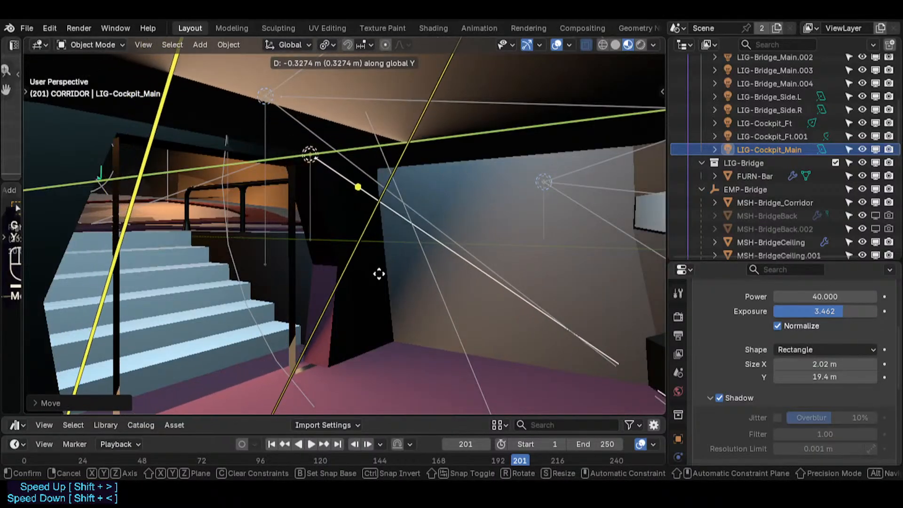
pyautogui.press('r')
pyautogui.press('x')
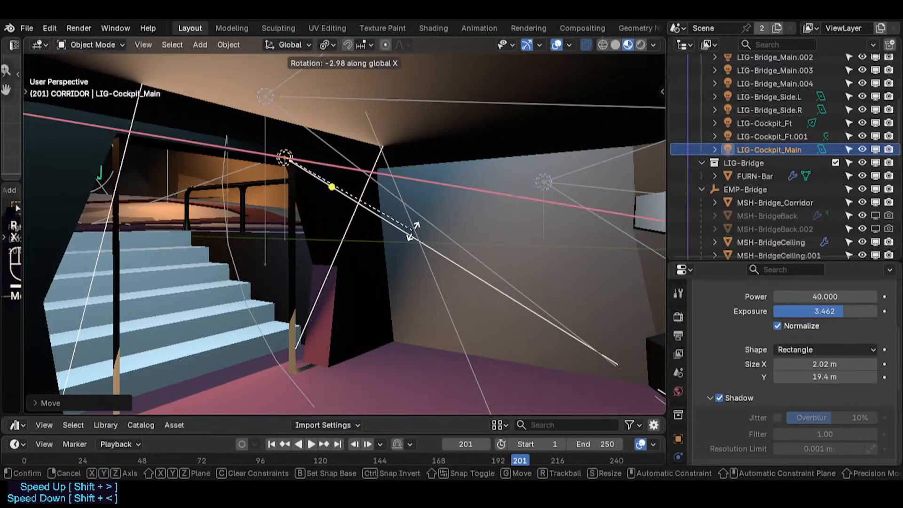
pyautogui.click(397, 198)
pyautogui.press('s')
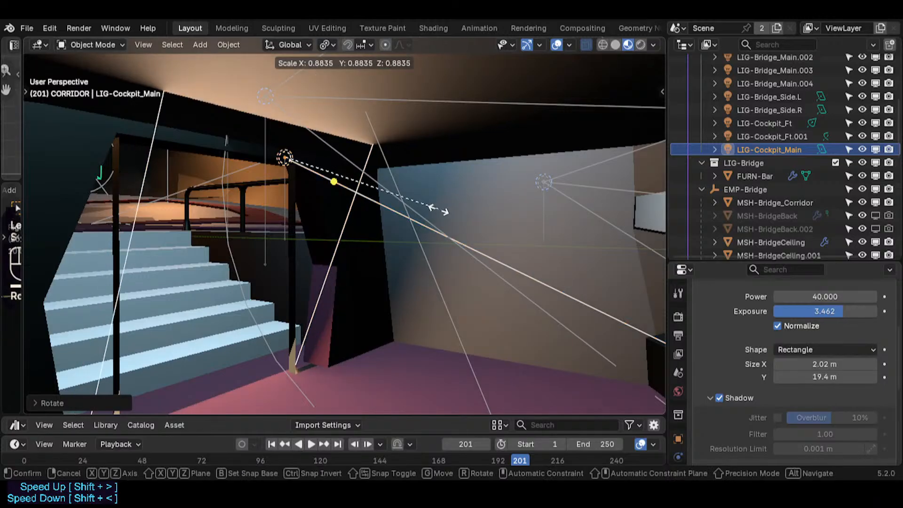
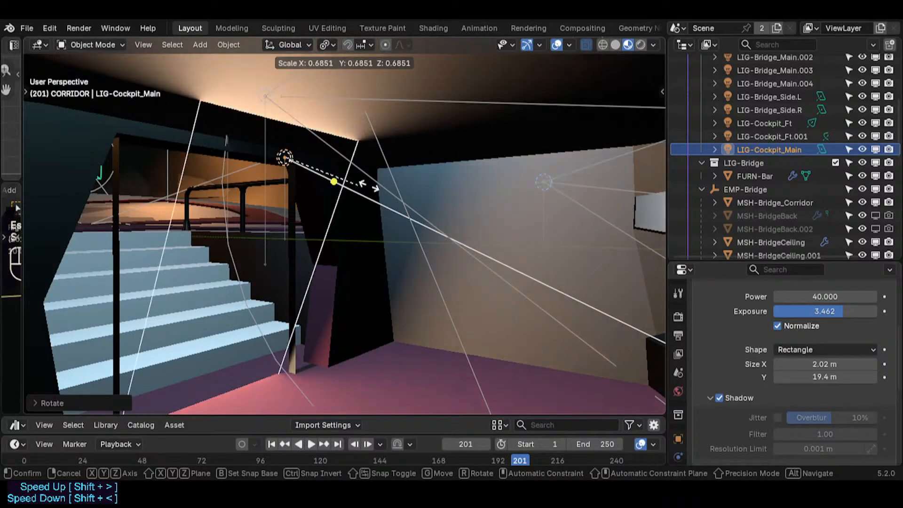
pyautogui.click(330, 178)
pyautogui.hotkey('alt', 's')
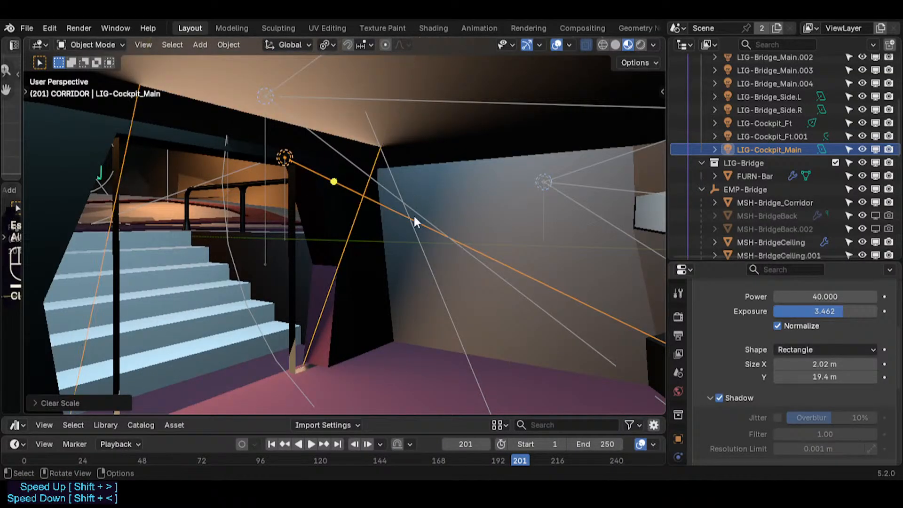
# - Set the Y size of LIG-Cockpit_Main to 0.544 m and scale the light down uniformly
pyautogui.moveTo(830, 377); pyautogui.dragTo(758, 377)
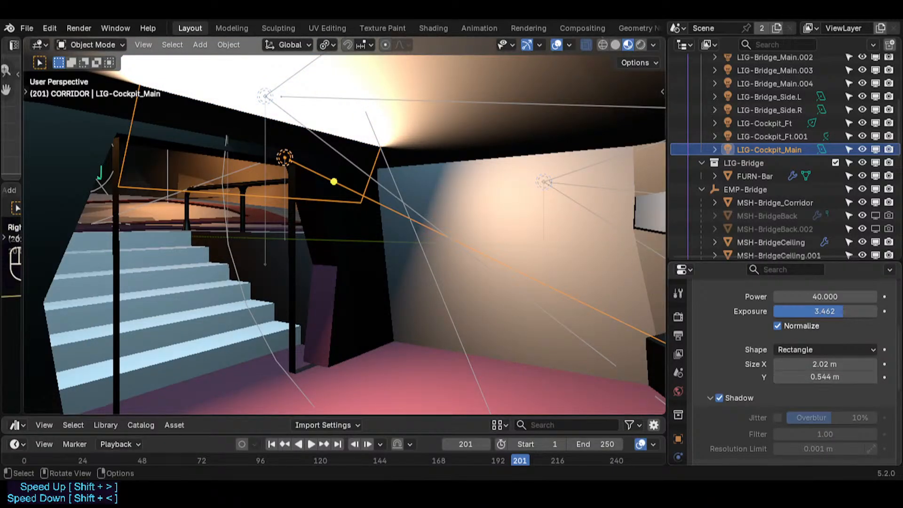
pyautogui.press('s')
pyautogui.click(438, 214)
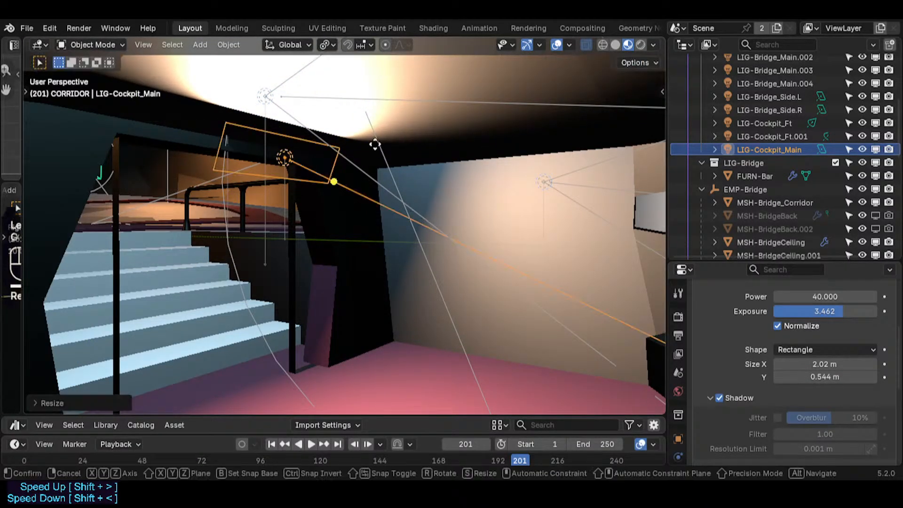
# - Move LIG-Cockpit_Main about -0.15 m along global Y and scale it down further to a small rectangle
pyautogui.press('g')
pyautogui.press('y')
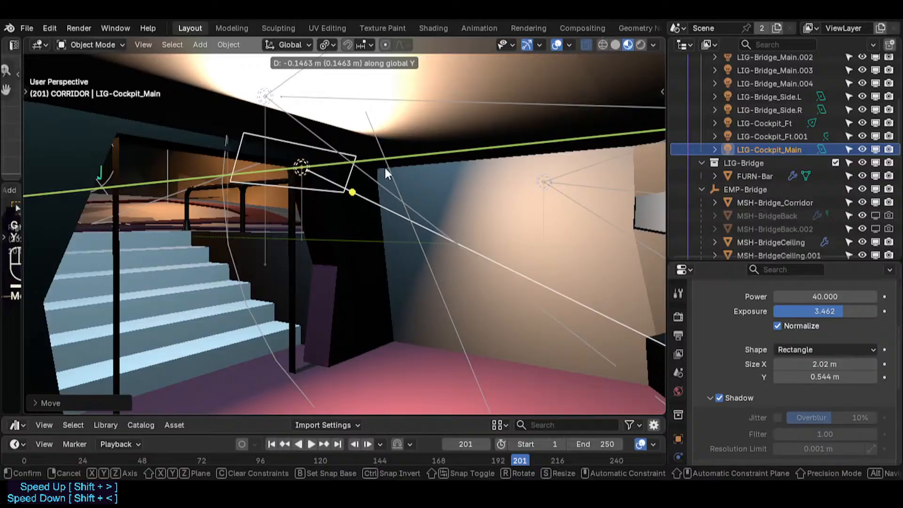
pyautogui.click(423, 216)
pyautogui.press('s')
pyautogui.click(376, 201)
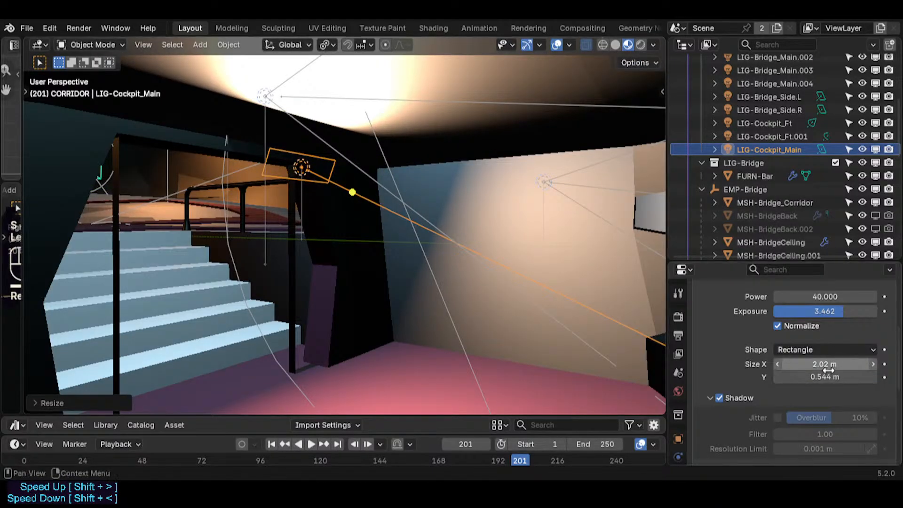
pyautogui.press('s')
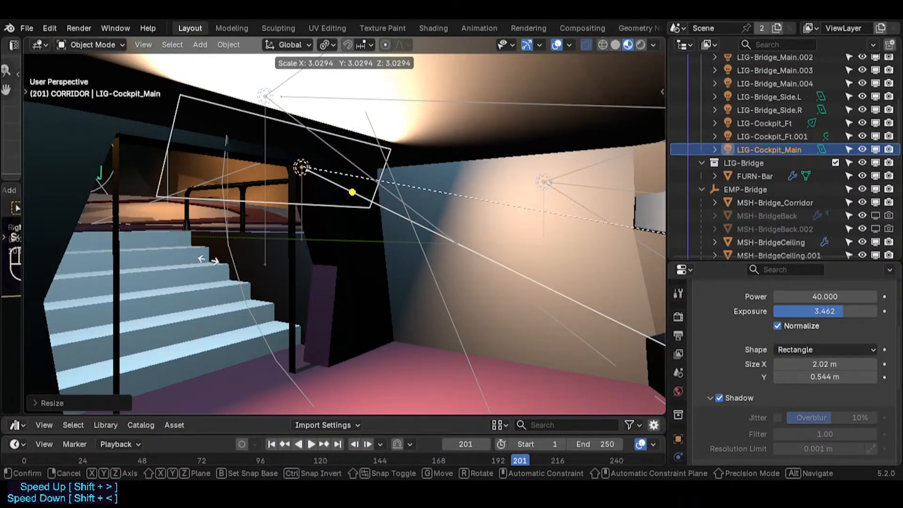
pyautogui.press('Escape')
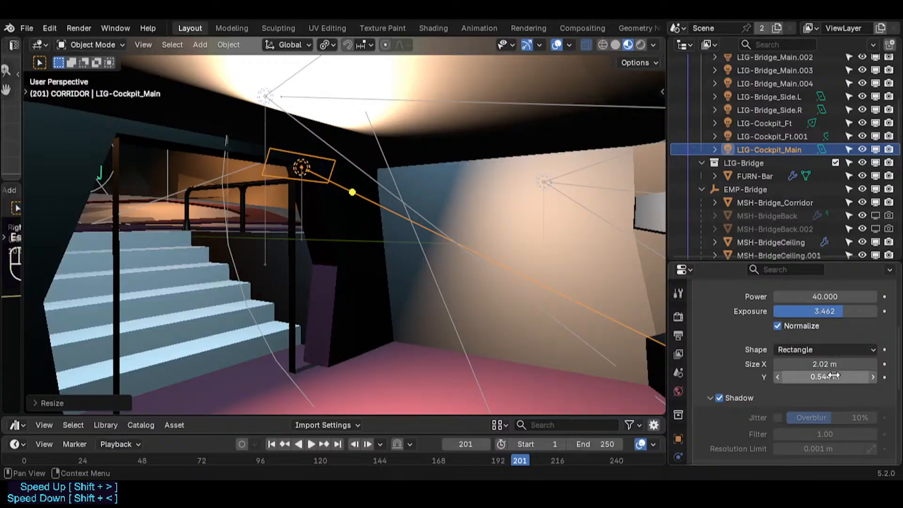
# - Set the Y size of LIG-Cockpit_Main to 0.64 m and collapse its Shadow settings
pyautogui.moveTo(833, 376)
pyautogui.mouseDown()
pyautogui.moveTo(901, 376)
pyautogui.moveTo(833, 376)
pyautogui.mouseUp()
pyautogui.click(736, 394)
pyautogui.click(735, 394)
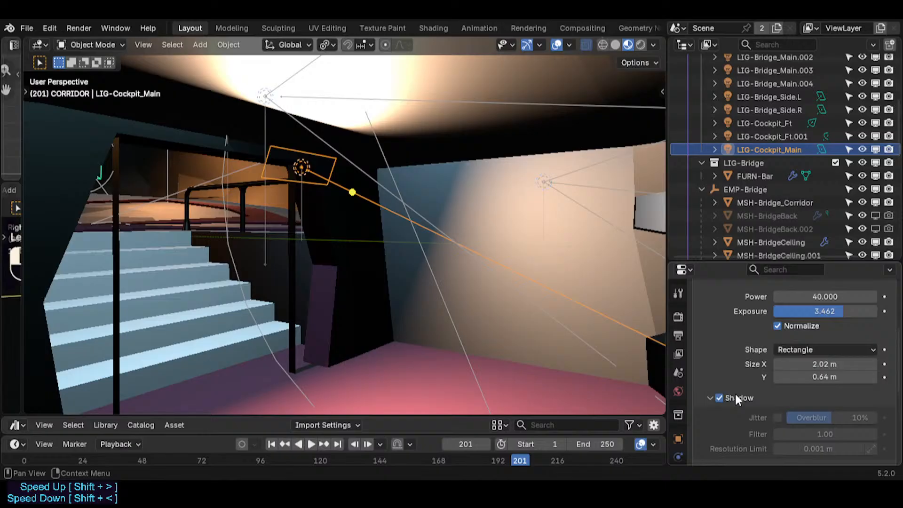
pyautogui.click(711, 397)
# - Try adjusting the Influence values of LIG-Cockpit_Main and recheck the lighting on the cockpit's ceiling, wall and stairwell
pyautogui.scroll(-3, 791, 408)
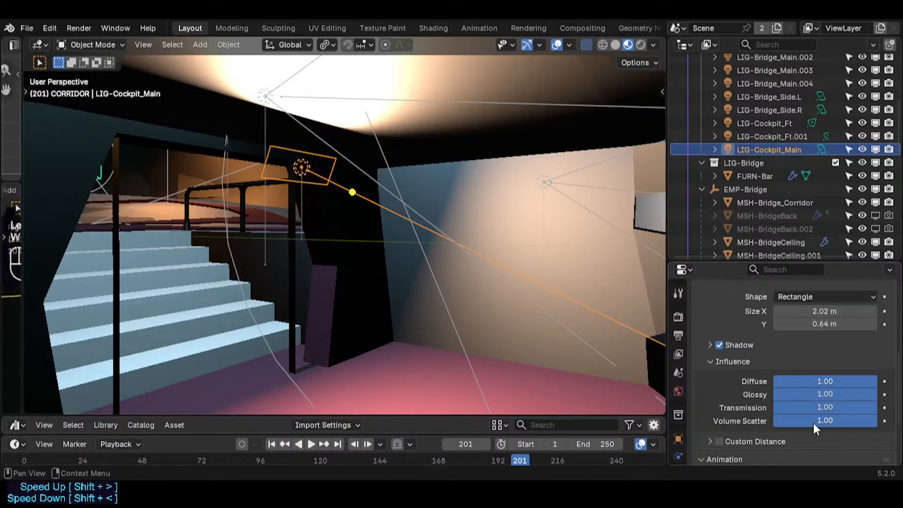
pyautogui.scroll(-4, 814, 423)
pyautogui.moveTo(825, 315); pyautogui.dragTo(847, 302)
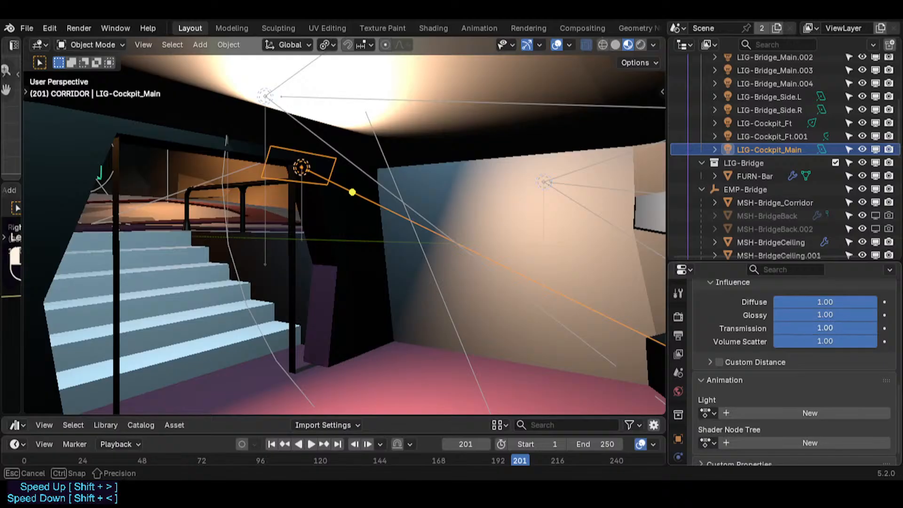
pyautogui.hotkey('shift', '`')
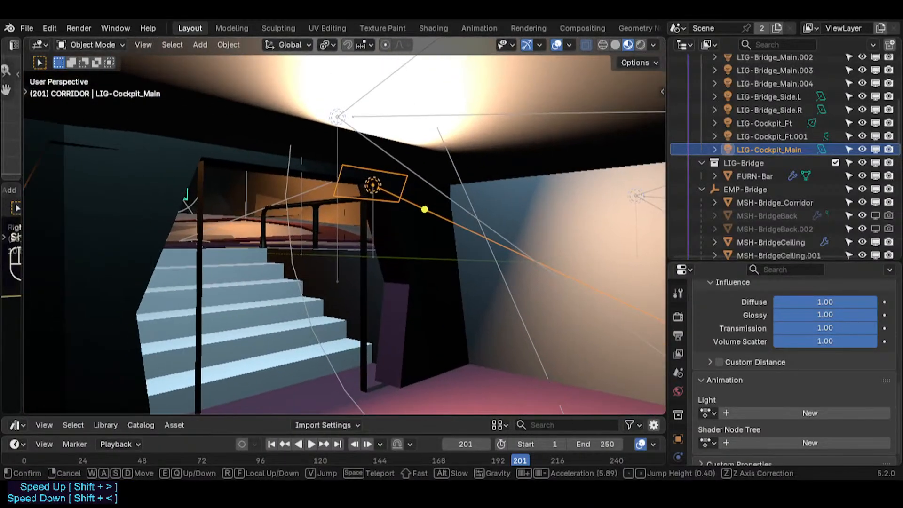
pyautogui.click(387, 141)
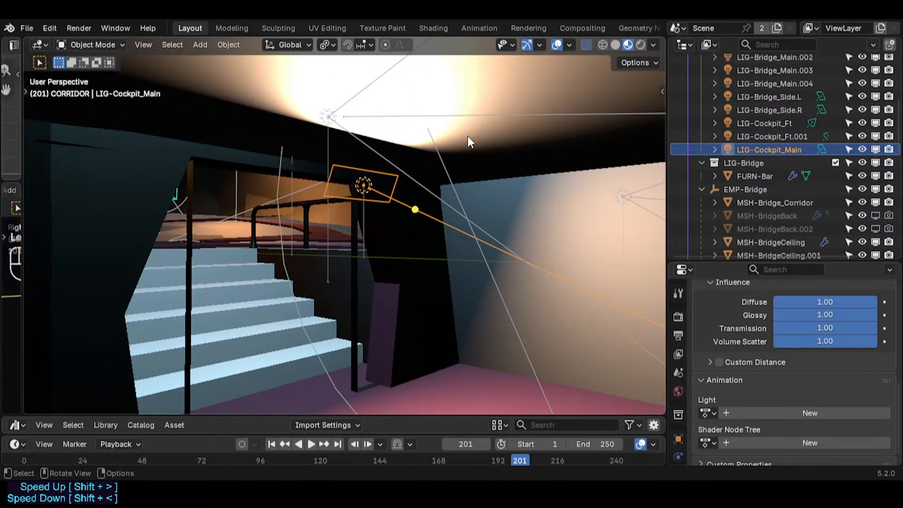
# - Assign the Carpet-01 material to the cockpit's ceiling faces on MSH-CockpitFloor.001
pyautogui.click(497, 111)
pyautogui.press('Tab')
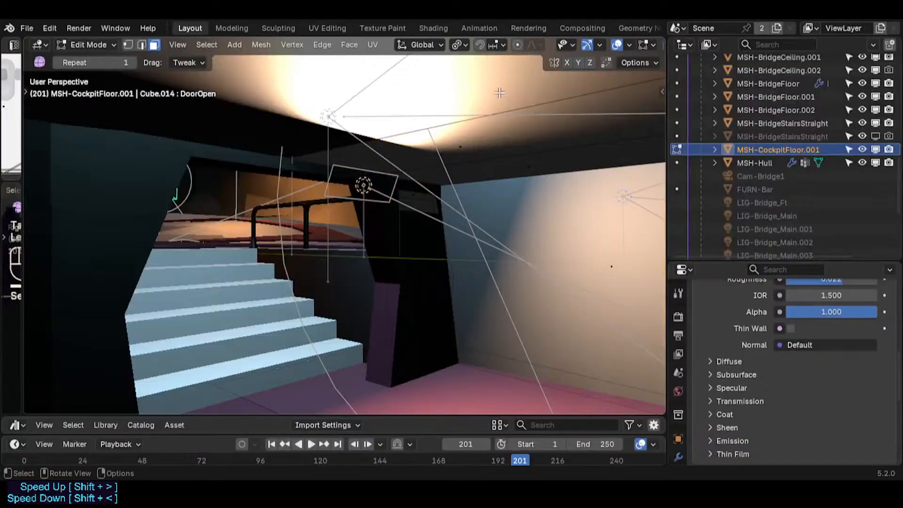
pyautogui.click(466, 146)
pyautogui.keyDown('shift'); pyautogui.click(540, 171); pyautogui.keyUp('shift')
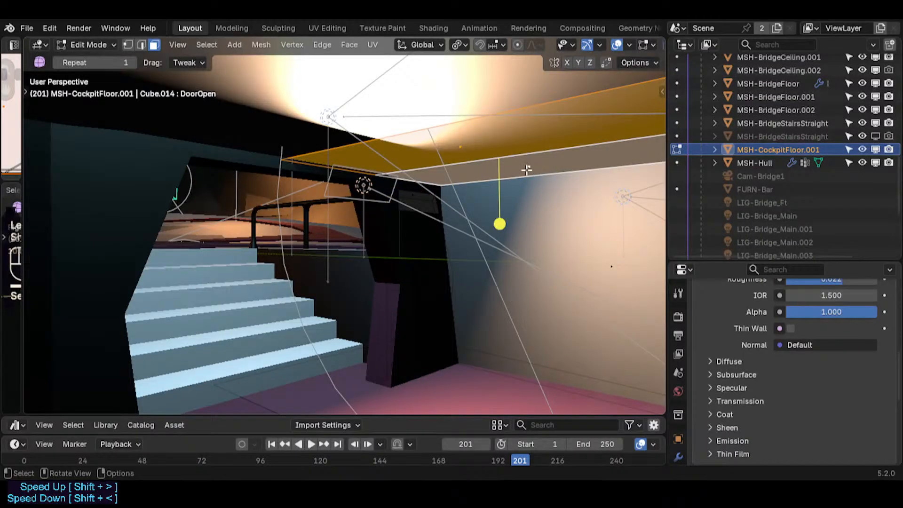
pyautogui.press('l')
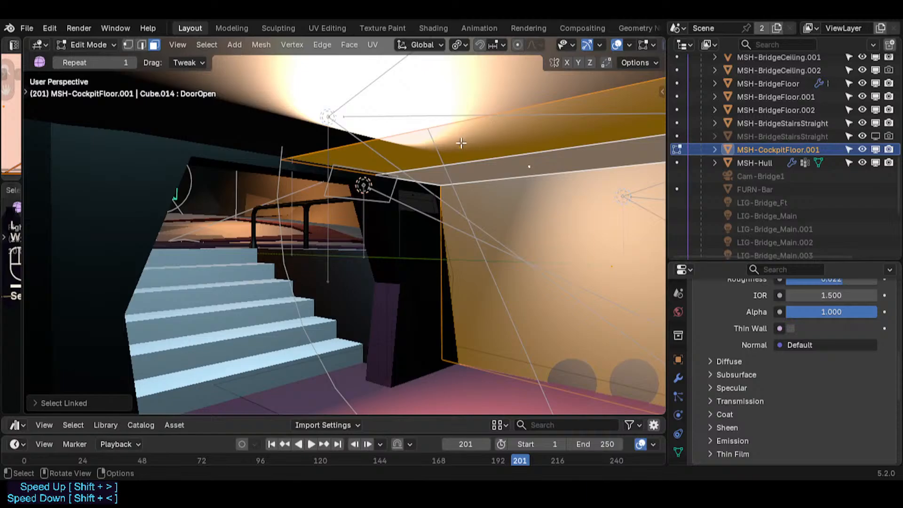
pyautogui.hotkey('shift', '`')
pyautogui.click(401, 174)
pyautogui.click(401, 175)
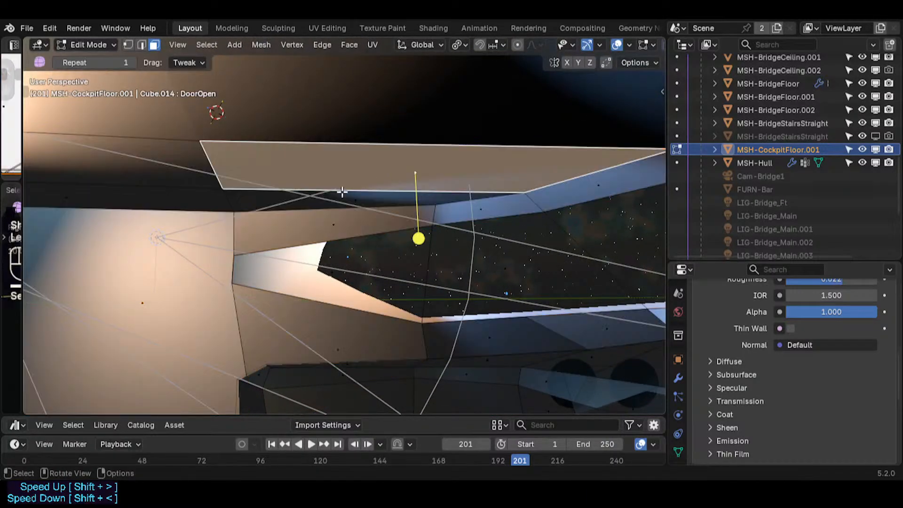
pyautogui.keyDown('shift'); pyautogui.click(342, 194); pyautogui.keyUp('shift')
pyautogui.hotkey('shift', '`')
pyautogui.click(378, 189)
pyautogui.keyDown('shift'); pyautogui.click(387, 186); pyautogui.keyUp('shift')
pyautogui.keyDown('shift'); pyautogui.click(426, 192); pyautogui.keyUp('shift')
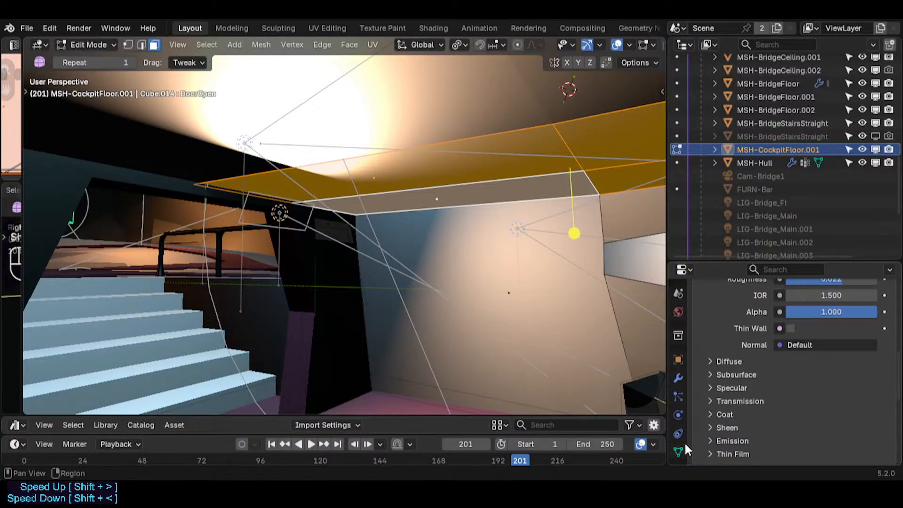
pyautogui.scroll(-2, 681, 442)
pyautogui.click(680, 439)
pyautogui.scroll(9, 745, 391)
pyautogui.scroll(-3, 746, 389)
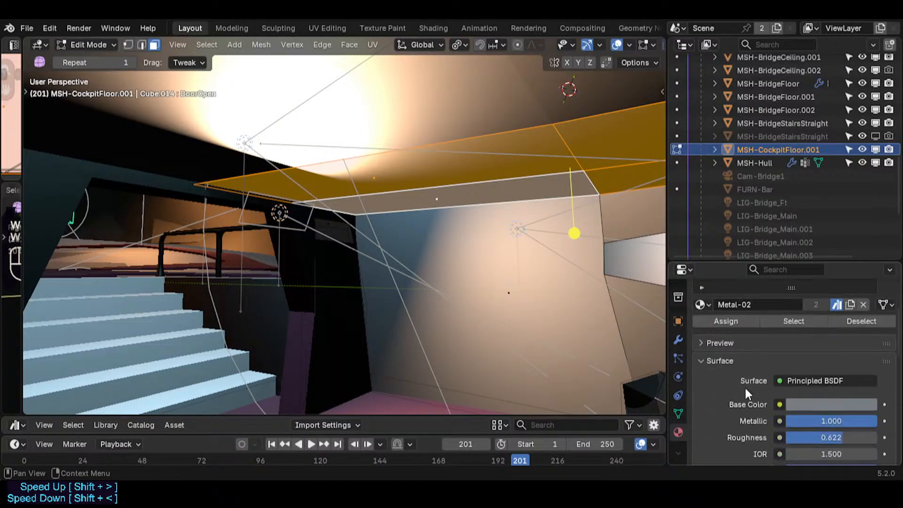
pyautogui.scroll(4, 745, 389)
pyautogui.click(735, 344)
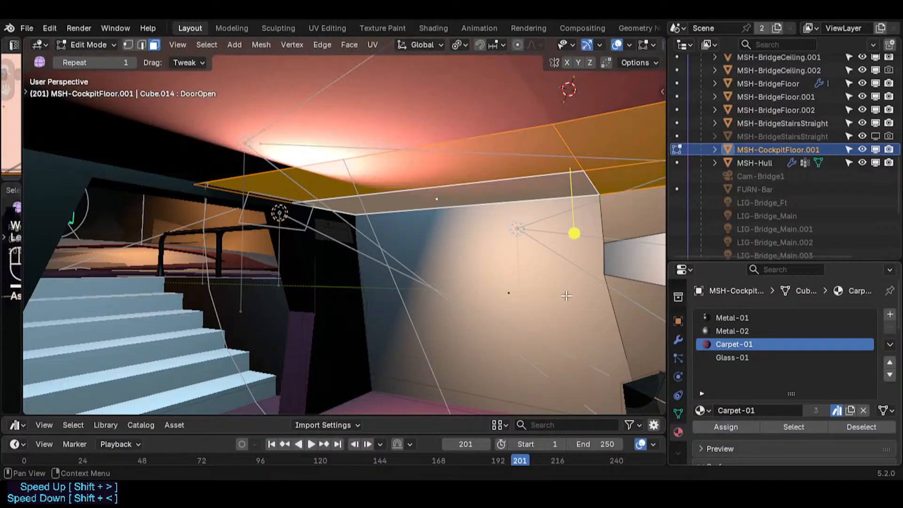
pyautogui.press('Tab')
# - Select the LIG-Cockpit_Main area light and set its Power to 20 W
pyautogui.hotkey('shift', '`')
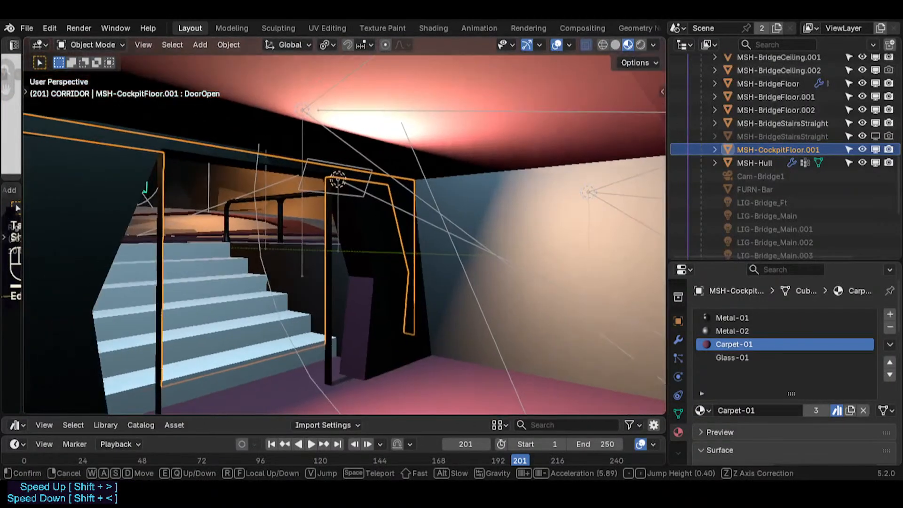
pyautogui.click(420, 222)
pyautogui.click(443, 168)
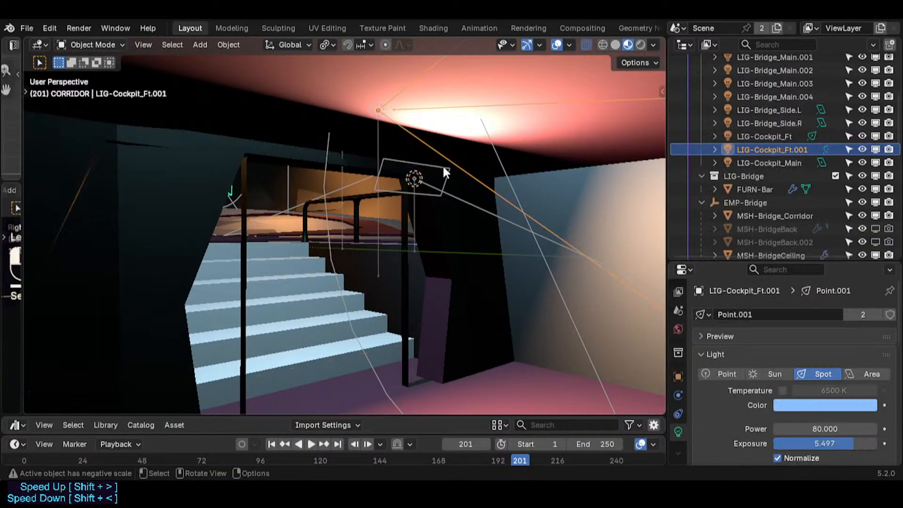
pyautogui.scroll(-4, 807, 365)
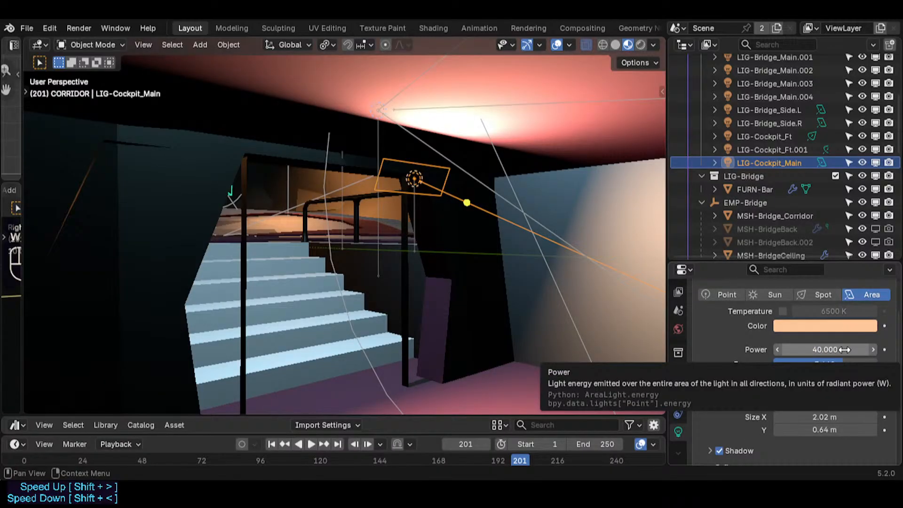
pyautogui.click(845, 349)
pyautogui.press('Return')
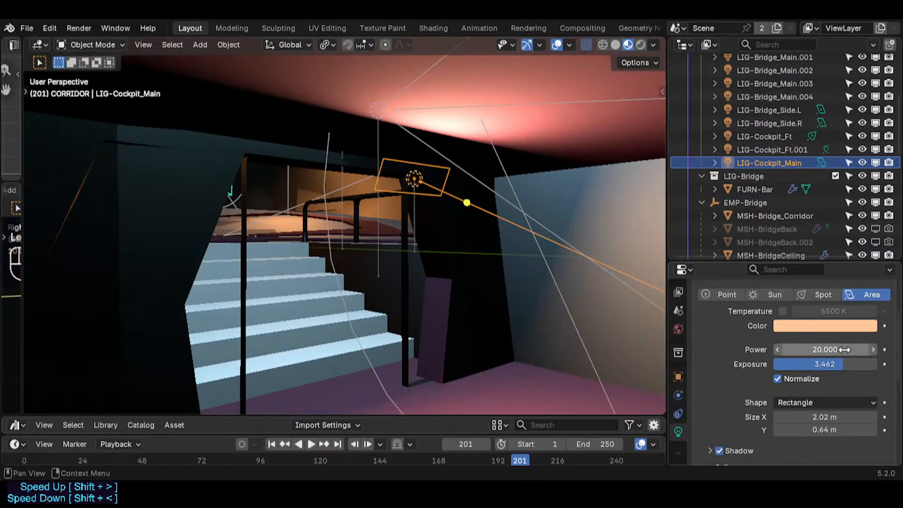
# - Raise LIG-Cockpit_Main slightly along global Z and rotate it about global X to aim more steeply downward
pyautogui.moveTo(475, 209); pyautogui.dragTo(392, 207, button='middle')
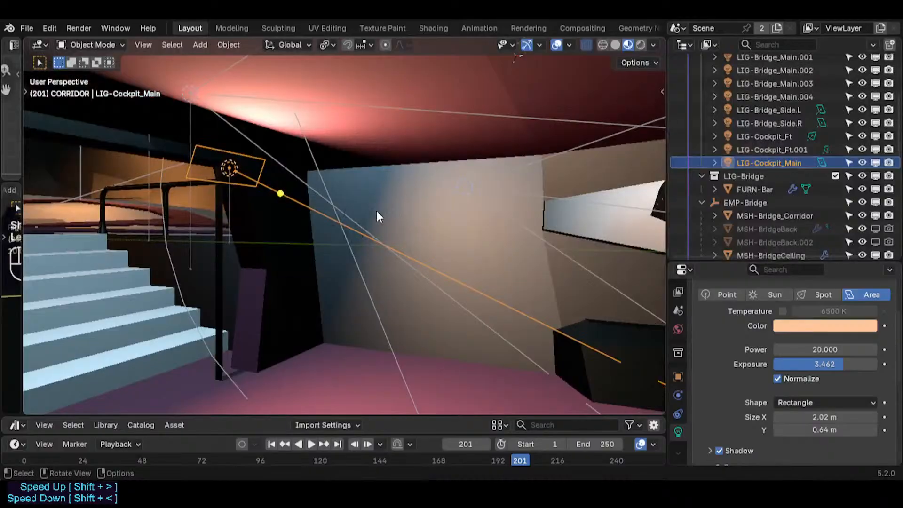
pyautogui.press('g')
pyautogui.press('z')
pyautogui.click(376, 193)
pyautogui.press('r')
pyautogui.press('x')
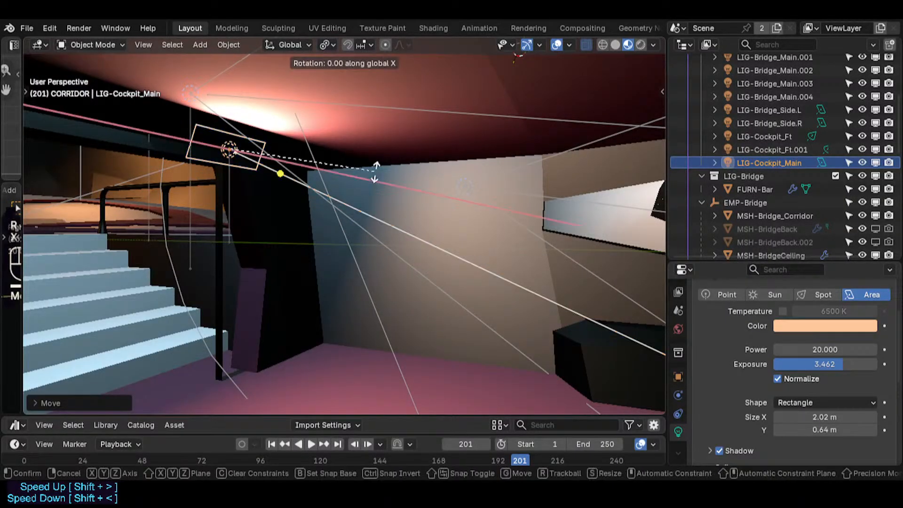
pyautogui.click(365, 196)
# - Move LIG-Cockpit_Main about -0.08 m along global Y and lower it about 0.03 m along global Z
pyautogui.press('g')
pyautogui.press('y')
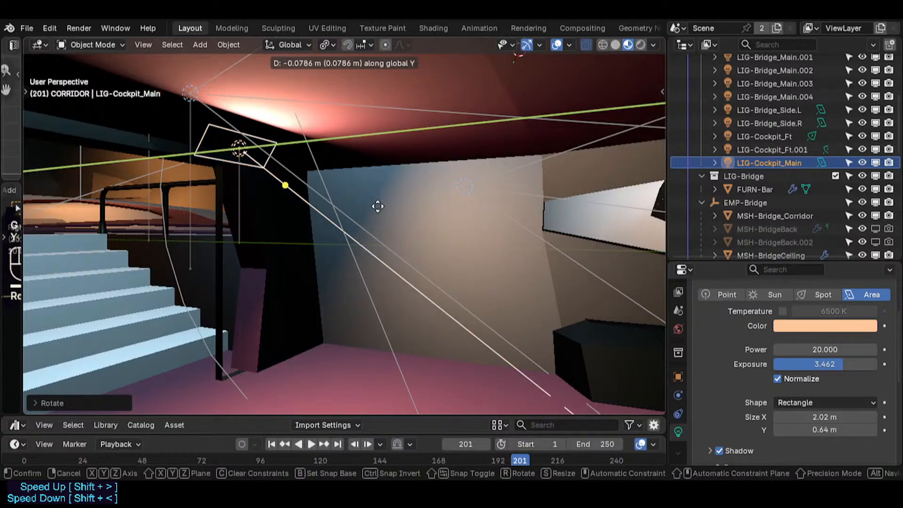
pyautogui.click(377, 206)
pyautogui.press('g')
pyautogui.press('z')
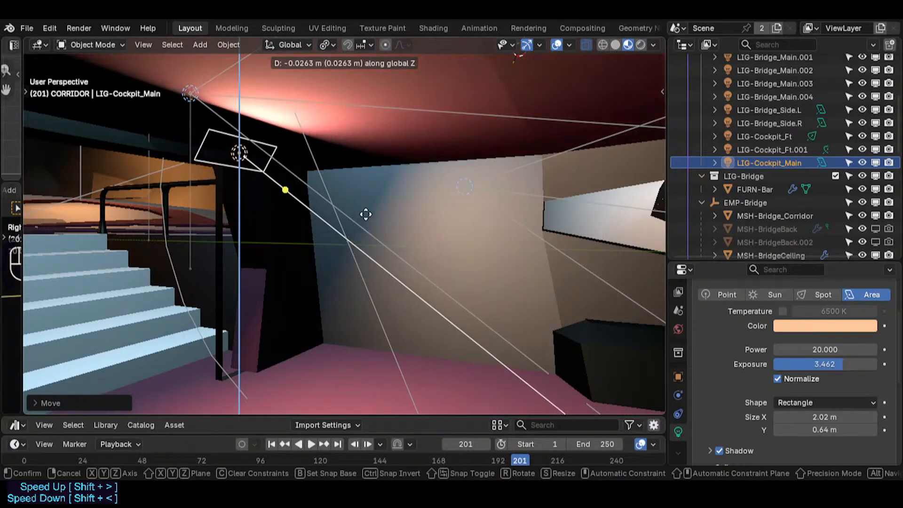
pyautogui.click(362, 213)
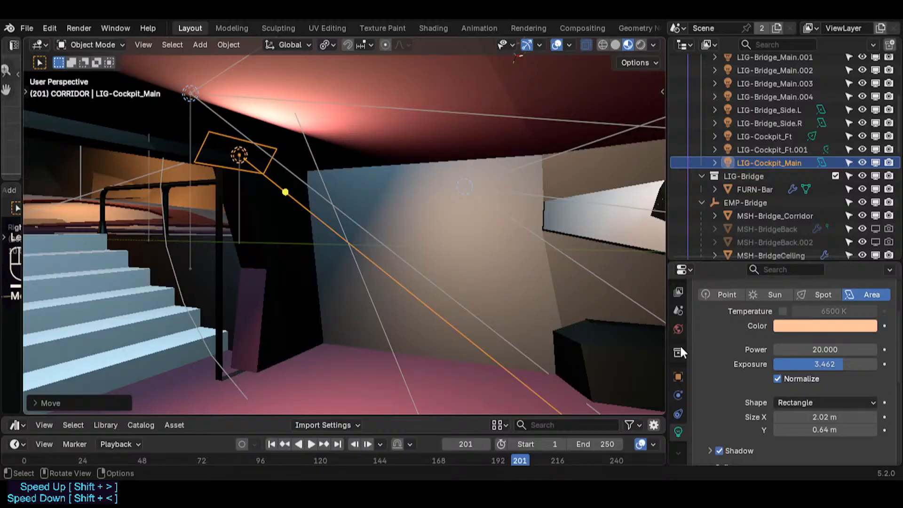
# - Reset the Exposure of LIG-Cockpit_Main to 0 and set its Power to 30 W
pyautogui.press('BackSpace')
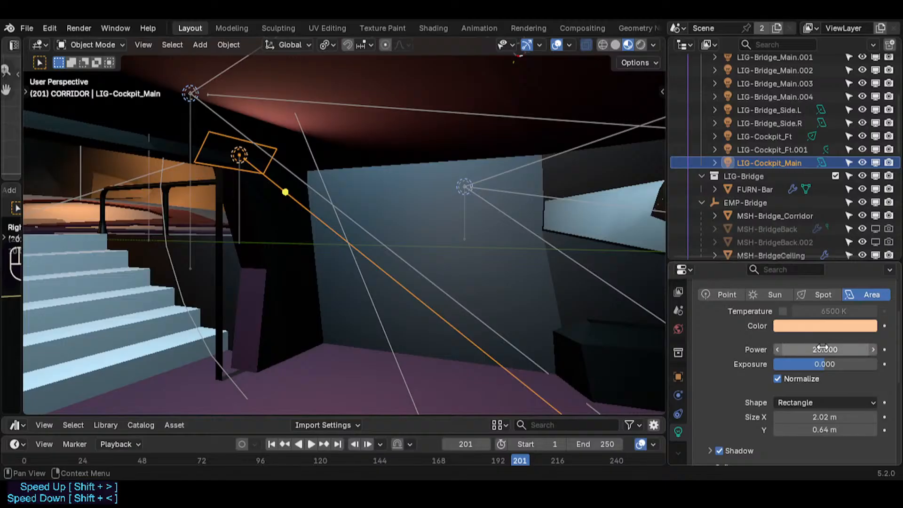
pyautogui.moveTo(822, 348); pyautogui.dragTo(861, 348)
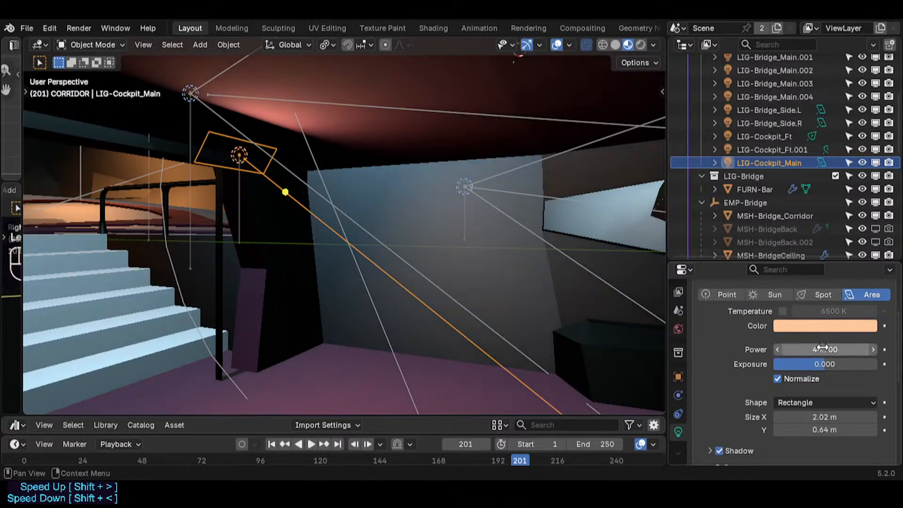
pyautogui.write('30')
pyautogui.press('Return')
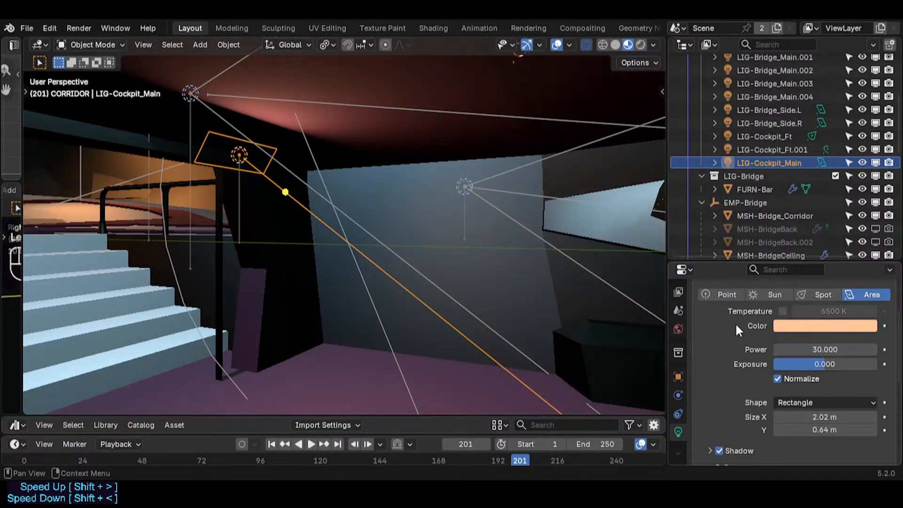
# - Check the lighting from the bridge and the cockpit, and raise the Power of LIG-Cockpit_Main to 50 W
pyautogui.hotkey('shift', '`')
pyautogui.press('w')
pyautogui.press('d')
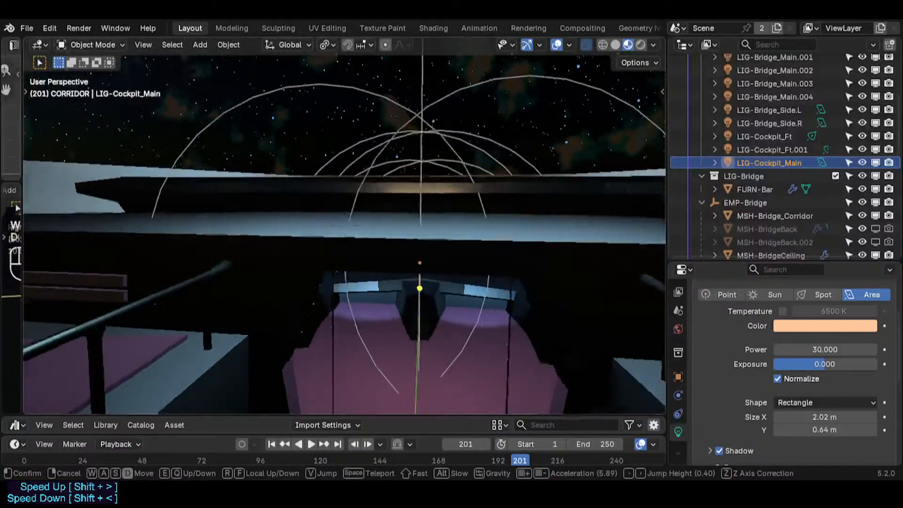
pyautogui.press('s')
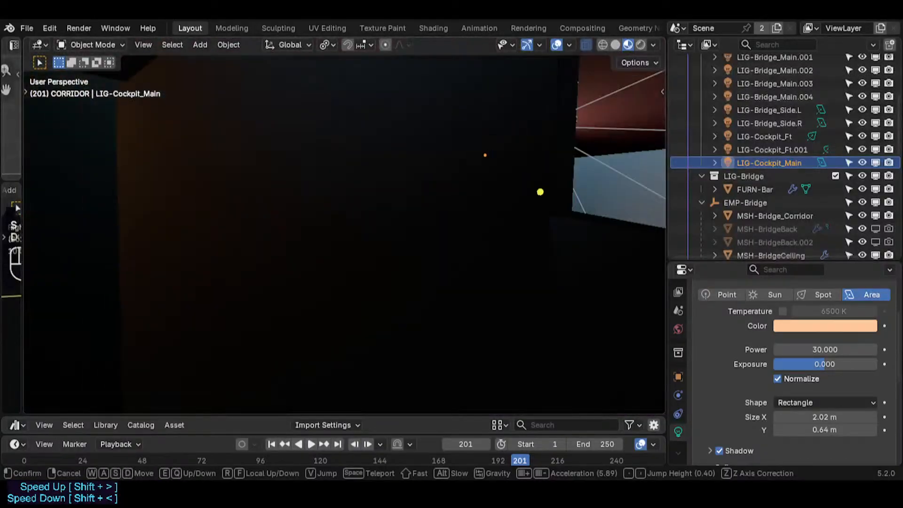
pyautogui.click(304, 214)
pyautogui.moveTo(378, 228); pyautogui.dragTo(346, 231, button='middle')
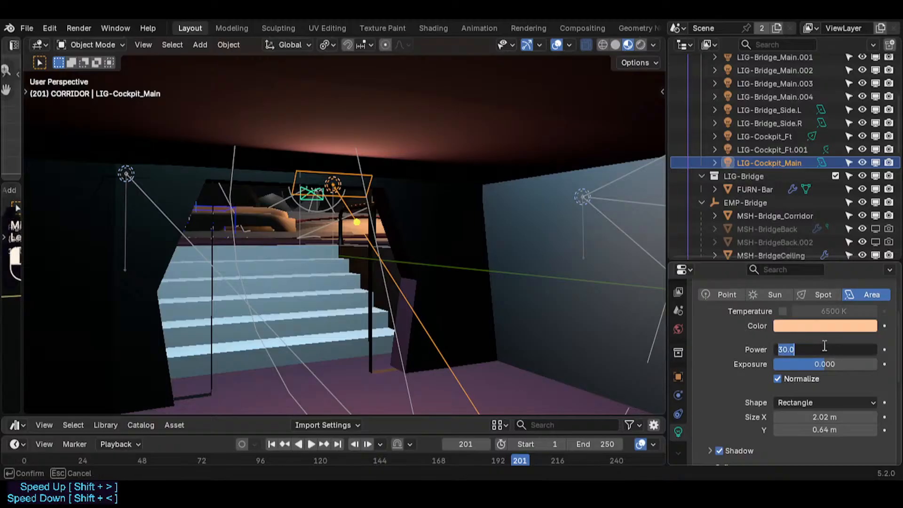
pyautogui.write('0')
pyautogui.press('Return')
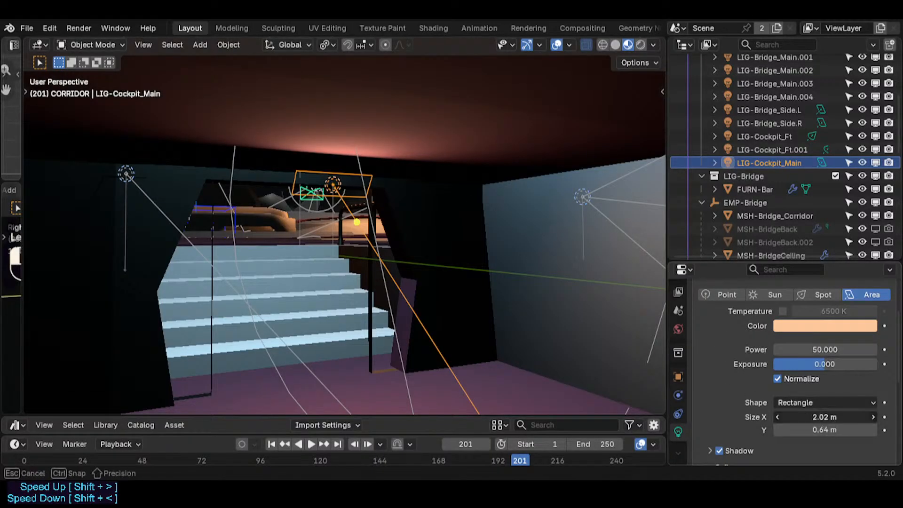
# - Widen LIG-Cockpit_Main across the stairwell opening with Size X 9.79 m and Y 0.46 m
pyautogui.moveTo(825, 417); pyautogui.dragTo(861, 416)
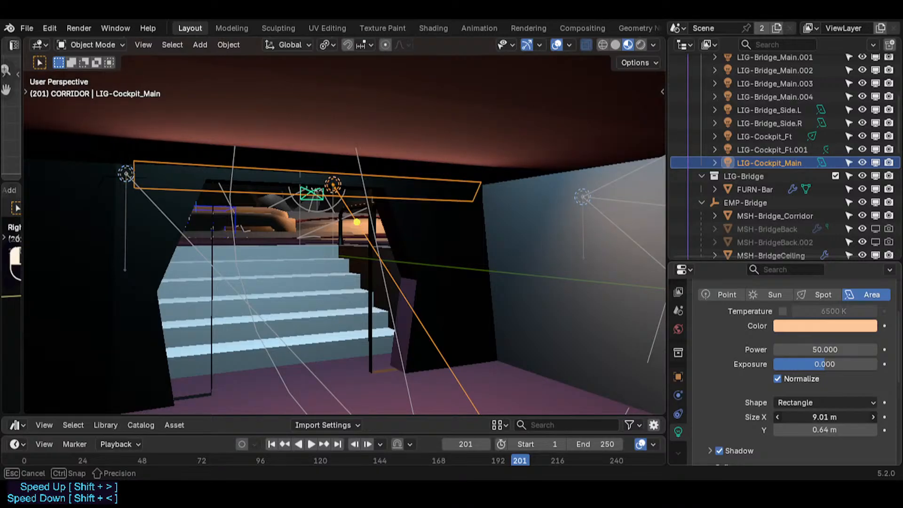
pyautogui.hotkey('shift', '`')
pyautogui.press('s')
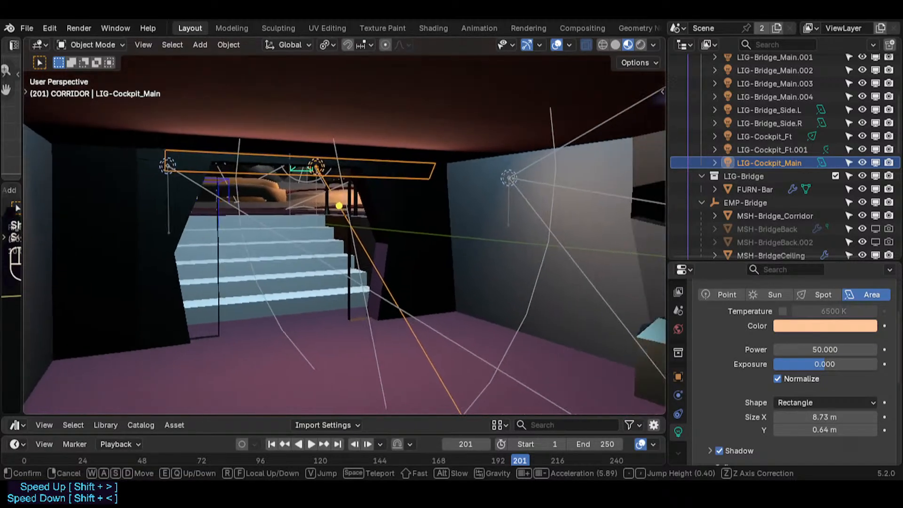
pyautogui.press('d')
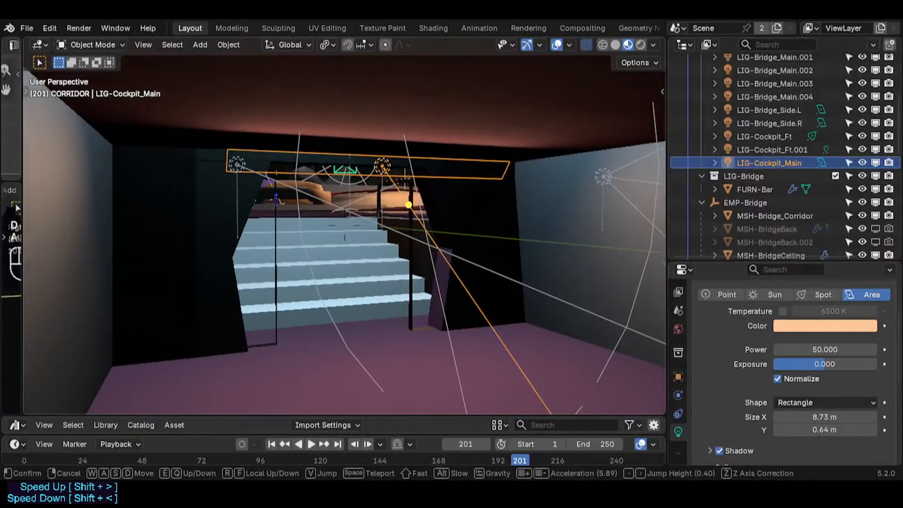
pyautogui.click(639, 369)
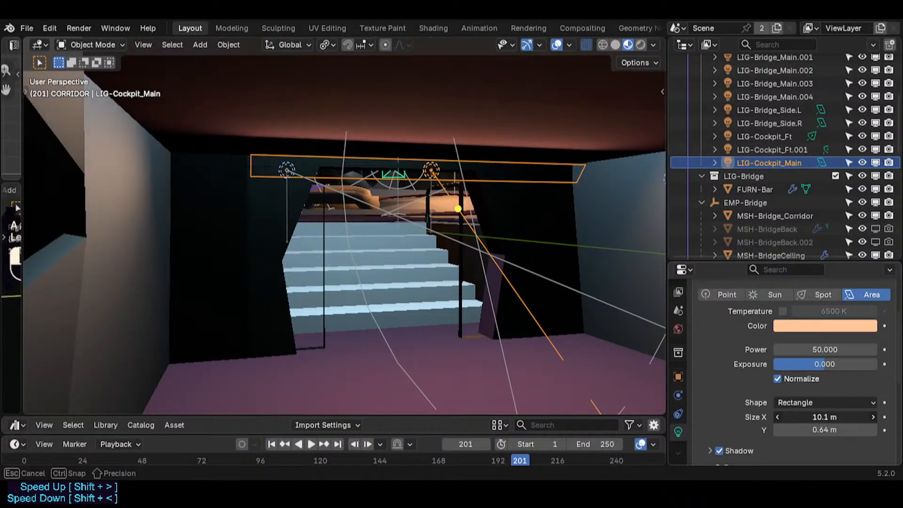
pyautogui.moveTo(826, 417); pyautogui.dragTo(795, 431)
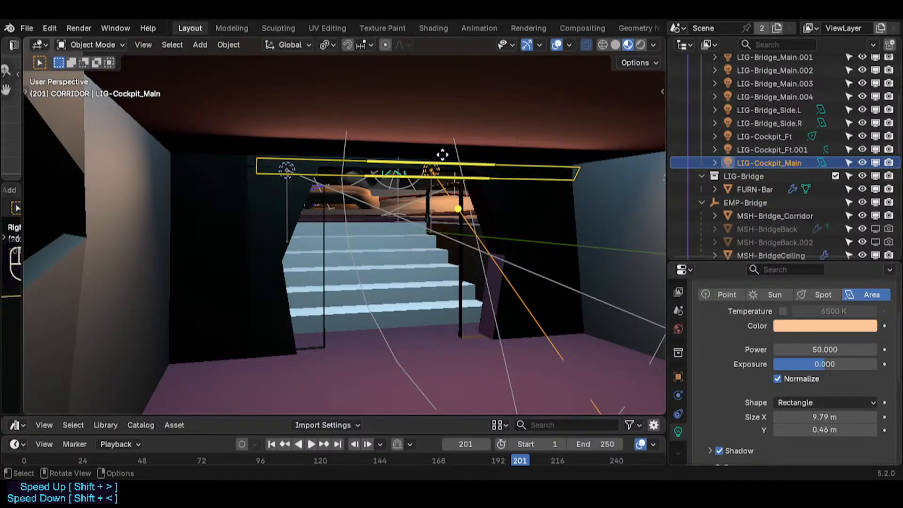
# - Tilt LIG-Cockpit_Main about global X so that it points less steeply downward into the cockpit
pyautogui.hotkey('shift', '`')
pyautogui.press('w')
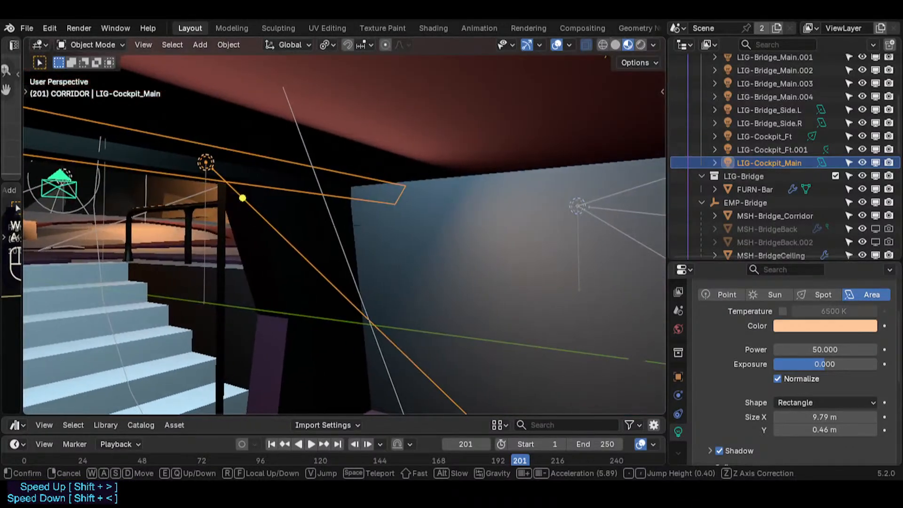
pyautogui.click(483, 148)
pyautogui.press('r')
pyautogui.press('x')
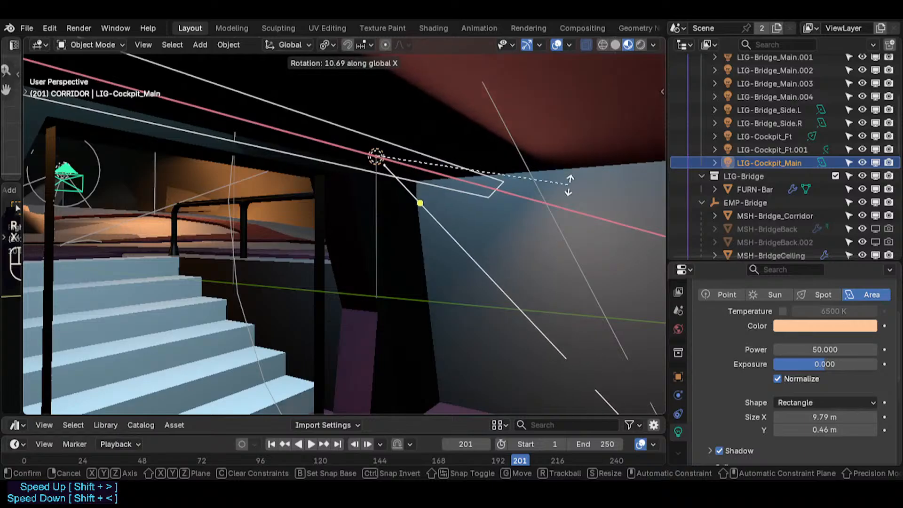
pyautogui.click(563, 145)
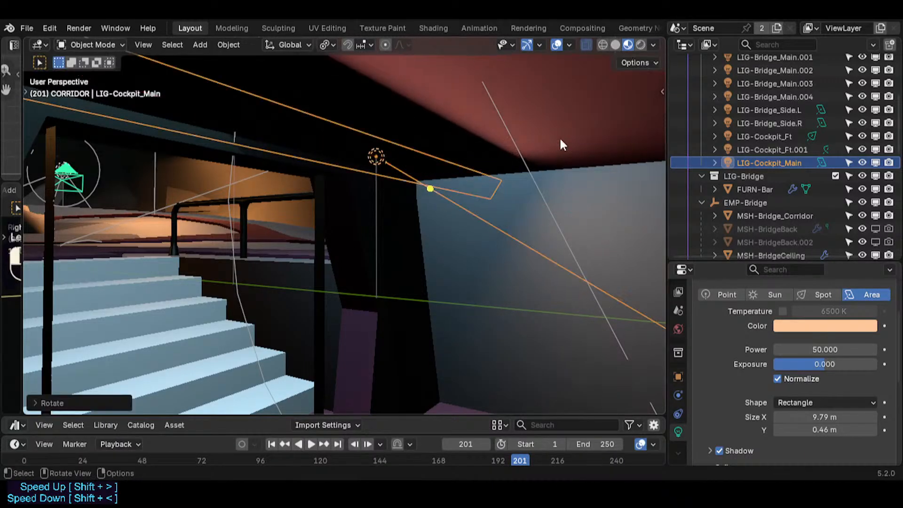
pyautogui.press('r')
pyautogui.press('x')
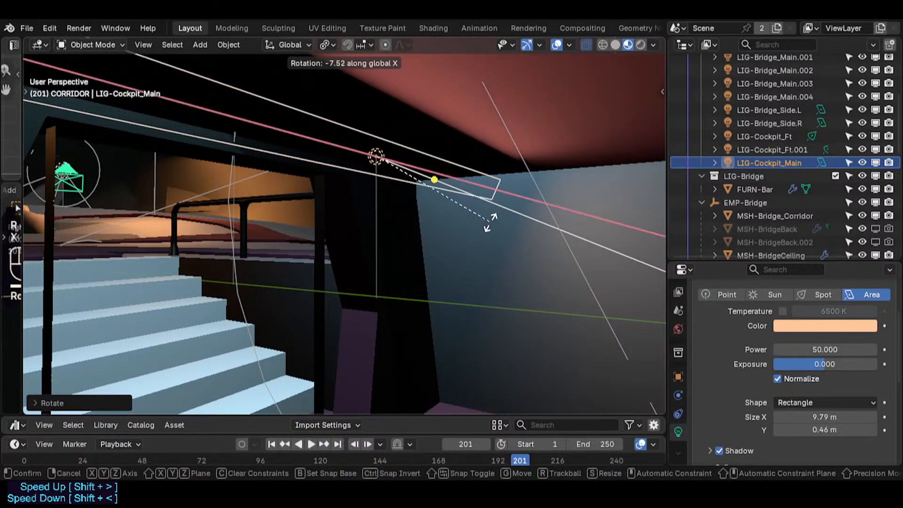
pyautogui.click(484, 227)
# - Try a Size Y of 1.01 m on LIG-Cockpit_Main, then scale the light down to a short strip
pyautogui.moveTo(822, 426); pyautogui.dragTo(847, 426)
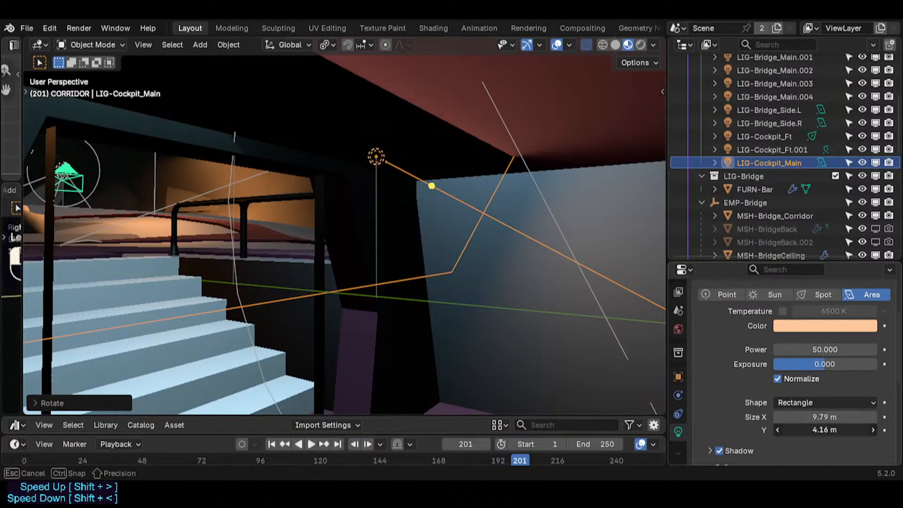
pyautogui.moveTo(842, 430); pyautogui.dragTo(814, 429)
pyautogui.moveTo(825, 430); pyautogui.dragTo(805, 430)
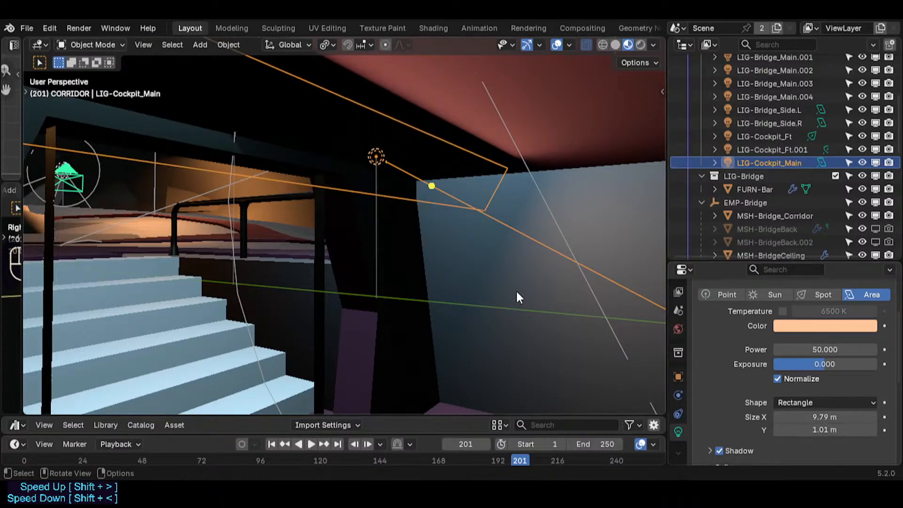
pyautogui.press('s')
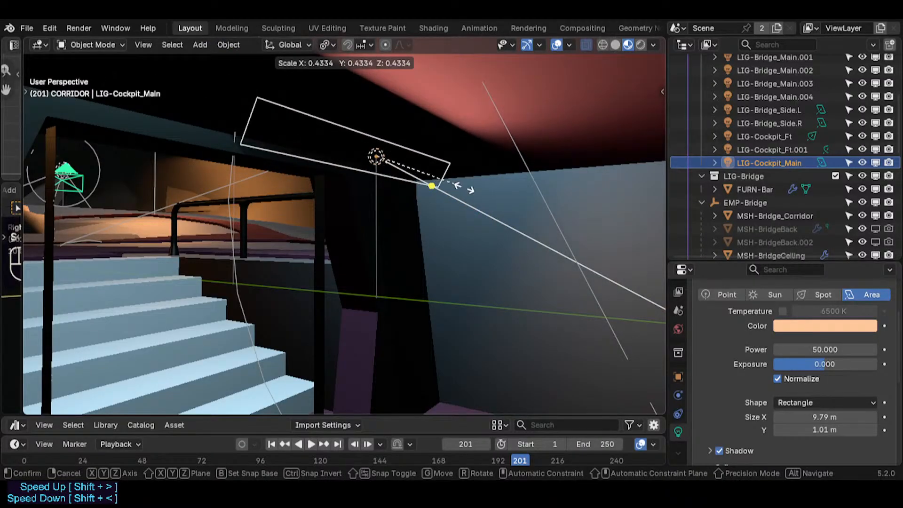
pyautogui.click(381, 168)
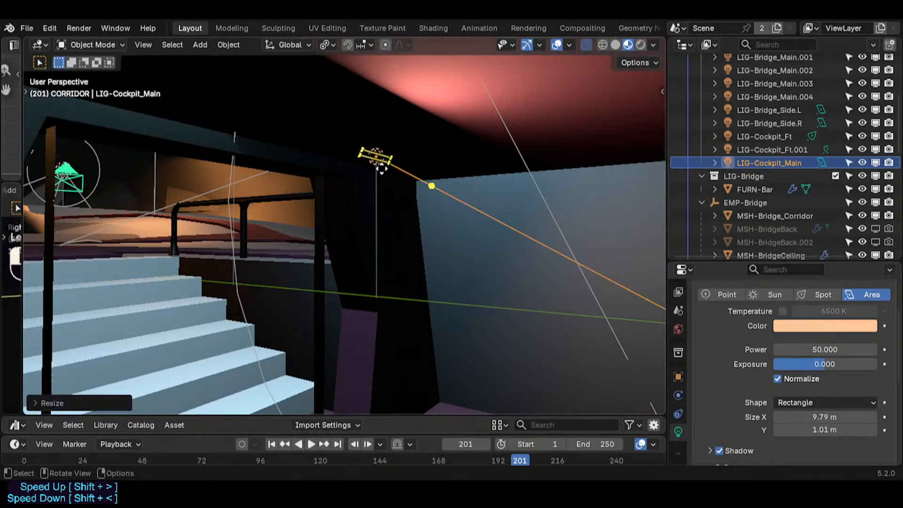
# - Try stretching the scaled-down LIG-Cockpit_Main with a Size X of 80 m and view it above the stairwell
pyautogui.moveTo(825, 417); pyautogui.dragTo(860, 417)
pyautogui.hotkey('shift', '`')
pyautogui.press('d')
pyautogui.press('s')
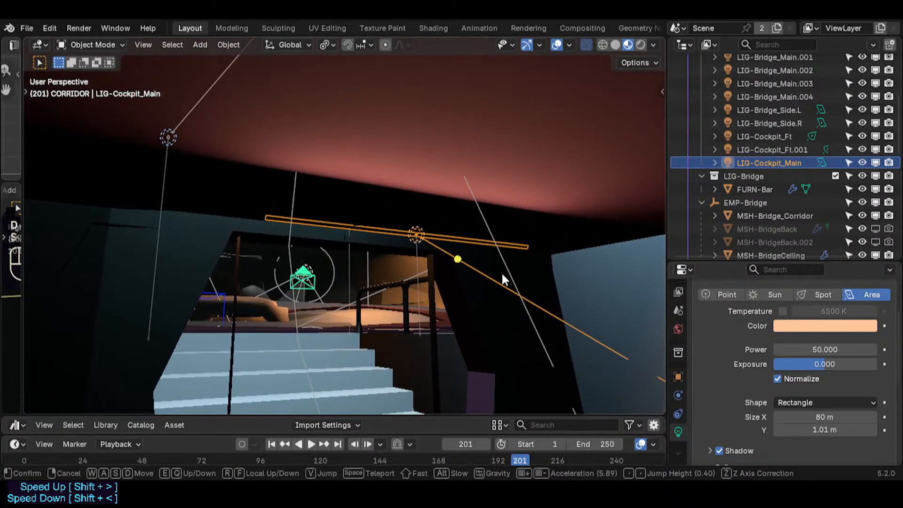
pyautogui.click(502, 274)
# - Undo the last size and scale changes made to LIG-Cockpit_Main
pyautogui.hotkey('ctrl', 'z')
pyautogui.hotkey('ctrl', 'z')
pyautogui.hotkey('ctrl', 'z')
pyautogui.hotkey('ctrl', 'z')
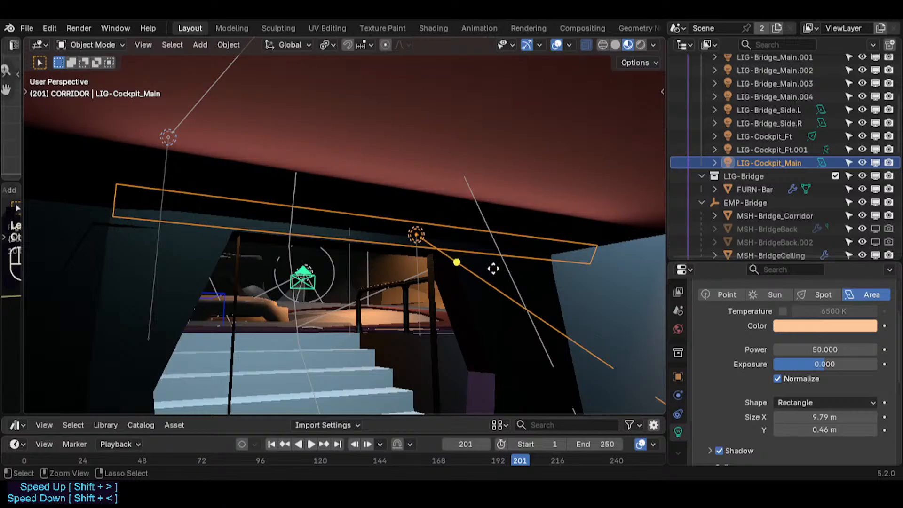
# - Review the light settings of LIG-Cockpit_Main and save Spacecraft.blend
pyautogui.hotkey('shift', '`')
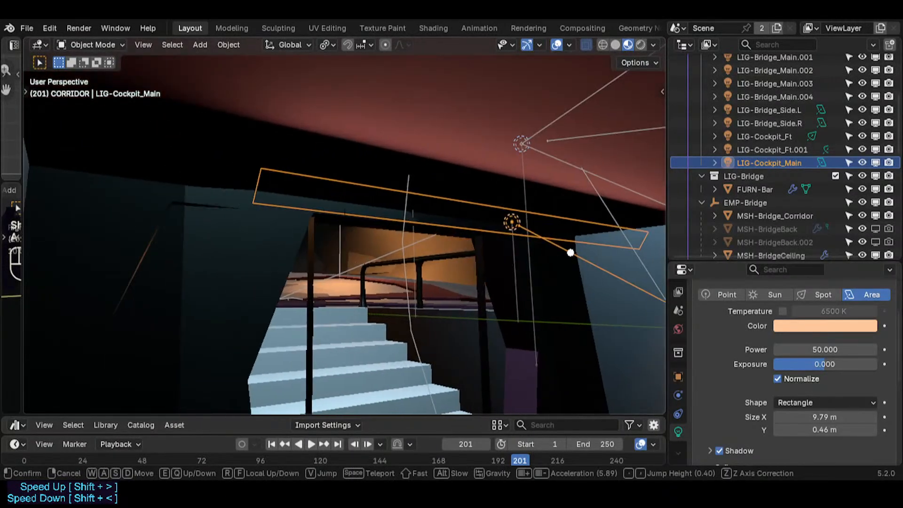
pyautogui.press('w')
pyautogui.click(466, 268)
pyautogui.scroll(-3, 809, 433)
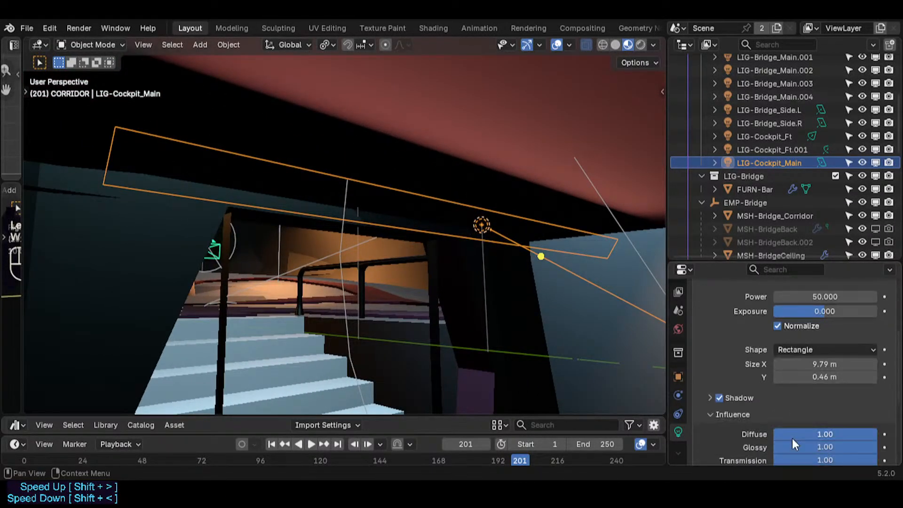
pyautogui.scroll(2, 815, 407)
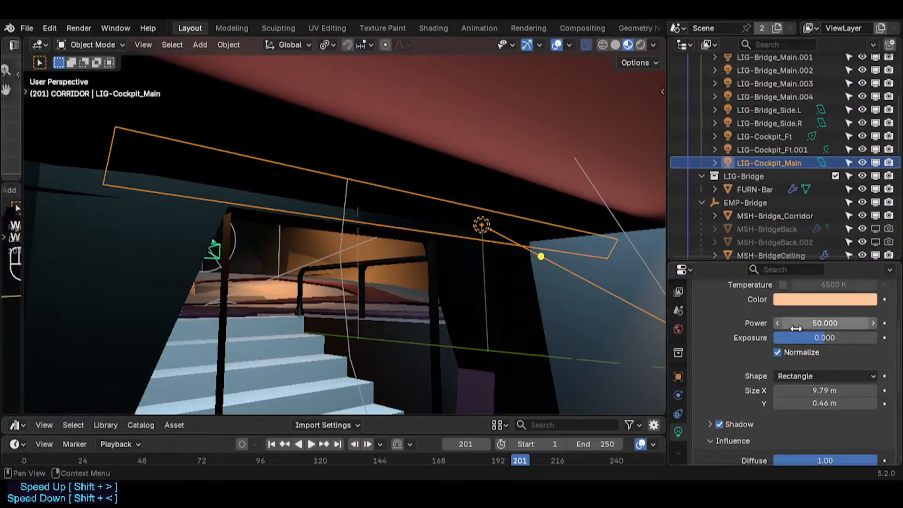
pyautogui.scroll(4, 845, 356)
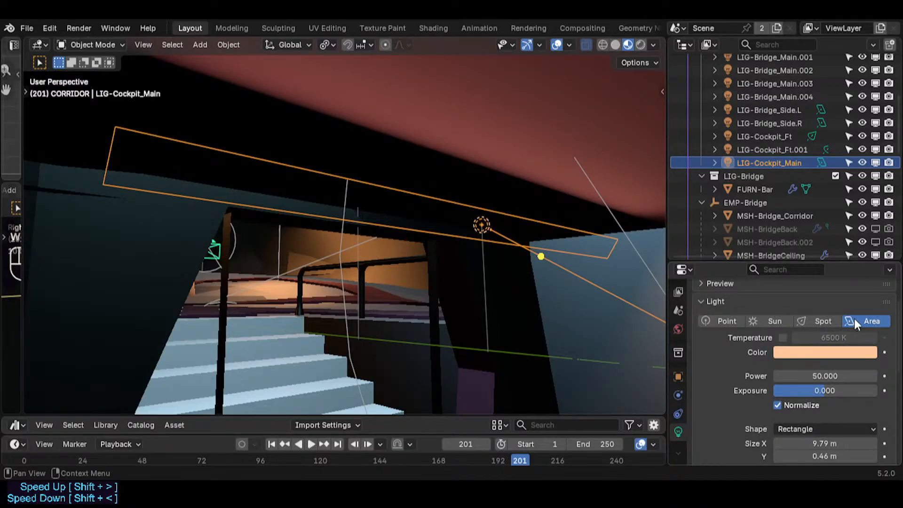
pyautogui.hotkey('ctrl', 's')
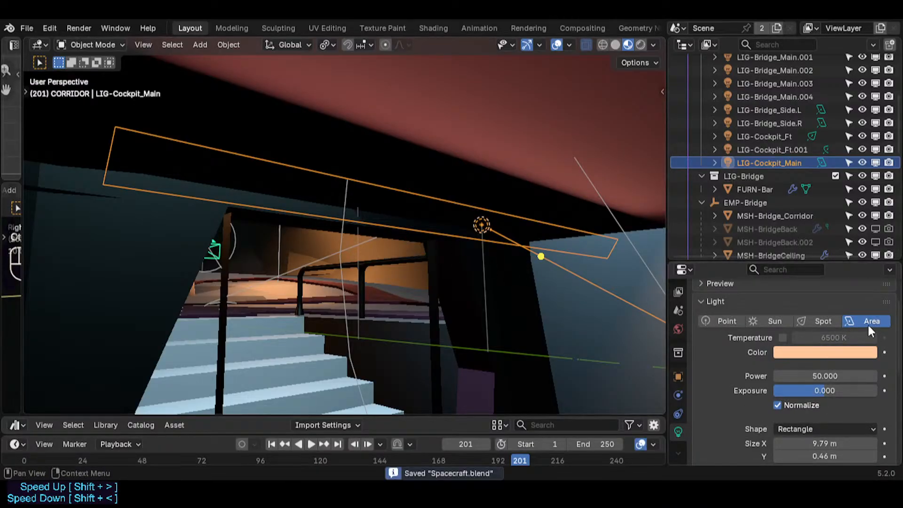
# - Try the Square shape on LIG-Cockpit_Main, test scaling it down, and undo the shape change
pyautogui.scroll(-2, 835, 375)
pyautogui.click(803, 404)
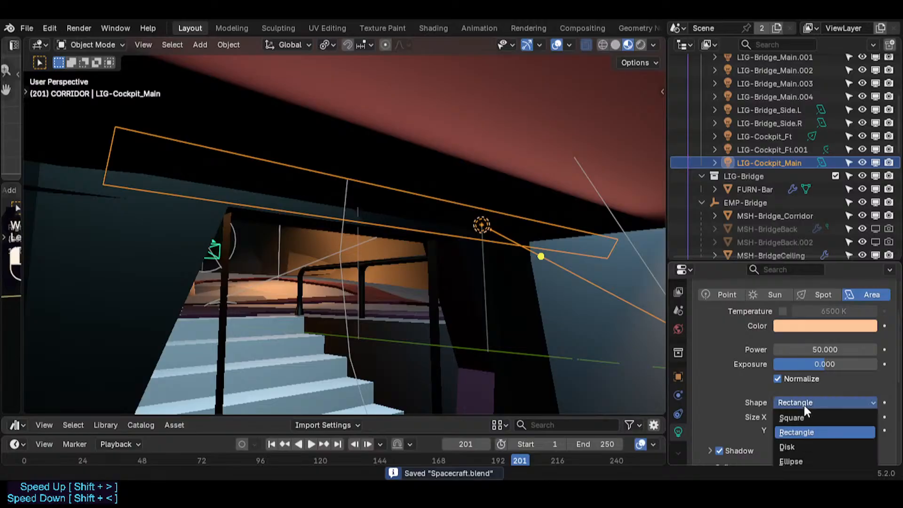
pyautogui.click(803, 413)
pyautogui.keyDown('shift'); pyautogui.moveTo(544, 238); pyautogui.dragTo(538, 264, button='middle'); pyautogui.keyUp('shift')
pyautogui.press('s')
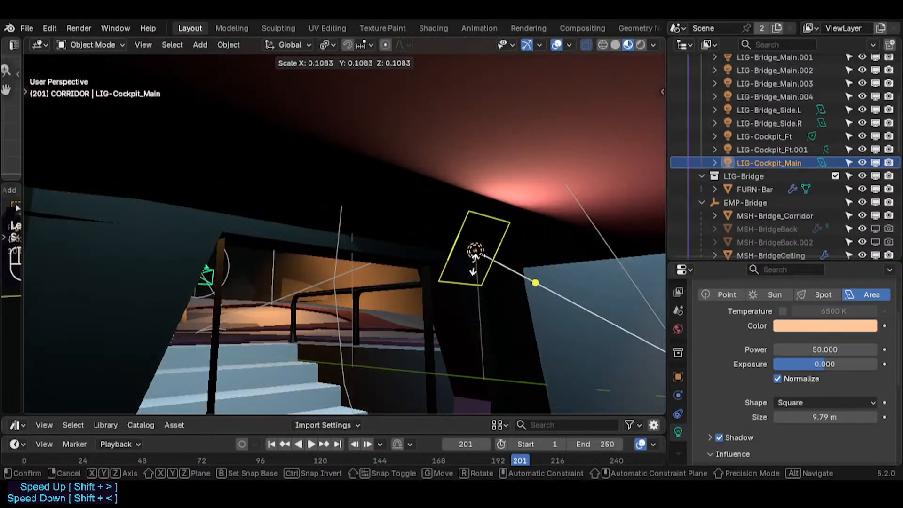
pyautogui.press('Escape')
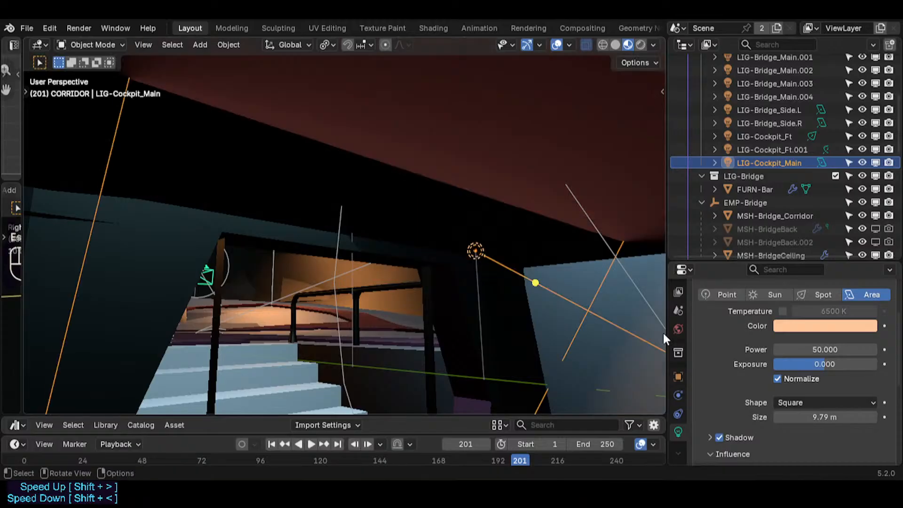
pyautogui.hotkey('ctrl', 'z')
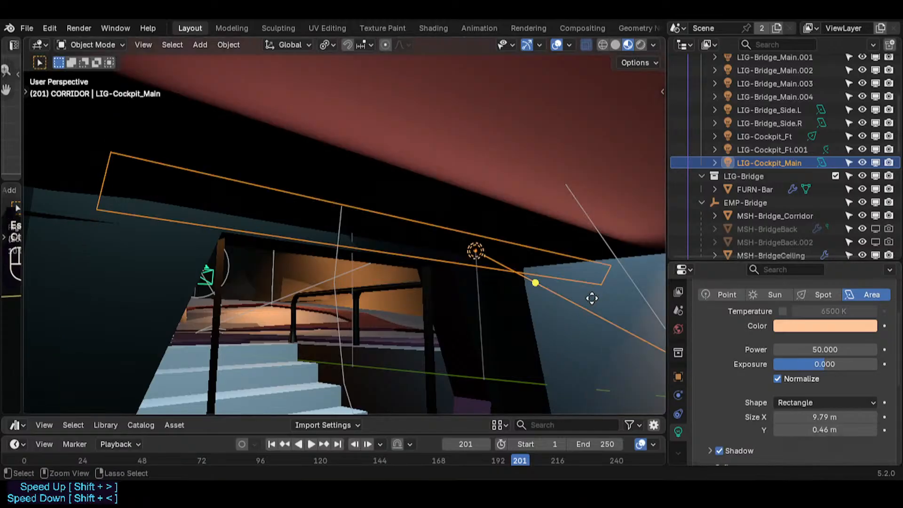
# - Try the Disk shape on LIG-Cockpit_Main and check its lighting around the stairwell
pyautogui.click(803, 402)
pyautogui.click(806, 442)
pyautogui.hotkey('shift', '`')
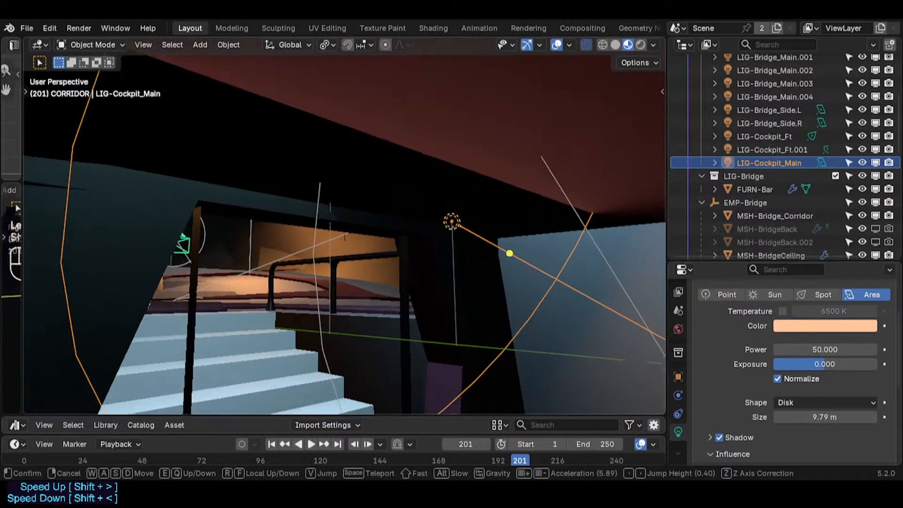
pyautogui.press('w')
pyautogui.press('d')
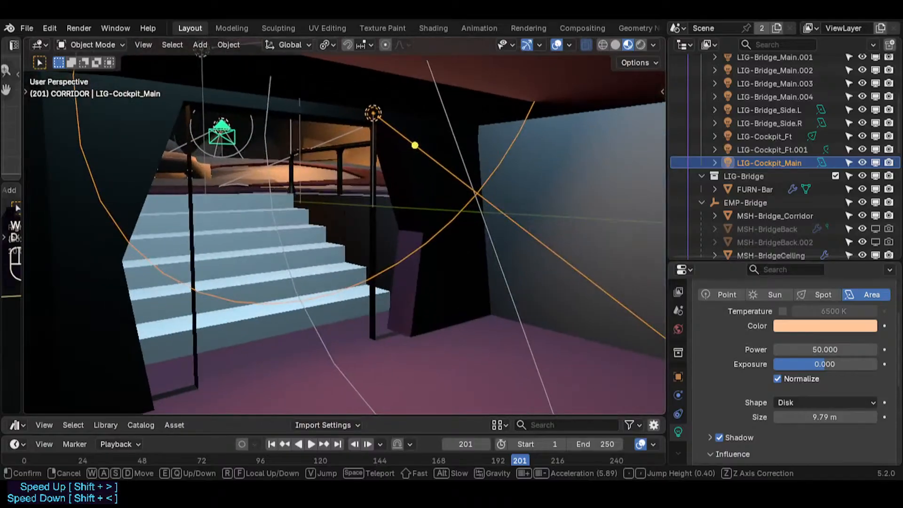
pyautogui.click(822, 348)
# - Set the shape of LIG-Cockpit_Main to Ellipse with Size X 7.53 m and Y 0.42 m
pyautogui.click(794, 405)
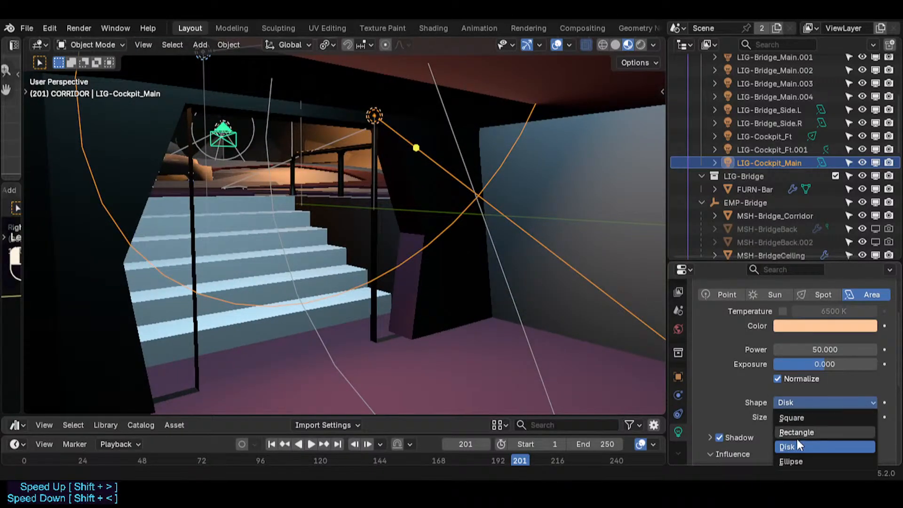
pyautogui.click(795, 459)
pyautogui.hotkey('shift', '`')
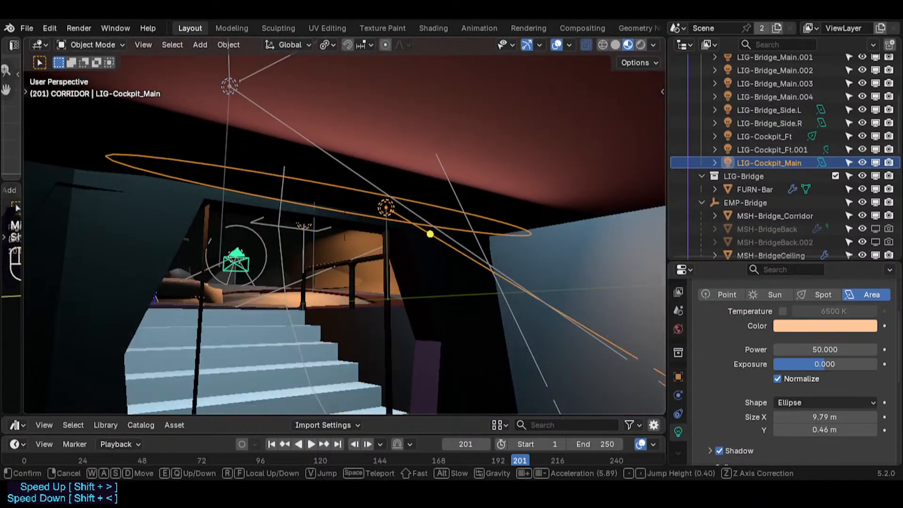
pyautogui.click(622, 280)
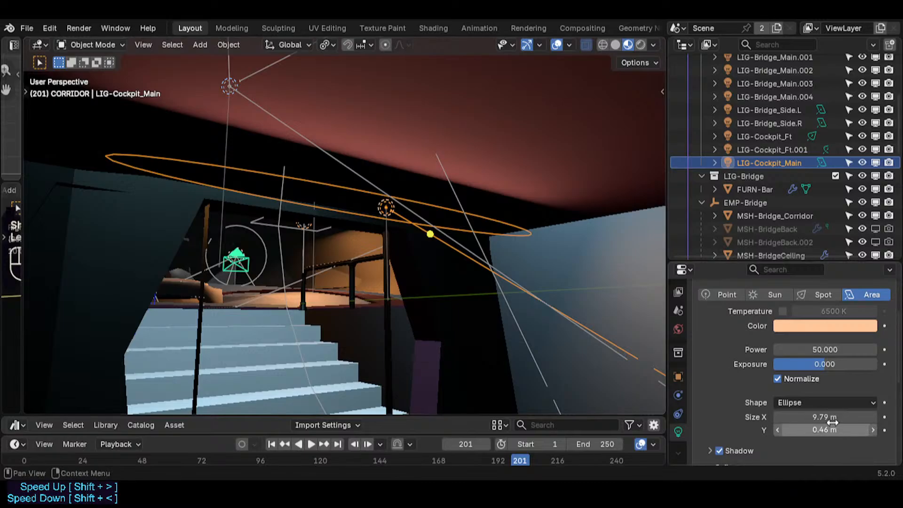
pyautogui.moveTo(831, 418)
pyautogui.mouseDown()
pyautogui.moveTo(800, 417)
pyautogui.moveTo(869, 417)
pyautogui.moveTo(790, 418)
pyautogui.moveTo(847, 430)
pyautogui.moveTo(823, 430)
pyautogui.mouseUp()
# - Compare the Rectangle shape on LIG-Cockpit_Main and return it to Ellipse
pyautogui.scroll(-2, 833, 386)
pyautogui.click(823, 378)
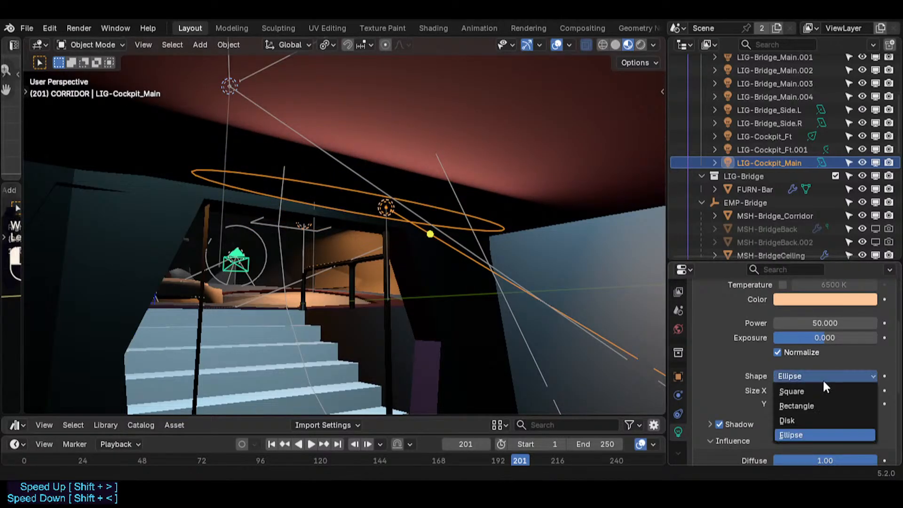
pyautogui.click(807, 403)
pyautogui.click(813, 378)
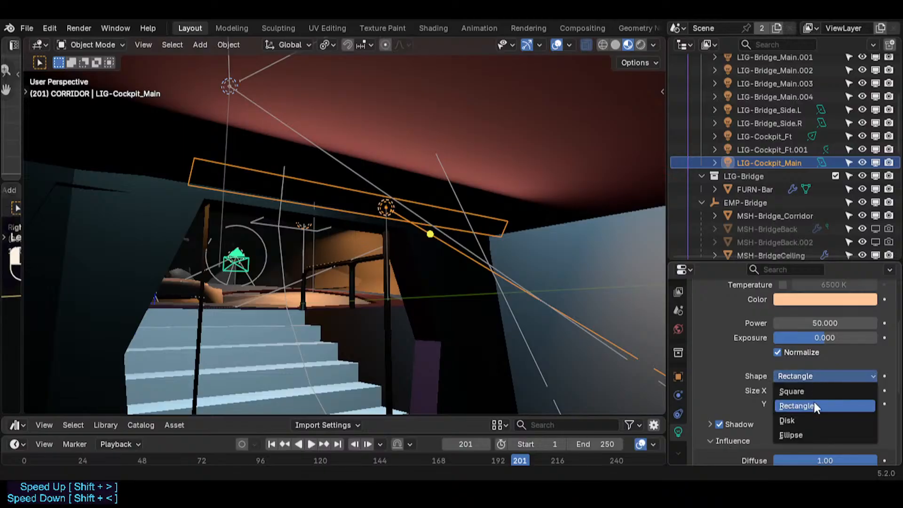
pyautogui.click(809, 434)
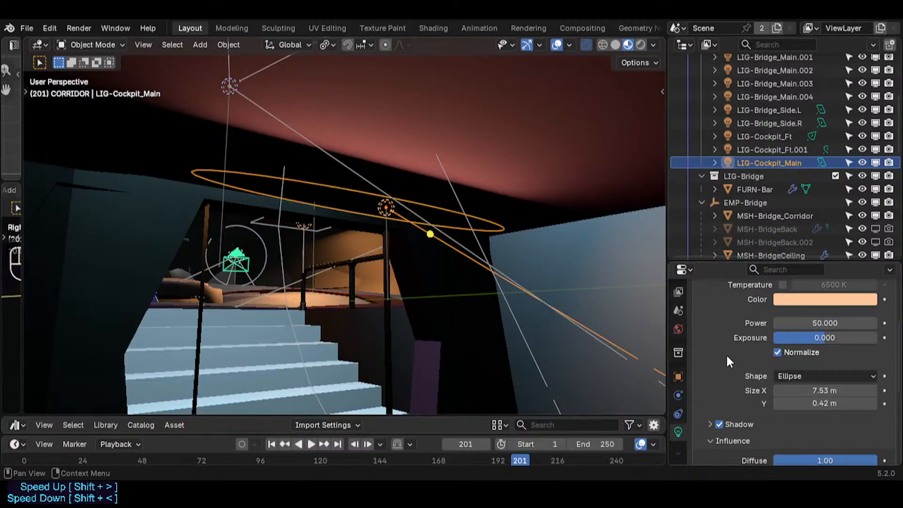
# - Widen the elliptical LIG-Cockpit_Main to Size X 8.46 m and flatten its Y size
pyautogui.moveTo(389, 194)
pyautogui.mouseDown()
pyautogui.moveTo(453, 117)
pyautogui.moveTo(395, 171)
pyautogui.moveTo(383, 194)
pyautogui.moveTo(397, 179)
pyautogui.moveTo(393, 204)
pyautogui.mouseUp()
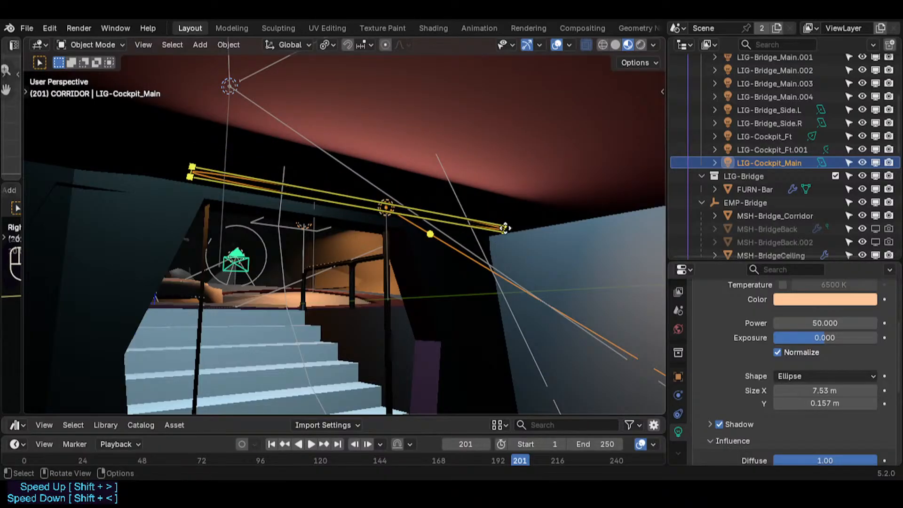
pyautogui.moveTo(506, 230); pyautogui.dragTo(538, 229)
pyautogui.hotkey('ctrl', 'z')
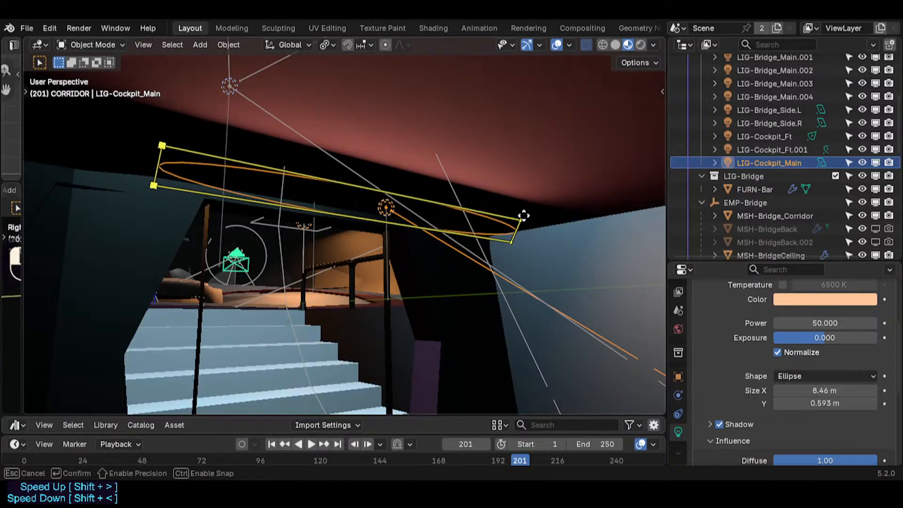
pyautogui.moveTo(523, 216); pyautogui.dragTo(523, 216)
pyautogui.moveTo(825, 403); pyautogui.dragTo(774, 410)
# - Inspect the light's remaining settings and the lighting across the cockpit, and save Spacecraft.blend
pyautogui.scroll(-8, 781, 408)
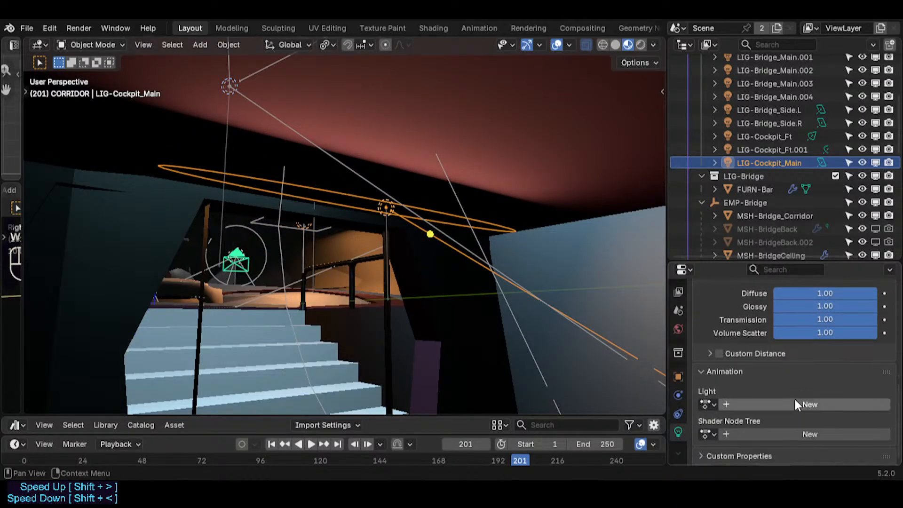
pyautogui.scroll(8, 771, 368)
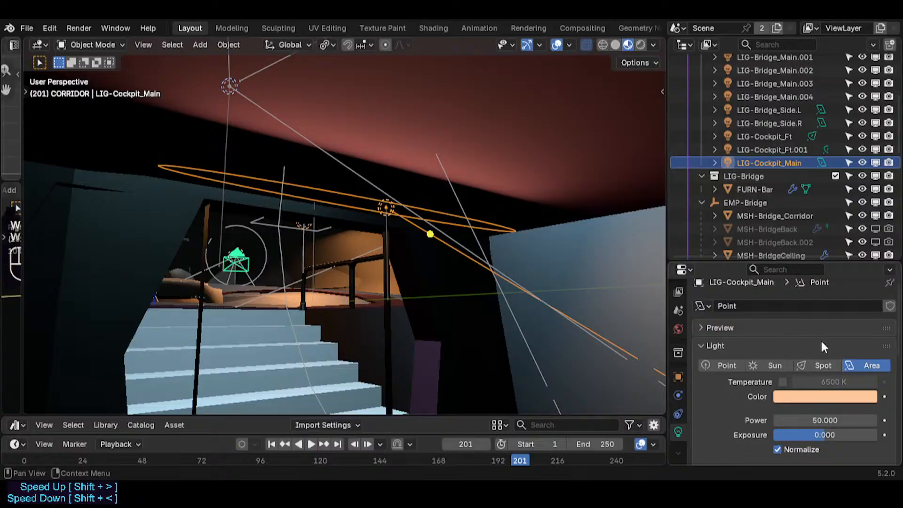
pyautogui.hotkey('shift', '`')
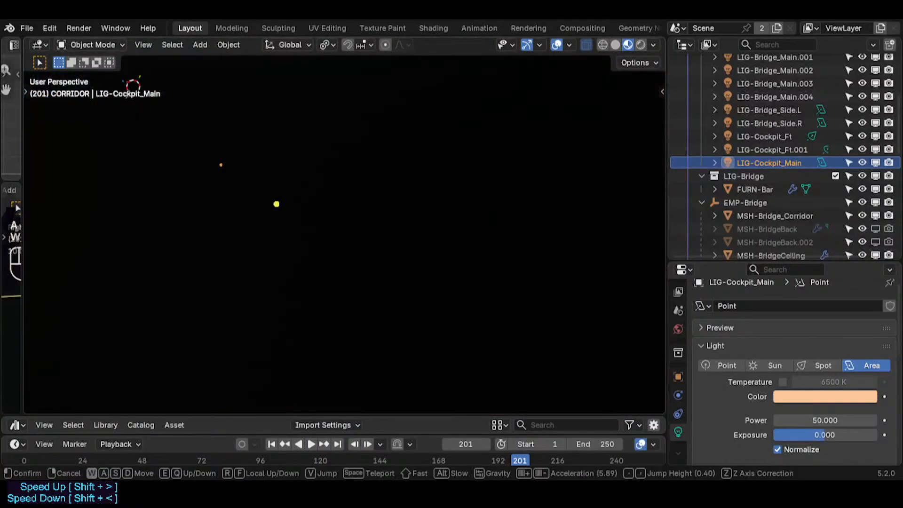
pyautogui.press('d')
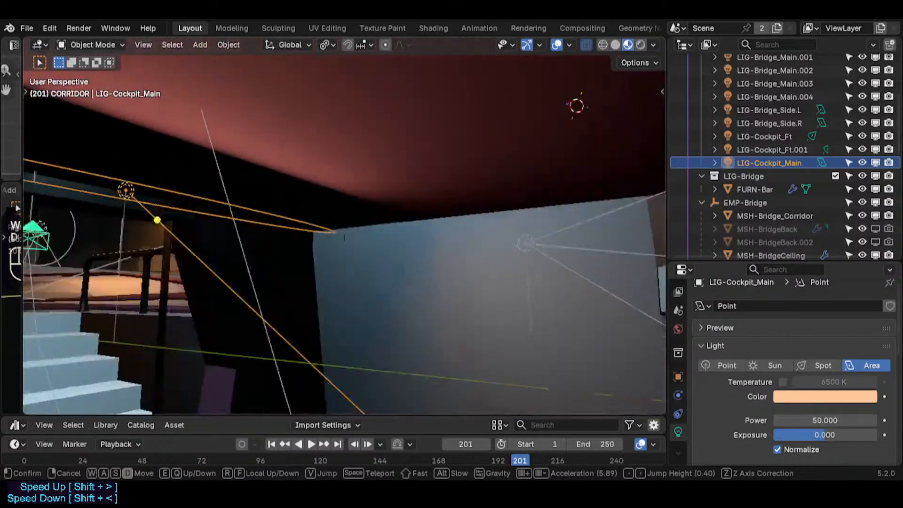
pyautogui.press('e')
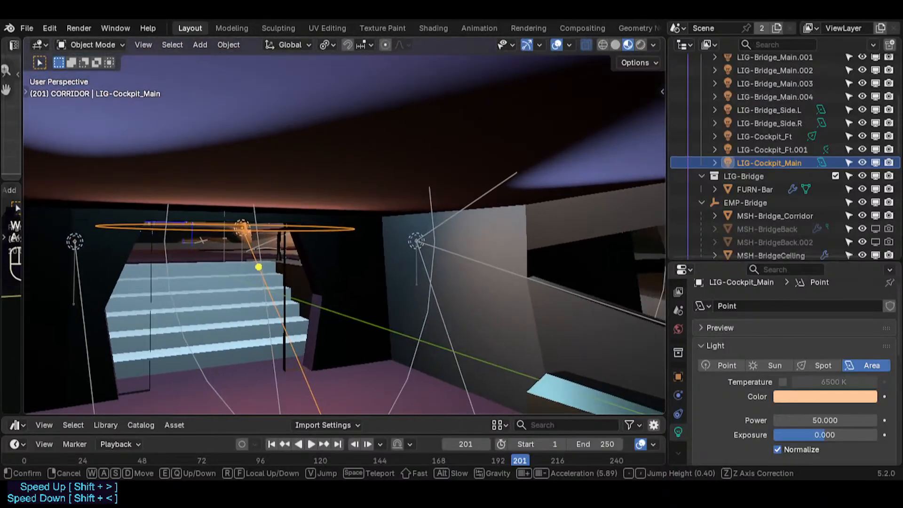
pyautogui.click(499, 275)
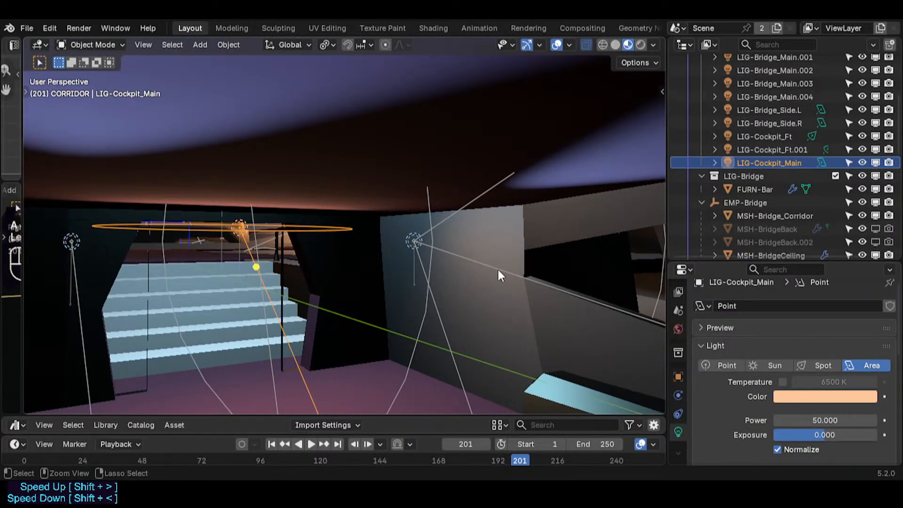
pyautogui.hotkey('shift', '`')
pyautogui.click(454, 254)
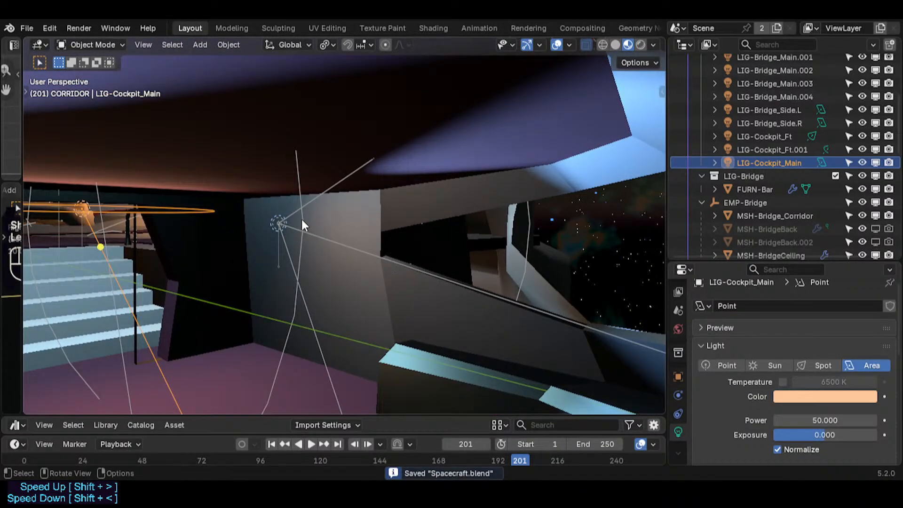
# - Select MSH-CockpitFloor.001 and examine the wall around the stairwell opening from inside the cockpit
pyautogui.click(281, 217)
pyautogui.hotkey('shift', '`')
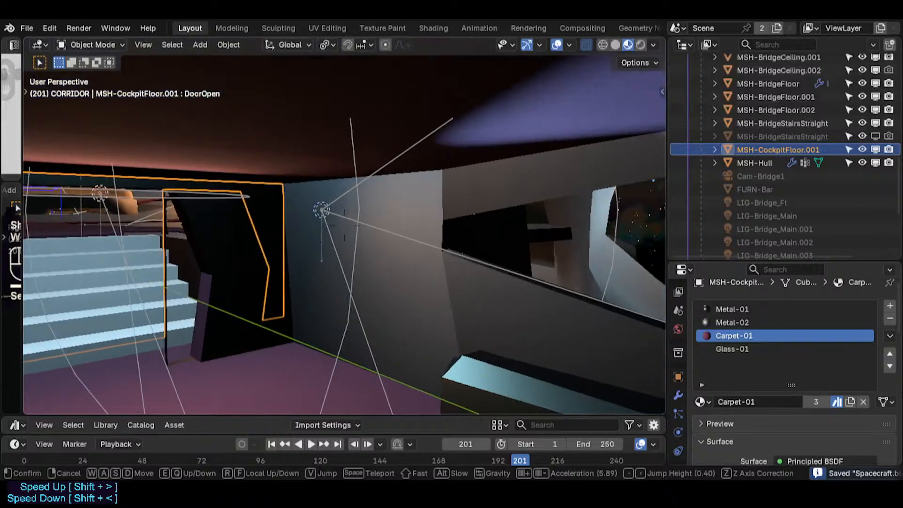
pyautogui.press('a')
pyautogui.press('d')
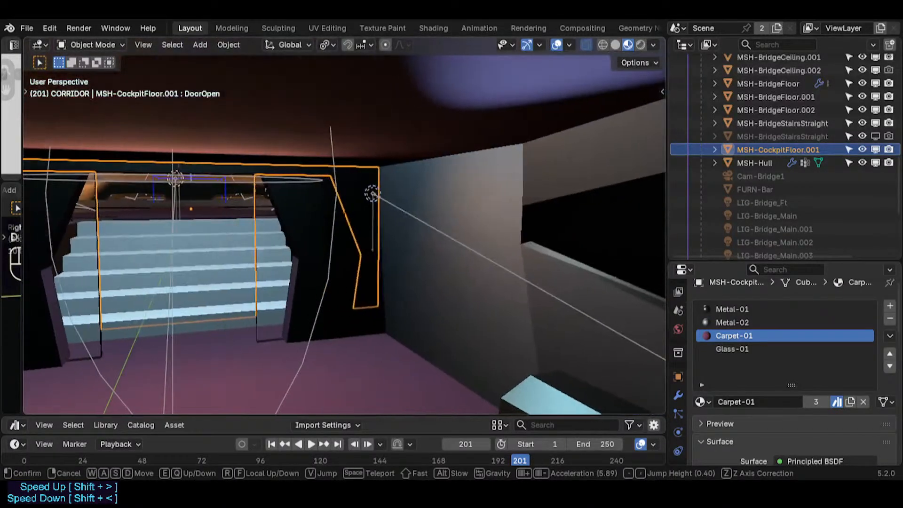
pyautogui.click(397, 150)
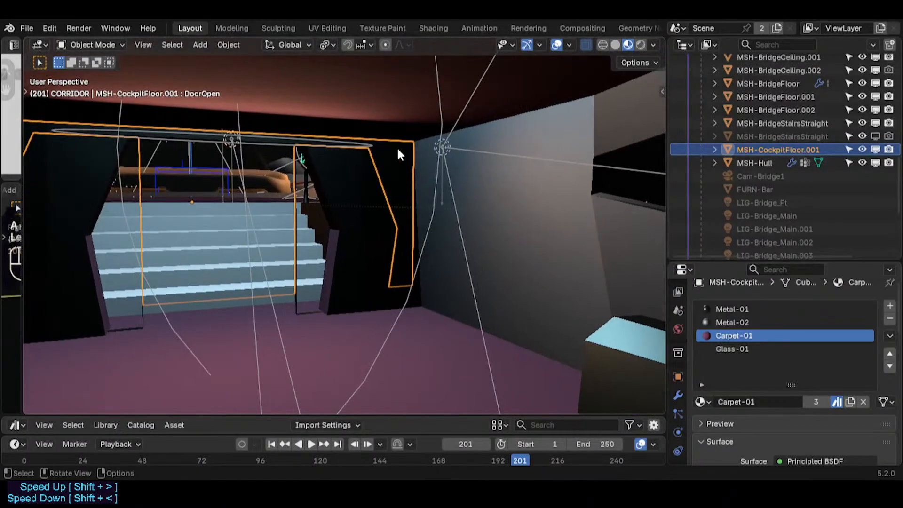
# - Select the LIG-Cockpit_Ft spot light on the cockpit's side wall and view the area it lights
pyautogui.click(433, 143)
pyautogui.hotkey('shift', '`')
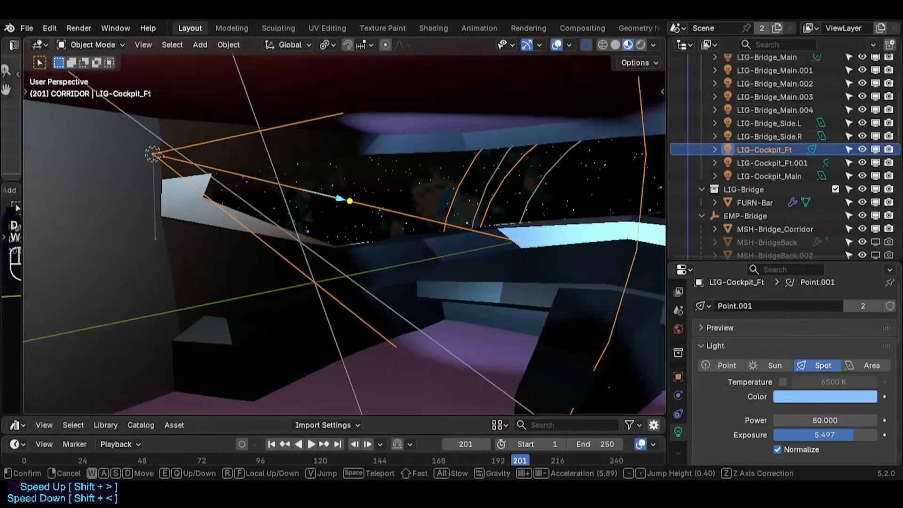
pyautogui.click(435, 169)
pyautogui.moveTo(435, 170); pyautogui.dragTo(433, 213, button='middle')
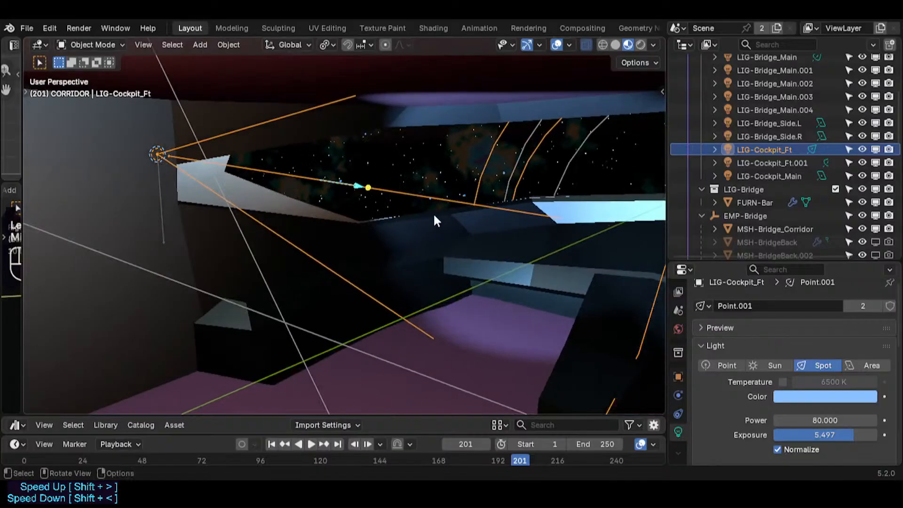
pyautogui.press('r')
pyautogui.press('x')
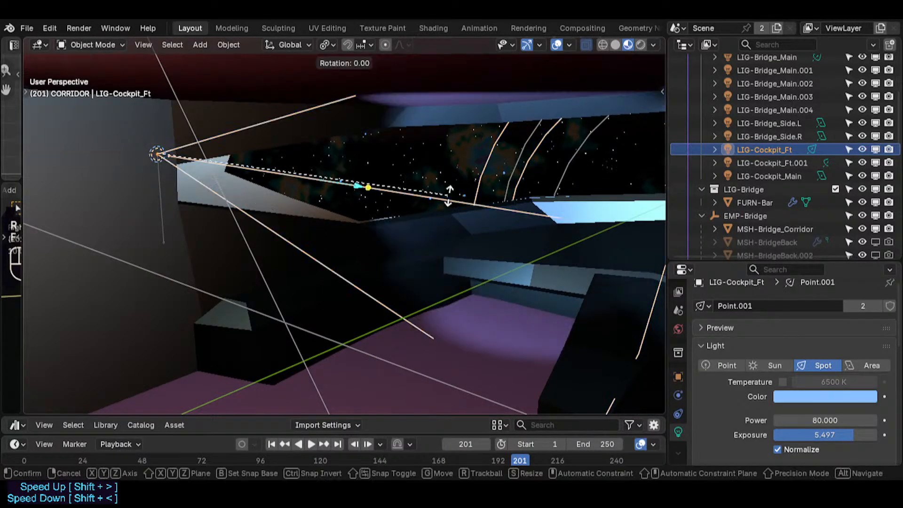
pyautogui.press('z')
pyautogui.click(445, 157)
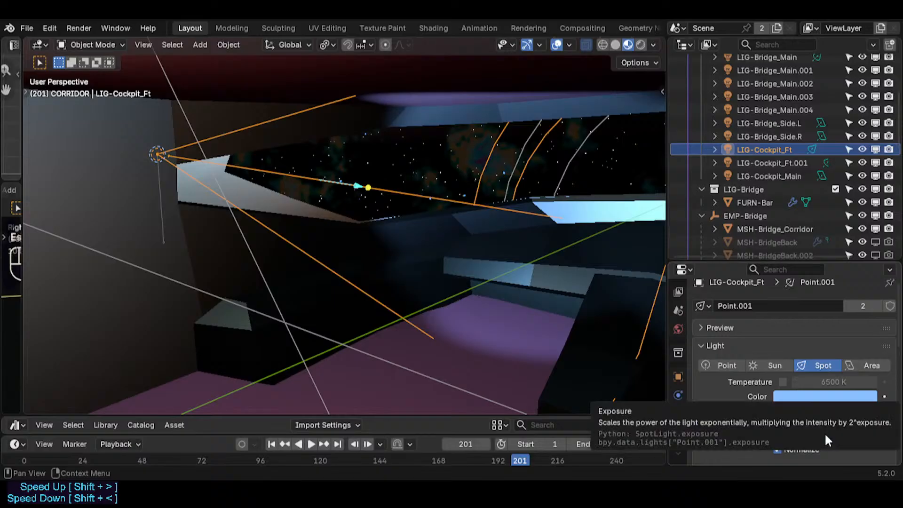
# - Reset the Exposure of the LIG-Cockpit_Ft spot light to 0 after comparing a brighter setting
pyautogui.press('BackSpace')
pyautogui.hotkey('shift', '`')
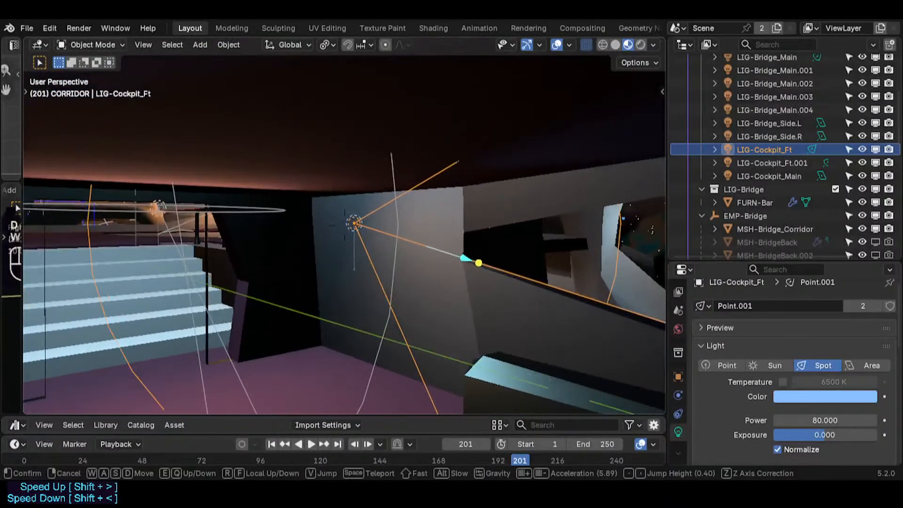
pyautogui.click(443, 251)
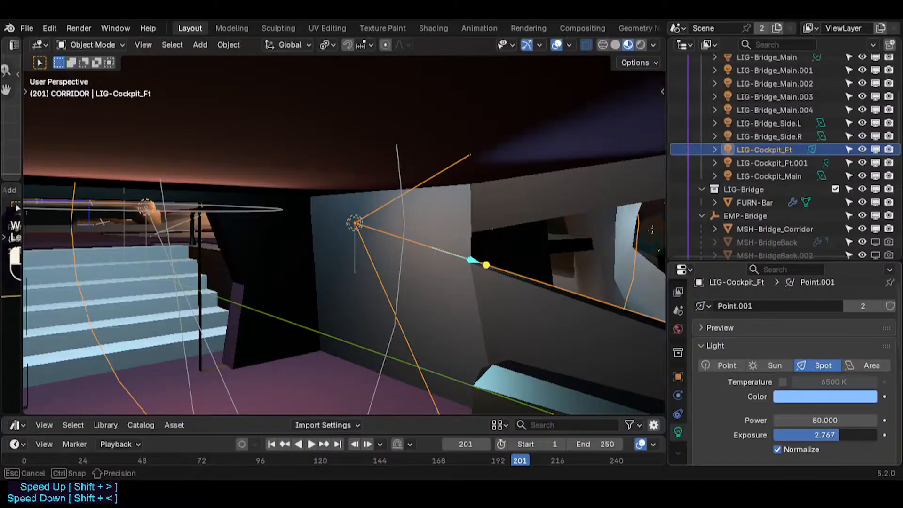
pyautogui.press('BackSpace')
# - Examine the dimmer lighting on the cockpit's side wall, consoles and front window from inside the room
pyautogui.hotkey('shift', '`')
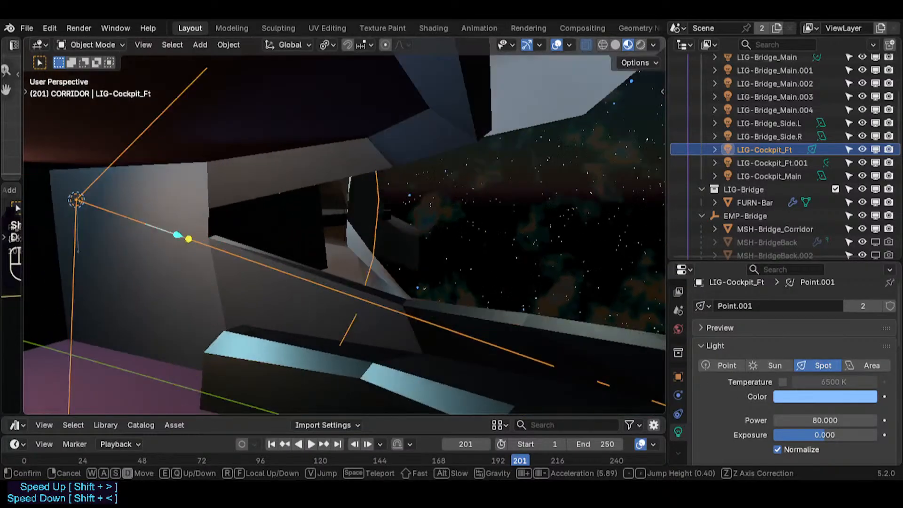
pyautogui.press('a')
pyautogui.press('w')
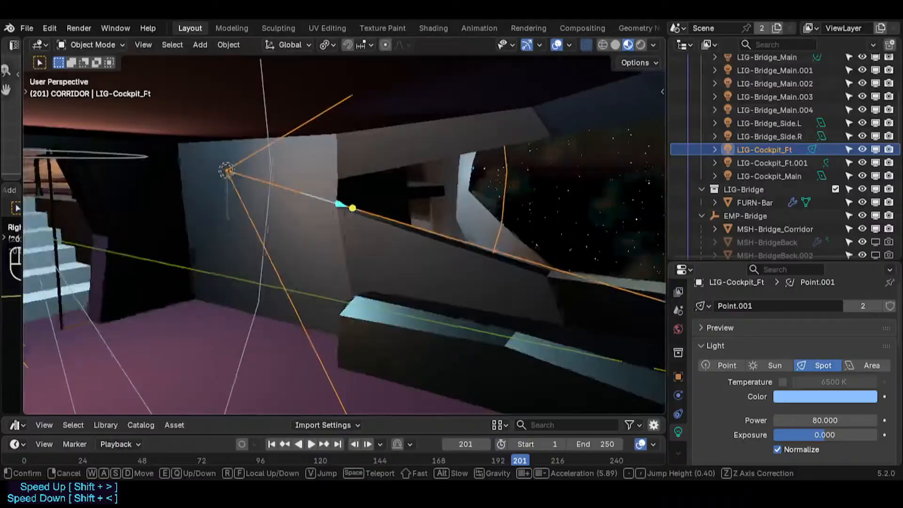
pyautogui.click(515, 299)
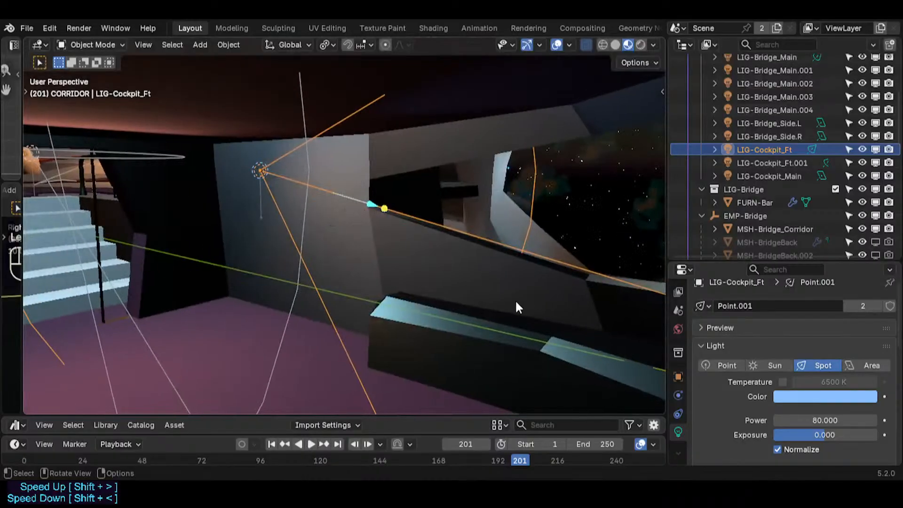
pyautogui.hotkey('shift', '`')
pyautogui.press('a')
pyautogui.press('w')
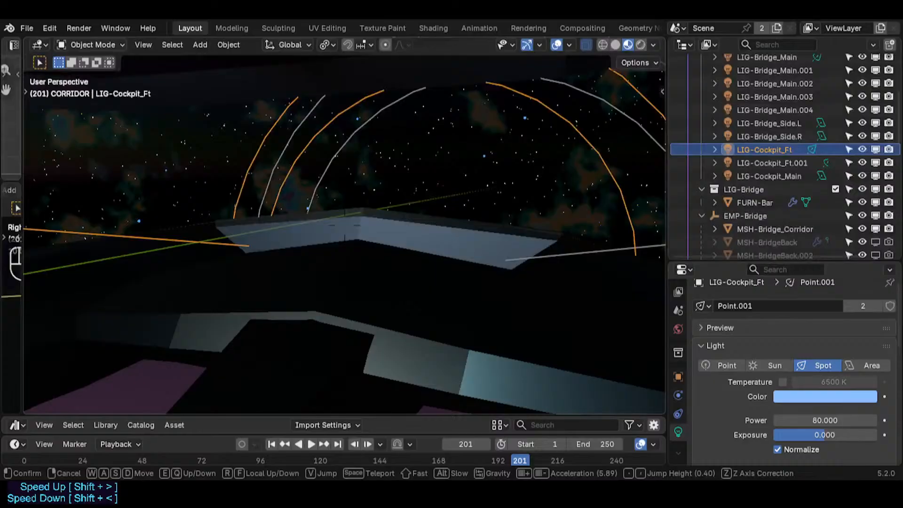
# - Inspect the stairs up to the bridge and how the cockpit opening looks from the bridge deck
pyautogui.press('a')
pyautogui.press('w')
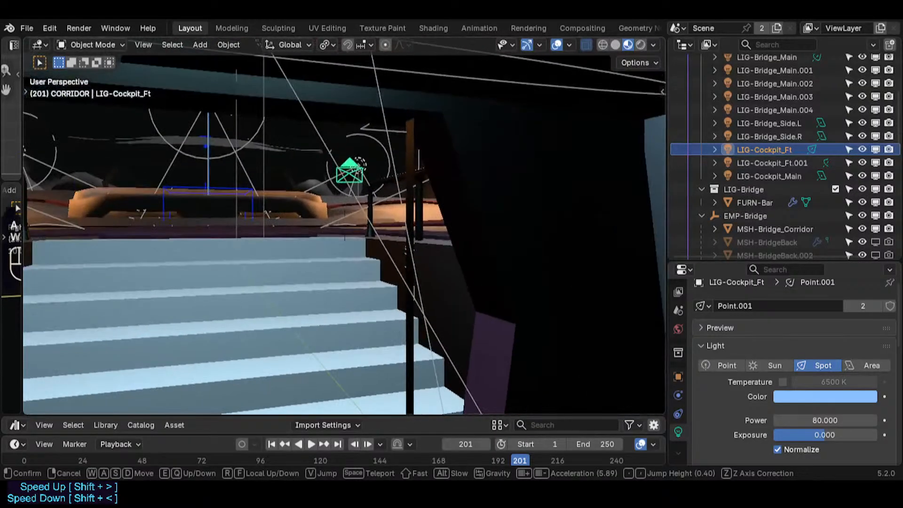
pyautogui.press('s')
pyautogui.press('w')
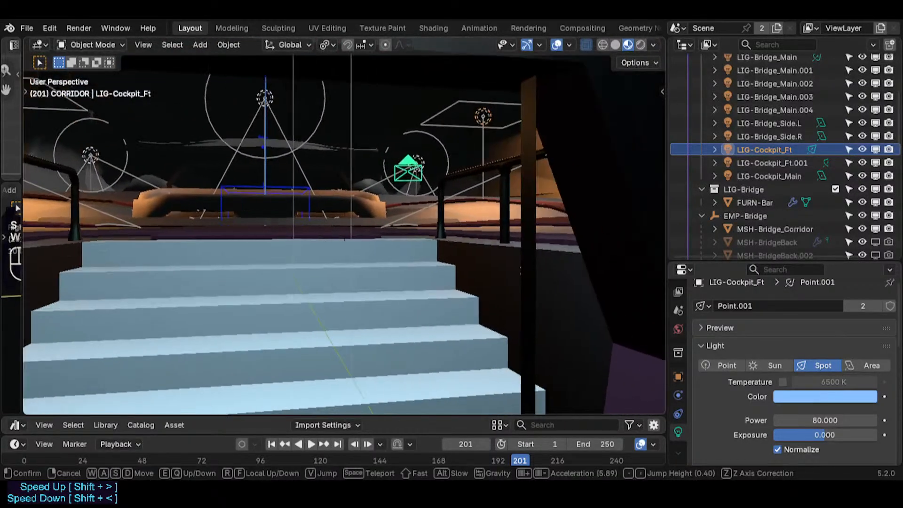
pyautogui.press('a')
pyautogui.press('s')
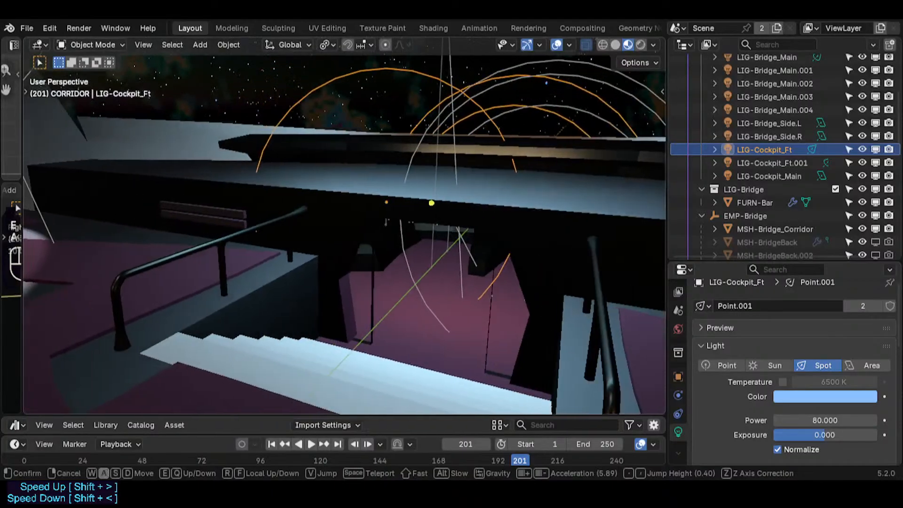
pyautogui.click(414, 297)
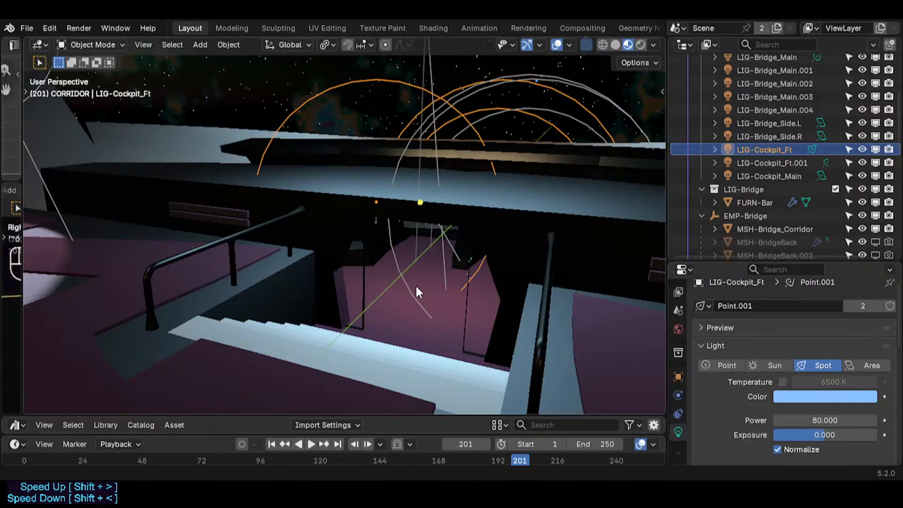
pyautogui.hotkey('shift', '`')
pyautogui.press('w')
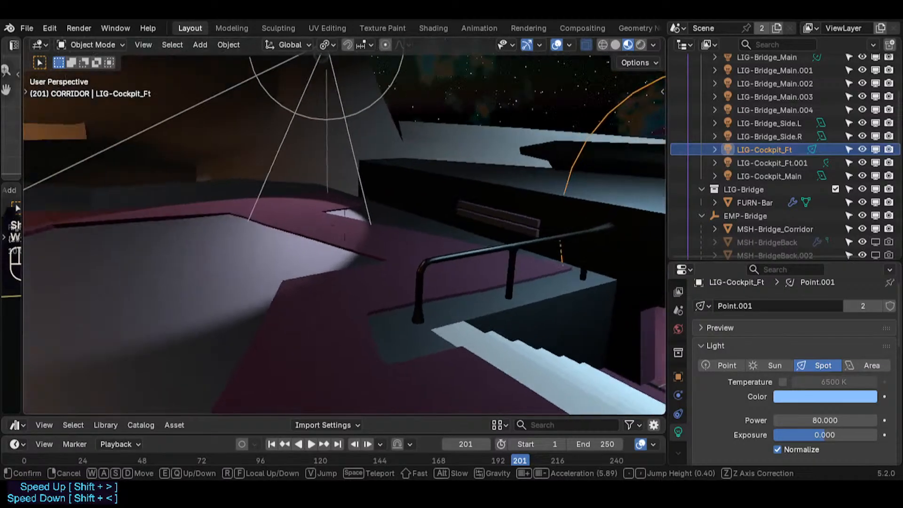
pyautogui.press('w')
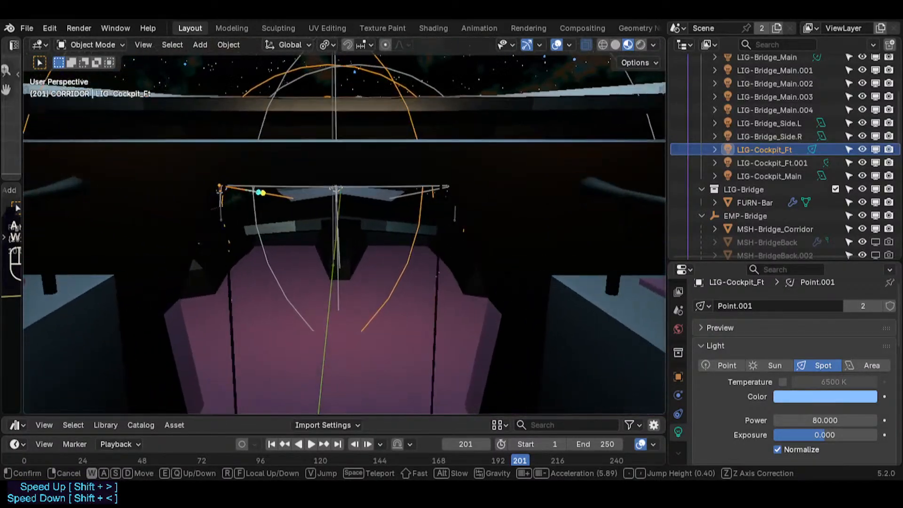
pyautogui.press('s')
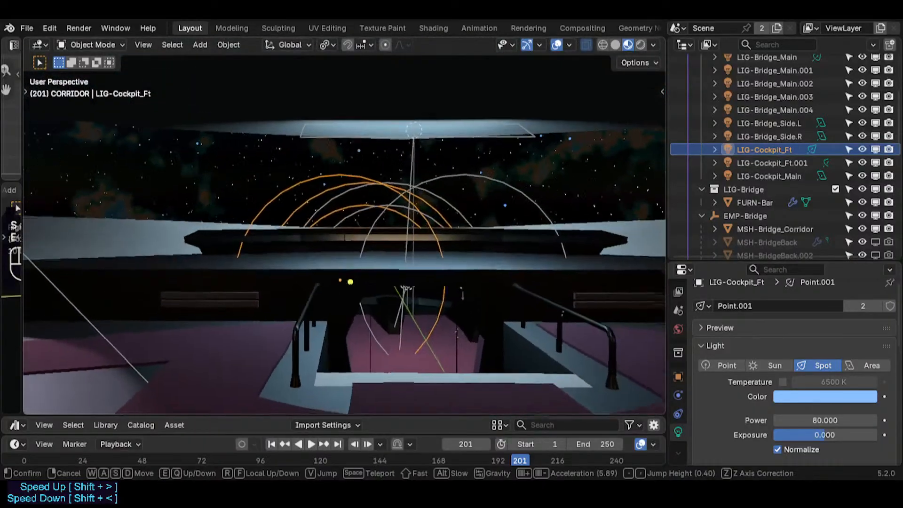
pyautogui.press('e')
pyautogui.press('d')
pyautogui.click(260, 193)
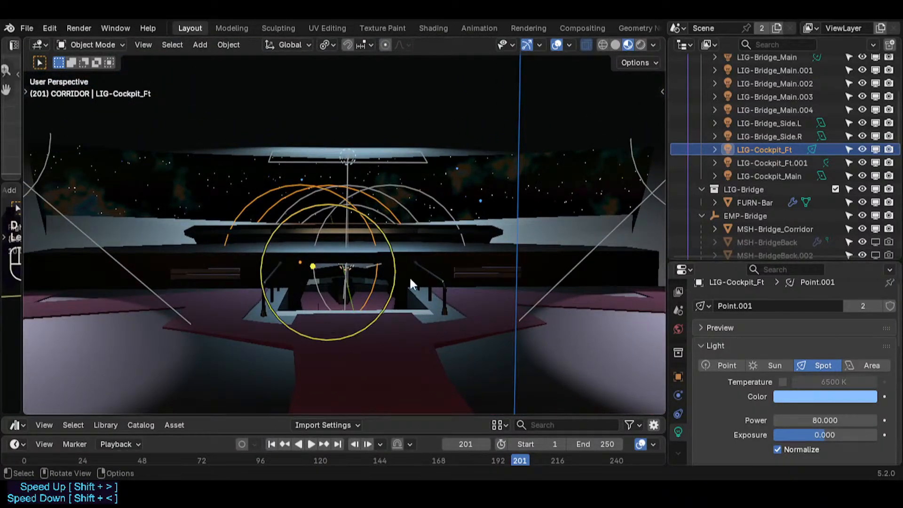
# - Examine the bridge floor, railings and cockpit entrance from several positions on the bridge
pyautogui.hotkey('shift', '`')
pyautogui.click(451, 296)
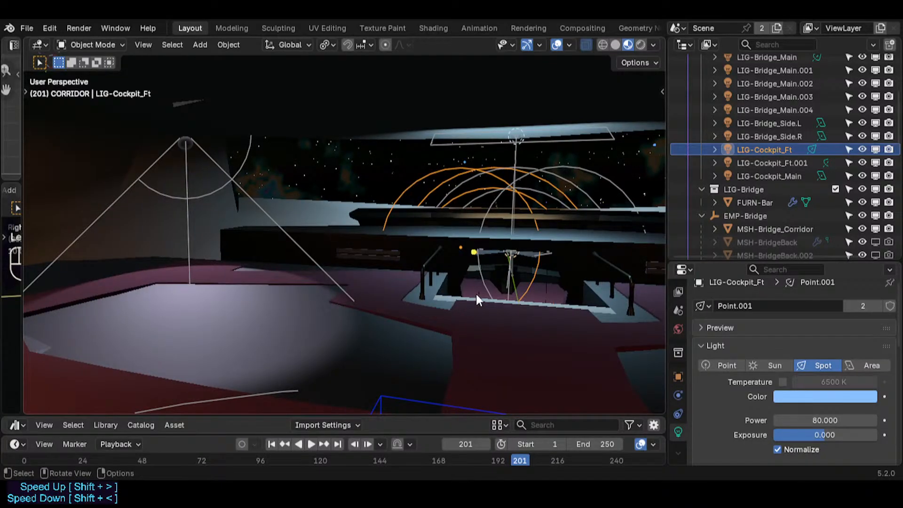
pyautogui.hotkey('shift', '`')
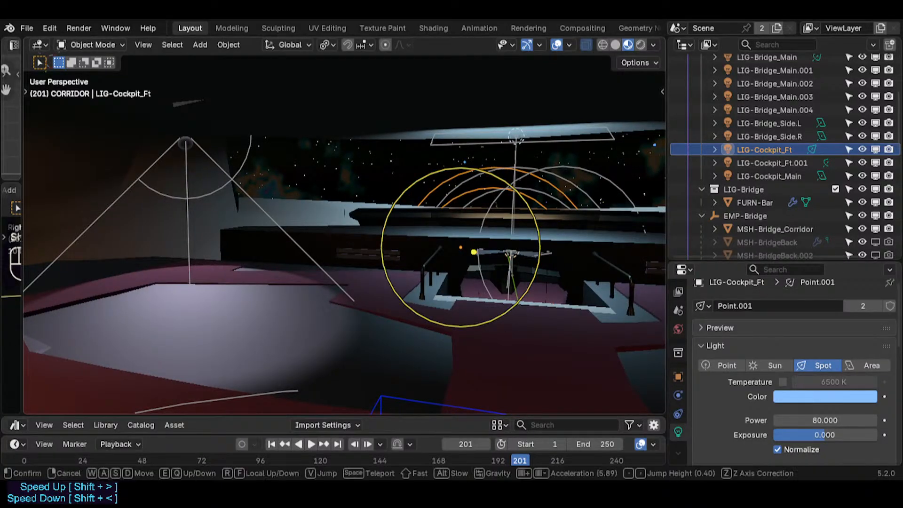
pyautogui.click(486, 320)
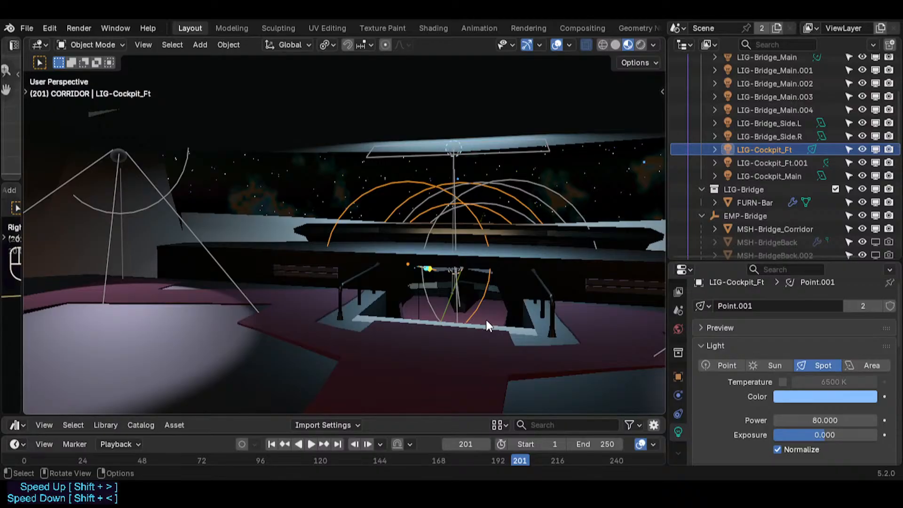
pyautogui.hotkey('shift', '`')
pyautogui.press('w')
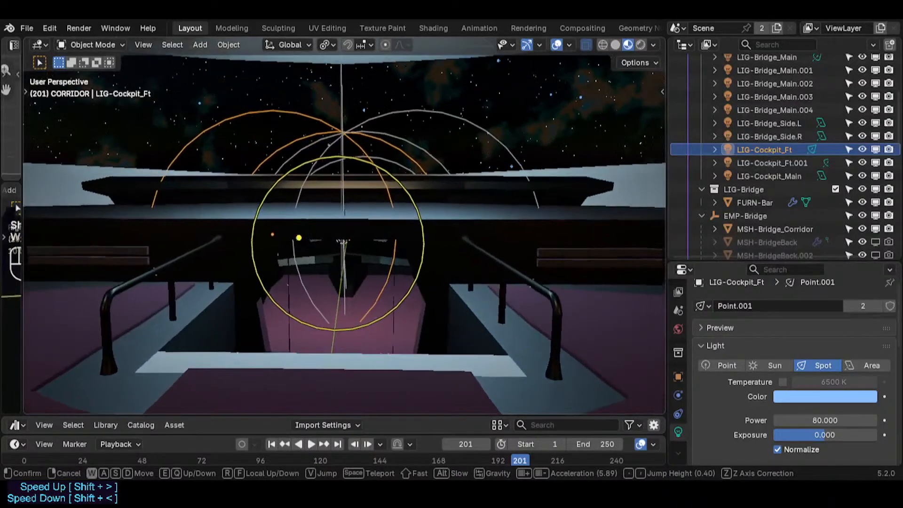
pyautogui.press('d')
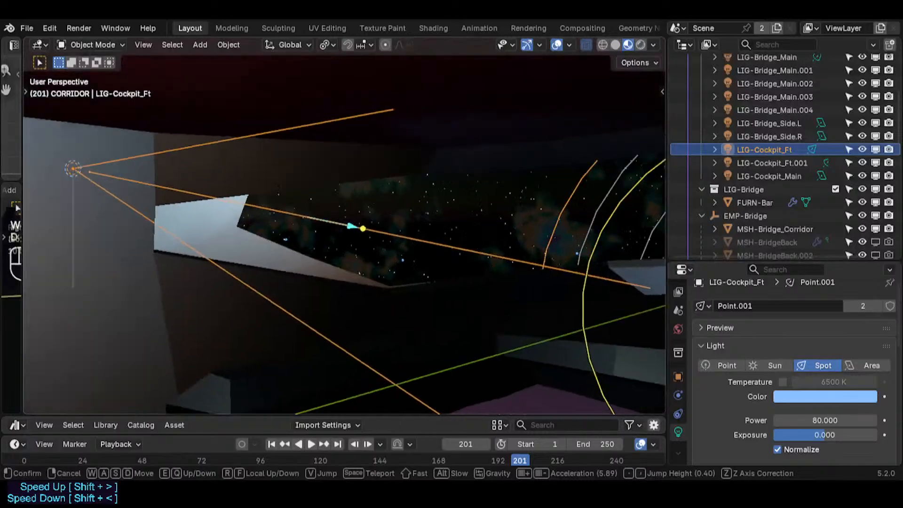
pyautogui.press('q')
pyautogui.press('w')
pyautogui.press('s')
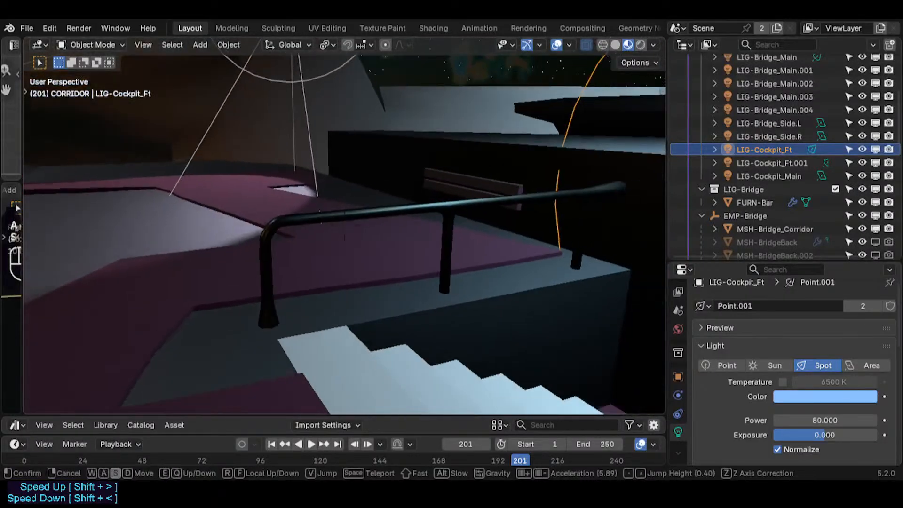
pyautogui.click(500, 339)
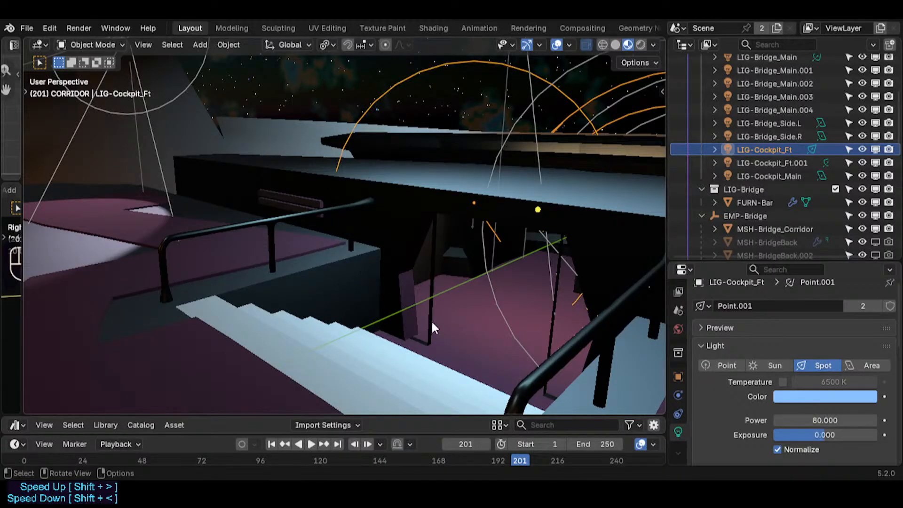
# - Inspect the cockpit from the bridge stairs inward, comparing the light on the side wall, front window and stair opening
pyautogui.hotkey('shift', '`')
pyautogui.press('w')
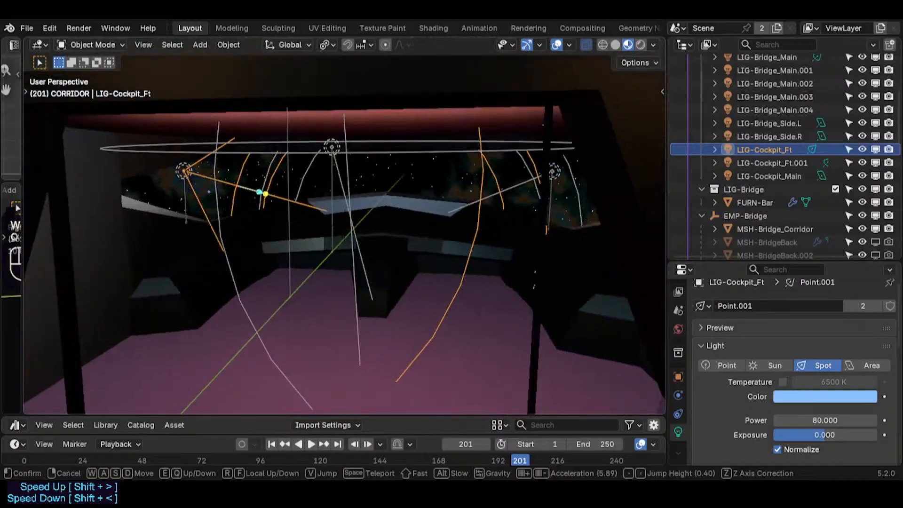
pyautogui.press('s')
pyautogui.press('d')
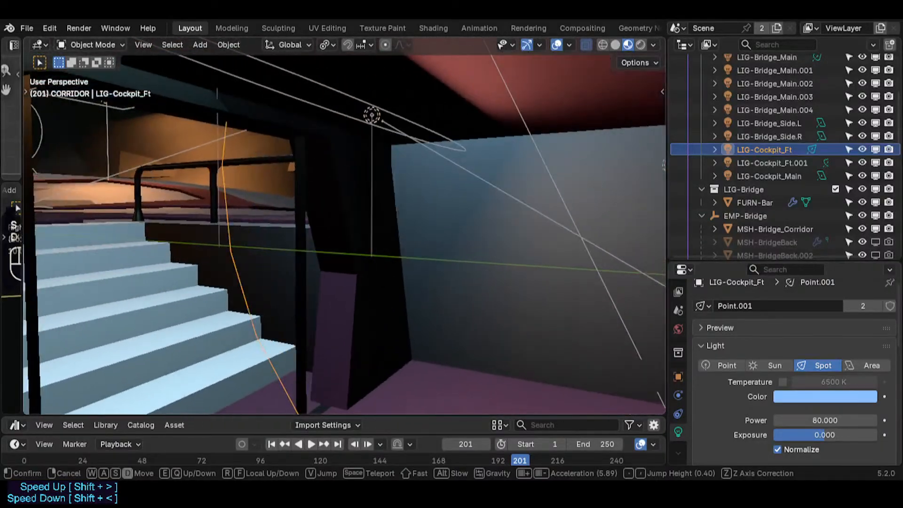
pyautogui.press('w')
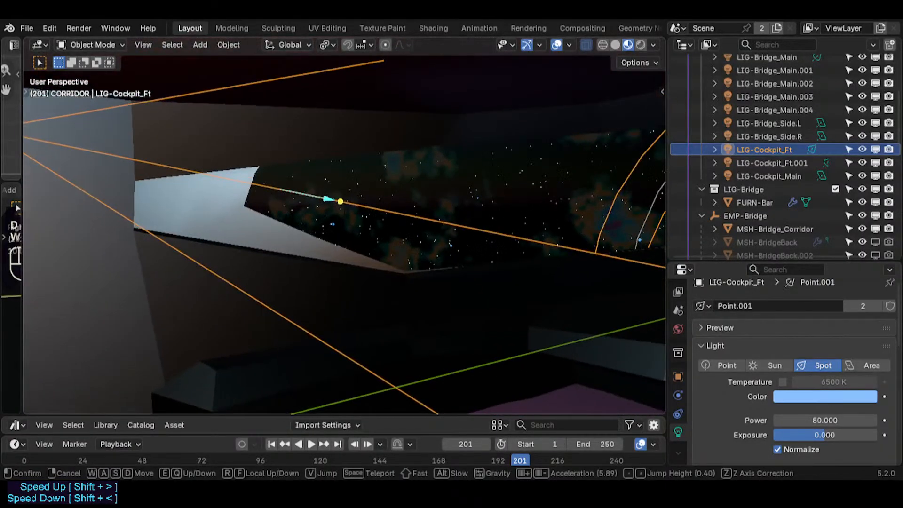
pyautogui.press('w')
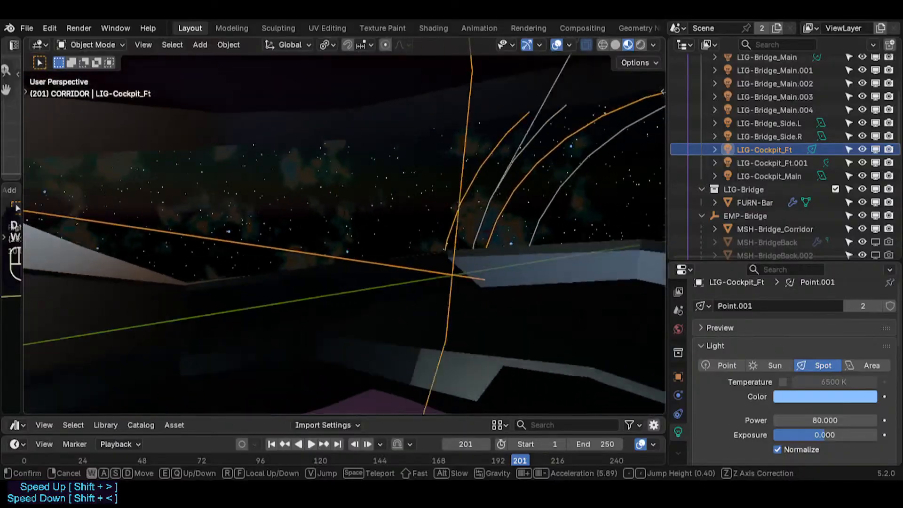
pyautogui.press('s')
pyautogui.press('w')
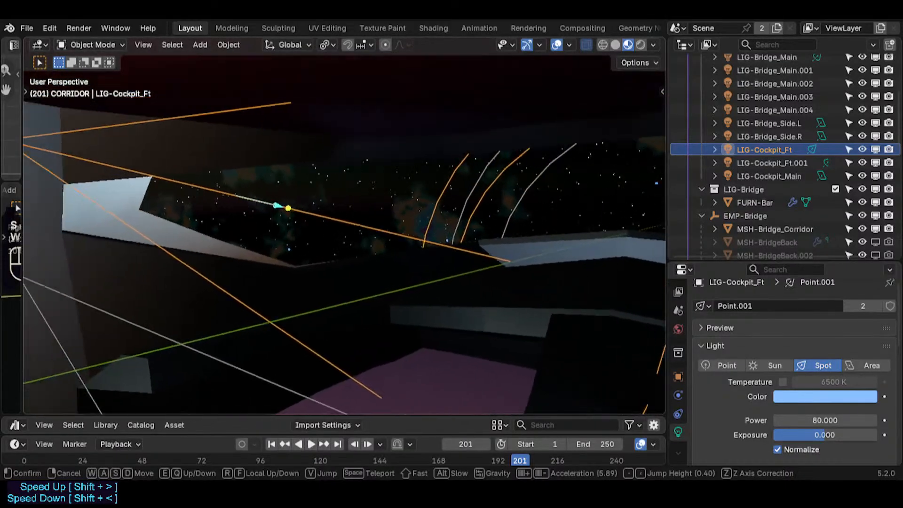
pyautogui.press('a')
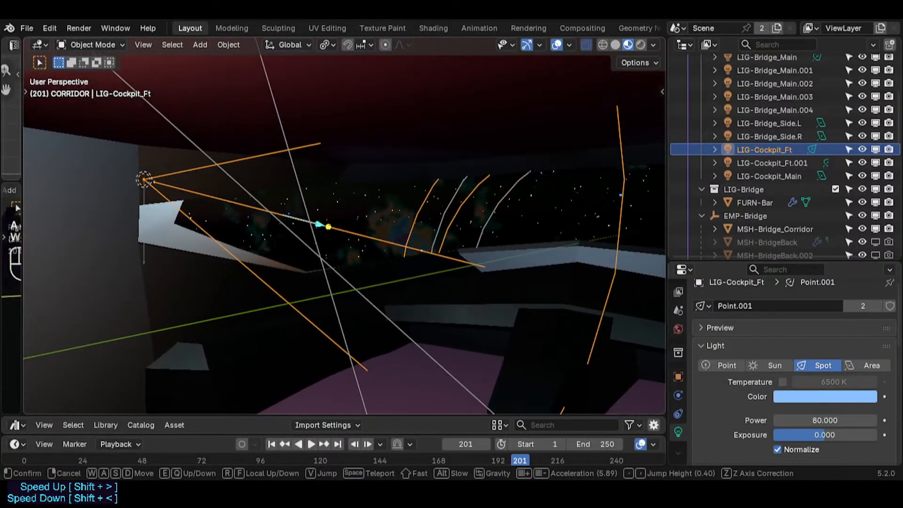
pyautogui.press('d')
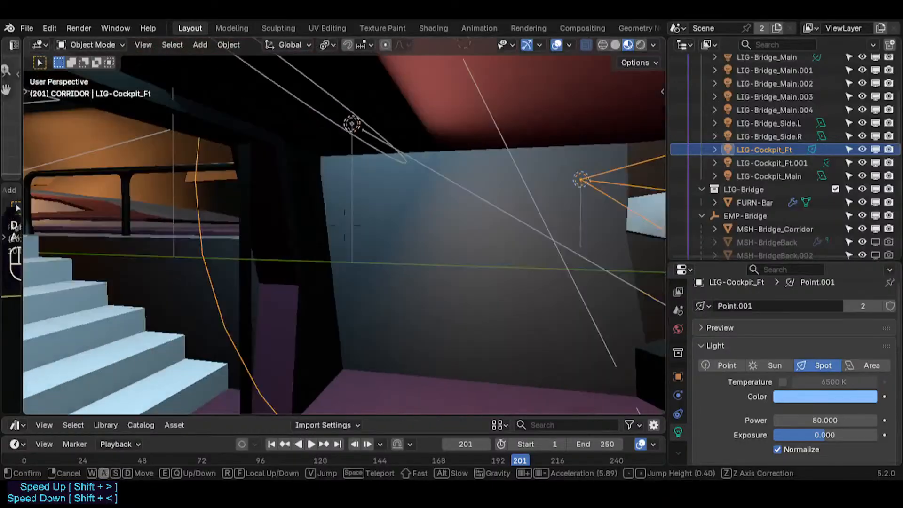
pyautogui.press('a')
pyautogui.press('d')
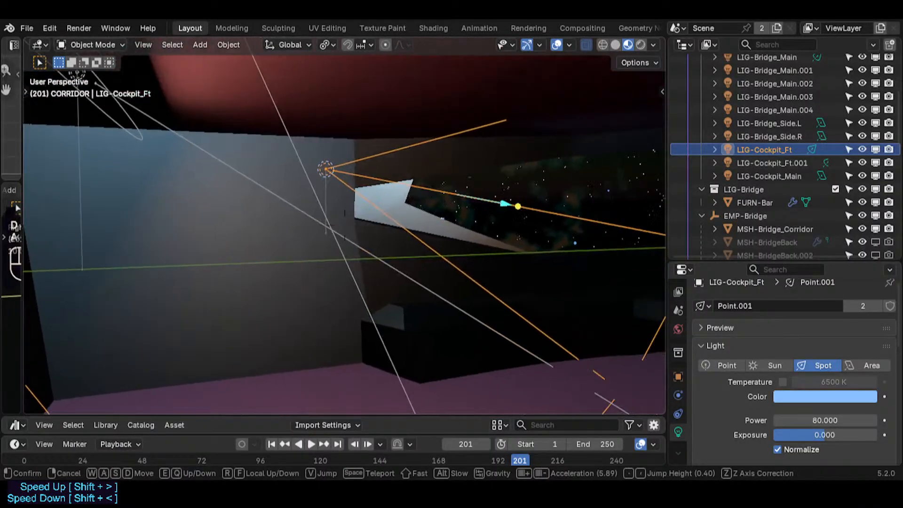
# - Examine how the LIG-Cockpit_Ft spot light falls on the side wall and the window frame beside it
pyautogui.press('w')
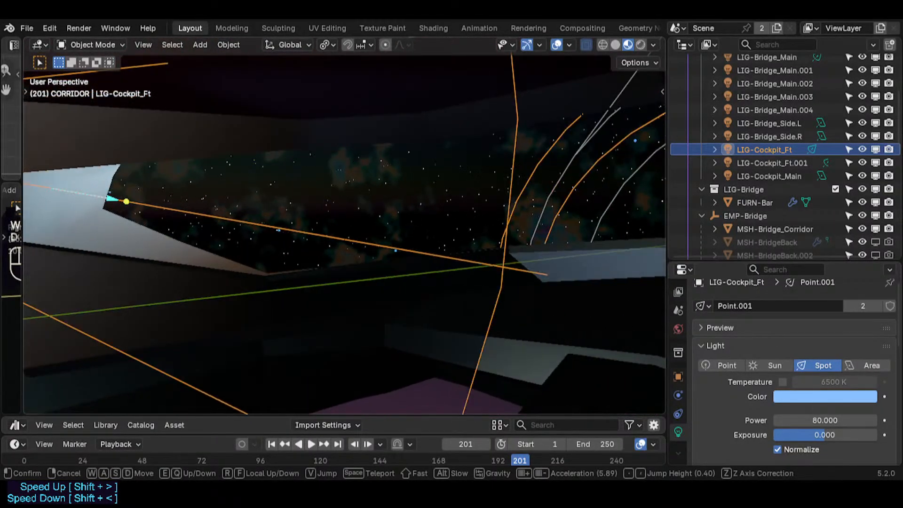
pyautogui.press('s')
pyautogui.press('a')
pyautogui.press('w')
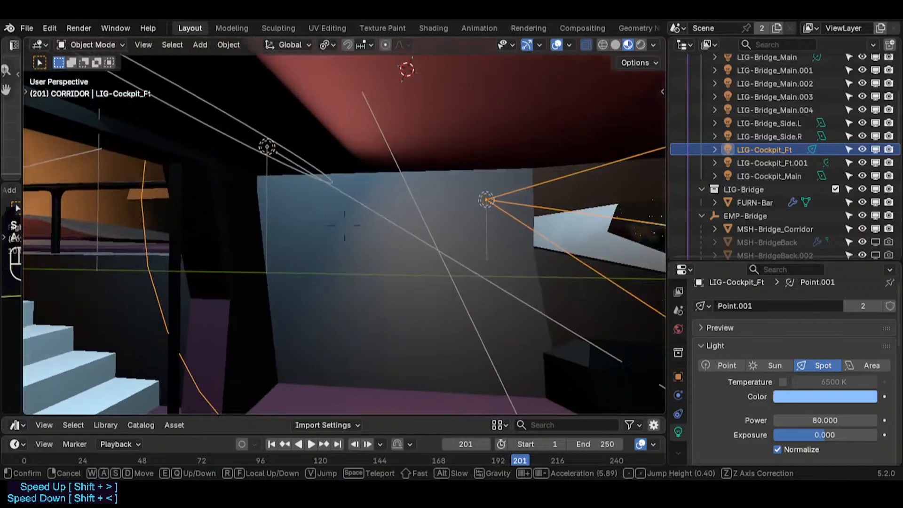
pyautogui.press('a')
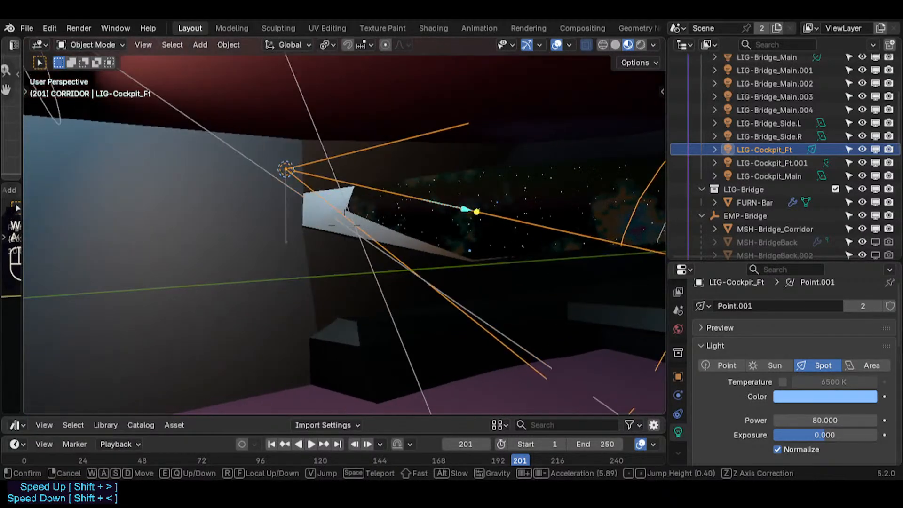
pyautogui.press('d')
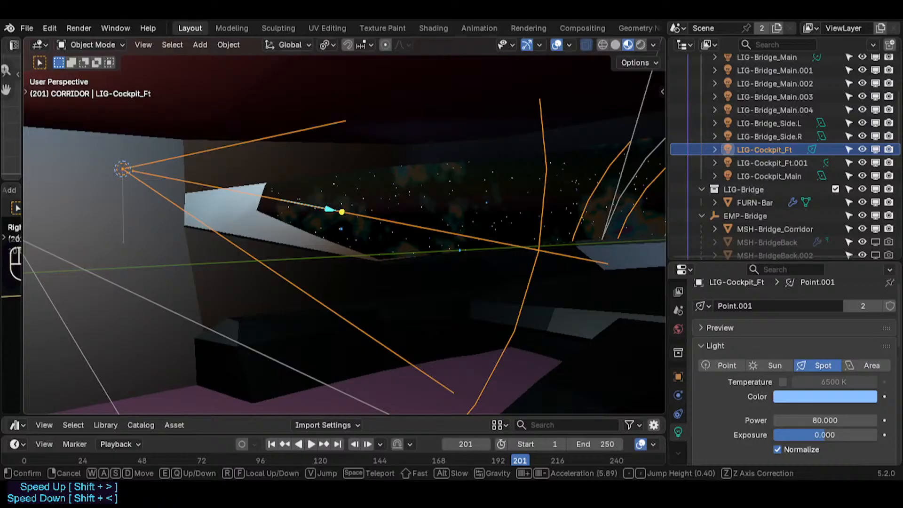
pyautogui.press('a')
pyautogui.press('d')
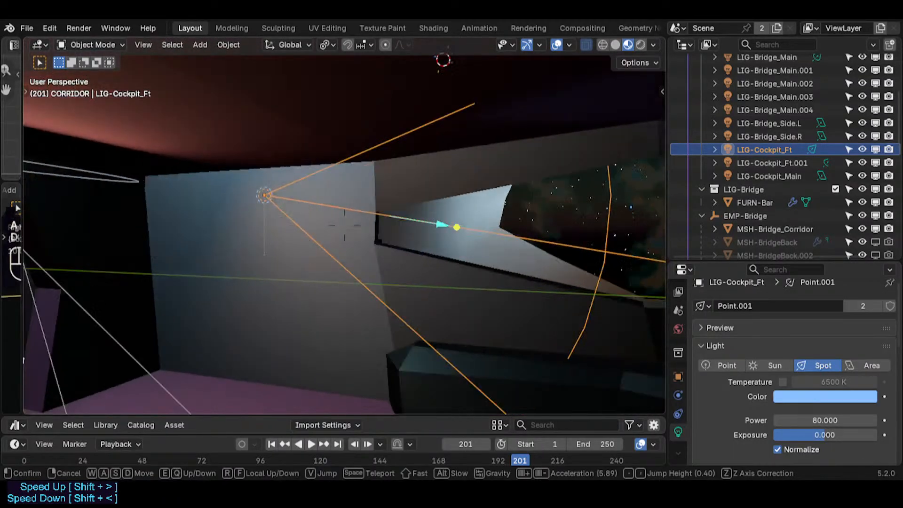
pyautogui.press('d')
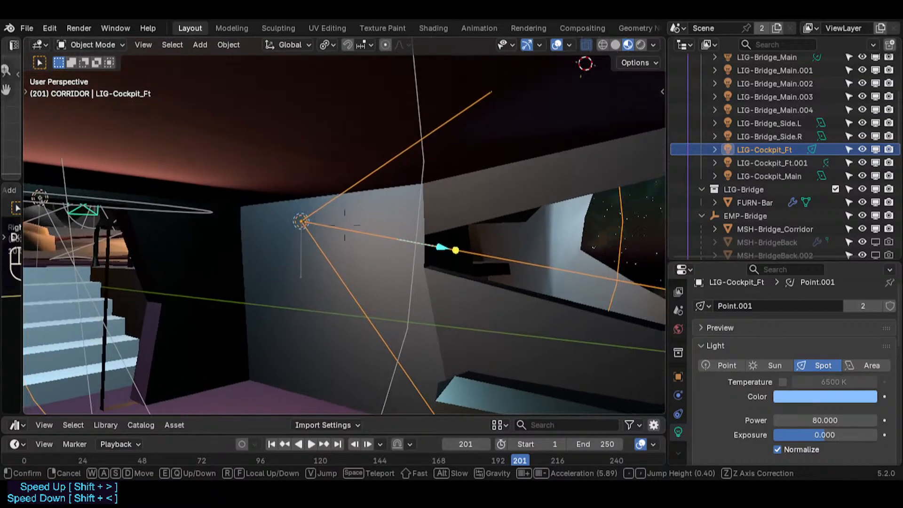
pyautogui.click(403, 313)
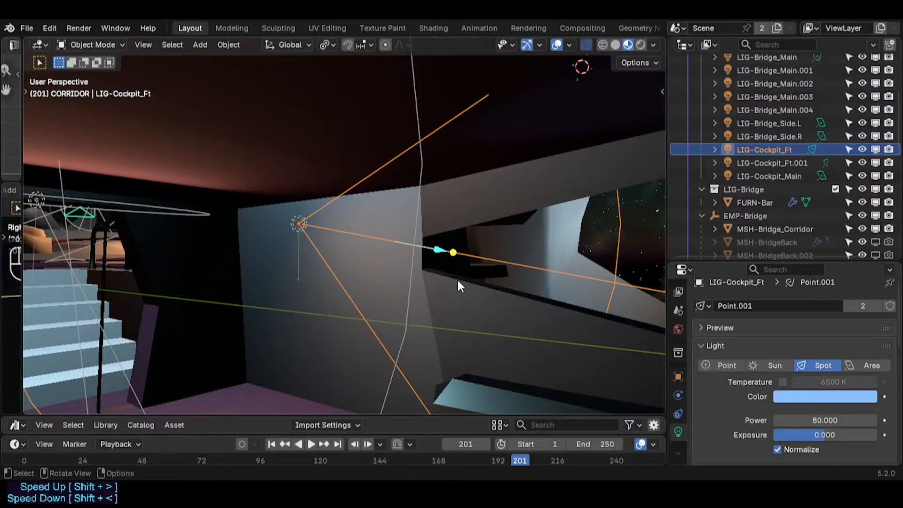
# - Examine the cockpit's front consoles, window ledge and side wall around the LIG-Cockpit_Ft spot light
pyautogui.hotkey('shift', '`')
pyautogui.press('s')
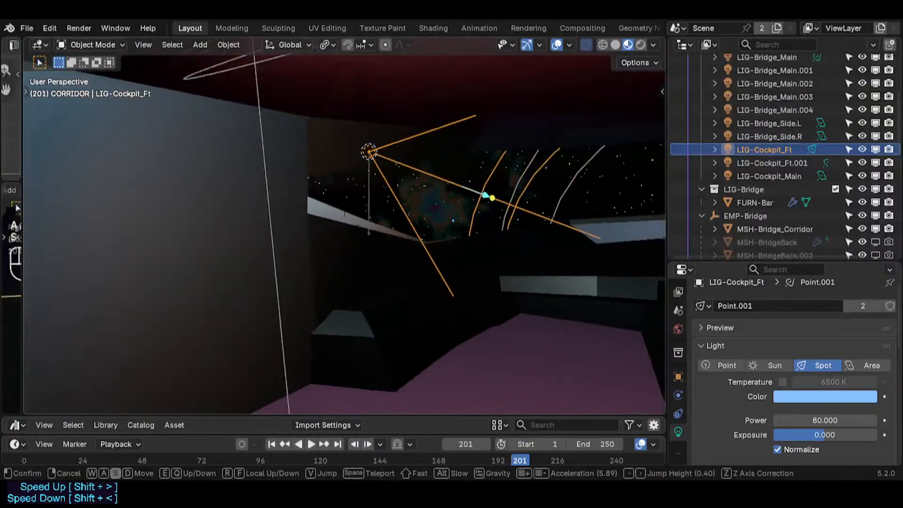
pyautogui.press('e')
pyautogui.press('q')
pyautogui.press('w')
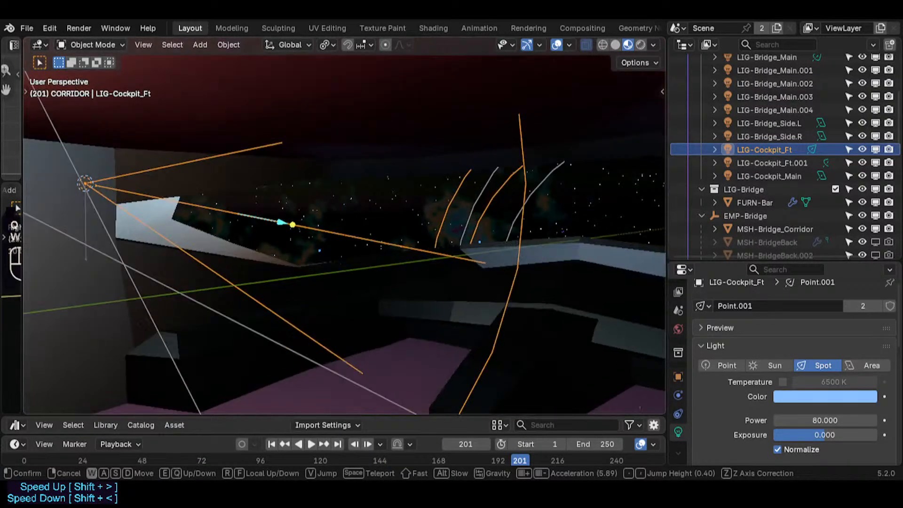
pyautogui.press('a')
pyautogui.press('d')
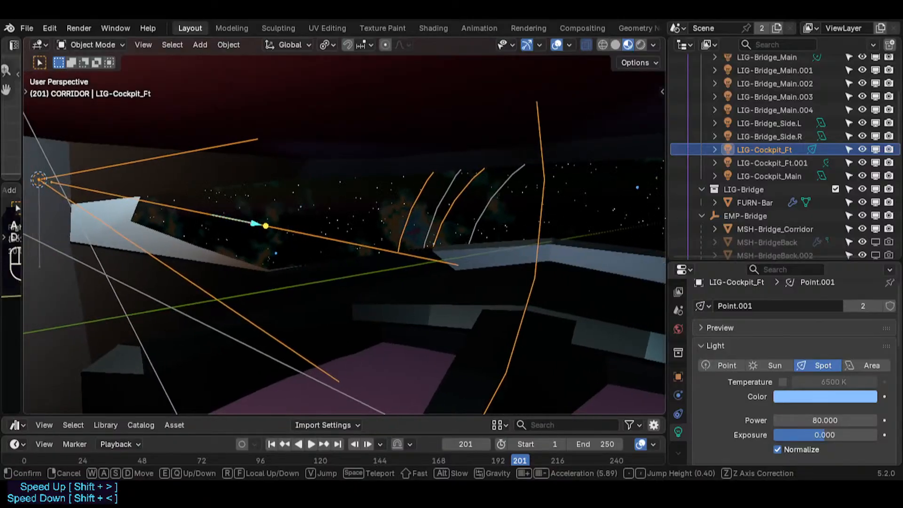
pyautogui.press('a')
pyautogui.press('w')
pyautogui.click(470, 307)
# - Try to rotate the LIG-Cockpit_Ft spot light by about -9° around the global Z axis
pyautogui.hotkey('shift', '`')
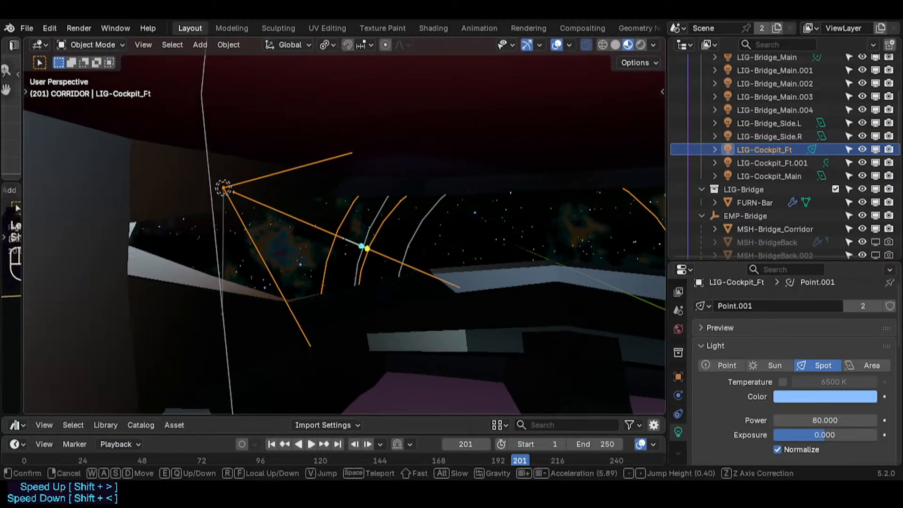
pyautogui.press('d')
pyautogui.press('w')
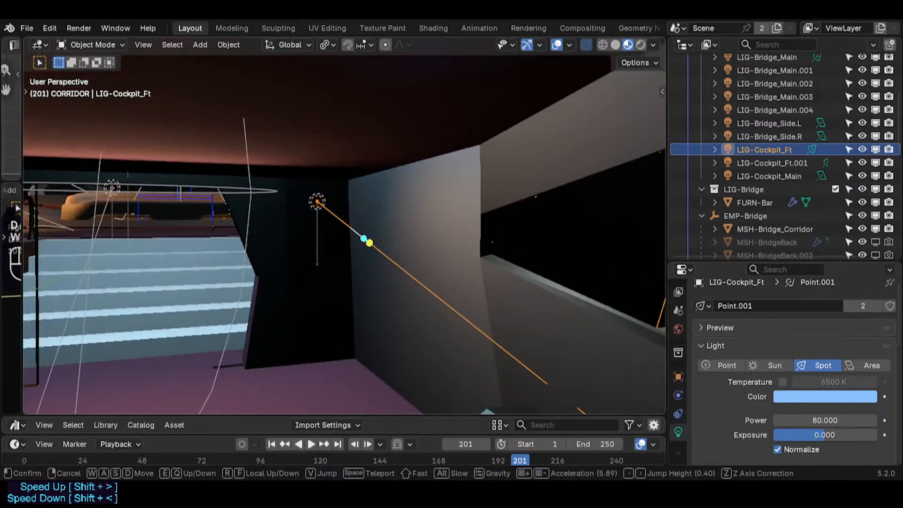
pyautogui.press('s')
pyautogui.click(461, 303)
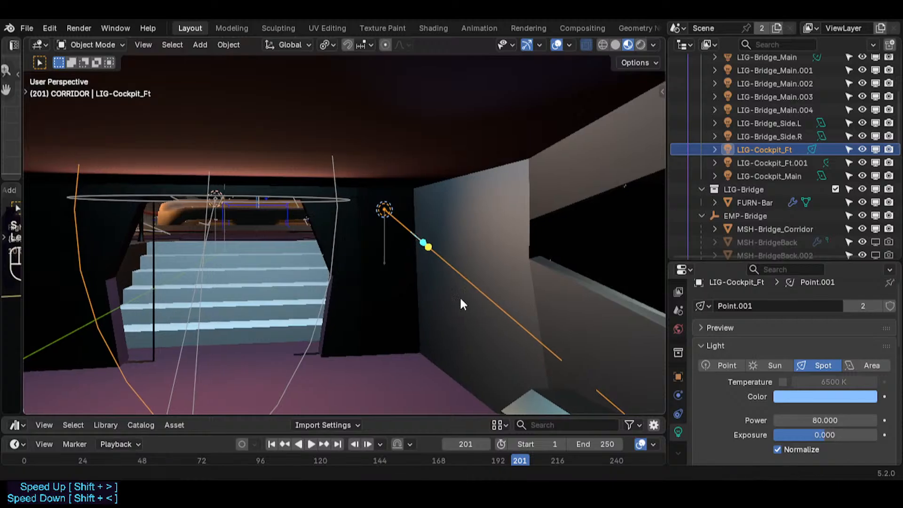
pyautogui.press('r')
pyautogui.press('z')
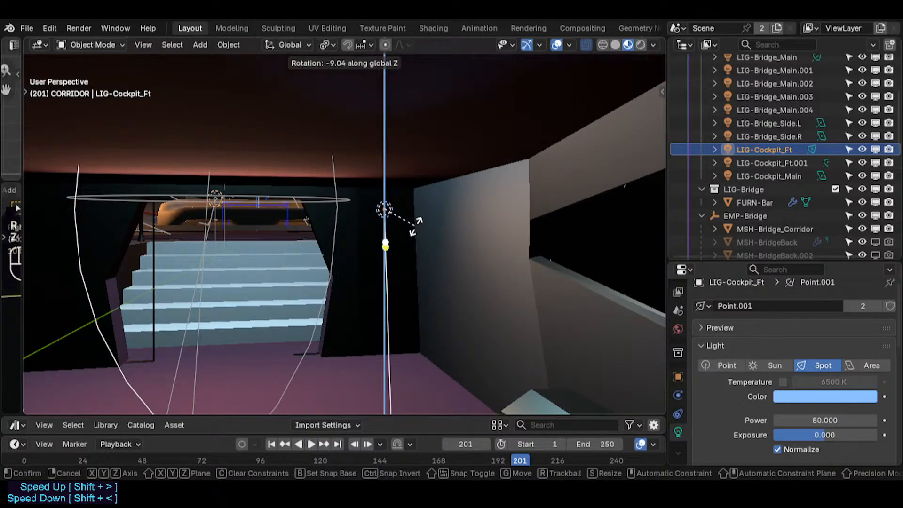
pyautogui.click(416, 226)
# - Review the lighting across the front consoles, window ledge and cockpit floor, looking back toward the stairs
pyautogui.hotkey('shift', '`')
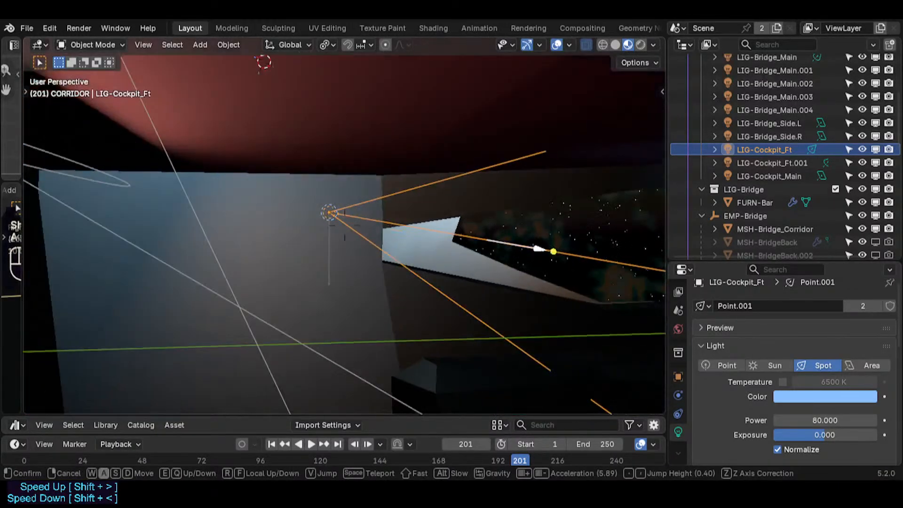
pyautogui.press('s')
pyautogui.press('d')
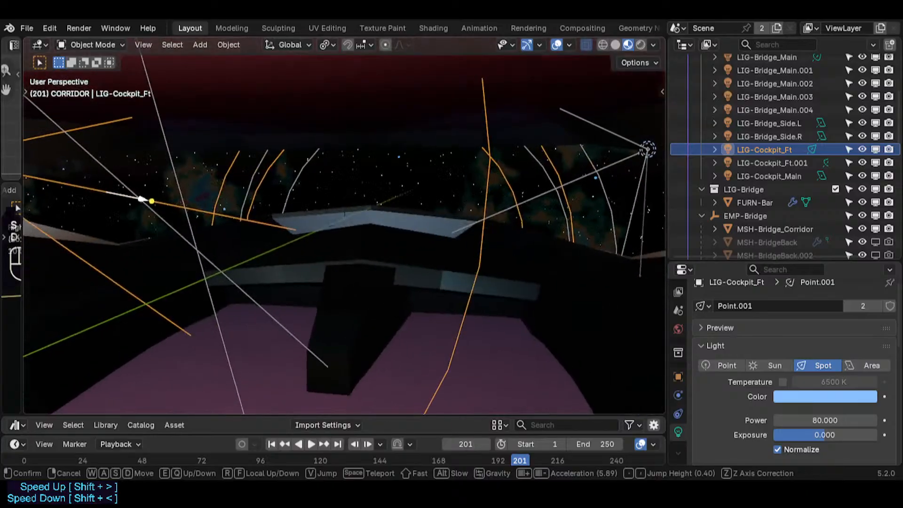
pyautogui.press('w')
pyautogui.press('s')
pyautogui.press('d')
pyautogui.press('w')
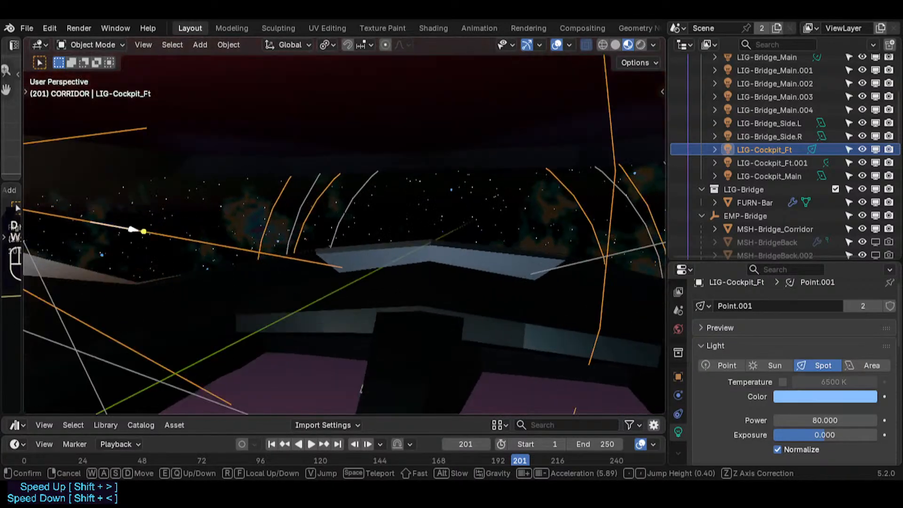
pyautogui.press('a')
pyautogui.press('s')
pyautogui.press('d')
pyautogui.press('s')
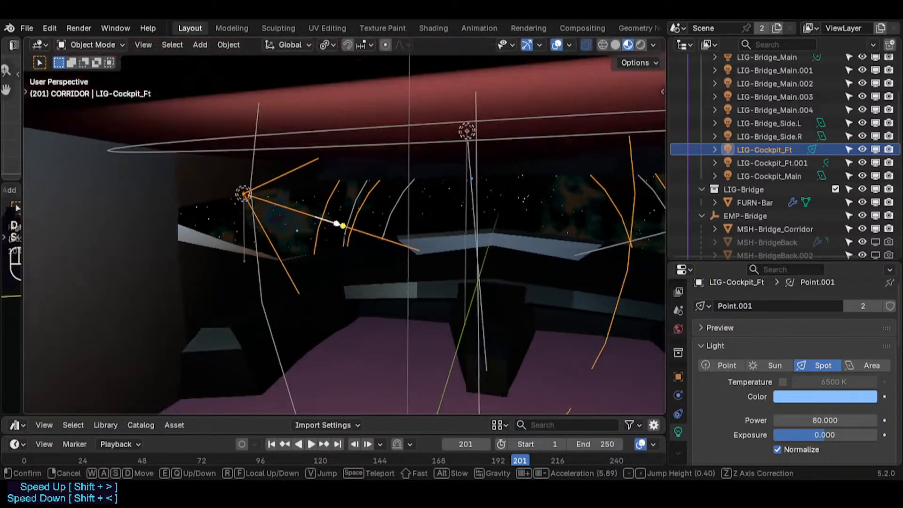
pyautogui.press('d')
pyautogui.press('s')
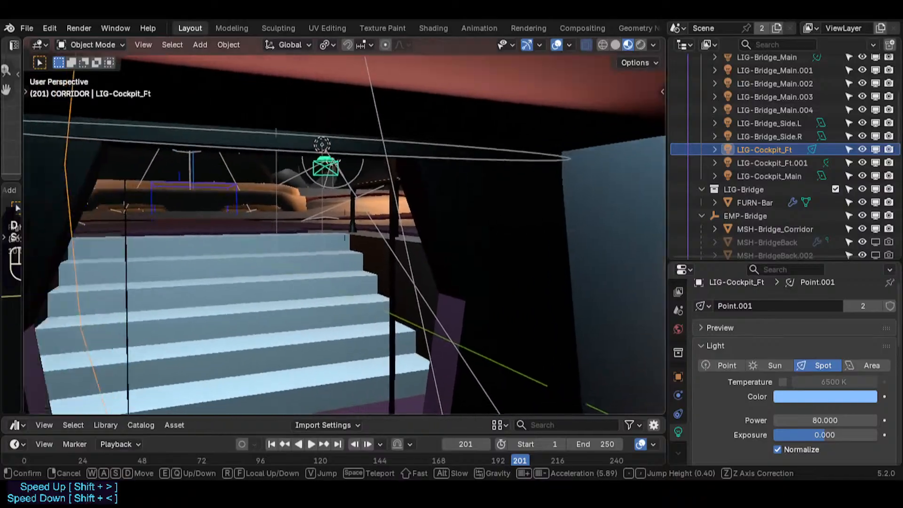
# - Check the cockpit's side wall and its view through the bridge opening, including the stairs and front window
pyautogui.press('w')
pyautogui.press('a')
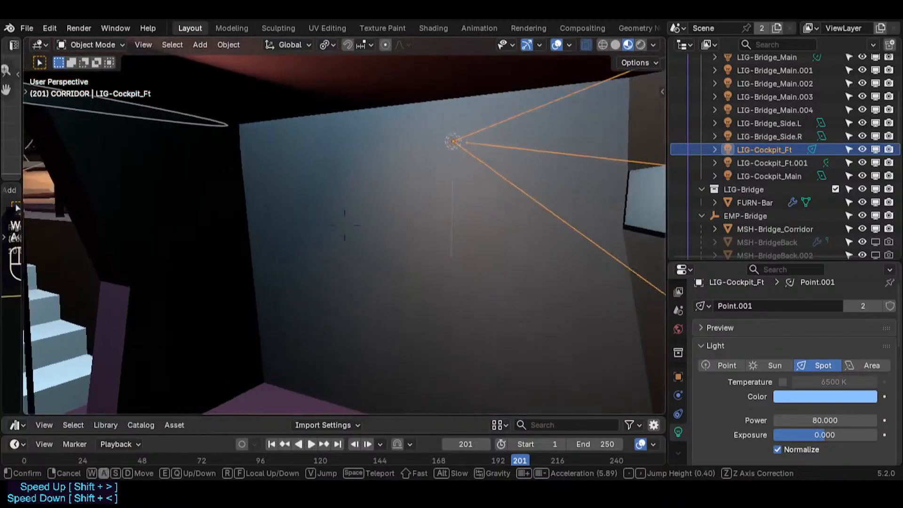
pyautogui.press('s')
pyautogui.press('a')
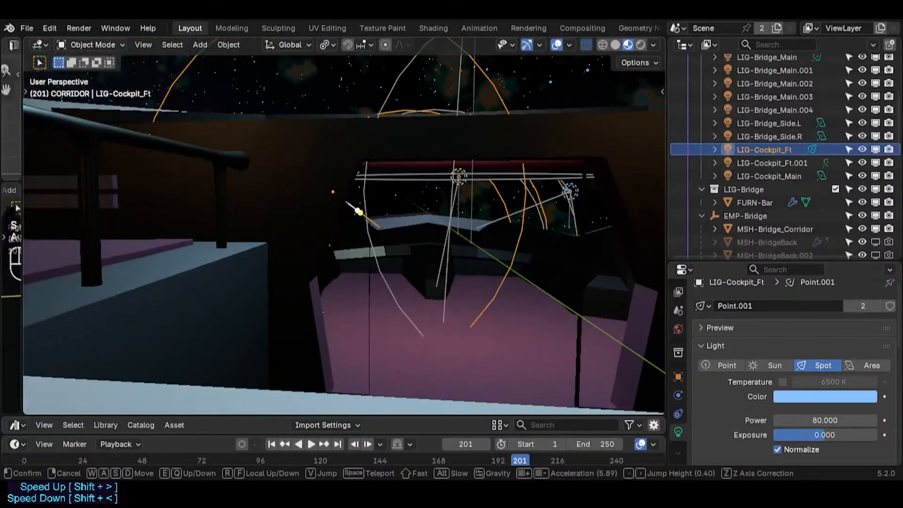
pyautogui.press('w')
pyautogui.press('d')
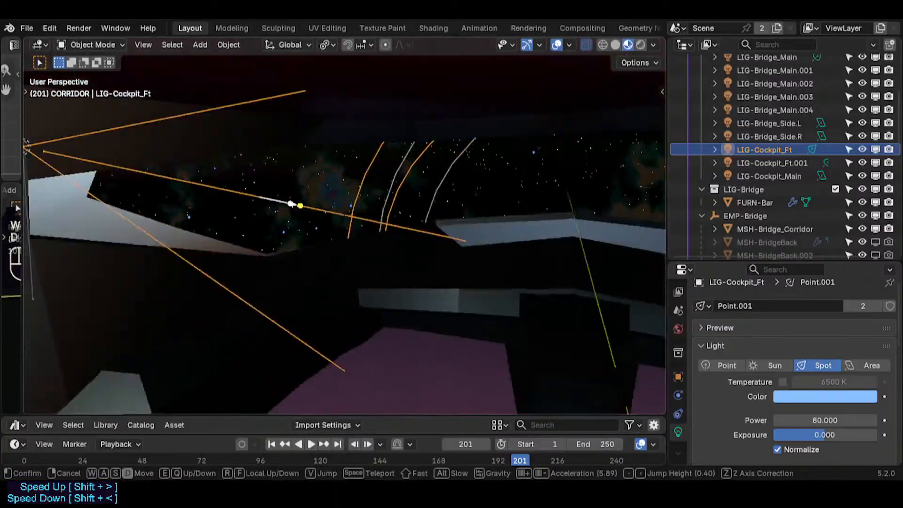
pyautogui.press('w')
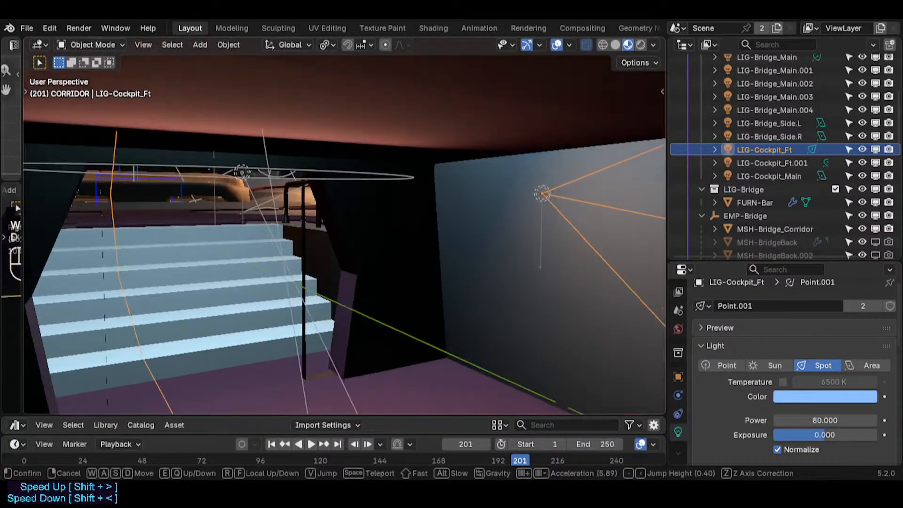
pyautogui.press('a')
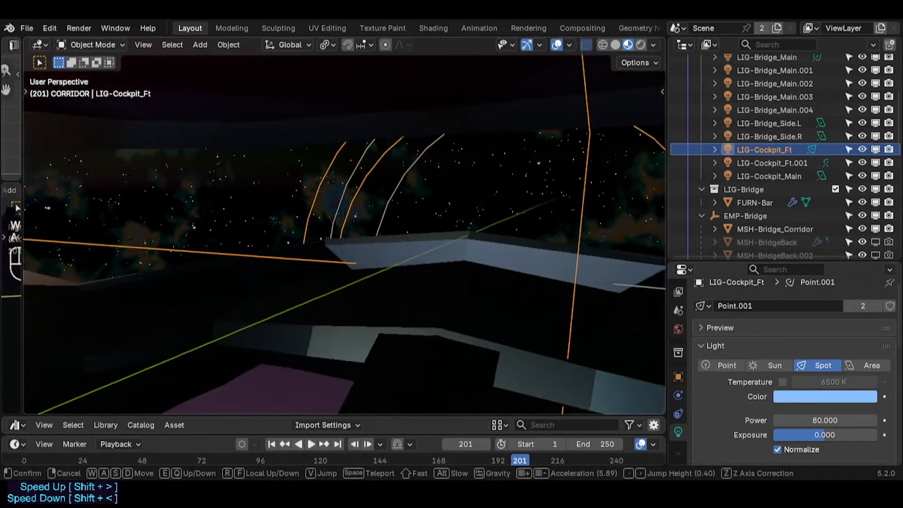
# - Select the LIG-Cockpit_Ft.001 spot light beside the cockpit's opposite side wall
pyautogui.press('s')
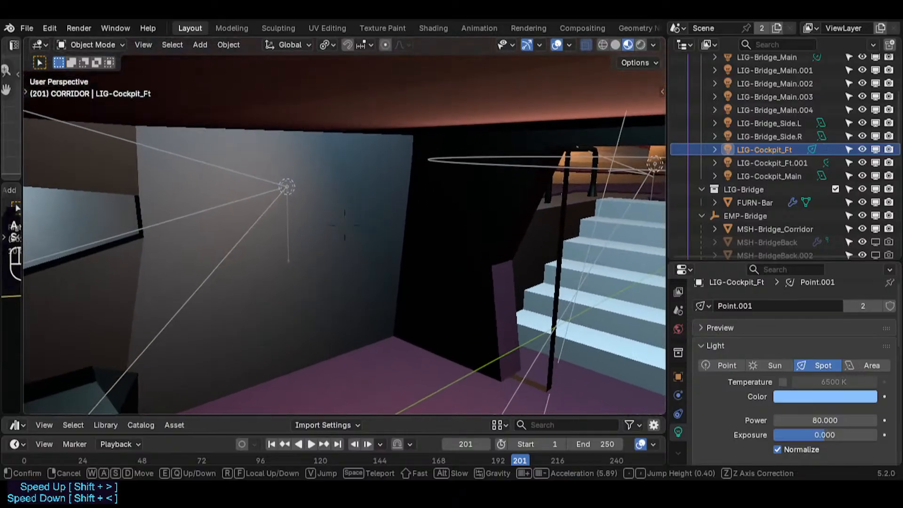
pyautogui.click(308, 168)
pyautogui.click(287, 188)
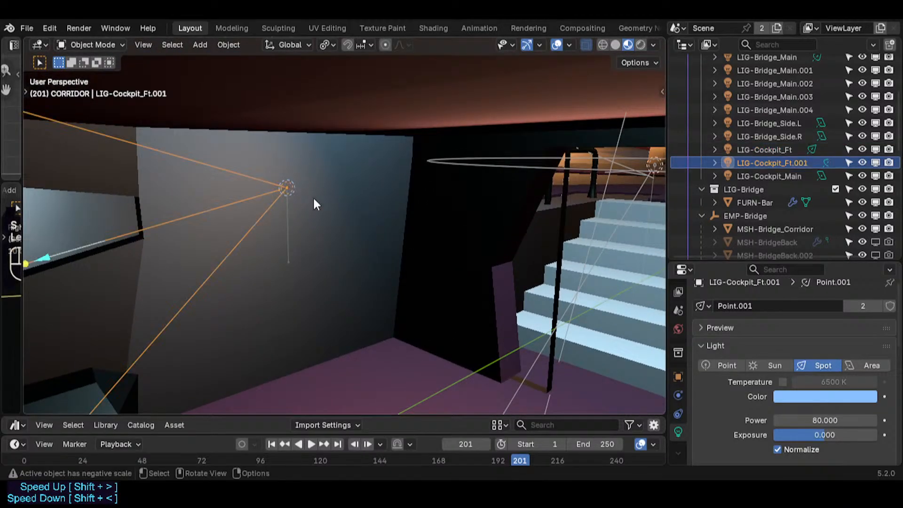
pyautogui.hotkey('shift', '`')
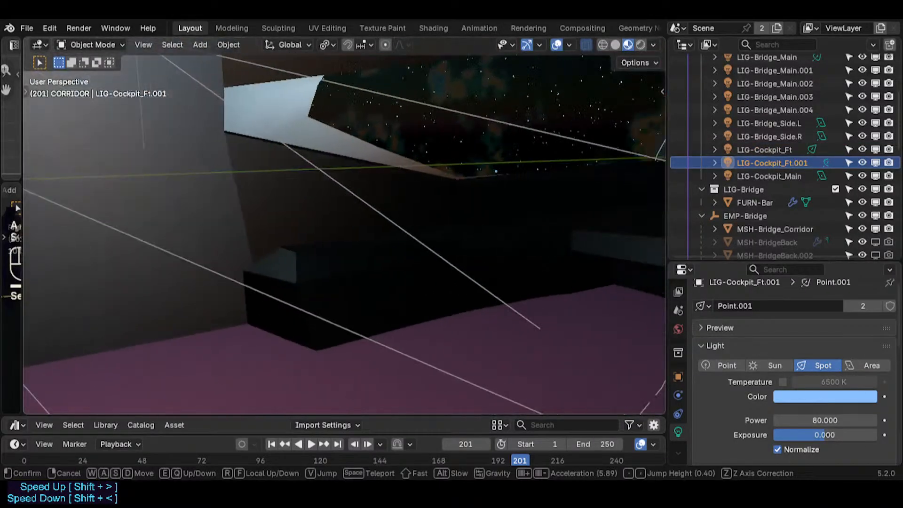
# - Move the LIG-Cockpit_Ft.001 spot light about -1 m along the global X axis, toward the cockpit's side wall
pyautogui.press('w')
pyautogui.press('a')
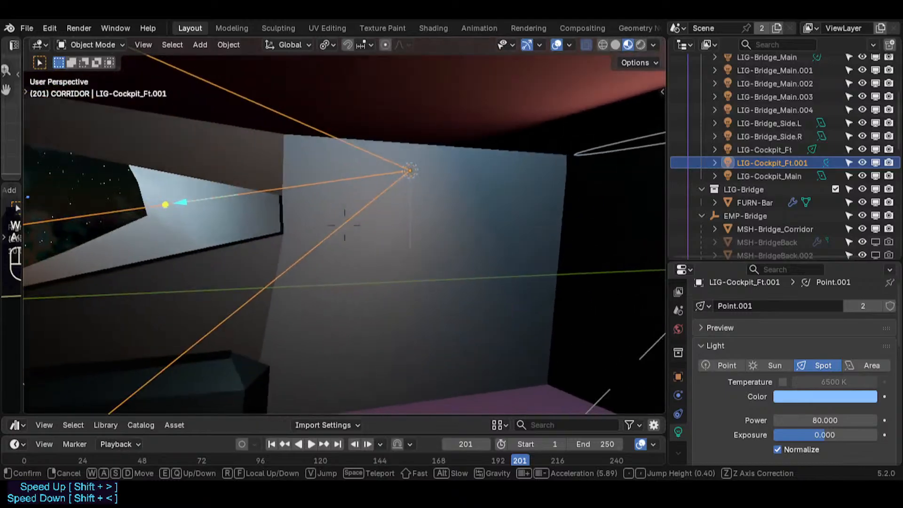
pyautogui.click(401, 183)
pyautogui.hotkey('shift', '`')
pyautogui.press('d')
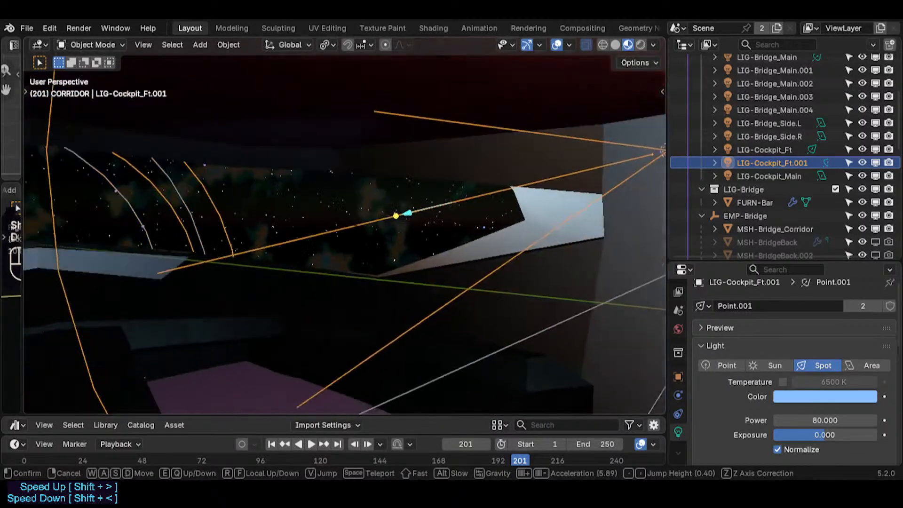
pyautogui.click(468, 176)
pyautogui.press('g')
pyautogui.press('x')
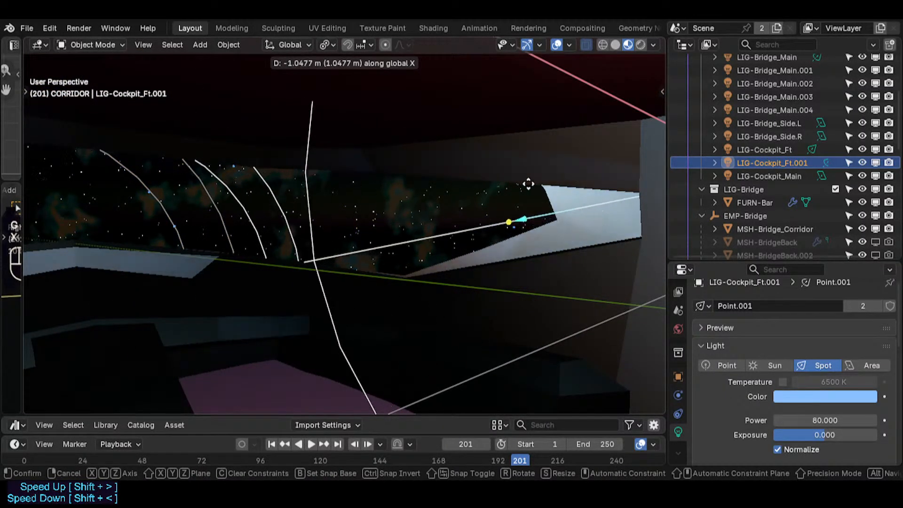
pyautogui.click(518, 188)
# - Nudge the spot light slightly further toward the side wall along the global X axis
pyautogui.hotkey('shift', '`')
pyautogui.press('w')
pyautogui.press('s')
pyautogui.click(526, 185)
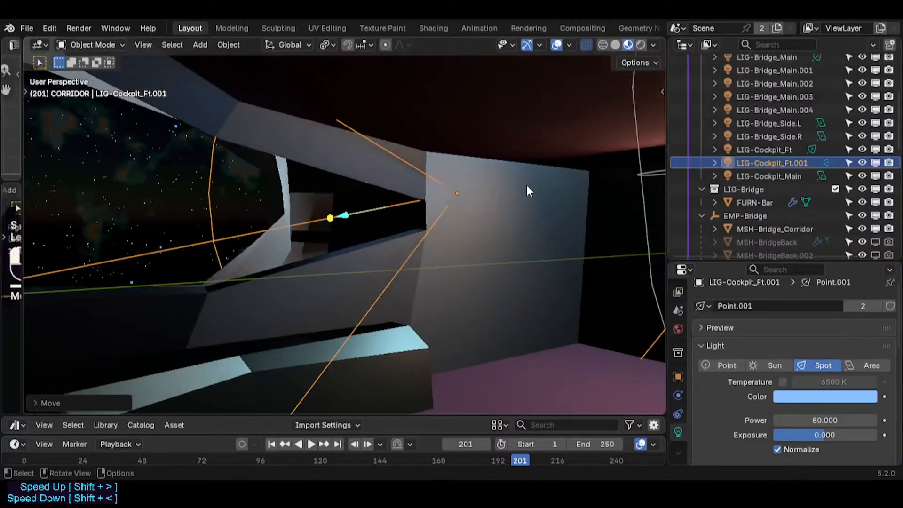
pyautogui.press('g')
pyautogui.press('x')
pyautogui.click(546, 196)
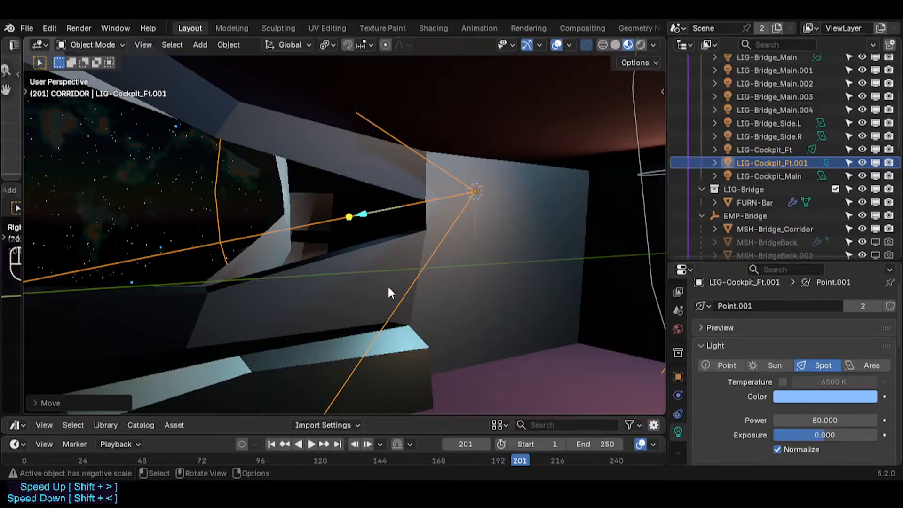
# - Shift the spot light about 1 m along the side wall on the global Y axis and rotate it around global Z
pyautogui.press('g')
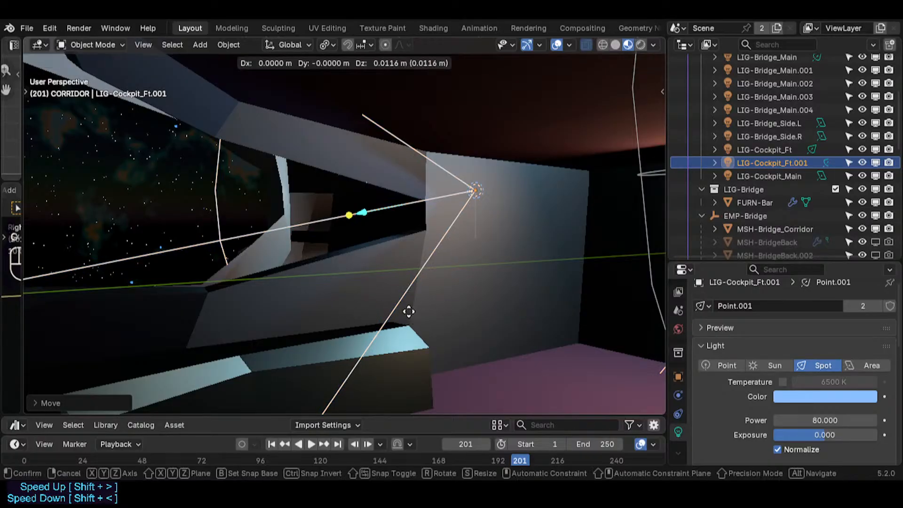
pyautogui.press('x')
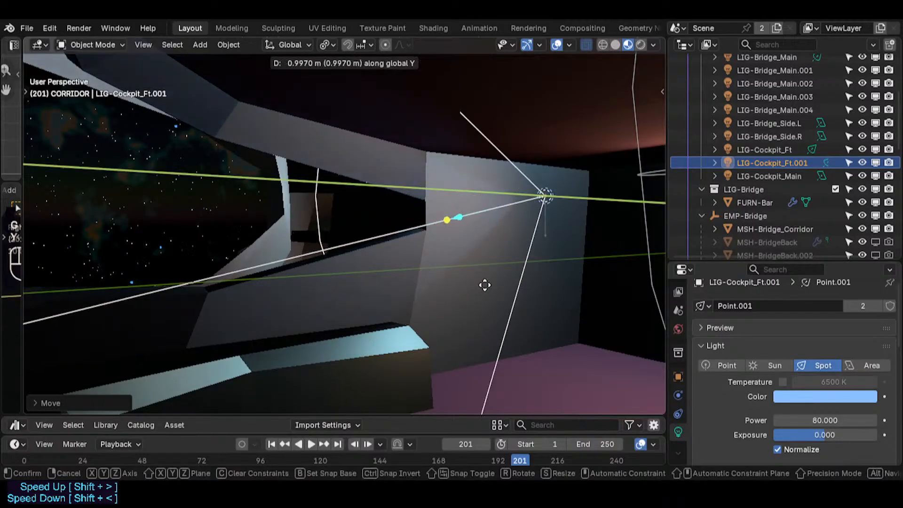
pyautogui.click(513, 283)
pyautogui.press('r')
pyautogui.press('z')
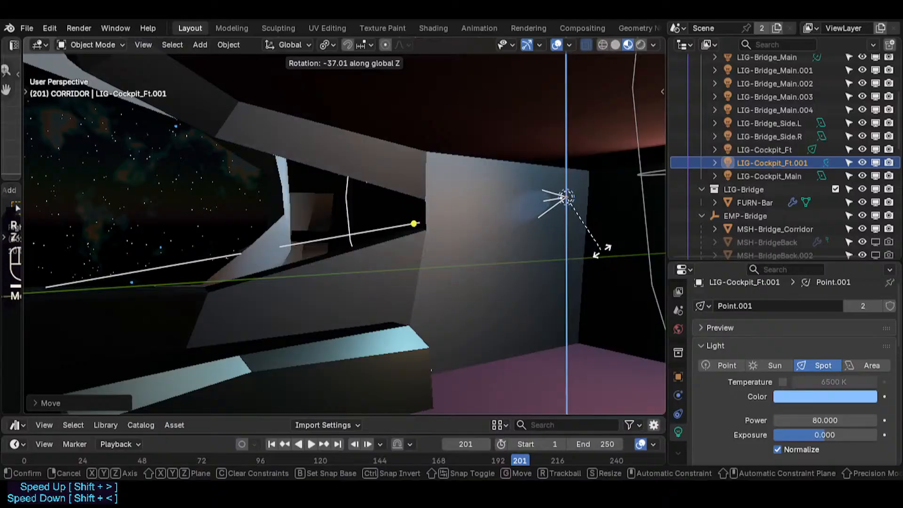
pyautogui.click(550, 261)
# - Move the spot light about -1 m along the global Y axis and adjust its aim around the global Z axis
pyautogui.press('g')
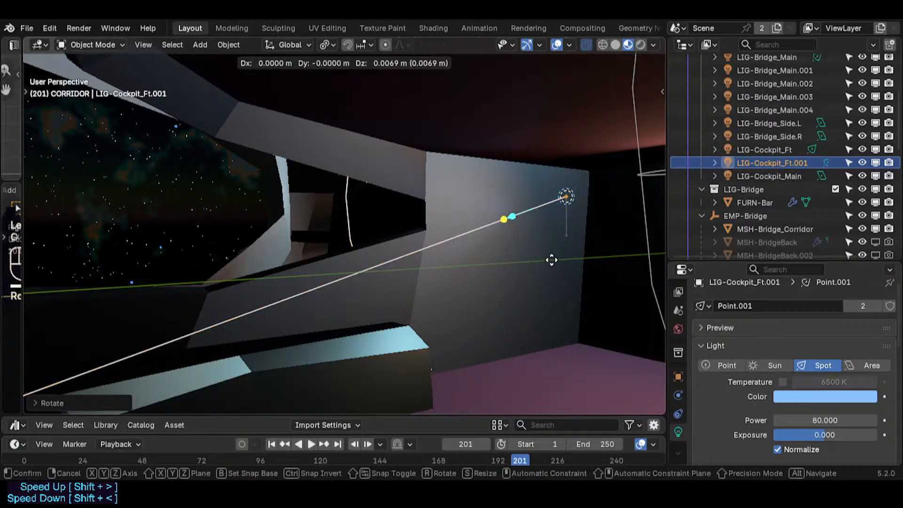
pyautogui.press('x')
pyautogui.press('y')
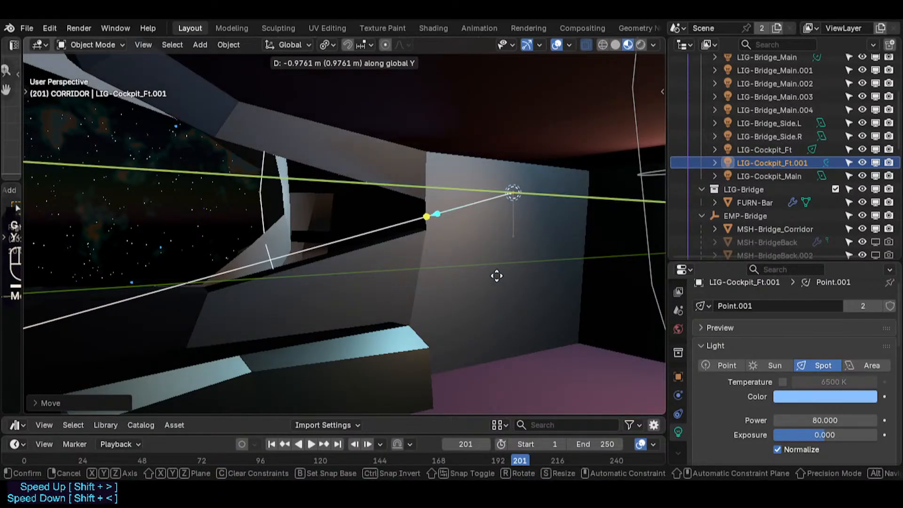
pyautogui.click(515, 263)
pyautogui.press('r')
pyautogui.press('z')
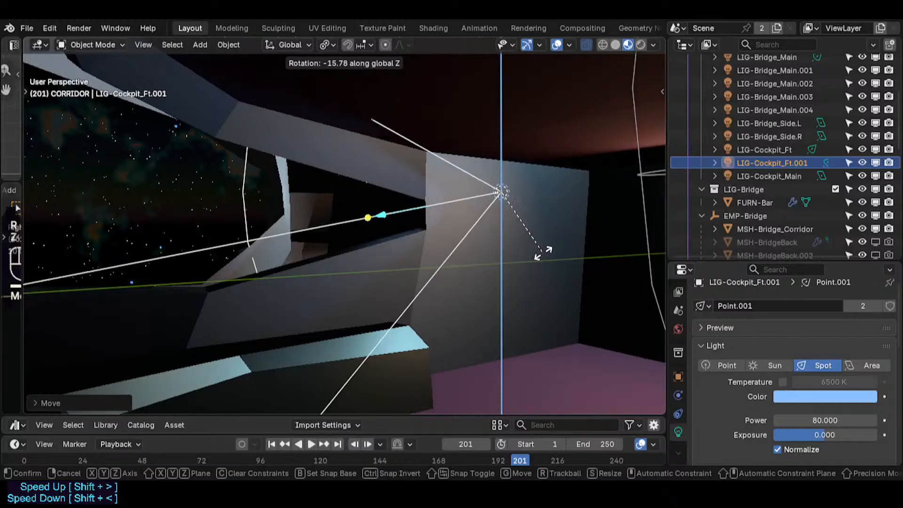
pyautogui.click(512, 256)
# - Check the spot light's placement and its effect on the front consoles, window ledge and floor from inside the cockpit
pyautogui.hotkey('shift', '`')
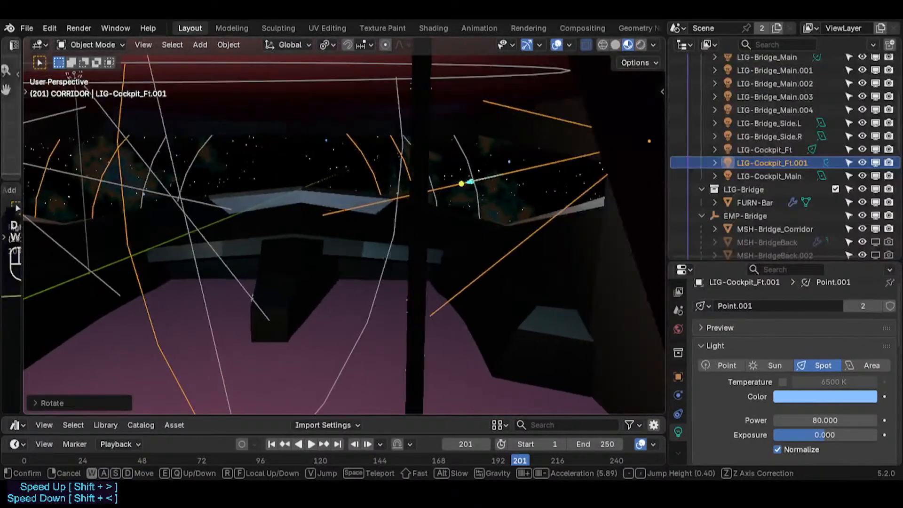
pyautogui.press('w')
pyautogui.press('d')
pyautogui.press('a')
pyautogui.press('s')
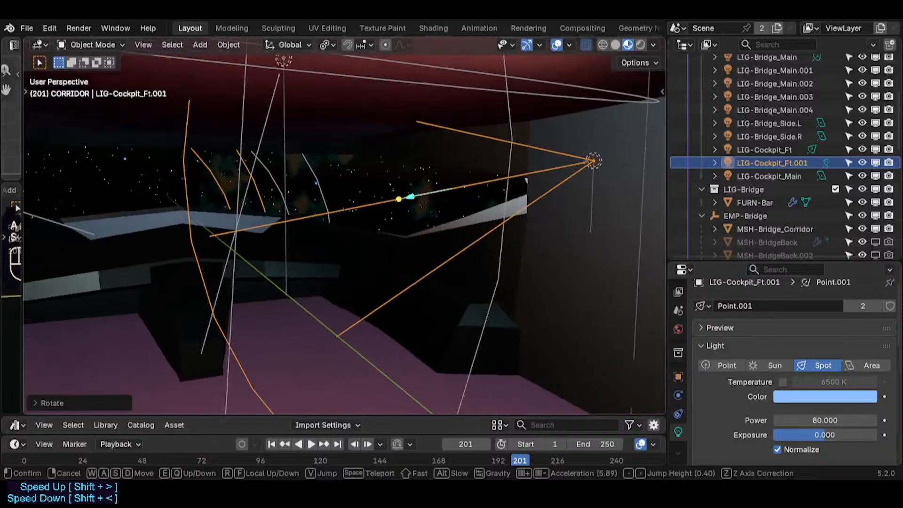
pyautogui.click(512, 255)
pyautogui.press('g')
pyautogui.press('Escape')
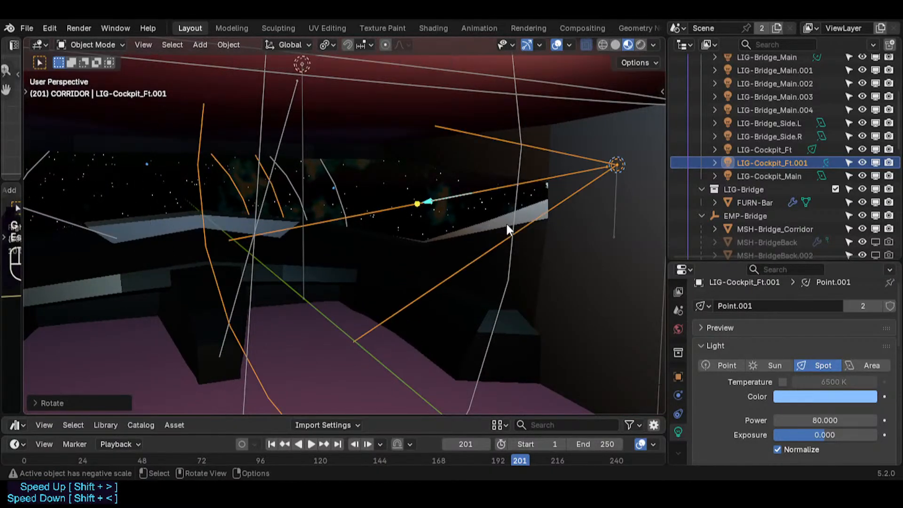
pyautogui.press('g')
pyautogui.press('Escape')
pyautogui.hotkey('shift', '`')
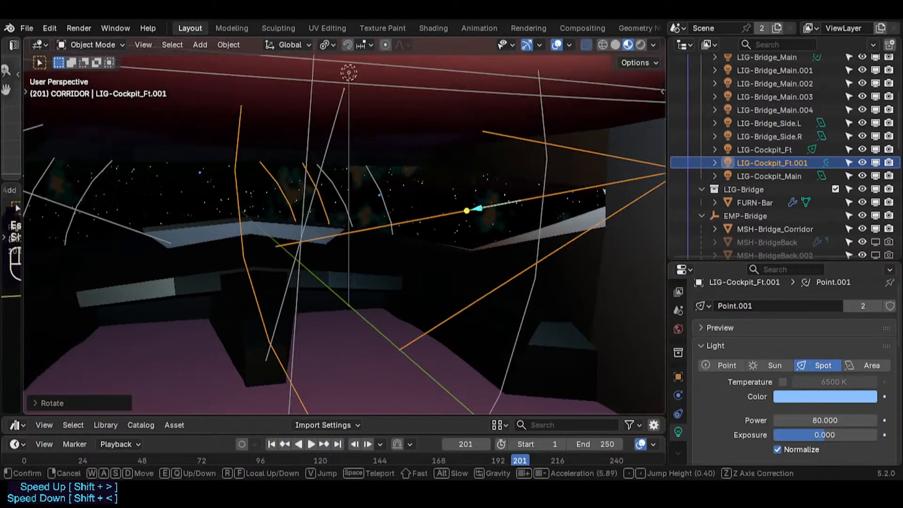
pyautogui.press('s')
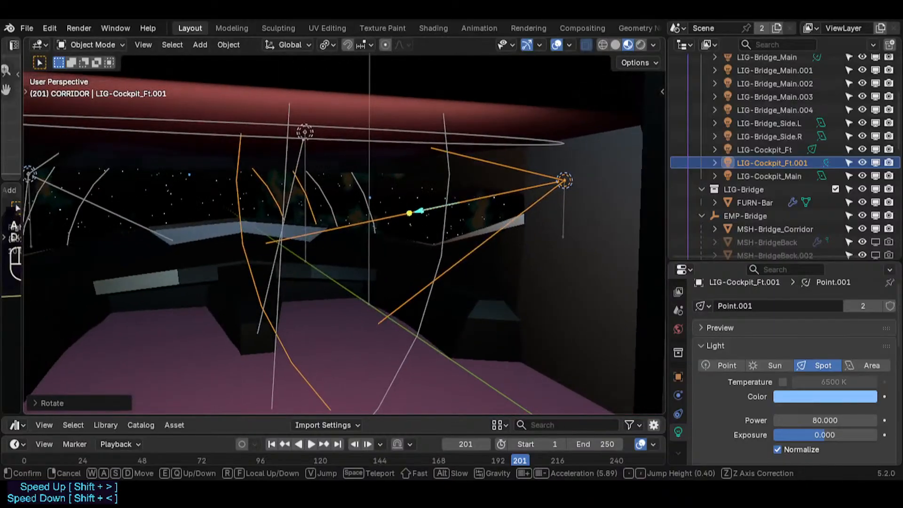
pyautogui.click(508, 177)
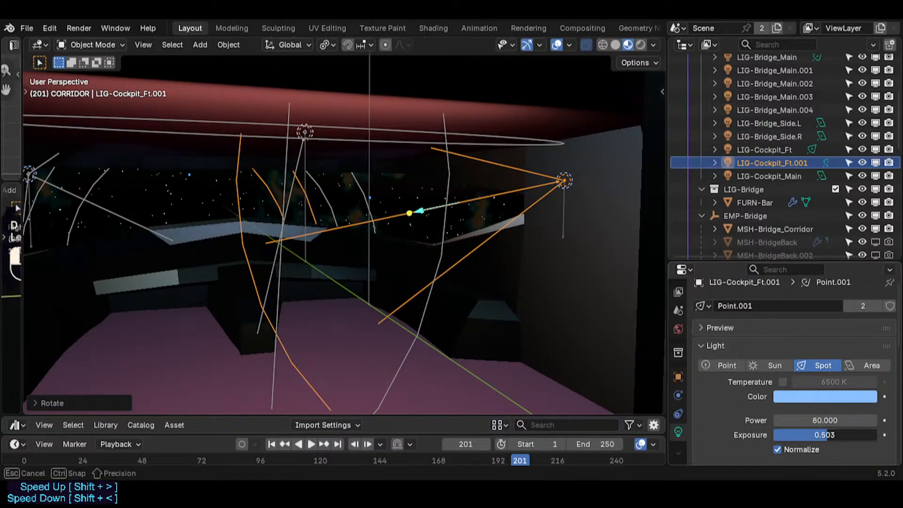
# - Raise the spot light's exposure to 5.786 and check its beam on the front consoles
pyautogui.moveTo(827, 435); pyautogui.dragTo(855, 435)
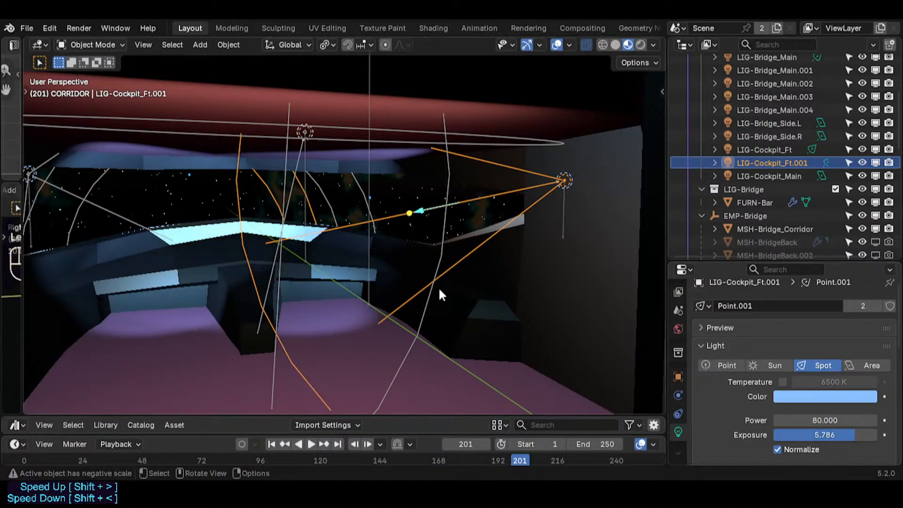
pyautogui.press('g')
pyautogui.press('Escape')
pyautogui.keyDown('shift'); pyautogui.moveTo(405, 229); pyautogui.dragTo(481, 285, button='middle'); pyautogui.keyUp('shift')
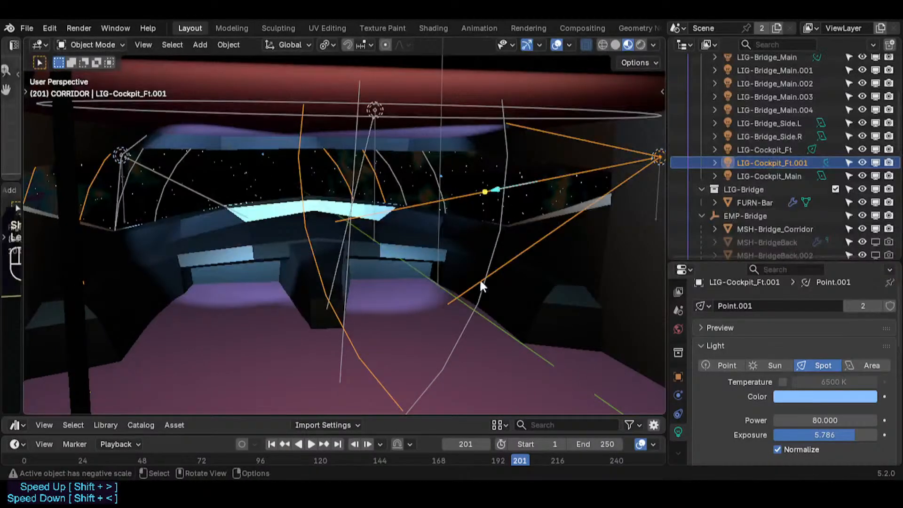
pyautogui.press('r')
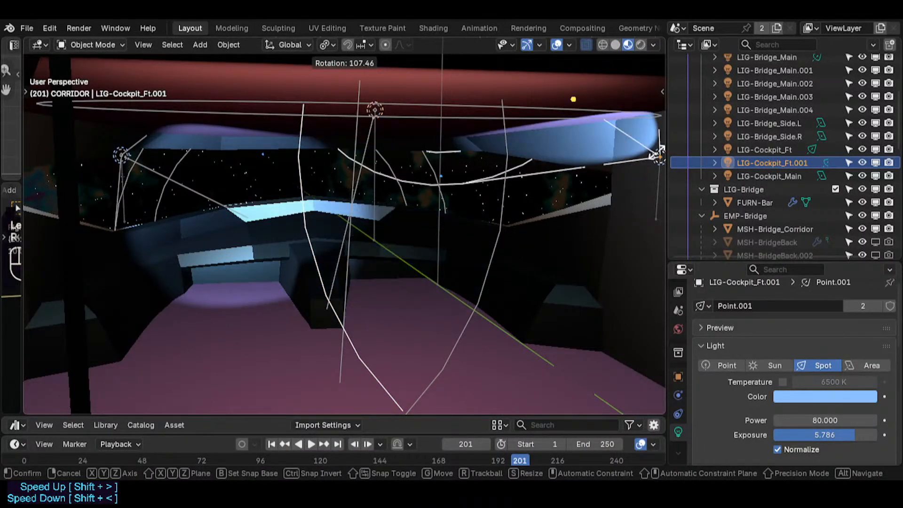
pyautogui.press('Escape')
pyautogui.press('g')
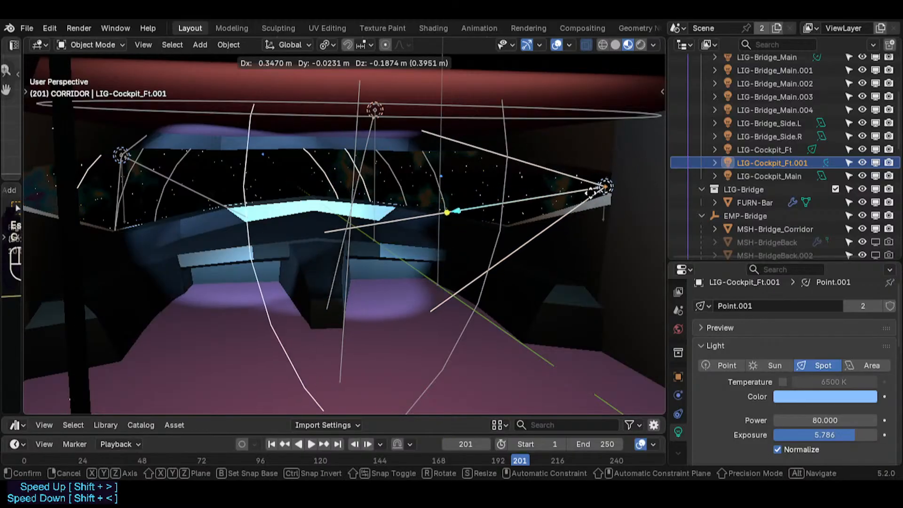
pyautogui.press('Escape')
# - Move the spot light along the global X axis, away from the side wall toward the middle of the cockpit
pyautogui.press('g')
pyautogui.press('x')
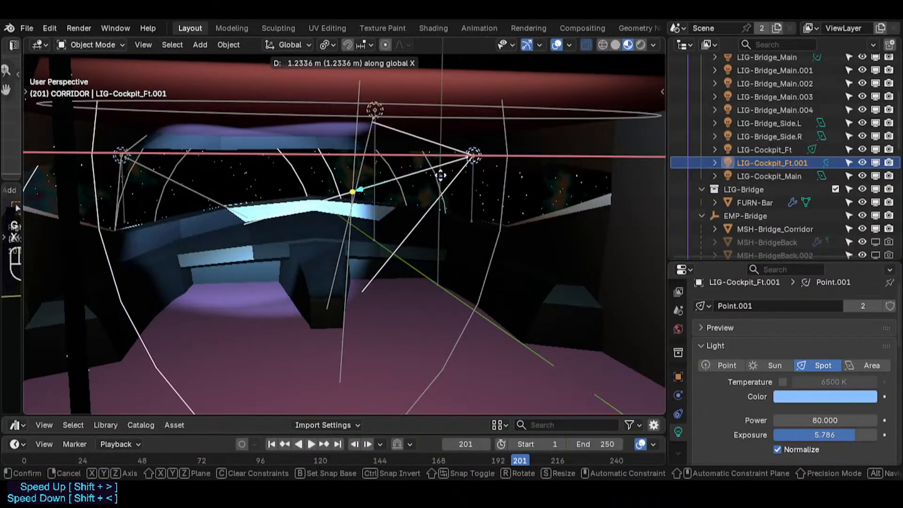
pyautogui.click(435, 202)
pyautogui.press('r')
pyautogui.press('x')
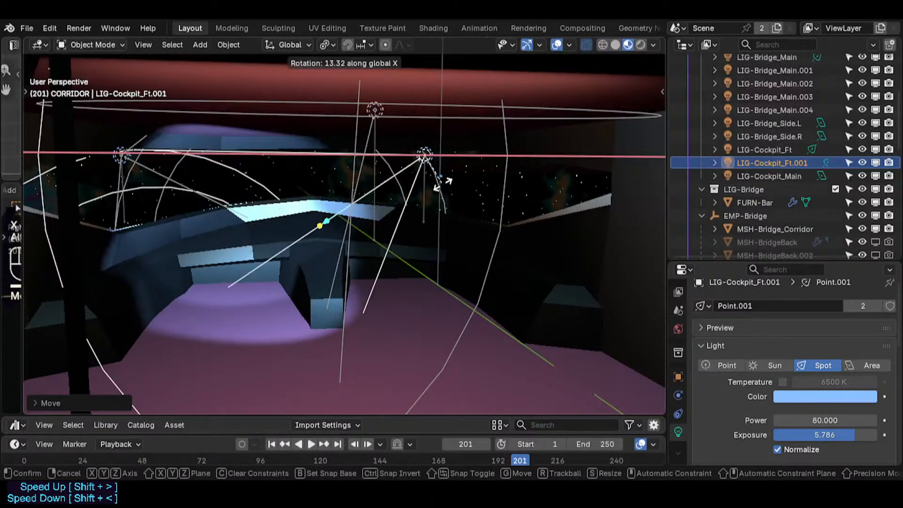
pyautogui.press('Escape')
# - Clear the spot light's rotation so it aims straight down and scale the light down to about 0.1
pyautogui.hotkey('alt', 'r')
pyautogui.press('s')
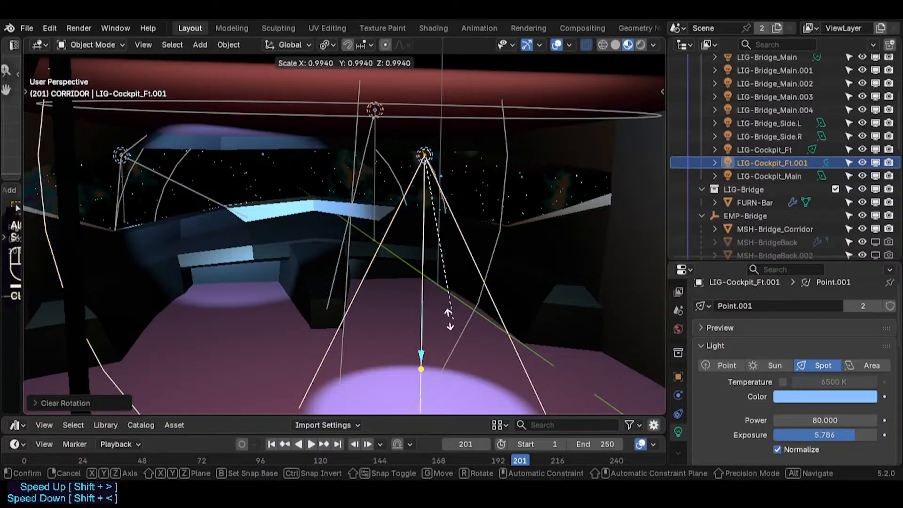
pyautogui.press('Escape')
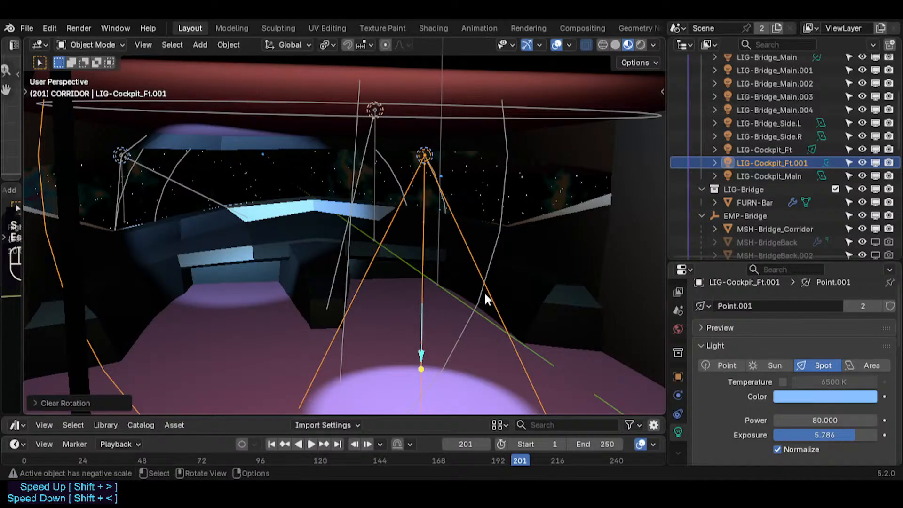
pyautogui.press('s')
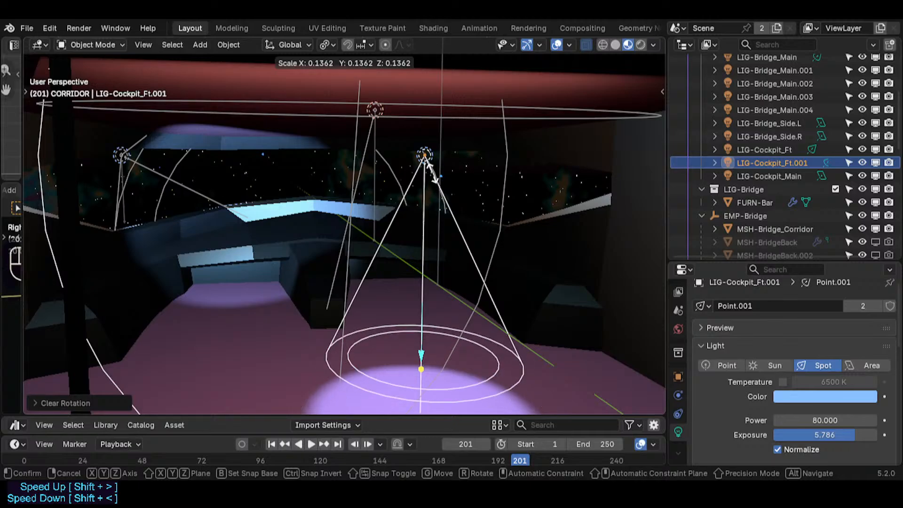
pyautogui.click(426, 165)
# - Move the spot light forward along the negative global Y axis toward the consoles, and about -0.5 m along global X
pyautogui.press('g')
pyautogui.press('y')
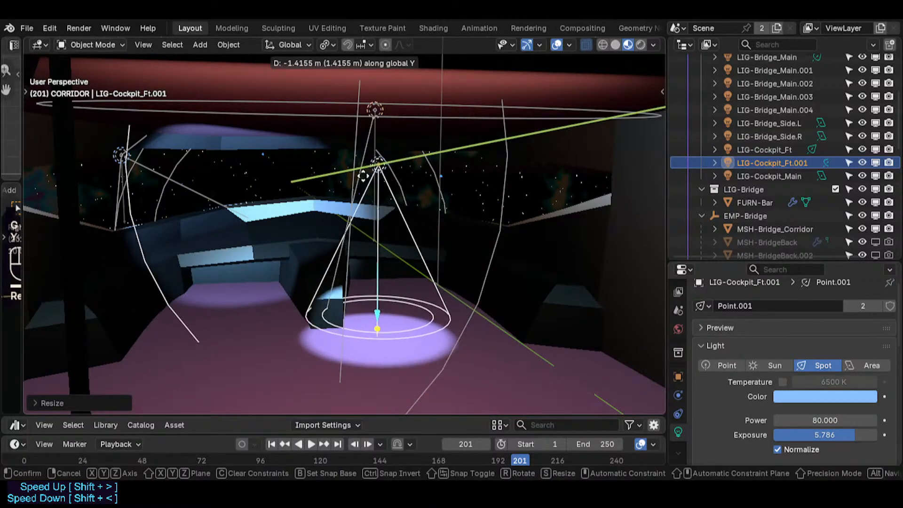
pyautogui.click(376, 197)
pyautogui.press('g')
pyautogui.press('x')
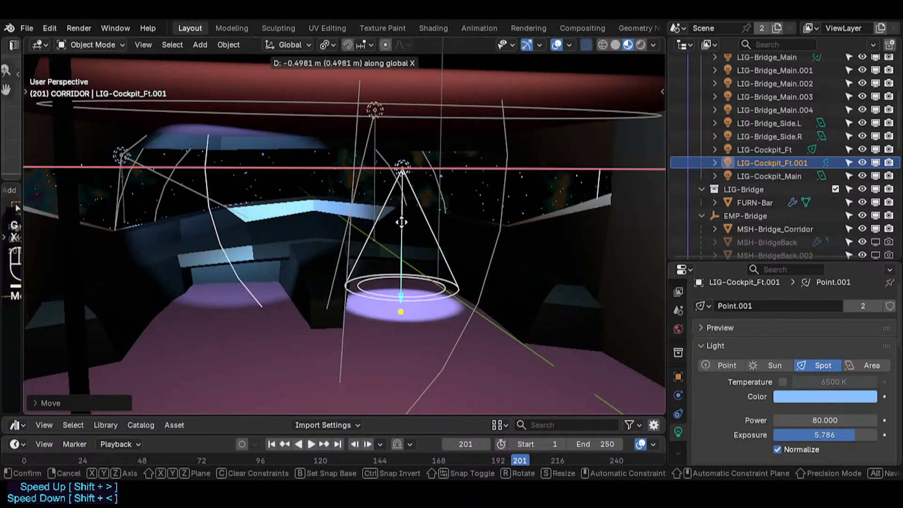
pyautogui.click(401, 222)
# - Reset the spot light's exposure to 0 and turn off Normalize to compare the beam's brightness
pyautogui.press('BackSpace')
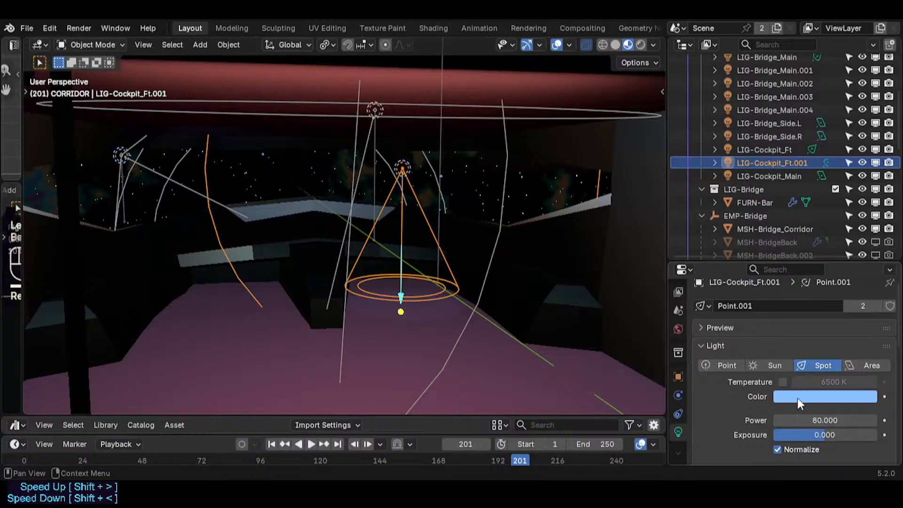
pyautogui.scroll(-1, 833, 417)
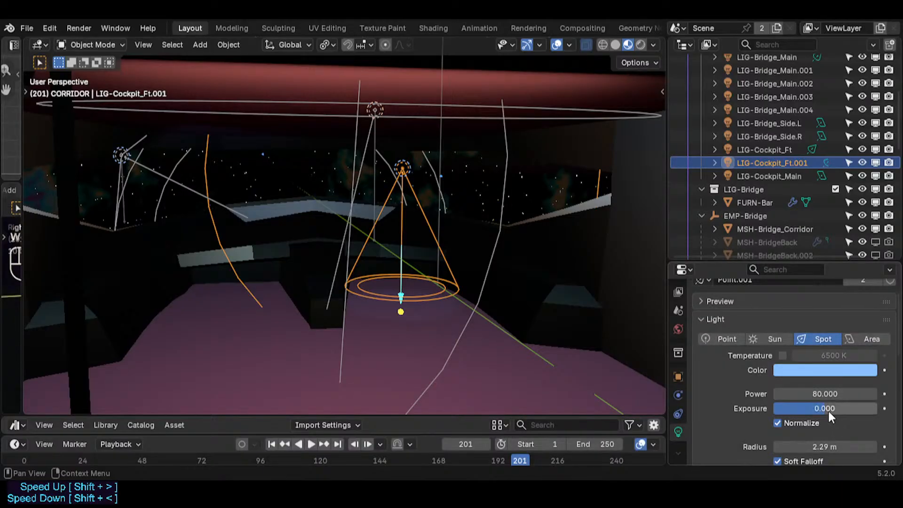
pyautogui.click(786, 425)
pyautogui.click(785, 424)
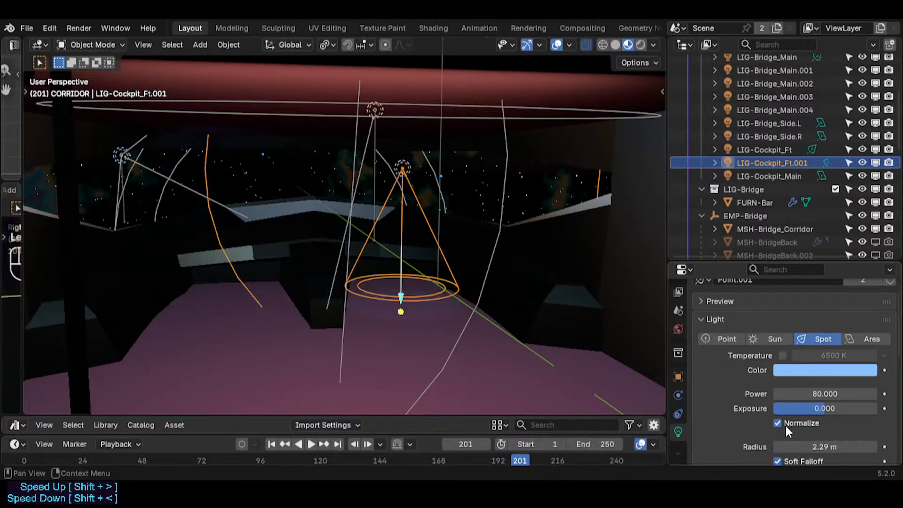
pyautogui.click(786, 424)
pyautogui.click(785, 425)
pyautogui.click(785, 425)
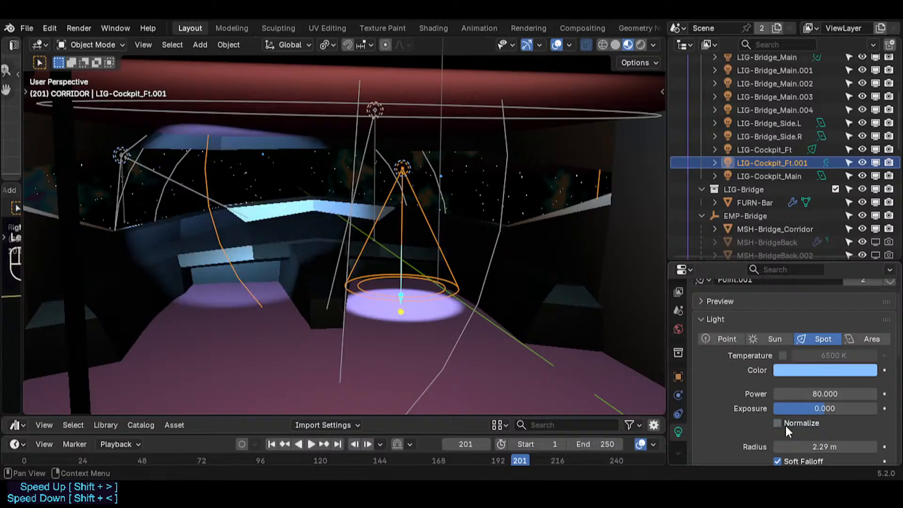
# - Turn Normalize back on for the spot light
pyautogui.press('g')
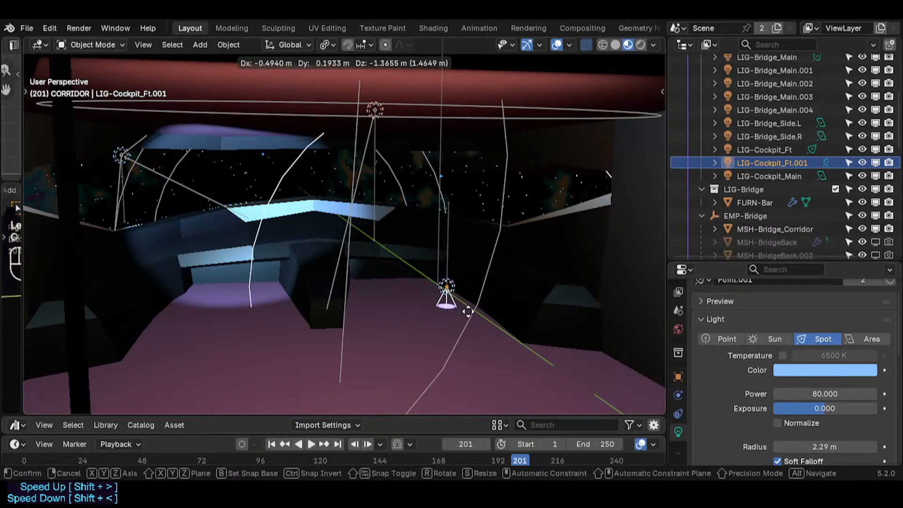
pyautogui.press('Escape')
pyautogui.scroll(1, 821, 432)
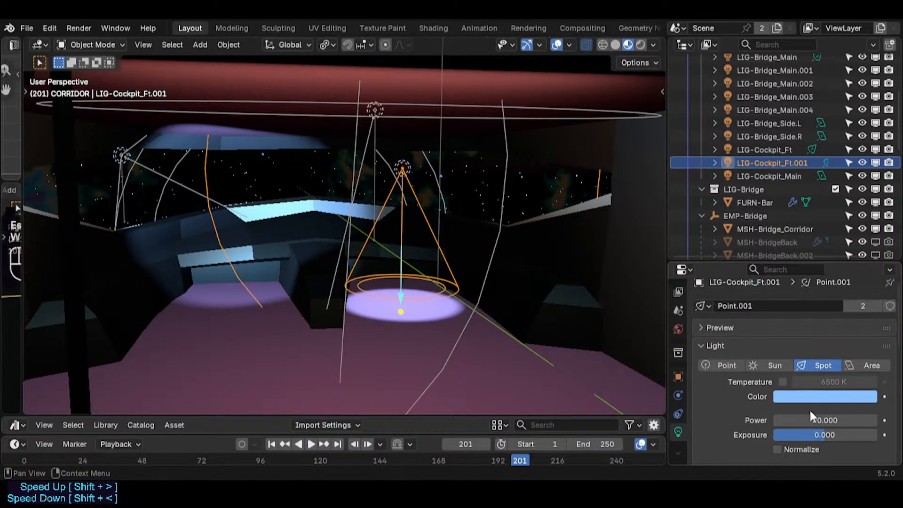
pyautogui.scroll(-2, 821, 421)
pyautogui.click(794, 401)
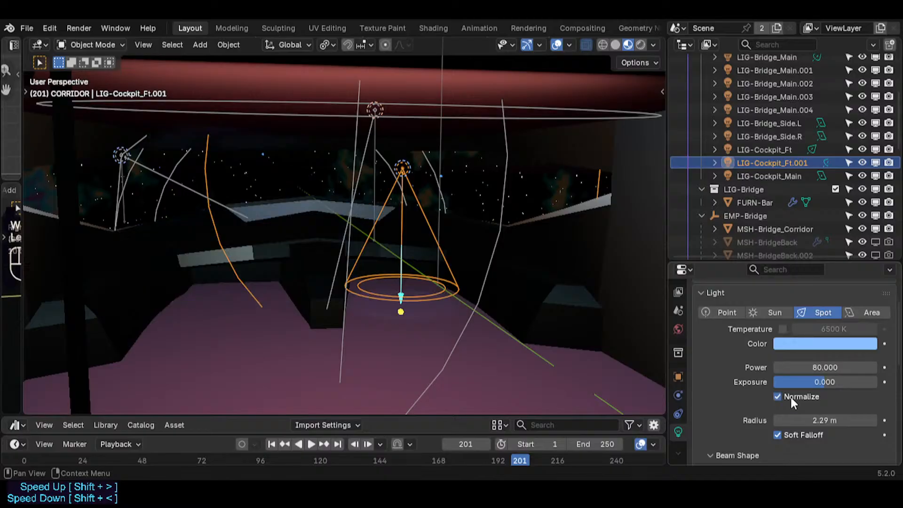
# - Try raising the spot light's power to about 143 and set it back to 80
pyautogui.moveTo(822, 382); pyautogui.dragTo(842, 367)
pyautogui.hotkey('ctrl', 'z')
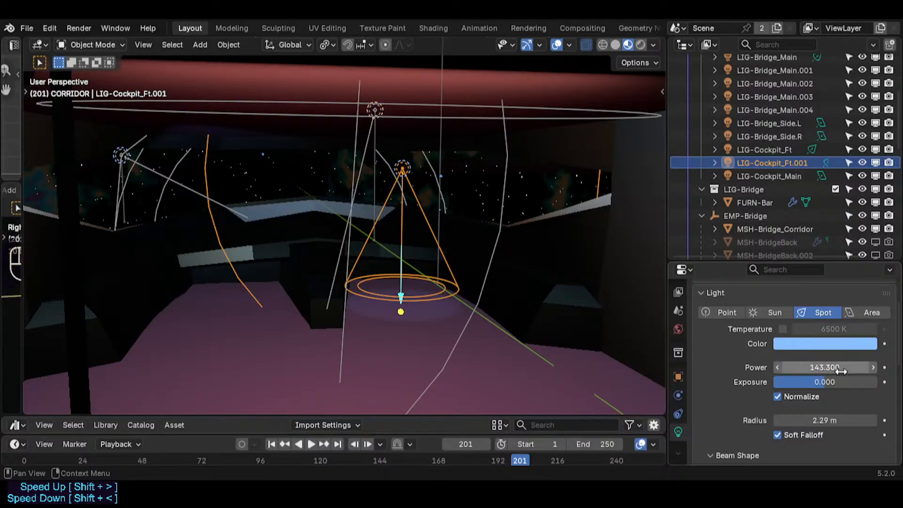
pyautogui.click(842, 369)
pyautogui.write('8')
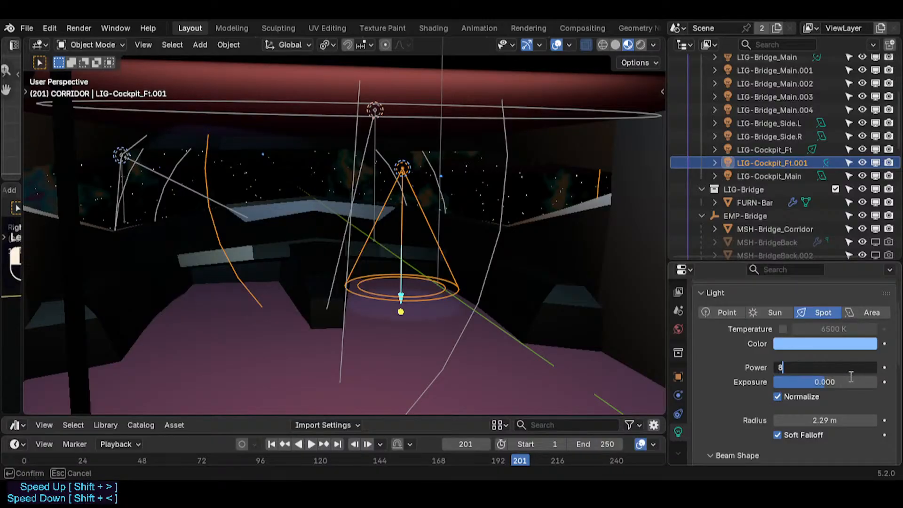
pyautogui.write('0')
pyautogui.press('Return')
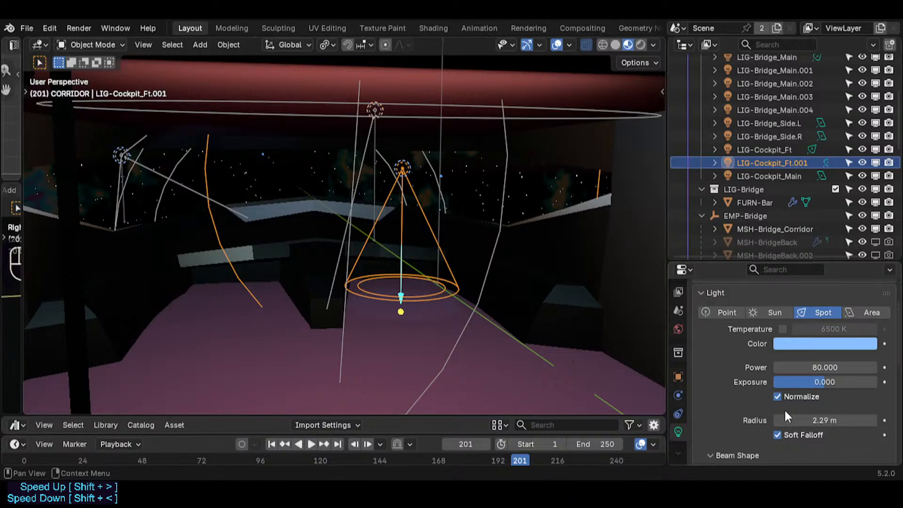
# - Reduce the spot light's radius to about 1.26 m and clear the light's scale
pyautogui.moveTo(786, 418)
pyautogui.mouseDown()
pyautogui.moveTo(756, 419)
pyautogui.moveTo(771, 420)
pyautogui.mouseUp()
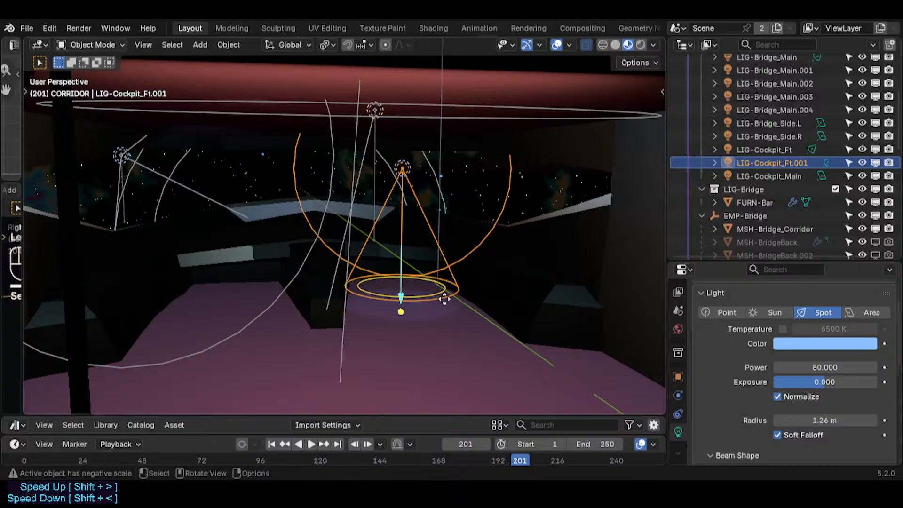
pyautogui.hotkey('alt', 's')
pyautogui.press('s')
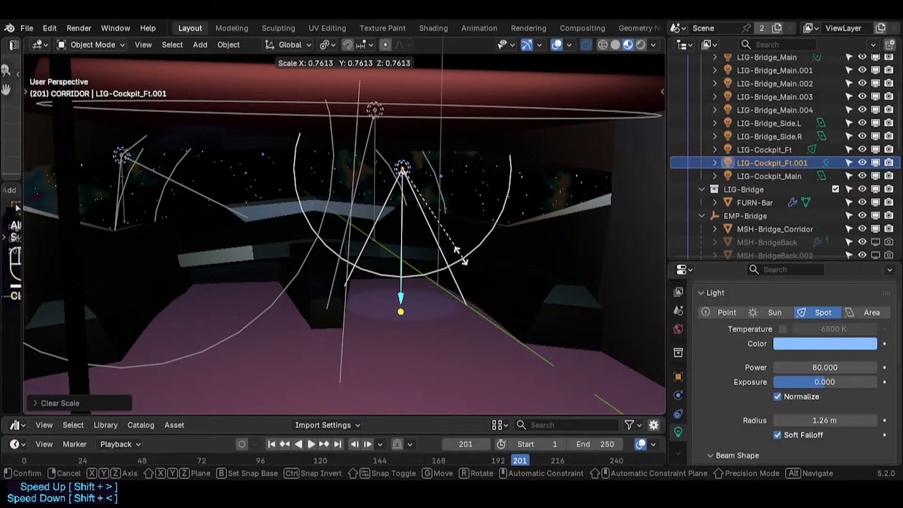
pyautogui.press('Escape')
# - Move the spot light back along the positive global Y axis and rotate it about -53° around global X toward the consoles
pyautogui.moveTo(402, 307)
pyautogui.mouseDown()
pyautogui.moveTo(405, 351)
pyautogui.moveTo(401, 297)
pyautogui.mouseUp()
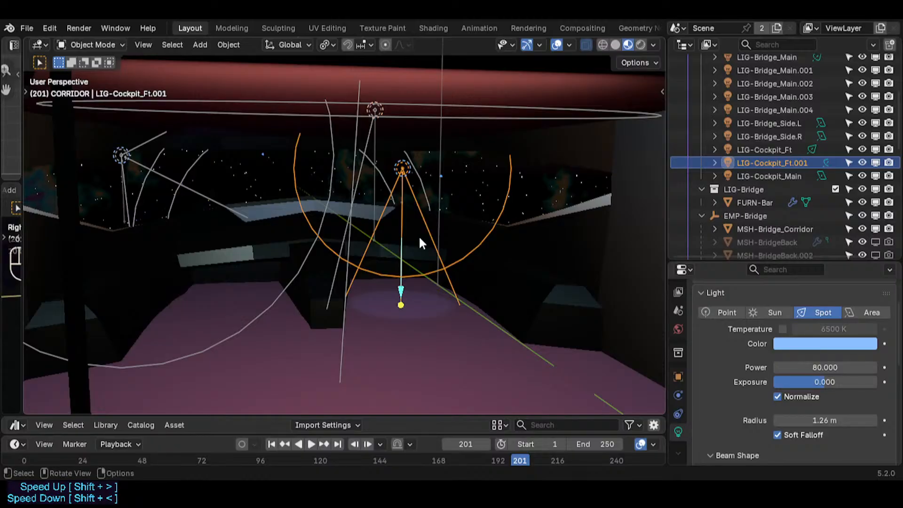
pyautogui.press('g')
pyautogui.press('y')
pyautogui.click(452, 317)
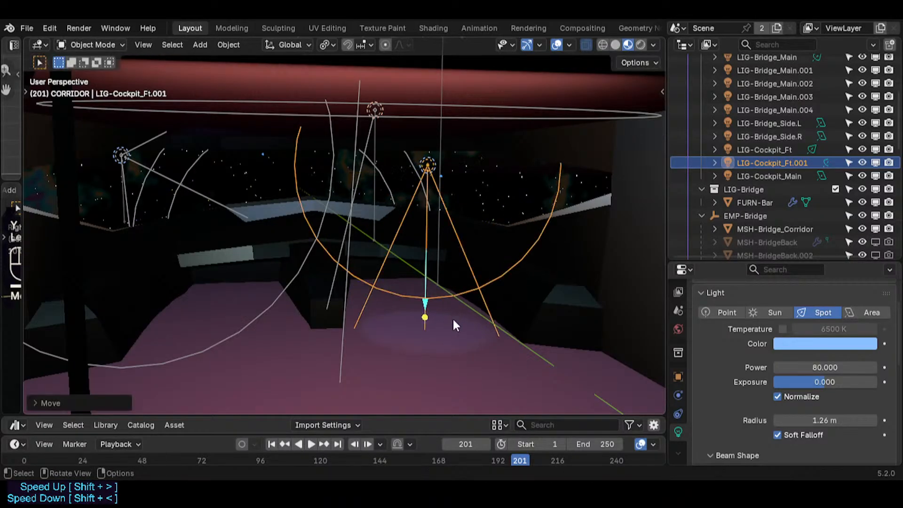
pyautogui.press('r')
pyautogui.press('x')
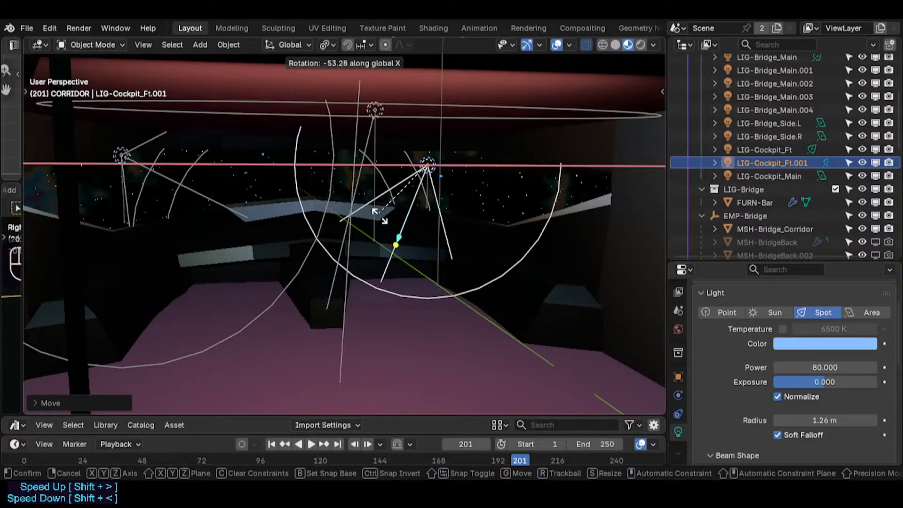
pyautogui.click(380, 216)
# - Shift the spot light slightly forward along the negative global Y axis and raise it about 0.6 m along global Z toward the ceiling
pyautogui.press('g')
pyautogui.press('y')
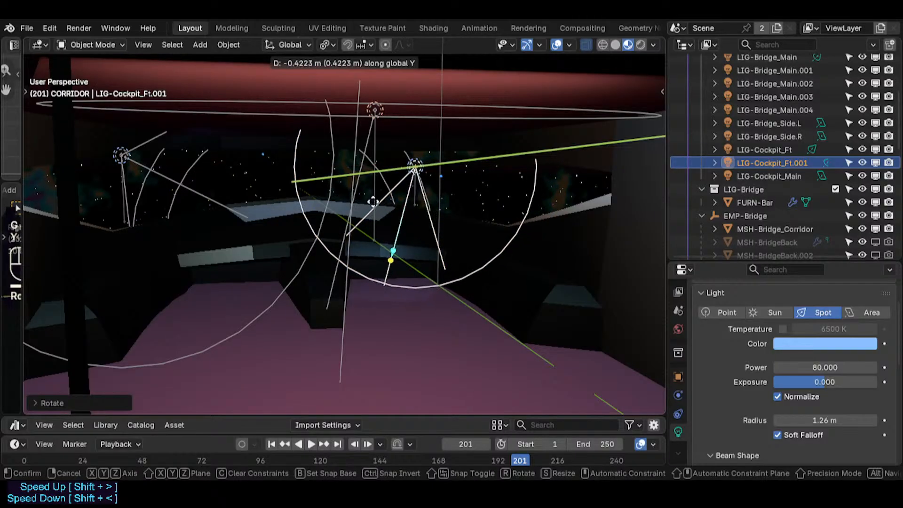
pyautogui.click(399, 216)
pyautogui.press('g')
pyautogui.press('z')
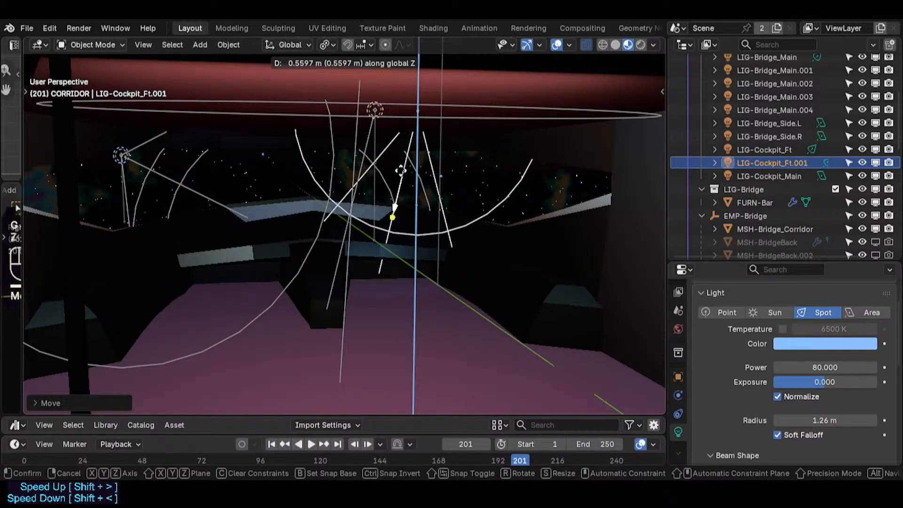
pyautogui.click(405, 160)
# - Move the spot light back about 0.16 m along the global Y axis from a closer view
pyautogui.hotkey('shift', '`')
pyautogui.press('w')
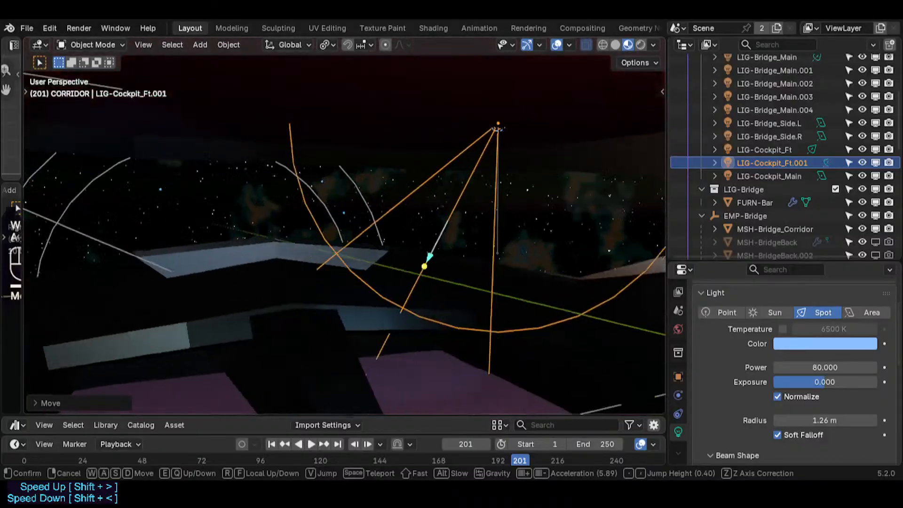
pyautogui.click(463, 176)
pyautogui.press('g')
pyautogui.press('z')
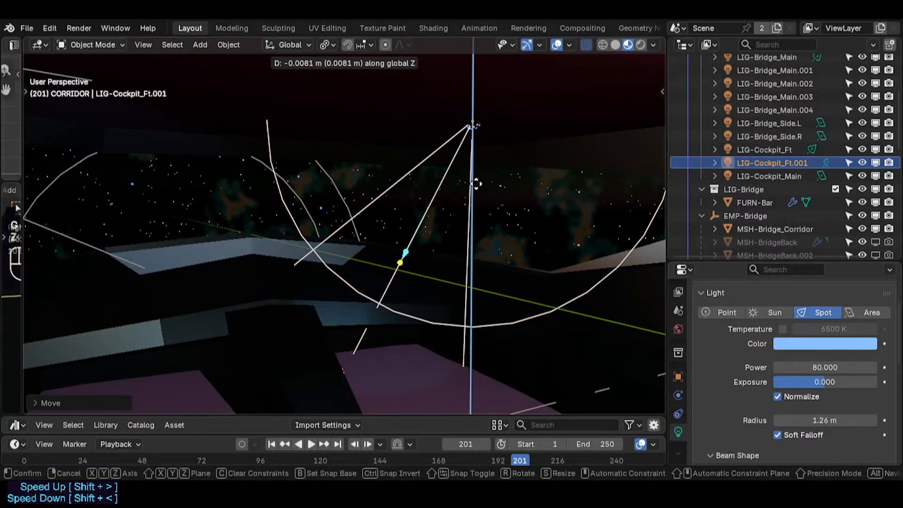
pyautogui.press('y')
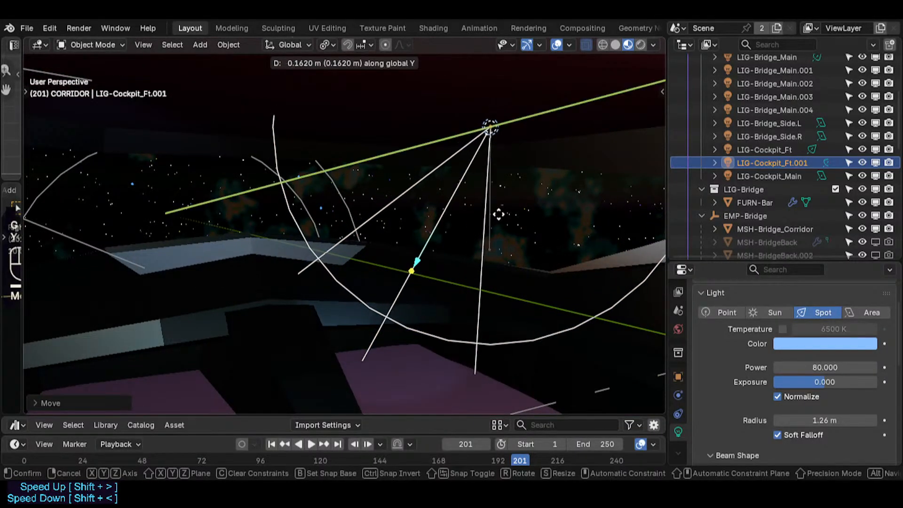
pyautogui.click(534, 217)
# - Turn the spot light around global Z and adjust its tilt around global X to aim it at the console
pyautogui.press('r')
pyautogui.press('z')
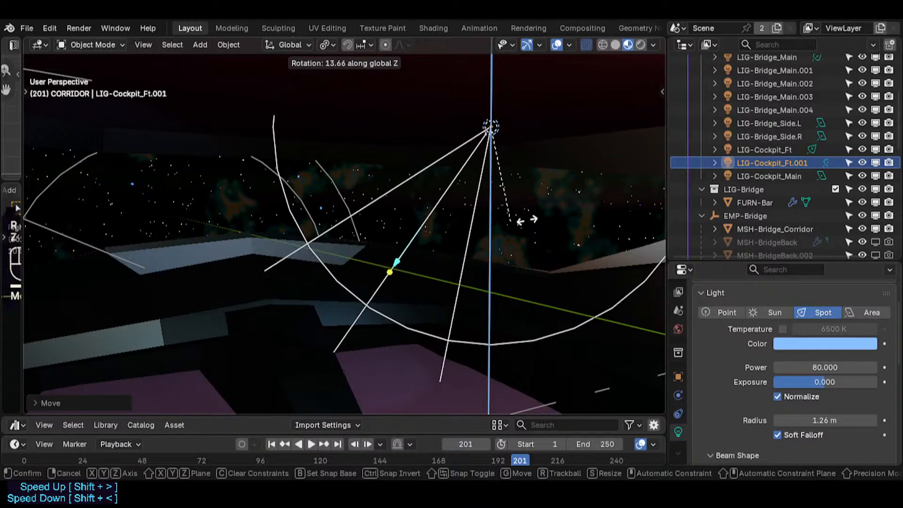
pyautogui.click(536, 227)
pyautogui.moveTo(539, 231); pyautogui.dragTo(588, 215, button='middle')
pyautogui.press('r')
pyautogui.press('z')
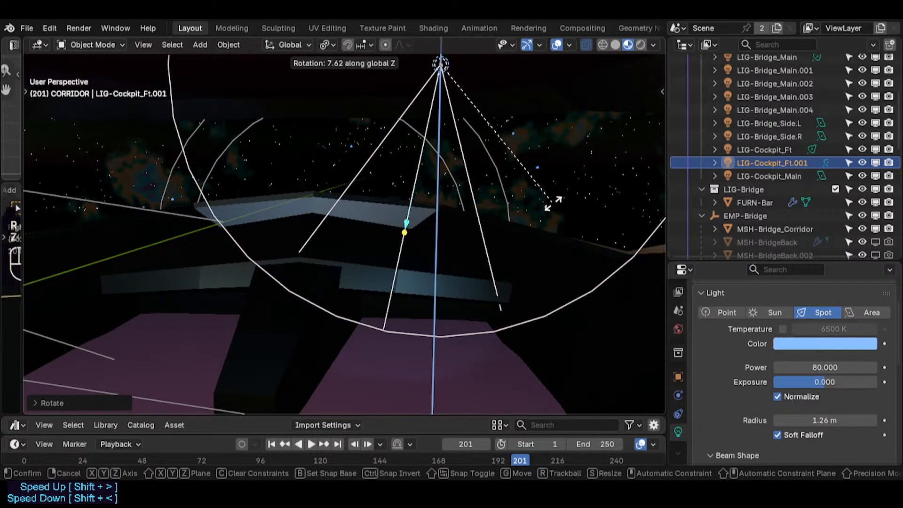
pyautogui.click(593, 210)
pyautogui.press('r')
pyautogui.press('x')
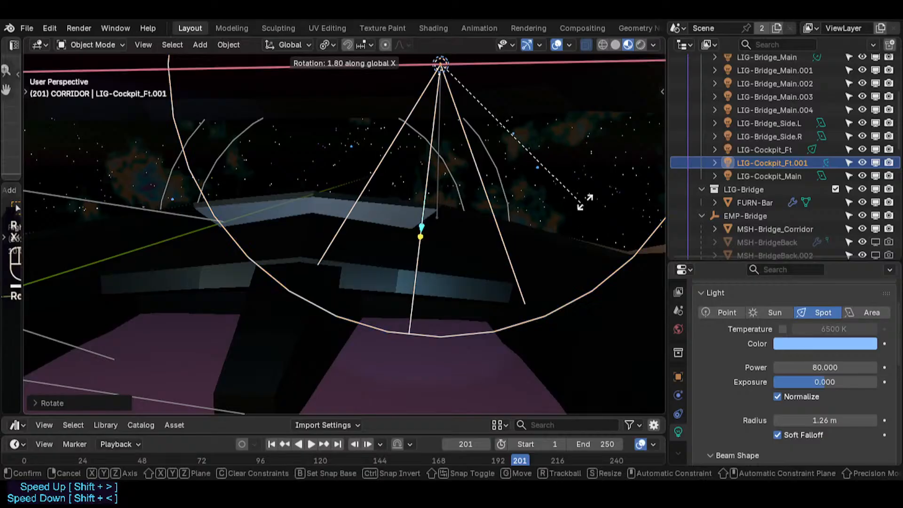
pyautogui.click(579, 172)
# - Delete the original LIG-Cockpit_Ft spot light on the other side of the cockpit
pyautogui.hotkey('shift', '`')
pyautogui.press('a')
pyautogui.press('s')
pyautogui.press('a')
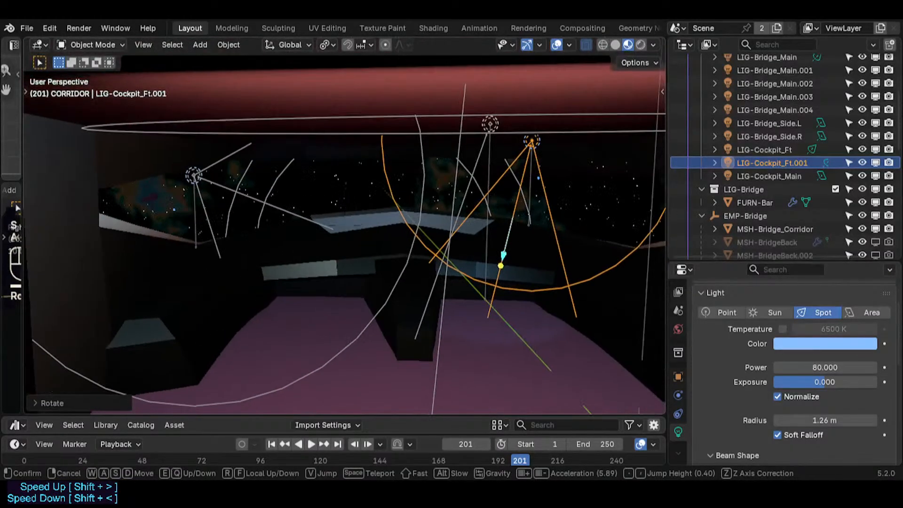
pyautogui.click(546, 230)
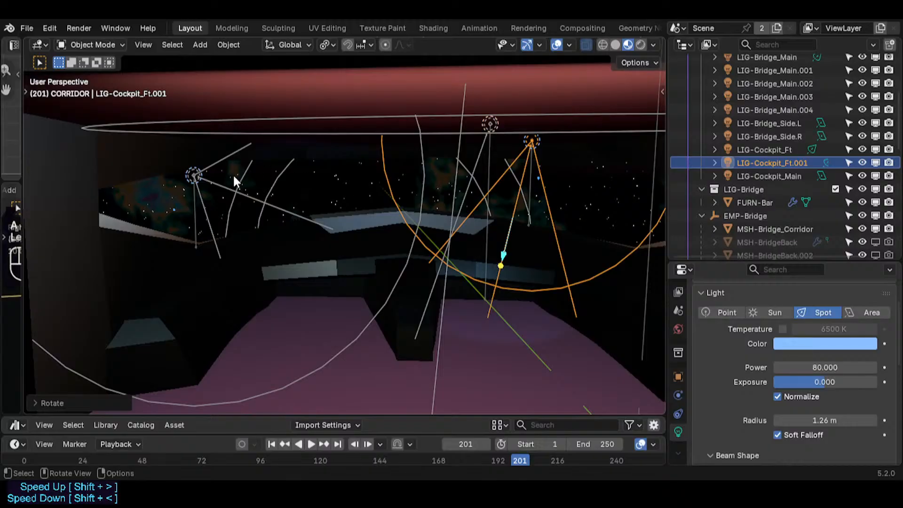
pyautogui.click(195, 175)
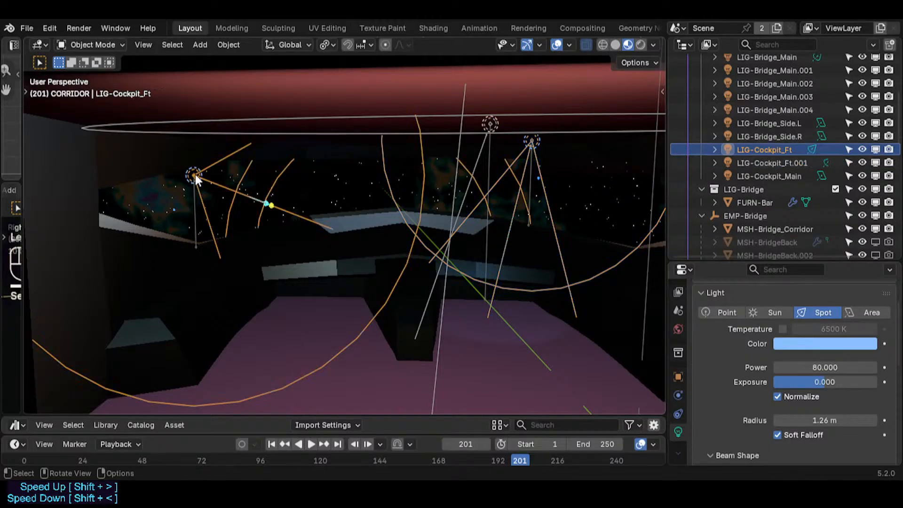
pyautogui.press('x')
pyautogui.click(197, 171)
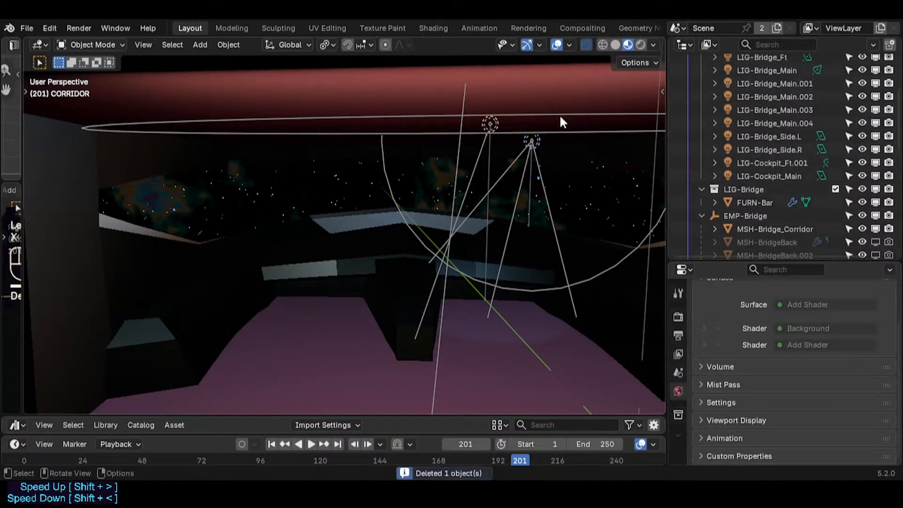
# - Select the remaining spot light, set the transform pivot point to 3D Cursor, and save the file
pyautogui.click(538, 141)
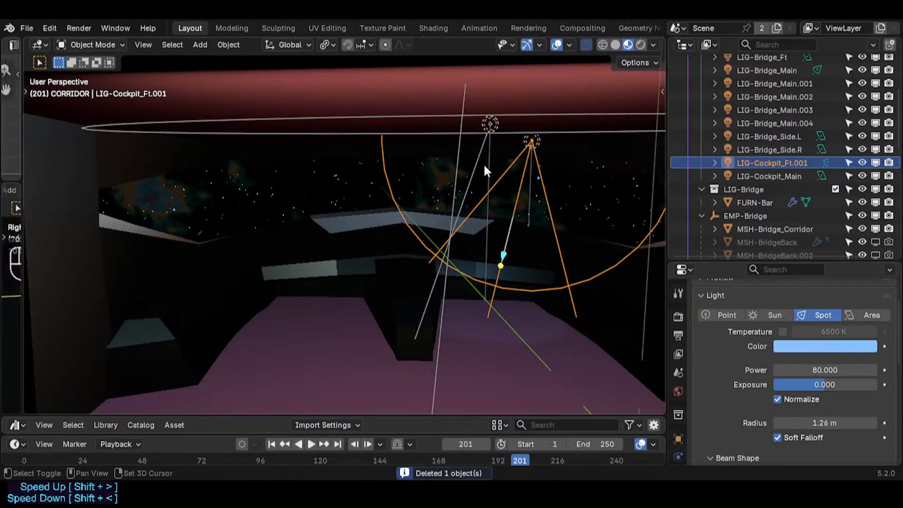
pyautogui.rightClick(543, 142)
pyautogui.press('Escape')
pyautogui.press('.')
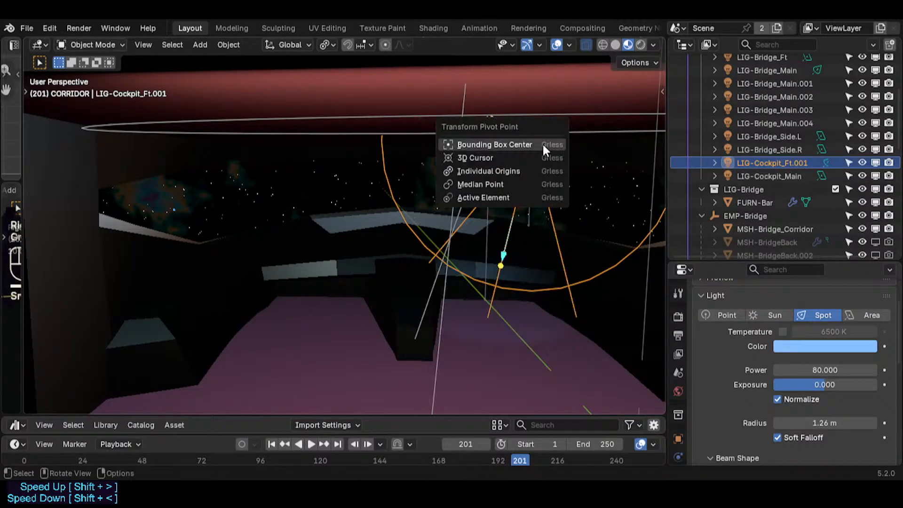
pyautogui.click(532, 155)
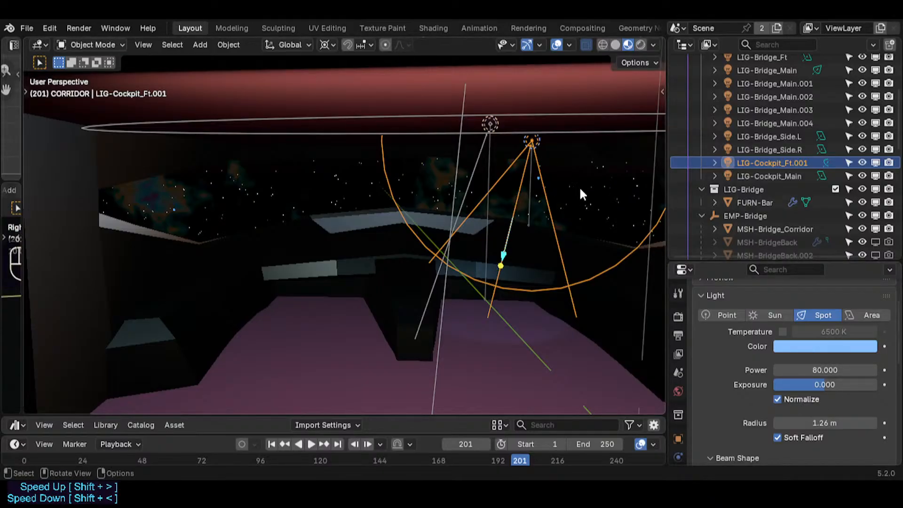
pyautogui.hotkey('ctrl', 's')
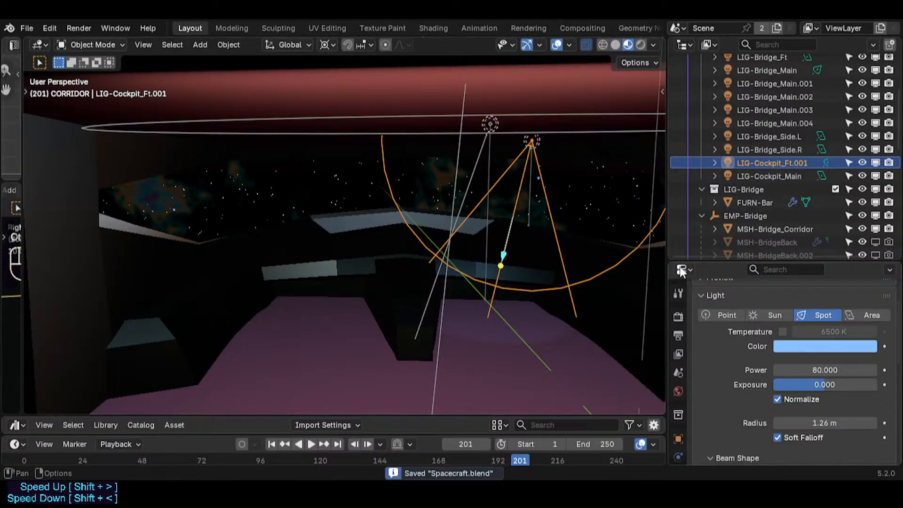
# - Change the spot light's color to a pale cyan, about #ADF3FF
pyautogui.click(814, 347)
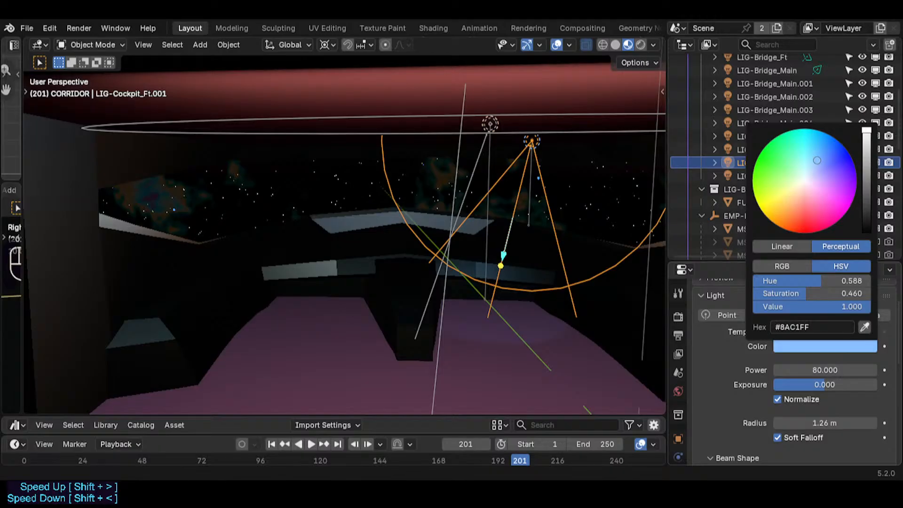
pyautogui.moveTo(787, 166)
pyautogui.mouseDown()
pyautogui.moveTo(797, 170)
pyautogui.moveTo(773, 158)
pyautogui.moveTo(791, 144)
pyautogui.moveTo(759, 181)
pyautogui.moveTo(783, 164)
pyautogui.moveTo(790, 174)
pyautogui.mouseUp()
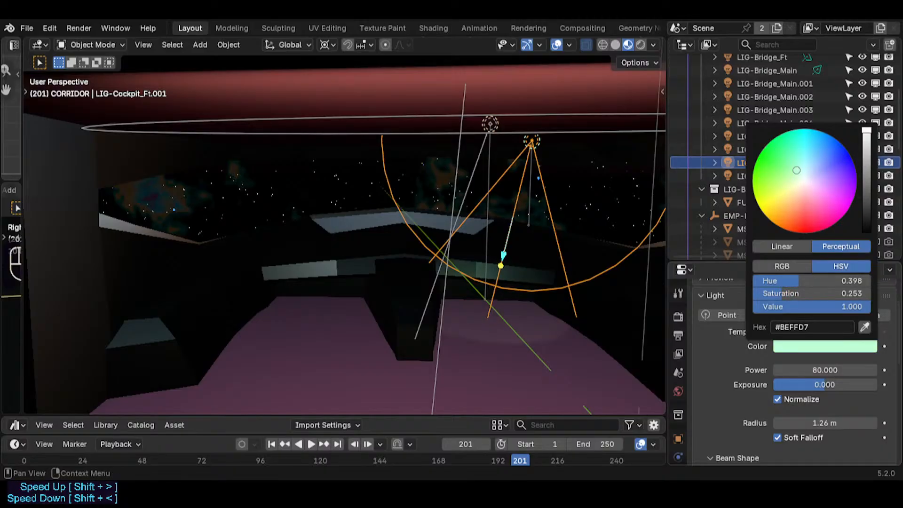
pyautogui.moveTo(866, 132)
pyautogui.mouseDown()
pyautogui.moveTo(866, 182)
pyautogui.moveTo(866, 130)
pyautogui.mouseUp()
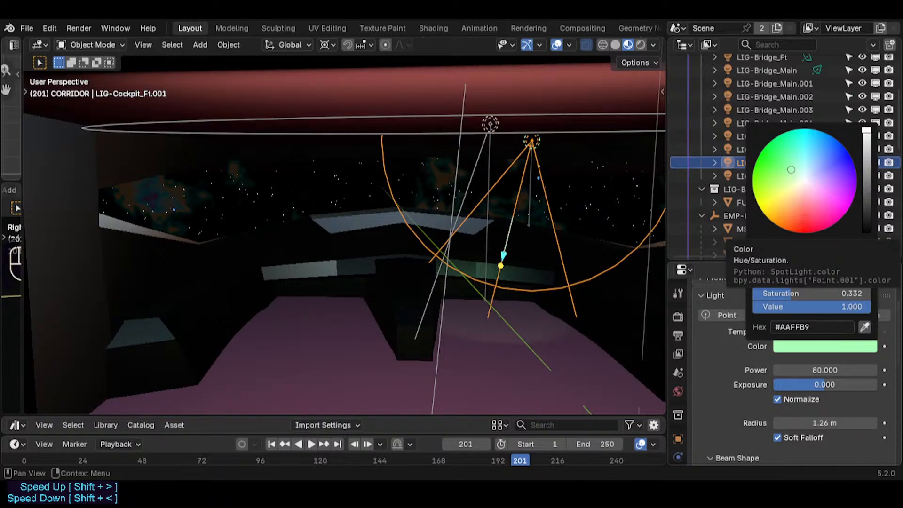
pyautogui.moveTo(791, 169); pyautogui.dragTo(807, 161)
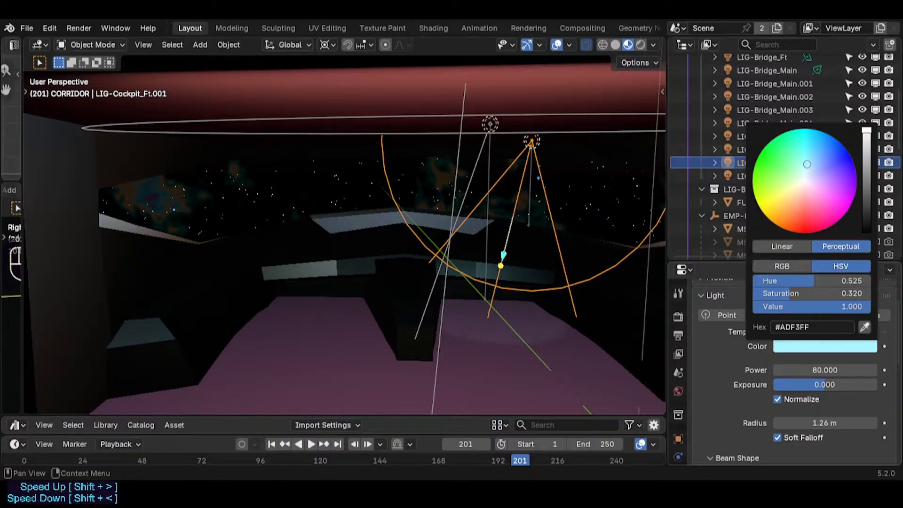
# - Try the spot light's power at 120 and restore it to 80
pyautogui.click(807, 371)
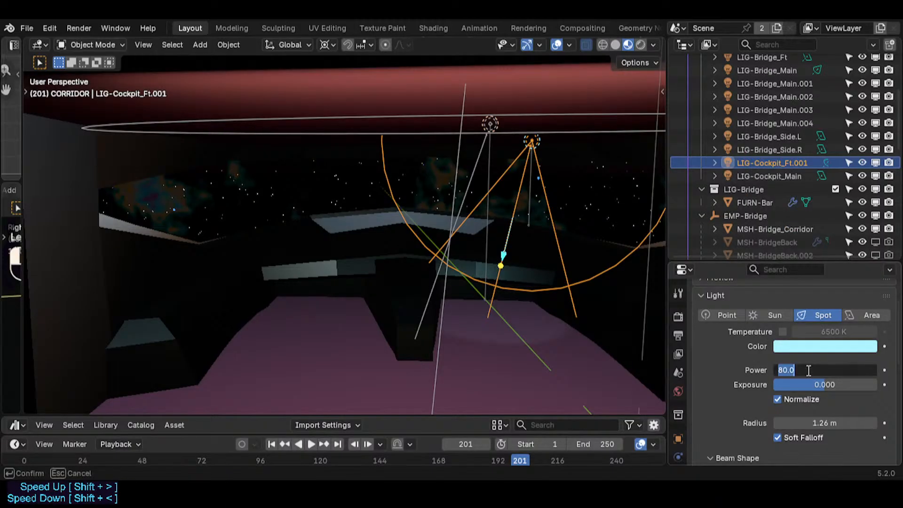
pyautogui.click(748, 370)
pyautogui.moveTo(800, 370); pyautogui.dragTo(828, 370)
pyautogui.click(790, 369)
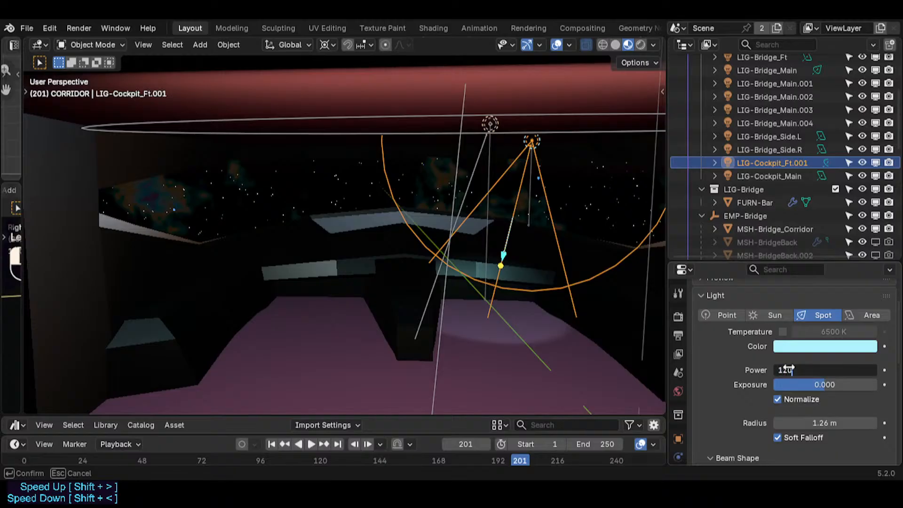
pyautogui.press('Return')
pyautogui.click(789, 370)
pyautogui.write('8')
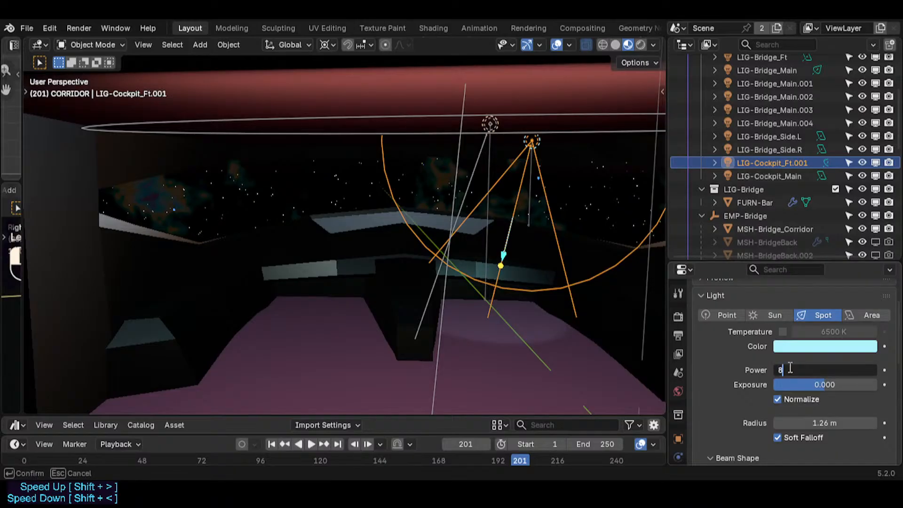
pyautogui.write('0')
pyautogui.press('Return')
# - Try raising the spot light's exposure to about 2.5, reset it to 0, and switch Normalize off and on to compare brightness
pyautogui.moveTo(814, 385)
pyautogui.mouseDown()
pyautogui.moveTo(866, 385)
pyautogui.moveTo(827, 385)
pyautogui.mouseUp()
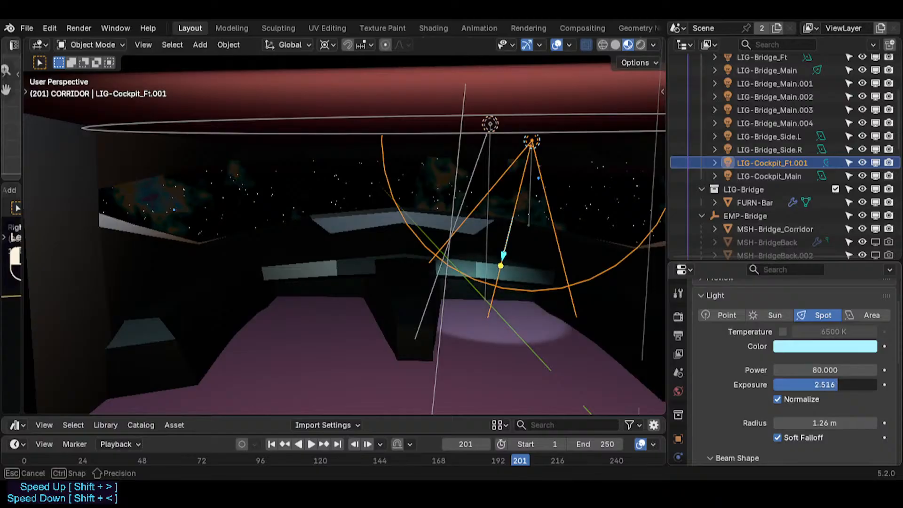
pyautogui.press('BackSpace')
pyautogui.click(780, 397)
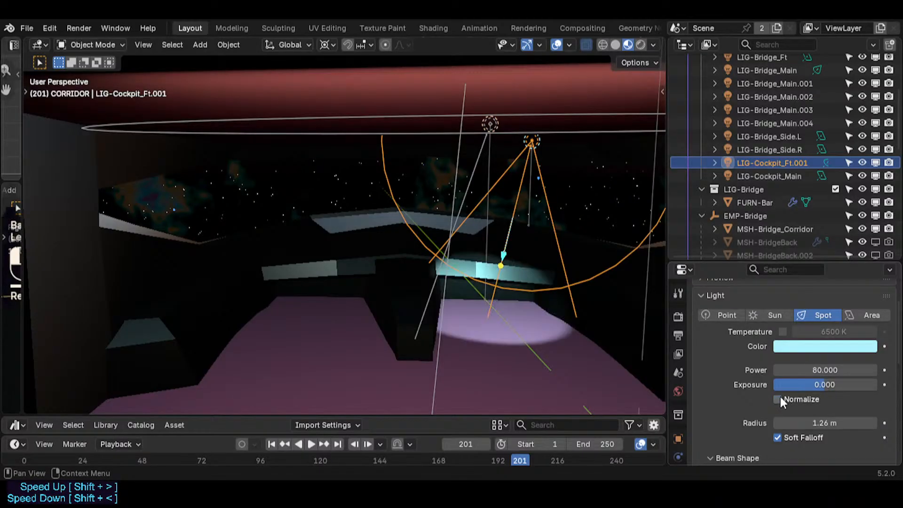
pyautogui.click(780, 398)
# - Set the spot light's radius to 1 m
pyautogui.scroll(-1, 811, 383)
pyautogui.scroll(-1, 810, 384)
pyautogui.moveTo(840, 371)
pyautogui.mouseDown()
pyautogui.moveTo(865, 371)
pyautogui.moveTo(817, 371)
pyautogui.moveTo(838, 371)
pyautogui.mouseUp()
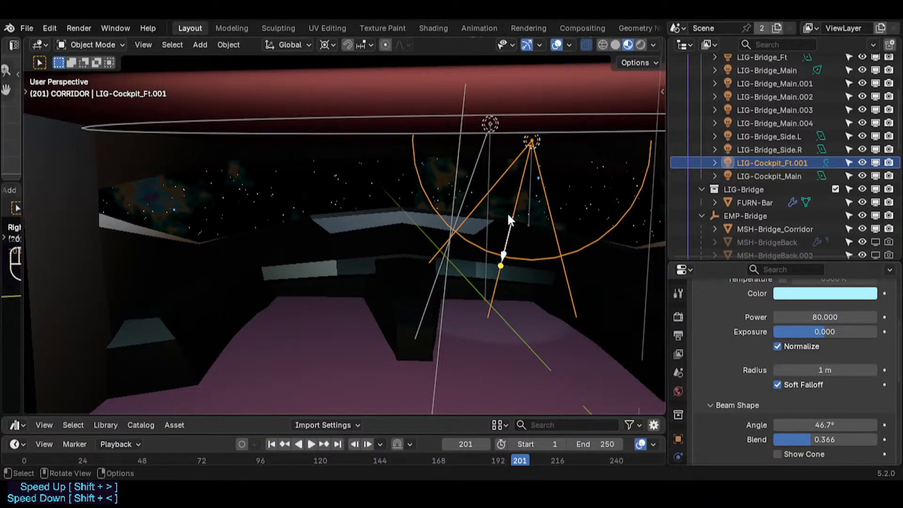
pyautogui.moveTo(509, 219); pyautogui.dragTo(480, 184, button='middle')
pyautogui.press('g')
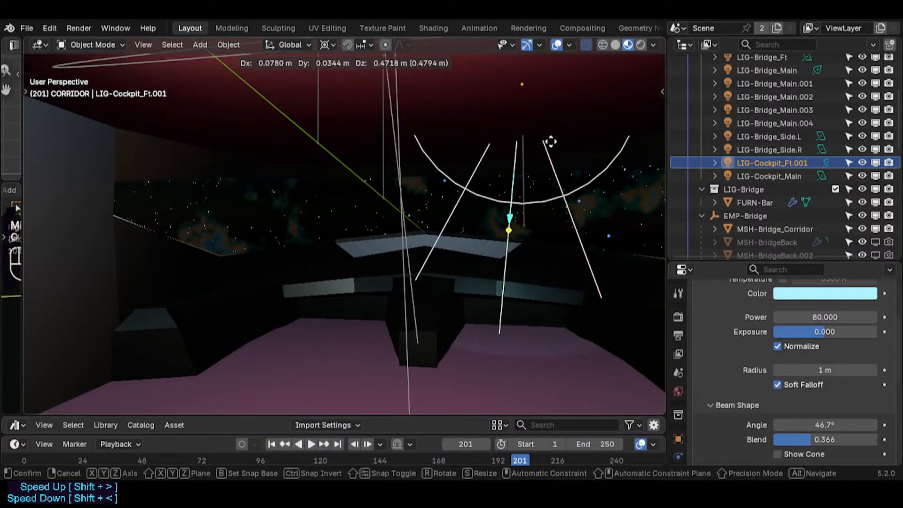
pyautogui.click(579, 220)
# - Raise the cockpit spot light's beam blend to 1.000
pyautogui.scroll(-2, 799, 387)
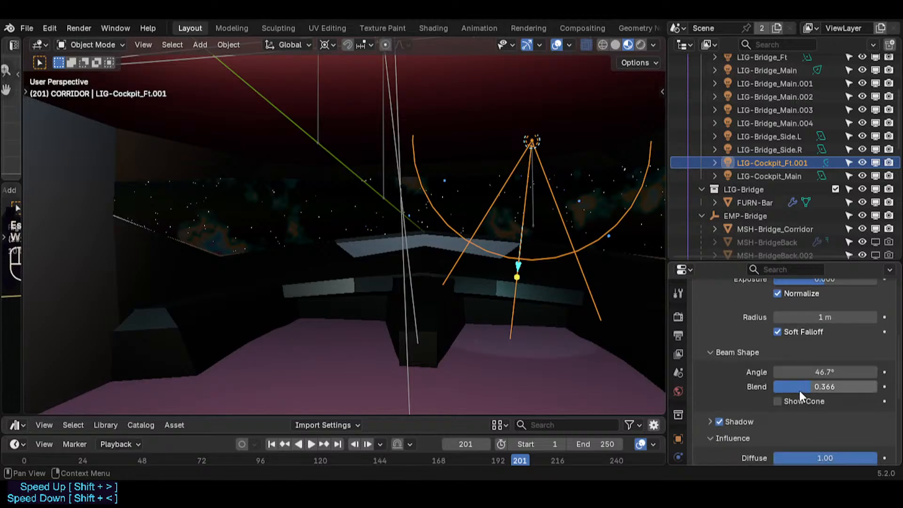
pyautogui.moveTo(815, 389); pyautogui.dragTo(808, 388)
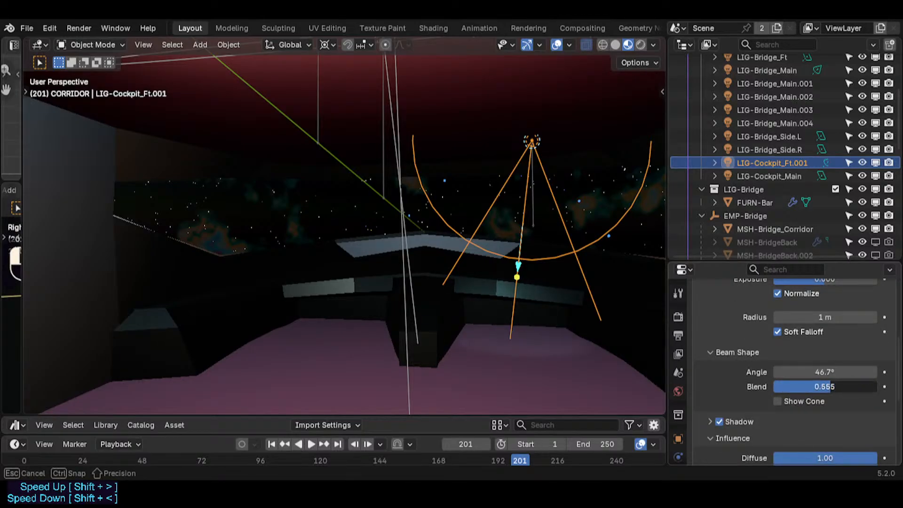
pyautogui.moveTo(825, 387); pyautogui.dragTo(828, 387)
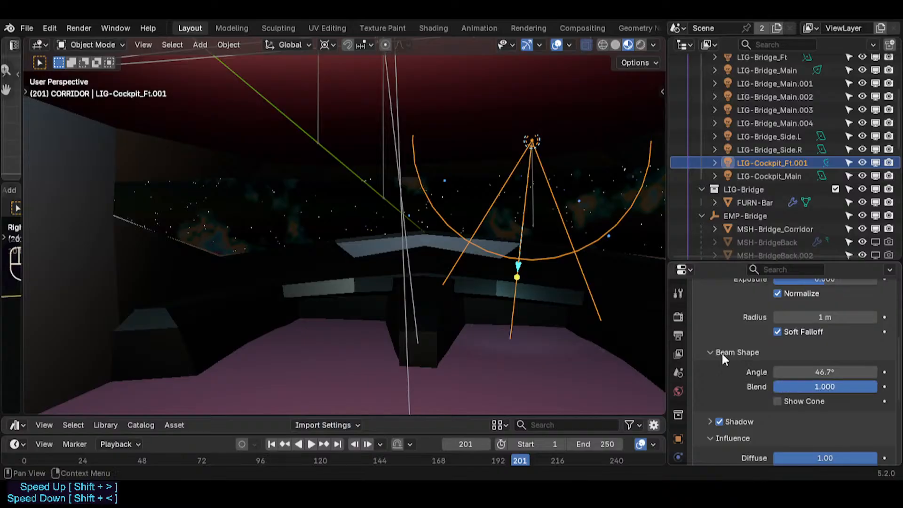
# - Move the cockpit spot light slightly in the negative direction along the global Y axis
pyautogui.press('g')
pyautogui.press('y')
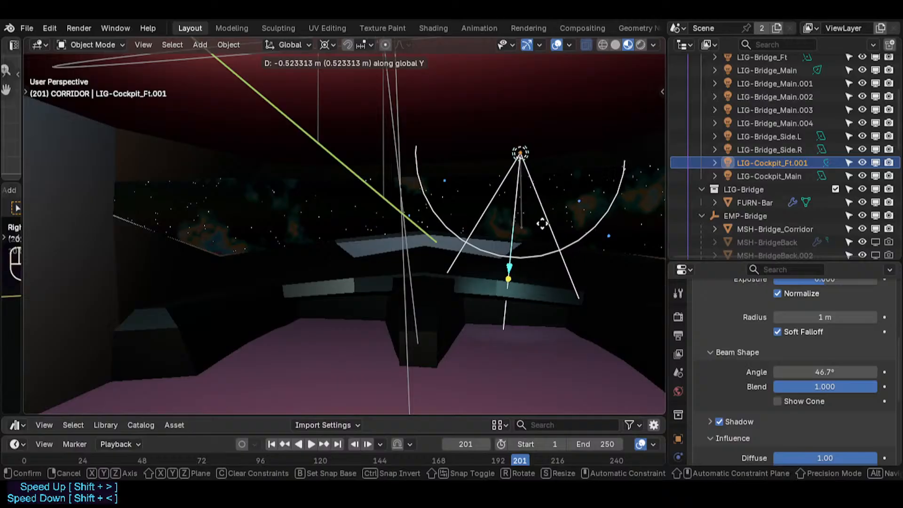
pyautogui.click(541, 223)
pyautogui.press('r')
pyautogui.press('x')
pyautogui.click(536, 216)
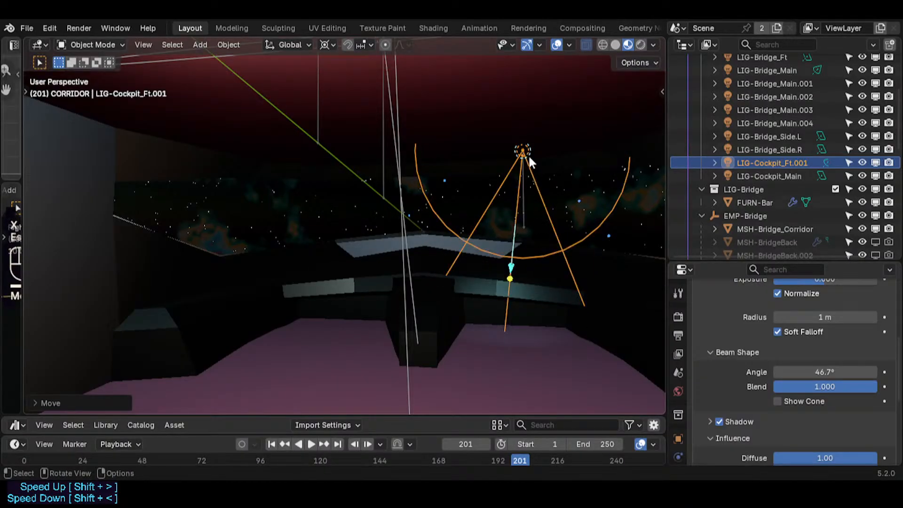
pyautogui.moveTo(426, 264); pyautogui.dragTo(489, 273, button='middle')
pyautogui.hotkey('shift', '`')
pyautogui.press('w')
pyautogui.click(448, 258)
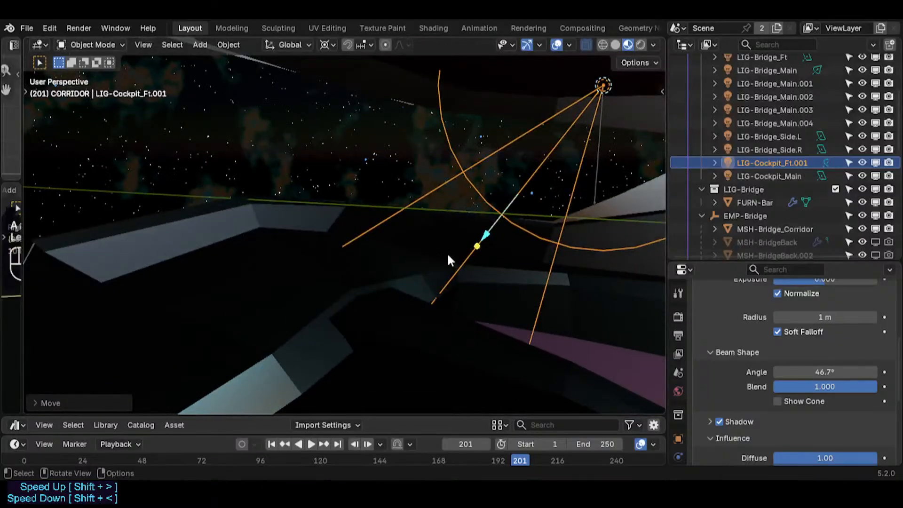
pyautogui.press('r')
pyautogui.press('Escape')
pyautogui.click(487, 237)
pyautogui.press('r')
pyautogui.press('Escape')
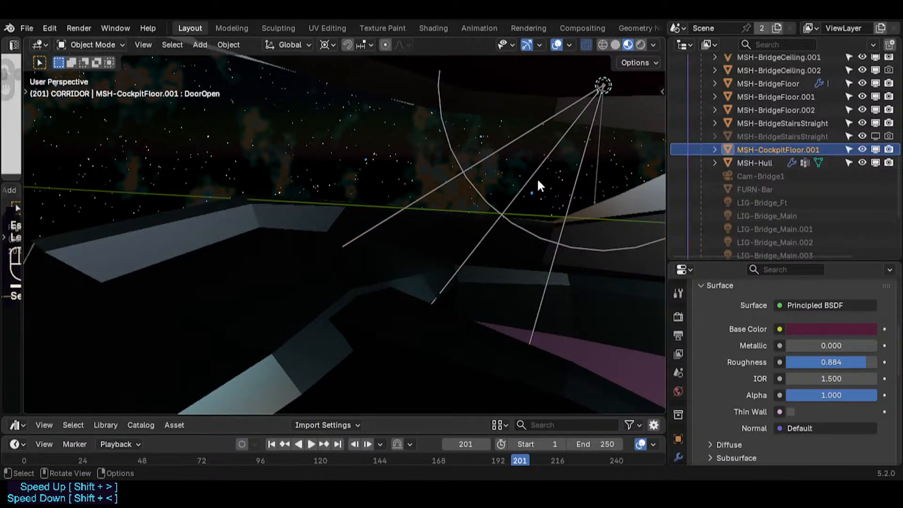
# - Reselect the cockpit spot light, narrow its beam angle to 44.9°, and set the transform pivot point to Individual Origins
pyautogui.hotkey('alt', 'a')
pyautogui.click(606, 85)
pyautogui.click(575, 248)
pyautogui.moveTo(577, 254); pyautogui.dragTo(440, 262, button='middle')
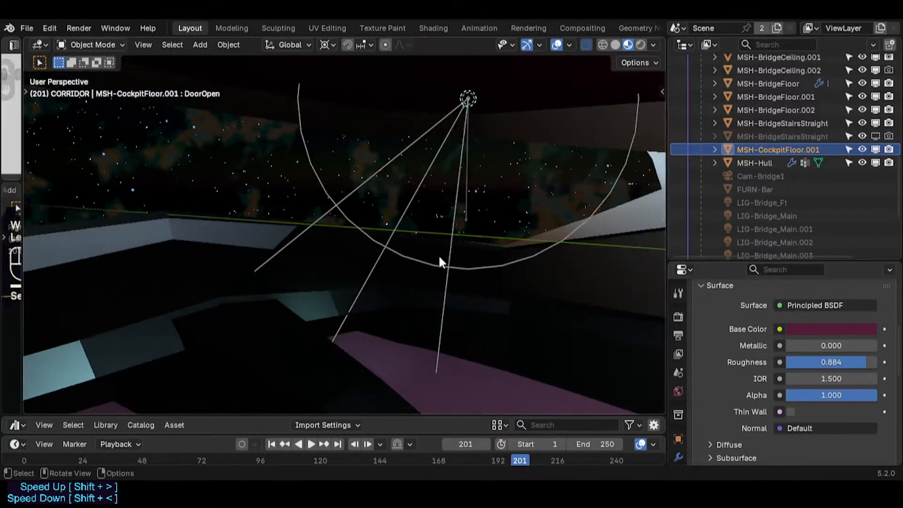
pyautogui.click(467, 99)
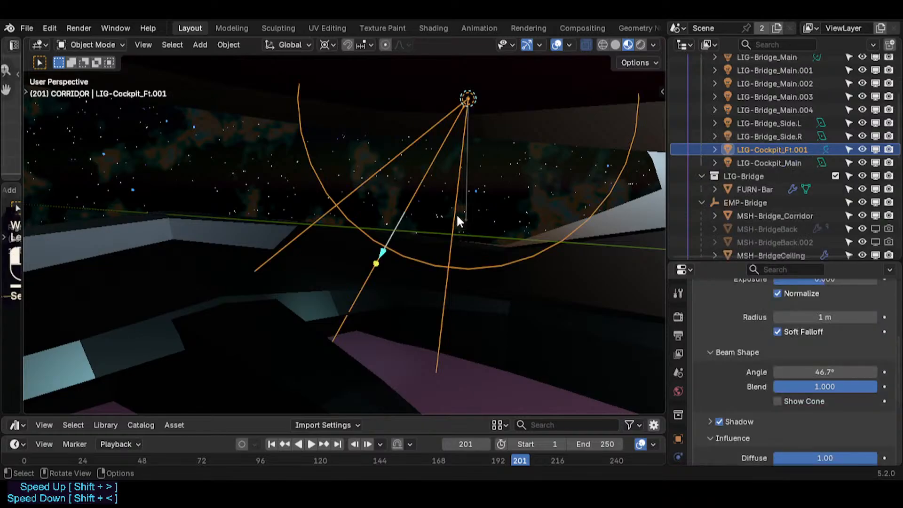
pyautogui.moveTo(383, 256); pyautogui.dragTo(429, 284)
pyautogui.press('.')
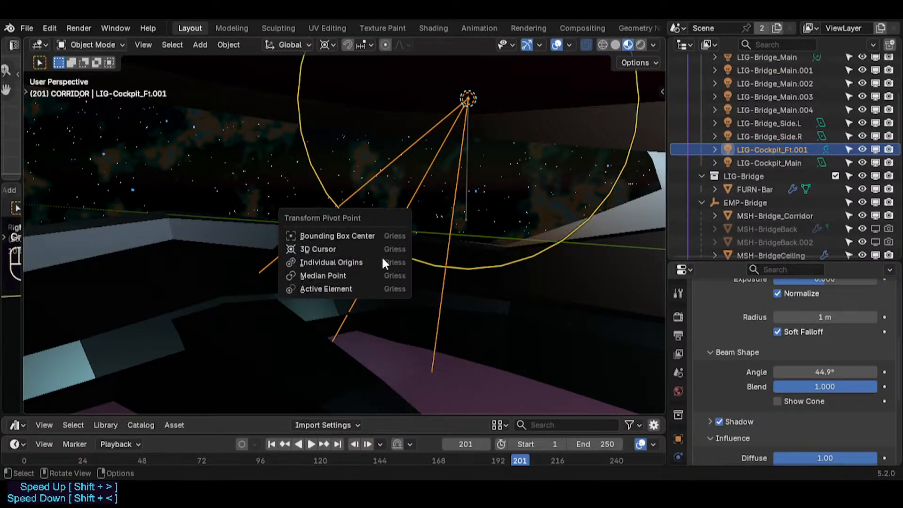
pyautogui.click(374, 262)
# - Rotate the spot light about -20° around the global X axis, and ease the tilt back slightly toward the console
pyautogui.press('r')
pyautogui.press('x')
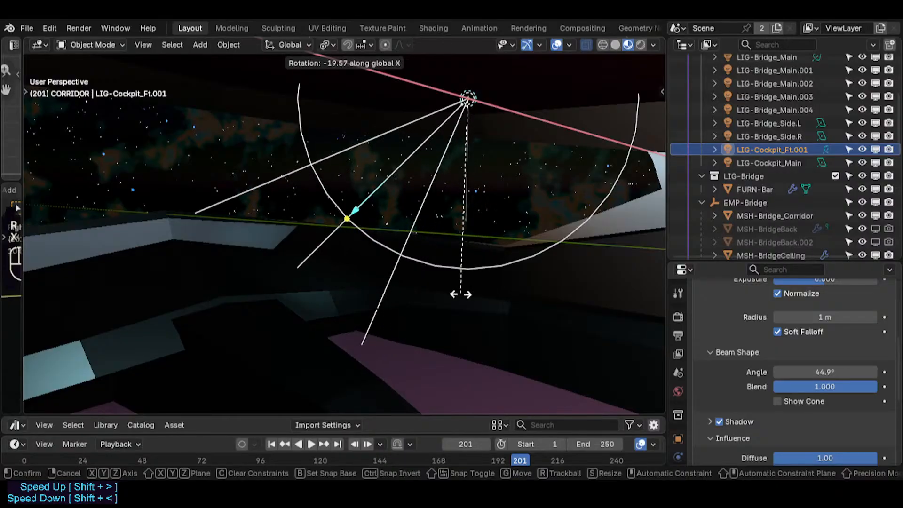
pyautogui.click(462, 294)
pyautogui.moveTo(459, 282); pyautogui.dragTo(420, 256, button='middle')
pyautogui.press('r')
pyautogui.press('x')
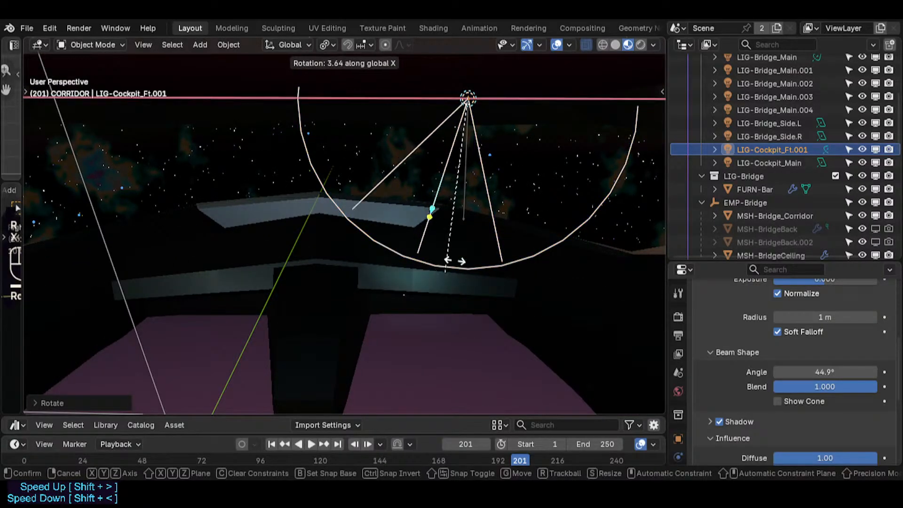
pyautogui.click(464, 248)
# - Fine-tune the spot light's aim with a free trackball rotation so it points down at the console
pyautogui.press('r')
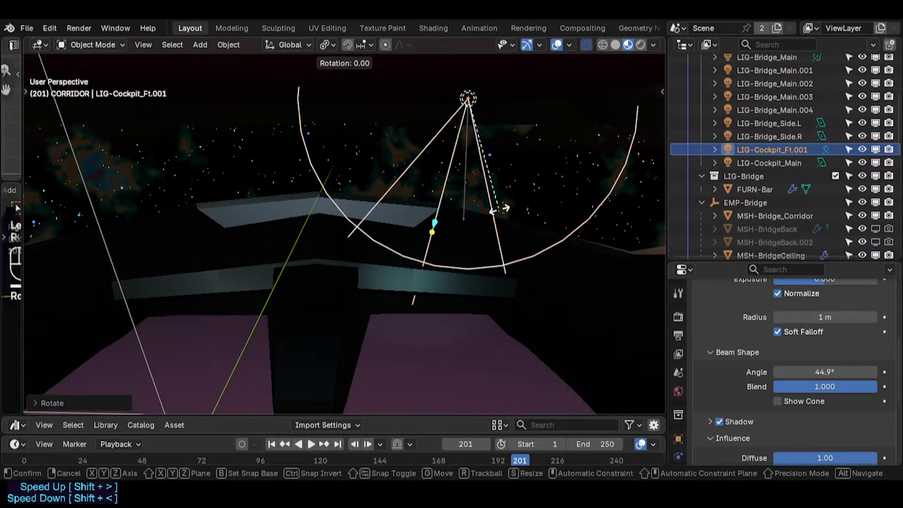
pyautogui.press('r')
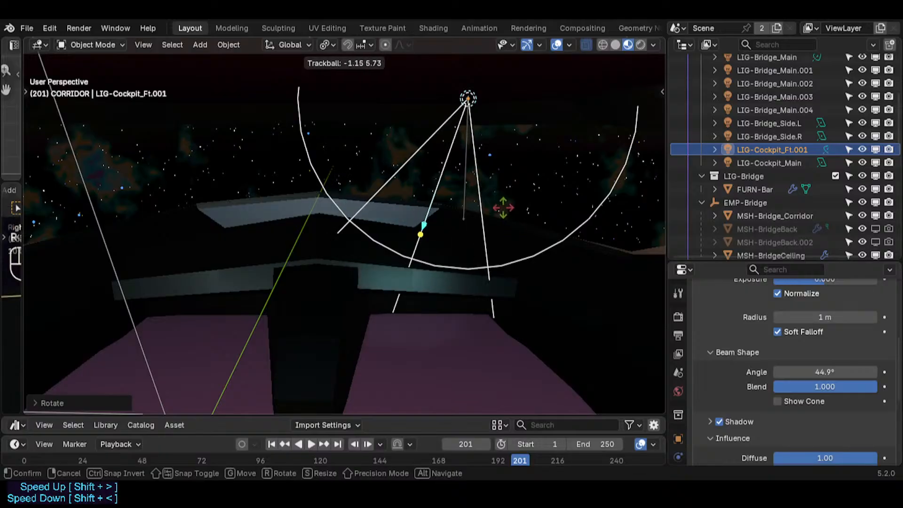
pyautogui.click(476, 238)
# - Try moving the spot light along the global Y axis and lowering it toward the console, and undo the move
pyautogui.press('g')
pyautogui.press('x')
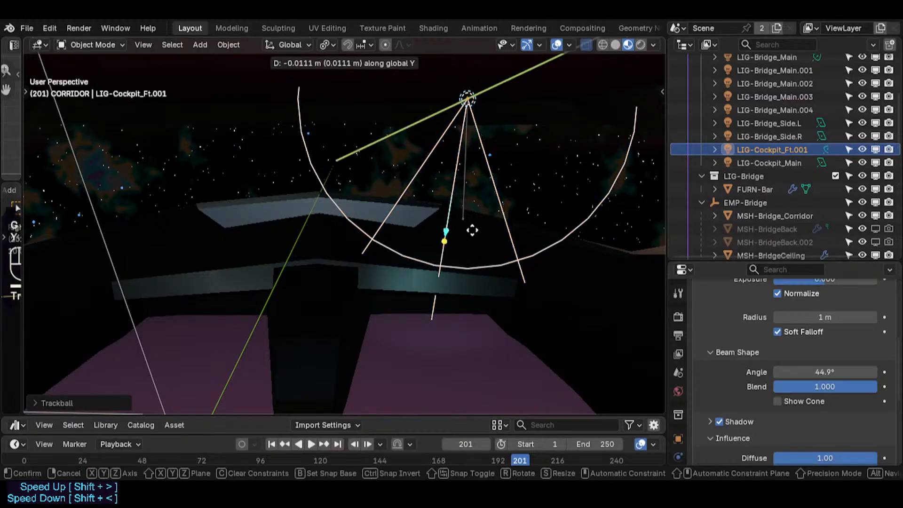
pyautogui.click(434, 200)
pyautogui.press('g')
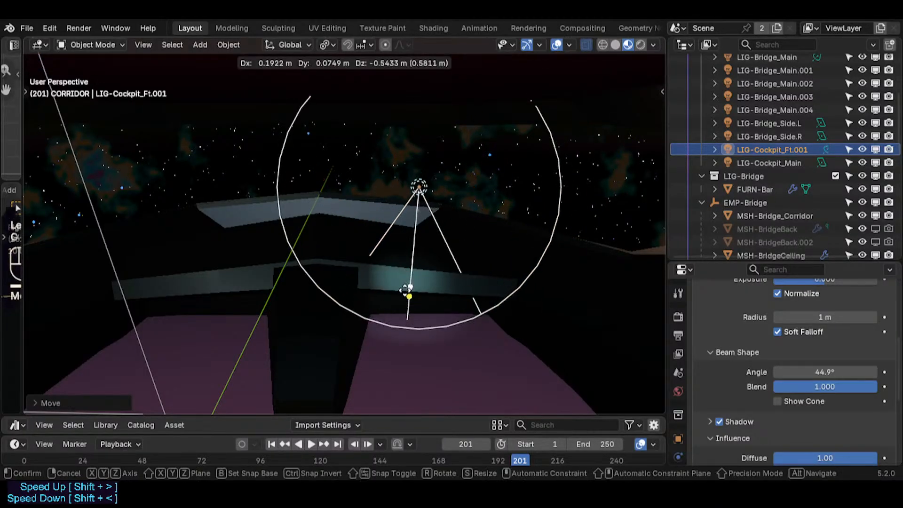
pyautogui.press('Escape')
pyautogui.hotkey('ctrl', 'z')
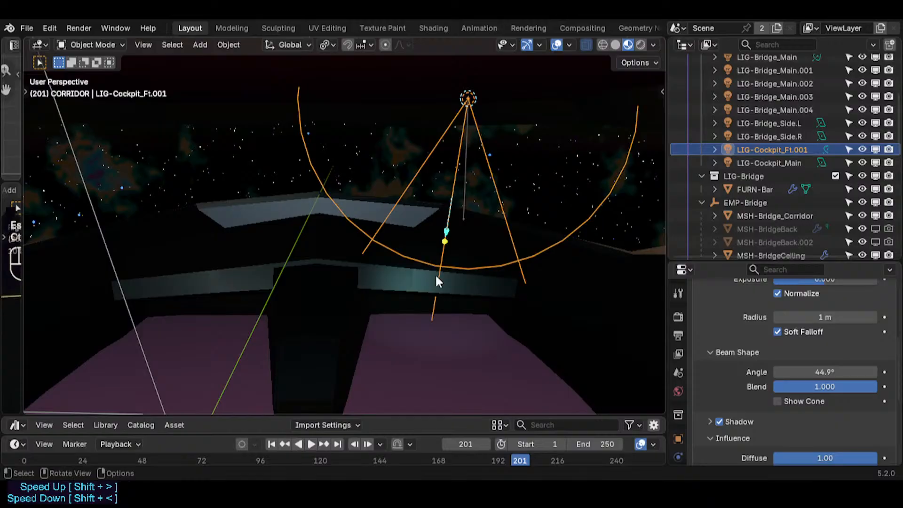
# - Inspect the cockpit floor mesh with its wireframe shown, checking the front dashboard faces and their material in Edit Mode
pyautogui.click(219, 262)
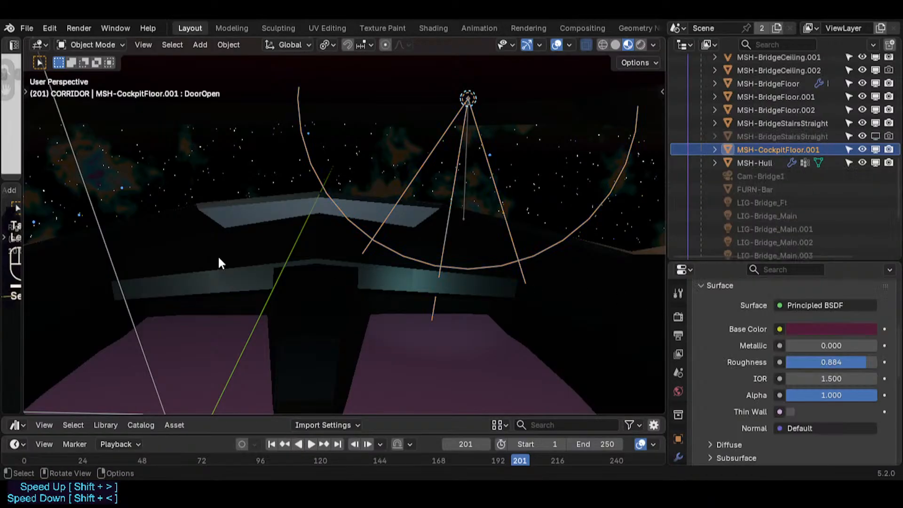
pyautogui.hotkey('shift', 'alt', 'z')
pyautogui.hotkey('shift', 'alt', 'z')
pyautogui.hotkey('shift', 'z')
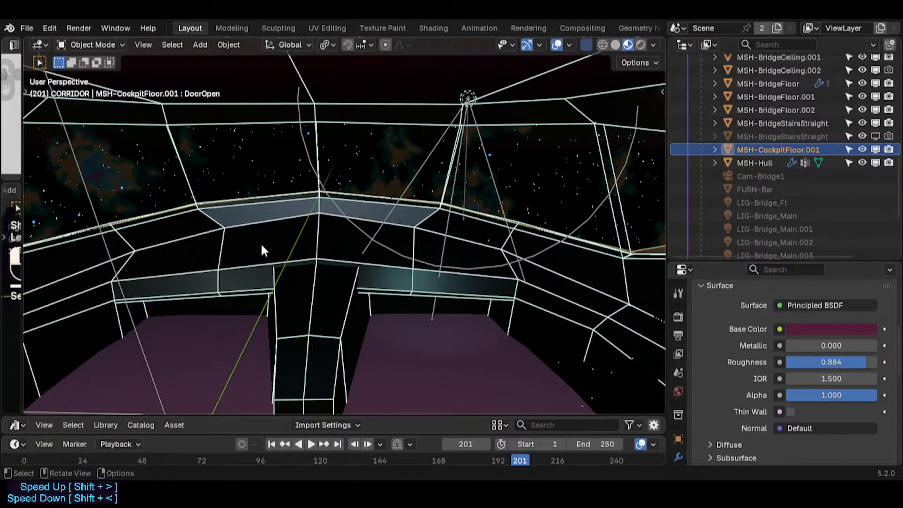
pyautogui.press('Tab')
pyautogui.click(250, 259)
pyautogui.moveTo(259, 239); pyautogui.dragTo(256, 179)
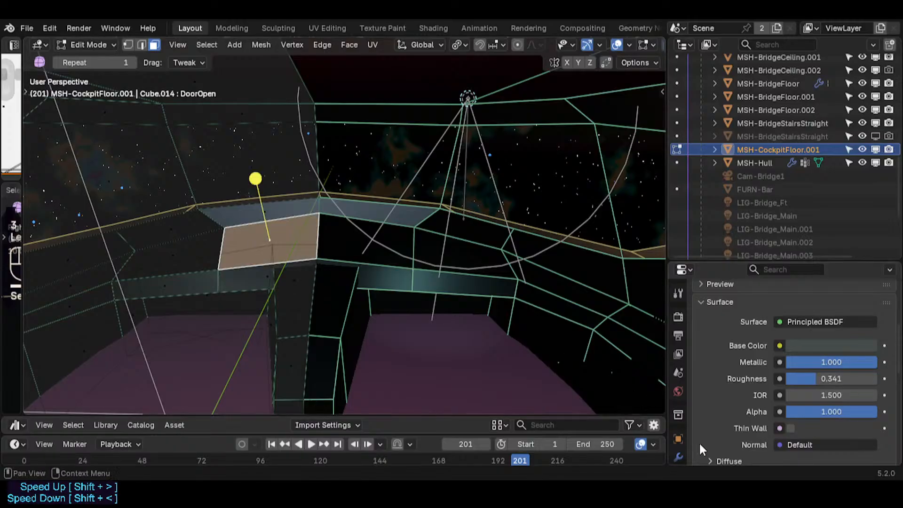
pyautogui.click(250, 275)
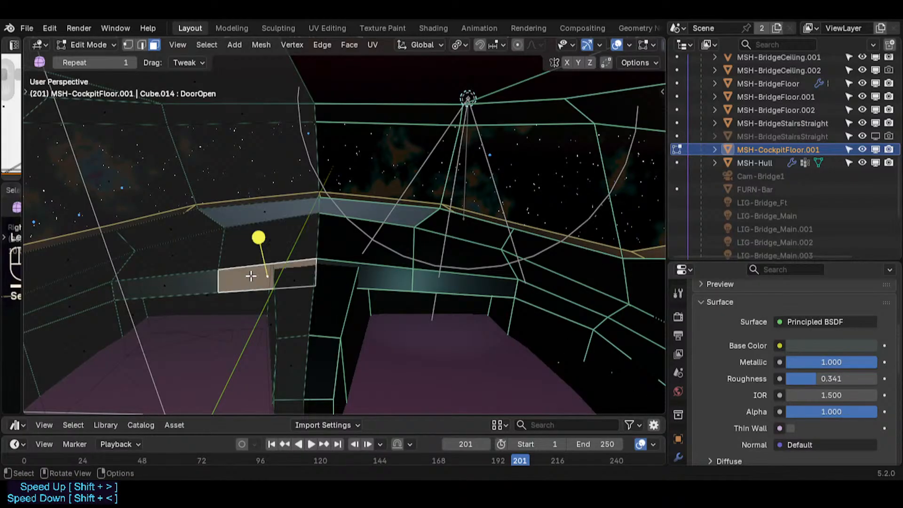
pyautogui.click(263, 244)
pyautogui.hotkey('ctrl', 'alt', 'shift', 'z')
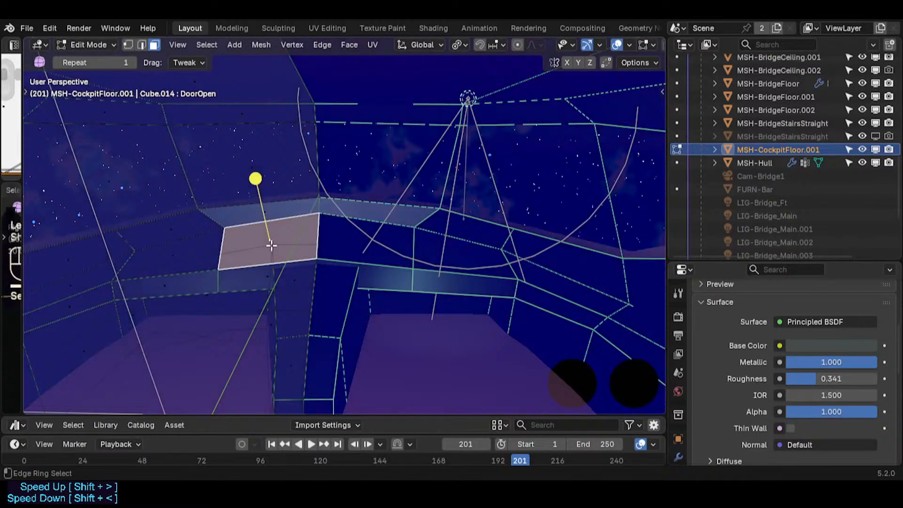
pyautogui.hotkey('ctrl', 'alt', 'shift', 'z')
pyautogui.press('Tab')
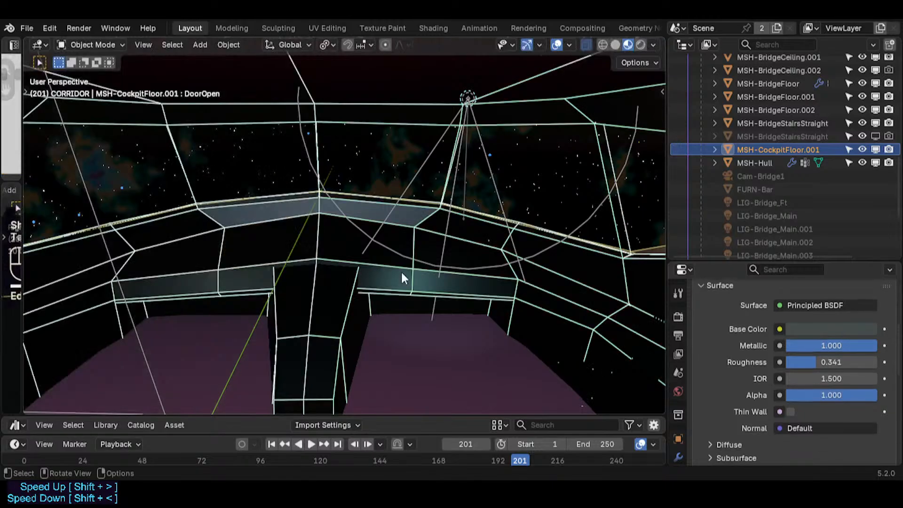
# - Select the front cockpit spot light LIG-Cockpit_Ft.001
pyautogui.hotkey('shift', '`')
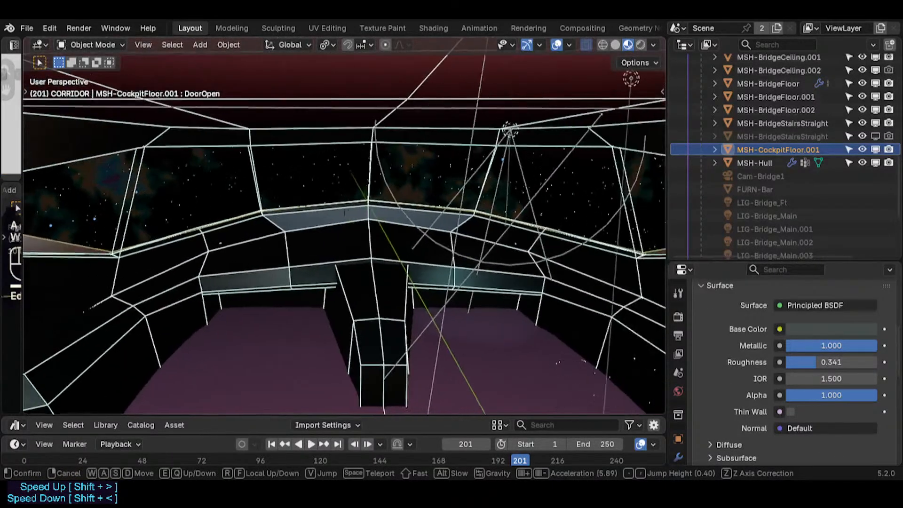
pyautogui.click(412, 189)
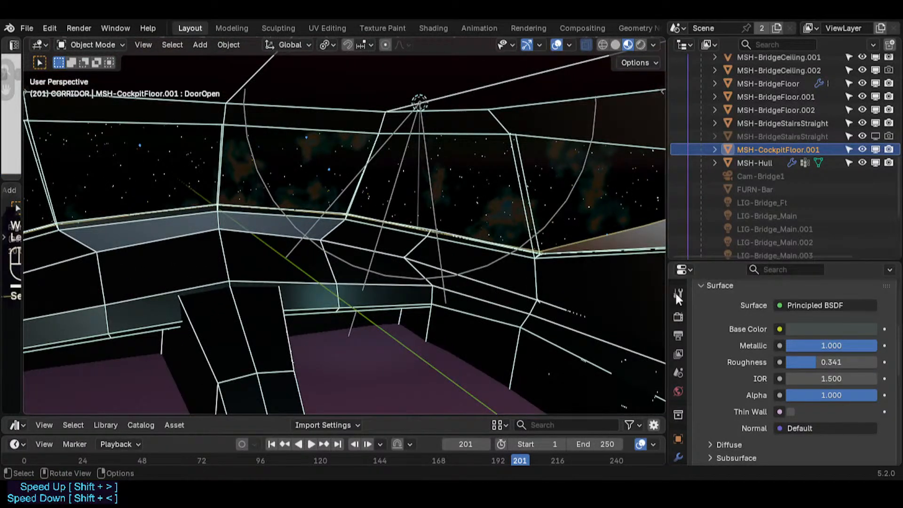
pyautogui.click(421, 125)
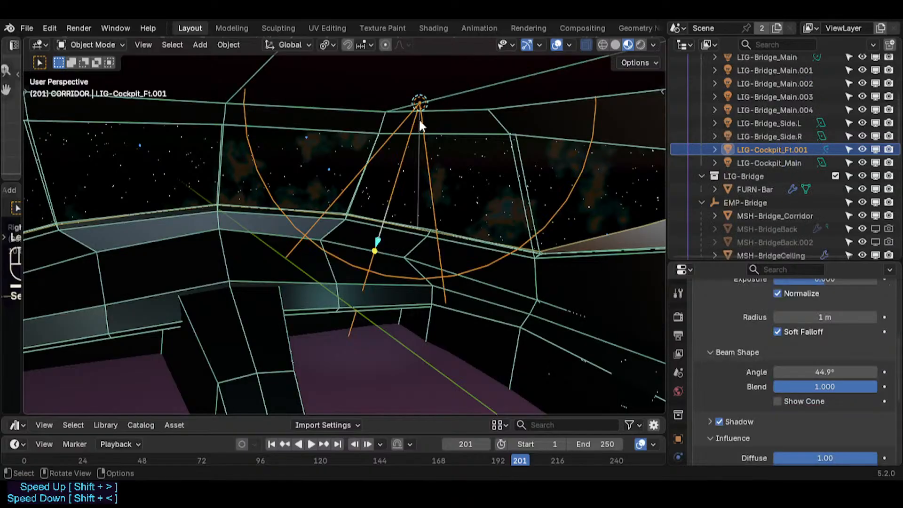
# - Try a higher exposure on the front cockpit spot light, and undo the change
pyautogui.scroll(3, 806, 387)
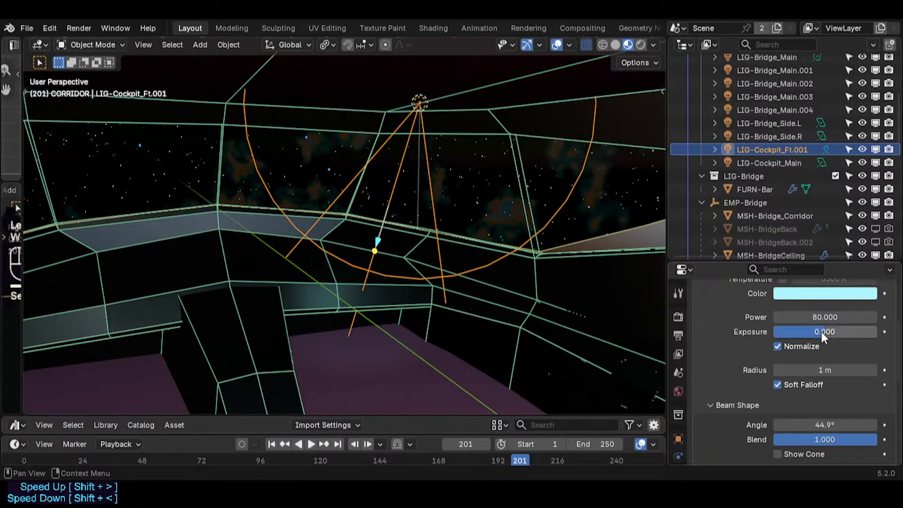
pyautogui.moveTo(821, 332); pyautogui.dragTo(878, 332)
pyautogui.hotkey('ctrl', 'z')
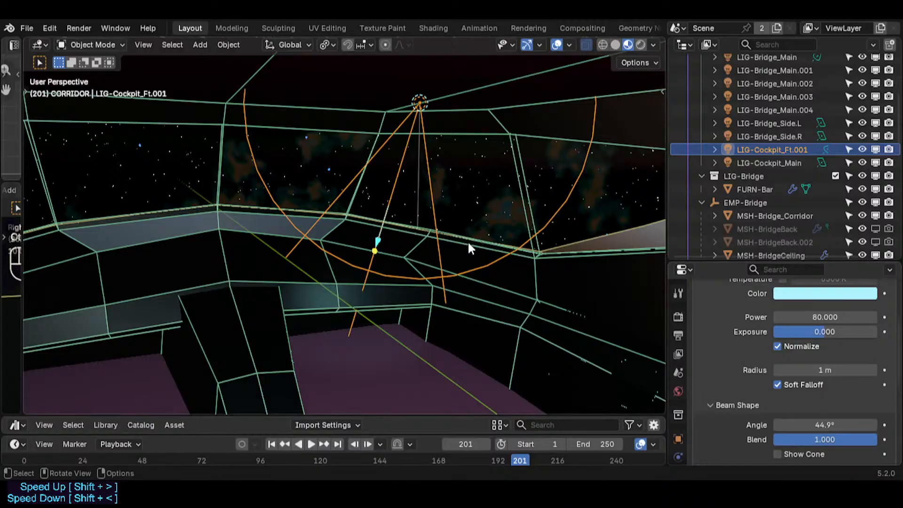
pyautogui.press('g')
pyautogui.press('Escape')
pyautogui.press('g')
pyautogui.press('y')
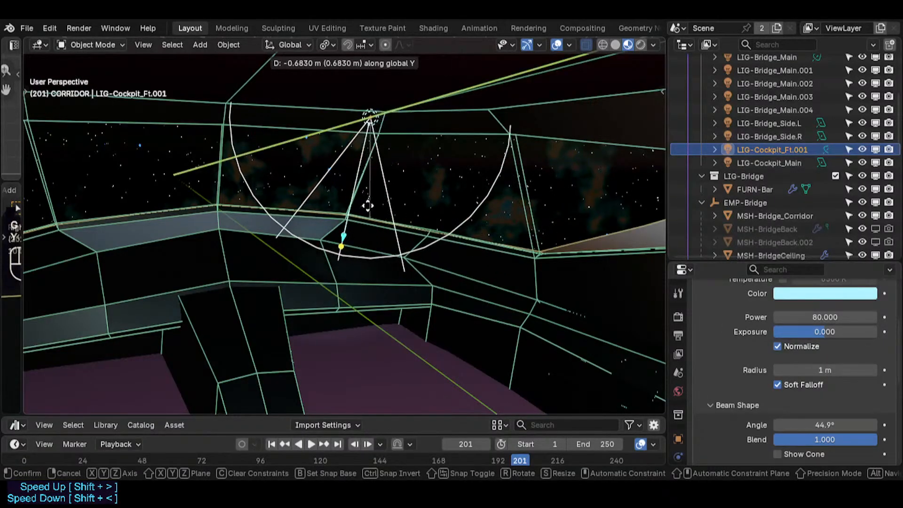
pyautogui.press('Escape')
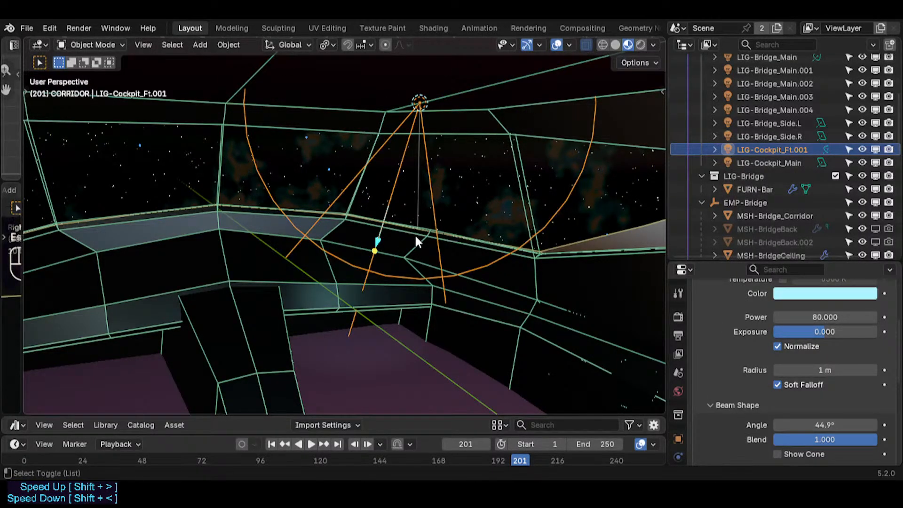
pyautogui.hotkey('shift', '`')
pyautogui.press('Return')
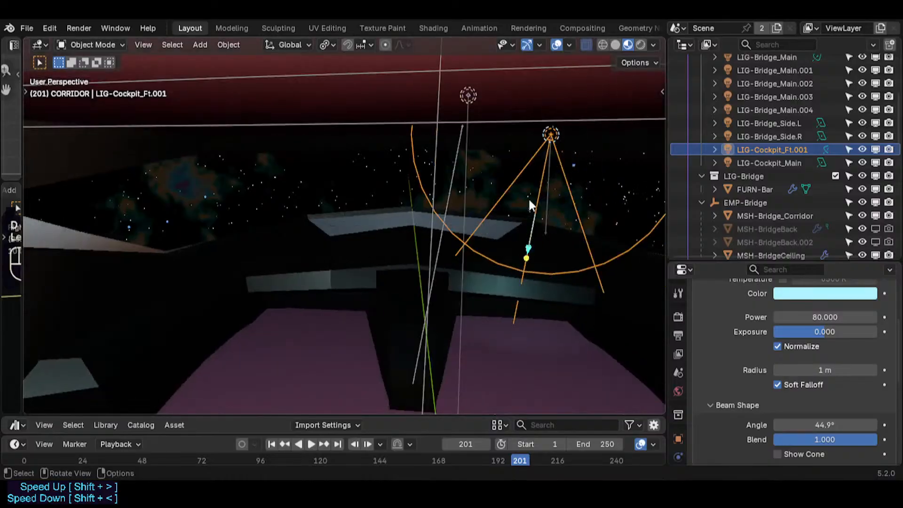
pyautogui.press('r')
pyautogui.press('x')
pyautogui.press('Escape')
pyautogui.press('s')
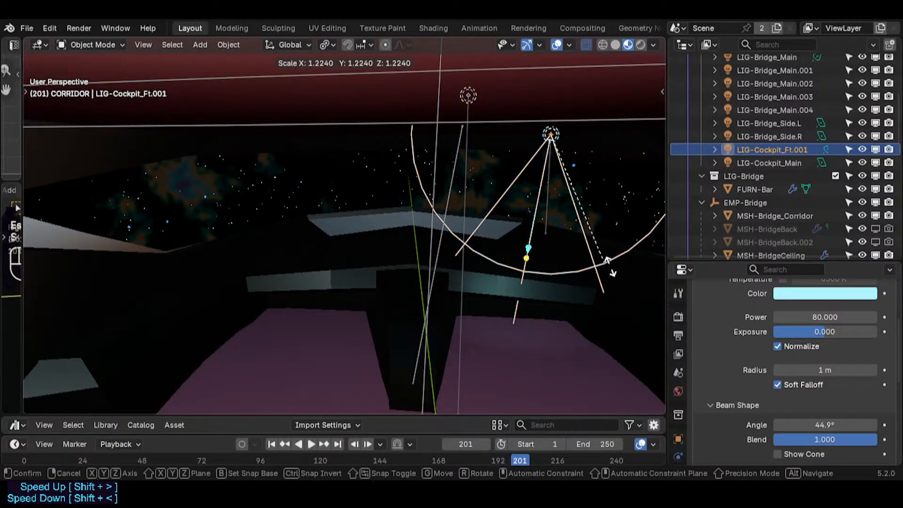
pyautogui.press('Escape')
# - Clear the spot light's scale and widen its beam angle to about 59.5°
pyautogui.hotkey('alt', 's')
pyautogui.click(570, 272)
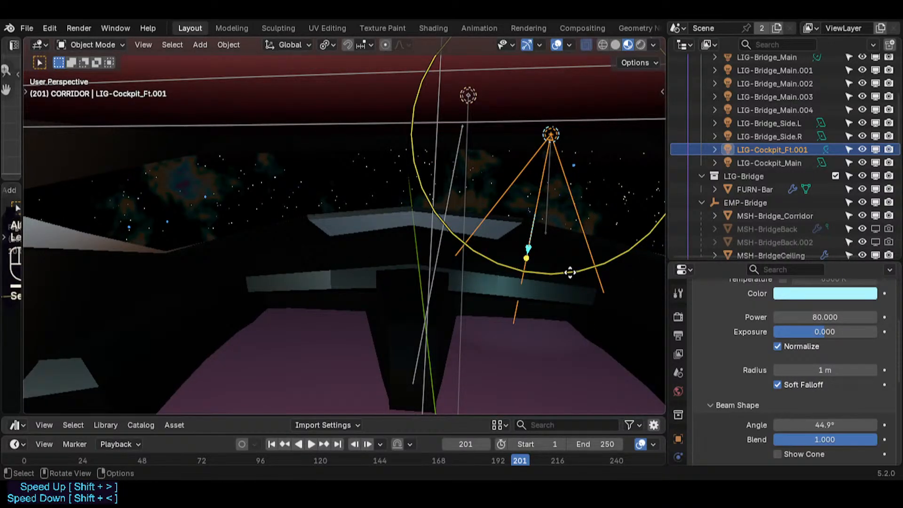
pyautogui.moveTo(528, 247); pyautogui.dragTo(572, 281)
# - Shift the spot light slightly in the negative direction along global Y and adjust its tilt about the global X axis
pyautogui.press('g')
pyautogui.press('y')
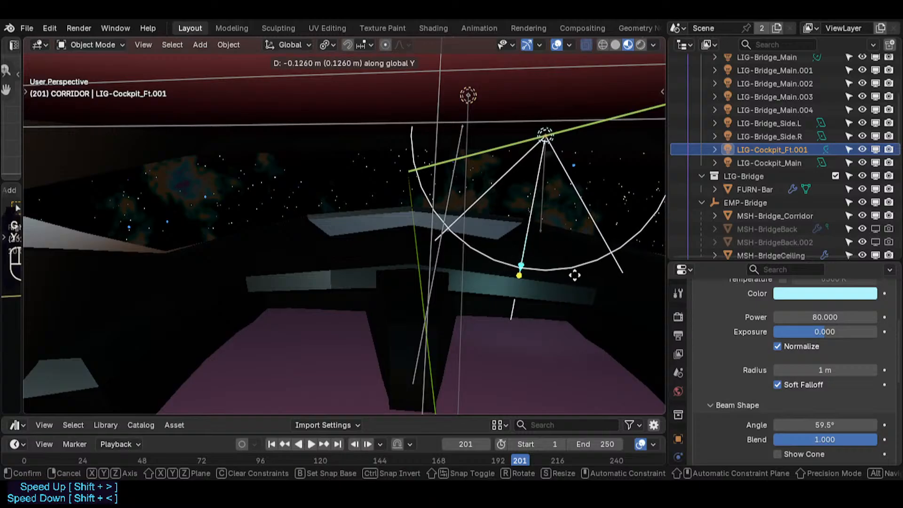
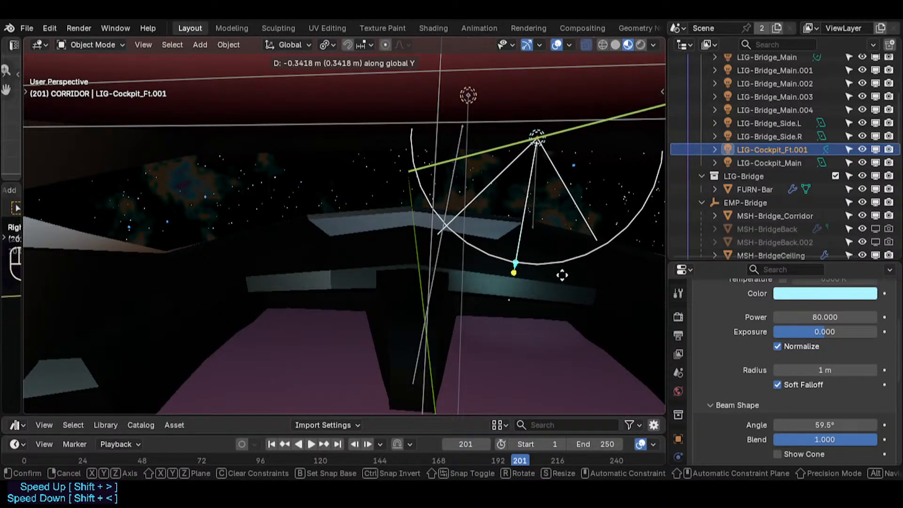
pyautogui.click(568, 285)
pyautogui.press('r')
pyautogui.press('x')
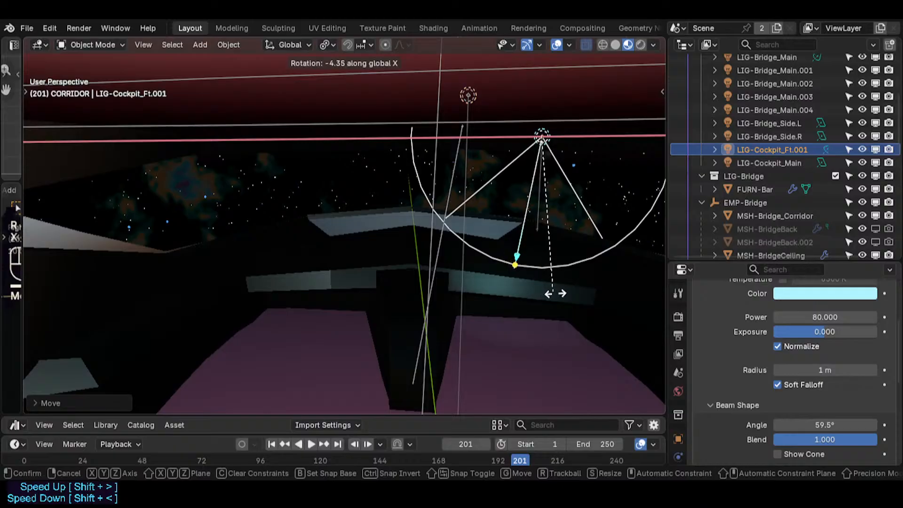
pyautogui.click(566, 293)
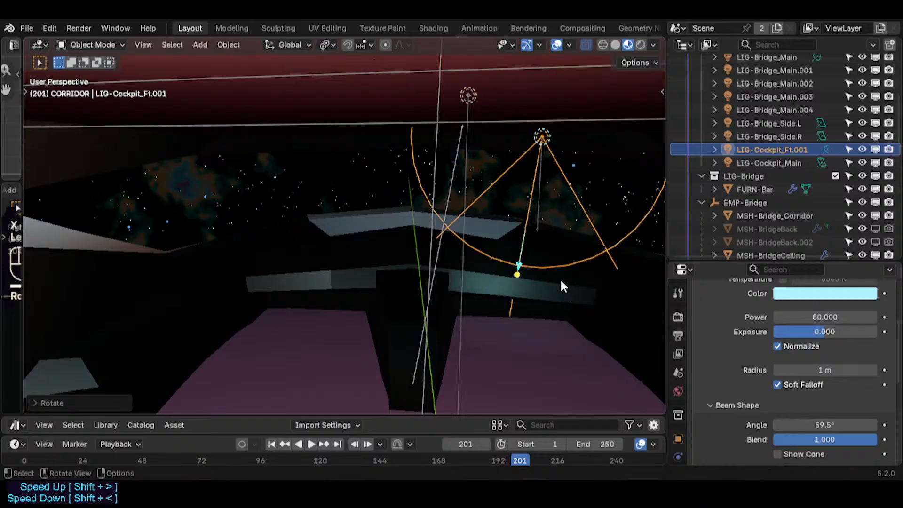
# - Change the spot light's colour to the pale blue #BFE6FF
pyautogui.click(788, 294)
pyautogui.moveTo(775, 125); pyautogui.dragTo(795, 123)
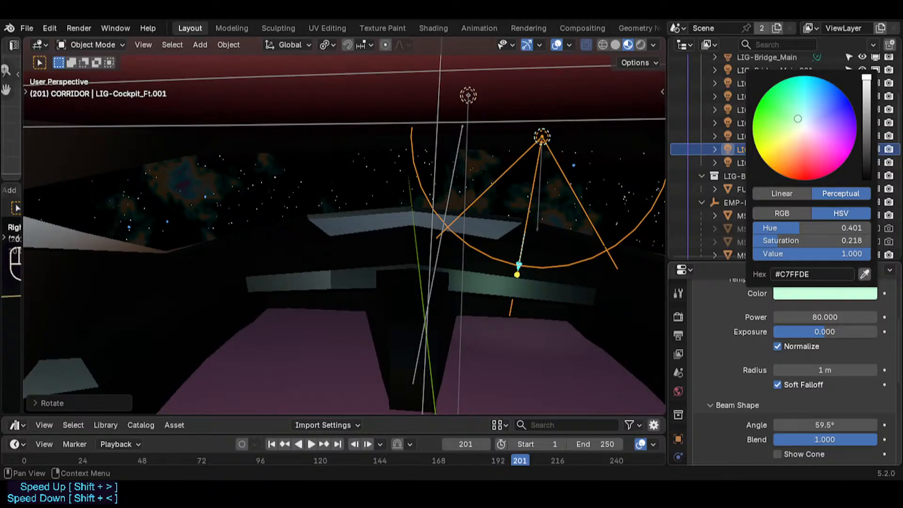
pyautogui.moveTo(797, 119)
pyautogui.mouseDown()
pyautogui.moveTo(812, 94)
pyautogui.moveTo(810, 116)
pyautogui.mouseUp()
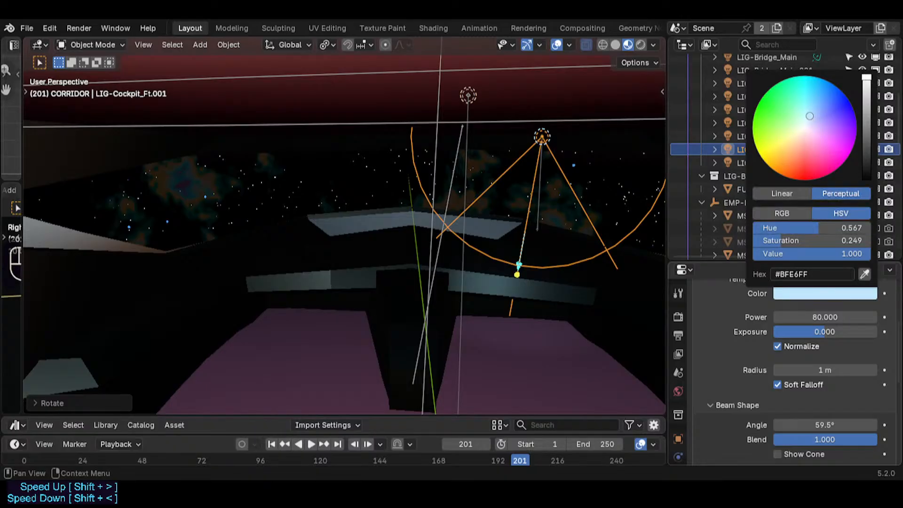
# - Duplicate the spot light in place and mirror the copy across global X, using the 3D Cursor as transform pivot point
pyautogui.press('.')
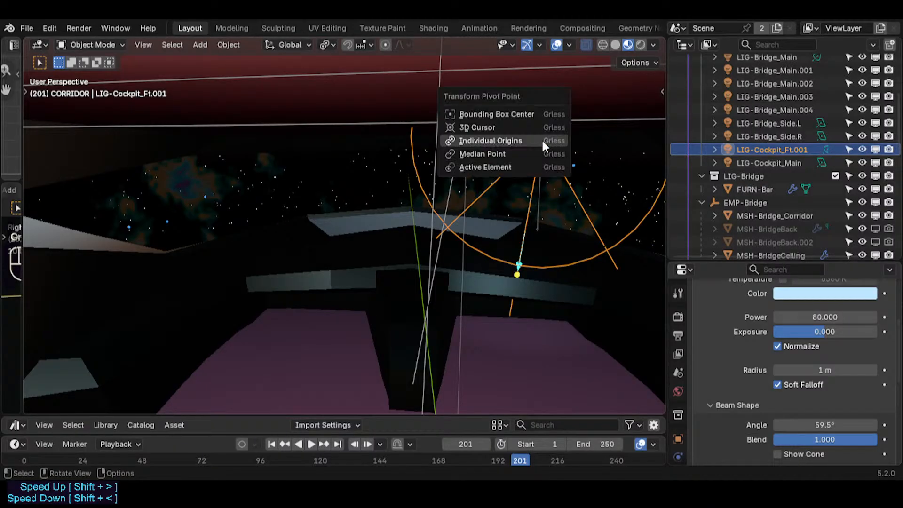
pyautogui.click(541, 129)
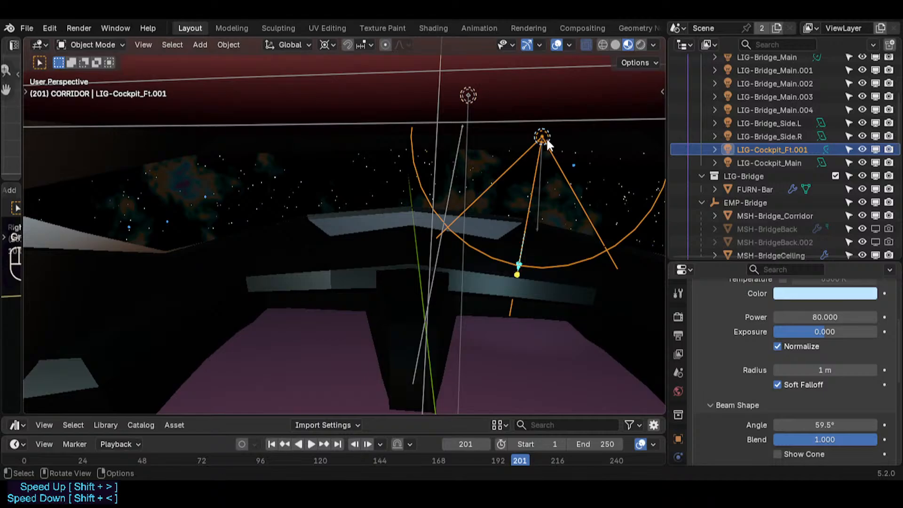
pyautogui.rightClick(546, 138)
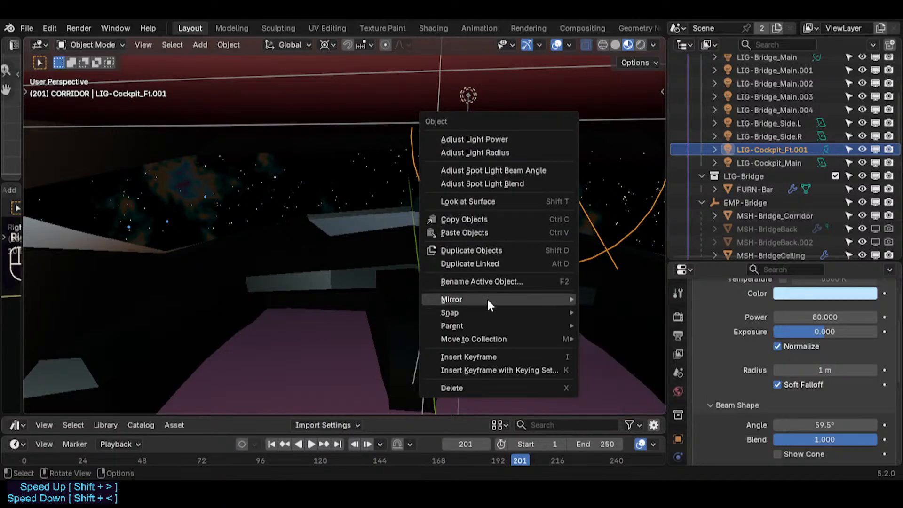
pyautogui.press('Escape')
pyautogui.hotkey('shift', 'd')
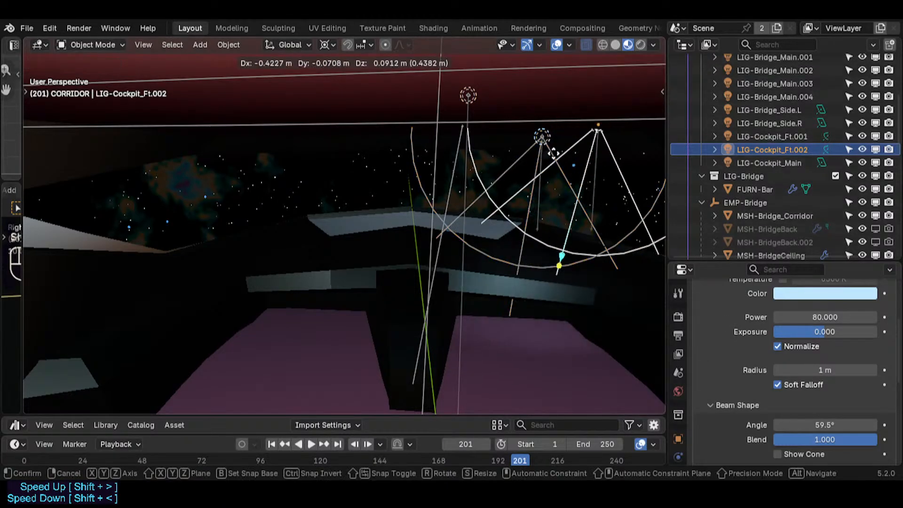
pyautogui.rightClick(545, 138)
pyautogui.rightClick(545, 137)
pyautogui.moveTo(501, 300)
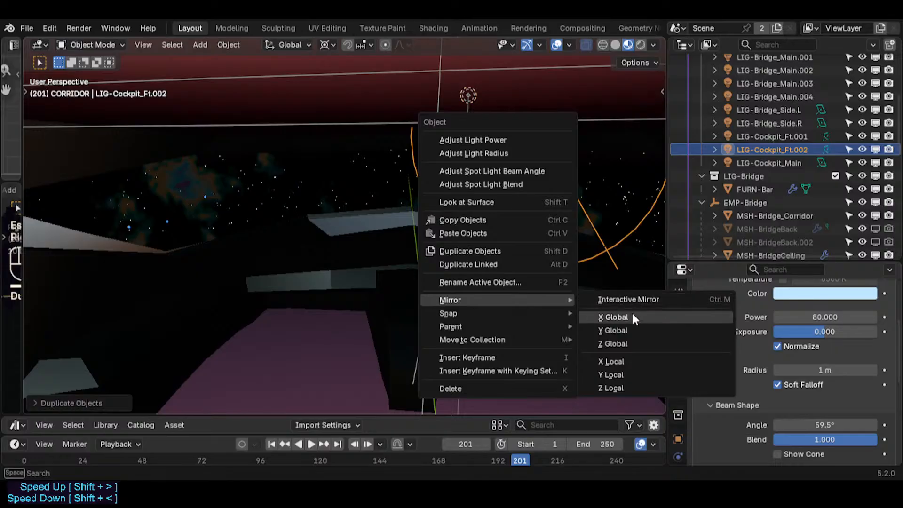
pyautogui.click(631, 317)
# - Change the mirrored spot light's colour to the pale pink #FFD0DC
pyautogui.click(819, 295)
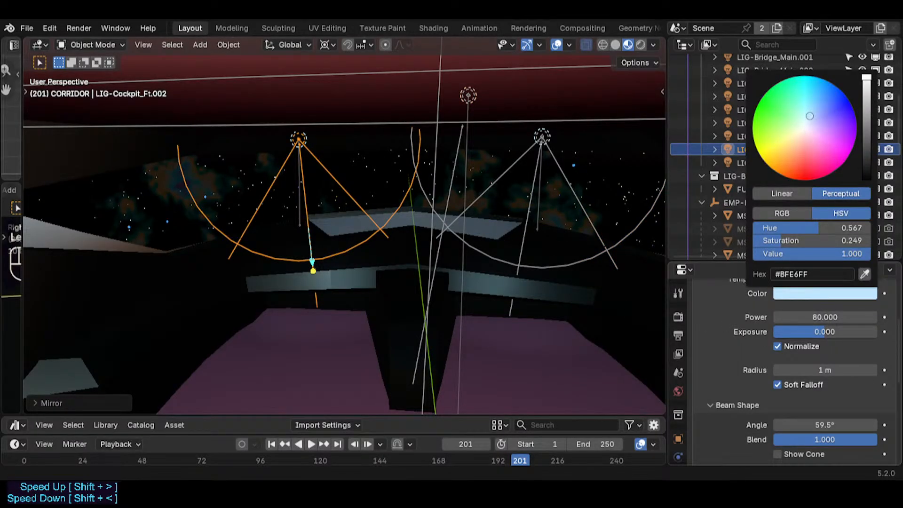
pyautogui.moveTo(809, 116); pyautogui.dragTo(808, 140)
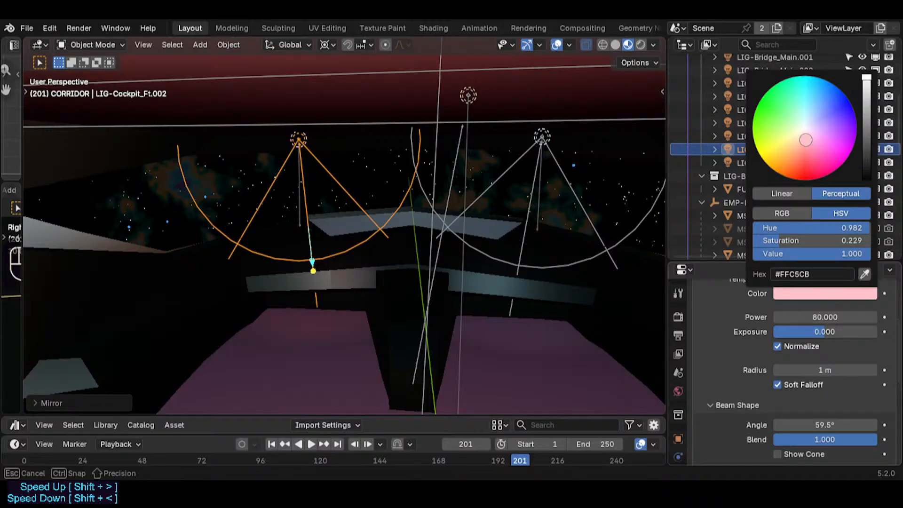
pyautogui.moveTo(807, 137); pyautogui.dragTo(810, 141)
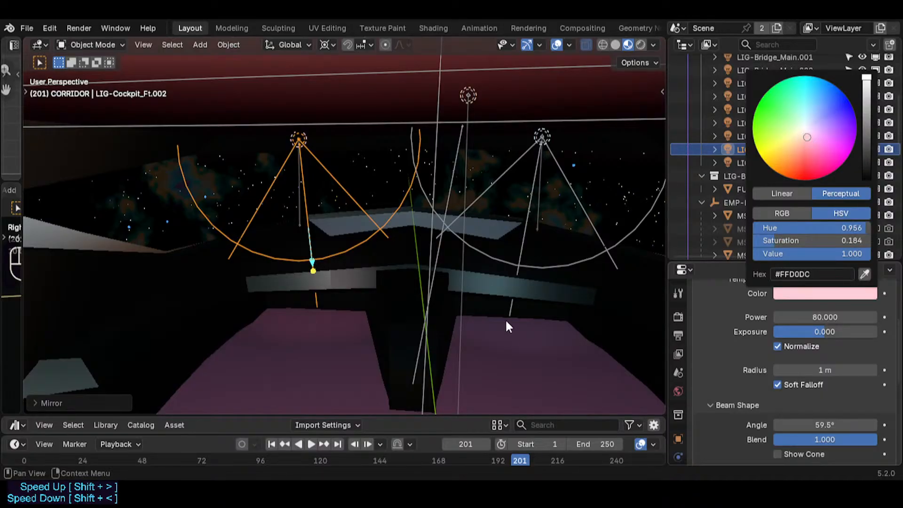
# - Shift the colour of the original spot light LIG-Cockpit_Ft.001 to a pale cyan
pyautogui.click(556, 170)
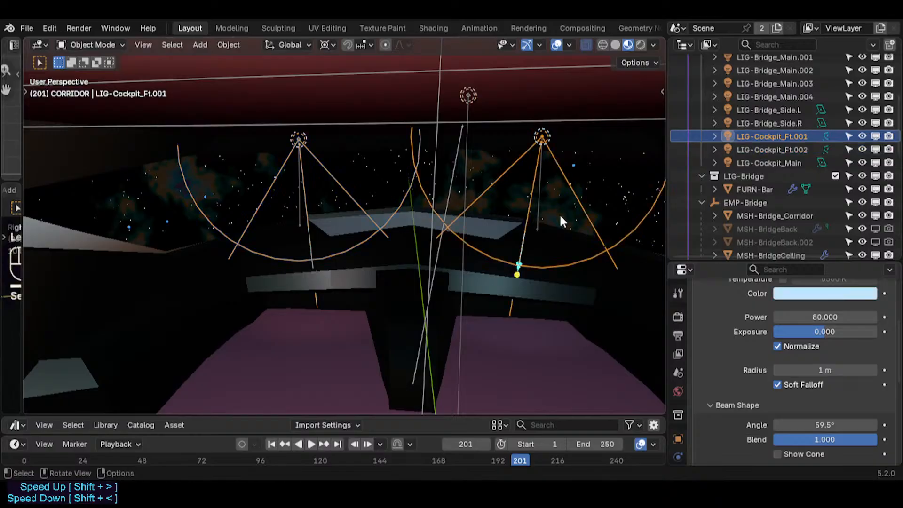
pyautogui.click(787, 294)
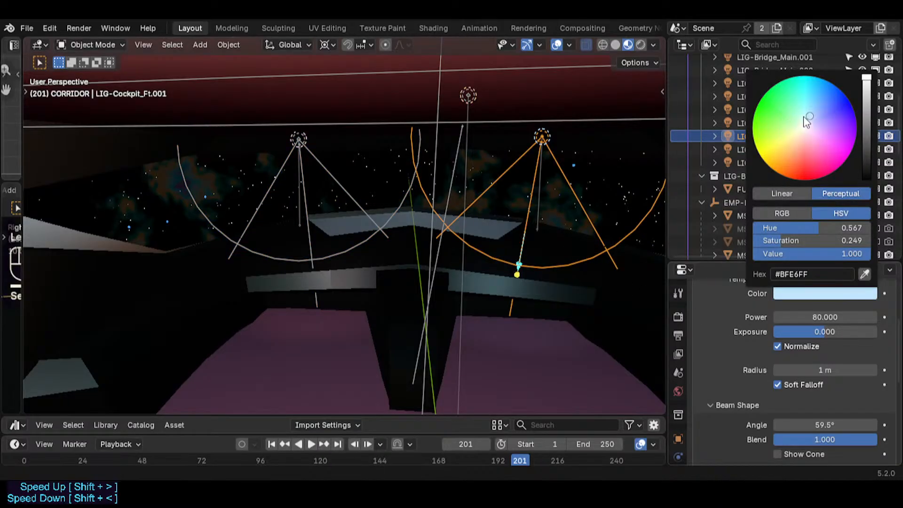
pyautogui.moveTo(809, 116); pyautogui.dragTo(806, 111)
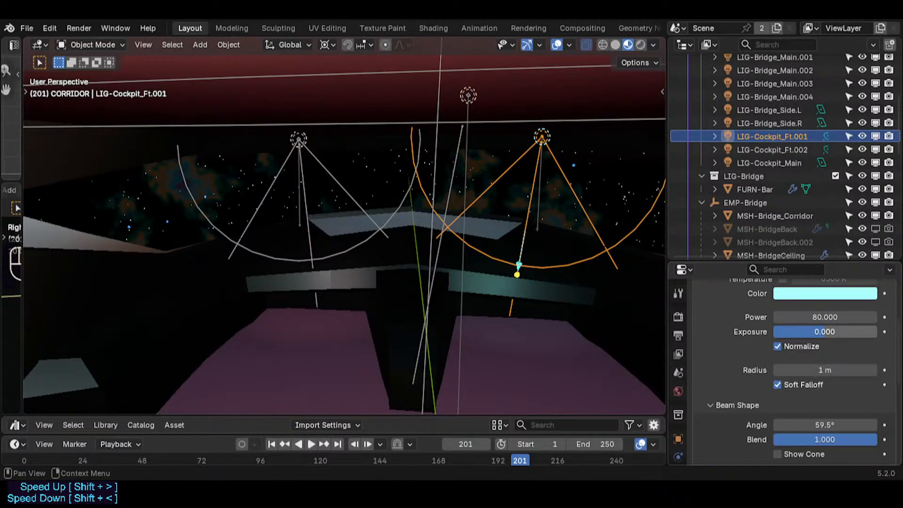
# - Examine the lighting on the cockpit floor and front ledge from several viewpoints around the two spot lights
pyautogui.click(537, 326)
pyautogui.moveTo(538, 327); pyautogui.dragTo(471, 323, button='middle')
pyautogui.hotkey('shift', '`')
pyautogui.press('w')
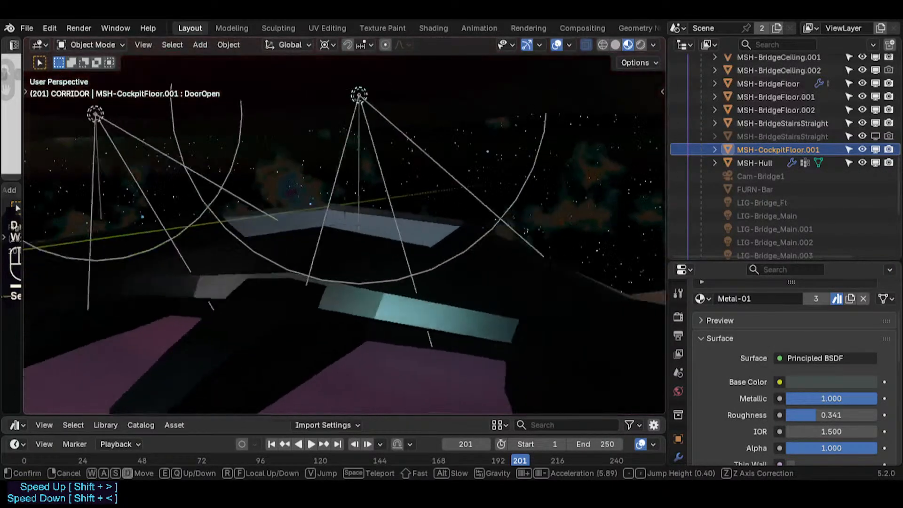
pyautogui.press('s')
pyautogui.press('d')
pyautogui.press('w')
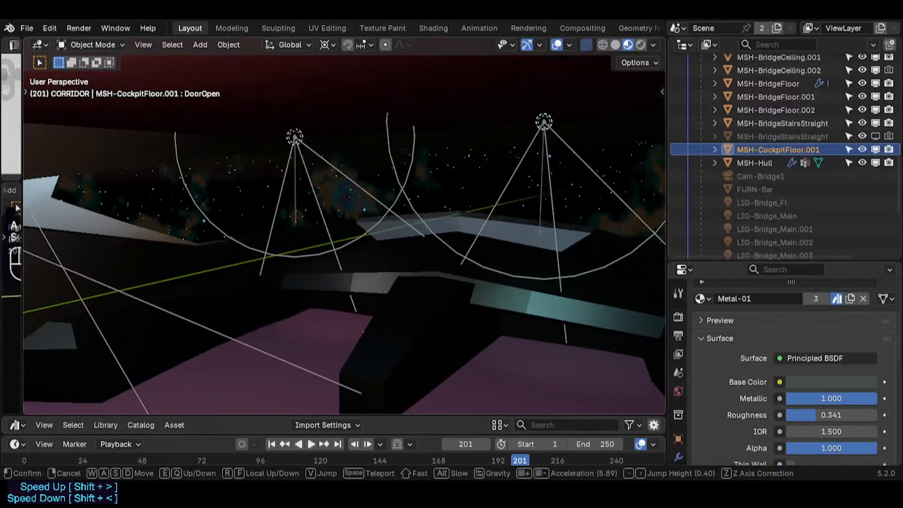
pyautogui.click(558, 132)
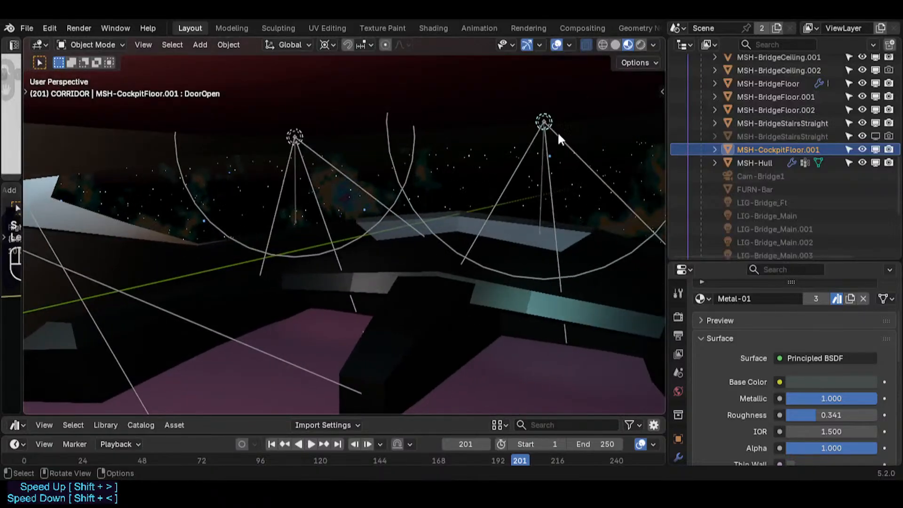
# - Select both front cockpit spot lights, undo a trial hiding of them and save the file
pyautogui.click(302, 138)
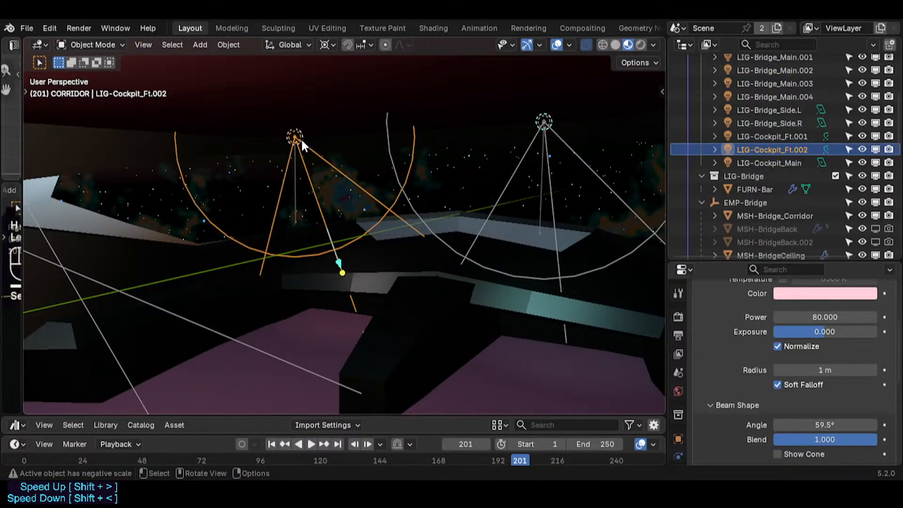
pyautogui.keyDown('shift'); pyautogui.click(541, 128); pyautogui.keyUp('shift')
pyautogui.press('h')
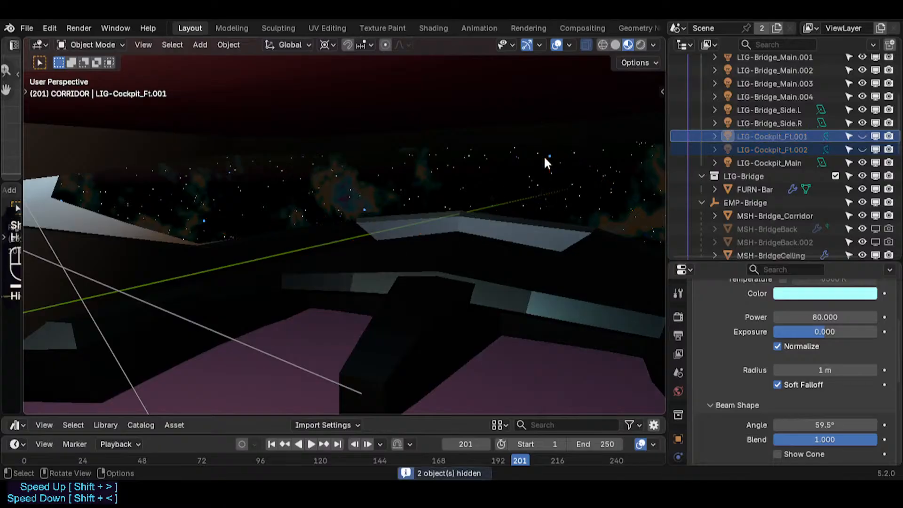
pyautogui.hotkey('ctrl', 'z')
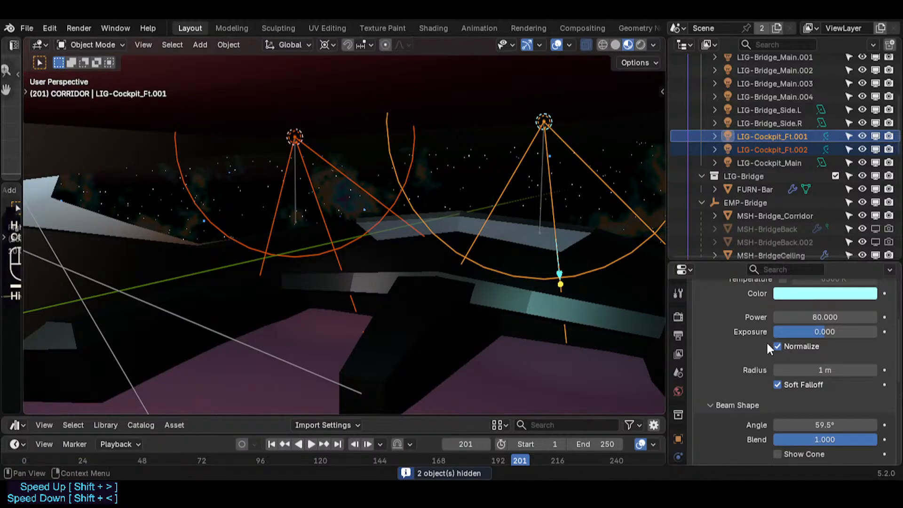
pyautogui.hotkey('ctrl', 's')
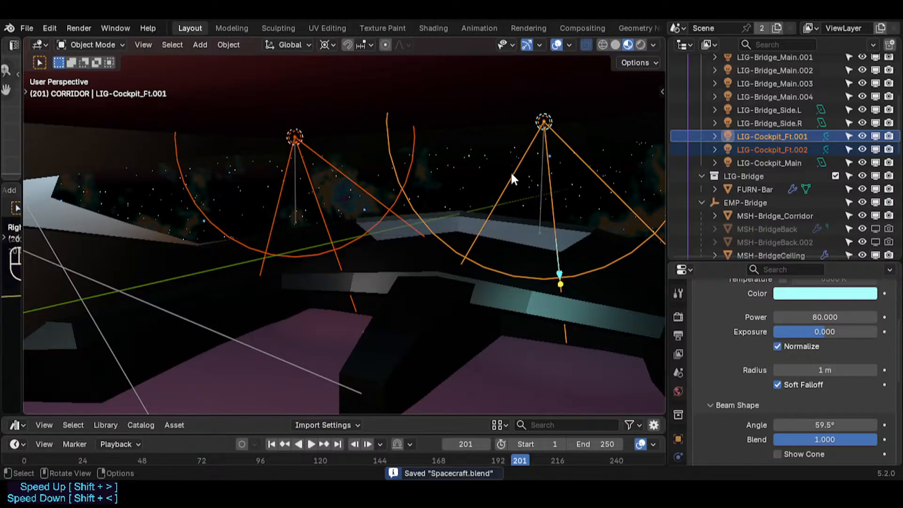
# - Batch rename the two selected spot lights by stripping digits and punctuation from the end of their names
pyautogui.hotkey('ctrl', 'F2')
pyautogui.click(554, 198)
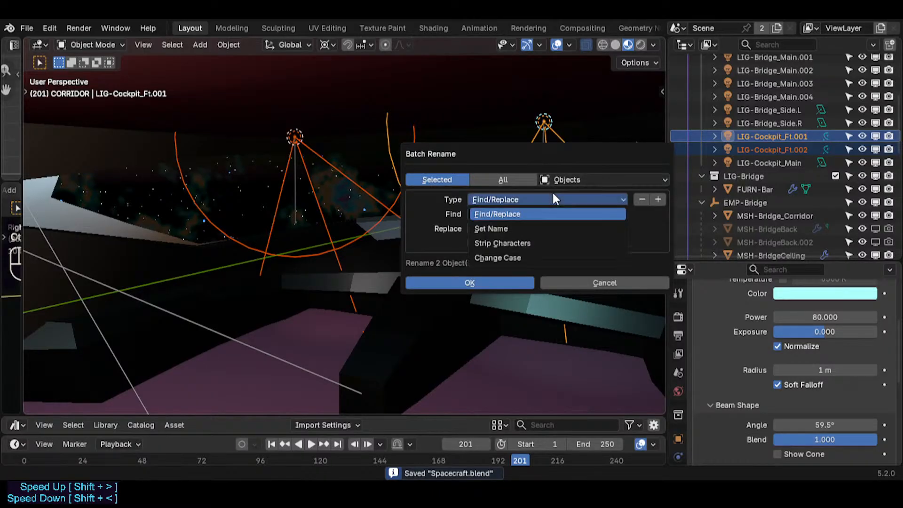
pyautogui.click(529, 242)
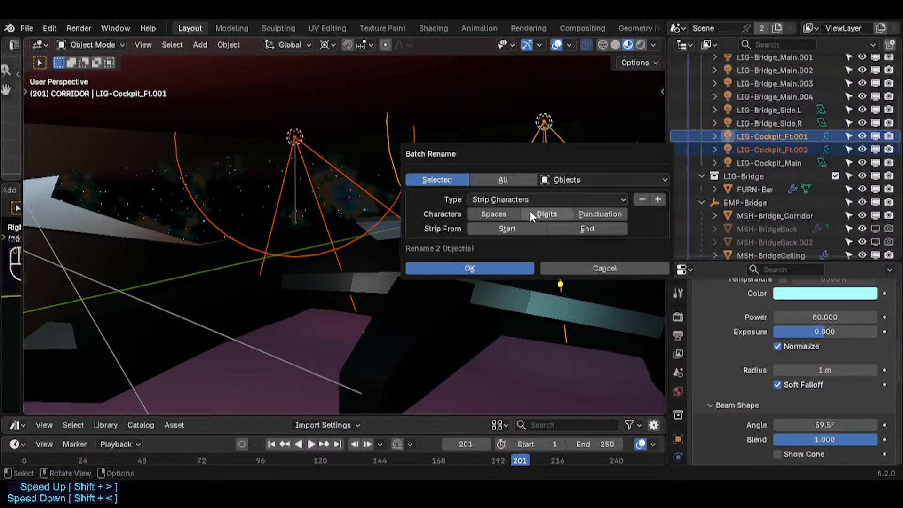
pyautogui.click(583, 214)
pyautogui.click(570, 229)
pyautogui.keyDown('shift'); pyautogui.click(552, 210); pyautogui.keyUp('shift')
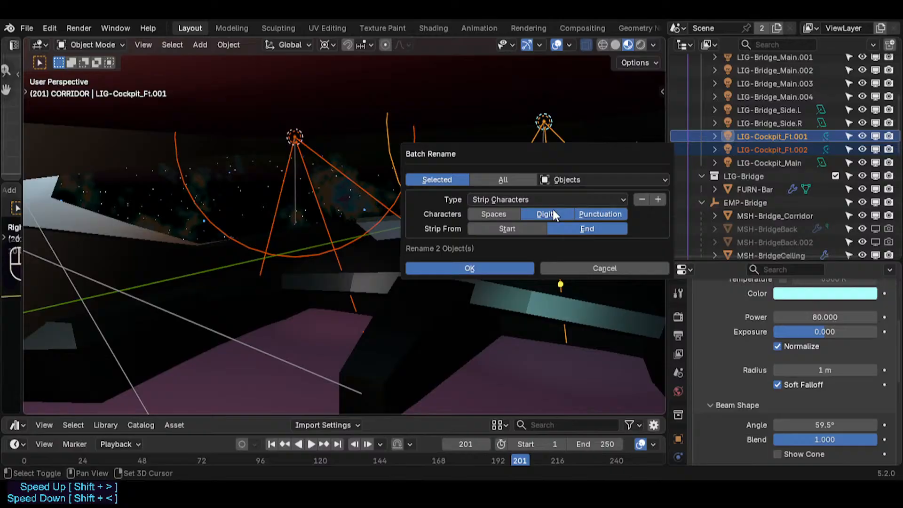
pyautogui.click(517, 271)
# - Rename the pink spot light LIG-Cockpit_Ft.L
pyautogui.press('F2')
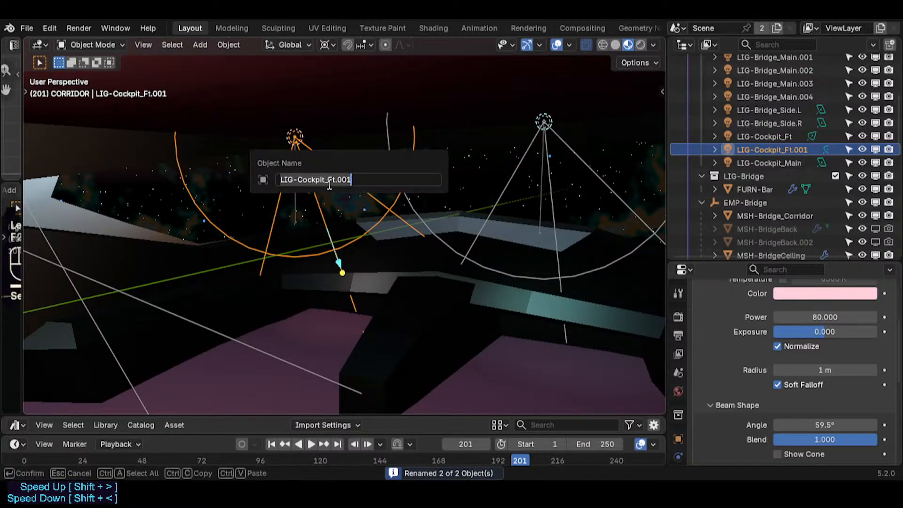
pyautogui.click(337, 180)
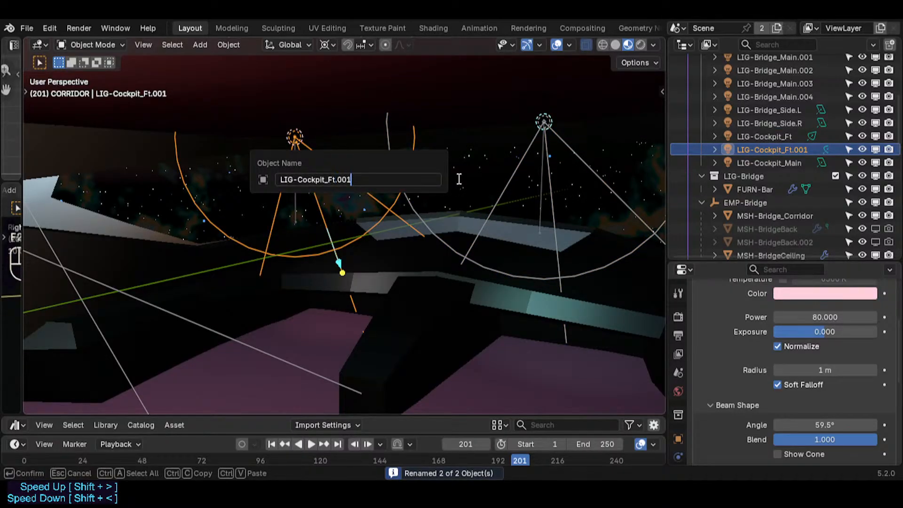
pyautogui.press('BackSpace')
pyautogui.write('R')
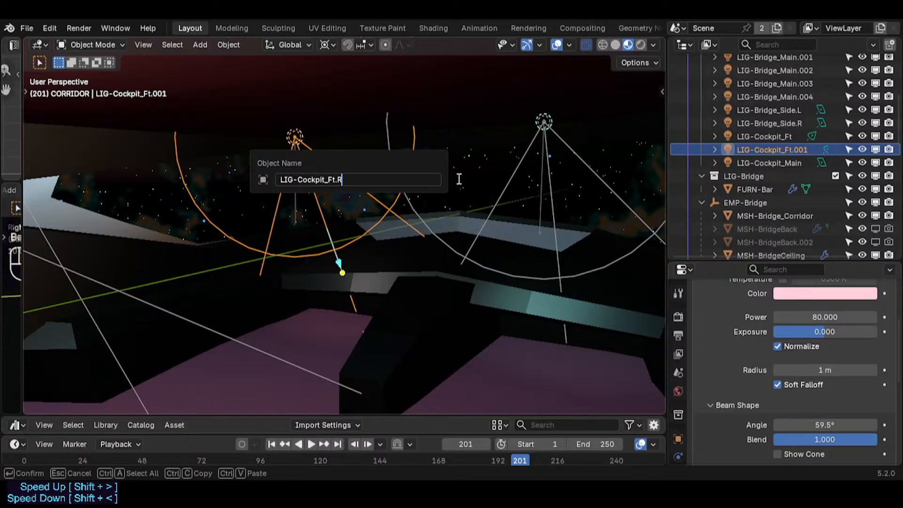
pyautogui.press('Return')
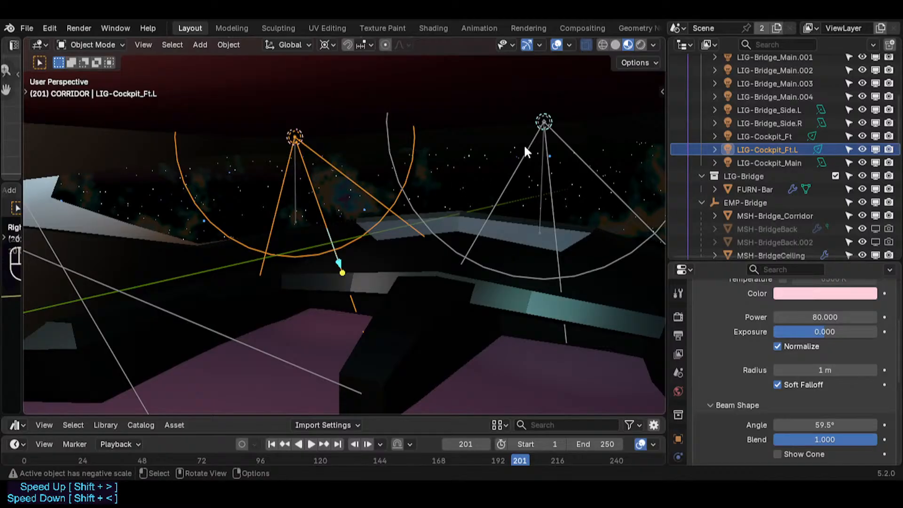
# - Rename the pale cyan spot light LIG-Cockpit_Ft.R
pyautogui.click(543, 118)
pyautogui.press('F2')
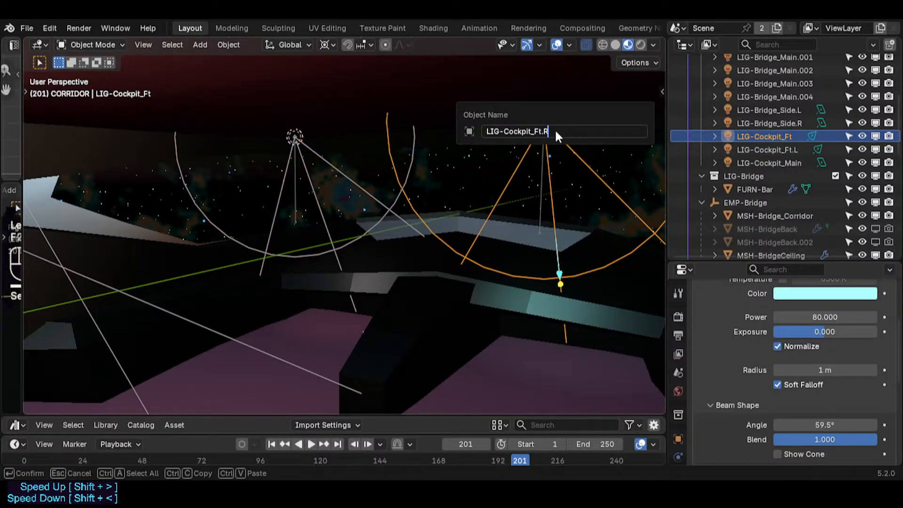
pyautogui.write('.R')
pyautogui.press('Return')
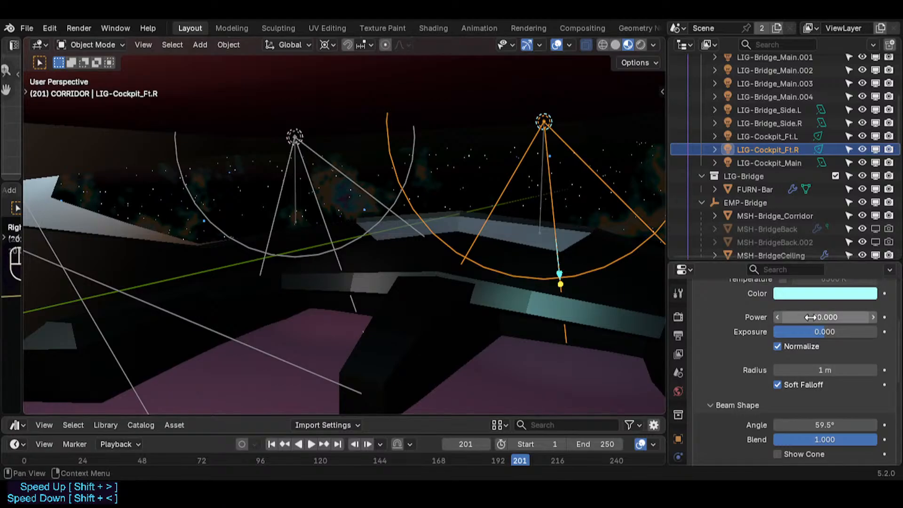
pyautogui.scroll(3, 809, 320)
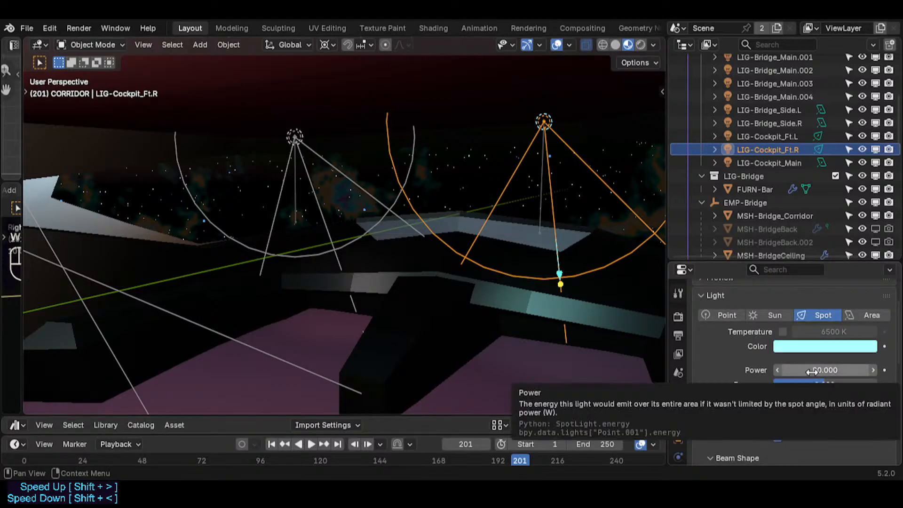
pyautogui.click(807, 372)
pyautogui.press('Return')
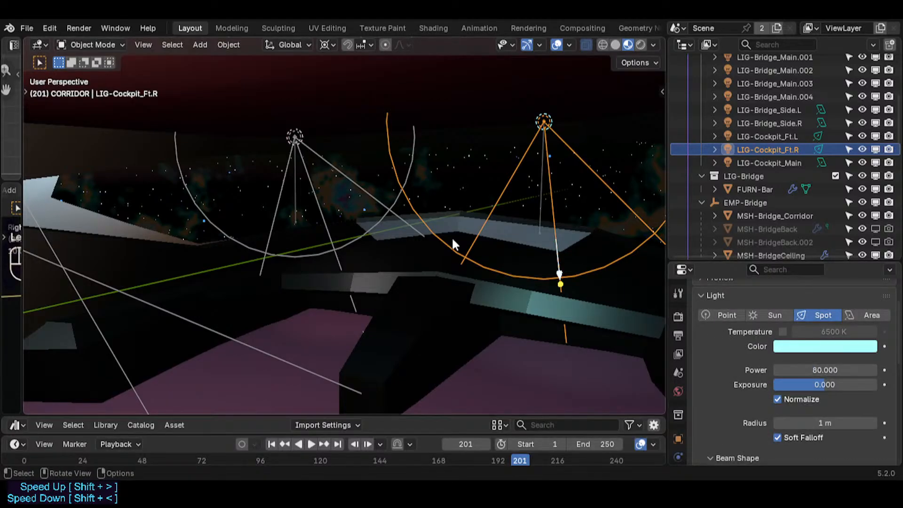
# - Select the spot lights LIG-Cockpit_Ft.L and LIG-Cockpit_Ft.R together and save the file
pyautogui.click(376, 202)
pyautogui.keyDown('shift'); pyautogui.click(482, 221); pyautogui.keyUp('shift')
pyautogui.hotkey('ctrl', 's')
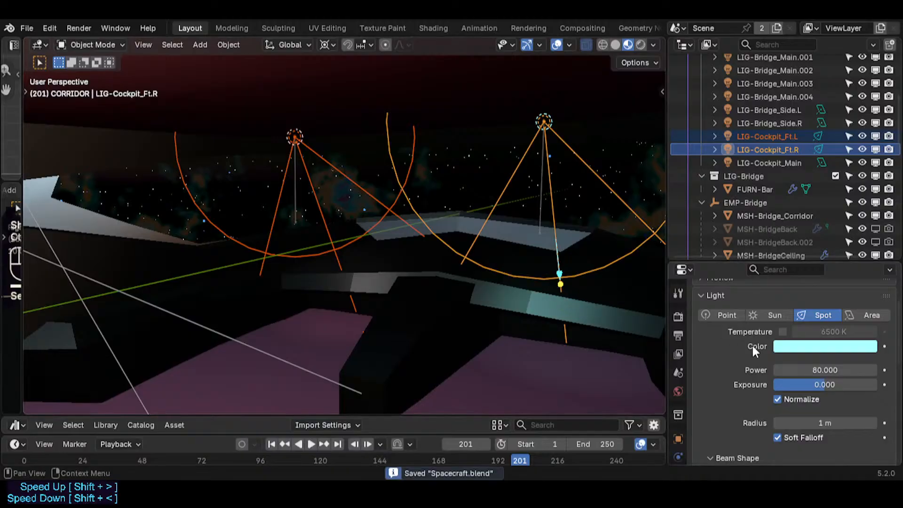
pyautogui.click(807, 370)
pyautogui.moveTo(807, 370); pyautogui.dragTo(840, 370)
pyautogui.press('Escape')
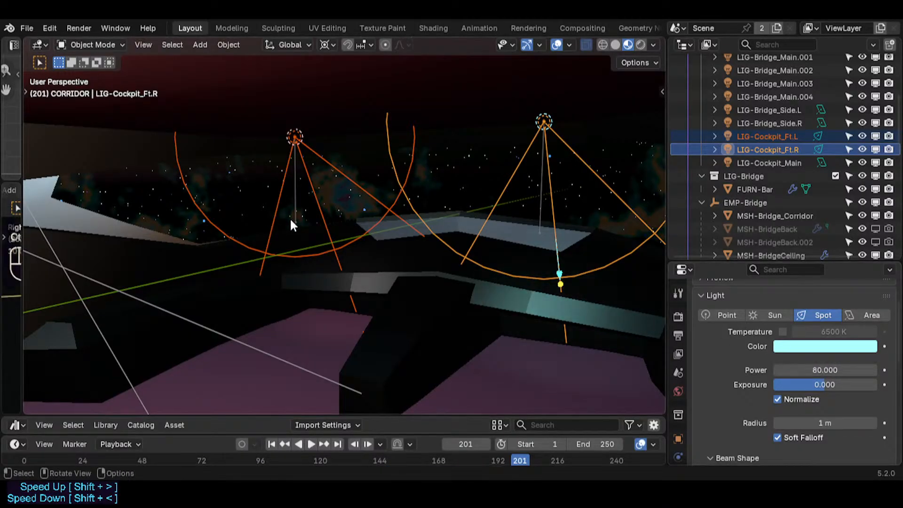
# - Make LIG-Cockpit_Ft.L the active light of the selected pair and set the power of both spot lights to 120
pyautogui.keyDown('shift'); pyautogui.click(348, 236); pyautogui.keyUp('shift')
pyautogui.moveTo(807, 370); pyautogui.dragTo(883, 369)
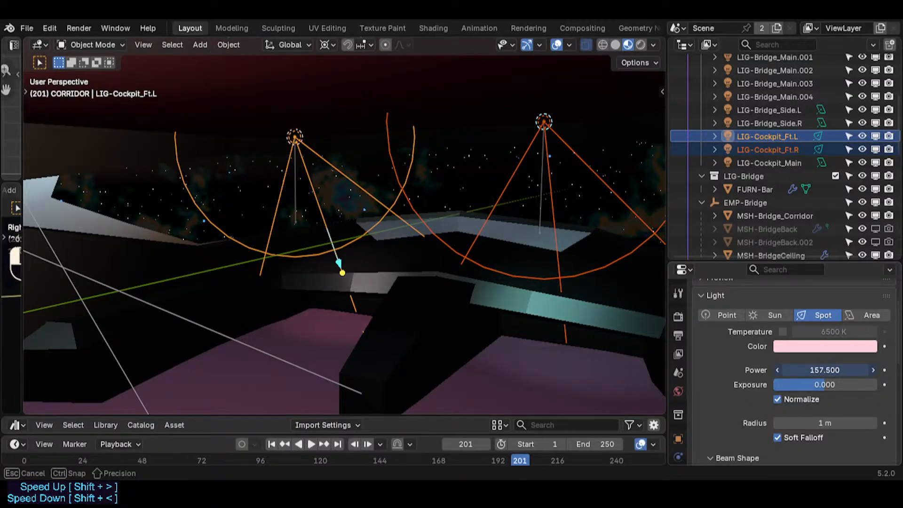
pyautogui.moveTo(825, 370); pyautogui.dragTo(805, 370)
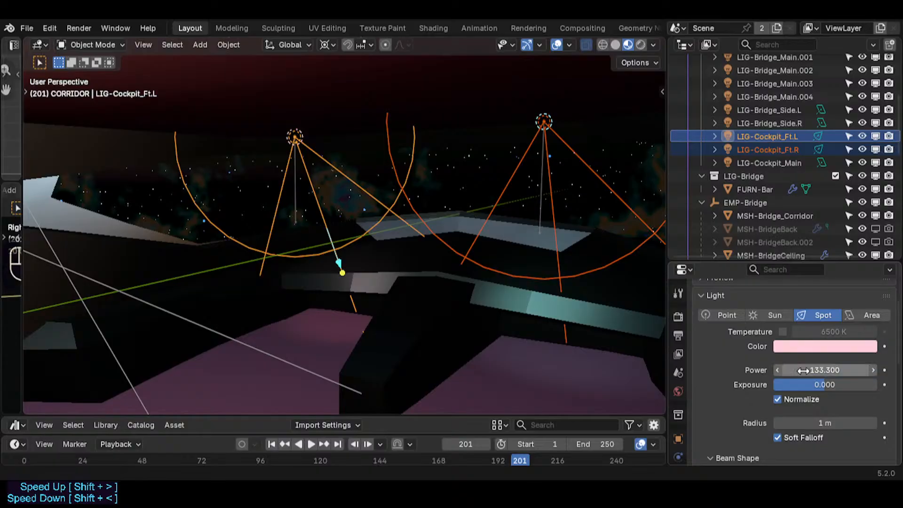
pyautogui.click(805, 370)
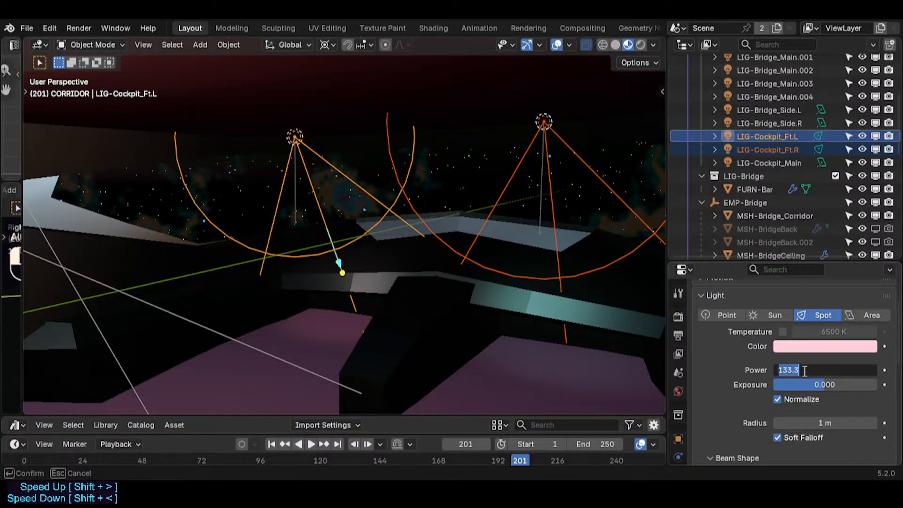
pyautogui.write('120')
pyautogui.press('Return')
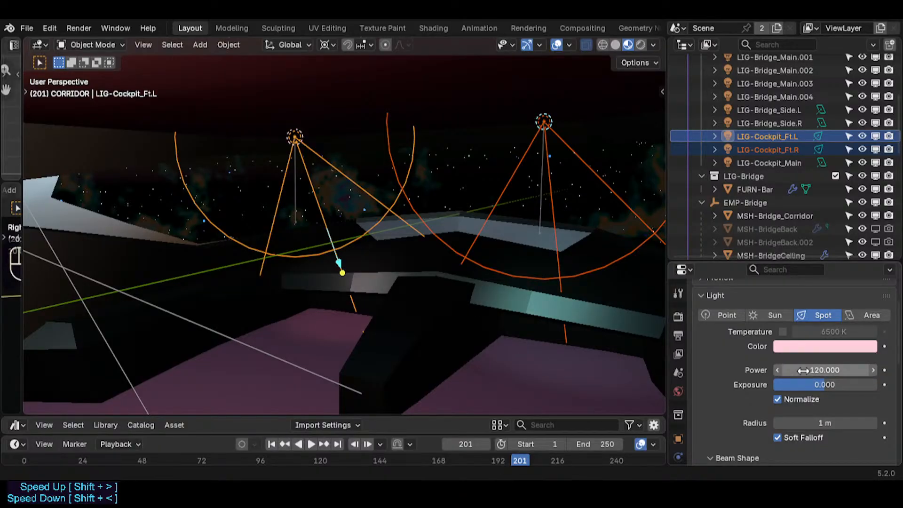
# - Try a larger radius and another beam angle on the spot light LIG-Cockpit_Ft.R, and undo both changes
pyautogui.click(388, 219)
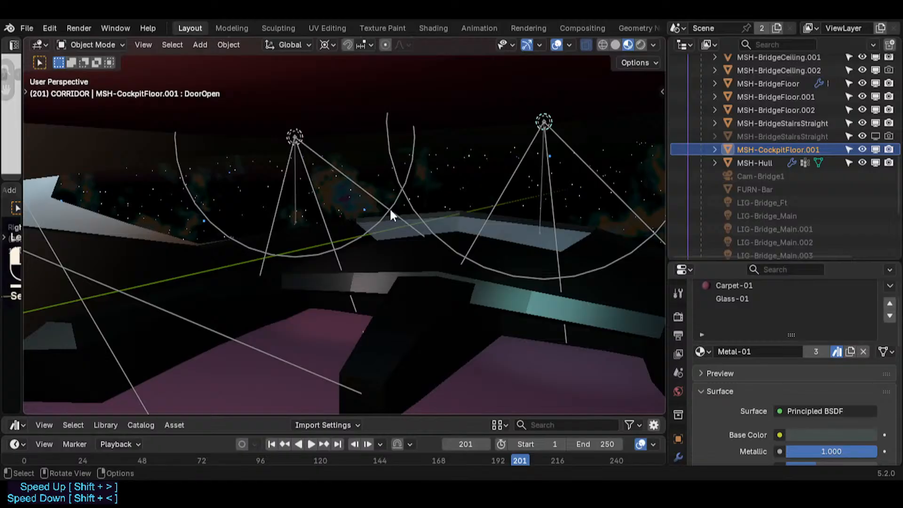
pyautogui.click(421, 229)
pyautogui.click(452, 242)
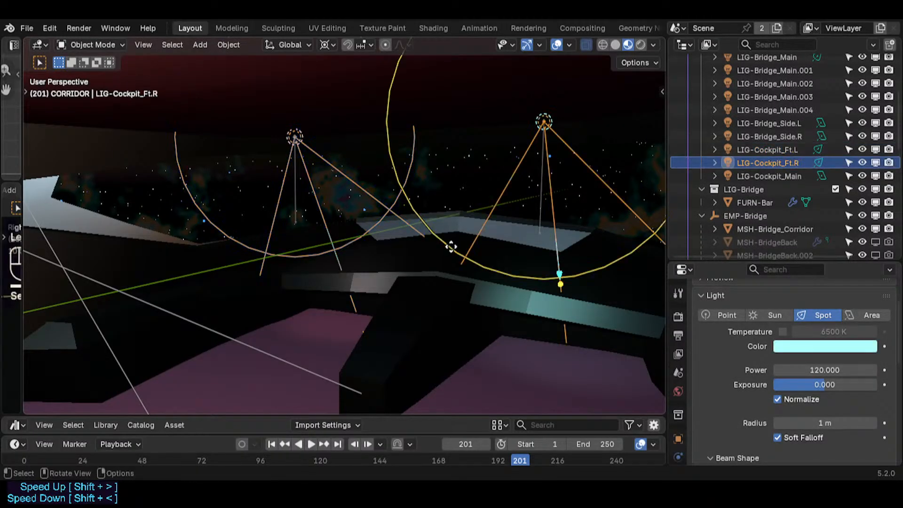
pyautogui.scroll(-1, 835, 372)
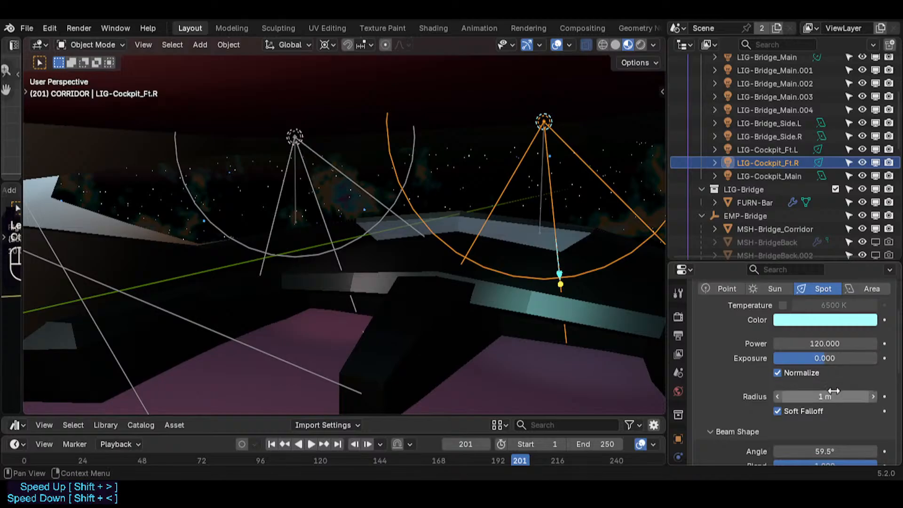
pyautogui.moveTo(827, 396); pyautogui.dragTo(847, 397)
pyautogui.press('Escape')
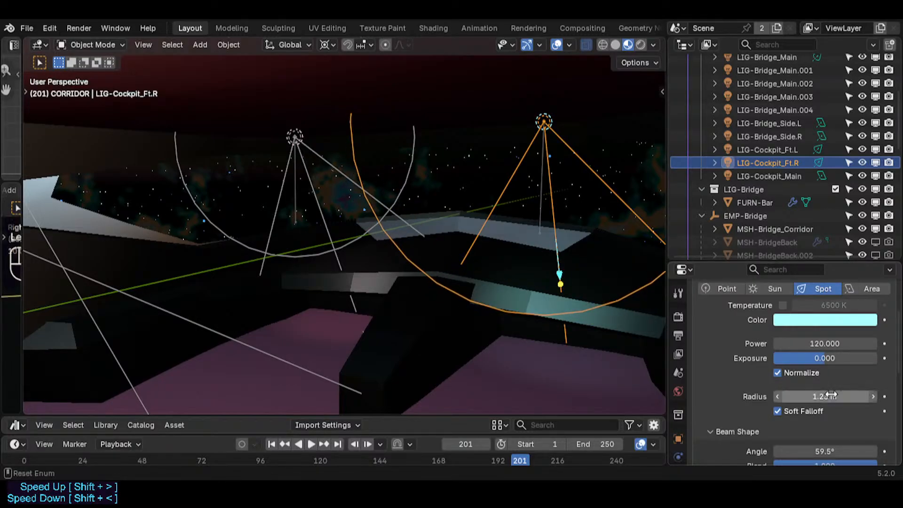
pyautogui.scroll(-3, 836, 411)
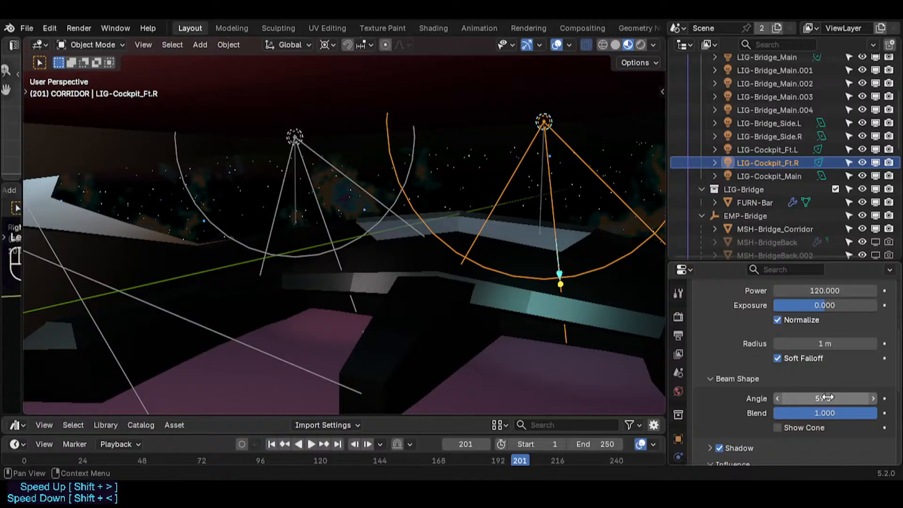
pyautogui.moveTo(828, 398)
pyautogui.mouseDown()
pyautogui.moveTo(783, 397)
pyautogui.moveTo(828, 397)
pyautogui.mouseUp()
pyautogui.hotkey('ctrl', 'z')
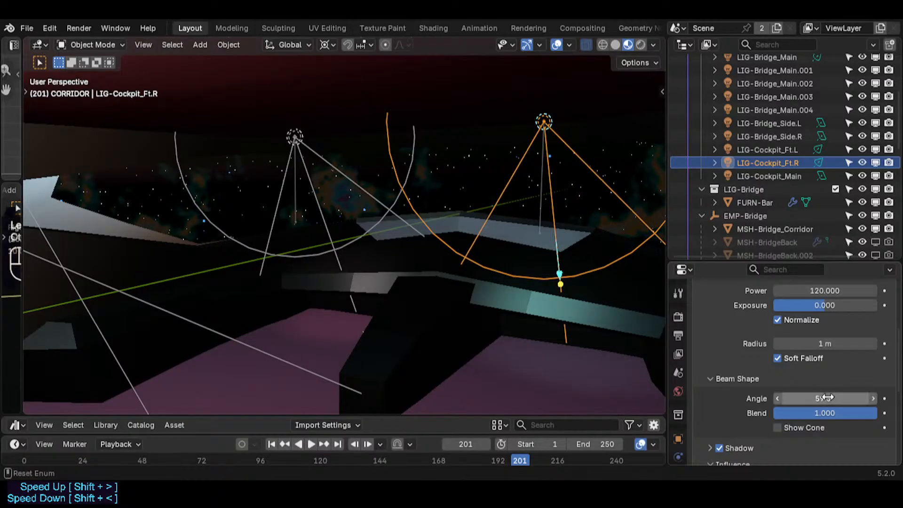
# - Set the beam angle of both front spot lights to 50.7° and their blend to 0.258, and save the file
pyautogui.click(388, 211)
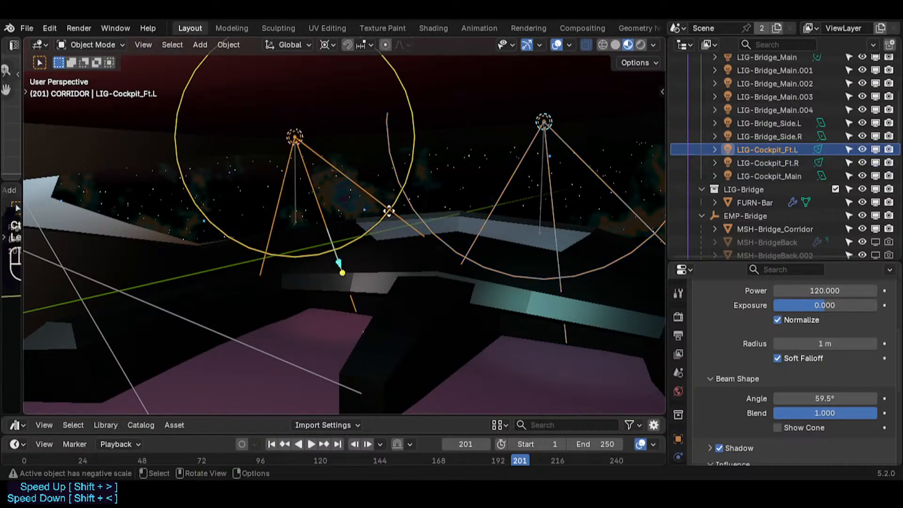
pyautogui.keyDown('shift'); pyautogui.click(459, 253); pyautogui.keyUp('shift')
pyautogui.moveTo(827, 413); pyautogui.dragTo(801, 398)
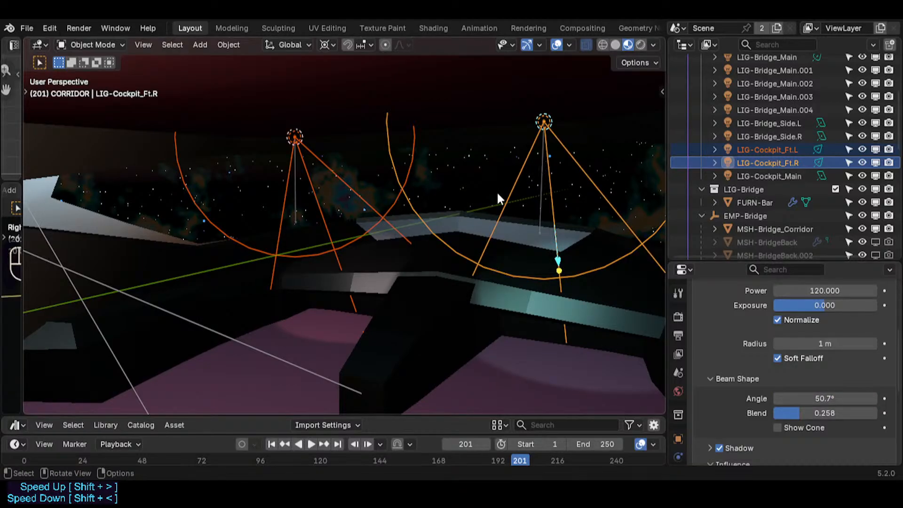
pyautogui.moveTo(497, 191); pyautogui.dragTo(481, 213, button='middle')
pyautogui.hotkey('ctrl', 's')
# - Move both front spot lights together along the global Y axis
pyautogui.press('g')
pyautogui.press('y')
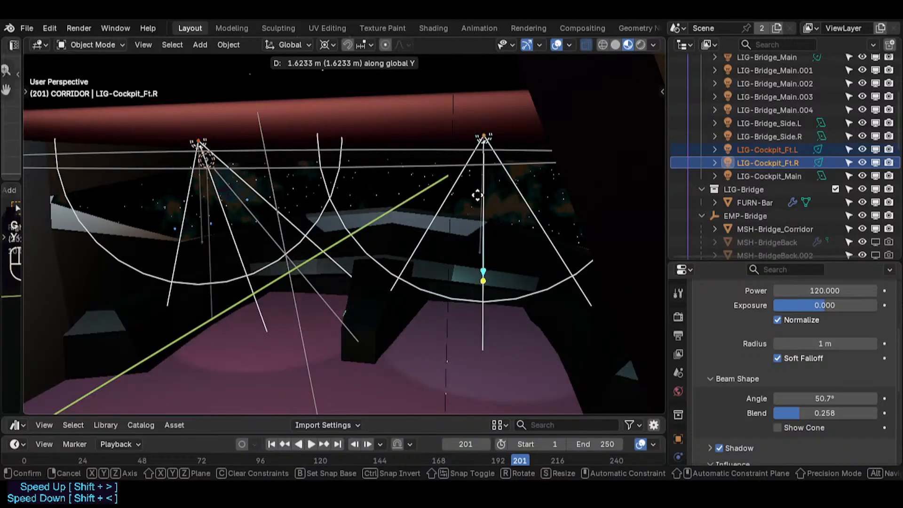
pyautogui.click(451, 241)
pyautogui.press('r')
pyautogui.press('x')
pyautogui.press('Escape')
# - Set the transform pivot point to Individual Origins, rotate both front spot lights about the global X axis, and save the file
pyautogui.press('.')
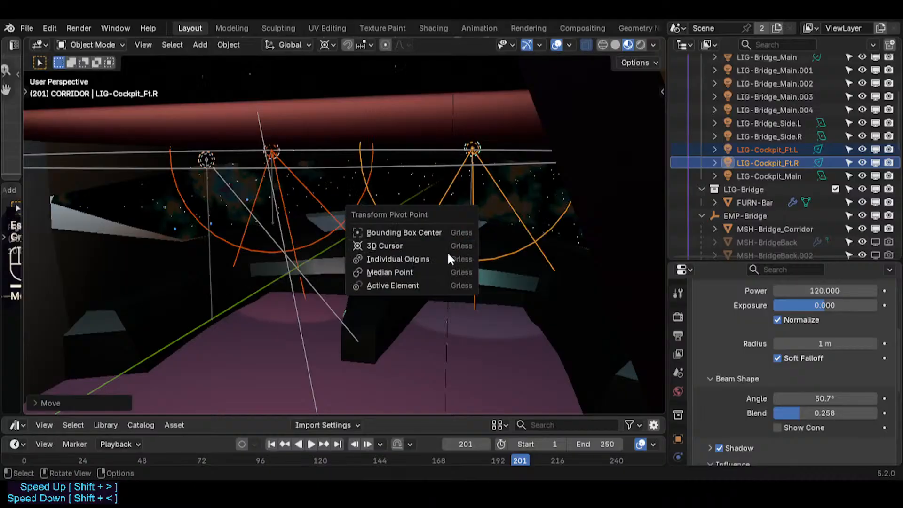
pyautogui.click(428, 259)
pyautogui.press('s')
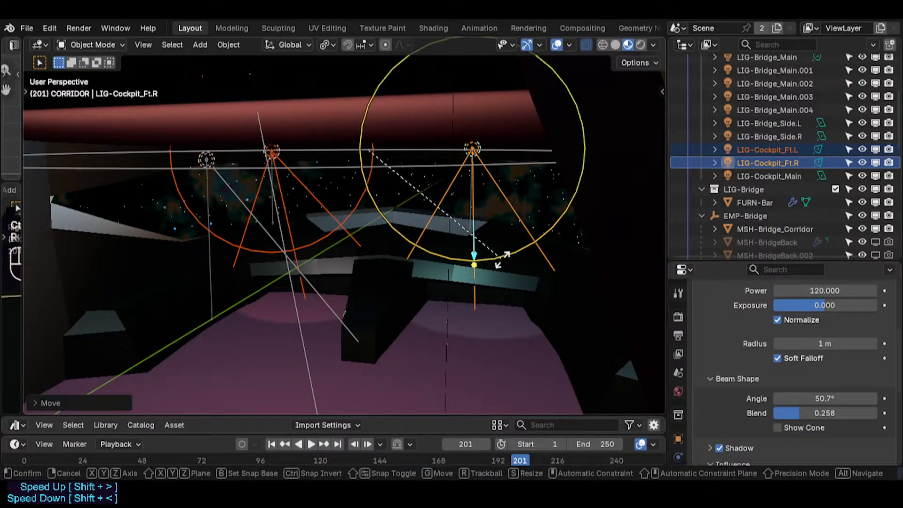
pyautogui.press('r')
pyautogui.press('x')
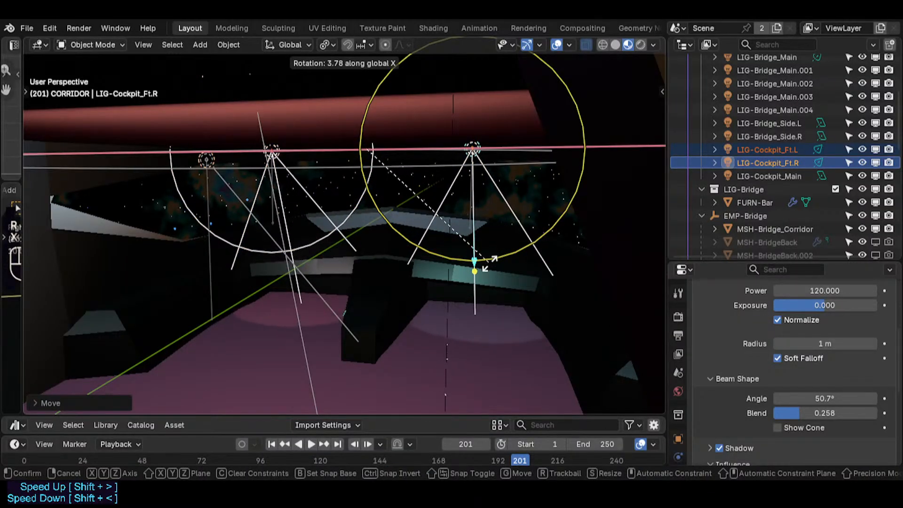
pyautogui.click(488, 240)
pyautogui.hotkey('ctrl', 's')
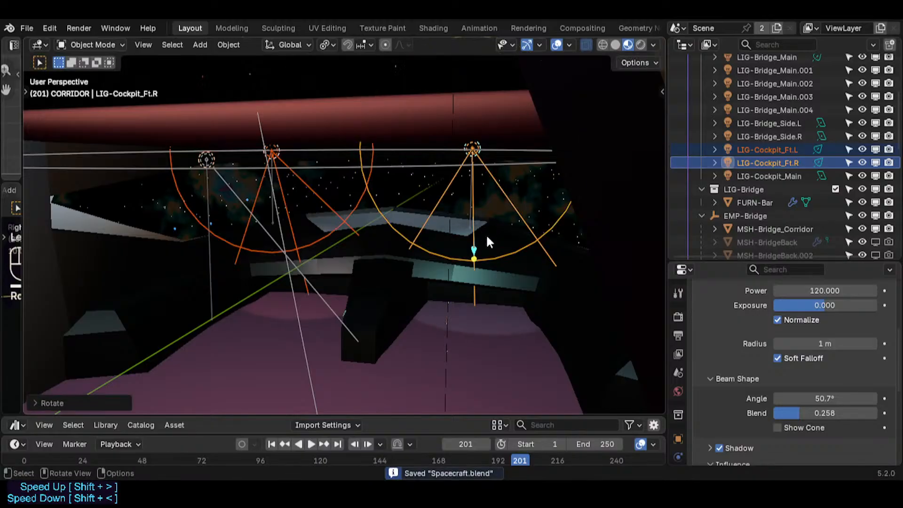
# - Shift both front spot lights along the global Y axis, readjust their tilt about global X, deselect them and save
pyautogui.press('g')
pyautogui.press('y')
pyautogui.click(492, 298)
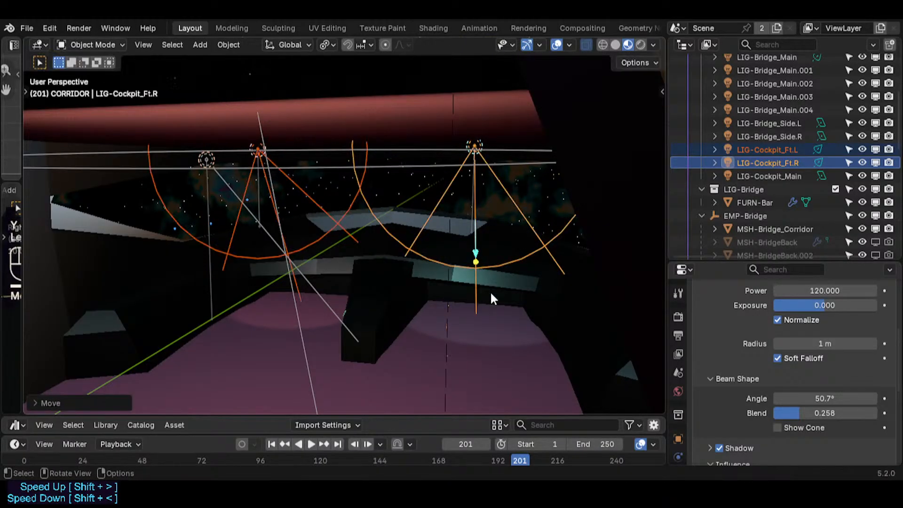
pyautogui.press('r')
pyautogui.press('x')
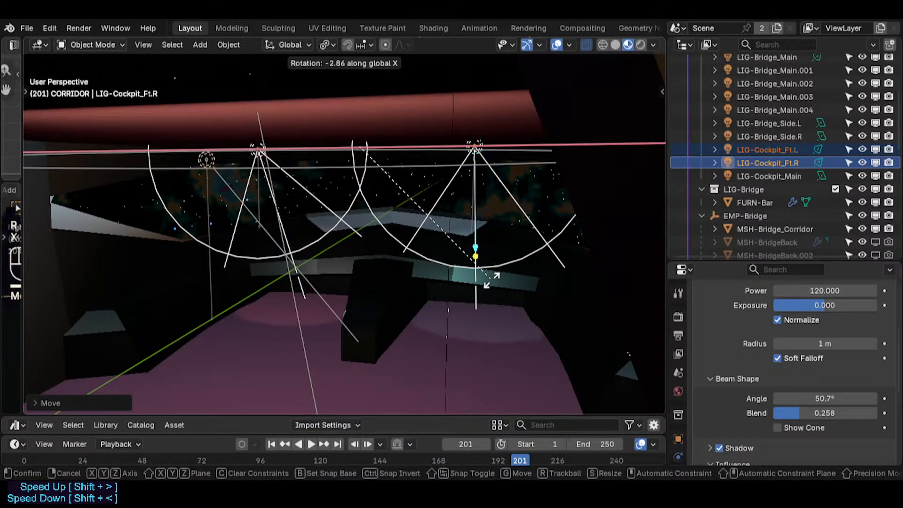
pyautogui.click(489, 295)
pyautogui.hotkey('alt', 'a')
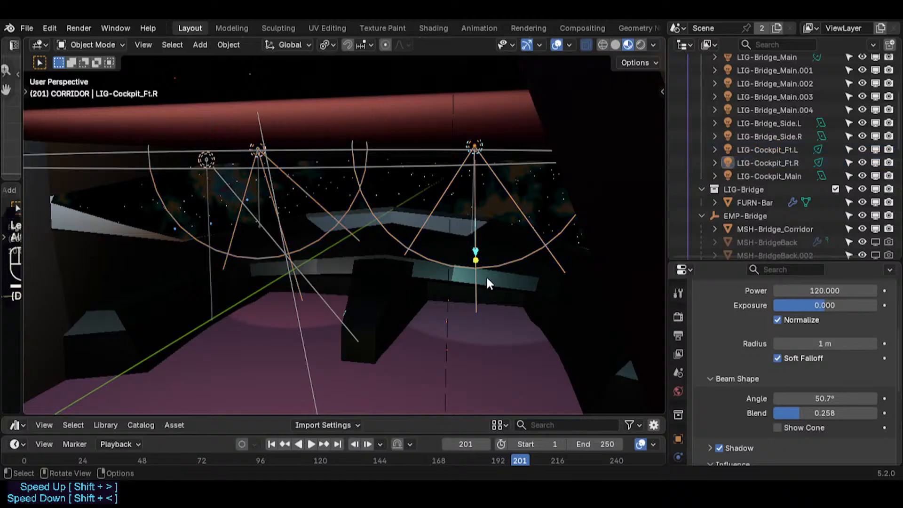
pyautogui.hotkey('ctrl', 's')
# - Select the area light LIG-Cockpit_Main near the cockpit doorway and tilt it about the global X axis
pyautogui.hotkey('shift', '`')
pyautogui.press('w')
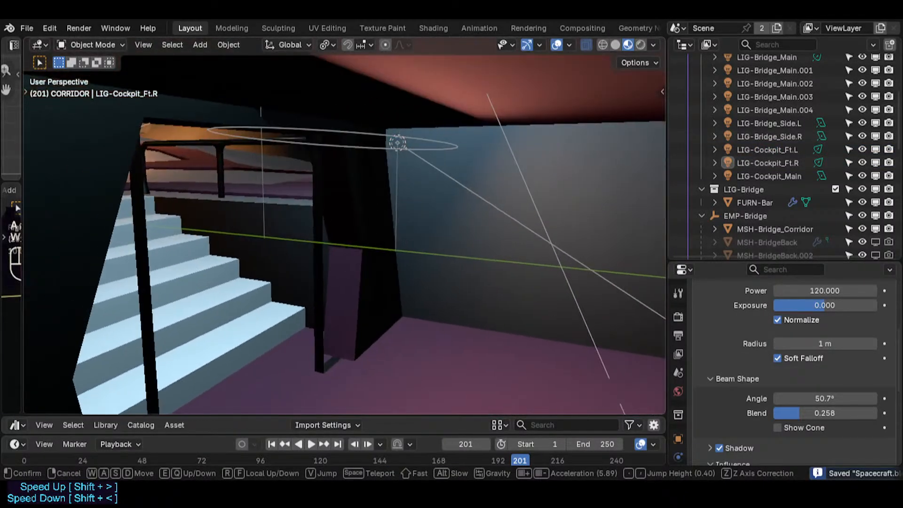
pyautogui.click(452, 294)
pyautogui.click(348, 147)
pyautogui.hotkey('shift', '`')
pyautogui.press('a')
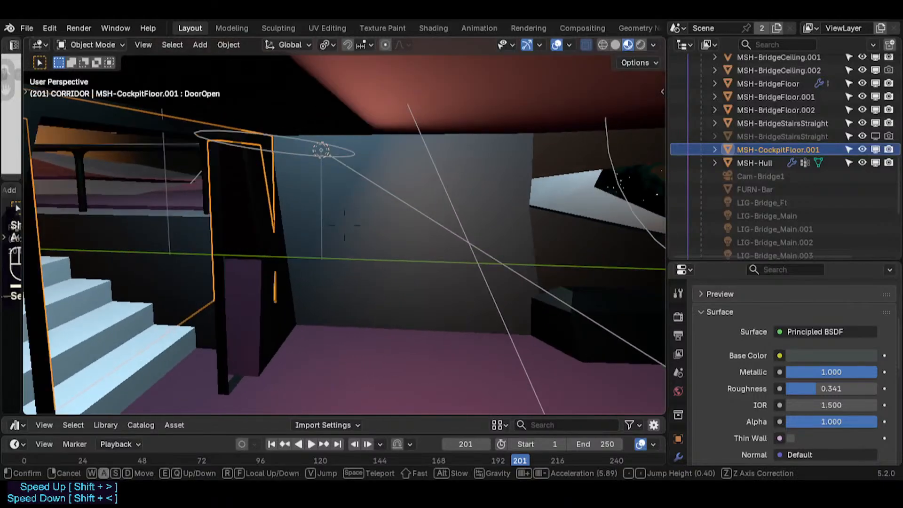
pyautogui.click(336, 167)
pyautogui.click(304, 143)
pyautogui.moveTo(380, 175); pyautogui.dragTo(457, 194, button='middle')
pyautogui.hotkey('shift', '`')
pyautogui.click(457, 195)
pyautogui.press('r')
pyautogui.press('z')
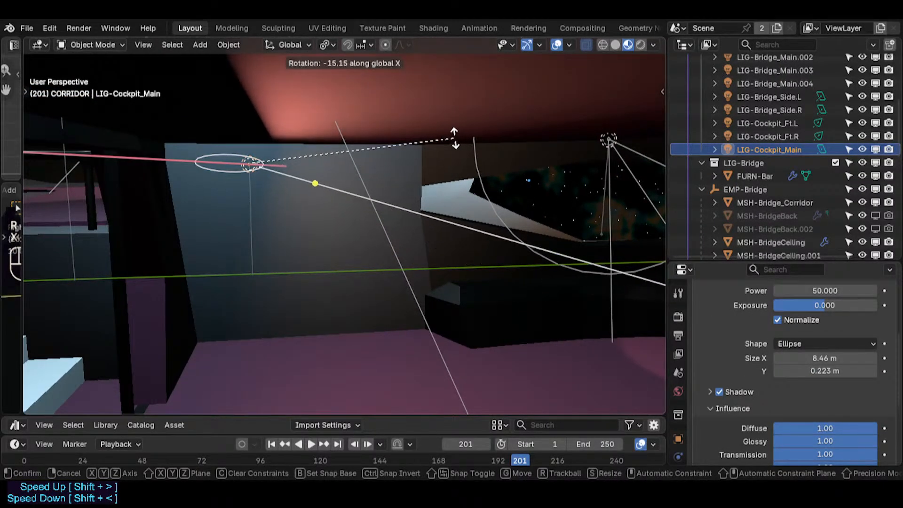
pyautogui.click(447, 124)
# - Move LIG-Cockpit_Main along the global Y axis towards the stairs and re-aim it about the global X axis
pyautogui.press('g')
pyautogui.press('y')
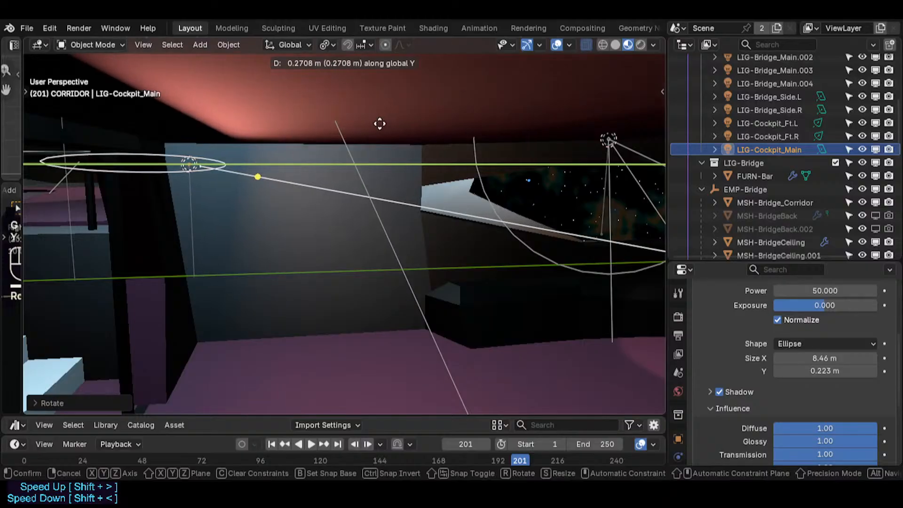
pyautogui.click(283, 125)
pyautogui.press('r')
pyautogui.press('x')
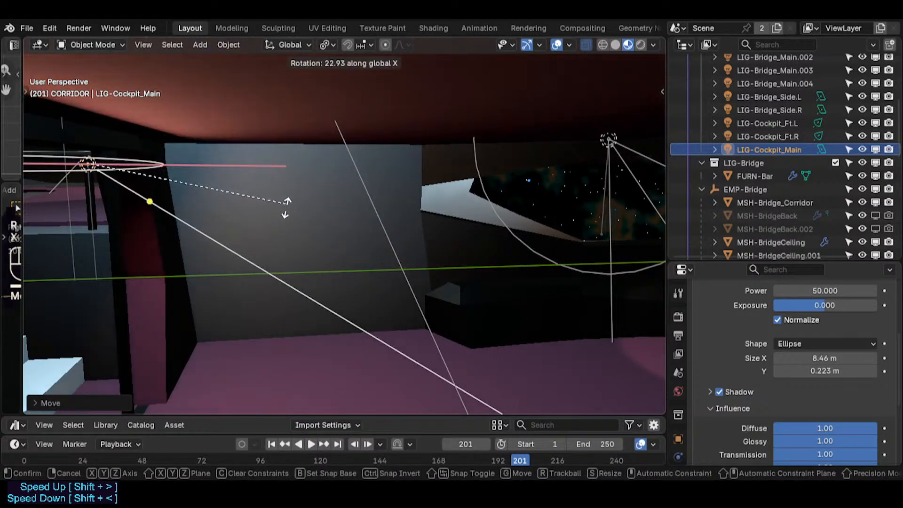
pyautogui.click(312, 125)
pyautogui.hotkey('shift', '`')
pyautogui.click(284, 200)
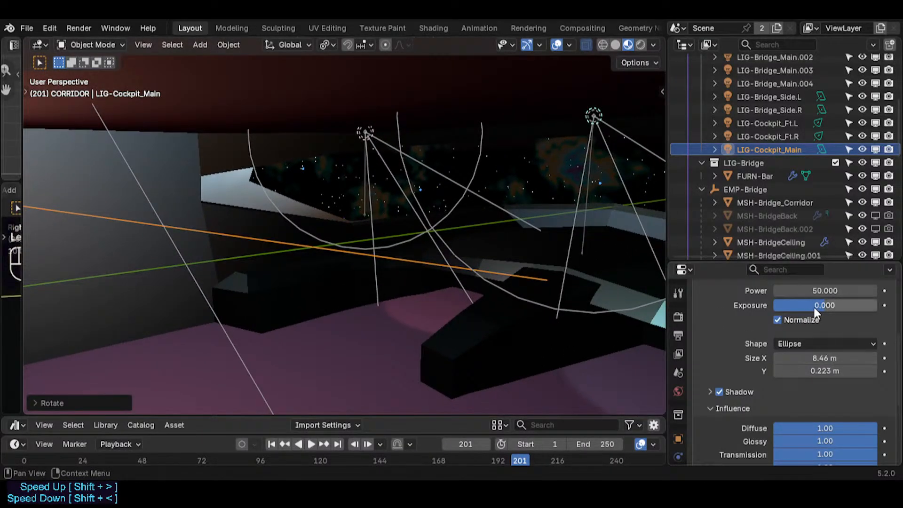
# - Try an exposure of 4.654 on LIG-Cockpit_Main, check the cockpit, and reset the exposure to its default
pyautogui.moveTo(812, 306); pyautogui.dragTo(849, 305)
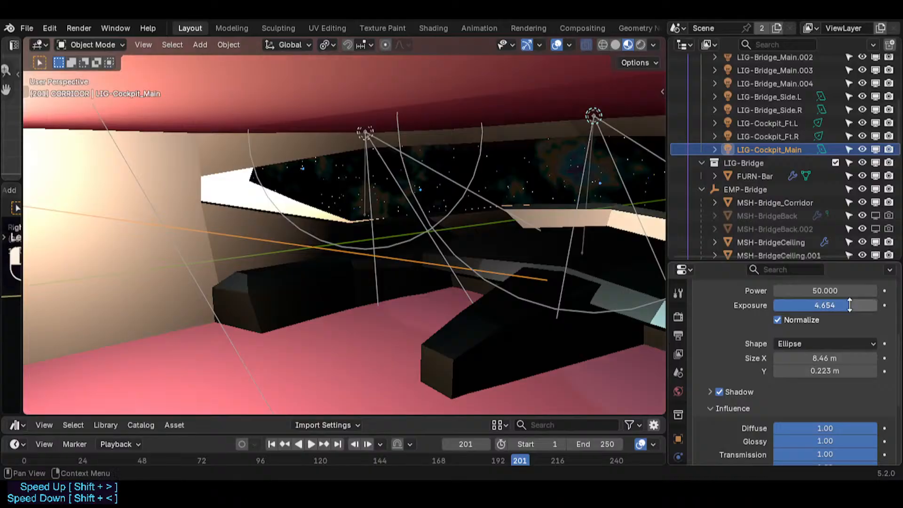
pyautogui.hotkey('shift', '`')
pyautogui.press('s')
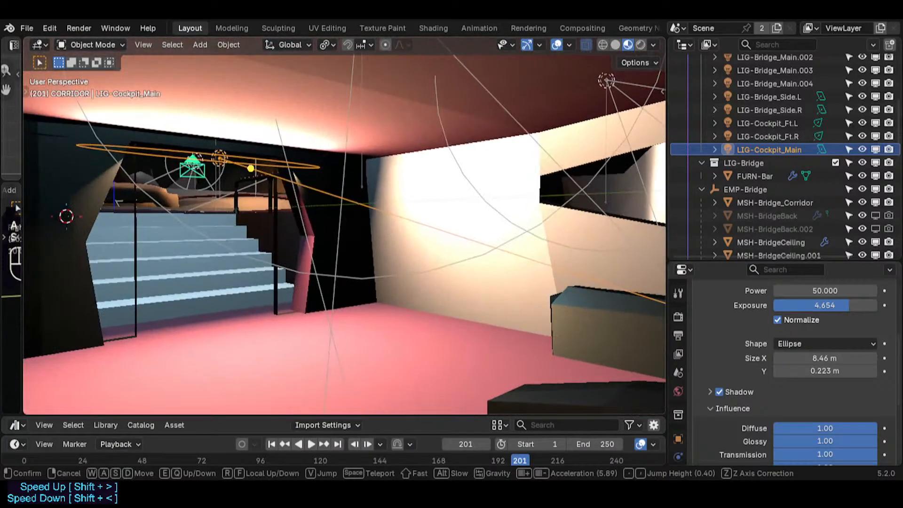
pyautogui.click(345, 226)
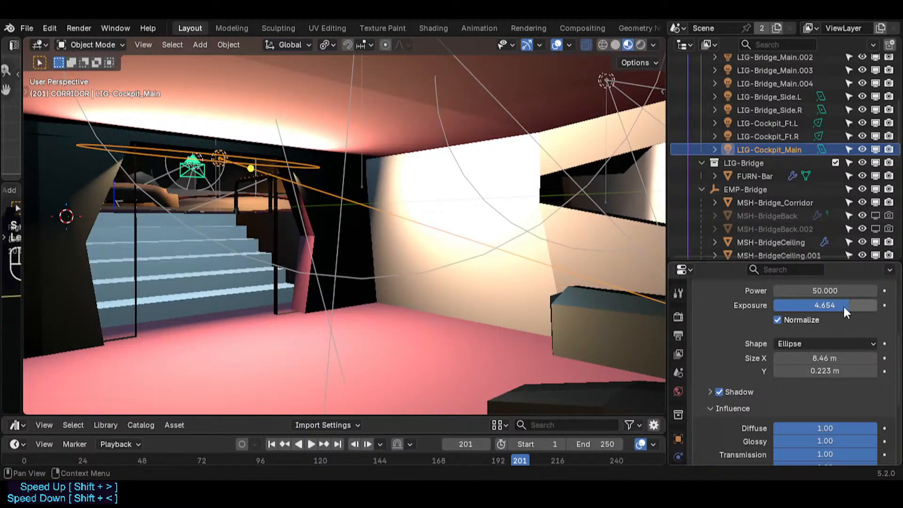
pyautogui.press('BackSpace')
# - Try hiding LIG-Cockpit_Main, bring it back, and open its light colour without changing it
pyautogui.moveTo(830, 330); pyautogui.dragTo(833, 381, button='middle')
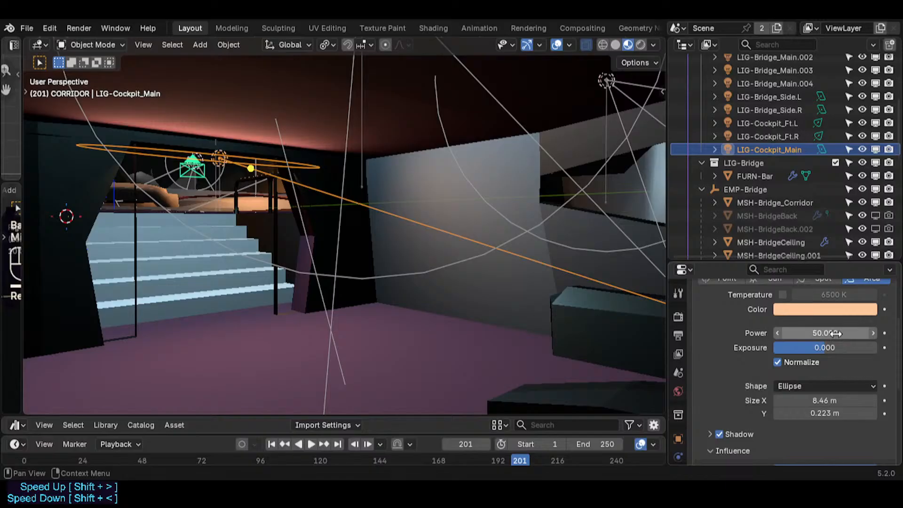
pyautogui.press('h')
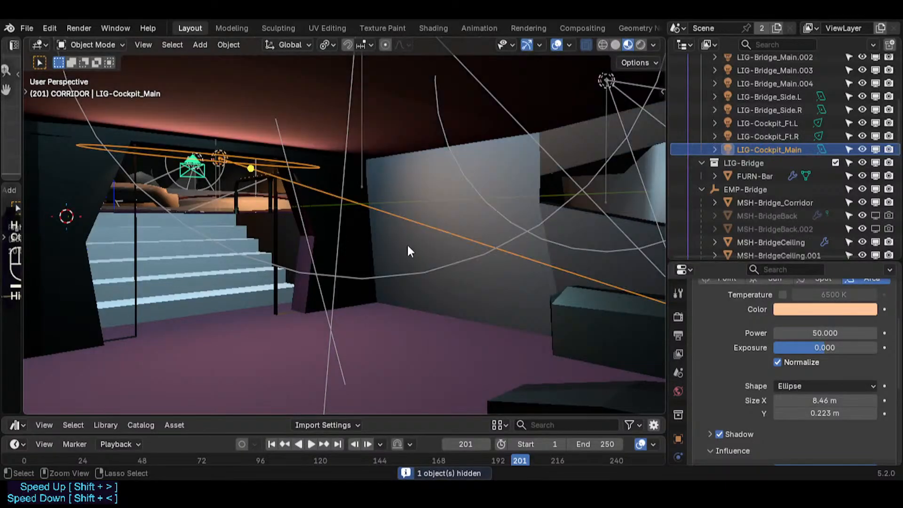
pyautogui.click(812, 310)
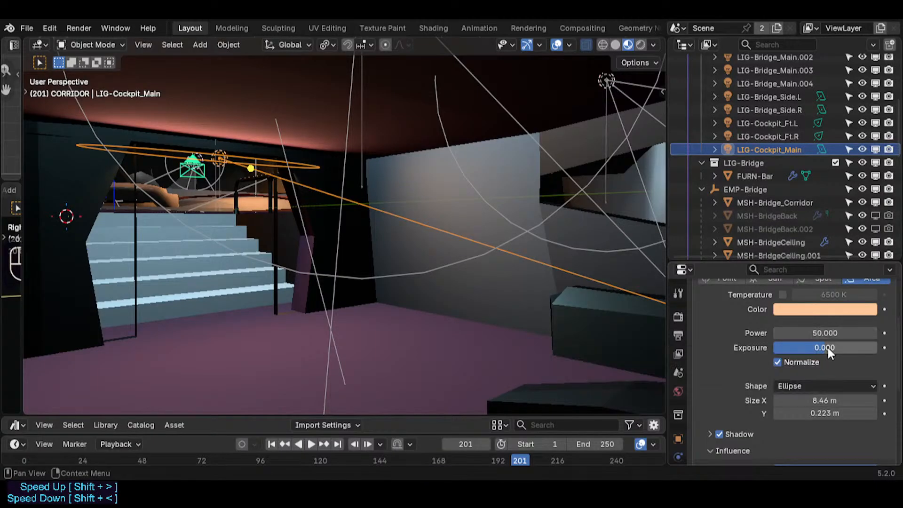
# - Try power values of 100, 60 and lower on LIG-Cockpit_Main, and set its power back to 50
pyautogui.click(833, 333)
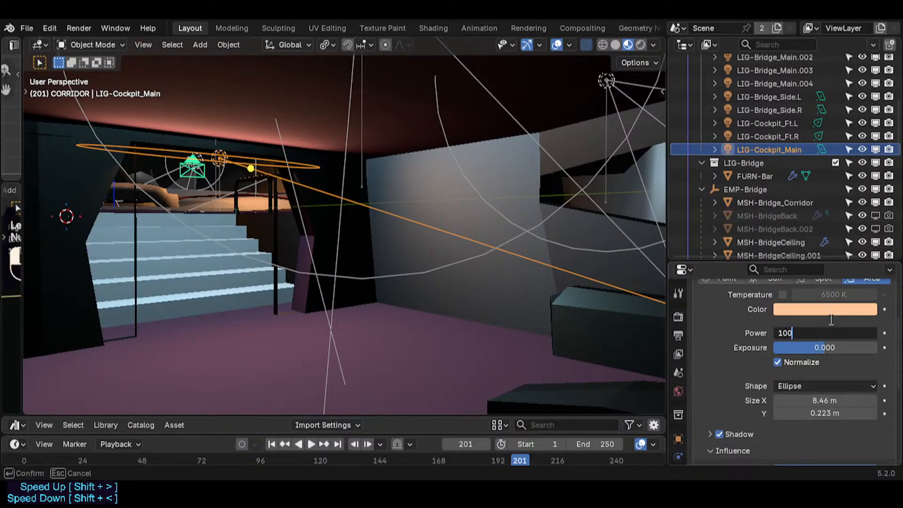
pyautogui.press('Return')
pyautogui.click(826, 332)
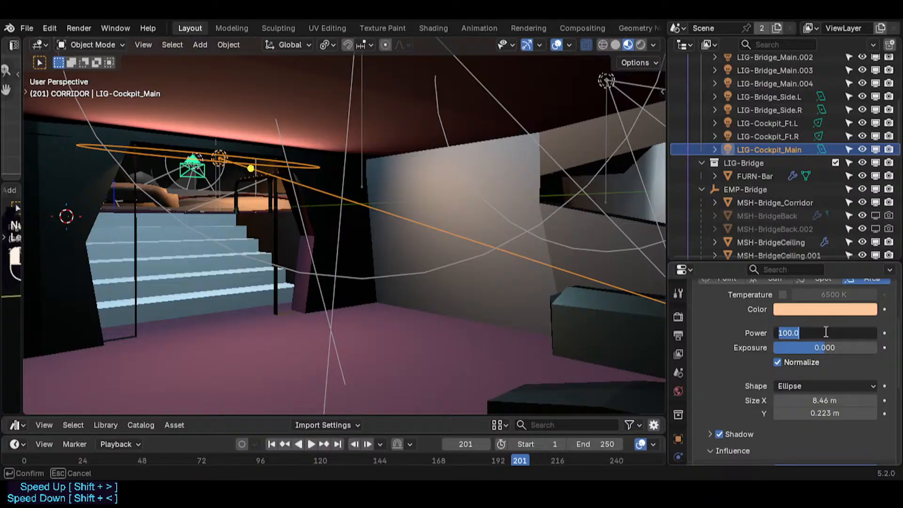
pyautogui.write('60')
pyautogui.press('Return')
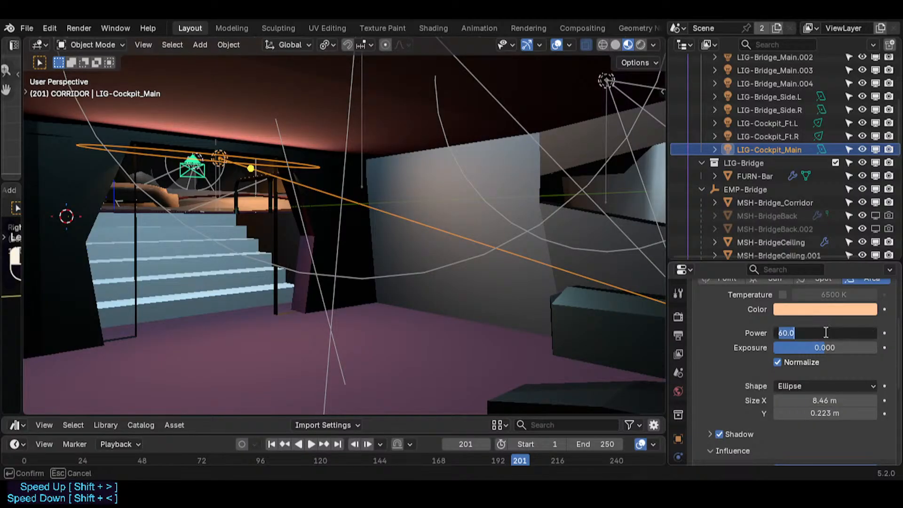
pyautogui.press('Return')
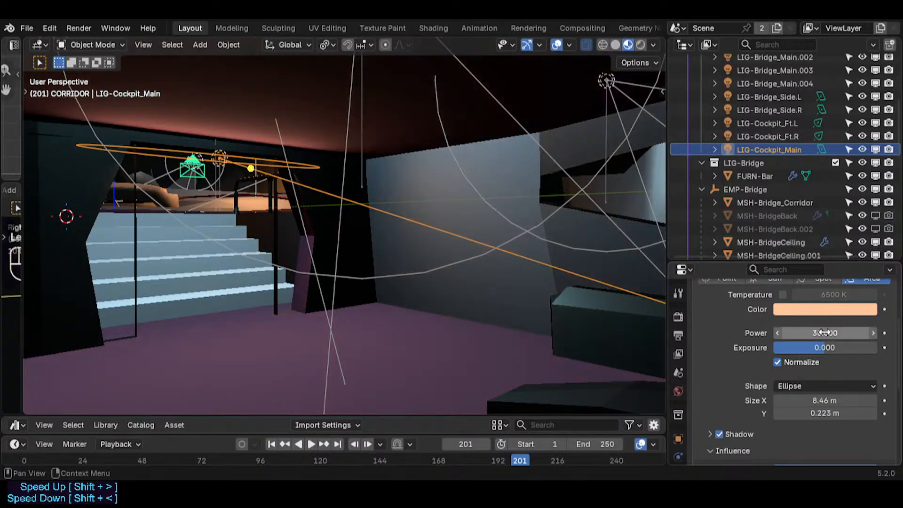
pyautogui.click(827, 334)
pyautogui.write('5')
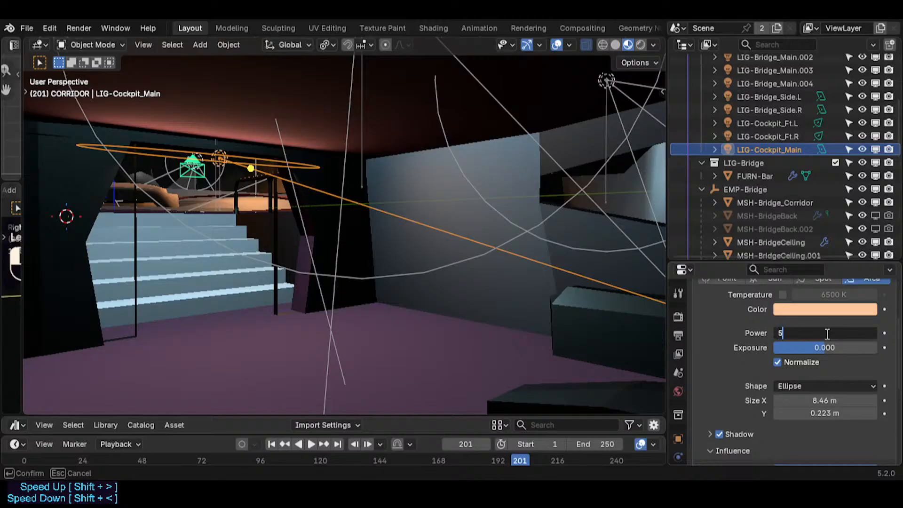
pyautogui.write('0')
pyautogui.press('Return')
# - Move LIG-Cockpit_Main along the global Y axis and rotate it about 4.4° around the global X axis
pyautogui.moveTo(288, 185); pyautogui.dragTo(284, 185, button='middle')
pyautogui.hotkey('shift', '`')
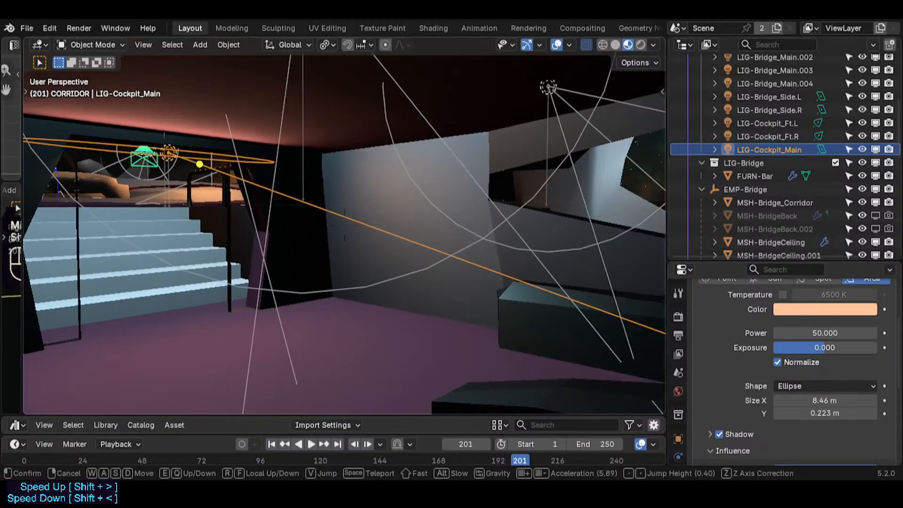
pyautogui.press('a')
pyautogui.press('w')
pyautogui.click(278, 185)
pyautogui.press('g')
pyautogui.press('y')
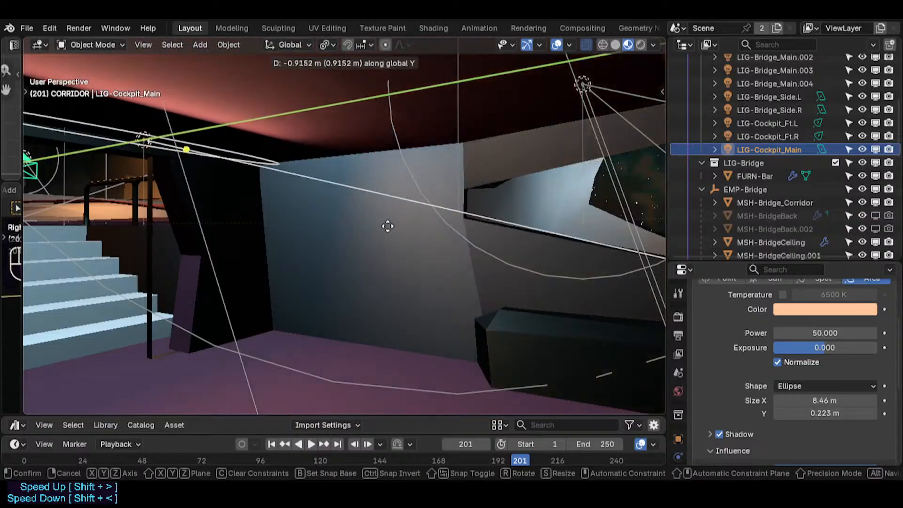
pyautogui.click(442, 224)
pyautogui.press('r')
pyautogui.press('x')
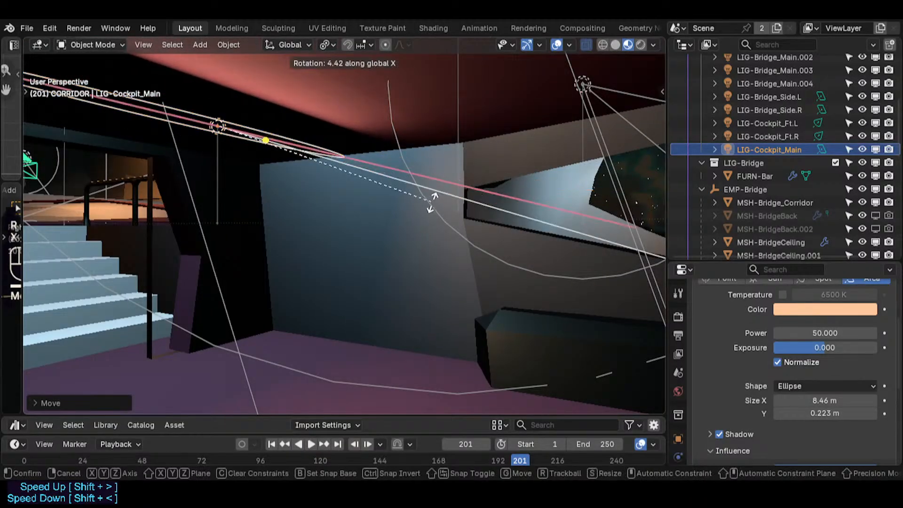
pyautogui.click(431, 202)
# - Hide the viewport overlays, review the cockpit lighting from the bridge above the stairs, and save the file
pyautogui.hotkey('shift', '`')
pyautogui.press('a')
pyautogui.press('s')
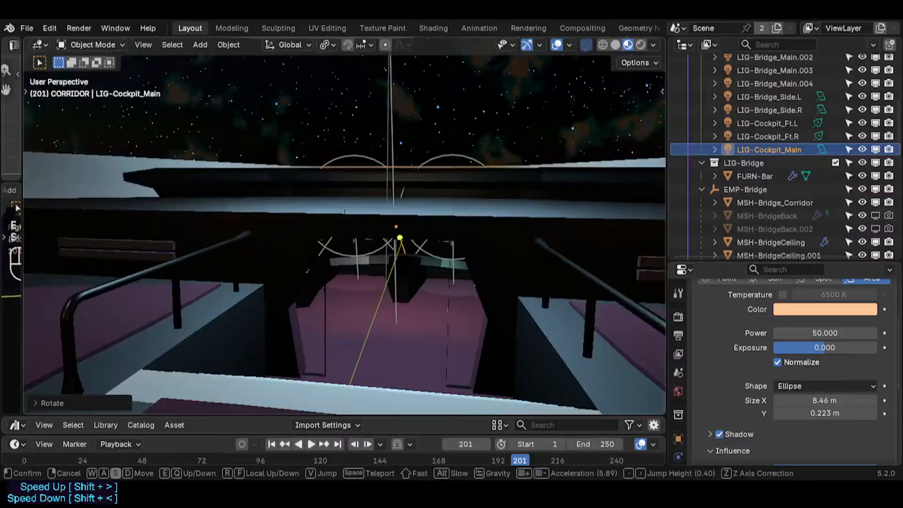
pyautogui.click(391, 229)
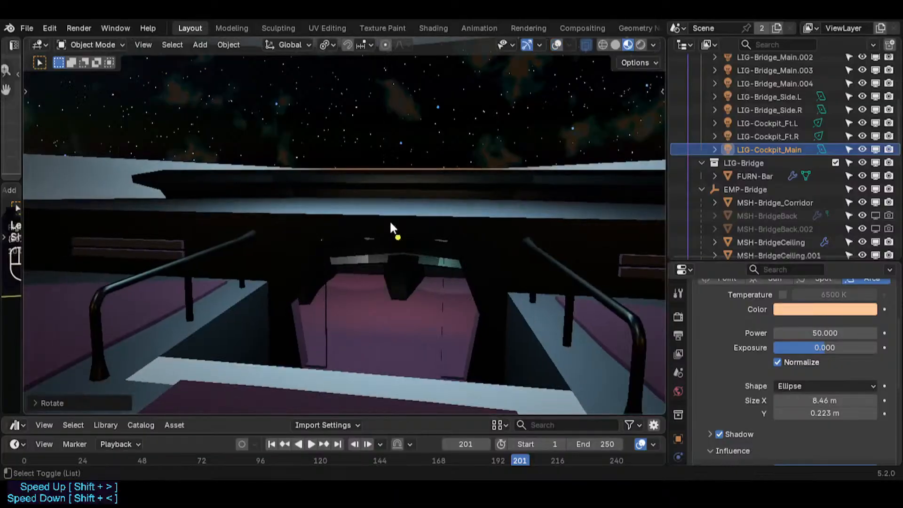
pyautogui.hotkey('shift', '`')
pyautogui.press('s')
pyautogui.click(391, 228)
pyautogui.hotkey('ctrl', 's')
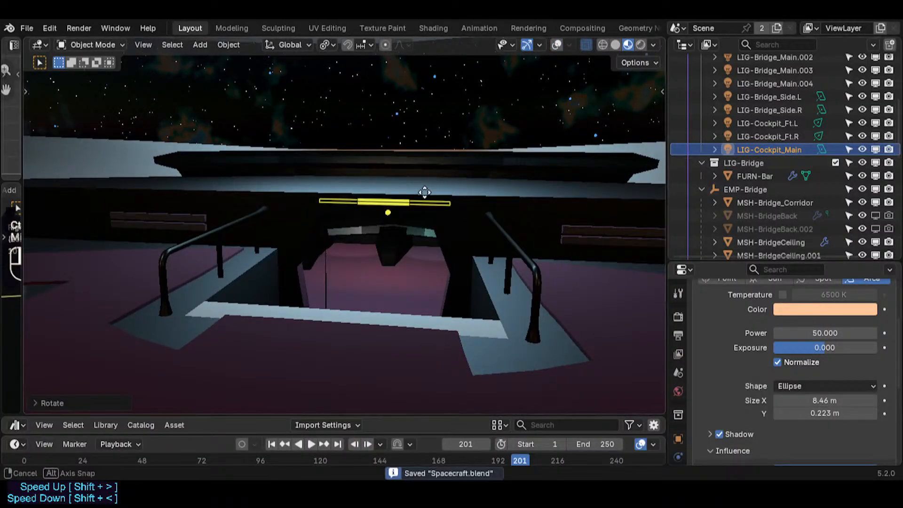
# - Select the curved bridge seating object MSH-BridgeFloor.001 and show the viewport overlays again
pyautogui.hotkey('shift', '`')
pyautogui.press('s')
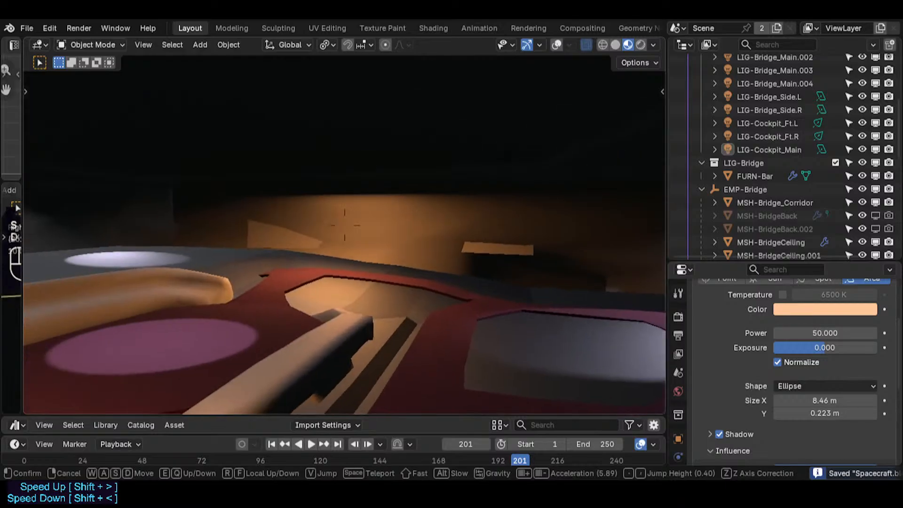
pyautogui.press('a')
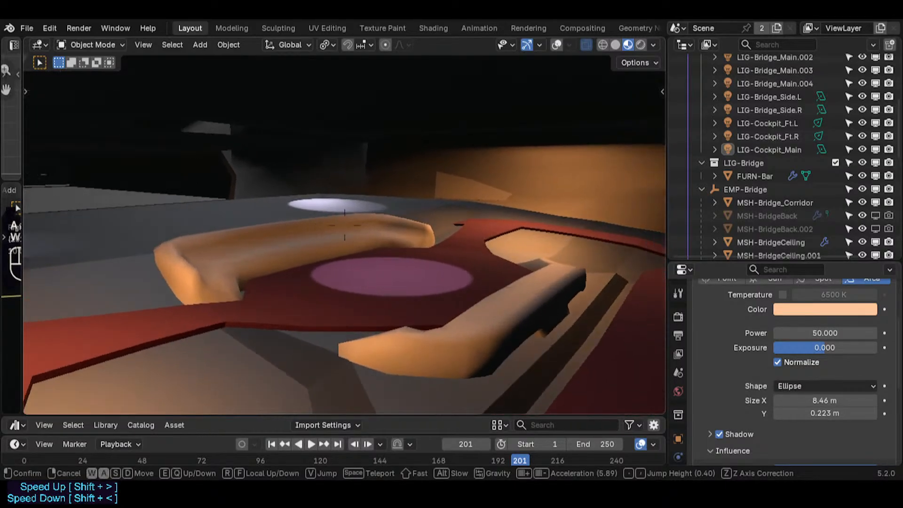
pyautogui.press('w')
pyautogui.click(410, 271)
pyautogui.click(435, 294)
pyautogui.click(454, 284)
pyautogui.hotkey('shift', 'alt', 'z')
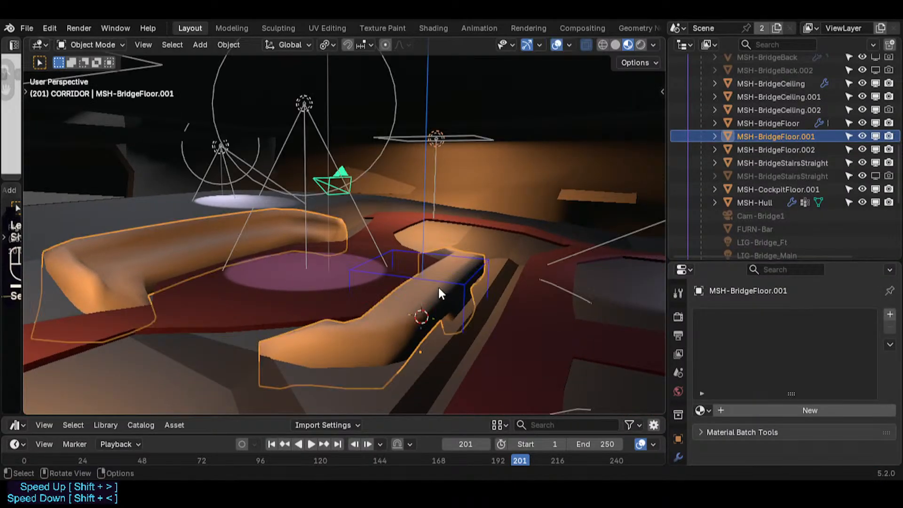
# - Open MSH-BridgeFloor.001 for mesh editing near its curved corner and clear the face selection
pyautogui.hotkey('shift', '`')
pyautogui.press('w')
pyautogui.click(395, 276)
pyautogui.press('Tab')
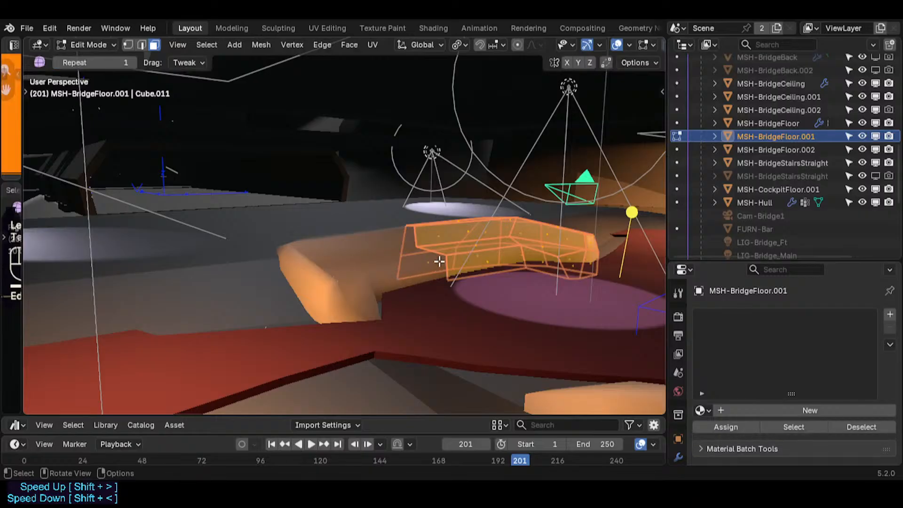
pyautogui.moveTo(426, 262); pyautogui.dragTo(389, 268, button='middle')
pyautogui.hotkey('shift', '`')
pyautogui.press('w')
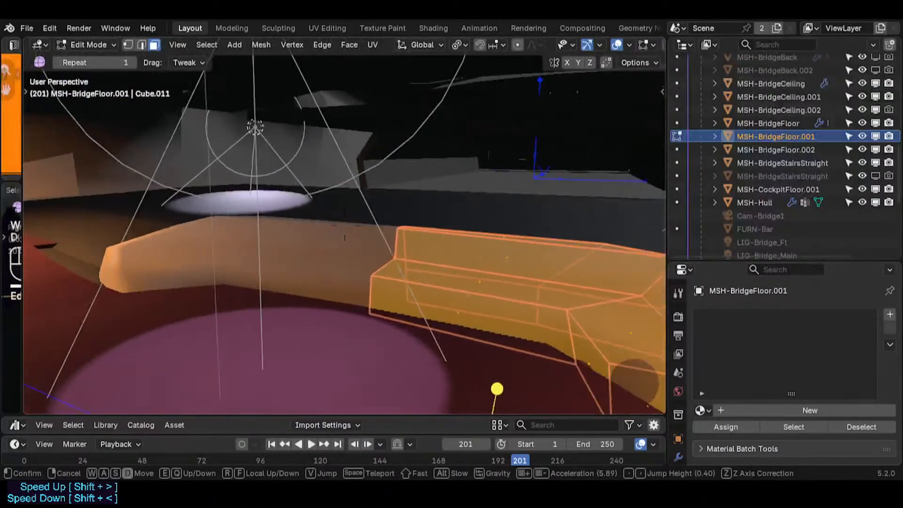
pyautogui.click(493, 267)
pyautogui.hotkey('alt', 'a')
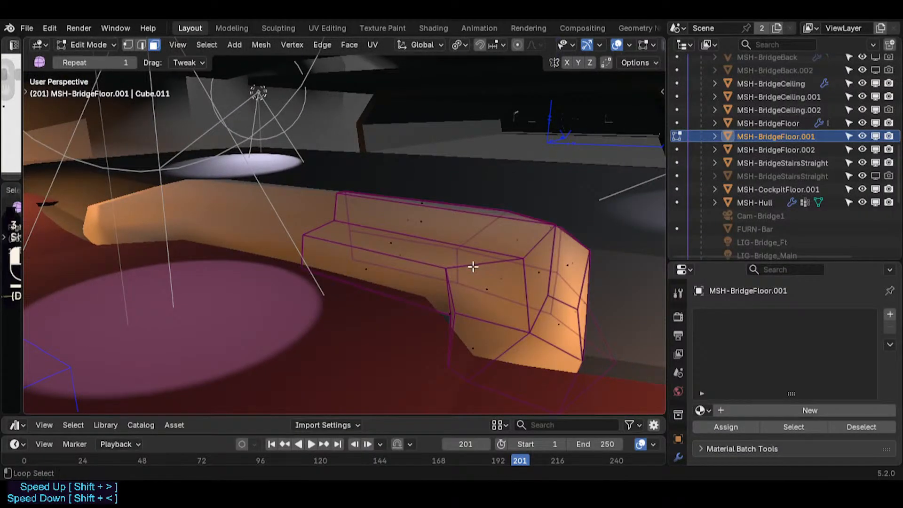
pyautogui.keyDown('alt'); pyautogui.click(483, 256); pyautogui.keyUp('alt')
pyautogui.keyDown('alt'); pyautogui.keyDown('shift'); pyautogui.click(536, 243); pyautogui.keyUp('shift'); pyautogui.keyUp('alt')
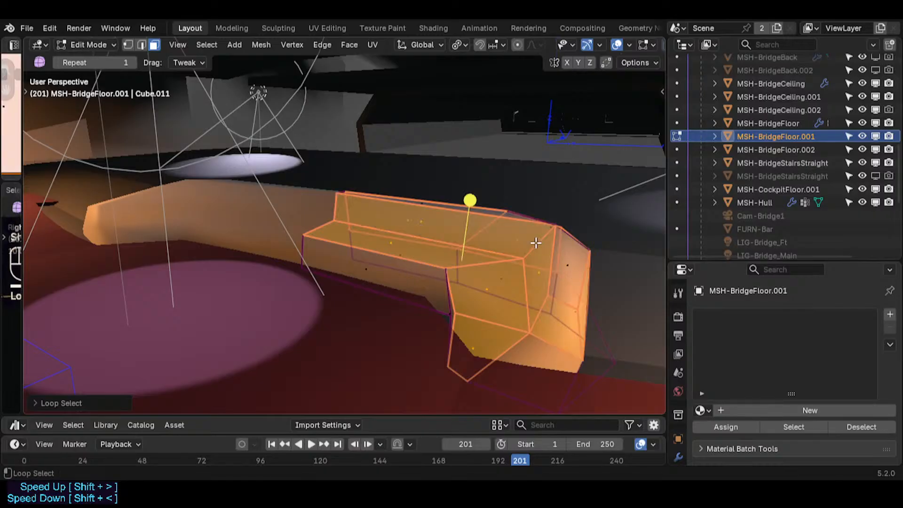
pyautogui.hotkey('alt', 'a')
# - Select the seat and backrest faces of the bridge seating and assign them Carpet-01 in a new material slot
pyautogui.click(438, 222)
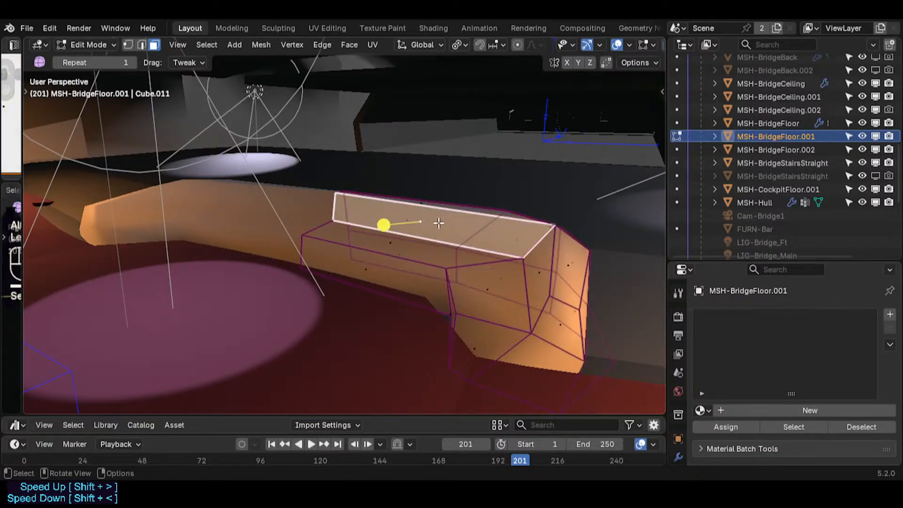
pyautogui.moveTo(506, 257); pyautogui.dragTo(518, 264, button='middle')
pyautogui.keyDown('shift'); pyautogui.click(548, 282); pyautogui.keyUp('shift')
pyautogui.hotkey('alt', 'z')
pyautogui.keyDown('shift'); pyautogui.click(510, 296); pyautogui.keyUp('shift')
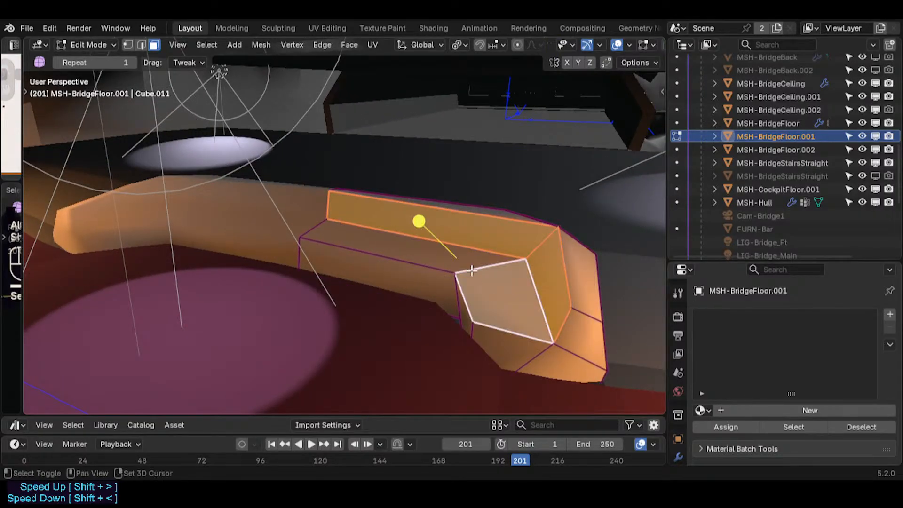
pyautogui.keyDown('shift'); pyautogui.click(476, 258); pyautogui.keyUp('shift')
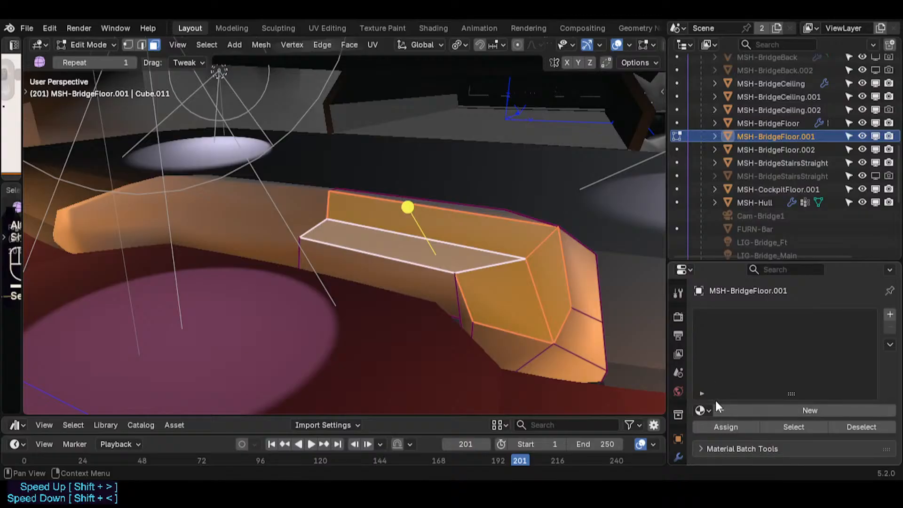
pyautogui.click(890, 314)
pyautogui.click(702, 410)
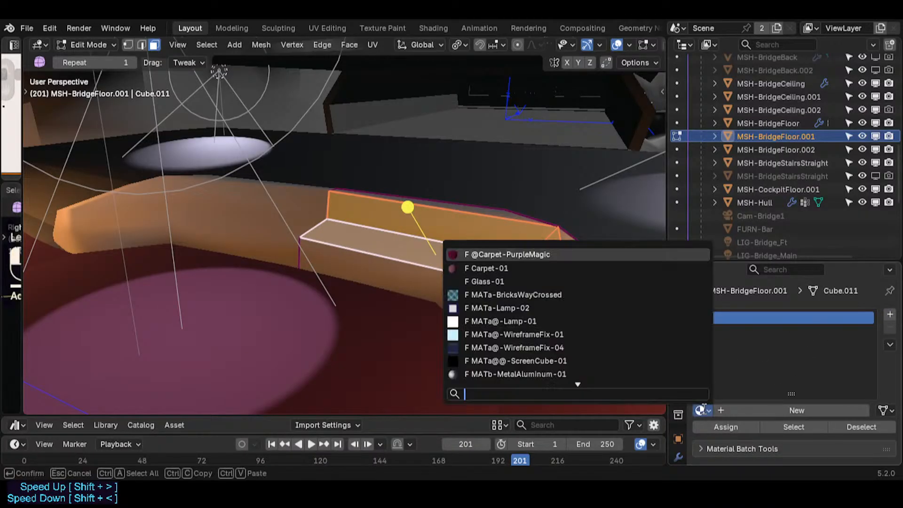
pyautogui.click(595, 268)
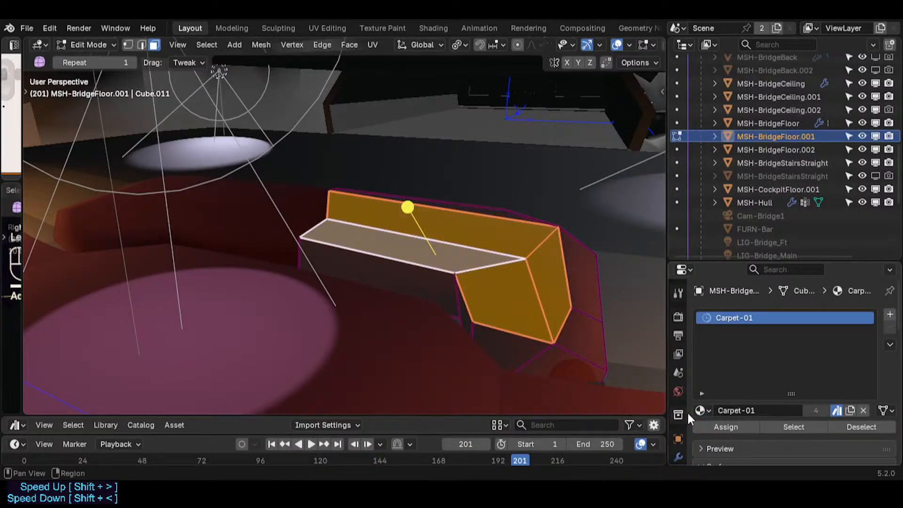
pyautogui.click(716, 428)
pyautogui.press('Tab')
pyautogui.press('Tab')
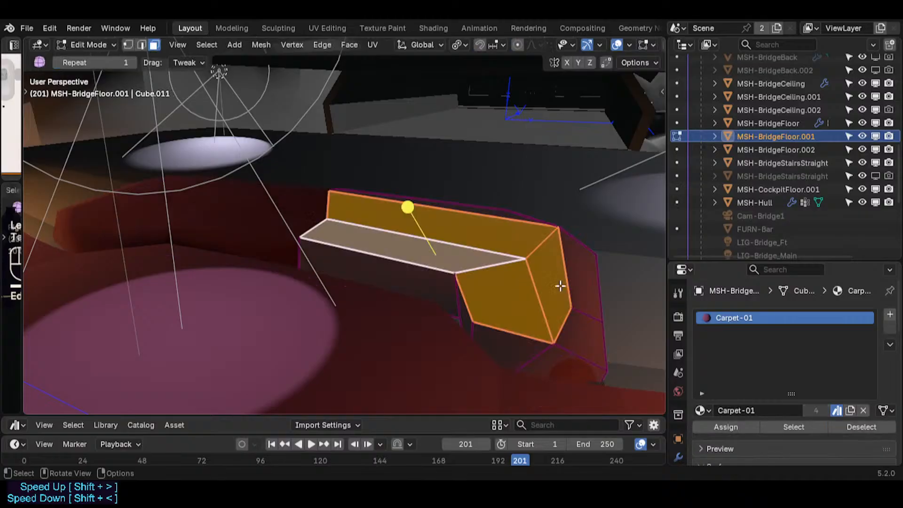
# - Invert the face selection and assign Metal-01 to the seating's outer faces in a second material slot
pyautogui.hotkey('ctrl', 'i')
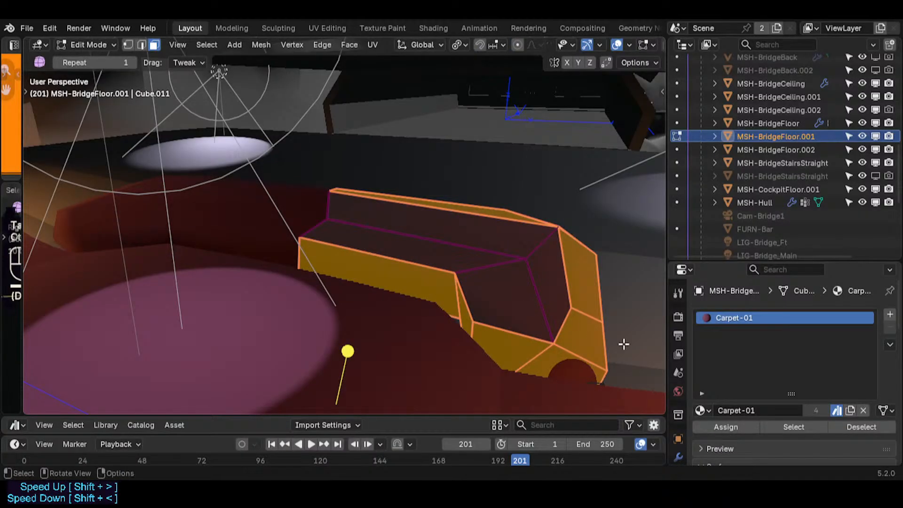
pyautogui.click(890, 315)
pyautogui.click(701, 410)
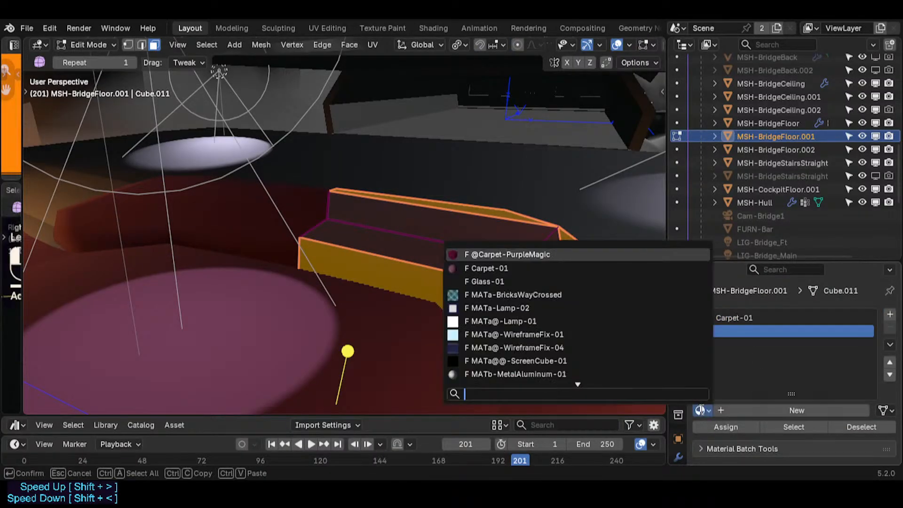
pyautogui.write('me')
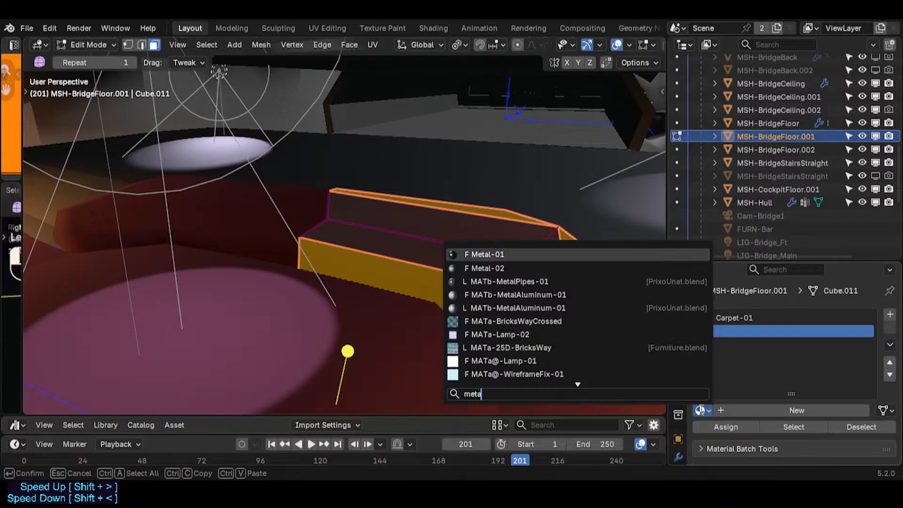
pyautogui.write('ta')
pyautogui.press('Return')
pyautogui.click(721, 425)
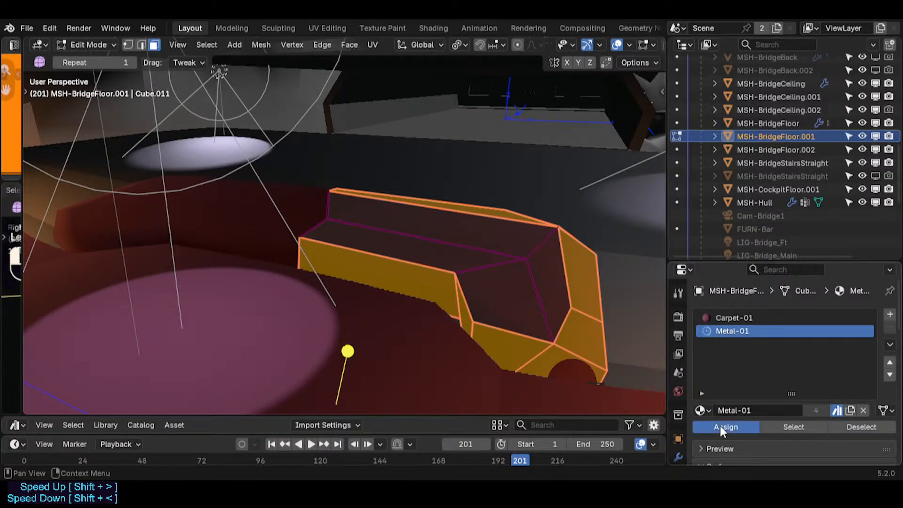
pyautogui.press('Tab')
# - Unwrap the selected metal faces of the bridge seating with Unwrap Angle Based
pyautogui.hotkey('shift', '`')
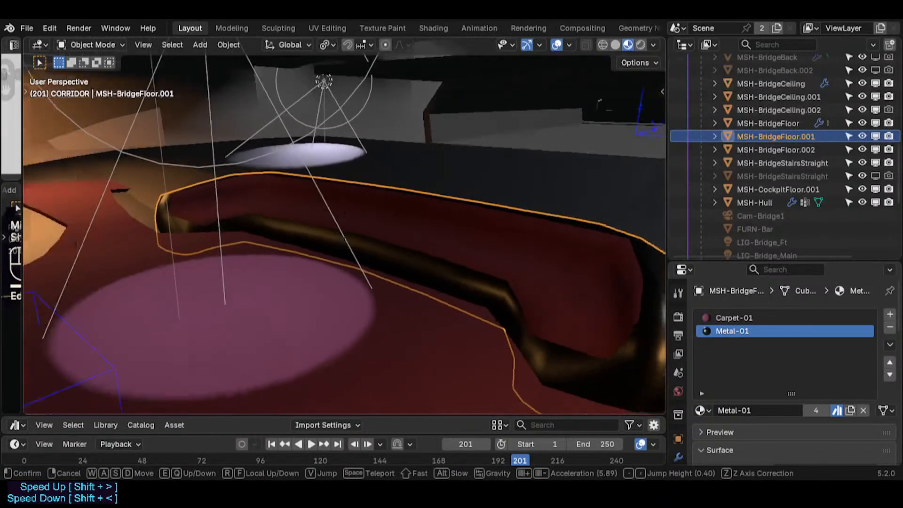
pyautogui.press('a')
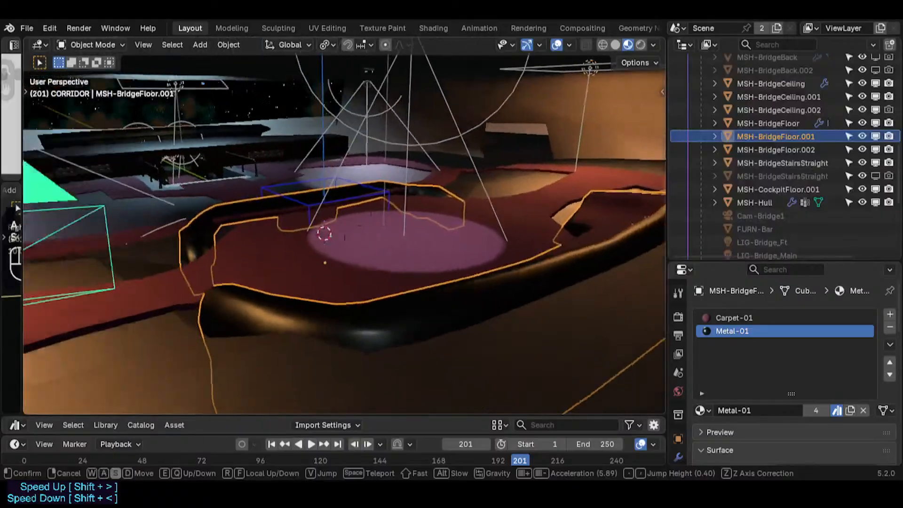
pyautogui.press('w')
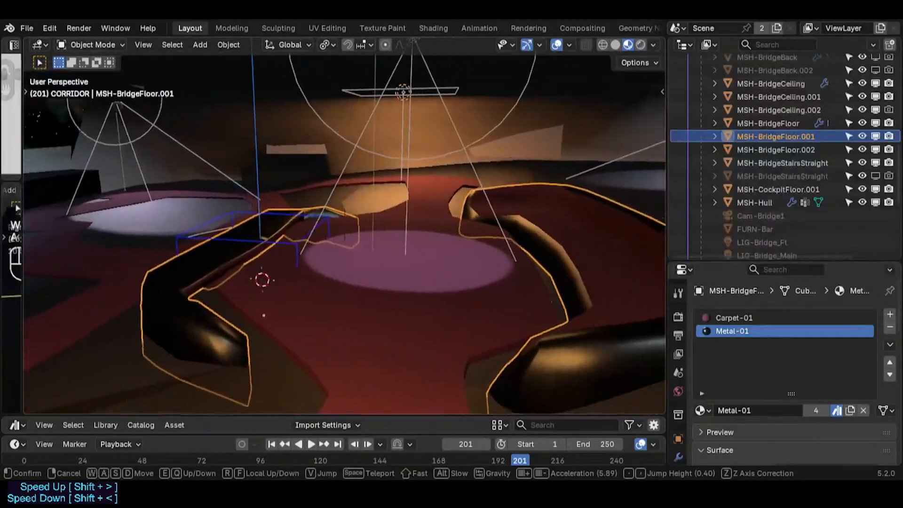
pyautogui.press('a')
pyautogui.click(552, 264)
pyautogui.press('Tab')
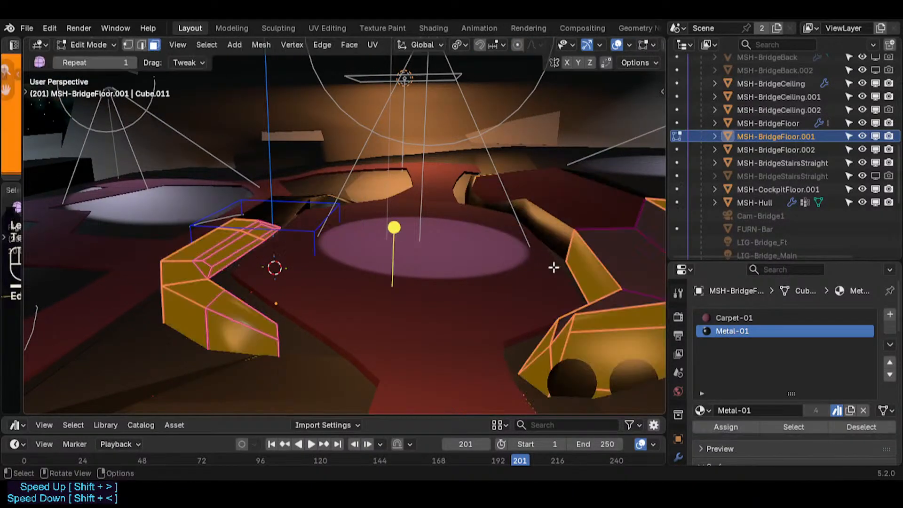
pyautogui.press('u')
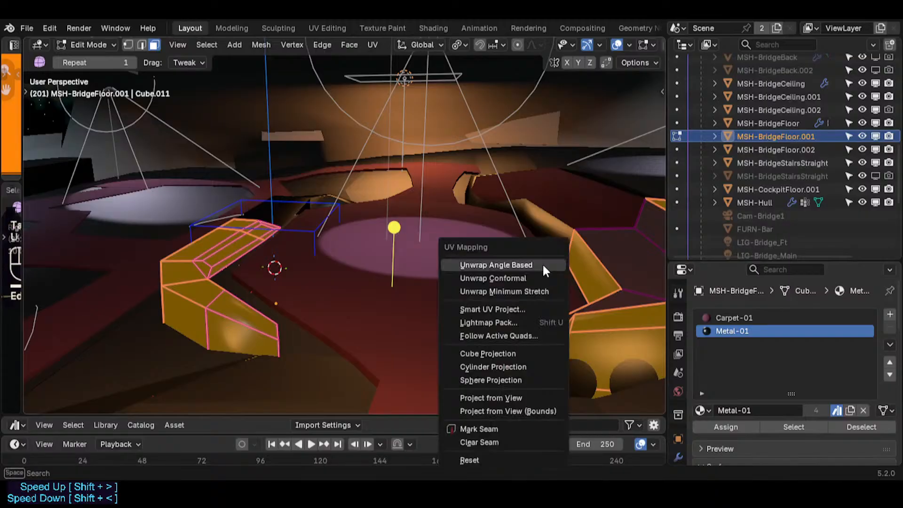
pyautogui.click(539, 269)
pyautogui.press('Tab')
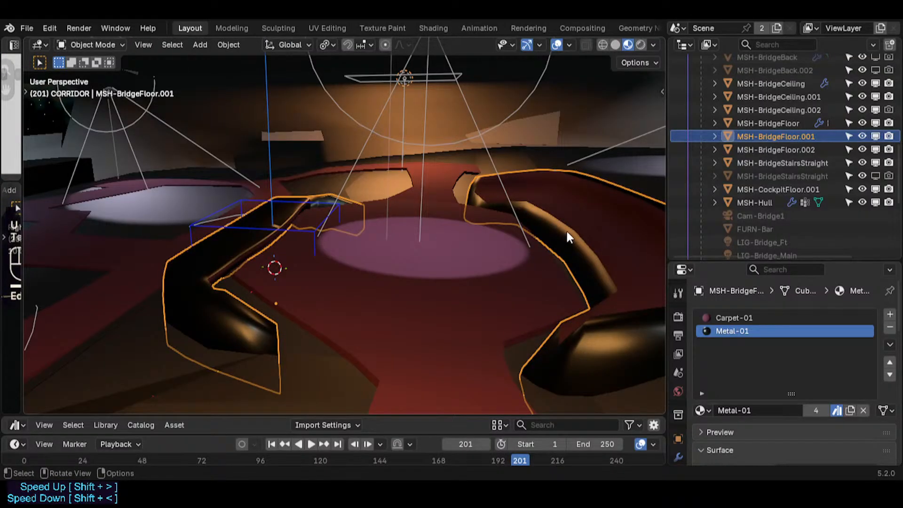
# - Try adjusting the edge crease on the selected metal faces of the bridge seating
pyautogui.press('Tab')
pyautogui.hotkey('shift', '`')
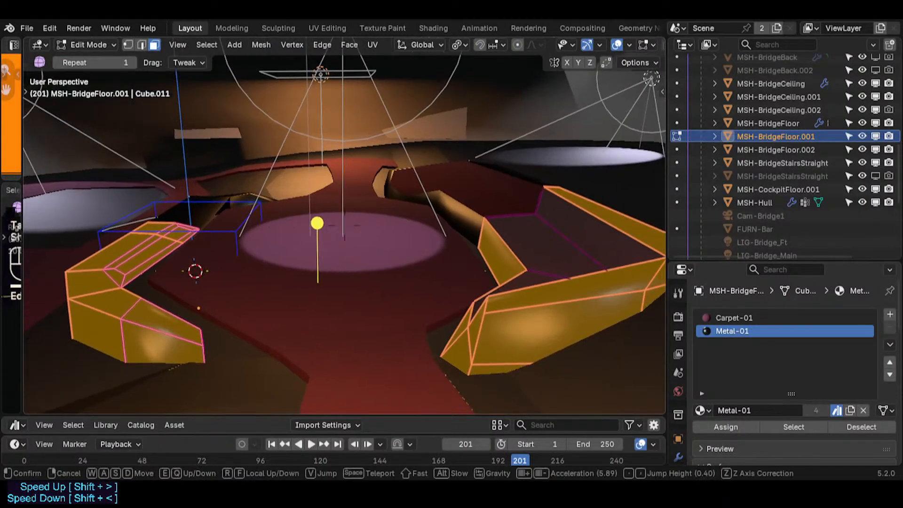
pyautogui.click(568, 256)
pyautogui.press('Tab')
pyautogui.press('Tab')
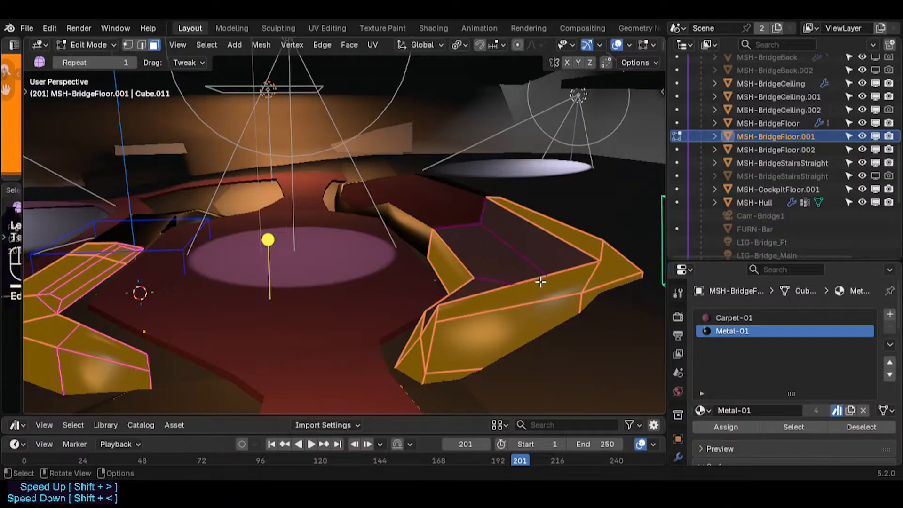
pyautogui.hotkey('shift', 'e')
pyautogui.click(541, 282)
pyautogui.press('Tab')
pyautogui.moveTo(472, 257); pyautogui.dragTo(434, 280, button='middle')
pyautogui.press('Tab')
pyautogui.press('Tab')
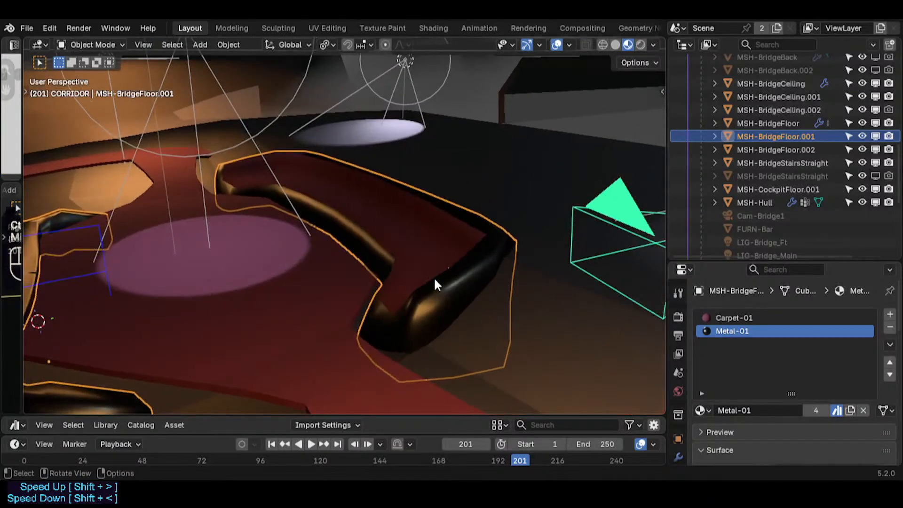
# - Apply Shade Flat to the bridge seating object MSH-BridgeFloor.001
pyautogui.rightClick(413, 264)
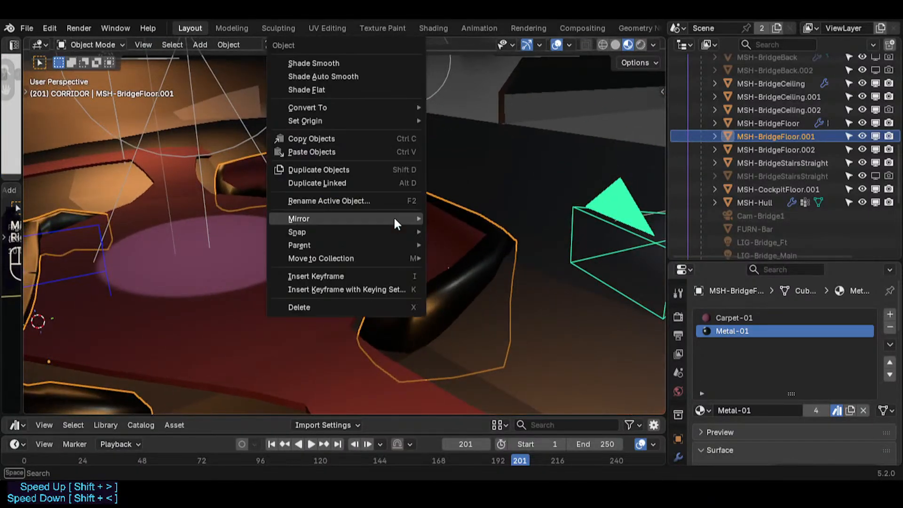
pyautogui.click(354, 85)
pyautogui.press('Tab')
pyautogui.moveTo(417, 183); pyautogui.dragTo(397, 206, button='middle')
pyautogui.press('Tab')
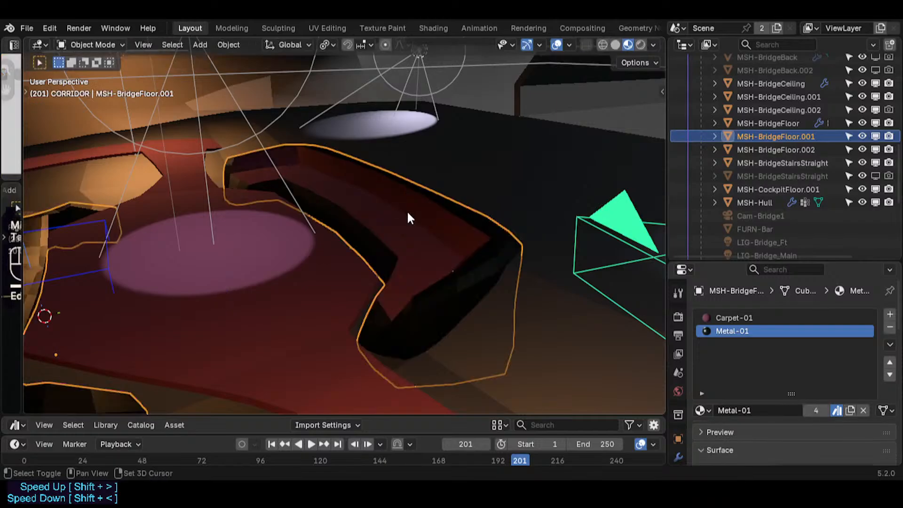
# - Examine the flat-shaded bridge seating on both sides, comparing its subdivided surface with the editable mesh
pyautogui.hotkey('shift', '`')
pyautogui.press('w')
pyautogui.press('a')
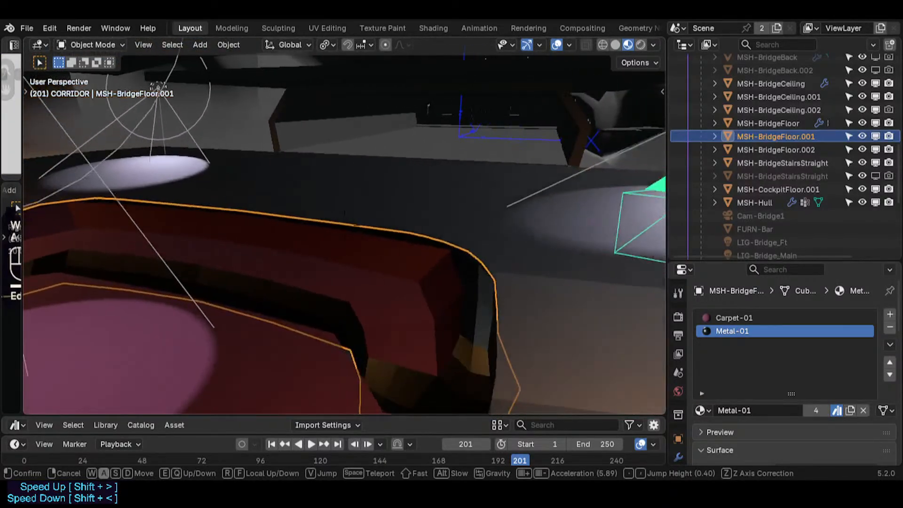
pyautogui.press('d')
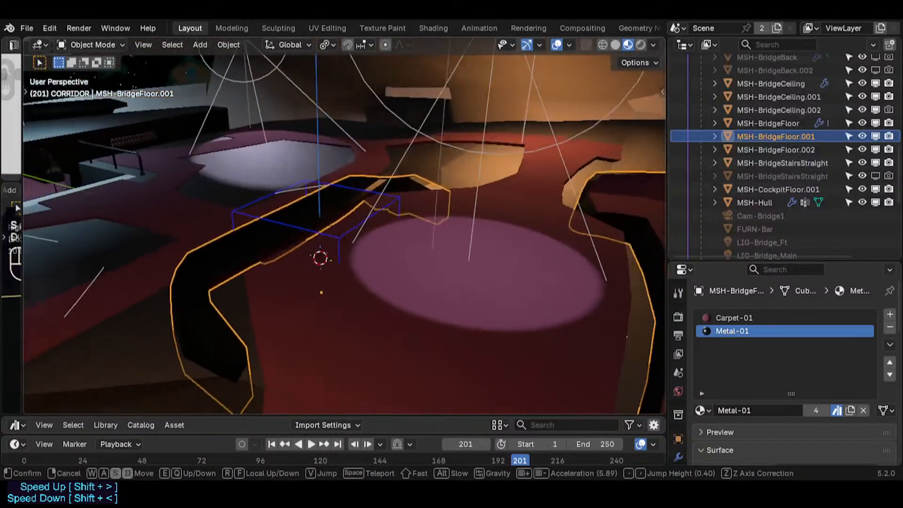
pyautogui.click(401, 217)
pyautogui.press('Tab')
pyautogui.press('Tab')
pyautogui.press('Tab')
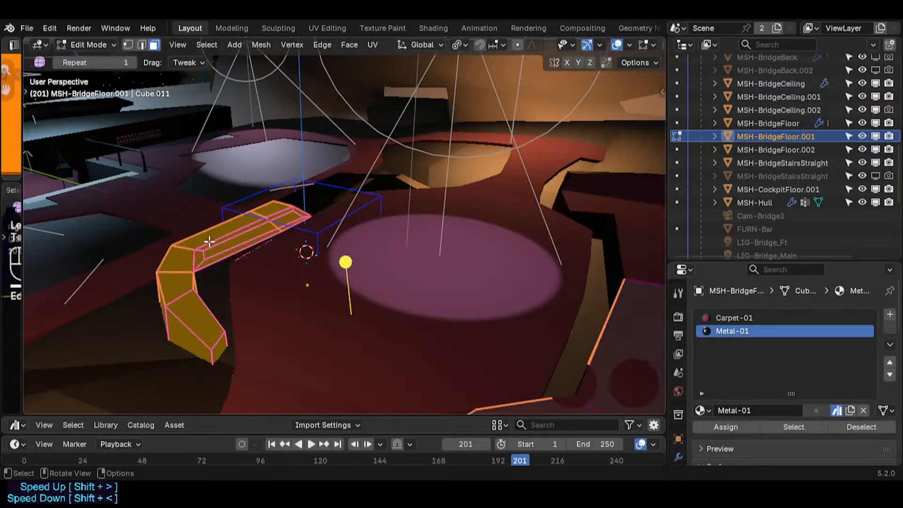
pyautogui.press('Tab')
pyautogui.hotkey('shift', '`')
pyautogui.click(301, 255)
pyautogui.press('Tab')
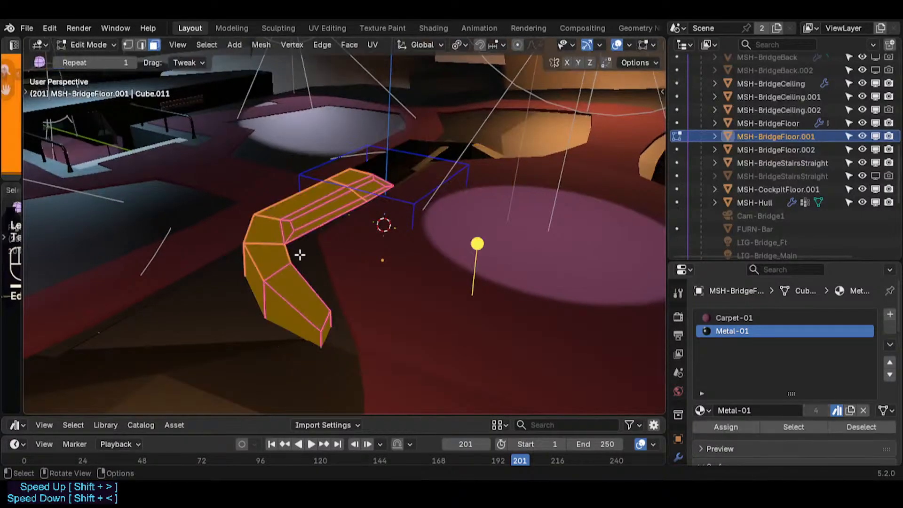
pyautogui.moveTo(300, 255); pyautogui.dragTo(420, 319, button='middle')
# - Replace Metal-01 with Metal-02 in the seating's second material slot and assign it to the selected outer faces
pyautogui.hotkey('shift', '`')
pyautogui.press('a')
pyautogui.click(371, 294)
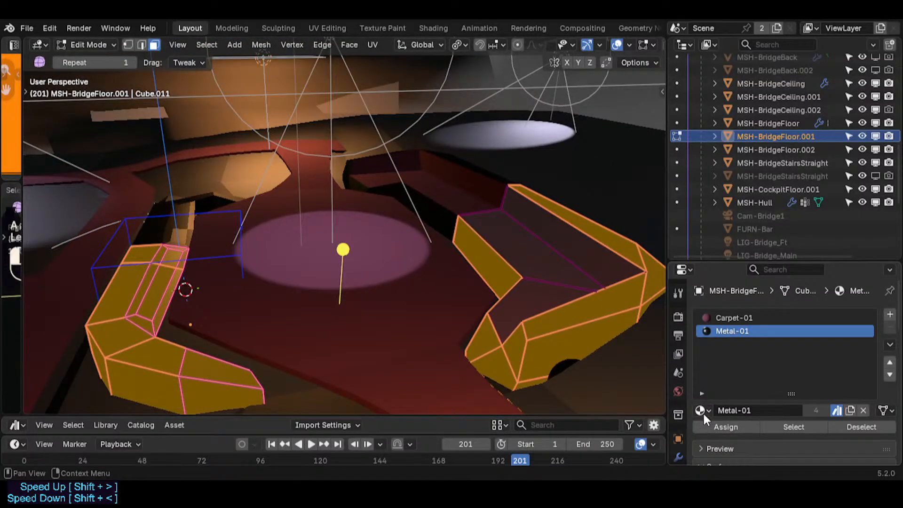
pyautogui.click(701, 410)
pyautogui.click(682, 309)
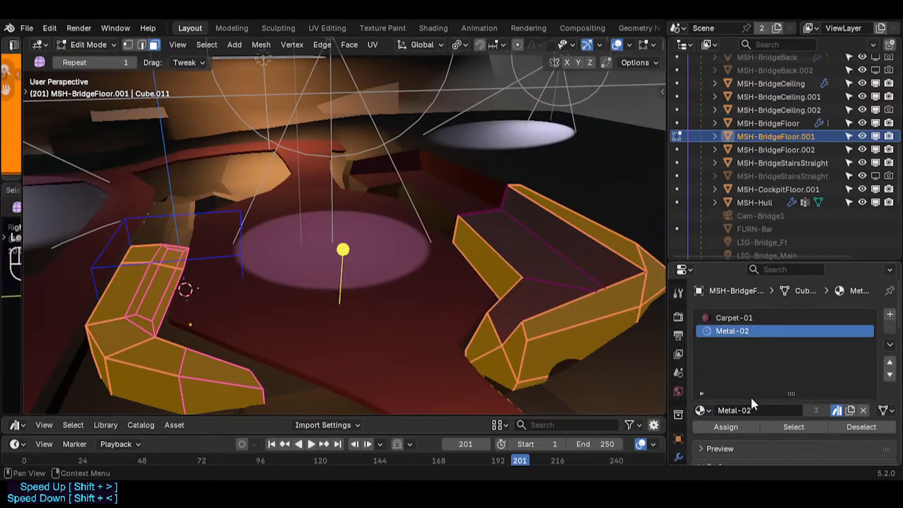
pyautogui.click(726, 426)
pyautogui.press('Tab')
pyautogui.keyDown('shift'); pyautogui.moveTo(559, 325); pyautogui.dragTo(552, 326, button='middle'); pyautogui.keyUp('shift')
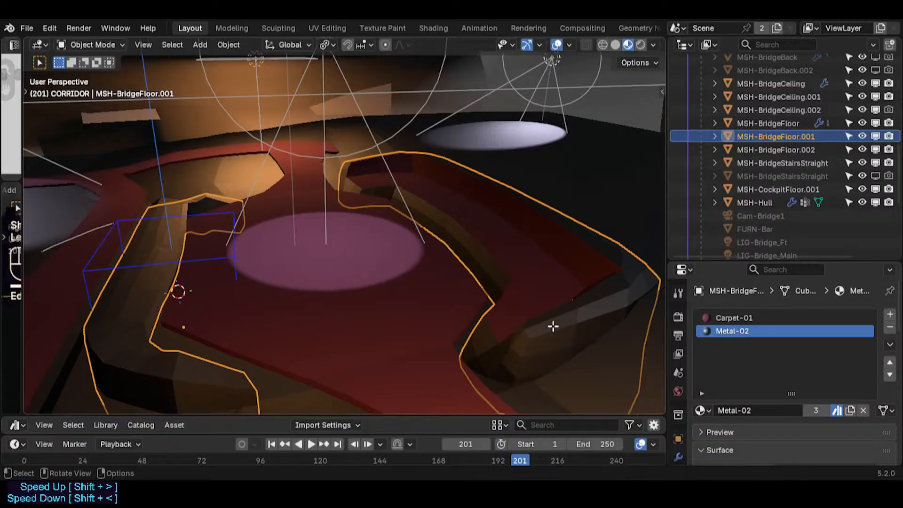
# - Pick a carpeted seat face to make its Carpet-01 slot active, and select all faces of the seating mesh
pyautogui.press('Tab')
pyautogui.click(537, 275)
pyautogui.hotkey('alt', 'a')
pyautogui.press('Tab')
pyautogui.hotkey('shift', '`')
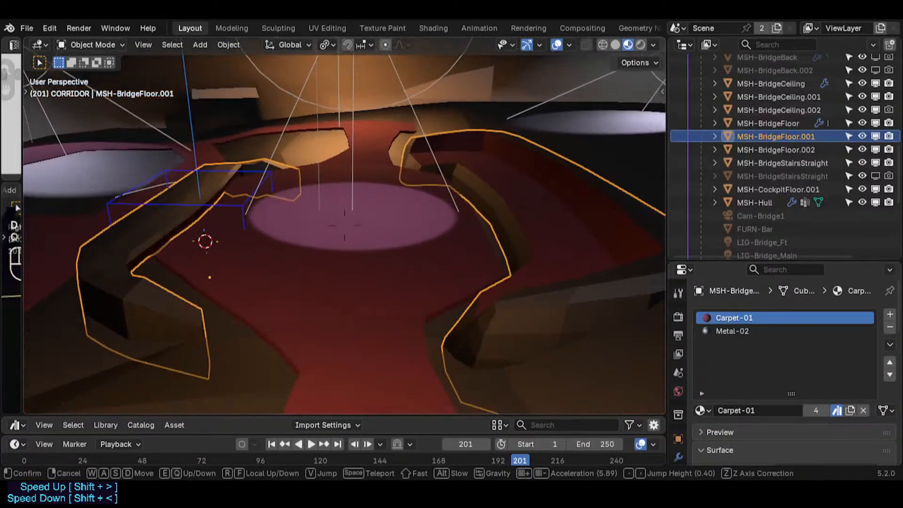
pyautogui.click(526, 312)
pyautogui.press('Tab')
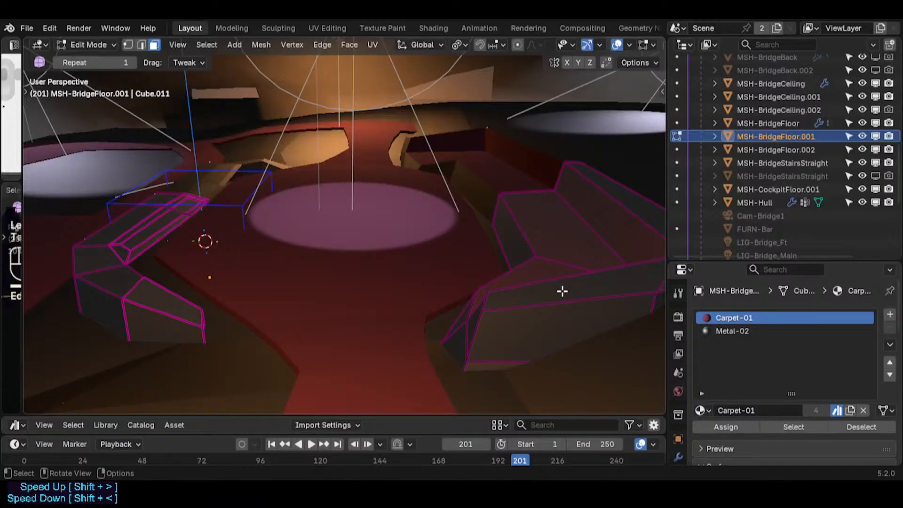
pyautogui.press('a')
pyautogui.press('Tab')
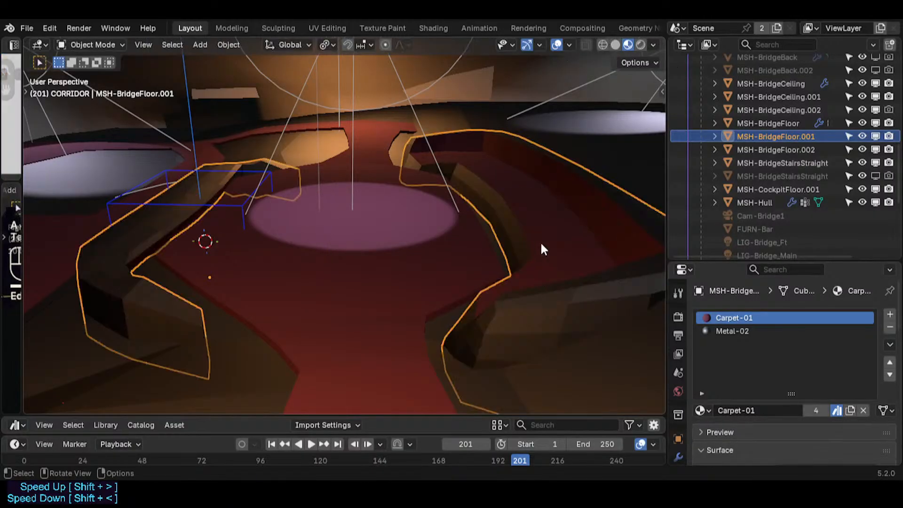
# - Shade the bridge seating object MSH-BridgeFloor.001 smooth and check the shading on its curved surfaces
pyautogui.rightClick(540, 241)
pyautogui.click(525, 216)
pyautogui.press('Tab')
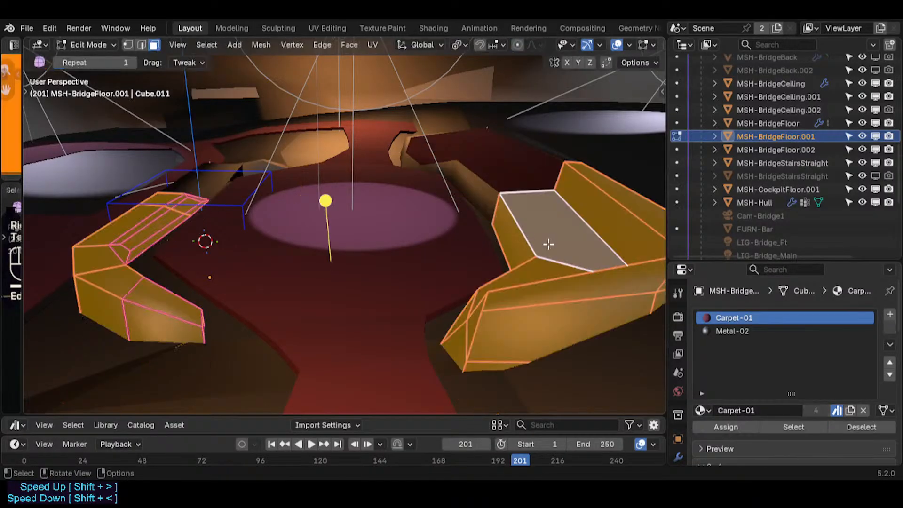
pyautogui.press('Tab')
pyautogui.hotkey('shift', '`')
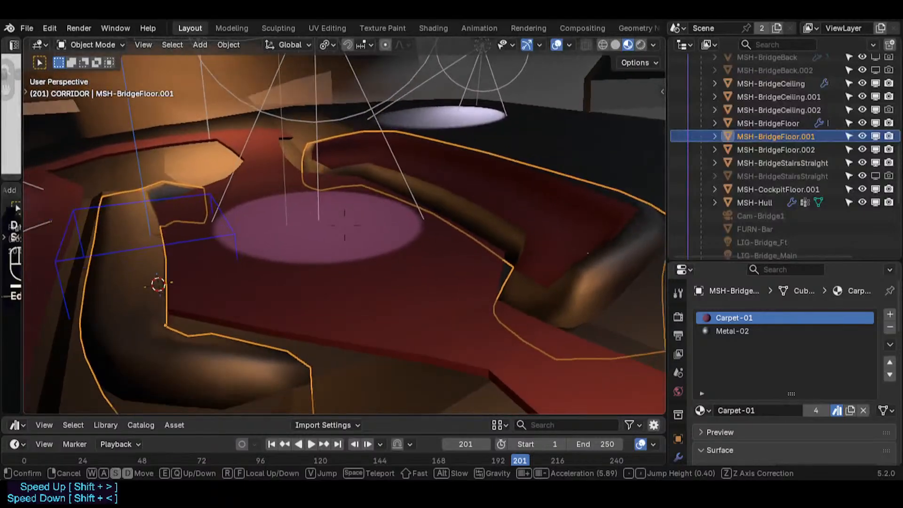
pyautogui.click(547, 264)
# - Select the long edge loops along the outer backrests of both bridge seats and mark them sharp
pyautogui.press('Tab')
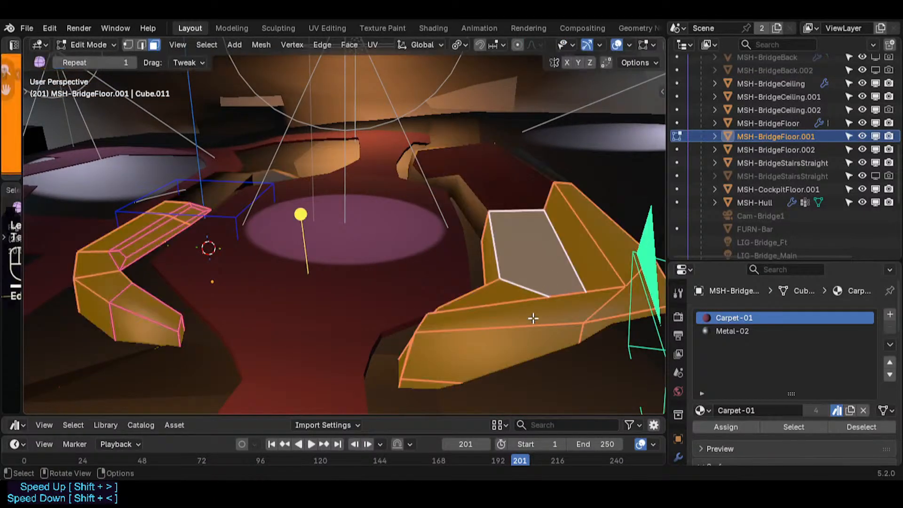
pyautogui.hotkey('alt', 'a')
pyautogui.press('Tab')
pyautogui.moveTo(506, 297); pyautogui.dragTo(519, 311, button='middle')
pyautogui.press('Tab')
pyautogui.press('2')
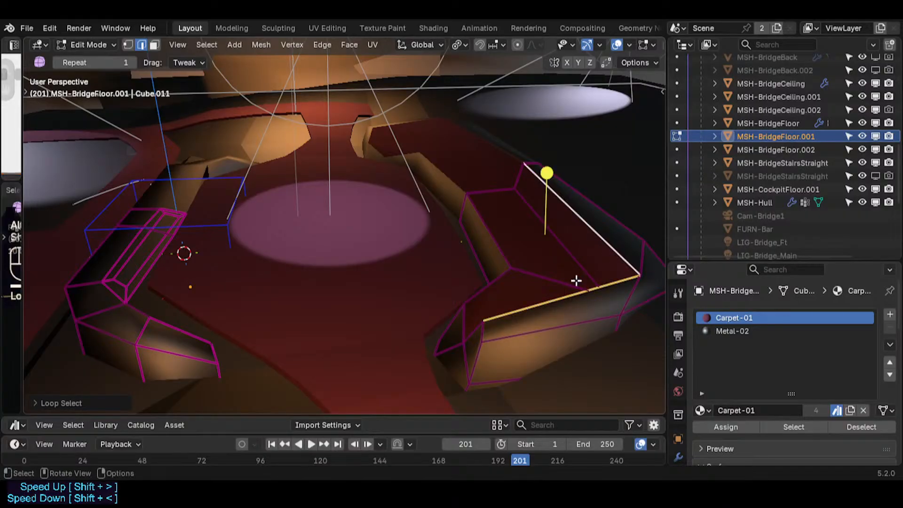
pyautogui.moveTo(577, 281); pyautogui.dragTo(546, 328, button='middle')
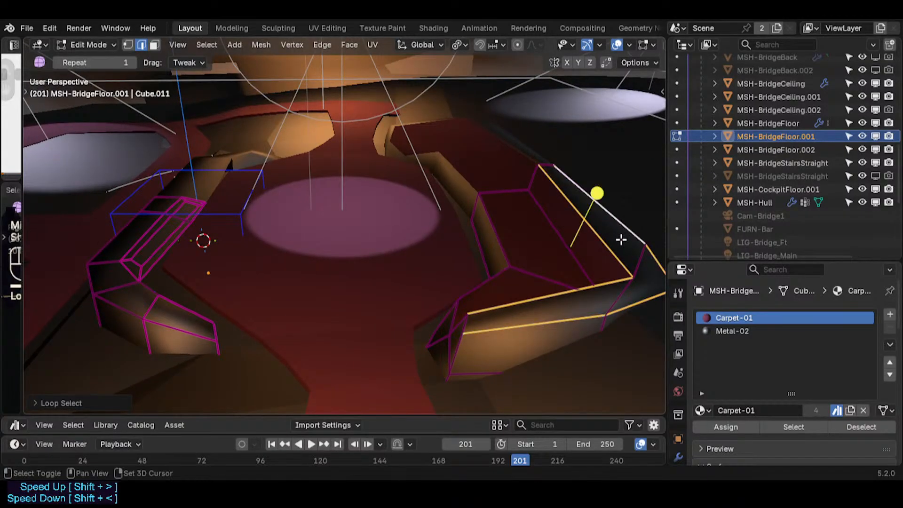
pyautogui.moveTo(466, 324); pyautogui.dragTo(418, 305, button='middle')
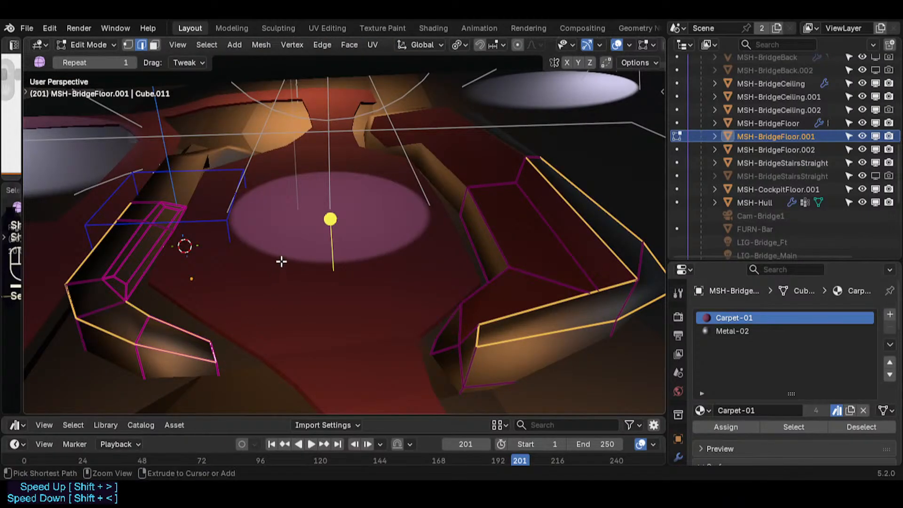
pyautogui.hotkey('ctrl', 'e')
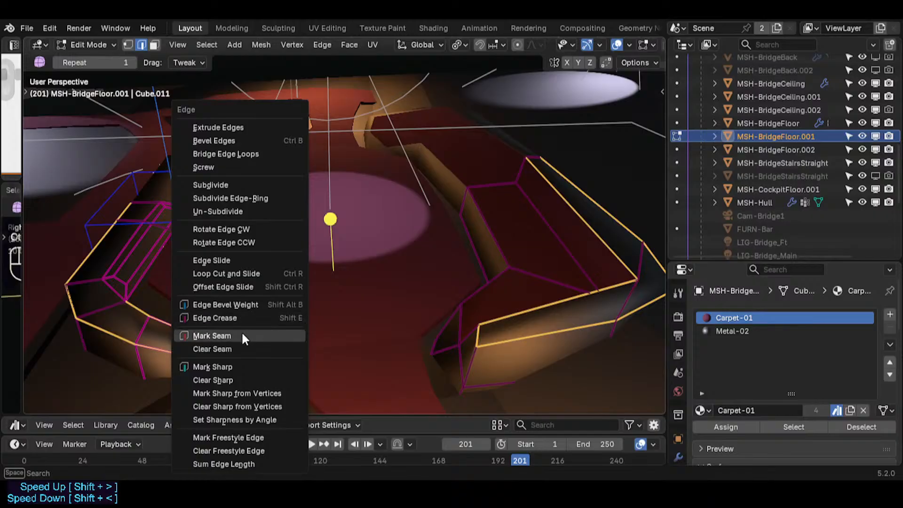
pyautogui.click(240, 364)
# - Examine the shading along the sharpened backrest edges of the bridge seating, with viewport overlays hidden
pyautogui.press('Tab')
pyautogui.hotkey('shift', 'alt', 'z')
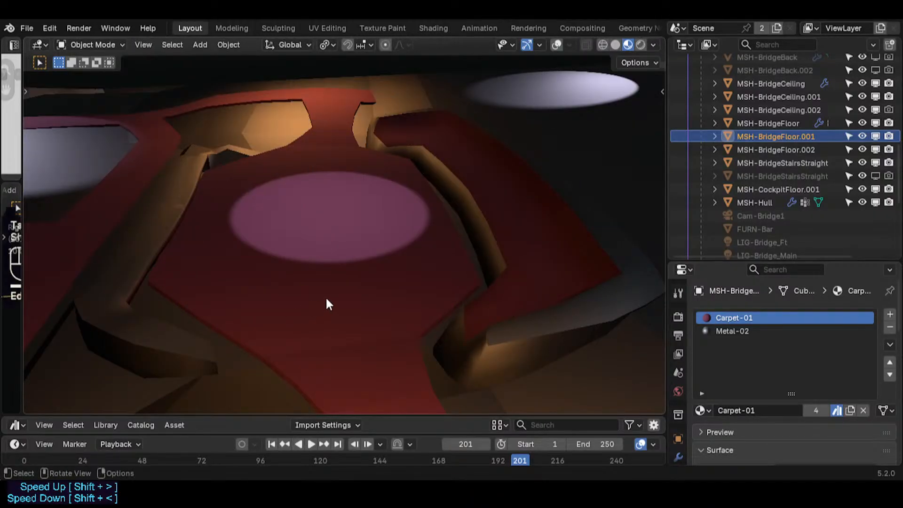
pyautogui.moveTo(326, 299); pyautogui.dragTo(289, 276, button='middle')
pyautogui.hotkey('shift', '`')
pyautogui.press('d')
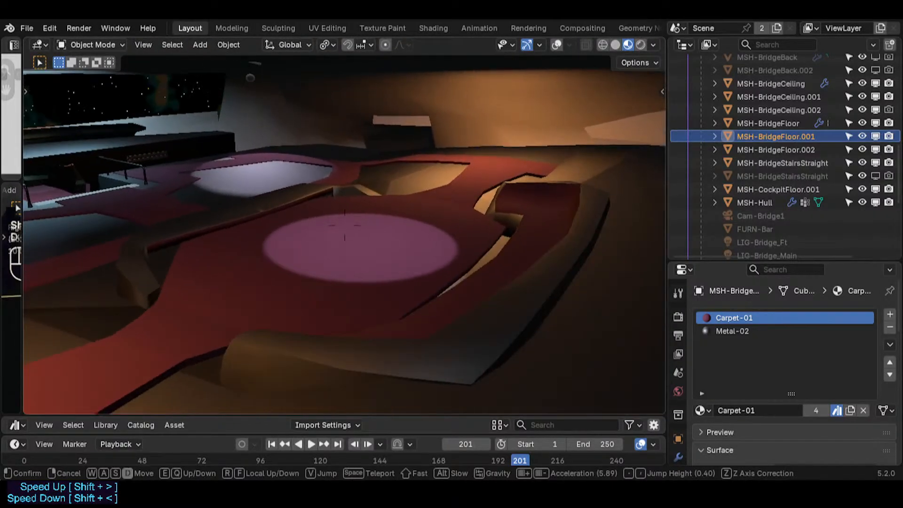
pyautogui.press('q')
pyautogui.press('a')
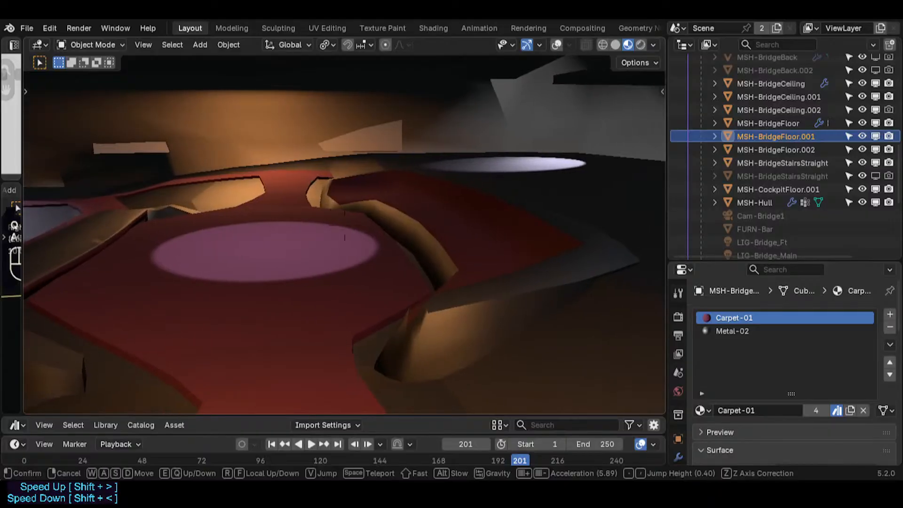
pyautogui.click(323, 289)
pyautogui.press('Tab')
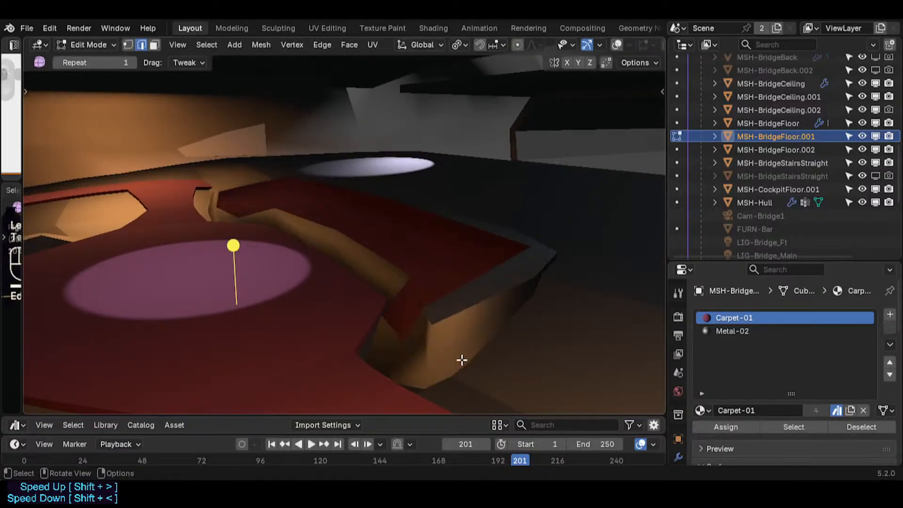
pyautogui.press('Tab')
pyautogui.hotkey('shift', 'alt', 'z')
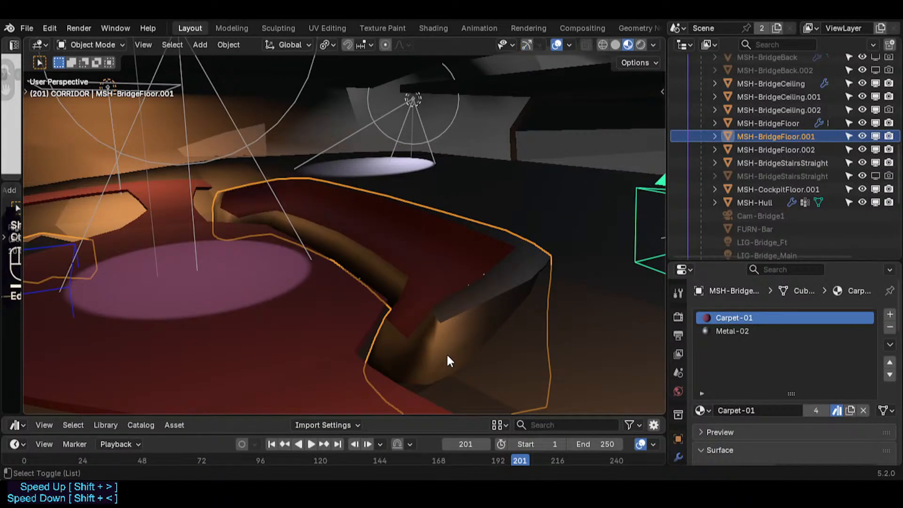
# - Mark the upright edges at the open ends of both bridge seats as sharp
pyautogui.press('Tab')
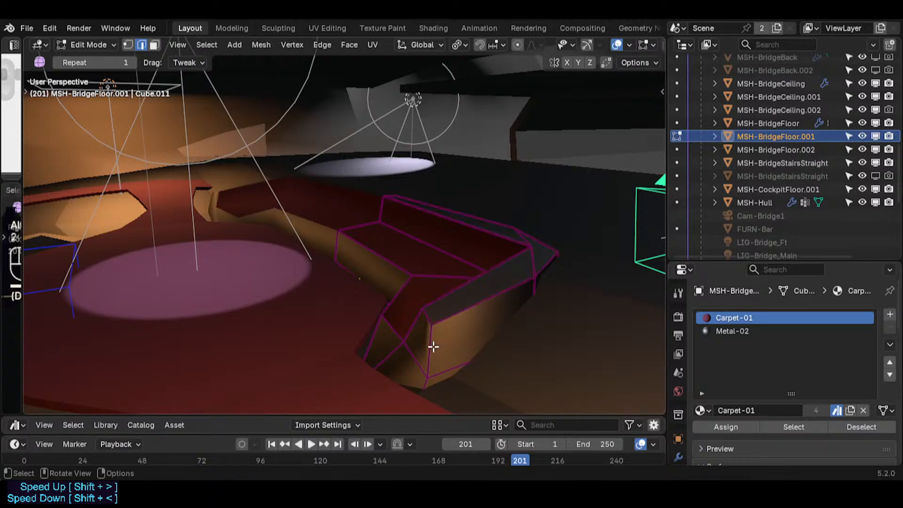
pyautogui.moveTo(349, 325); pyautogui.dragTo(380, 333, button='middle')
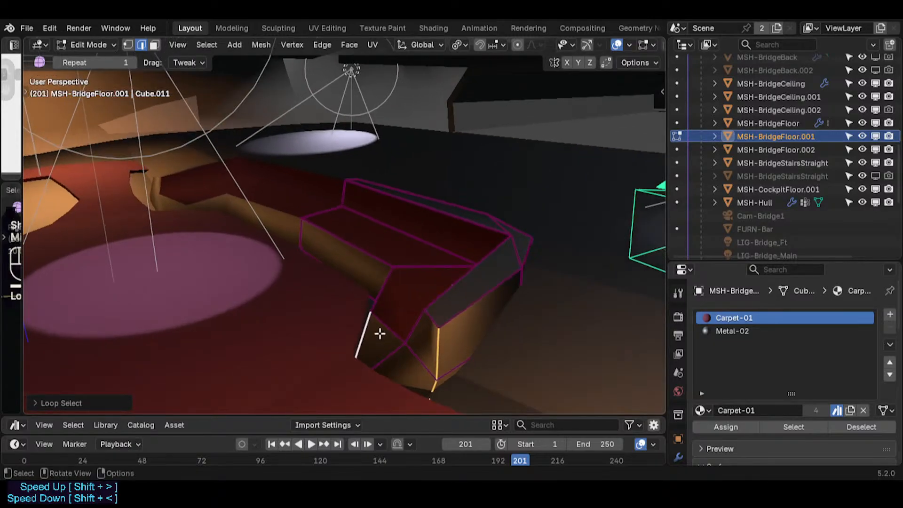
pyautogui.moveTo(335, 265); pyautogui.dragTo(235, 254, button='middle')
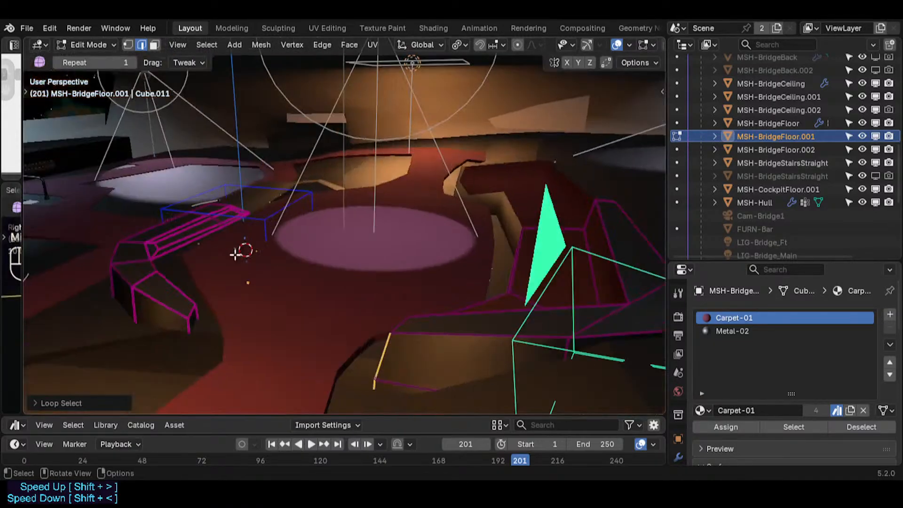
pyautogui.moveTo(438, 281); pyautogui.dragTo(344, 302, button='middle')
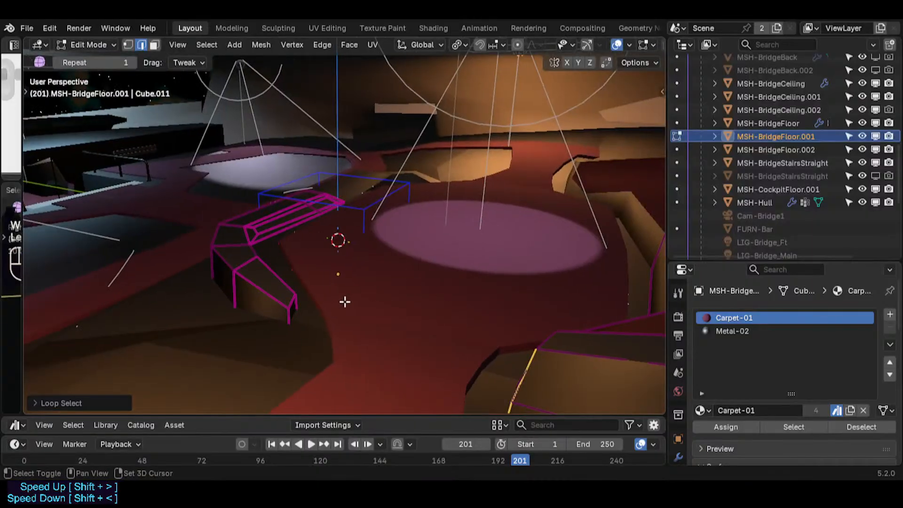
pyautogui.moveTo(261, 310)
pyautogui.mouseDown(button='middle')
pyautogui.moveTo(328, 323)
pyautogui.moveTo(267, 326)
pyautogui.mouseUp(button='middle')
pyautogui.hotkey('shift', '`')
pyautogui.press('w')
pyautogui.press('s')
pyautogui.click(306, 319)
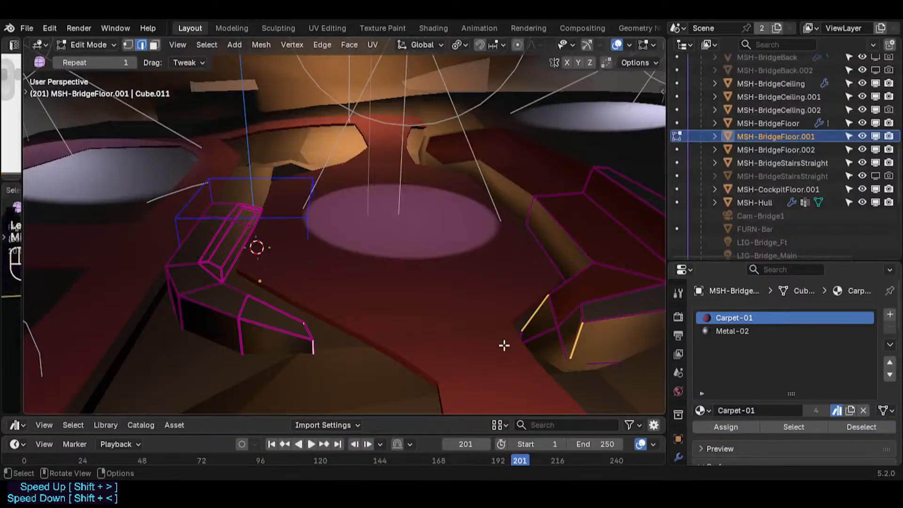
pyautogui.hotkey('ctrl', 'e')
pyautogui.click(368, 306)
pyautogui.press('Tab')
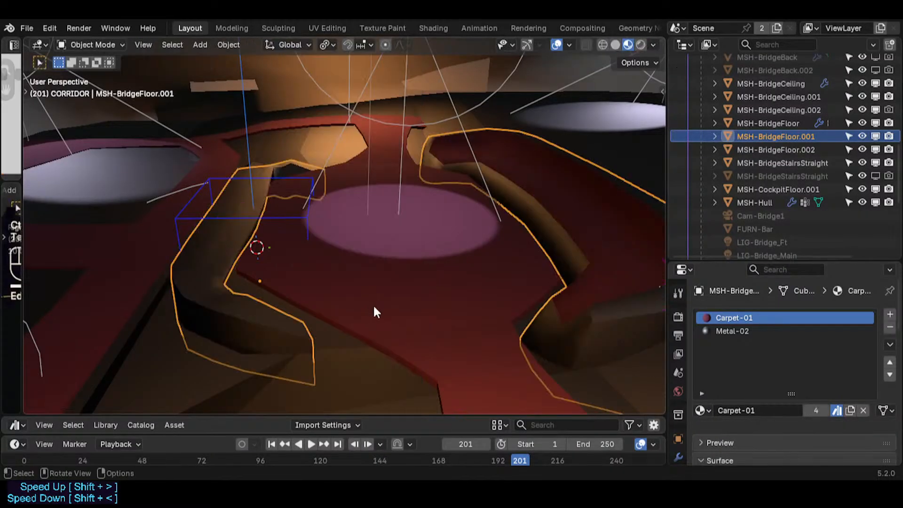
# - Select the long rim edges around the seat recess of the seating nearest the 3D cursor and mark them sharp
pyautogui.moveTo(374, 306); pyautogui.dragTo(314, 298, button='middle')
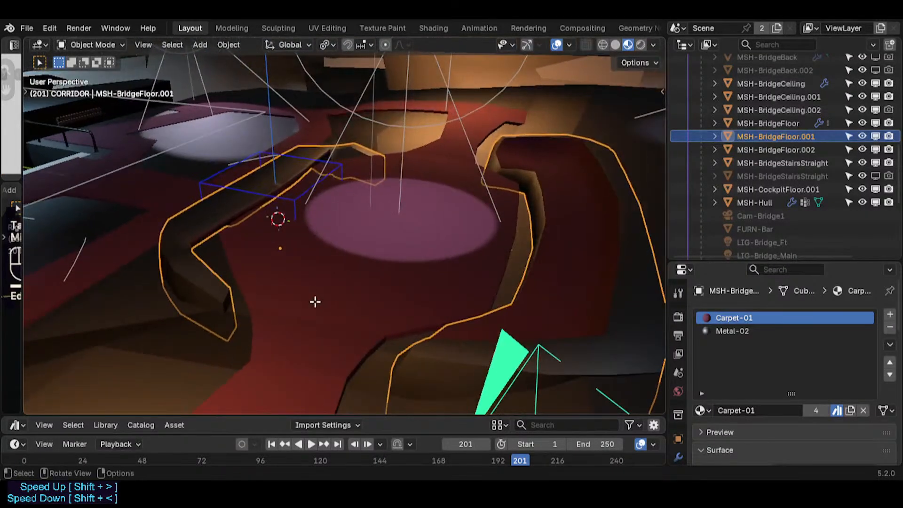
pyautogui.press('Tab')
pyautogui.moveTo(268, 276); pyautogui.dragTo(278, 259, button='middle')
pyautogui.hotkey('shift', '`')
pyautogui.press('w')
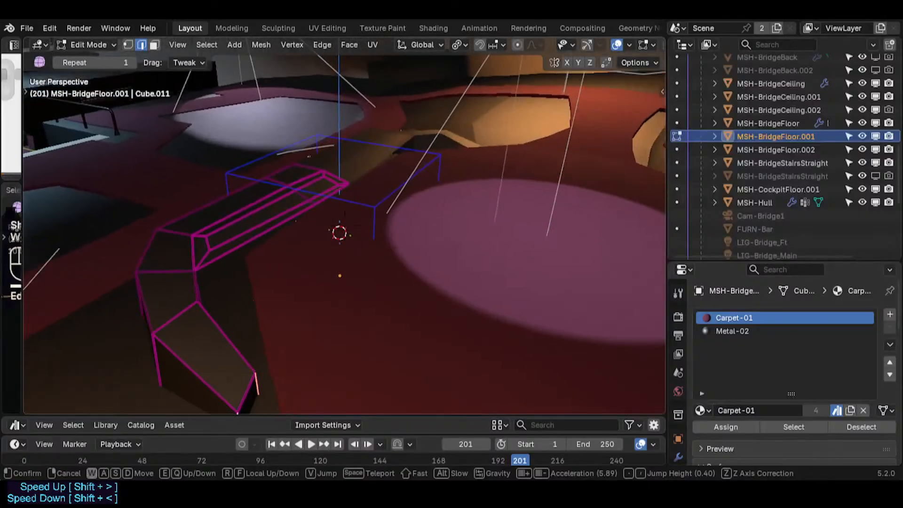
pyautogui.click(229, 262)
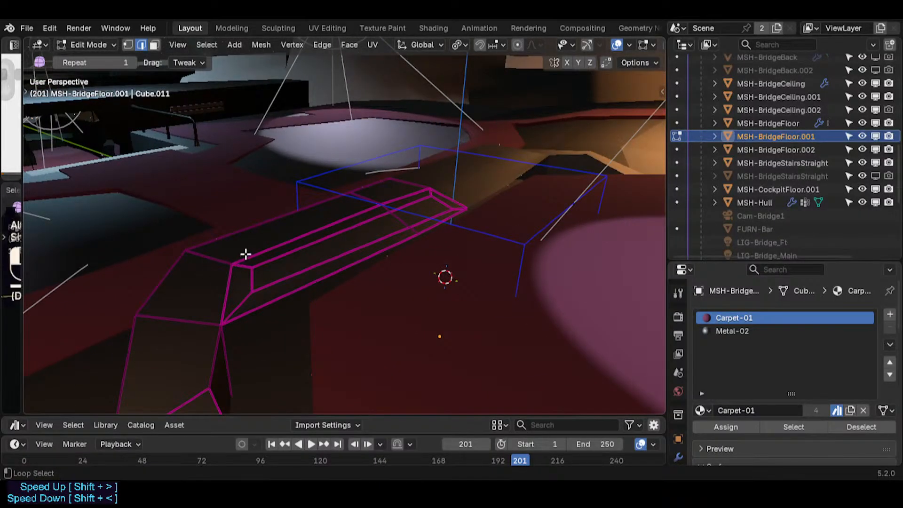
pyautogui.hotkey('alt', 'a')
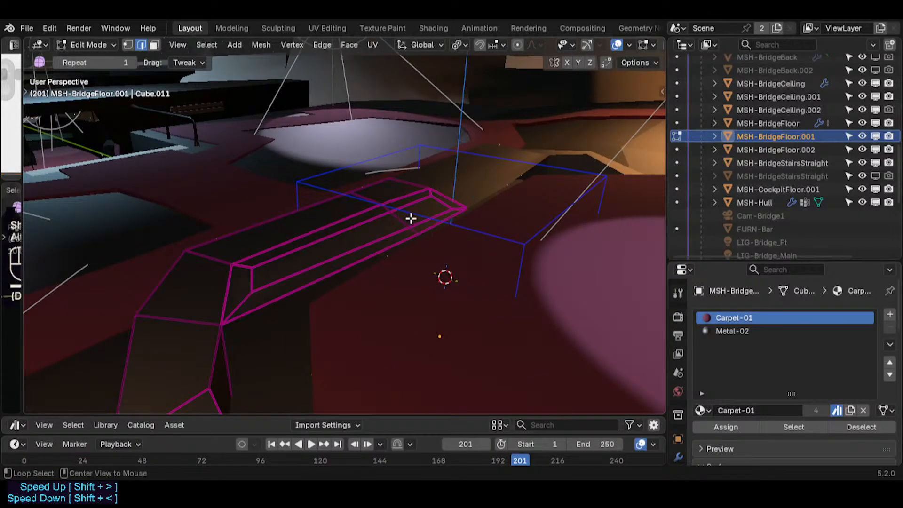
pyautogui.moveTo(411, 217); pyautogui.dragTo(379, 226, button='middle')
pyautogui.hotkey('shift', '`')
pyautogui.press('d')
pyautogui.click(503, 209)
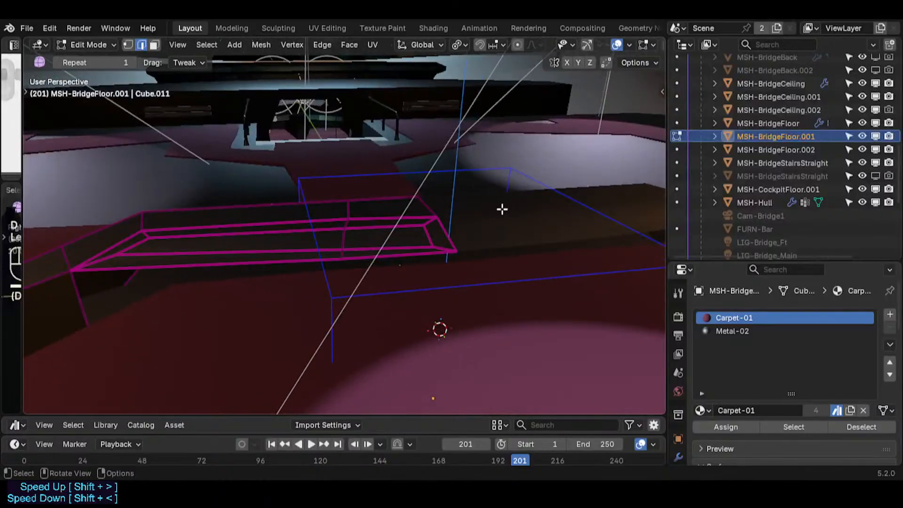
pyautogui.keyDown('alt'); pyautogui.click(448, 229); pyautogui.keyUp('alt')
pyautogui.keyDown('shift'); pyautogui.moveTo(403, 255); pyautogui.dragTo(420, 262, button='middle'); pyautogui.keyUp('shift')
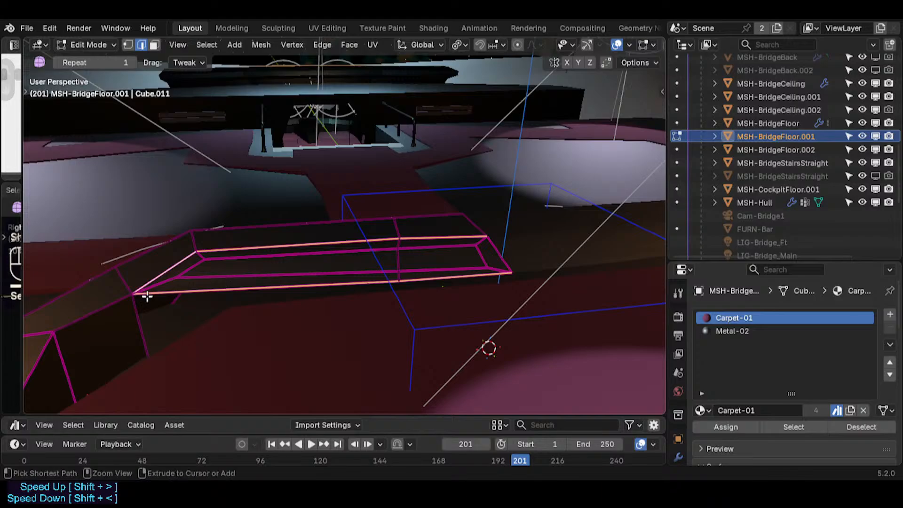
pyautogui.hotkey('ctrl', 'e')
pyautogui.click(134, 304)
pyautogui.press('Tab')
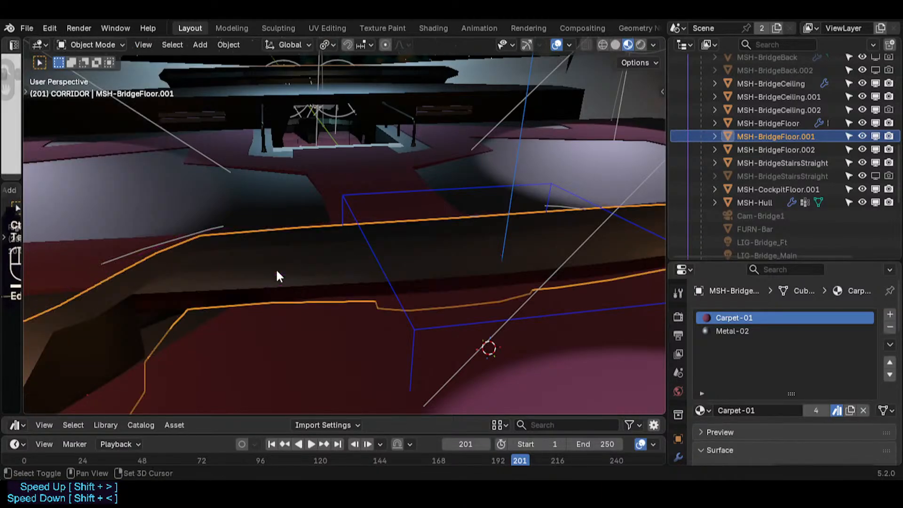
# - Examine the sharpened seating on both sides of the bridge from several viewpoints
pyautogui.hotkey('shift', '`')
pyautogui.press('a')
pyautogui.press('s')
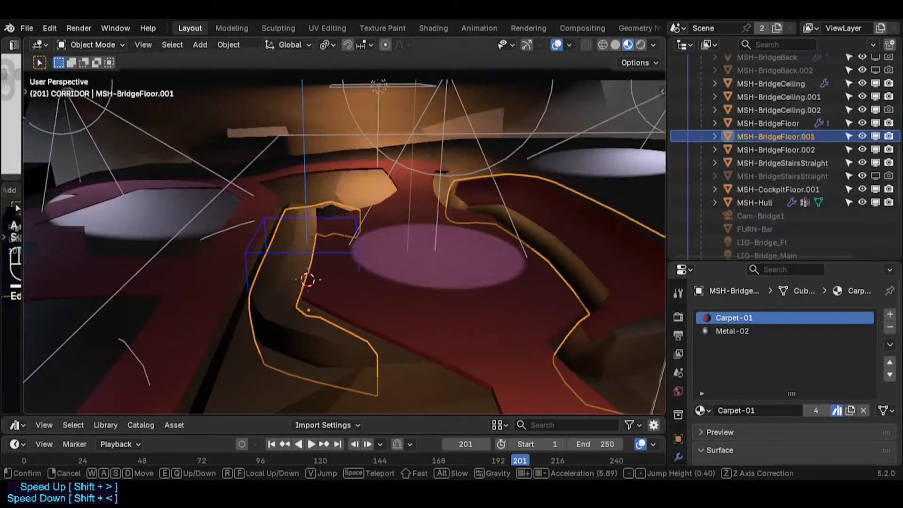
pyautogui.press('d')
pyautogui.press('a')
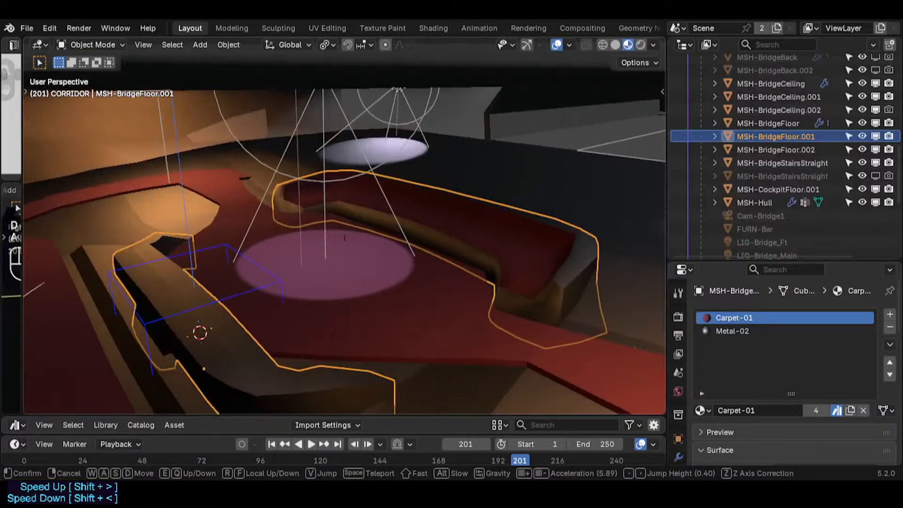
pyautogui.press('d')
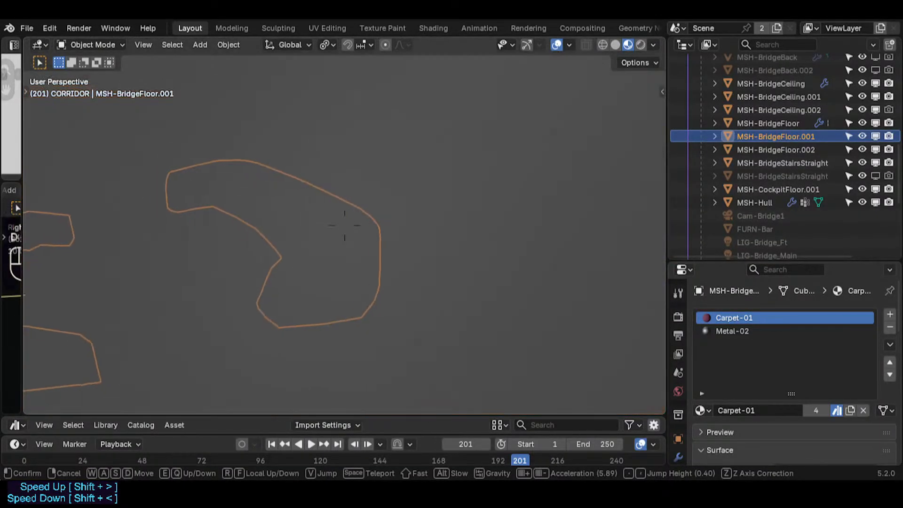
pyautogui.press('a')
pyautogui.press('w')
pyautogui.click(283, 268)
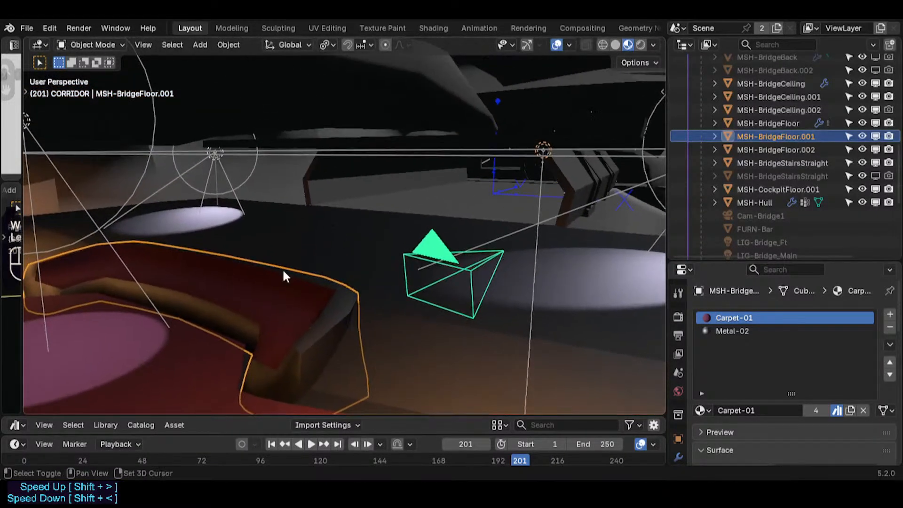
# - Hide the viewport overlays to view the front of the bridge, and save the Spacecraft.blend file
pyautogui.hotkey('shift', 'alt', 'z')
pyautogui.hotkey('shift', '`')
pyautogui.press('q')
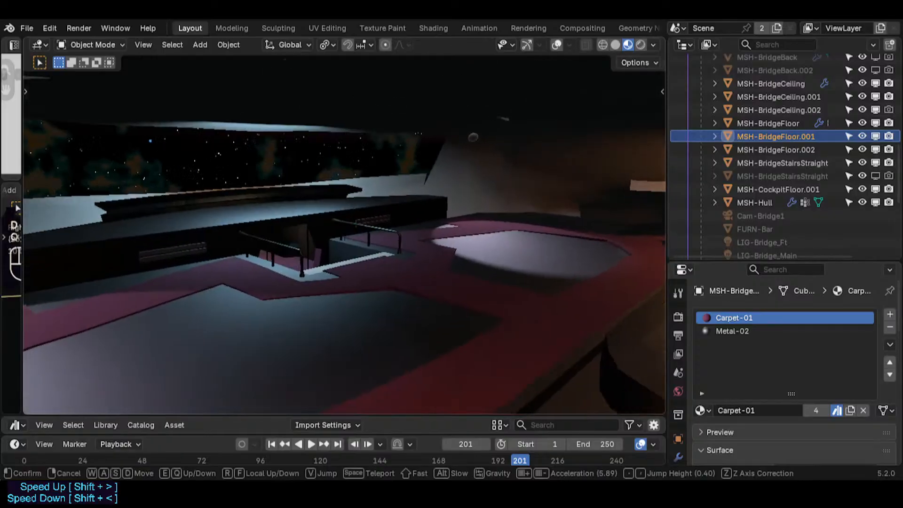
pyautogui.press('d')
pyautogui.press('s')
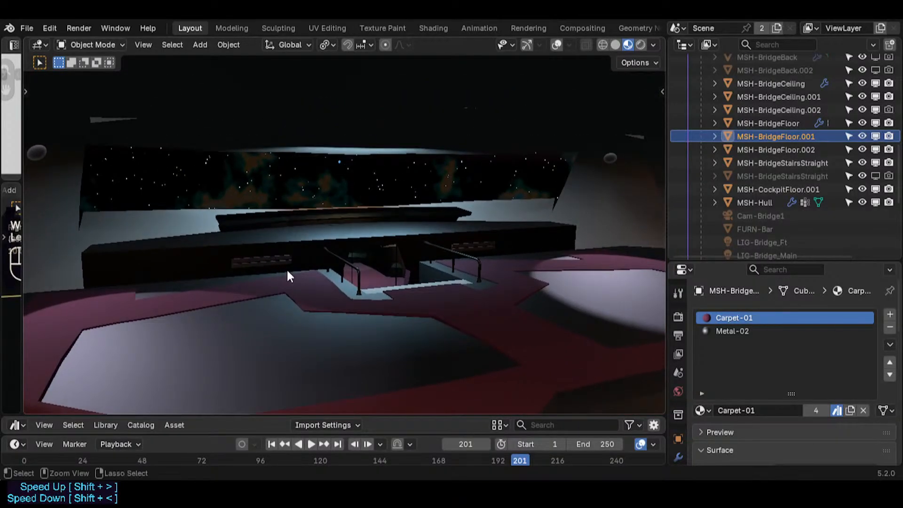
pyautogui.hotkey('ctrl', 's')
# - Open the MSH-BridgeFloor mesh for editing near the raised console below the front window, and clear its selection
pyautogui.press('w')
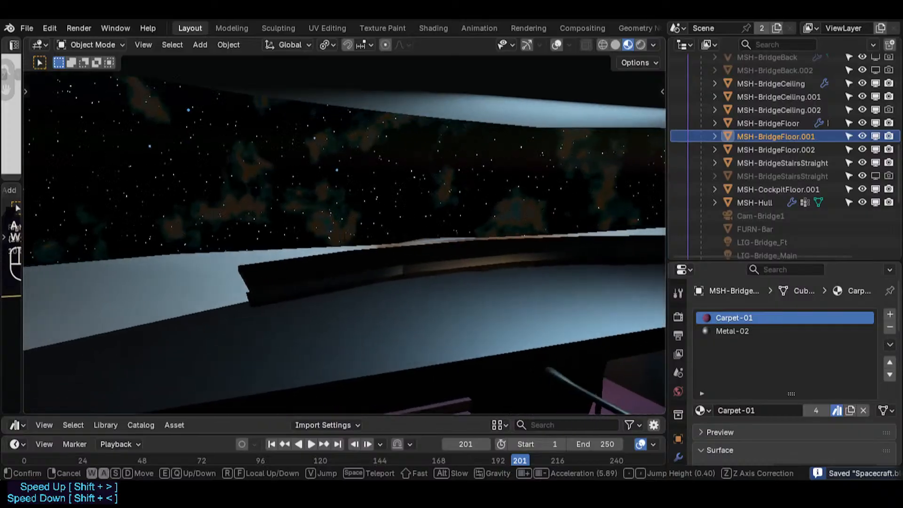
pyautogui.click(289, 278)
pyautogui.click(289, 281)
pyautogui.press('Tab')
pyautogui.press('a')
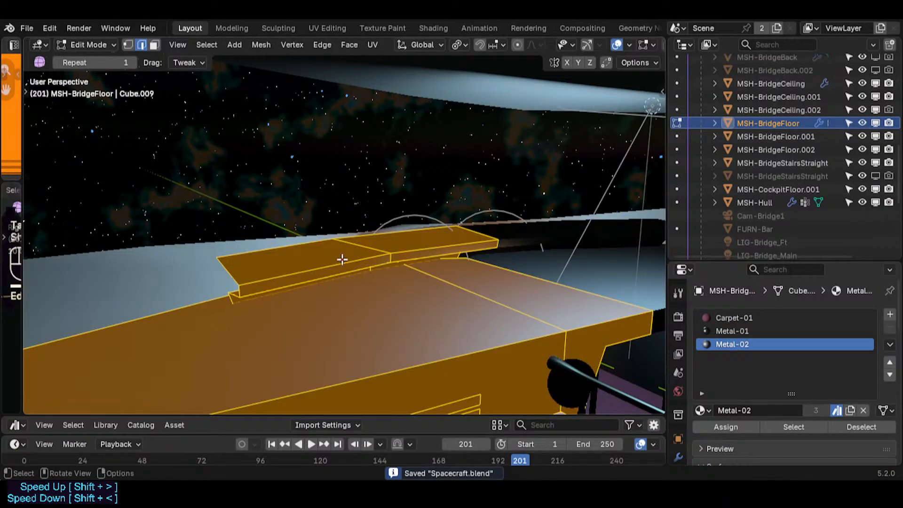
pyautogui.hotkey('alt', 'a')
pyautogui.press('a')
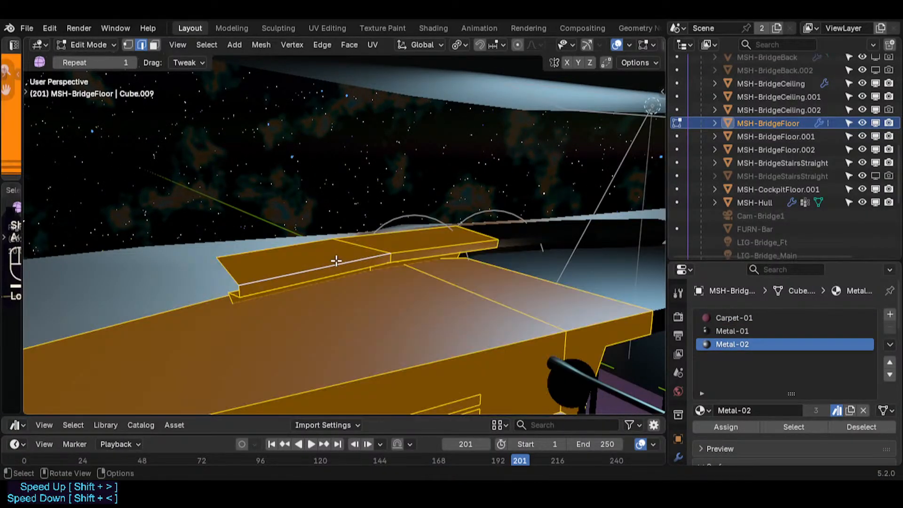
pyautogui.hotkey('alt', 'a')
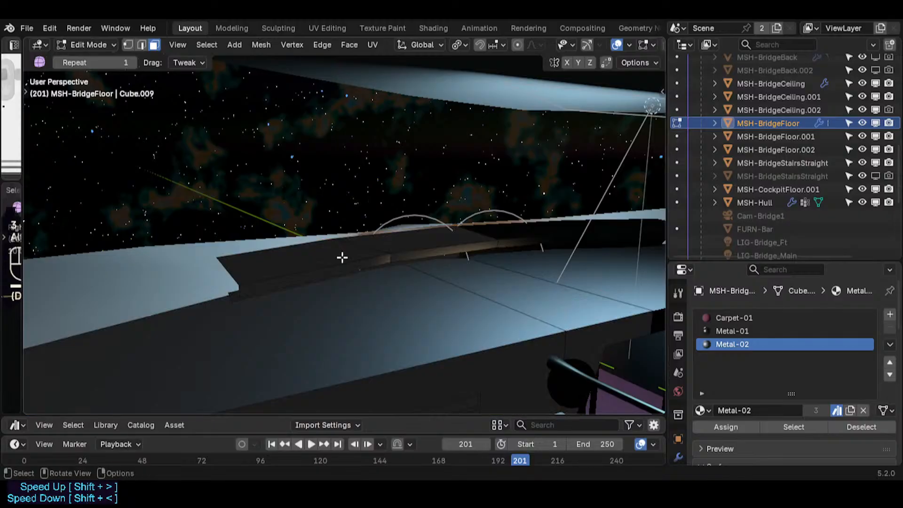
# - Select the long edge loops along the raised console below the front window and mark them sharp
pyautogui.keyDown('alt'); pyautogui.click(337, 263); pyautogui.keyUp('alt')
pyautogui.keyDown('alt'); pyautogui.keyDown('shift'); pyautogui.click(333, 274); pyautogui.keyUp('shift'); pyautogui.keyUp('alt')
pyautogui.moveTo(303, 274); pyautogui.dragTo(329, 268, button='middle')
pyautogui.moveTo(273, 271)
pyautogui.mouseDown(button='middle')
pyautogui.moveTo(250, 288)
pyautogui.moveTo(234, 238)
pyautogui.moveTo(259, 270)
pyautogui.moveTo(274, 272)
pyautogui.mouseUp(button='middle')
pyautogui.keyDown('alt'); pyautogui.keyDown('shift'); pyautogui.click(306, 278); pyautogui.keyUp('shift'); pyautogui.keyUp('alt')
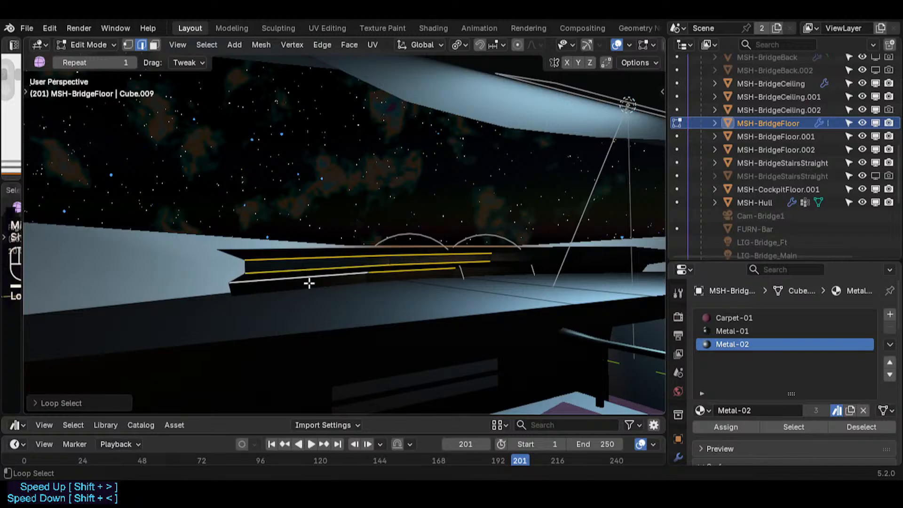
pyautogui.keyDown('alt'); pyautogui.keyDown('shift'); pyautogui.click(308, 283); pyautogui.keyUp('shift'); pyautogui.keyUp('alt')
pyautogui.keyDown('alt'); pyautogui.keyDown('shift'); pyautogui.click(323, 286); pyautogui.keyUp('shift'); pyautogui.keyUp('alt')
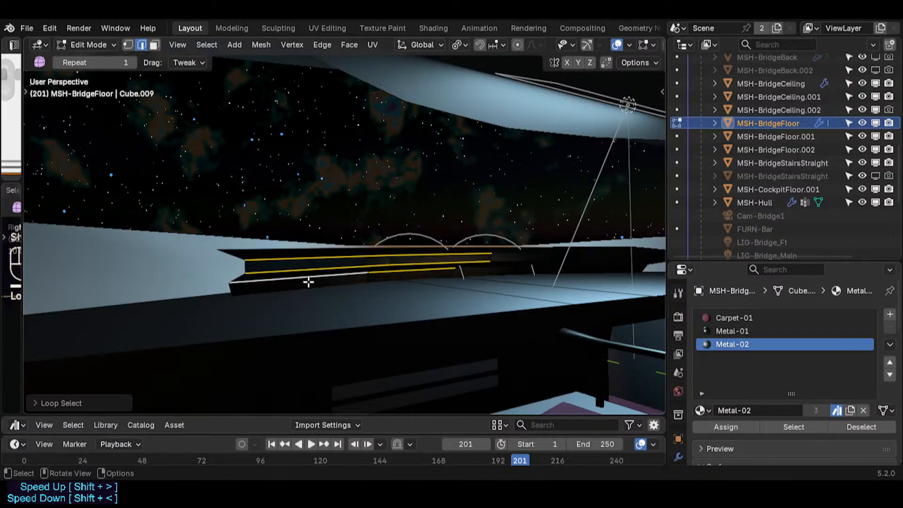
pyautogui.keyDown('alt'); pyautogui.keyDown('shift'); pyautogui.click(323, 291); pyautogui.keyUp('shift'); pyautogui.keyUp('alt')
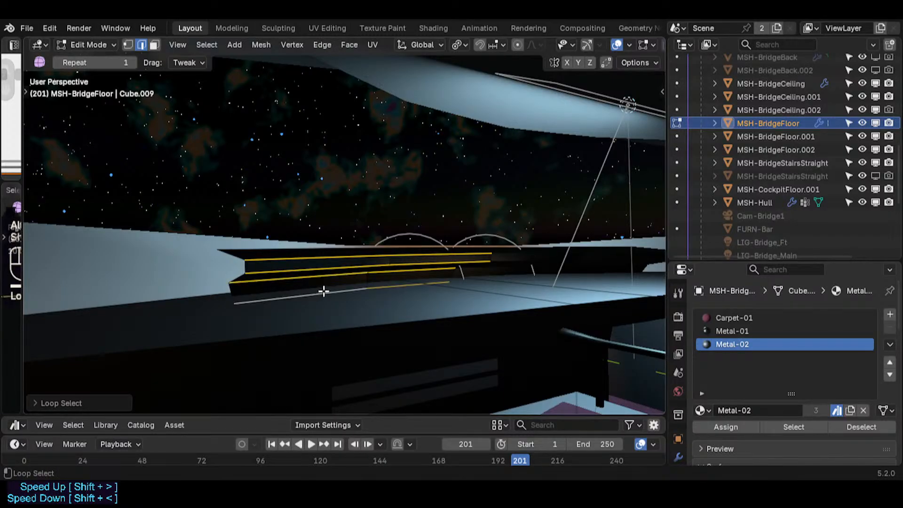
pyautogui.hotkey('ctrl', 'e')
pyautogui.click(324, 291)
pyautogui.press('Tab')
pyautogui.moveTo(368, 243); pyautogui.dragTo(365, 272, button='middle')
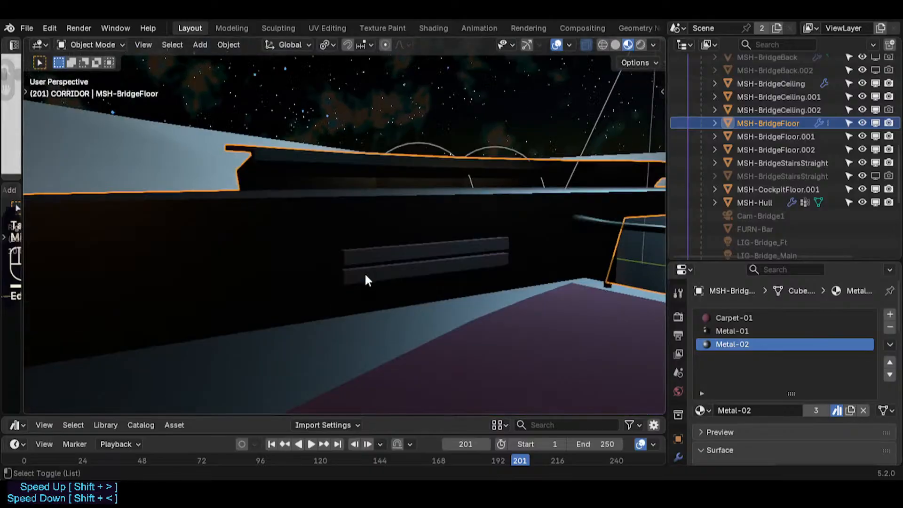
# - Hide the viewport overlays, survey the bridge from the front console back to the rear, and save the file
pyautogui.hotkey('alt', 'shift', 'z')
pyautogui.hotkey('shift', '`')
pyautogui.press('e')
pyautogui.press('d')
pyautogui.press('s')
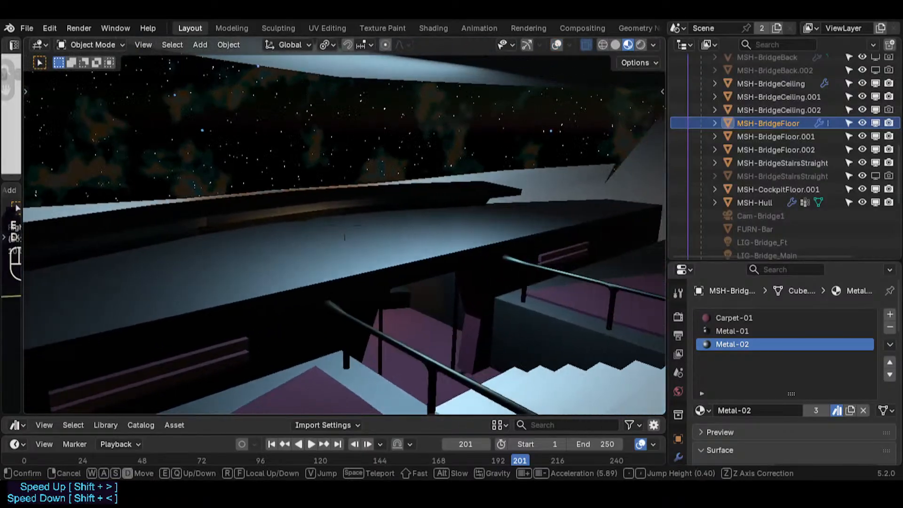
pyautogui.press('w')
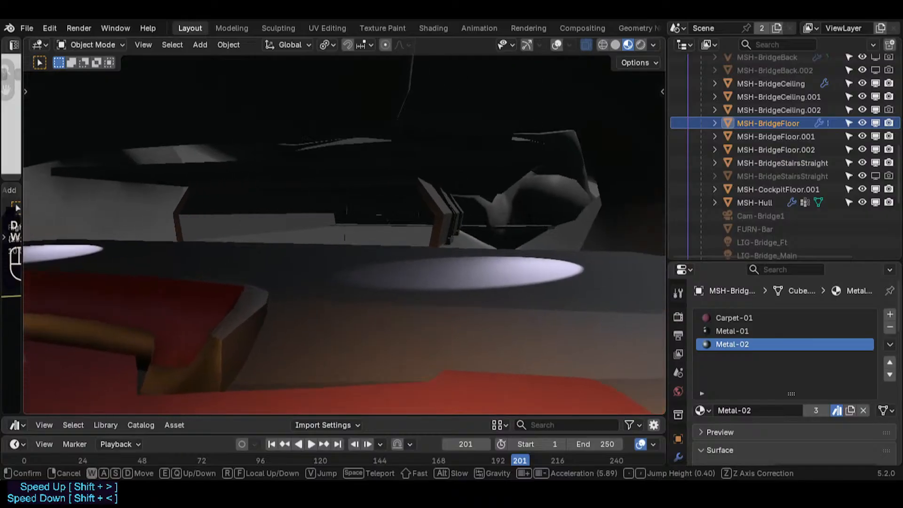
pyautogui.press('e')
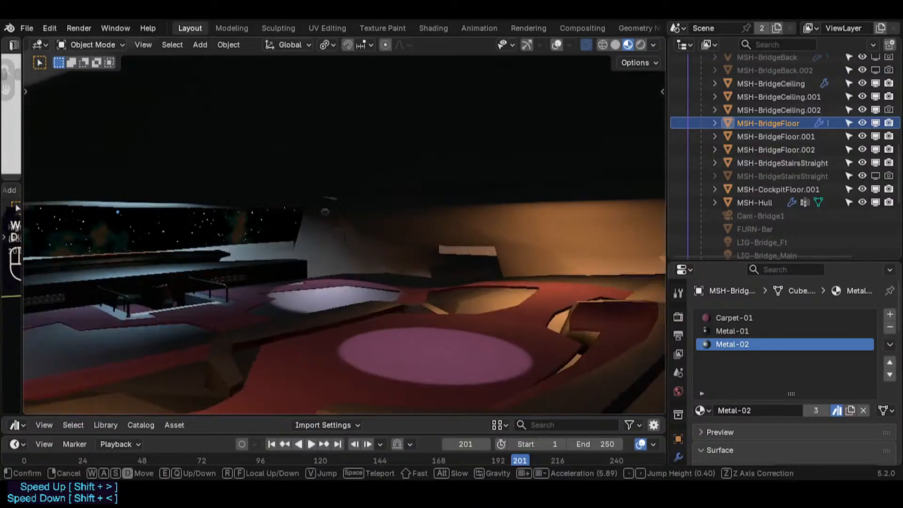
pyautogui.press('s')
pyautogui.click(364, 273)
pyautogui.hotkey('ctrl', 's')
# - Align the active camera to a viewpoint looking across the carpeted floor towards the bridge's front window
pyautogui.hotkey('shift', '`')
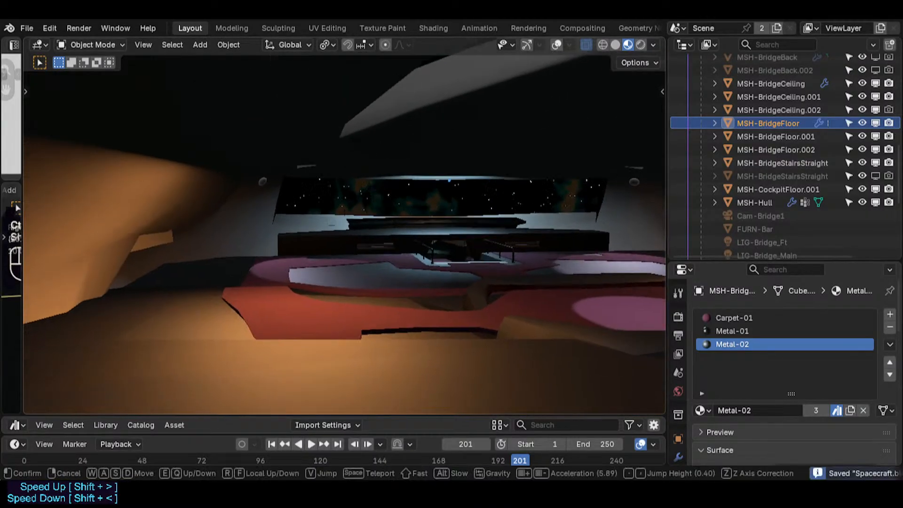
pyautogui.press('w')
pyautogui.click(445, 124)
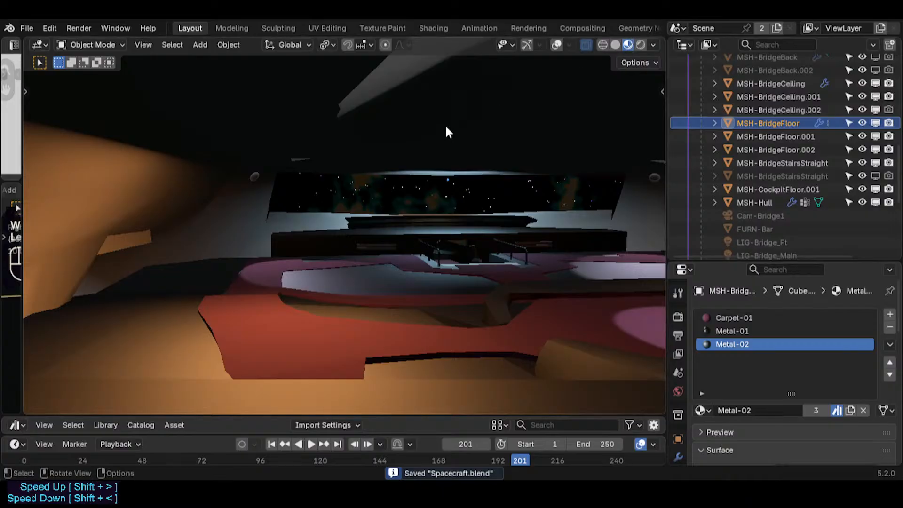
pyautogui.press('ctrl+alt+KP_0')
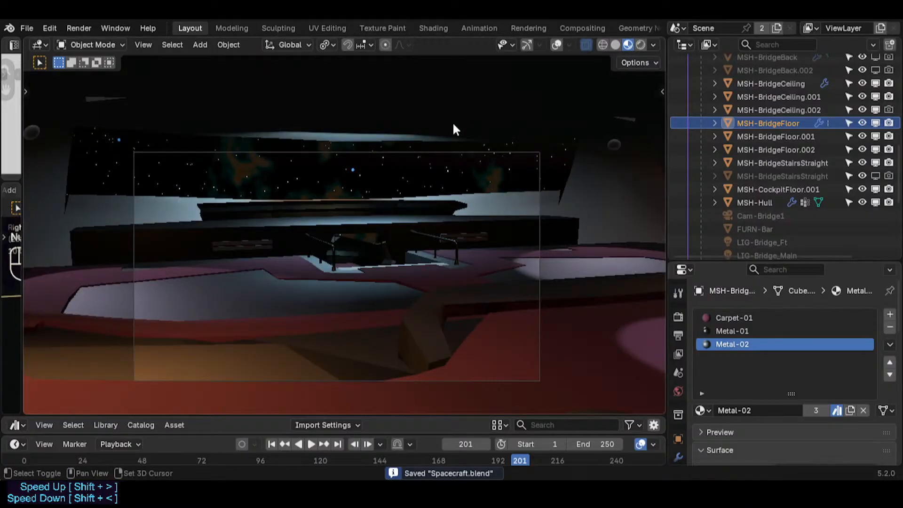
# - Limit the viewport compositor to Camera, and check the shading options in Rendered and Material Preview modes
pyautogui.click(653, 45)
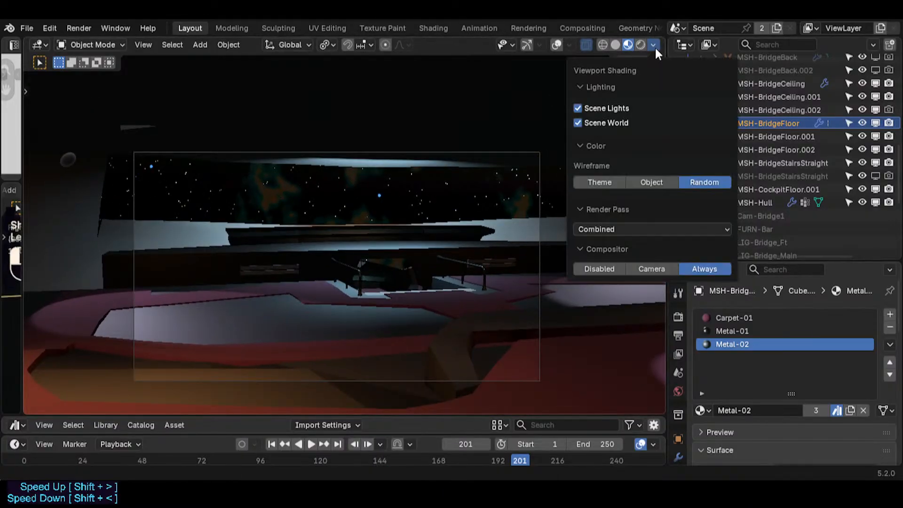
pyautogui.click(600, 269)
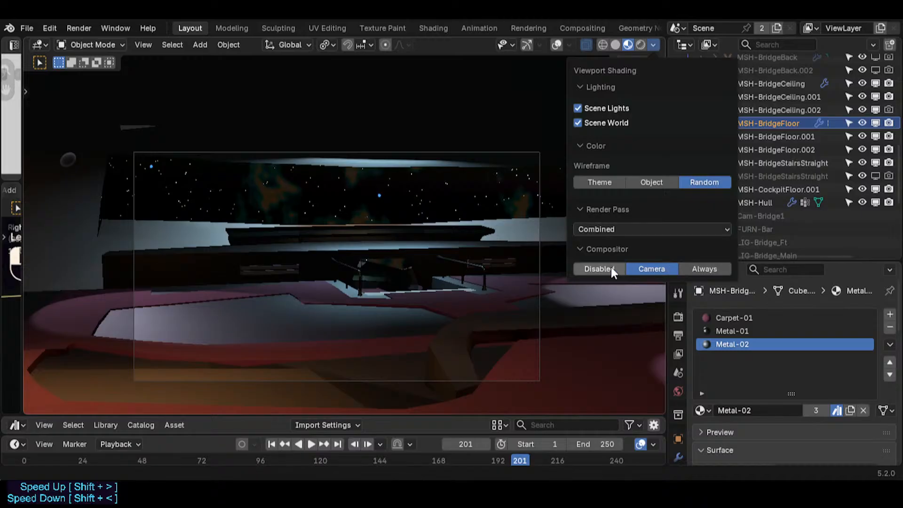
pyautogui.click(647, 268)
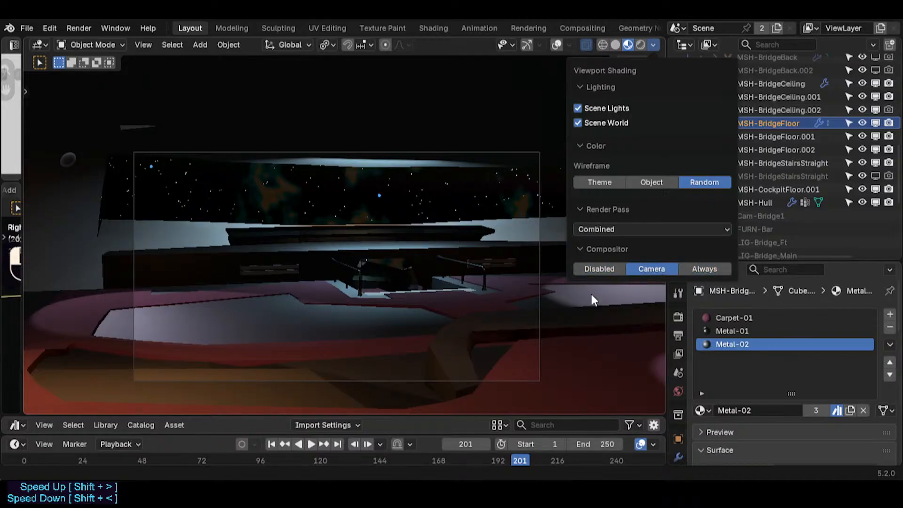
pyautogui.click(641, 46)
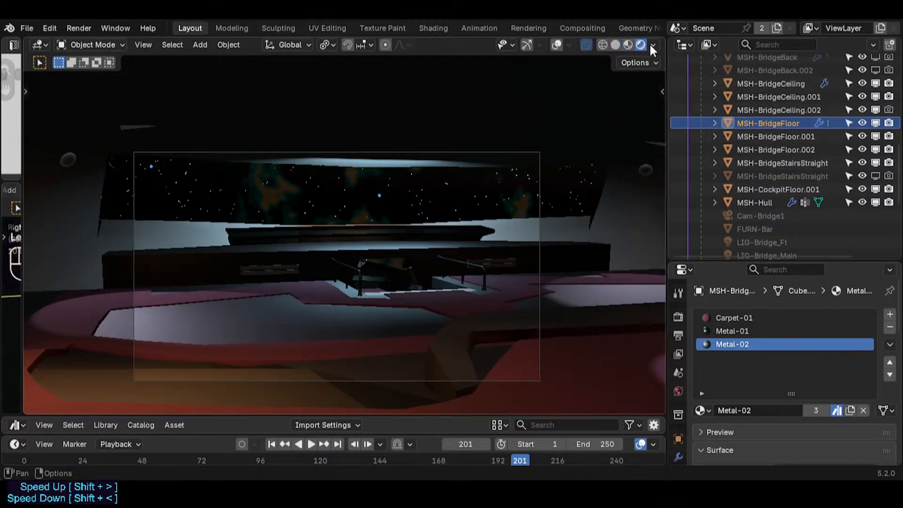
pyautogui.click(652, 45)
pyautogui.click(628, 45)
pyautogui.click(629, 44)
pyautogui.click(654, 43)
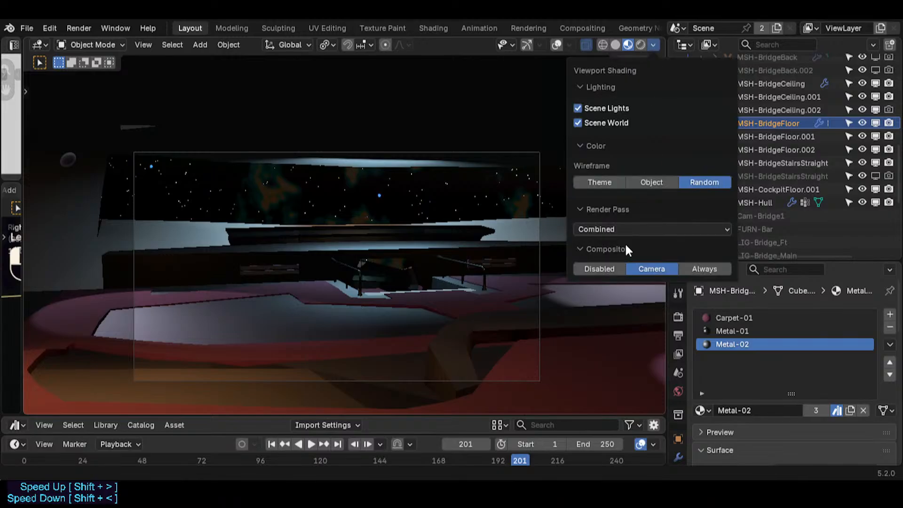
# - Disable the viewport compositor, save Spacecraft.blend, and set the compositor back to Camera
pyautogui.click(600, 269)
pyautogui.hotkey('ctrl', 's')
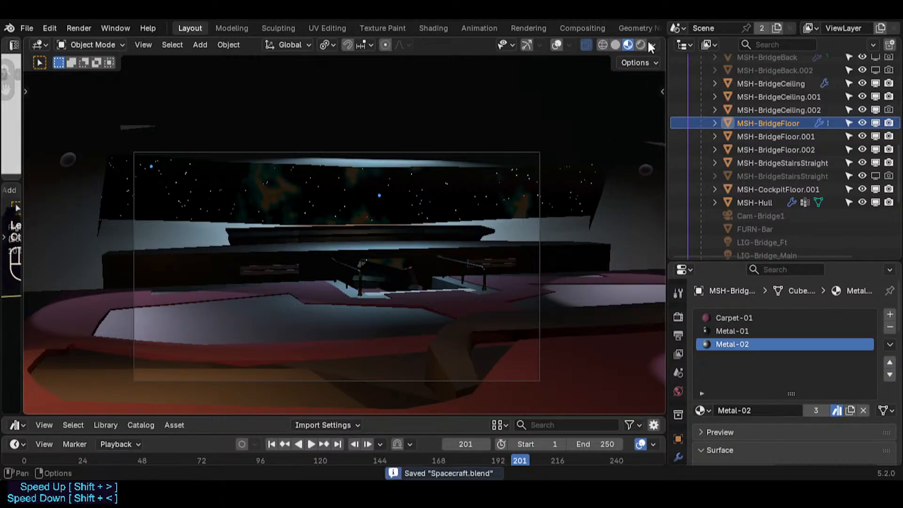
pyautogui.click(654, 45)
pyautogui.click(649, 269)
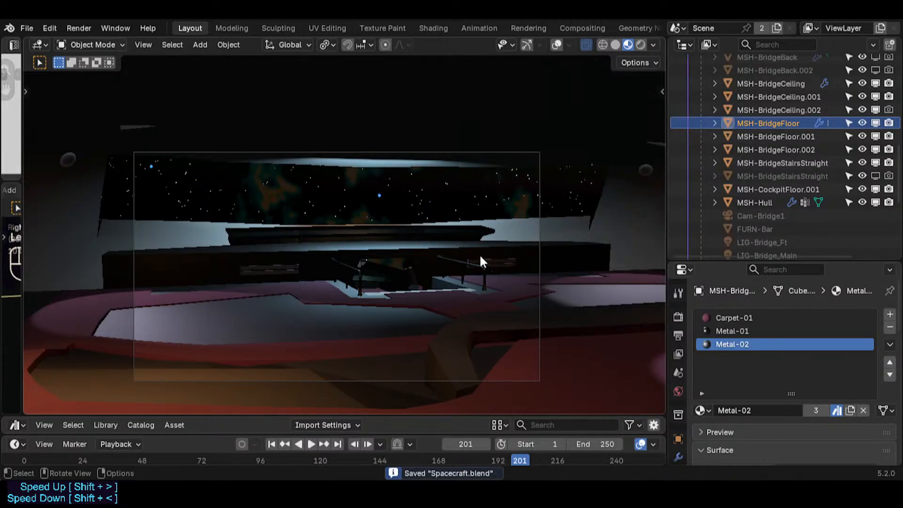
# - Render the bridge from the active camera and bring the beginning of the scene's object list into view
pyautogui.press('F12')
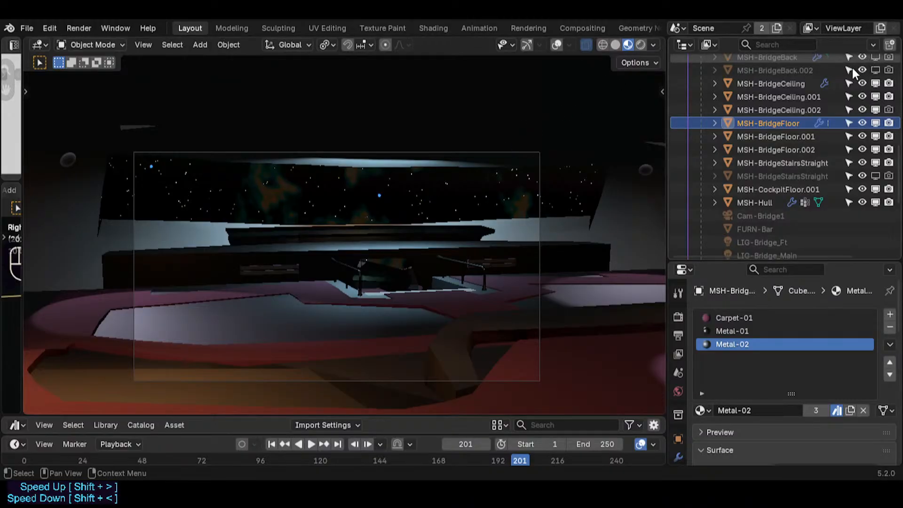
pyautogui.scroll(10, 853, 72)
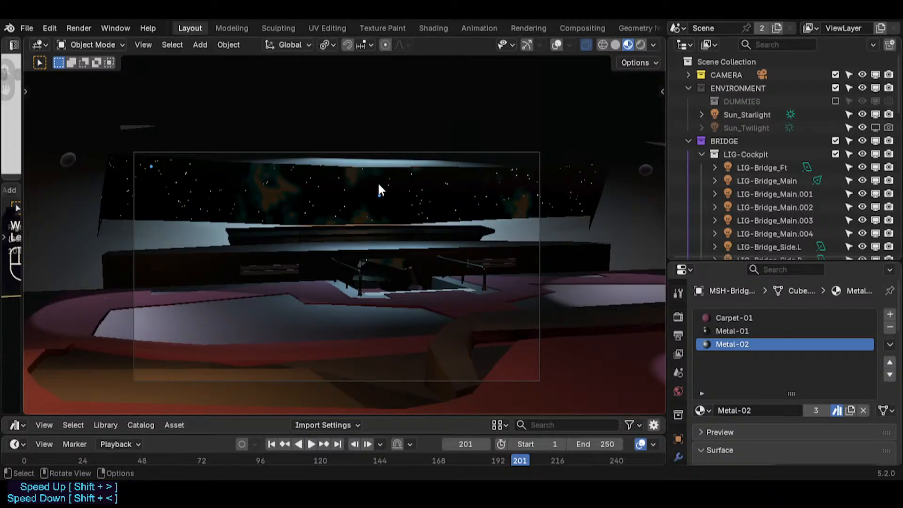
pyautogui.press('F12')
# - Compare the compositor's Disabled and Camera options, and check the Rendered shading settings before returning to Material Preview
pyautogui.click(653, 44)
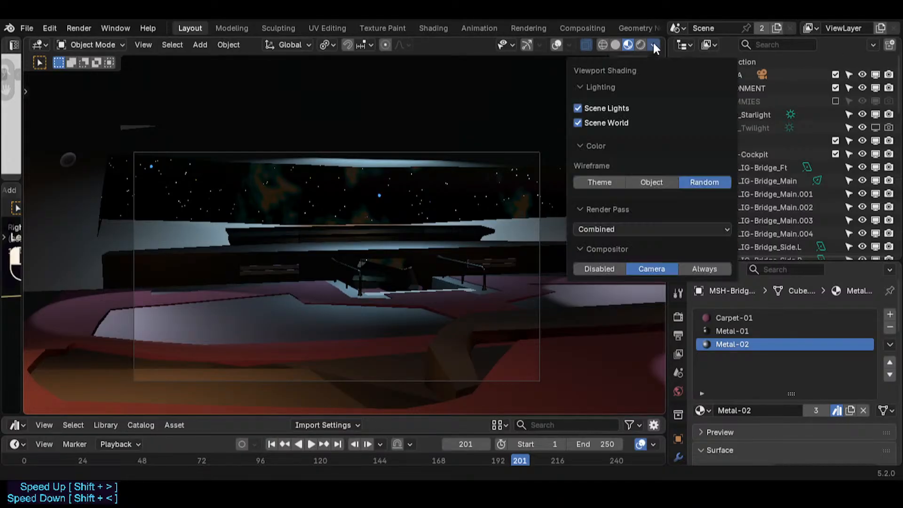
pyautogui.click(607, 266)
pyautogui.click(648, 264)
pyautogui.click(642, 44)
pyautogui.click(656, 45)
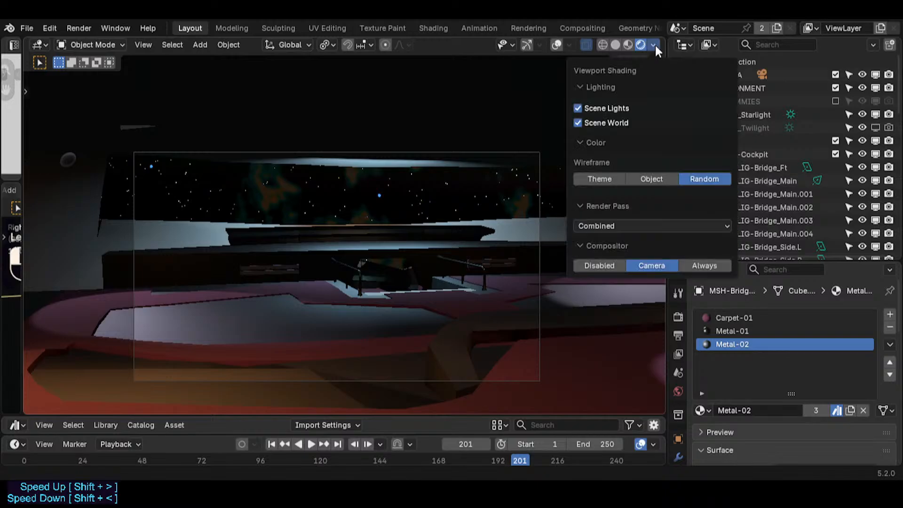
pyautogui.click(656, 45)
pyautogui.click(631, 43)
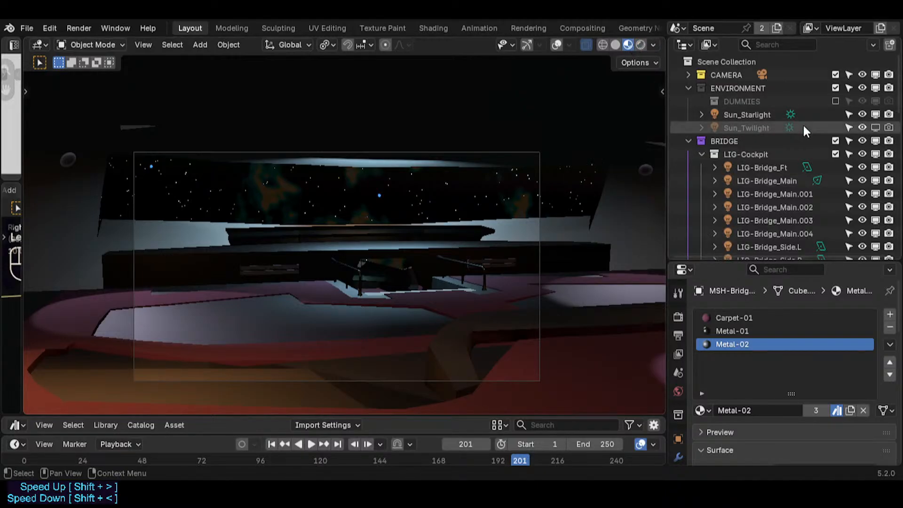
# - Enable the Sun_Twilight light in the viewport and renders, and render the bridge again from the camera
pyautogui.click(889, 127)
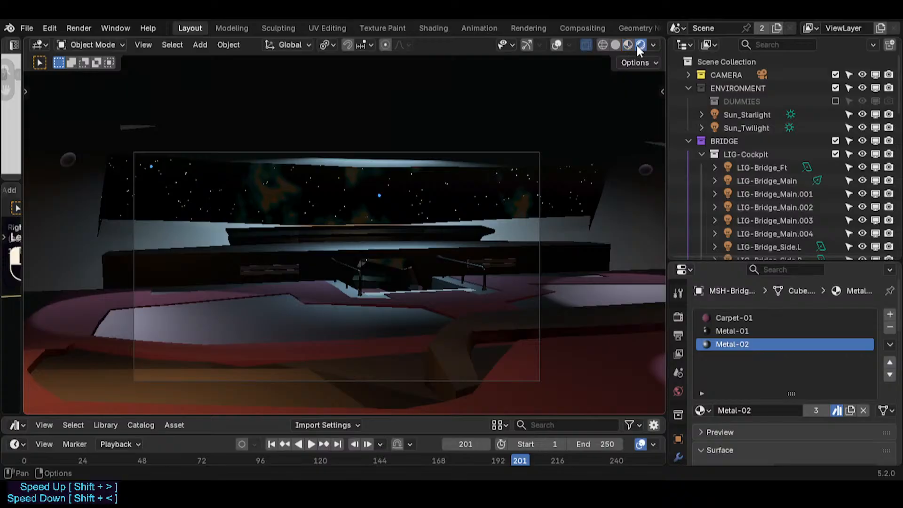
pyautogui.click(653, 45)
pyautogui.click(650, 43)
pyautogui.click(653, 45)
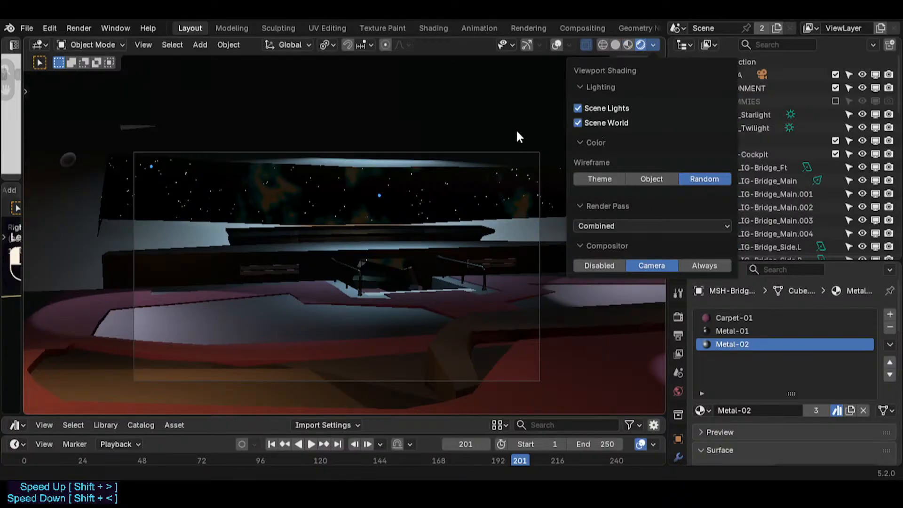
pyautogui.press('F12')
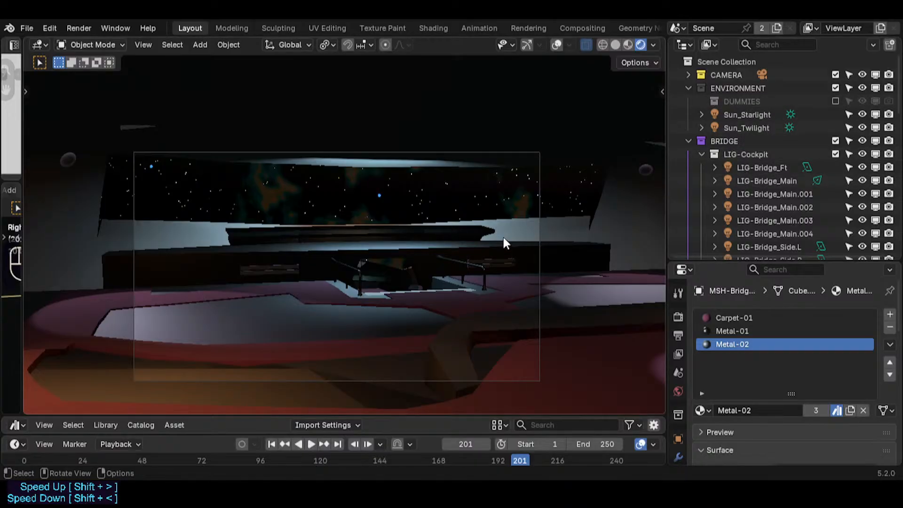
pyautogui.click(620, 43)
pyautogui.click(628, 44)
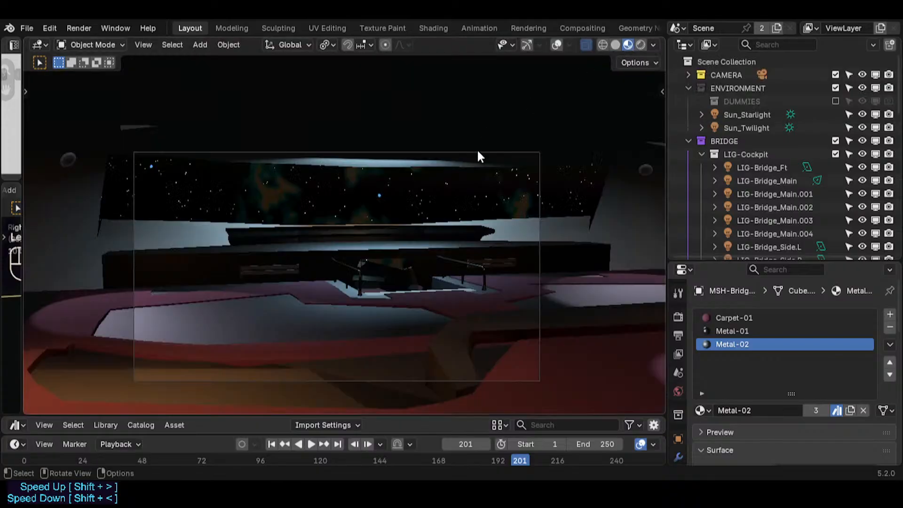
# - Examine the scene's object list from the environment lights through the bridge meshes to the CORRIDOR collection
pyautogui.hotkey('alt', 'z')
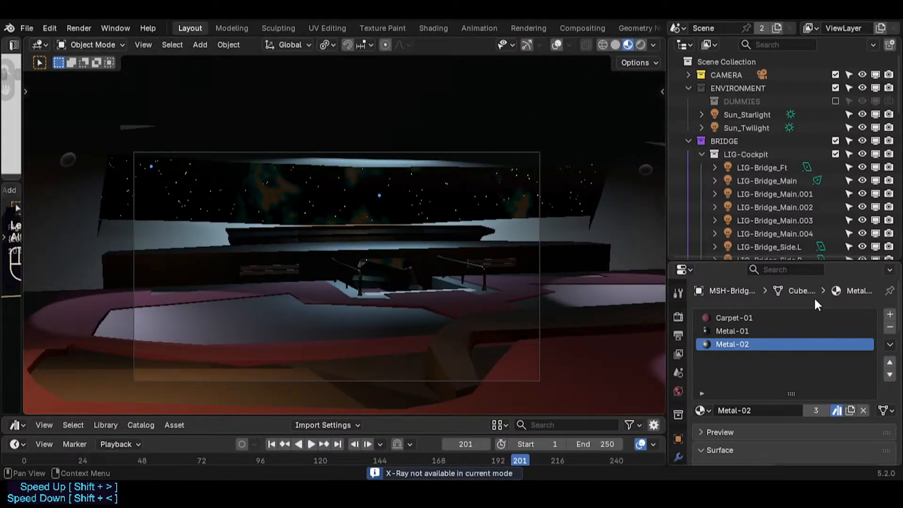
pyautogui.scroll(-8, 776, 193)
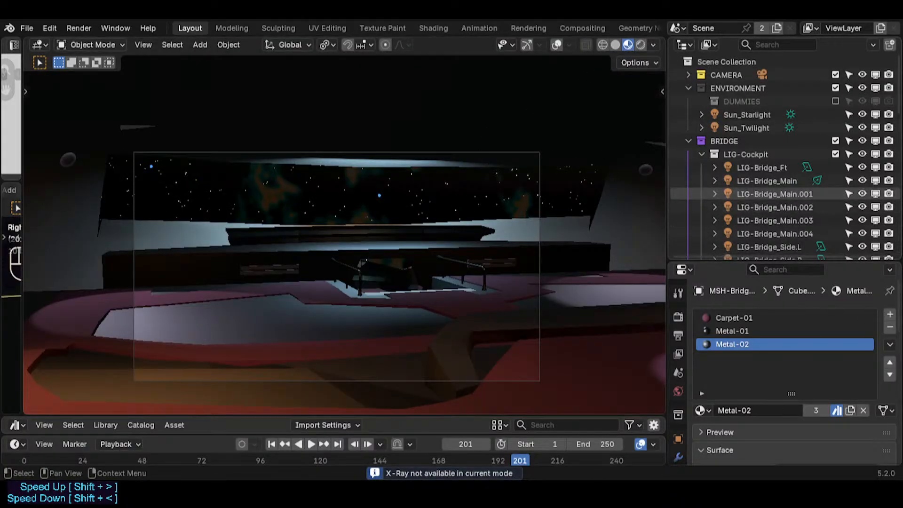
pyautogui.scroll(-10, 776, 194)
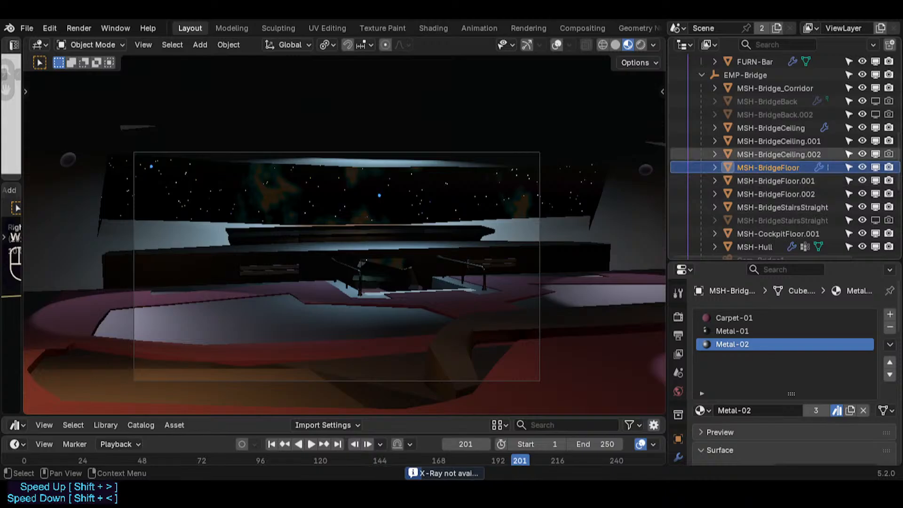
pyautogui.scroll(5, 776, 168)
pyautogui.scroll(-8, 776, 168)
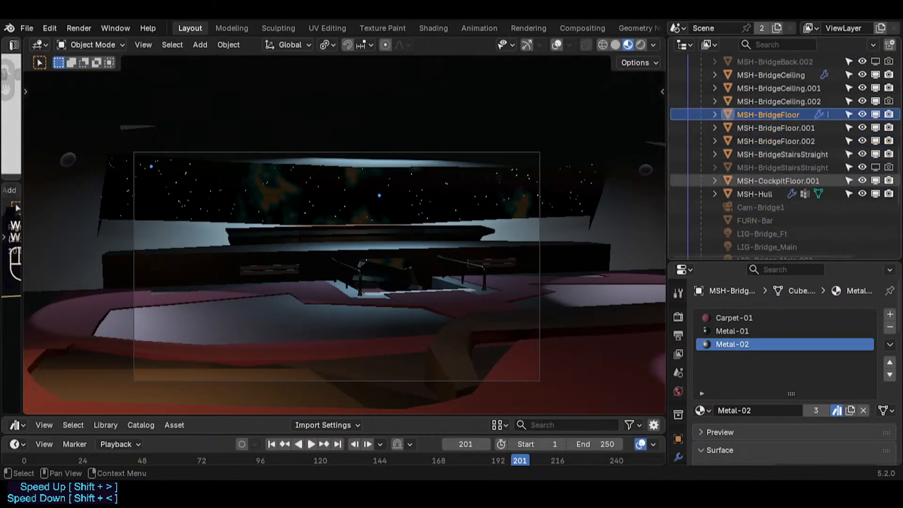
pyautogui.scroll(-3, 777, 160)
pyautogui.scroll(12, 776, 160)
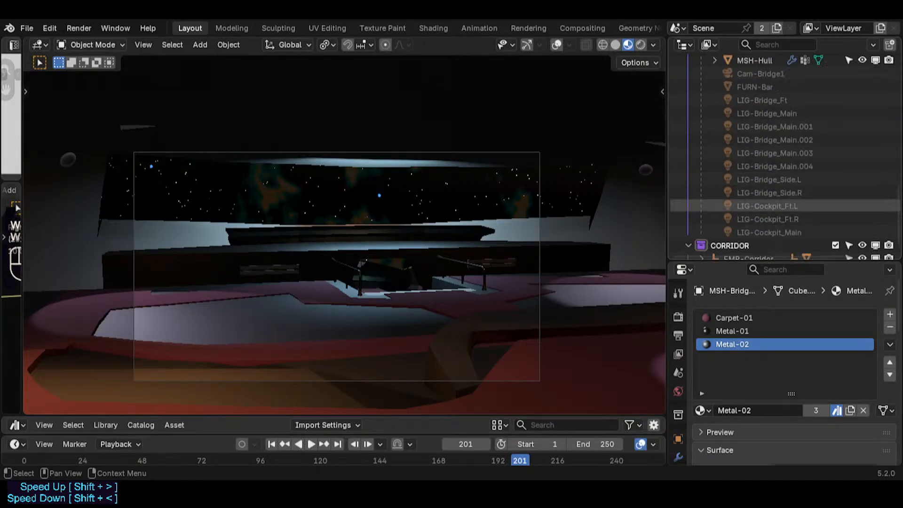
# - Collapse the LIG-Cockpit collection and disable the Sun_Twilight and Sun_Starlight lights in the viewport
pyautogui.scroll(2, 776, 180)
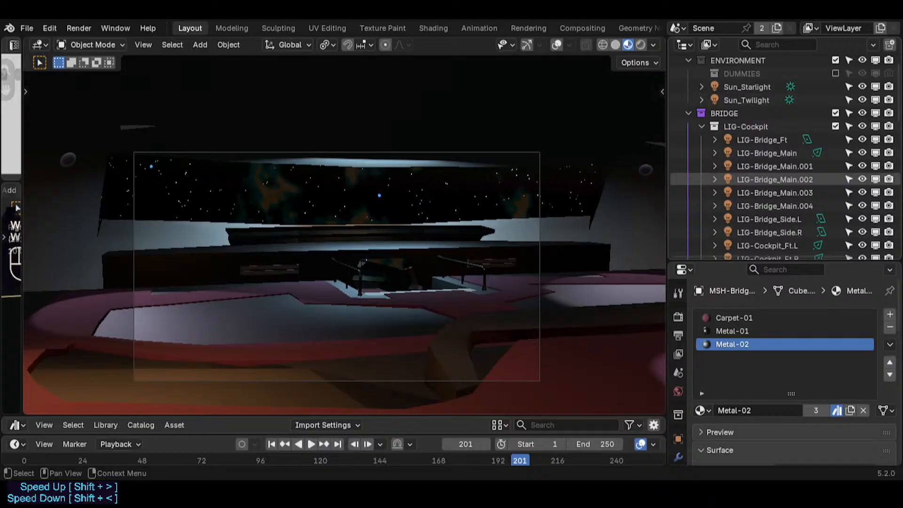
pyautogui.scroll(2, 776, 179)
pyautogui.scroll(-12, 888, 126)
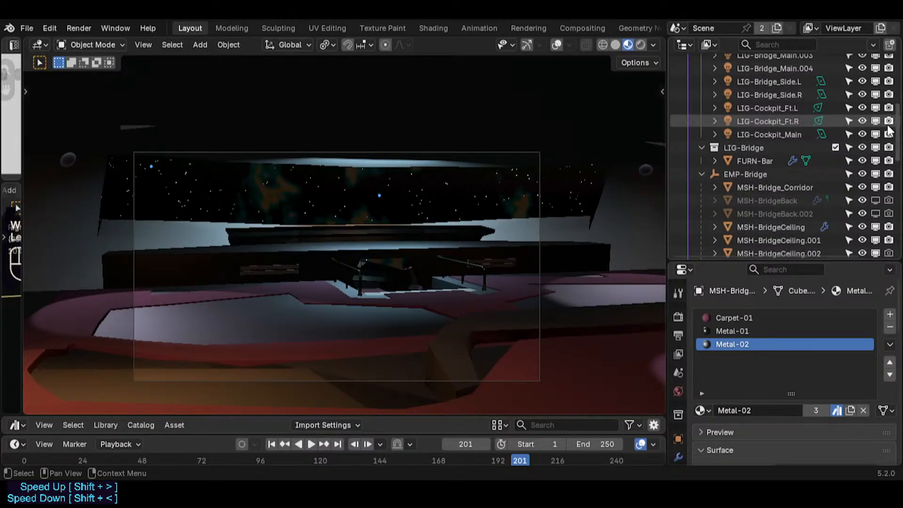
pyautogui.scroll(12, 863, 147)
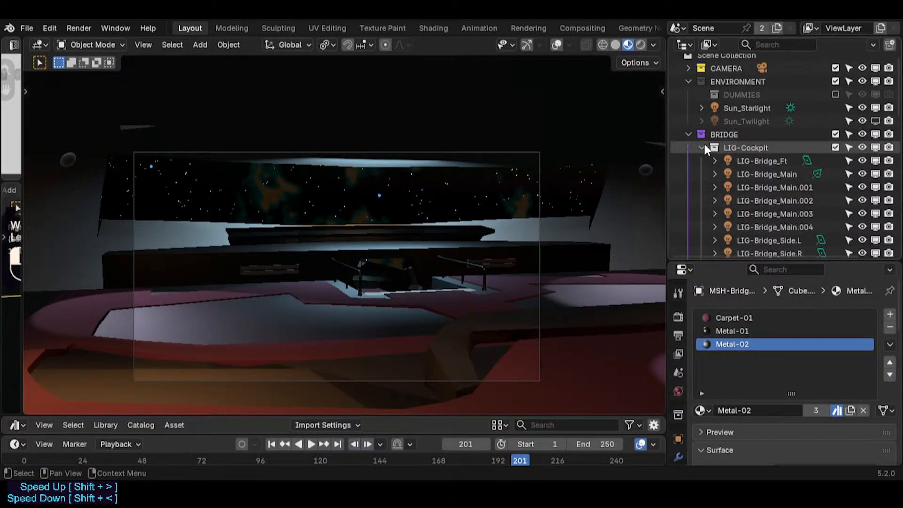
pyautogui.click(704, 148)
pyautogui.click(876, 114)
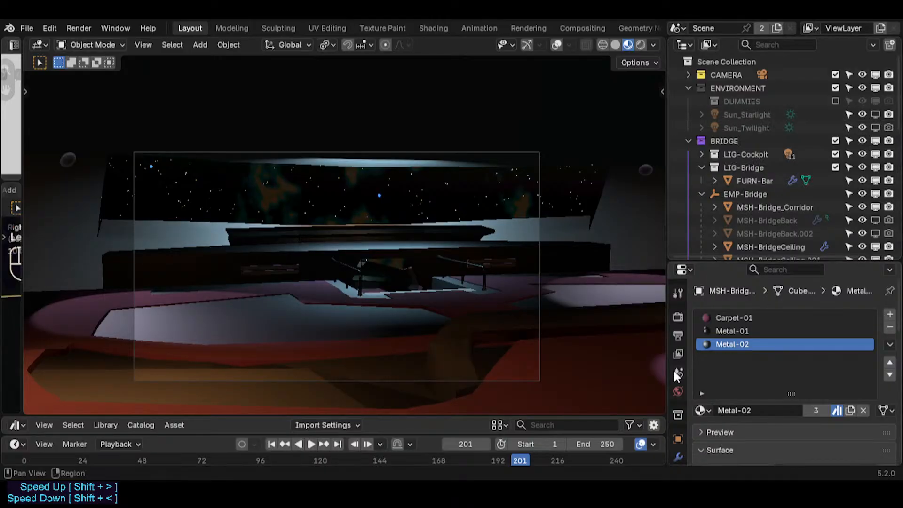
# - Check the scene's Color Management render settings and look around the bridge with both suns hidden
pyautogui.click(678, 316)
pyautogui.scroll(-20, 795, 367)
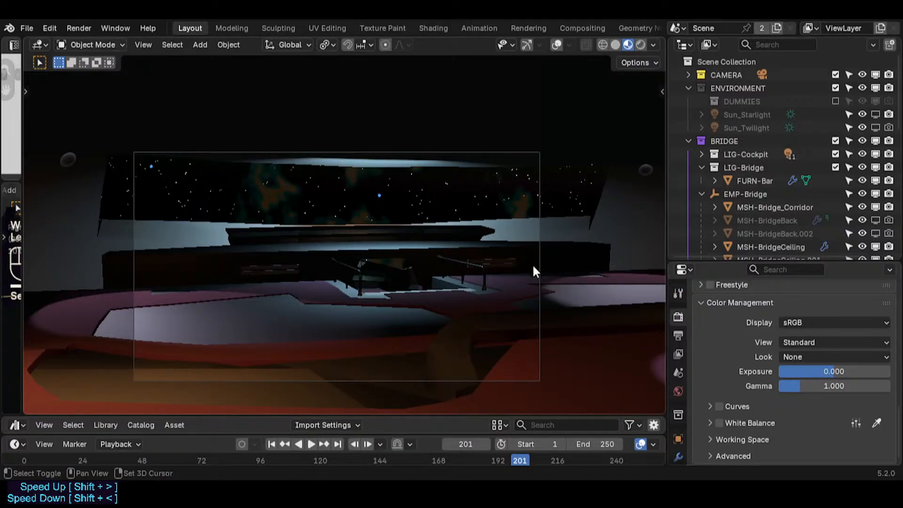
pyautogui.hotkey('shift', '`')
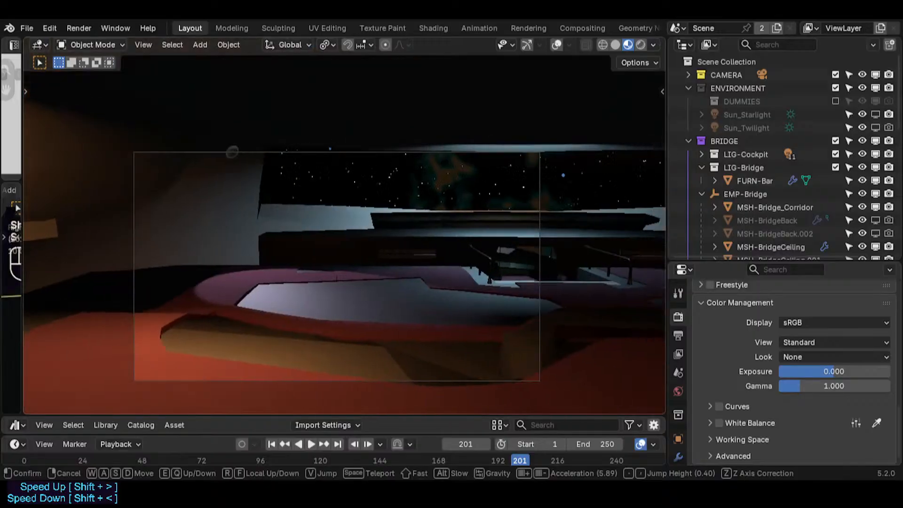
pyautogui.click(530, 266)
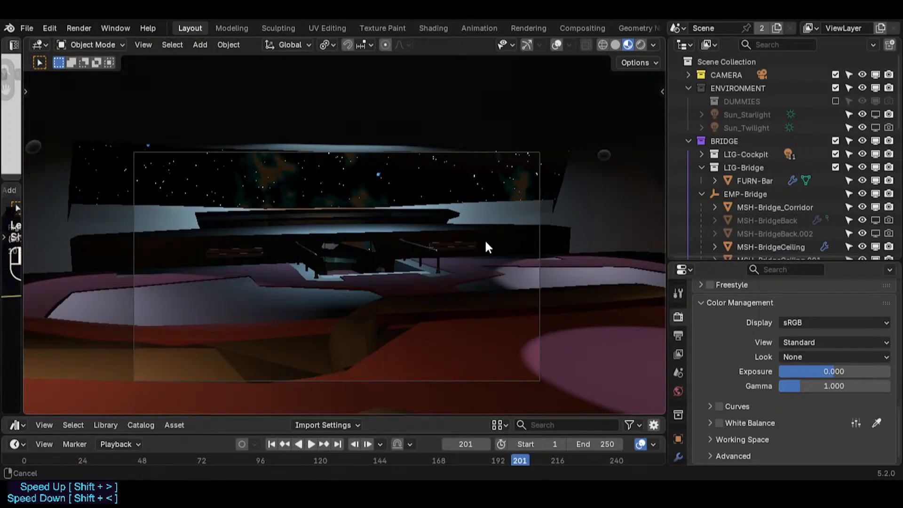
# - Enable the Sun_Starlight light in the viewport again and set its strength to 1
pyautogui.click(877, 115)
pyautogui.click(758, 115)
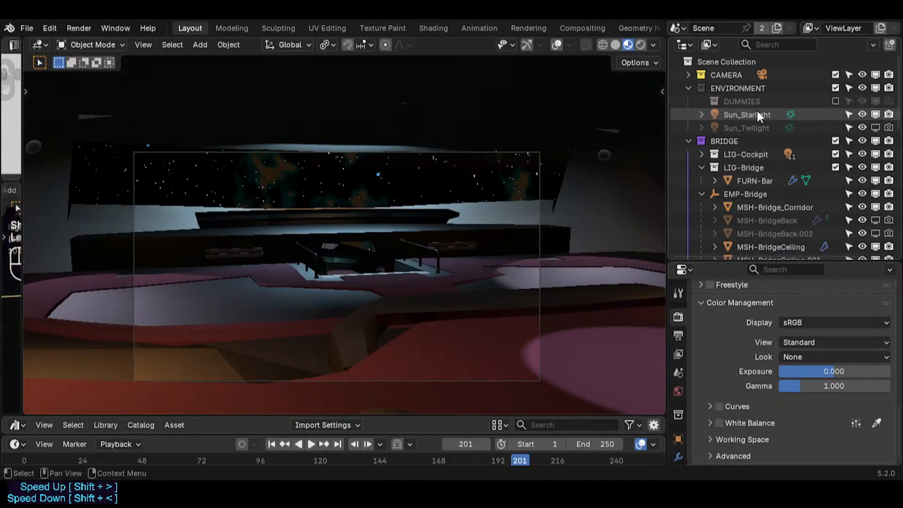
pyautogui.scroll(-3, 781, 216)
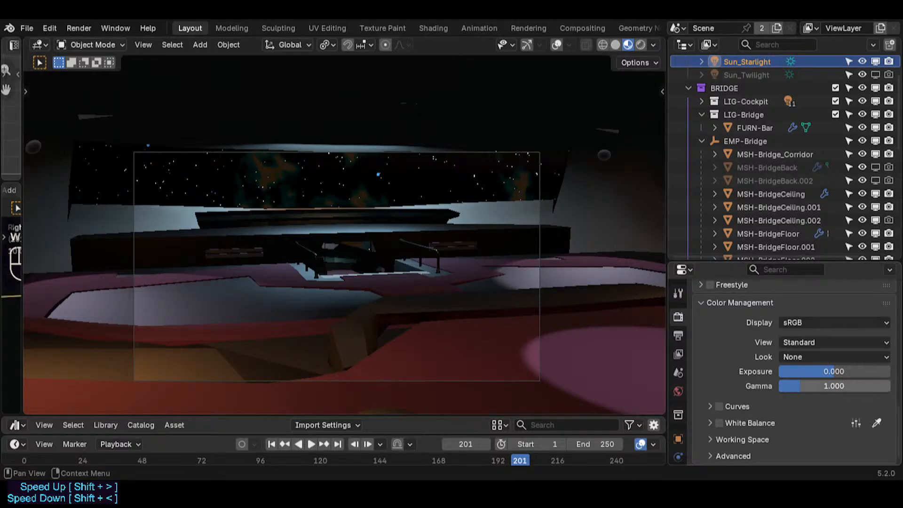
pyautogui.scroll(5, 800, 372)
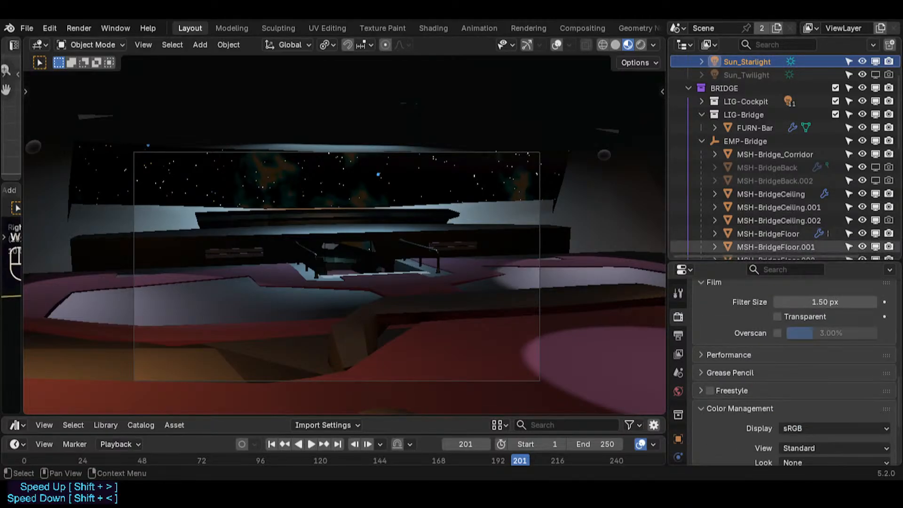
pyautogui.scroll(-3, 677, 409)
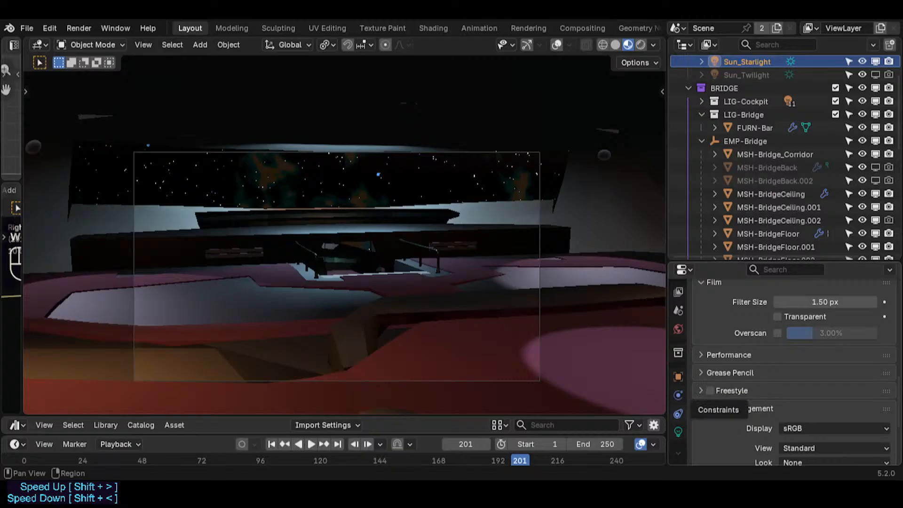
pyautogui.click(678, 431)
pyautogui.scroll(5, 766, 327)
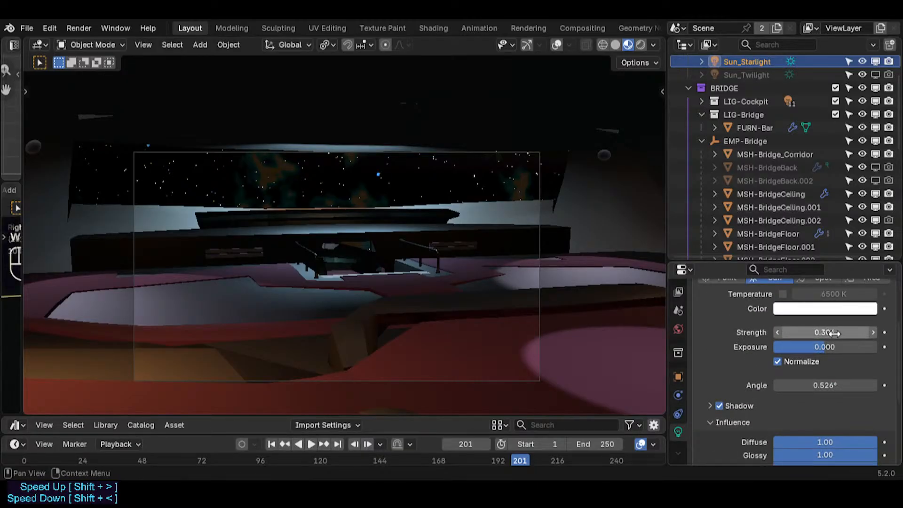
pyautogui.click(831, 329)
pyautogui.write('1')
pyautogui.press('Return')
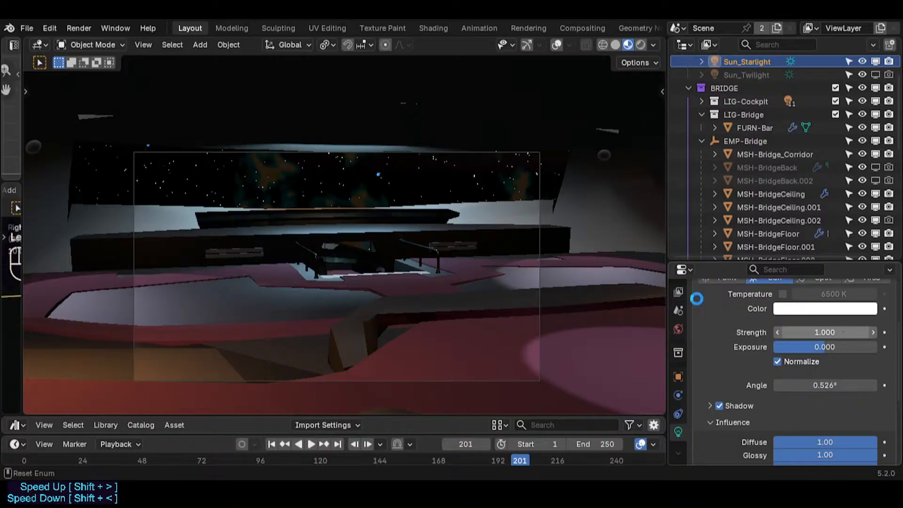
# - Save the spacecraft file and render the bridge from the camera
pyautogui.hotkey('ctrl', 's')
pyautogui.press('F12')
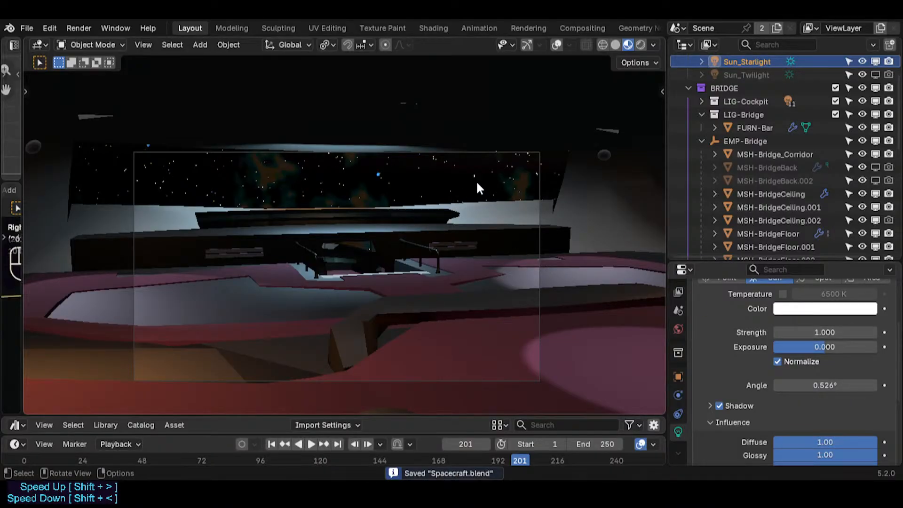
# - Enable the Sun_Twilight light in the viewport and raise its exposure to about -1.07, test-rendering the bridge along the way
pyautogui.click(875, 75)
pyautogui.scroll(3, 814, 325)
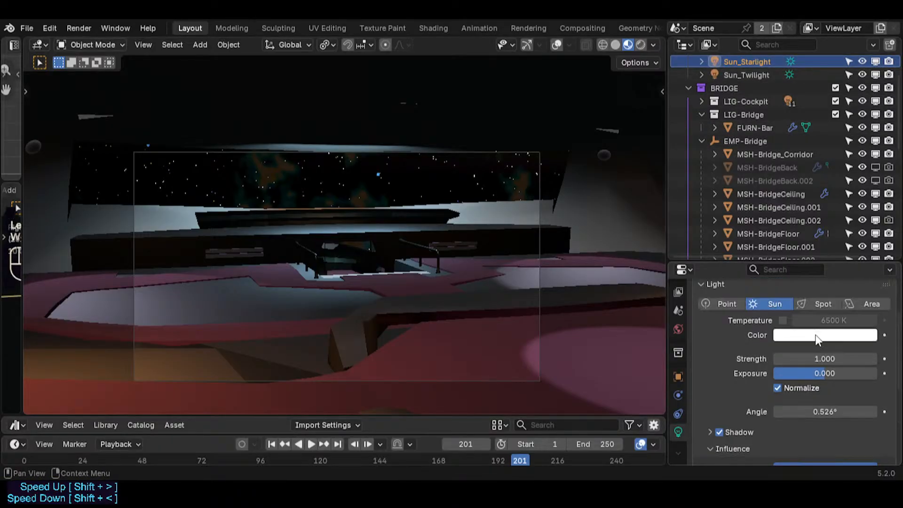
pyautogui.scroll(-2, 814, 339)
pyautogui.click(748, 75)
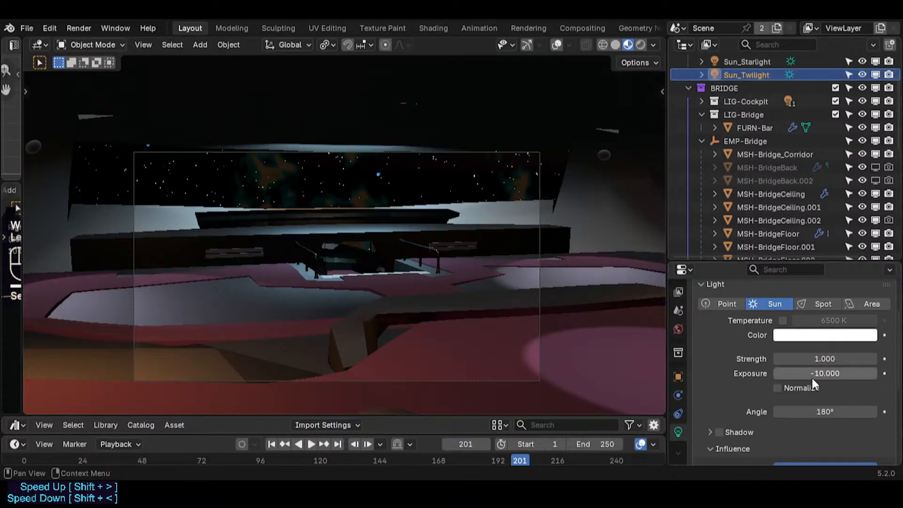
pyautogui.moveTo(817, 376); pyautogui.dragTo(851, 376)
pyautogui.press('F12')
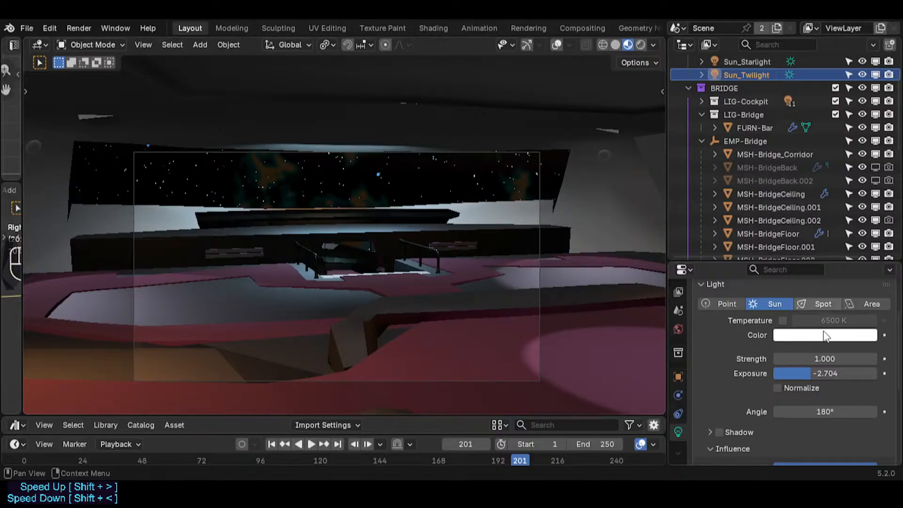
pyautogui.moveTo(821, 373); pyautogui.dragTo(843, 373)
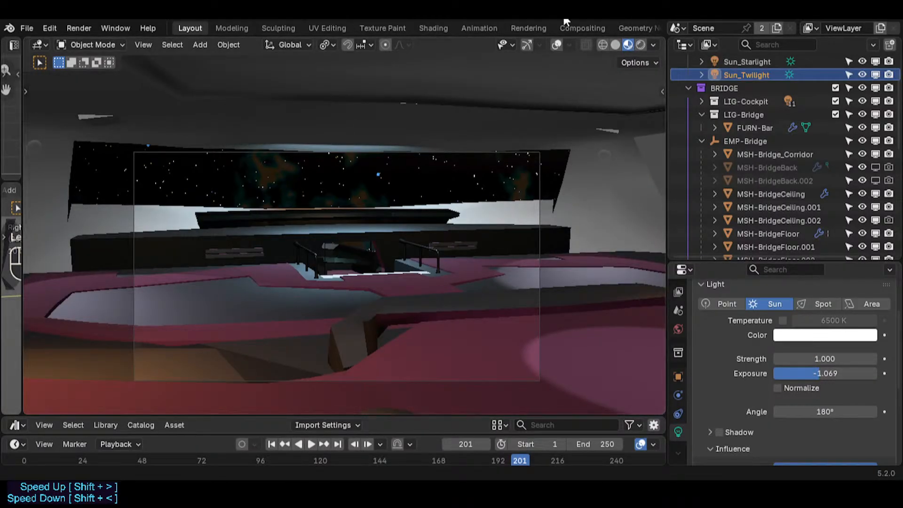
# - Compare the Material Preview of the bridge with Scene World switched on and off
pyautogui.click(654, 45)
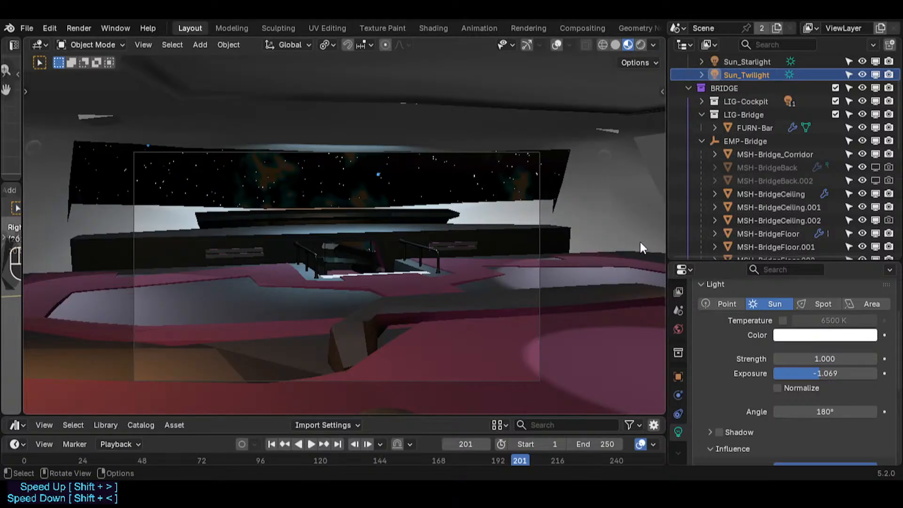
pyautogui.click(652, 44)
pyautogui.click(598, 118)
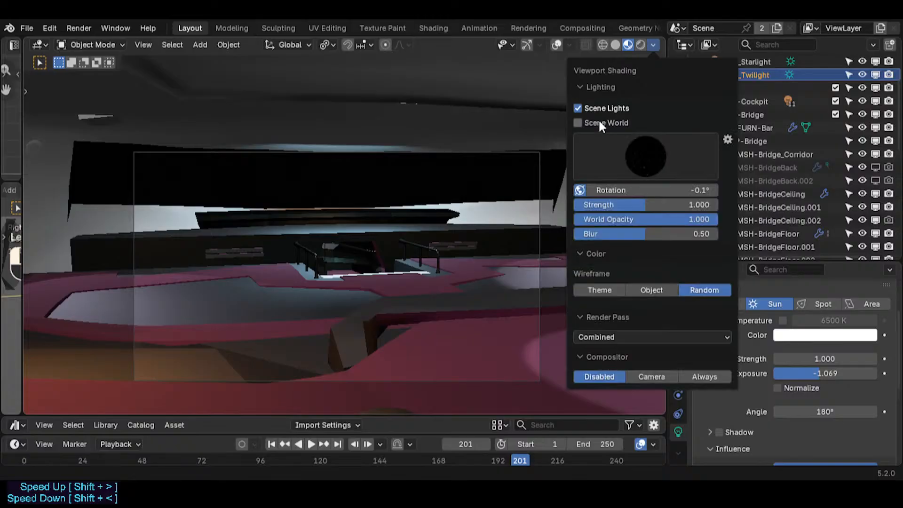
pyautogui.click(599, 119)
pyautogui.click(601, 121)
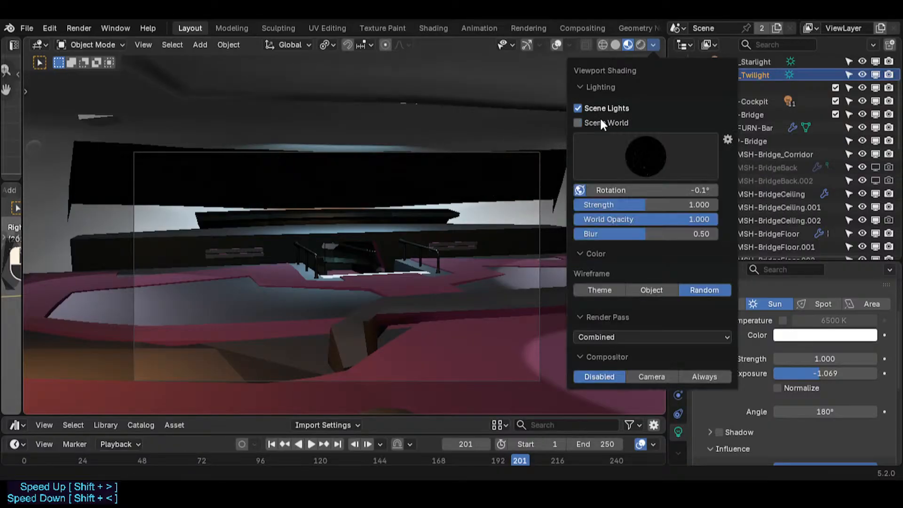
pyautogui.click(601, 123)
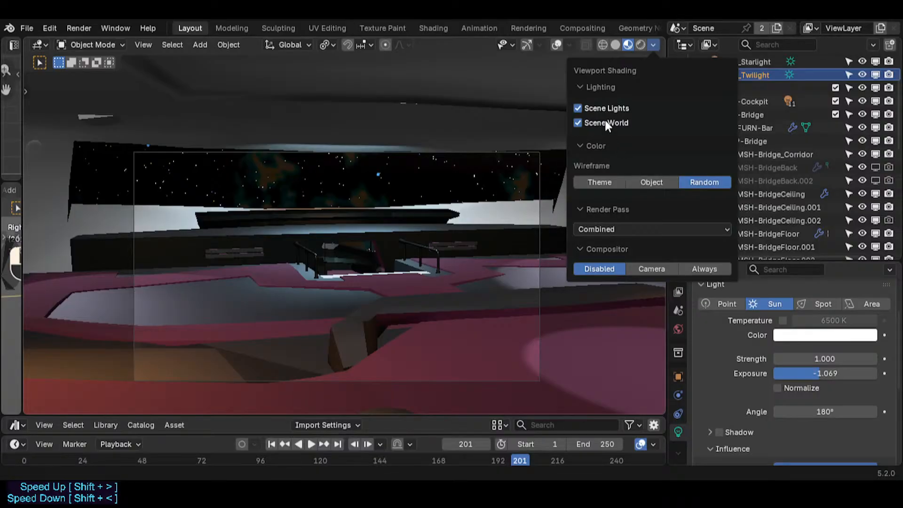
pyautogui.click(605, 120)
pyautogui.click(605, 121)
pyautogui.click(605, 120)
pyautogui.click(605, 121)
pyautogui.click(608, 121)
pyautogui.click(608, 121)
pyautogui.click(608, 121)
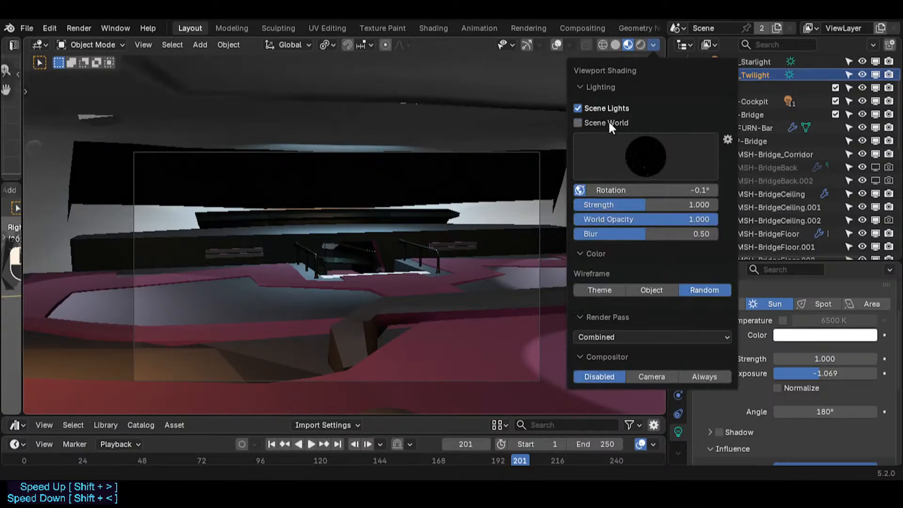
pyautogui.click(608, 121)
# - Check the preview without Scene Lights, restore them, and leave Scene World disabled
pyautogui.click(616, 107)
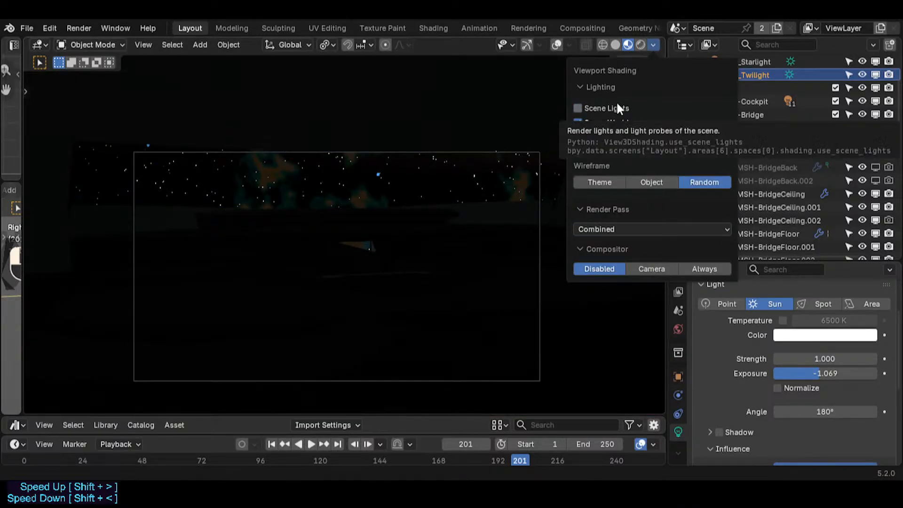
pyautogui.click(617, 108)
pyautogui.click(617, 122)
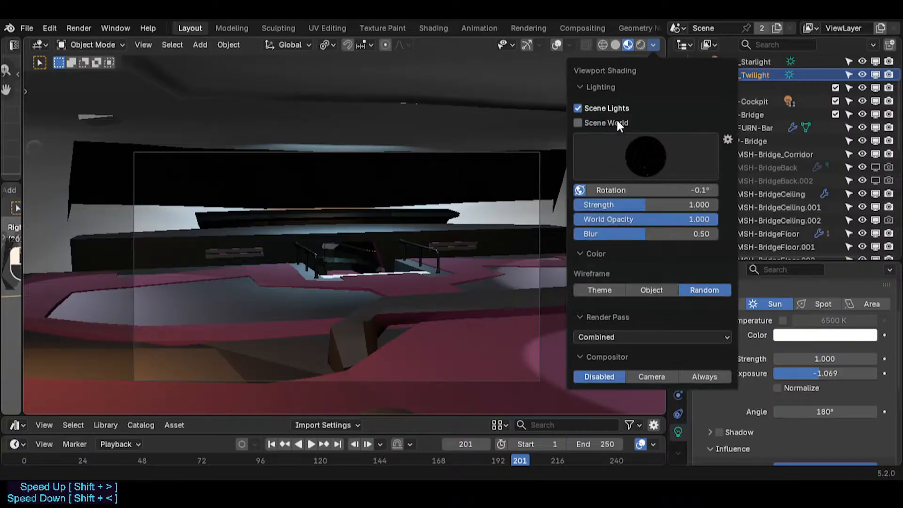
pyautogui.click(618, 122)
pyautogui.click(618, 123)
# - Try the green forest HDRI as the preview environment, and go back to the black HDRI with Scene World off
pyautogui.click(645, 154)
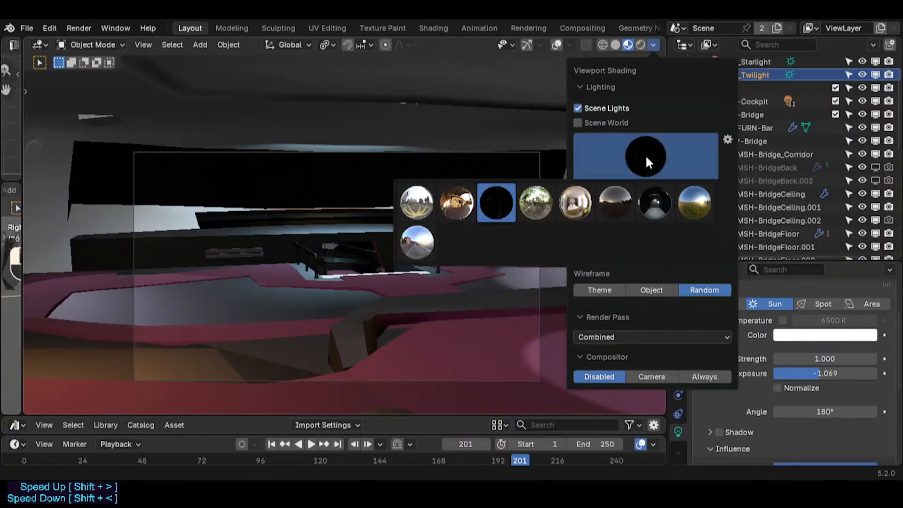
pyautogui.click(542, 207)
pyautogui.click(644, 155)
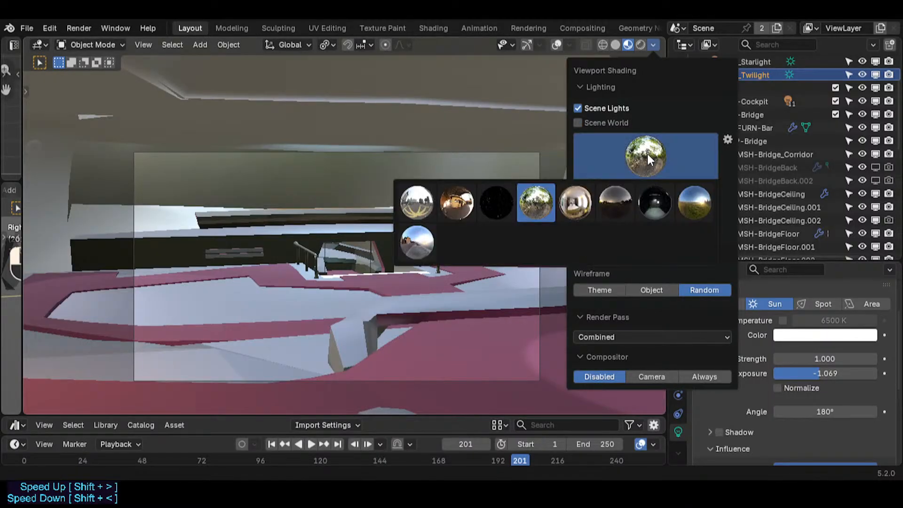
pyautogui.click(507, 199)
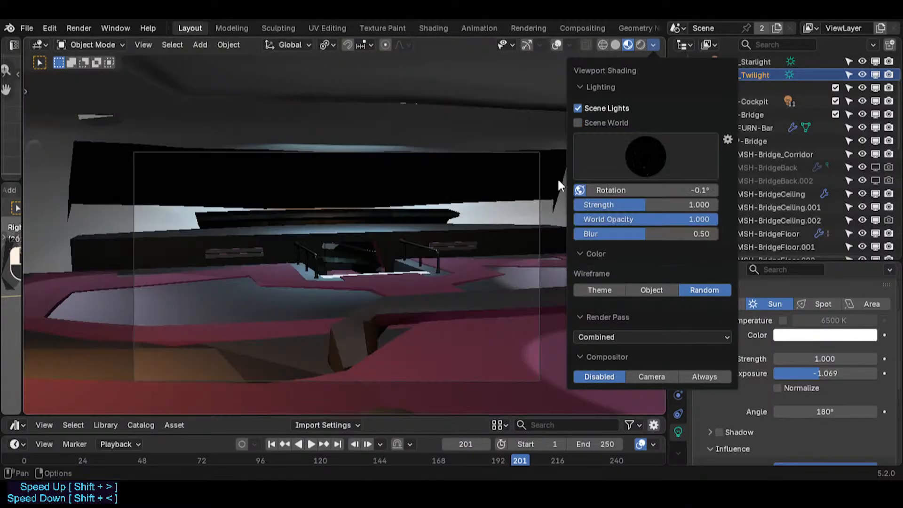
pyautogui.click(599, 124)
pyautogui.click(599, 124)
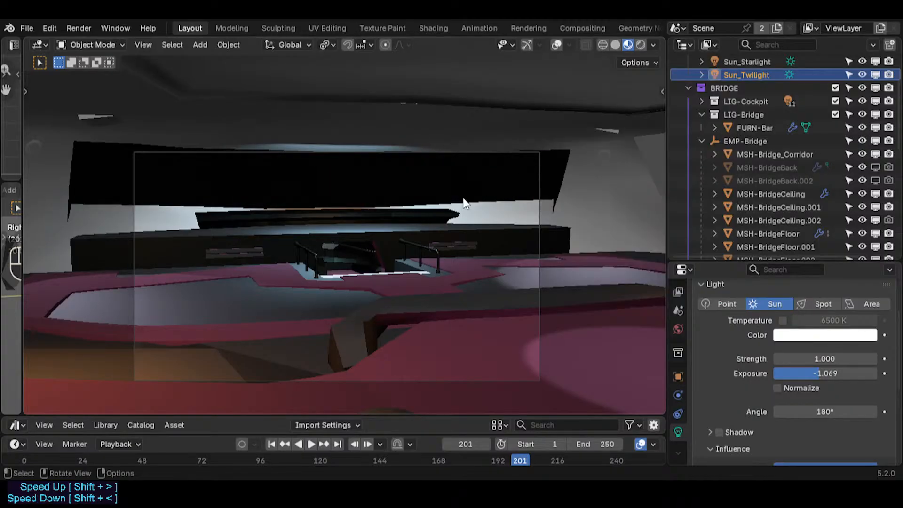
# - Render the bridge from the camera and fly through the room to view the side wall, carpet and front console
pyautogui.press('F12')
pyautogui.hotkey('shift', '`')
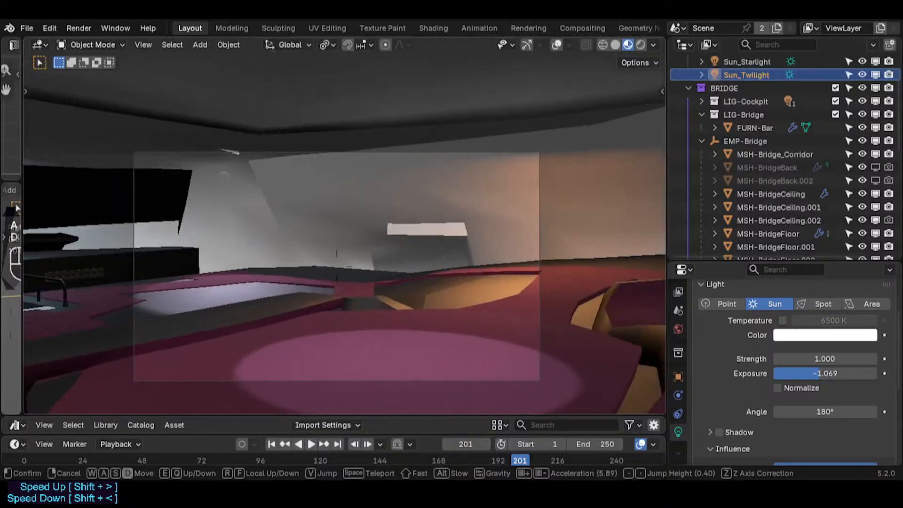
pyautogui.press('w')
pyautogui.press('a')
pyautogui.press('d')
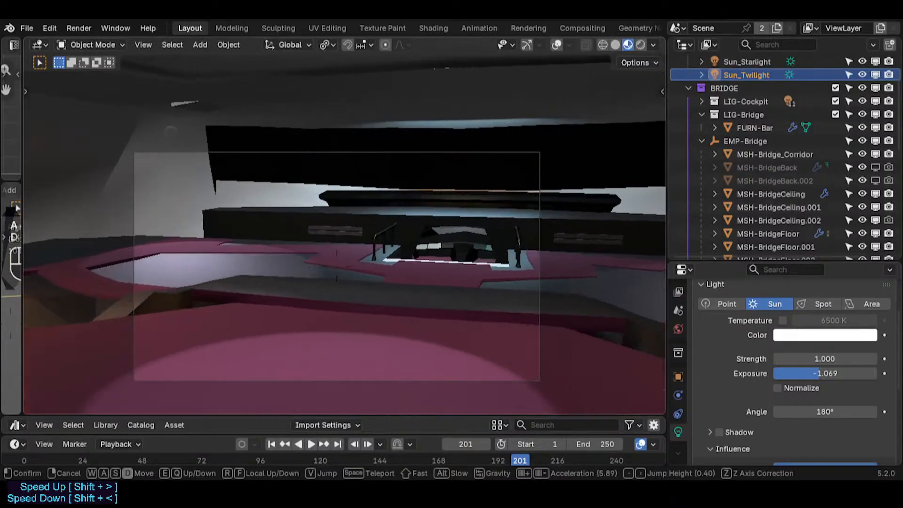
pyautogui.press('s')
pyautogui.click(553, 196)
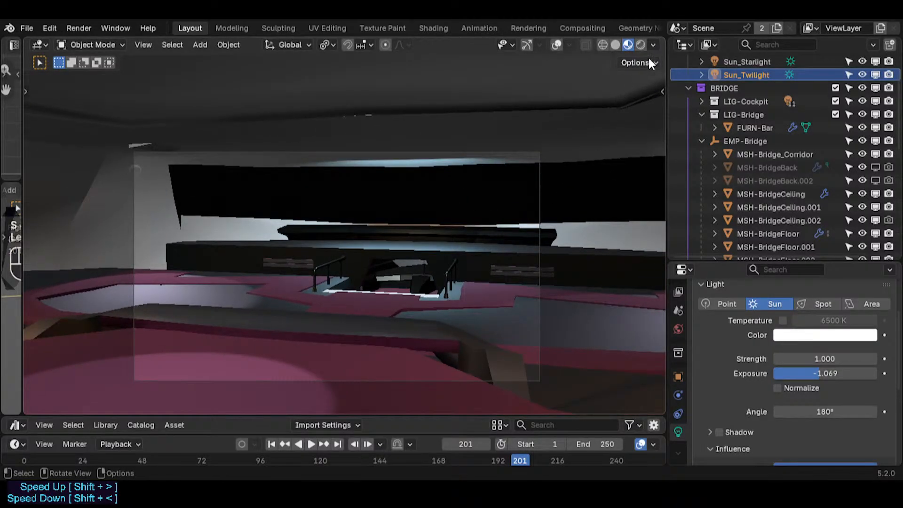
# - Try the dark dusk-sky HDRI as the Material Preview environment for the bridge
pyautogui.click(653, 45)
pyautogui.click(657, 160)
pyautogui.click(631, 205)
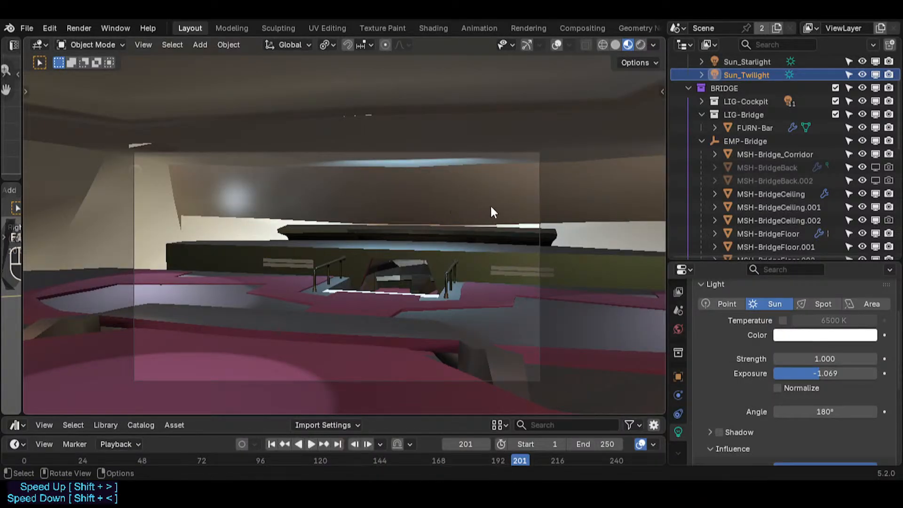
# - Restore the black HDRI as the preview environment and enable Scene World in the viewport shading
pyautogui.click(654, 45)
pyautogui.click(629, 157)
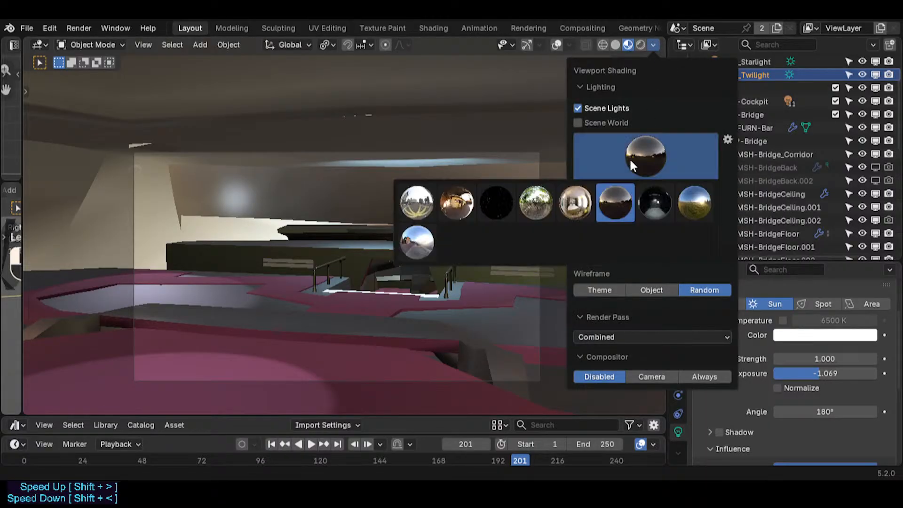
pyautogui.click(502, 205)
pyautogui.click(578, 123)
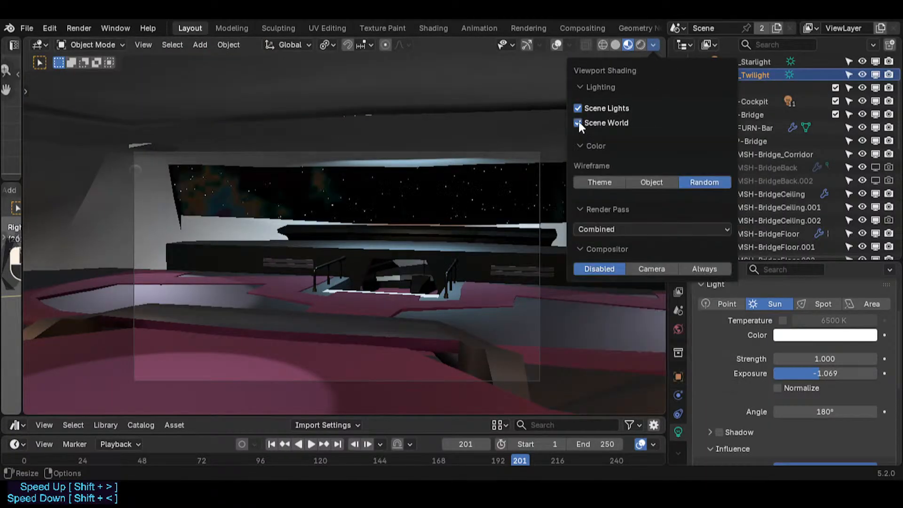
# - Fly the camera to a new framing of the bridge and switch to the Compositing workspace
pyautogui.hotkey('shift', '`')
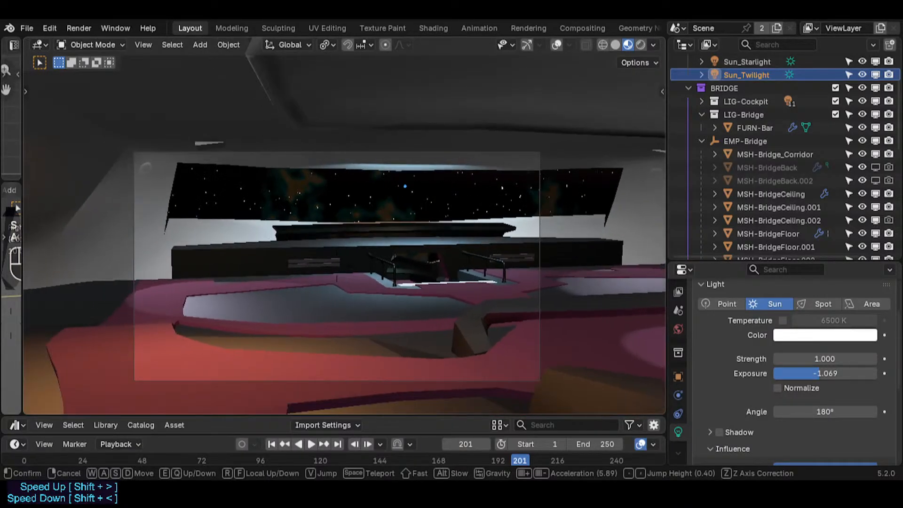
pyautogui.click(412, 231)
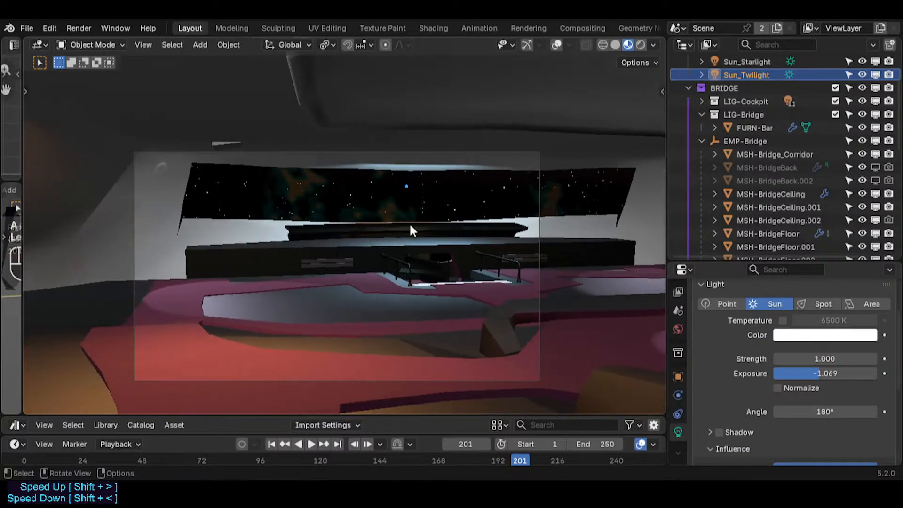
pyautogui.click(582, 28)
pyautogui.scroll(4, 493, 287)
pyautogui.moveTo(494, 299); pyautogui.dragTo(422, 300, button='middle')
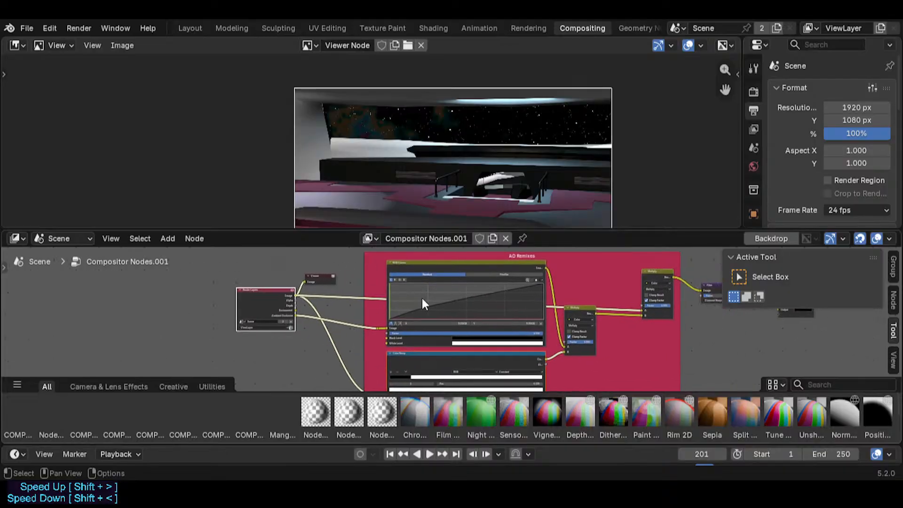
pyautogui.scroll(3, 419, 294)
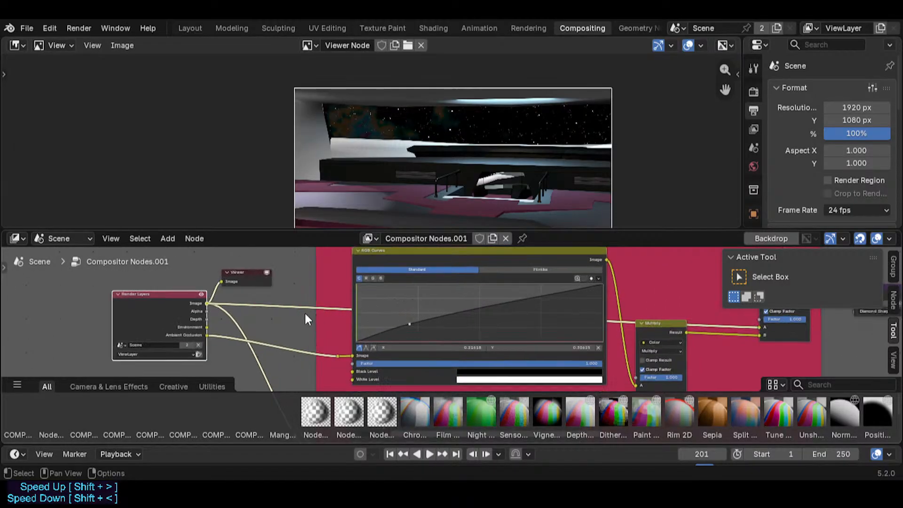
# - Reposition the Color Ramp and first Multiply node slightly within the AO Remixes frame, and render the bridge from the camera
pyautogui.scroll(-4, 306, 301)
pyautogui.scroll(-4, 335, 310)
pyautogui.moveTo(408, 301); pyautogui.dragTo(304, 310, button='middle')
pyautogui.moveTo(357, 284); pyautogui.dragTo(380, 226, button='middle')
pyautogui.scroll(1, 365, 307)
pyautogui.moveTo(363, 300); pyautogui.dragTo(365, 300)
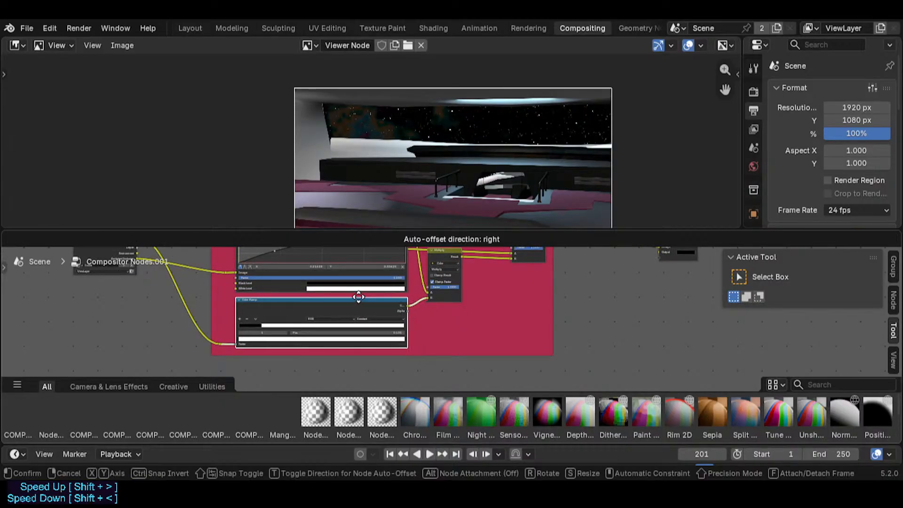
pyautogui.moveTo(349, 268); pyautogui.dragTo(347, 297, button='middle')
pyautogui.moveTo(445, 306); pyautogui.dragTo(450, 319)
pyautogui.click(137, 293)
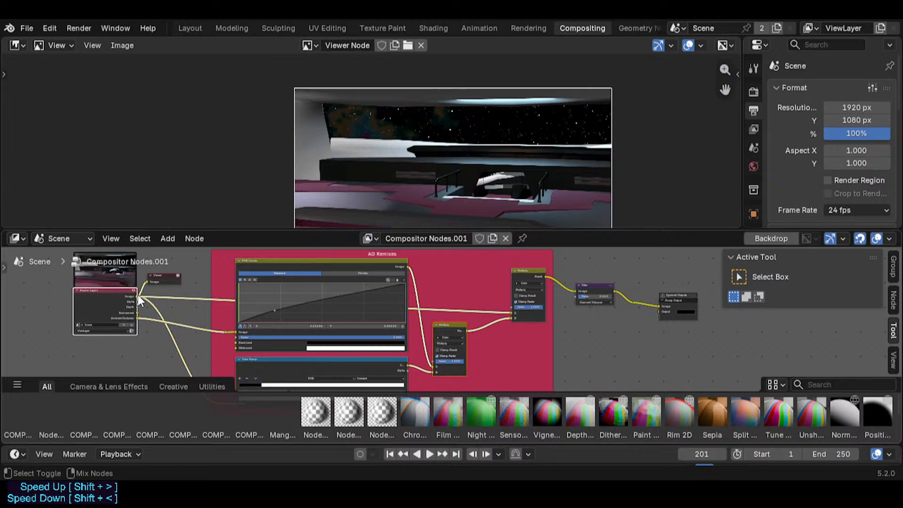
pyautogui.press('F12')
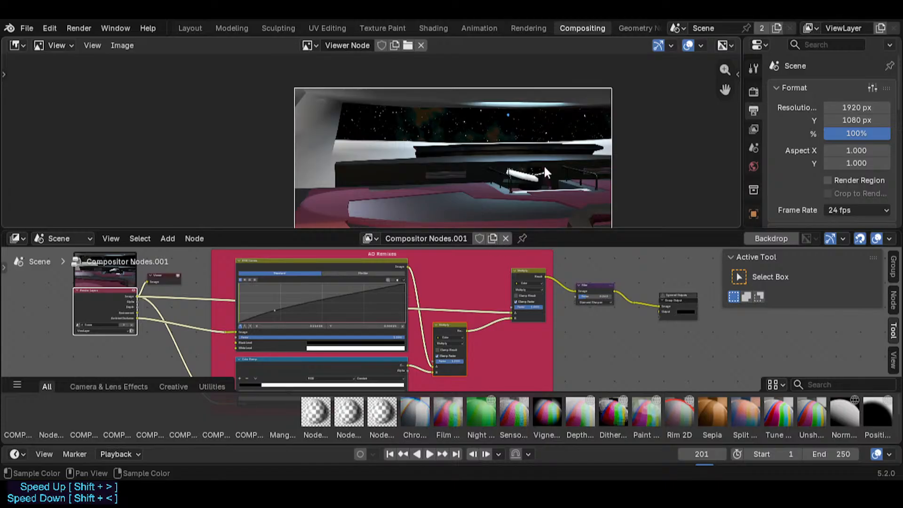
# - Examine the RGB Curves node and its links from the Render Layers in the AO Remixes frame
pyautogui.scroll(1, 284, 314)
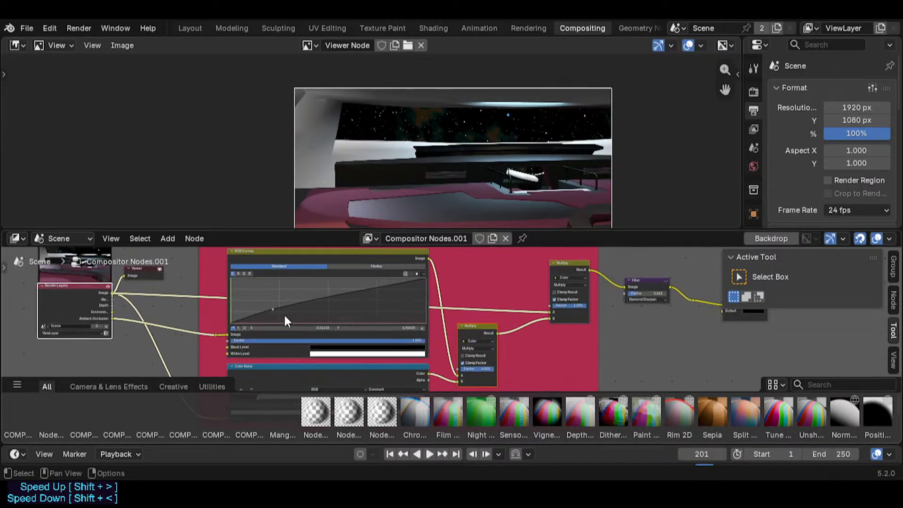
pyautogui.scroll(1, 245, 327)
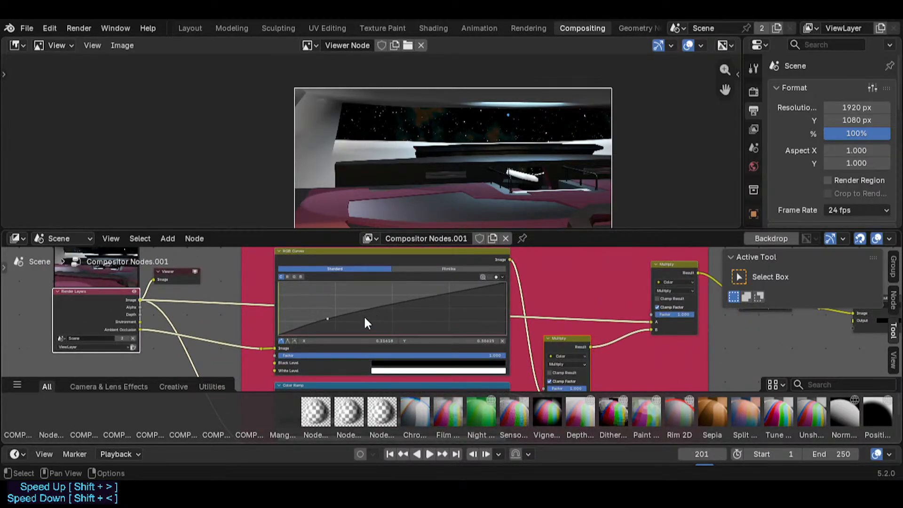
pyautogui.scroll(1, 364, 315)
pyautogui.moveTo(346, 312); pyautogui.dragTo(355, 318, button='middle')
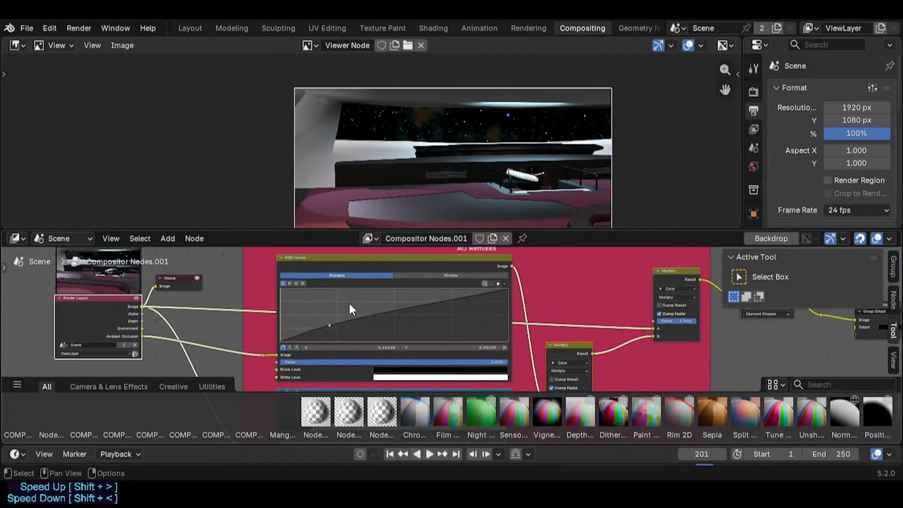
pyautogui.moveTo(282, 314); pyautogui.dragTo(383, 299, button='middle')
pyautogui.scroll(1, 383, 299)
pyautogui.moveTo(446, 274); pyautogui.dragTo(444, 298, button='middle')
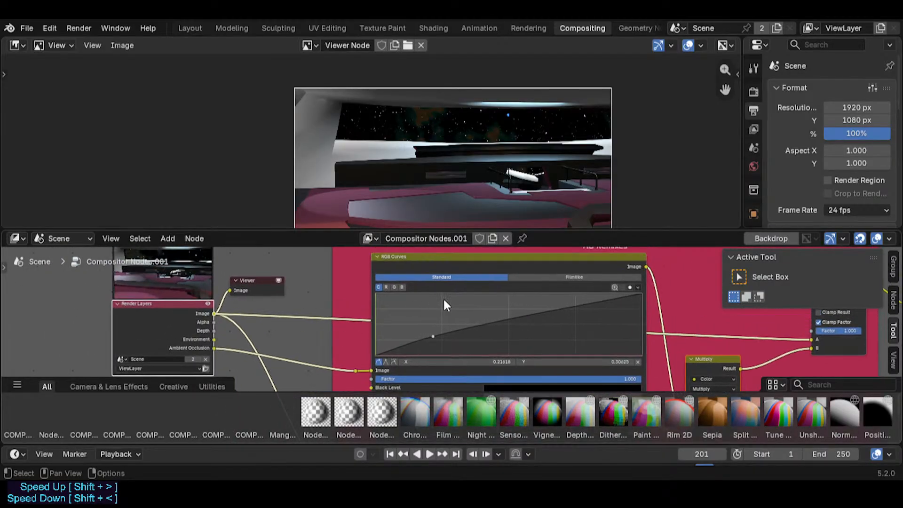
pyautogui.moveTo(527, 296); pyautogui.dragTo(444, 270, button='middle')
pyautogui.scroll(-3, 445, 273)
pyautogui.moveTo(450, 304); pyautogui.dragTo(415, 277, button='middle')
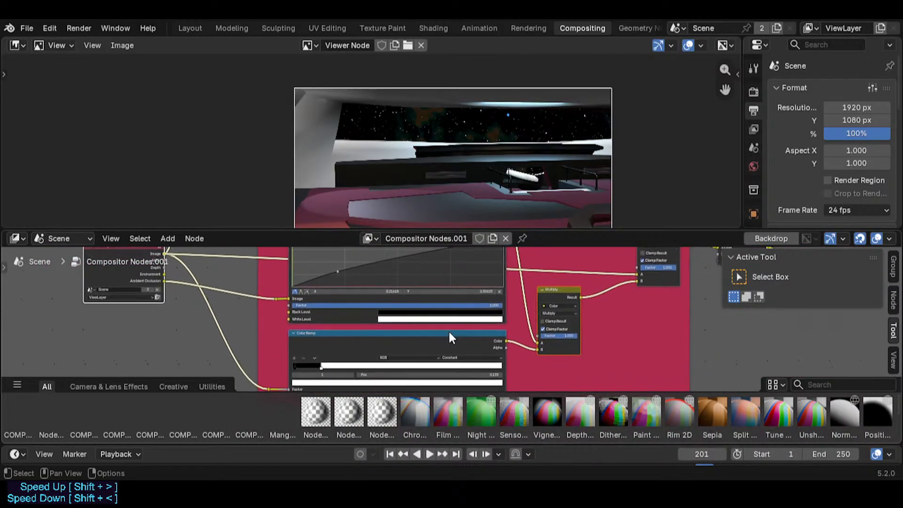
# - Preview the Color Ramp's colour output through the Viewer node, inspect the mask, and save the file
pyautogui.keyDown('ctrl'); pyautogui.keyDown('shift'); pyautogui.click(506, 343); pyautogui.keyUp('shift'); pyautogui.keyUp('ctrl')
pyautogui.moveTo(505, 340); pyautogui.dragTo(526, 286, button='middle')
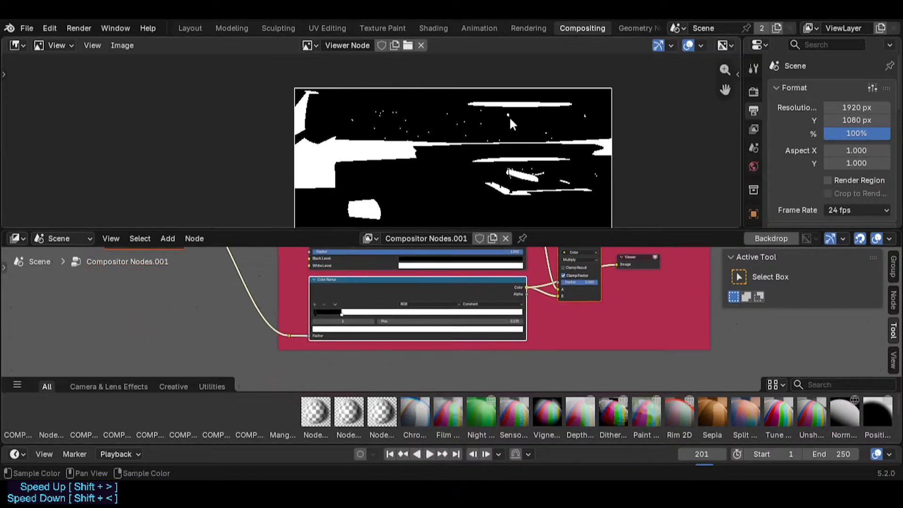
pyautogui.scroll(2, 509, 117)
pyautogui.moveTo(467, 184); pyautogui.dragTo(471, 136, button='middle')
pyautogui.scroll(-4, 470, 135)
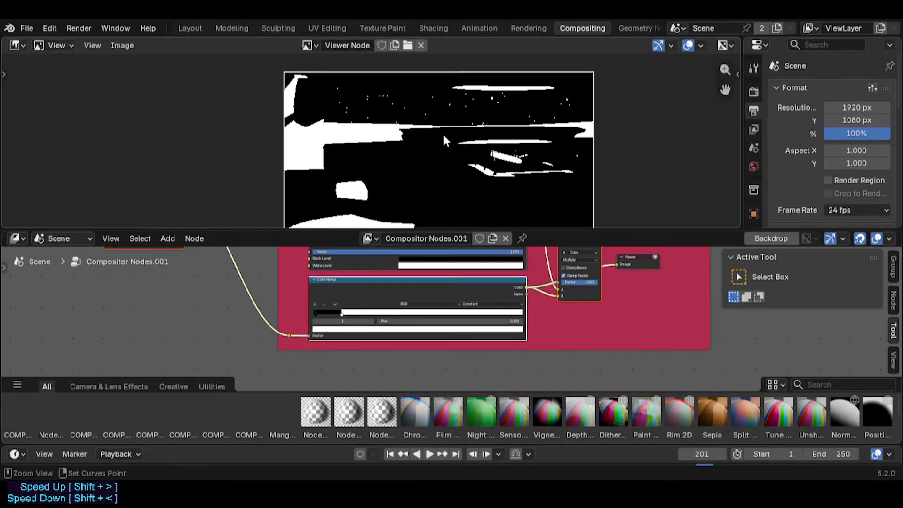
pyautogui.hotkey('ctrl', 's')
pyautogui.moveTo(455, 298); pyautogui.dragTo(461, 301, button='middle')
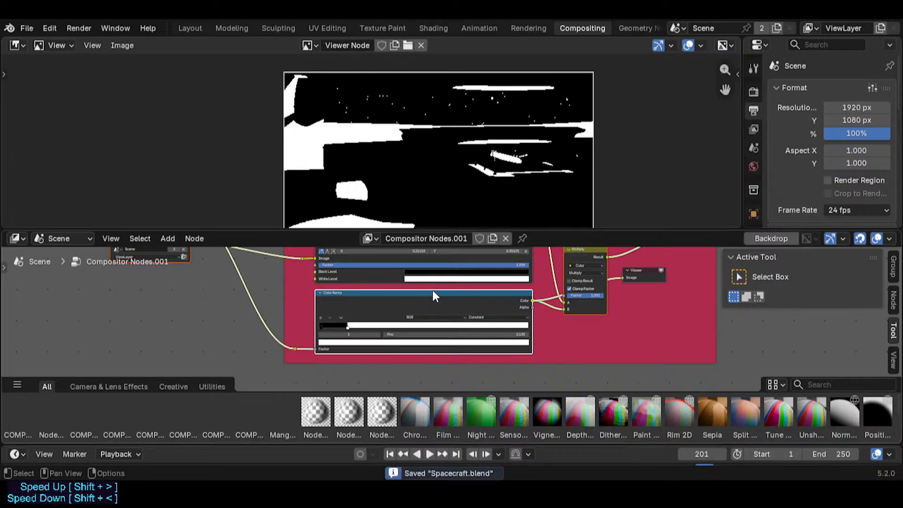
# - Preview the Render Layers image and the first Multiply node's result through the Viewer node to compare them
pyautogui.scroll(5, 510, 296)
pyautogui.keyDown('shift'); pyautogui.scroll(1, 540, 271); pyautogui.keyUp('shift')
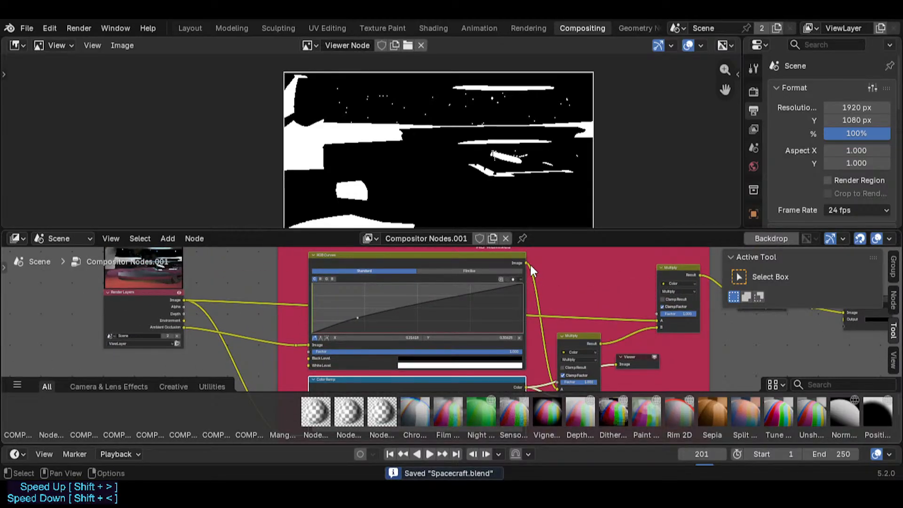
pyautogui.keyDown('ctrl'); pyautogui.keyDown('shift'); pyautogui.click(184, 298); pyautogui.keyUp('shift'); pyautogui.keyUp('ctrl')
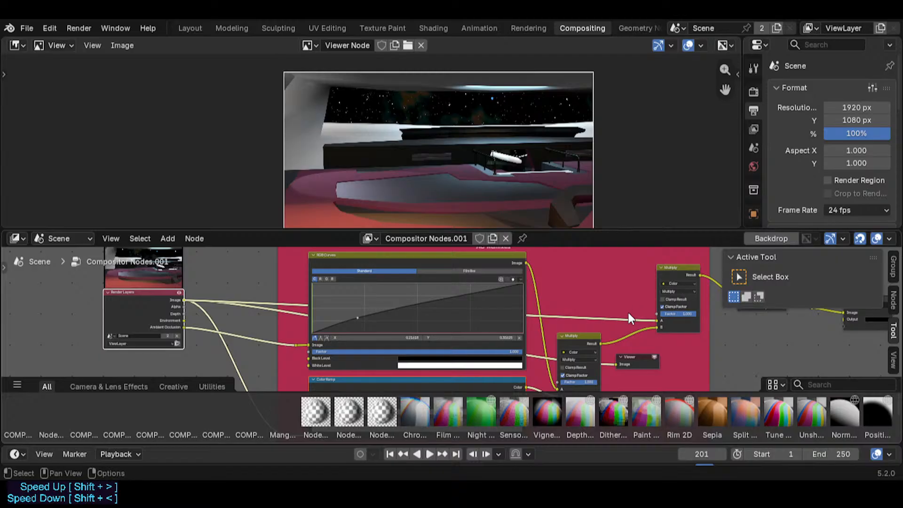
pyautogui.moveTo(631, 319); pyautogui.dragTo(579, 298, button='middle')
pyautogui.keyDown('ctrl'); pyautogui.keyDown('shift'); pyautogui.click(548, 320); pyautogui.keyUp('shift'); pyautogui.keyUp('ctrl')
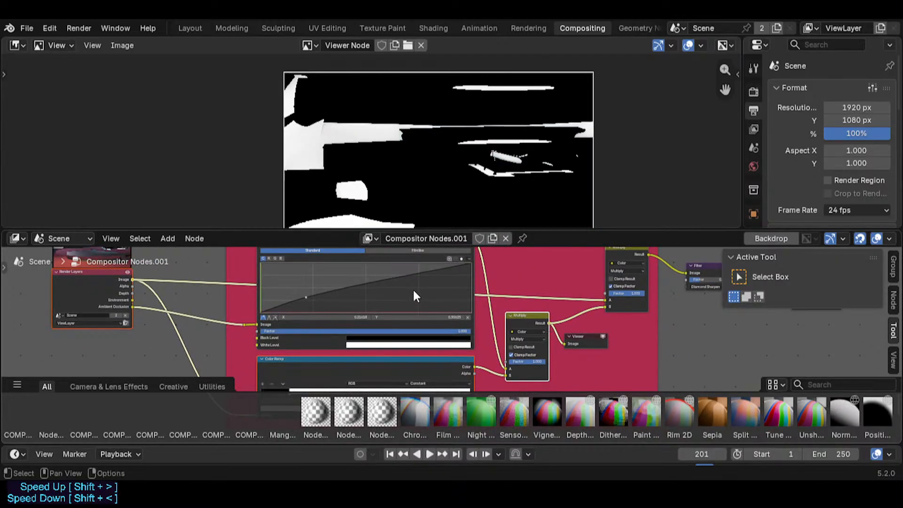
# - Add reroutes to the Render Layers image link before and after the RGB Curves node, and raise both above that node
pyautogui.moveTo(414, 290); pyautogui.dragTo(426, 339, button='middle')
pyautogui.keyDown('shift'); pyautogui.moveTo(220, 310); pyautogui.dragTo(227, 350, button='right'); pyautogui.keyUp('shift')
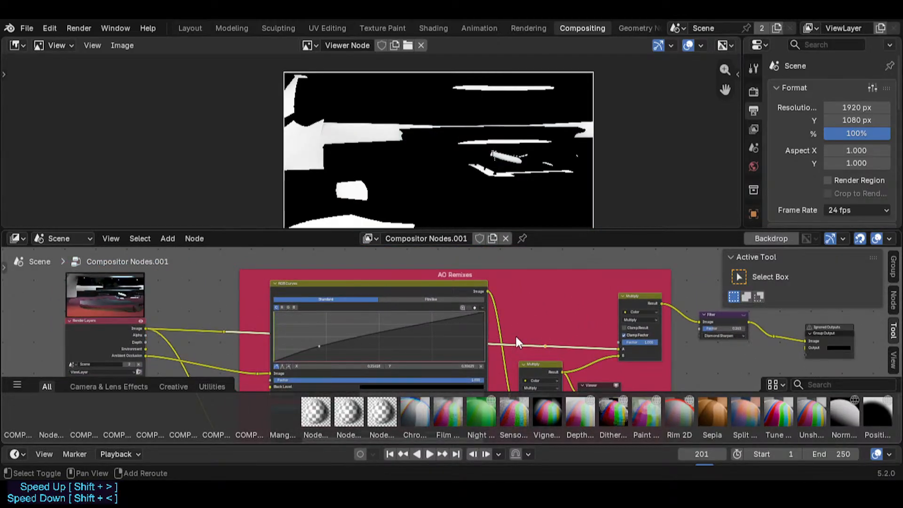
pyautogui.moveTo(223, 325); pyautogui.dragTo(263, 330)
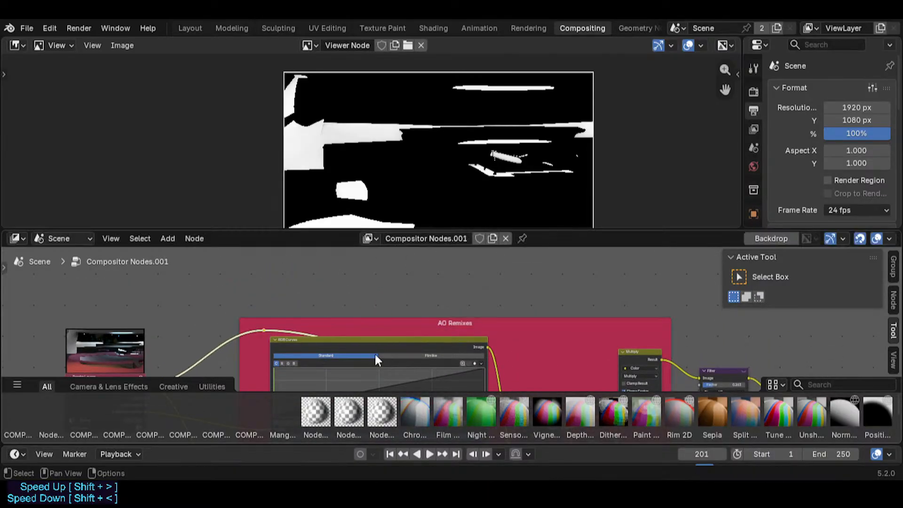
pyautogui.moveTo(473, 321); pyautogui.dragTo(438, 290, button='middle')
pyautogui.click(509, 374)
pyautogui.moveTo(509, 371); pyautogui.dragTo(502, 297)
pyautogui.moveTo(474, 339); pyautogui.dragTo(473, 305, button='middle')
pyautogui.hotkey('alt', 'a')
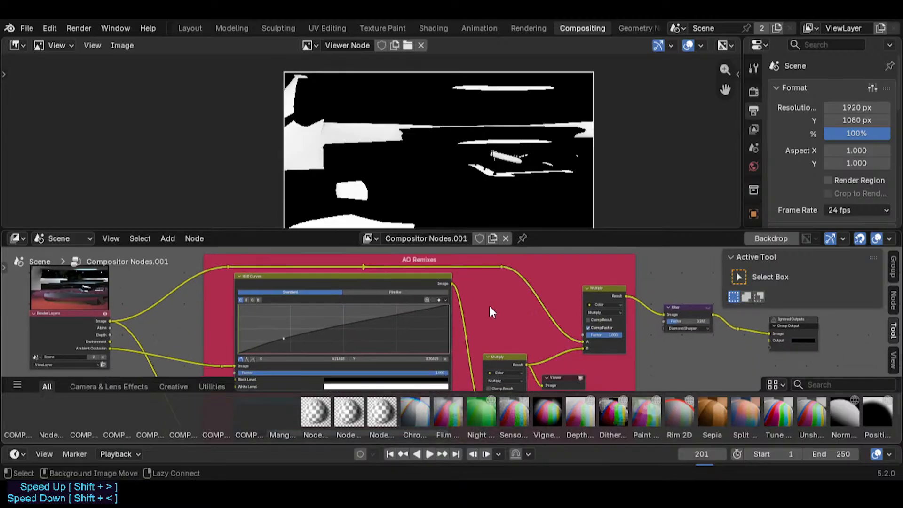
# - Shift the second reroute slightly closer to the RGB Curves node and save the file
pyautogui.moveTo(501, 267); pyautogui.dragTo(413, 307)
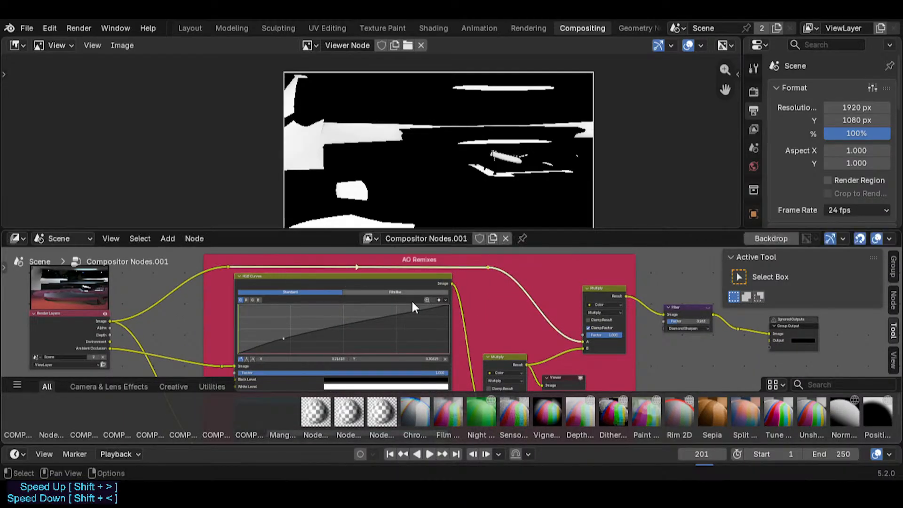
pyautogui.click(483, 318)
pyautogui.moveTo(483, 319); pyautogui.dragTo(478, 340, button='middle')
pyautogui.hotkey('ctrl', 's')
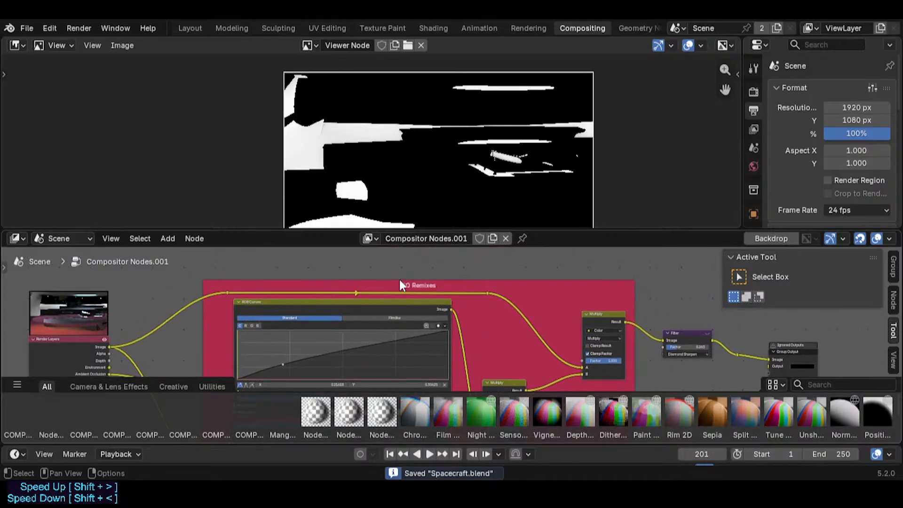
# - Clear the label of the AO Remixes frame
pyautogui.click(405, 285)
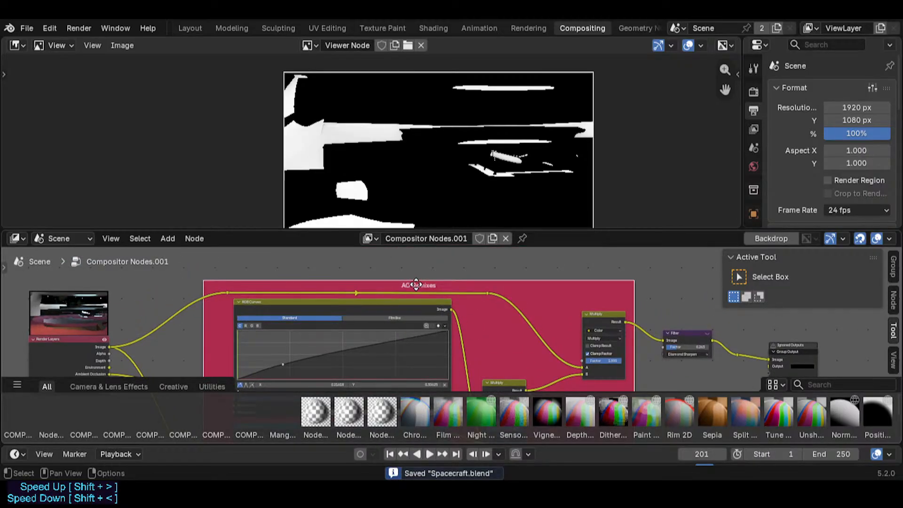
pyautogui.press('F2')
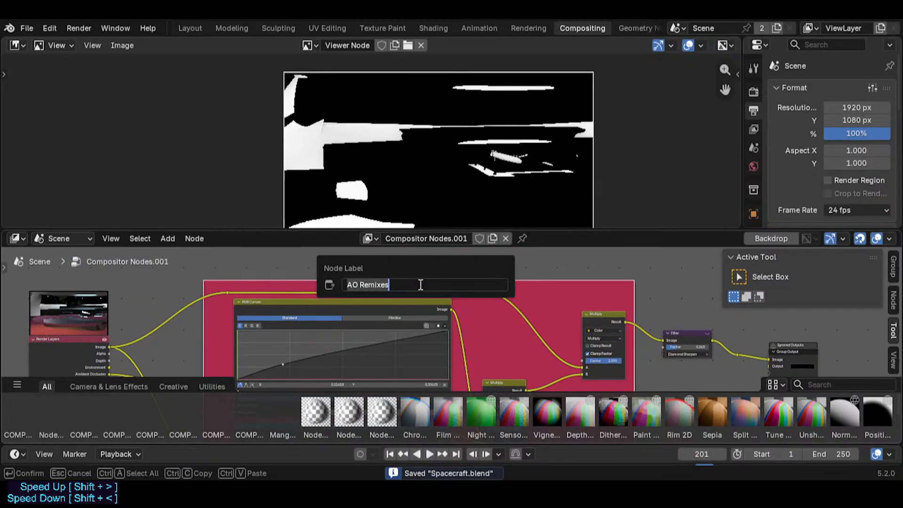
pyautogui.write('Start')
pyautogui.press('Return')
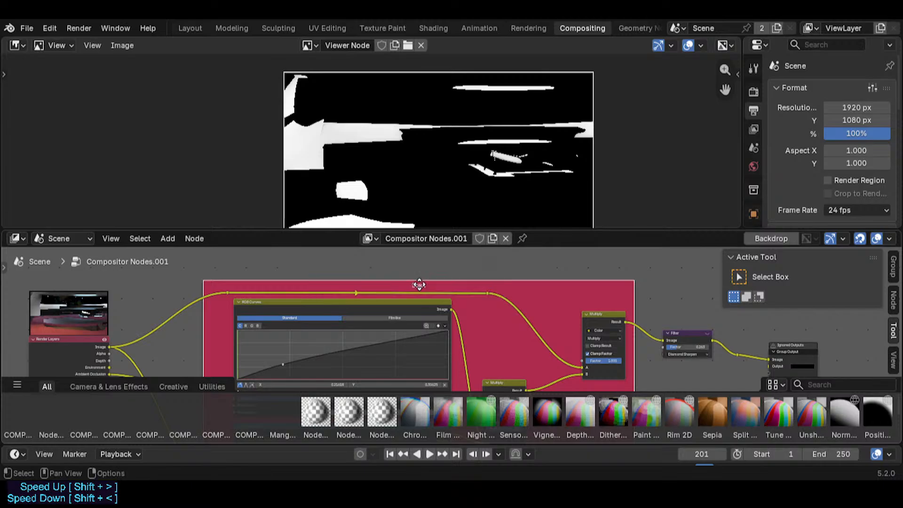
pyautogui.press('n')
pyautogui.press('n')
# - Label the node frame "GRAPHISM: B&W, Grayscale, Color"
pyautogui.press('F2')
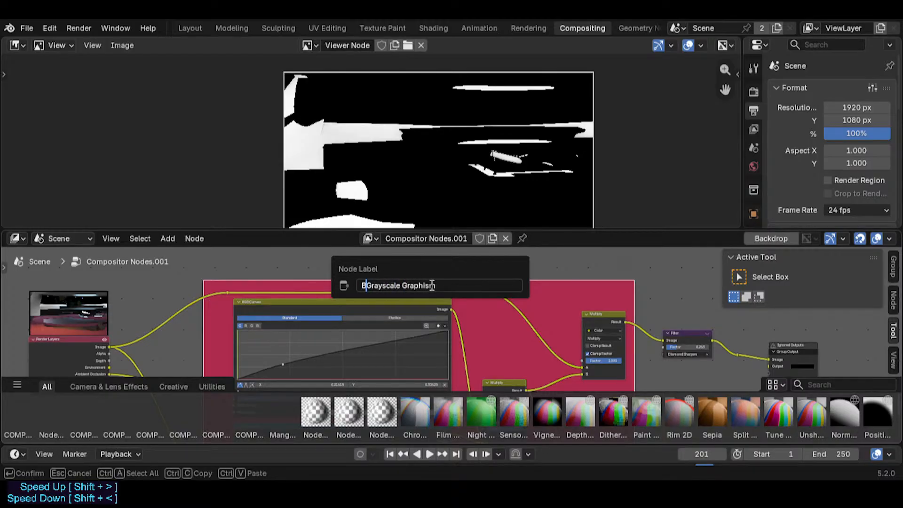
pyautogui.write('W,')
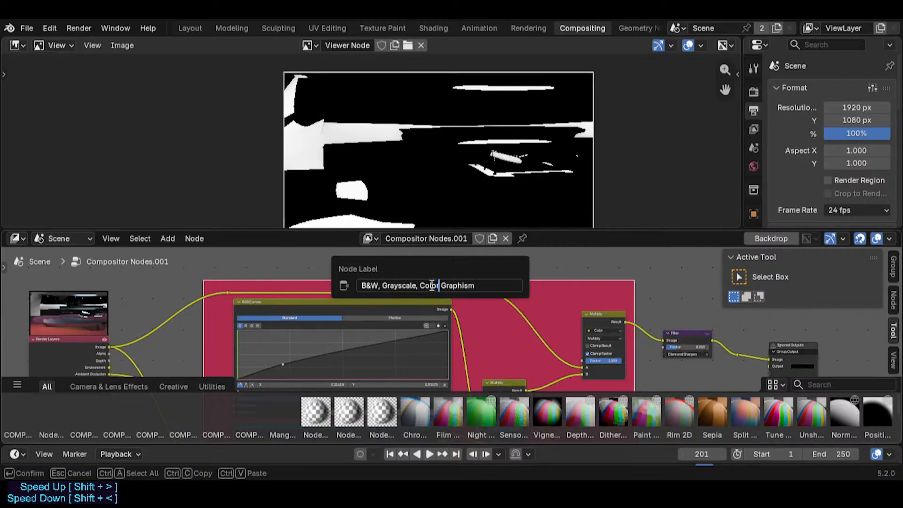
pyautogui.hotkey('shift', 'End')
pyautogui.press('Delete')
pyautogui.press('Home')
pyautogui.write('GRA')
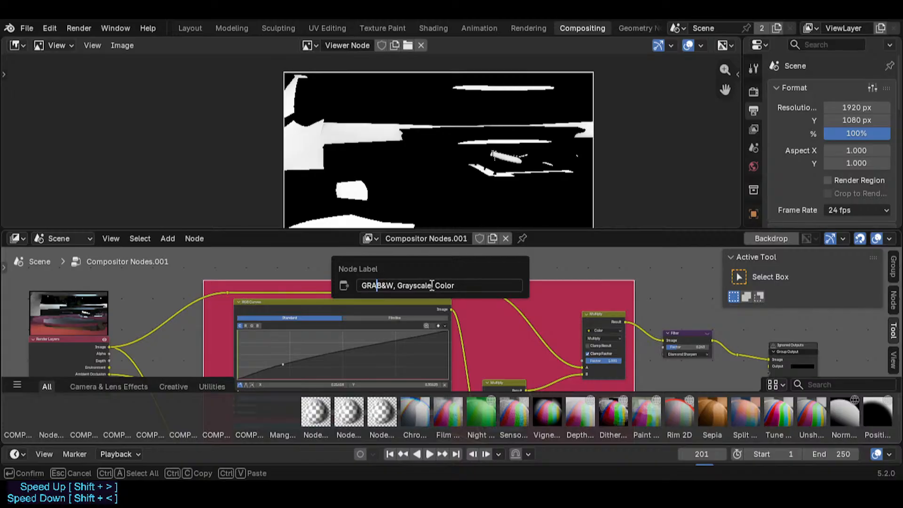
pyautogui.write('PHISM:')
pyautogui.press('Return')
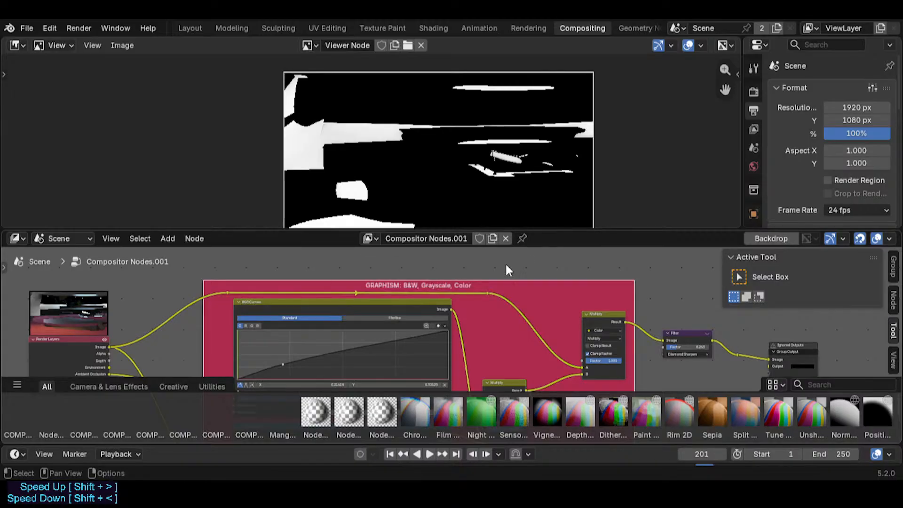
# - Insert a space before the colon so the frame label reads "GRAPHISM : B&W, Grayscale, Color"
pyautogui.scroll(1, 381, 312)
pyautogui.press('F2')
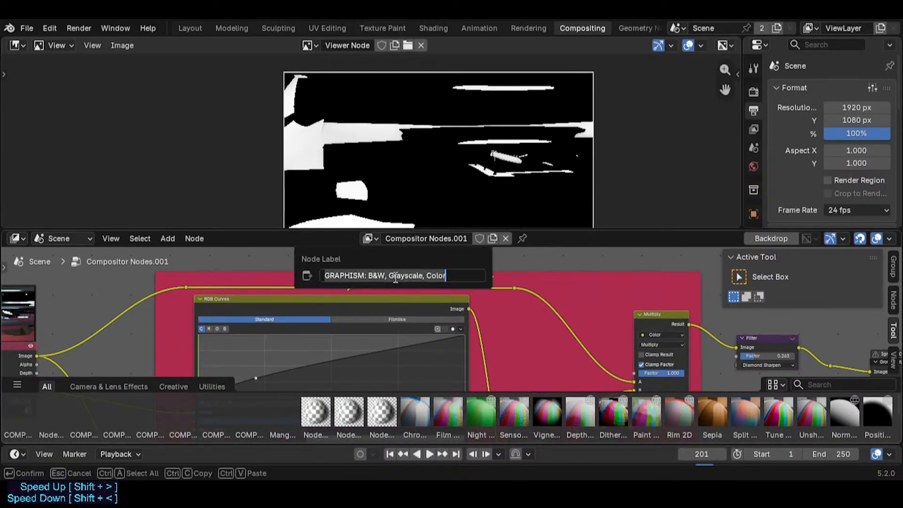
pyautogui.click(364, 276)
pyautogui.press('Return')
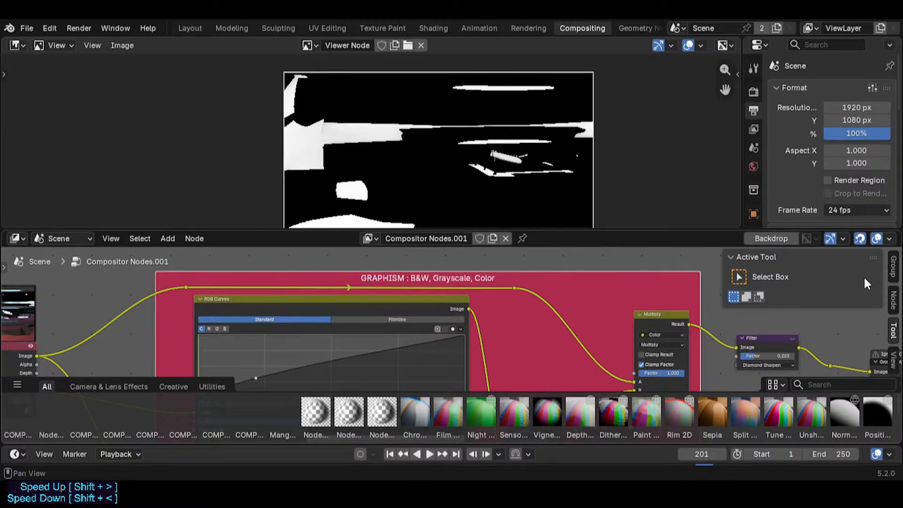
# - Set the custom colour of the GRAPHISM frame to black
pyautogui.click(895, 274)
pyautogui.click(895, 299)
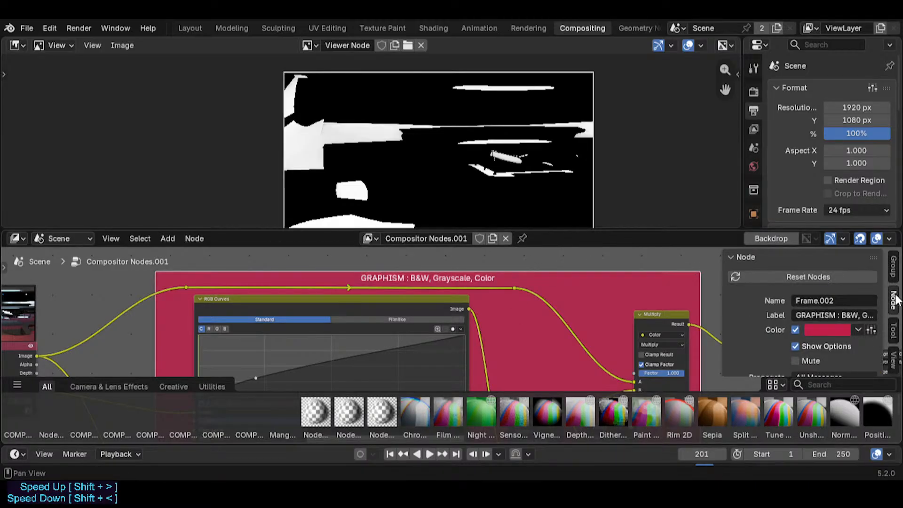
pyautogui.click(818, 334)
pyautogui.moveTo(842, 193); pyautogui.dragTo(840, 235)
pyautogui.press('BackSpace')
# - Enlarge the compositor node area to show the whole GRAPHISM frame, and save the file
pyautogui.scroll(-5, 451, 283)
pyautogui.moveTo(458, 327); pyautogui.dragTo(451, 290, button='middle')
pyautogui.moveTo(459, 230); pyautogui.dragTo(459, 191)
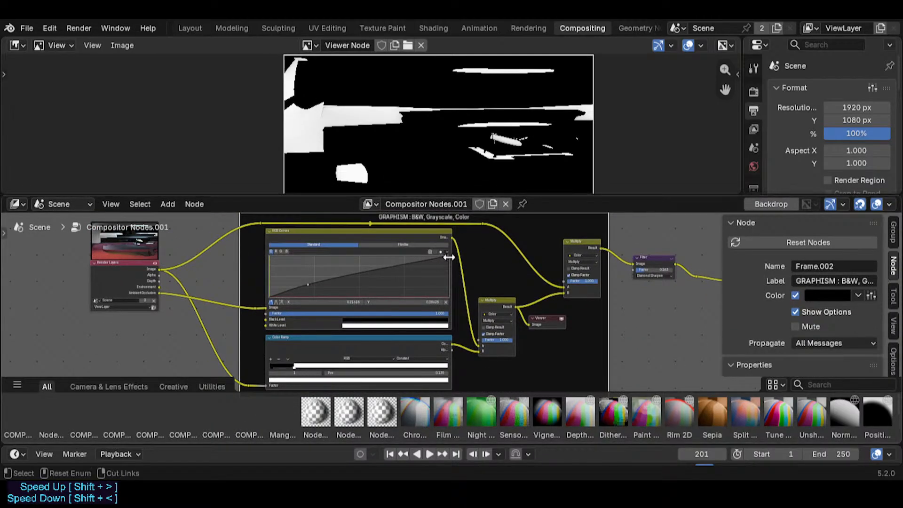
pyautogui.hotkey('ctrl', 's')
pyautogui.moveTo(450, 266); pyautogui.dragTo(508, 306, button='middle')
pyautogui.scroll(2, 450, 289)
pyautogui.click(449, 288)
pyautogui.scroll(4, 467, 309)
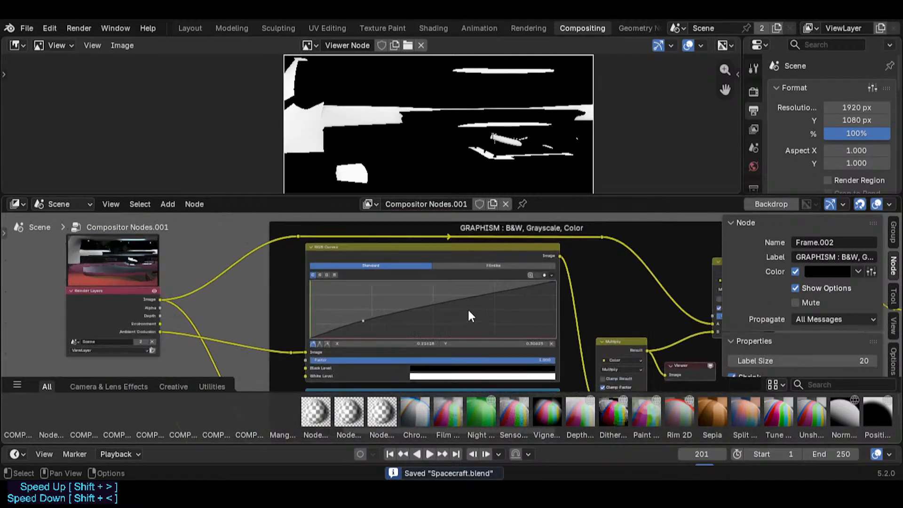
# - Hide the node sidebar and send the RGB Curves output to the Viewer node
pyautogui.press('n')
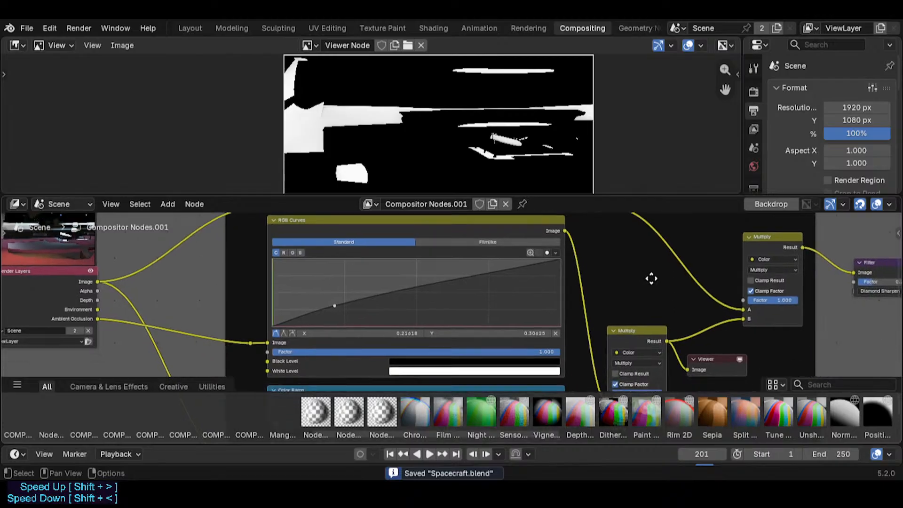
pyautogui.scroll(-1, 612, 275)
pyautogui.keyDown('ctrl'); pyautogui.keyDown('shift'); pyautogui.click(561, 244); pyautogui.keyUp('shift'); pyautogui.keyUp('ctrl')
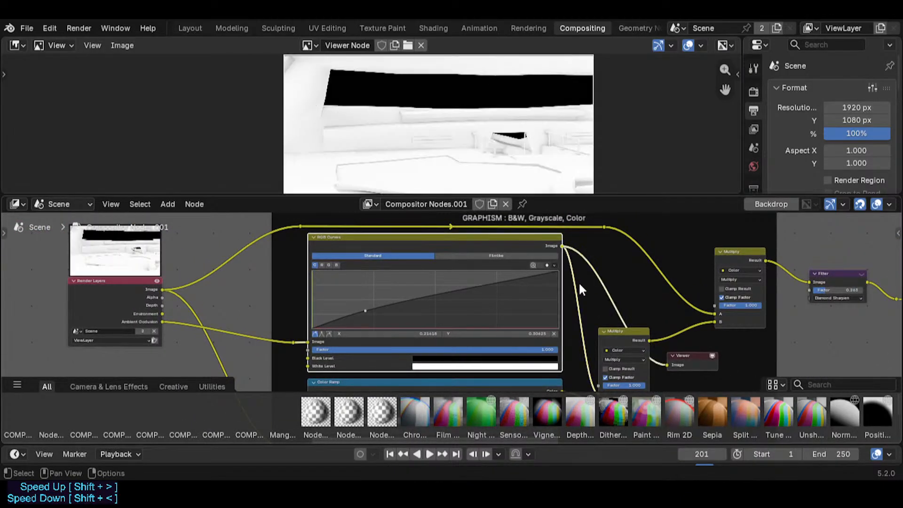
pyautogui.moveTo(544, 284); pyautogui.dragTo(510, 285, button='middle')
pyautogui.scroll(1, 490, 301)
# - Remove the surplus control points from the RGB Curves curve, leaving a single adjustable point between its ends
pyautogui.moveTo(331, 306)
pyautogui.mouseDown()
pyautogui.moveTo(334, 317)
pyautogui.moveTo(343, 305)
pyautogui.moveTo(320, 308)
pyautogui.mouseUp()
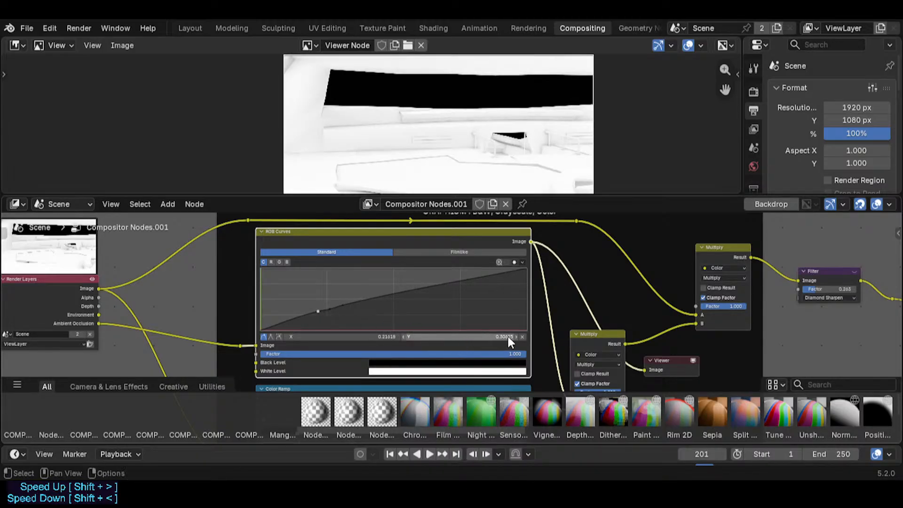
pyautogui.click(523, 337)
pyautogui.scroll(10, 317, 301)
pyautogui.click(367, 310)
pyautogui.scroll(-4, 377, 317)
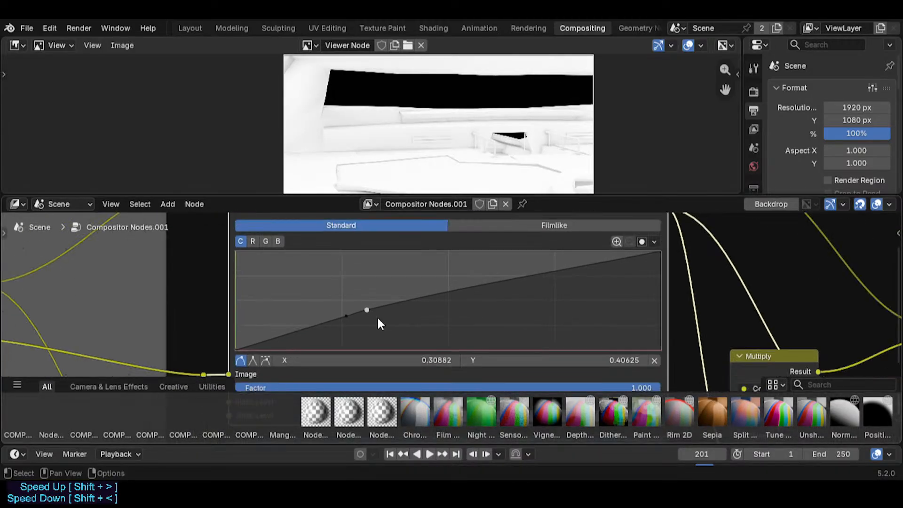
pyautogui.click(655, 360)
# - Move the remaining RGB Curves point to about X 0.224, Y 0.219 and save the file
pyautogui.moveTo(347, 314); pyautogui.dragTo(333, 330)
pyautogui.moveTo(333, 331); pyautogui.dragTo(330, 330)
pyautogui.hotkey('ctrl', 's')
pyautogui.scroll(-8, 428, 310)
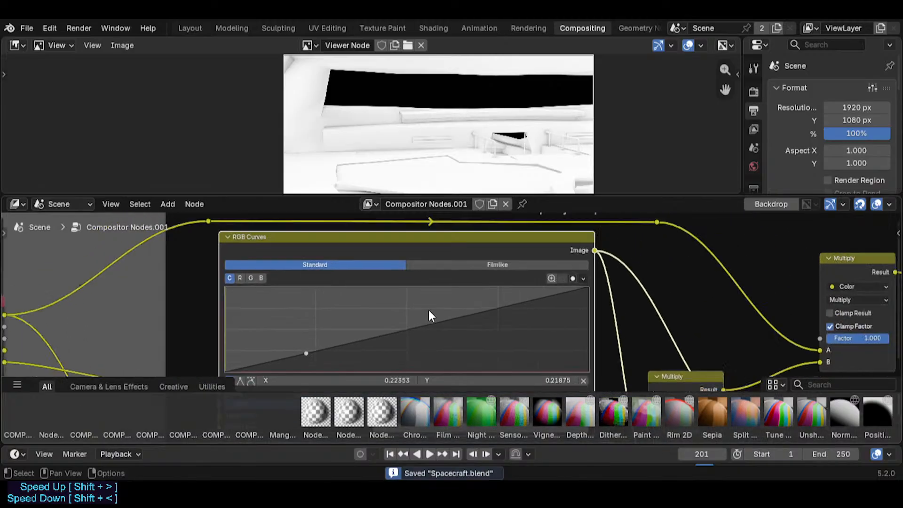
pyautogui.scroll(1, 446, 289)
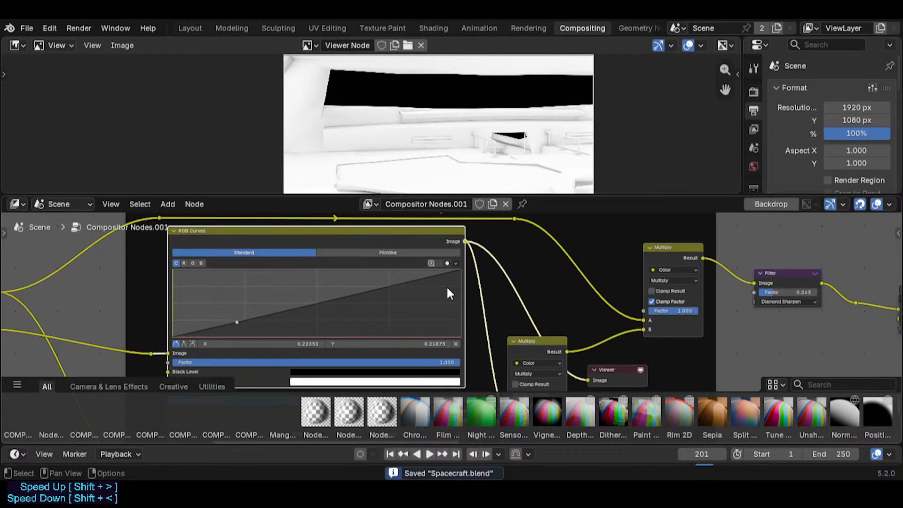
pyautogui.hotkey('ctrl', 's')
# - Preview the result of the Multiply node beside the Color Ramp and examine the edges and shading in the viewer image
pyautogui.scroll(2, 499, 248)
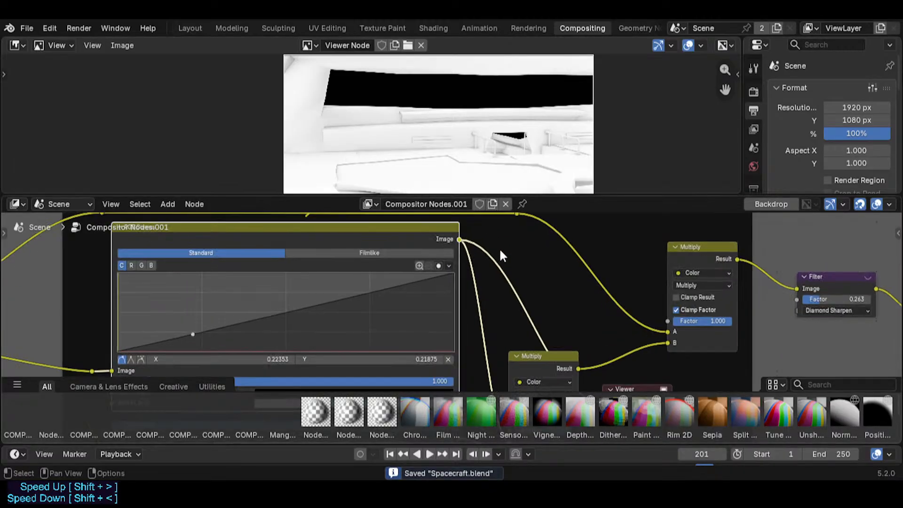
pyautogui.scroll(-1, 433, 275)
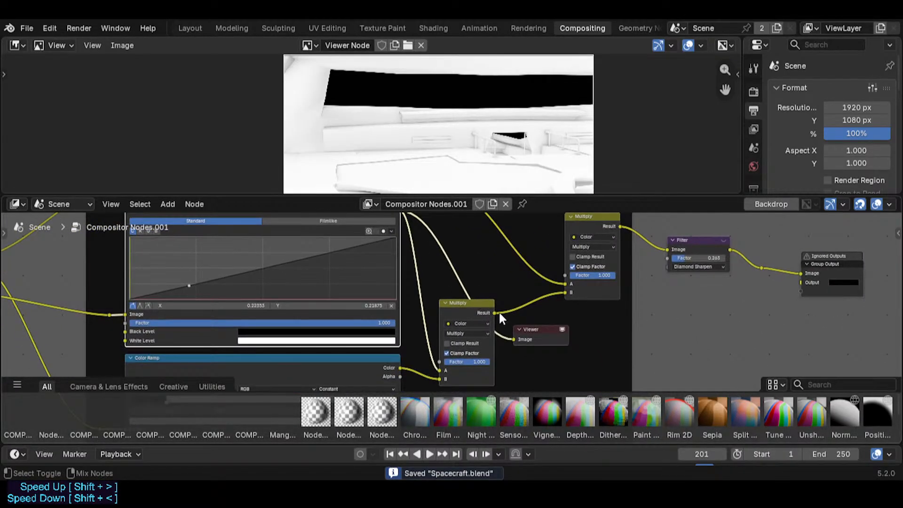
pyautogui.scroll(2, 495, 312)
pyautogui.scroll(3, 480, 130)
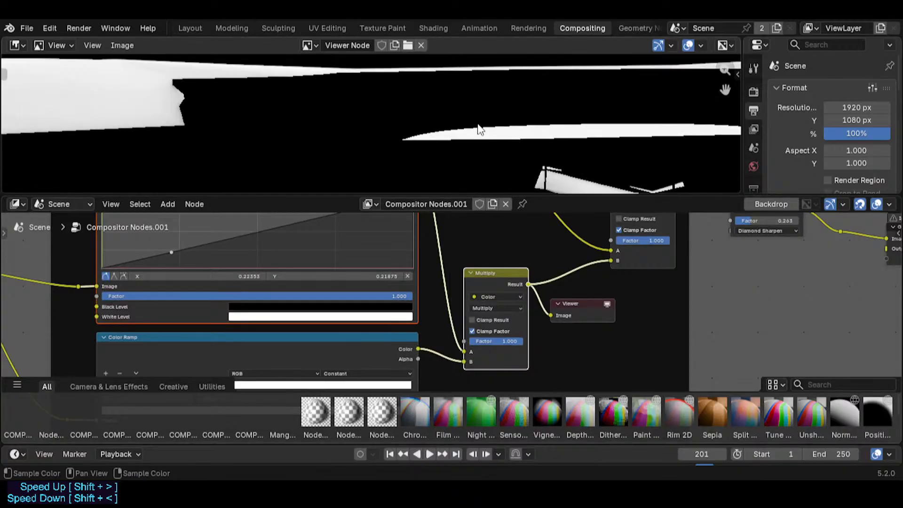
pyautogui.scroll(3, 506, 146)
pyautogui.scroll(-2, 513, 148)
pyautogui.moveTo(527, 155); pyautogui.dragTo(475, 107, button='middle')
pyautogui.scroll(3, 549, 155)
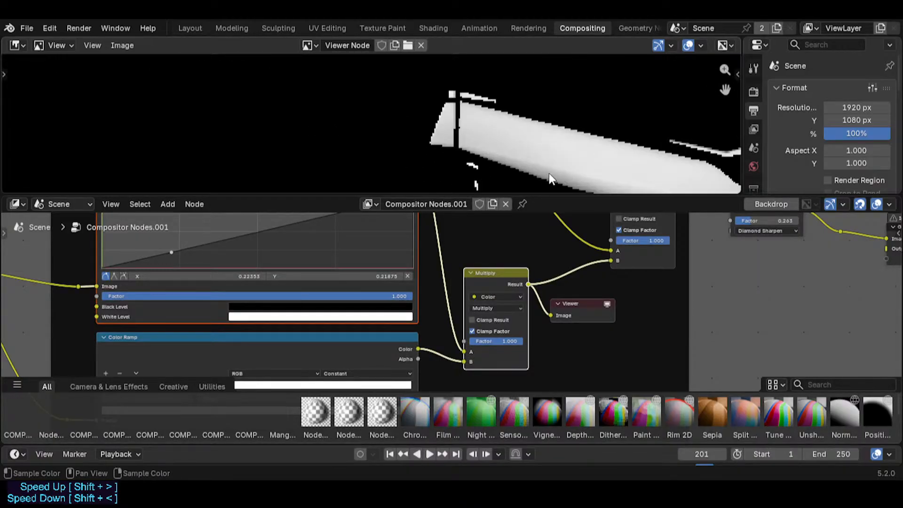
pyautogui.scroll(-6, 510, 162)
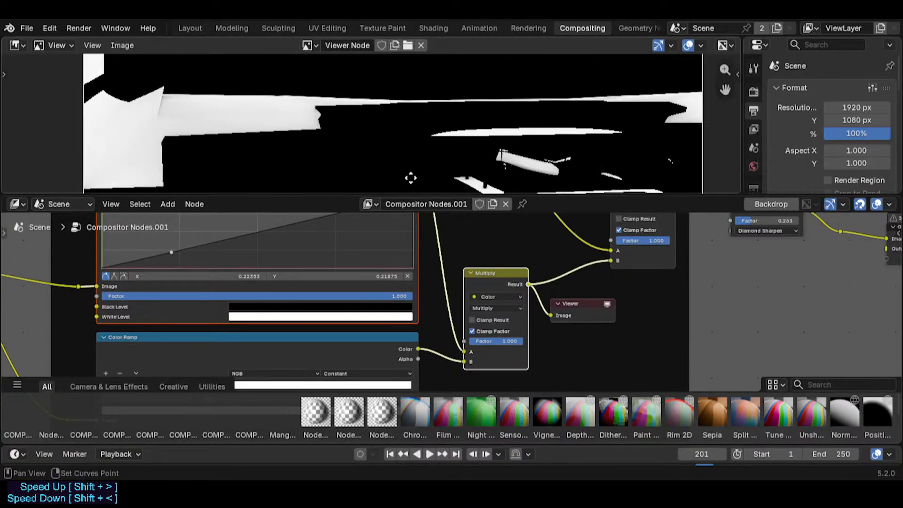
# - Move the Color Ramp's white stop to about position 0.050
pyautogui.moveTo(351, 288); pyautogui.dragTo(367, 282, button='middle')
pyautogui.moveTo(201, 245); pyautogui.dragTo(205, 271, button='middle')
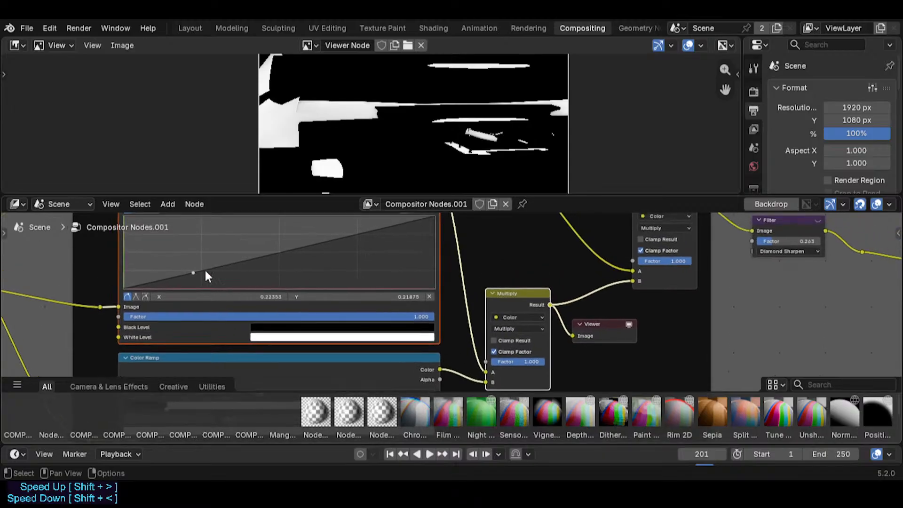
pyautogui.moveTo(435, 321); pyautogui.dragTo(464, 273, button='middle')
pyautogui.moveTo(318, 298); pyautogui.dragTo(362, 273, button='middle')
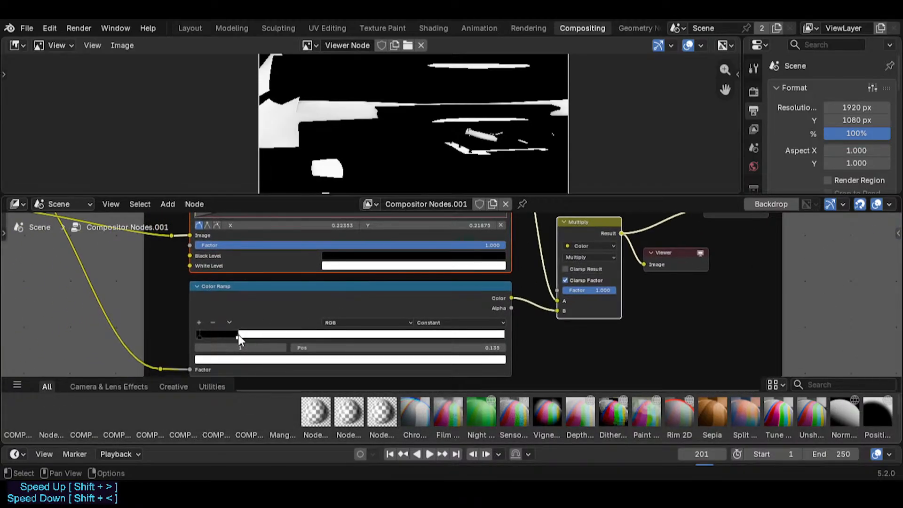
pyautogui.moveTo(238, 335); pyautogui.dragTo(213, 333)
pyautogui.scroll(2, 216, 334)
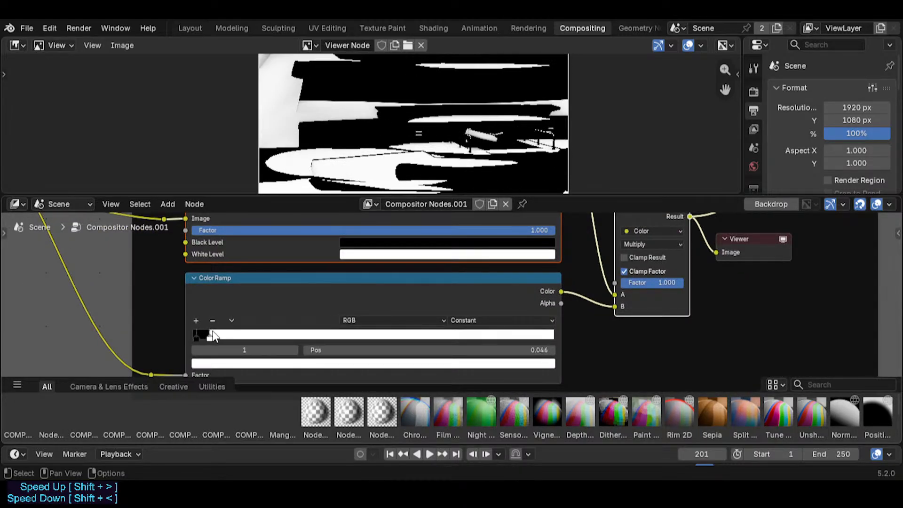
pyautogui.click(196, 334)
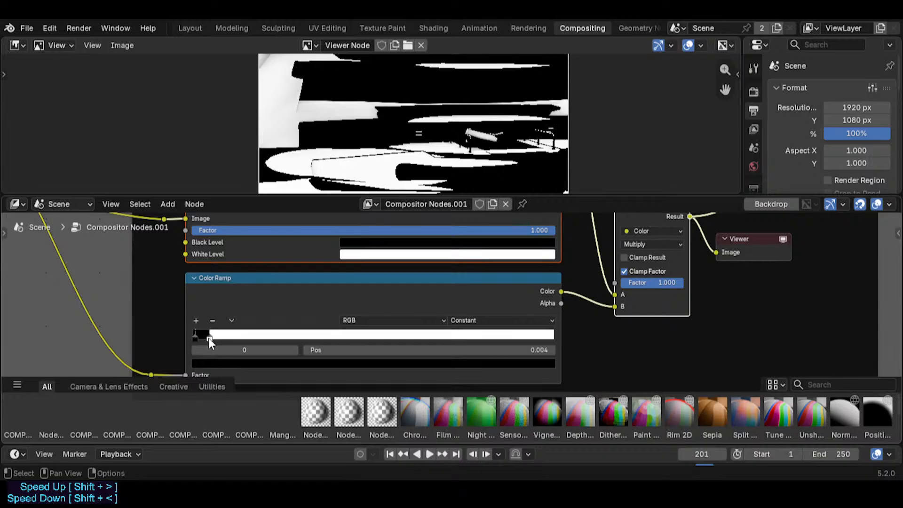
pyautogui.moveTo(204, 335)
pyautogui.mouseDown()
pyautogui.moveTo(339, 336)
pyautogui.moveTo(201, 336)
pyautogui.moveTo(210, 336)
pyautogui.mouseUp()
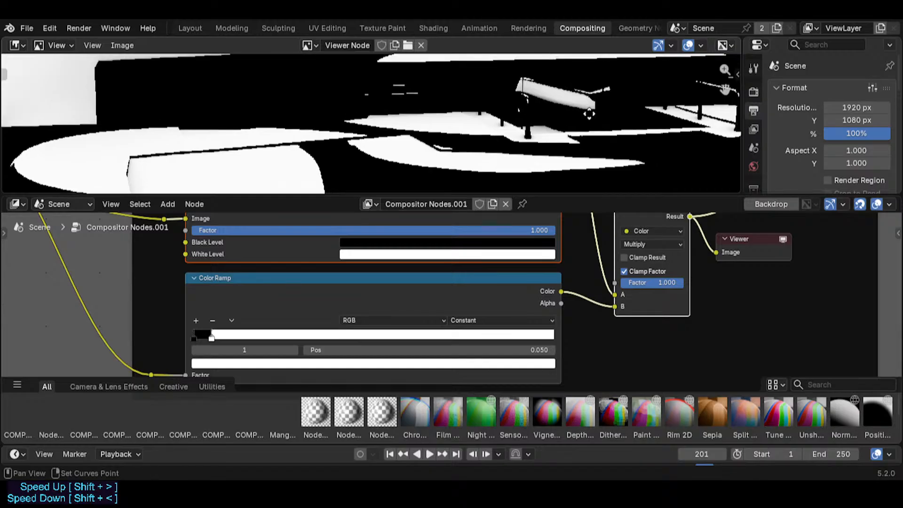
# - Try the Color Ramp's white stop at about 0.025, settle it at about 0.034, and save the file
pyautogui.moveTo(207, 342)
pyautogui.mouseDown()
pyautogui.moveTo(205, 334)
pyautogui.moveTo(259, 341)
pyautogui.moveTo(203, 336)
pyautogui.mouseUp()
pyautogui.scroll(6, 397, 157)
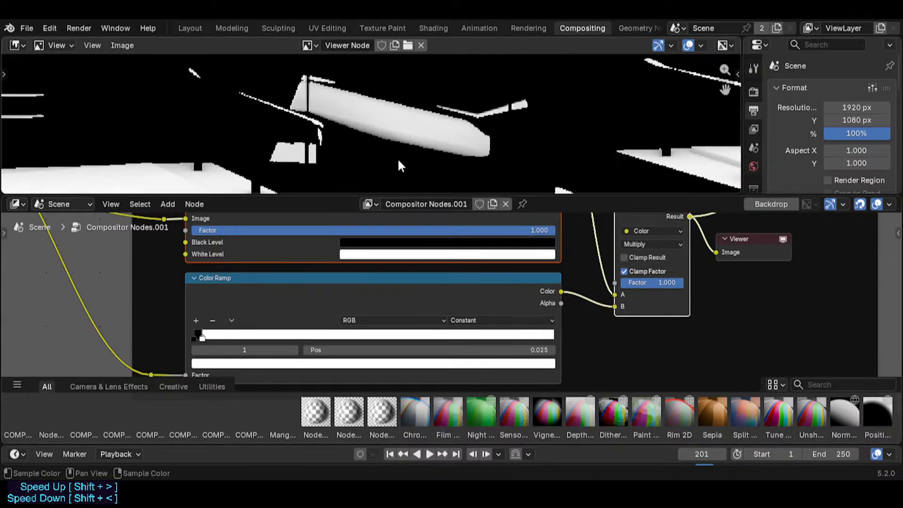
pyautogui.scroll(-8, 385, 143)
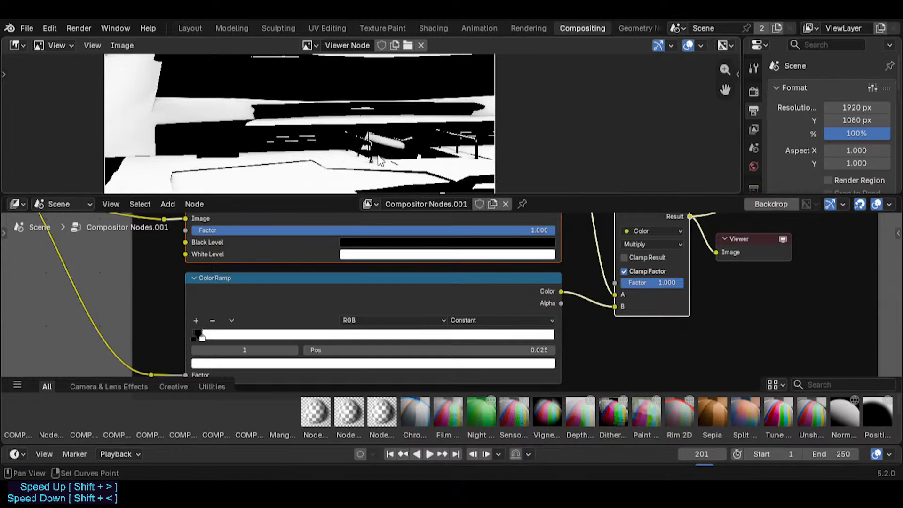
pyautogui.scroll(1, 384, 143)
pyautogui.moveTo(384, 143); pyautogui.dragTo(419, 98, button='middle')
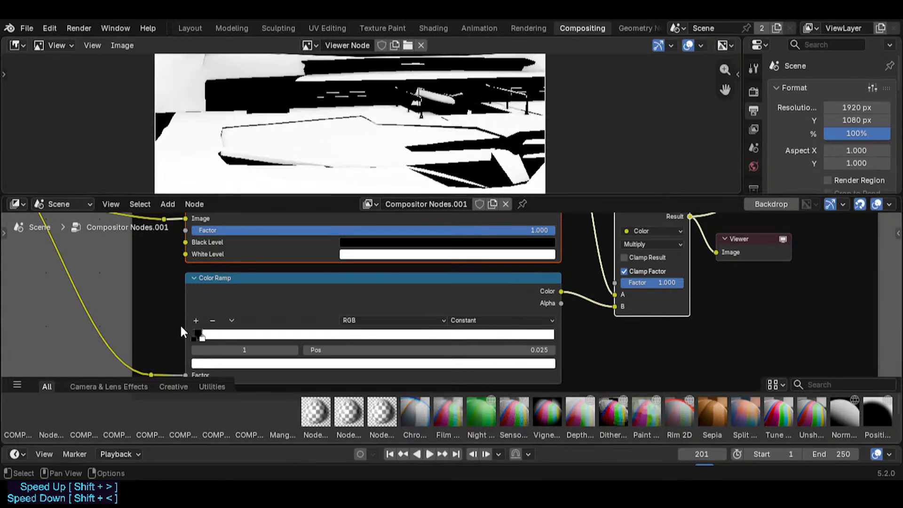
pyautogui.moveTo(207, 336)
pyautogui.mouseDown()
pyautogui.moveTo(227, 337)
pyautogui.moveTo(211, 336)
pyautogui.mouseUp()
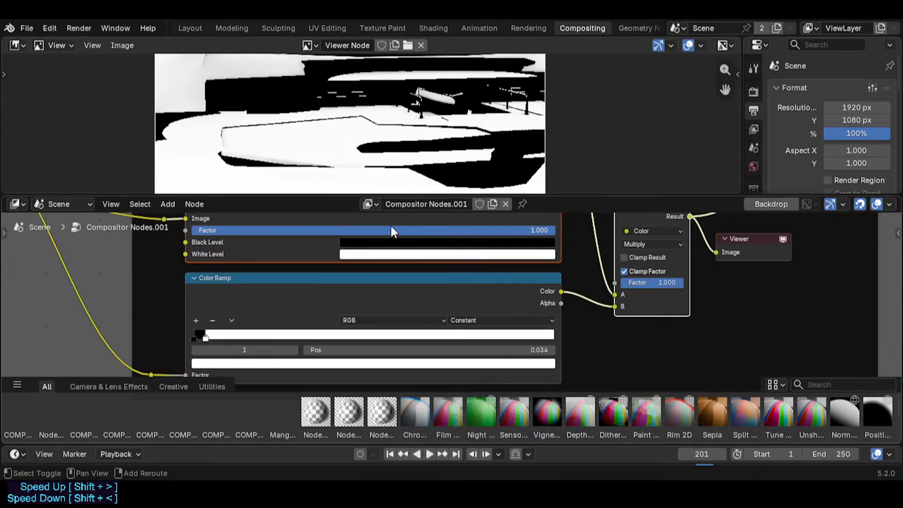
pyautogui.hotkey('ctrl', 's')
# - Move the Color Ramp node down to free space beneath RGB Curves, and adjust the reroute point feeding it
pyautogui.scroll(-1, 329, 328)
pyautogui.scroll(-2, 327, 320)
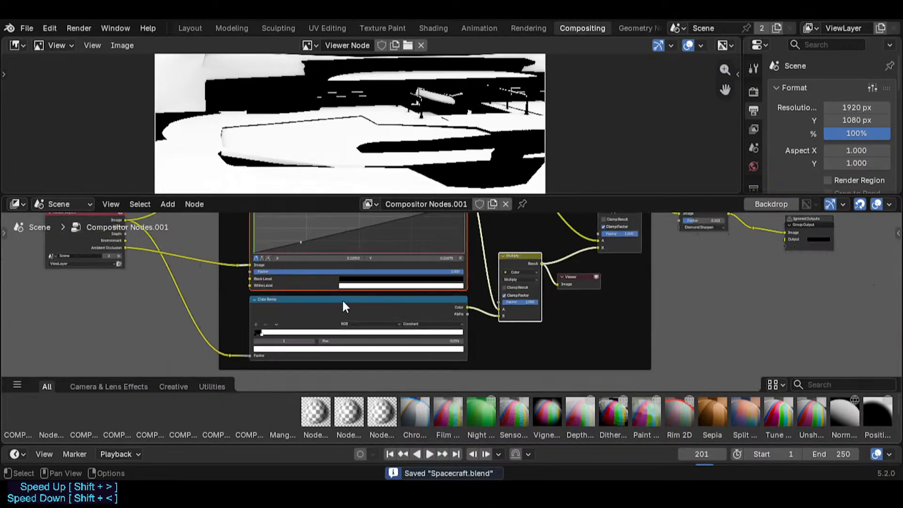
pyautogui.click(332, 313)
pyautogui.moveTo(331, 312); pyautogui.dragTo(340, 252, button='middle')
pyautogui.moveTo(340, 252); pyautogui.dragTo(339, 315)
pyautogui.click(240, 295)
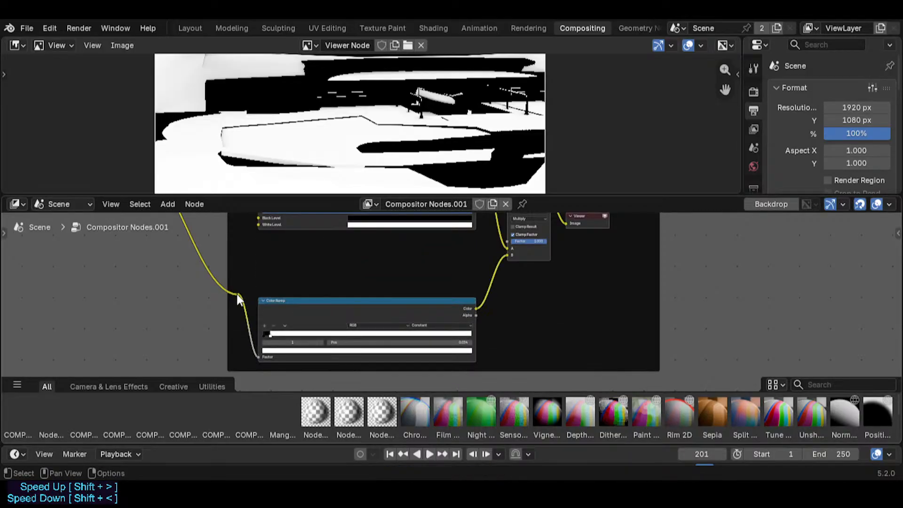
pyautogui.moveTo(236, 296)
pyautogui.mouseDown()
pyautogui.moveTo(237, 326)
pyautogui.moveTo(237, 301)
pyautogui.mouseUp()
# - Duplicate the Color Ramp, place the copy between RGB Curves and the original, and link the reroute point to its Factor input
pyautogui.click(281, 297)
pyautogui.hotkey('shift', 'd')
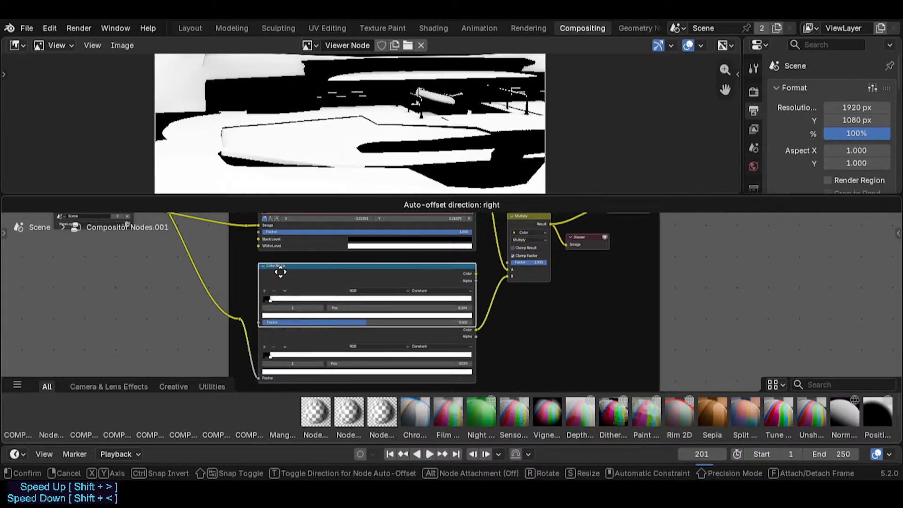
pyautogui.click(280, 268)
pyautogui.moveTo(293, 328); pyautogui.dragTo(292, 335)
pyautogui.moveTo(239, 319); pyautogui.dragTo(258, 317)
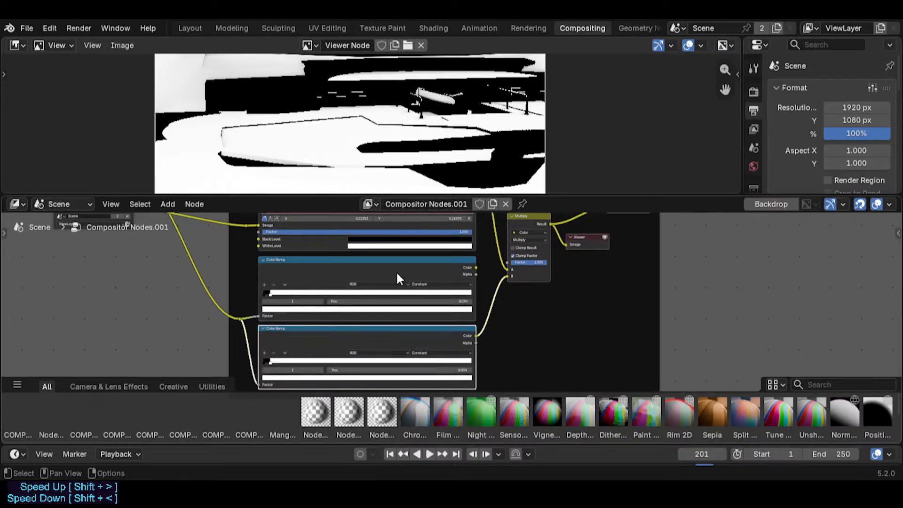
# - Preview the upper Color Ramp in the Viewer, and place its black stop at position 0 and white stop at about 0.593
pyautogui.moveTo(460, 260); pyautogui.dragTo(412, 283, button='middle')
pyautogui.keyDown('ctrl'); pyautogui.keyDown('shift'); pyautogui.click(426, 289); pyautogui.keyUp('shift'); pyautogui.keyUp('ctrl')
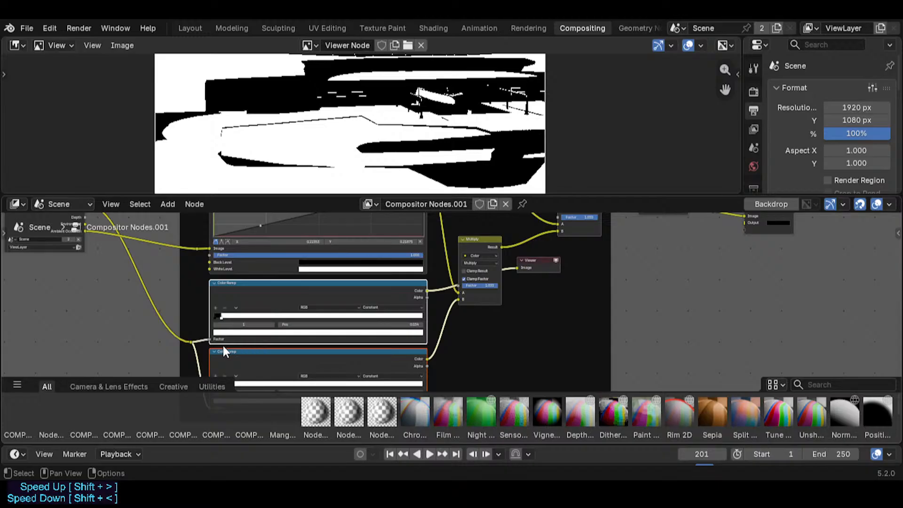
pyautogui.moveTo(223, 316); pyautogui.dragTo(288, 316)
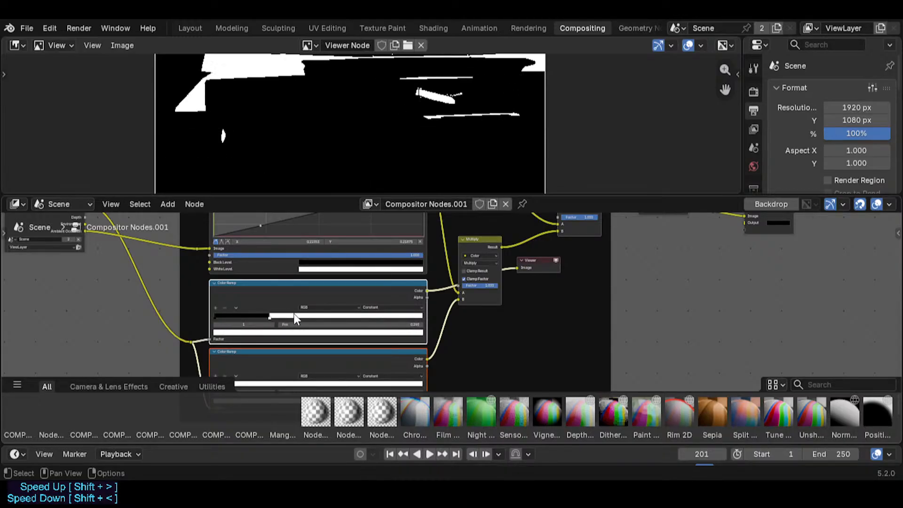
pyautogui.click(223, 315)
pyautogui.click(244, 332)
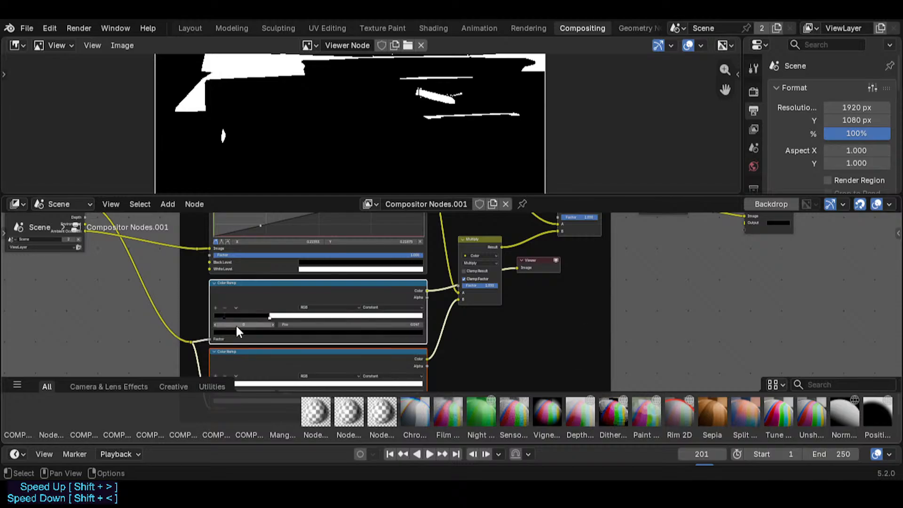
pyautogui.click(239, 331)
pyautogui.moveTo(219, 315); pyautogui.dragTo(210, 314)
pyautogui.click(240, 331)
pyautogui.moveTo(268, 314); pyautogui.dragTo(333, 315)
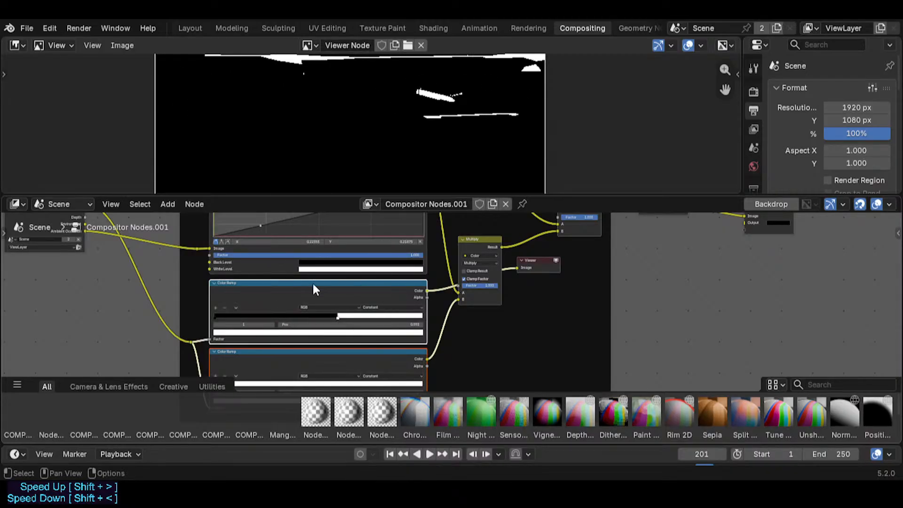
# - Change the upper Color Ramp's black stop to a very dark grey
pyautogui.scroll(3, 312, 305)
pyautogui.click(193, 301)
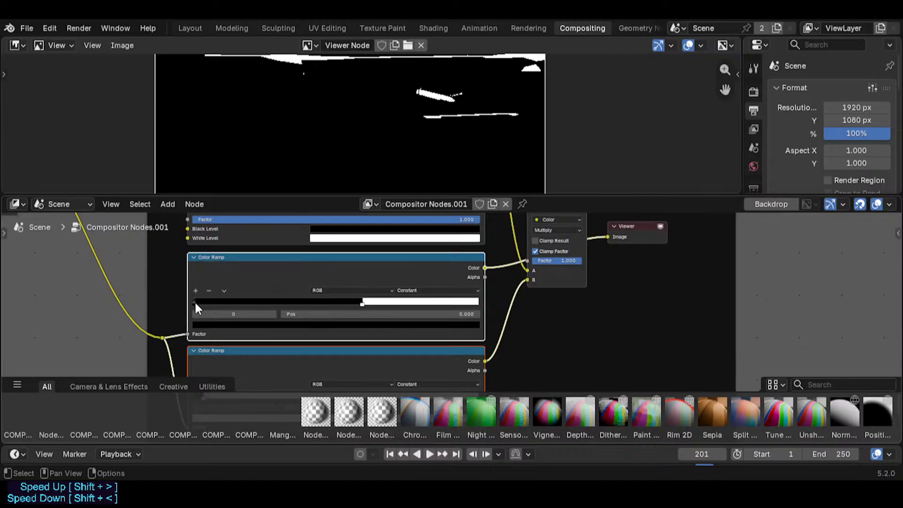
pyautogui.click(216, 325)
pyautogui.moveTo(270, 231); pyautogui.dragTo(270, 237)
# - Darken the upper Color Ramp's white stop to a light grey with a value of about 0.887
pyautogui.click(364, 303)
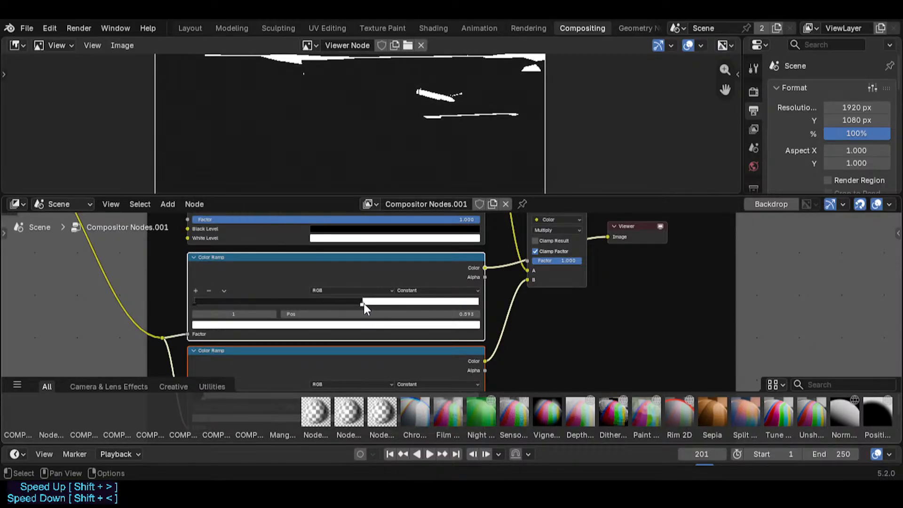
pyautogui.click(368, 326)
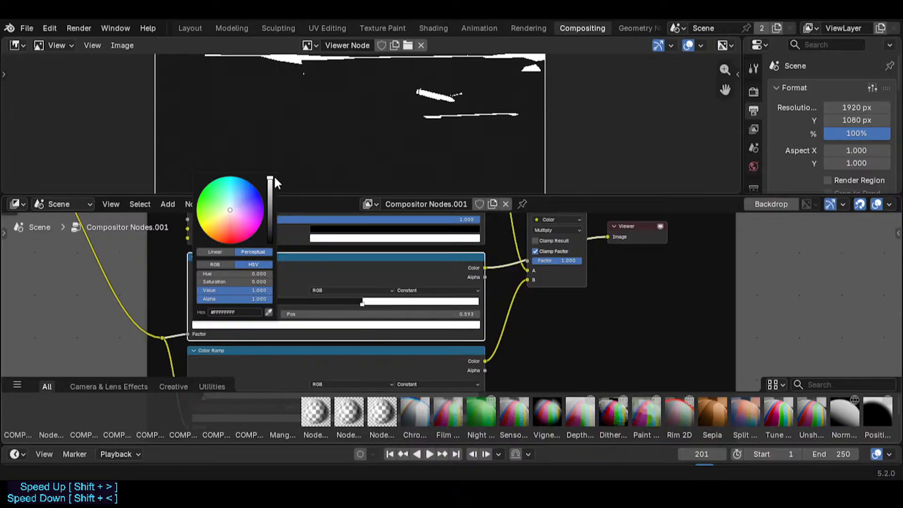
pyautogui.moveTo(269, 184); pyautogui.dragTo(270, 183)
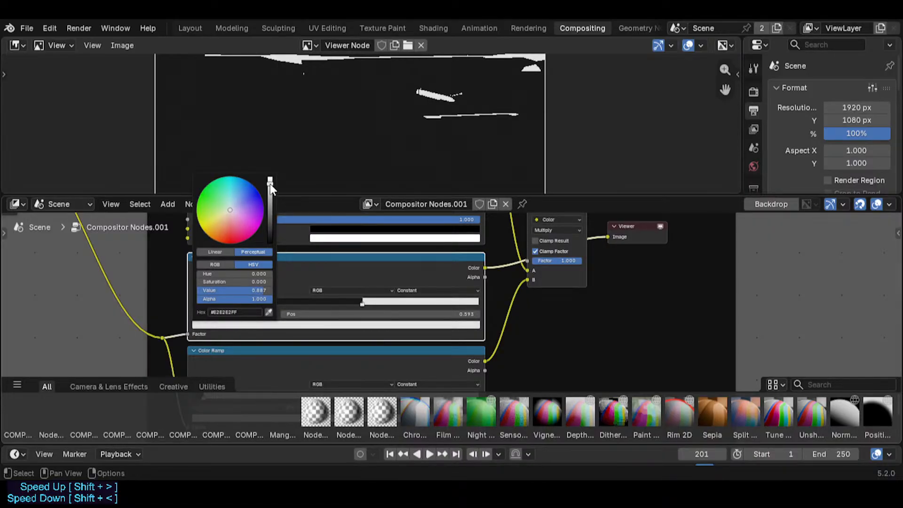
# - Move the upper Color Ramp's dark grey stop to about 0.3 and its light grey stop to about 0.666
pyautogui.moveTo(200, 301); pyautogui.dragTo(263, 301)
pyautogui.moveTo(363, 302); pyautogui.dragTo(387, 295)
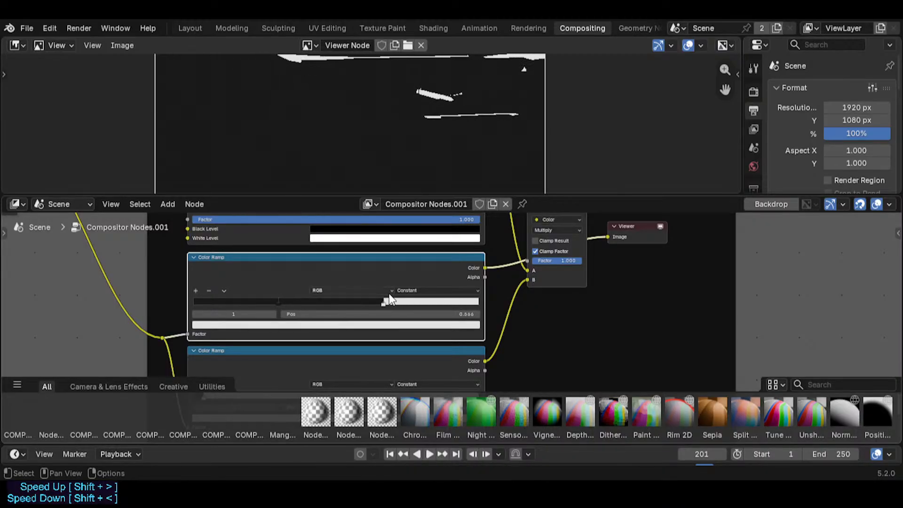
pyautogui.moveTo(363, 240); pyautogui.dragTo(363, 284, button='middle')
# - Add a black stop at position 0 to the upper Color Ramp and move its dark grey stop to about 0.032
pyautogui.scroll(-3, 412, 121)
pyautogui.scroll(2, 410, 119)
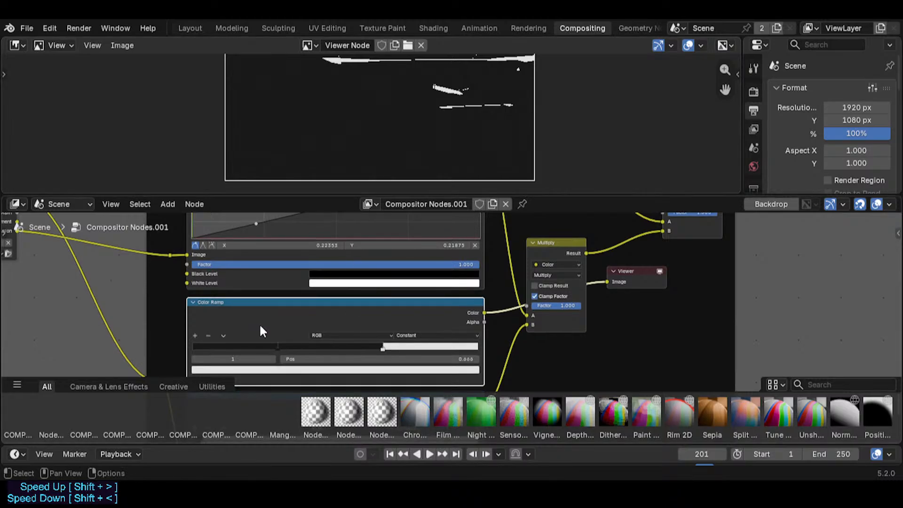
pyautogui.click(193, 347)
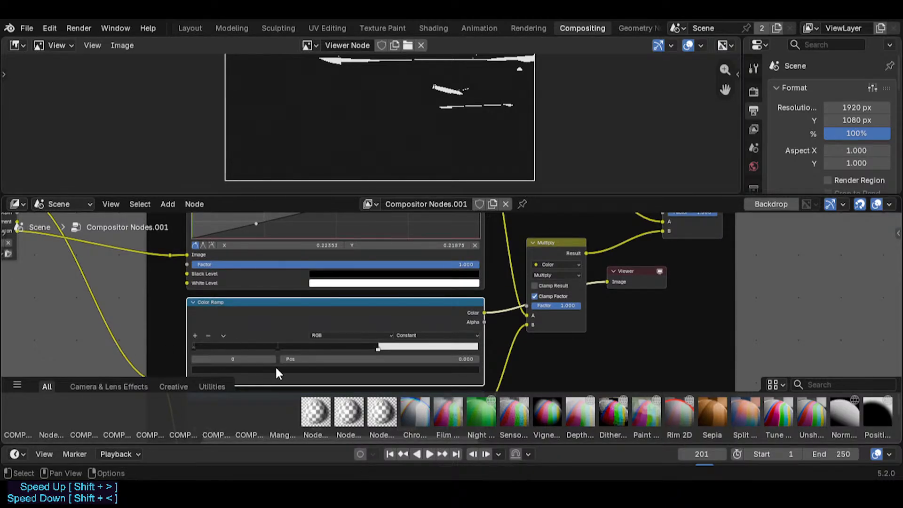
pyautogui.click(255, 369)
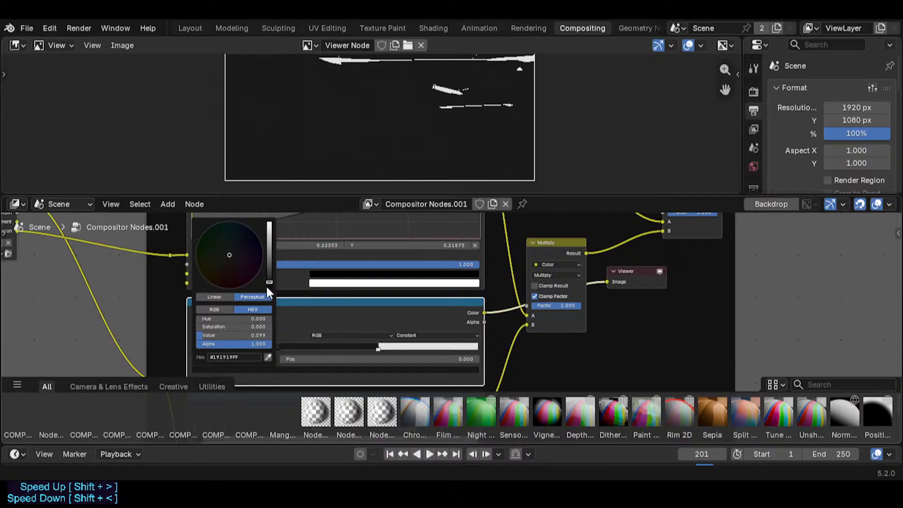
pyautogui.moveTo(267, 288); pyautogui.dragTo(269, 296)
pyautogui.click(308, 357)
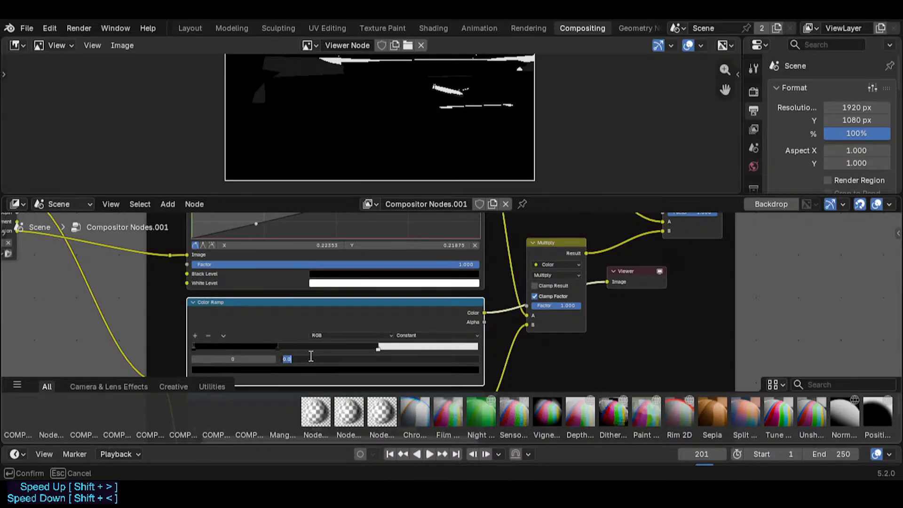
pyautogui.click(202, 345)
pyautogui.moveTo(277, 346); pyautogui.dragTo(200, 337)
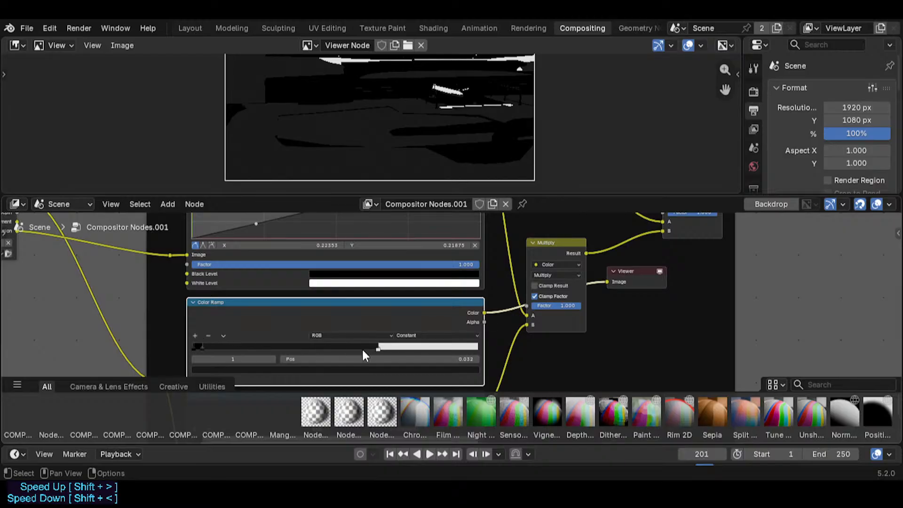
# - Make the upper Color Ramp's light grey stop pure white and shift it toward the dark end, inserting another stop at 0.341 before it
pyautogui.click(379, 348)
pyautogui.click(379, 369)
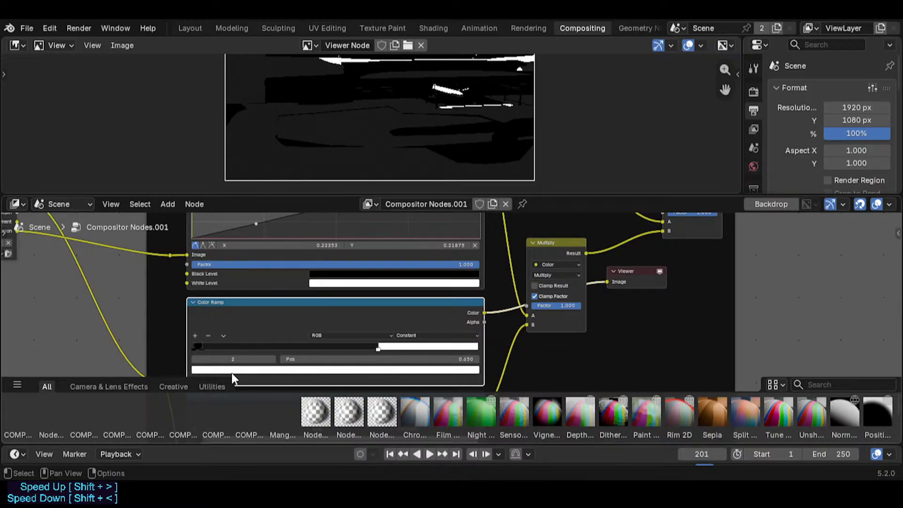
pyautogui.click(194, 336)
pyautogui.moveTo(380, 348); pyautogui.dragTo(341, 347)
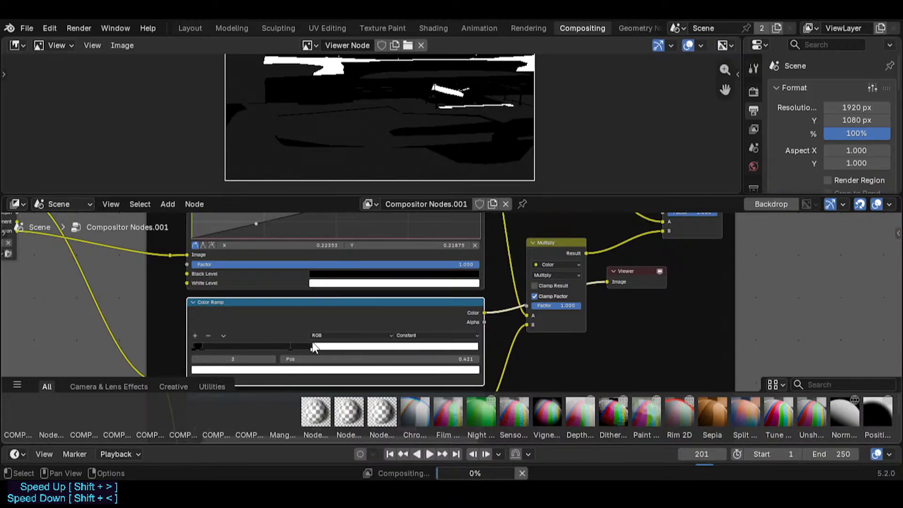
# - Recolour the inserted stop at 0.341 to a light grey
pyautogui.click(290, 347)
pyautogui.click(295, 369)
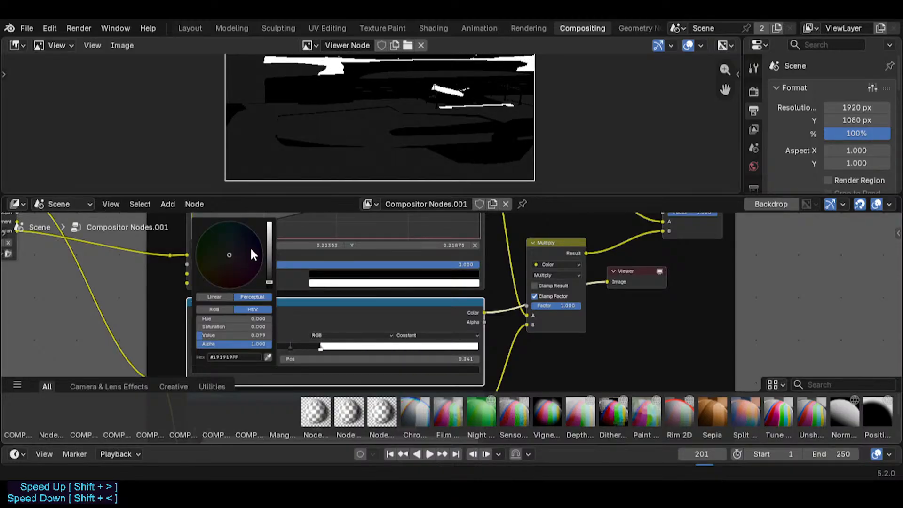
pyautogui.moveTo(269, 277); pyautogui.dragTo(270, 228)
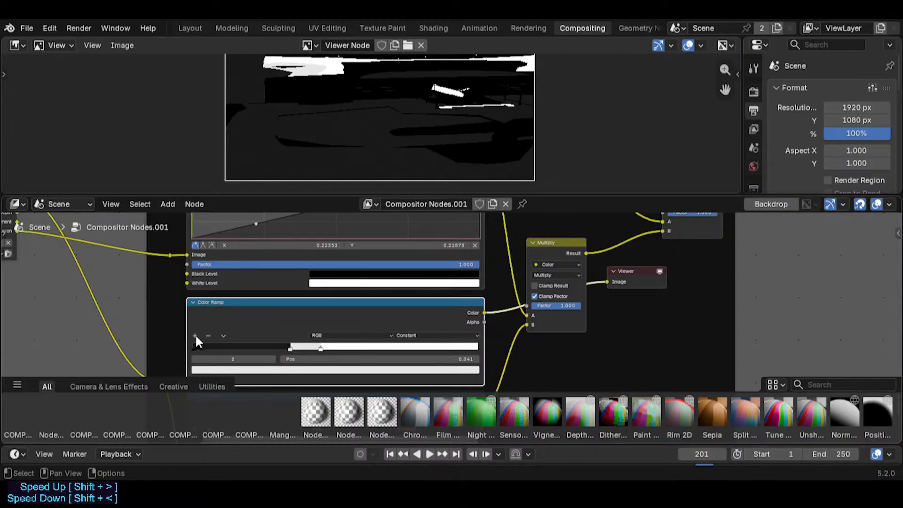
# - Insert a stop at 0.187 in the upper Color Ramp and give it a dark grey with a value of about 0.168
pyautogui.click(194, 335)
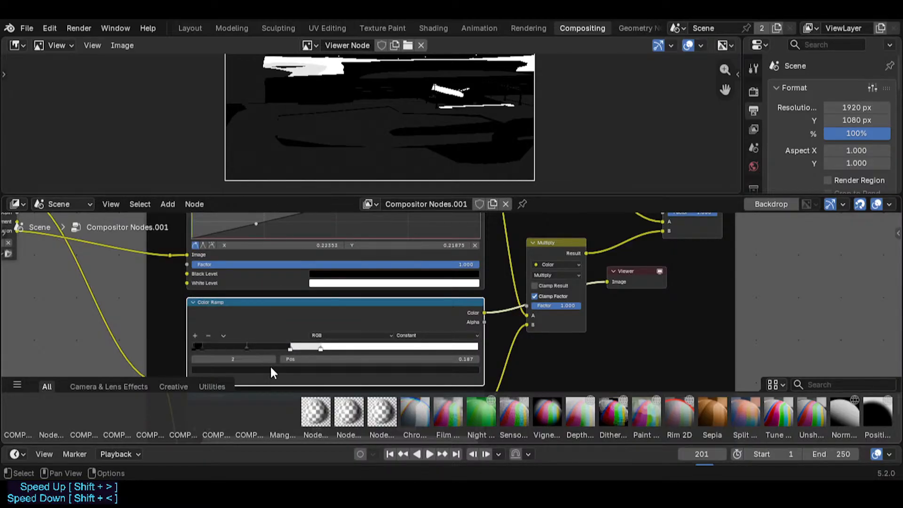
pyautogui.click(259, 369)
pyautogui.moveTo(264, 272); pyautogui.dragTo(269, 277)
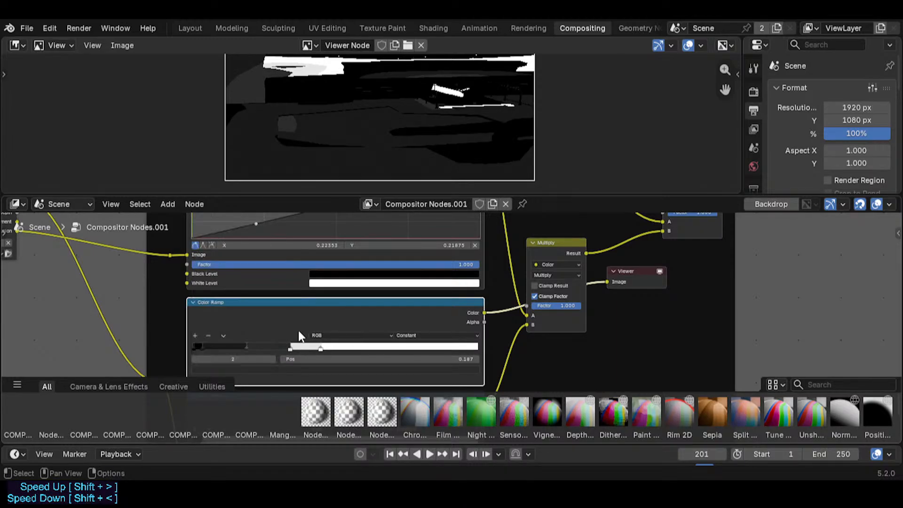
# - Insert a stop at 0.110, lighten its dark grey slightly and shift it toward the black end
pyautogui.click(195, 336)
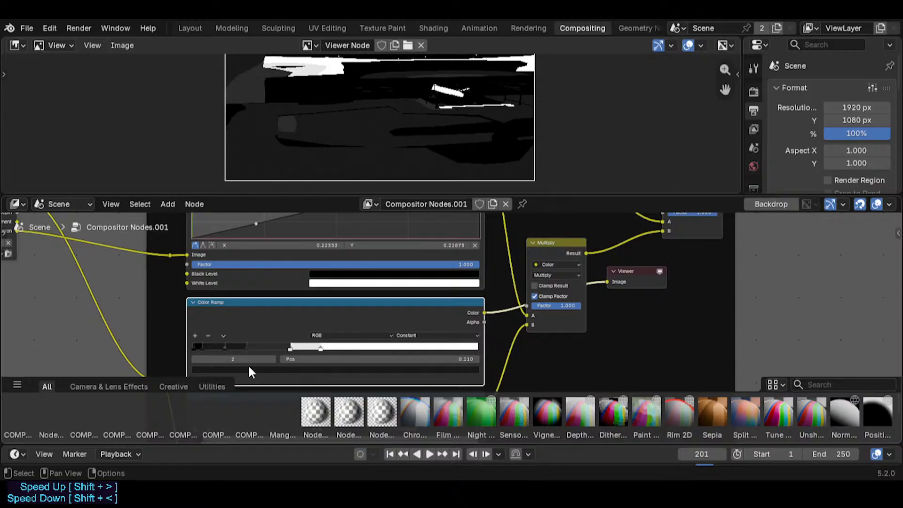
pyautogui.click(250, 370)
pyautogui.moveTo(270, 279); pyautogui.dragTo(269, 276)
pyautogui.moveTo(223, 347); pyautogui.dragTo(213, 342)
# - Fine-tune the darkest stops of the upper Color Ramp, placing stop 2 at about 0.063
pyautogui.click(197, 347)
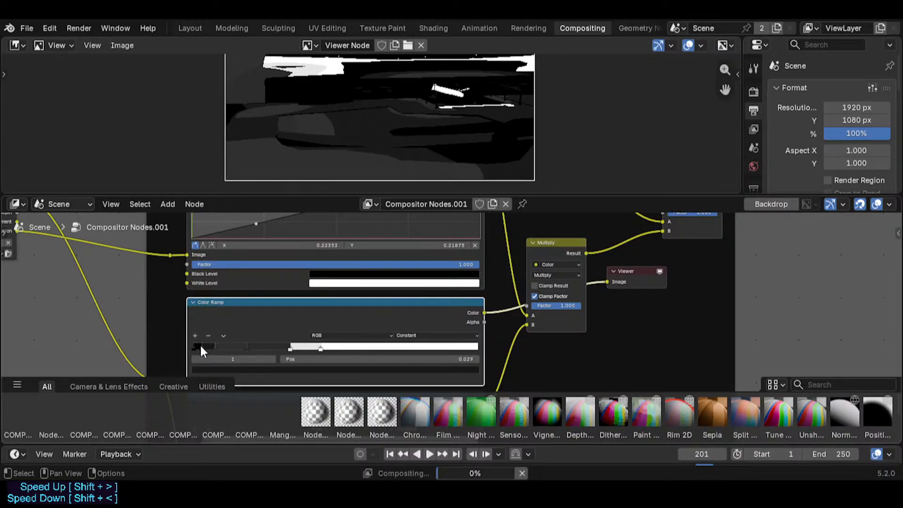
pyautogui.press('g')
pyautogui.moveTo(214, 338)
pyautogui.mouseDown()
pyautogui.moveTo(200, 354)
pyautogui.moveTo(200, 344)
pyautogui.mouseUp()
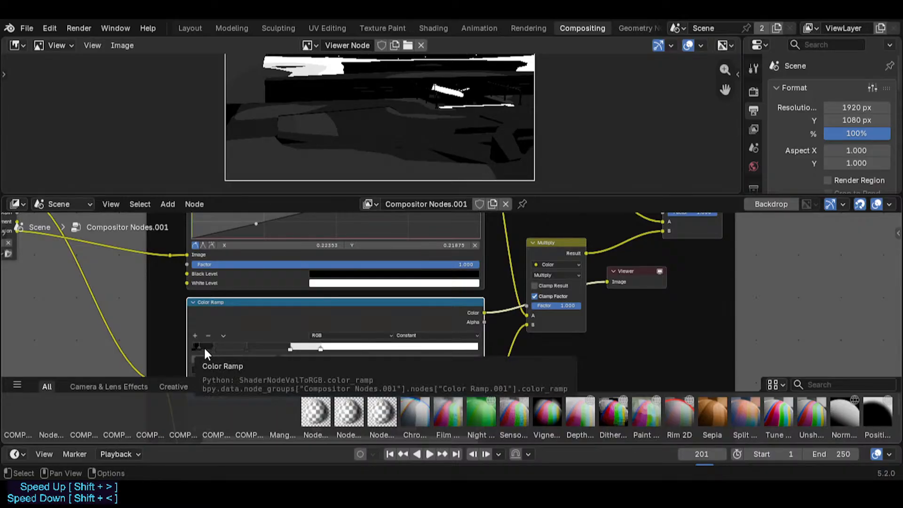
pyautogui.click(210, 347)
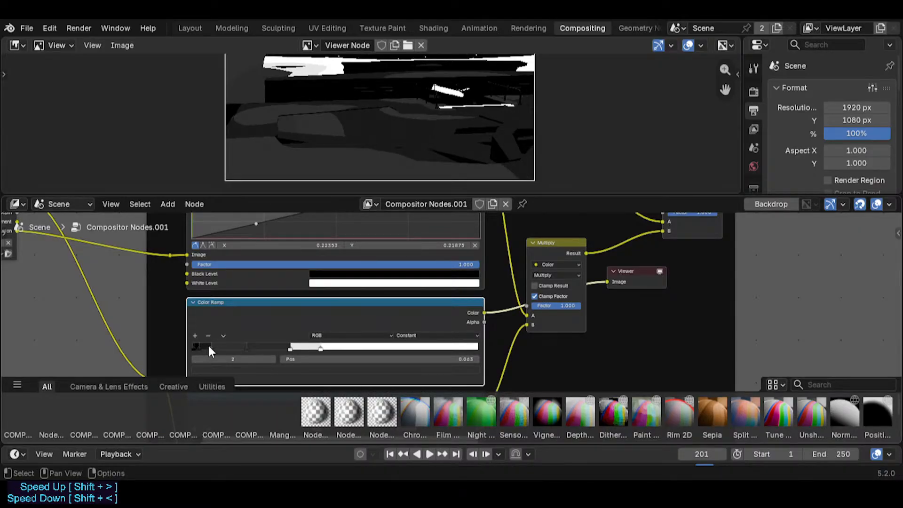
# - Lighten the dark grey stop at 0.168 slightly and nudge the light grey stop at 0.341 toward white
pyautogui.click(240, 345)
pyautogui.click(243, 365)
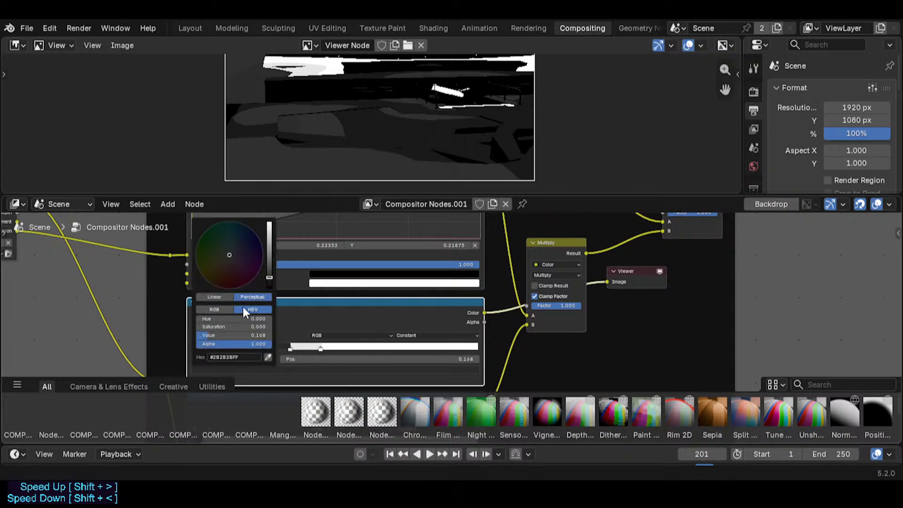
pyautogui.moveTo(270, 278); pyautogui.dragTo(269, 273)
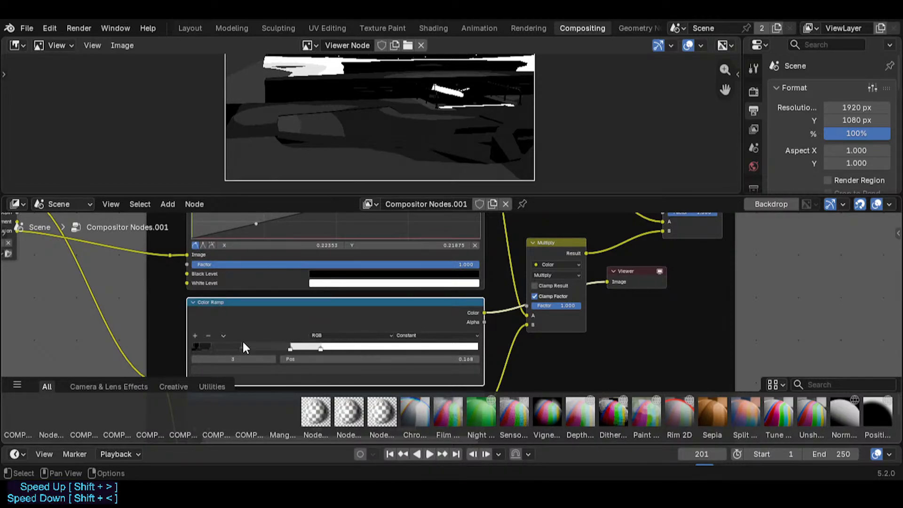
pyautogui.click(290, 348)
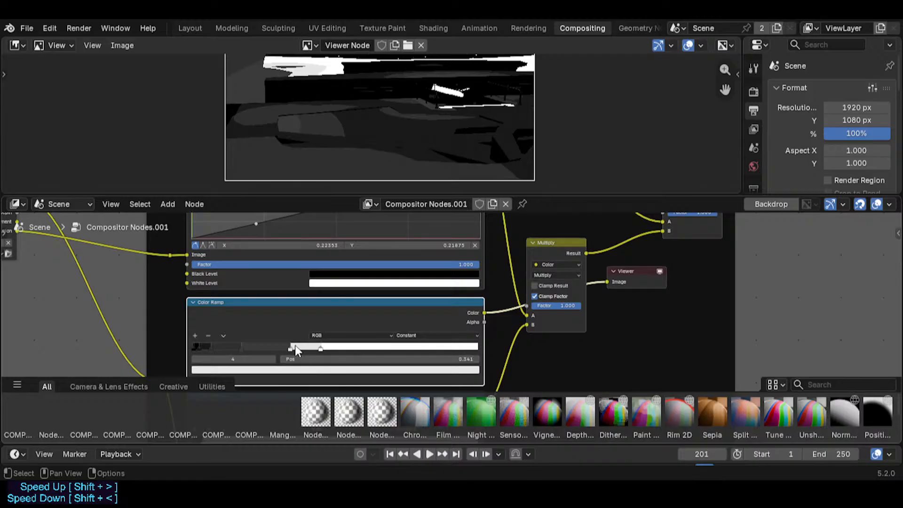
pyautogui.moveTo(292, 348)
pyautogui.mouseDown()
pyautogui.moveTo(285, 349)
pyautogui.moveTo(301, 347)
pyautogui.mouseUp()
pyautogui.moveTo(240, 346); pyautogui.dragTo(258, 347)
# - Insert a light grey stop at 0.225 and shift it closer to the next lighter stop
pyautogui.click(197, 334)
pyautogui.click(269, 369)
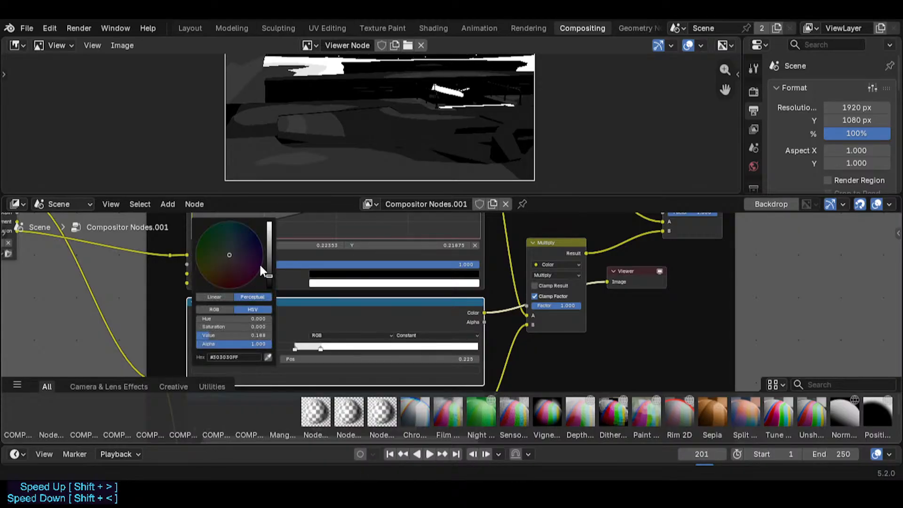
pyautogui.moveTo(268, 264); pyautogui.dragTo(269, 239)
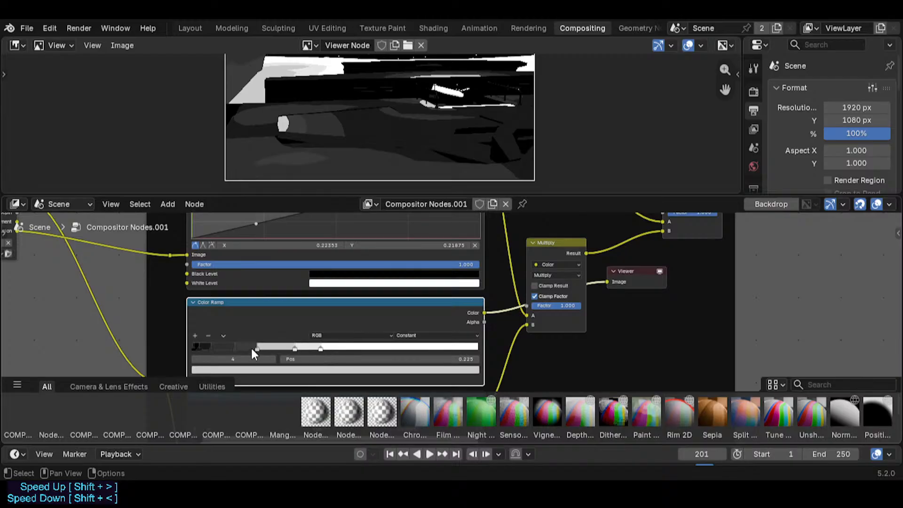
pyautogui.moveTo(247, 347); pyautogui.dragTo(270, 347)
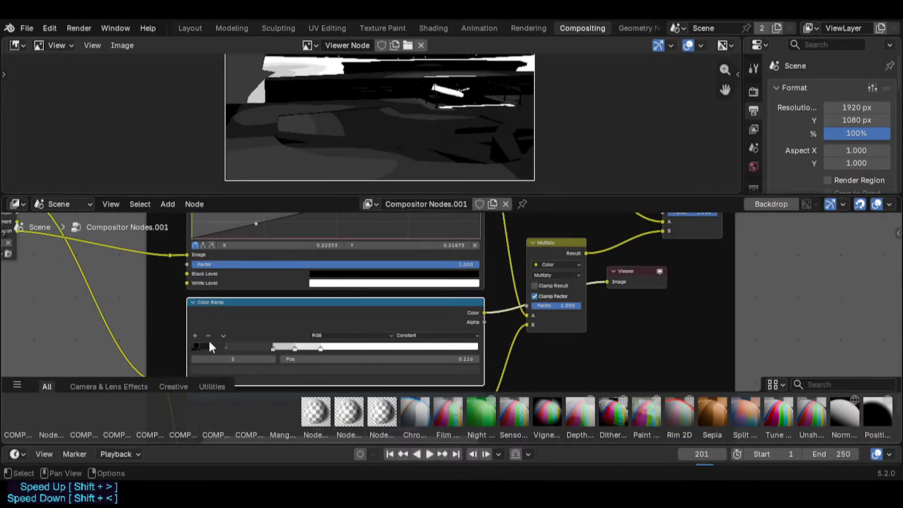
# - Insert another stop at about 0.173 in the upper Color Ramp and colour it a medium-light grey
pyautogui.click(194, 336)
pyautogui.moveTo(220, 349); pyautogui.dragTo(241, 348)
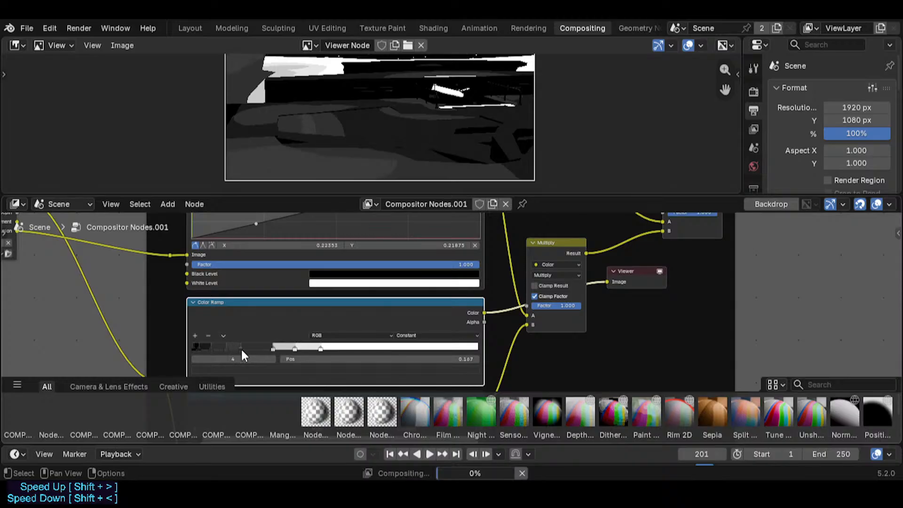
pyautogui.click(309, 370)
pyautogui.moveTo(270, 269); pyautogui.dragTo(269, 243)
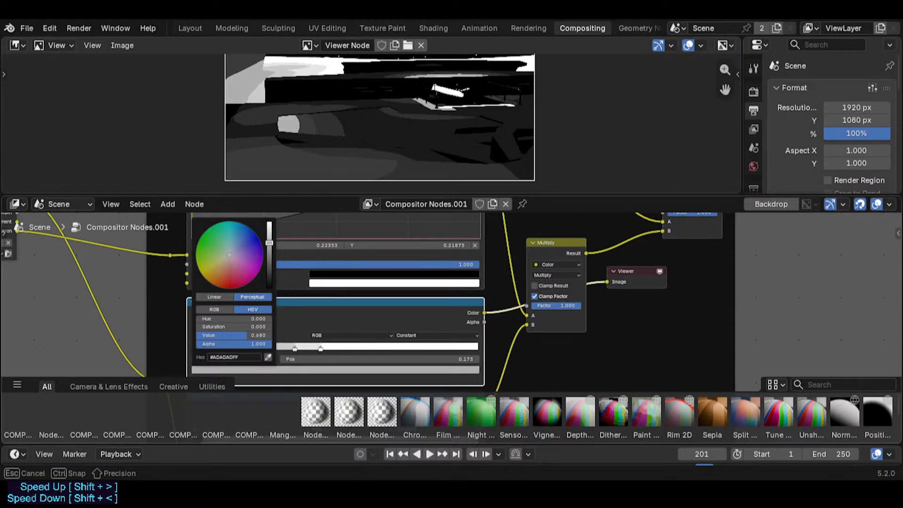
pyautogui.moveTo(270, 245); pyautogui.dragTo(270, 245)
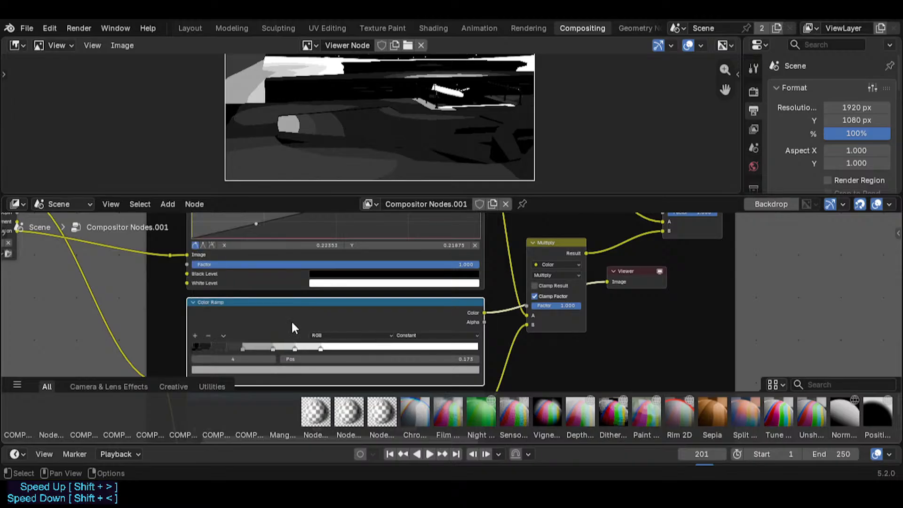
# - Shift the medium-light grey stop toward white and colour the stop at 0.167 below it a darker medium grey
pyautogui.moveTo(236, 346); pyautogui.dragTo(250, 357)
pyautogui.click(254, 368)
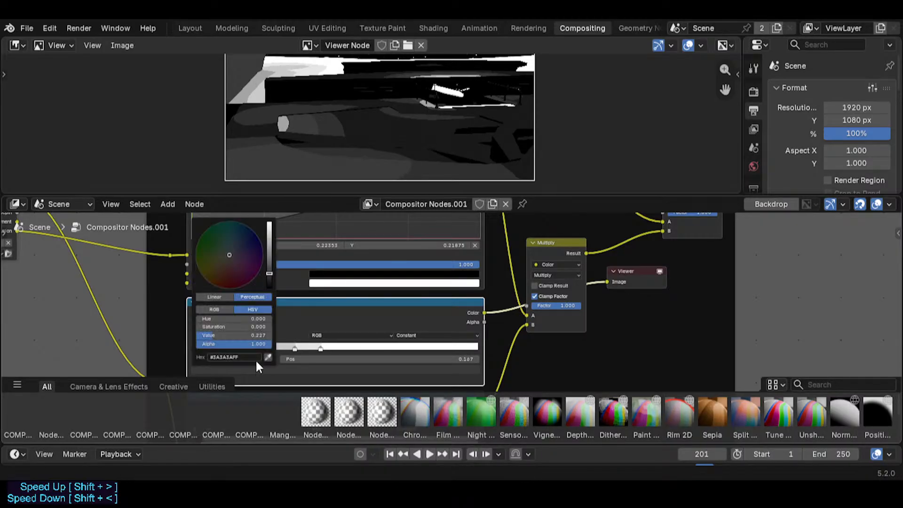
pyautogui.moveTo(269, 275)
pyautogui.mouseDown()
pyautogui.moveTo(269, 254)
pyautogui.moveTo(269, 264)
pyautogui.mouseUp()
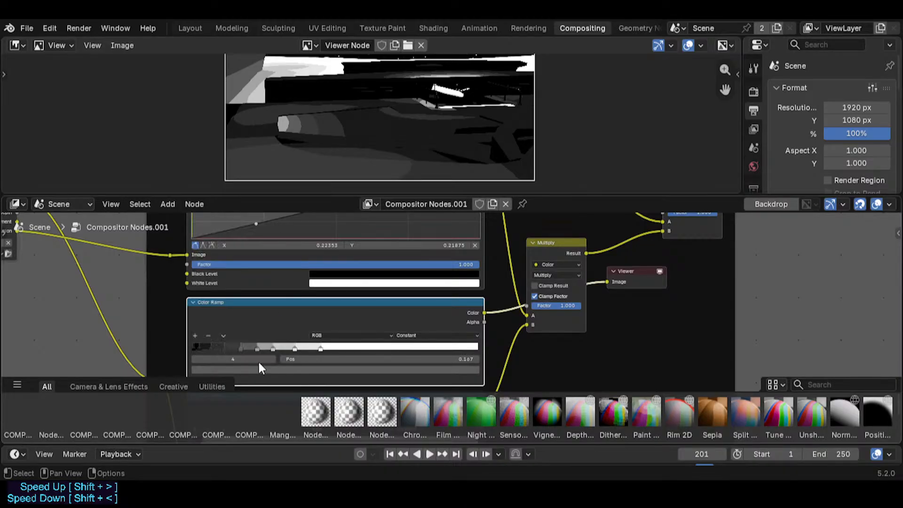
# - Place stop 3 of the upper Color Ramp at 0.112 and lighten its dark grey slightly
pyautogui.moveTo(226, 347); pyautogui.dragTo(226, 345)
pyautogui.click(212, 348)
pyautogui.scroll(3, 227, 346)
pyautogui.scroll(-1, 227, 345)
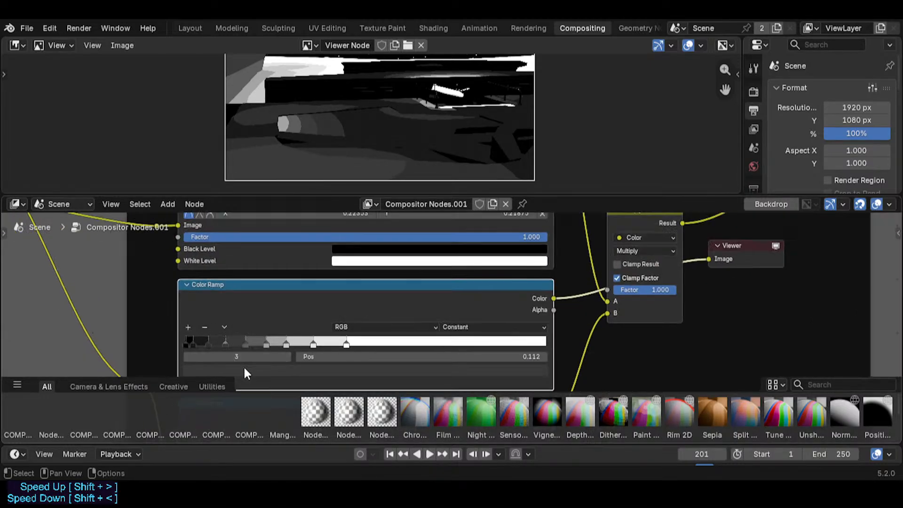
pyautogui.click(255, 373)
pyautogui.moveTo(288, 245); pyautogui.dragTo(282, 244)
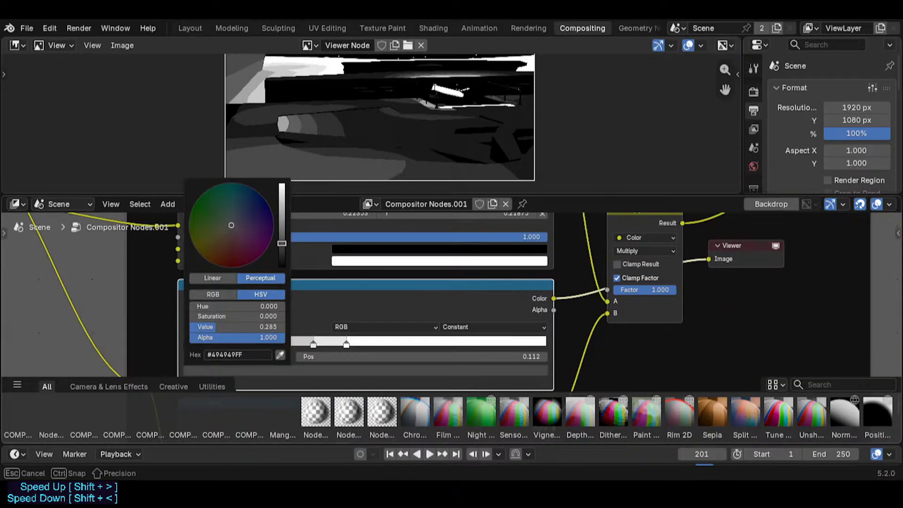
pyautogui.moveTo(281, 243); pyautogui.dragTo(282, 245)
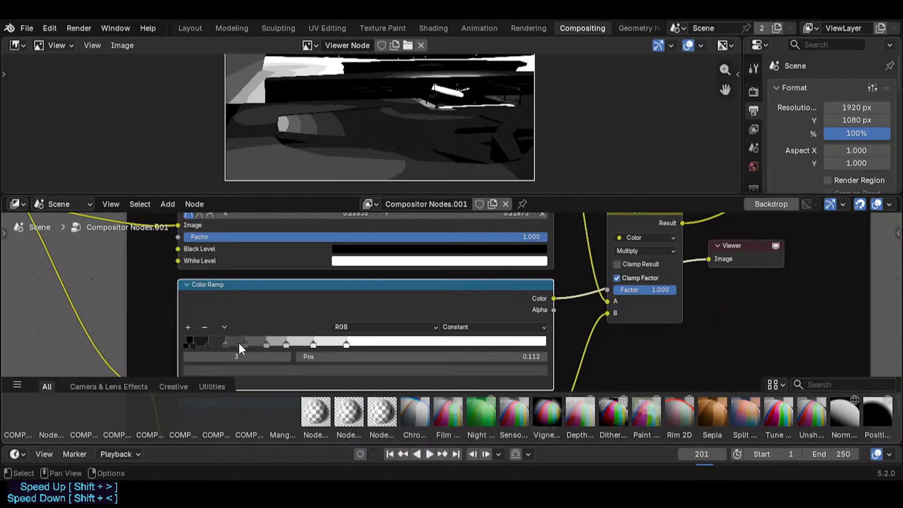
# - Spread out the darker stops of the upper Color Ramp, moving stop 4 to about 0.184
pyautogui.click(206, 343)
pyautogui.moveTo(206, 347); pyautogui.dragTo(201, 348)
pyautogui.scroll(3, 190, 354)
pyautogui.press('g')
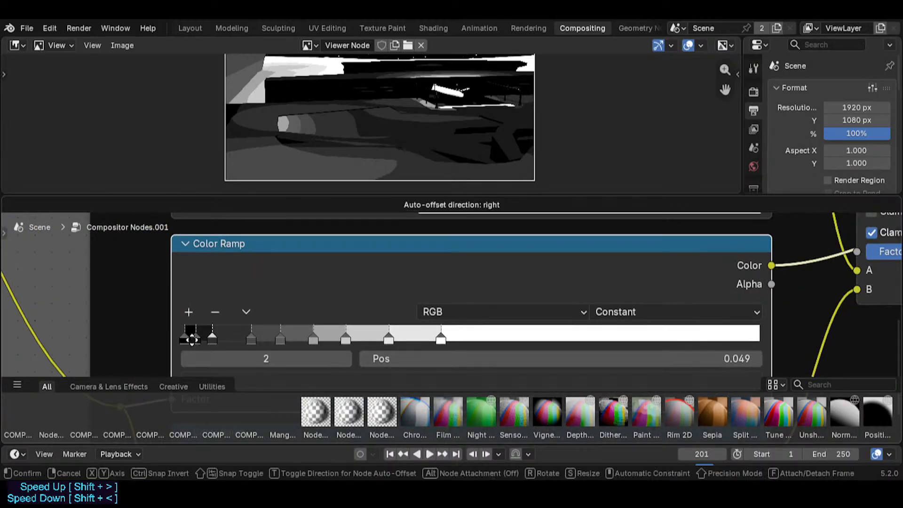
pyautogui.press('Escape')
pyautogui.moveTo(198, 342); pyautogui.dragTo(291, 344)
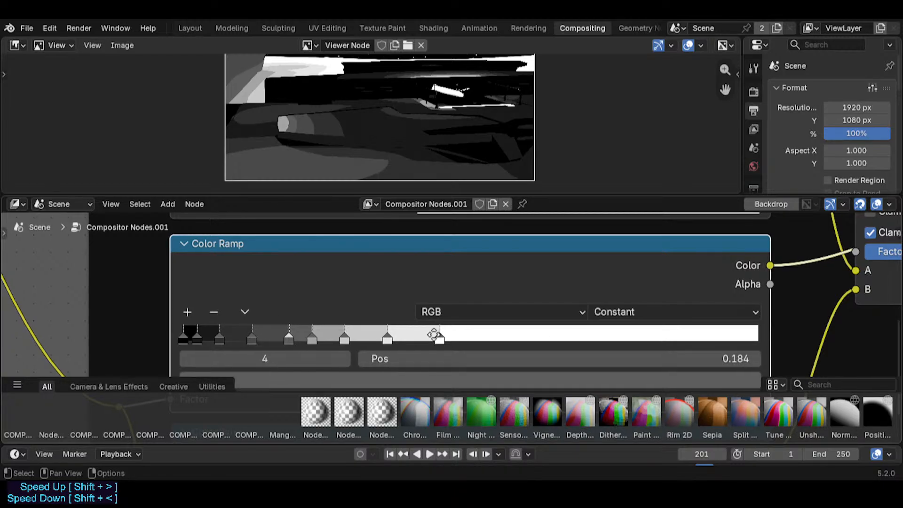
# - Spread the white and lighter grey stops toward the bright end, set stop 4 to about 0.189, and save the file
pyautogui.moveTo(440, 339); pyautogui.dragTo(467, 340)
pyautogui.hotkey('ctrl', 's')
pyautogui.moveTo(400, 341); pyautogui.dragTo(442, 343)
pyautogui.moveTo(356, 341); pyautogui.dragTo(396, 345)
pyautogui.moveTo(310, 343)
pyautogui.mouseDown()
pyautogui.moveTo(344, 339)
pyautogui.moveTo(295, 339)
pyautogui.mouseUp()
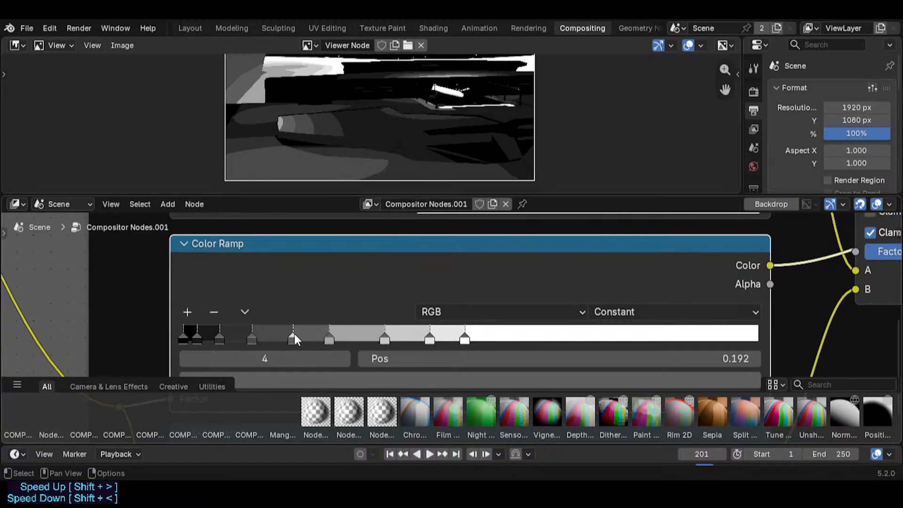
pyautogui.moveTo(295, 340)
pyautogui.mouseDown()
pyautogui.moveTo(342, 342)
pyautogui.moveTo(291, 339)
pyautogui.mouseUp()
# - Add a stop above stop 4 of the upper Color Ramp and place it at 0.230
pyautogui.click(253, 342)
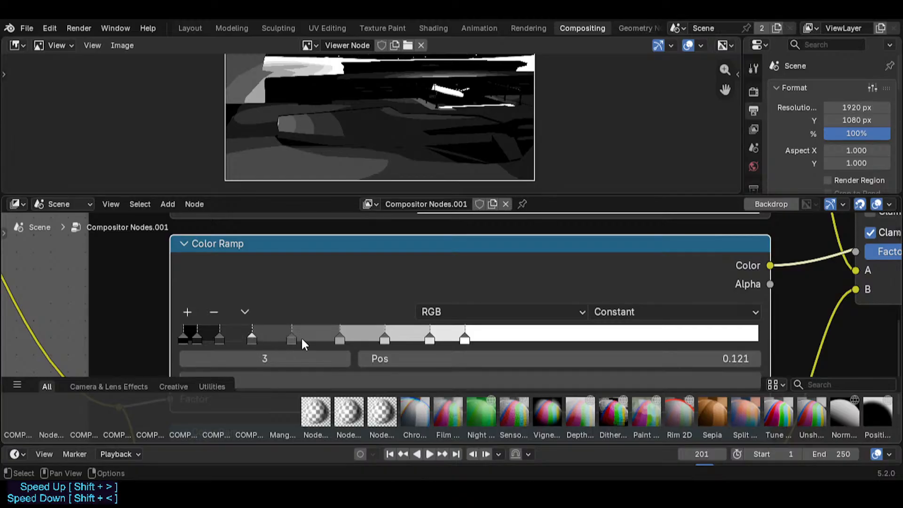
pyautogui.click(292, 341)
pyautogui.click(193, 314)
pyautogui.moveTo(282, 343); pyautogui.dragTo(321, 347)
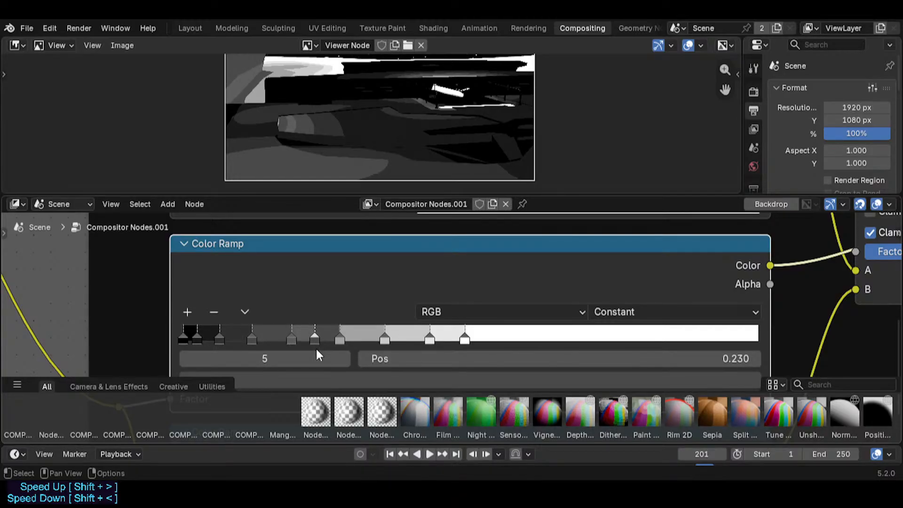
# - Lighten the grey of stop 5 at 0.230 on the upper Color Ramp to a medium grey
pyautogui.click(292, 341)
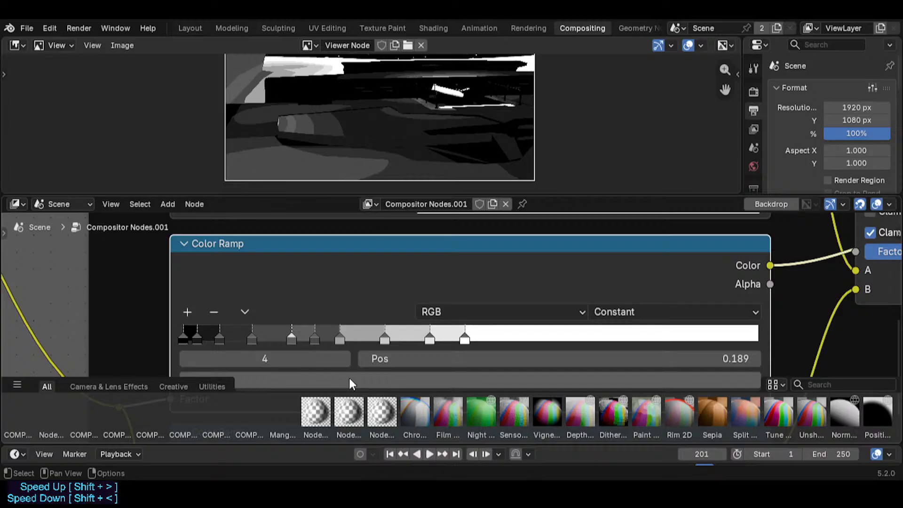
pyautogui.click(315, 342)
pyautogui.click(325, 379)
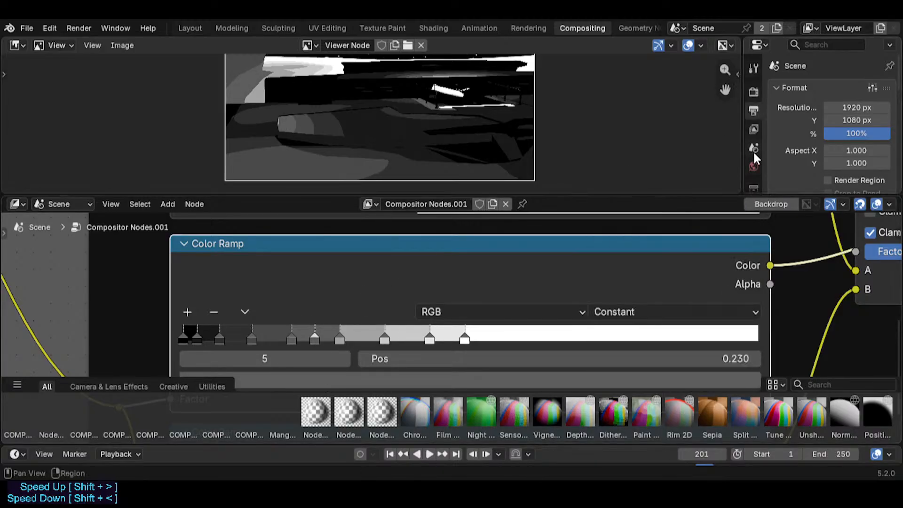
pyautogui.click(414, 377)
pyautogui.moveTo(750, 165); pyautogui.dragTo(750, 149)
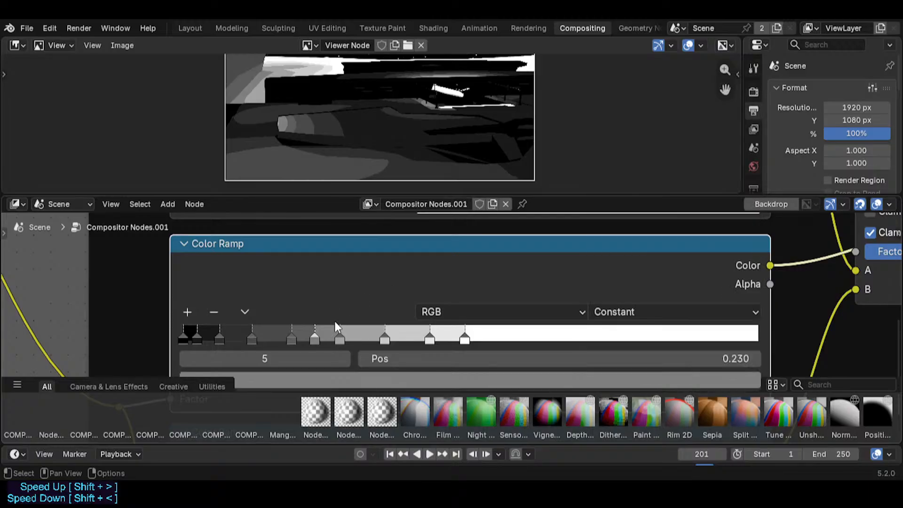
# - Shift the upper Color Ramp's medium grey stops slightly toward white, set stop 4 to 0.192, and save the file
pyautogui.moveTo(342, 343); pyautogui.dragTo(323, 346)
pyautogui.click(293, 344)
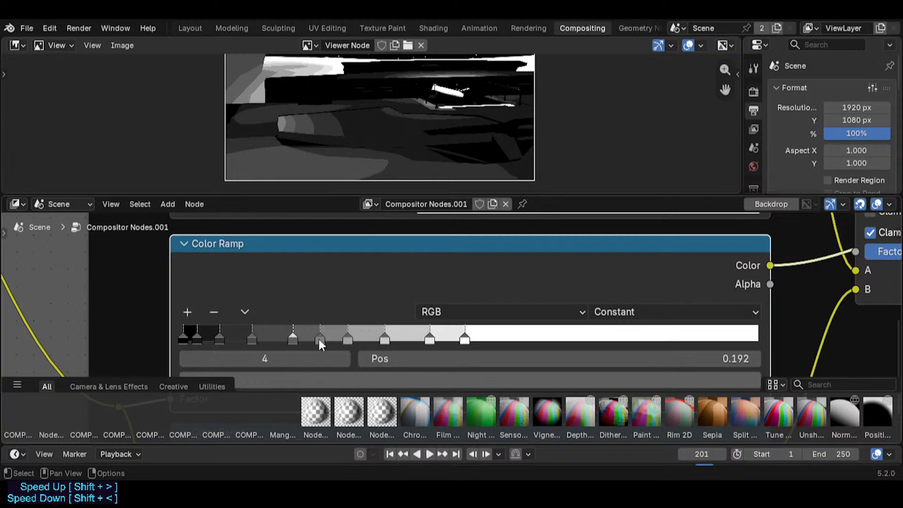
pyautogui.scroll(-1, 358, 172)
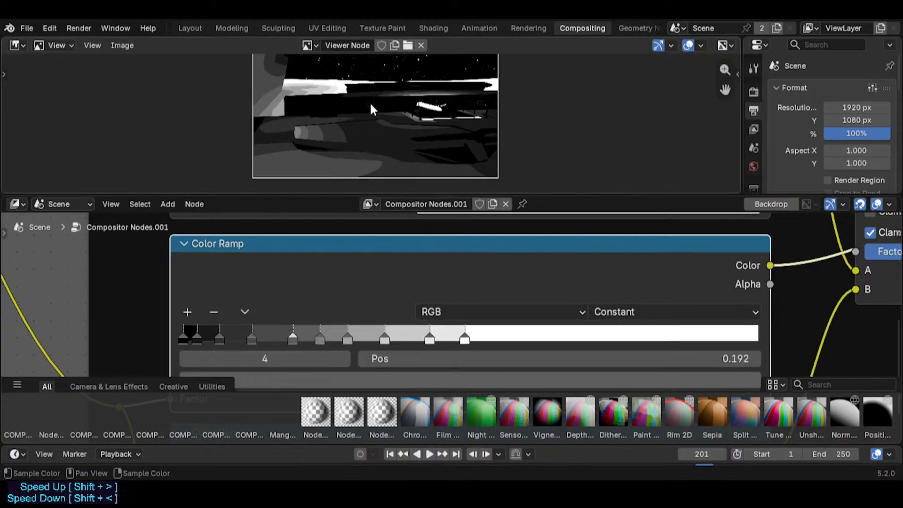
pyautogui.scroll(4, 368, 125)
pyautogui.keyDown('shift'); pyautogui.scroll(2, 397, 137); pyautogui.keyUp('shift')
pyautogui.scroll(-4, 398, 141)
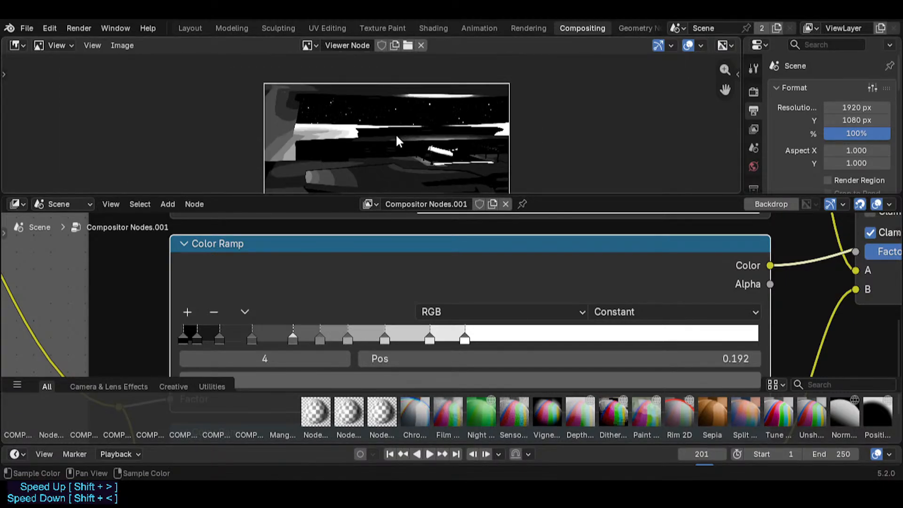
pyautogui.scroll(3, 397, 141)
pyautogui.hotkey('ctrl', 's')
pyautogui.scroll(-1, 433, 305)
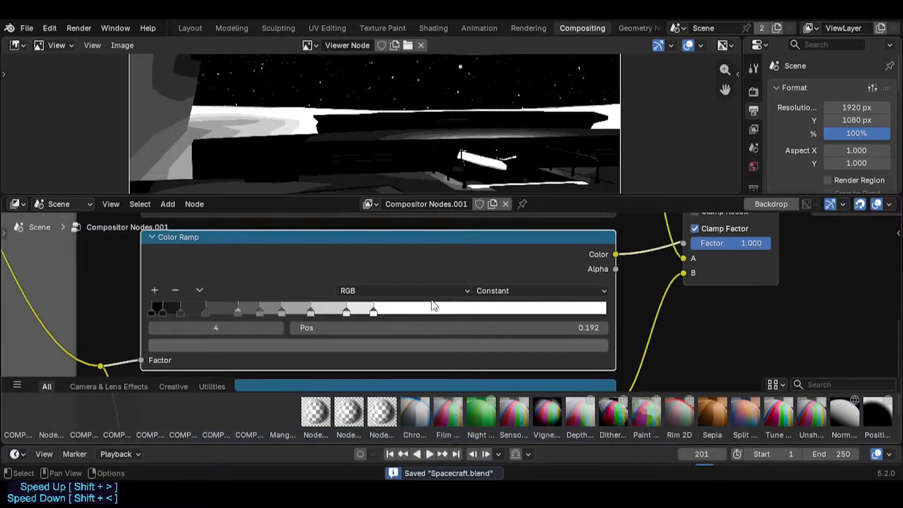
# - Try Ease, Cardinal and Linear interpolation on the upper Color Ramp
pyautogui.scroll(-5, 432, 301)
pyautogui.moveTo(501, 299); pyautogui.dragTo(477, 301, button='middle')
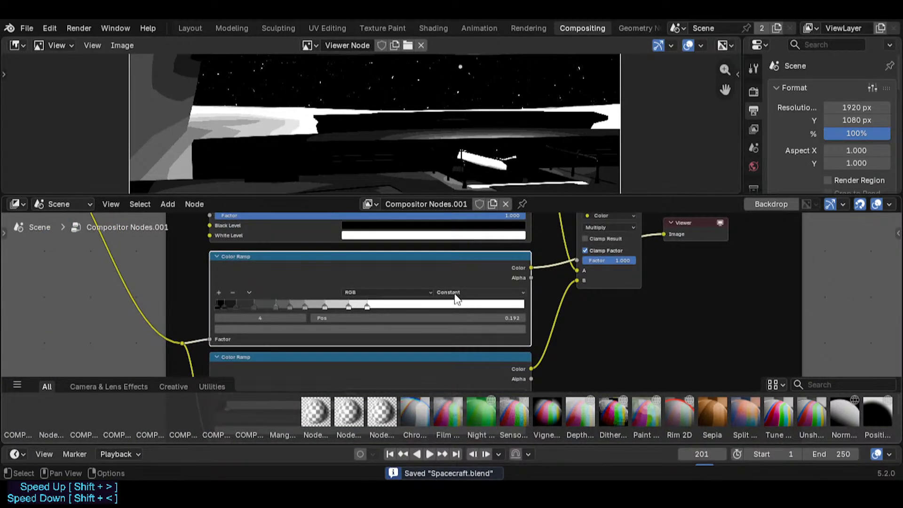
pyautogui.scroll(2, 454, 310)
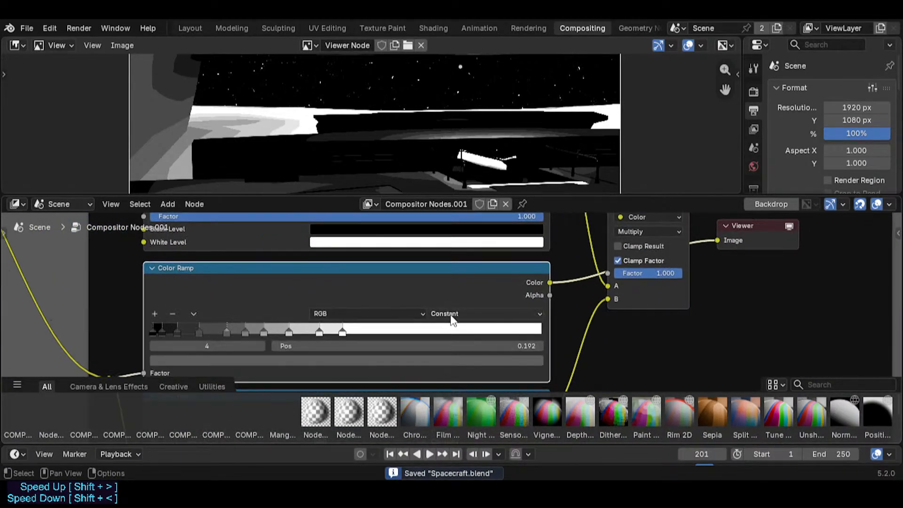
pyautogui.click(453, 314)
pyautogui.click(453, 344)
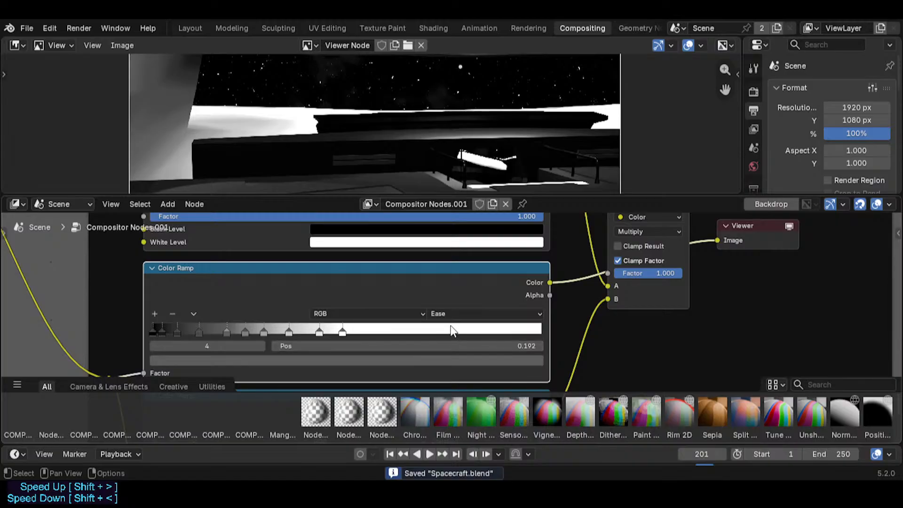
pyautogui.click(459, 317)
pyautogui.click(451, 352)
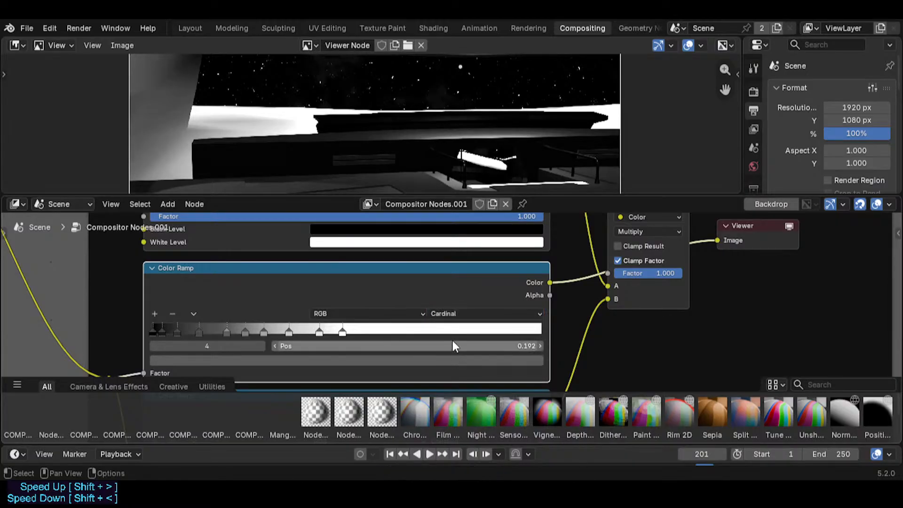
pyautogui.click(461, 317)
pyautogui.click(453, 359)
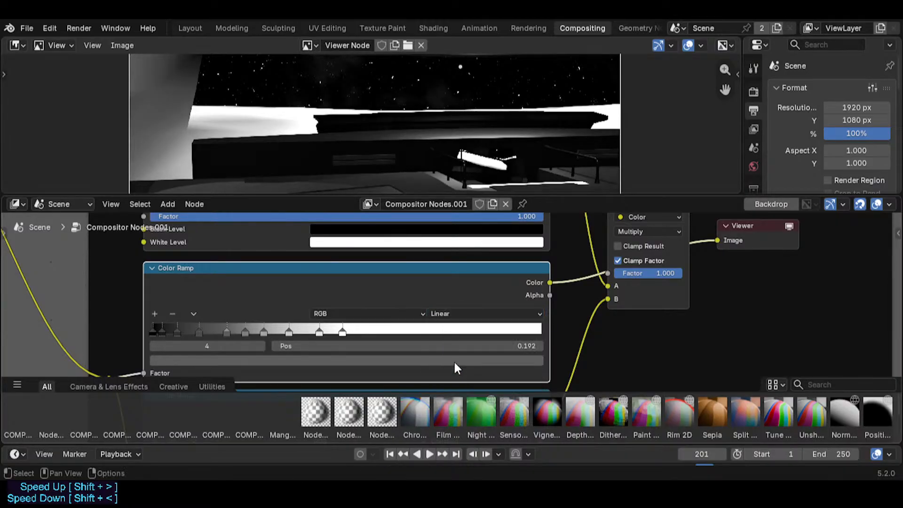
# - Compare Ease interpolation with Cardinal and Linear on the upper Color Ramp
pyautogui.click(457, 318)
pyautogui.click(456, 342)
pyautogui.click(457, 316)
pyautogui.click(453, 356)
pyautogui.click(459, 314)
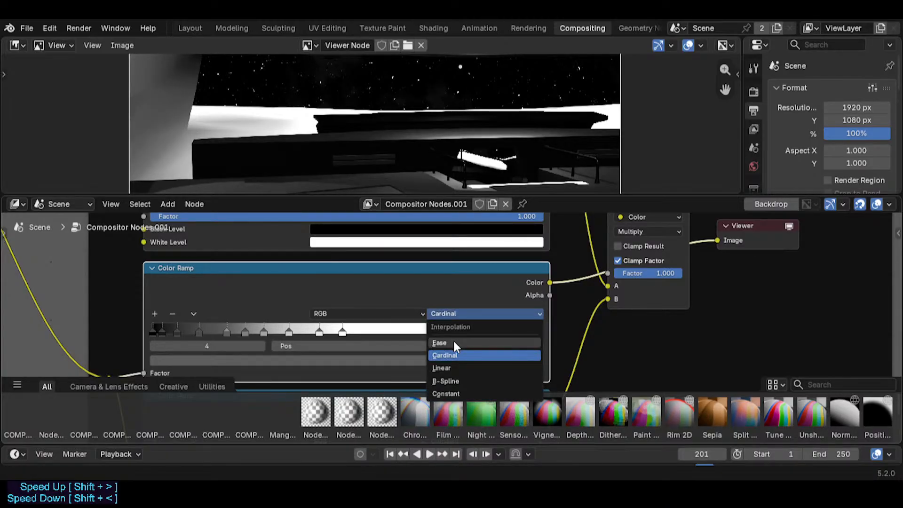
pyautogui.click(453, 343)
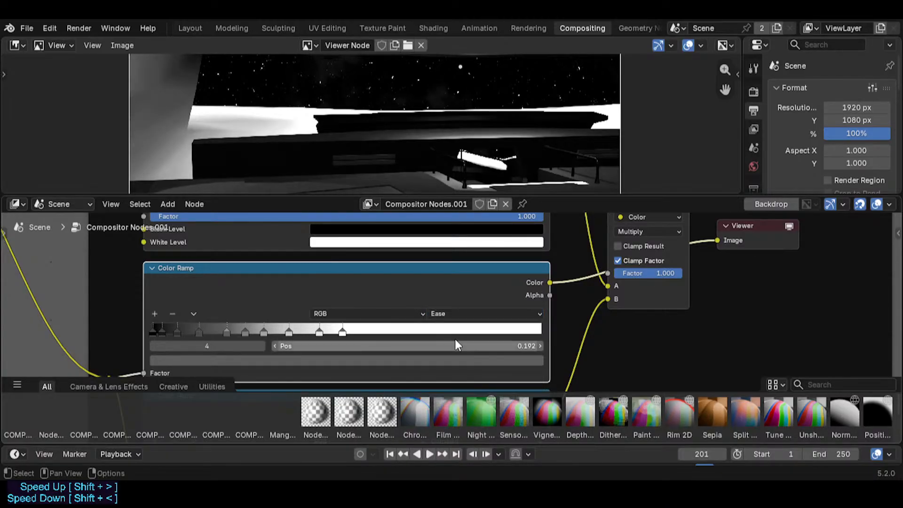
pyautogui.click(459, 315)
pyautogui.click(455, 368)
pyautogui.click(457, 314)
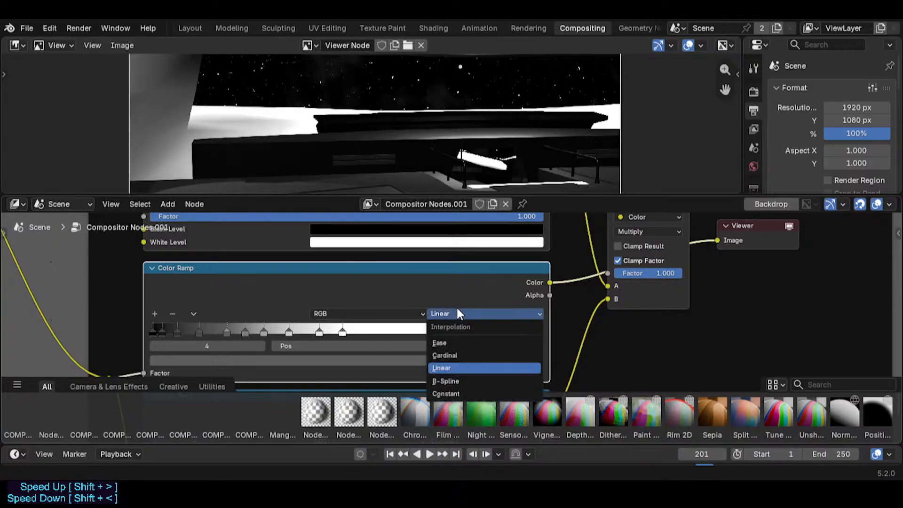
pyautogui.click(452, 346)
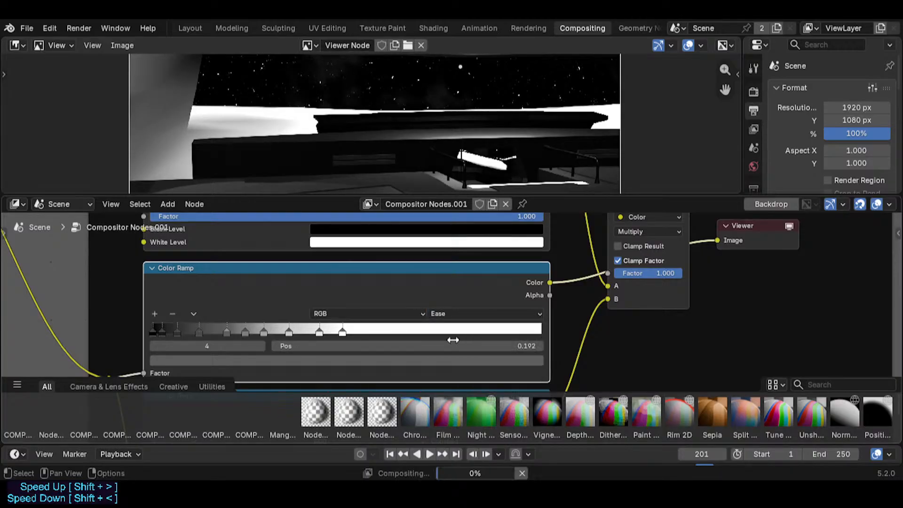
# - Try Linear and B-Spline interpolation on the upper Color Ramp and return it to Constant
pyautogui.click(459, 312)
pyautogui.click(449, 367)
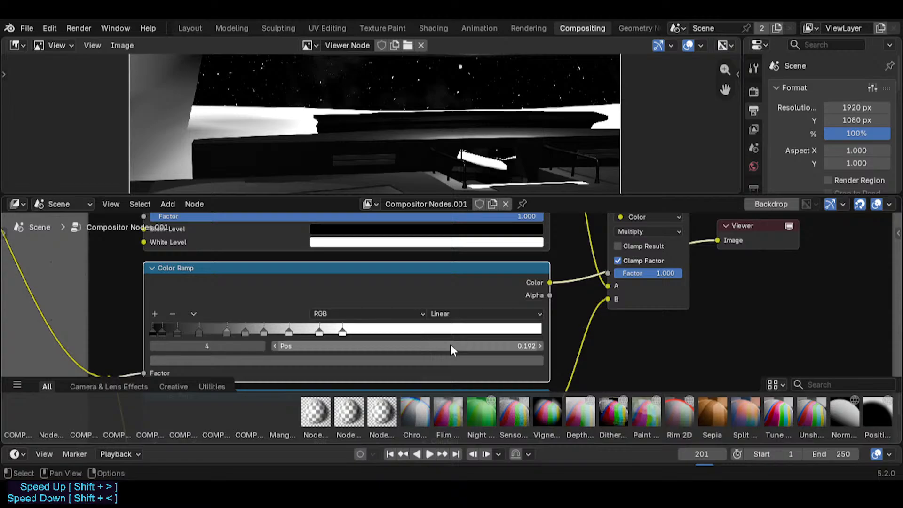
pyautogui.click(459, 315)
pyautogui.click(445, 381)
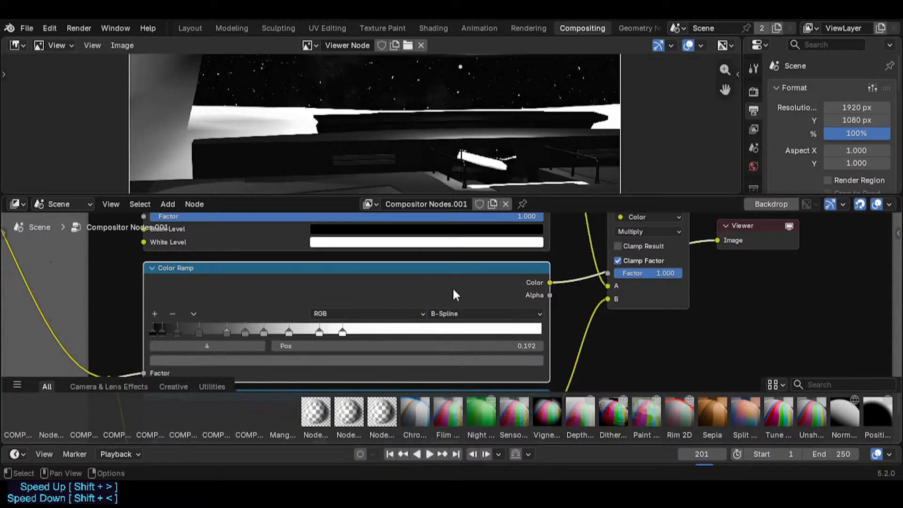
pyautogui.click(455, 314)
pyautogui.click(455, 392)
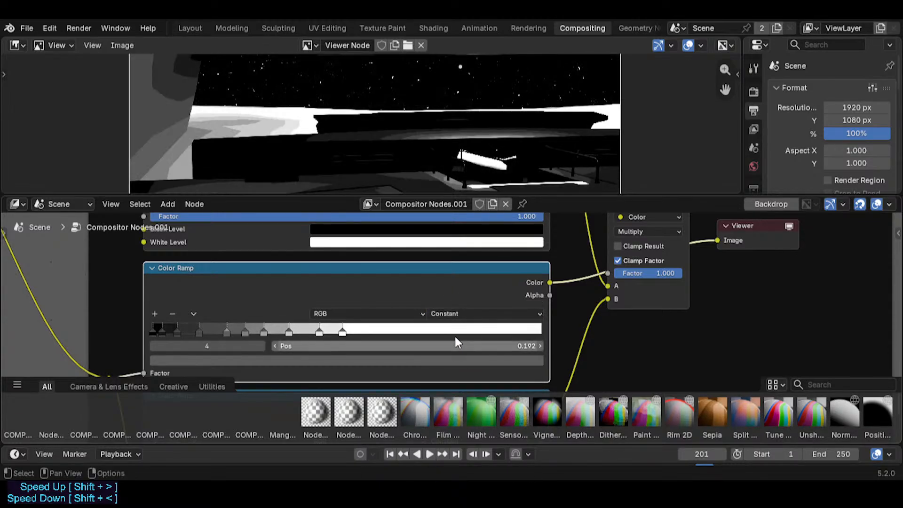
# - Compare B-Spline and Cardinal interpolation on the upper Color Ramp
pyautogui.click(464, 313)
pyautogui.click(450, 381)
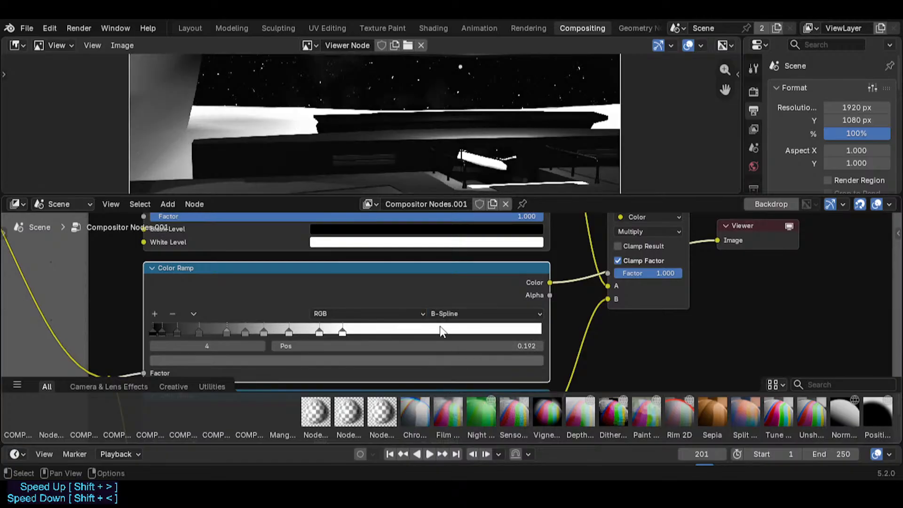
pyautogui.click(446, 313)
pyautogui.click(450, 356)
pyautogui.click(468, 313)
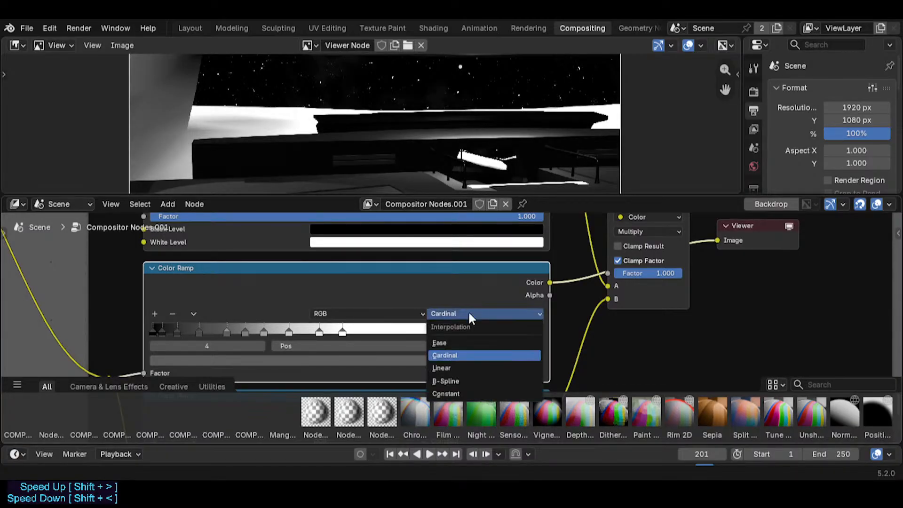
pyautogui.click(460, 380)
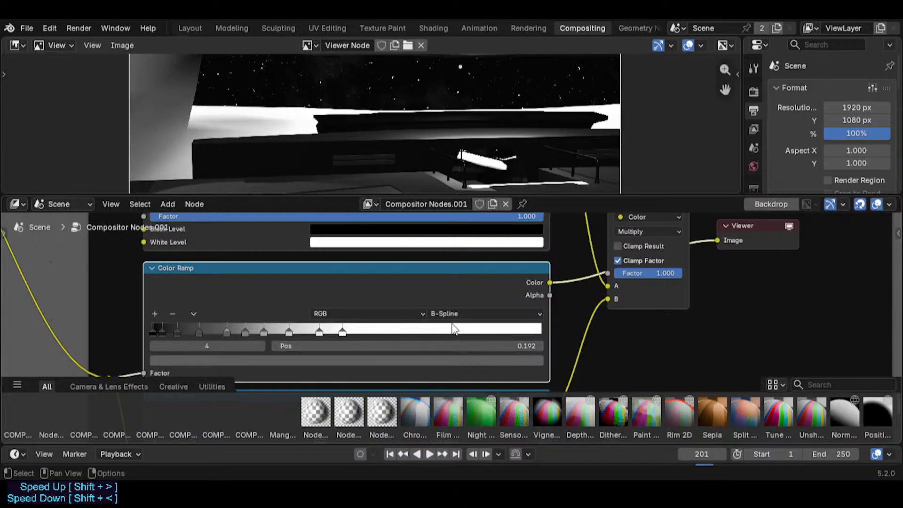
pyautogui.click(457, 314)
pyautogui.click(451, 353)
pyautogui.click(456, 314)
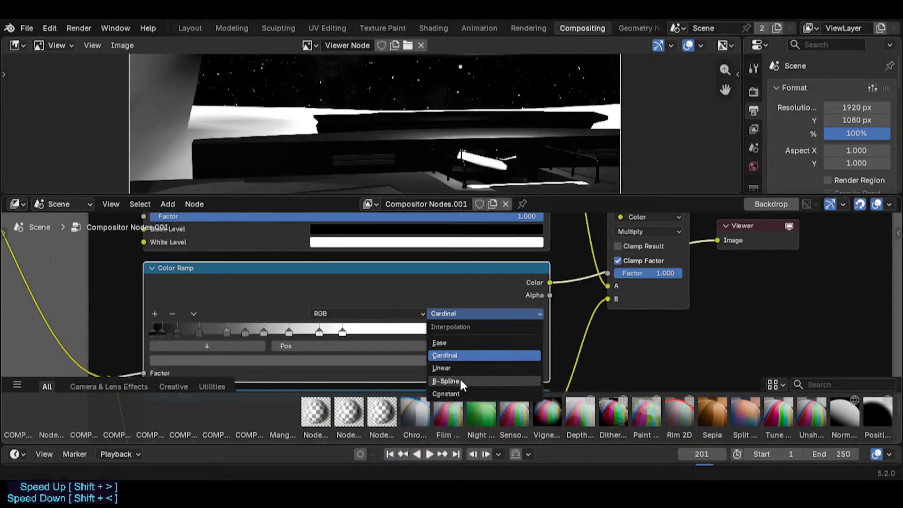
pyautogui.click(459, 379)
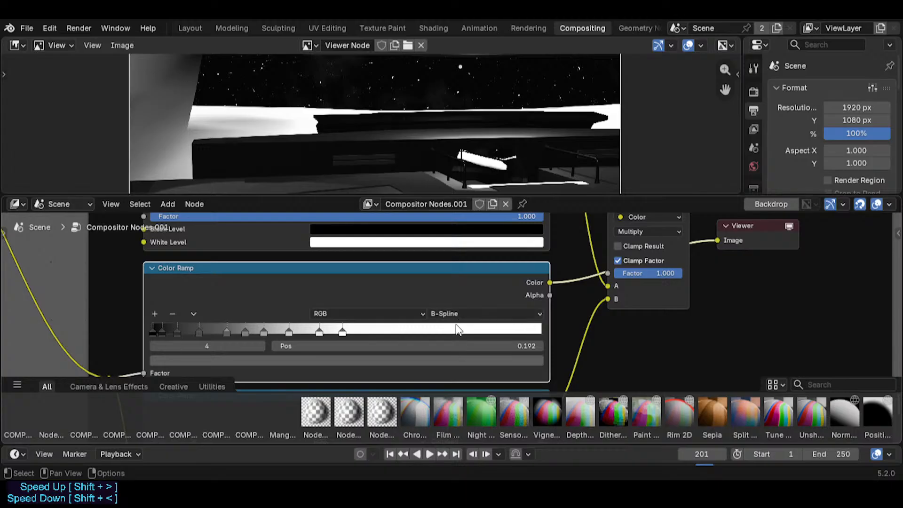
# - Alternate the upper Color Ramp between Cardinal and Linear interpolation to compare their shading
pyautogui.click(457, 313)
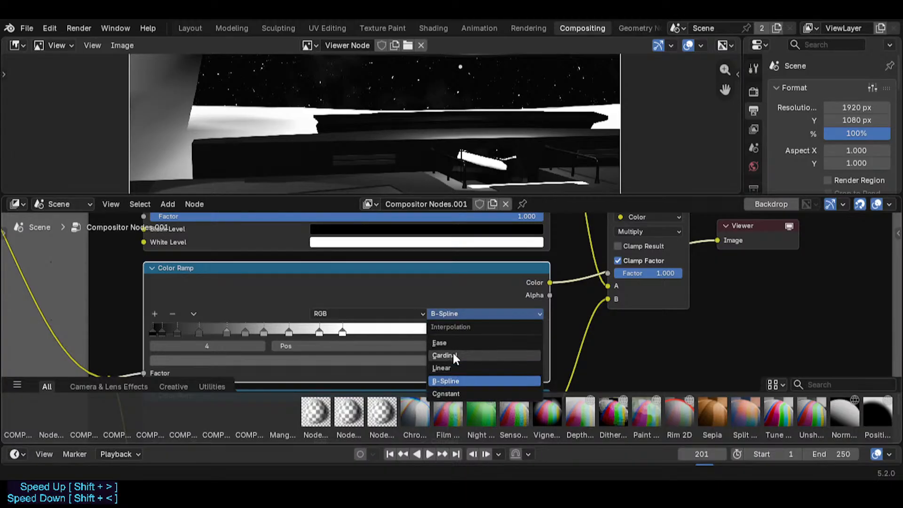
pyautogui.click(453, 354)
pyautogui.click(461, 313)
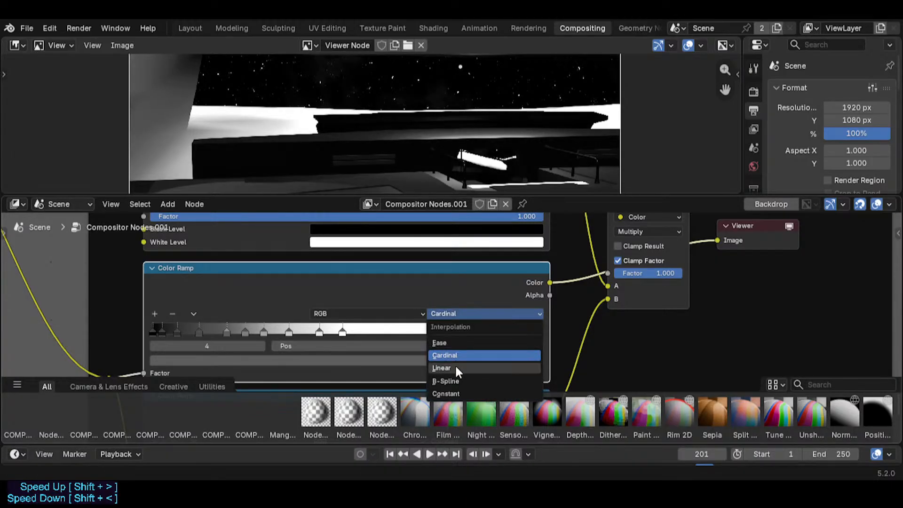
pyautogui.click(455, 367)
pyautogui.click(460, 314)
pyautogui.click(447, 356)
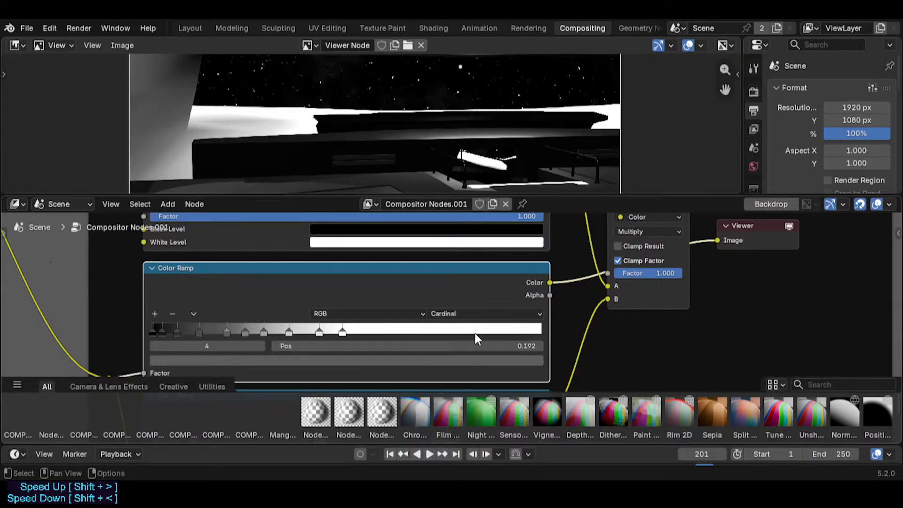
pyautogui.click(454, 314)
pyautogui.click(473, 368)
# - Set the upper Color Ramp's interpolation to Cardinal and save the file
pyautogui.click(466, 313)
pyautogui.click(446, 355)
pyautogui.hotkey('ctrl', 's')
# - Duplicate the upper Color Ramp and place the copy beneath the lower Color Ramp in the GRAPHISM frame
pyautogui.scroll(-2, 456, 343)
pyautogui.scroll(-1, 439, 322)
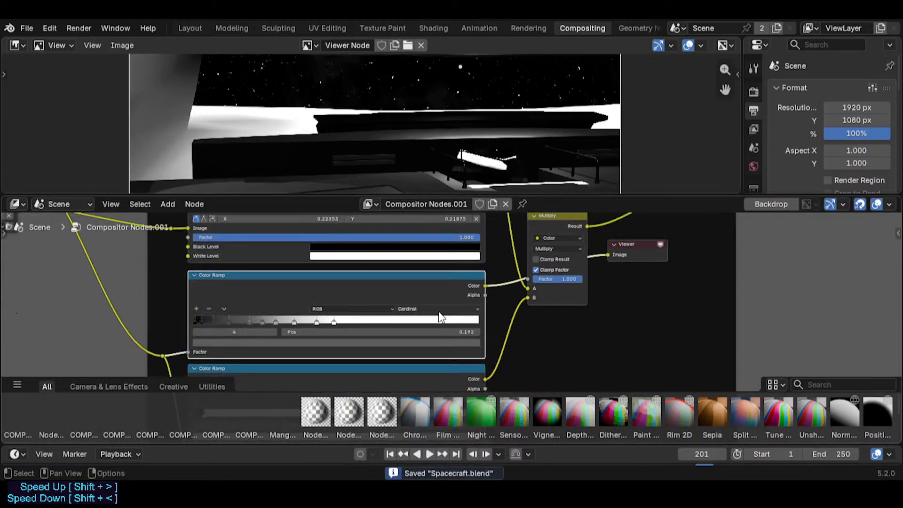
pyautogui.scroll(-1, 403, 311)
pyautogui.scroll(-2, 412, 301)
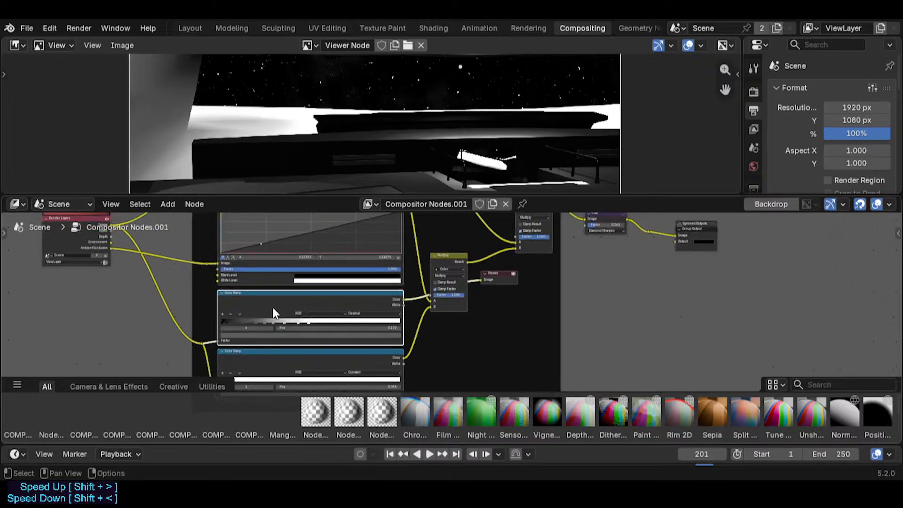
pyautogui.scroll(3, 271, 303)
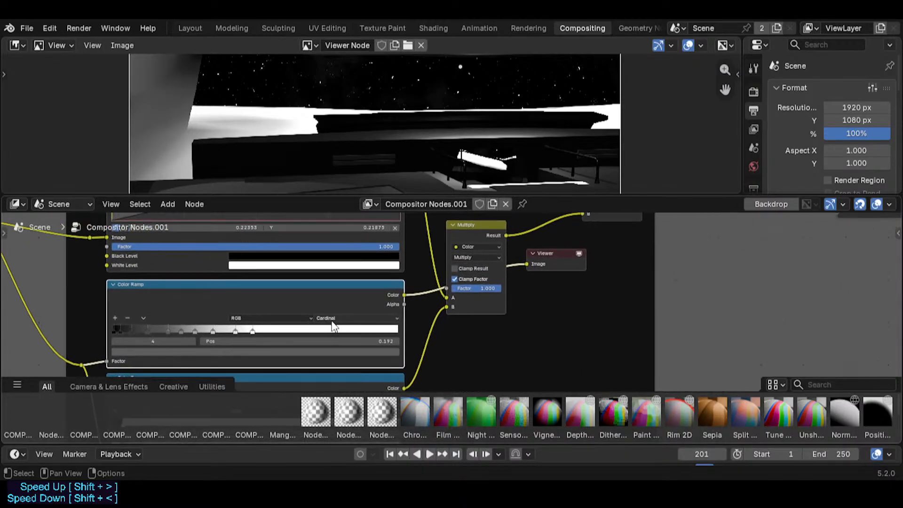
pyautogui.scroll(3, 421, 327)
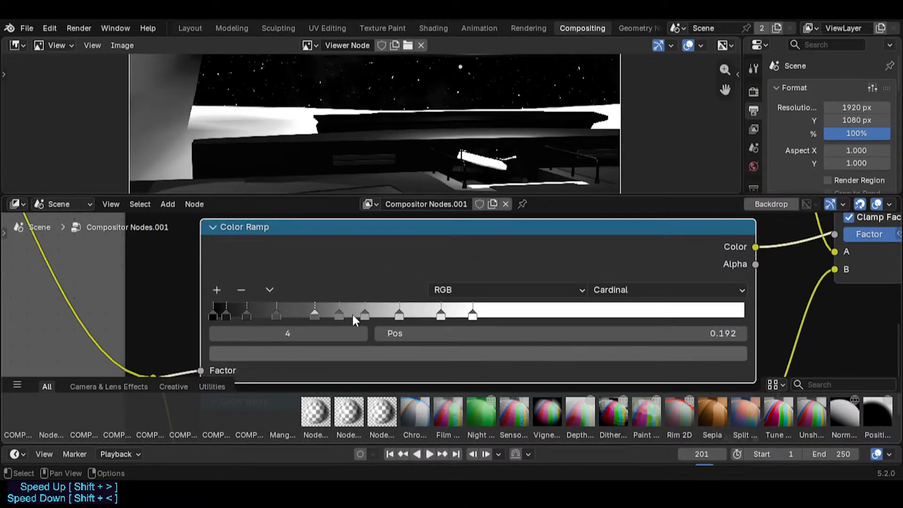
pyautogui.scroll(-3, 352, 316)
pyautogui.scroll(-6, 380, 290)
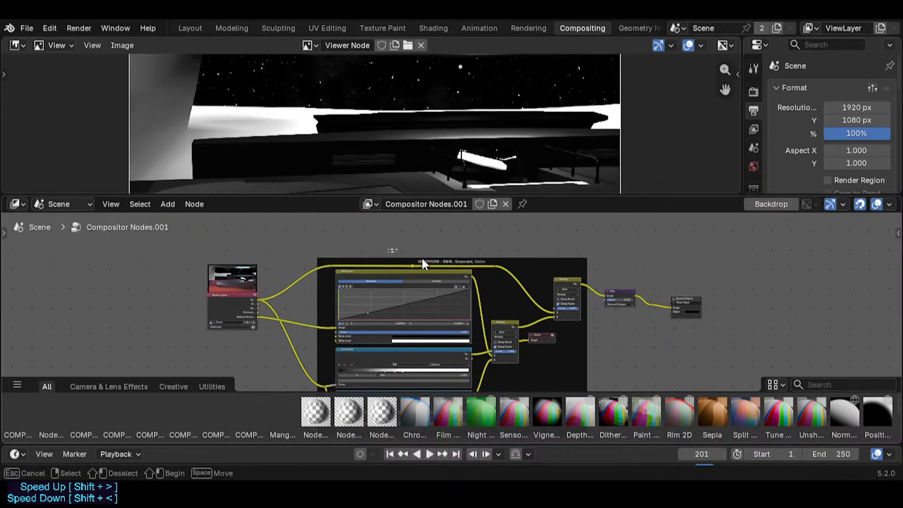
pyautogui.click(357, 364)
pyautogui.moveTo(358, 365); pyautogui.dragTo(450, 281, button='middle')
pyautogui.hotkey('shift', 'd')
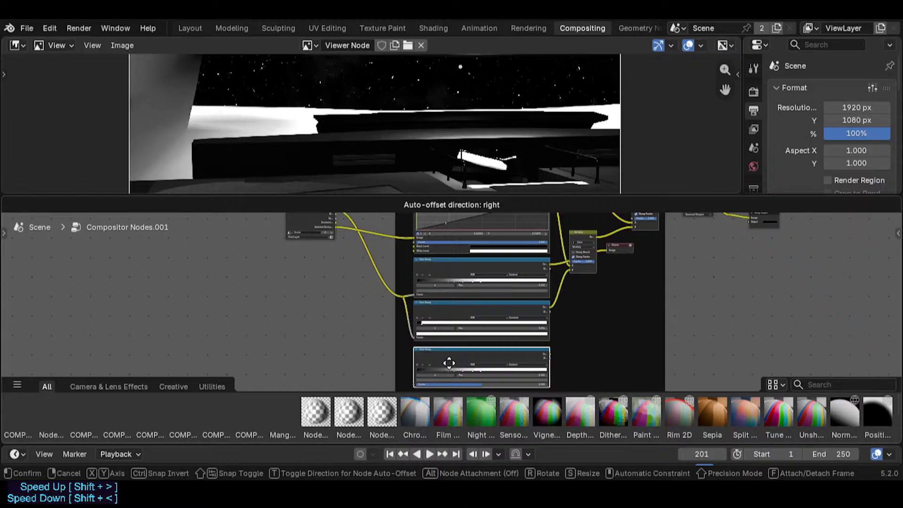
pyautogui.click(448, 360)
pyautogui.keyDown('shift'); pyautogui.scroll(-2, 454, 315); pyautogui.keyUp('shift')
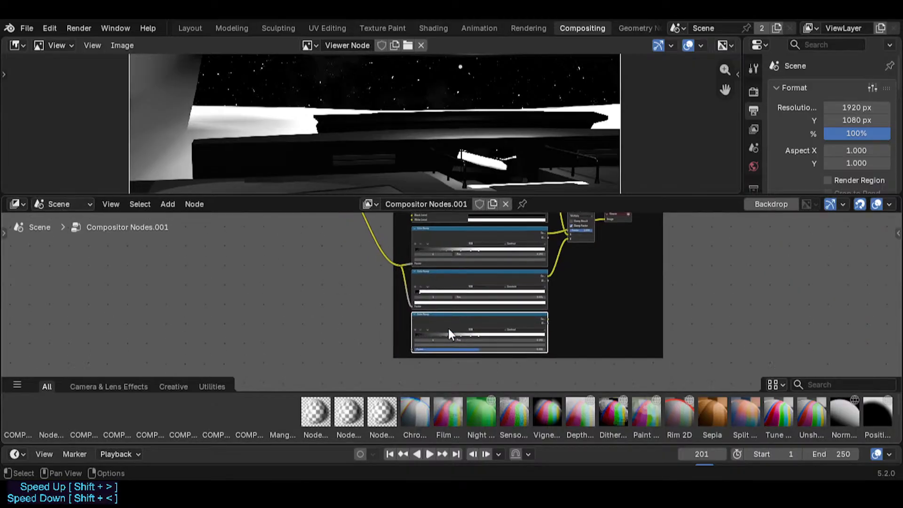
# - Reorder the stacked Color Ramp nodes so the unconnected copy sits between the two connected ramps
pyautogui.moveTo(449, 334); pyautogui.dragTo(449, 374)
pyautogui.moveTo(450, 271); pyautogui.dragTo(452, 311)
pyautogui.moveTo(451, 358); pyautogui.dragTo(451, 271)
pyautogui.click(467, 311)
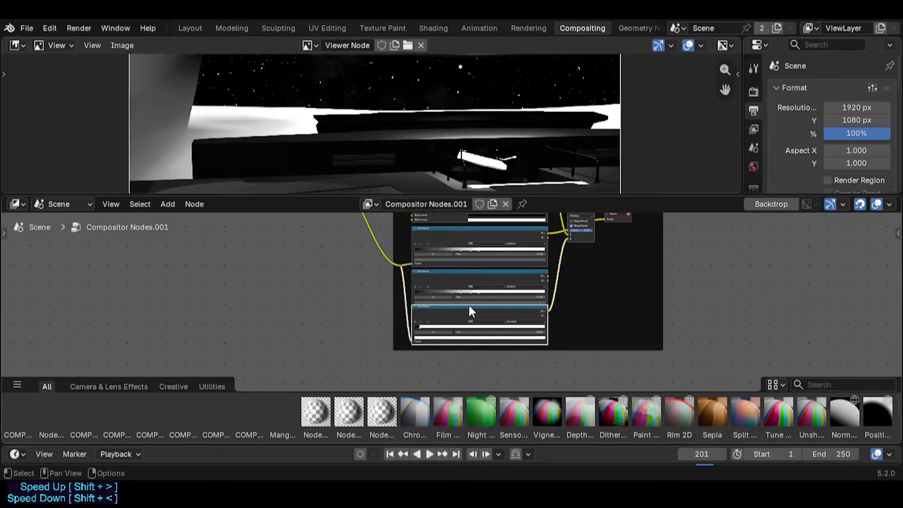
pyautogui.moveTo(468, 306); pyautogui.dragTo(469, 315)
# - Label the unconnected middle Color Ramp node "Color Ramp : UNUSED Constant"
pyautogui.scroll(3, 470, 281)
pyautogui.scroll(3, 470, 280)
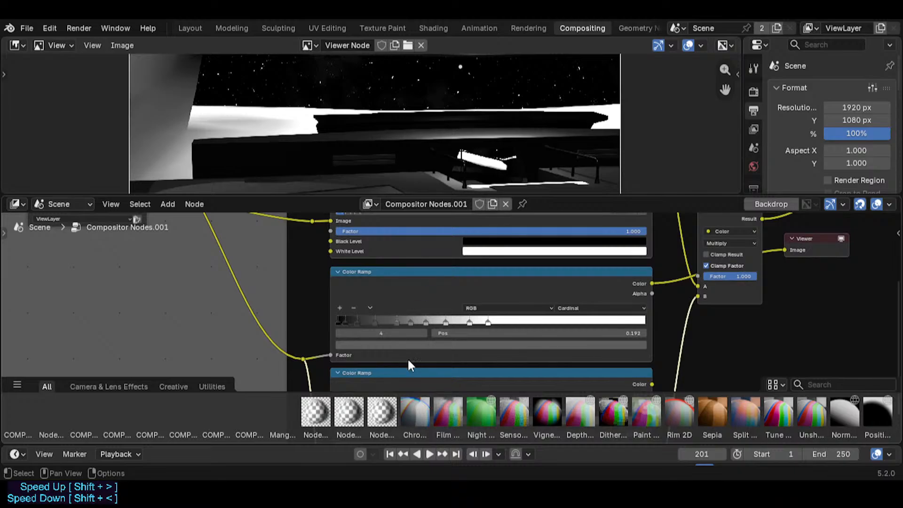
pyautogui.click(402, 375)
pyautogui.press('F2')
pyautogui.press('Escape')
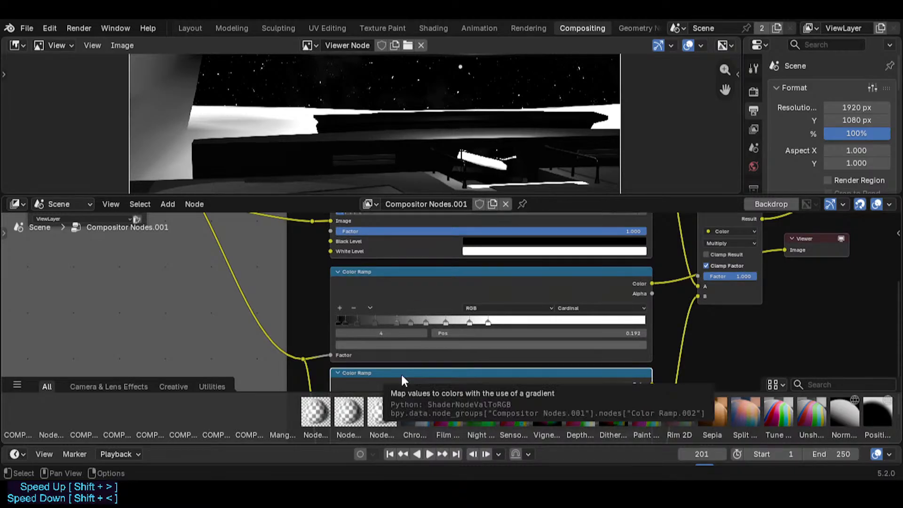
pyautogui.press('F2')
pyautogui.write('Color Ramp>')
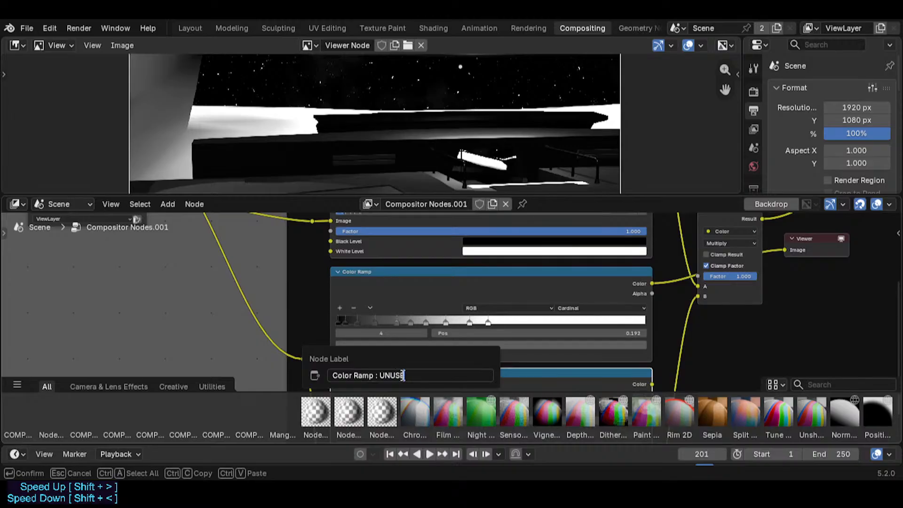
pyautogui.write(' UNUSED Constant')
pyautogui.press('Return')
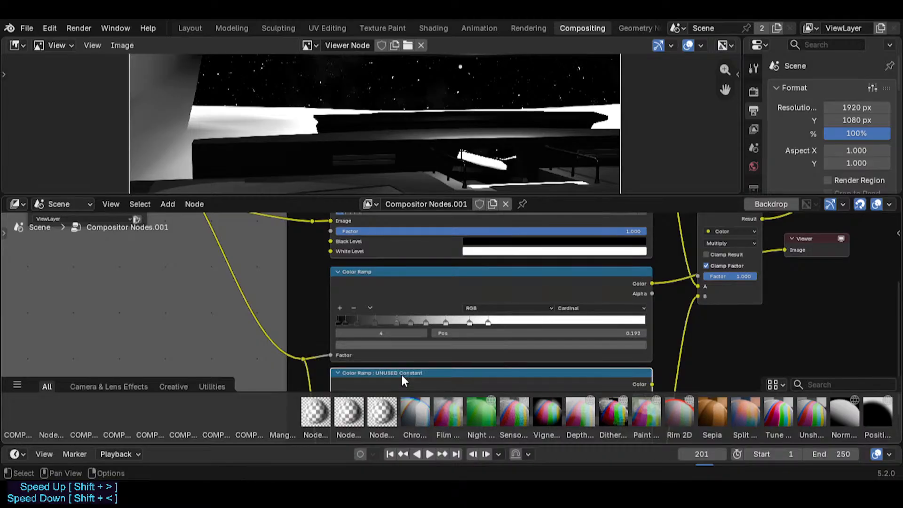
# - Remove colour stops from the connected ramp above the UNUSED Constant node until only one white stop remains
pyautogui.moveTo(450, 344); pyautogui.dragTo(425, 302, button='middle')
pyautogui.click(332, 304)
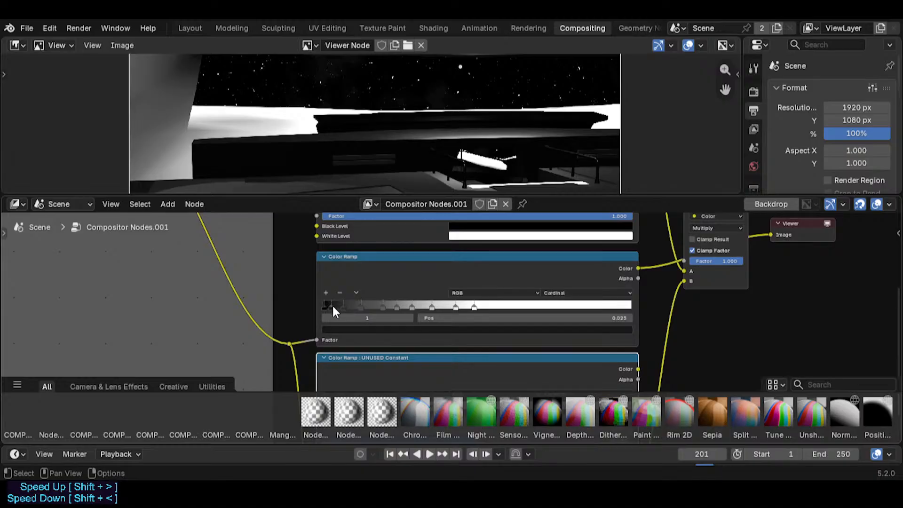
pyautogui.click(339, 293)
pyautogui.click(340, 293)
pyautogui.click(339, 293)
pyautogui.click(339, 293)
pyautogui.click(339, 293)
pyautogui.click(339, 292)
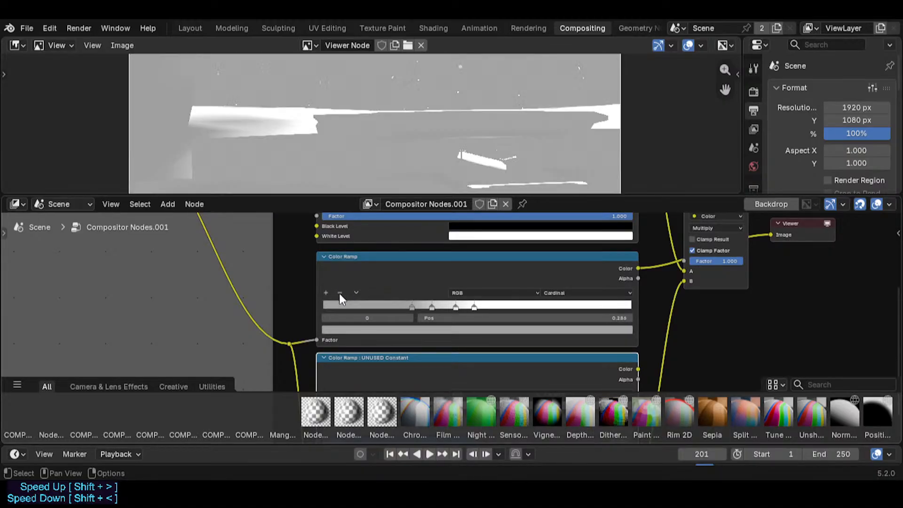
pyautogui.click(340, 292)
pyautogui.click(339, 293)
pyautogui.click(340, 292)
# - Rebuild the upper ramp as a two-stop gradient with black at position 0.000 and white at 1.000
pyautogui.moveTo(479, 304); pyautogui.dragTo(626, 305)
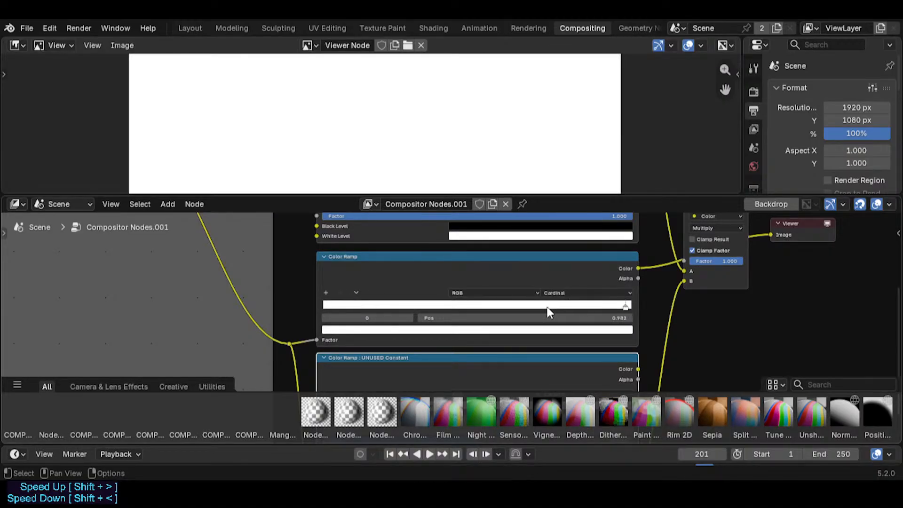
pyautogui.click(326, 292)
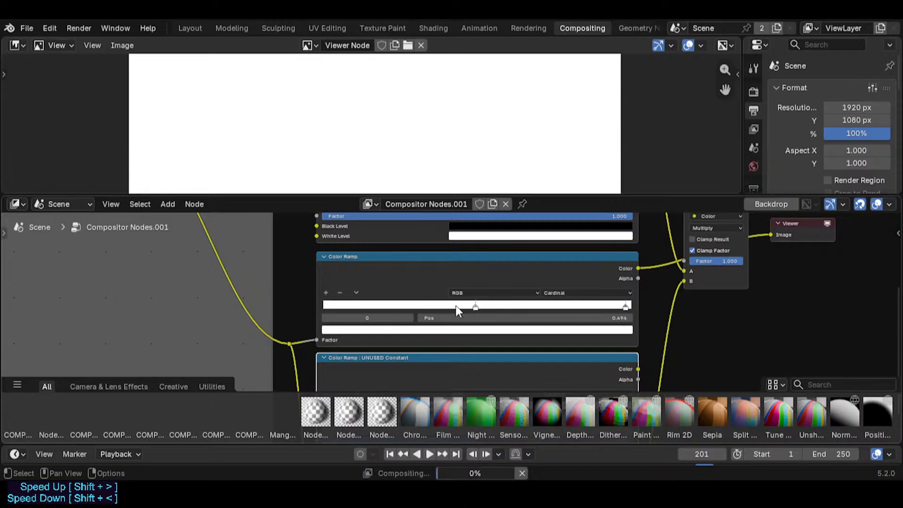
pyautogui.moveTo(455, 305); pyautogui.dragTo(325, 305)
pyautogui.click(360, 329)
pyautogui.moveTo(404, 191); pyautogui.dragTo(405, 240)
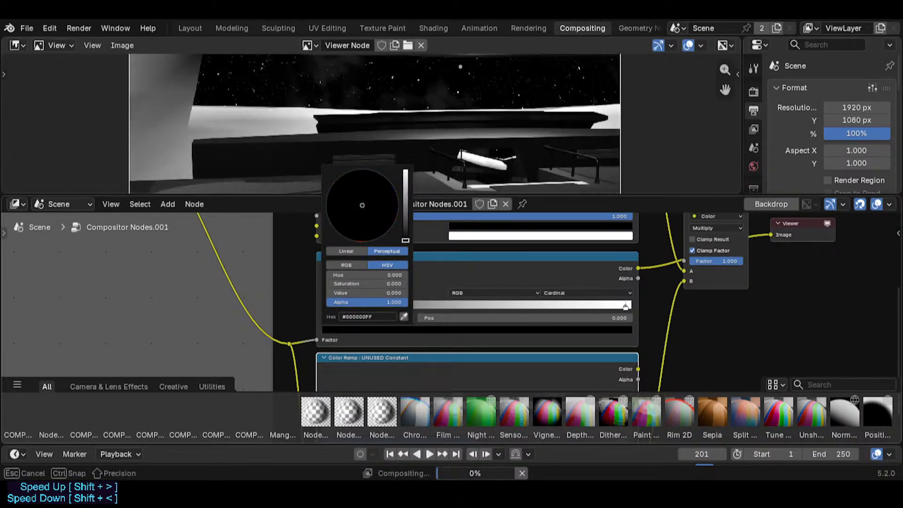
pyautogui.click(630, 306)
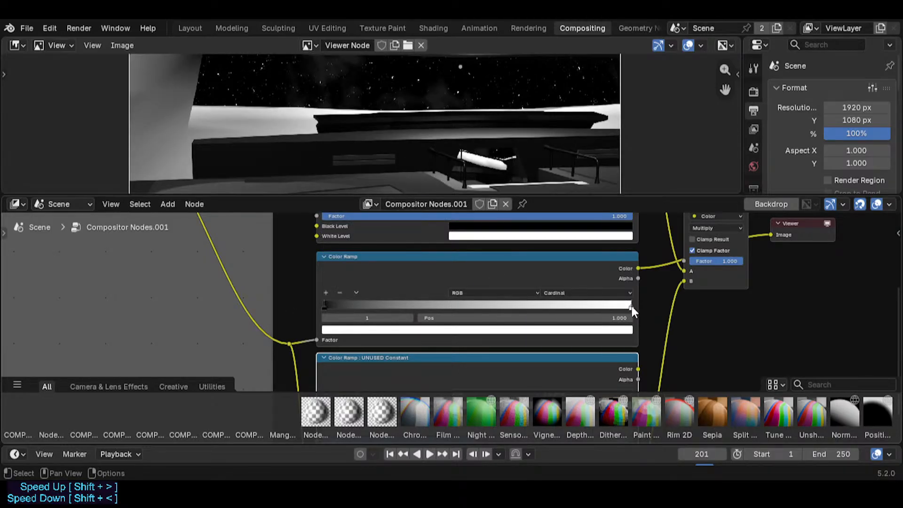
pyautogui.click(362, 330)
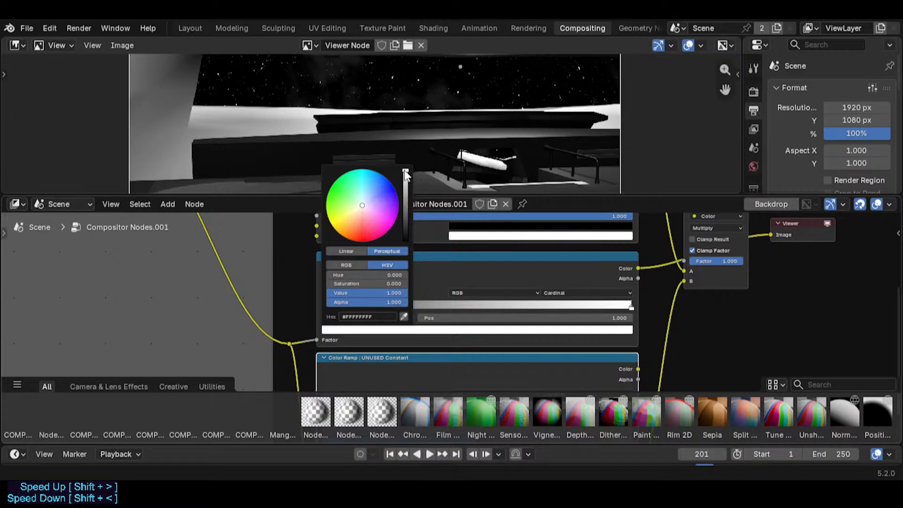
# - Compare Ease, Cardinal and Linear interpolation on the upper two-stop Color Ramp
pyautogui.click(570, 293)
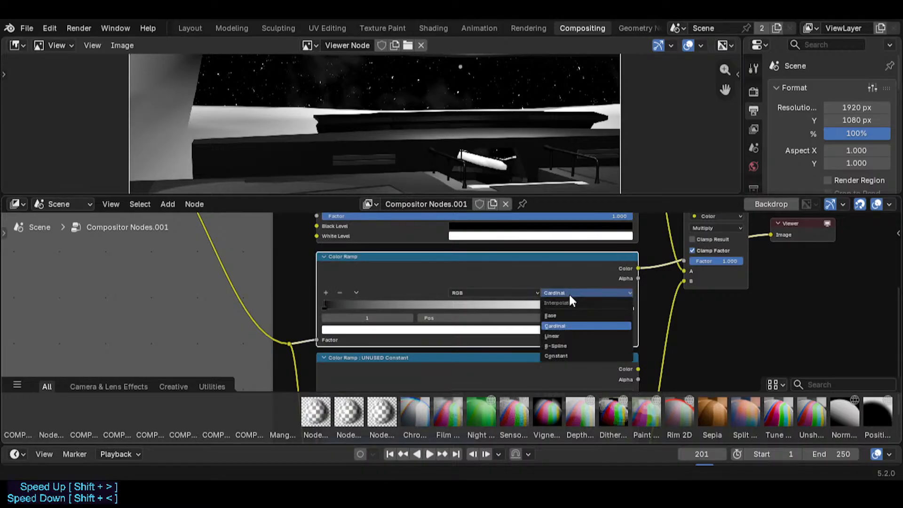
pyautogui.click(560, 314)
pyautogui.click(562, 293)
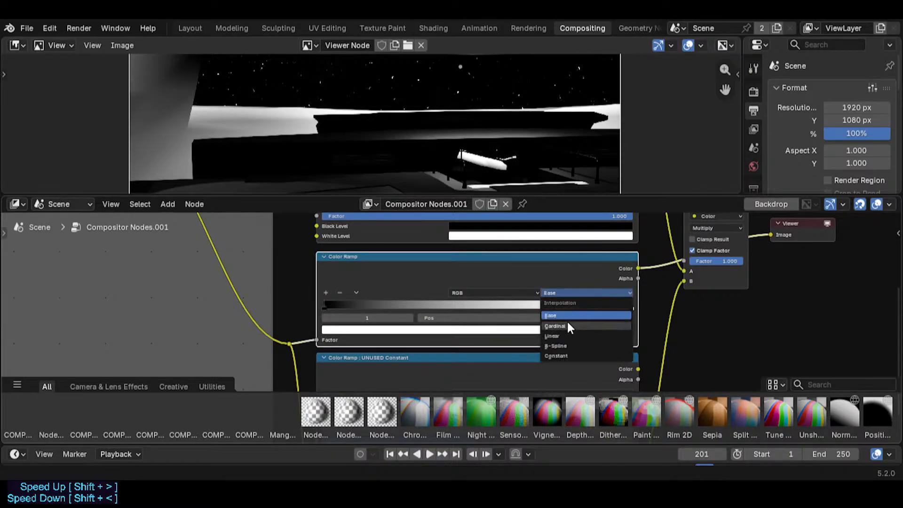
pyautogui.click(568, 326)
pyautogui.click(563, 294)
pyautogui.click(549, 337)
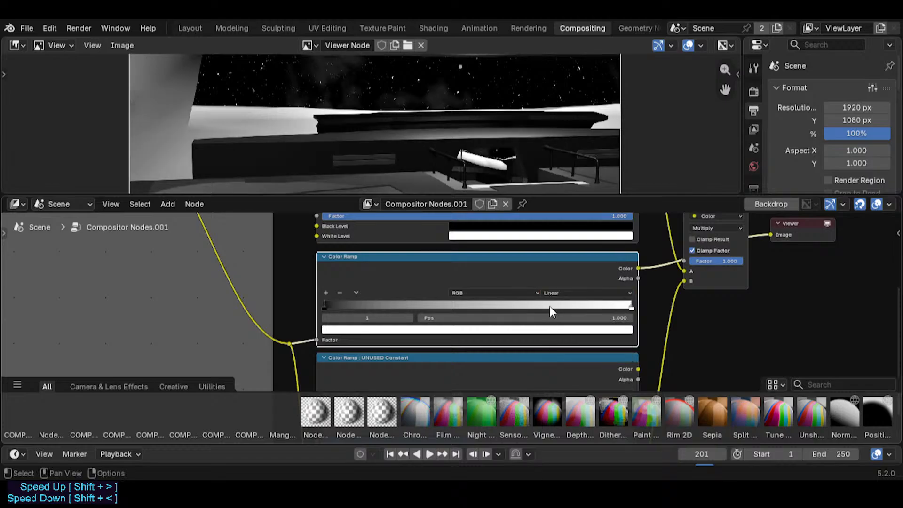
pyautogui.click(564, 294)
pyautogui.click(567, 321)
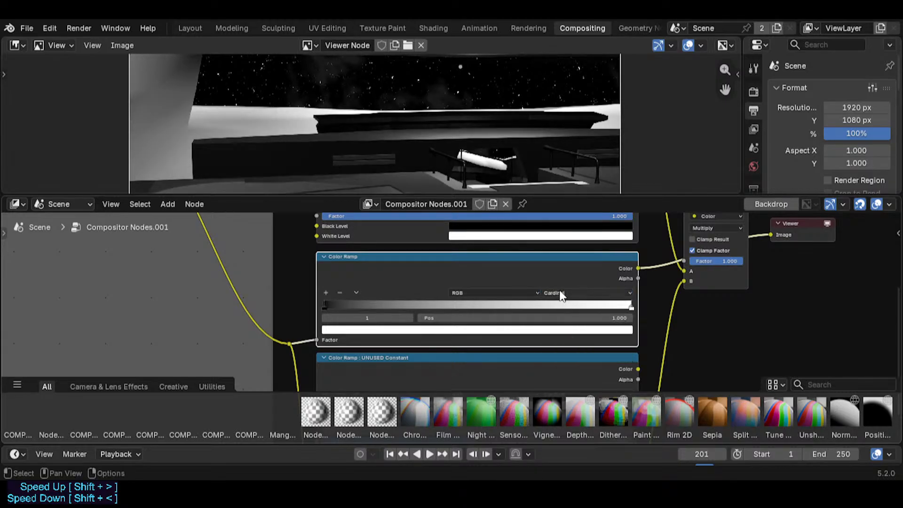
pyautogui.click(561, 294)
pyautogui.click(565, 335)
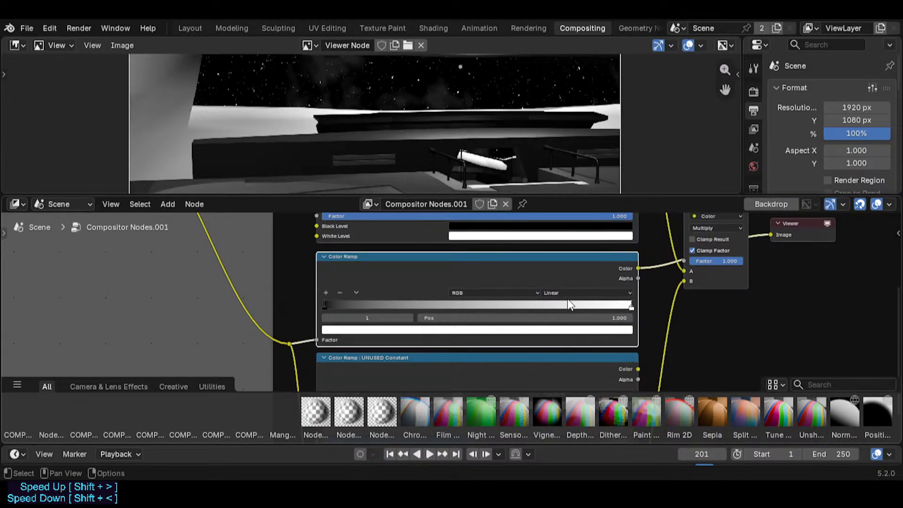
pyautogui.click(571, 294)
pyautogui.click(572, 320)
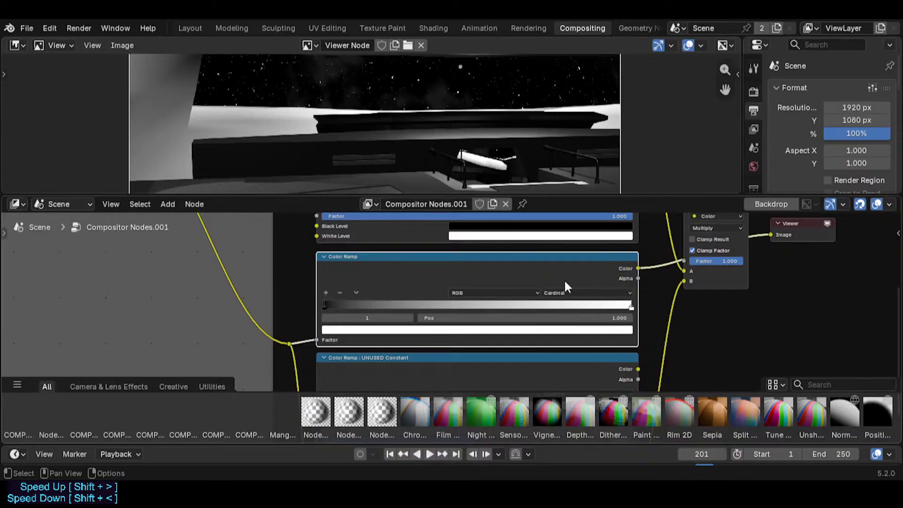
pyautogui.click(569, 295)
pyautogui.click(566, 334)
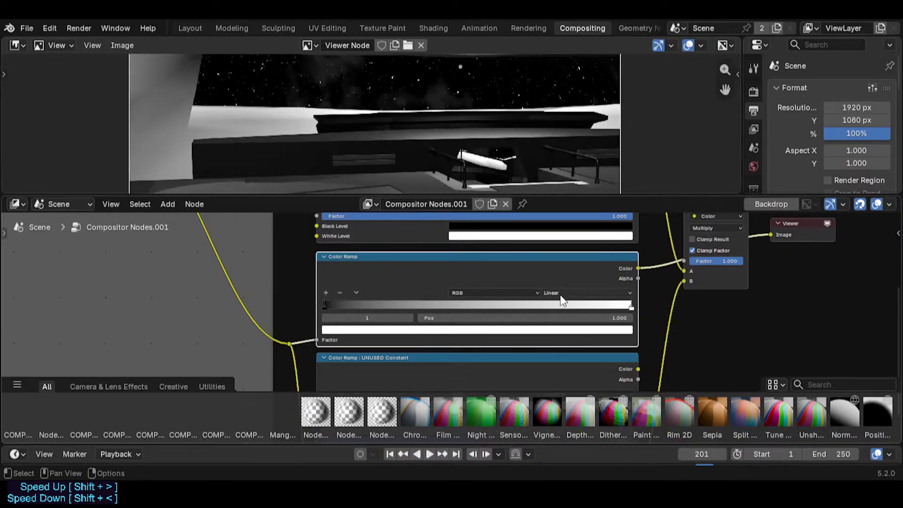
# - Try B-Spline and Constant interpolation on the upper two-stop Color Ramp
pyautogui.click(567, 293)
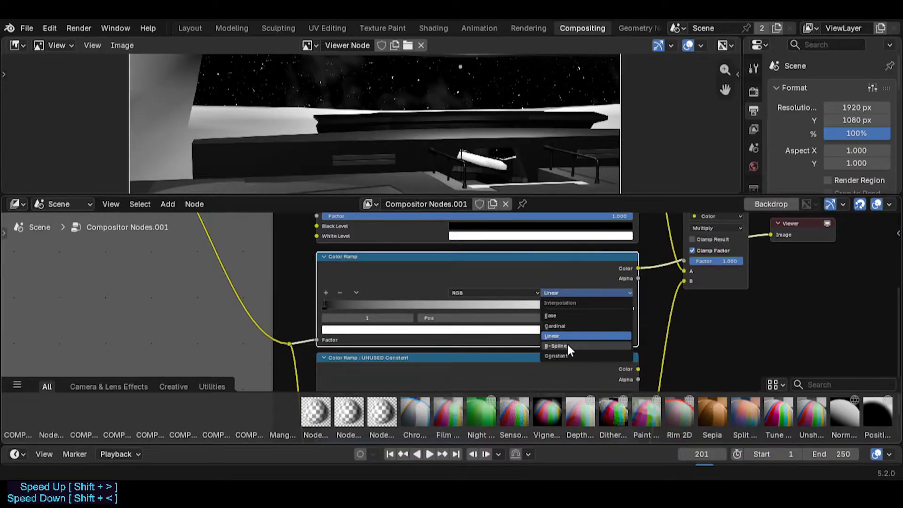
pyautogui.click(567, 346)
pyautogui.click(567, 293)
pyautogui.click(562, 357)
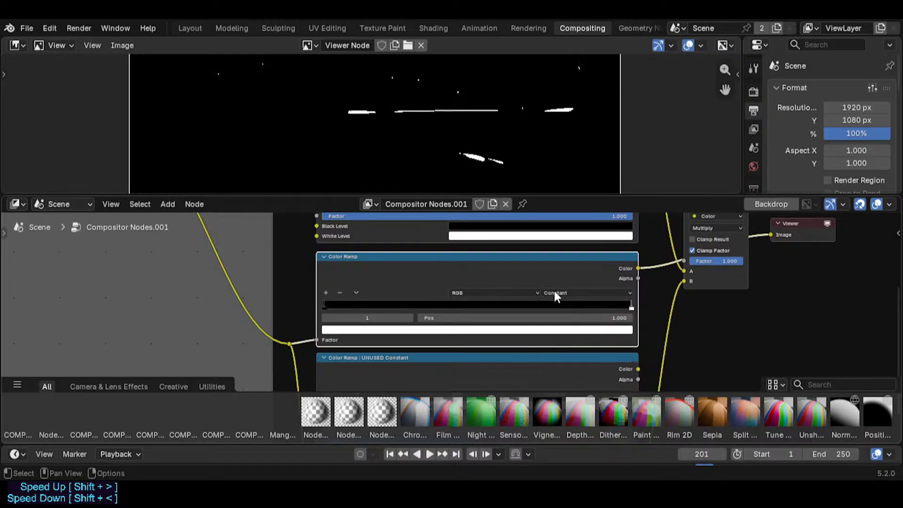
# - Set the upper Color Ramp's interpolation to Cardinal and save the file
pyautogui.click(569, 293)
pyautogui.click(564, 326)
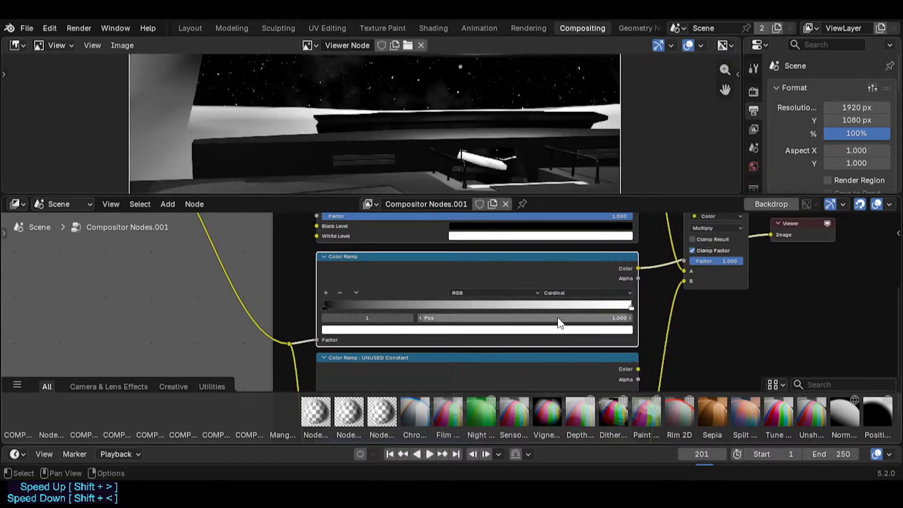
pyautogui.hotkey('ctrl', 's')
pyautogui.scroll(-2, 541, 309)
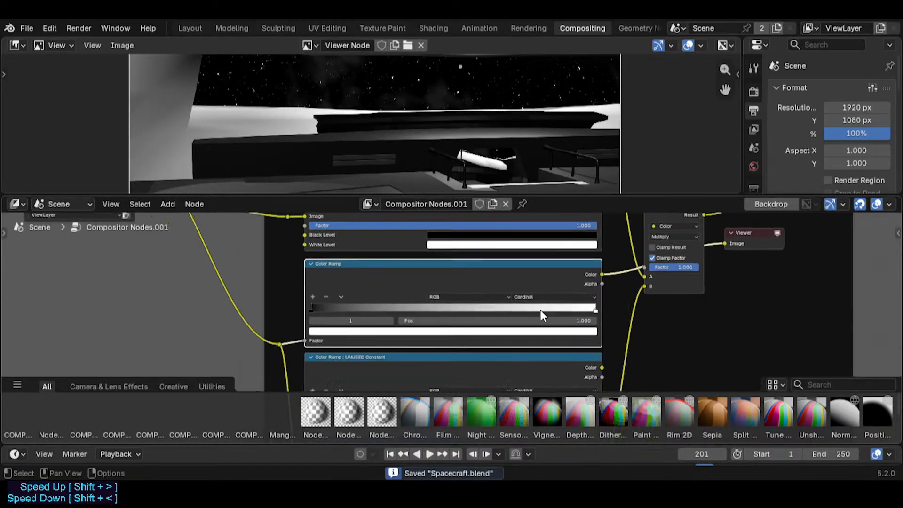
pyautogui.moveTo(578, 303); pyautogui.dragTo(507, 328, button='middle')
pyautogui.scroll(-3, 507, 296)
pyautogui.hotkey('alt', 'a')
pyautogui.press('b')
pyautogui.moveTo(479, 238); pyautogui.dragTo(628, 372)
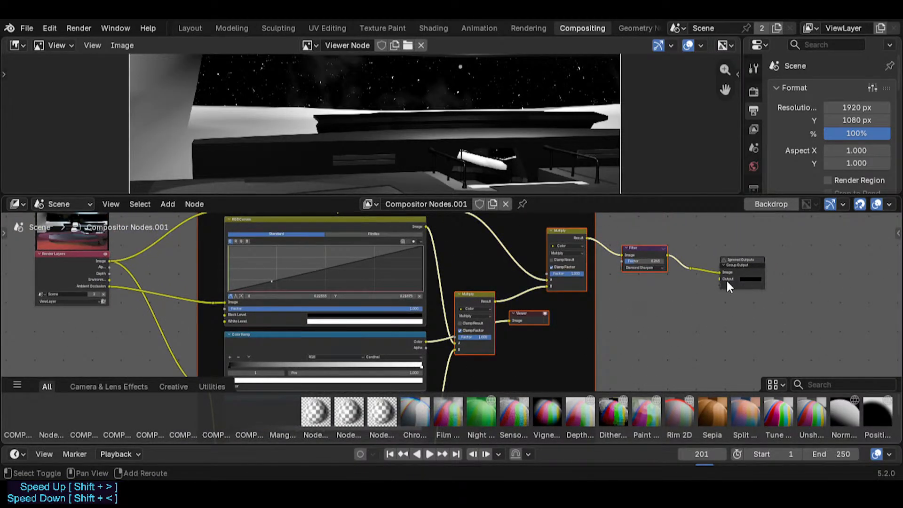
pyautogui.keyDown('shift'); pyautogui.click(727, 268); pyautogui.keyUp('shift')
pyautogui.press('g')
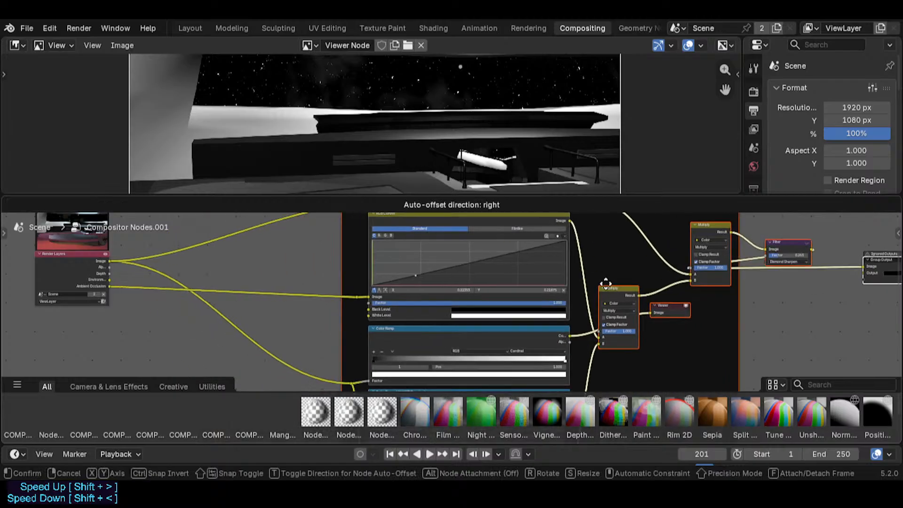
pyautogui.rightClick(545, 284)
# - Spread out the node layout by moving both Multiply nodes, the Filter and the Viewer further right
pyautogui.click(565, 270)
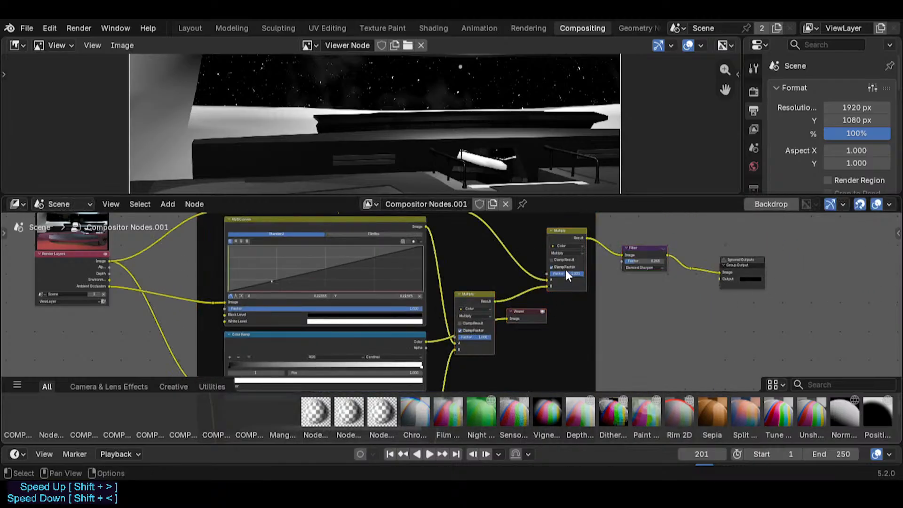
pyautogui.keyDown('shift'); pyautogui.click(644, 245); pyautogui.keyUp('shift')
pyautogui.moveTo(644, 246); pyautogui.dragTo(689, 247)
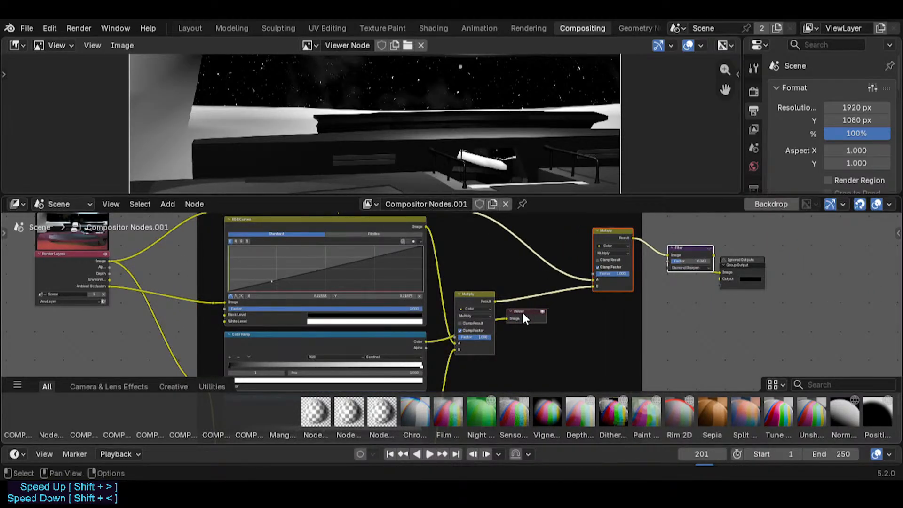
pyautogui.moveTo(521, 310); pyautogui.dragTo(704, 335)
pyautogui.moveTo(473, 295); pyautogui.dragTo(545, 289)
# - Preview the outputs of the RGB Curves node and each of the three Color Ramps in the Viewer
pyautogui.keyDown('ctrl'); pyautogui.keyDown('shift'); pyautogui.click(423, 225); pyautogui.keyUp('shift'); pyautogui.keyUp('ctrl')
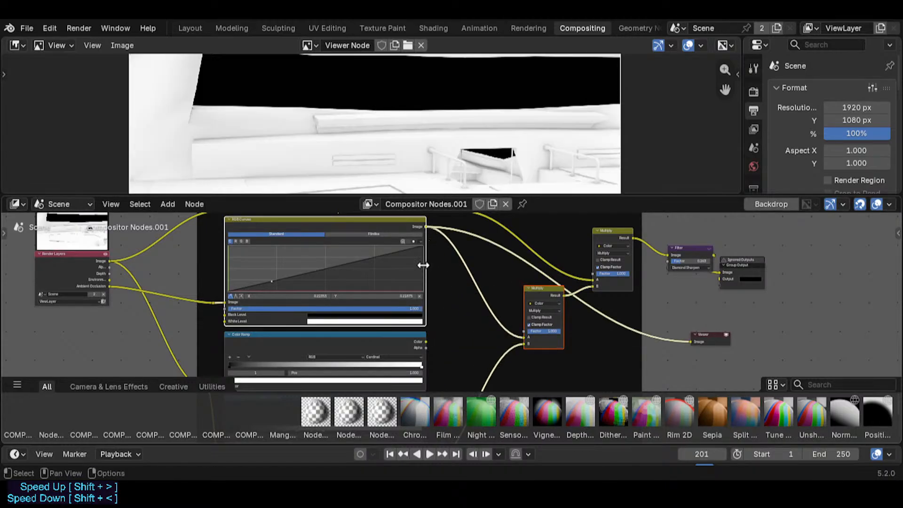
pyautogui.keyDown('ctrl'); pyautogui.keyDown('shift'); pyautogui.click(426, 337); pyautogui.keyUp('shift'); pyautogui.keyUp('ctrl')
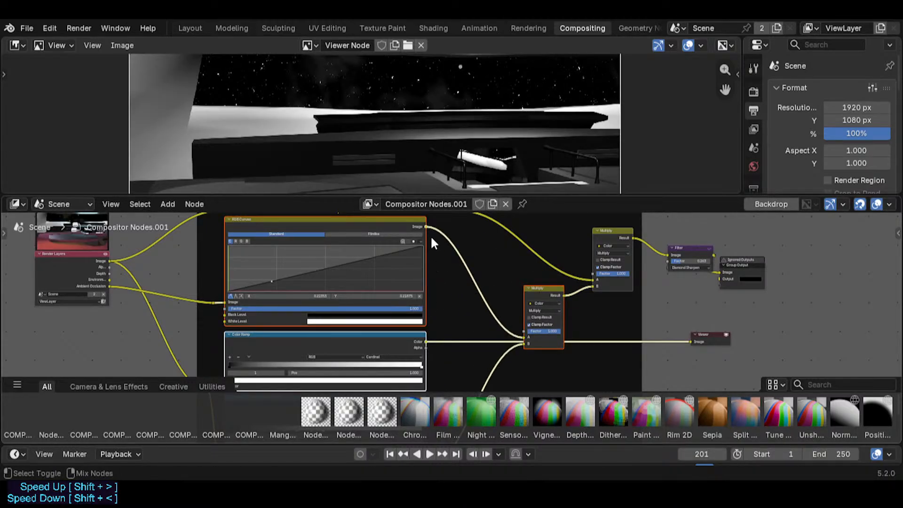
pyautogui.keyDown('ctrl'); pyautogui.keyDown('shift'); pyautogui.click(426, 239); pyautogui.keyUp('shift'); pyautogui.keyUp('ctrl')
pyautogui.keyDown('ctrl'); pyautogui.keyDown('shift'); pyautogui.click(422, 334); pyautogui.keyUp('shift'); pyautogui.keyUp('ctrl')
pyautogui.keyDown('shift'); pyautogui.scroll(-5, 427, 329); pyautogui.keyUp('shift')
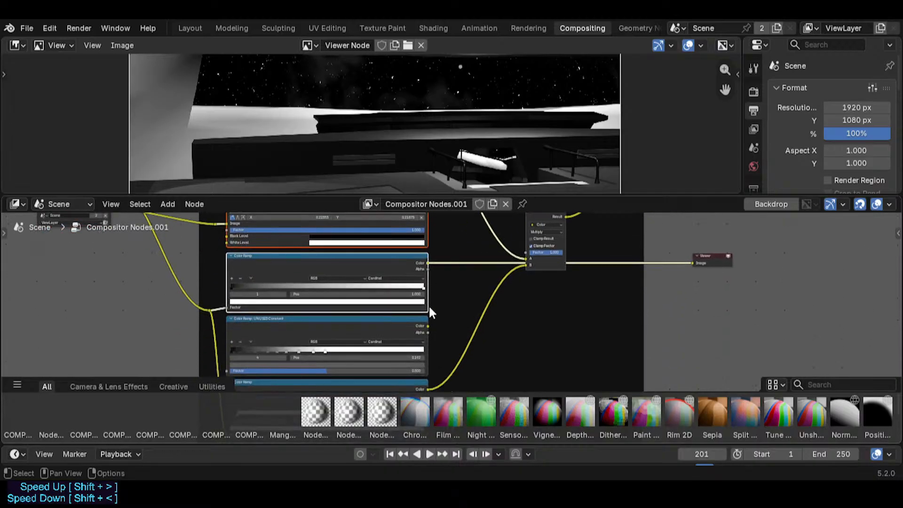
pyautogui.keyDown('ctrl'); pyautogui.keyDown('shift'); pyautogui.click(430, 325); pyautogui.keyUp('shift'); pyautogui.keyUp('ctrl')
pyautogui.keyDown('shift'); pyautogui.scroll(-2, 432, 342); pyautogui.keyUp('shift')
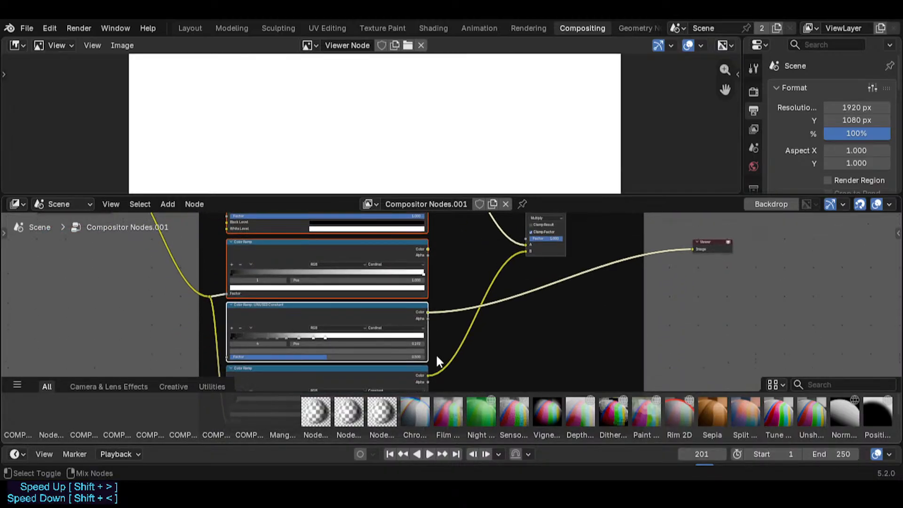
pyautogui.keyDown('ctrl'); pyautogui.keyDown('shift'); pyautogui.click(428, 373); pyautogui.keyUp('shift'); pyautogui.keyUp('ctrl')
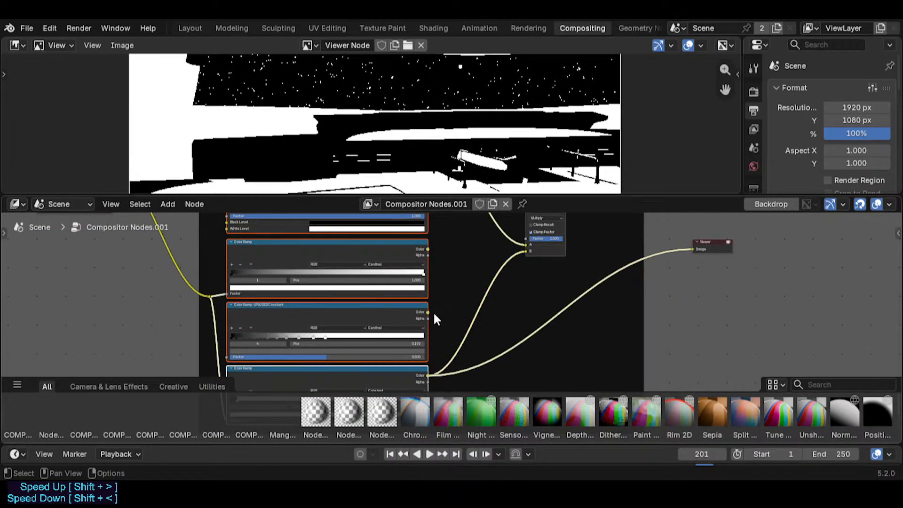
# - Set the UNUSED Constant ramp's interpolation to Constant and preview its colour output in the Viewer
pyautogui.click(398, 328)
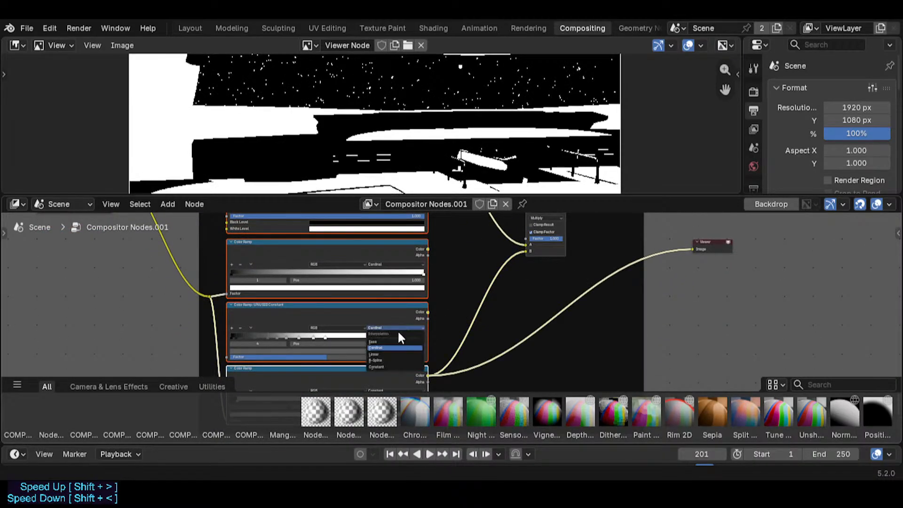
pyautogui.click(388, 371)
pyautogui.keyDown('ctrl'); pyautogui.keyDown('shift'); pyautogui.click(428, 310); pyautogui.keyUp('shift'); pyautogui.keyUp('ctrl')
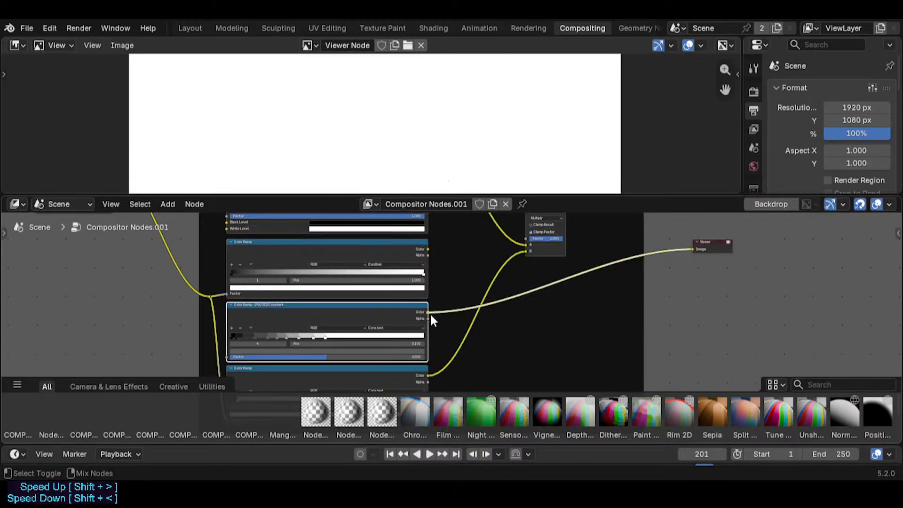
# - Preview the signal feeding the ramps, the Cardinal ramp's colour and the UNUSED Constant ramp's colour in the Viewer
pyautogui.keyDown('shift'); pyautogui.click(211, 297); pyautogui.keyUp('shift')
pyautogui.keyDown('ctrl'); pyautogui.keyDown('shift'); pyautogui.click(209, 296); pyautogui.keyUp('shift'); pyautogui.keyUp('ctrl')
pyautogui.moveTo(210, 296); pyautogui.dragTo(219, 297)
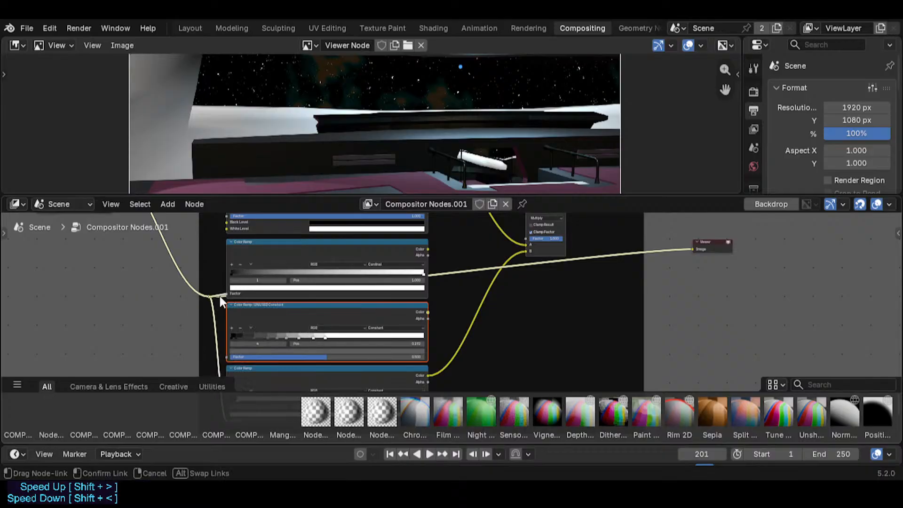
pyautogui.keyDown('ctrl'); pyautogui.keyDown('shift'); pyautogui.click(428, 248); pyautogui.keyUp('shift'); pyautogui.keyUp('ctrl')
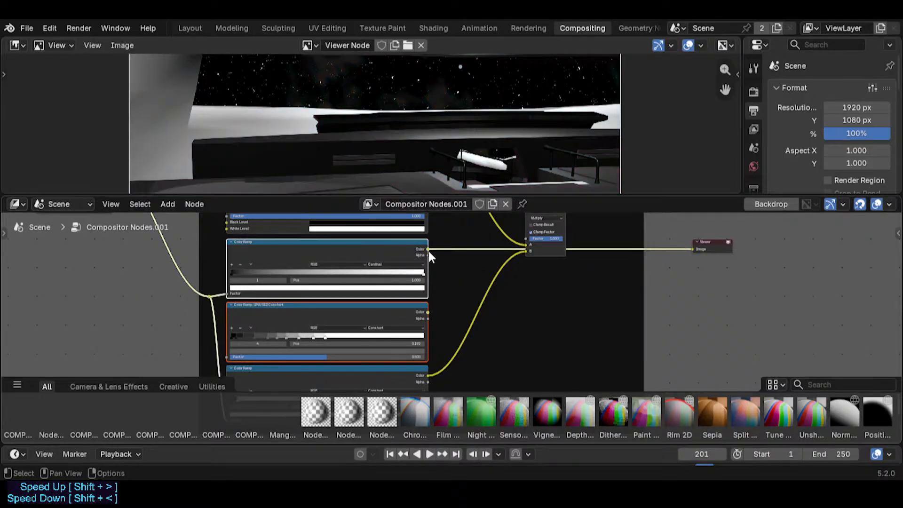
pyautogui.keyDown('ctrl'); pyautogui.keyDown('shift'); pyautogui.click(429, 308); pyautogui.keyUp('shift'); pyautogui.keyUp('ctrl')
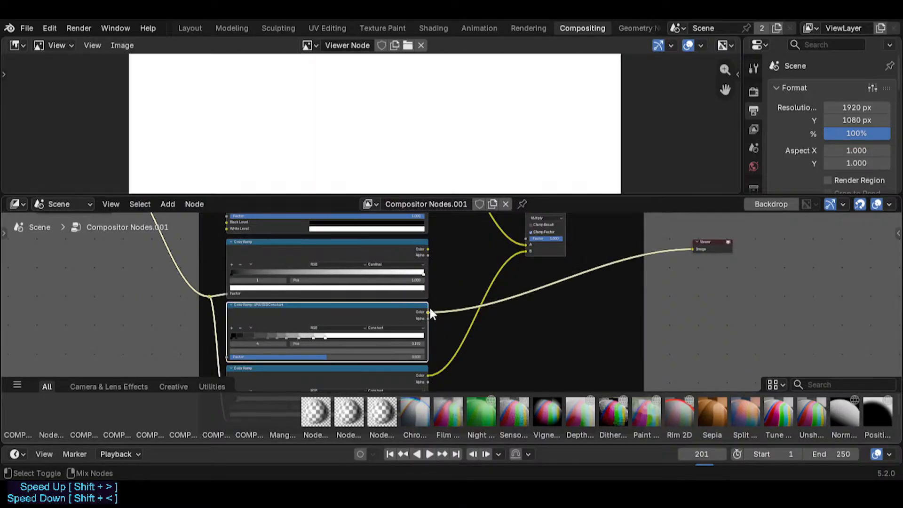
# - Link the ramps' shared source signal to the UNUSED Constant ramp's Factor input and save the file
pyautogui.moveTo(434, 334); pyautogui.dragTo(425, 322, button='middle')
pyautogui.moveTo(211, 302); pyautogui.dragTo(225, 357)
pyautogui.hotkey('ctrl', 's')
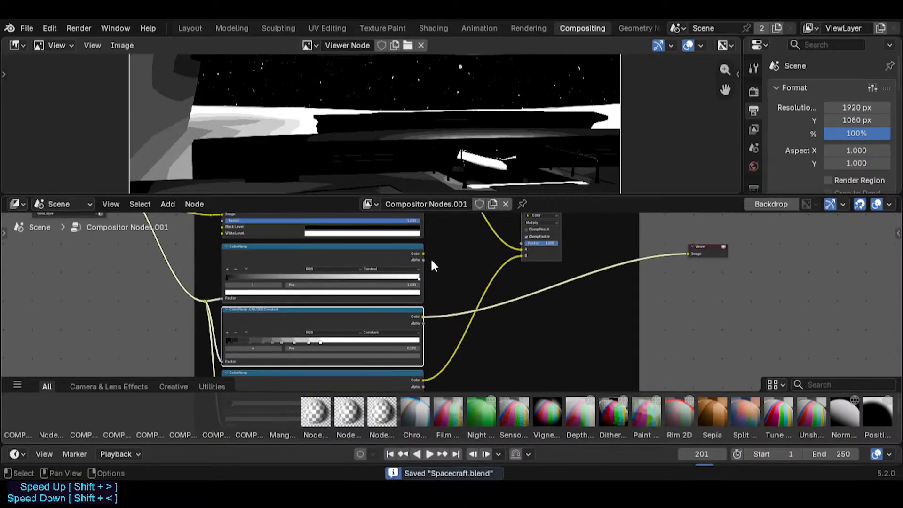
# - Preview the Cardinal ramp's colour output and insert a Math node between it and the Viewer
pyautogui.keyDown('ctrl'); pyautogui.keyDown('shift'); pyautogui.click(423, 250); pyautogui.keyUp('shift'); pyautogui.keyUp('ctrl')
pyautogui.moveTo(440, 295); pyautogui.dragTo(418, 287, button='middle')
pyautogui.click(423, 267)
pyautogui.hotkey('shift', 'a')
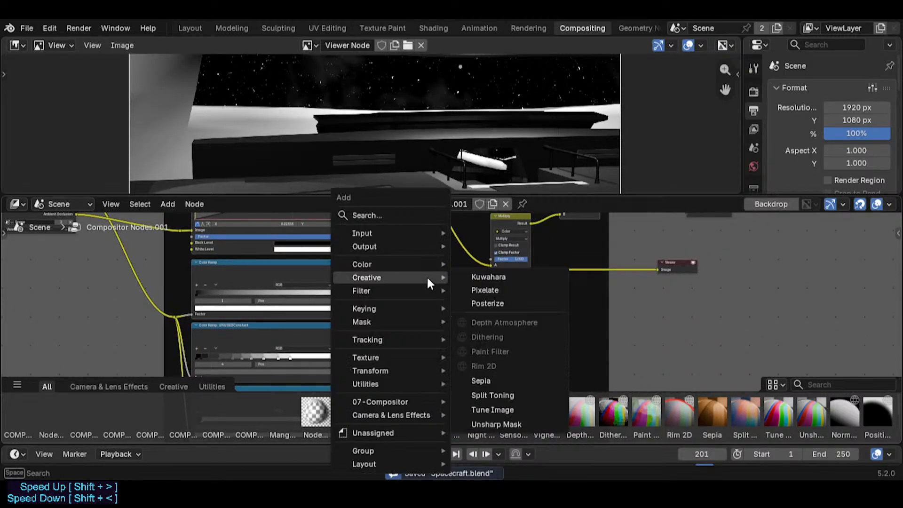
pyautogui.write('math')
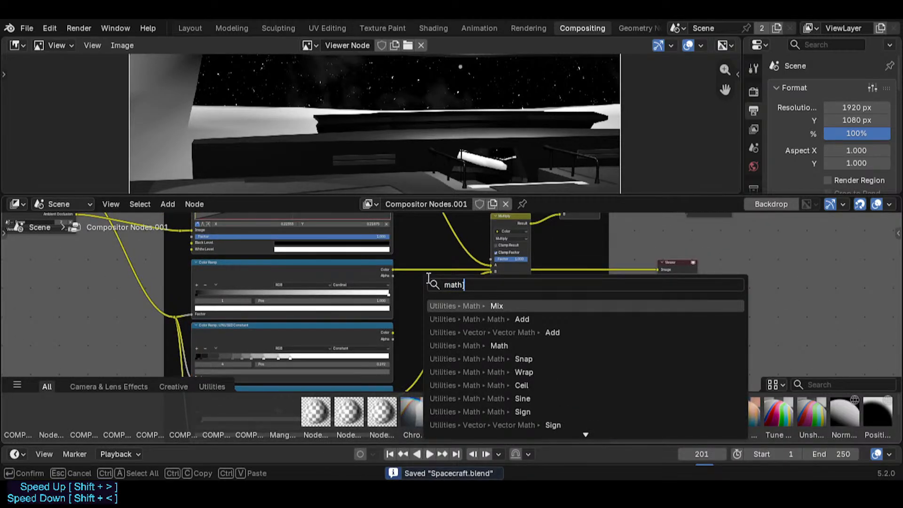
pyautogui.press('Return')
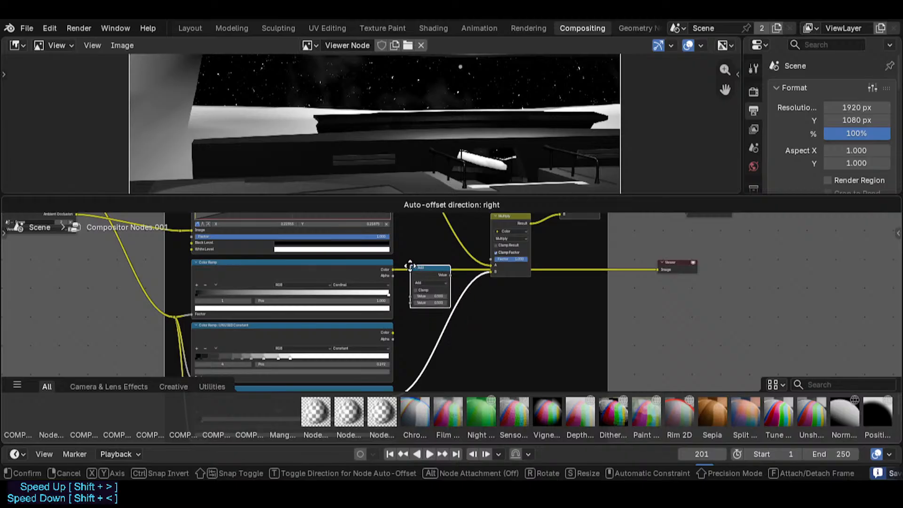
pyautogui.click(398, 260)
pyautogui.scroll(2, 436, 274)
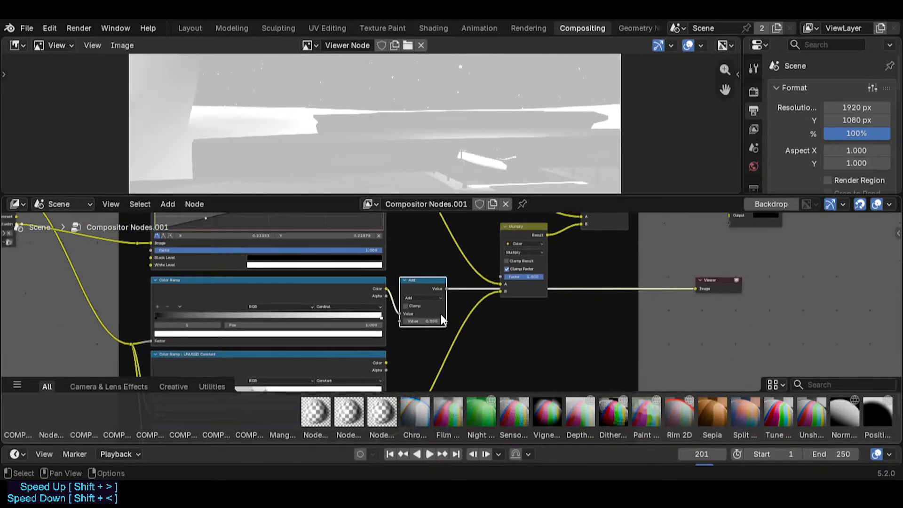
pyautogui.moveTo(413, 270); pyautogui.dragTo(401, 266)
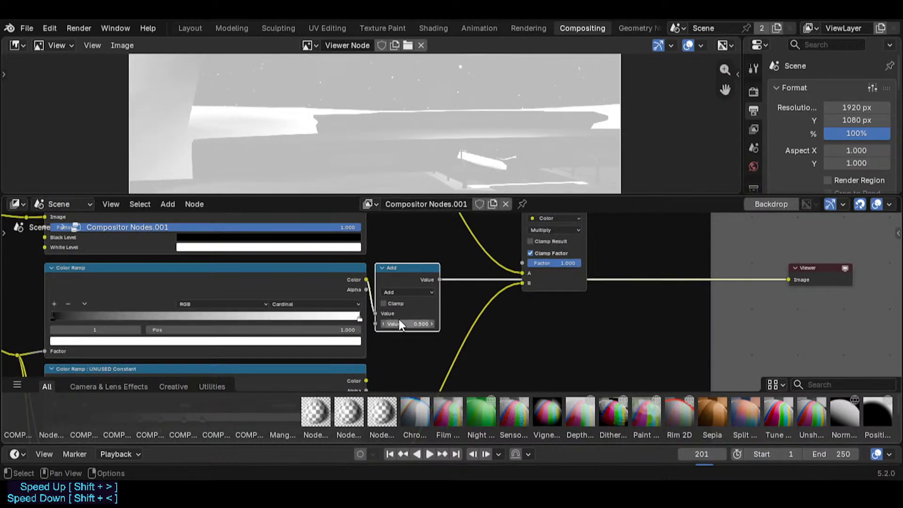
# - Switch the Math node to Multiply, adjust its second value to 1.9 and save the file
pyautogui.scroll(1, 399, 319)
pyautogui.moveTo(405, 323)
pyautogui.mouseDown()
pyautogui.moveTo(438, 323)
pyautogui.moveTo(373, 324)
pyautogui.moveTo(408, 324)
pyautogui.mouseUp()
pyautogui.click(409, 284)
pyautogui.click(401, 339)
pyautogui.click(408, 323)
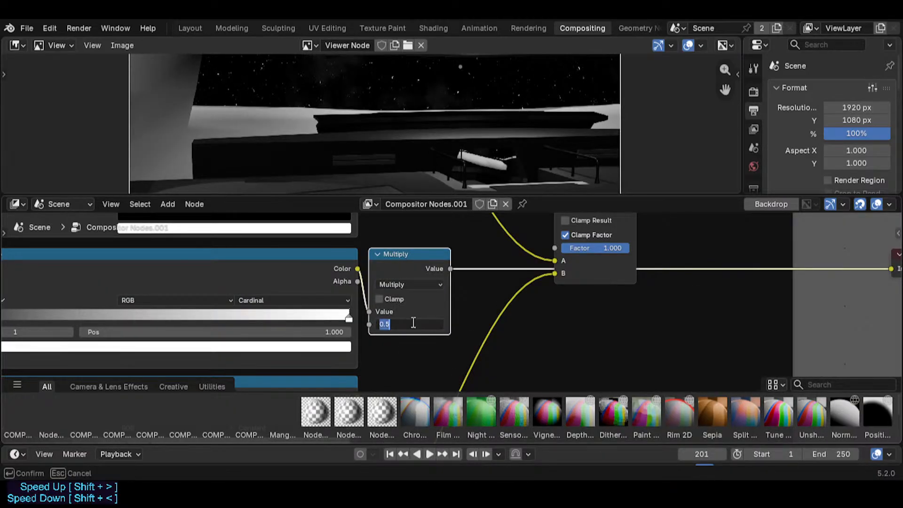
pyautogui.write('4')
pyautogui.press('Return')
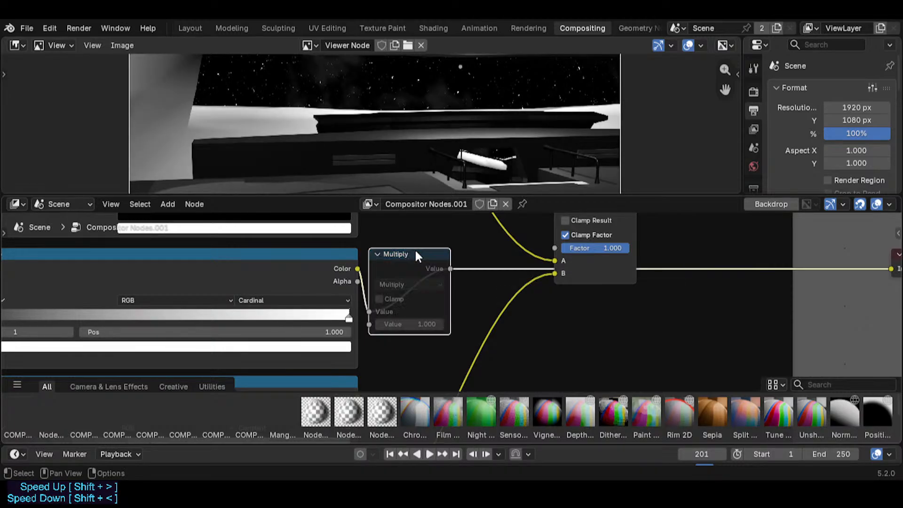
pyautogui.moveTo(413, 324)
pyautogui.mouseDown()
pyautogui.moveTo(452, 324)
pyautogui.moveTo(423, 324)
pyautogui.mouseUp()
pyautogui.scroll(-1, 457, 298)
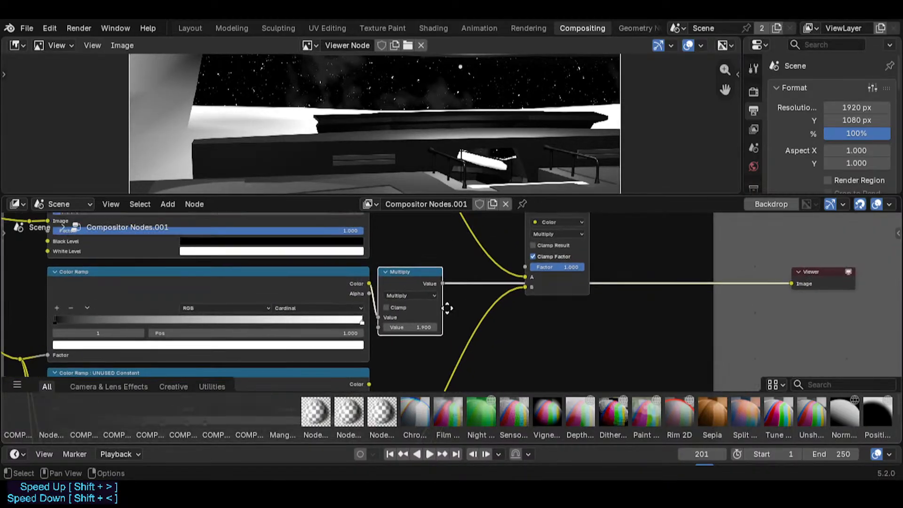
pyautogui.hotkey('ctrl', 's')
# - Try the Math node's Power operation with a lower exponent and its Logarithm operation with a lower base
pyautogui.click(410, 295)
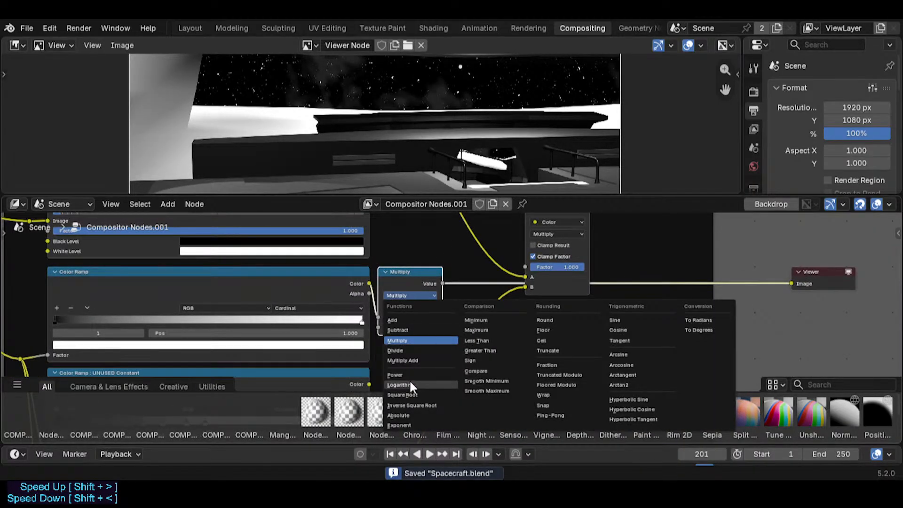
pyautogui.click(409, 377)
pyautogui.moveTo(410, 331); pyautogui.dragTo(383, 330)
pyautogui.click(414, 295)
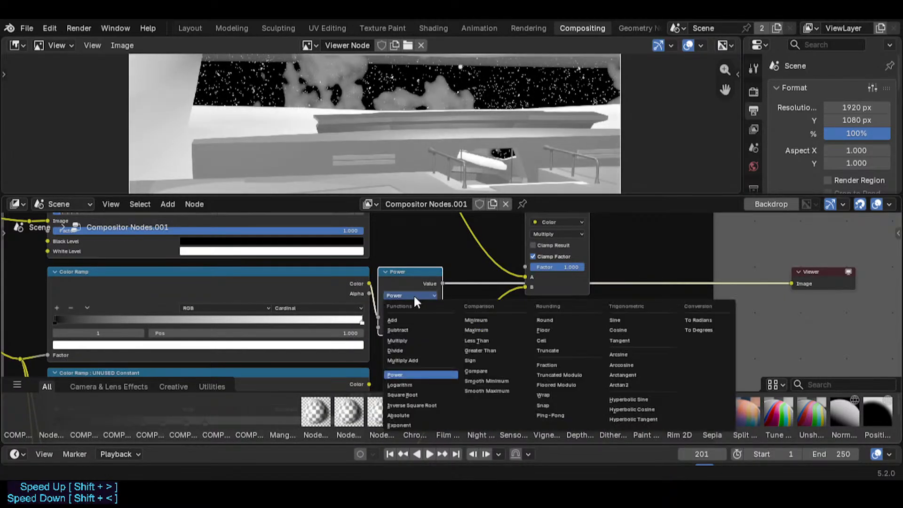
pyautogui.click(410, 383)
pyautogui.moveTo(417, 329); pyautogui.dragTo(383, 328)
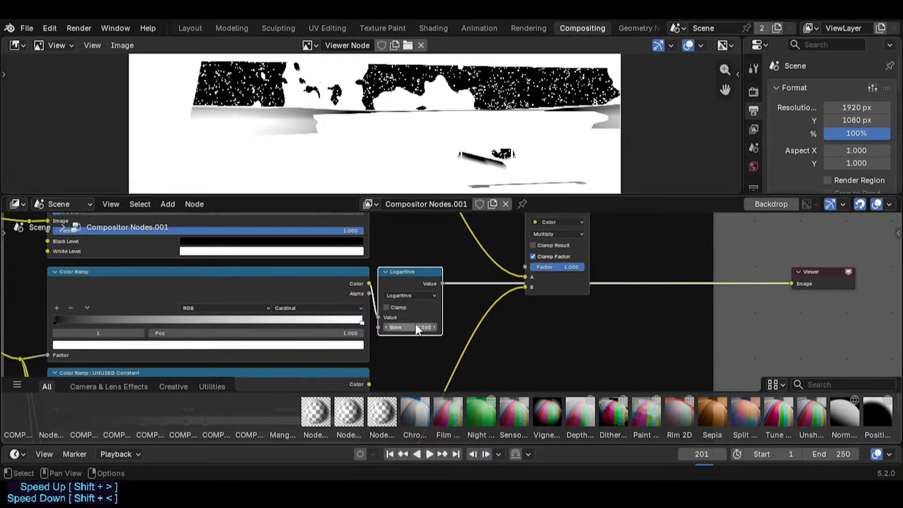
# - Try the Square Root, Inverse Square Root, Absolute and Exponent operations on the Math node
pyautogui.click(414, 296)
pyautogui.click(413, 395)
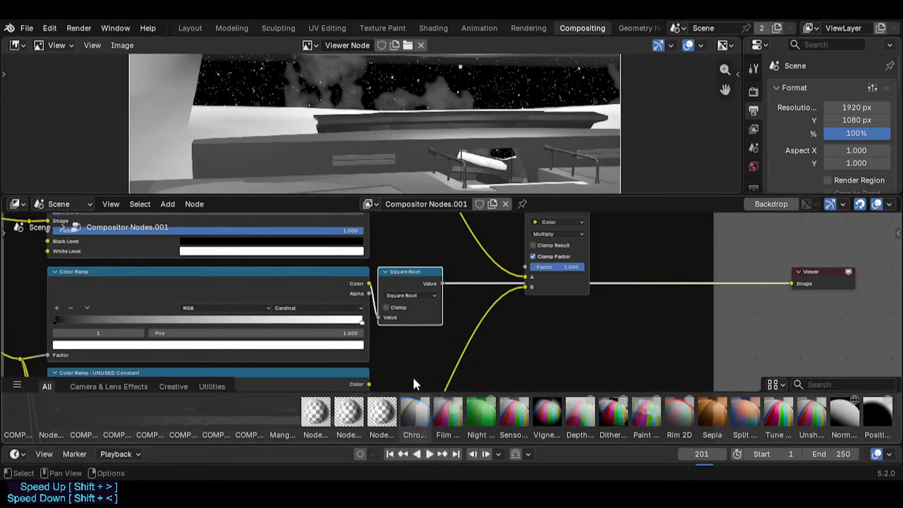
pyautogui.click(408, 295)
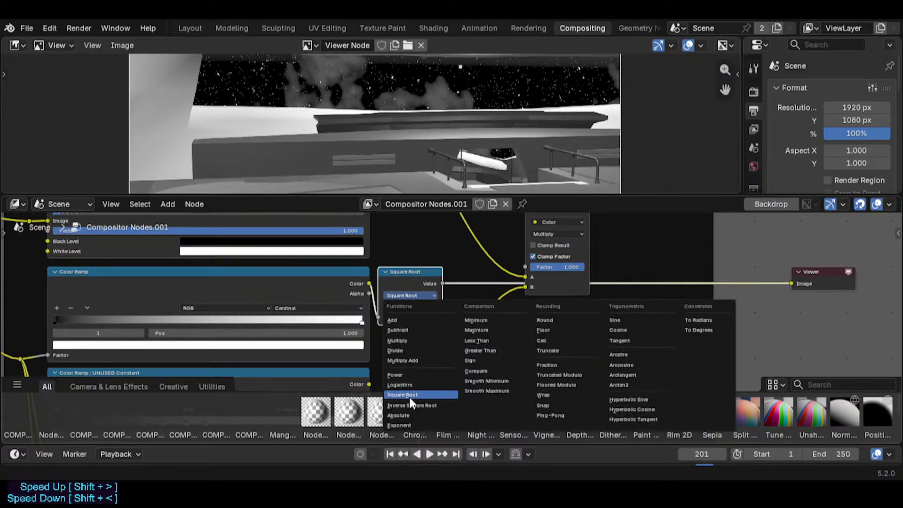
pyautogui.click(411, 405)
pyautogui.click(412, 294)
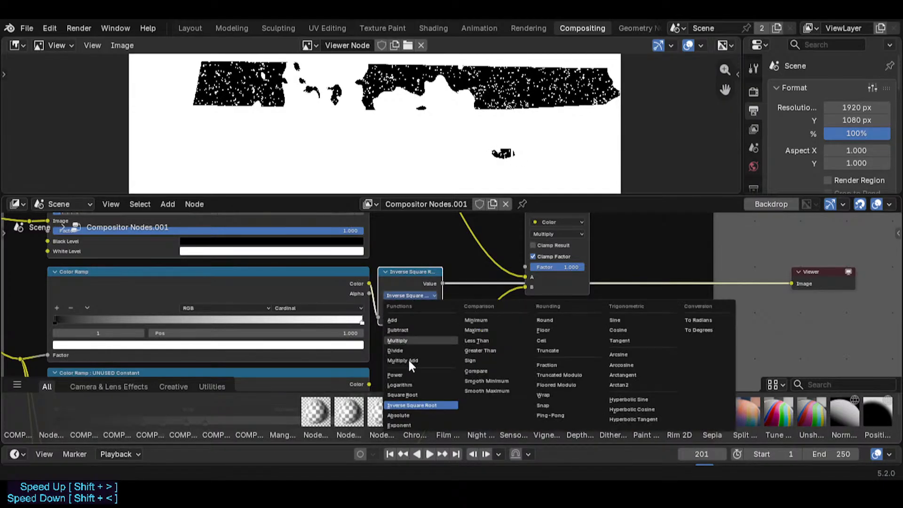
pyautogui.click(402, 416)
pyautogui.click(412, 295)
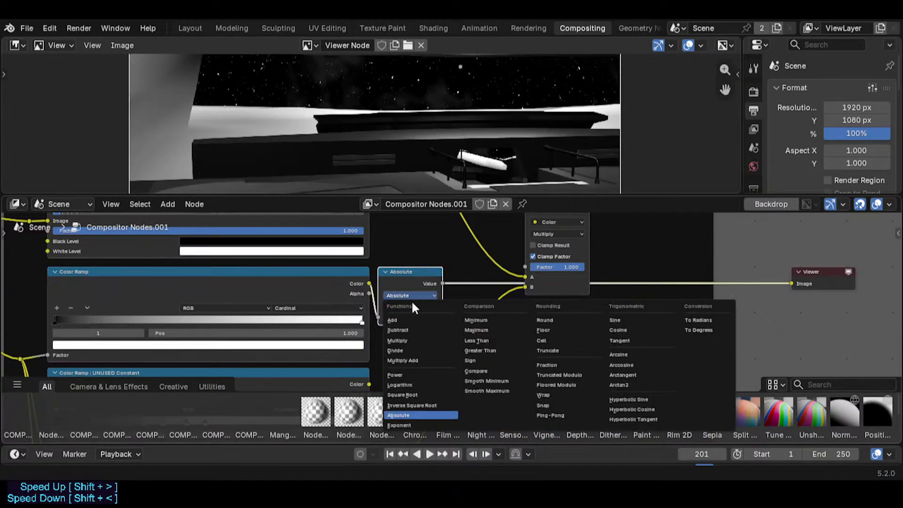
pyautogui.click(402, 425)
# - Return the Math node to the Power operation and raise its exponent to about 1.26
pyautogui.click(405, 293)
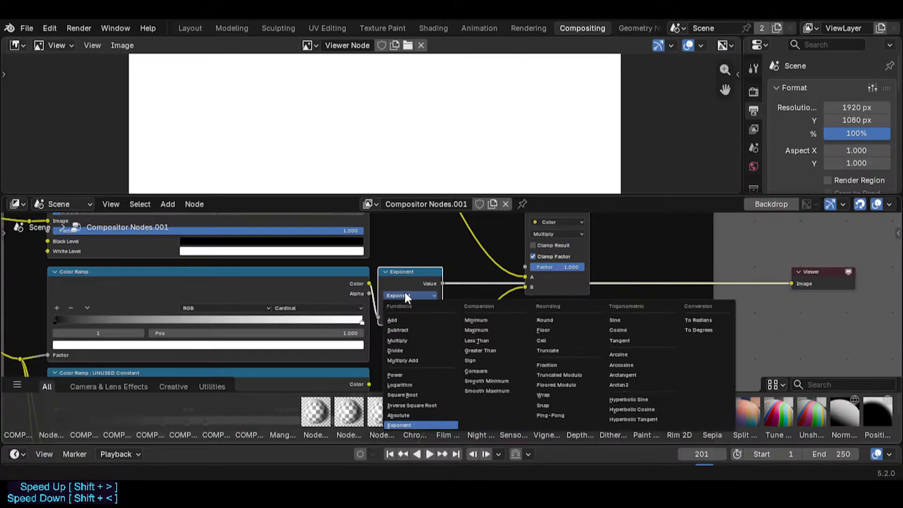
pyautogui.click(410, 375)
pyautogui.moveTo(416, 326); pyautogui.dragTo(437, 325)
# - Try the Sign and Compare operations on the Math node
pyautogui.click(405, 295)
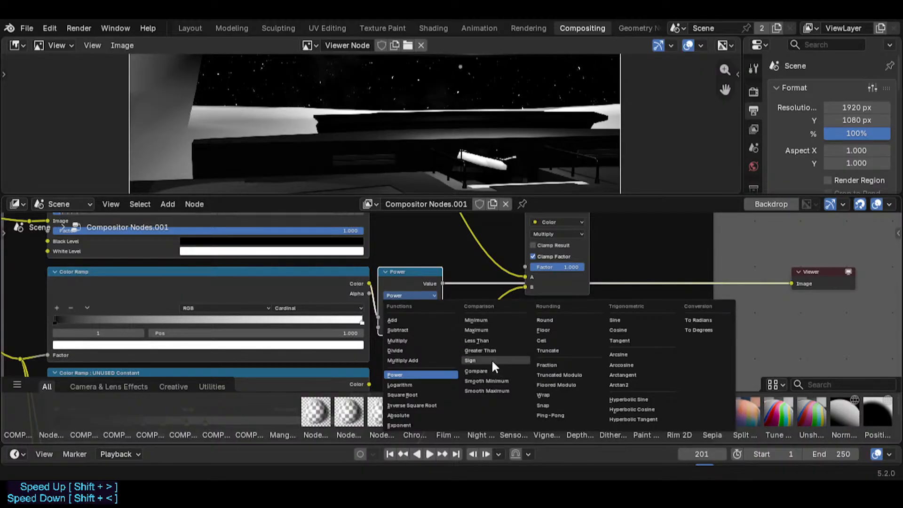
pyautogui.click(492, 359)
pyautogui.click(403, 295)
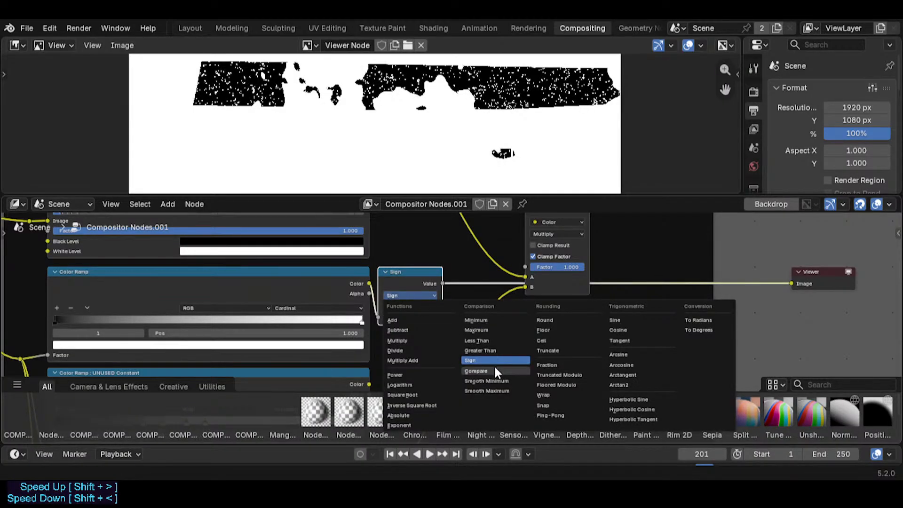
pyautogui.click(494, 366)
# - Try the Math node's Smooth Minimum operation with a raised value and a distance of about 3.9
pyautogui.click(421, 293)
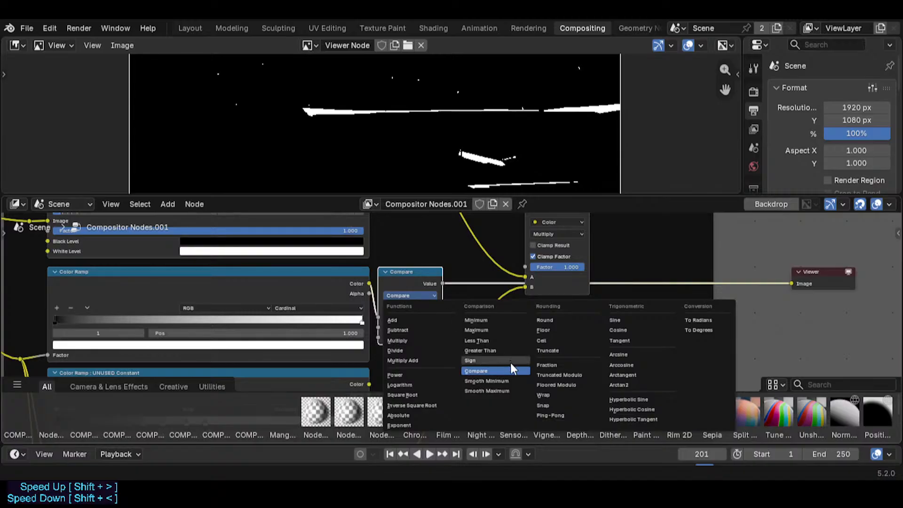
pyautogui.click(482, 379)
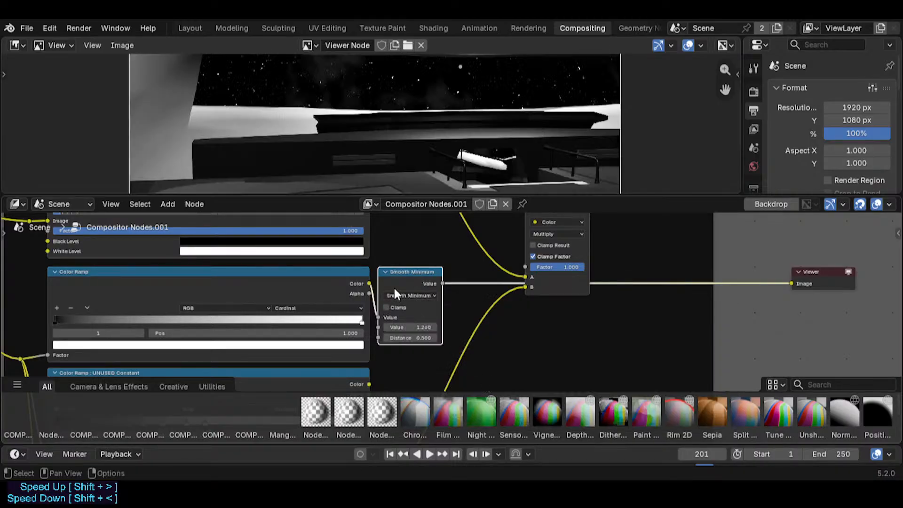
pyautogui.moveTo(420, 327); pyautogui.dragTo(459, 327)
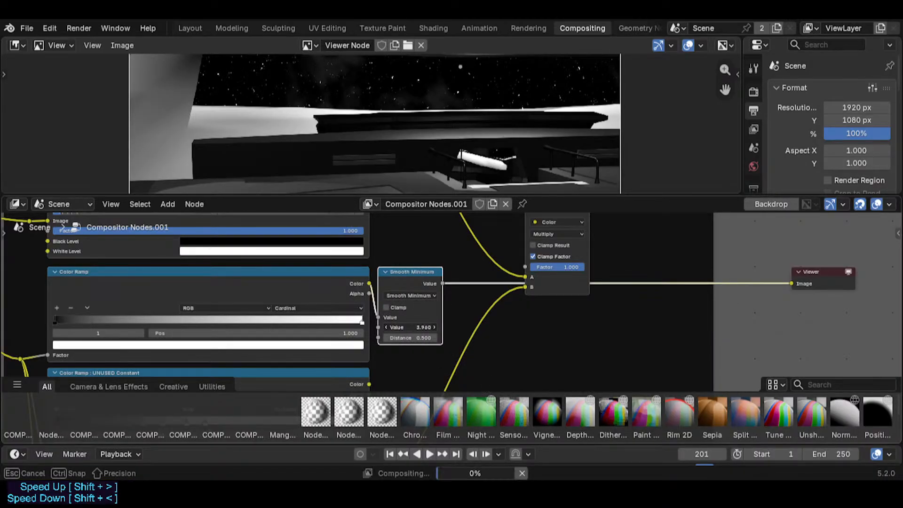
pyautogui.moveTo(515, 327)
pyautogui.mouseDown()
pyautogui.moveTo(441, 327)
pyautogui.moveTo(459, 338)
pyautogui.moveTo(502, 338)
pyautogui.mouseUp()
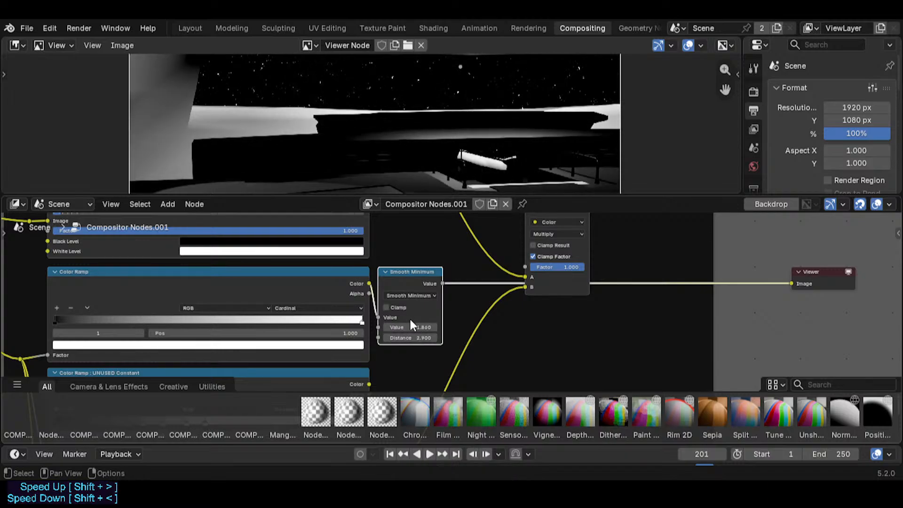
# - Try the Round, Fraction, Truncate and Snap operations on the Math node
pyautogui.click(410, 295)
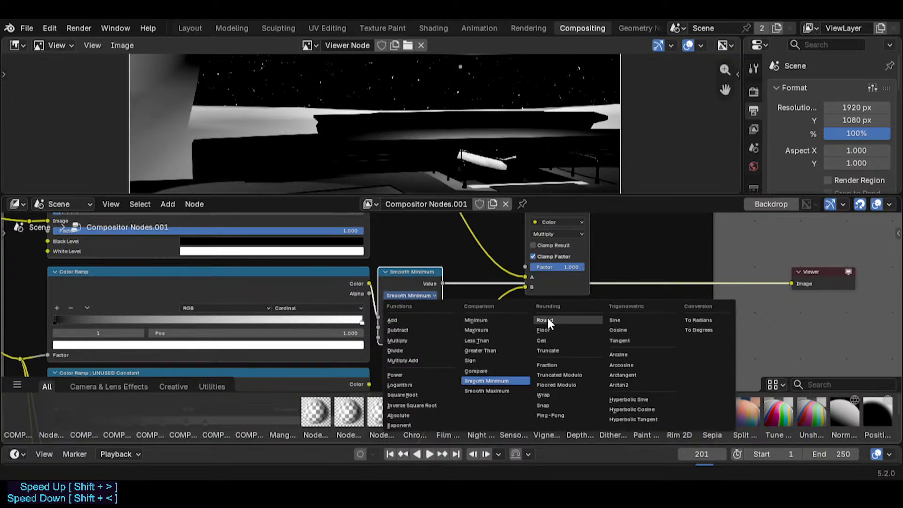
pyautogui.click(547, 320)
pyautogui.click(418, 296)
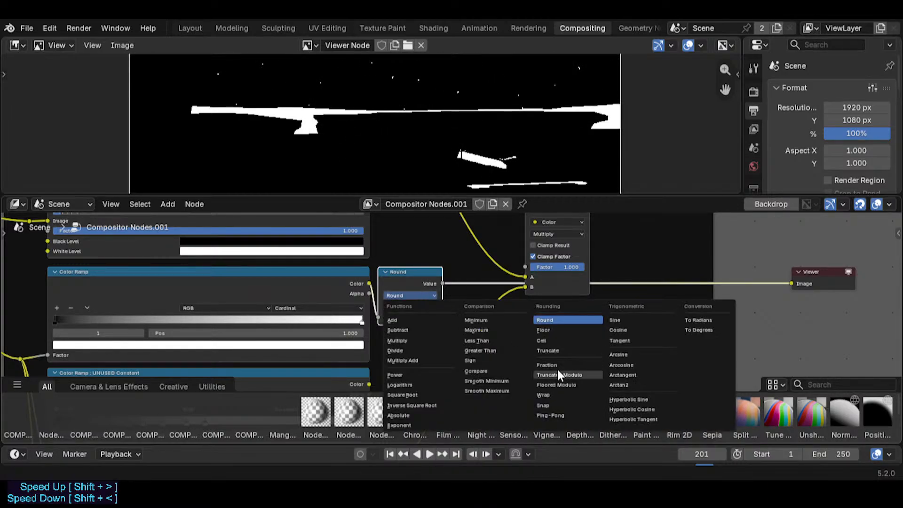
pyautogui.click(558, 361)
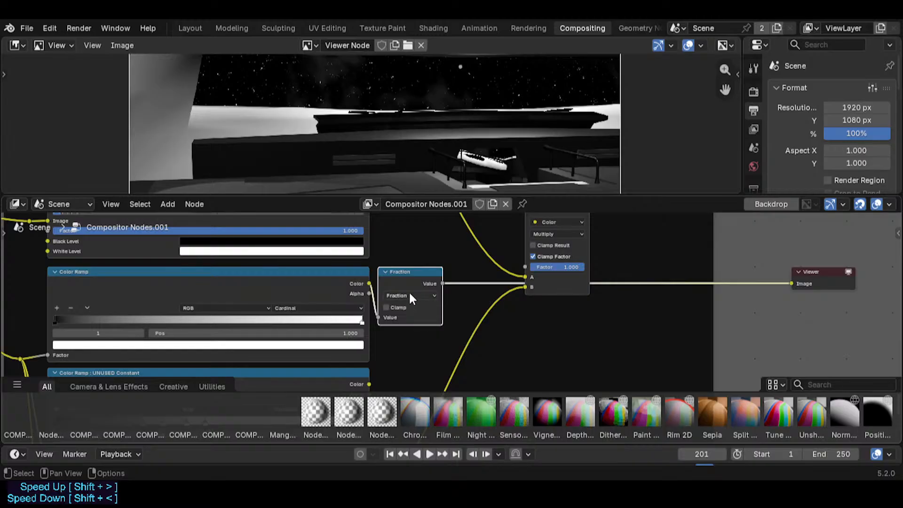
pyautogui.click(411, 297)
pyautogui.click(560, 351)
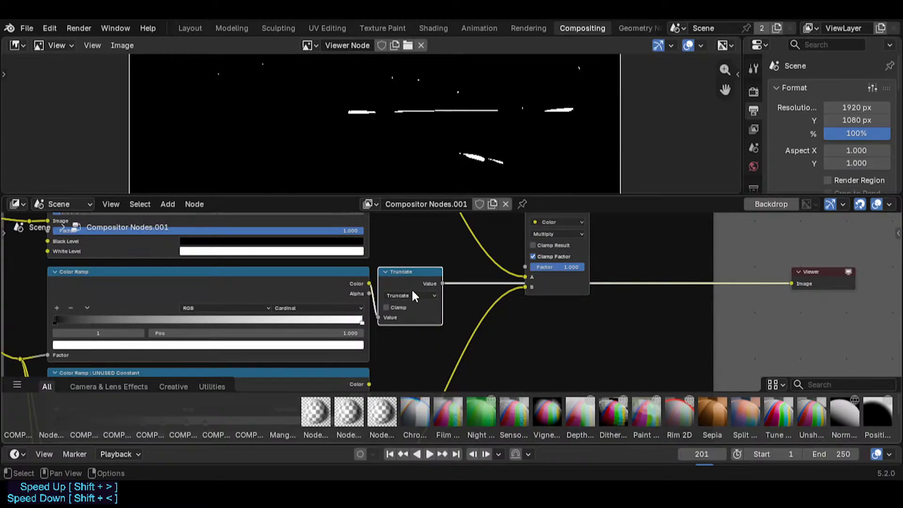
pyautogui.click(414, 296)
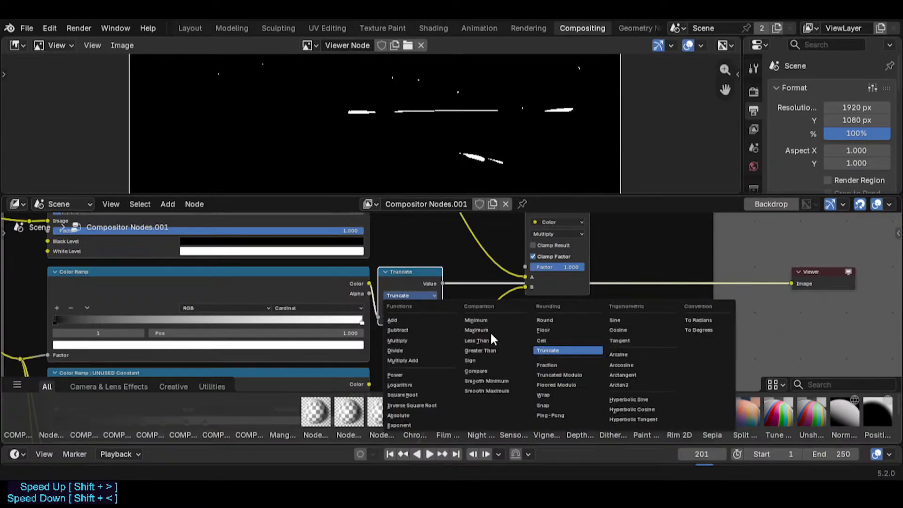
pyautogui.click(545, 405)
# - Try Arcsine and Sine on the Math node, ending with its operation set to Tangent
pyautogui.click(417, 296)
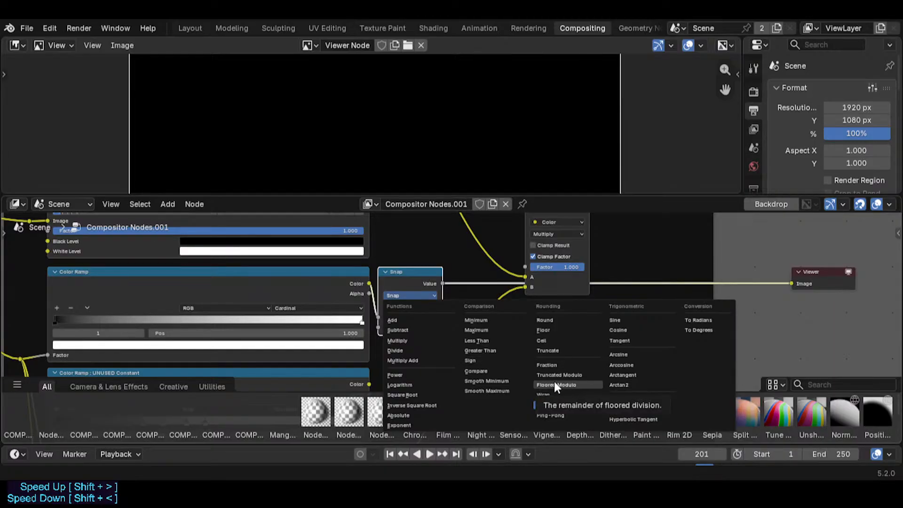
pyautogui.click(617, 354)
pyautogui.click(409, 295)
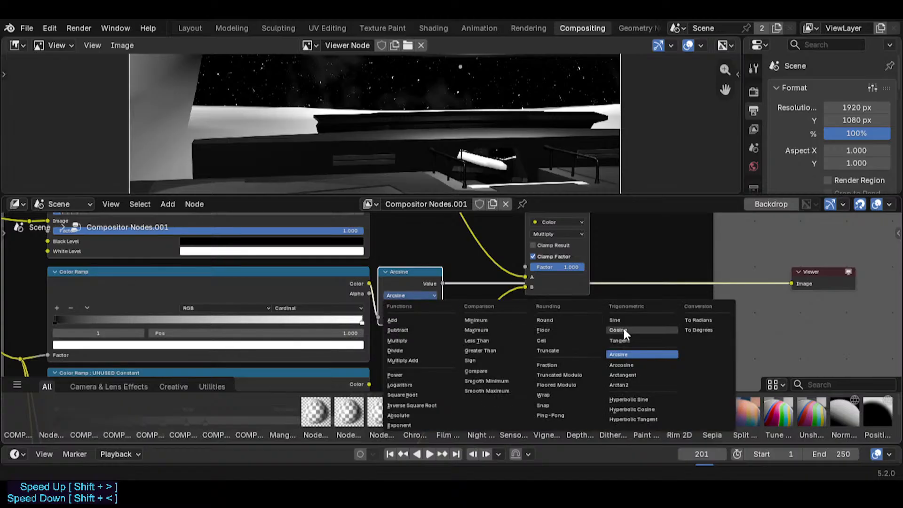
pyautogui.click(623, 317)
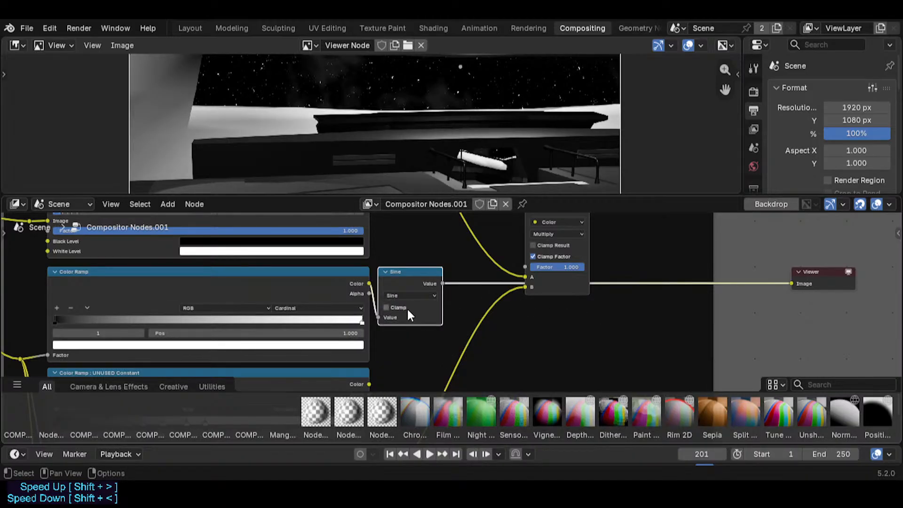
pyautogui.click(411, 295)
pyautogui.click(621, 341)
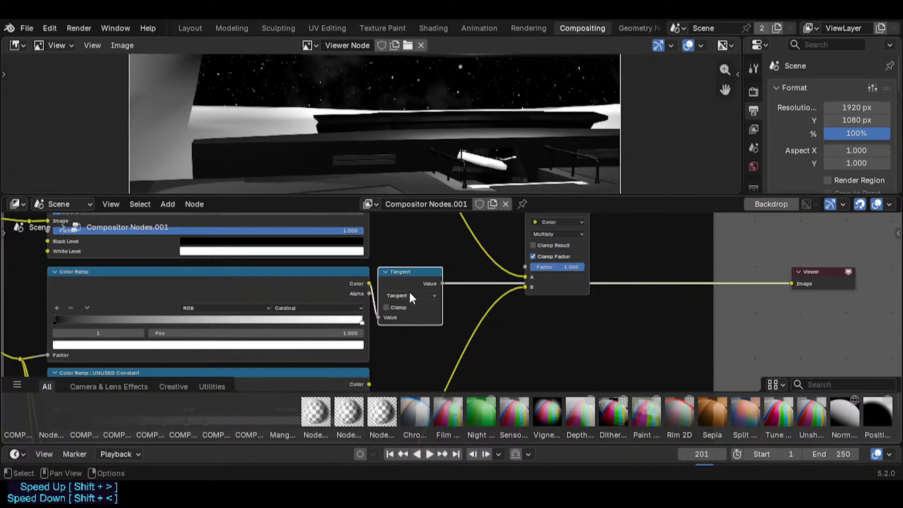
# - Try the Cosine, Arccosine and Arctangent operations on the Math node
pyautogui.click(411, 296)
pyautogui.click(621, 329)
pyautogui.click(418, 296)
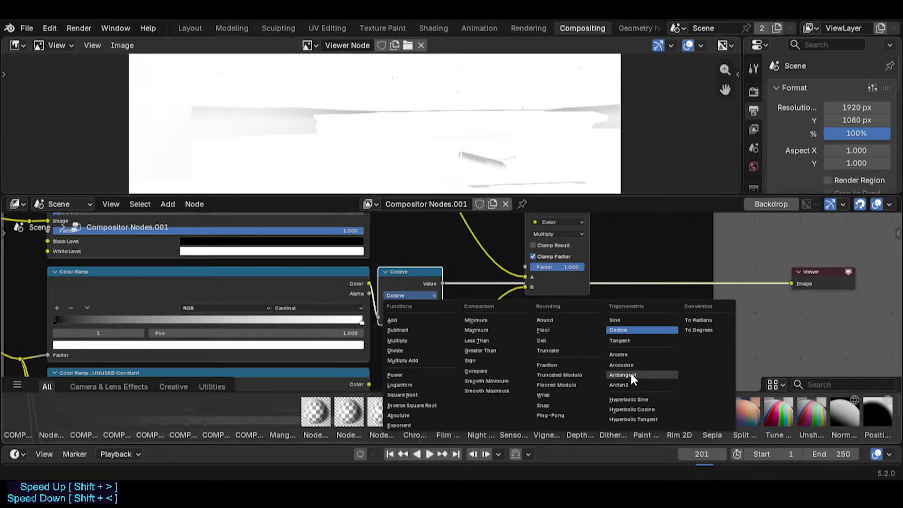
pyautogui.click(631, 375)
pyautogui.click(415, 295)
pyautogui.click(620, 364)
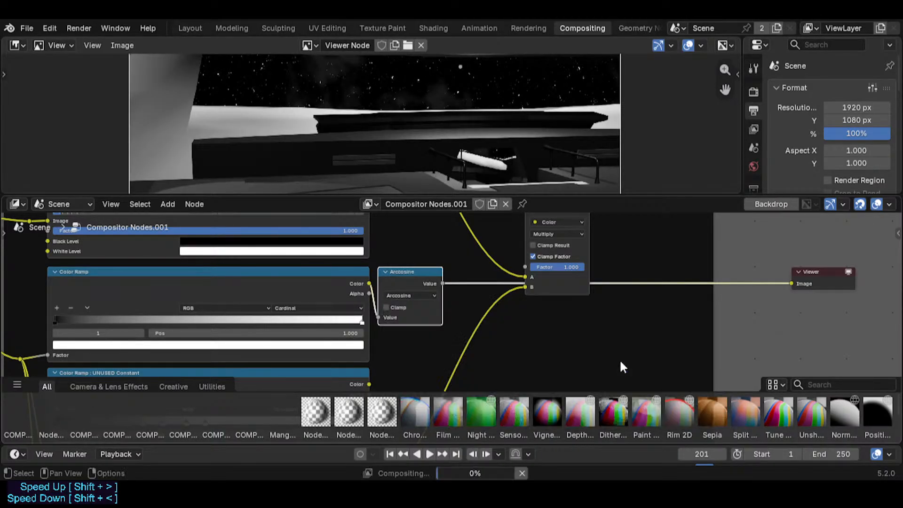
pyautogui.click(419, 294)
pyautogui.click(648, 375)
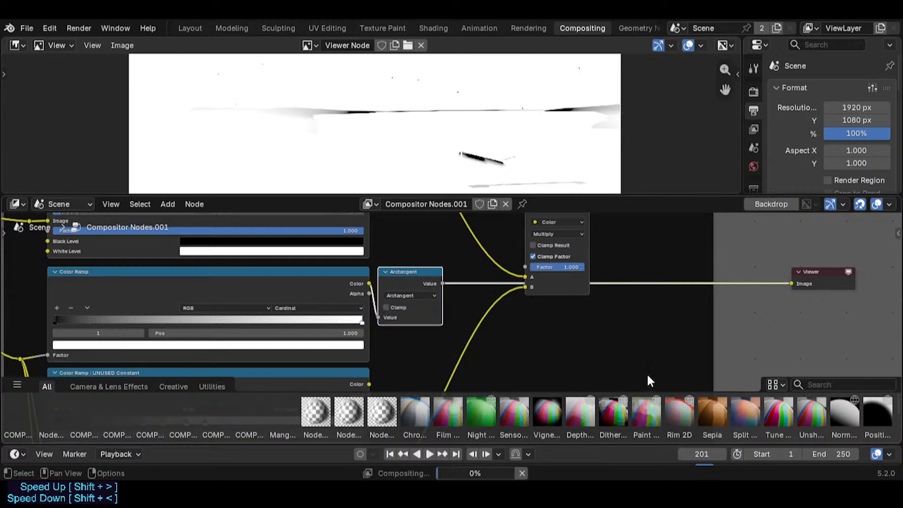
# - Try the Arctan2 and Hyperbolic Cosine operations on the Math node
pyautogui.click(422, 296)
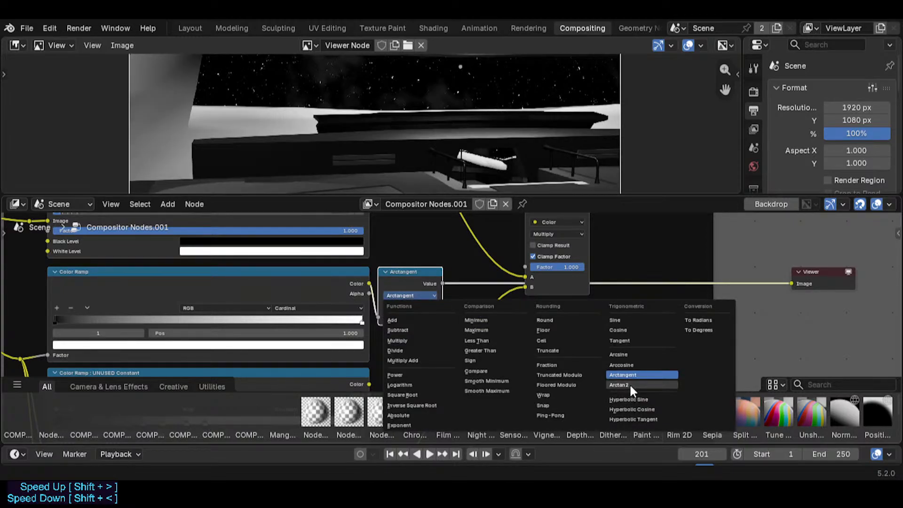
pyautogui.click(630, 384)
pyautogui.click(422, 295)
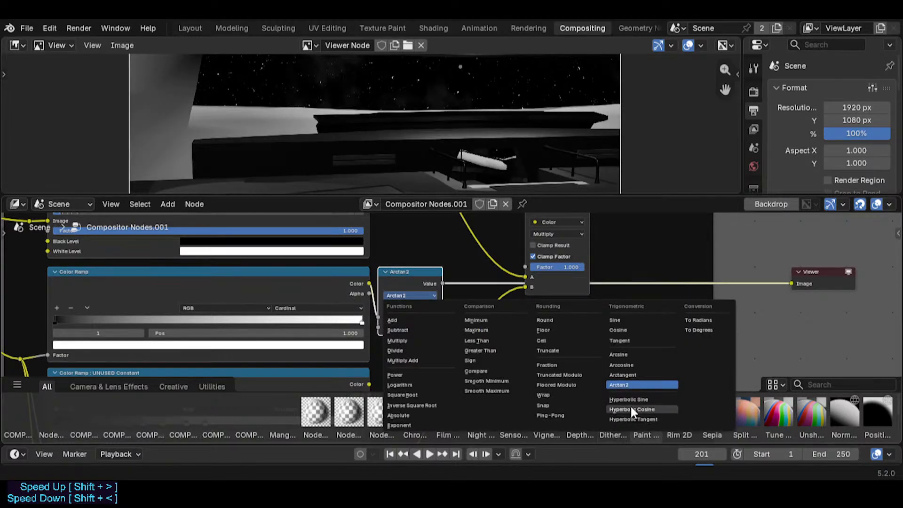
pyautogui.click(631, 409)
# - Try Smooth Minimum with adjusted value and distance on the Math node, followed by Smooth Maximum
pyautogui.click(409, 295)
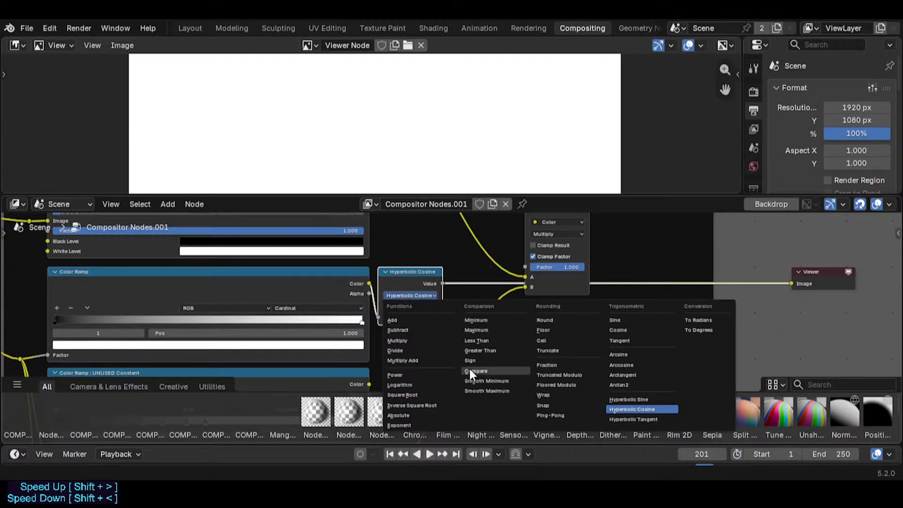
pyautogui.click(473, 382)
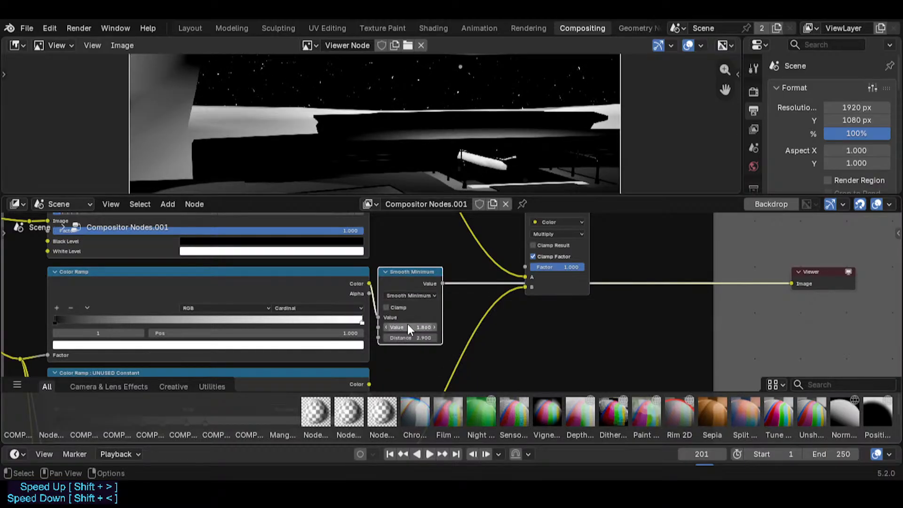
pyautogui.moveTo(407, 324)
pyautogui.mouseDown()
pyautogui.moveTo(461, 324)
pyautogui.moveTo(404, 323)
pyautogui.moveTo(404, 340)
pyautogui.moveTo(374, 339)
pyautogui.moveTo(406, 327)
pyautogui.moveTo(399, 327)
pyautogui.moveTo(411, 338)
pyautogui.mouseUp()
pyautogui.click(408, 295)
pyautogui.click(476, 391)
# - Return the Math node to Smooth Minimum and reset its value and distance to 0.500
pyautogui.click(409, 295)
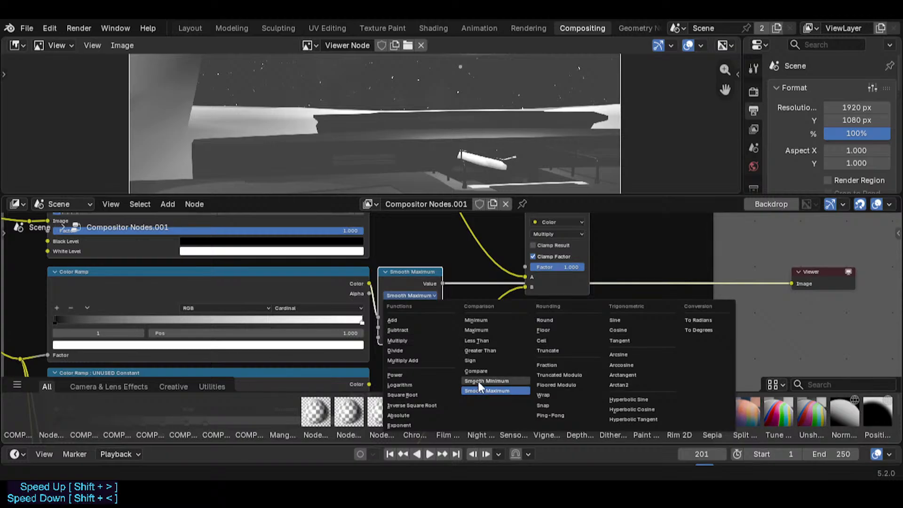
pyautogui.click(478, 381)
pyautogui.moveTo(413, 323); pyautogui.dragTo(428, 335)
pyautogui.press('BackSpace')
pyautogui.press('BackSpace')
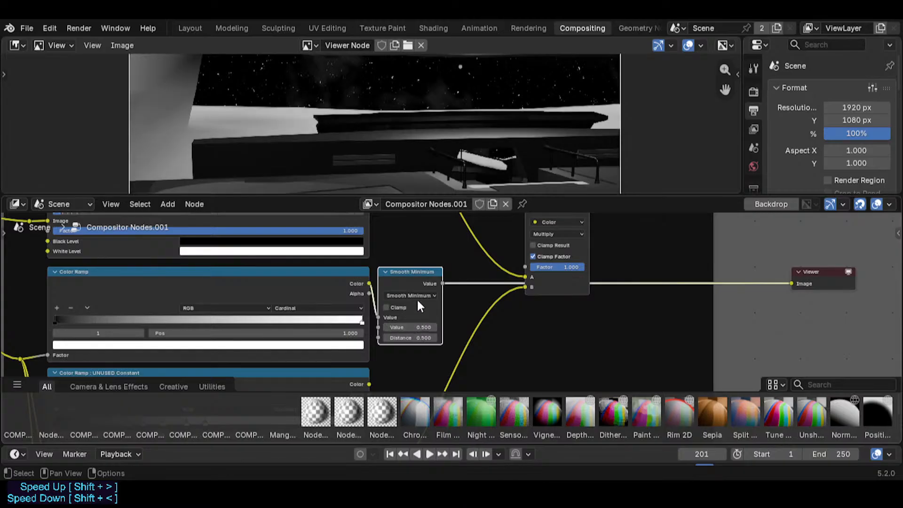
# - Set the Math node's operation to Multiply with a value of 4.300 and save the file
pyautogui.click(416, 296)
pyautogui.click(403, 340)
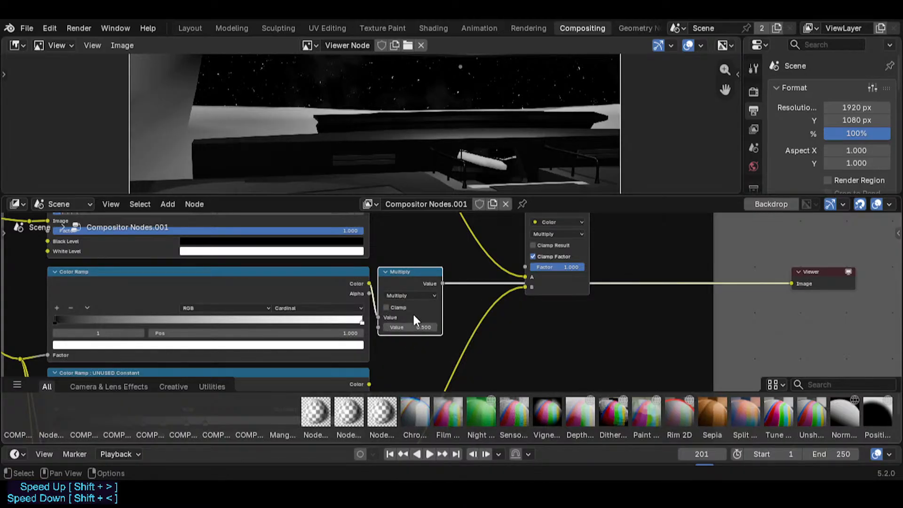
pyautogui.moveTo(414, 327)
pyautogui.mouseDown()
pyautogui.moveTo(486, 327)
pyautogui.moveTo(441, 314)
pyautogui.moveTo(397, 328)
pyautogui.moveTo(417, 328)
pyautogui.mouseUp()
pyautogui.hotkey('ctrl', 's')
pyautogui.click(461, 272)
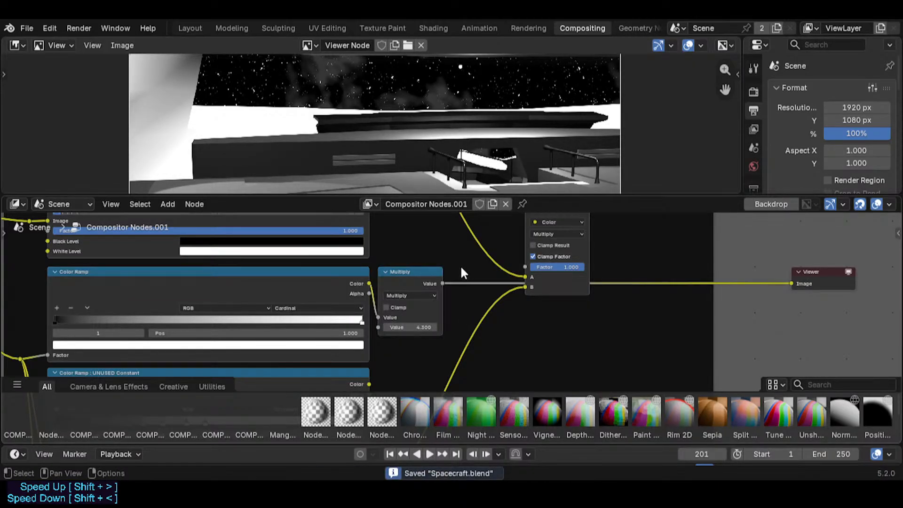
# - Preview the outputs of the RGB Curves, the Math node and the Multiply mix node one after another in the Viewer
pyautogui.moveTo(521, 221); pyautogui.dragTo(467, 296, button='middle')
pyautogui.moveTo(394, 354); pyautogui.dragTo(397, 332, button='middle')
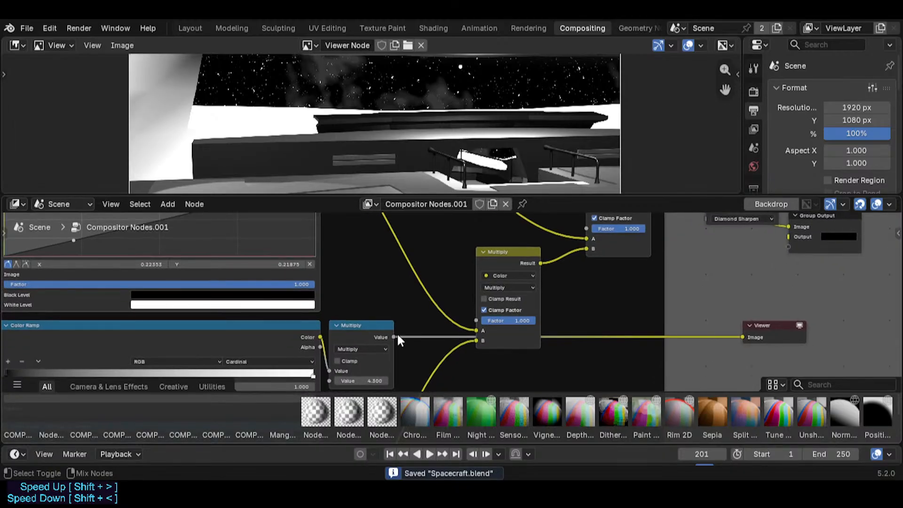
pyautogui.click(391, 332)
pyautogui.moveTo(414, 239); pyautogui.dragTo(414, 313, button='middle')
pyautogui.keyDown('ctrl'); pyautogui.keyDown('shift'); pyautogui.click(319, 227); pyautogui.keyUp('shift'); pyautogui.keyUp('ctrl')
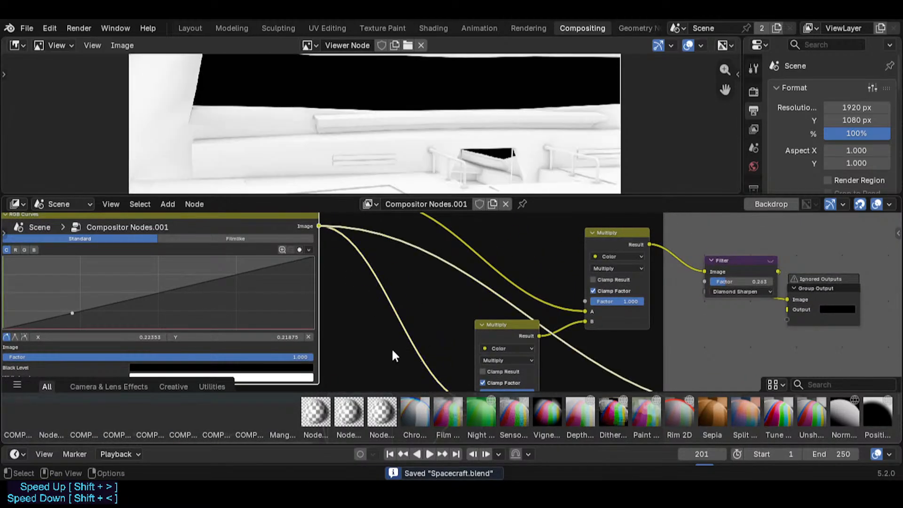
pyautogui.moveTo(391, 353); pyautogui.dragTo(398, 247, button='middle')
pyautogui.scroll(-3, 386, 297)
pyautogui.keyDown('ctrl'); pyautogui.keyDown('shift'); pyautogui.click(396, 305); pyautogui.keyUp('shift'); pyautogui.keyUp('ctrl')
pyautogui.moveTo(408, 328); pyautogui.dragTo(356, 361, button='middle')
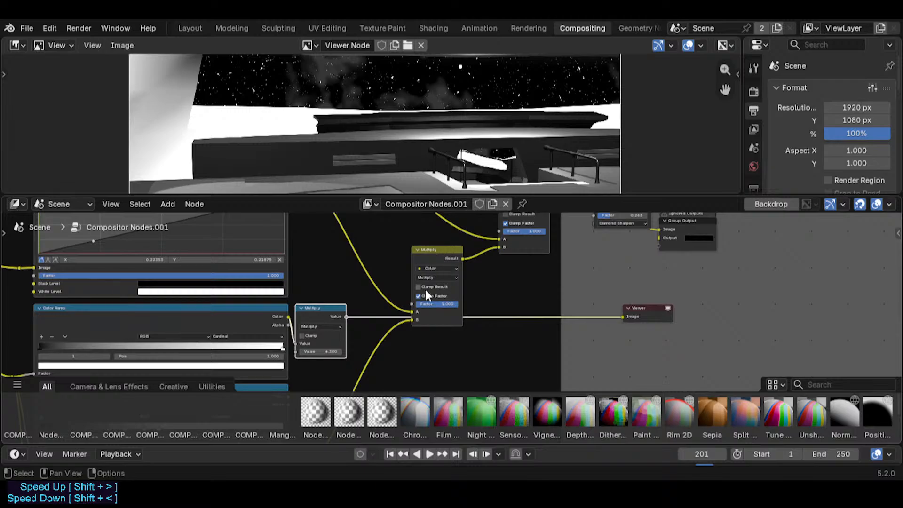
pyautogui.keyDown('ctrl'); pyautogui.keyDown('shift'); pyautogui.click(461, 261); pyautogui.keyUp('shift'); pyautogui.keyUp('ctrl')
# - Move the Multiply mix node closer to the Math node and place an unconnected duplicate of it nearby
pyautogui.moveTo(428, 271)
pyautogui.mouseDown(button='middle')
pyautogui.moveTo(436, 278)
pyautogui.moveTo(456, 243)
pyautogui.moveTo(405, 318)
pyautogui.moveTo(422, 269)
pyautogui.mouseUp(button='middle')
pyautogui.click(440, 306)
pyautogui.press('g')
pyautogui.click(391, 311)
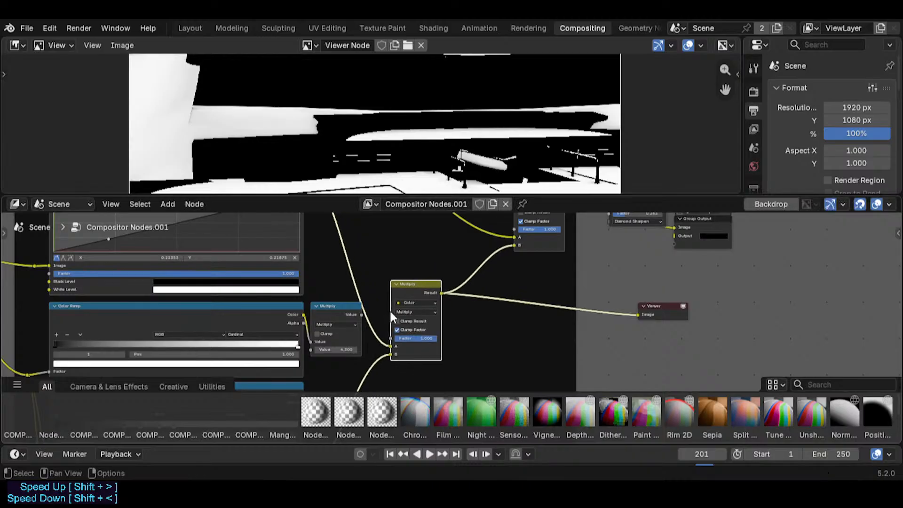
pyautogui.hotkey('shift', 'd')
pyautogui.click(493, 337)
pyautogui.scroll(1, 379, 323)
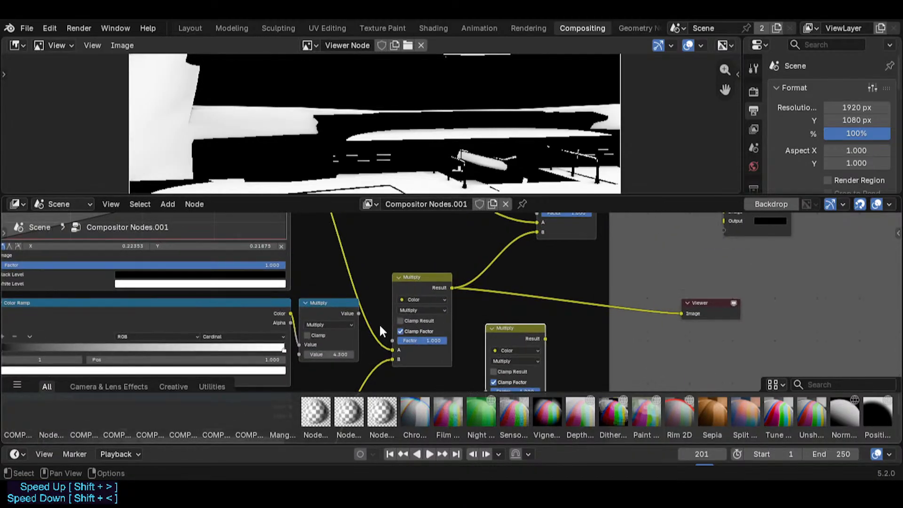
# - Connect the Math node's Value output to input A of the Multiply mix node
pyautogui.scroll(3, 362, 314)
pyautogui.scroll(1, 404, 154)
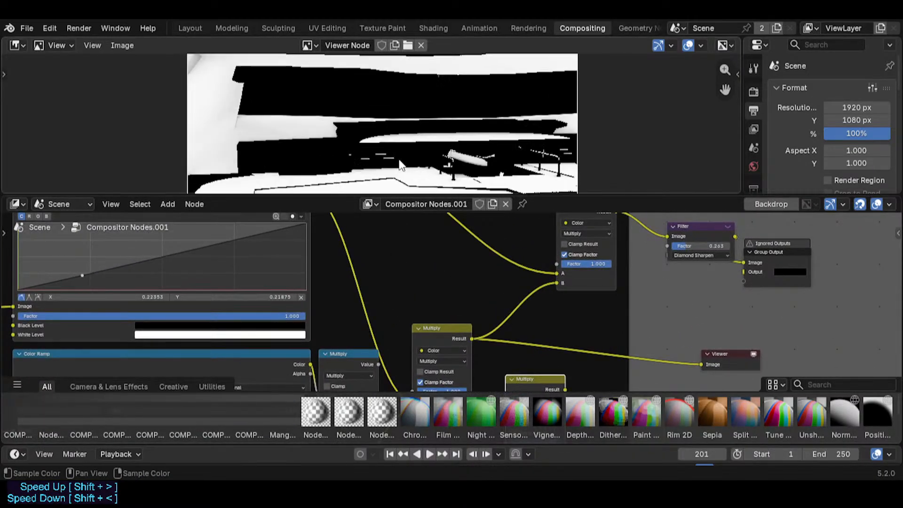
pyautogui.moveTo(444, 182); pyautogui.dragTo(436, 134, button='middle')
pyautogui.scroll(-3, 409, 308)
pyautogui.moveTo(386, 309); pyautogui.dragTo(419, 345)
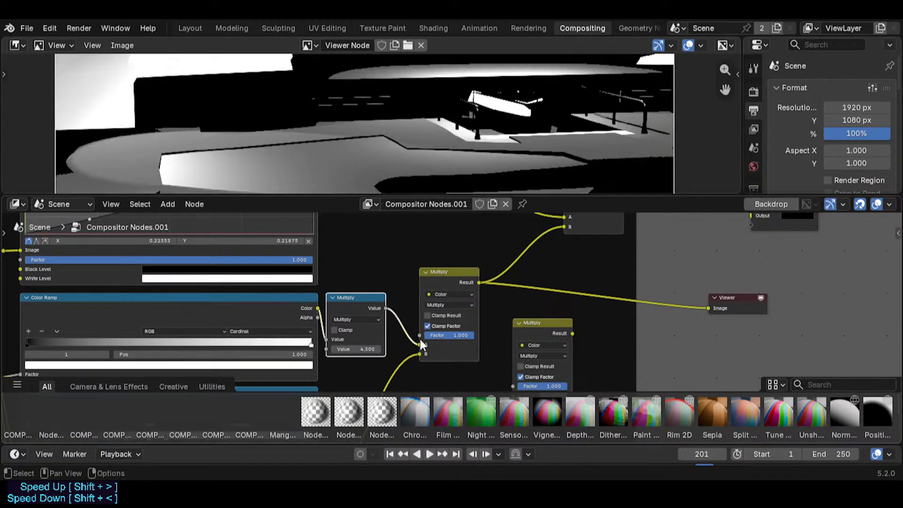
pyautogui.moveTo(436, 179); pyautogui.dragTo(429, 205, button='middle')
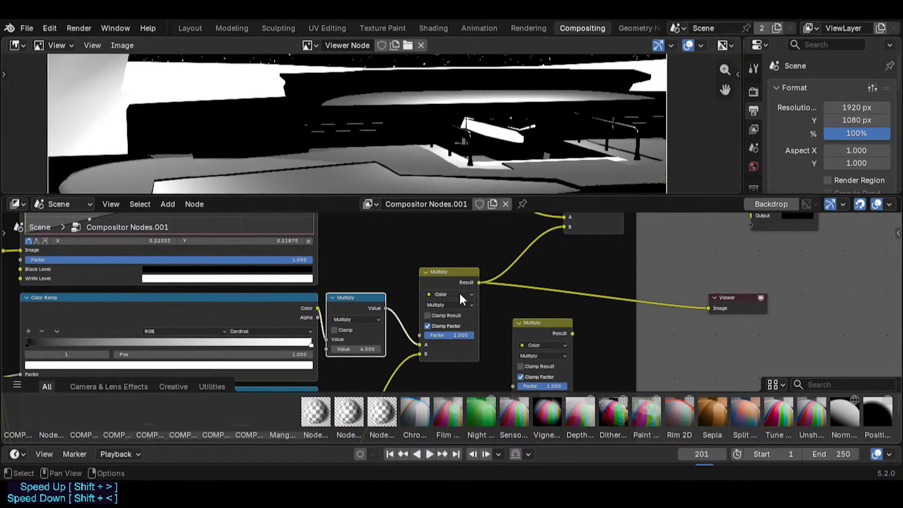
# - Try the Add blending mode on the mix node and inspect the previewed render
pyautogui.scroll(-2, 459, 294)
pyautogui.scroll(1, 441, 321)
pyautogui.scroll(1, 438, 317)
pyautogui.click(443, 302)
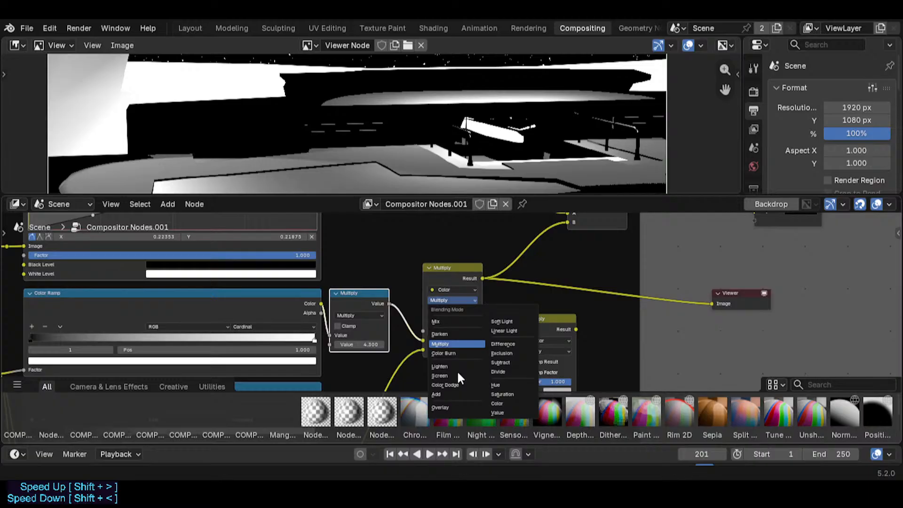
pyautogui.click(446, 396)
pyautogui.scroll(-1, 444, 127)
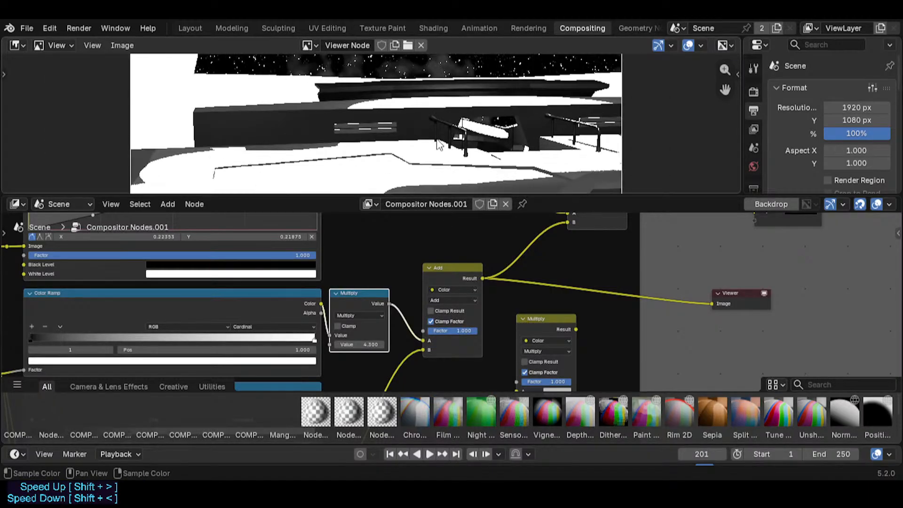
pyautogui.moveTo(443, 283)
pyautogui.keyDown('shift'); pyautogui.mouseDown(button='middle')
pyautogui.moveTo(448, 297)
pyautogui.moveTo(448, 285)
pyautogui.mouseUp(button='middle'); pyautogui.keyUp('shift')
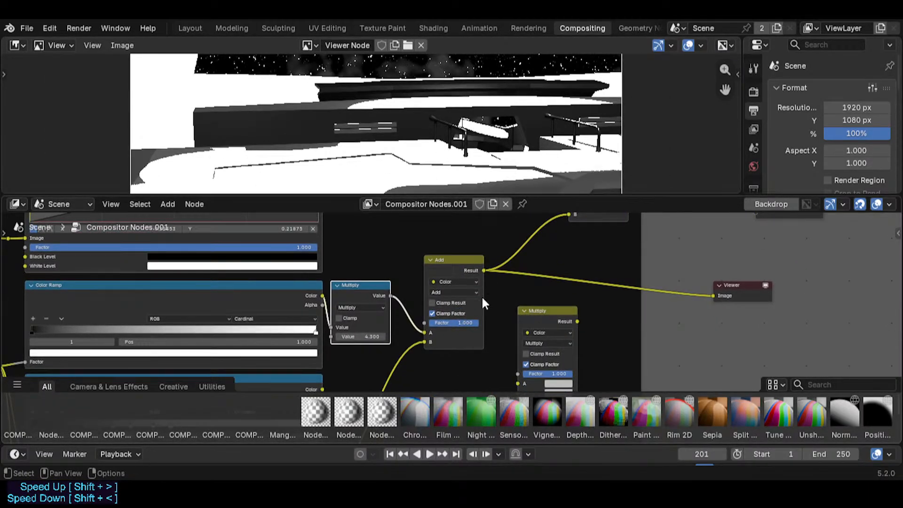
# - Try the Color Dodge, Screen and Lighten blending modes on the mix node
pyautogui.click(463, 292)
pyautogui.click(458, 377)
pyautogui.click(454, 293)
pyautogui.click(456, 366)
pyautogui.click(452, 293)
pyautogui.click(454, 365)
# - Try the Darken, Multiply and Color Burn blending modes on the mix node
pyautogui.click(454, 292)
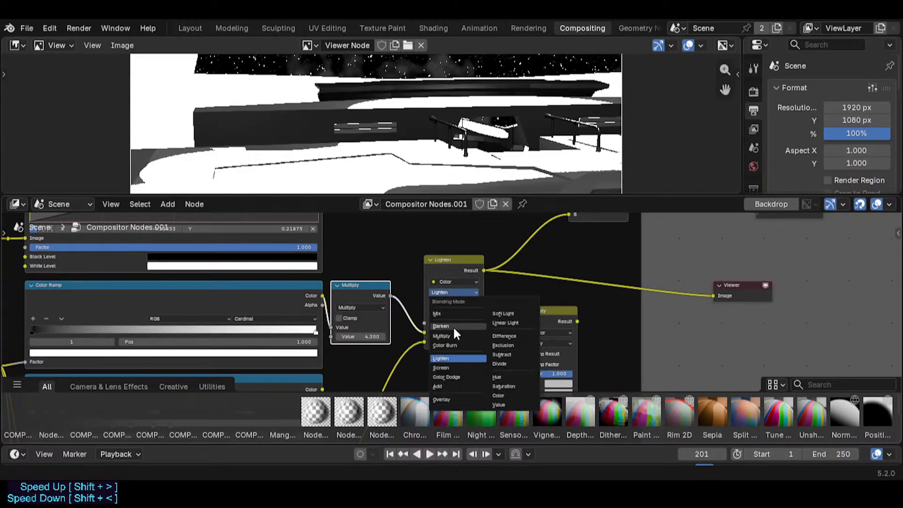
pyautogui.click(451, 323)
pyautogui.click(451, 281)
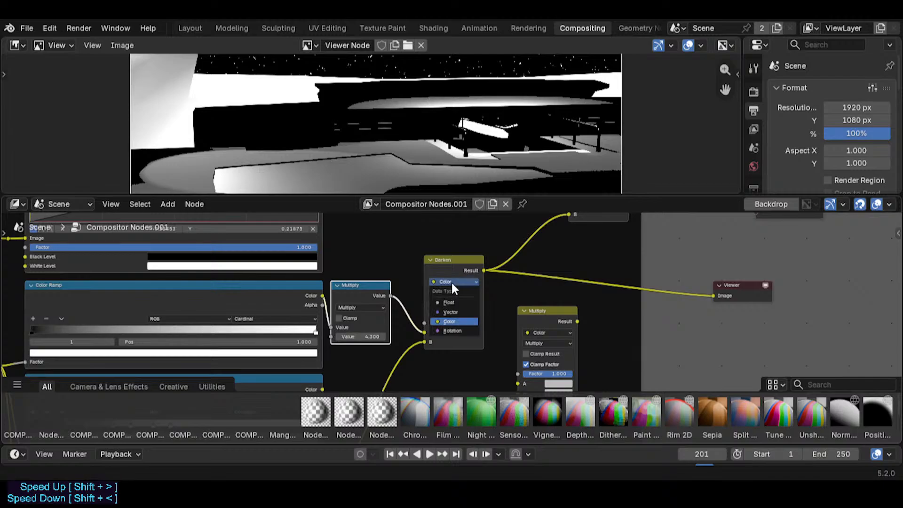
pyautogui.click(451, 281)
pyautogui.click(450, 293)
pyautogui.click(451, 338)
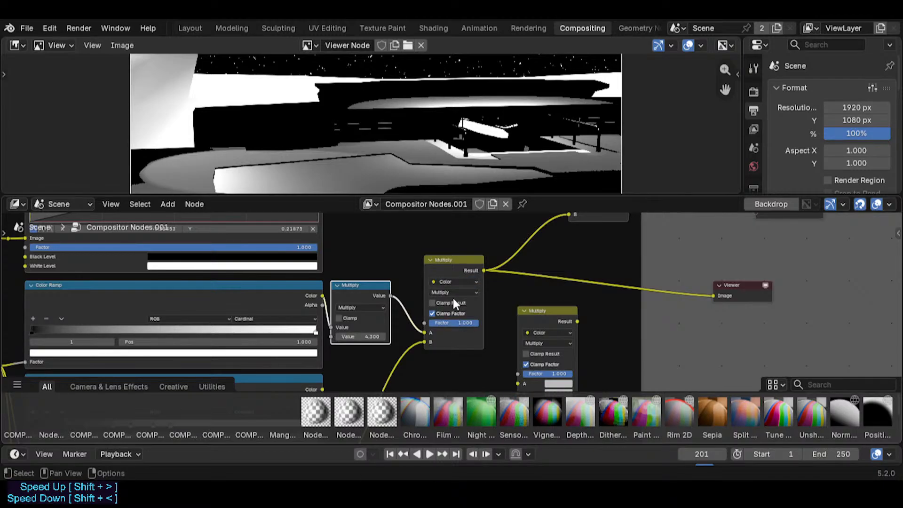
pyautogui.click(453, 295)
pyautogui.click(451, 345)
# - Try the Soft Light blending mode on the mix node with its factor lowered to about 0.55
pyautogui.click(457, 293)
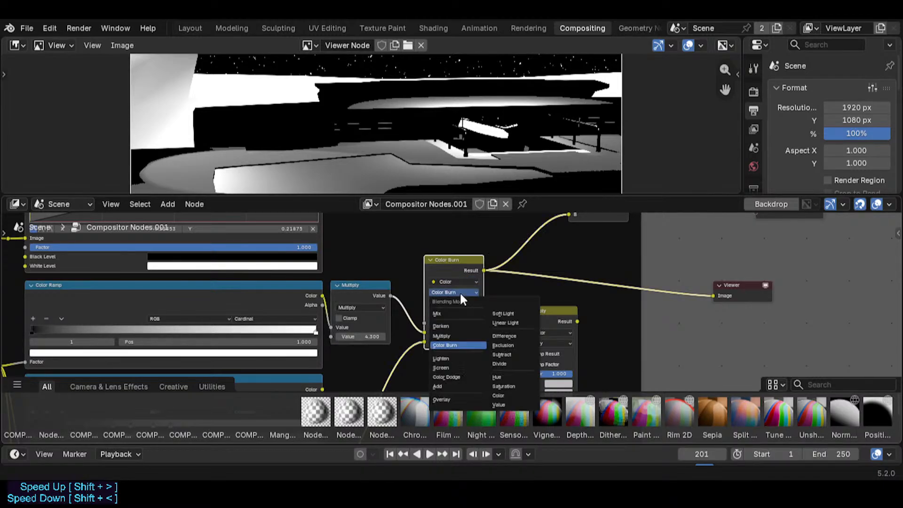
pyautogui.click(514, 312)
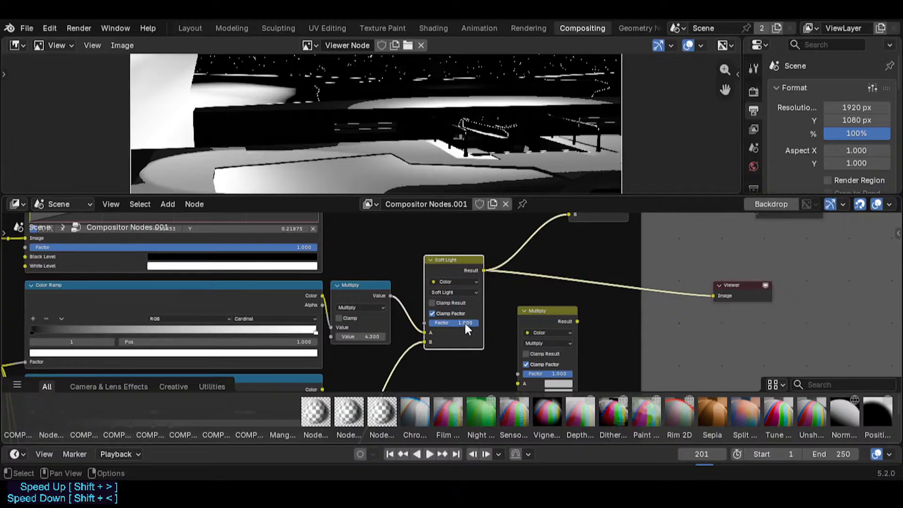
pyautogui.moveTo(464, 324); pyautogui.dragTo(447, 323)
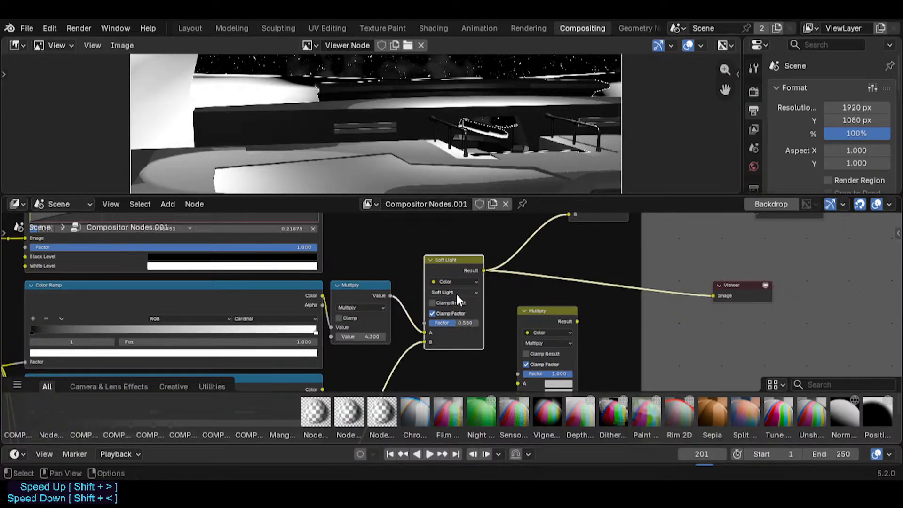
# - Try the Linear Light blending mode on the mix node with a factor of about 0.05, inspecting the preview up close
pyautogui.click(456, 293)
pyautogui.click(512, 324)
pyautogui.moveTo(453, 324)
pyautogui.mouseDown()
pyautogui.moveTo(416, 323)
pyautogui.moveTo(444, 324)
pyautogui.mouseUp()
pyautogui.scroll(5, 457, 138)
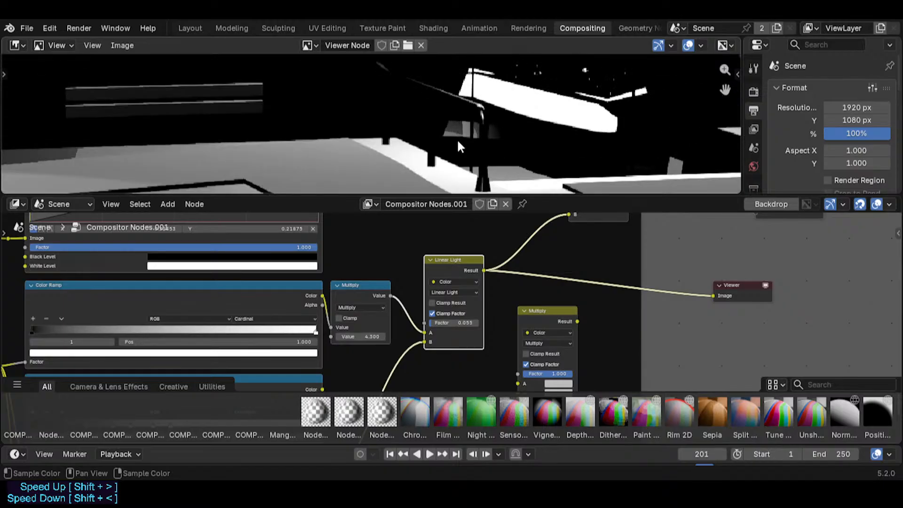
pyautogui.scroll(-5, 457, 142)
# - Swap the links at the Linear Light node's A and B inputs and set its factor to 1.000
pyautogui.moveTo(414, 327); pyautogui.dragTo(438, 315, button='middle')
pyautogui.moveTo(450, 329); pyautogui.dragTo(508, 311)
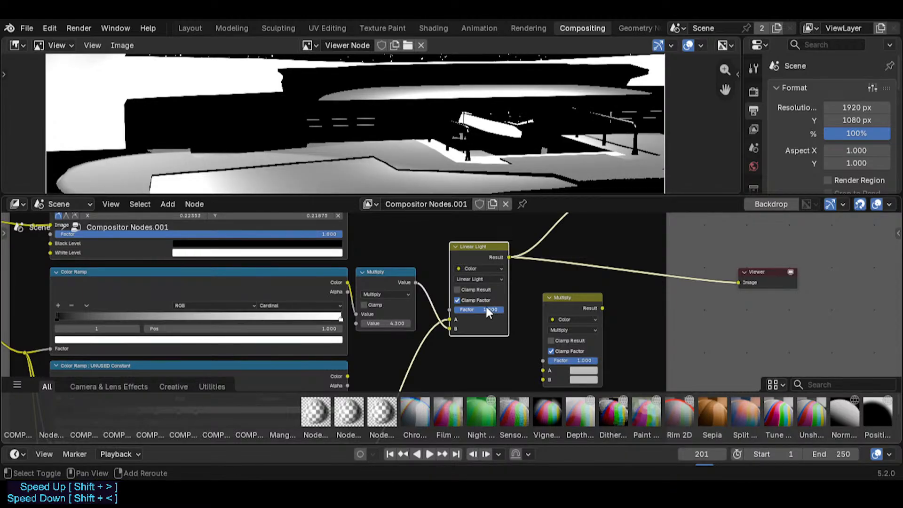
pyautogui.moveTo(477, 313); pyautogui.dragTo(472, 325, button='middle')
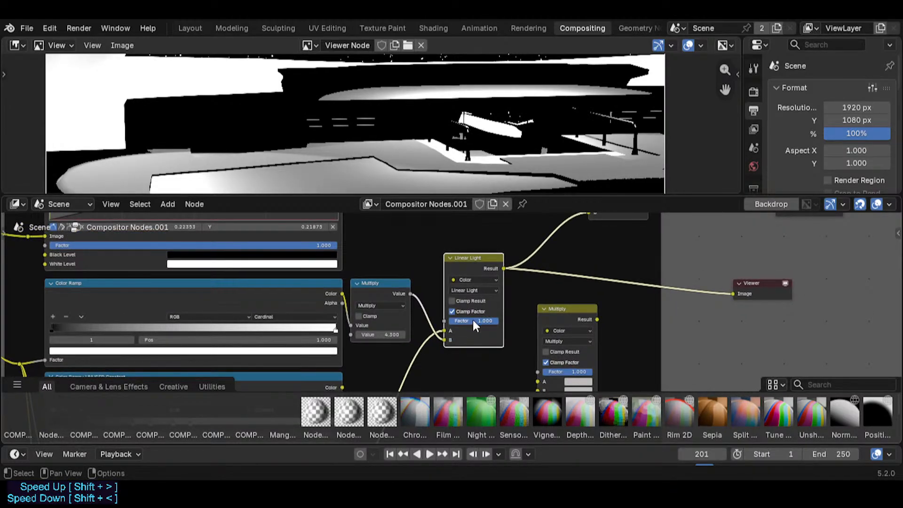
pyautogui.moveTo(473, 321); pyautogui.dragTo(497, 321)
# - Try the Difference, Subtract, Exclusion and Divide blending modes on the Linear Light mix node
pyautogui.moveTo(433, 339); pyautogui.dragTo(470, 245, button='middle')
pyautogui.moveTo(438, 304); pyautogui.dragTo(433, 264, button='middle')
pyautogui.moveTo(463, 238); pyautogui.dragTo(454, 322, button='middle')
pyautogui.moveTo(457, 289); pyautogui.dragTo(444, 322, button='middle')
pyautogui.scroll(1, 446, 325)
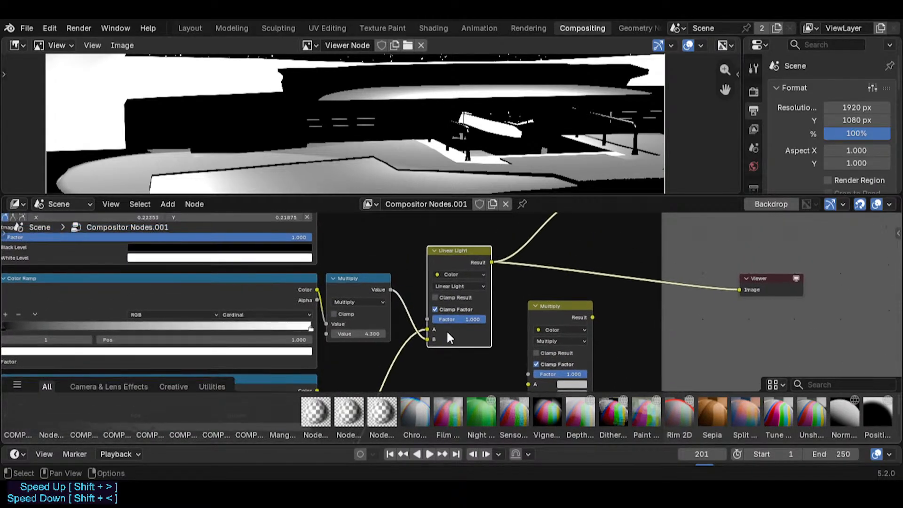
pyautogui.click(457, 286)
pyautogui.click(509, 329)
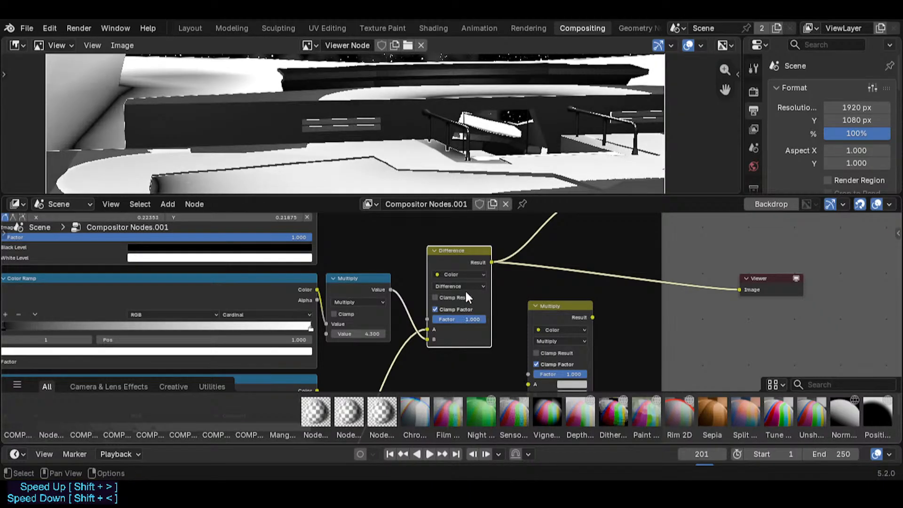
pyautogui.click(465, 287)
pyautogui.click(511, 353)
pyautogui.click(463, 285)
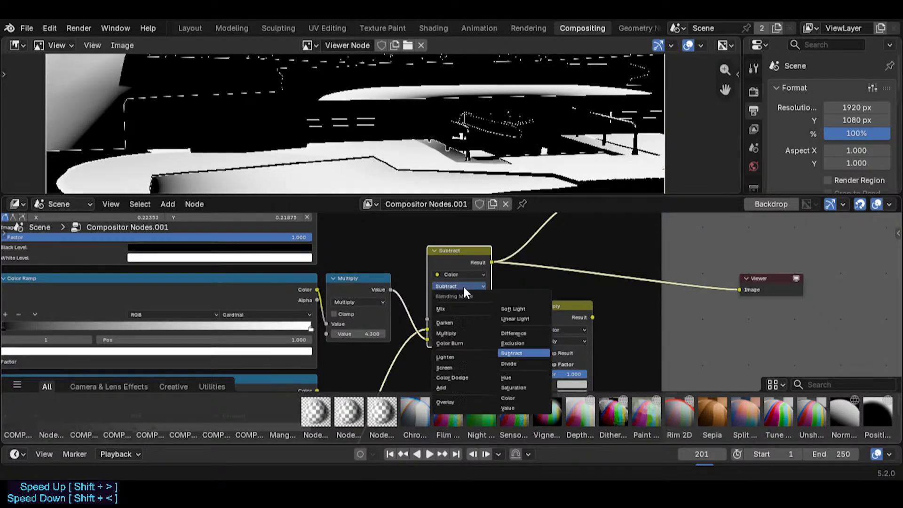
pyautogui.click(509, 344)
pyautogui.click(462, 286)
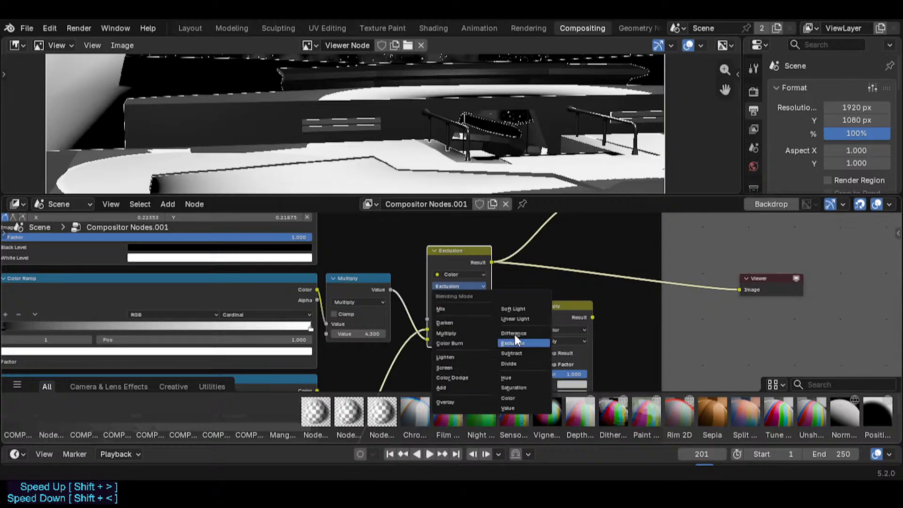
pyautogui.click(510, 362)
# - Try the Overlay and Multiply blending modes on the mix node with its factor at 1.000
pyautogui.click(458, 286)
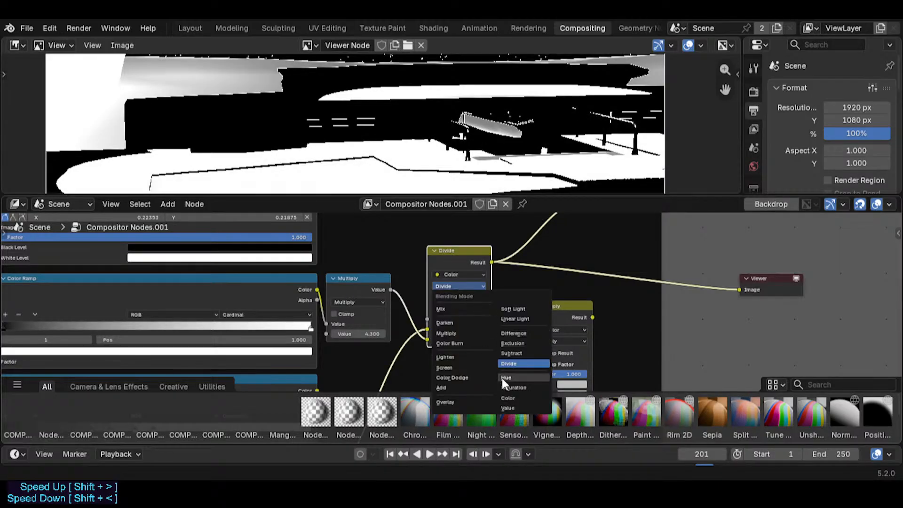
pyautogui.click(450, 402)
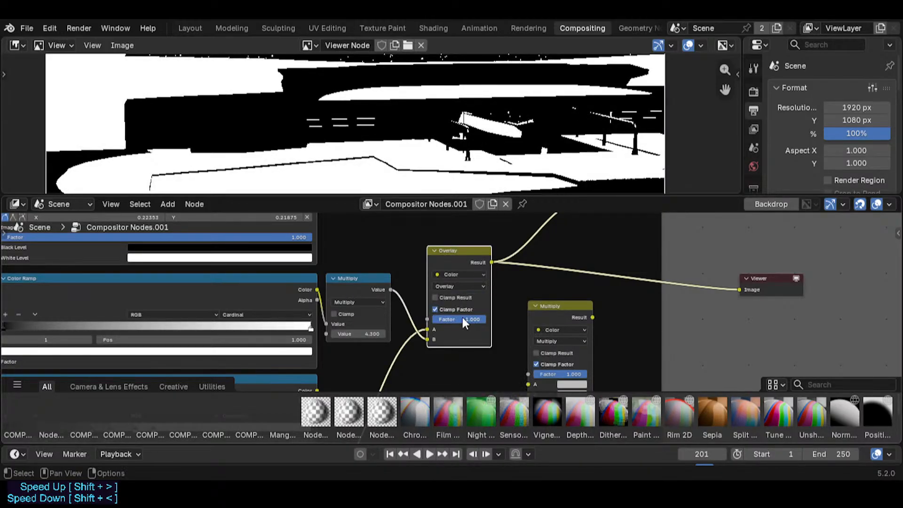
pyautogui.click(458, 286)
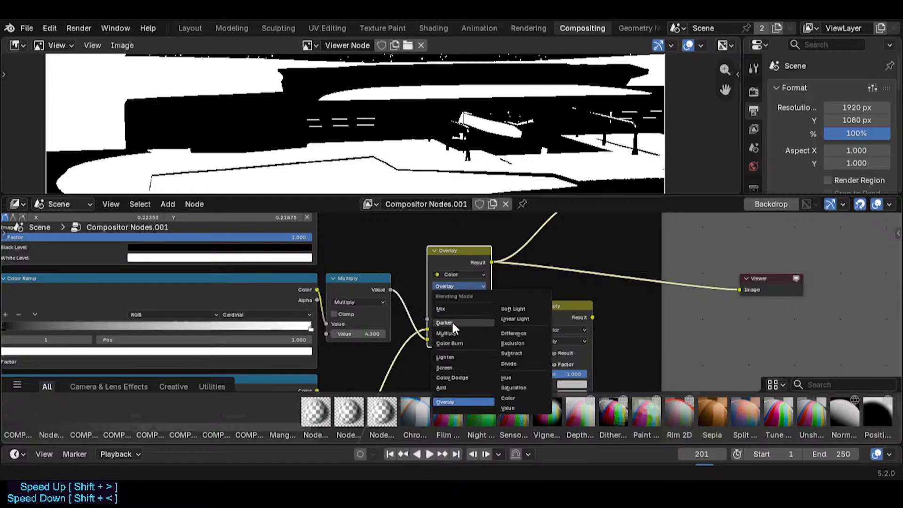
pyautogui.click(452, 321)
pyautogui.moveTo(471, 318)
pyautogui.mouseDown()
pyautogui.moveTo(446, 319)
pyautogui.moveTo(487, 319)
pyautogui.mouseUp()
pyautogui.moveTo(427, 329); pyautogui.dragTo(428, 338)
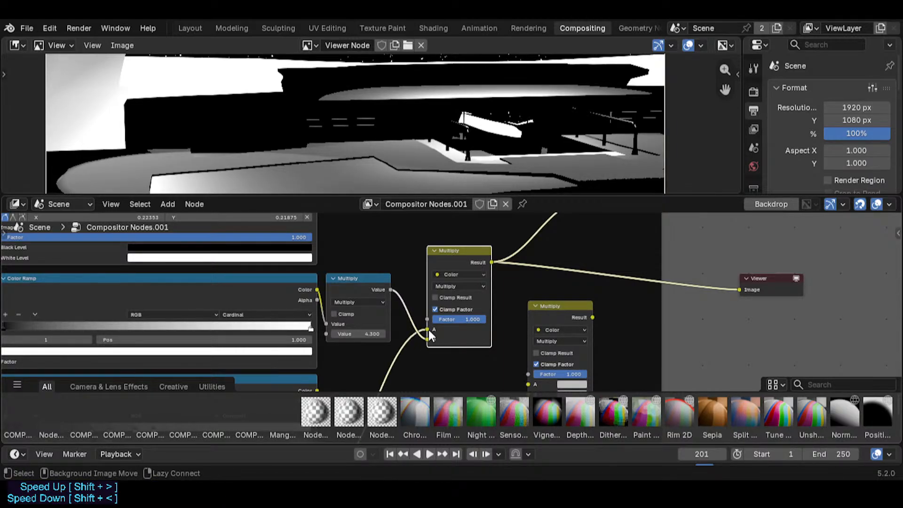
# - Try the Mix blending mode on the mix node with a factor of about 0.783
pyautogui.click(446, 287)
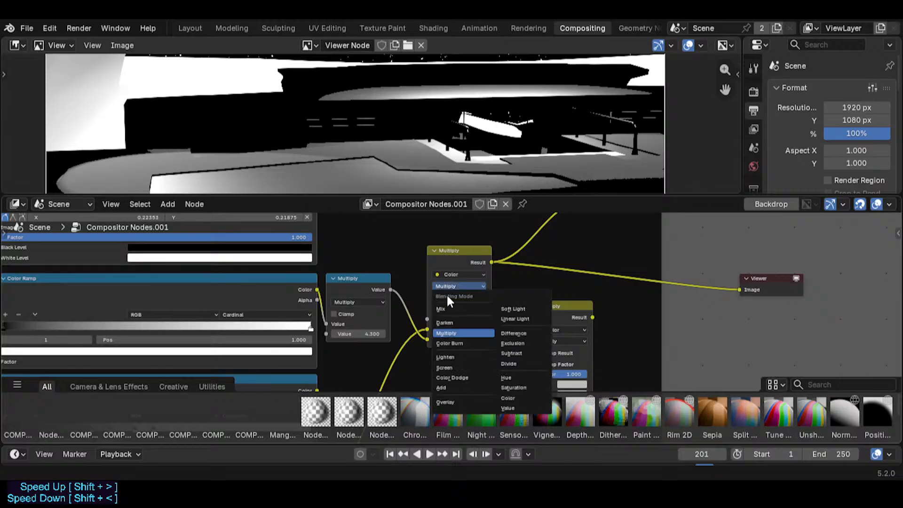
pyautogui.click(448, 308)
pyautogui.moveTo(470, 319)
pyautogui.mouseDown()
pyautogui.moveTo(442, 319)
pyautogui.moveTo(484, 318)
pyautogui.moveTo(464, 319)
pyautogui.moveTo(475, 320)
pyautogui.mouseUp()
# - Try the Lighten and Overlay blending modes on the mix node
pyautogui.click(459, 286)
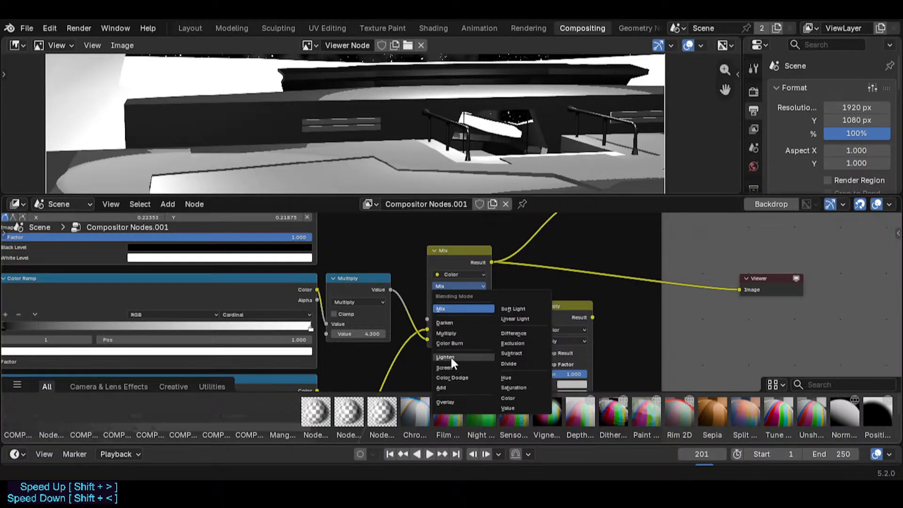
pyautogui.click(451, 329)
pyautogui.click(453, 286)
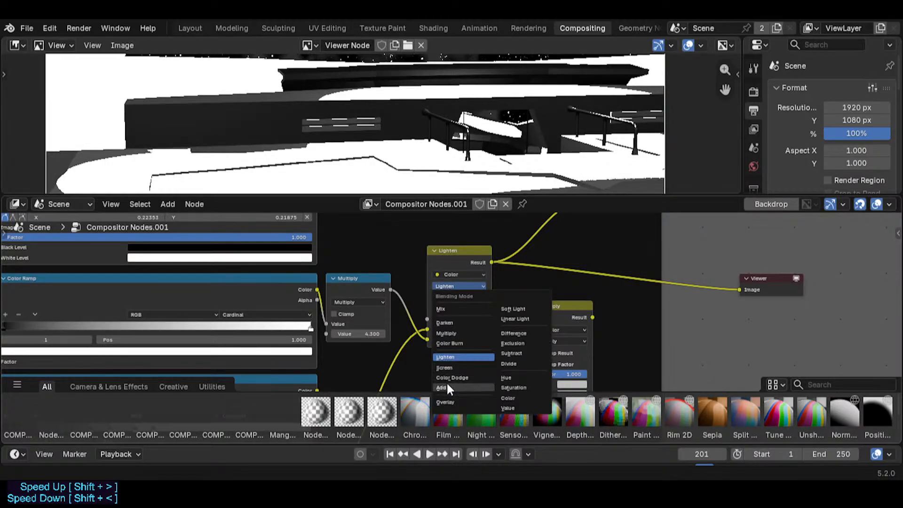
pyautogui.click(447, 382)
pyautogui.click(451, 287)
pyautogui.click(450, 378)
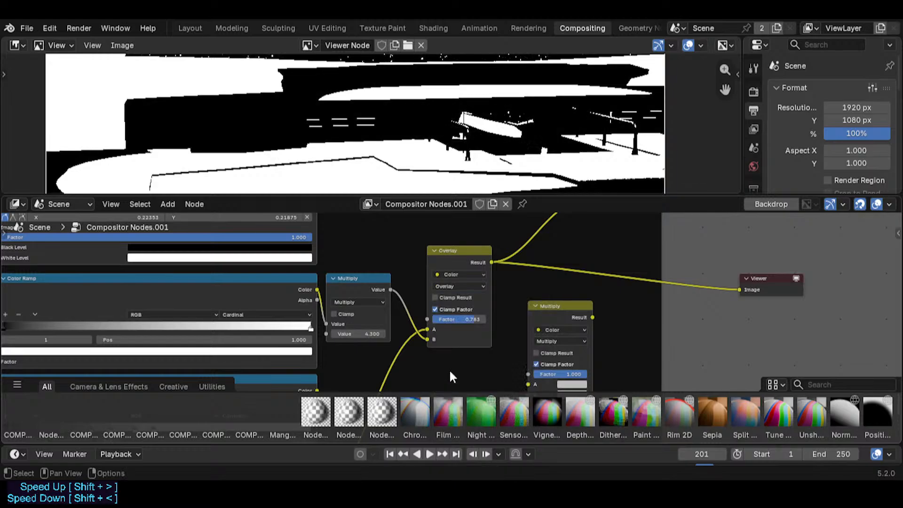
# - Try Darken, Multiply and Color Burn on the mix node while varying its factor up to 1.000
pyautogui.click(460, 285)
pyautogui.click(450, 324)
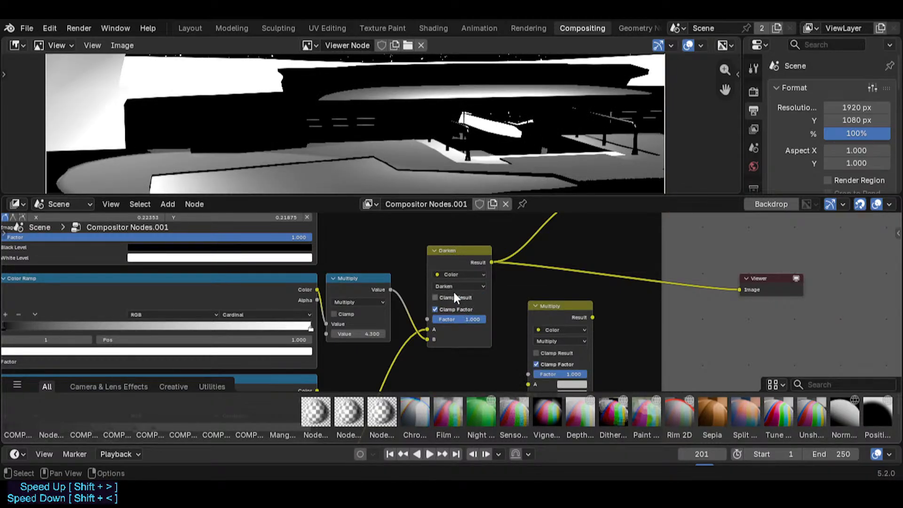
pyautogui.click(453, 287)
pyautogui.click(452, 333)
pyautogui.click(457, 287)
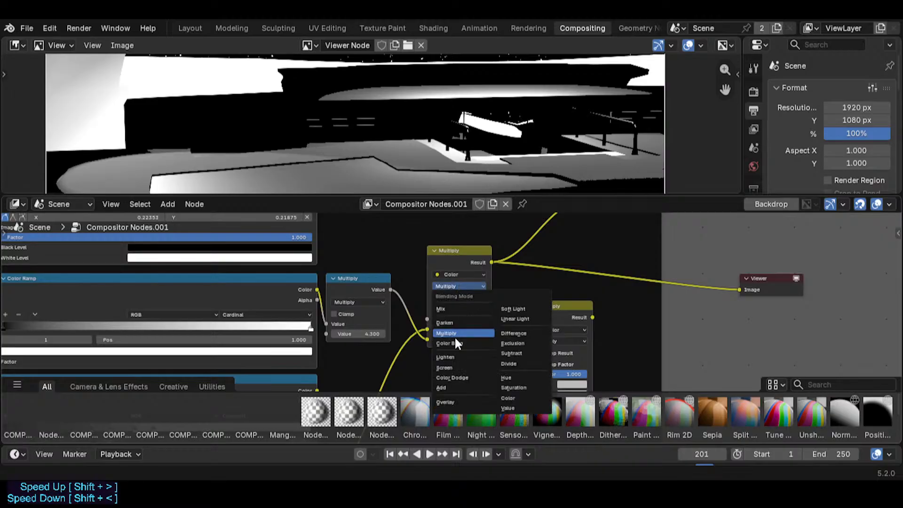
pyautogui.click(449, 344)
pyautogui.moveTo(468, 325); pyautogui.dragTo(487, 321)
# - Try the Soft Light and Linear Light blending modes on the mix node
pyautogui.click(466, 286)
pyautogui.click(509, 308)
pyautogui.click(464, 285)
pyautogui.click(509, 315)
# - Swap the links at the mix node's A and B inputs and compare the Multiply and Linear Light blending modes
pyautogui.click(459, 286)
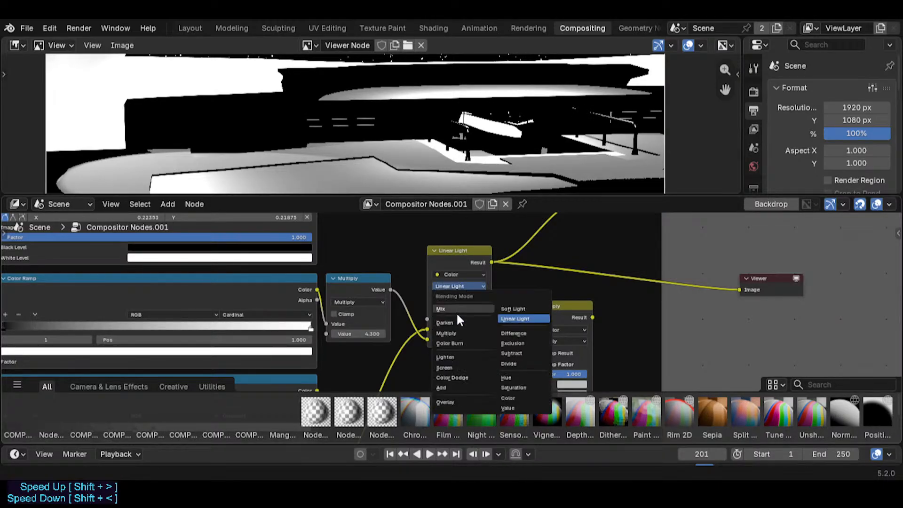
pyautogui.click(456, 330)
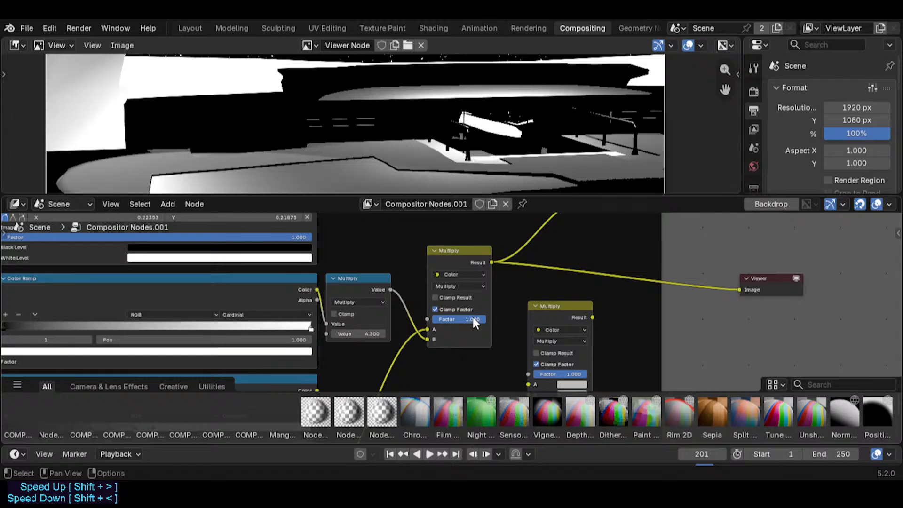
pyautogui.moveTo(473, 318)
pyautogui.mouseDown()
pyautogui.moveTo(428, 338)
pyautogui.moveTo(480, 318)
pyautogui.moveTo(405, 319)
pyautogui.moveTo(483, 319)
pyautogui.mouseUp()
pyautogui.click(470, 286)
pyautogui.click(510, 317)
# - Set the mix node to Multiply with a factor of about 0.492 and save the file
pyautogui.click(467, 285)
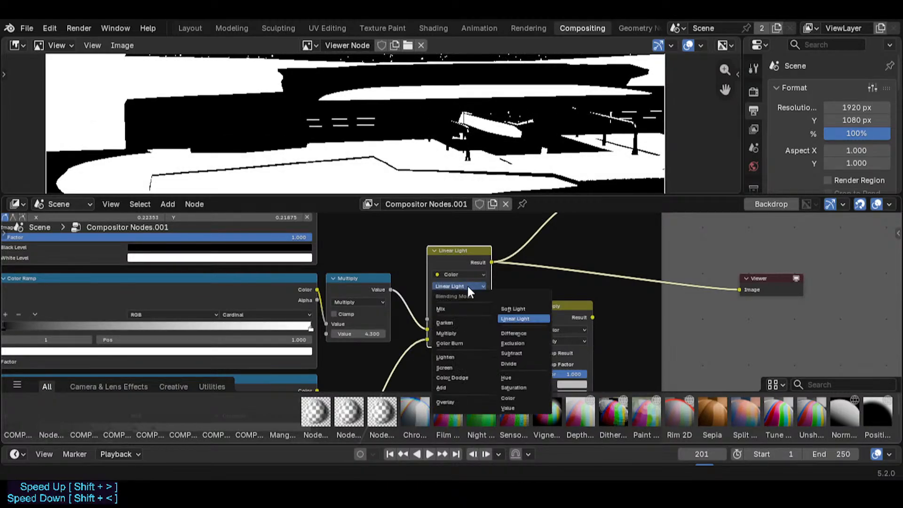
pyautogui.click(456, 332)
pyautogui.moveTo(463, 318); pyautogui.dragTo(441, 318)
pyautogui.hotkey('ctrl', 's')
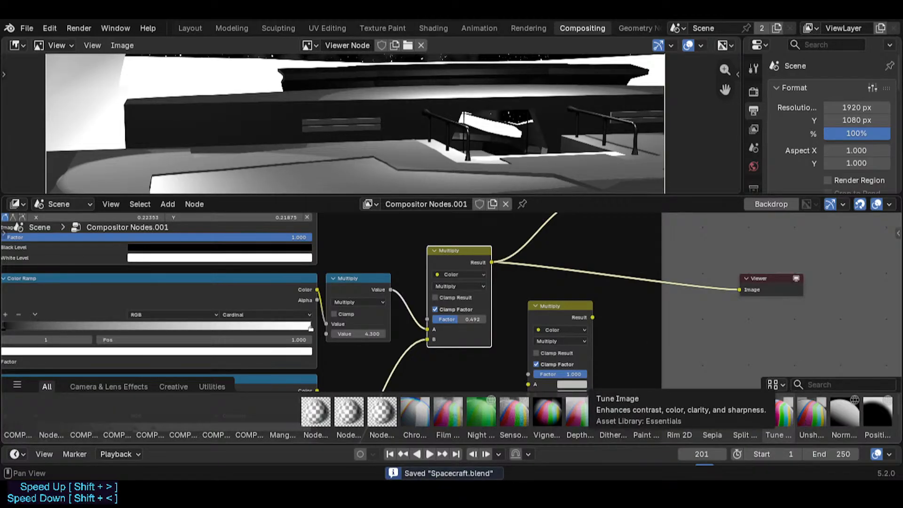
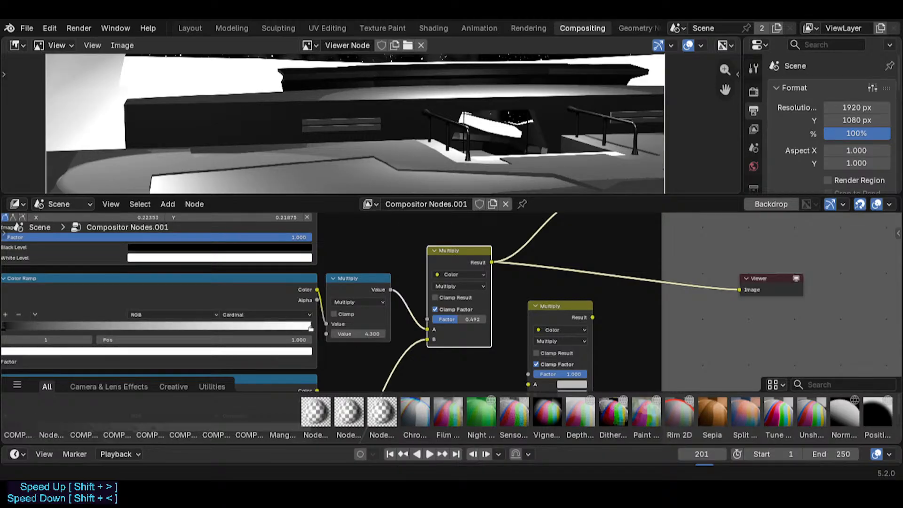
# - Examine the links between the Color Ramp and the Multiply nodes, and save the file again
pyautogui.click(510, 314)
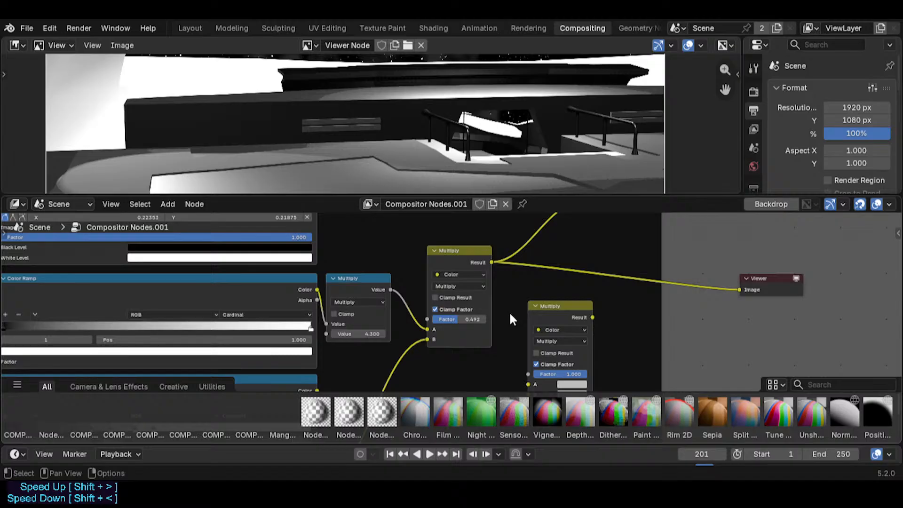
pyautogui.moveTo(512, 319); pyautogui.dragTo(496, 346, button='middle')
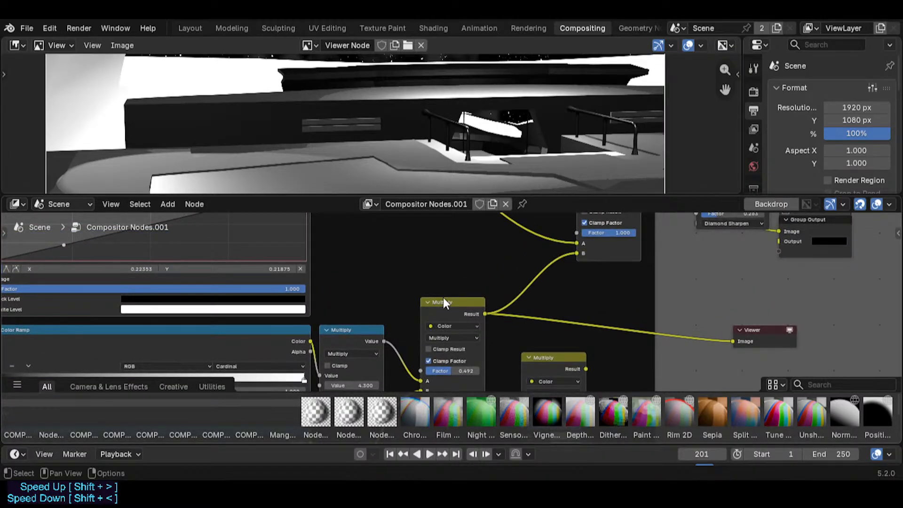
pyautogui.moveTo(420, 311); pyautogui.dragTo(446, 291, button='middle')
pyautogui.scroll(-3, 400, 282)
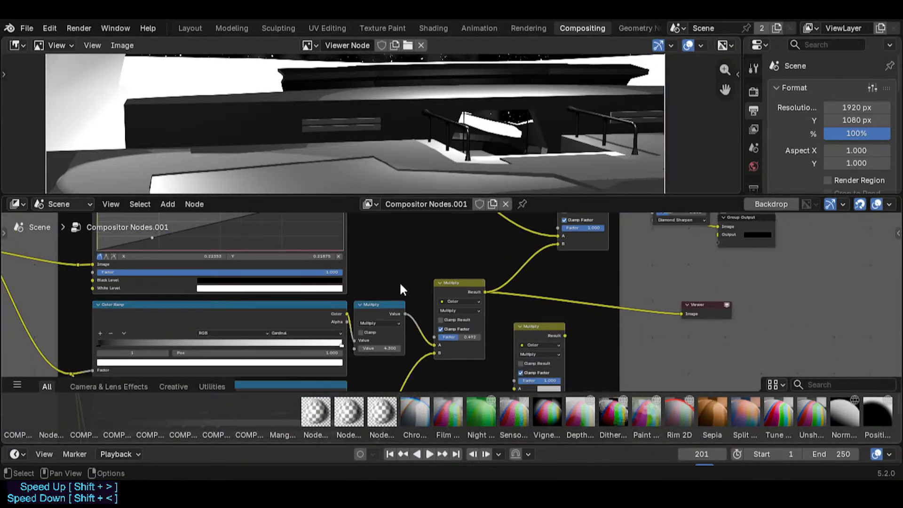
pyautogui.scroll(-1, 400, 287)
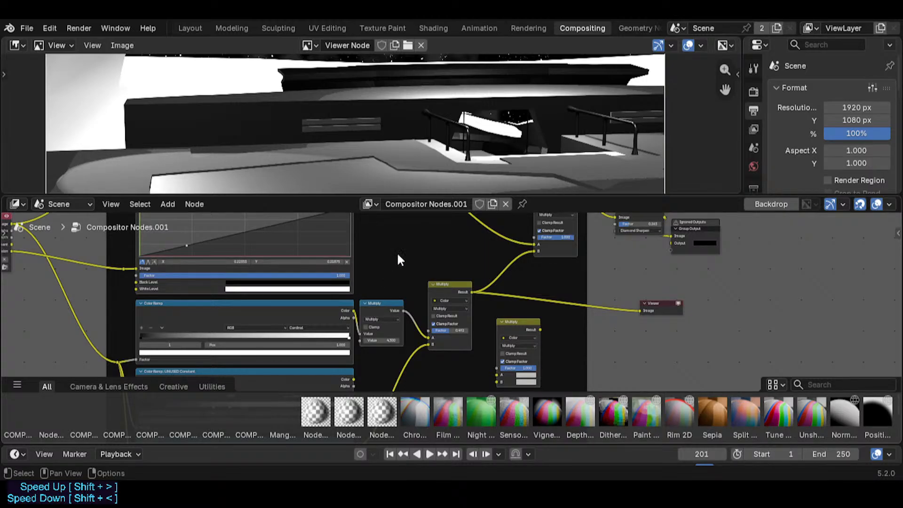
pyautogui.hotkey('ctrl', 's')
# - Insert the unused Multiply mix node into the link between the lower and upper Multiply mix nodes, spreading the nodes apart
pyautogui.moveTo(397, 274); pyautogui.dragTo(351, 302, button='middle')
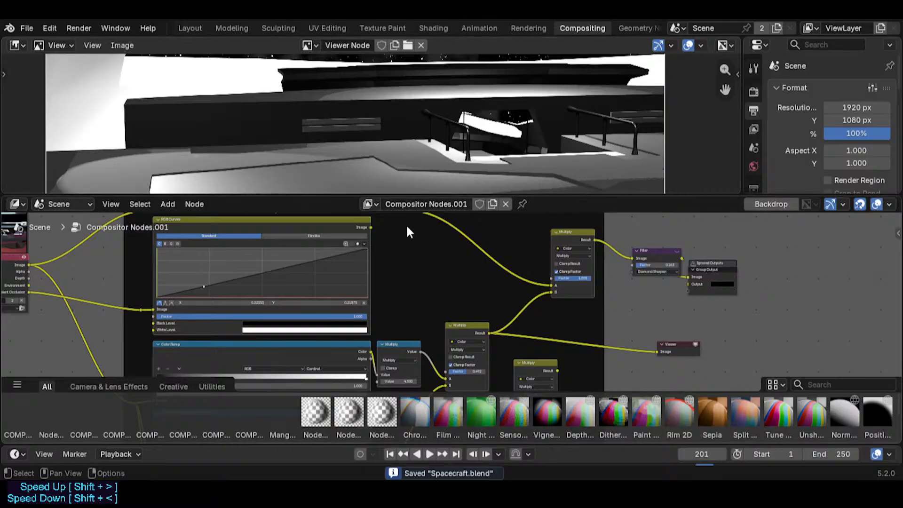
pyautogui.moveTo(420, 279); pyautogui.dragTo(442, 294, button='middle')
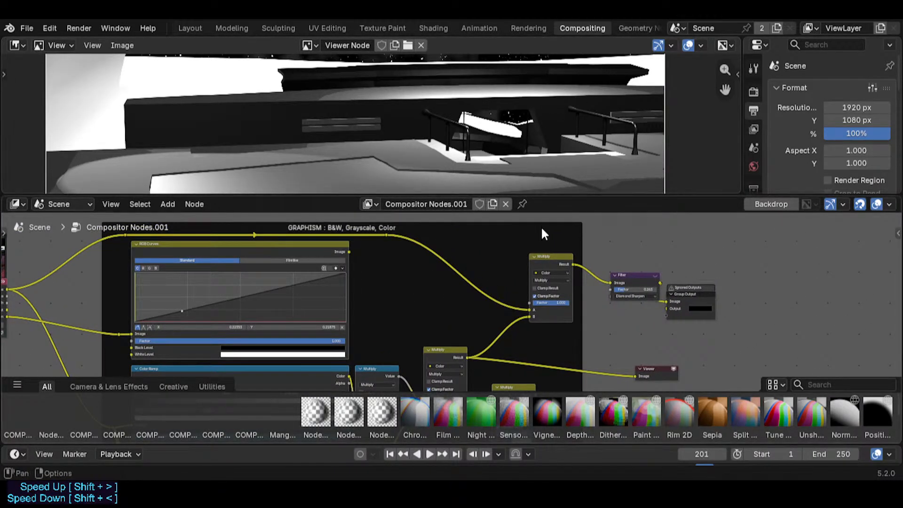
pyautogui.moveTo(520, 269); pyautogui.dragTo(451, 242, button='middle')
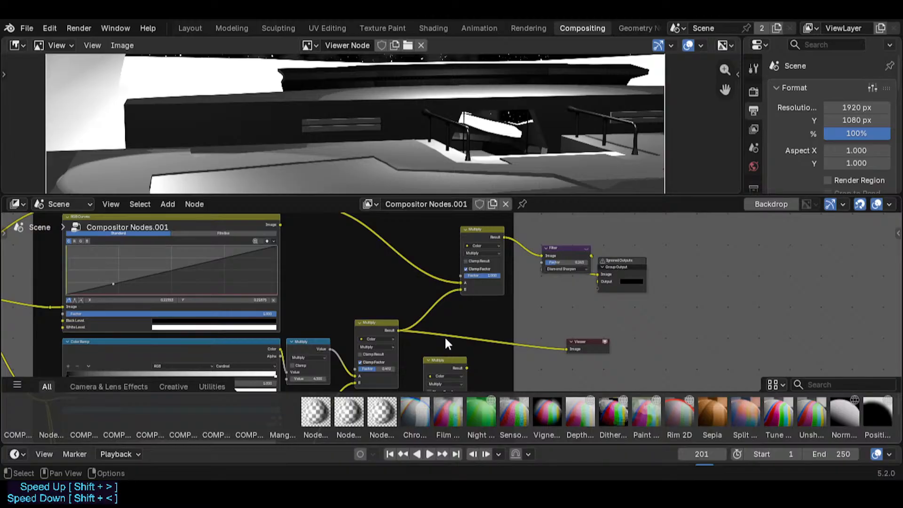
pyautogui.moveTo(425, 348); pyautogui.dragTo(366, 288, button='middle')
pyautogui.moveTo(401, 323); pyautogui.dragTo(383, 353, button='middle')
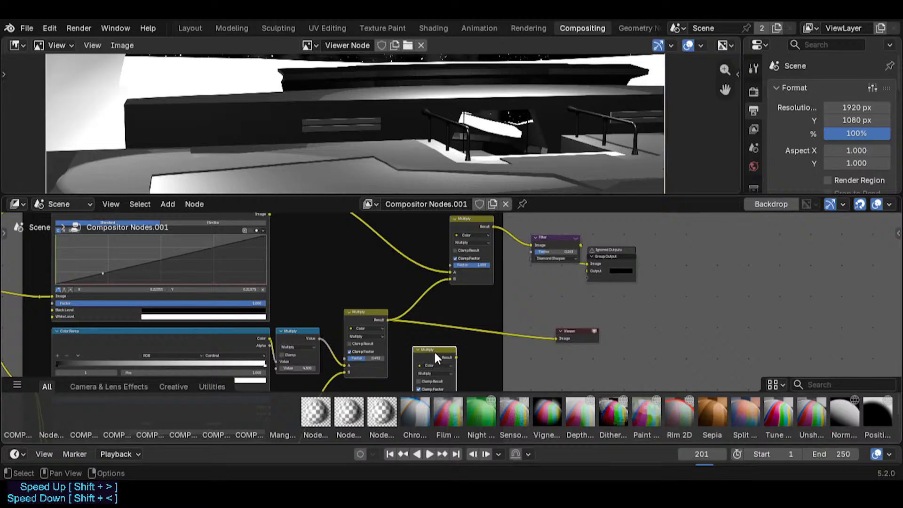
pyautogui.moveTo(434, 351); pyautogui.dragTo(422, 288)
pyautogui.moveTo(439, 295); pyautogui.dragTo(427, 339, button='middle')
pyautogui.moveTo(427, 340); pyautogui.dragTo(427, 327)
pyautogui.moveTo(473, 264); pyautogui.dragTo(491, 251)
pyautogui.moveTo(412, 320); pyautogui.dragTo(409, 307)
pyautogui.moveTo(407, 314); pyautogui.dragTo(393, 314, button='middle')
pyautogui.moveTo(394, 312); pyautogui.dragTo(402, 297)
# - Connect the RGB Curves image output to the inserted Multiply node's B input and reposition the two upper Multiply nodes
pyautogui.moveTo(245, 259); pyautogui.dragTo(378, 357)
pyautogui.moveTo(397, 303); pyautogui.dragTo(394, 297)
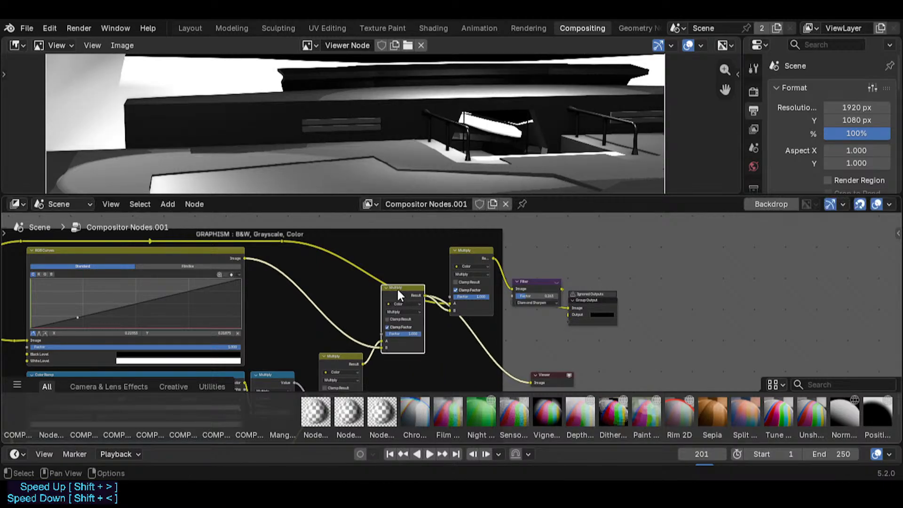
pyautogui.moveTo(467, 253); pyautogui.dragTo(471, 235)
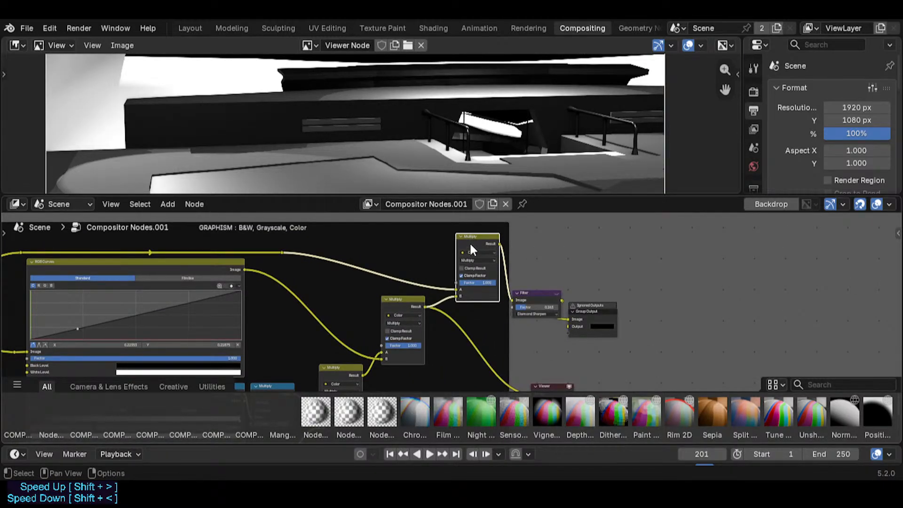
# - Preview the inserted Multiply node in the viewer and lower its factor to 0.000
pyautogui.moveTo(413, 335); pyautogui.dragTo(443, 317, button='middle')
pyautogui.keyDown('ctrl'); pyautogui.keyDown('shift'); pyautogui.click(456, 289); pyautogui.keyUp('shift'); pyautogui.keyUp('ctrl')
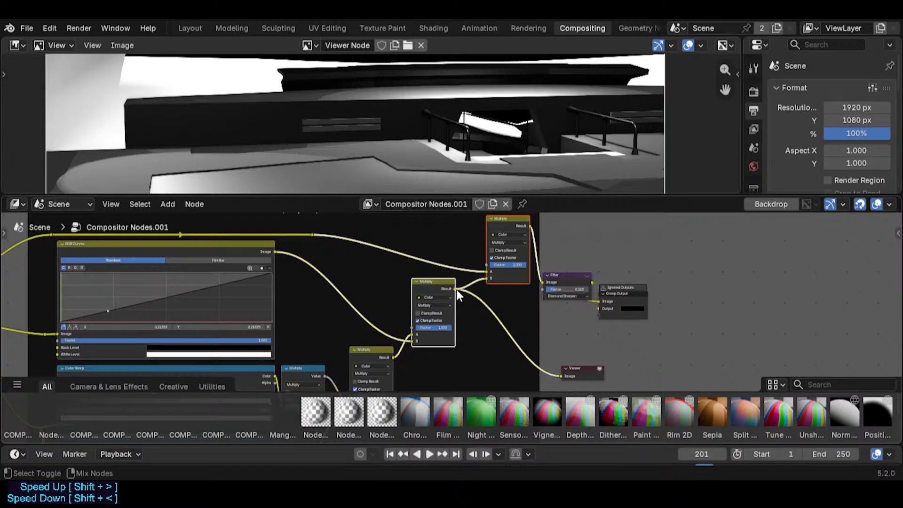
pyautogui.moveTo(426, 327); pyautogui.dragTo(405, 328)
pyautogui.scroll(-2, 425, 145)
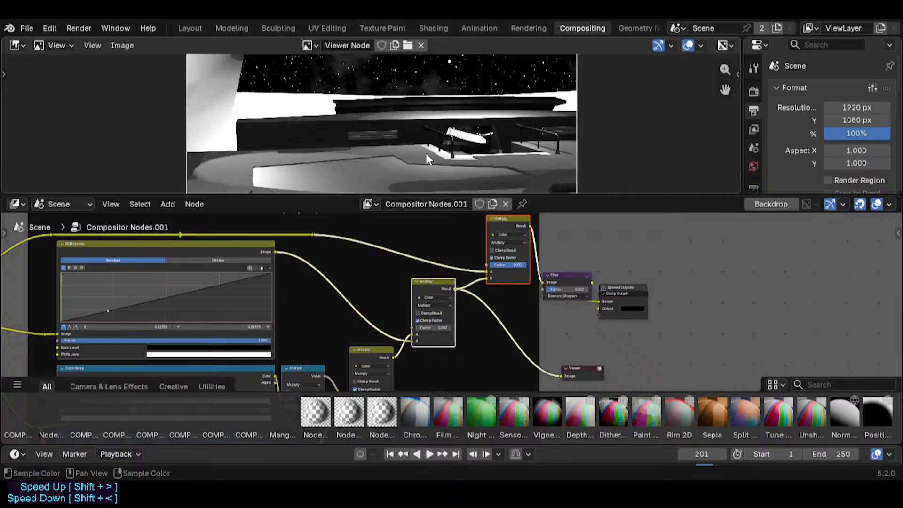
pyautogui.moveTo(420, 131)
pyautogui.mouseDown(button='middle')
pyautogui.moveTo(419, 157)
pyautogui.moveTo(418, 134)
pyautogui.mouseUp(button='middle')
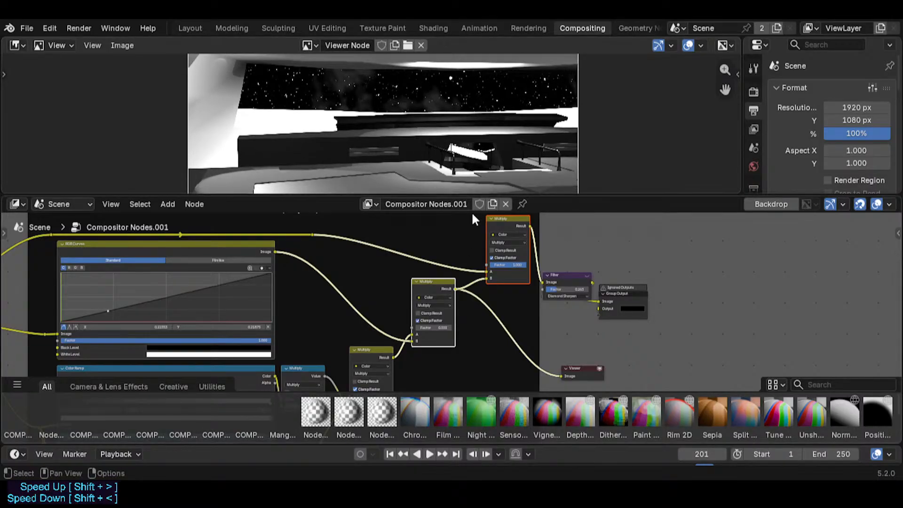
# - Compare the RGB Curves output with the inserted Multiply node's result in the viewer
pyautogui.scroll(1, 453, 165)
pyautogui.scroll(1, 424, 326)
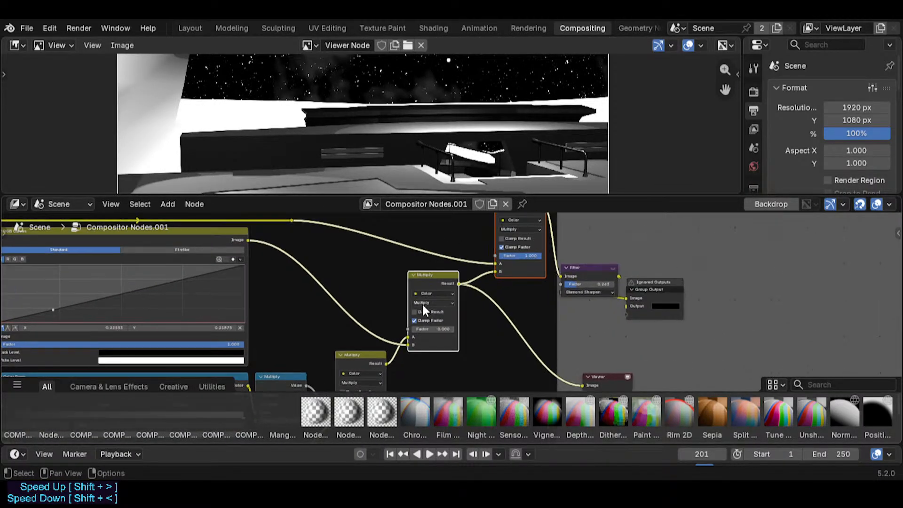
pyautogui.keyDown('ctrl'); pyautogui.keyDown('shift'); pyautogui.click(252, 242); pyautogui.keyUp('shift'); pyautogui.keyUp('ctrl')
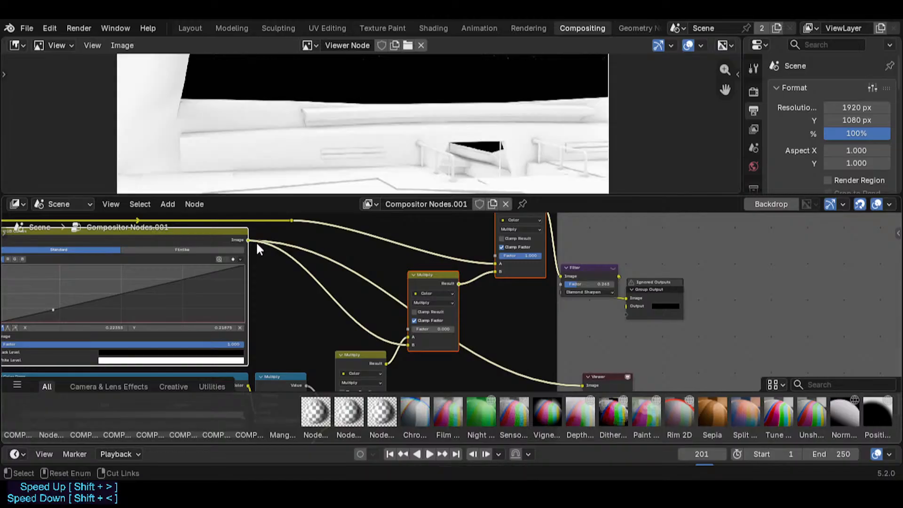
pyautogui.keyDown('ctrl'); pyautogui.keyDown('shift'); pyautogui.click(459, 282); pyautogui.keyUp('shift'); pyautogui.keyUp('ctrl')
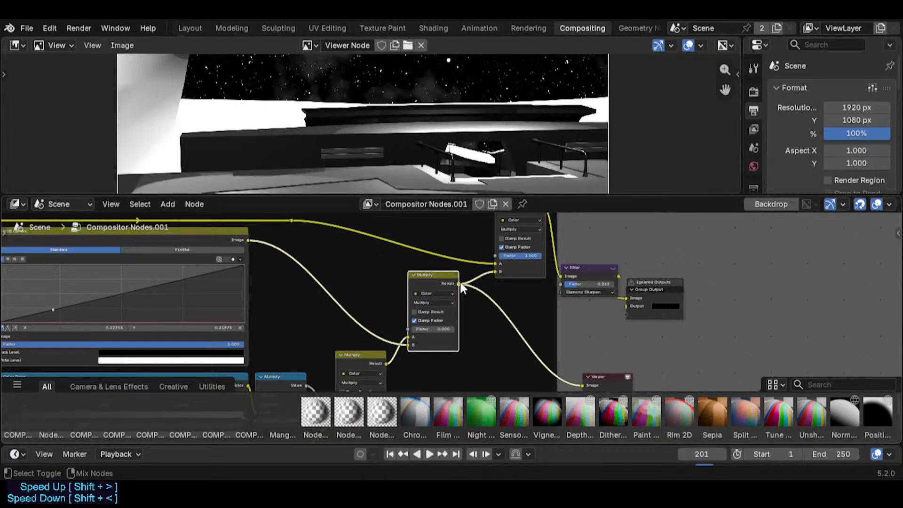
# - Save the file with the inserted Multiply node's factor kept at 0.000
pyautogui.moveTo(430, 325)
pyautogui.mouseDown()
pyautogui.moveTo(454, 326)
pyautogui.moveTo(421, 330)
pyautogui.moveTo(455, 329)
pyautogui.moveTo(414, 330)
pyautogui.mouseUp()
pyautogui.scroll(-2, 385, 78)
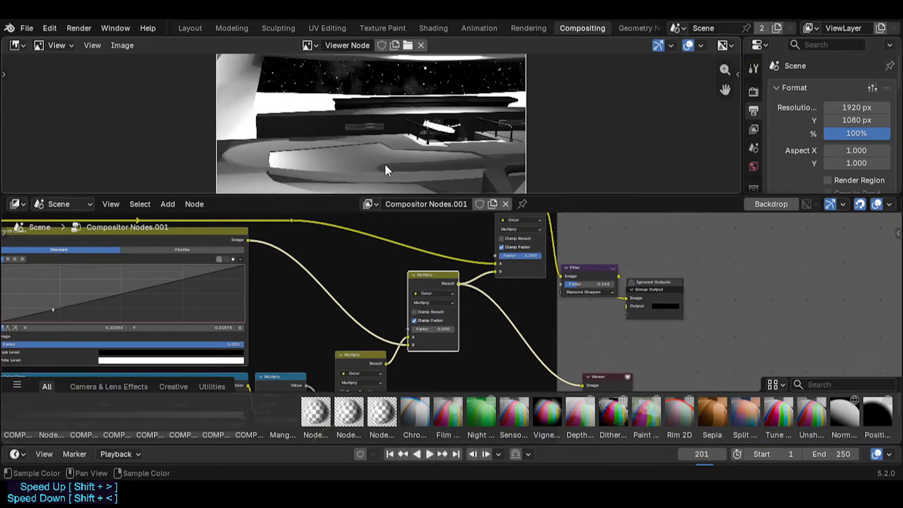
pyautogui.hotkey('ctrl', 's')
# - Compare the Environment and Image passes of the Render Layers node in the viewer
pyautogui.moveTo(340, 309)
pyautogui.mouseDown(button='middle')
pyautogui.moveTo(595, 305)
pyautogui.moveTo(348, 307)
pyautogui.mouseUp(button='middle')
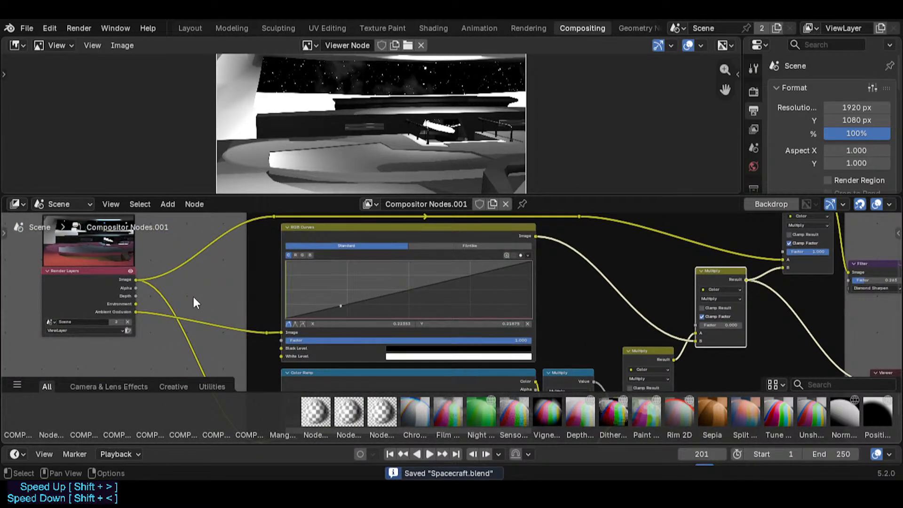
pyautogui.keyDown('ctrl'); pyautogui.keyDown('shift'); pyautogui.click(141, 304); pyautogui.keyUp('shift'); pyautogui.keyUp('ctrl')
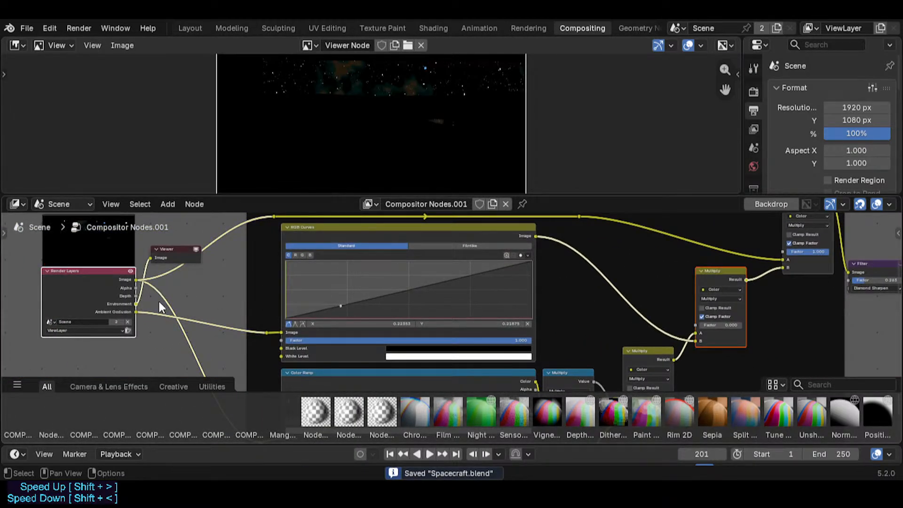
pyautogui.scroll(-3, 159, 301)
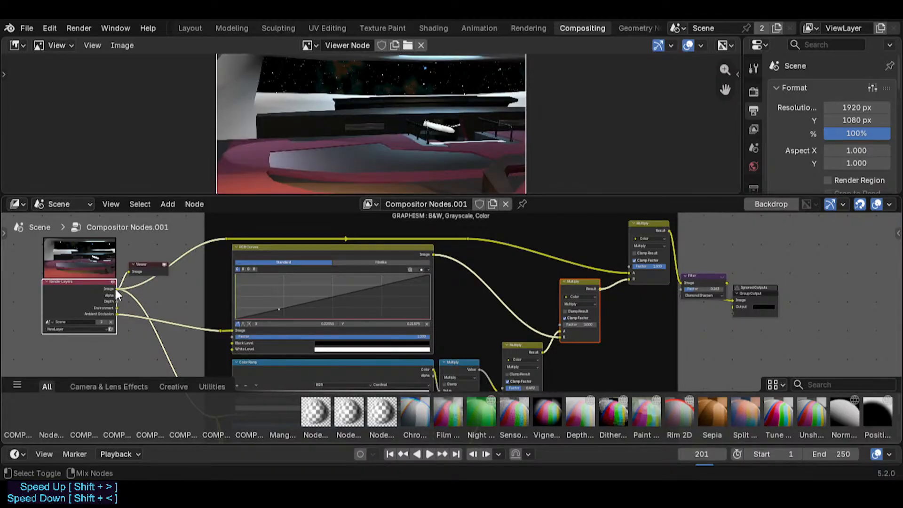
pyautogui.moveTo(131, 311); pyautogui.dragTo(218, 326, button='middle')
pyautogui.scroll(1, 218, 326)
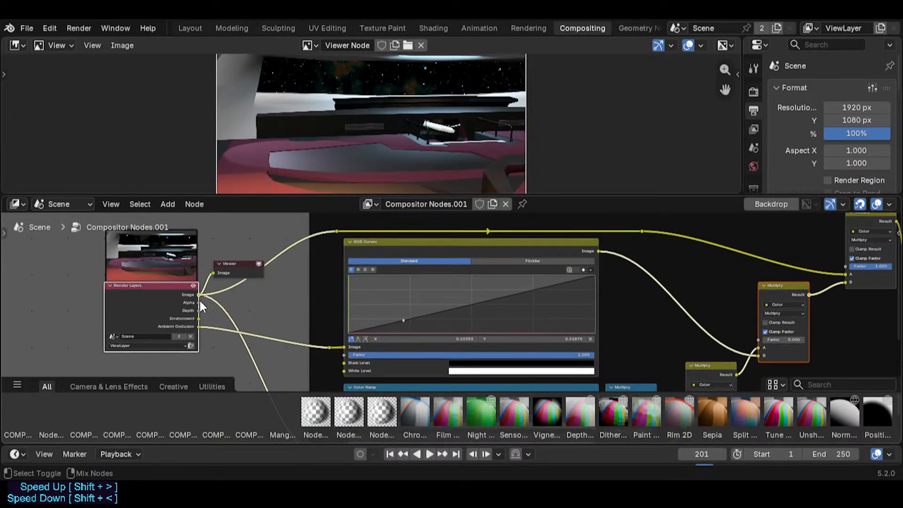
pyautogui.moveTo(199, 301)
pyautogui.keyDown('ctrl'); pyautogui.keyDown('shift'); pyautogui.click(200, 319); pyautogui.keyUp('shift'); pyautogui.keyUp('ctrl')
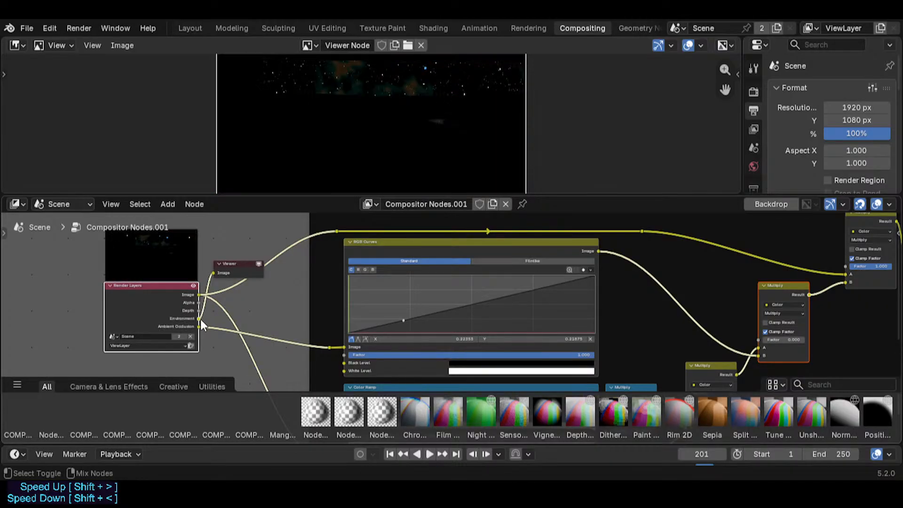
# - Move the Filter node, the Group Output node and the reroute between them farther away from the GRAPHISM frame
pyautogui.moveTo(371, 311); pyautogui.dragTo(185, 306, button='middle')
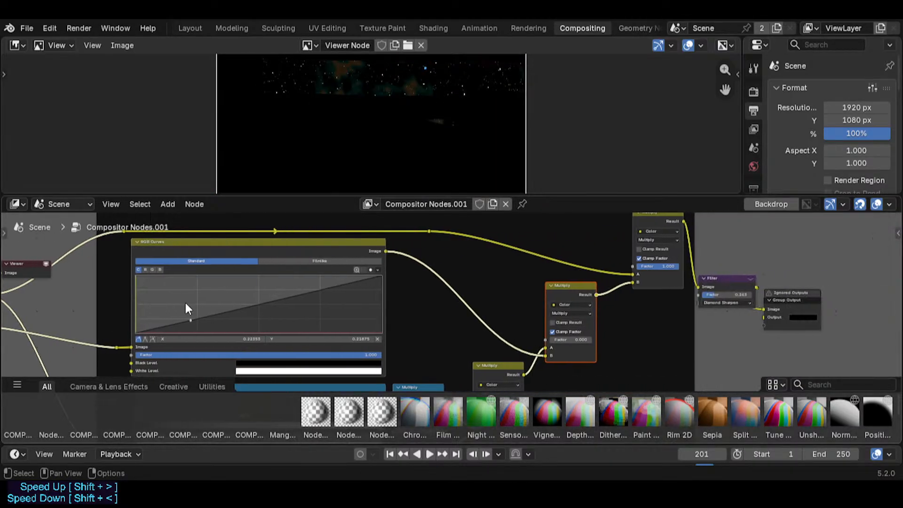
pyautogui.scroll(-3, 282, 303)
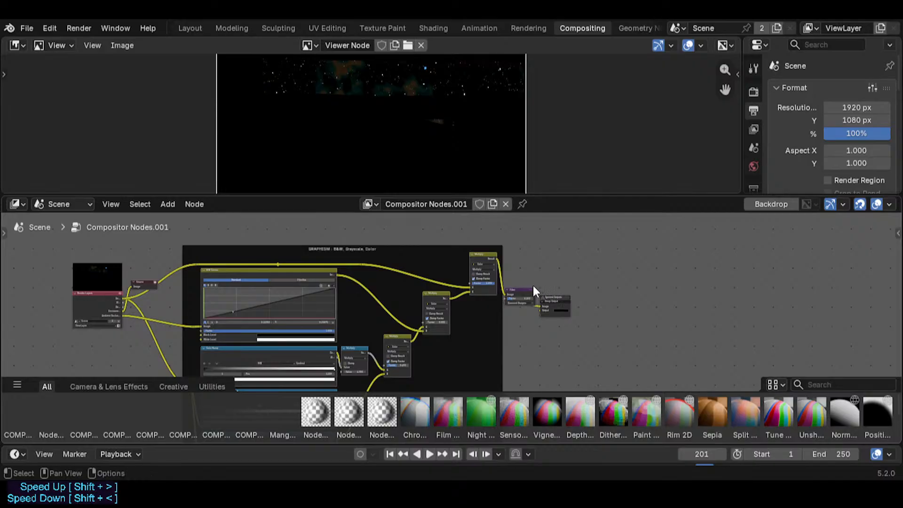
pyautogui.moveTo(532, 283); pyautogui.dragTo(548, 319)
pyautogui.press('g')
pyautogui.click(698, 313)
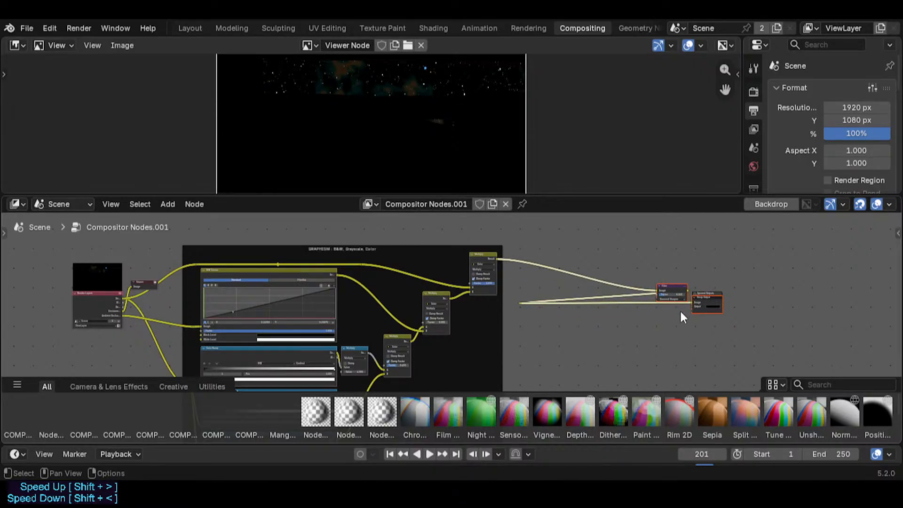
pyautogui.click(521, 304)
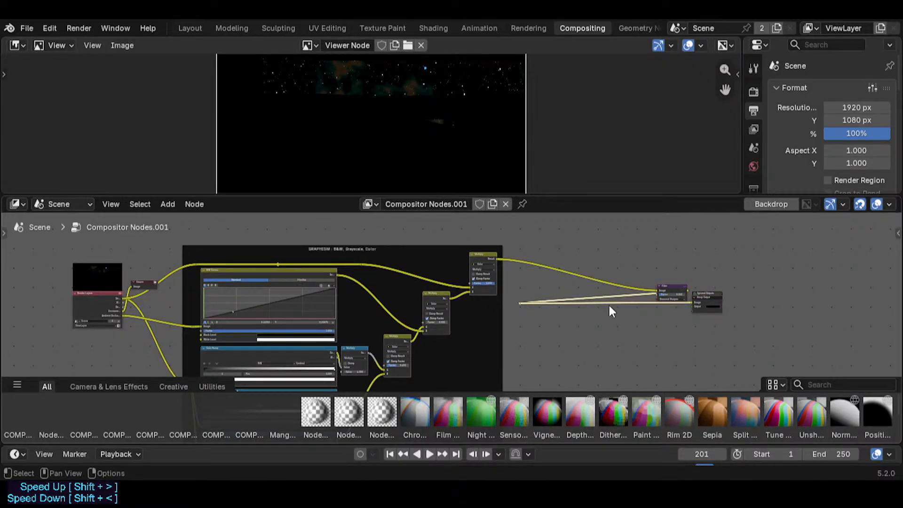
pyautogui.press('g')
pyautogui.click(713, 321)
# - Line up the Filter node with the upper Multiply node and place the reroute between the Filter and Group Output nodes
pyautogui.moveTo(671, 288); pyautogui.dragTo(663, 252)
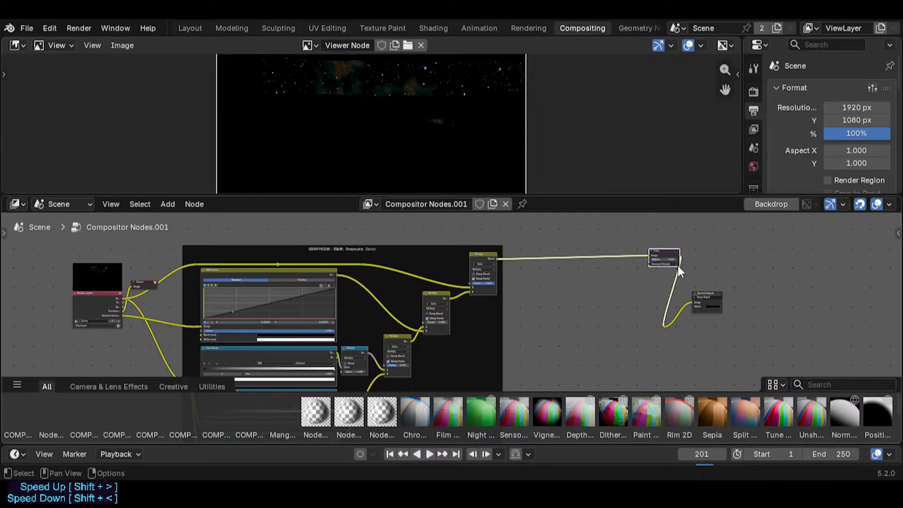
pyautogui.click(703, 290)
pyautogui.press('h')
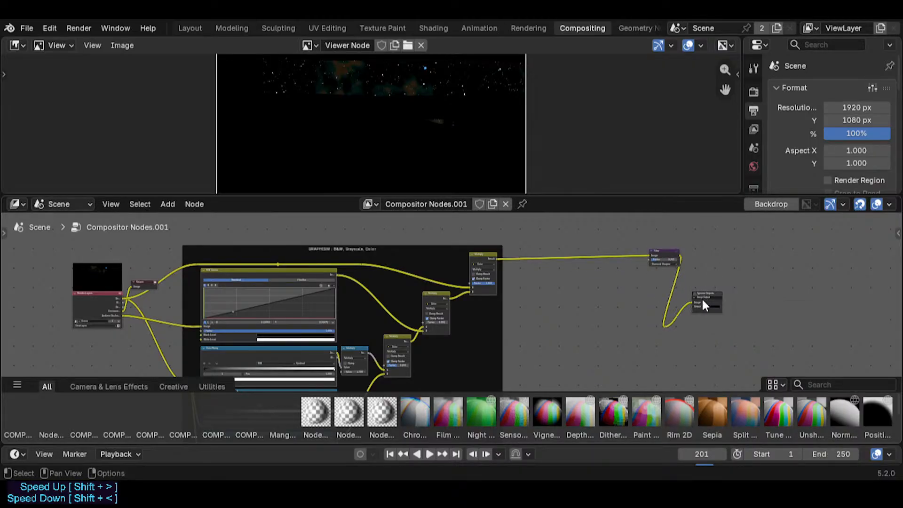
pyautogui.moveTo(702, 297); pyautogui.dragTo(736, 276)
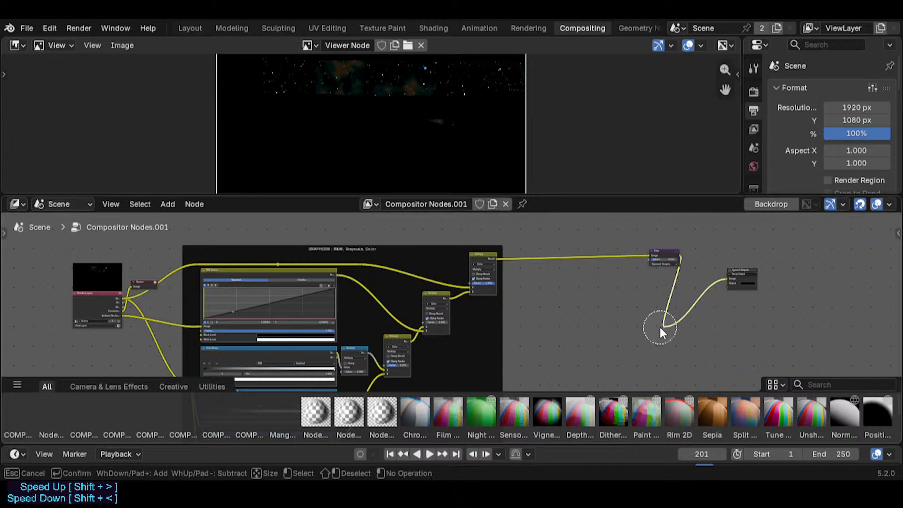
pyautogui.moveTo(660, 326); pyautogui.dragTo(705, 264)
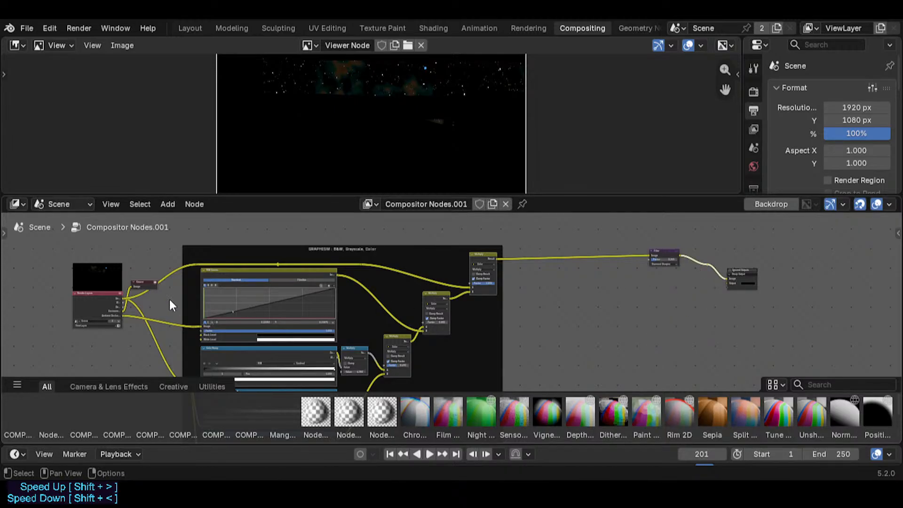
pyautogui.scroll(3, 150, 310)
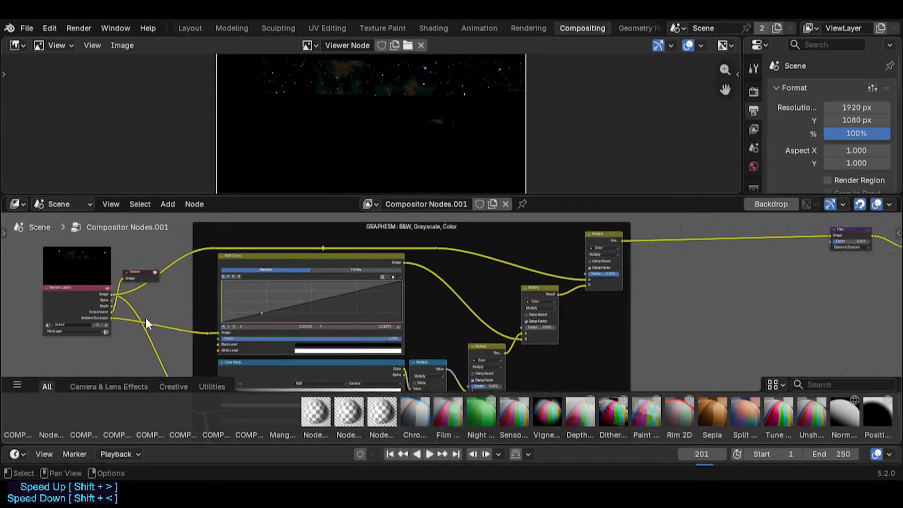
pyautogui.scroll(-1, 145, 318)
pyautogui.moveTo(583, 284); pyautogui.dragTo(506, 306, button='middle')
pyautogui.hotkey('shift', 'a')
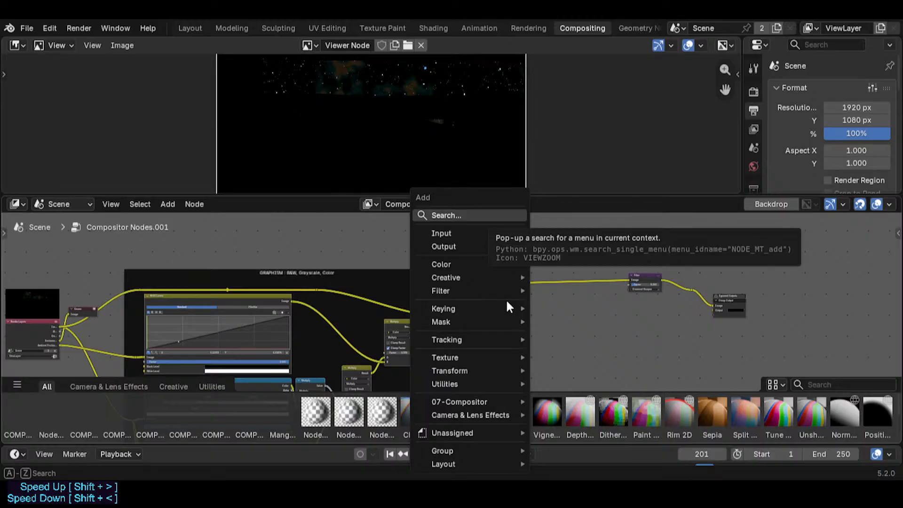
pyautogui.write('over')
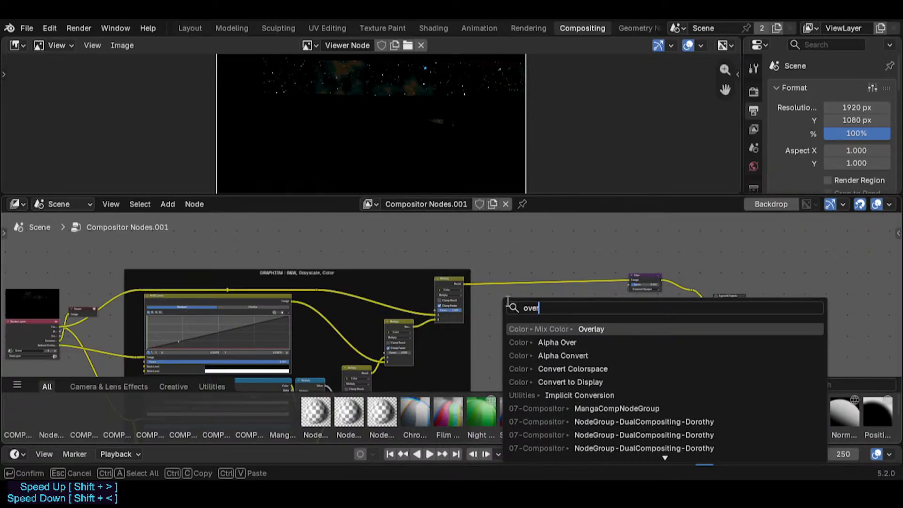
pyautogui.press('Down')
pyautogui.press('Down')
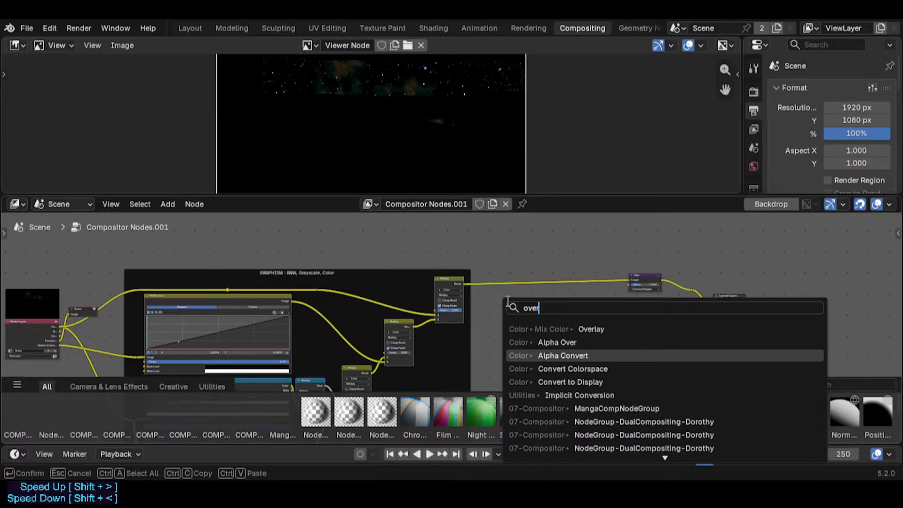
pyautogui.press('Escape')
# - Add an Alpha Over node and insert it into the link between the upper Multiply node and the Filter node
pyautogui.hotkey('shift', 'a')
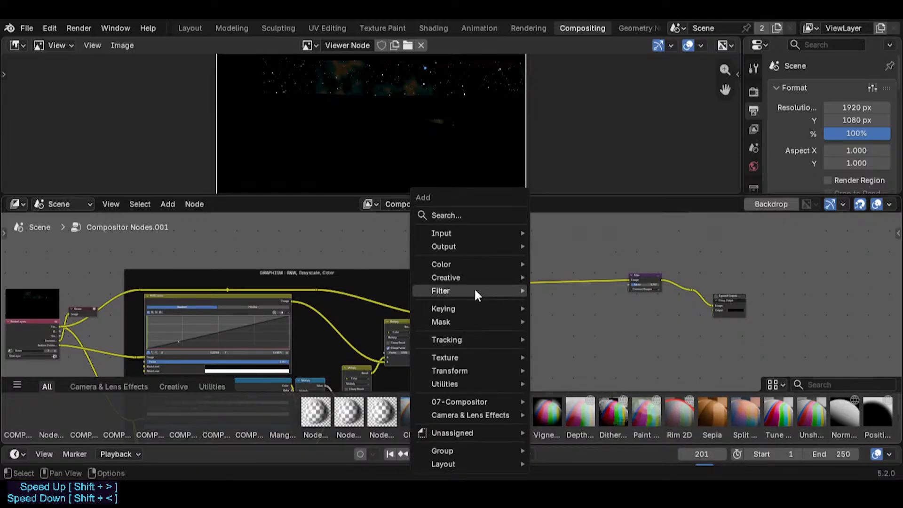
pyautogui.moveTo(511, 257)
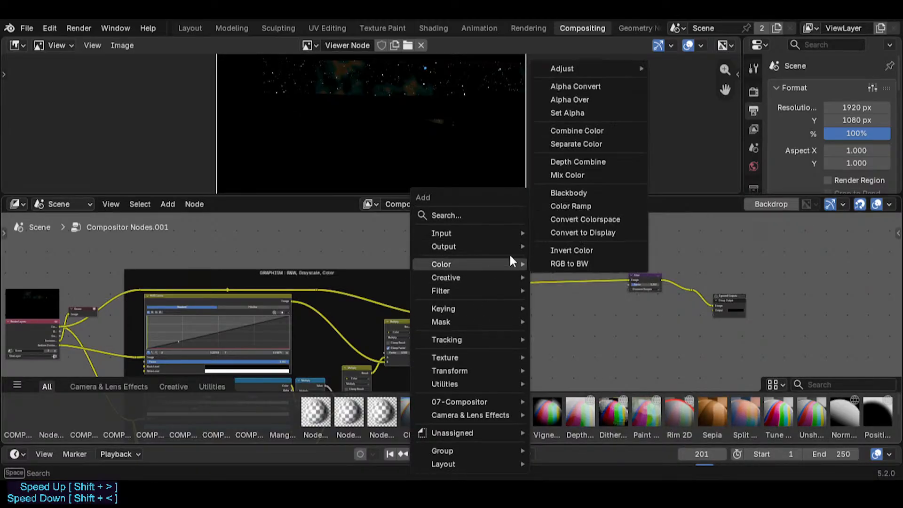
pyautogui.click(593, 97)
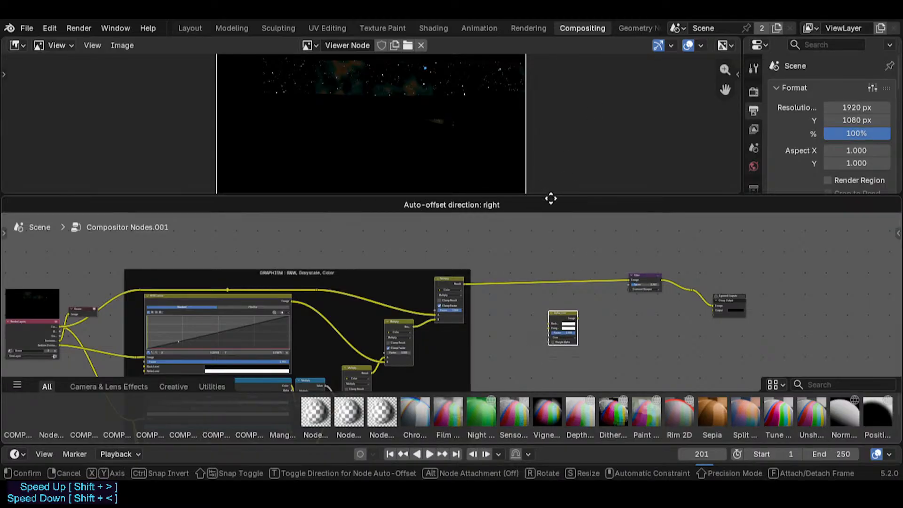
pyautogui.click(548, 339)
pyautogui.moveTo(559, 364); pyautogui.dragTo(547, 282)
pyautogui.scroll(2, 527, 312)
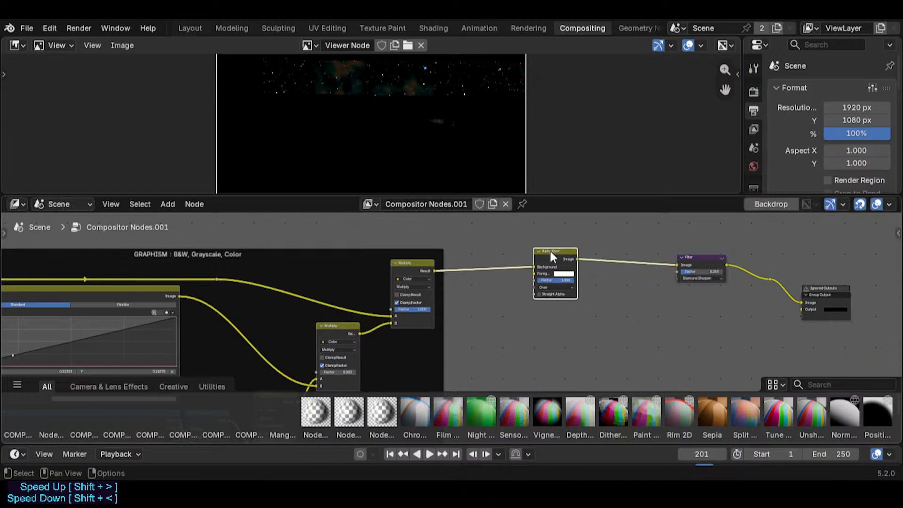
# - Connect the Environment pass to the Alpha Over node's Background and the upper Multiply result to its Foreground
pyautogui.scroll(-2, 541, 263)
pyautogui.scroll(-2, 516, 291)
pyautogui.moveTo(343, 311); pyautogui.dragTo(499, 312, button='middle')
pyautogui.moveTo(233, 332); pyautogui.dragTo(670, 299)
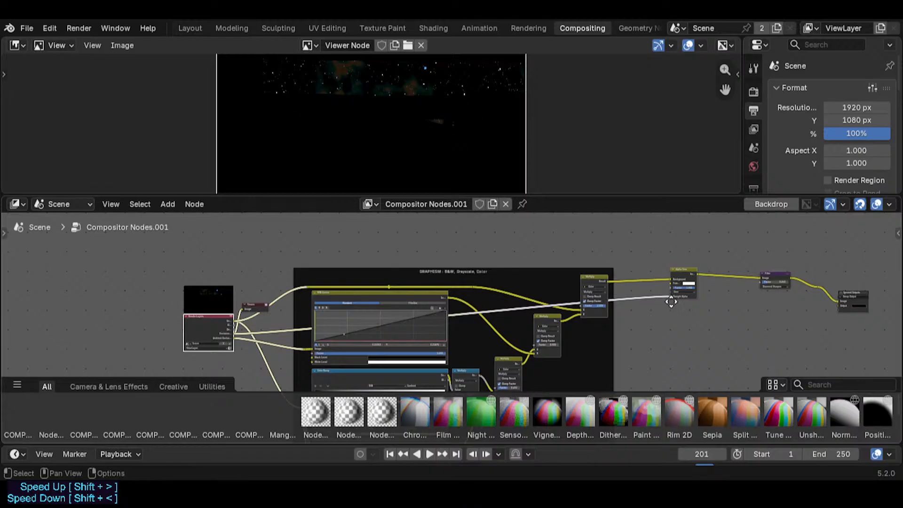
pyautogui.moveTo(678, 301); pyautogui.dragTo(484, 318, button='middle')
pyautogui.scroll(3, 490, 318)
pyautogui.moveTo(461, 311); pyautogui.dragTo(463, 289)
pyautogui.scroll(1, 463, 290)
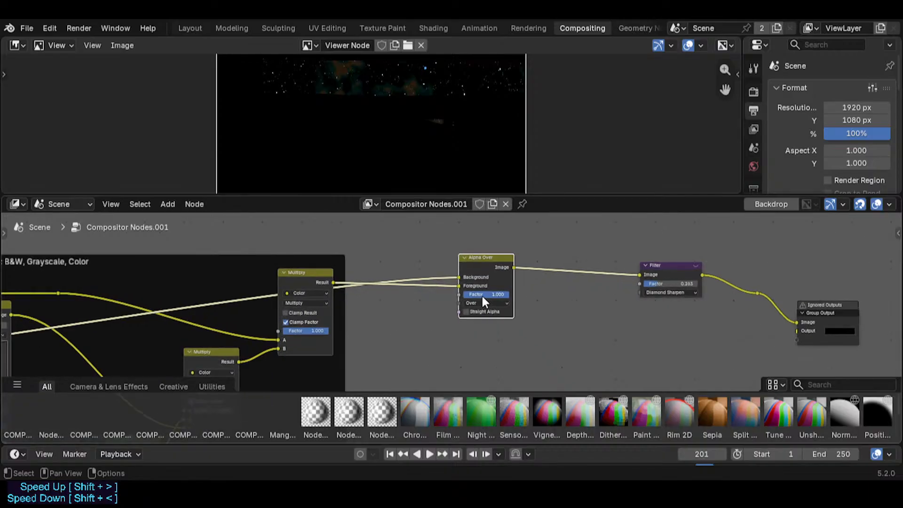
# - Preview the Alpha Over output in the viewer and examine the starfield area up close
pyautogui.keyDown('ctrl'); pyautogui.keyDown('shift'); pyautogui.click(512, 265); pyautogui.keyUp('shift'); pyautogui.keyUp('ctrl')
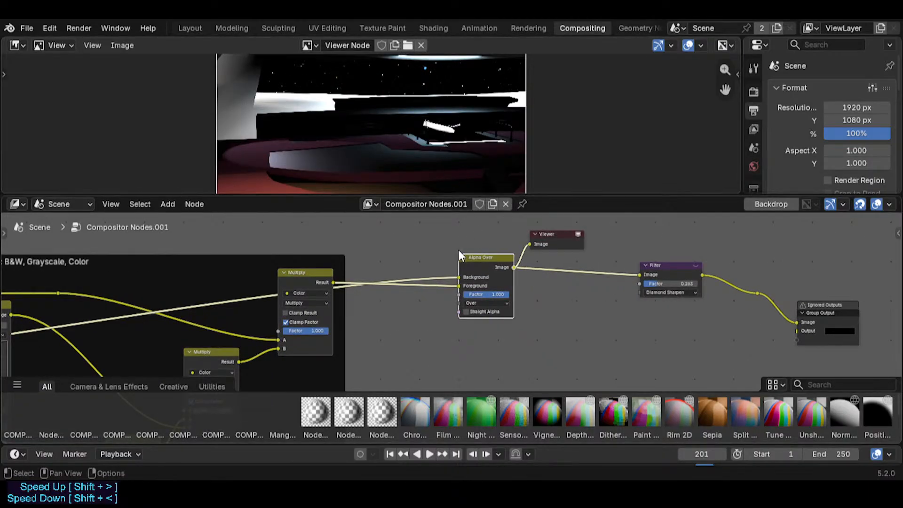
pyautogui.moveTo(458, 250); pyautogui.dragTo(487, 287, button='middle')
pyautogui.scroll(3, 381, 100)
pyautogui.moveTo(380, 100); pyautogui.dragTo(393, 175, button='middle')
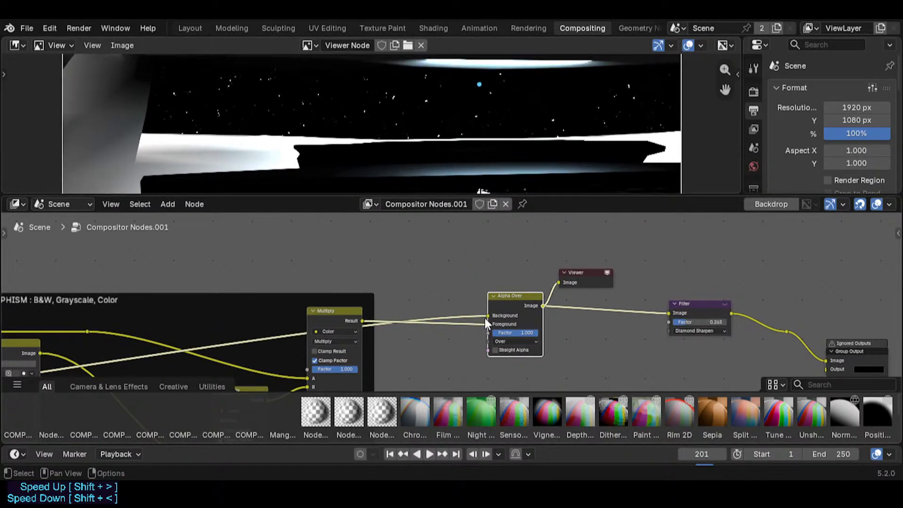
# - Try the Multiply result as the Alpha Over Background and the Environment pass as Foreground, and swap the two inputs back
pyautogui.moveTo(485, 322); pyautogui.dragTo(494, 323, button='middle')
pyautogui.moveTo(495, 325); pyautogui.dragTo(495, 316)
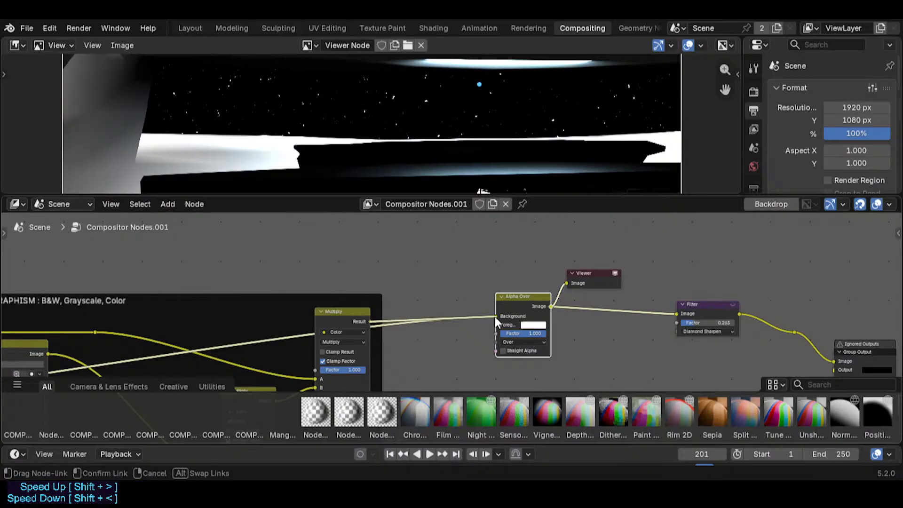
pyautogui.scroll(-2, 490, 331)
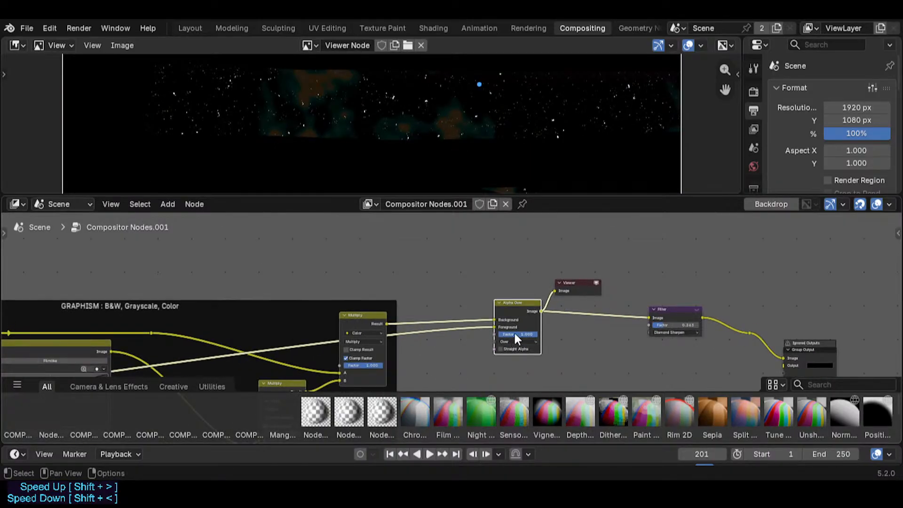
pyautogui.scroll(-4, 394, 133)
pyautogui.moveTo(391, 150); pyautogui.dragTo(391, 115, button='middle')
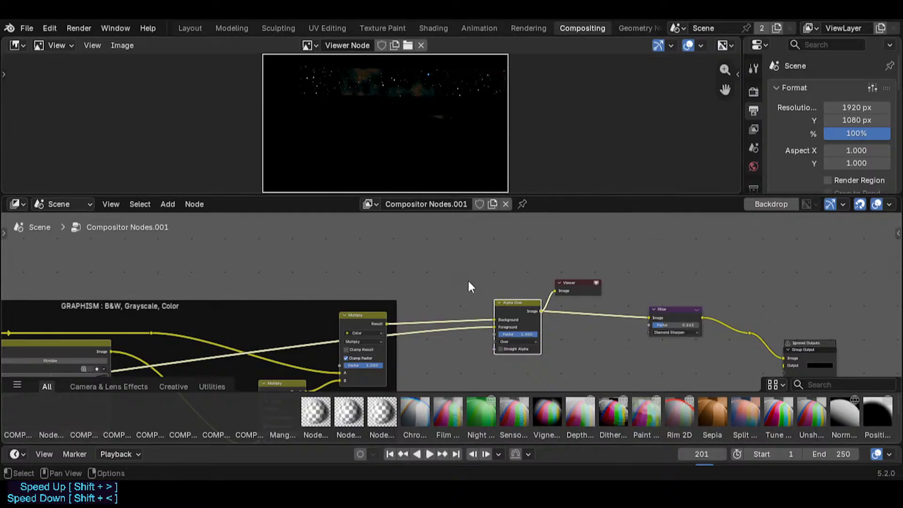
pyautogui.scroll(1, 493, 318)
pyautogui.moveTo(514, 339); pyautogui.dragTo(495, 330)
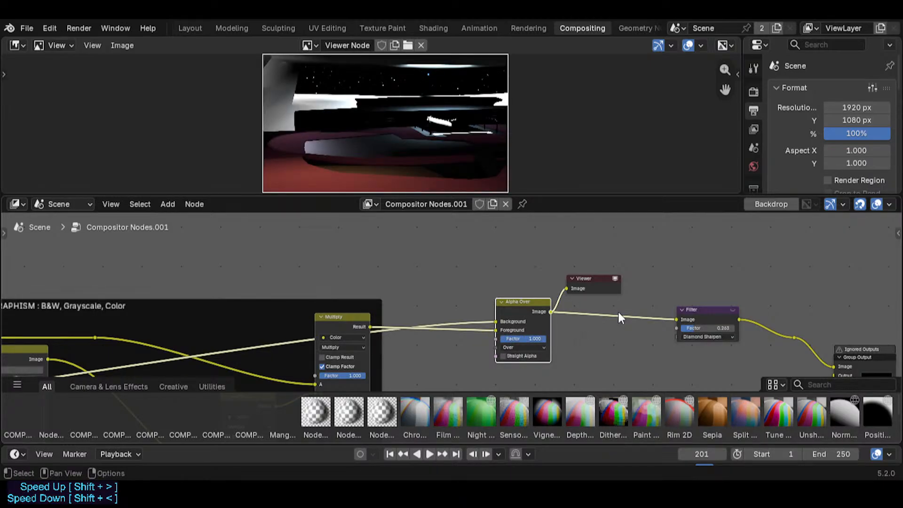
# - Mute the Filter node and examine the Alpha Over output in the viewer
pyautogui.moveTo(663, 311); pyautogui.dragTo(607, 309, button='middle')
pyautogui.click(636, 308)
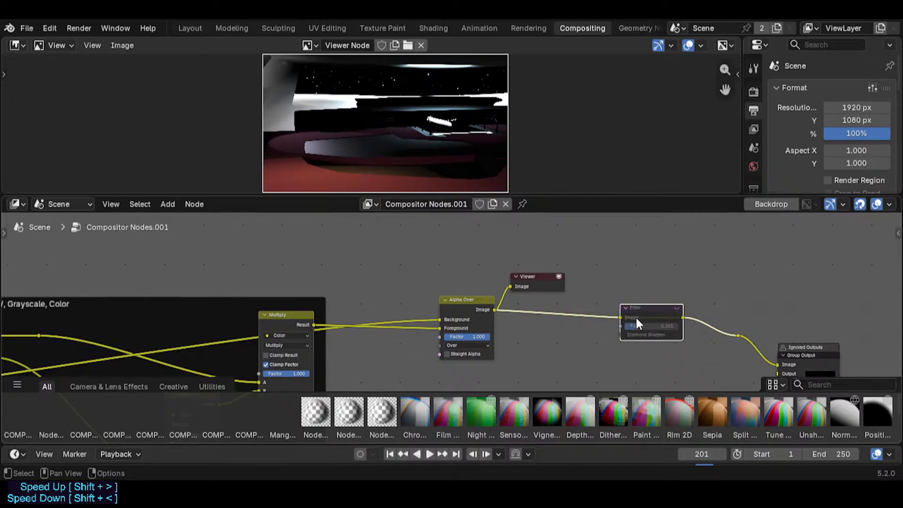
pyautogui.keyDown('ctrl'); pyautogui.keyDown('shift'); pyautogui.click(474, 312); pyautogui.keyUp('shift'); pyautogui.keyUp('ctrl')
pyautogui.moveTo(429, 308); pyautogui.dragTo(454, 311, button='middle')
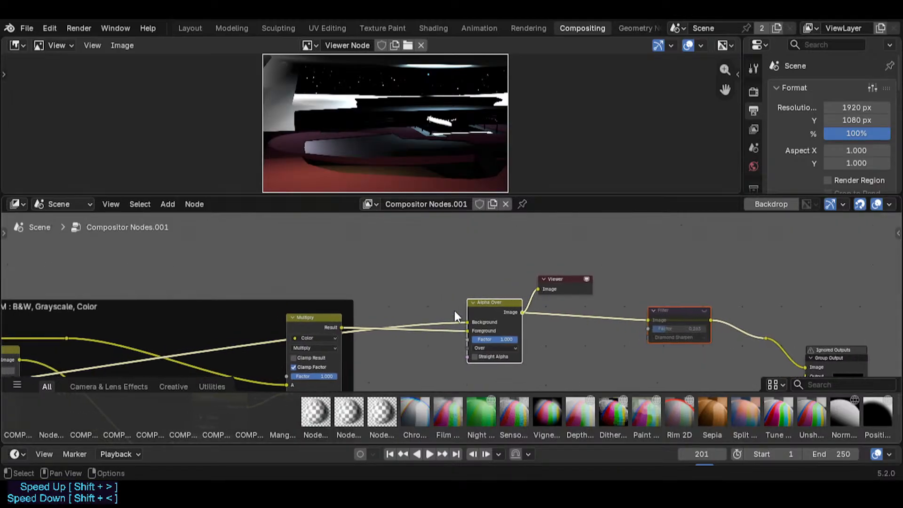
pyautogui.scroll(2, 364, 93)
pyautogui.scroll(1, 365, 95)
# - Add a reroute to the Environment link beside the Render Layers node and move it up so the link clears the RGB Curves node
pyautogui.moveTo(331, 305); pyautogui.dragTo(510, 242, button='middle')
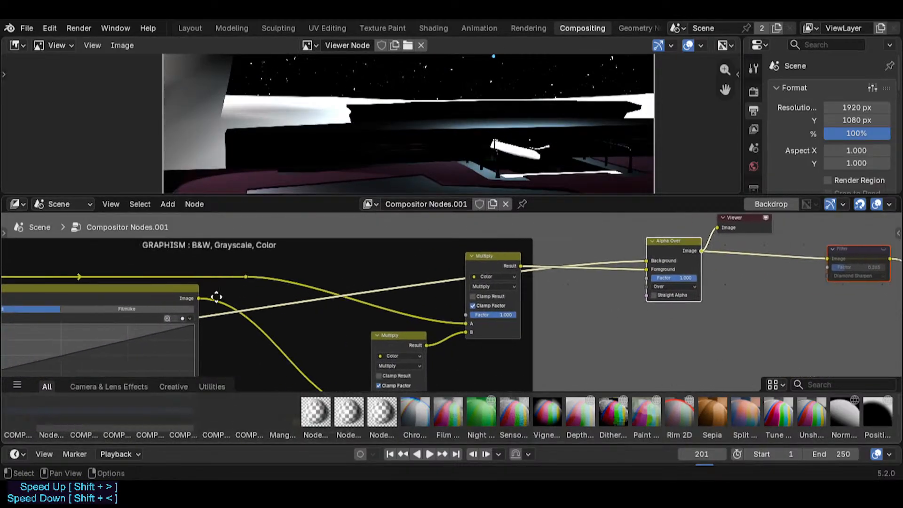
pyautogui.moveTo(215, 296); pyautogui.dragTo(498, 280, button='middle')
pyautogui.moveTo(244, 314); pyautogui.dragTo(301, 313, button='middle')
pyautogui.scroll(-3, 301, 314)
pyautogui.keyDown('shift'); pyautogui.moveTo(271, 318); pyautogui.dragTo(265, 341, button='right'); pyautogui.keyUp('shift')
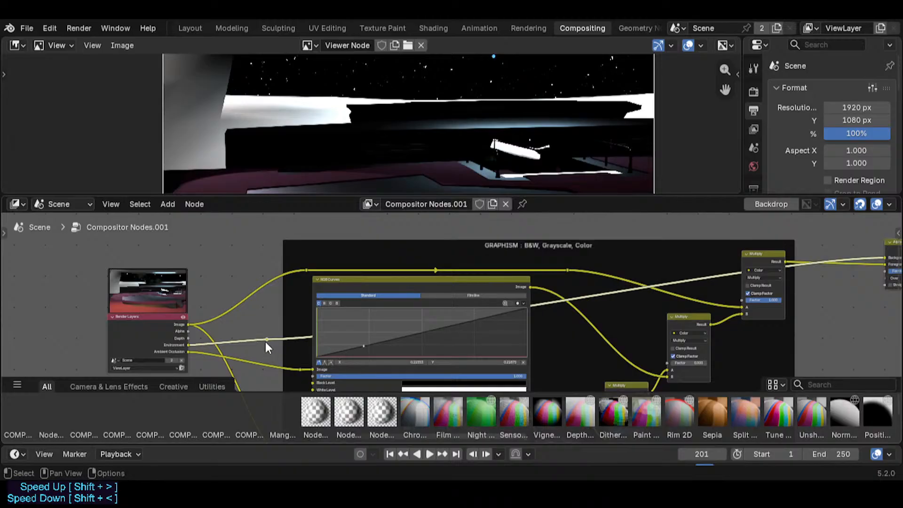
pyautogui.click(276, 272)
pyautogui.moveTo(267, 338); pyautogui.dragTo(275, 233)
pyautogui.moveTo(638, 252); pyautogui.dragTo(285, 286, button='middle')
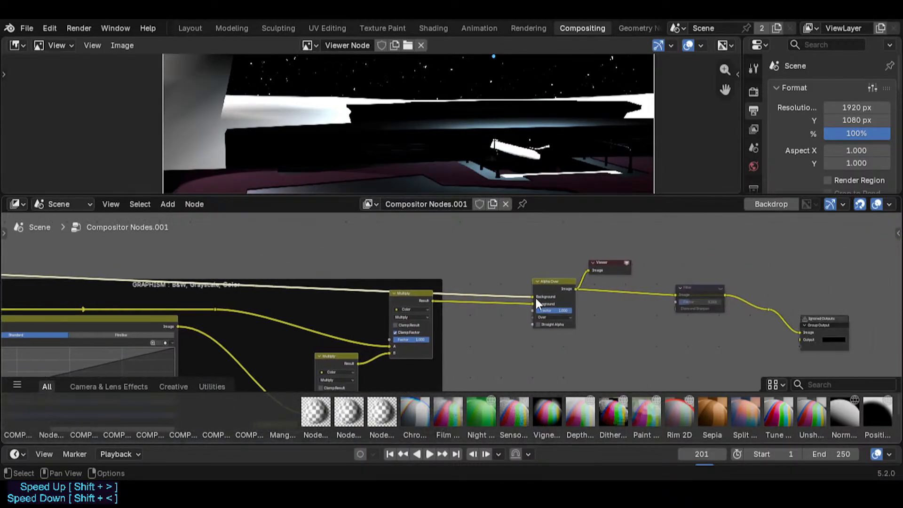
# - Reroute the Environment link above the GRAPHISM frame just before Alpha Over, and compare that node's two inputs and output in the viewer
pyautogui.moveTo(498, 295); pyautogui.dragTo(495, 272)
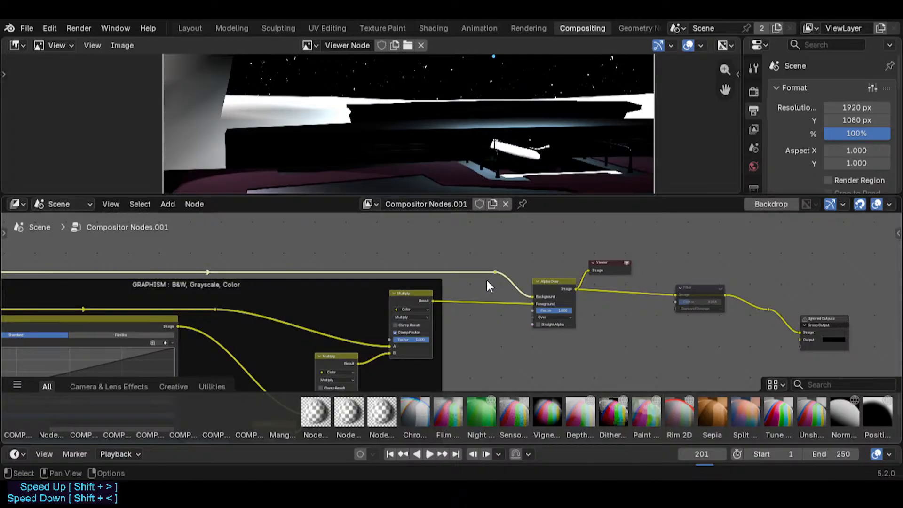
pyautogui.keyDown('ctrl'); pyautogui.keyDown('shift'); pyautogui.click(495, 273); pyautogui.keyUp('shift'); pyautogui.keyUp('ctrl')
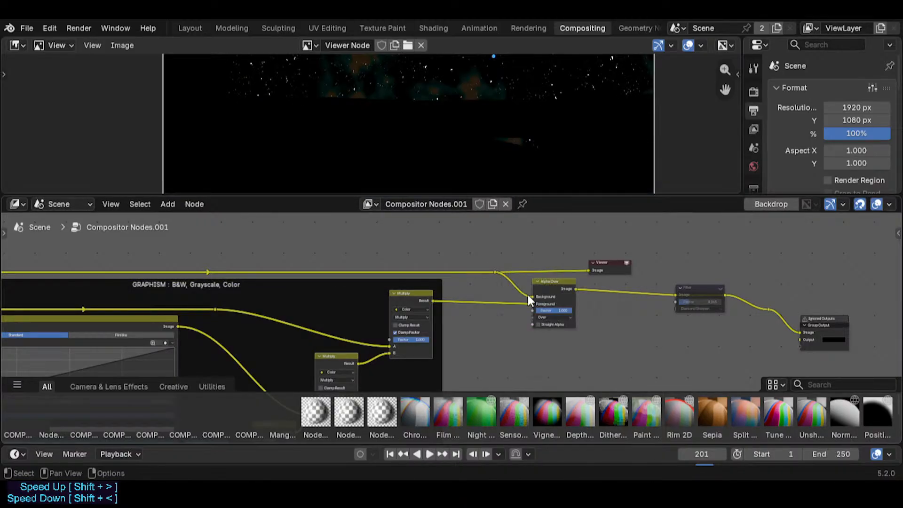
pyautogui.keyDown('ctrl'); pyautogui.keyDown('shift'); pyautogui.click(432, 298); pyautogui.keyUp('shift'); pyautogui.keyUp('ctrl')
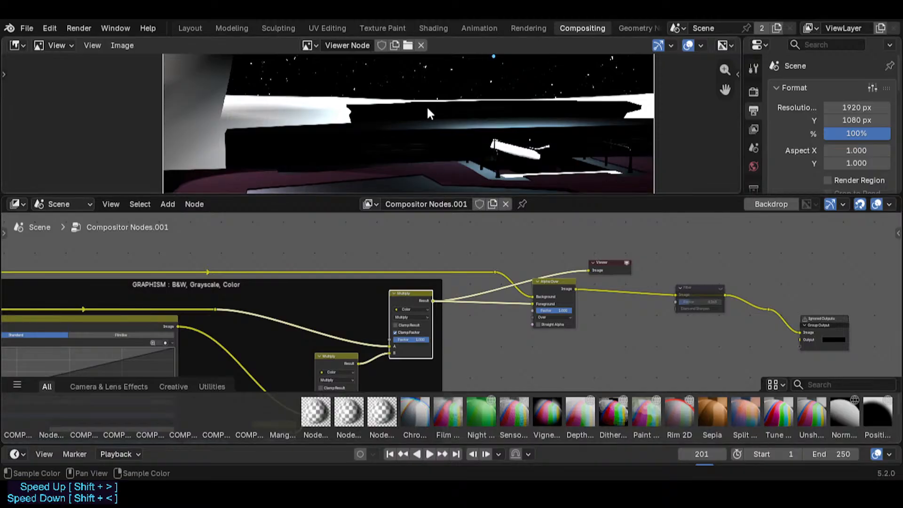
pyautogui.keyDown('ctrl'); pyautogui.keyDown('shift'); pyautogui.click(492, 273); pyautogui.keyUp('shift'); pyautogui.keyUp('ctrl')
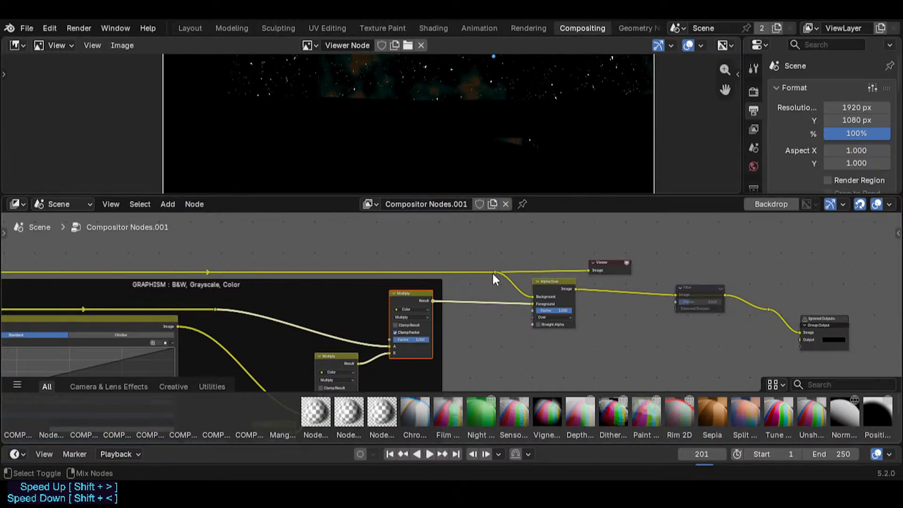
pyautogui.keyDown('ctrl'); pyautogui.keyDown('shift'); pyautogui.click(560, 301); pyautogui.keyUp('shift'); pyautogui.keyUp('ctrl')
# - Preview the Render Layers Environment, Image and Ambient Occlusion outputs in the viewer, shifting the node slightly farther from the GRAPHISM frame
pyautogui.moveTo(461, 298); pyautogui.dragTo(558, 295, button='middle')
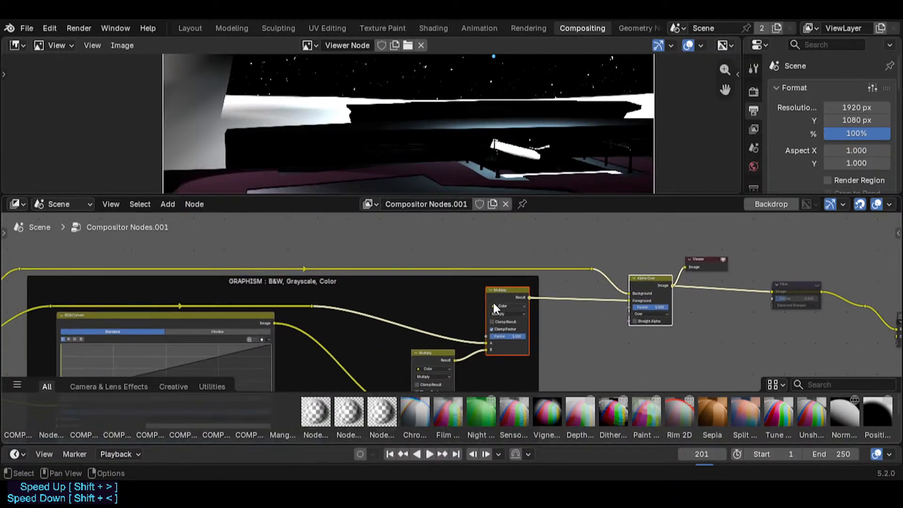
pyautogui.moveTo(80, 375); pyautogui.dragTo(358, 328, button='middle')
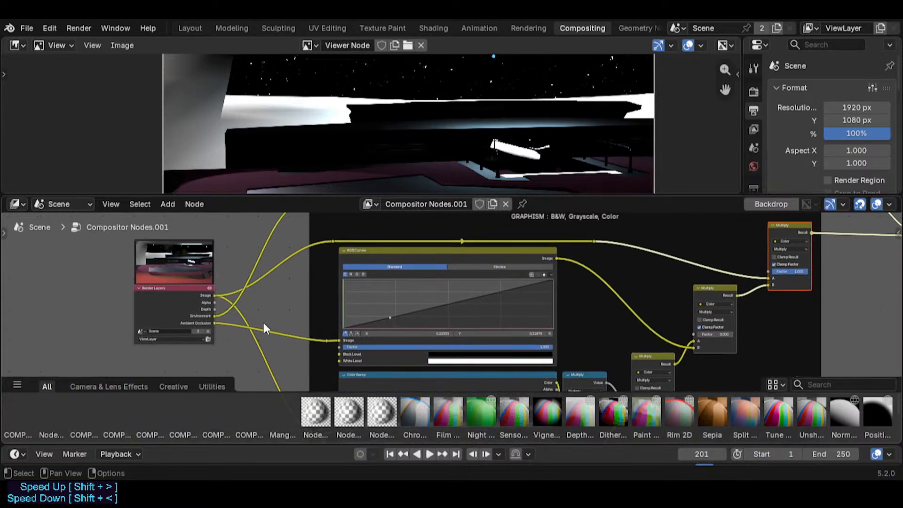
pyautogui.scroll(4, 241, 315)
pyautogui.keyDown('ctrl'); pyautogui.keyDown('shift'); pyautogui.click(205, 315); pyautogui.keyUp('shift'); pyautogui.keyUp('ctrl')
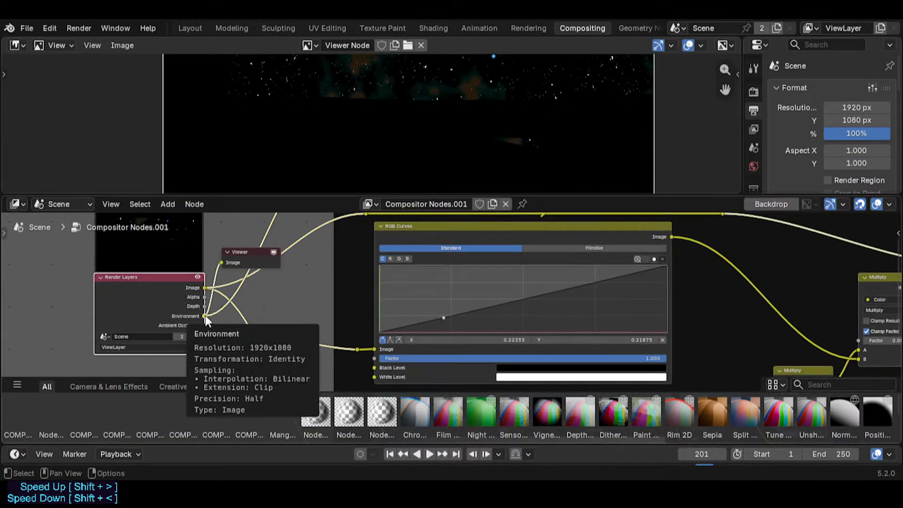
pyautogui.moveTo(171, 286); pyautogui.dragTo(145, 285)
pyautogui.keyDown('ctrl'); pyautogui.keyDown('shift'); pyautogui.click(180, 288); pyautogui.keyUp('shift'); pyautogui.keyUp('ctrl')
pyautogui.keyDown('ctrl'); pyautogui.keyDown('shift'); pyautogui.click(178, 324); pyautogui.keyUp('shift'); pyautogui.keyUp('ctrl')
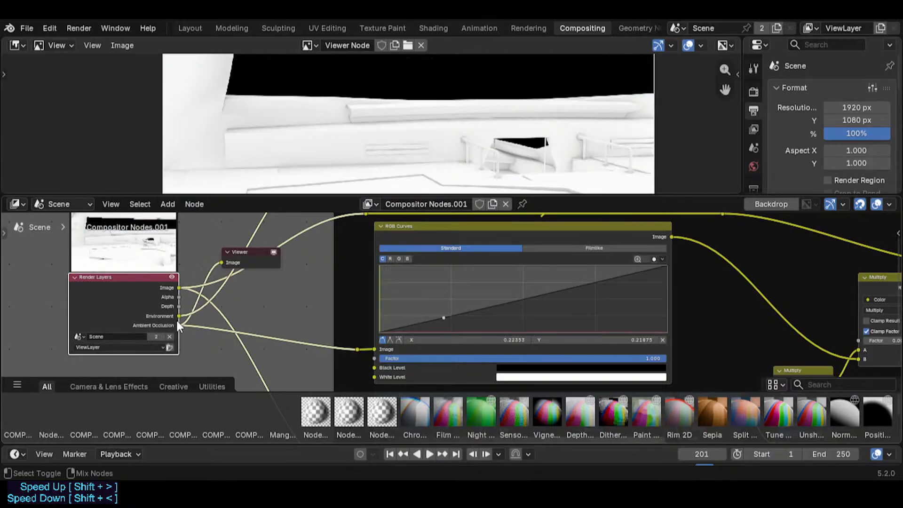
pyautogui.keyDown('ctrl'); pyautogui.keyDown('shift'); pyautogui.click(178, 315); pyautogui.keyUp('shift'); pyautogui.keyUp('ctrl')
# - Move the Render Layers node farther out to widen the gap before the RGB Curves node
pyautogui.moveTo(273, 282); pyautogui.dragTo(326, 318, button='middle')
pyautogui.click(269, 309)
pyautogui.moveTo(200, 311); pyautogui.dragTo(146, 313)
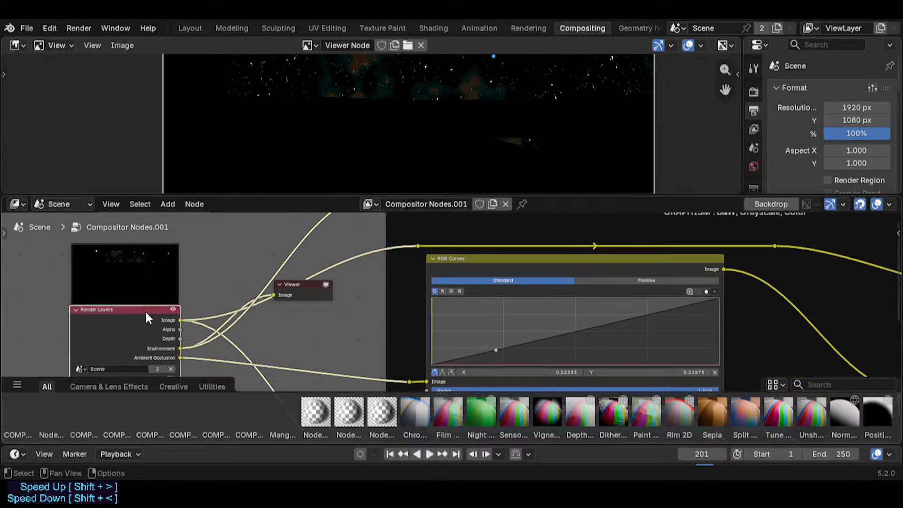
# - Examine the Environment pass up close in the viewer and compare it with the Alpha output
pyautogui.scroll(-3, 295, 325)
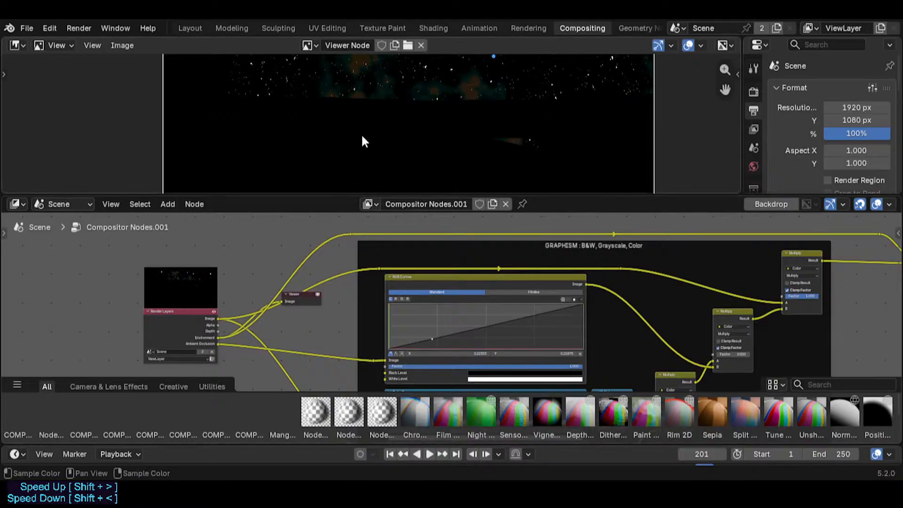
pyautogui.scroll(-2, 371, 120)
pyautogui.scroll(3, 373, 121)
pyautogui.moveTo(368, 111); pyautogui.dragTo(366, 144, button='middle')
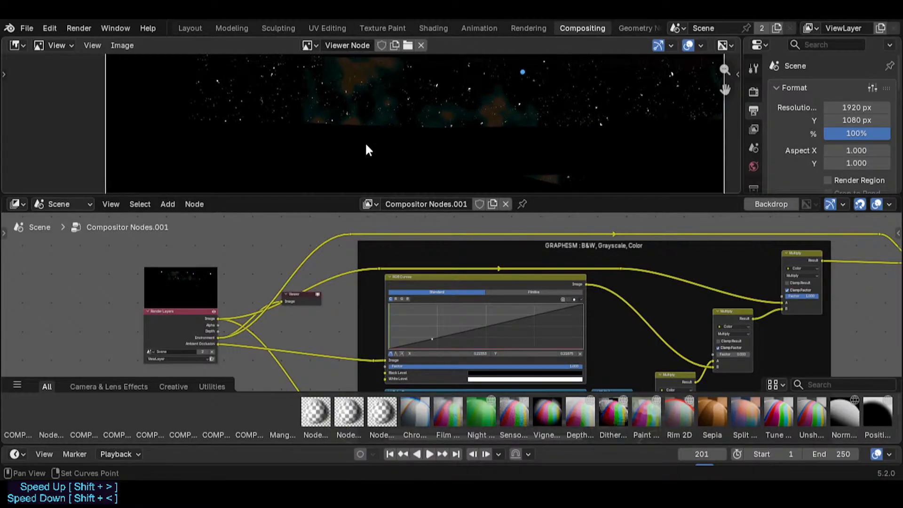
pyautogui.scroll(-1, 289, 312)
pyautogui.keyDown('ctrl'); pyautogui.keyDown('shift'); pyautogui.click(224, 325); pyautogui.keyUp('shift'); pyautogui.keyUp('ctrl')
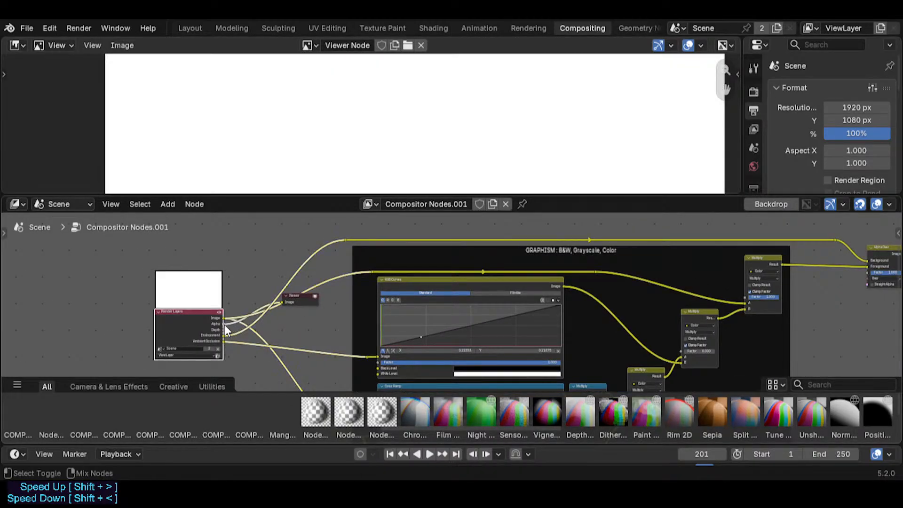
pyautogui.keyDown('ctrl'); pyautogui.keyDown('shift'); pyautogui.click(224, 335); pyautogui.keyUp('shift'); pyautogui.keyUp('ctrl')
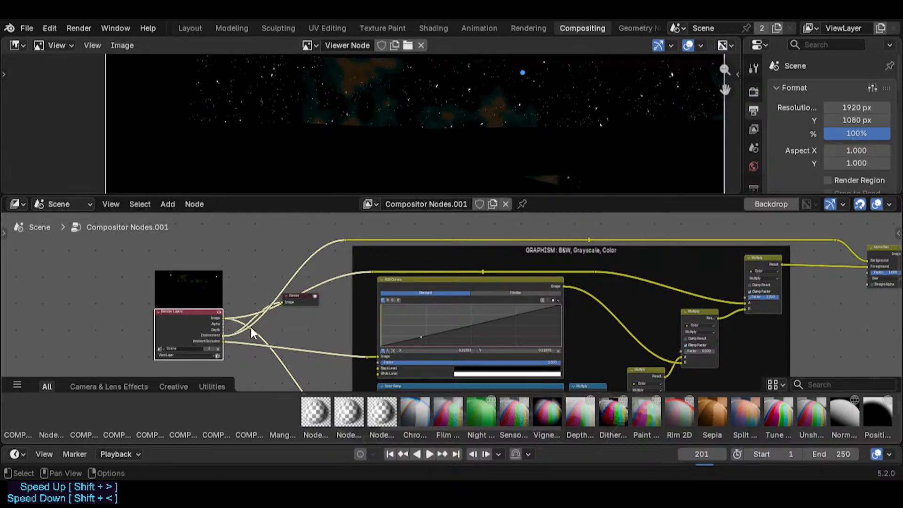
# - Preview the Alpha Over output and the reroute after the muted Filter node, and save the file
pyautogui.moveTo(334, 281); pyautogui.dragTo(47, 285, button='middle')
pyautogui.moveTo(556, 255); pyautogui.dragTo(379, 244, button='middle')
pyautogui.scroll(6, 381, 244)
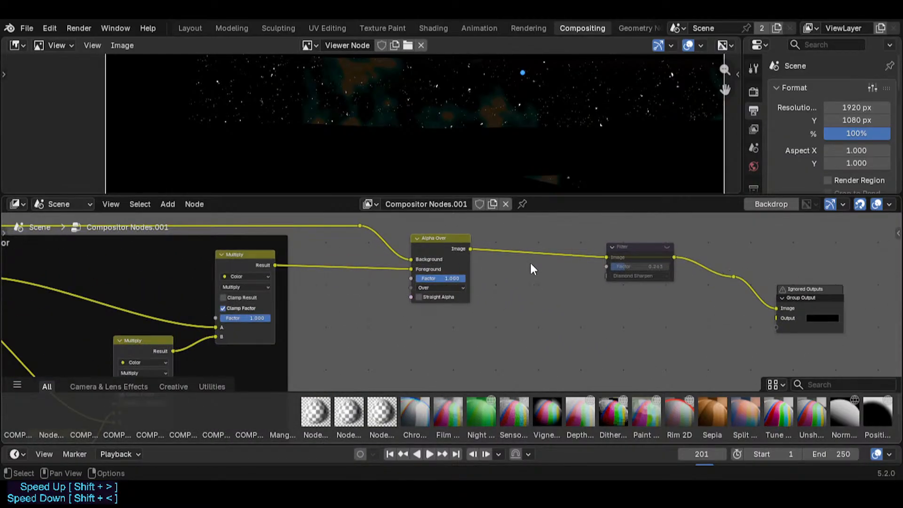
pyautogui.keyDown('ctrl'); pyautogui.keyDown('shift'); pyautogui.click(472, 247); pyautogui.keyUp('shift'); pyautogui.keyUp('ctrl')
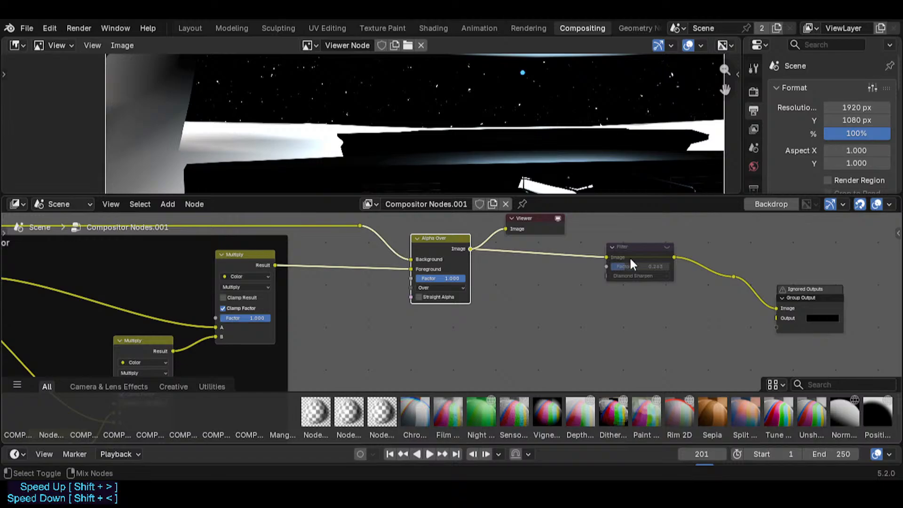
pyautogui.keyDown('ctrl'); pyautogui.keyDown('shift'); pyautogui.click(736, 276); pyautogui.keyUp('shift'); pyautogui.keyUp('ctrl')
pyautogui.moveTo(350, 282); pyautogui.dragTo(498, 285, button='middle')
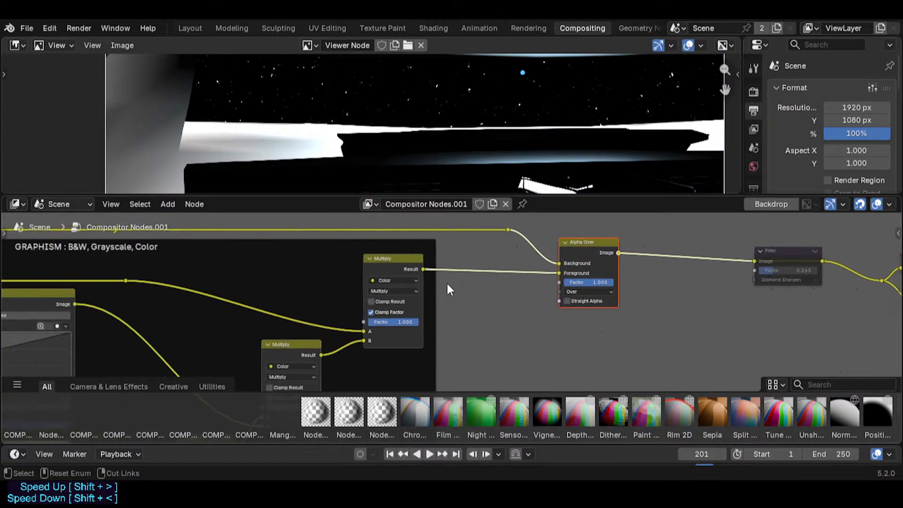
pyautogui.hotkey('ctrl', 's')
# - Inspect the final Multiply result and the RGB Curves output of the ambient occlusion in the viewer
pyautogui.moveTo(399, 272); pyautogui.dragTo(480, 261, button='middle')
pyautogui.moveTo(386, 316); pyautogui.dragTo(470, 240, button='middle')
pyautogui.scroll(-7, 393, 307)
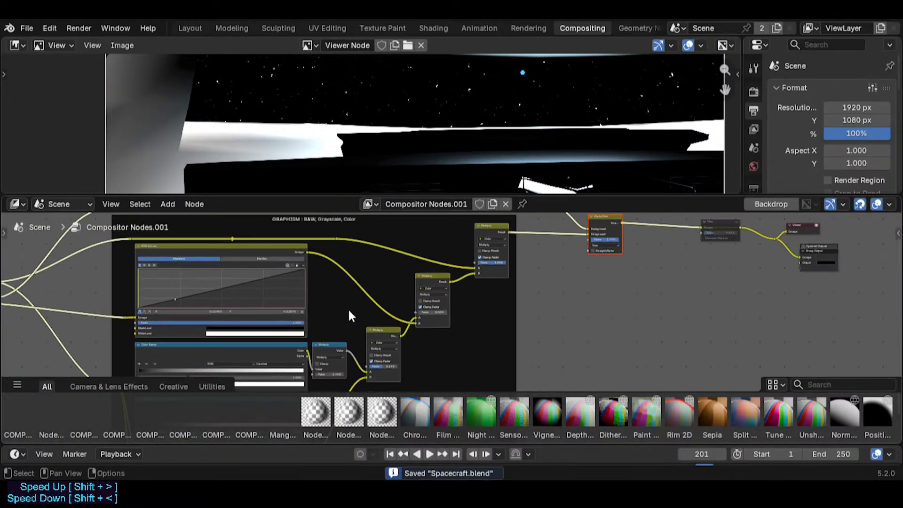
pyautogui.moveTo(350, 313); pyautogui.dragTo(427, 274, button='middle')
pyautogui.moveTo(511, 250); pyautogui.dragTo(498, 295, button='middle')
pyautogui.keyDown('ctrl'); pyautogui.keyDown('shift'); pyautogui.click(490, 230); pyautogui.keyUp('shift'); pyautogui.keyUp('ctrl')
pyautogui.keyDown('ctrl'); pyautogui.keyDown('shift'); pyautogui.click(354, 268); pyautogui.keyUp('shift'); pyautogui.keyUp('ctrl')
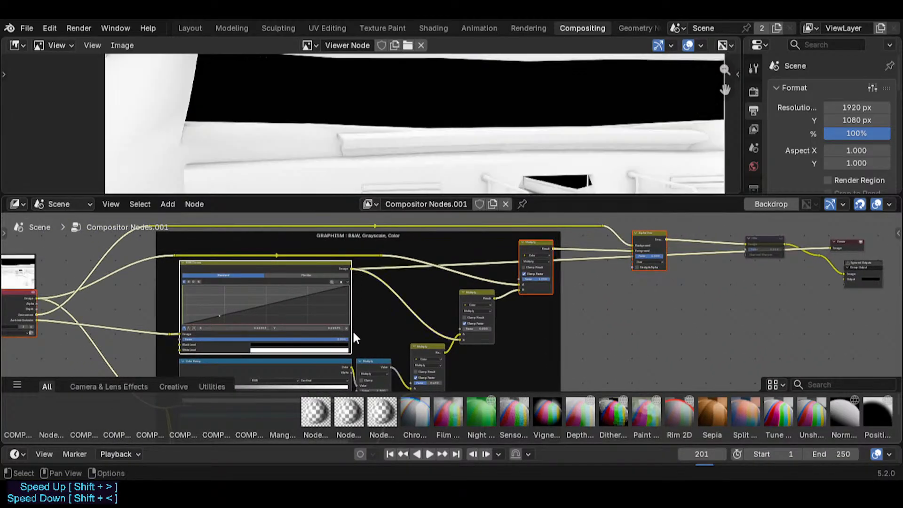
pyautogui.moveTo(352, 329)
pyautogui.mouseDown(button='middle')
pyautogui.moveTo(398, 296)
pyautogui.moveTo(360, 327)
pyautogui.mouseUp(button='middle')
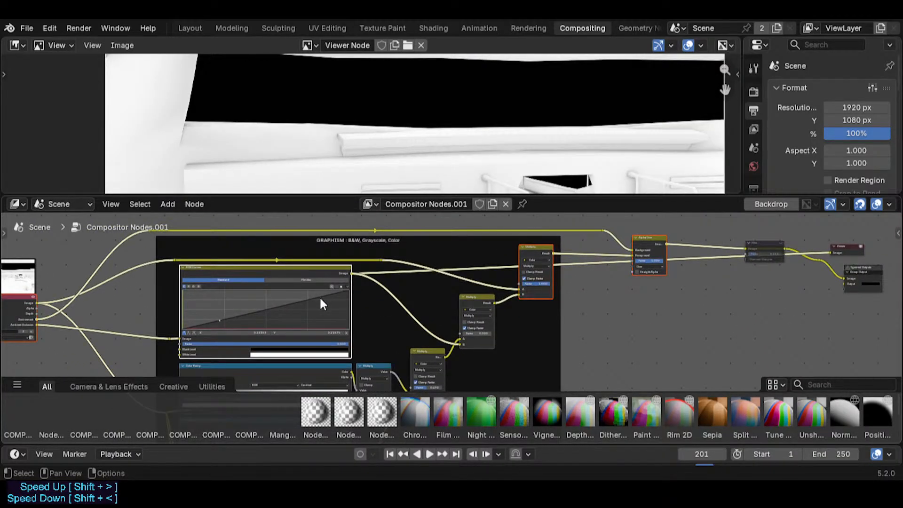
pyautogui.scroll(-2, 386, 121)
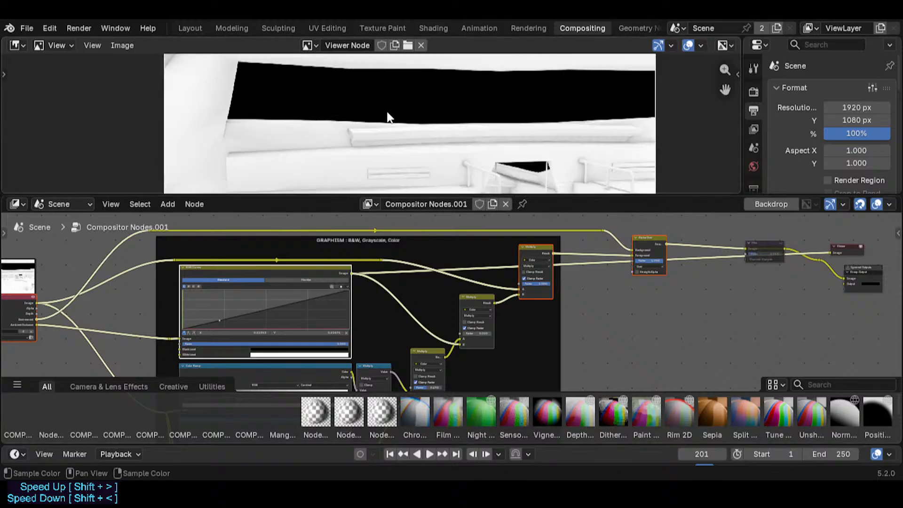
# - Preview the Image output of the Render Layers node in the viewer
pyautogui.moveTo(164, 284); pyautogui.dragTo(321, 294, button='middle')
pyautogui.moveTo(238, 311); pyautogui.dragTo(338, 293, button='middle')
pyautogui.scroll(4, 290, 289)
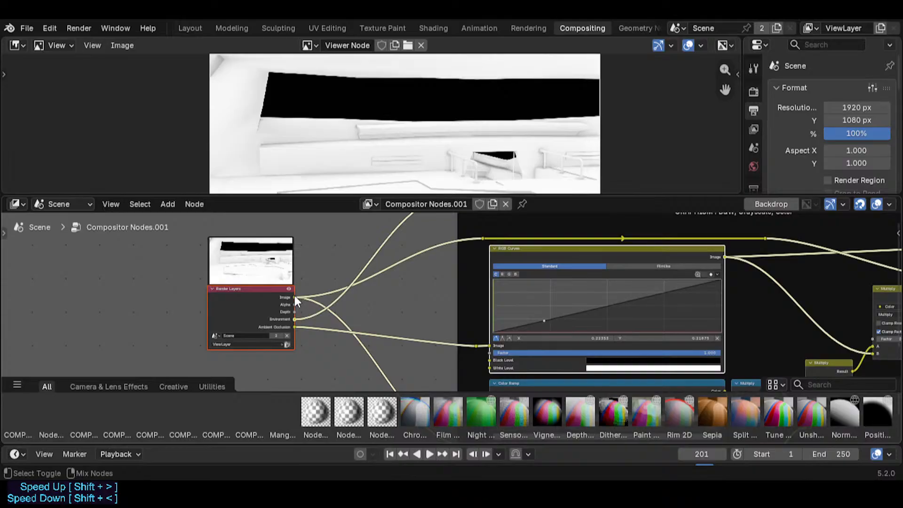
pyautogui.keyDown('ctrl'); pyautogui.keyDown('shift'); pyautogui.click(294, 295); pyautogui.keyUp('shift'); pyautogui.keyUp('ctrl')
pyautogui.moveTo(321, 255); pyautogui.dragTo(316, 291, button='middle')
pyautogui.click(315, 263)
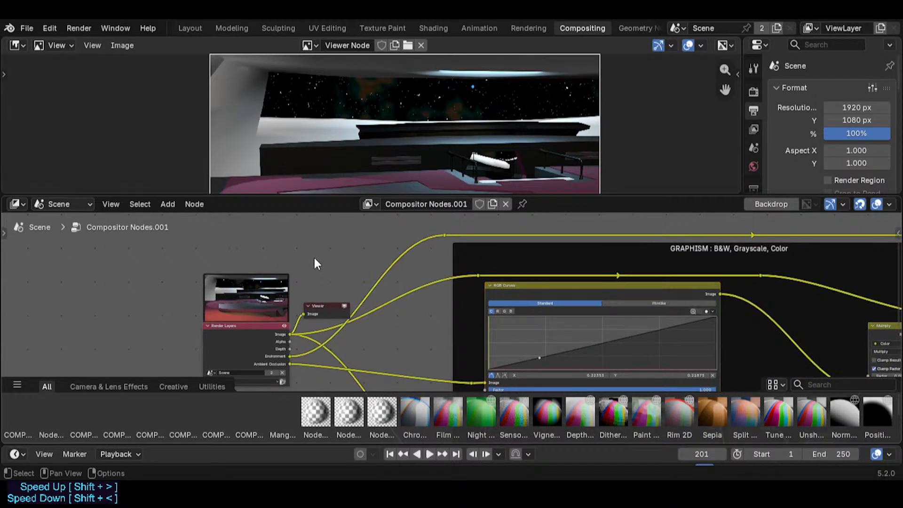
# - Move the Render Layers node well clear of the Viewer node and preview its Image output again
pyautogui.moveTo(246, 324); pyautogui.dragTo(109, 322)
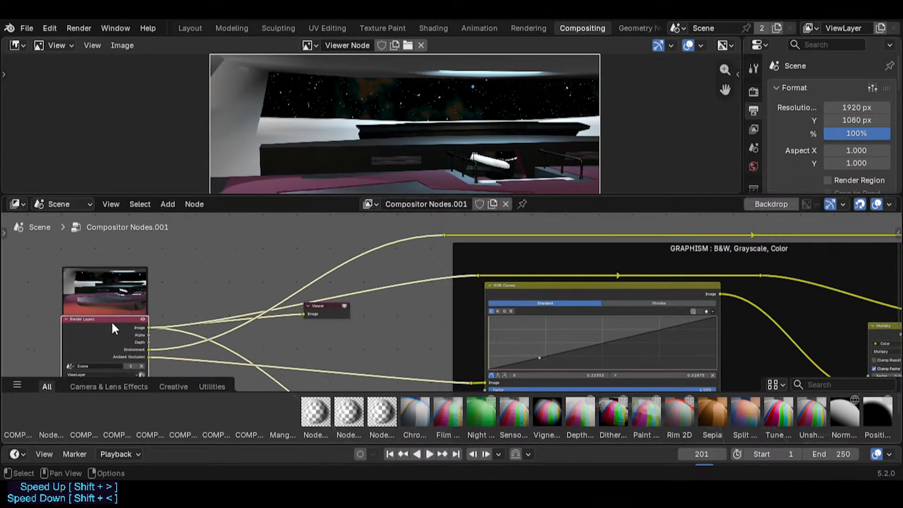
pyautogui.moveTo(111, 320); pyautogui.dragTo(353, 281, button='middle')
pyautogui.moveTo(394, 304); pyautogui.dragTo(266, 347, button='middle')
pyautogui.keyDown('ctrl'); pyautogui.keyDown('shift'); pyautogui.click(311, 270); pyautogui.keyUp('shift'); pyautogui.keyUp('ctrl')
pyautogui.keyDown('ctrl'); pyautogui.keyDown('shift'); pyautogui.click(310, 262); pyautogui.keyUp('shift'); pyautogui.keyUp('ctrl')
pyautogui.scroll(-2, 353, 270)
pyautogui.moveTo(347, 266); pyautogui.dragTo(343, 302, button='middle')
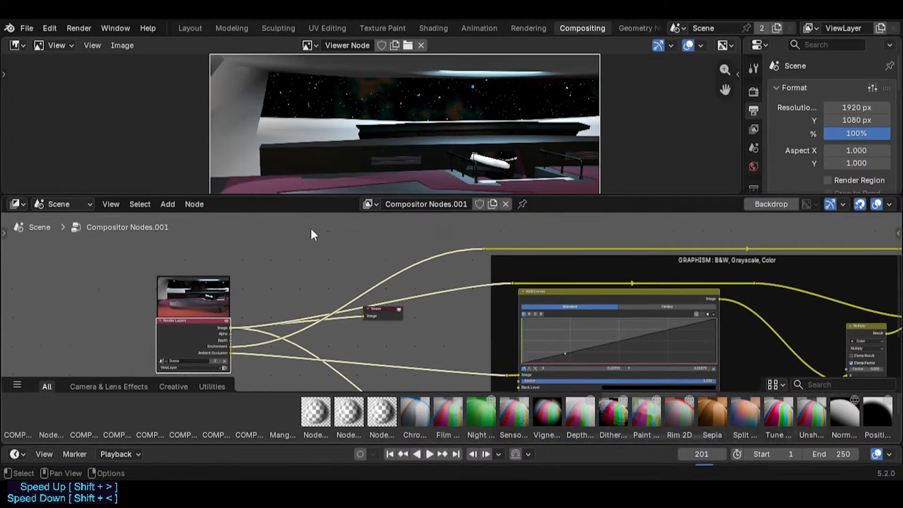
# - Add a Color Ramp node above the Render Layers node and feed the Image pass into its Factor
pyautogui.click(310, 234)
pyautogui.hotkey('shift', 'a')
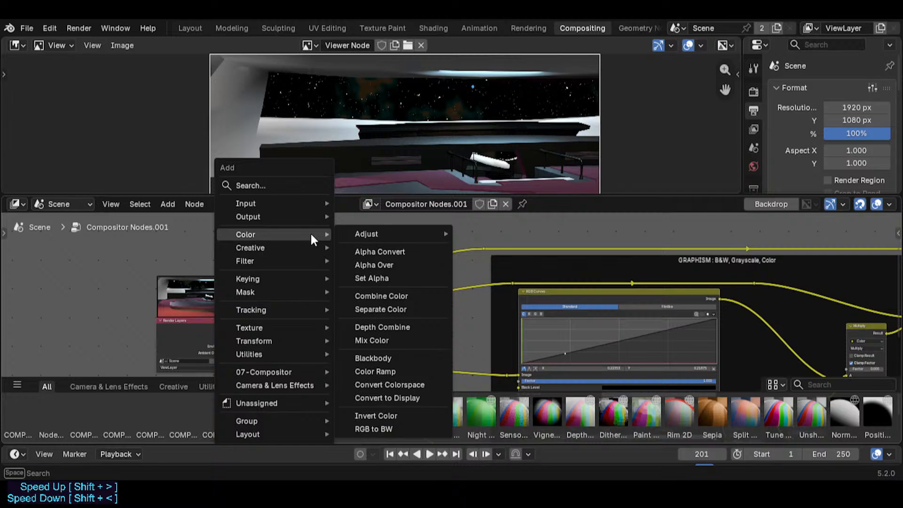
pyautogui.write('color ram')
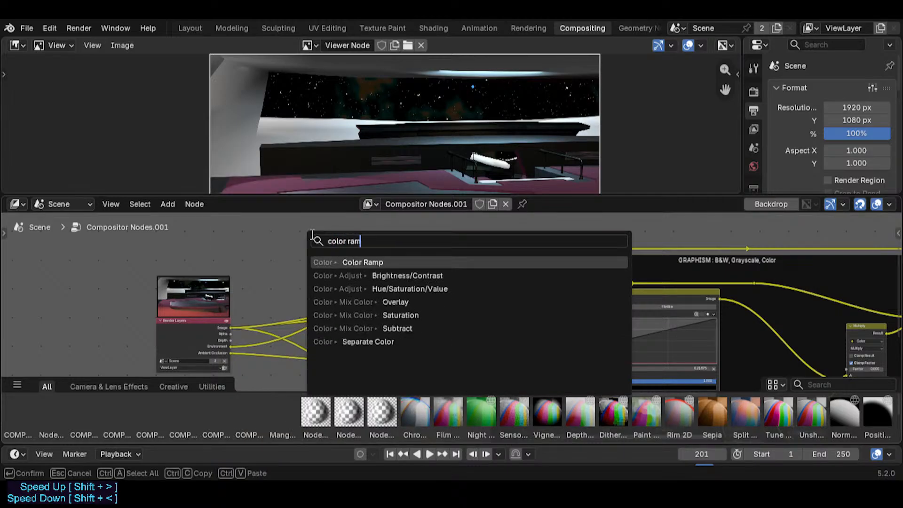
pyautogui.press('Return')
pyautogui.click(266, 240)
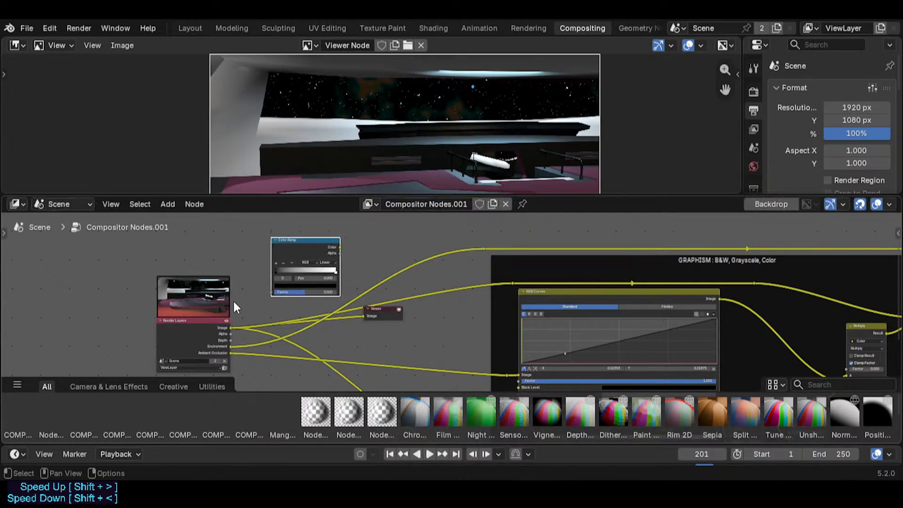
pyautogui.moveTo(231, 330); pyautogui.dragTo(269, 291)
pyautogui.moveTo(296, 261); pyautogui.dragTo(290, 255)
# - Set the Color Ramp interpolation to Constant, send its Color to the Viewer, and move the white stop to about 0.94
pyautogui.click(326, 258)
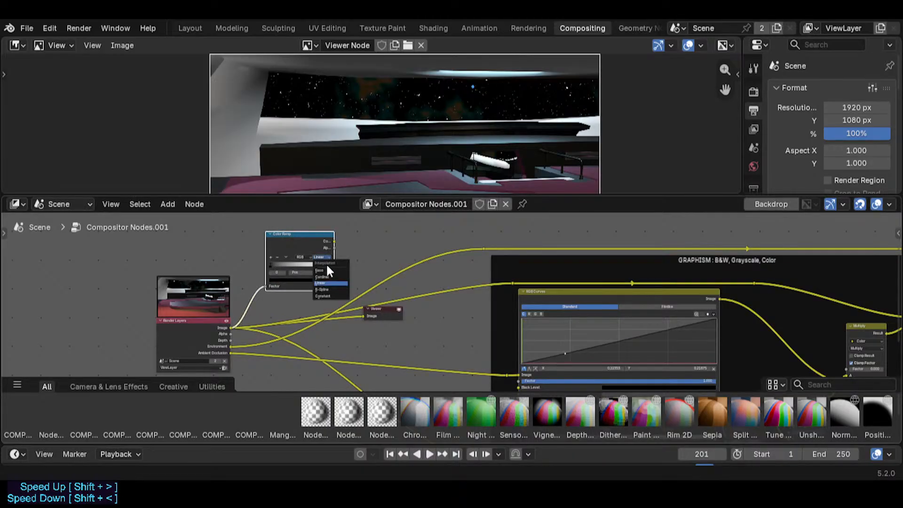
pyautogui.click(326, 293)
pyautogui.scroll(1, 278, 259)
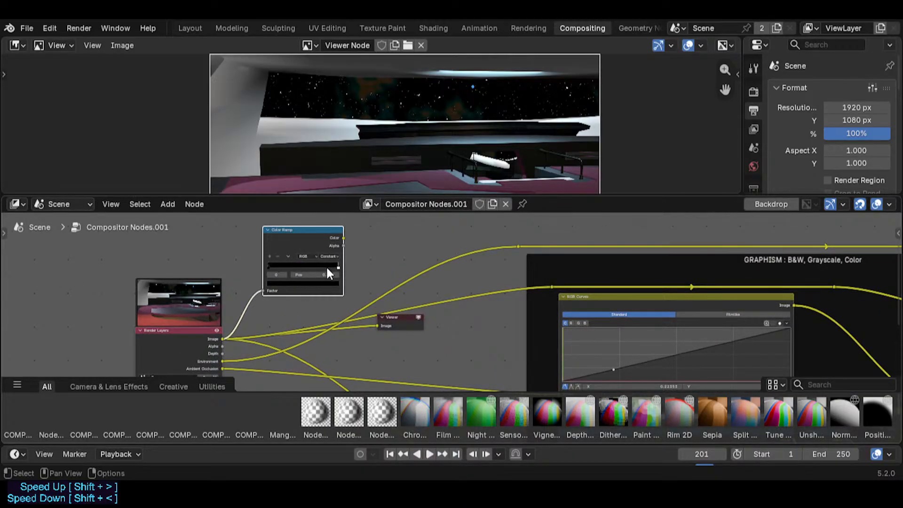
pyautogui.moveTo(344, 238); pyautogui.dragTo(378, 325)
pyautogui.moveTo(326, 261); pyautogui.dragTo(243, 258)
pyautogui.click(275, 264)
pyautogui.moveTo(302, 266); pyautogui.dragTo(345, 262)
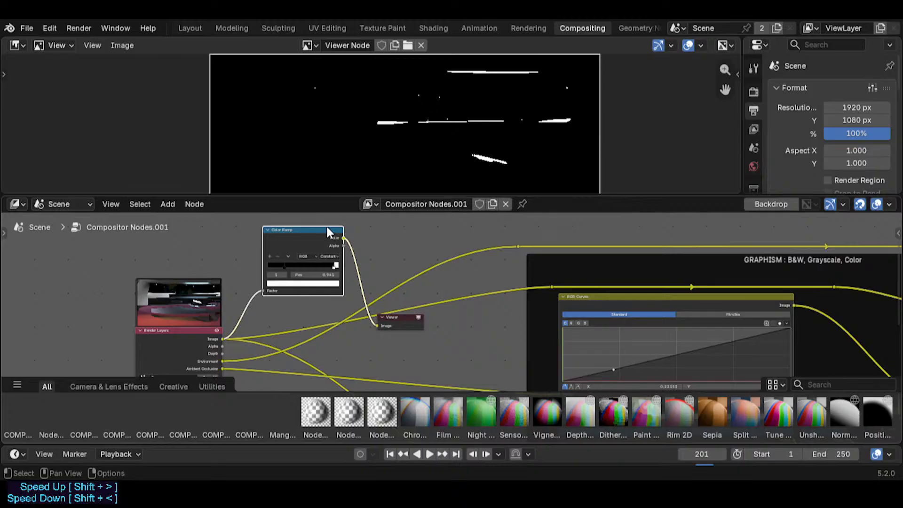
# - Delete the trial Color Ramp node and the Viewer node
pyautogui.press('x')
pyautogui.hotkey('ctrl', 'z')
pyautogui.click(400, 318)
pyautogui.press('x')
pyautogui.click(312, 233)
pyautogui.press('x')
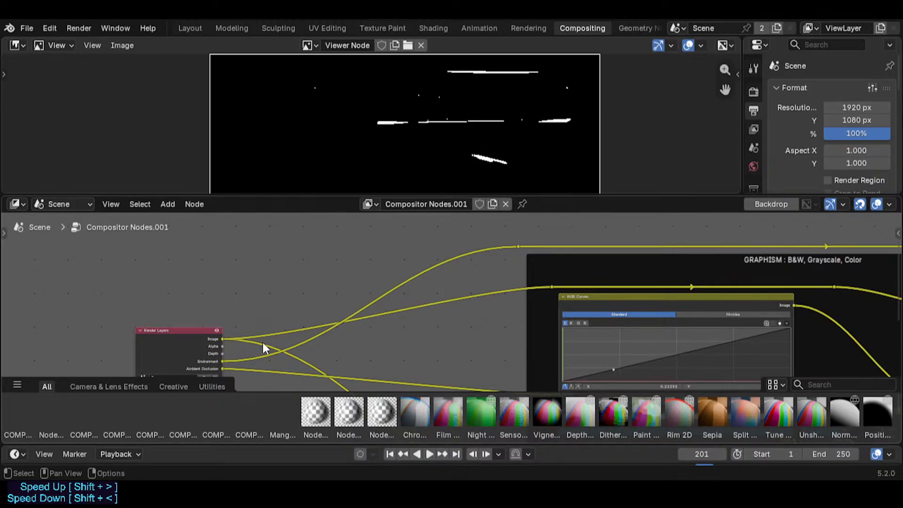
# - Preview the Render Layers Image pass and the final output at the reroute after the Filter node, and save the file
pyautogui.moveTo(263, 343); pyautogui.dragTo(262, 307, button='middle')
pyautogui.keyDown('ctrl'); pyautogui.keyDown('shift'); pyautogui.click(212, 305); pyautogui.keyUp('shift'); pyautogui.keyUp('ctrl')
pyautogui.moveTo(531, 257); pyautogui.dragTo(367, 266, button='middle')
pyautogui.scroll(-2, 465, 285)
pyautogui.moveTo(558, 273); pyautogui.dragTo(330, 278, button='middle')
pyautogui.moveTo(434, 282)
pyautogui.mouseDown(button='middle')
pyautogui.moveTo(302, 276)
pyautogui.moveTo(358, 292)
pyautogui.mouseUp(button='middle')
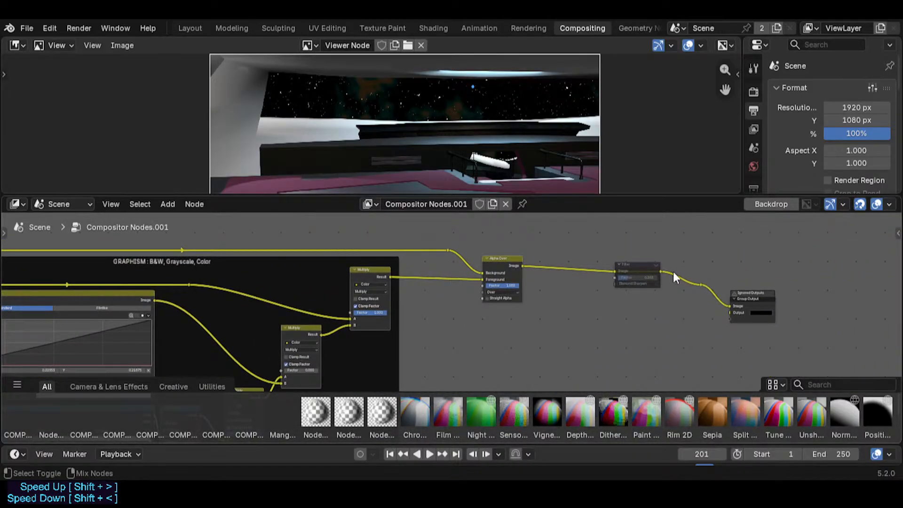
pyautogui.keyDown('ctrl'); pyautogui.keyDown('shift'); pyautogui.click(701, 285); pyautogui.keyUp('shift'); pyautogui.keyUp('ctrl')
pyautogui.moveTo(250, 333); pyautogui.dragTo(526, 301, button='middle')
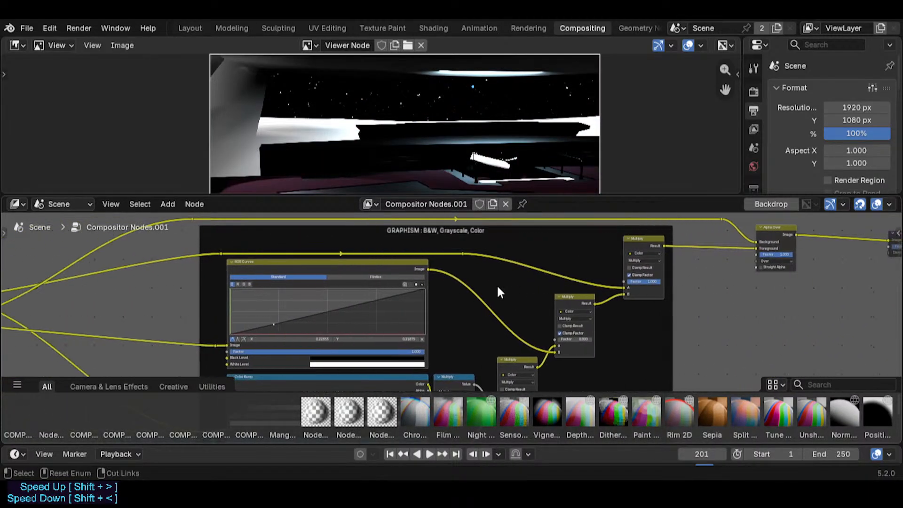
pyautogui.hotkey('ctrl', 's')
# - Preview the results of the two lower Multiply nodes inside the GRAPHISM frame
pyautogui.moveTo(581, 289); pyautogui.dragTo(442, 291, button='middle')
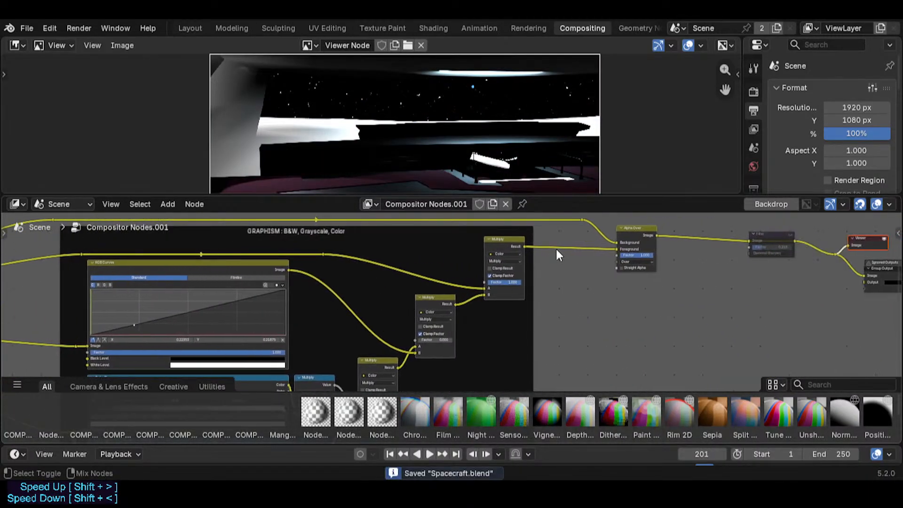
pyautogui.keyDown('ctrl'); pyautogui.keyDown('shift'); pyautogui.click(457, 304); pyautogui.keyUp('shift'); pyautogui.keyUp('ctrl')
pyautogui.scroll(2, 432, 325)
pyautogui.keyDown('ctrl'); pyautogui.keyDown('shift'); pyautogui.click(402, 334); pyautogui.keyUp('shift'); pyautogui.keyUp('ctrl')
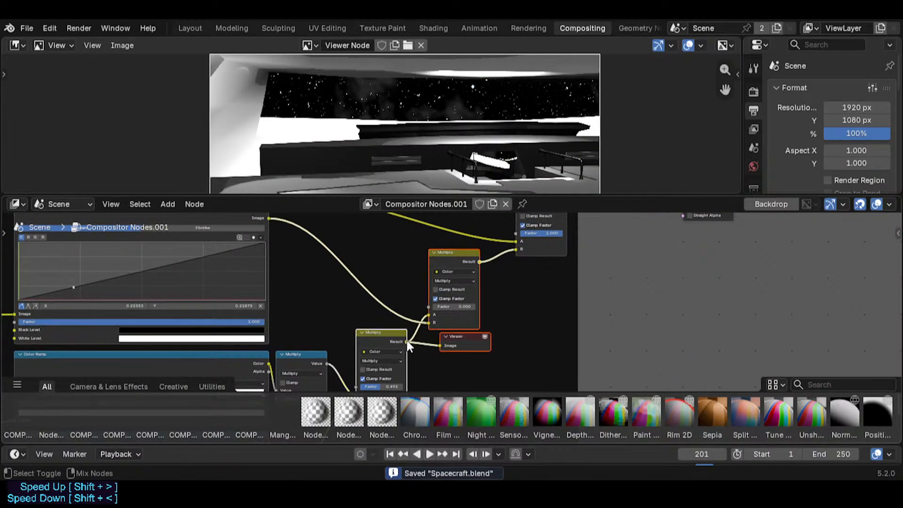
# - Preview the Multiply node after the RGB Curves, raise its Factor to 1.000 and inspect the result
pyautogui.moveTo(438, 272); pyautogui.dragTo(398, 319, button='middle')
pyautogui.keyDown('ctrl'); pyautogui.keyDown('shift'); pyautogui.click(429, 316); pyautogui.keyUp('shift'); pyautogui.keyUp('ctrl')
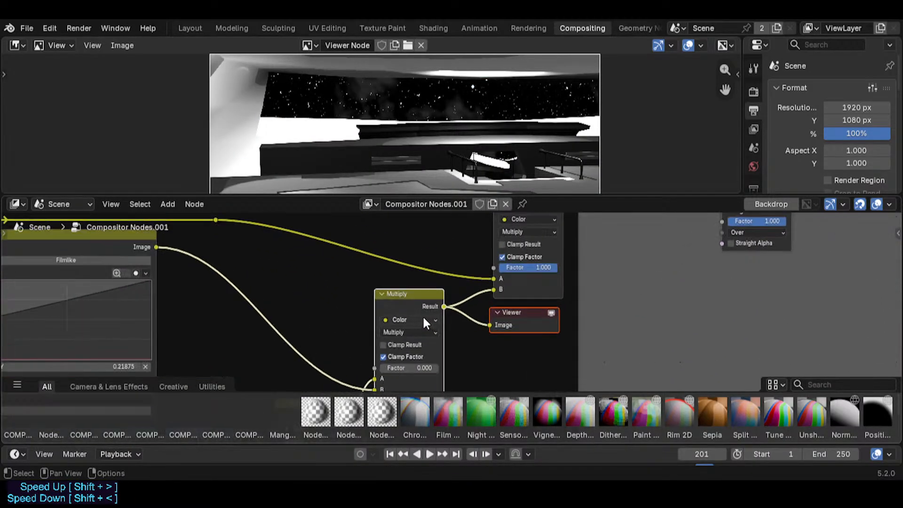
pyautogui.scroll(2, 417, 315)
pyautogui.moveTo(406, 347); pyautogui.dragTo(441, 347)
pyautogui.scroll(2, 363, 138)
pyautogui.scroll(-2, 359, 148)
pyautogui.scroll(3, 398, 311)
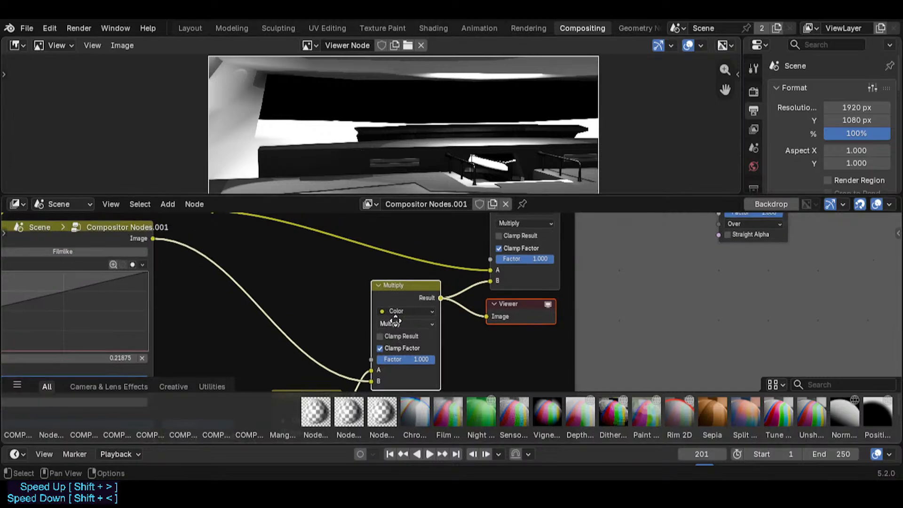
# - Try Overlay blending on the previewed Multiply node with a Factor of about 0.80 and inspect the wall area
pyautogui.click(399, 322)
pyautogui.click(396, 302)
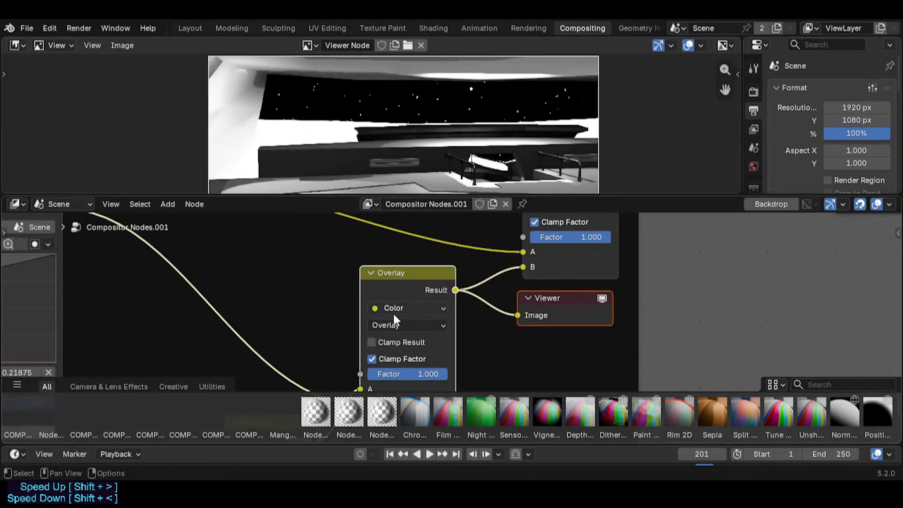
pyautogui.moveTo(410, 372); pyautogui.dragTo(435, 373)
pyautogui.scroll(4, 423, 181)
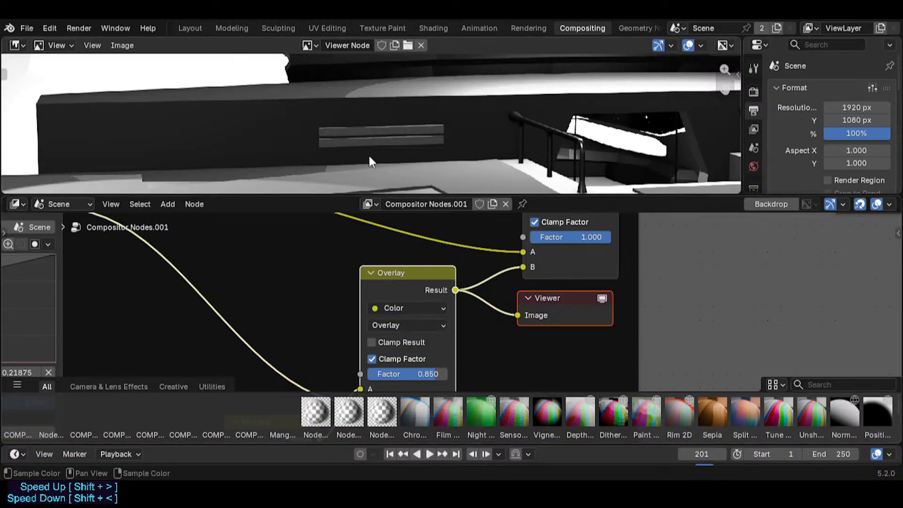
pyautogui.scroll(-2, 362, 152)
pyautogui.moveTo(349, 149); pyautogui.dragTo(404, 138, button='middle')
pyautogui.moveTo(428, 374)
pyautogui.mouseDown()
pyautogui.moveTo(397, 373)
pyautogui.moveTo(431, 373)
pyautogui.mouseUp()
# - Try Linear Light blending on the same node with a Factor of 0.400
pyautogui.click(413, 323)
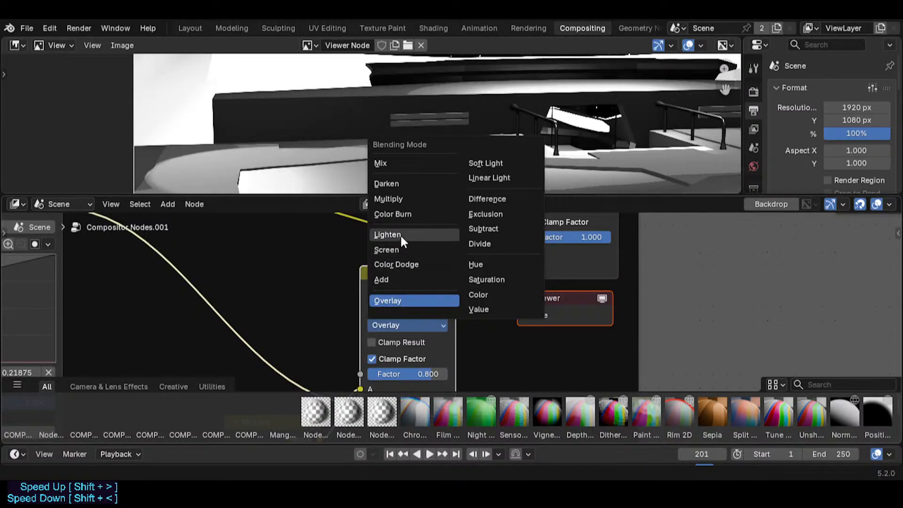
pyautogui.click(501, 179)
pyautogui.moveTo(413, 372)
pyautogui.mouseDown()
pyautogui.moveTo(363, 373)
pyautogui.moveTo(400, 374)
pyautogui.mouseUp()
pyautogui.scroll(-2, 387, 319)
pyautogui.moveTo(388, 319); pyautogui.dragTo(437, 290, button='middle')
pyautogui.moveTo(409, 322); pyautogui.dragTo(418, 348, button='middle')
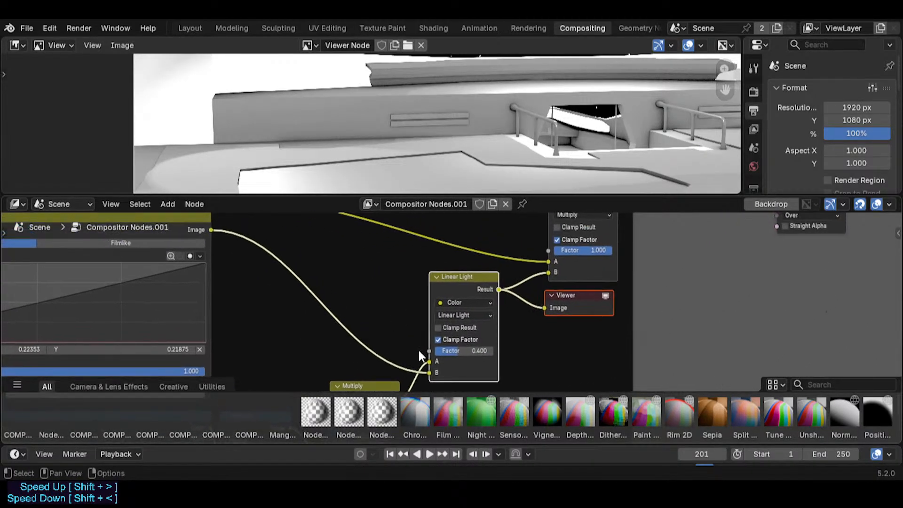
# - Swap the Linear Light node's A and B inputs and raise its Factor to 0.808
pyautogui.moveTo(451, 351); pyautogui.dragTo(481, 354)
pyautogui.scroll(-4, 419, 170)
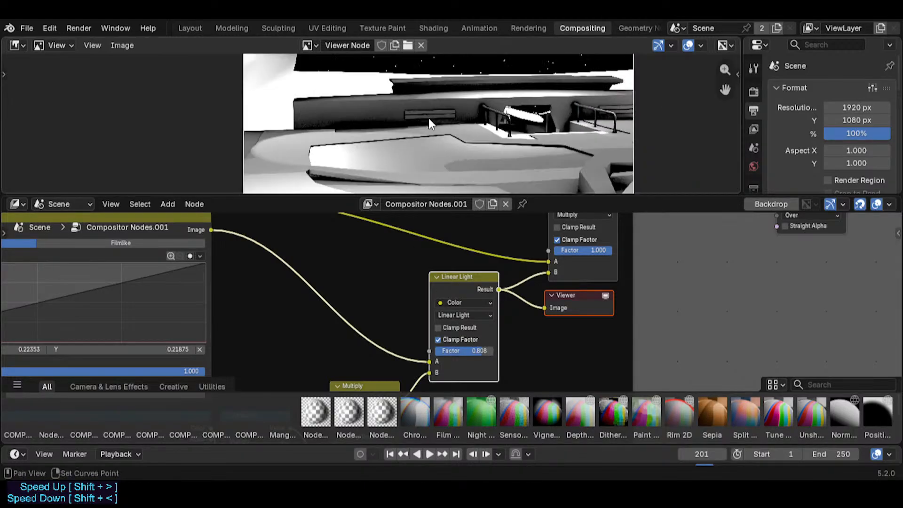
pyautogui.scroll(1, 416, 149)
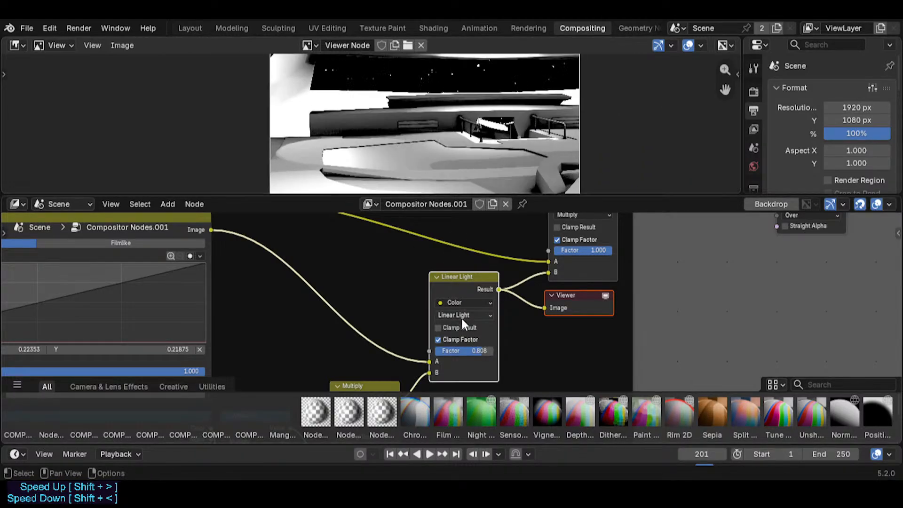
# - Try Mix, Darken and Multiply blending on the previewed node, adjusting the Factor up to 1.000
pyautogui.click(461, 315)
pyautogui.click(457, 341)
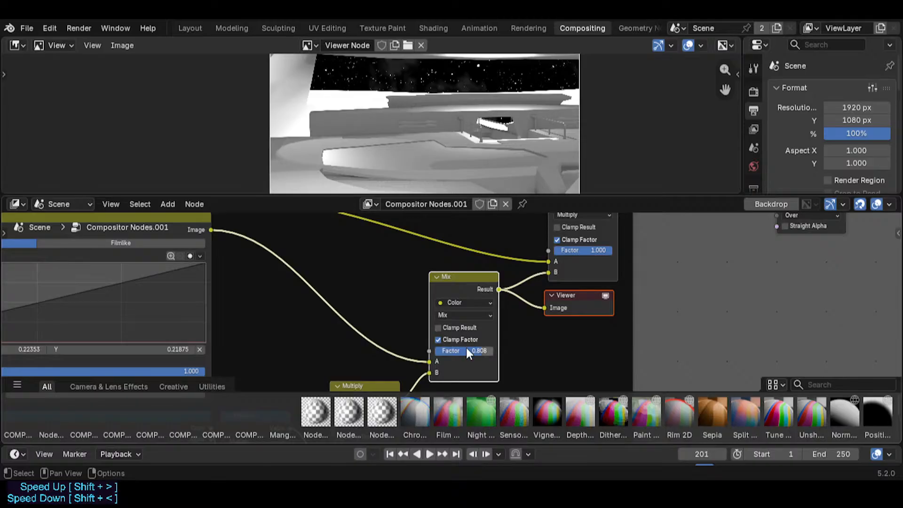
pyautogui.click(463, 315)
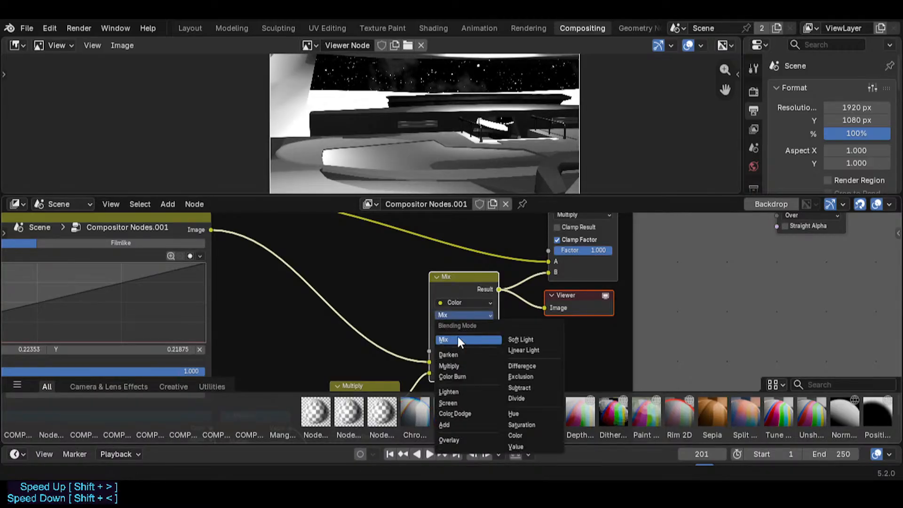
pyautogui.click(454, 353)
pyautogui.moveTo(478, 351)
pyautogui.mouseDown()
pyautogui.moveTo(451, 350)
pyautogui.moveTo(493, 351)
pyautogui.moveTo(456, 357)
pyautogui.moveTo(467, 357)
pyautogui.mouseUp()
pyautogui.click(467, 315)
pyautogui.click(456, 363)
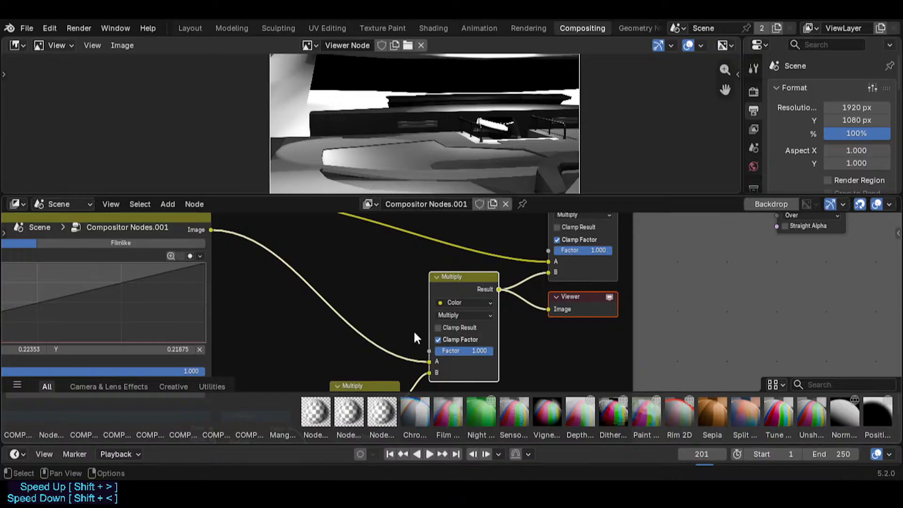
# - Try Add and Overlay blending on the previewed node at Factor 1.000, and swap its A and B inputs
pyautogui.moveTo(396, 305); pyautogui.dragTo(442, 300, button='middle')
pyautogui.moveTo(306, 291); pyautogui.dragTo(409, 286, button='middle')
pyautogui.scroll(-2, 410, 285)
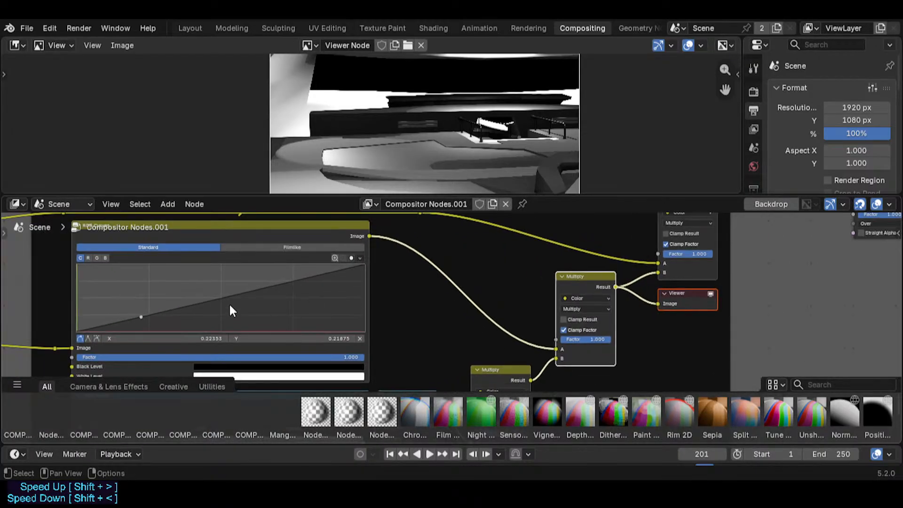
pyautogui.moveTo(215, 305); pyautogui.dragTo(224, 311, button='middle')
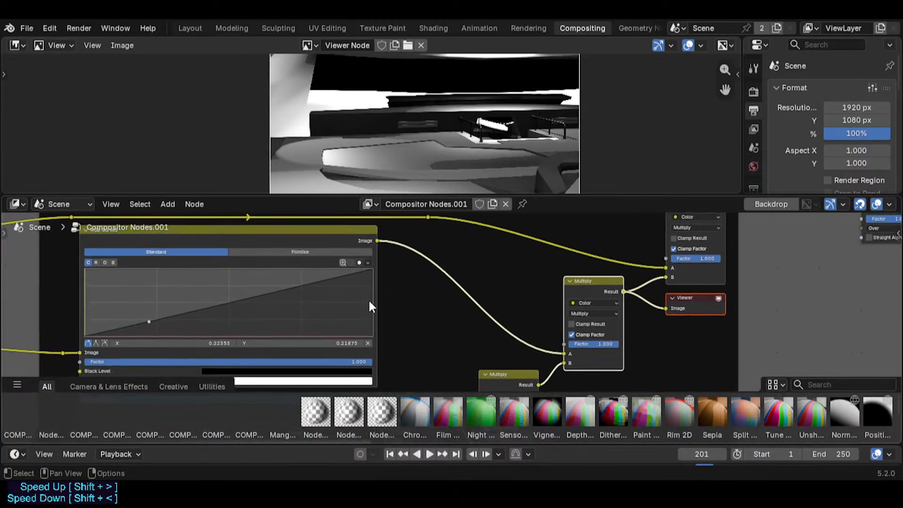
pyautogui.click(588, 314)
pyautogui.click(594, 408)
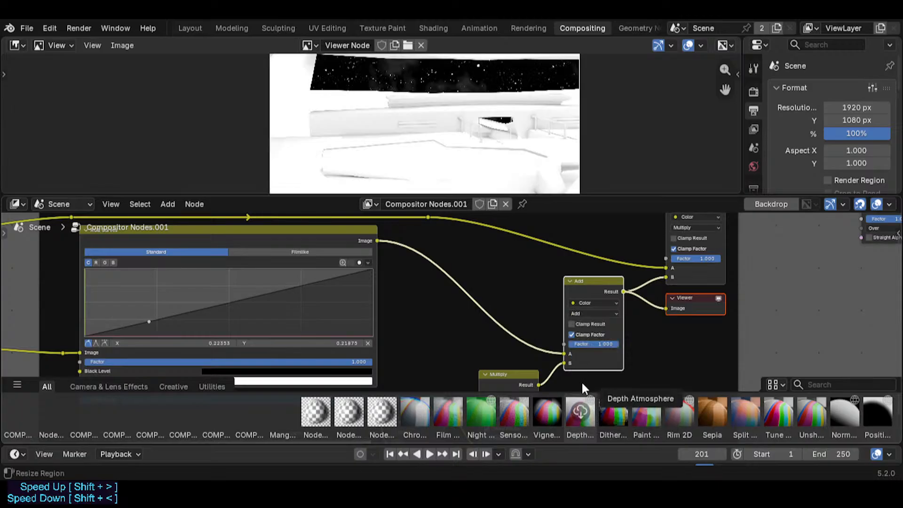
pyautogui.click(588, 313)
pyautogui.click(583, 420)
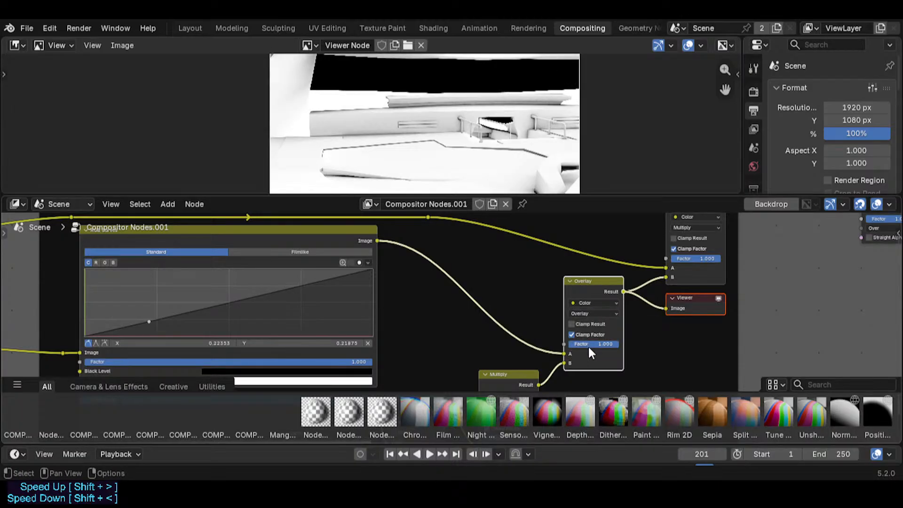
pyautogui.moveTo(588, 345); pyautogui.dragTo(616, 344)
pyautogui.moveTo(563, 353); pyautogui.dragTo(617, 348)
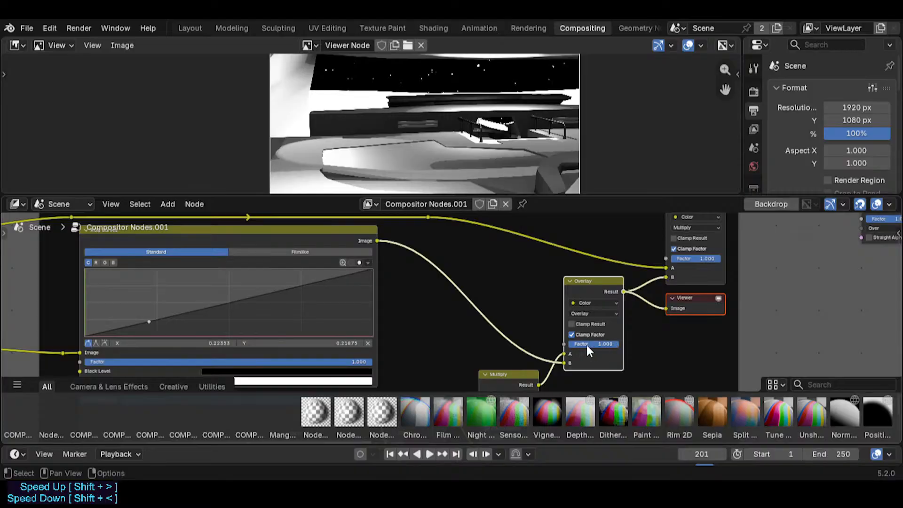
# - Try Soft Light, Difference, Exclusion and Hue blending on the previewed node with the Factor lowered to 0.283
pyautogui.click(585, 312)
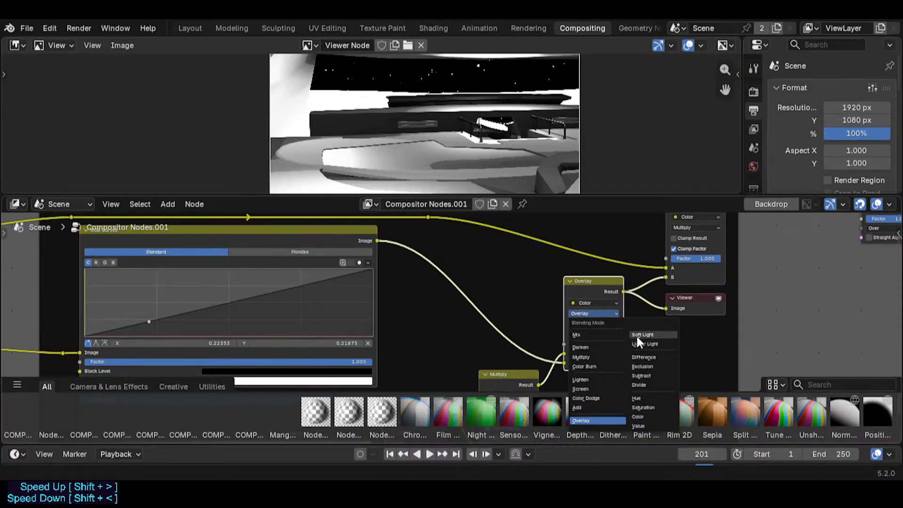
pyautogui.click(636, 343)
pyautogui.moveTo(605, 343); pyautogui.dragTo(588, 329)
pyautogui.click(587, 312)
pyautogui.click(643, 353)
pyautogui.click(588, 313)
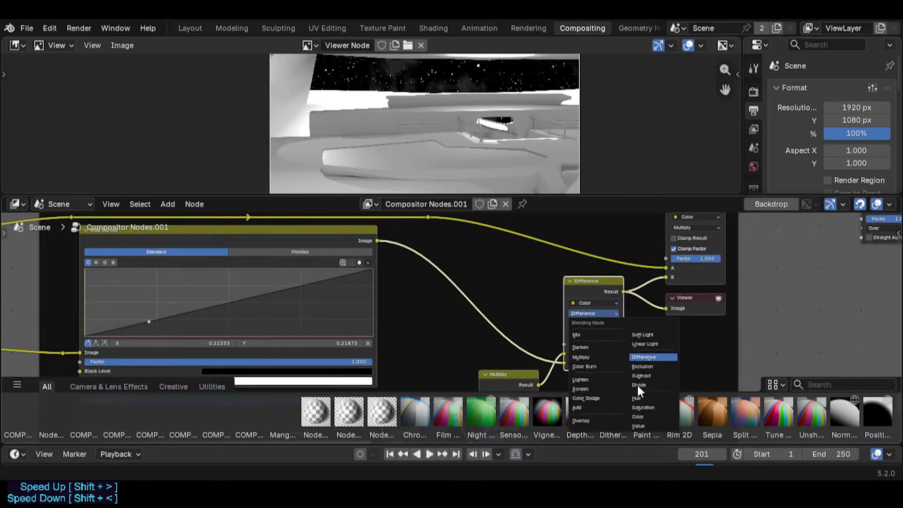
pyautogui.click(642, 367)
pyautogui.click(606, 314)
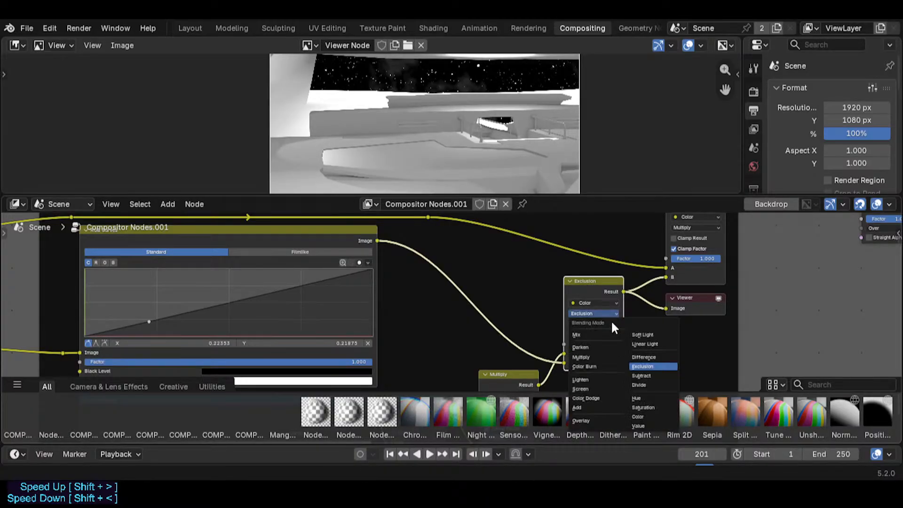
pyautogui.click(650, 398)
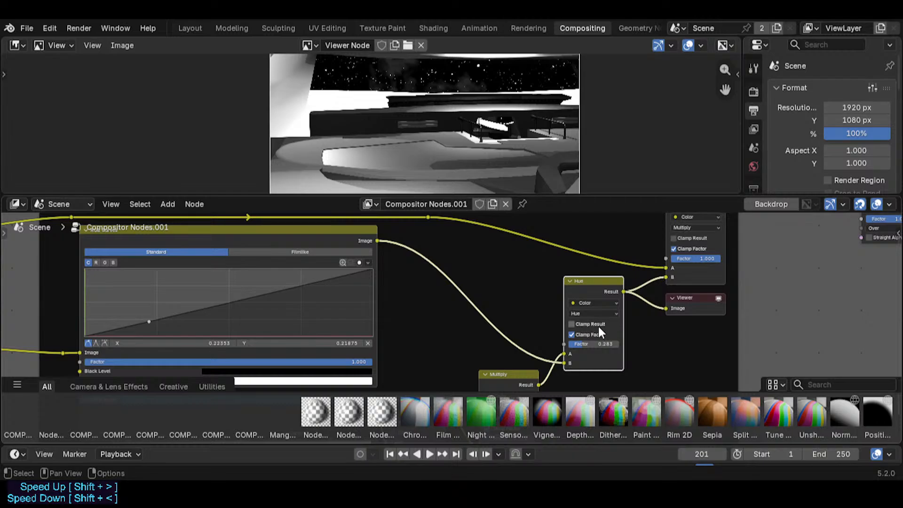
# - Try Divide and Subtract blending on the previewed node, and vary the Factor of the Subtract blend
pyautogui.click(595, 313)
pyautogui.click(647, 384)
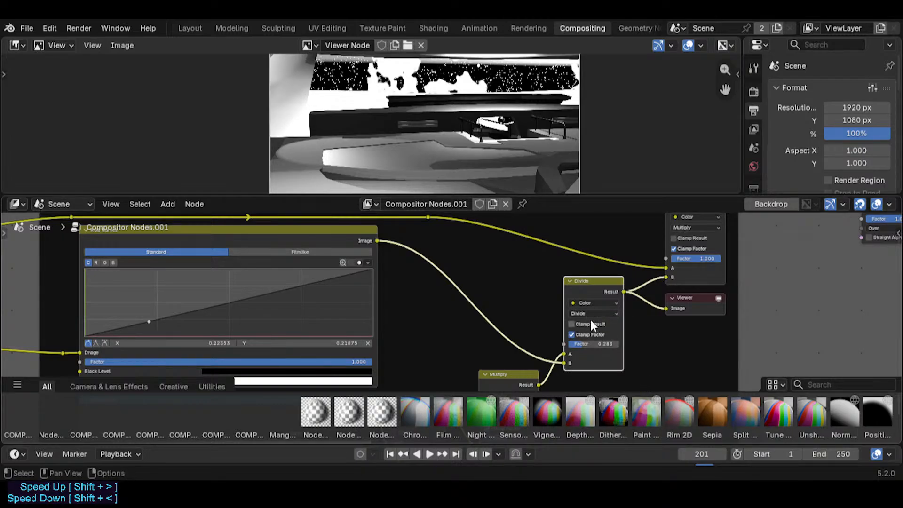
pyautogui.click(593, 313)
pyautogui.click(643, 375)
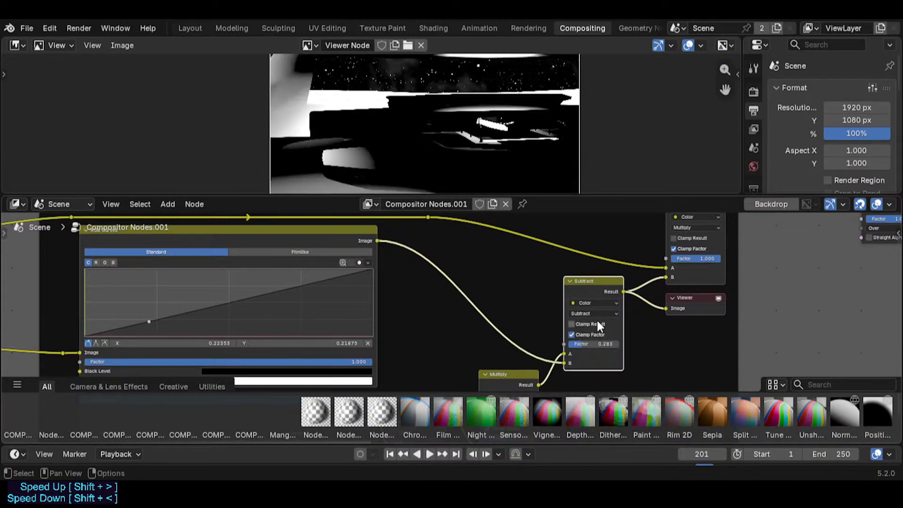
pyautogui.click(597, 312)
pyautogui.click(597, 312)
pyautogui.moveTo(591, 342)
pyautogui.mouseDown()
pyautogui.moveTo(619, 343)
pyautogui.moveTo(568, 343)
pyautogui.moveTo(593, 342)
pyautogui.mouseUp()
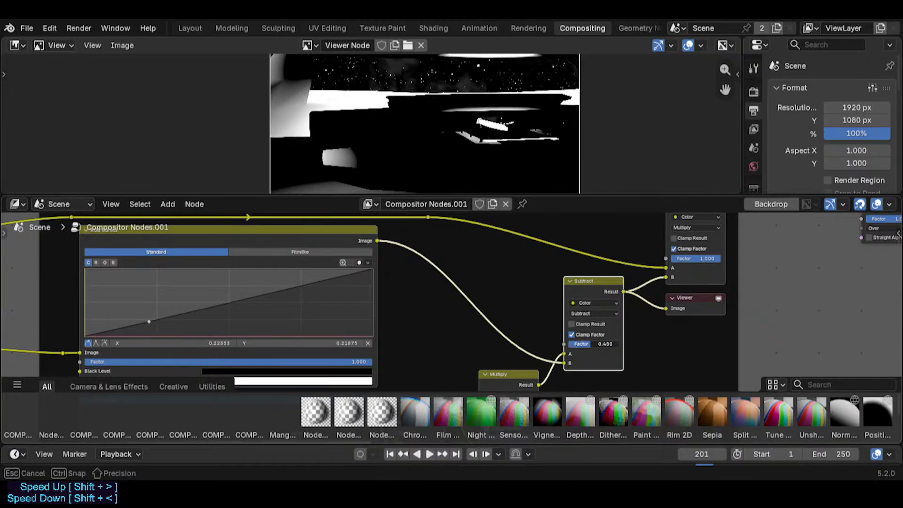
# - Compare Color Dodge, Add, Overlay and Screen blending on the previewed node at a Factor of 0.233
pyautogui.click(582, 314)
pyautogui.click(585, 396)
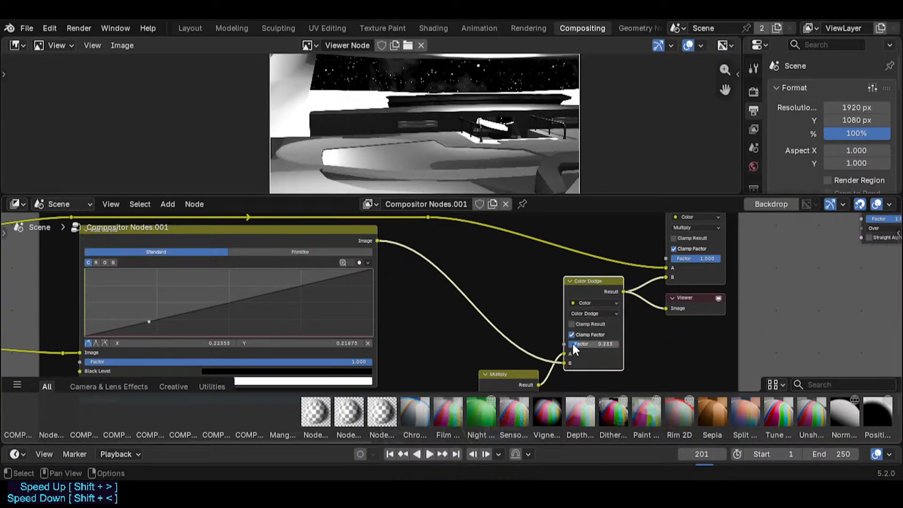
pyautogui.click(594, 313)
pyautogui.click(581, 407)
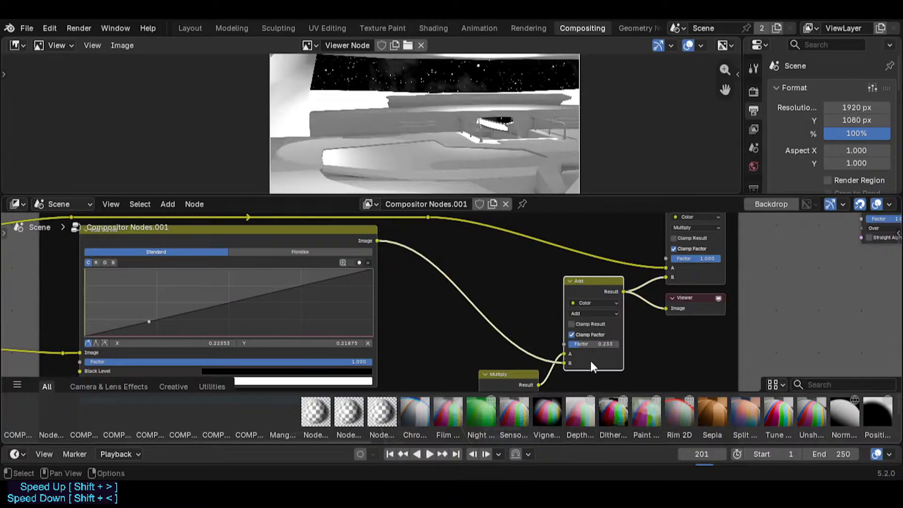
pyautogui.click(594, 313)
pyautogui.click(583, 419)
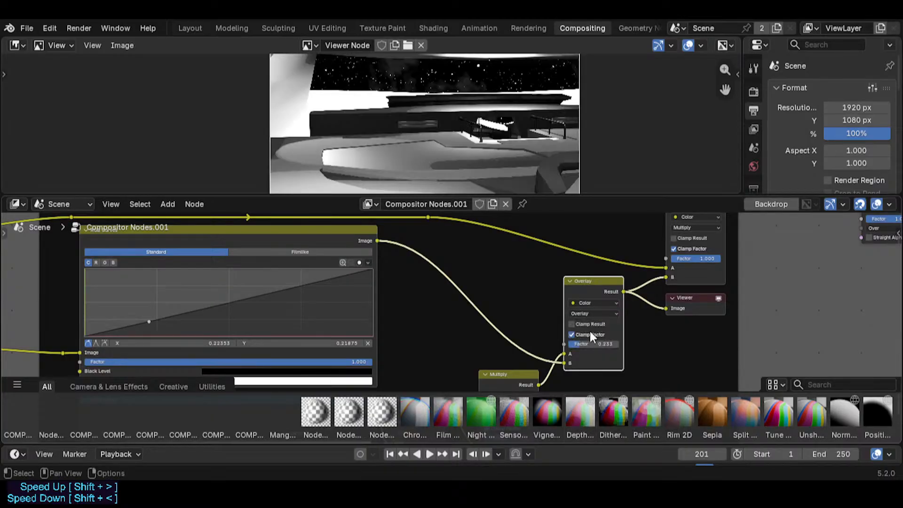
pyautogui.click(591, 317)
pyautogui.click(583, 374)
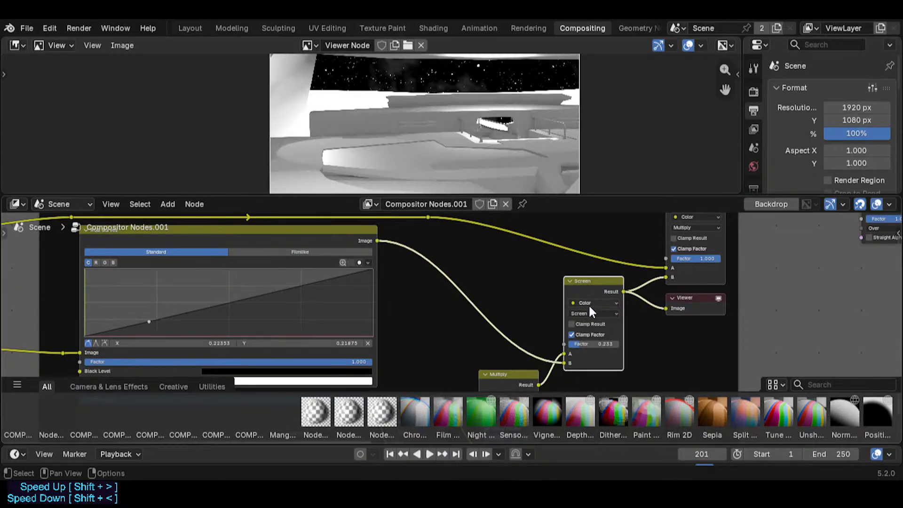
# - Try Lighten blending at Factor 1.000 and swap the node's inputs so the RGB Curves image feeds A
pyautogui.click(588, 312)
pyautogui.click(581, 366)
pyautogui.moveTo(594, 344); pyautogui.dragTo(633, 344)
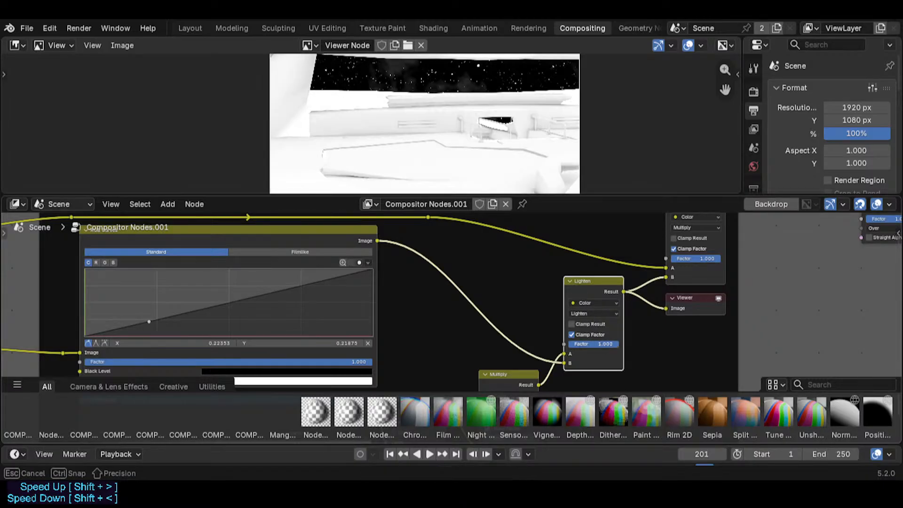
pyautogui.moveTo(564, 363); pyautogui.dragTo(585, 335)
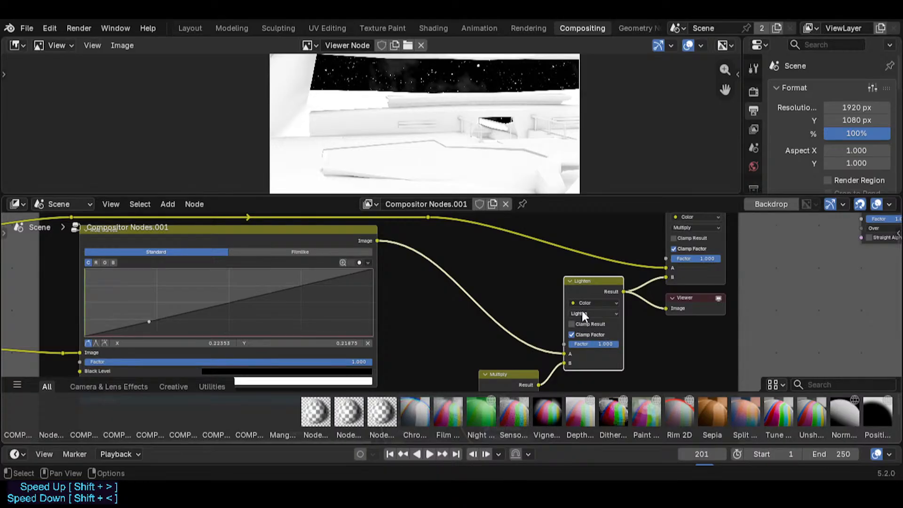
# - Try Color Burn blending on the previewed node with the Factor lowered to about 0.88 and inspect the railings and walls
pyautogui.click(583, 314)
pyautogui.click(587, 366)
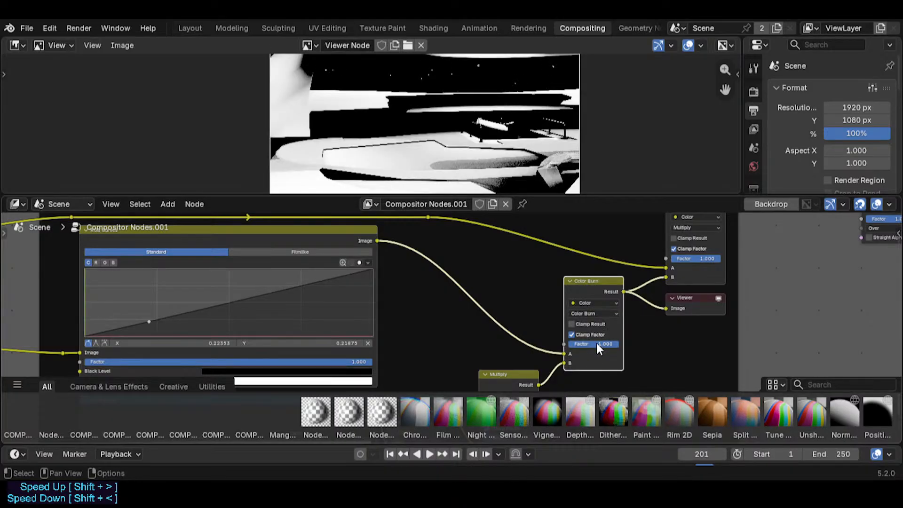
pyautogui.moveTo(599, 348)
pyautogui.mouseDown()
pyautogui.moveTo(621, 349)
pyautogui.moveTo(613, 349)
pyautogui.mouseUp()
pyautogui.scroll(3, 487, 134)
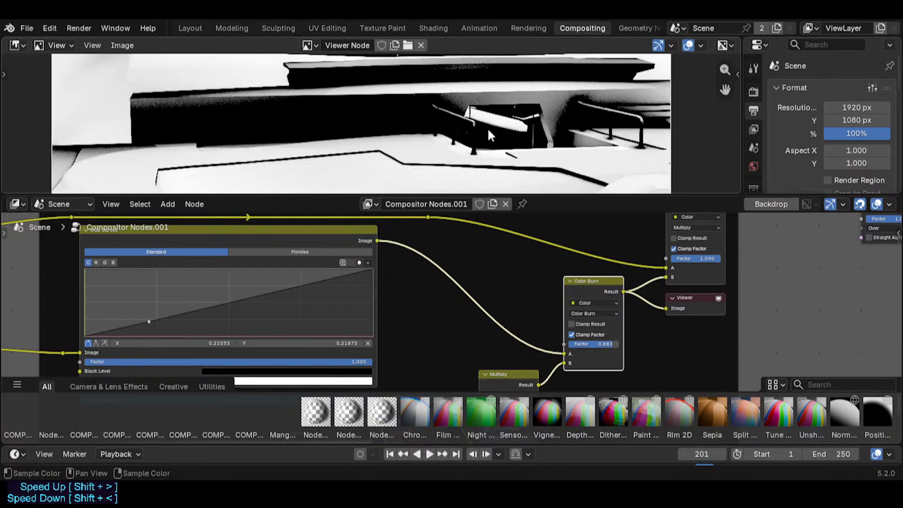
pyautogui.scroll(3, 488, 130)
pyautogui.moveTo(502, 106); pyautogui.dragTo(494, 126, button='middle')
pyautogui.scroll(-3, 526, 149)
pyautogui.scroll(-2, 495, 150)
pyautogui.moveTo(609, 343); pyautogui.dragTo(603, 343)
# - Try Darken and Multiply blending on the previewed node while varying the Factor
pyautogui.click(597, 313)
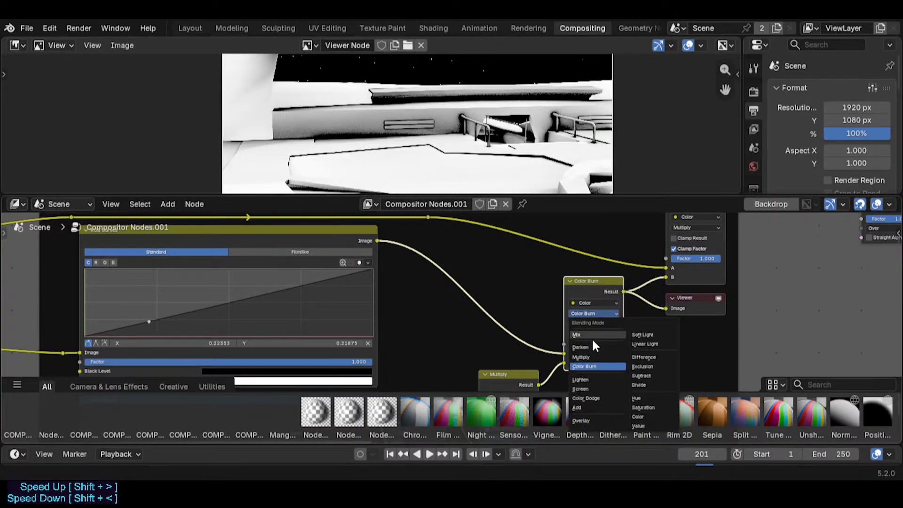
pyautogui.click(592, 356)
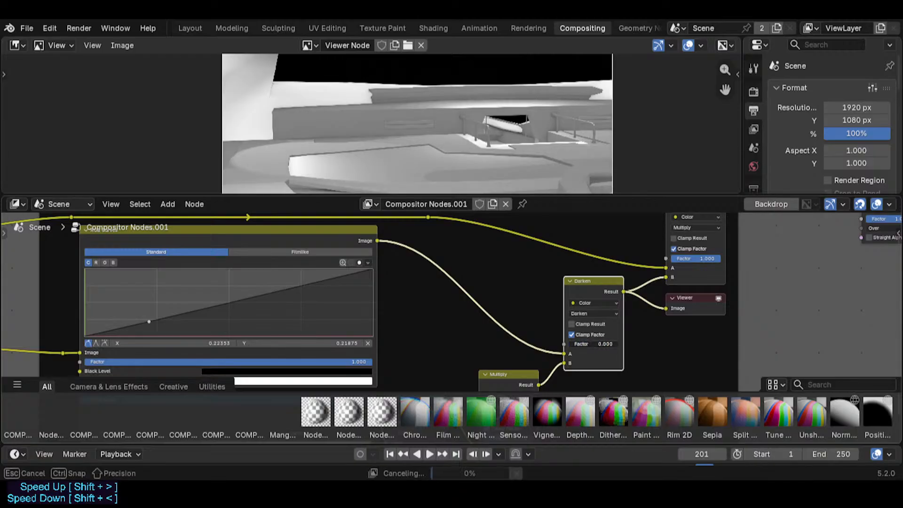
pyautogui.click(592, 313)
pyautogui.click(584, 357)
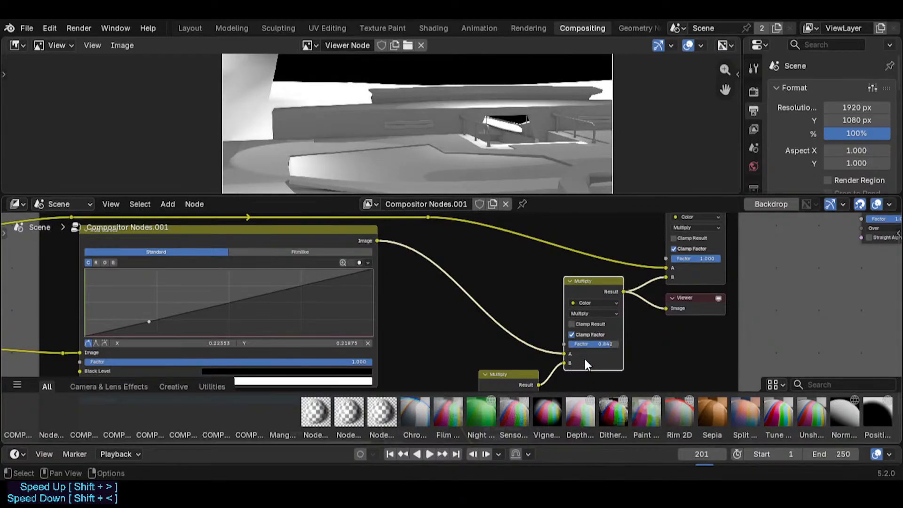
pyautogui.moveTo(608, 344)
pyautogui.mouseDown()
pyautogui.moveTo(574, 344)
pyautogui.moveTo(620, 347)
pyautogui.mouseUp()
# - Try Soft Light and Linear Light blending on the previewed node while varying the Factor
pyautogui.click(591, 314)
pyautogui.click(649, 331)
pyautogui.click(604, 311)
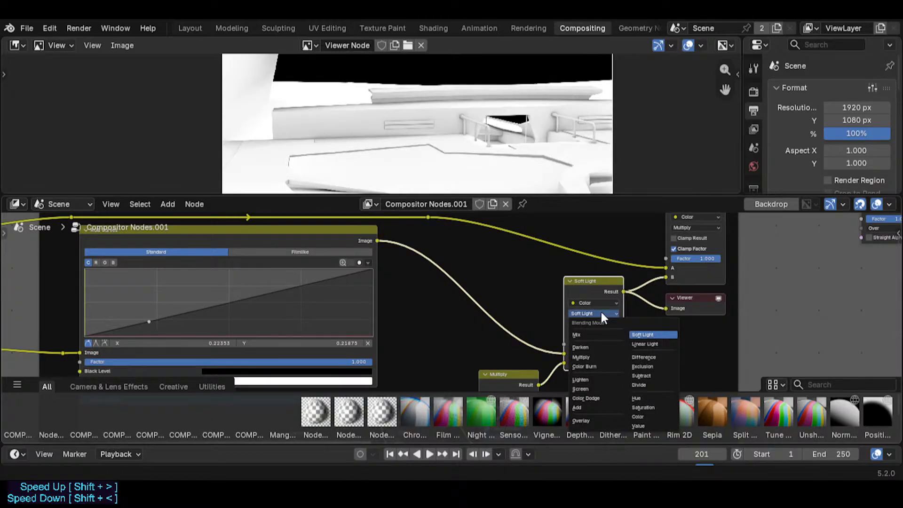
pyautogui.click(642, 340)
pyautogui.moveTo(610, 343)
pyautogui.mouseDown()
pyautogui.moveTo(584, 343)
pyautogui.moveTo(607, 343)
pyautogui.moveTo(588, 344)
pyautogui.moveTo(599, 341)
pyautogui.mouseUp()
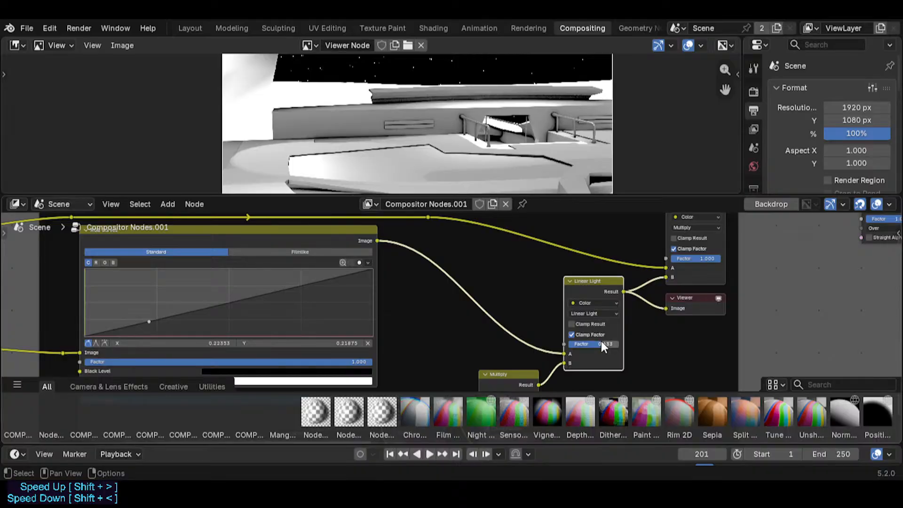
# - Try Color Burn on the previewed node, swapping its inputs and back, with the Factor at 1.000 and lowered to 0.892
pyautogui.click(582, 313)
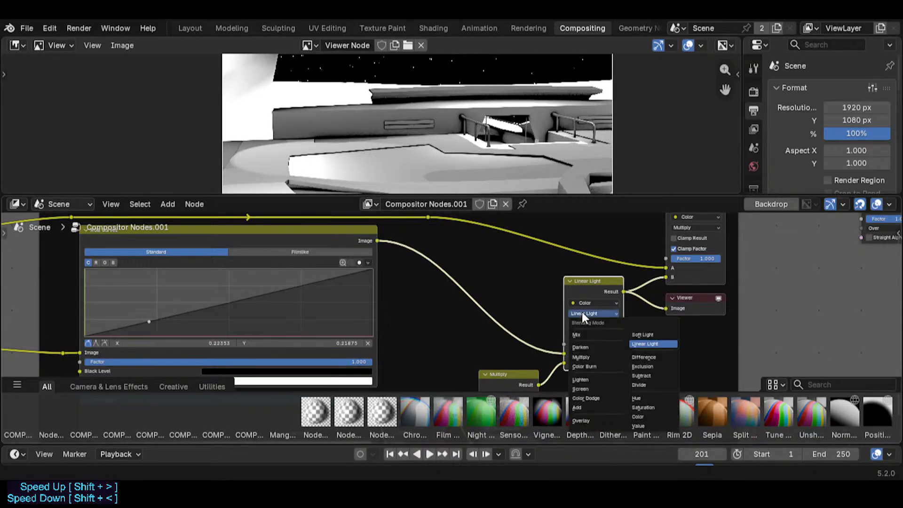
pyautogui.click(594, 366)
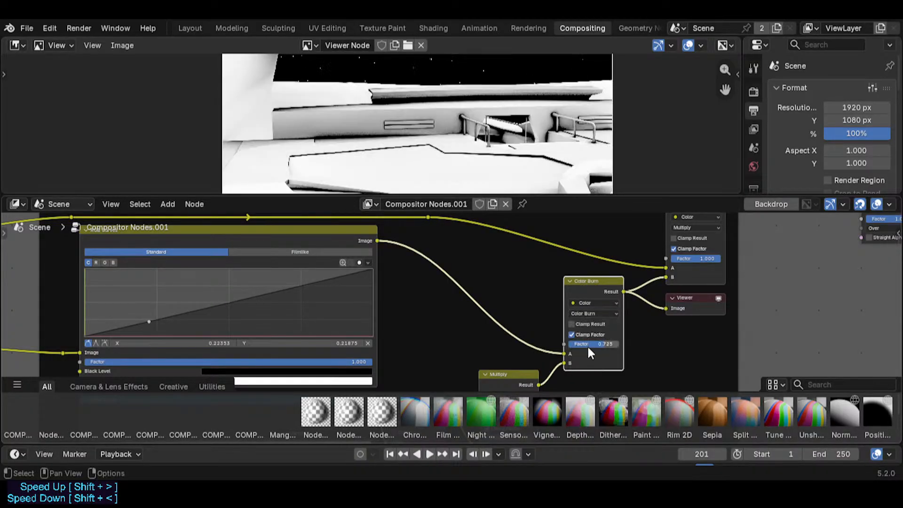
pyautogui.moveTo(598, 345)
pyautogui.mouseDown()
pyautogui.moveTo(614, 345)
pyautogui.moveTo(292, 336)
pyautogui.mouseUp()
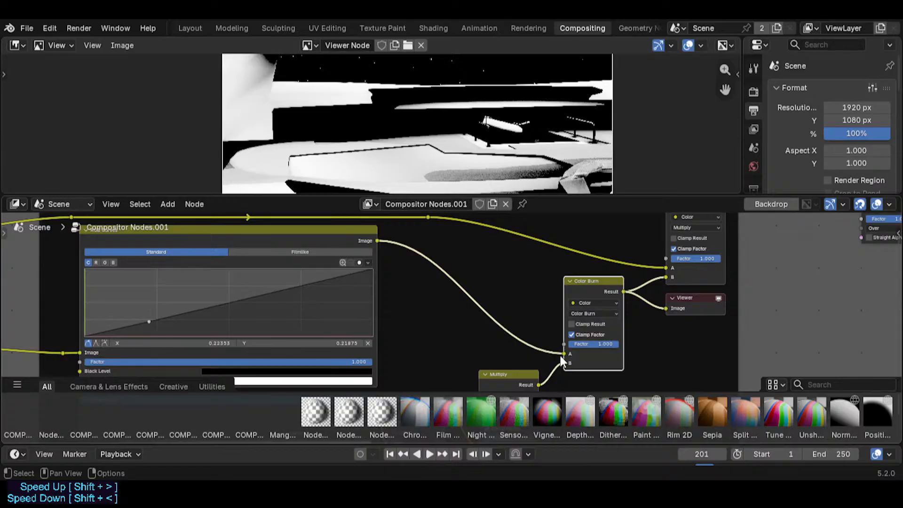
pyautogui.moveTo(563, 355)
pyautogui.mouseDown()
pyautogui.moveTo(563, 363)
pyautogui.moveTo(560, 344)
pyautogui.moveTo(621, 344)
pyautogui.mouseUp()
pyautogui.scroll(2, 448, 149)
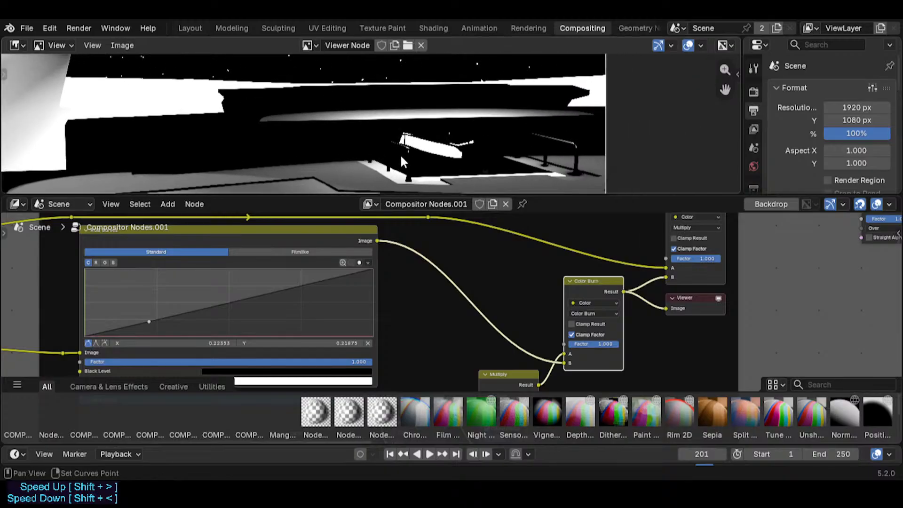
pyautogui.scroll(-3, 489, 150)
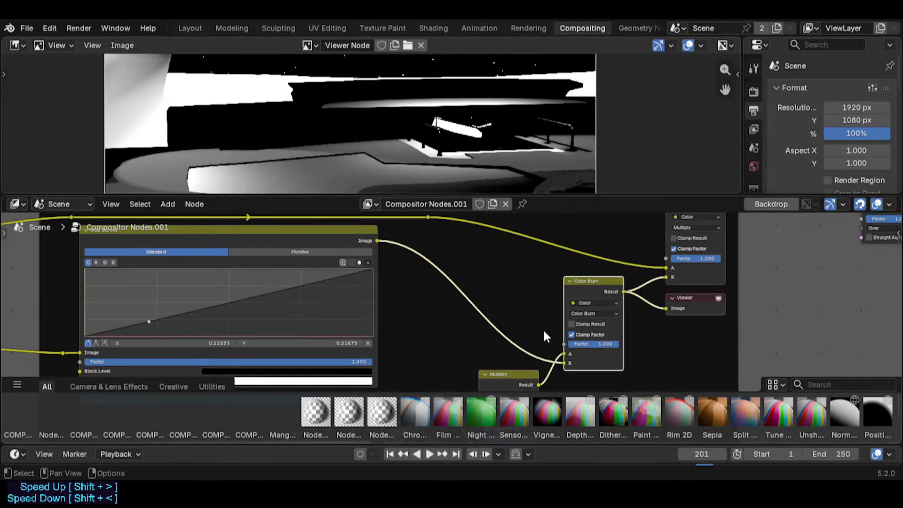
pyautogui.keyDown('ctrl'); pyautogui.keyDown('shift'); pyautogui.click(537, 380); pyautogui.keyUp('shift'); pyautogui.keyUp('ctrl')
pyautogui.moveTo(563, 358)
pyautogui.mouseDown()
pyautogui.moveTo(565, 346)
pyautogui.moveTo(598, 344)
pyautogui.mouseUp()
pyautogui.keyDown('ctrl'); pyautogui.keyDown('shift'); pyautogui.click(619, 294); pyautogui.keyUp('shift'); pyautogui.keyUp('ctrl')
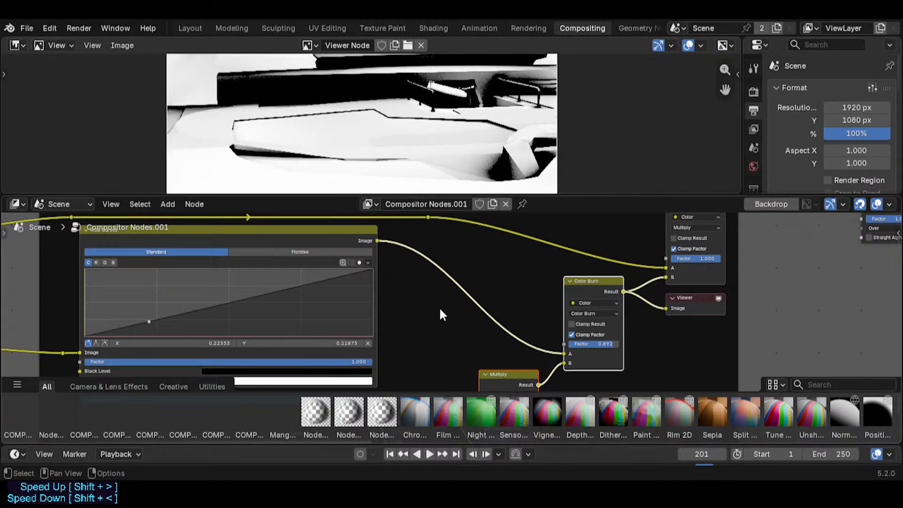
# - Reshape the RGB curve with a lower point near X 0.301, Y 0.2625 and an upper point near X 0.831, Y 0.656
pyautogui.click(163, 323)
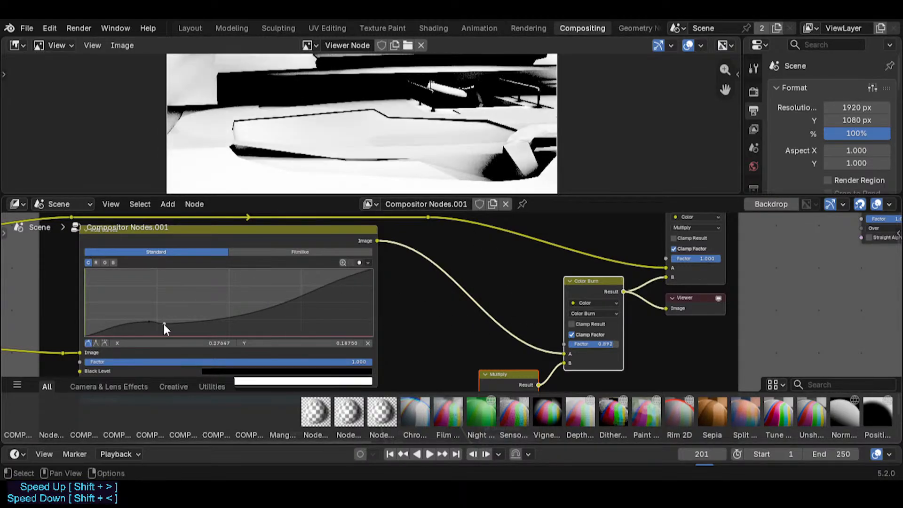
pyautogui.click(368, 263)
pyautogui.click(368, 341)
pyautogui.moveTo(145, 322); pyautogui.dragTo(181, 315)
pyautogui.moveTo(330, 290)
pyautogui.mouseDown()
pyautogui.moveTo(329, 304)
pyautogui.moveTo(345, 289)
pyautogui.mouseUp()
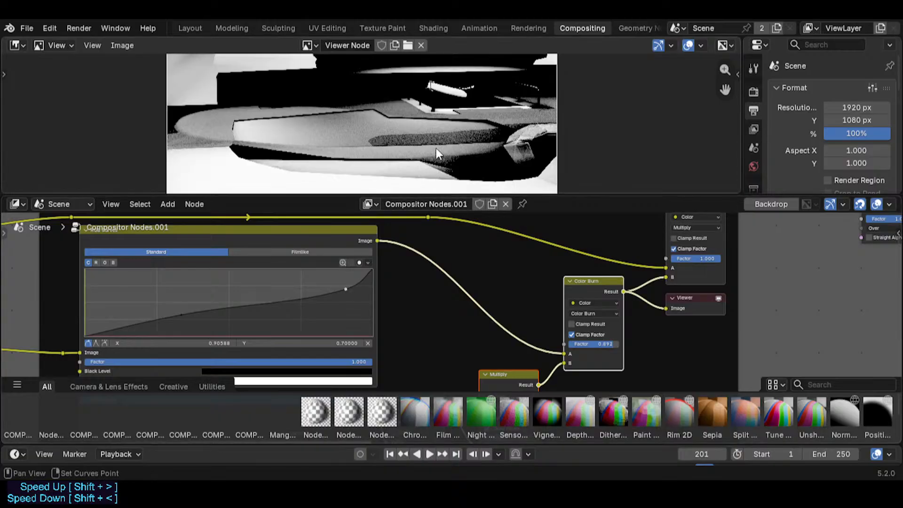
pyautogui.scroll(-2, 416, 138)
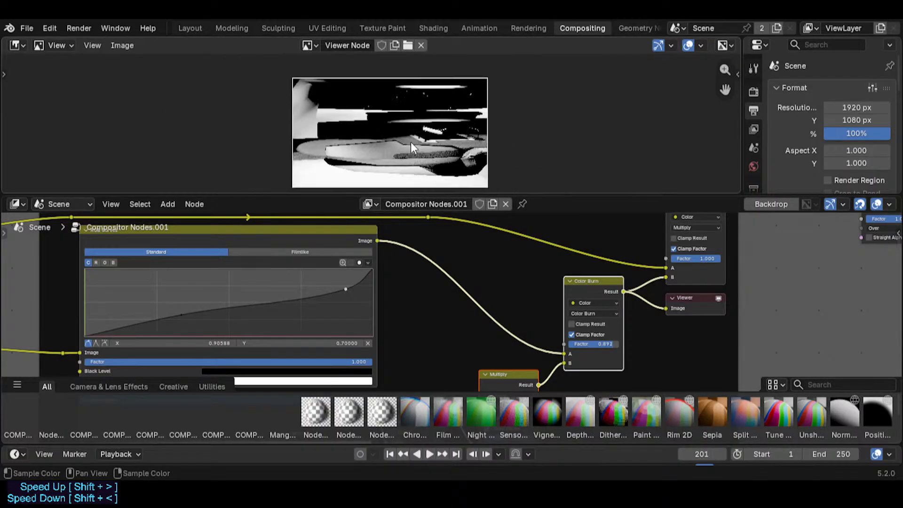
pyautogui.moveTo(345, 288); pyautogui.dragTo(323, 292)
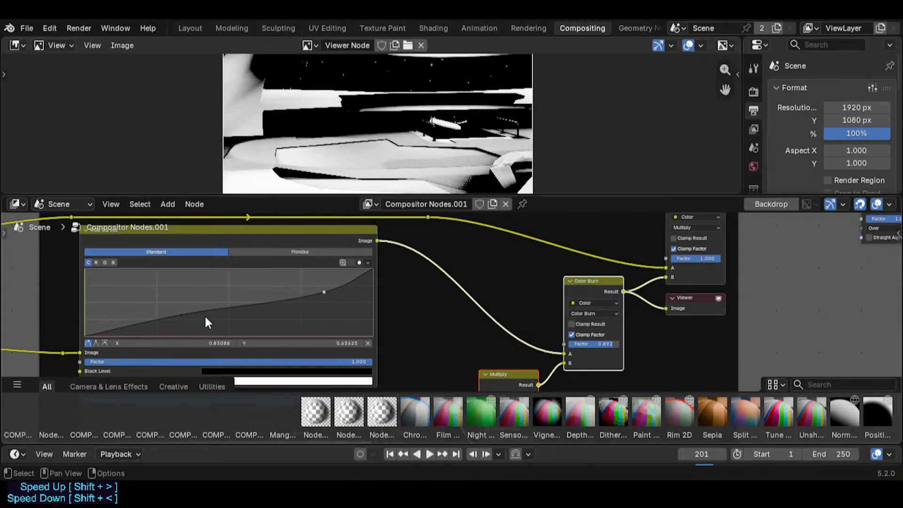
pyautogui.moveTo(182, 315)
pyautogui.mouseDown()
pyautogui.moveTo(216, 326)
pyautogui.moveTo(139, 312)
pyautogui.moveTo(171, 318)
pyautogui.mouseUp()
# - Set the previewed node to Multiply blending at Factor 1.000 and compare its result with the lower Multiply node's output
pyautogui.click(593, 313)
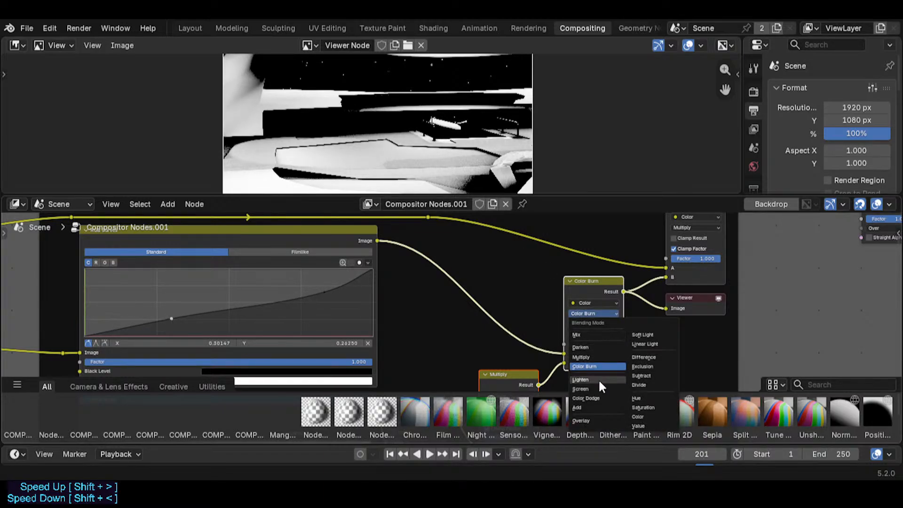
pyautogui.click(591, 349)
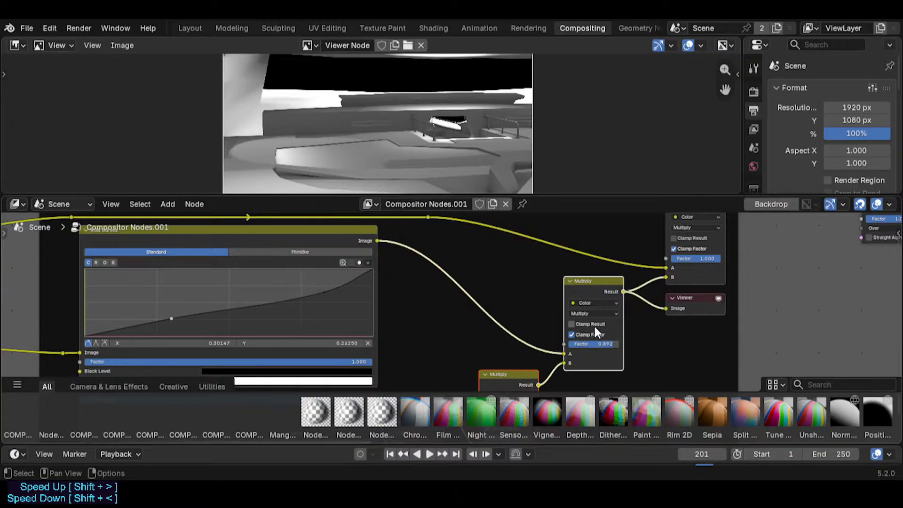
pyautogui.moveTo(593, 344); pyautogui.dragTo(619, 344)
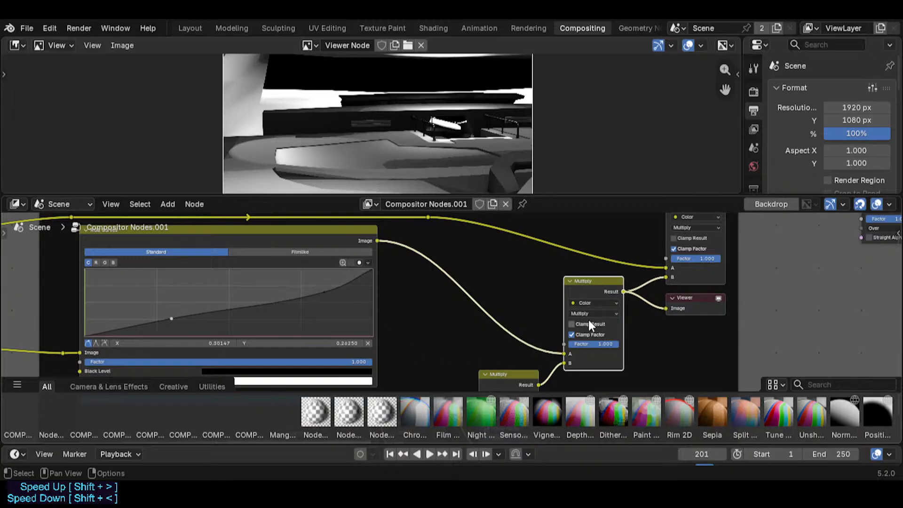
pyautogui.keyDown('ctrl'); pyautogui.keyDown('shift'); pyautogui.click(541, 385); pyautogui.keyUp('shift'); pyautogui.keyUp('ctrl')
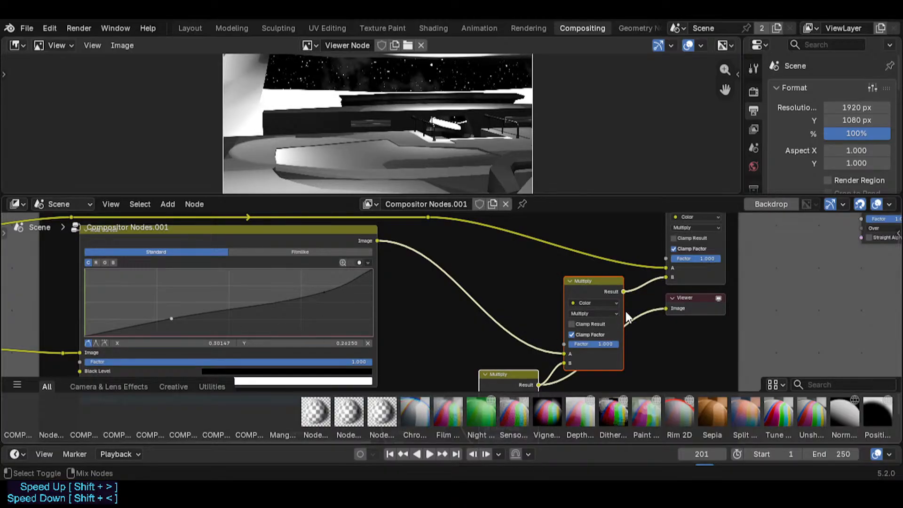
pyautogui.keyDown('ctrl'); pyautogui.keyDown('shift'); pyautogui.click(624, 292); pyautogui.keyUp('shift'); pyautogui.keyUp('ctrl')
pyautogui.keyDown('ctrl'); pyautogui.keyDown('shift'); pyautogui.click(545, 384); pyautogui.keyUp('shift'); pyautogui.keyUp('ctrl')
pyautogui.keyDown('ctrl'); pyautogui.keyDown('shift'); pyautogui.click(624, 294); pyautogui.keyUp('shift'); pyautogui.keyUp('ctrl')
# - Simplify the RGB curve to a single middle control point at about X 0.507, Y 0.4125
pyautogui.moveTo(171, 320)
pyautogui.mouseDown()
pyautogui.moveTo(177, 288)
pyautogui.moveTo(188, 314)
pyautogui.moveTo(151, 271)
pyautogui.moveTo(143, 280)
pyautogui.moveTo(156, 327)
pyautogui.mouseUp()
pyautogui.moveTo(330, 293); pyautogui.dragTo(296, 296)
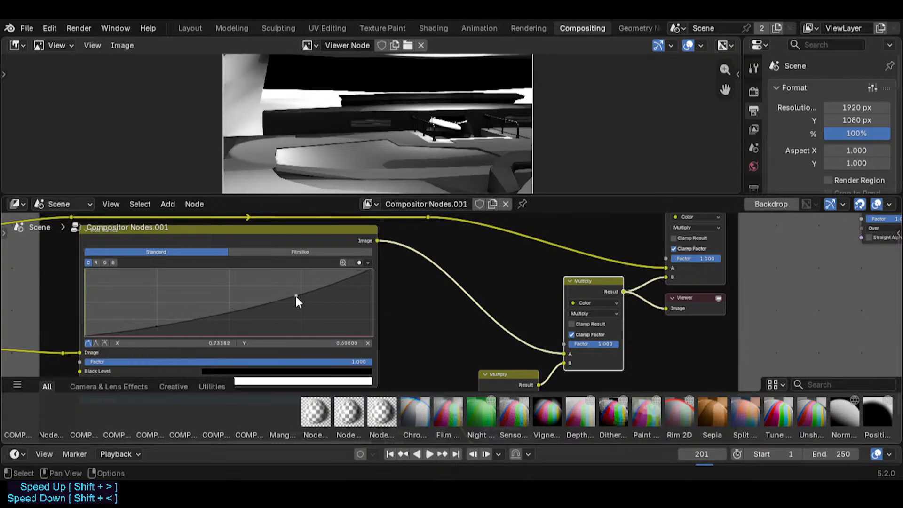
pyautogui.click(365, 343)
pyautogui.moveTo(161, 328); pyautogui.dragTo(231, 308)
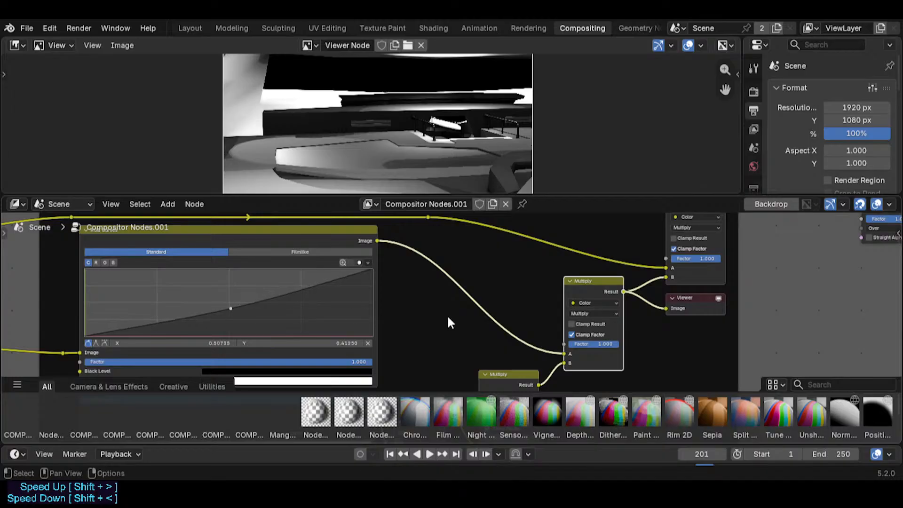
# - Compare the outputs of the two chained Multiply nodes up close around the railings and floor, and save the file
pyautogui.keyDown('ctrl'); pyautogui.keyDown('shift'); pyautogui.click(540, 385); pyautogui.keyUp('shift'); pyautogui.keyUp('ctrl')
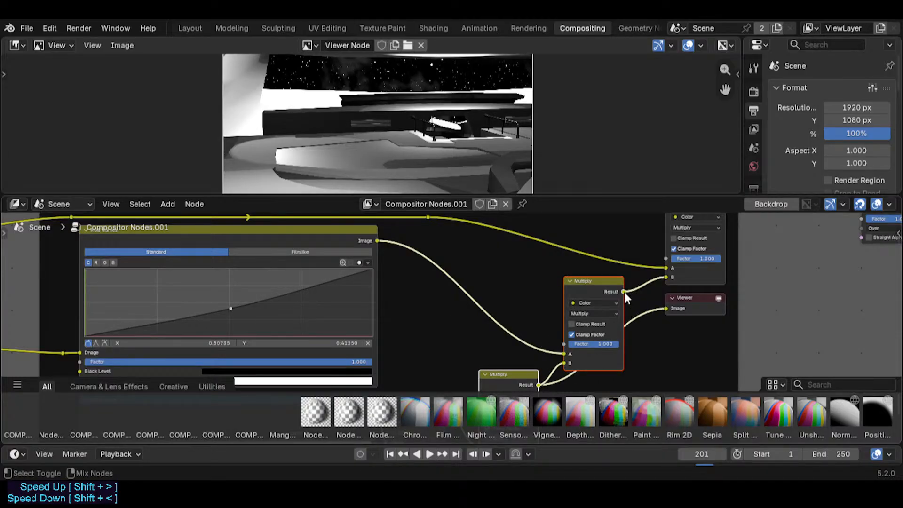
pyautogui.keyDown('ctrl'); pyautogui.keyDown('shift'); pyautogui.click(623, 292); pyautogui.keyUp('shift'); pyautogui.keyUp('ctrl')
pyautogui.keyDown('ctrl'); pyautogui.keyDown('shift'); pyautogui.click(544, 384); pyautogui.keyUp('shift'); pyautogui.keyUp('ctrl')
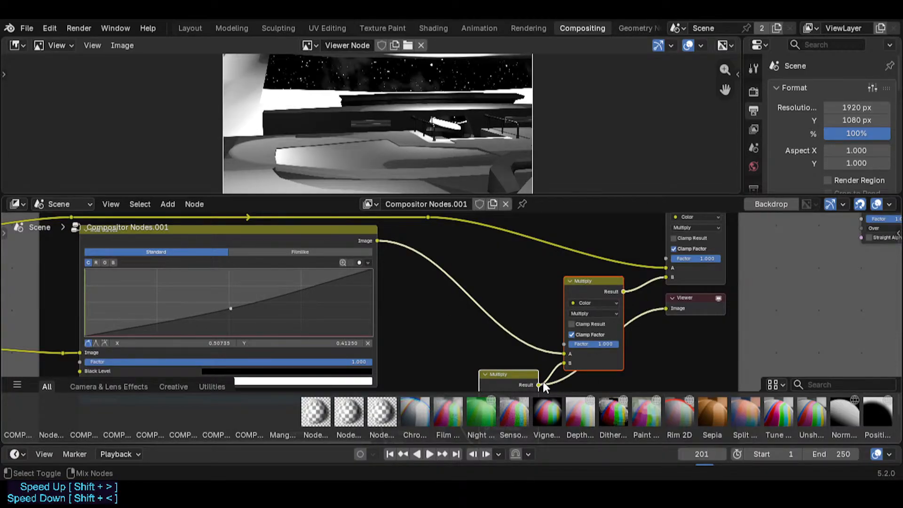
pyautogui.keyDown('ctrl'); pyautogui.keyDown('shift'); pyautogui.click(623, 288); pyautogui.keyUp('shift'); pyautogui.keyUp('ctrl')
pyautogui.scroll(6, 483, 149)
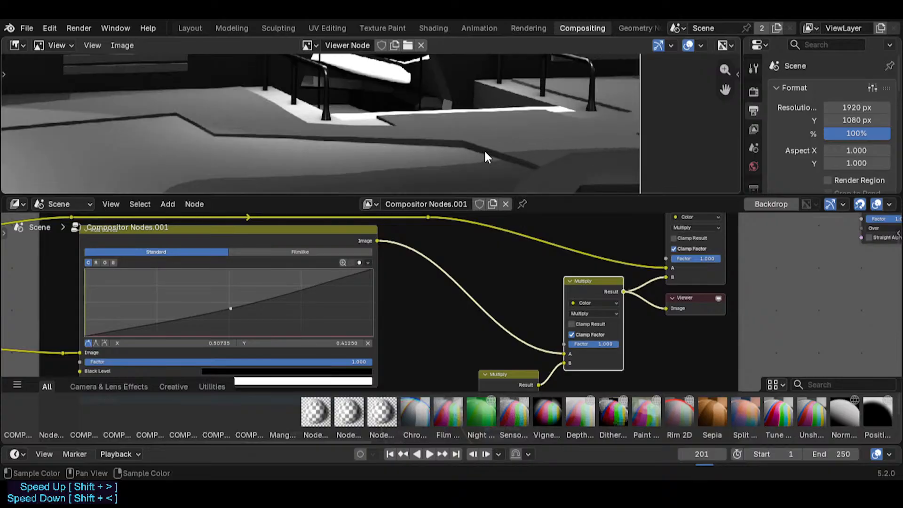
pyautogui.scroll(2, 484, 149)
pyautogui.keyDown('ctrl'); pyautogui.keyDown('shift'); pyautogui.click(541, 384); pyautogui.keyUp('shift'); pyautogui.keyUp('ctrl')
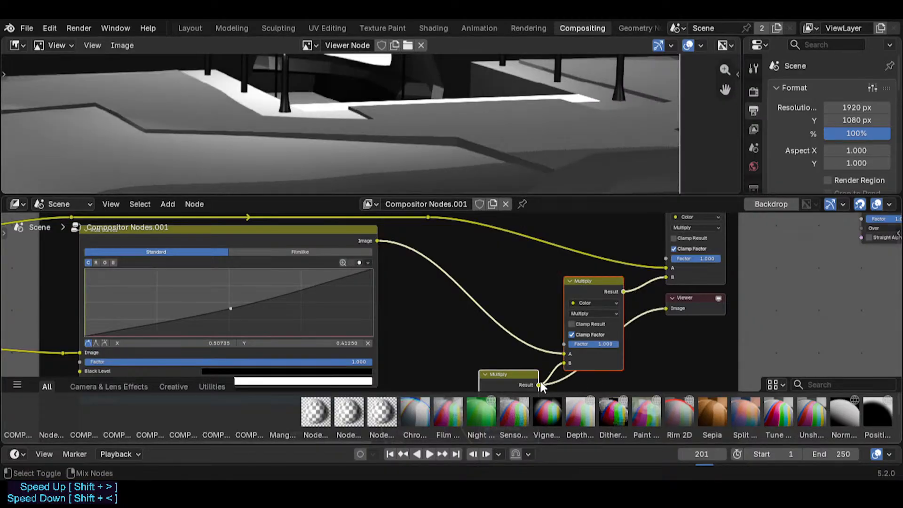
pyautogui.keyDown('ctrl'); pyautogui.keyDown('shift'); pyautogui.click(614, 292); pyautogui.keyUp('shift'); pyautogui.keyUp('ctrl')
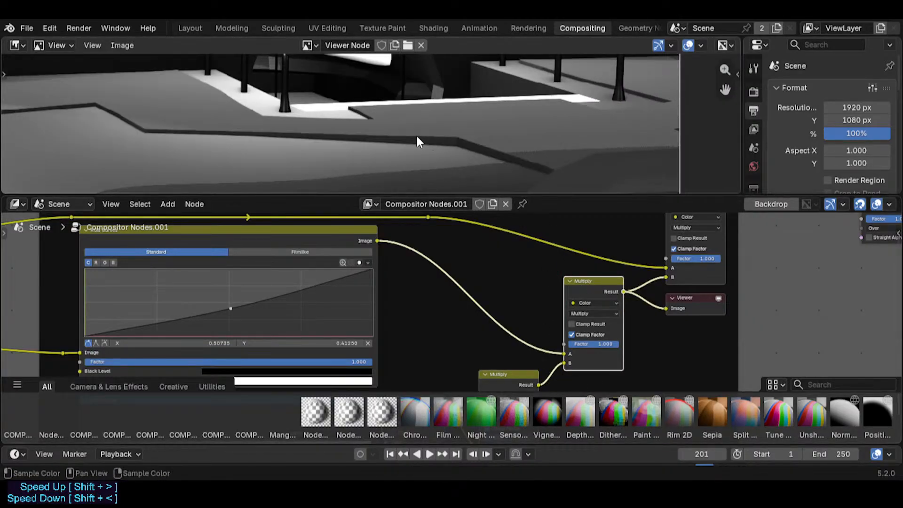
pyautogui.scroll(-3, 416, 134)
pyautogui.hotkey('ctrl', 's')
# - Preview the final Multiply node that feeds the Alpha Over's Foreground and inspect the combined image
pyautogui.scroll(-4, 434, 310)
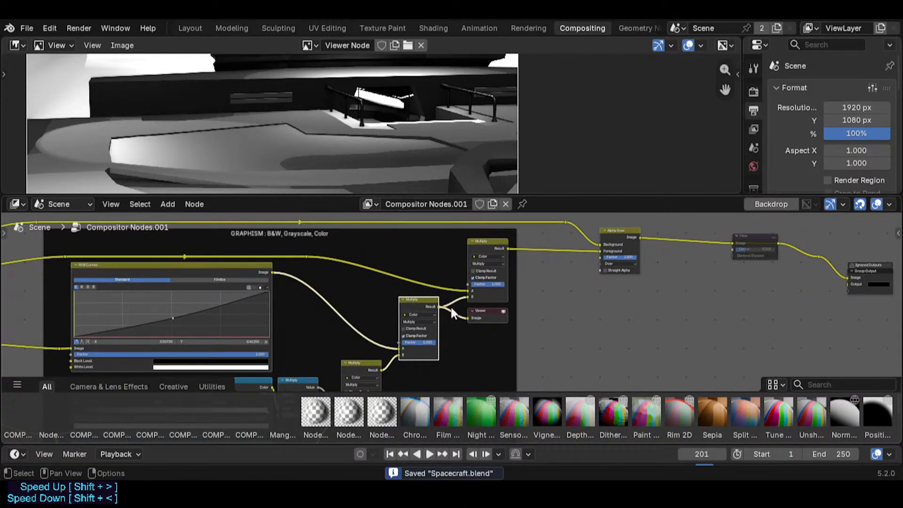
pyautogui.keyDown('ctrl'); pyautogui.keyDown('shift'); pyautogui.click(509, 243); pyautogui.keyUp('shift'); pyautogui.keyUp('ctrl')
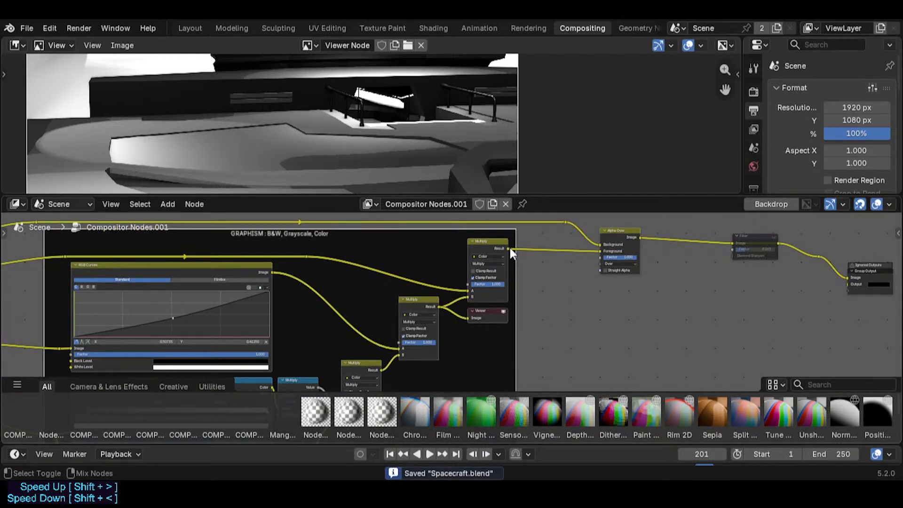
pyautogui.keyDown('ctrl'); pyautogui.keyDown('shift'); pyautogui.click(509, 248); pyautogui.keyUp('shift'); pyautogui.keyUp('ctrl')
pyautogui.moveTo(511, 301); pyautogui.dragTo(522, 332, button='middle')
pyautogui.scroll(-4, 432, 145)
pyautogui.scroll(2, 420, 154)
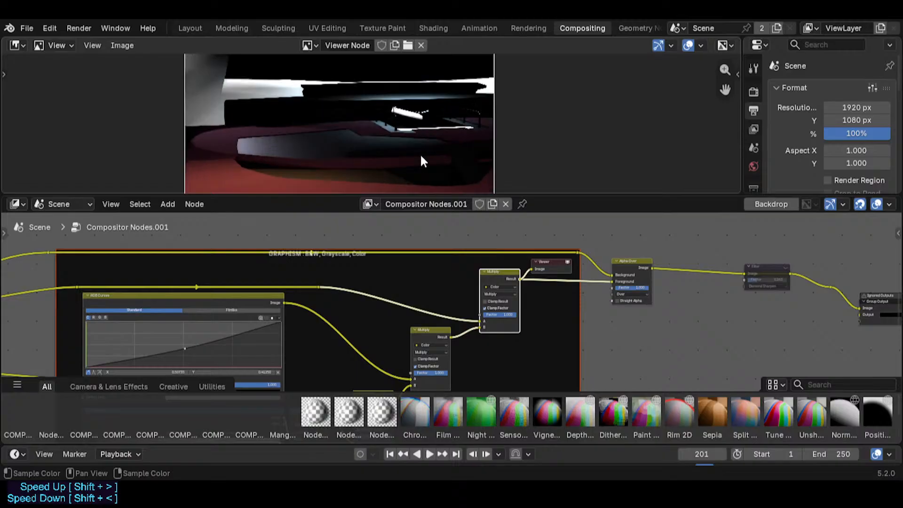
pyautogui.scroll(-1, 380, 159)
pyautogui.moveTo(484, 309); pyautogui.dragTo(459, 324, button='middle')
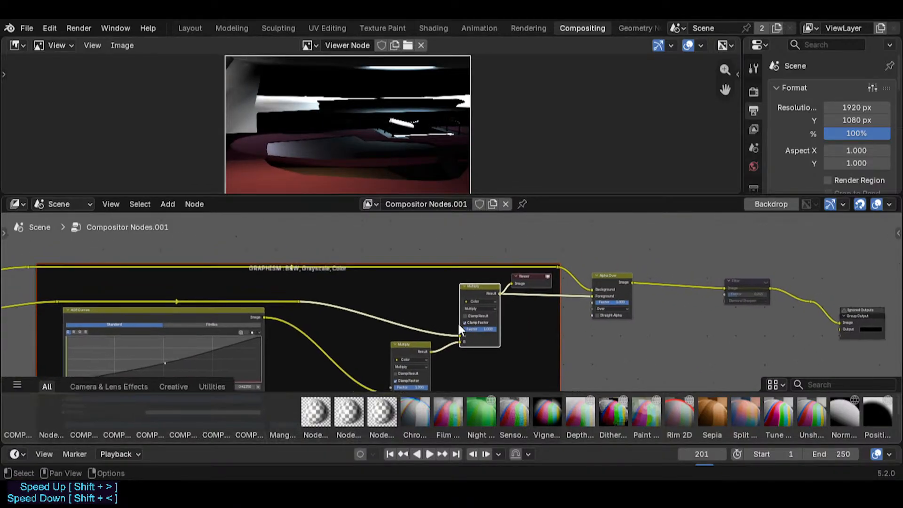
# - Try Mix blending on the final node feeding Alpha Over, saving the file and lowering the Factor to 0.508
pyautogui.scroll(3, 458, 323)
pyautogui.click(479, 305)
pyautogui.click(485, 323)
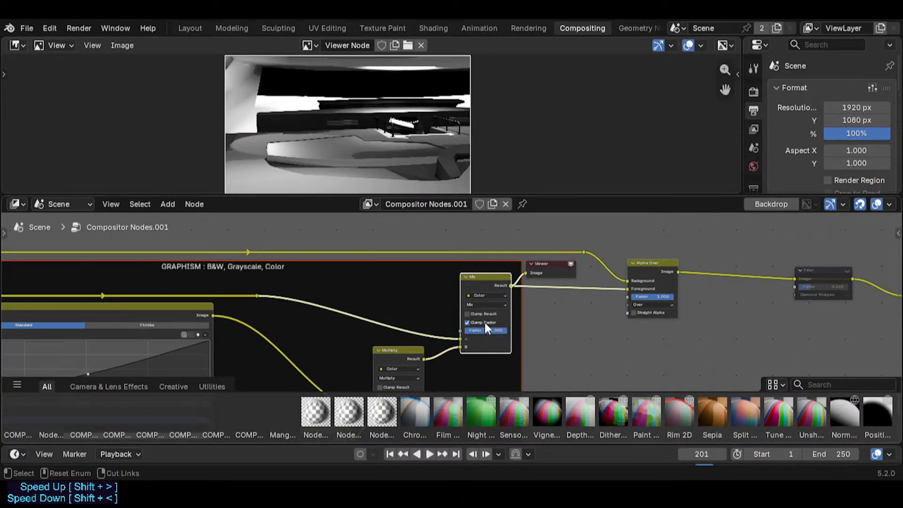
pyautogui.hotkey('ctrl', 's')
pyautogui.moveTo(485, 329)
pyautogui.mouseDown()
pyautogui.moveTo(458, 329)
pyautogui.moveTo(487, 334)
pyautogui.mouseUp()
pyautogui.scroll(2, 482, 333)
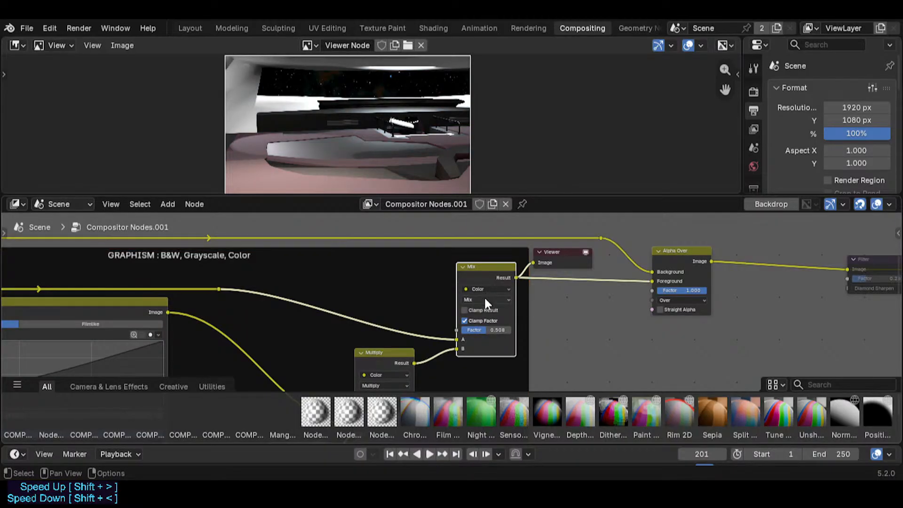
# - Compare Darken, Multiply and Lighten blending on the final node while varying the Factor
pyautogui.click(486, 300)
pyautogui.click(490, 332)
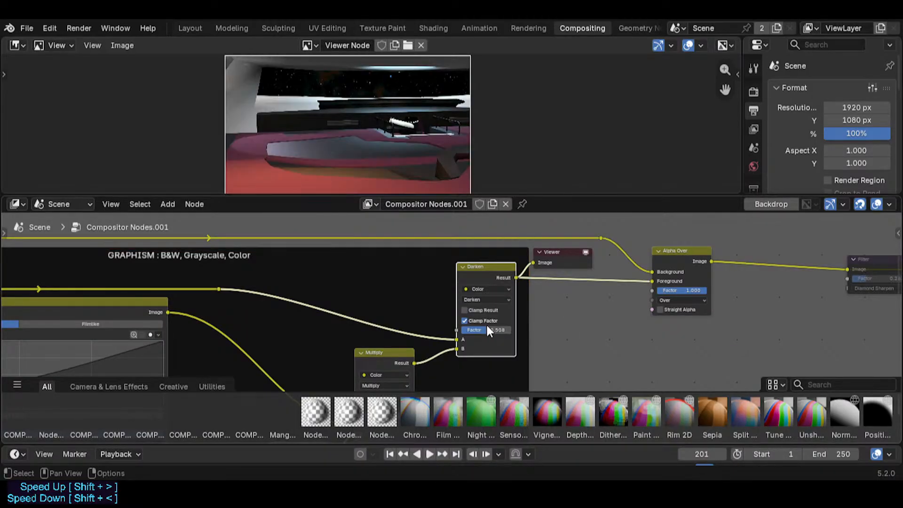
pyautogui.moveTo(487, 329)
pyautogui.mouseDown()
pyautogui.moveTo(453, 328)
pyautogui.moveTo(490, 330)
pyautogui.mouseUp()
pyautogui.click(486, 299)
pyautogui.click(482, 341)
pyautogui.click(488, 301)
pyautogui.click(483, 364)
# - Try Screen blending on the final node feeding Alpha Over, swapping its A and B inputs back and forth and varying the Factor
pyautogui.click(495, 301)
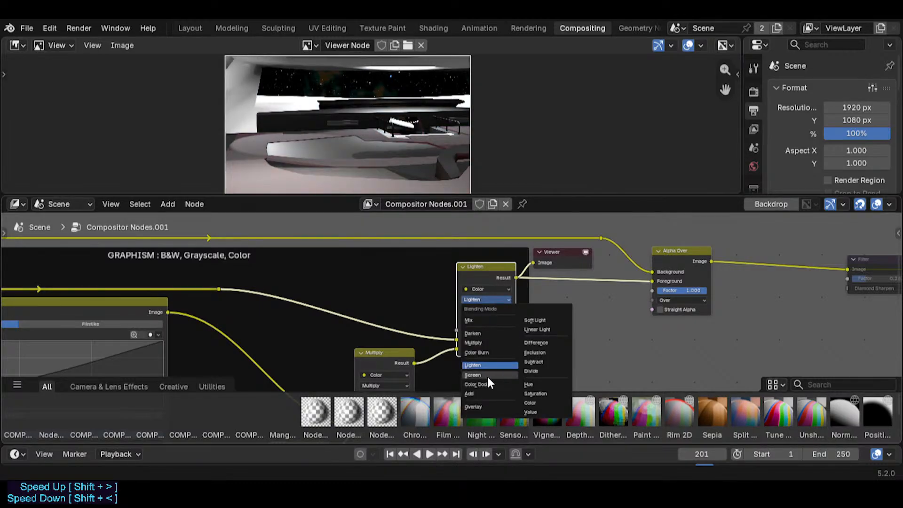
pyautogui.click(488, 376)
pyautogui.click(487, 299)
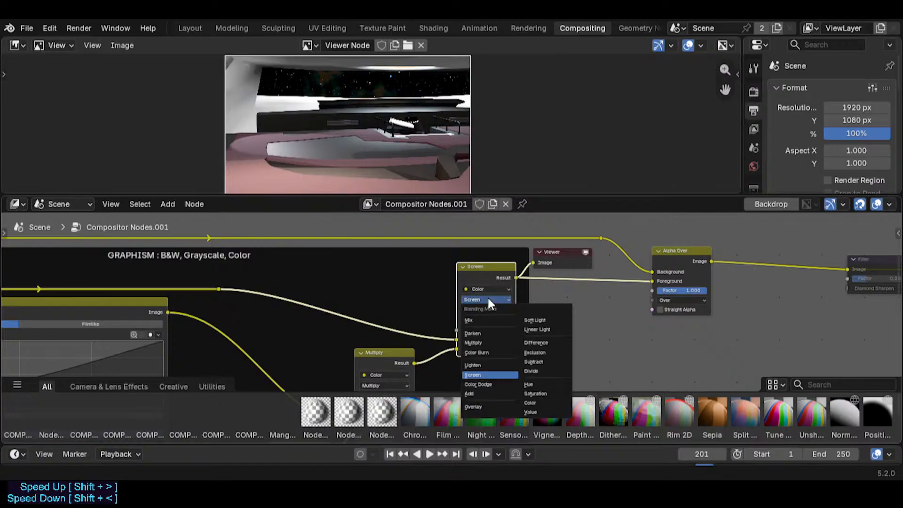
pyautogui.moveTo(457, 340); pyautogui.dragTo(511, 330)
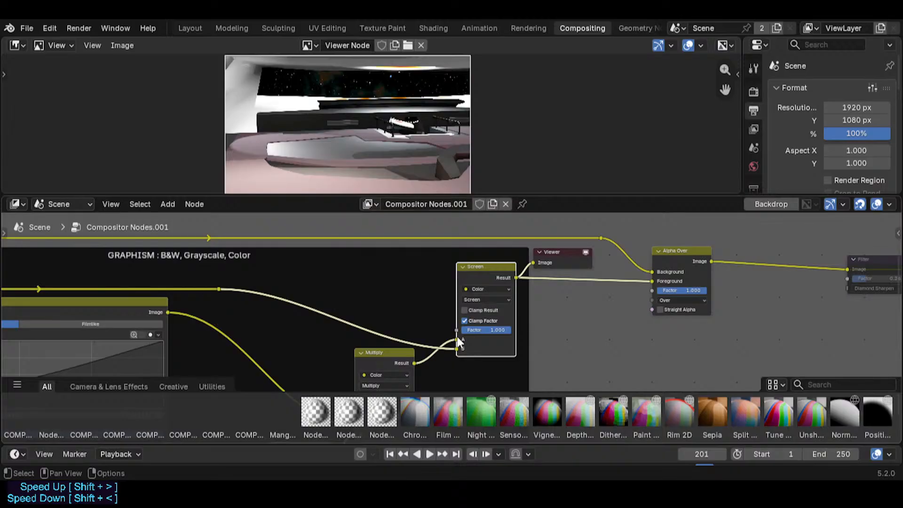
pyautogui.moveTo(457, 337); pyautogui.dragTo(456, 348)
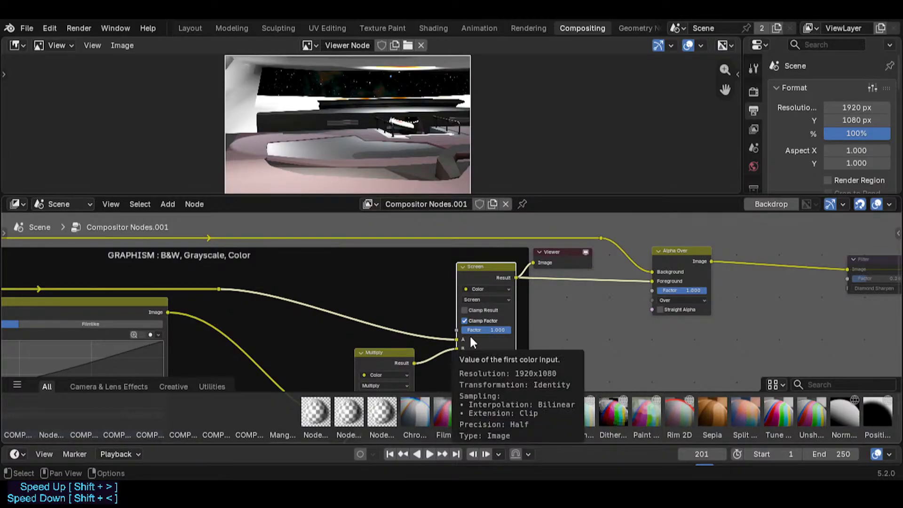
pyautogui.moveTo(494, 330)
pyautogui.mouseDown()
pyautogui.moveTo(475, 329)
pyautogui.moveTo(512, 329)
pyautogui.mouseUp()
# - Compare Color Dodge and Add blending on the final node, swapping its A and B inputs and lowering the Factor to 0.658
pyautogui.click(482, 299)
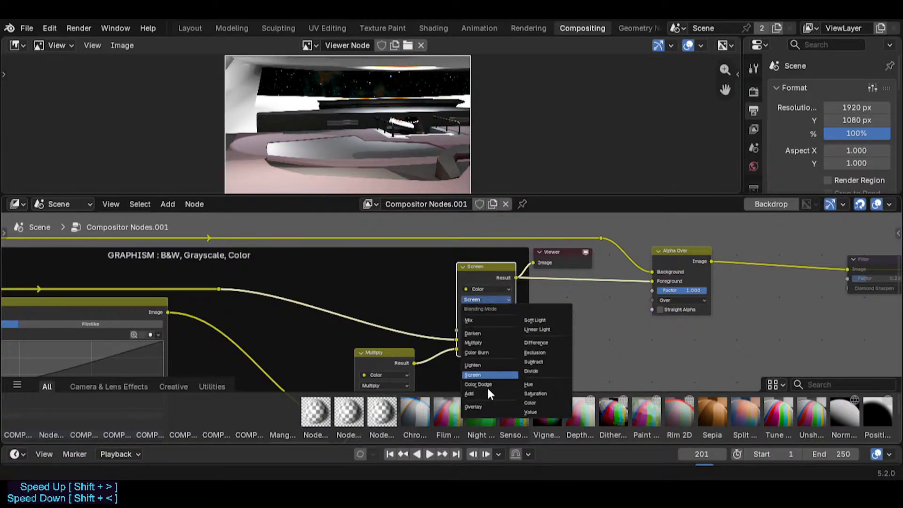
pyautogui.click(485, 384)
pyautogui.moveTo(497, 331)
pyautogui.mouseDown()
pyautogui.moveTo(473, 331)
pyautogui.moveTo(510, 331)
pyautogui.mouseUp()
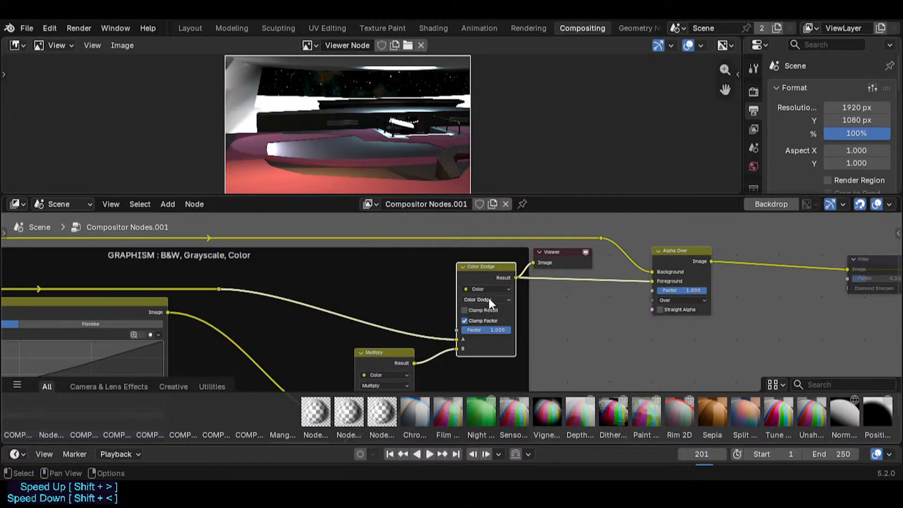
pyautogui.click(489, 300)
pyautogui.click(476, 391)
pyautogui.moveTo(498, 329)
pyautogui.mouseDown()
pyautogui.moveTo(473, 330)
pyautogui.moveTo(485, 331)
pyautogui.moveTo(458, 348)
pyautogui.mouseUp()
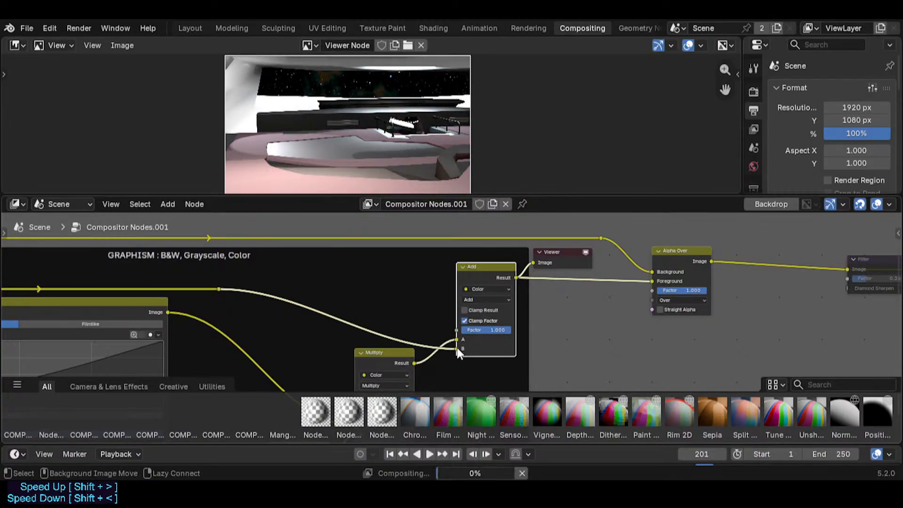
pyautogui.moveTo(500, 329)
pyautogui.mouseDown()
pyautogui.moveTo(471, 330)
pyautogui.moveTo(509, 330)
pyautogui.moveTo(483, 329)
pyautogui.moveTo(494, 329)
pyautogui.mouseUp()
# - Try Overlay and Multiply blending on the final node, raising the Factor to 1.000 with Multiply
pyautogui.click(478, 299)
pyautogui.click(486, 380)
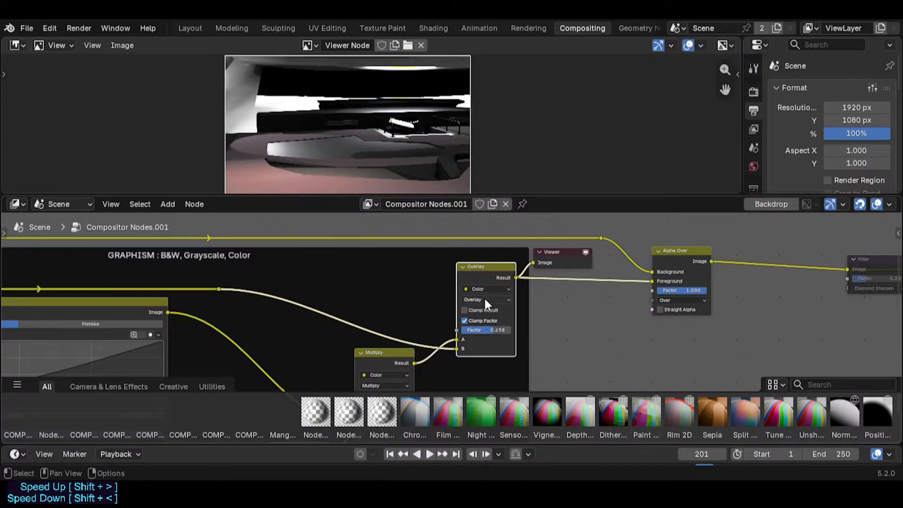
pyautogui.click(484, 298)
pyautogui.click(486, 340)
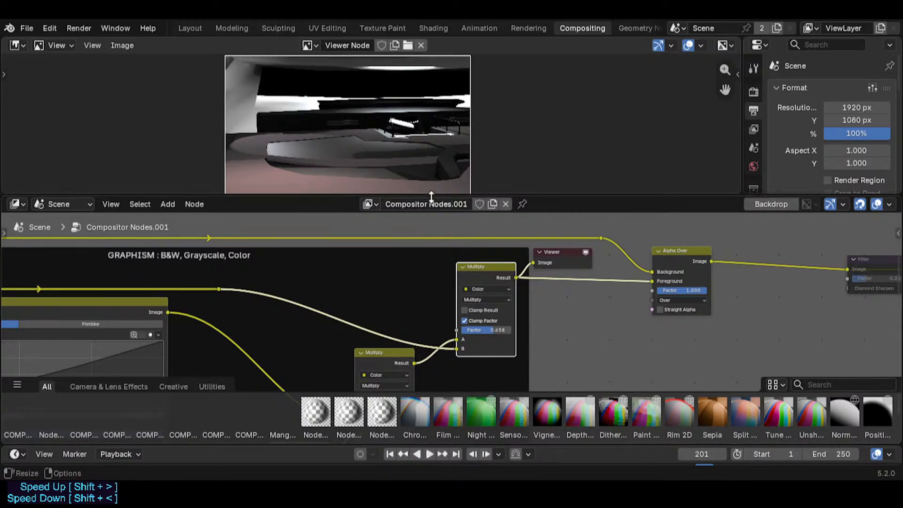
pyautogui.moveTo(494, 329); pyautogui.dragTo(512, 330)
# - Inspect the Multiply result up close around the railings and the bright ceiling strip, and save the file
pyautogui.scroll(4, 394, 145)
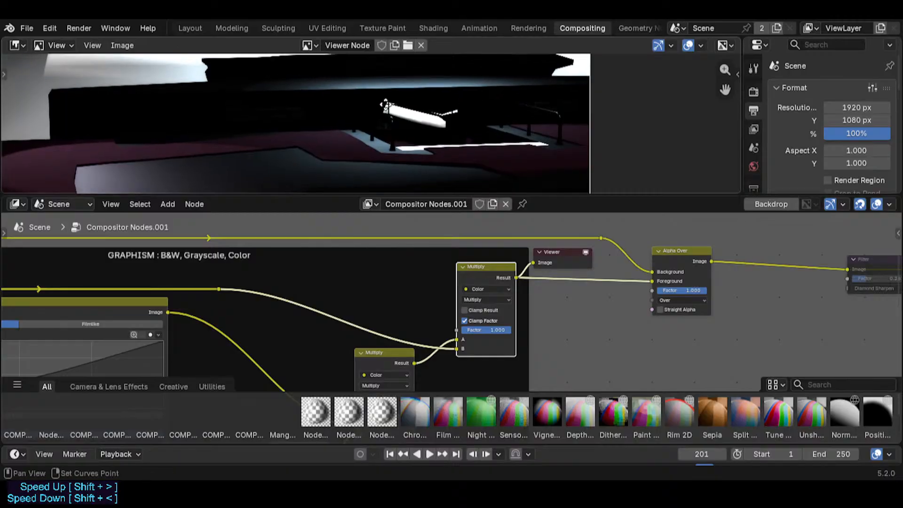
pyautogui.scroll(6, 383, 111)
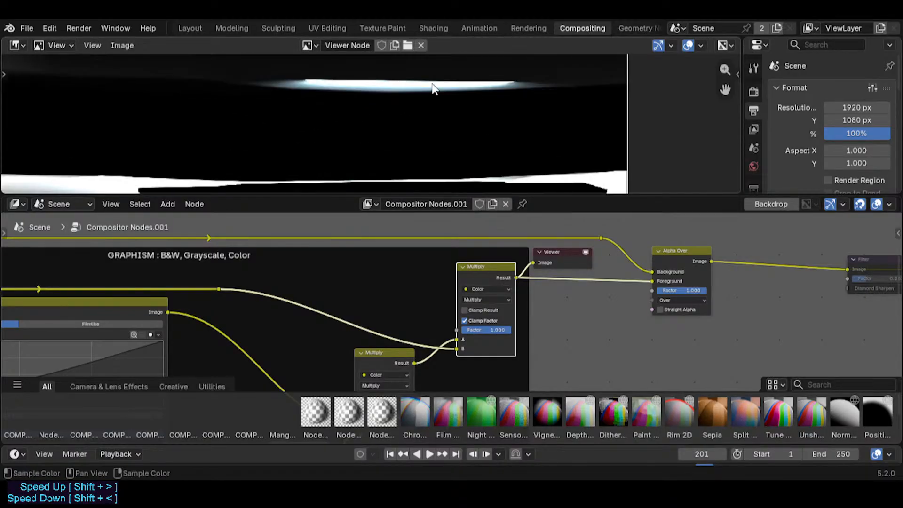
pyautogui.scroll(4, 432, 84)
pyautogui.scroll(-4, 399, 126)
pyautogui.scroll(3, 376, 101)
pyautogui.scroll(3, 371, 126)
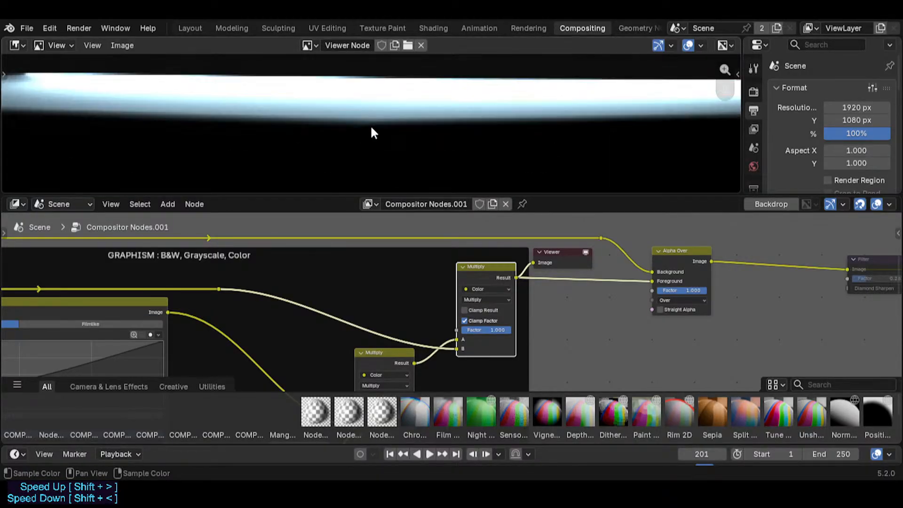
pyautogui.scroll(-5, 299, 152)
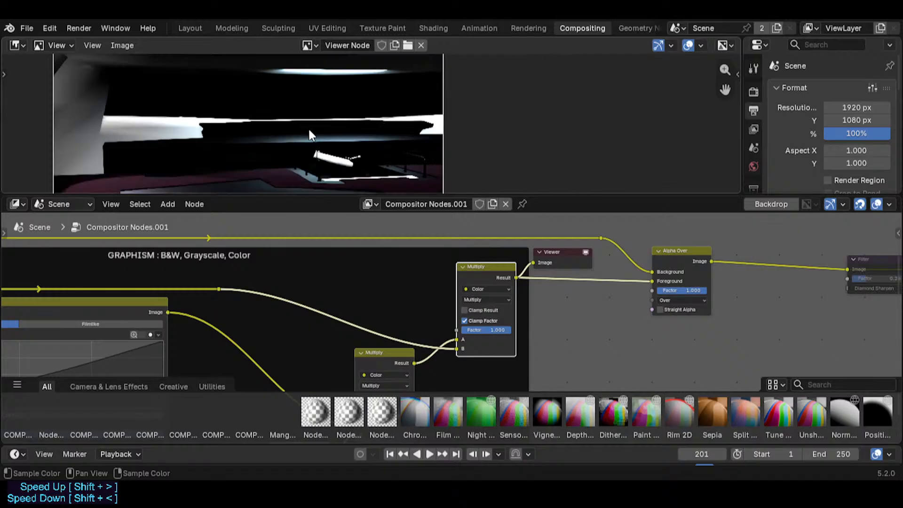
pyautogui.scroll(-2, 307, 131)
pyautogui.moveTo(315, 137); pyautogui.dragTo(345, 139, button='middle')
pyautogui.hotkey('ctrl', 's')
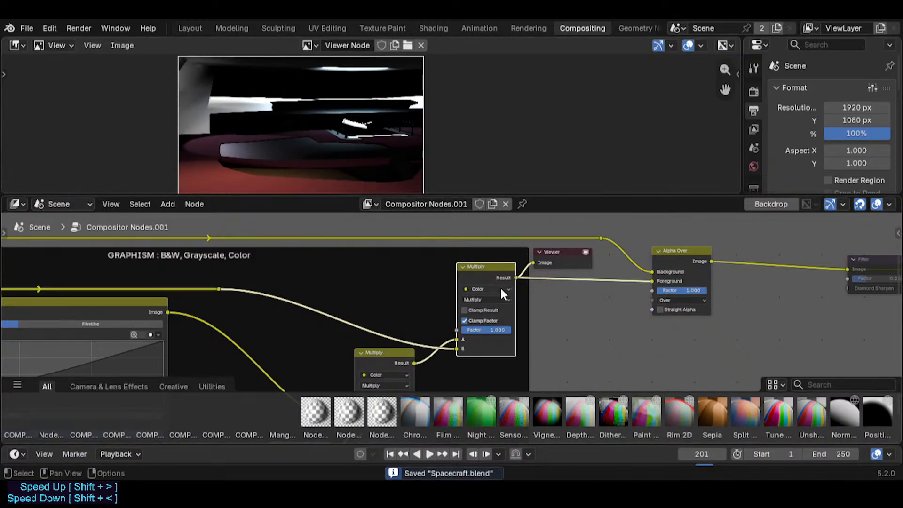
# - Try Soft Light blending on the final node with its A and B inputs swapped while varying the Factor
pyautogui.scroll(2, 501, 291)
pyautogui.click(483, 301)
pyautogui.click(526, 308)
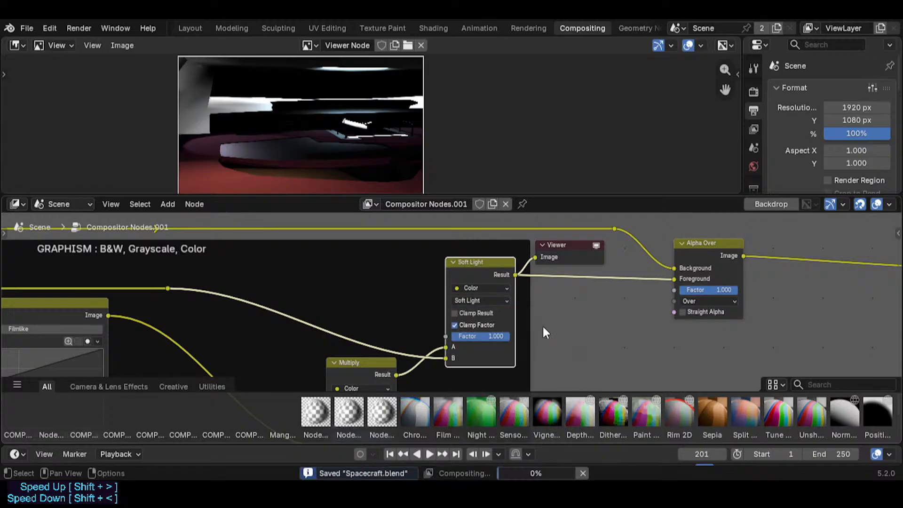
pyautogui.moveTo(494, 336); pyautogui.dragTo(447, 357)
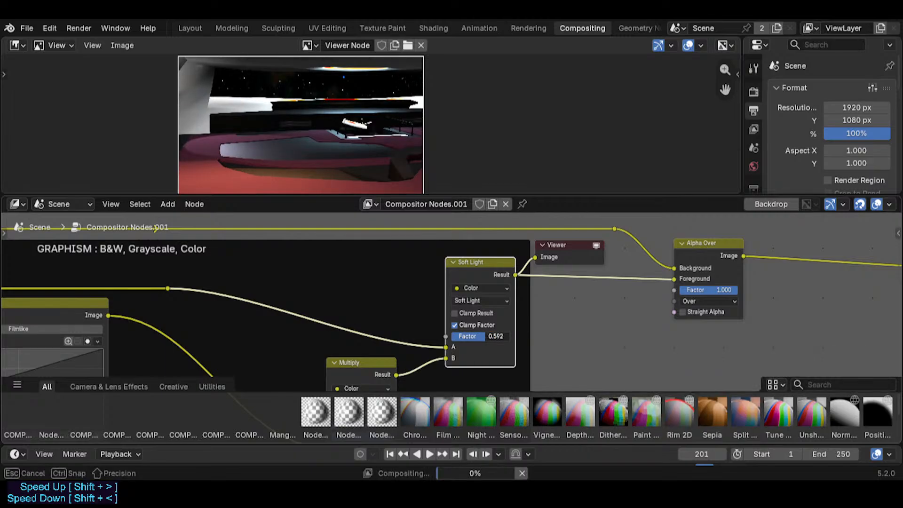
# - Try Linear Light blending on the final node while varying the Factor, and swap its A and B inputs
pyautogui.click(493, 301)
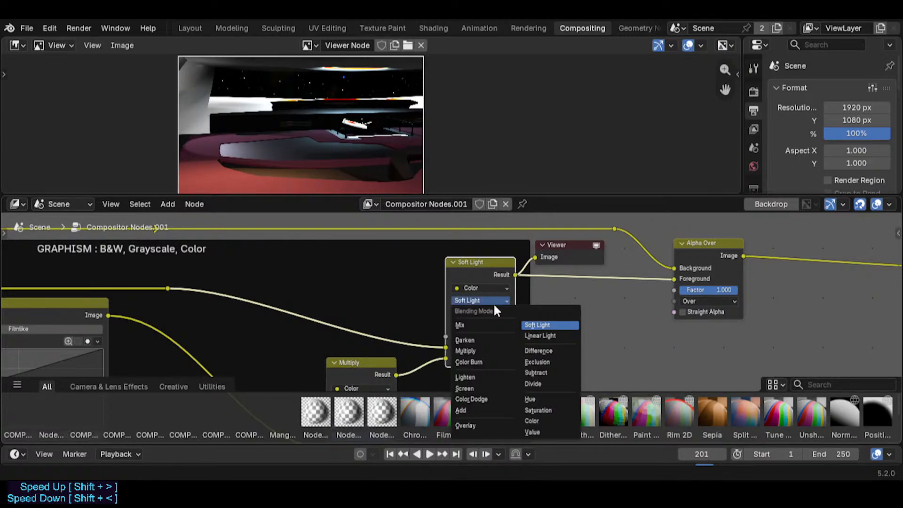
pyautogui.click(540, 336)
pyautogui.moveTo(493, 340); pyautogui.dragTo(511, 337)
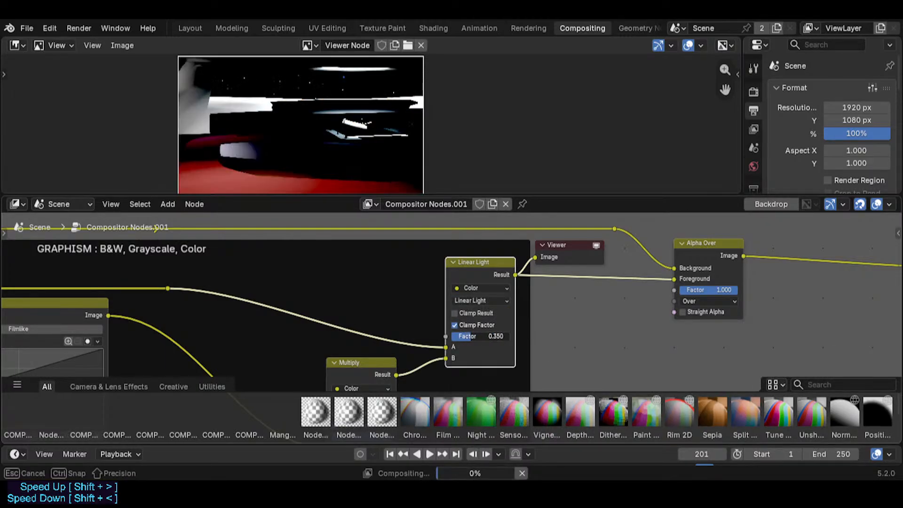
pyautogui.keyDown('alt'); pyautogui.moveTo(446, 347); pyautogui.dragTo(444, 359); pyautogui.keyUp('alt')
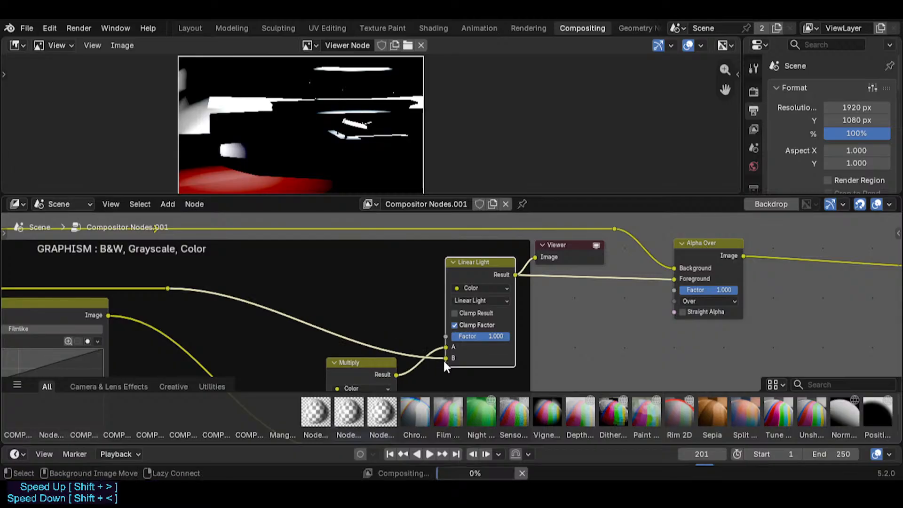
pyautogui.moveTo(486, 336); pyautogui.dragTo(518, 337)
# - Set the final node's blending mode to Difference and test it with swapped inputs and different Factor values
pyautogui.click(479, 300)
pyautogui.click(526, 351)
pyautogui.moveTo(453, 349); pyautogui.dragTo(446, 355)
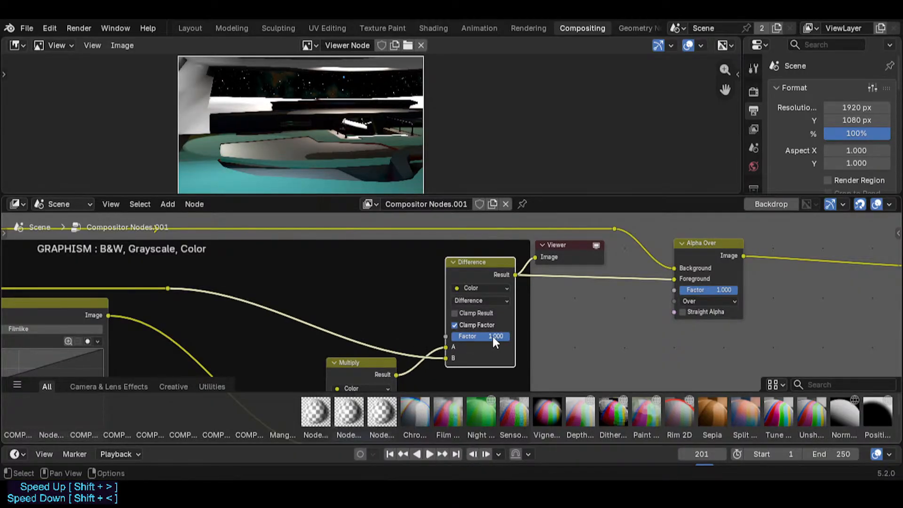
pyautogui.moveTo(493, 337)
pyautogui.mouseDown()
pyautogui.moveTo(465, 337)
pyautogui.moveTo(500, 338)
pyautogui.mouseUp()
# - Move the reroute point close to the Difference node, preview the node's inputs and result, and save the file
pyautogui.moveTo(168, 288); pyautogui.dragTo(406, 289)
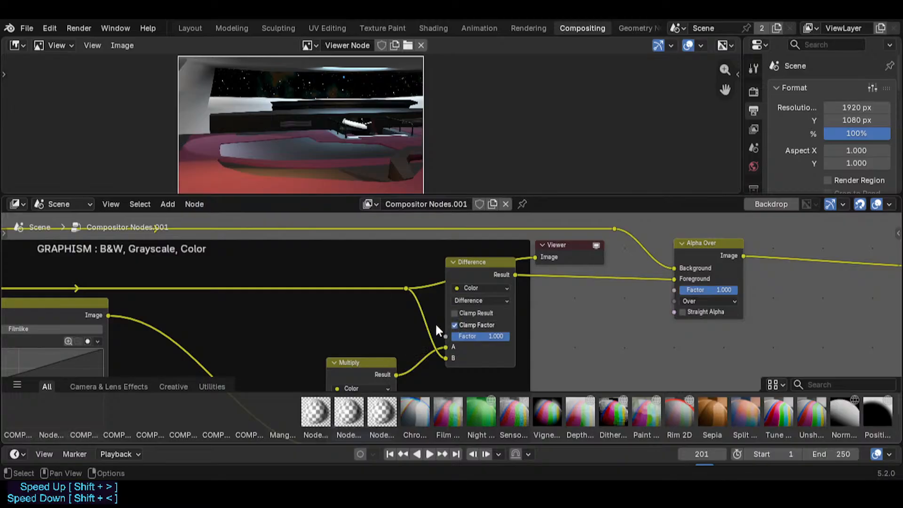
pyautogui.moveTo(399, 375); pyautogui.dragTo(423, 357)
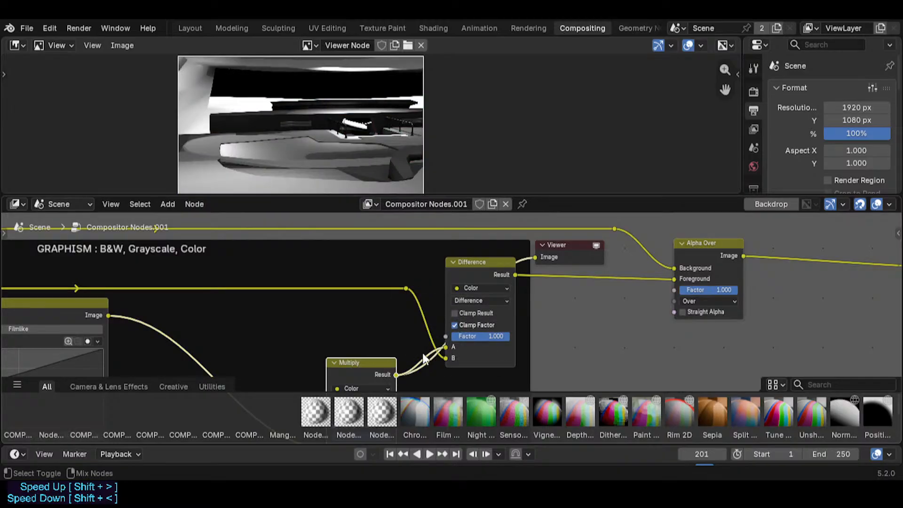
pyautogui.keyDown('ctrl'); pyautogui.keyDown('shift'); pyautogui.click(518, 280); pyautogui.keyUp('shift'); pyautogui.keyUp('ctrl')
pyautogui.hotkey('ctrl', 's')
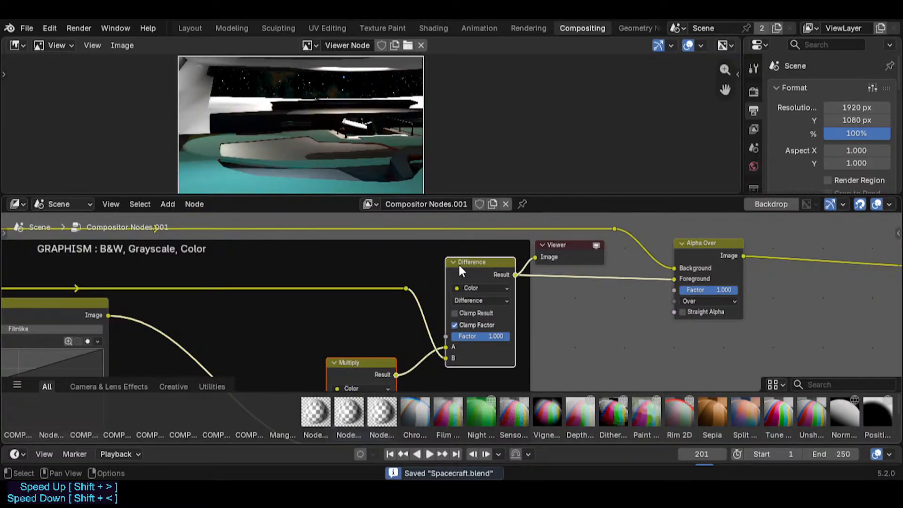
# - Nudge the Difference node slightly, test different Factor values on it, and save the file
pyautogui.press('g')
pyautogui.click(490, 332)
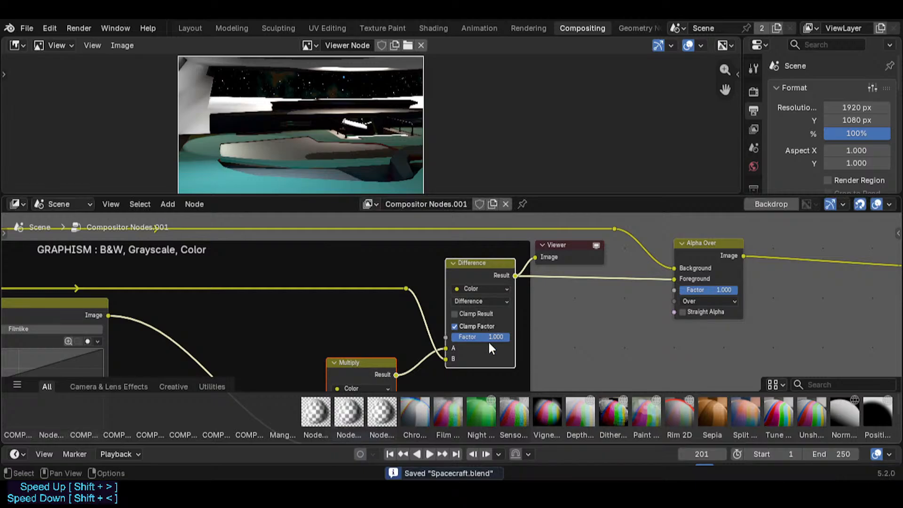
pyautogui.moveTo(485, 336); pyautogui.dragTo(466, 337)
pyautogui.hotkey('ctrl', 's')
# - Try Exclusion blending on the final node at Factor 1.000 and swap its A and B inputs
pyautogui.click(496, 301)
pyautogui.click(537, 363)
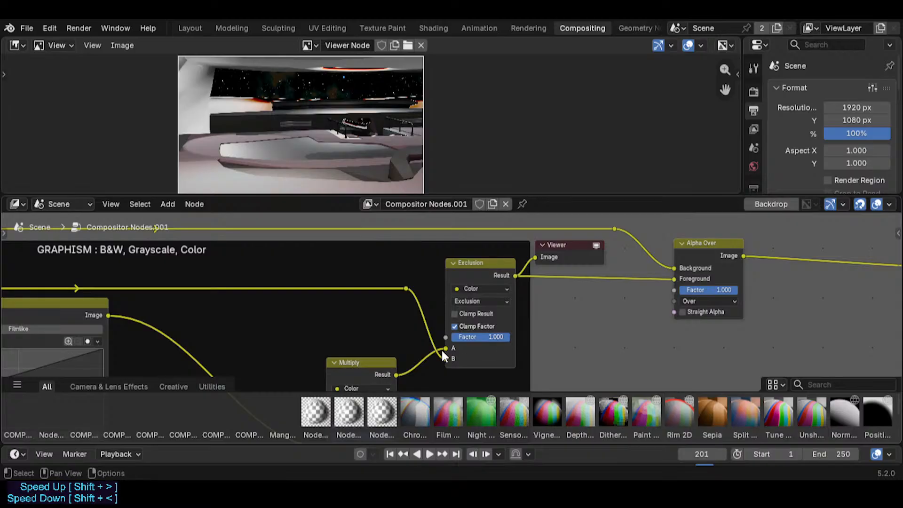
pyautogui.keyDown('alt'); pyautogui.moveTo(443, 348); pyautogui.dragTo(447, 360); pyautogui.keyUp('alt')
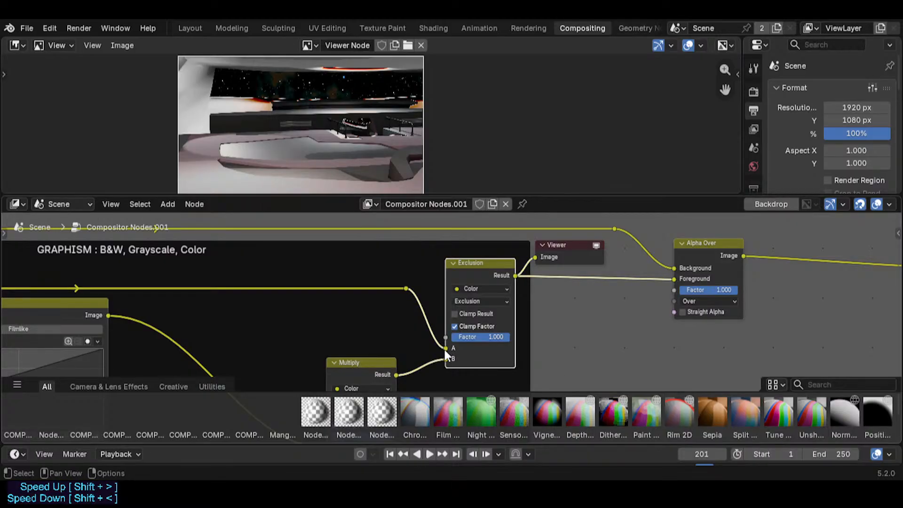
# - Try Subtract blending on the final node with its inputs in both orders and inspect the resulting image
pyautogui.click(487, 301)
pyautogui.click(541, 374)
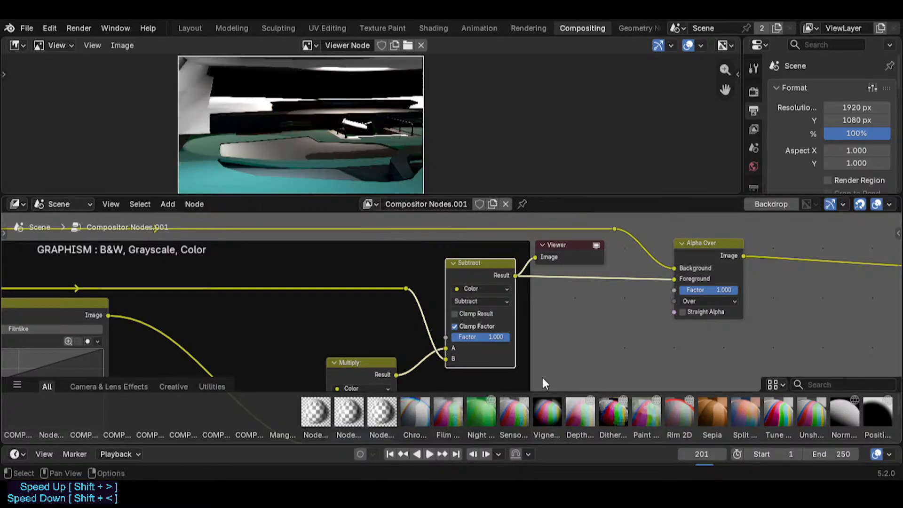
pyautogui.moveTo(466, 337)
pyautogui.mouseDown()
pyautogui.moveTo(454, 337)
pyautogui.moveTo(467, 324)
pyautogui.mouseUp()
pyautogui.moveTo(445, 359); pyautogui.dragTo(491, 337)
pyautogui.scroll(3, 349, 161)
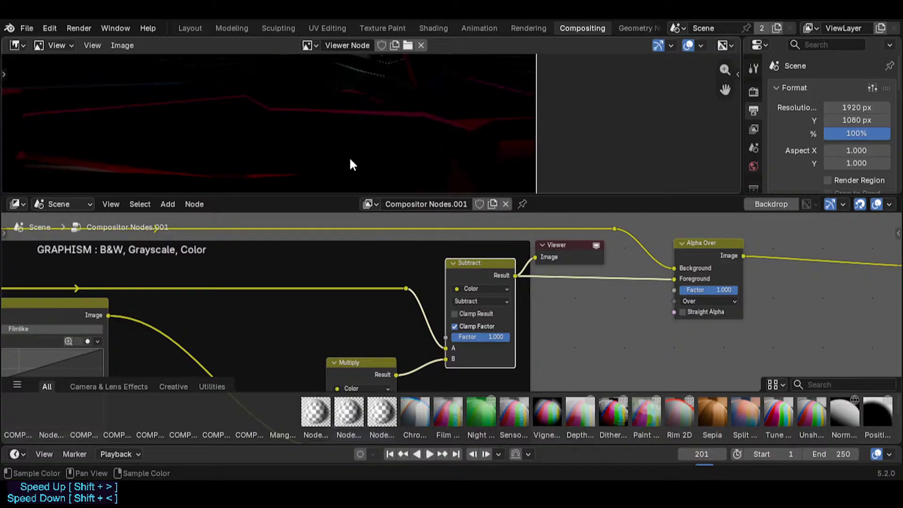
pyautogui.scroll(-5, 349, 157)
# - Try Divide blending on the final node, swapping its A and B inputs and varying the Factor up to full strength
pyautogui.click(494, 301)
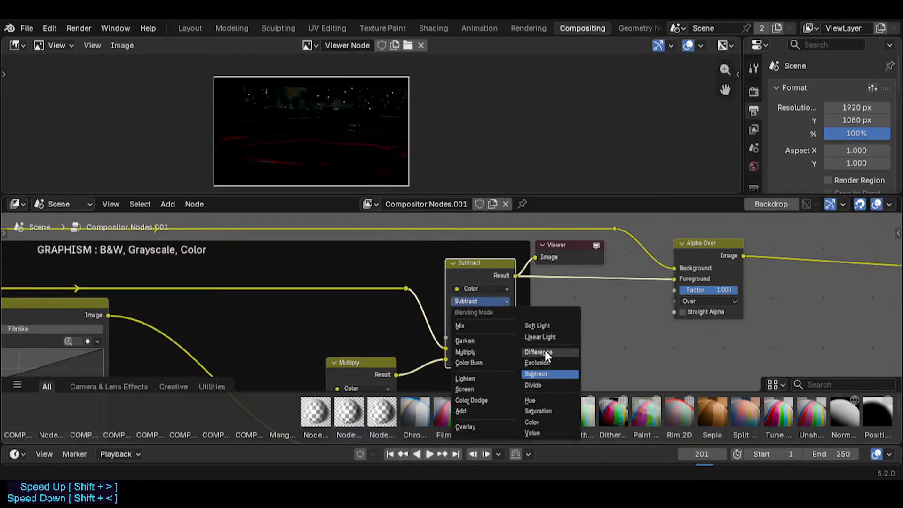
pyautogui.click(543, 380)
pyautogui.moveTo(492, 336); pyautogui.dragTo(445, 358)
pyautogui.scroll(3, 352, 128)
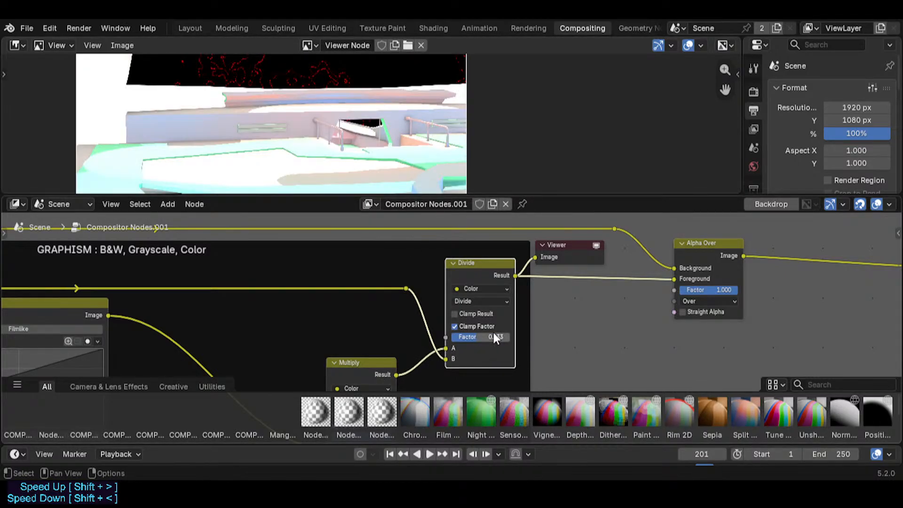
pyautogui.moveTo(493, 336); pyautogui.dragTo(526, 336)
# - Compare Difference, Exclusion and Subtract blending on the final node and set it back to Difference
pyautogui.click(480, 301)
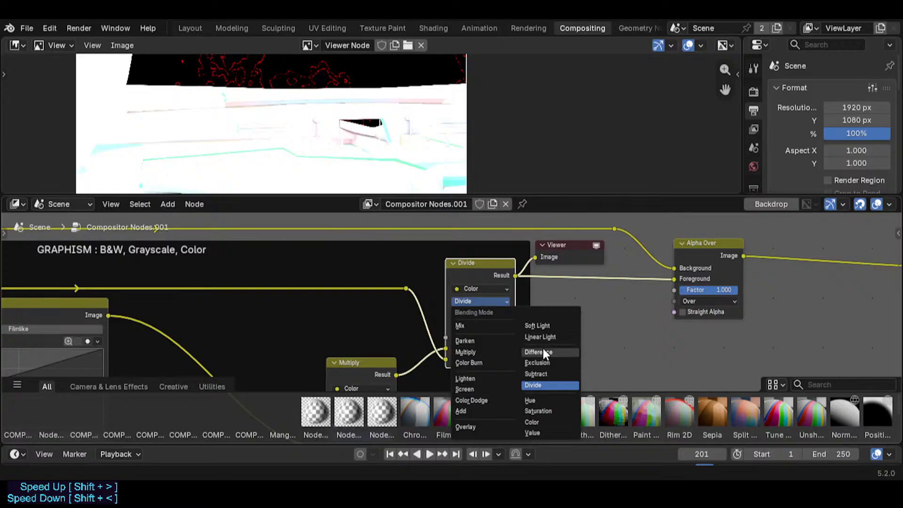
pyautogui.click(541, 351)
pyautogui.click(487, 301)
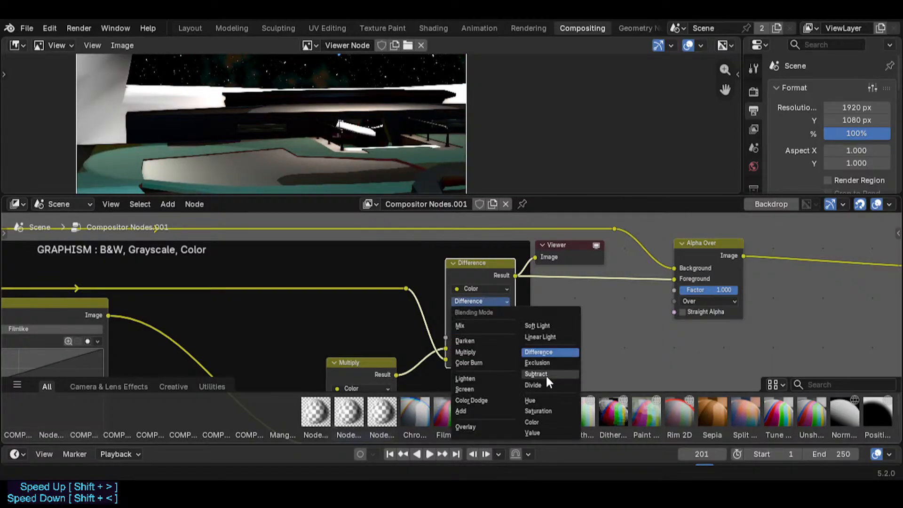
pyautogui.click(543, 361)
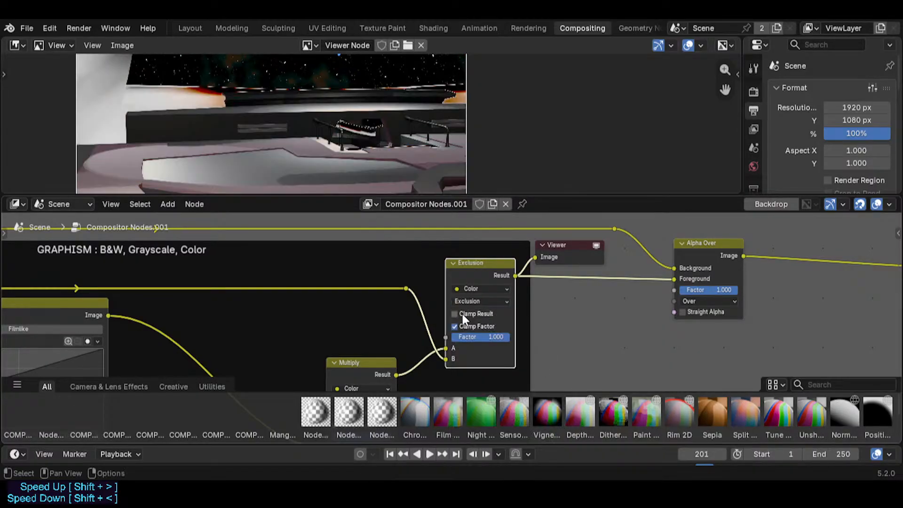
pyautogui.click(491, 304)
pyautogui.click(552, 372)
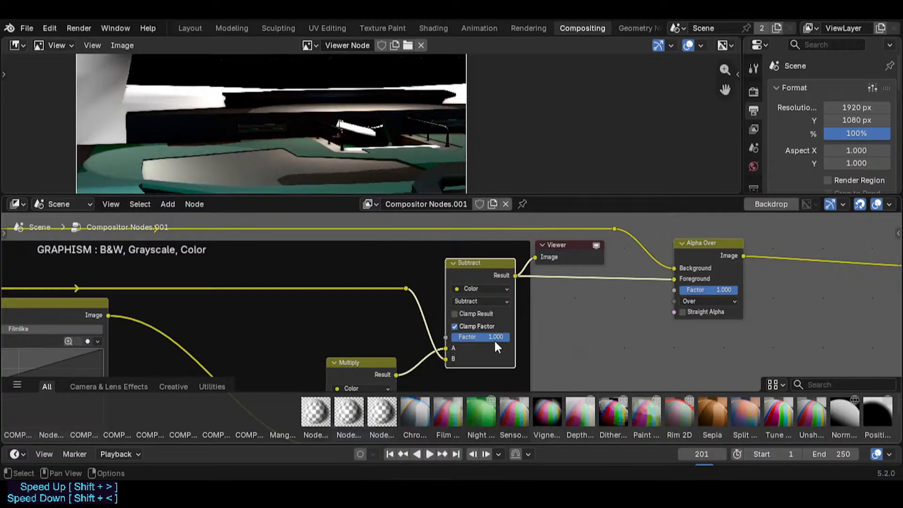
pyautogui.click(485, 300)
pyautogui.click(548, 351)
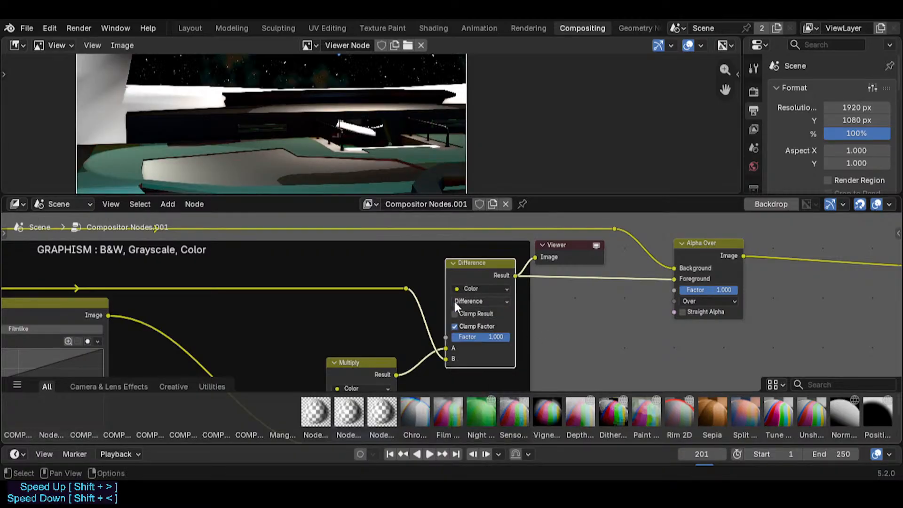
# - Compare Subtract with Difference blending on the final node, set it back to Difference, and save the file
pyautogui.click(474, 302)
pyautogui.click(553, 372)
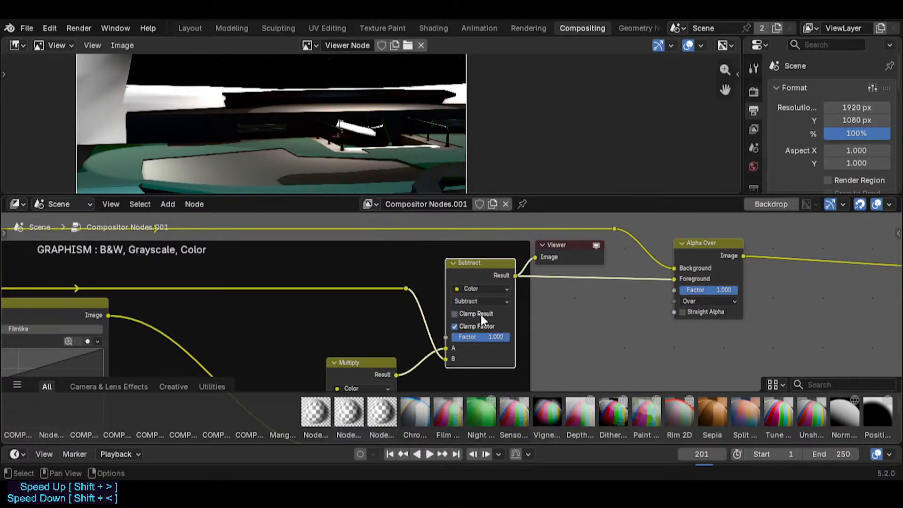
pyautogui.click(487, 303)
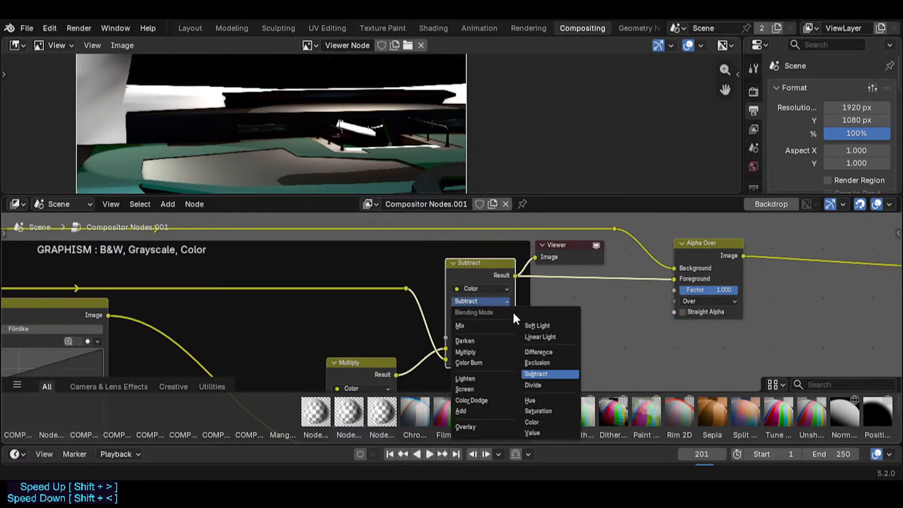
pyautogui.click(552, 352)
pyautogui.scroll(-1, 467, 303)
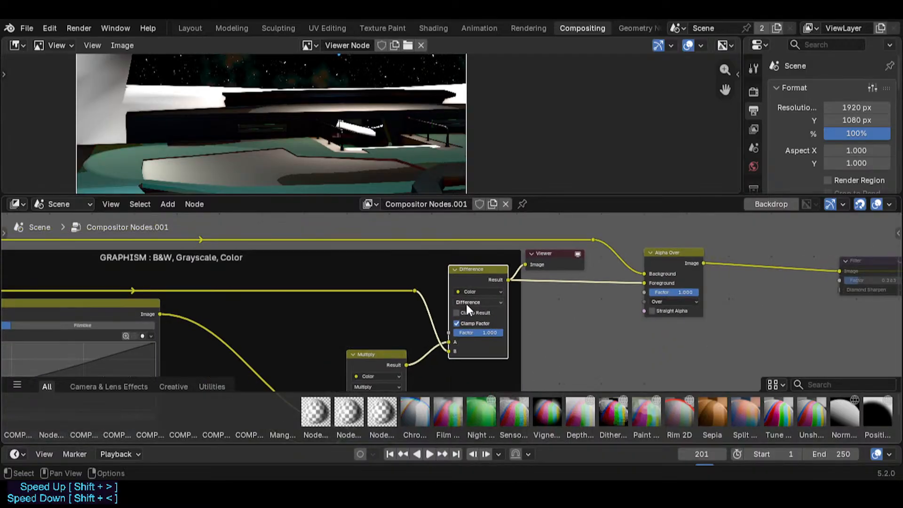
pyautogui.hotkey('ctrl', 's')
pyautogui.scroll(-2, 383, 131)
pyautogui.moveTo(372, 114); pyautogui.dragTo(373, 119, button='middle')
pyautogui.scroll(1, 369, 109)
pyautogui.scroll(1, 368, 108)
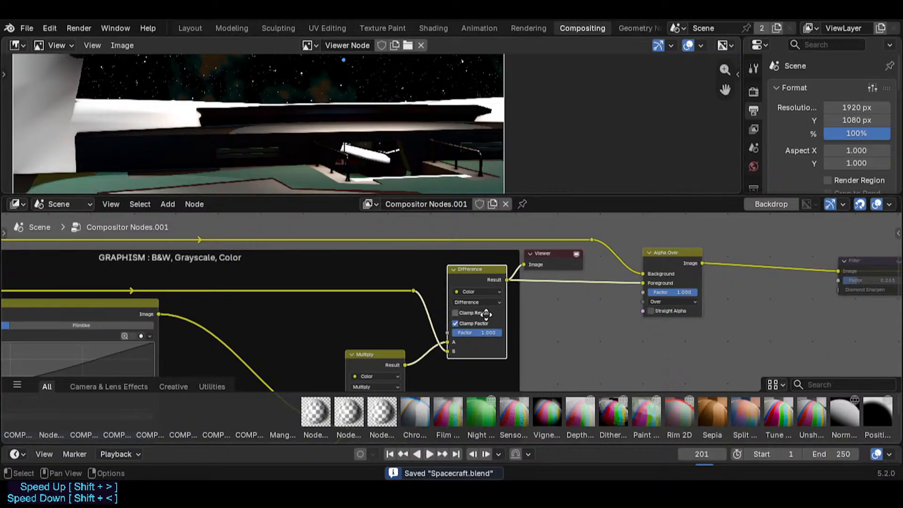
# - Try Hue blending on the final node and swap its A and B inputs
pyautogui.moveTo(473, 316); pyautogui.dragTo(420, 289, button='middle')
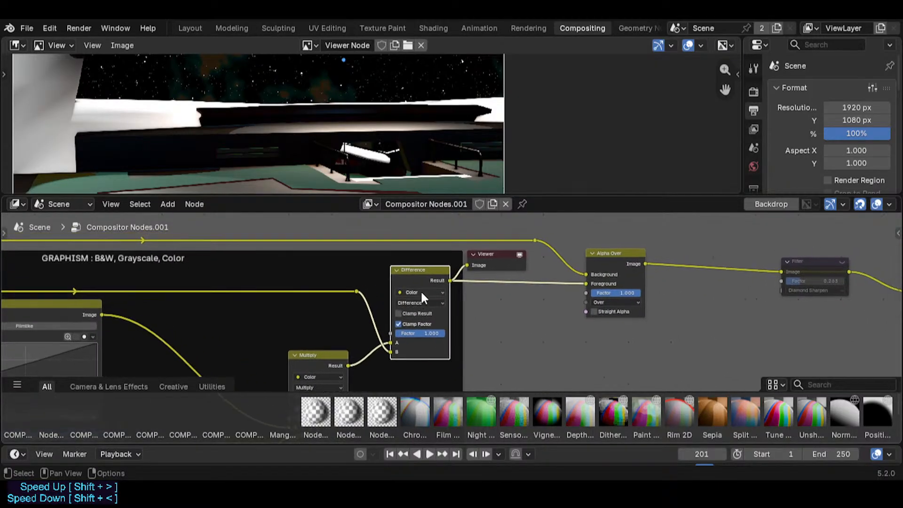
pyautogui.click(420, 303)
pyautogui.click(479, 387)
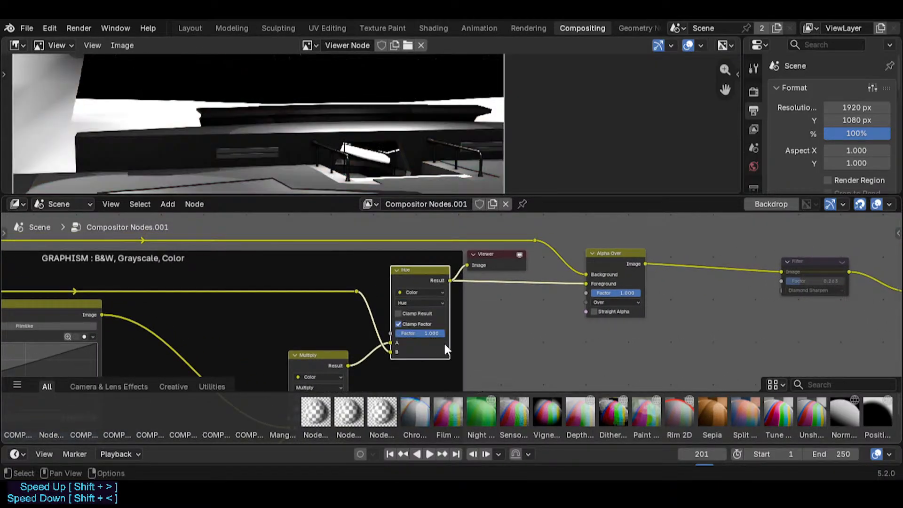
pyautogui.moveTo(428, 332); pyautogui.dragTo(390, 351)
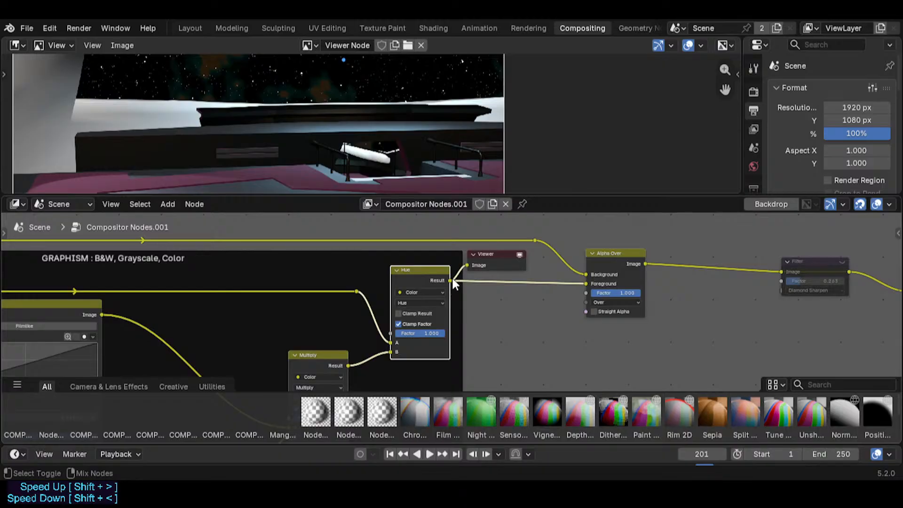
# - Try Saturation blending on the final node with its A and B inputs in both orders
pyautogui.click(426, 302)
pyautogui.click(470, 397)
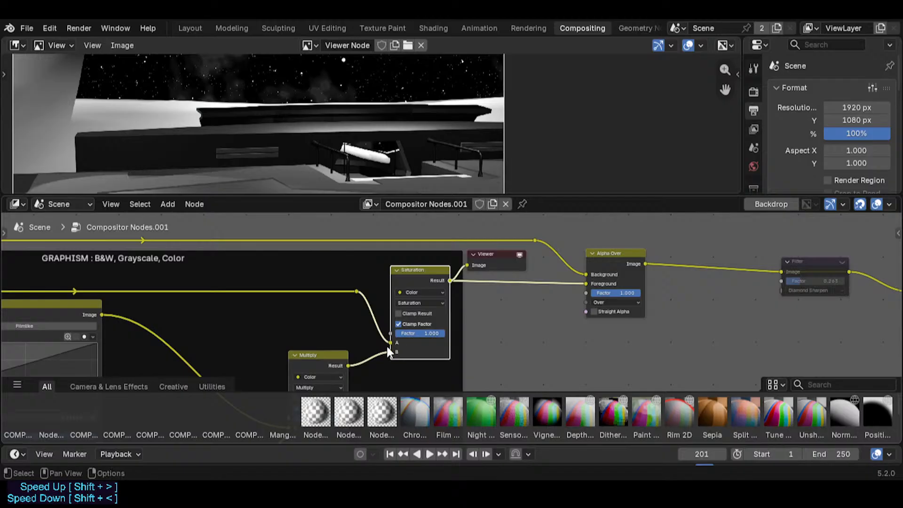
pyautogui.moveTo(390, 342); pyautogui.dragTo(447, 331)
# - Try Color blending on the final node, swap its inputs, compare it with both source images, and reduce the Factor to about 0.850
pyautogui.click(426, 303)
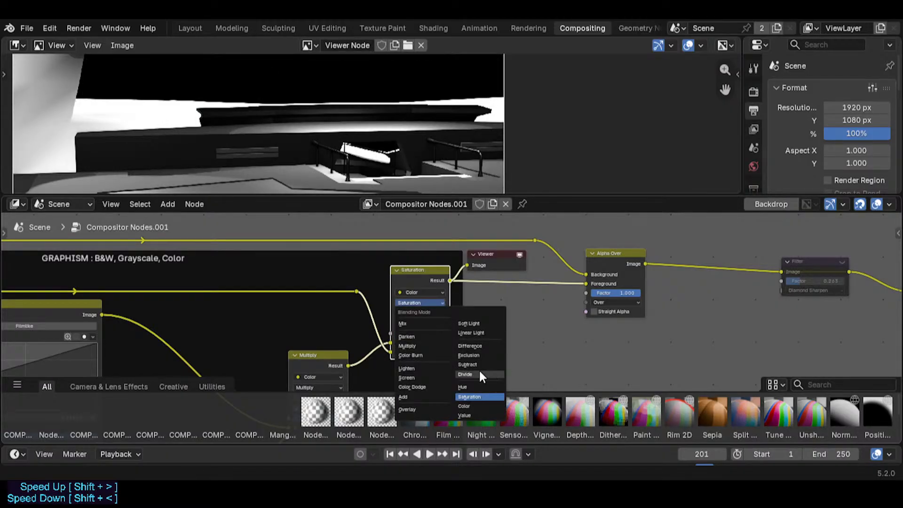
pyautogui.click(466, 406)
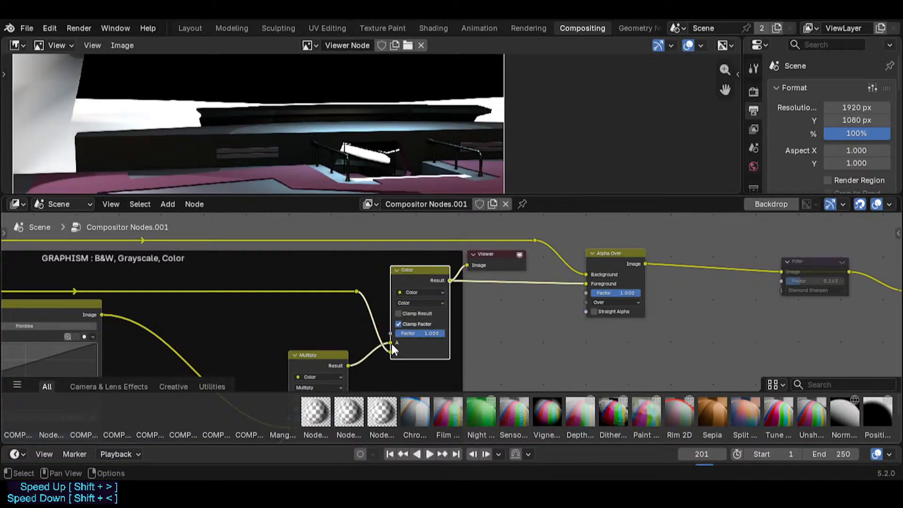
pyautogui.moveTo(392, 344); pyautogui.dragTo(390, 355)
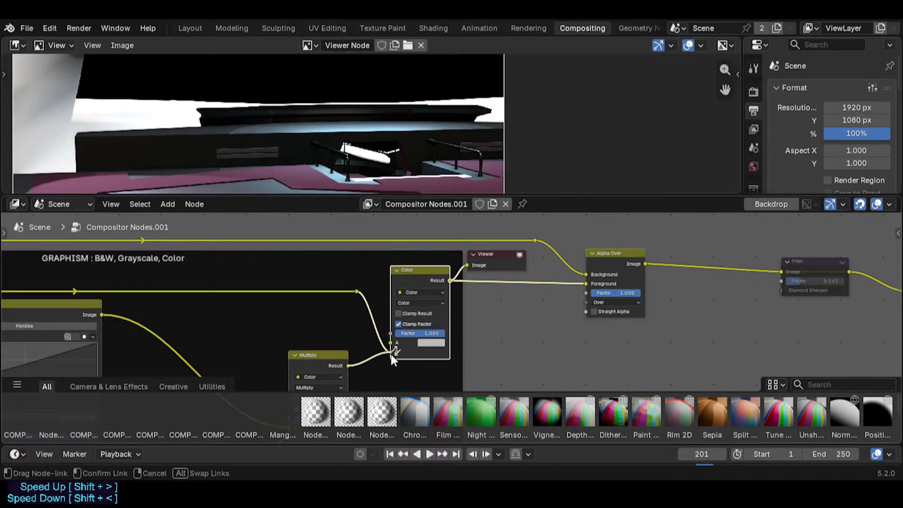
pyautogui.keyDown('ctrl'); pyautogui.keyDown('shift'); pyautogui.click(357, 293); pyautogui.keyUp('shift'); pyautogui.keyUp('ctrl')
pyautogui.keyDown('ctrl'); pyautogui.keyDown('shift'); pyautogui.click(355, 367); pyautogui.keyUp('shift'); pyautogui.keyUp('ctrl')
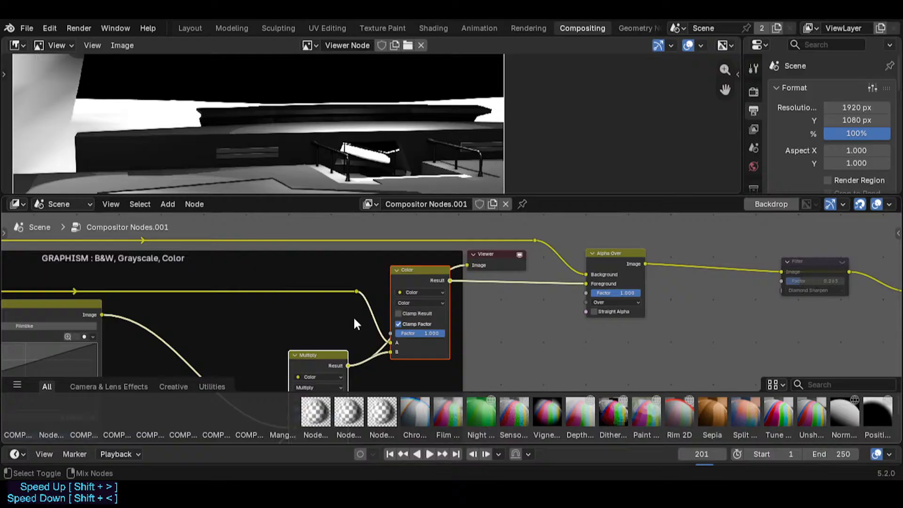
pyautogui.keyDown('ctrl'); pyautogui.keyDown('shift'); pyautogui.click(356, 292); pyautogui.keyUp('shift'); pyautogui.keyUp('ctrl')
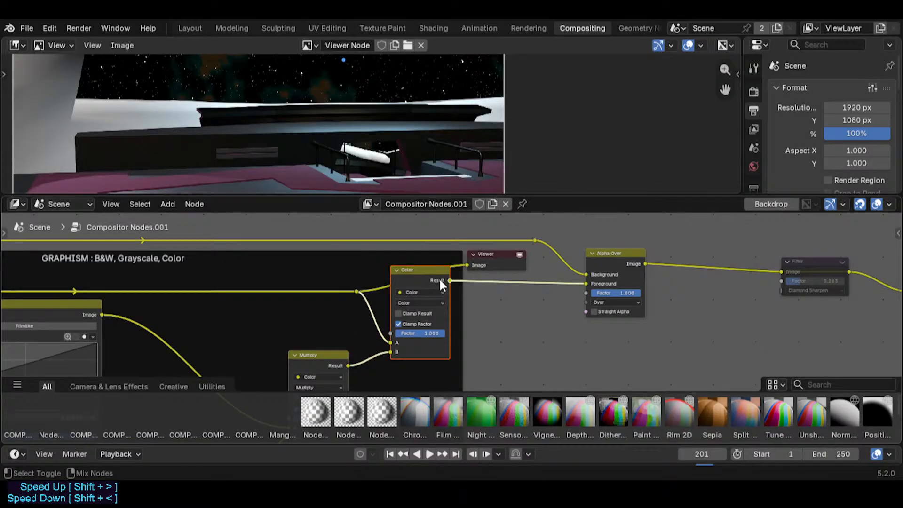
pyautogui.keyDown('ctrl'); pyautogui.keyDown('shift'); pyautogui.click(444, 281); pyautogui.keyUp('shift'); pyautogui.keyUp('ctrl')
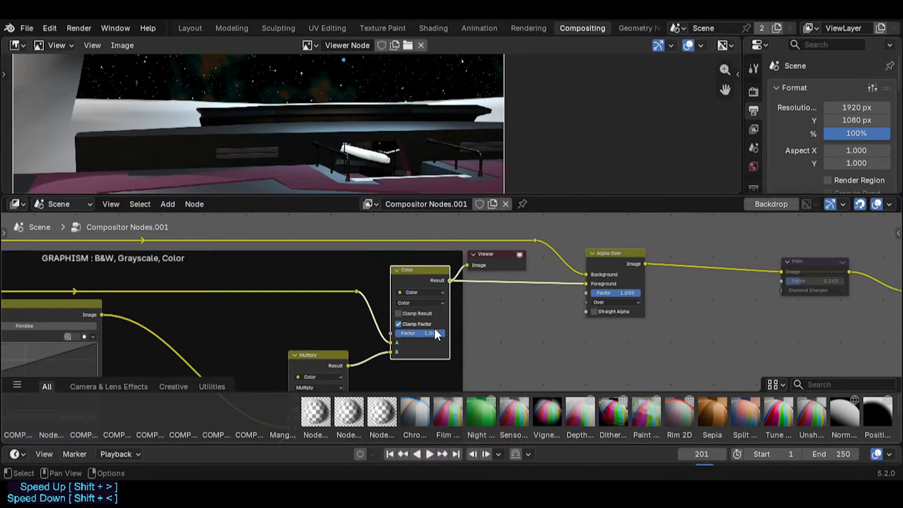
pyautogui.moveTo(430, 327)
pyautogui.mouseDown()
pyautogui.moveTo(399, 324)
pyautogui.moveTo(432, 331)
pyautogui.moveTo(425, 324)
pyautogui.mouseUp()
pyautogui.moveTo(425, 333)
pyautogui.mouseDown()
pyautogui.moveTo(412, 333)
pyautogui.moveTo(428, 332)
pyautogui.mouseUp()
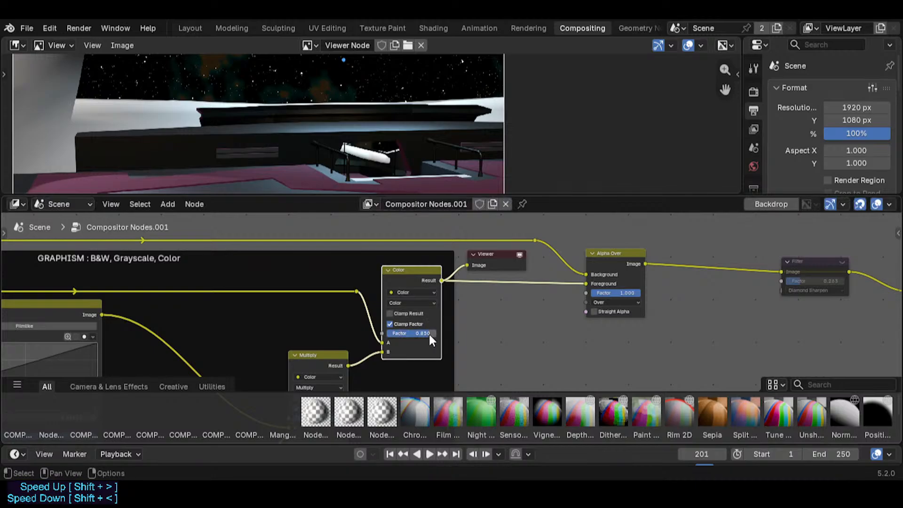
# - Try Value blending on the final node at Factor 1.000, swap its inputs, and compare it with the source image
pyautogui.click(425, 304)
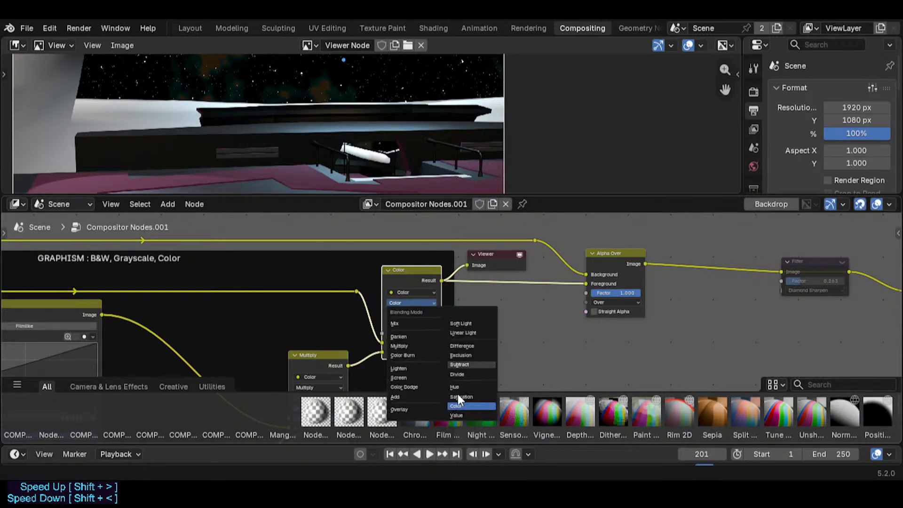
pyautogui.click(457, 414)
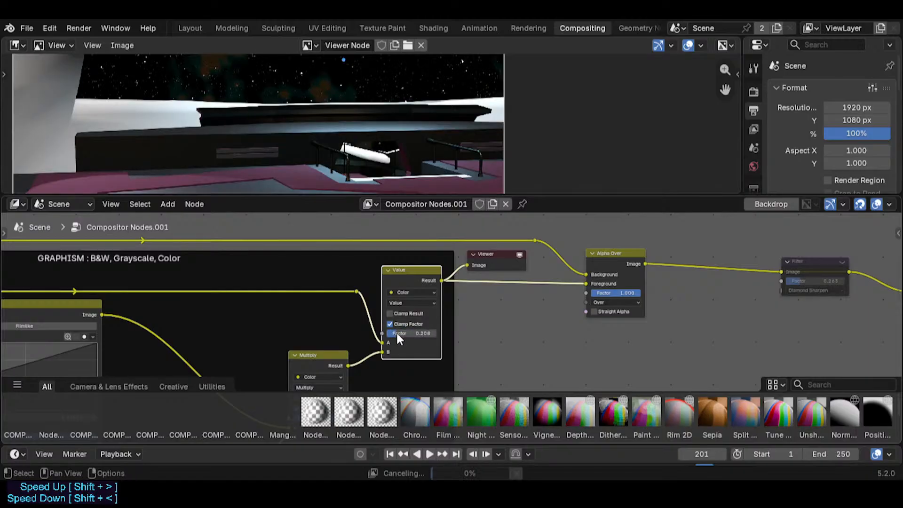
pyautogui.moveTo(397, 334); pyautogui.dragTo(436, 334)
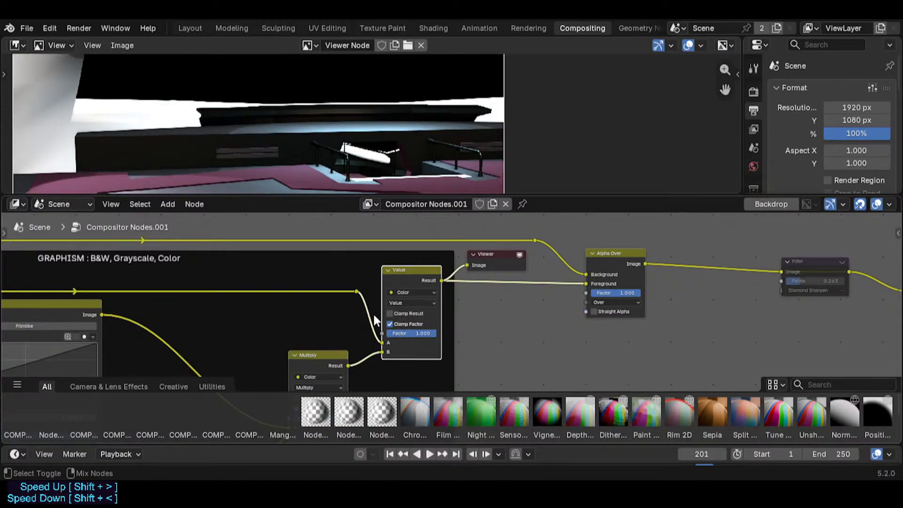
pyautogui.moveTo(422, 333)
pyautogui.mouseDown()
pyautogui.moveTo(374, 333)
pyautogui.moveTo(426, 333)
pyautogui.moveTo(408, 341)
pyautogui.mouseUp()
pyautogui.keyDown('ctrl'); pyautogui.keyDown('shift'); pyautogui.click(358, 292); pyautogui.keyUp('shift'); pyautogui.keyUp('ctrl')
pyautogui.keyDown('ctrl'); pyautogui.keyDown('shift'); pyautogui.click(438, 285); pyautogui.keyUp('shift'); pyautogui.keyUp('ctrl')
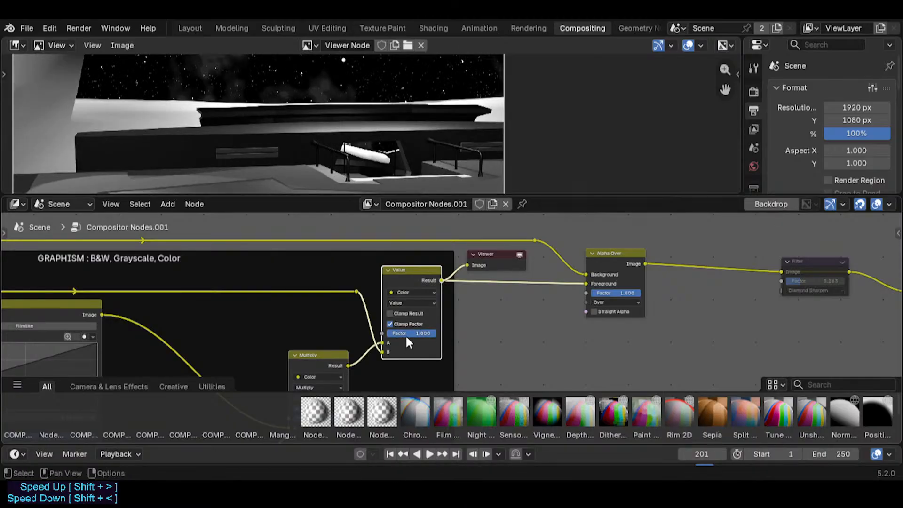
# - Compare Difference and Exclusion blending on the final node and swap the A and B inputs under Exclusion
pyautogui.click(417, 302)
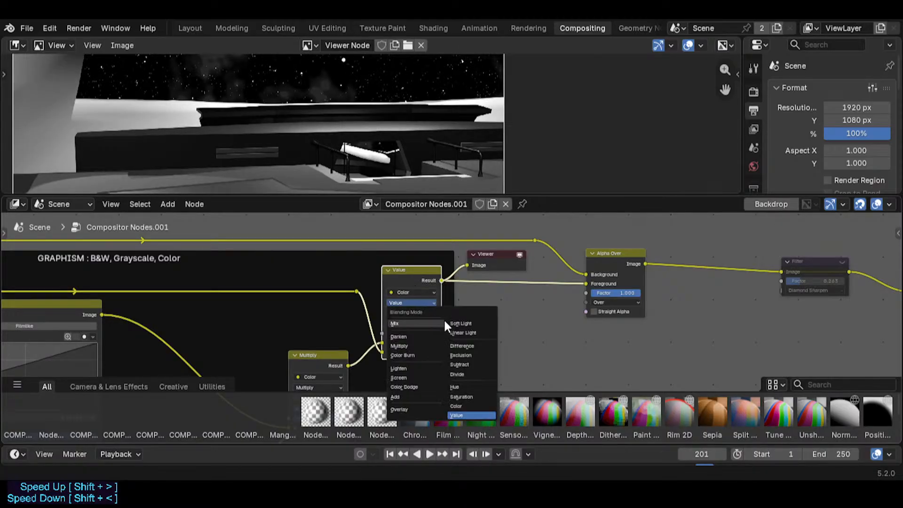
pyautogui.click(467, 346)
pyautogui.click(419, 303)
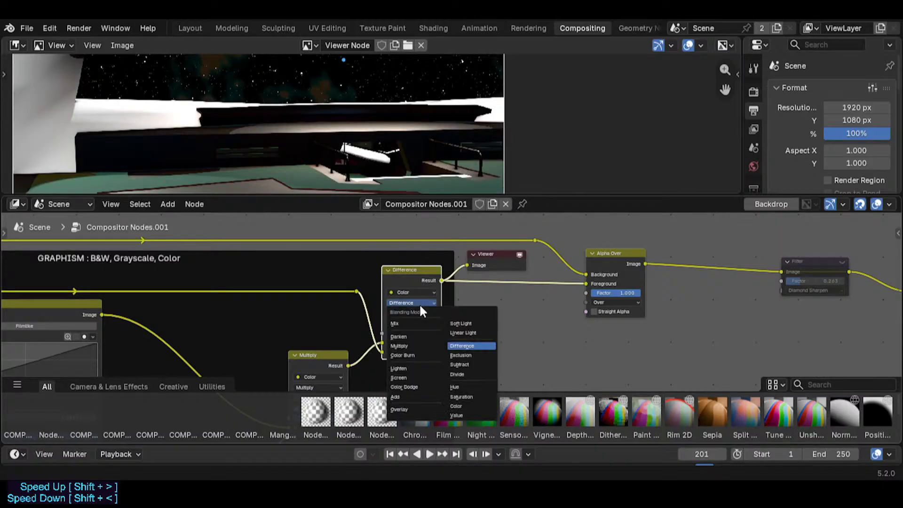
pyautogui.click(458, 354)
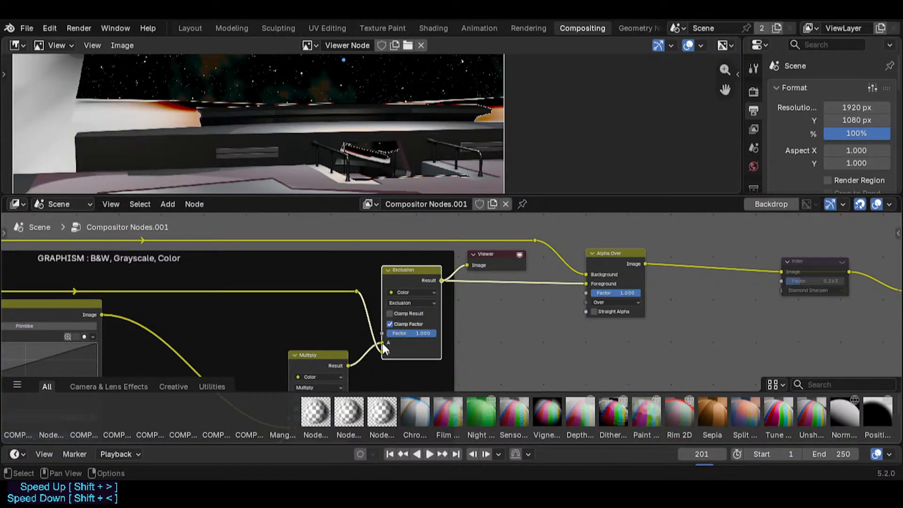
pyautogui.moveTo(382, 343); pyautogui.dragTo(382, 352)
# - Try Subtract and Divide blending on the final node with the Multiply result feeding input B
pyautogui.click(416, 304)
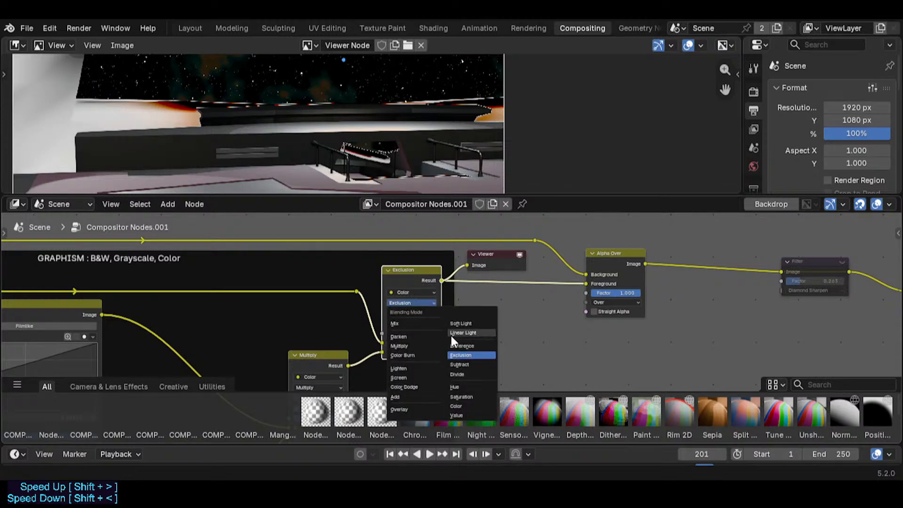
pyautogui.click(458, 364)
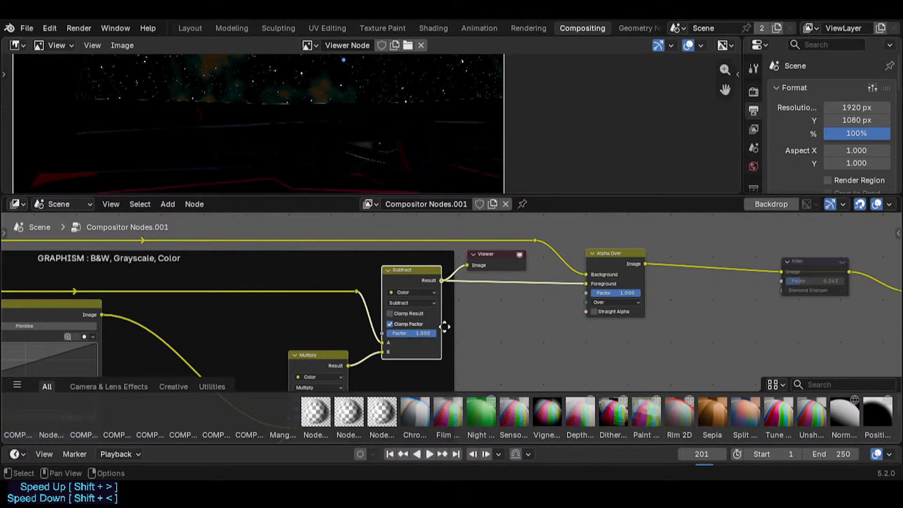
pyautogui.click(426, 303)
pyautogui.click(455, 374)
pyautogui.click(417, 302)
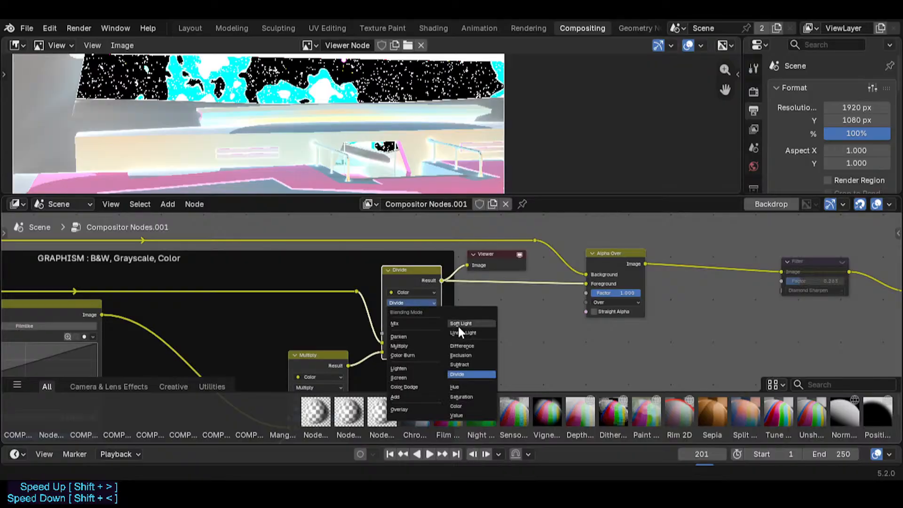
# - Set the final node to Difference blending with the Multiply result in input A and save the file
pyautogui.click(462, 344)
pyautogui.moveTo(421, 337); pyautogui.dragTo(398, 333)
pyautogui.hotkey('ctrl', 's')
# - Try Subtract and Exclusion blending on the final node with the Multiply result in input A
pyautogui.click(412, 302)
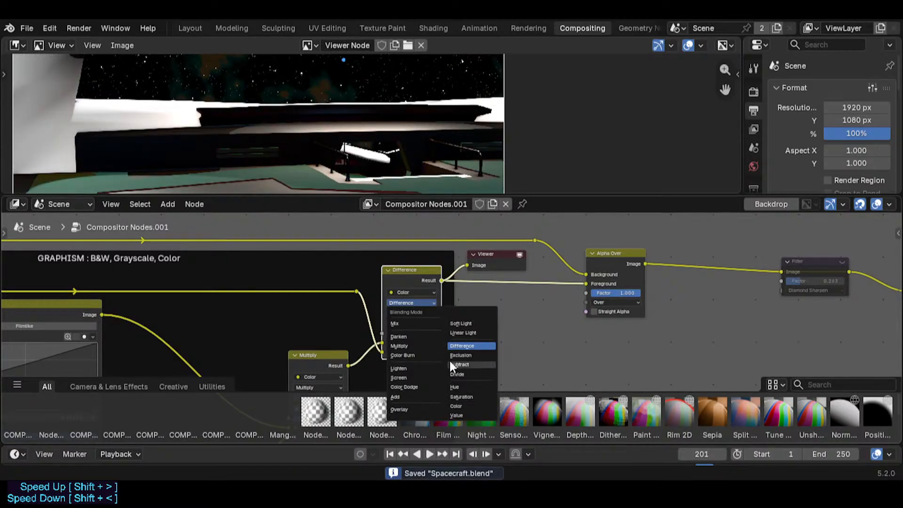
pyautogui.click(459, 365)
pyautogui.click(410, 303)
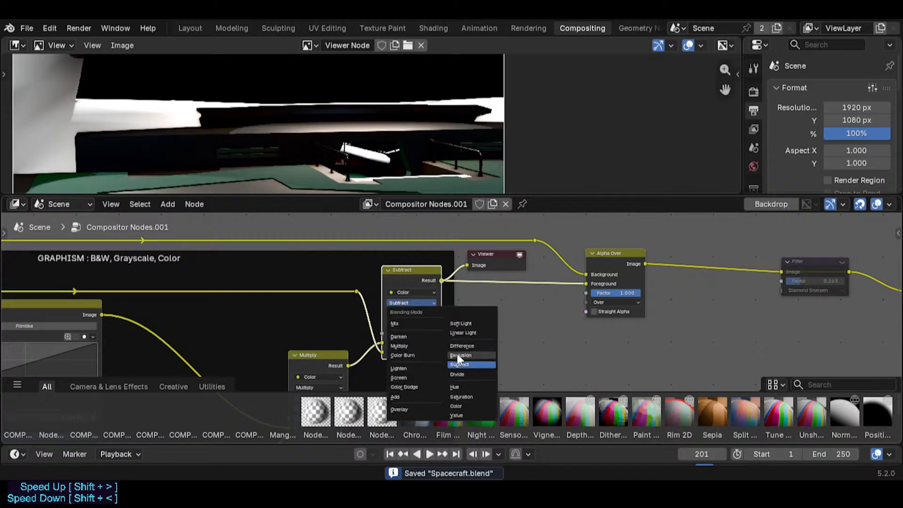
pyautogui.click(456, 354)
# - Set the final node back to Difference blending with a Factor of about 0.892 and save the file
pyautogui.moveTo(432, 333)
pyautogui.mouseDown()
pyautogui.moveTo(388, 333)
pyautogui.moveTo(430, 333)
pyautogui.mouseUp()
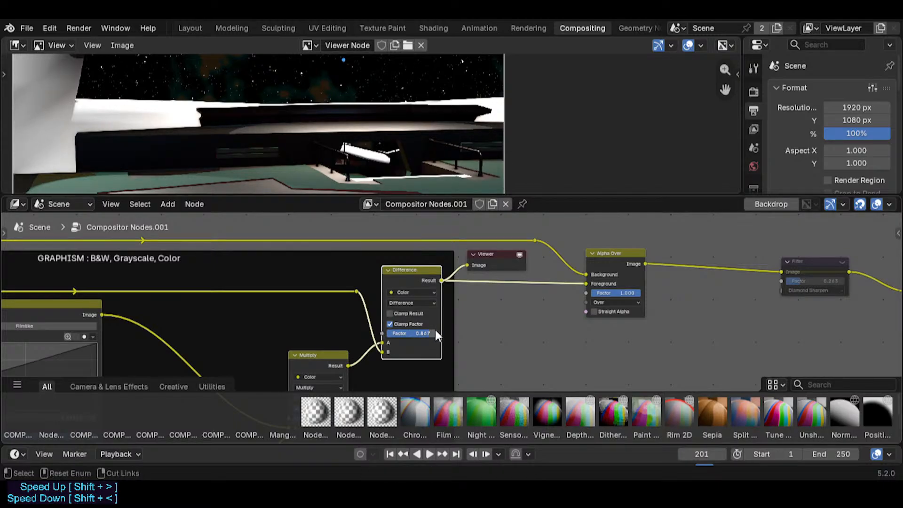
pyautogui.hotkey('ctrl', 's')
pyautogui.moveTo(491, 292); pyautogui.dragTo(481, 304, button='middle')
pyautogui.moveTo(413, 345); pyautogui.dragTo(415, 345)
# - Preview the background link, the Alpha Over output and the Difference result in turn to compare their images
pyautogui.moveTo(486, 289); pyautogui.dragTo(442, 322, button='middle')
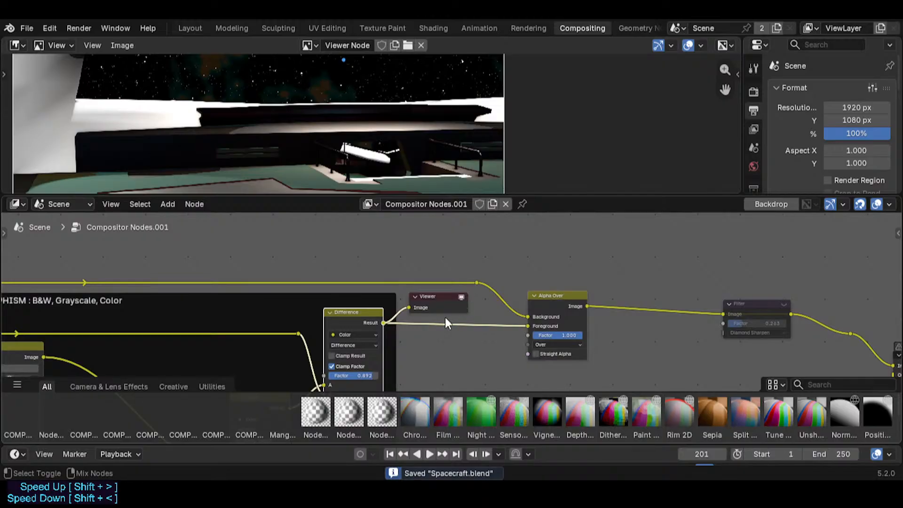
pyautogui.keyDown('ctrl'); pyautogui.keyDown('shift'); pyautogui.click(480, 283); pyautogui.keyUp('shift'); pyautogui.keyUp('ctrl')
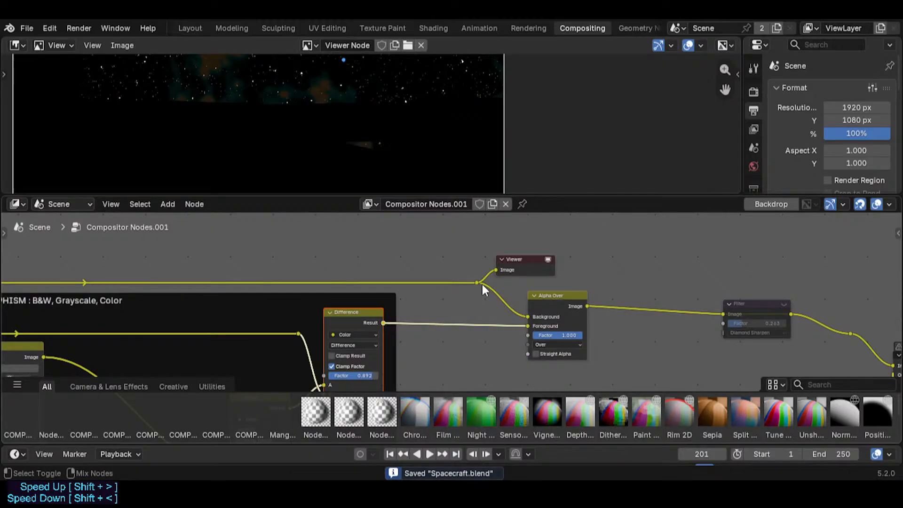
pyautogui.keyDown('ctrl'); pyautogui.keyDown('shift'); pyautogui.click(562, 308); pyautogui.keyUp('shift'); pyautogui.keyUp('ctrl')
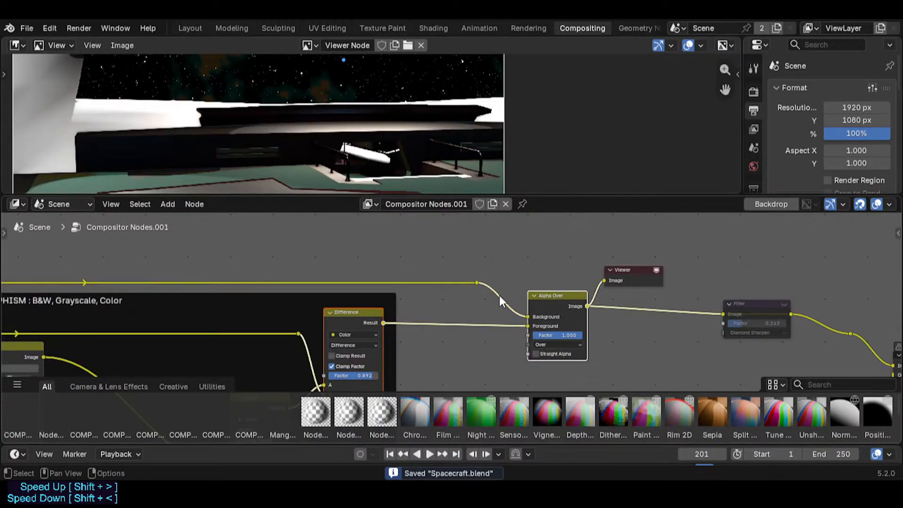
pyautogui.click(479, 283)
pyautogui.keyDown('ctrl'); pyautogui.keyDown('shift'); pyautogui.click(388, 329); pyautogui.keyUp('shift'); pyautogui.keyUp('ctrl')
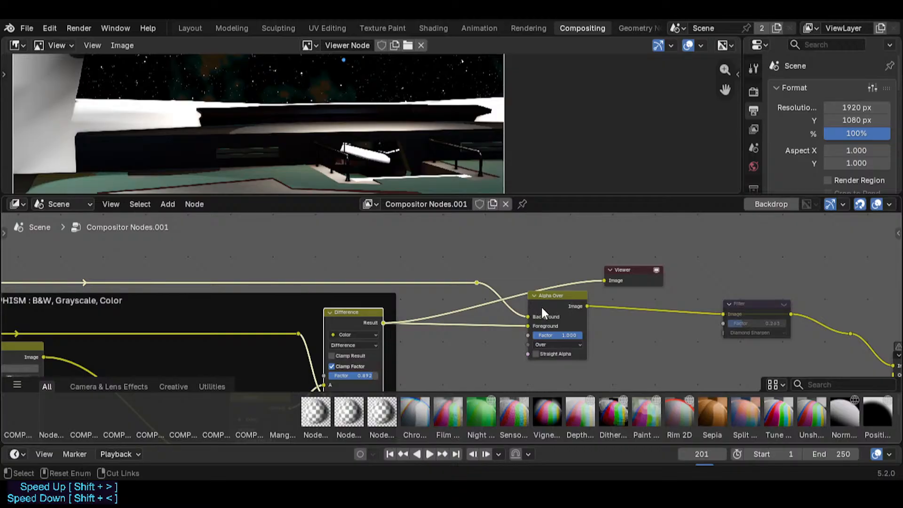
# - Detach the Alpha Over node from the chain, move it above the links, and preview the background and Difference images separately
pyautogui.keyDown('alt'); pyautogui.moveTo(547, 297); pyautogui.dragTo(564, 238); pyautogui.keyUp('alt')
pyautogui.scroll(2, 532, 323)
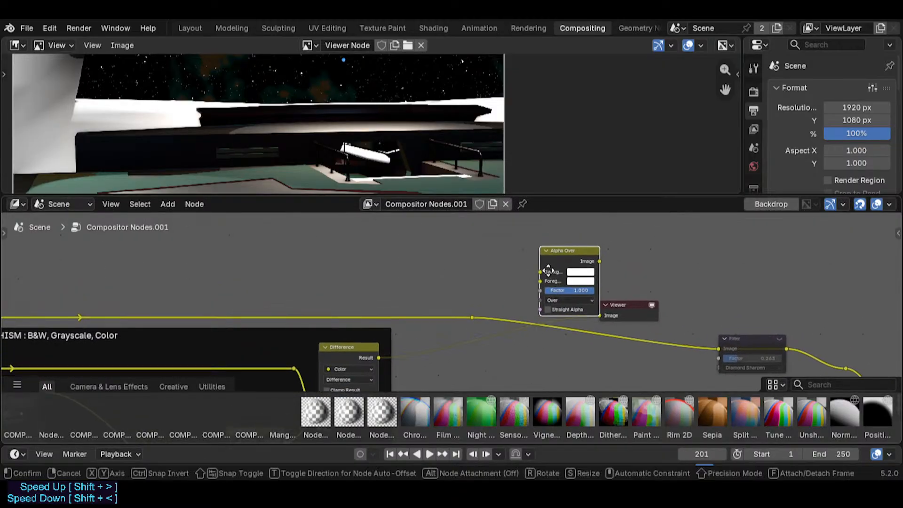
pyautogui.hscroll(3, 508, 321)
pyautogui.keyDown('ctrl'); pyautogui.keyDown('shift'); pyautogui.click(470, 315); pyautogui.keyUp('shift'); pyautogui.keyUp('ctrl')
pyautogui.moveTo(482, 347); pyautogui.dragTo(414, 315, button='middle')
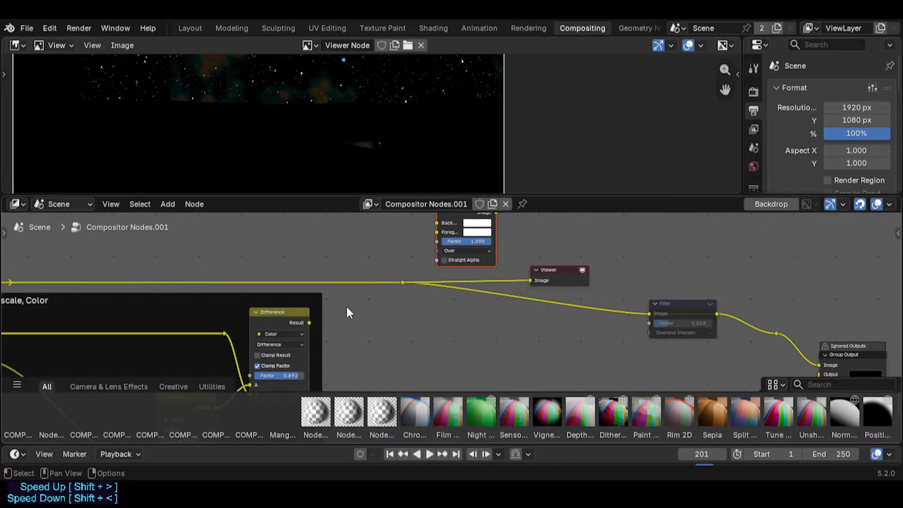
pyautogui.keyDown('ctrl'); pyautogui.keyDown('shift'); pyautogui.click(312, 320); pyautogui.keyUp('shift'); pyautogui.keyUp('ctrl')
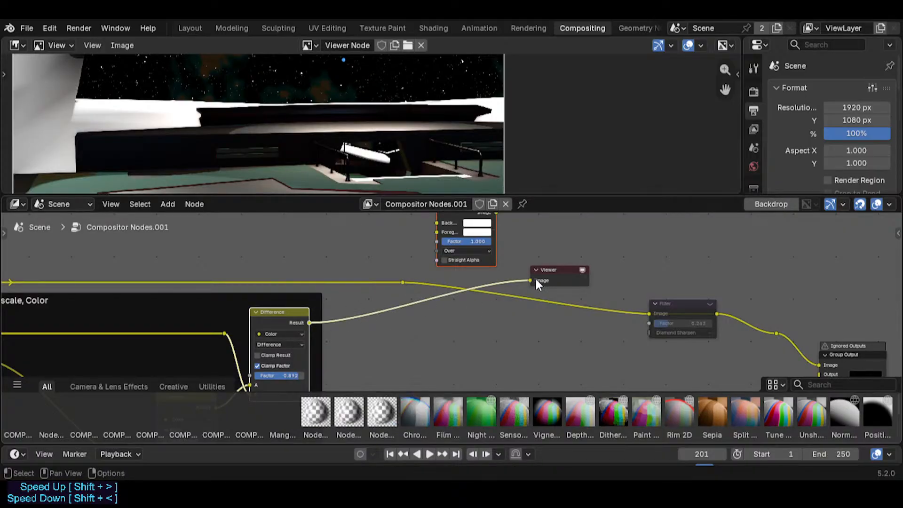
# - Connect the Difference result to the Filter node in place of the background link, and unmute the filter with its output previewed
pyautogui.moveTo(310, 323); pyautogui.dragTo(600, 324)
pyautogui.moveTo(598, 323); pyautogui.dragTo(473, 315, button='middle')
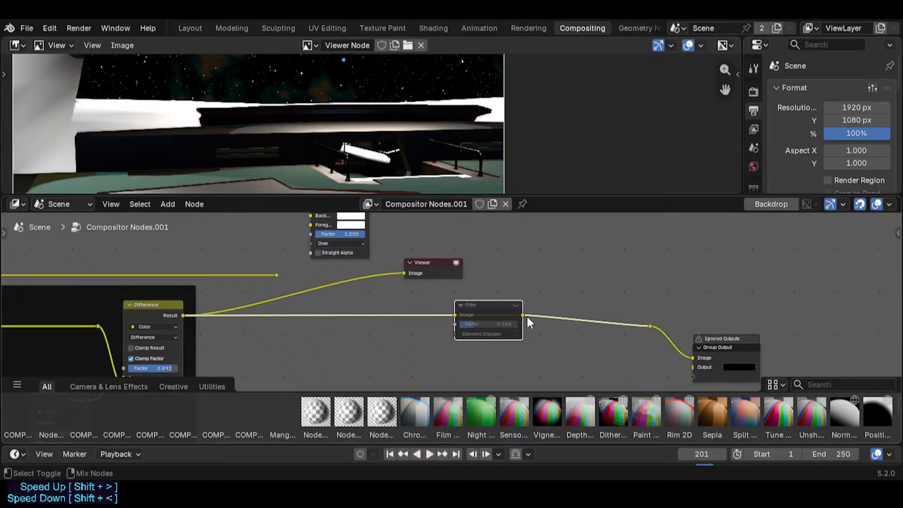
pyautogui.keyDown('ctrl'); pyautogui.keyDown('shift'); pyautogui.click(527, 316); pyautogui.keyUp('shift'); pyautogui.keyUp('ctrl')
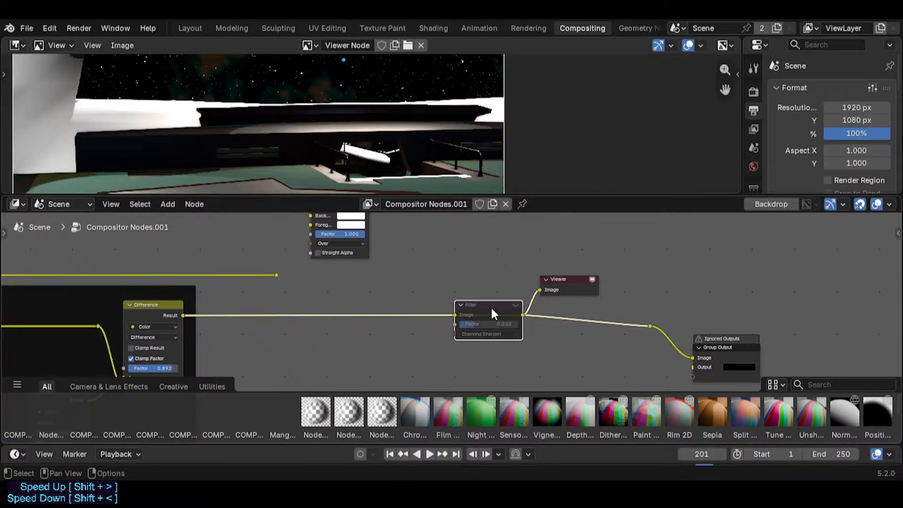
pyautogui.press('m')
# - Examine the filtered image up close around the railings, the bright window area and the floor edges
pyautogui.scroll(7, 387, 163)
pyautogui.keyDown('shift'); pyautogui.moveTo(387, 161); pyautogui.dragTo(405, 207, button='middle'); pyautogui.keyUp('shift')
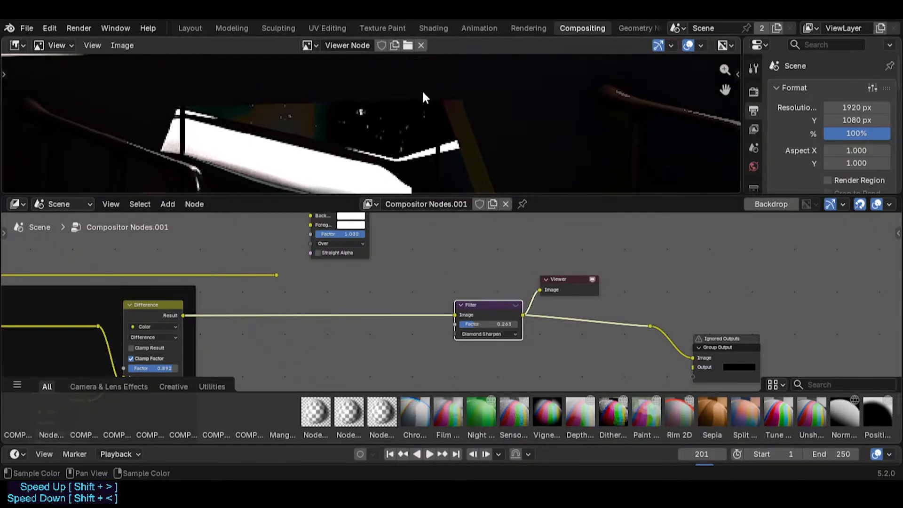
pyautogui.scroll(-1, 414, 29)
pyautogui.scroll(-5, 386, 88)
pyautogui.keyDown('shift'); pyautogui.moveTo(438, 92); pyautogui.dragTo(452, 132, button='middle'); pyautogui.keyUp('shift')
pyautogui.scroll(3, 453, 132)
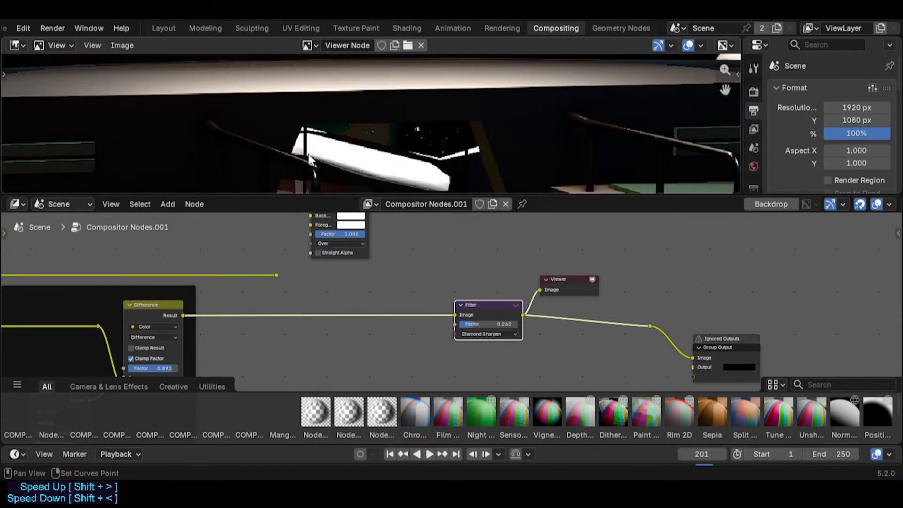
pyautogui.keyDown('shift'); pyautogui.moveTo(308, 154); pyautogui.dragTo(439, 86, button='middle'); pyautogui.keyUp('shift')
pyautogui.keyDown('shift'); pyautogui.moveTo(313, 176); pyautogui.dragTo(293, 140, button='middle'); pyautogui.keyUp('shift')
pyautogui.scroll(2, 321, 147)
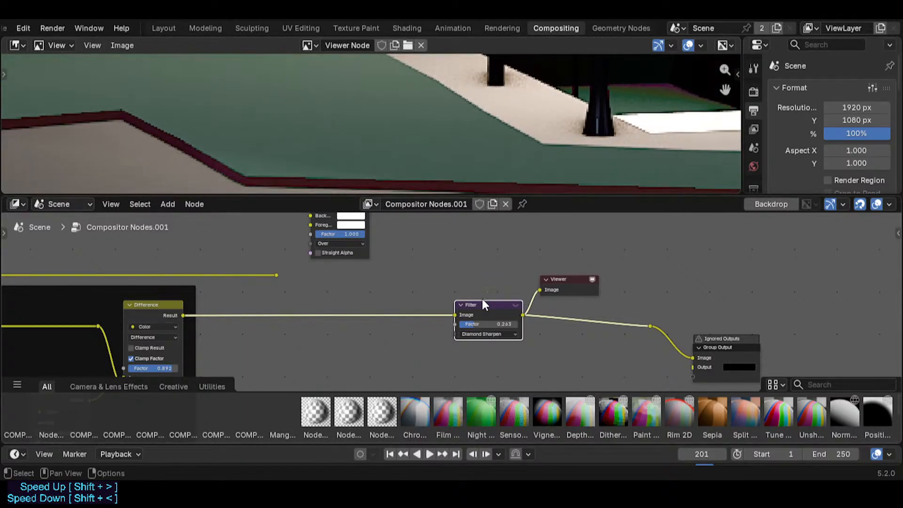
# - Set the Filter node's Factor to about 0.386, keeping the Diamond Sharpen type
pyautogui.moveTo(478, 324)
pyautogui.mouseDown()
pyautogui.moveTo(512, 324)
pyautogui.moveTo(483, 324)
pyautogui.mouseUp()
pyautogui.scroll(-5, 487, 319)
pyautogui.scroll(6, 478, 325)
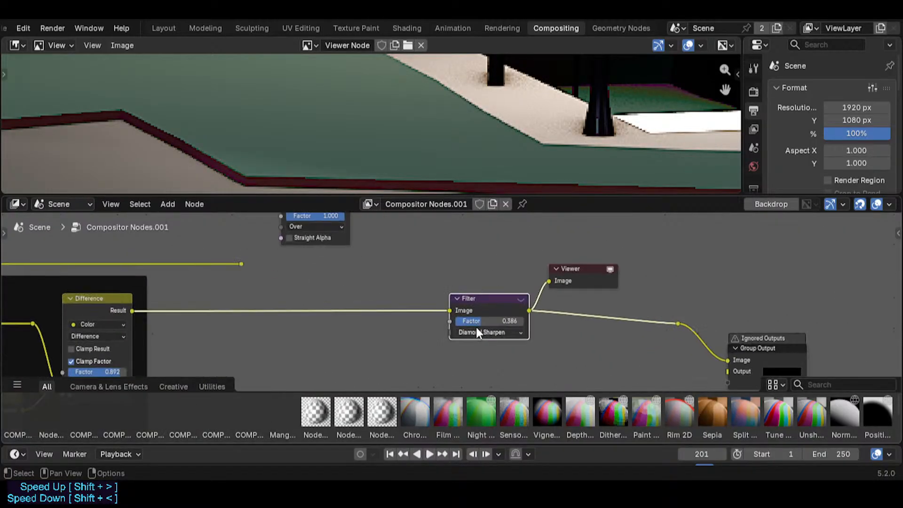
pyautogui.scroll(2, 478, 332)
pyautogui.click(475, 334)
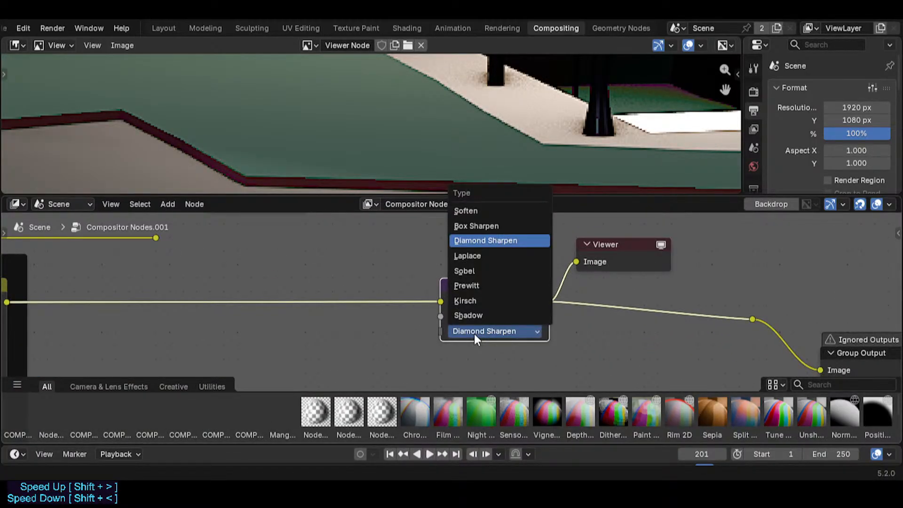
pyautogui.click(474, 334)
# - Preview the image at the reroute before the Group Output and inspect the whole composited frame
pyautogui.scroll(-5, 478, 327)
pyautogui.keyDown('ctrl'); pyautogui.keyDown('shift'); pyautogui.click(598, 323); pyautogui.keyUp('shift'); pyautogui.keyUp('ctrl')
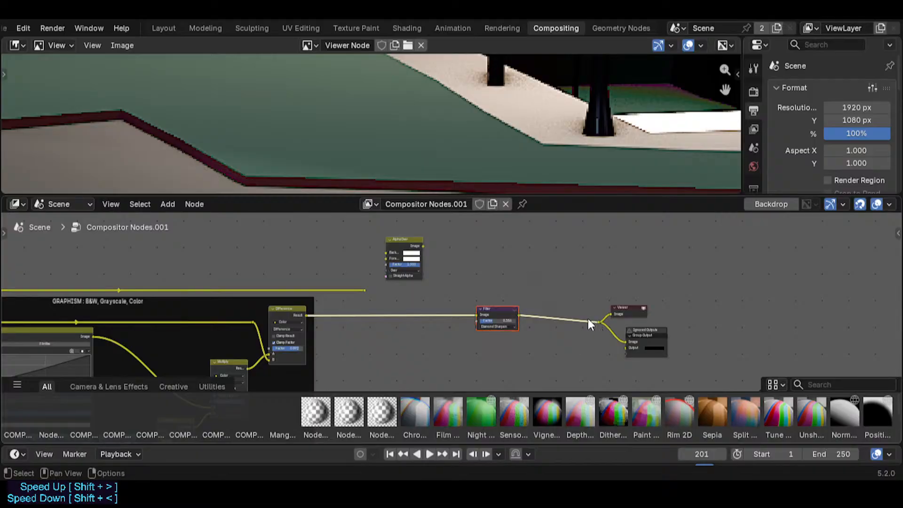
pyautogui.scroll(-1, 538, 299)
pyautogui.scroll(-8, 463, 148)
pyautogui.scroll(3, 376, 141)
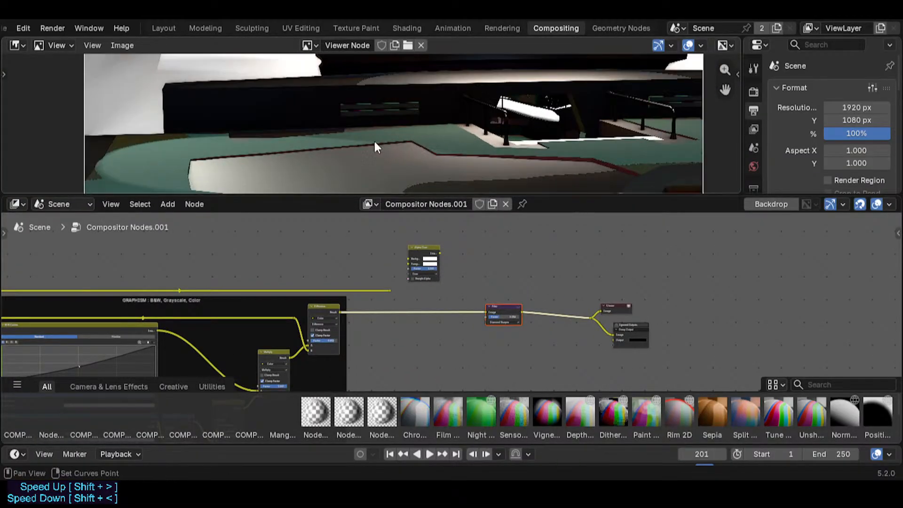
pyautogui.scroll(-5, 385, 142)
# - Save the file, render the current frame, and save again
pyautogui.hotkey('ctrl', 's')
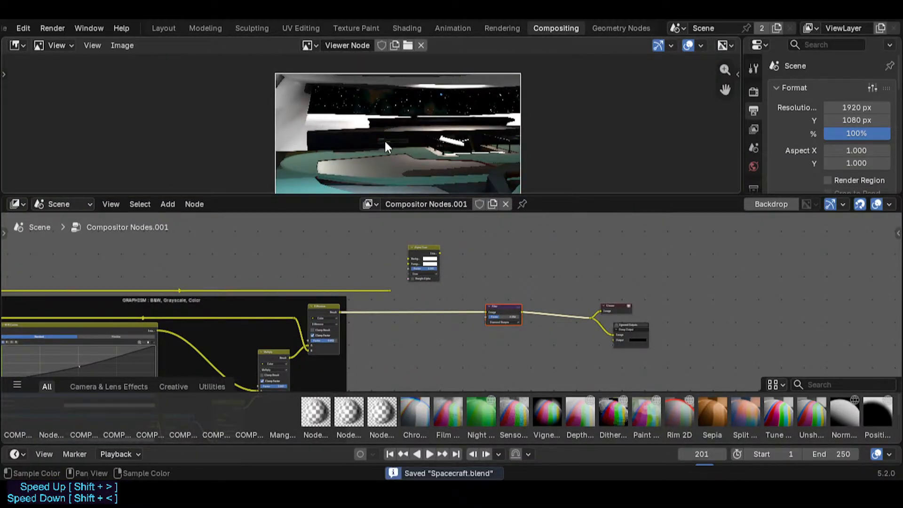
pyautogui.press('F12')
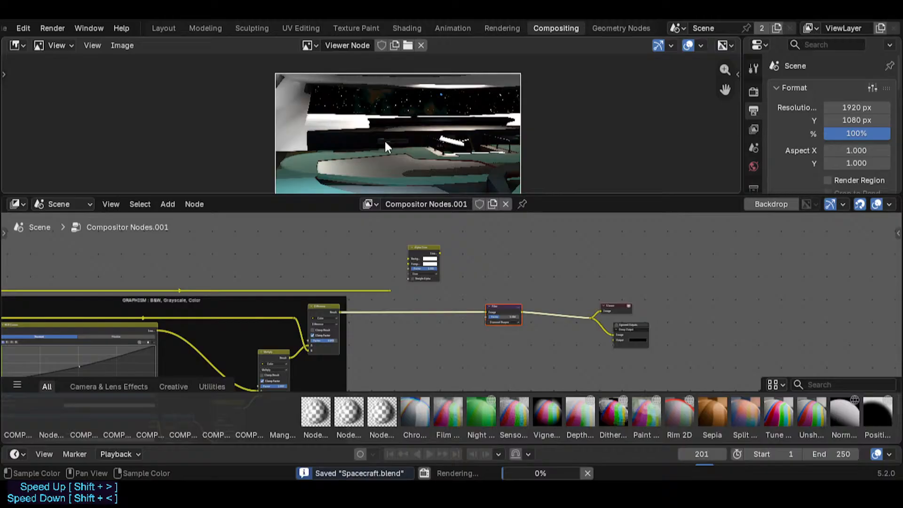
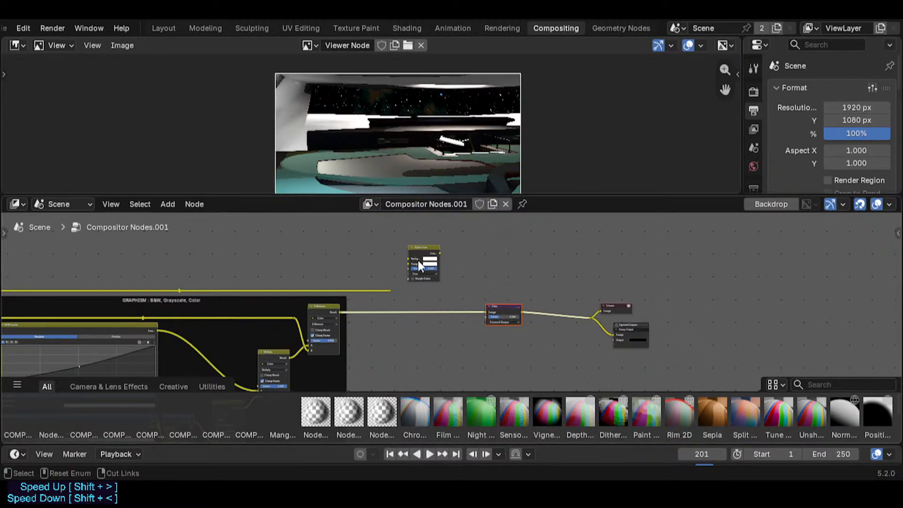
pyautogui.hotkey('ctrl', 's')
# - Reposition the Alpha Over node slightly and connect the loose background link to its Background input
pyautogui.moveTo(329, 276); pyautogui.dragTo(393, 268, button='middle')
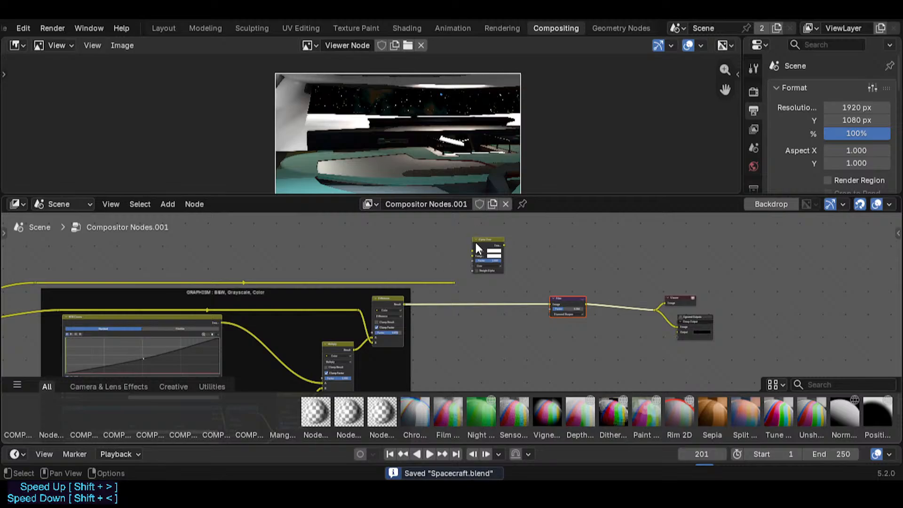
pyautogui.moveTo(476, 243); pyautogui.dragTo(489, 243)
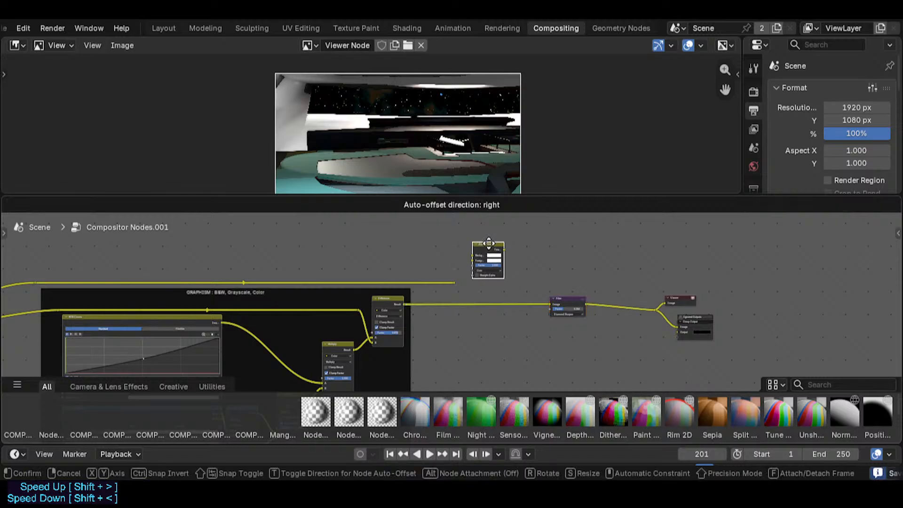
pyautogui.click(458, 282)
pyautogui.moveTo(455, 283); pyautogui.dragTo(474, 251)
pyautogui.scroll(2, 469, 262)
pyautogui.scroll(-2, 474, 274)
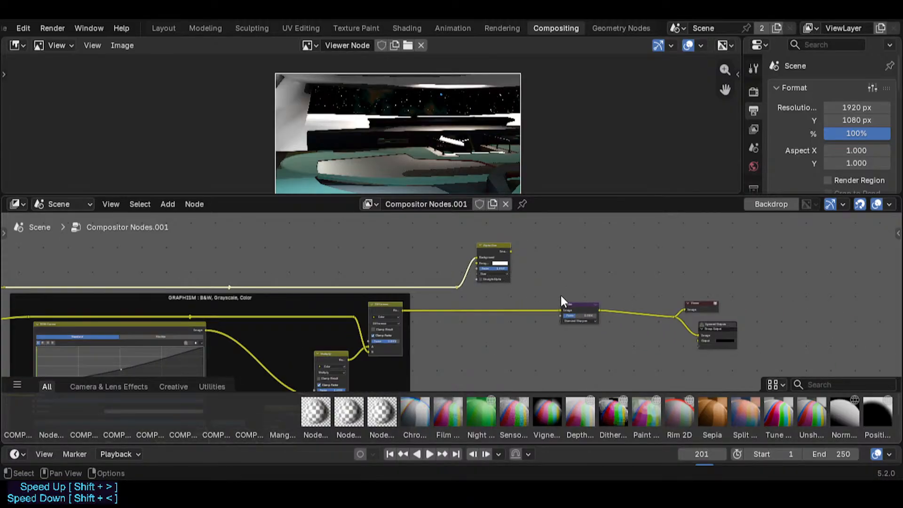
# - Put the Filter node in a new frame and label the frame "FINAL VFX"
pyautogui.moveTo(586, 304); pyautogui.dragTo(504, 289, button='middle')
pyautogui.click(504, 288)
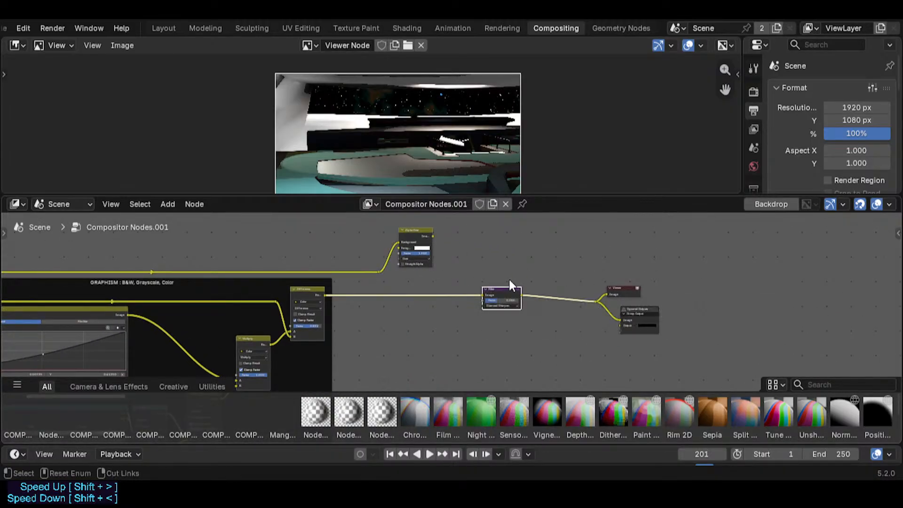
pyautogui.hotkey('ctrl', 'j')
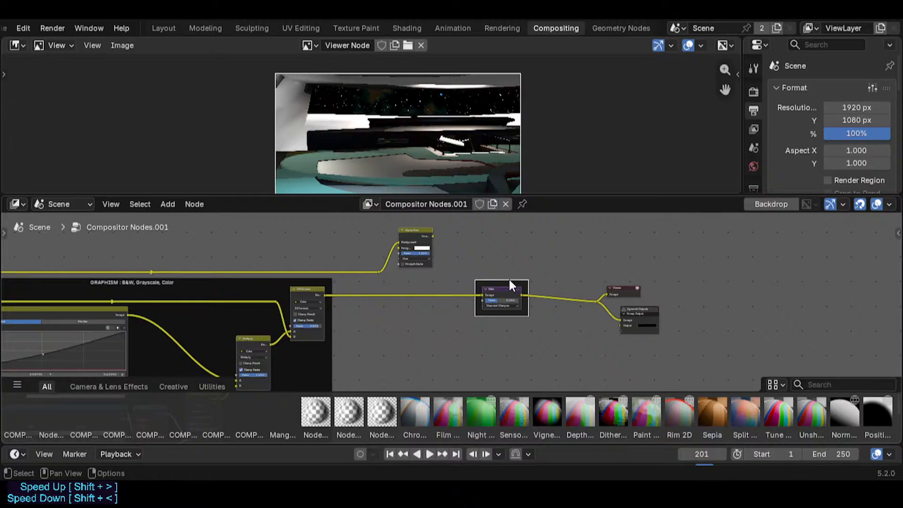
pyautogui.rightClick(509, 277)
pyautogui.press('F2')
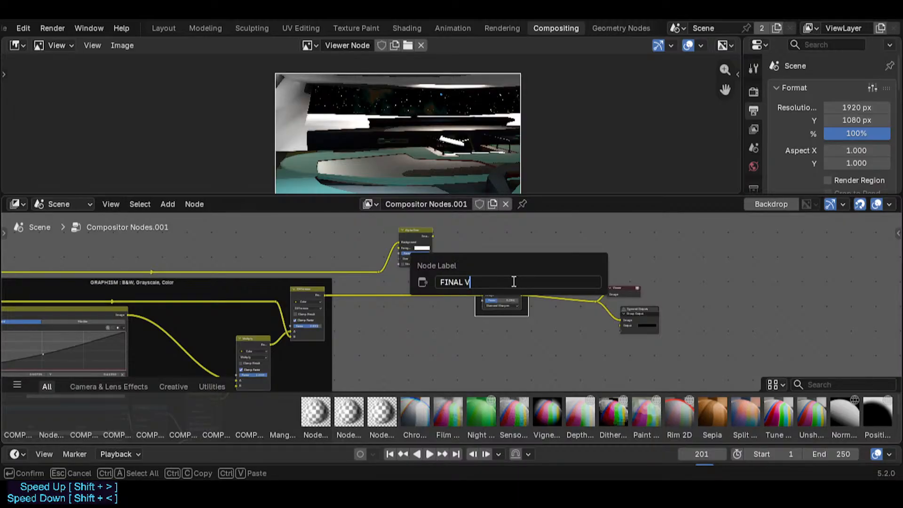
pyautogui.write('FINAL V')
pyautogui.press('Return')
# - Pick the pinkish red #B35169 as the FINAL VFX frame's colour
pyautogui.press('n')
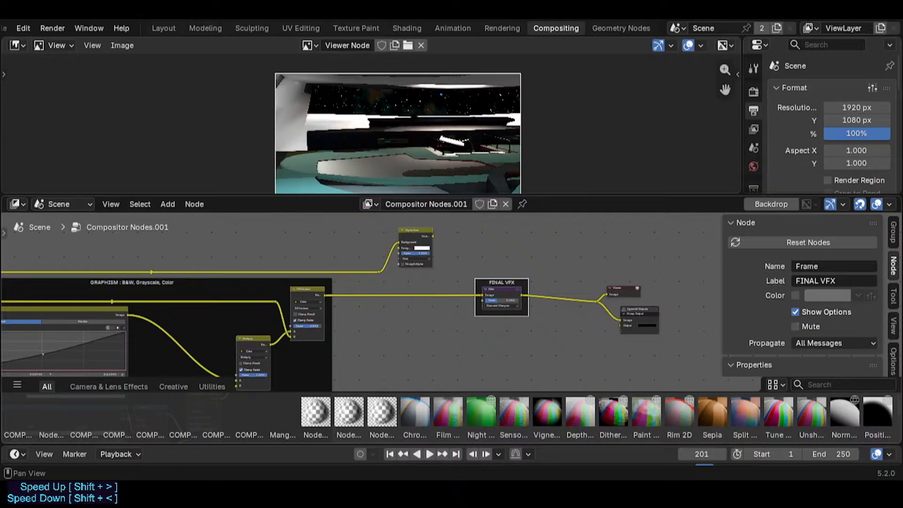
pyautogui.click(827, 296)
pyautogui.moveTo(783, 137); pyautogui.dragTo(787, 128)
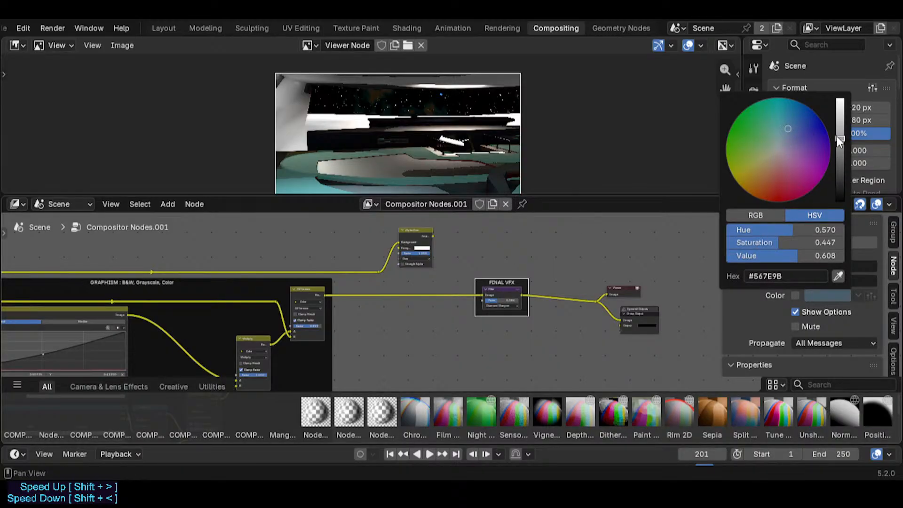
pyautogui.moveTo(840, 139); pyautogui.dragTo(840, 128)
pyautogui.moveTo(791, 175); pyautogui.dragTo(793, 177)
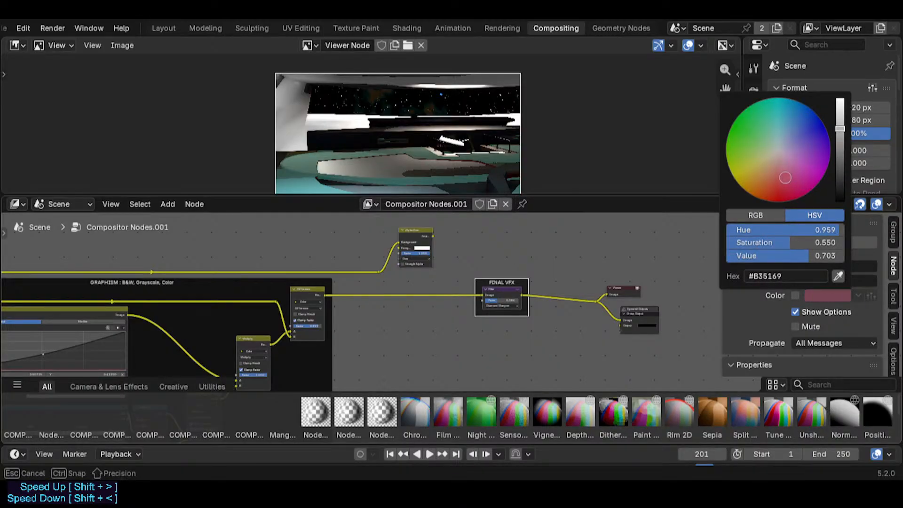
# - Move the FINAL VFX frame closer to the Group Output and place the Alpha Over node above the Difference link
pyautogui.moveTo(423, 230); pyautogui.dragTo(560, 274)
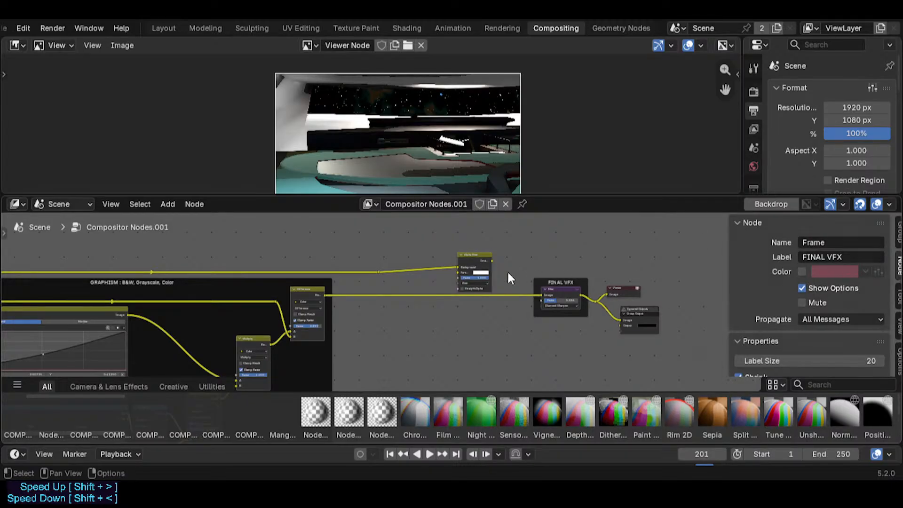
pyautogui.moveTo(480, 256); pyautogui.dragTo(437, 261)
pyautogui.press('n')
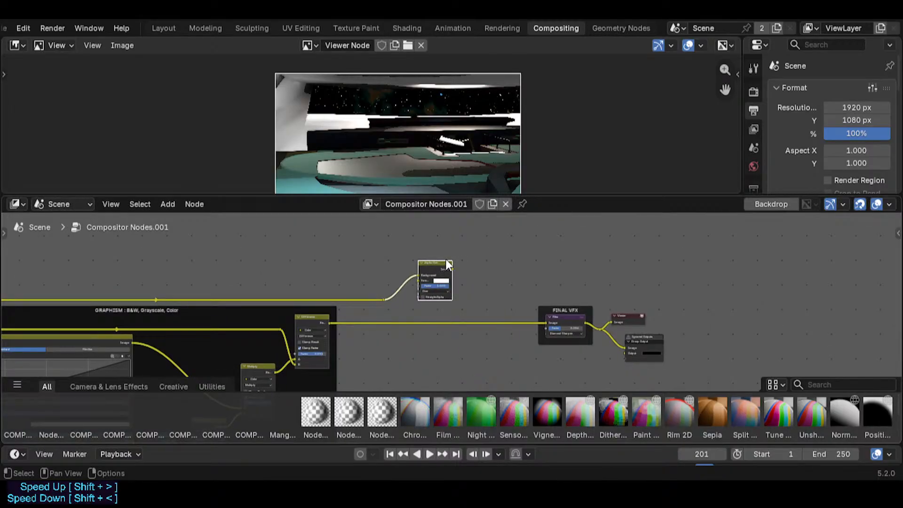
# - Put the Alpha Over node in a new frame and label the frame "STARS"
pyautogui.hotkey('ctrl', 'j')
pyautogui.scroll(1, 455, 263)
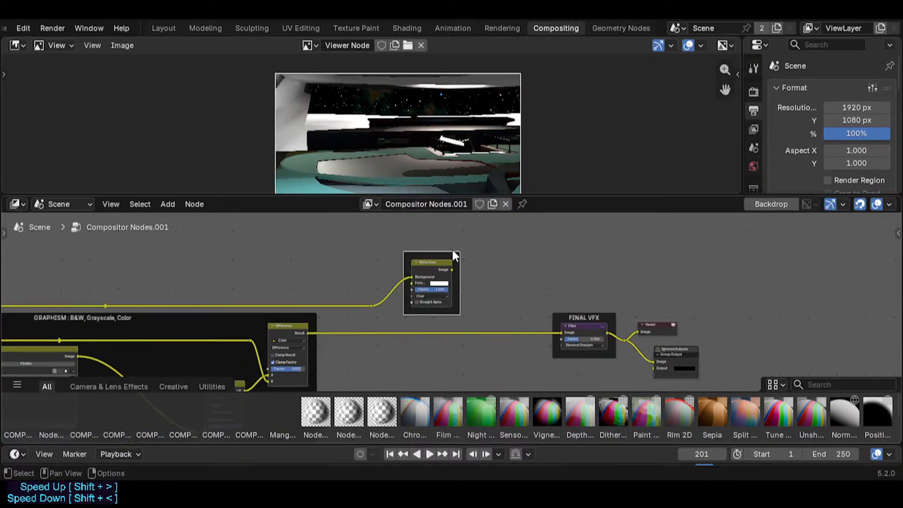
pyautogui.press('F2')
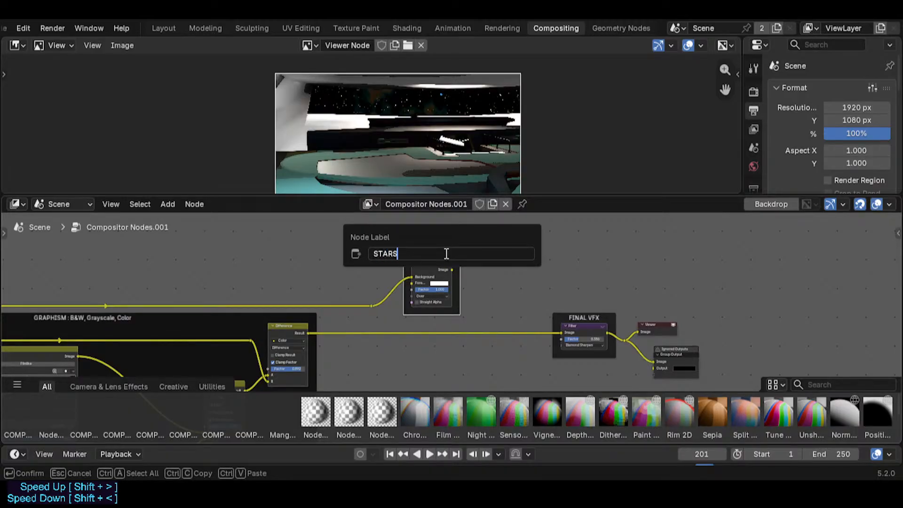
pyautogui.press('Return')
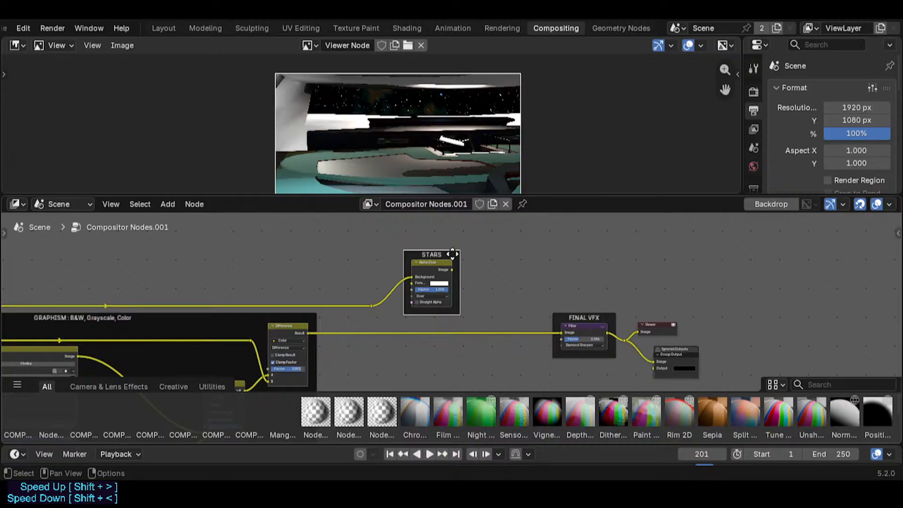
# - Pick a dark purple colour for the STARS frame and enable its custom colour
pyautogui.press('n')
pyautogui.click(836, 293)
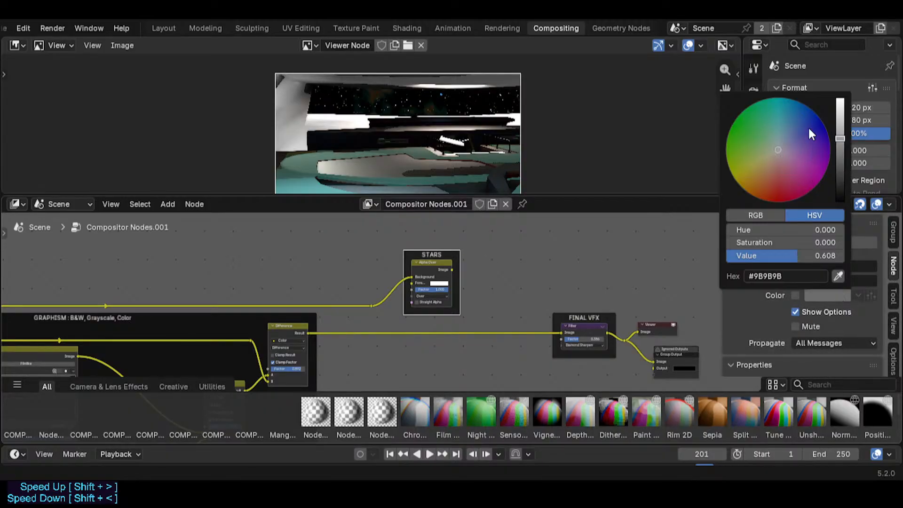
pyautogui.moveTo(811, 134); pyautogui.dragTo(840, 154)
pyautogui.moveTo(829, 148); pyautogui.dragTo(830, 145)
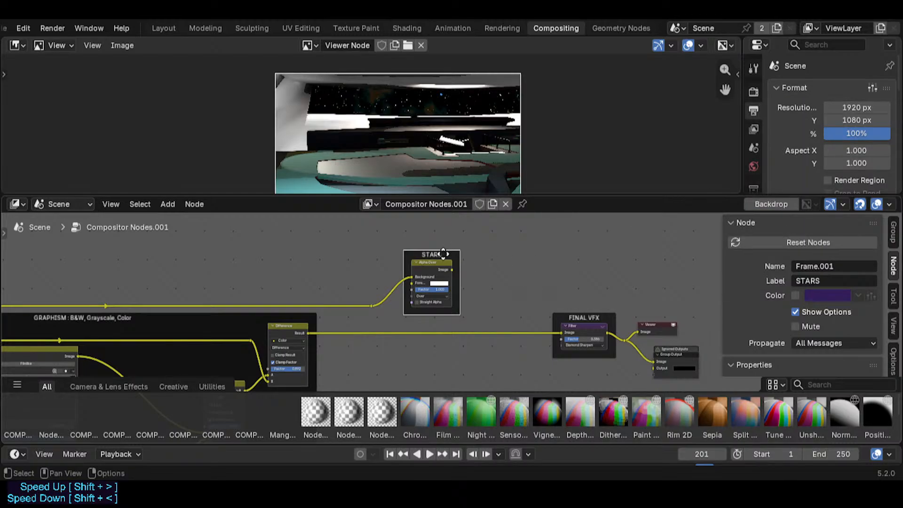
pyautogui.click(795, 296)
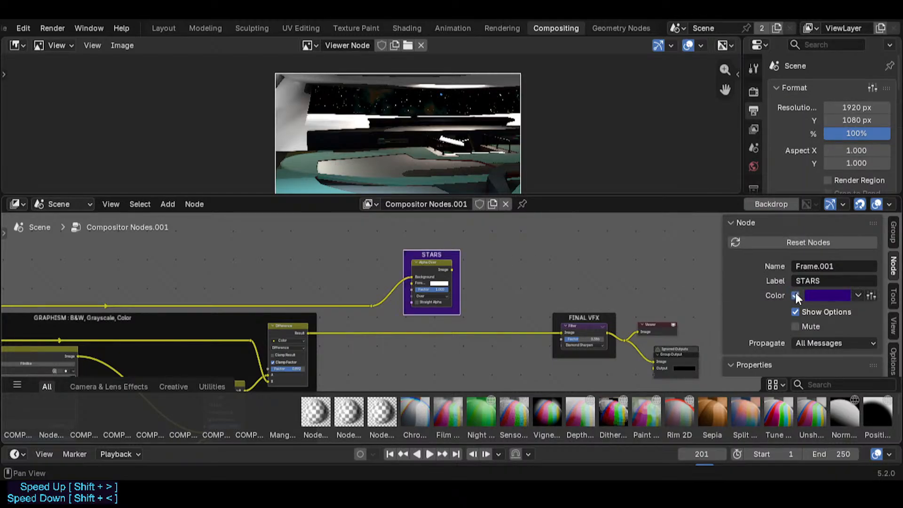
# - Save the file and move the STARS frame closer to the FINAL VFX frame
pyautogui.moveTo(466, 289); pyautogui.dragTo(446, 252, button='middle')
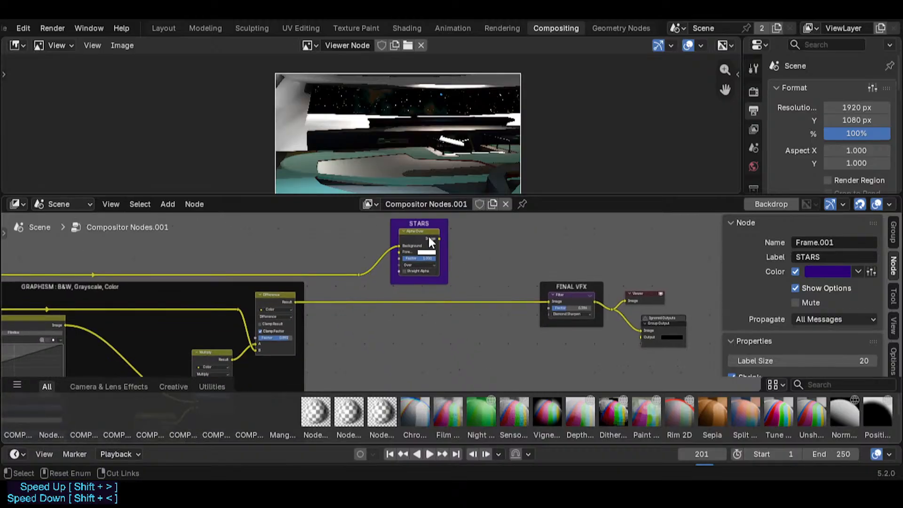
pyautogui.hotkey('ctrl', 's')
pyautogui.moveTo(424, 224); pyautogui.dragTo(471, 223)
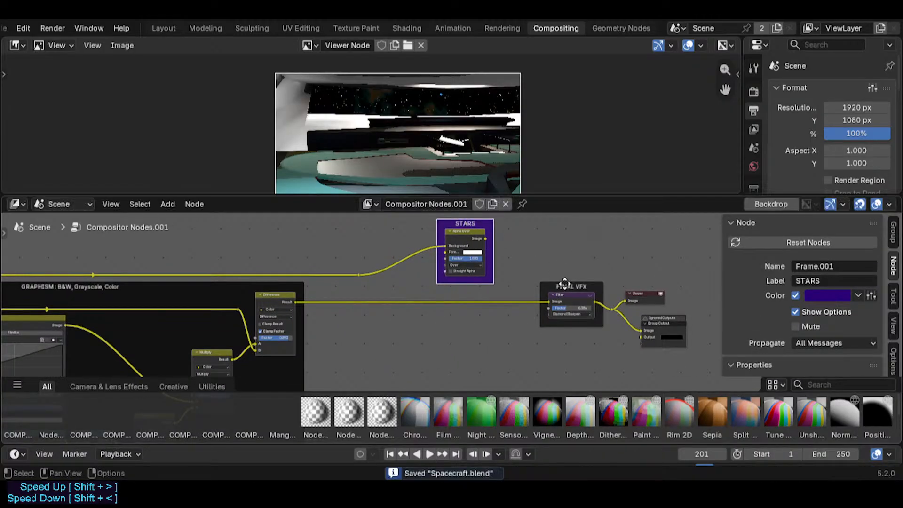
# - Select the FINAL VFX frame and open its colour for editing
pyautogui.click(566, 288)
pyautogui.click(816, 294)
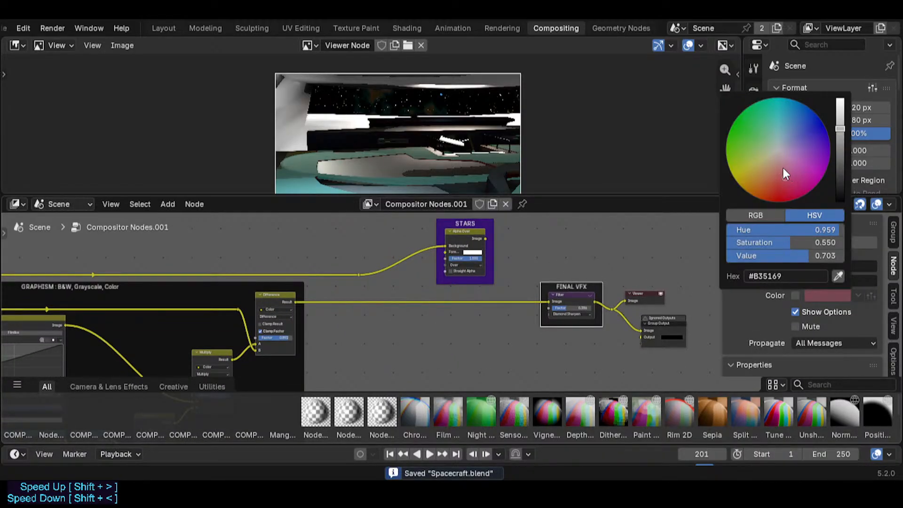
# - Enable a custom colour for the FINAL VFX frame and set it to a bright purple
pyautogui.moveTo(782, 168); pyautogui.dragTo(782, 175)
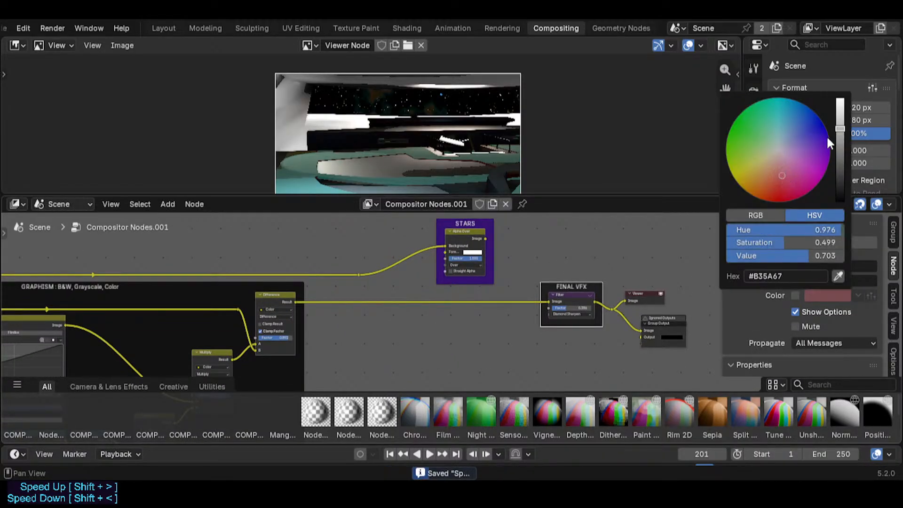
pyautogui.click(796, 295)
pyautogui.click(821, 295)
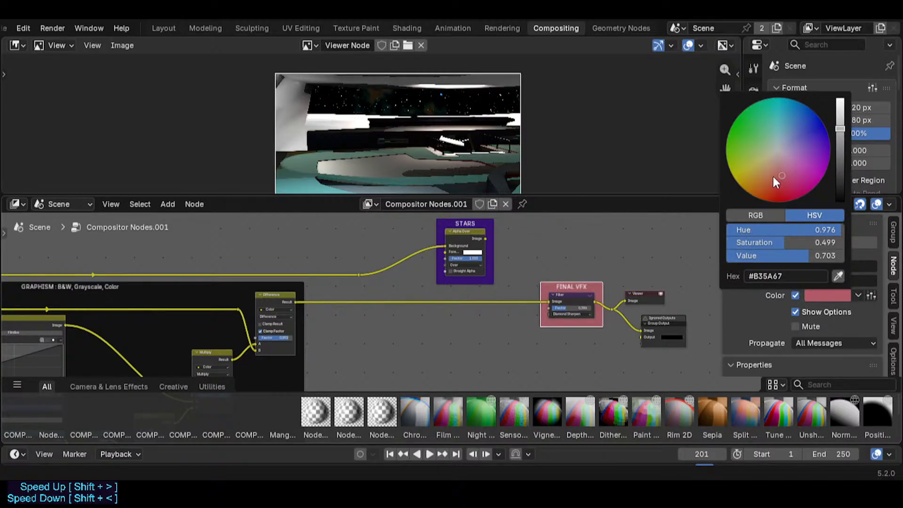
pyautogui.moveTo(774, 177)
pyautogui.mouseDown()
pyautogui.moveTo(783, 186)
pyautogui.moveTo(807, 149)
pyautogui.moveTo(812, 156)
pyautogui.mouseUp()
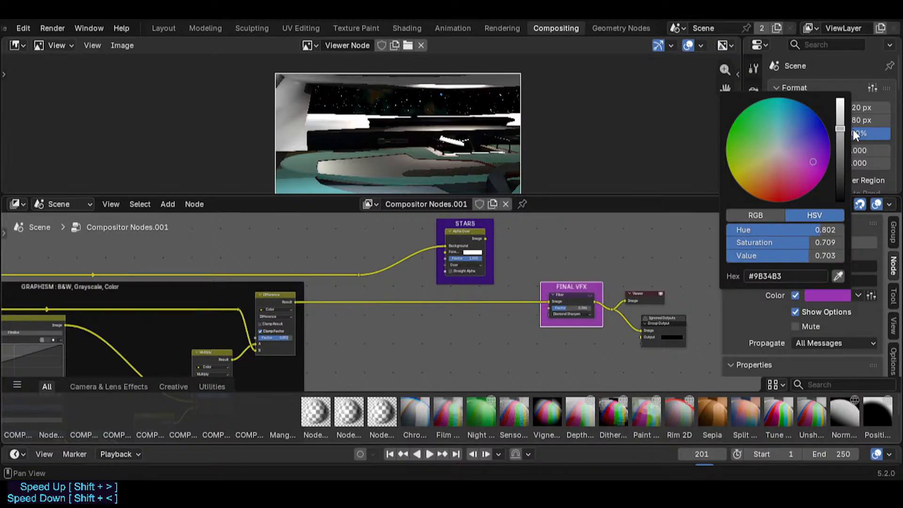
pyautogui.moveTo(840, 128); pyautogui.dragTo(841, 122)
# - Tidy the end of the node tree by repositioning the FINAL VFX frame, the reroute point and the Group Output node
pyautogui.moveTo(614, 288); pyautogui.dragTo(564, 297, button='middle')
pyautogui.moveTo(603, 301); pyautogui.dragTo(624, 293)
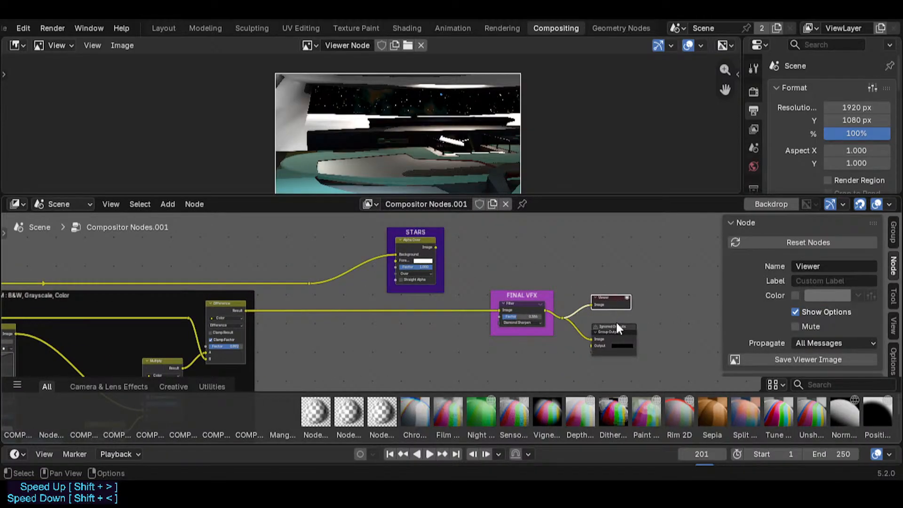
pyautogui.click(616, 324)
pyautogui.moveTo(616, 326); pyautogui.dragTo(523, 311)
pyautogui.click(559, 318)
pyautogui.click(520, 303)
pyautogui.click(515, 305)
# - Move the STARS frame closer to the FINAL VFX frame
pyautogui.click(406, 232)
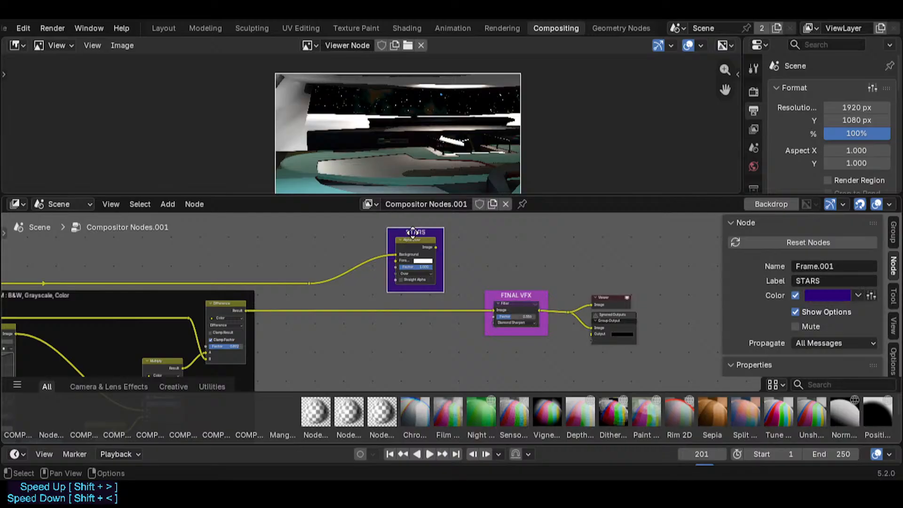
pyautogui.moveTo(401, 254); pyautogui.dragTo(518, 287, button='middle')
pyautogui.press('g')
pyautogui.click(438, 276)
pyautogui.press('g')
pyautogui.click(488, 277)
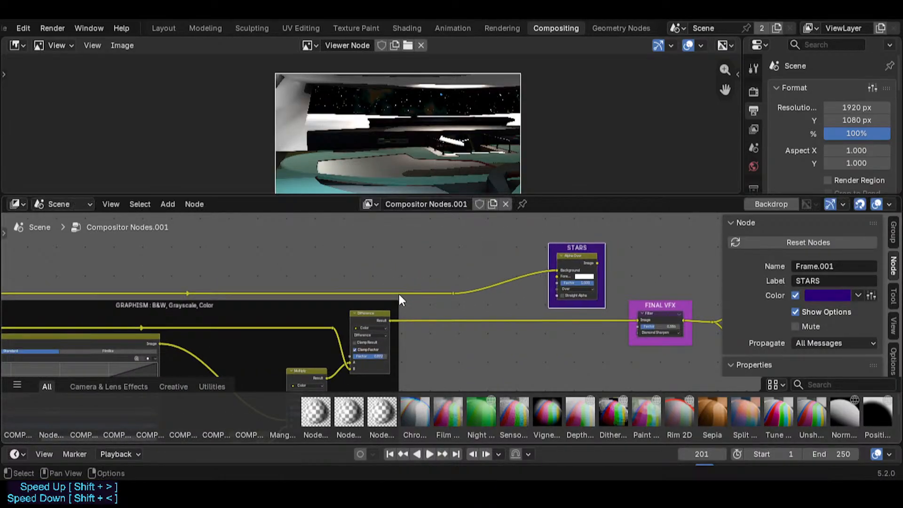
# - Examine the compositor node tree from the render layers input through the GRAPHISM frame
pyautogui.scroll(-2, 398, 292)
pyautogui.moveTo(286, 332); pyautogui.dragTo(417, 295, button='middle')
pyautogui.scroll(-3, 417, 296)
pyautogui.moveTo(361, 296); pyautogui.dragTo(489, 262, button='middle')
pyautogui.scroll(-4, 488, 261)
pyautogui.scroll(3, 291, 278)
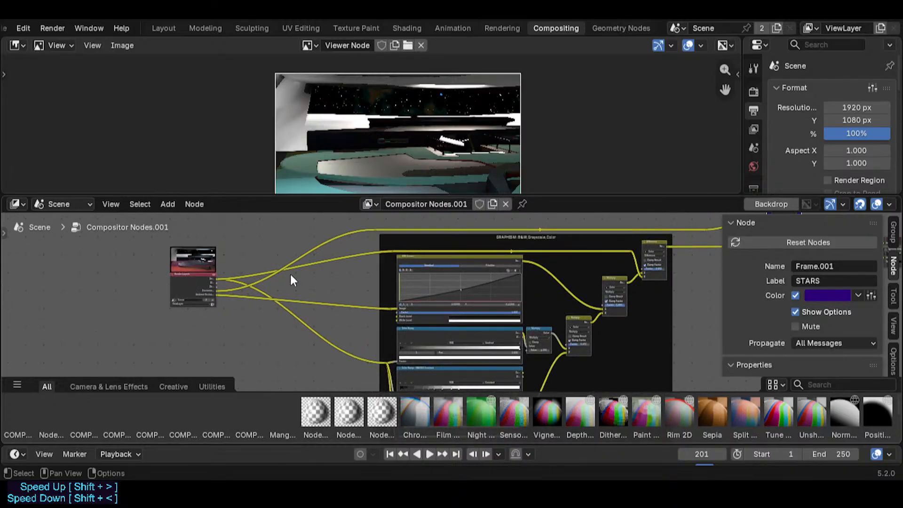
pyautogui.moveTo(297, 253); pyautogui.dragTo(297, 289, button='middle')
pyautogui.moveTo(363, 316); pyautogui.dragTo(388, 301, button='middle')
pyautogui.scroll(3, 327, 304)
pyautogui.moveTo(375, 268); pyautogui.dragTo(335, 254, button='middle')
pyautogui.moveTo(414, 268); pyautogui.dragTo(348, 302, button='middle')
pyautogui.scroll(4, 376, 288)
pyautogui.moveTo(266, 284); pyautogui.dragTo(409, 251, button='middle')
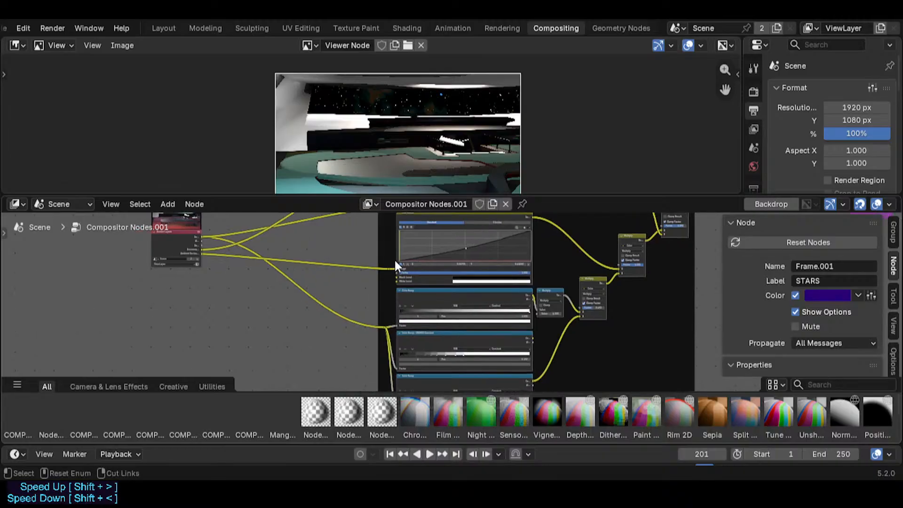
# - Save Spacecraft.blend and switch to the Layout workspace
pyautogui.hotkey('ctrl', 's')
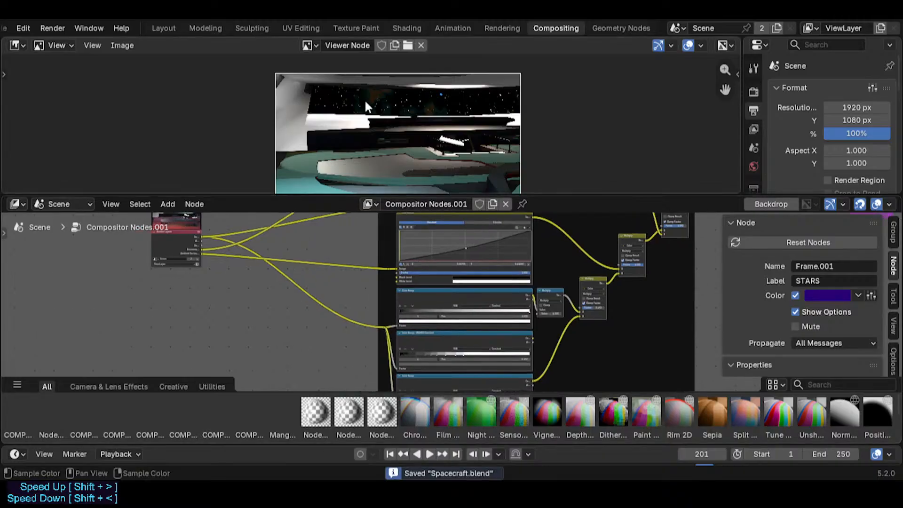
pyautogui.click(155, 30)
pyautogui.scroll(-2, 447, 254)
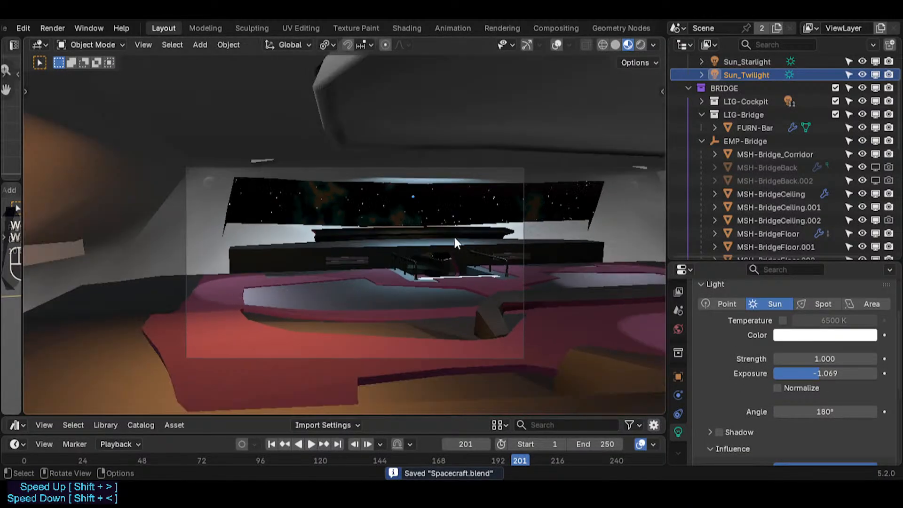
# - Fly to the mediatheque, show the viewport overlays and open the MSH-Mediatheque_Playground mesh for editing
pyautogui.moveTo(421, 258); pyautogui.dragTo(401, 256, button='middle')
pyautogui.hotkey('shift', '`')
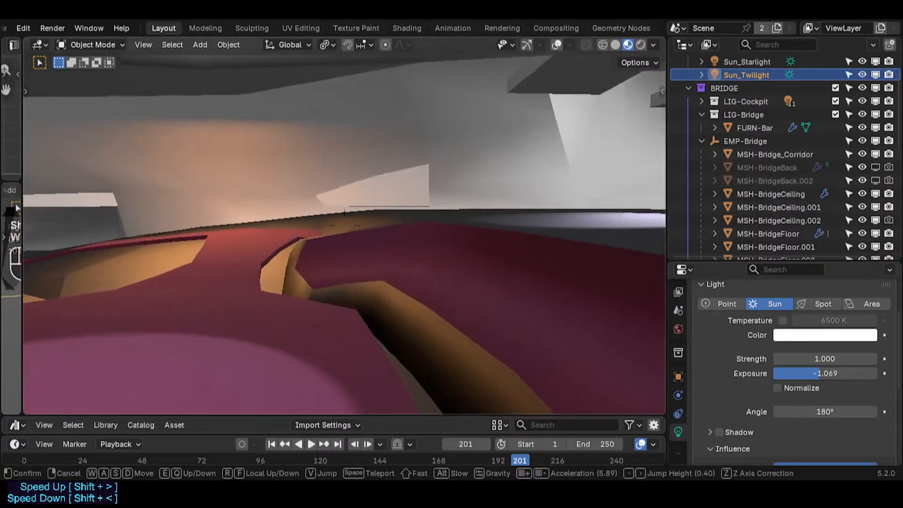
pyautogui.press('s')
pyautogui.press('e')
pyautogui.press('w')
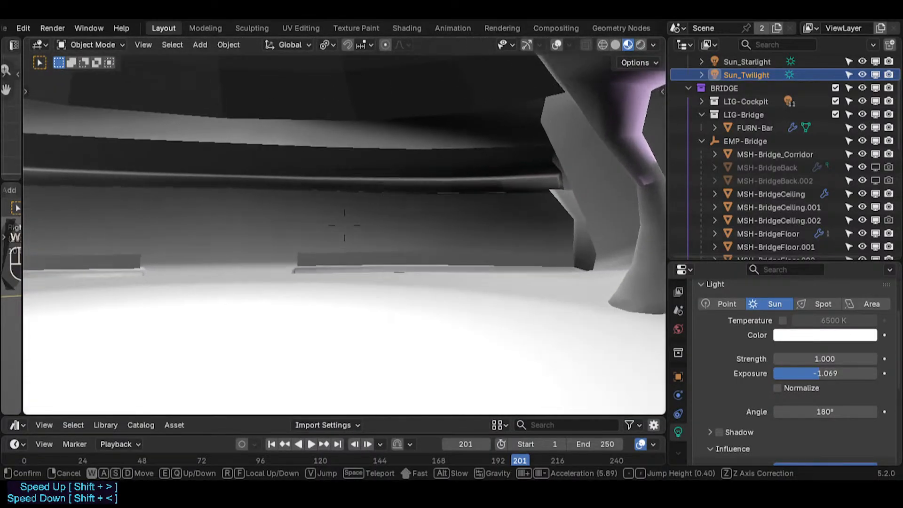
pyautogui.hotkey('shift', 'w')
pyautogui.press('a')
pyautogui.click(402, 250)
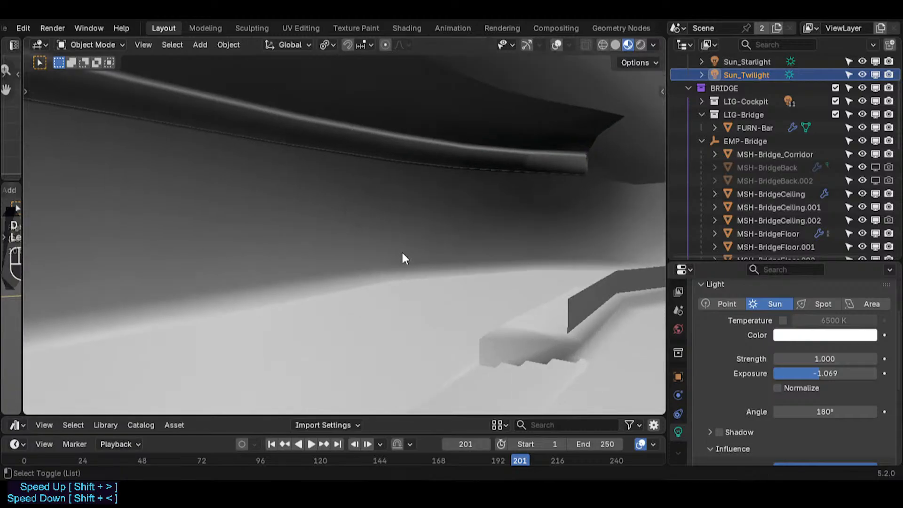
pyautogui.hotkey('shift', 'alt', 'z')
pyautogui.hotkey('shift', 'alt', 'w')
pyautogui.hotkey('shift', '`')
pyautogui.click(355, 218)
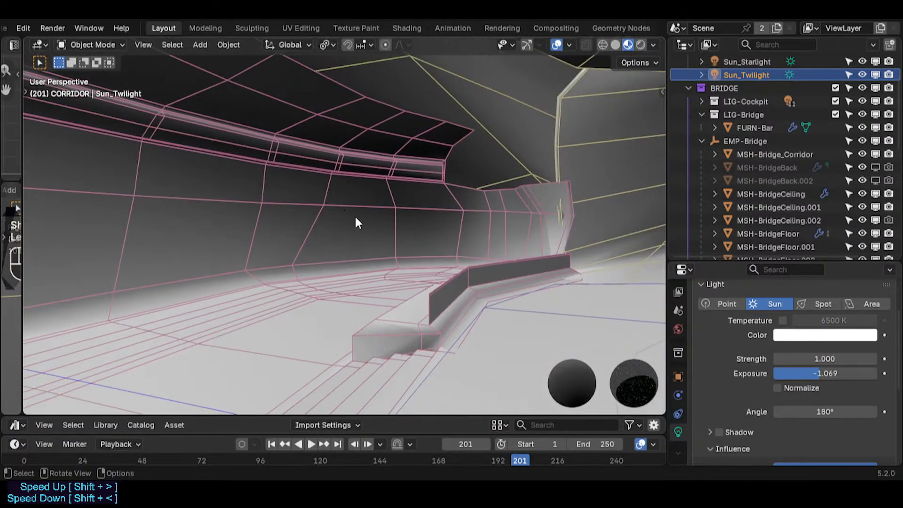
pyautogui.click(355, 219)
pyautogui.press('Tab')
# - Select only the face loops of the ceiling panels on the playground mesh
pyautogui.hotkey('alt', 'a')
pyautogui.press('l')
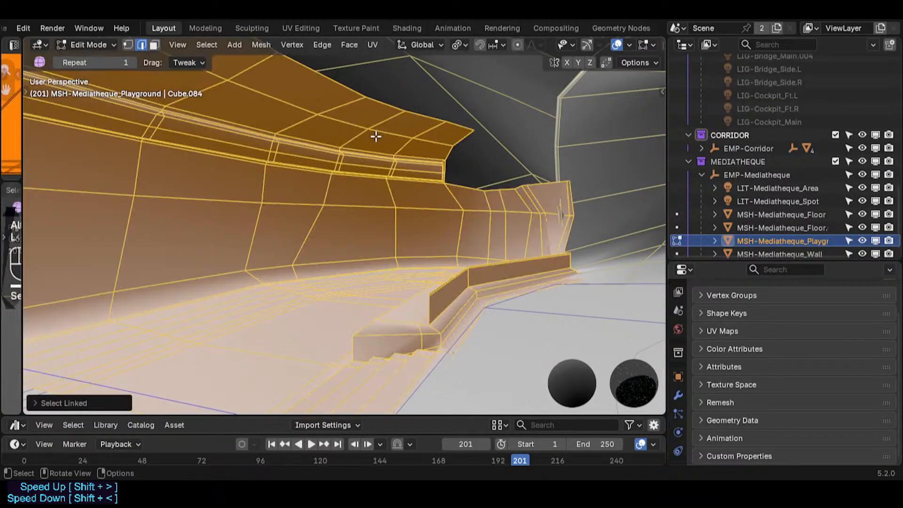
pyautogui.hotkey('alt', 'a')
pyautogui.press('3')
pyautogui.keyDown('alt'); pyautogui.keyDown('shift'); pyautogui.click(383, 122); pyautogui.keyUp('shift'); pyautogui.keyUp('alt')
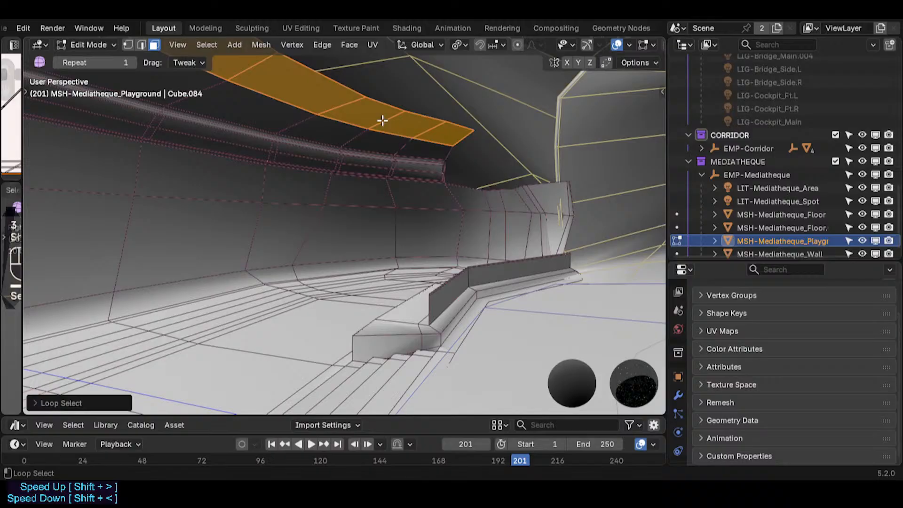
pyautogui.keyDown('alt'); pyautogui.keyDown('shift'); pyautogui.click(360, 131); pyautogui.keyUp('shift'); pyautogui.keyUp('alt')
pyautogui.keyDown('alt'); pyautogui.keyDown('shift'); pyautogui.click(395, 196); pyautogui.keyUp('shift'); pyautogui.keyUp('alt')
pyautogui.moveTo(397, 199)
pyautogui.mouseDown(button='middle')
pyautogui.moveTo(419, 215)
pyautogui.moveTo(404, 209)
pyautogui.mouseUp(button='middle')
pyautogui.hotkey('ctrl', 'z')
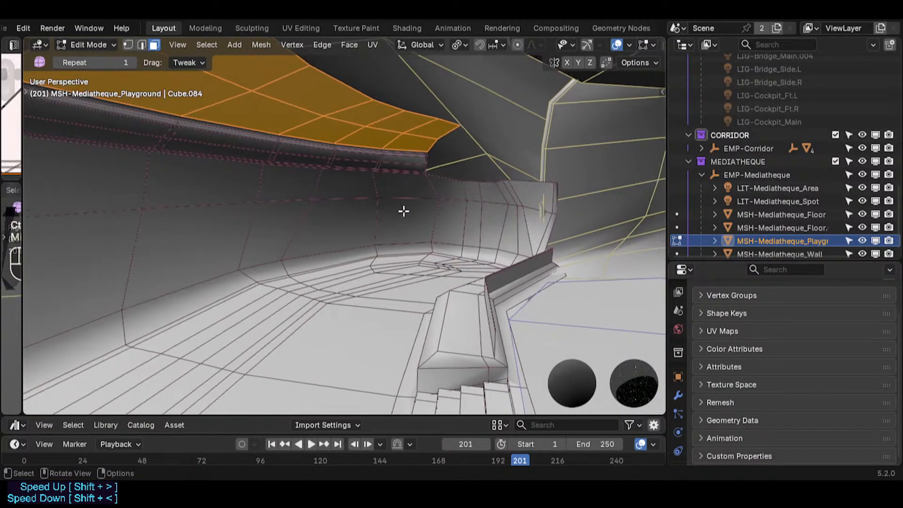
# - Add the large wall panel faces below the ceiling moulding to the selection using circle select
pyautogui.press('c')
pyautogui.moveTo(359, 210)
pyautogui.mouseDown()
pyautogui.moveTo(296, 205)
pyautogui.moveTo(94, 244)
pyautogui.mouseUp()
pyautogui.rightClick(94, 243)
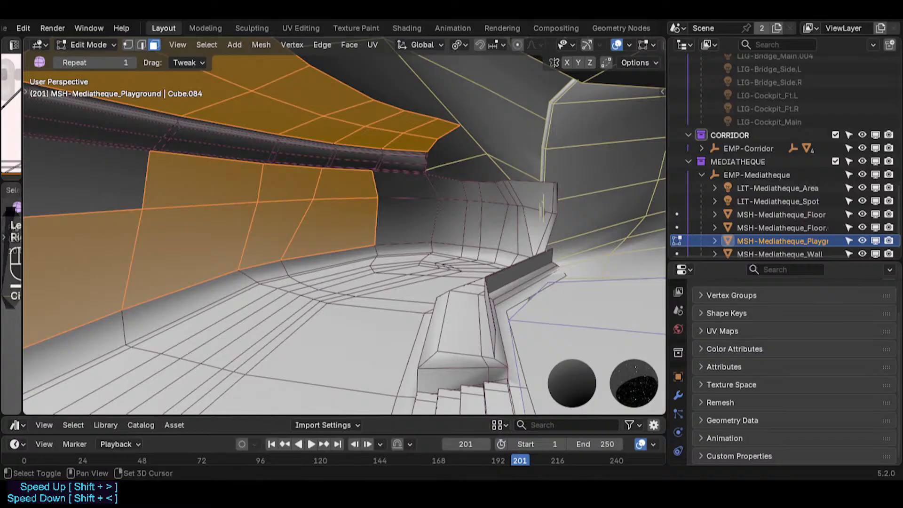
pyautogui.moveTo(152, 242); pyautogui.dragTo(103, 240, button='middle')
pyautogui.press('c')
pyautogui.click(412, 184)
pyautogui.rightClick(197, 241)
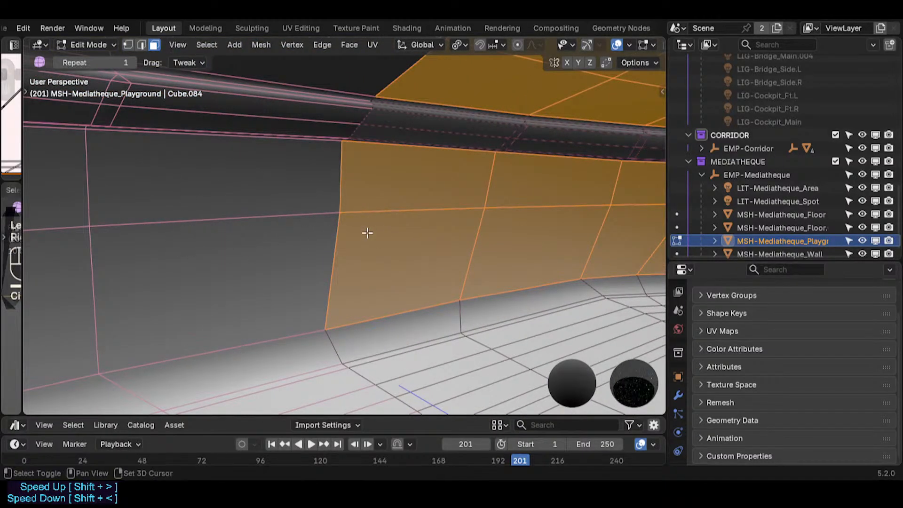
pyautogui.moveTo(367, 232); pyautogui.dragTo(414, 225, button='middle')
pyautogui.press('c')
pyautogui.click(436, 220)
pyautogui.rightClick(436, 220)
pyautogui.hotkey('shift', '`')
pyautogui.press('s')
pyautogui.press('d')
pyautogui.click(419, 224)
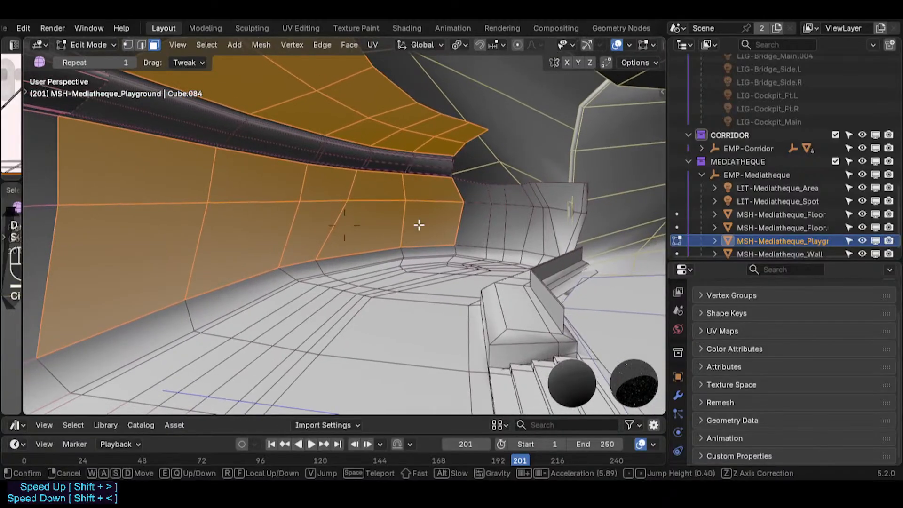
# - Assign the existing Glass-01 material to the selected ceiling and wall faces
pyautogui.scroll(-3, 686, 417)
pyautogui.click(679, 430)
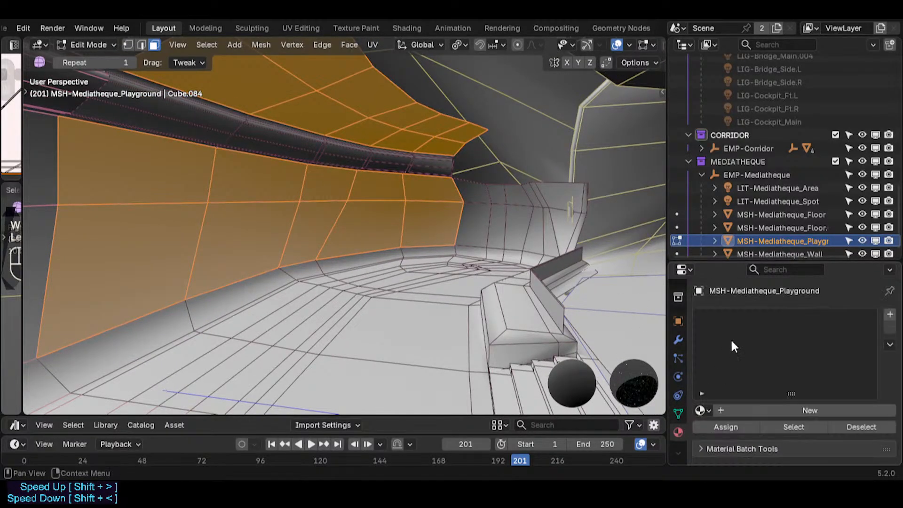
pyautogui.click(702, 410)
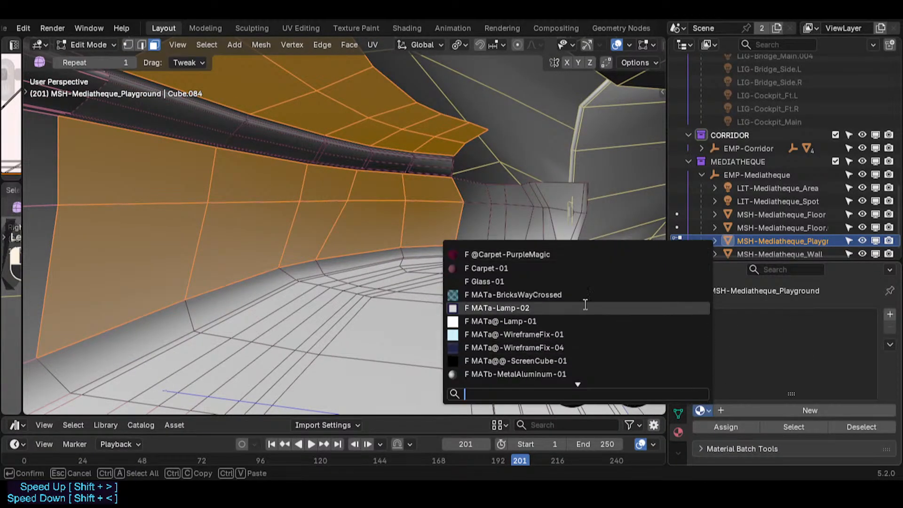
pyautogui.click(585, 280)
pyautogui.click(706, 426)
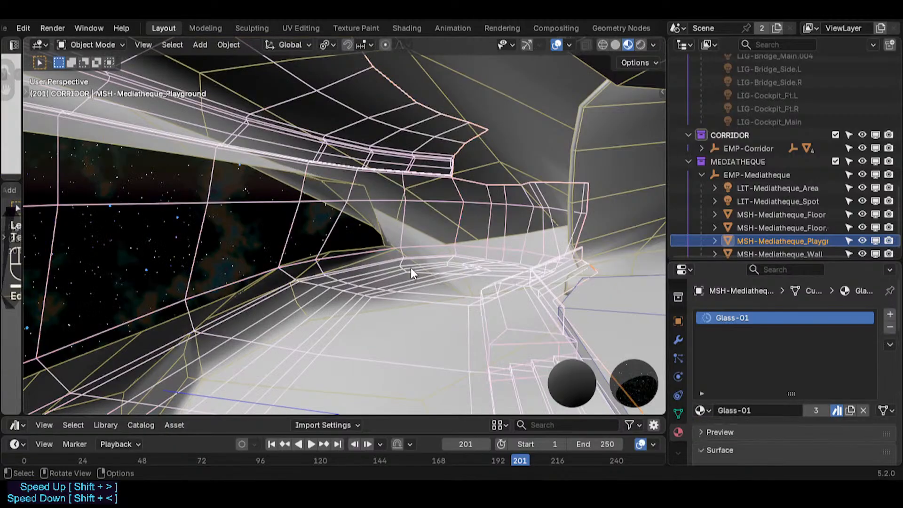
# - Leave mesh editing and hide the overlays to inspect the glass panels from inside the mediatheque
pyautogui.press('Tab')
pyautogui.hotkey('shift', 'alt', 'z')
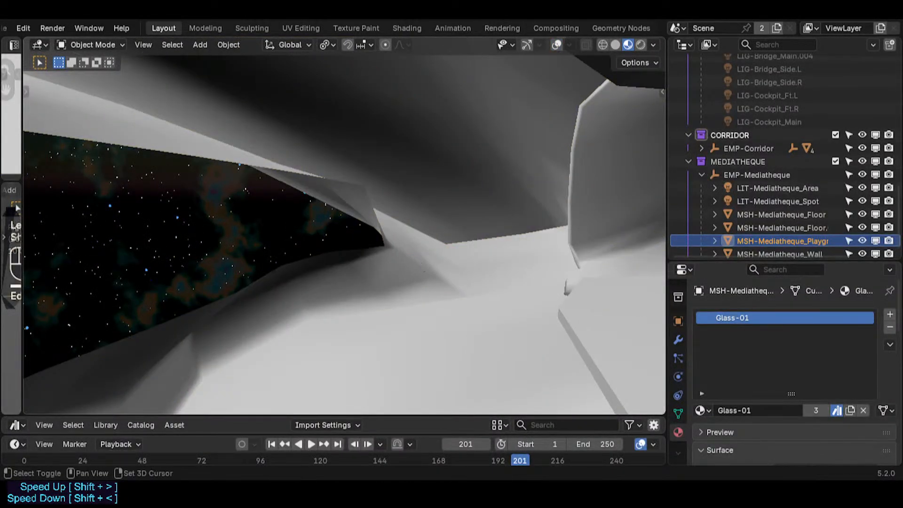
pyautogui.hotkey('shift', '`')
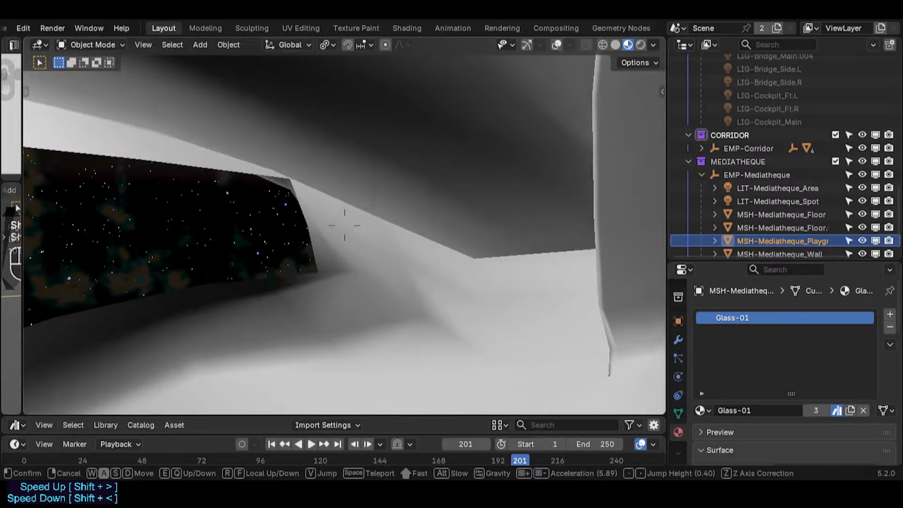
pyautogui.click(435, 267)
# - Reopen the playground mesh for editing with overlays shown, and deselect all its faces
pyautogui.press('Tab')
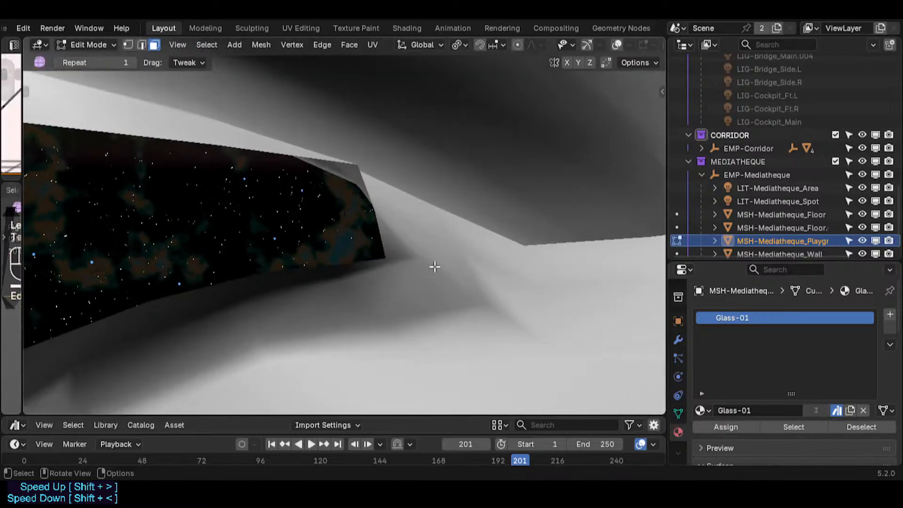
pyautogui.hotkey('shift', 'alt', 'z')
pyautogui.hotkey('shift', '`')
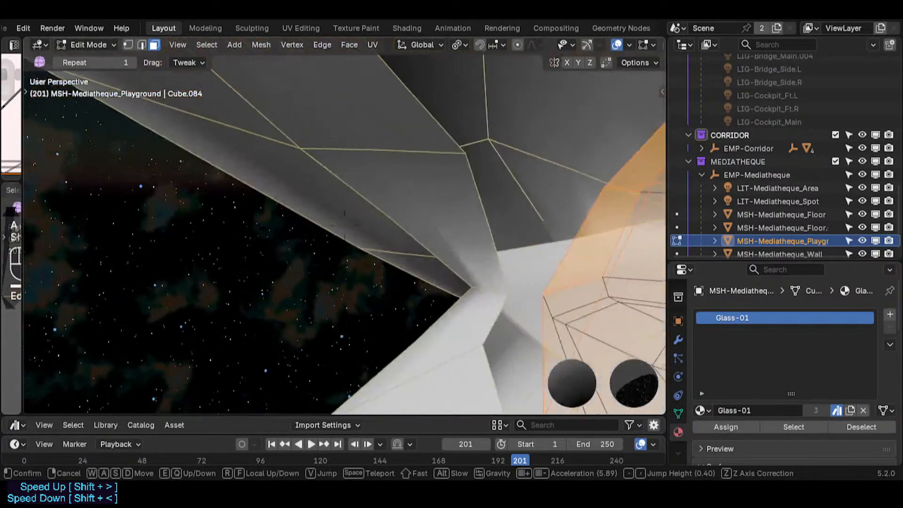
pyautogui.hotkey('shift', 's')
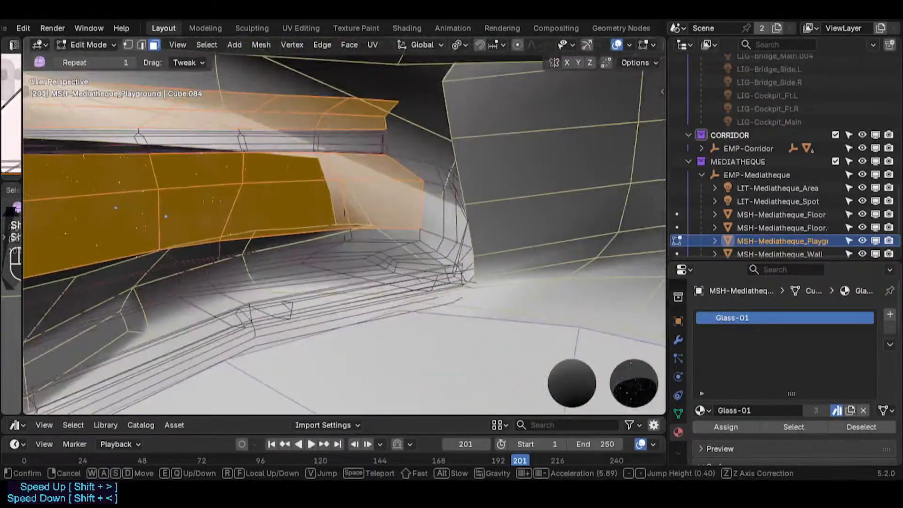
pyautogui.click(399, 251)
pyautogui.hotkey('alt', 'a')
pyautogui.hotkey('shift', '`')
pyautogui.press('a')
pyautogui.press('w')
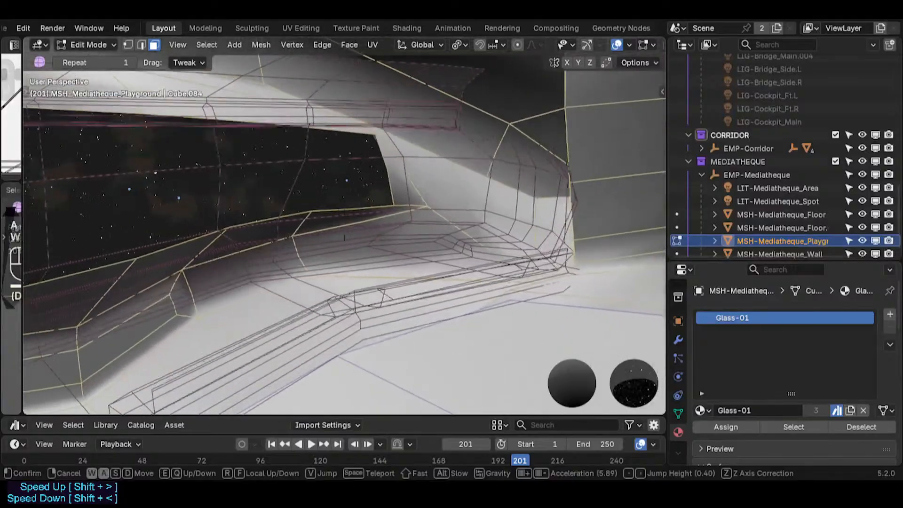
pyautogui.click(391, 263)
pyautogui.hotkey('shift', 'alt', 'z')
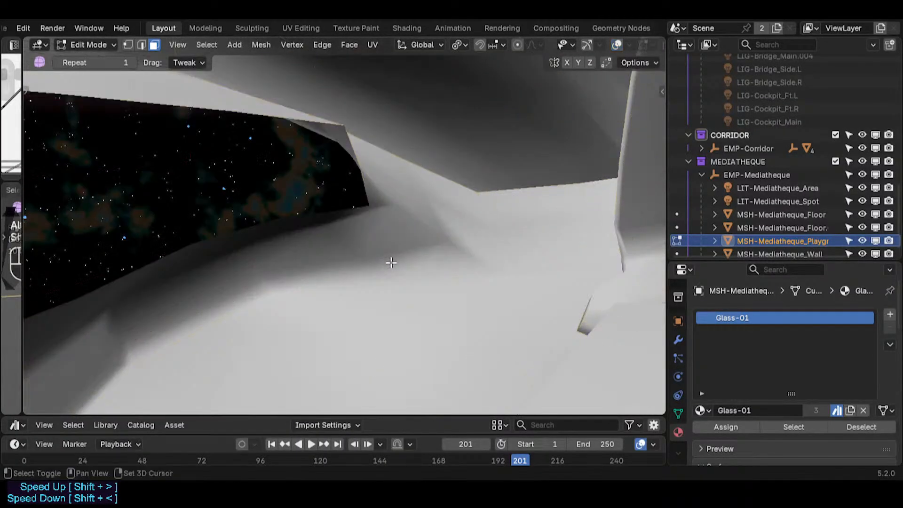
pyautogui.hotkey('shift', 'alt', 'z')
pyautogui.moveTo(402, 271); pyautogui.dragTo(418, 277, button='middle')
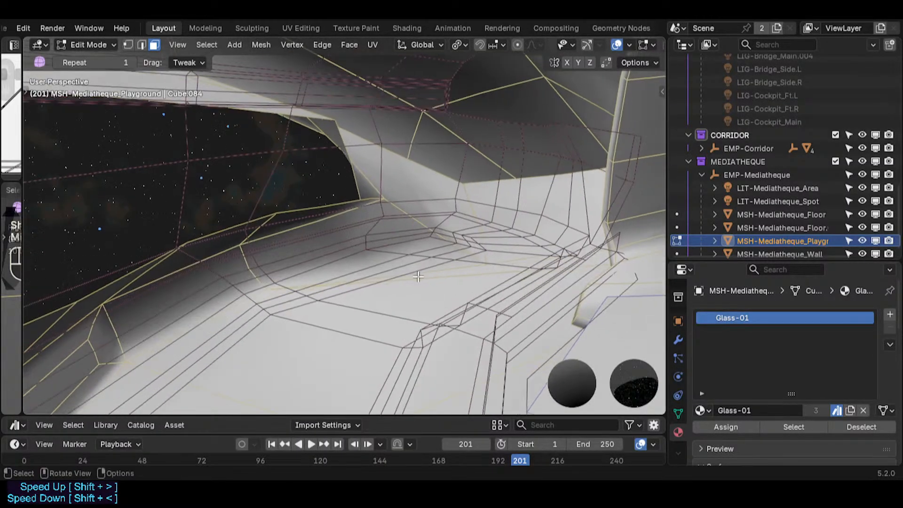
# - Select the playground's floor and step faces, combining a face loop with circle select
pyautogui.keyDown('alt'); pyautogui.click(482, 230); pyautogui.keyUp('alt')
pyautogui.press('c')
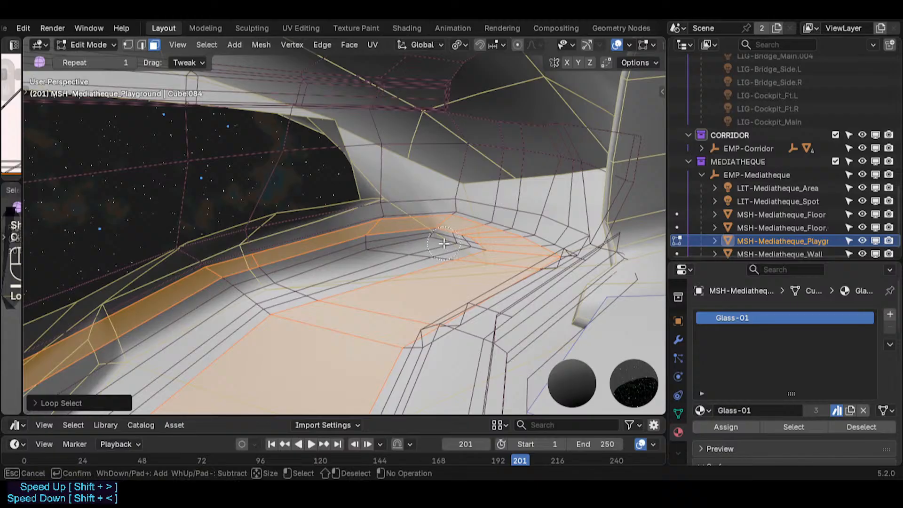
pyautogui.moveTo(412, 255); pyautogui.dragTo(264, 293)
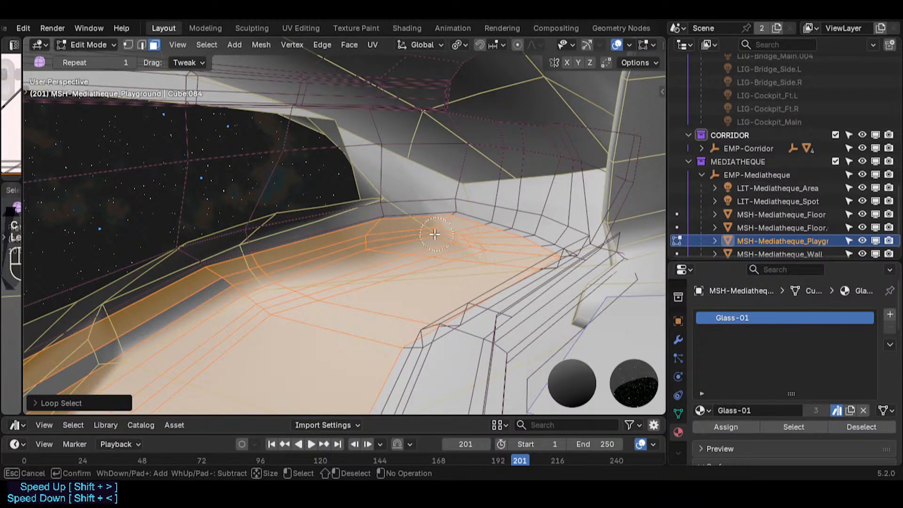
pyautogui.rightClick(415, 239)
pyautogui.hotkey('shift', '`')
pyautogui.click(397, 246)
pyautogui.press('c')
pyautogui.moveTo(309, 313)
pyautogui.mouseDown()
pyautogui.moveTo(178, 338)
pyautogui.moveTo(436, 260)
pyautogui.mouseUp()
pyautogui.rightClick(506, 244)
# - Add a second material slot with Carpet-01, assign it to the selected playground floor faces, and leave mesh editing
pyautogui.click(889, 314)
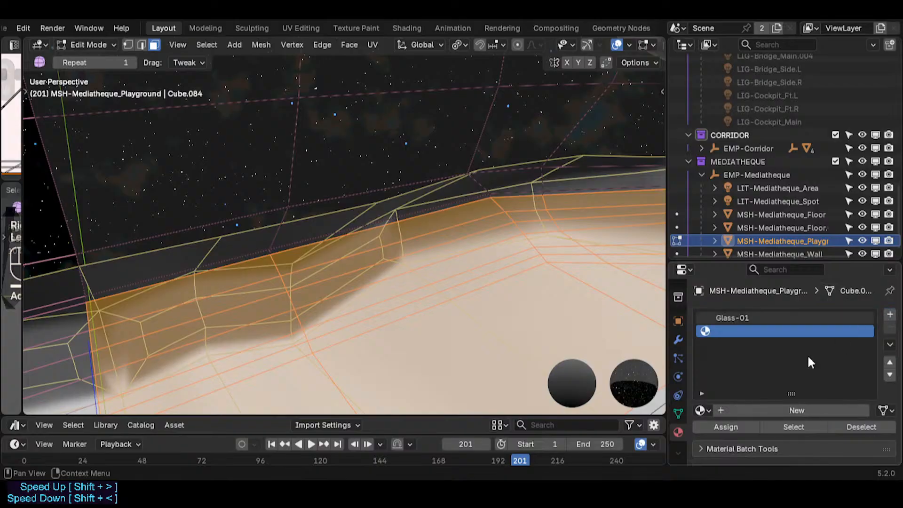
pyautogui.click(700, 411)
pyautogui.click(536, 269)
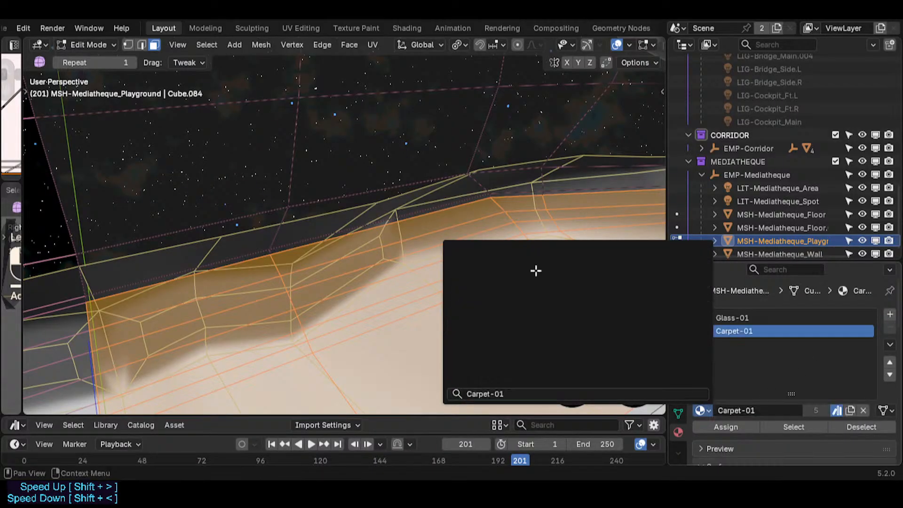
pyautogui.click(726, 427)
pyautogui.press('Tab')
# - Look around the mediatheque from inside, temporarily hiding the overlays, to examine the new carpet and surrounding surfaces
pyautogui.hotkey('shift', '`')
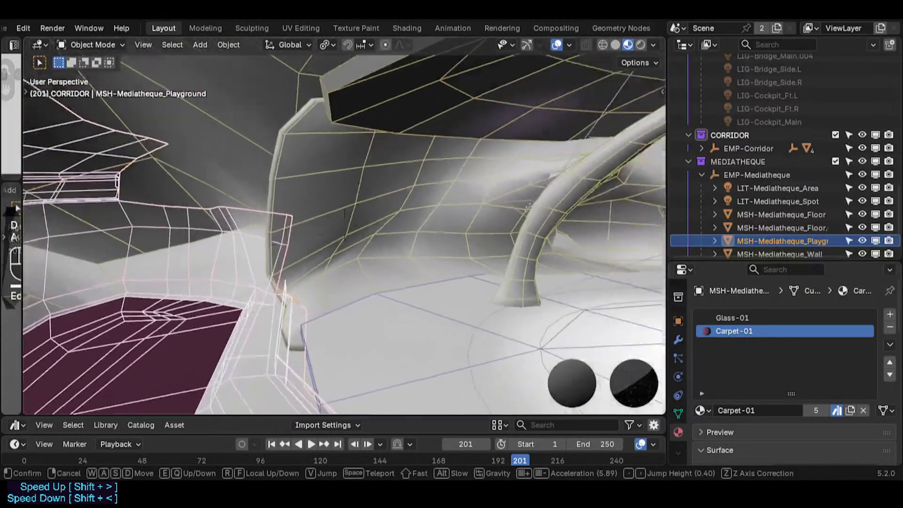
pyautogui.click(482, 255)
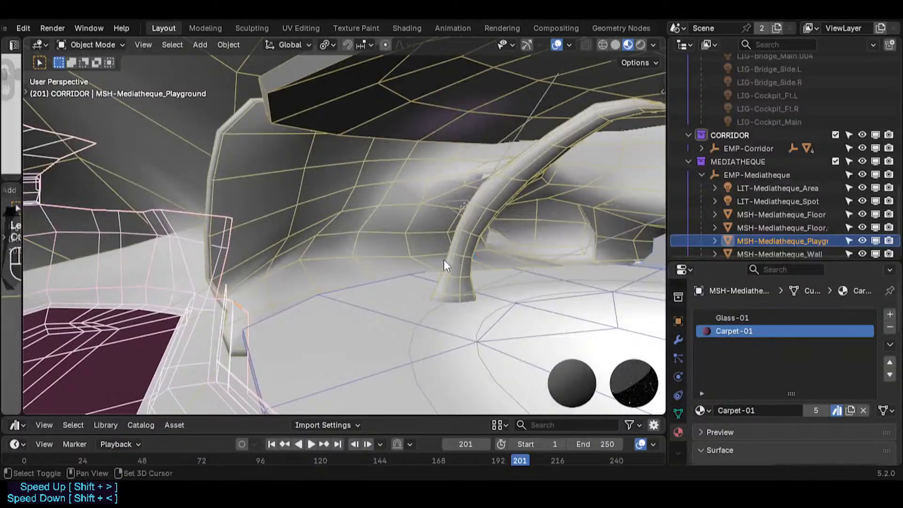
pyautogui.hotkey('shift', '`')
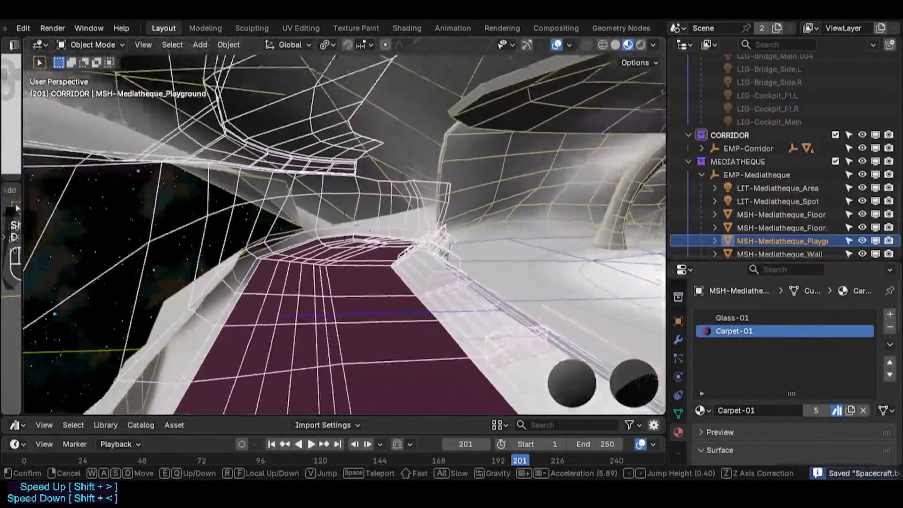
pyautogui.click(444, 258)
pyautogui.hotkey('shift', 'alt', 'z')
pyautogui.hotkey('shift', '`')
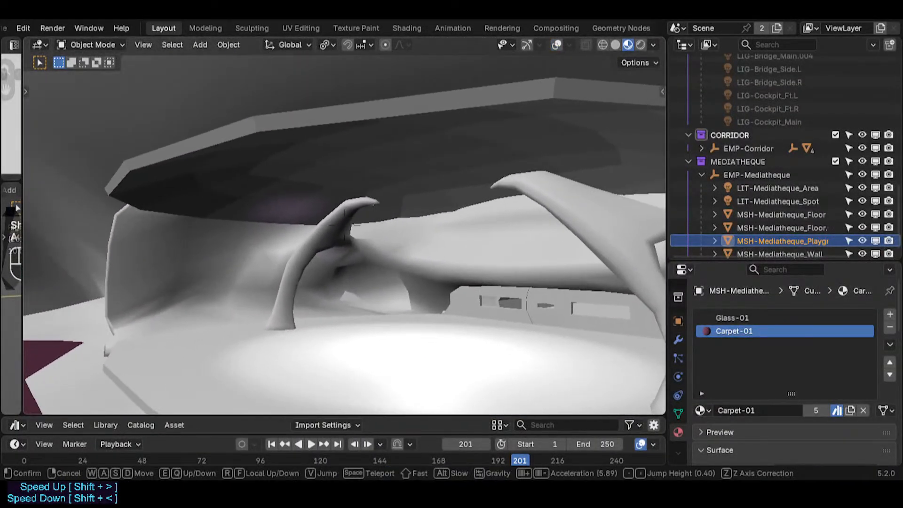
pyautogui.click(444, 260)
pyautogui.hotkey('shift', 'alt', 'z')
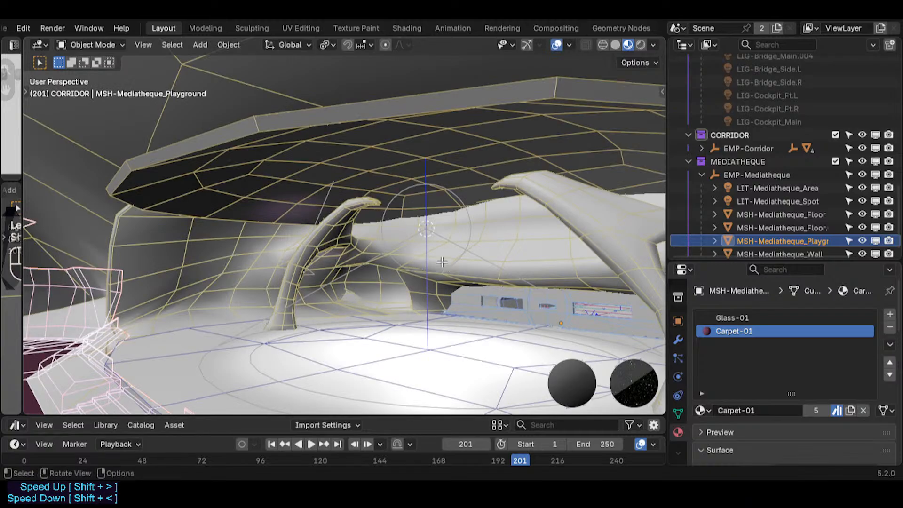
# - Switch to the overhead disc MSH-Mediatheque_Floor.001, give it the Carpet-01 material, and leave mesh editing
pyautogui.press('Tab')
pyautogui.press('Tab')
pyautogui.click(372, 145)
pyautogui.press('Tab')
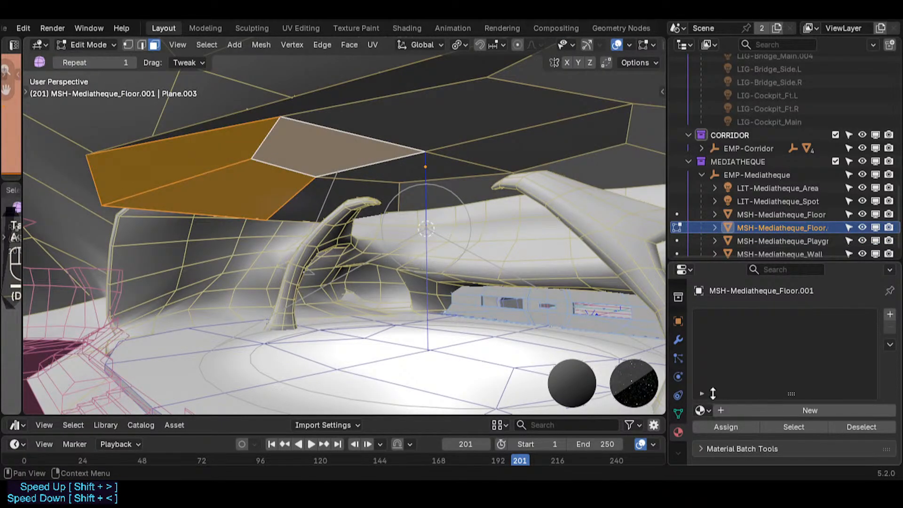
pyautogui.click(702, 410)
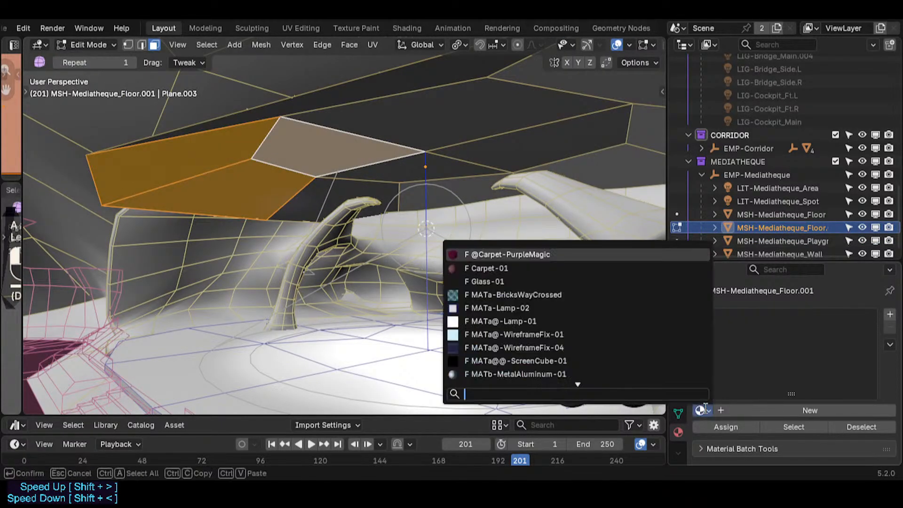
pyautogui.click(533, 269)
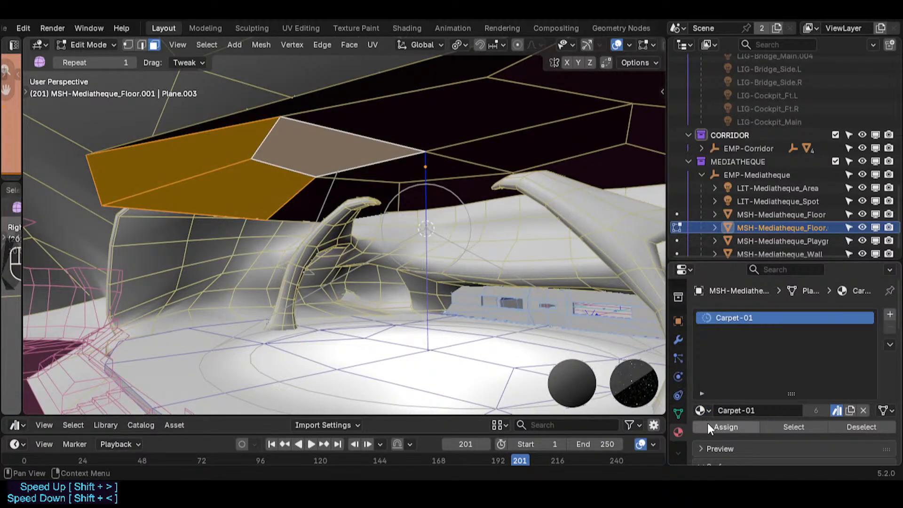
pyautogui.click(725, 427)
pyautogui.press('Tab')
# - Inspect the ceiling disc without overlays, select MSH-Mediatheque_Floor, and show the overlays again
pyautogui.hotkey('shift', 'alt', 'z')
pyautogui.hotkey('shift', '`')
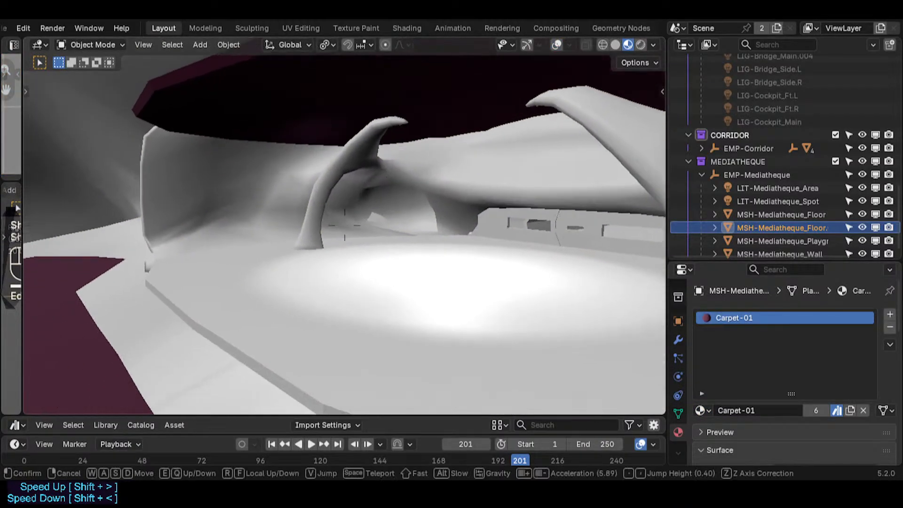
pyautogui.click(427, 248)
pyautogui.press('Tab')
pyautogui.press('Tab')
pyautogui.click(426, 267)
pyautogui.hotkey('shift', 'alt', 'z')
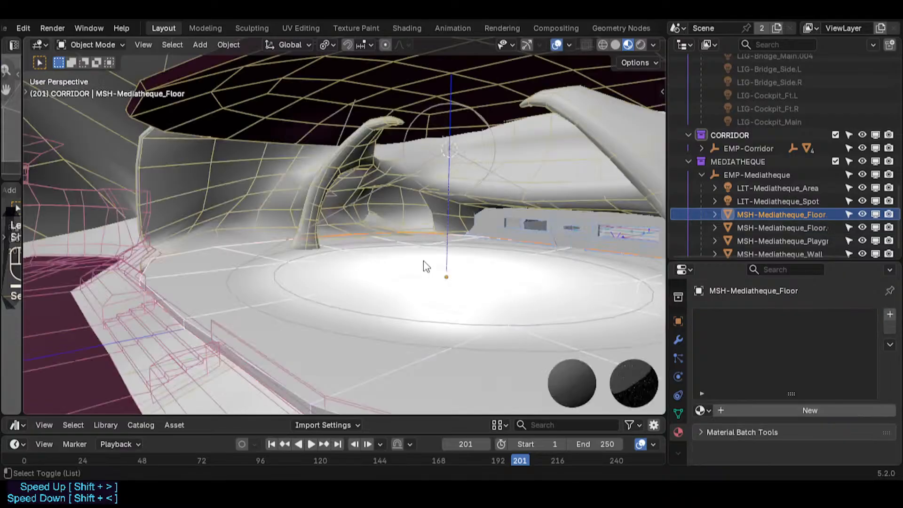
# - Select the linked faces of the mediatheque floor mesh and apply the existing Carpet-01 material to it
pyautogui.press('Tab')
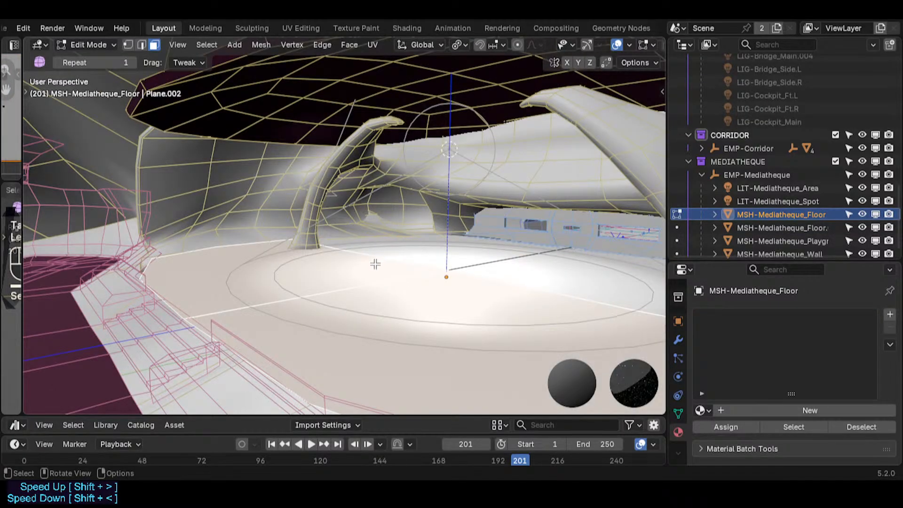
pyautogui.hotkey('ctrl', 'l')
pyautogui.hotkey('shift', '`')
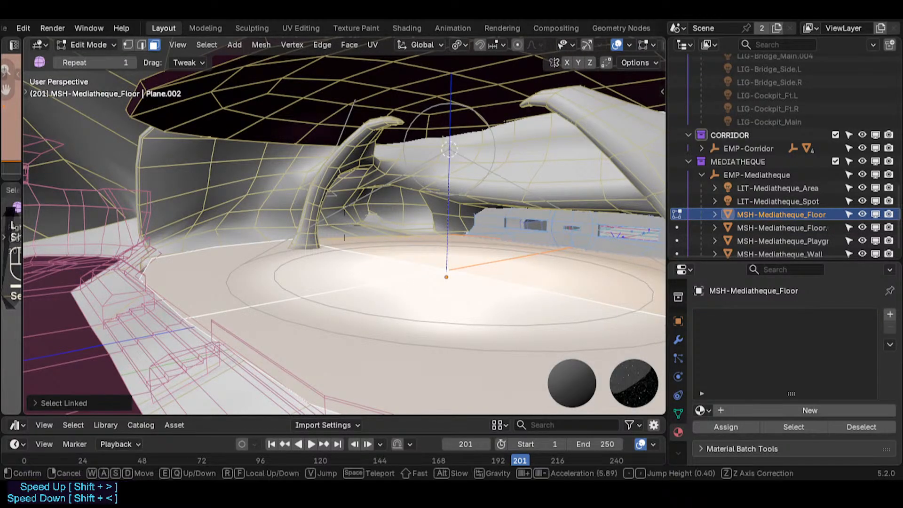
pyautogui.press('w')
pyautogui.click(266, 269)
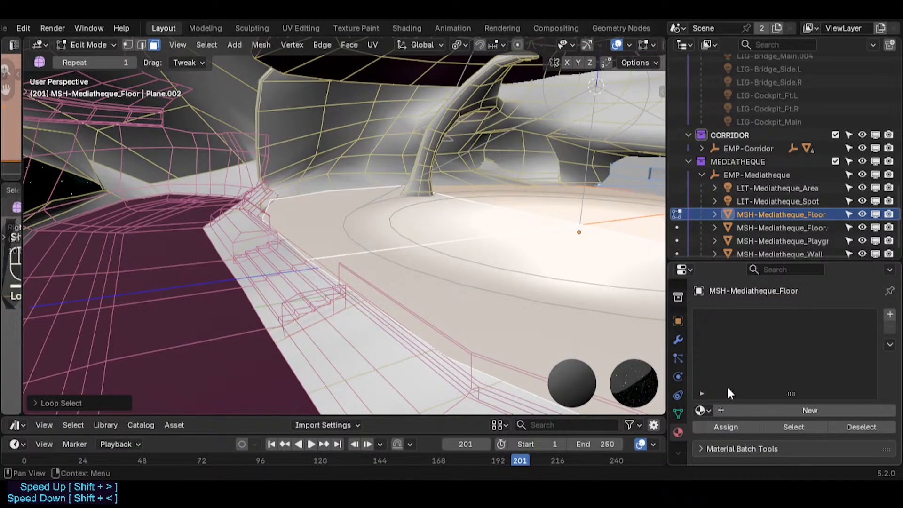
pyautogui.click(703, 409)
pyautogui.write('c')
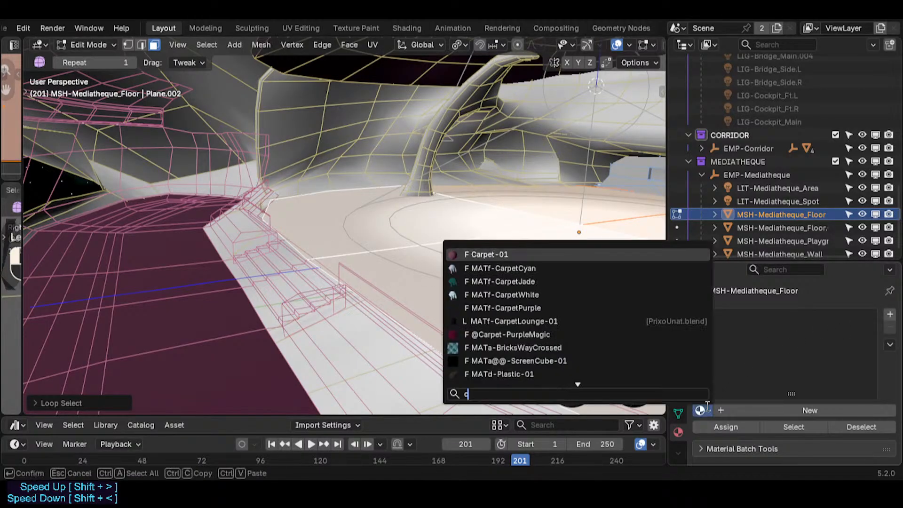
pyautogui.click(492, 254)
pyautogui.press('Tab')
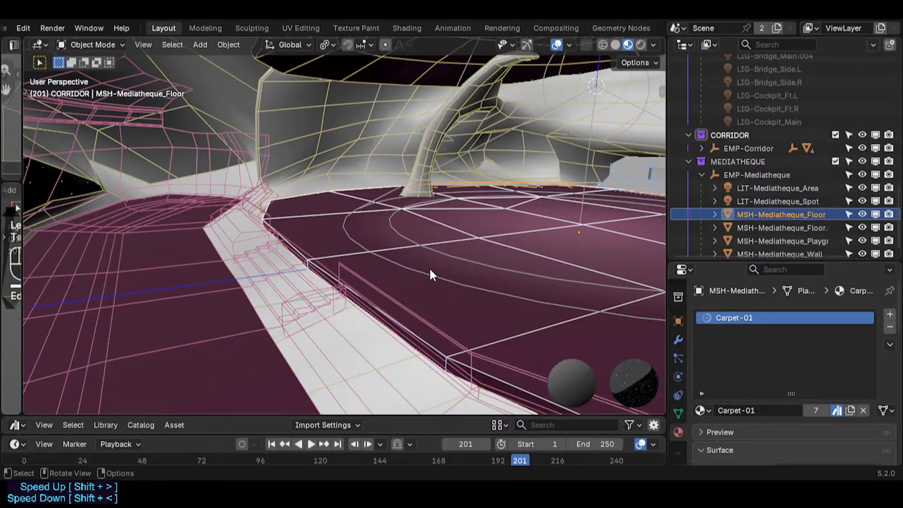
# - Switch mesh editing from the mediatheque floor to the playground object and deselect all its faces
pyautogui.hotkey('shift', 'alt', 'z')
pyautogui.hotkey('shift', 'alt', 'z')
pyautogui.press('Tab')
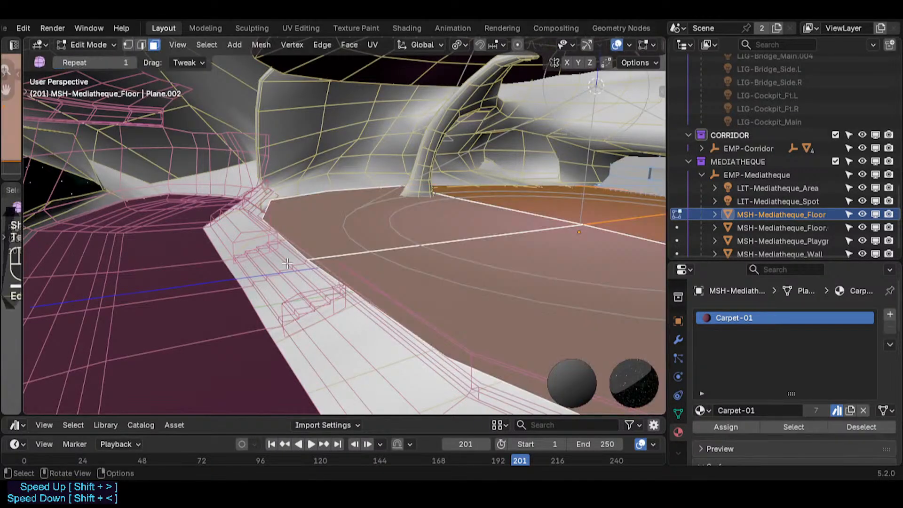
pyautogui.hotkey('shift', '`')
pyautogui.click(345, 225)
pyautogui.hotkey('alt', 'a')
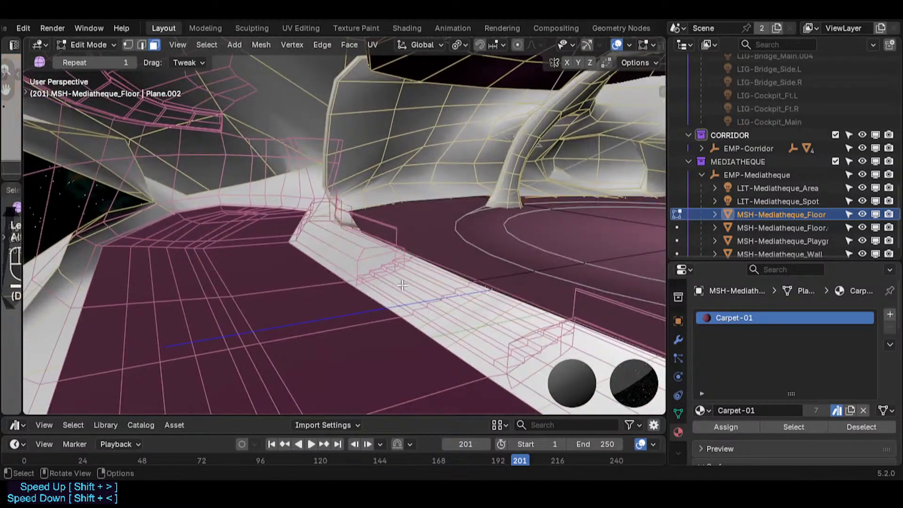
pyautogui.press('Tab')
pyautogui.click(391, 289)
pyautogui.press('Tab')
pyautogui.hotkey('alt', 'a')
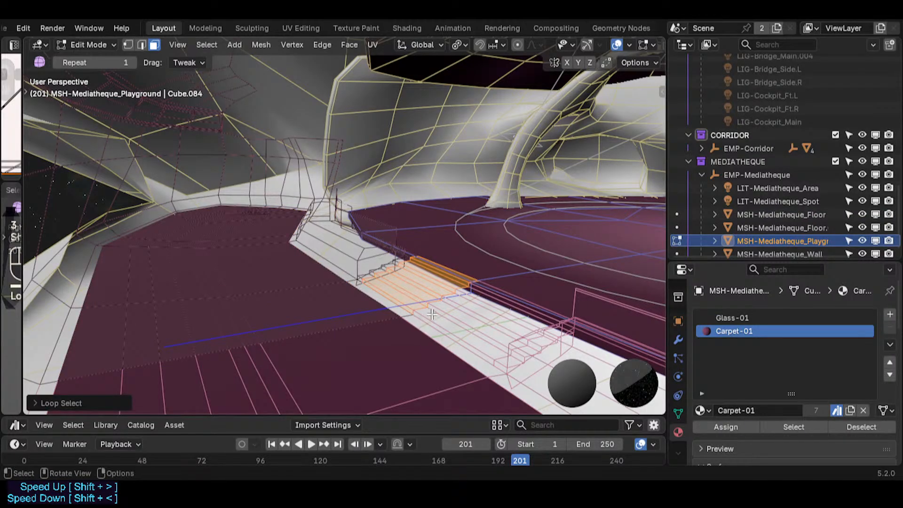
# - Assign Carpet-01 to the playground's step faces and leave mesh editing
pyautogui.keyDown('shift'); pyautogui.click(383, 299); pyautogui.keyUp('shift')
pyautogui.click(734, 331)
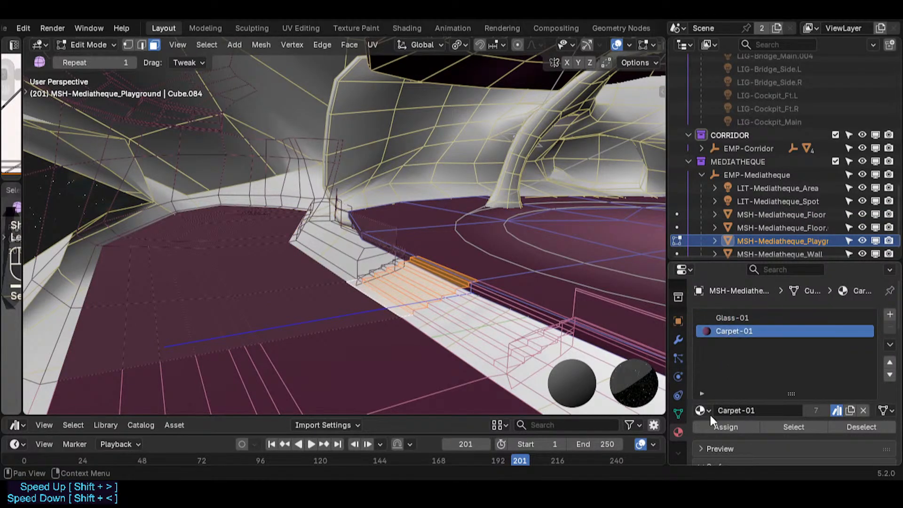
pyautogui.click(711, 427)
pyautogui.press('Tab')
# - Reopen the playground mesh for editing and add an empty third material slot
pyautogui.hotkey('shift', '`')
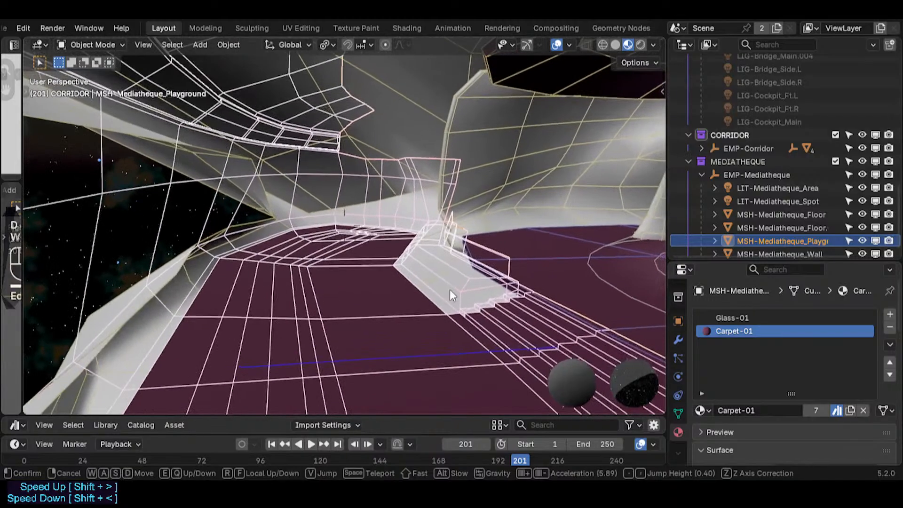
pyautogui.click(456, 293)
pyautogui.press('Tab')
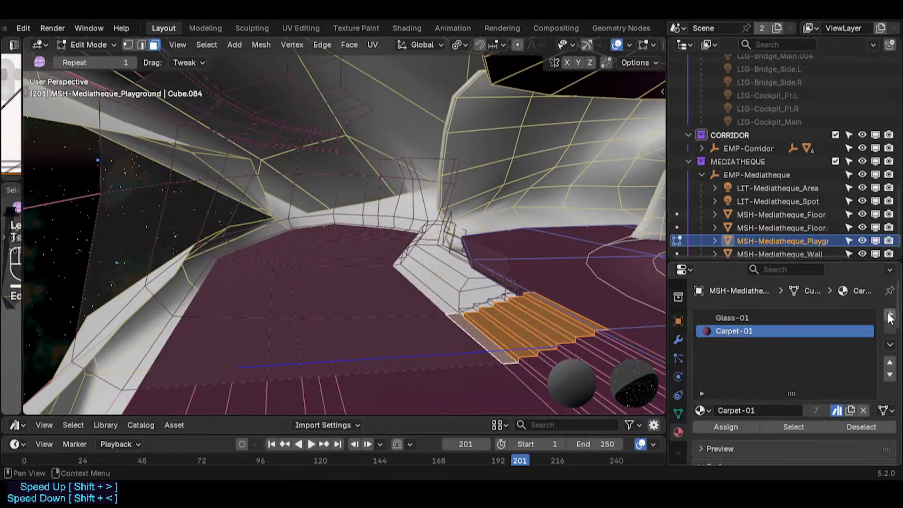
pyautogui.click(890, 315)
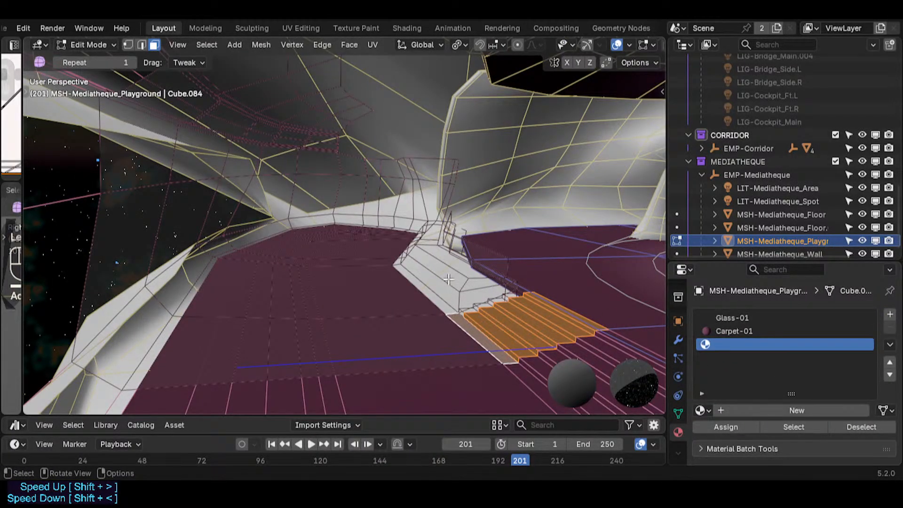
# - Add the face loop along the ledge beside the steps to the selection and assign Carpet-01 to it
pyautogui.moveTo(449, 280); pyautogui.dragTo(428, 271, button='middle')
pyautogui.keyDown('alt'); pyautogui.keyDown('shift'); pyautogui.click(484, 277); pyautogui.keyUp('shift'); pyautogui.keyUp('alt')
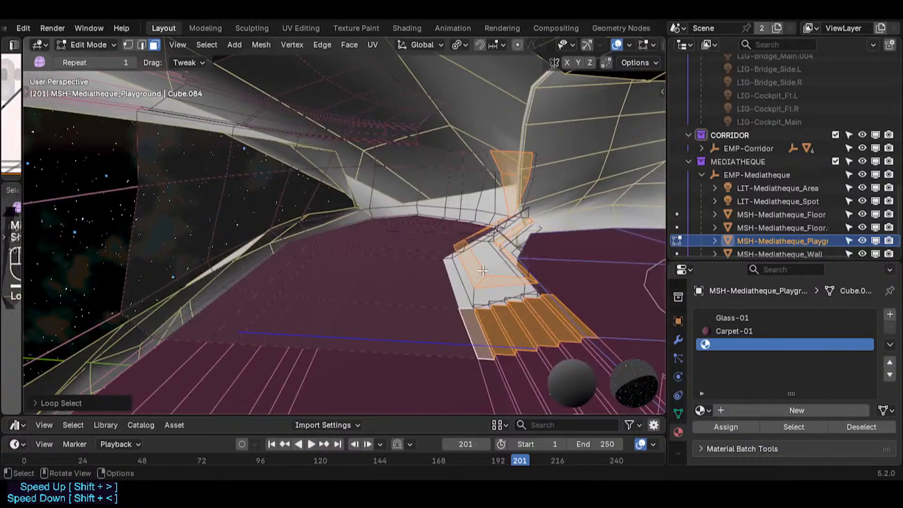
pyautogui.moveTo(484, 277); pyautogui.dragTo(488, 280, button='middle')
pyautogui.click(732, 330)
pyautogui.click(725, 427)
pyautogui.press('Tab')
# - Reopen the playground mesh, clear the selection, and select all faces linked to the ledge side face
pyautogui.press('Tab')
pyautogui.hotkey('alt', 'a')
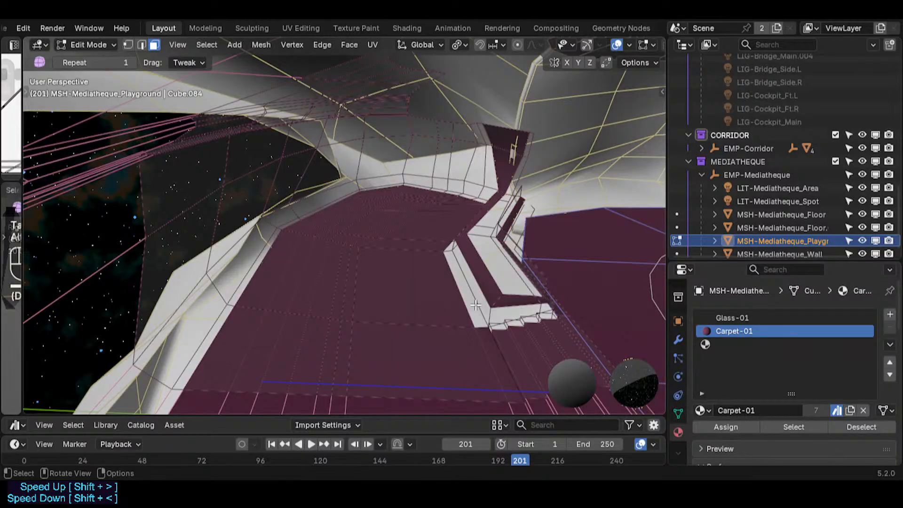
pyautogui.click(476, 305)
pyautogui.press('l')
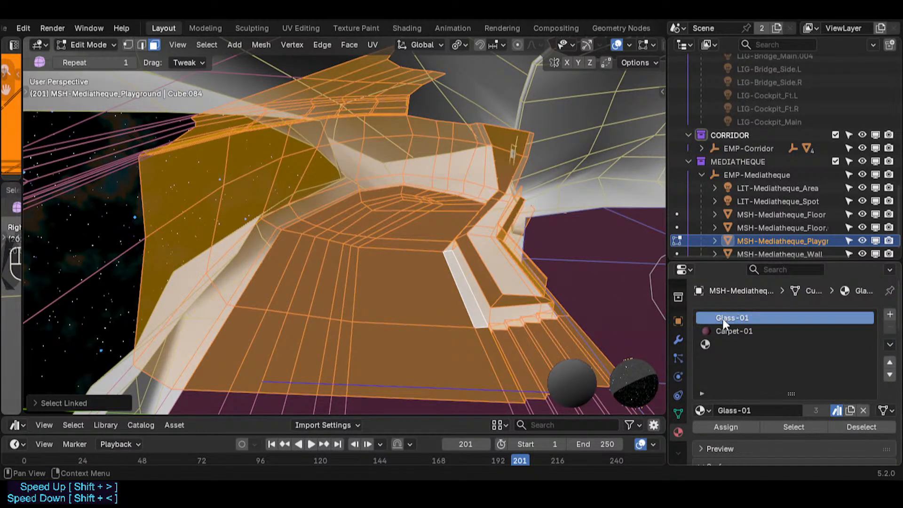
# - Put Metal-02 in the empty third material slot, assign it to the selected faces, and leave mesh editing
pyautogui.click(721, 346)
pyautogui.click(702, 410)
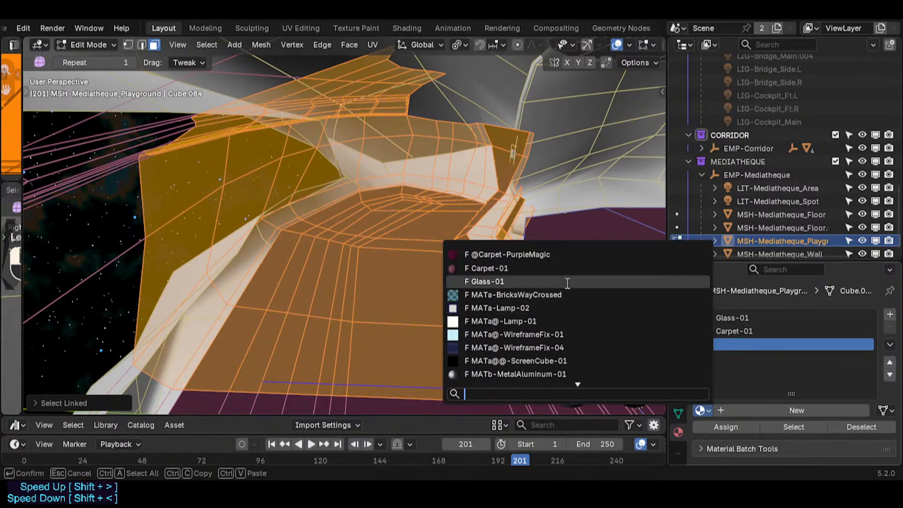
pyautogui.write('meta')
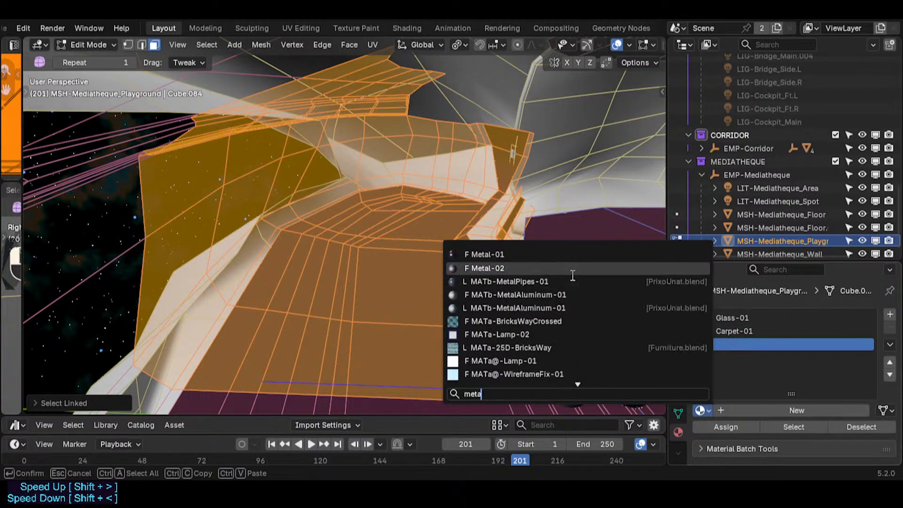
pyautogui.click(573, 270)
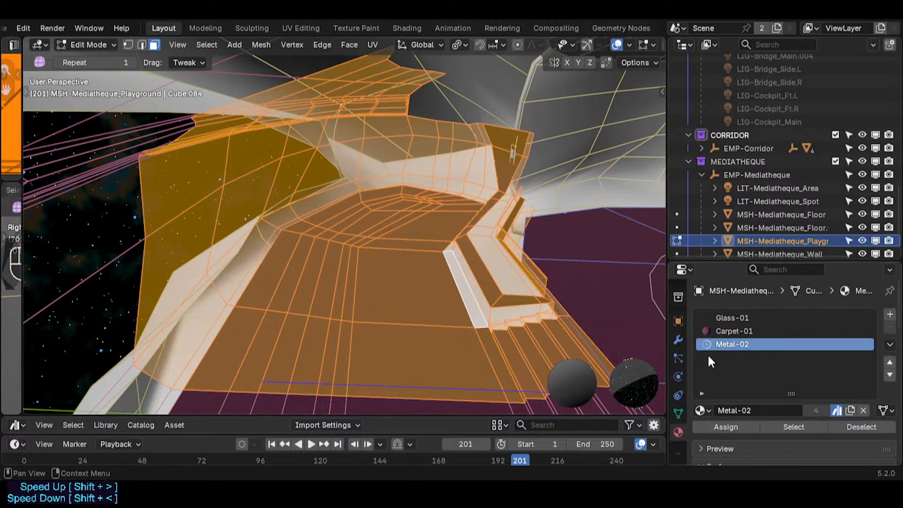
pyautogui.click(725, 427)
pyautogui.press('Tab')
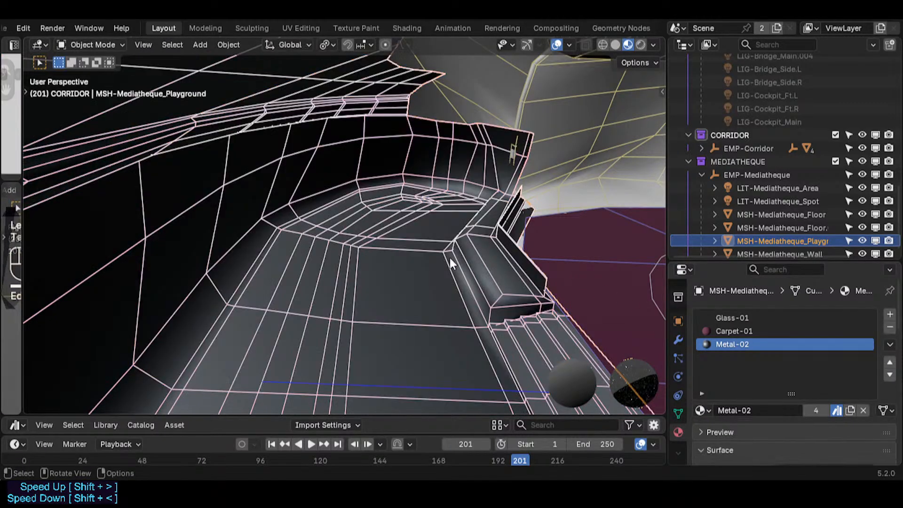
# - Inspect the metal playground without overlays, reopen its mesh for editing, and deselect all faces
pyautogui.hotkey('shift', 'alt', 'z')
pyautogui.moveTo(436, 273); pyautogui.dragTo(413, 270, button='middle')
pyautogui.hotkey('shift', 'alt', 'z')
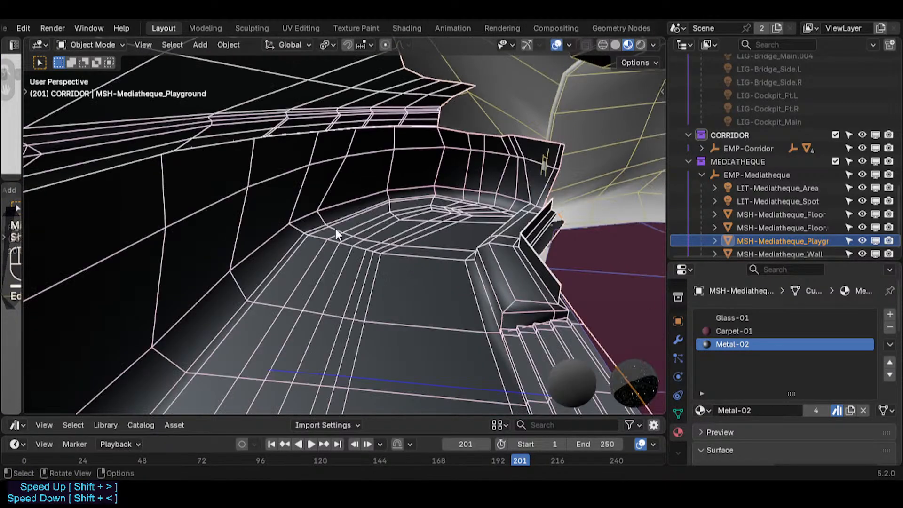
pyautogui.press('Tab')
pyautogui.hotkey('alt', 'a')
pyautogui.keyDown('alt'); pyautogui.click(246, 169); pyautogui.keyUp('alt')
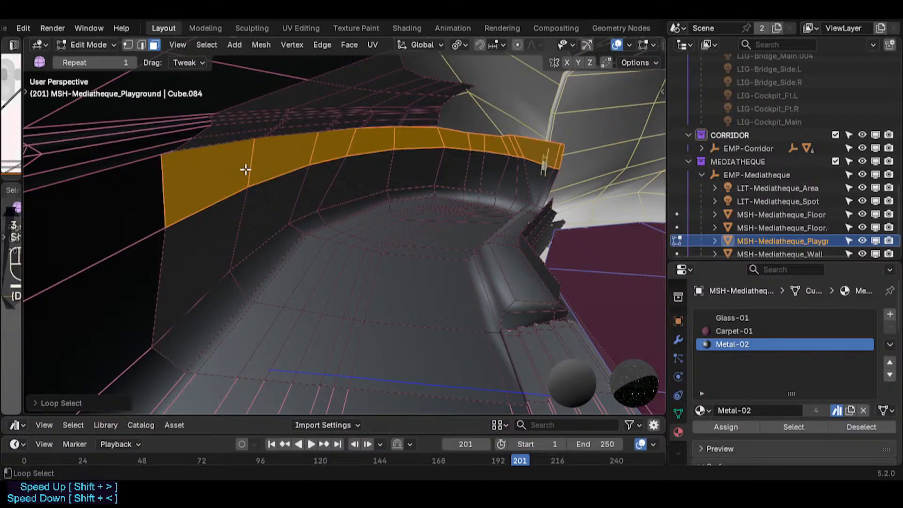
pyautogui.keyDown('alt'); pyautogui.keyDown('shift'); pyautogui.click(247, 204); pyautogui.keyUp('shift'); pyautogui.keyUp('alt')
pyautogui.hotkey('alt', 'a')
# - Paint-select the faces of the curved wall beneath the overhead ledge on the playground mesh
pyautogui.press('c')
pyautogui.moveTo(203, 198); pyautogui.dragTo(400, 160)
pyautogui.rightClick(400, 160)
pyautogui.press('c')
pyautogui.rightClick(420, 89)
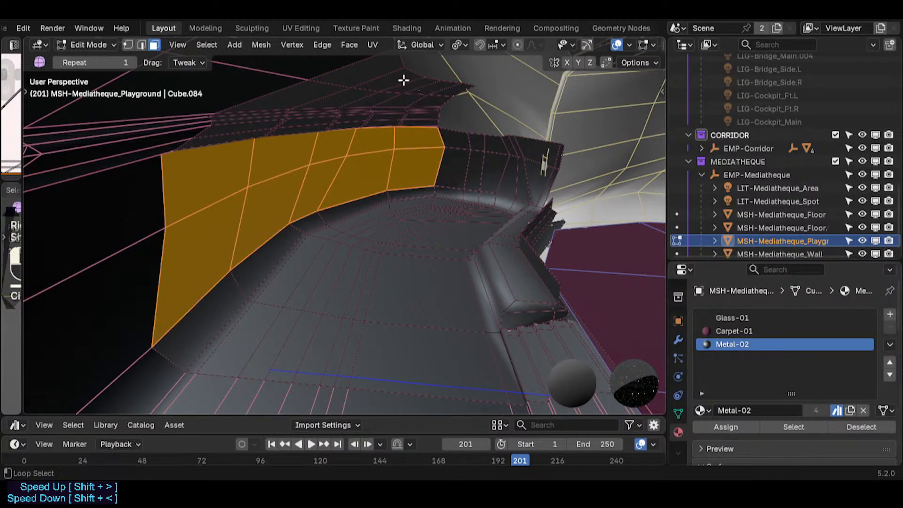
# - Add the face loop above the overhead ledge to the selection, assign Glass-01 to it, and leave mesh editing to check the window
pyautogui.keyDown('alt'); pyautogui.keyDown('shift'); pyautogui.click(403, 80); pyautogui.keyUp('shift'); pyautogui.keyUp('alt')
pyautogui.keyDown('alt'); pyautogui.keyDown('shift'); pyautogui.click(379, 106); pyautogui.keyUp('shift'); pyautogui.keyUp('alt')
pyautogui.click(738, 319)
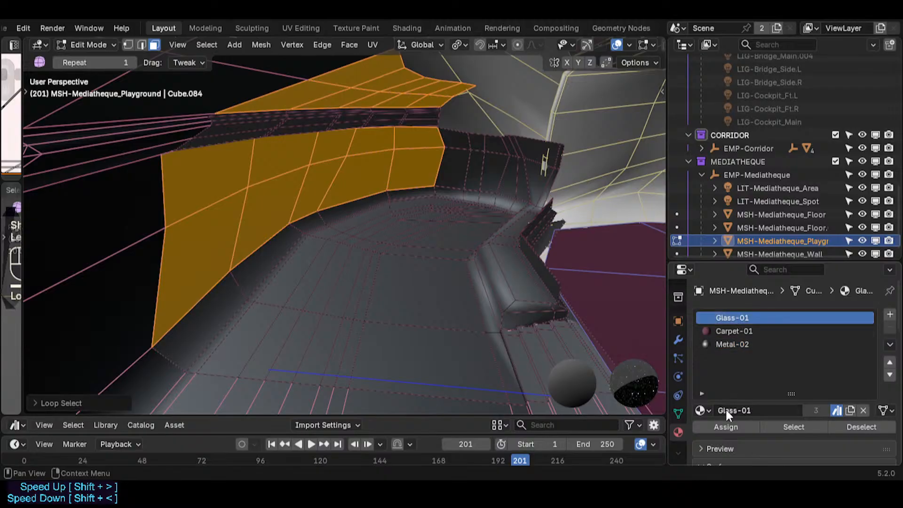
pyautogui.click(726, 427)
pyautogui.press('Tab')
pyautogui.hotkey('shift', 'alt', 'z')
pyautogui.hotkey('shift', '`')
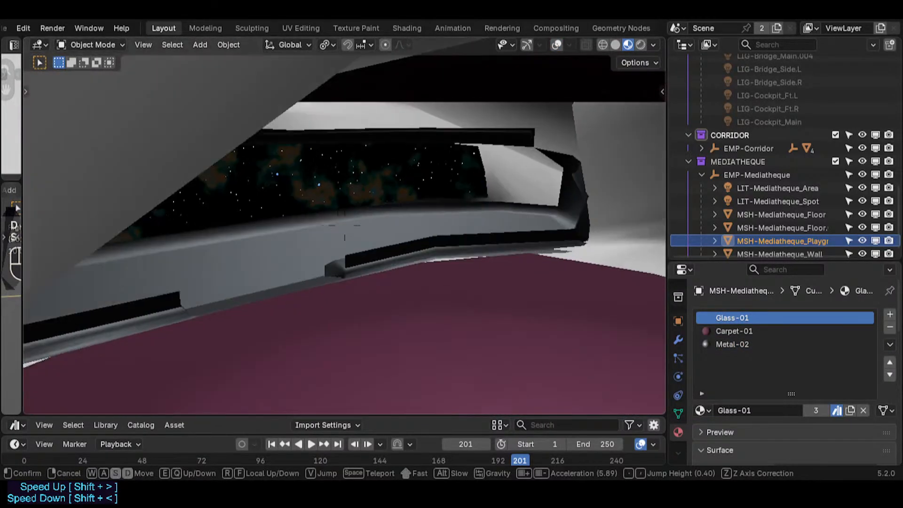
pyautogui.click(464, 252)
# - Reopen the playground mesh, clear the selection, and assign Glass-01 to the face loop along the bench's front recess
pyautogui.hotkey('shift', 'alt', 'z')
pyautogui.press('Tab')
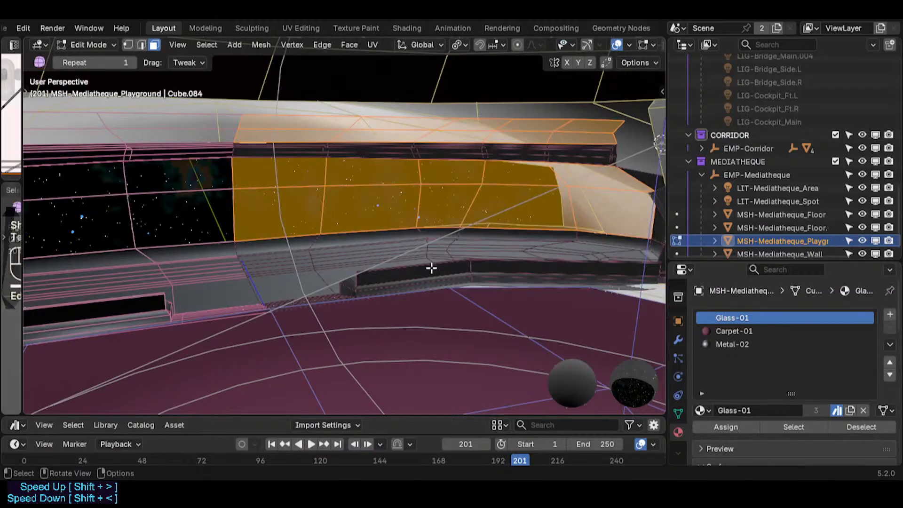
pyautogui.hotkey('alt', 'a')
pyautogui.keyDown('alt'); pyautogui.click(472, 266); pyautogui.keyUp('alt')
pyautogui.moveTo(472, 266); pyautogui.dragTo(484, 266, button='middle')
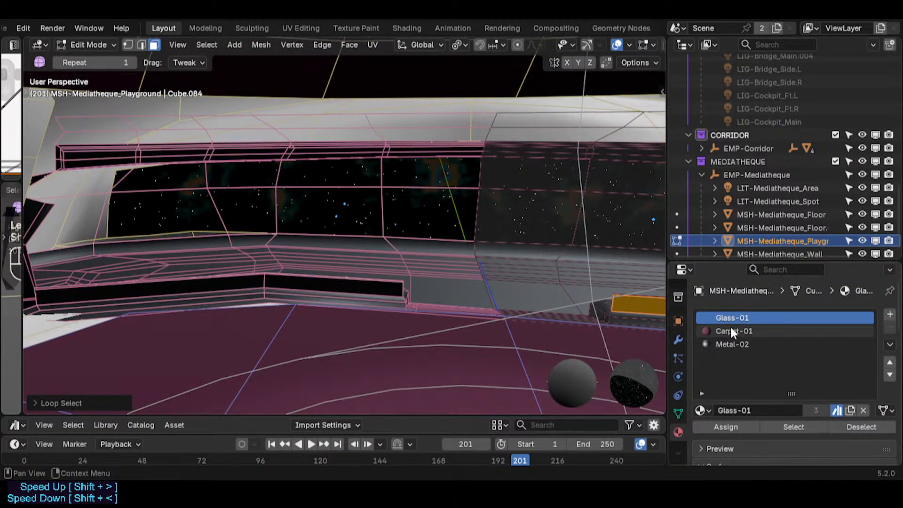
pyautogui.click(717, 427)
pyautogui.press('Tab')
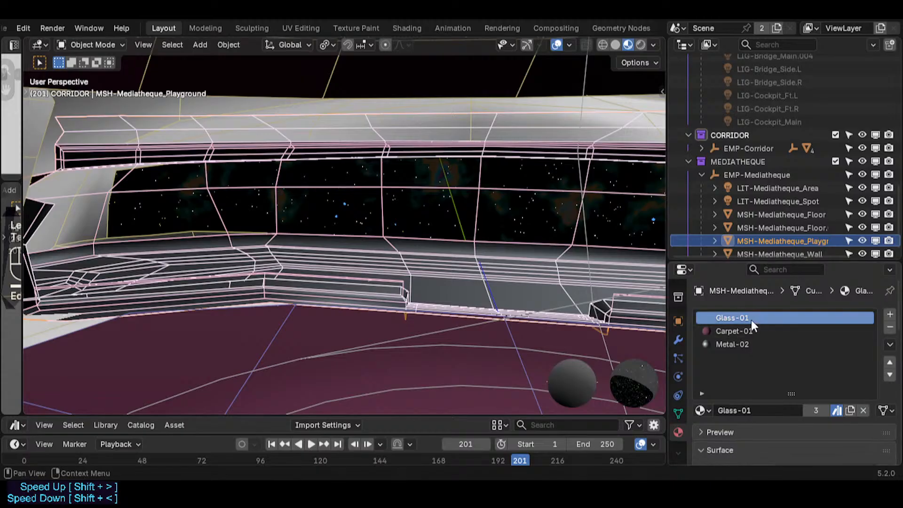
# - Reorder the playground's material slots to Metal-02, Carpet-01, Glass-01
pyautogui.click(742, 345)
pyautogui.click(889, 361)
pyautogui.click(889, 362)
pyautogui.click(789, 344)
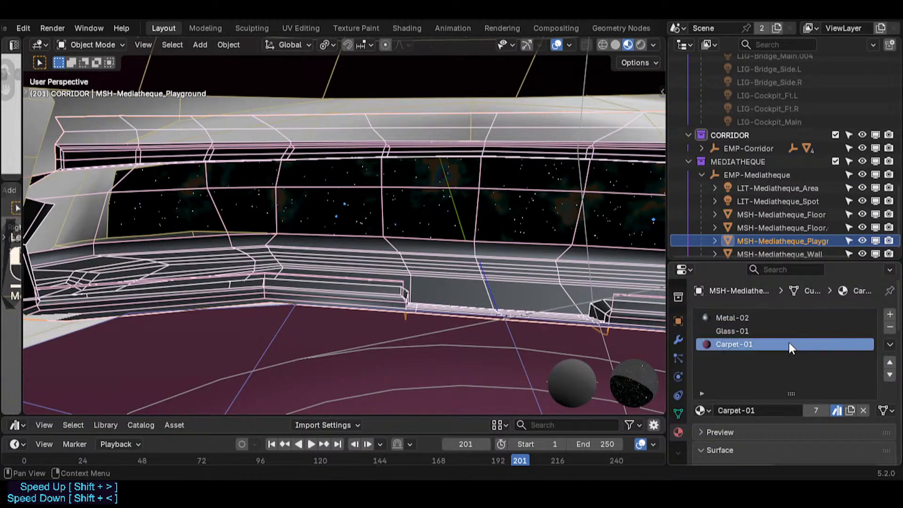
pyautogui.click(889, 362)
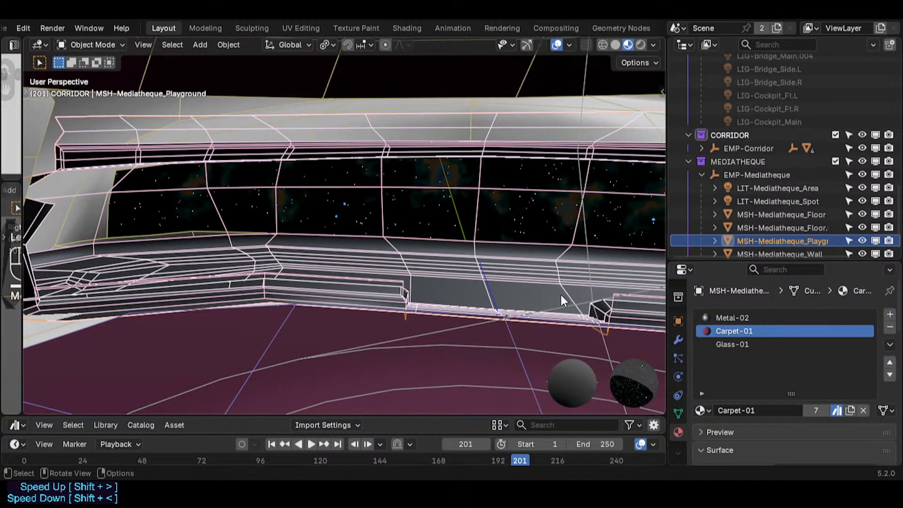
# - Fly out of the mediatheque through the window and select the spacecraft hull
pyautogui.hotkey('shift', '`')
pyautogui.press('w')
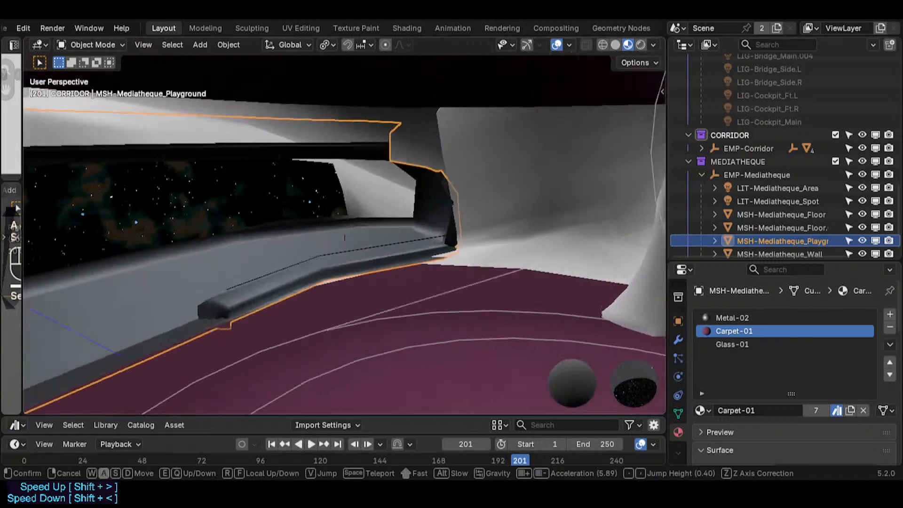
pyautogui.hotkey('shift', 'w')
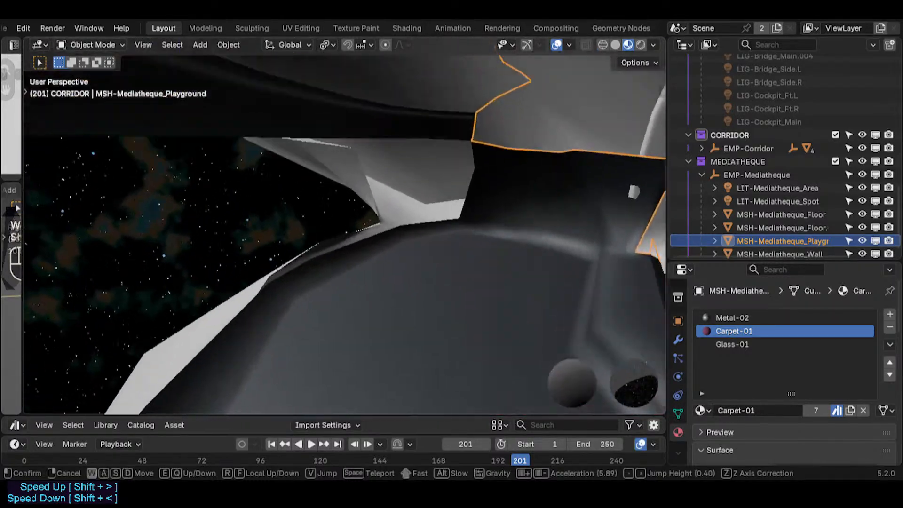
pyautogui.hotkey('shift', 's')
pyautogui.hotkey('shift', 'a')
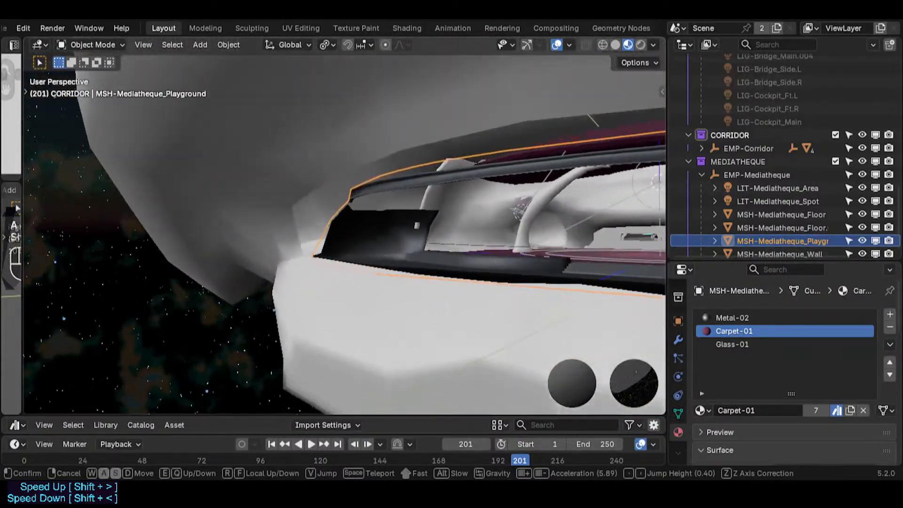
pyautogui.click(525, 264)
pyautogui.click(476, 295)
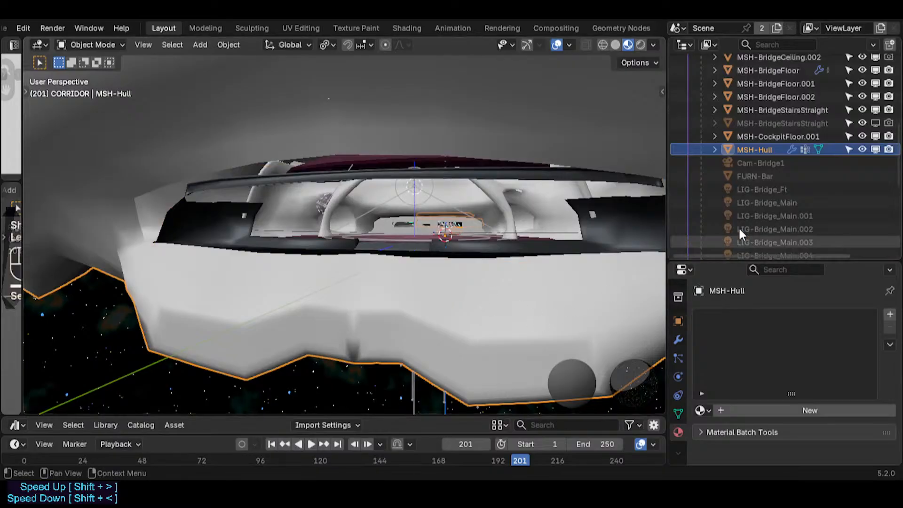
# - Search the existing materials for metal and apply Metal-01 to the hull
pyautogui.click(702, 410)
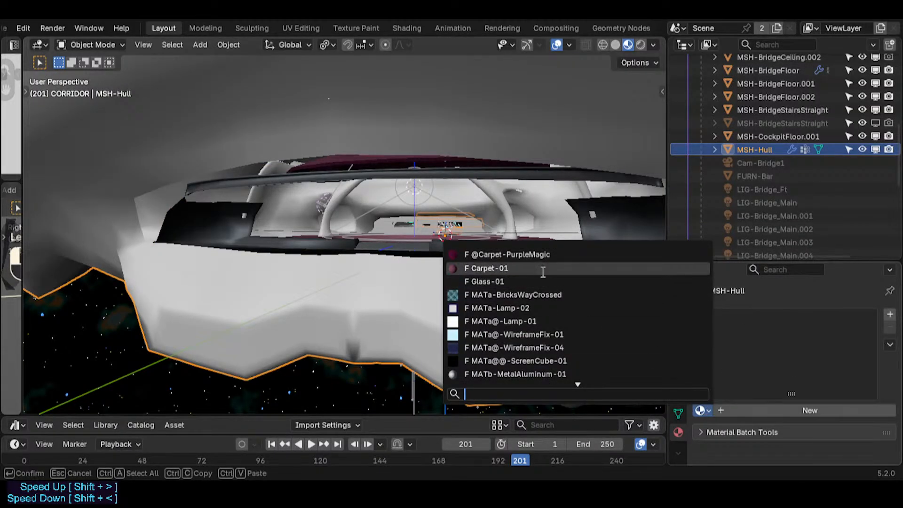
pyautogui.write('m etaa')
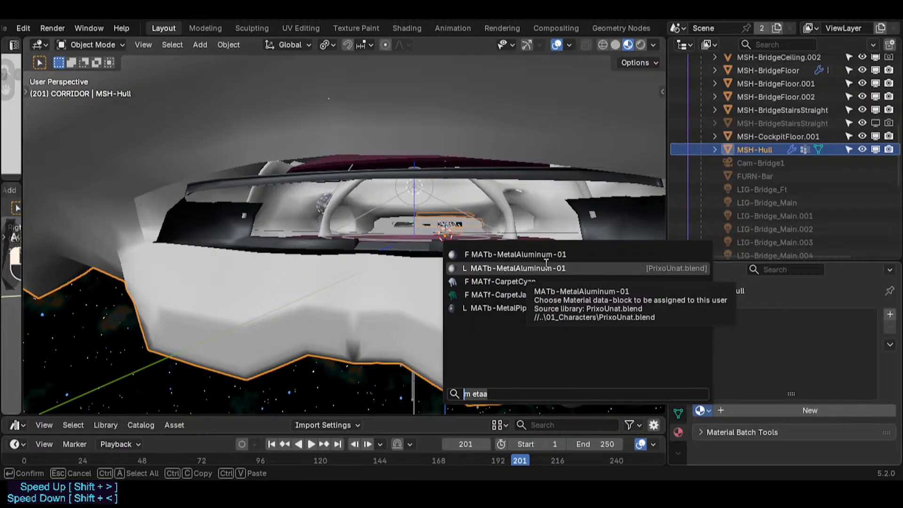
pyautogui.hotkey('ctrl', 'a')
pyautogui.write('metal')
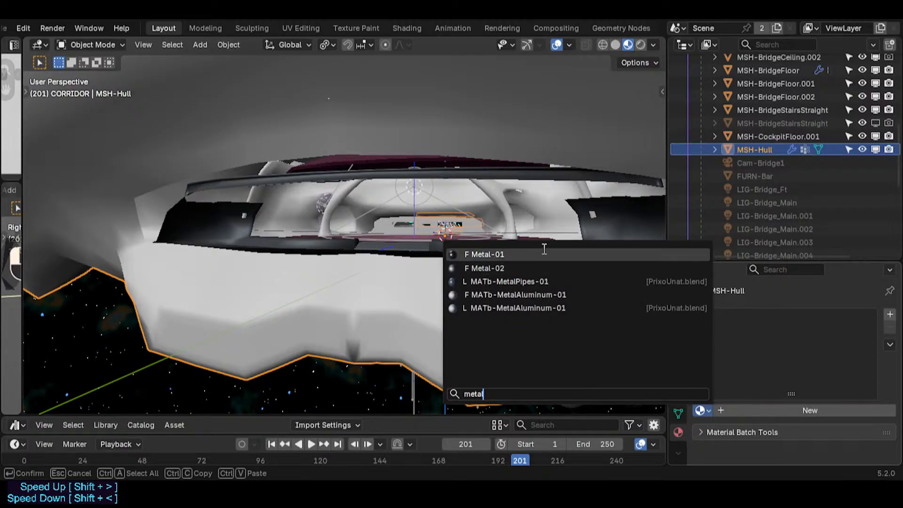
pyautogui.click(546, 254)
# - View the metal hull from outside, then add a second material slot to it holding Metal-02
pyautogui.hotkey('shift', '`')
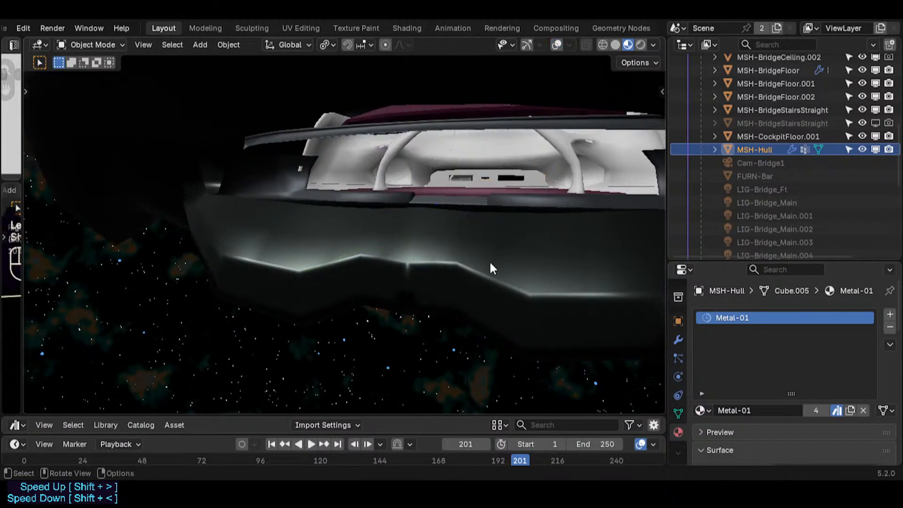
pyautogui.press('s')
pyautogui.press('e')
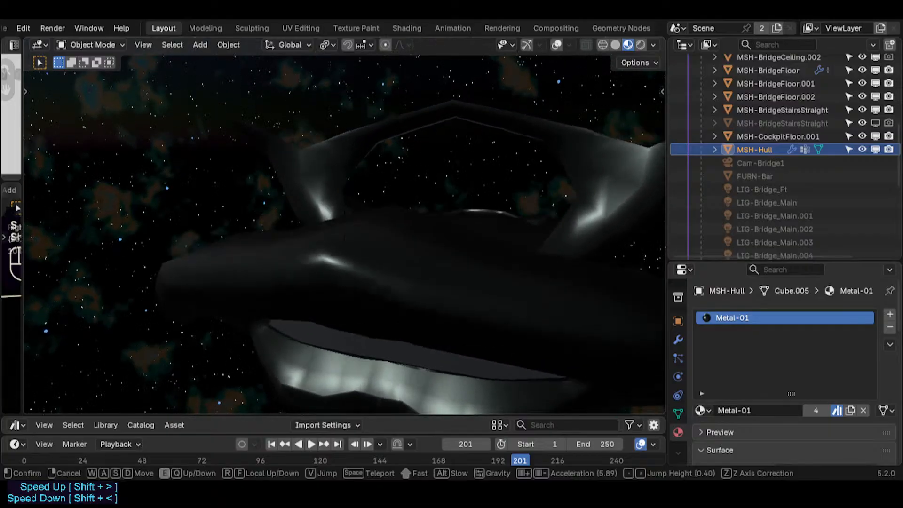
pyautogui.press('d')
pyautogui.click(563, 247)
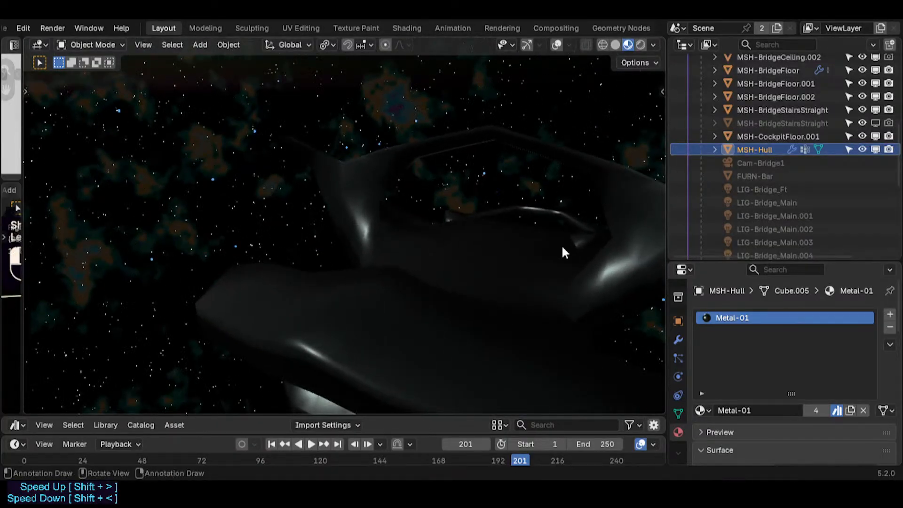
pyautogui.hotkey('shift', 'alt', 'z')
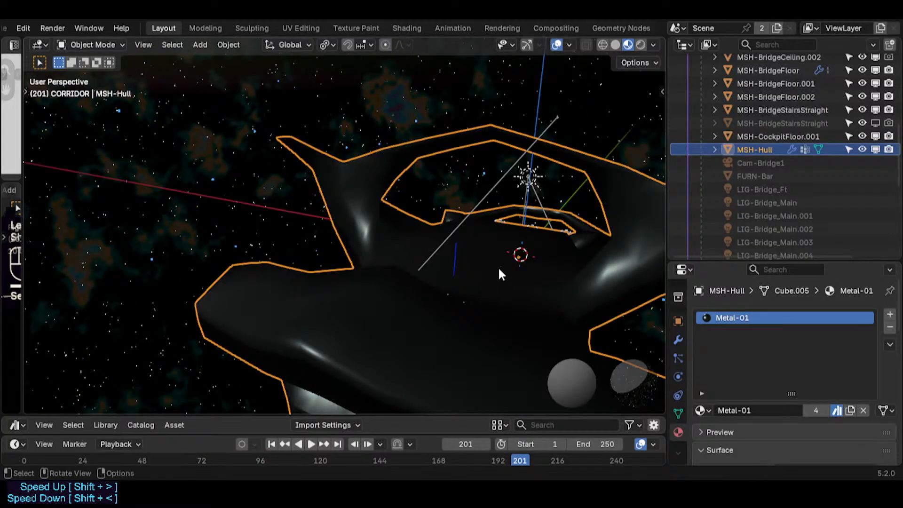
pyautogui.click(890, 315)
pyautogui.click(710, 410)
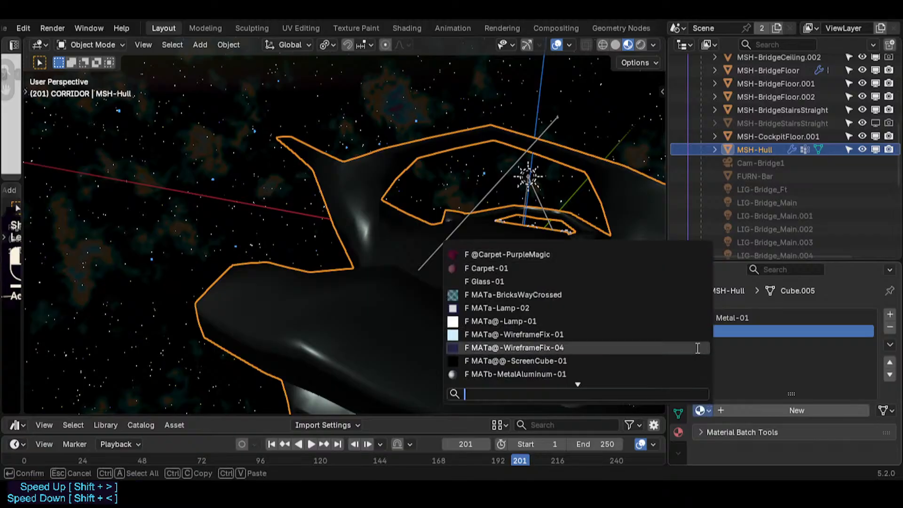
pyautogui.write('metal')
pyautogui.press('Down')
pyautogui.press('Return')
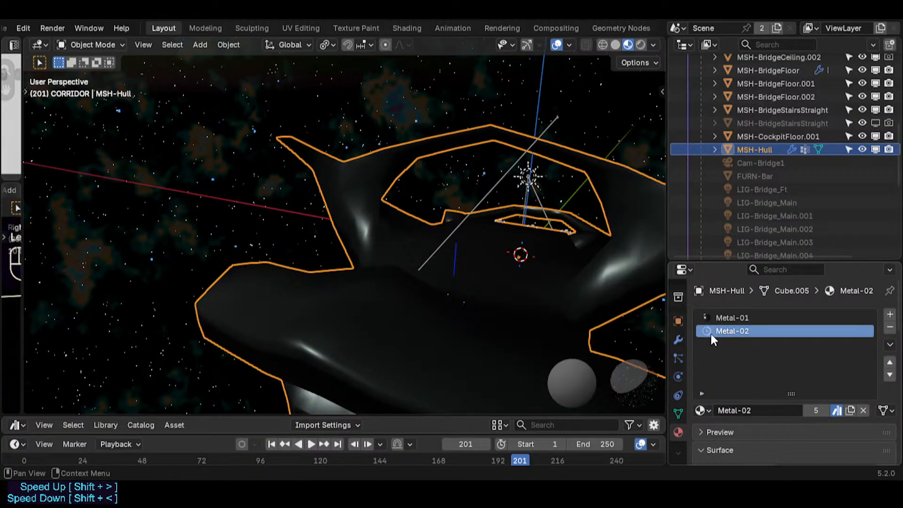
# - Open the hull mesh to examine its faces from several sides, leave mesh editing, and save the file
pyautogui.hotkey('shift', 'alt', 'z')
pyautogui.hotkey('shift', 'alt', 'z')
pyautogui.press('Tab')
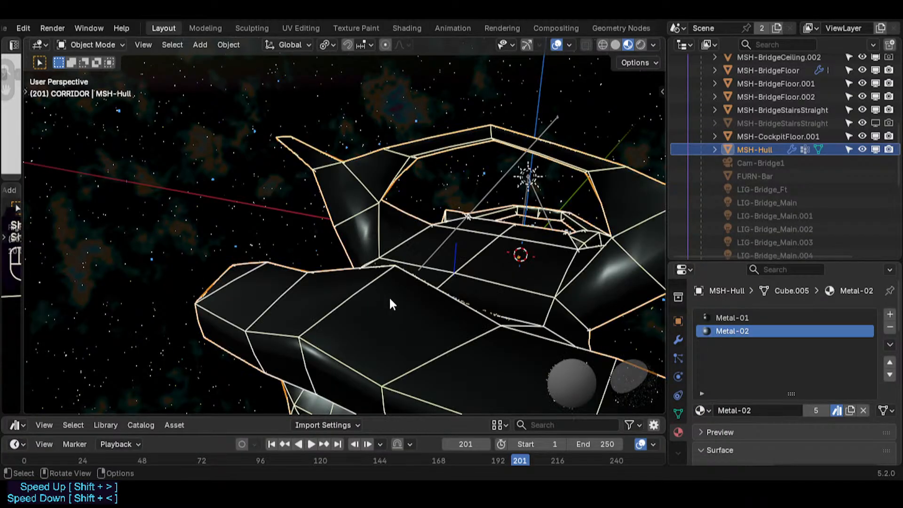
pyautogui.hotkey('shift', '`')
pyautogui.press('w')
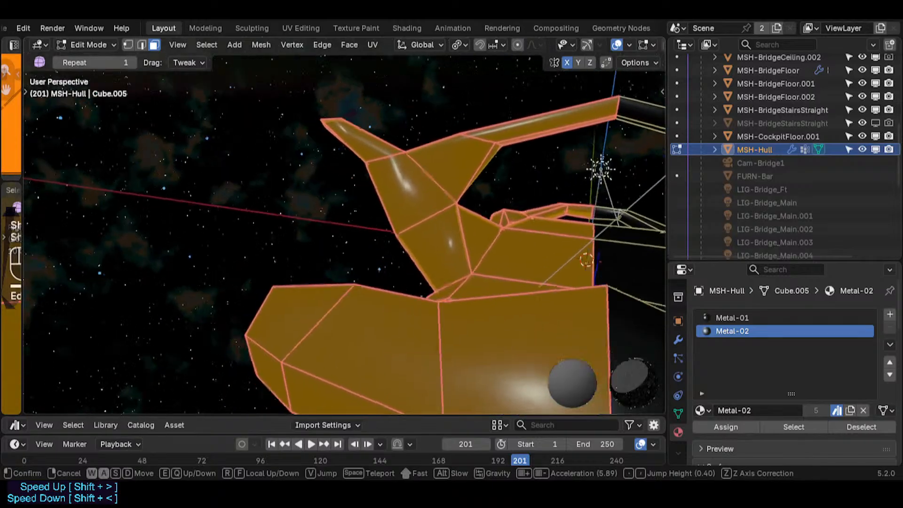
pyautogui.press('a')
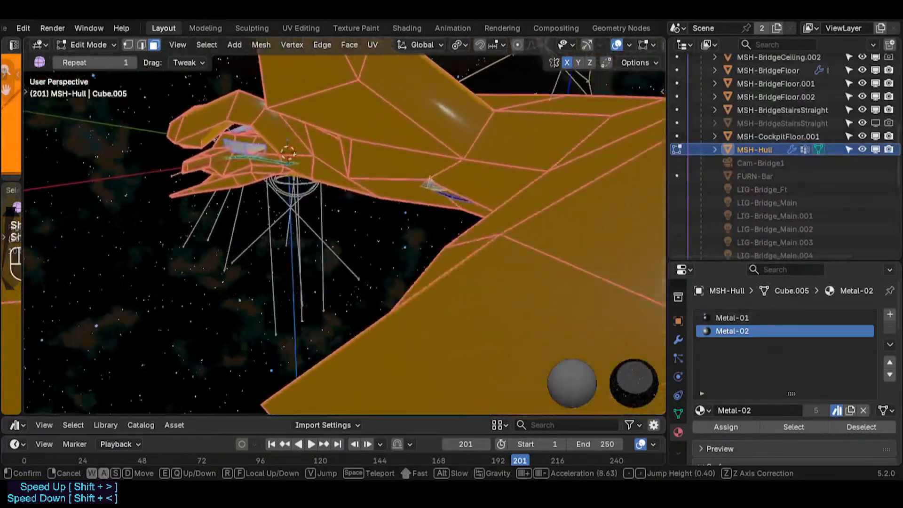
pyautogui.press('s')
pyautogui.press('a')
pyautogui.press('s')
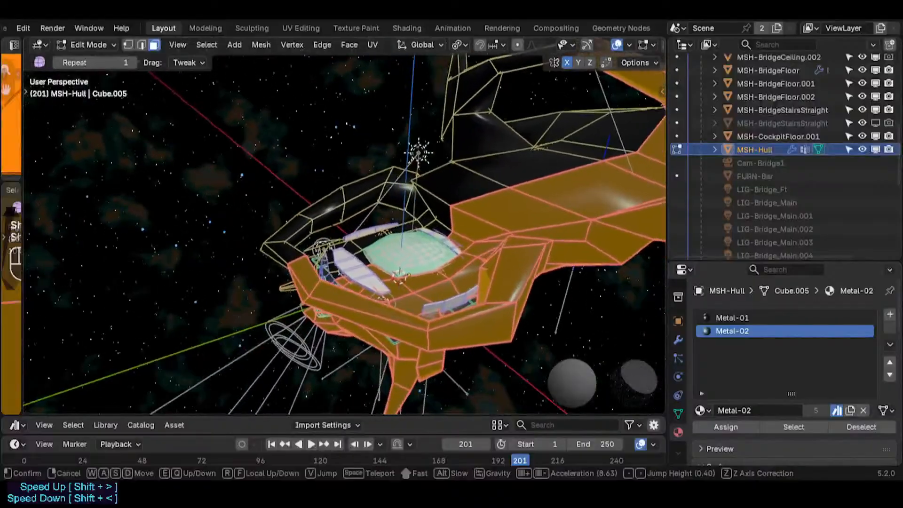
pyautogui.click(411, 299)
pyautogui.press('Tab')
pyautogui.hotkey('ctrl', 's')
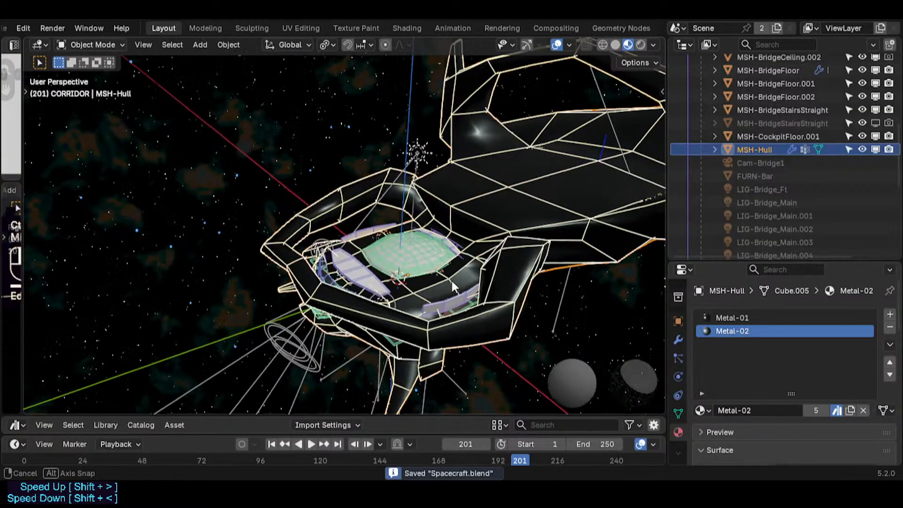
# - Try Metal-02 on all of the hull's faces and leave mesh editing
pyautogui.moveTo(450, 278); pyautogui.dragTo(461, 257, button='middle')
pyautogui.press('Tab')
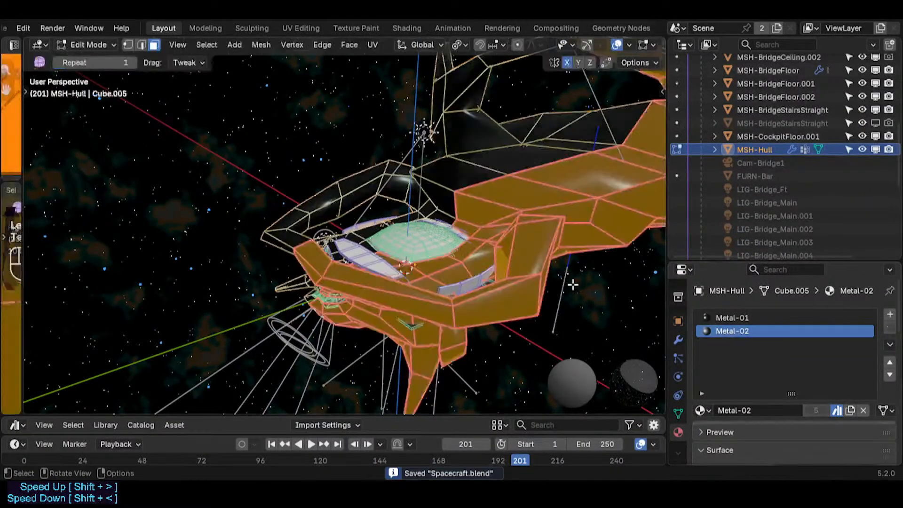
pyautogui.click(717, 426)
pyautogui.press('Tab')
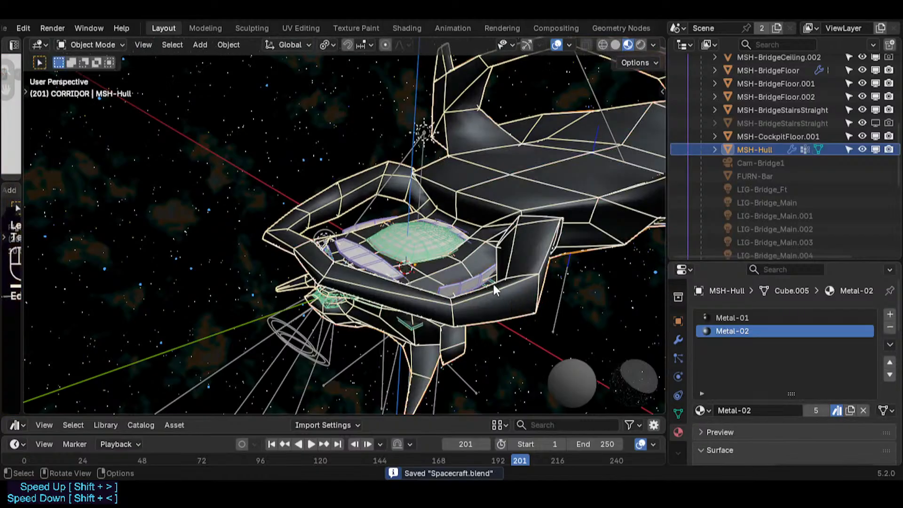
# - Reopen the hull mesh, assign Metal-01 to all selected faces, and leave mesh editing
pyautogui.press('Tab')
pyautogui.click(732, 318)
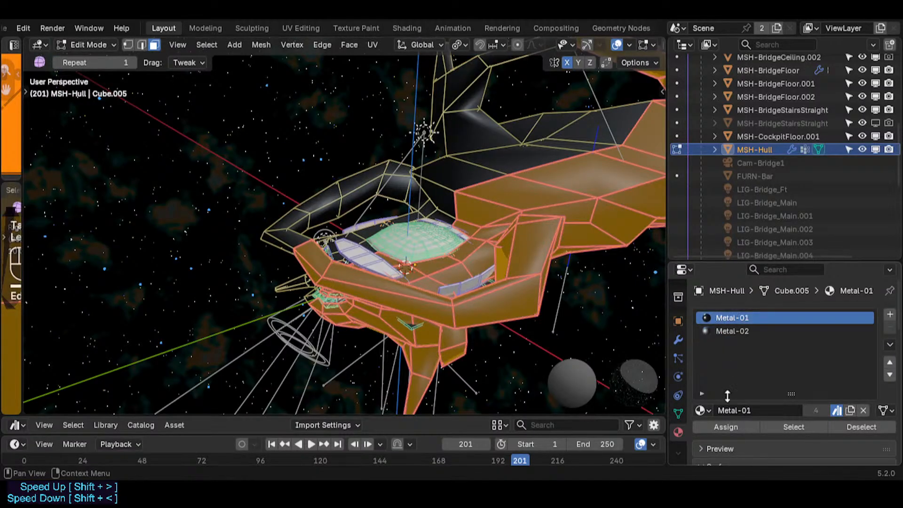
pyautogui.click(724, 424)
pyautogui.press('Tab')
# - Hide the overlays, move in on the bridge roof, and select the large white ceiling panel
pyautogui.click(557, 295)
pyautogui.hotkey('shift', 'alt', 'z')
pyautogui.hotkey('shift', '`')
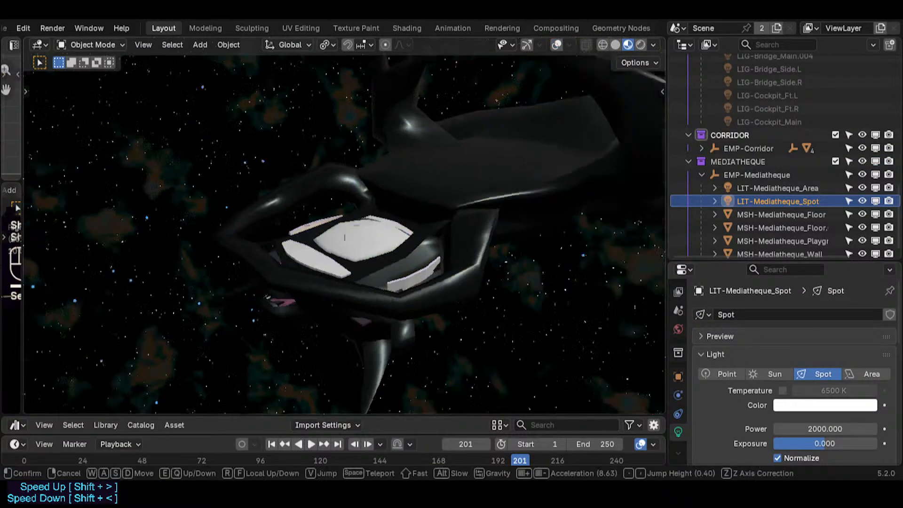
pyautogui.press('w')
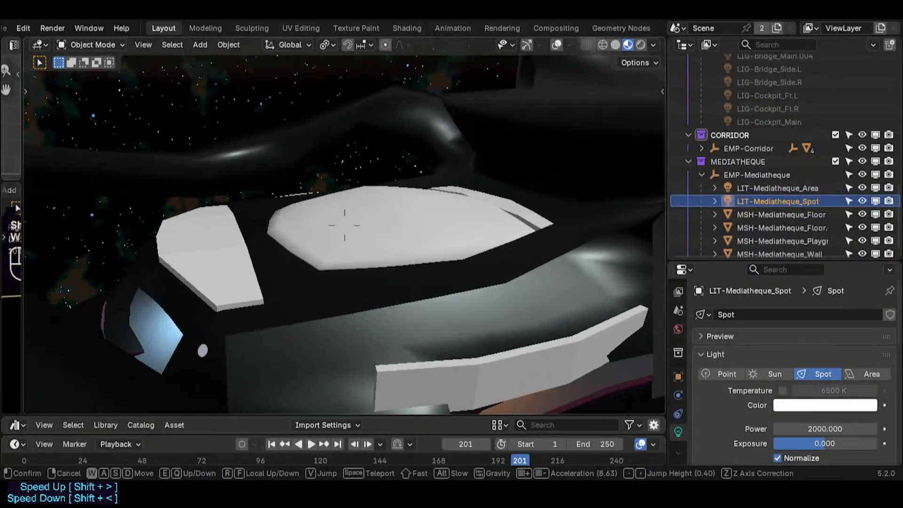
pyautogui.click(539, 266)
pyautogui.click(478, 225)
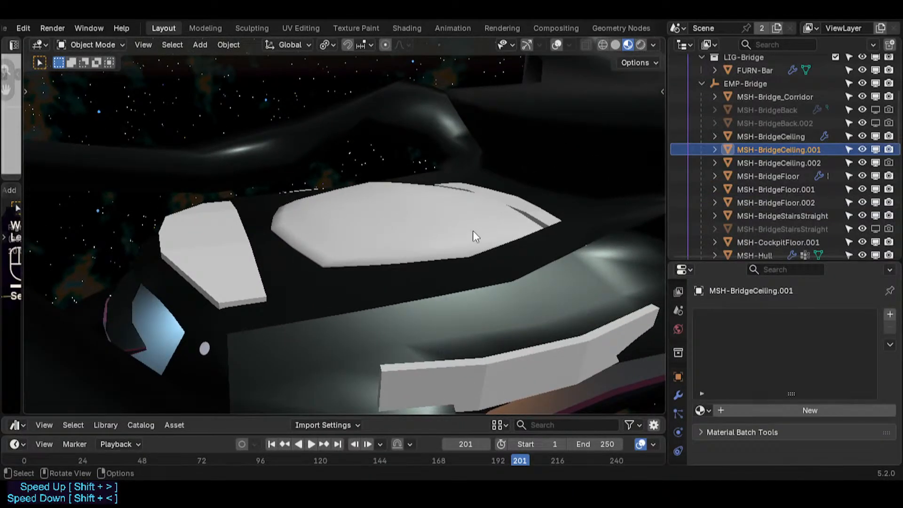
# - Open the bridge ceiling panel for mesh editing, show the overlays, and clear its selection in face mode
pyautogui.press('Tab')
pyautogui.hotkey('shift', 'alt', 'z')
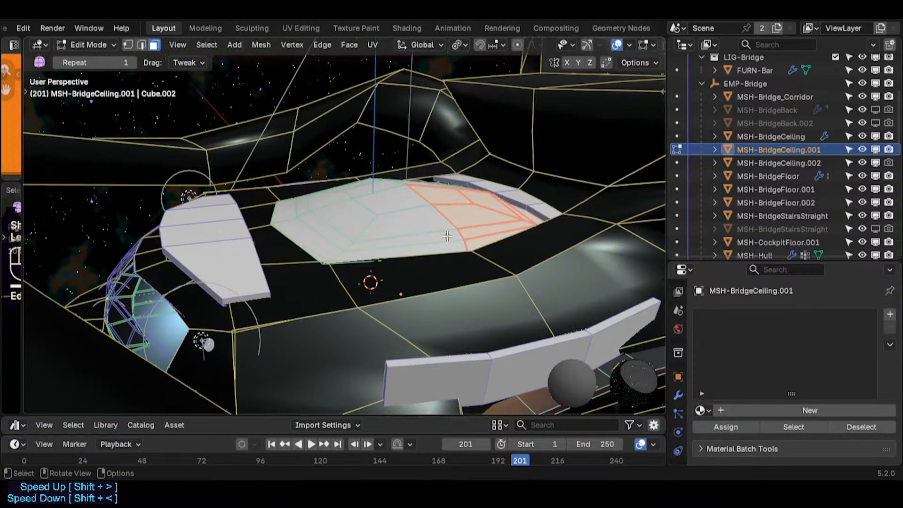
pyautogui.hotkey('shift', '`')
pyautogui.press('w')
pyautogui.press('e')
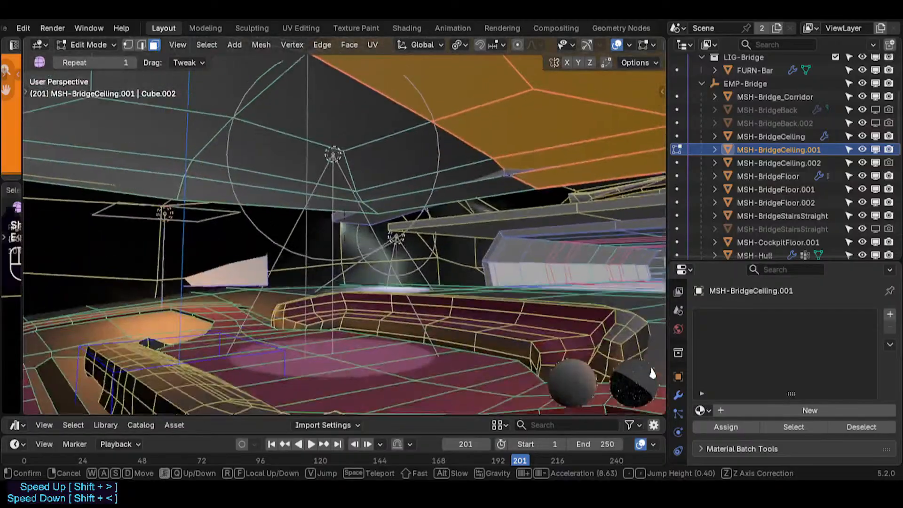
pyautogui.press('d')
pyautogui.press('w')
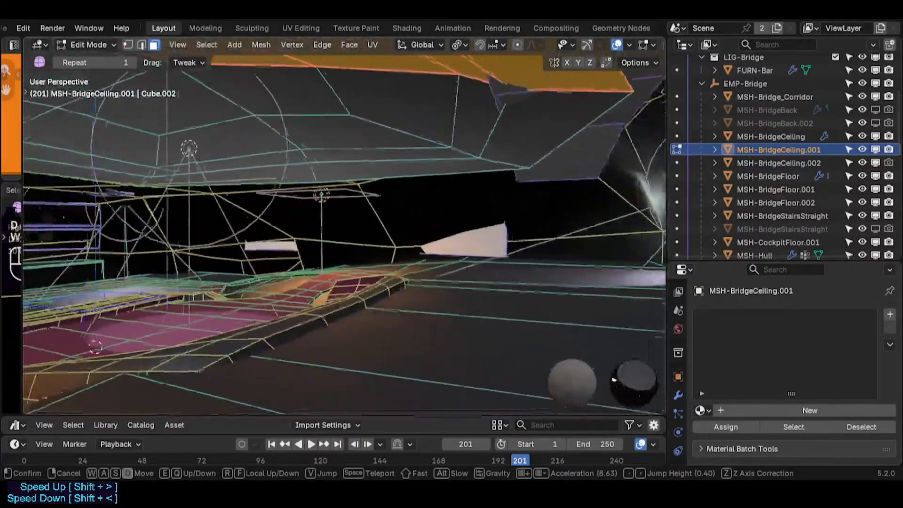
pyautogui.click(460, 221)
pyautogui.hotkey('alt', 'a')
pyautogui.press('3')
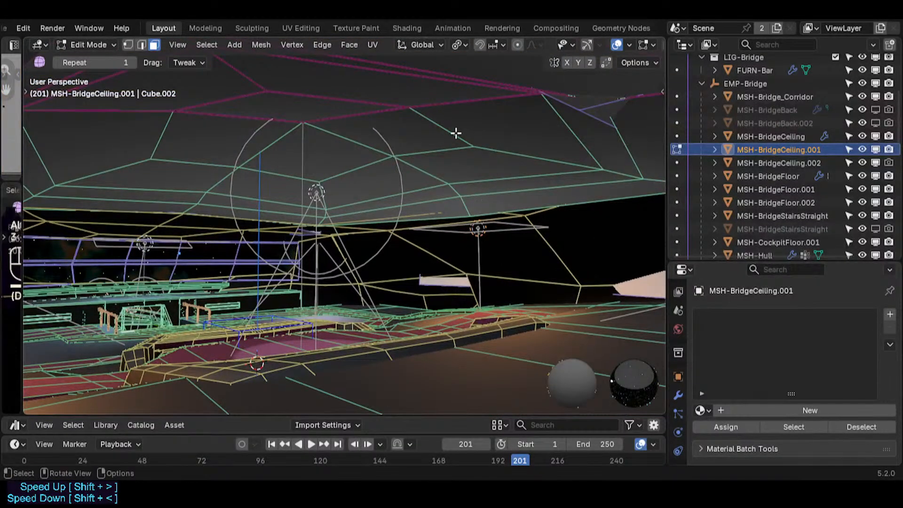
# - Select the loop of narrow faces running between the large panels on the underside of the bridge ceiling
pyautogui.hotkey('shift', '`')
pyautogui.click(402, 143)
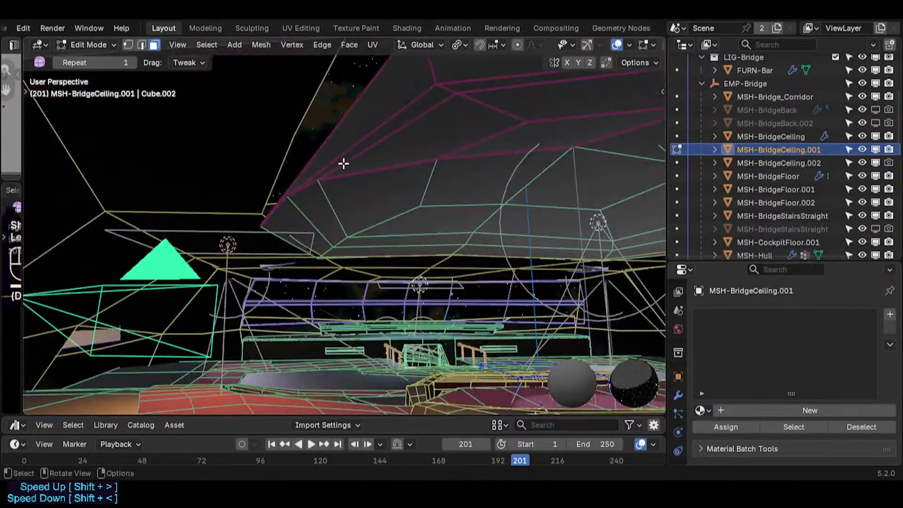
pyautogui.hotkey('shift', '`')
pyautogui.press('d')
pyautogui.click(298, 186)
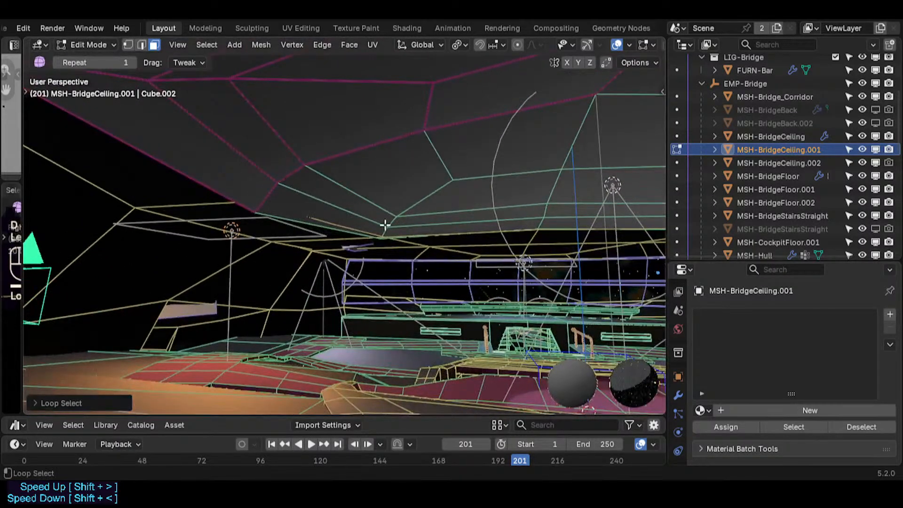
pyautogui.keyDown('alt'); pyautogui.click(219, 76); pyautogui.keyUp('alt')
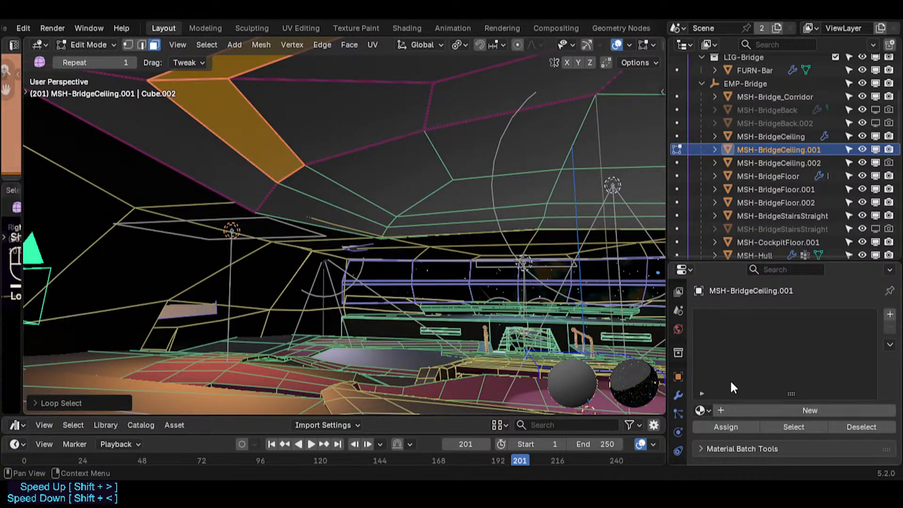
# - Add Glass-01 and Metal-01 material slots to the ceiling mesh, with Metal-01 first in the list
pyautogui.click(891, 314)
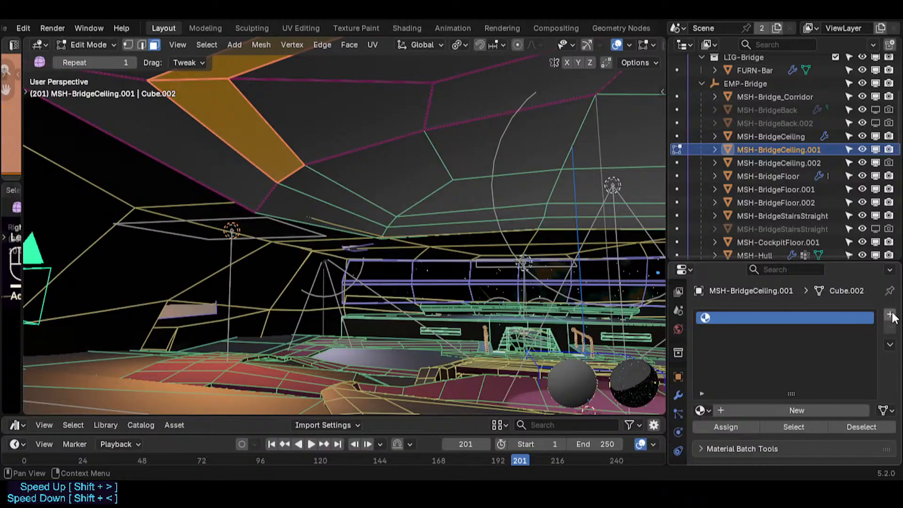
pyautogui.click(701, 410)
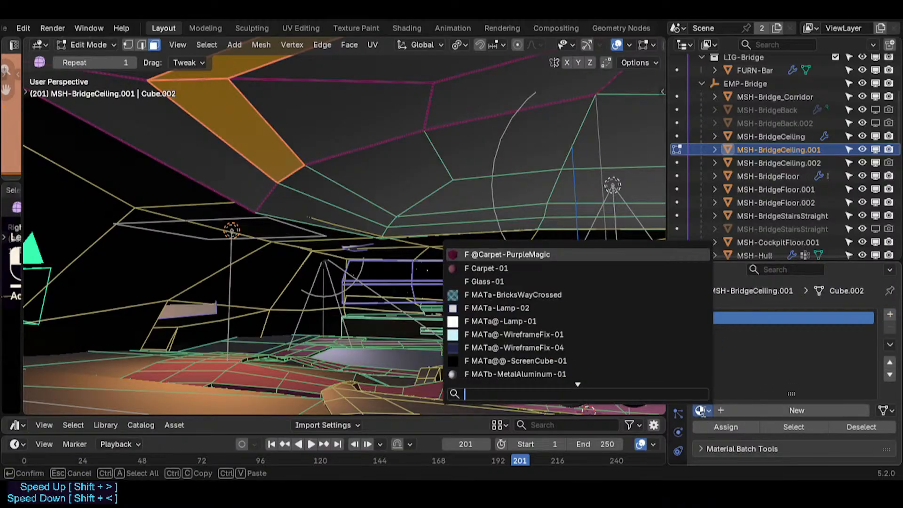
pyautogui.click(487, 281)
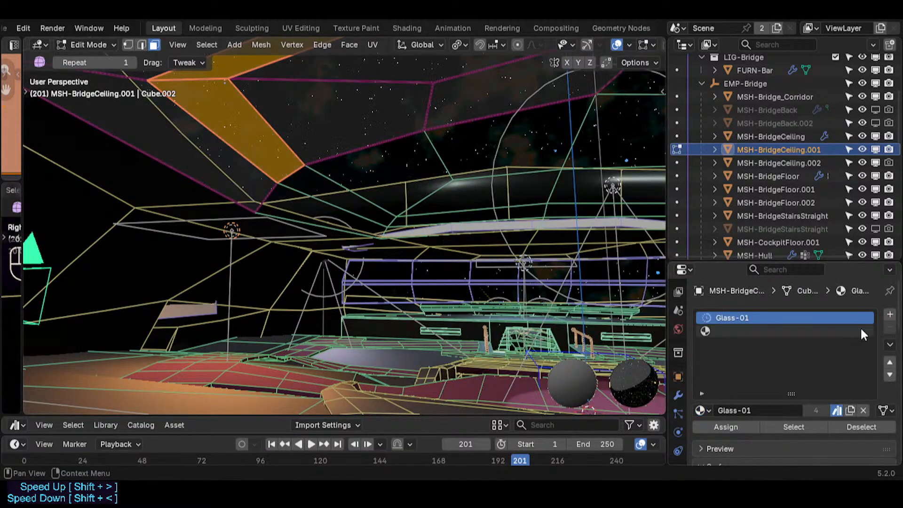
pyautogui.click(724, 331)
pyautogui.click(701, 410)
pyautogui.write('mew')
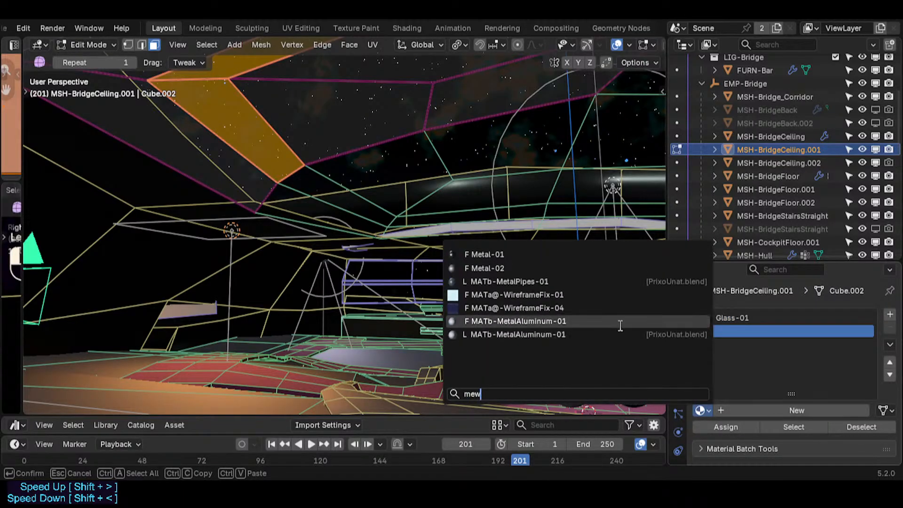
pyautogui.click(546, 255)
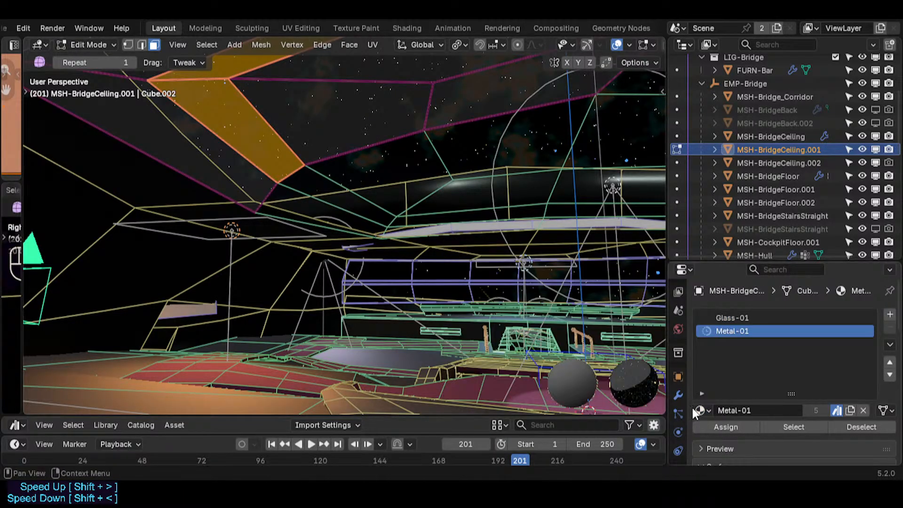
pyautogui.click(890, 363)
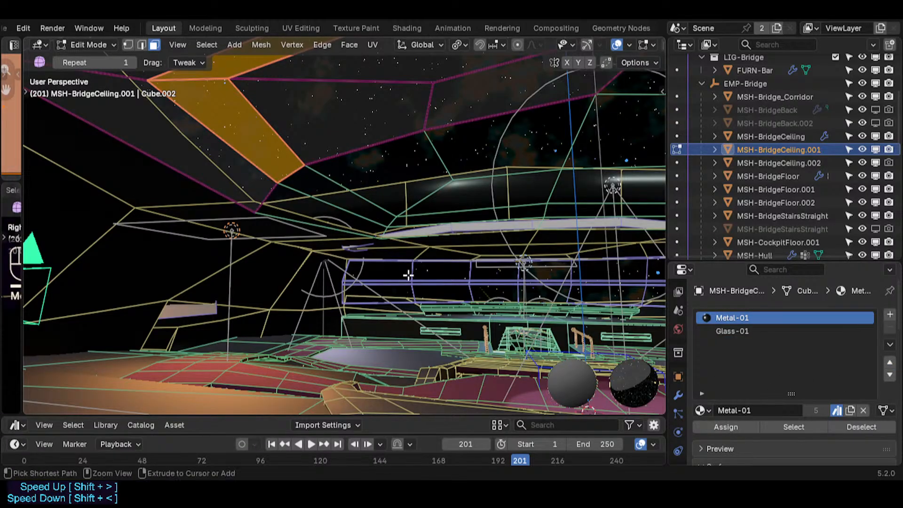
# - Invert the face selection, assign Metal-01 to those ceiling faces, then leave mesh editing and hide the overlays
pyautogui.hotkey('ctrl', 'l')
pyautogui.click(730, 427)
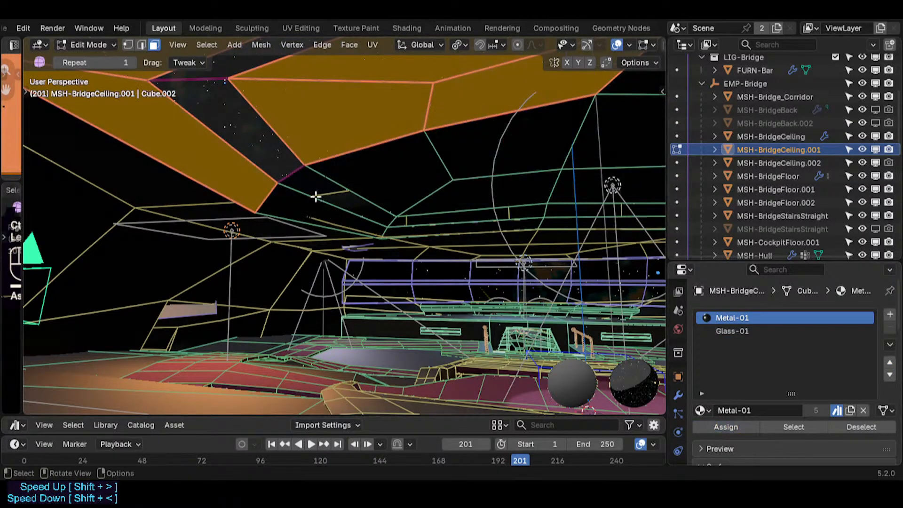
pyautogui.press('Tab')
pyautogui.hotkey('shift', 'alt', 'z')
# - Check the ceiling's glass strip from inside the bridge and save the file
pyautogui.hotkey('shift', '`')
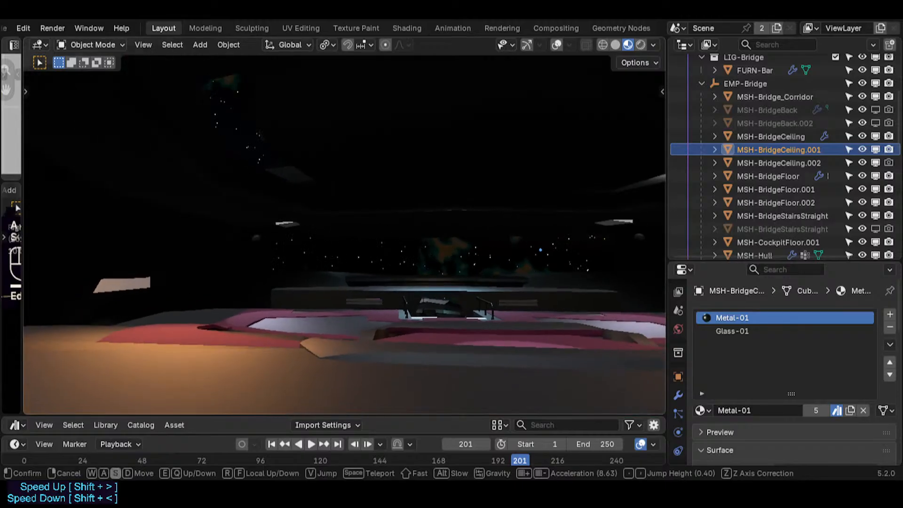
pyautogui.press('w')
pyautogui.press('q')
pyautogui.press('d')
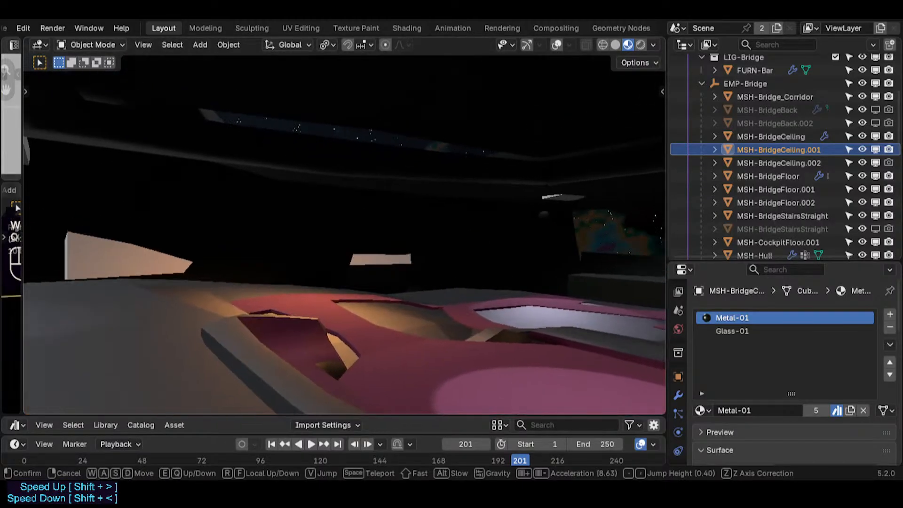
pyautogui.hotkey('ctrl', 's')
# - Examine the bridge interior from several sides, ending at the corridor entrance
pyautogui.press('a')
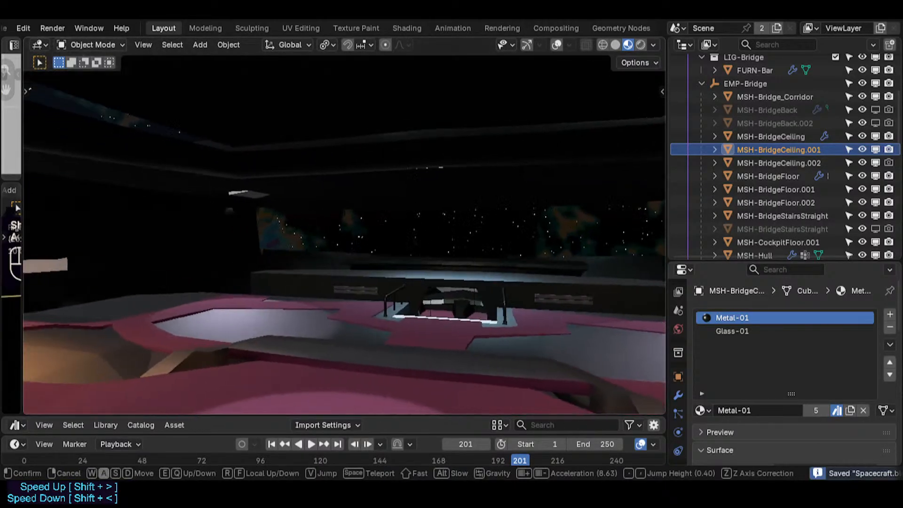
pyautogui.press('s')
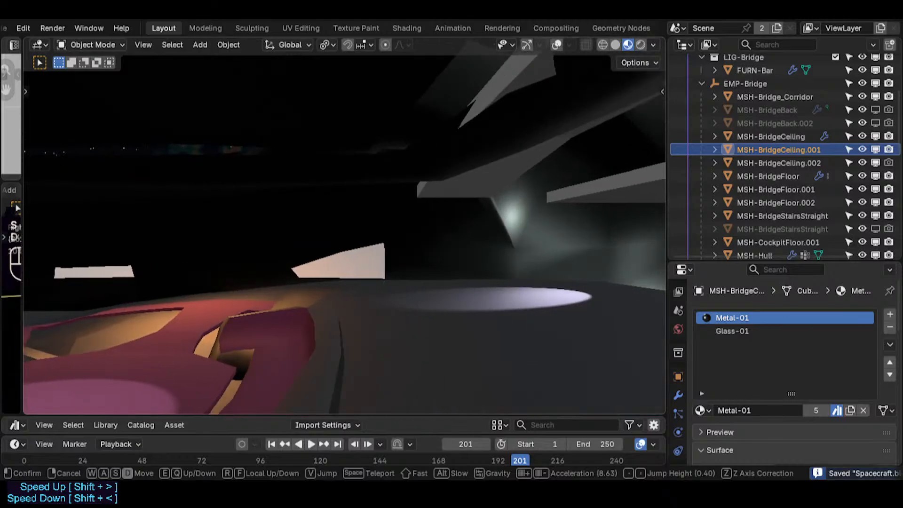
pyautogui.press('w')
pyautogui.press('a')
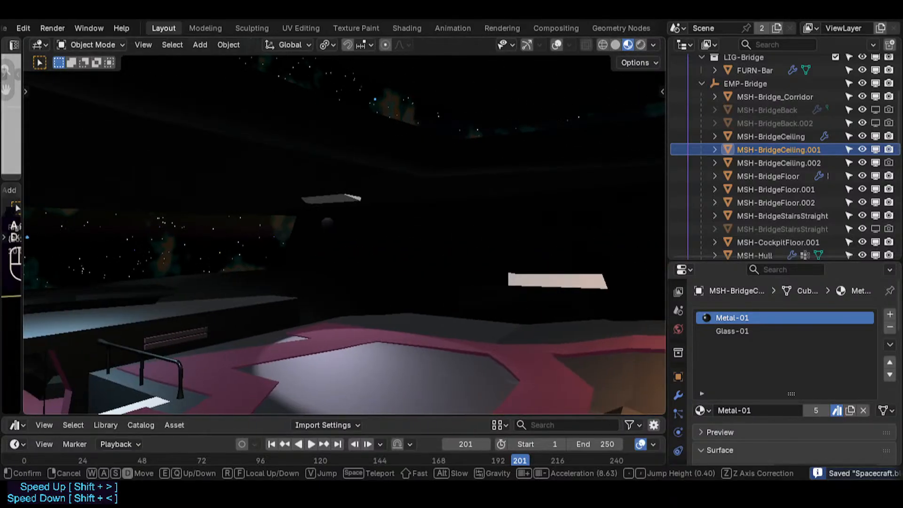
pyautogui.press('s')
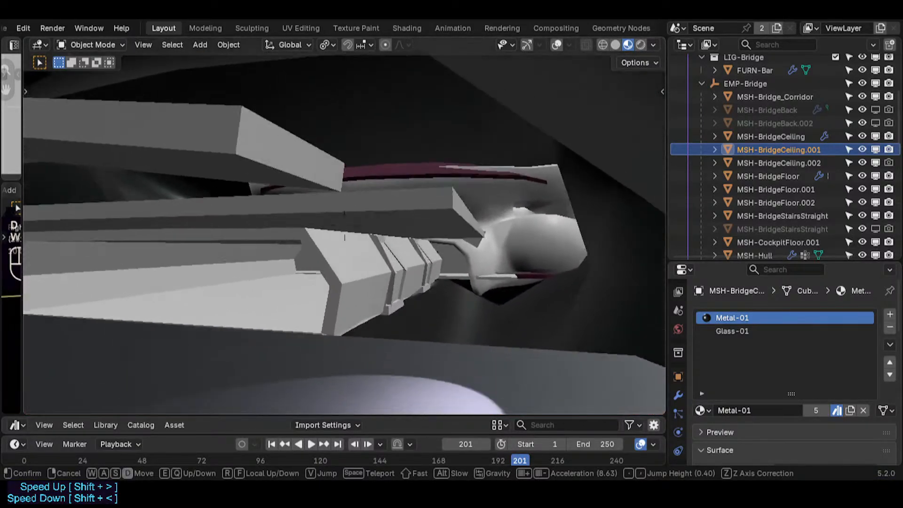
pyautogui.press('w')
pyautogui.press('d')
pyautogui.click(345, 226)
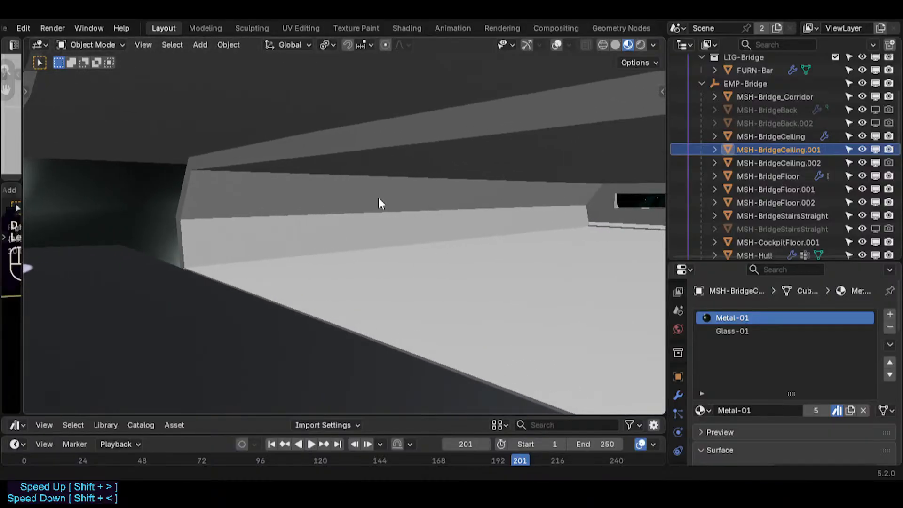
# - Show the overlays and select the corridor's entrance, base and doors meshes together, with the doors mesh active
pyautogui.hotkey('alt', 'shift', 'z')
pyautogui.click(386, 230)
pyautogui.press('Tab')
pyautogui.hotkey('alt', 'a')
pyautogui.press('Tab')
pyautogui.click(268, 233)
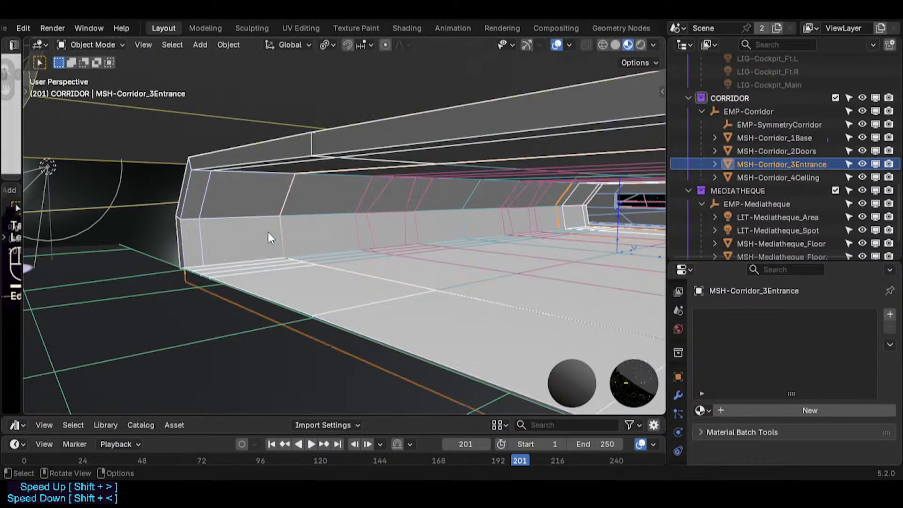
pyautogui.keyDown('shift'); pyautogui.click(418, 221); pyautogui.keyUp('shift')
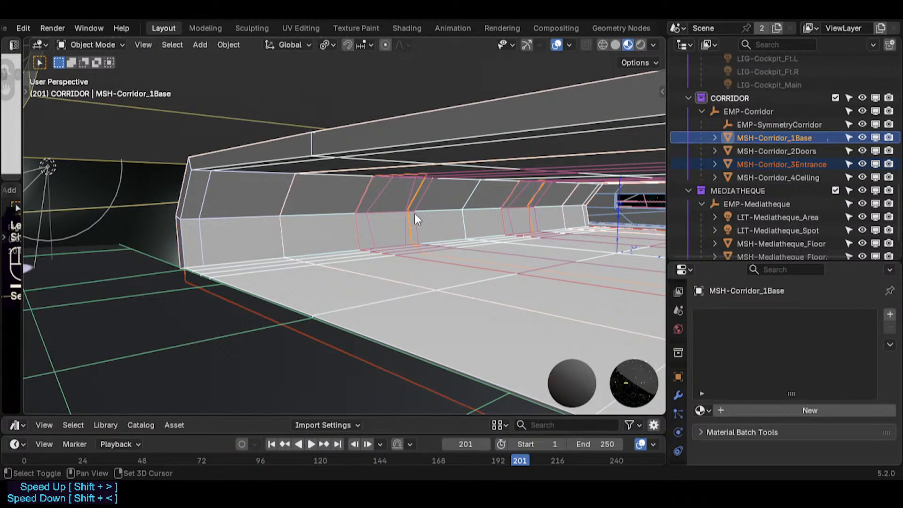
pyautogui.keyDown('shift'); pyautogui.click(411, 212); pyautogui.keyUp('shift')
# - Open the three corridor meshes together for editing, select all their faces, and add a material slot to the doors mesh
pyautogui.press('Tab')
pyautogui.hotkey('alt', 'a')
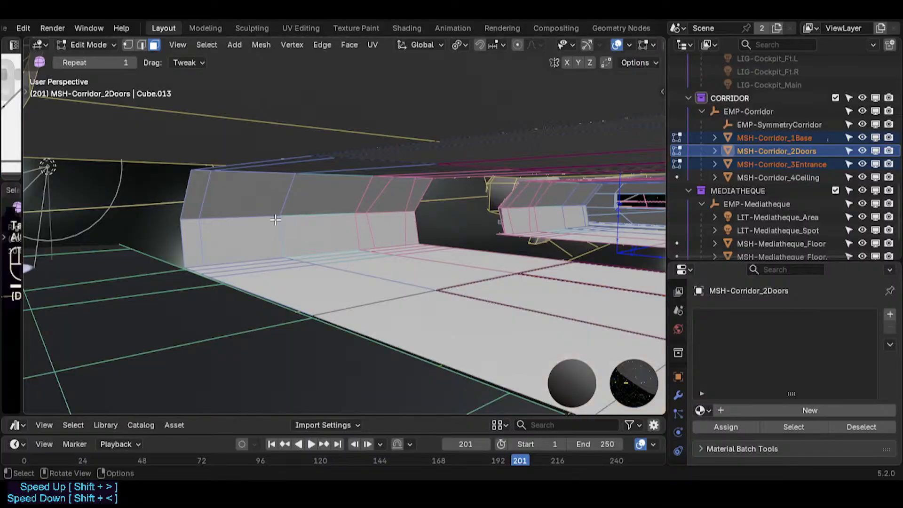
pyautogui.hotkey('shift', '`')
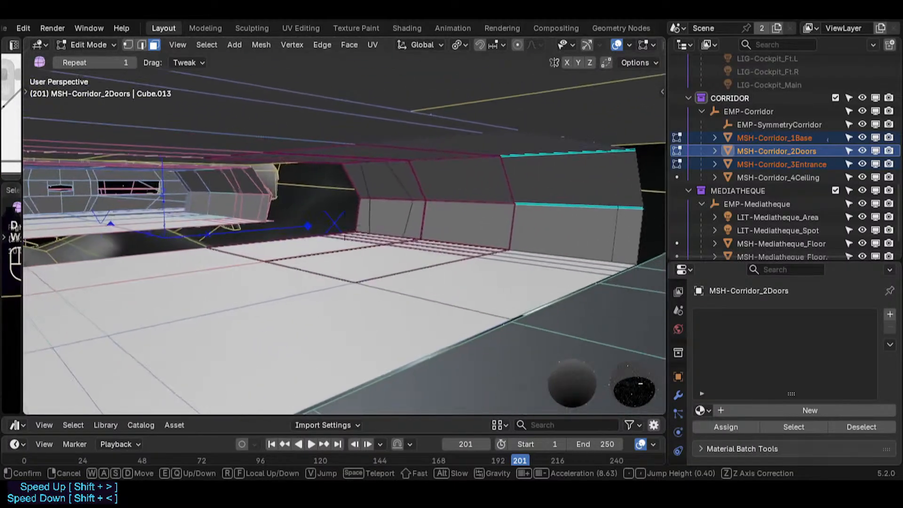
pyautogui.click(419, 233)
pyautogui.press('a')
pyautogui.hotkey('alt', 'a')
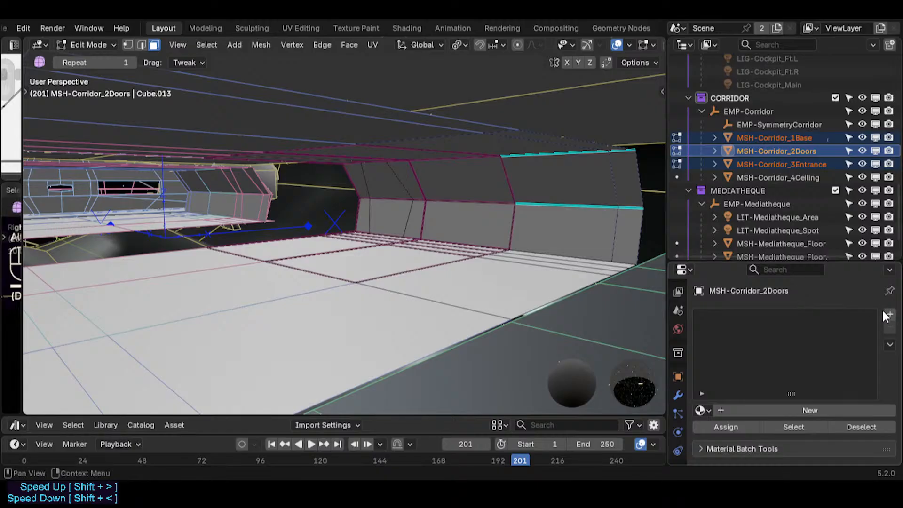
pyautogui.press('a')
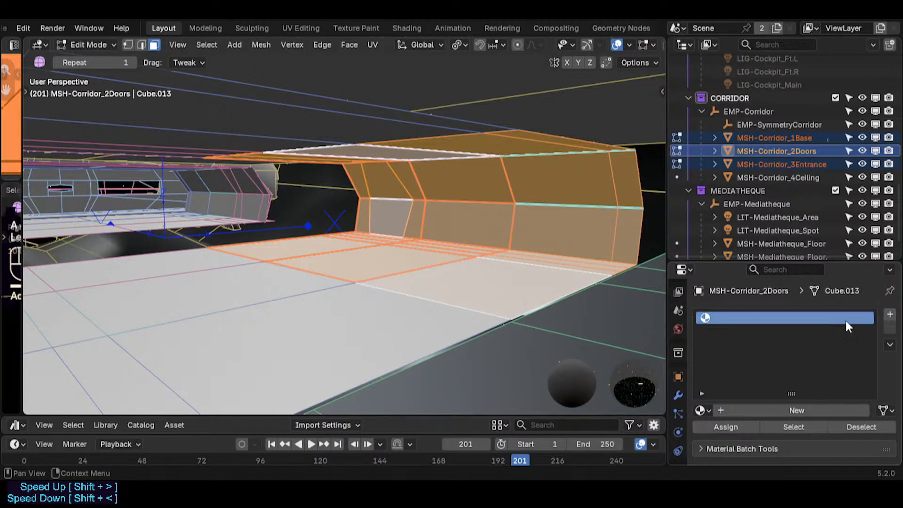
# - Put Metal-01 in the doors mesh's slot, assign it to the selected faces, and leave mesh editing
pyautogui.click(702, 411)
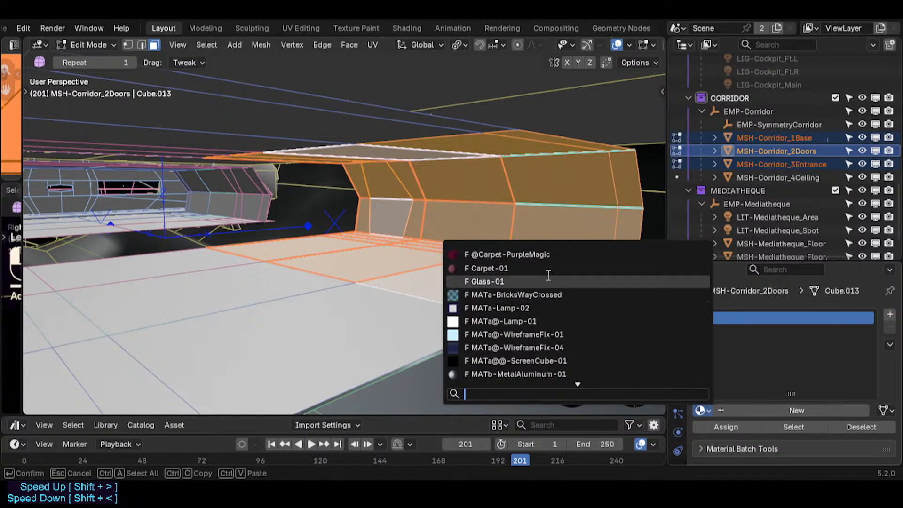
pyautogui.write('met')
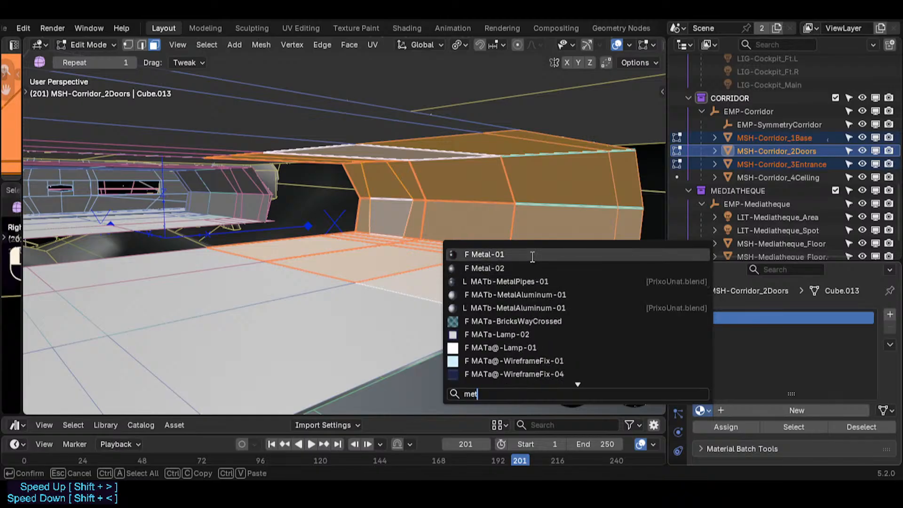
pyautogui.press('Return')
pyautogui.click(713, 427)
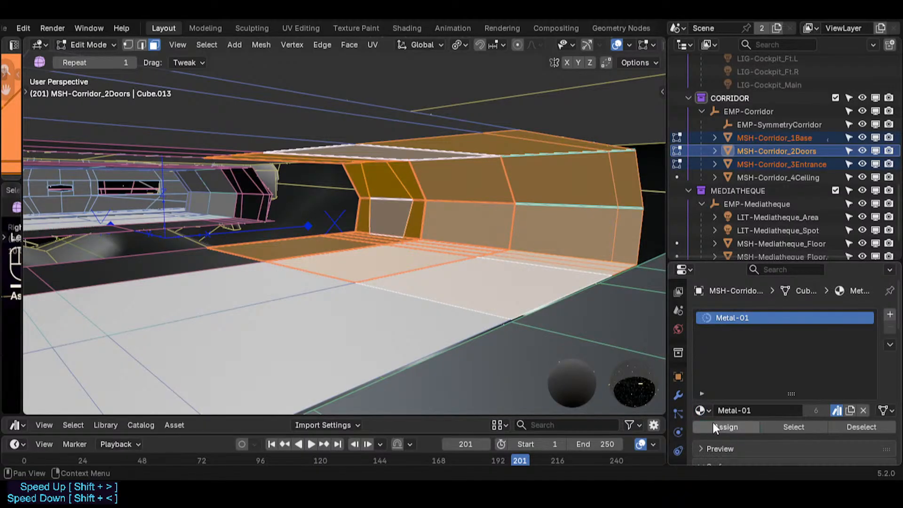
pyautogui.press('Tab')
pyautogui.click(514, 260)
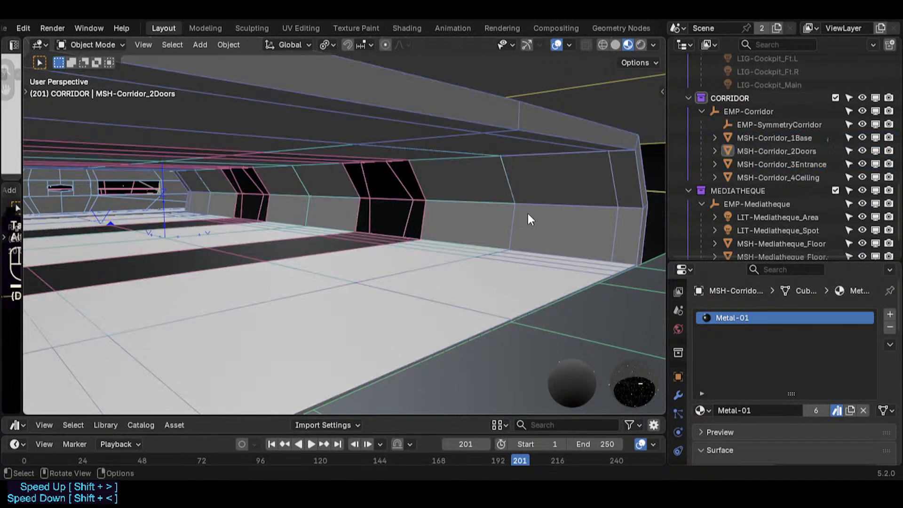
pyautogui.press('Tab')
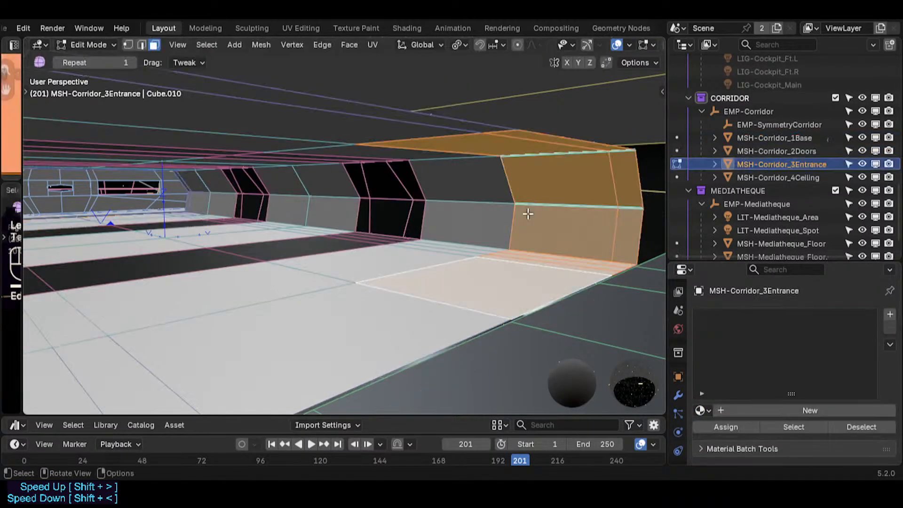
pyautogui.click(707, 409)
pyautogui.write('met')
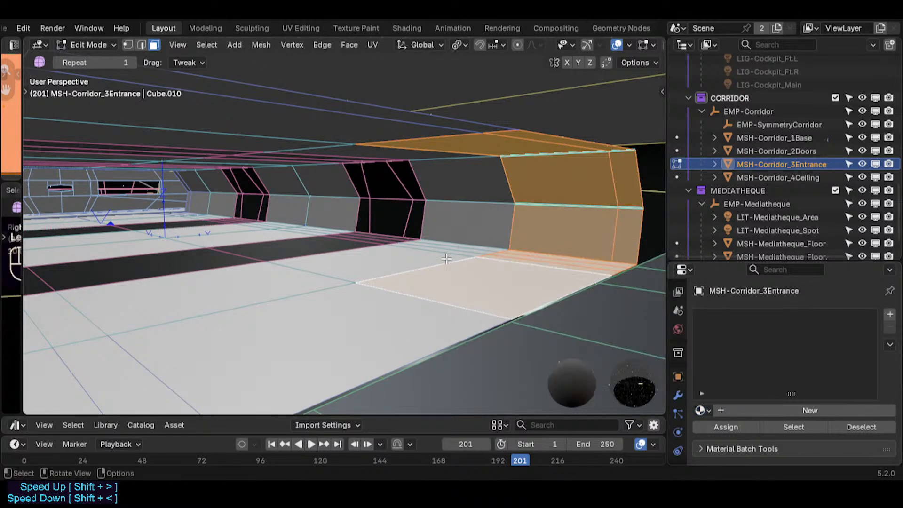
pyautogui.press('Tab')
# - Select the corridor's entrance, base and doors meshes with the doors active, and link the doors mesh's Metal-01 material to the other two
pyautogui.click(391, 193)
pyautogui.click(559, 220)
pyautogui.keyDown('shift'); pyautogui.click(402, 191); pyautogui.keyUp('shift')
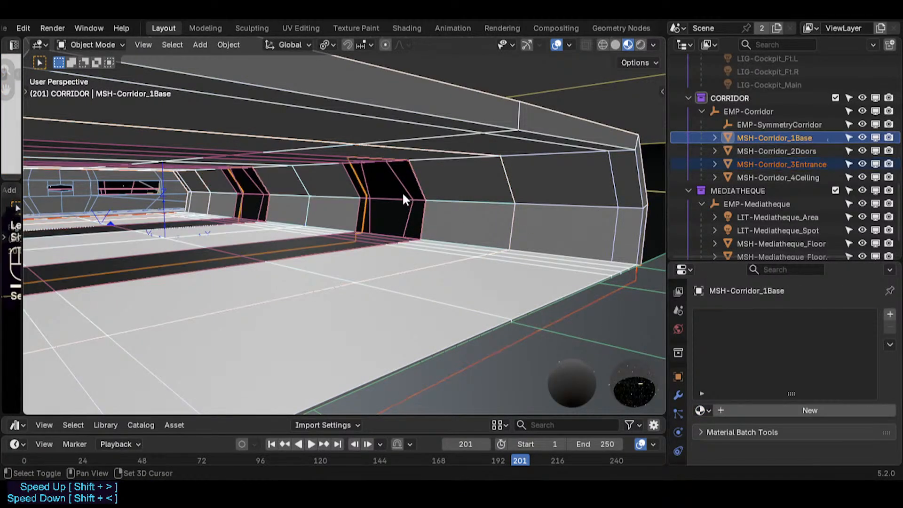
pyautogui.keyDown('shift'); pyautogui.click(402, 191); pyautogui.keyUp('shift')
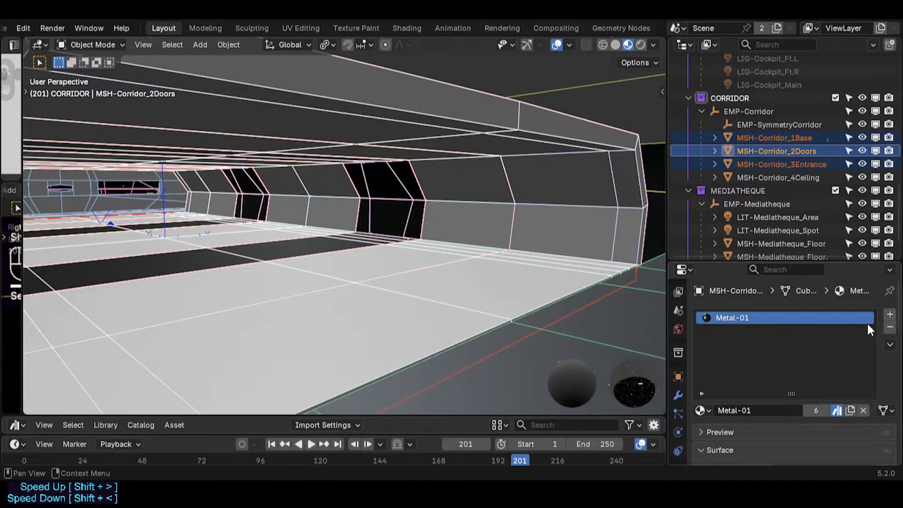
pyautogui.scroll(-6, 896, 355)
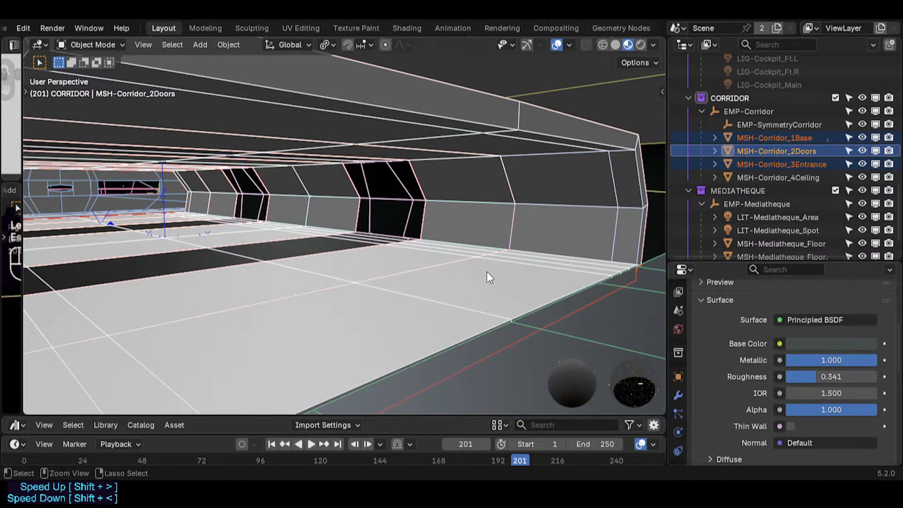
pyautogui.hotkey('ctrl', 'l')
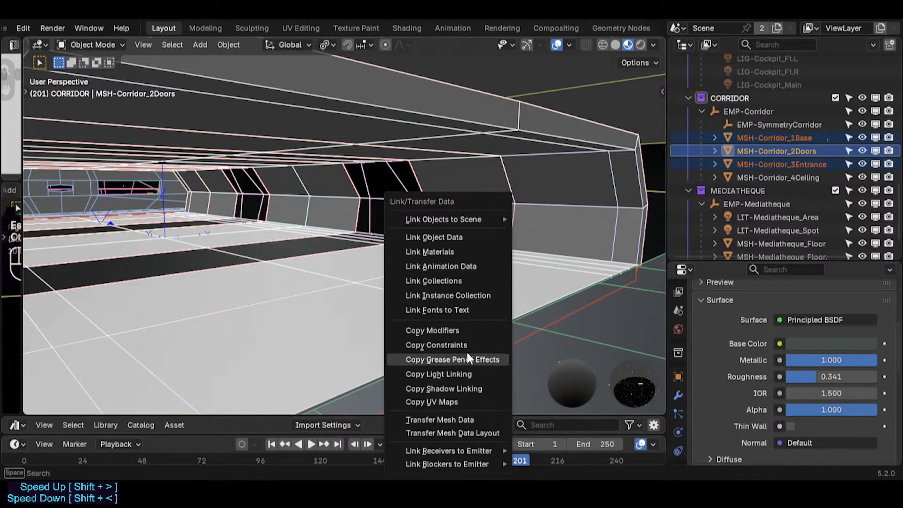
pyautogui.click(448, 253)
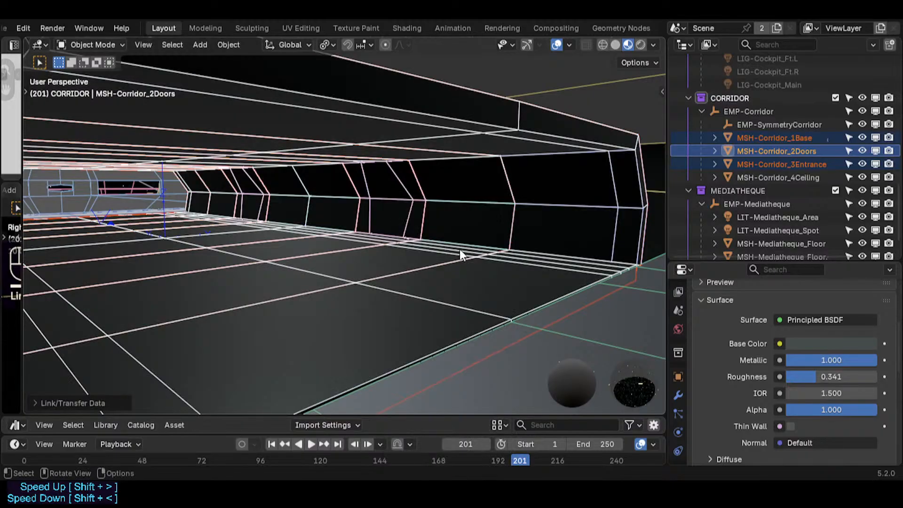
# - Clear the selection and examine the corridor's metal surfaces with the overlays hidden
pyautogui.hotkey('alt', 'a')
pyautogui.hotkey('shift', '`')
pyautogui.click(480, 249)
pyautogui.hotkey('shift', 'alt', 'z')
pyautogui.hotkey('shift', '`')
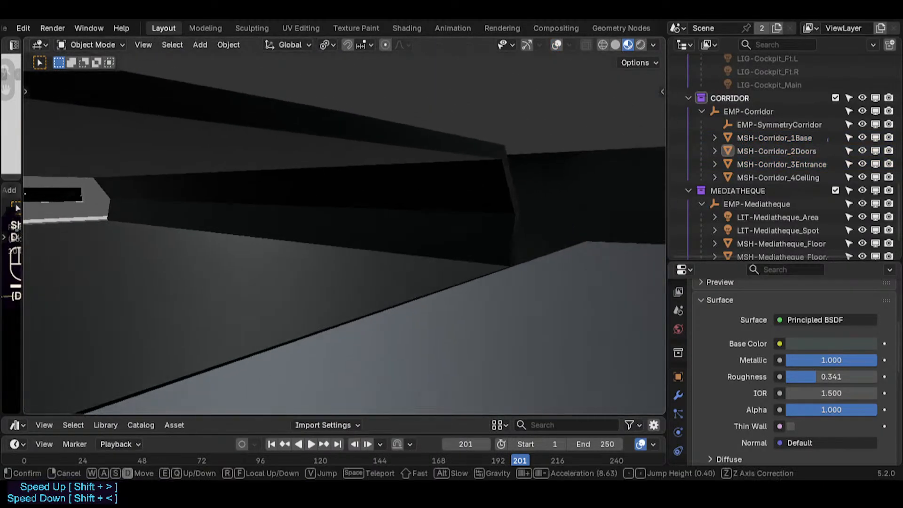
pyautogui.click(513, 247)
pyautogui.hotkey('shift', 'alt', 'z')
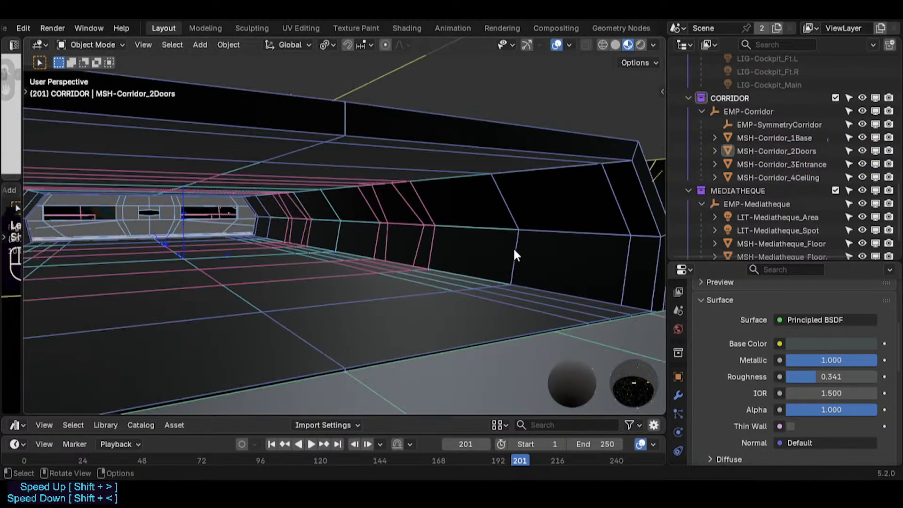
pyautogui.press('Tab')
pyautogui.click(405, 220)
pyautogui.keyDown('shift'); pyautogui.click(405, 237); pyautogui.keyUp('shift')
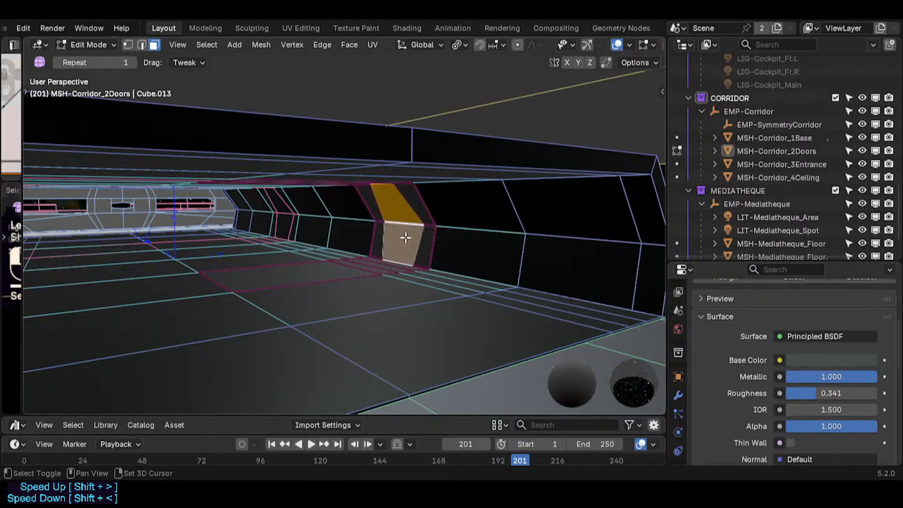
pyautogui.hotkey('shift', '`')
pyautogui.press('w')
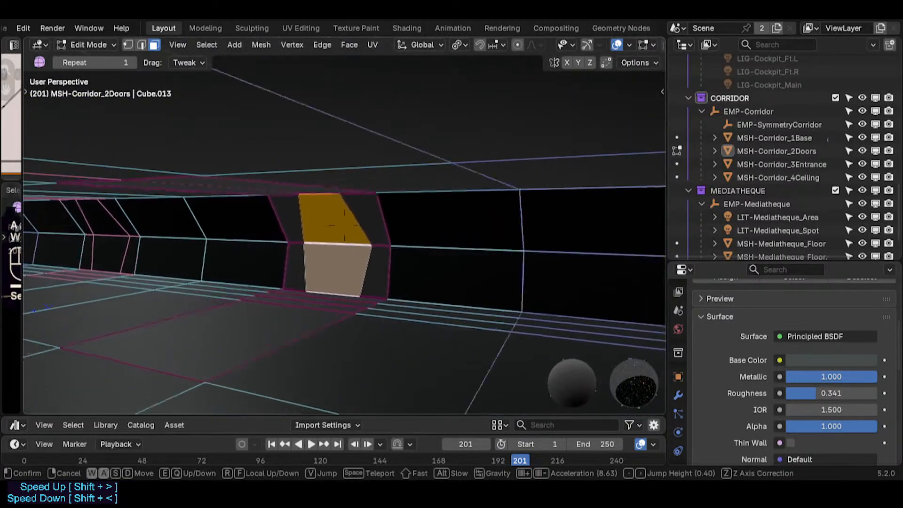
pyautogui.click(441, 262)
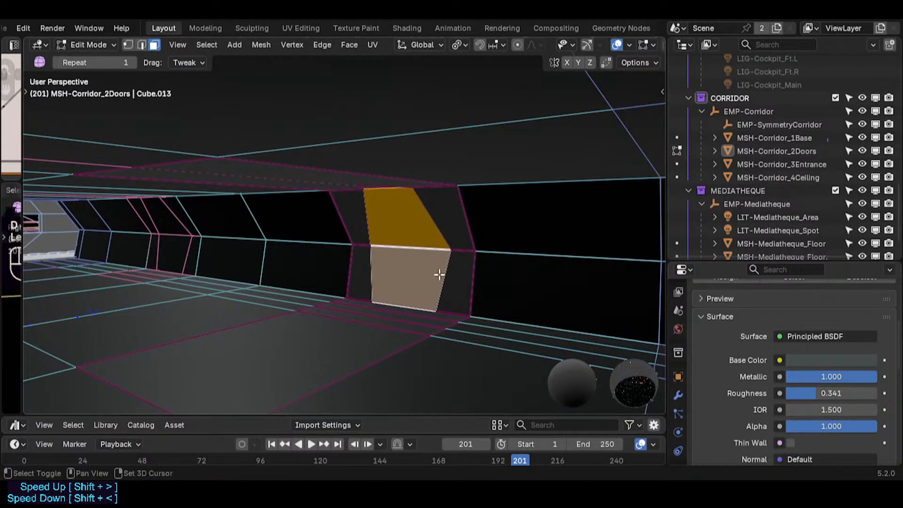
pyautogui.hotkey('shift', '`')
pyautogui.press('d')
pyautogui.click(371, 264)
pyautogui.hotkey('alt', 'a')
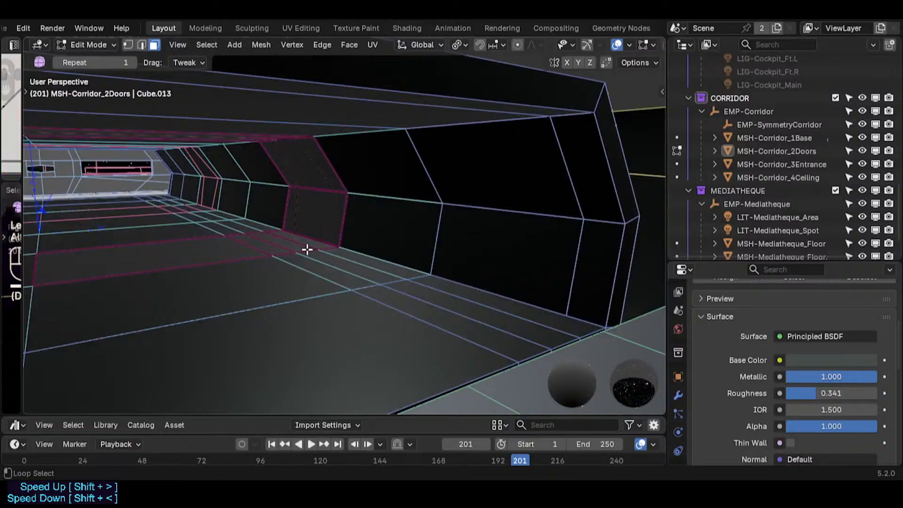
# - Add a second, empty material slot to the doors mesh and save the file
pyautogui.scroll(5, 764, 323)
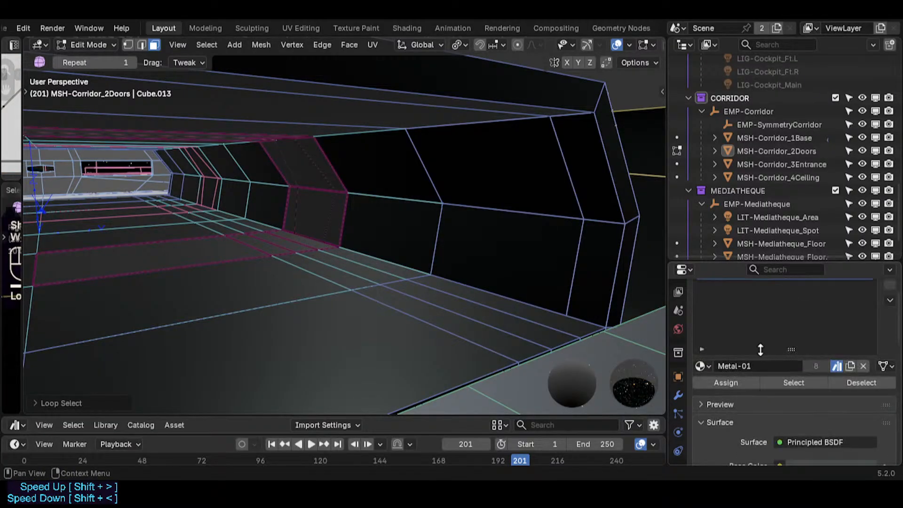
pyautogui.click(890, 298)
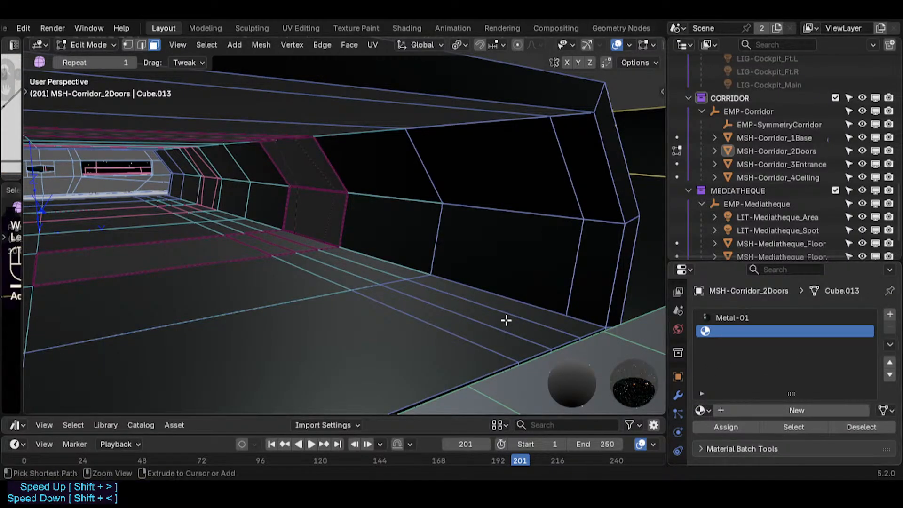
pyautogui.hotkey('ctrl', 's')
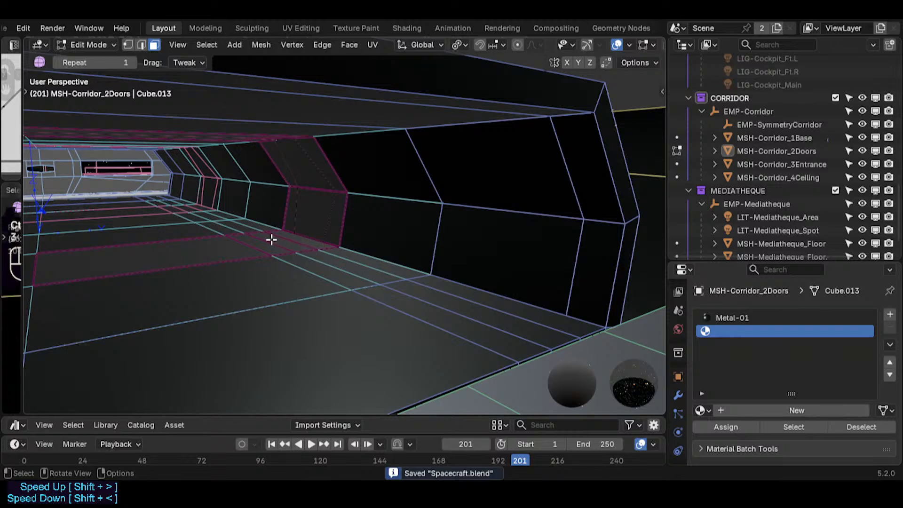
# - Select the doors mesh's narrow floor face near the side wall, and find MATa-Lamp-02 among the assets of the 06-Materials catalog
pyautogui.click(276, 243)
pyautogui.press('Tab')
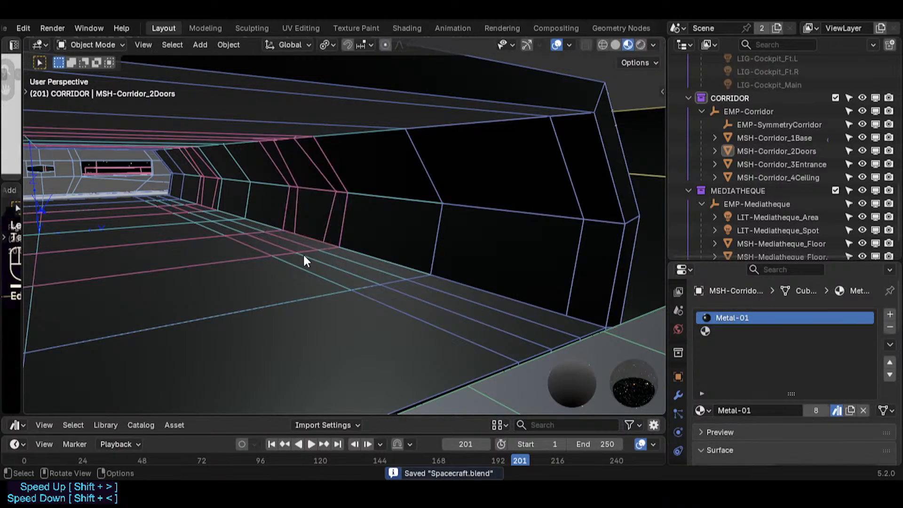
pyautogui.press('Tab')
pyautogui.moveTo(190, 417); pyautogui.dragTo(216, 273)
pyautogui.scroll(-3, 80, 368)
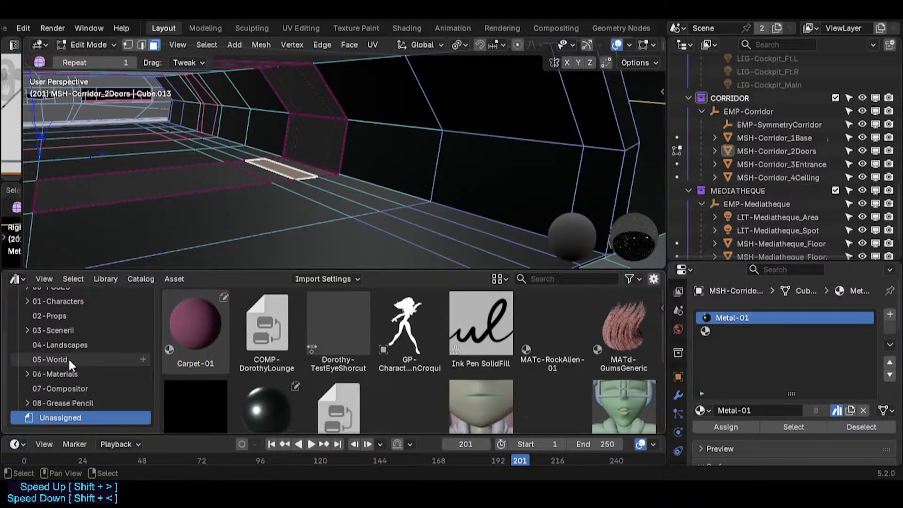
pyautogui.click(67, 373)
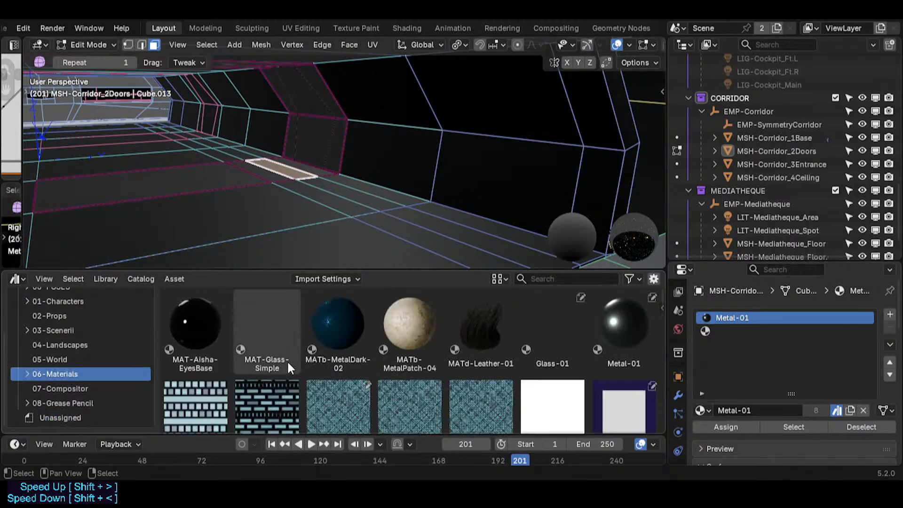
pyautogui.scroll(-5, 287, 360)
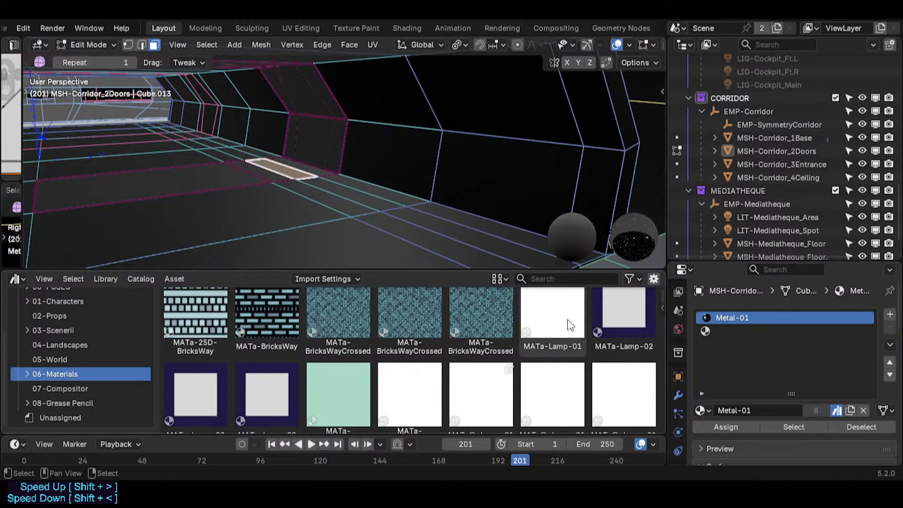
pyautogui.scroll(-1, 418, 367)
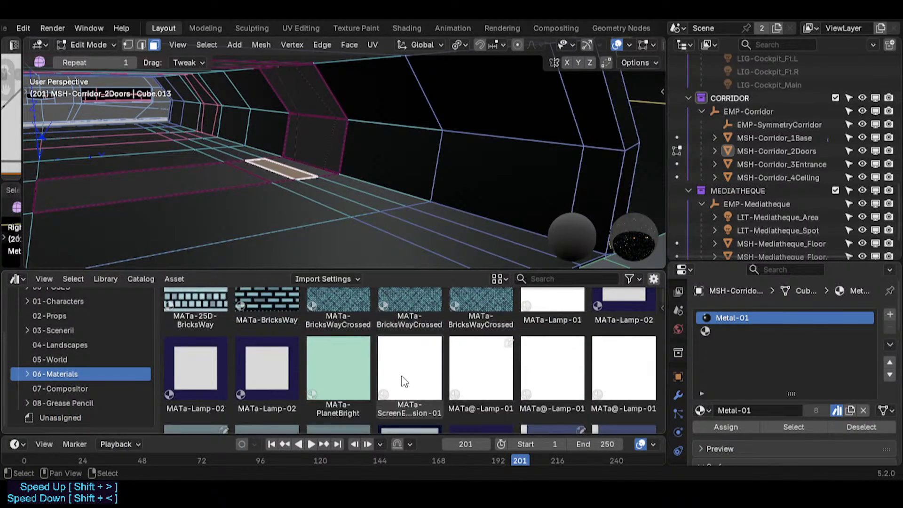
pyautogui.click(611, 306)
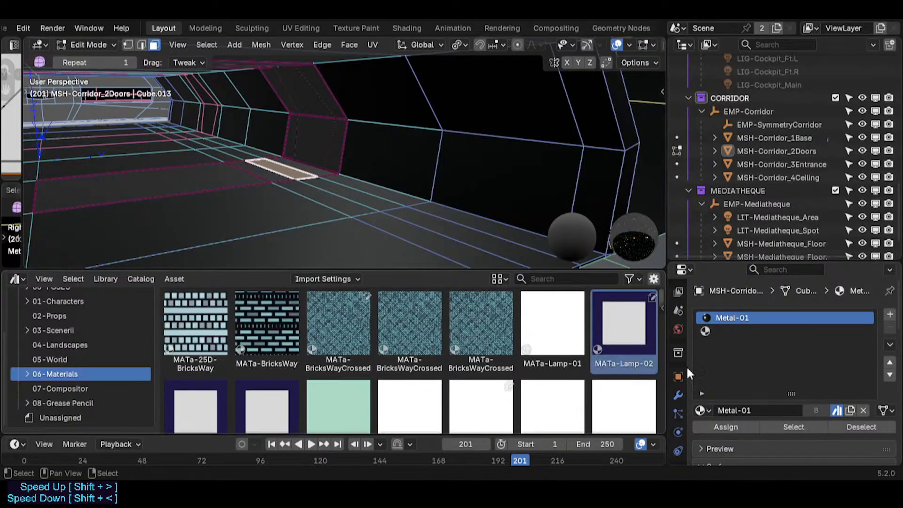
# - Assign the doors mesh's empty second slot to the selected floor face and reset that face's UVs
pyautogui.click(779, 332)
pyautogui.click(718, 426)
pyautogui.press('Tab')
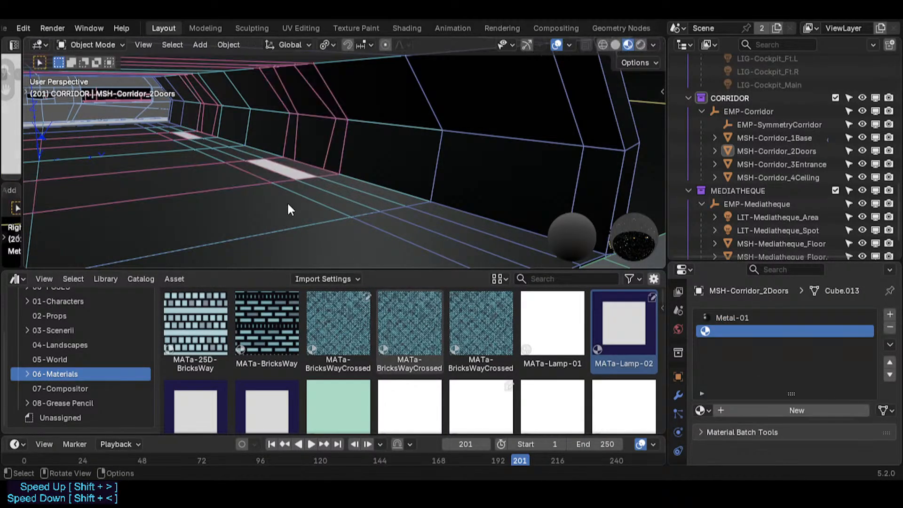
pyautogui.press('Tab')
pyautogui.press('u')
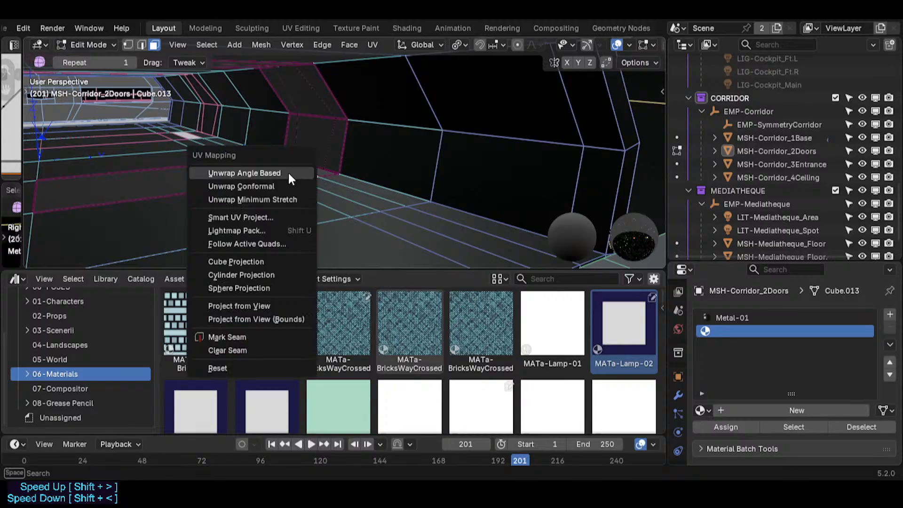
pyautogui.click(232, 364)
pyautogui.press('Tab')
# - Put the MATa-Lamp-02 asset in the doors mesh's second slot and reset the UVs of the lamp face once more
pyautogui.moveTo(302, 212); pyautogui.dragTo(312, 200, button='middle')
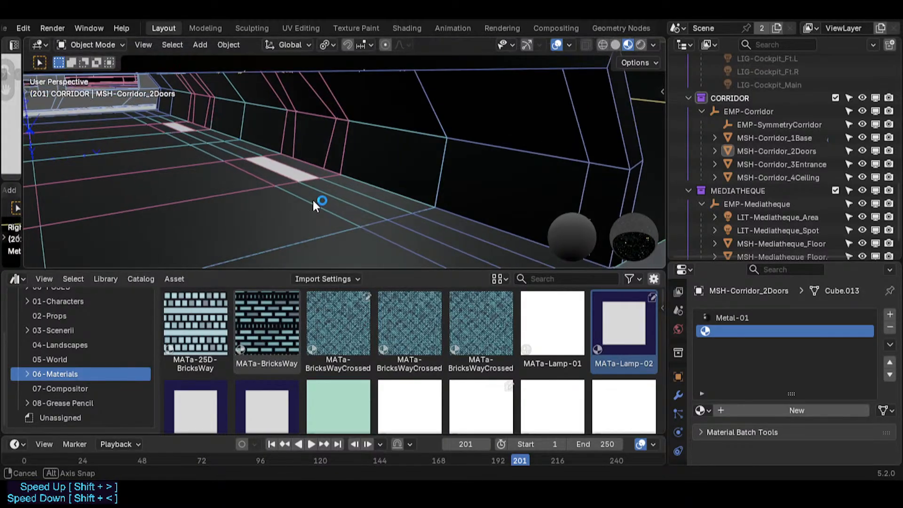
pyautogui.hotkey('shift', '`')
pyautogui.click(312, 200)
pyautogui.press('Tab')
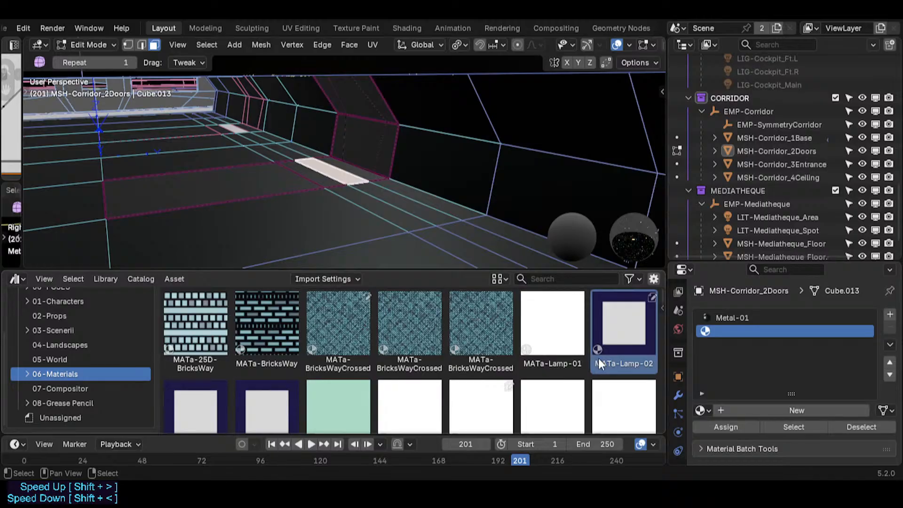
pyautogui.moveTo(598, 358); pyautogui.dragTo(751, 330)
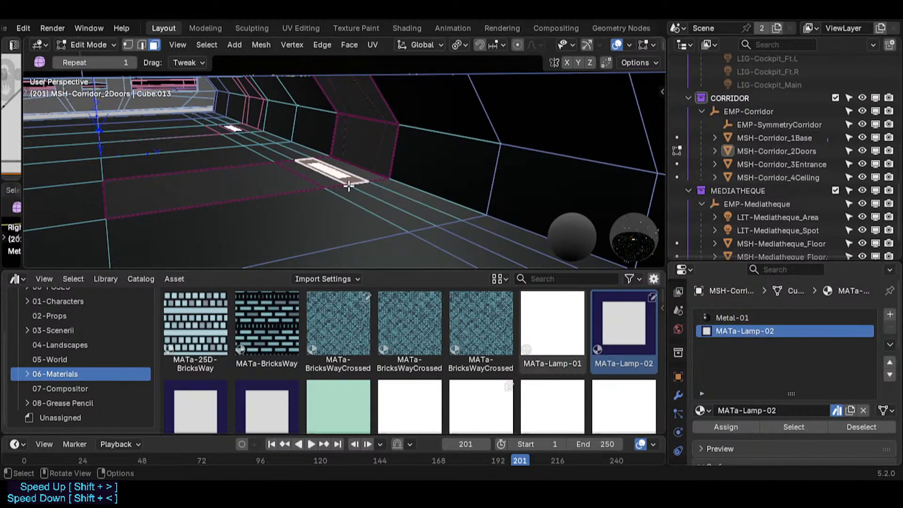
pyautogui.press('u')
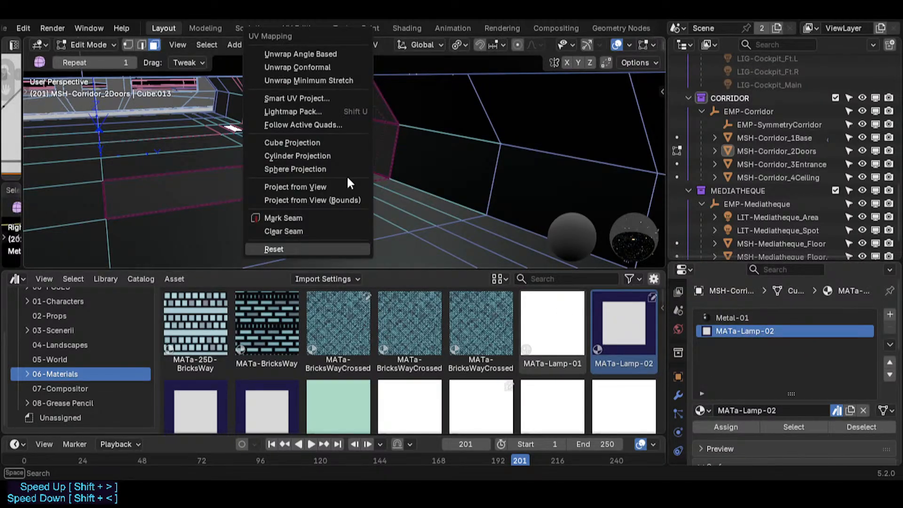
pyautogui.click(302, 249)
pyautogui.press('Tab')
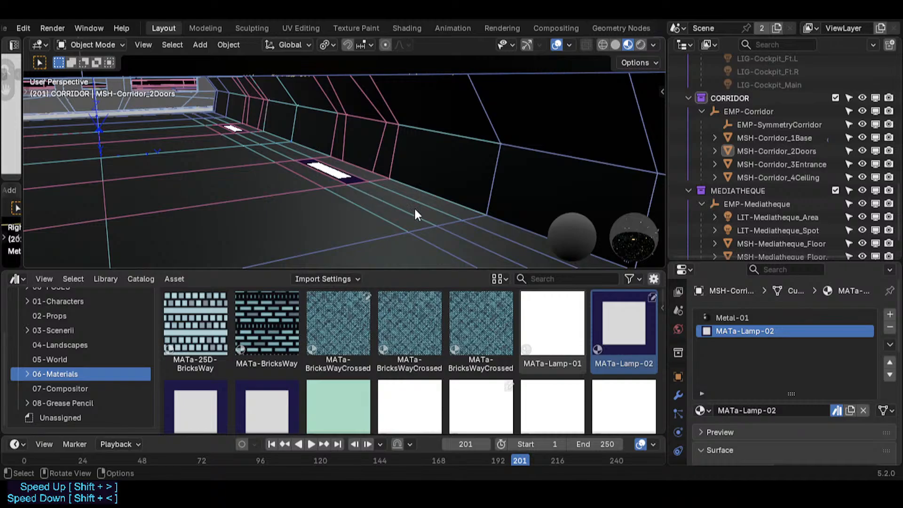
# - Open the corridor base mesh for editing, select its narrow floor face in line with the door lamp, and add a second material slot
pyautogui.click(431, 197)
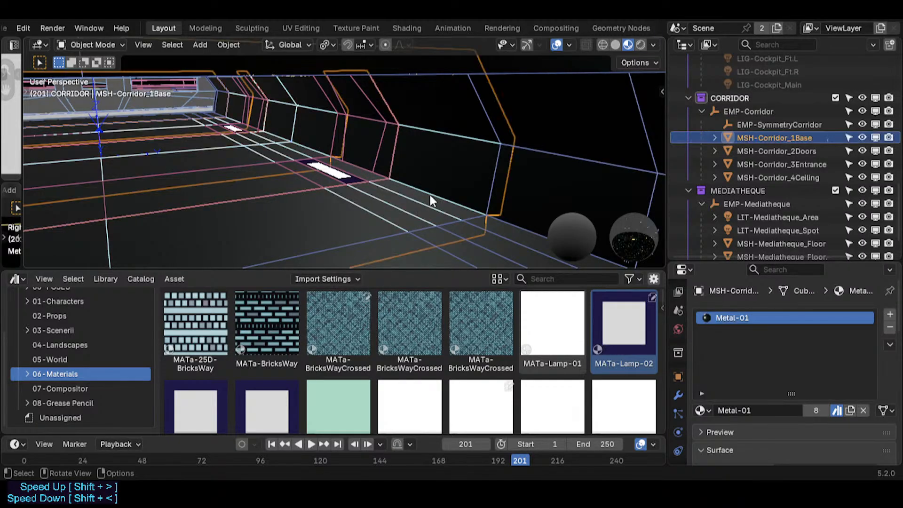
pyautogui.press('Tab')
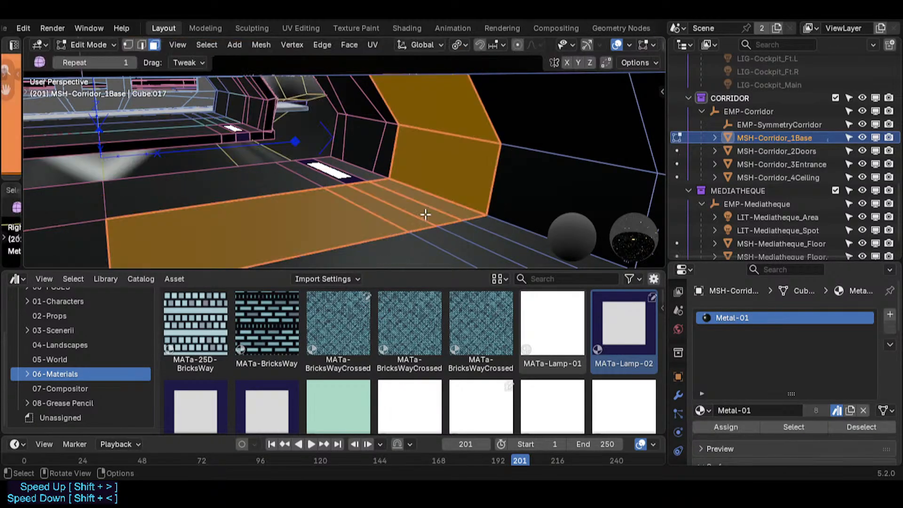
pyautogui.press('Tab')
pyautogui.click(469, 233)
pyautogui.click(395, 200)
pyautogui.press('Tab')
pyautogui.click(397, 202)
pyautogui.click(891, 316)
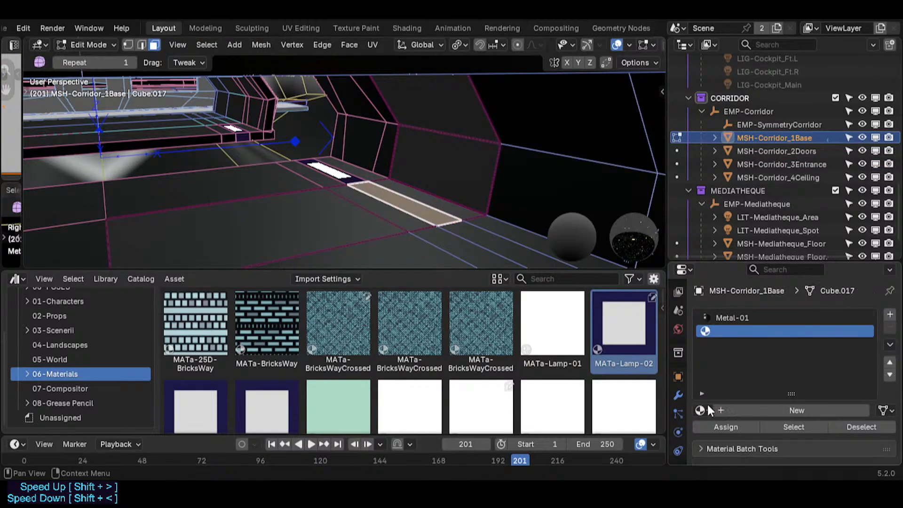
# - Put MATa-Lamp-02 in the base mesh's second slot, assign it to the selected floor face, and leave mesh editing
pyautogui.click(701, 410)
pyautogui.click(501, 307)
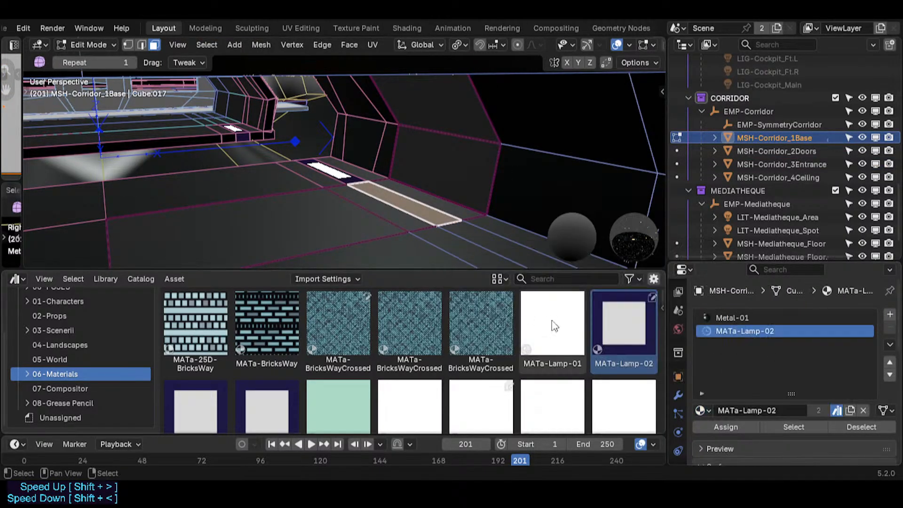
pyautogui.click(725, 427)
pyautogui.press('Tab')
# - Give the corridor entrance mesh a second slot with MATa-Lamp-02 for its narrow floor face in line with the other lamps
pyautogui.click(500, 224)
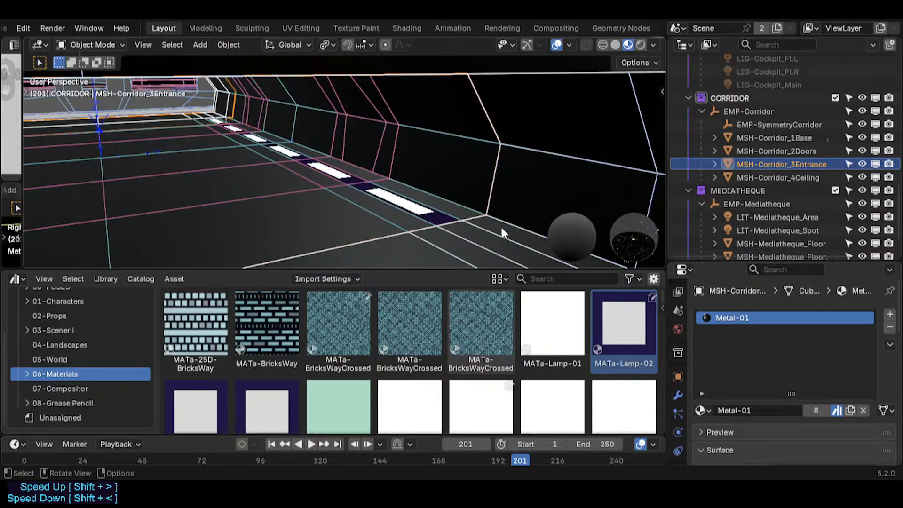
pyautogui.press('Tab')
pyautogui.click(489, 238)
pyautogui.click(890, 316)
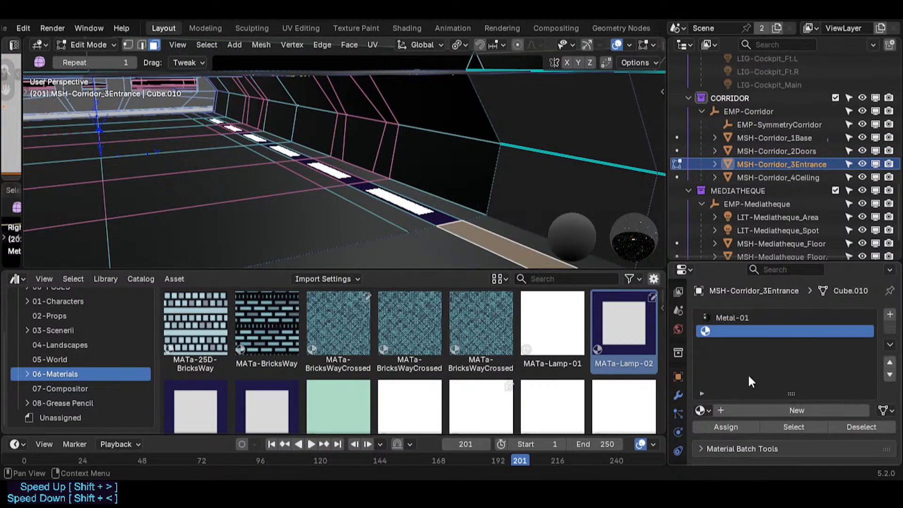
pyautogui.click(699, 407)
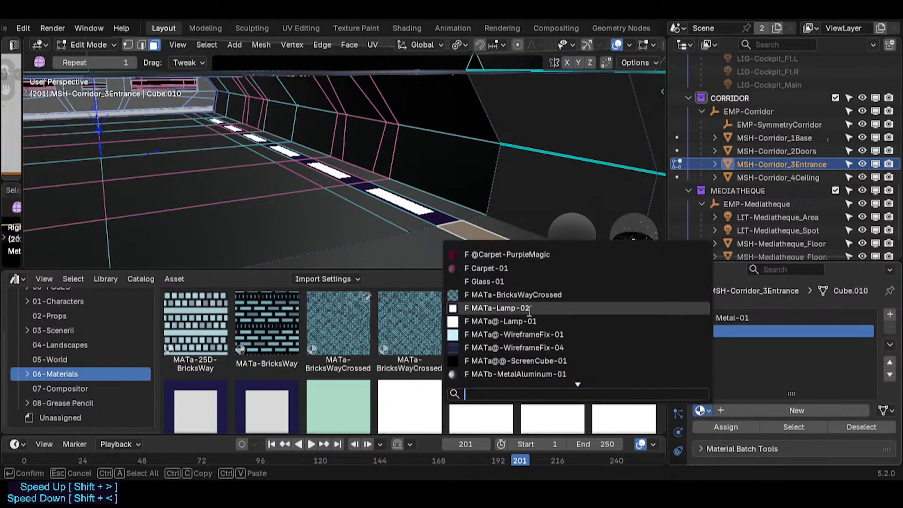
pyautogui.click(528, 309)
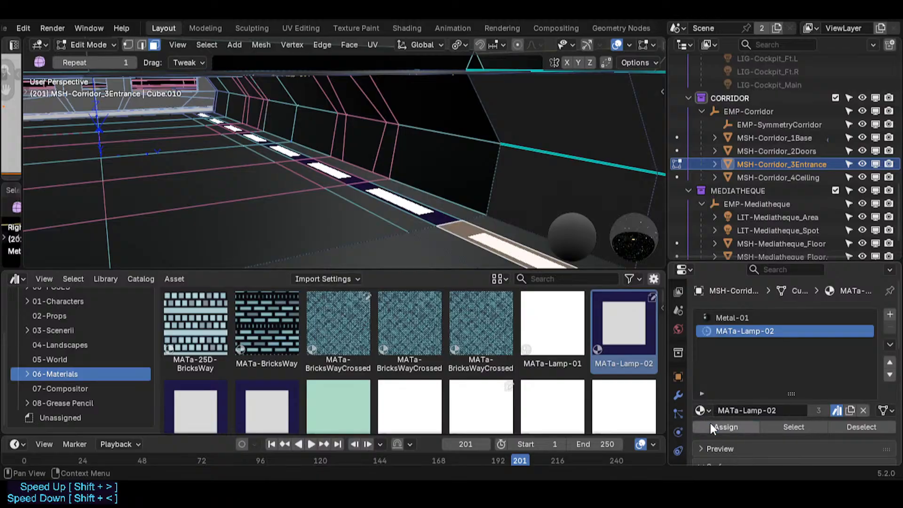
# - Leave editing of the corridor entrance mesh, view the floor lamp strips with overlays hidden, and save the file
pyautogui.press('Tab')
pyautogui.moveTo(456, 206); pyautogui.dragTo(470, 212, button='middle')
pyautogui.hotkey('alt', 'shift', 'z')
pyautogui.hotkey('shift', '`')
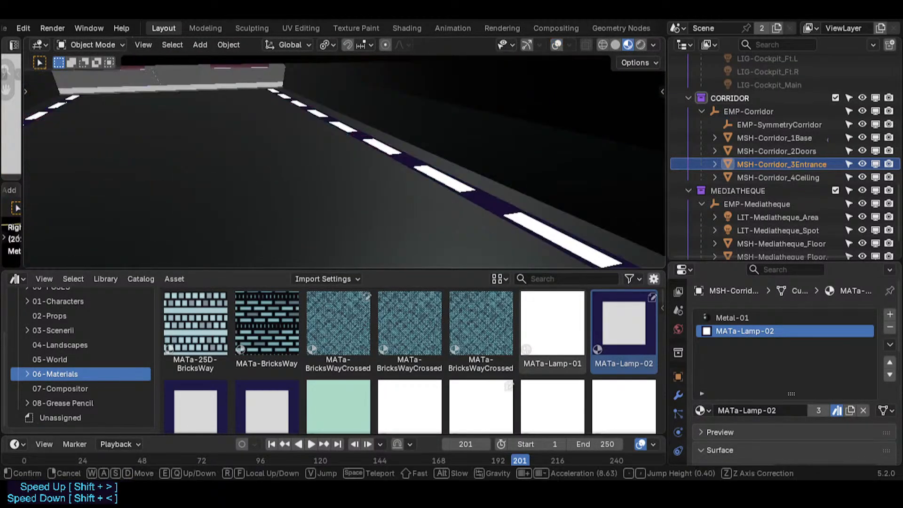
pyautogui.press('s')
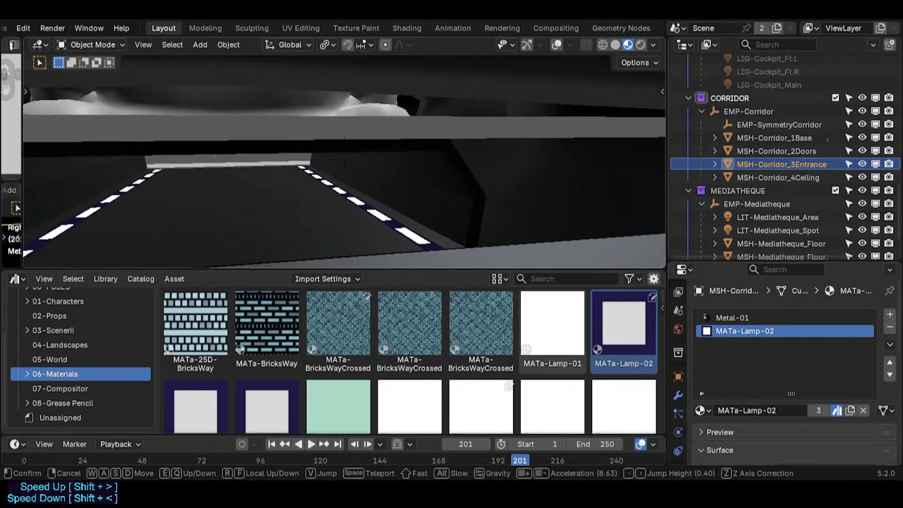
pyautogui.click(474, 193)
pyautogui.hotkey('ctrl', 's')
pyautogui.press('Tab')
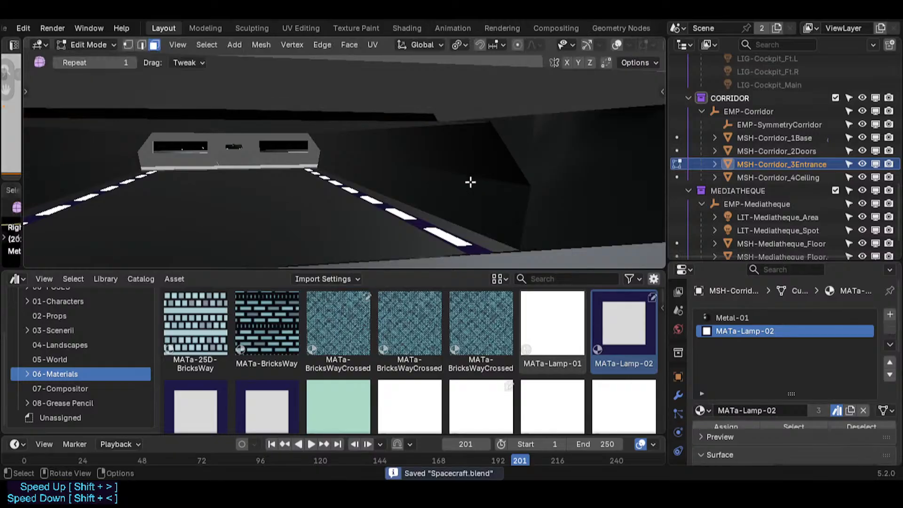
pyautogui.press('Tab')
pyautogui.hotkey('alt', 'shift', 'z')
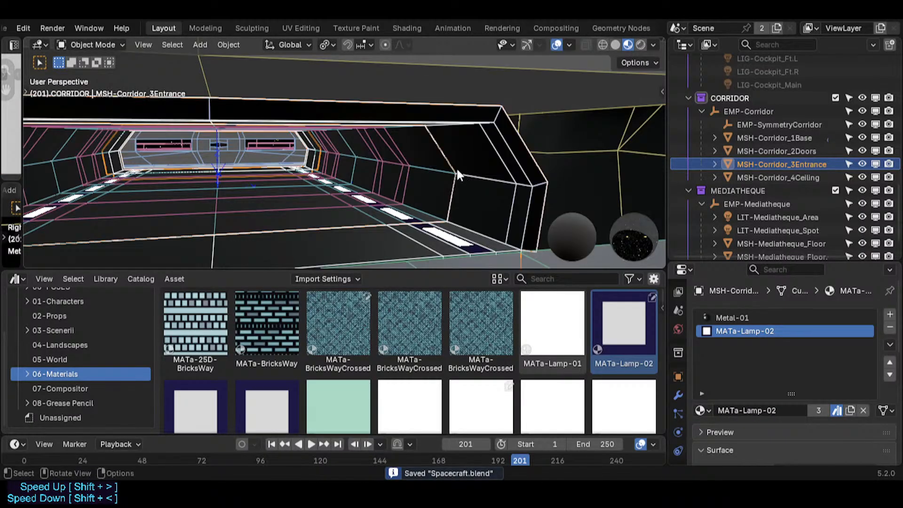
# - Open the corridor doors mesh for editing and select the upper and lower inner door panel faces on the side wall
pyautogui.press('Tab')
pyautogui.hotkey('shift', '`')
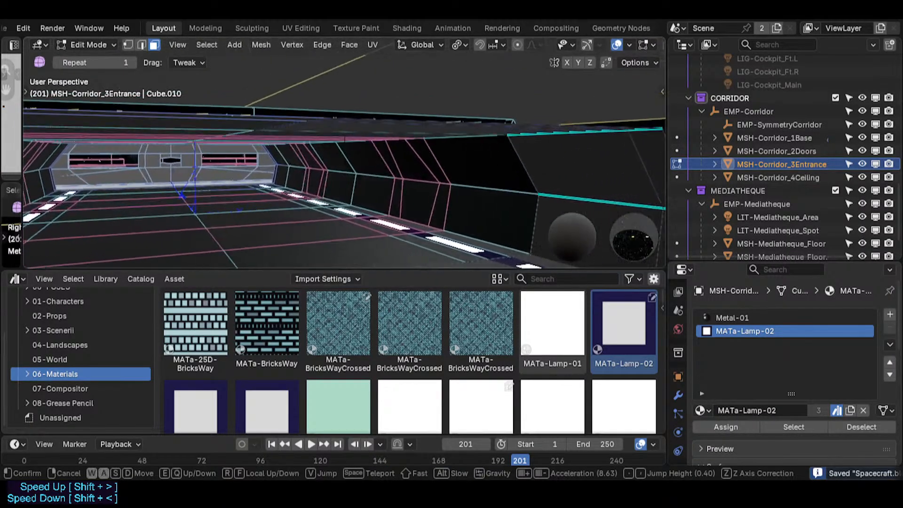
pyautogui.click(377, 169)
pyautogui.press('Tab')
pyautogui.click(411, 159)
pyautogui.press('Tab')
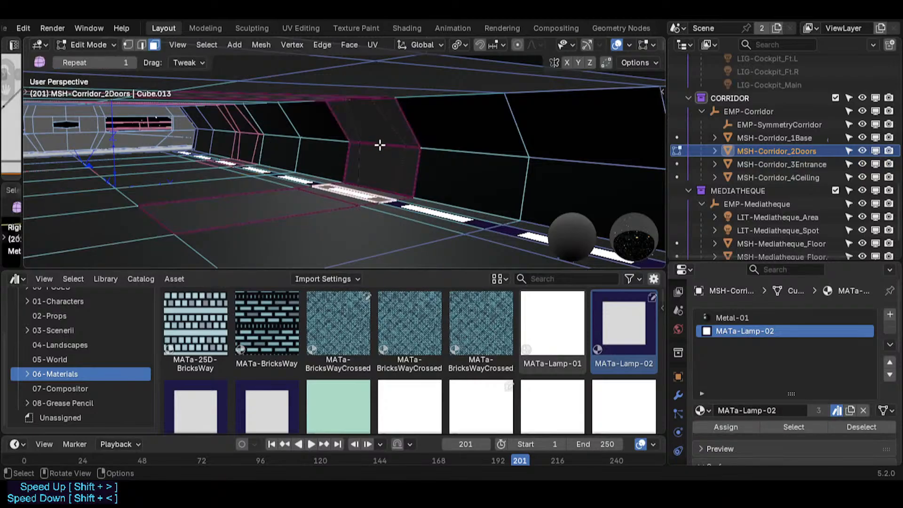
pyautogui.click(379, 144)
pyautogui.keyDown('shift'); pyautogui.click(379, 161); pyautogui.keyUp('shift')
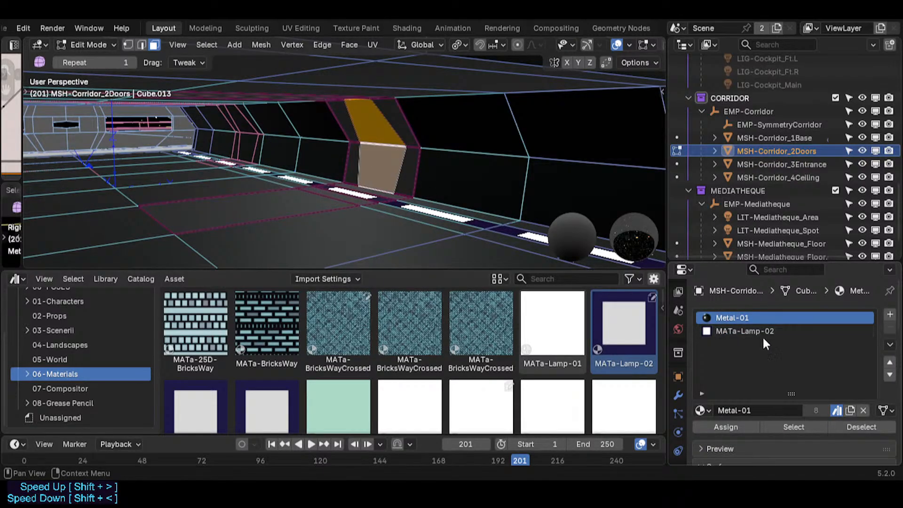
# - Add a slot with Metal-02 to the doors mesh, move it above MATa-Lamp-02, and assign it to the selected door panel faces
pyautogui.click(890, 314)
pyautogui.click(701, 410)
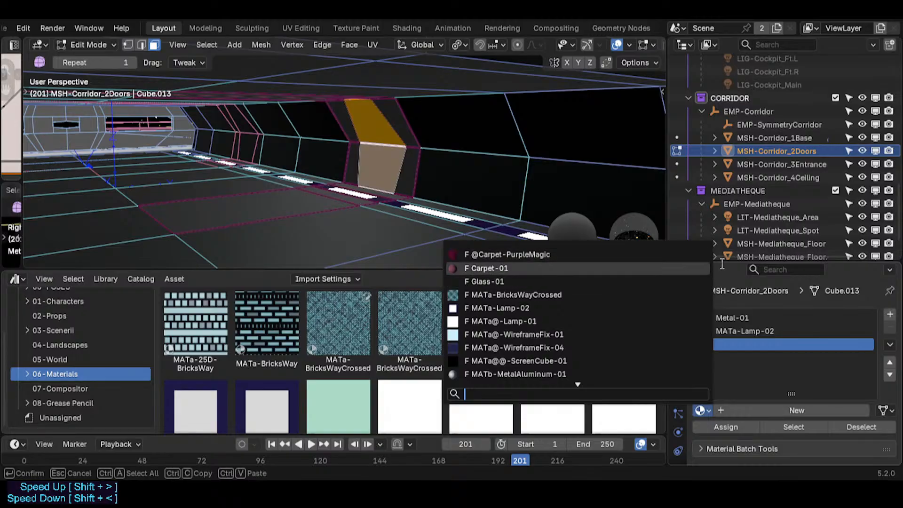
pyautogui.write('meta')
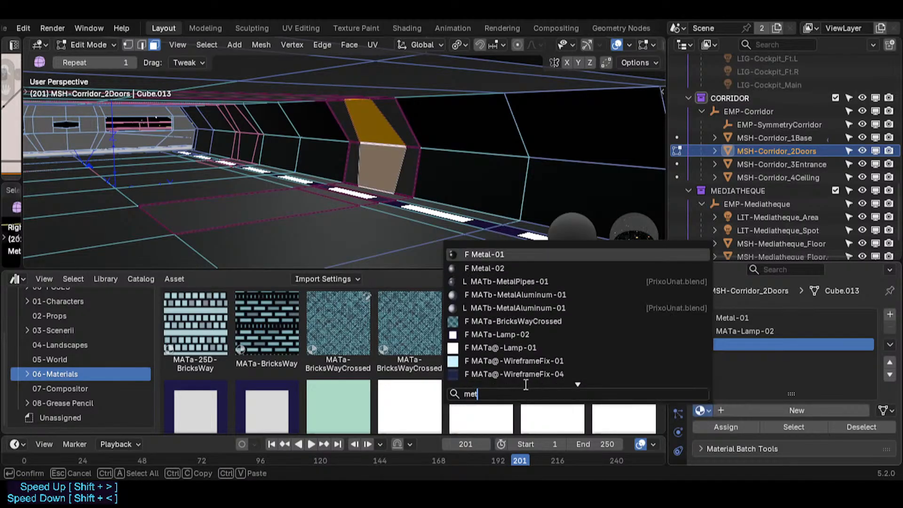
pyautogui.click(489, 268)
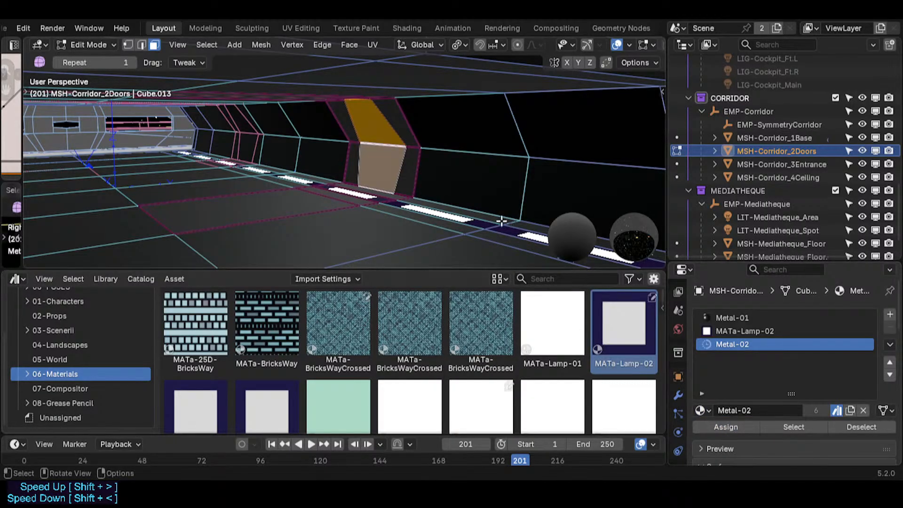
pyautogui.scroll(-8, 897, 366)
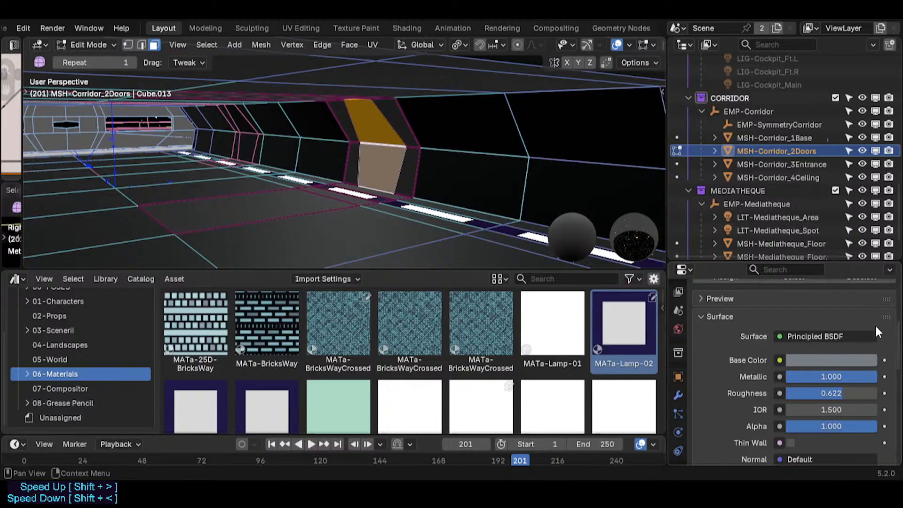
pyautogui.scroll(8, 878, 332)
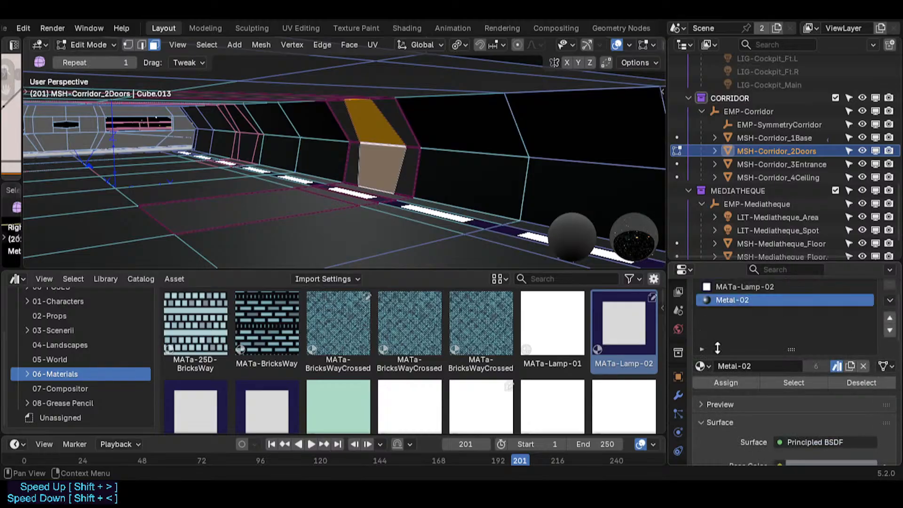
pyautogui.click(890, 318)
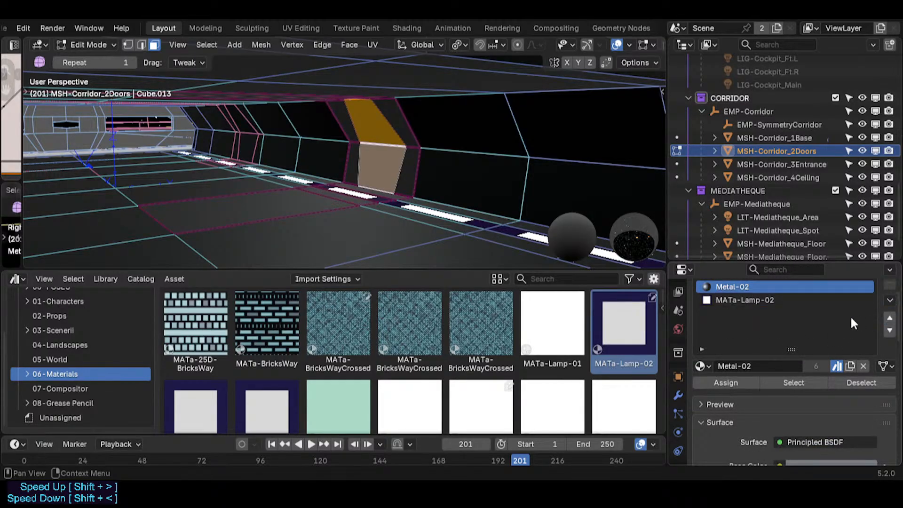
pyautogui.click(718, 384)
# - Examine the door panels with overlays hidden and check which material slot the upper and lower panel faces use
pyautogui.press('Tab')
pyautogui.hotkey('shift', '`')
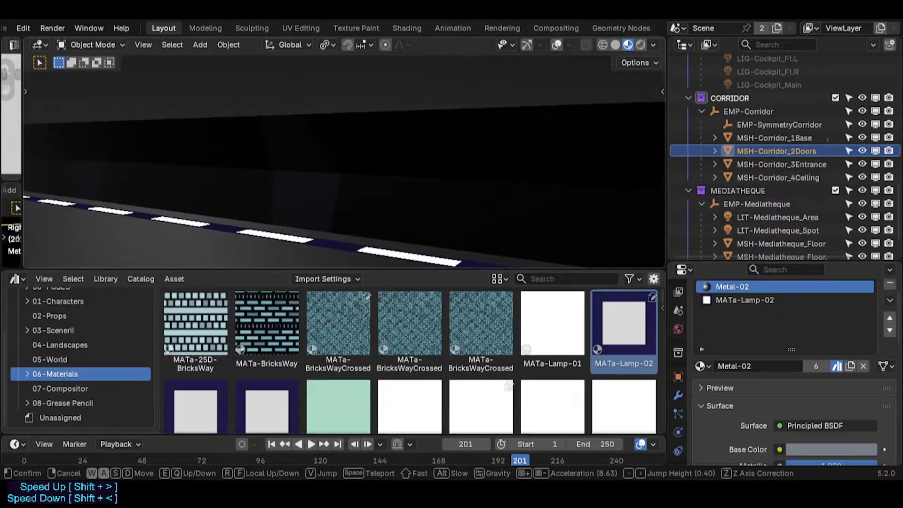
pyautogui.press('d')
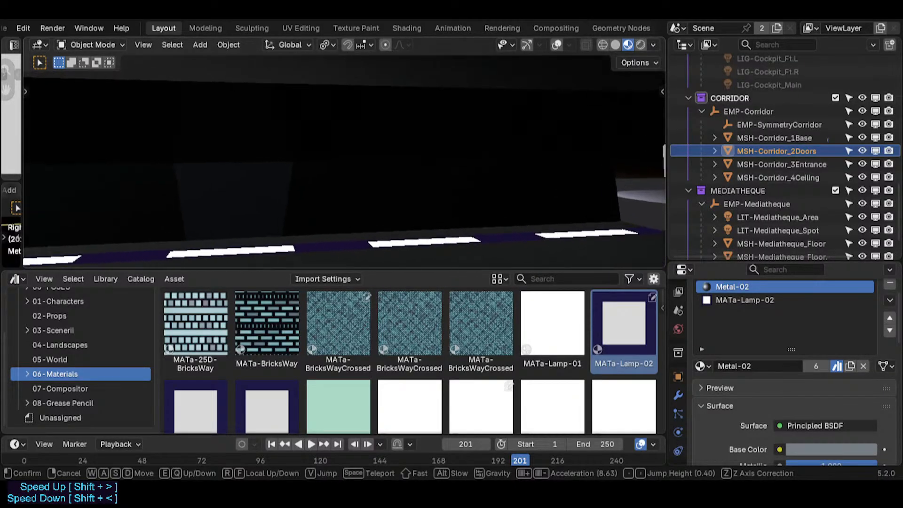
pyautogui.press('d')
pyautogui.click(402, 165)
pyautogui.hotkey('shift', 'alt', 'z')
pyautogui.press('Tab')
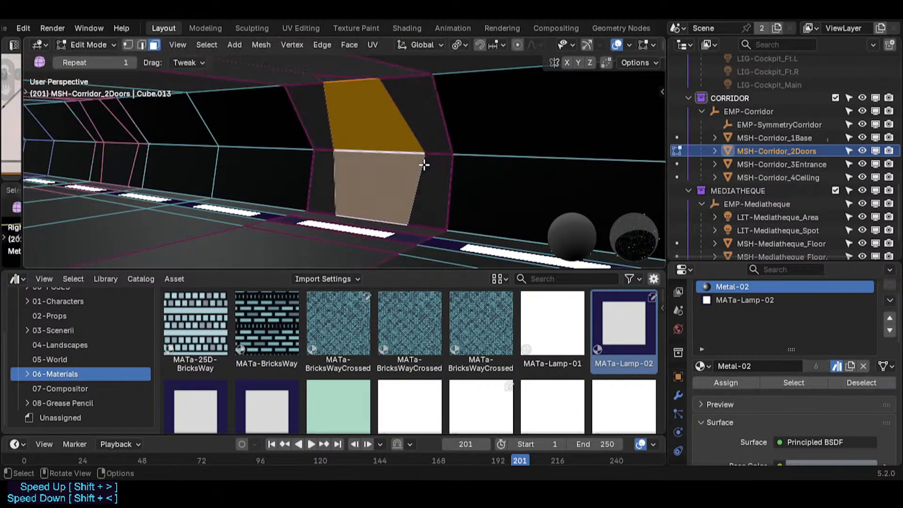
pyautogui.click(421, 155)
pyautogui.moveTo(421, 137); pyautogui.dragTo(393, 127, button='middle')
pyautogui.click(384, 122)
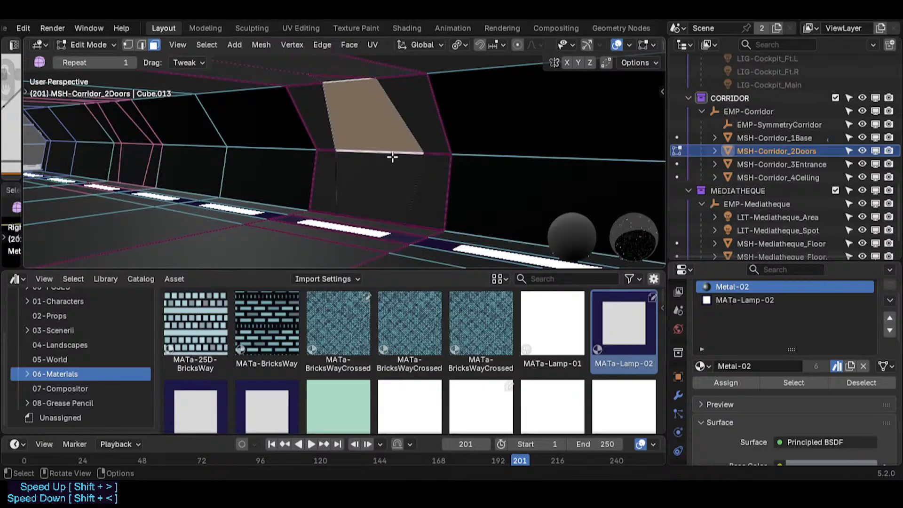
pyautogui.click(395, 164)
pyautogui.moveTo(423, 163); pyautogui.dragTo(374, 158, button='middle')
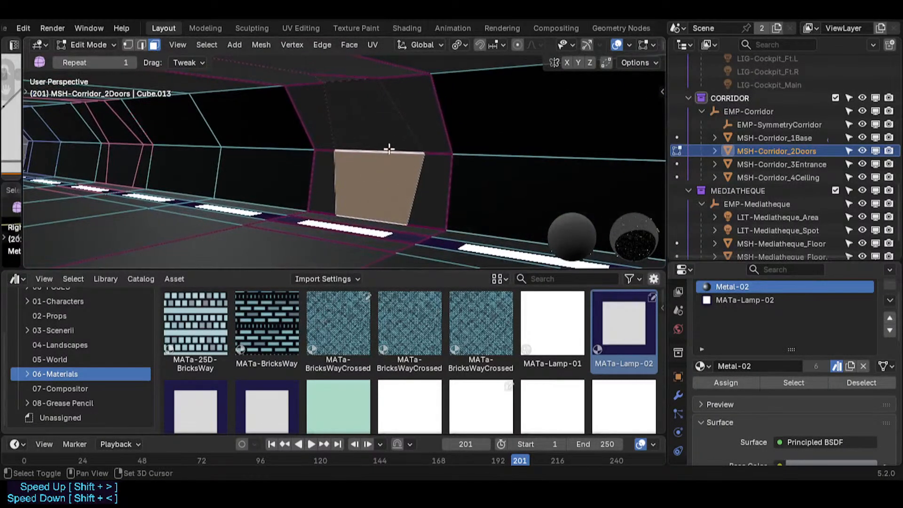
pyautogui.scroll(3, 891, 316)
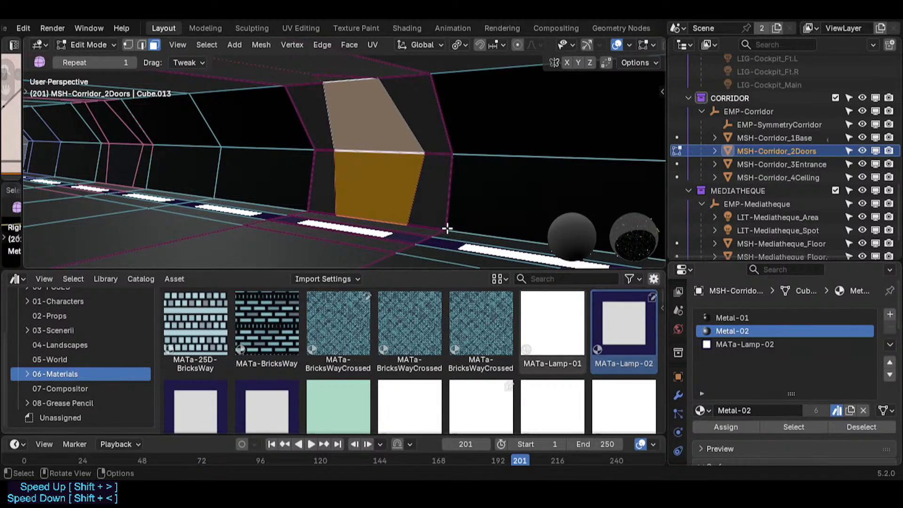
pyautogui.hotkey('alt', 'a')
# - Leave mesh editing and inspect the door panels and lamp strips along the whole corridor with overlays hidden
pyautogui.hotkey('shift', '`')
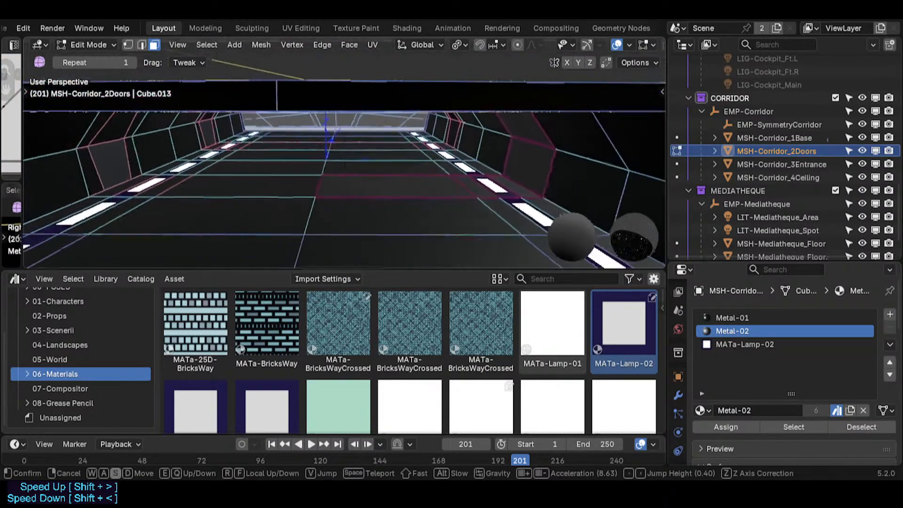
pyautogui.click(401, 199)
pyautogui.press('Tab')
pyautogui.hotkey('alt', 'shift', 'z')
pyautogui.hotkey('shift', '`')
pyautogui.press('w')
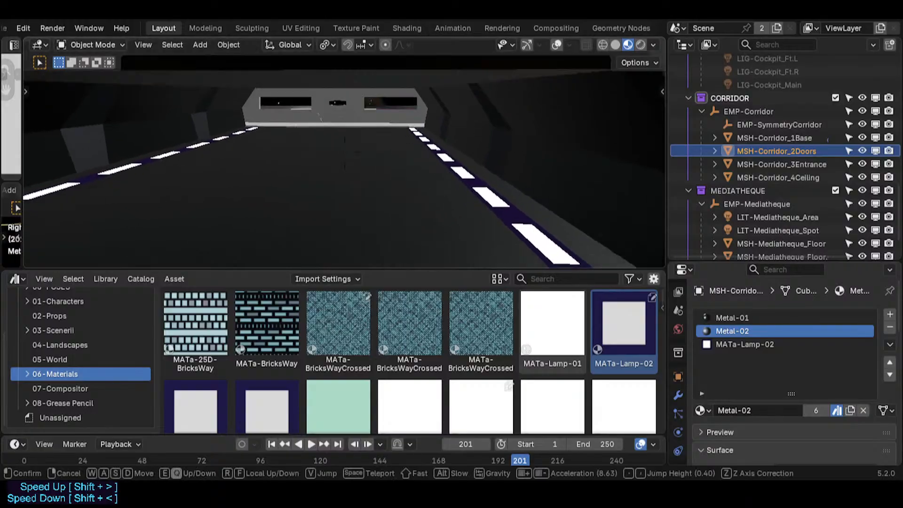
pyautogui.press('e')
pyautogui.press('q')
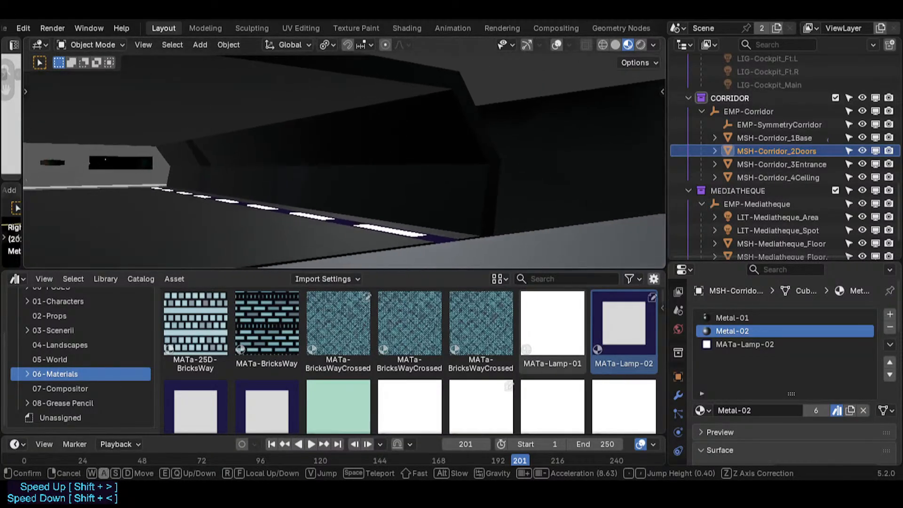
pyautogui.press('s')
pyautogui.press('d')
pyautogui.click(434, 200)
# - Select the hull mesh around the mediatheque, collapse its modifiers, and enable the Solidify modifier's display in the viewport
pyautogui.hotkey('alt', 'shift', 'z')
pyautogui.hotkey('shift', '`')
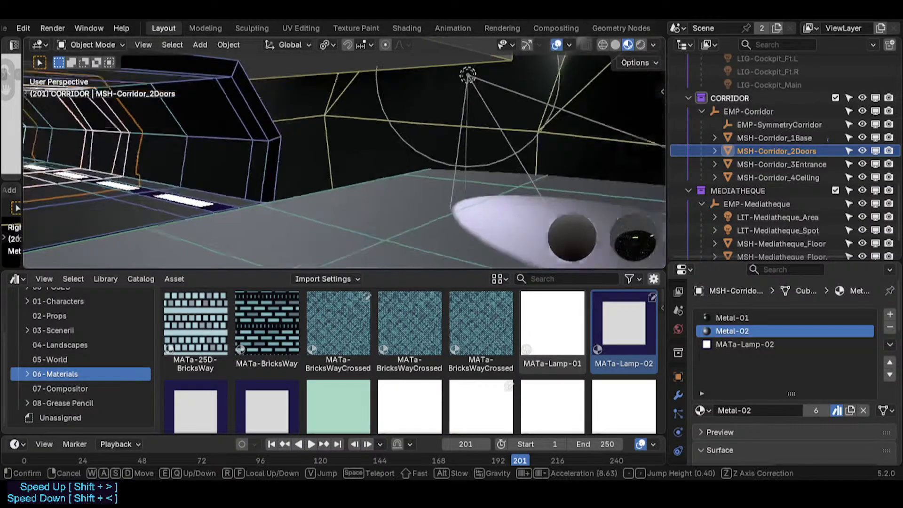
pyautogui.press('d')
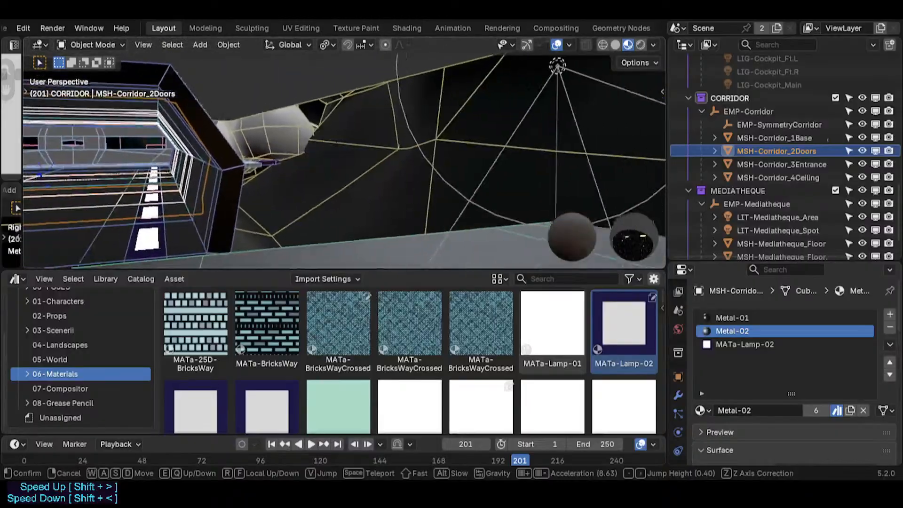
pyautogui.click(458, 211)
pyautogui.hotkey('alt', 'shift', 'f')
pyautogui.hotkey('alt', 'shift', 'f')
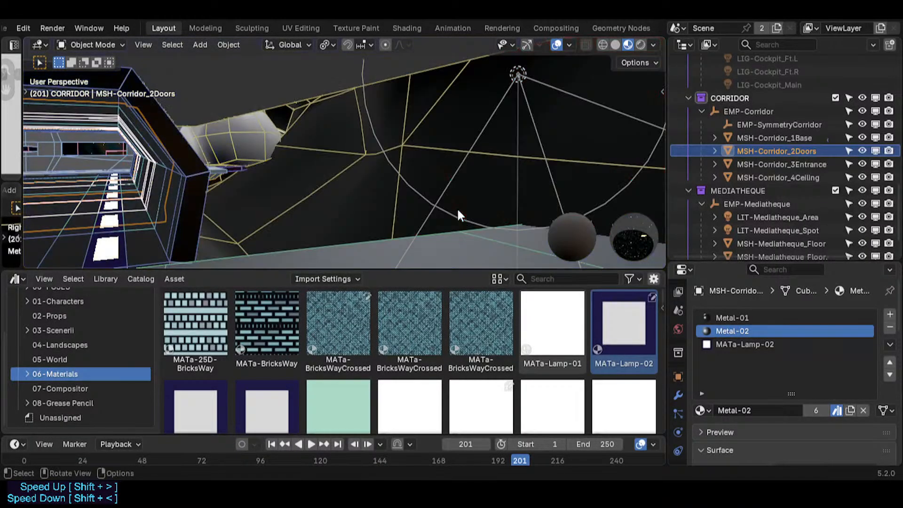
pyautogui.hotkey('alt', 'a')
pyautogui.click(459, 213)
pyautogui.click(678, 395)
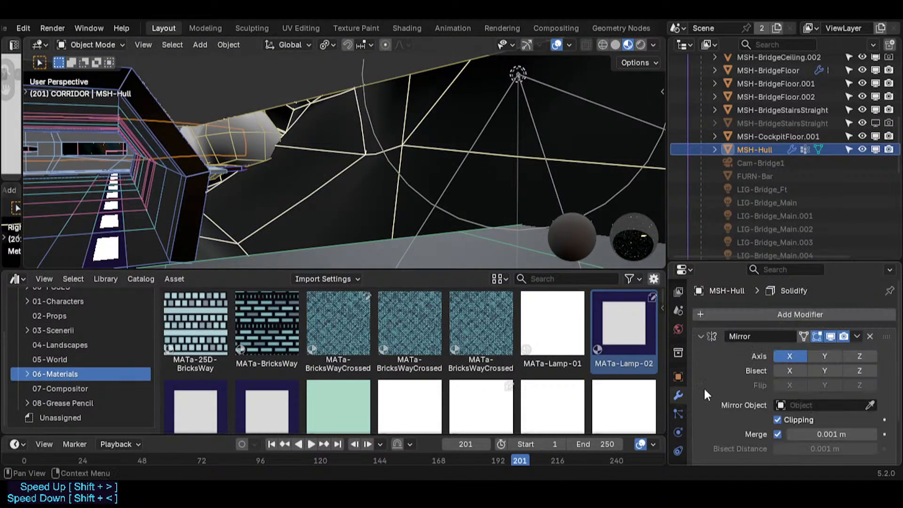
pyautogui.click(701, 337)
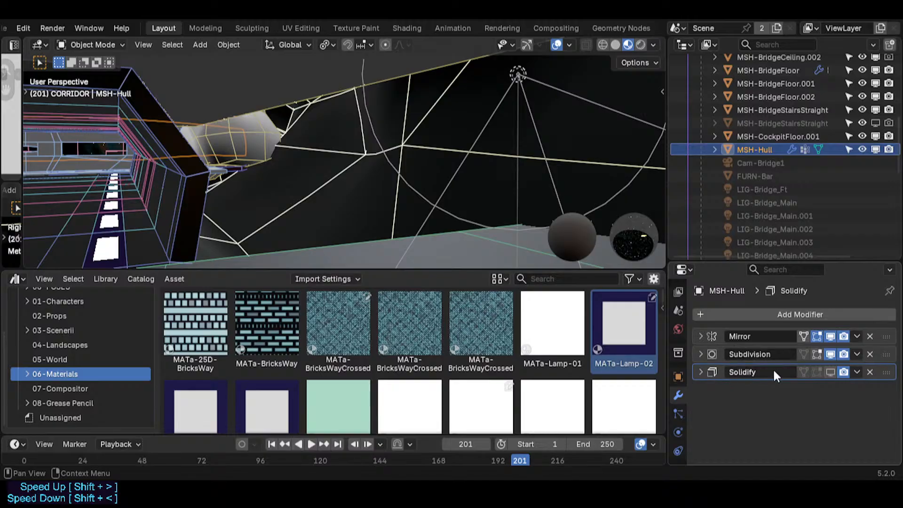
pyautogui.click(831, 372)
# - Inspect the solidified hull from inside the mediatheque and check its face orientation
pyautogui.hotkey('shift', '`')
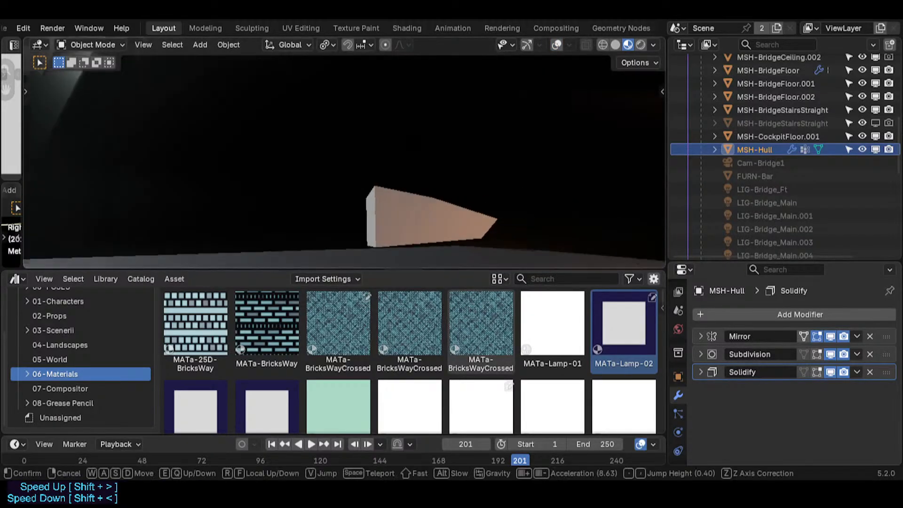
pyautogui.click(472, 218)
pyautogui.hotkey('shift', '`')
pyautogui.press('d')
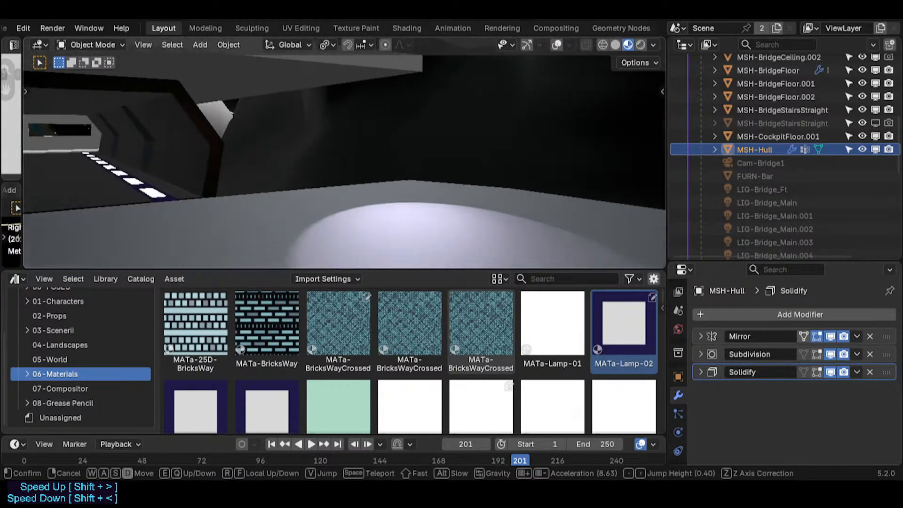
pyautogui.click(400, 220)
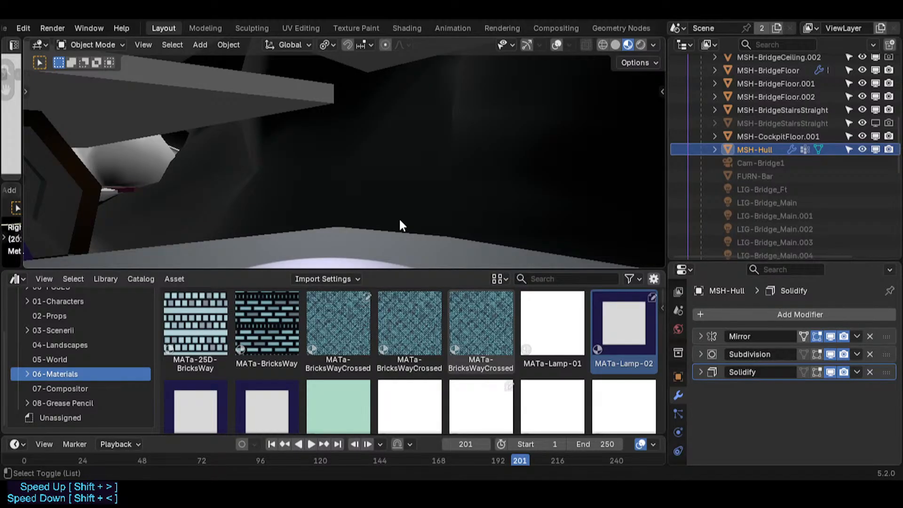
pyautogui.hotkey('shift', 'alt', 'z')
pyautogui.hotkey('shift', 'alt', 'f')
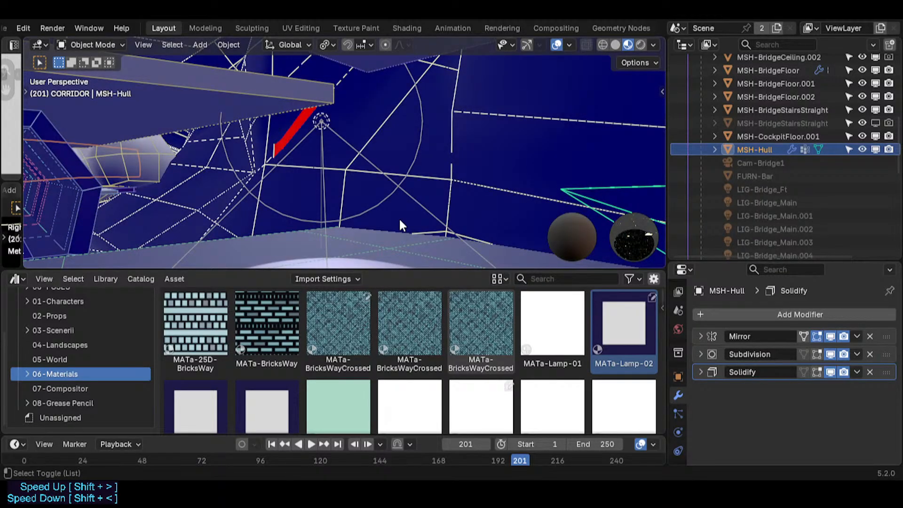
pyautogui.hotkey('shift', 'alt', 'f')
# - Turn off the wireframe overlay, save the file, and clear the selection
pyautogui.hotkey('shift', 'alt', 'w')
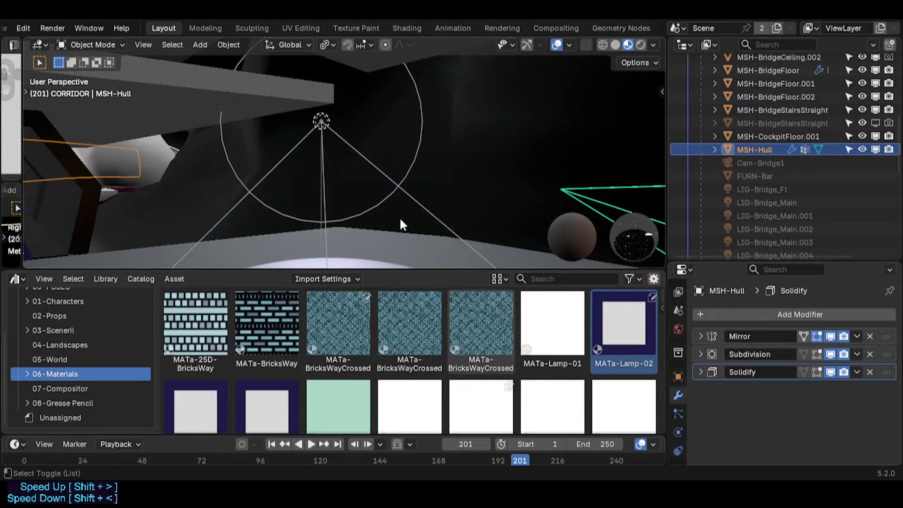
pyautogui.moveTo(425, 182); pyautogui.dragTo(419, 183, button='middle')
pyautogui.hotkey('ctrl', 's')
pyautogui.hotkey('alt', 'a')
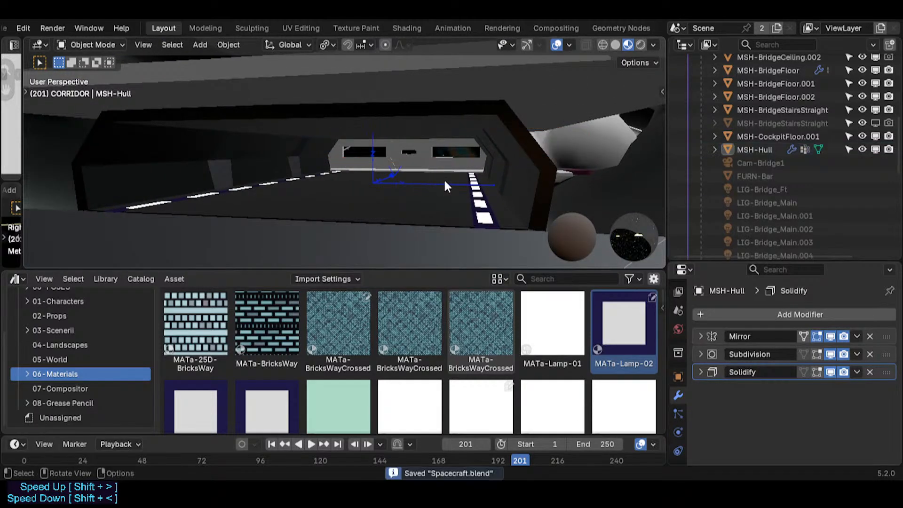
# - Select the MSH-Bridge_Corridor mesh with the window openings at the far end of the corridor
pyautogui.hotkey('shift', '`')
pyautogui.press('w')
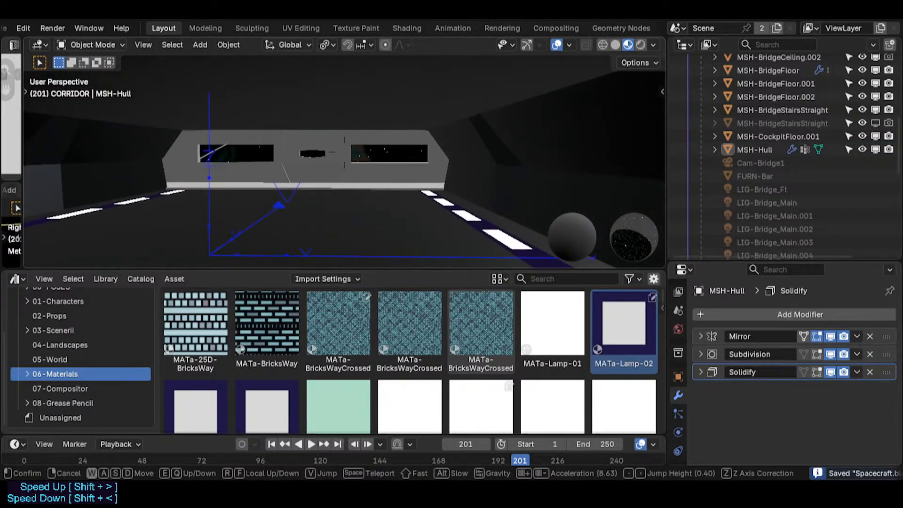
pyautogui.click(401, 179)
pyautogui.click(387, 184)
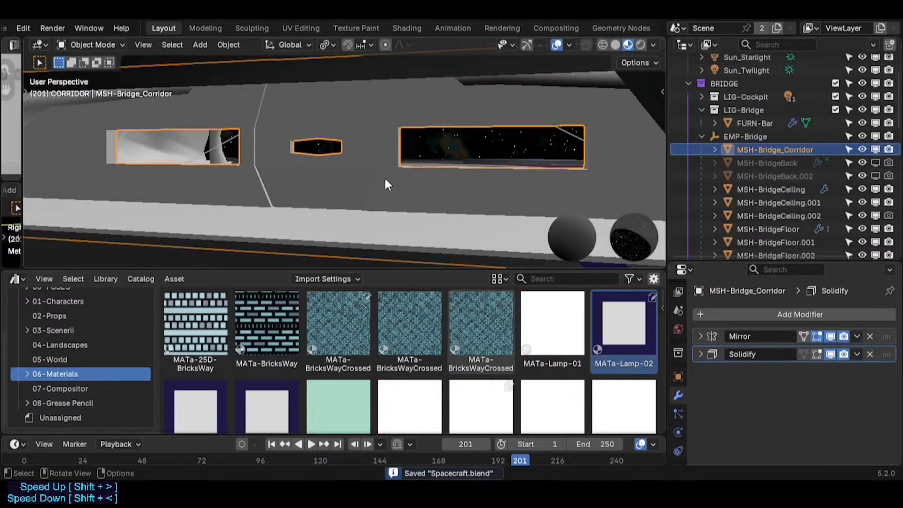
# - Add two material slots to the MSH-Bridge_Corridor mesh and put Metal-01 in the first one
pyautogui.scroll(-3, 680, 413)
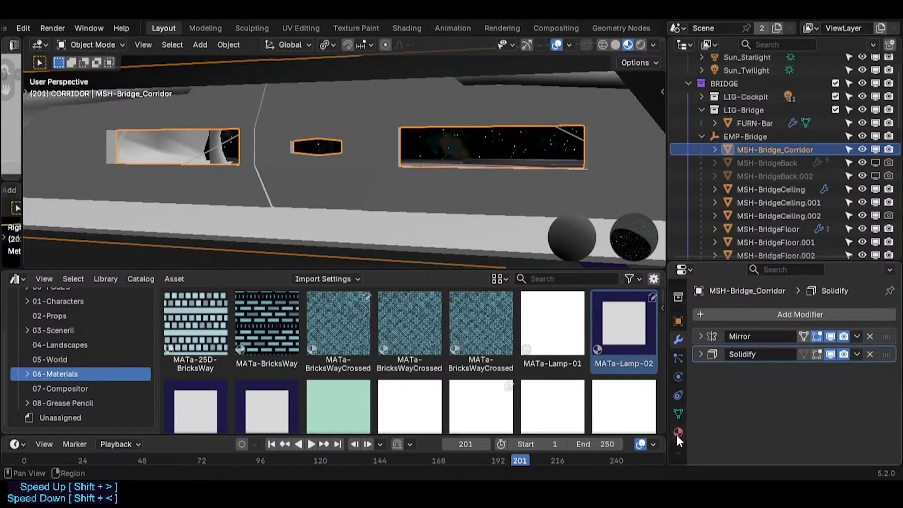
pyautogui.click(678, 432)
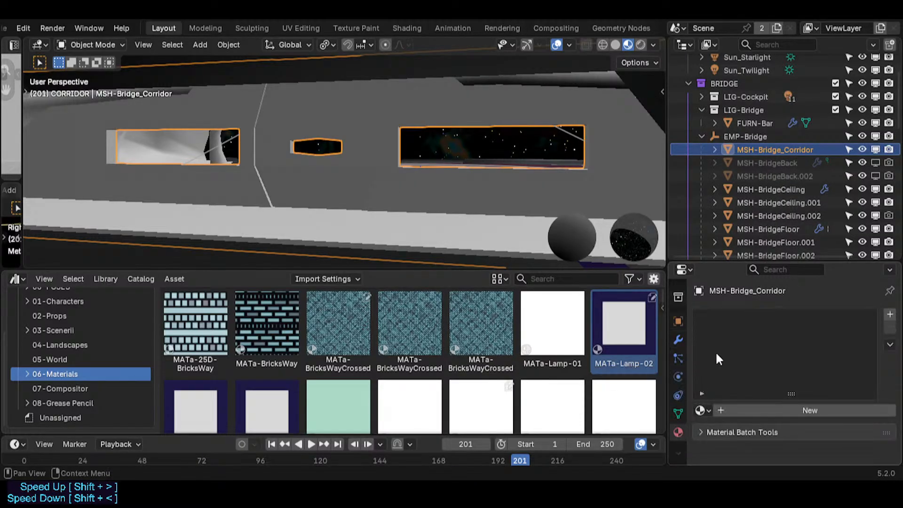
pyautogui.click(888, 315)
pyautogui.click(889, 315)
pyautogui.click(703, 409)
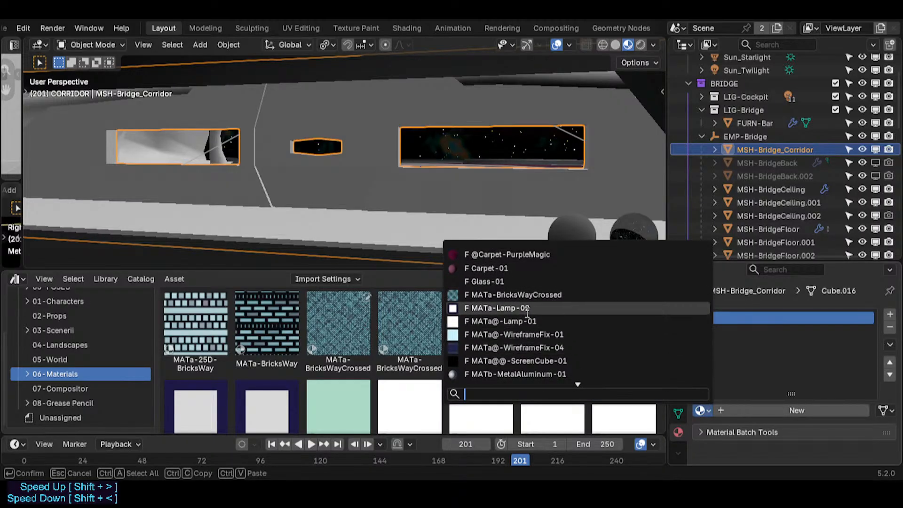
pyautogui.write('meta')
pyautogui.click(488, 254)
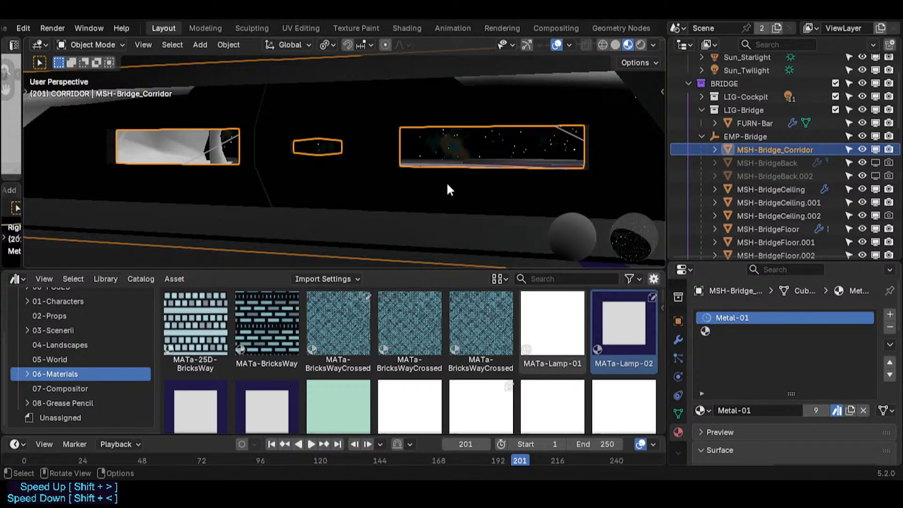
# - Inspect the metal bridge-corridor mesh and its window openings from the corridor and mediatheque sides
pyautogui.hotkey('alt', 'a')
pyautogui.hotkey('shift', '`')
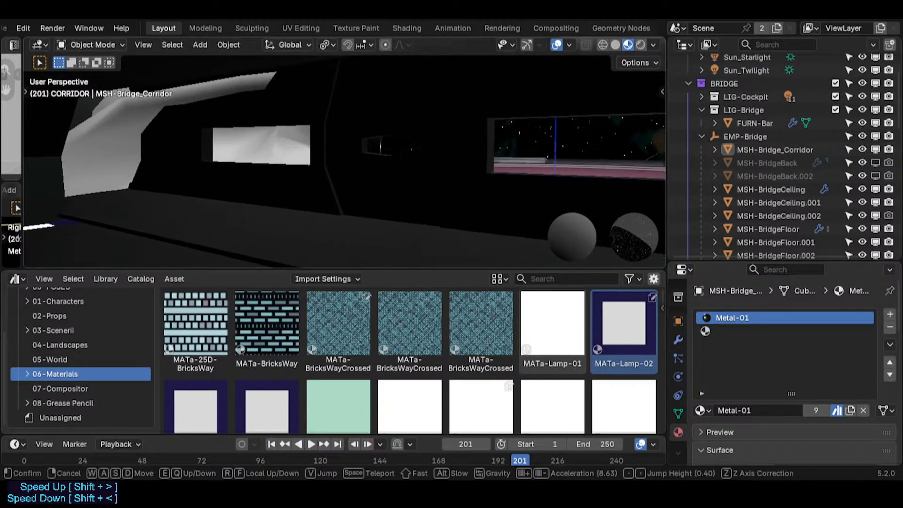
pyautogui.click(436, 117)
pyautogui.click(436, 118)
pyautogui.press('Tab')
pyautogui.hotkey('alt', 'a')
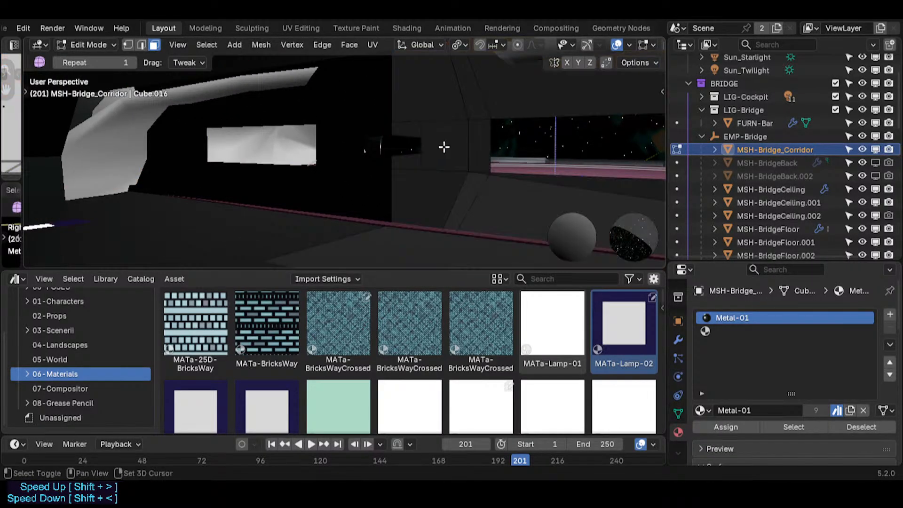
pyautogui.hotkey('shift', '`')
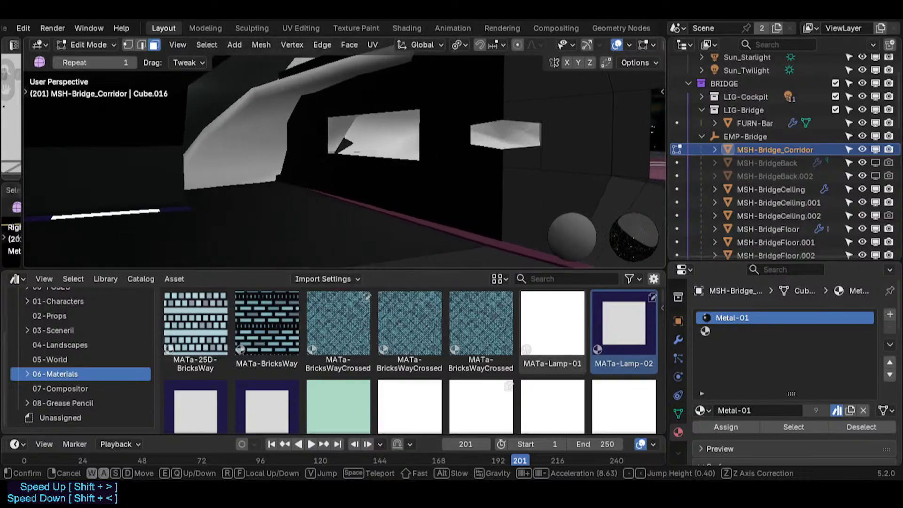
pyautogui.click(441, 153)
pyautogui.press('Tab')
pyautogui.hotkey('shift', '`')
pyautogui.press('d')
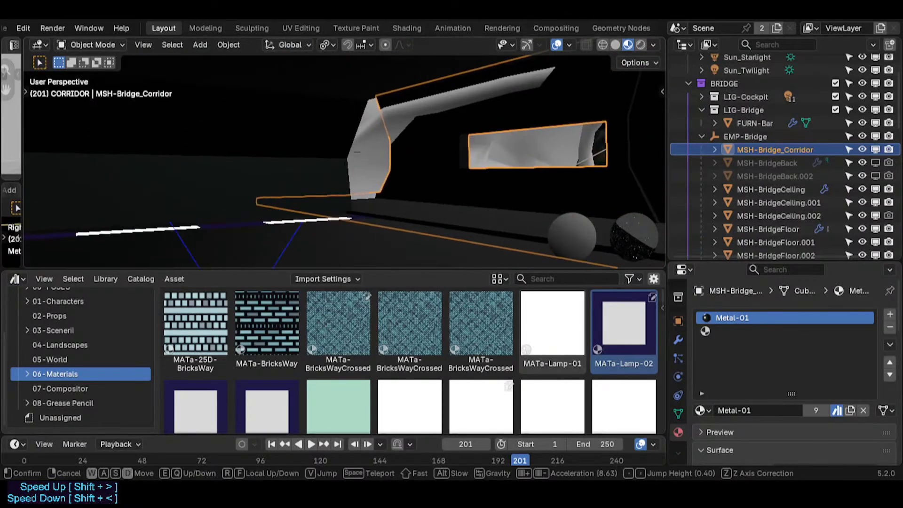
pyautogui.click(440, 152)
pyautogui.click(385, 107)
pyautogui.hotkey('shift', '`')
pyautogui.press('d')
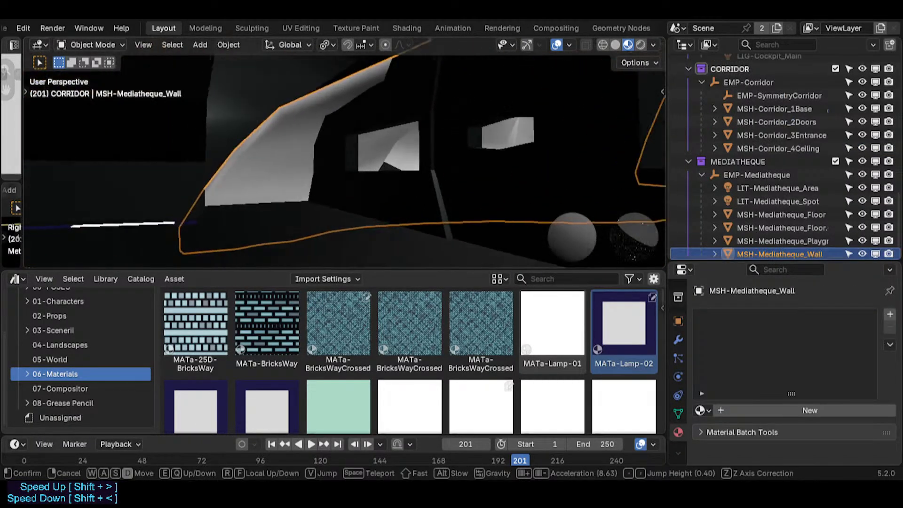
pyautogui.click(368, 162)
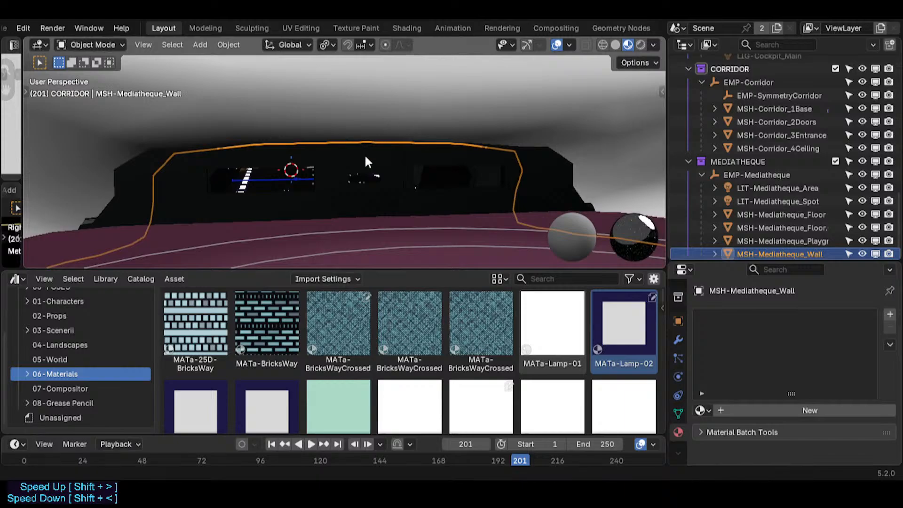
# - Reselect the MSH-Bridge_Corridor mesh and put Glass-01 in its second material slot
pyautogui.click(414, 181)
pyautogui.click(890, 314)
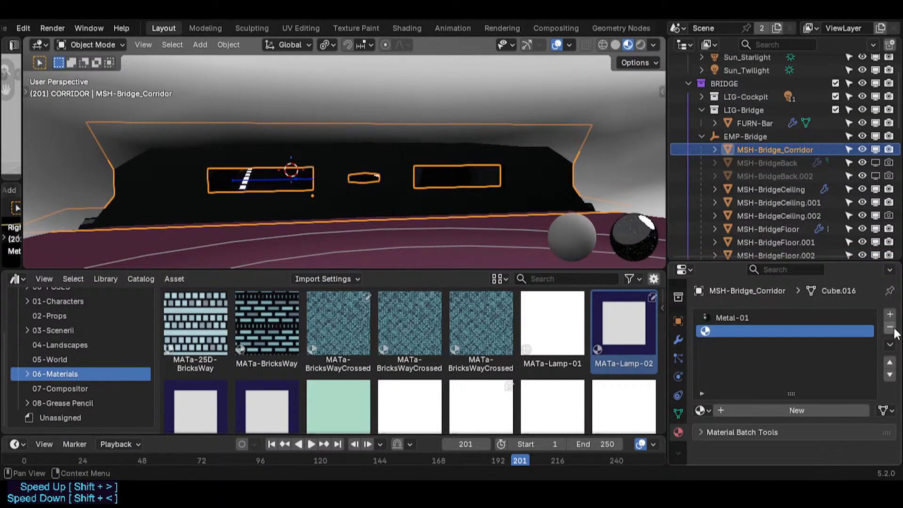
pyautogui.click(701, 410)
pyautogui.write('g')
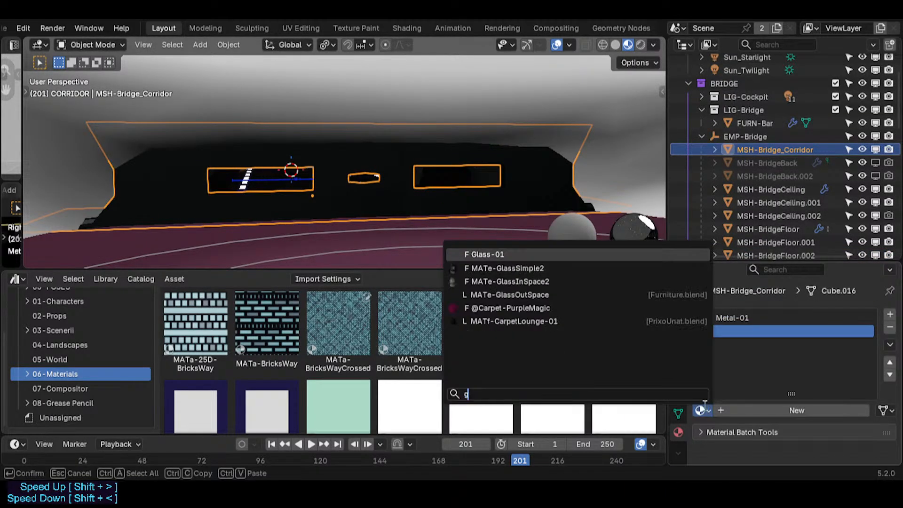
pyautogui.click(475, 254)
# - Fill the small middle window opening of the bridge-corridor mesh with a face, using edge selection and the wireframe overlay
pyautogui.hotkey('shift', '`')
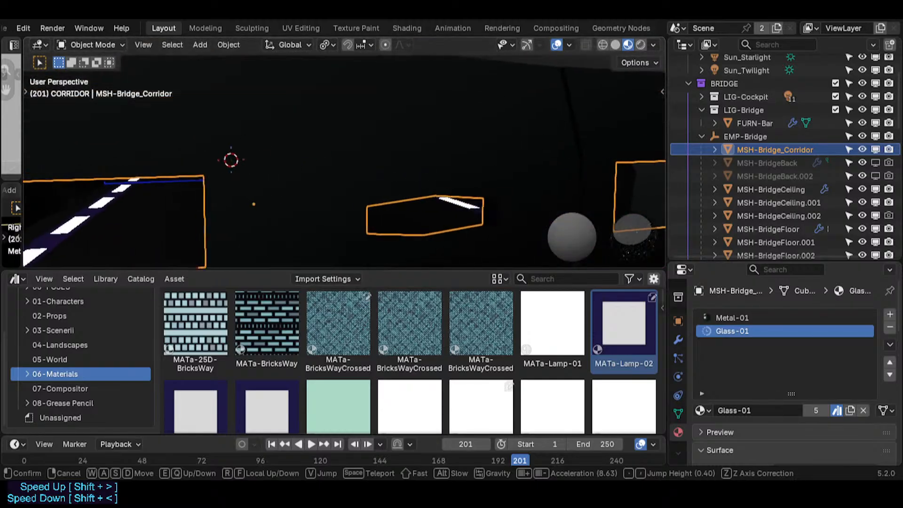
pyautogui.press('w')
pyautogui.click(357, 179)
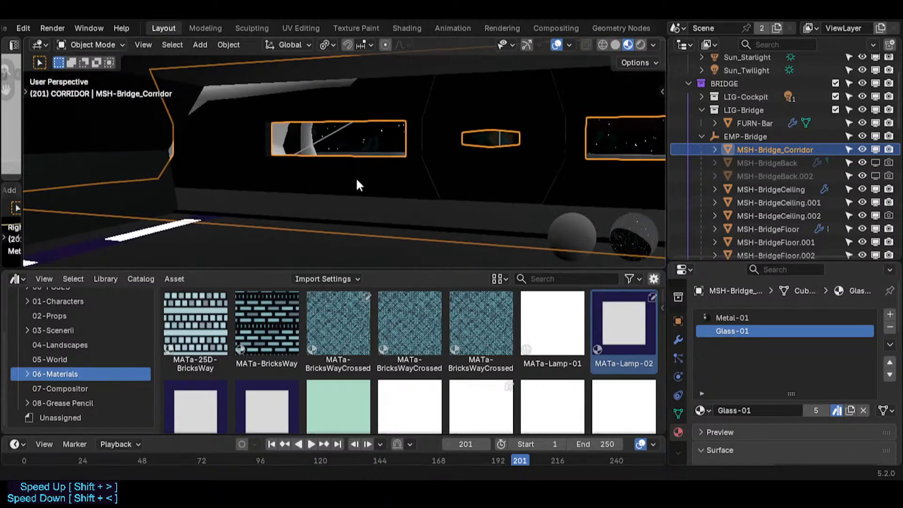
pyautogui.press('Tab')
pyautogui.press('2')
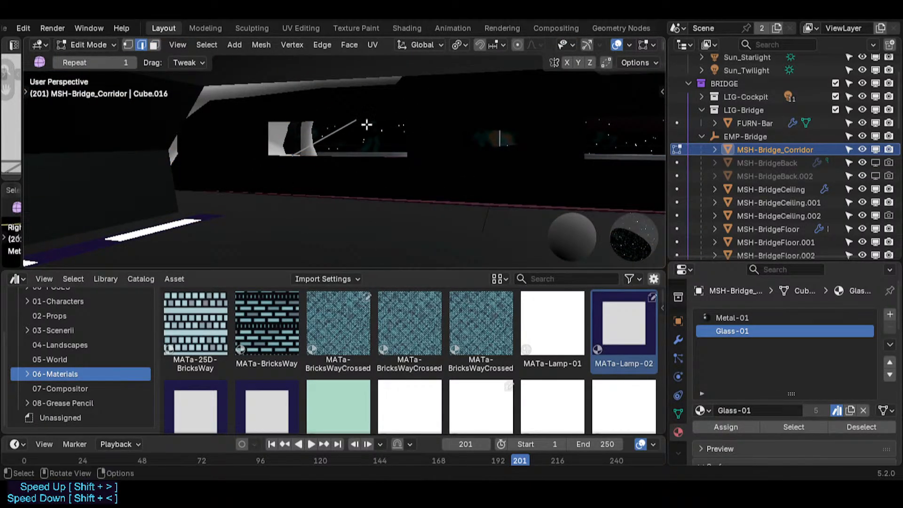
pyautogui.hotkey('ctrl', 'alt', 'w')
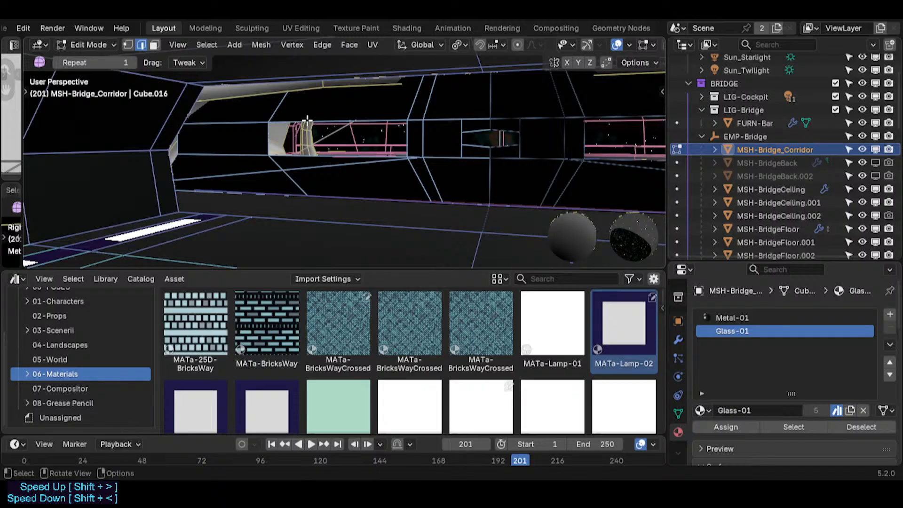
pyautogui.keyDown('shift'); pyautogui.moveTo(477, 122); pyautogui.dragTo(437, 122, button='middle'); pyautogui.keyUp('shift')
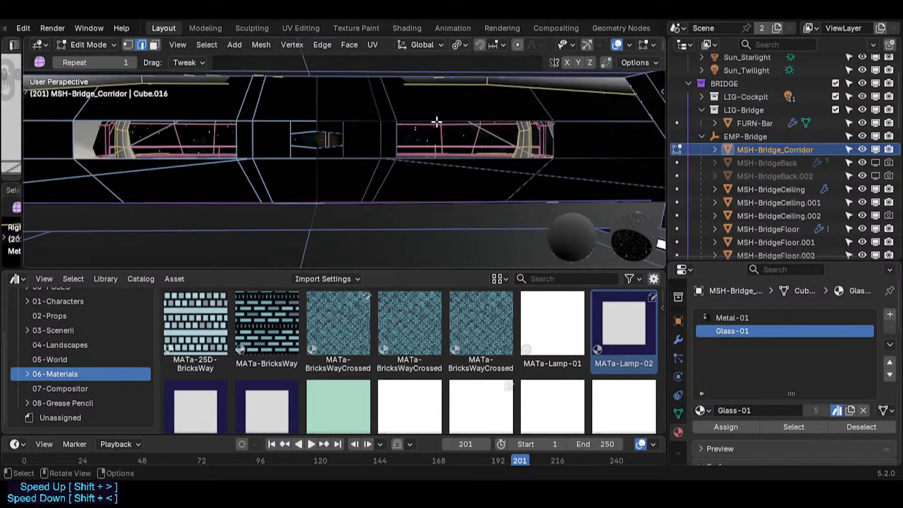
pyautogui.press('f')
pyautogui.hotkey('alt', 'a')
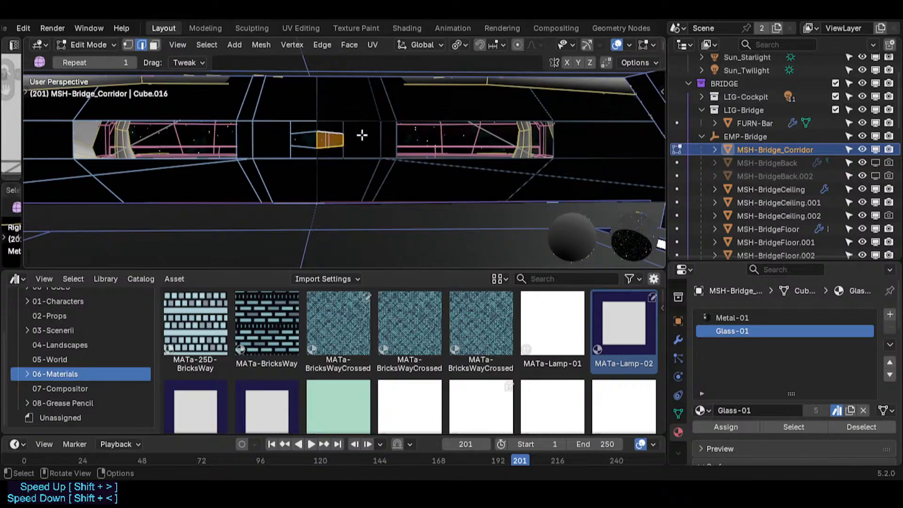
pyautogui.press('Tab')
# - Examine the bridge-corridor windows from both sides without overlays and check the mesh's face orientation
pyautogui.hotkey('shift', 'z')
pyautogui.hotkey('shift', '`')
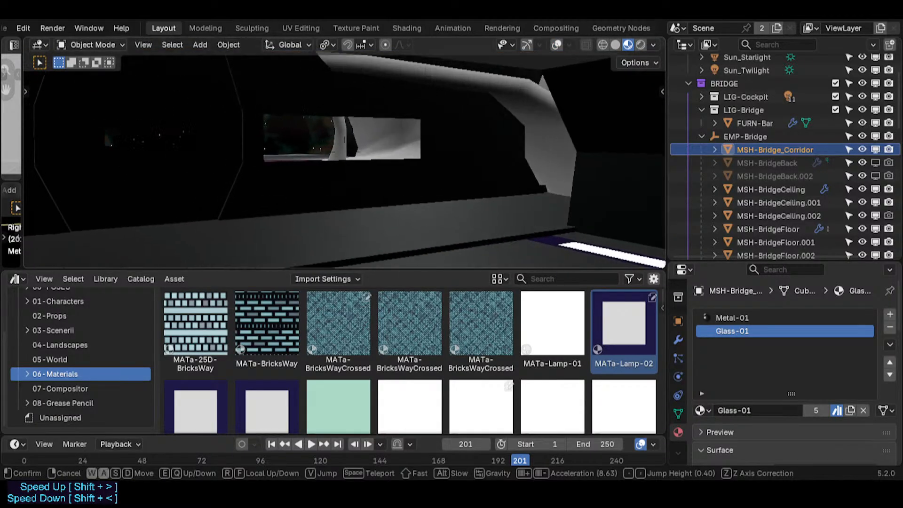
pyautogui.press('s')
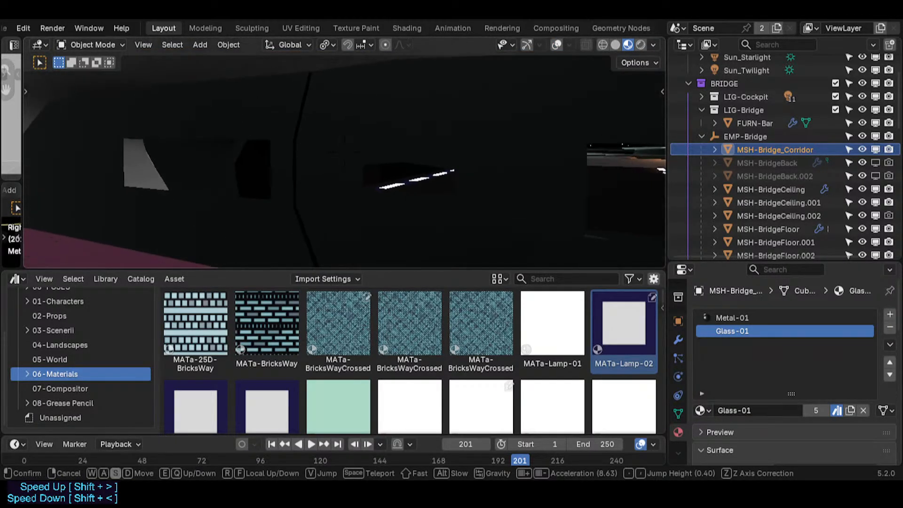
pyautogui.click(405, 153)
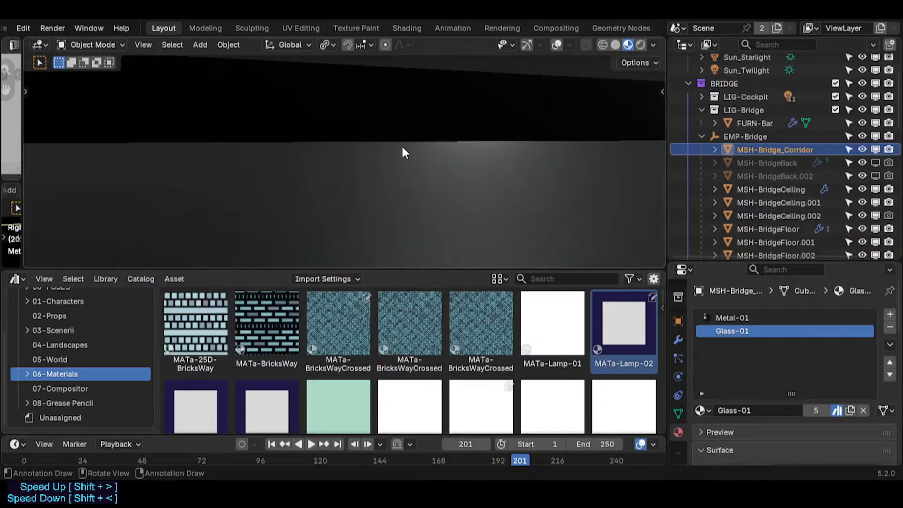
pyautogui.hotkey('shift', '`')
pyautogui.press('w')
pyautogui.click(406, 145)
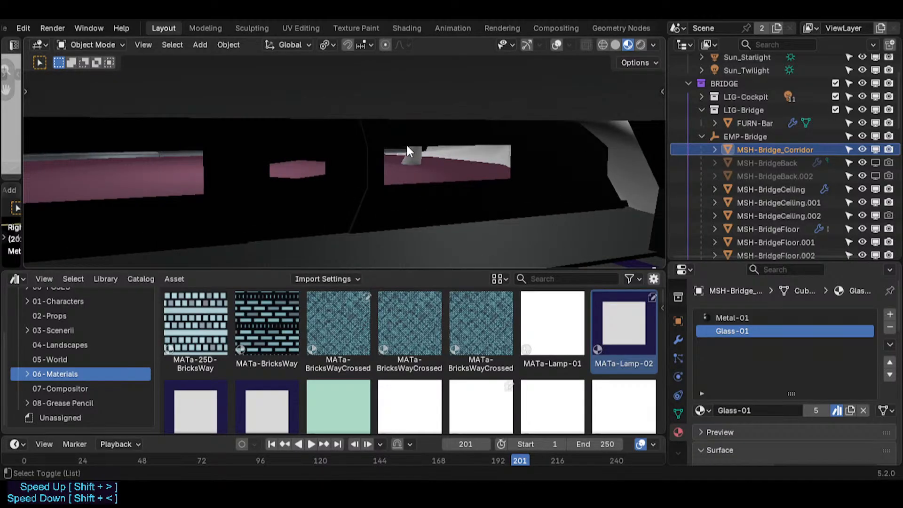
pyautogui.hotkey('shift', 'alt', 'z')
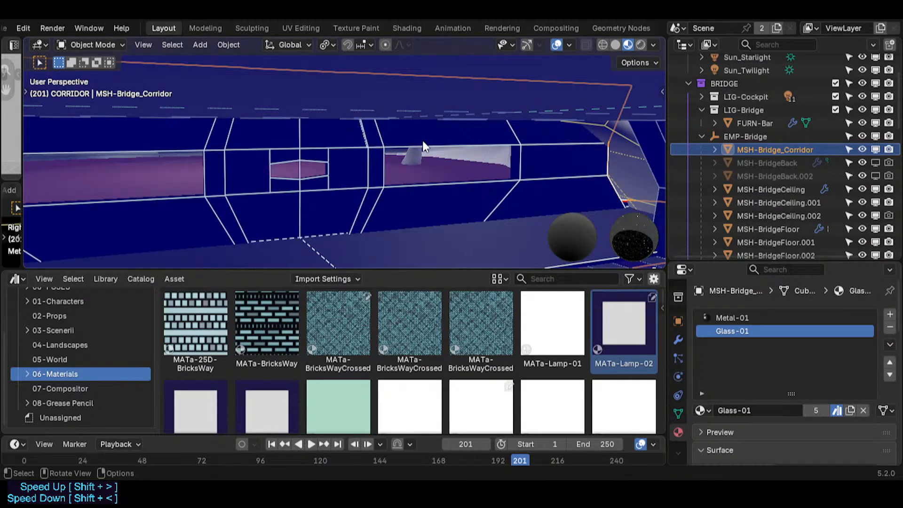
pyautogui.hotkey('shift', 'alt', 'z')
pyautogui.hotkey('shift', '`')
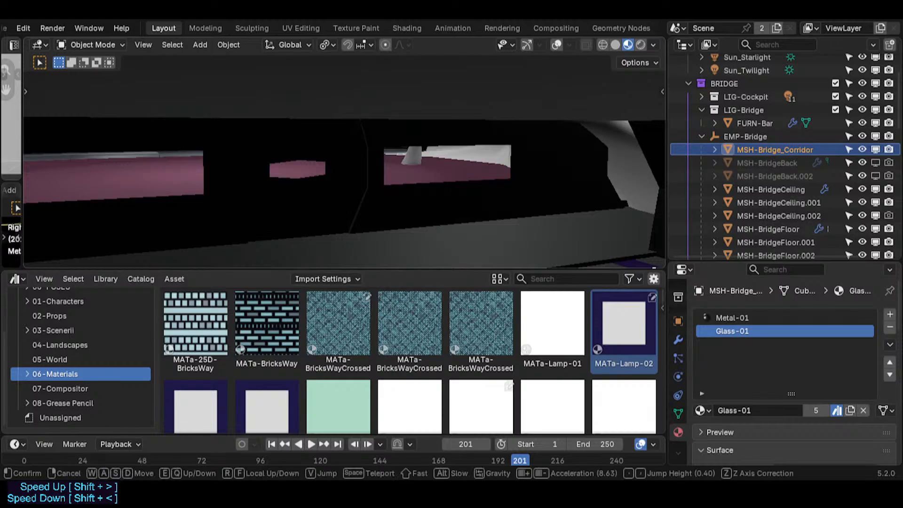
pyautogui.press('w')
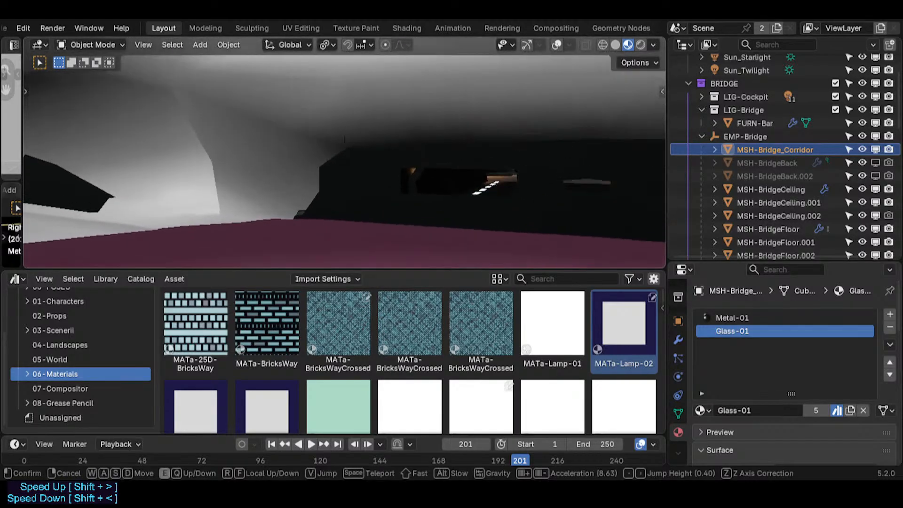
pyautogui.click(344, 152)
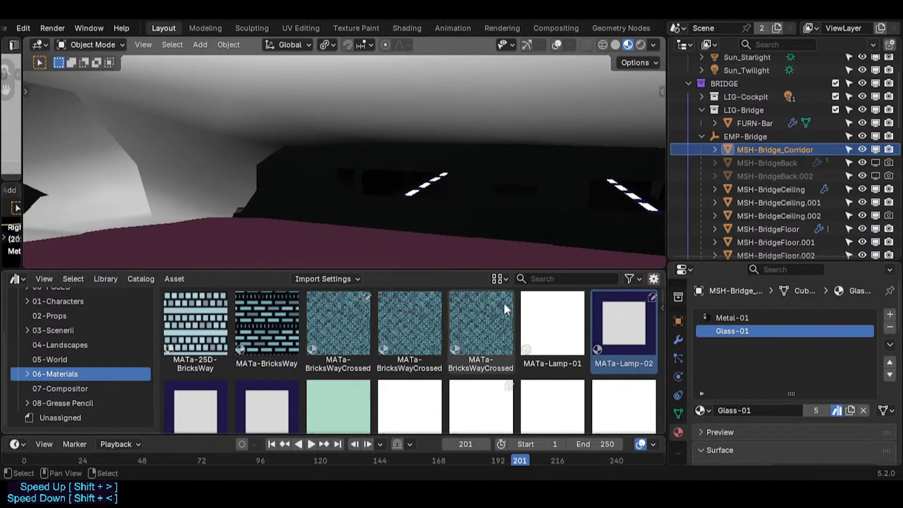
# - View the bridge-corridor mesh's wireframe and modifier list from the mediatheque, then clear the selection
pyautogui.hotkey('shift', '`')
pyautogui.click(486, 213)
pyautogui.hotkey('shift', 'alt', 'z')
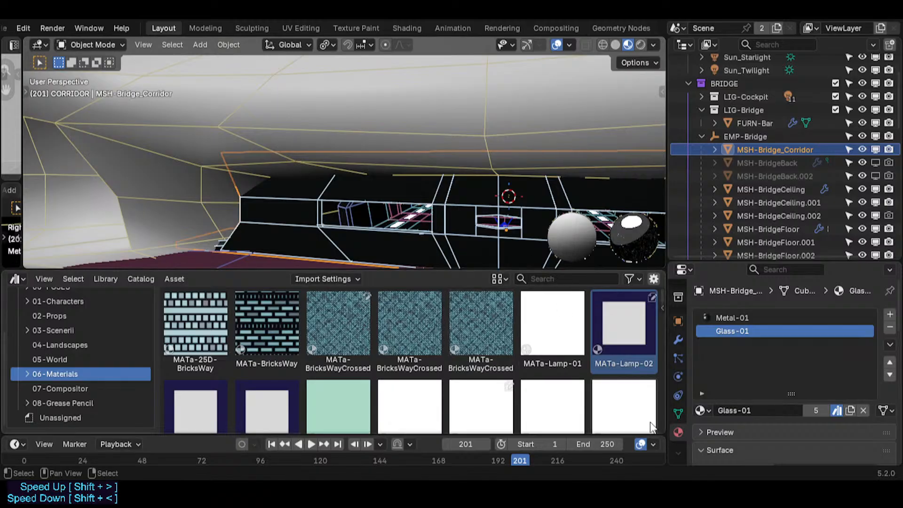
pyautogui.click(677, 339)
pyautogui.hotkey('alt', 'a')
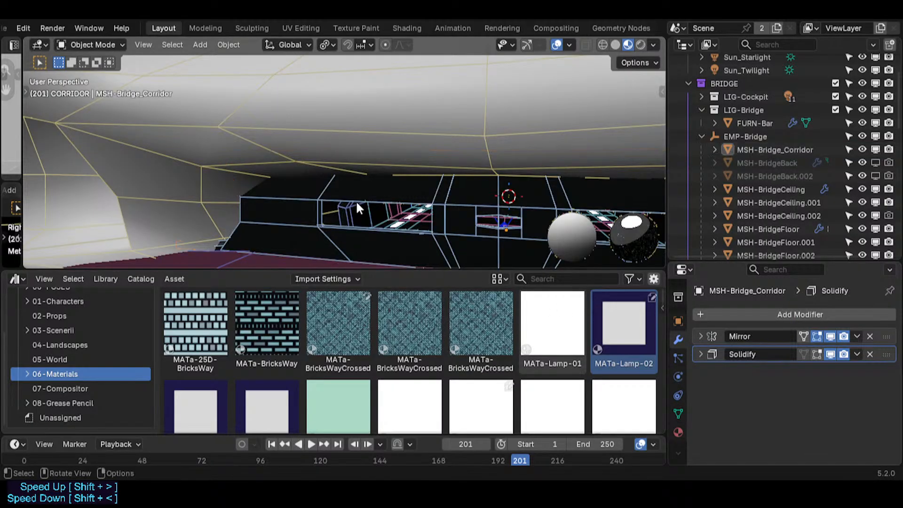
# - Hide the overlays, look through the windows along the corridor, and save the file
pyautogui.hotkey('shift', 'alt', 'z')
pyautogui.hotkey('shift', '`')
pyautogui.press('w')
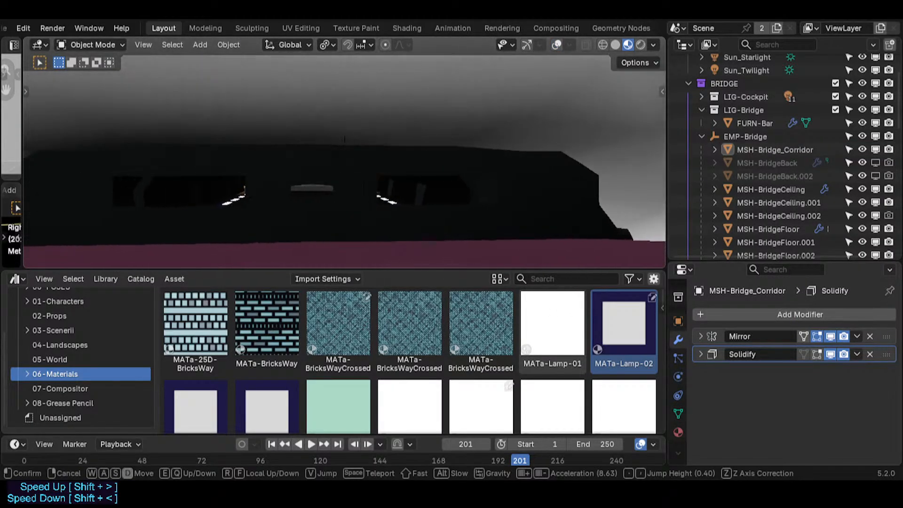
pyautogui.press('w')
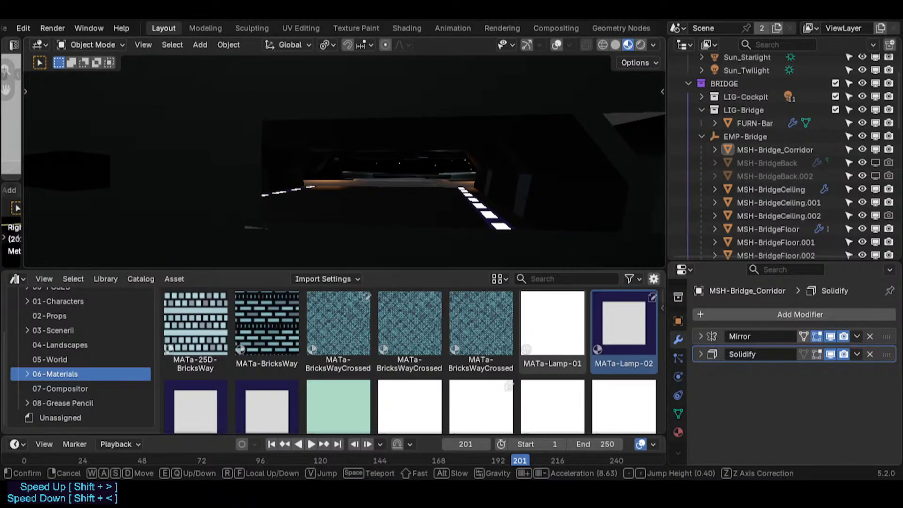
pyautogui.hotkey('ctrl', 's')
pyautogui.press('w')
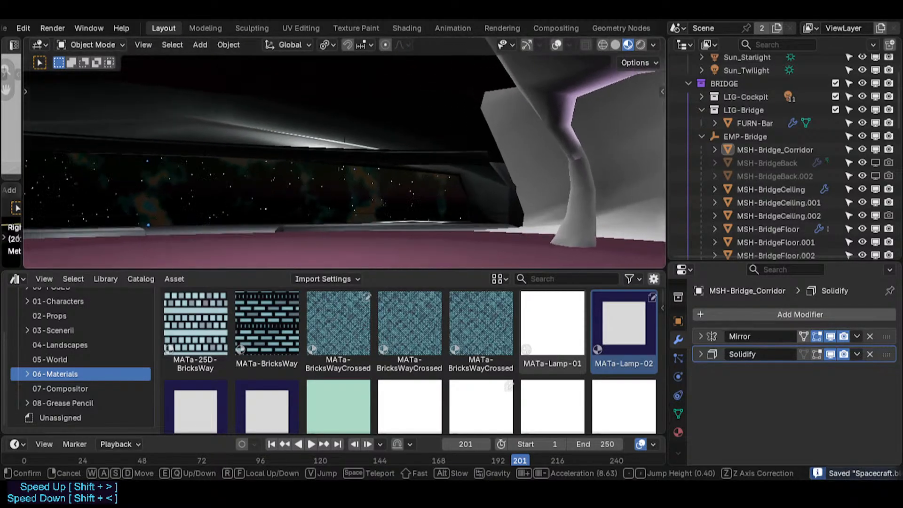
# - Select the mediatheque wall mesh and show its material slots
pyautogui.click(344, 140)
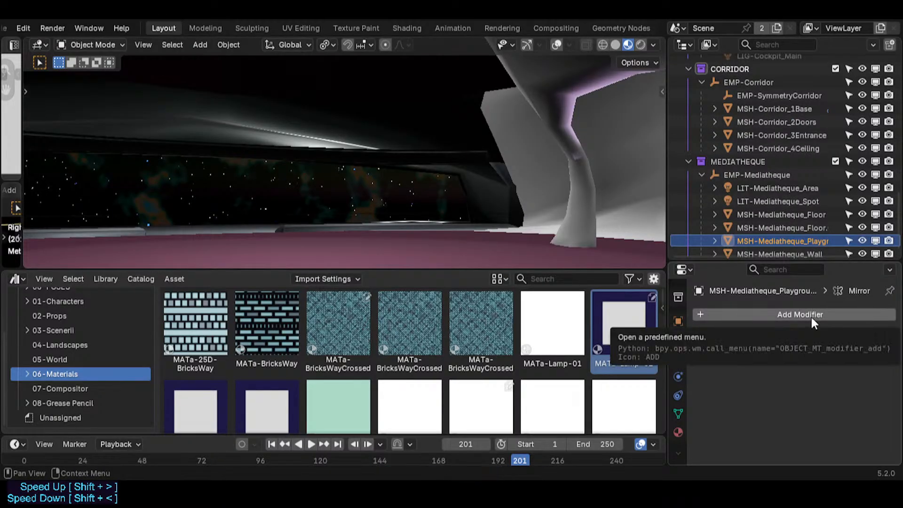
pyautogui.hotkey('shift', '`')
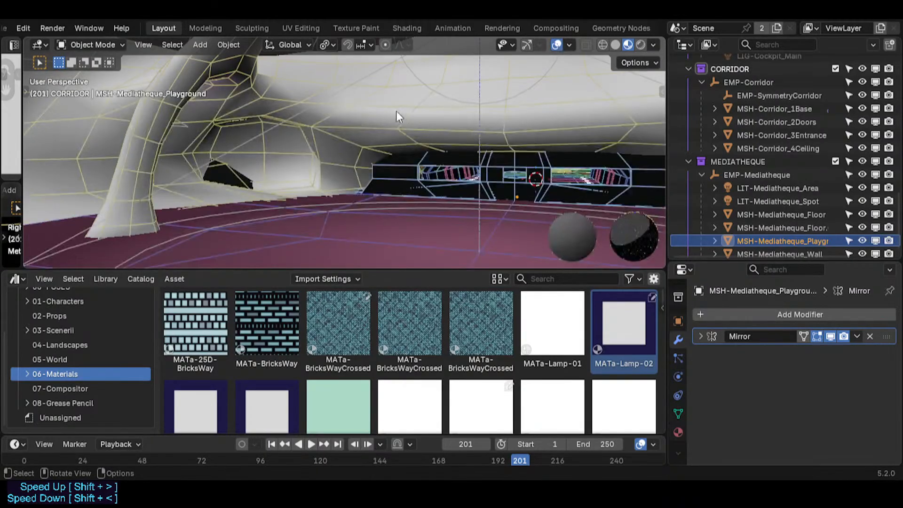
pyautogui.click(396, 111)
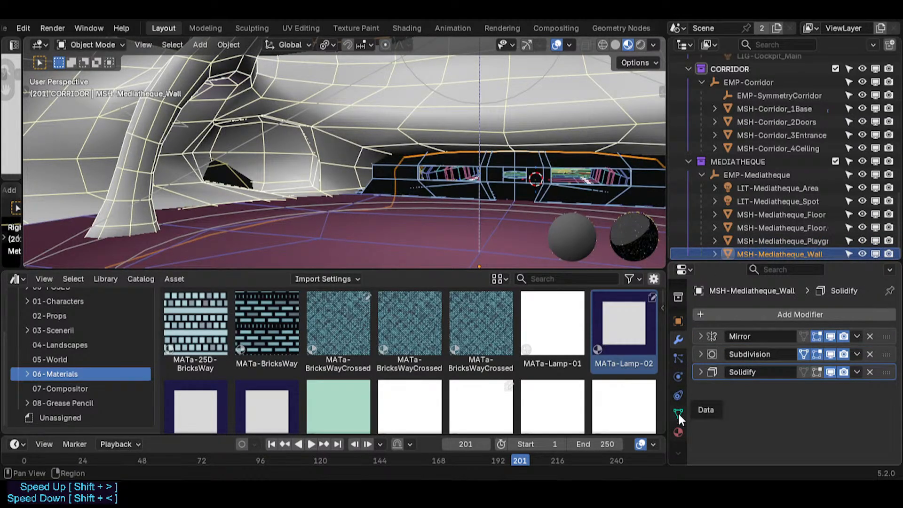
pyautogui.click(678, 430)
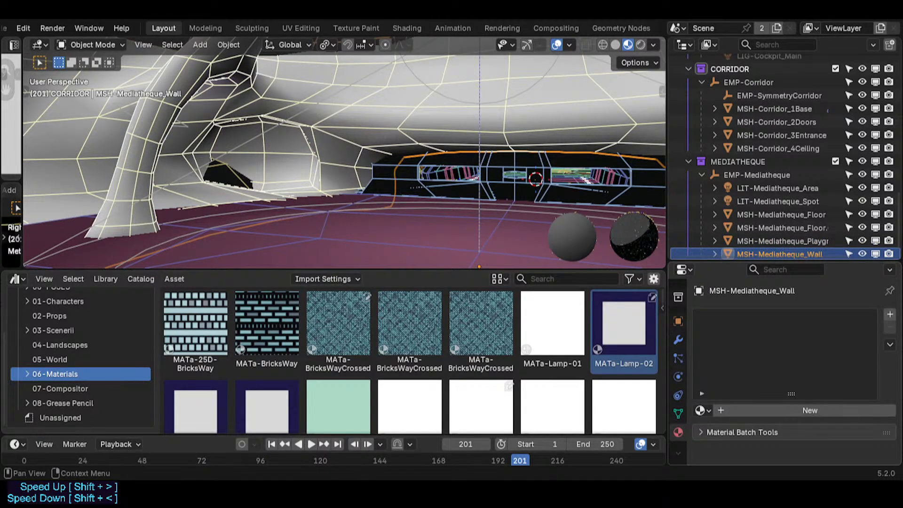
# - Try the Carpet-01 material on the mediatheque wall and inspect the room from several directions without overlays
pyautogui.click(702, 410)
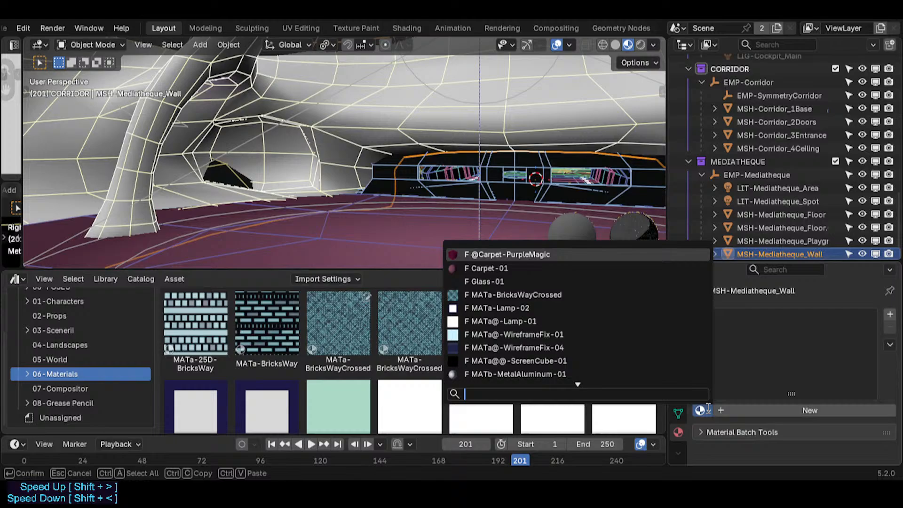
pyautogui.click(527, 267)
pyautogui.click(470, 205)
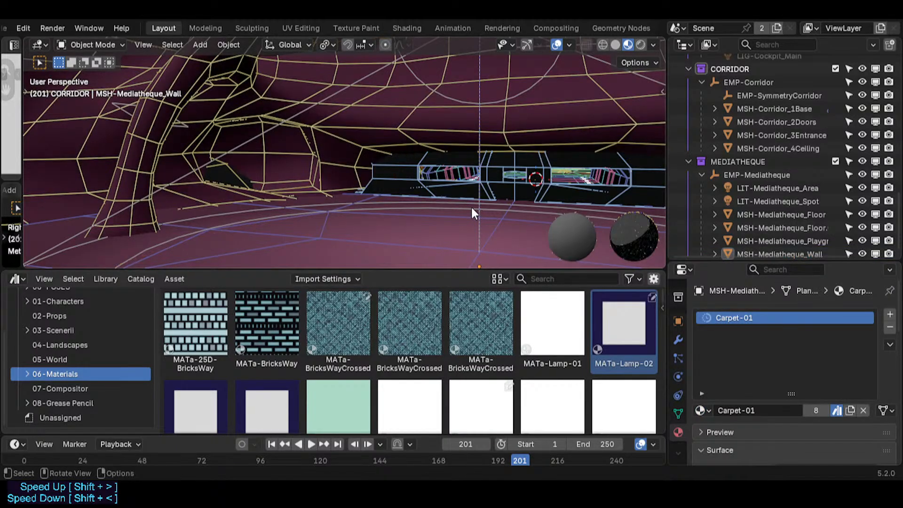
pyautogui.hotkey('shift', 'alt', 'z')
pyautogui.hotkey('shift', '`')
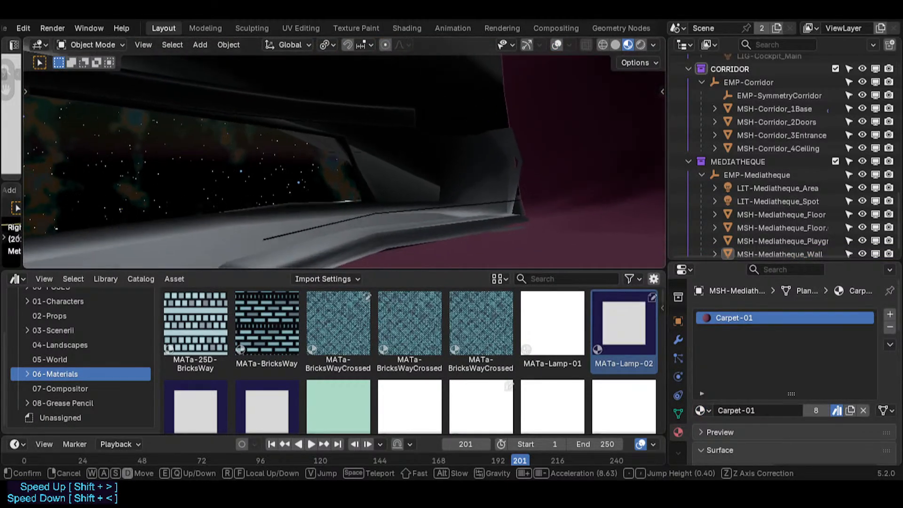
pyautogui.press('d')
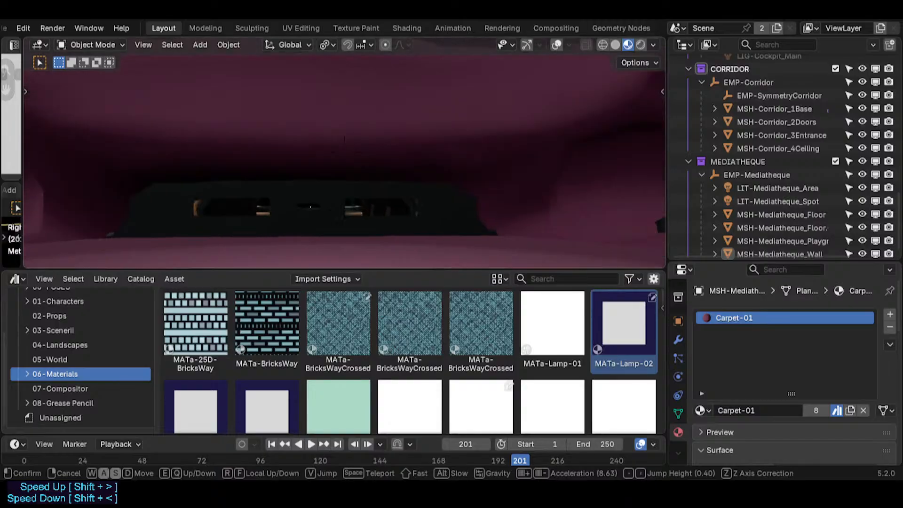
pyautogui.press('a')
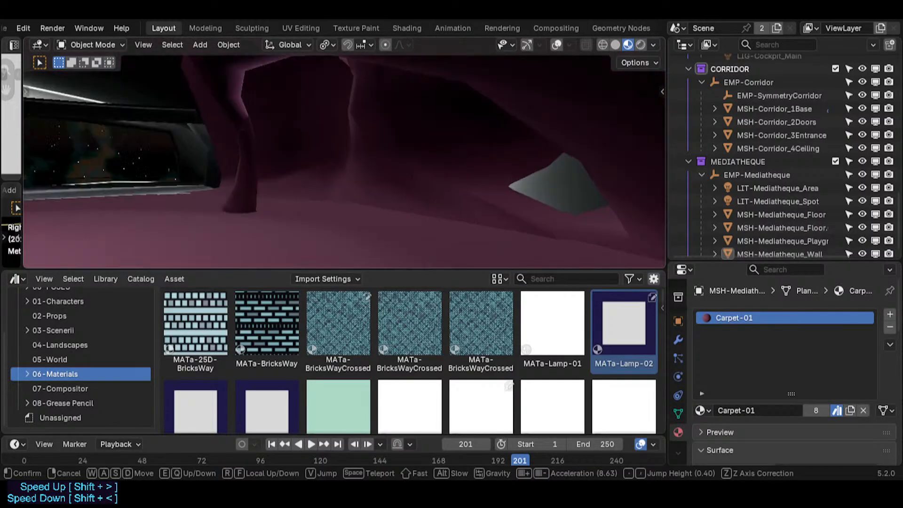
pyautogui.press('a')
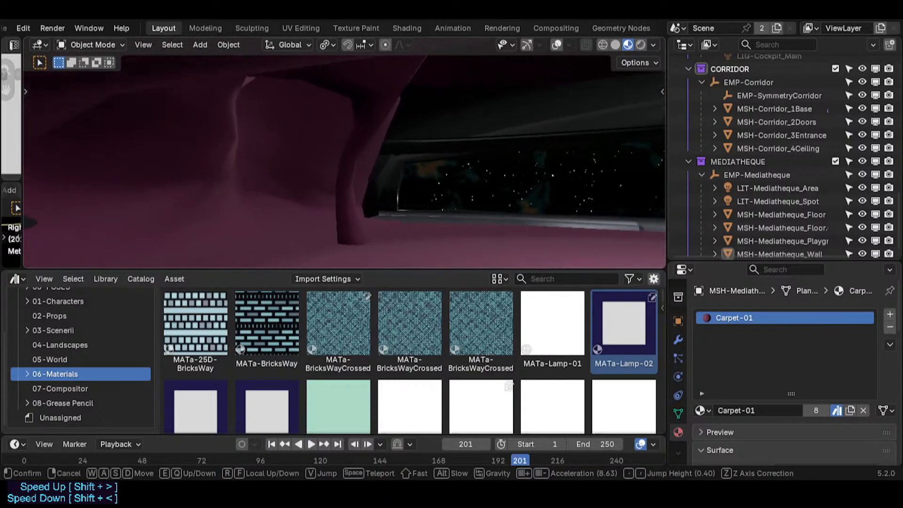
pyautogui.click(490, 211)
pyautogui.hotkey('alt', 'shift', 'z')
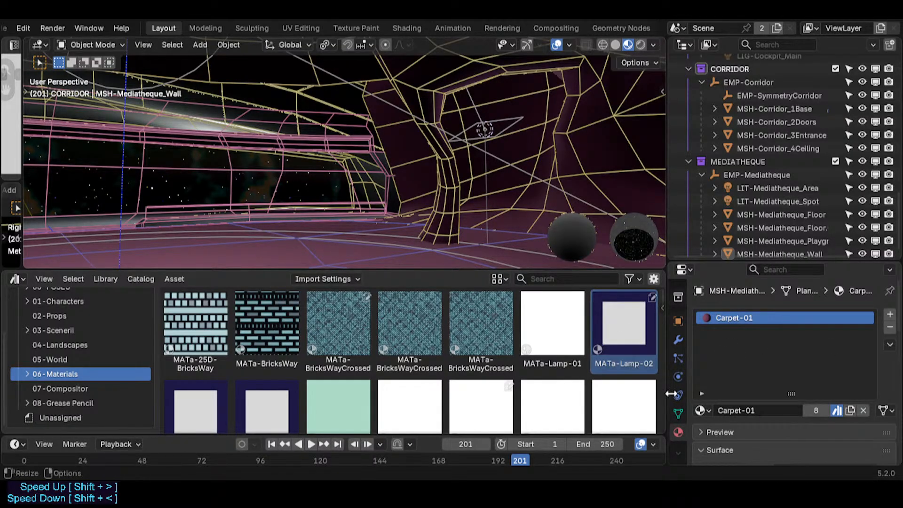
# - Try the Metal-01 material on the mediatheque wall and check its look with the overlays hidden
pyautogui.click(702, 410)
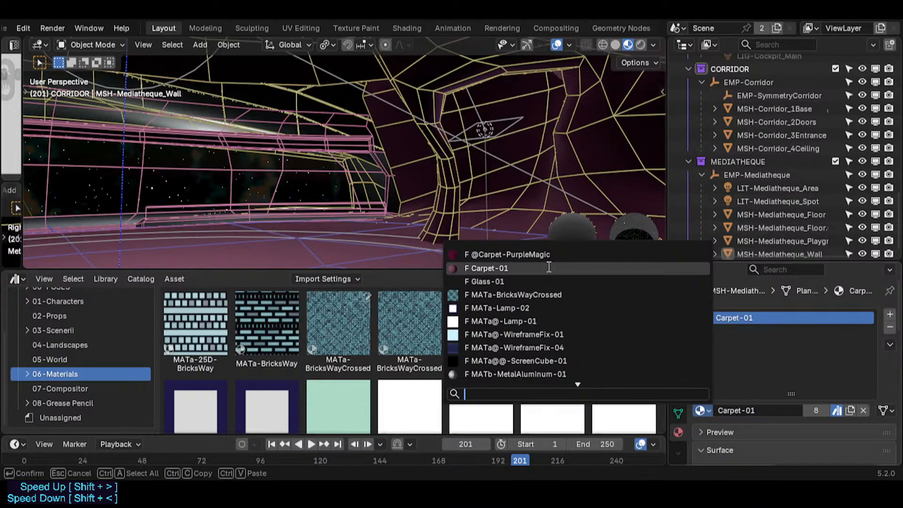
pyautogui.write('metal')
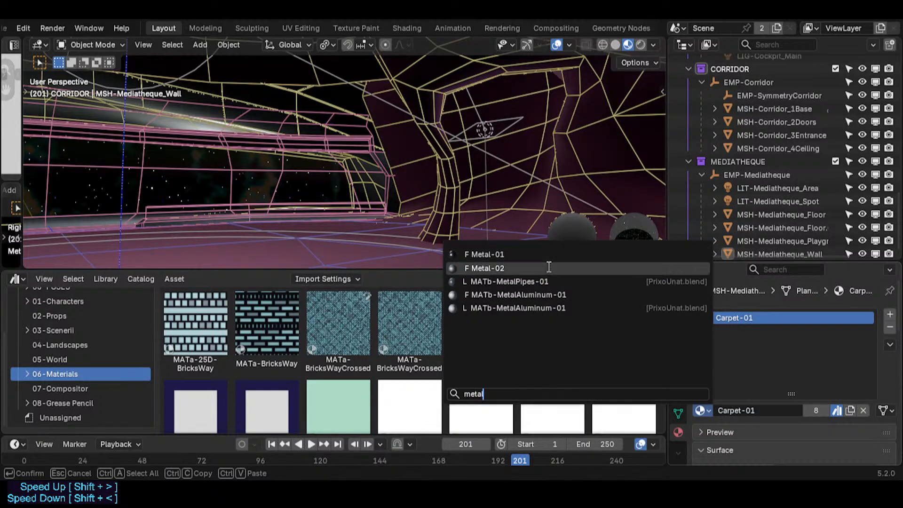
pyautogui.click(546, 262)
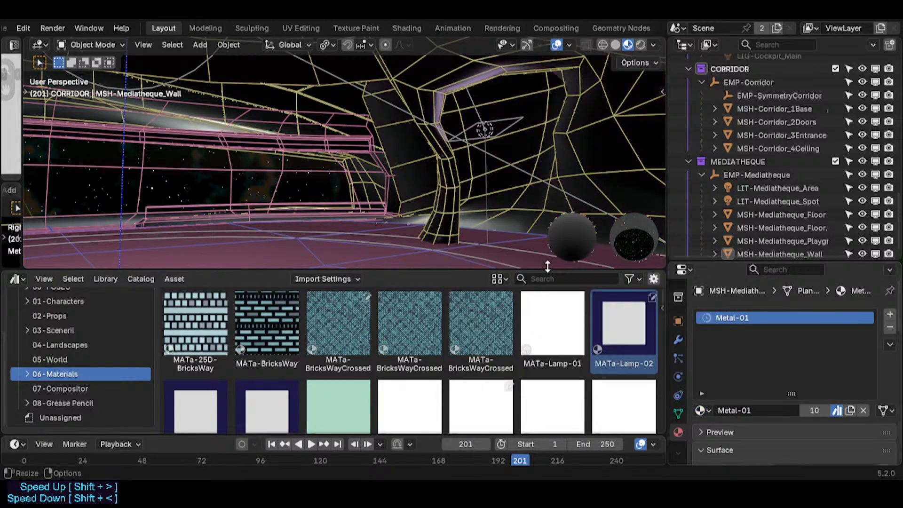
pyautogui.hotkey('shift', 'alt', 'z')
pyautogui.hotkey('shift', '`')
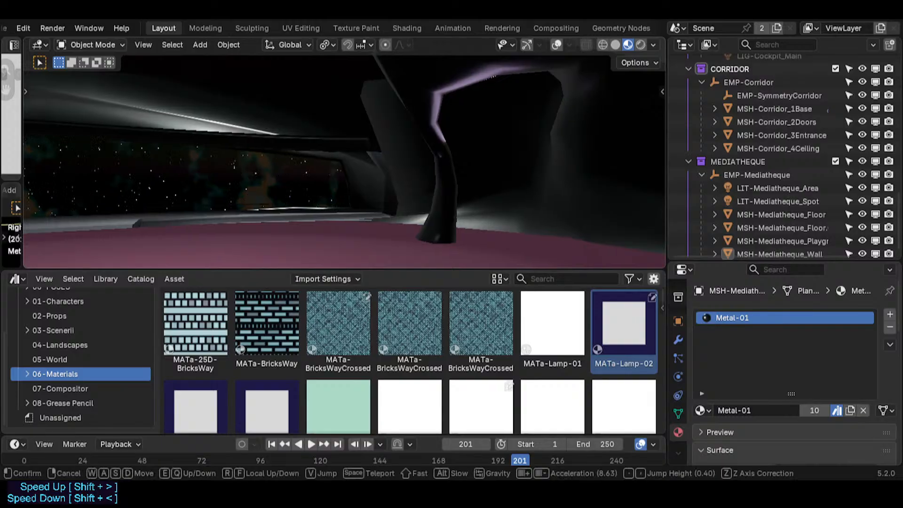
pyautogui.click(531, 158)
pyautogui.hotkey('shift', 'alt', 'z')
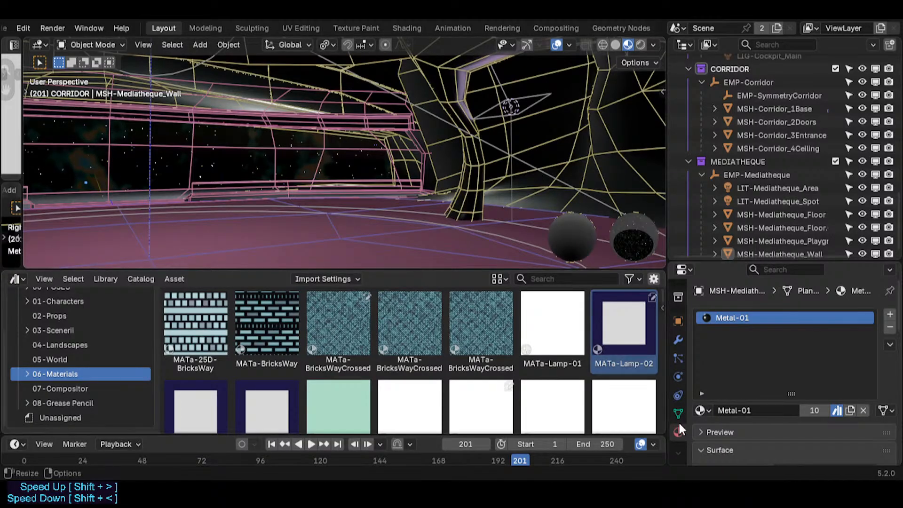
# - Assign the Metal-02 material to the mediatheque wall and check it without overlays
pyautogui.click(702, 411)
pyautogui.click(484, 309)
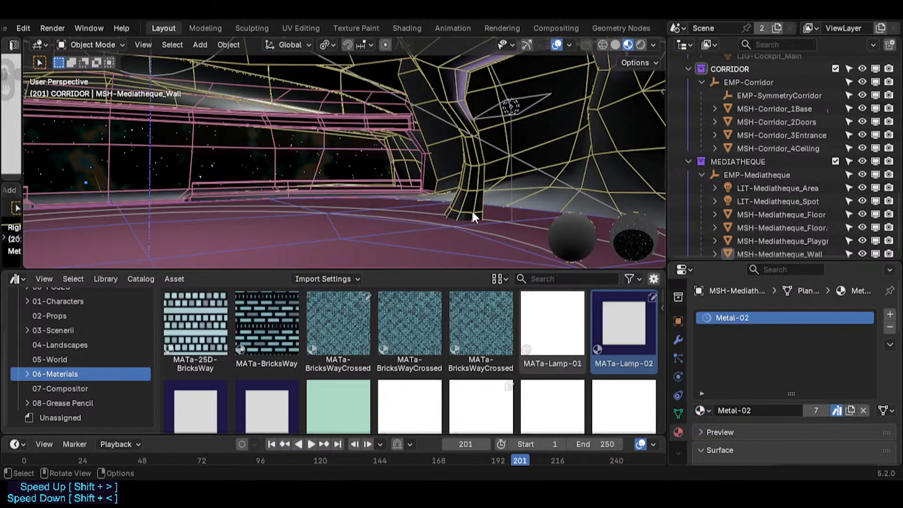
pyautogui.hotkey('shift', 'alt', 'z')
pyautogui.hotkey('shift', '`')
pyautogui.click(472, 210)
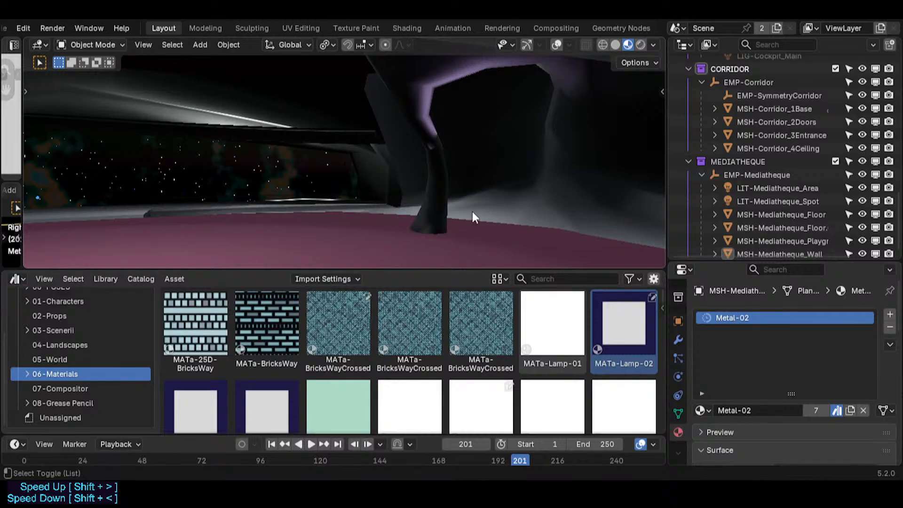
pyautogui.hotkey('shift', 'alt', 'z')
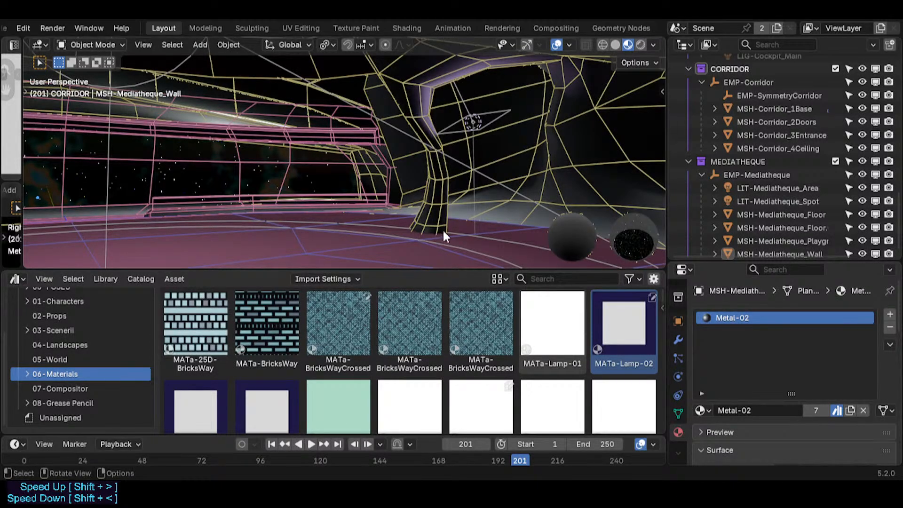
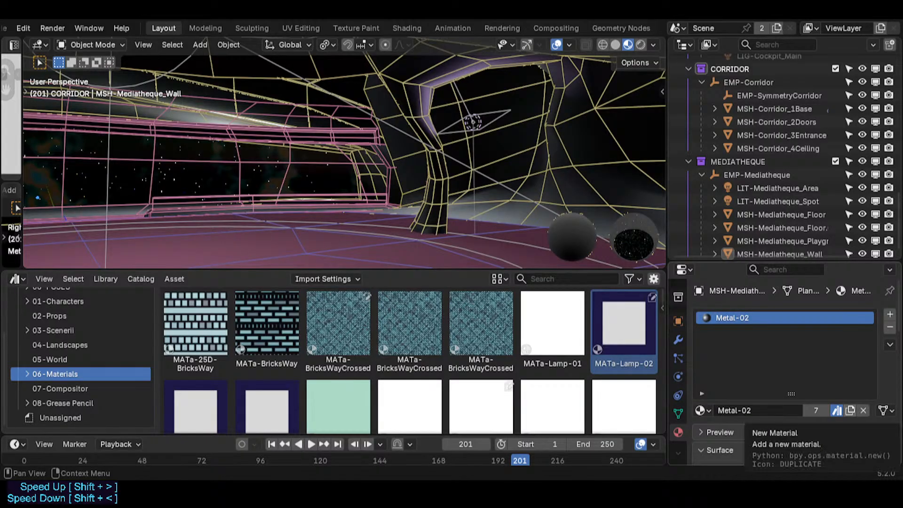
# - Duplicate the wall's Metal-02 material as Rock-01 and mark it as an asset
pyautogui.click(850, 410)
pyautogui.doubleClick(741, 318)
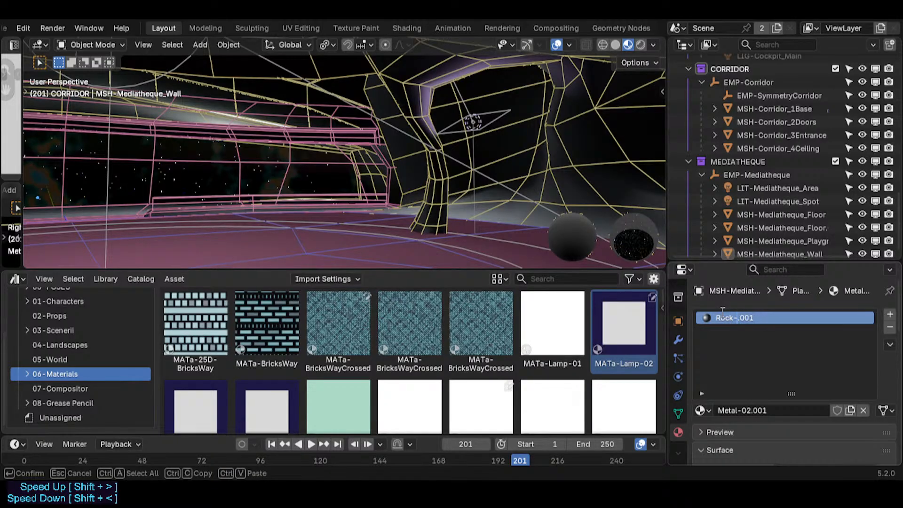
pyautogui.write('Rock-01')
pyautogui.press('Return')
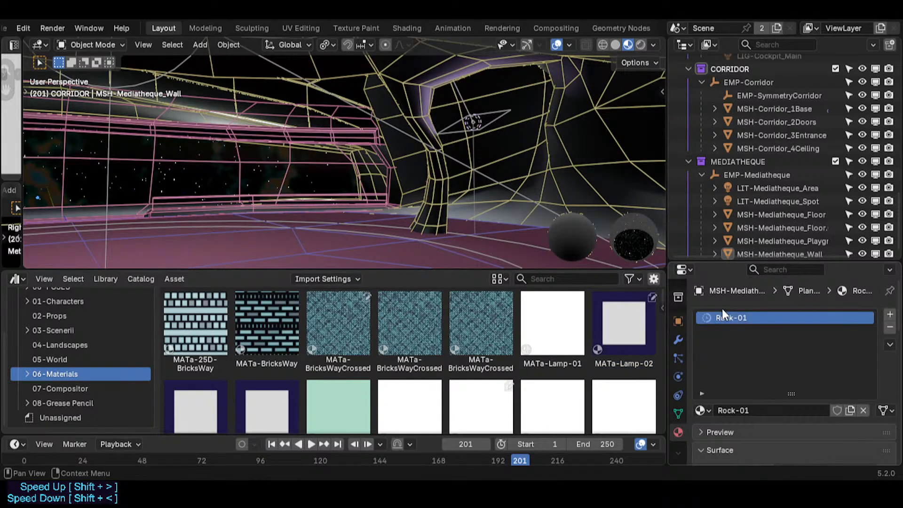
pyautogui.rightClick(838, 411)
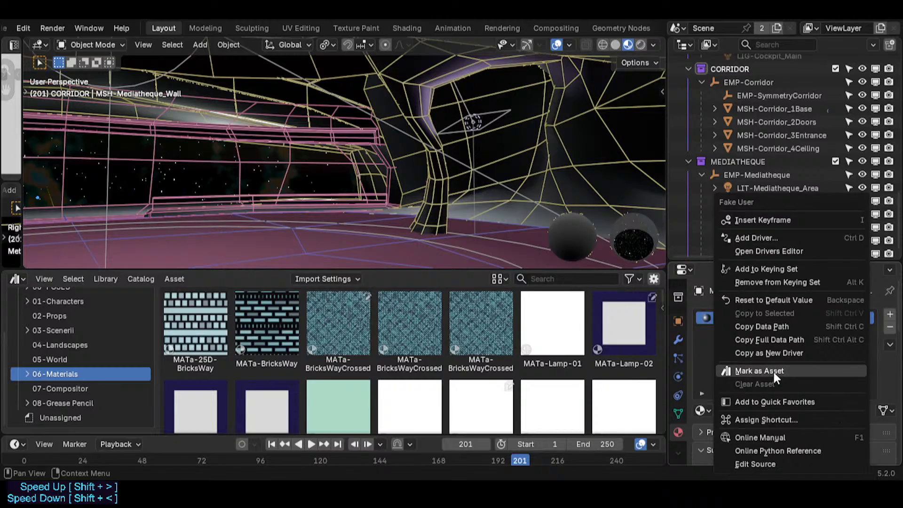
pyautogui.click(801, 370)
# - Set Rock-01's base color to gold #B5921D and view the wall without overlays
pyautogui.scroll(-8, 870, 369)
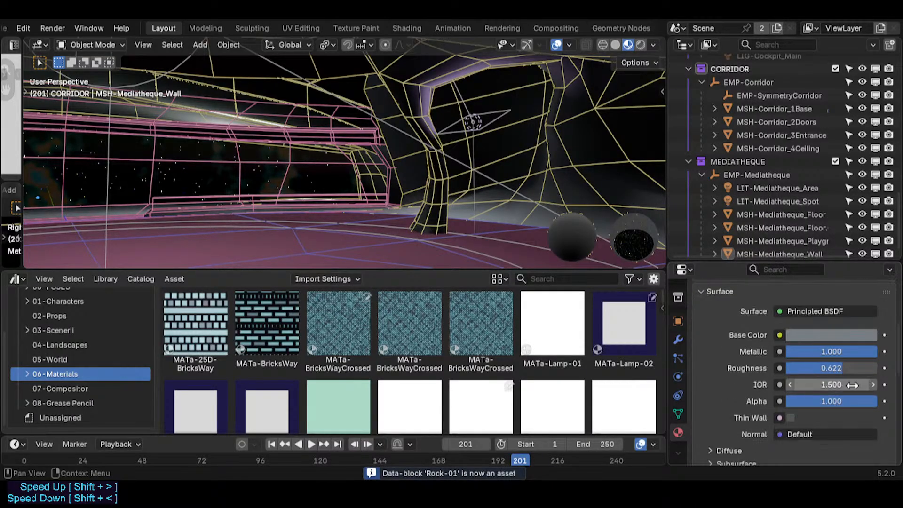
pyautogui.click(826, 335)
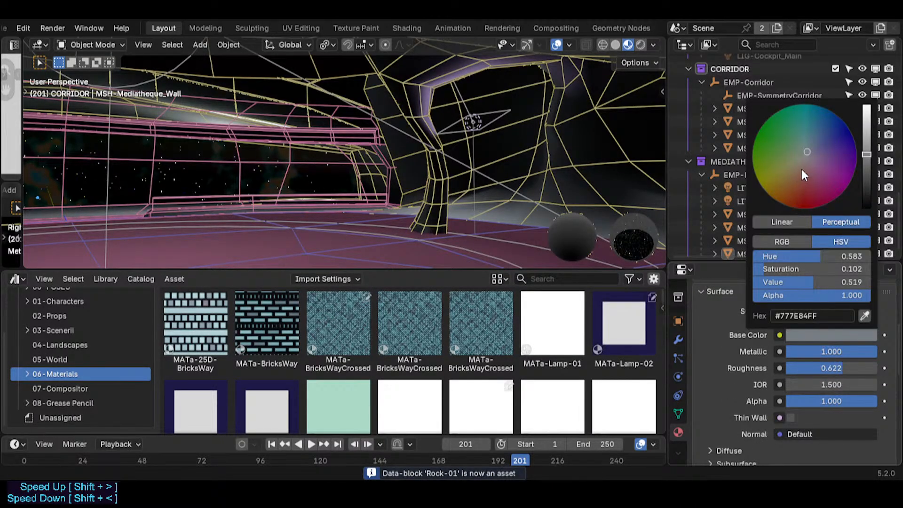
pyautogui.moveTo(795, 159); pyautogui.dragTo(867, 175)
pyautogui.moveTo(797, 157); pyautogui.dragTo(773, 187)
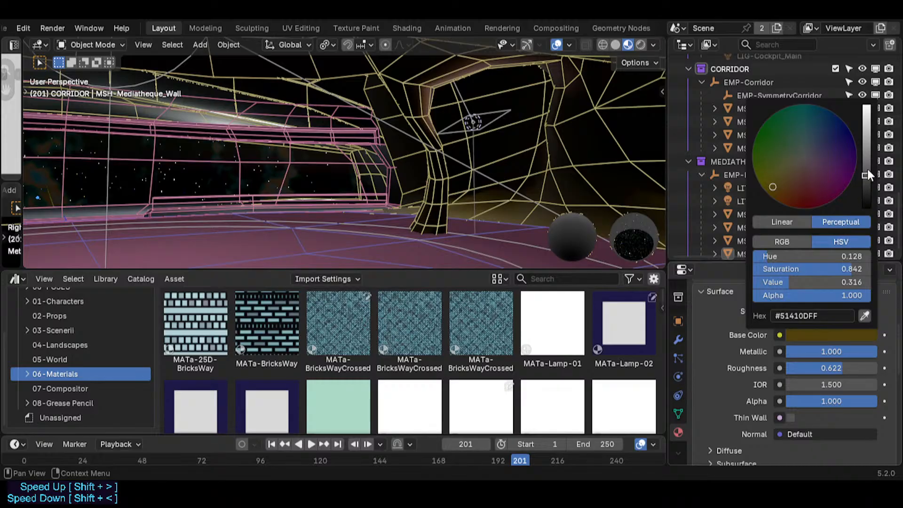
pyautogui.moveTo(867, 172); pyautogui.dragTo(870, 136)
pyautogui.hotkey('shift', 'alt', 'z')
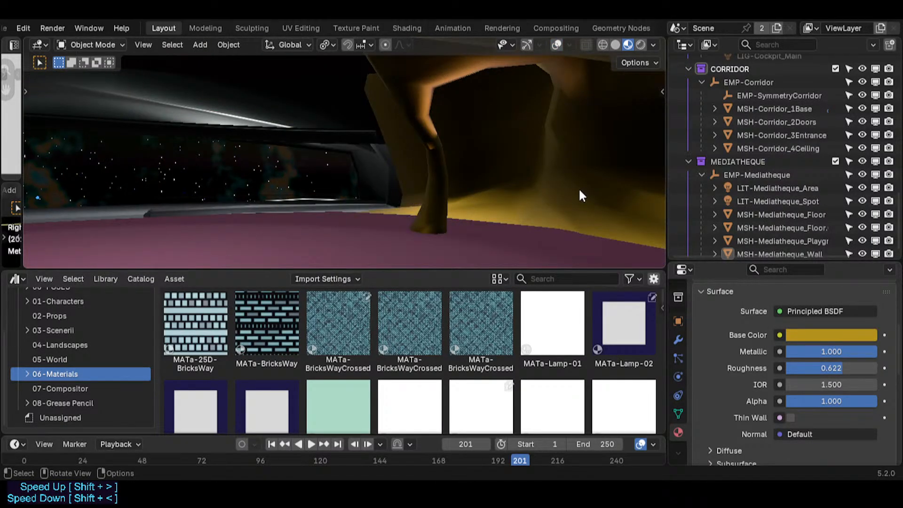
# - Set Rock-01's base color to a muted brown-grey with hue 0.125, saturation 0.162 and value 0.395
pyautogui.click(829, 334)
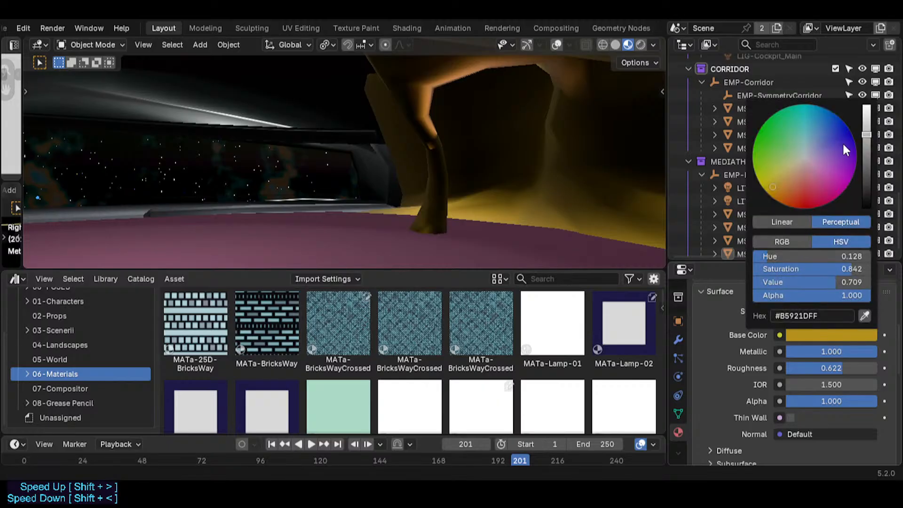
pyautogui.moveTo(865, 132); pyautogui.dragTo(866, 140)
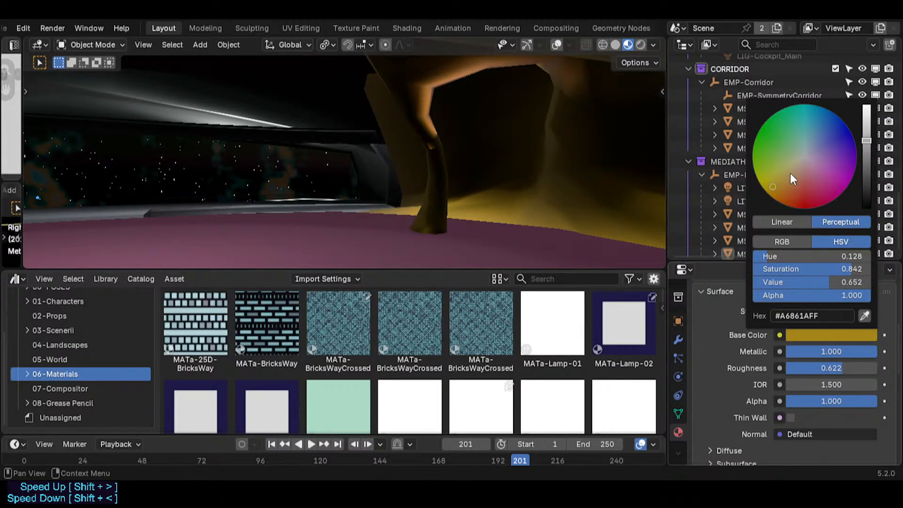
pyautogui.moveTo(794, 179); pyautogui.dragTo(795, 163)
pyautogui.moveTo(867, 151)
pyautogui.mouseDown()
pyautogui.moveTo(867, 184)
pyautogui.moveTo(866, 164)
pyautogui.mouseUp()
pyautogui.moveTo(798, 286); pyautogui.dragTo(807, 283)
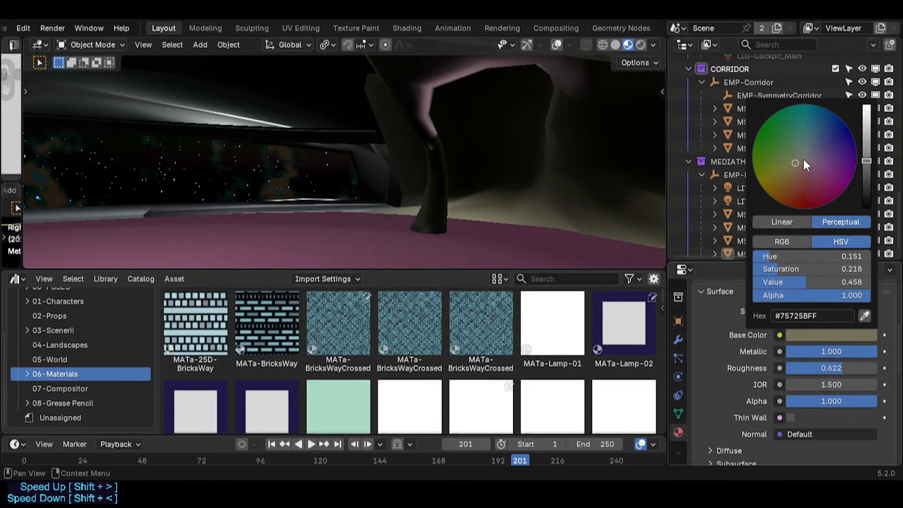
pyautogui.moveTo(805, 161); pyautogui.dragTo(801, 160)
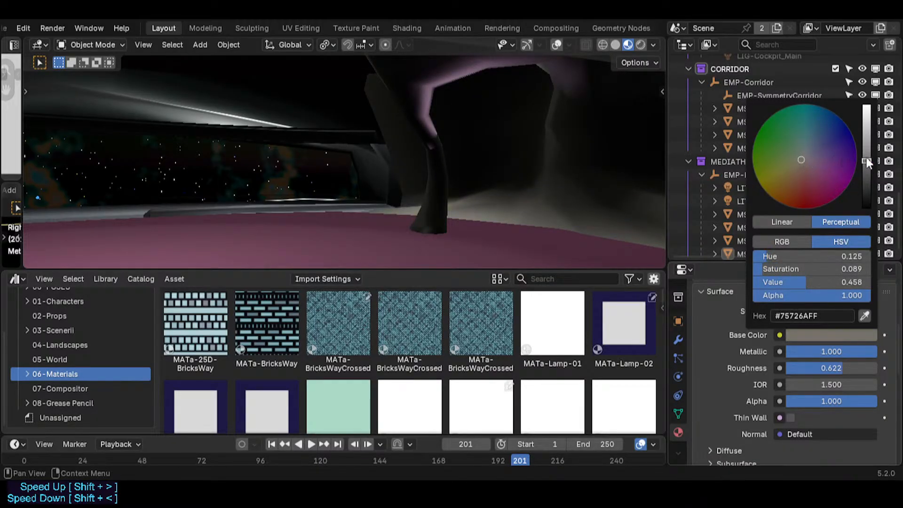
pyautogui.moveTo(868, 163); pyautogui.dragTo(866, 149)
pyautogui.moveTo(767, 268)
pyautogui.mouseDown()
pyautogui.moveTo(844, 268)
pyautogui.moveTo(755, 269)
pyautogui.mouseUp()
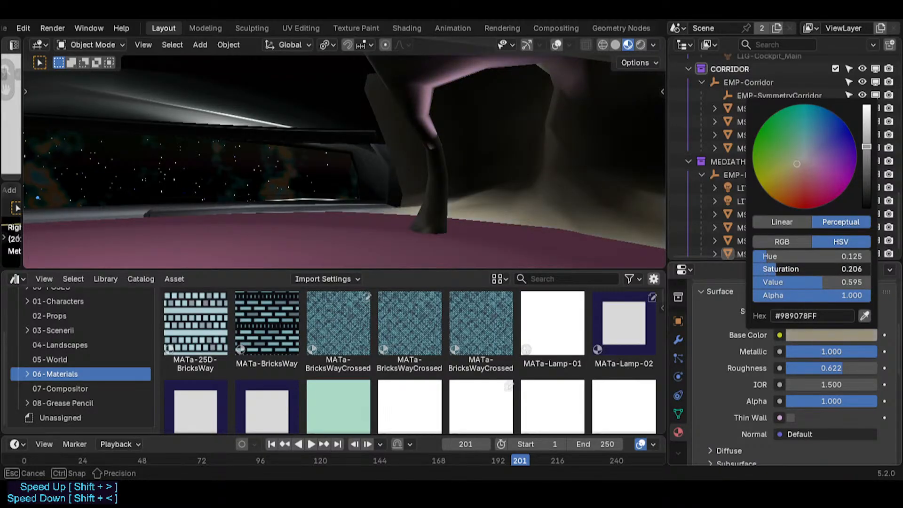
pyautogui.moveTo(779, 278); pyautogui.dragTo(750, 278)
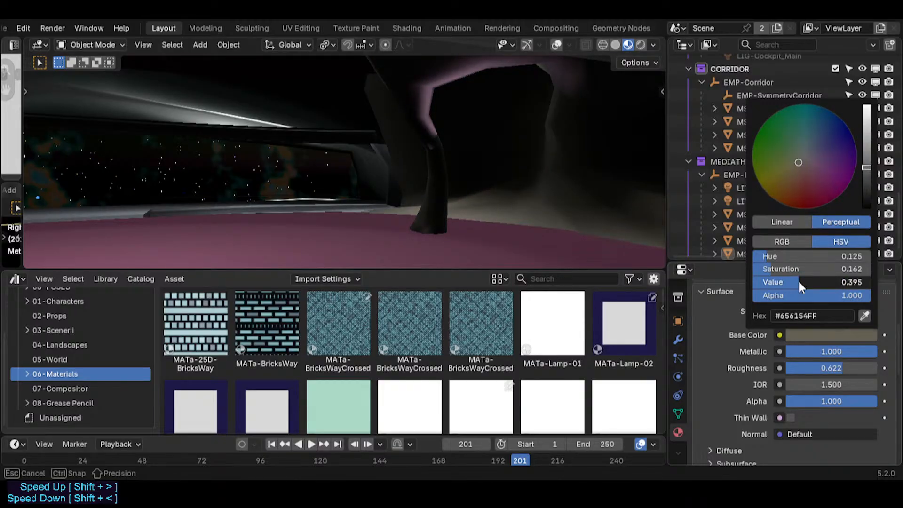
pyautogui.moveTo(800, 256)
pyautogui.mouseDown()
pyautogui.moveTo(785, 256)
pyautogui.moveTo(835, 255)
pyautogui.moveTo(767, 256)
pyautogui.mouseUp()
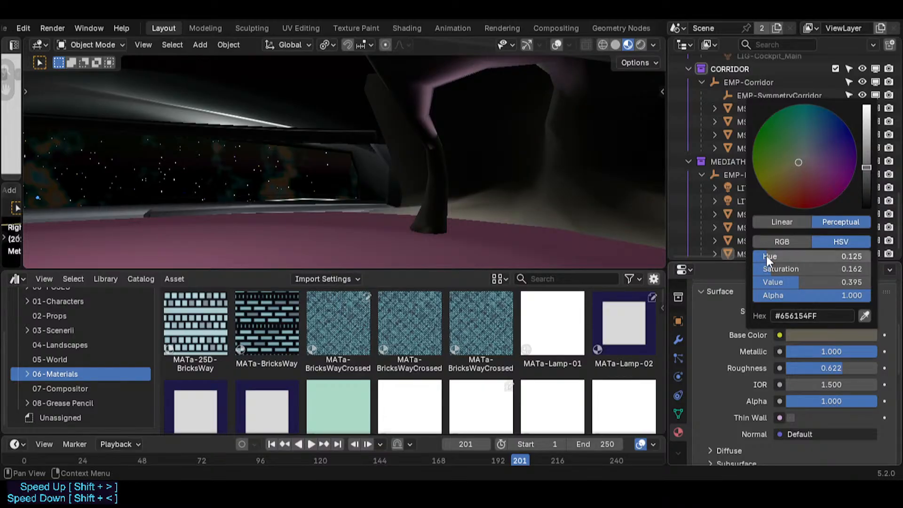
pyautogui.scroll(-1, 786, 347)
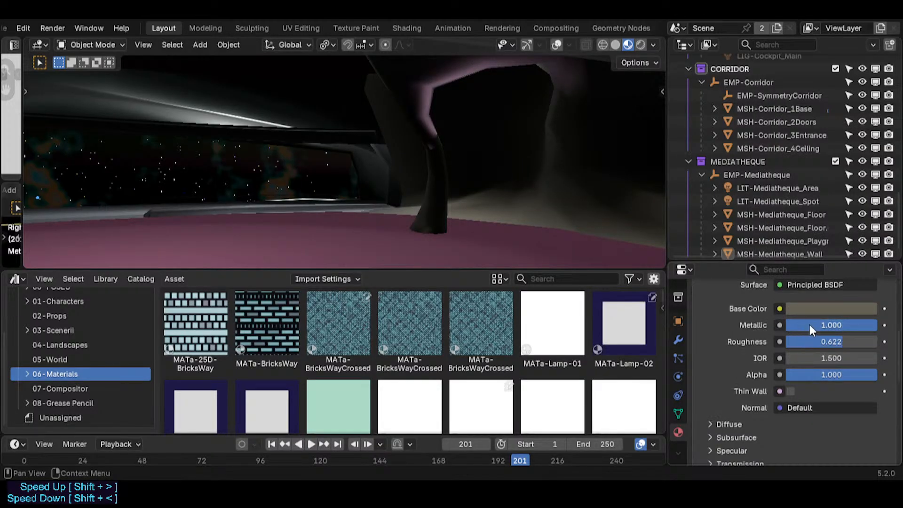
# - Set Rock-01's surface metallic to 0 and roughness to 0.554, and save the file
pyautogui.moveTo(824, 324)
pyautogui.mouseDown()
pyautogui.moveTo(786, 325)
pyautogui.moveTo(787, 343)
pyautogui.moveTo(876, 342)
pyautogui.moveTo(786, 342)
pyautogui.moveTo(861, 340)
pyautogui.moveTo(811, 341)
pyautogui.moveTo(837, 342)
pyautogui.mouseUp()
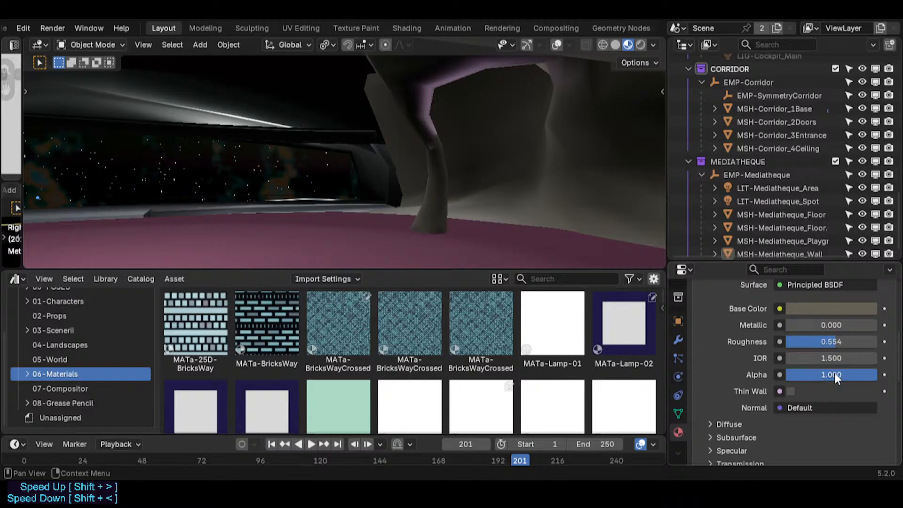
pyautogui.moveTo(840, 378); pyautogui.dragTo(869, 382)
pyautogui.scroll(-4, 805, 415)
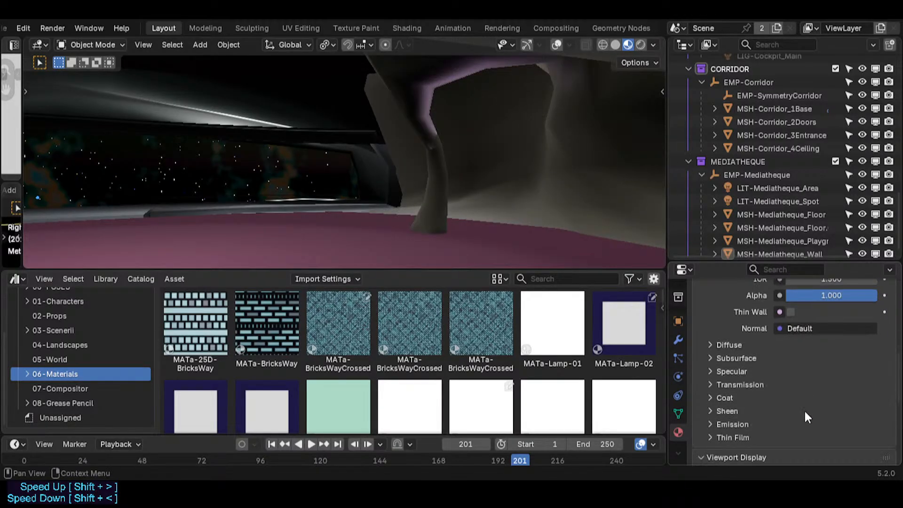
pyautogui.hotkey('ctrl', 's')
pyautogui.click(727, 345)
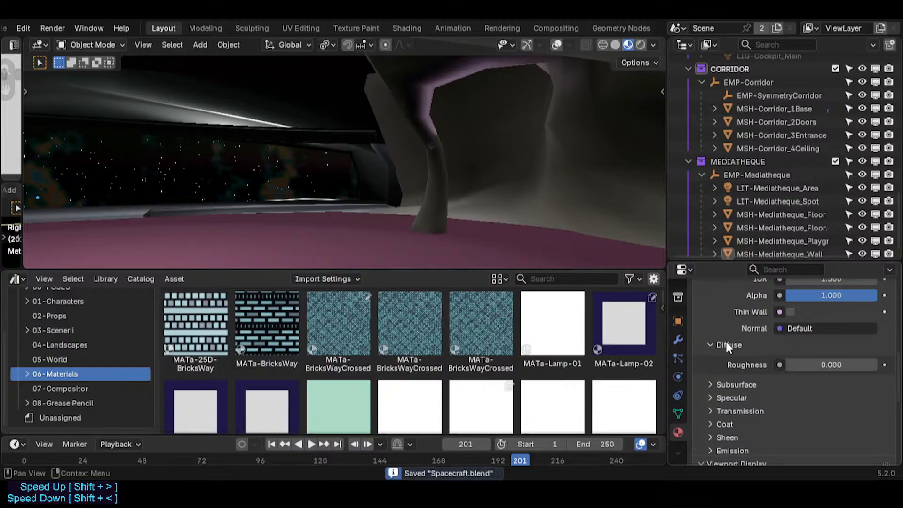
pyautogui.click(728, 346)
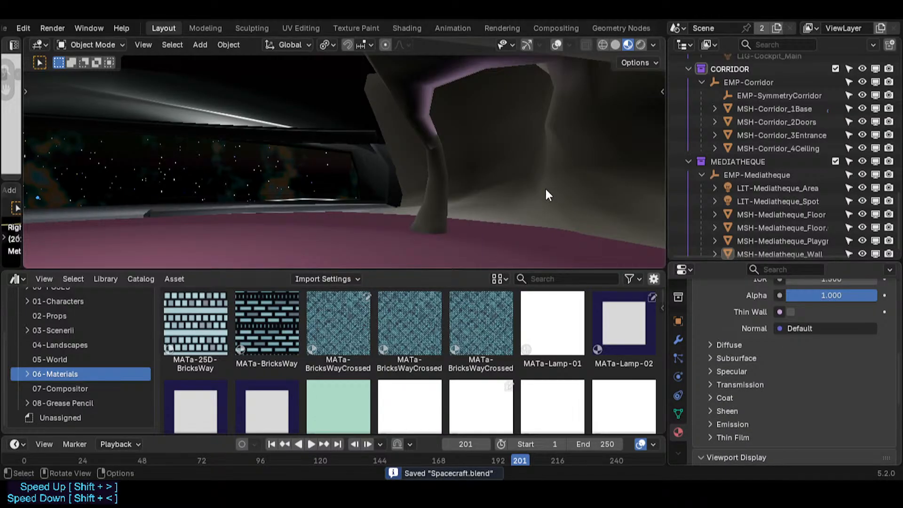
# - Examine the mediatheque wall from several viewpoints with overlays hidden
pyautogui.hotkey('alt', 'shift', 'z')
pyautogui.hotkey('alt', 'shift', 'z')
pyautogui.hotkey('shift', '`')
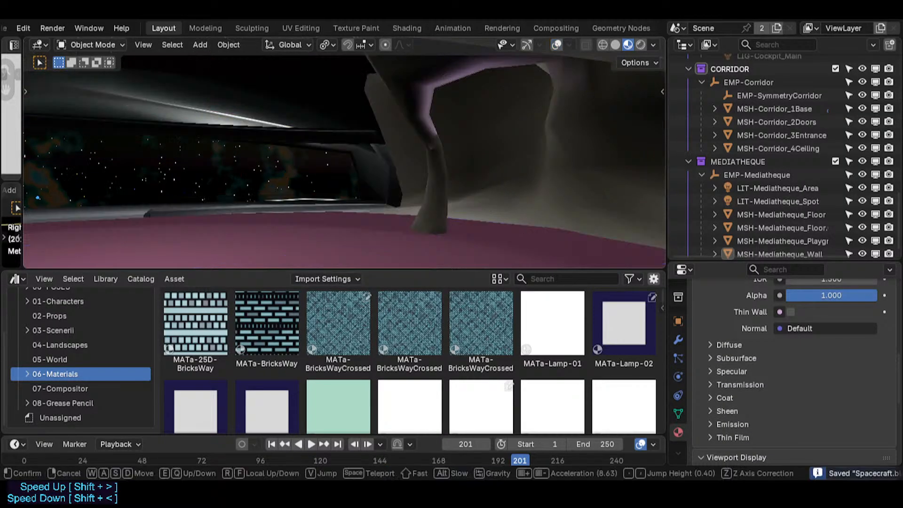
pyautogui.press('w')
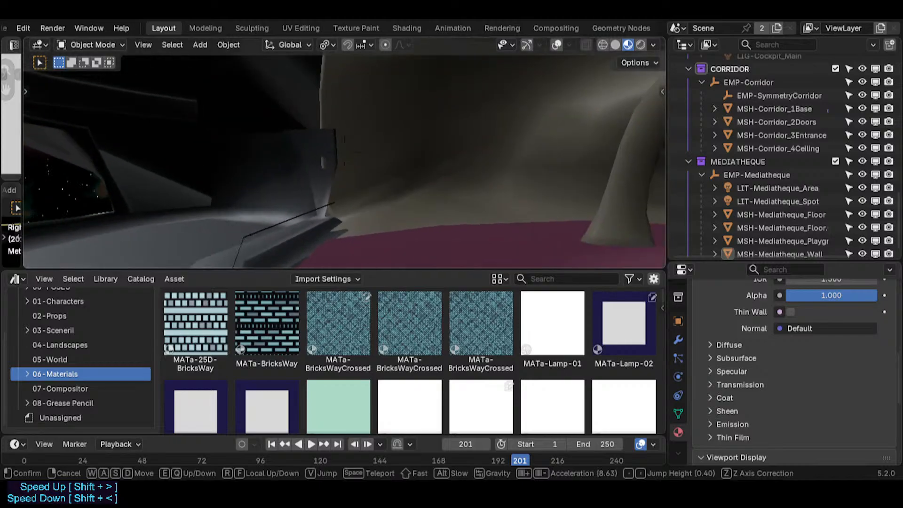
pyautogui.press('a')
pyautogui.press('s')
pyautogui.press('w')
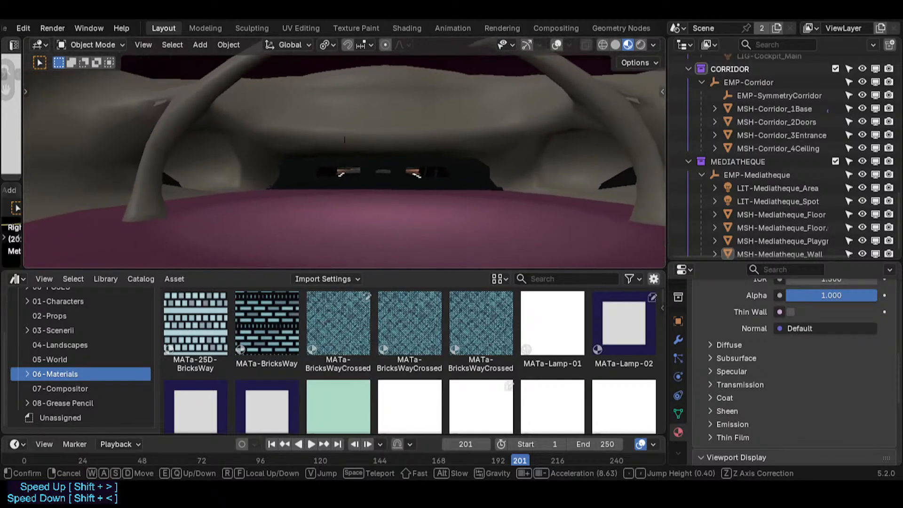
pyautogui.press('d')
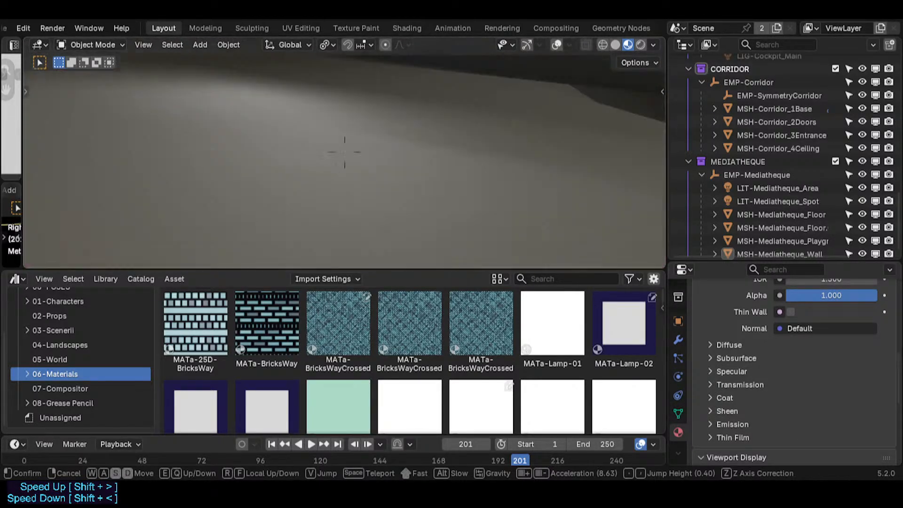
pyautogui.hotkey('shift', 'w')
pyautogui.press('w')
pyautogui.click(543, 140)
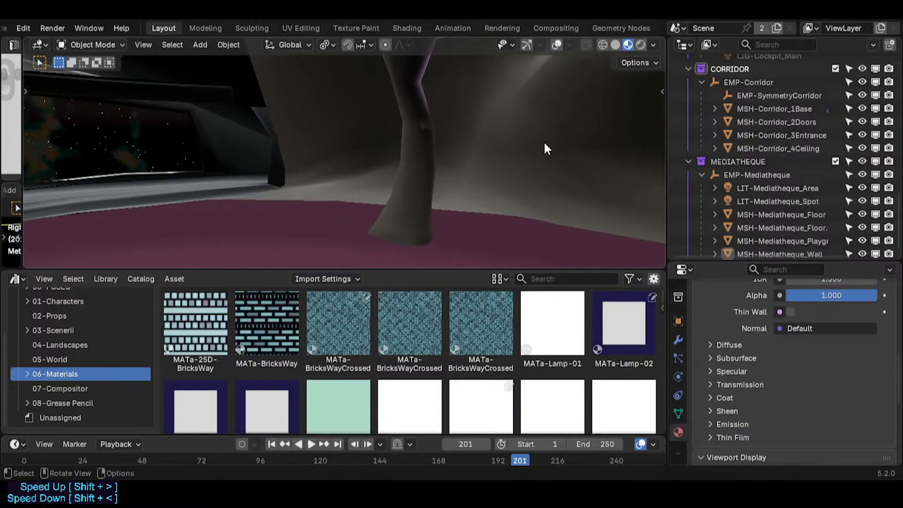
pyautogui.click(543, 140)
# - Try a muted purple-grey base color on Rock-01 and walk around the wall without overlays
pyautogui.hotkey('alt', 'shift', 'z')
pyautogui.scroll(6, 800, 348)
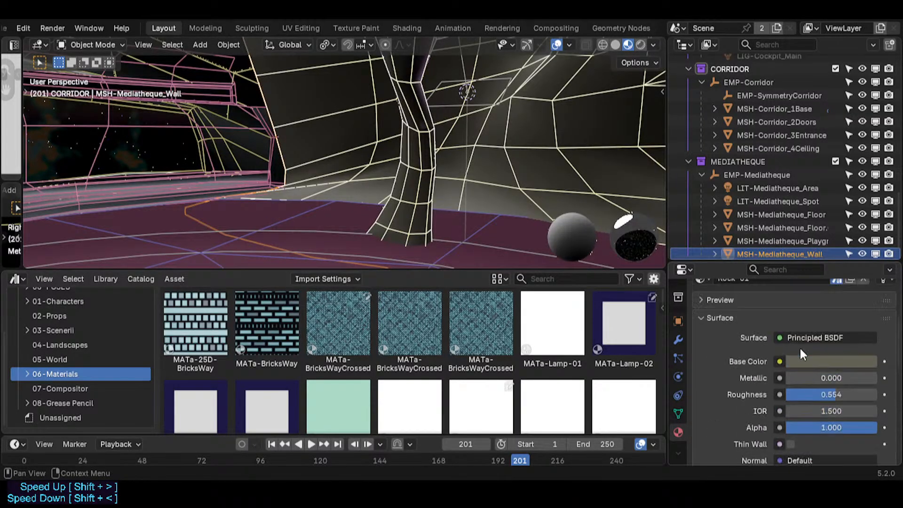
pyautogui.click(817, 363)
pyautogui.click(810, 182)
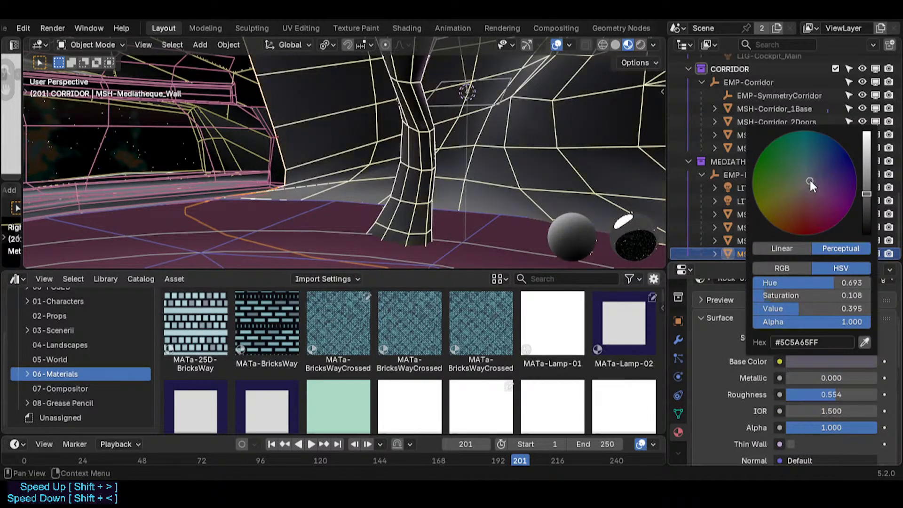
pyautogui.moveTo(808, 180); pyautogui.dragTo(808, 179)
pyautogui.hotkey('shift', 'alt', 'z')
pyautogui.hotkey('shift', '`')
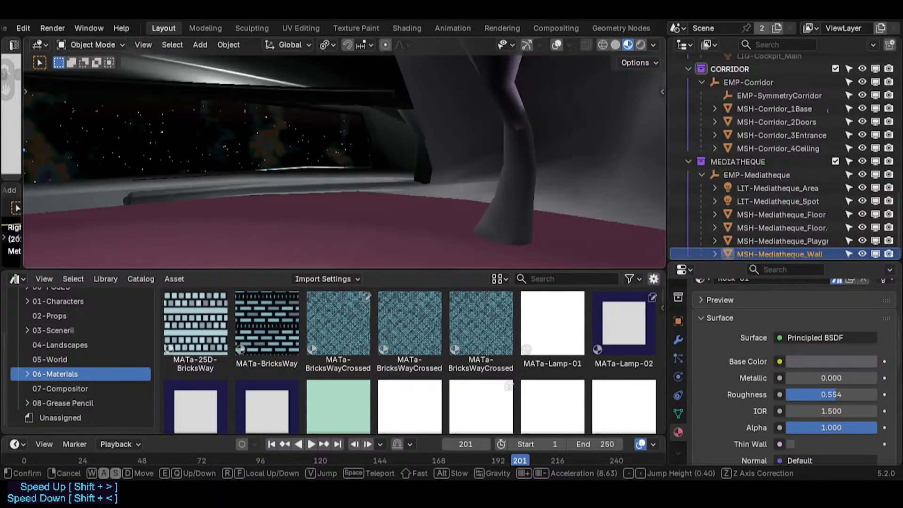
pyautogui.click(529, 180)
pyautogui.hotkey('shift', 'alt', 'z')
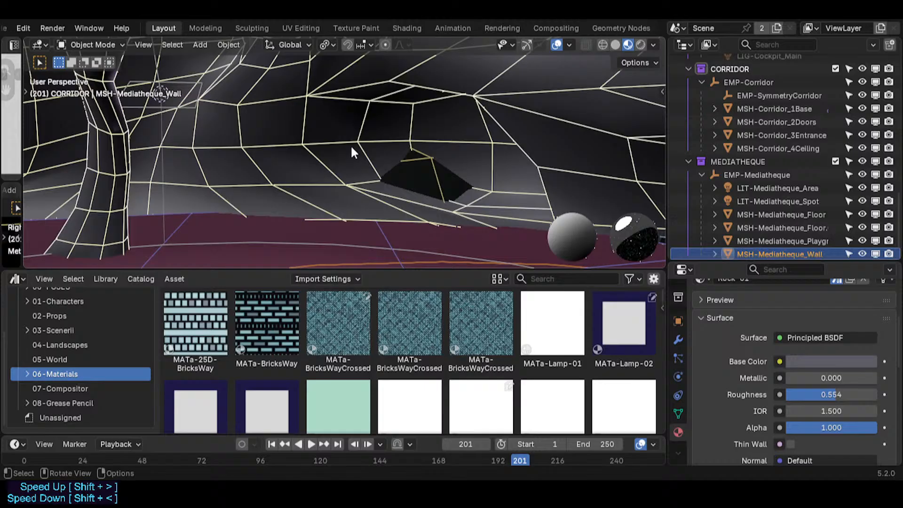
# - Try the grey-green base color #5A6560 on Rock-01 and view the wall without overlays
pyautogui.click(805, 362)
pyautogui.moveTo(803, 178); pyautogui.dragTo(802, 178)
pyautogui.hotkey('shift', 'alt', 'z')
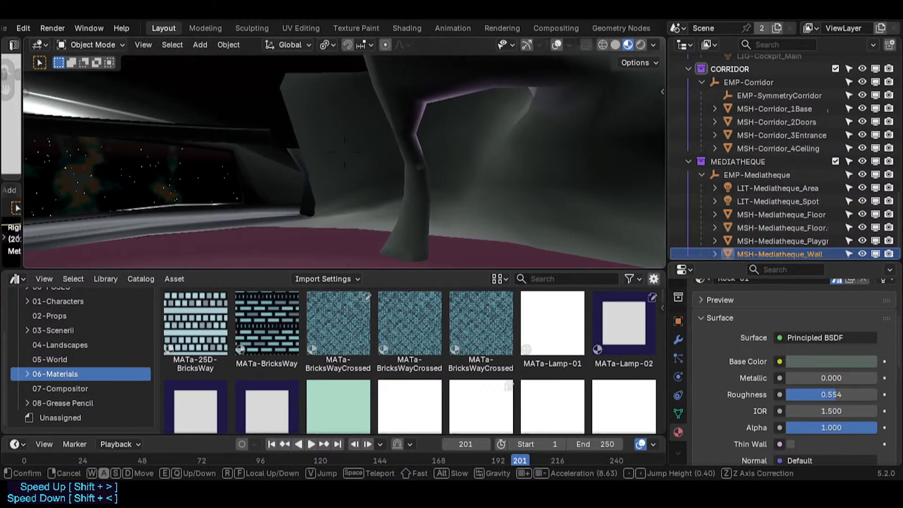
pyautogui.click(344, 161)
# - Set Rock-01's base color to a muted blue-grey, about #576365, and walk around the mediatheque without overlays
pyautogui.click(840, 366)
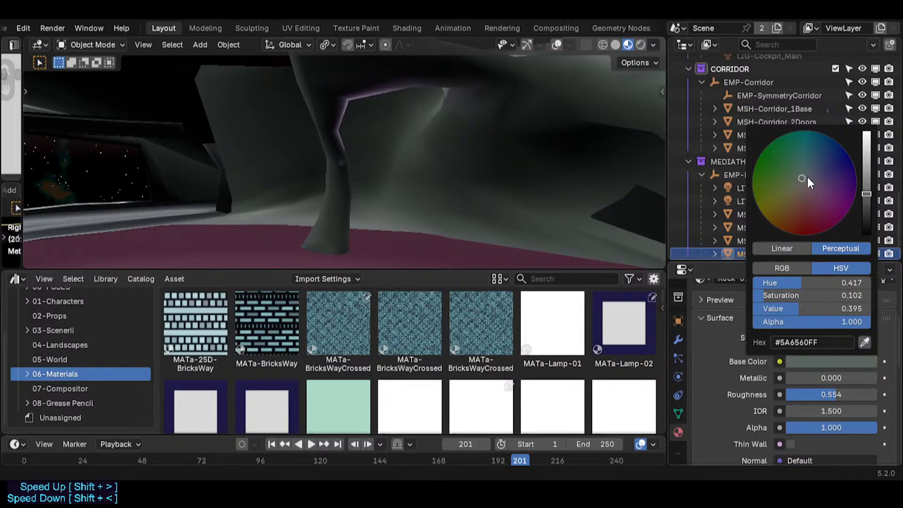
pyautogui.moveTo(806, 176); pyautogui.dragTo(799, 176)
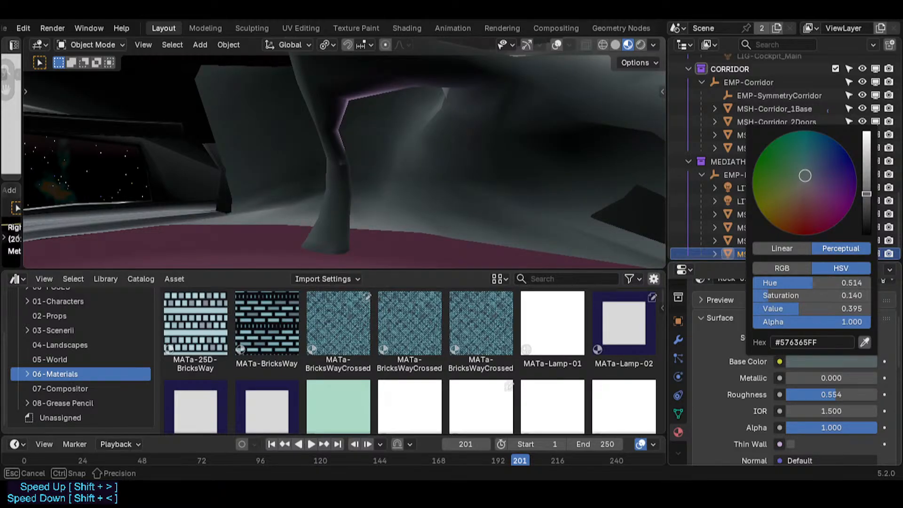
pyautogui.hotkey('shift', 'alt', 'z')
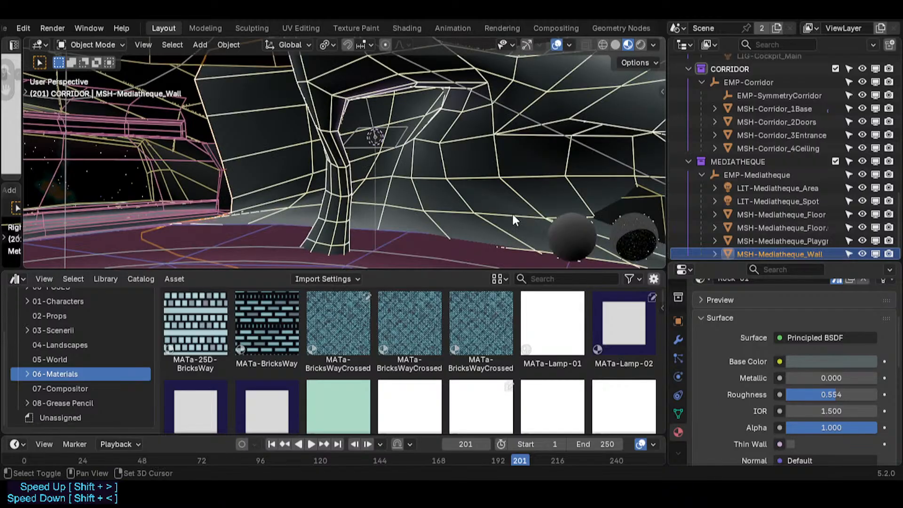
pyautogui.hotkey('shift', 'alt', 'z')
pyautogui.hotkey('shift', '`')
pyautogui.press('s')
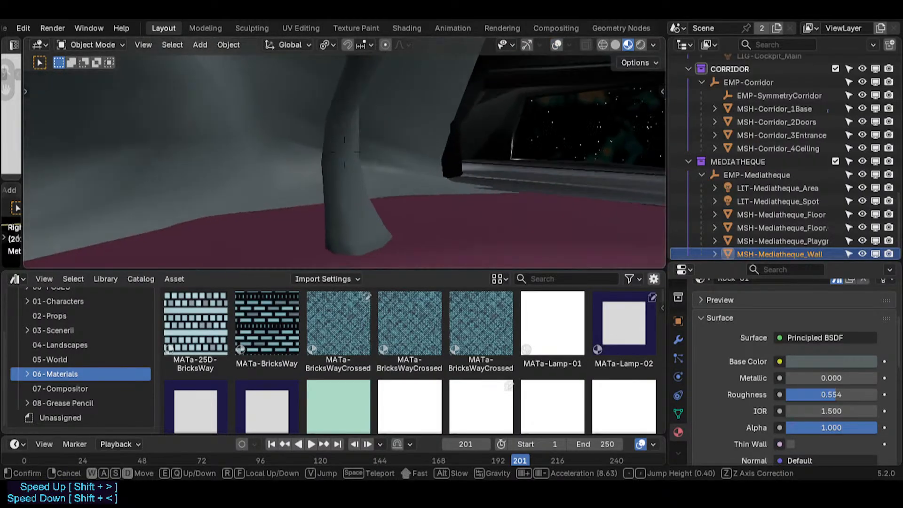
pyautogui.press('a')
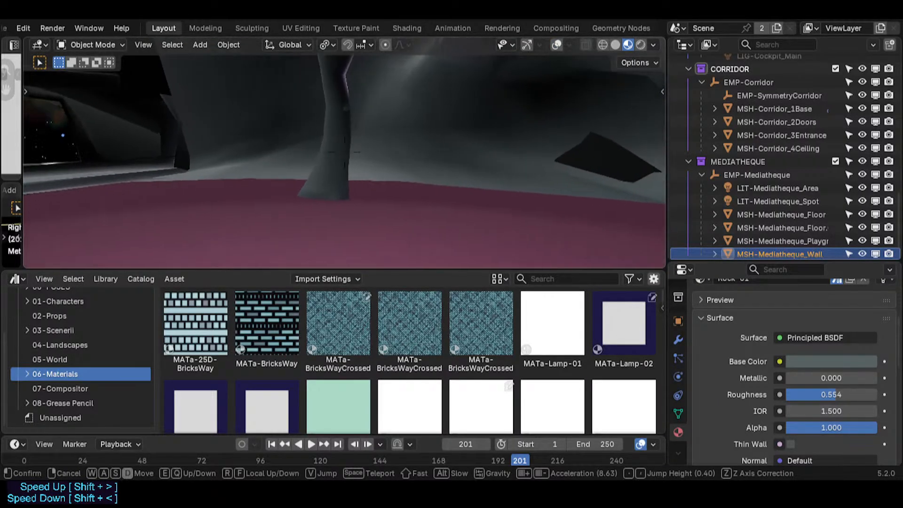
pyautogui.click(489, 220)
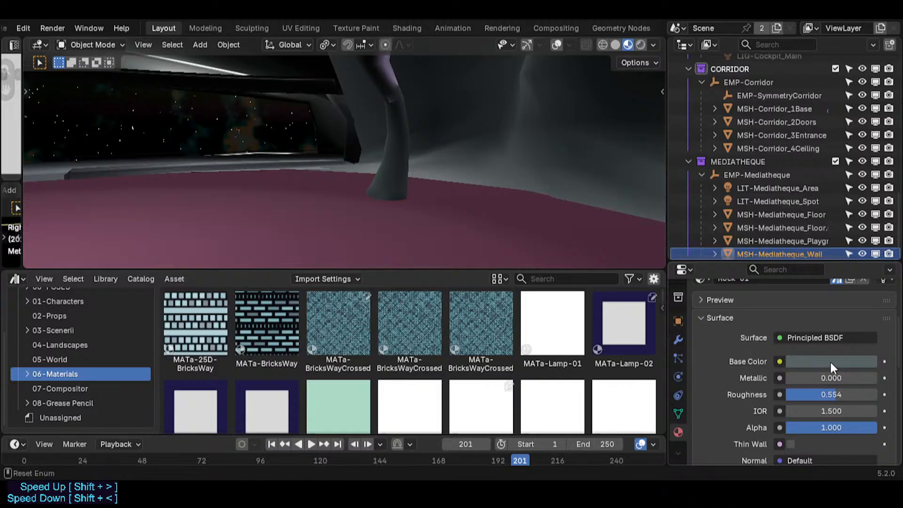
# - Match Rock-01's viewport display color to its blue-grey surface base color
pyautogui.scroll(-5, 829, 361)
pyautogui.click(748, 350)
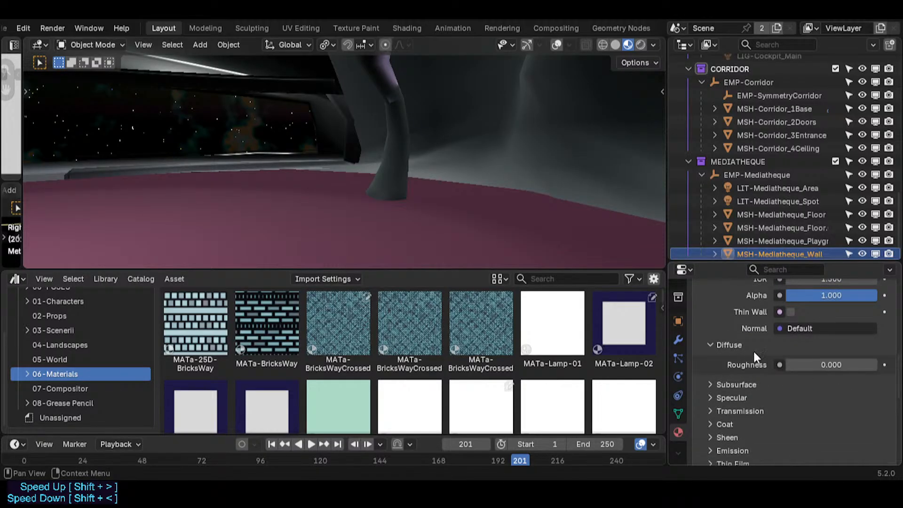
pyautogui.click(728, 348)
pyautogui.scroll(6, 732, 351)
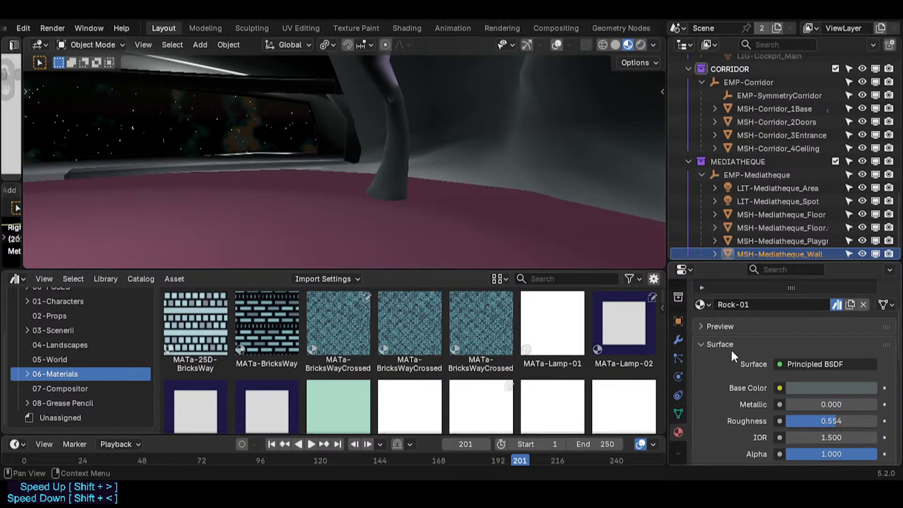
pyautogui.click(726, 345)
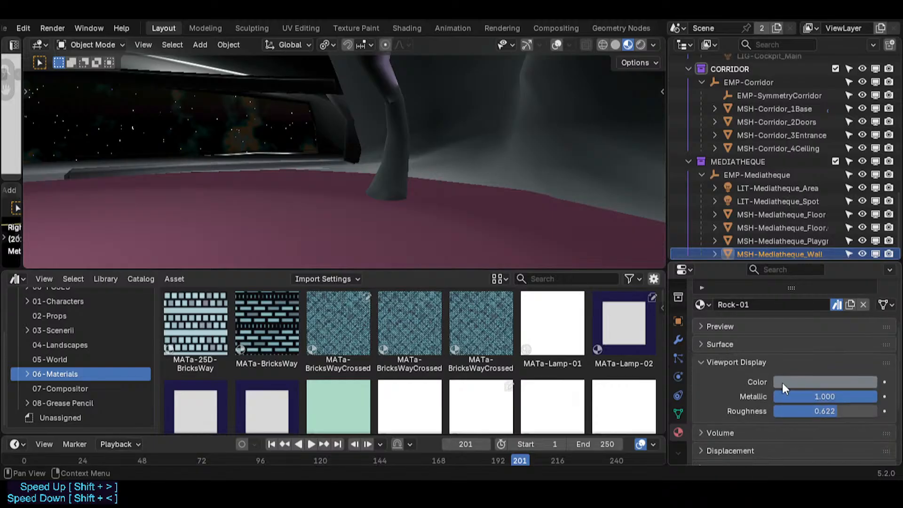
pyautogui.click(724, 344)
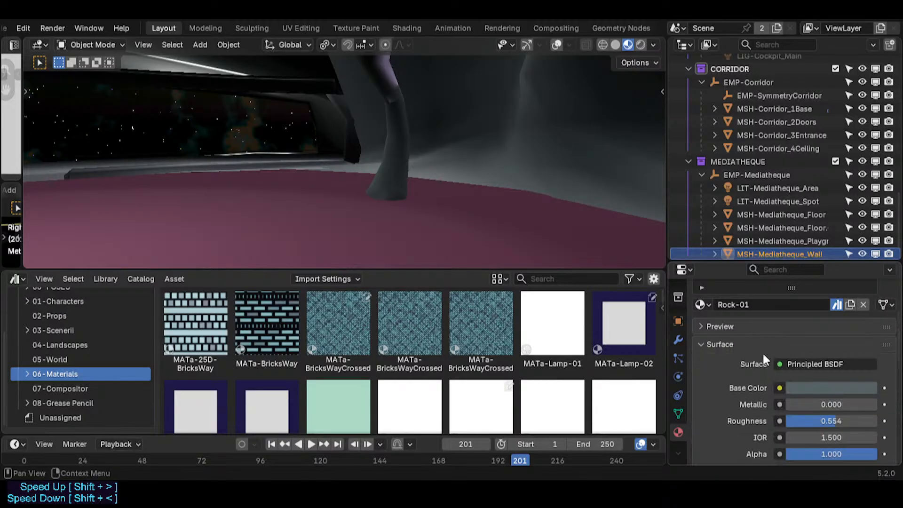
pyautogui.click(719, 345)
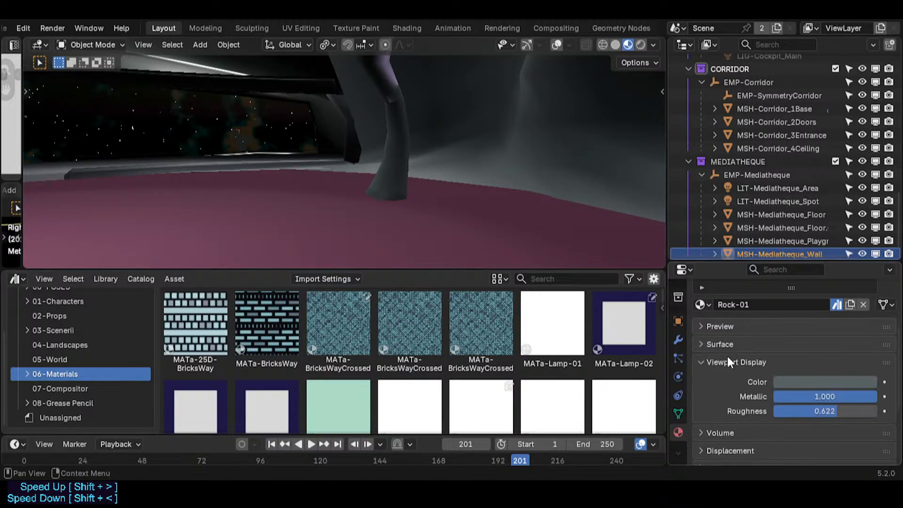
# - Set Rock-01's viewport display roughness to 0.554 and metallic to 0, and save the file
pyautogui.moveTo(822, 411); pyautogui.dragTo(815, 410)
pyautogui.click(829, 396)
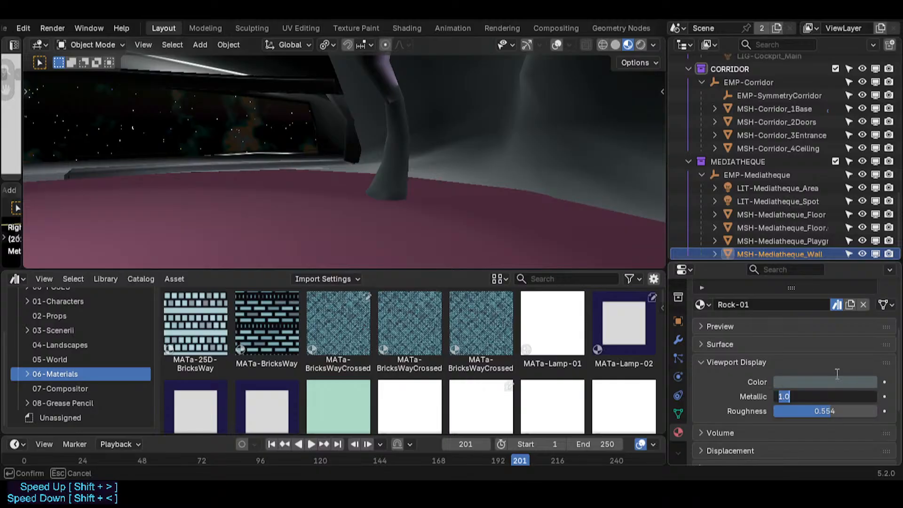
pyautogui.write('0')
pyautogui.press('Return')
pyautogui.click(710, 362)
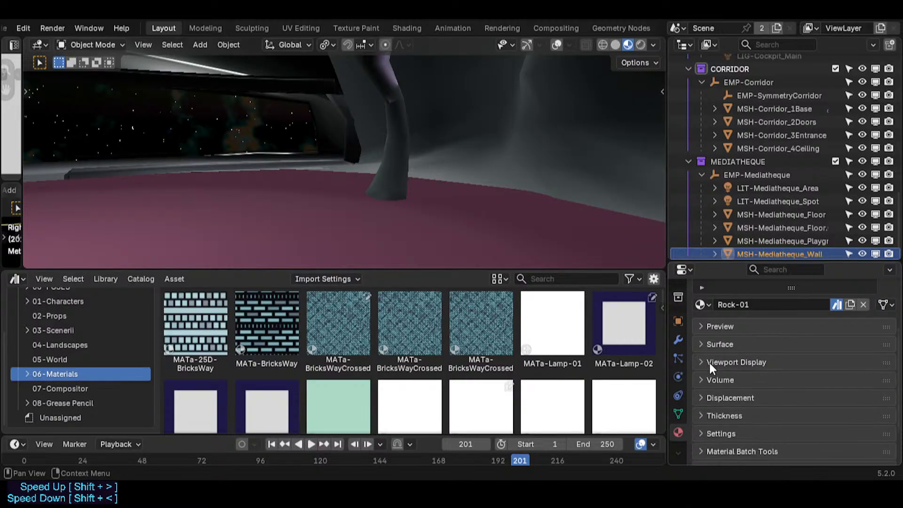
pyautogui.click(709, 360)
pyautogui.click(711, 344)
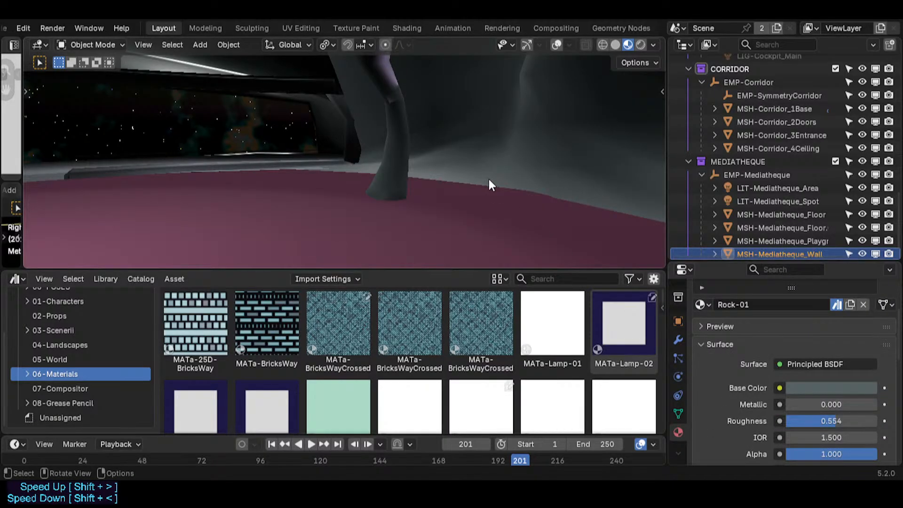
pyautogui.hotkey('ctrl', 's')
# - Open the mediatheque playground mesh for face editing near its raised border beside the carpeted floor
pyautogui.hotkey('shift', '`')
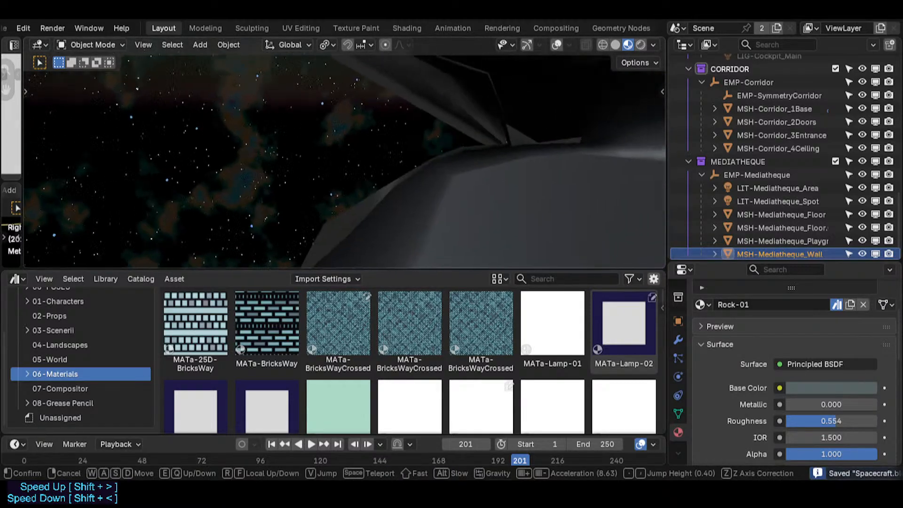
pyautogui.click(453, 195)
pyautogui.hotkey('shift', '`')
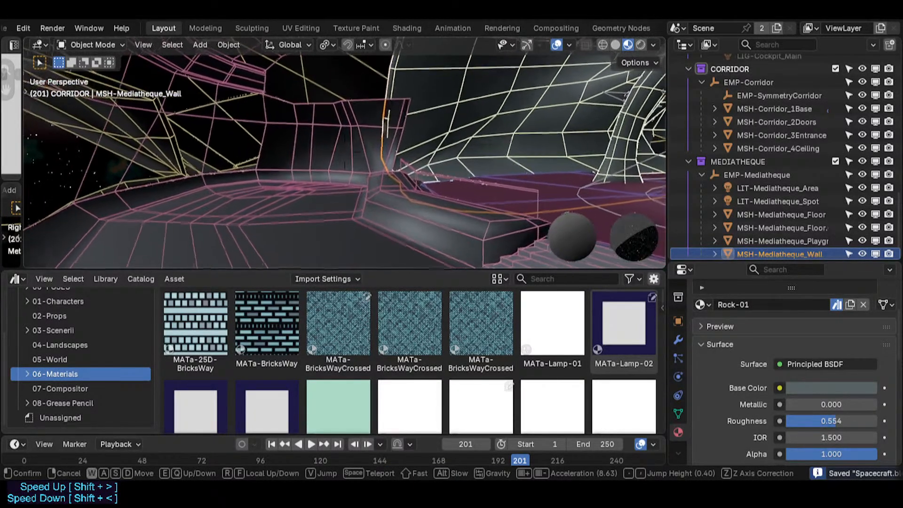
pyautogui.click(448, 194)
pyautogui.click(445, 207)
pyautogui.press('Tab')
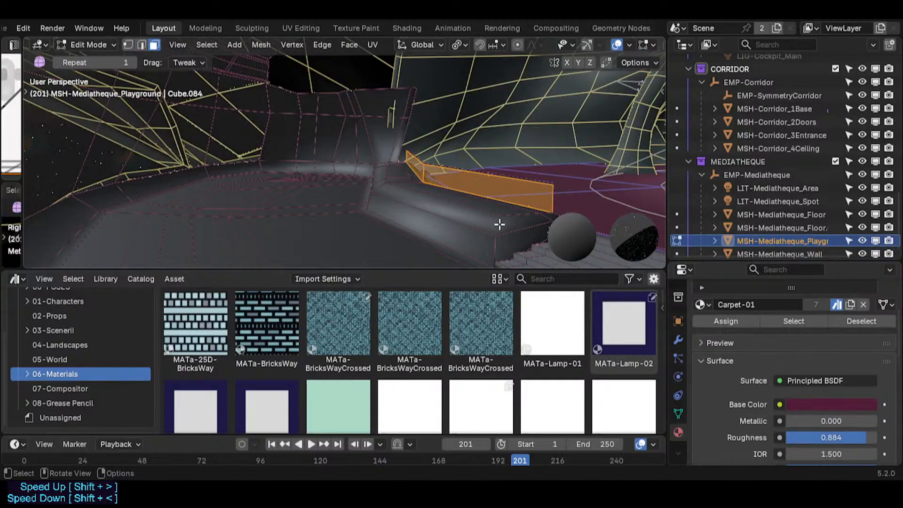
# - Assign Carpet-01 to the face loop along the playground's raised border and end panel, and view it without overlays
pyautogui.keyDown('alt'); pyautogui.click(427, 184); pyautogui.keyUp('alt')
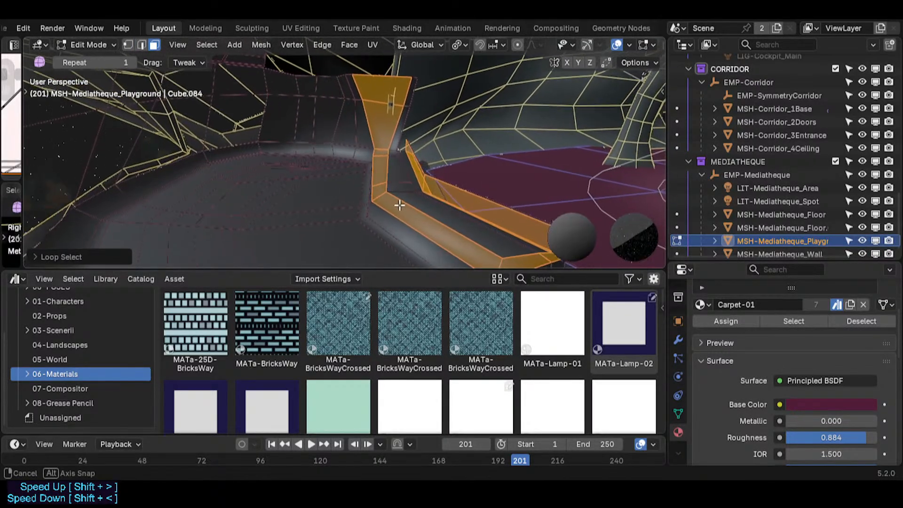
pyautogui.moveTo(381, 209); pyautogui.dragTo(404, 230, button='middle')
pyautogui.hotkey('alt', 'a')
pyautogui.keyDown('alt'); pyautogui.click(415, 242); pyautogui.keyUp('alt')
pyautogui.moveTo(456, 248); pyautogui.dragTo(417, 155, button='middle')
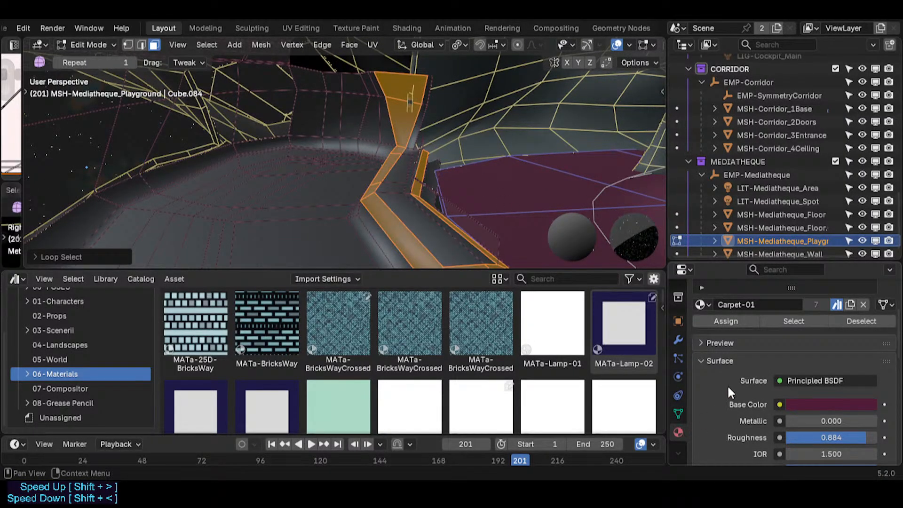
pyautogui.scroll(5, 736, 357)
pyautogui.click(735, 318)
pyautogui.click(733, 332)
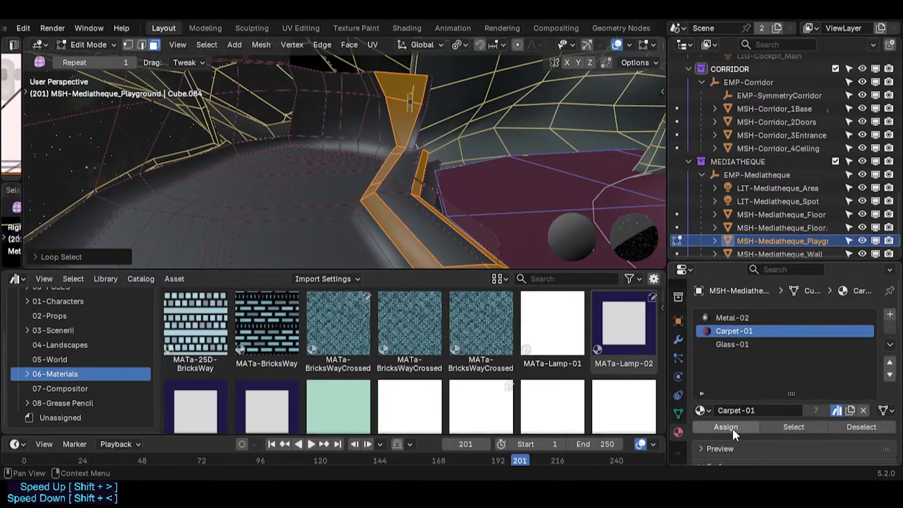
pyautogui.click(732, 427)
pyautogui.press('Tab')
pyautogui.hotkey('shift', '`')
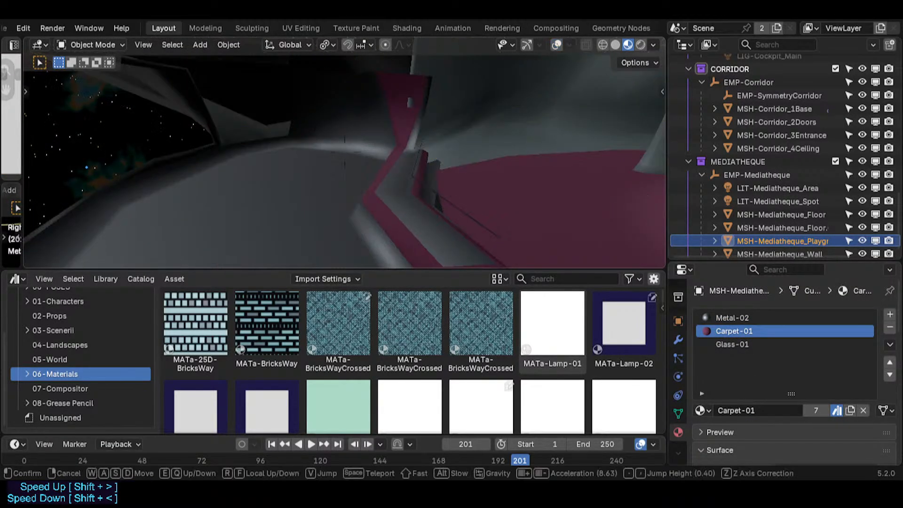
# - Assign Carpet-01 to the top face loop of the playground's raised border and view it without overlays
pyautogui.click(410, 201)
pyautogui.press('Tab')
pyautogui.hotkey('shift', 'alt', 'z')
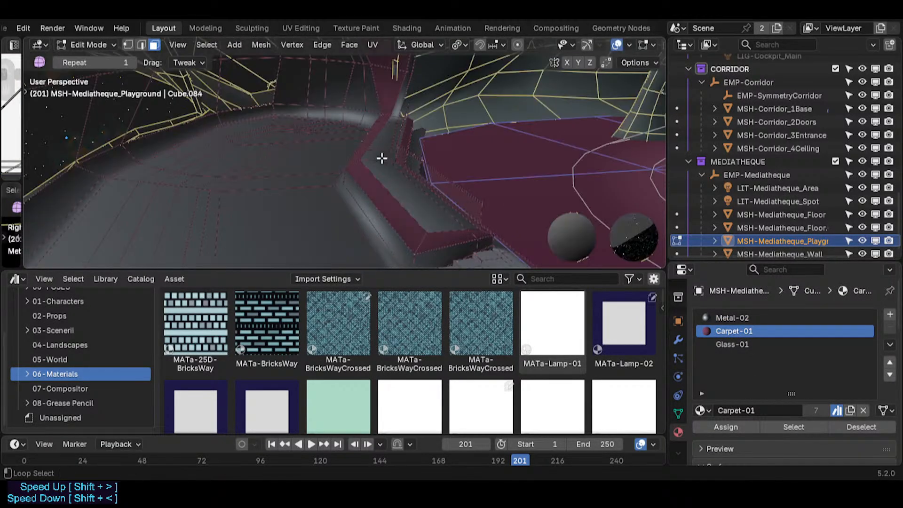
pyautogui.click(381, 155)
pyautogui.keyDown('alt'); pyautogui.click(382, 154); pyautogui.keyUp('alt')
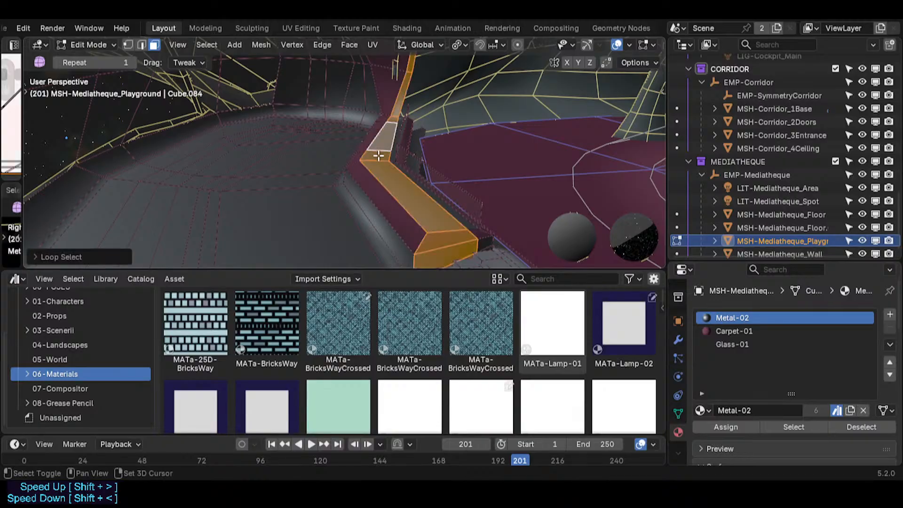
pyautogui.hotkey('shift', '`')
pyautogui.press('Escape')
pyautogui.click(733, 332)
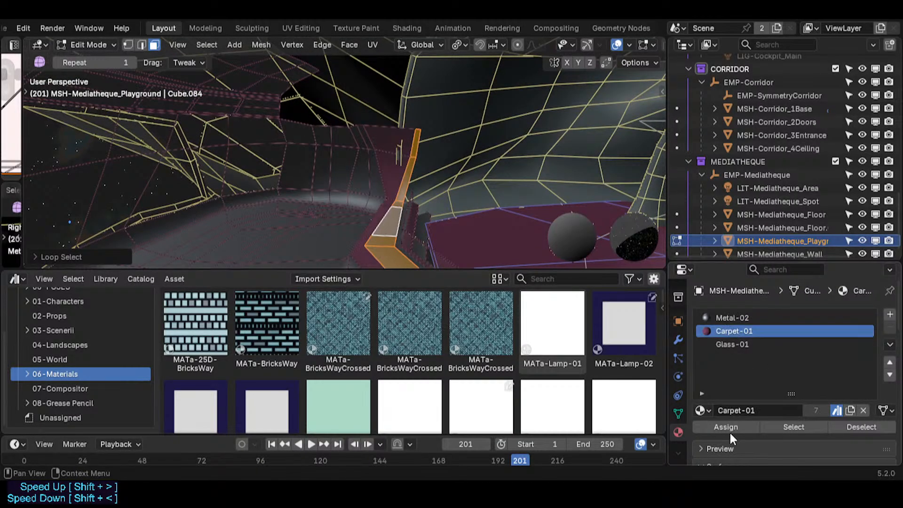
pyautogui.click(729, 429)
pyautogui.press('Tab')
pyautogui.hotkey('shift', 'alt', 'z')
# - Open the playground mesh for face editing and select the first section of step faces beside the raised border
pyautogui.hotkey('shift', '`')
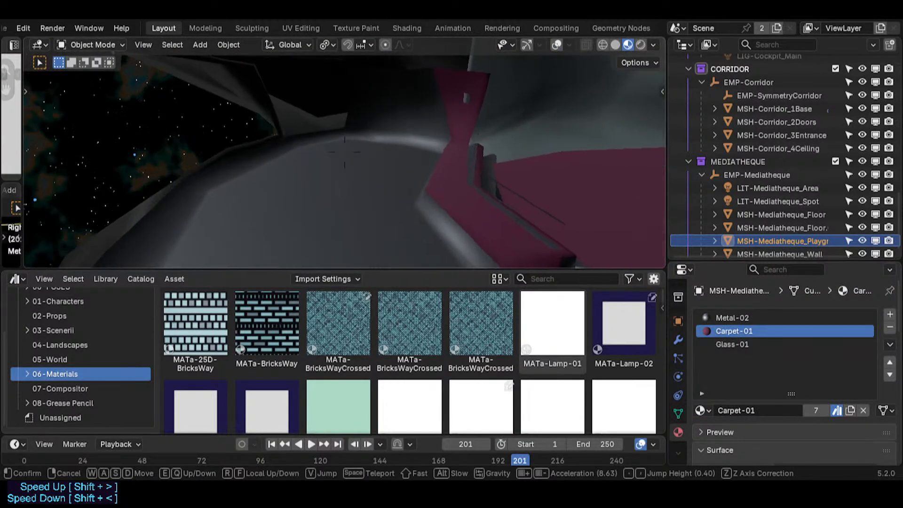
pyautogui.press('s')
pyautogui.press('d')
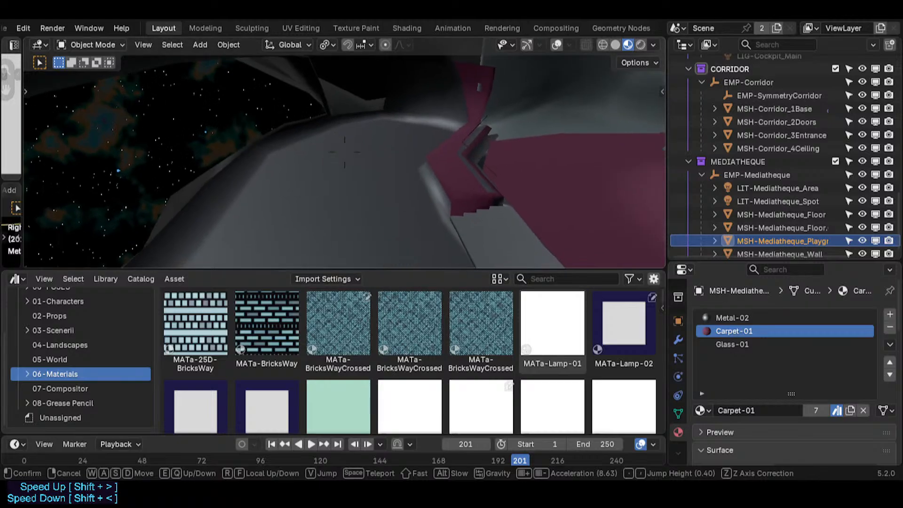
pyautogui.click(455, 232)
pyautogui.hotkey('shift', '`')
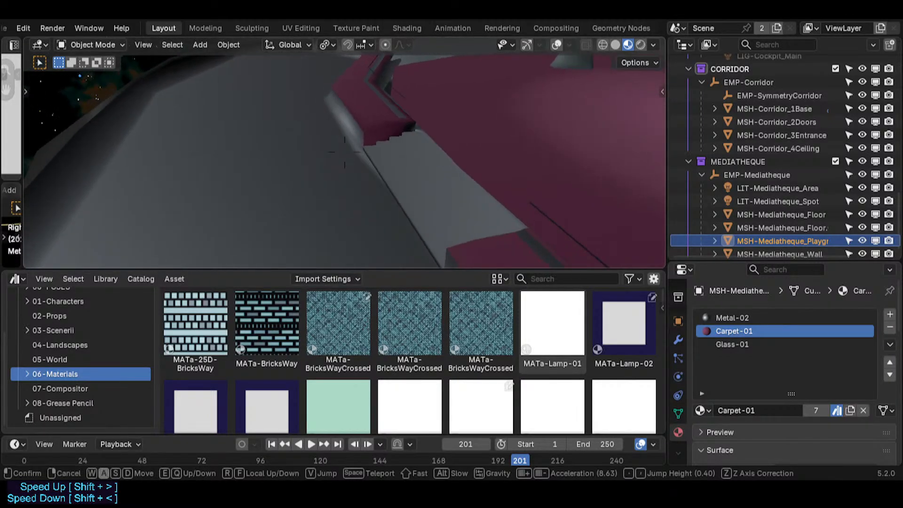
pyautogui.click(438, 199)
pyautogui.press('Tab')
pyautogui.moveTo(438, 199)
pyautogui.mouseDown(button='middle')
pyautogui.moveTo(408, 179)
pyautogui.moveTo(445, 188)
pyautogui.mouseUp(button='middle')
pyautogui.press('Tab')
pyautogui.click(474, 113)
pyautogui.hotkey('shift', 'alt', 'z')
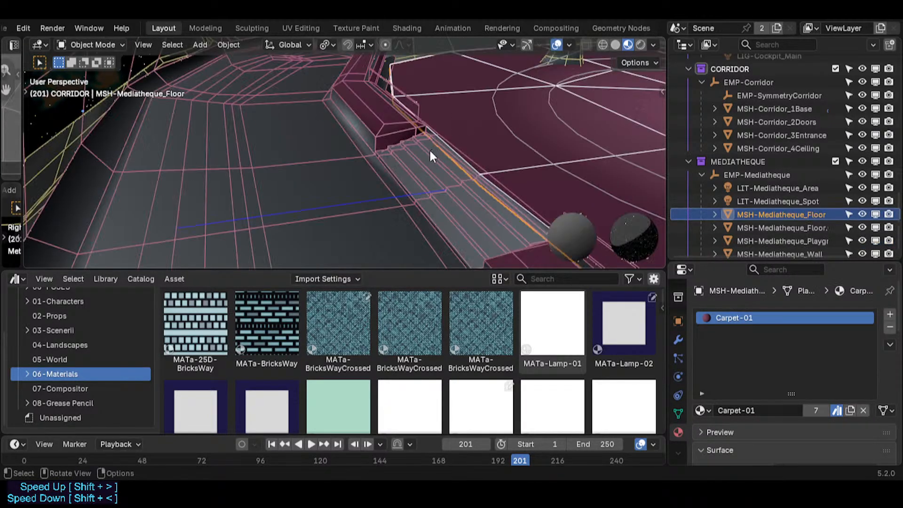
pyautogui.click(430, 152)
pyautogui.press('Tab')
pyautogui.keyDown('alt'); pyautogui.click(430, 155); pyautogui.keyUp('alt')
pyautogui.keyDown('alt'); pyautogui.click(432, 158); pyautogui.keyUp('alt')
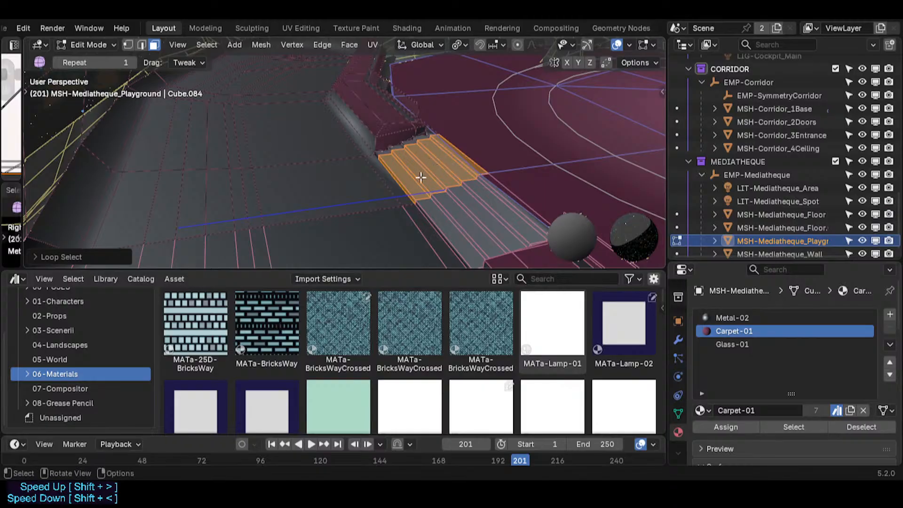
# - Add the adjoining playground floor faces to the step selection, assign Carpet-01 to all of them, and hide the overlays
pyautogui.hotkey('shift', '`')
pyautogui.click(346, 196)
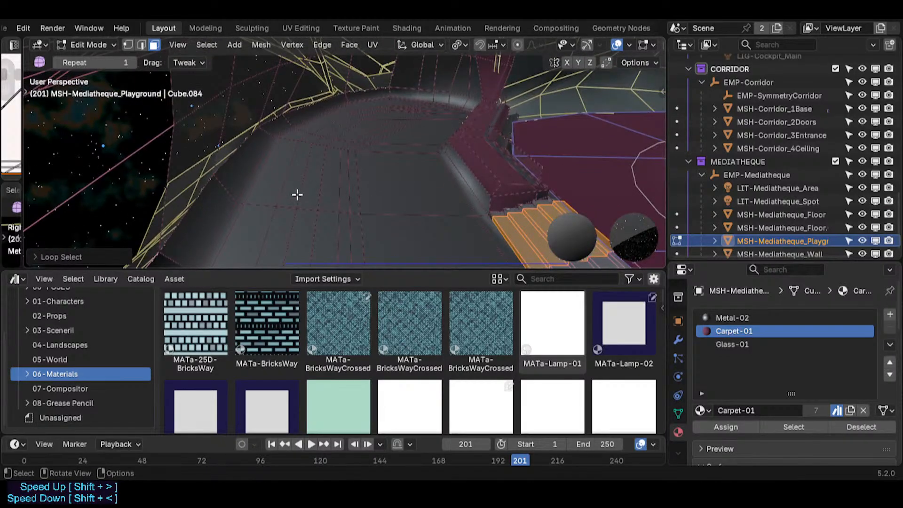
pyautogui.press('c')
pyautogui.moveTo(296, 216)
pyautogui.mouseDown()
pyautogui.moveTo(292, 165)
pyautogui.moveTo(367, 126)
pyautogui.moveTo(421, 121)
pyautogui.moveTo(379, 240)
pyautogui.moveTo(328, 230)
pyautogui.mouseUp()
pyautogui.rightClick(350, 228)
pyautogui.keyDown('shift'); pyautogui.scroll(-2, 350, 228); pyautogui.keyUp('shift')
pyautogui.press('c')
pyautogui.click(488, 229)
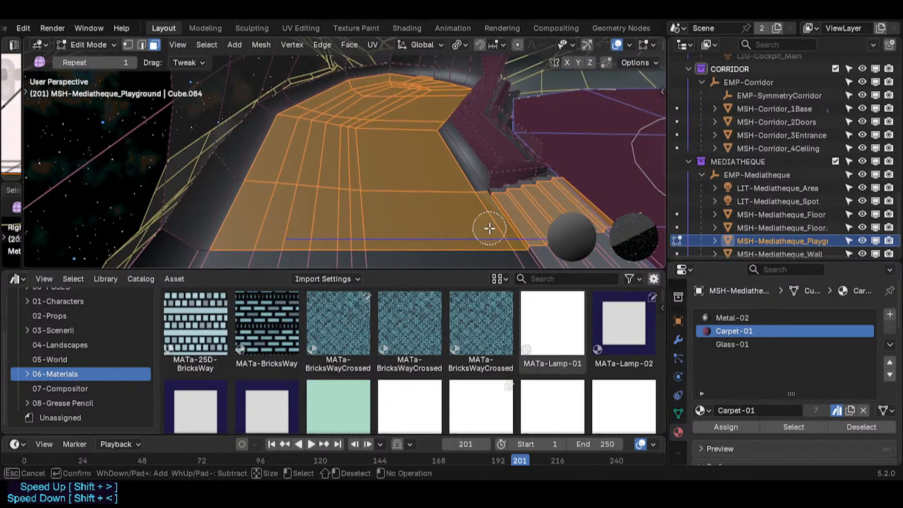
pyautogui.rightClick(488, 230)
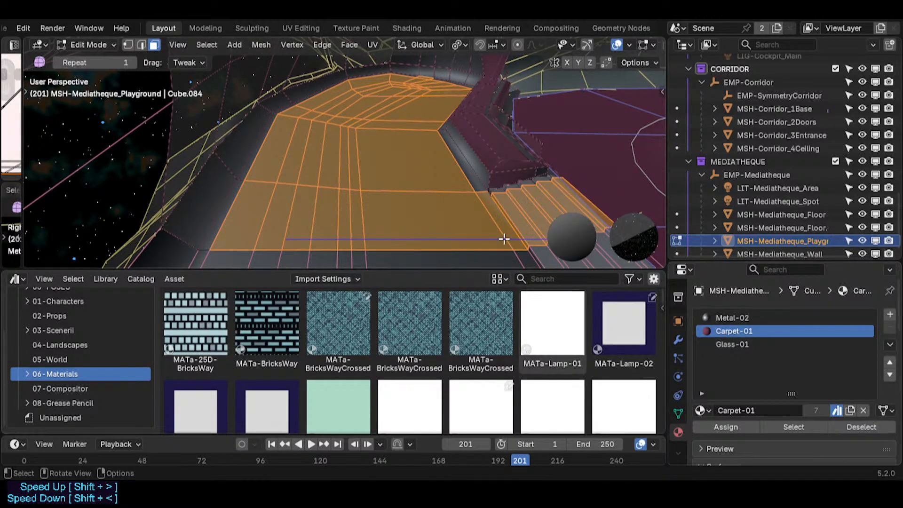
pyautogui.click(726, 426)
pyautogui.press('Tab')
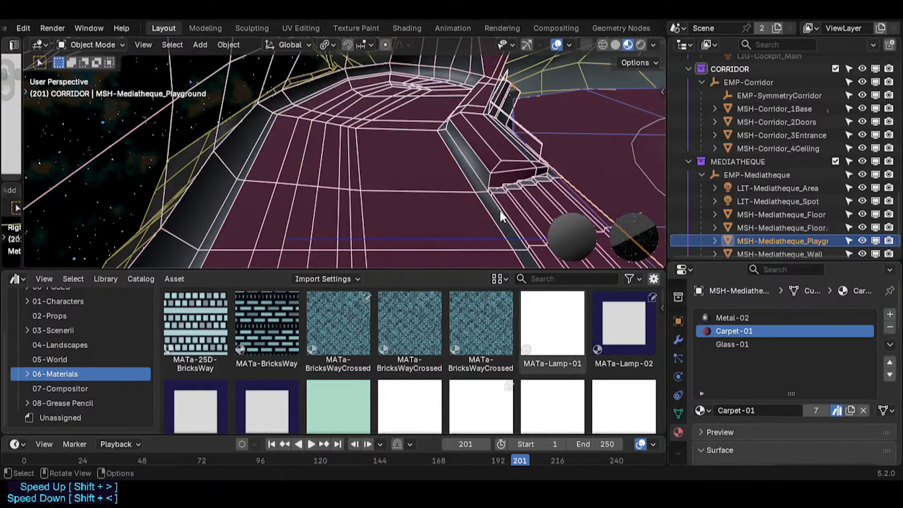
pyautogui.hotkey('shift', 'alt', 'z')
# - Assign Metal-02 to the zigzag face loop where the carpeted steps meet the raised border
pyautogui.hotkey('shift', '`')
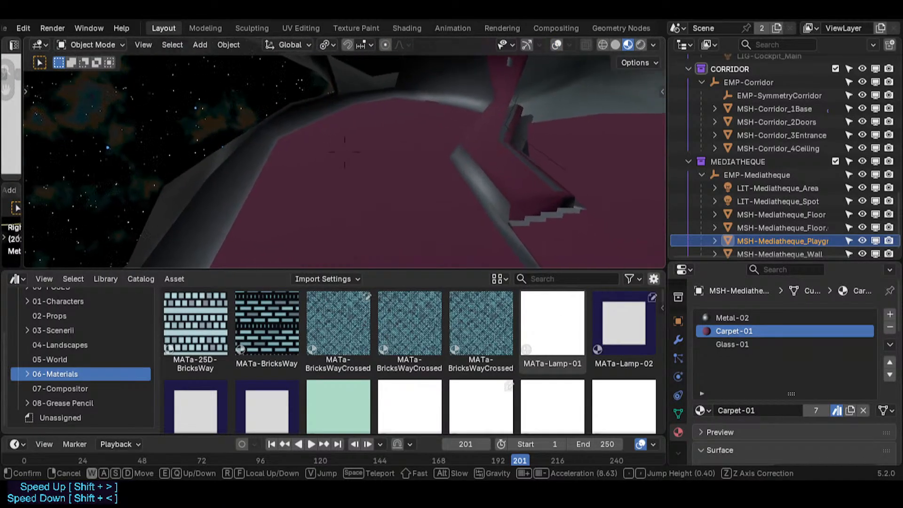
pyautogui.press('s')
pyautogui.click(459, 153)
pyautogui.press('Tab')
pyautogui.hotkey('shift', 'alt', 'z')
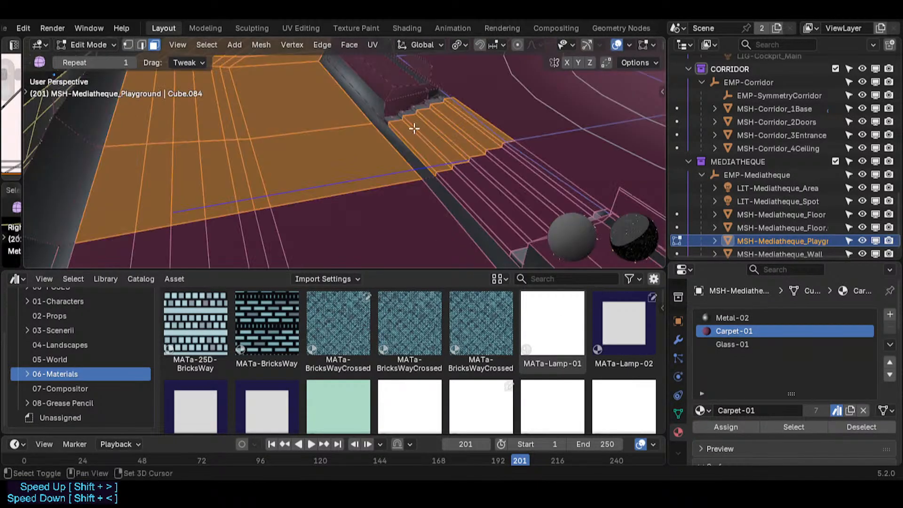
pyautogui.hotkey('alt', 'a')
pyautogui.keyDown('alt'); pyautogui.click(401, 116); pyautogui.keyUp('alt')
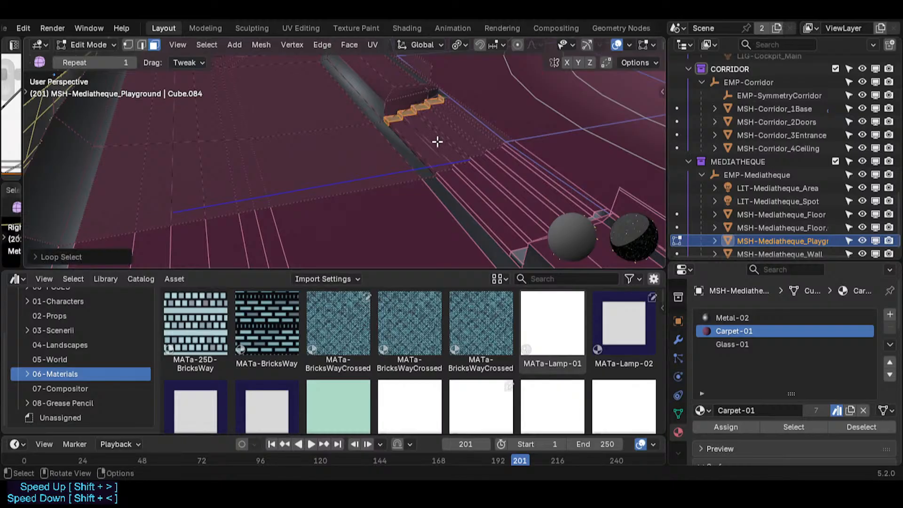
pyautogui.click(719, 318)
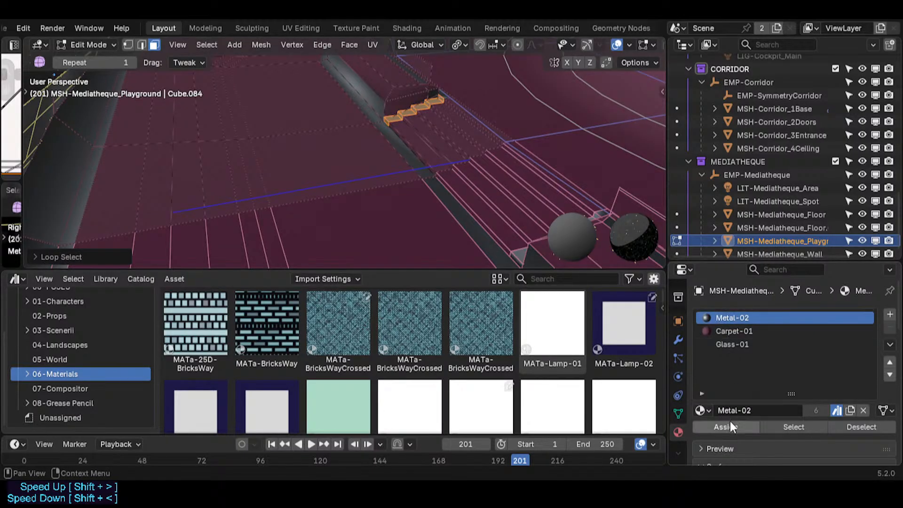
pyautogui.click(728, 426)
pyautogui.press('Tab')
pyautogui.hotkey('shift', 'alt', 'z')
# - Add a material slot to the playground mesh and link the existing Rock-01 material to it
pyautogui.hotkey('shift', '`')
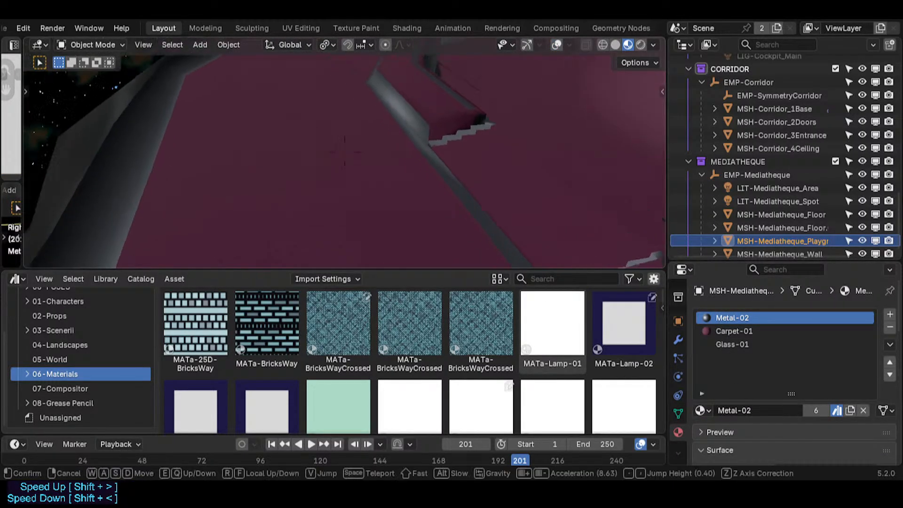
pyautogui.click(469, 167)
pyautogui.press('Tab')
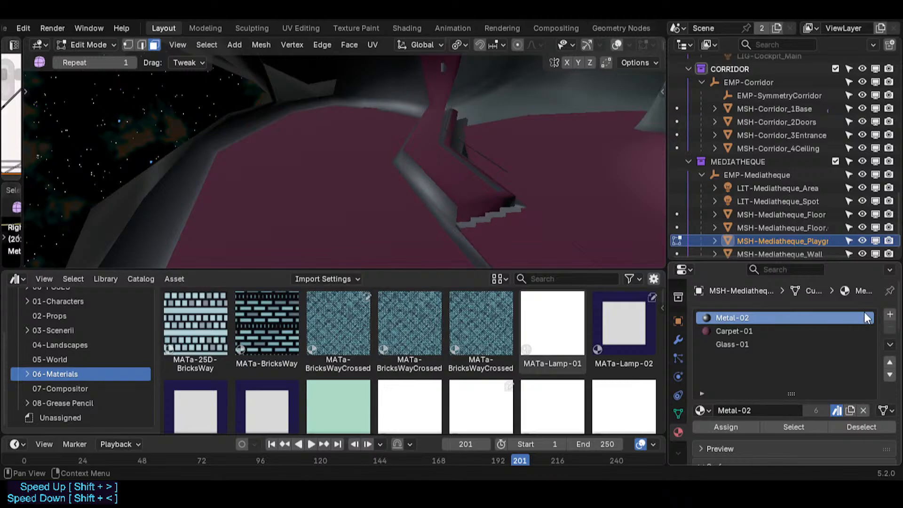
pyautogui.click(890, 314)
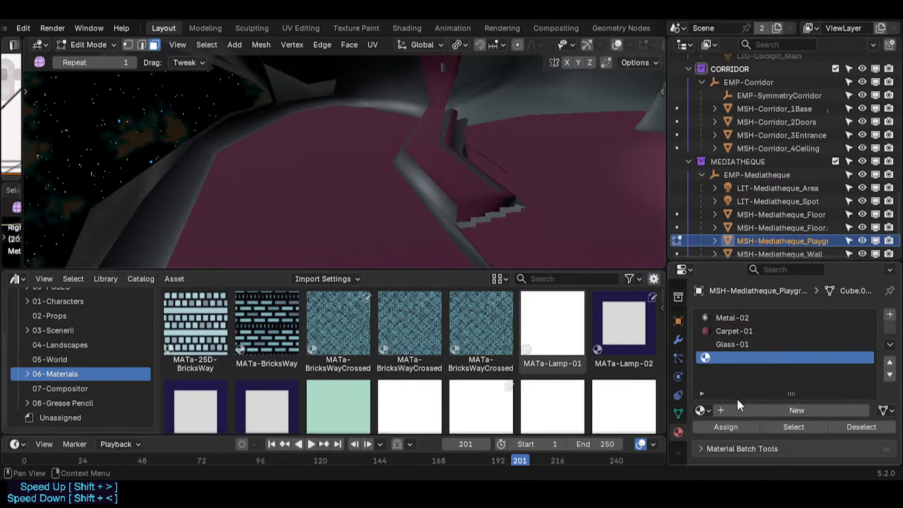
pyautogui.click(699, 410)
pyautogui.click(528, 255)
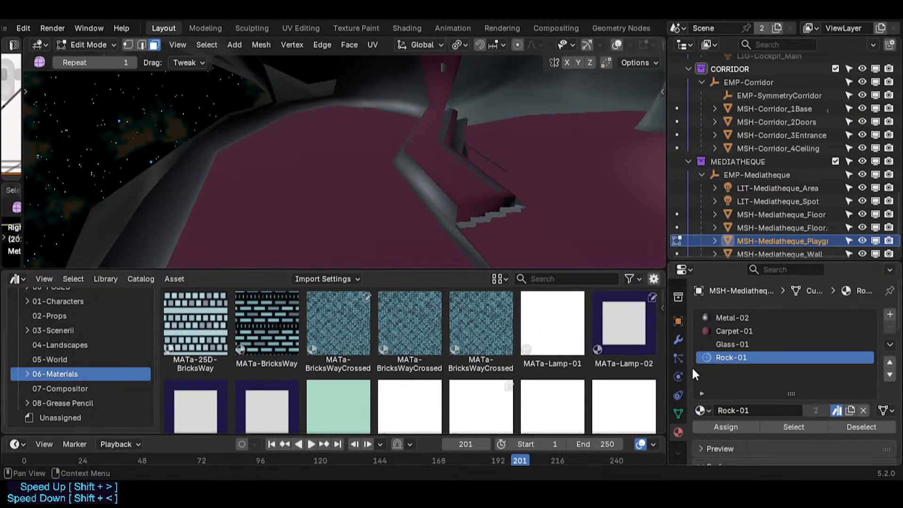
# - Add the narrow face loop outlining the carpeted playground floor to the zigzag selection and assign Rock-01
pyautogui.press('Tab')
pyautogui.press('Tab')
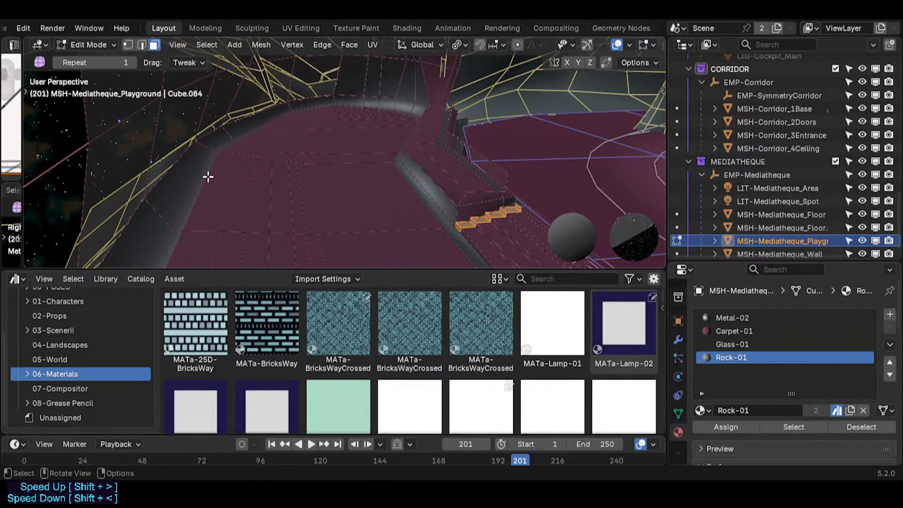
pyautogui.keyDown('alt'); pyautogui.click(215, 151); pyautogui.keyUp('alt')
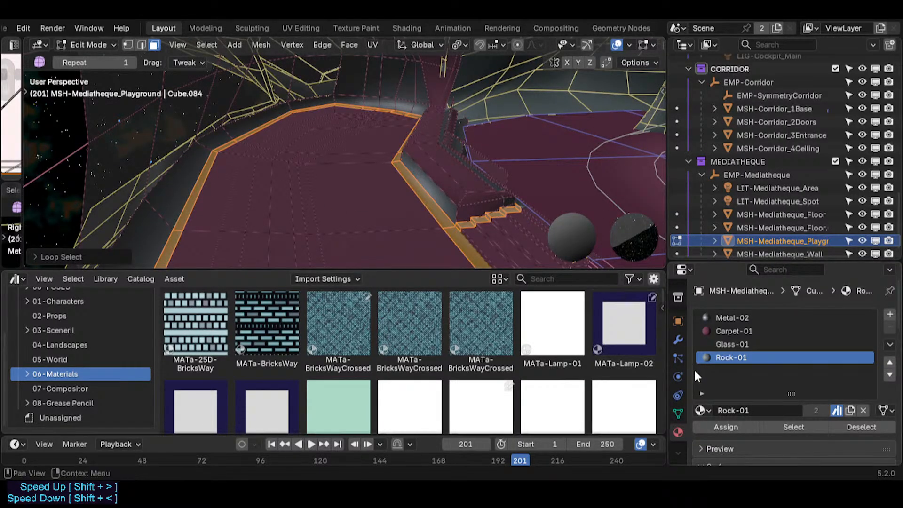
pyautogui.click(721, 427)
pyautogui.press('Tab')
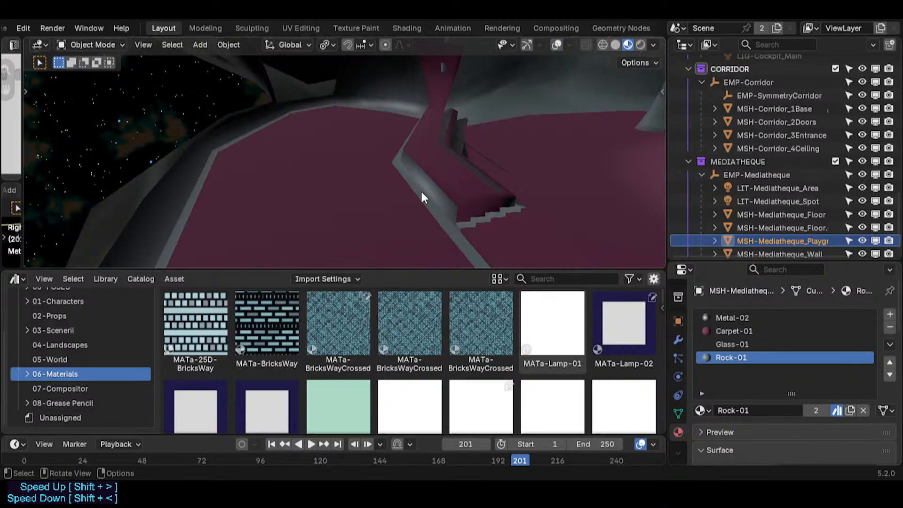
# - Select all of the playground's Metal-02 faces, assign Rock-01 to them, and view the result without overlays
pyautogui.hotkey('shift', '`')
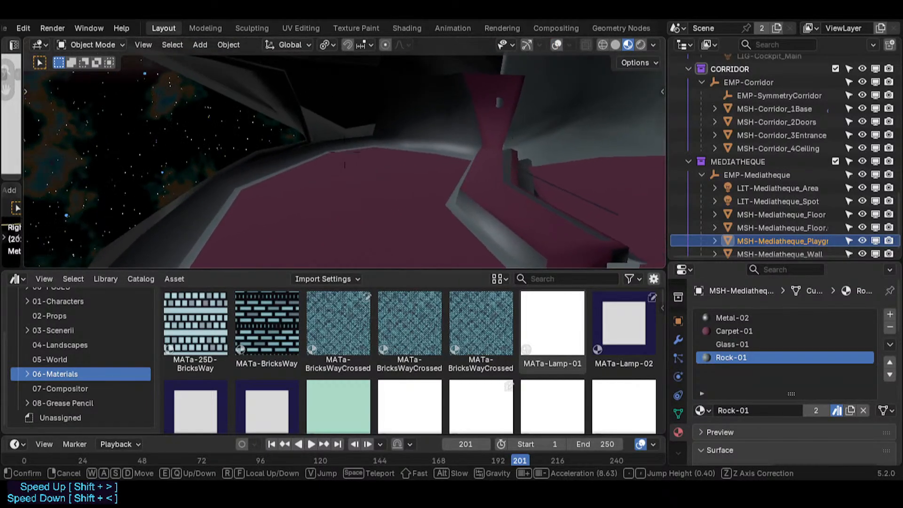
pyautogui.click(457, 194)
pyautogui.press('Tab')
pyautogui.press('Tab')
pyautogui.hotkey('alt', 'shift', 'z')
pyautogui.press('Tab')
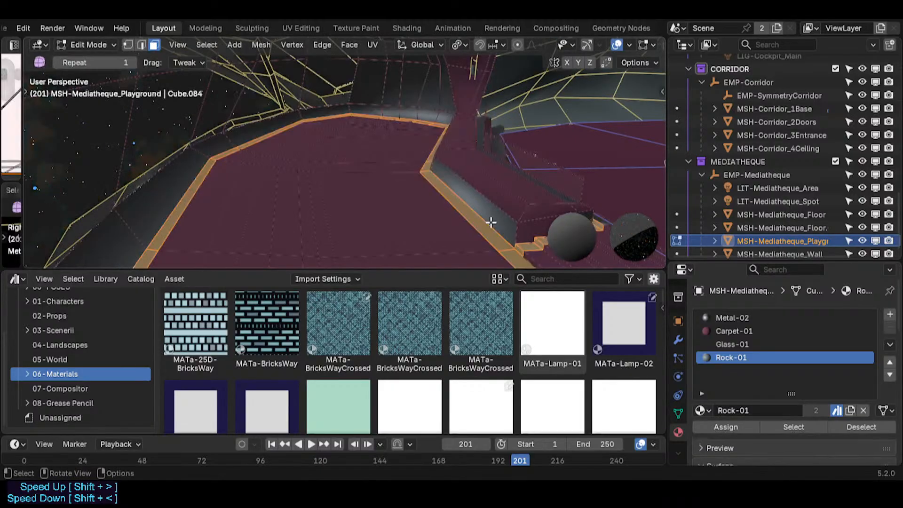
pyautogui.click(727, 318)
pyautogui.click(791, 427)
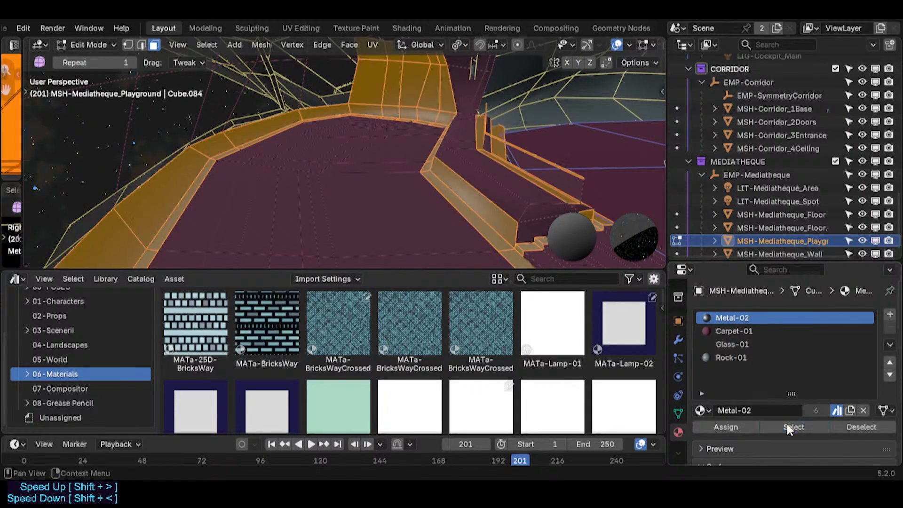
pyautogui.click(715, 358)
pyautogui.click(727, 427)
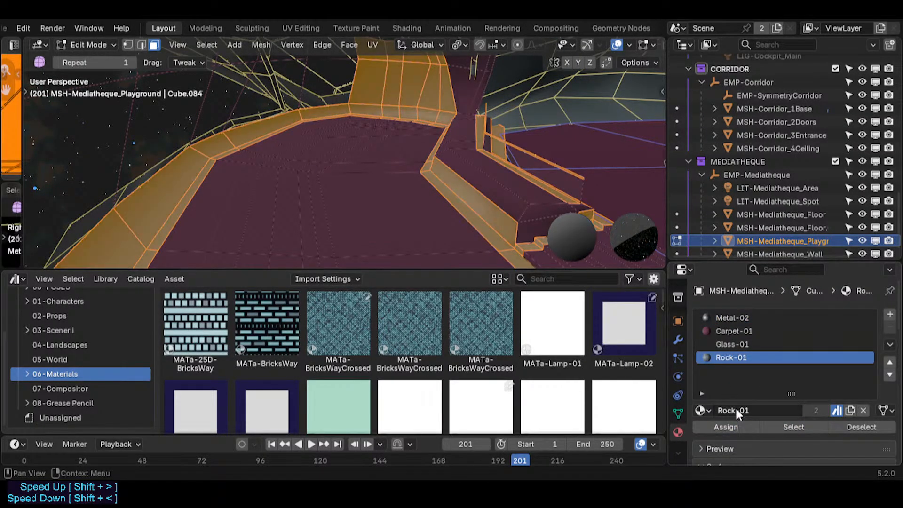
pyautogui.press('Tab')
pyautogui.hotkey('alt', 'shift', 'z')
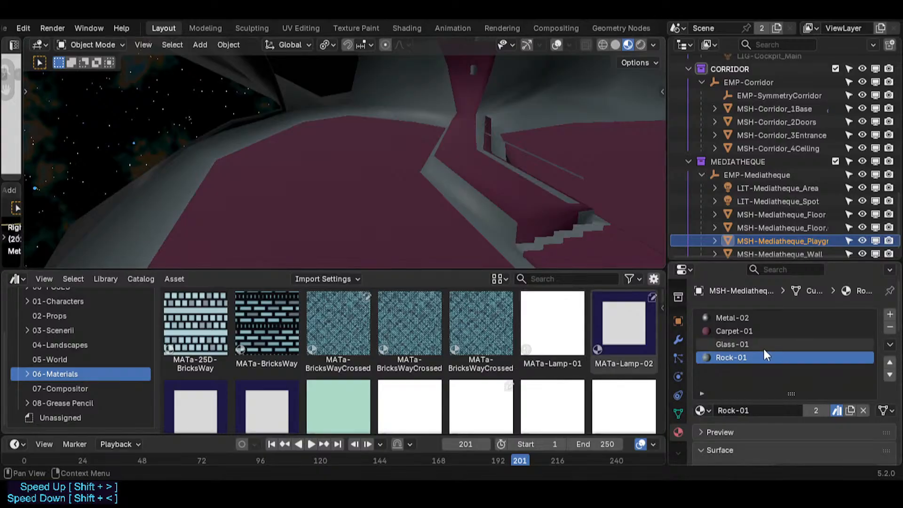
# - Move the Rock-01 slot up to directly below Metal-02 and make Metal-02 the active slot
pyautogui.click(889, 362)
pyautogui.click(890, 362)
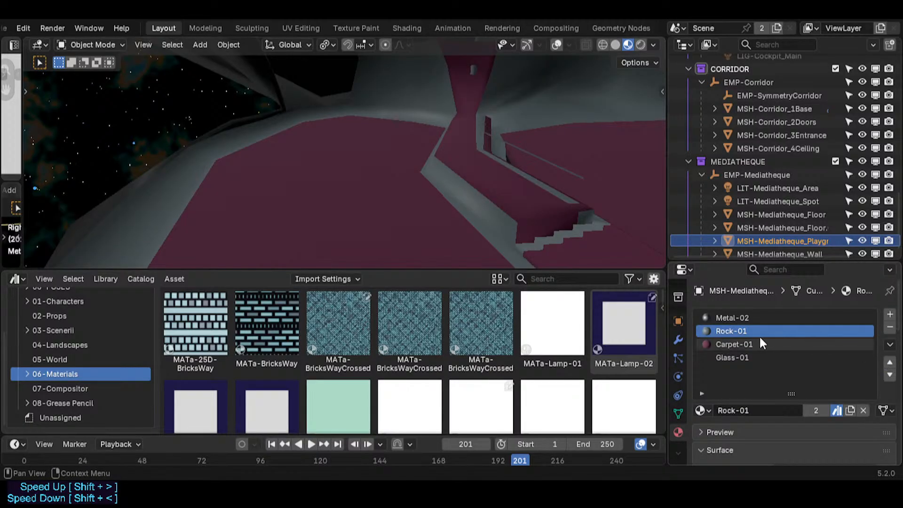
pyautogui.click(748, 322)
# - Open the playground mesh for face editing at the dark overhead ledge and clear the face selection
pyautogui.hotkey('shift', '`')
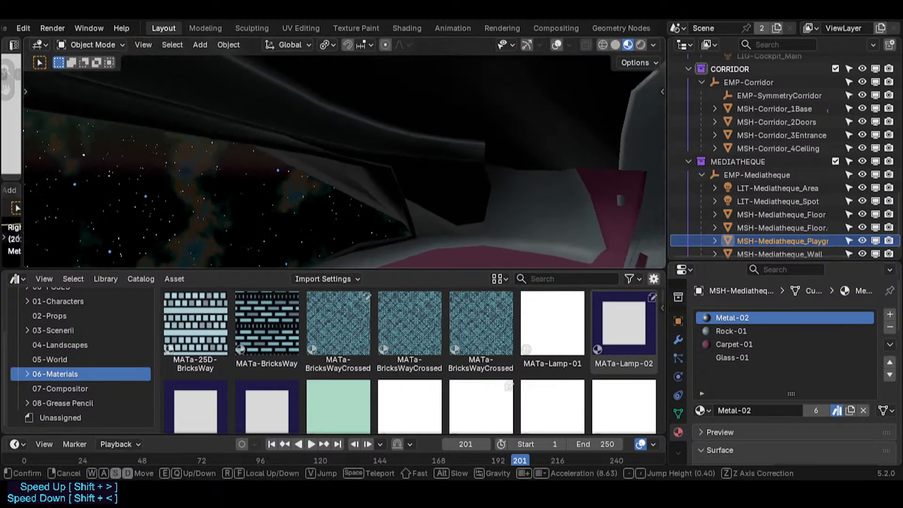
pyautogui.click(441, 168)
pyautogui.press('Tab')
pyautogui.hotkey('alt', 'shift', 'z')
pyautogui.hotkey('shift', '`')
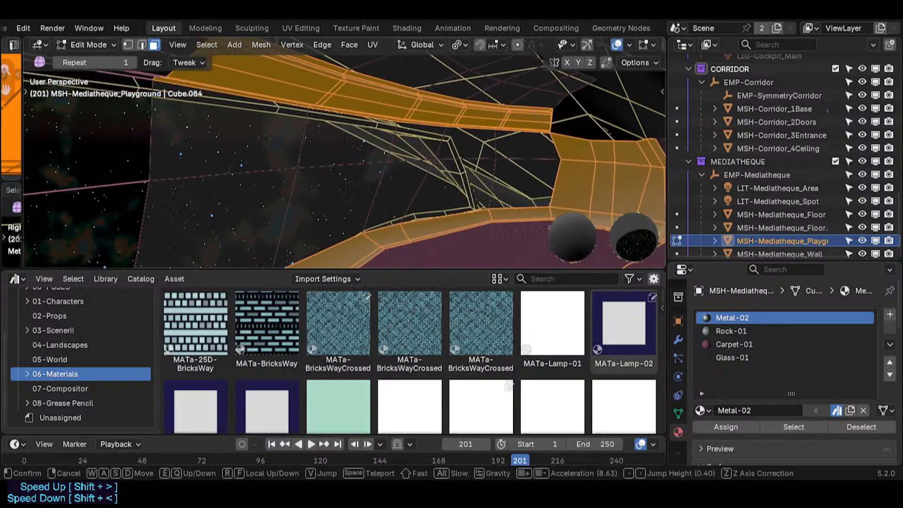
pyautogui.click(442, 167)
pyautogui.hotkey('alt', 'a')
pyautogui.keyDown('alt'); pyautogui.click(367, 120); pyautogui.keyUp('alt')
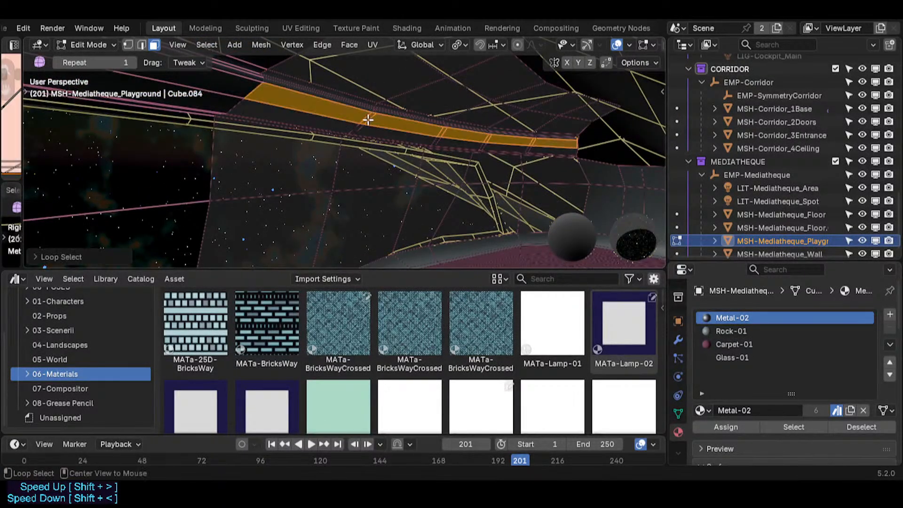
pyautogui.keyDown('alt'); pyautogui.keyDown('shift'); pyautogui.click(360, 128); pyautogui.keyUp('shift'); pyautogui.keyUp('alt')
pyautogui.hotkey('alt', 'a')
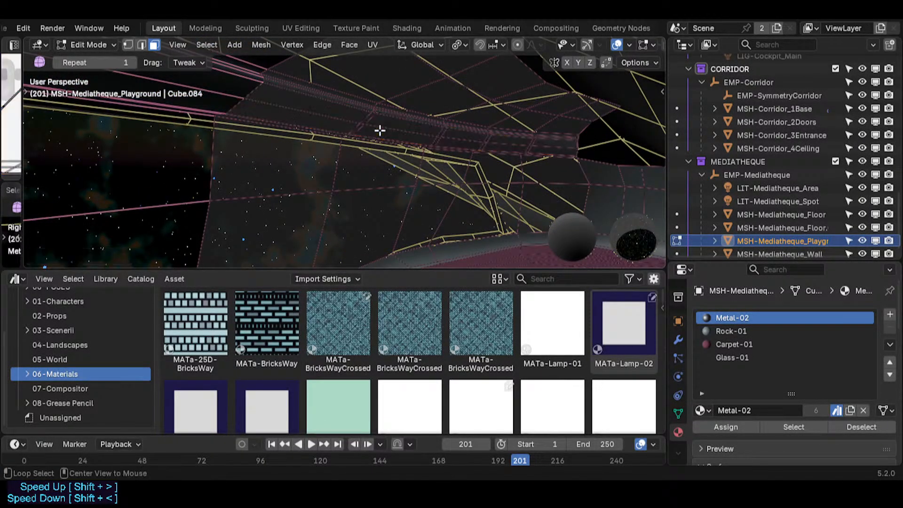
pyautogui.click(375, 123)
pyautogui.hotkey('alt', 'a')
pyautogui.keyDown('alt'); pyautogui.click(364, 122); pyautogui.keyUp('alt')
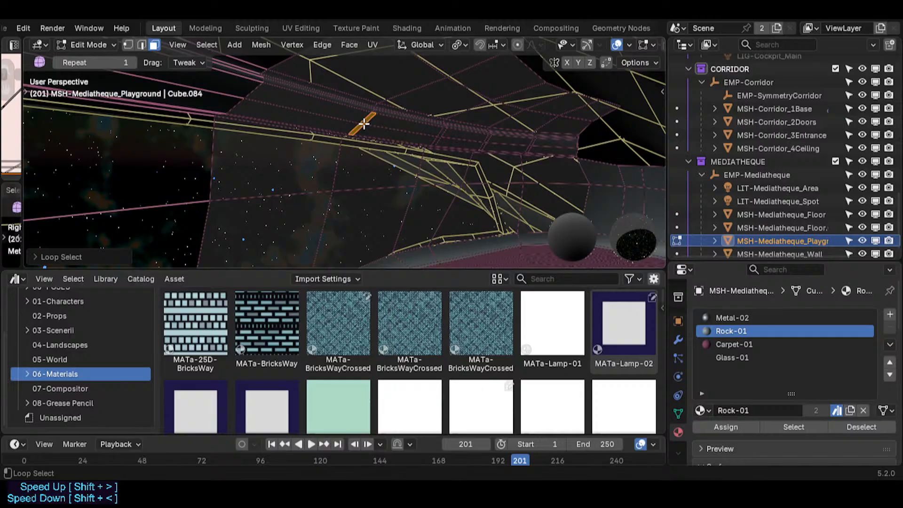
pyautogui.keyDown('alt'); pyautogui.keyDown('shift'); pyautogui.click(440, 135); pyautogui.keyUp('shift'); pyautogui.keyUp('alt')
pyautogui.hotkey('ctrl', 'z')
pyautogui.hotkey('shift', '`')
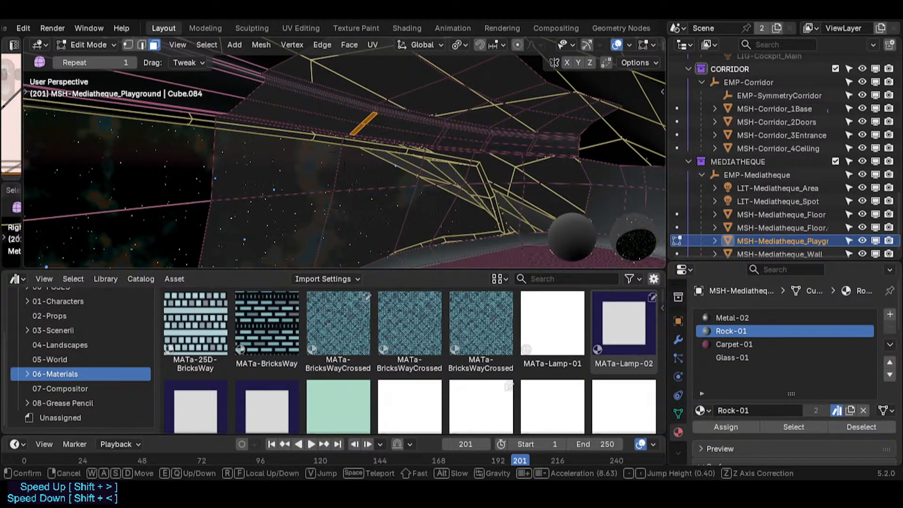
pyautogui.click(416, 130)
pyautogui.keyDown('alt'); pyautogui.keyDown('shift'); pyautogui.click(499, 144); pyautogui.keyUp('shift'); pyautogui.keyUp('alt')
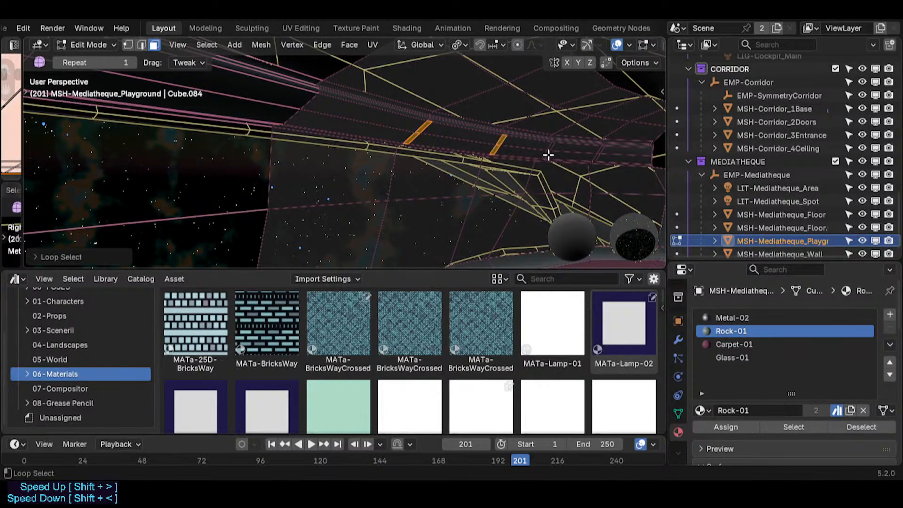
pyautogui.keyDown('alt'); pyautogui.keyDown('shift'); pyautogui.click(548, 150); pyautogui.keyUp('shift'); pyautogui.keyUp('alt')
pyautogui.hotkey('alt', 'a')
# - Select the narrow crossbar faces between the long panels along the playground's dark overhead ledge
pyautogui.click(405, 122)
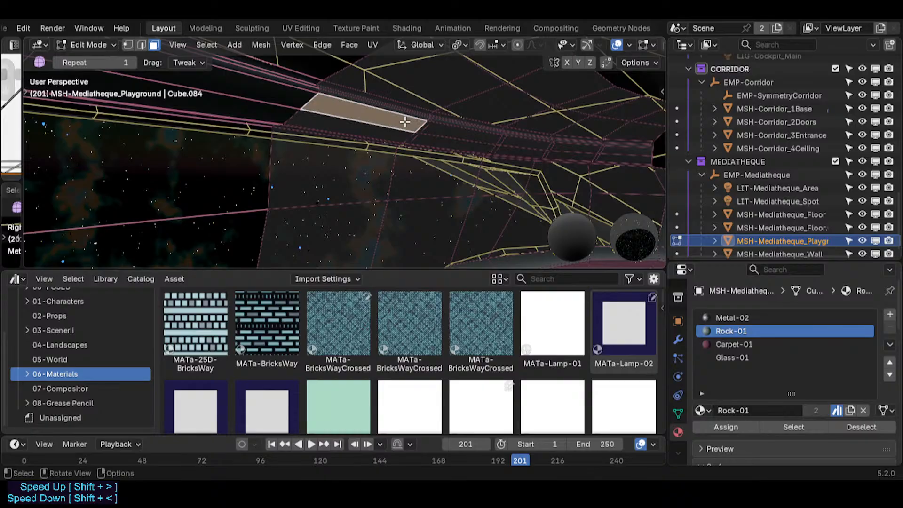
pyautogui.keyDown('shift'); pyautogui.click(400, 129); pyautogui.keyUp('shift')
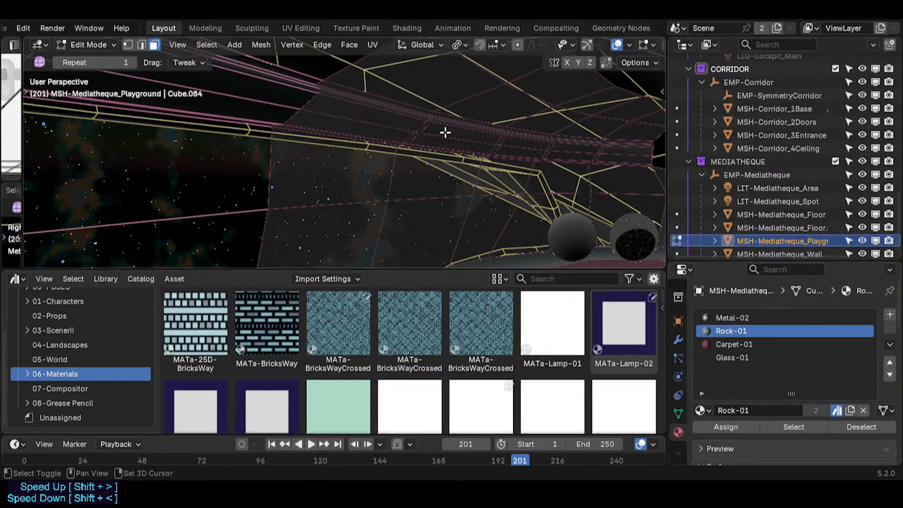
pyautogui.keyDown('shift'); pyautogui.click(498, 145); pyautogui.keyUp('shift')
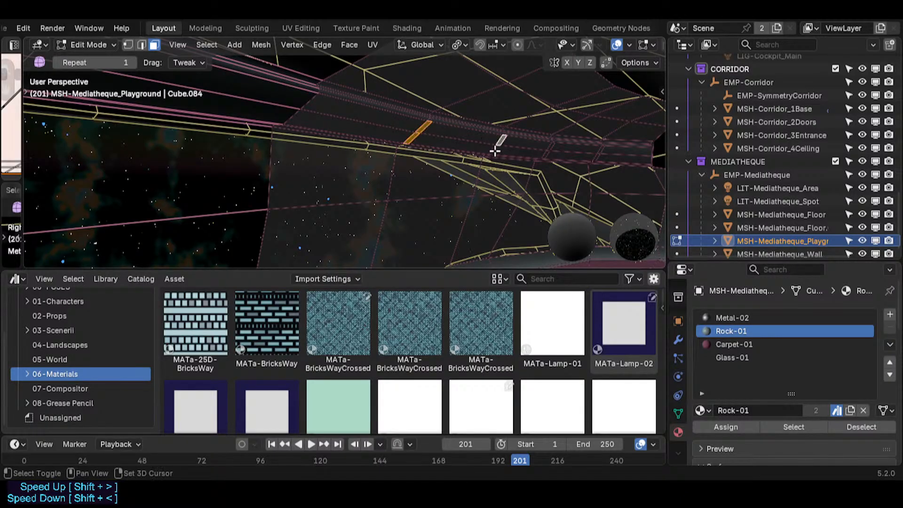
pyautogui.keyDown('shift'); pyautogui.click(550, 148); pyautogui.keyUp('shift')
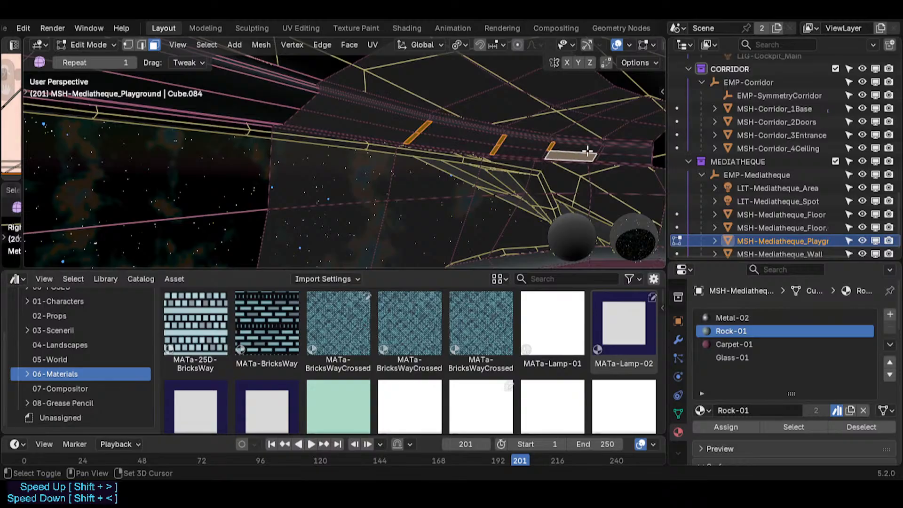
pyautogui.keyDown('shift'); pyautogui.click(588, 151); pyautogui.keyUp('shift')
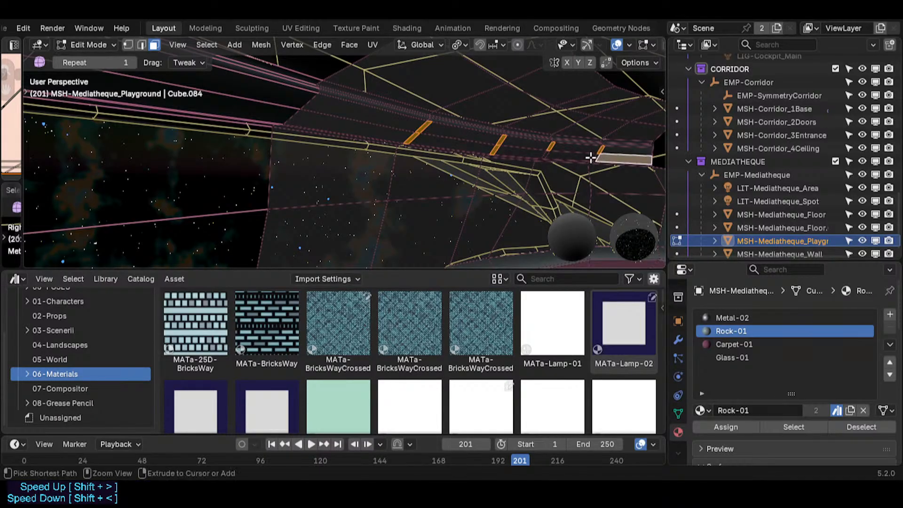
pyautogui.keyDown('shift'); pyautogui.click(595, 158); pyautogui.keyUp('shift')
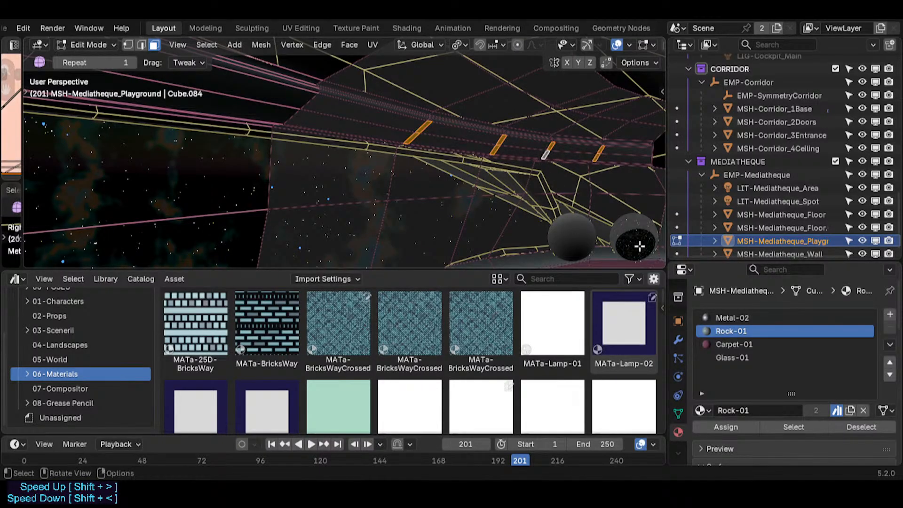
# - Add a material slot using MATa-Lamp-02, assign it to the selected crossbar faces, and return to Object Mode
pyautogui.click(889, 314)
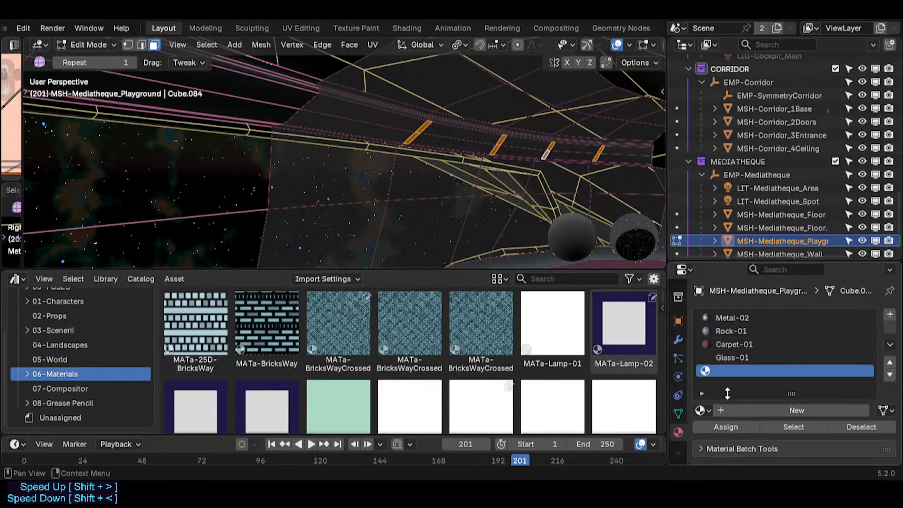
pyautogui.click(701, 410)
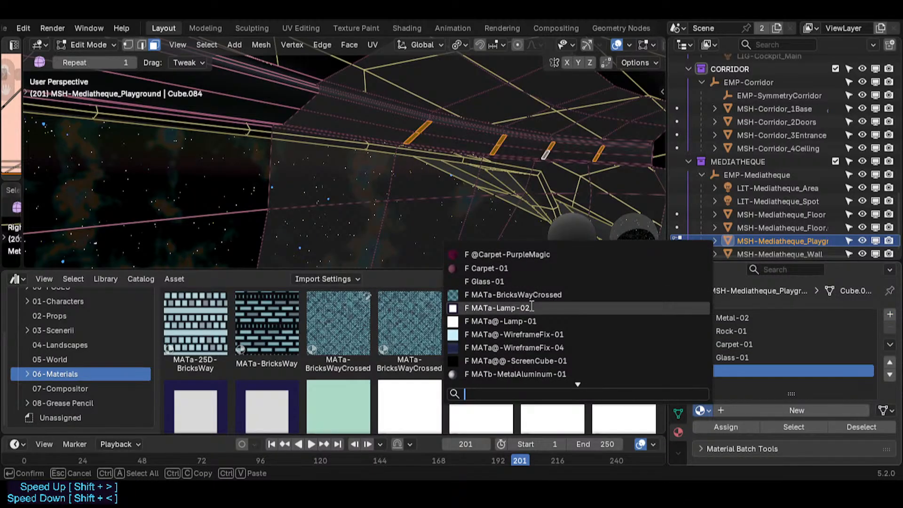
pyautogui.click(534, 308)
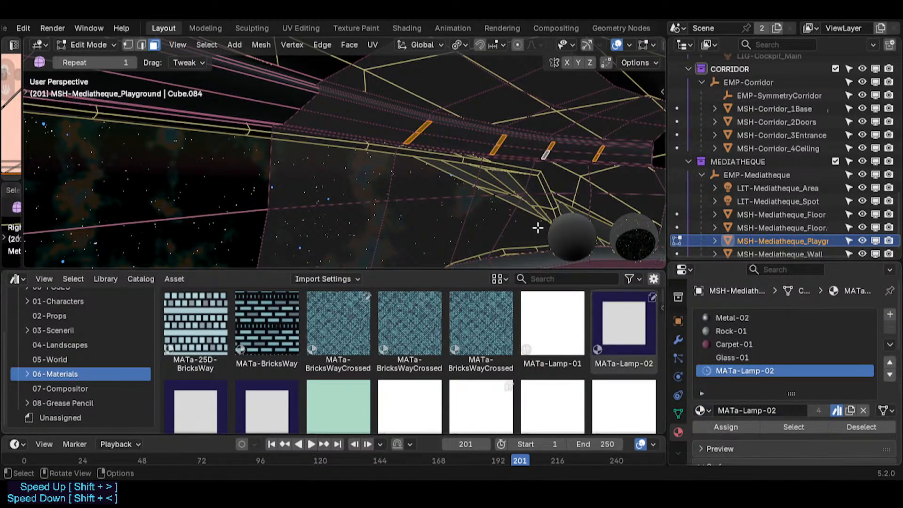
pyautogui.press('Tab')
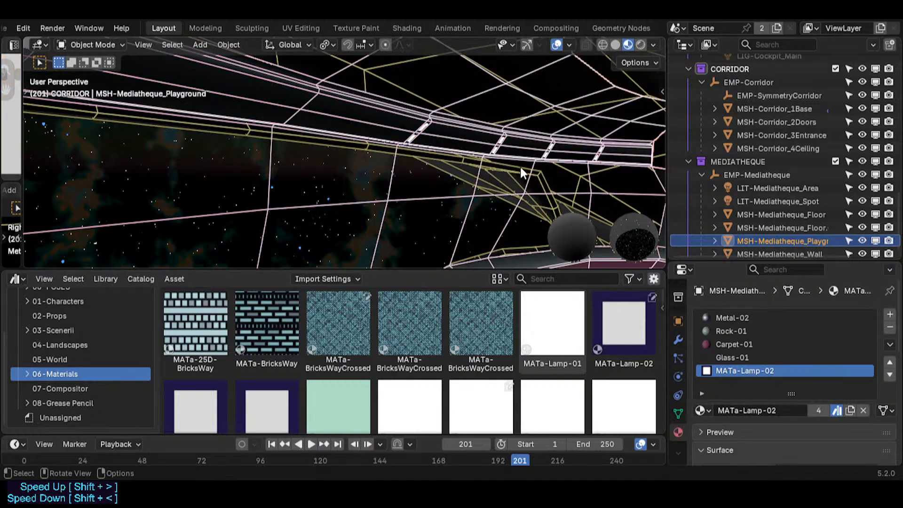
# - Inspect the lamp strips along the overhead ledge without overlays, and reopen the playground mesh for face editing
pyautogui.hotkey('shift', 'z')
pyautogui.hotkey('shift', '`')
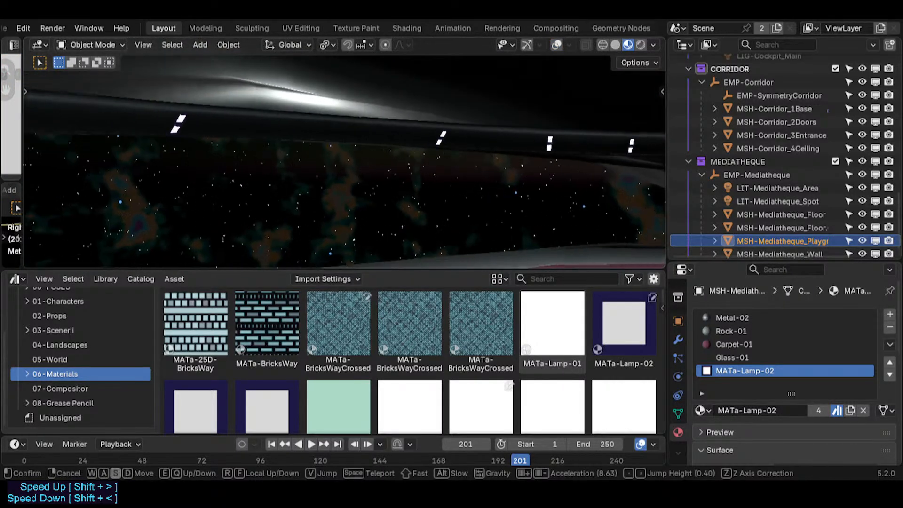
pyautogui.press('w')
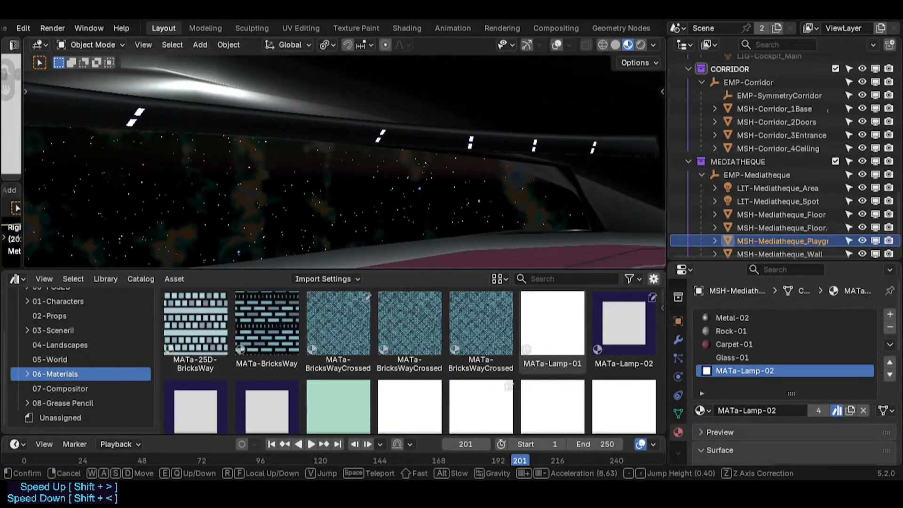
pyautogui.click(432, 153)
pyautogui.hotkey('shift', 'alt', 'z')
pyautogui.press('Tab')
pyautogui.click(355, 136)
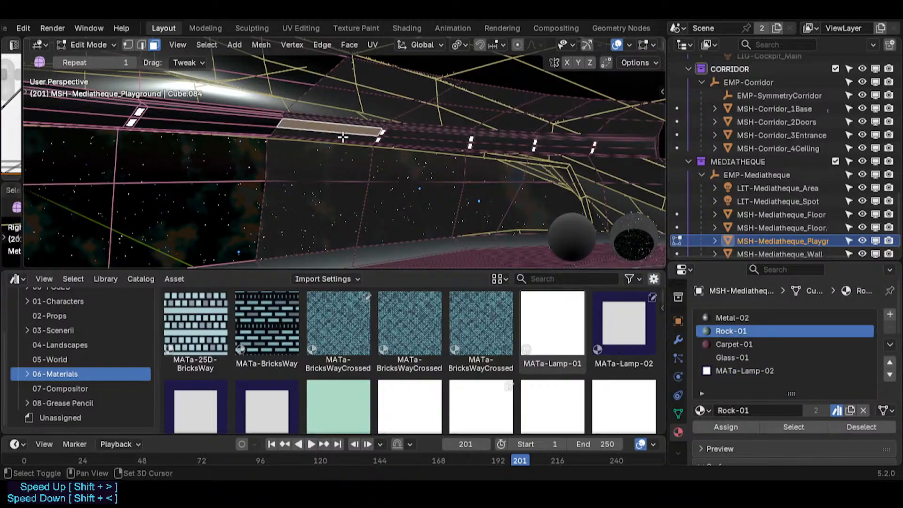
pyautogui.keyDown('shift'); pyautogui.click(419, 136); pyautogui.keyUp('shift')
pyautogui.hotkey('alt', 'a')
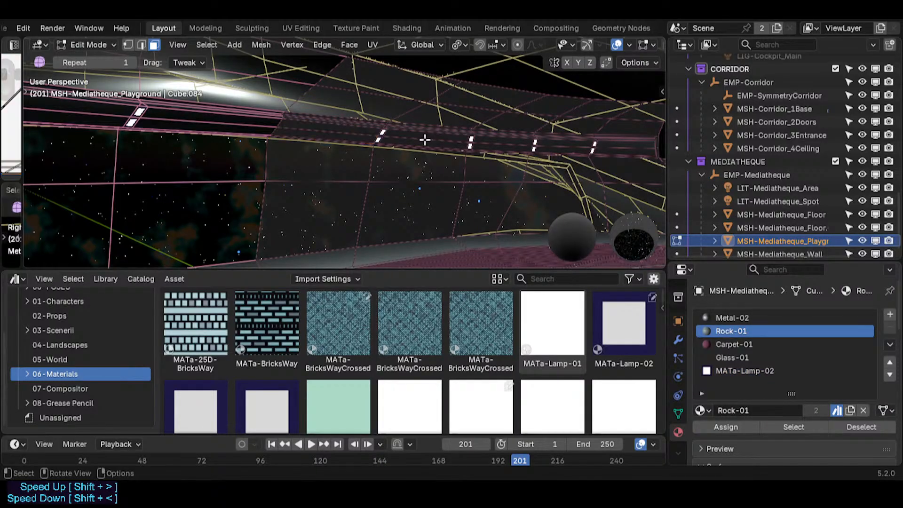
pyautogui.press('a')
pyautogui.hotkey('alt', 'a')
# - Hide the loop of window faces directly below the overhead ledge
pyautogui.keyDown('alt'); pyautogui.click(374, 171); pyautogui.keyUp('alt')
pyautogui.press('h')
pyautogui.hotkey('shift', '`')
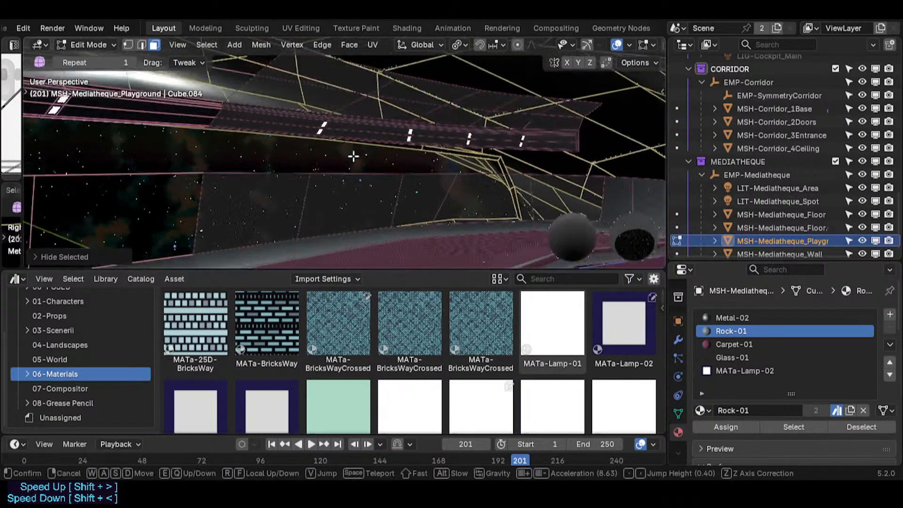
pyautogui.click(353, 156)
# - Select the ledge band's linked faces delimited by Material, and exclude the MATa-Lamp-02 faces from the selection
pyautogui.click(359, 123)
pyautogui.hotkey('ctrl', 'l')
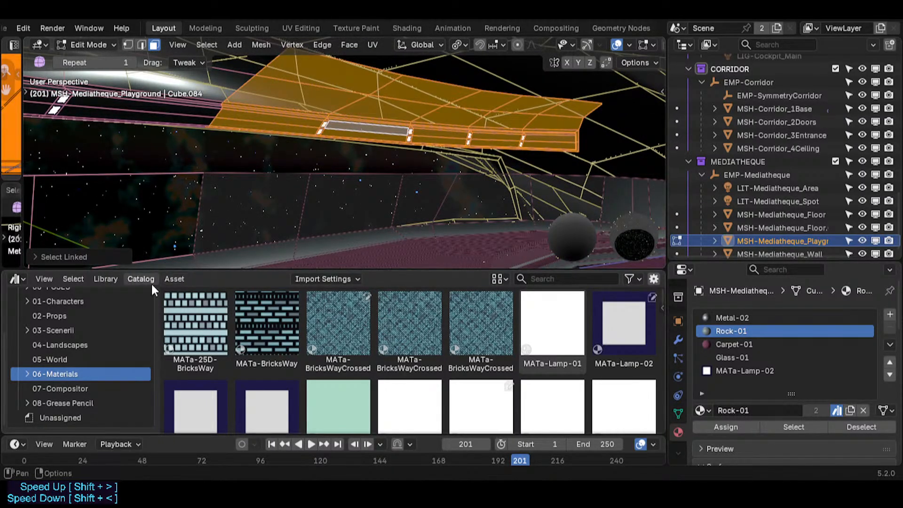
pyautogui.click(77, 254)
pyautogui.click(150, 213)
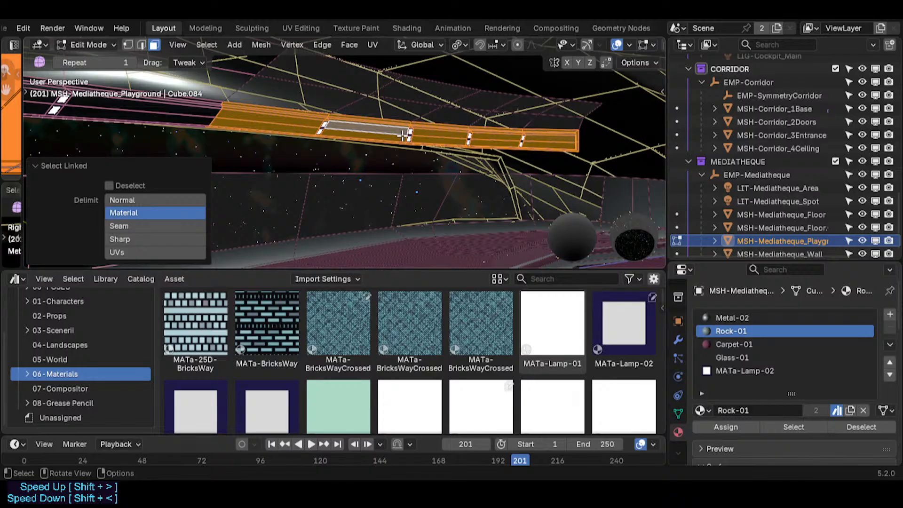
pyautogui.click(767, 371)
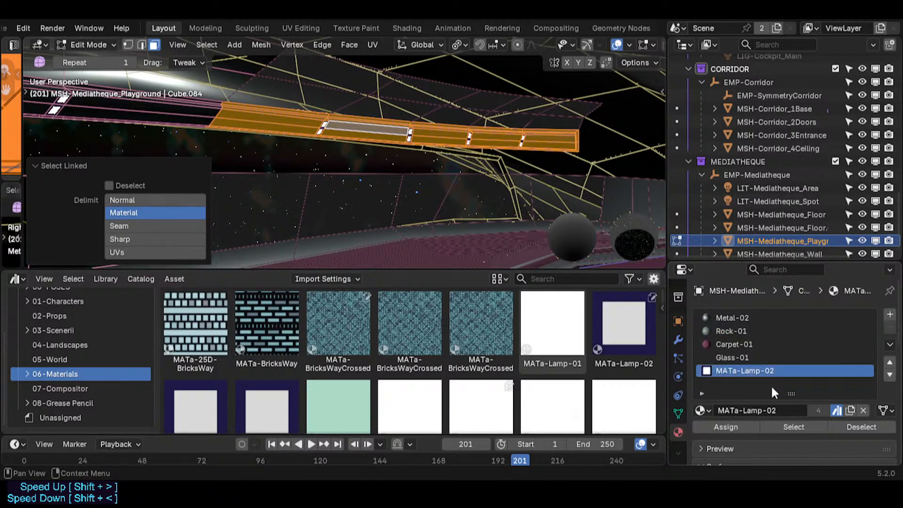
pyautogui.click(847, 427)
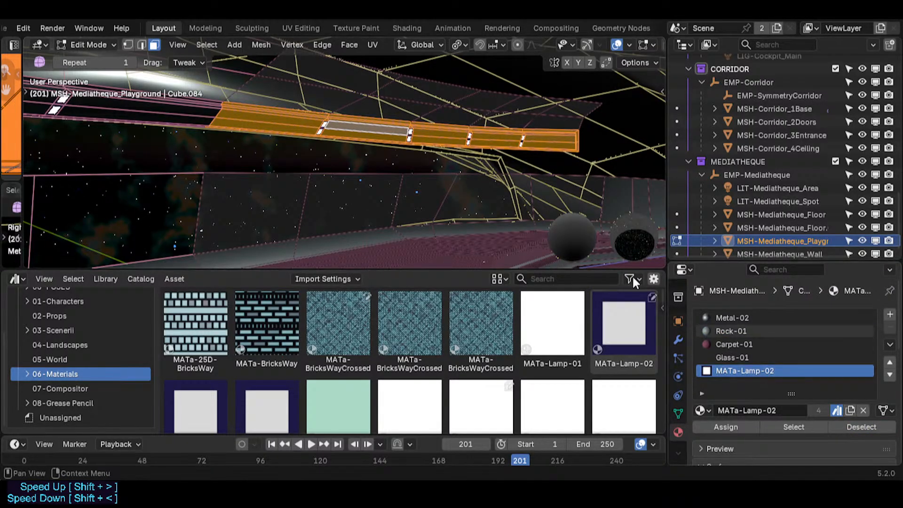
pyautogui.press('g')
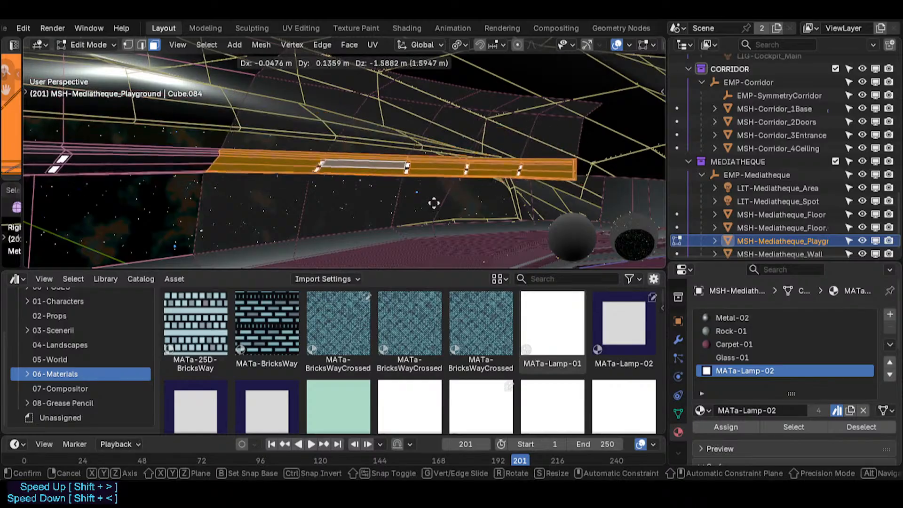
pyautogui.rightClick(438, 184)
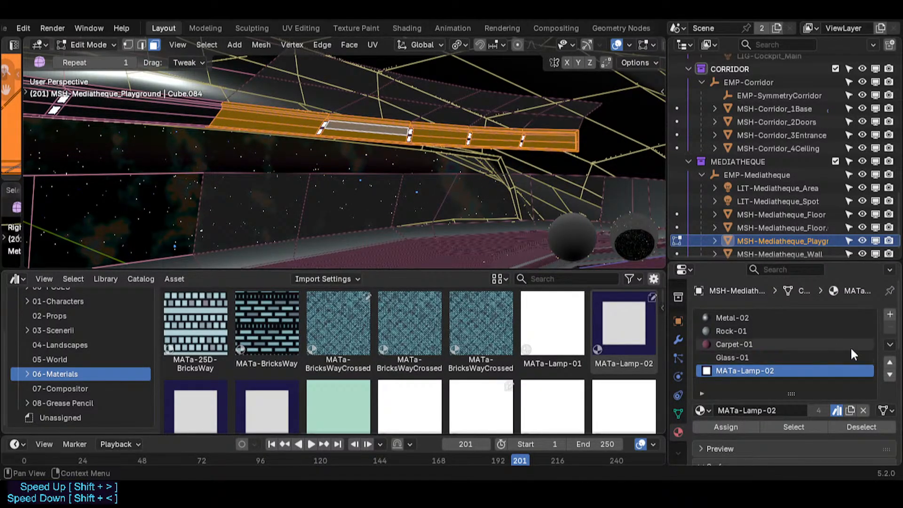
# - Add a material slot, fill it with the MATa@-WireframeFix-04 material asset, and assign it to the selected ledge faces
pyautogui.click(889, 314)
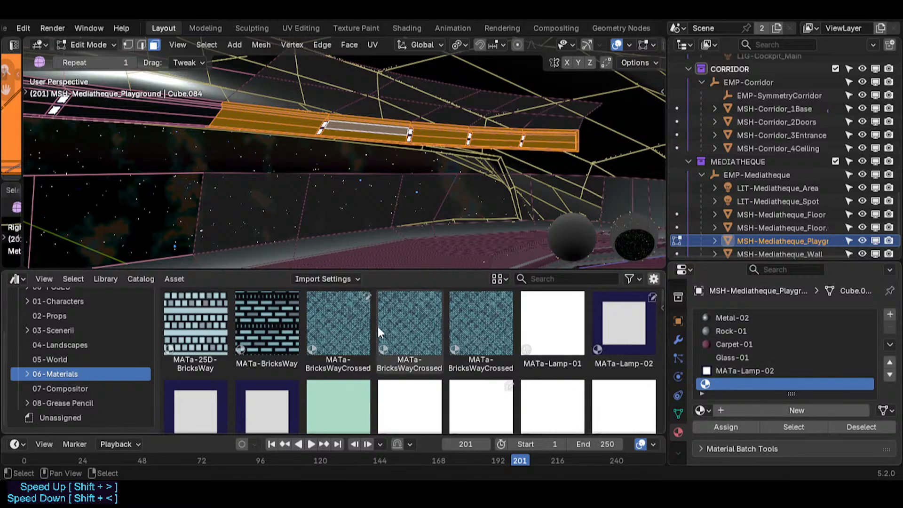
pyautogui.scroll(-2, 373, 324)
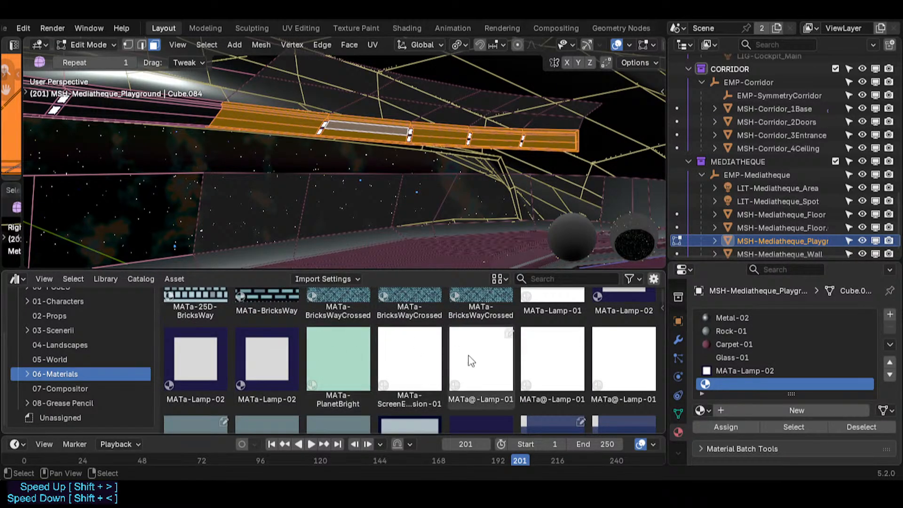
pyautogui.scroll(2, 551, 351)
pyautogui.scroll(-2, 617, 341)
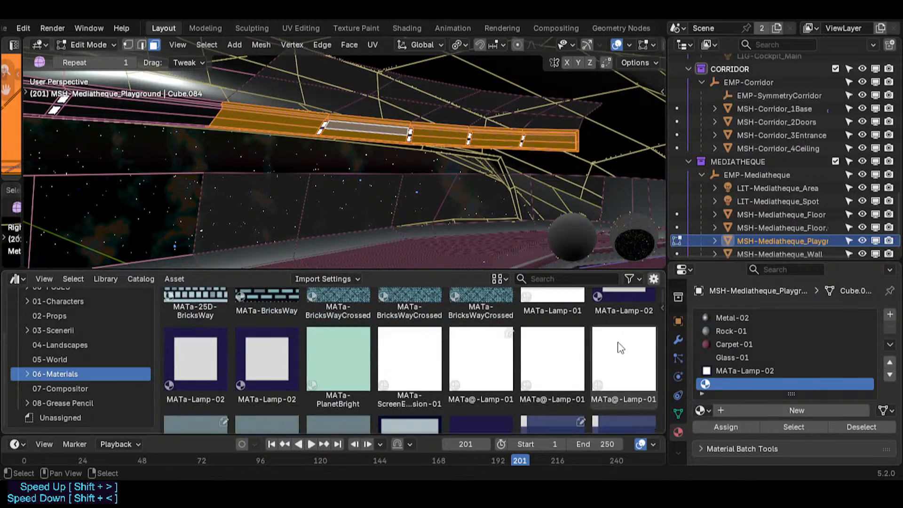
pyautogui.scroll(-4, 619, 346)
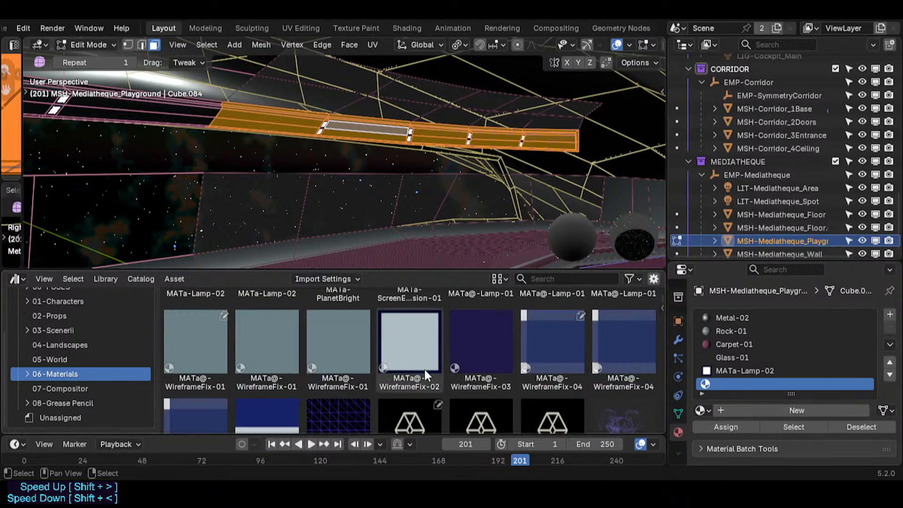
pyautogui.scroll(2, 339, 348)
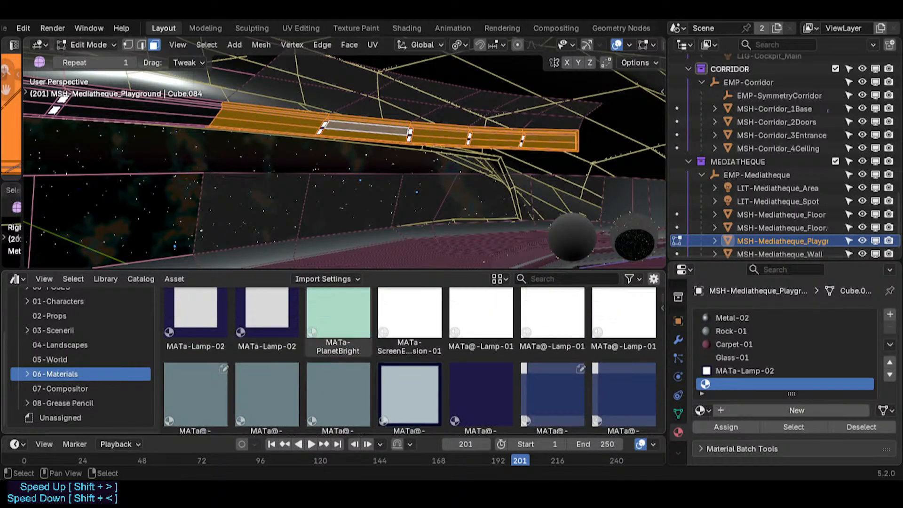
pyautogui.scroll(-2, 338, 348)
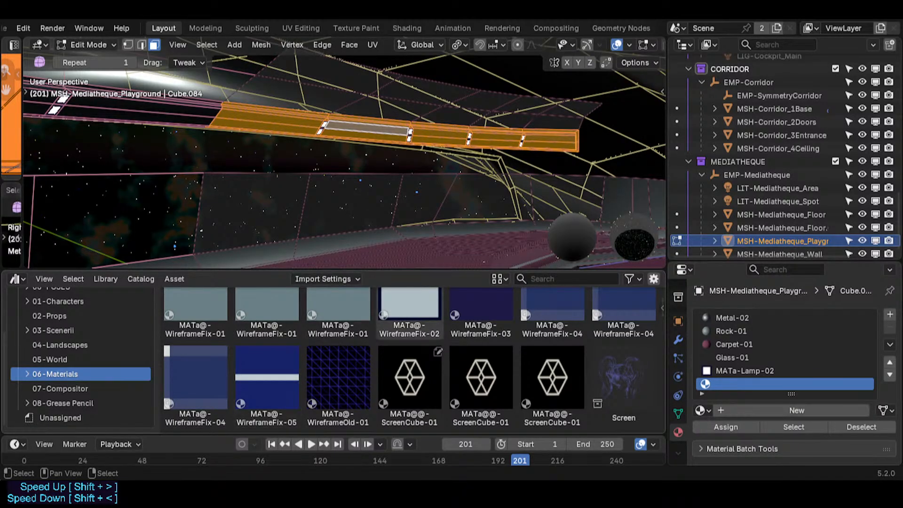
pyautogui.scroll(2, 519, 302)
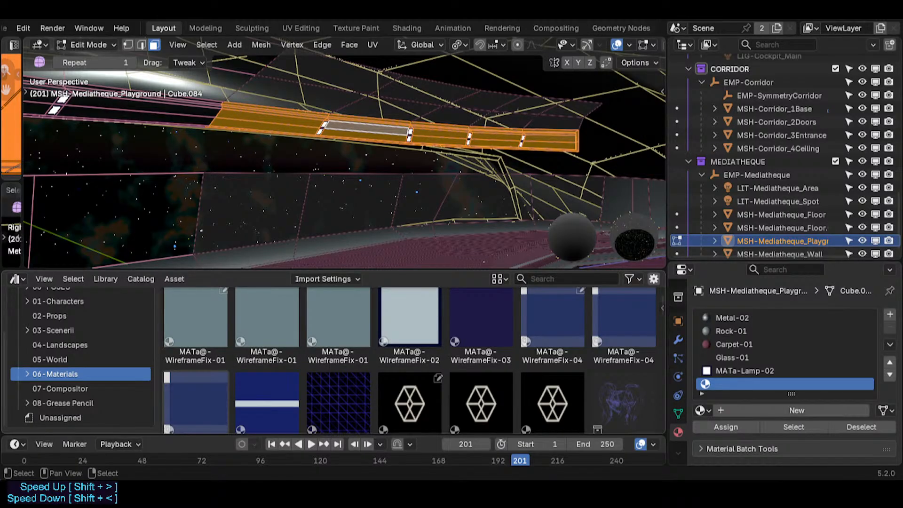
pyautogui.scroll(-4, 519, 328)
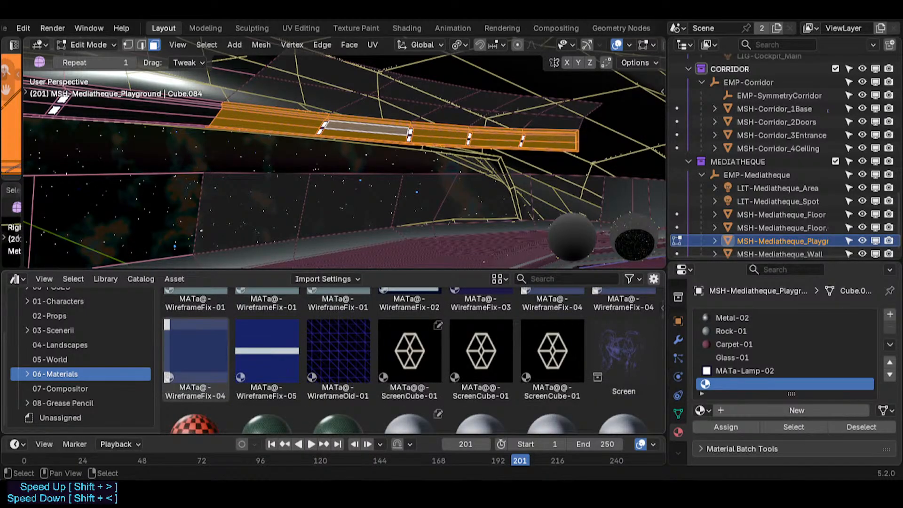
pyautogui.moveTo(195, 358); pyautogui.dragTo(748, 383)
pyautogui.click(729, 426)
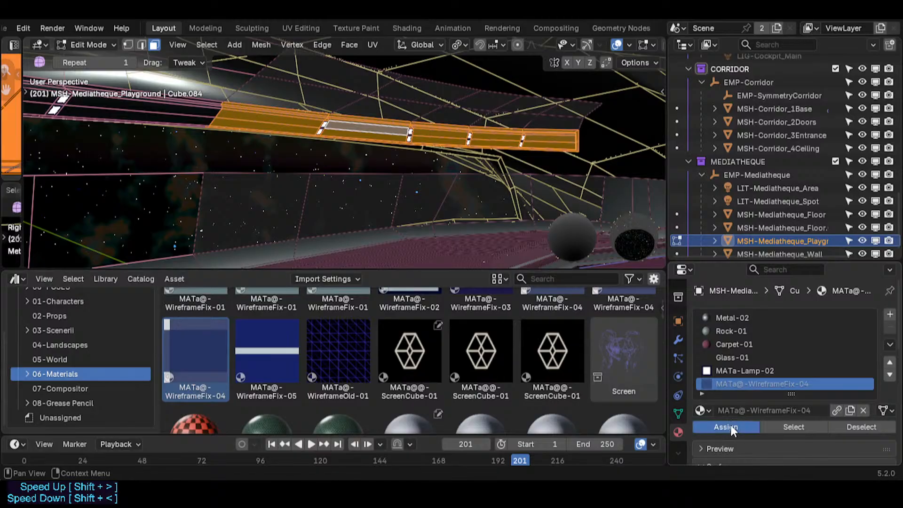
# - Preview the ledge band's animated wireframe material in Object Mode without overlays by briefly playing the animation
pyautogui.press('Tab')
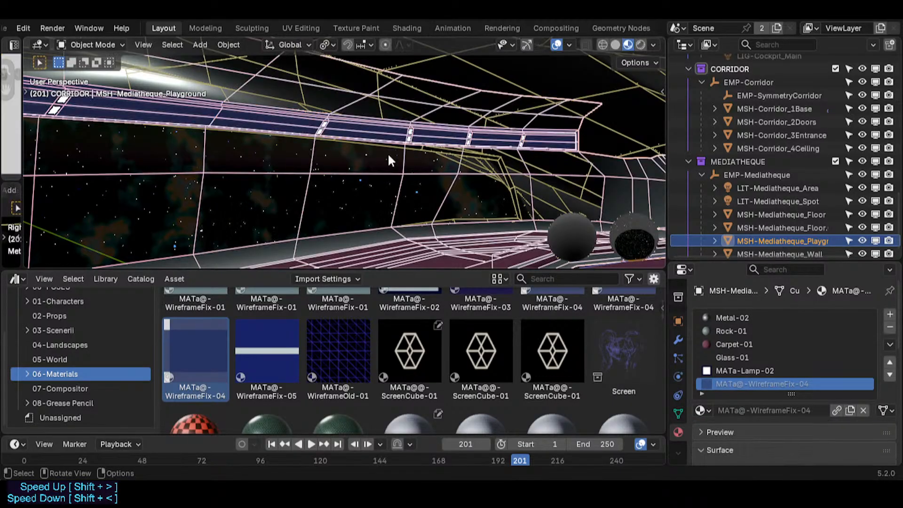
pyautogui.hotkey('alt', 'shift', 'z')
pyautogui.press('Tab')
pyautogui.press('Tab')
pyautogui.press('space')
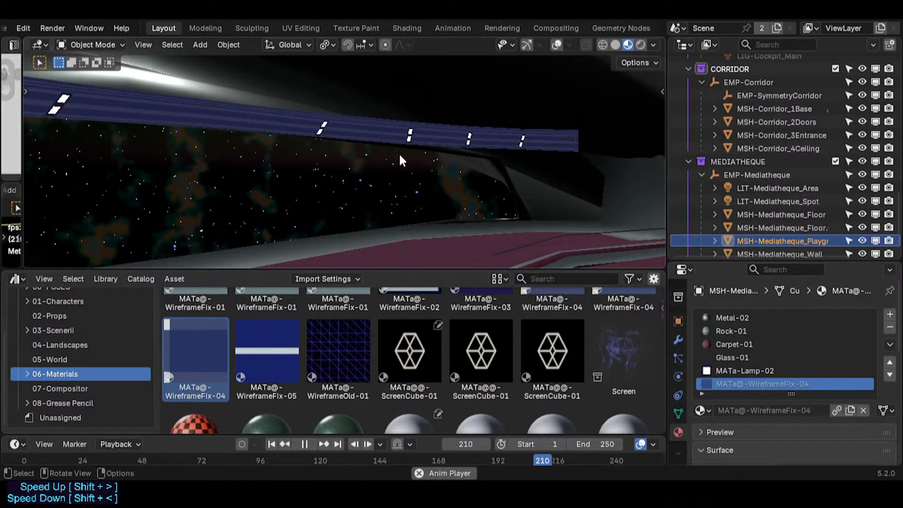
pyautogui.press('space')
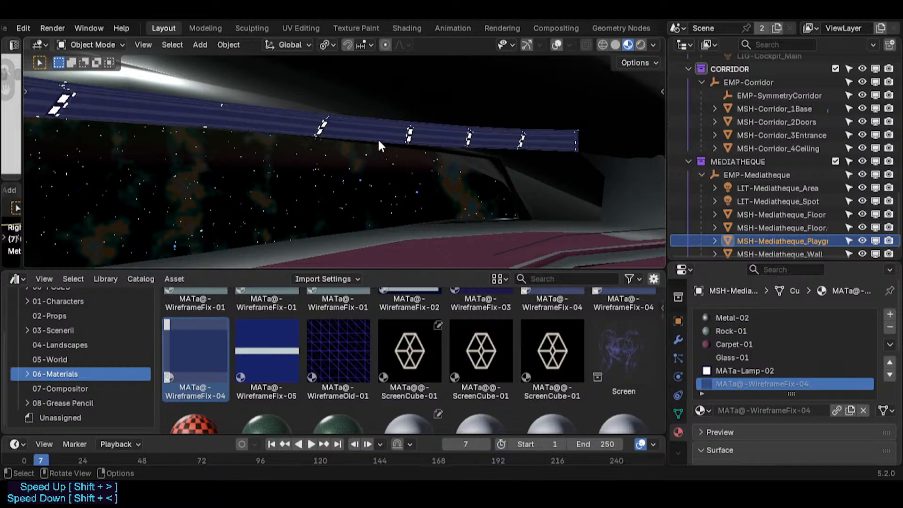
# - Reopen the playground mesh for face editing near the wireframe ledge band, with overlays shown
pyautogui.press('Tab')
pyautogui.hotkey('shift', '`')
pyautogui.click(344, 152)
pyautogui.hotkey('alt', 'shift', 'z')
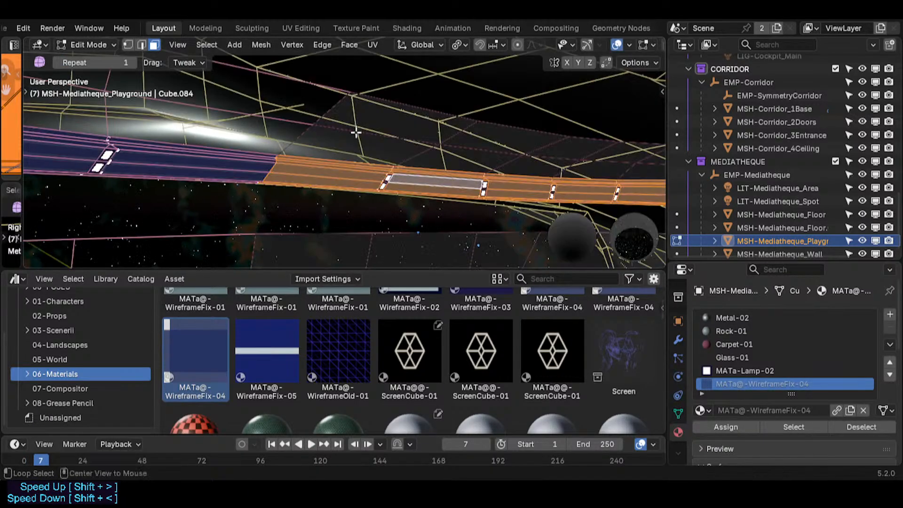
# - Clear the selection and select the two face loops along the blue strip's upper border
pyautogui.hotkey('shift', '`')
pyautogui.press('w')
pyautogui.click(343, 136)
pyautogui.hotkey('alt', 'a')
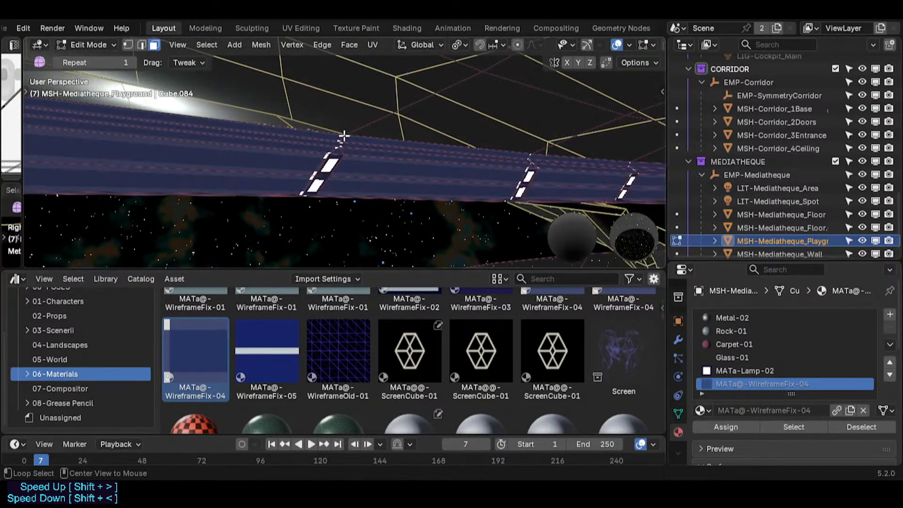
pyautogui.keyDown('alt'); pyautogui.click(342, 136); pyautogui.keyUp('alt')
pyautogui.hotkey('ctrl', 'z')
pyautogui.keyDown('alt'); pyautogui.click(343, 136); pyautogui.keyUp('alt')
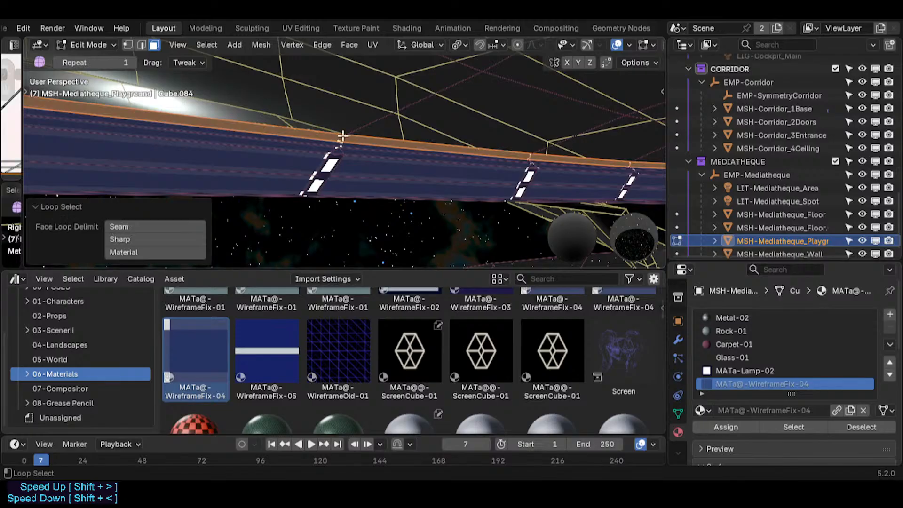
pyautogui.keyDown('alt'); pyautogui.keyDown('shift'); pyautogui.click(339, 144); pyautogui.keyUp('shift'); pyautogui.keyUp('alt')
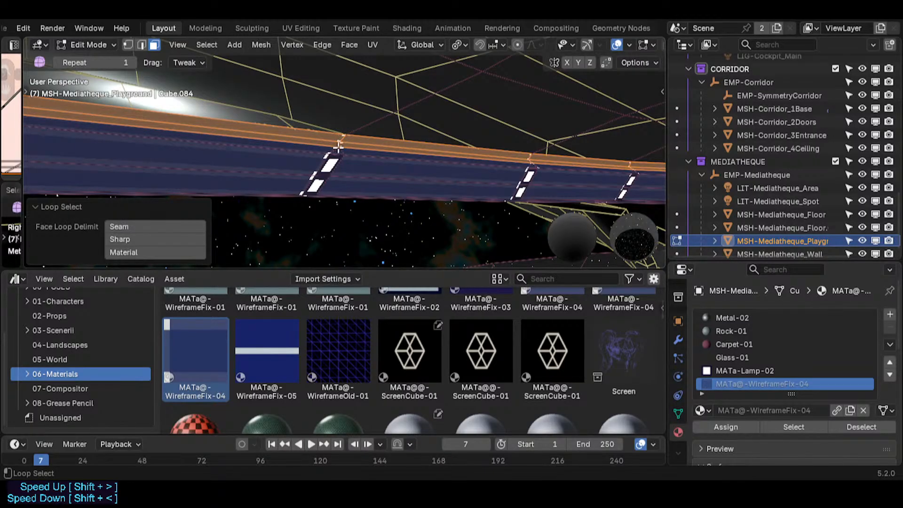
pyautogui.moveTo(323, 208); pyautogui.dragTo(327, 150, button='middle')
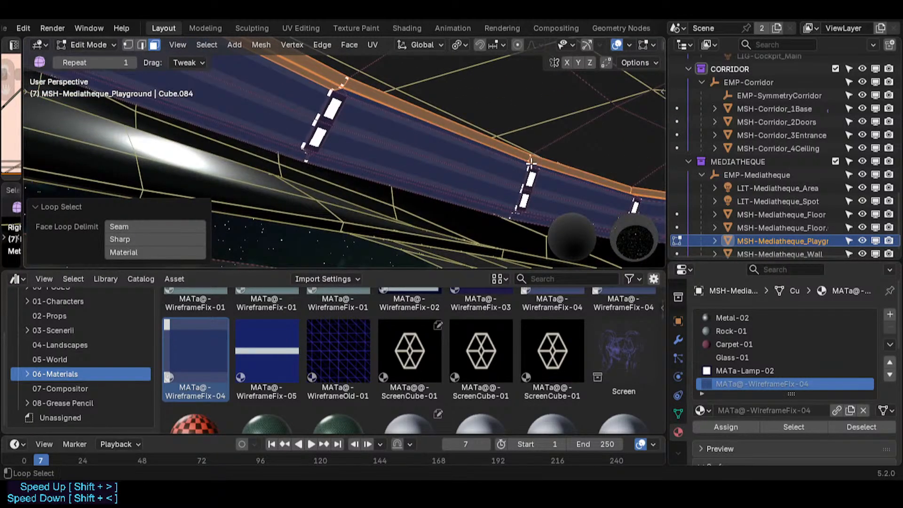
pyautogui.moveTo(529, 162); pyautogui.dragTo(498, 172, button='middle')
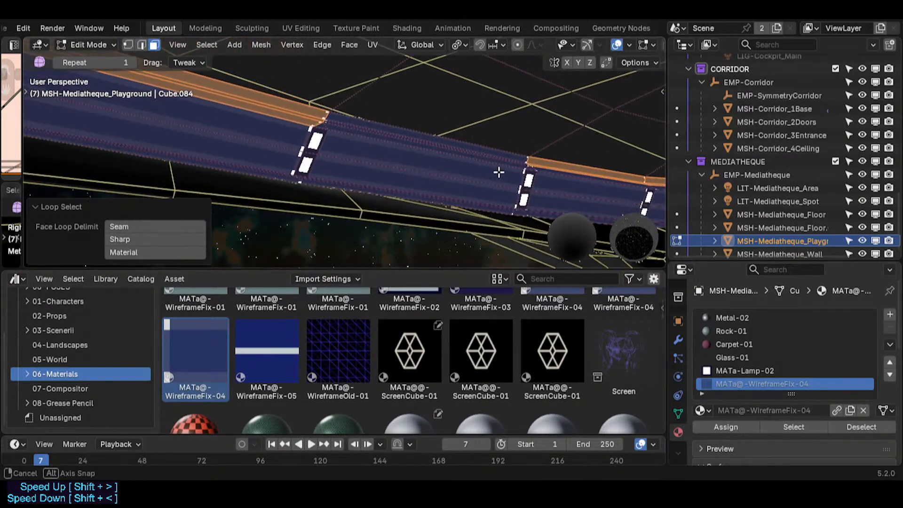
# - Try to grow and shrink the upper border selection and add the face loop along the strip's lower border
pyautogui.keyDown('alt'); pyautogui.click(333, 120); pyautogui.keyUp('alt')
pyautogui.press('ctrl+KP_Add')
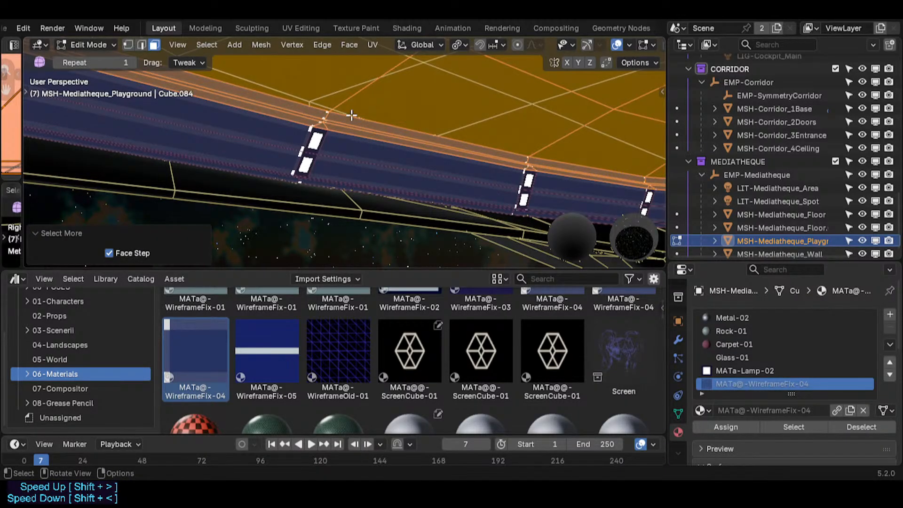
pyautogui.press('ctrl+KP_Subtract')
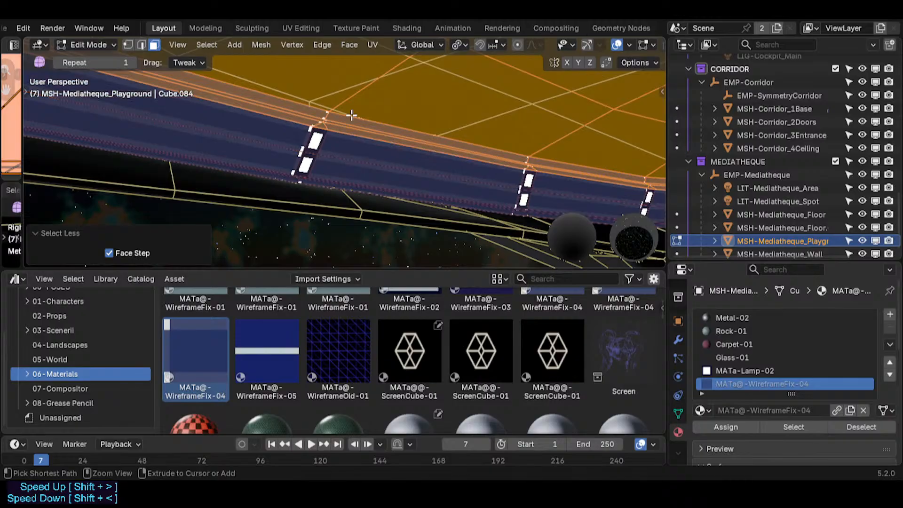
pyautogui.hotkey('shift', '`')
pyautogui.click(345, 153)
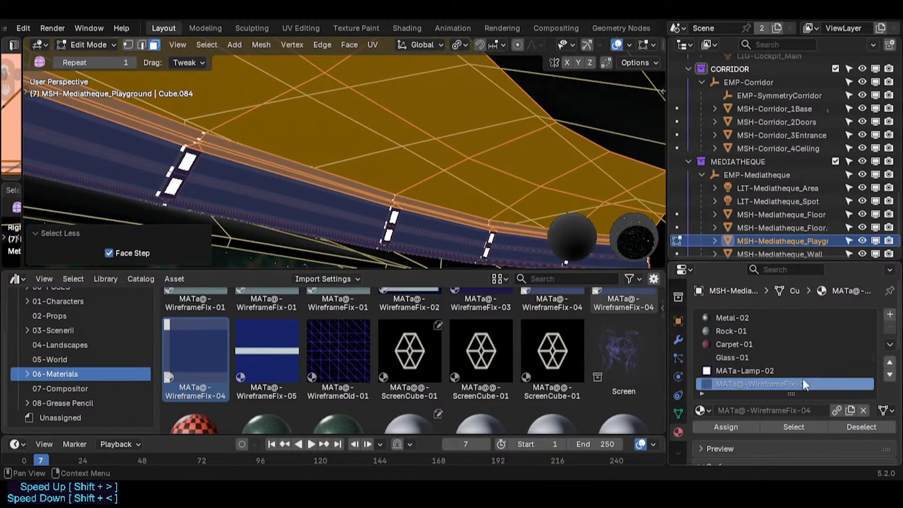
pyautogui.scroll(-2, 802, 384)
pyautogui.hotkey('shift', '`')
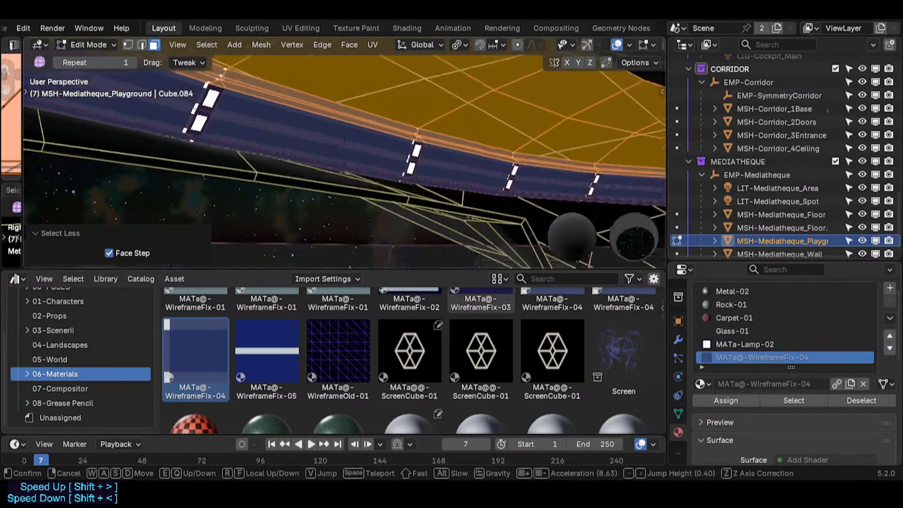
pyautogui.click(366, 135)
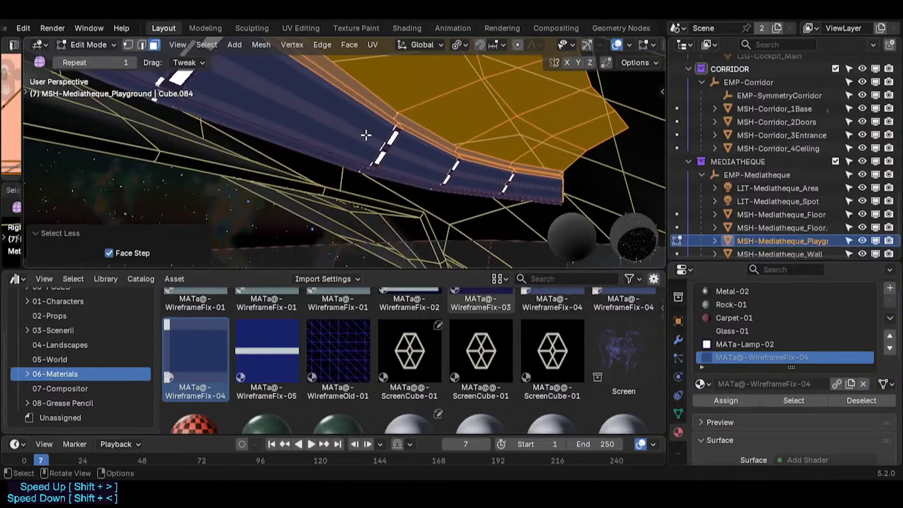
pyautogui.keyDown('alt'); pyautogui.click(360, 170); pyautogui.keyUp('alt')
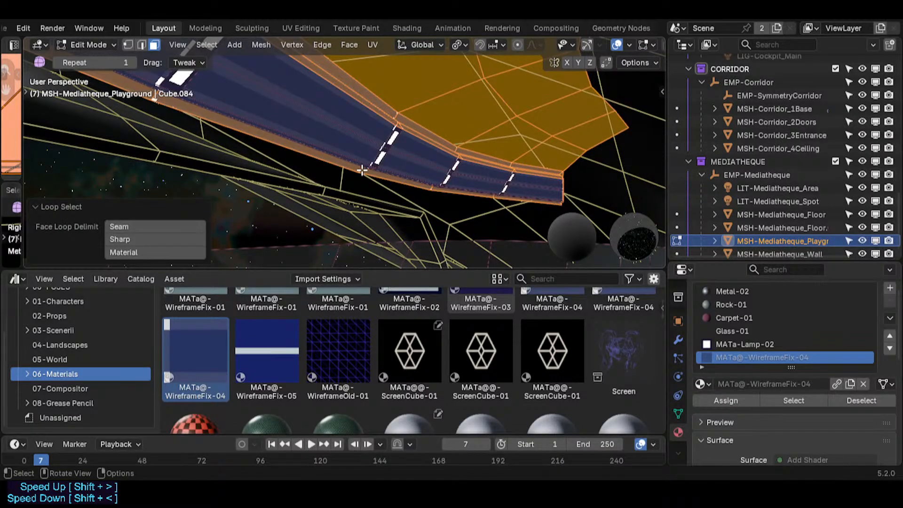
# - Reselect only the strip's upper and lower border face loops and grow the selection into the neighbouring faces, undoing the excess changes
pyautogui.hotkey('alt', 'a')
pyautogui.keyDown('alt'); pyautogui.click(396, 114); pyautogui.keyUp('alt')
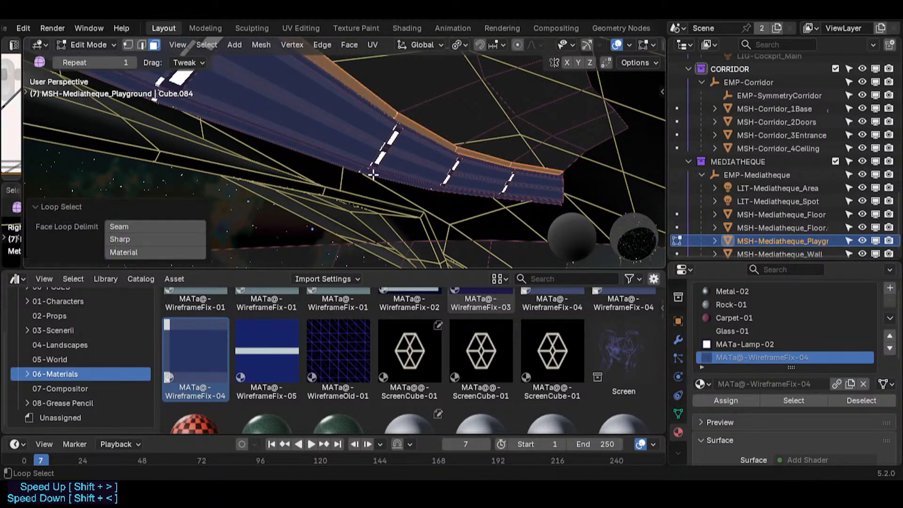
pyautogui.keyDown('alt'); pyautogui.keyDown('shift'); pyautogui.click(362, 174); pyautogui.keyUp('shift'); pyautogui.keyUp('alt')
pyautogui.hotkey('ctrl', 'z')
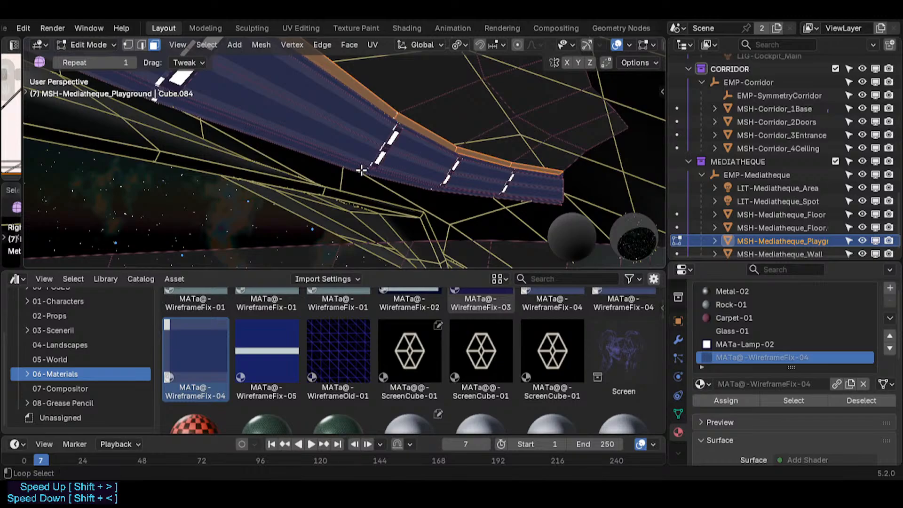
pyautogui.keyDown('alt'); pyautogui.keyDown('shift'); pyautogui.click(362, 170); pyautogui.keyUp('shift'); pyautogui.keyUp('alt')
pyautogui.press('ctrl+KP_Add')
pyautogui.press('ctrl+KP_Add')
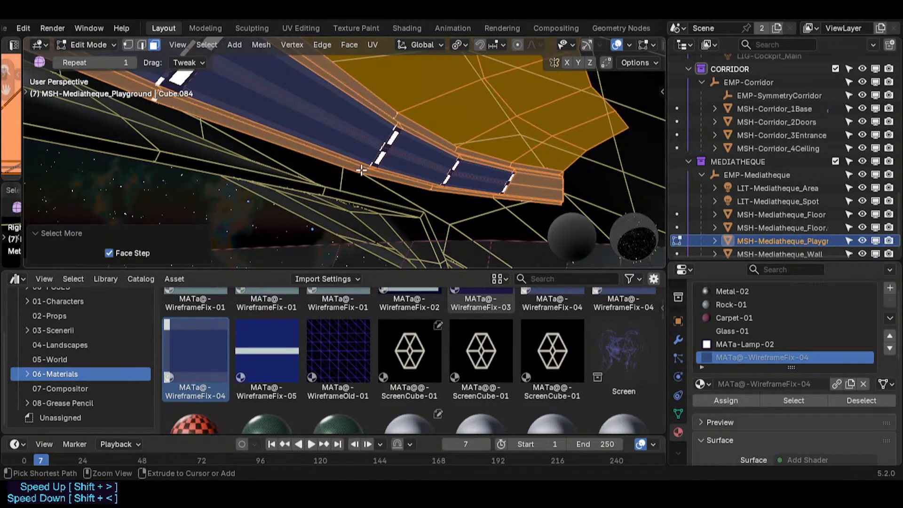
pyautogui.press('ctrl+KP_Subtract')
pyautogui.press('ctrl+KP_Subtract')
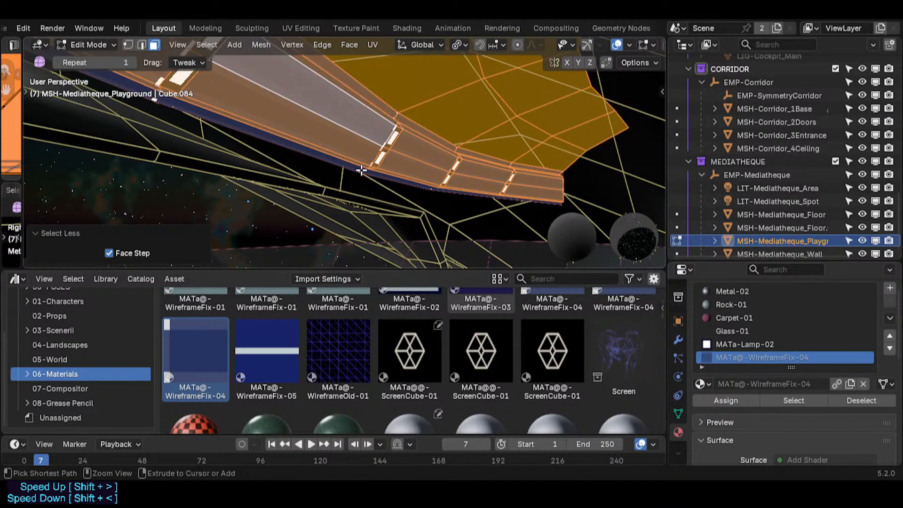
pyautogui.hotkey('ctrl', 'z')
pyautogui.hotkey('ctrl', 'z')
pyautogui.hotkey('ctrl', 'z')
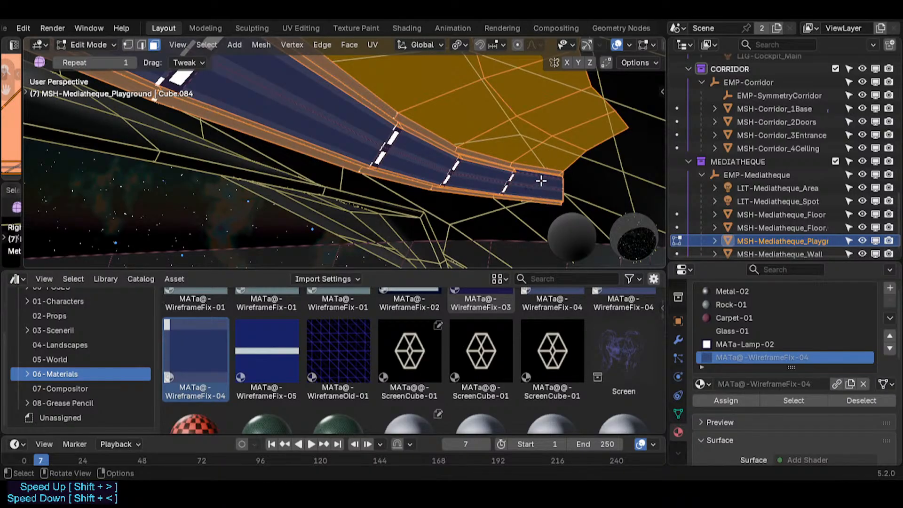
# - Add the faces of the strip's last segment, beyond the final white marker, to the selection
pyautogui.moveTo(541, 180); pyautogui.dragTo(515, 184, button='middle')
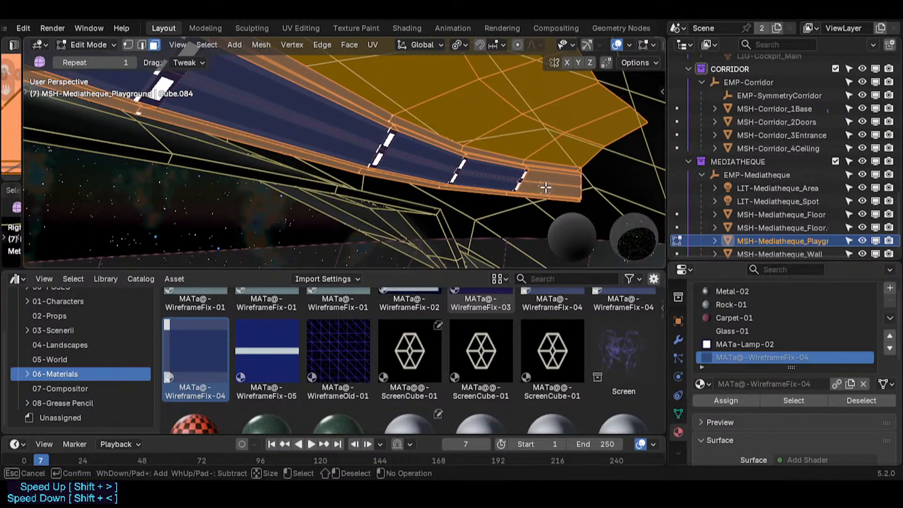
pyautogui.moveTo(549, 184); pyautogui.dragTo(510, 189, button='middle')
pyautogui.scroll(2, 781, 315)
# - Try to assign Metal-02 to the selected faces and check the strip in Object Mode with overlays hidden
pyautogui.click(732, 319)
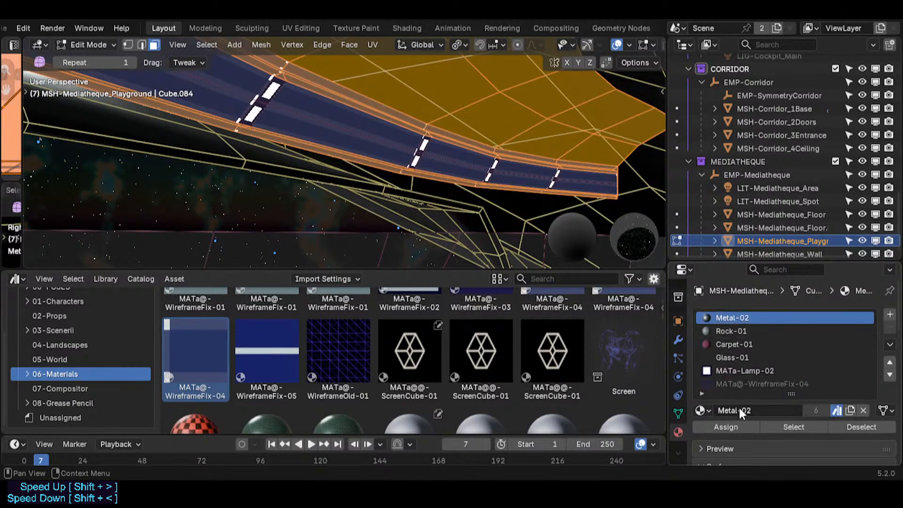
pyautogui.click(736, 426)
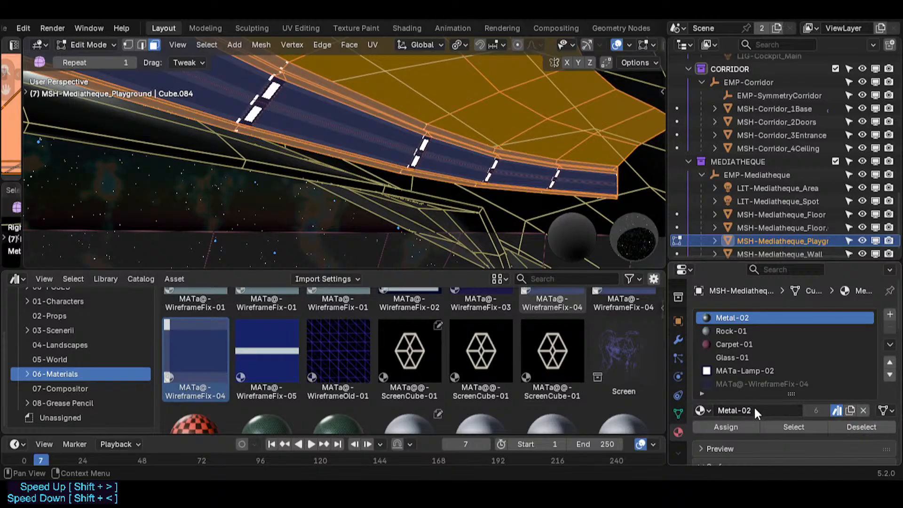
pyautogui.press('Tab')
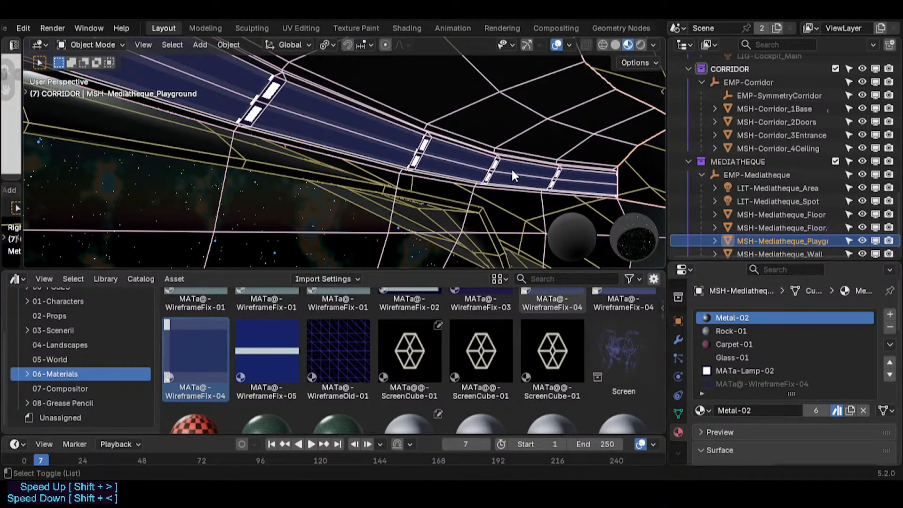
pyautogui.hotkey('shift', 'alt', 'z')
pyautogui.moveTo(512, 168)
pyautogui.mouseDown(button='middle')
pyautogui.moveTo(522, 165)
pyautogui.moveTo(514, 171)
pyautogui.mouseUp(button='middle')
# - Return to editing the mesh with overlays shown and remove the Glass-01 faces from the selection
pyautogui.press('Tab')
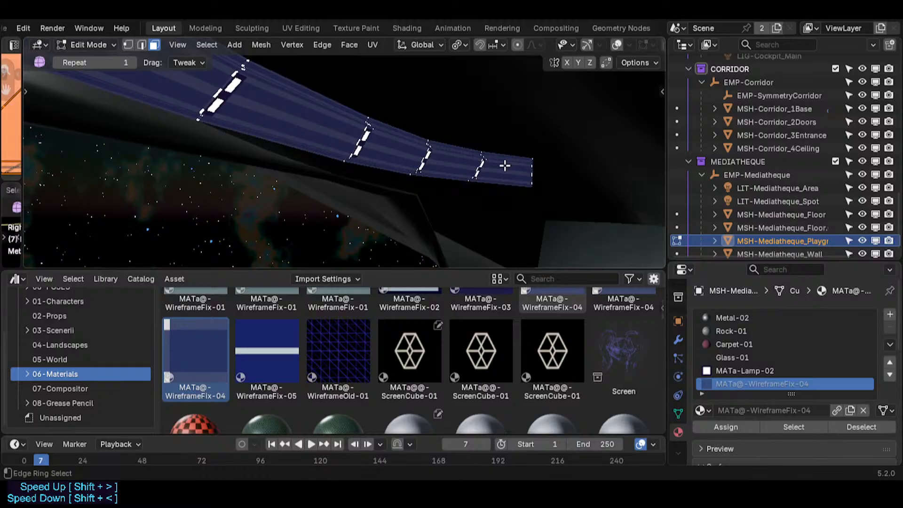
pyautogui.hotkey('shift', 'alt', 'z')
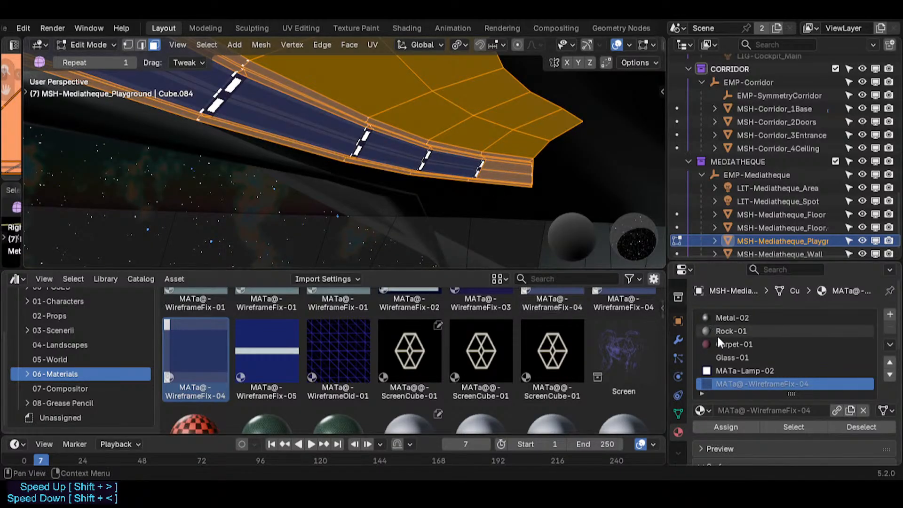
pyautogui.click(845, 427)
pyautogui.hotkey('ctrl', 'z')
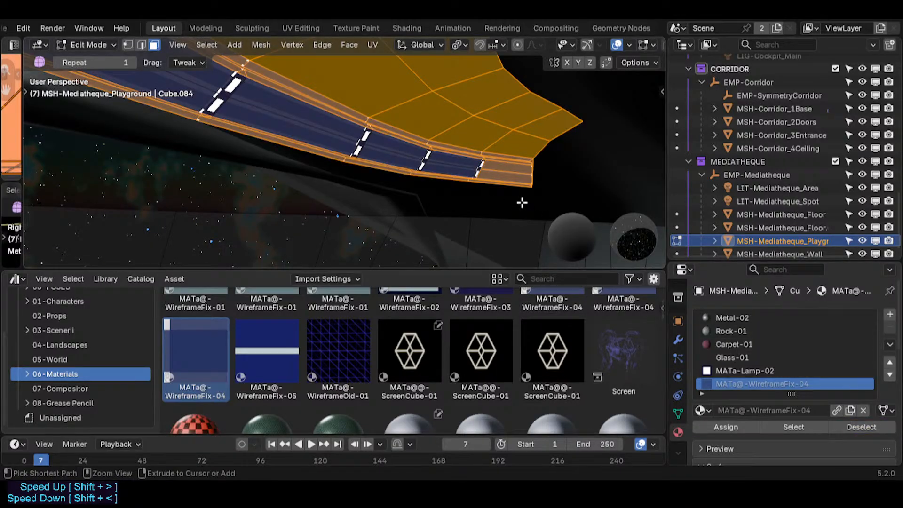
pyautogui.click(749, 343)
pyautogui.click(742, 359)
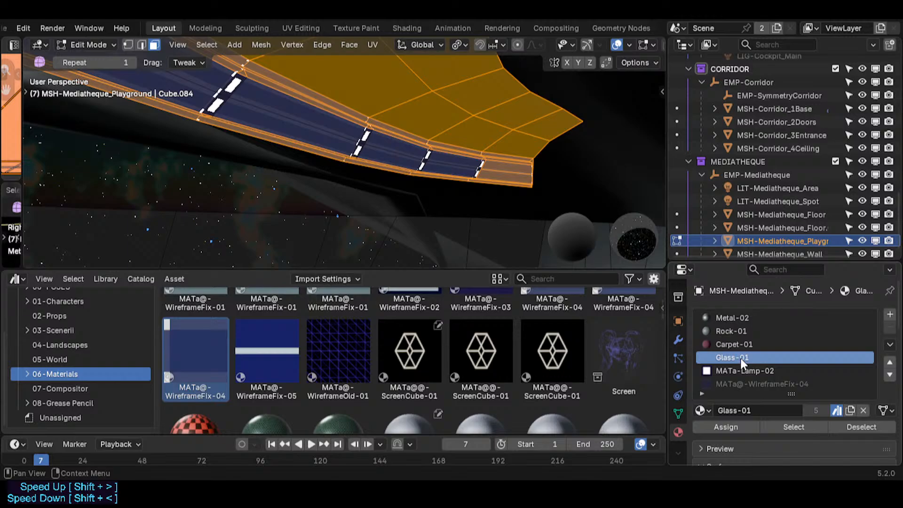
pyautogui.click(851, 428)
# - Assign the Metal-02 material to the selected border and end faces, and clear the selection
pyautogui.click(739, 319)
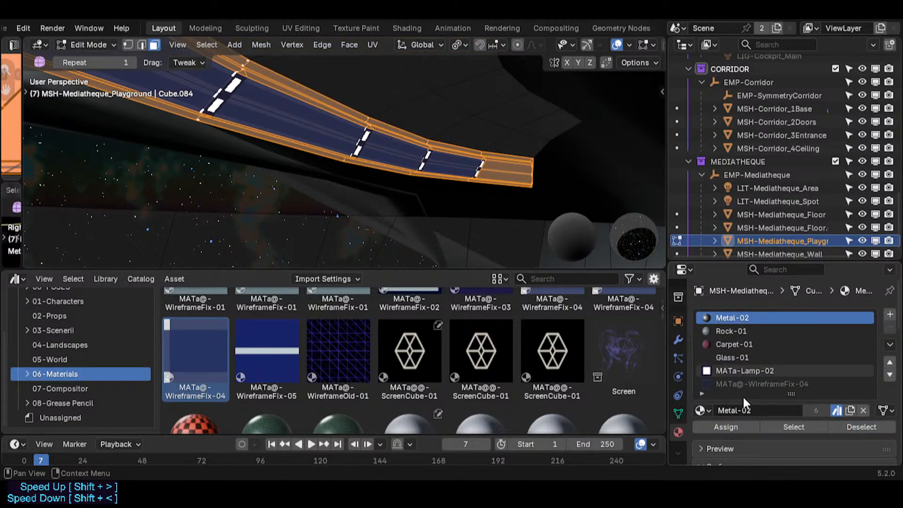
pyautogui.click(743, 426)
pyautogui.hotkey('alt', 'a')
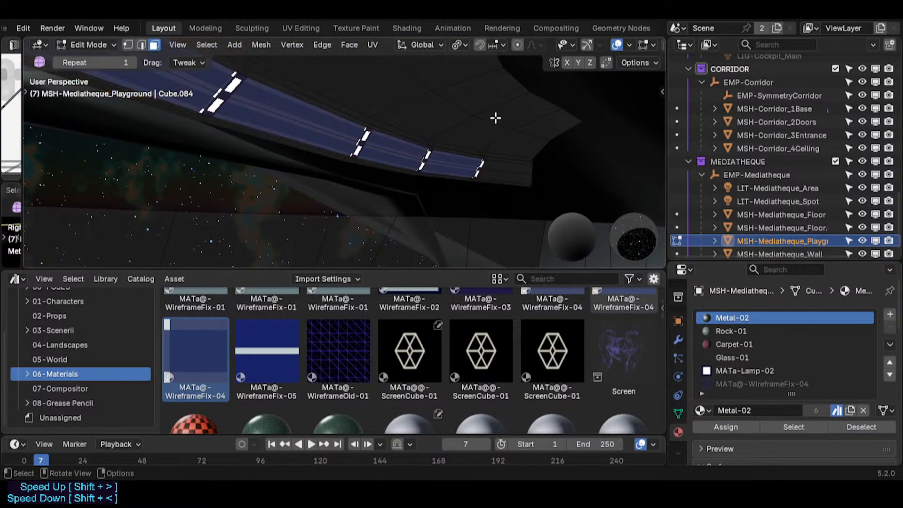
# - Select the face loops of the large surface above the strip and make the Glass-01 material slot active
pyautogui.keyDown('alt'); pyautogui.click(488, 107); pyautogui.keyUp('alt')
pyautogui.keyDown('alt'); pyautogui.keyDown('shift'); pyautogui.click(465, 134); pyautogui.keyUp('shift'); pyautogui.keyUp('alt')
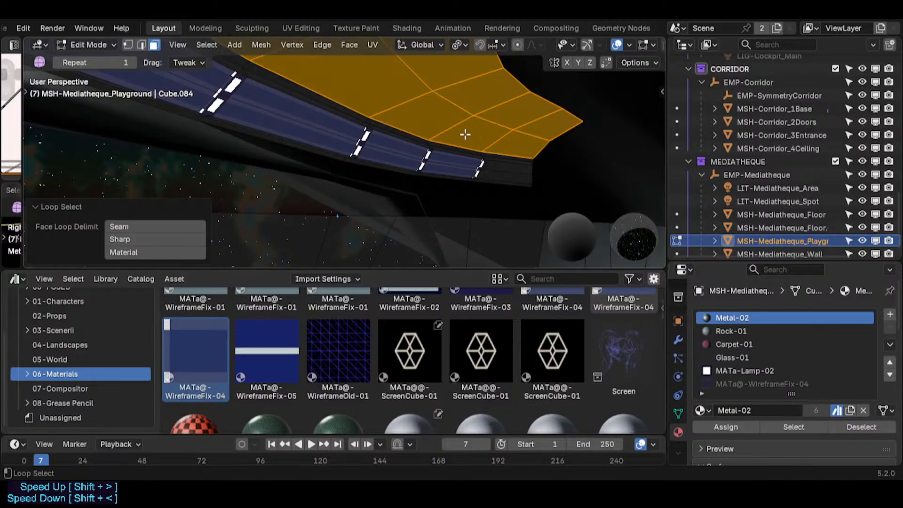
pyautogui.click(732, 357)
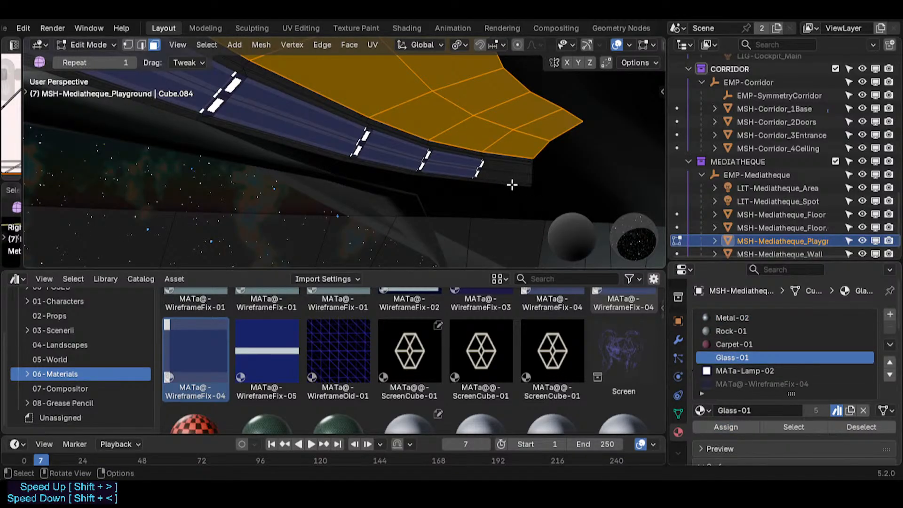
# - Leave Edit Mode and inspect the strip's materials along the windows from several viewpoints in the room
pyautogui.press('Tab')
pyautogui.hotkey('shift', '`')
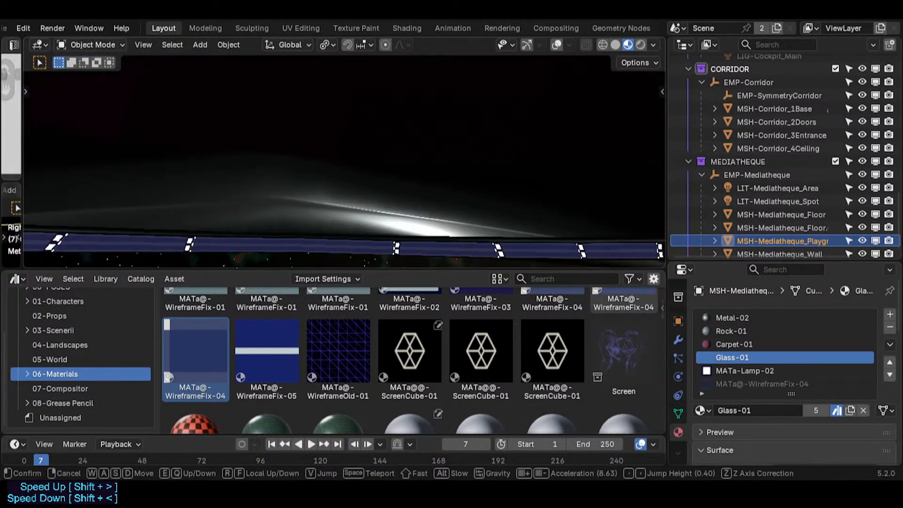
pyautogui.press('w')
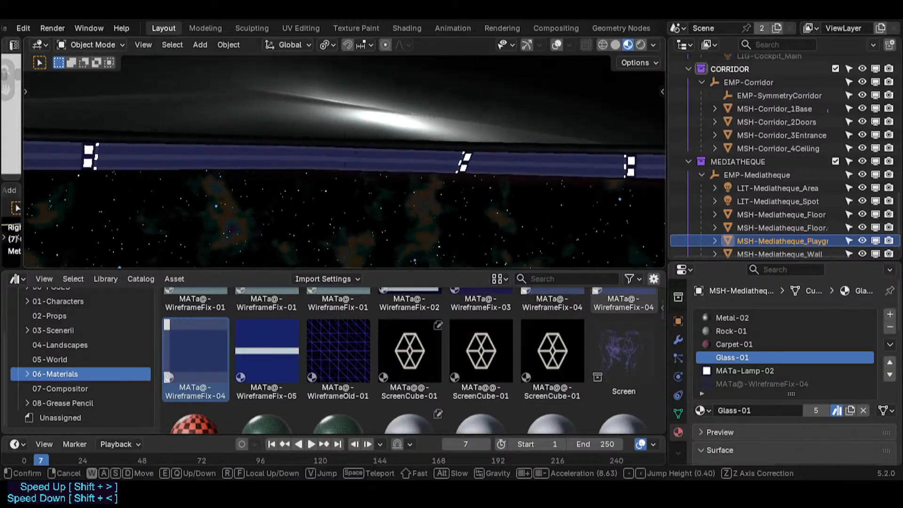
pyautogui.press('d')
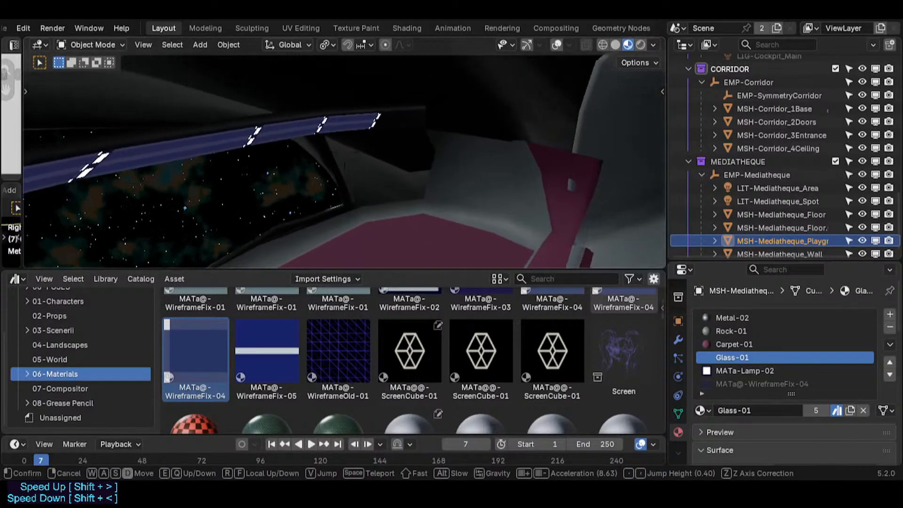
pyautogui.press('w')
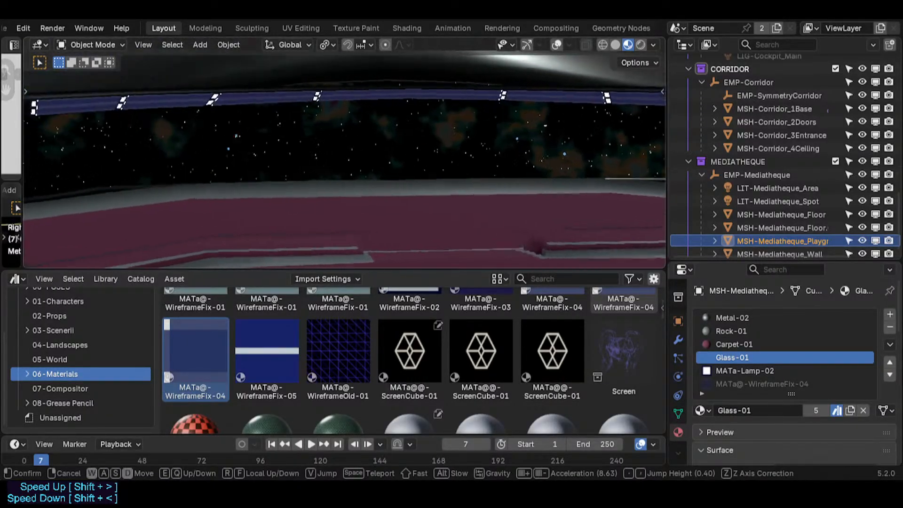
pyautogui.click(517, 162)
# - Play the animation to preview the strip's wireframe material from another viewpoint, and stop playback
pyautogui.press('space')
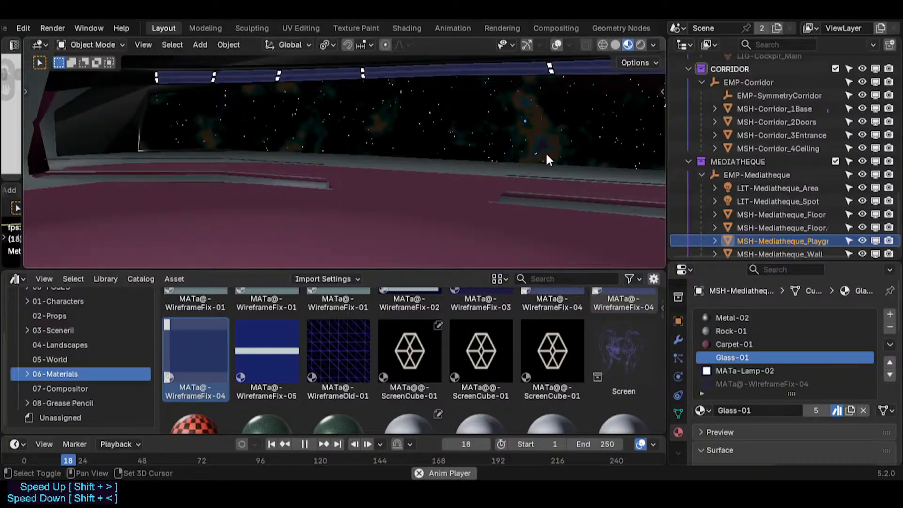
pyautogui.hotkey('shift', '`')
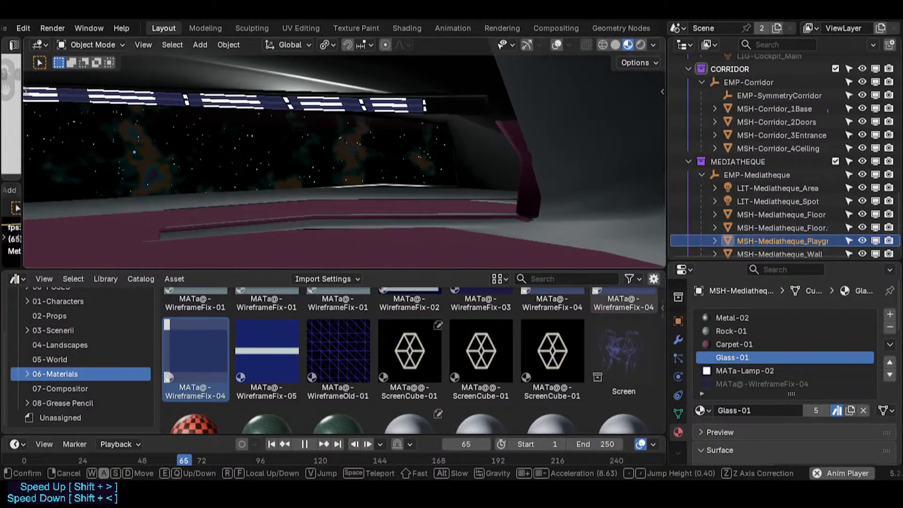
pyautogui.click(552, 149)
pyautogui.press('space')
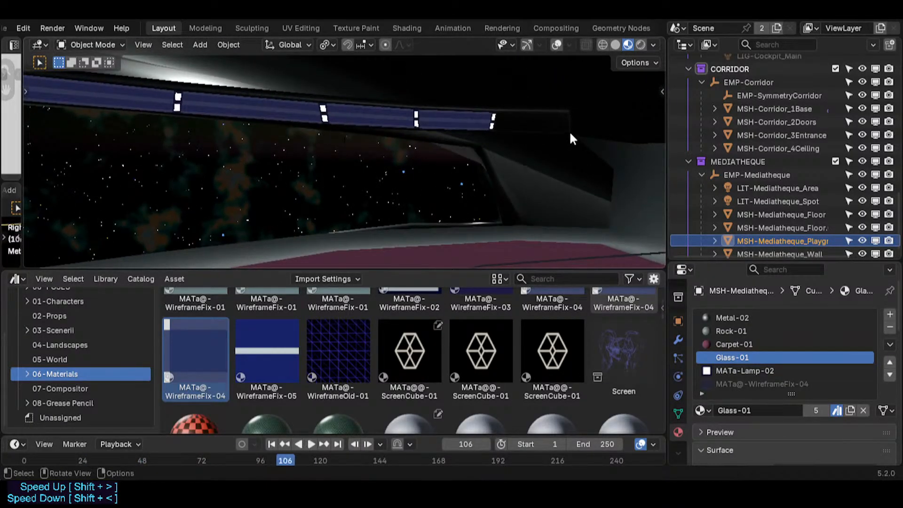
# - Select alternate wireframe panels of the light strip in Edit Mode, assign them the Metal-02 material, and return to Object Mode
pyautogui.press('Tab')
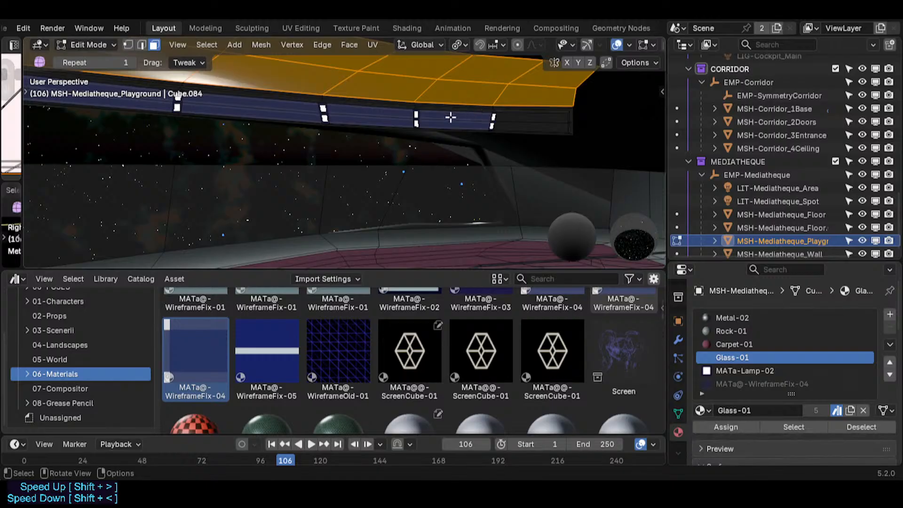
pyautogui.click(375, 111)
pyautogui.hotkey('shift', '`')
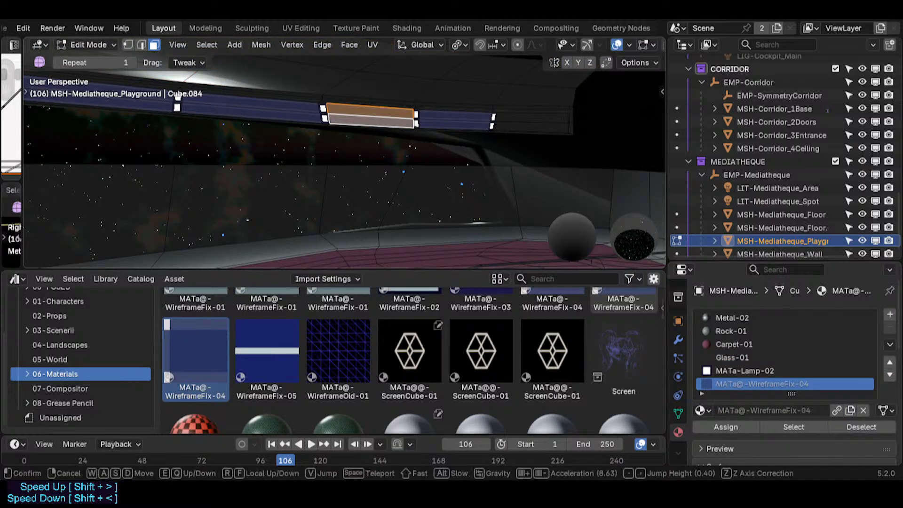
pyautogui.click(214, 105)
pyautogui.hotkey('shift', '`')
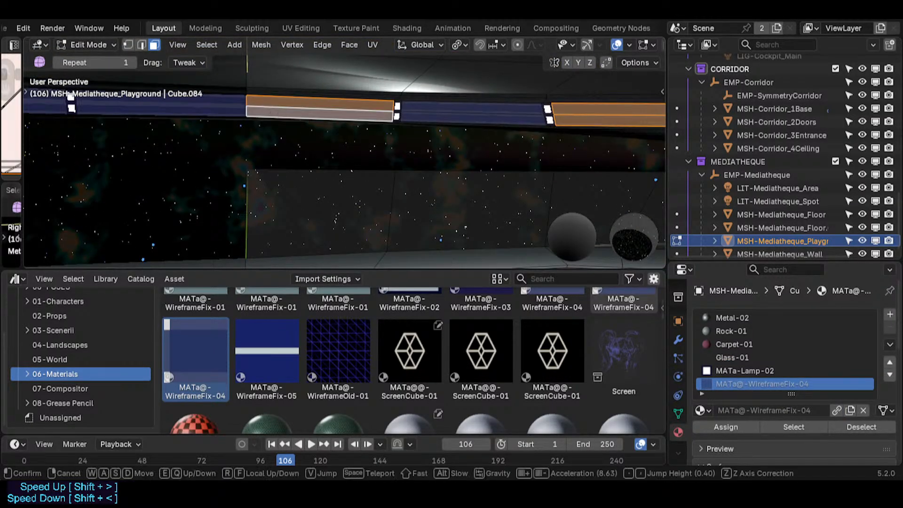
pyautogui.click(305, 121)
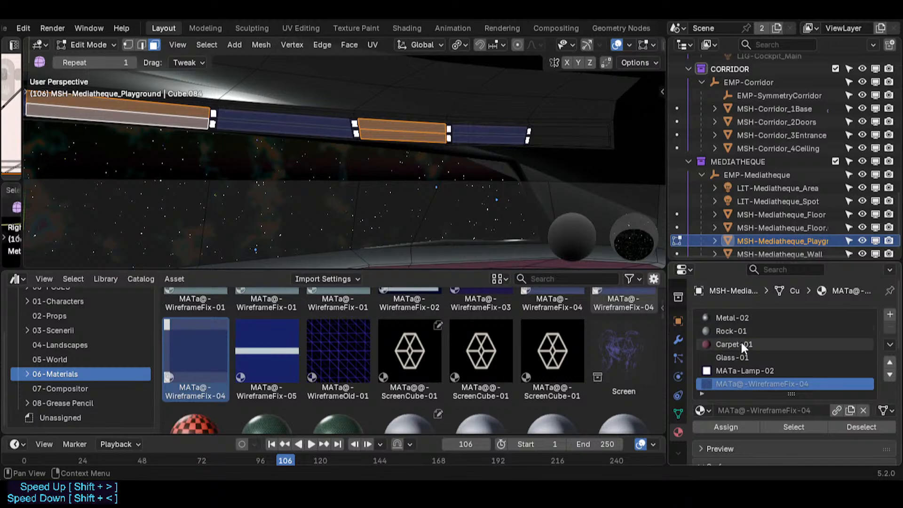
pyautogui.hotkey('shift', '`')
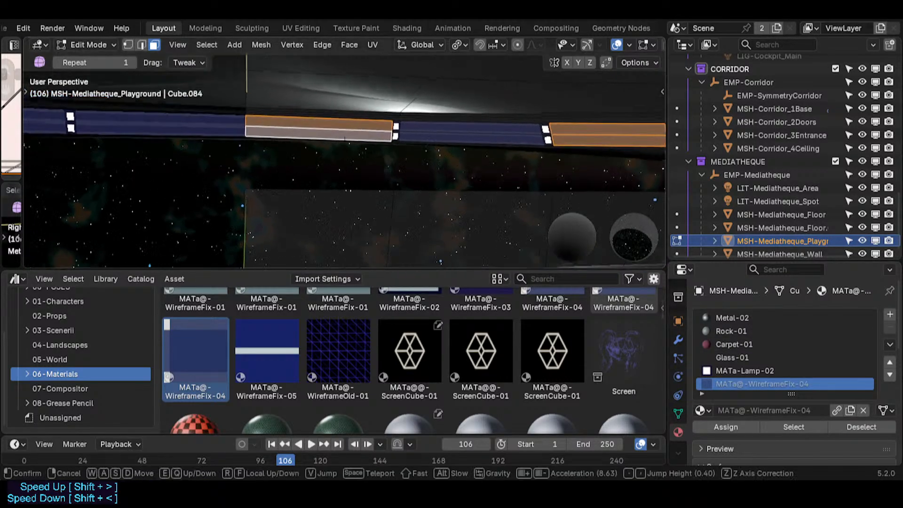
pyautogui.click(534, 251)
pyautogui.click(730, 318)
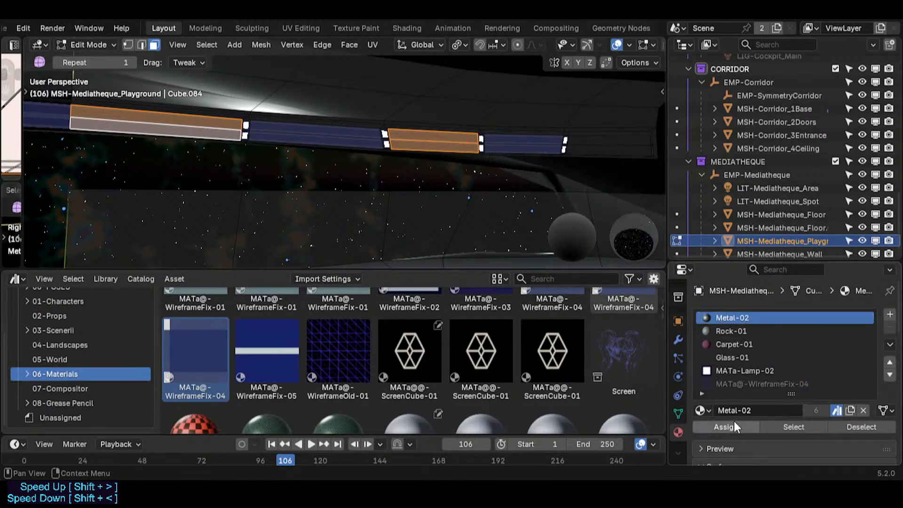
pyautogui.click(733, 424)
pyautogui.press('Tab')
# - Play the animation and inspect the alternating metal and wireframe panels of the strip from several viewpoints in the room
pyautogui.hotkey('shift', '`')
pyautogui.click(456, 187)
pyautogui.press('space')
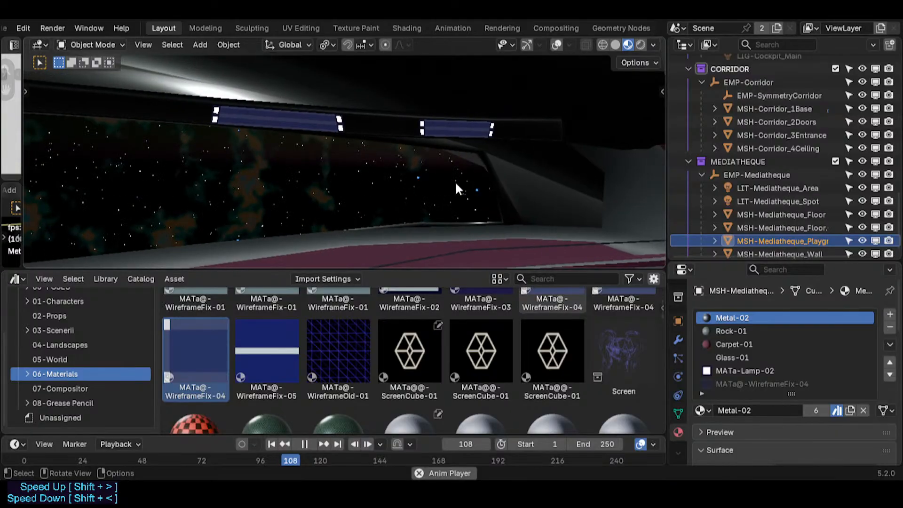
pyautogui.hotkey('shift', '`')
pyautogui.press('s')
pyautogui.press('s')
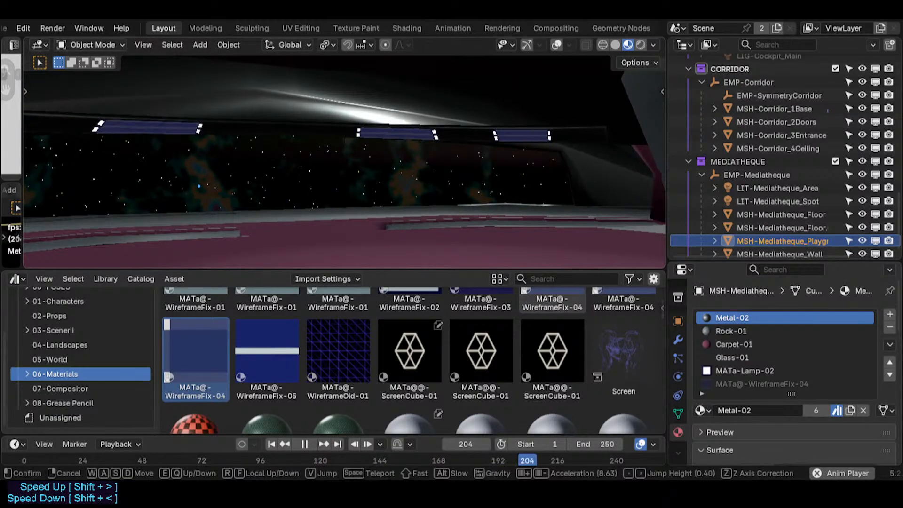
pyautogui.press('w')
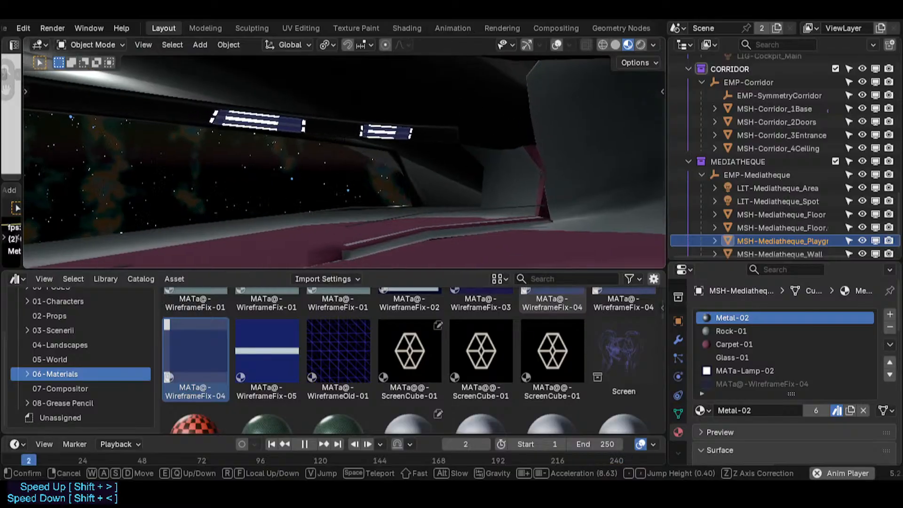
pyautogui.press('a')
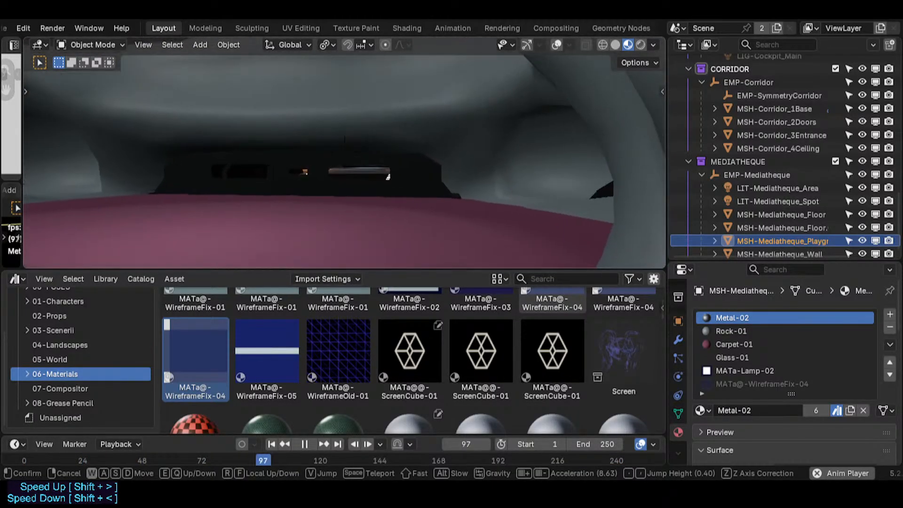
pyautogui.press('d')
pyautogui.press('s')
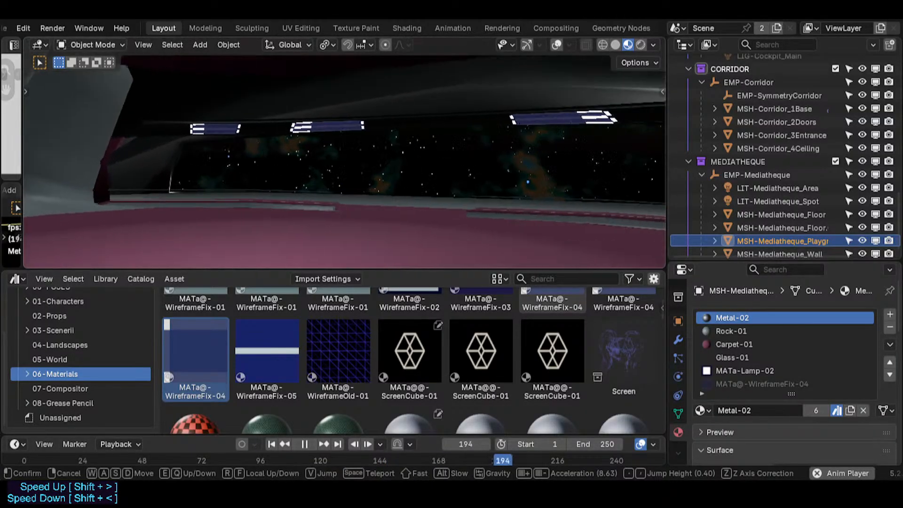
pyautogui.click(433, 182)
# - Look through the corridor and back across the Mediatheque room, and save the Spacecraft file
pyautogui.hotkey('shift', '`')
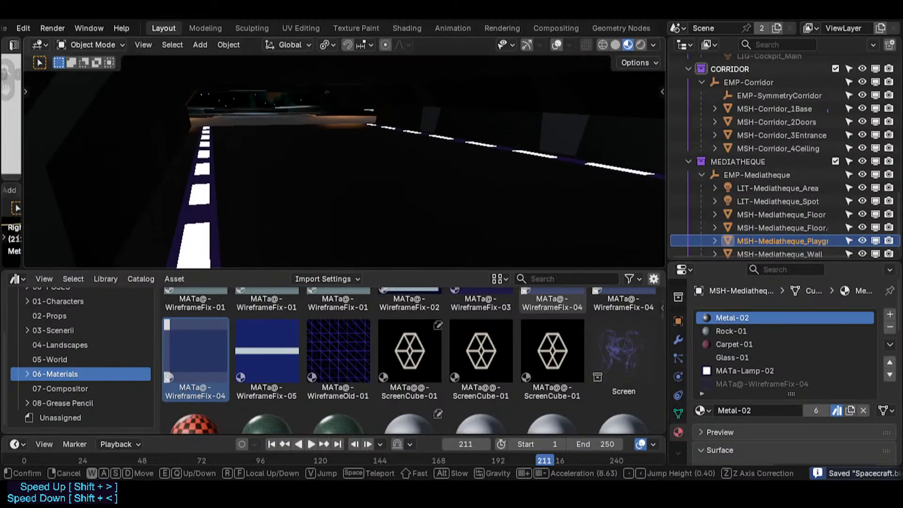
pyautogui.press('w')
pyautogui.press('w')
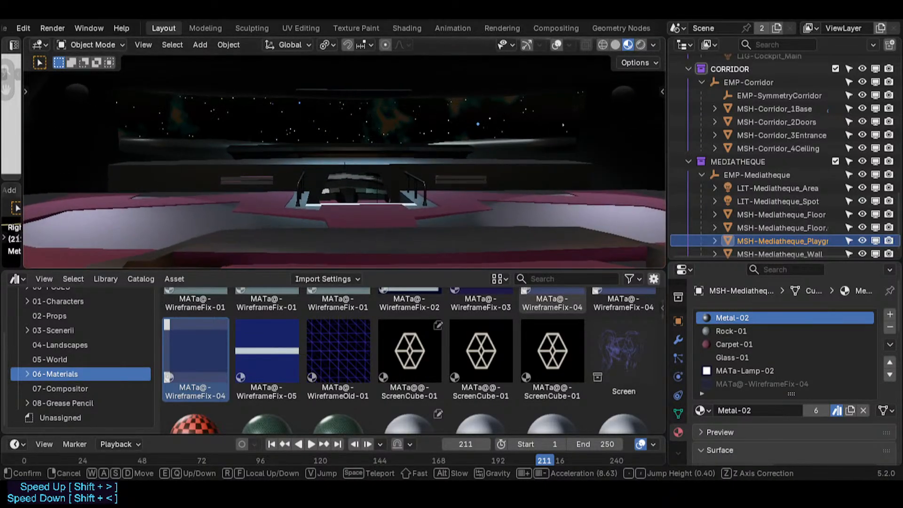
pyautogui.press('s')
pyautogui.click(421, 141)
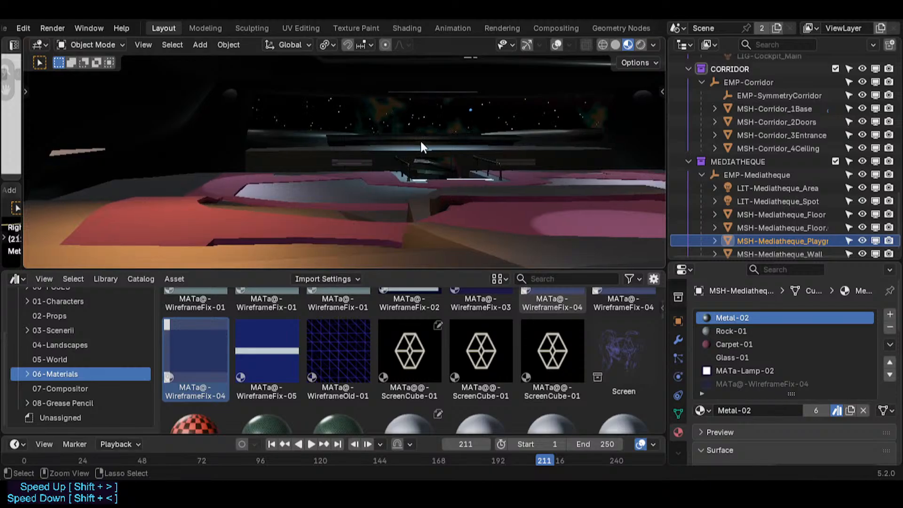
pyautogui.hotkey('ctrl', 's')
# - Inspect the Mediatheque floor, stair railings and central structure from several viewpoints, with the viewport overlays hidden
pyautogui.hotkey('shift', '`')
pyautogui.press('a')
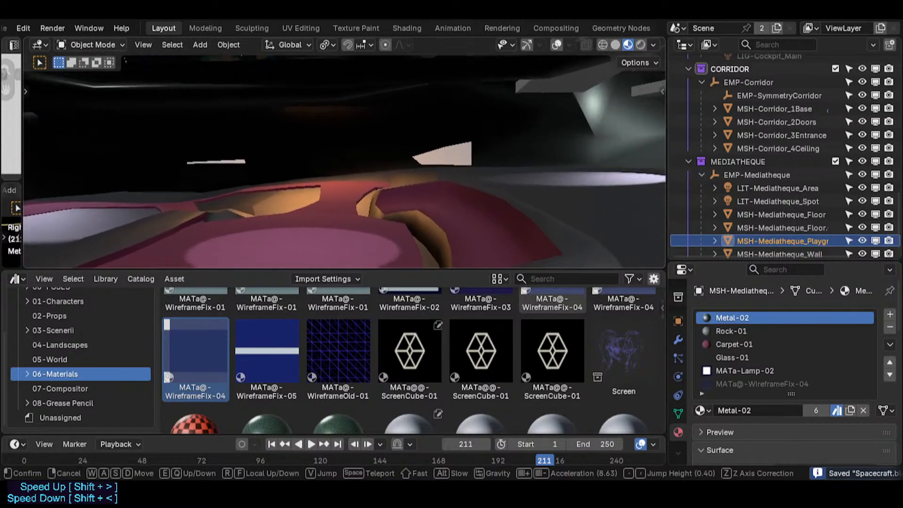
pyautogui.click(420, 141)
pyautogui.hotkey('shift', '`')
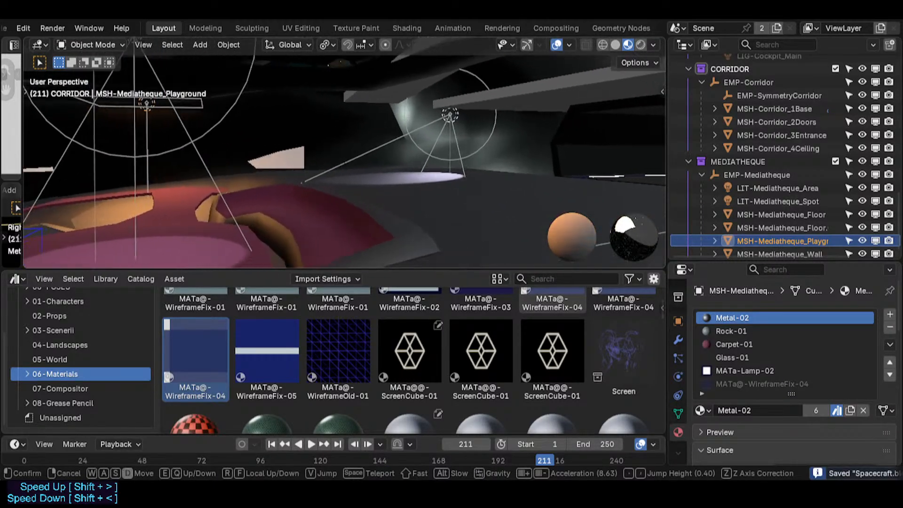
pyautogui.press('q')
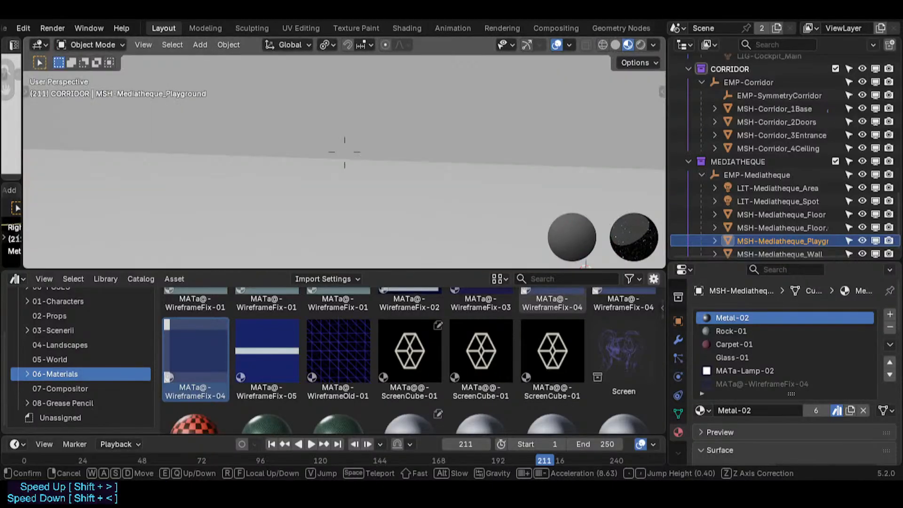
pyautogui.press('e')
pyautogui.click(420, 140)
pyautogui.hotkey('alt', 'shift', 'z')
pyautogui.hotkey('shift', '`')
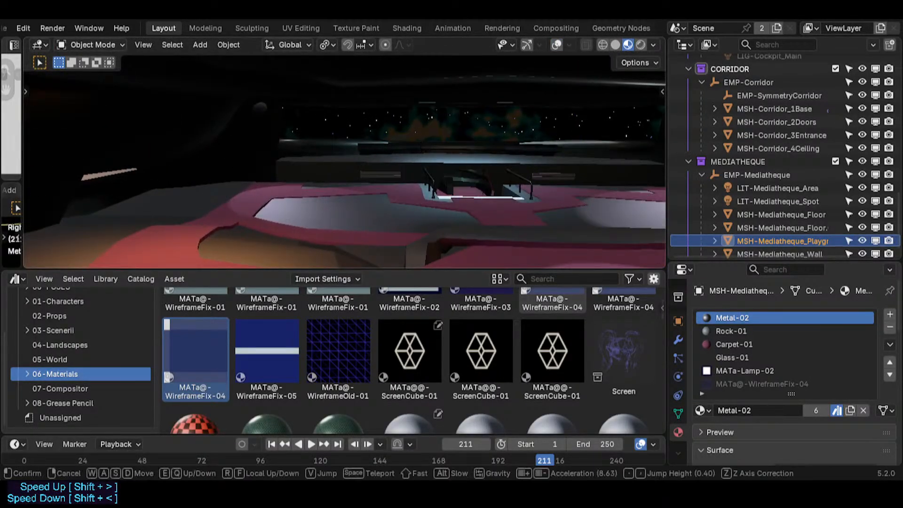
pyautogui.press('w')
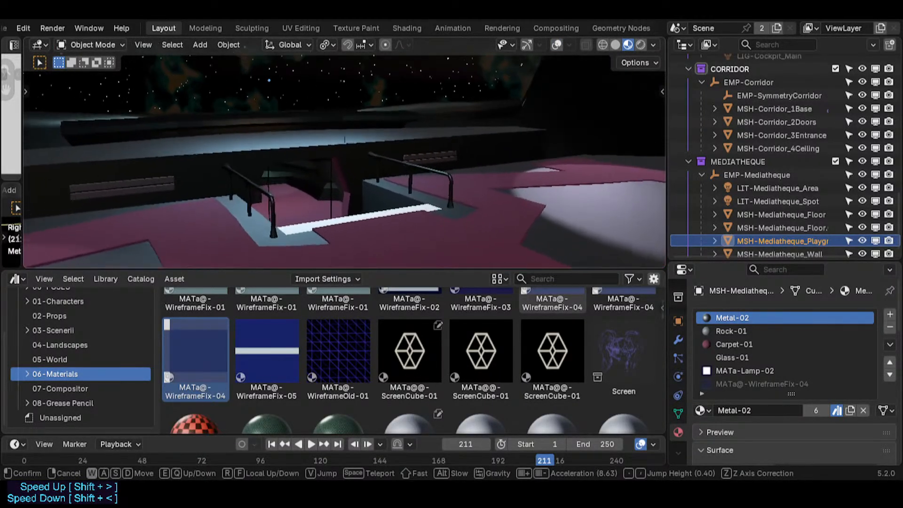
pyautogui.press('q')
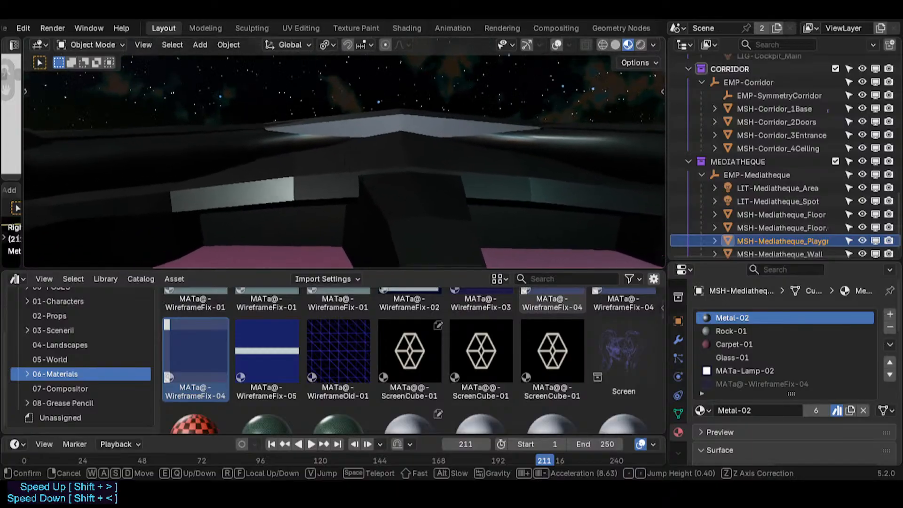
pyautogui.press('a')
pyautogui.press('s')
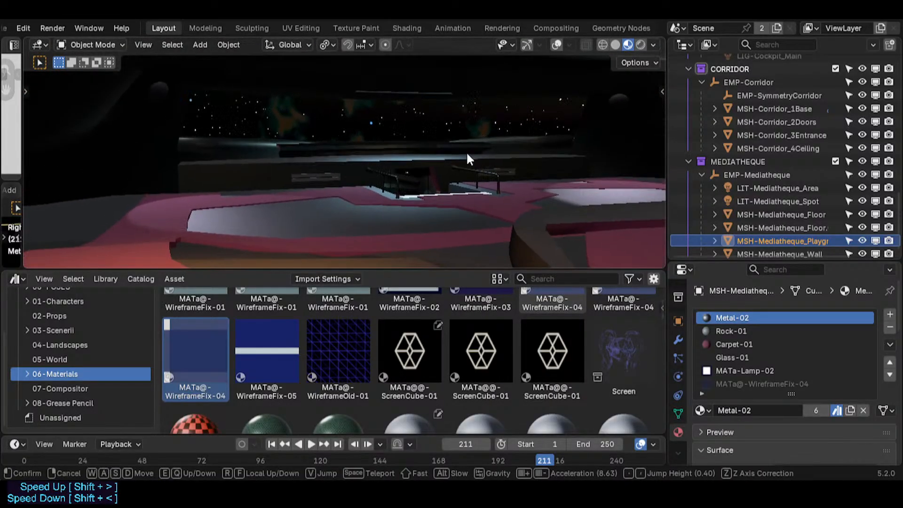
pyautogui.click(474, 152)
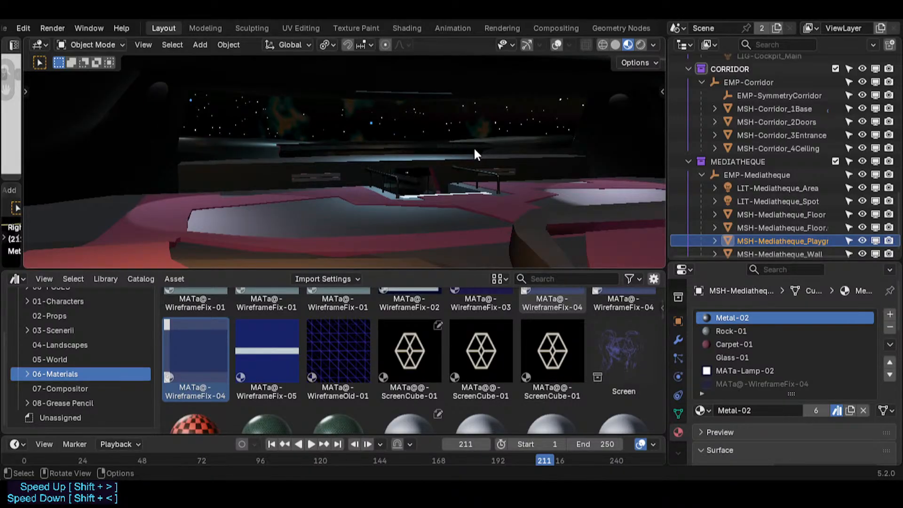
# - Examine the corridor ceiling from above and below where it meets the Mediatheque room
pyautogui.hotkey('shift', '`')
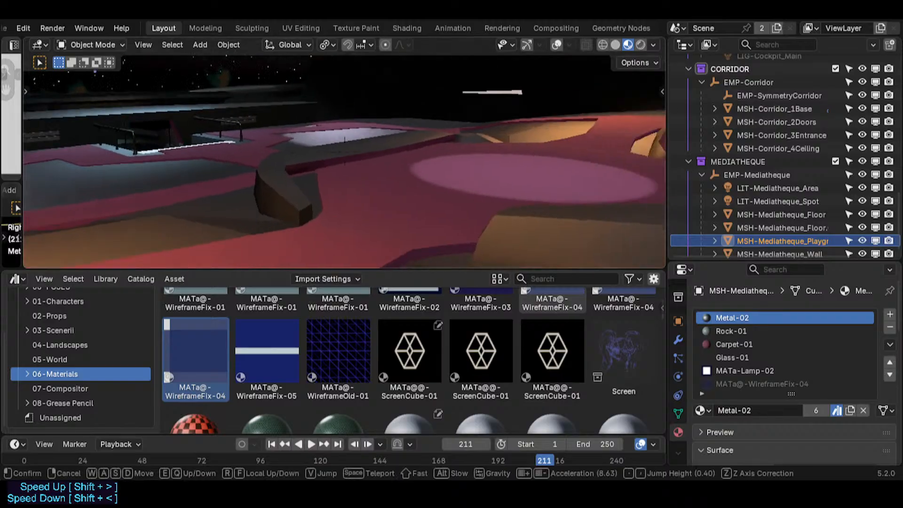
pyautogui.press('e')
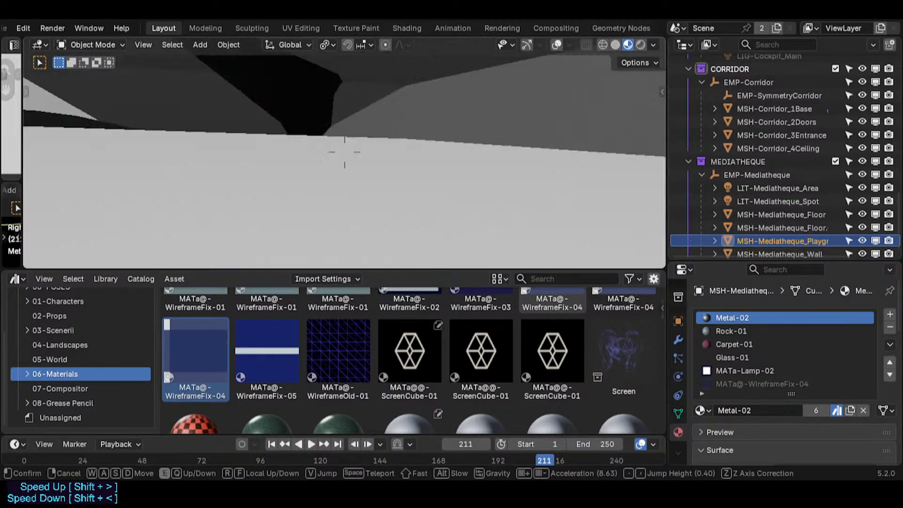
pyautogui.press('q')
pyautogui.press('e')
pyautogui.press('q')
pyautogui.press('e')
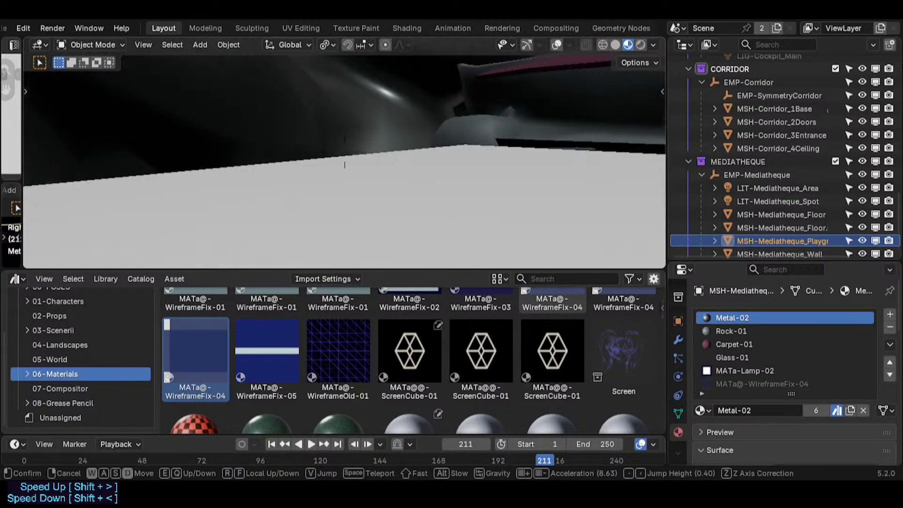
pyautogui.press('q')
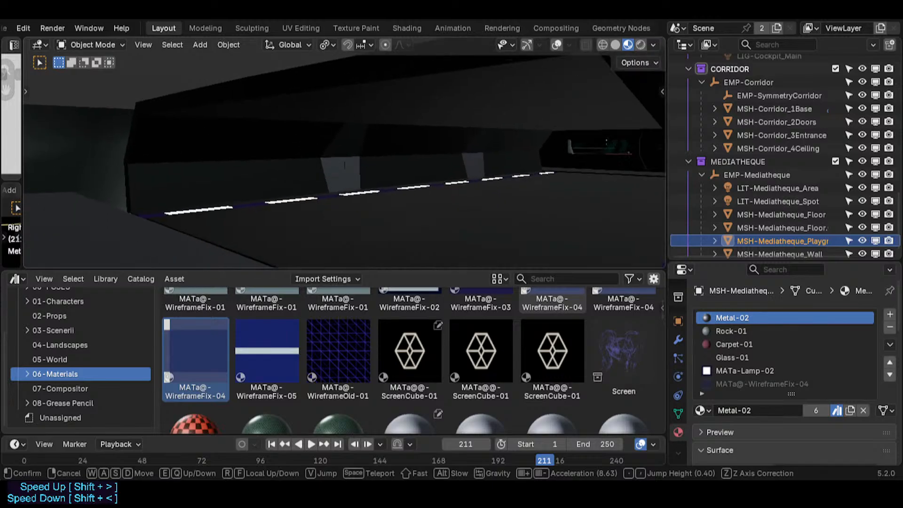
pyautogui.press('e')
# - Select the corridor ceiling mesh and give it the existing Metal-02 material
pyautogui.click(409, 123)
pyautogui.click(409, 123)
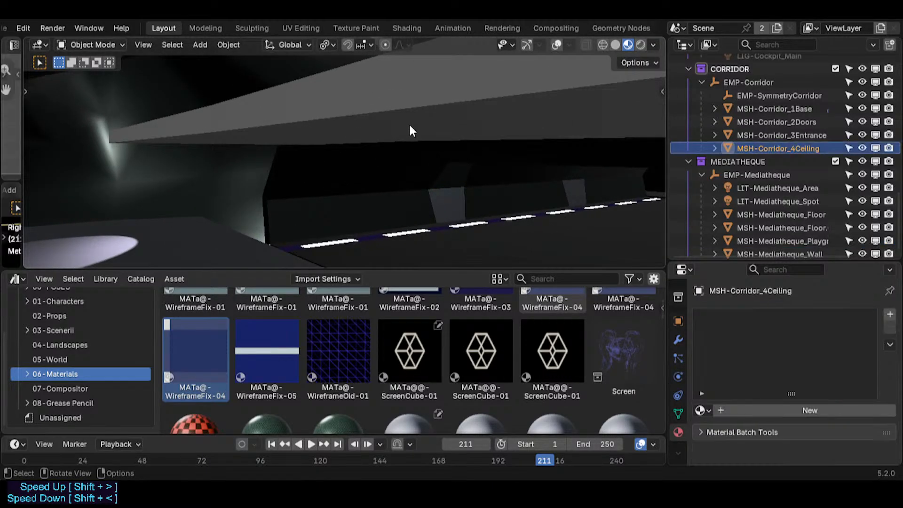
pyautogui.press('Tab')
pyautogui.click(413, 114)
pyautogui.press('Tab')
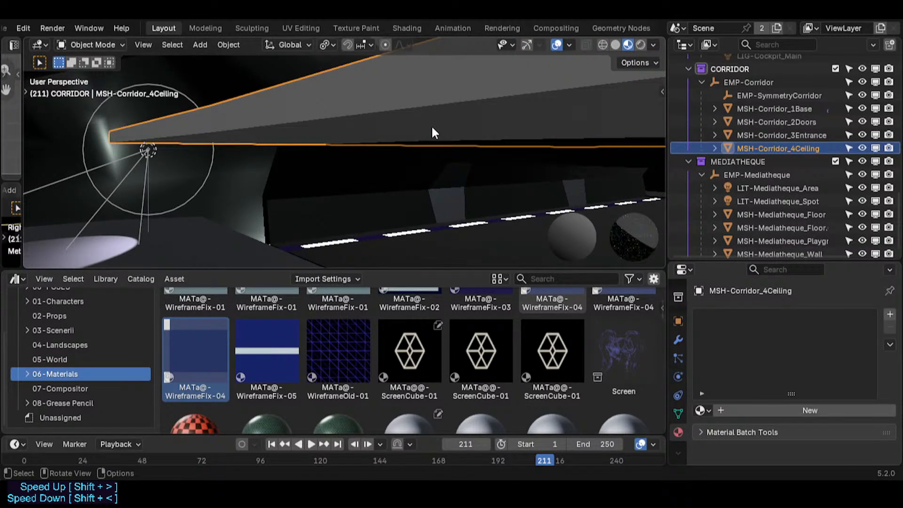
pyautogui.click(701, 410)
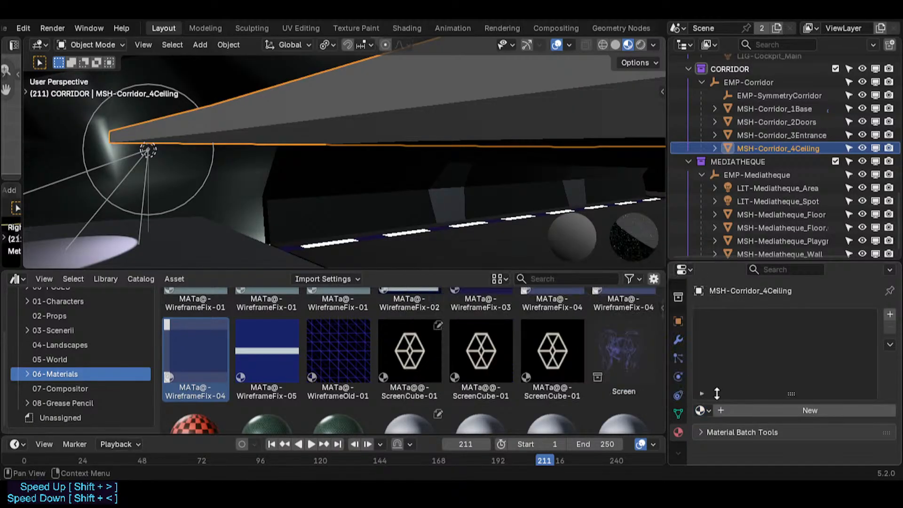
pyautogui.click(701, 411)
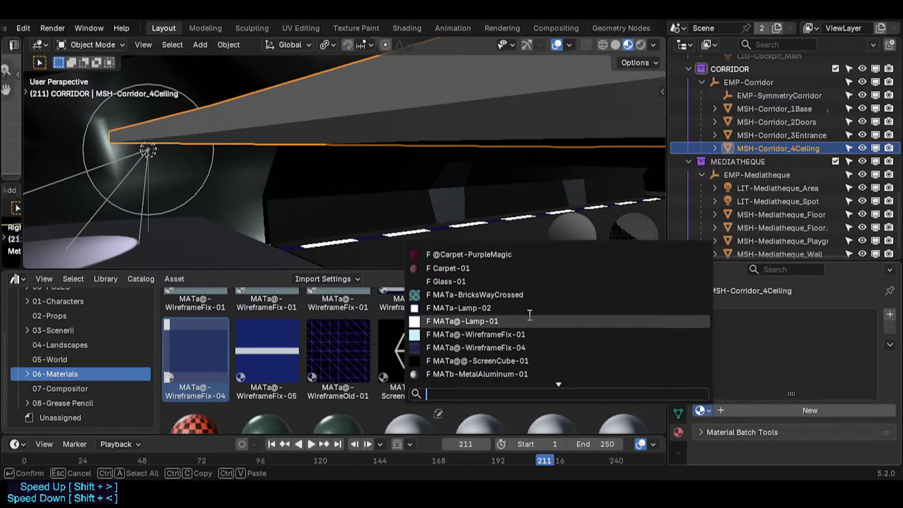
pyautogui.scroll(-3, 530, 362)
pyautogui.scroll(5, 530, 353)
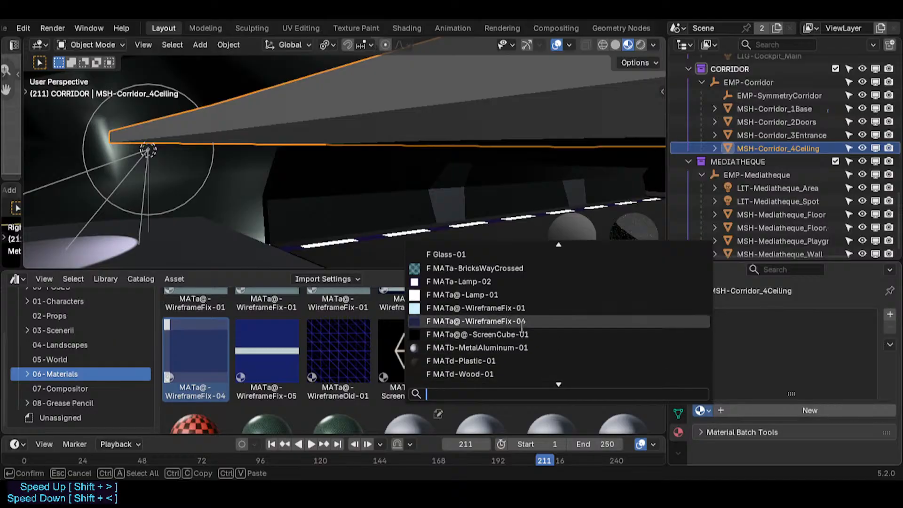
pyautogui.write('meta')
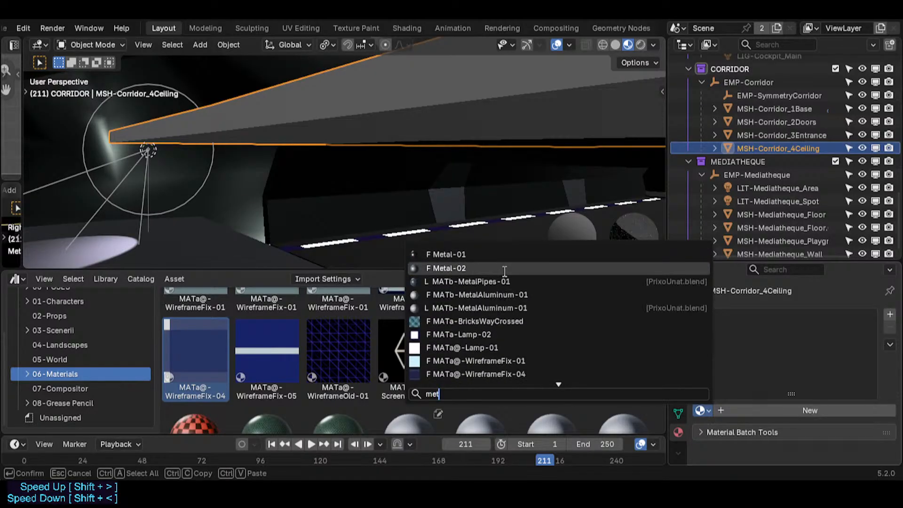
pyautogui.click(492, 269)
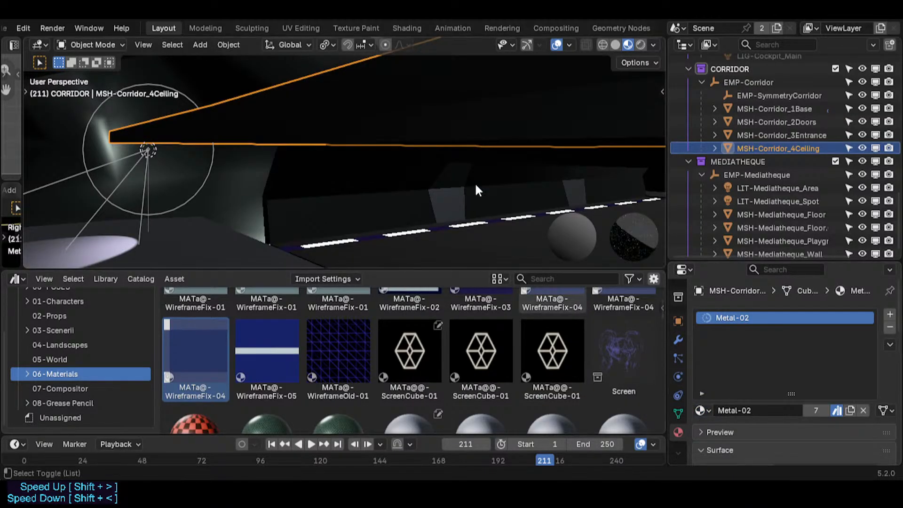
# - Fly through the ship to face the bridge corridor wall and open the MSH-Bridge_Corridor mesh for face editing
pyautogui.hotkey('shift', '`')
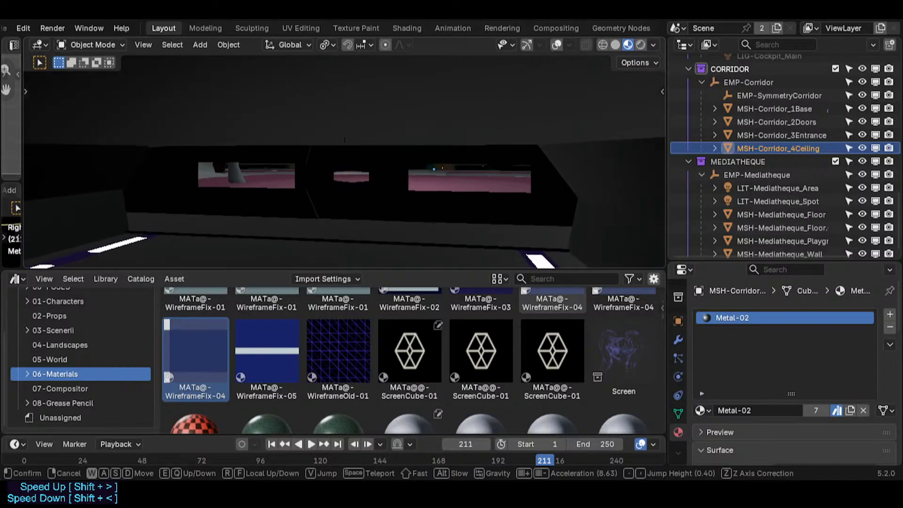
pyautogui.press('e')
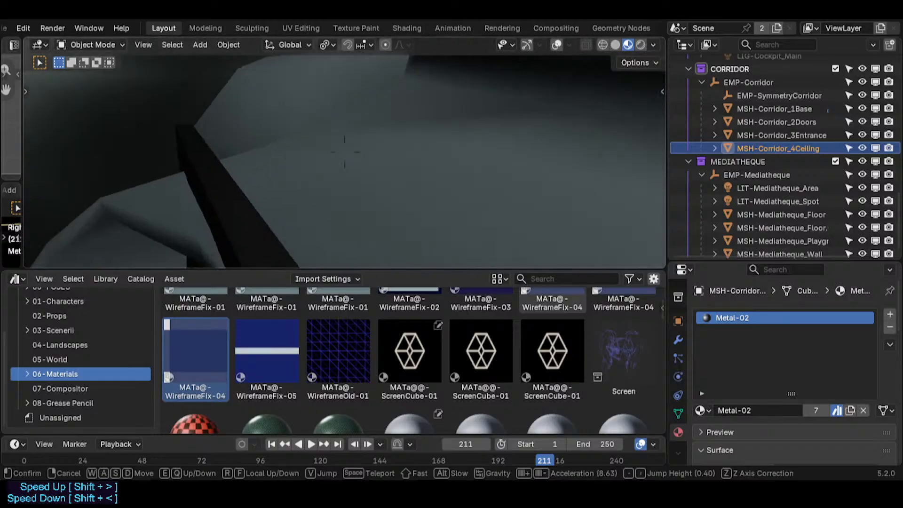
pyautogui.press('d')
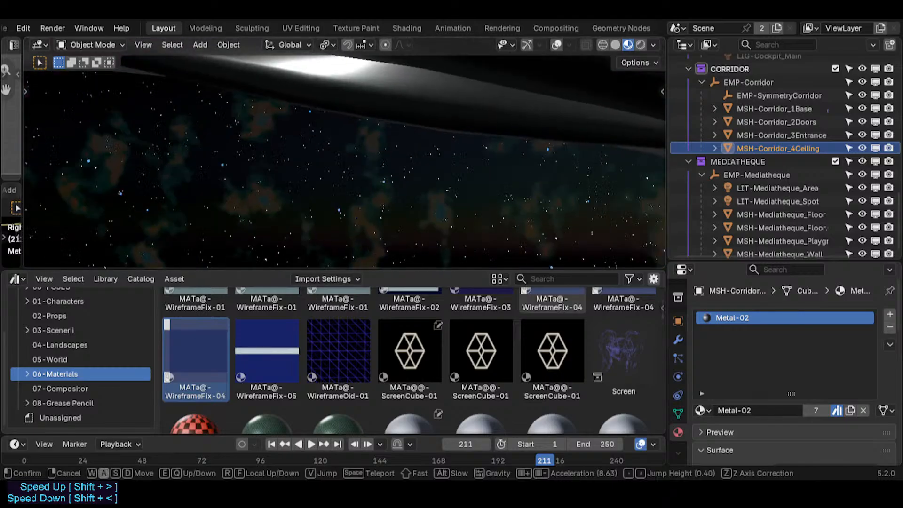
pyautogui.press('w')
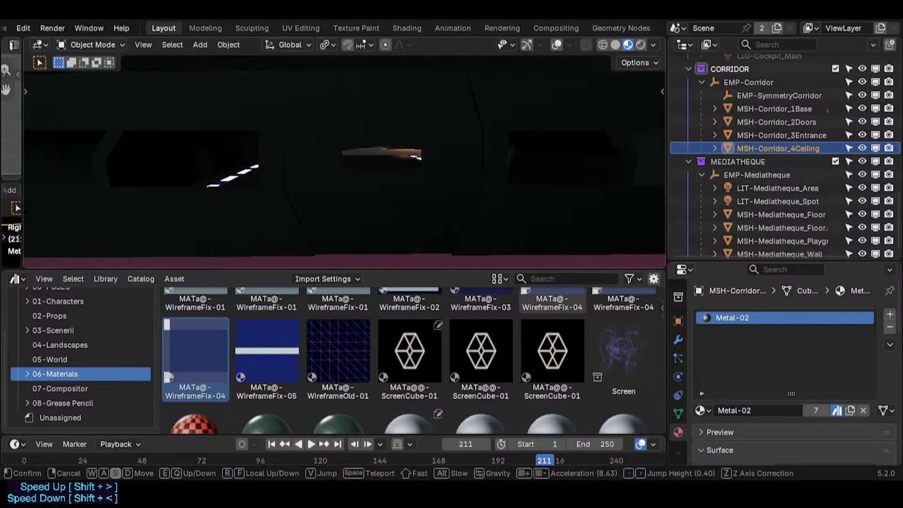
pyautogui.click(474, 182)
pyautogui.click(450, 168)
pyautogui.press('Tab')
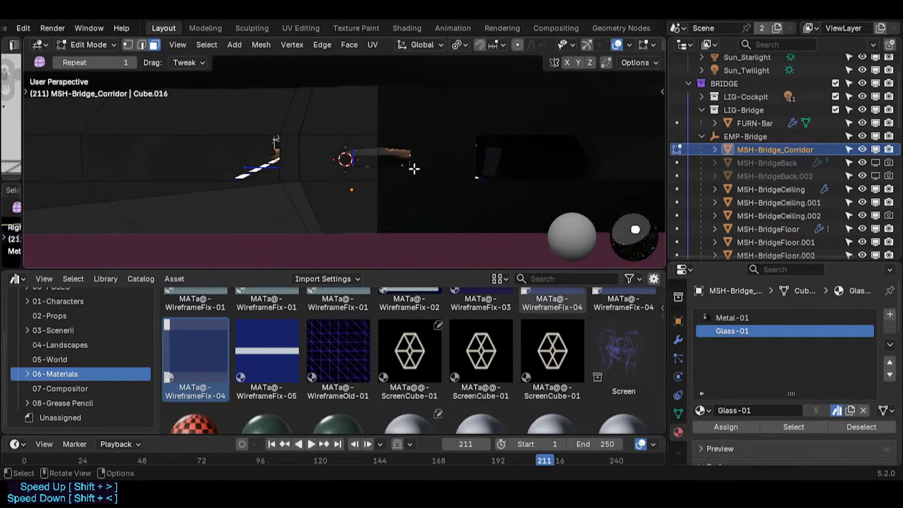
# - Add Metal-02 in a new material slot and assign it to the three faces around the central window of the bridge corridor mesh
pyautogui.click(347, 146)
pyautogui.click(330, 148)
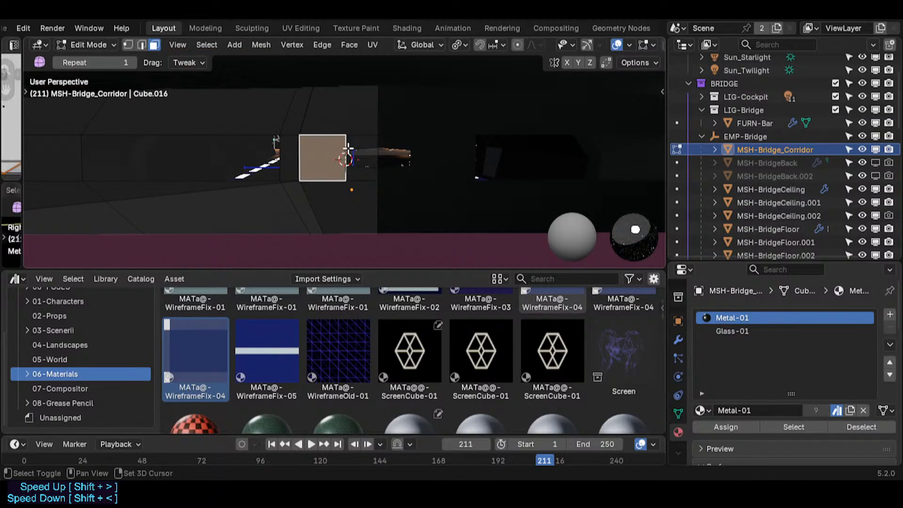
pyautogui.keyDown('shift'); pyautogui.click(358, 146); pyautogui.keyUp('shift')
pyautogui.keyDown('shift'); pyautogui.click(361, 171); pyautogui.keyUp('shift')
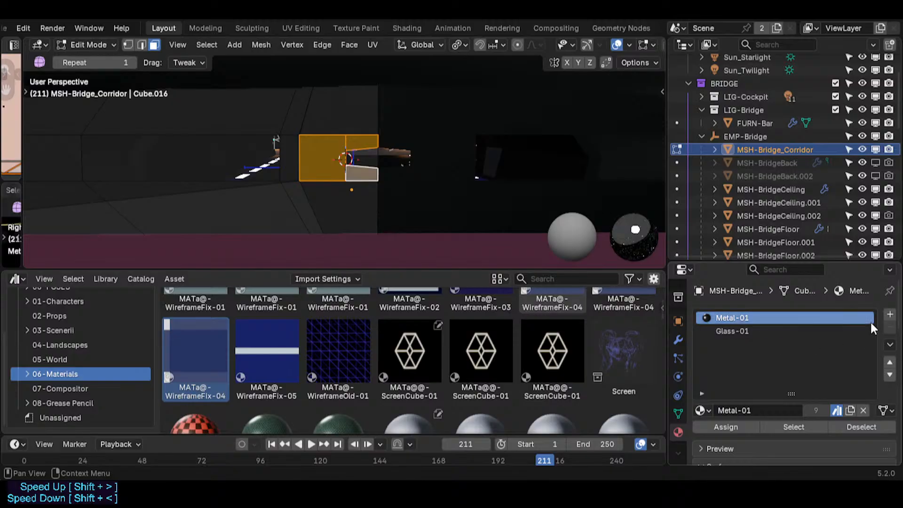
pyautogui.click(890, 315)
pyautogui.click(701, 411)
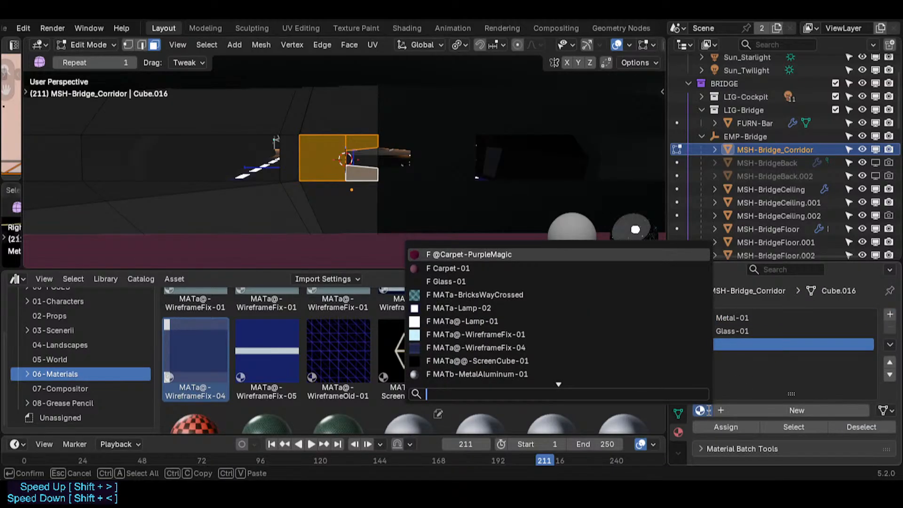
pyautogui.write('me')
pyautogui.click(606, 271)
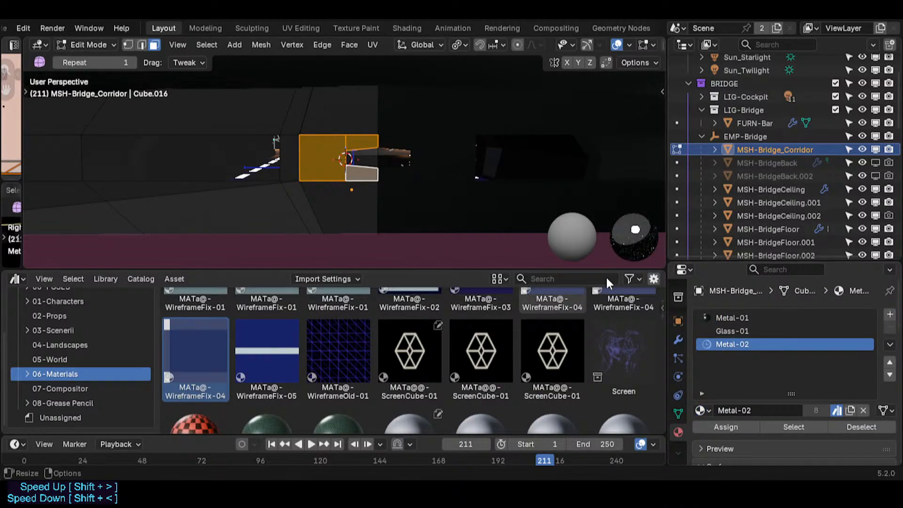
pyautogui.click(725, 427)
pyautogui.press('Tab')
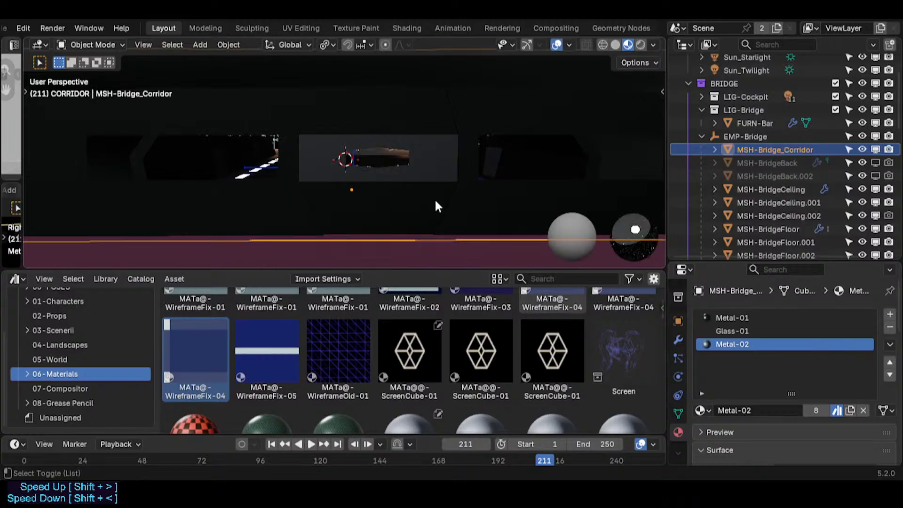
# - Examine the Metal-02 panel around the central window and the corridor behind it from several viewpoints
pyautogui.hotkey('shift', '`')
pyautogui.press('w')
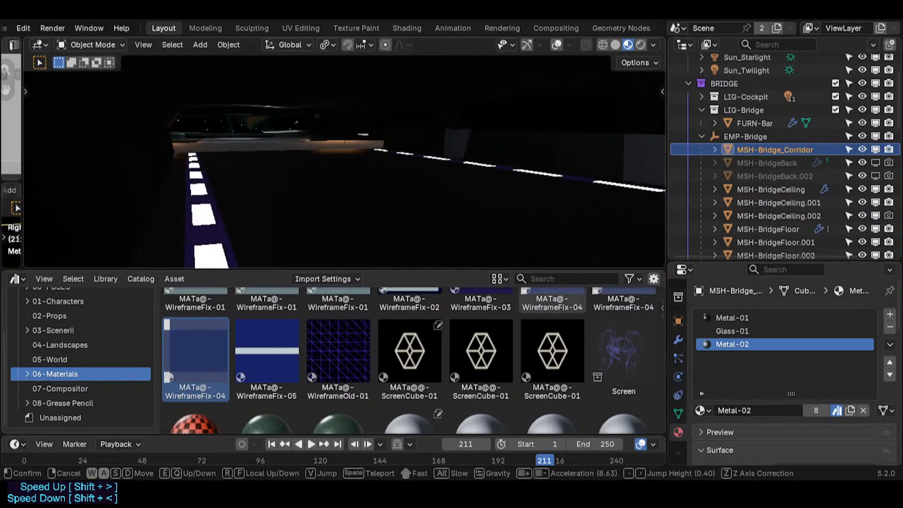
pyautogui.press('a')
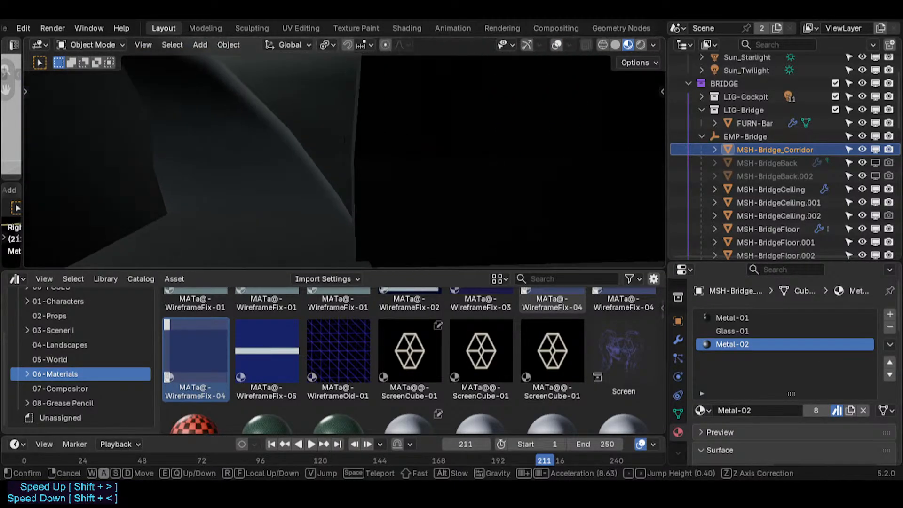
pyautogui.press('s')
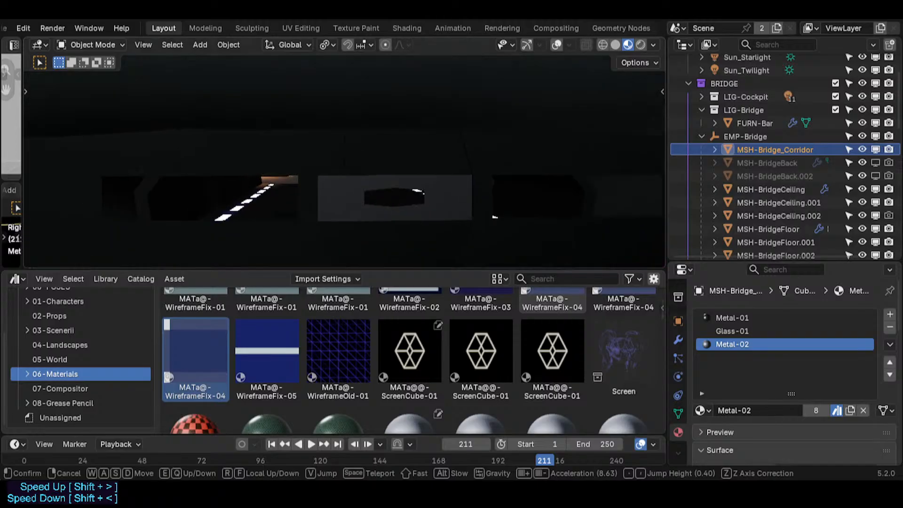
pyautogui.click(414, 196)
pyautogui.press('Tab')
pyautogui.press('Tab')
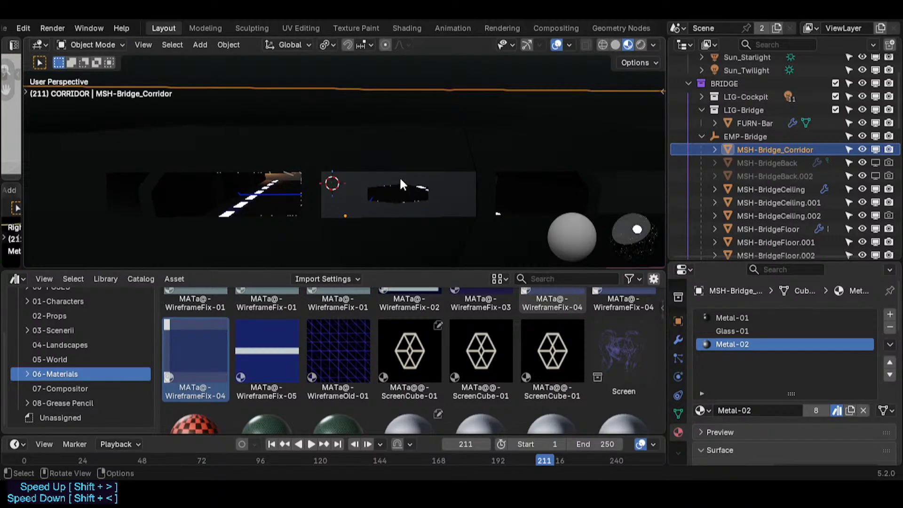
# - Check how the bridge corridor wall is divided by selecting individual faces above and below the central window in face editing
pyautogui.press('Tab')
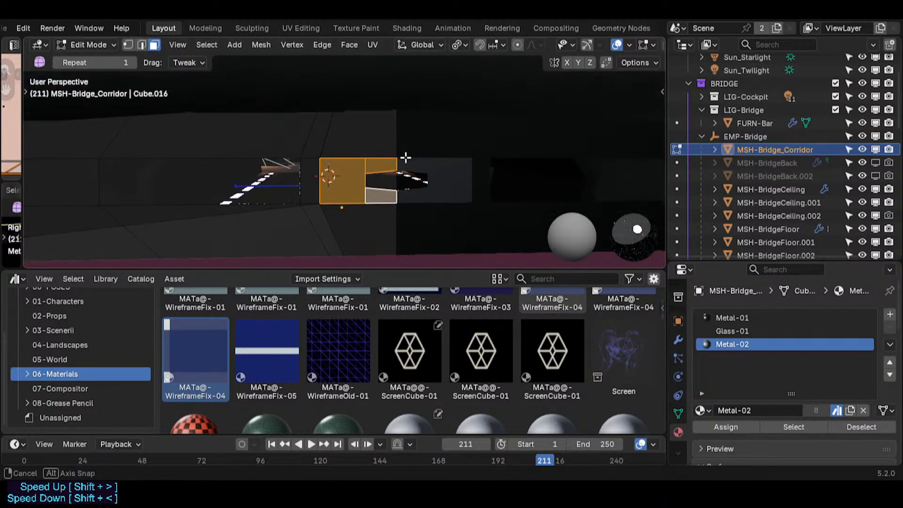
pyautogui.click(383, 135)
pyautogui.click(425, 137)
pyautogui.click(374, 141)
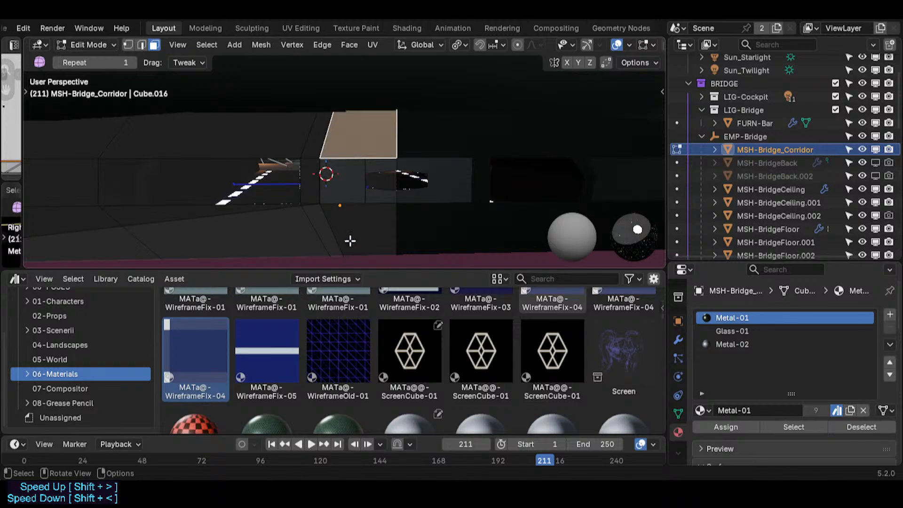
pyautogui.click(354, 238)
pyautogui.click(381, 200)
pyautogui.click(358, 207)
# - Try deleting the long lower wall face beneath the windows, look at the opening, and undo the deletion
pyautogui.hotkey('shift', '`')
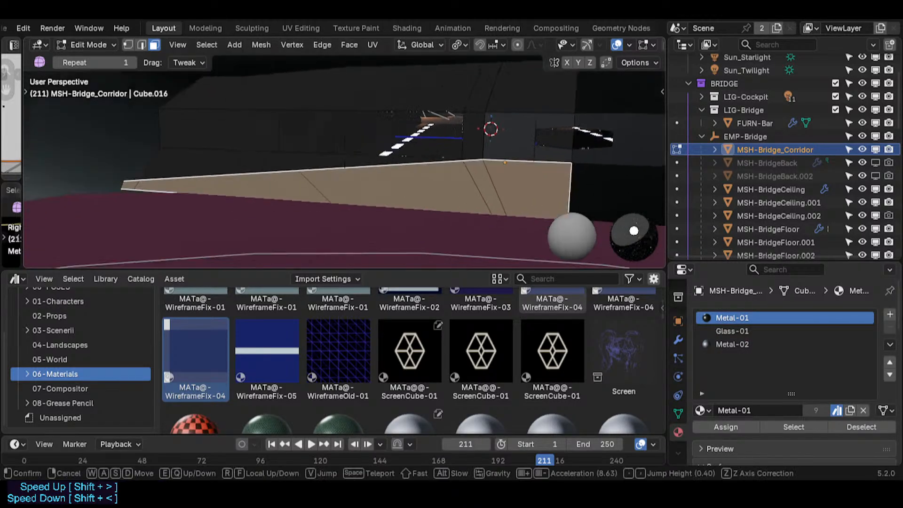
pyautogui.press('d')
pyautogui.press('a')
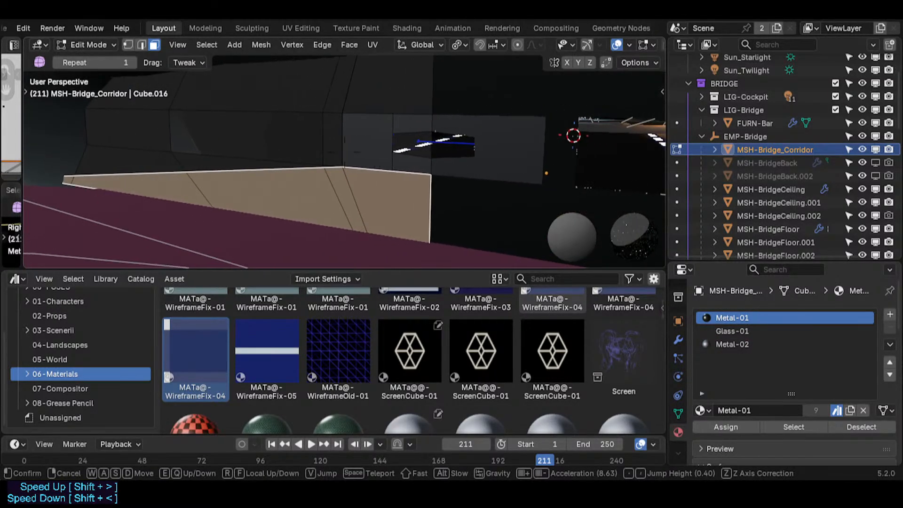
pyautogui.press('d')
pyautogui.click(355, 205)
pyautogui.press('x')
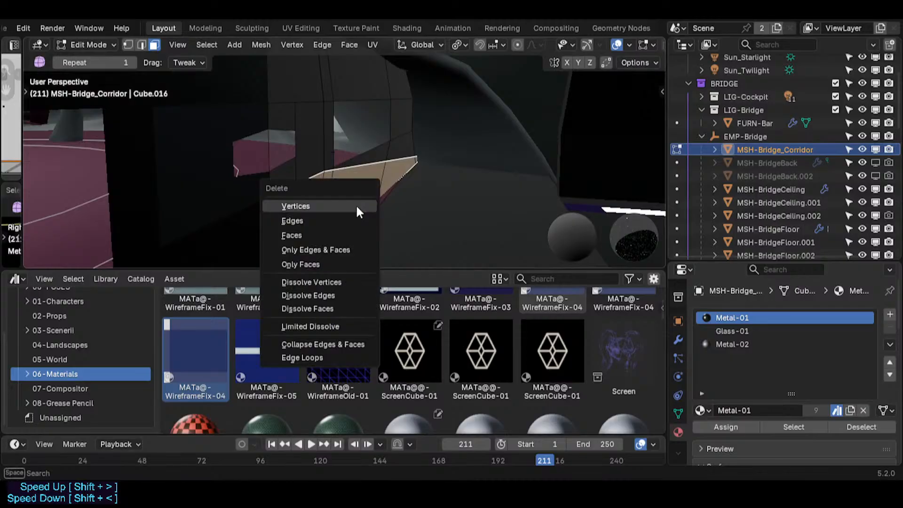
pyautogui.click(345, 232)
pyautogui.moveTo(380, 205); pyautogui.dragTo(304, 194, button='middle')
pyautogui.hotkey('ctrl', 'z')
# - Reselect the long lower wall face, try removing it with Delete Faces from a different viewpoint, and undo that
pyautogui.hotkey('shift', '`')
pyautogui.press('s')
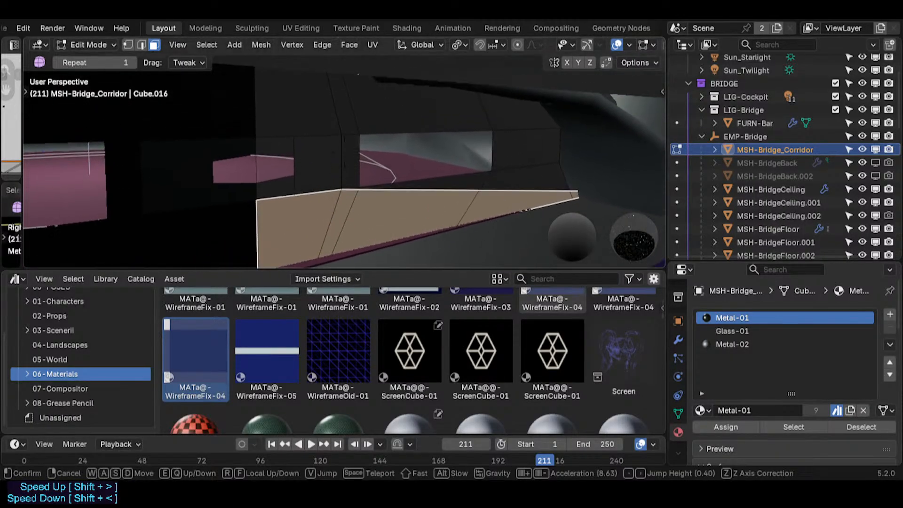
pyautogui.click(330, 207)
pyautogui.click(312, 107)
pyautogui.click(315, 223)
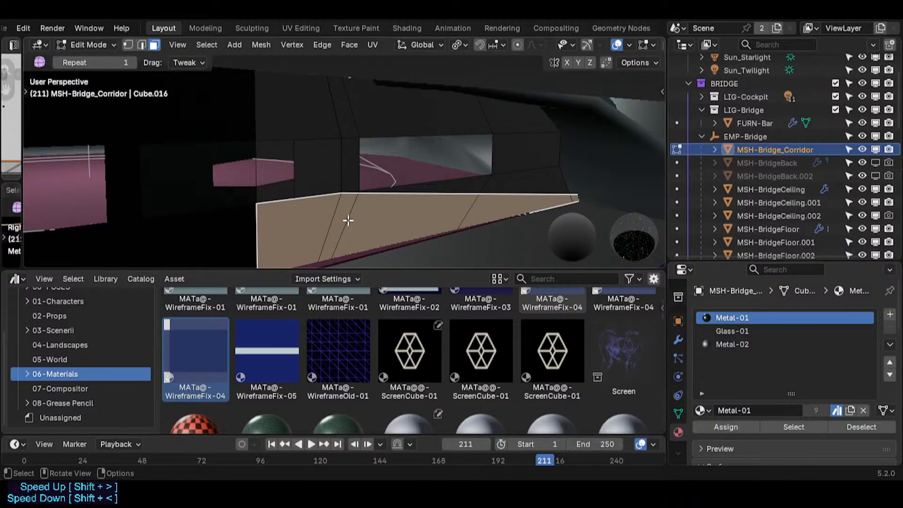
pyautogui.press('x')
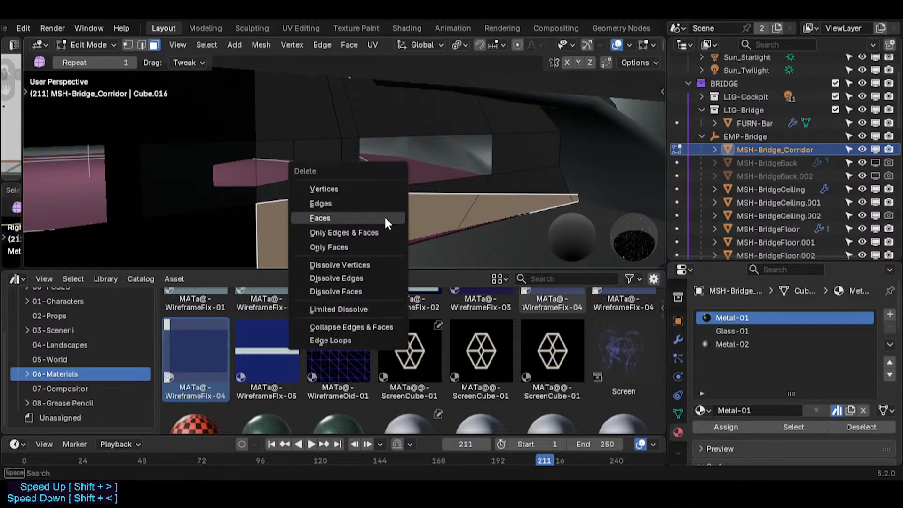
pyautogui.click(384, 216)
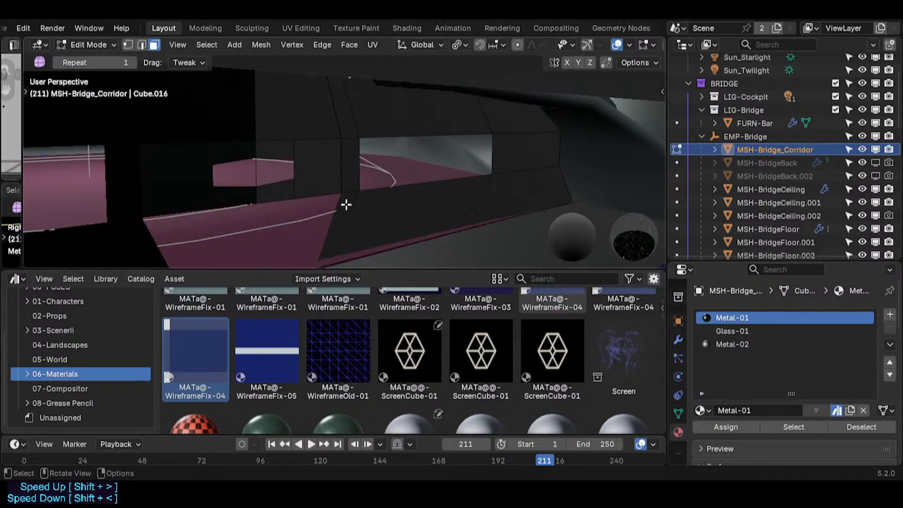
pyautogui.hotkey('shift', '`')
pyautogui.click(310, 216)
pyautogui.hotkey('ctrl', 'z')
# - Delete the long lower wall face of the bridge corridor mesh, check it in Object Mode, and return to editing
pyautogui.moveTo(365, 216); pyautogui.dragTo(415, 214, button='middle')
pyautogui.press('x')
pyautogui.click(399, 188)
pyautogui.hotkey('ctrl', 'z')
pyautogui.press('x')
pyautogui.click(447, 198)
pyautogui.press('Tab')
pyautogui.press('Tab')
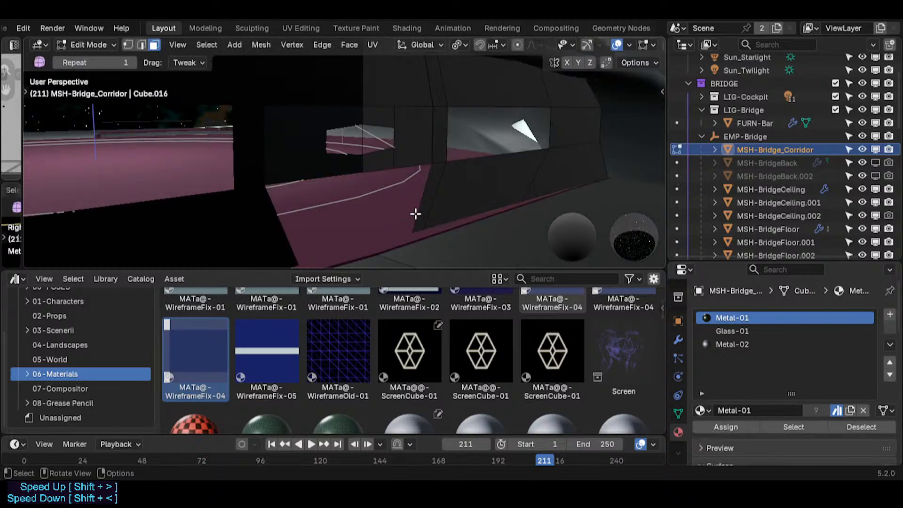
# - Extrude the slanted edge of the lower wall opening by -1.5712 m along global X to fill the gap
pyautogui.click(381, 168)
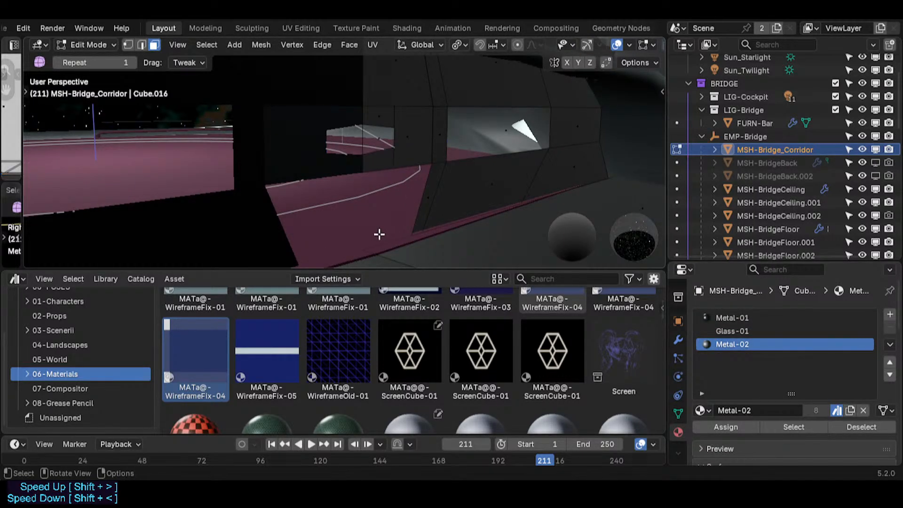
pyautogui.press('1')
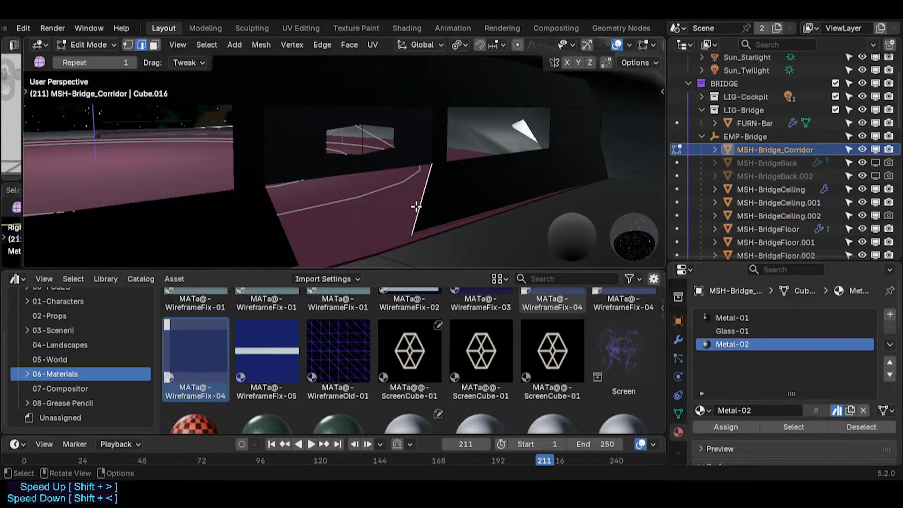
pyautogui.press('e')
pyautogui.press('x')
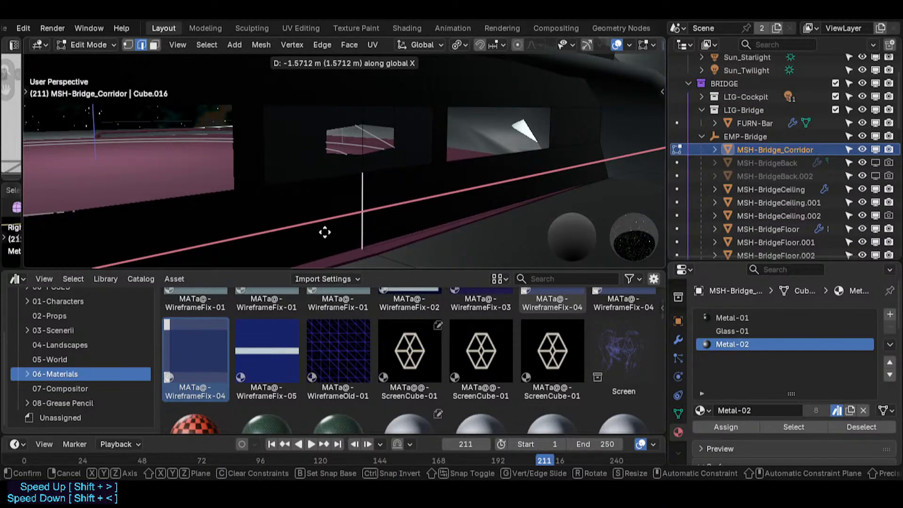
pyautogui.click(355, 224)
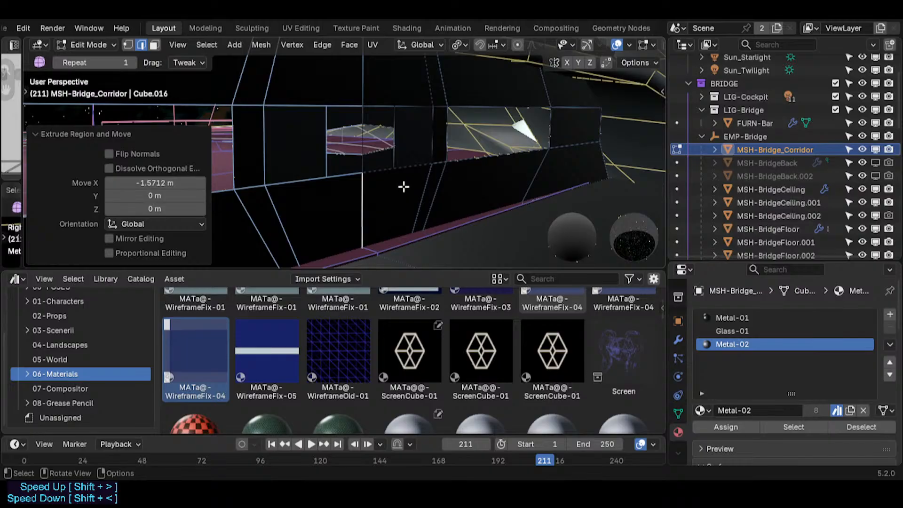
# - Select the newly extruded lower wall face in face mode and try moving it, cancelling the move
pyautogui.press('1')
pyautogui.press('3')
pyautogui.click(403, 202)
pyautogui.click(409, 75)
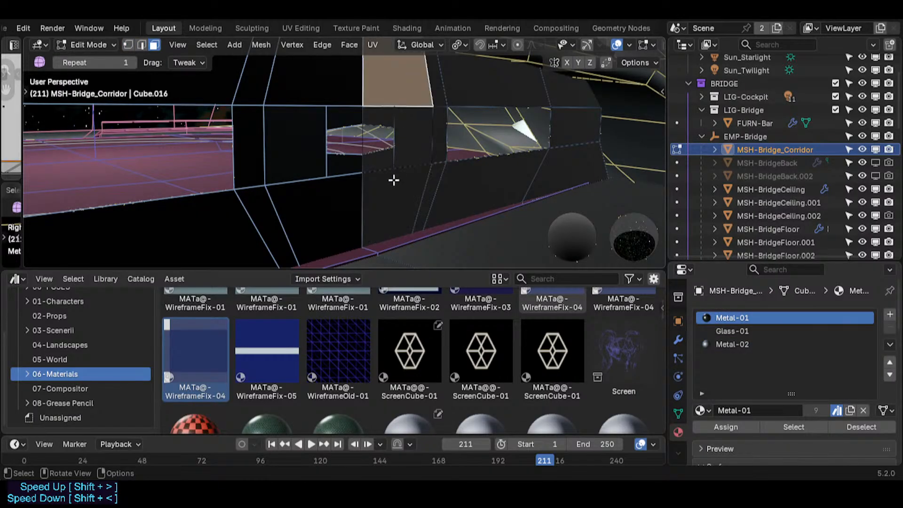
pyautogui.click(394, 180)
pyautogui.moveTo(393, 183); pyautogui.dragTo(387, 187, button='middle')
pyautogui.press('g')
pyautogui.rightClick(397, 193)
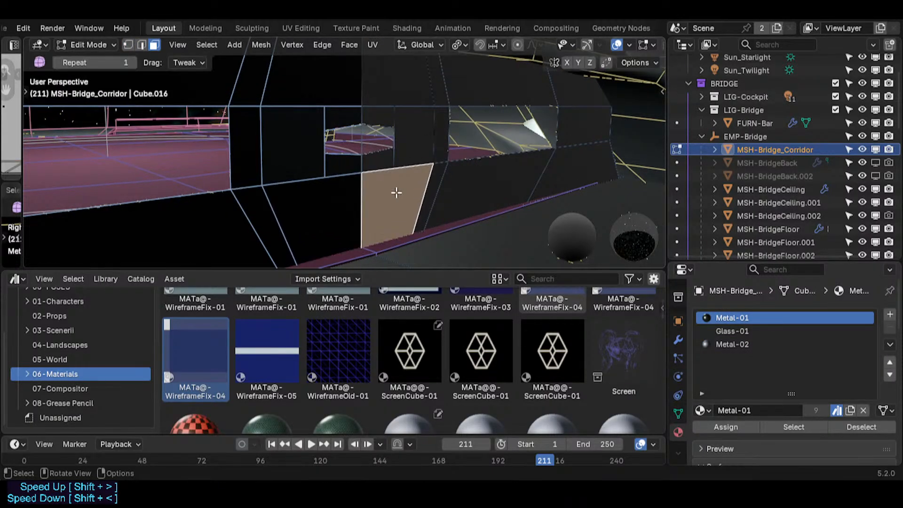
# - Check which geometry is linked to the new face, inspect the normals with the face orientation overlay, and clear the selection
pyautogui.hotkey('ctrl', 'l')
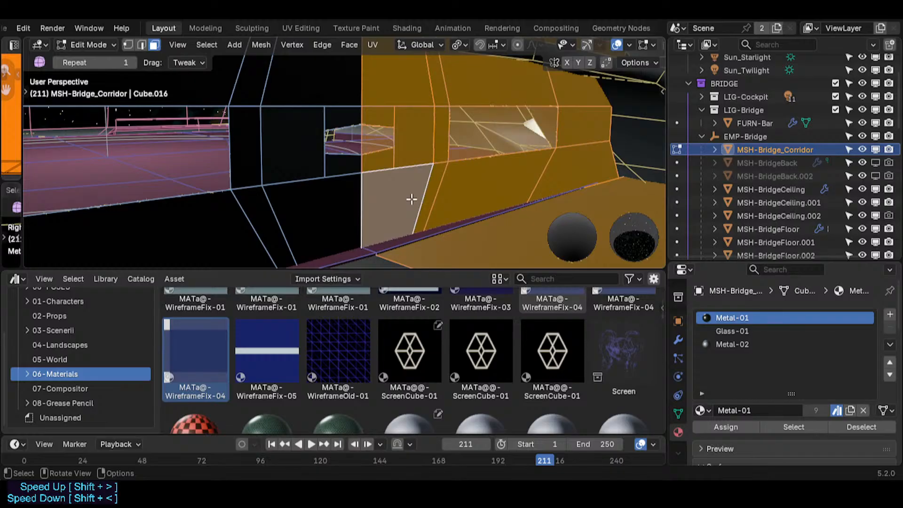
pyautogui.click(411, 200)
pyautogui.hotkey('ctrl', 'alt', 'f')
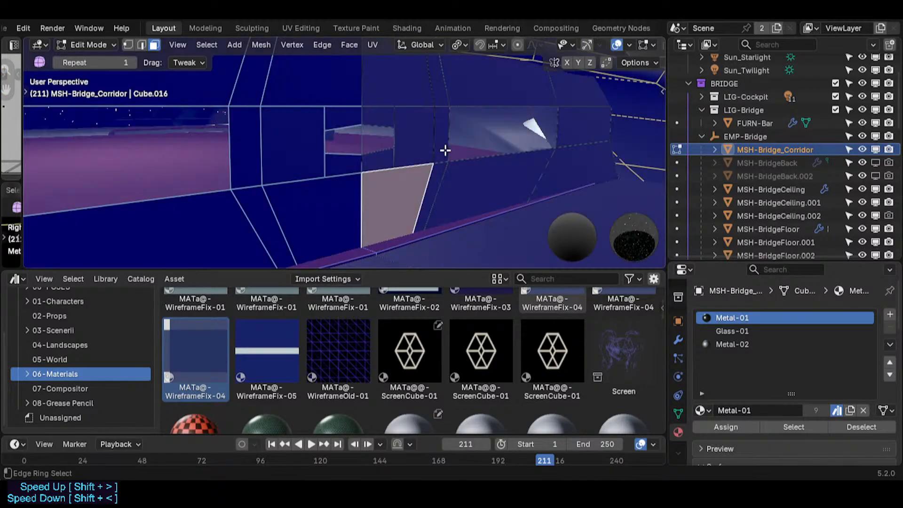
pyautogui.hotkey('alt', 'a')
pyautogui.hotkey('ctrl', 'alt', 'f')
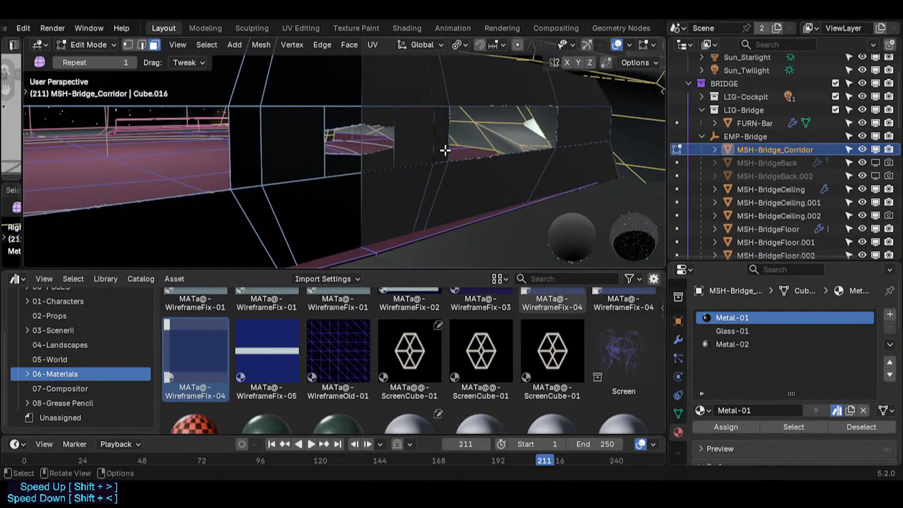
# - Inspect the lower wall face and the faces around the small window, comparing them in Edit Mode and Object Mode
pyautogui.click(411, 183)
pyautogui.moveTo(412, 182)
pyautogui.mouseDown(button='middle')
pyautogui.moveTo(446, 203)
pyautogui.moveTo(404, 193)
pyautogui.mouseUp(button='middle')
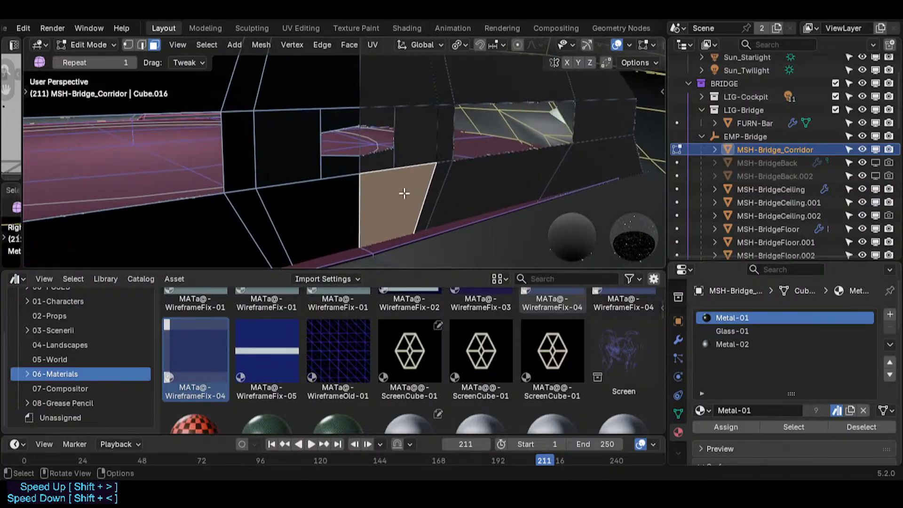
pyautogui.hotkey('alt', 'a')
pyautogui.click(419, 97)
pyautogui.click(406, 178)
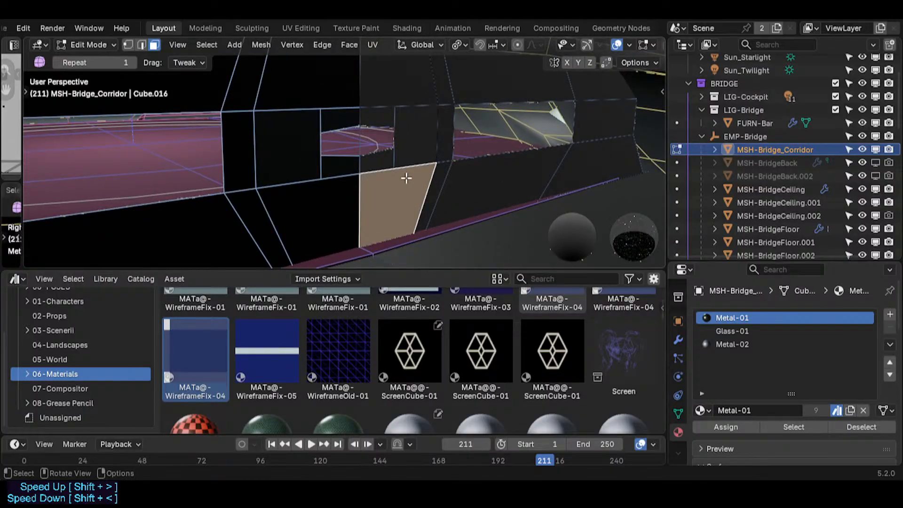
pyautogui.click(404, 133)
pyautogui.press('Tab')
pyautogui.hotkey('shift', 'alt', 'z')
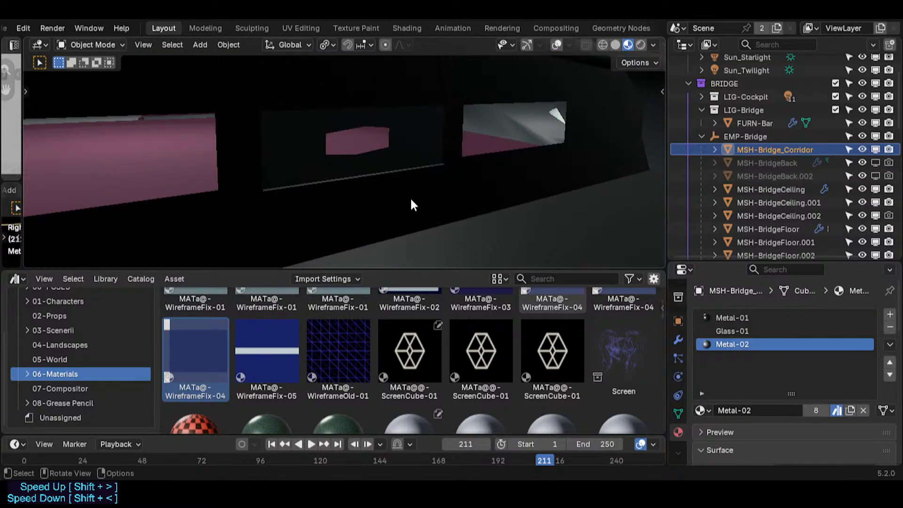
pyautogui.moveTo(399, 181); pyautogui.dragTo(368, 180, button='middle')
pyautogui.press('Tab')
pyautogui.hotkey('shift', 'alt', 'z')
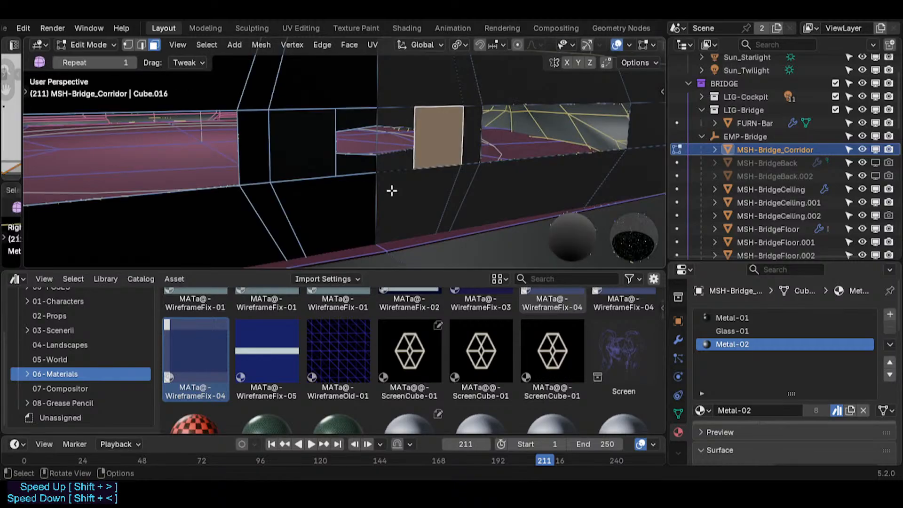
# - Assign Metal-02 to the wall faces directly below and above the small window's panel
pyautogui.click(409, 189)
pyautogui.press('Tab')
pyautogui.hotkey('shift', 'alt', 'z')
pyautogui.press('Tab')
pyautogui.hotkey('shift', 'alt', 'z')
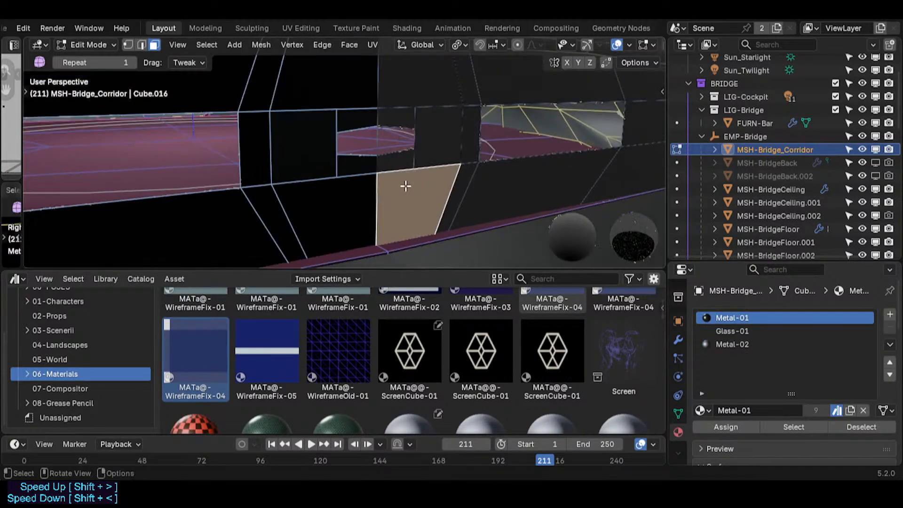
pyautogui.moveTo(405, 186); pyautogui.dragTo(433, 177, button='middle')
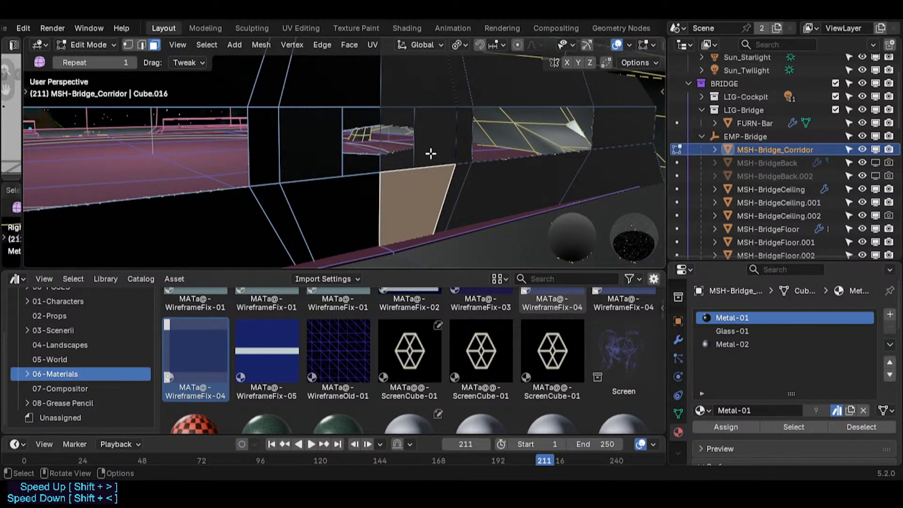
pyautogui.keyDown('shift'); pyautogui.click(431, 109); pyautogui.keyUp('shift')
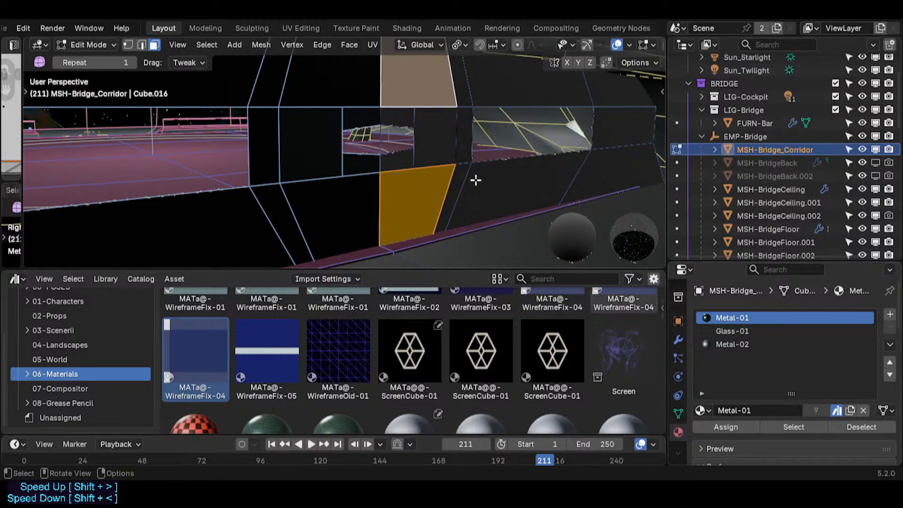
pyautogui.click(732, 344)
pyautogui.click(730, 426)
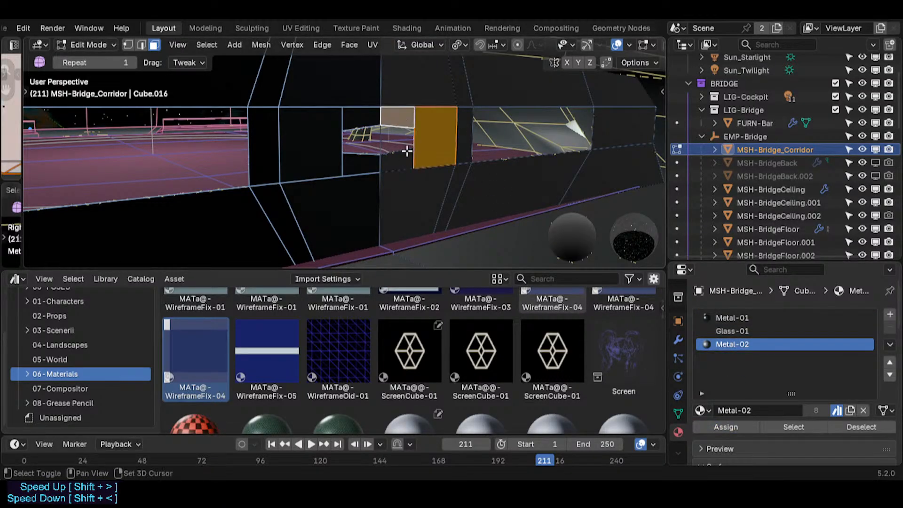
# - Try Glass-01 on the three faces surrounding the small window
pyautogui.click(741, 331)
pyautogui.click(725, 424)
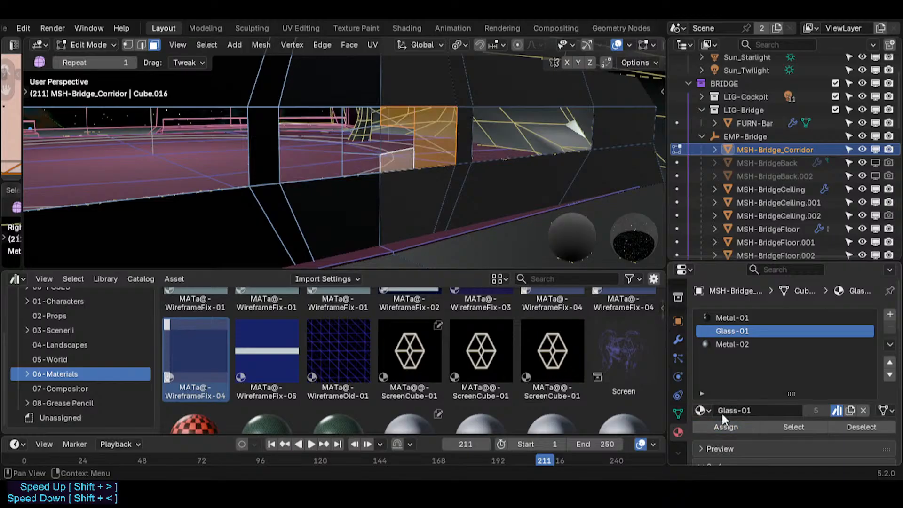
pyautogui.press('Tab')
pyautogui.press('Tab')
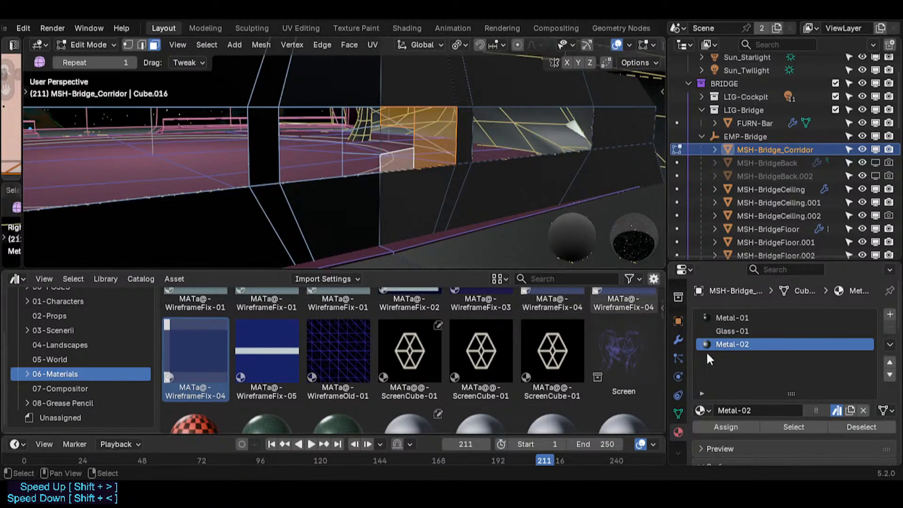
# - Move the Metal-02 slot above Glass-01 and assign Metal-01 to the three faces surrounding the small window
pyautogui.click(888, 375)
pyautogui.click(740, 319)
pyautogui.click(736, 427)
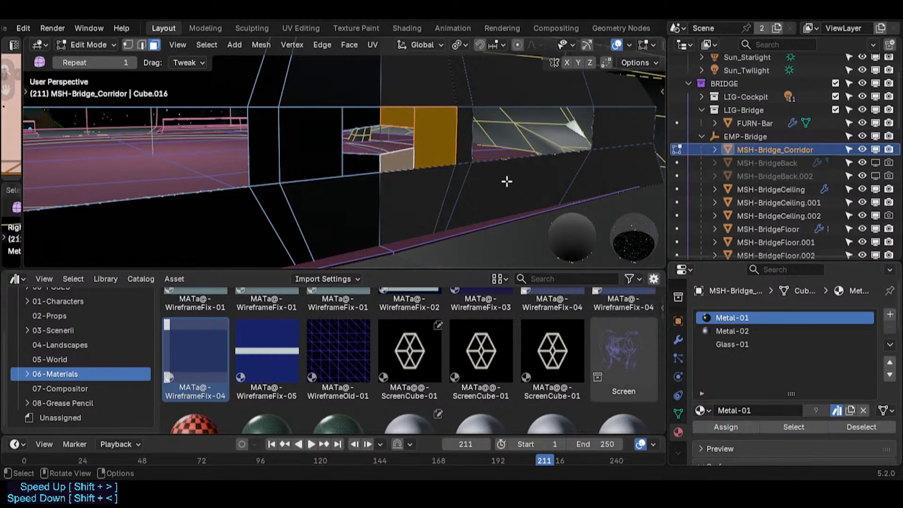
# - View the whole corridor wall from farther back in Object Mode and save the file
pyautogui.press('Tab')
pyautogui.hotkey('shift', '`')
pyautogui.press('s')
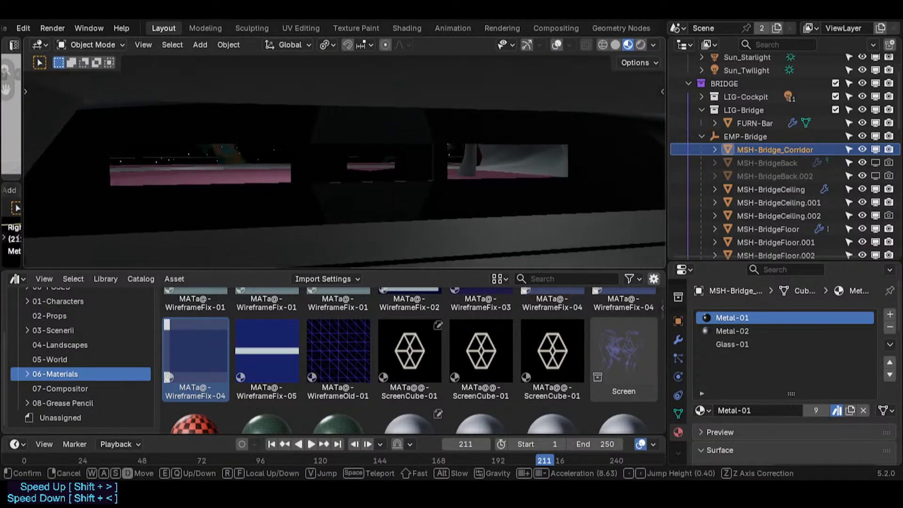
pyautogui.click(503, 177)
pyautogui.hotkey('ctrl', 's')
# - Examine the faces beside and above the small window up close in Edit Mode
pyautogui.hotkey('shift', '`')
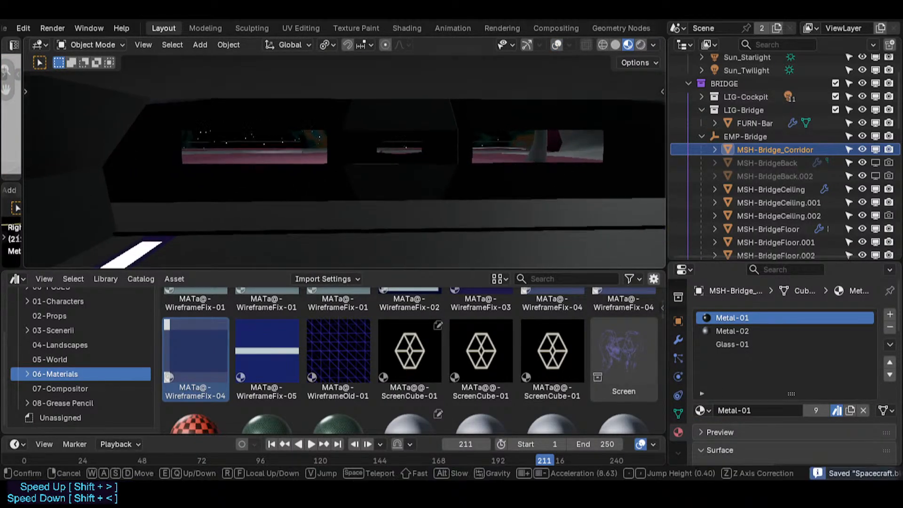
pyautogui.press('w')
pyautogui.click(435, 157)
pyautogui.press('Tab')
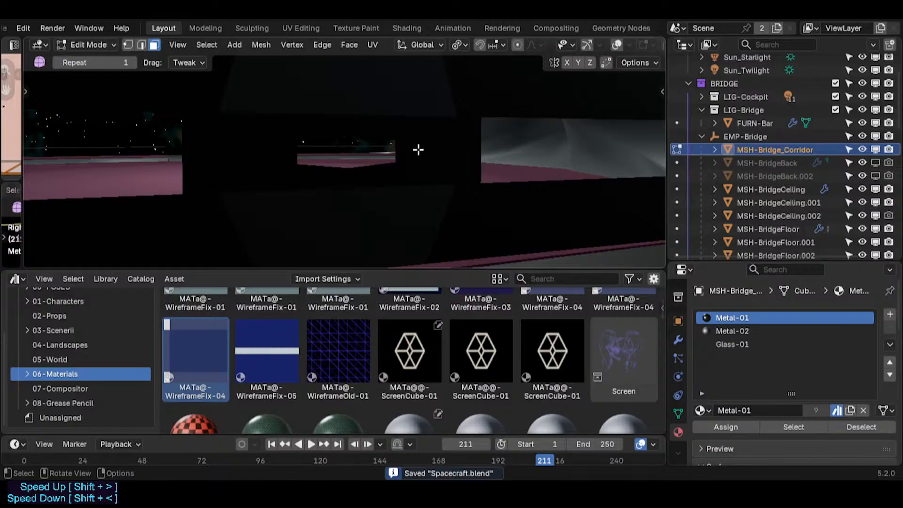
pyautogui.hotkey('shift', 'alt', 'z')
pyautogui.click(398, 160)
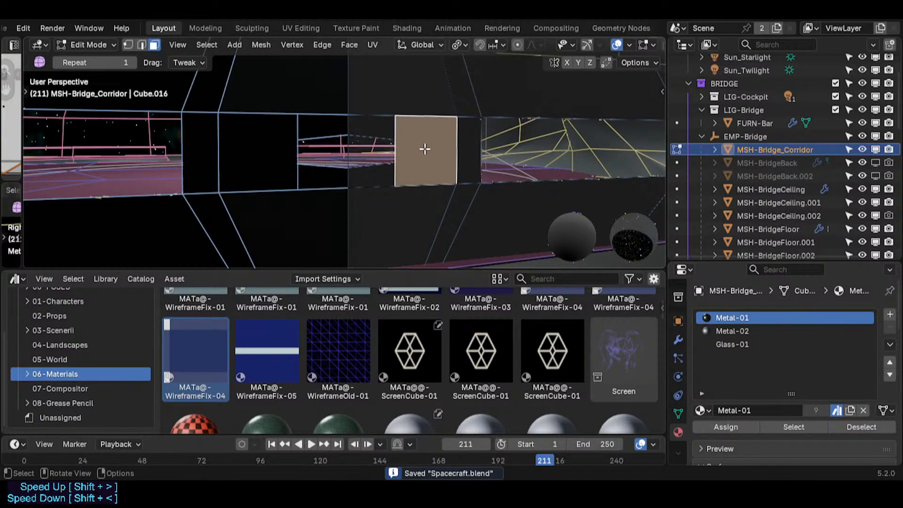
pyautogui.click(373, 126)
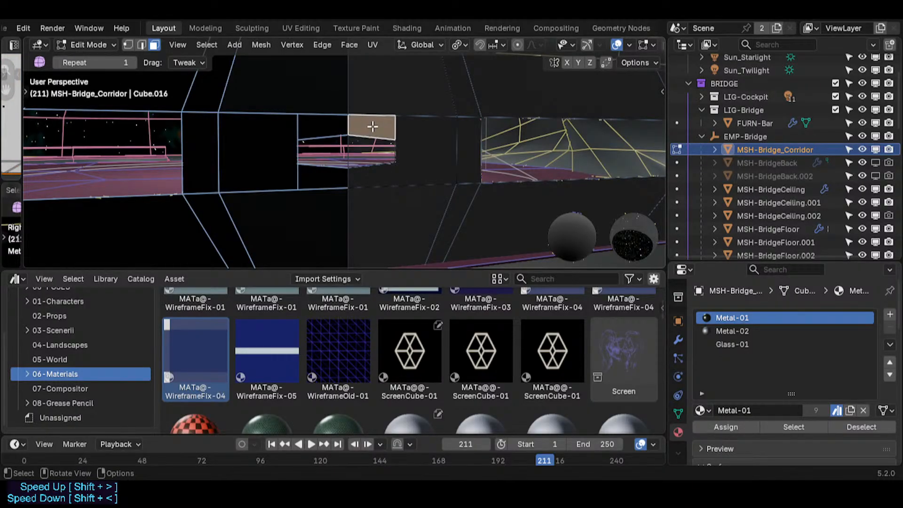
pyautogui.click(412, 153)
# - Select the narrow wall face between the small window's side panel and the adjacent large window
pyautogui.hotkey('shift', '`')
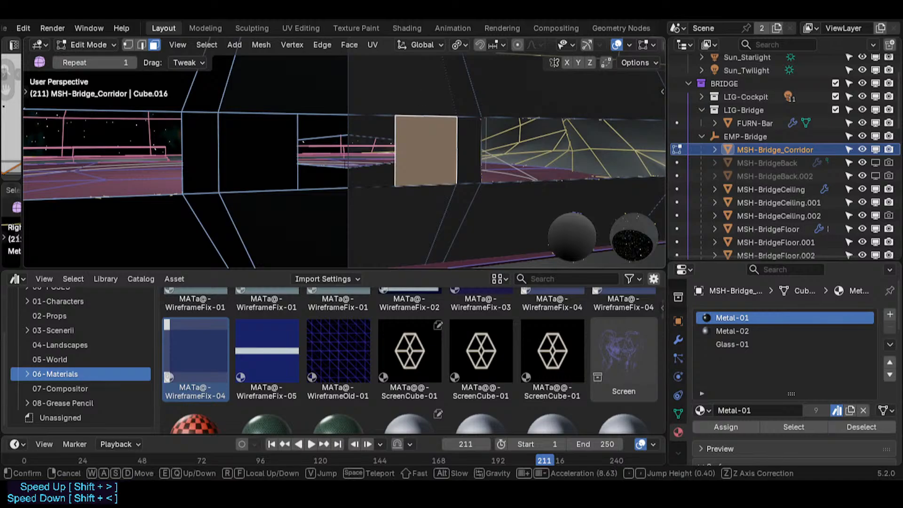
pyautogui.press('s')
pyautogui.click(418, 98)
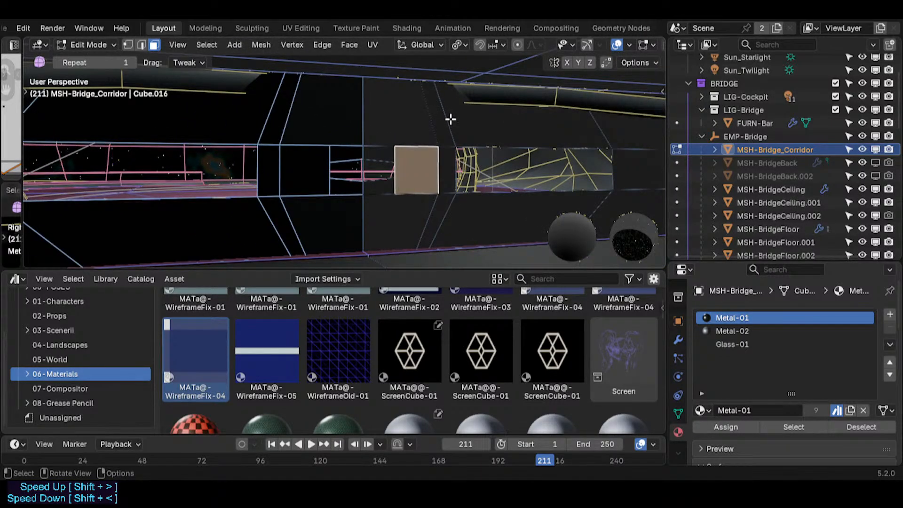
pyautogui.click(454, 156)
pyautogui.click(278, 164)
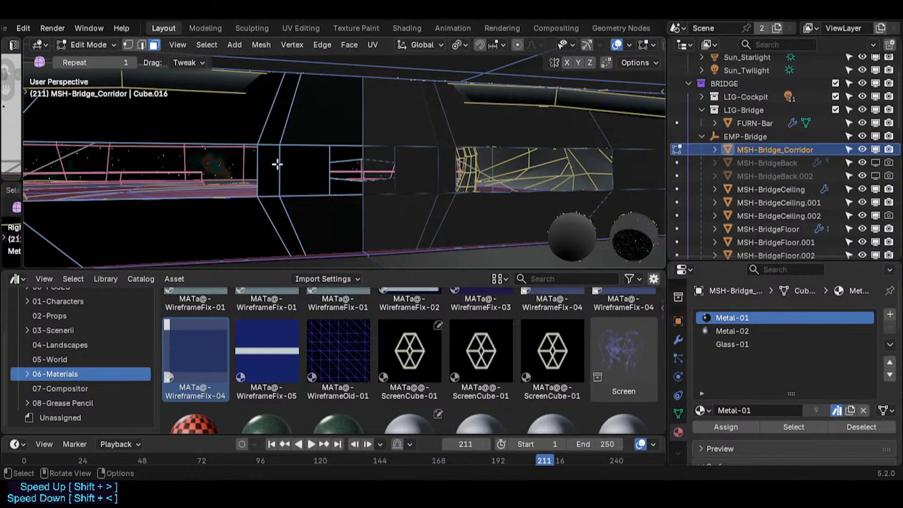
pyautogui.click(448, 164)
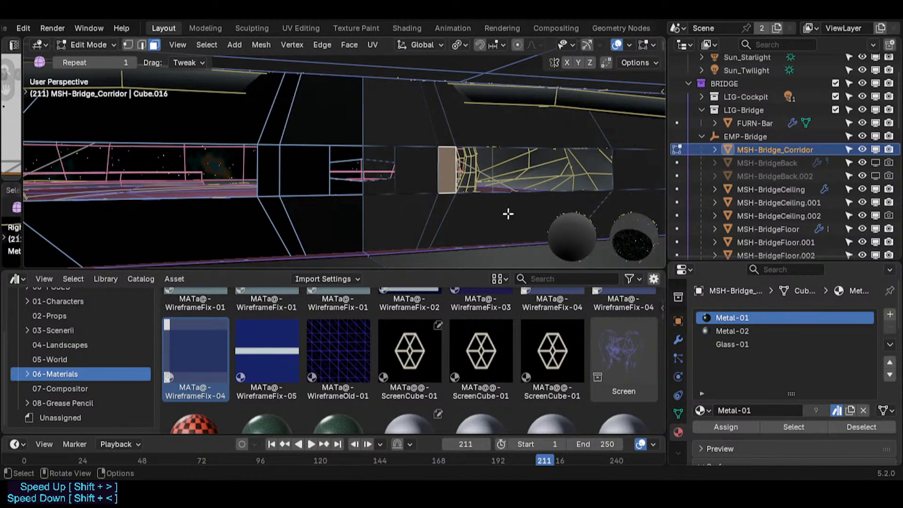
# - Try MATa-Lamp-02 in a new material slot on the narrow wall face, view it in Object Mode, and undo it
pyautogui.click(889, 314)
pyautogui.click(700, 410)
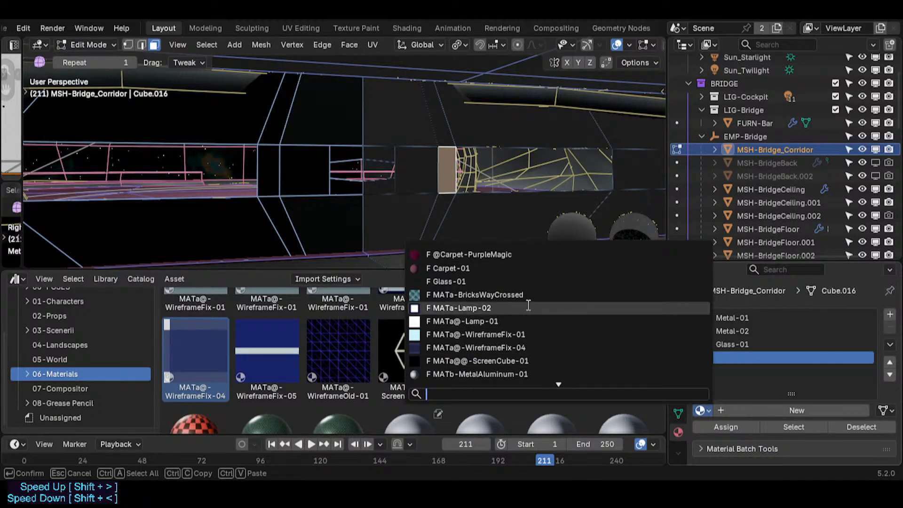
pyautogui.click(528, 308)
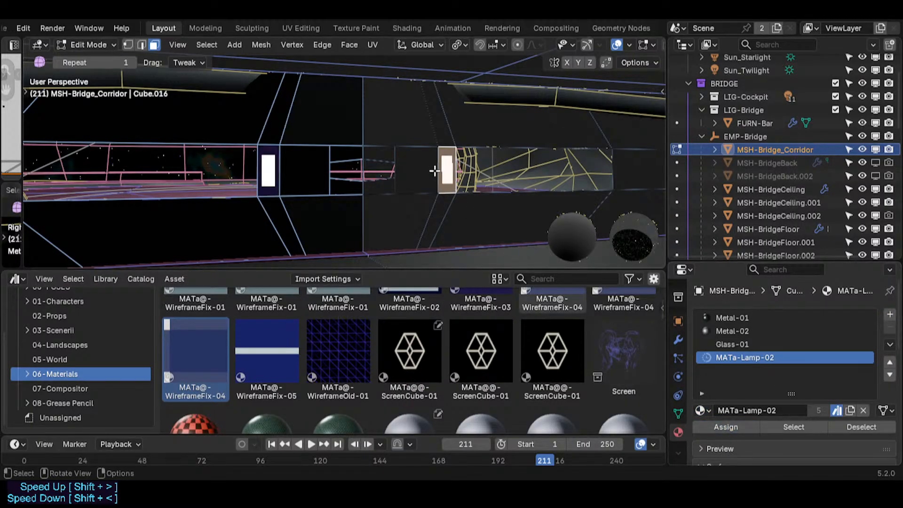
pyautogui.press('Tab')
pyautogui.hotkey('alt', 'z')
pyautogui.hotkey('shift', '`')
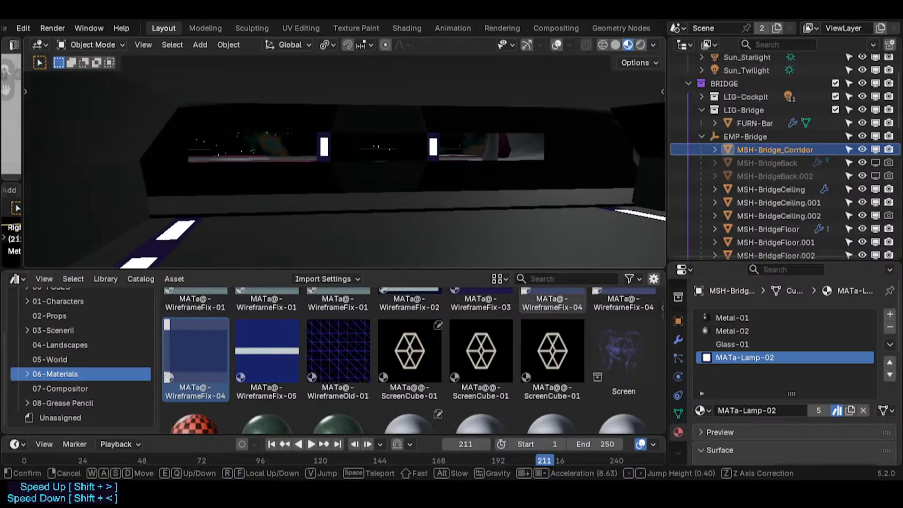
pyautogui.click(433, 194)
pyautogui.hotkey('ctrl', 'z')
pyautogui.hotkey('ctrl', 'z')
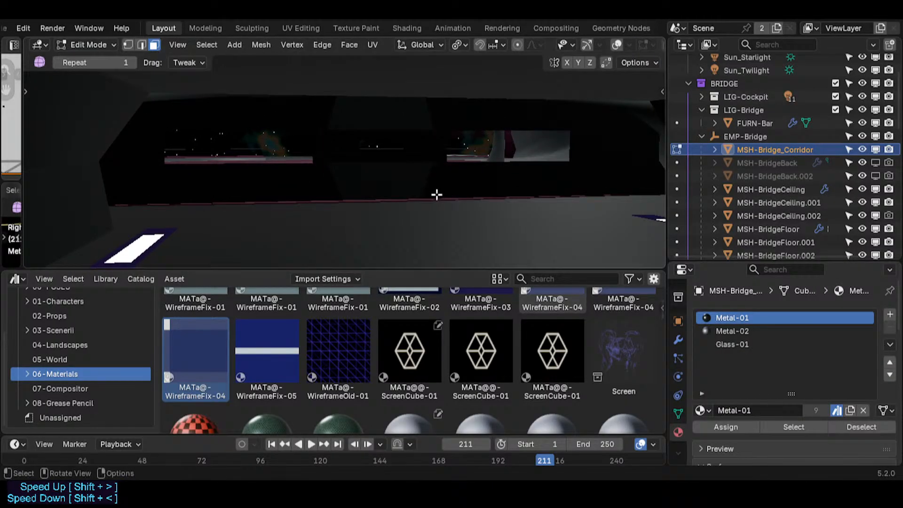
# - Add a material slot with the linked MATa@-WireframeFix-04 from Spacecraft_MATs.blend and assign it to the narrow wall face
pyautogui.click(889, 314)
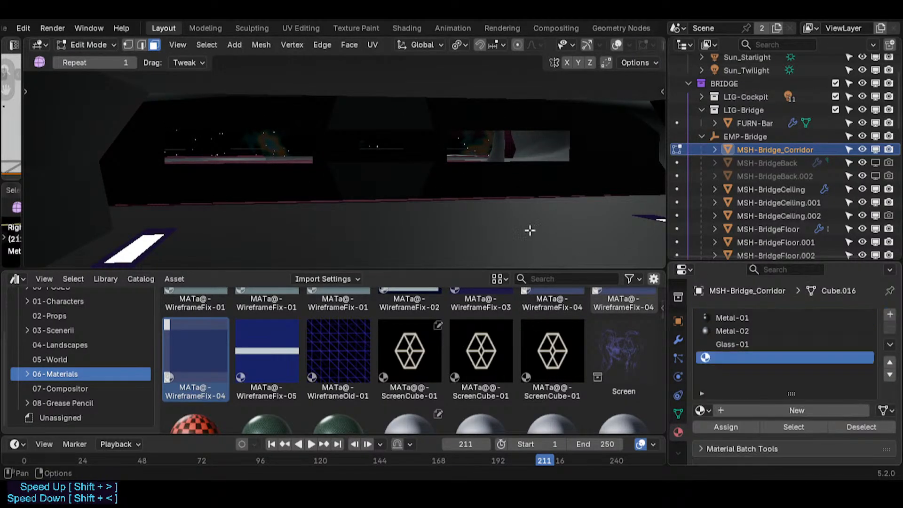
pyautogui.press('Tab')
pyautogui.hotkey('alt', 'z')
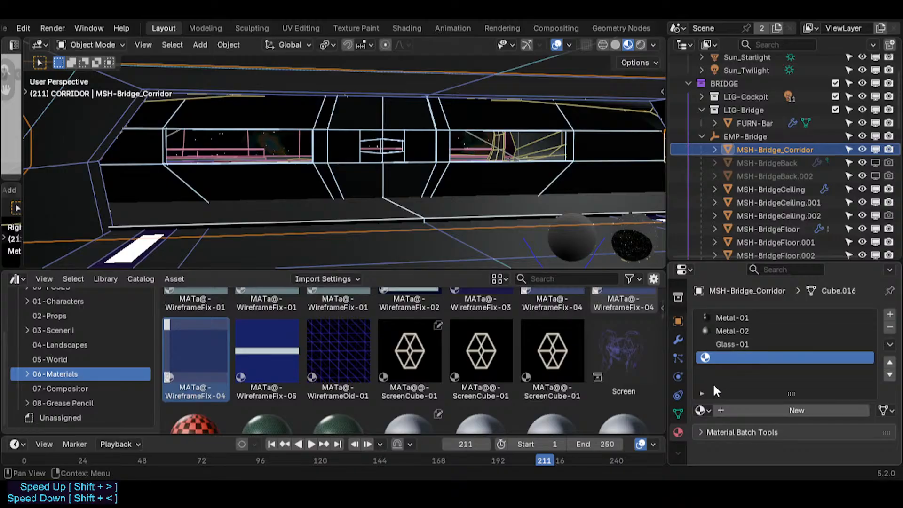
pyautogui.click(701, 410)
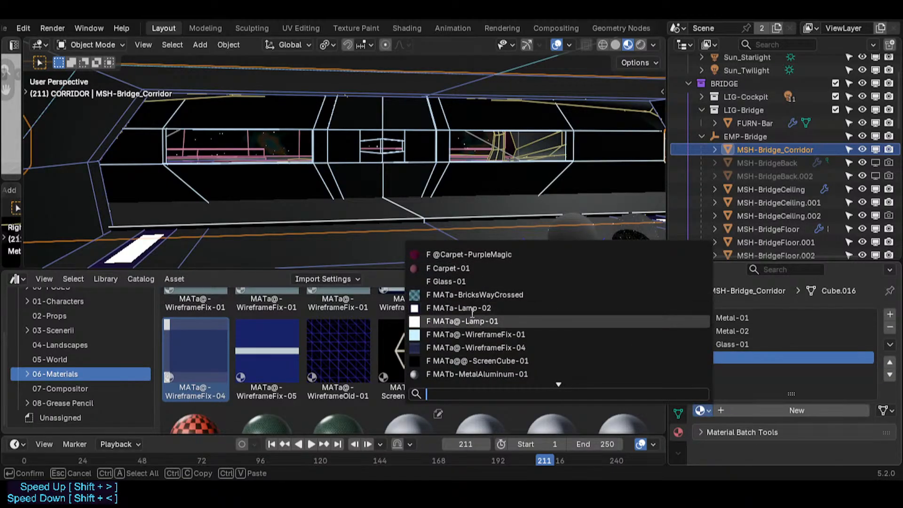
pyautogui.scroll(-6, 480, 352)
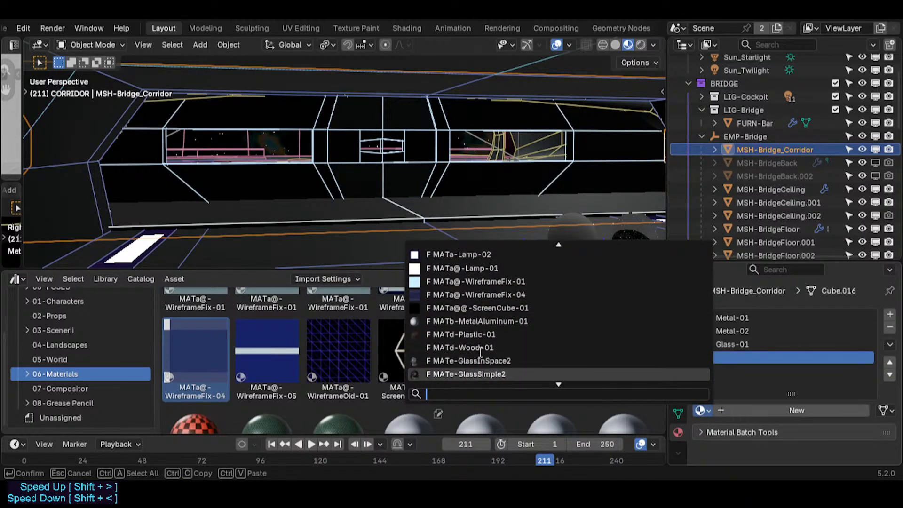
pyautogui.scroll(-10, 481, 352)
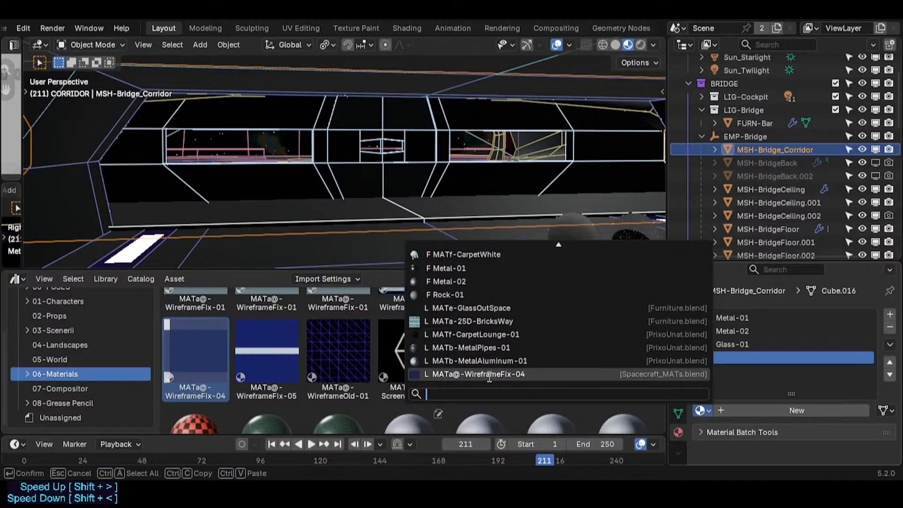
pyautogui.click(489, 375)
pyautogui.press('Tab')
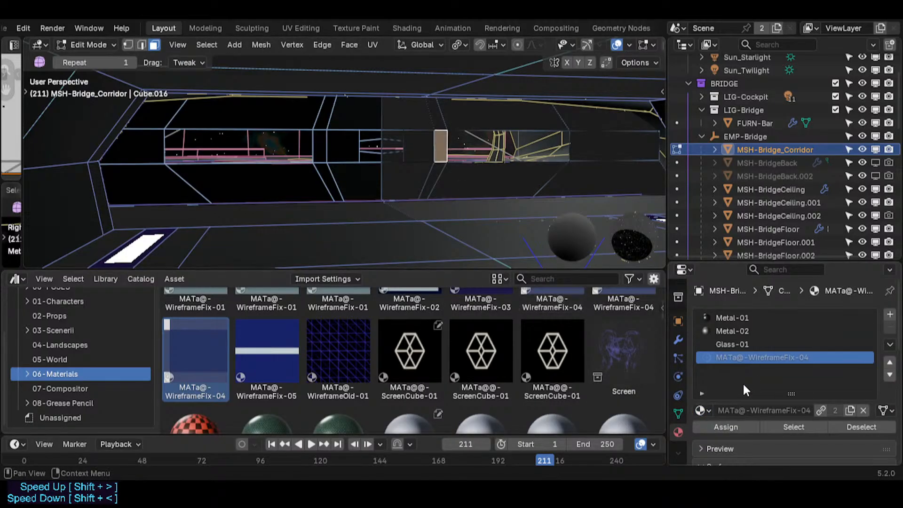
pyautogui.click(732, 426)
pyautogui.press('Tab')
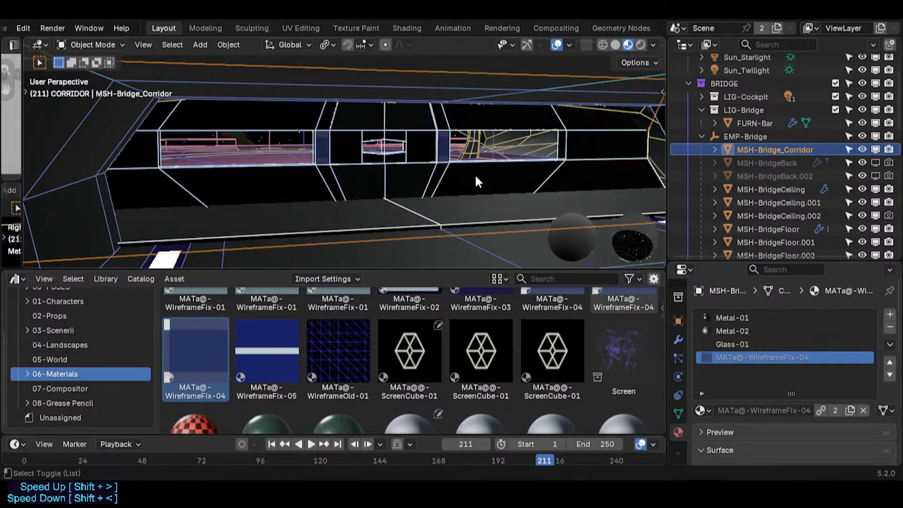
# - Play the animation to check the wireframe material on the narrow wall faces, with and without overlays
pyautogui.hotkey('shift', 'z')
pyautogui.press('space')
pyautogui.hotkey('shift', '`')
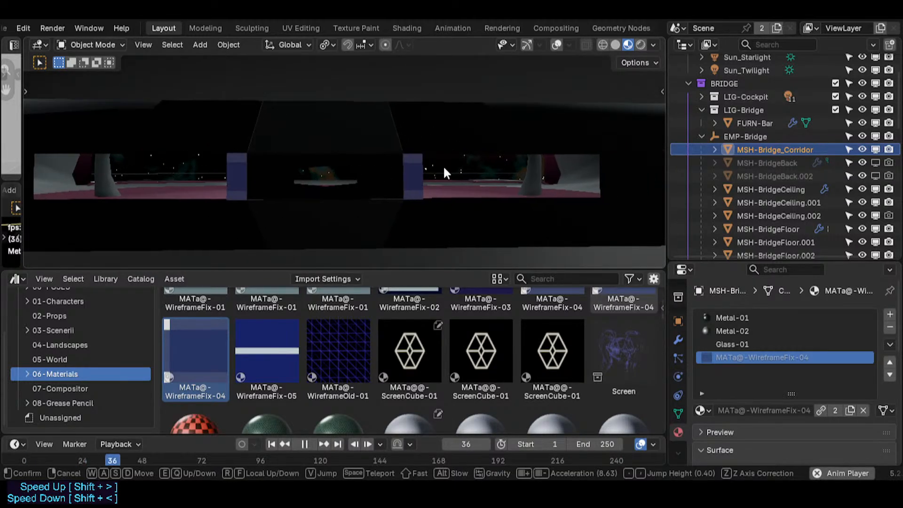
pyautogui.click(443, 165)
pyautogui.hotkey('shift', 'alt', 'z')
pyautogui.press('space')
pyautogui.hotkey('shift', 'alt', 'z')
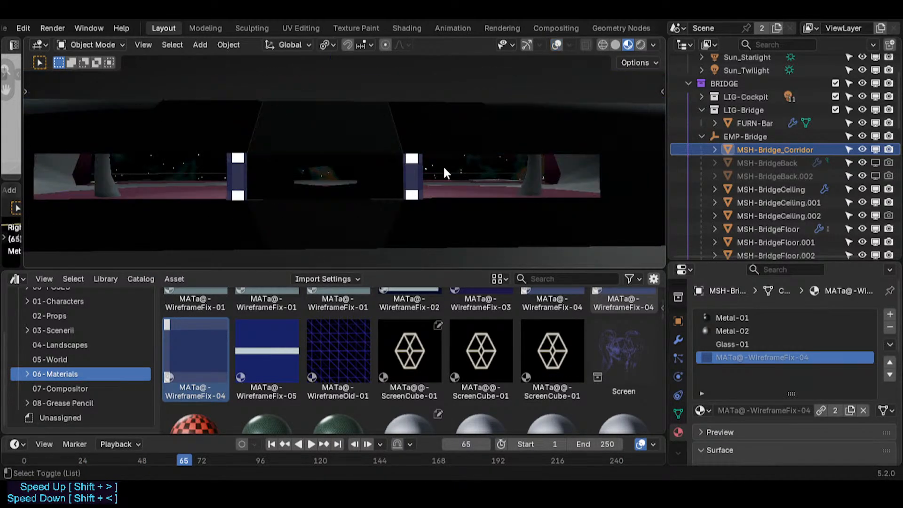
pyautogui.hotkey('shift', 'alt', 'z')
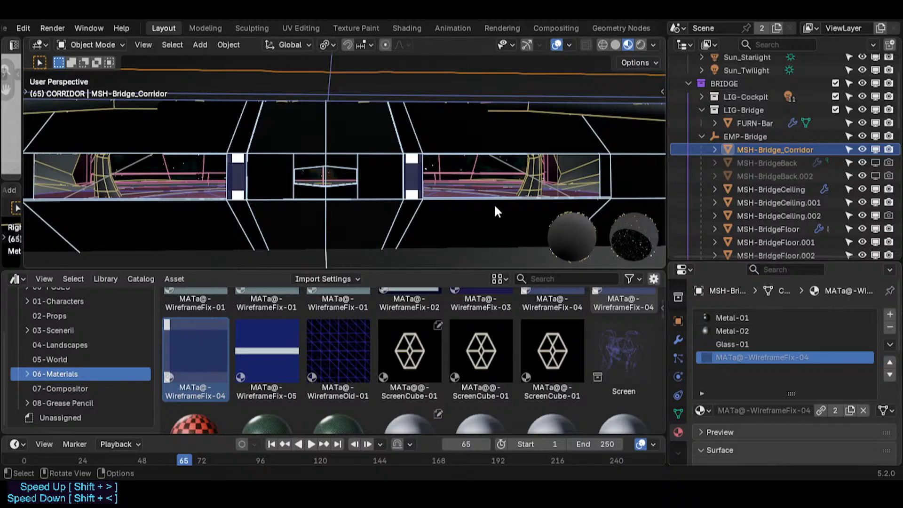
# - Assign Metal-01 back to the narrow corridor wall faces and save the file
pyautogui.press('Tab')
pyautogui.click(732, 318)
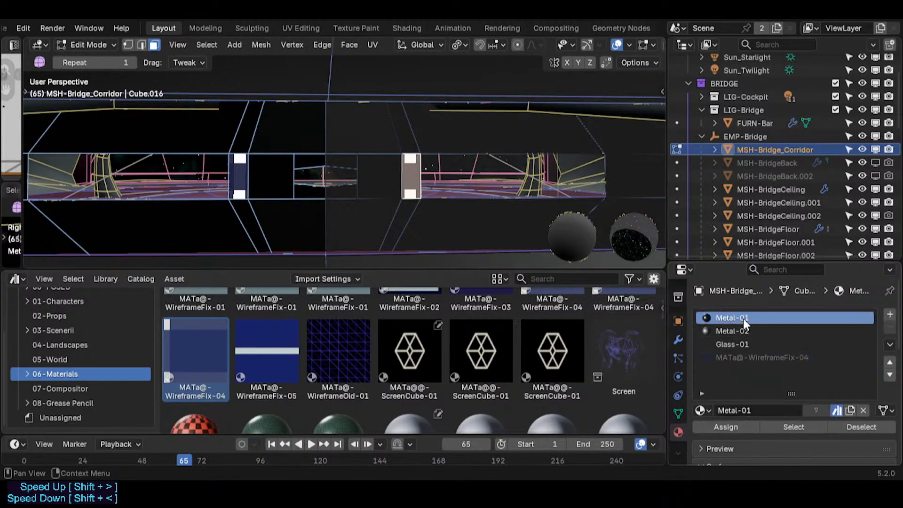
pyautogui.click(724, 426)
pyautogui.press('Tab')
pyautogui.hotkey('ctrl', 's')
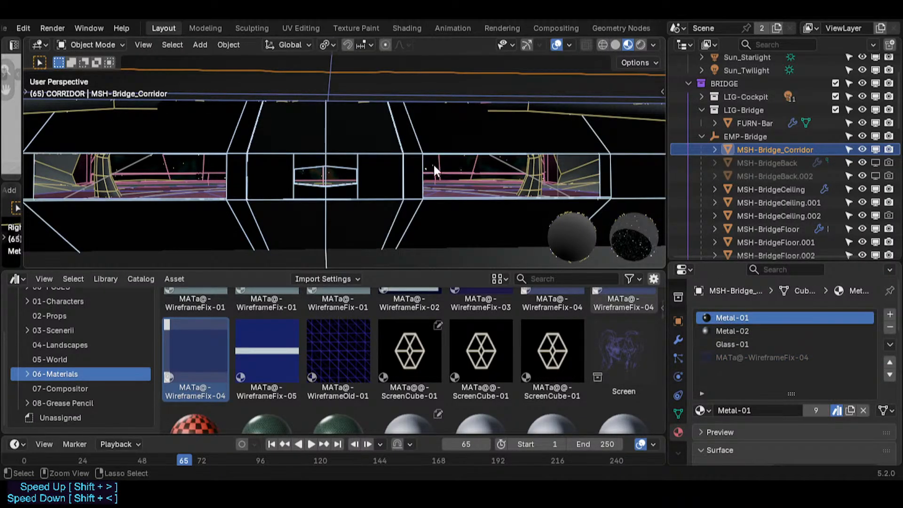
# - Duplicate the narrow wall face beside the large window in place and scale the copy to 0.614
pyautogui.hotkey('shift', '`')
pyautogui.click(412, 150)
pyautogui.press('Tab')
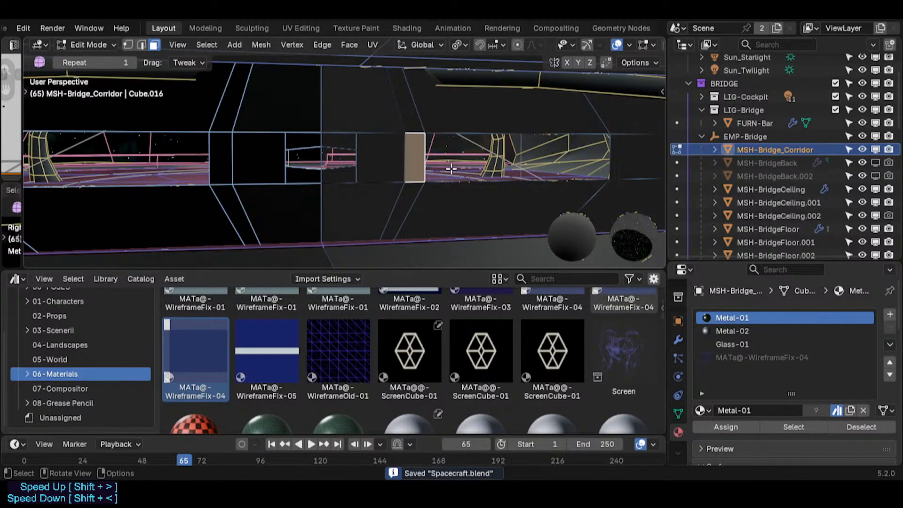
pyautogui.hotkey('shift', '`')
pyautogui.press('w')
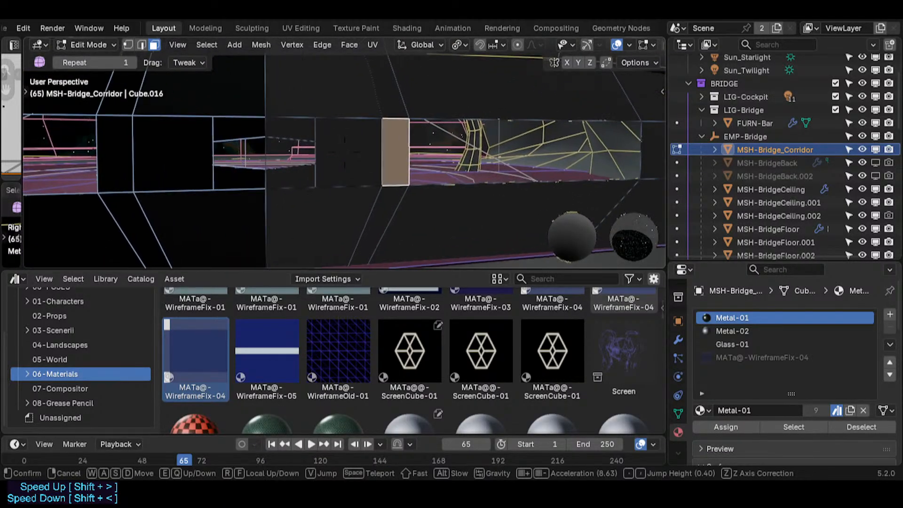
pyautogui.click(405, 146)
pyautogui.moveTo(405, 145); pyautogui.dragTo(402, 153, button='middle')
pyautogui.hotkey('shift', 'd')
pyautogui.rightClick(432, 161)
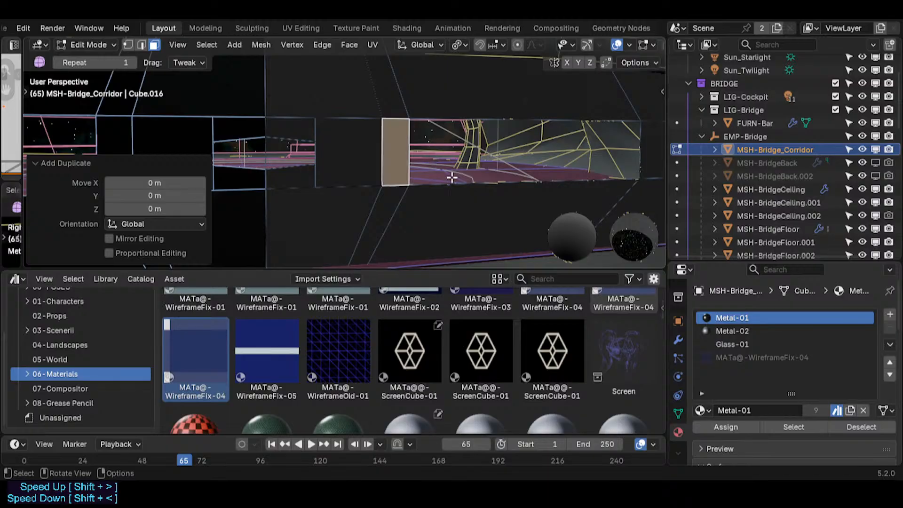
pyautogui.press('s')
pyautogui.click(429, 170)
# - Move the scaled copy slightly off the wall along the global Y axis
pyautogui.press('g')
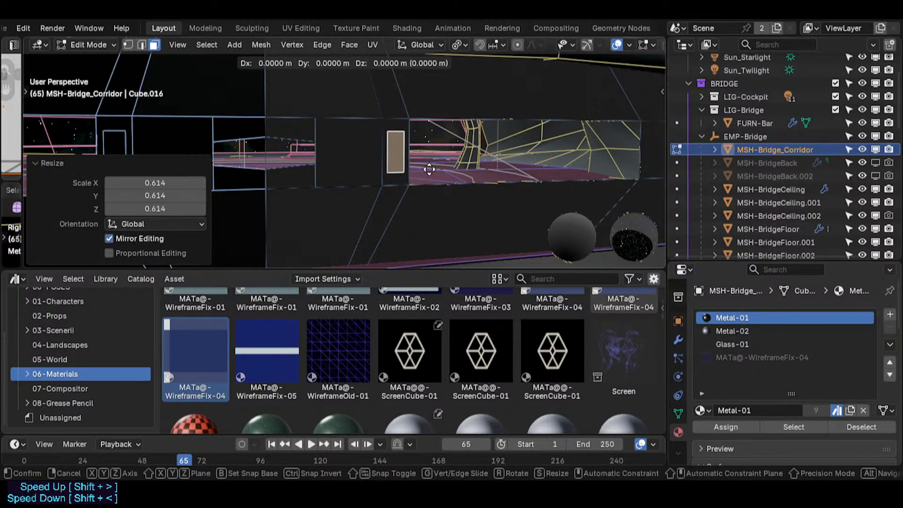
pyautogui.press('y')
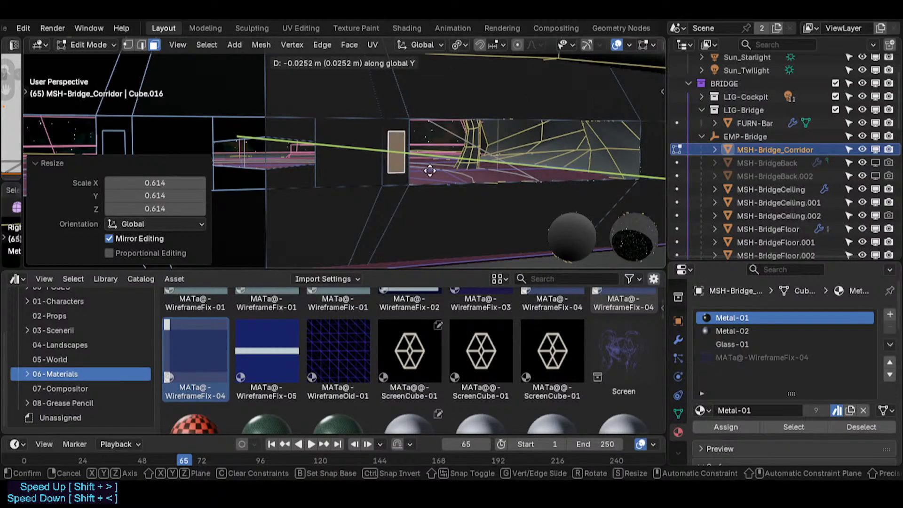
pyautogui.click(429, 169)
# - Assign Metal-02 to the small duplicated panel on the narrow wall face
pyautogui.press('Tab')
pyautogui.moveTo(431, 169); pyautogui.dragTo(447, 155, button='middle')
pyautogui.press('Tab')
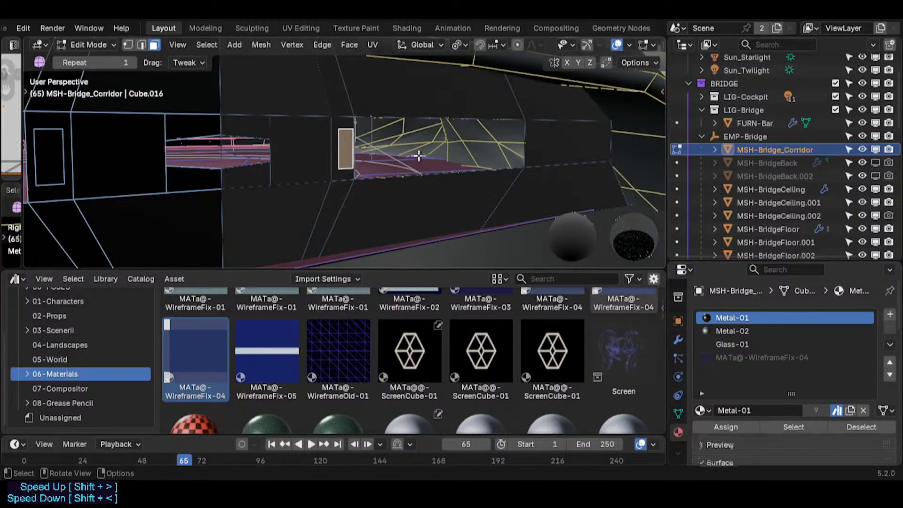
pyautogui.click(733, 331)
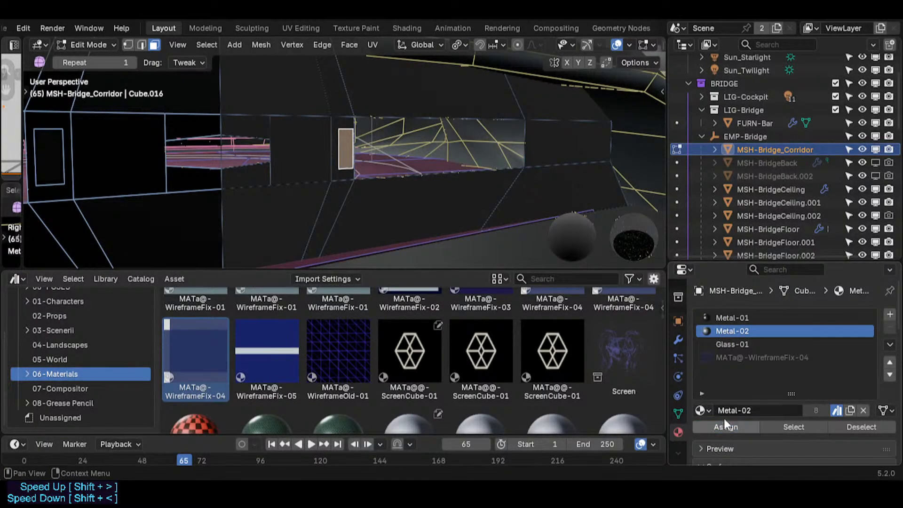
pyautogui.click(721, 425)
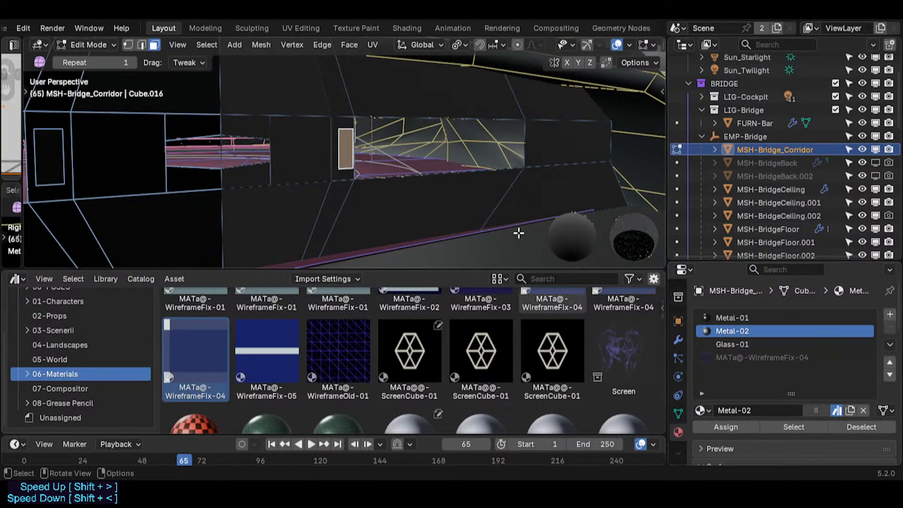
# - Examine the Metal-02 panels beside the corridor windows from several angles without overlays
pyautogui.hotkey('alt', 'shift', 'z')
pyautogui.hotkey('shift', '`')
pyautogui.click(468, 192)
pyautogui.press('Tab')
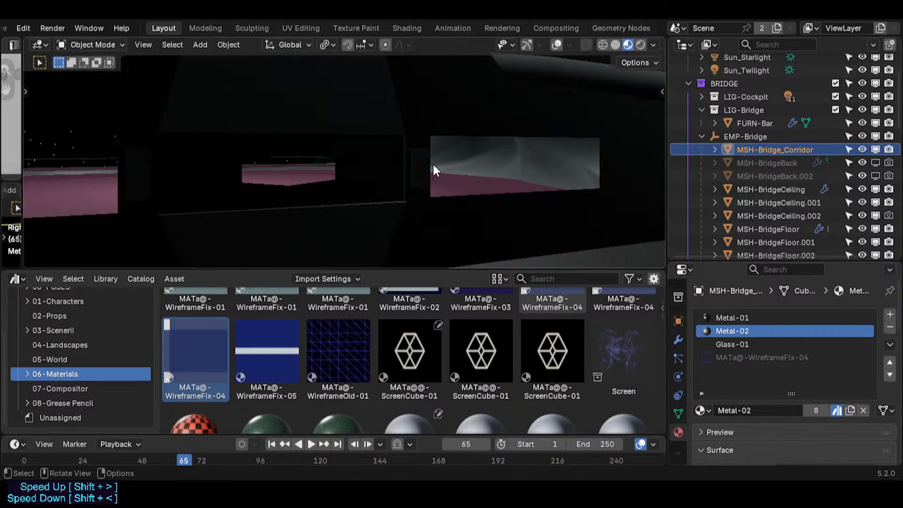
pyautogui.press('Tab')
pyautogui.hotkey('shift', '`')
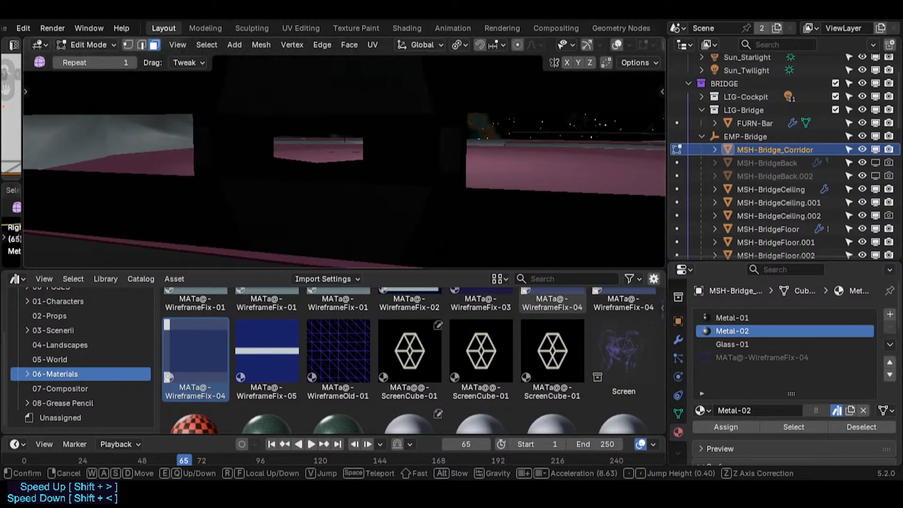
pyautogui.click(403, 159)
pyautogui.press('Tab')
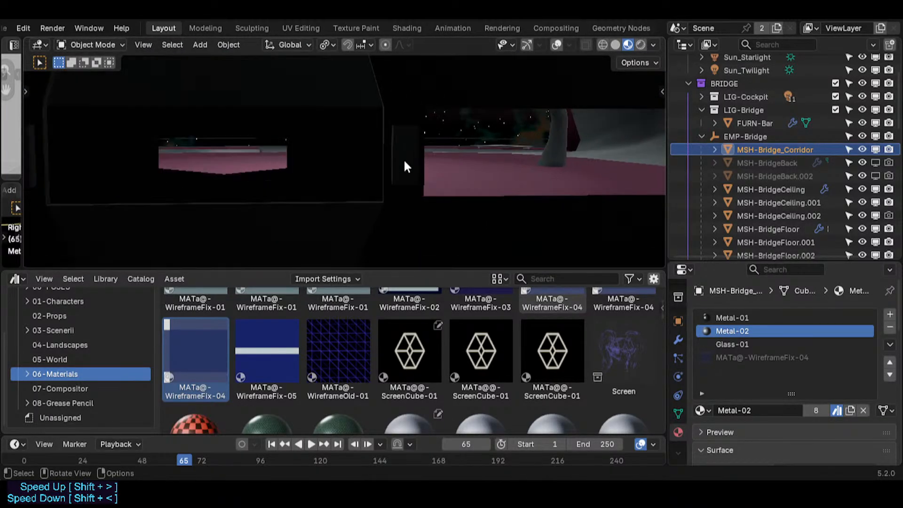
pyautogui.moveTo(405, 161); pyautogui.dragTo(455, 183, button='middle')
pyautogui.press('Tab')
pyautogui.hotkey('alt', 'shift', 'z')
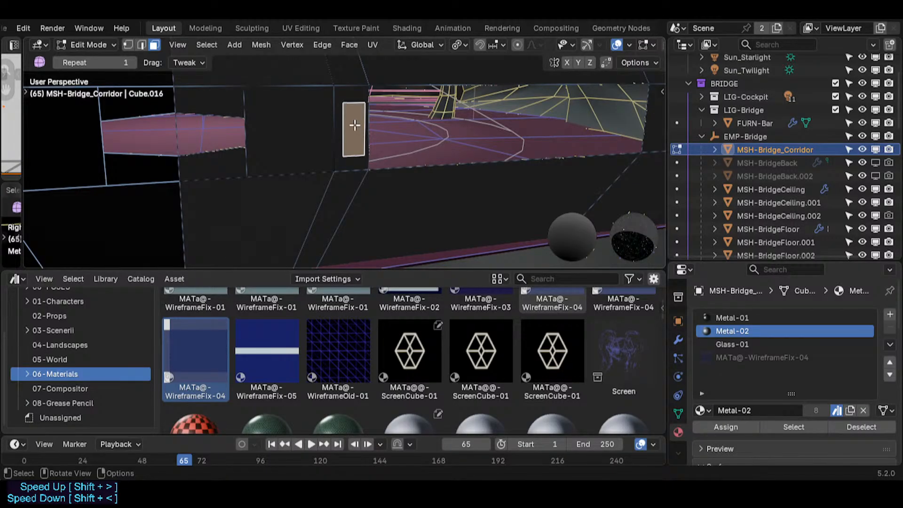
# - Subdivide the small panel twice with one cut each into a four-by-four grid of faces
pyautogui.rightClick(354, 119)
pyautogui.click(356, 135)
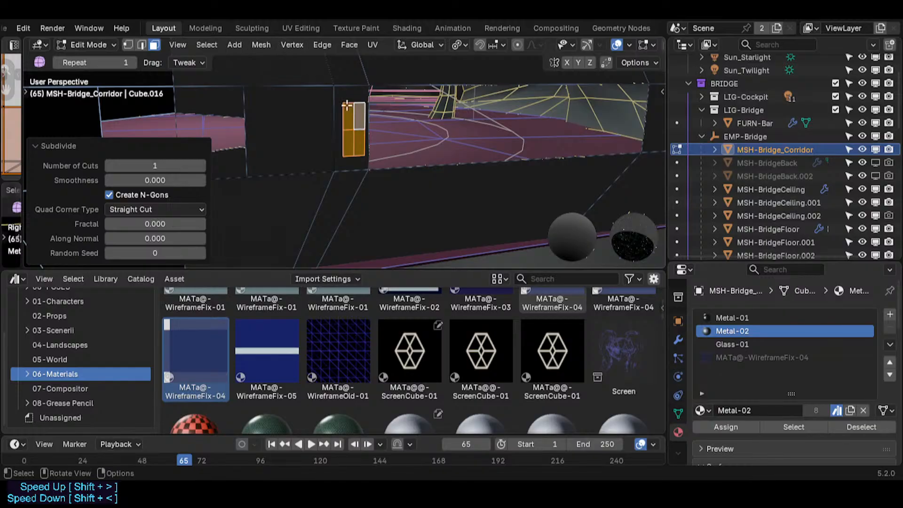
pyautogui.rightClick(362, 123)
pyautogui.click(362, 123)
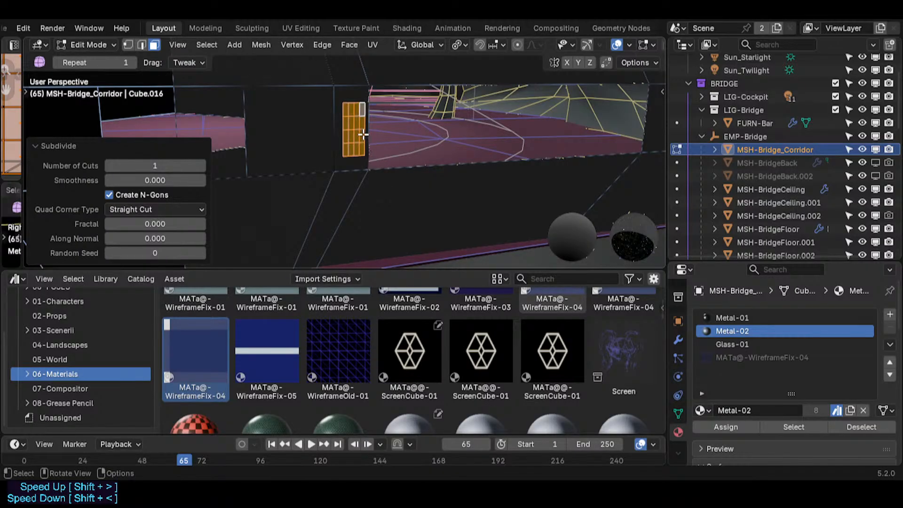
# - Try a random selection with ratio 0.500 after selecting the panel's linked faces, and undo it
pyautogui.hotkey('alt', 'a')
pyautogui.keyDown('shift'); pyautogui.moveTo(358, 126); pyautogui.dragTo(409, 154, button='middle'); pyautogui.keyUp('shift')
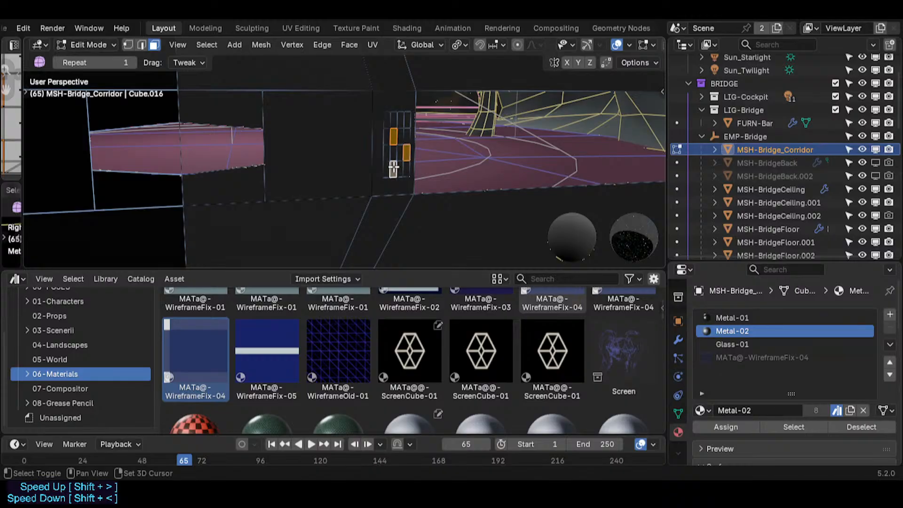
pyautogui.press('l')
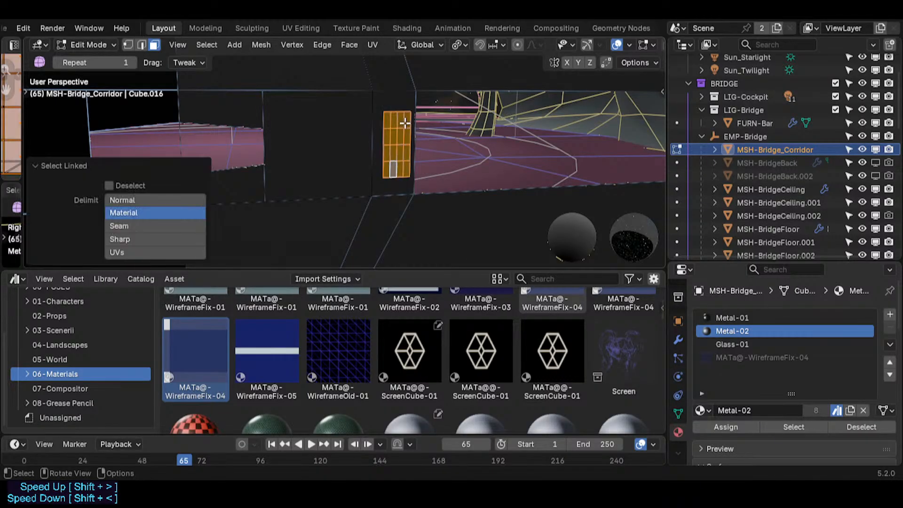
pyautogui.click(212, 43)
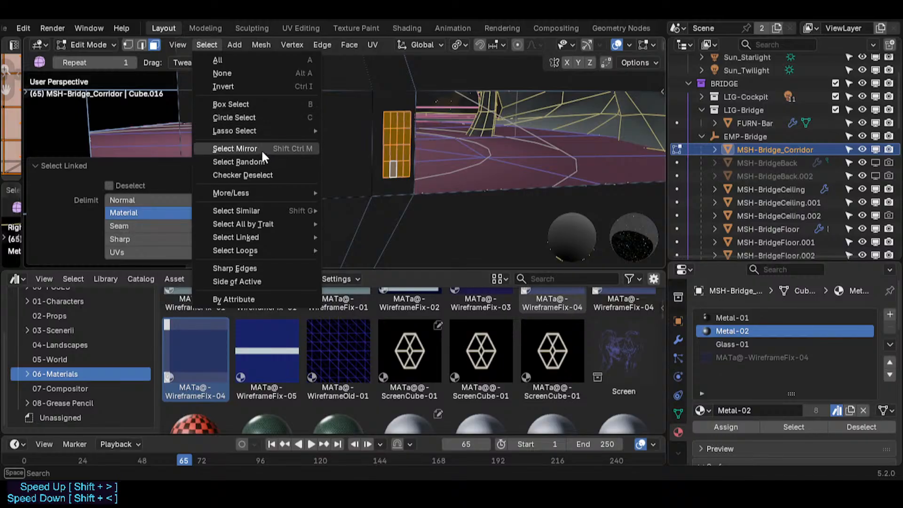
pyautogui.moveTo(262, 195)
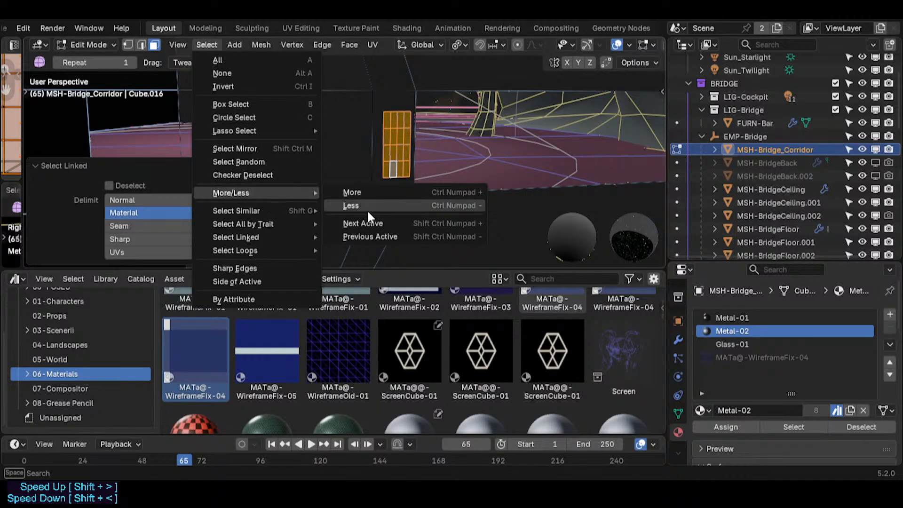
pyautogui.moveTo(278, 241)
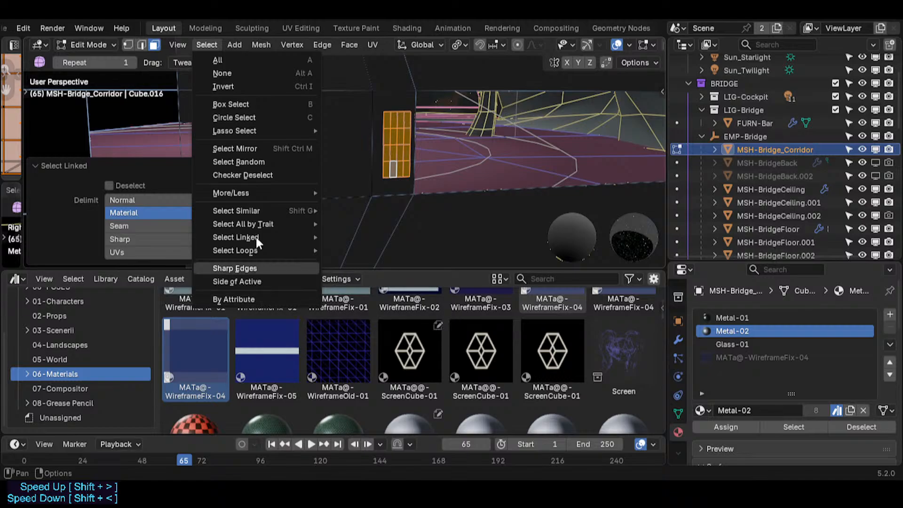
pyautogui.click(262, 162)
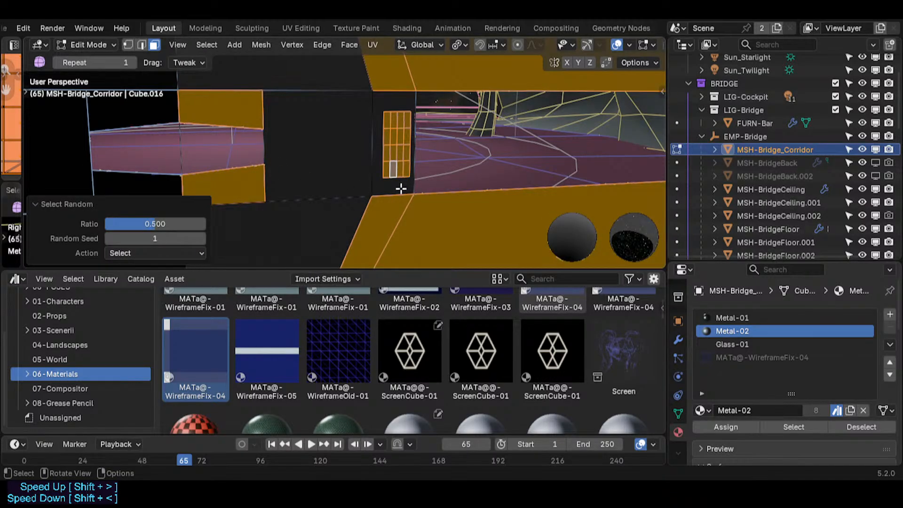
pyautogui.hotkey('ctrl', 'z')
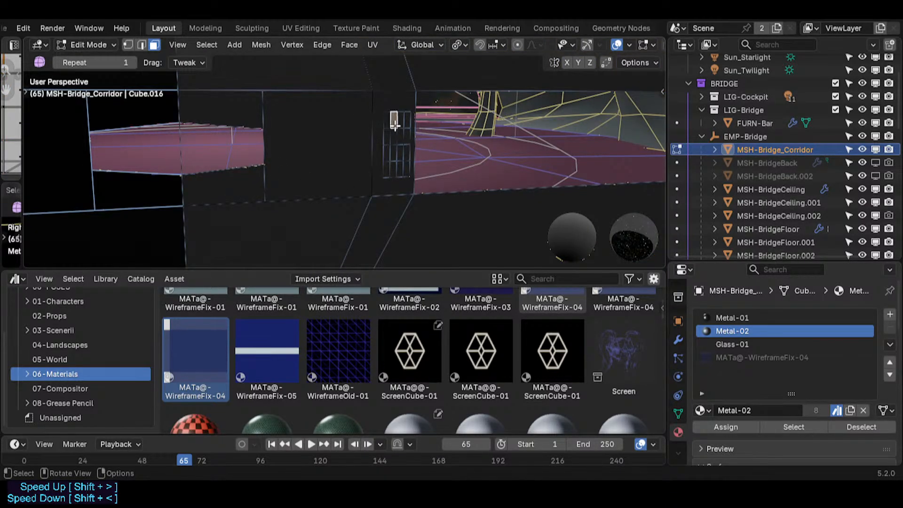
# - Select all linked faces of the subdivided panel, delimited by UVs
pyautogui.press('l')
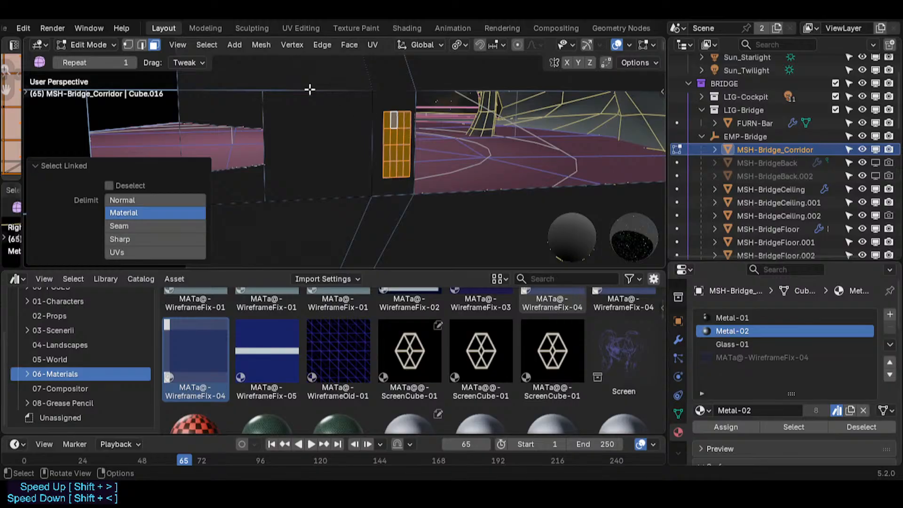
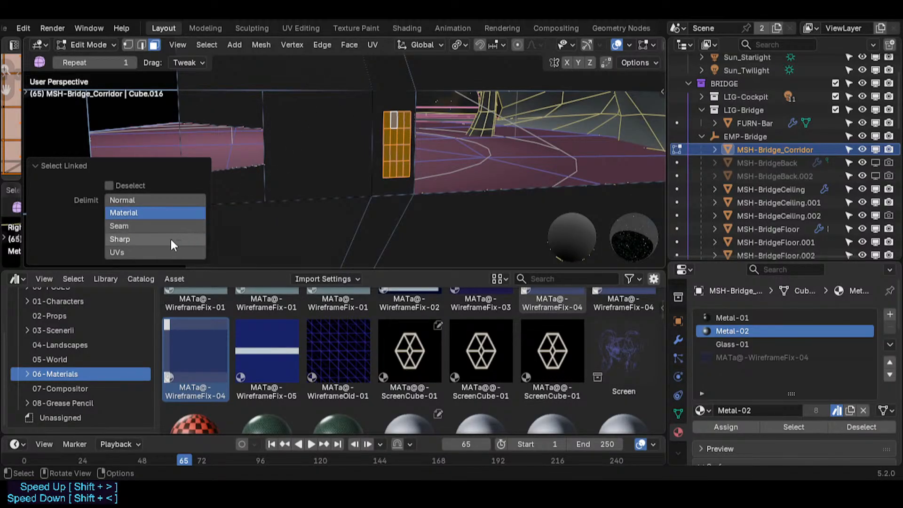
pyautogui.click(167, 253)
# - Try Select Random with the panel faces selected, inspect the affected corridor faces, and undo back to the panel selection
pyautogui.click(262, 46)
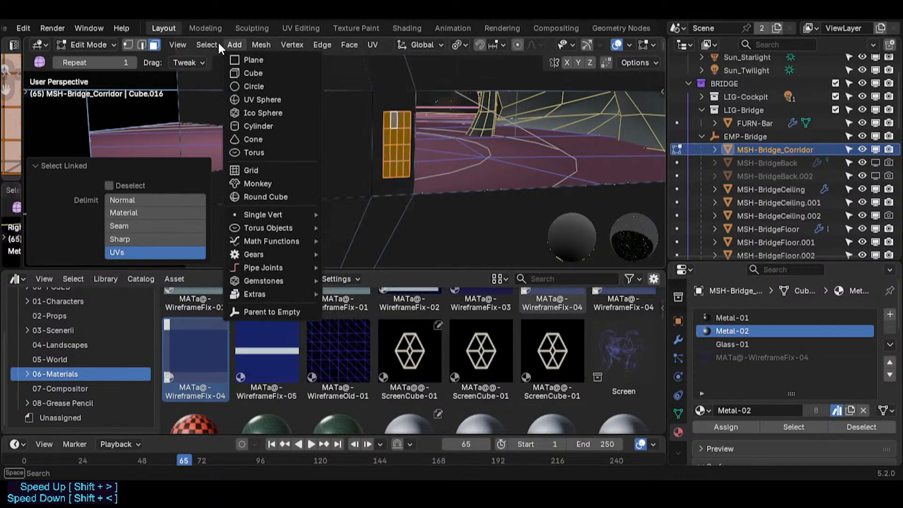
pyautogui.moveTo(207, 45)
pyautogui.click(237, 162)
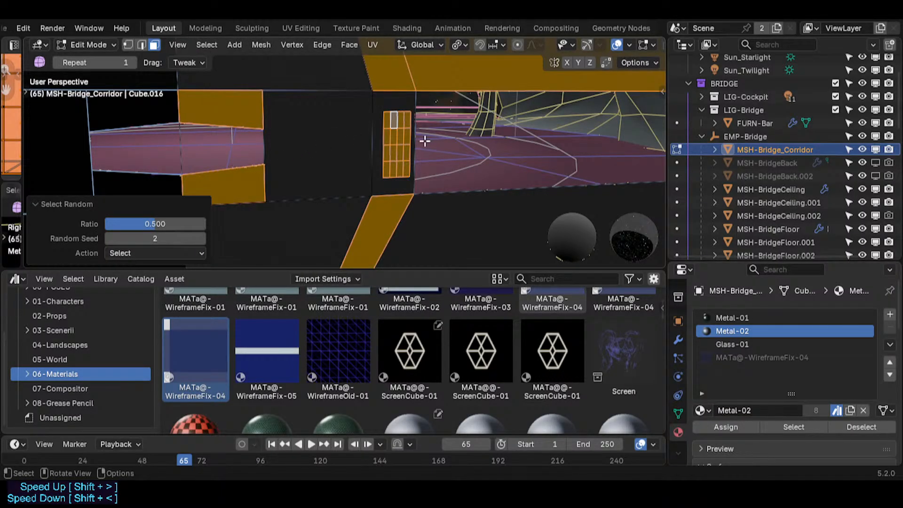
pyautogui.hotkey('shift', '`')
pyautogui.press('s')
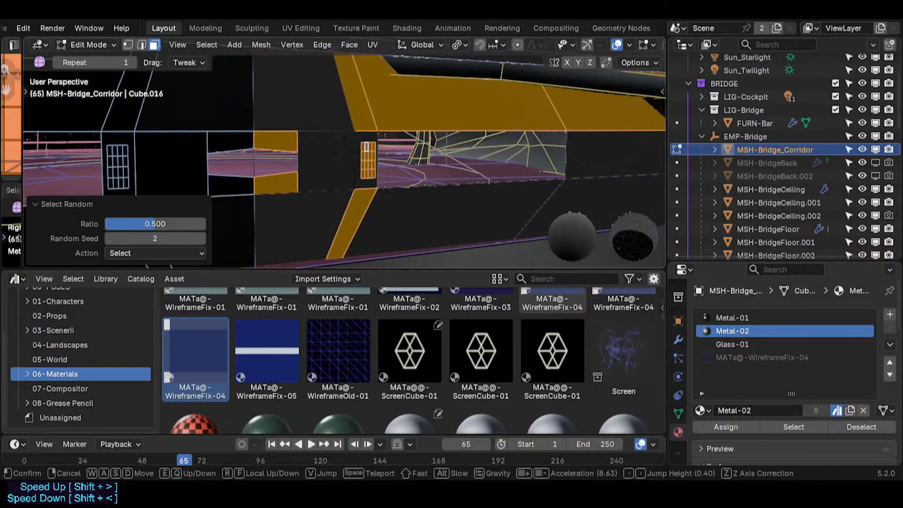
pyautogui.click(412, 129)
pyautogui.hotkey('shift', '`')
pyautogui.press('w')
pyautogui.click(412, 128)
pyautogui.hotkey('alt', 'a')
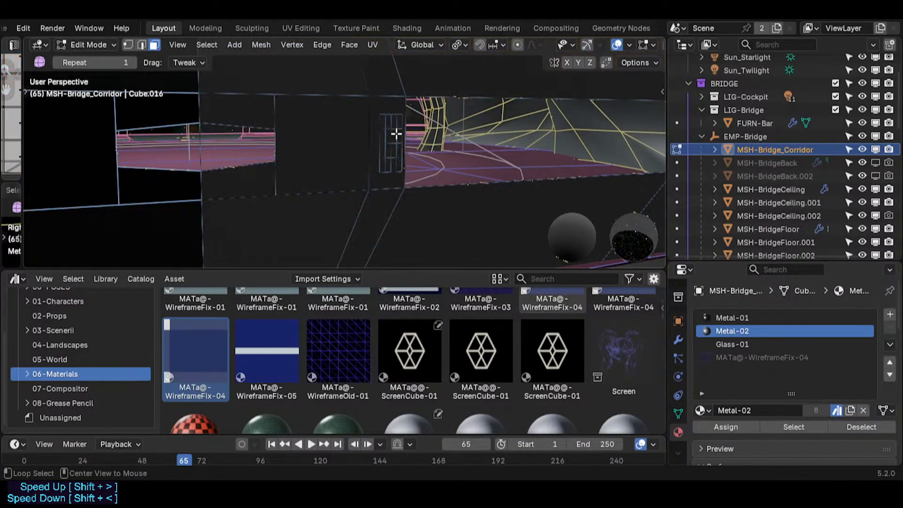
pyautogui.hotkey('ctrl', 'z')
pyautogui.hotkey('ctrl', 'z')
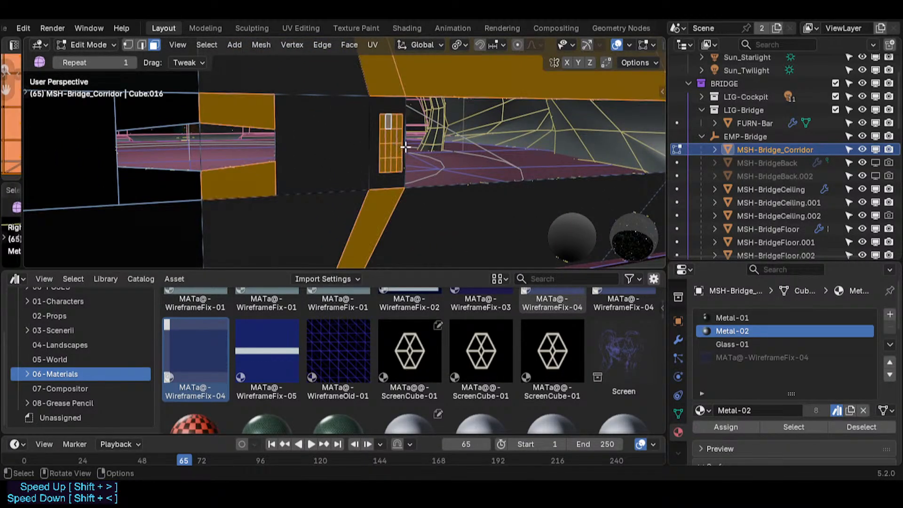
# - Assign MATa@-WireframeFix-04 to the subdivided panel's faces and reset their UVs
pyautogui.click(762, 357)
pyautogui.click(726, 427)
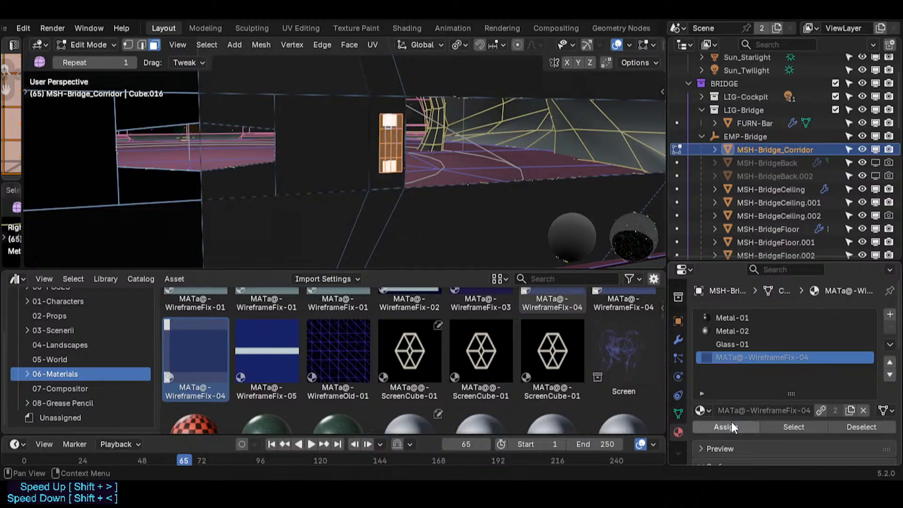
pyautogui.press('u')
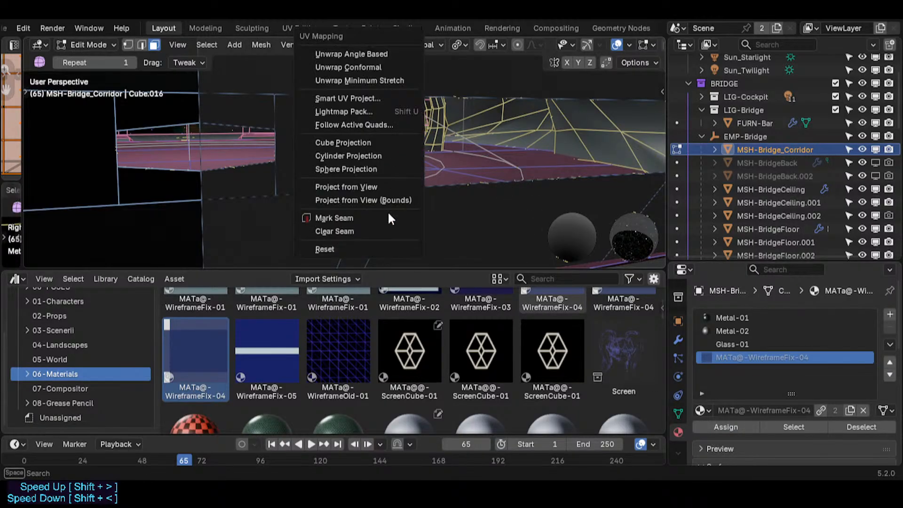
pyautogui.click(382, 250)
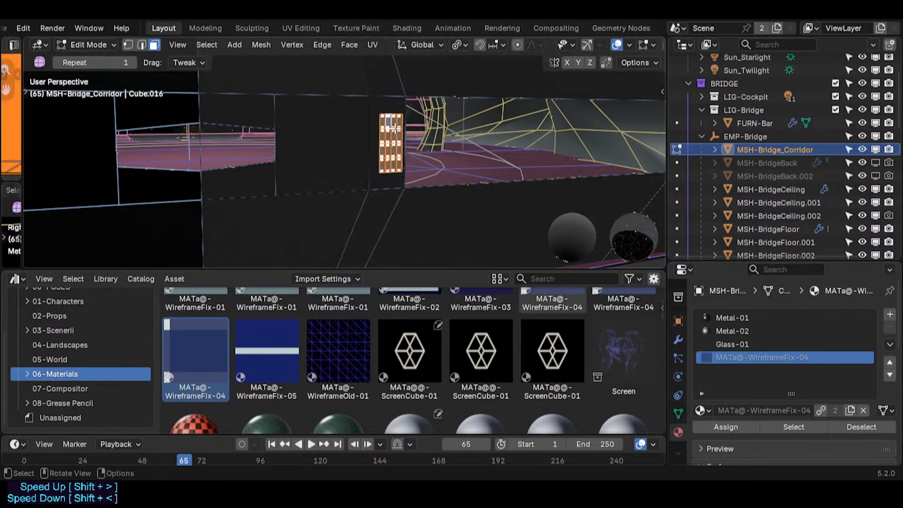
# - Apply Select Random with ratio 0.500 while the wireframe panel's faces are selected
pyautogui.click(261, 45)
pyautogui.moveTo(213, 47)
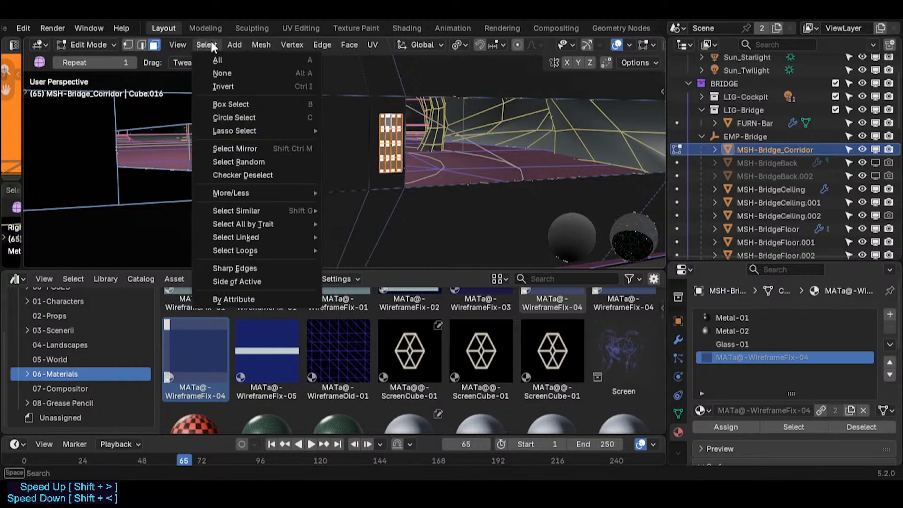
pyautogui.click(312, 162)
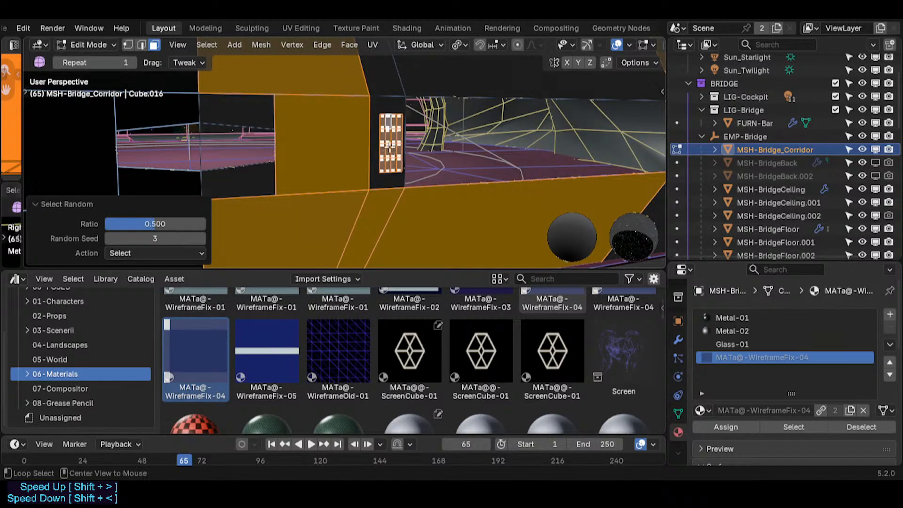
# - Deselect the panel's faces and play the animation with overlays hidden to examine how its wireframe material moves
pyautogui.hotkey('alt', 'a')
pyautogui.hotkey('shift', '`')
pyautogui.press('w')
pyautogui.click(394, 137)
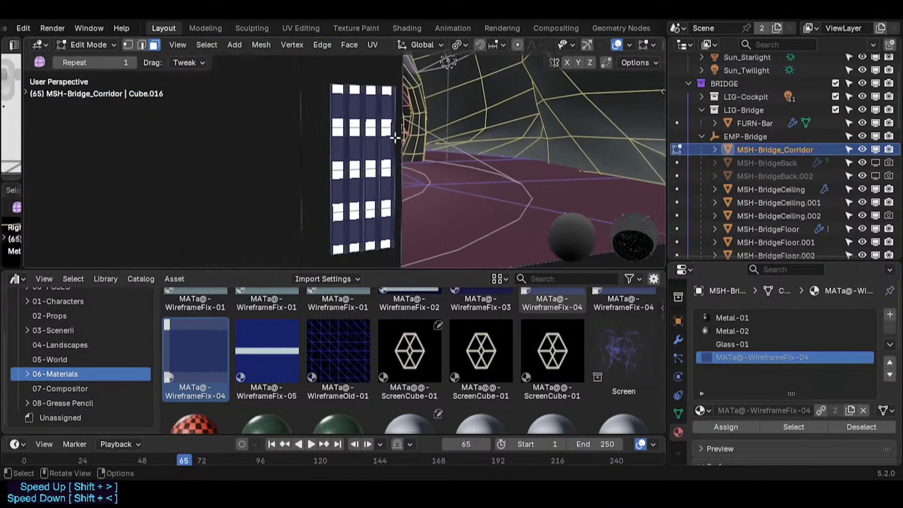
pyautogui.hotkey('shift', '`')
pyautogui.press('s')
pyautogui.click(365, 137)
pyautogui.keyDown('shift'); pyautogui.moveTo(409, 159); pyautogui.dragTo(362, 131, button='middle'); pyautogui.keyUp('shift')
pyautogui.hotkey('alt', 'shift', 'z')
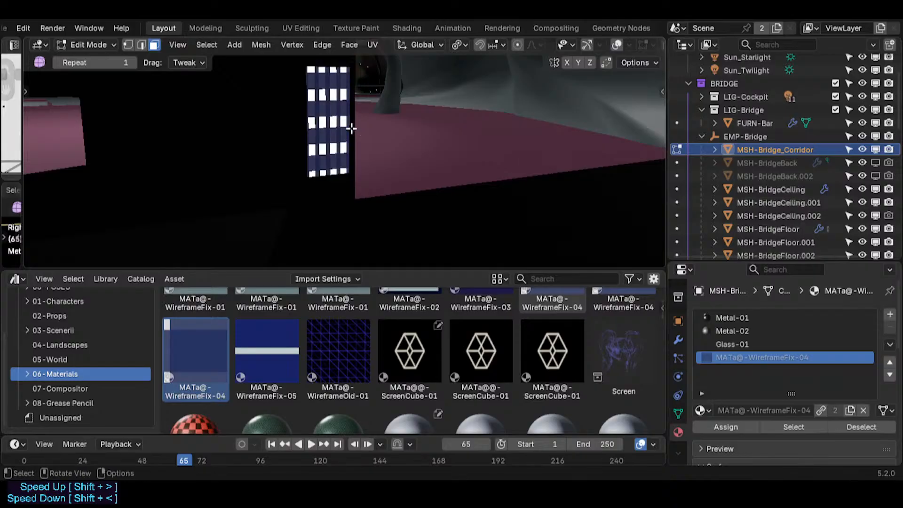
pyautogui.hotkey('alt', 'shift', 'z')
pyautogui.hotkey('alt', 'shift', 'z')
pyautogui.press('space')
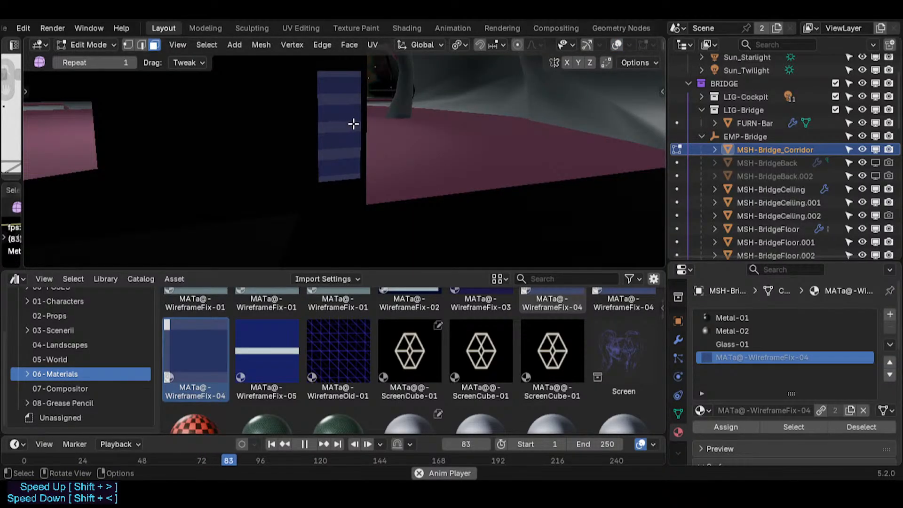
pyautogui.press('space')
pyautogui.press('Tab')
pyautogui.press('Tab')
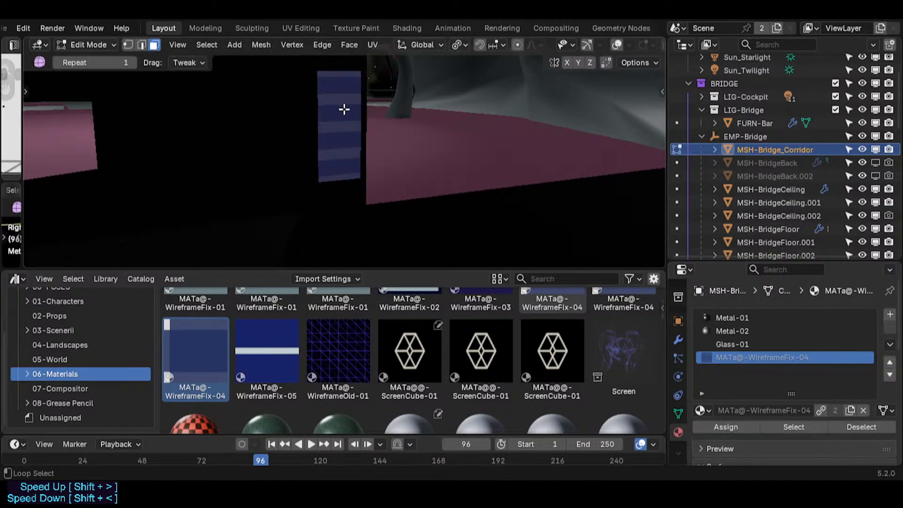
# - Assign Metal-01 to the panel's top row and a scattered set of faces in its lower rows
pyautogui.hotkey('alt', 'shift', 'z')
pyautogui.click(344, 109)
pyautogui.click(334, 90)
pyautogui.keyDown('shift'); pyautogui.click(328, 88); pyautogui.keyUp('shift')
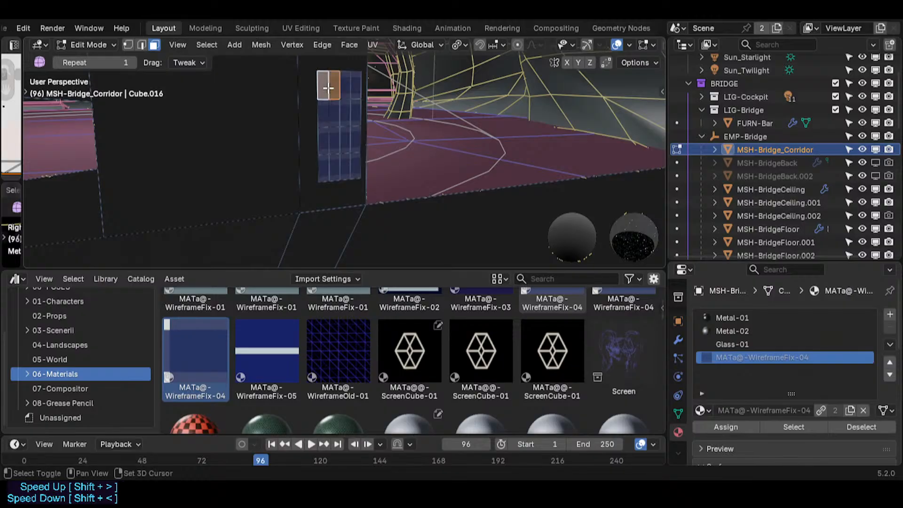
pyautogui.keyDown('shift'); pyautogui.click(348, 84); pyautogui.keyUp('shift')
pyautogui.keyDown('shift'); pyautogui.click(357, 113); pyautogui.keyUp('shift')
pyautogui.keyDown('shift'); pyautogui.click(334, 113); pyautogui.keyUp('shift')
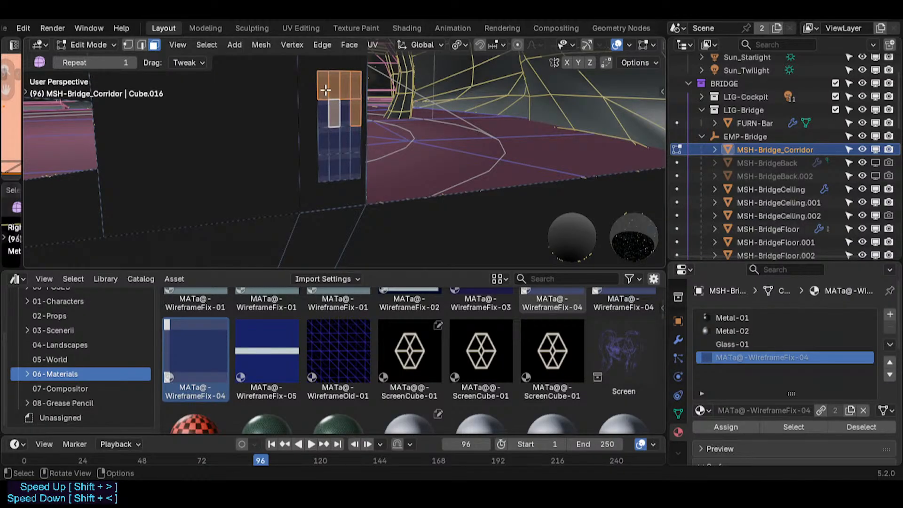
pyautogui.click(326, 89)
pyautogui.keyDown('shift'); pyautogui.click(335, 92); pyautogui.keyUp('shift')
pyautogui.keyDown('shift'); pyautogui.click(356, 90); pyautogui.keyUp('shift')
pyautogui.keyDown('shift'); pyautogui.click(356, 113); pyautogui.keyUp('shift')
pyautogui.keyDown('shift'); pyautogui.click(335, 113); pyautogui.keyUp('shift')
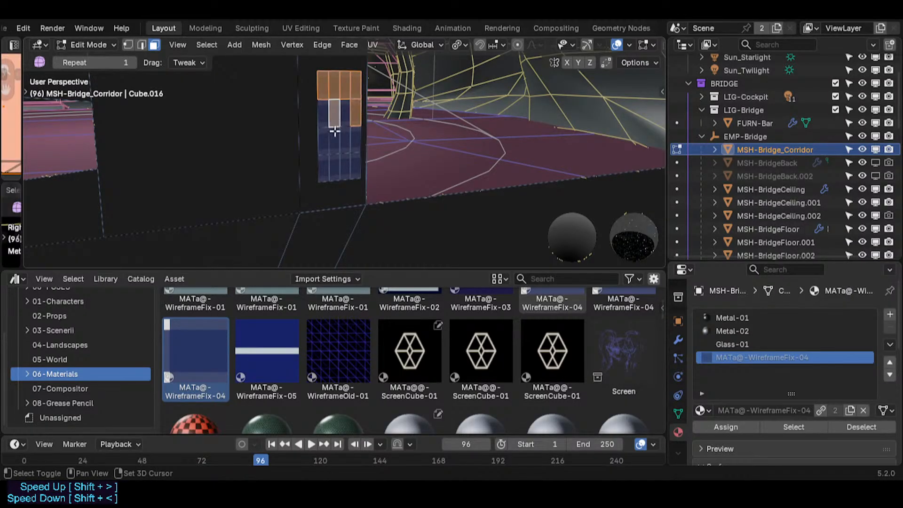
pyautogui.keyDown('shift'); pyautogui.click(334, 140); pyautogui.keyUp('shift')
pyautogui.keyDown('shift'); pyautogui.click(323, 168); pyautogui.keyUp('shift')
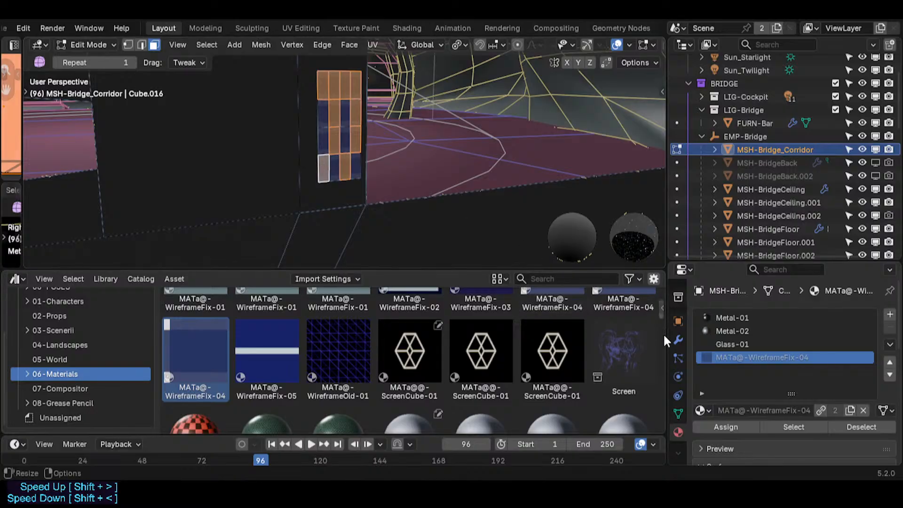
pyautogui.click(734, 318)
pyautogui.click(726, 427)
pyautogui.press('Tab')
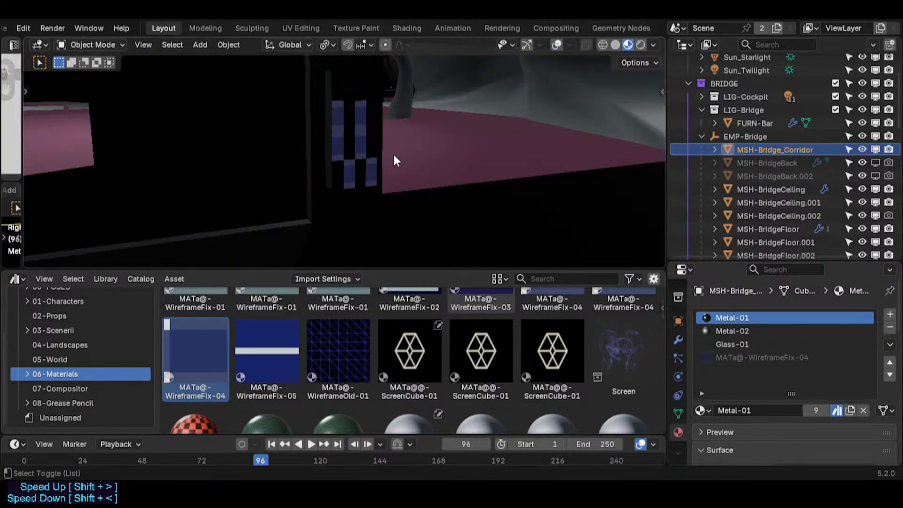
# - Play the animation and view the broken-up wireframe panels from farther away and up close in the corridor
pyautogui.hotkey('shift', '`')
pyautogui.click(391, 147)
pyautogui.press('space')
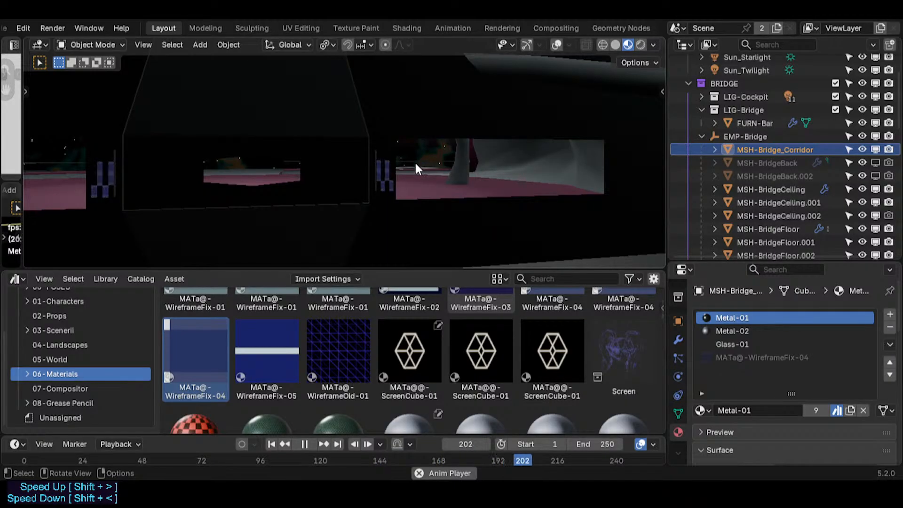
pyautogui.press('space')
pyautogui.hotkey('shift', '`')
pyautogui.click(420, 164)
pyautogui.press('Tab')
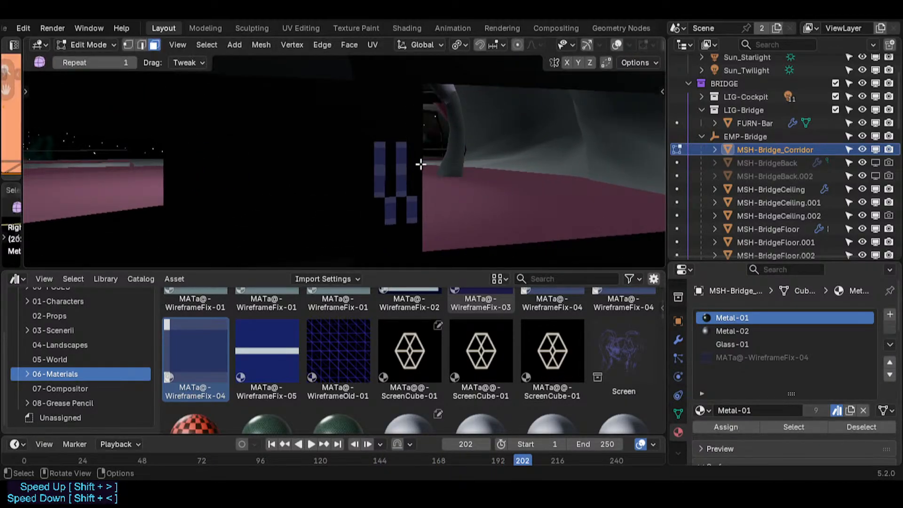
pyautogui.press('Tab')
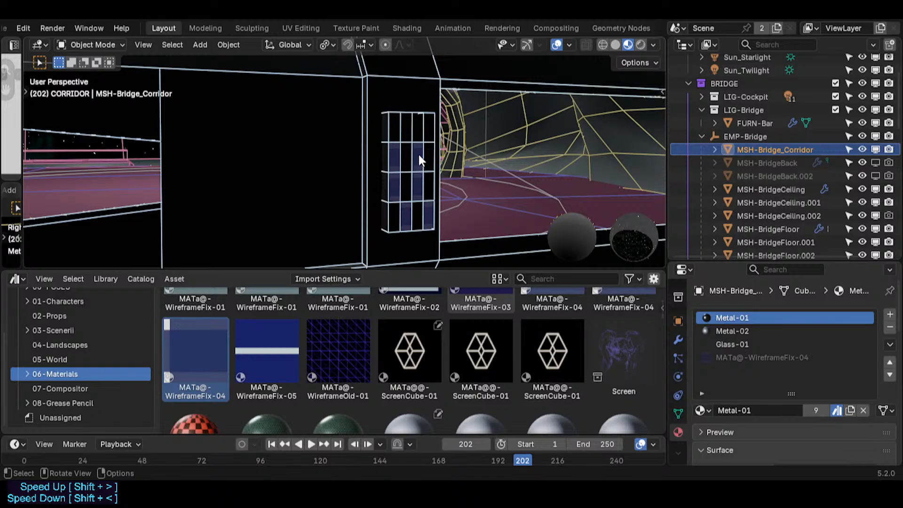
# - Assign Metal-02 to the panel's top row and scattered dark faces in its lower rows
pyautogui.press('Tab')
pyautogui.click(390, 128)
pyautogui.keyDown('shift'); pyautogui.click(401, 131); pyautogui.keyUp('shift')
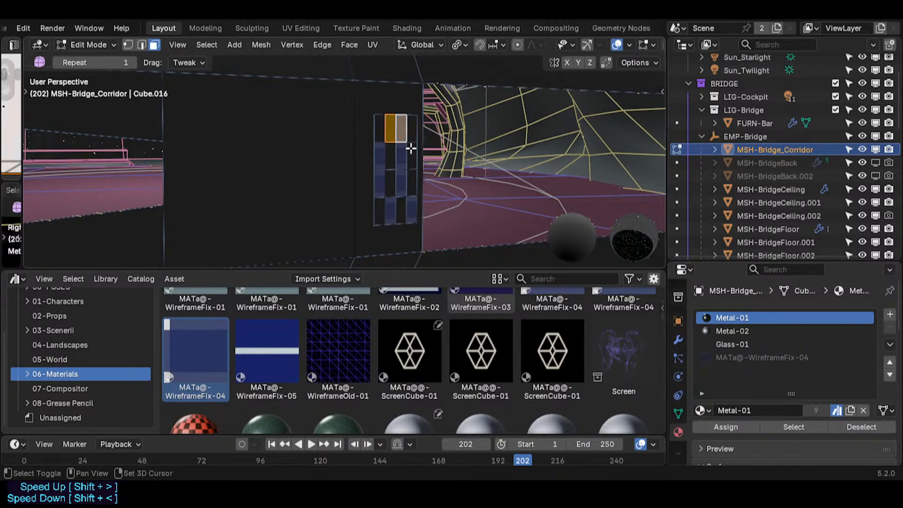
pyautogui.keyDown('shift'); pyautogui.click(412, 151); pyautogui.keyUp('shift')
pyautogui.keyDown('shift'); pyautogui.click(412, 130); pyautogui.keyUp('shift')
pyautogui.keyDown('shift'); pyautogui.click(383, 127); pyautogui.keyUp('shift')
pyautogui.keyDown('shift'); pyautogui.click(390, 191); pyautogui.keyUp('shift')
pyautogui.keyDown('shift'); pyautogui.click(380, 211); pyautogui.keyUp('shift')
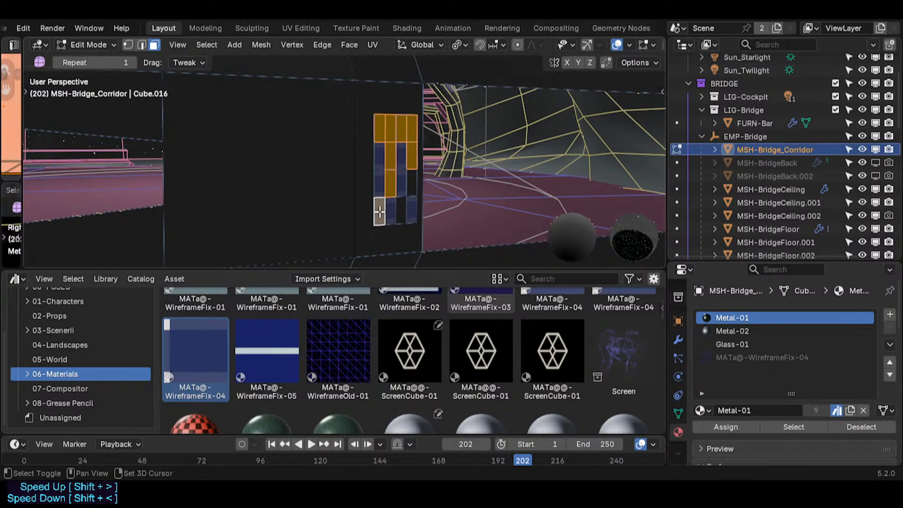
pyautogui.keyDown('shift'); pyautogui.click(401, 212); pyautogui.keyUp('shift')
pyautogui.keyDown('shift'); pyautogui.click(411, 188); pyautogui.keyUp('shift')
pyautogui.click(737, 333)
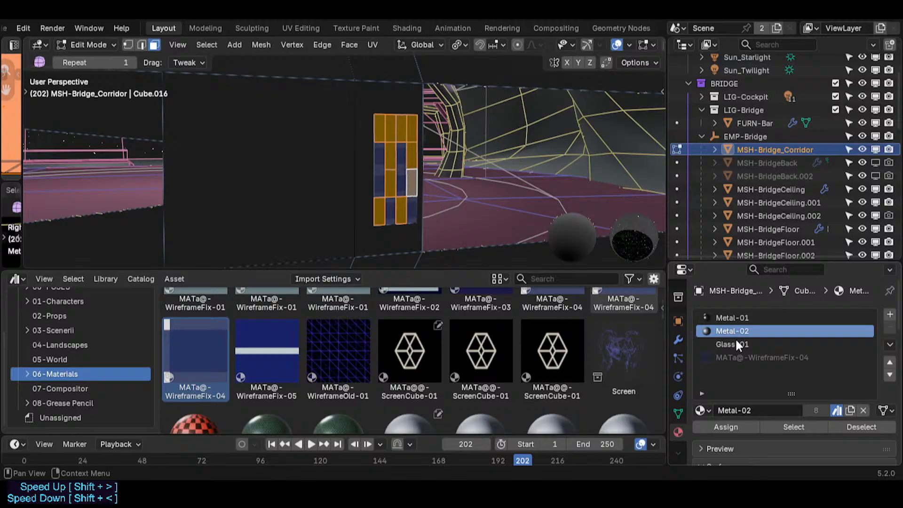
pyautogui.click(725, 427)
# - Assign Metal-02 to six scattered faces of the panel, leaving only two wireframe faces in its lower rows
pyautogui.click(398, 123)
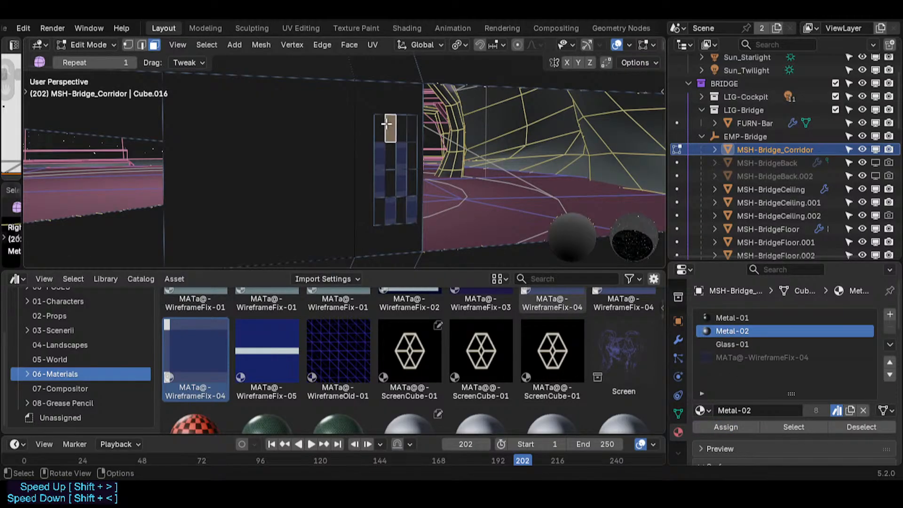
pyautogui.click(401, 154)
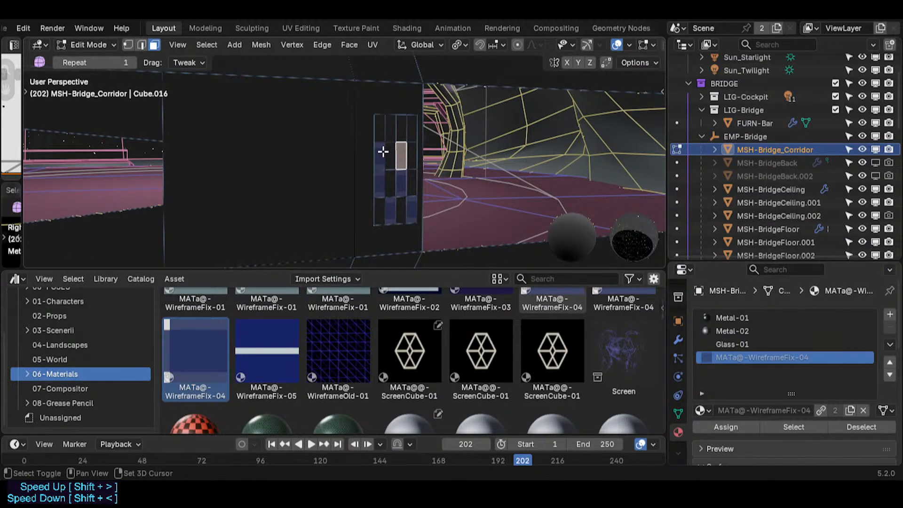
pyautogui.keyDown('shift'); pyautogui.click(382, 151); pyautogui.keyUp('shift')
pyautogui.keyDown('shift'); pyautogui.click(411, 207); pyautogui.keyUp('shift')
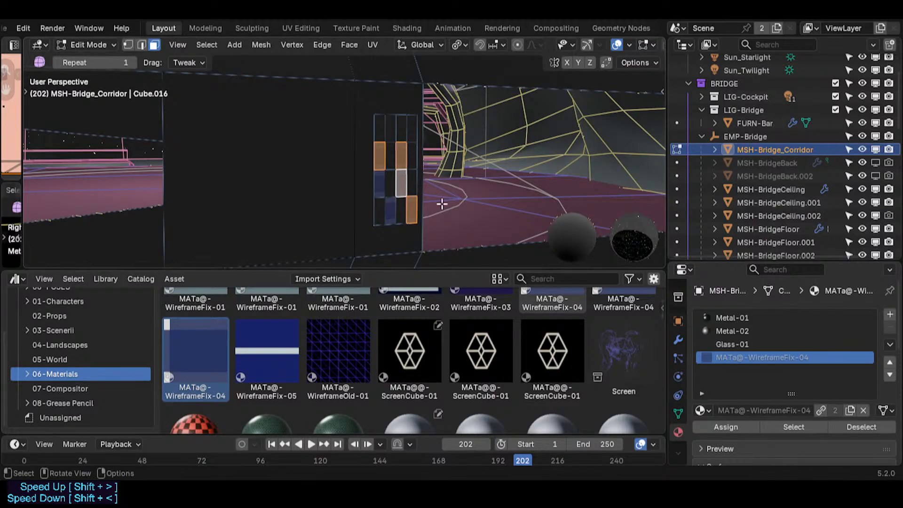
pyautogui.keyDown('shift'); pyautogui.click(387, 184); pyautogui.keyUp('shift')
pyautogui.keyDown('shift'); pyautogui.click(386, 181); pyautogui.keyUp('shift')
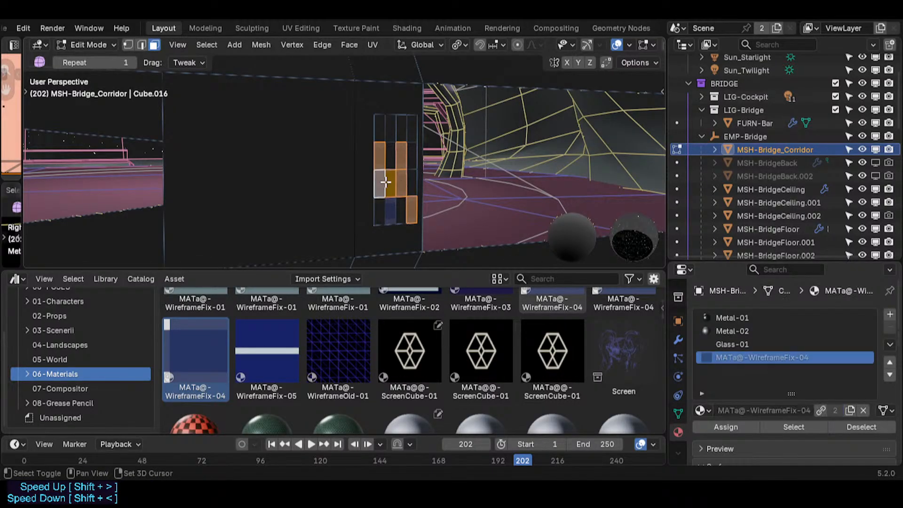
pyautogui.keyDown('shift'); pyautogui.click(401, 182); pyautogui.keyUp('shift')
pyautogui.keyDown('shift'); pyautogui.click(390, 180); pyautogui.keyUp('shift')
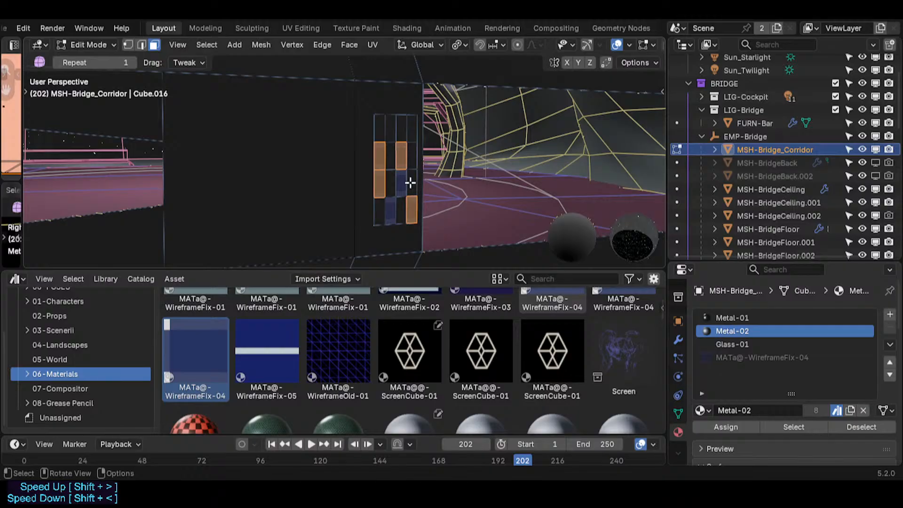
pyautogui.keyDown('shift'); pyautogui.click(400, 127); pyautogui.keyUp('shift')
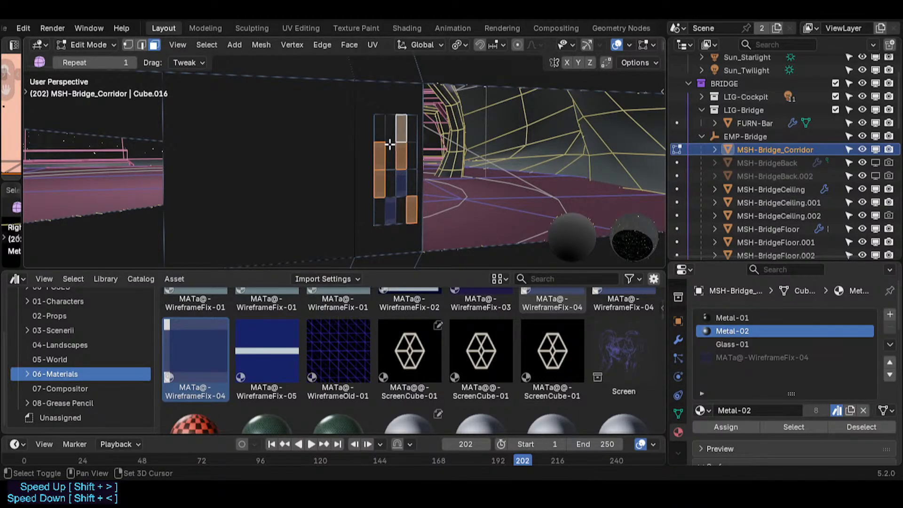
pyautogui.keyDown('shift'); pyautogui.click(391, 156); pyautogui.keyUp('shift')
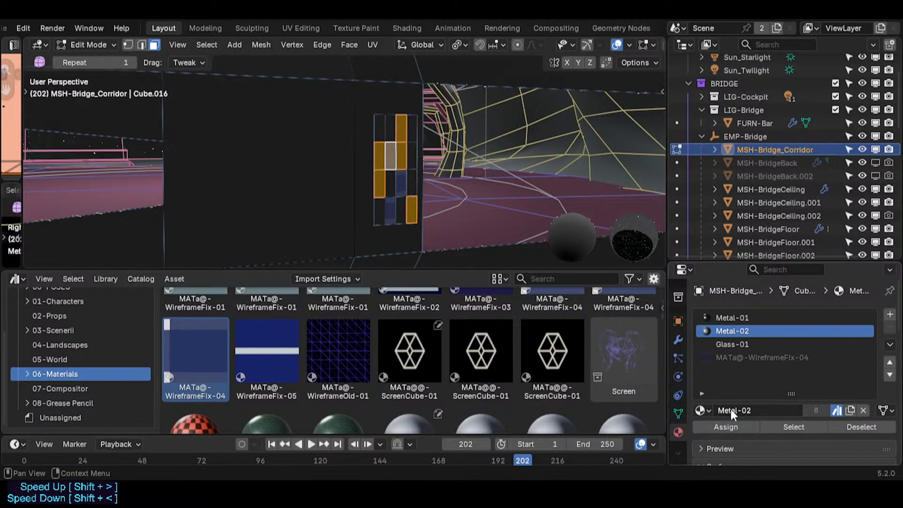
# - Add MATa@-WireframeFix-05 in a new material slot and assign it to four scattered faces of the panel, one per row
pyautogui.click(890, 316)
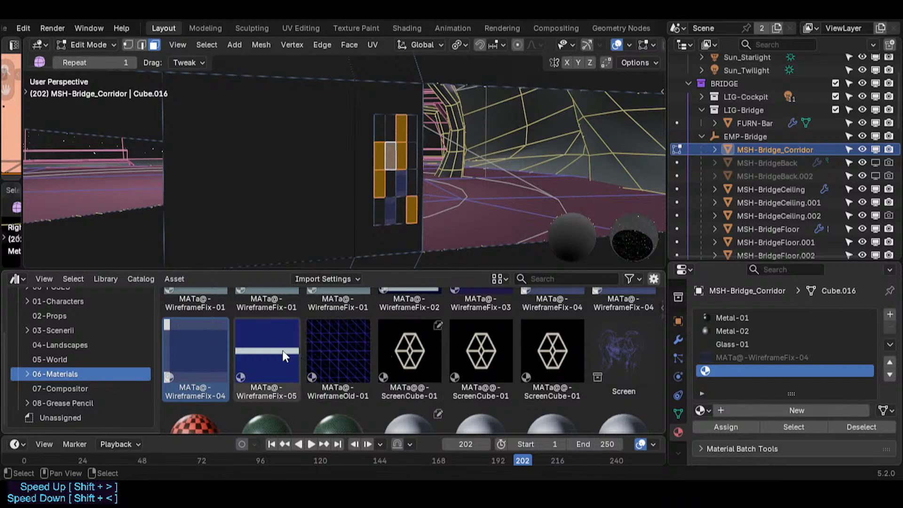
pyautogui.moveTo(284, 356); pyautogui.dragTo(770, 376)
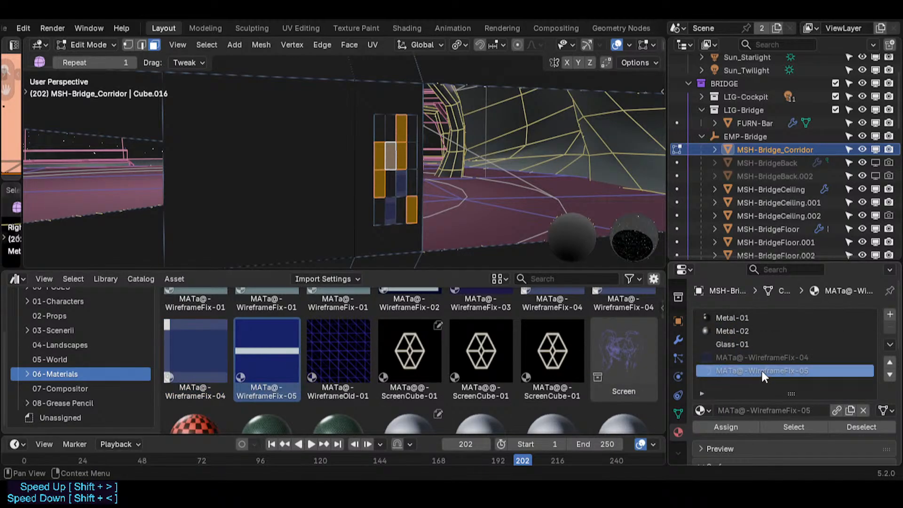
pyautogui.click(406, 152)
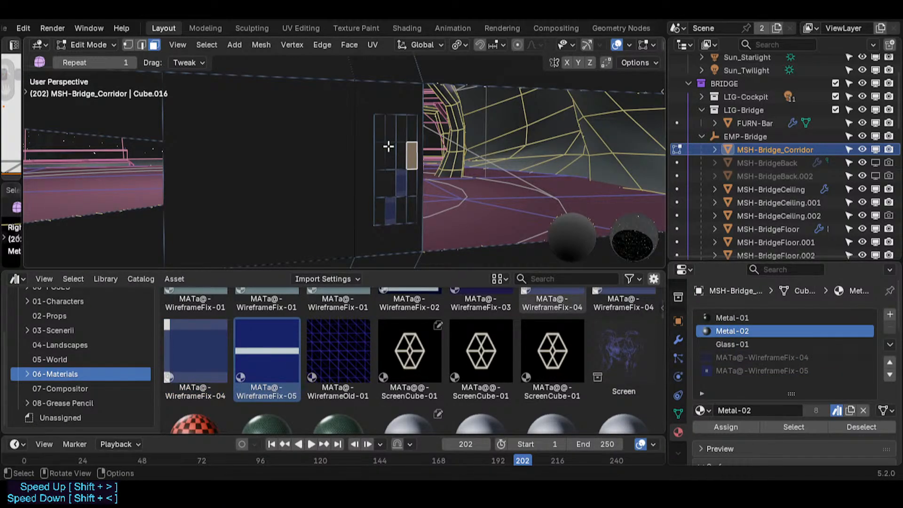
pyautogui.keyDown('shift'); pyautogui.click(412, 129); pyautogui.keyUp('shift')
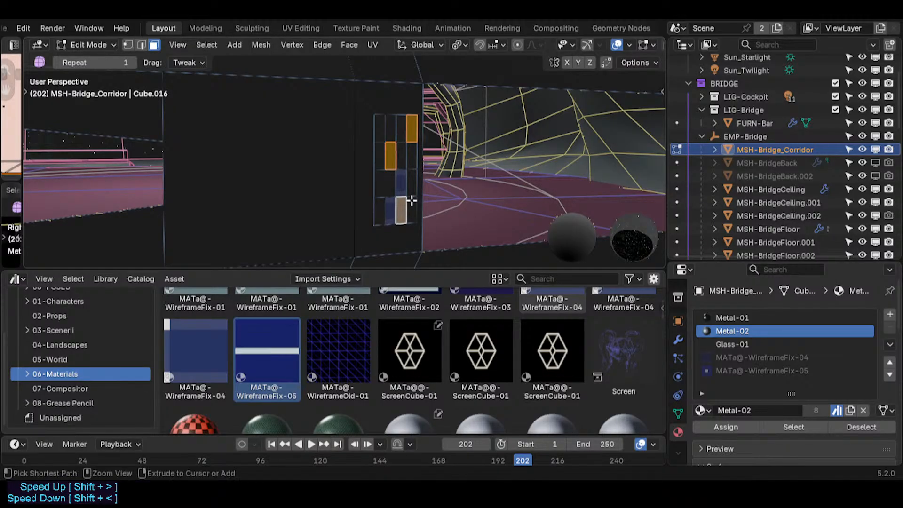
pyautogui.keyDown('shift'); pyautogui.click(378, 209); pyautogui.keyUp('shift')
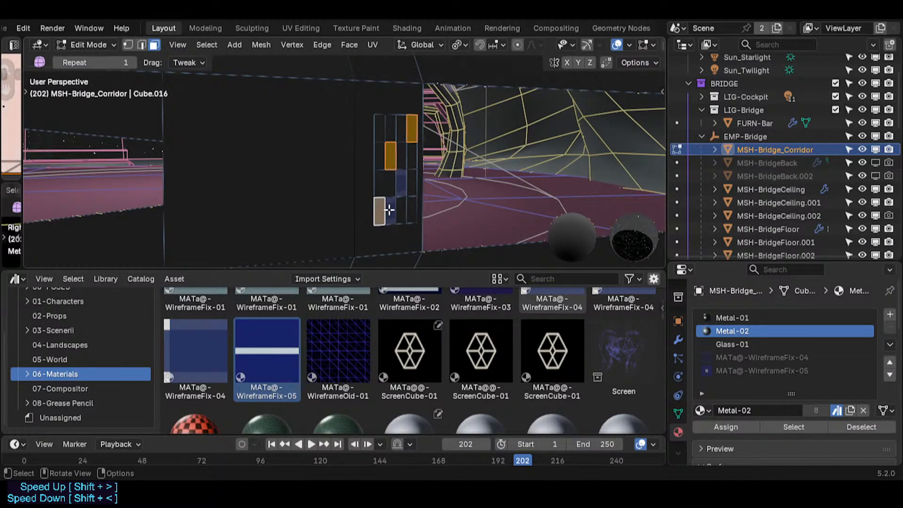
pyautogui.keyDown('shift'); pyautogui.click(413, 210); pyautogui.keyUp('shift')
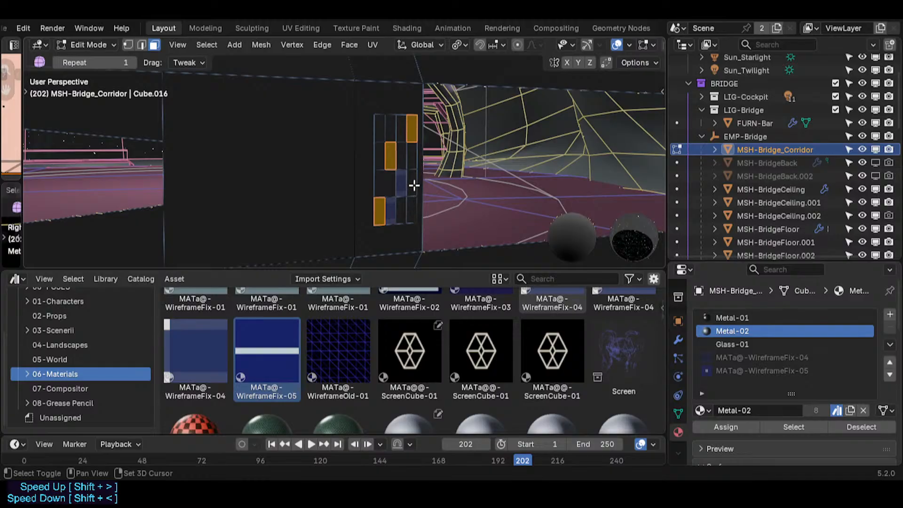
pyautogui.keyDown('shift'); pyautogui.click(414, 185); pyautogui.keyUp('shift')
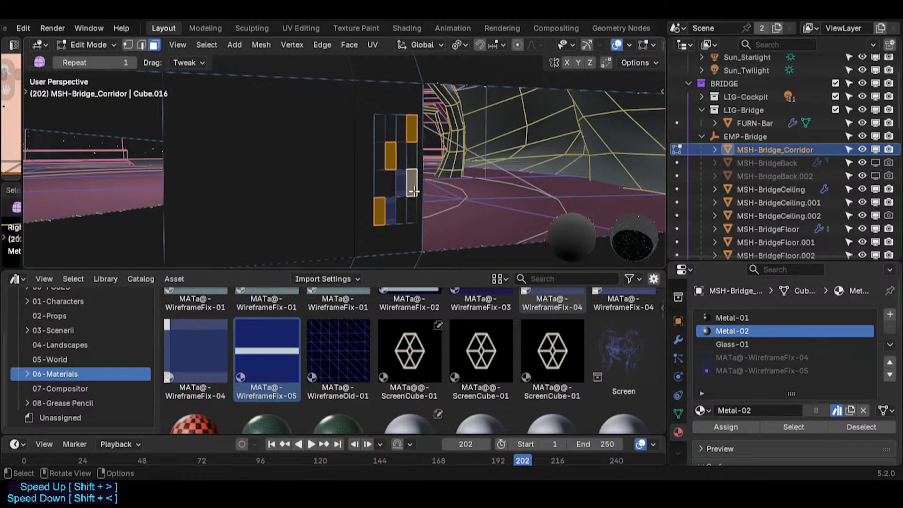
pyautogui.click(733, 371)
pyautogui.click(722, 427)
pyautogui.press('Tab')
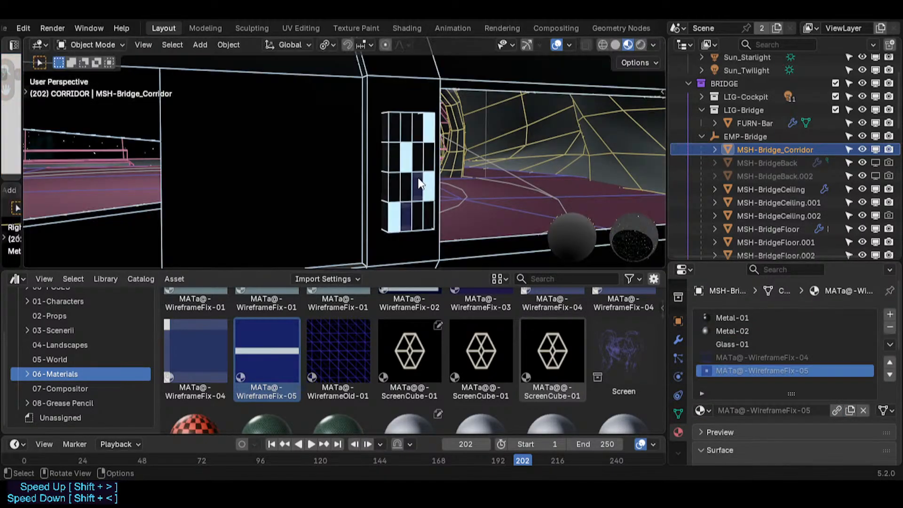
# - Play the animation with overlays hidden to examine the panel's mixed wireframe materials from afar and up close
pyautogui.press('space')
pyautogui.hotkey('shift', '`')
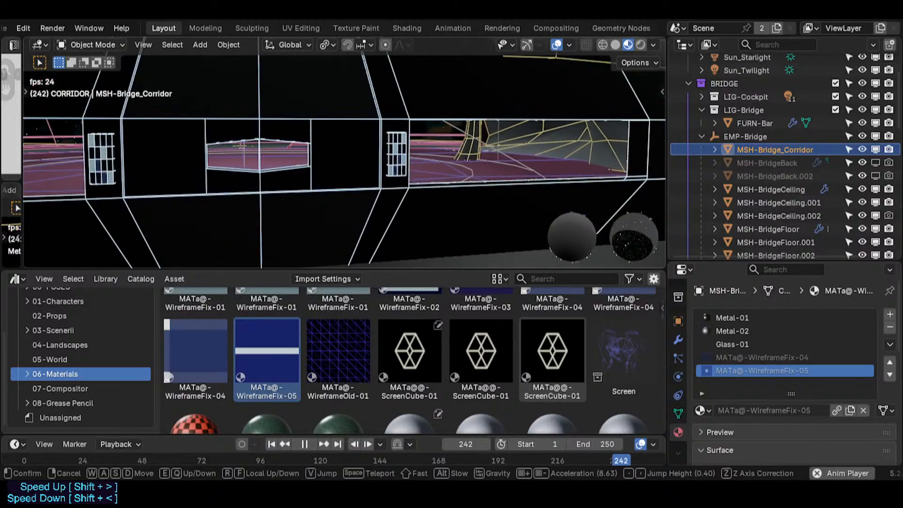
pyautogui.click(428, 177)
pyautogui.hotkey('shift', 'alt', 'z')
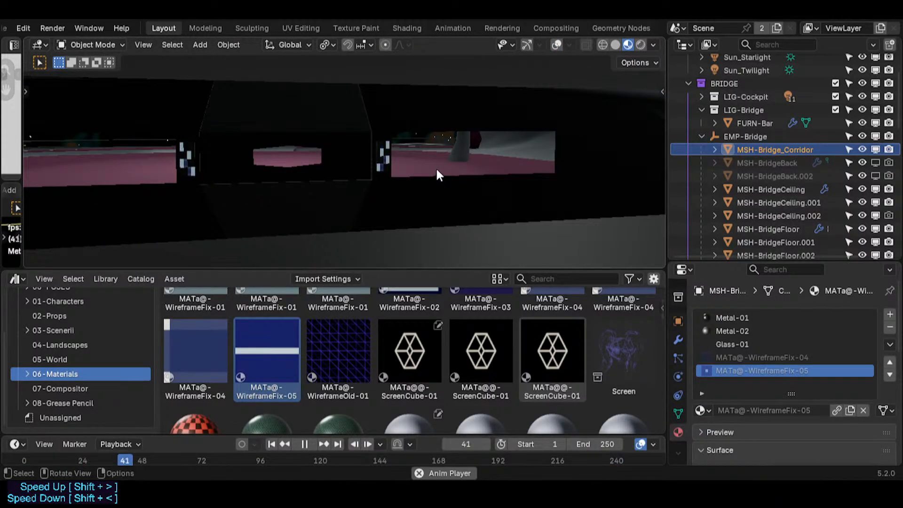
pyautogui.hotkey('shift', '`')
pyautogui.press('w')
pyautogui.click(409, 161)
pyautogui.press('Tab')
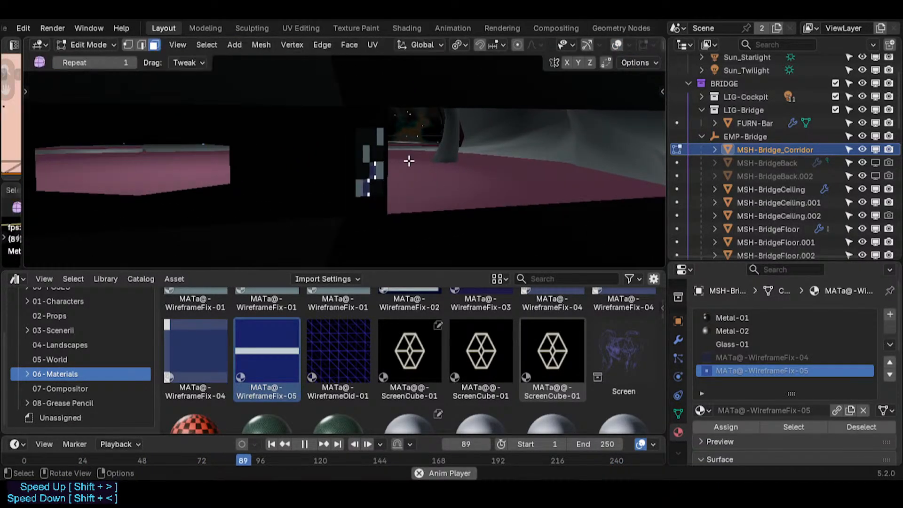
pyautogui.press('space')
# - Add MATa-Lamp-01 in a new material slot and assign it to two panel faces, in the second and third rows
pyautogui.hotkey('shift', 'alt', 'z')
pyautogui.click(380, 168)
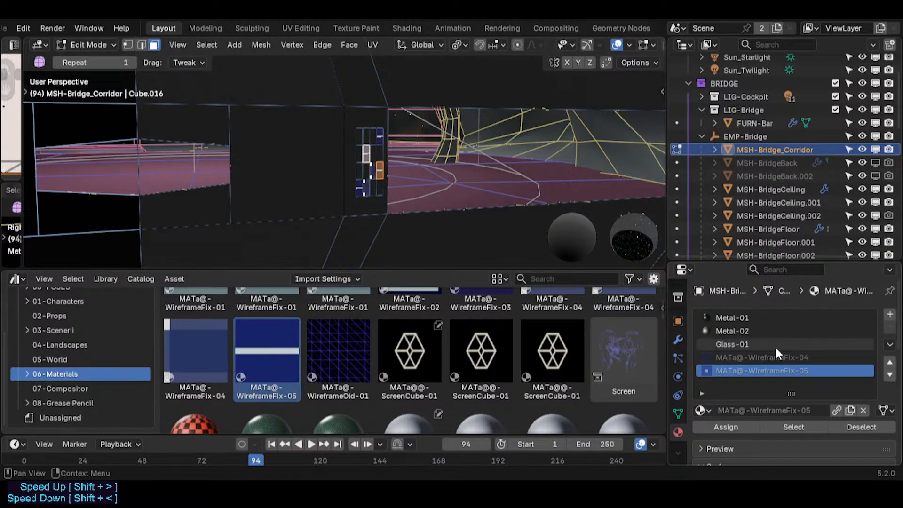
pyautogui.click(890, 315)
pyautogui.scroll(1, 458, 334)
pyautogui.scroll(1, 458, 334)
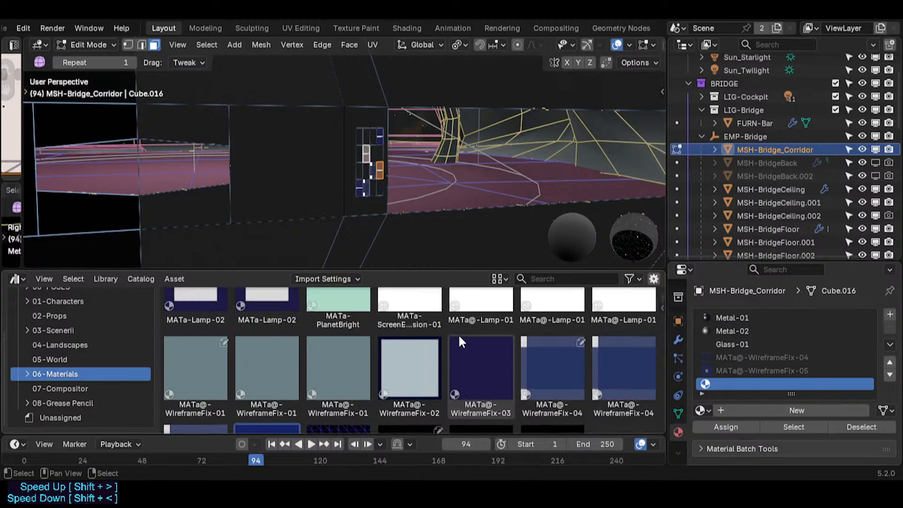
pyautogui.scroll(-1, 458, 334)
pyautogui.scroll(1, 471, 337)
pyautogui.scroll(-1, 499, 336)
pyautogui.scroll(1, 502, 339)
pyautogui.scroll(1, 482, 335)
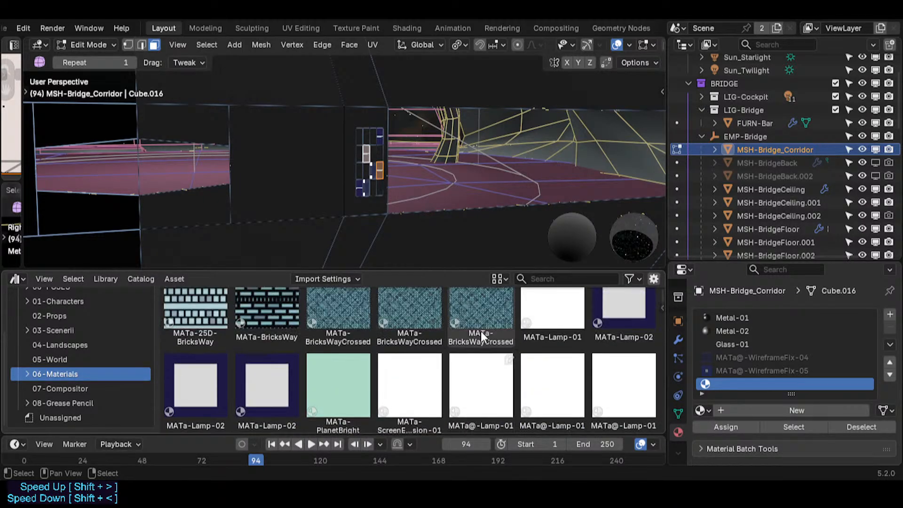
pyautogui.moveTo(581, 338); pyautogui.dragTo(739, 383)
pyautogui.click(730, 427)
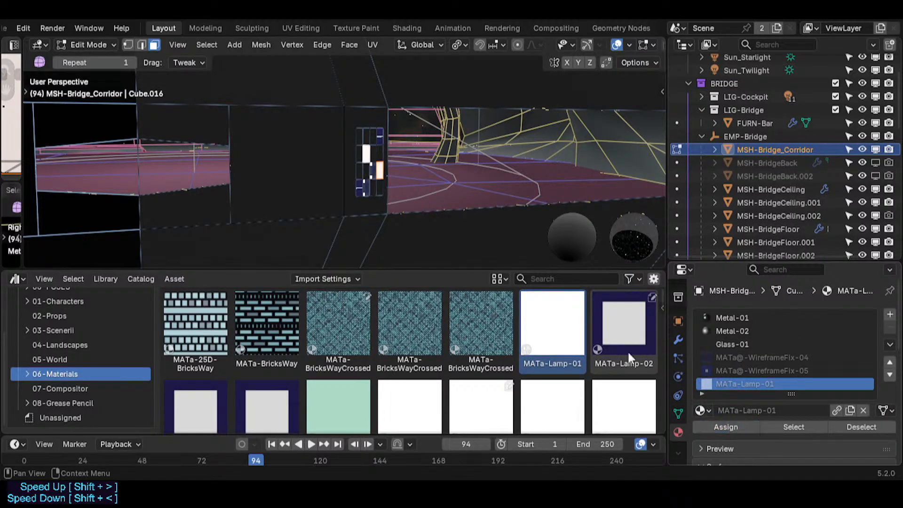
# - Play the animation with overlays hidden to examine the corridor panels' lamp faces up close and from afar
pyautogui.press('Tab')
pyautogui.press('space')
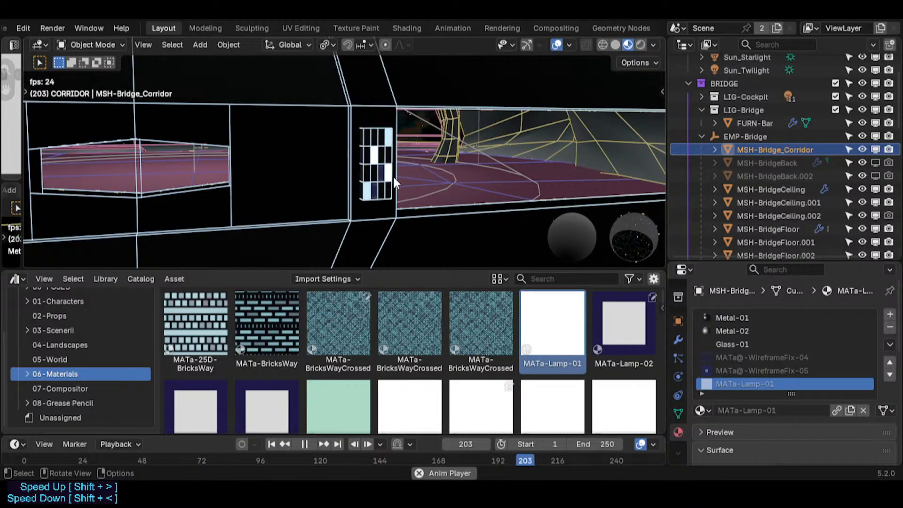
pyautogui.press('space')
pyautogui.hotkey('shift', 'alt', 'z')
pyautogui.hotkey('shift', '`')
pyautogui.press('s')
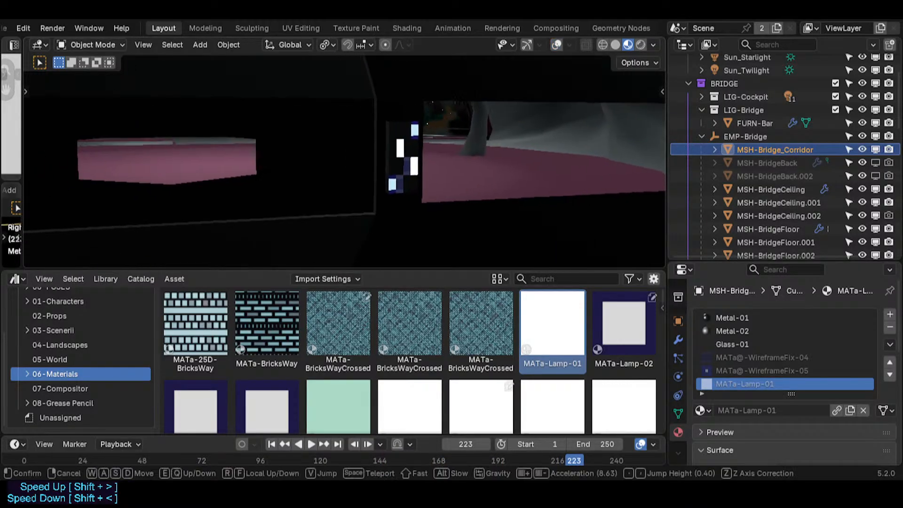
pyautogui.click(393, 173)
pyautogui.hotkey('shift', '`')
pyautogui.press('s')
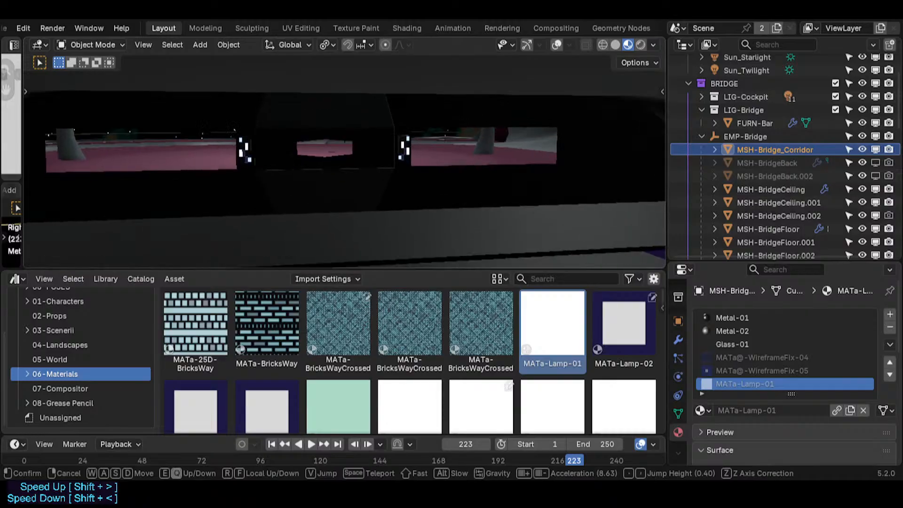
pyautogui.click(393, 172)
pyautogui.press('space')
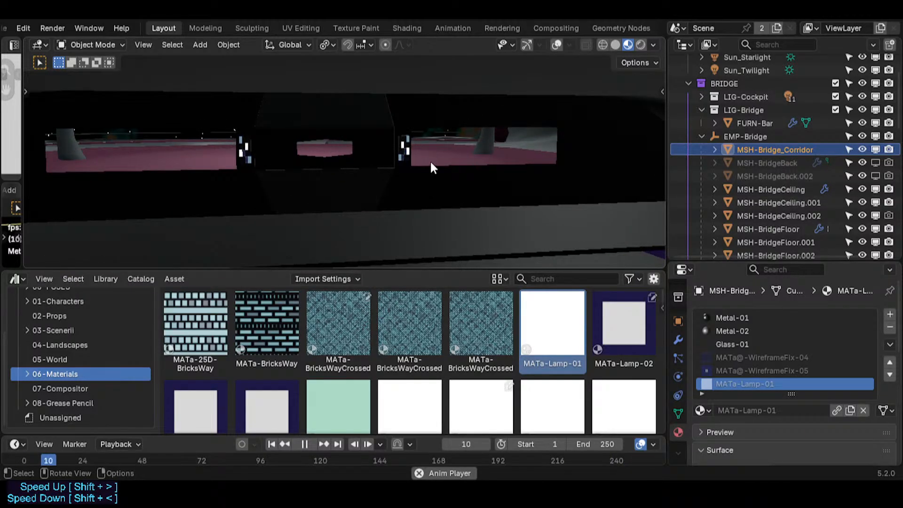
pyautogui.press('space')
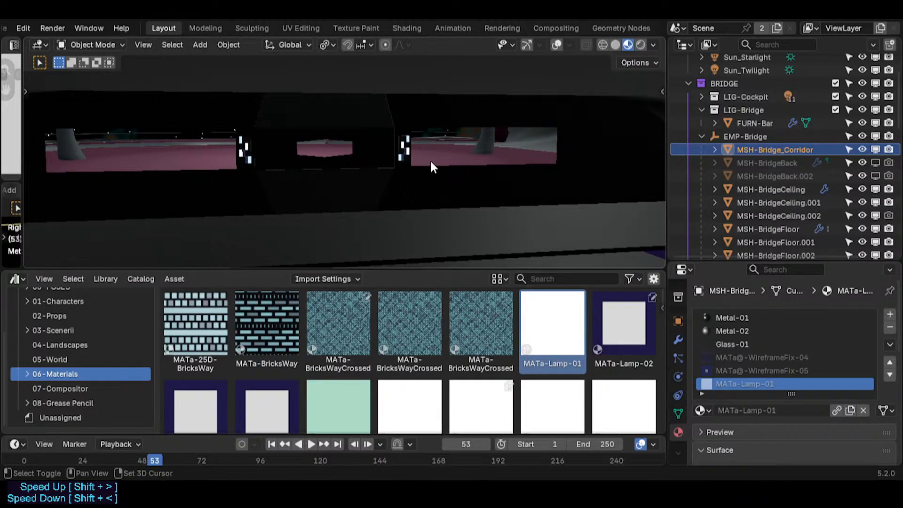
pyautogui.hotkey('shift', '`')
pyautogui.press('w')
pyautogui.click(414, 145)
# - Assign Metal-02 to the white lamp face at the right end of the panel's third row
pyautogui.press('Tab')
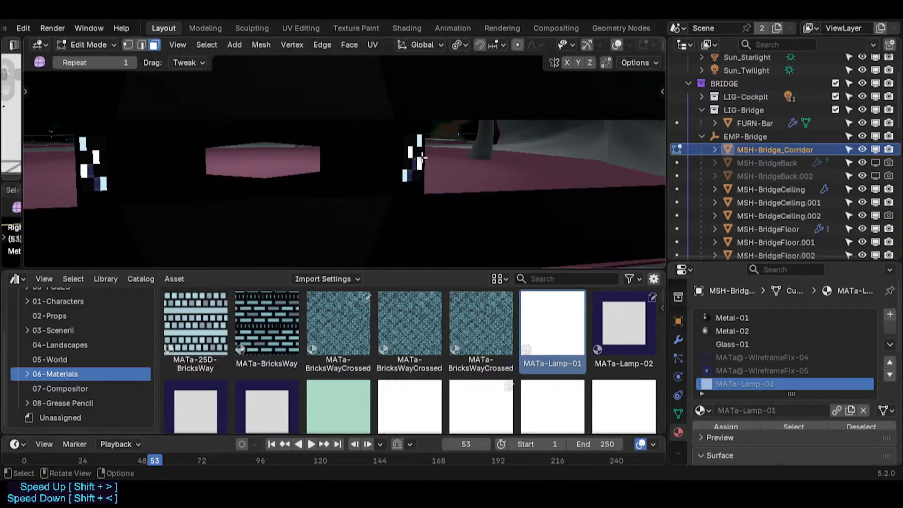
pyautogui.hotkey('shift', 'alt', 'z')
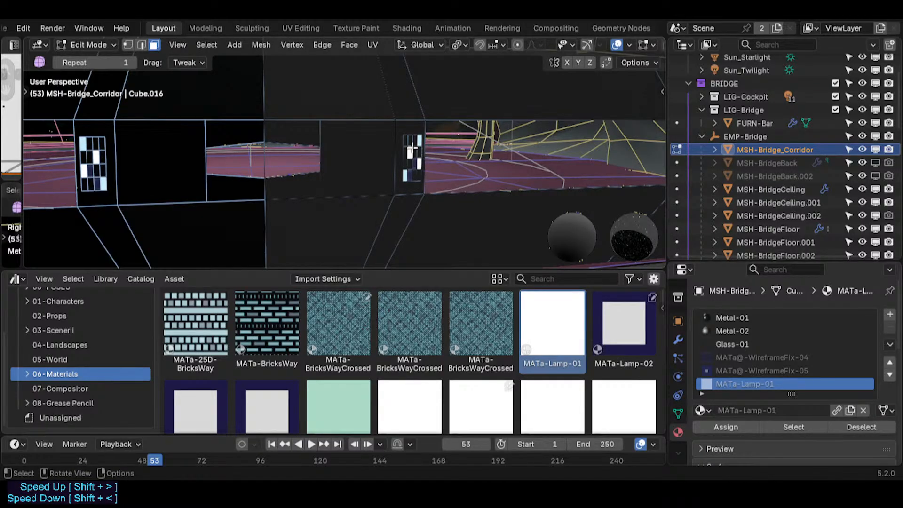
pyautogui.hotkey('shift', '`')
pyautogui.press('w')
pyautogui.click(376, 177)
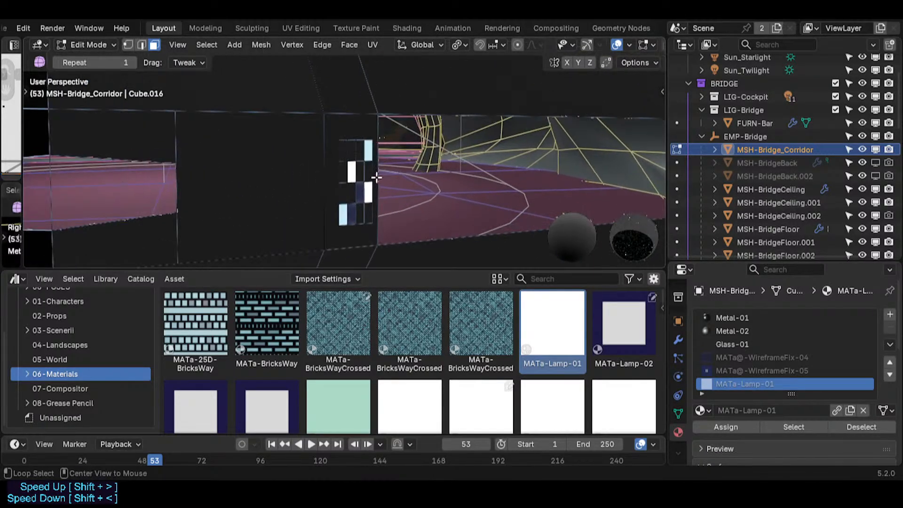
pyautogui.press('1')
pyautogui.press('3')
pyautogui.click(358, 180)
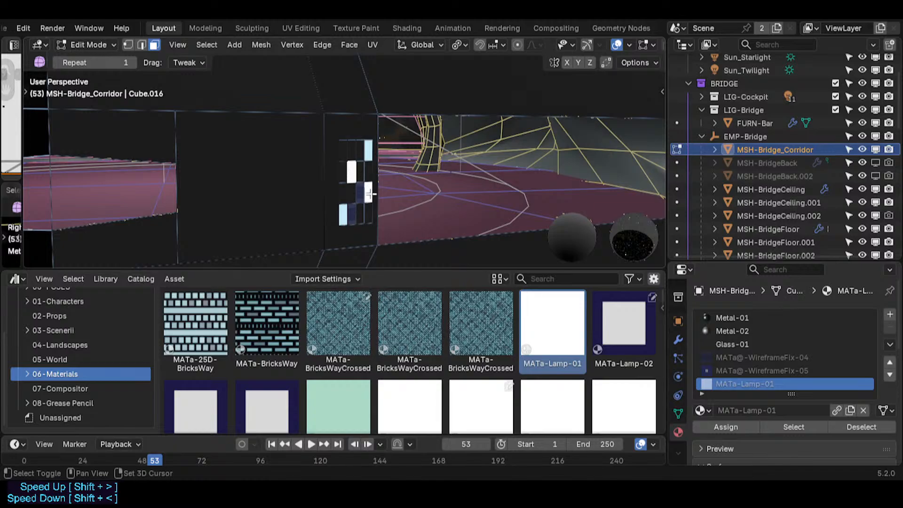
pyautogui.keyDown('shift'); pyautogui.click(351, 172); pyautogui.keyUp('shift')
pyautogui.press('Tab')
pyautogui.press('space')
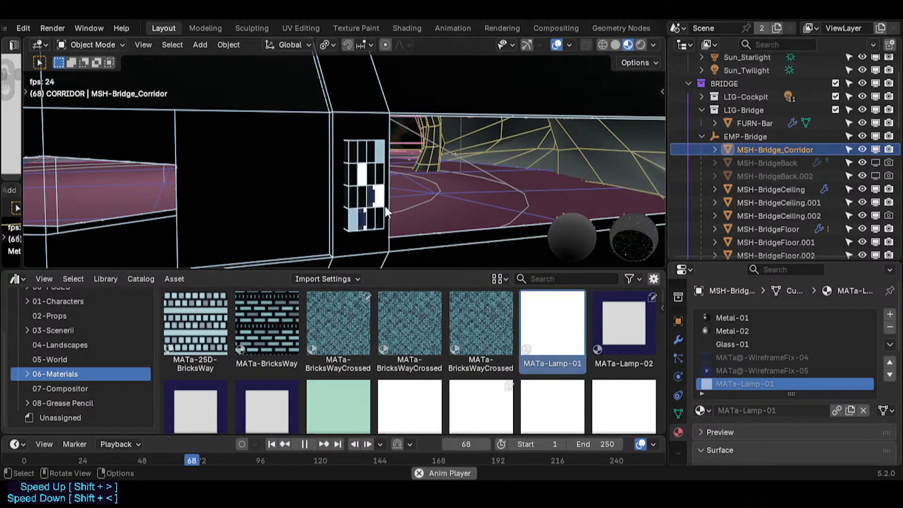
pyautogui.press('space')
pyautogui.press('Tab')
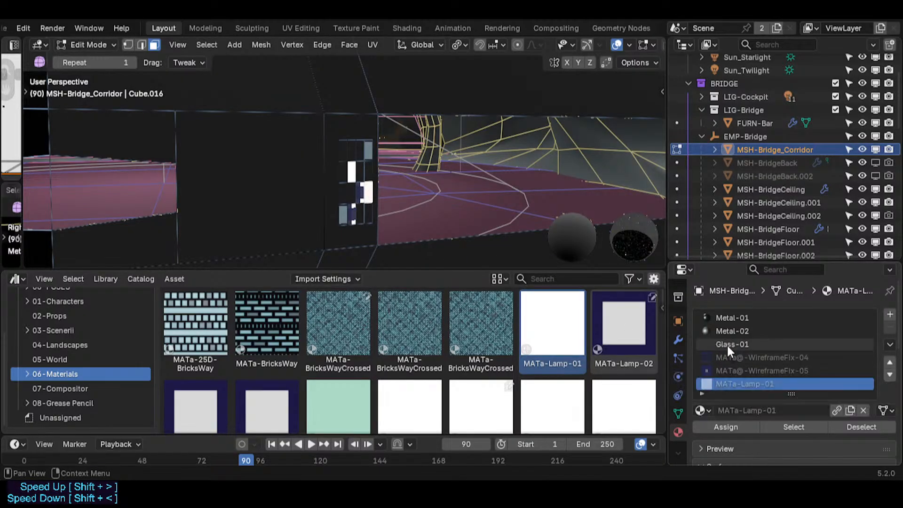
pyautogui.click(730, 331)
pyautogui.press('Tab')
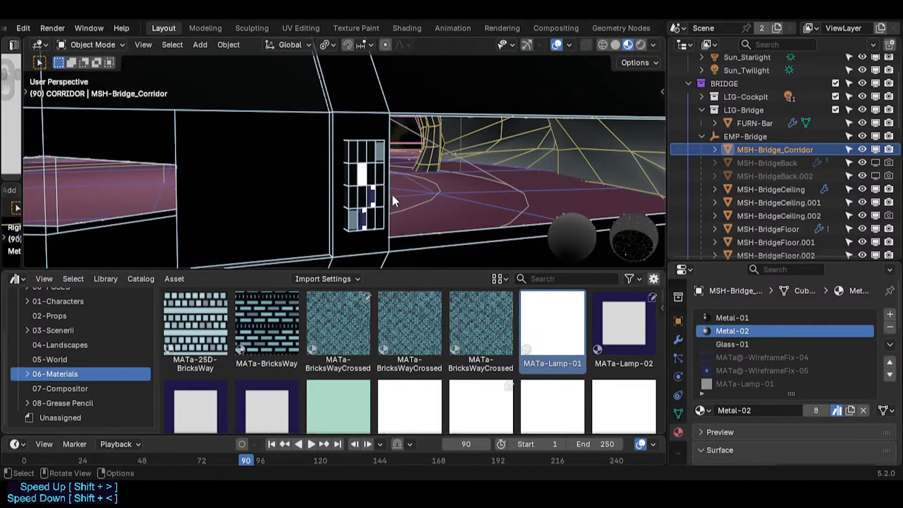
# - Assign Metal-01 to five panel faces: the first two in the top row, both ends of the third row and the second in the bottom row
pyautogui.press('space')
pyautogui.hotkey('shift', 'alt', 'z')
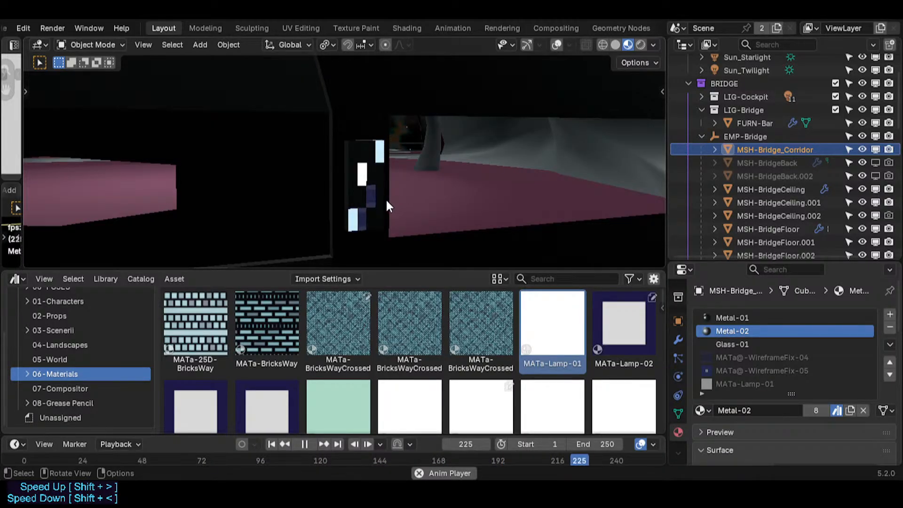
pyautogui.press('space')
pyautogui.hotkey('shift', 'alt', 'z')
pyautogui.press('Tab')
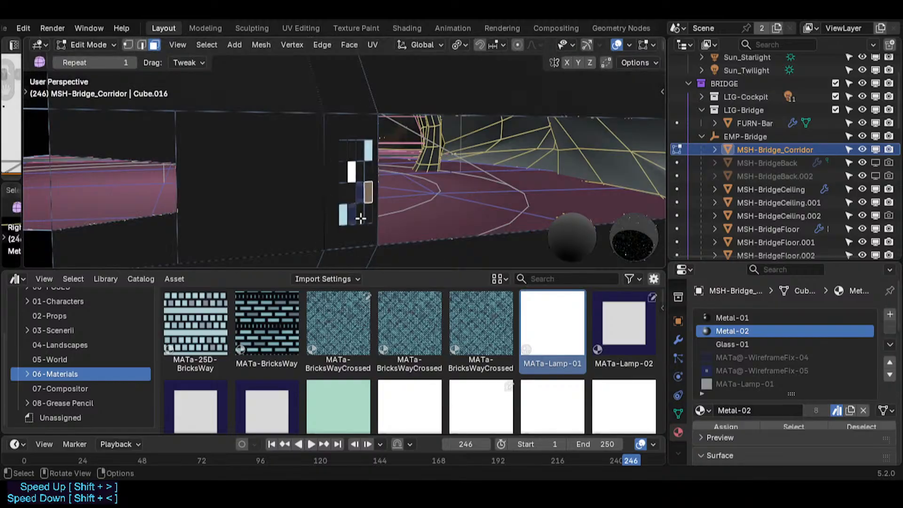
pyautogui.click(719, 317)
pyautogui.keyDown('shift'); pyautogui.click(368, 189); pyautogui.keyUp('shift')
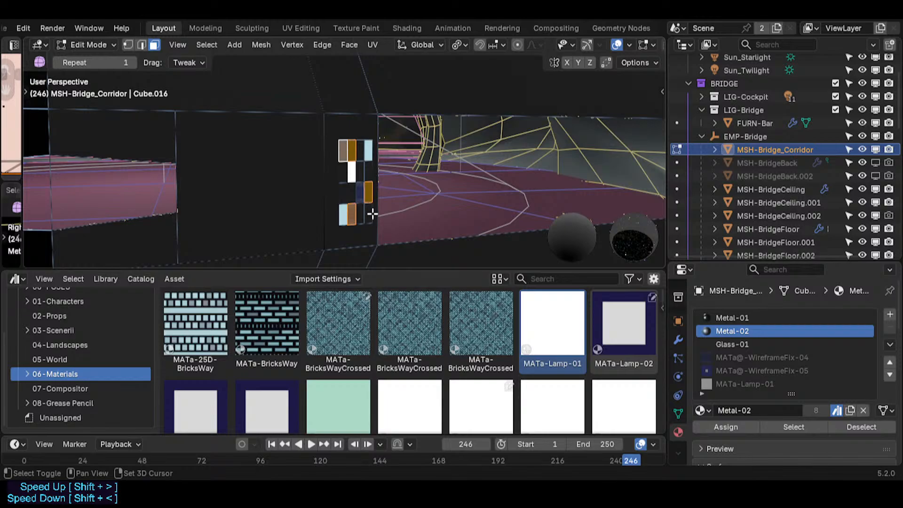
pyautogui.keyDown('shift'); pyautogui.click(373, 214); pyautogui.keyUp('shift')
pyautogui.hotkey('ctrl', 'z')
pyautogui.keyDown('shift'); pyautogui.click(342, 192); pyautogui.keyUp('shift')
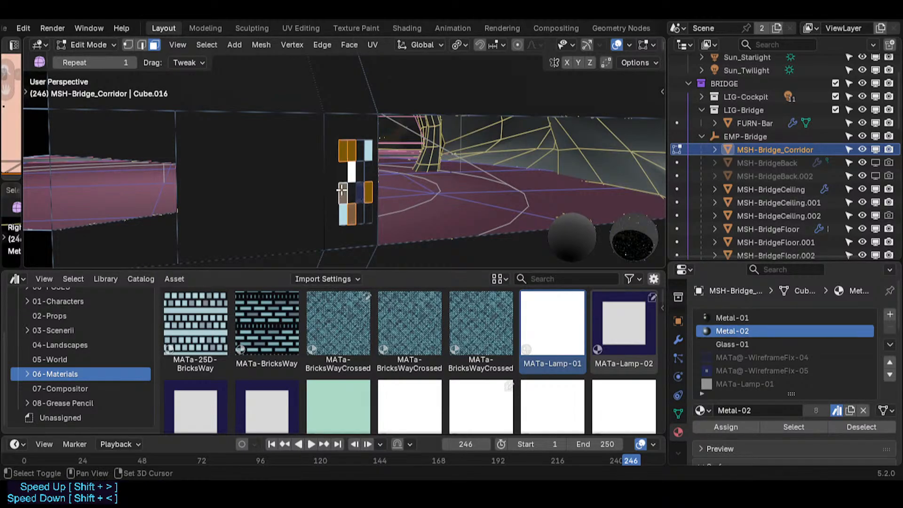
pyautogui.click(724, 317)
pyautogui.click(732, 425)
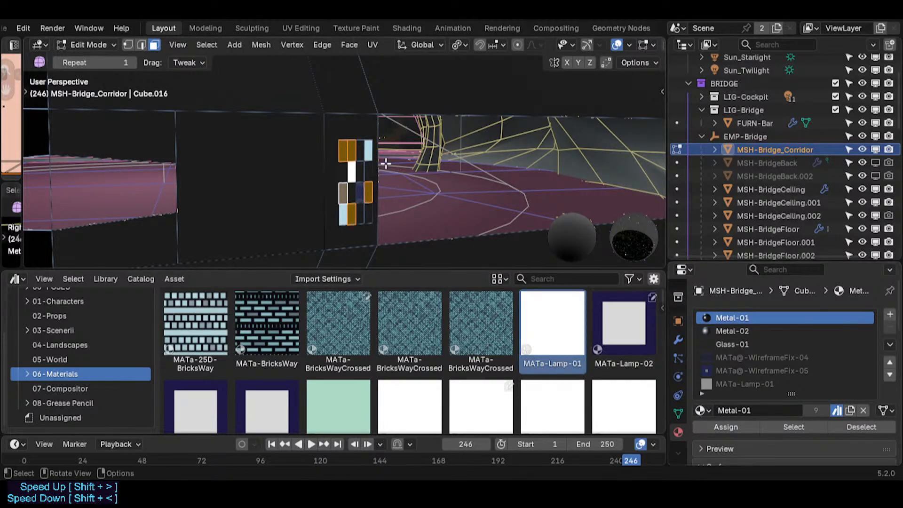
# - Play the animation without overlays to examine the thinned-out light pattern on both corridor panels, near and far
pyautogui.press('Tab')
pyautogui.hotkey('shift', '`')
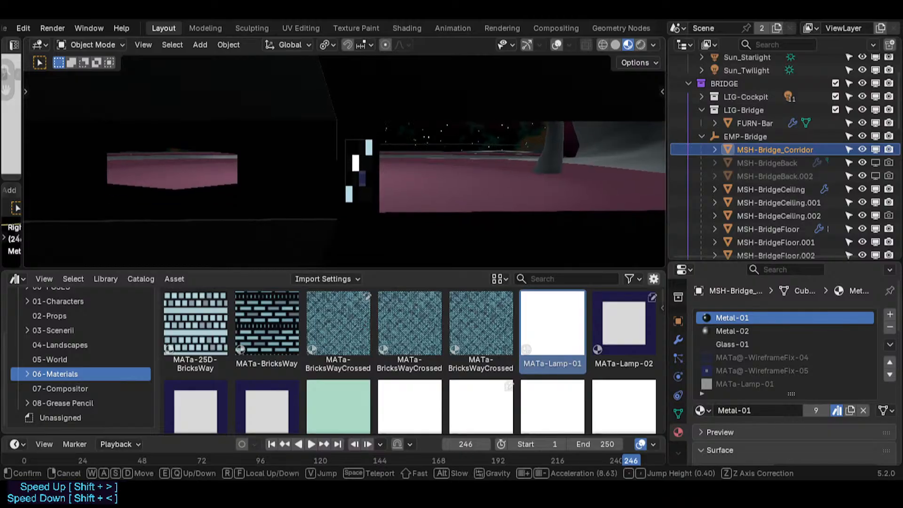
pyautogui.press('w')
pyautogui.press('s')
pyautogui.click(382, 176)
pyautogui.press('space')
pyautogui.hotkey('shift', '`')
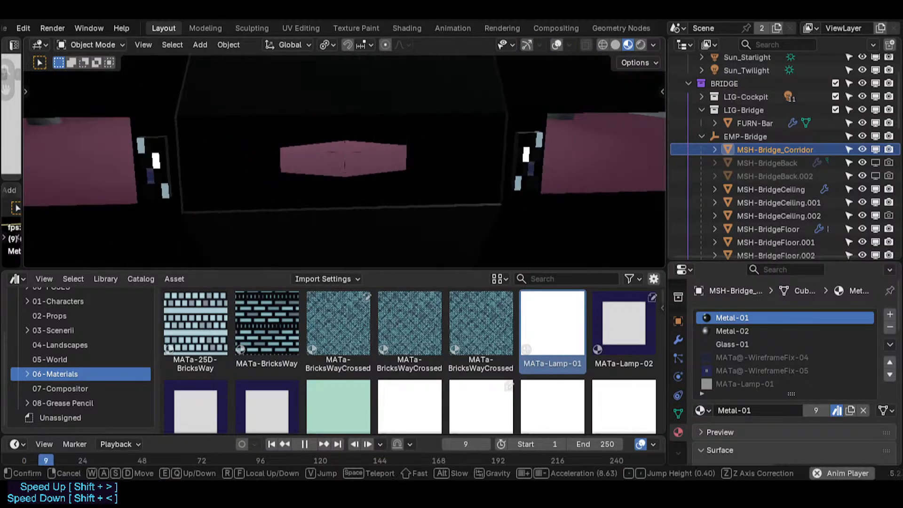
pyautogui.press('s')
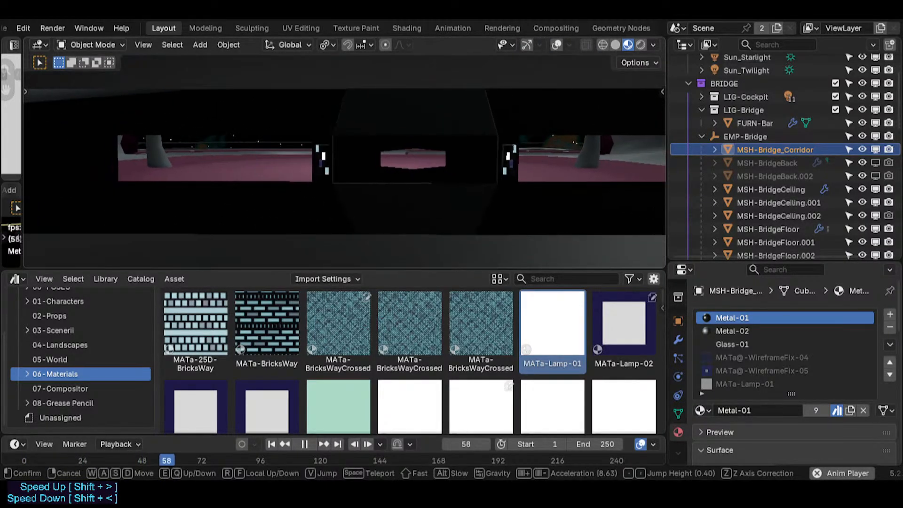
pyautogui.click(407, 189)
# - Move through the corridor towards the bridge and back during playback to examine the panels in their surroundings
pyautogui.hotkey('shift', '`')
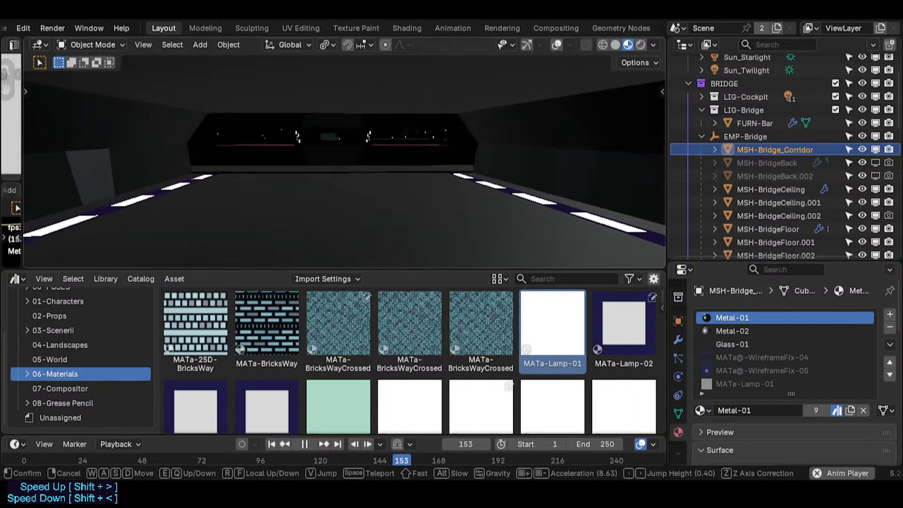
pyautogui.click(390, 186)
pyautogui.hotkey('shift', 'alt', 'z')
pyautogui.hotkey('shift', 'alt', 'z')
pyautogui.hotkey('shift', '`')
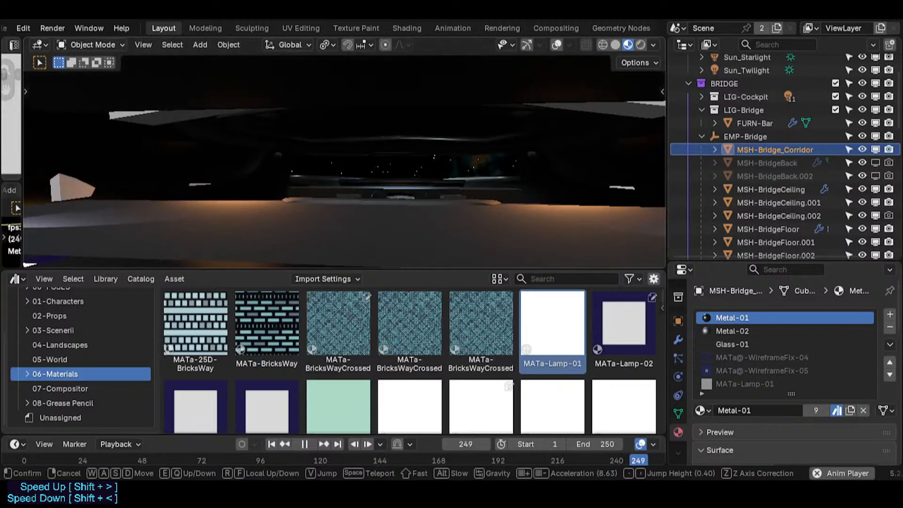
pyautogui.press('w')
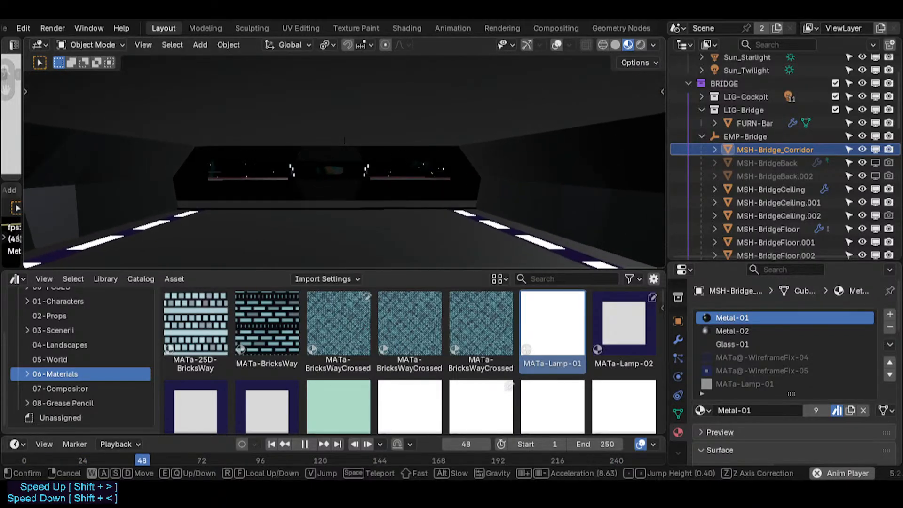
pyautogui.press('w')
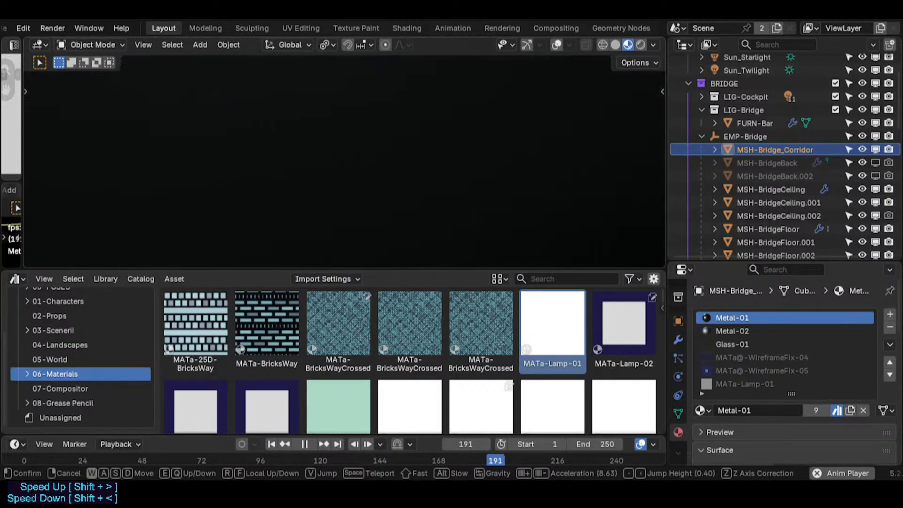
pyautogui.press('w')
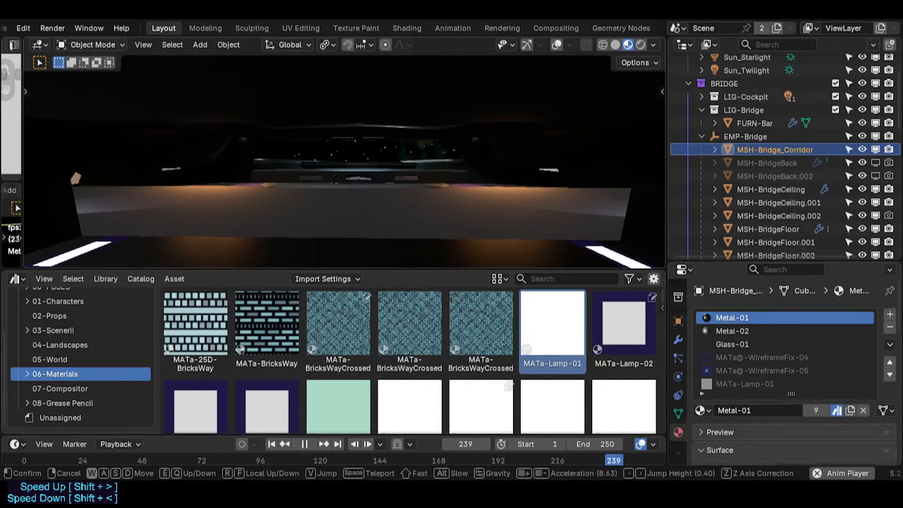
pyautogui.press('s')
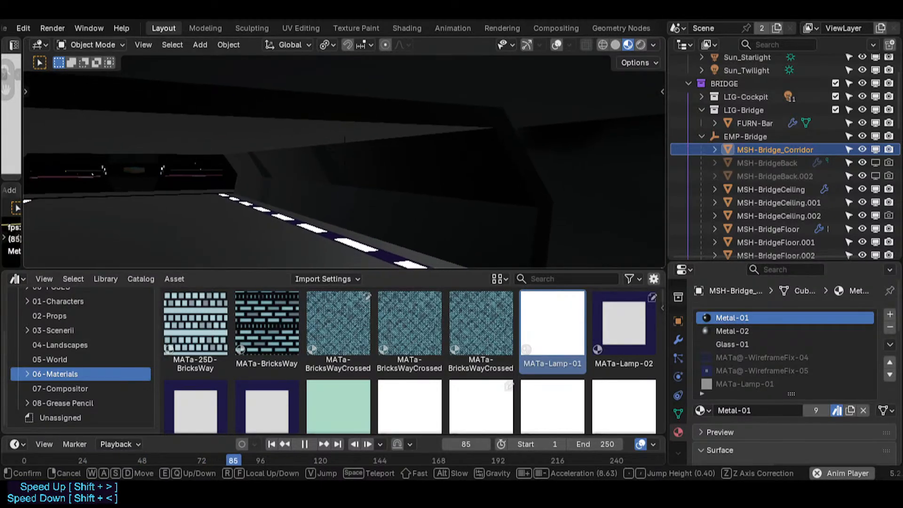
pyautogui.click(390, 192)
# - Save Spacecraft.blend and look over the bridge interior with overlays shown and hidden
pyautogui.hotkey('ctrl', 's')
pyautogui.hotkey('shift', 'alt', 'z')
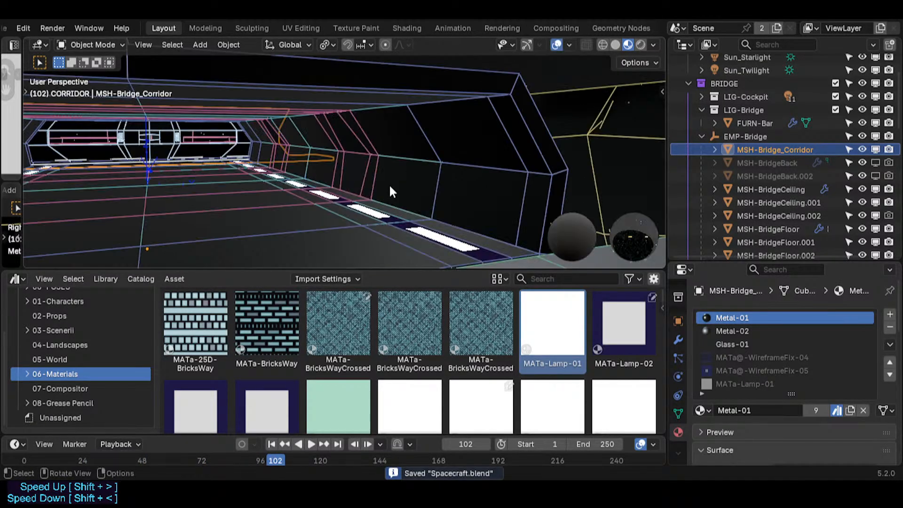
pyautogui.hotkey('shift', '`')
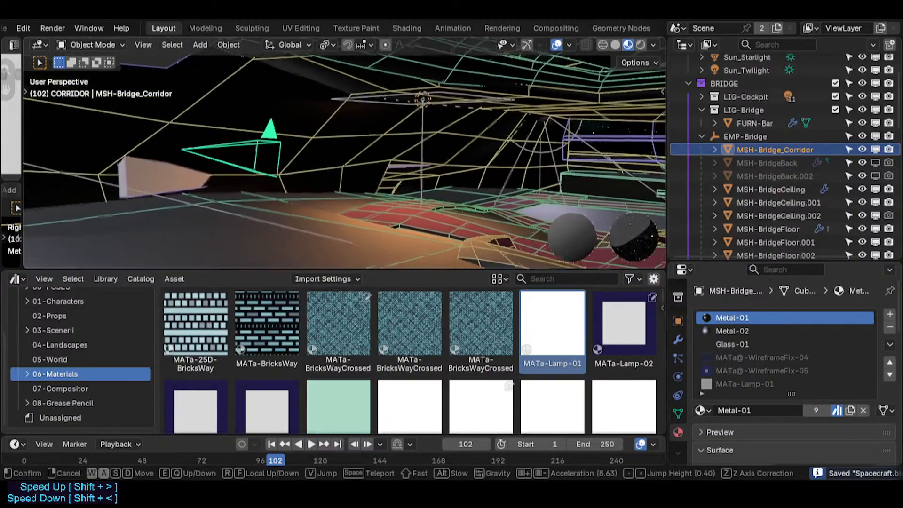
pyautogui.click(331, 193)
pyautogui.hotkey('shift', 'alt', 'z')
pyautogui.hotkey('shift', '`')
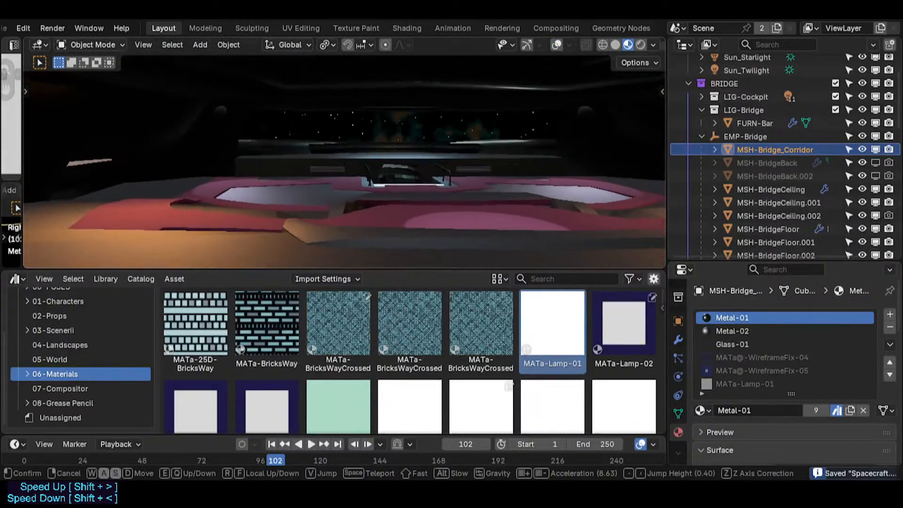
pyautogui.hotkey('ctrl', 's')
pyautogui.hotkey('shift', '`')
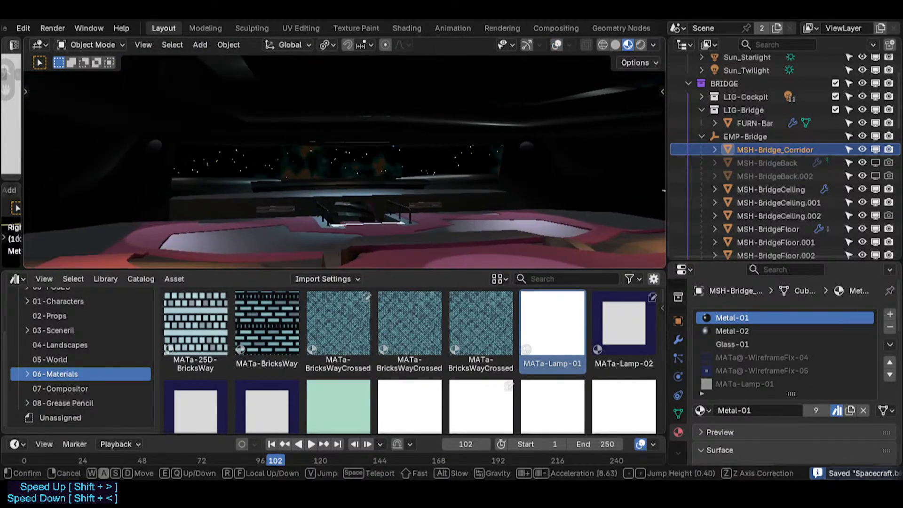
pyautogui.hotkey('shift', 'alt', 'z')
pyautogui.hotkey('shift', '`')
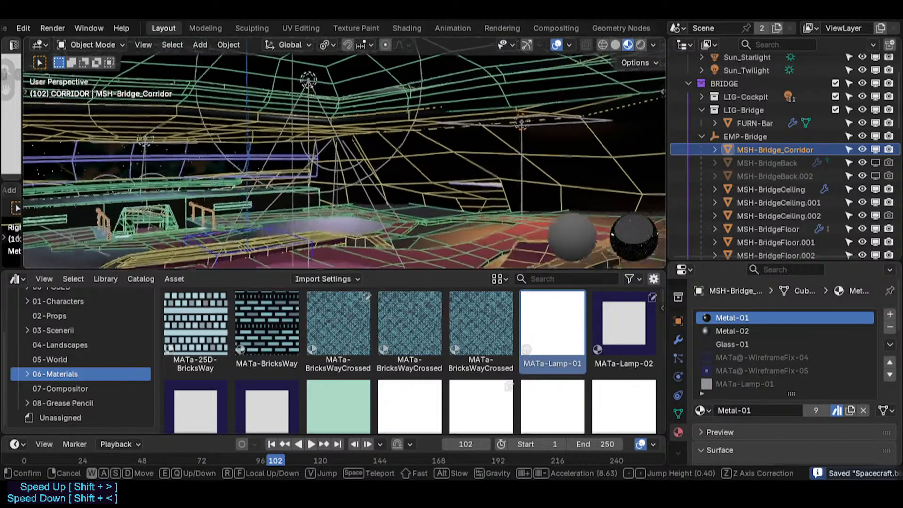
# - Examine the pale panel in the bridge's side wall from several viewpoints, with overlays shown and hidden
pyautogui.click(420, 191)
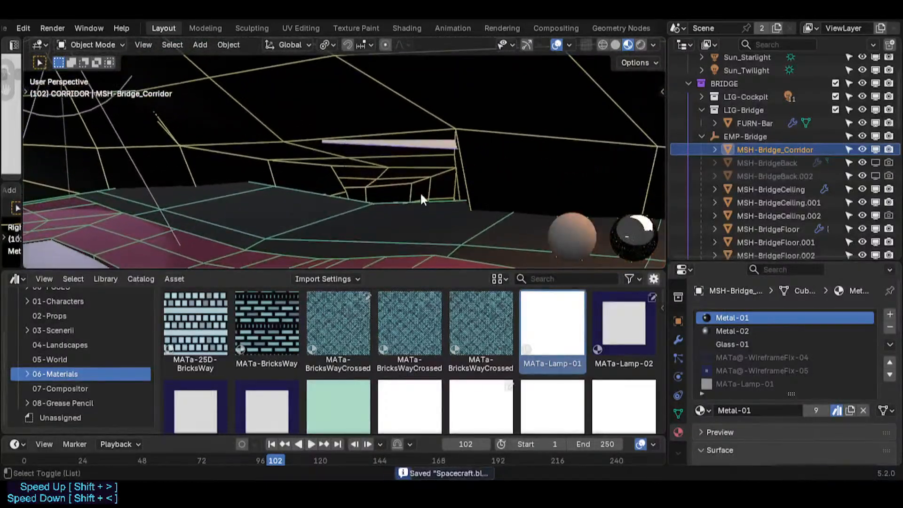
pyautogui.hotkey('shift', 'alt', 'z')
pyautogui.hotkey('shift', '`')
pyautogui.press('w')
pyautogui.press('d')
pyautogui.press('w')
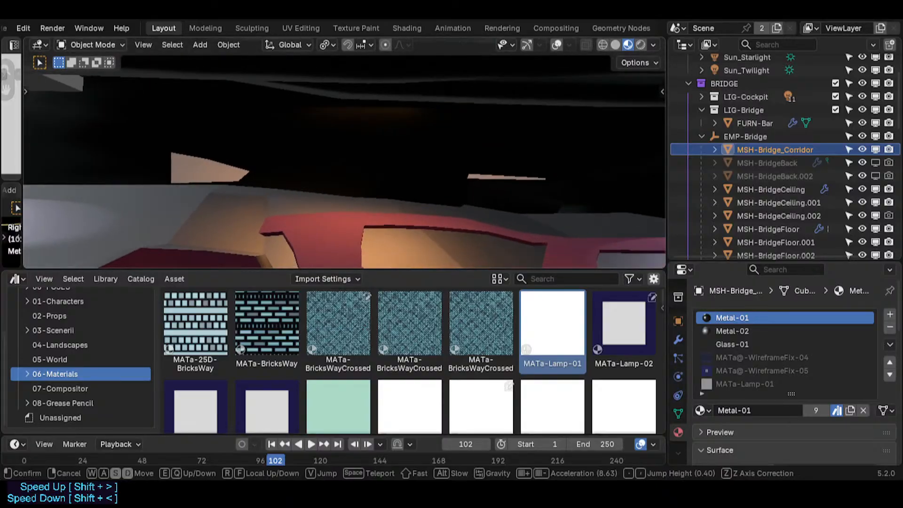
pyautogui.click(420, 192)
pyautogui.hotkey('shift', 'alt', 'z')
pyautogui.hotkey('shift', '`')
pyautogui.press('w')
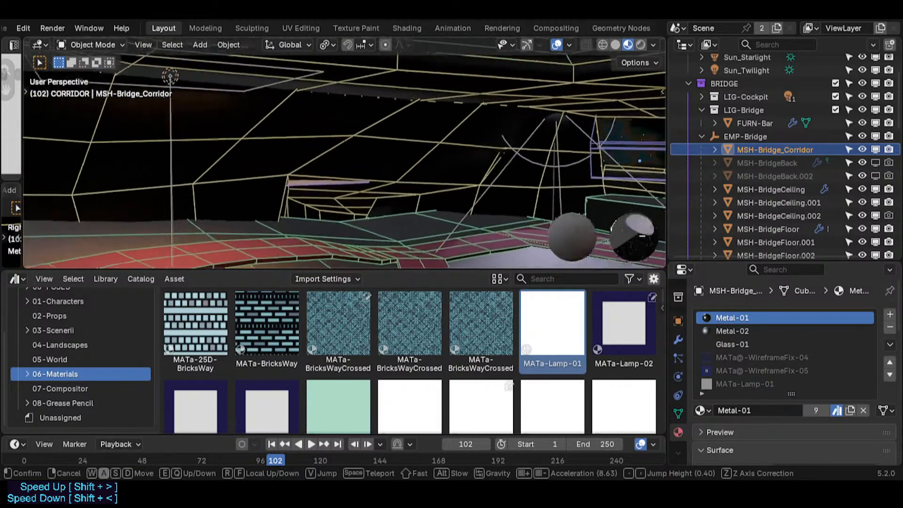
# - Raise the MSH-Hull edge crossing above the pale wall panel along global Z so that more of the panel is uncovered
pyautogui.click(404, 154)
pyautogui.click(403, 155)
pyautogui.press('Tab')
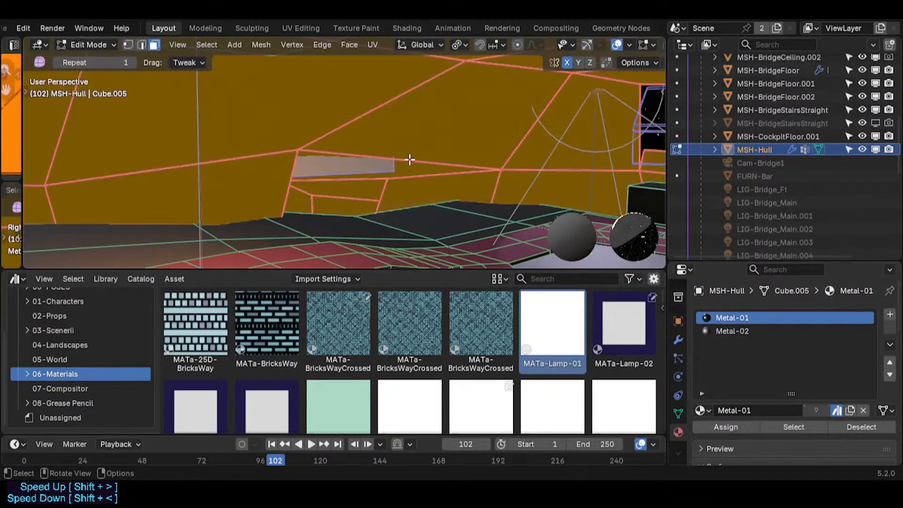
pyautogui.click(408, 160)
pyautogui.press('g')
pyautogui.press('z')
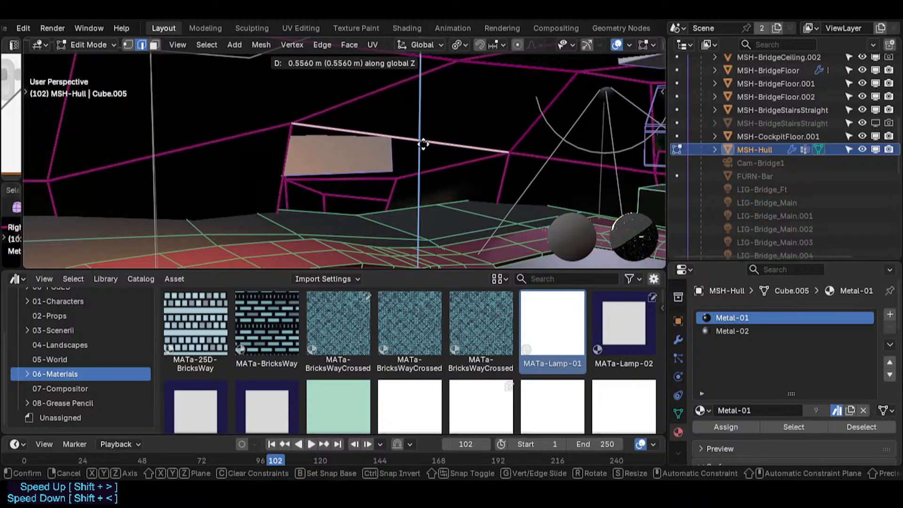
pyautogui.click(437, 112)
pyautogui.moveTo(544, 137); pyautogui.dragTo(524, 131, button='middle')
pyautogui.press('1')
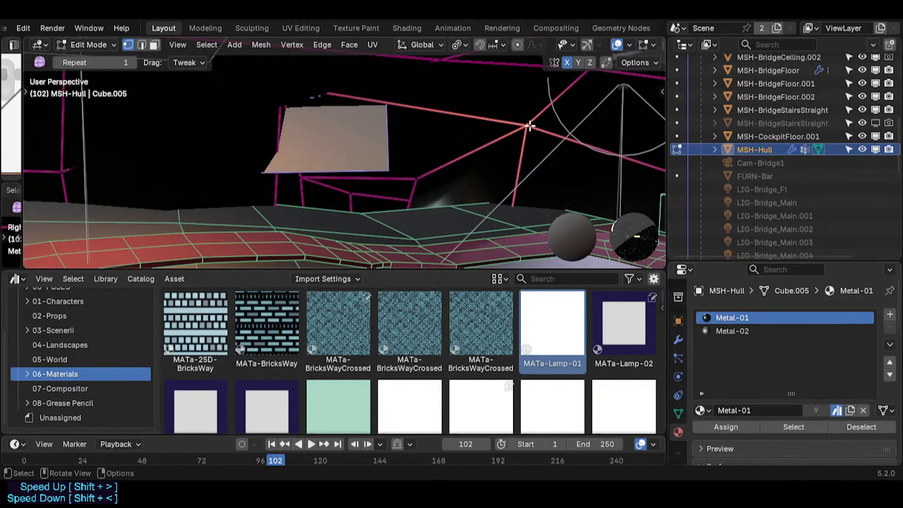
pyautogui.press('Tab')
# - Show the DUMMIES collection, make it active and bring the dummy figure on the bridge floor into view
pyautogui.scroll(10, 794, 169)
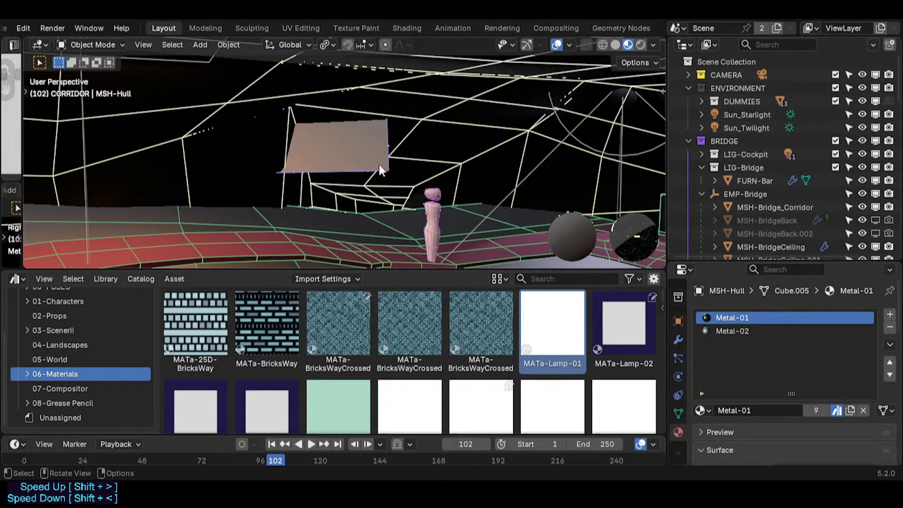
pyautogui.moveTo(379, 165); pyautogui.dragTo(368, 196, button='middle')
pyautogui.hotkey('shift', '`')
pyautogui.press('w')
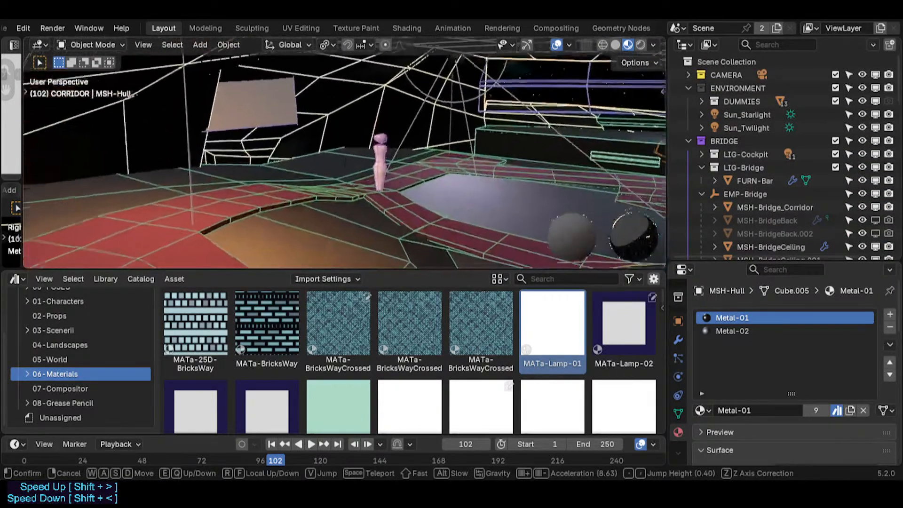
pyautogui.click(537, 139)
pyautogui.click(751, 100)
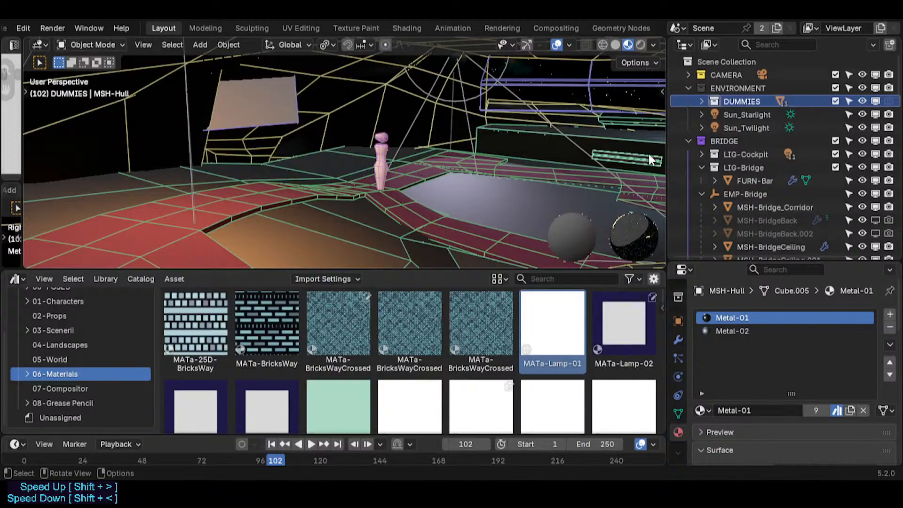
# - Make a linked duplicate of the bridge dummy, moved 4.3955 m along X and -1.4773 m along Y to stand near the pale panel
pyautogui.click(382, 160)
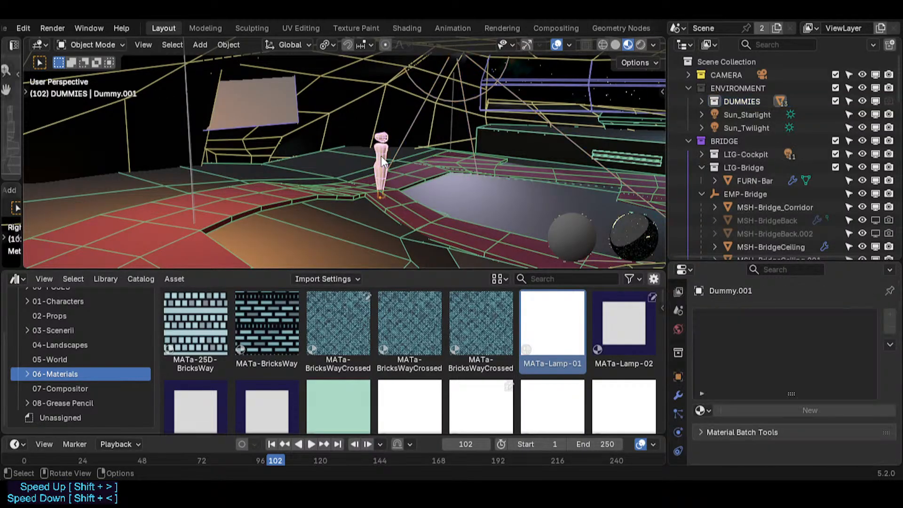
pyautogui.hotkey('shift', 'd')
pyautogui.press('x')
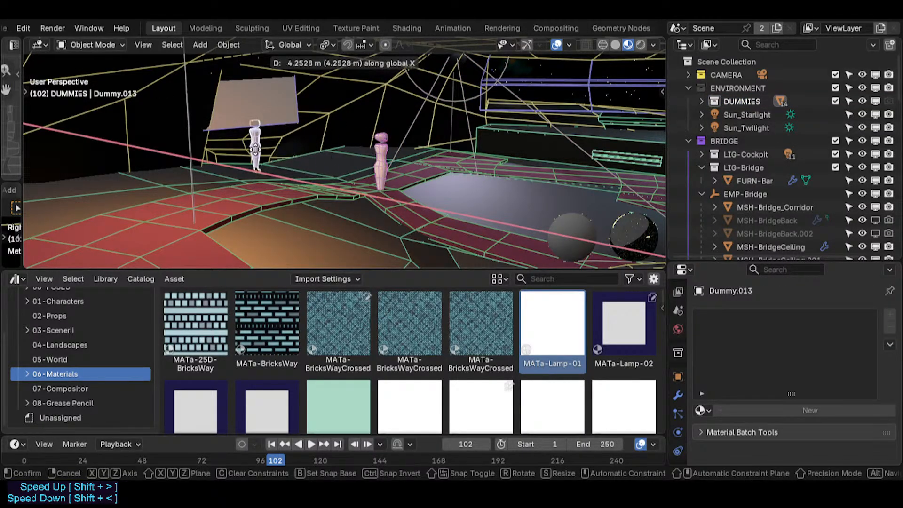
pyautogui.click(269, 170)
pyautogui.moveTo(269, 170); pyautogui.dragTo(253, 161, button='middle')
pyautogui.press('g')
pyautogui.press('y')
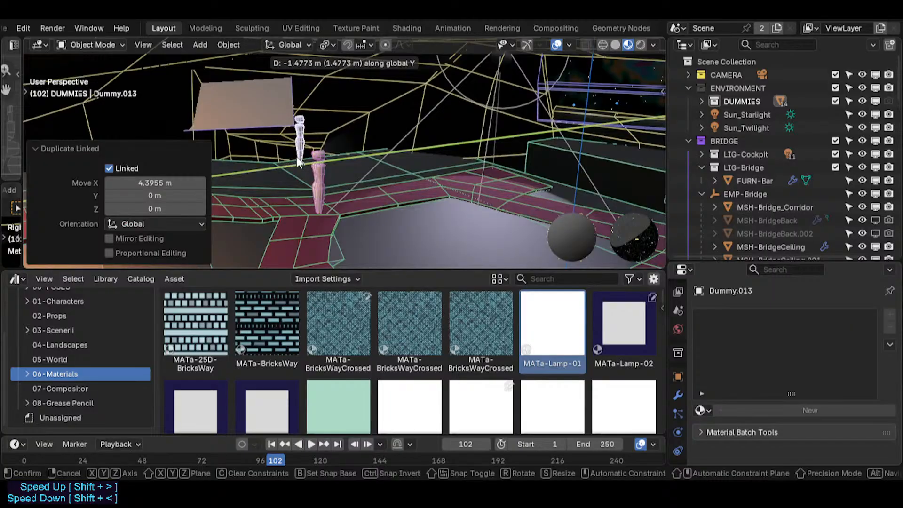
pyautogui.click(297, 162)
pyautogui.hotkey('shift', '`')
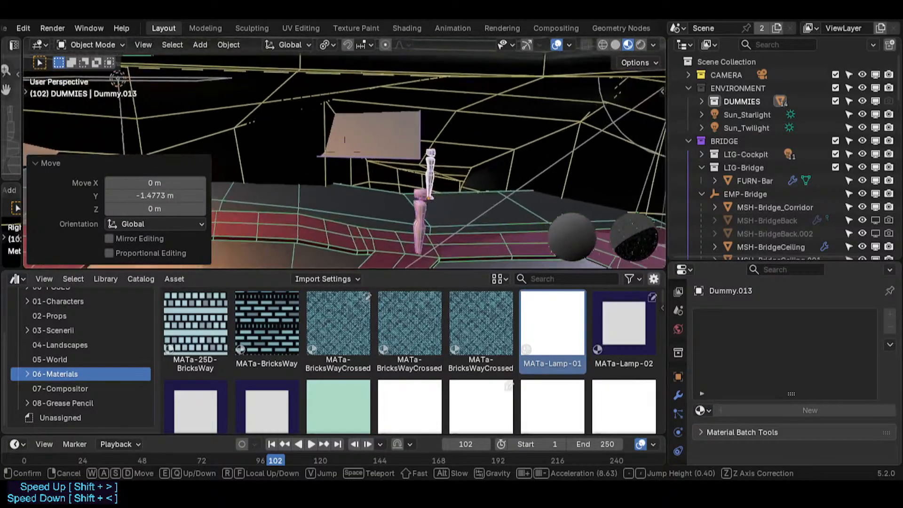
pyautogui.click(46, 162)
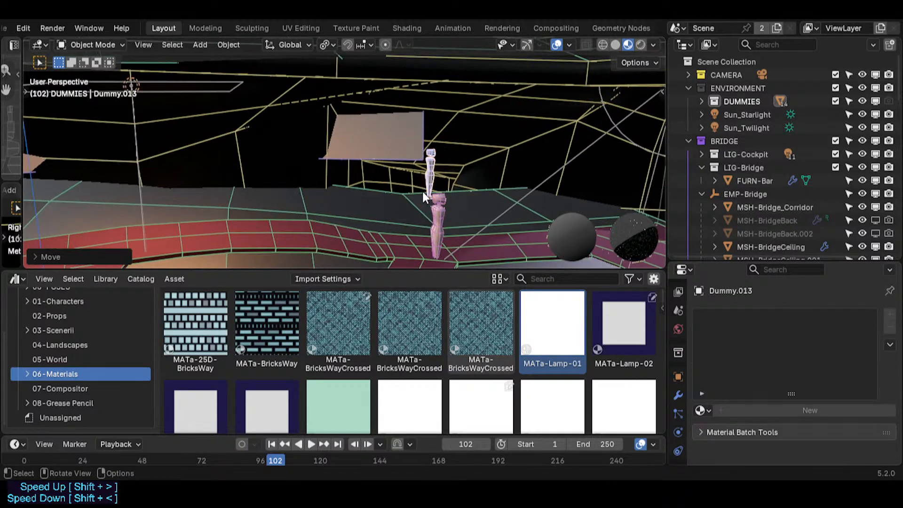
# - Examine the pale MSH-BridgeCeiling.002 surface from inside and behind the wall, in edit mode and without overlays
pyautogui.hotkey('shift', 'alt', 'z')
pyautogui.hotkey('shift', '`')
pyautogui.press('d')
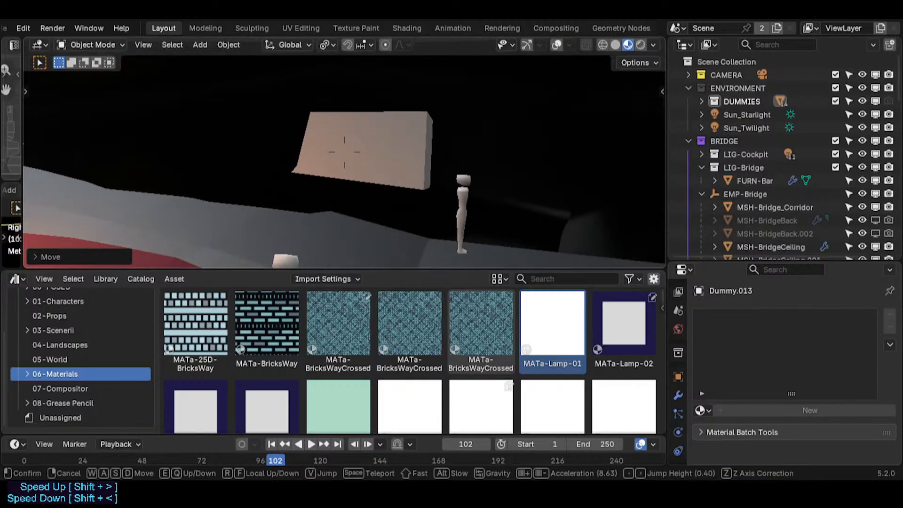
pyautogui.click(416, 180)
pyautogui.hotkey('shift', 'alt', 'z')
pyautogui.press('Tab')
pyautogui.moveTo(424, 176); pyautogui.dragTo(380, 169, button='middle')
pyautogui.keyDown('shift'); pyautogui.click(427, 159); pyautogui.keyUp('shift')
pyautogui.hotkey('shift', '`')
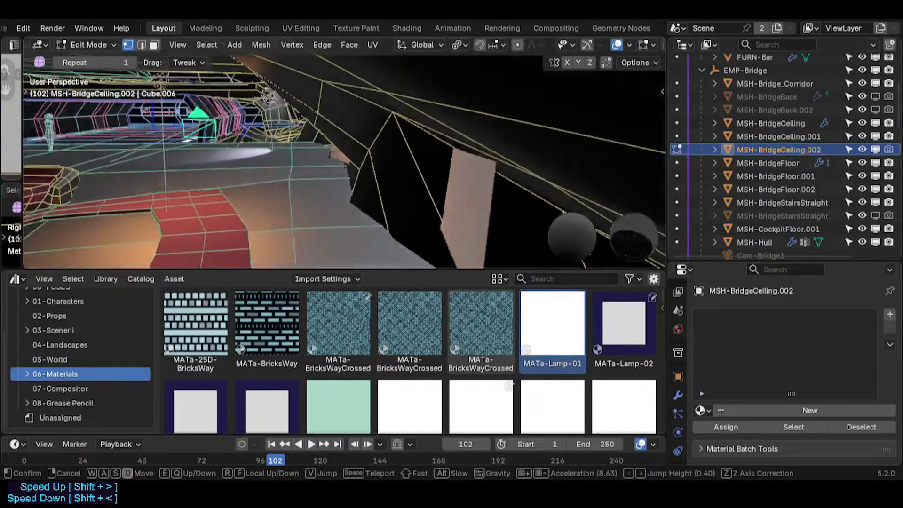
pyautogui.press('w')
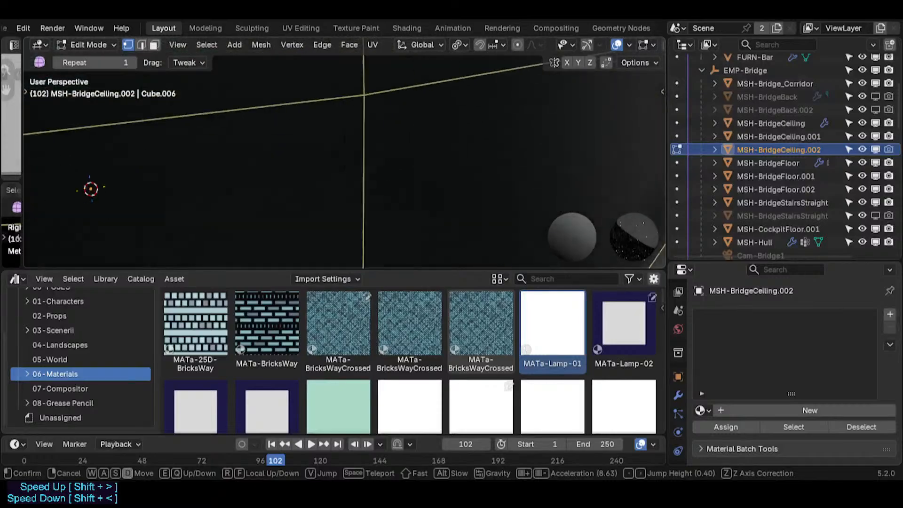
pyautogui.press('s')
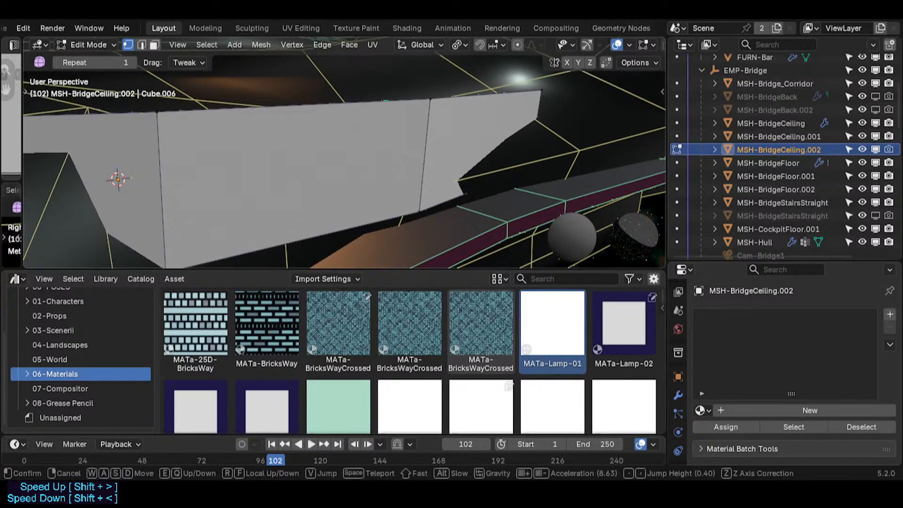
pyautogui.hotkey('shift', '`')
pyautogui.click(403, 172)
pyautogui.press('Tab')
pyautogui.hotkey('shift', 'alt', 'z')
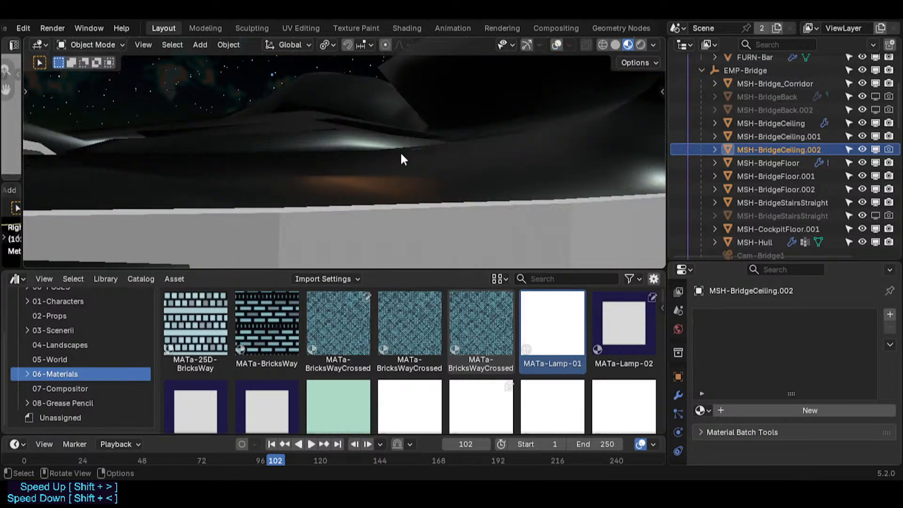
# - Delete the MSH-BridgeCeiling.002 object that shows through the bridge's side wall
pyautogui.hotkey('shift', '`')
pyautogui.press('w')
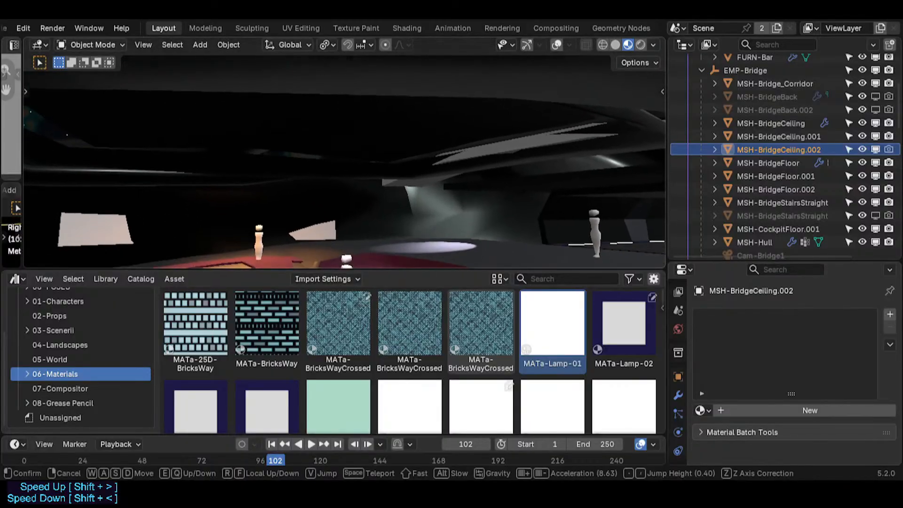
pyautogui.press('s')
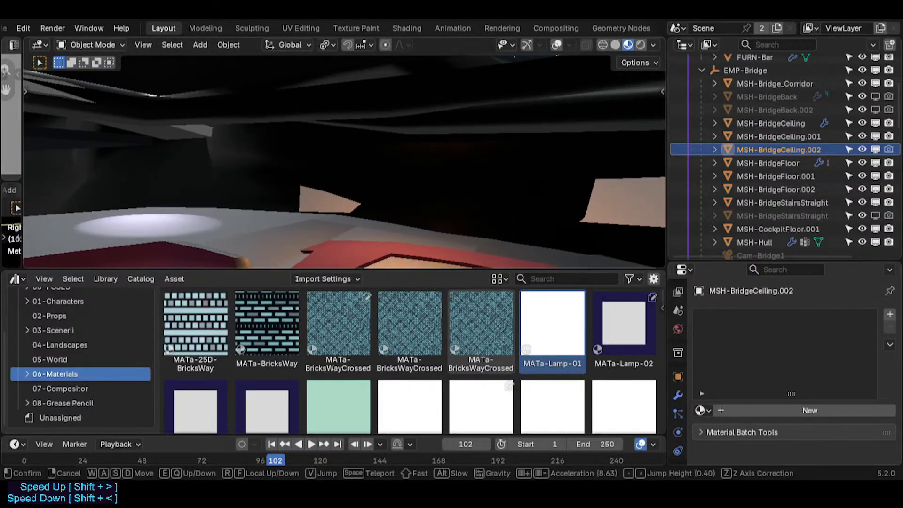
pyautogui.press('a')
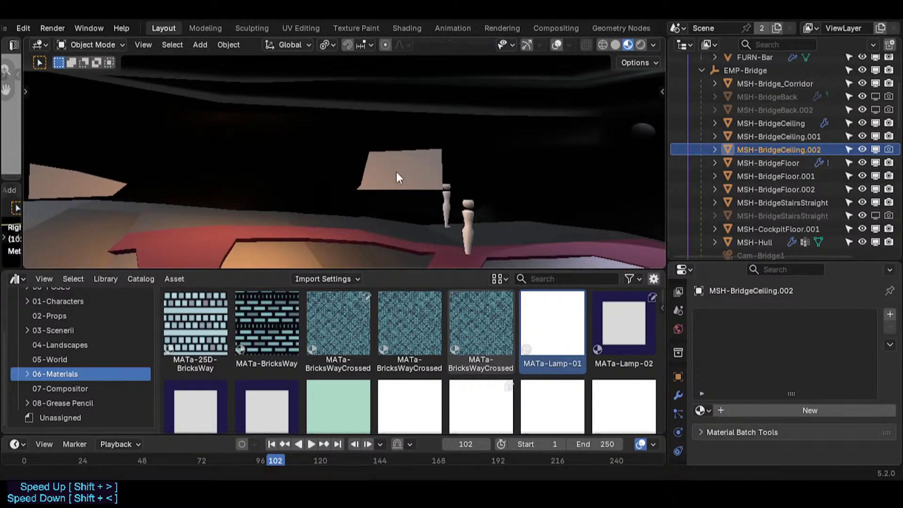
pyautogui.press('Tab')
pyautogui.hotkey('alt', 'shift', 'z')
pyautogui.click(394, 171)
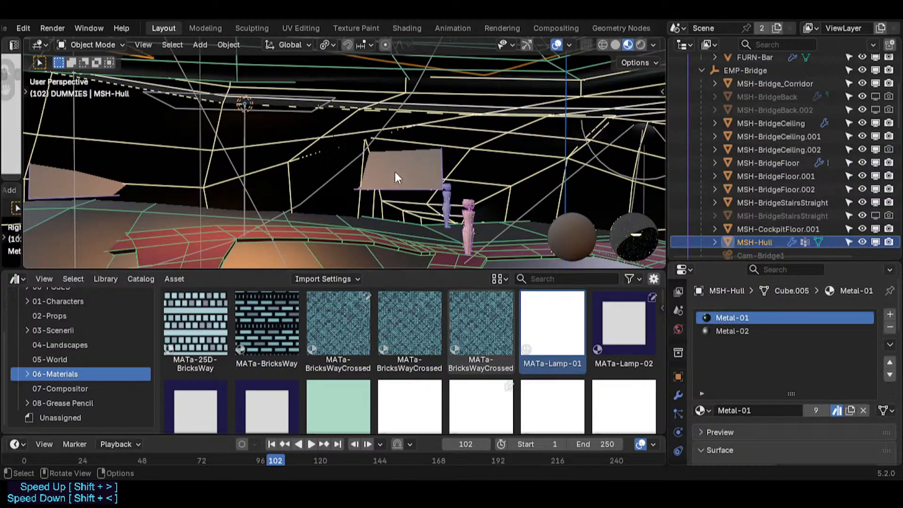
pyautogui.click(394, 171)
pyautogui.press('x')
pyautogui.click(374, 172)
# - Move around the bridge with overlays hidden and shown to examine the hull's wall opening next to the duplicated dummy
pyautogui.hotkey('shift', '`')
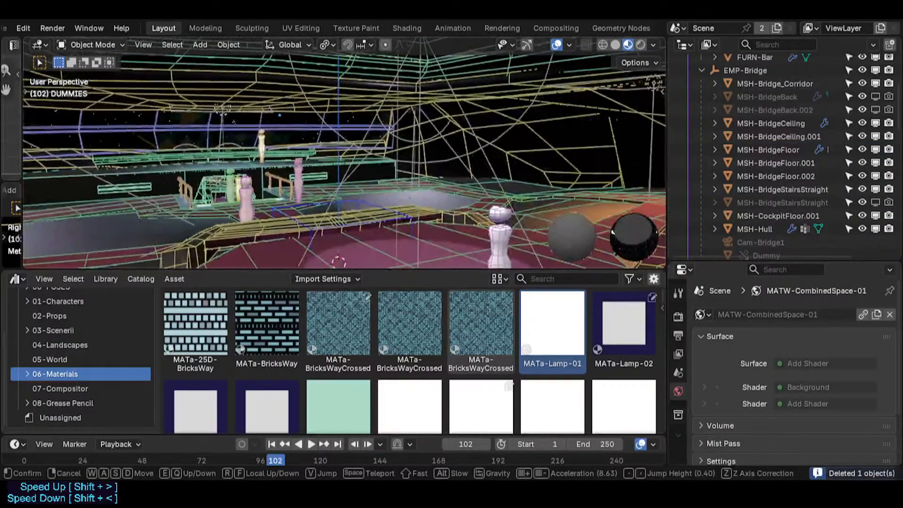
pyautogui.press('d')
pyautogui.click(404, 173)
pyautogui.hotkey('alt', 'shift', 'z')
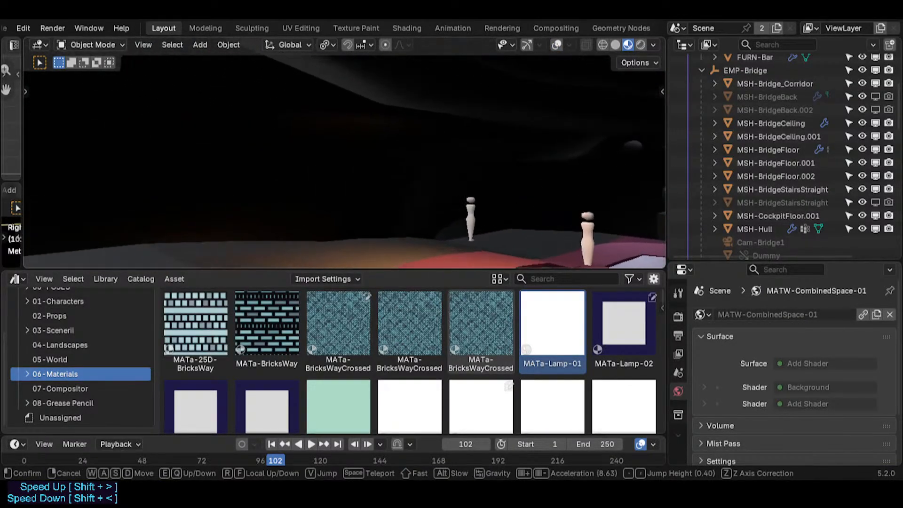
pyautogui.click(380, 176)
pyautogui.hotkey('shift', '`')
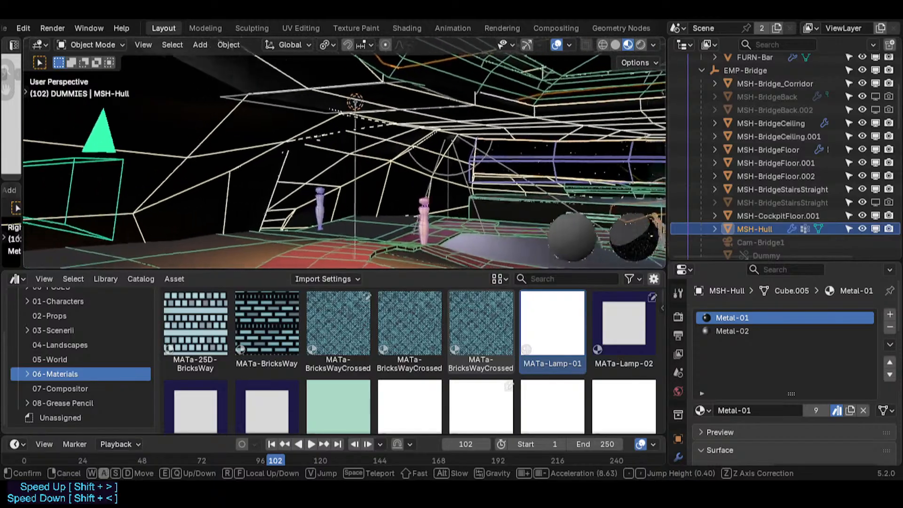
pyautogui.press('a')
pyautogui.press('d')
pyautogui.press('d')
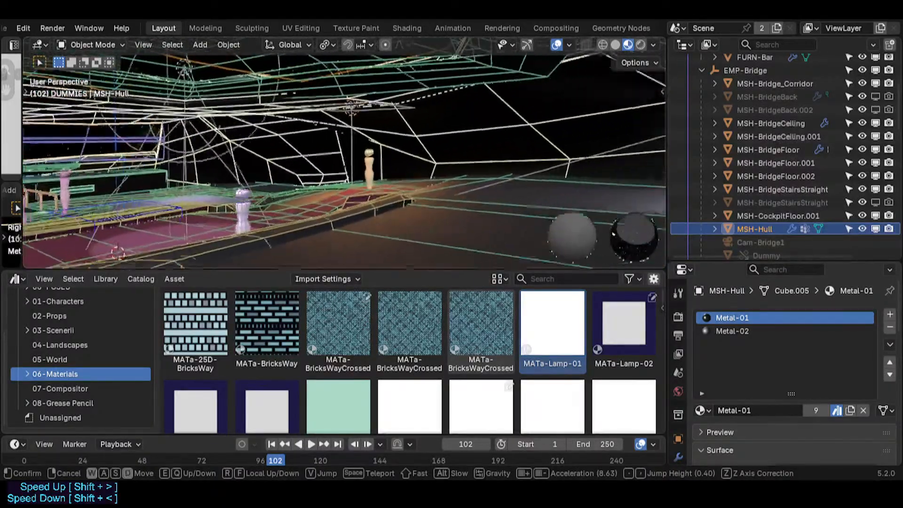
pyautogui.press('a')
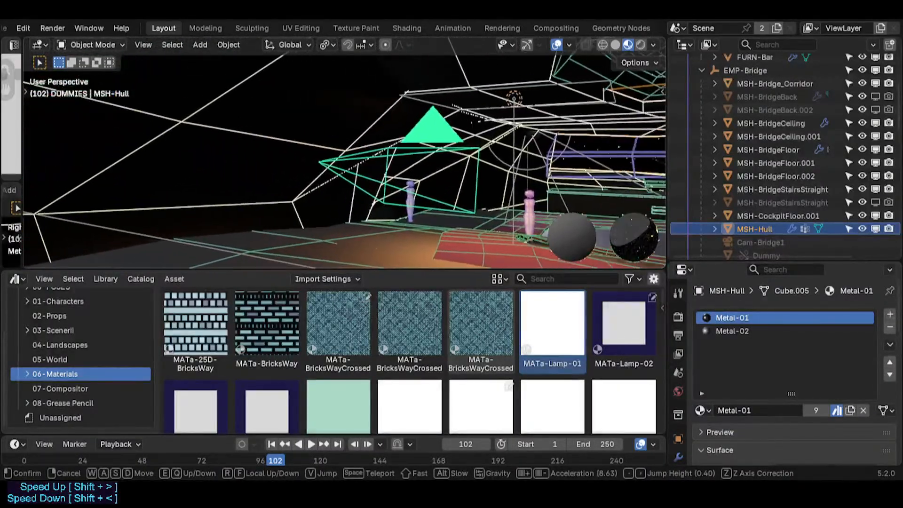
pyautogui.press('d')
pyautogui.press('d')
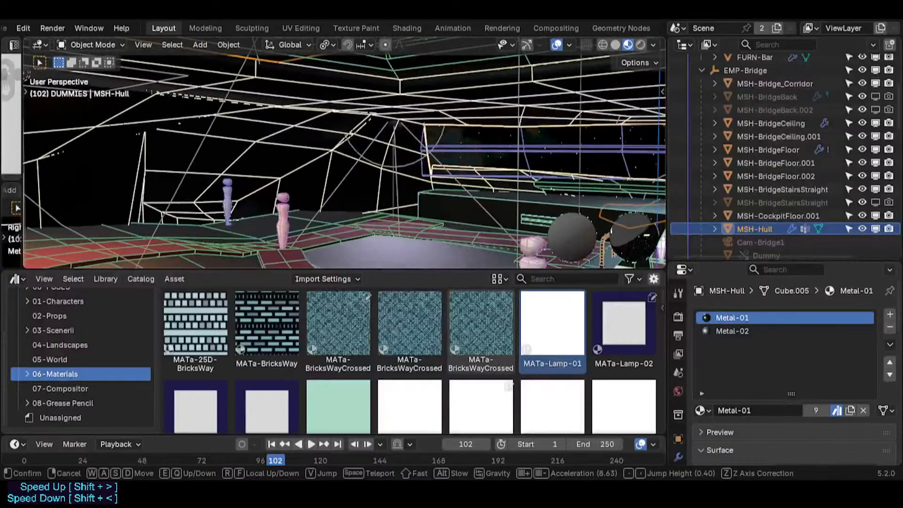
pyautogui.press('a')
pyautogui.press('s')
pyautogui.press('d')
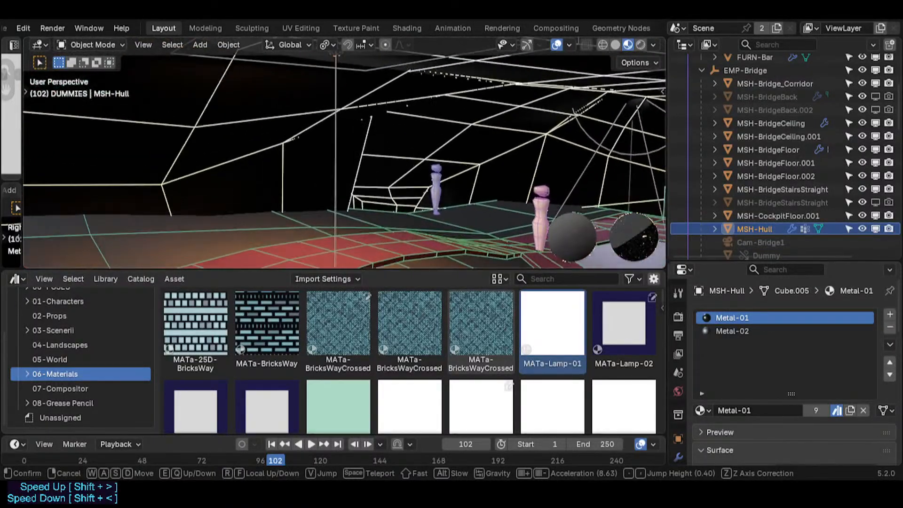
pyautogui.press('e')
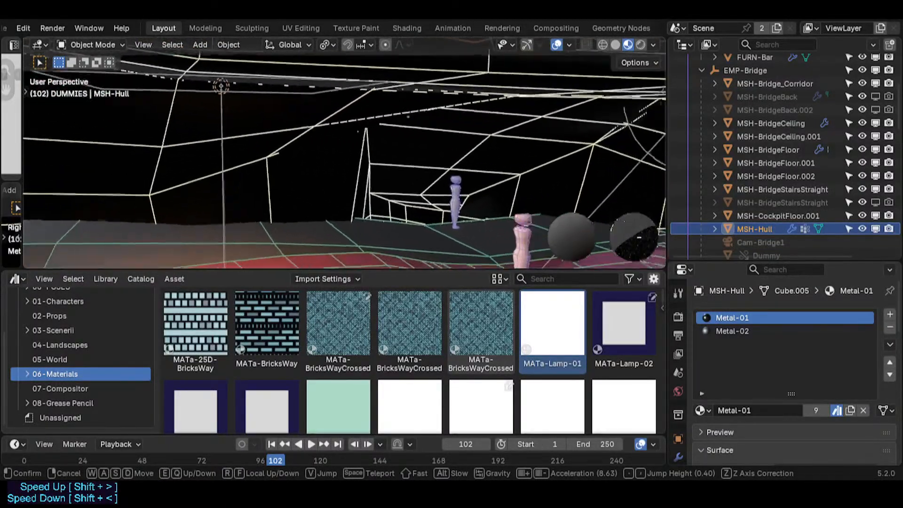
pyautogui.press('w')
pyautogui.click(422, 163)
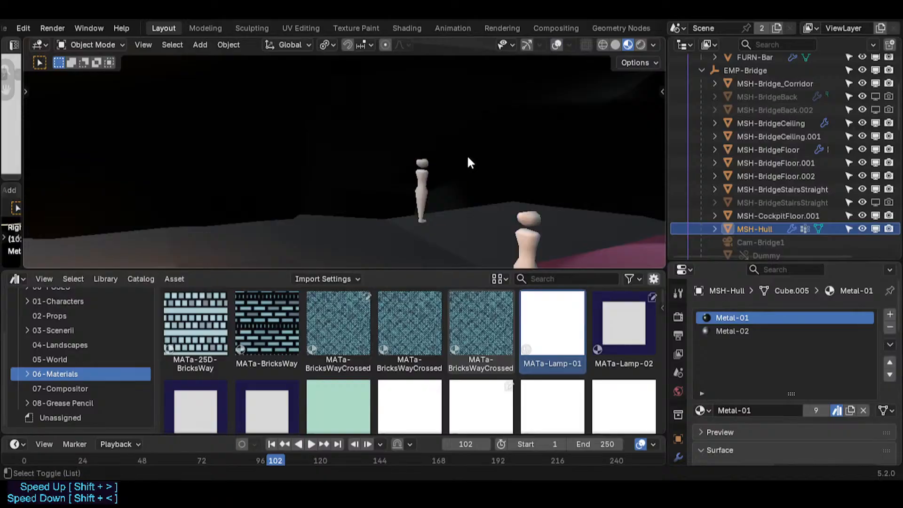
# - Edit the hull mesh from outside, moving and scaling the end face of the side extension behind the bridge
pyautogui.press('Tab')
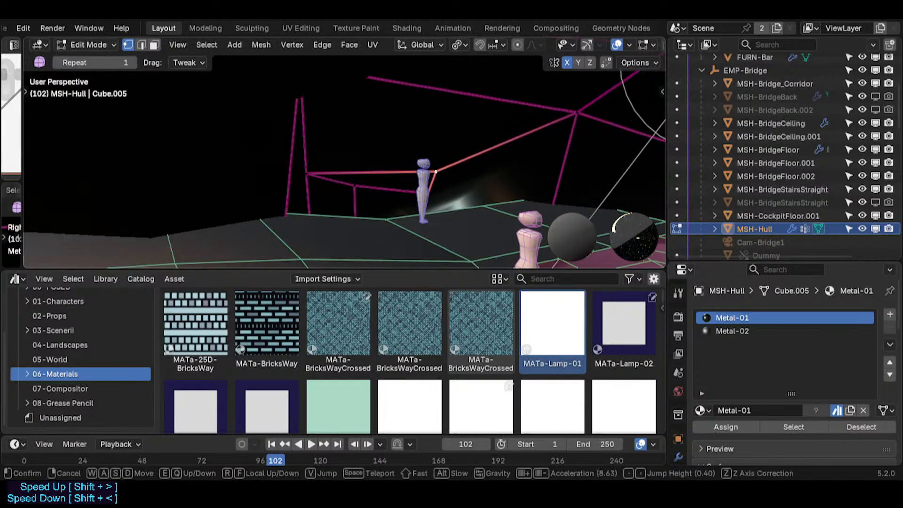
pyautogui.press('w')
pyautogui.press('q')
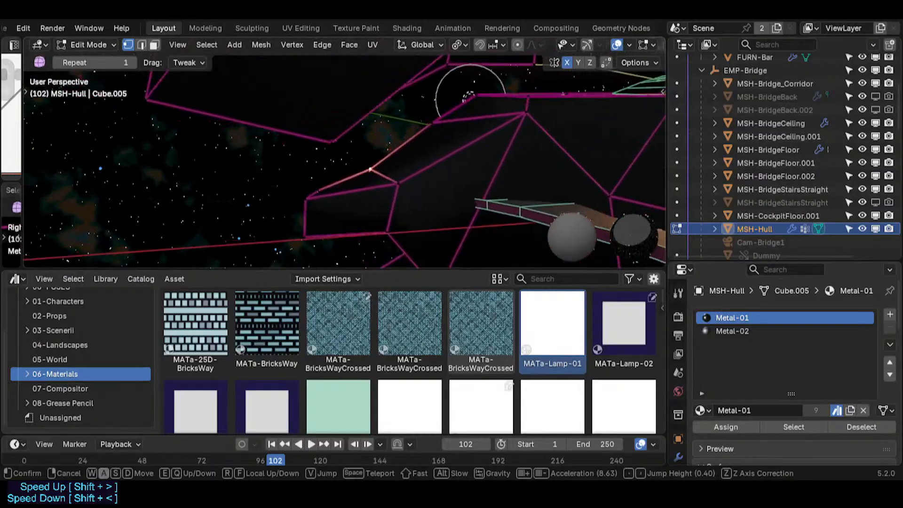
pyautogui.press('s')
pyautogui.press('d')
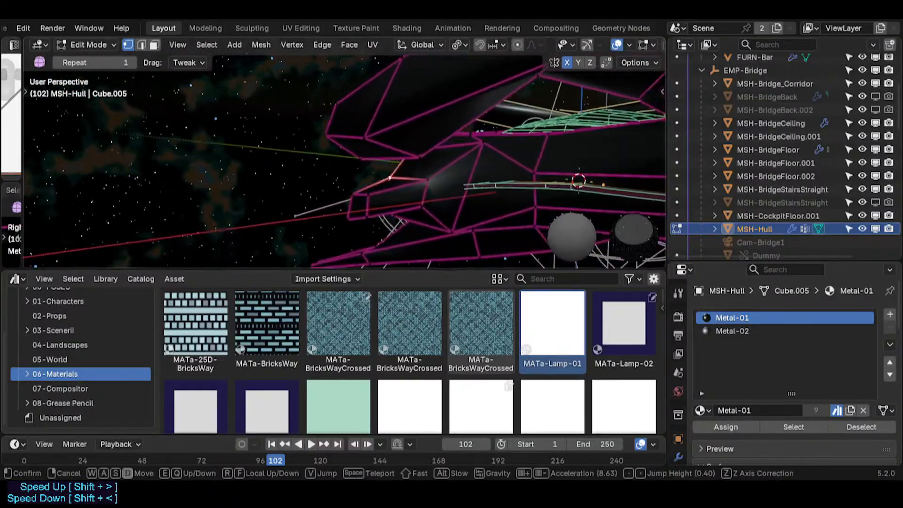
pyautogui.press('w')
pyautogui.press('a')
pyautogui.press('s')
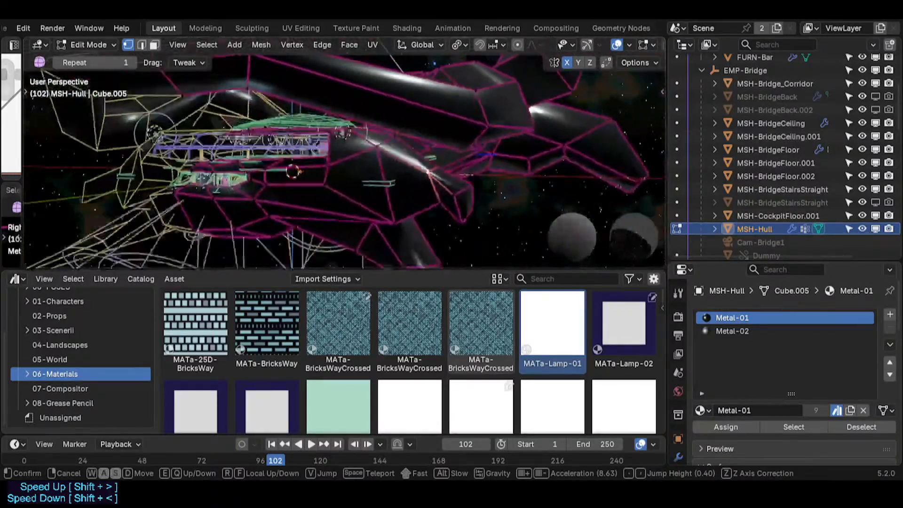
pyautogui.press('w')
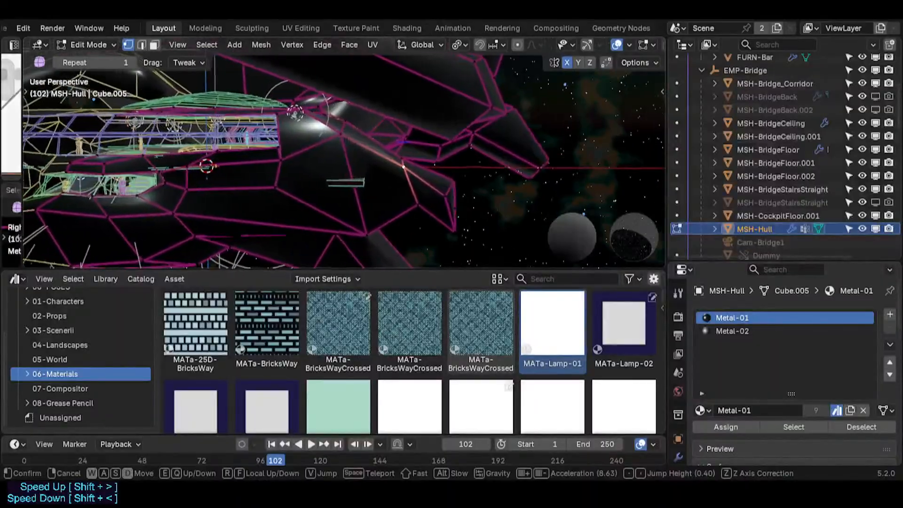
pyautogui.click(407, 180)
pyautogui.press('3')
pyautogui.moveTo(408, 182); pyautogui.dragTo(412, 177)
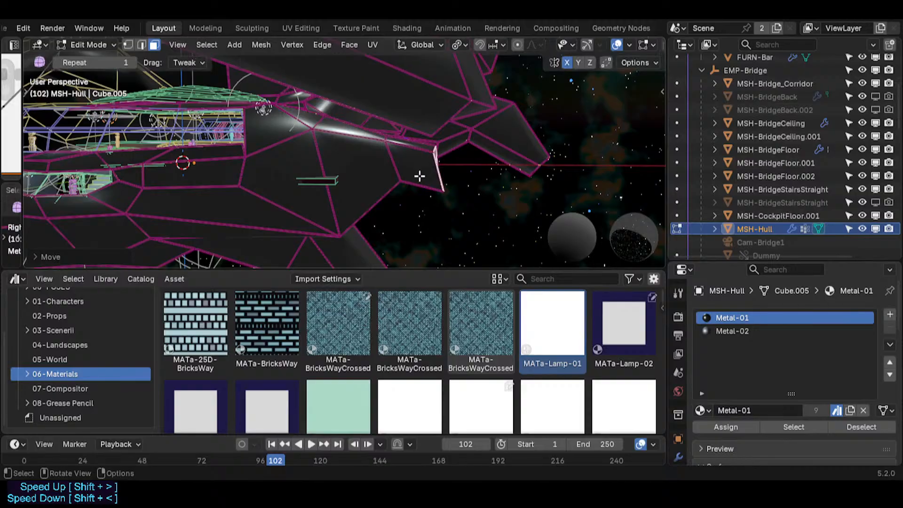
pyautogui.moveTo(433, 176); pyautogui.dragTo(426, 174, button='middle')
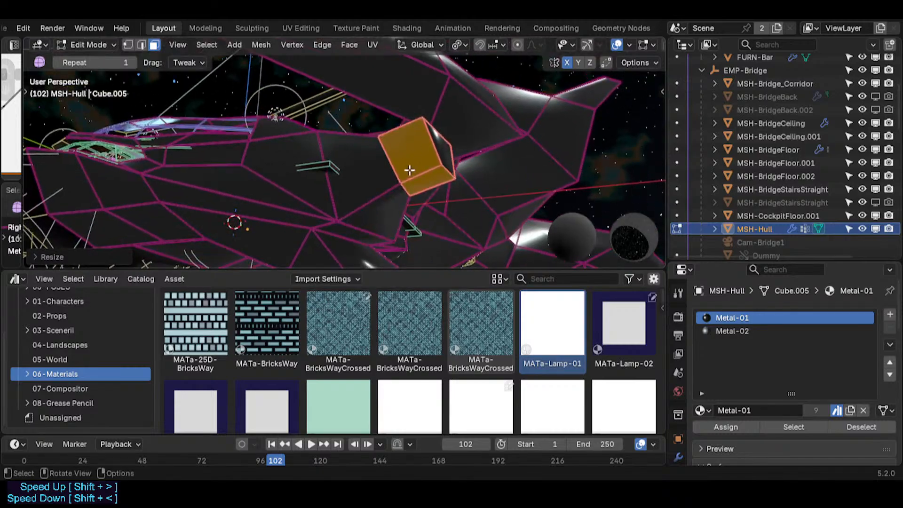
# - Lower the bottom edge of the hull's side extension about 1.25 m along Z
pyautogui.press('2')
pyautogui.moveTo(424, 181); pyautogui.dragTo(443, 218, button='middle')
pyautogui.press('g')
pyautogui.press('z')
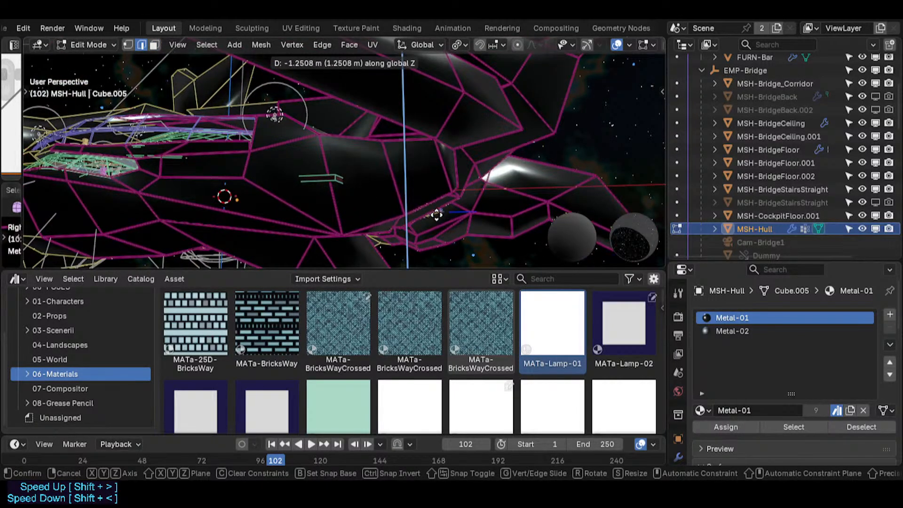
pyautogui.click(437, 215)
# - Move the upright edge of the hull's side extension towards the bridge and adjust its position along Y
pyautogui.moveTo(451, 170); pyautogui.dragTo(432, 178, button='middle')
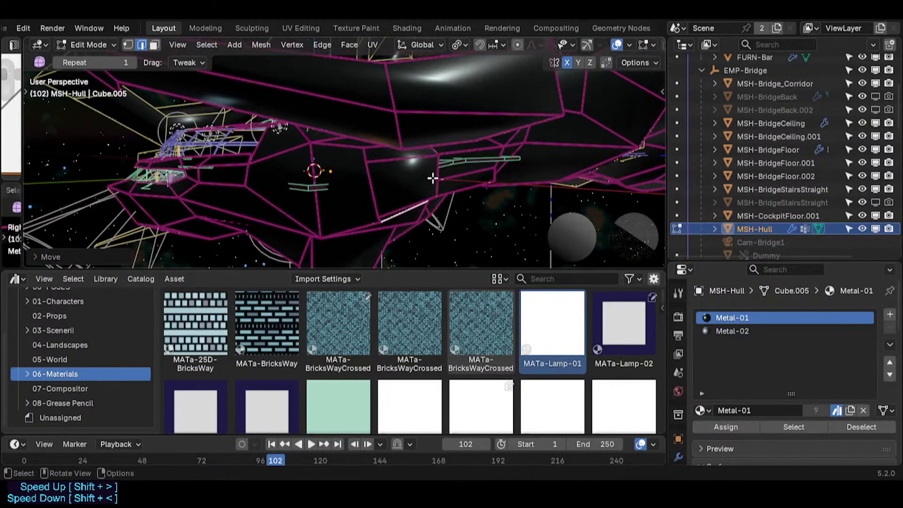
pyautogui.click(431, 177)
pyautogui.press('g')
pyautogui.click(339, 177)
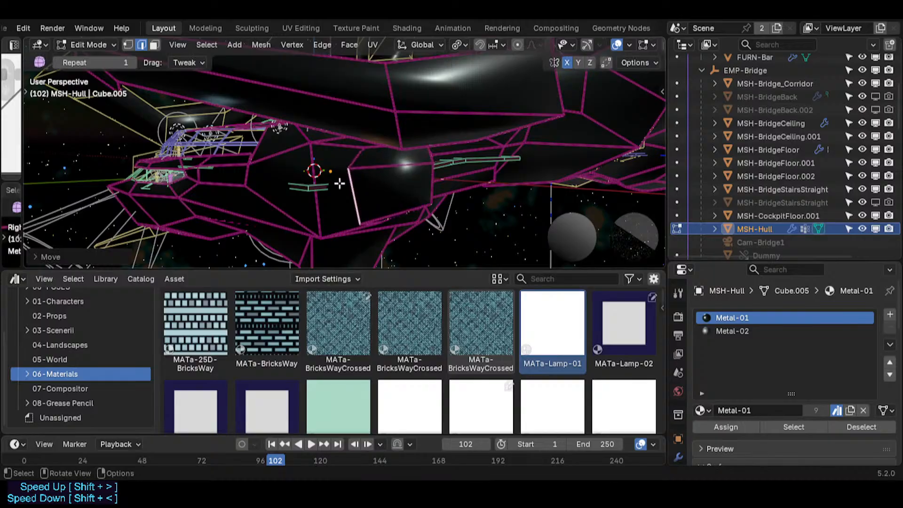
pyautogui.moveTo(339, 177)
pyautogui.mouseDown(button='middle')
pyautogui.moveTo(323, 171)
pyautogui.moveTo(333, 164)
pyautogui.mouseUp(button='middle')
pyautogui.press('g')
pyautogui.press('y')
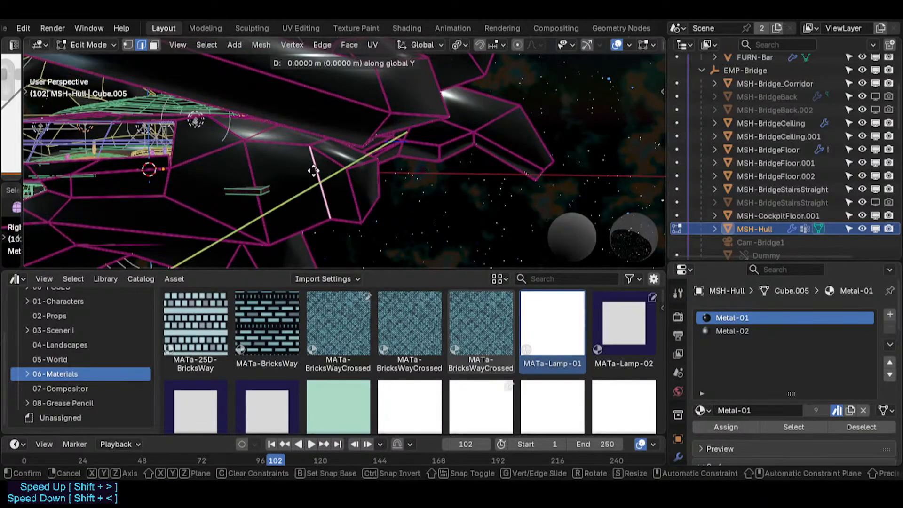
pyautogui.click(340, 188)
# - Return to object mode inside the bridge and examine the hull's wall recess around the duplicated dummy, with overlays hidden and shown
pyautogui.press('Tab')
pyautogui.hotkey('shift', '`')
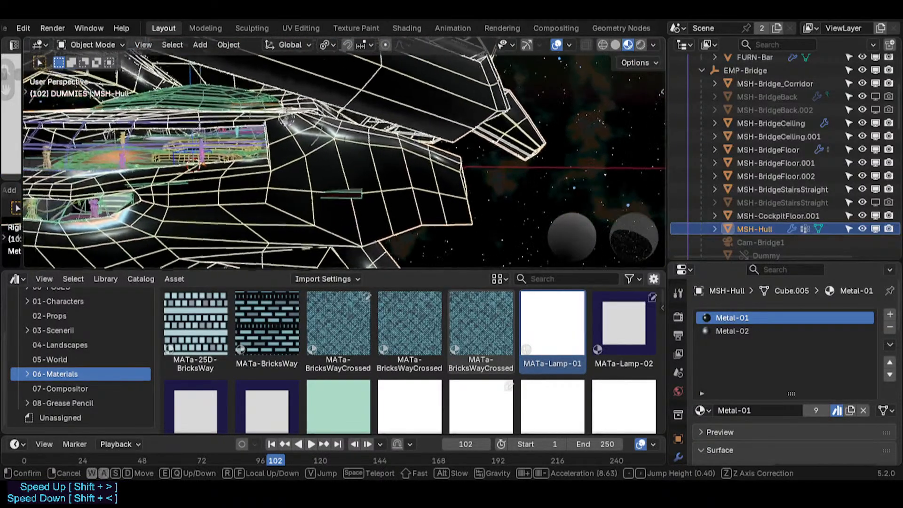
pyautogui.press('w')
pyautogui.press('a')
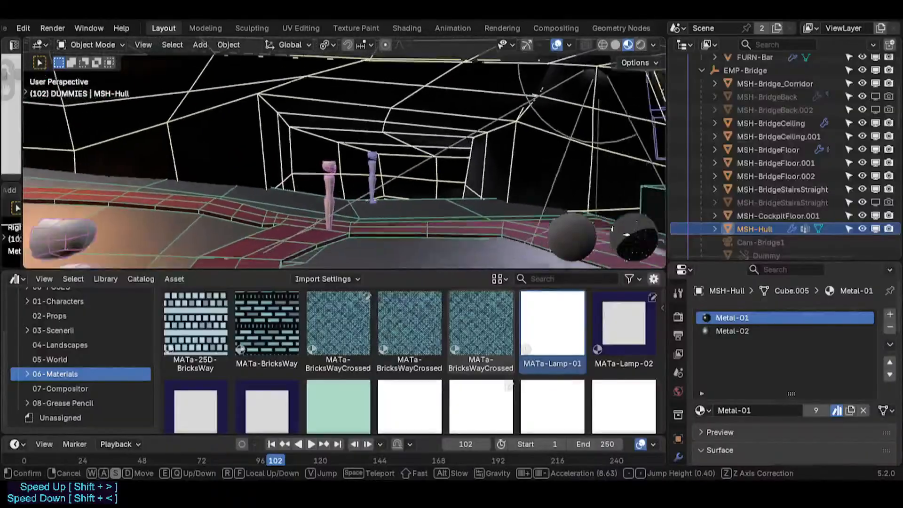
pyautogui.click(275, 185)
pyautogui.hotkey('alt', 'z')
pyautogui.hotkey('shift', 'alt', 'z')
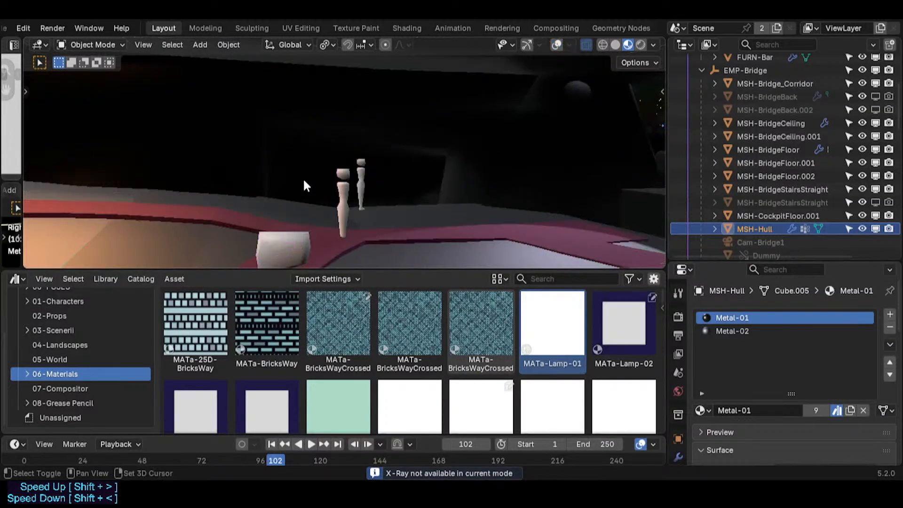
pyautogui.hotkey('shift', '`')
pyautogui.press('a')
pyautogui.hotkey('alt', 'z')
pyautogui.hotkey('shift', 'alt', 'z')
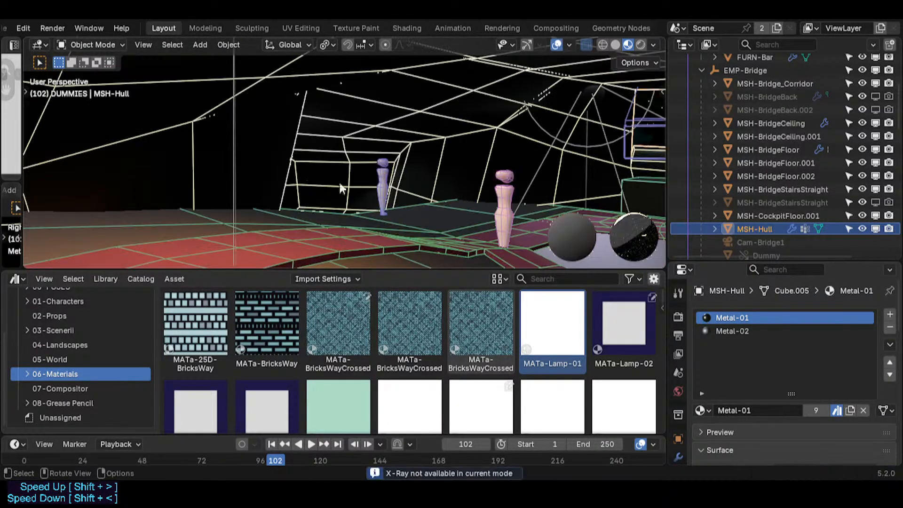
pyautogui.press('d')
pyautogui.click(383, 168)
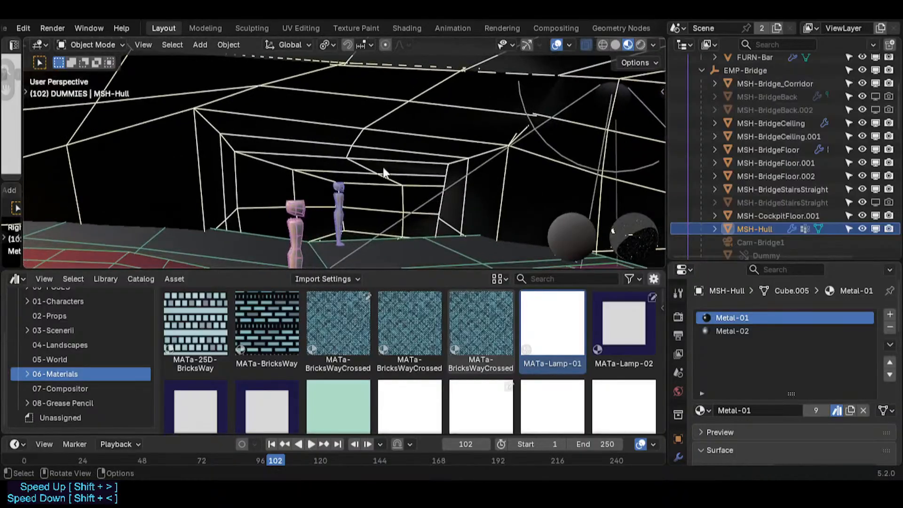
# - Reposition the two upper corner vertices of the hull framing the entrance to the wall recess
pyautogui.press('Tab')
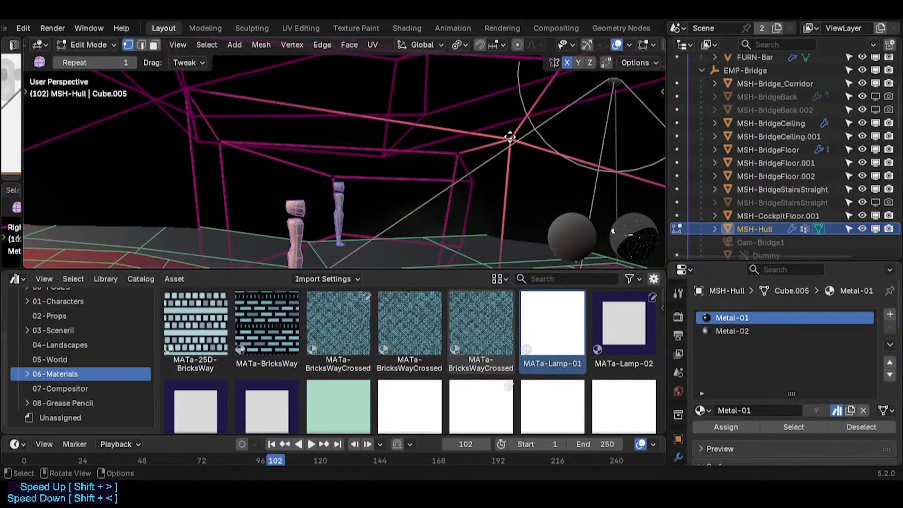
pyautogui.moveTo(510, 137); pyautogui.dragTo(489, 97)
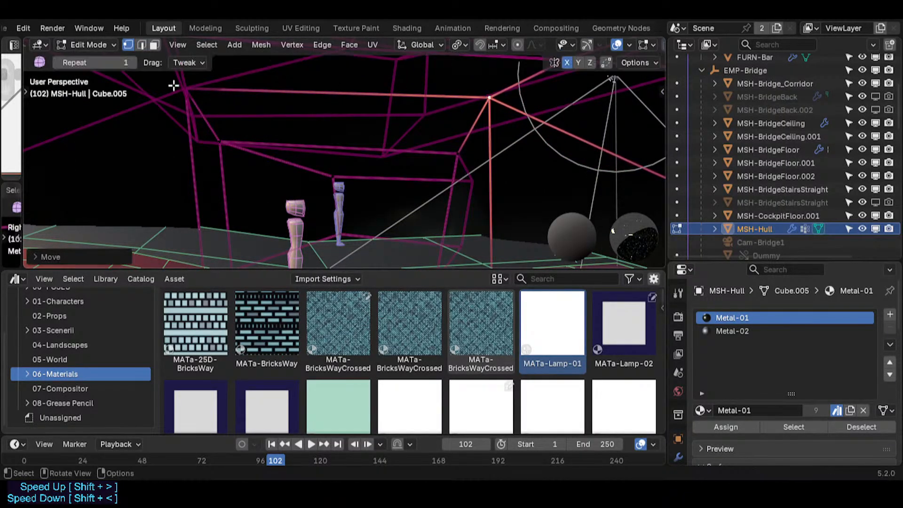
pyautogui.moveTo(187, 90); pyautogui.dragTo(198, 94)
# - Move around the bridge in edit mode with overlays hidden and shown to examine the reshaped recess beside the dummies
pyautogui.hotkey('shift', '`')
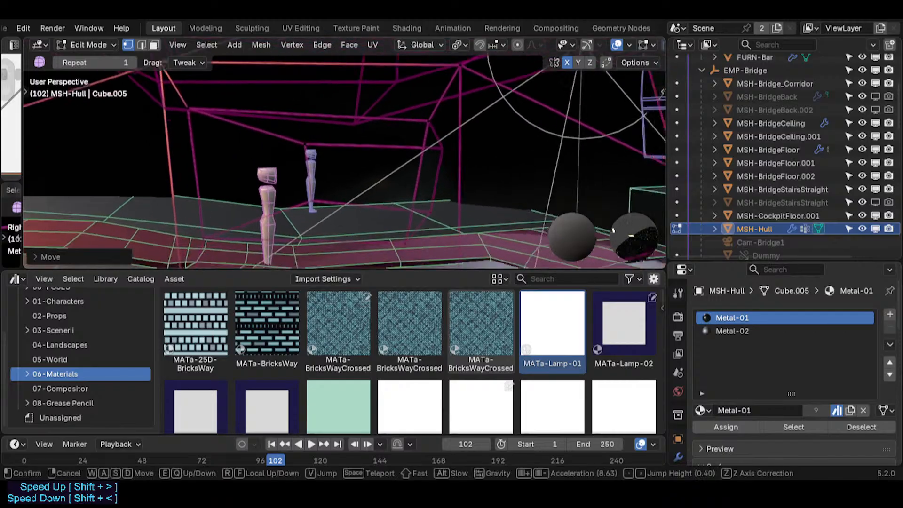
pyautogui.click(299, 169)
pyautogui.hotkey('shift', 'alt', 'z')
pyautogui.hotkey('shift', '`')
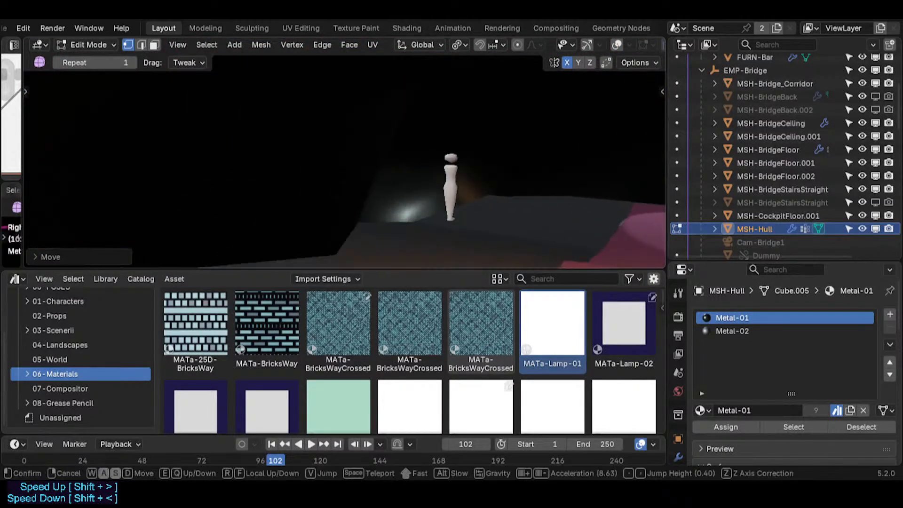
pyautogui.press('s')
pyautogui.press('w')
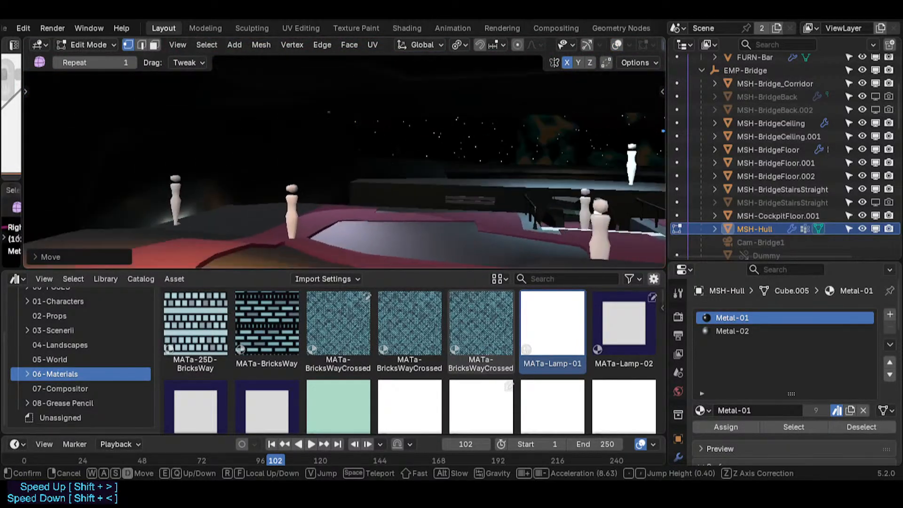
pyautogui.click(301, 176)
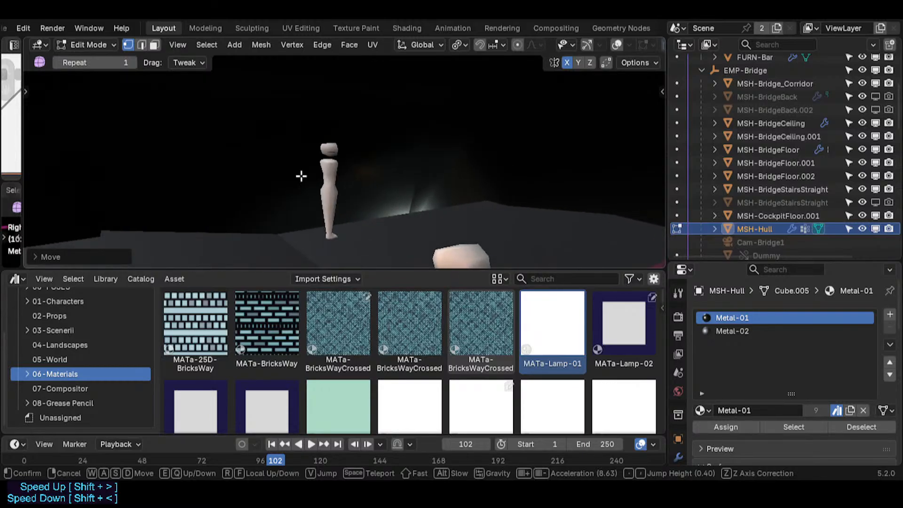
pyautogui.hotkey('shift', 'alt', 'z')
pyautogui.hotkey('shift', '`')
pyautogui.press('s')
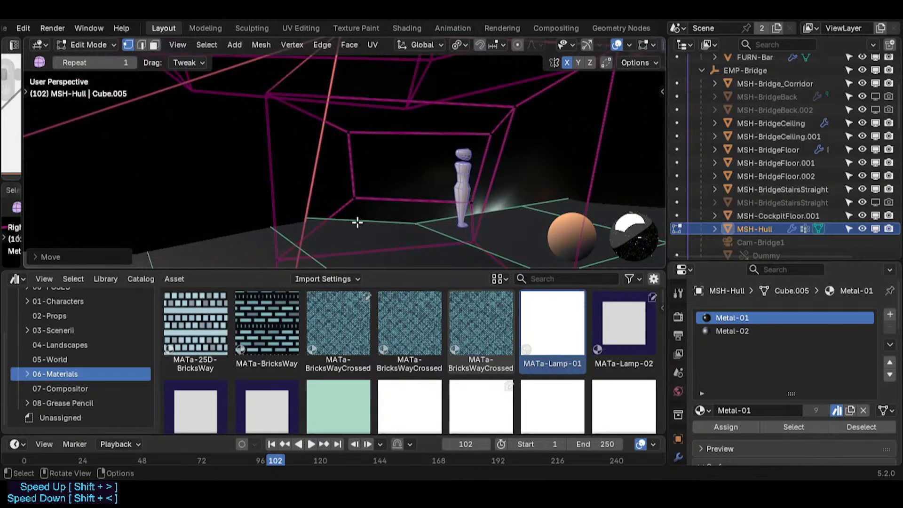
# - Raise the recess's ceiling face along Z to give more headroom above the duplicated dummy
pyautogui.press('3')
pyautogui.click(387, 212)
pyautogui.moveTo(397, 206); pyautogui.dragTo(390, 166, button='middle')
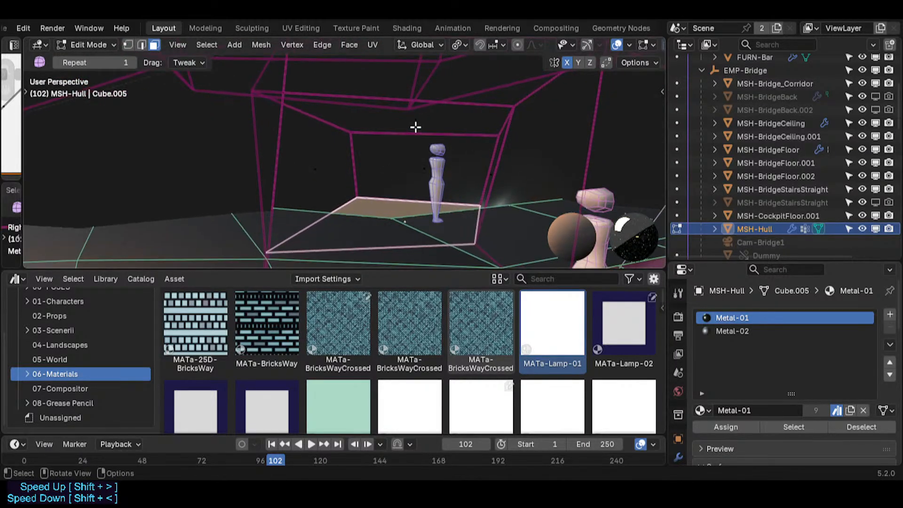
pyautogui.click(416, 127)
pyautogui.press('g')
pyautogui.press('z')
pyautogui.click(422, 107)
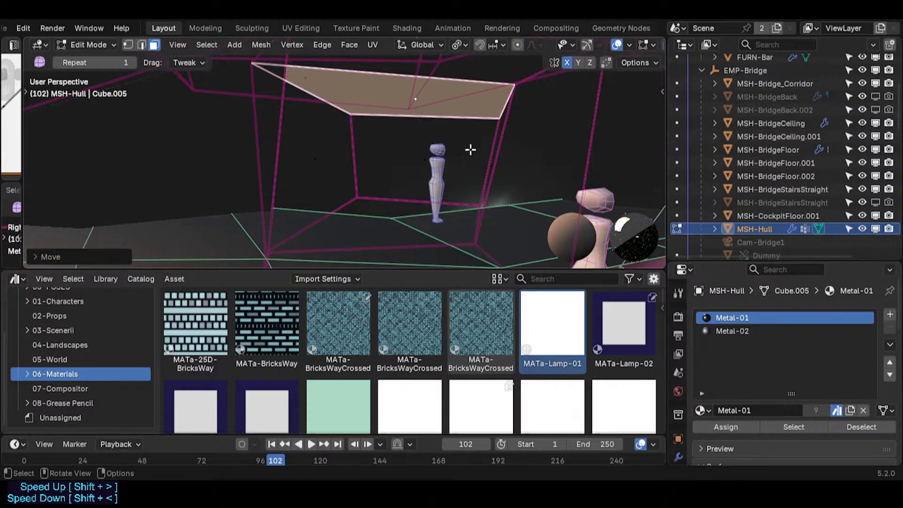
# - Move the lower edge of the recess's side wall outward by about -0.36 m in X and -0.85 m in Y
pyautogui.press('2')
pyautogui.click(478, 216)
pyautogui.press('g')
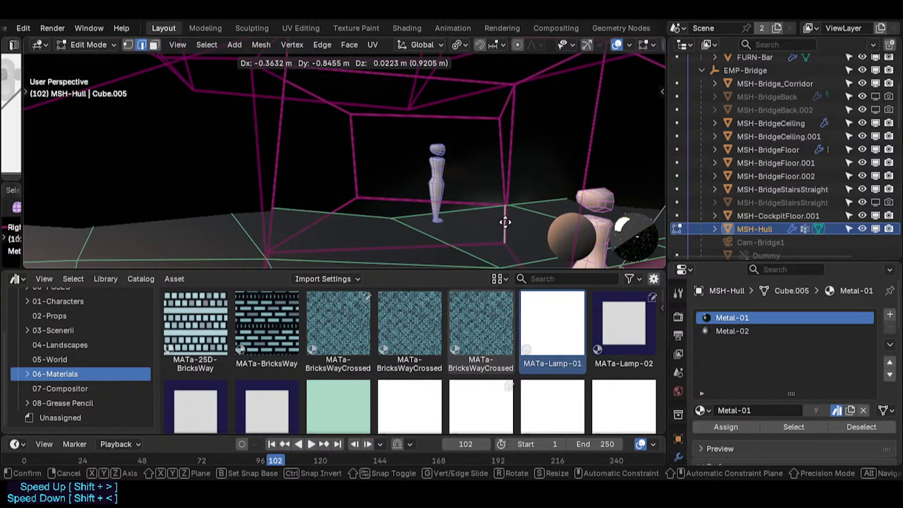
pyautogui.click(505, 222)
pyautogui.moveTo(460, 201); pyautogui.dragTo(393, 208, button='middle')
pyautogui.hotkey('shift', '`')
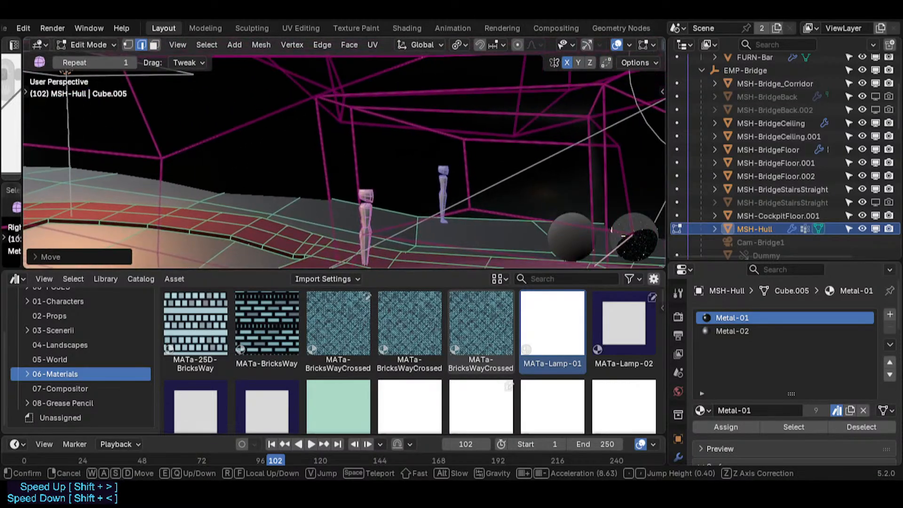
# - Shift the upright side wall face at the recess's entrance, nearest the curved red walkway, along X
pyautogui.press('3')
pyautogui.click(341, 150)
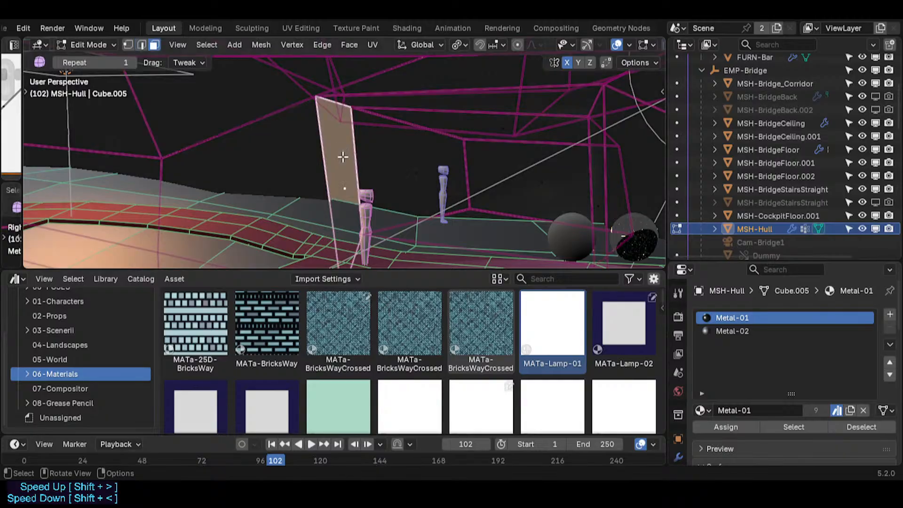
pyautogui.press('g')
pyautogui.press('x')
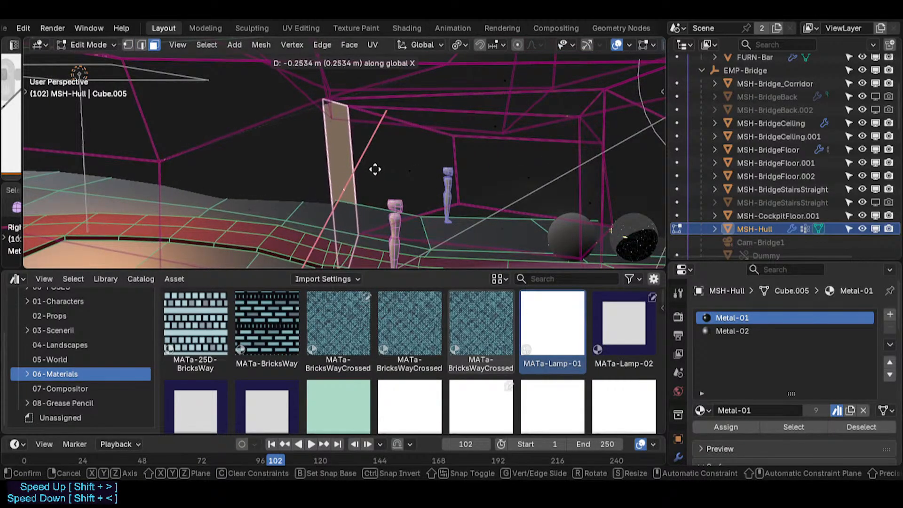
pyautogui.click(391, 179)
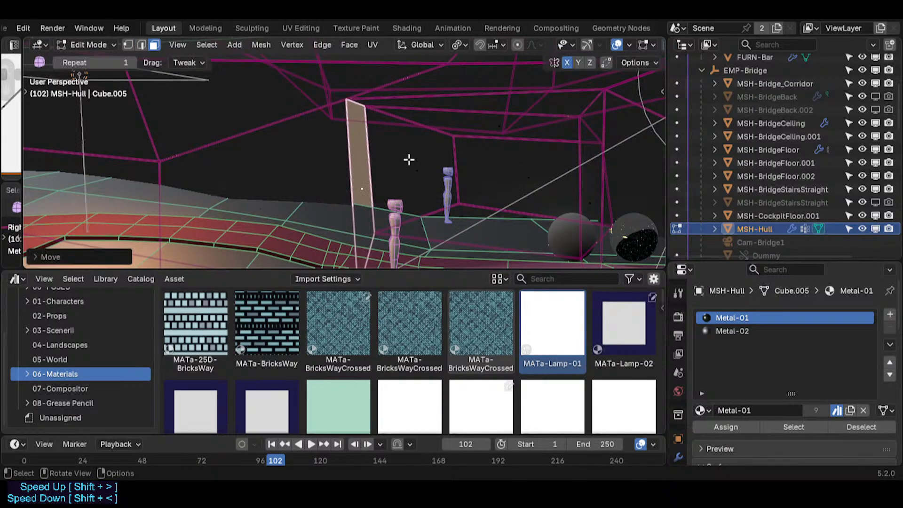
# - Rotate the entrance's side wall face to lean the other way and move it about 0.58 m along Y
pyautogui.press('r')
pyautogui.click(417, 171)
pyautogui.press('g')
pyautogui.press('y')
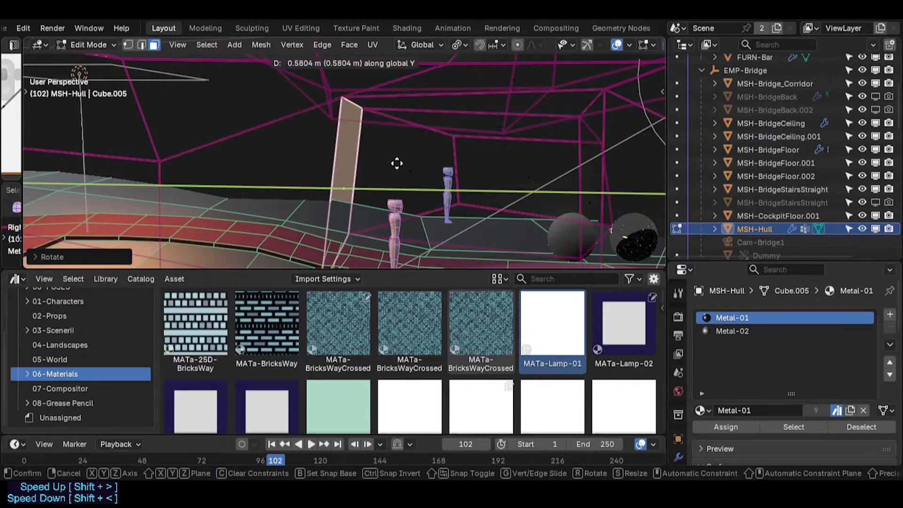
pyautogui.click(399, 163)
pyautogui.press('g')
pyautogui.press('y')
pyautogui.rightClick(399, 166)
# - Tilt the opposite side wall face of the recess's entrance inward at its top and move it about 1 m along X
pyautogui.press('r')
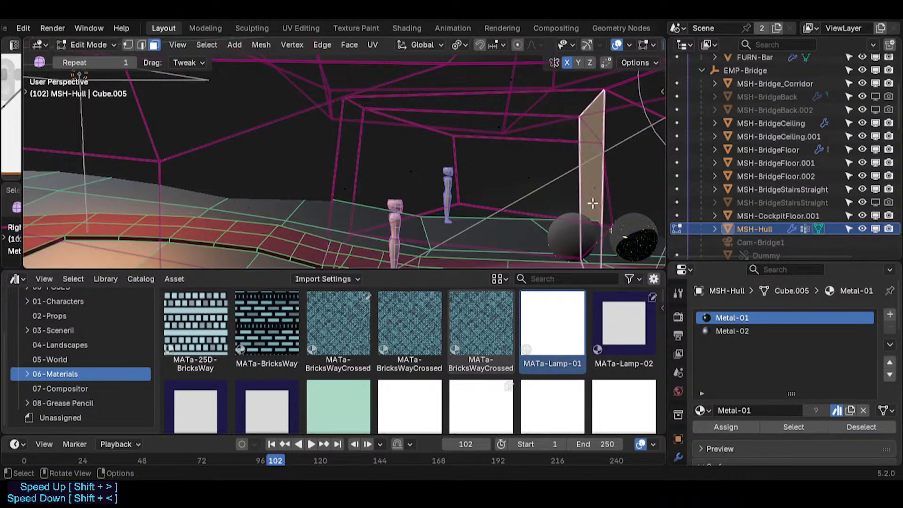
pyautogui.click(619, 196)
pyautogui.press('g')
pyautogui.press('x')
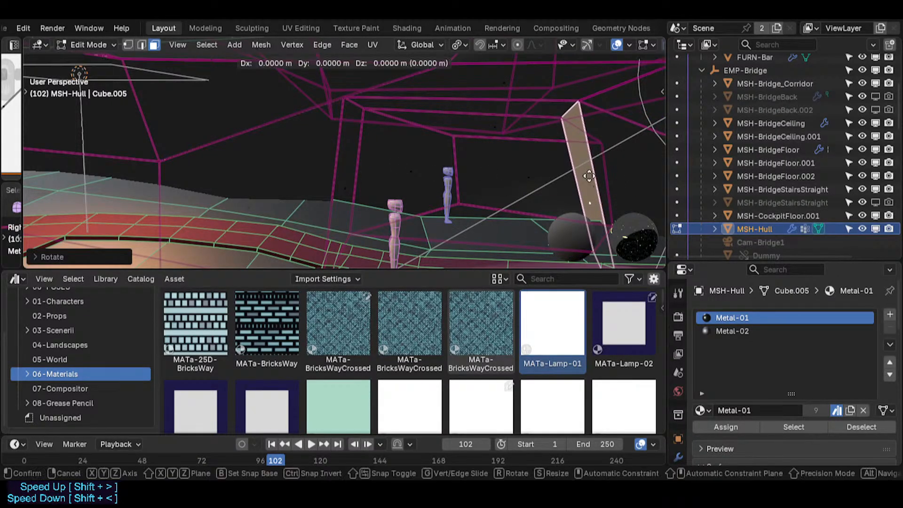
pyautogui.click(613, 180)
pyautogui.press('g')
pyautogui.press('y')
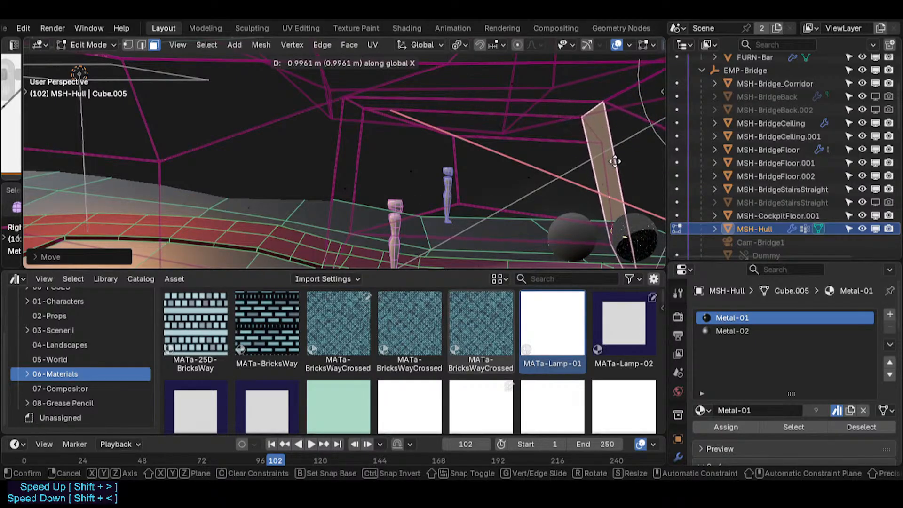
pyautogui.click(615, 162)
pyautogui.hotkey('shift', 'alt', 'z')
pyautogui.hotkey('shift', '`')
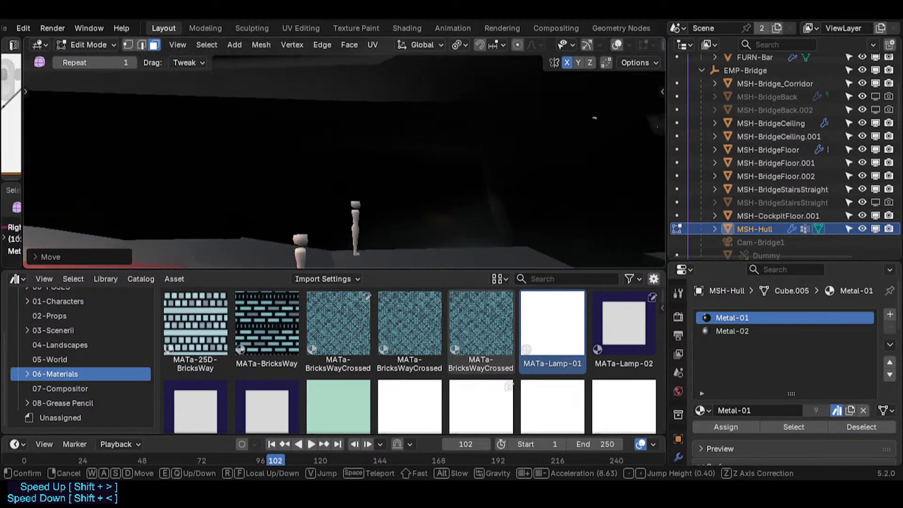
# - Examine the reshaped wall recess around the dummies with overlays hidden, from inside the bridge
pyautogui.press('Tab')
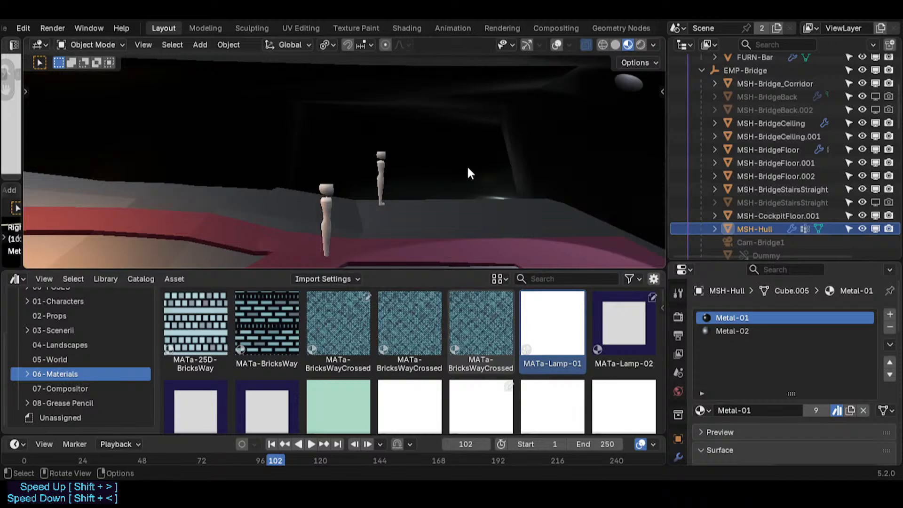
pyautogui.press('a')
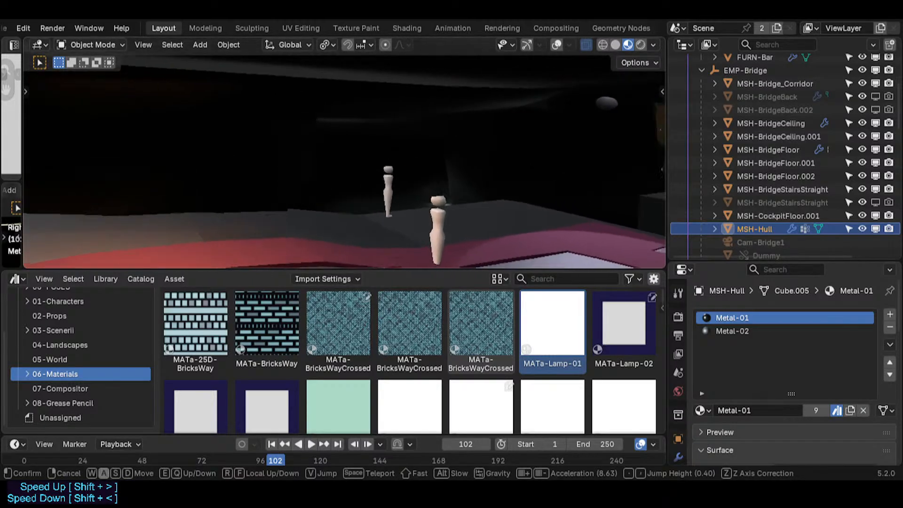
pyautogui.press('w')
pyautogui.press('d')
pyautogui.click(471, 159)
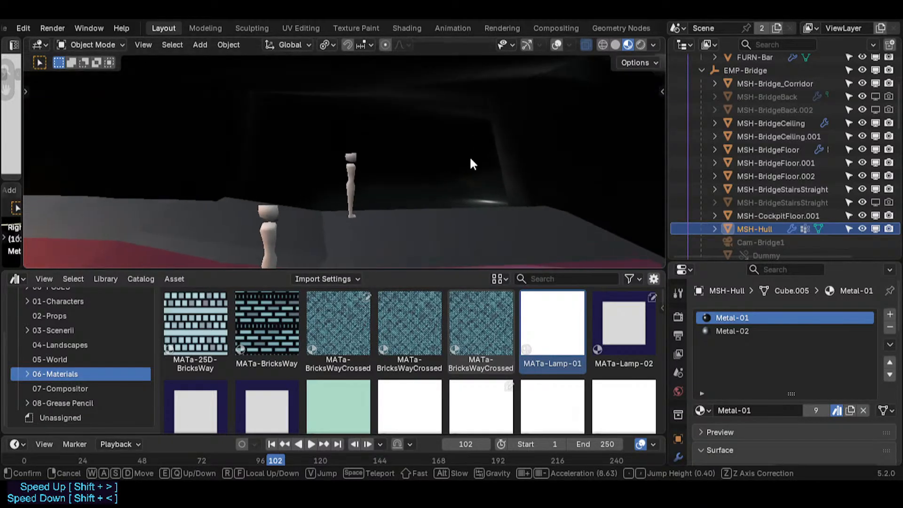
pyautogui.hotkey('shift', 'alt', 'z')
pyautogui.press('Tab')
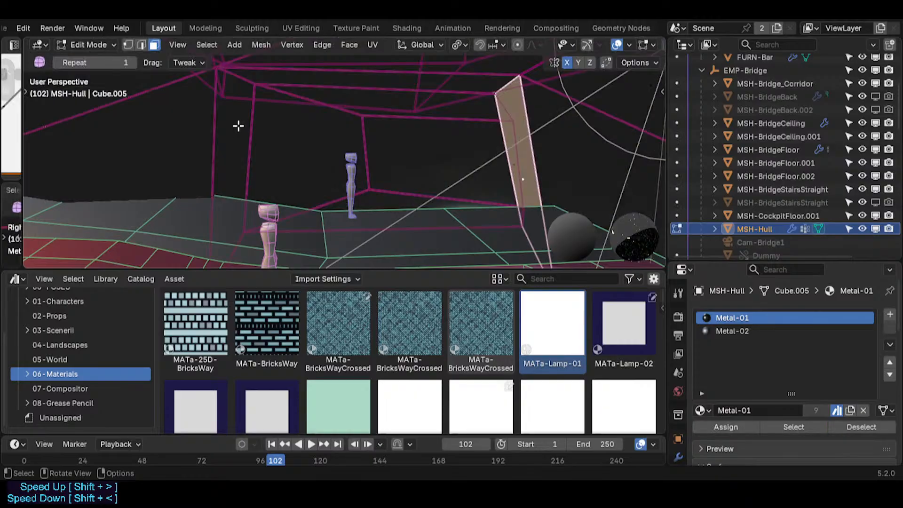
# - Inspect the hull from outside, checking the wing-like arm above the bridge with and without the wireframe overlay
pyautogui.hotkey('shift', '`')
pyautogui.press('s')
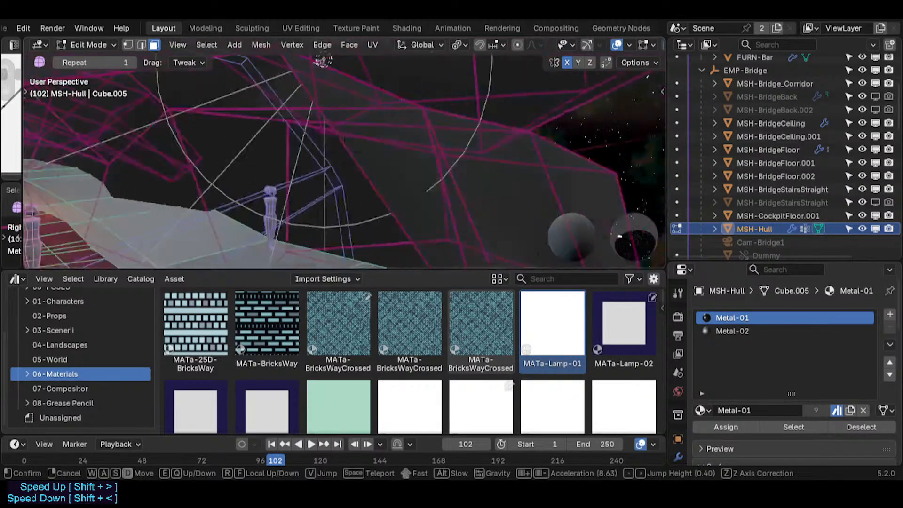
pyautogui.click(295, 123)
pyautogui.hotkey('shift', 'alt', 'z')
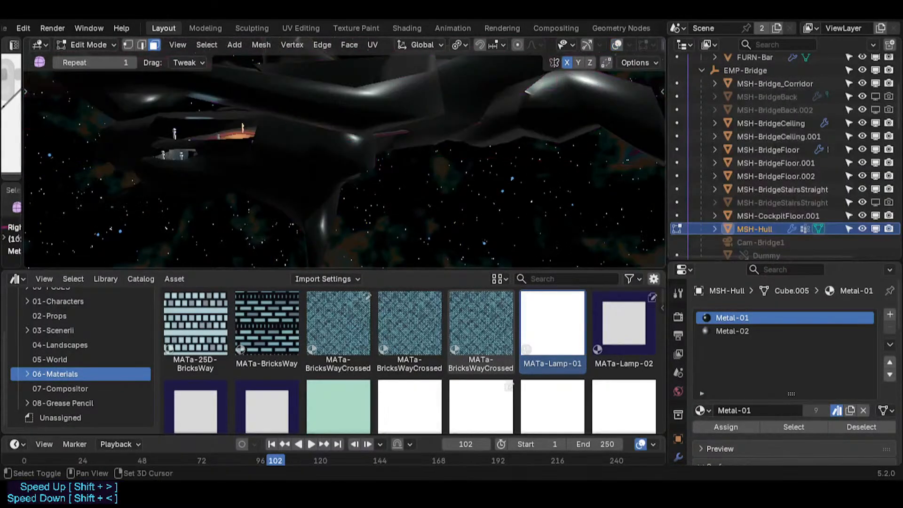
pyautogui.hotkey('shift', '`')
pyautogui.press('w')
pyautogui.press('a')
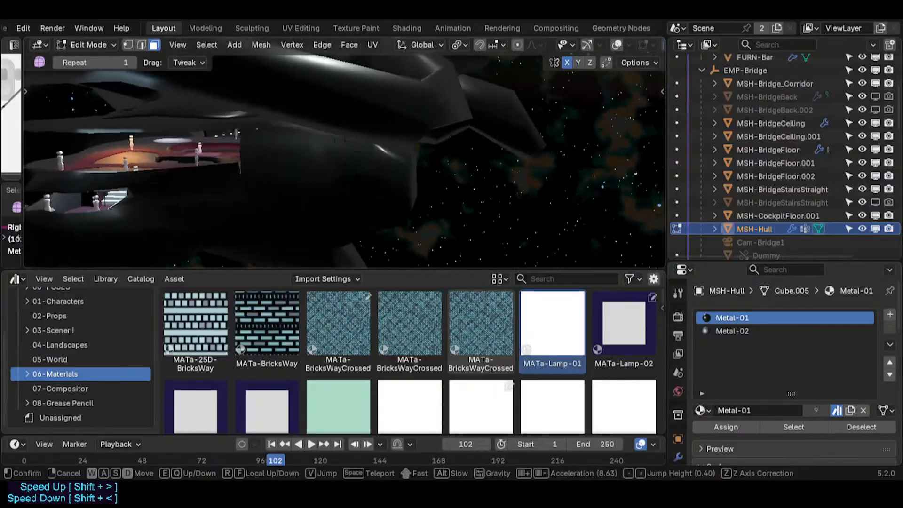
pyautogui.press('w')
pyautogui.click(293, 124)
pyautogui.hotkey('shift', 'alt', 'z')
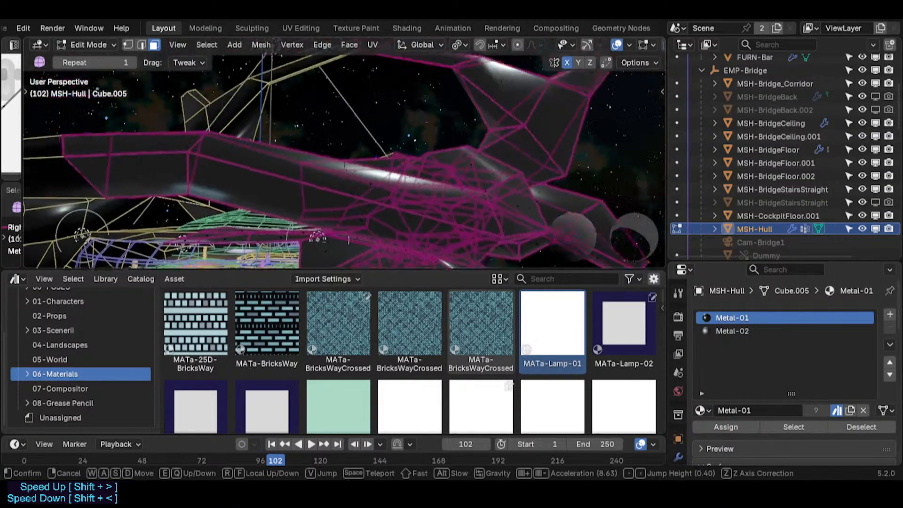
pyautogui.press('d')
pyautogui.click(371, 119)
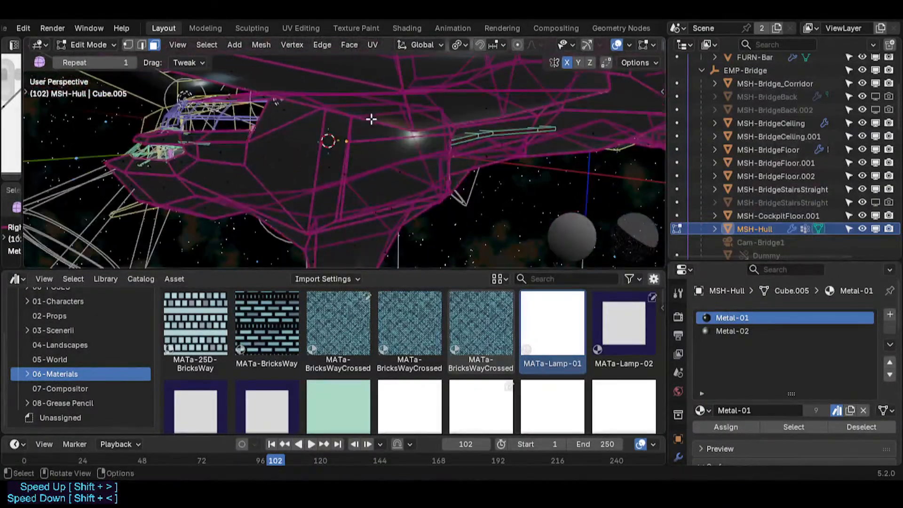
# - Bevel the edges across the outer corner of the hull's arm by about 3.5 m with one segment
pyautogui.moveTo(371, 120); pyautogui.dragTo(503, 136, button='middle')
pyautogui.moveTo(398, 141); pyautogui.dragTo(418, 112, button='middle')
pyautogui.moveTo(415, 73); pyautogui.dragTo(438, 130, button='middle')
pyautogui.press('2')
pyautogui.keyDown('alt'); pyautogui.click(447, 144); pyautogui.keyUp('alt')
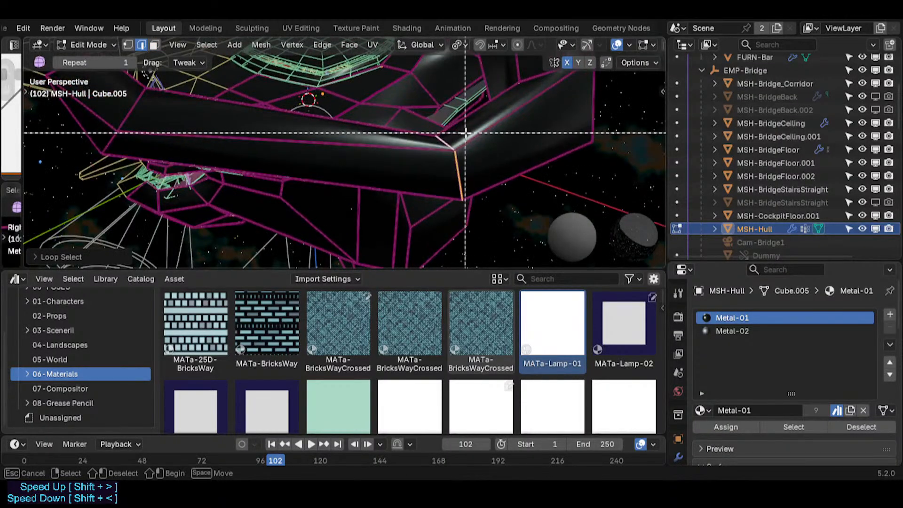
pyautogui.rightClick(449, 164)
pyautogui.press('Escape')
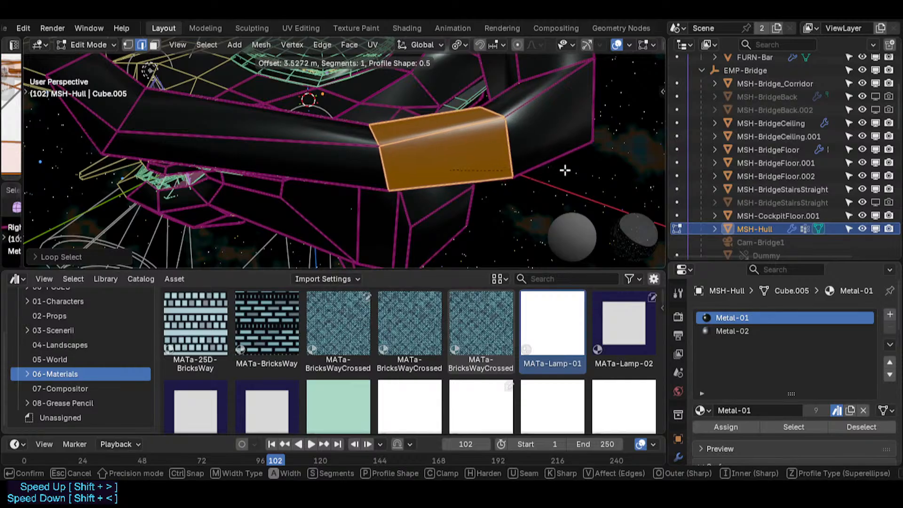
pyautogui.moveTo(566, 170); pyautogui.dragTo(498, 129, button='middle')
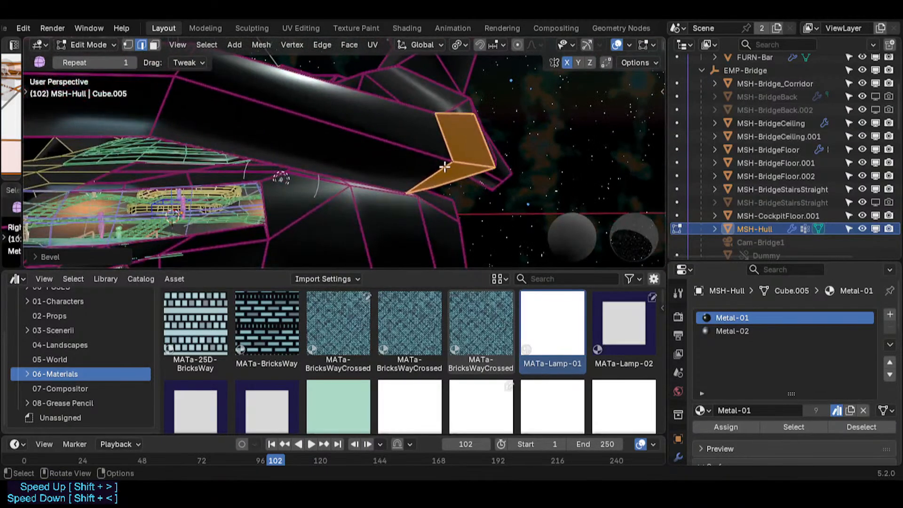
# - Move the bevelled corner section of the arm and rotate it freely to follow the arm's bend
pyautogui.press('g')
pyautogui.click(488, 192)
pyautogui.moveTo(488, 191); pyautogui.dragTo(530, 171, button='middle')
pyautogui.press('r')
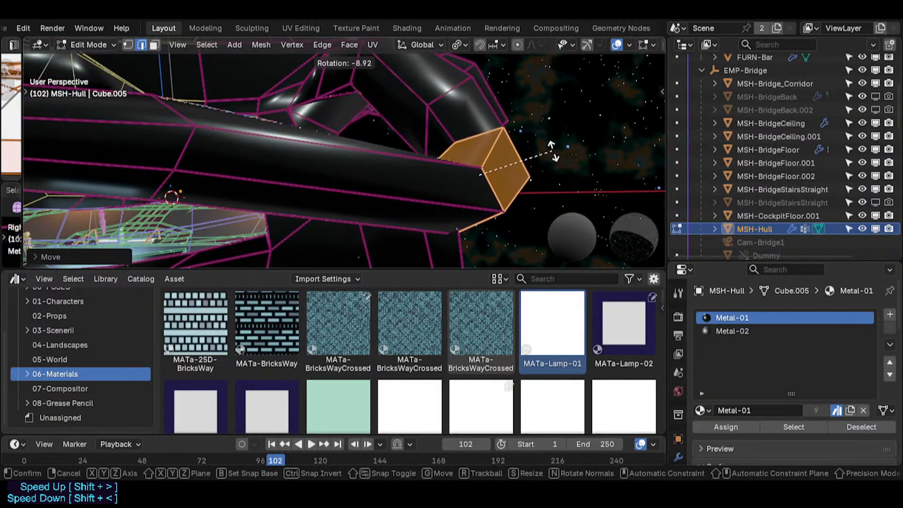
pyautogui.click(541, 143)
pyautogui.press('r')
pyautogui.press('r')
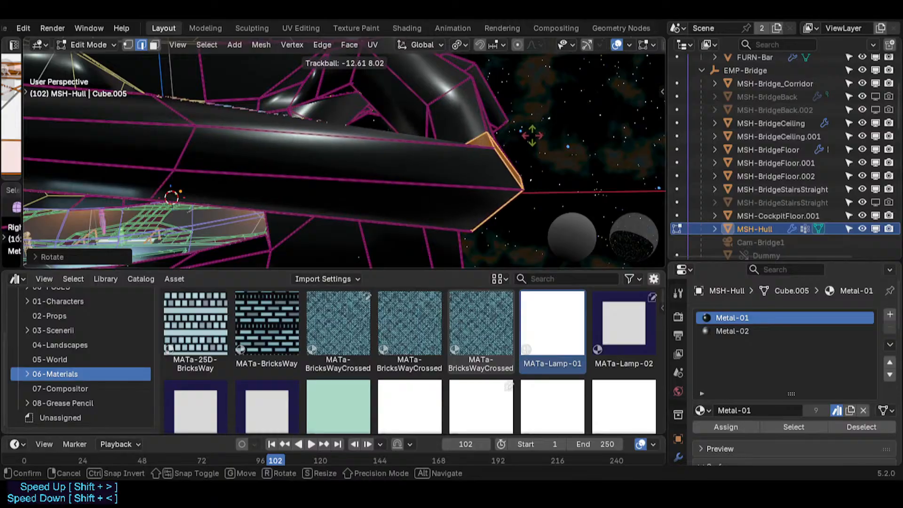
pyautogui.click(497, 178)
# - Delete the hull face on the inner side of the bevelled corner, between the arm and the hull body
pyautogui.moveTo(497, 178); pyautogui.dragTo(389, 173, button='middle')
pyautogui.press('3')
pyautogui.moveTo(436, 189); pyautogui.dragTo(465, 187, button='middle')
pyautogui.press('x')
pyautogui.click(444, 198)
# - Move and rotate the hull body's open edge to line up with the nearby edge of the arm
pyautogui.press('2')
pyautogui.click(456, 209)
pyautogui.press('g')
pyautogui.click(461, 177)
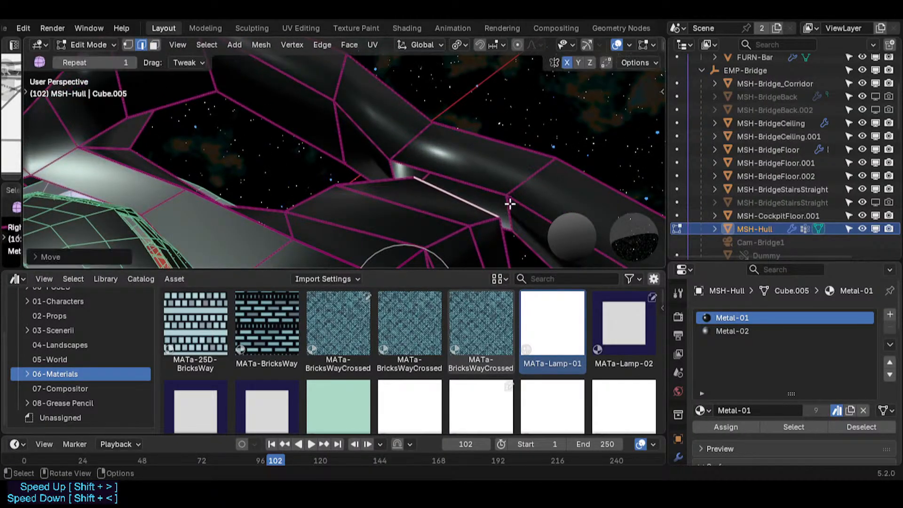
pyautogui.press('r')
pyautogui.click(512, 196)
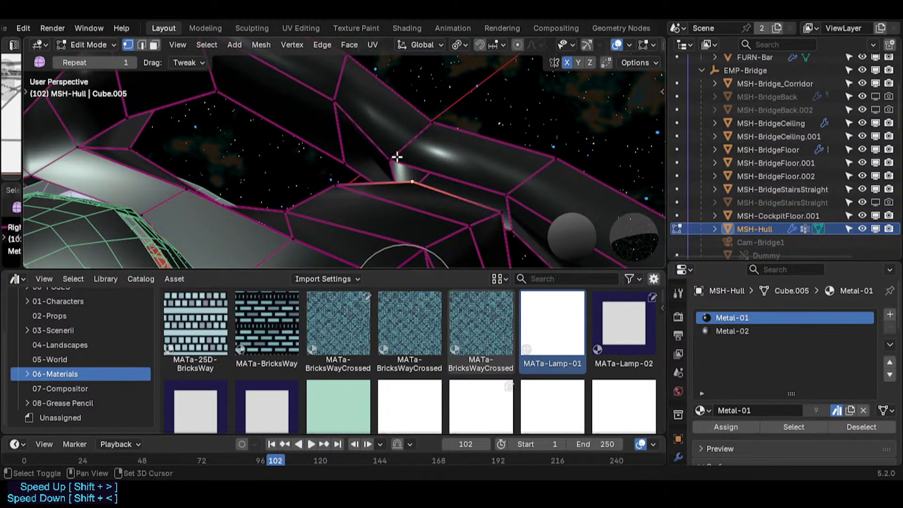
# - Merge the open edge's end vertices into the adjoining arm vertices using At Last
pyautogui.press('m')
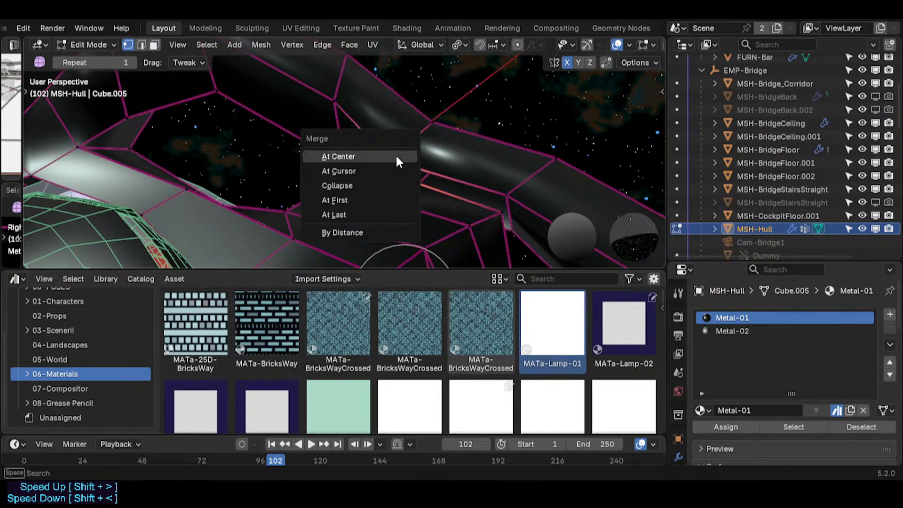
pyautogui.click(386, 215)
pyautogui.click(508, 193)
pyautogui.moveTo(508, 193); pyautogui.dragTo(458, 156, button='middle')
pyautogui.hotkey('shift', '`')
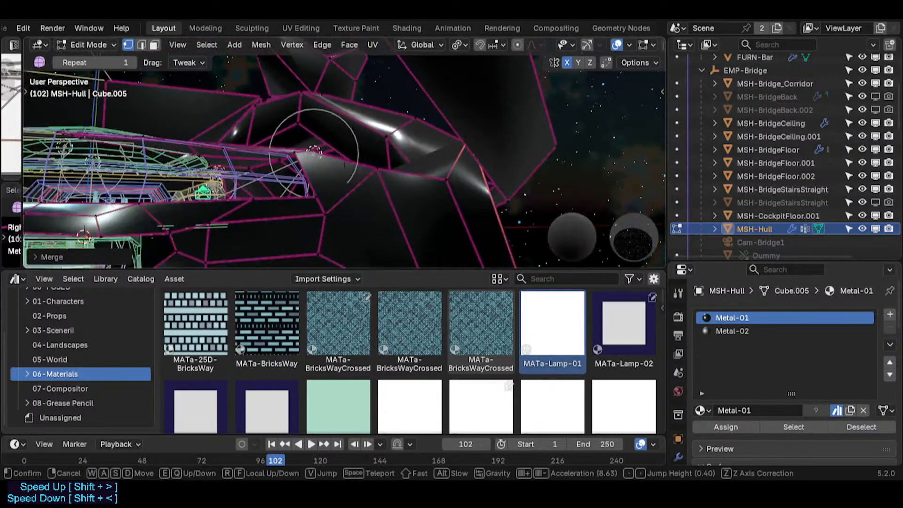
pyautogui.click(446, 167)
pyautogui.moveTo(397, 137); pyautogui.dragTo(395, 215, button='middle')
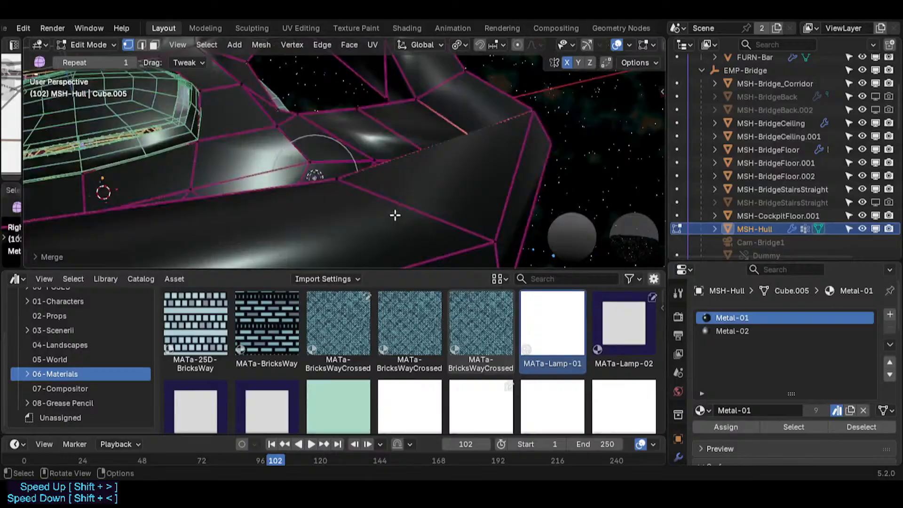
# - Move the upper hull face beside the closed joint upward by about 0.87 m in Z
pyautogui.press('3')
pyautogui.click(407, 125)
pyautogui.moveTo(408, 125); pyautogui.dragTo(349, 69, button='middle')
pyautogui.moveTo(431, 90); pyautogui.dragTo(463, 107, button='middle')
pyautogui.press('g')
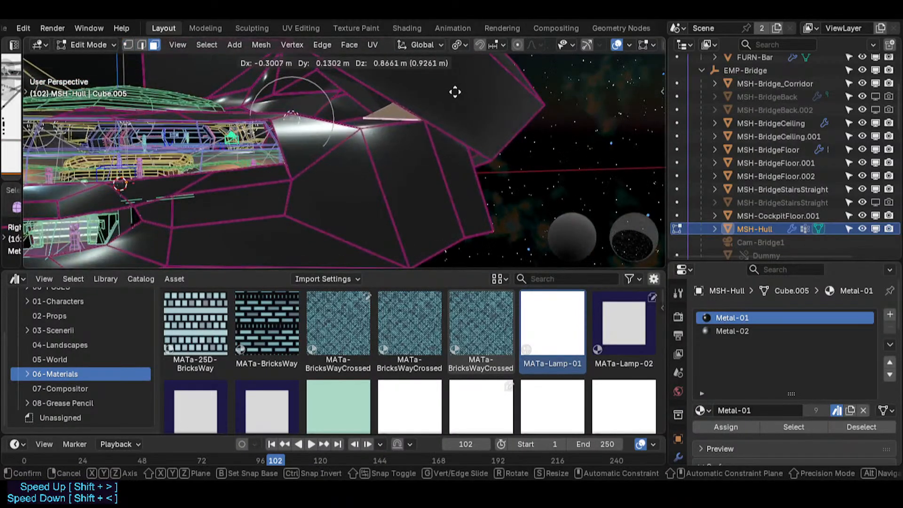
pyautogui.moveTo(363, 89); pyautogui.dragTo(379, 105, button='middle')
# - Reposition the upper face of the arm's bevelled corner and the outer face adjoining it
pyautogui.press('2')
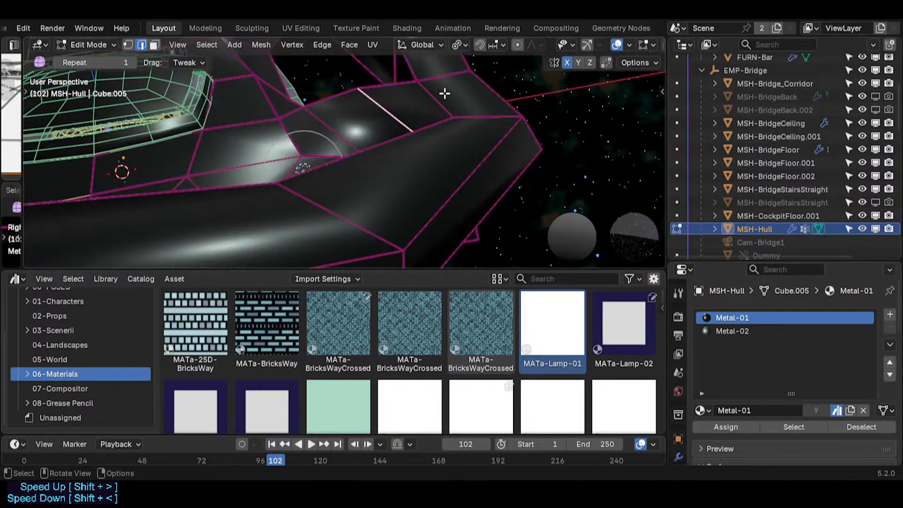
pyautogui.press('3')
pyautogui.moveTo(444, 93); pyautogui.dragTo(487, 110, button='middle')
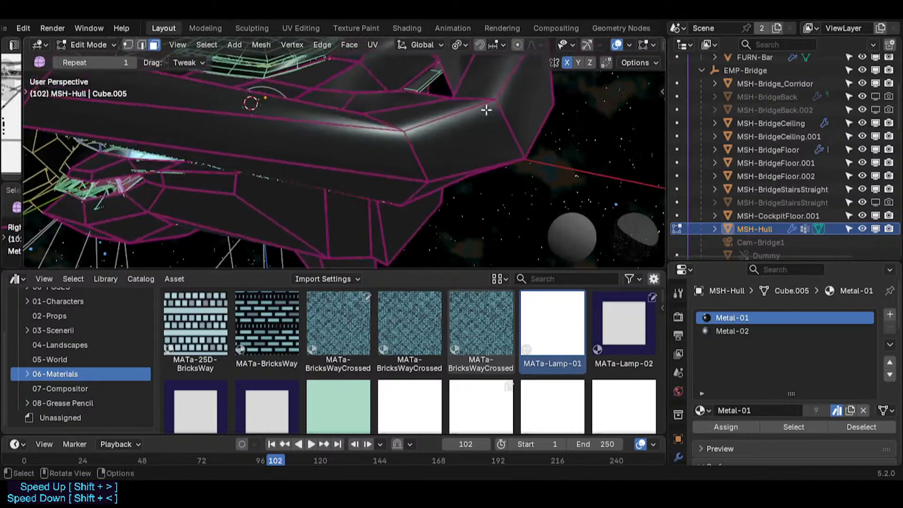
pyautogui.moveTo(486, 109); pyautogui.dragTo(459, 107)
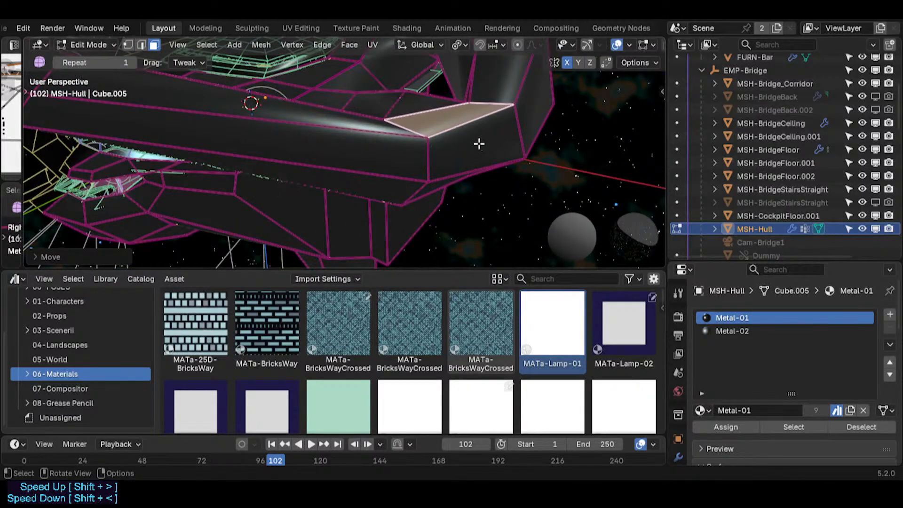
pyautogui.moveTo(480, 144); pyautogui.dragTo(501, 155)
pyautogui.moveTo(474, 173); pyautogui.dragTo(516, 154, button='middle')
pyautogui.moveTo(516, 153); pyautogui.dragTo(554, 157)
pyautogui.moveTo(554, 157); pyautogui.dragTo(444, 149, button='middle')
# - Rotate and move the lower edge of the arm's outer corner to smooth its underside
pyautogui.press('2')
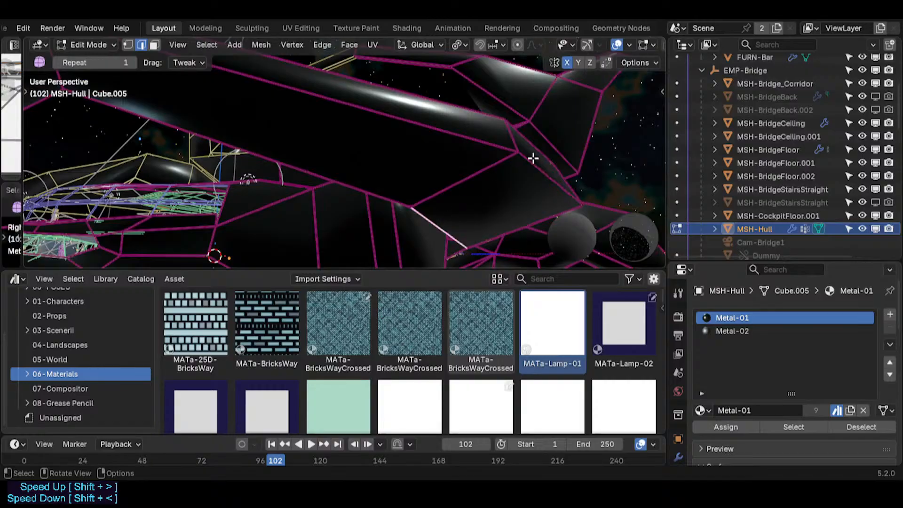
pyautogui.moveTo(533, 158); pyautogui.dragTo(424, 188, button='middle')
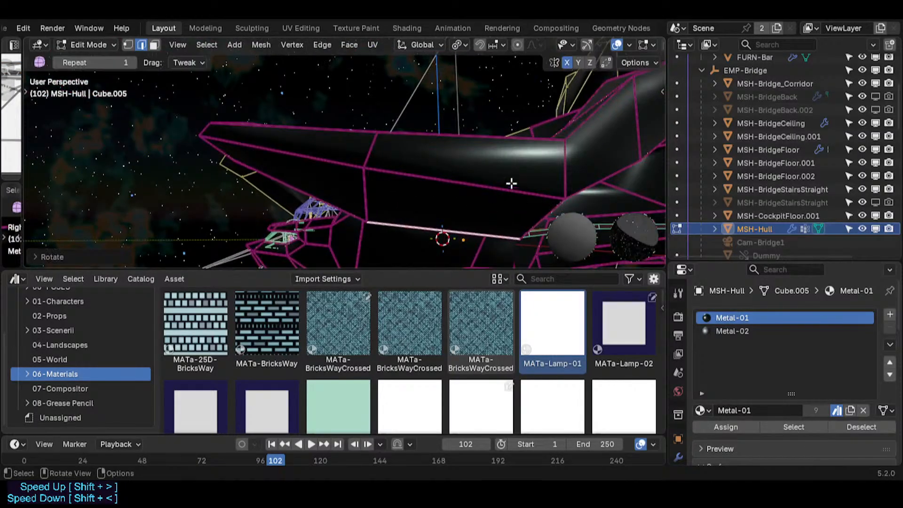
pyautogui.moveTo(512, 183); pyautogui.dragTo(536, 188, button='middle')
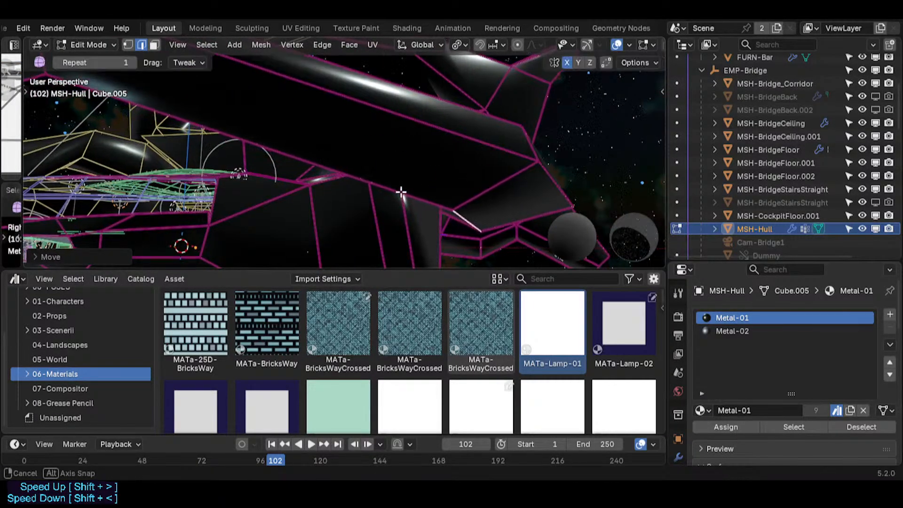
pyautogui.moveTo(401, 191)
pyautogui.mouseDown(button='middle')
pyautogui.moveTo(431, 168)
pyautogui.moveTo(393, 161)
pyautogui.moveTo(490, 186)
pyautogui.moveTo(409, 180)
pyautogui.mouseUp(button='middle')
# - Raise the hull body's protruding end vertex toward the arm's underside and merge it with the arm's vertex
pyautogui.hotkey('shift', '`')
pyautogui.click(464, 227)
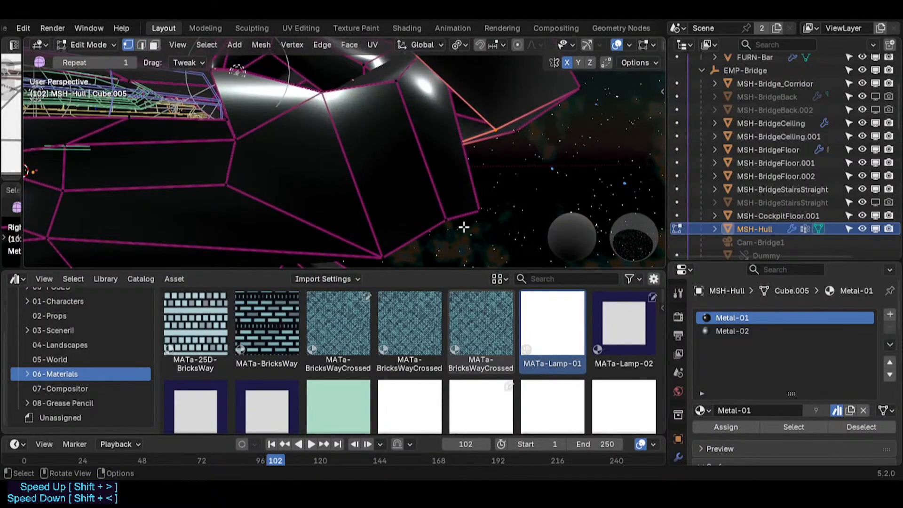
pyautogui.moveTo(478, 207); pyautogui.dragTo(492, 159)
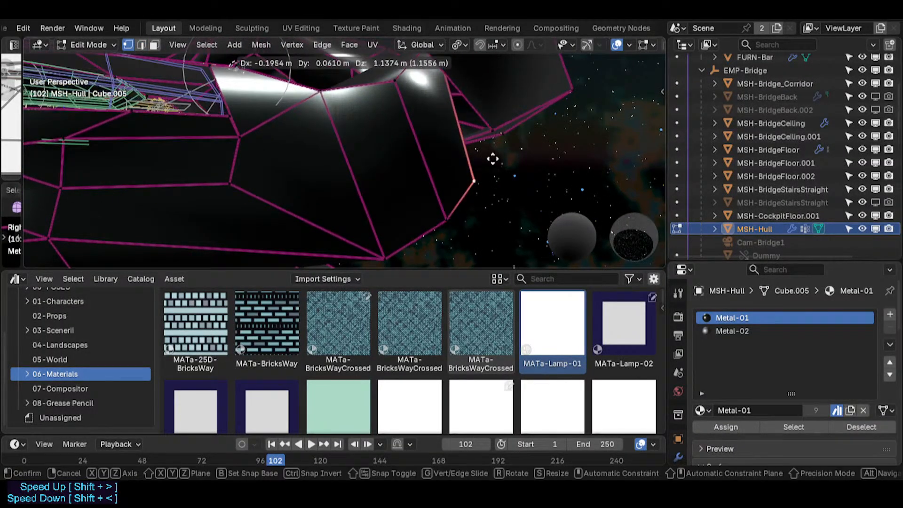
pyautogui.click(488, 130)
pyautogui.moveTo(488, 134); pyautogui.dragTo(323, 158, button='middle')
pyautogui.click(292, 126)
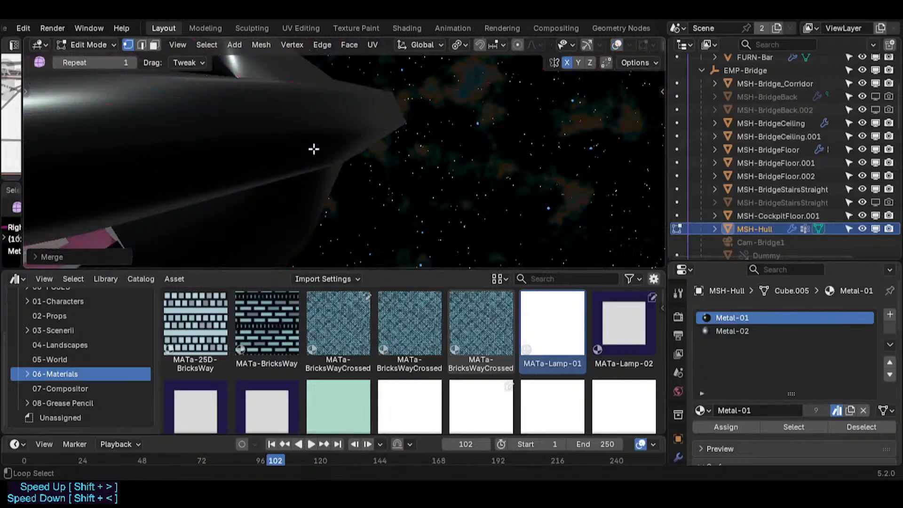
# - Inspect the hull's arm joint from outside and from among the dummies, with and without overlays, for shading and gaps
pyautogui.hotkey('shift', '`')
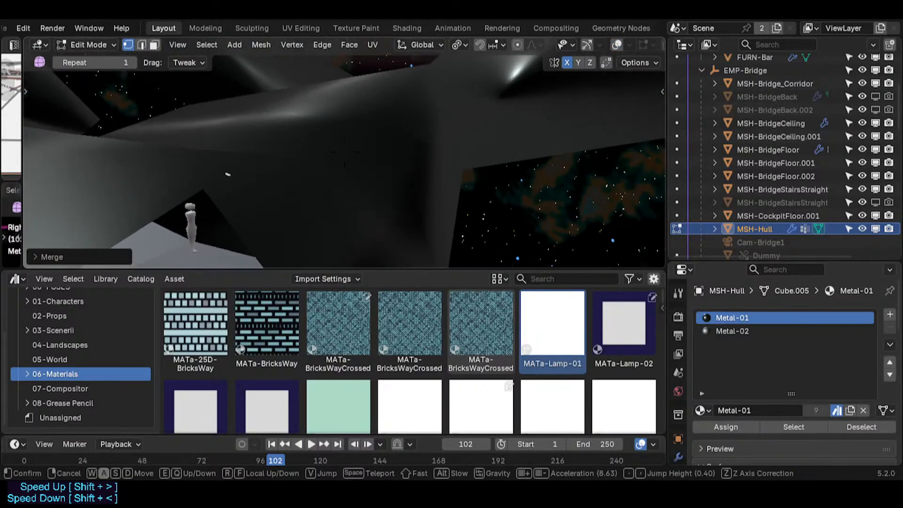
pyautogui.press('q')
pyautogui.press('w')
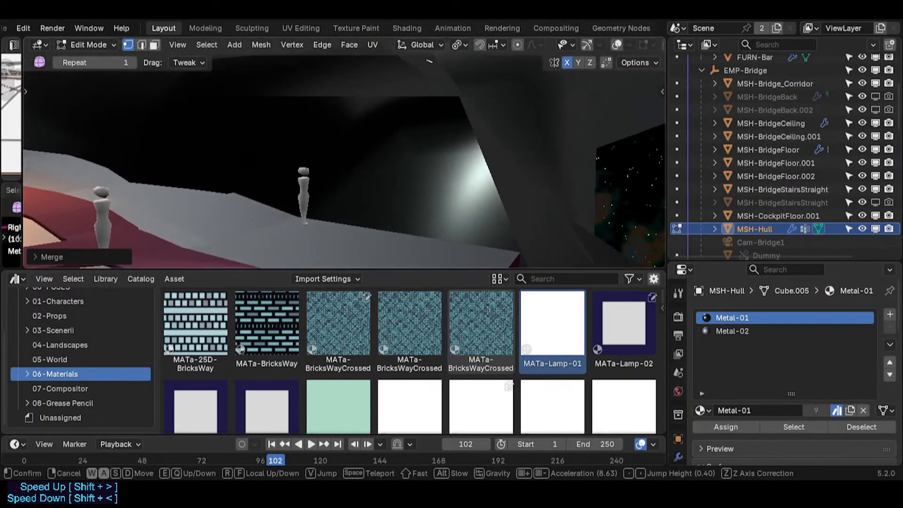
pyautogui.press('a')
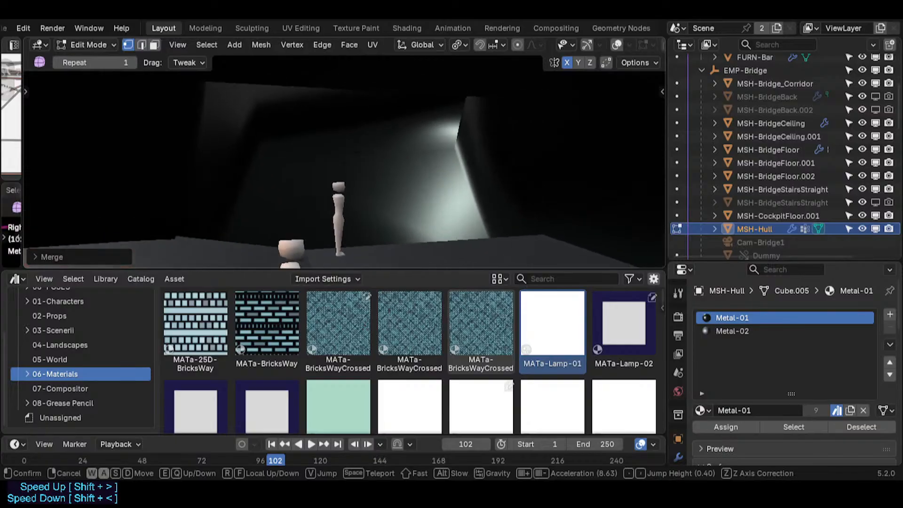
pyautogui.press('a')
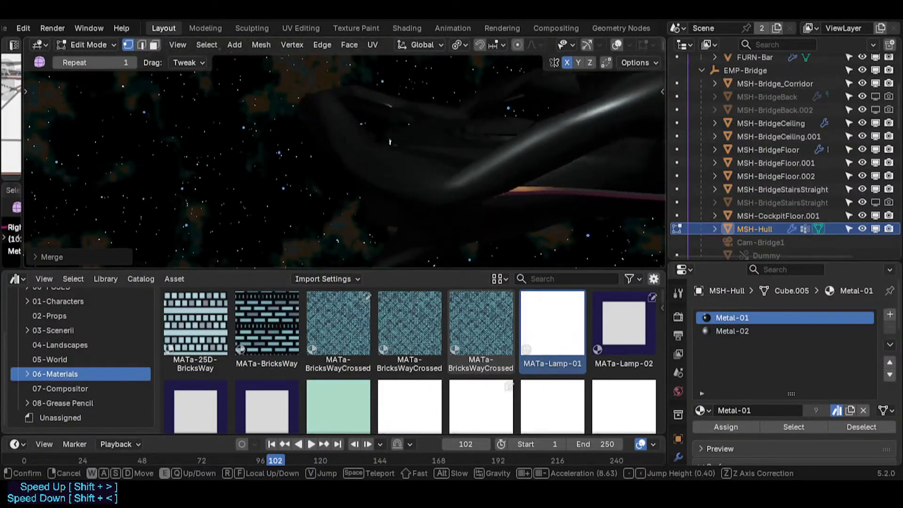
pyautogui.hotkey('shift', 'alt', 'z')
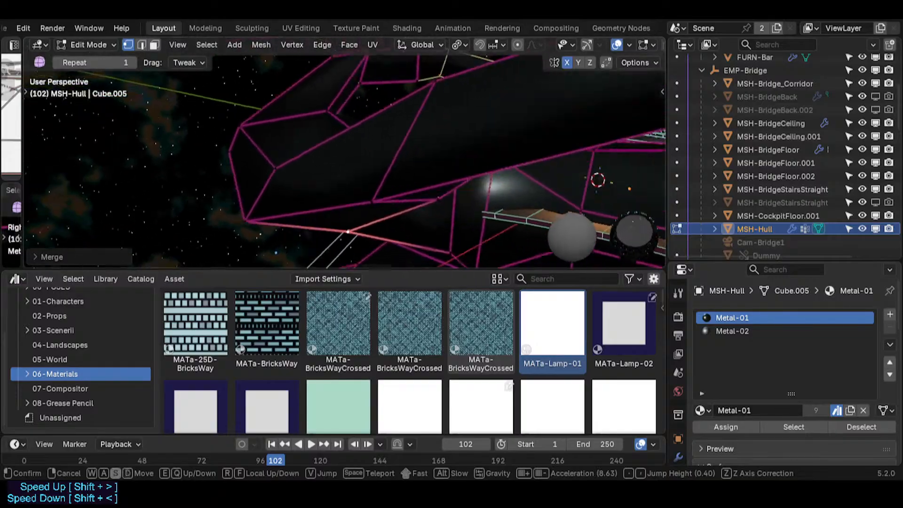
pyautogui.press('d')
pyautogui.press('d')
pyautogui.press('q')
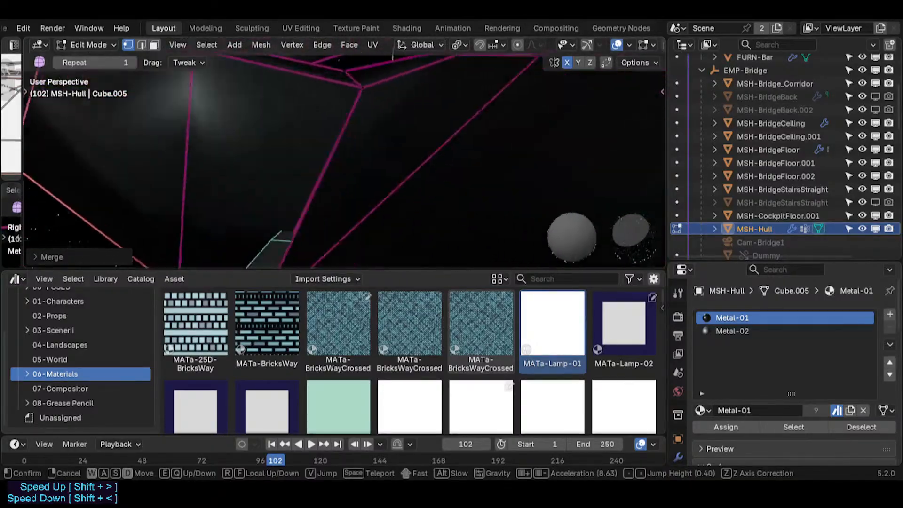
pyautogui.hotkey('shift', 'a')
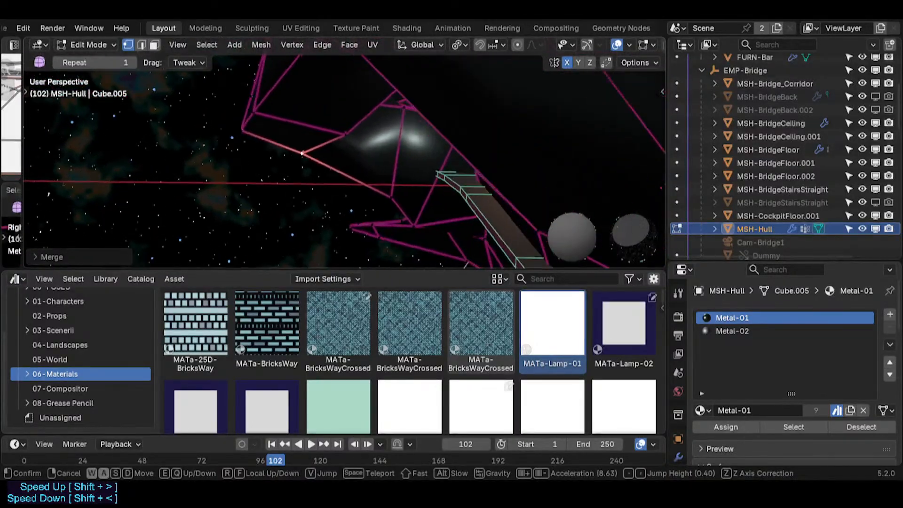
pyautogui.press('w')
pyautogui.press('a')
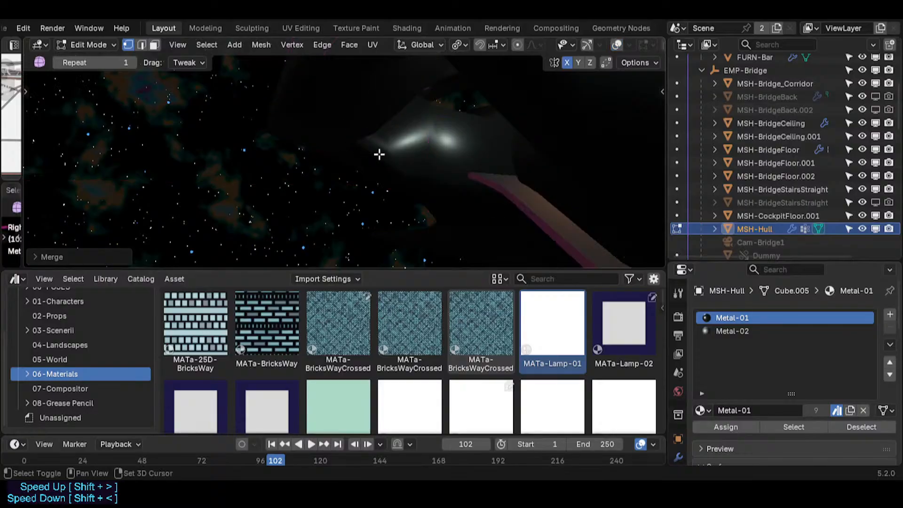
pyautogui.hotkey('shift', 'alt', 'z')
pyautogui.press('Tab')
pyautogui.keyDown('ctrl'); pyautogui.moveTo(365, 146); pyautogui.dragTo(388, 119, button='middle'); pyautogui.keyUp('ctrl')
pyautogui.press('Tab')
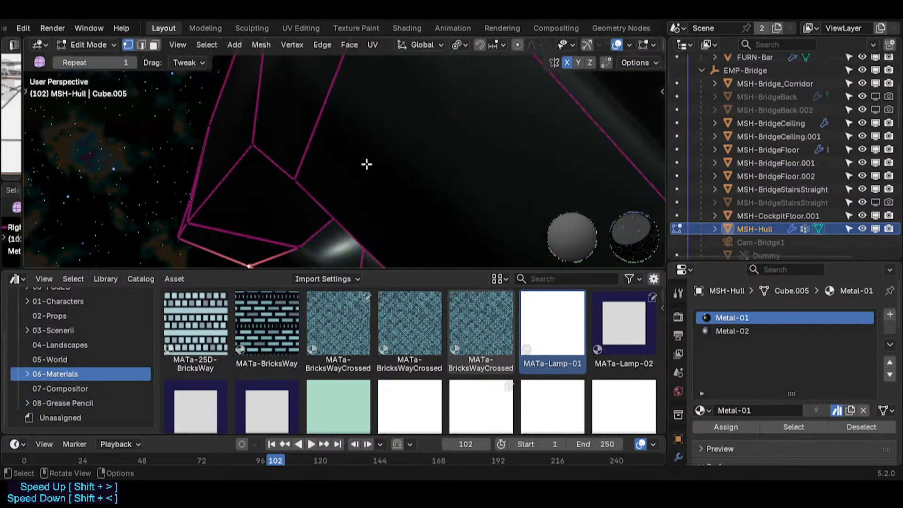
# - Try to rotate the narrow face on the hull's lower side below the arm
pyautogui.keyDown('ctrl'); pyautogui.moveTo(367, 164); pyautogui.dragTo(323, 198, button='middle'); pyautogui.keyUp('ctrl')
pyautogui.press('3')
pyautogui.press('1')
pyautogui.moveTo(282, 174); pyautogui.dragTo(380, 188, button='middle')
pyautogui.press('g')
pyautogui.press('3')
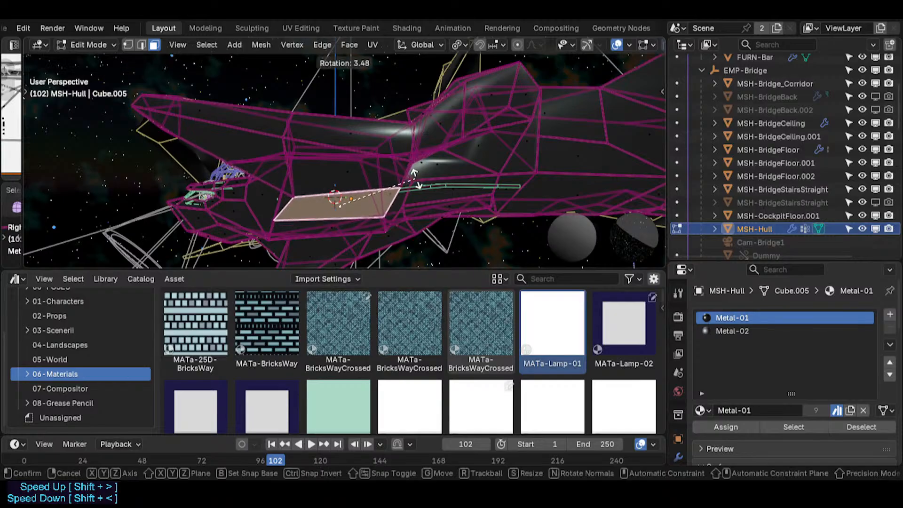
pyautogui.moveTo(289, 186); pyautogui.dragTo(271, 187, button='middle')
pyautogui.press('r')
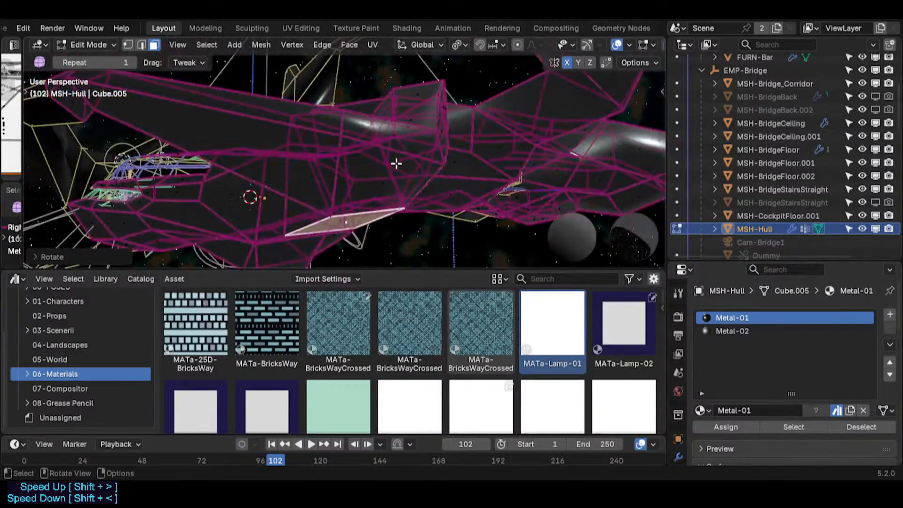
pyautogui.hotkey('ctrl', 'z')
pyautogui.hotkey('ctrl', 'z')
pyautogui.hotkey('ctrl', 'z')
# - Move the short lower edge near the arm's outer end mainly downward, by about 0.93 m in Z
pyautogui.moveTo(319, 163); pyautogui.dragTo(420, 166, button='middle')
pyautogui.click(420, 184)
pyautogui.press('g')
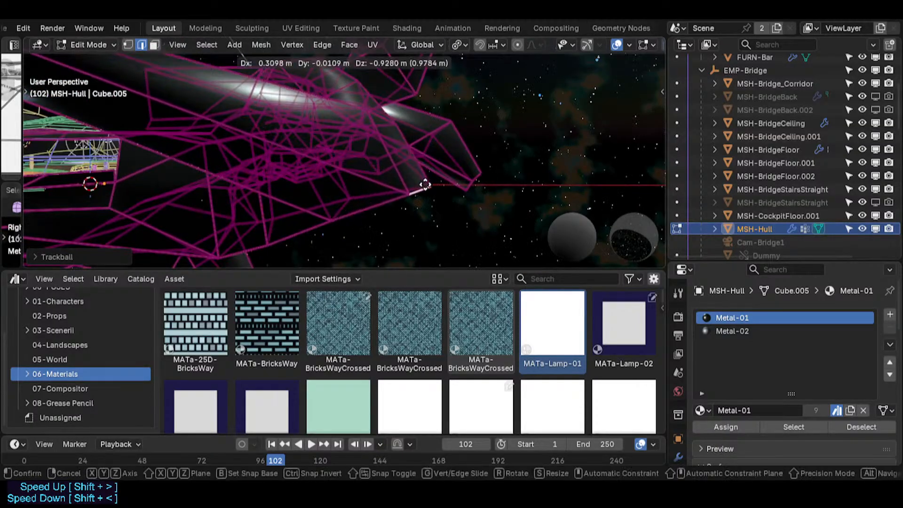
pyautogui.moveTo(434, 206); pyautogui.dragTo(359, 230, button='middle')
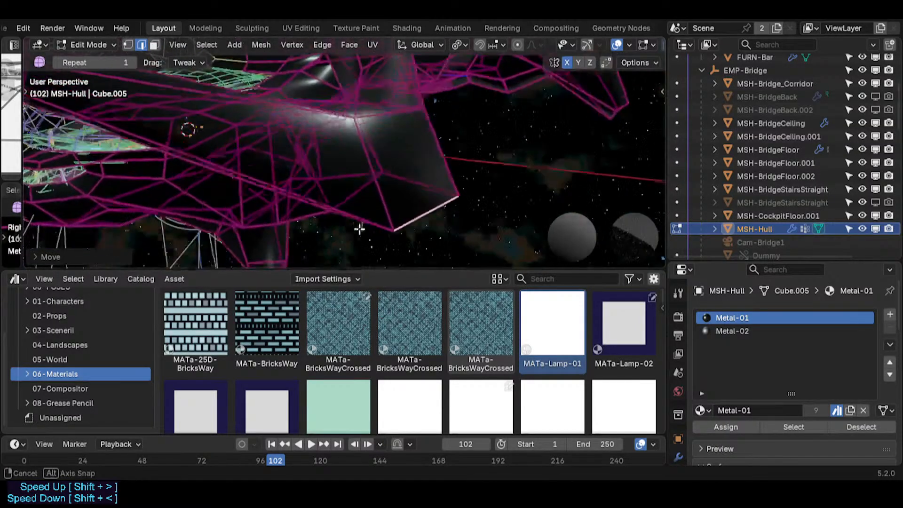
pyautogui.moveTo(380, 122)
pyautogui.mouseDown(button='middle')
pyautogui.moveTo(382, 193)
pyautogui.moveTo(198, 134)
pyautogui.moveTo(383, 117)
pyautogui.mouseUp(button='middle')
# - Move the inner edge beside the arm's bevelled corner vertically along Z
pyautogui.hotkey('shift', '`')
pyautogui.click(424, 120)
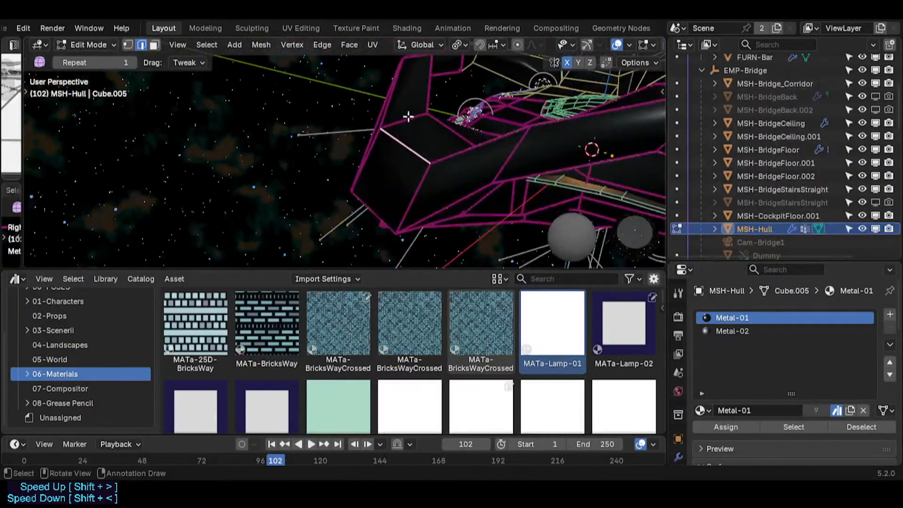
pyautogui.keyDown('shift'); pyautogui.moveTo(432, 91); pyautogui.dragTo(442, 218, button='middle'); pyautogui.keyUp('shift')
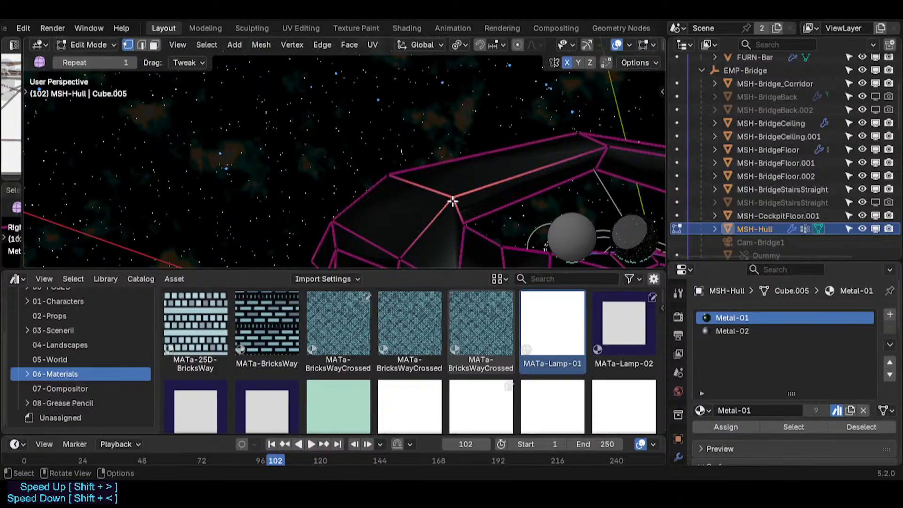
pyautogui.moveTo(481, 237); pyautogui.dragTo(514, 218, button='middle')
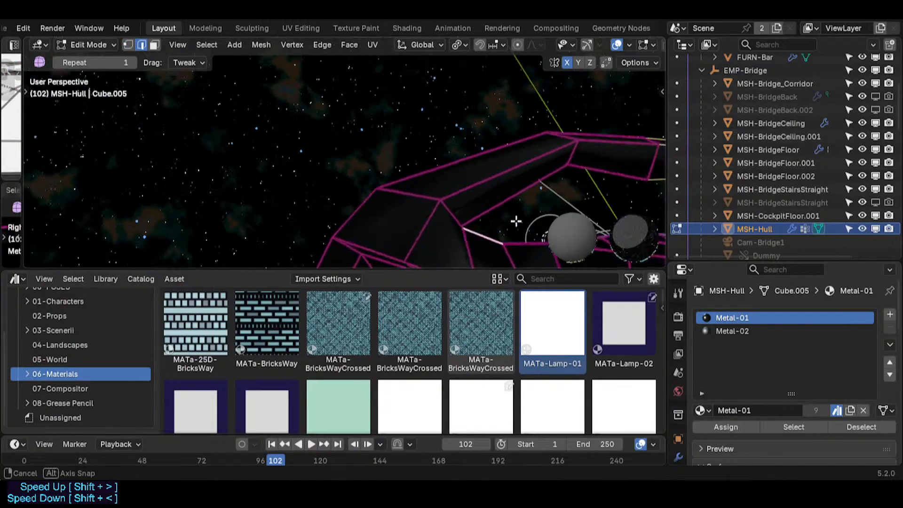
pyautogui.press('g')
pyautogui.press('z')
# - Reposition the joint's inner vertices between the arm and the hull body, using a Z-constrained move and a free move
pyautogui.hotkey('shift', '`')
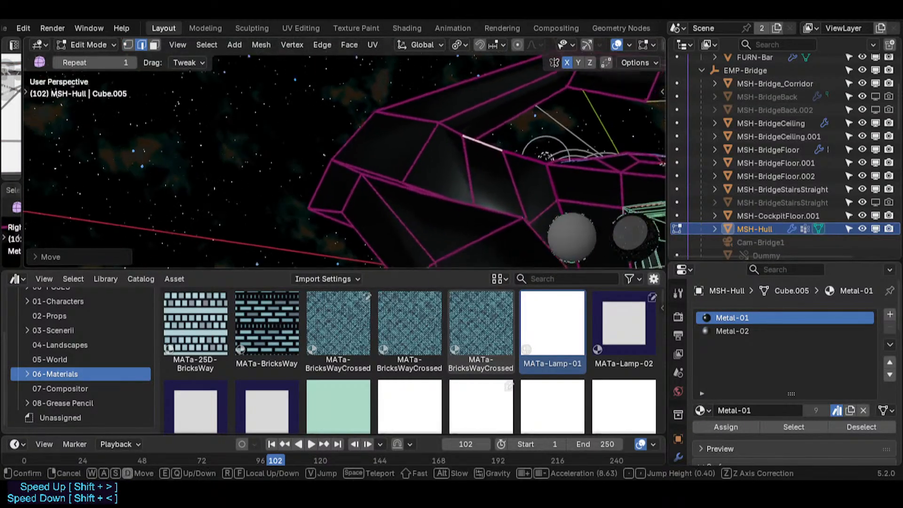
pyautogui.press('d')
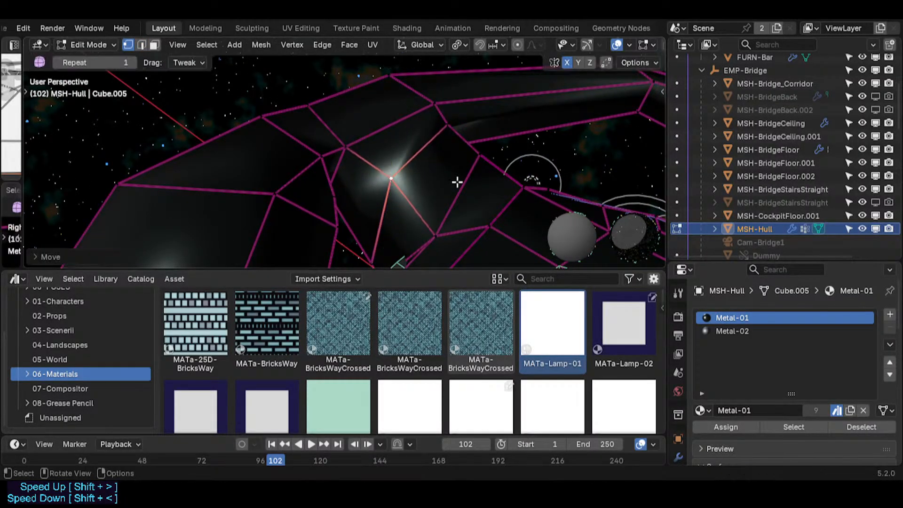
pyautogui.moveTo(320, 110); pyautogui.dragTo(520, 221, button='middle')
pyautogui.press('g')
pyautogui.press('z')
pyautogui.click(404, 157)
pyautogui.press('g')
pyautogui.click(515, 211)
# - Move the two neighbouring vertices on the joint's inner rim, one of them by about 0.37 m in negative Y
pyautogui.press('g')
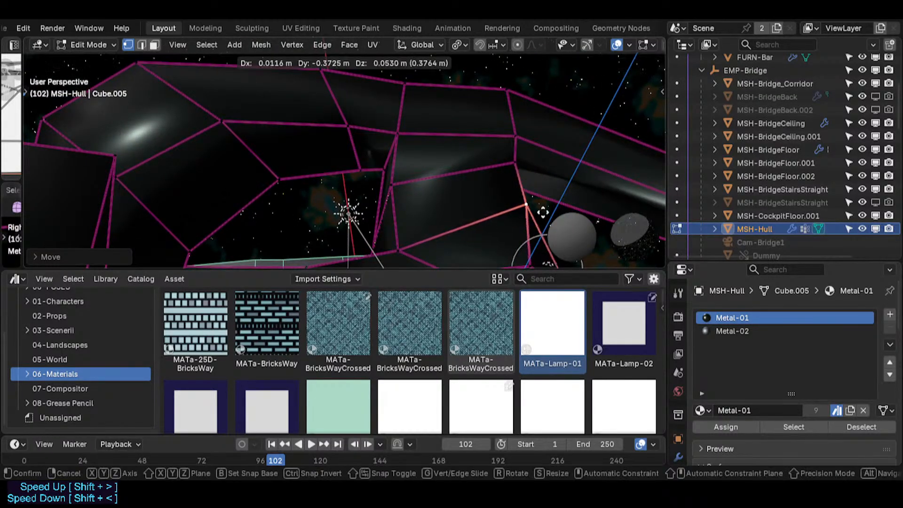
pyautogui.click(528, 193)
pyautogui.press('g')
pyautogui.click(522, 173)
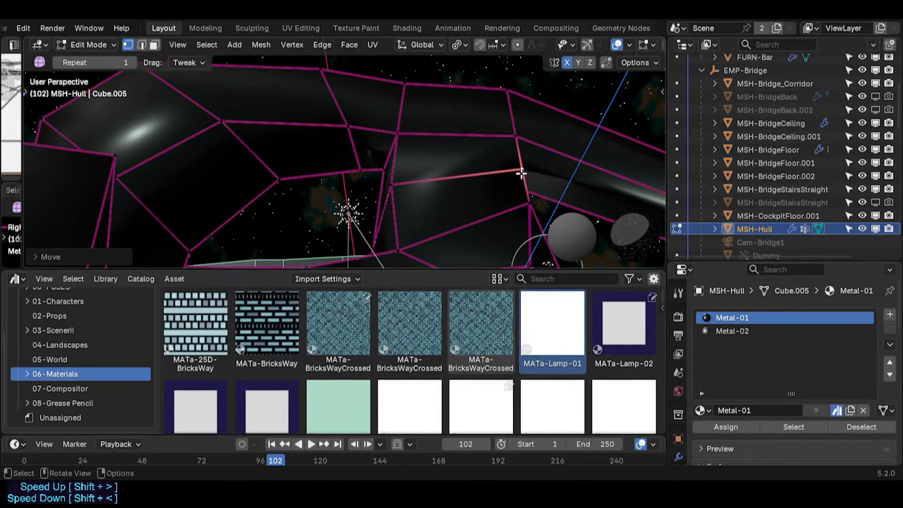
# - Slide the vertex in the middle of the joint's inner side along its edge to even out the shading
pyautogui.press('g')
pyautogui.press('g')
pyautogui.click(395, 169)
pyautogui.moveTo(395, 170); pyautogui.dragTo(366, 199, button='middle')
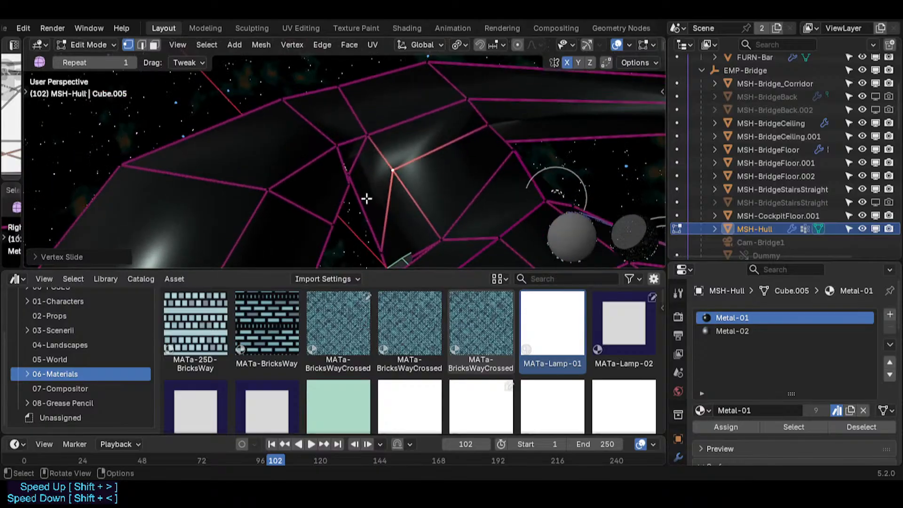
pyautogui.moveTo(485, 179); pyautogui.dragTo(450, 172, button='middle')
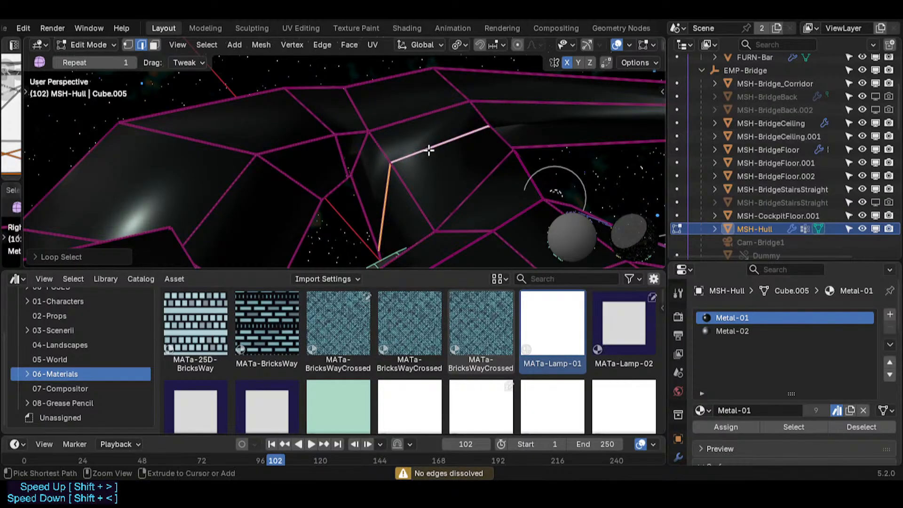
# - Slide the vertex on the side of the hull's outer arm along one of its edges
pyautogui.moveTo(482, 169); pyautogui.dragTo(315, 197, button='middle')
pyautogui.press('g')
pyautogui.press('g')
pyautogui.click(458, 222)
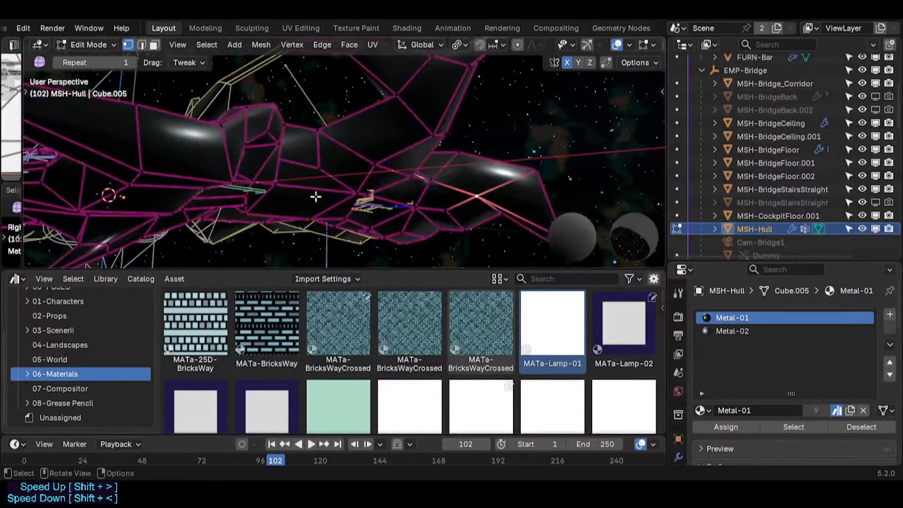
# - Slide the pointed vertex at the hull's lower side along its edge toward the bridge window opening
pyautogui.press('w')
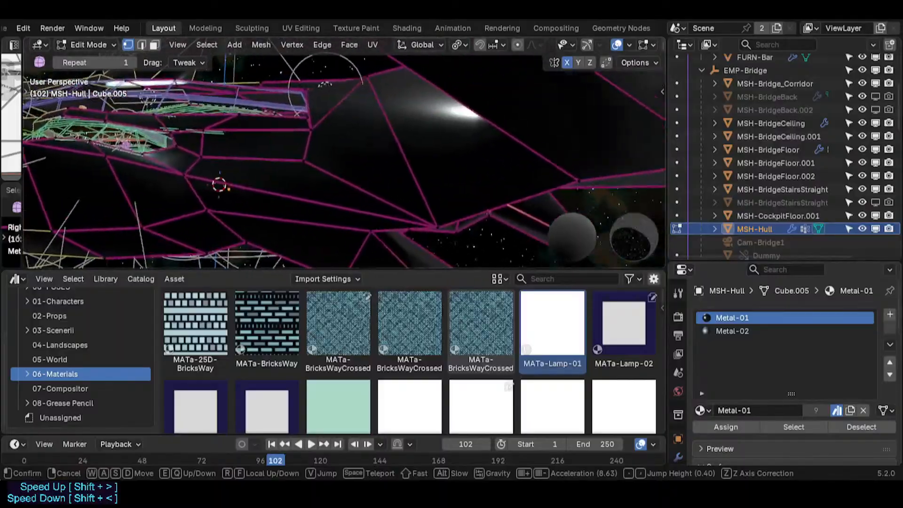
pyautogui.click(412, 206)
pyautogui.press('g')
pyautogui.press('g')
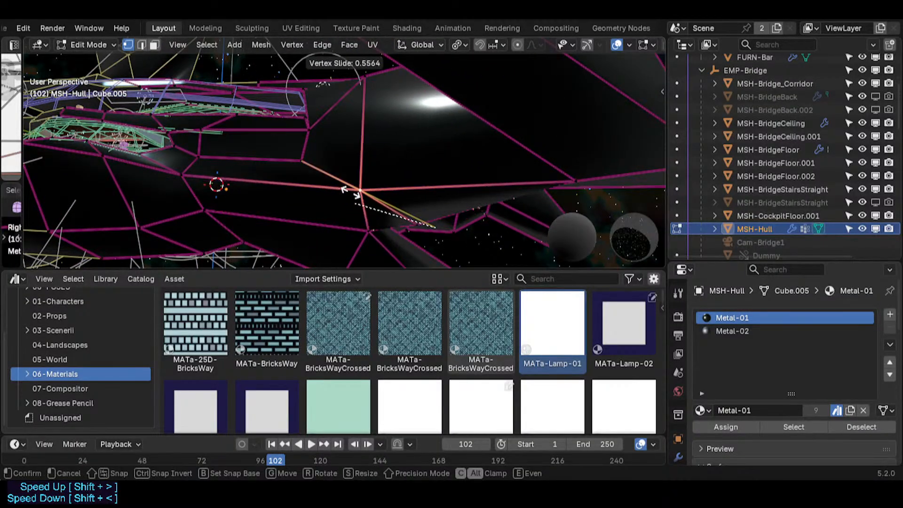
pyautogui.click(316, 188)
pyautogui.moveTo(316, 188); pyautogui.dragTo(463, 236, button='middle')
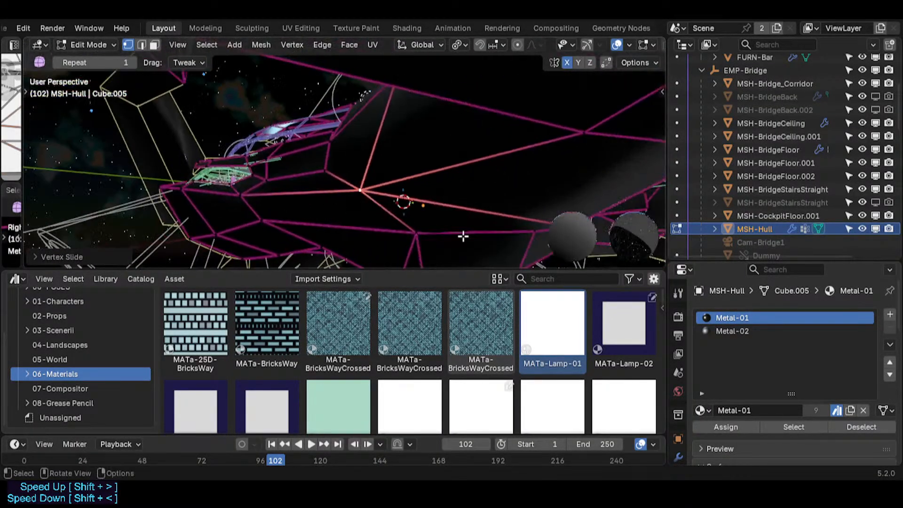
# - Reposition the two lower hull vertices below the slid one to straighten the faces between them
pyautogui.click(387, 216)
pyautogui.press('g')
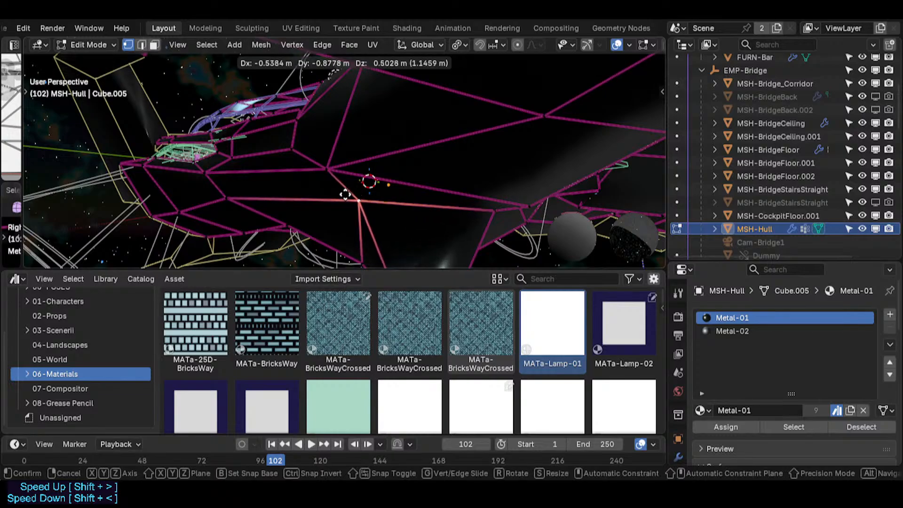
pyautogui.click(358, 184)
pyautogui.press('g')
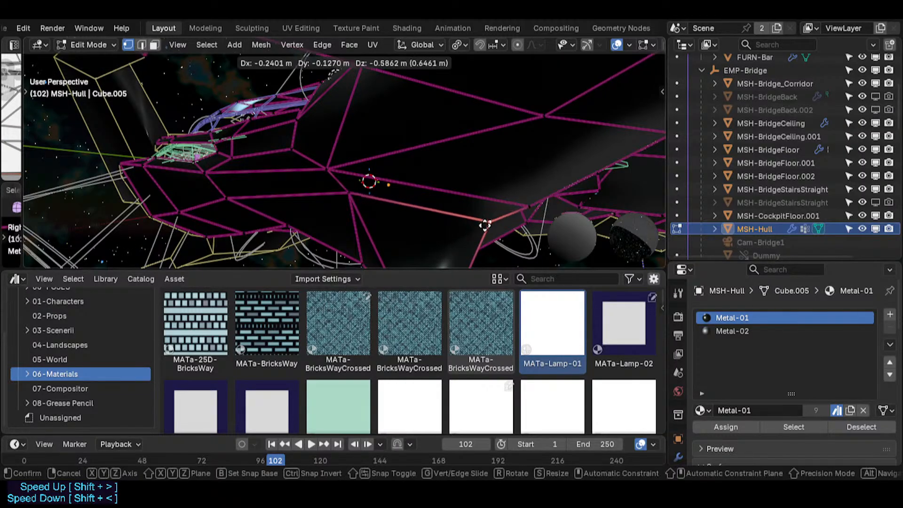
pyautogui.click(524, 204)
# - Slide the lower vertex where the arm meets the hull underside by a factor of about 0.14
pyautogui.moveTo(524, 203); pyautogui.dragTo(359, 196, button='middle')
pyautogui.press('g')
pyautogui.press('g')
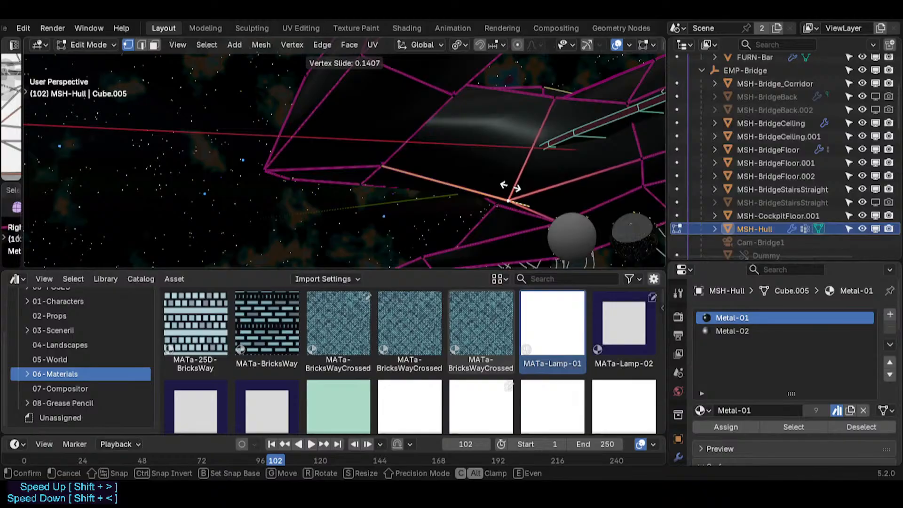
pyautogui.click(510, 186)
# - Leave mesh editing of the hull and examine the reshaped arm joint in Object Mode
pyautogui.moveTo(510, 187); pyautogui.dragTo(592, 167, button='middle')
pyautogui.hotkey('shift', '`')
pyautogui.press('d')
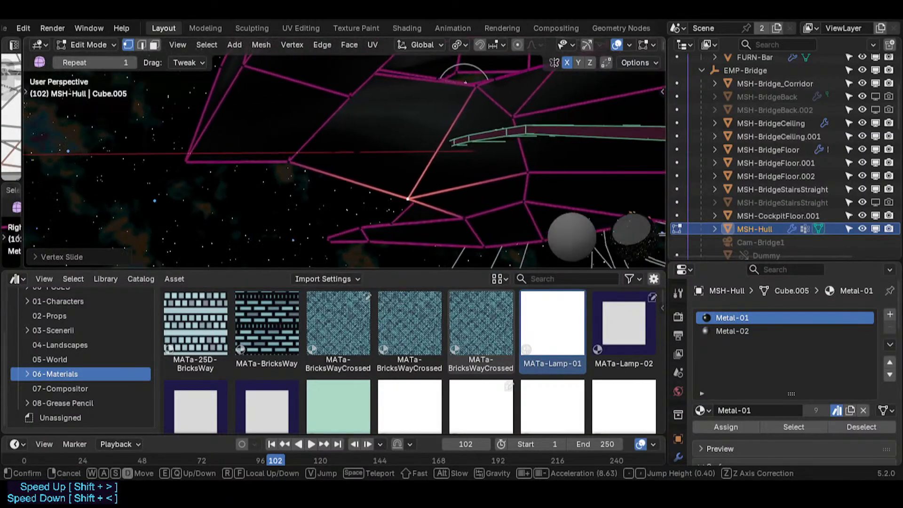
pyautogui.press('w')
pyautogui.press('s')
pyautogui.click(657, 159)
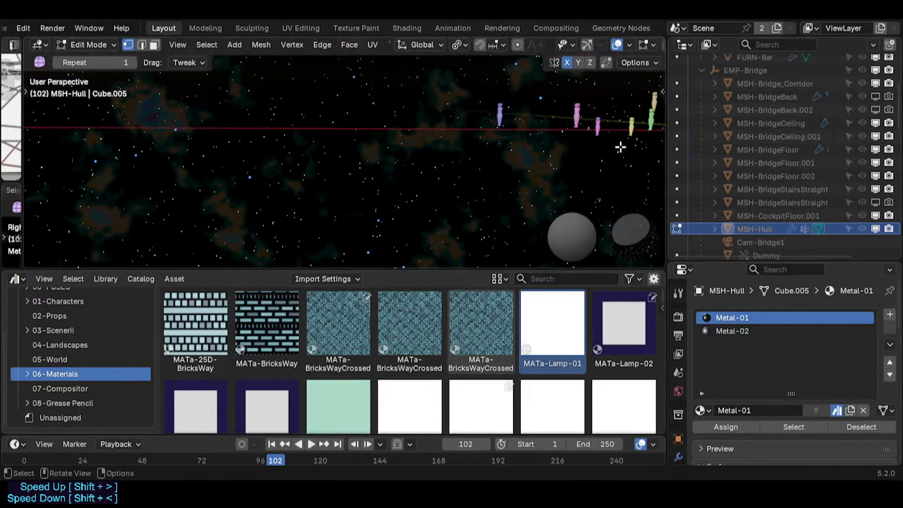
pyautogui.rightClick(558, 169)
pyautogui.moveTo(426, 136); pyautogui.dragTo(529, 176, button='middle')
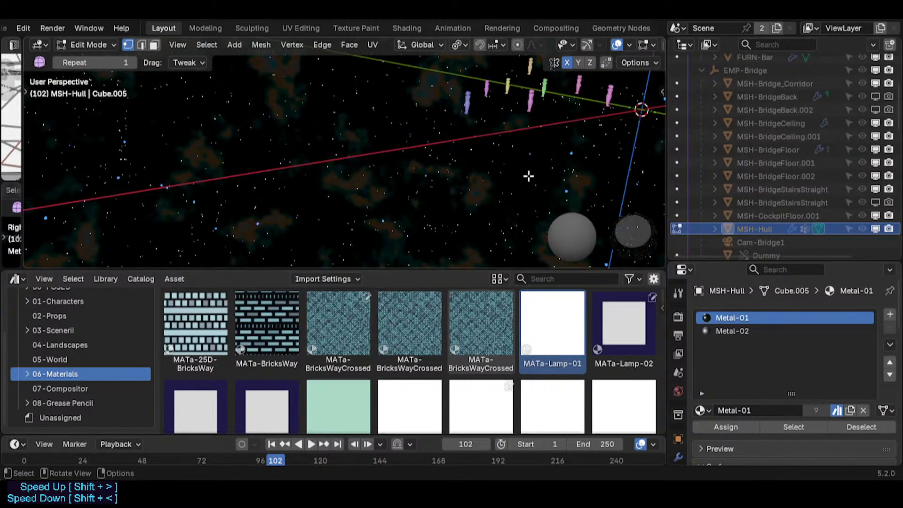
pyautogui.press('Tab')
pyautogui.moveTo(511, 129); pyautogui.dragTo(540, 135, button='middle')
pyautogui.scroll(5, 772, 148)
pyautogui.moveTo(639, 166); pyautogui.dragTo(500, 179, button='middle')
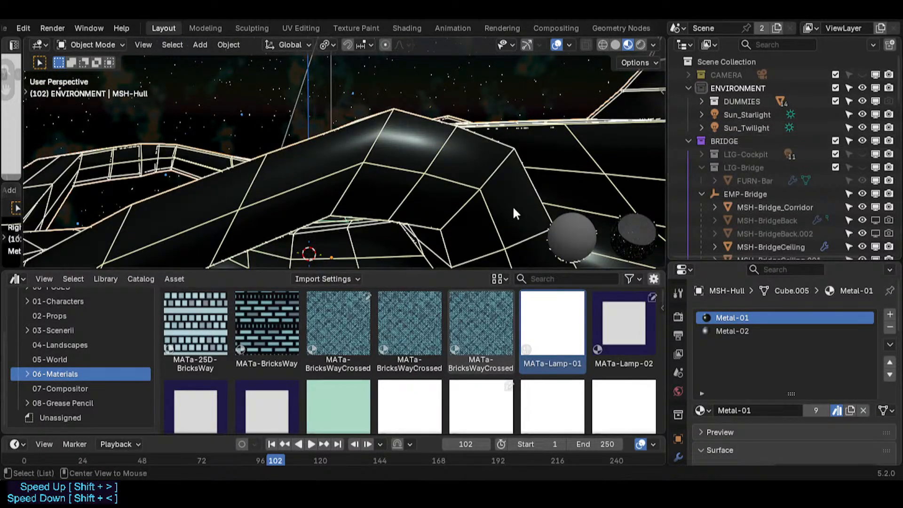
# - Inspect the arm's outer corner and the bridge interior around the dummies with overlays hidden, and restore the overlays
pyautogui.hotkey('shift', '`')
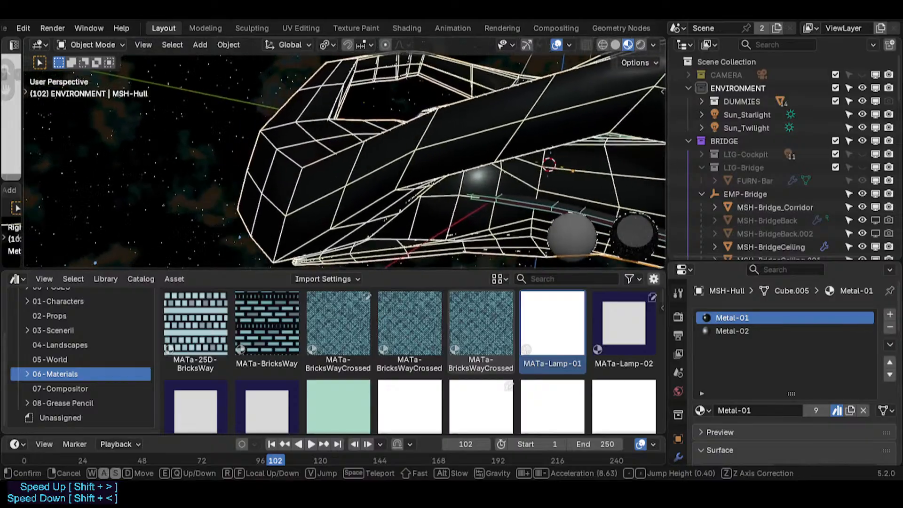
pyautogui.click(488, 214)
pyautogui.hotkey('alt', 'shift', 'z')
pyautogui.hotkey('shift', '`')
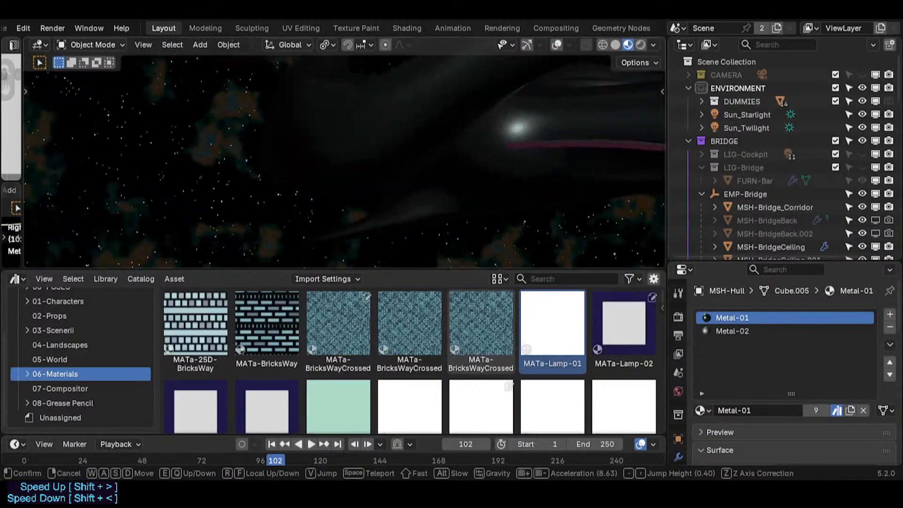
pyautogui.press('w')
pyautogui.press('e')
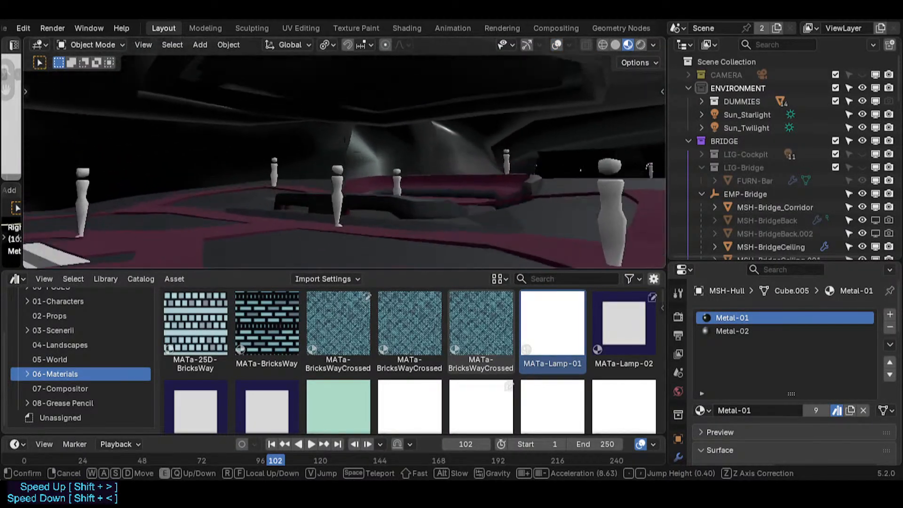
pyautogui.click(509, 214)
pyautogui.hotkey('alt', 'shift', 'z')
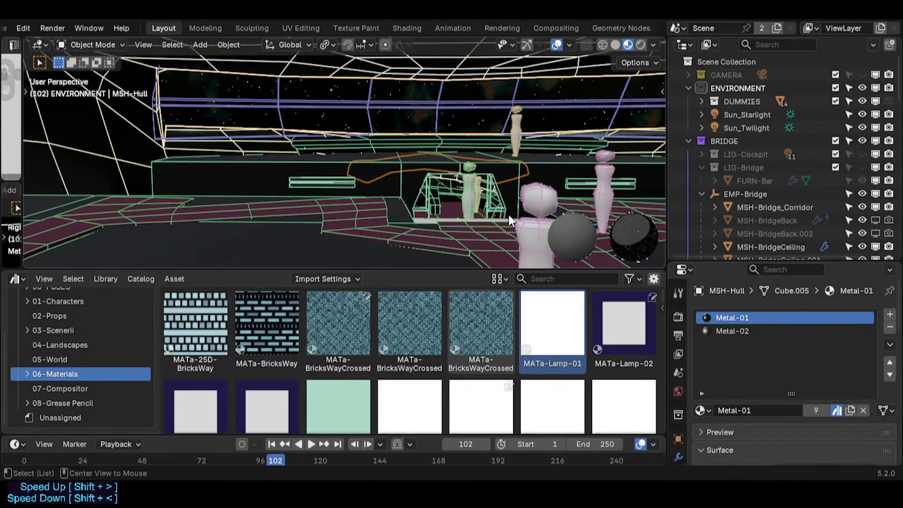
# - Select the bridge floor where it meets the side recess of the hull and open its mesh for editing
pyautogui.hotkey('shift', '`')
pyautogui.press('s')
pyautogui.press('d')
pyautogui.press('d')
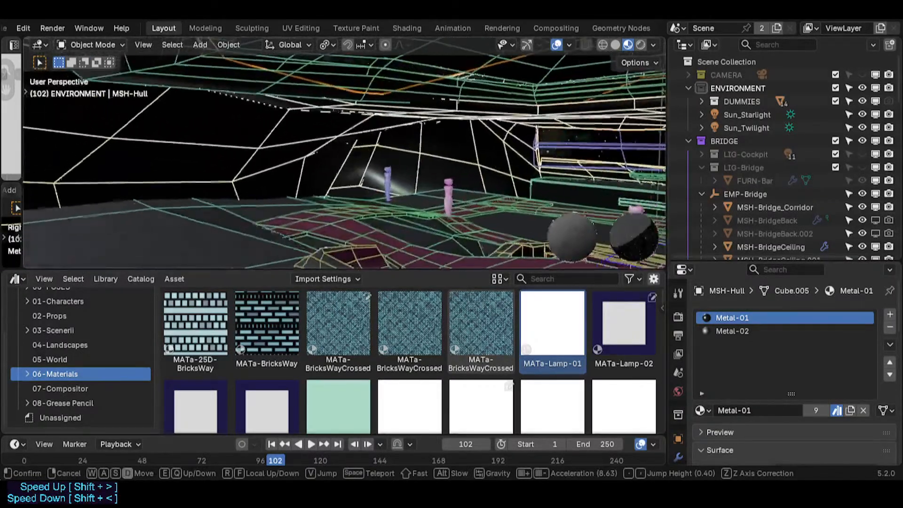
pyautogui.press('w')
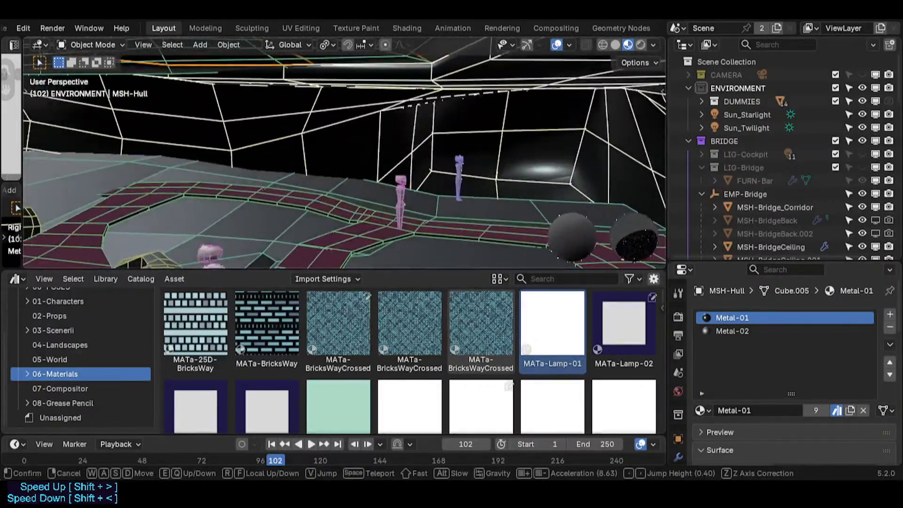
pyautogui.press('w')
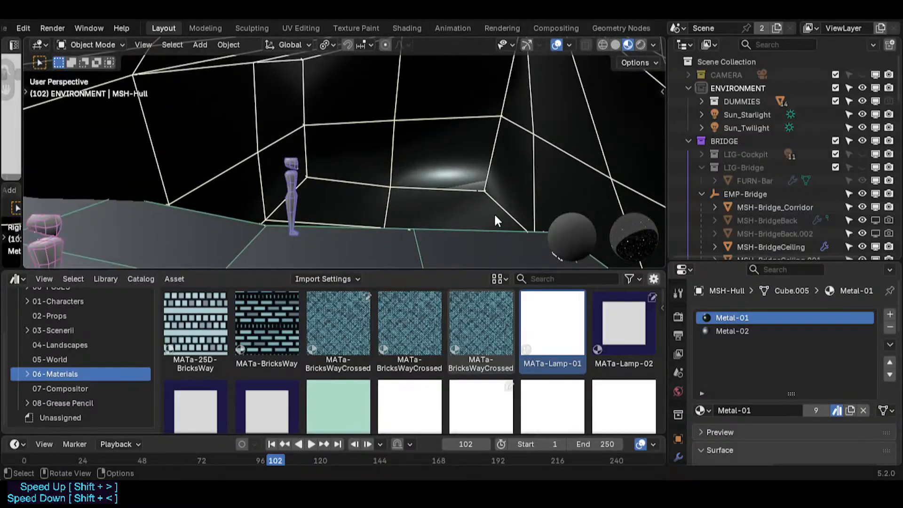
pyautogui.hotkey('shift', '`')
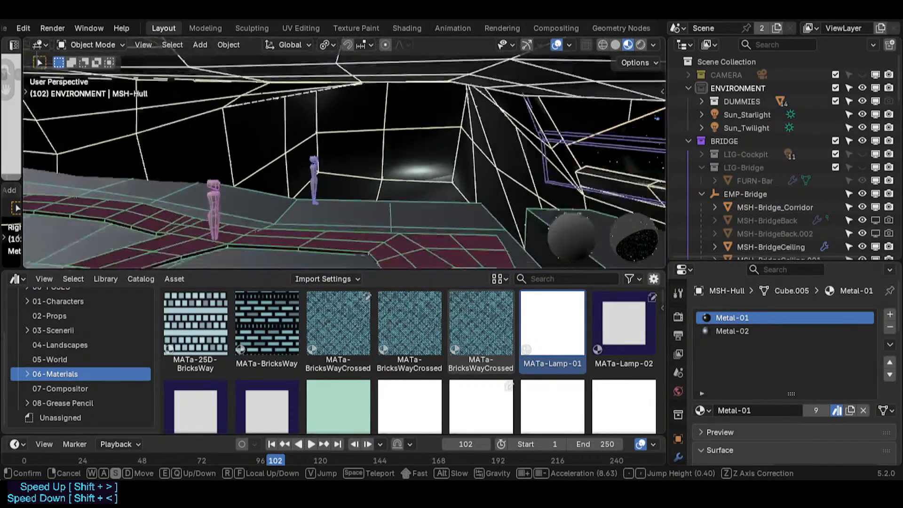
pyautogui.press('w')
pyautogui.click(414, 193)
pyautogui.press('Tab')
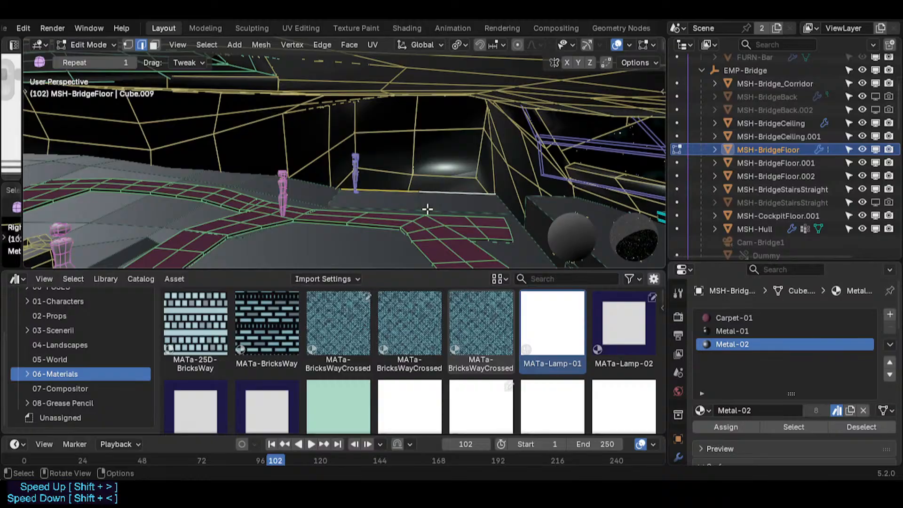
# - Extrude the floor's outer edge and move it about 7.4 m along global X, extending the floor into the side recess
pyautogui.press('g')
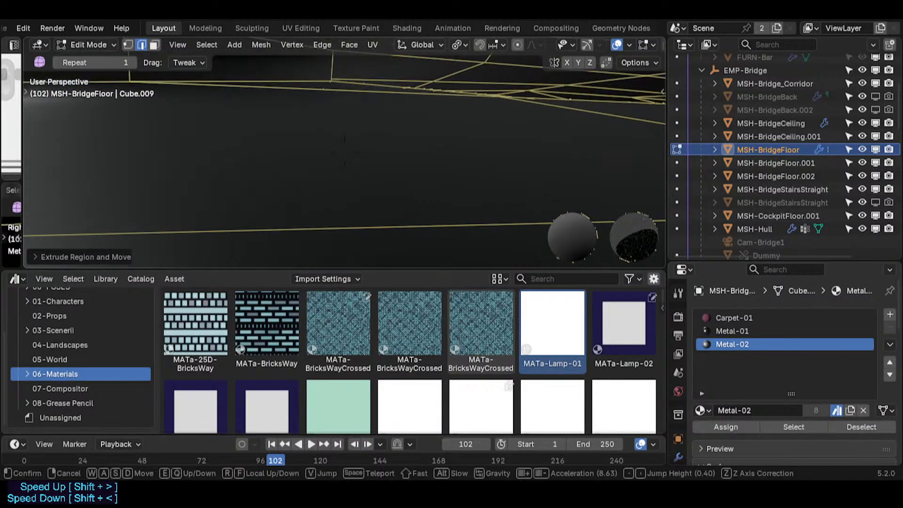
pyautogui.press('e')
pyautogui.click(427, 220)
pyautogui.press('g')
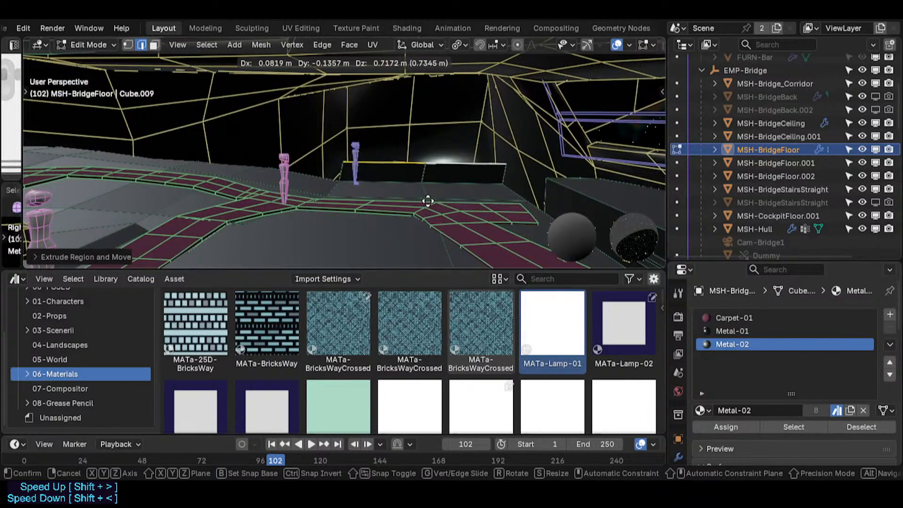
pyautogui.press('x')
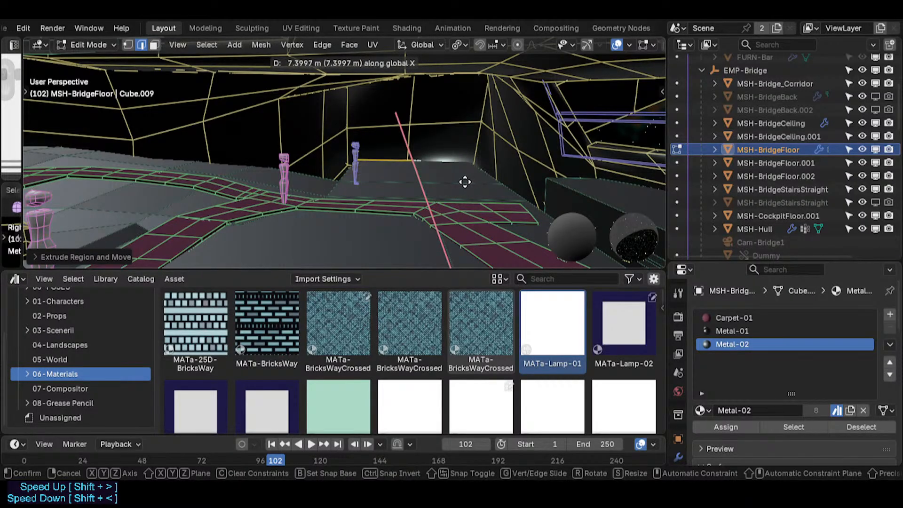
pyautogui.click(450, 169)
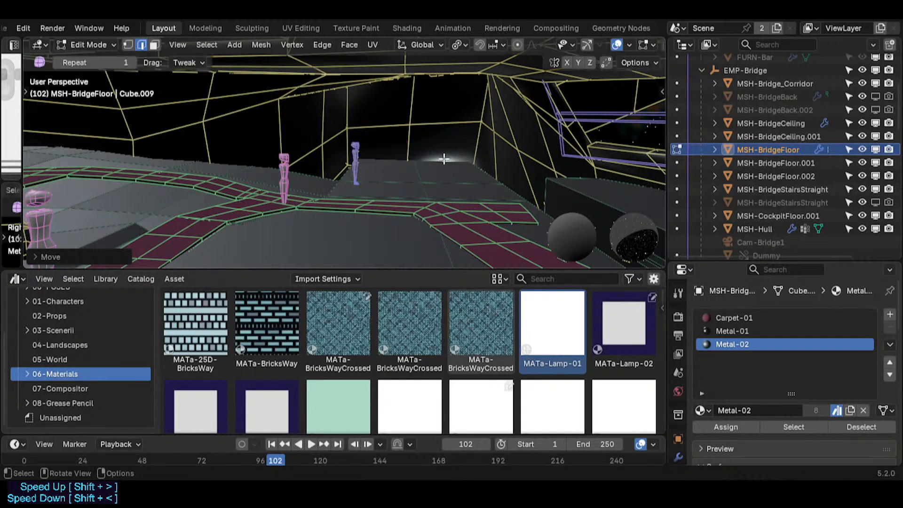
# - Review the extended floor from several viewpoints on the bridge with overlays hidden, and return to editing its mesh
pyautogui.press('Tab')
pyautogui.hotkey('shift', 'z')
pyautogui.press('a')
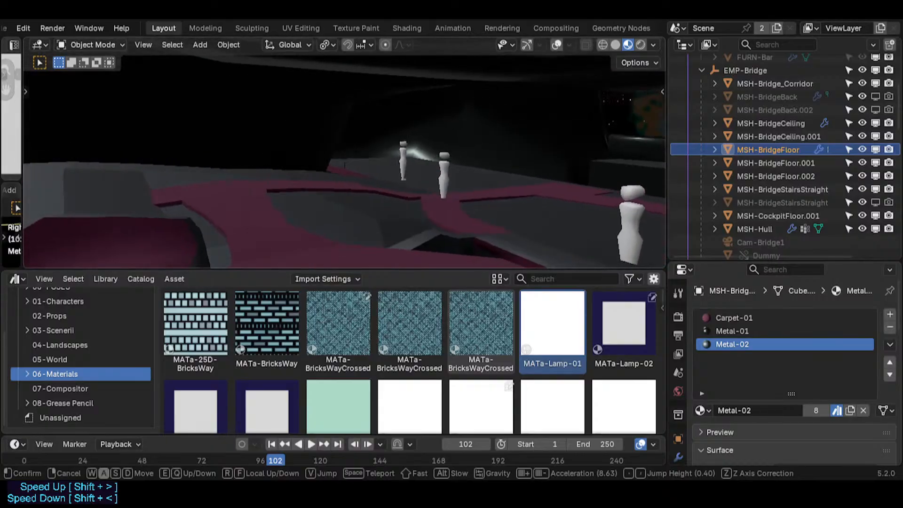
pyautogui.press('s')
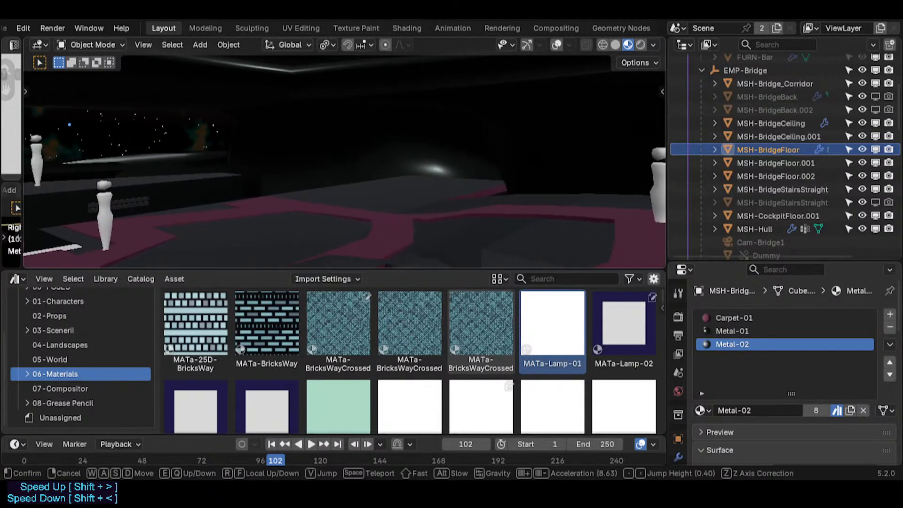
pyautogui.press('a')
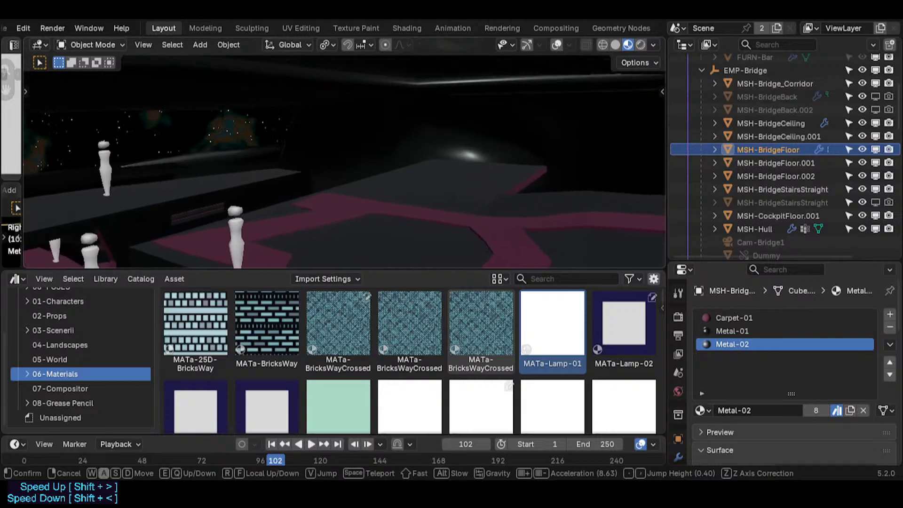
pyautogui.press('d')
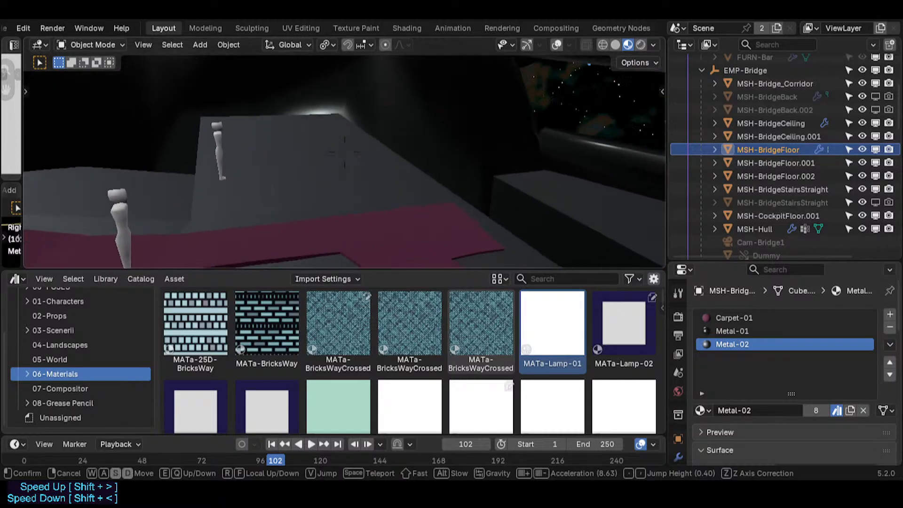
pyautogui.click(453, 177)
pyautogui.press('Tab')
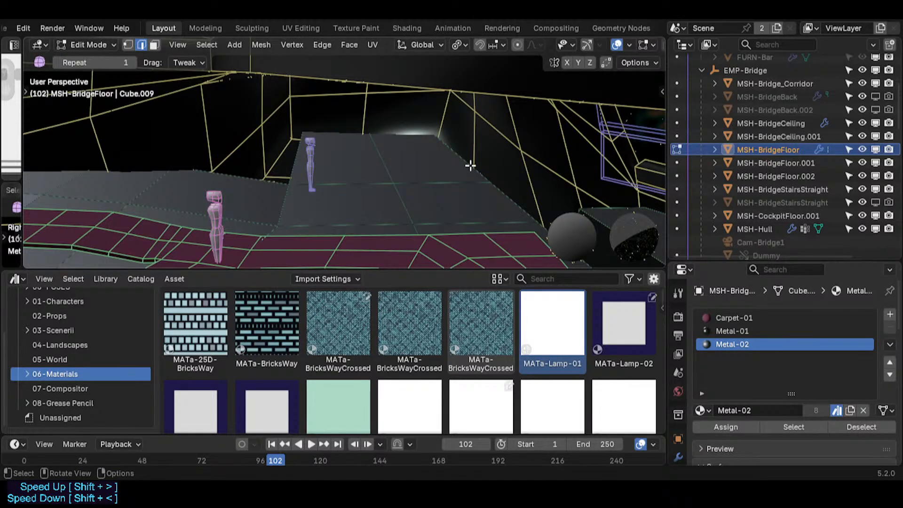
pyautogui.press('g')
pyautogui.press('x')
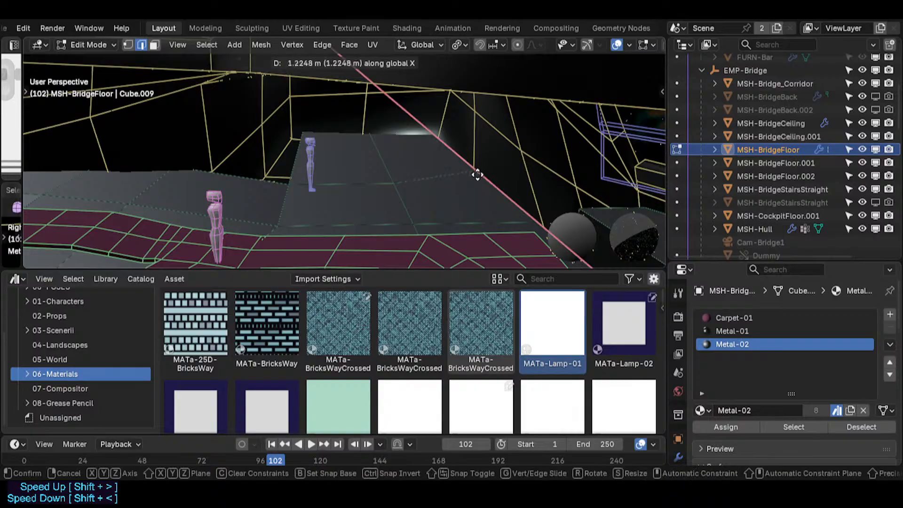
pyautogui.click(473, 175)
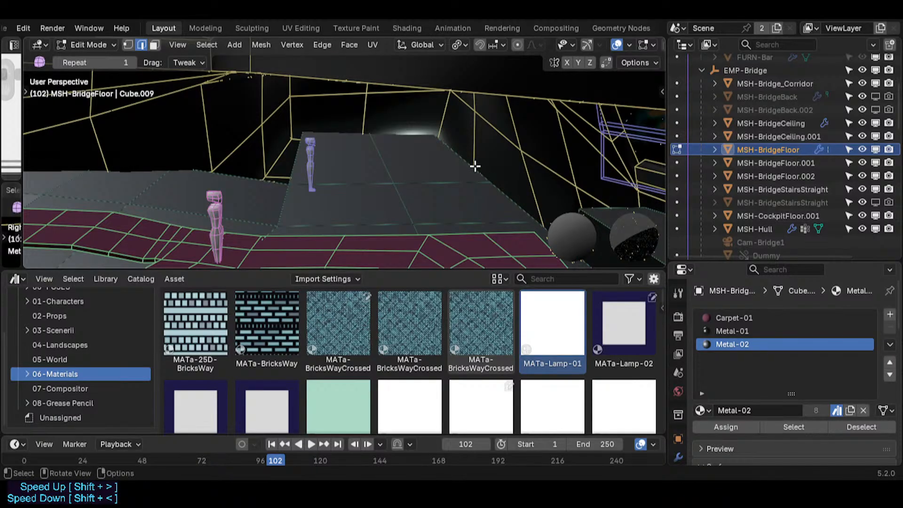
# - Move the floor extension's side edge nearest the windows inward along global Y to narrow the extension
pyautogui.click(475, 166)
pyautogui.press('g')
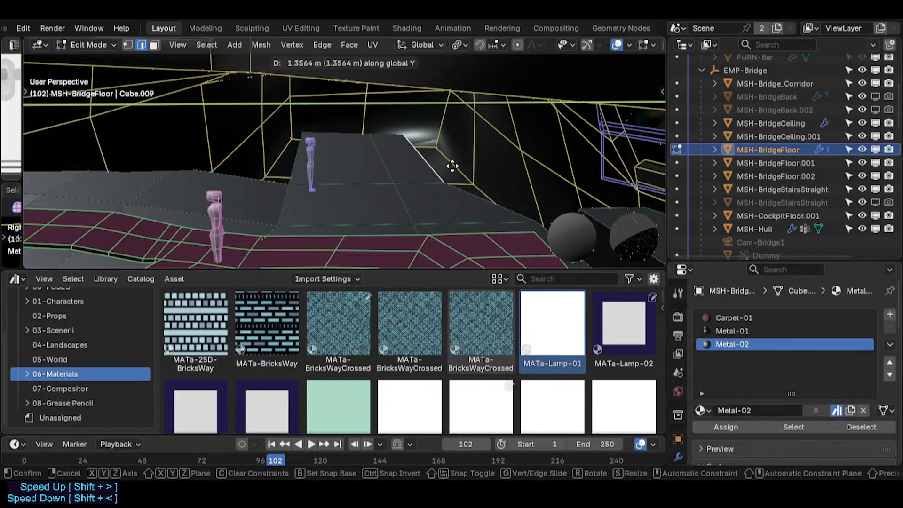
pyautogui.press('Escape')
pyautogui.press('g')
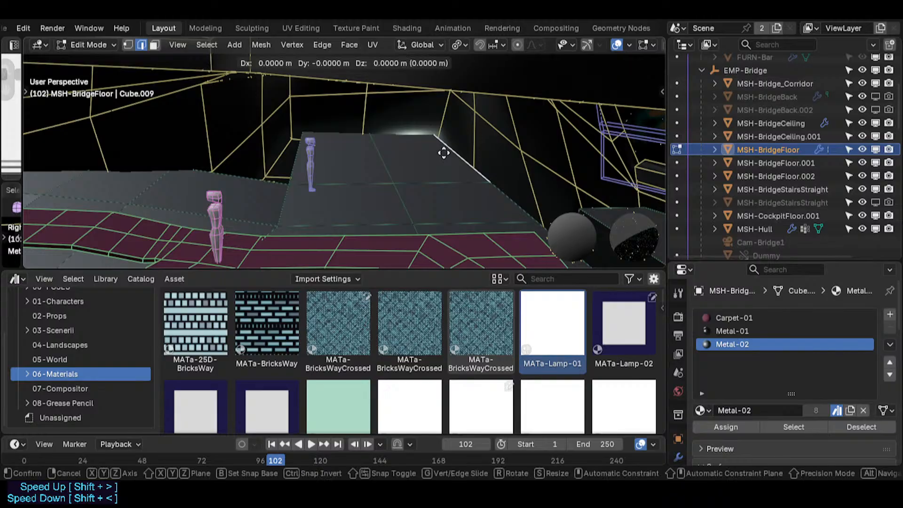
pyautogui.click(430, 153)
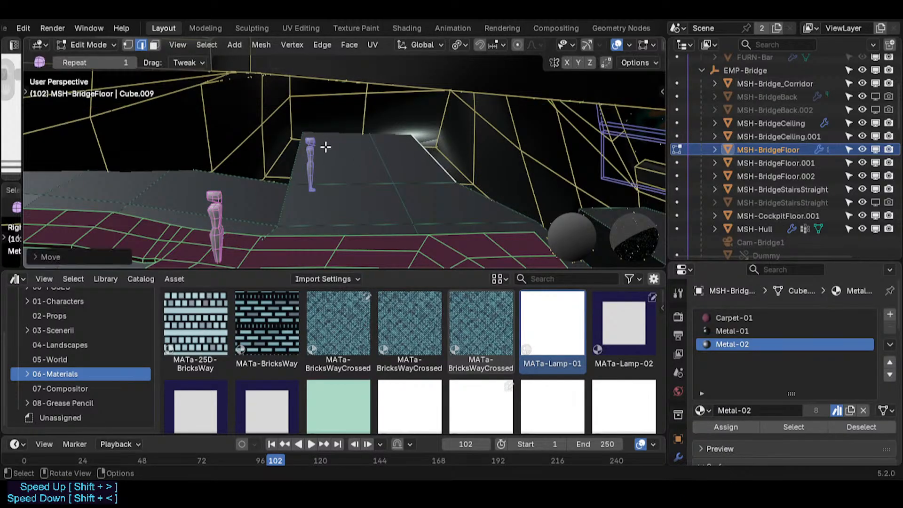
# - Move the extension's opposite side edge inward by about 1.3 m along global Y and finish editing the floor mesh
pyautogui.press('g')
pyautogui.press('y')
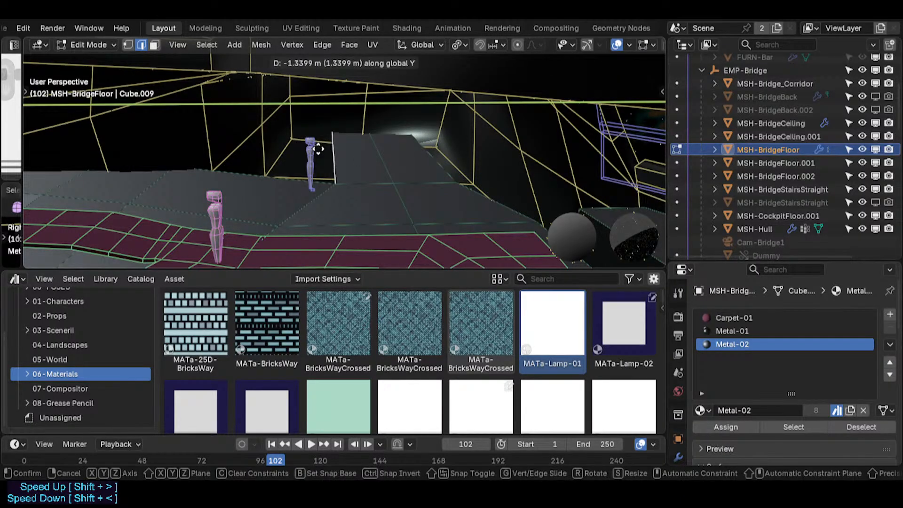
pyautogui.click(314, 150)
pyautogui.moveTo(314, 149); pyautogui.dragTo(363, 163, button='middle')
pyautogui.press('Tab')
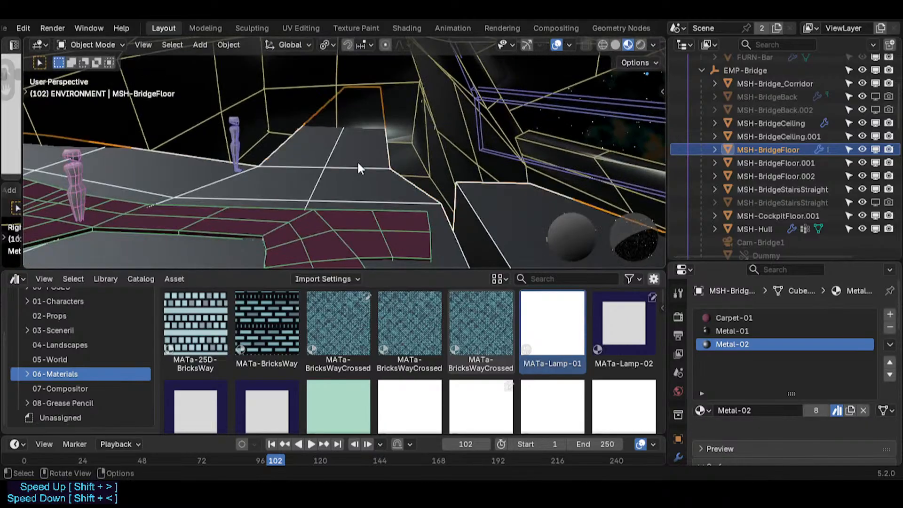
# - Review the narrowed floor extension from several viewpoints without overlays, and save Spacecraft.blend
pyautogui.hotkey('shift', '`')
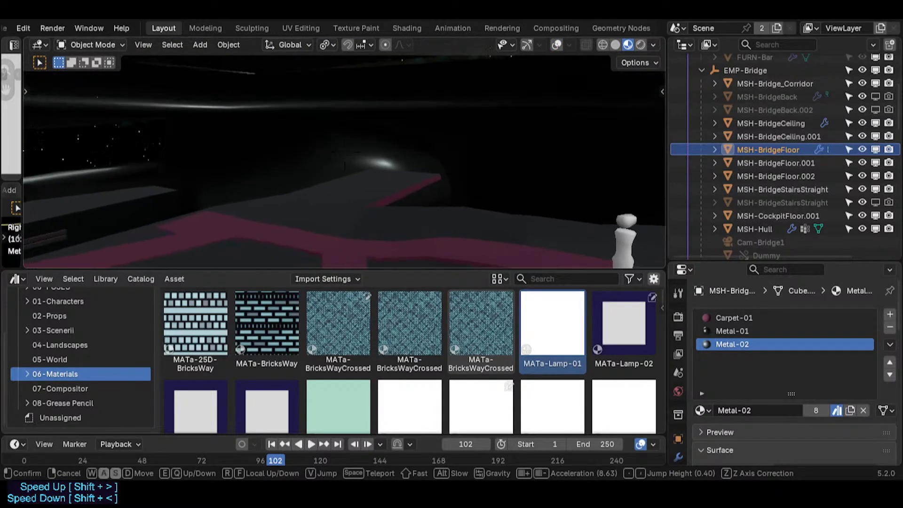
pyautogui.press('d')
pyautogui.press('a')
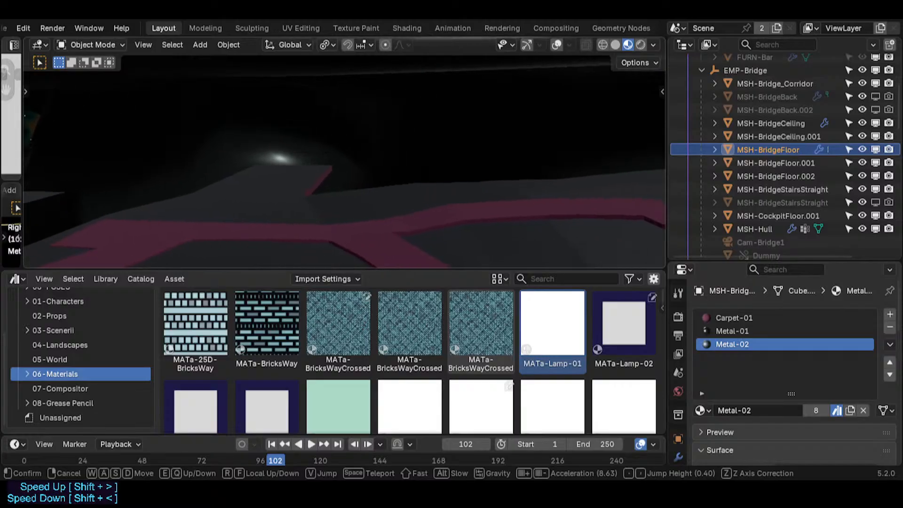
pyautogui.press('d')
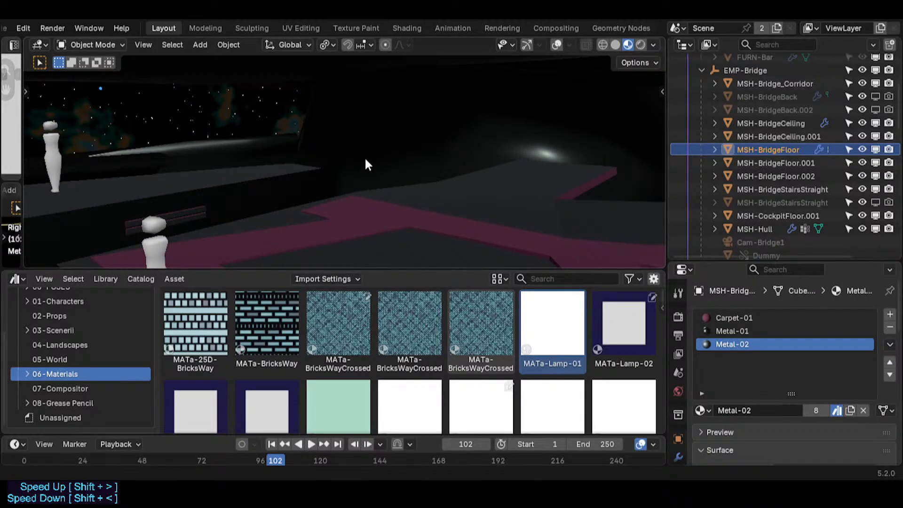
pyautogui.hotkey('shift', '`')
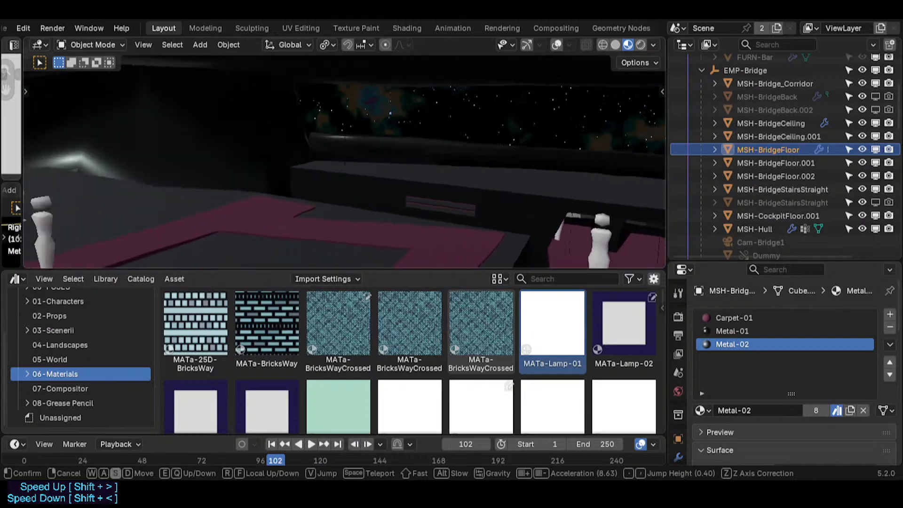
pyautogui.click(368, 161)
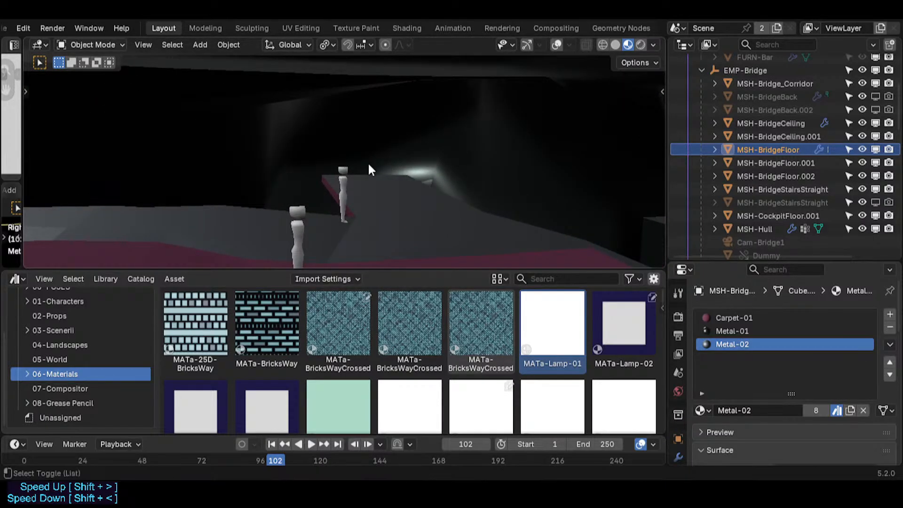
pyautogui.hotkey('shift', 'alt', 'z')
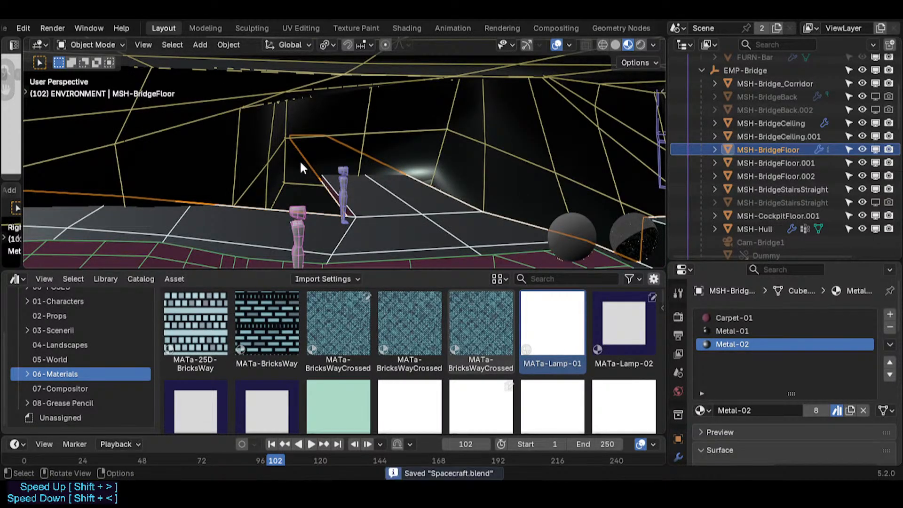
# - Examine the hull interior beyond the bridge and around the corridor structure, isolating the bridge floor for a moment
pyautogui.hotkey('shift', '`')
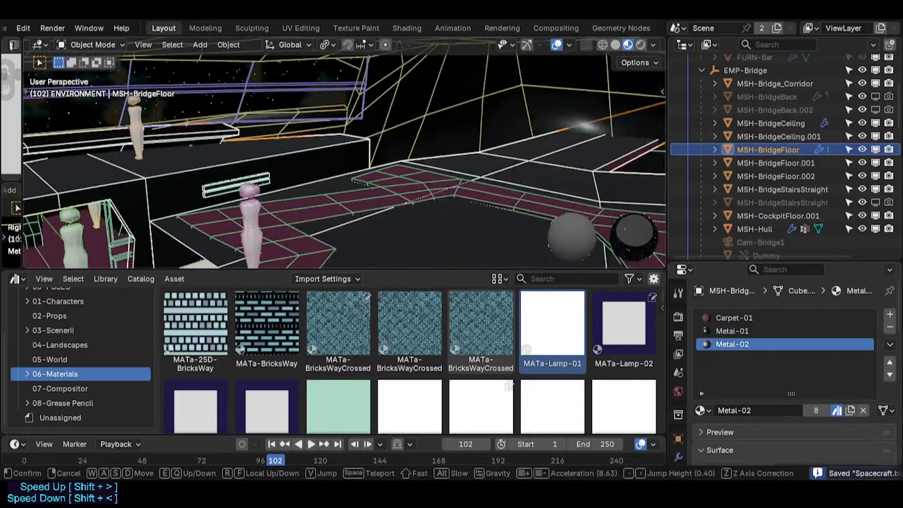
pyautogui.press('w')
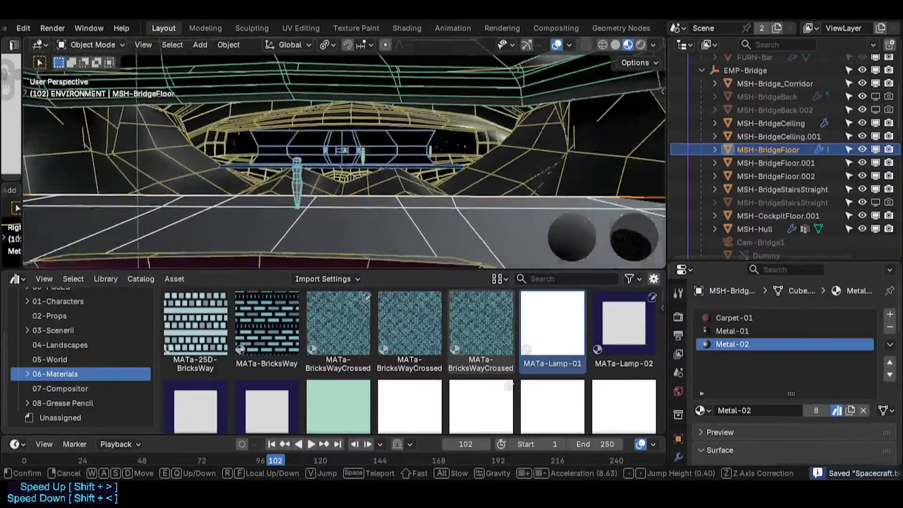
pyautogui.click(297, 165)
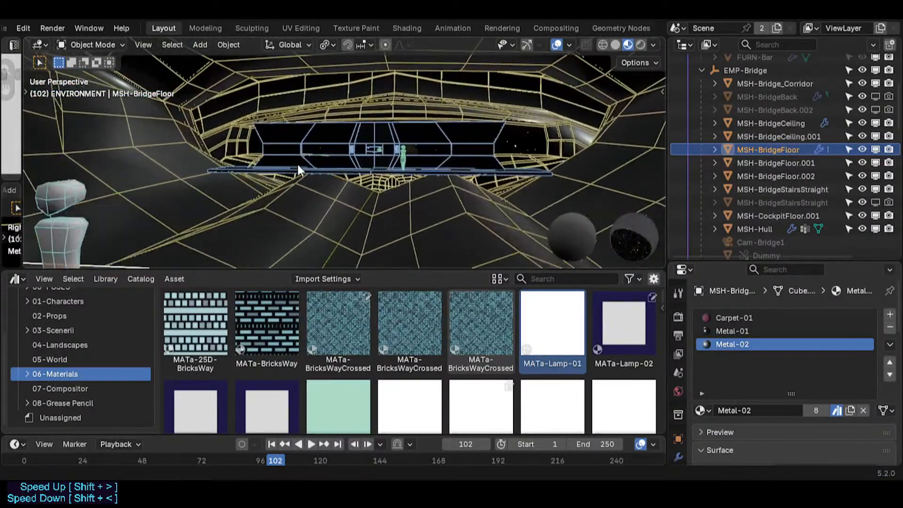
pyautogui.press('KP_Divide')
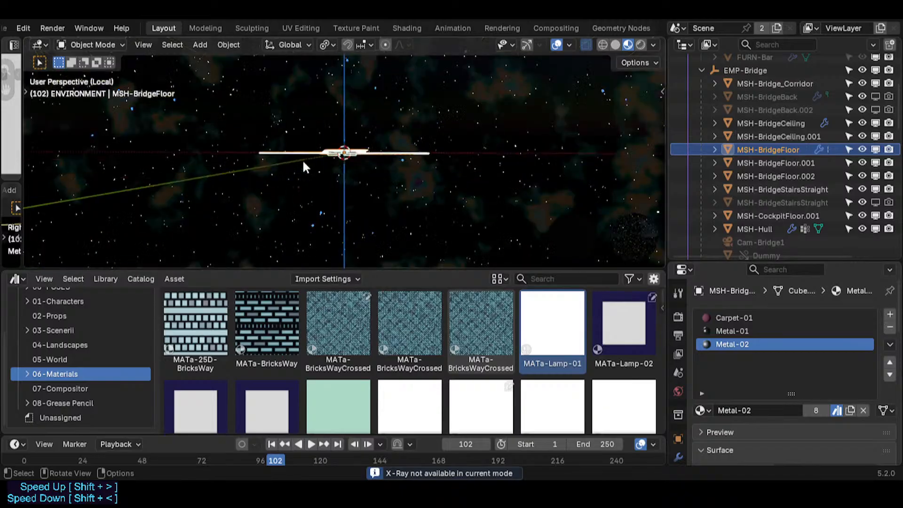
pyautogui.press('KP_Divide')
pyautogui.hotkey('shift', '`')
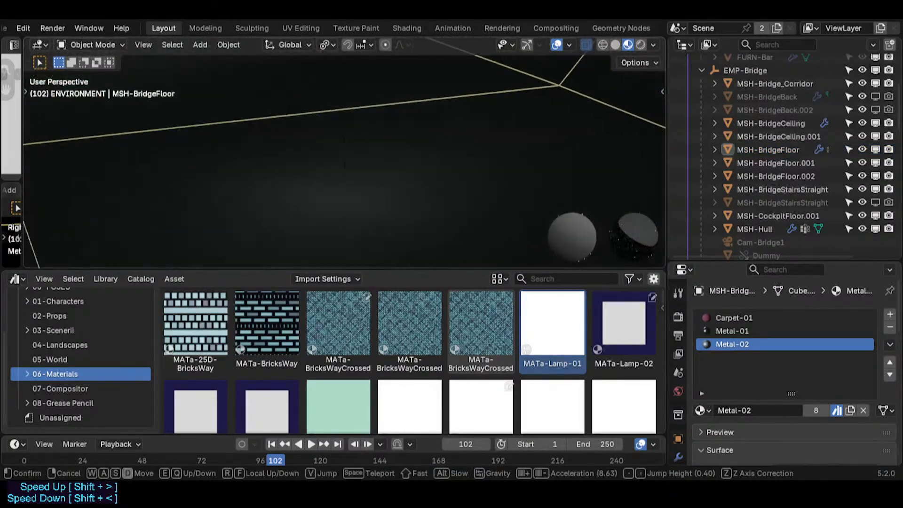
pyautogui.press('s')
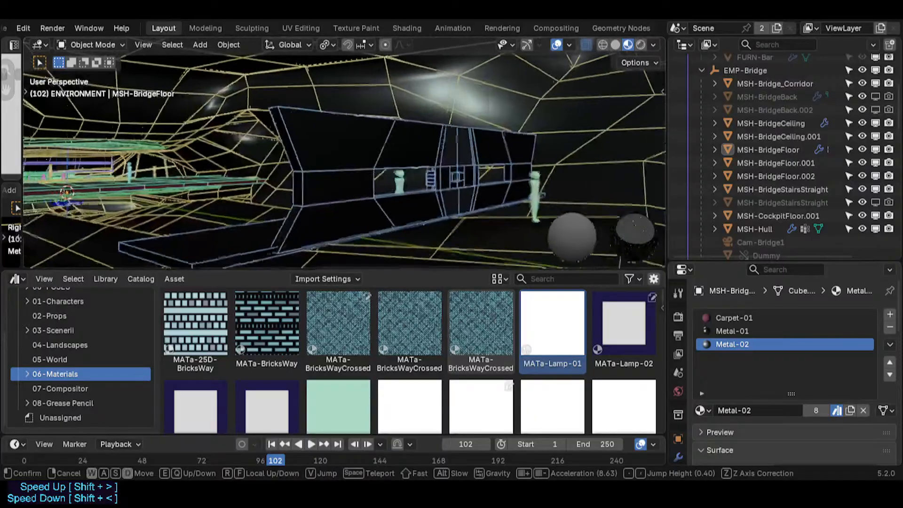
pyautogui.press('a')
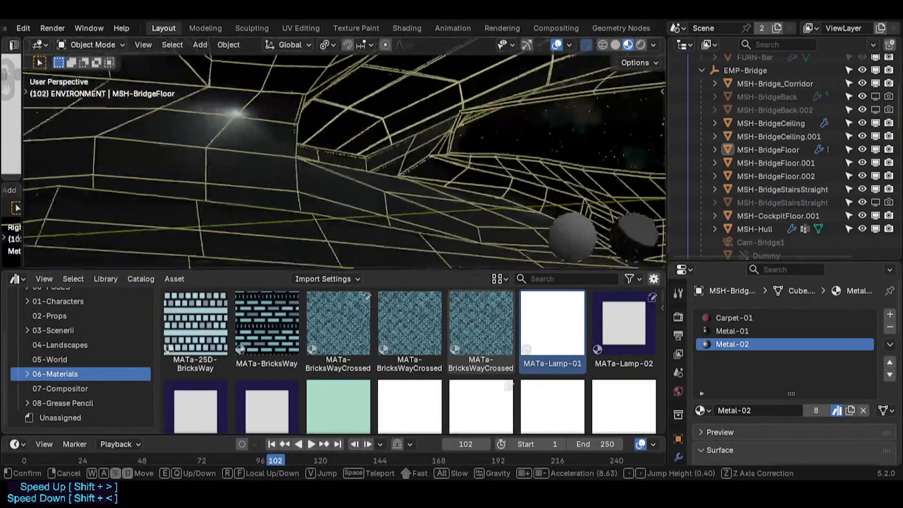
pyautogui.click(324, 176)
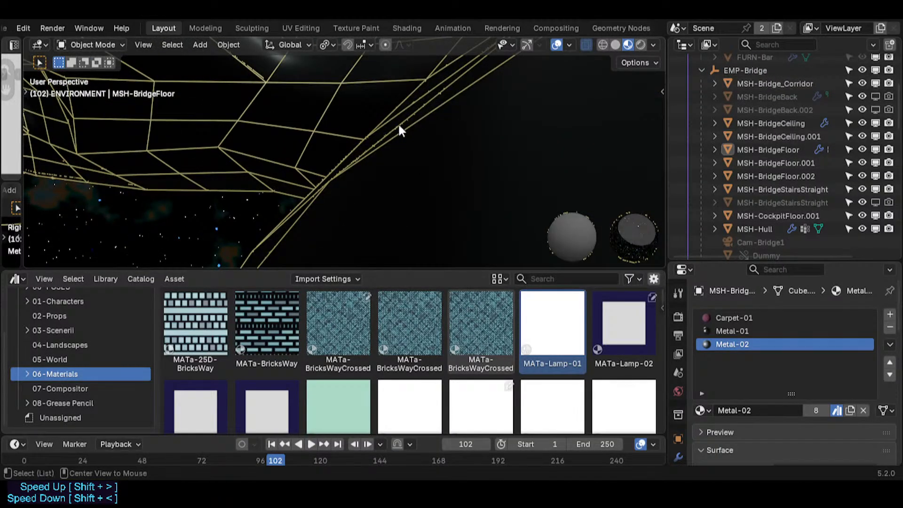
# - Unhide the LIG-Cockpit and LIG-Bridge light collections and collapse the BRIDGE collection
pyautogui.scroll(5, 749, 127)
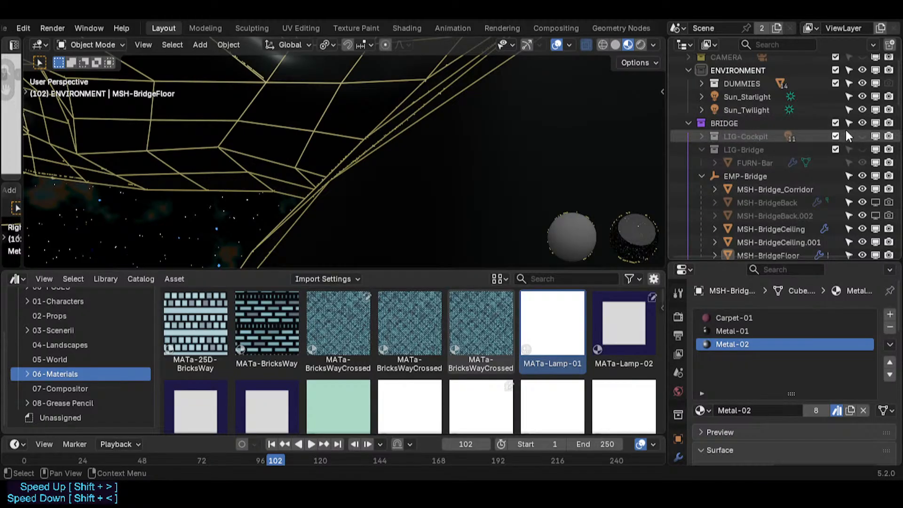
pyautogui.click(861, 136)
pyautogui.click(860, 149)
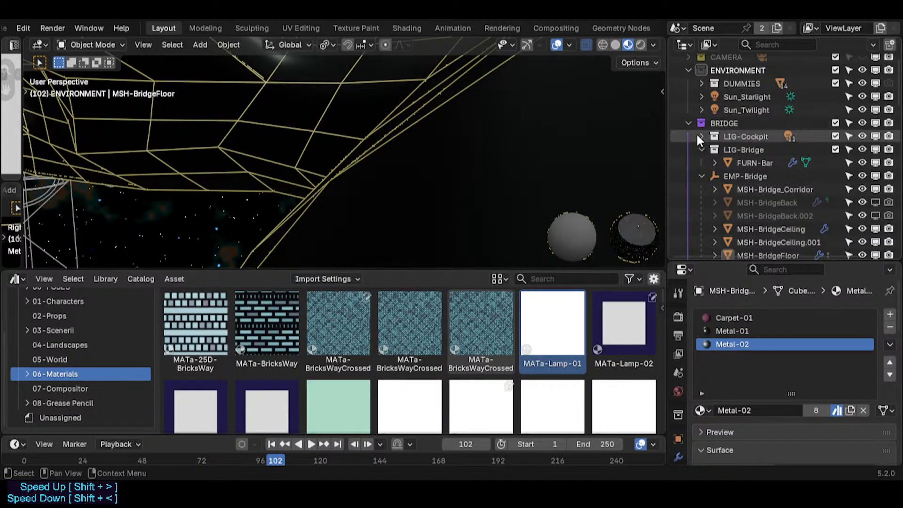
pyautogui.click(688, 123)
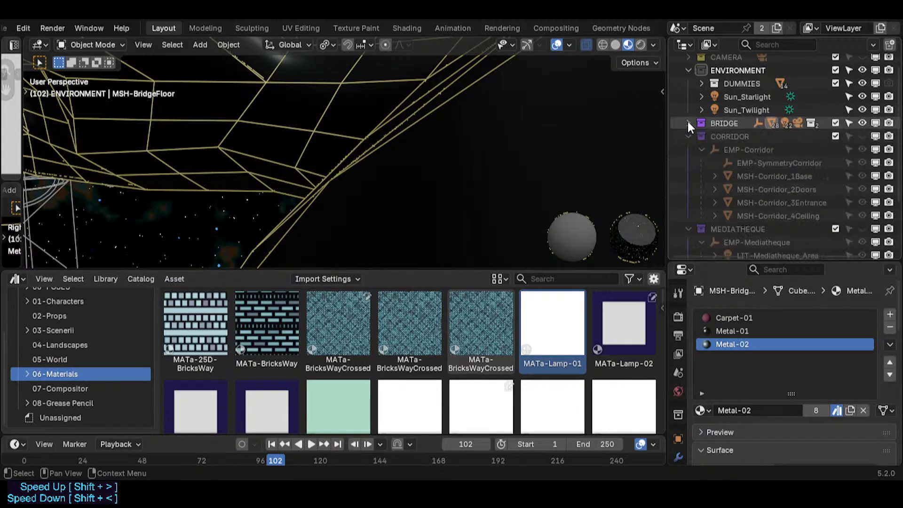
# - Unhide the CORRIDOR and MEDIATHEQUE collections and collapse all expanded collections, including ENVIRONMENT
pyautogui.click(862, 136)
pyautogui.scroll(-4, 851, 140)
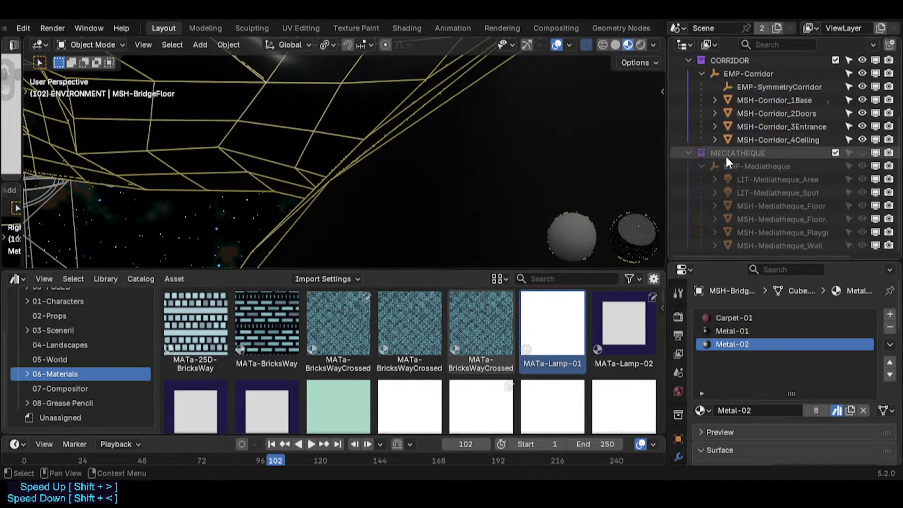
pyautogui.click(687, 152)
pyautogui.click(688, 150)
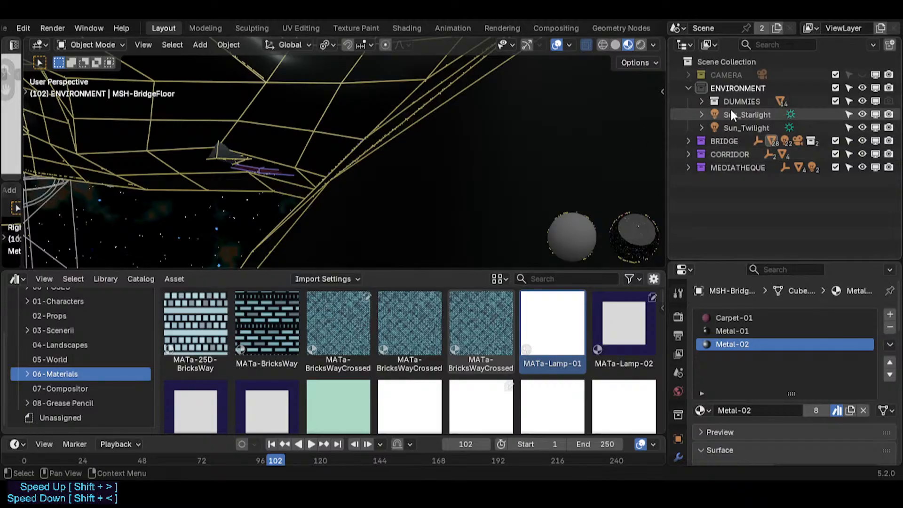
pyautogui.click(688, 88)
# - Walk through the bridge, corridor and mediatheque without overlays to examine how the lit interior spaces connect
pyautogui.hotkey('shift', '`')
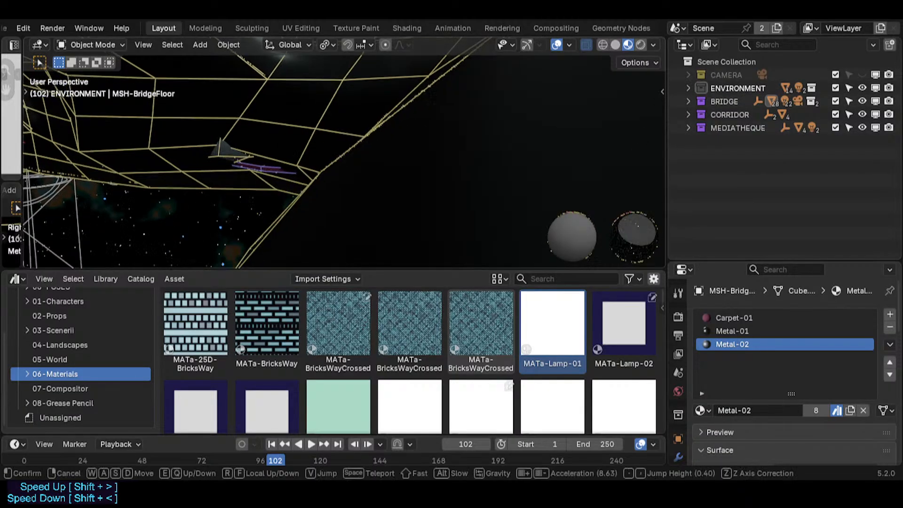
pyautogui.press('w')
pyautogui.press('d')
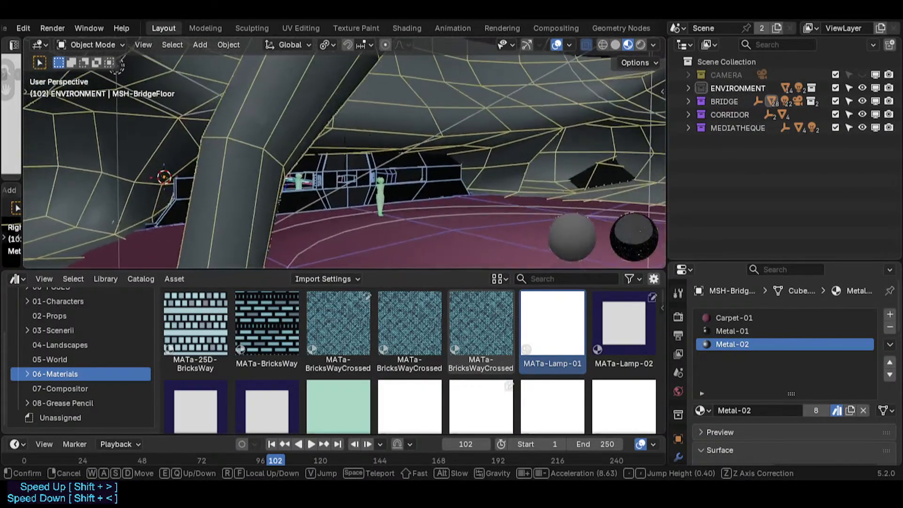
pyautogui.click(385, 145)
pyautogui.hotkey('alt', 'shift', 'z')
pyautogui.hotkey('shift', '`')
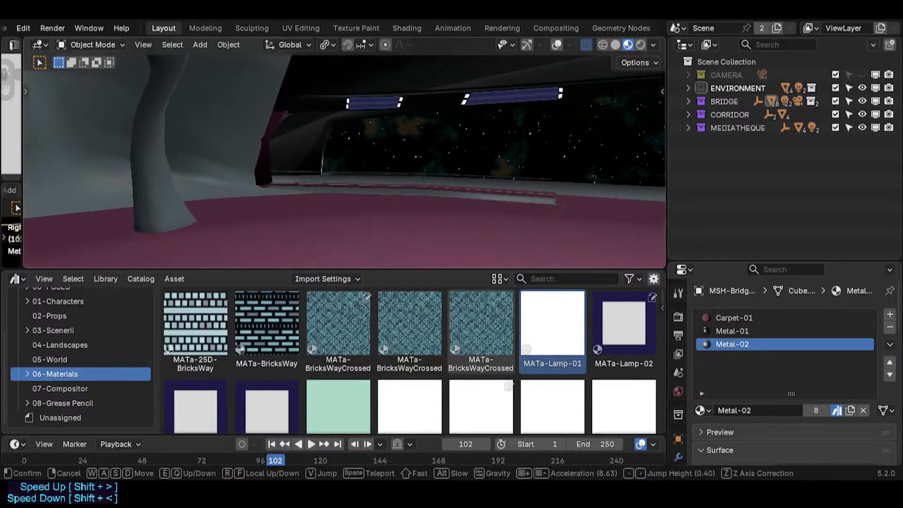
pyautogui.hotkey('shift', 'w')
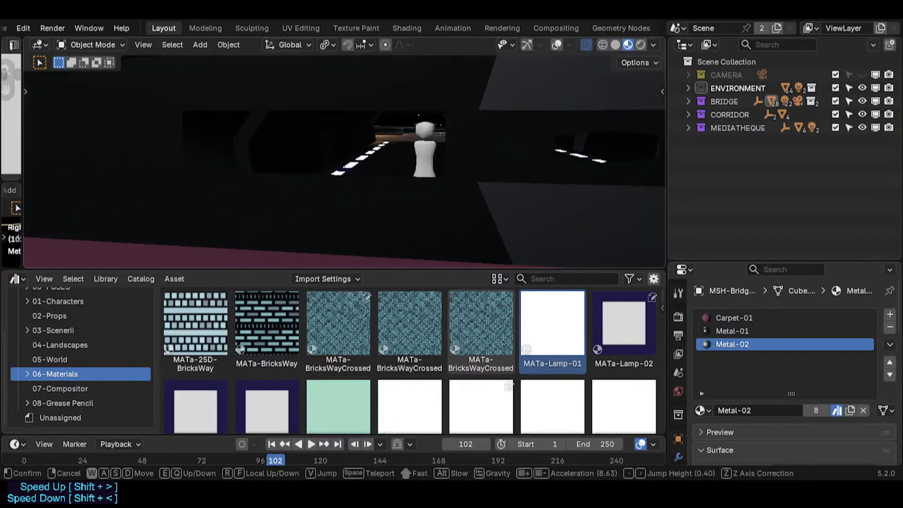
pyautogui.press('w')
pyautogui.press('w')
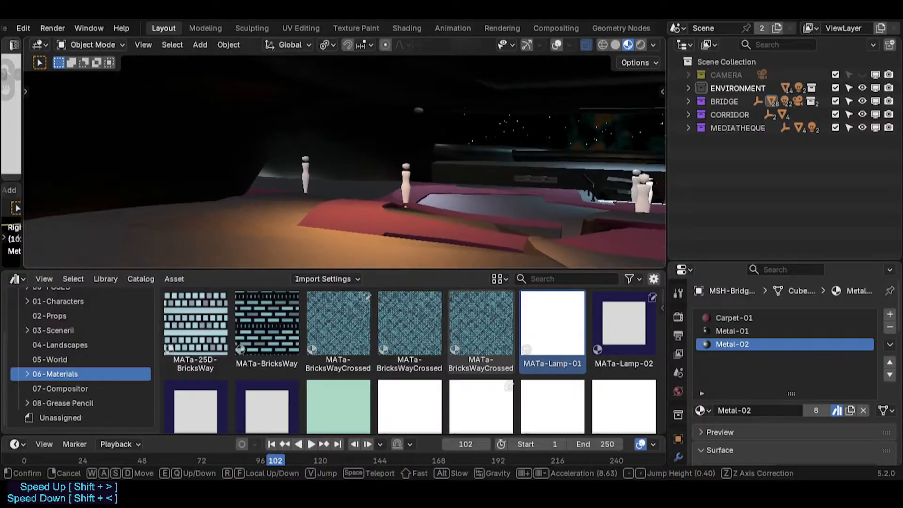
pyautogui.press('d')
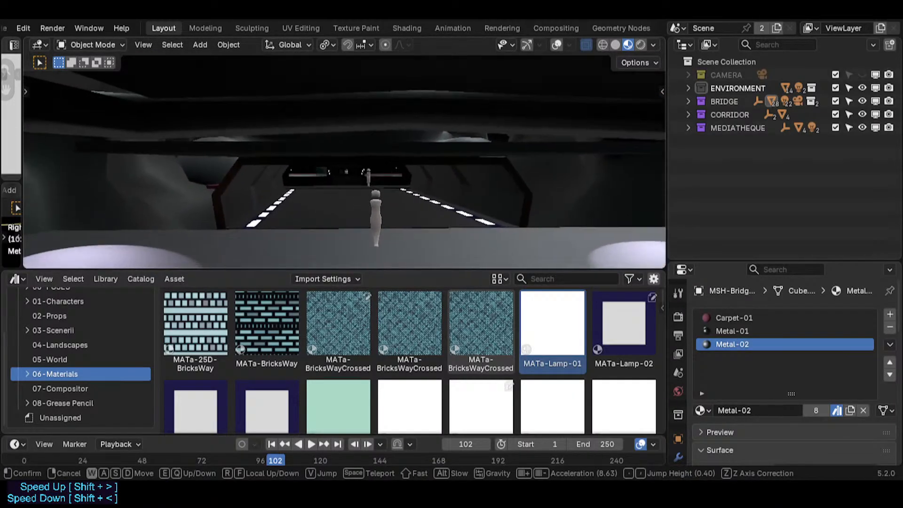
pyautogui.press('w')
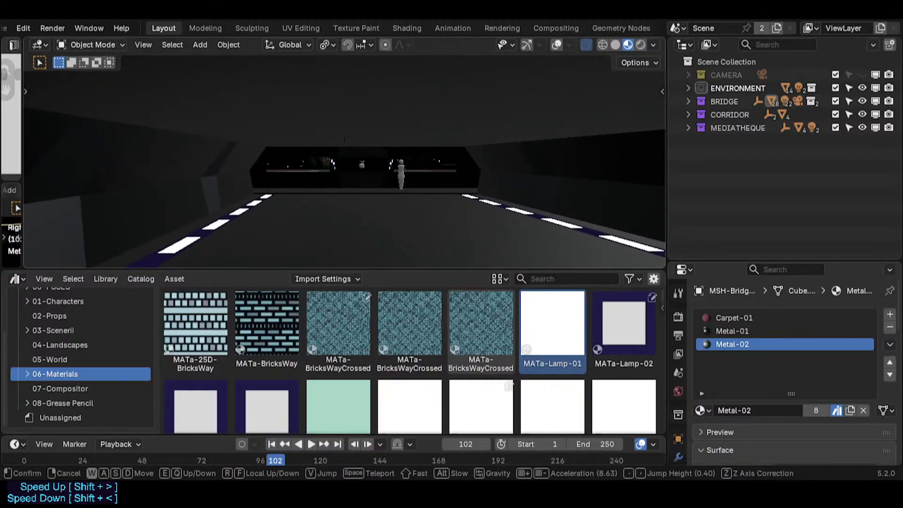
pyautogui.click(412, 154)
pyautogui.hotkey('shift', 'alt', 'z')
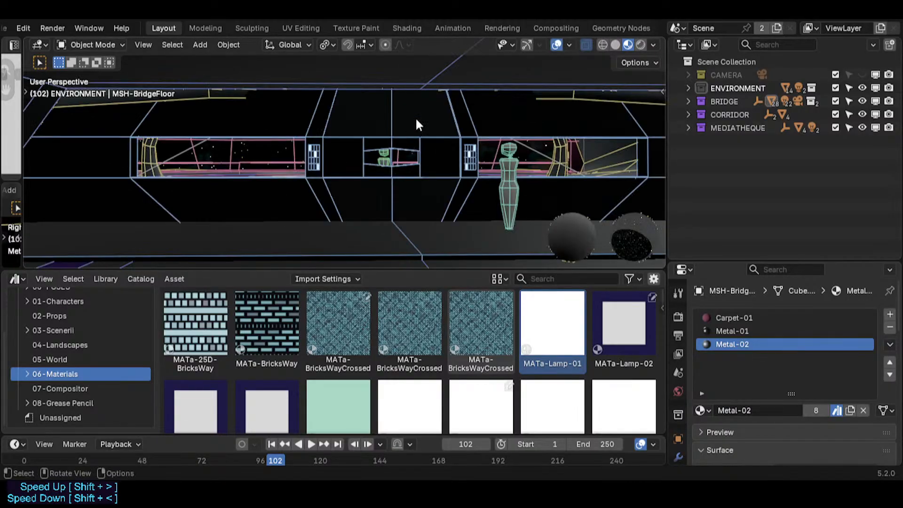
# - Save Spacecraft.blend, and duplicate MSH-Bridge_Corridor in place with the copy rotated 90° about the Z axis
pyautogui.click(416, 116)
pyautogui.hotkey('ctrl', 's')
pyautogui.press('Tab')
pyautogui.press('Tab')
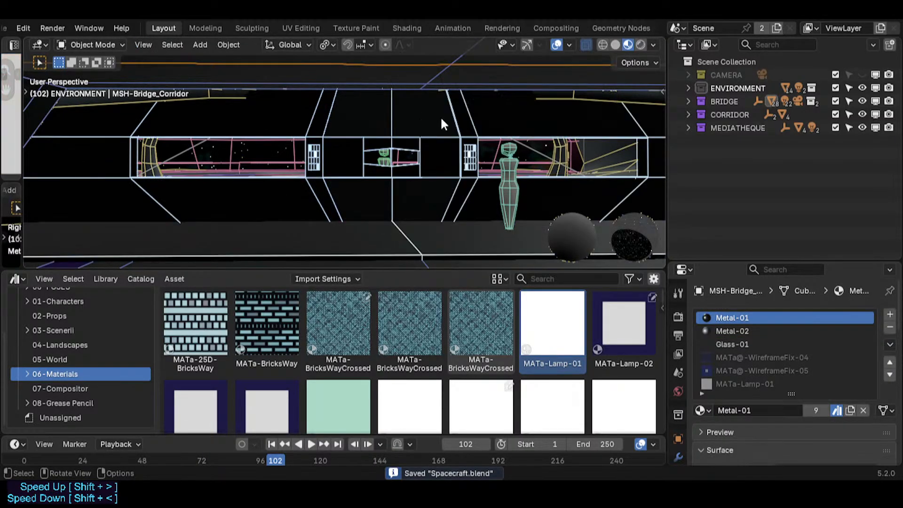
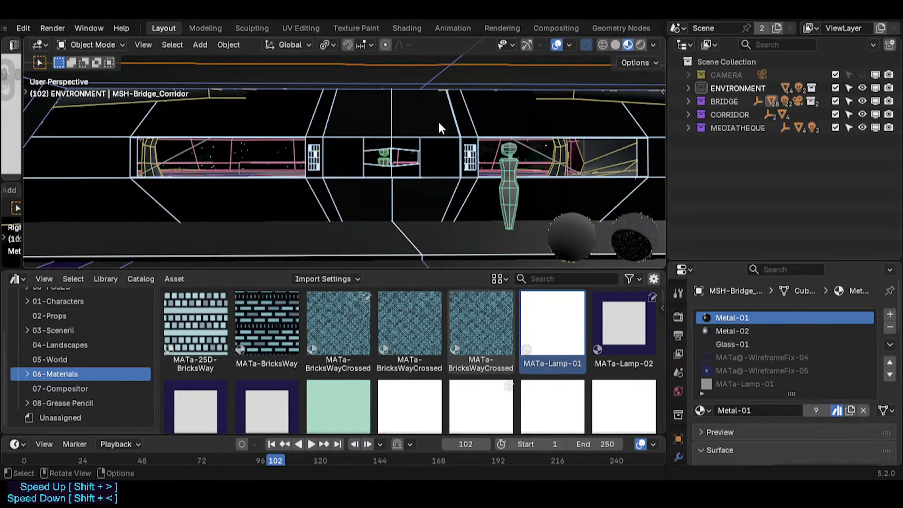
pyautogui.hotkey('shift', 'd')
pyautogui.rightClick(461, 101)
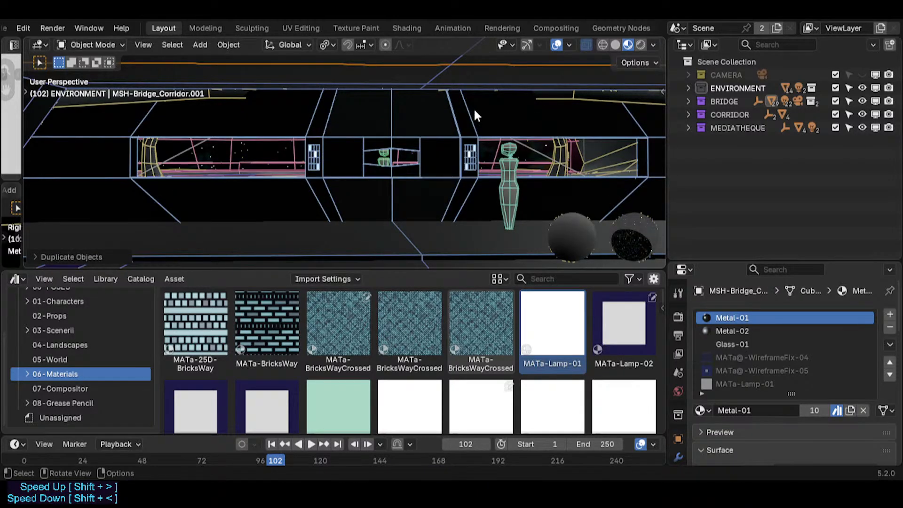
pyautogui.write('rz90')
pyautogui.press('Return')
# - Move the rotated corridor wall copy along global X towards the side of the bridge
pyautogui.hotkey('shift', '`')
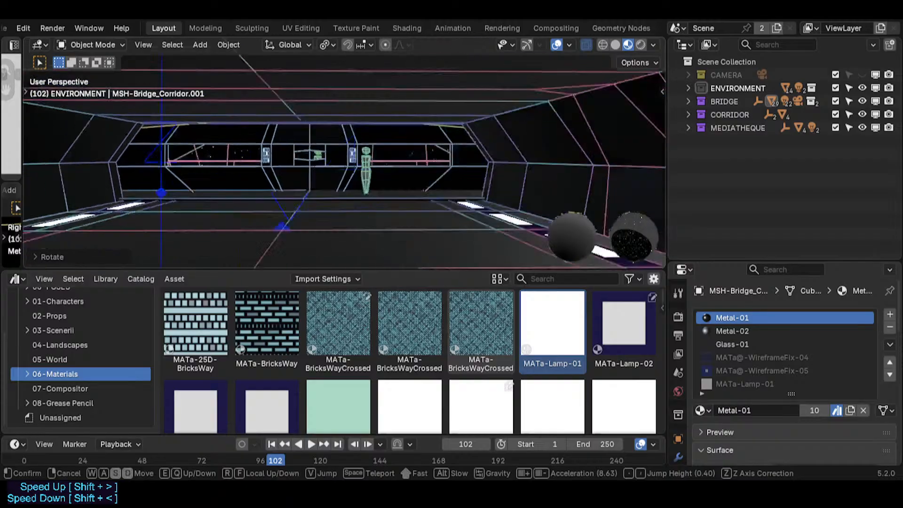
pyautogui.press('s')
pyautogui.press('d')
pyautogui.click(473, 113)
pyautogui.press('g')
pyautogui.press('x')
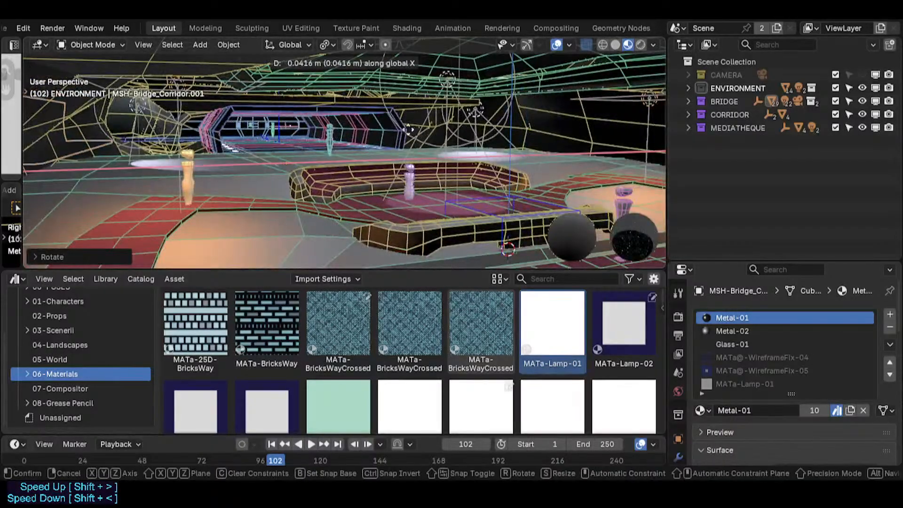
pyautogui.click(26, 150)
# - Shift the rotated wall copy along global Y until it stands at the floor extension in the side recess
pyautogui.moveTo(191, 140); pyautogui.dragTo(303, 146, button='middle')
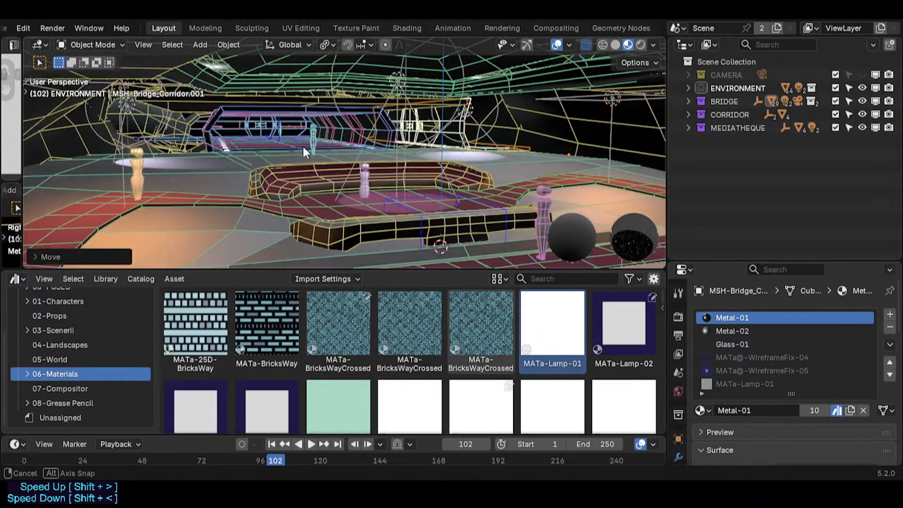
pyautogui.press('g')
pyautogui.press('y')
pyautogui.click(413, 155)
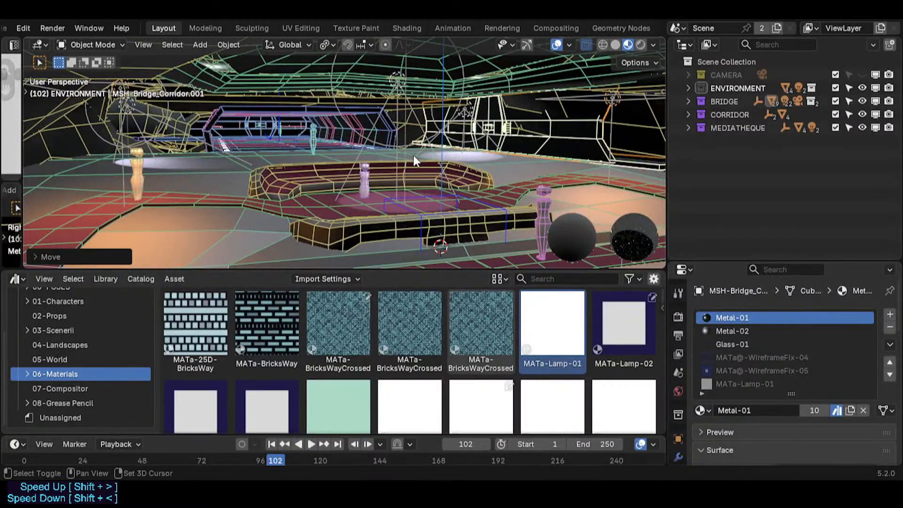
pyautogui.hotkey('shift', '`')
pyautogui.press('Return')
pyautogui.press('g')
pyautogui.press('y')
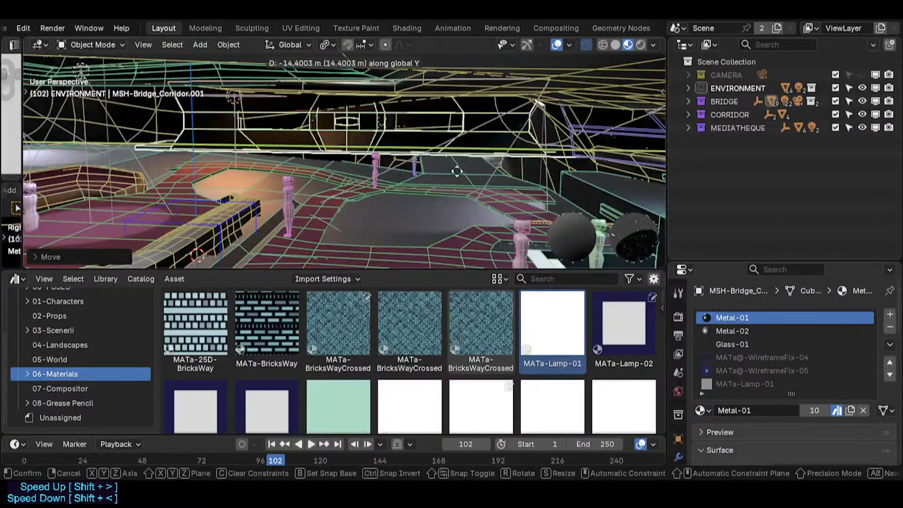
pyautogui.click(487, 164)
pyautogui.press('g')
pyautogui.press('y')
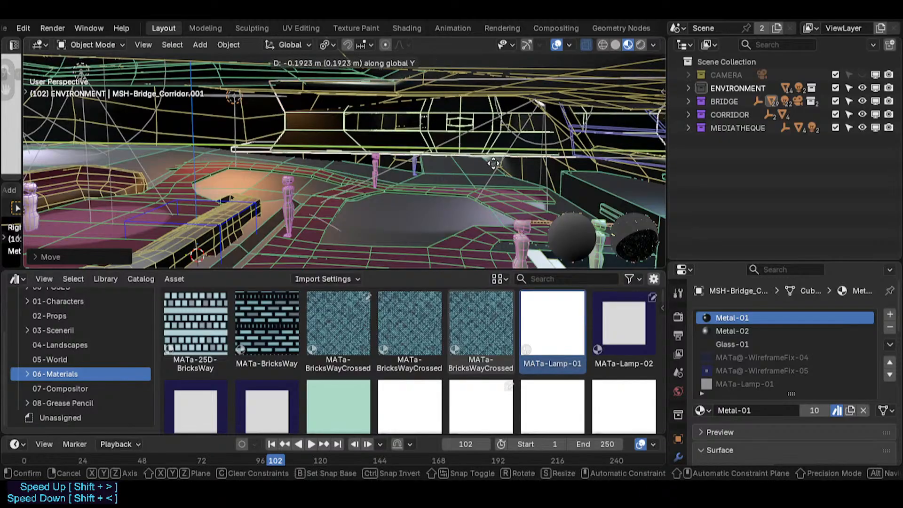
pyautogui.click(496, 163)
# - Lower the wall copy by about 0.7 m along global Z and fine-tune its height against the floor extension
pyautogui.hotkey('shift', '`')
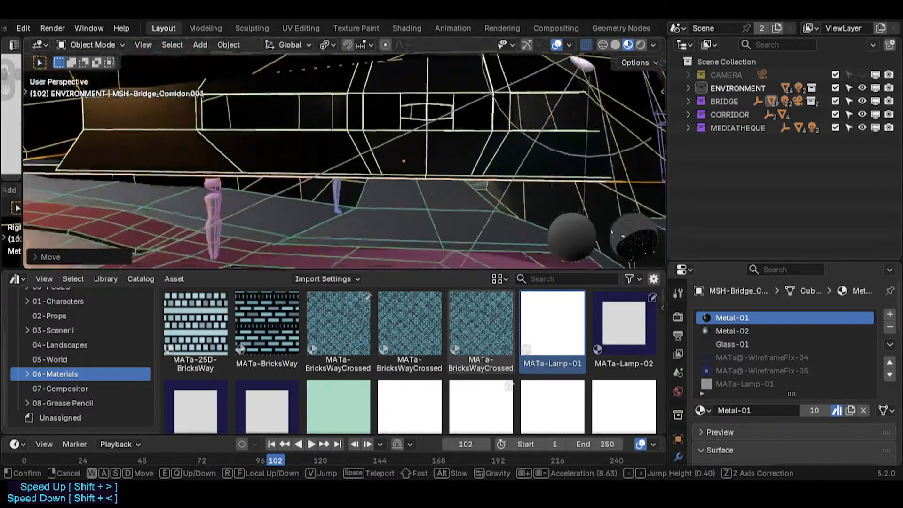
pyautogui.press('Return')
pyautogui.press('g')
pyautogui.press('z')
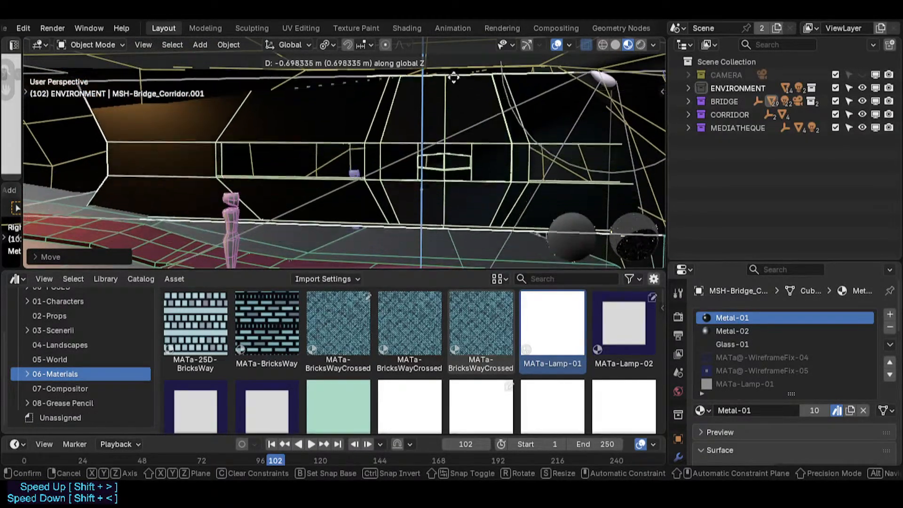
pyautogui.click(454, 77)
pyautogui.moveTo(406, 180); pyautogui.dragTo(464, 225, button='middle')
pyautogui.press('g')
pyautogui.press('z')
pyautogui.click(425, 194)
# - Push the wall copy about 3.5 m along global X, deeper into the hull's side recess
pyautogui.press('g')
pyautogui.press('z')
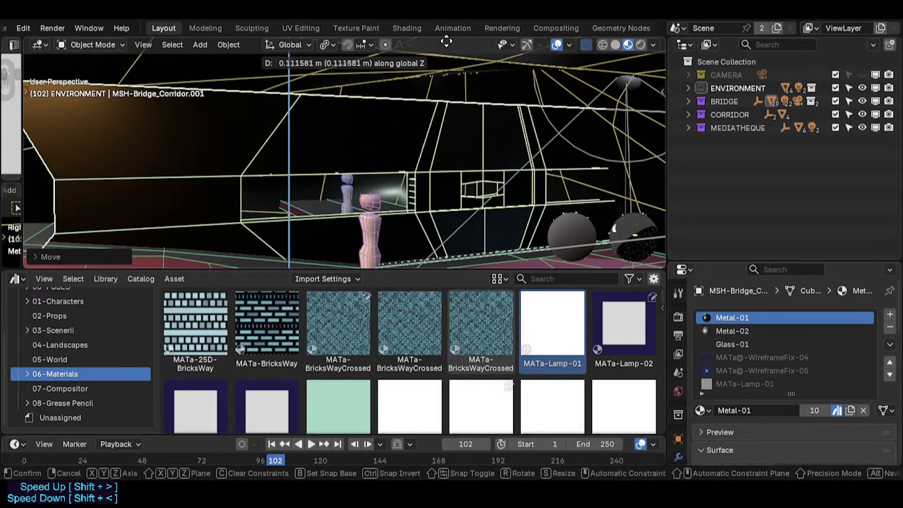
pyautogui.press('x')
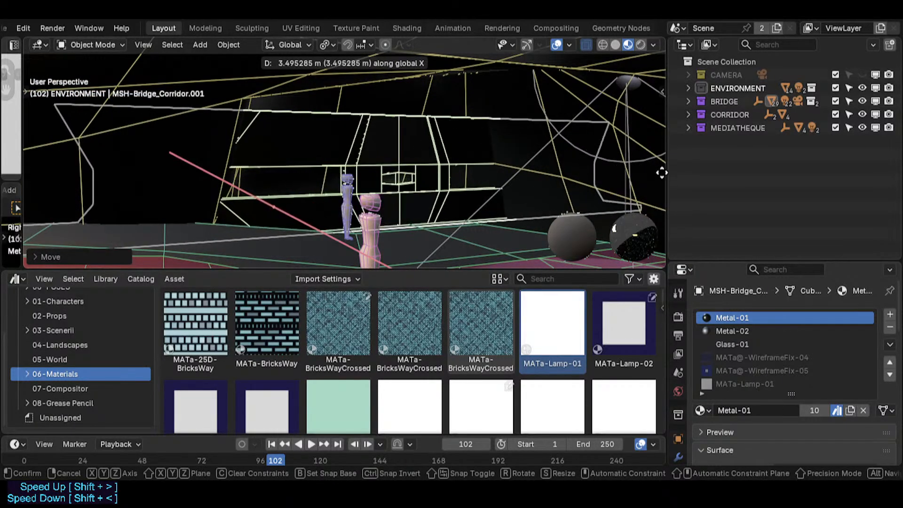
pyautogui.click(37, 167)
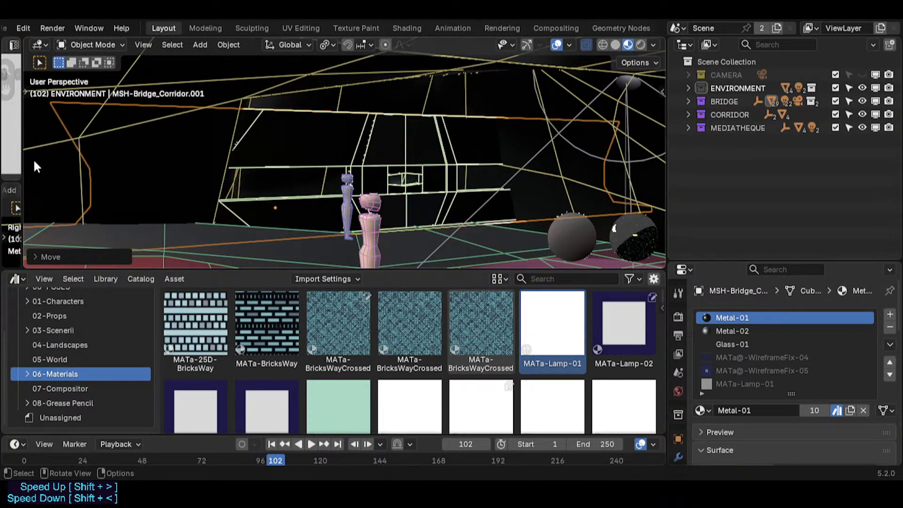
# - Examine the copied wall's mesh against the surrounding hull, in both Edit and Object Mode
pyautogui.hotkey('shift', '`')
pyautogui.press('d')
pyautogui.click(302, 182)
pyautogui.press('Tab')
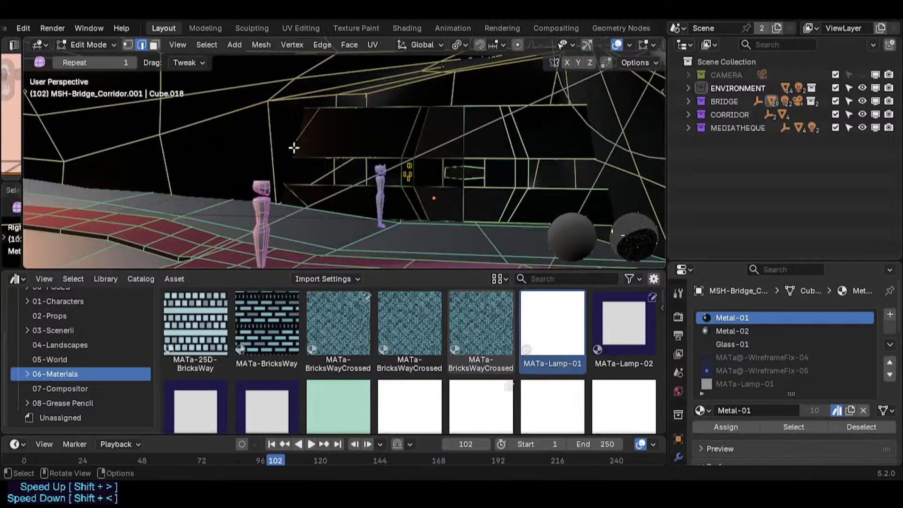
pyautogui.press('Tab')
pyautogui.press('Tab')
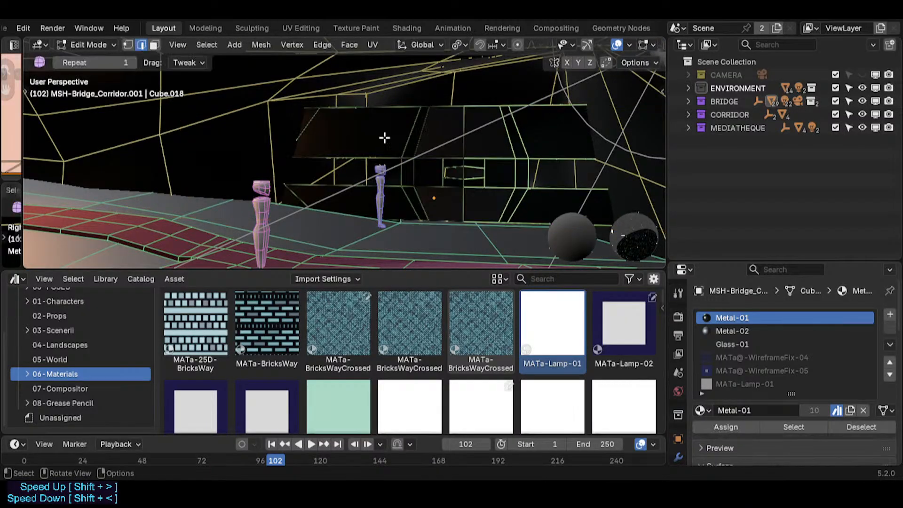
pyautogui.moveTo(376, 137); pyautogui.dragTo(348, 129, button='middle')
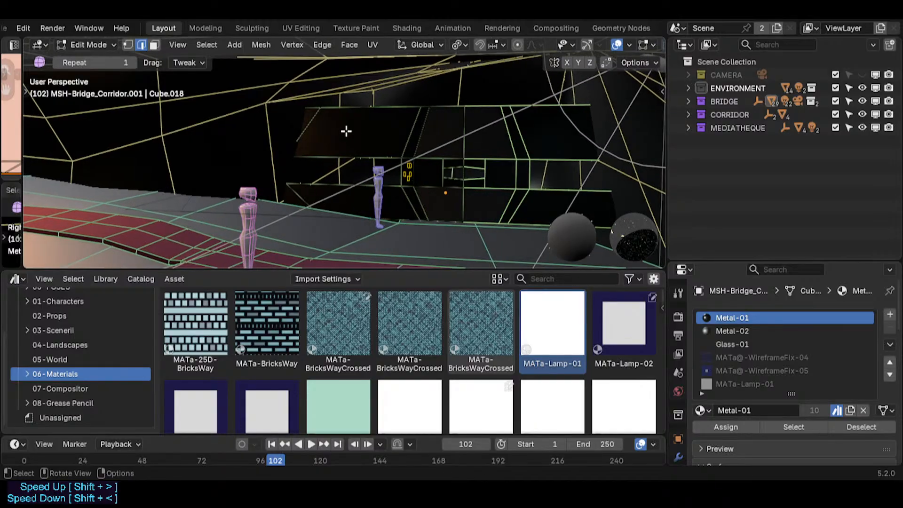
pyautogui.press('Tab')
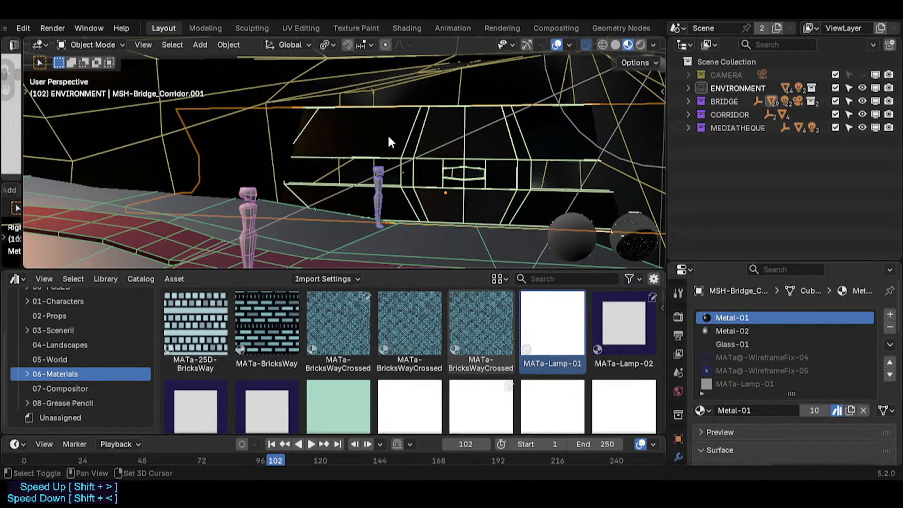
# - Inspect the copied wall's fit in the side recess from close up and from the bridge, without overlays
pyautogui.hotkey('shift', '`')
pyautogui.press('w')
pyautogui.press('s')
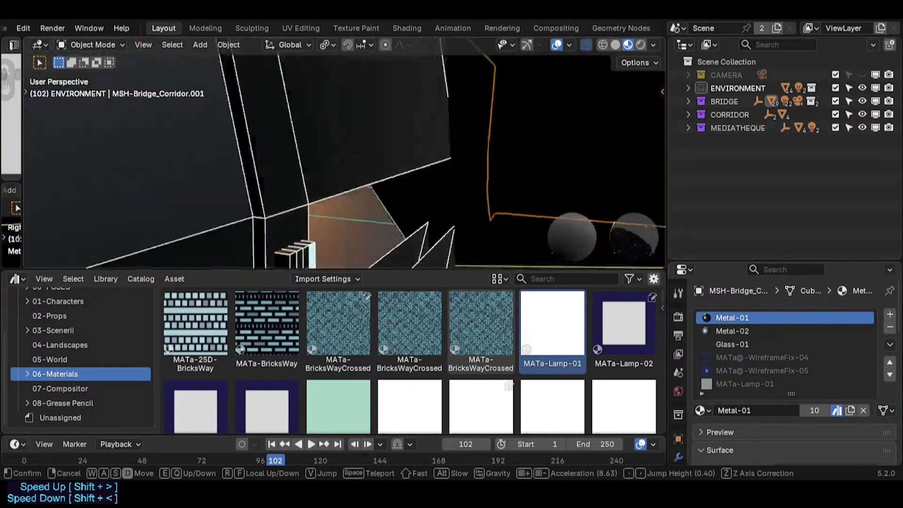
pyautogui.press('w')
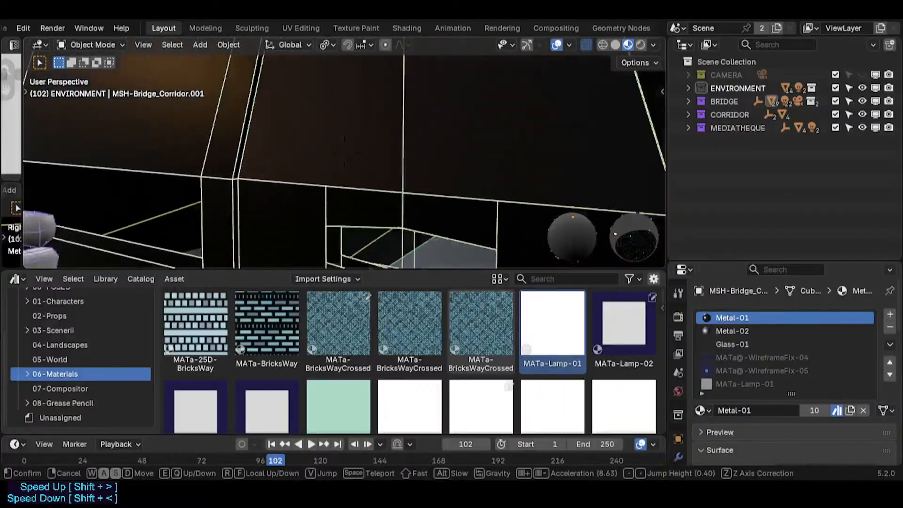
pyautogui.press('s')
pyautogui.press('a')
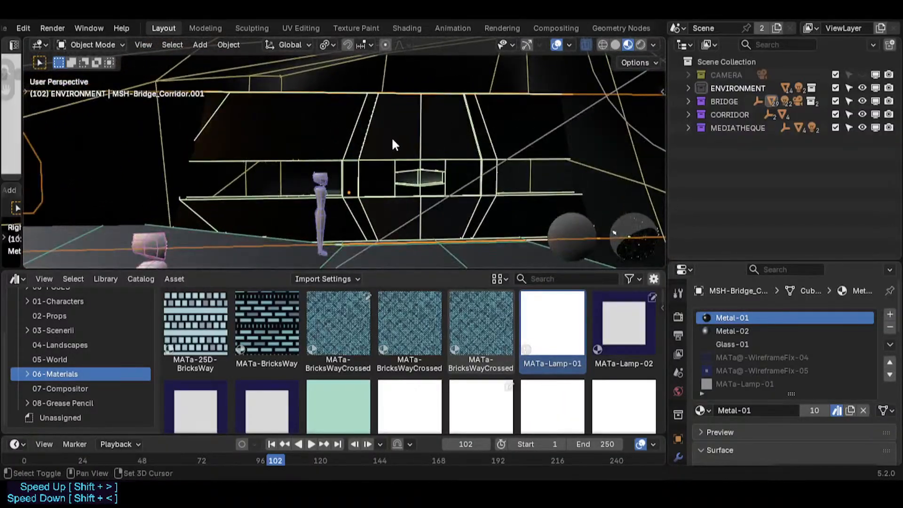
pyautogui.hotkey('shift', 'alt', 'z')
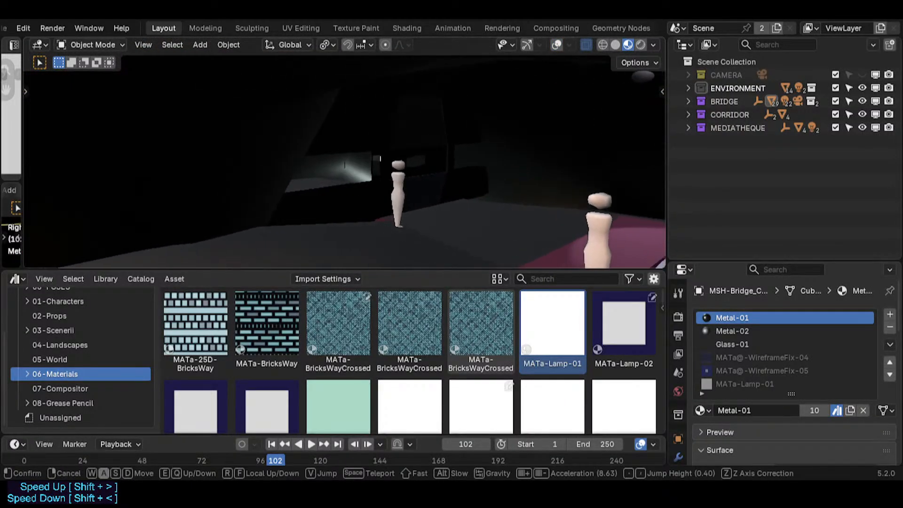
# - Walk through the bridge and the side recess to inspect the copied wall's openings and sightlines without overlays
pyautogui.press('s')
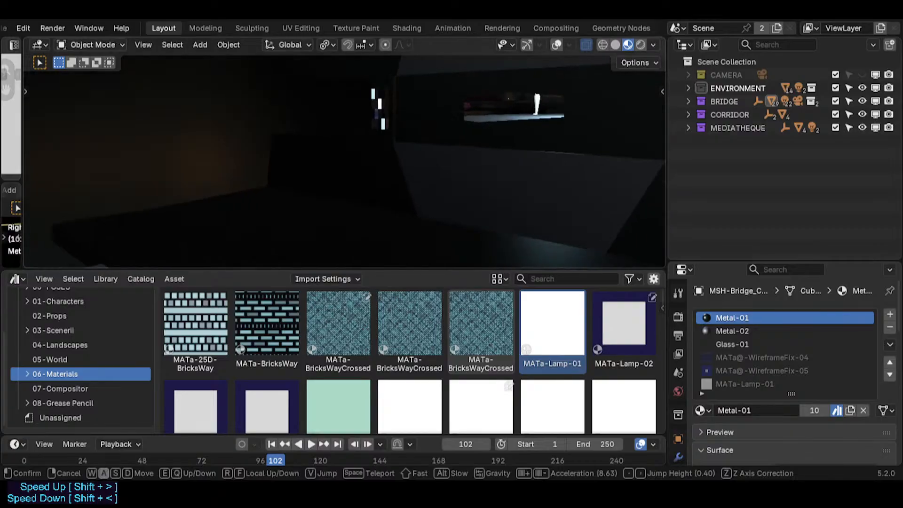
pyautogui.press('w')
pyautogui.press('w')
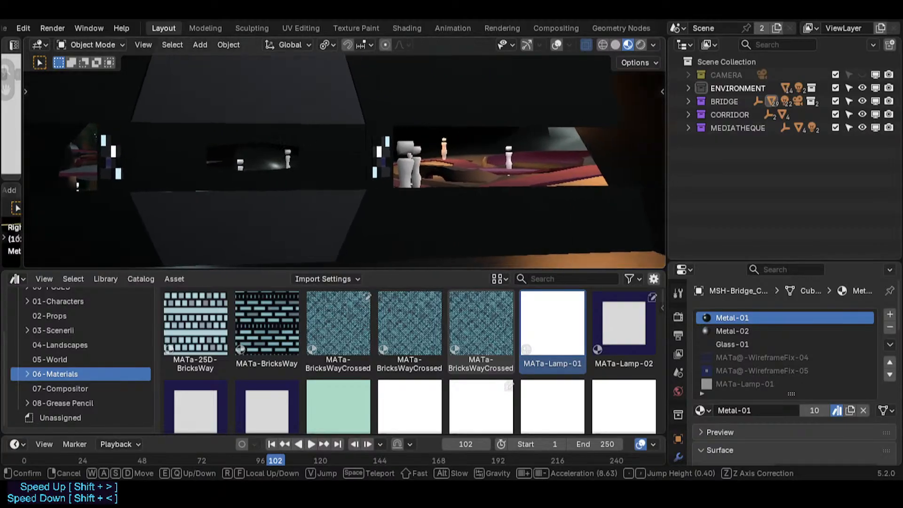
pyautogui.press('s')
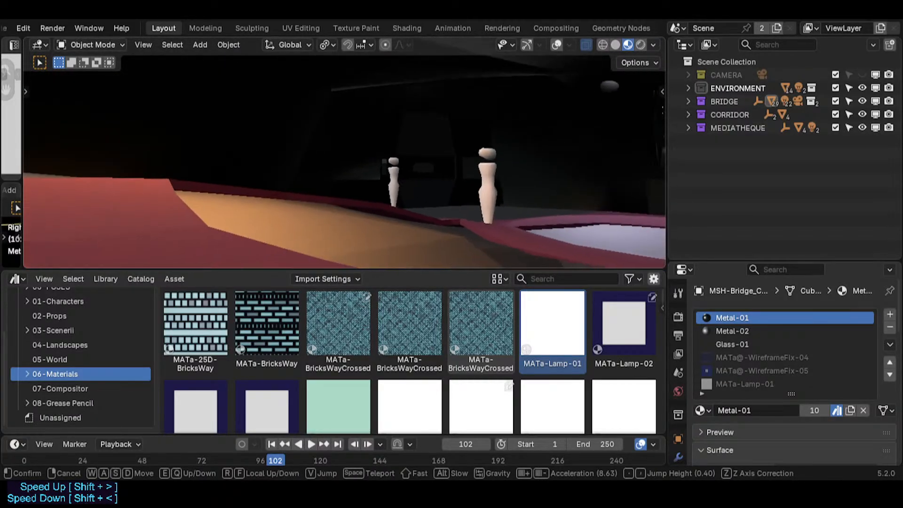
pyautogui.press('d')
pyautogui.press('s')
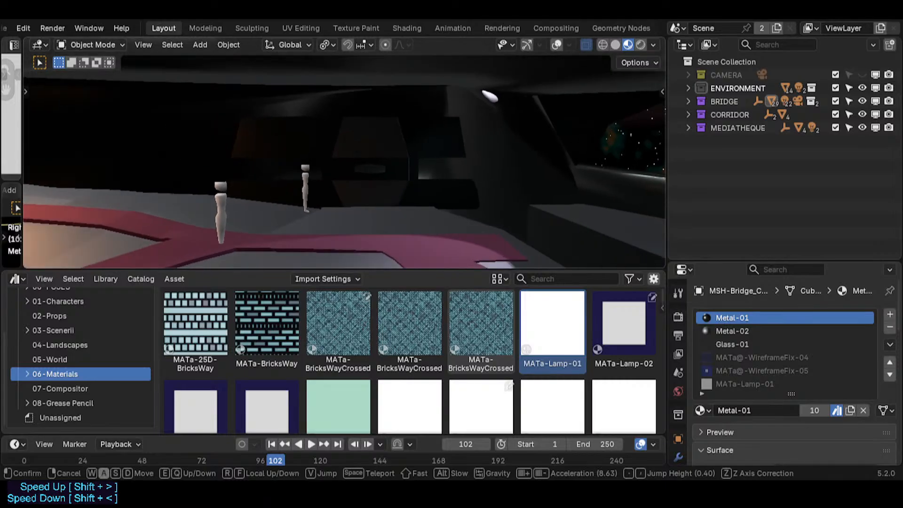
pyautogui.click(408, 120)
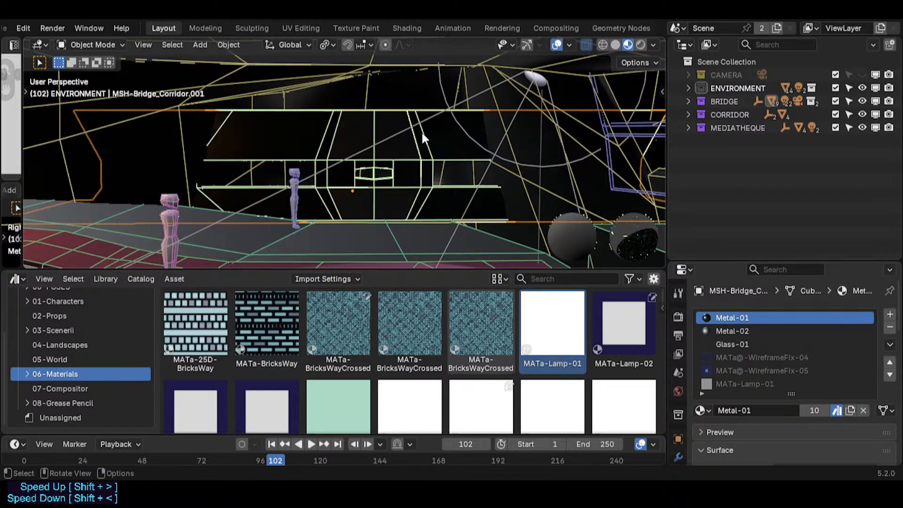
# - Compare the wall copy's mesh with the surrounding hull and floor, alternating between Edit Mode and Object Mode
pyautogui.press('Tab')
pyautogui.moveTo(430, 137); pyautogui.dragTo(371, 120, button='middle')
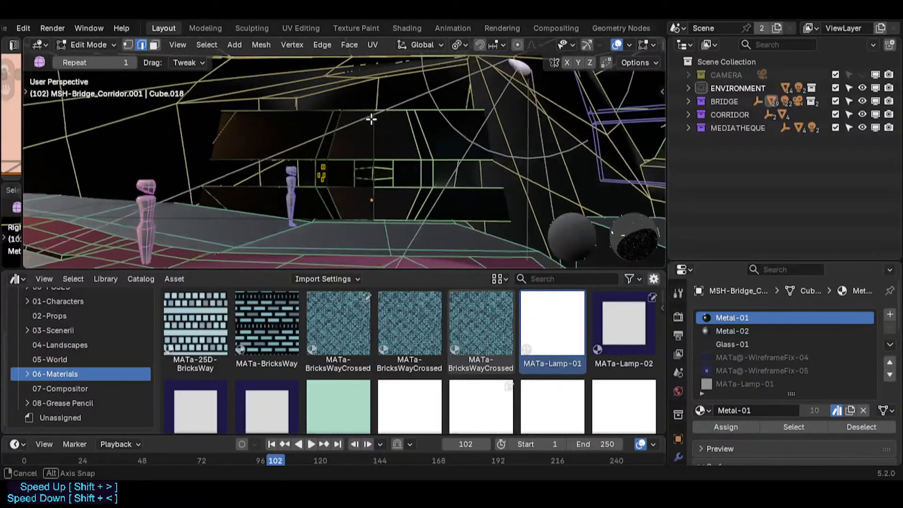
pyautogui.press('Tab')
pyautogui.press('Tab')
pyautogui.press('Tab')
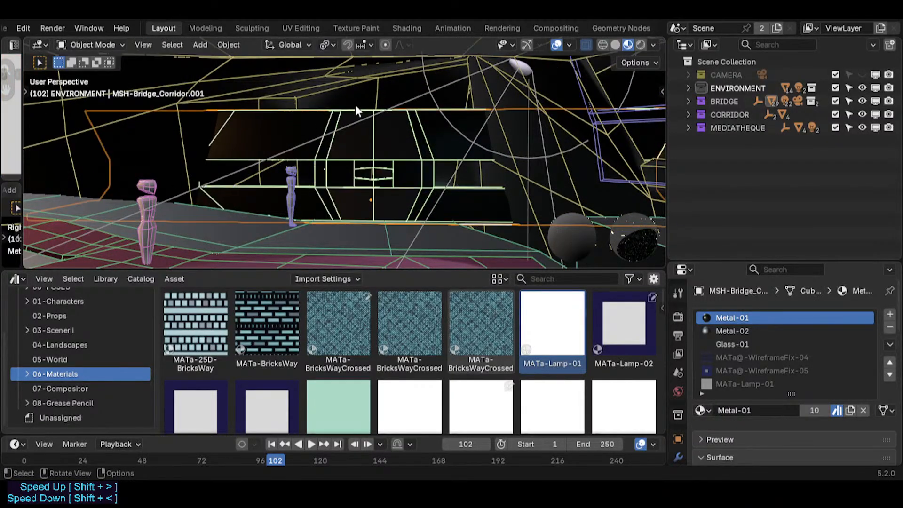
pyautogui.press('Tab')
pyautogui.press('Tab')
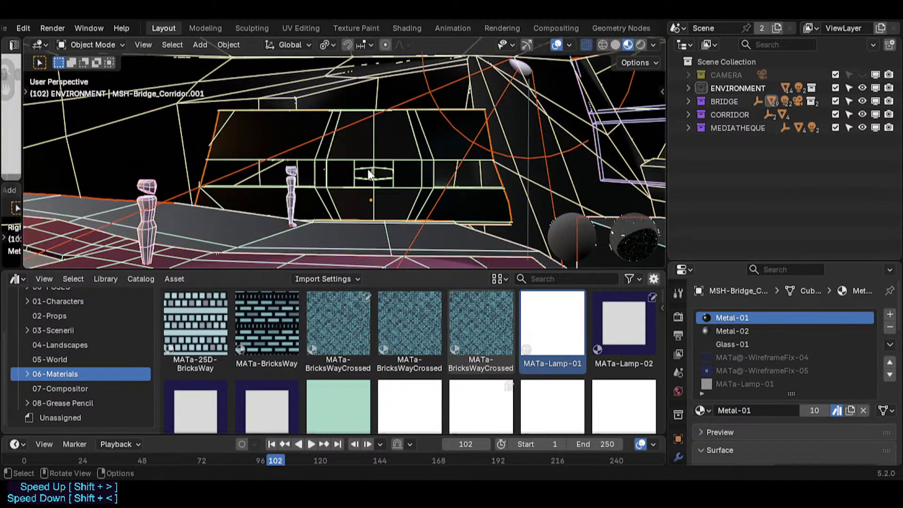
pyautogui.press('Tab')
pyautogui.hotkey('shift', '`')
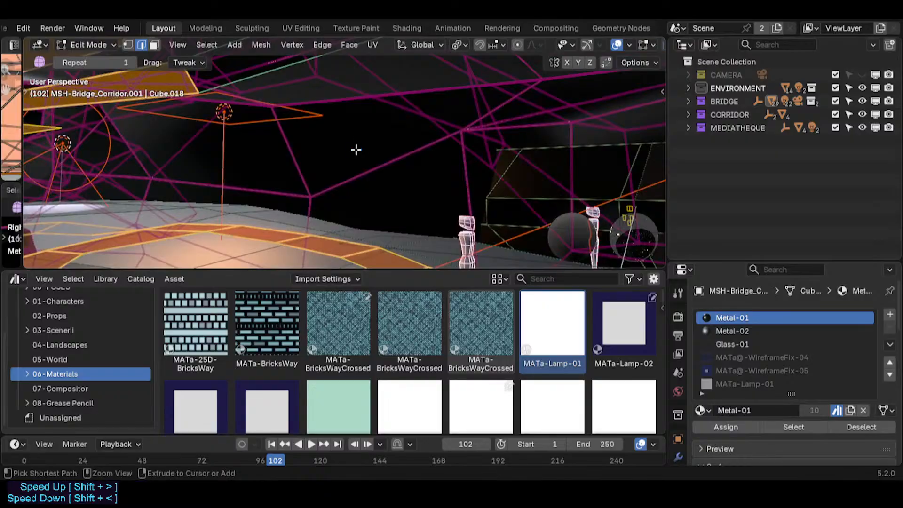
# - Save the file, deselect the wall copy's mesh elements and return to Object Mode
pyautogui.hotkey('ctrl', 's')
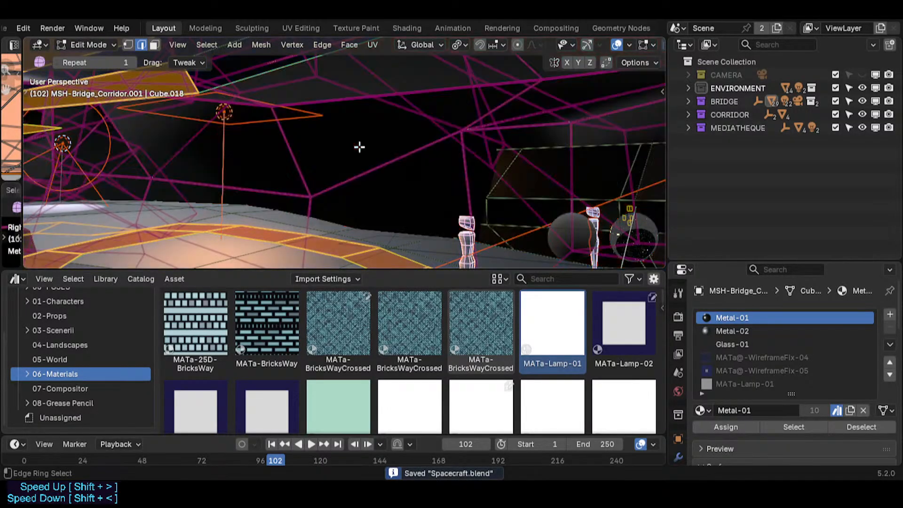
pyautogui.hotkey('alt', 'a')
pyautogui.press('Tab')
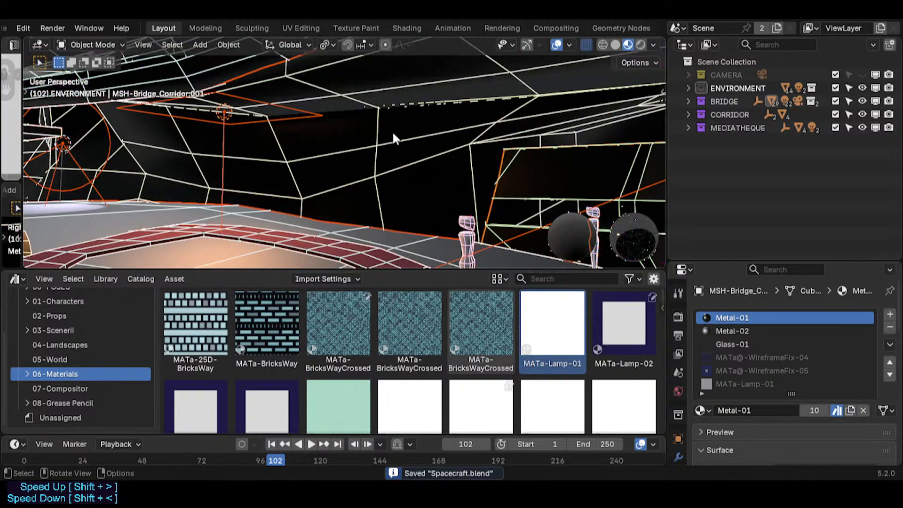
# - Hide the overlays and inspect the recess wall, the bridge floor and the opposite hull side in walk view
pyautogui.hotkey('shift', '`')
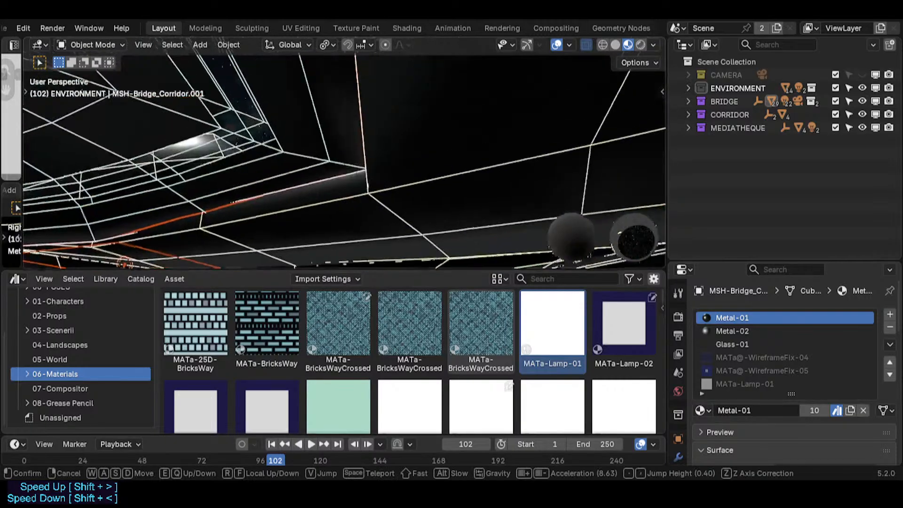
pyautogui.click(394, 133)
pyautogui.hotkey('shift', 'alt', 'z')
pyautogui.hotkey('shift', '`')
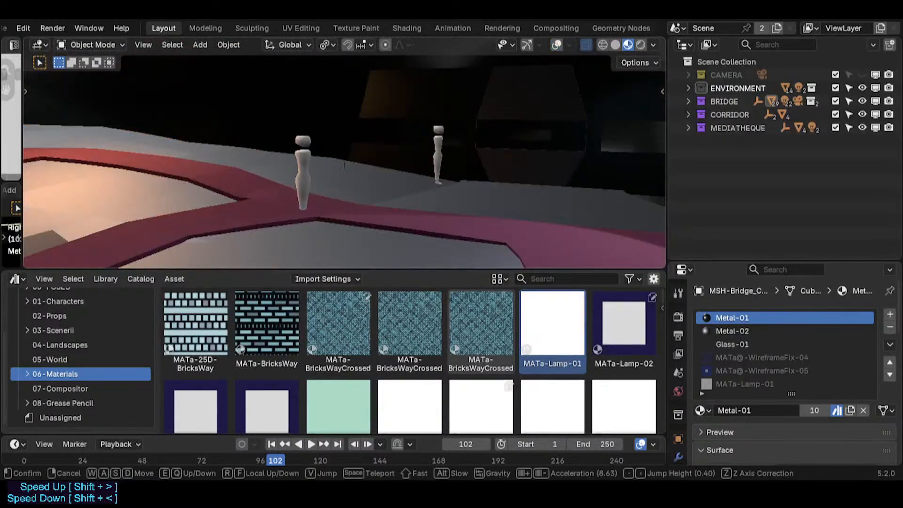
pyautogui.press('w')
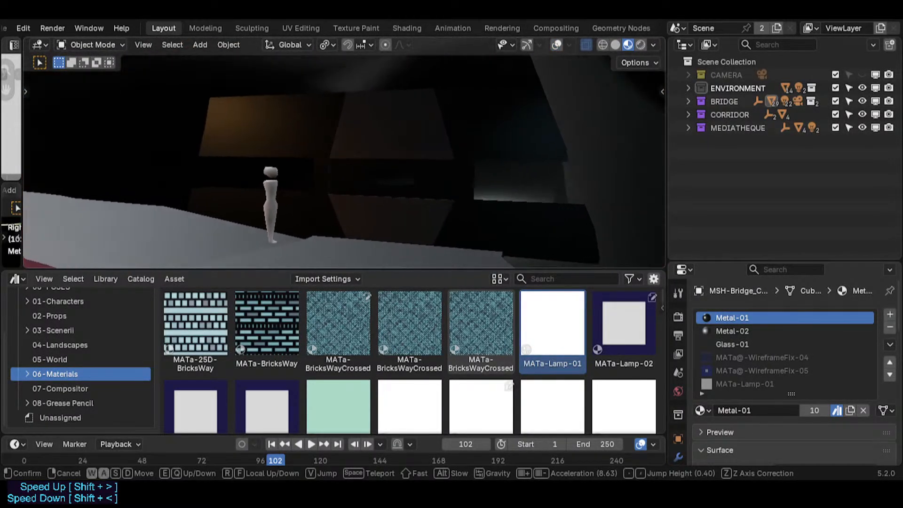
pyautogui.press('s')
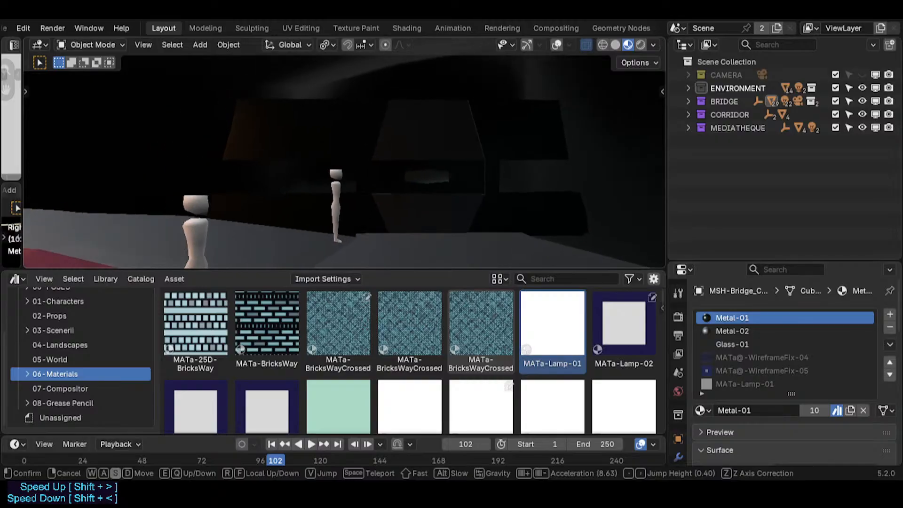
pyautogui.press('w')
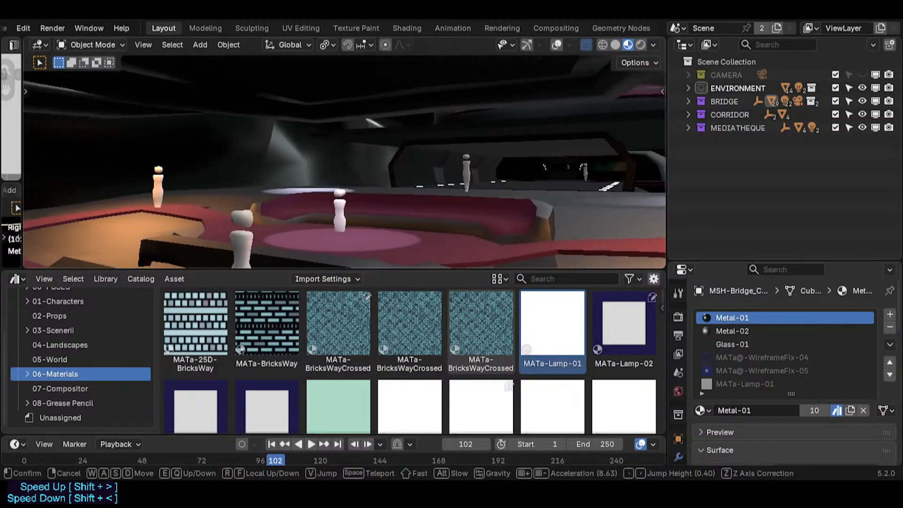
pyautogui.click(420, 130)
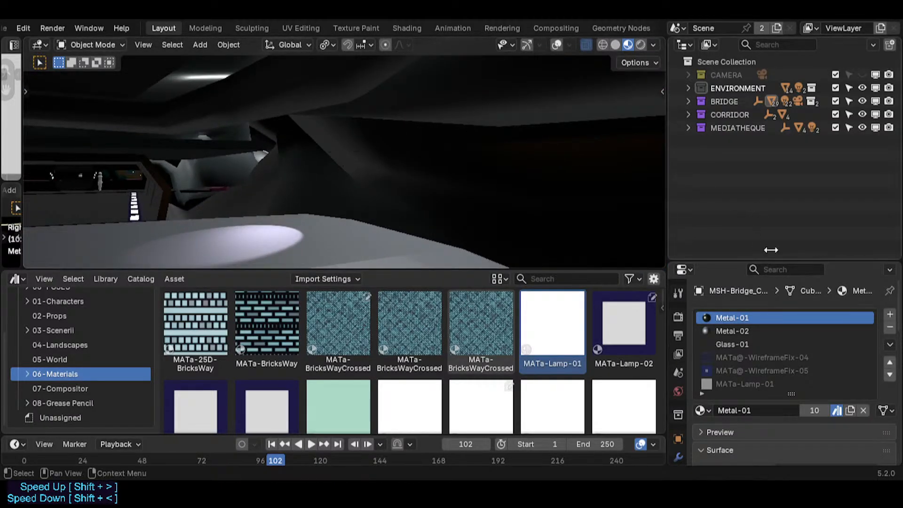
# - Add a material slot with Rock-01 to the wall copy and place it directly below Metal-02
pyautogui.click(889, 316)
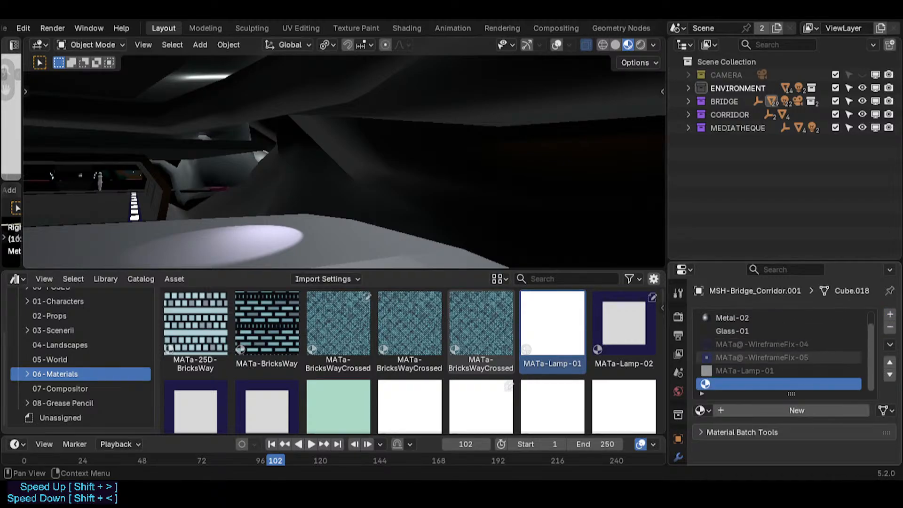
pyautogui.click(701, 411)
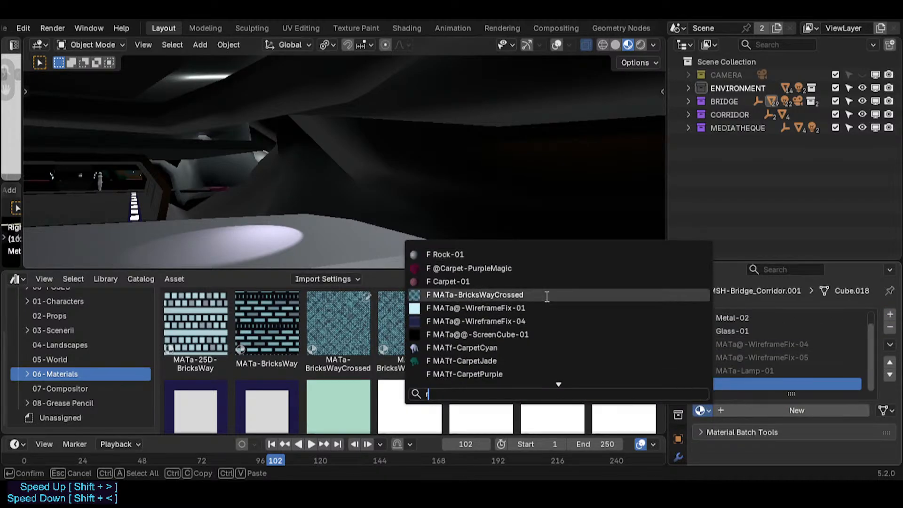
pyautogui.click(534, 255)
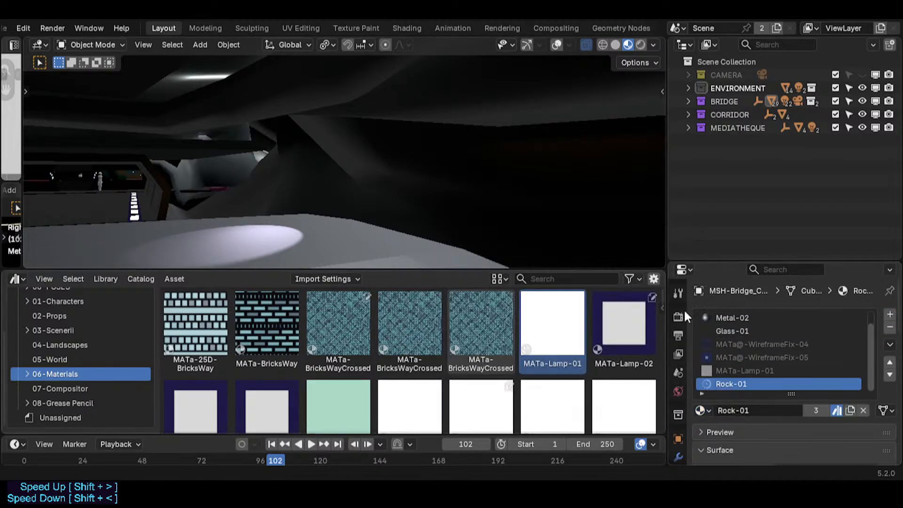
pyautogui.click(890, 362)
pyautogui.click(890, 362)
pyautogui.click(890, 362)
pyautogui.click(889, 363)
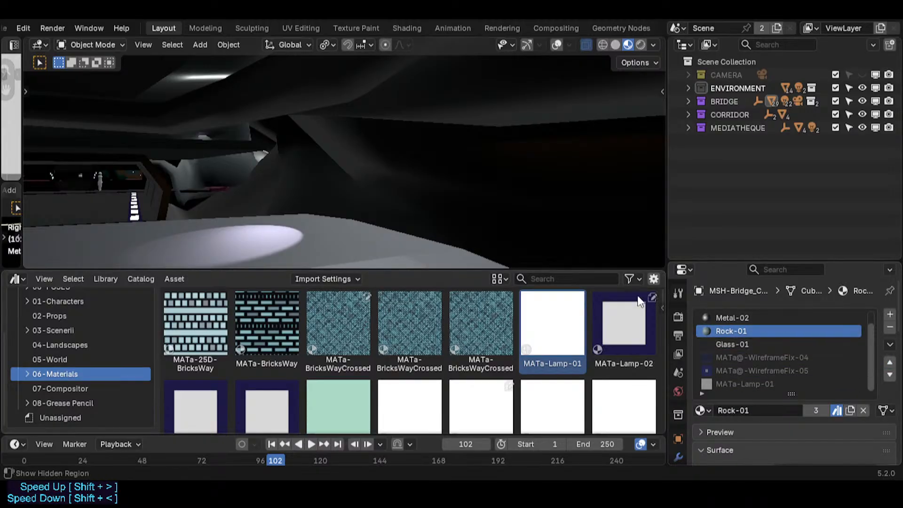
pyautogui.scroll(1, 783, 329)
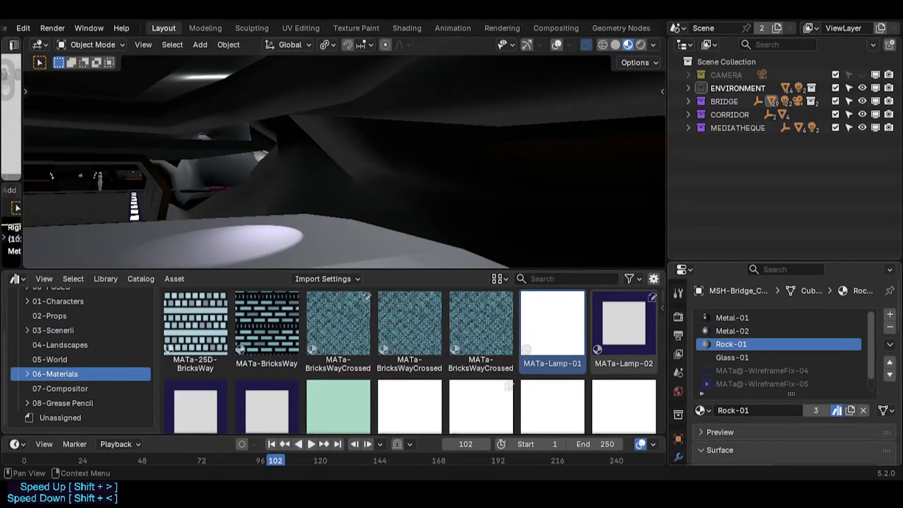
# - Walk across the bridge to view the recess wall and the dark hull side beside the lit floor
pyautogui.hotkey('shift', '`')
pyautogui.press('w')
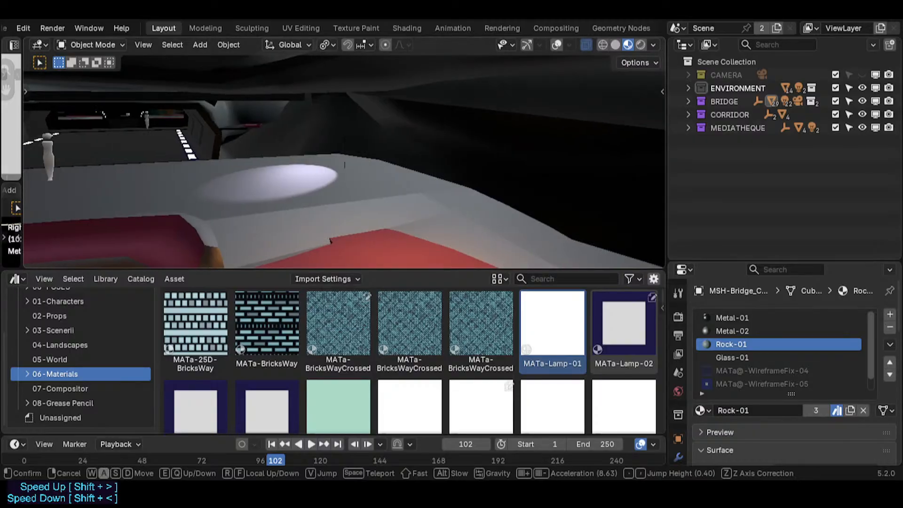
pyautogui.press('a')
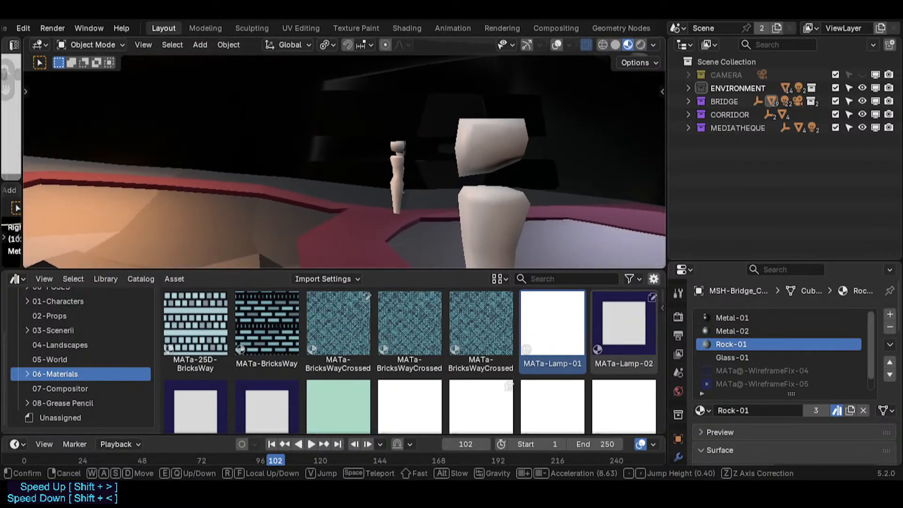
pyautogui.press('w')
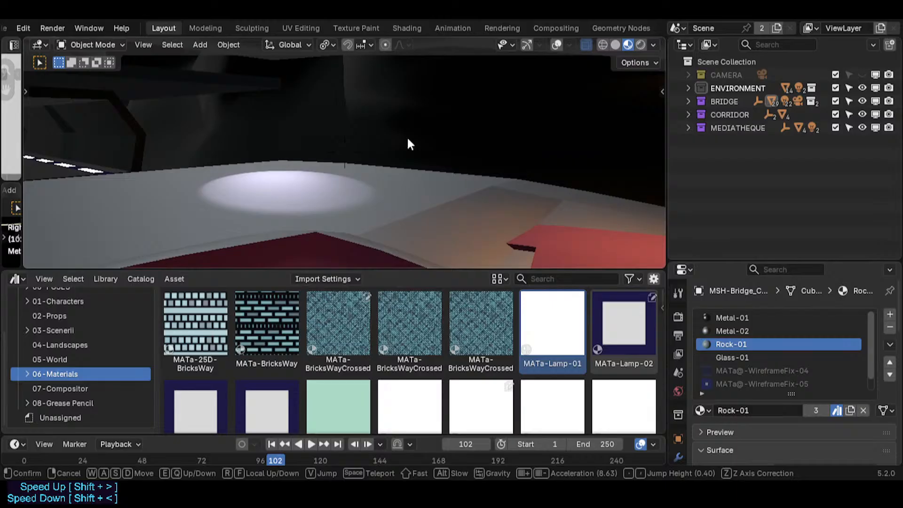
pyautogui.click(408, 138)
# - Show the overlays and check the materials of the bridge floor, the hull and the wall copy by selecting each
pyautogui.click(442, 186)
pyautogui.hotkey('shift', '`')
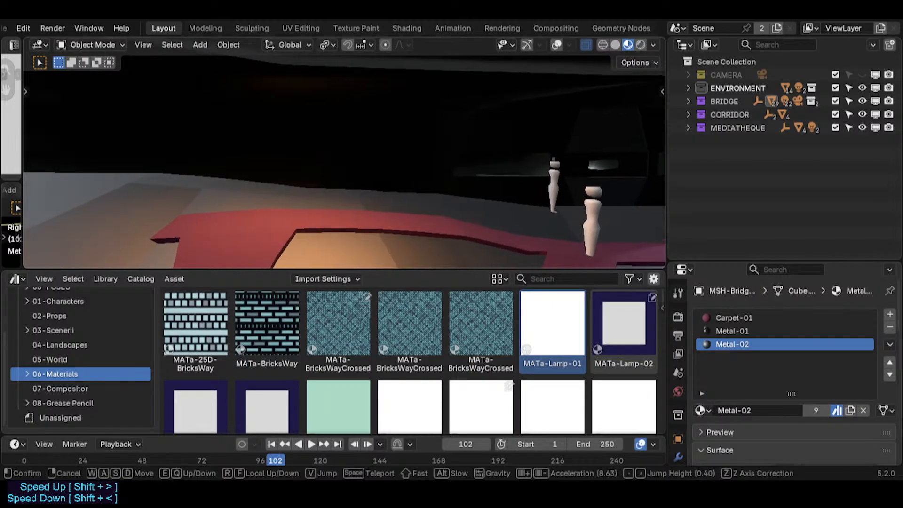
pyautogui.click(409, 196)
pyautogui.hotkey('shift', 'alt', 'z')
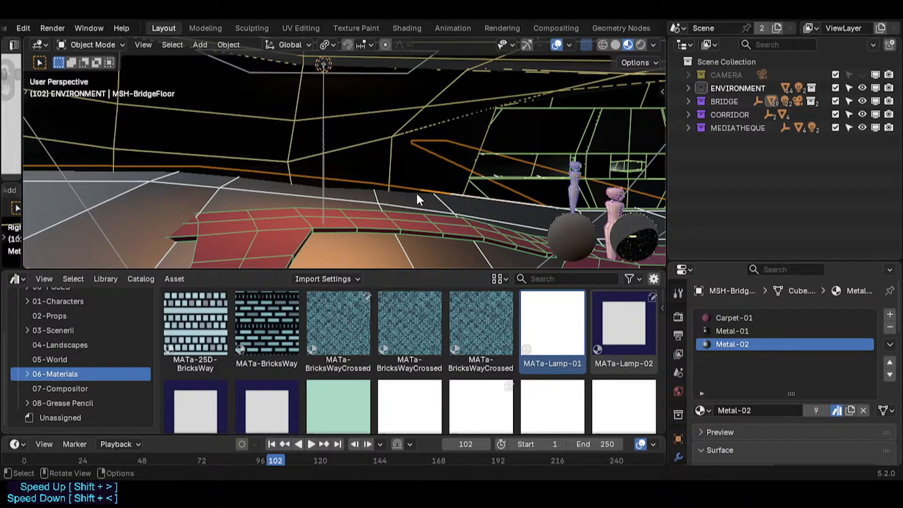
pyautogui.press('Tab')
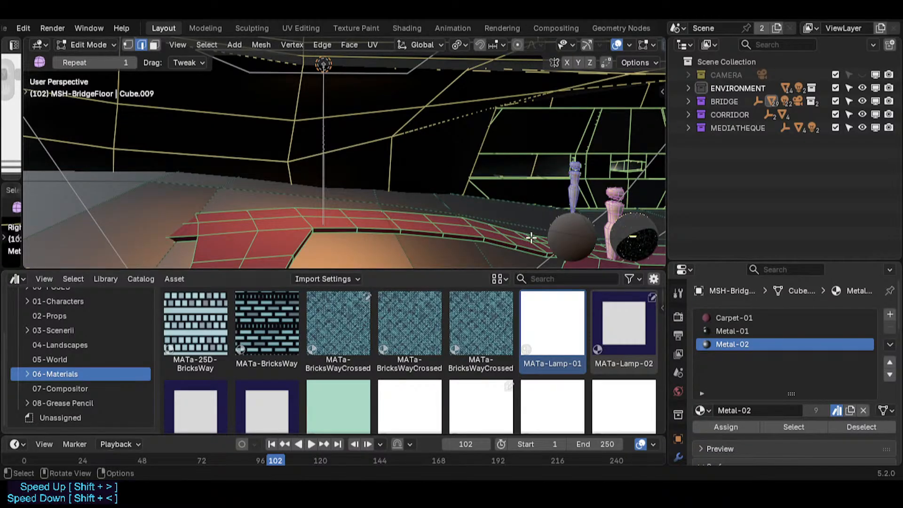
pyautogui.press('Tab')
pyautogui.click(377, 167)
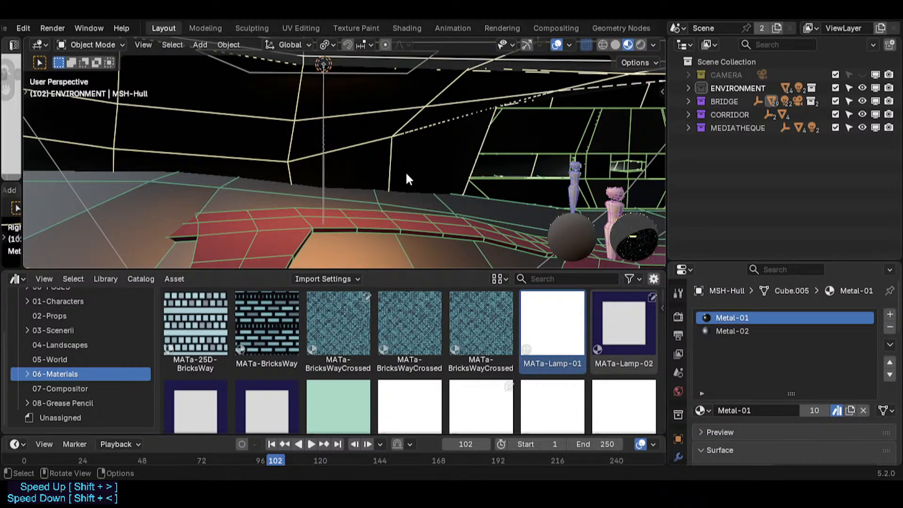
pyautogui.click(221, 188)
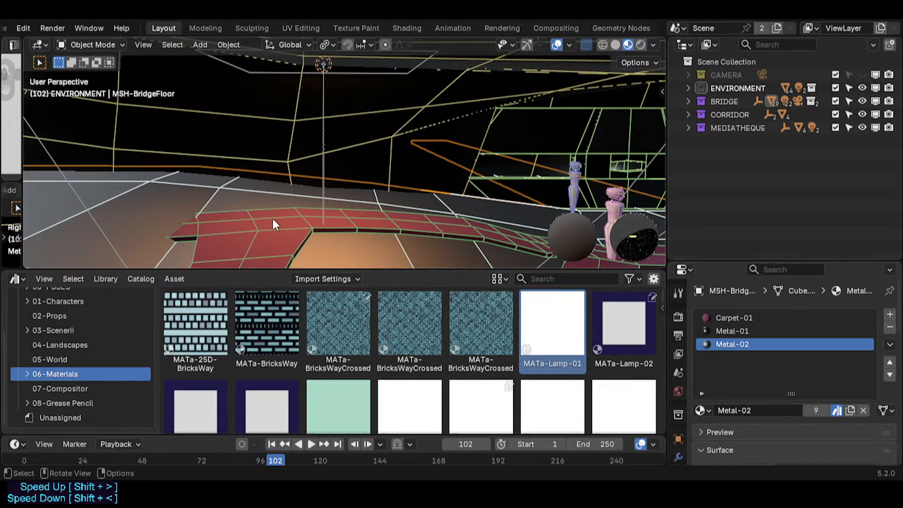
pyautogui.click(519, 148)
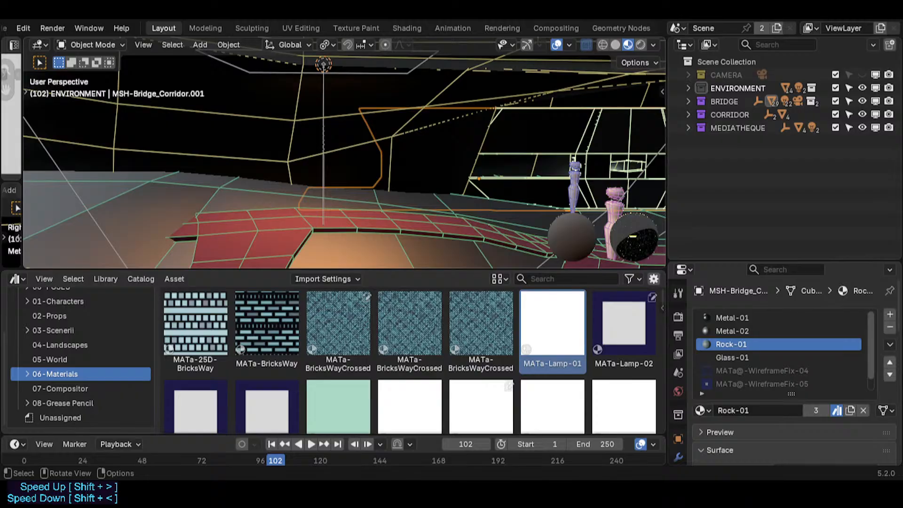
# - Keep the wall copy selected, frame it from the bridge and save the file
pyautogui.click(436, 138)
pyautogui.hotkey('shift', '`')
pyautogui.click(435, 139)
pyautogui.click(429, 129)
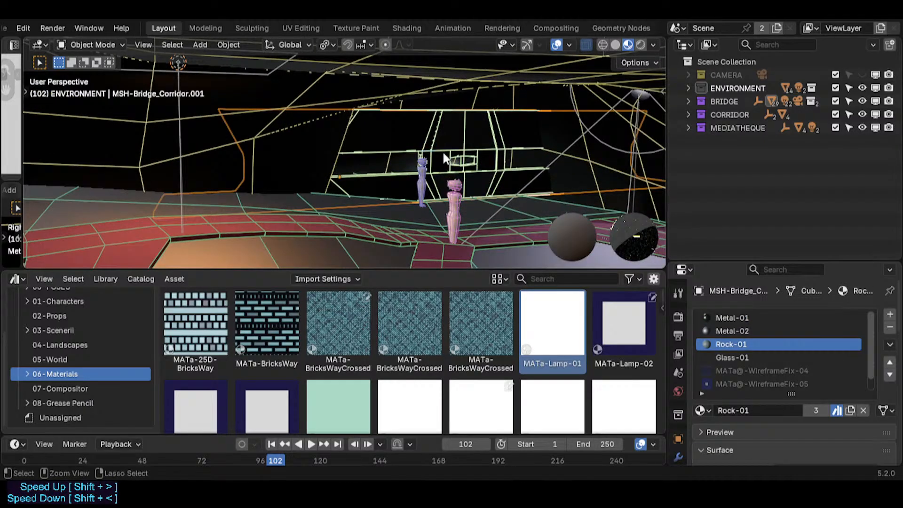
pyautogui.hotkey('ctrl', 's')
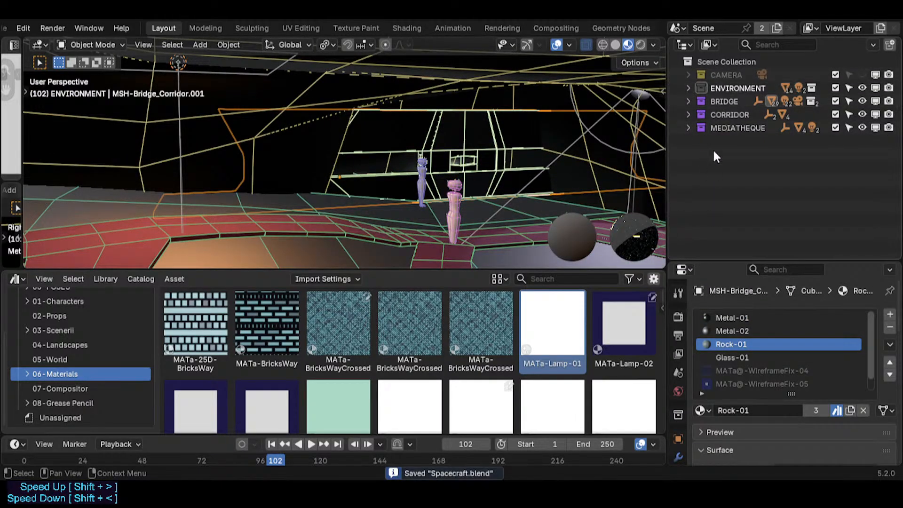
# - Rename the corridor wall copy as MSH-Bridge_Wall and save the file
pyautogui.click(689, 88)
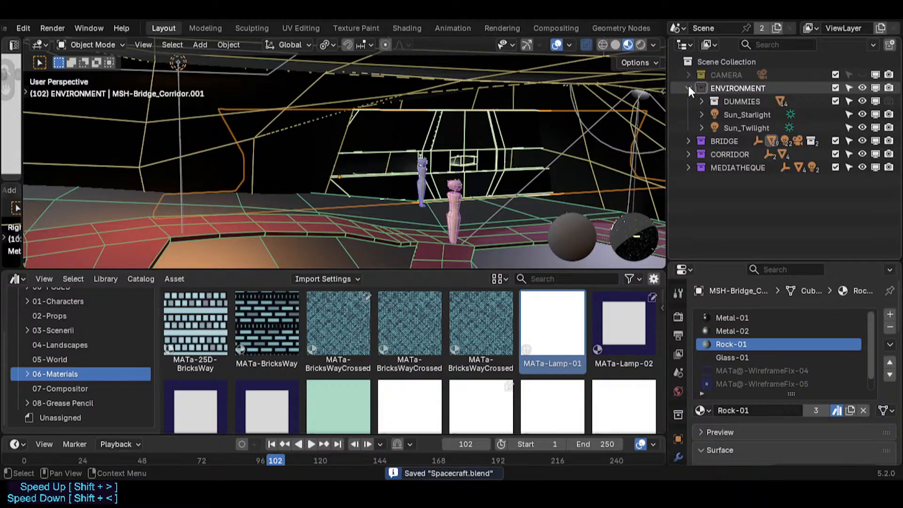
pyautogui.press('.')
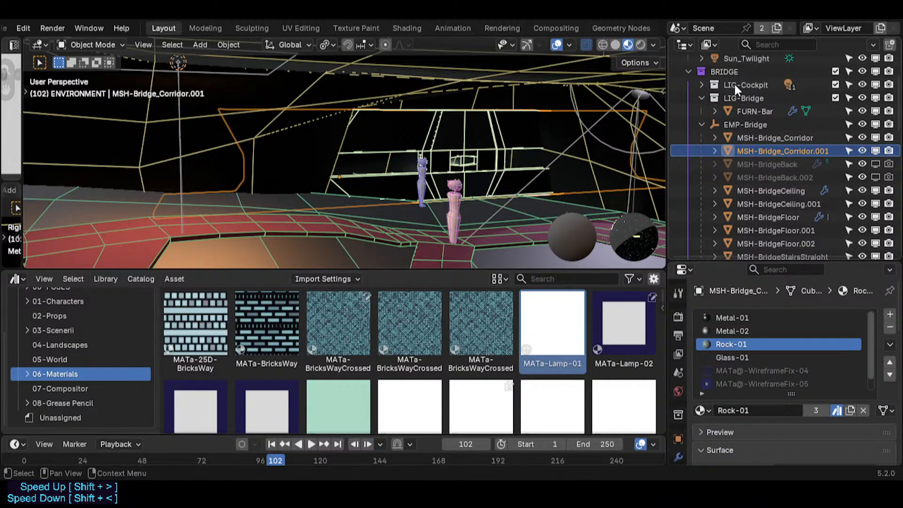
pyautogui.doubleClick(792, 151)
pyautogui.click(790, 151)
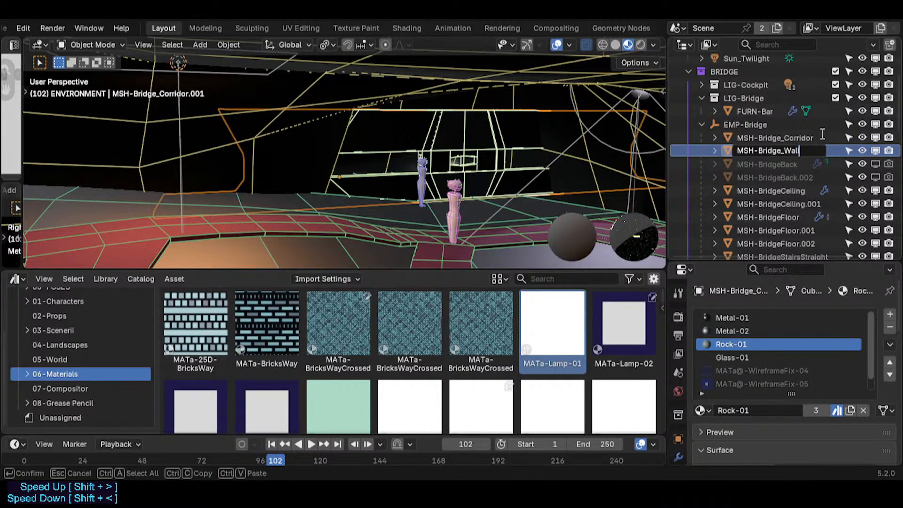
pyautogui.write('Wall')
pyautogui.press('Return')
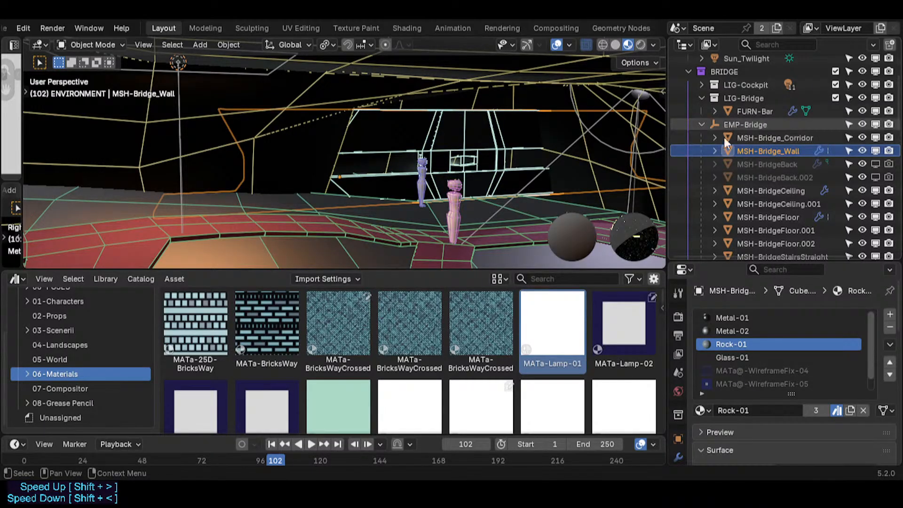
pyautogui.hotkey('ctrl', 's')
# - Walk around the bridge and examine the recess wall with the overlays hidden and shown
pyautogui.hotkey('shift', '`')
pyautogui.press('a')
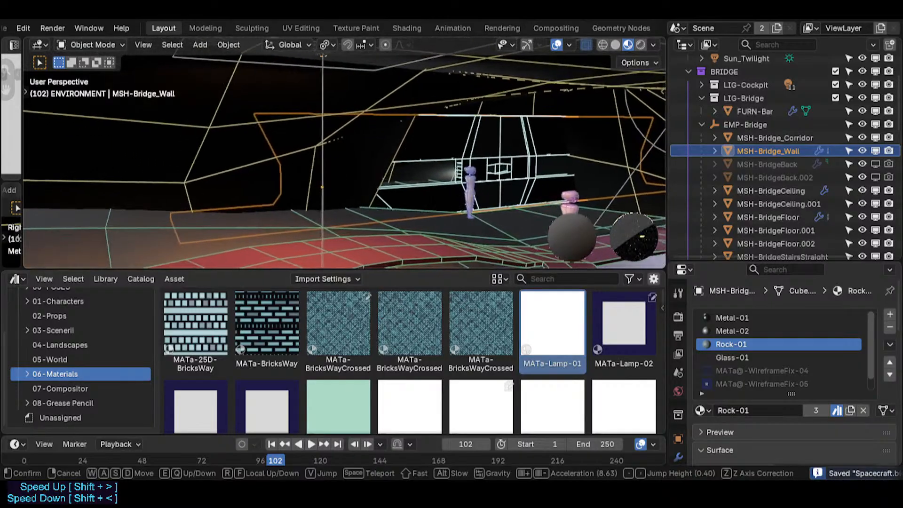
pyautogui.click(521, 175)
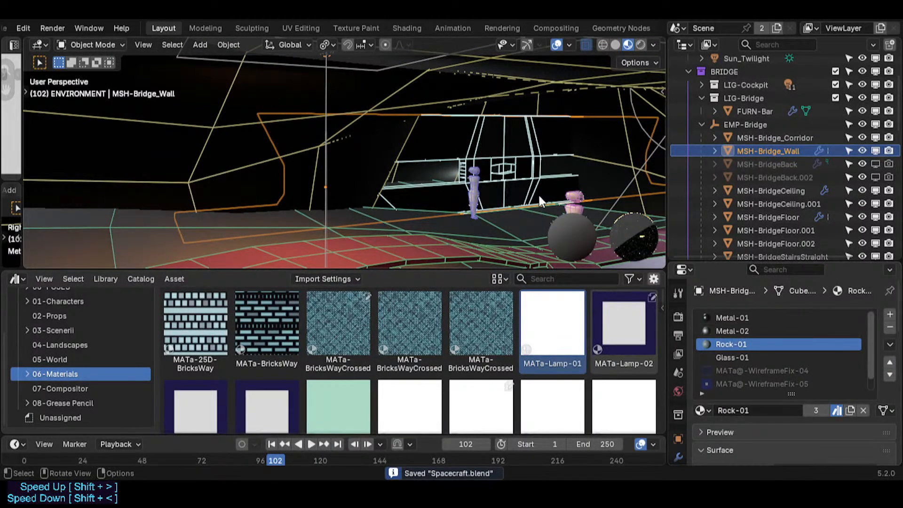
pyautogui.hotkey('shift', '`')
pyautogui.press('w')
pyautogui.click(497, 177)
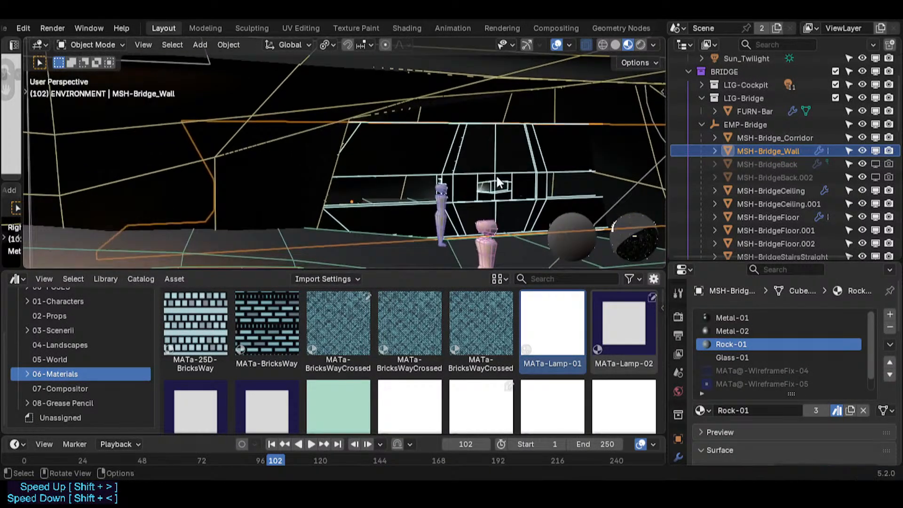
pyautogui.hotkey('alt', 'shift', 'z')
pyautogui.hotkey('alt', 'shift', 'z')
pyautogui.hotkey('shift', '`')
pyautogui.click(494, 177)
# - Enter Edit Mode on the bridge wall and toggle its Mirror modifier's viewport display to check the mirrored half
pyautogui.press('Tab')
pyautogui.hotkey('shift', '`')
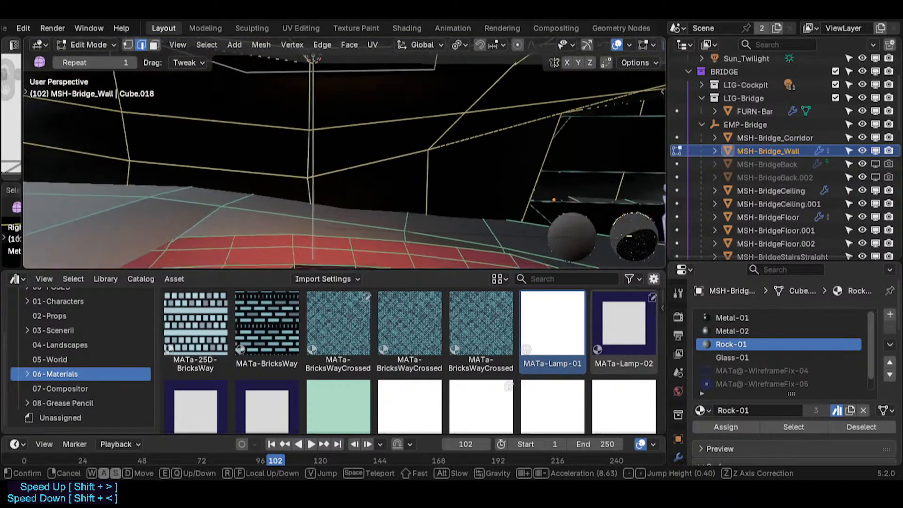
pyautogui.click(442, 177)
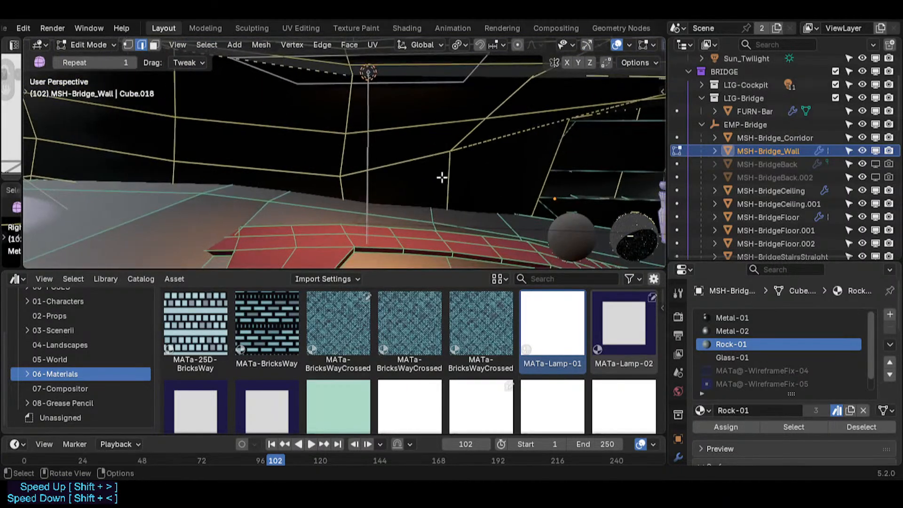
pyautogui.hotkey('shift', '`')
pyautogui.press('a')
pyautogui.click(485, 201)
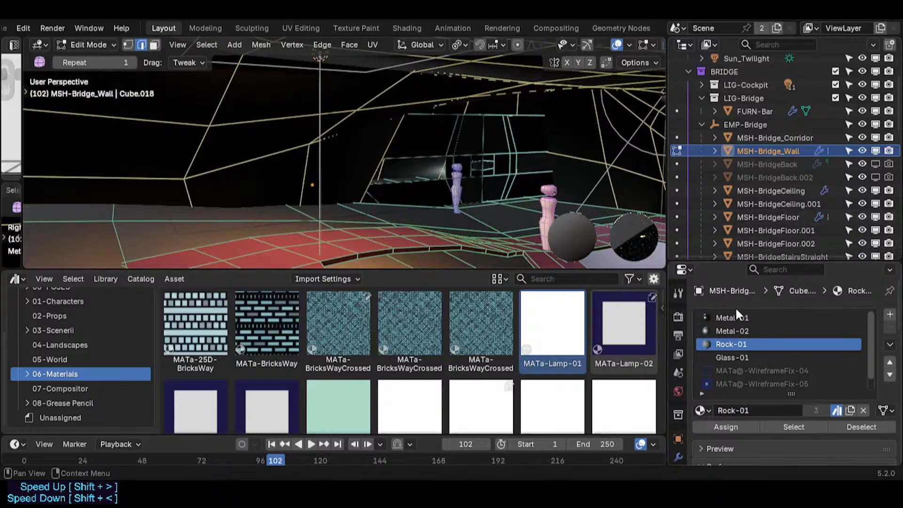
pyautogui.click(678, 406)
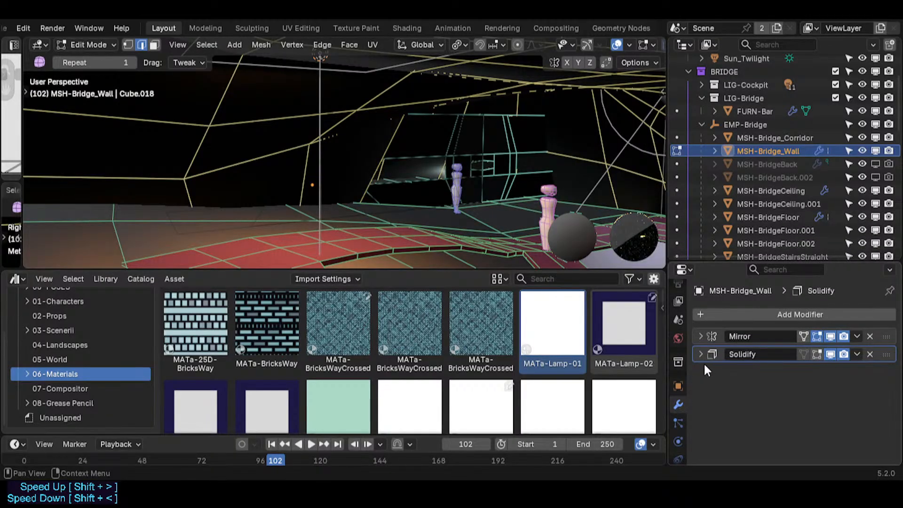
pyautogui.click(701, 336)
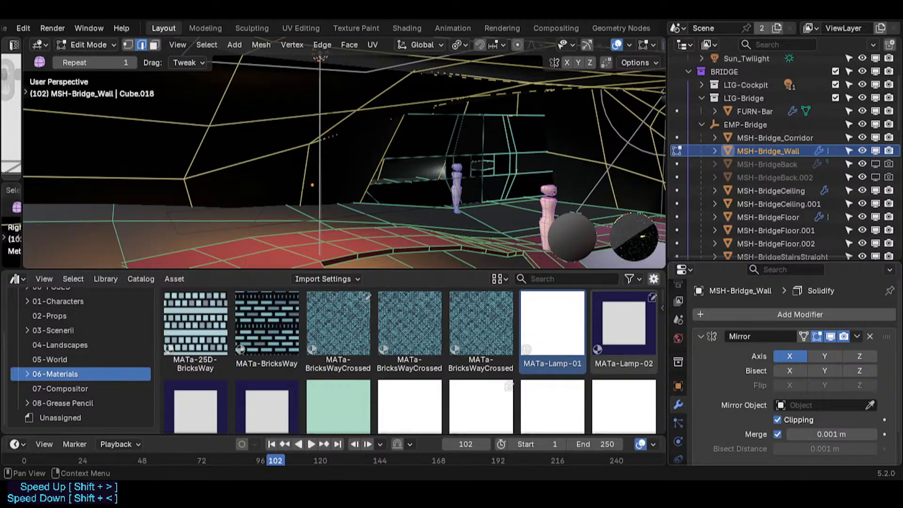
pyautogui.click(831, 332)
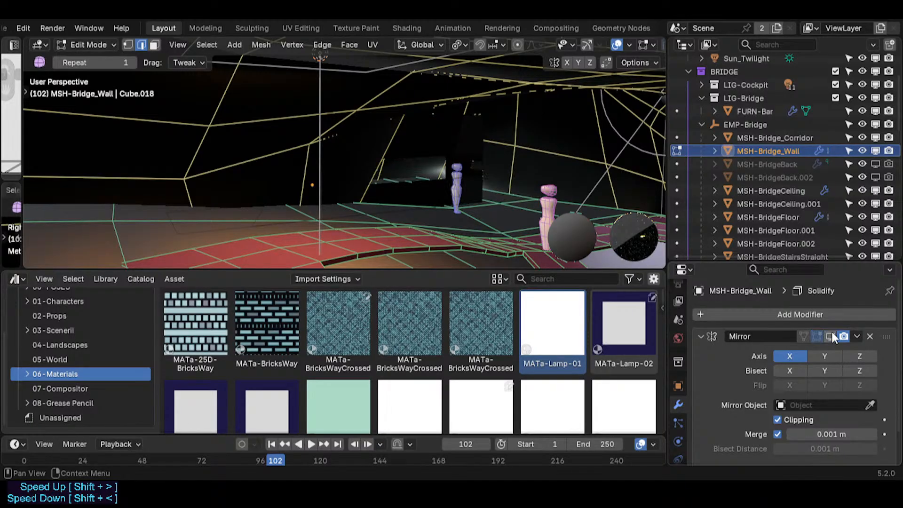
pyautogui.click(832, 332)
pyautogui.click(831, 332)
pyautogui.click(832, 332)
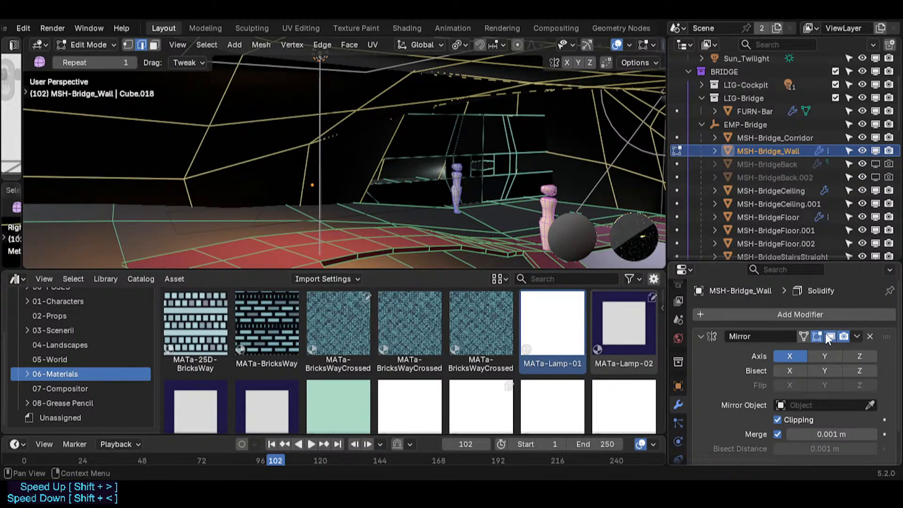
# - Duplicate the wall's Mirror modifier and place the copy below Solidify
pyautogui.click(701, 337)
pyautogui.hotkey('shift', 'd')
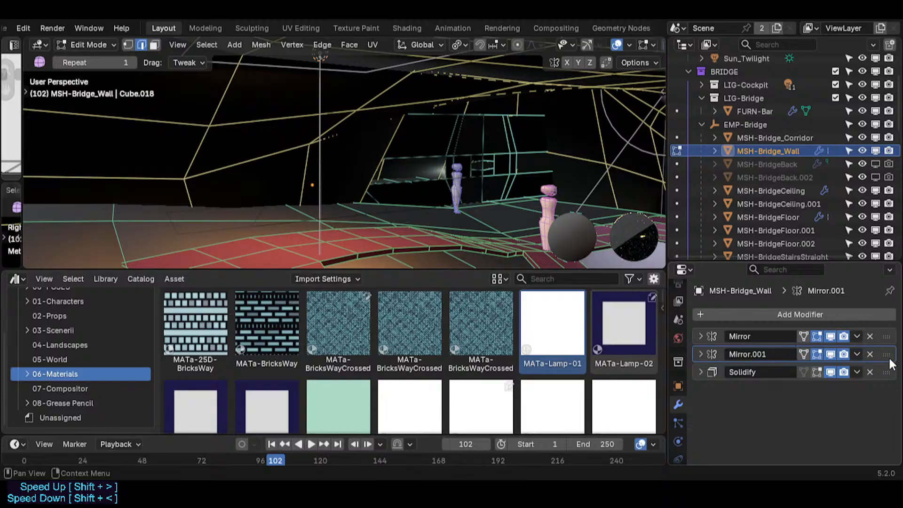
pyautogui.moveTo(887, 355); pyautogui.dragTo(874, 386)
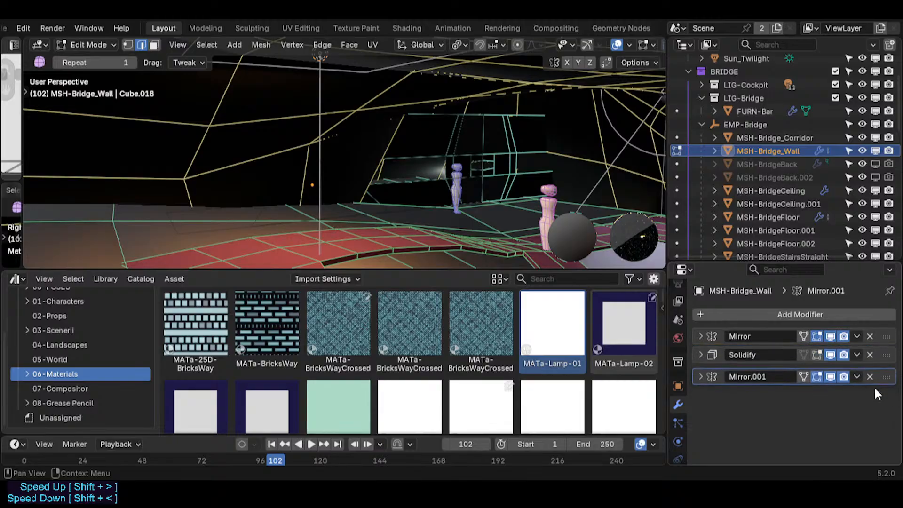
pyautogui.doubleClick(762, 372)
pyautogui.press('Return')
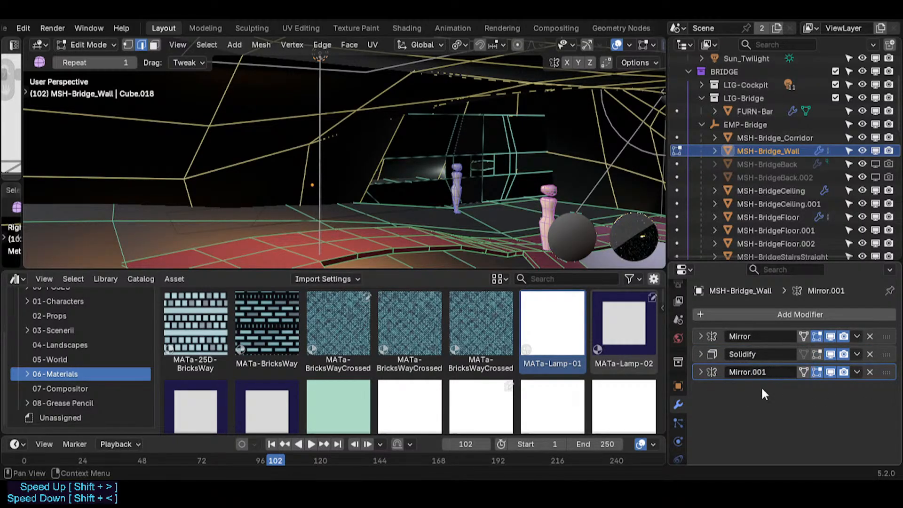
# - Set the duplicated Mirror modifier's mirror object to MSH-BridgeFloor and move the modifier above Solidify
pyautogui.click(701, 373)
pyautogui.click(867, 389)
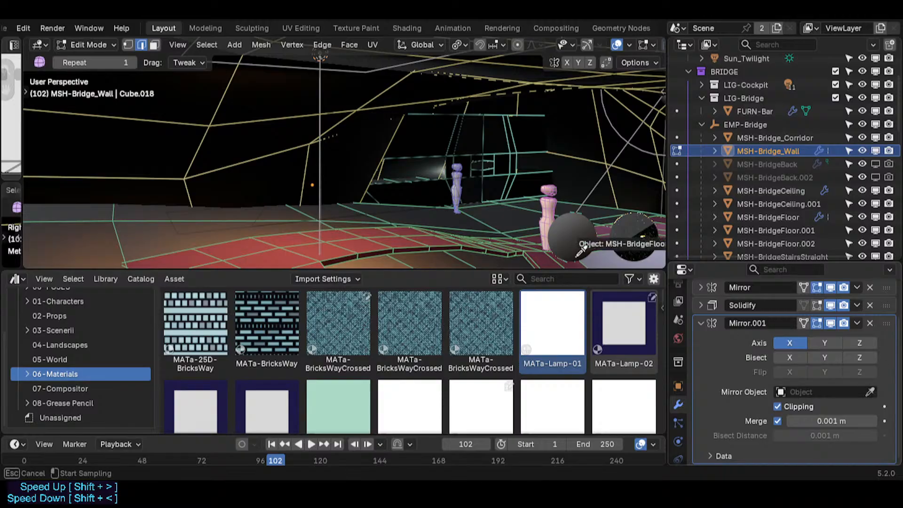
pyautogui.click(488, 214)
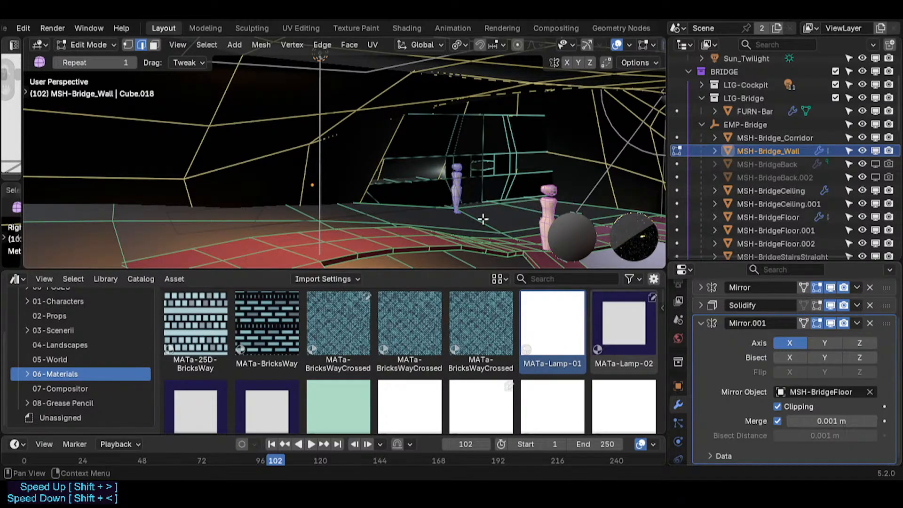
pyautogui.click(696, 320)
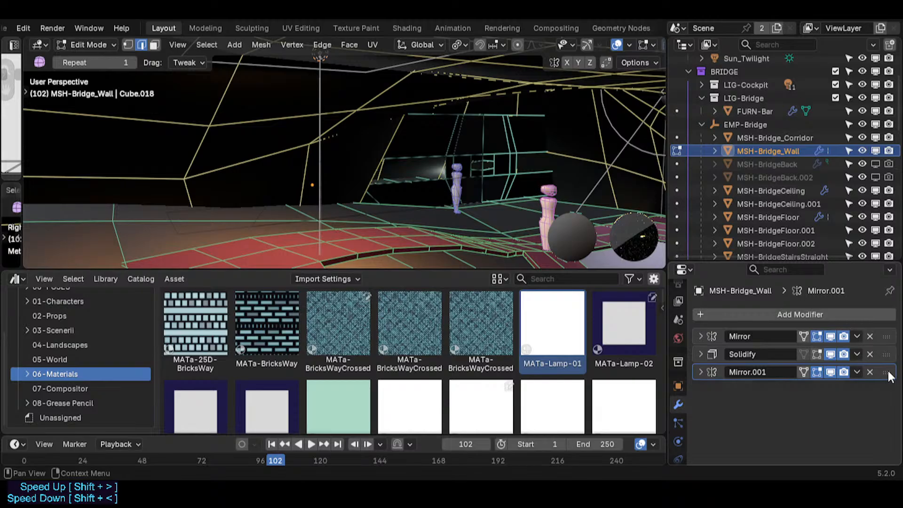
pyautogui.moveTo(889, 371); pyautogui.dragTo(885, 349)
# - Return to Object Mode and inspect the wall on both sides of the bridge with the overlays hidden, restoring them at the end
pyautogui.hotkey('shift', '`')
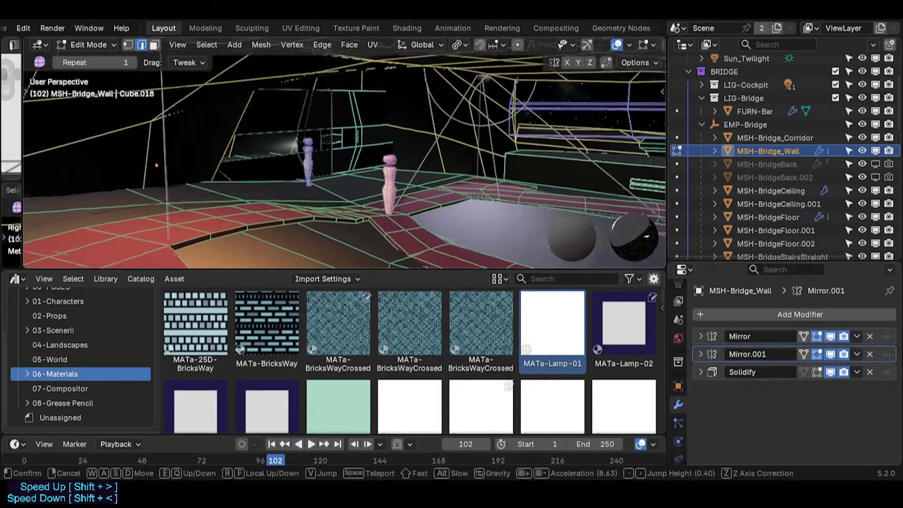
pyautogui.click(472, 176)
pyautogui.press('Tab')
pyautogui.hotkey('shift', '`')
pyautogui.click(471, 175)
pyautogui.hotkey('alt', 'shift', 'z')
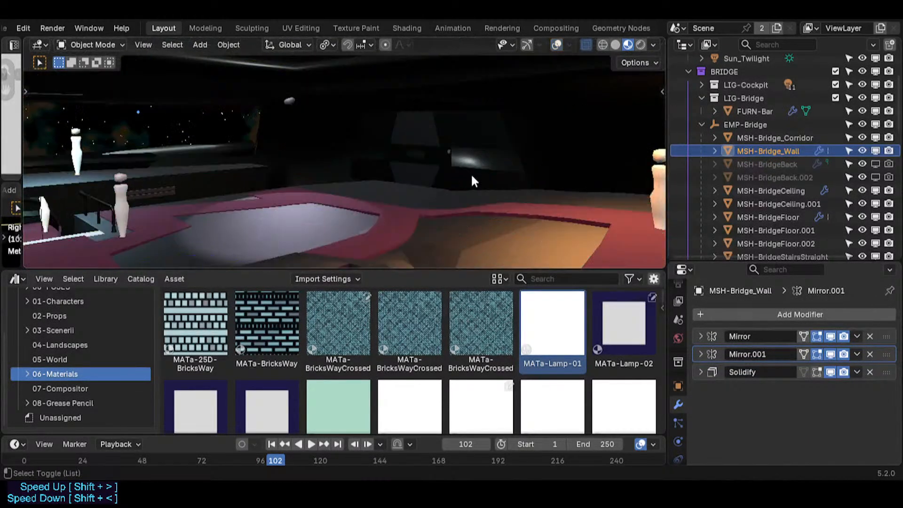
pyautogui.hotkey('shift', '`')
pyautogui.press('d')
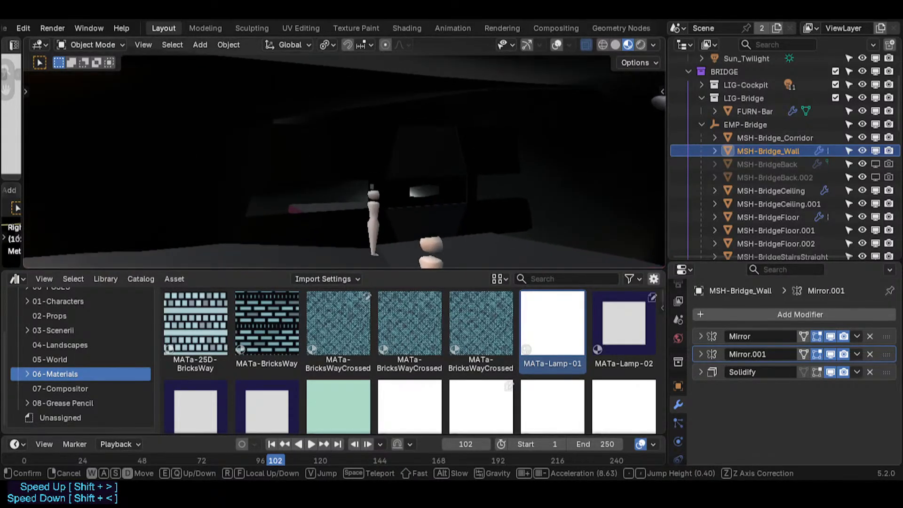
pyautogui.click(471, 177)
pyautogui.hotkey('alt', 'shift', 'z')
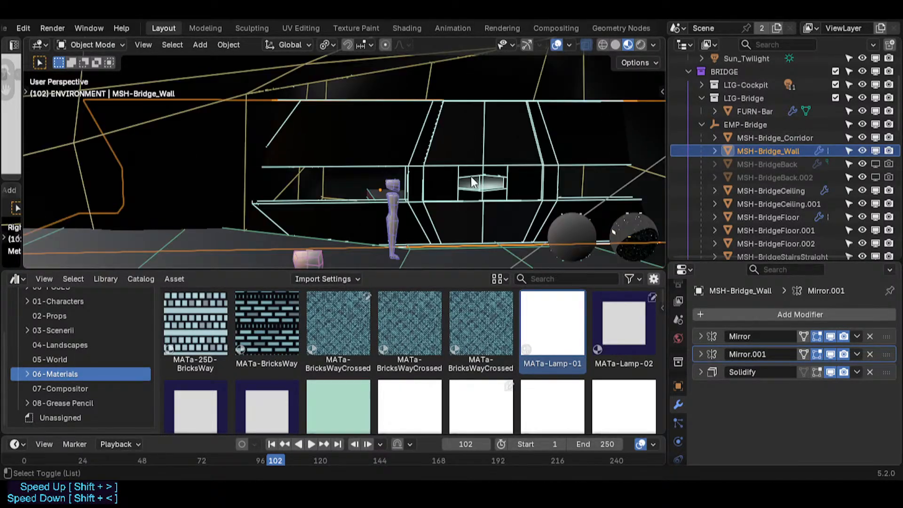
# - Assign Metal-01 to the wall's long horizontal glass face beside the central section and return to Object Mode
pyautogui.press('Tab')
pyautogui.click(364, 177)
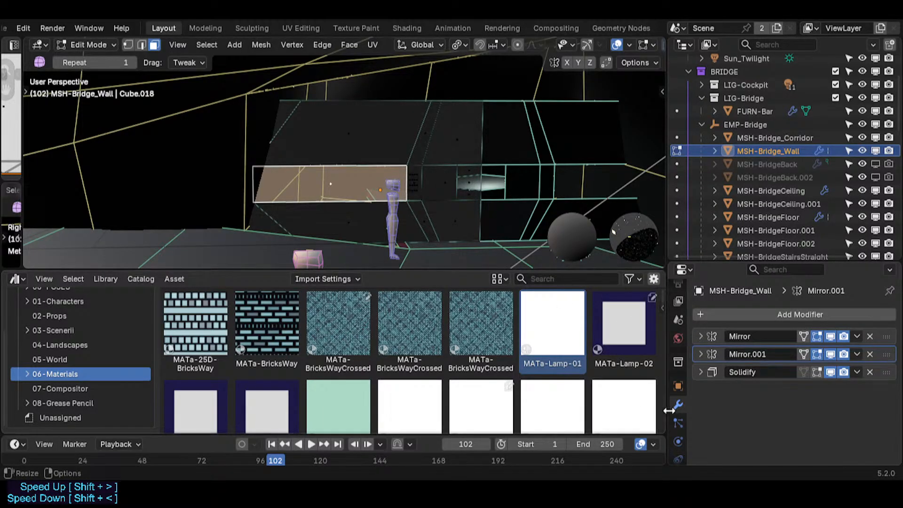
pyautogui.scroll(-3, 677, 410)
pyautogui.click(677, 431)
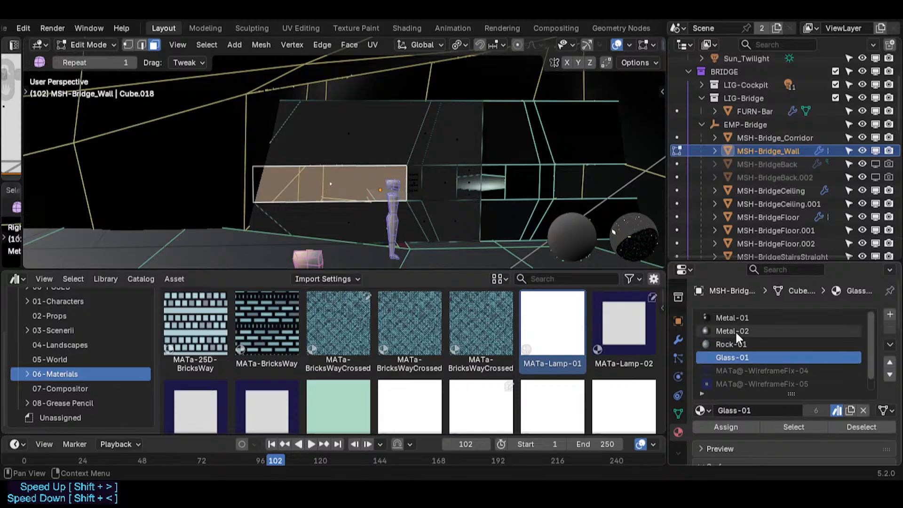
pyautogui.click(733, 317)
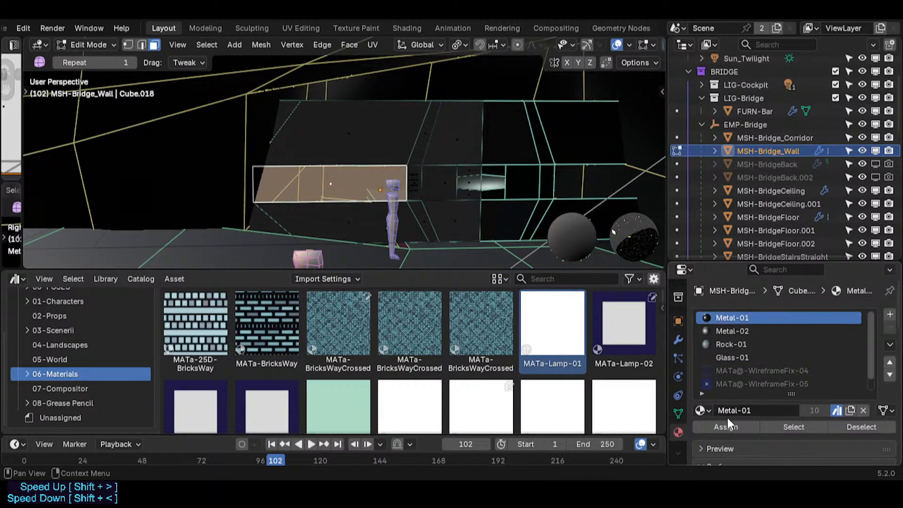
pyautogui.press('Tab')
# - Hide the overlays, review the darkened wall from across the bridge and save the file
pyautogui.hotkey('alt', 'shift', 'z')
pyautogui.hotkey('shift', '`')
pyautogui.press('s')
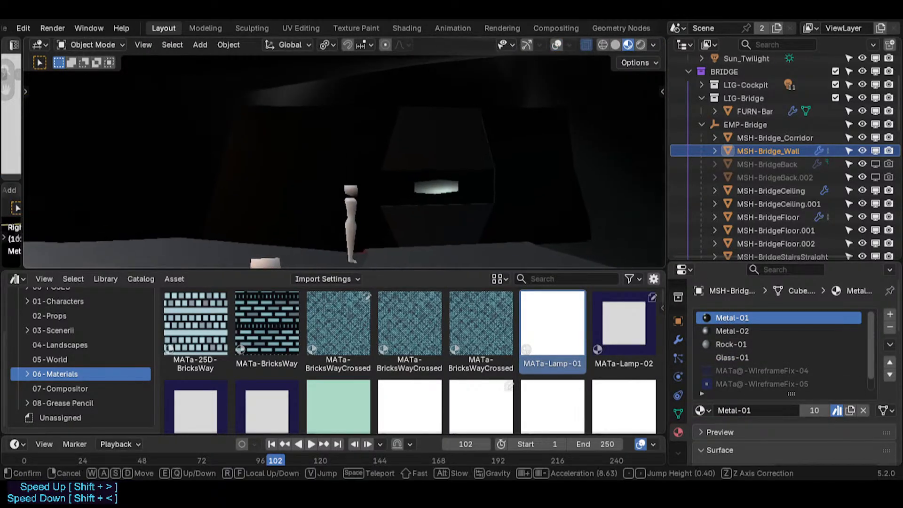
pyautogui.press('a')
pyautogui.press('s')
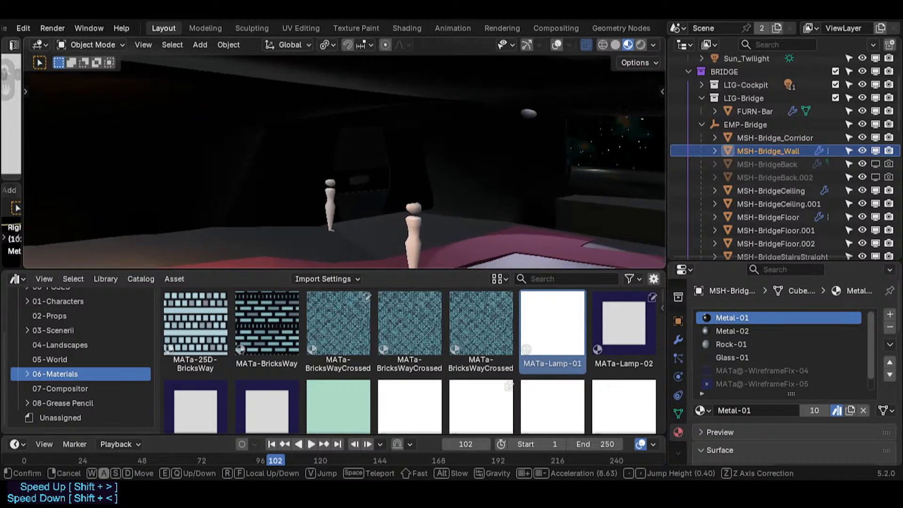
pyautogui.press('d')
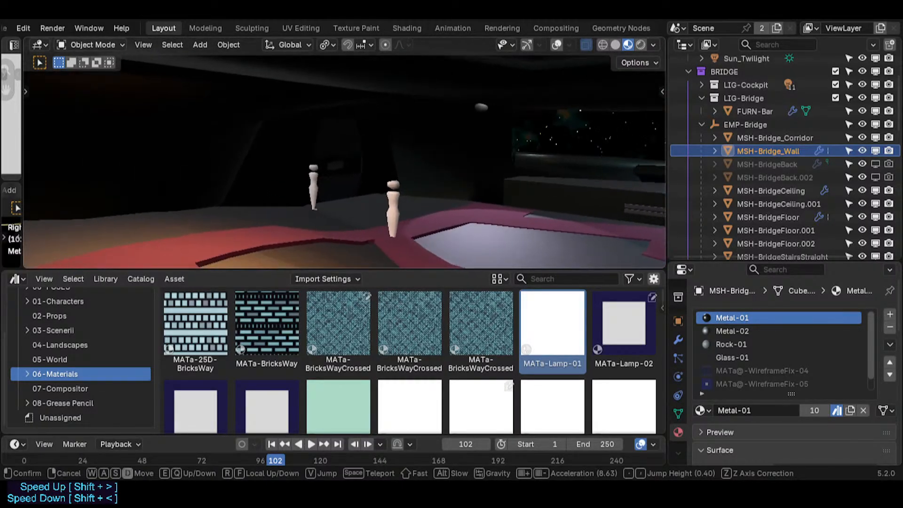
pyautogui.click(461, 217)
pyautogui.hotkey('ctrl', 's')
# - Select MSH-Hull beside the recess wall, show the overlays and open the hull in Edit Mode
pyautogui.hotkey('shift', '`')
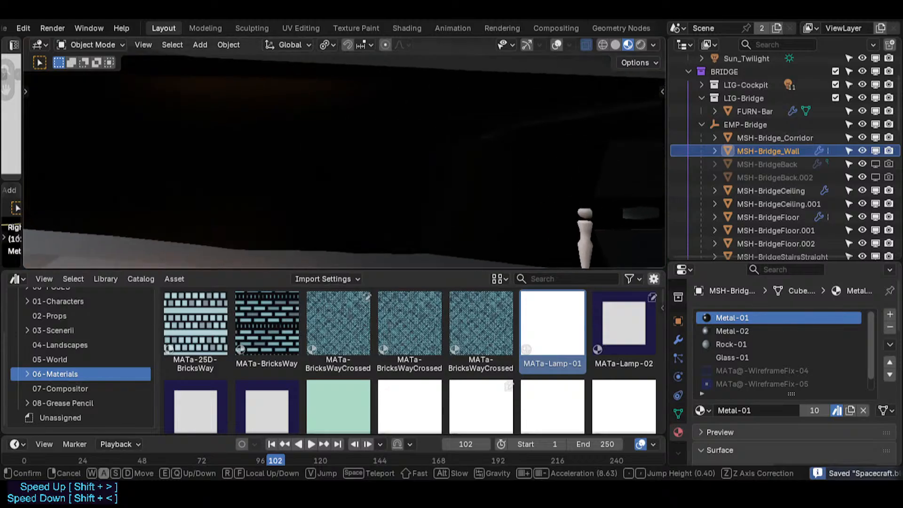
pyautogui.press('s')
pyautogui.click(461, 217)
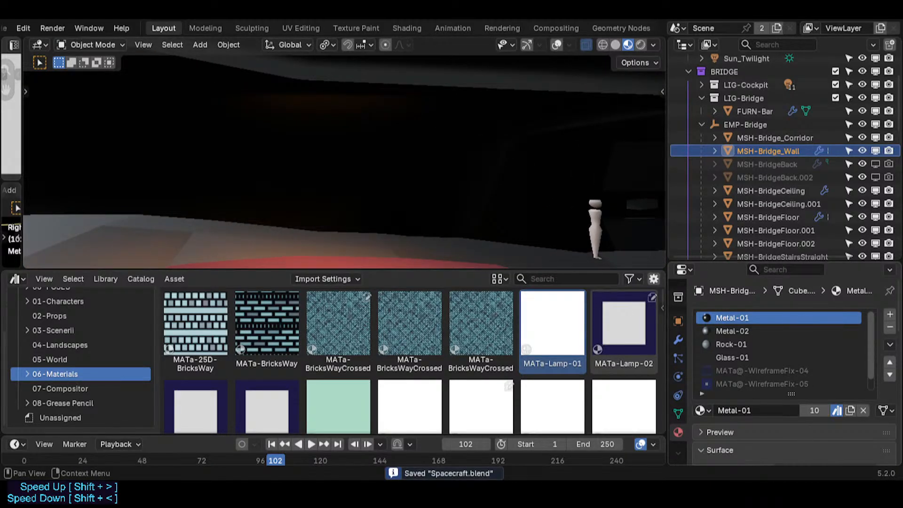
pyautogui.click(419, 171)
pyautogui.hotkey('alt', 'shift', 'z')
pyautogui.hotkey('shift', '`')
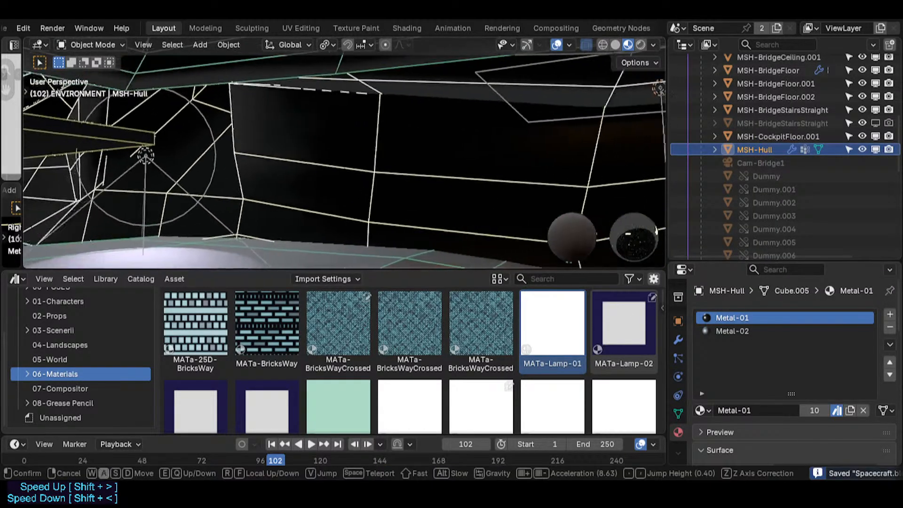
pyautogui.press('d')
pyautogui.click(437, 175)
pyautogui.press('Tab')
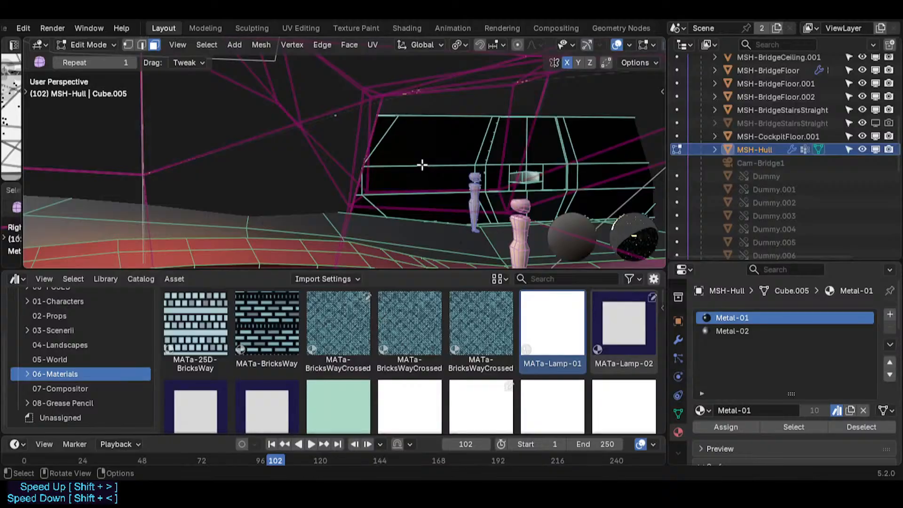
# - Move two adjoining hull side faces along global X with smooth proportional editing
pyautogui.hotkey('shift', '`')
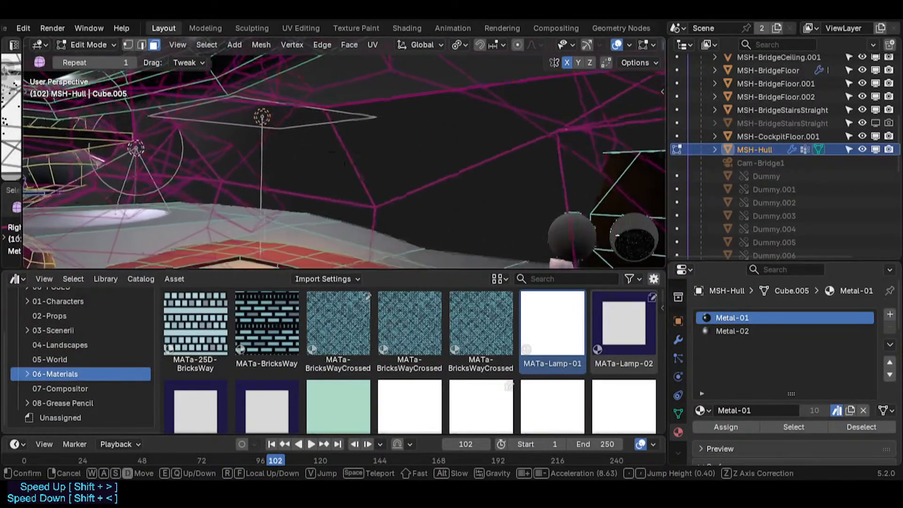
pyautogui.click(331, 172)
pyautogui.click(258, 147)
pyautogui.moveTo(259, 148); pyautogui.dragTo(306, 178, button='middle')
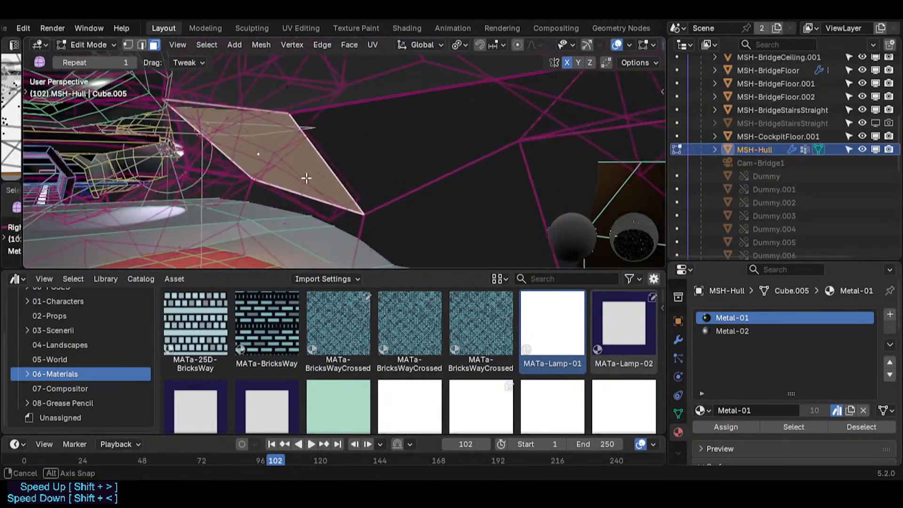
pyautogui.keyDown('shift'); pyautogui.click(290, 220); pyautogui.keyUp('shift')
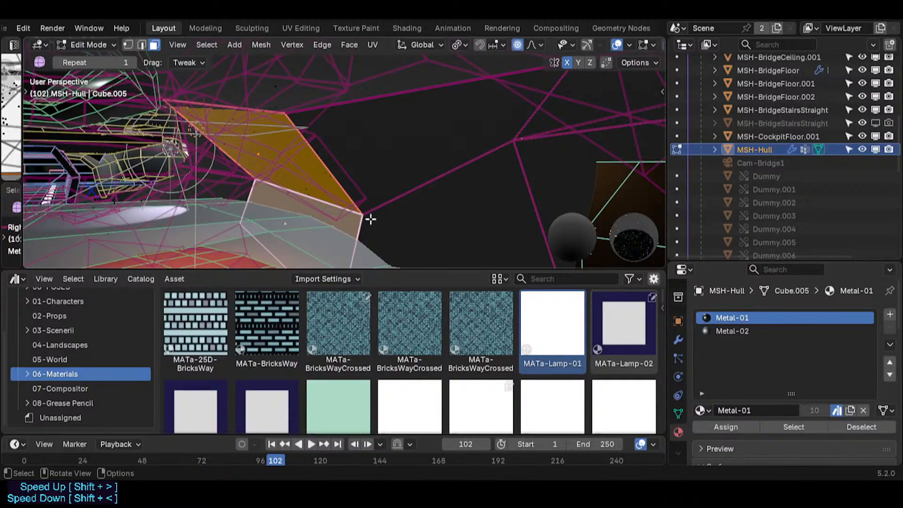
pyautogui.press('g')
pyautogui.press('x')
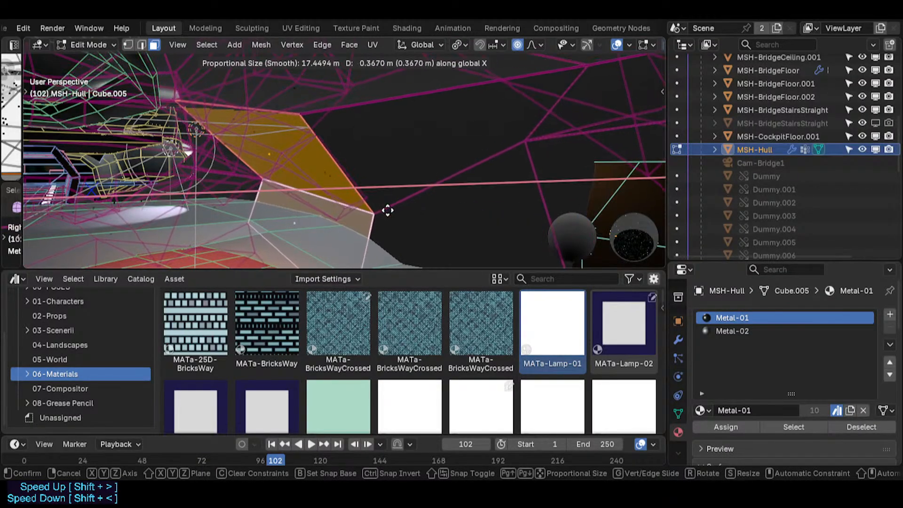
pyautogui.click(419, 197)
# - Return to Object Mode, view the hull without overlays, and open MSH-Bridge_Wall in Edit Mode with the overlays restored
pyautogui.press('Tab')
pyautogui.hotkey('alt', 'shift', 'z')
pyautogui.hotkey('shift', '`')
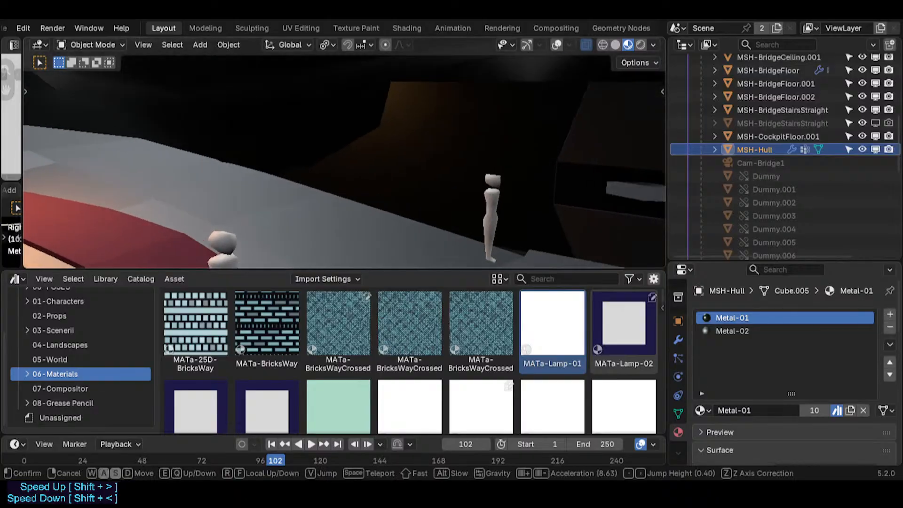
pyautogui.click(417, 204)
pyautogui.click(494, 177)
pyautogui.press('Tab')
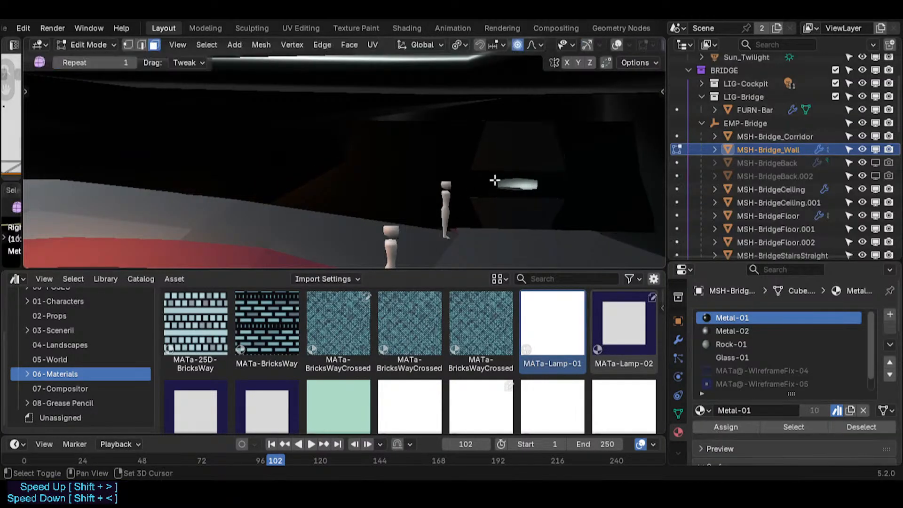
pyautogui.hotkey('alt', 'shift', 'z')
# - Delete the face loop closing the near end of the recess wall, using the Faces option
pyautogui.click(476, 160)
pyautogui.moveTo(345, 177); pyautogui.dragTo(469, 189, button='middle')
pyautogui.keyDown('alt'); pyautogui.click(327, 174); pyautogui.keyUp('alt')
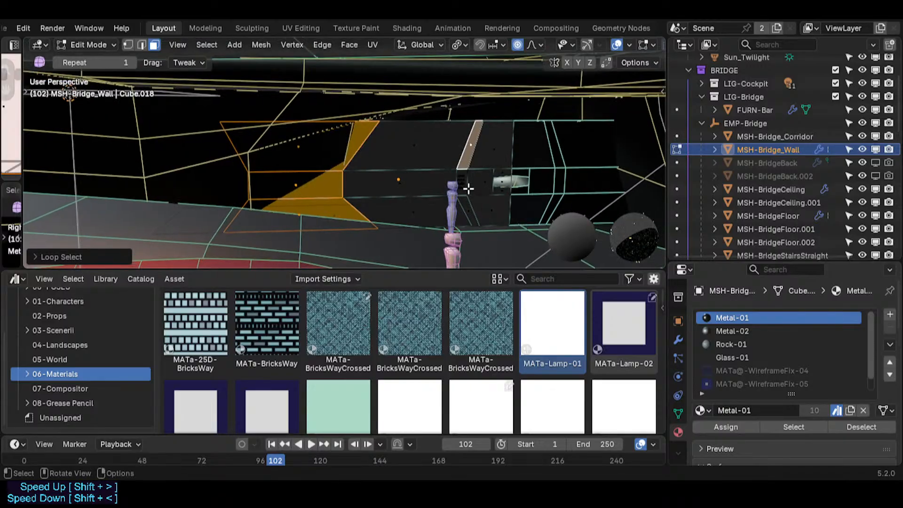
pyautogui.press('x')
pyautogui.click(410, 186)
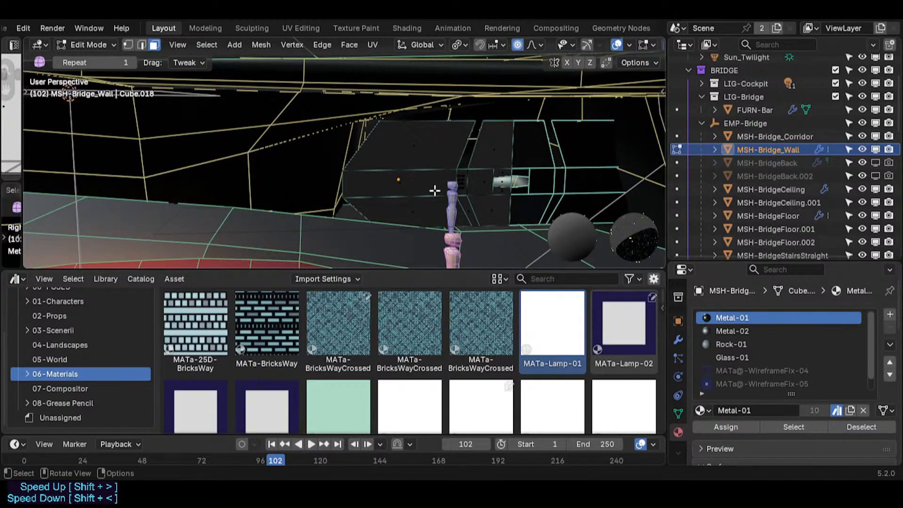
pyautogui.hotkey('ctrl', 'z')
pyautogui.hotkey('ctrl', 'shift', 'z')
pyautogui.hotkey('ctrl', 'z')
pyautogui.press('x')
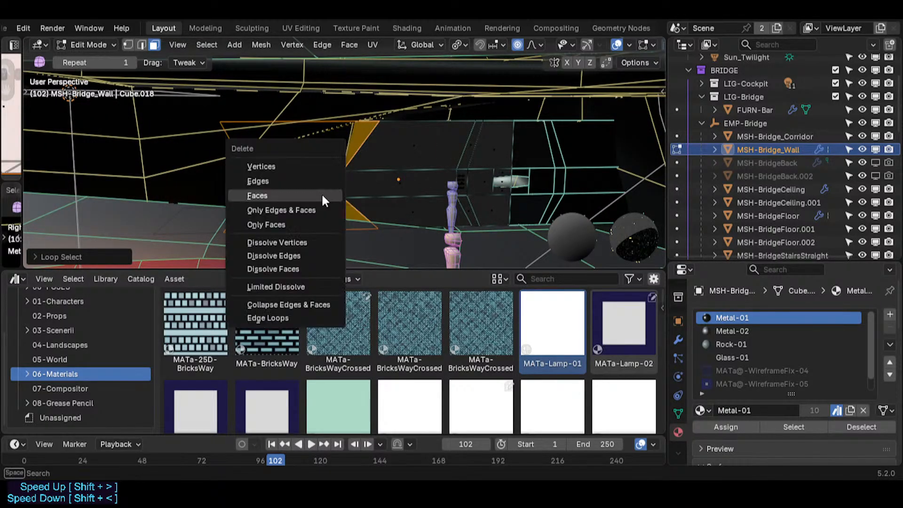
pyautogui.click(325, 193)
# - Save the file and check the wall's open end in Object Mode with the overlays hidden, returning to Edit Mode
pyautogui.press('Tab')
pyautogui.press('Tab')
pyautogui.press('Tab')
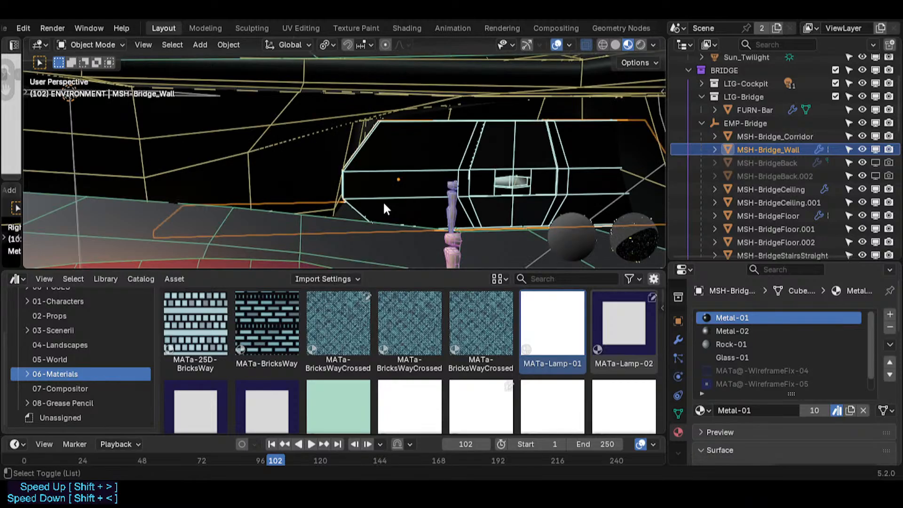
pyautogui.hotkey('ctrl', 's')
pyautogui.press('Tab')
pyautogui.press('Tab')
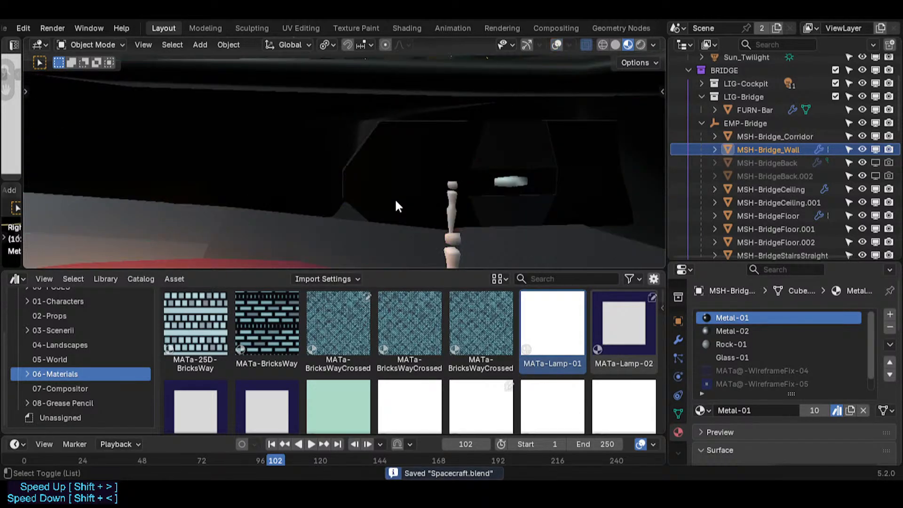
pyautogui.press('Tab')
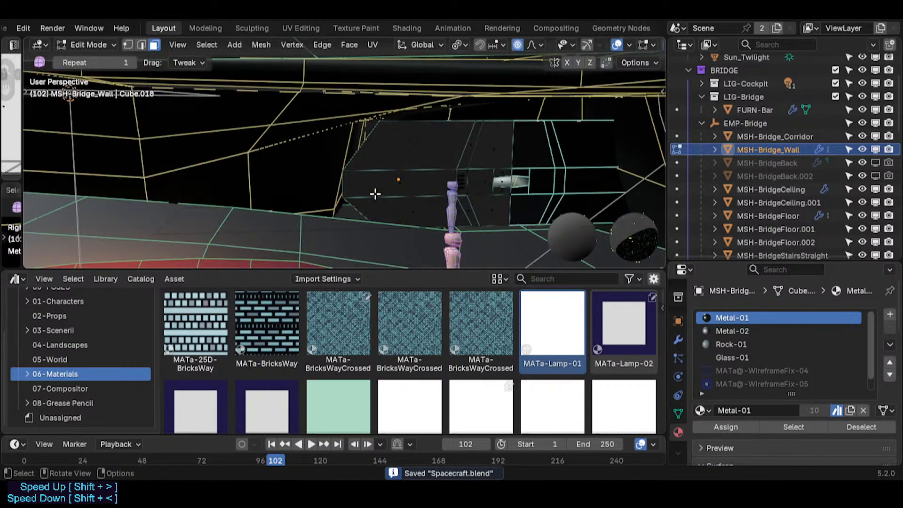
pyautogui.keyDown('alt'); pyautogui.click(367, 182); pyautogui.keyUp('alt')
pyautogui.hotkey('alt', 'a')
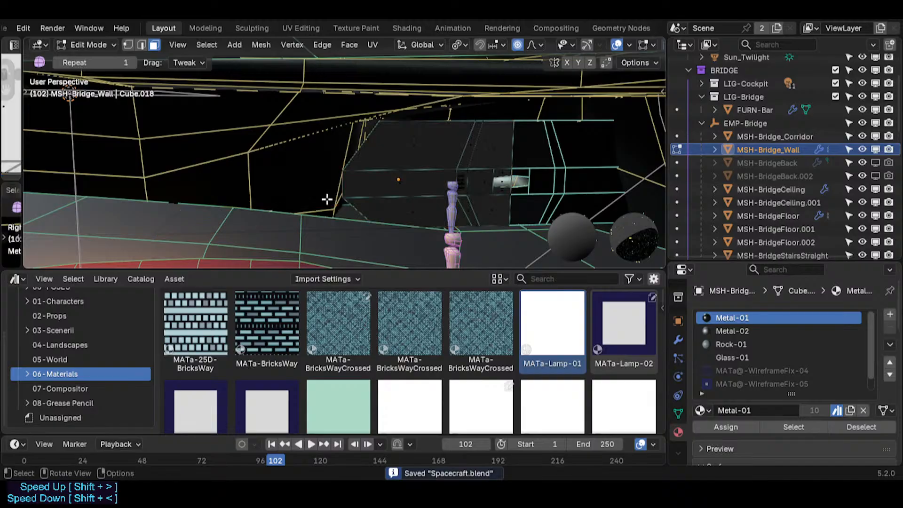
pyautogui.hotkey('ctrl', 'z')
pyautogui.press('2')
pyautogui.hotkey('alt', 'a')
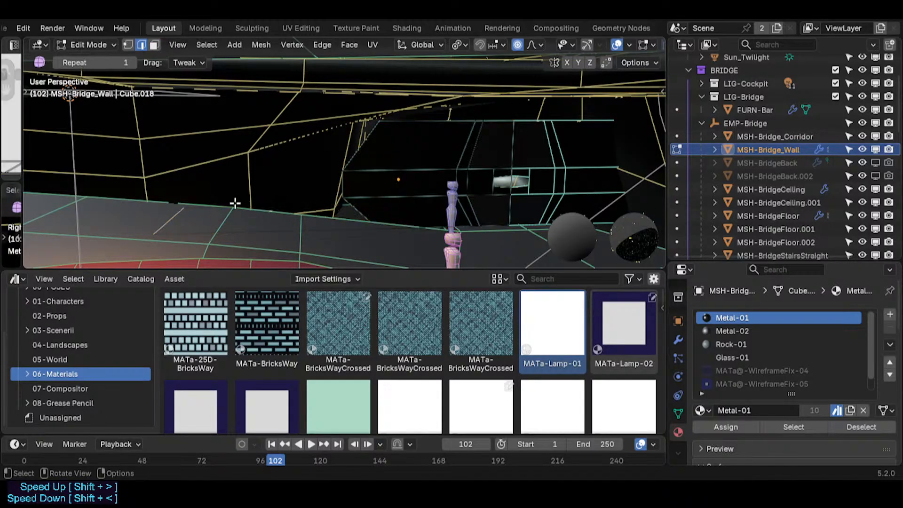
pyautogui.moveTo(235, 203); pyautogui.dragTo(231, 204, button='middle')
pyautogui.moveTo(302, 214); pyautogui.dragTo(296, 210, button='middle')
pyautogui.press('3')
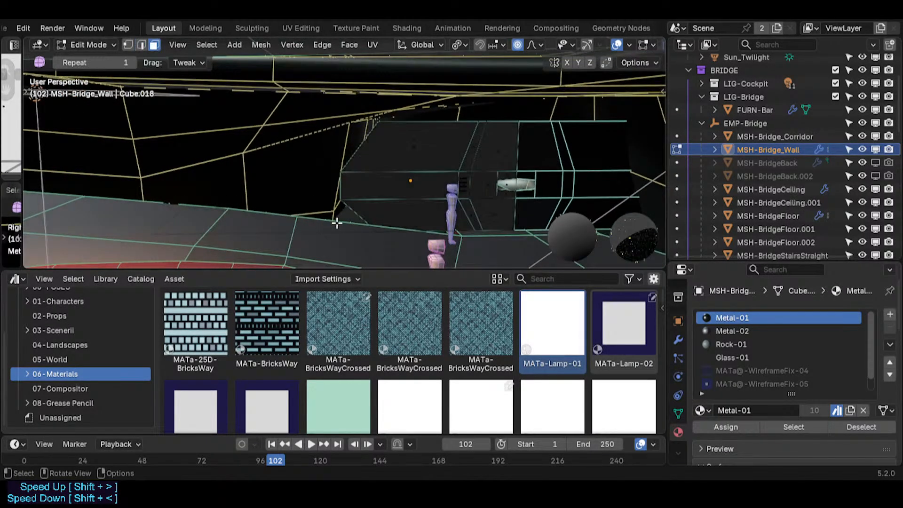
pyautogui.click(334, 222)
pyautogui.click(410, 218)
pyautogui.moveTo(403, 219); pyautogui.dragTo(338, 216, button='middle')
pyautogui.hotkey('ctrl', 'l')
pyautogui.hotkey('alt', 'a')
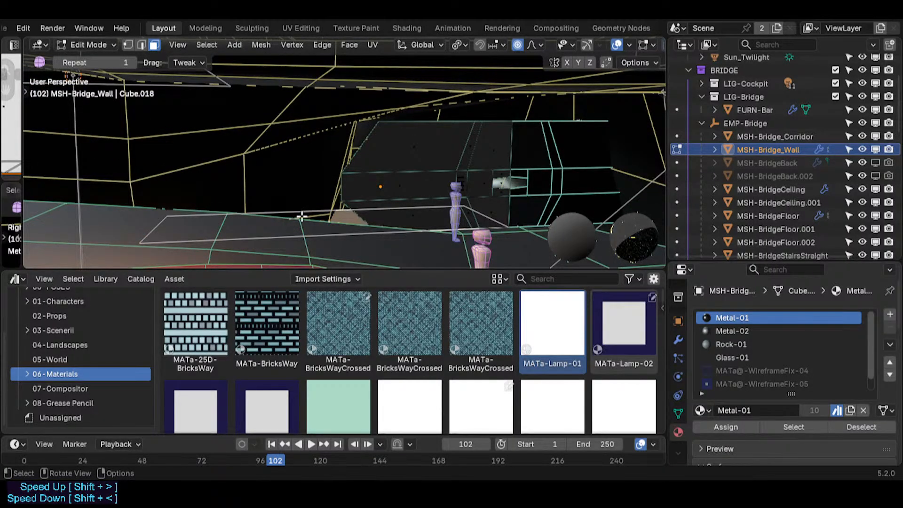
pyautogui.press('g')
pyautogui.rightClick(286, 220)
# - Move the end edge of the wall's protruding bottom face along negative global Y toward the wall, with proportional editing disabled
pyautogui.press('2')
pyautogui.click(152, 232)
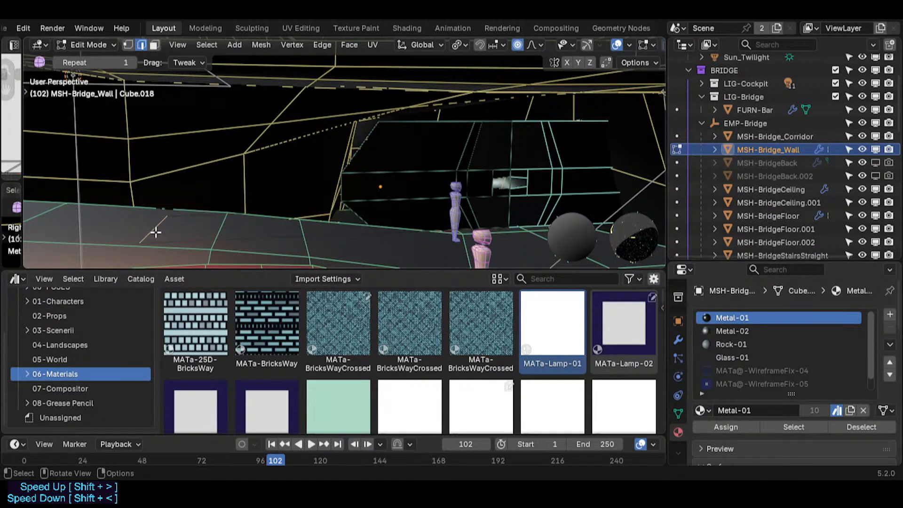
pyautogui.press('g')
pyautogui.press('y')
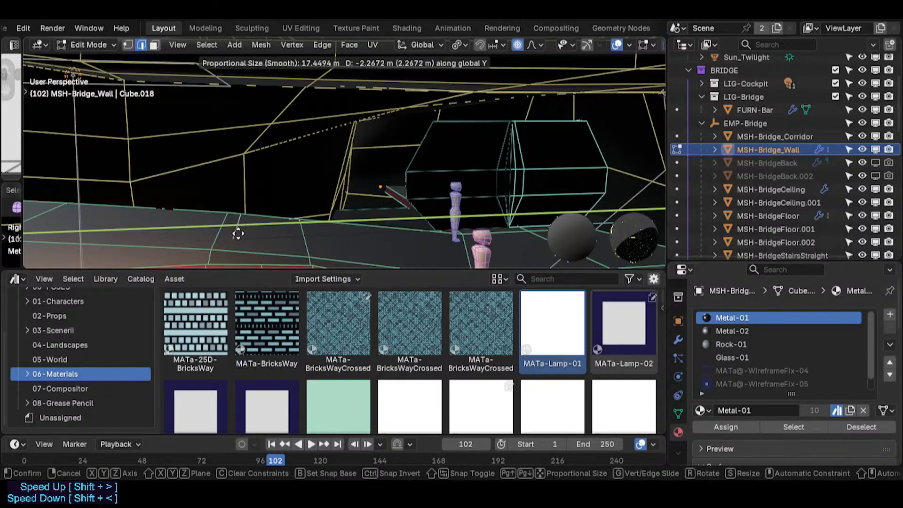
pyautogui.click(235, 233)
pyautogui.press('g')
pyautogui.press('y')
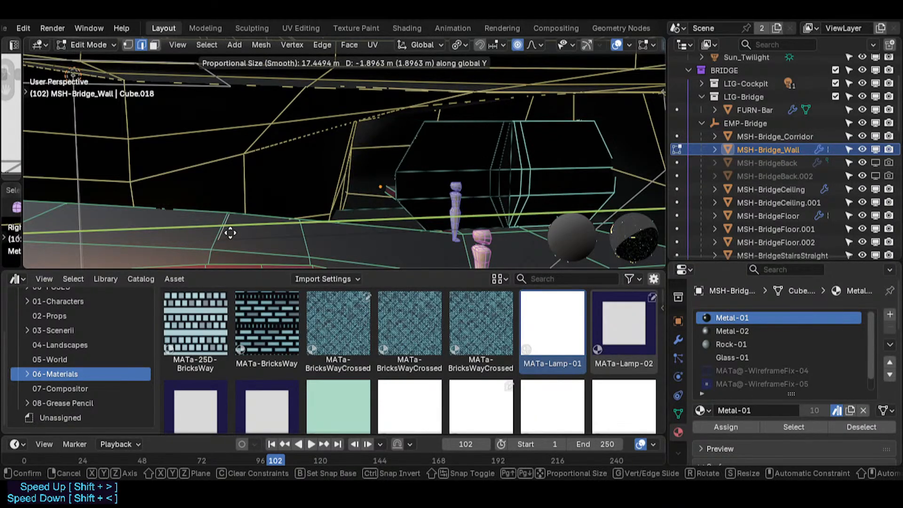
pyautogui.click(230, 233)
pyautogui.press('g')
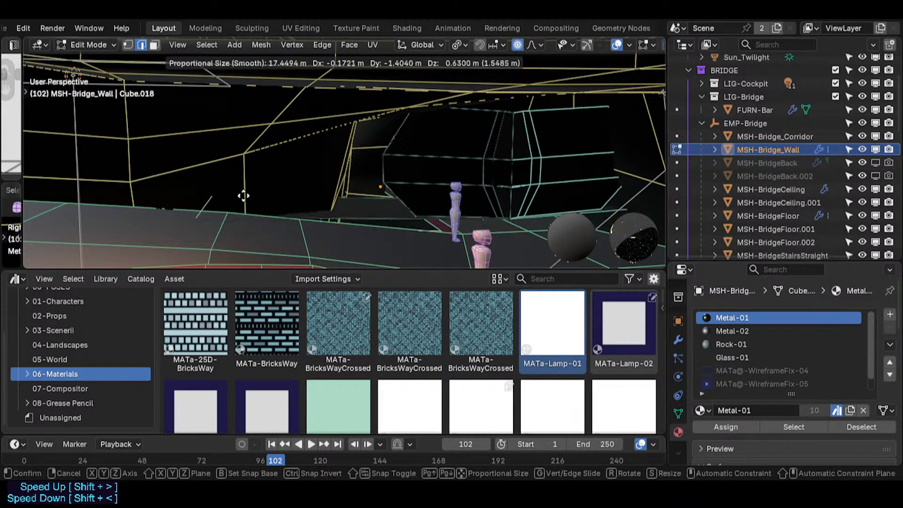
pyautogui.rightClick(201, 190)
pyautogui.press('g')
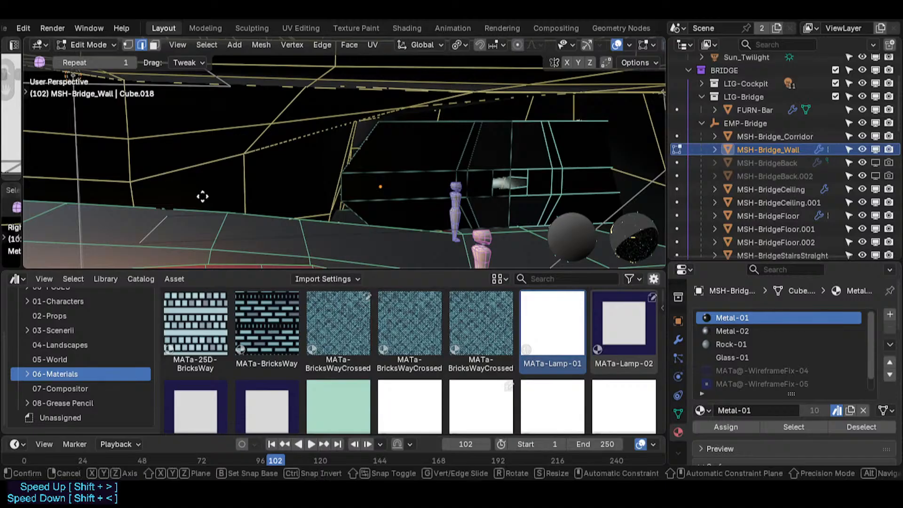
pyautogui.press('y')
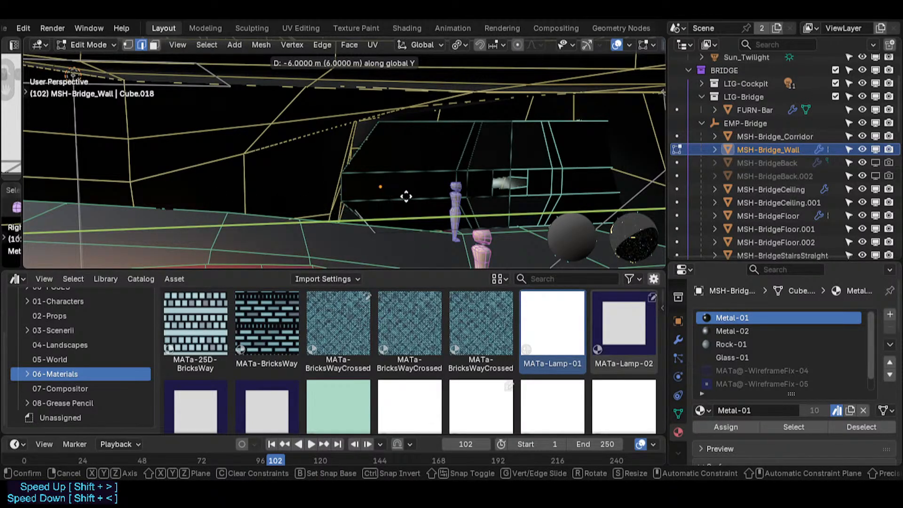
pyautogui.click(362, 210)
# - Return to Object Mode and inspect the wall's adjusted lower edge with and without the overlays
pyautogui.press('Tab')
pyautogui.hotkey('shift', 'alt', 'z')
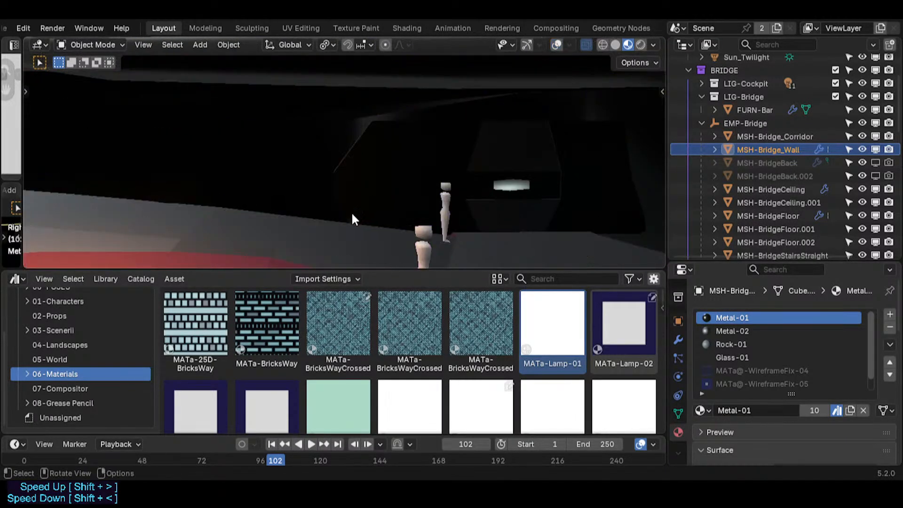
pyautogui.hotkey('shift', '`')
pyautogui.click(357, 216)
pyautogui.hotkey('shift', 'alt', 'z')
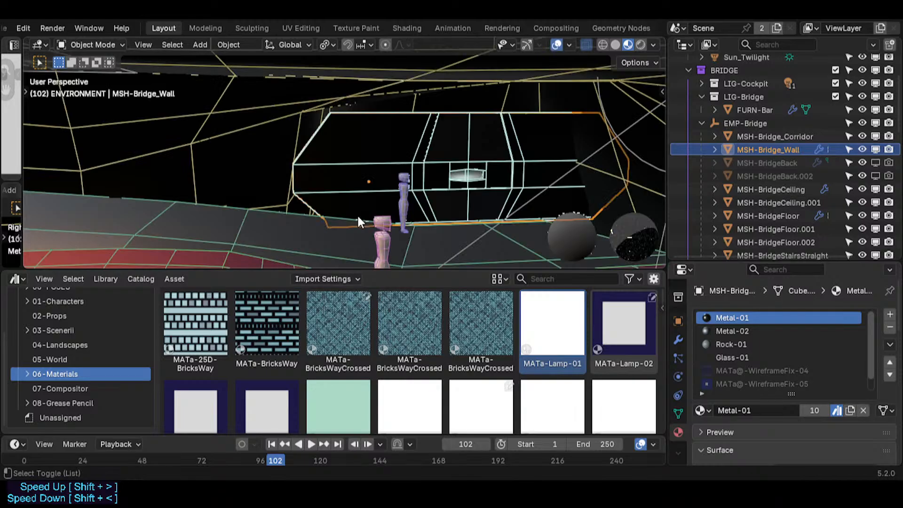
pyautogui.hotkey('shift', 'alt', 'z')
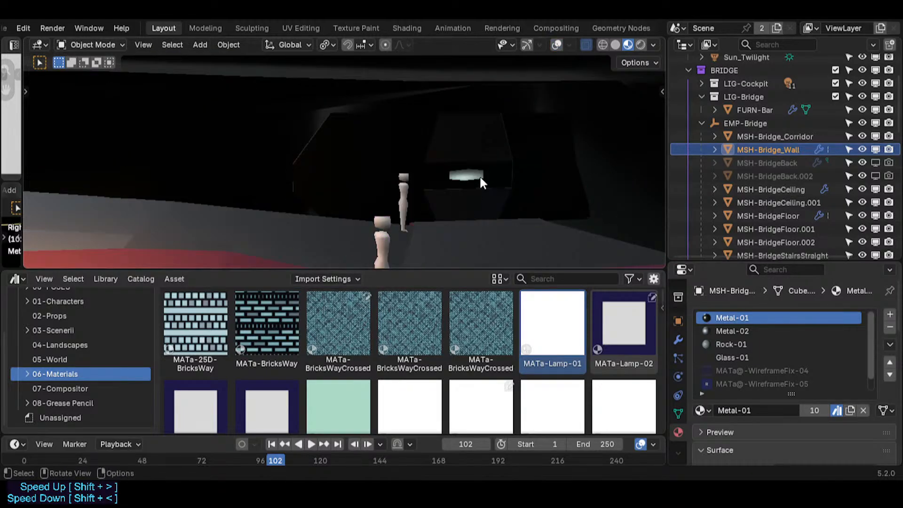
# - Show the overlays and shift MSH-Bridge_Wall along its local Z axis and along global X
pyautogui.hotkey('shift', 'alt', 'z')
pyautogui.press('g')
pyautogui.press('z')
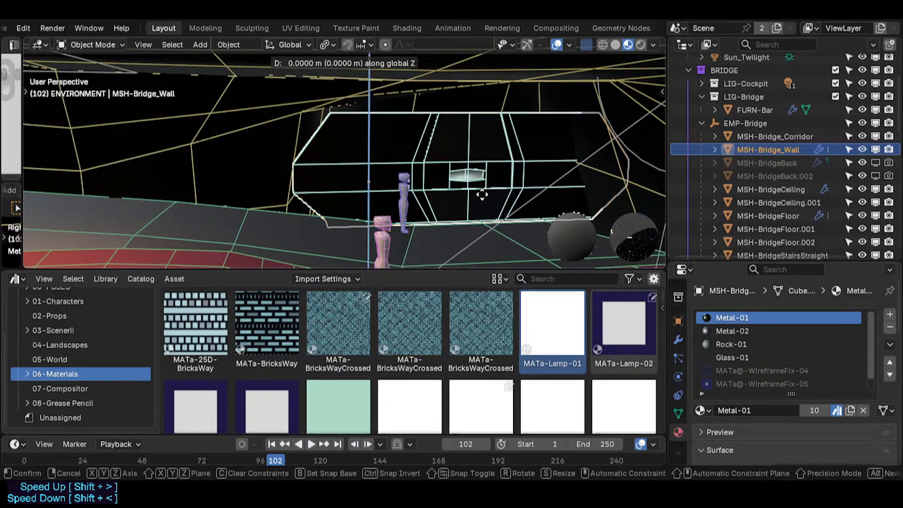
pyautogui.press('z')
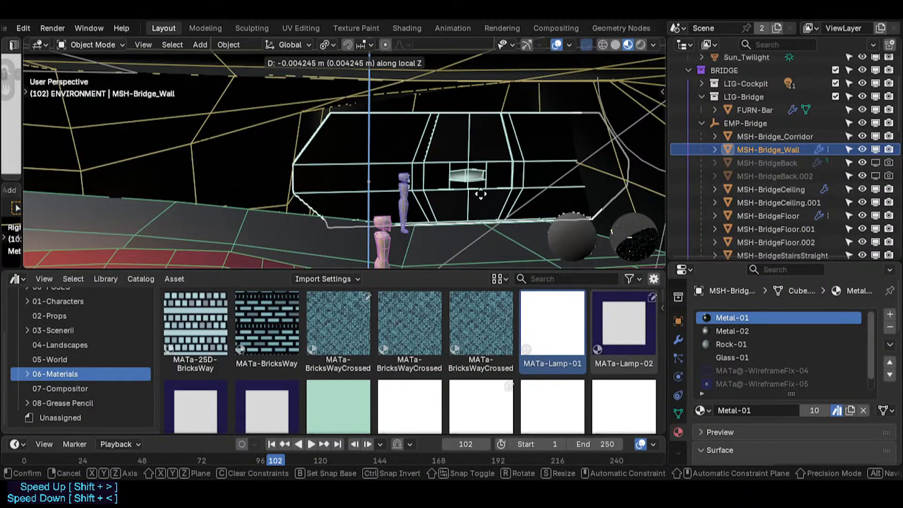
pyautogui.click(371, 196)
pyautogui.moveTo(371, 196); pyautogui.dragTo(444, 210, button='middle')
pyautogui.press('g')
pyautogui.press('x')
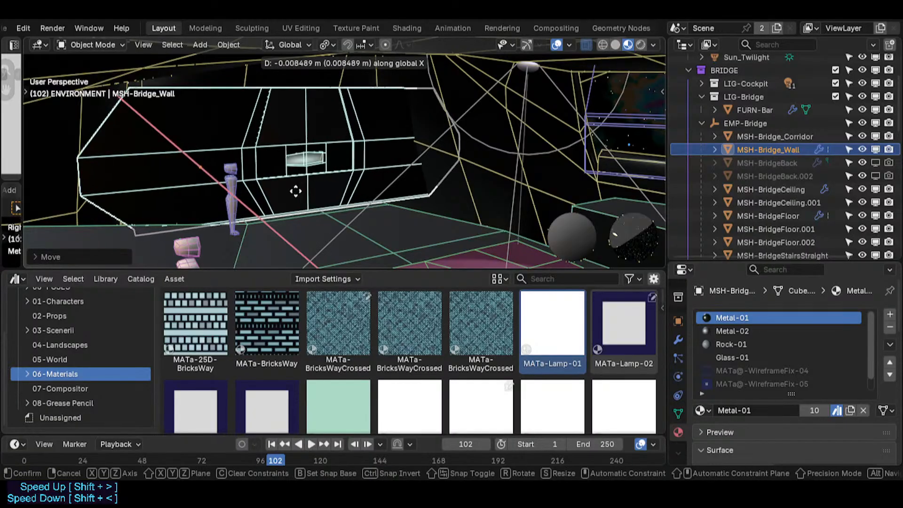
pyautogui.click(258, 179)
# - Deselect everything, hide the overlays, review the wall from across the bridge and reselect MSH-Bridge_Wall
pyautogui.moveTo(259, 179); pyautogui.dragTo(285, 192, button='middle')
pyautogui.hotkey('alt', 'a')
pyautogui.hotkey('shift', 'alt', 'z')
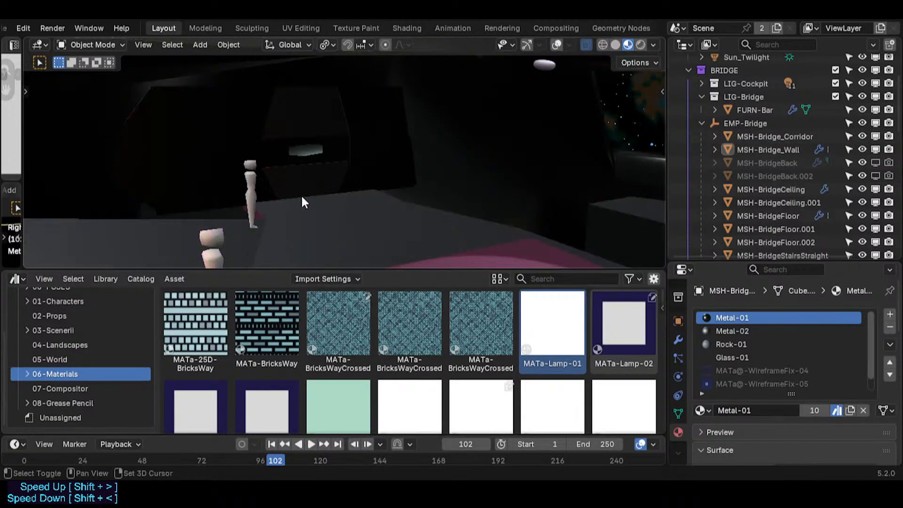
pyautogui.hotkey('shift', '`')
pyautogui.press('w')
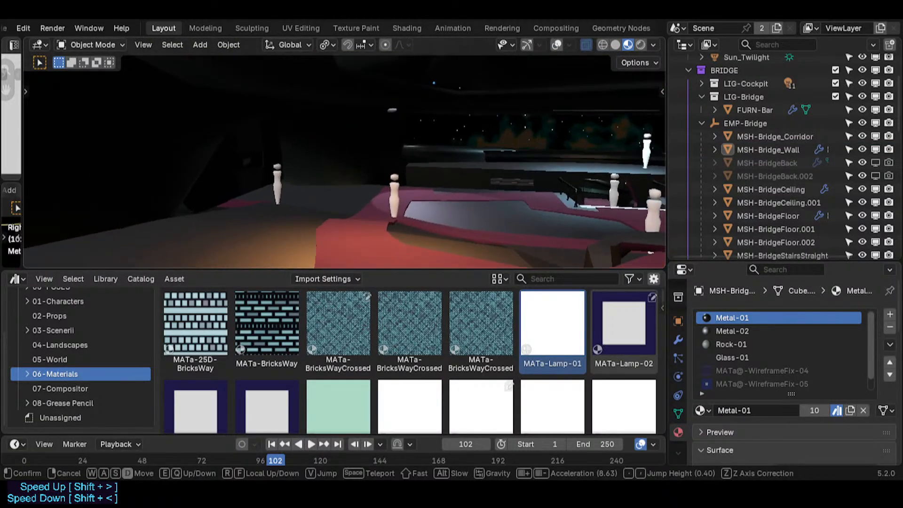
pyautogui.click(326, 198)
pyautogui.click(342, 156)
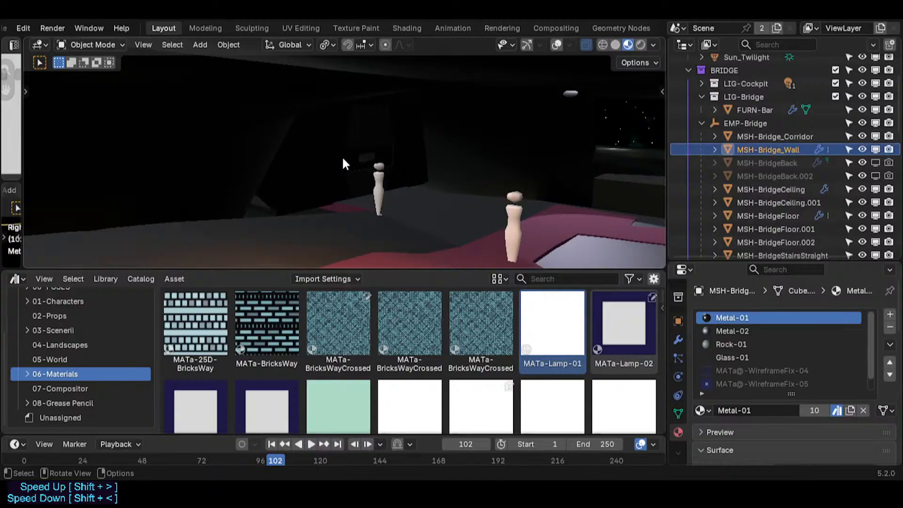
# - Move MSH-Bridge_Wall along global X, check its new placement without overlays and save the file
pyautogui.press('g')
pyautogui.press('x')
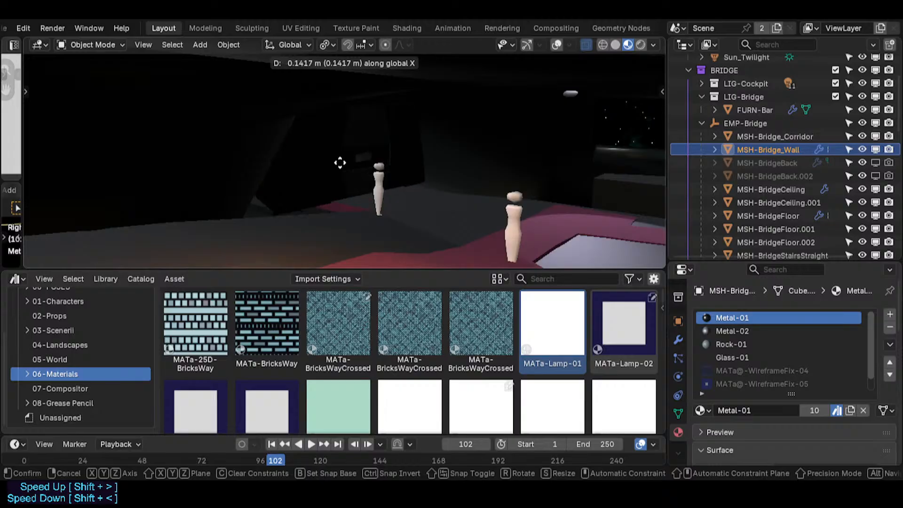
pyautogui.click(385, 185)
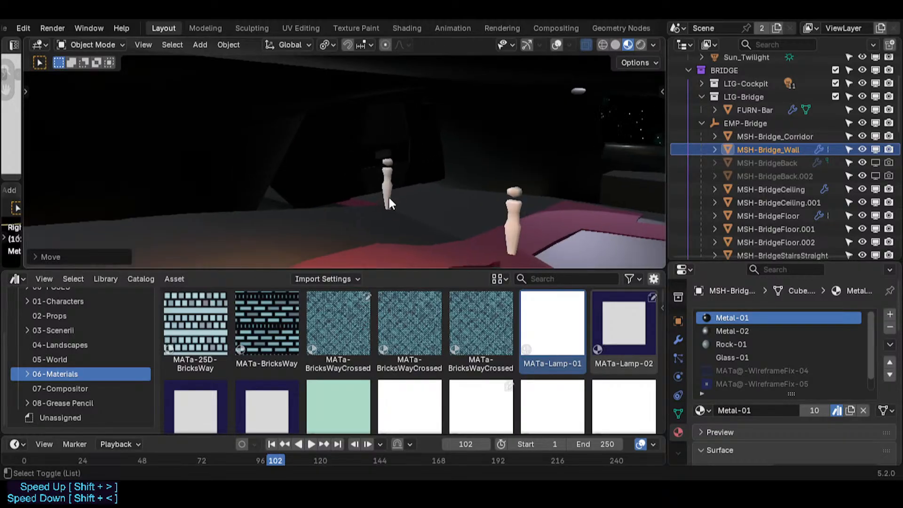
pyautogui.hotkey('alt', 'z')
pyautogui.hotkey('alt', 'shift', 'z')
pyautogui.hotkey('ctrl', 's')
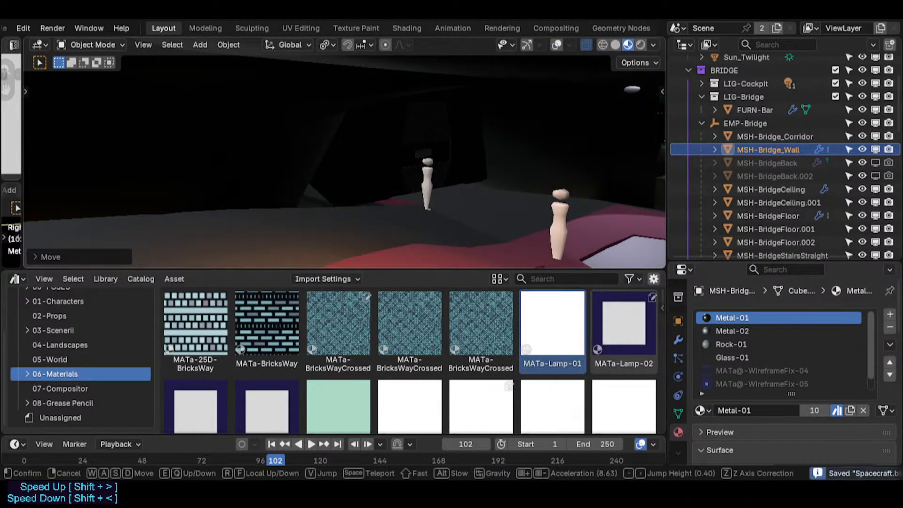
# - Open the carpet mesh MSH-BridgeFloor.002 in Edit Mode with the overlays shown, viewed near the recess wall
pyautogui.hotkey('shift', '`')
pyautogui.press('w')
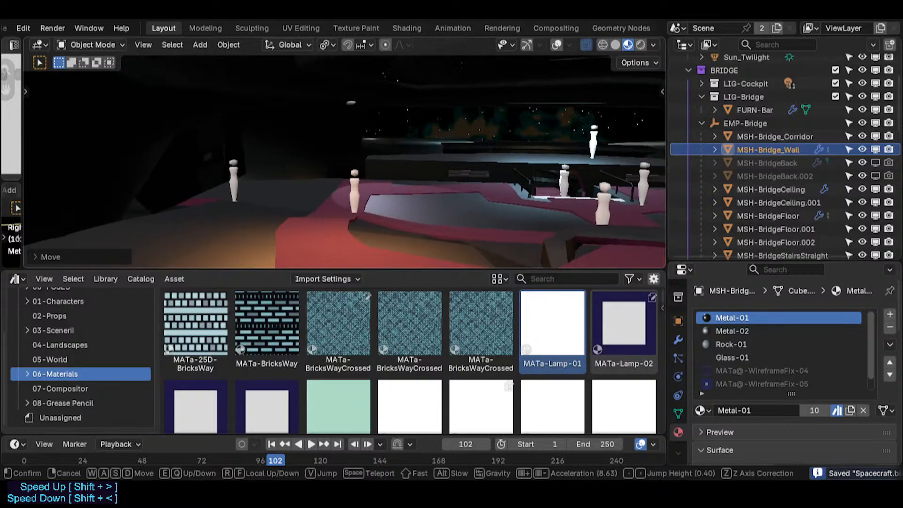
pyautogui.click(423, 217)
pyautogui.click(470, 214)
pyautogui.press('Tab')
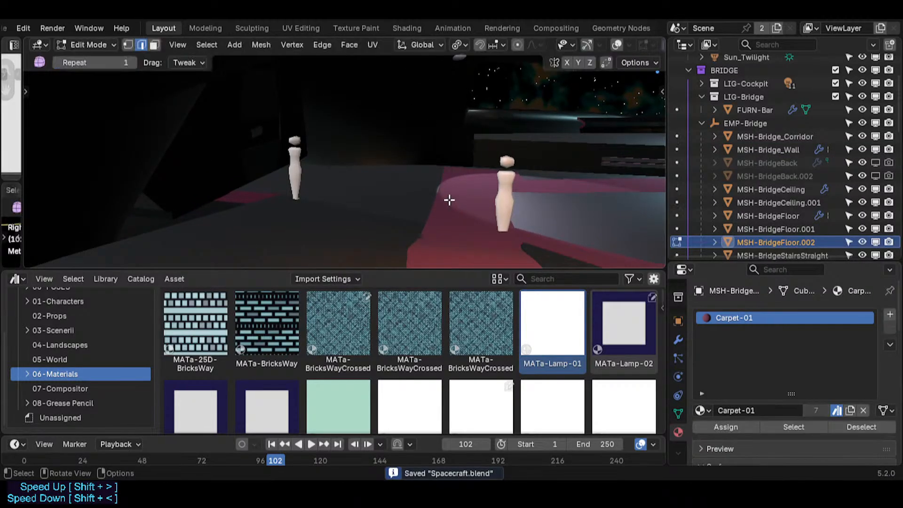
pyautogui.hotkey('alt', 'shift', 'z')
pyautogui.hotkey('shift', '`')
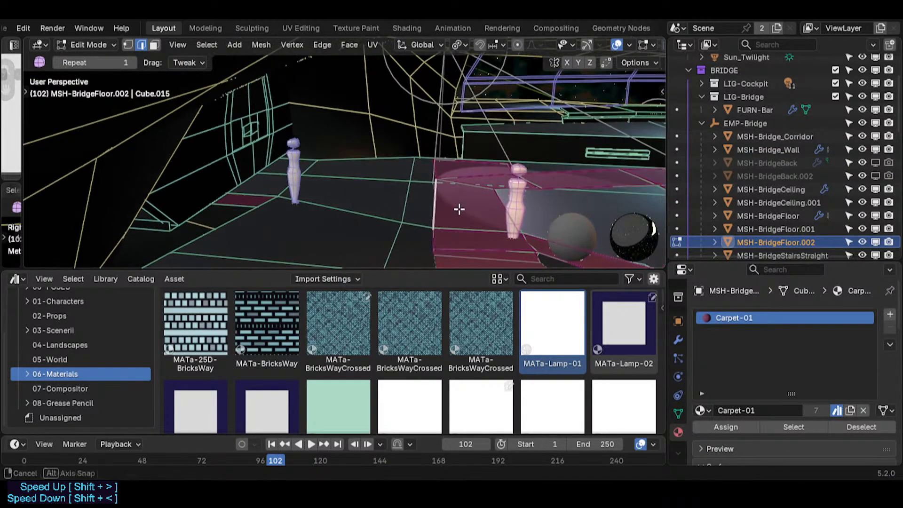
pyautogui.press('e')
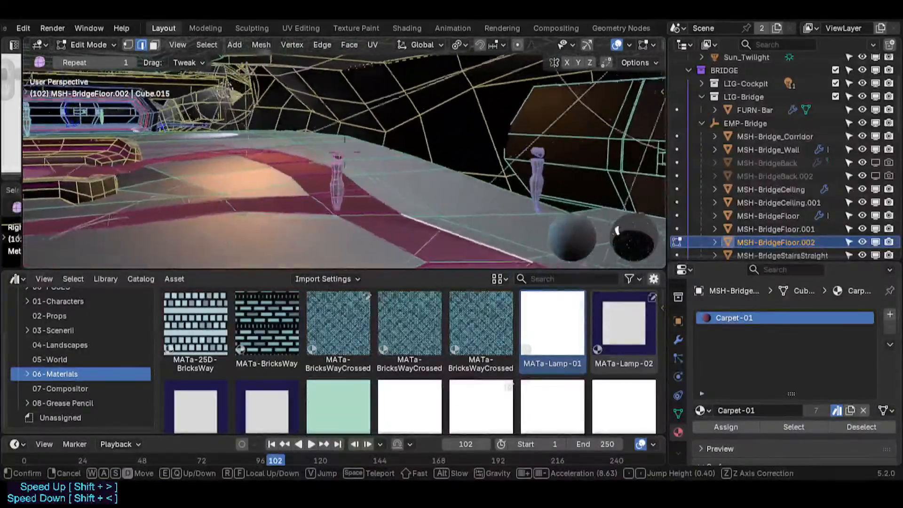
pyautogui.click(335, 166)
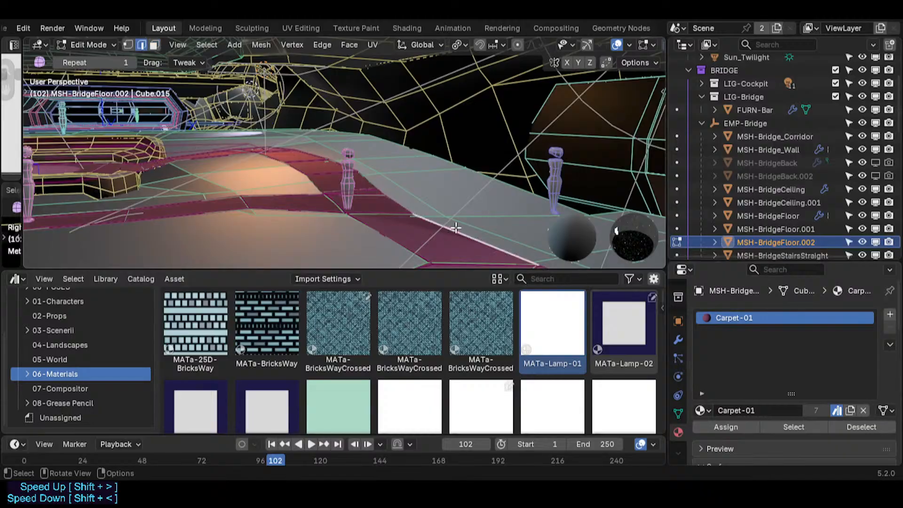
pyautogui.moveTo(470, 233); pyautogui.dragTo(505, 239, button='middle')
pyautogui.hotkey('shift', '`')
pyautogui.click(506, 239)
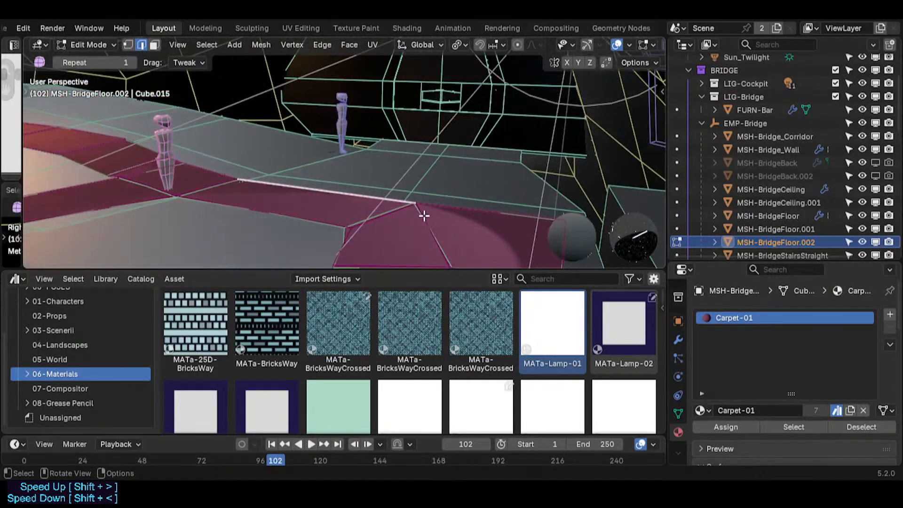
pyautogui.moveTo(256, 185); pyautogui.dragTo(332, 189, button='middle')
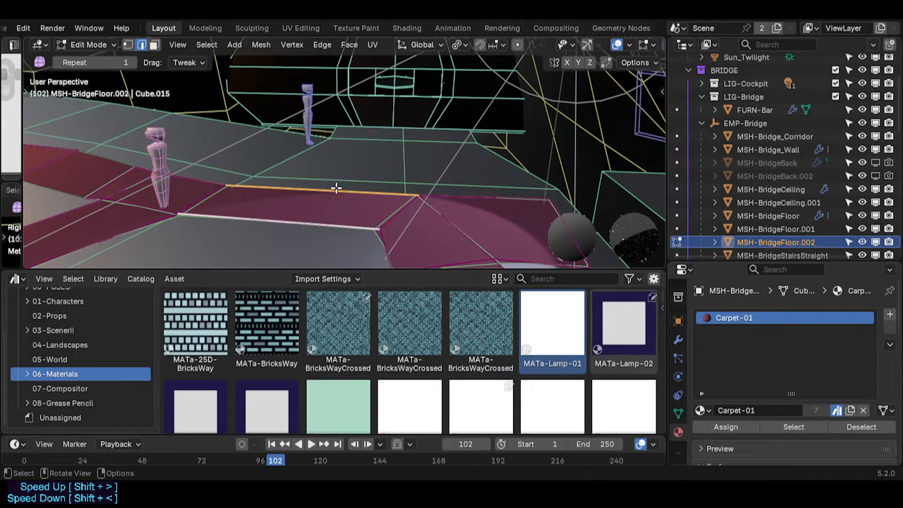
pyautogui.press('g')
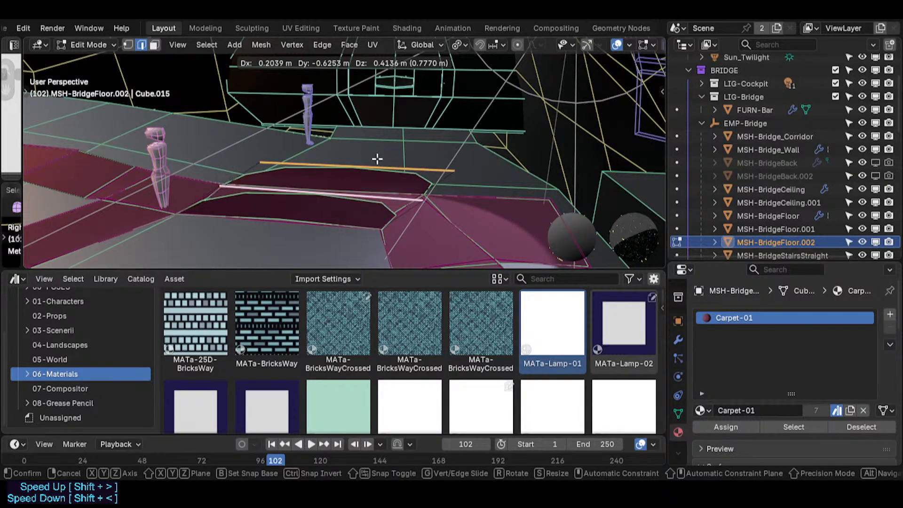
pyautogui.press('Escape')
pyautogui.hotkey('alt', 'a')
# - Shift the two vertices at the carpet's bend facing the recess wall along global Y
pyautogui.keyDown('ctrl'); pyautogui.keyDown('alt'); pyautogui.click(426, 193); pyautogui.keyUp('alt'); pyautogui.keyUp('ctrl')
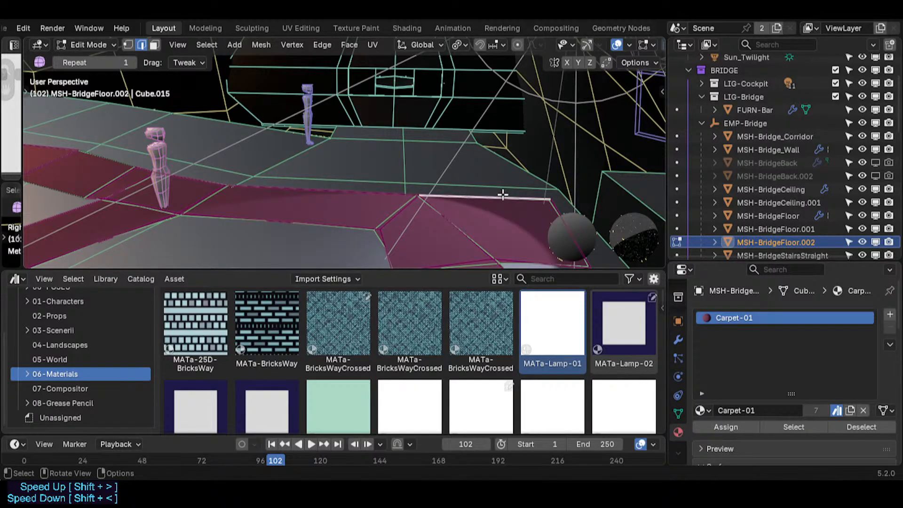
pyautogui.press('g')
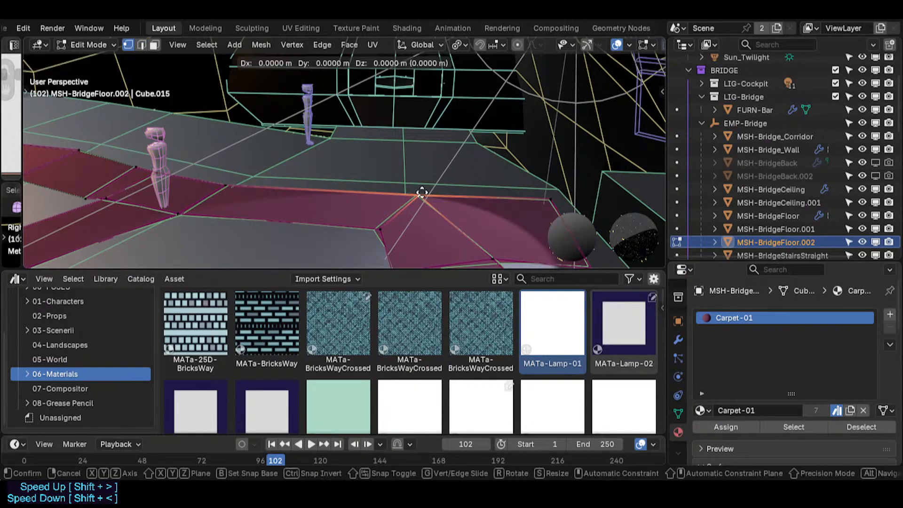
pyautogui.press('y')
pyautogui.click(366, 187)
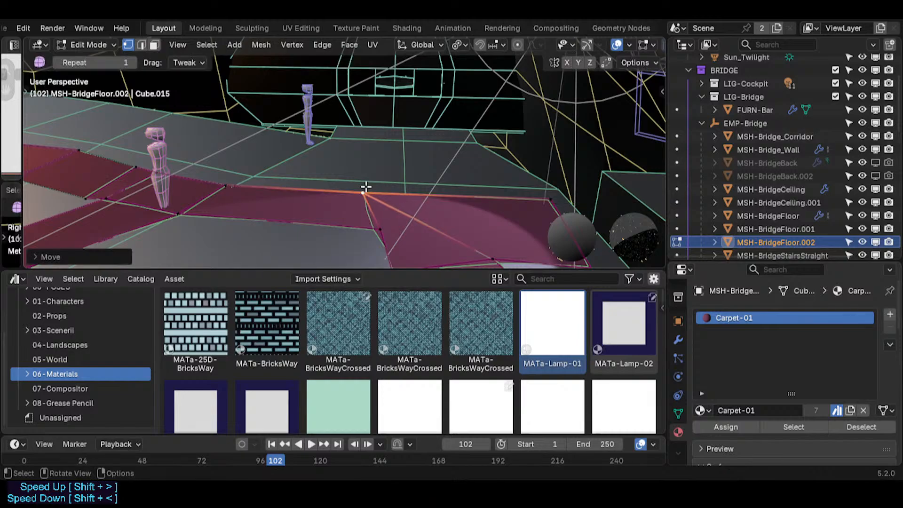
pyautogui.press('g')
pyautogui.press('y')
pyautogui.click(331, 227)
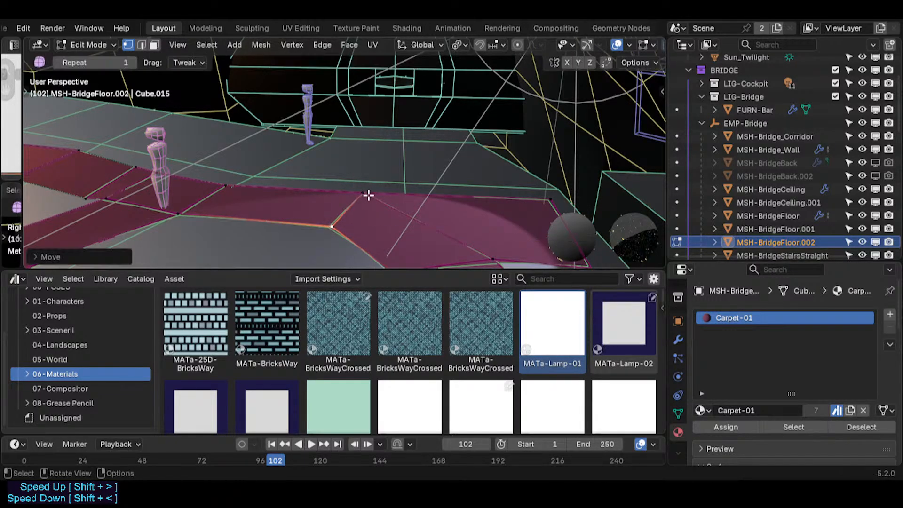
# - Reposition both end vertices of the carpet's wall-side edge along global Y, matching the width of the recess
pyautogui.click(365, 193)
pyautogui.press('g')
pyautogui.press('y')
pyautogui.click(338, 192)
pyautogui.click(547, 198)
pyautogui.press('g')
pyautogui.press('y')
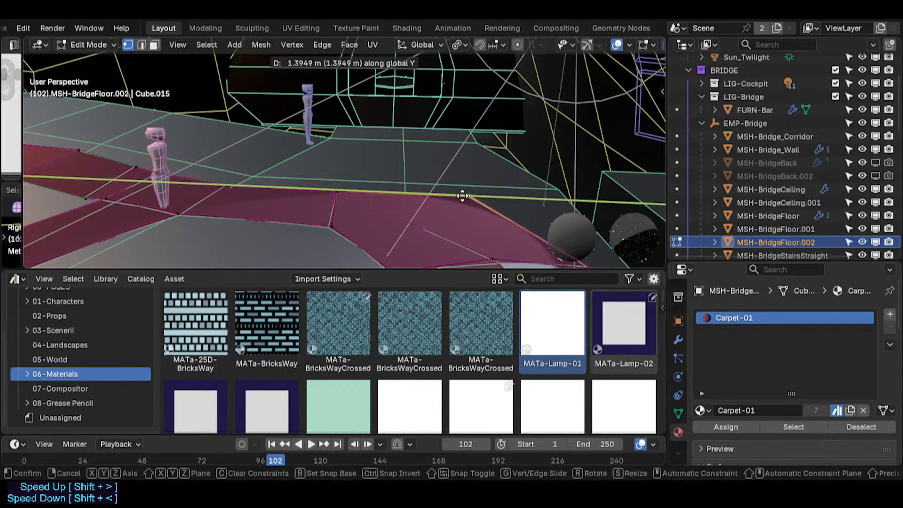
pyautogui.click(443, 195)
# - Extrude the carpet's wall-side edge about 9 m along global X into the recess and return to Object Mode
pyautogui.press('2')
pyautogui.click(414, 193)
pyautogui.press('g')
pyautogui.press('y')
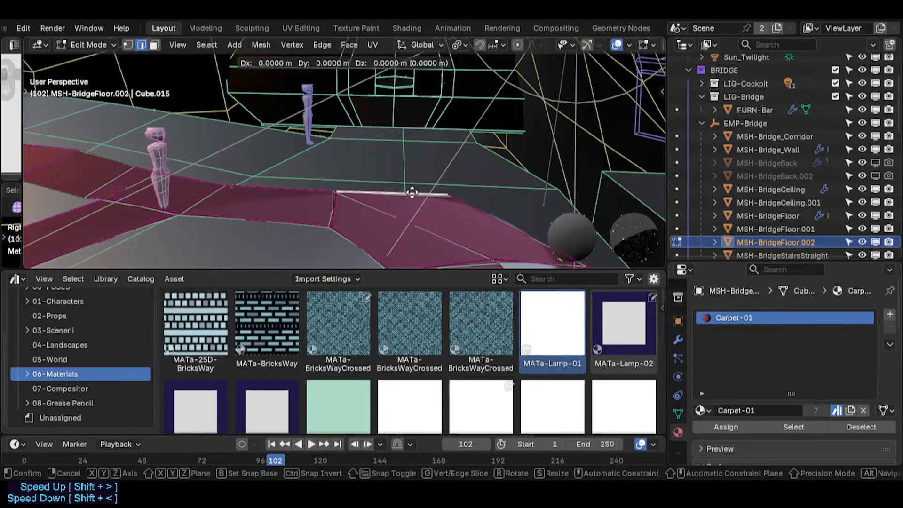
pyautogui.press('x')
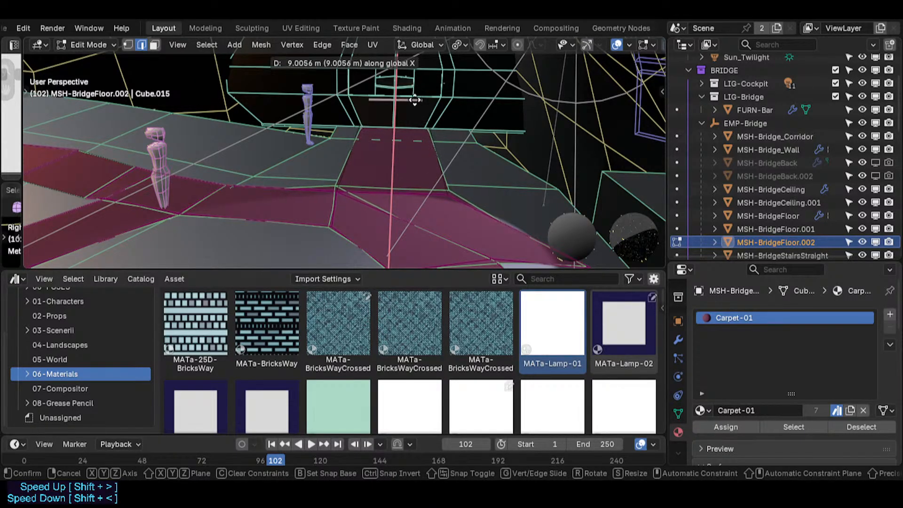
pyautogui.click(425, 137)
pyautogui.press('Tab')
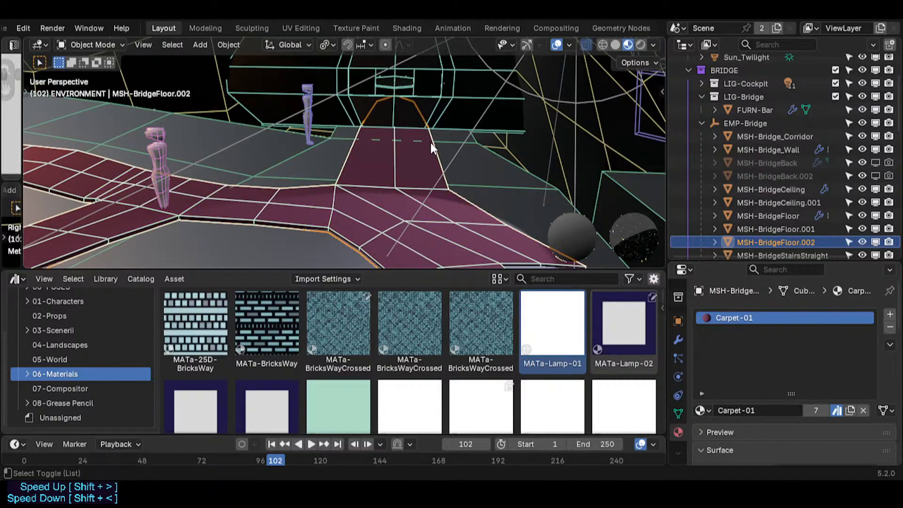
# - Hide the overlays and review the carpet strip leading to the recess from across the bridge
pyautogui.hotkey('shift', 'alt', 'z')
pyautogui.hotkey('shift', '`')
pyautogui.press('s')
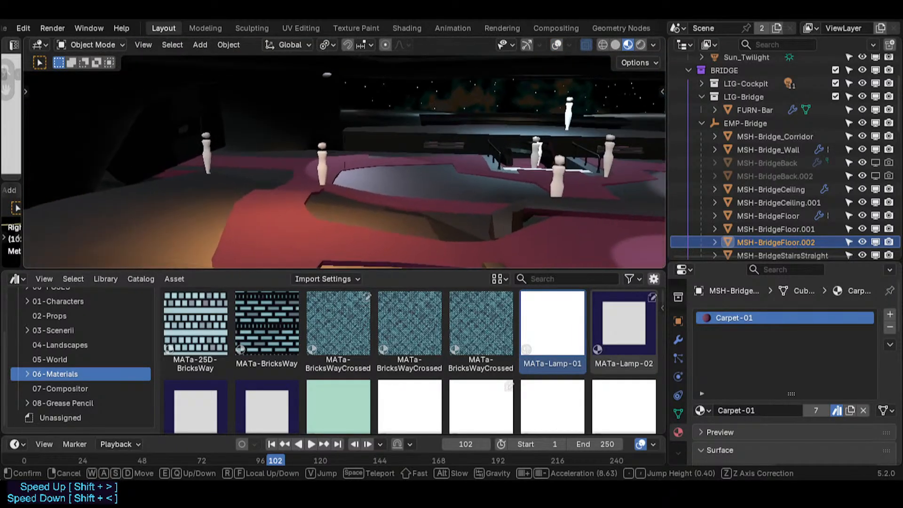
pyautogui.press('s')
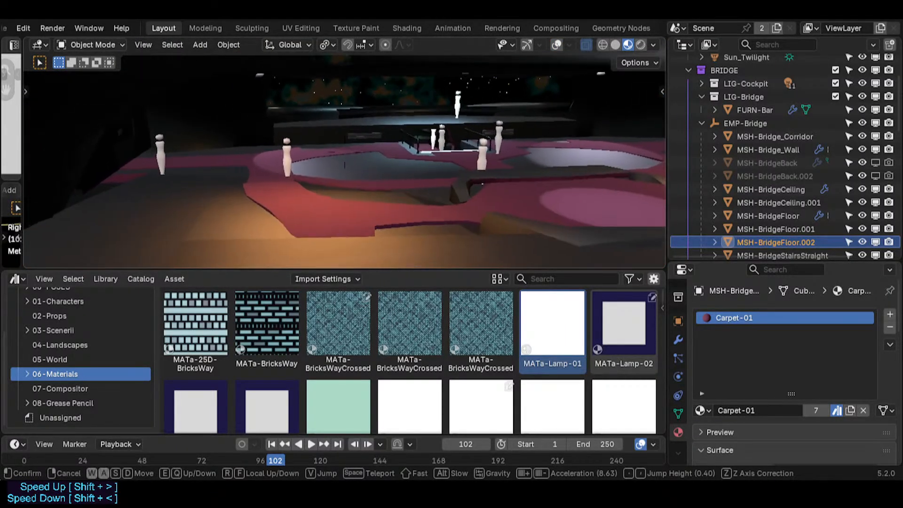
pyautogui.press('s')
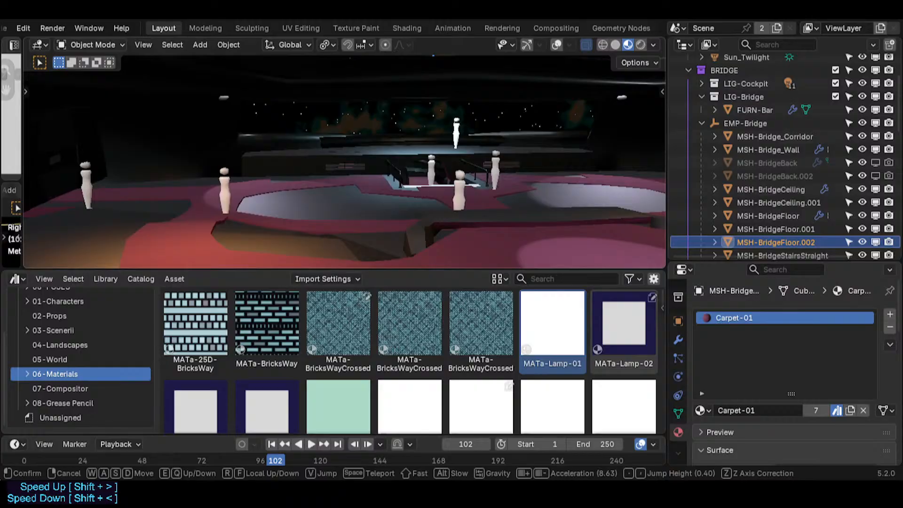
pyautogui.press('d')
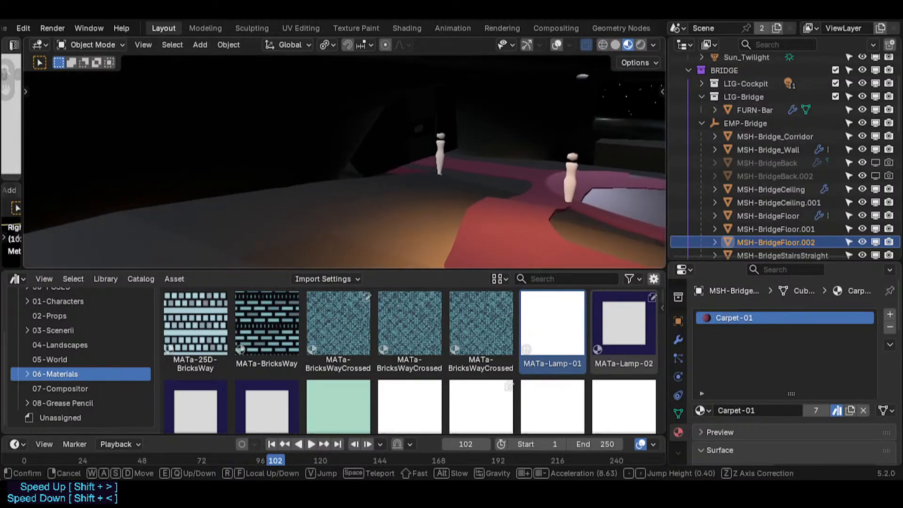
pyautogui.click(370, 161)
# - Switch from the MSH-Hull mesh to editing MSH-Bridge_Wall with the overlays shown, and save the file
pyautogui.click(370, 161)
pyautogui.press('Tab')
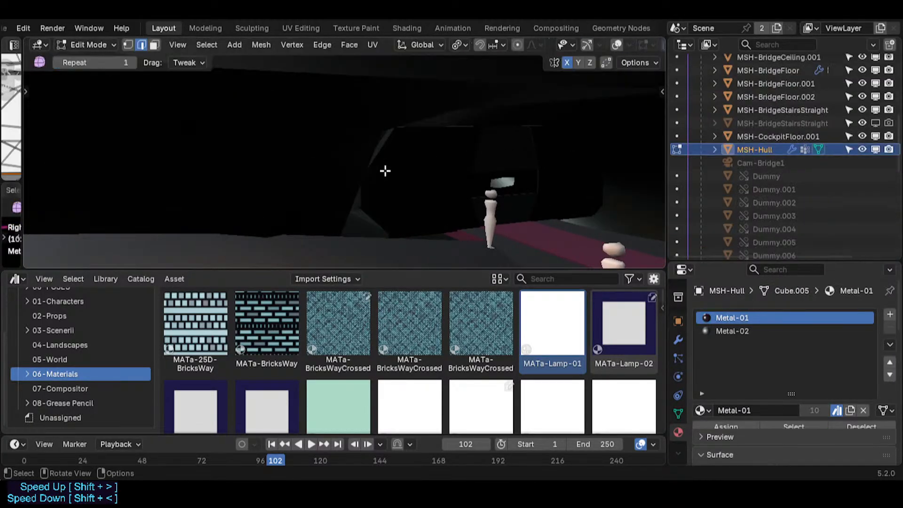
pyautogui.hotkey('alt', 'shift', 'z')
pyautogui.moveTo(396, 180); pyautogui.dragTo(373, 192, button='middle')
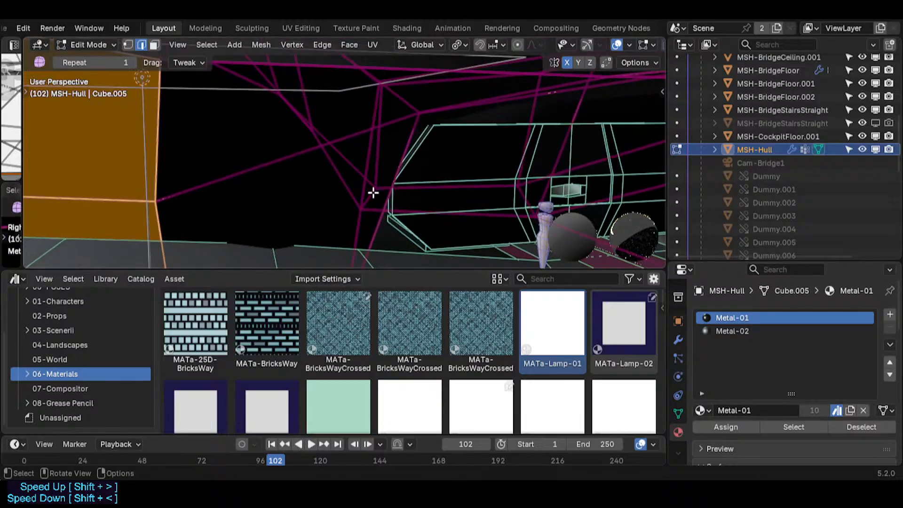
pyautogui.press('Tab')
pyautogui.click(441, 203)
pyautogui.press('Tab')
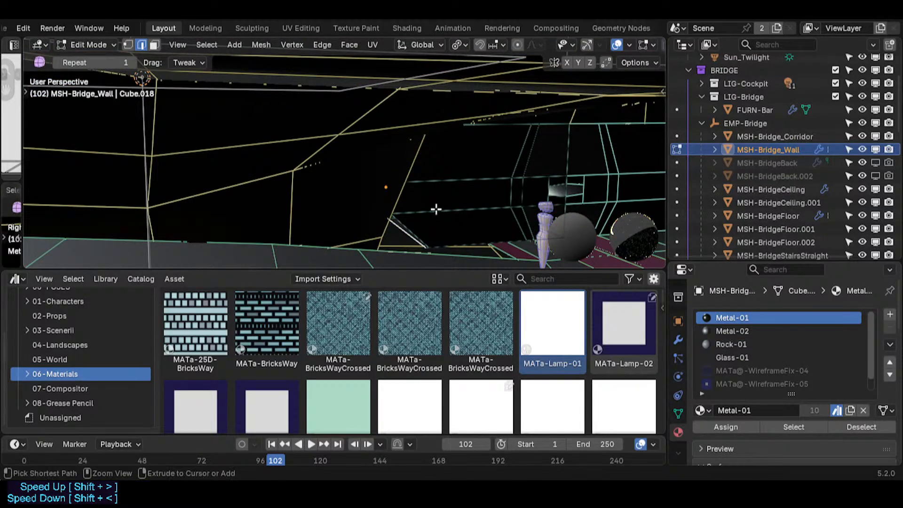
pyautogui.hotkey('ctrl', 's')
# - Add a plane at the floor's edge beside the recess wall and merge it at its center into one vertex
pyautogui.moveTo(310, 249); pyautogui.dragTo(377, 197, button='middle')
pyautogui.hotkey('shift', 'a')
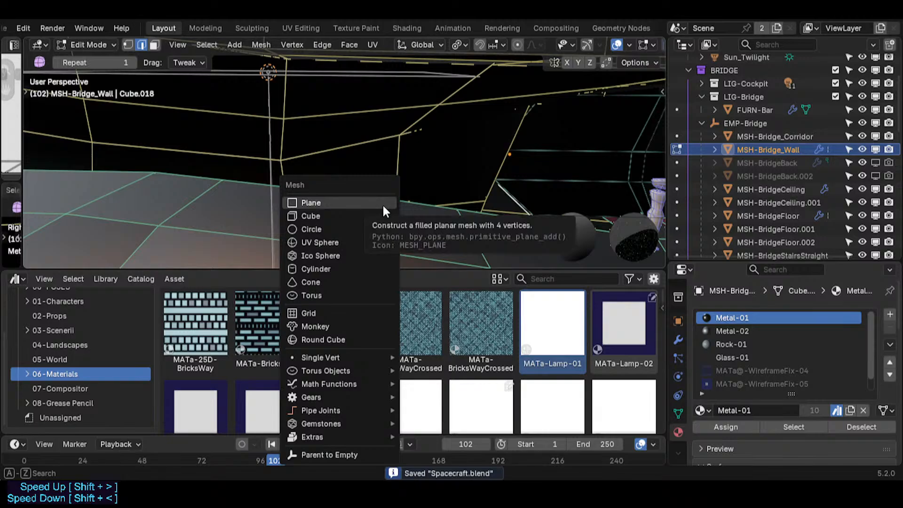
pyautogui.click(382, 203)
pyautogui.press('m')
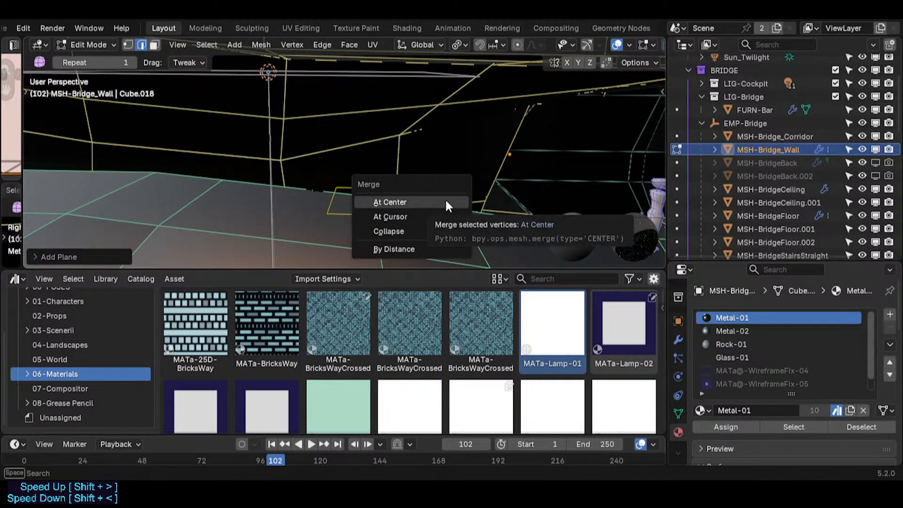
pyautogui.click(448, 204)
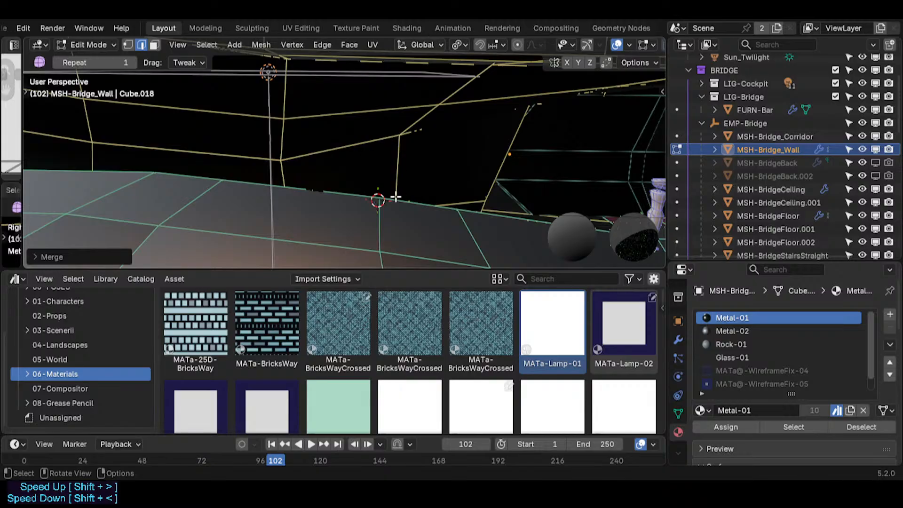
pyautogui.press('1')
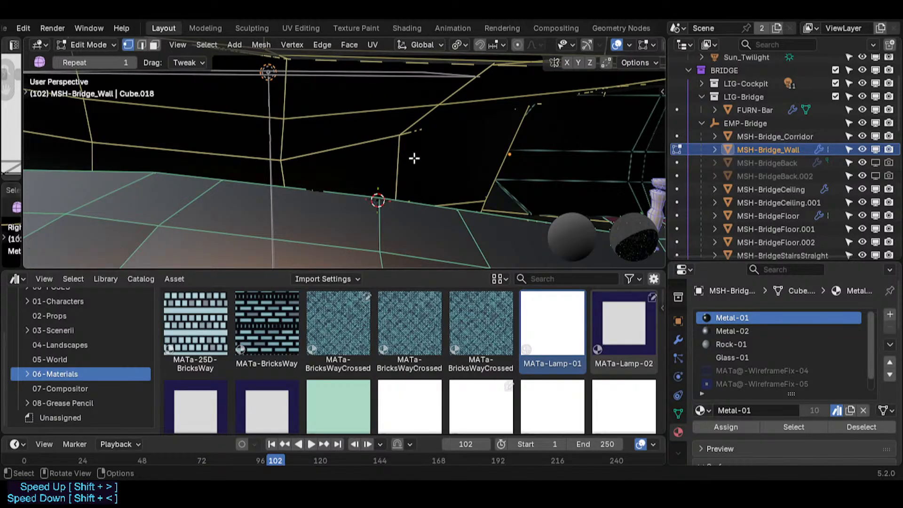
# - Extrude the vertex up about 1.1 m, sideways toward the recess wall and back down, outlining a small upright panel
pyautogui.press('e')
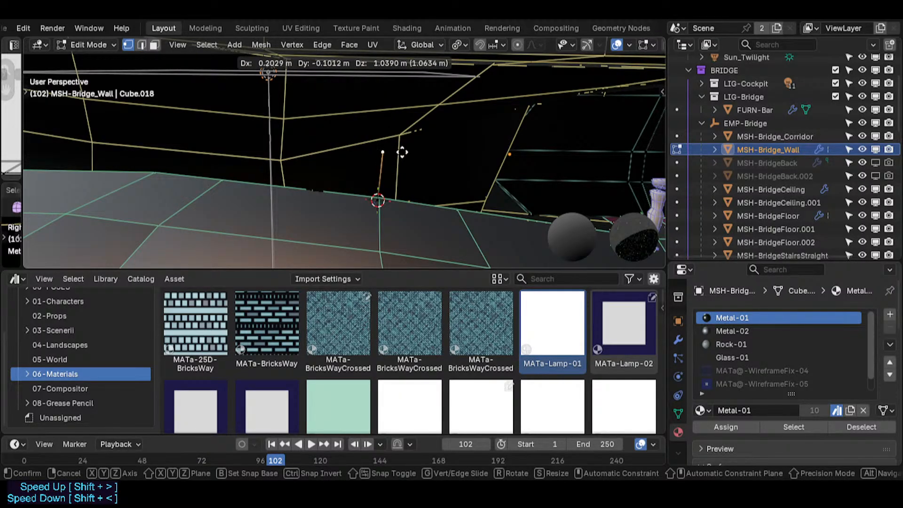
pyautogui.click(403, 151)
pyautogui.press('e')
pyautogui.click(471, 155)
pyautogui.press('e')
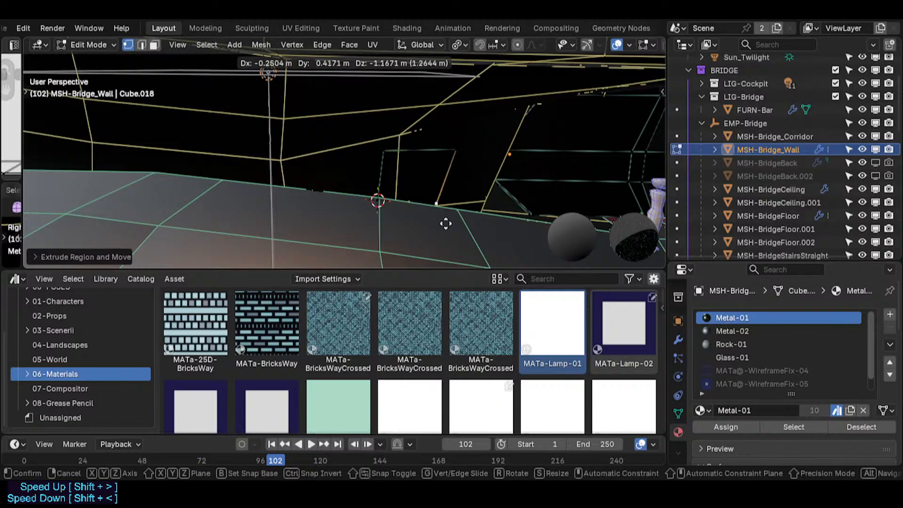
pyautogui.click(453, 225)
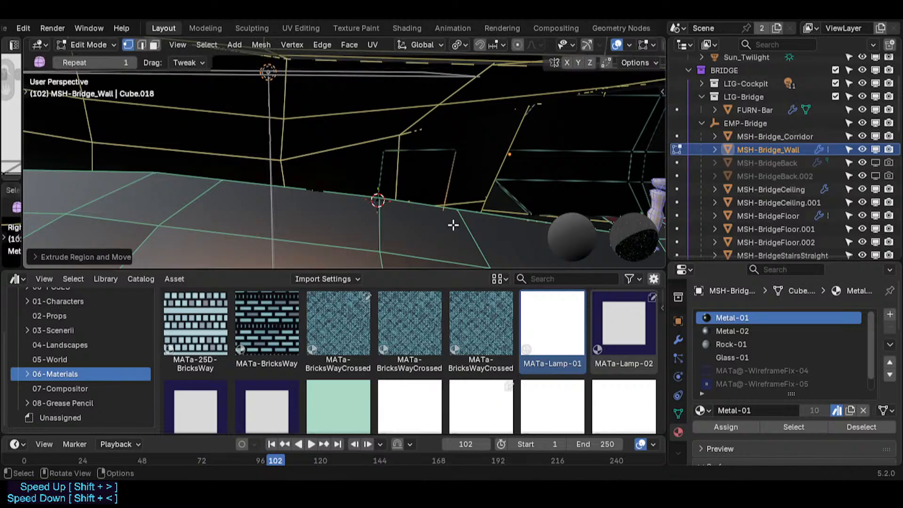
pyautogui.click(383, 213)
# - Select the panel outline's edges and fill them with a face
pyautogui.press('3')
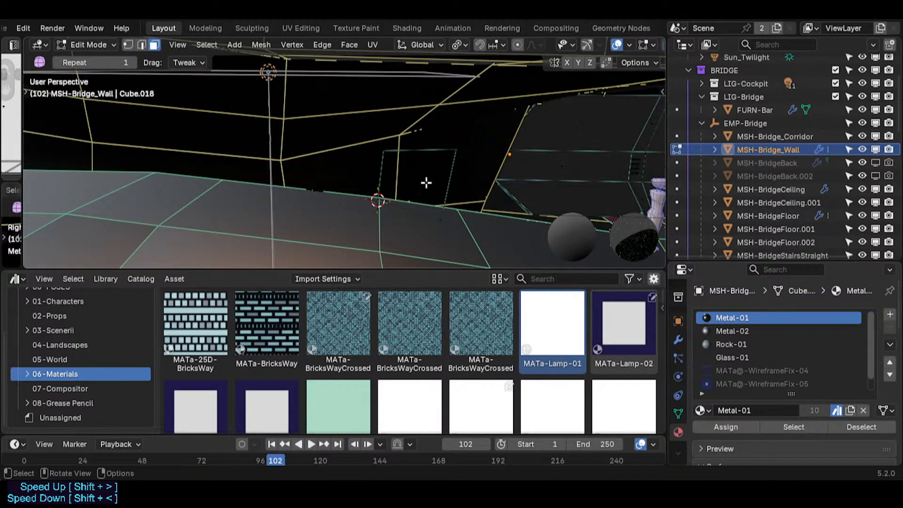
pyautogui.press('2')
pyautogui.keyDown('alt'); pyautogui.click(426, 150); pyautogui.keyUp('alt')
pyautogui.press('f')
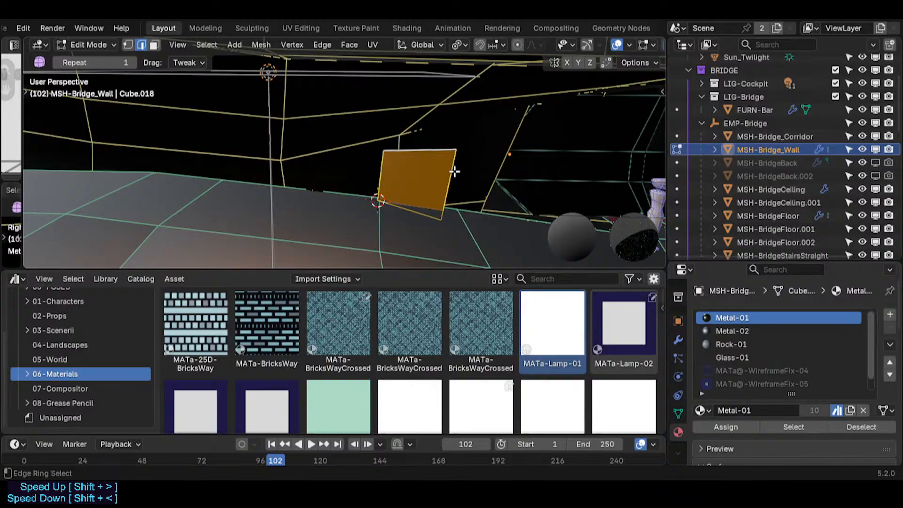
pyautogui.hotkey('ctrl', 'alt', 'f')
pyautogui.hotkey('ctrl', 'alt', 'f')
pyautogui.press('3')
pyautogui.click(429, 164)
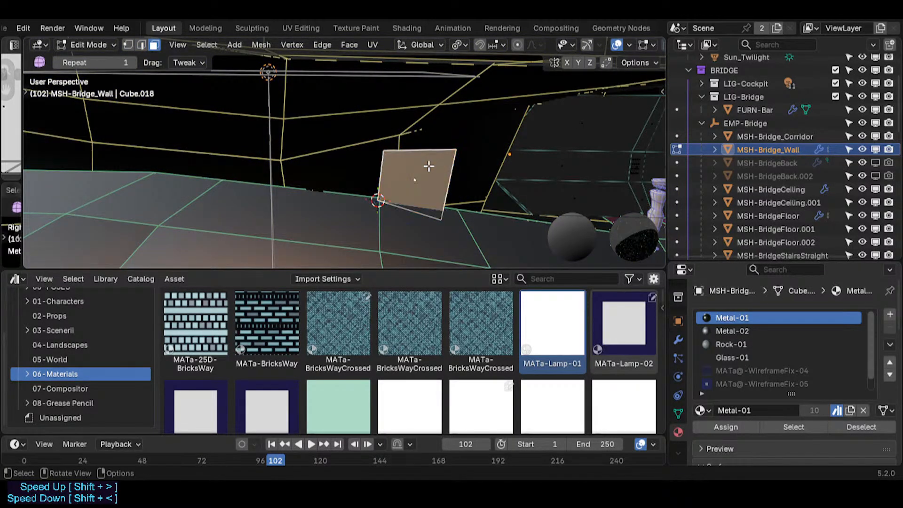
pyautogui.hotkey('alt', 'f')
pyautogui.hotkey('ctrl', 'alt', 'f')
pyautogui.hotkey('ctrl', 'alt', 'f')
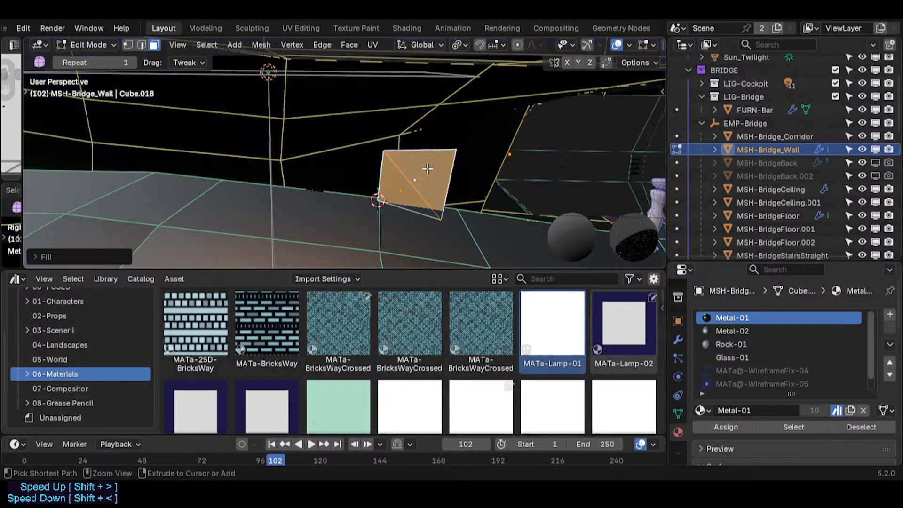
pyautogui.hotkey('ctrl', 'z')
# - Flip the normals of the small panel face beside the recess wall
pyautogui.hotkey('alt', 'a')
pyautogui.click(420, 175)
pyautogui.rightClick(377, 176)
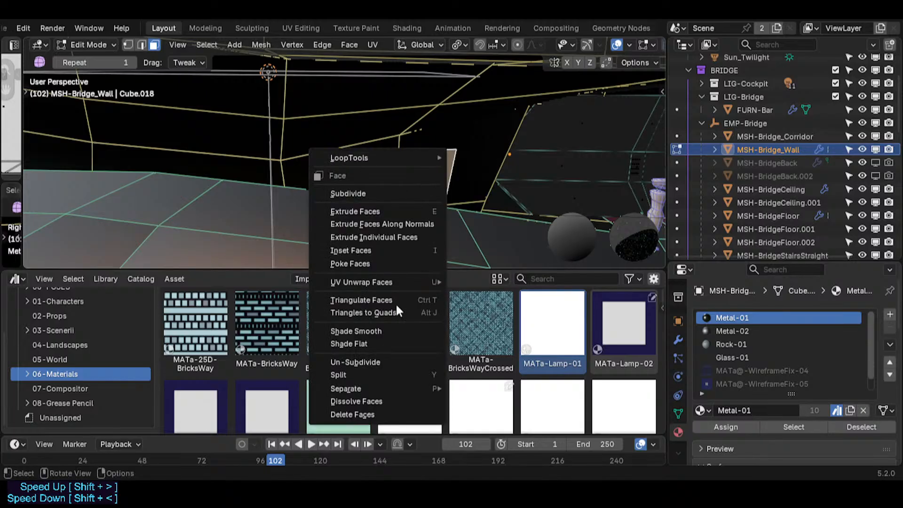
pyautogui.press('Escape')
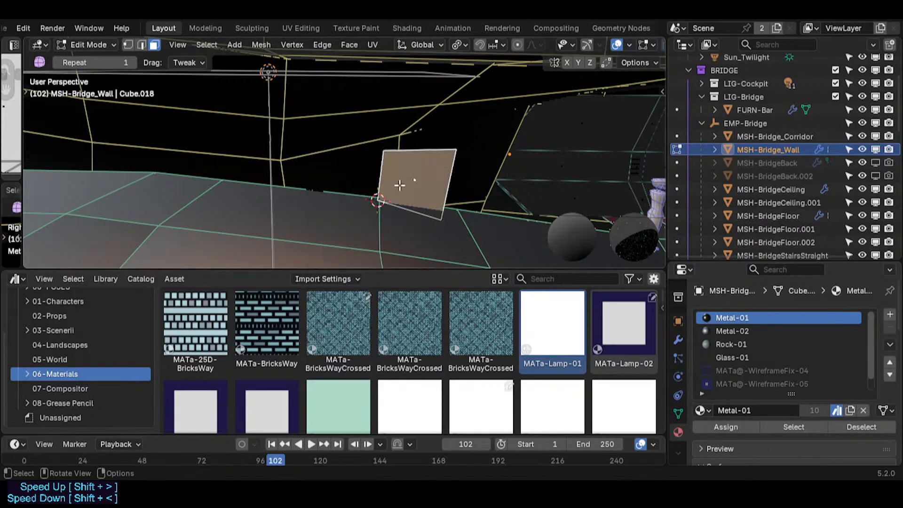
pyautogui.rightClick(418, 168)
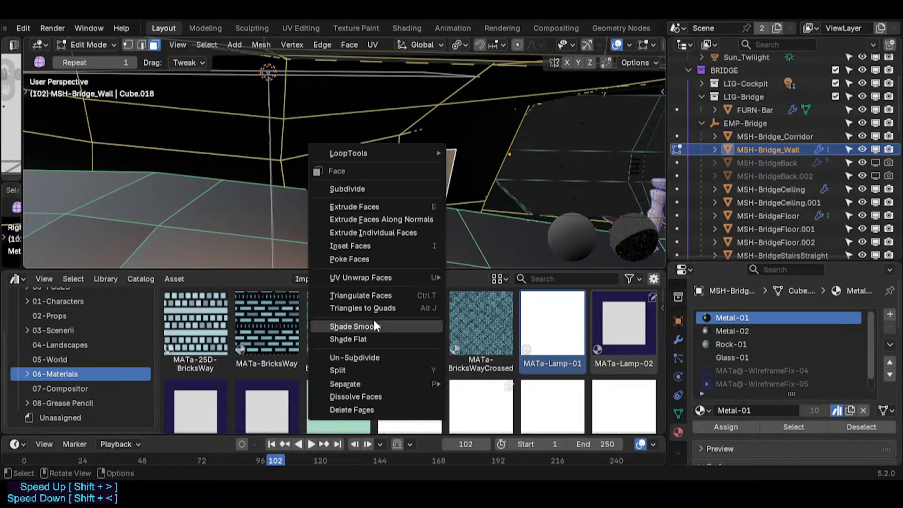
pyautogui.press('Escape')
pyautogui.rightClick(408, 223)
pyautogui.click(395, 219)
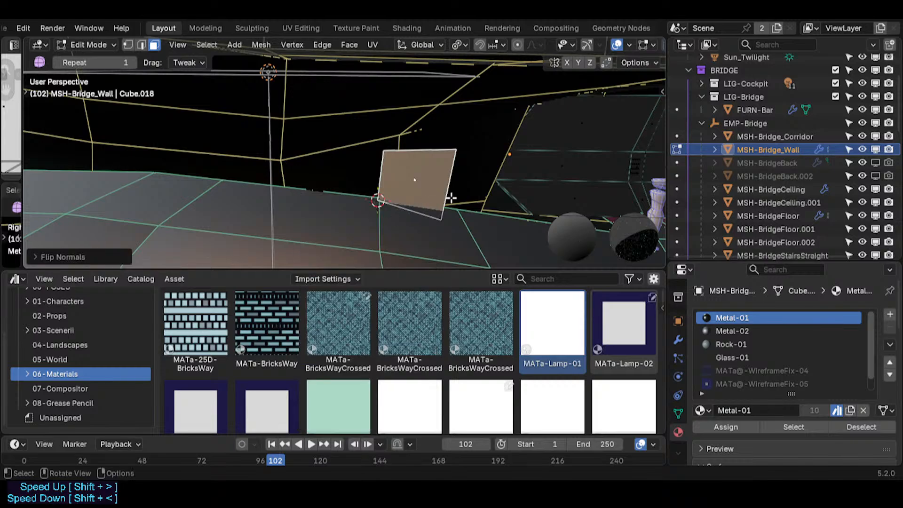
pyautogui.hotkey('alt', 'a')
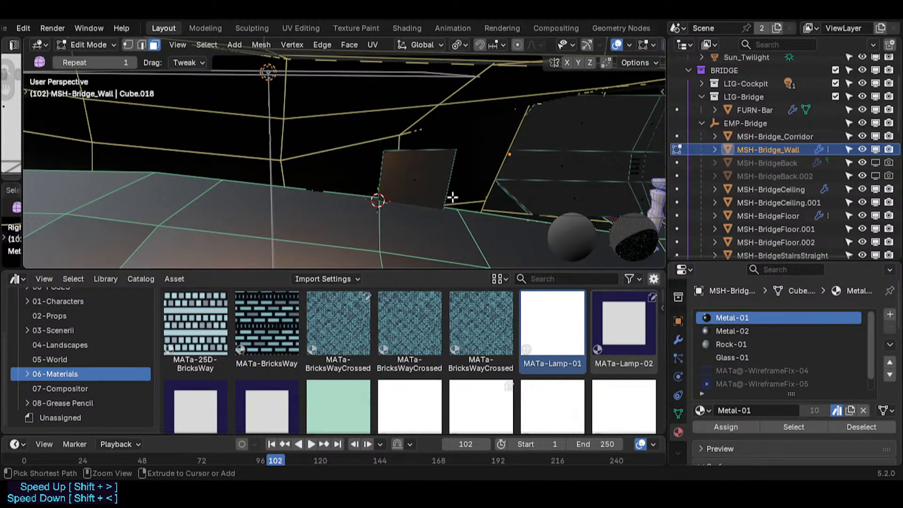
# - Show the face orientation overlay and recalculate the normals of the entire wall mesh
pyautogui.hotkey('ctrl', 'alt', 'f')
pyautogui.hotkey('ctrl', 'alt', 'f')
pyautogui.hotkey('ctrl', 'alt', 'f')
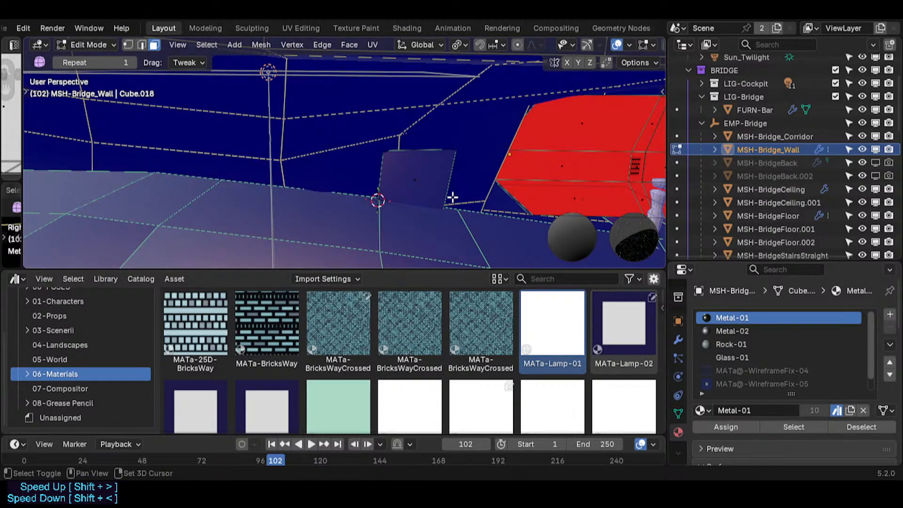
pyautogui.hotkey('shift', '`')
pyautogui.click(453, 197)
pyautogui.press('a')
pyautogui.hotkey('shift', 'n')
pyautogui.press('Tab')
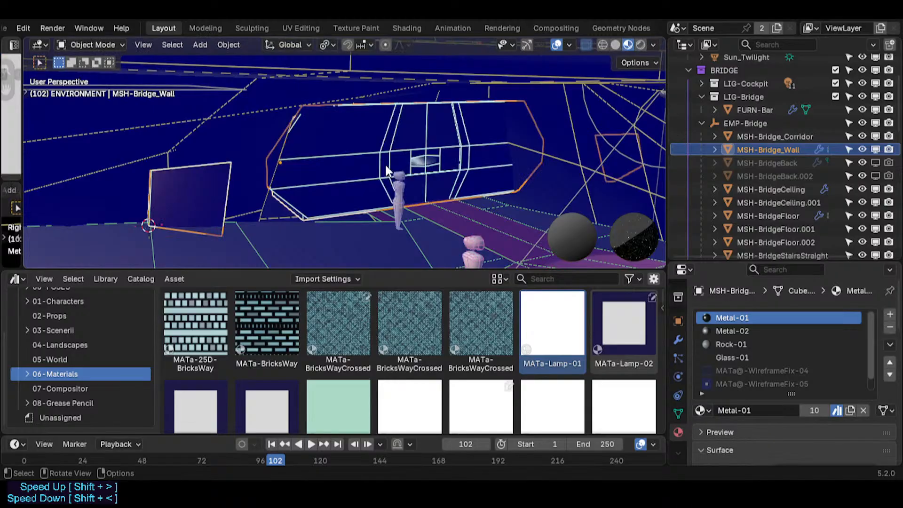
# - Compare the small panel's shading with the recess wall without overlays, and turn the face orientation display off
pyautogui.hotkey('alt', 'shift', 'z')
pyautogui.hotkey('shift', '`')
pyautogui.click(388, 161)
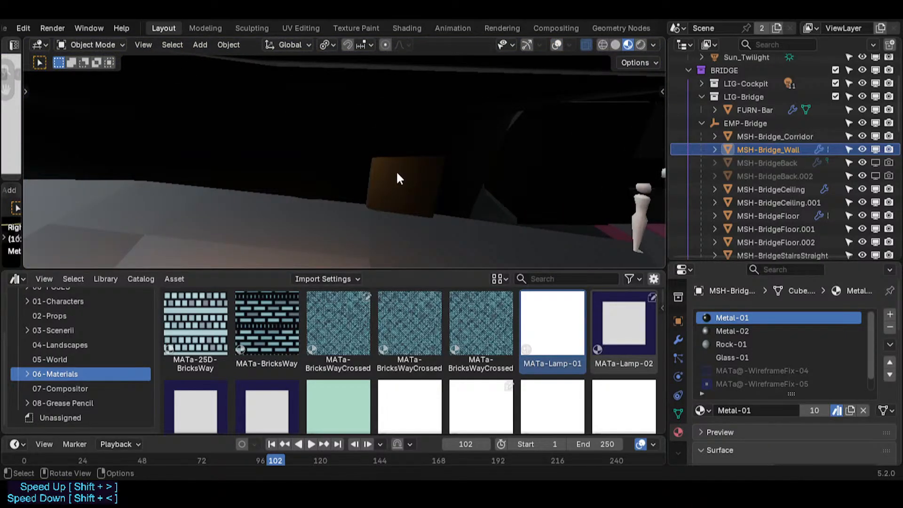
pyautogui.press('Tab')
pyautogui.click(402, 175)
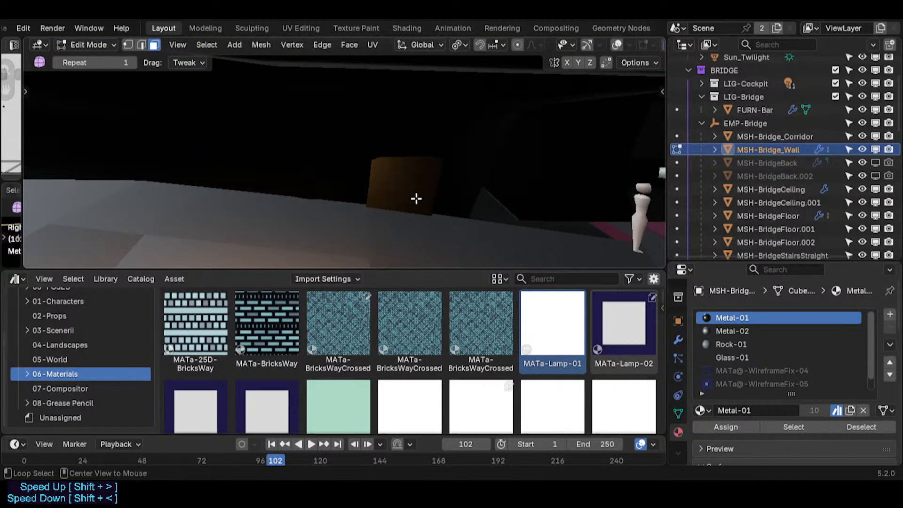
pyautogui.press('Tab')
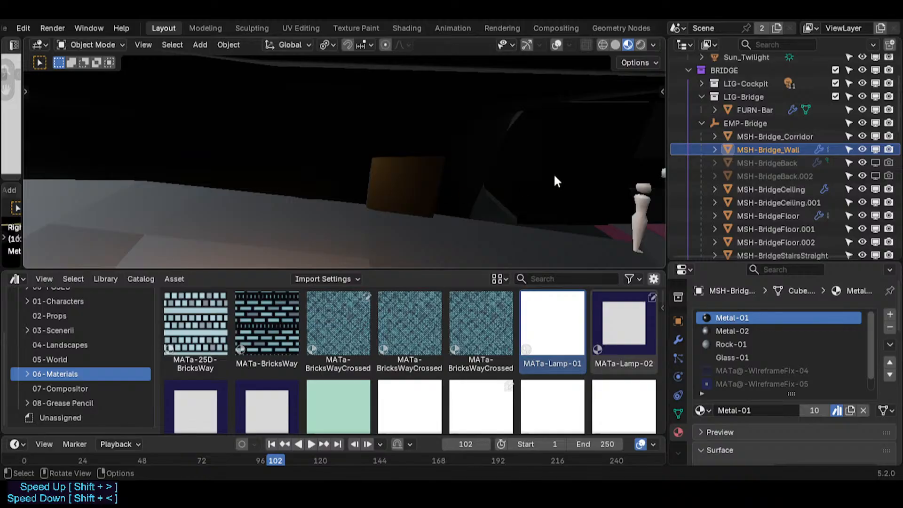
pyautogui.hotkey('shift', 'alt', 'z')
pyautogui.press('Tab')
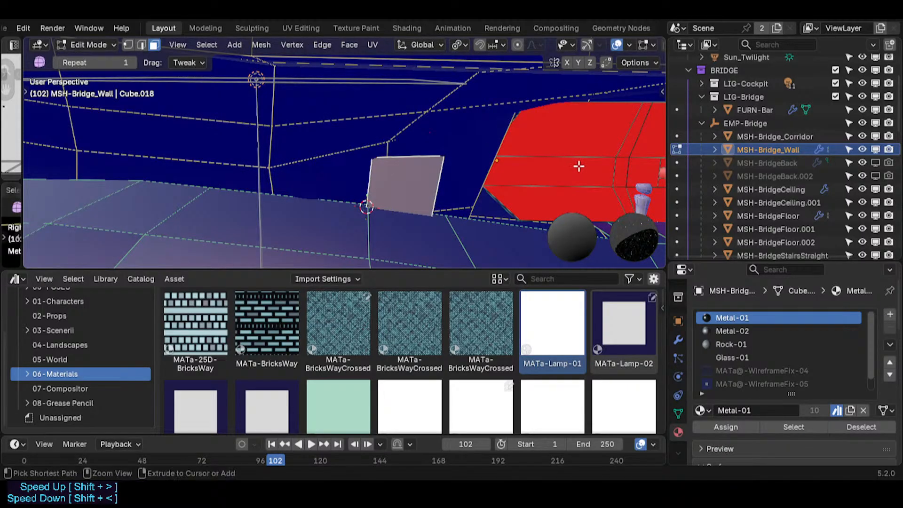
pyautogui.hotkey('ctrl', 'alt', 'f')
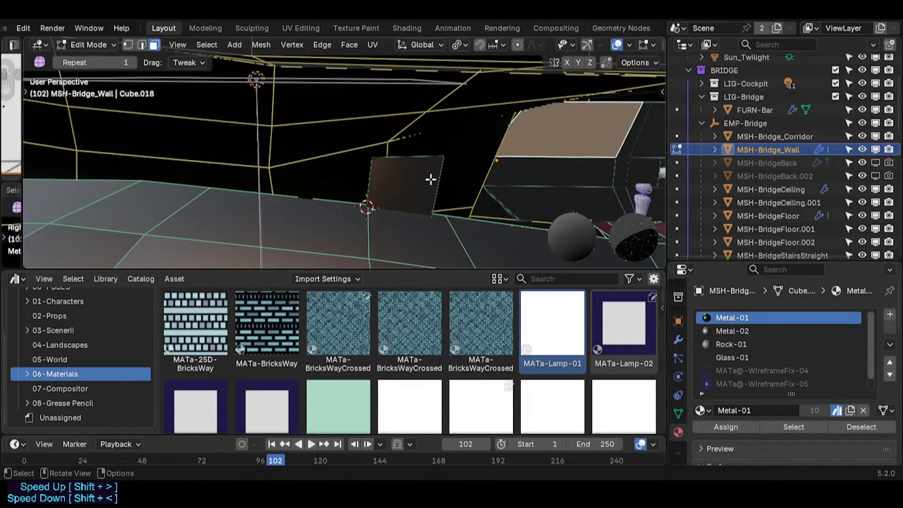
# - Assign the Rock-01 material to the small panel face
pyautogui.click(735, 340)
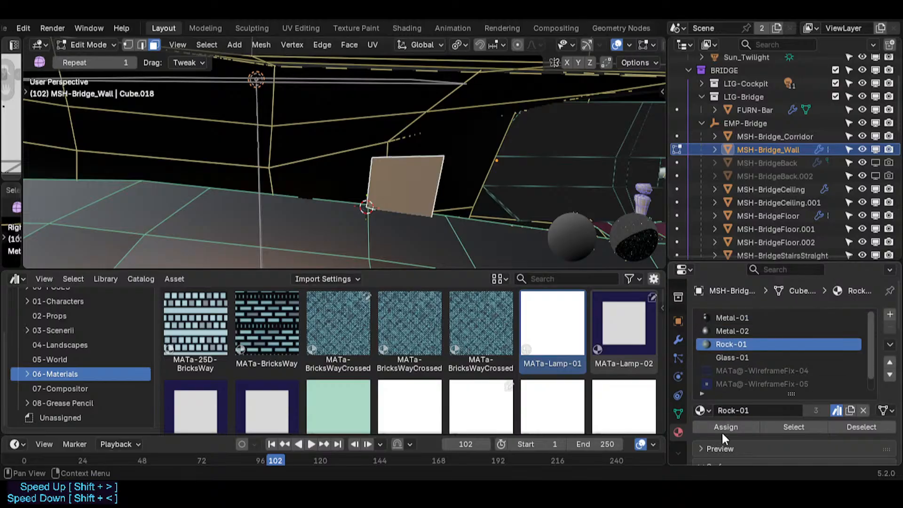
pyautogui.click(721, 428)
pyautogui.press('Tab')
pyautogui.press('Tab')
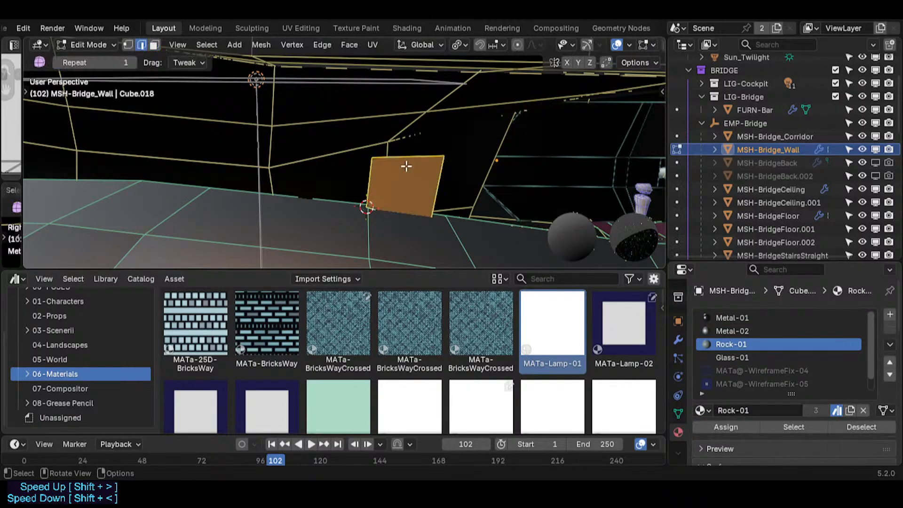
# - Extrude the panel's top edge upward in successive angled strips following the hull toward the ceiling
pyautogui.hotkey('alt', 'a')
pyautogui.moveTo(407, 165); pyautogui.dragTo(340, 153, button='middle')
pyautogui.press('e')
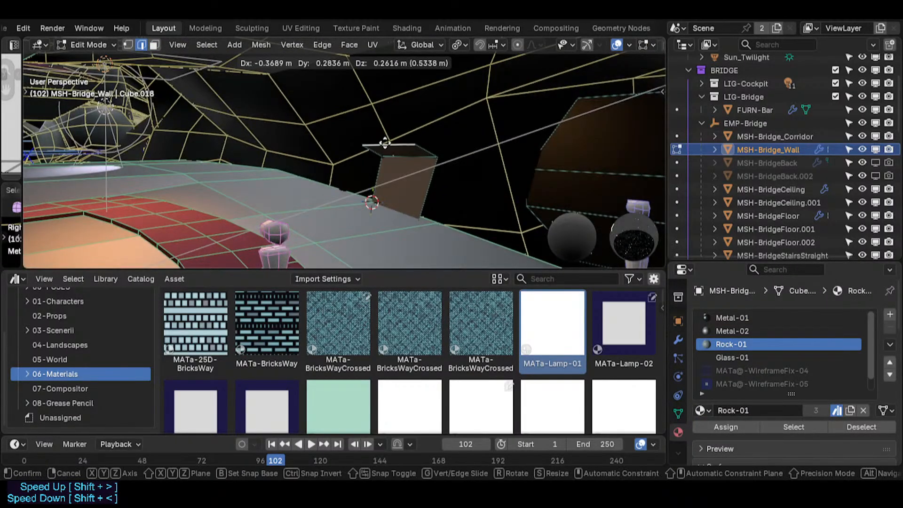
pyautogui.click(373, 127)
pyautogui.moveTo(373, 127); pyautogui.dragTo(370, 144, button='middle')
pyautogui.press('e')
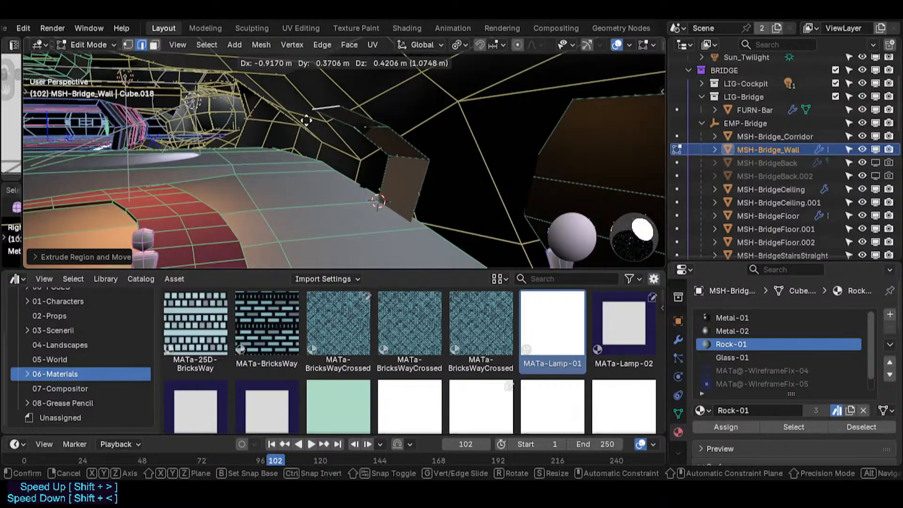
pyautogui.click(264, 71)
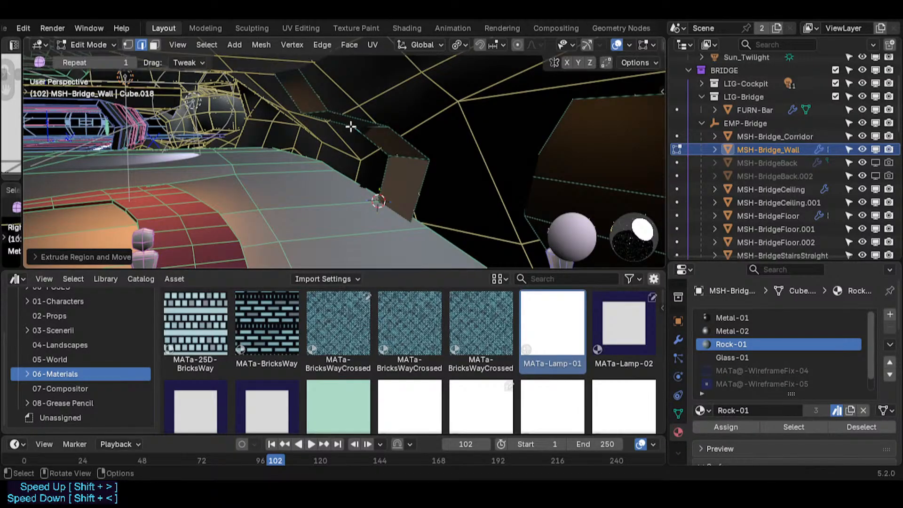
# - Extrude the side edge loop of the panel strips sideways along the hull and rotate the new end loop to follow it
pyautogui.moveTo(387, 136); pyautogui.dragTo(372, 151, button='middle')
pyautogui.keyDown('alt'); pyautogui.click(370, 142); pyautogui.keyUp('alt')
pyautogui.press('e')
pyautogui.click(277, 149)
pyautogui.moveTo(277, 150); pyautogui.dragTo(378, 140, button='middle')
pyautogui.press('r')
pyautogui.click(379, 141)
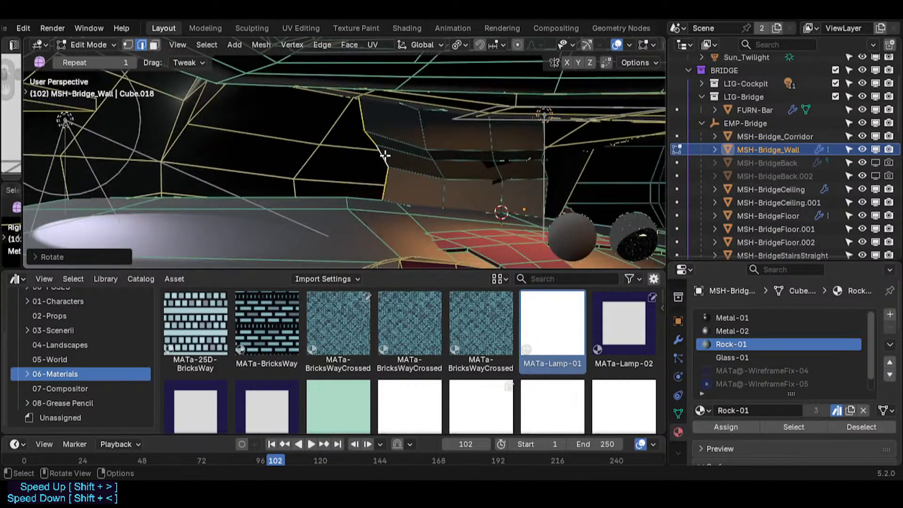
pyautogui.hotkey('ctrl', 'l')
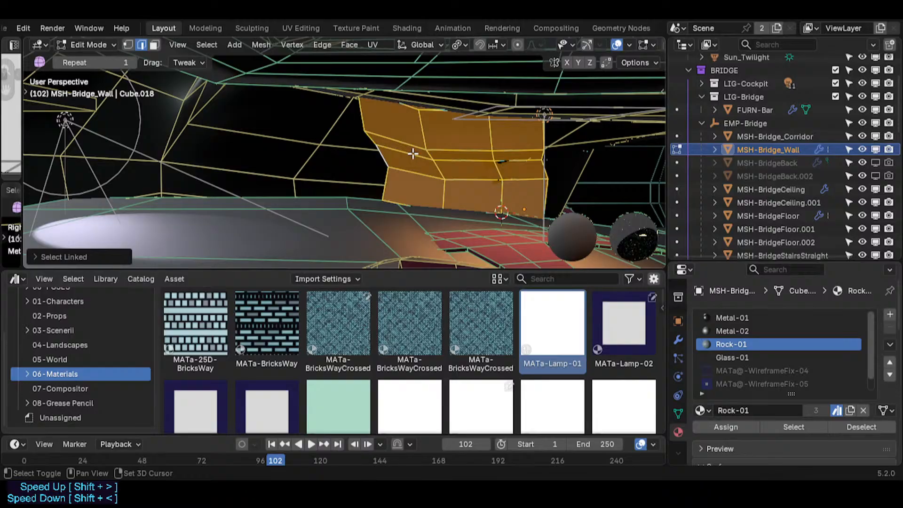
pyautogui.hotkey('alt', 'a')
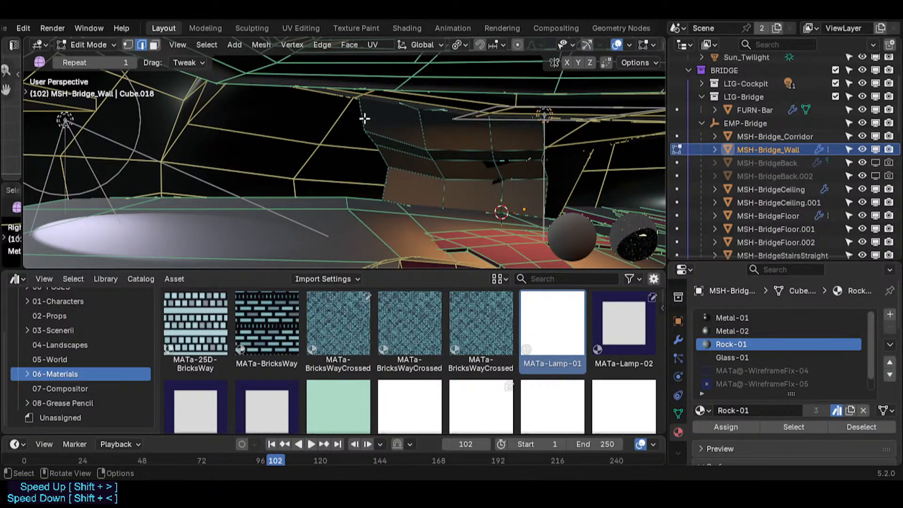
pyautogui.moveTo(366, 136); pyautogui.dragTo(273, 129)
pyautogui.hotkey('ctrl', 'z')
# - Try to extrude the wall's end edge loop freely sideways along the hull
pyautogui.keyDown('alt'); pyautogui.click(370, 139); pyautogui.keyUp('alt')
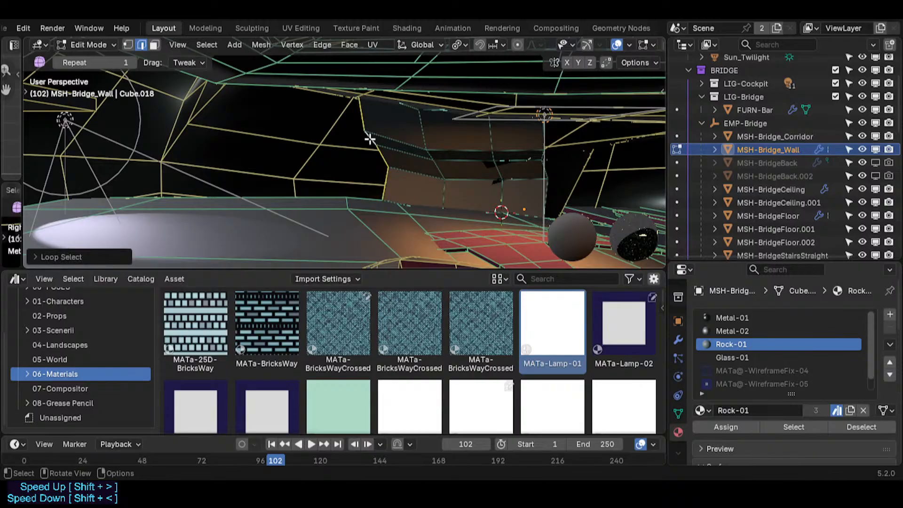
pyautogui.press('e')
pyautogui.click(253, 140)
pyautogui.hotkey('shift', '`')
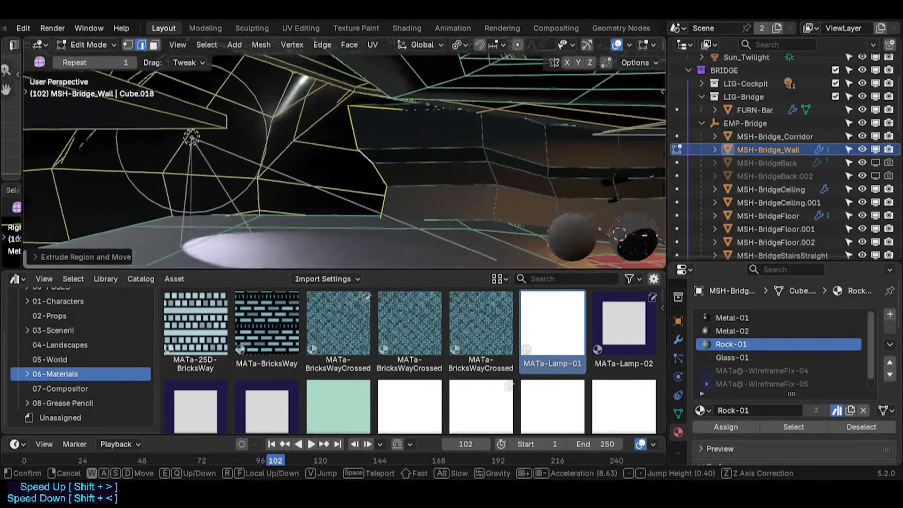
pyautogui.click(365, 161)
pyautogui.press('1')
pyautogui.moveTo(384, 97)
pyautogui.mouseDown()
pyautogui.moveTo(393, 122)
pyautogui.moveTo(398, 90)
pyautogui.mouseUp()
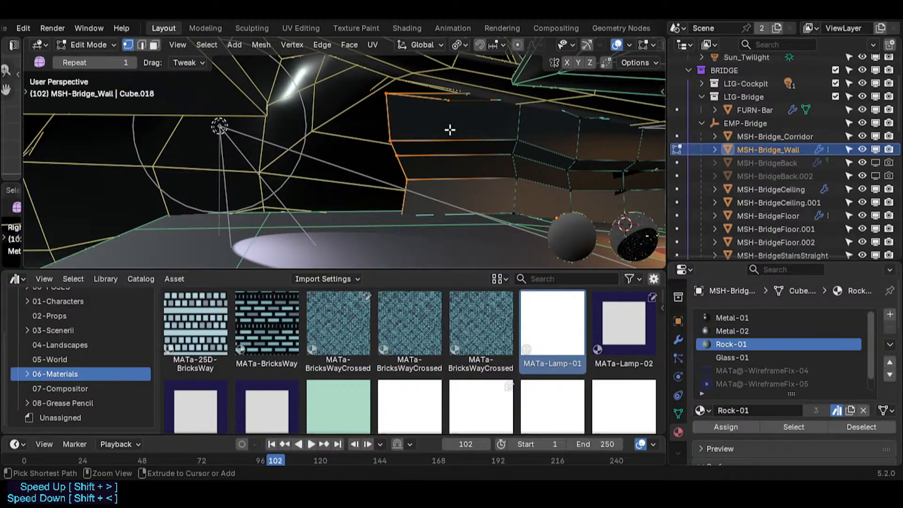
pyautogui.press('2')
pyautogui.moveTo(447, 129); pyautogui.dragTo(429, 129, button='middle')
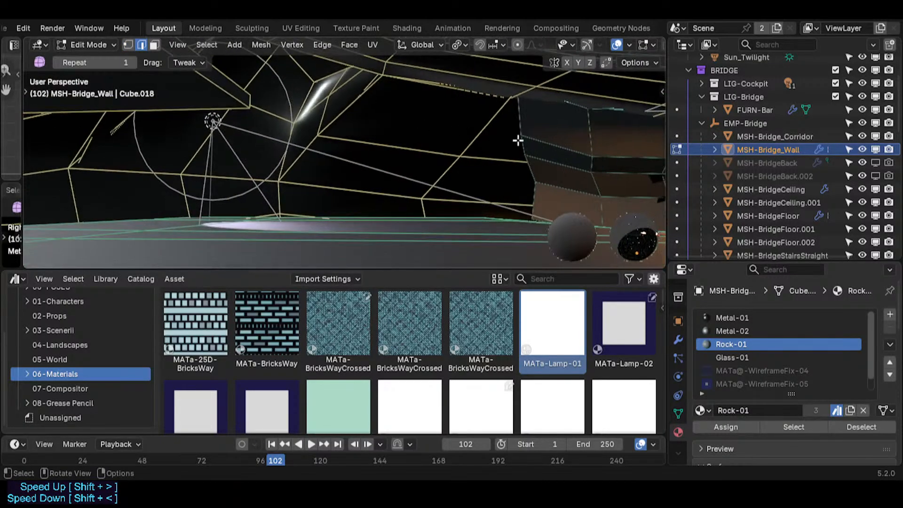
# - Extend the wall with a long section from its end edge loop along the global Y axis
pyautogui.keyDown('alt'); pyautogui.click(508, 157); pyautogui.keyUp('alt')
pyautogui.press('g')
pyautogui.press('y')
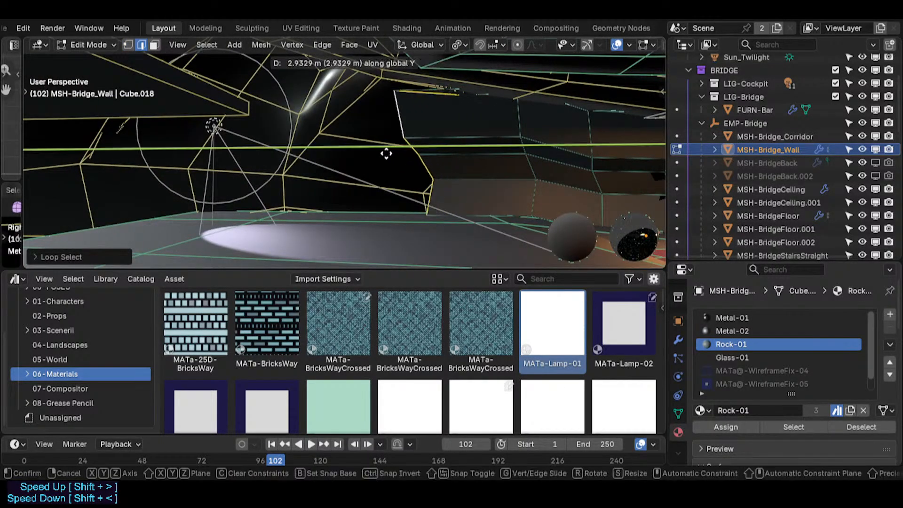
pyautogui.click(323, 153)
# - Move the top vertices at both ends of the long wall section to meet the ceiling
pyautogui.press('1')
pyautogui.hotkey('alt', 'a')
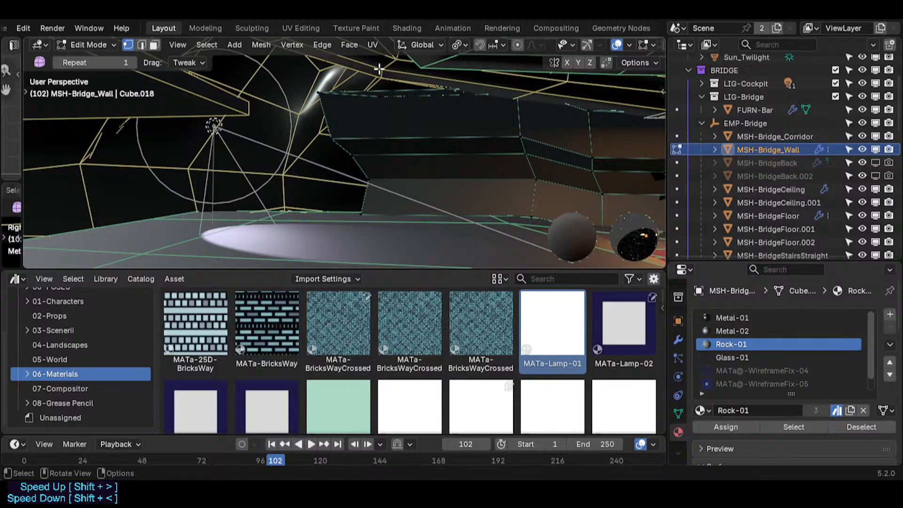
pyautogui.moveTo(384, 93); pyautogui.dragTo(409, 111, button='middle')
pyautogui.press('g')
pyautogui.click(397, 78)
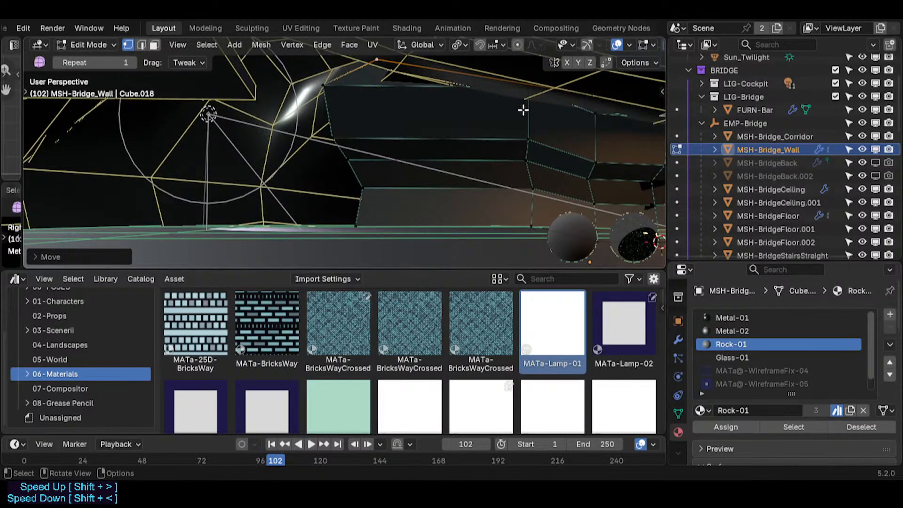
pyautogui.press('a')
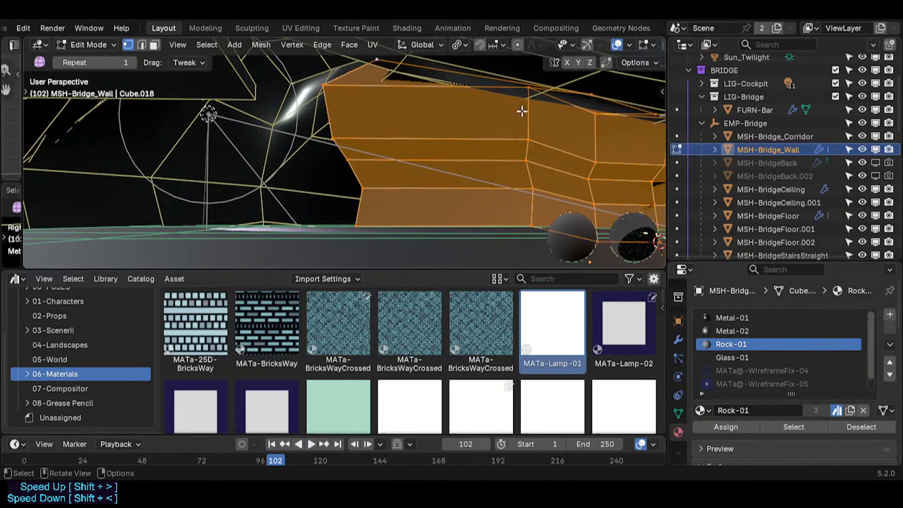
pyautogui.click(585, 92)
pyautogui.press('g')
pyautogui.click(498, 71)
# - Extrude the end edge loop of the long wall section into another short section along the hull
pyautogui.hotkey('shift', '`')
pyautogui.press('s')
pyautogui.press('d')
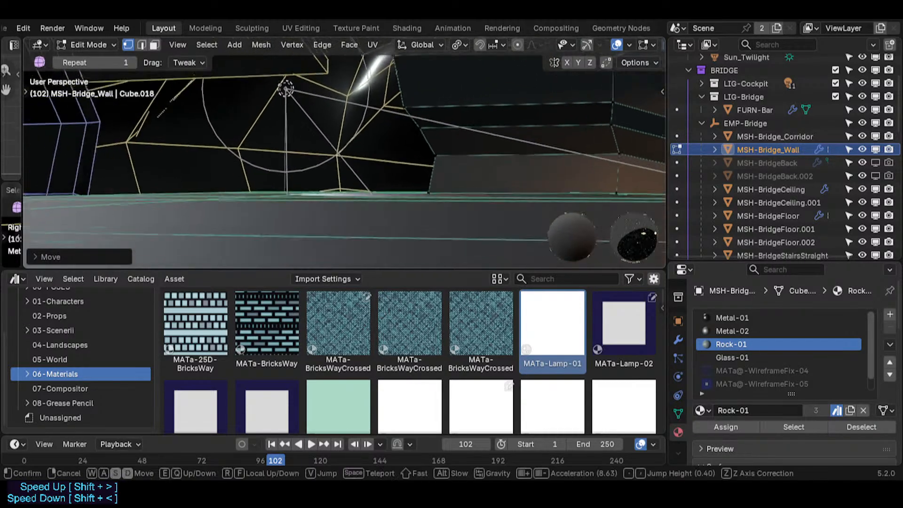
pyautogui.press('e')
pyautogui.click(492, 105)
pyautogui.press('Tab')
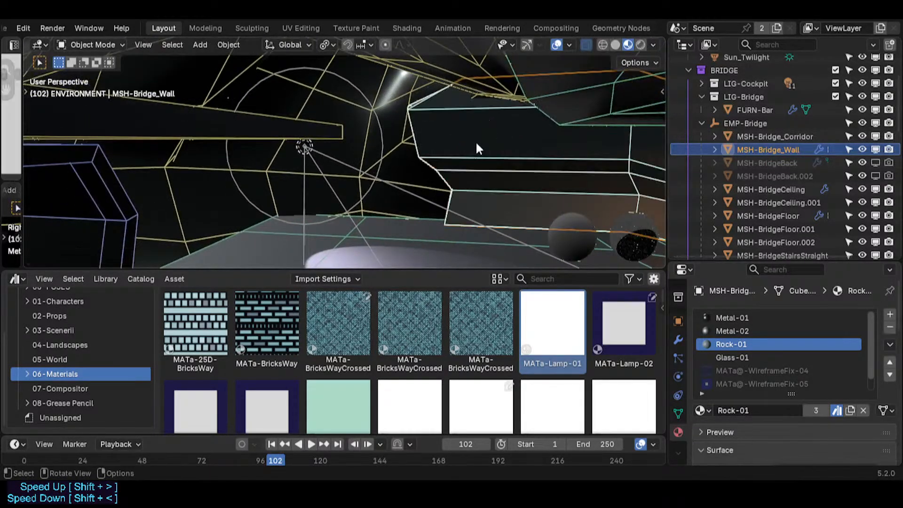
pyautogui.press('Tab')
pyautogui.click(417, 138)
pyautogui.press('e')
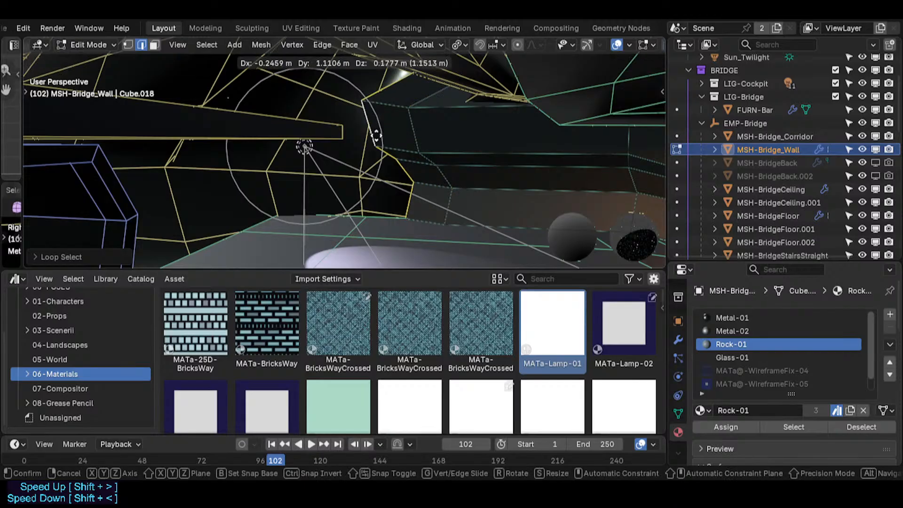
pyautogui.click(383, 157)
# - Extrude the wall's end edge loop twice more along the curved hull toward the corridor entrance
pyautogui.moveTo(382, 156); pyautogui.dragTo(317, 157, button='middle')
pyautogui.press('e')
pyautogui.click(254, 178)
pyautogui.moveTo(254, 178); pyautogui.dragTo(252, 178, button='middle')
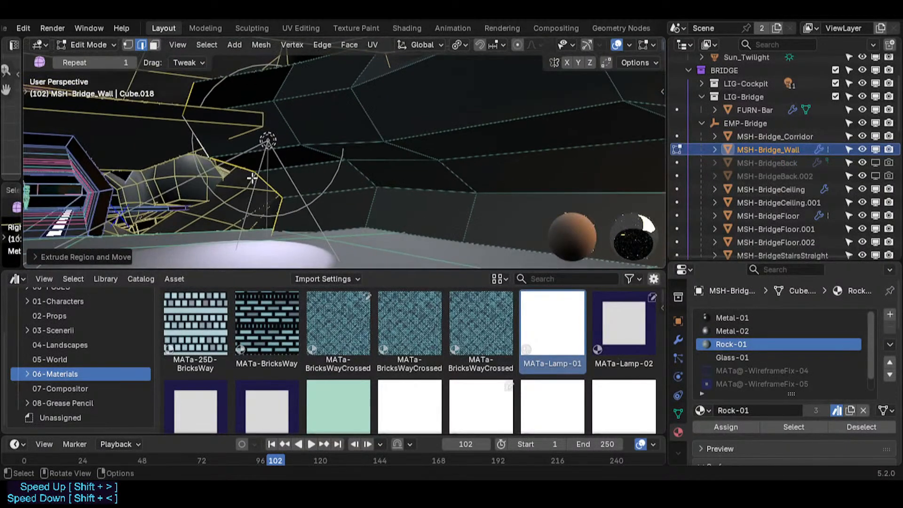
pyautogui.press('e')
pyautogui.click(158, 190)
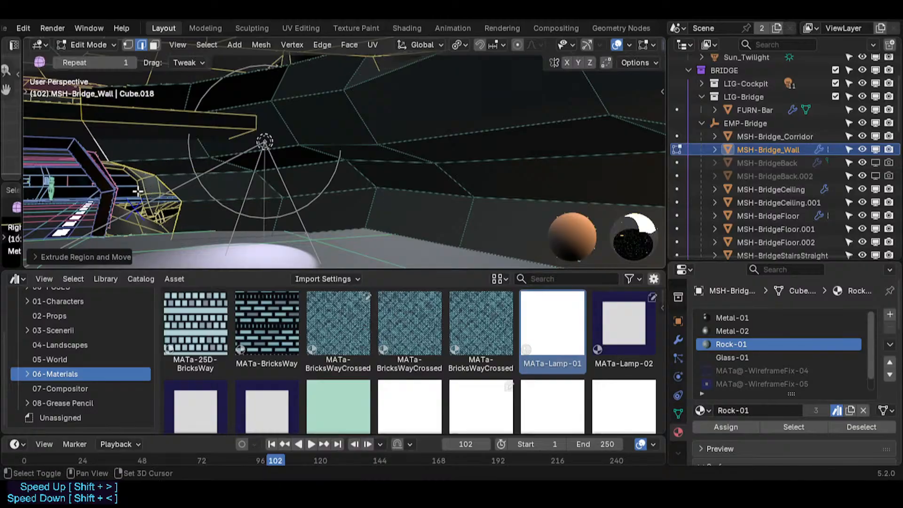
# - Extrude the wall's end edge loop once more to bring it up to the corridor entrance frame
pyautogui.moveTo(158, 189); pyautogui.dragTo(337, 216, button='middle')
pyautogui.press('e')
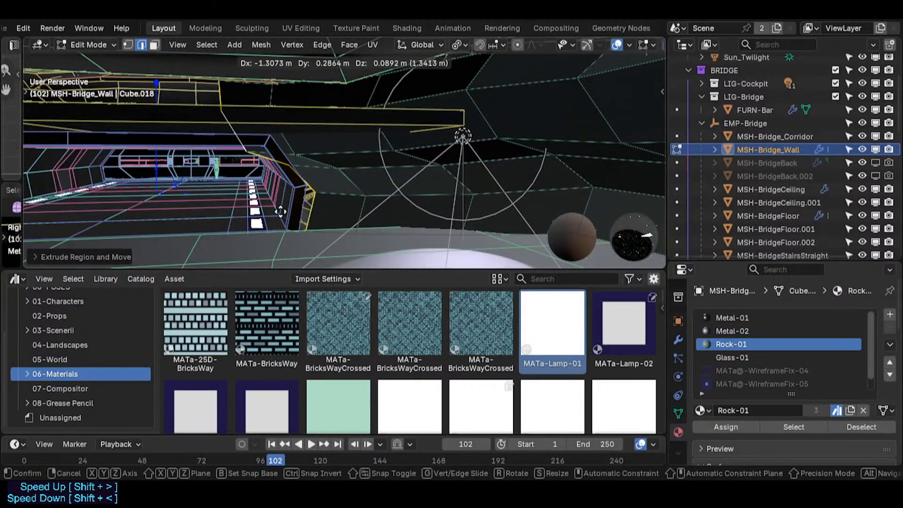
pyautogui.click(262, 207)
# - Move the wall's end vertices individually so the last section follows the slanted outline of the corridor entrance frame
pyautogui.moveTo(262, 207); pyautogui.dragTo(238, 154, button='middle')
pyautogui.press('1')
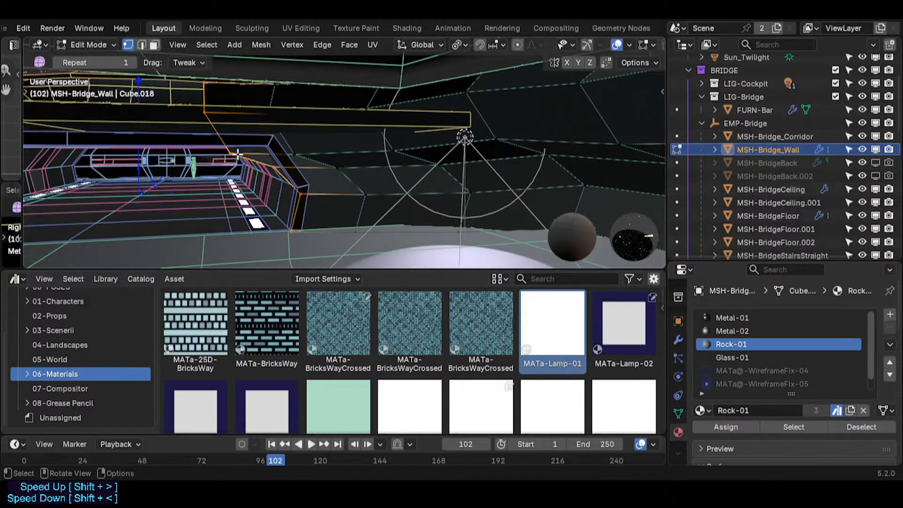
pyautogui.press('e')
pyautogui.click(283, 133)
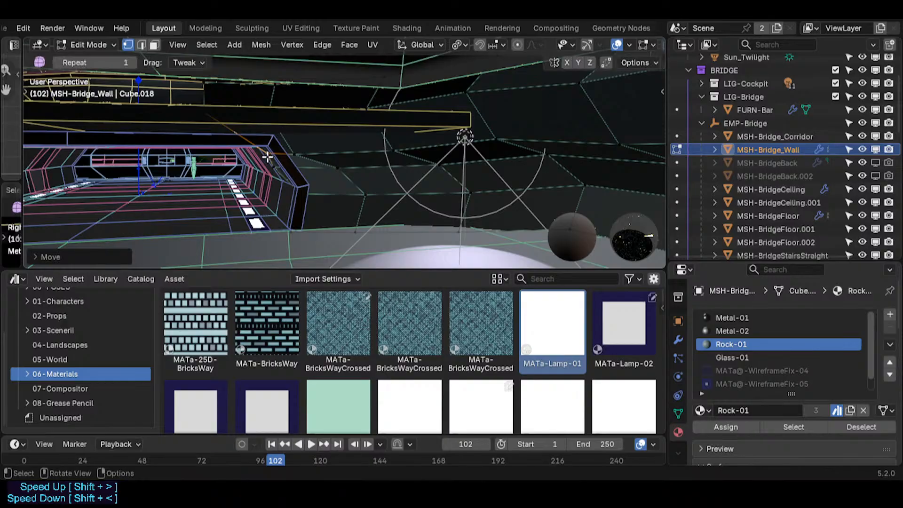
pyautogui.moveTo(267, 153); pyautogui.dragTo(282, 146)
pyautogui.moveTo(274, 167); pyautogui.dragTo(301, 178)
pyautogui.moveTo(289, 231)
pyautogui.mouseDown()
pyautogui.moveTo(303, 224)
pyautogui.moveTo(292, 228)
pyautogui.mouseUp()
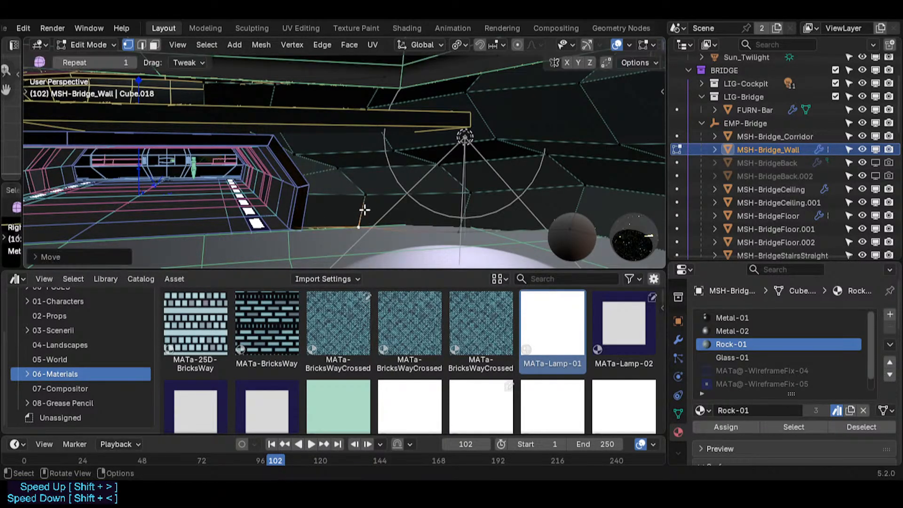
pyautogui.press('g')
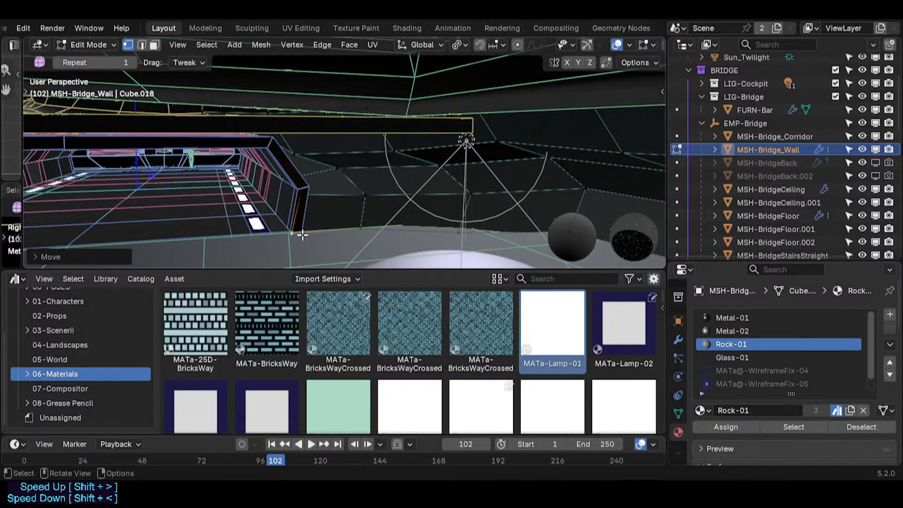
pyautogui.click(301, 158)
# - Reposition the upper end vertices of the last wall section, placing them behind and above the ceiling beam
pyautogui.moveTo(301, 160)
pyautogui.mouseDown(button='middle')
pyautogui.moveTo(312, 173)
pyautogui.moveTo(337, 162)
pyautogui.moveTo(267, 138)
pyautogui.moveTo(306, 163)
pyautogui.mouseUp(button='middle')
pyautogui.press('g')
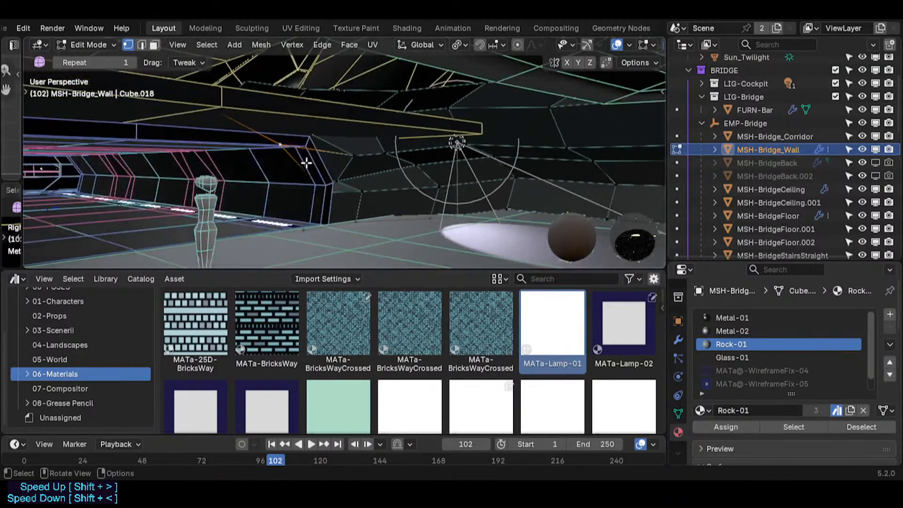
pyautogui.moveTo(368, 144); pyautogui.dragTo(341, 205, button='middle')
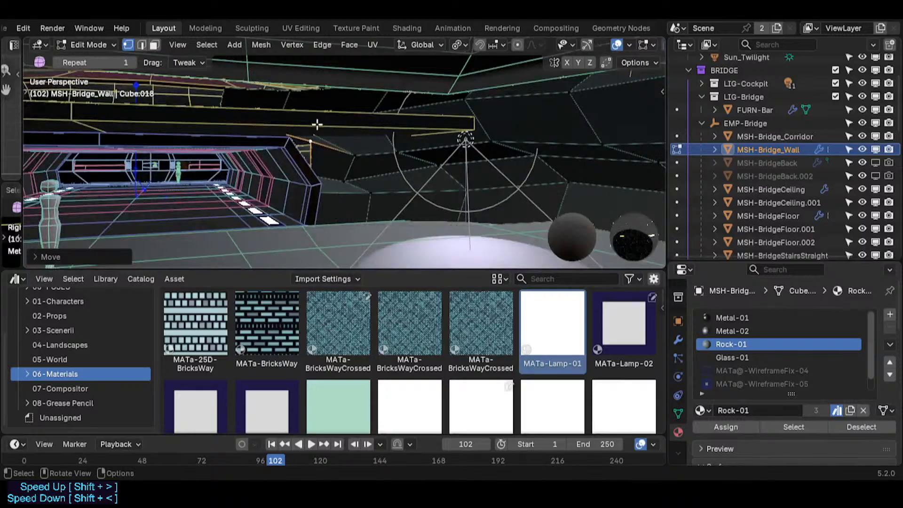
pyautogui.moveTo(318, 124); pyautogui.dragTo(372, 144, button='middle')
pyautogui.press('g')
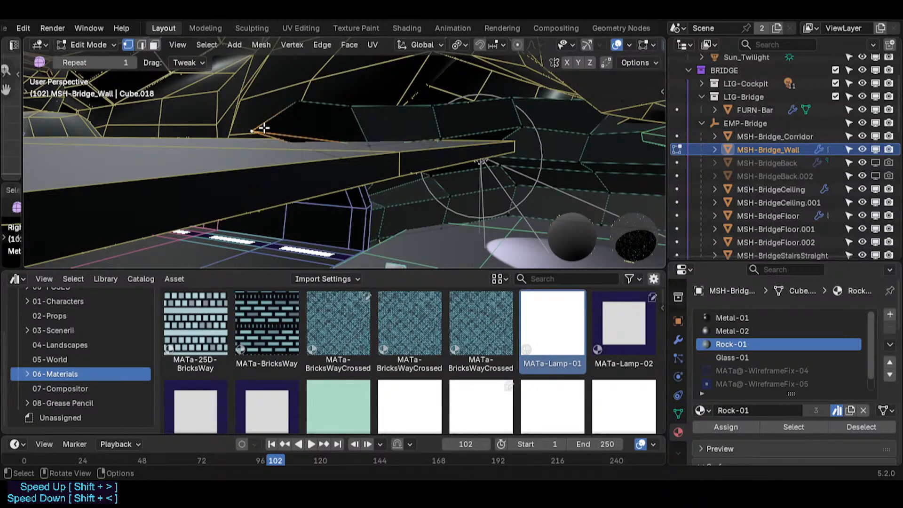
pyautogui.moveTo(264, 128); pyautogui.dragTo(305, 143, button='middle')
pyautogui.press('g')
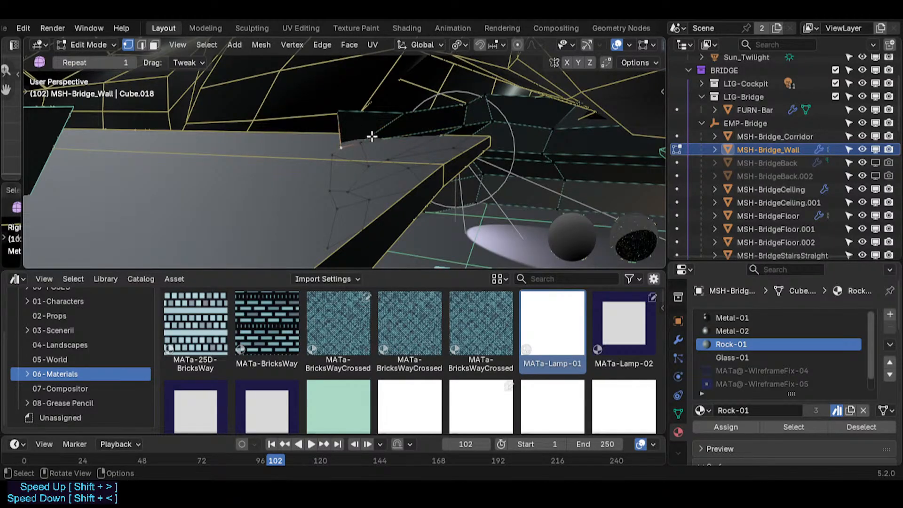
# - Shift the wall vertices around the ceiling beam to even out the upper panels beside the corridor entrance
pyautogui.moveTo(371, 136); pyautogui.dragTo(434, 137)
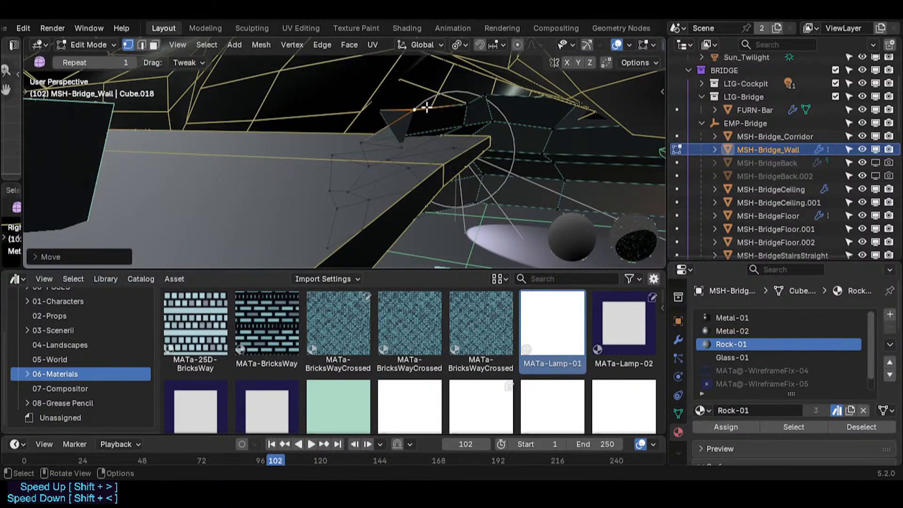
pyautogui.moveTo(426, 108); pyautogui.dragTo(419, 158, button='middle')
pyautogui.moveTo(419, 158); pyautogui.dragTo(456, 167)
pyautogui.moveTo(456, 167); pyautogui.dragTo(436, 149, button='middle')
pyautogui.moveTo(435, 149); pyautogui.dragTo(467, 156)
pyautogui.moveTo(524, 158); pyautogui.dragTo(461, 164, button='middle')
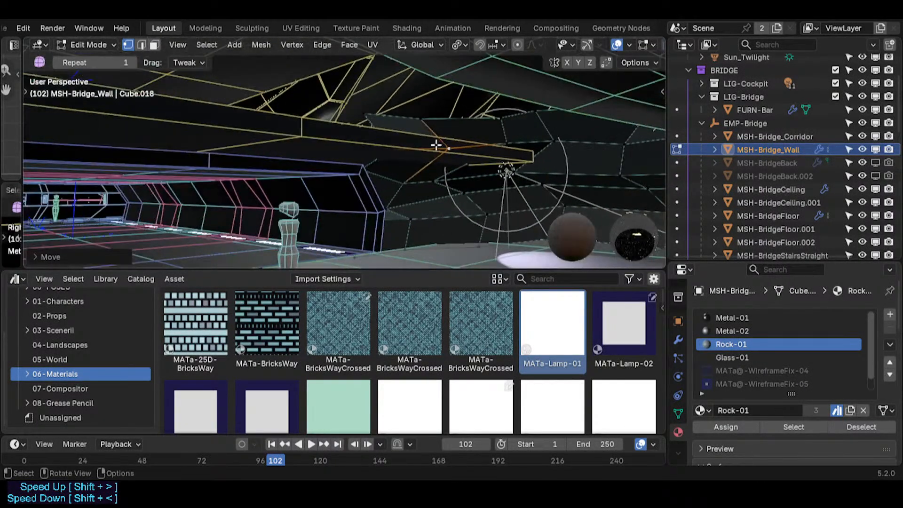
# - Examine the extended wall from inside the bridge, both with and without the viewport overlays
pyautogui.press('Tab')
pyautogui.hotkey('shift', '`')
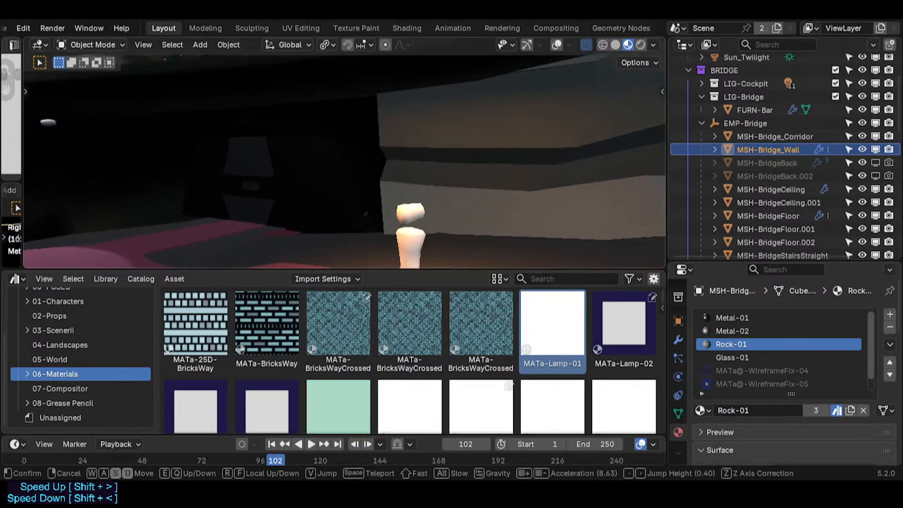
pyautogui.click(499, 166)
pyautogui.press('Tab')
pyautogui.hotkey('shift', '`')
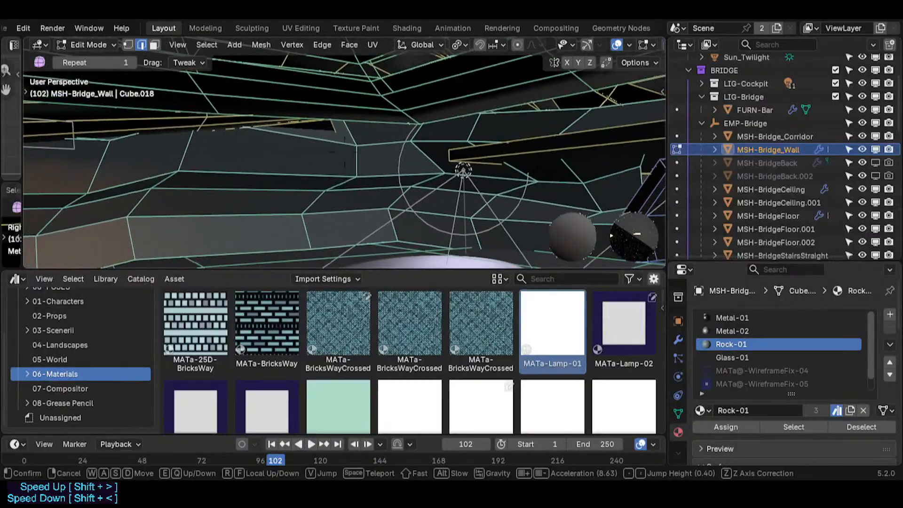
pyautogui.press('a')
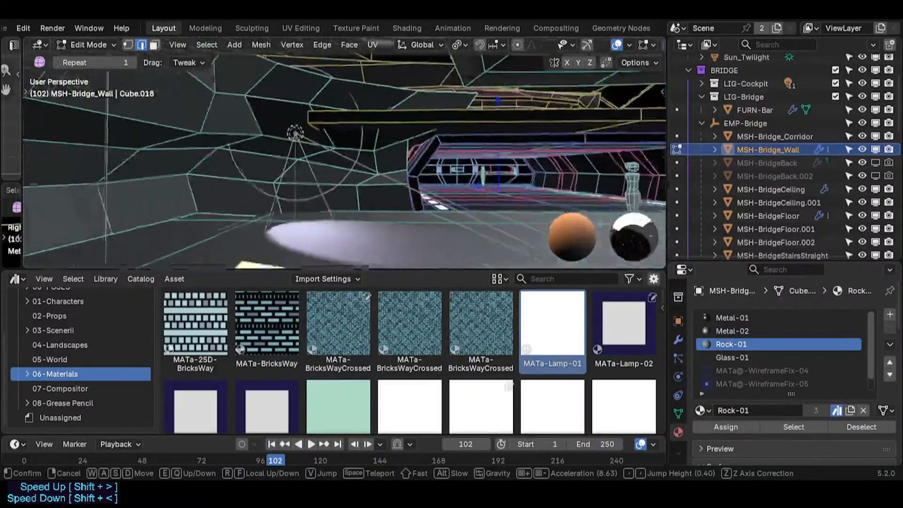
pyautogui.press('s')
pyautogui.press('w')
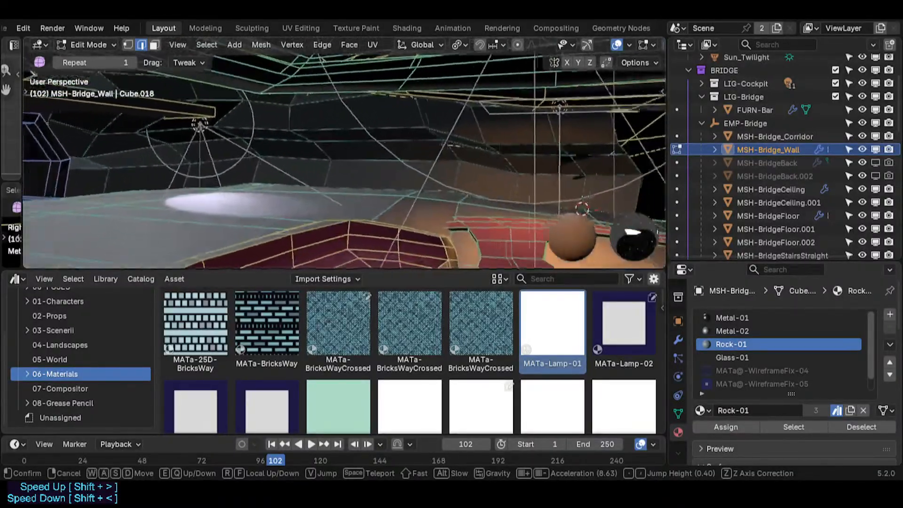
pyautogui.click(540, 165)
pyautogui.press('Tab')
pyautogui.hotkey('shift', 'alt', 'z')
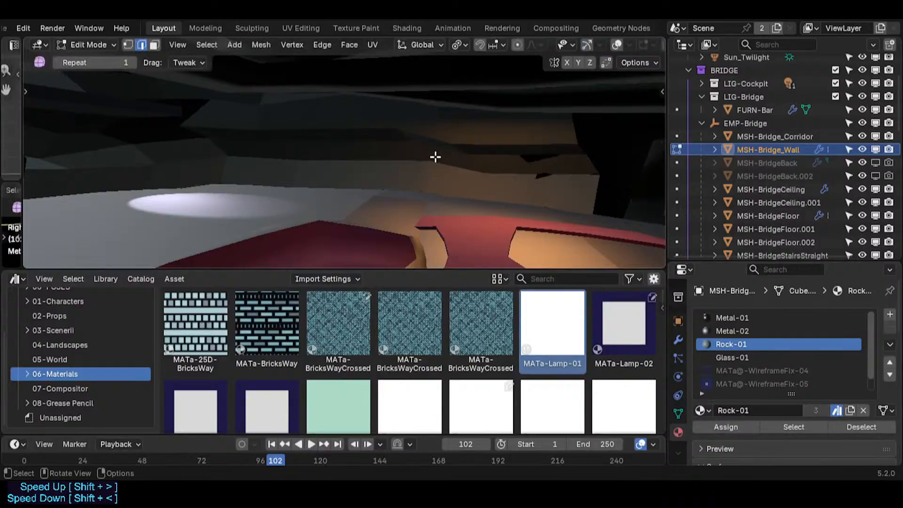
pyautogui.press('Tab')
pyautogui.hotkey('shift', 'alt', 'z')
pyautogui.press('Tab')
pyautogui.hotkey('shift', '`')
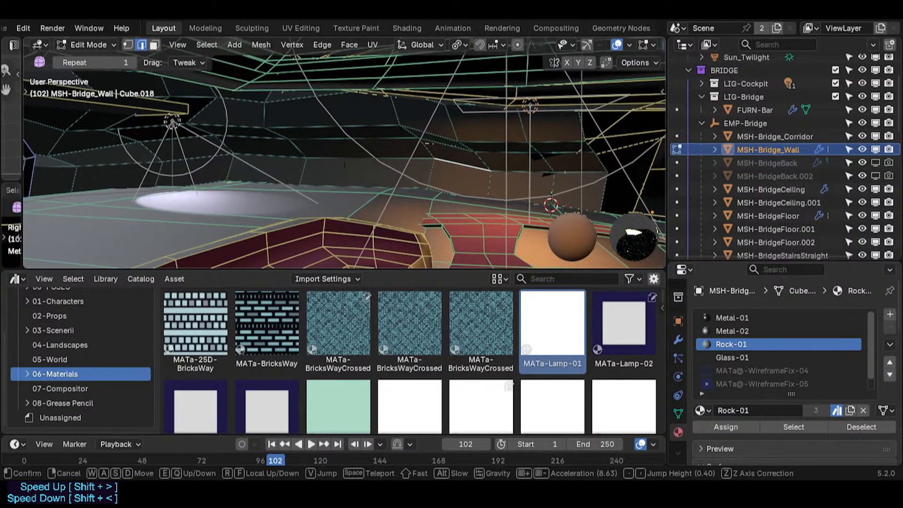
pyautogui.click(345, 165)
# - Select the vertical face loop in the middle of the long wall and move it along the global X axis
pyautogui.press('3')
pyautogui.click(308, 146)
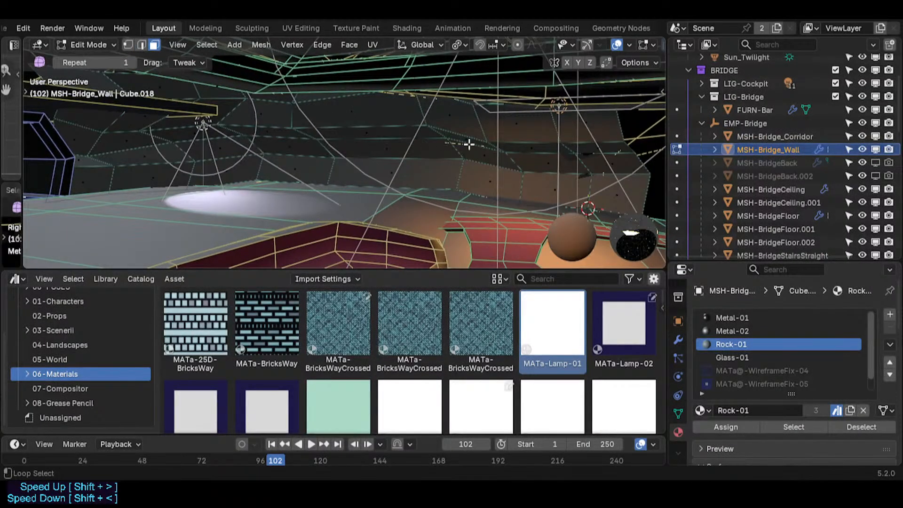
pyautogui.keyDown('alt'); pyautogui.click(470, 145); pyautogui.keyUp('alt')
pyautogui.moveTo(471, 145); pyautogui.dragTo(478, 163, button='middle')
pyautogui.press('g')
pyautogui.press('y')
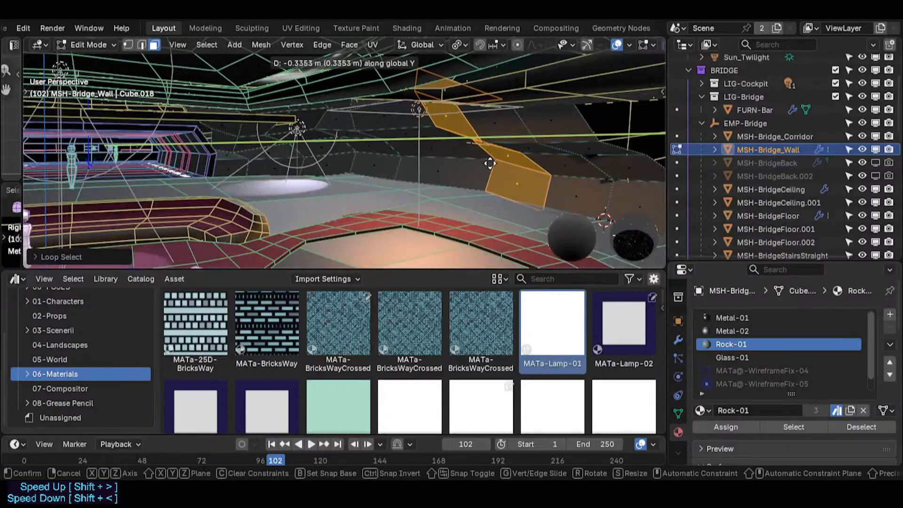
pyautogui.press('x')
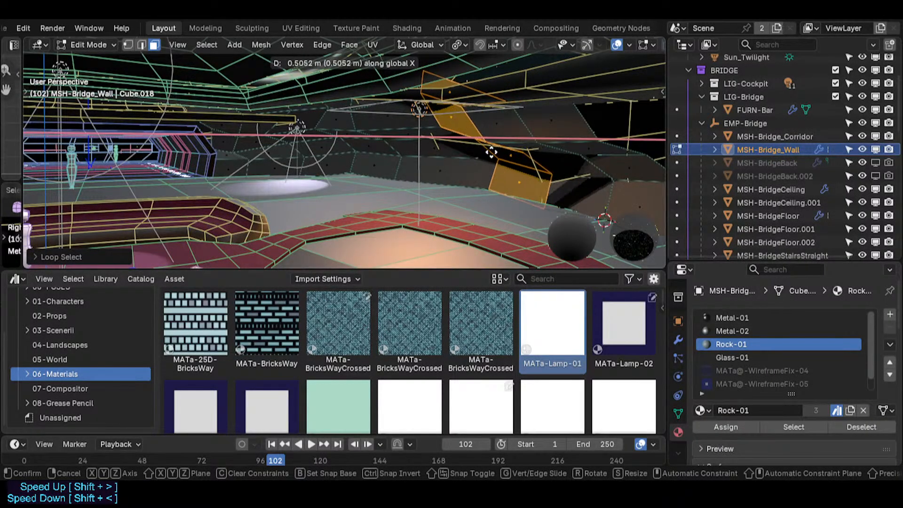
pyautogui.click(503, 151)
# - Move the vertical face loop nearer the corridor, beside the white floor light, along the global X axis
pyautogui.press('Tab')
pyautogui.hotkey('shift', '`')
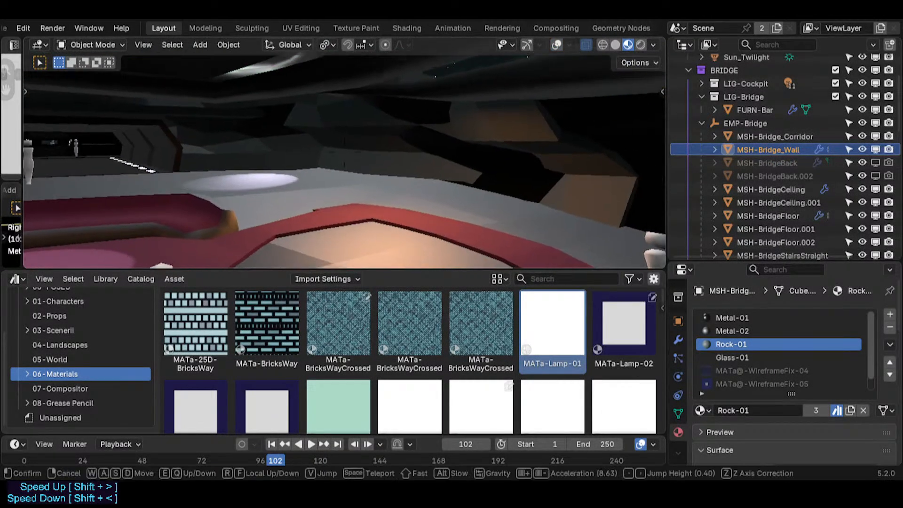
pyautogui.hotkey('shift', '`')
pyautogui.press('w')
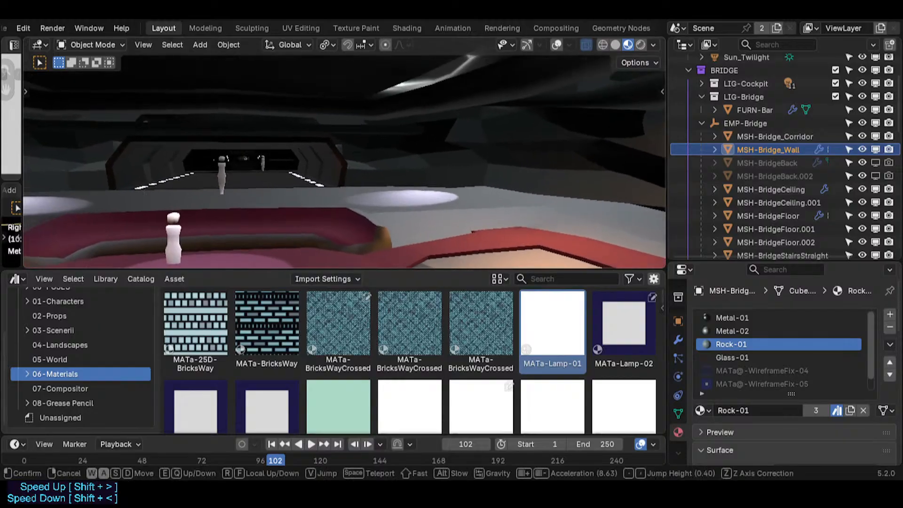
pyautogui.click(420, 174)
pyautogui.press('Tab')
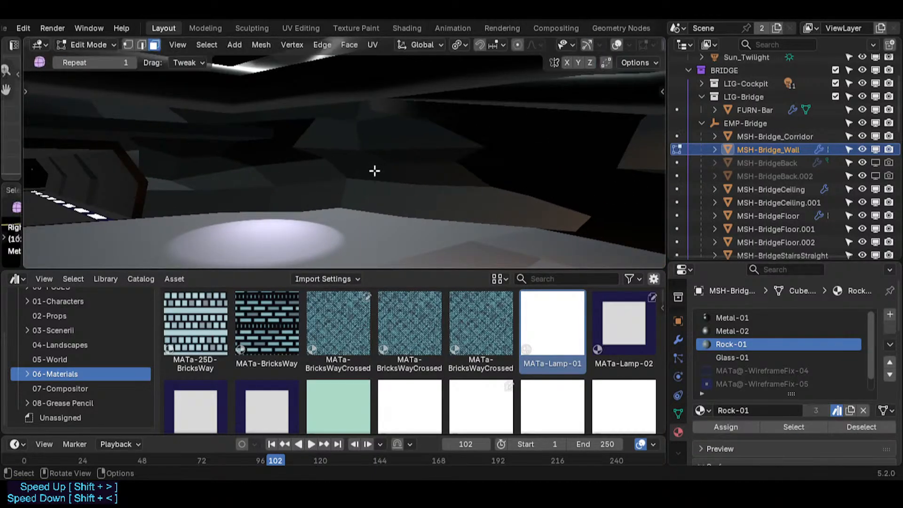
pyautogui.hotkey('shift', 'alt', 'z')
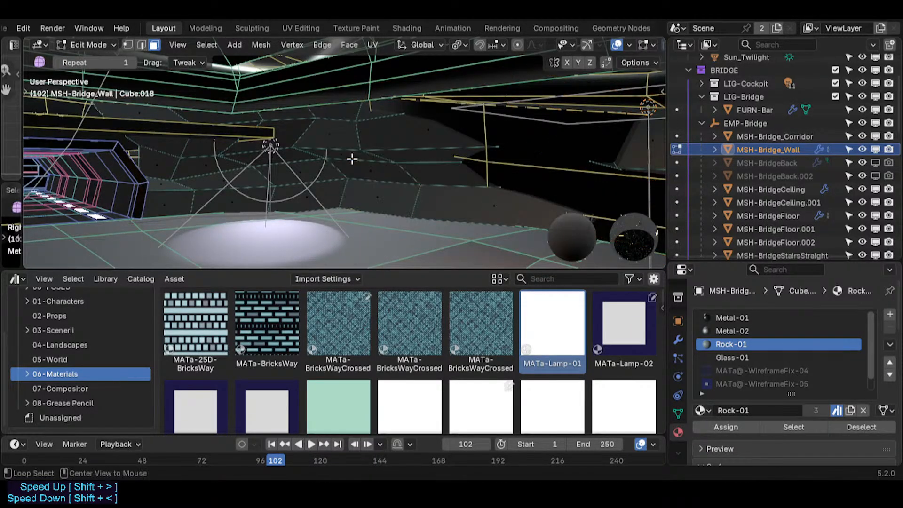
pyautogui.keyDown('alt'); pyautogui.click(354, 157); pyautogui.keyUp('alt')
pyautogui.press('g')
pyautogui.press('x')
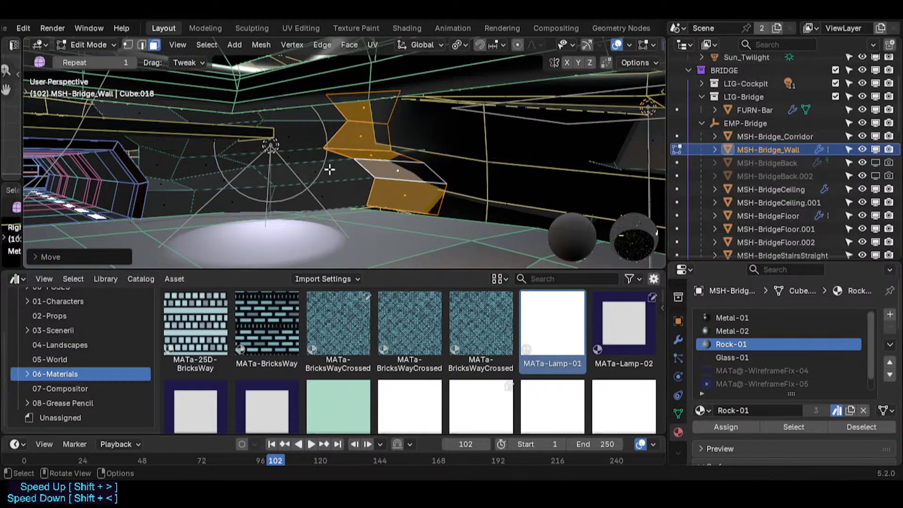
# - Leave mesh editing and examine the reshaped wall from inside the bridge, with and without the viewport overlays
pyautogui.press('Tab')
pyautogui.hotkey('shift', '`')
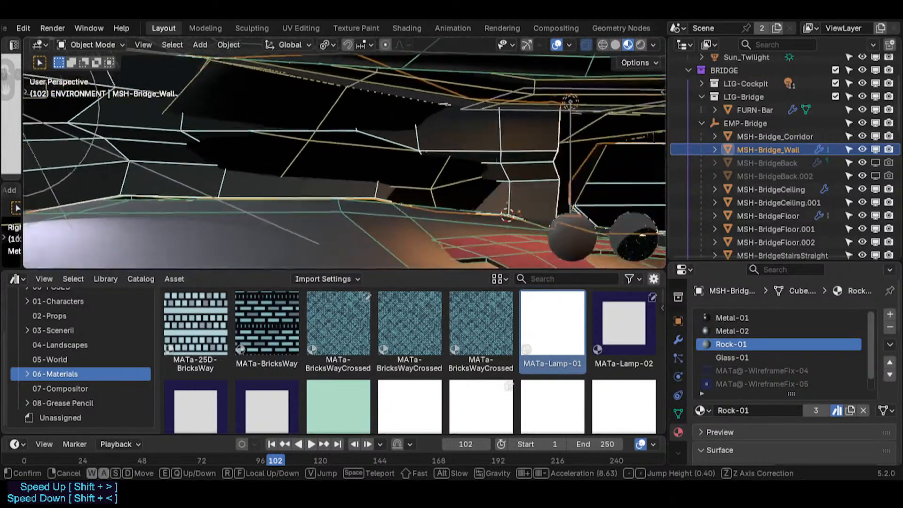
pyautogui.click(380, 172)
pyautogui.hotkey('shift', 'alt', 'z')
pyautogui.hotkey('shift', '`')
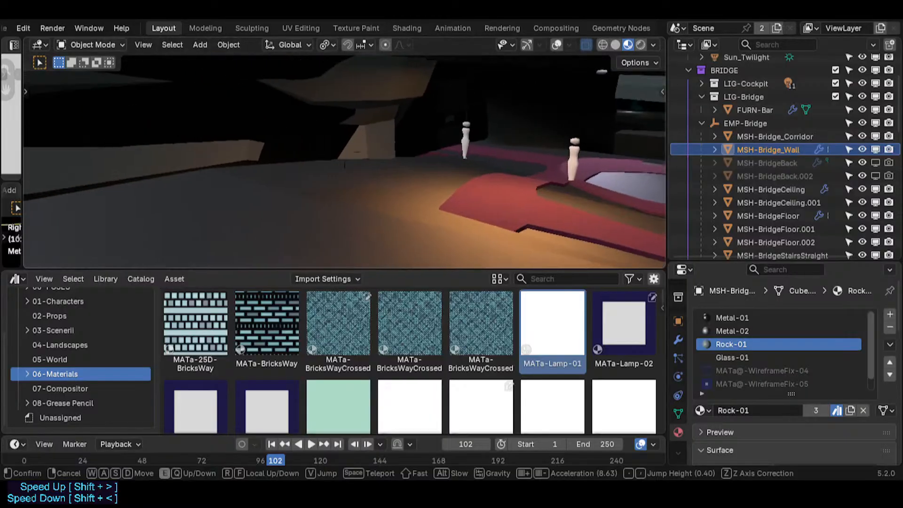
pyautogui.click(390, 176)
pyautogui.hotkey('shift', 'alt', 'z')
pyautogui.hotkey('shift', '`')
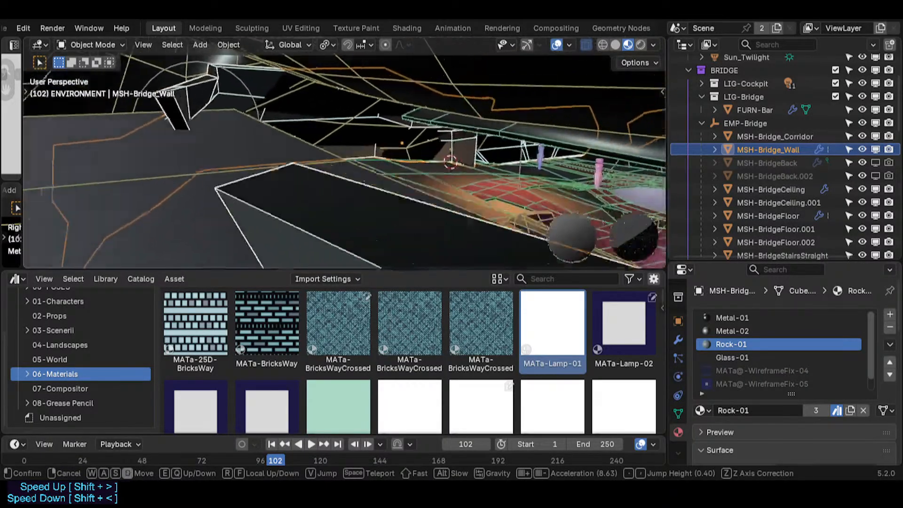
pyautogui.press('q')
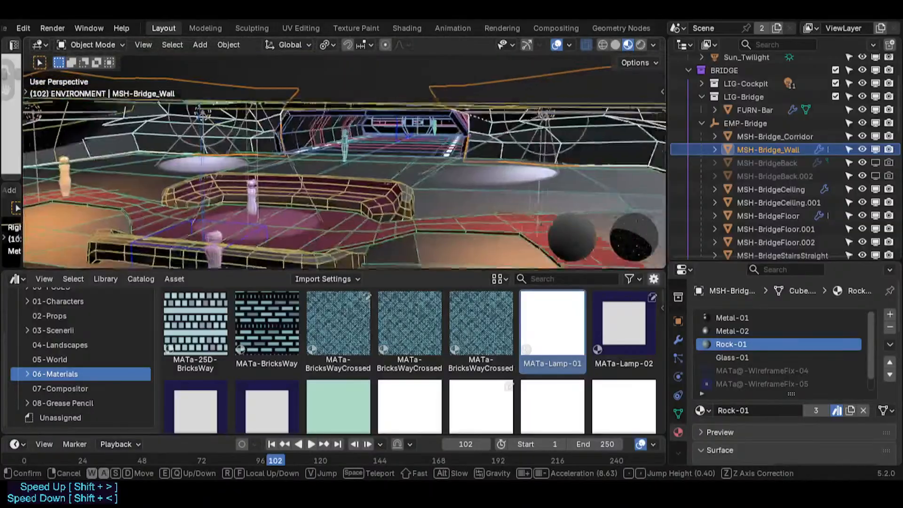
pyautogui.click(391, 184)
pyautogui.hotkey('shift', 'alt', 'z')
# - Walk around the bridge floor and examine how the rock wall panels meet the ceiling and the side openings
pyautogui.hotkey('shift', '`')
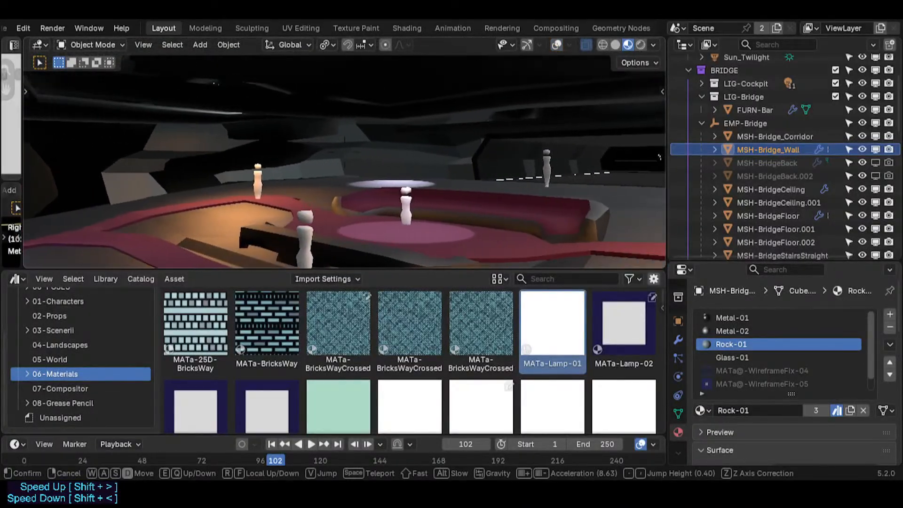
pyautogui.press('d')
pyautogui.press('w')
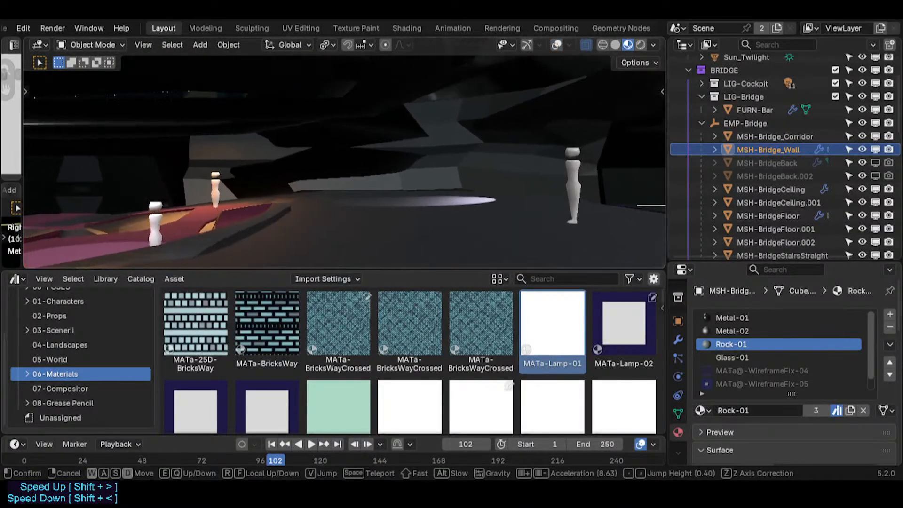
pyautogui.press('d')
pyautogui.press('w')
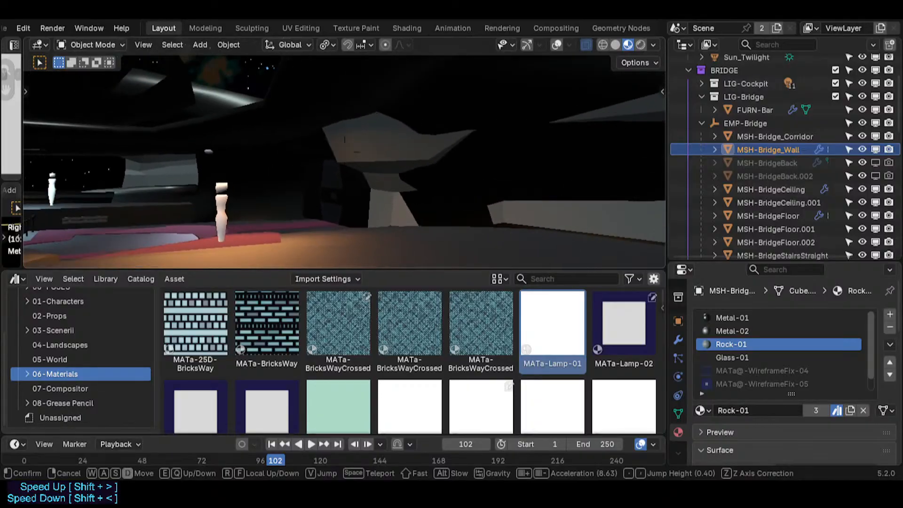
pyautogui.press('w')
pyautogui.press('a')
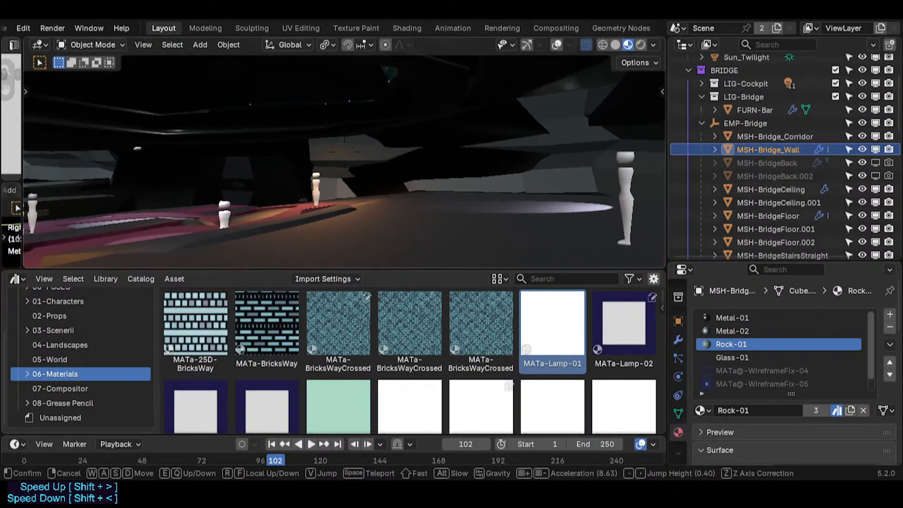
pyautogui.press('s')
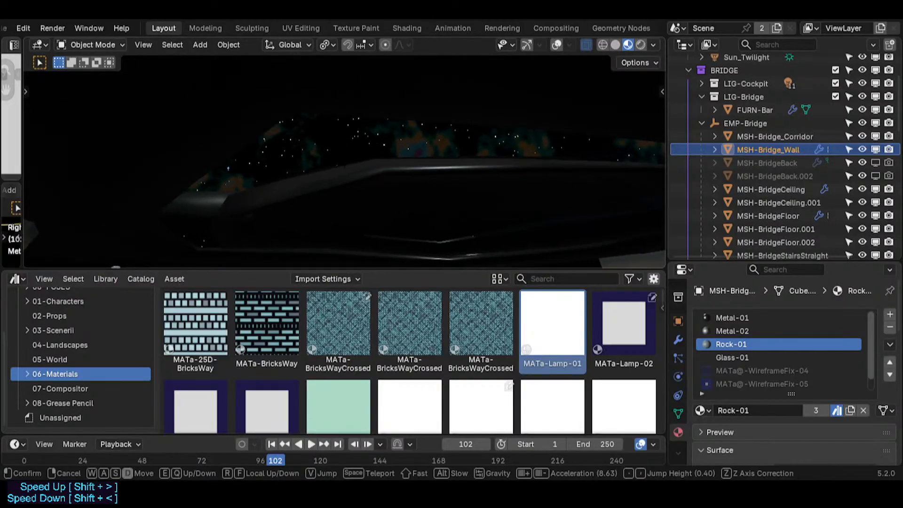
pyautogui.press('d')
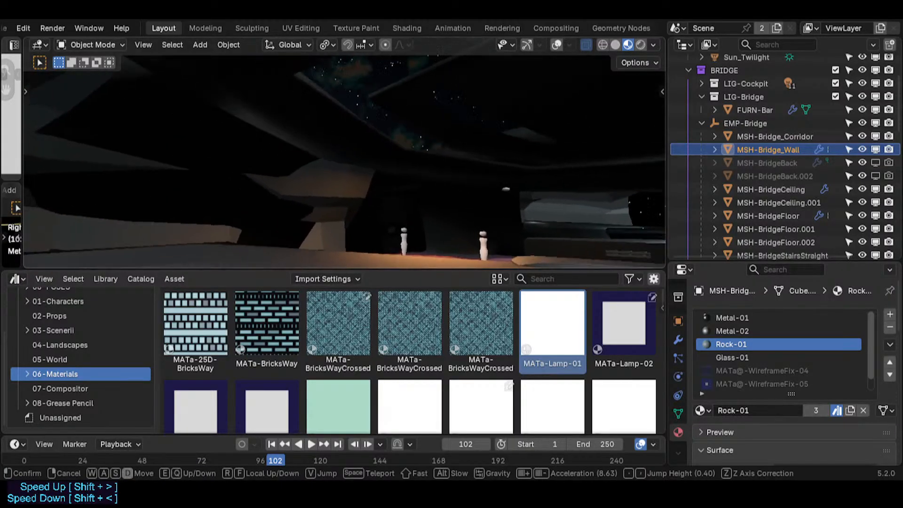
pyautogui.hotkey('shift', 'alt', 'z')
pyautogui.press('d')
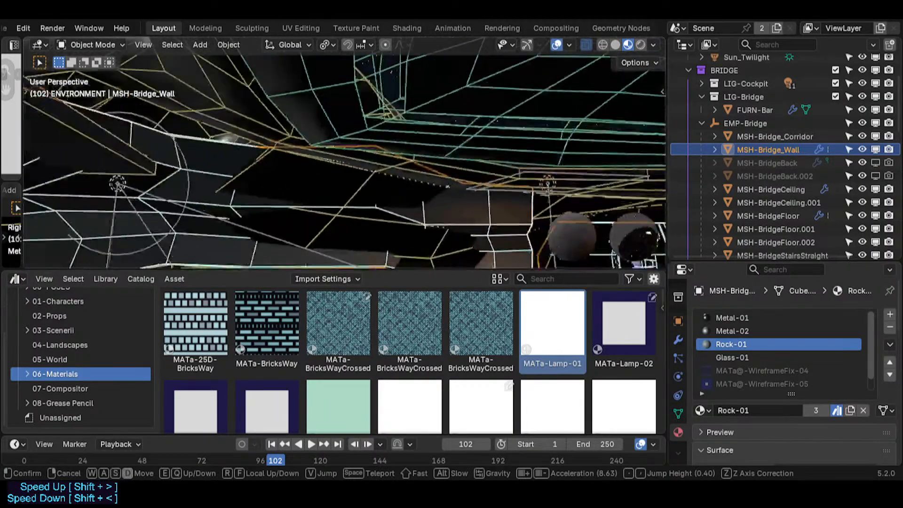
pyautogui.press('w')
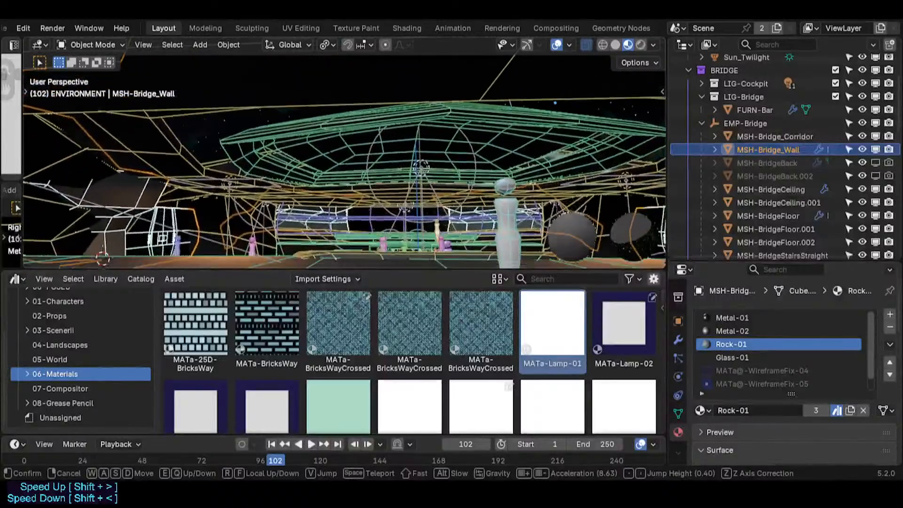
# - Select the central ceiling piece MSH-BridgeCeiling.001 and raise it about 0.5 m along the global Z axis
pyautogui.click(405, 168)
pyautogui.hotkey('shift', 'alt', 'z')
pyautogui.hotkey('shift', '`')
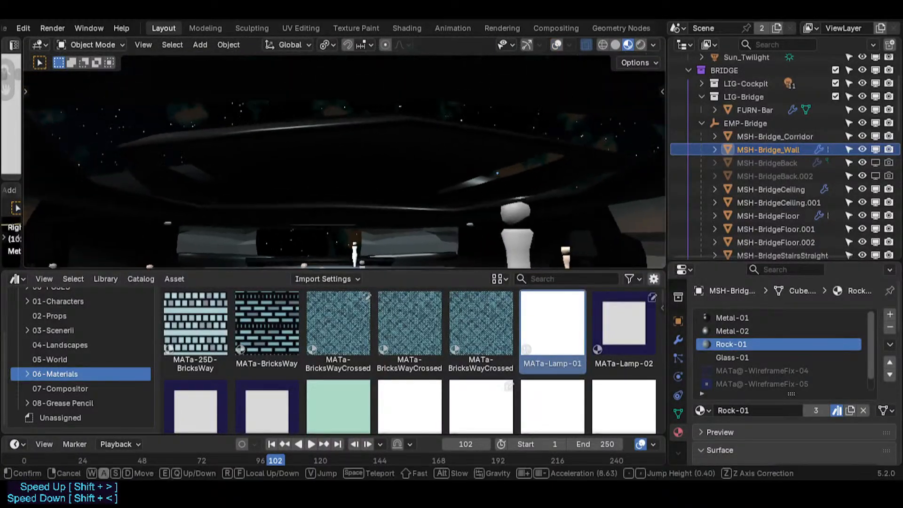
pyautogui.press('a')
pyautogui.press('a')
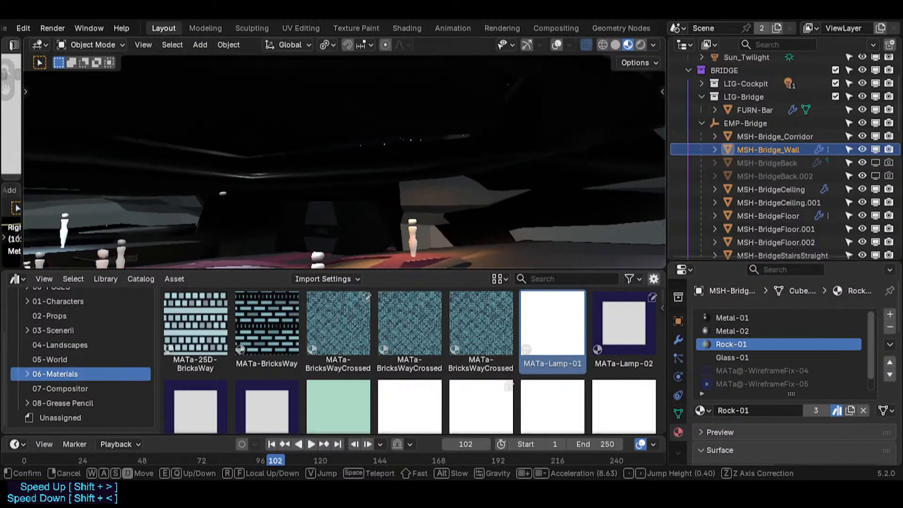
pyautogui.click(464, 112)
pyautogui.hotkey('shift', 'alt', 'z')
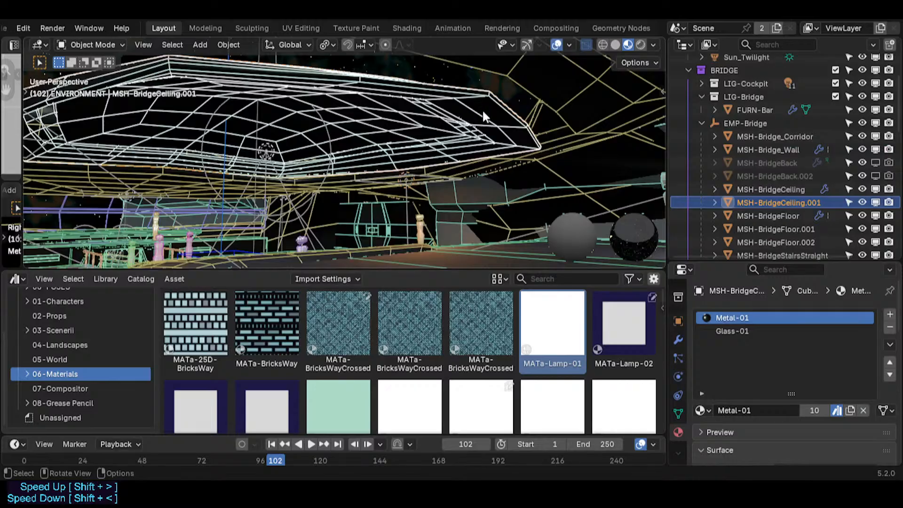
pyautogui.press('g')
pyautogui.press('z')
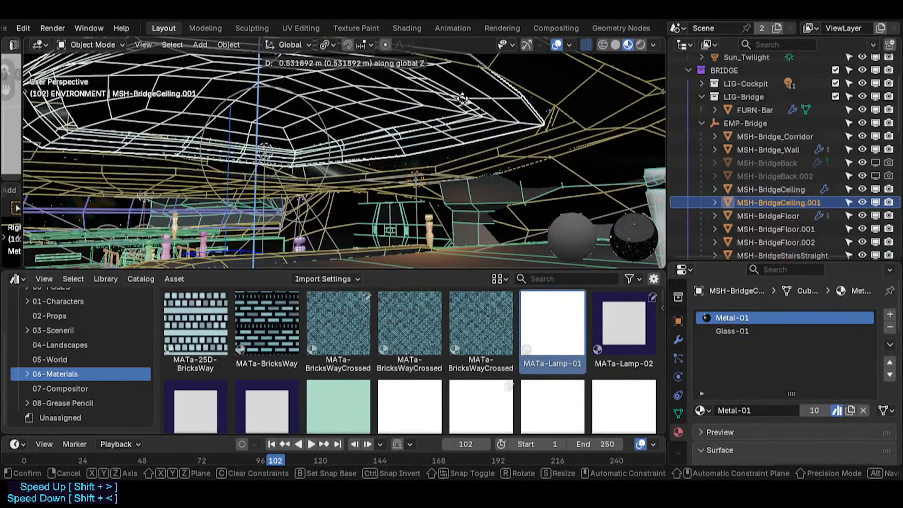
pyautogui.click(465, 109)
# - Check the raised ceiling piece without overlays from inside the bridge and shift its position slightly with a free move
pyautogui.hotkey('shift', 'alt', 'z')
pyautogui.hotkey('shift', '`')
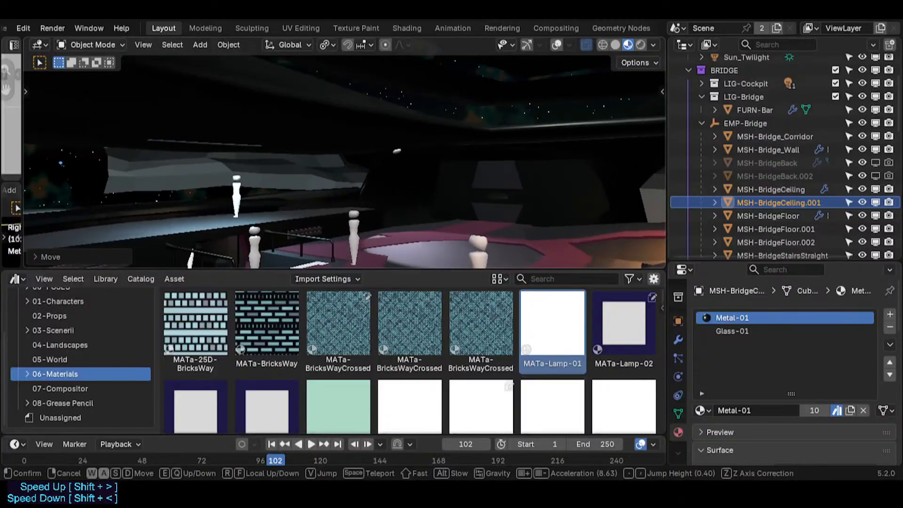
pyautogui.press('a')
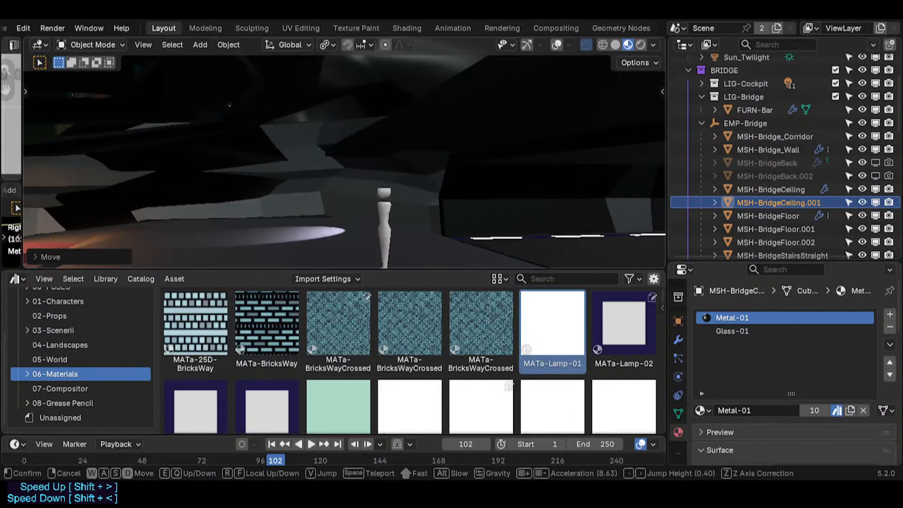
pyautogui.click(452, 121)
pyautogui.press('g')
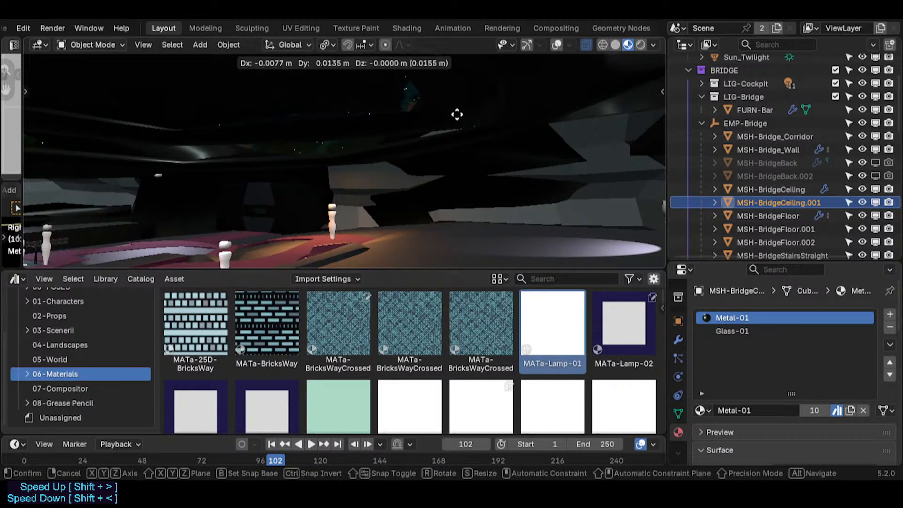
pyautogui.click(458, 104)
# - Scale the ceiling piece down to about 0.9 along the global Y axis
pyautogui.moveTo(428, 114); pyautogui.dragTo(477, 124, button='middle')
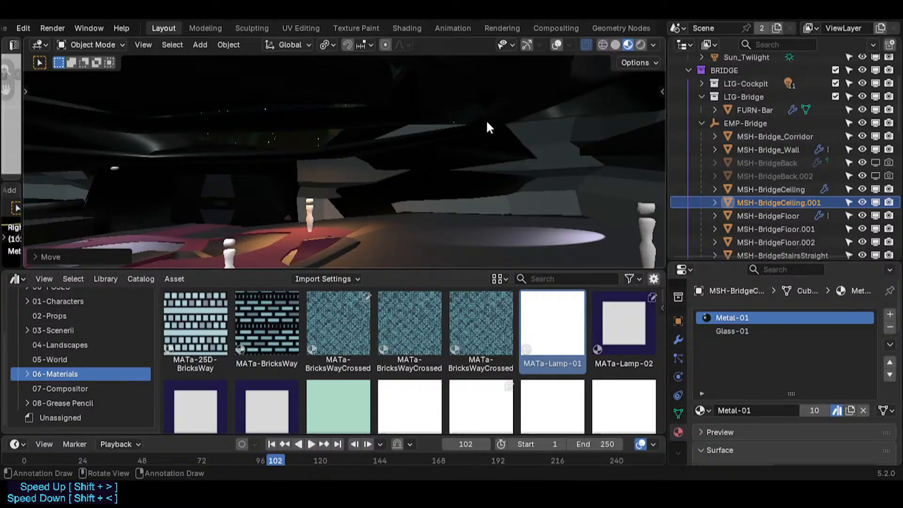
pyautogui.press('s')
pyautogui.press('y')
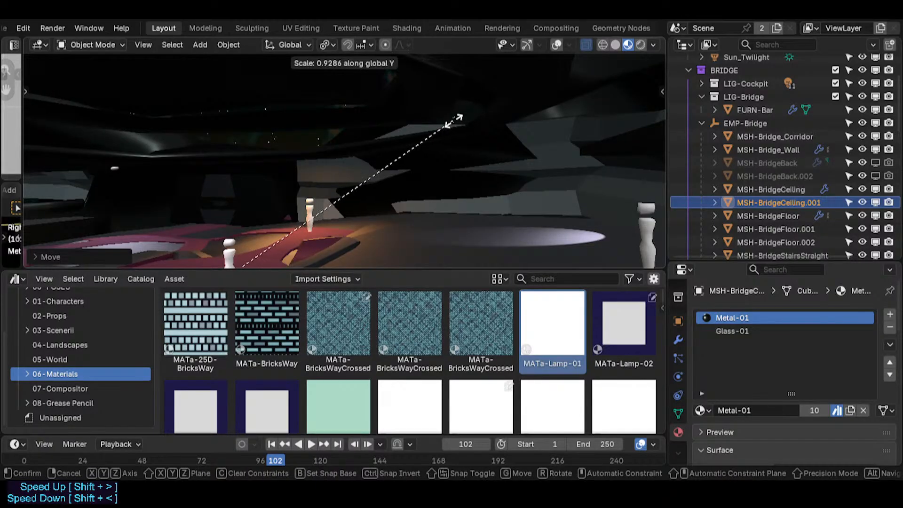
pyautogui.click(440, 130)
pyautogui.moveTo(440, 129); pyautogui.dragTo(422, 128, button='middle')
# - Examine the resized ceiling and the walls from the bridge floor, the lit corridor and outside the hull
pyautogui.hotkey('shift', 'alt', 'z')
pyautogui.hotkey('shift', '`')
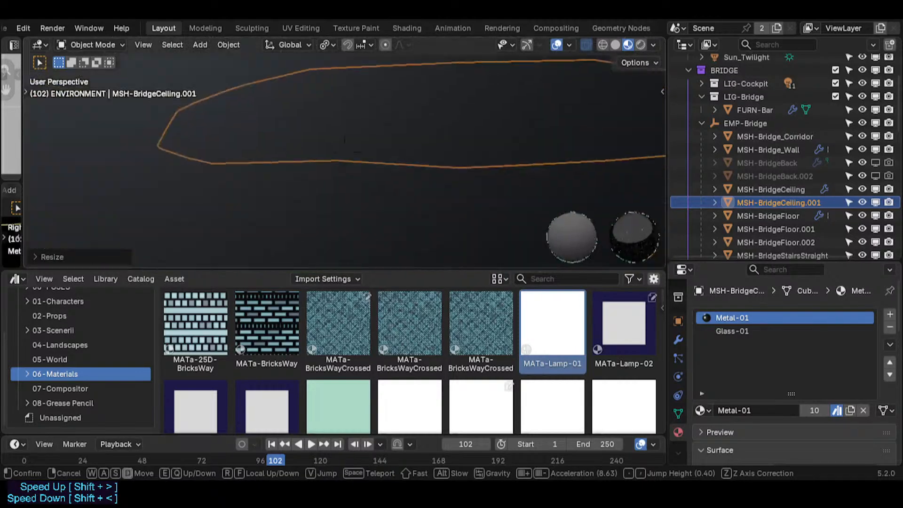
pyautogui.press('Escape')
pyautogui.hotkey('shift', 'alt', 'z')
pyautogui.hotkey('shift', '`')
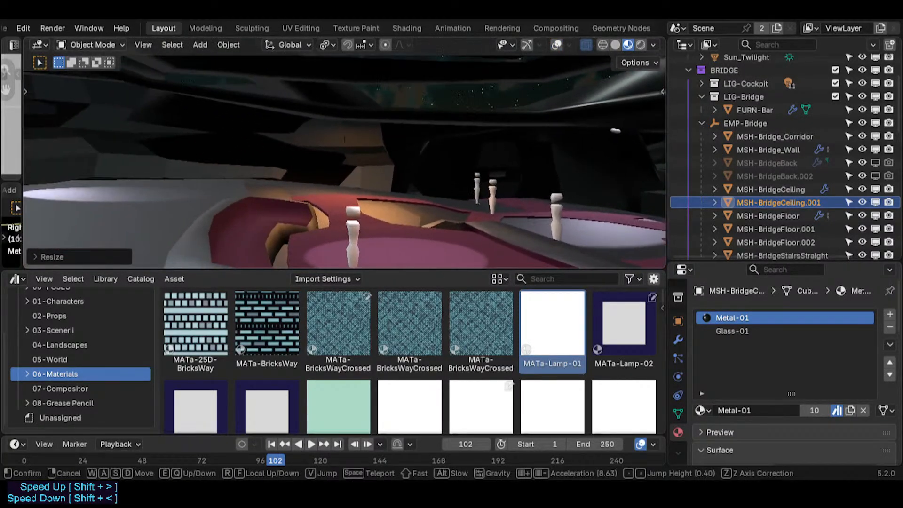
pyautogui.click(444, 112)
pyautogui.hotkey('shift', 'alt', 'z')
pyautogui.hotkey('shift', '`')
pyautogui.hotkey('shift', 'alt', 'z')
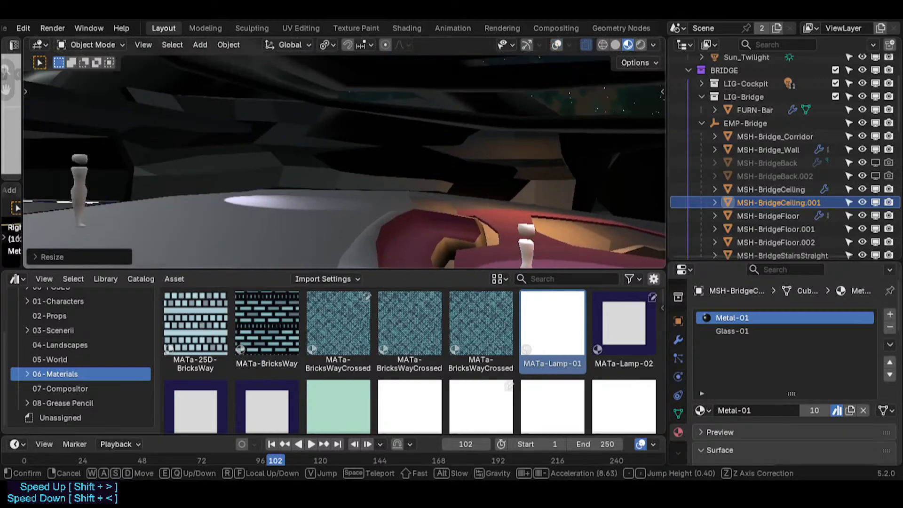
pyautogui.press('s')
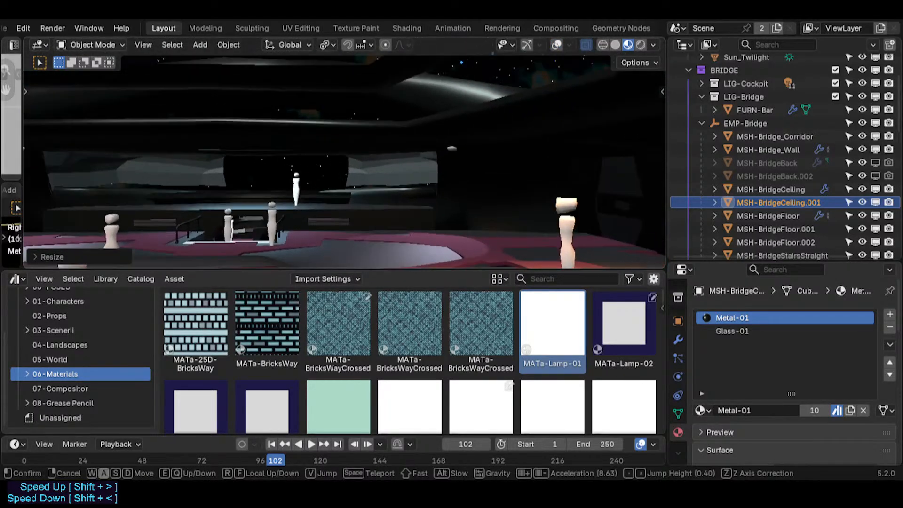
pyautogui.press('a')
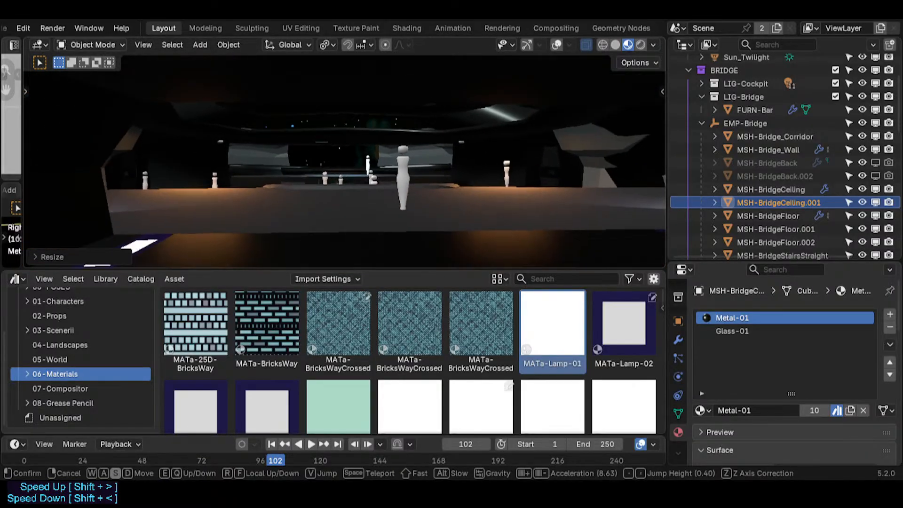
pyautogui.press('q')
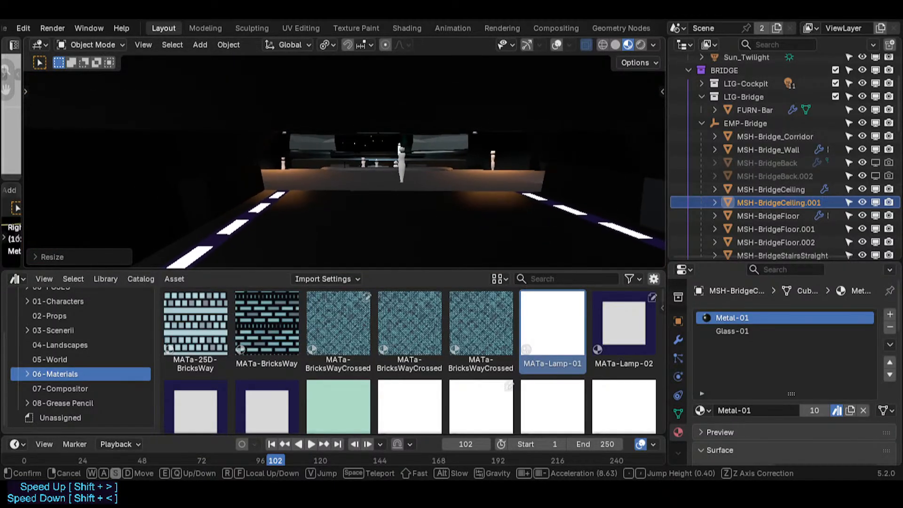
pyautogui.press('w')
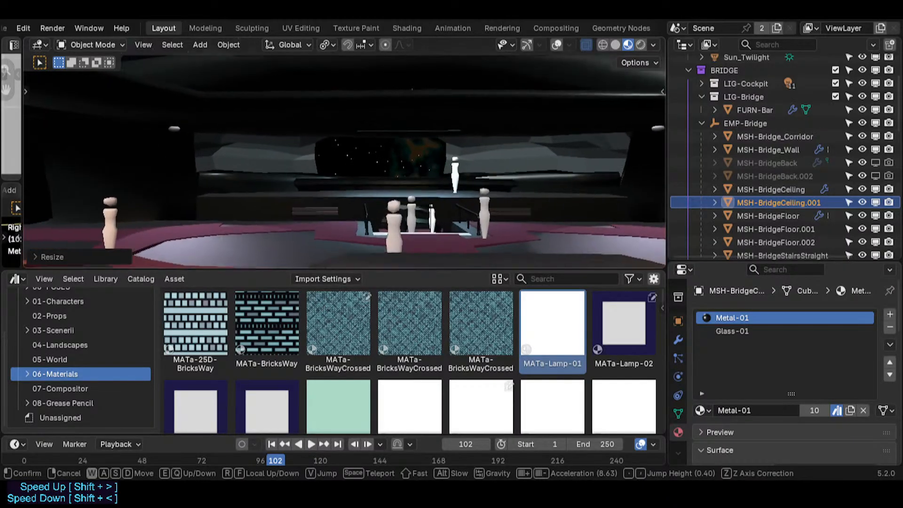
pyautogui.press('s')
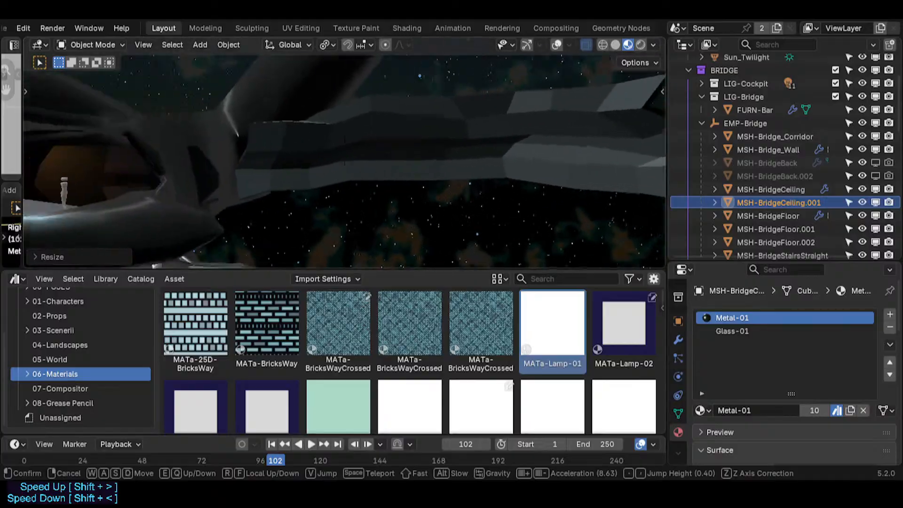
# - Separate the linked wall faces inside the bridge from MSH-Bridge_Wall into their own object
pyautogui.click(442, 81)
pyautogui.hotkey('alt', 'z')
pyautogui.click(447, 137)
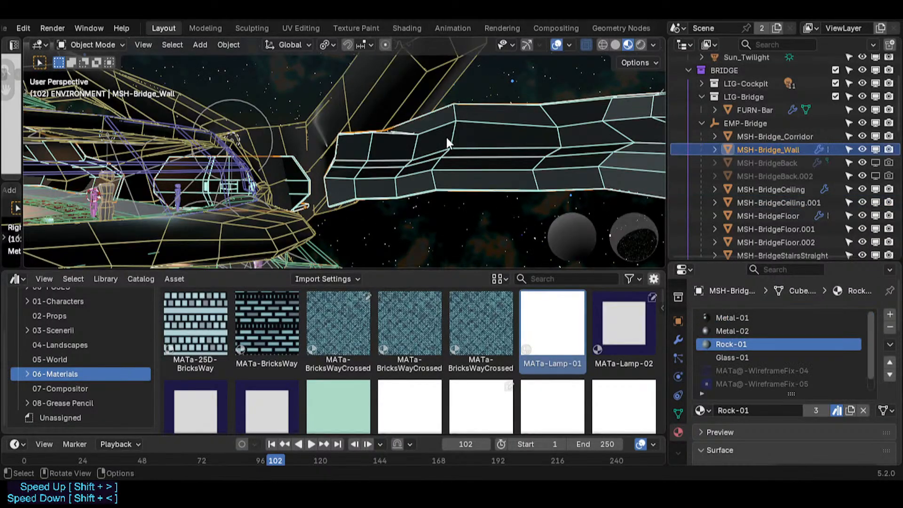
pyautogui.press('Tab')
pyautogui.press('Tab')
pyautogui.hotkey('shift', '`')
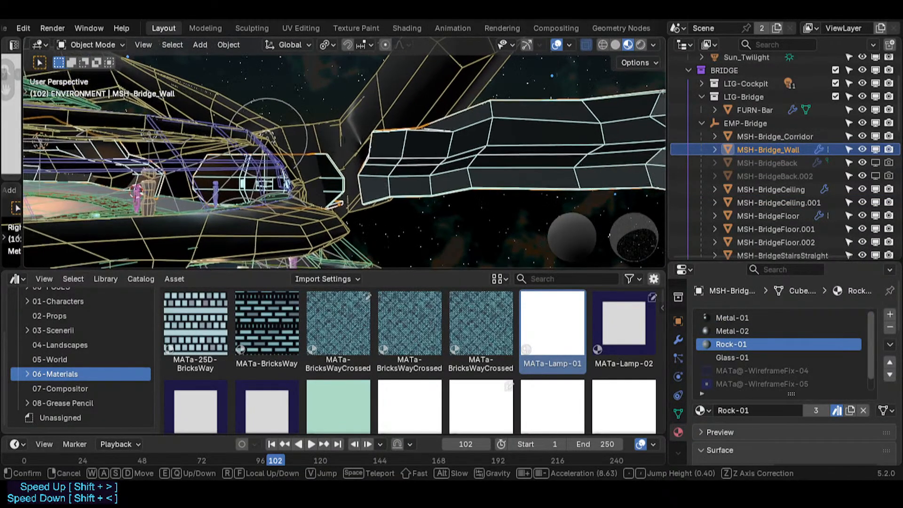
pyautogui.moveTo(356, 141); pyautogui.dragTo(371, 150, button='middle')
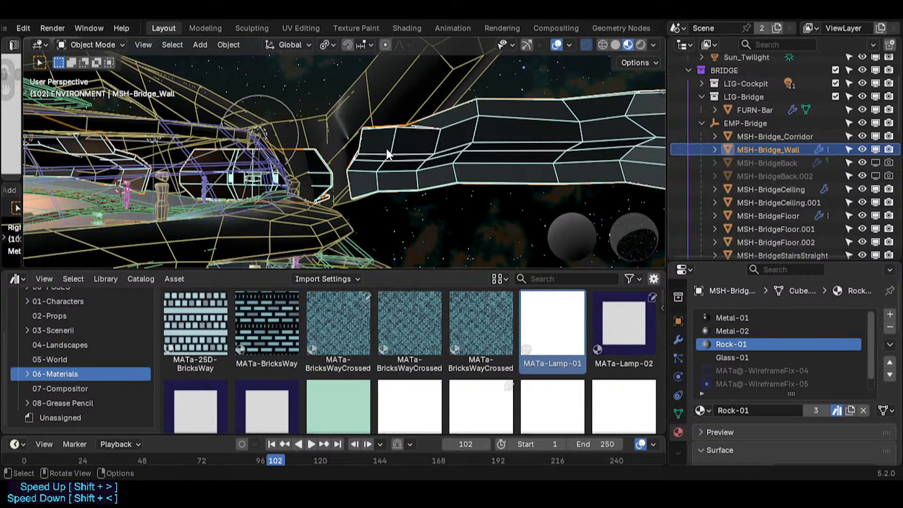
pyautogui.press('Tab')
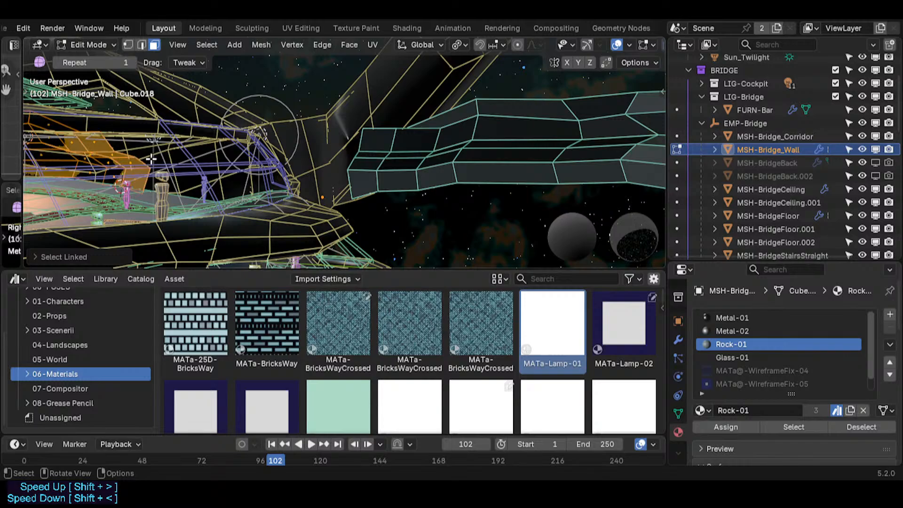
pyautogui.press('p')
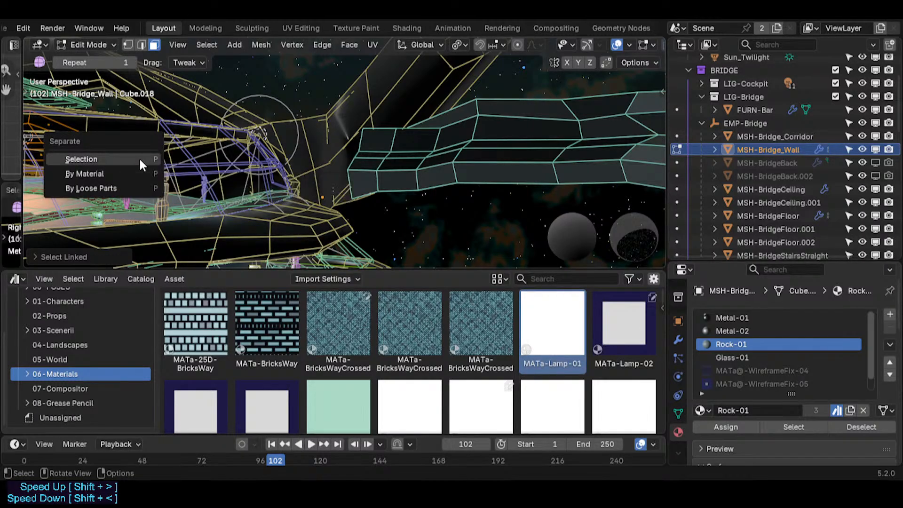
pyautogui.click(140, 158)
pyautogui.press('Tab')
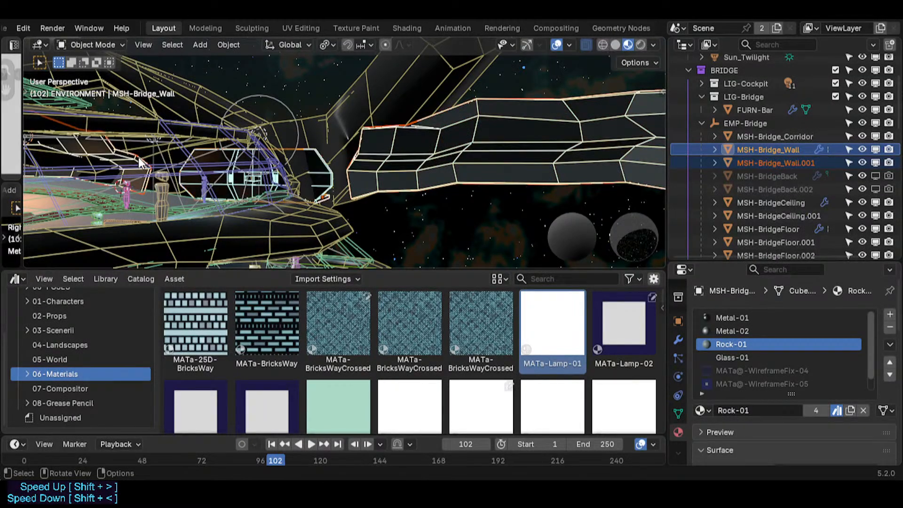
# - Remove the first Mirror modifier from the separated wall object MSH-Bridge_Wall.001 and clear the selection
pyautogui.click(387, 155)
pyautogui.click(678, 339)
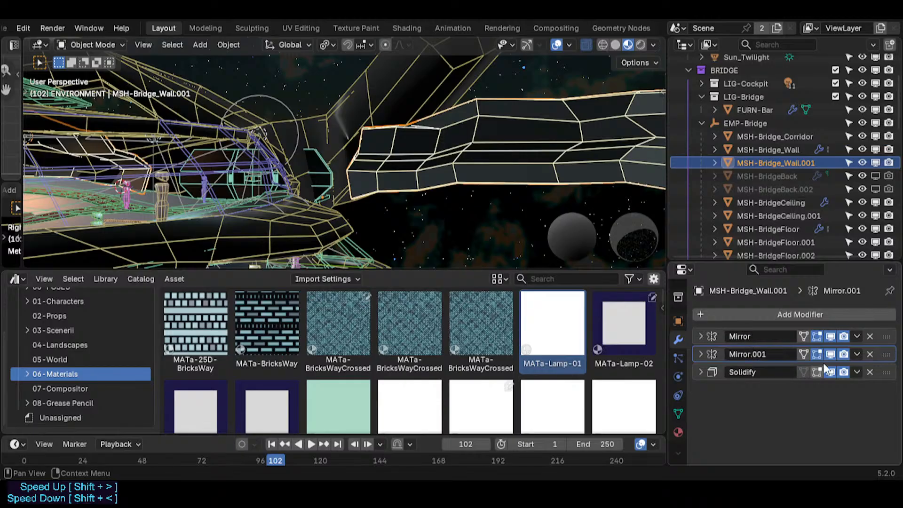
pyautogui.click(869, 336)
pyautogui.click(426, 183)
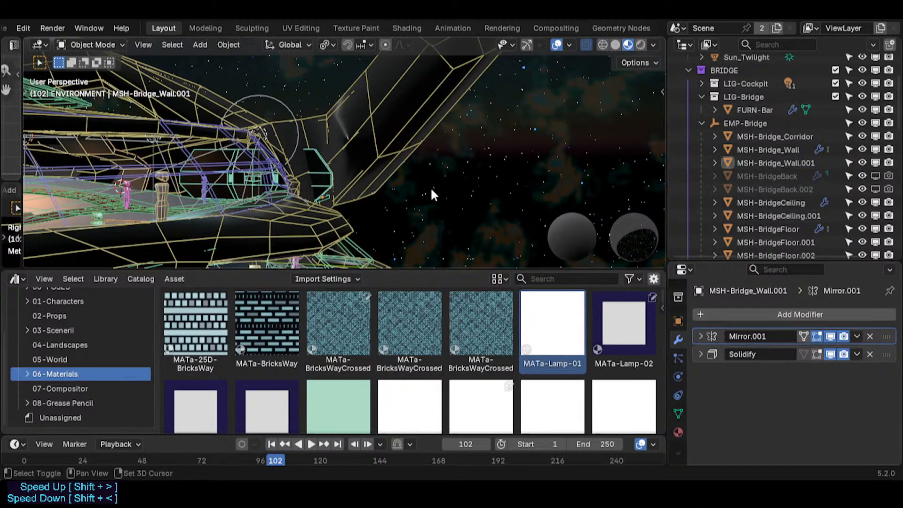
# - Examine the bridge interior and its walls from floor level without overlays, then save the file
pyautogui.hotkey('shift', '`')
pyautogui.press('w')
pyautogui.click(382, 186)
pyautogui.hotkey('shift', 'alt', 'z')
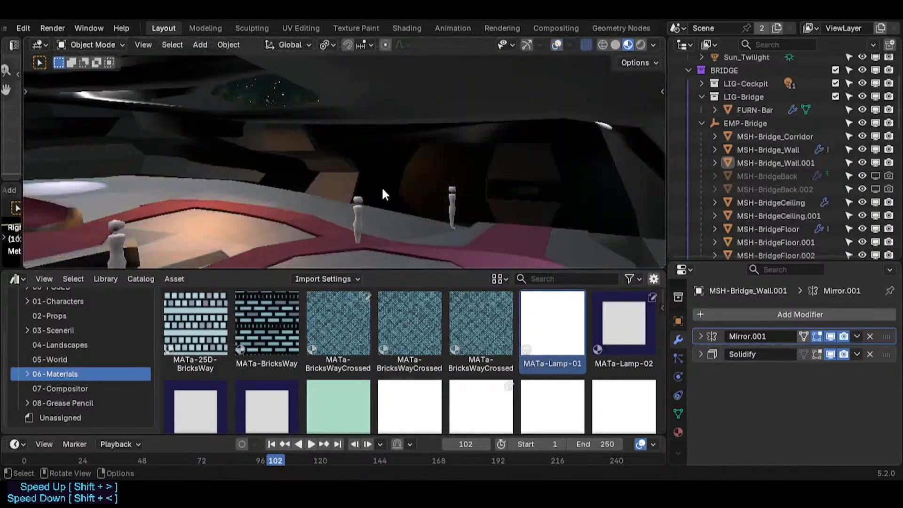
pyautogui.hotkey('shift', '`')
pyautogui.press('w')
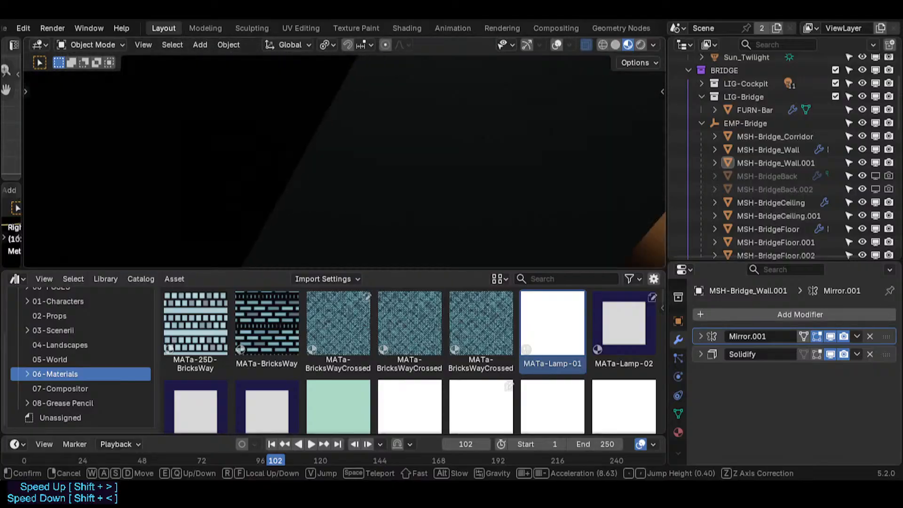
pyautogui.press('d')
pyautogui.press('d')
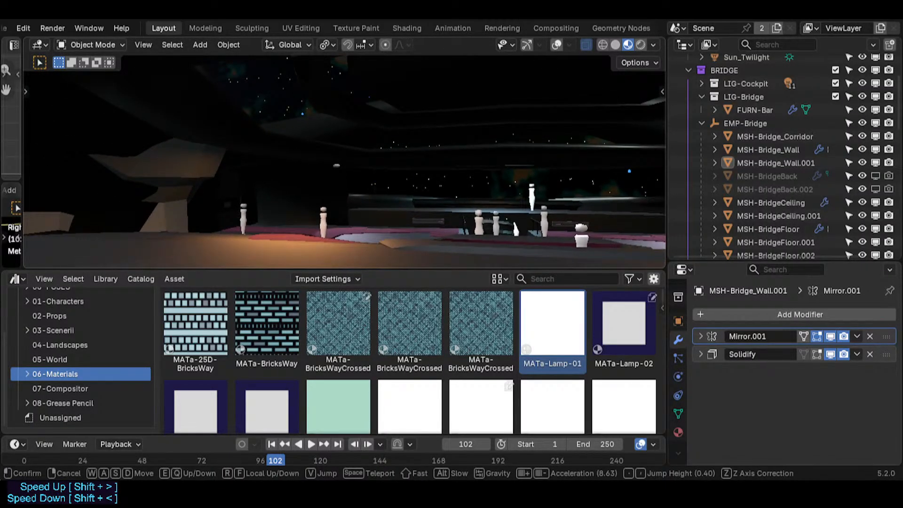
pyautogui.click(382, 186)
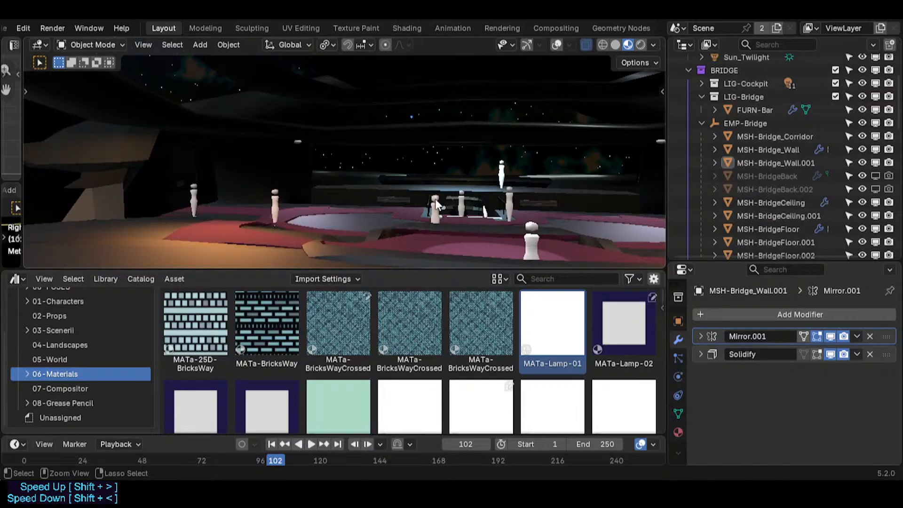
pyautogui.hotkey('ctrl', 's')
# - Move the FURN-Bar object out of LIG-Bridge into the BRIDGE collection and collapse the EMP-Bridge hierarchy
pyautogui.scroll(5, 745, 134)
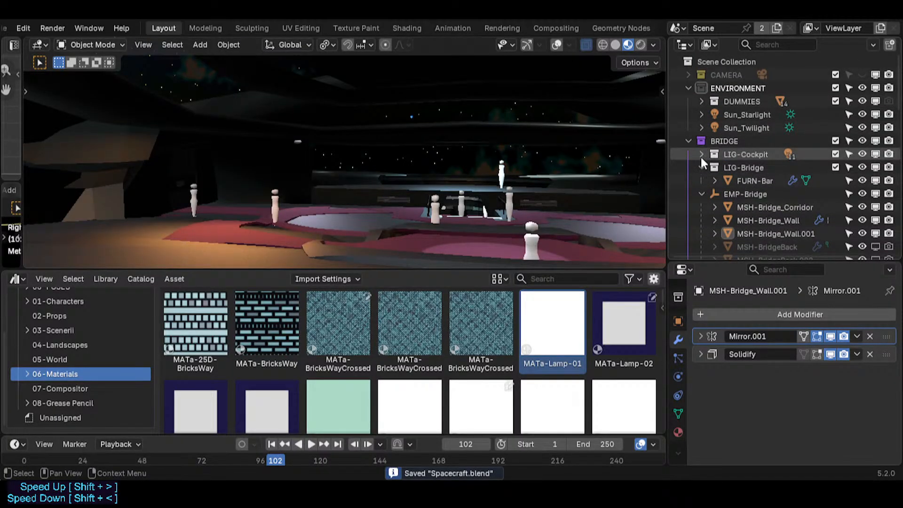
pyautogui.click(715, 181)
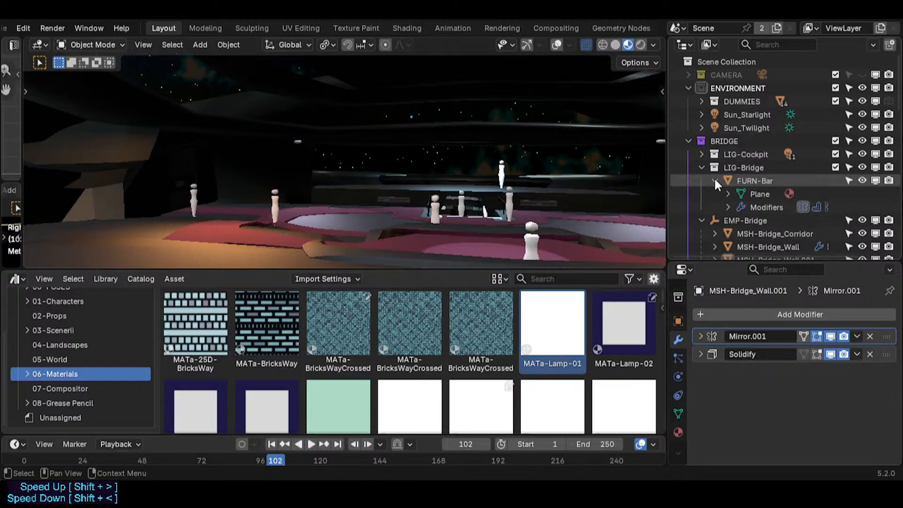
pyautogui.click(733, 181)
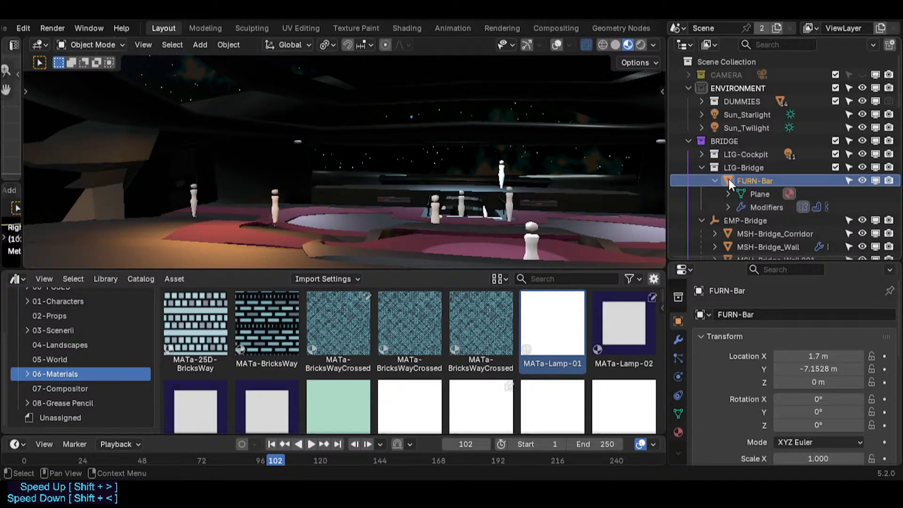
pyautogui.moveTo(729, 179); pyautogui.dragTo(721, 140)
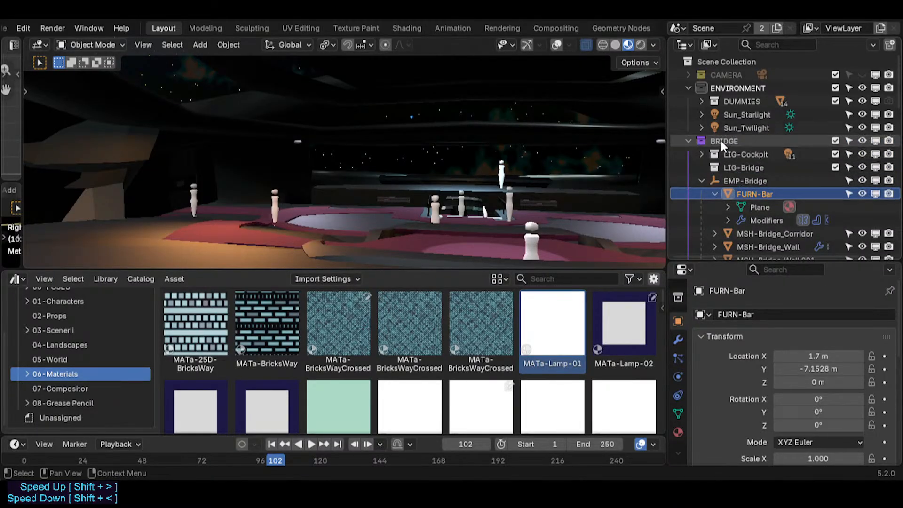
pyautogui.click(702, 181)
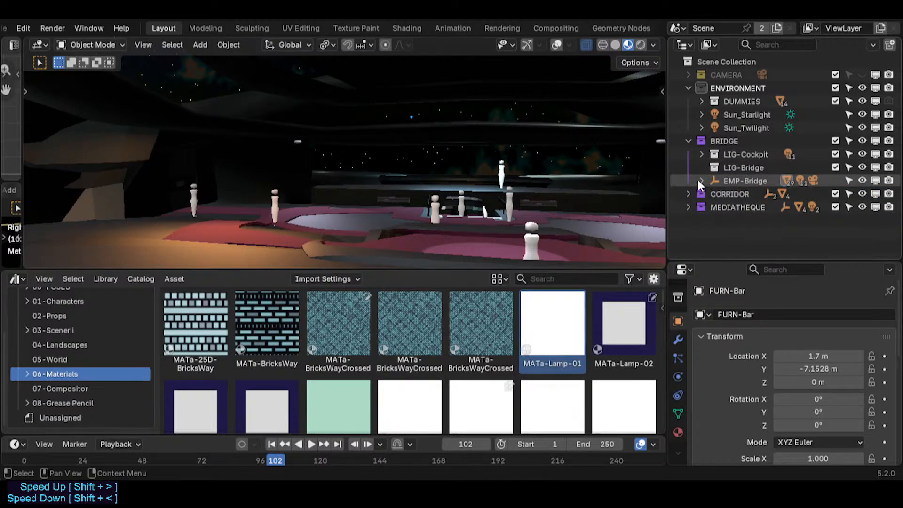
# - Move the lights LIG-Bridge_Ft through LIG-Bridge_Side.R from LIG-Cockpit into the LIG-Bridge collection and collapse LIG-Cockpit
pyautogui.click(713, 158)
pyautogui.click(702, 153)
pyautogui.scroll(-2, 722, 168)
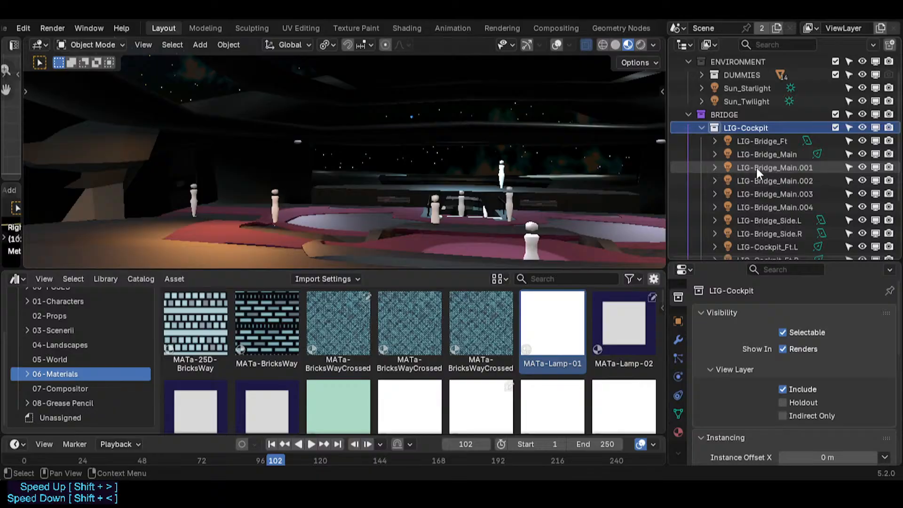
pyautogui.scroll(-1, 757, 179)
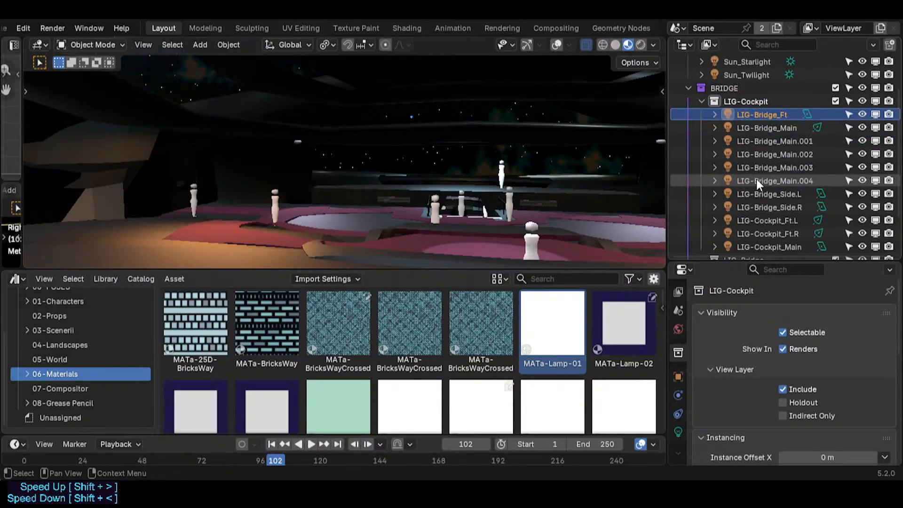
pyautogui.keyDown('shift'); pyautogui.click(766, 205); pyautogui.keyUp('shift')
pyautogui.scroll(-2, 765, 202)
pyautogui.scroll(3, 758, 183)
pyautogui.press('m')
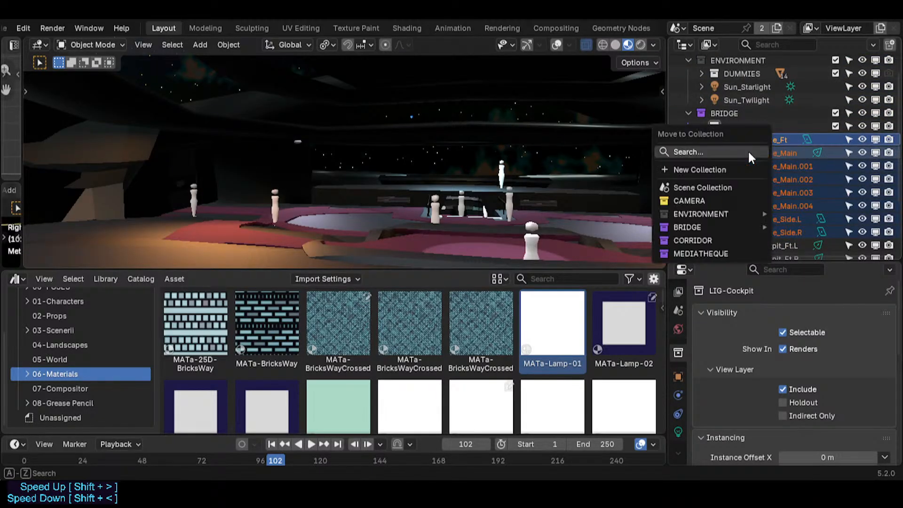
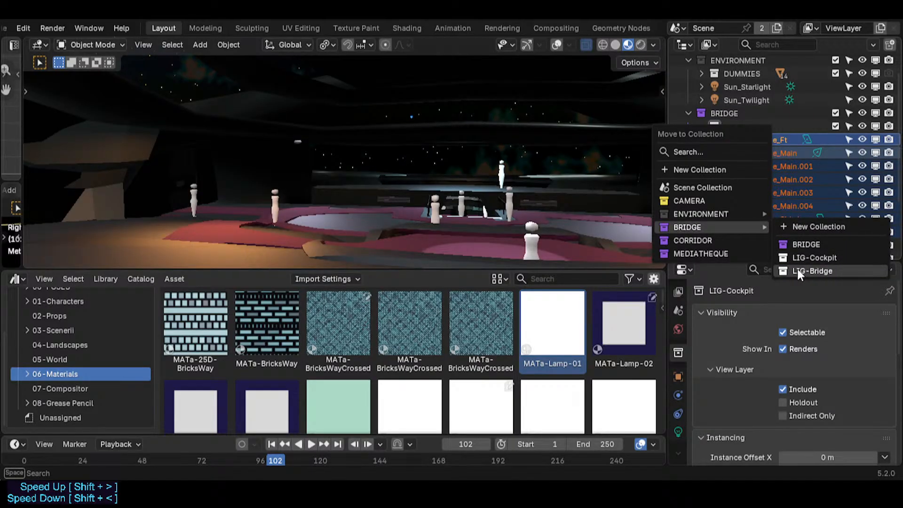
pyautogui.click(798, 269)
pyautogui.click(702, 126)
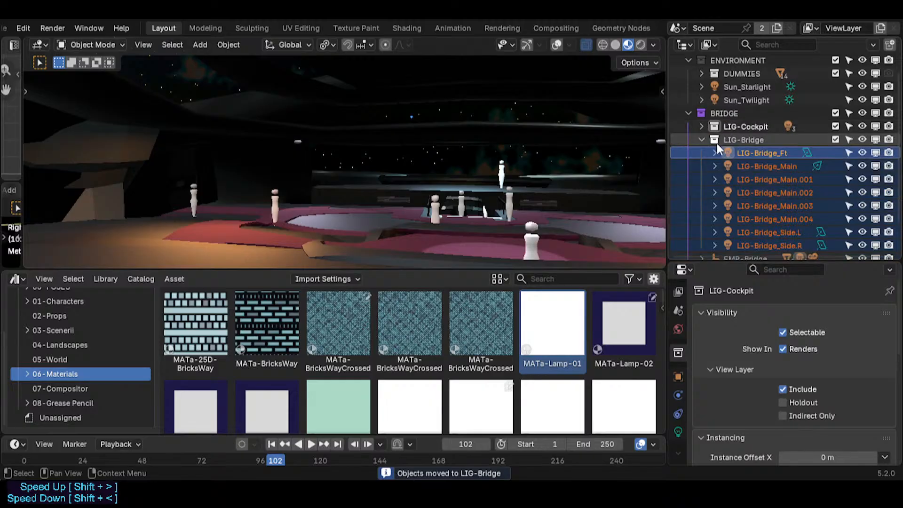
# - Select the LIG-Bridge_Ft light, show the overlays again and locate the light inside the bridge, saving the file along the way
pyautogui.click(740, 153)
pyautogui.hotkey('shift', '`')
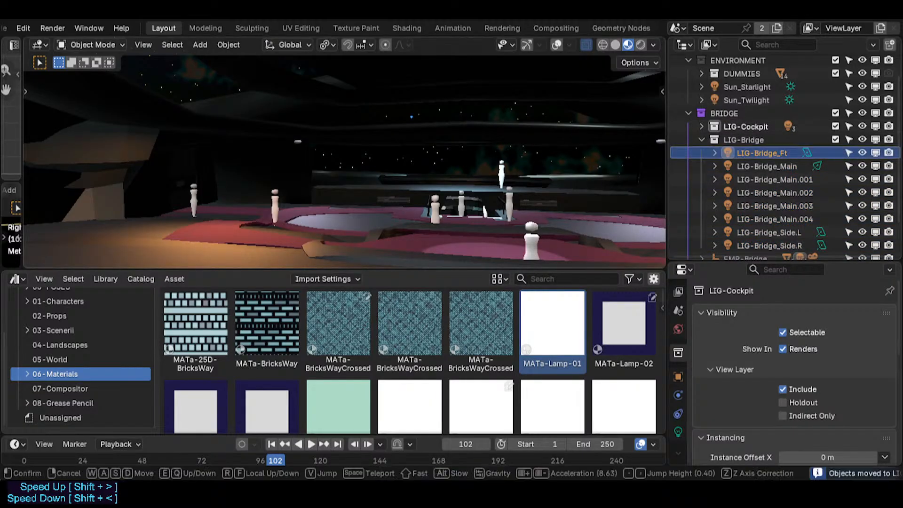
pyautogui.click(504, 150)
pyautogui.hotkey('alt', 'shift', 'z')
pyautogui.hotkey('shift', '`')
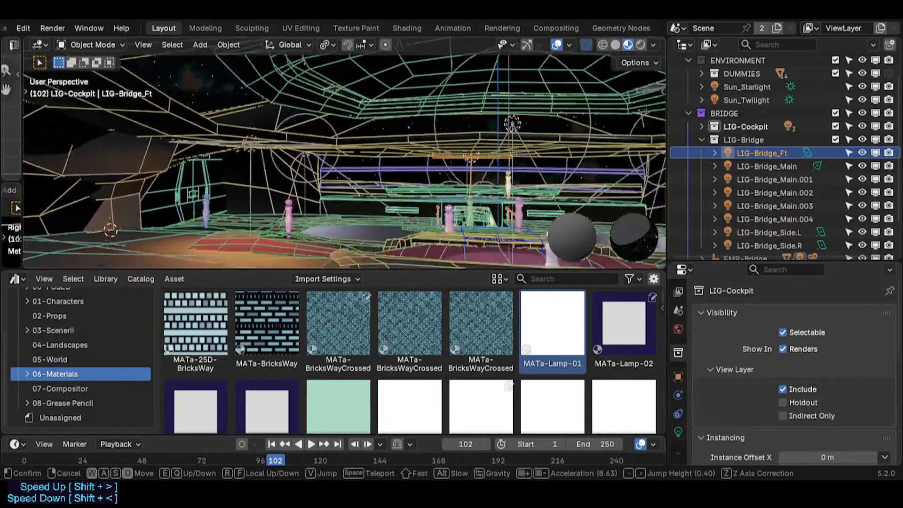
pyautogui.hotkey('ctrl', 's')
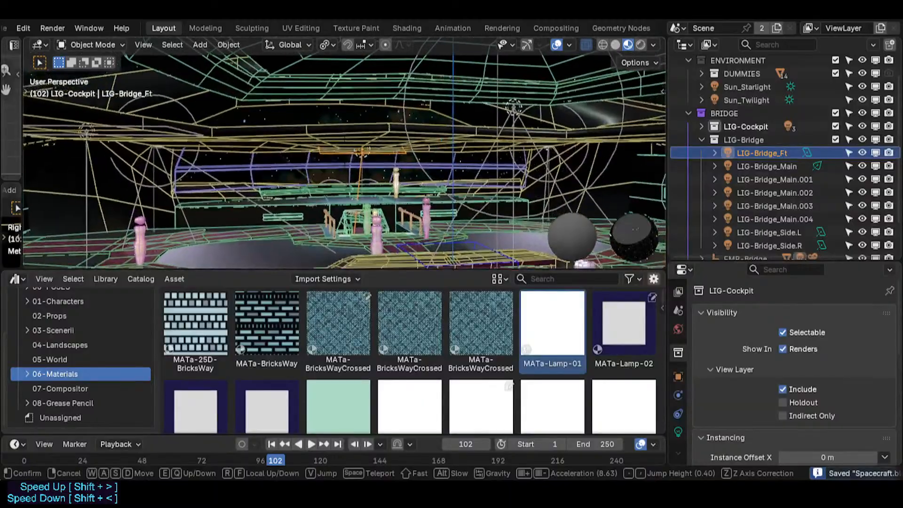
pyautogui.click(510, 140)
pyautogui.hotkey('alt', 'shift', 'z')
pyautogui.hotkey('alt', 'shift', 'z')
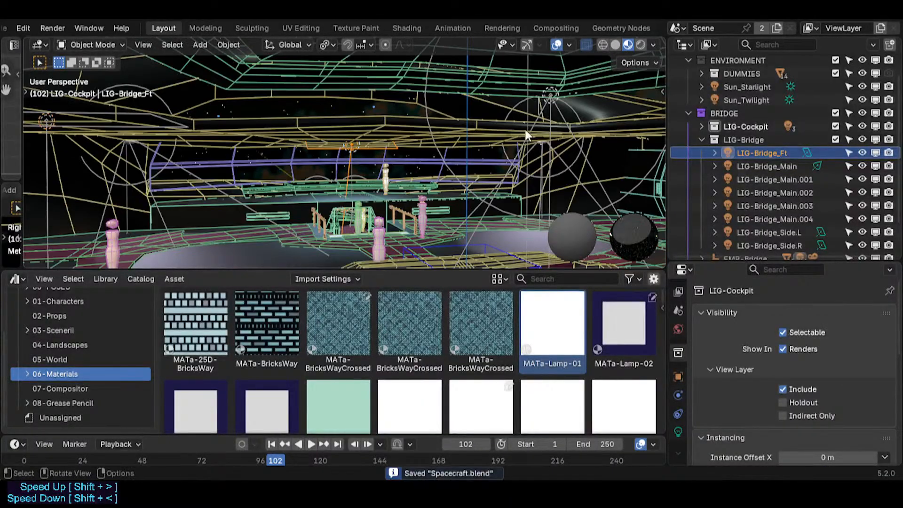
# - Save the file and exclude the LIG-Cockpit light collection from the view layer
pyautogui.hotkey('shift', '`')
pyautogui.click(516, 131)
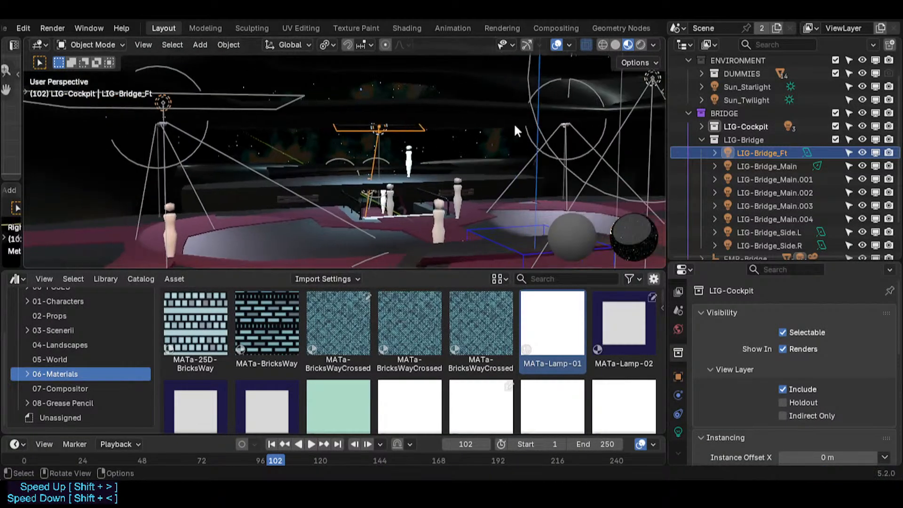
pyautogui.hotkey('ctrl', 's')
pyautogui.click(837, 126)
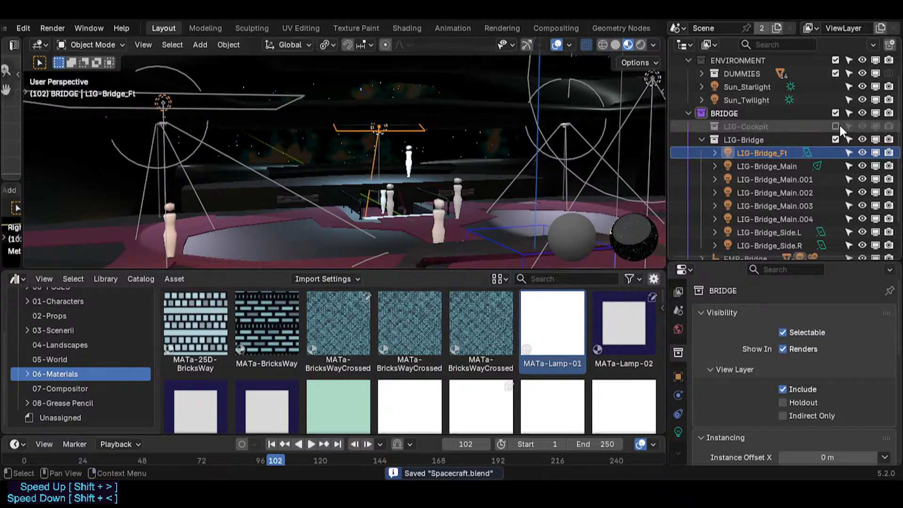
# - Select the LIG-Bridge_Ft area light above the front walkway and shift it about 2 m along the global Y axis
pyautogui.click(416, 123)
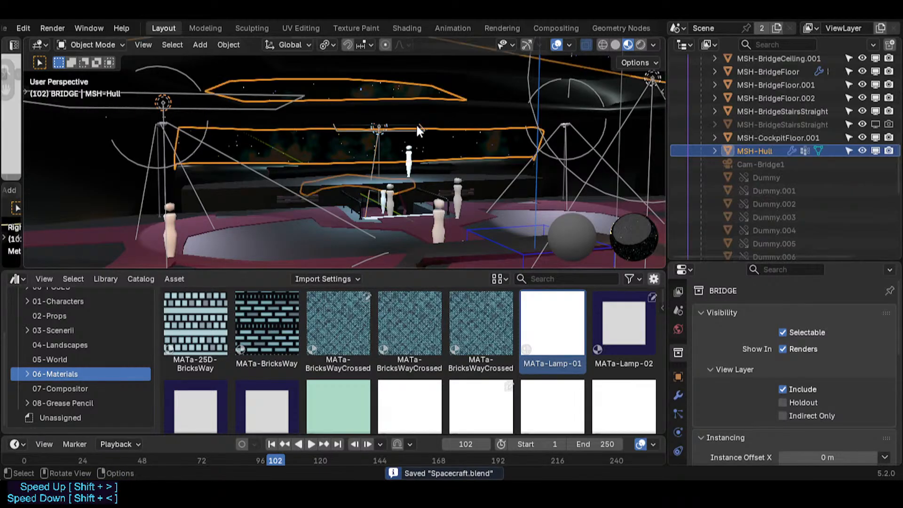
pyautogui.click(420, 131)
pyautogui.hotkey('shift', '`')
pyautogui.press('w')
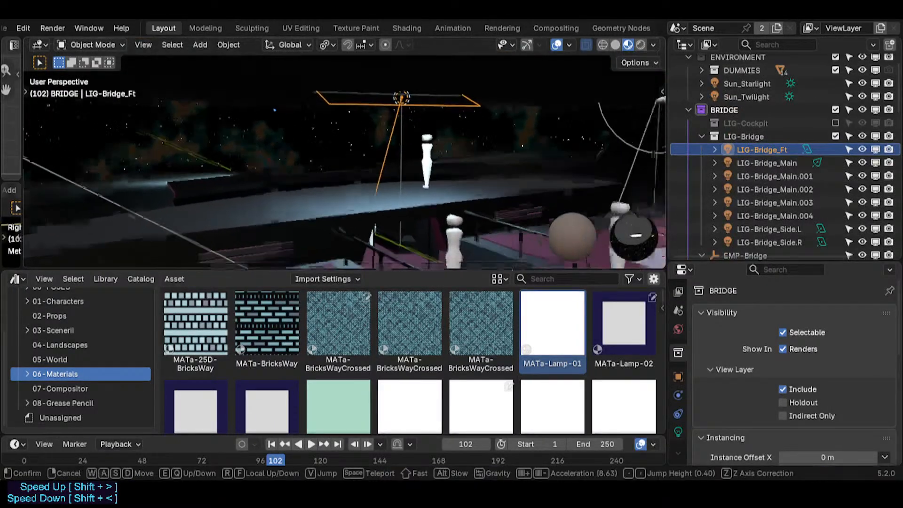
pyautogui.click(421, 131)
pyautogui.press('g')
pyautogui.press('y')
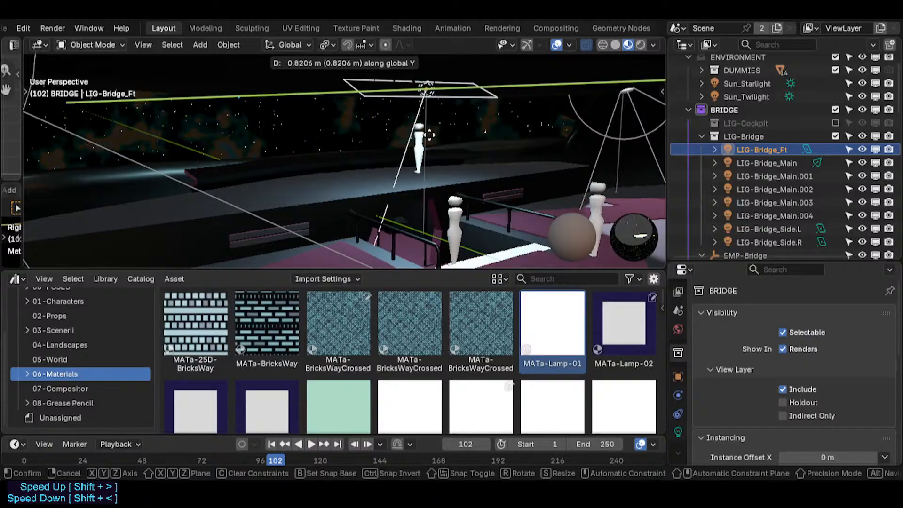
pyautogui.click(420, 133)
pyautogui.press('g')
pyautogui.press('z')
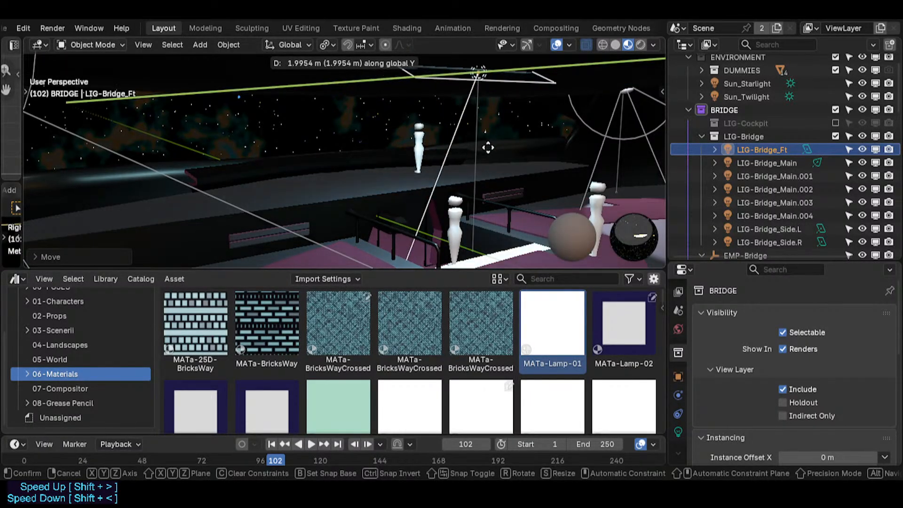
pyautogui.click(504, 129)
# - Tilt the LIG-Bridge_Ft light about the global X axis and move it about -1.3 m along global Y
pyautogui.press('r')
pyautogui.press('x')
pyautogui.click(453, 96)
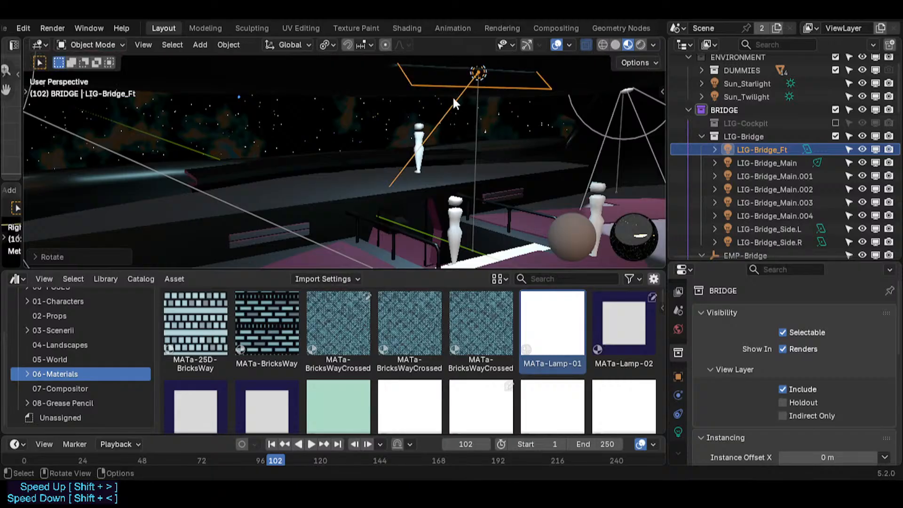
pyautogui.moveTo(452, 95); pyautogui.dragTo(513, 88, button='middle')
pyautogui.press('g')
pyautogui.press('y')
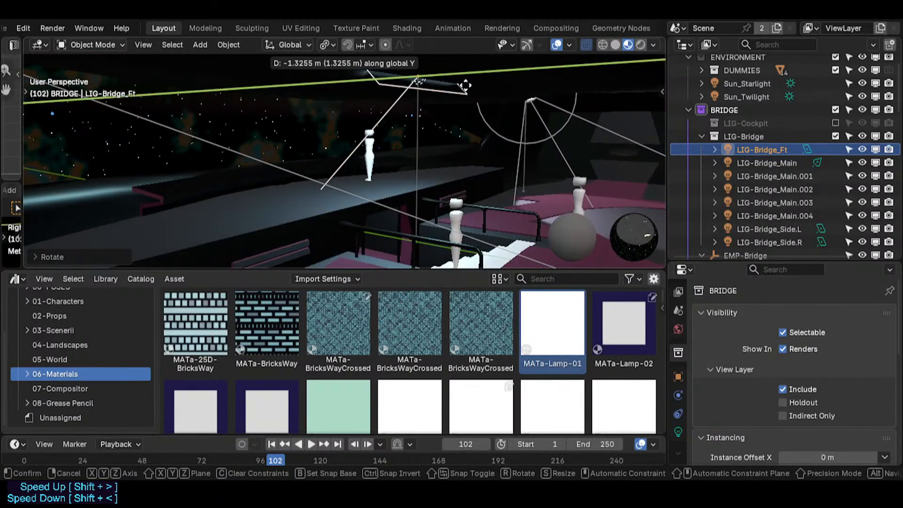
pyautogui.click(465, 83)
# - Rotate the LIG-Bridge_Ft light about the global X axis and lower it slightly along Z
pyautogui.press('r')
pyautogui.press('x')
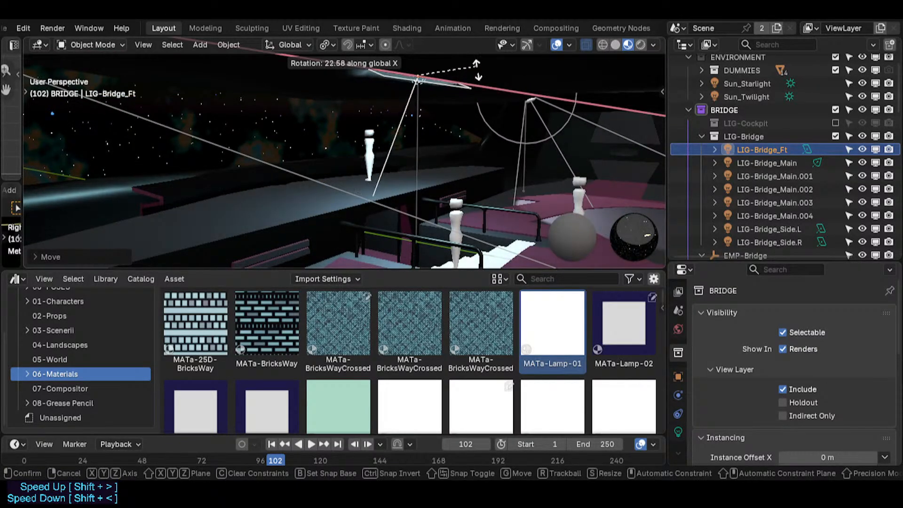
pyautogui.click(472, 90)
pyautogui.press('g')
pyautogui.press('z')
pyautogui.click(470, 92)
# - Angle the LIG-Bridge_Ft light toward the front windows about global X and move it about 1.4 m along global Y
pyautogui.press('r')
pyautogui.press('x')
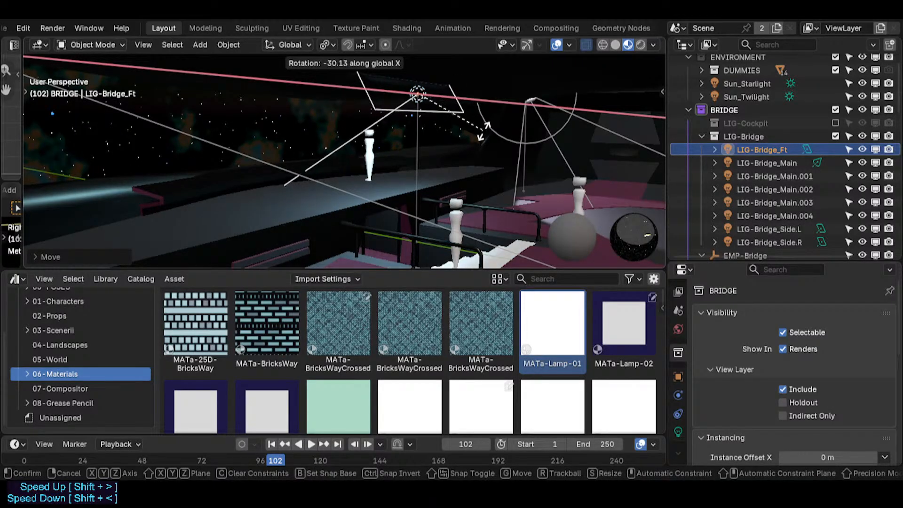
pyautogui.click(477, 143)
pyautogui.press('g')
pyautogui.press('z')
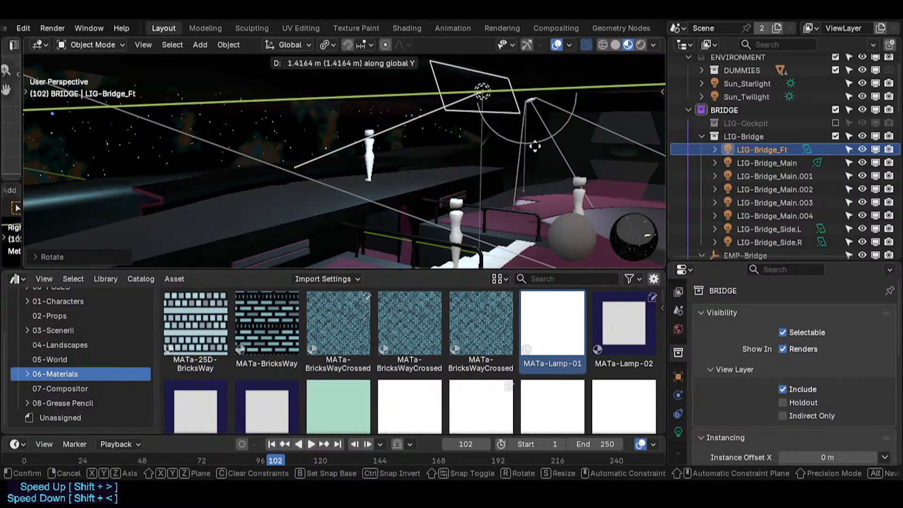
pyautogui.click(533, 117)
pyautogui.press('r')
pyautogui.press('x')
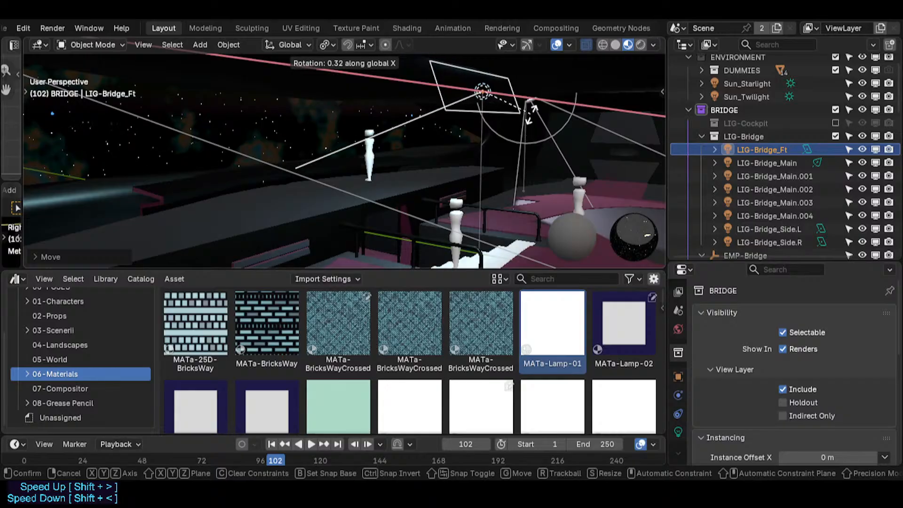
pyautogui.click(531, 113)
# - Move the LIG-Bridge_Ft light along global Y above the front walkway and rotate it about 73 degrees around global X
pyautogui.hotkey('shift', '`')
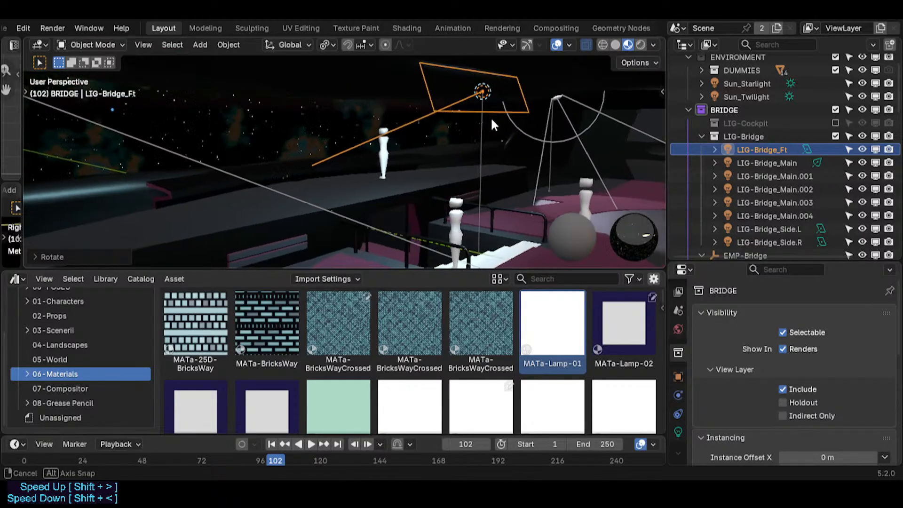
pyautogui.click(482, 117)
pyautogui.press('g')
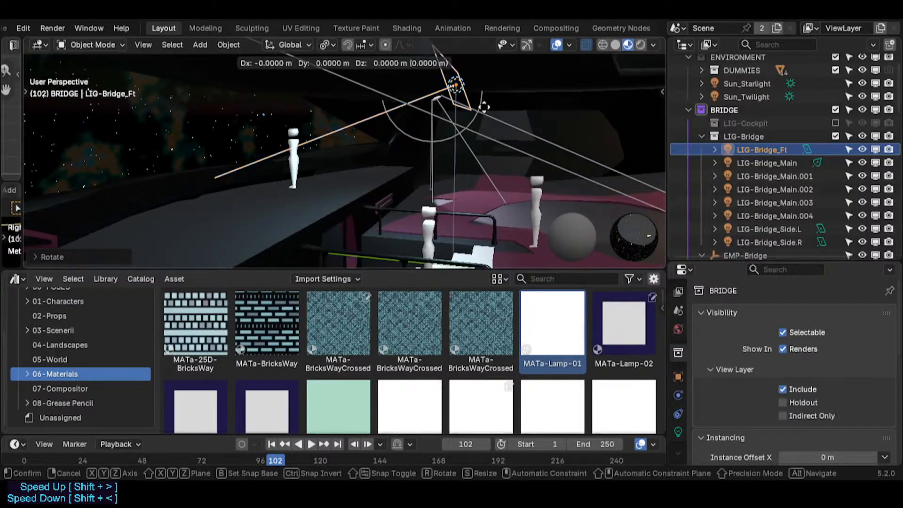
pyautogui.press('y')
pyautogui.click(277, 100)
pyautogui.press('r')
pyautogui.press('x')
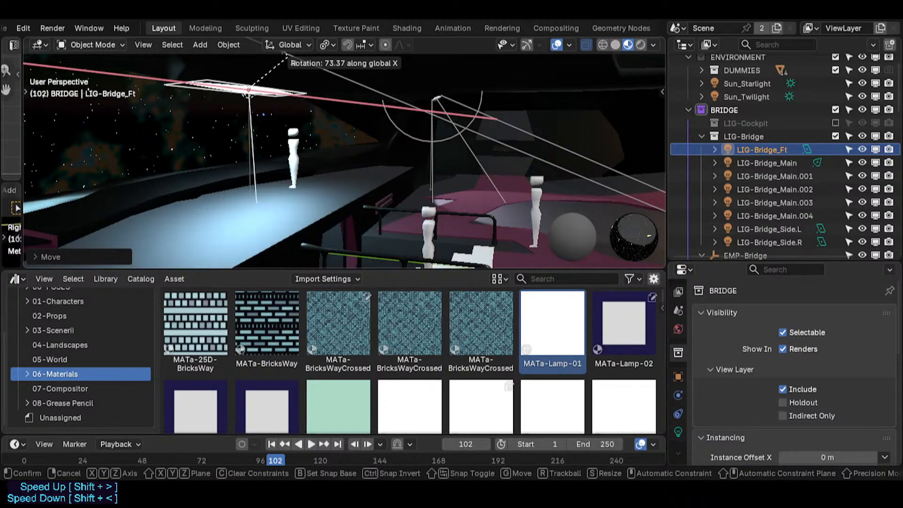
pyautogui.click(253, 114)
# - Adjust the LIG-Bridge_Ft light's height, shift it about 0.7 m along global Y, and lower it about 0.2 m
pyautogui.press('g')
pyautogui.press('z')
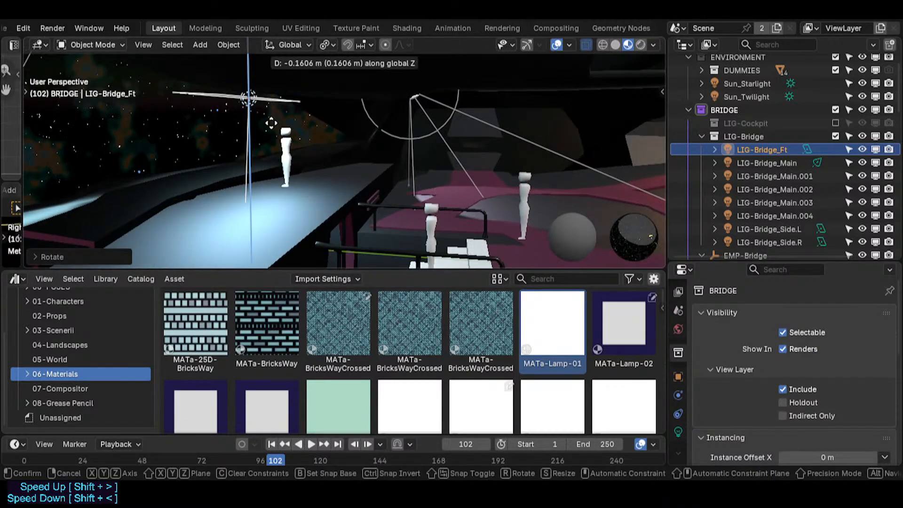
pyautogui.click(273, 102)
pyautogui.press('g')
pyautogui.press('y')
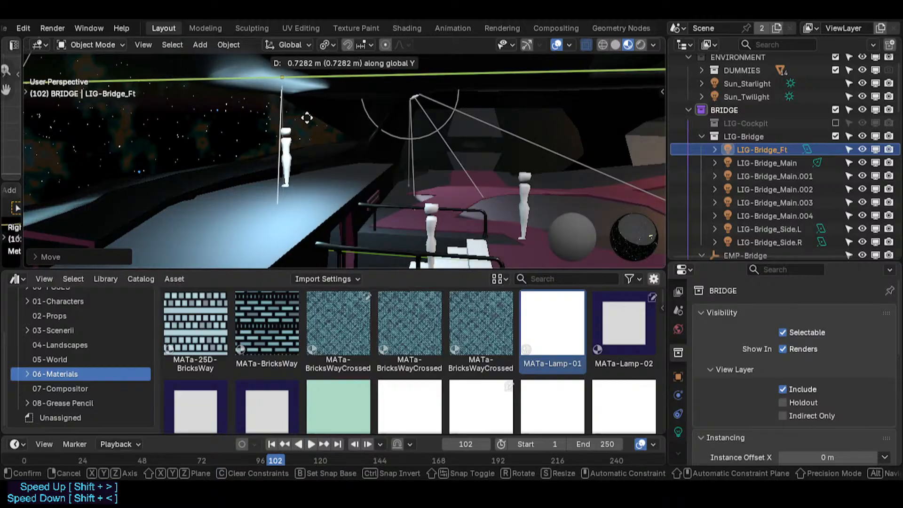
pyautogui.click(312, 124)
pyautogui.press('g')
pyautogui.press('z')
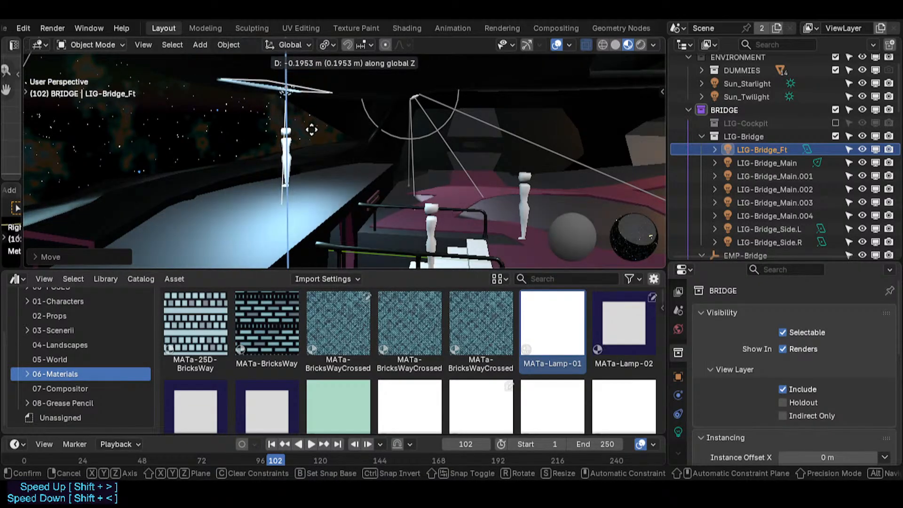
pyautogui.click(312, 128)
# - Rotate the LIG-Bridge_Ft light around global X so it angles toward the front windows
pyautogui.moveTo(311, 129); pyautogui.dragTo(278, 127, button='middle')
pyautogui.press('r')
pyautogui.press('x')
pyautogui.click(360, 101)
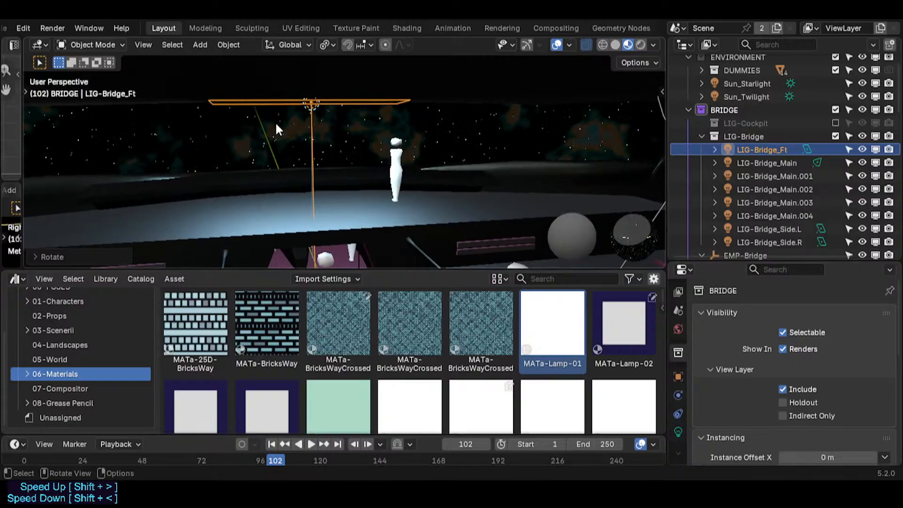
pyautogui.press('r')
pyautogui.press('x')
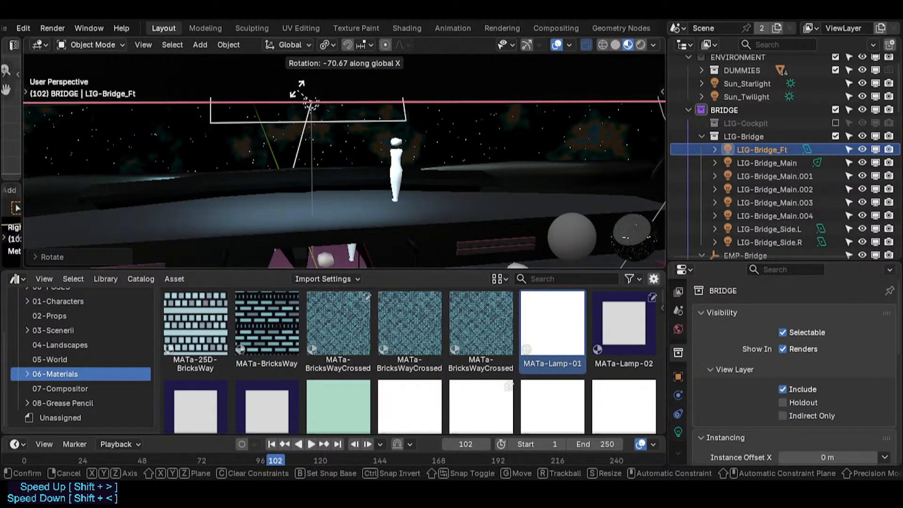
pyautogui.click(267, 83)
pyautogui.moveTo(267, 83); pyautogui.dragTo(420, 131, button='middle')
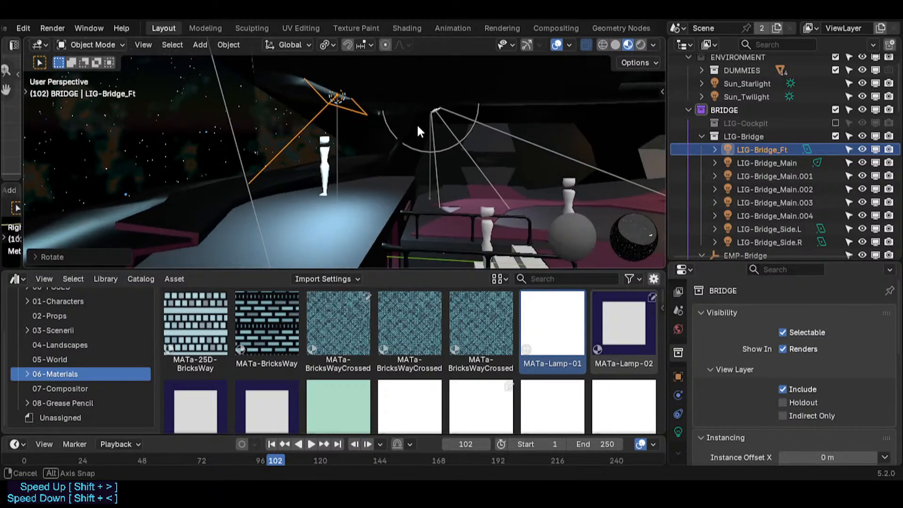
# - Nudge the LIG-Bridge_Ft light along global Z and about 0.1 m along global Y
pyautogui.press('g')
pyautogui.press('z')
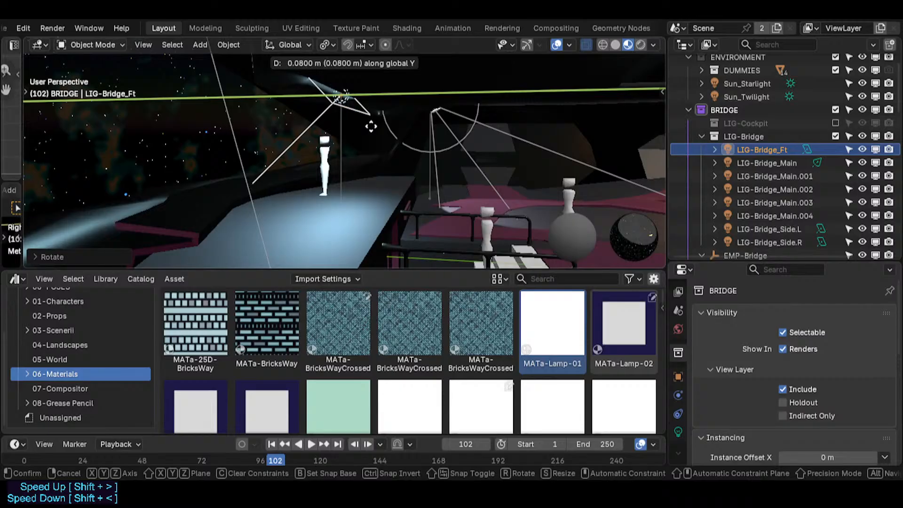
pyautogui.click(369, 129)
pyautogui.press('g')
pyautogui.press('y')
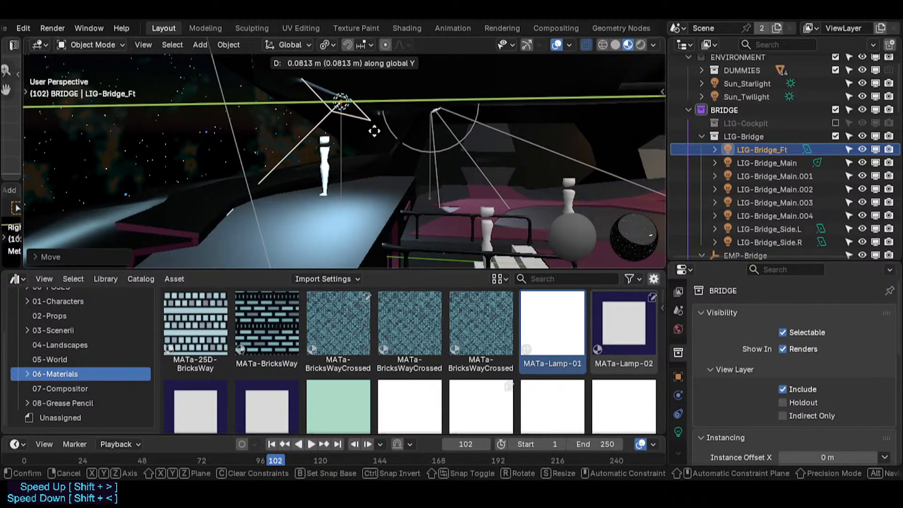
pyautogui.click(380, 132)
# - Rotate the LIG-Bridge_Ft light about -2 degrees around global X and save the file
pyautogui.press('r')
pyautogui.press('x')
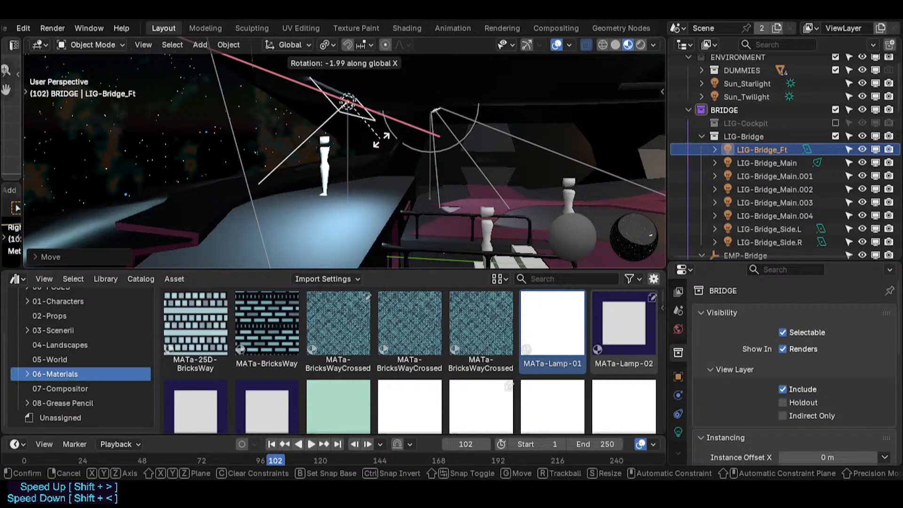
pyautogui.click(375, 138)
pyautogui.hotkey('ctrl', 's')
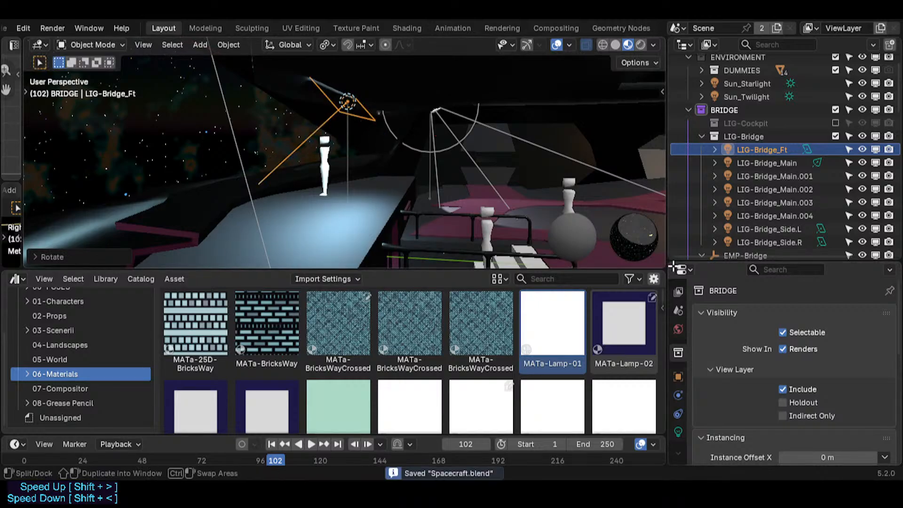
# - Set the LIG-Bridge_Ft light's power to 60 and reset its exposure to 0
pyautogui.click(678, 432)
pyautogui.moveTo(757, 262); pyautogui.dragTo(757, 141)
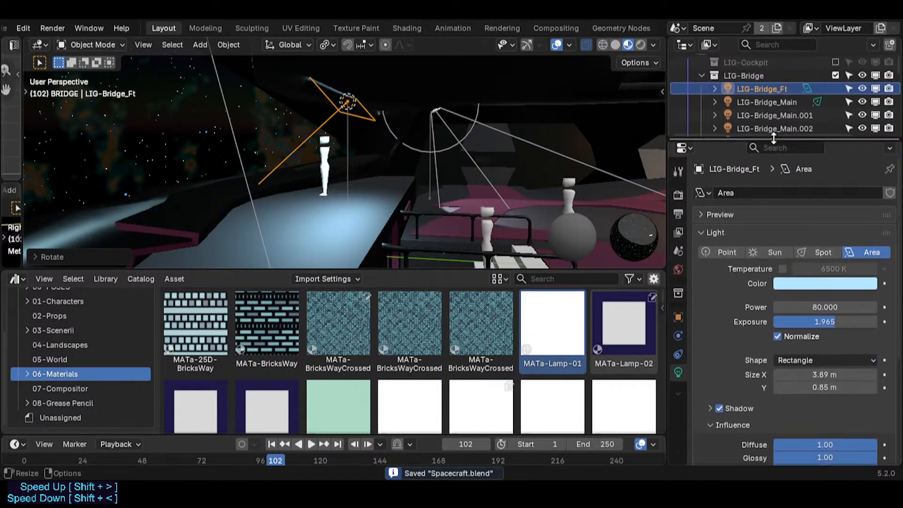
pyautogui.scroll(-1, 828, 277)
pyautogui.click(828, 279)
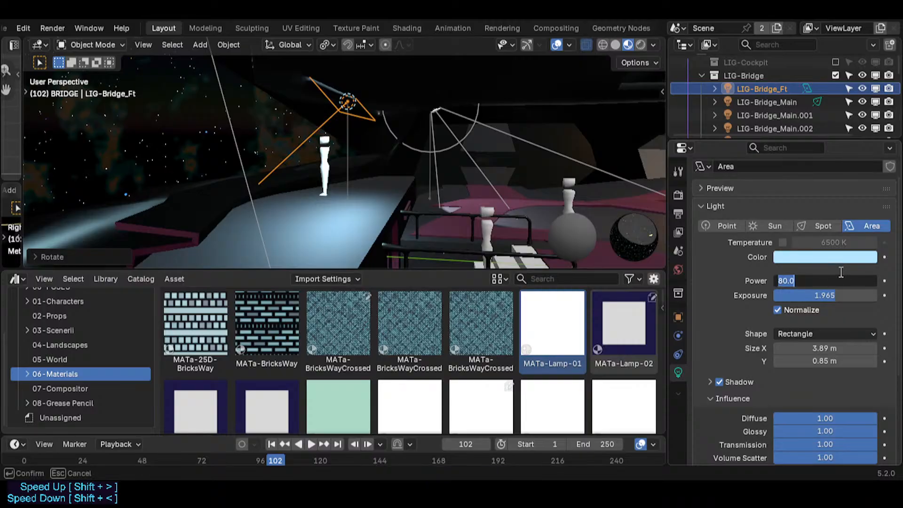
pyautogui.write('60')
pyautogui.press('Return')
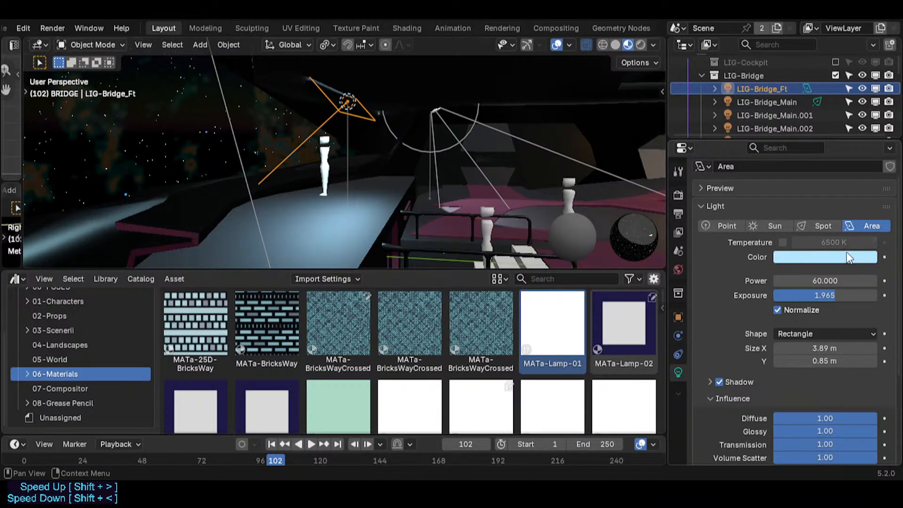
pyautogui.moveTo(829, 292); pyautogui.dragTo(810, 295)
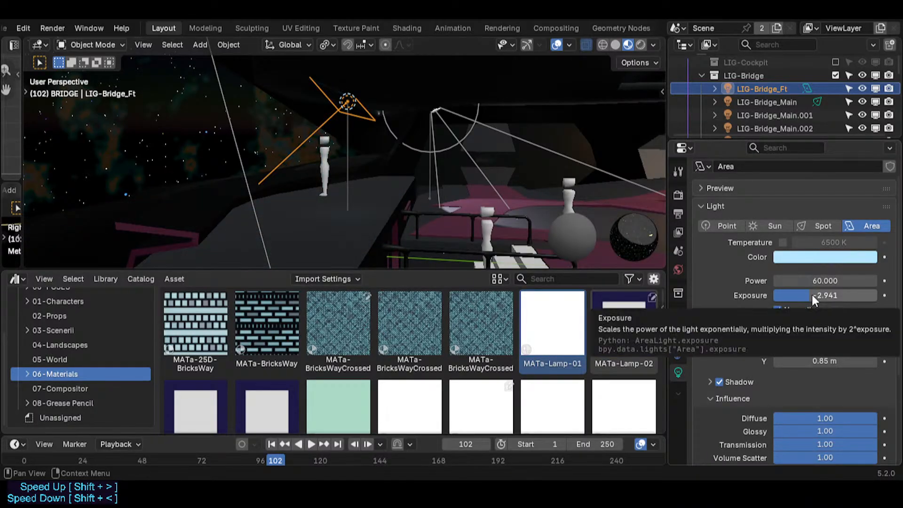
pyautogui.press('BackSpace')
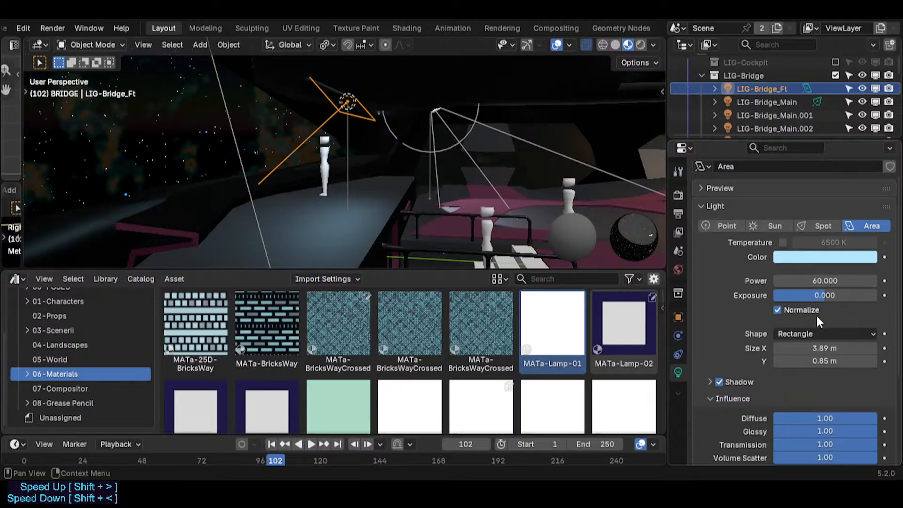
# - Change the LIG-Bridge_Ft light's shape to Ellipse, sized 14.7 m in X and 0.32 m in Y
pyautogui.moveTo(830, 349); pyautogui.dragTo(874, 349)
pyautogui.moveTo(290, 166)
pyautogui.mouseDown(button='middle')
pyautogui.moveTo(176, 165)
pyautogui.moveTo(340, 151)
pyautogui.moveTo(260, 157)
pyautogui.moveTo(282, 163)
pyautogui.mouseUp(button='middle')
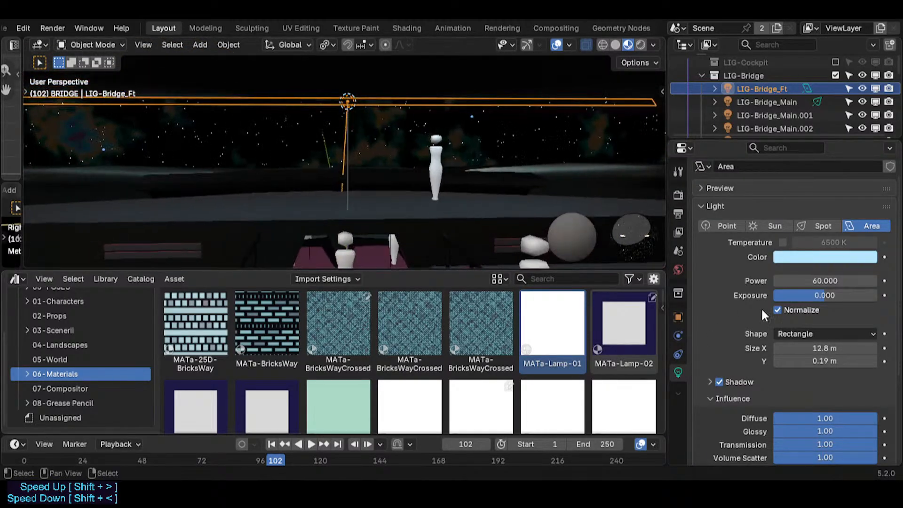
pyautogui.click(823, 335)
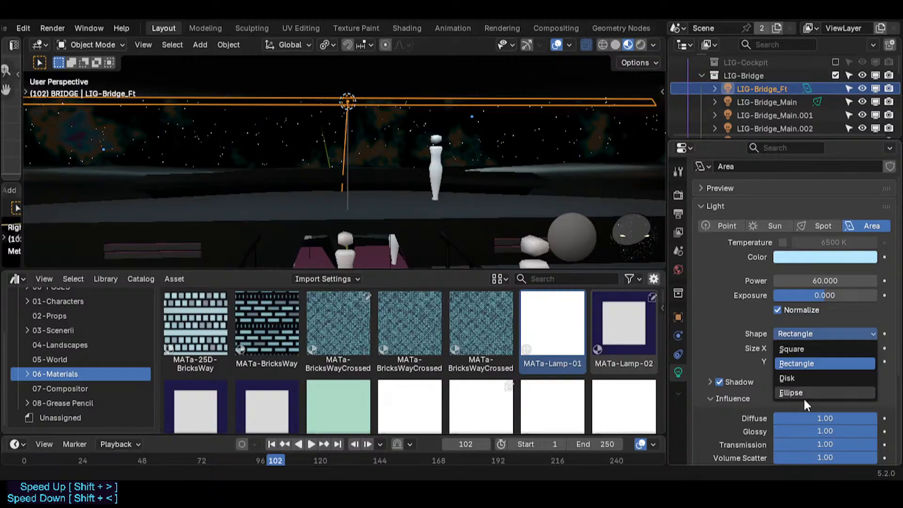
pyautogui.click(823, 333)
pyautogui.click(792, 393)
pyautogui.moveTo(825, 361); pyautogui.dragTo(840, 349)
# - Set the LIG-Bridge_Ft light's power to 200
pyautogui.moveTo(412, 167); pyautogui.dragTo(295, 193, button='middle')
pyautogui.hotkey('shift', '`')
pyautogui.press('s')
pyautogui.press('a')
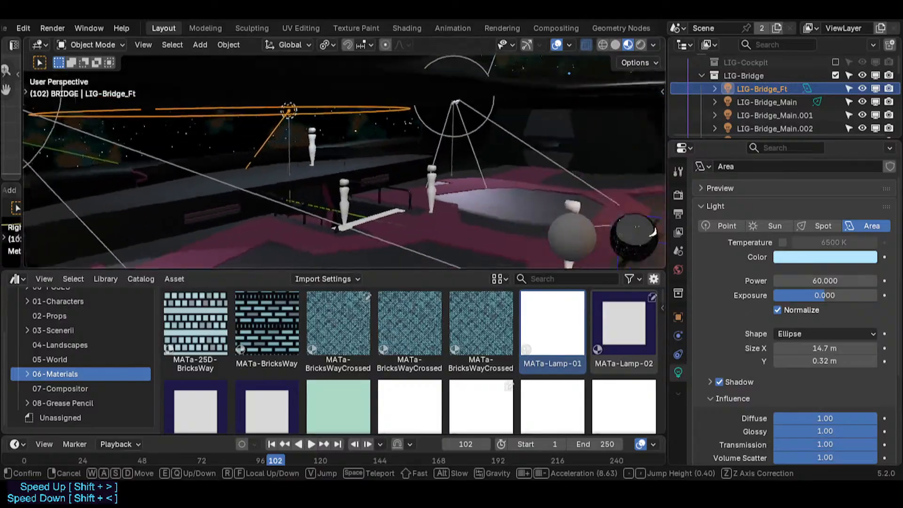
pyautogui.click(301, 203)
pyautogui.click(811, 280)
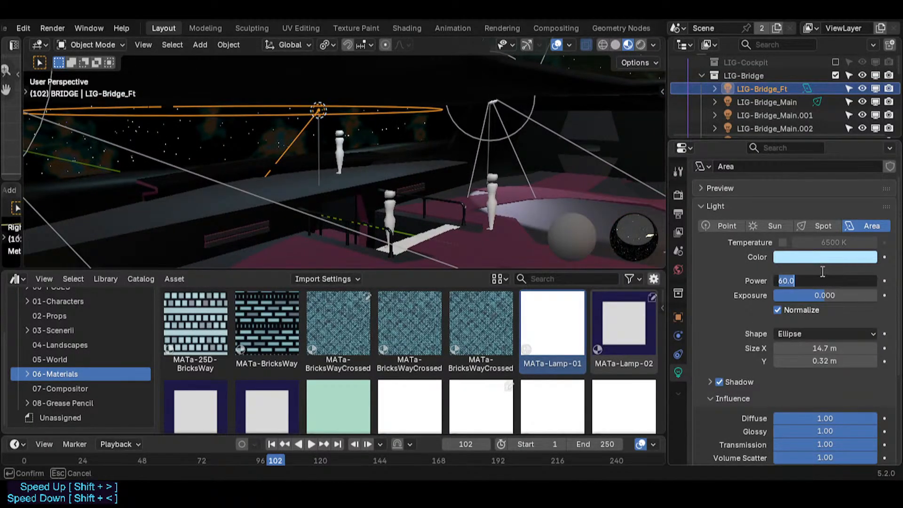
pyautogui.write('2.400')
pyautogui.press('Return')
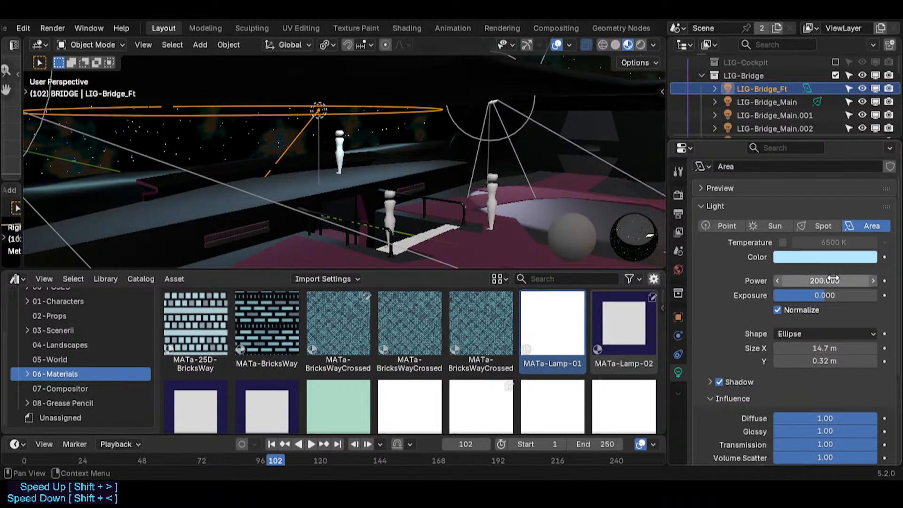
# - Reduce the LIG-Bridge_Ft light's power to 120
pyautogui.moveTo(833, 281); pyautogui.dragTo(815, 281)
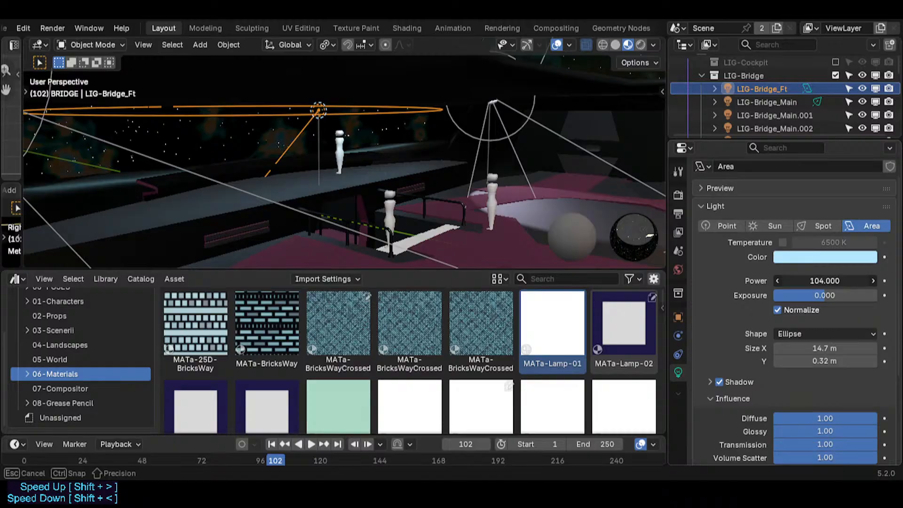
pyautogui.click(839, 280)
pyautogui.write('1')
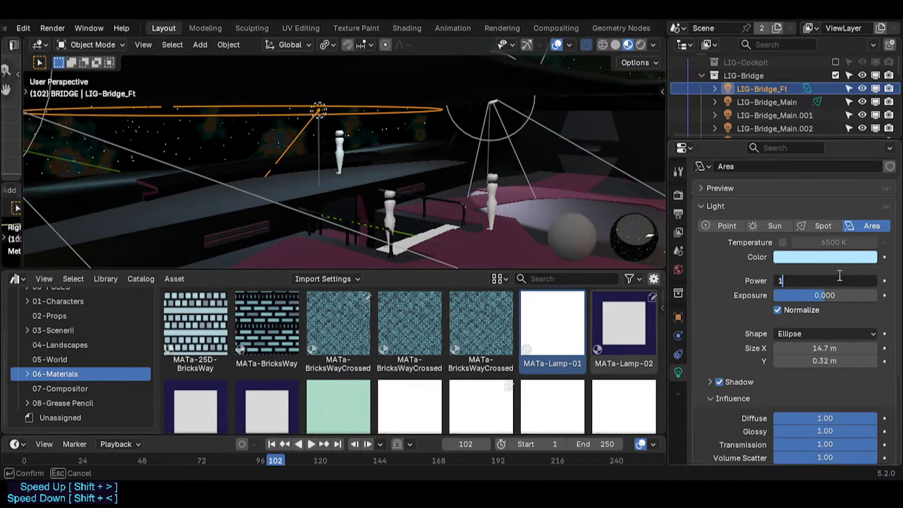
pyautogui.write('20')
pyautogui.press('Return')
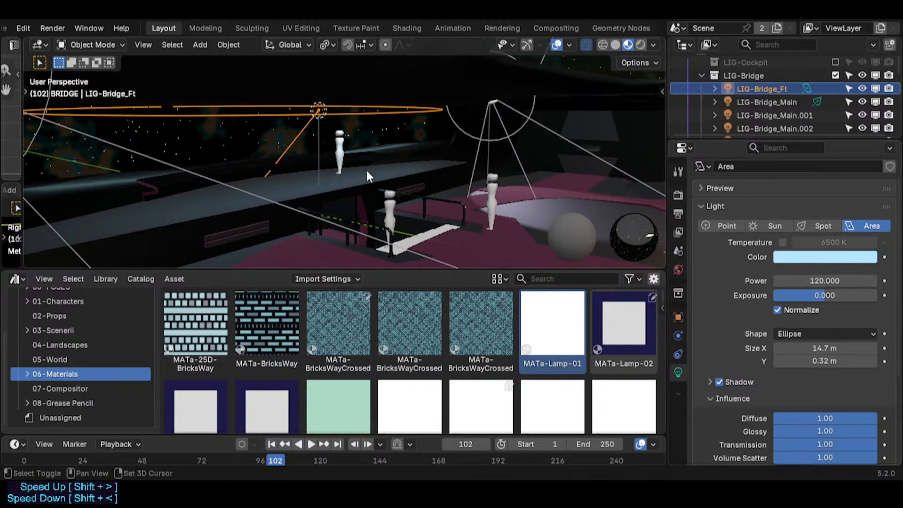
# - Change the LIG-Bridge_Ft light's color to a pale violet, #B1A2EF
pyautogui.hotkey('shift', '`')
pyautogui.press('d')
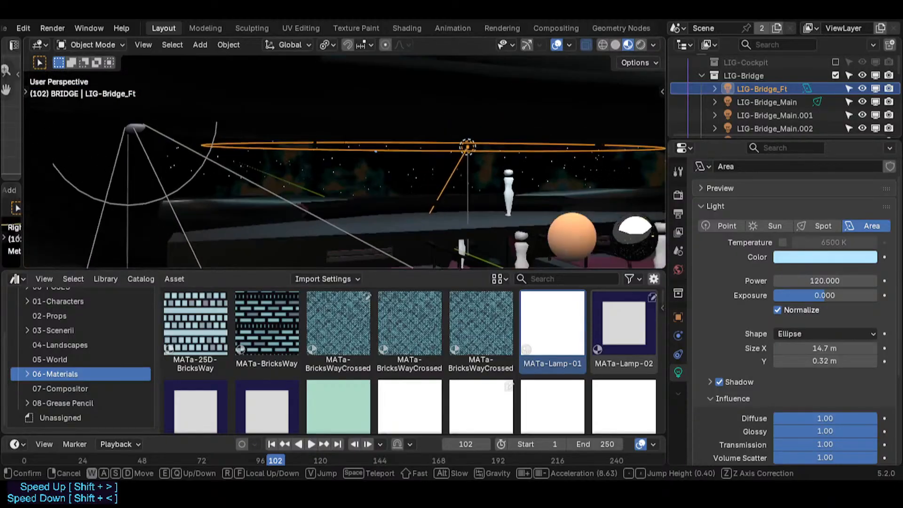
pyautogui.click(395, 195)
pyautogui.click(816, 260)
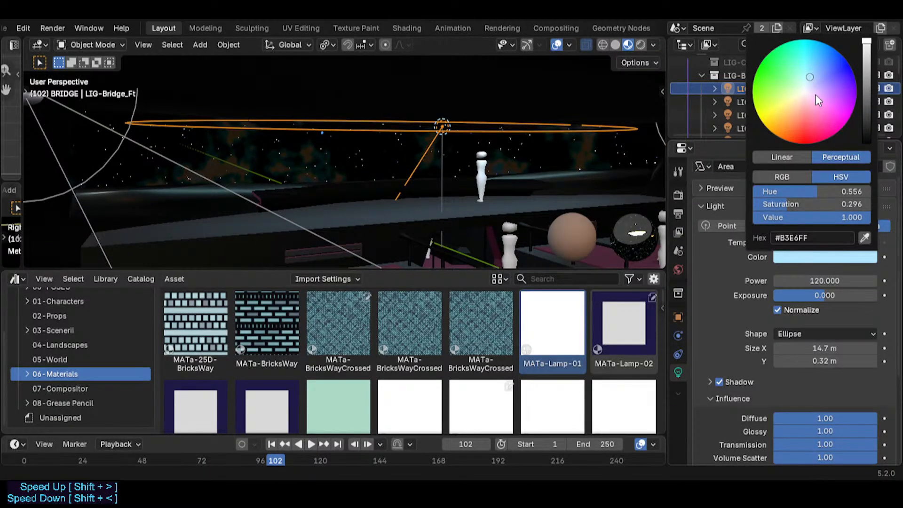
pyautogui.moveTo(814, 94)
pyautogui.mouseDown()
pyautogui.moveTo(813, 110)
pyautogui.moveTo(808, 104)
pyautogui.mouseUp()
pyautogui.moveTo(867, 74); pyautogui.dragTo(867, 45)
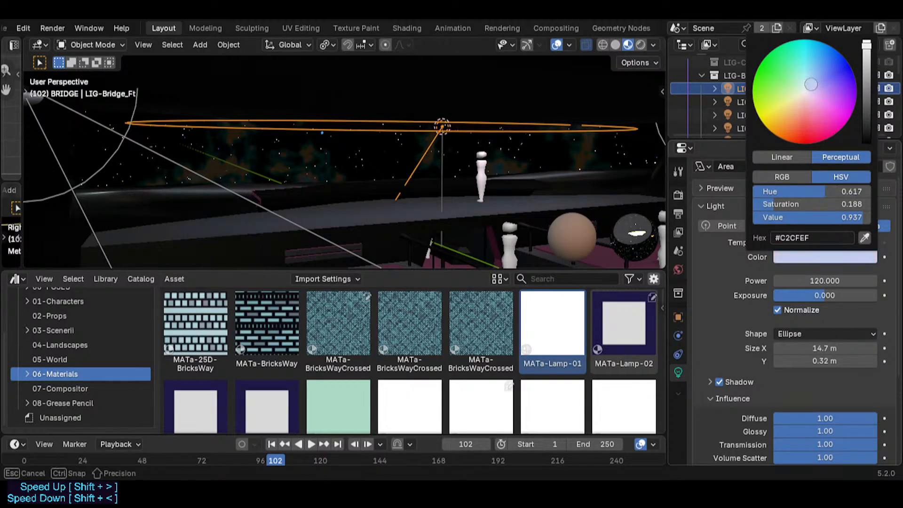
pyautogui.moveTo(809, 84)
pyautogui.mouseDown()
pyautogui.moveTo(832, 77)
pyautogui.moveTo(821, 74)
pyautogui.mouseUp()
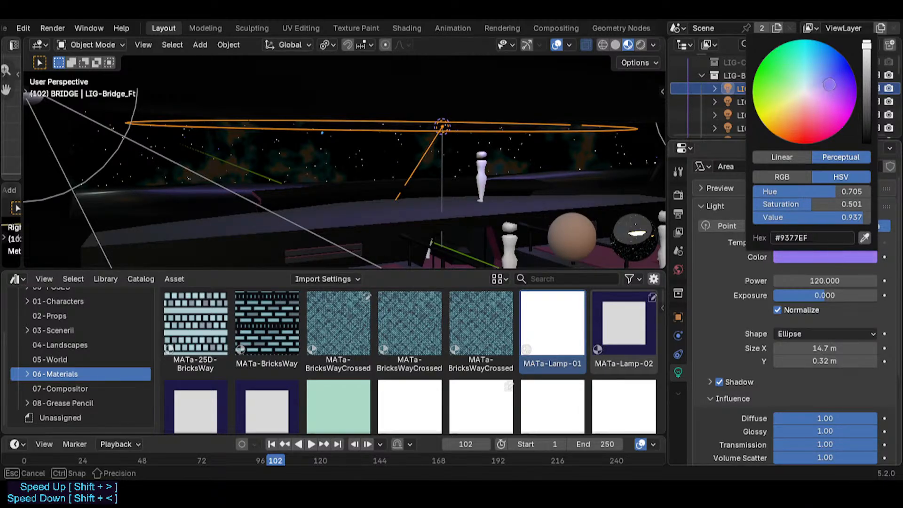
pyautogui.click(809, 257)
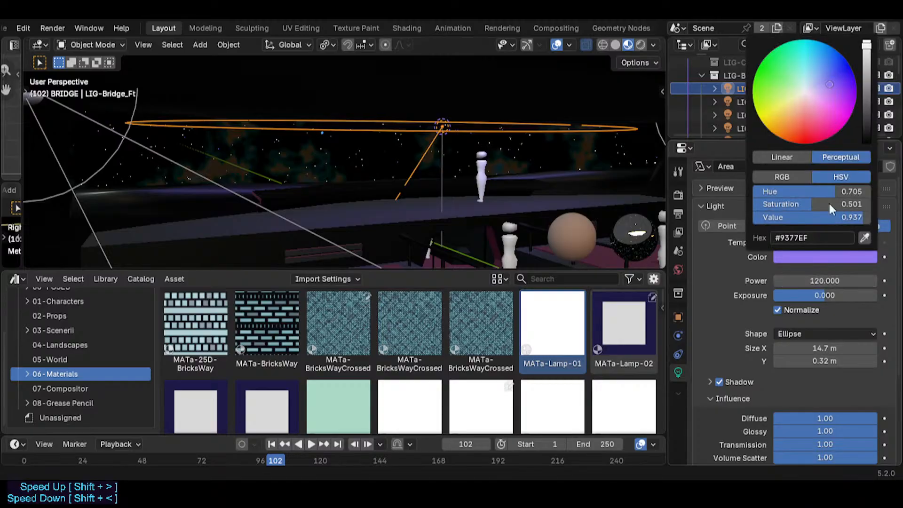
pyautogui.moveTo(829, 85); pyautogui.dragTo(821, 87)
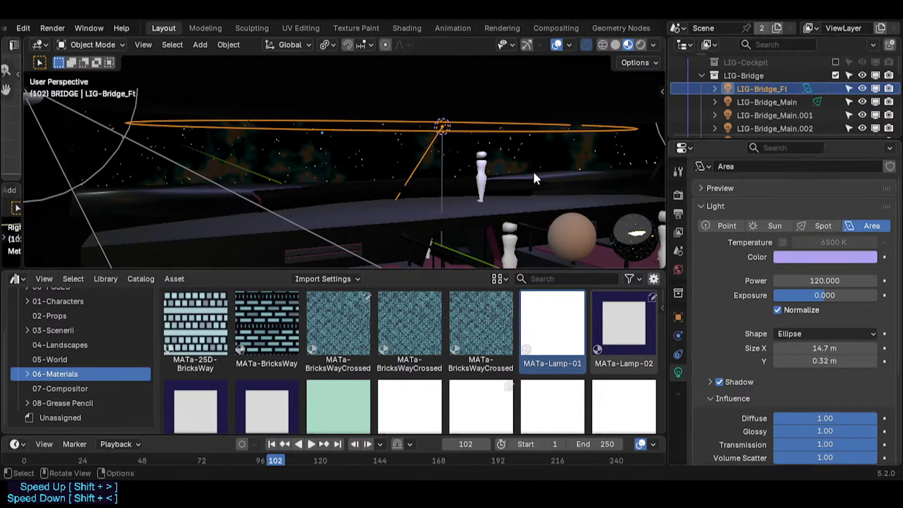
# - Shift the LIG-Bridge_Ft light's color to a pale blue-violet, #989DEF
pyautogui.hotkey('shift', '`')
pyautogui.press('d')
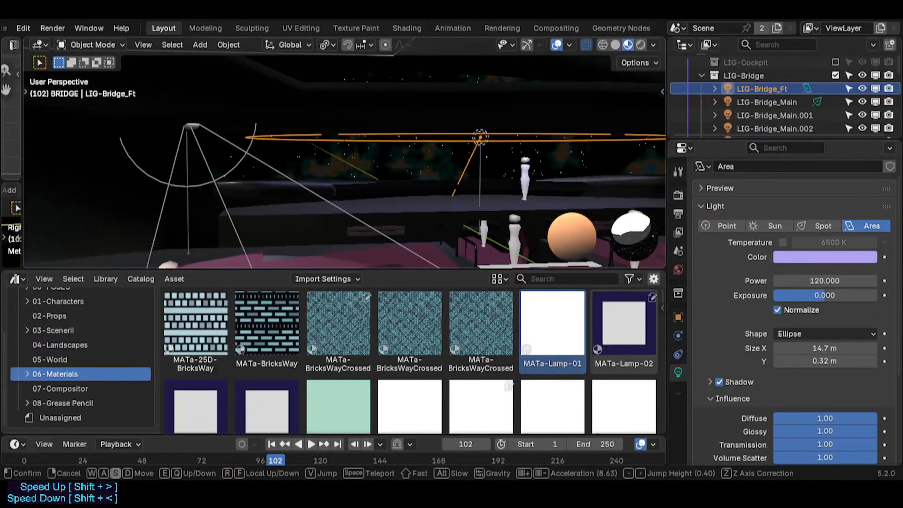
pyautogui.click(531, 181)
pyautogui.hotkey('shift', '`')
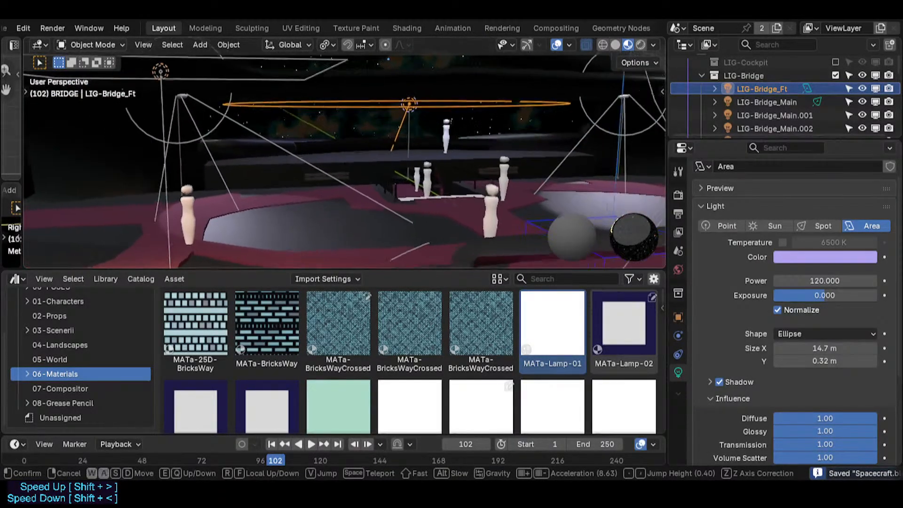
pyautogui.click(529, 182)
pyautogui.click(825, 257)
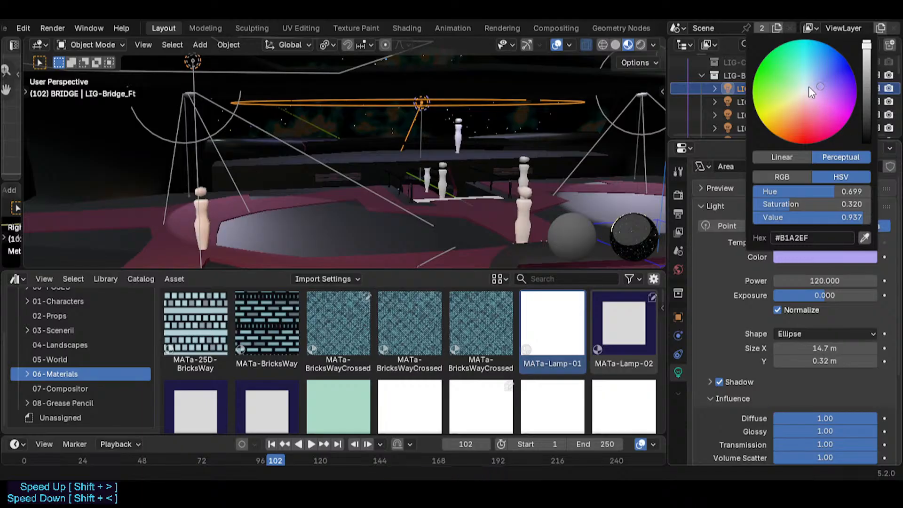
pyautogui.moveTo(809, 87); pyautogui.dragTo(809, 88)
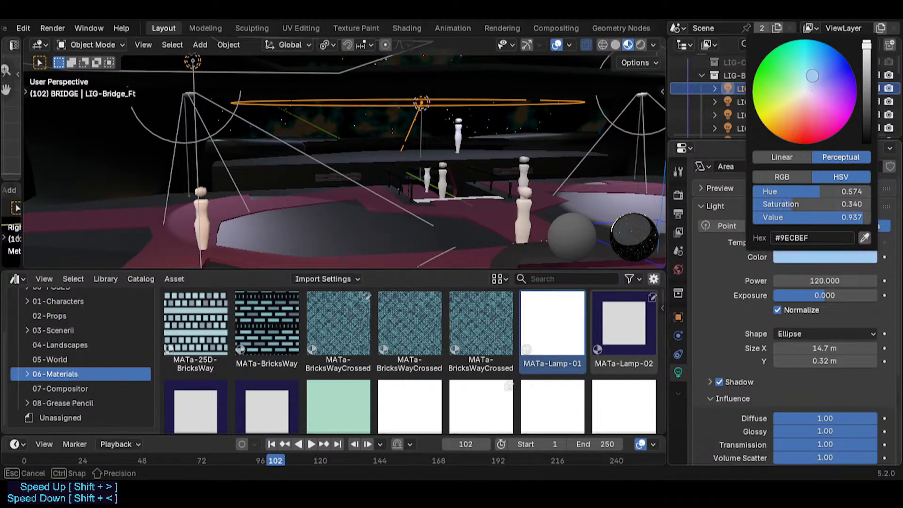
pyautogui.moveTo(813, 89)
pyautogui.mouseDown()
pyautogui.moveTo(838, 88)
pyautogui.moveTo(829, 79)
pyautogui.moveTo(837, 82)
pyautogui.moveTo(840, 69)
pyautogui.moveTo(823, 81)
pyautogui.mouseUp()
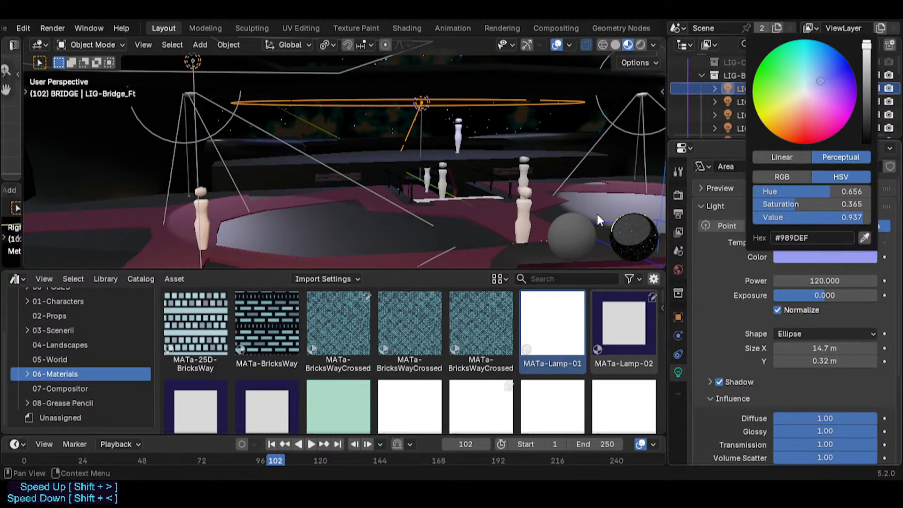
# - Try the LIG-Bridge_Ft light's power at other levels, up to 310.3, and set it back to 120
pyautogui.moveTo(813, 278); pyautogui.dragTo(828, 278)
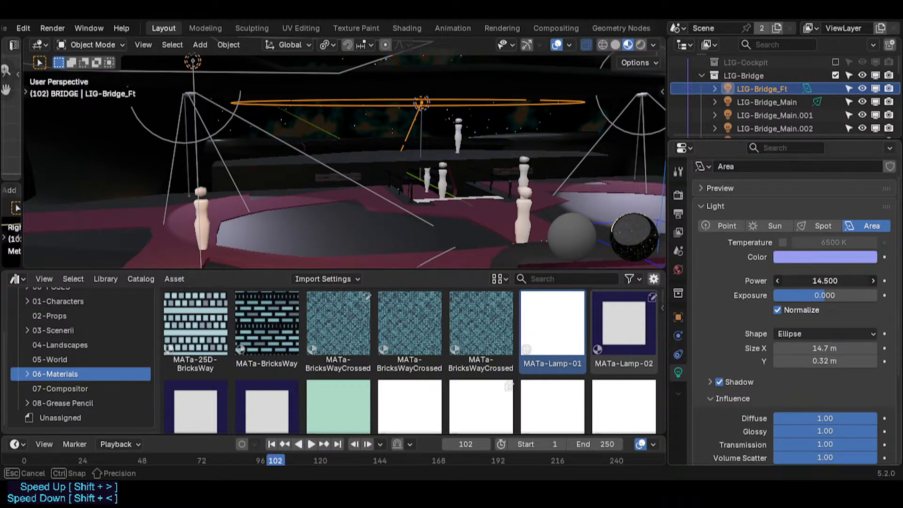
pyautogui.moveTo(847, 281); pyautogui.dragTo(848, 281)
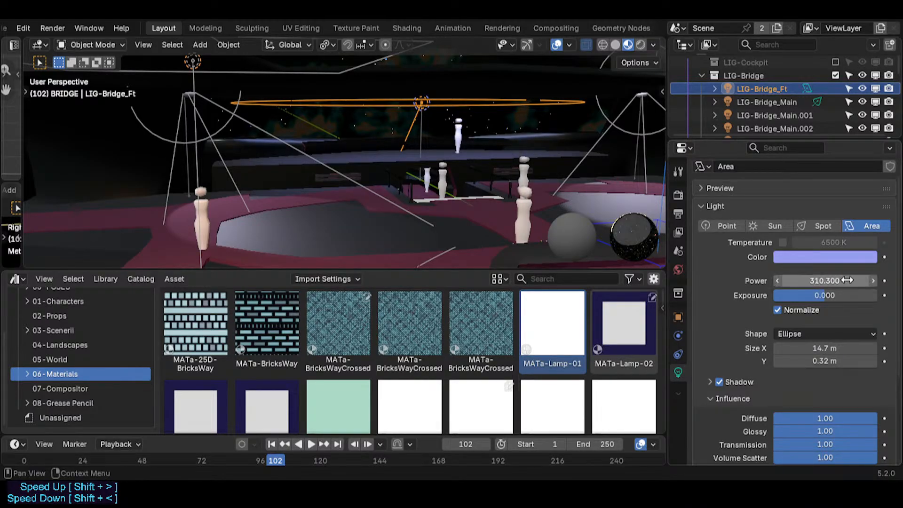
pyautogui.click(828, 279)
pyautogui.write('120')
pyautogui.press('Return')
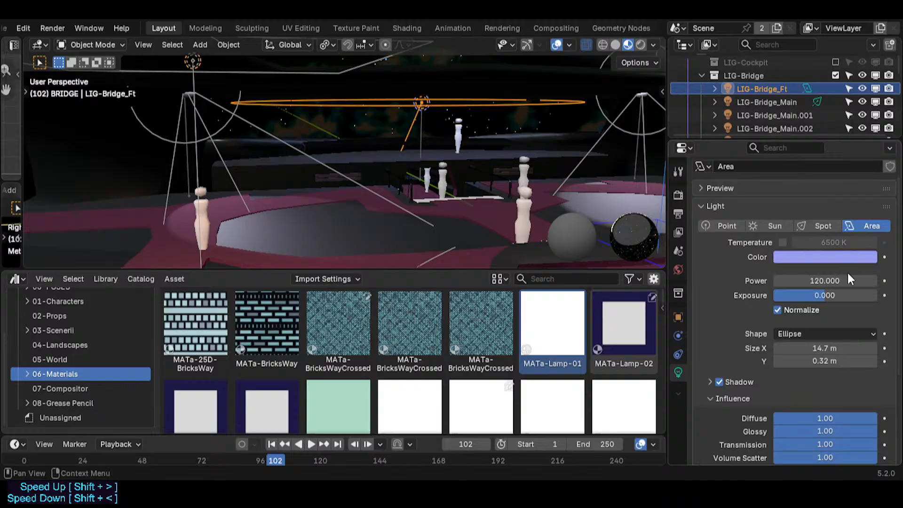
# - Raise the LIG-Bridge_Ft light's exposure to about 3.774
pyautogui.moveTo(825, 294); pyautogui.dragTo(842, 295)
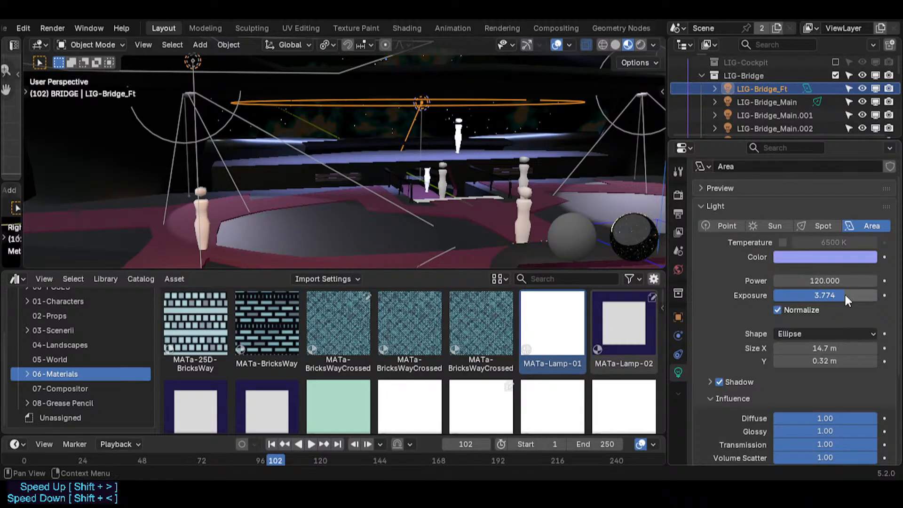
# - Undo the exposure change on the LIG-Bridge_Ft light and compare the bridge with that light briefly hidden
pyautogui.hotkey('ctrl', 'z')
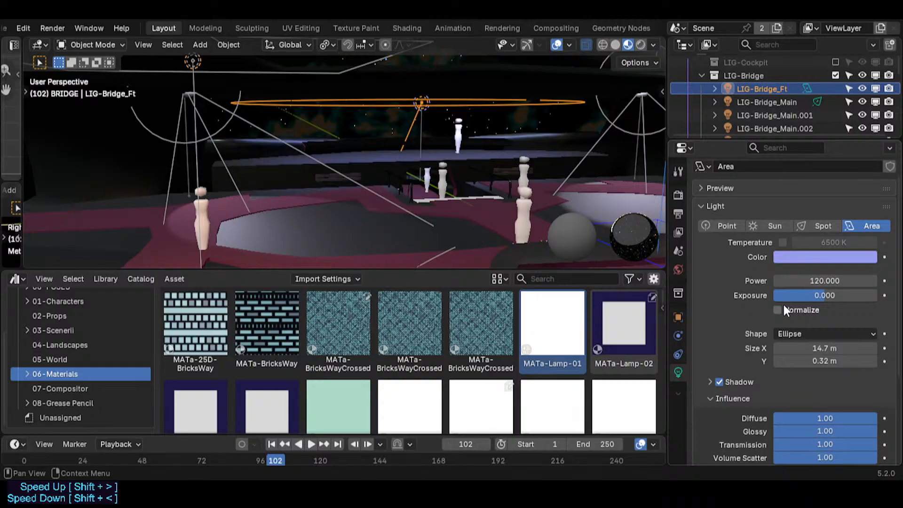
pyautogui.hotkey('shift', '`')
pyautogui.press('d')
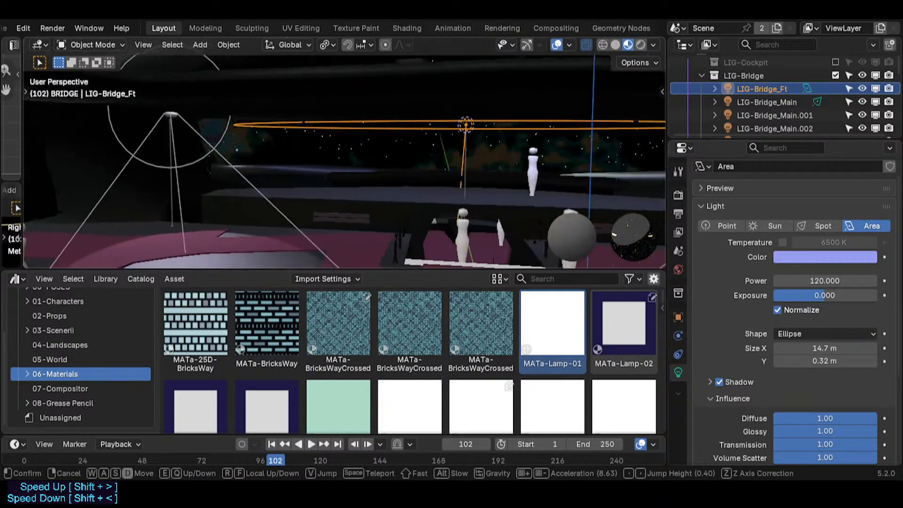
pyautogui.click(448, 111)
pyautogui.press('h')
pyautogui.hotkey('ctrl', 'z')
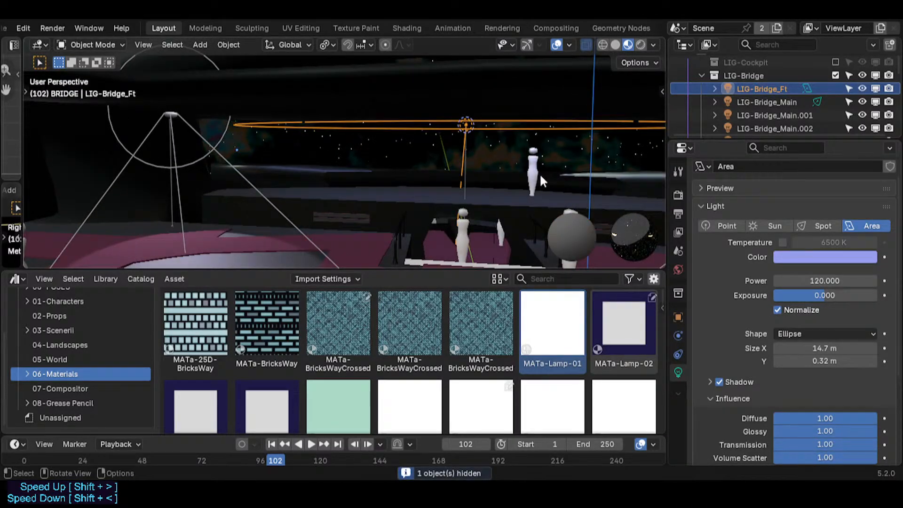
# - Change the LIG-Bridge_Ft area light's color to a paler, less saturated blue
pyautogui.click(826, 257)
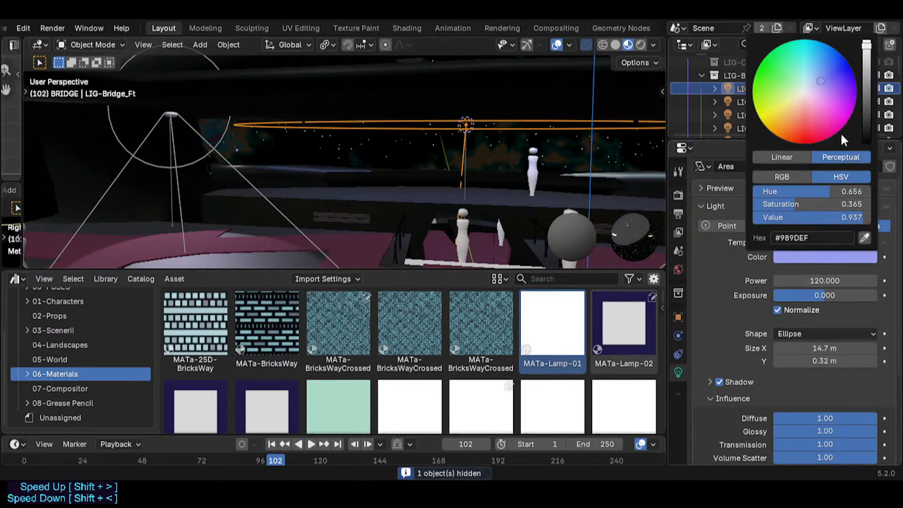
pyautogui.click(811, 82)
pyautogui.hotkey('shift', '`')
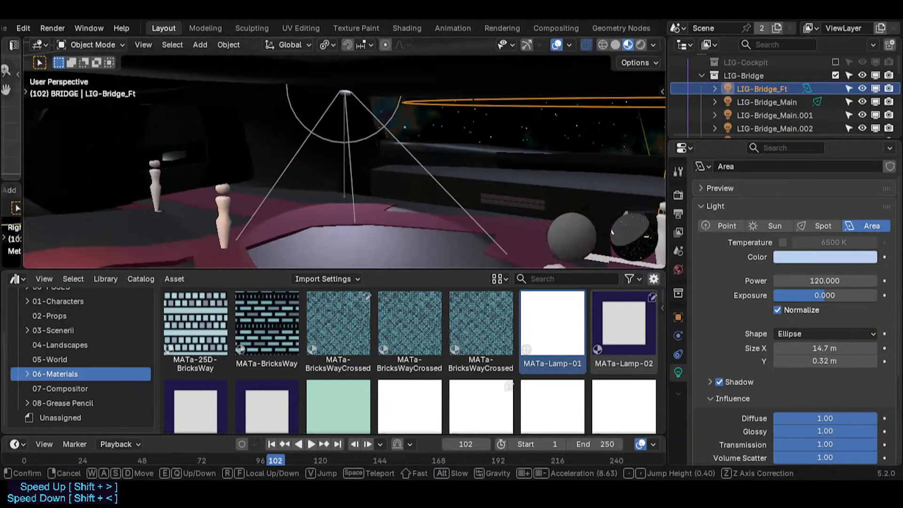
pyautogui.click(344, 161)
# - Try a power of 140 and an exposure of about 1.887 on the LIG-Bridge_Ft light, checking it without overlays
pyautogui.click(867, 281)
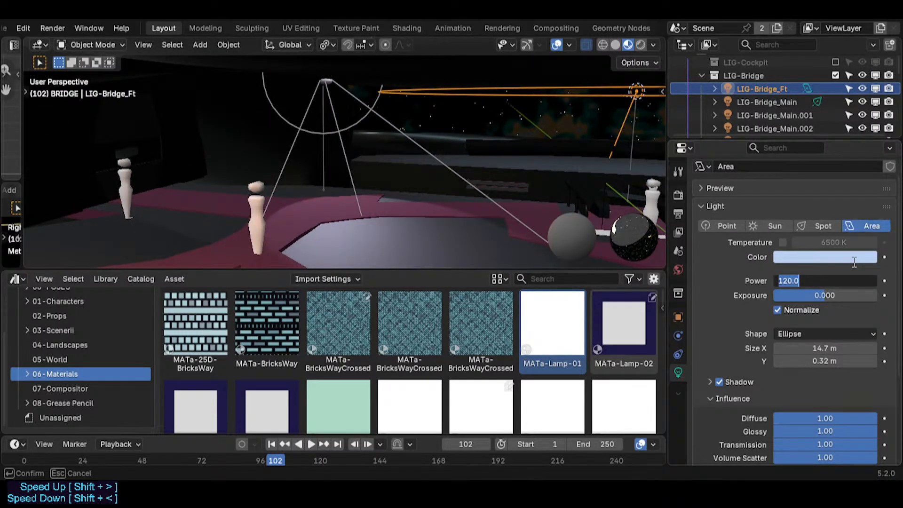
pyautogui.hotkey('shift', '`')
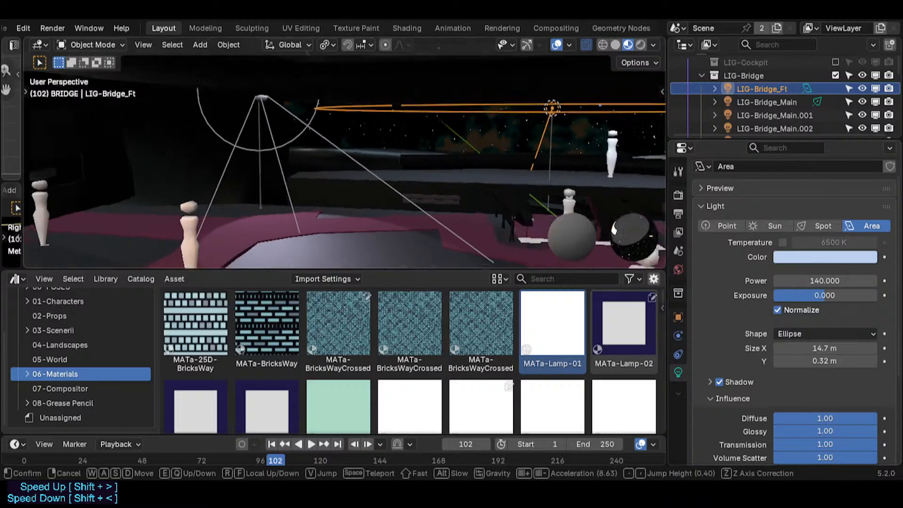
pyautogui.click(434, 222)
pyautogui.hotkey('shift', 'alt', 'z')
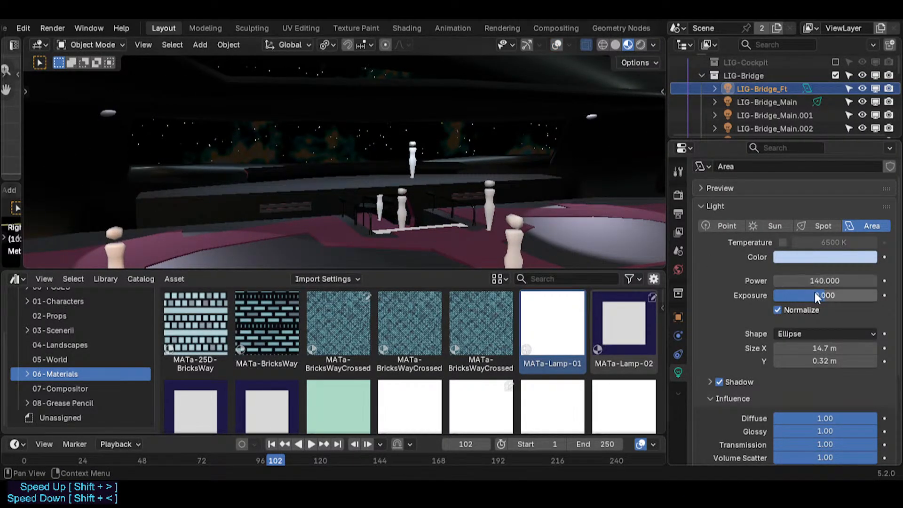
pyautogui.moveTo(817, 297); pyautogui.dragTo(834, 296)
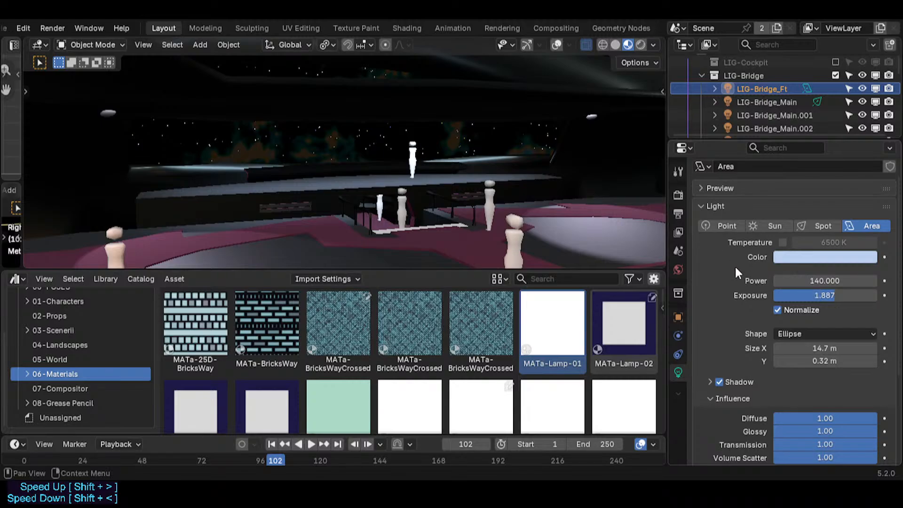
pyautogui.hotkey('shift', 'alt', 'z')
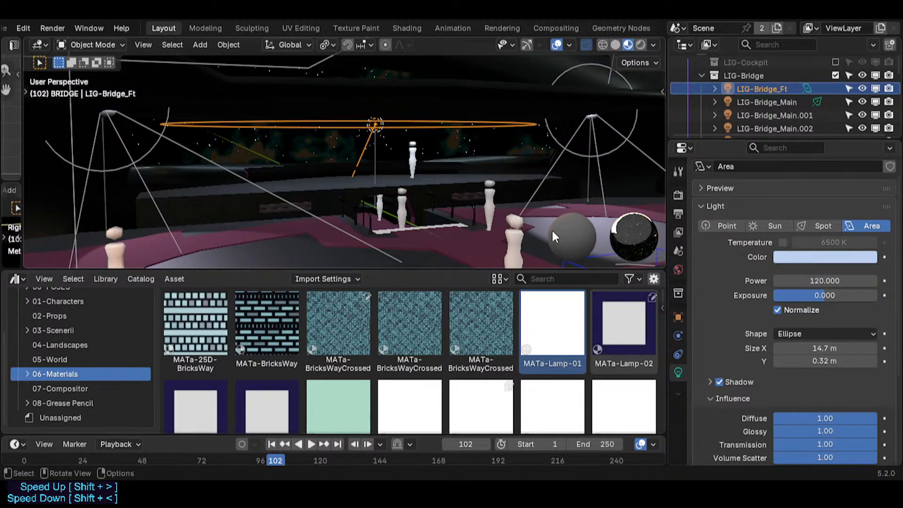
# - Set the power of the LIG-Bridge_Ft area light to 150
pyautogui.click(804, 280)
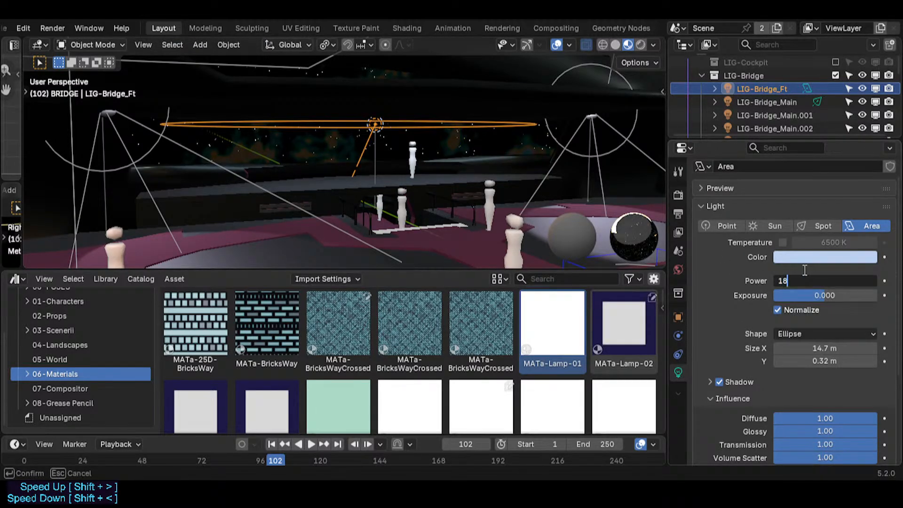
pyautogui.click(815, 278)
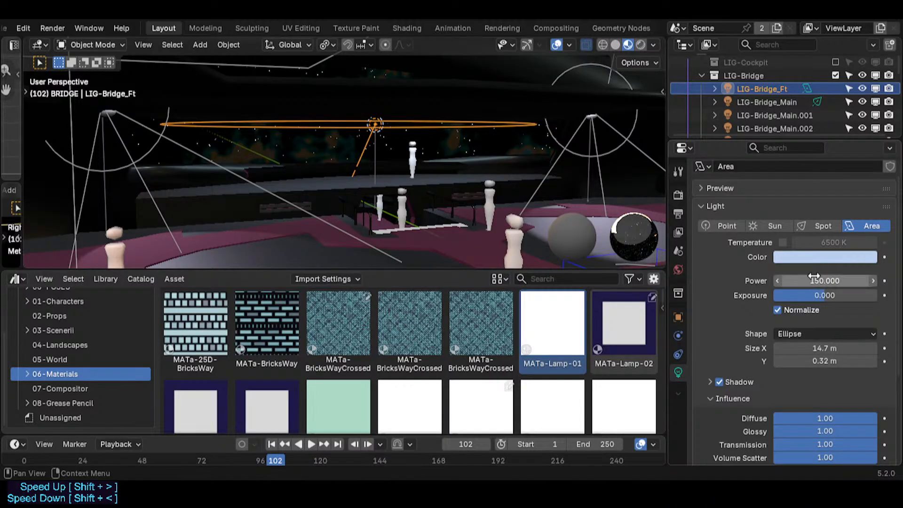
pyautogui.click(520, 219)
# - Raise the LIG-Bridge_Main spotlight about 1.2 m along the global Z axis
pyautogui.click(348, 201)
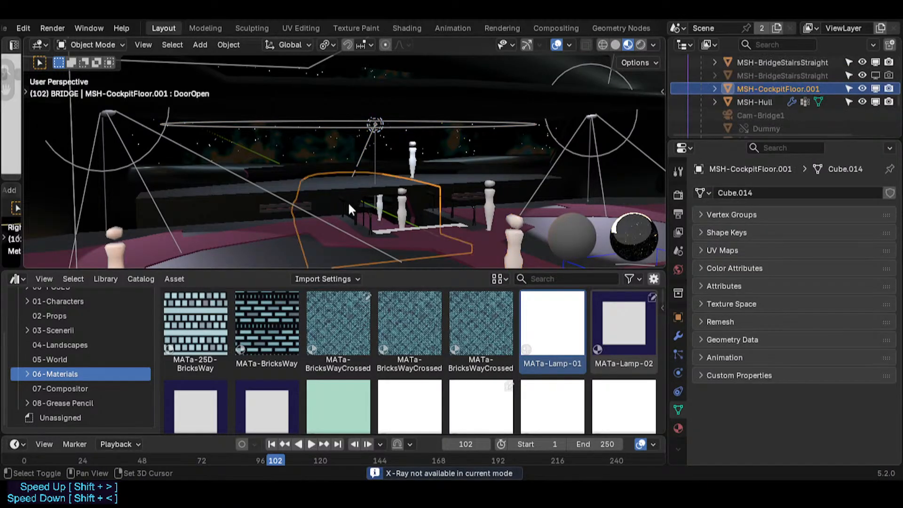
pyautogui.hotkey('shift', '`')
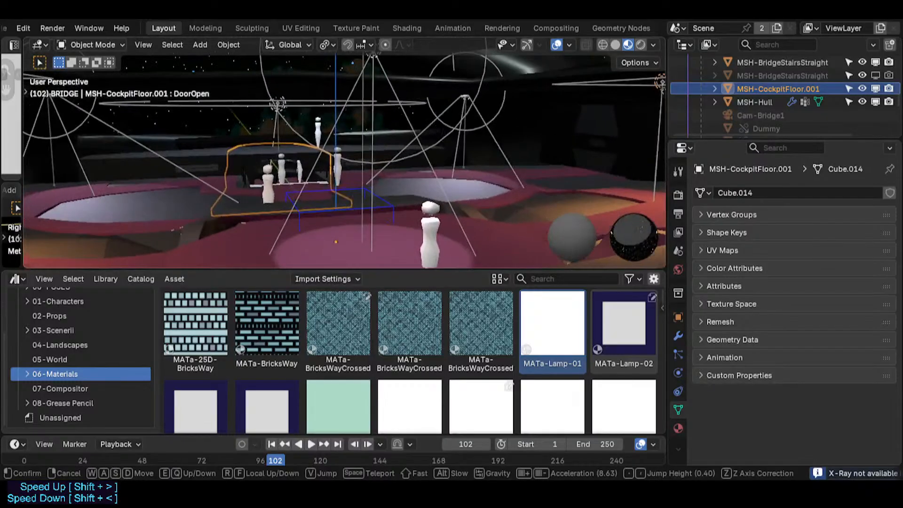
pyautogui.click(343, 149)
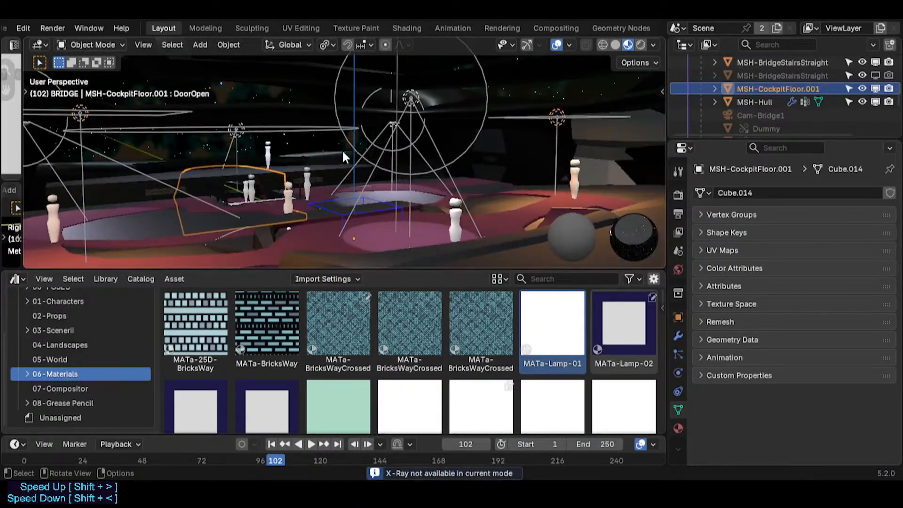
pyautogui.click(411, 101)
pyautogui.press('g')
pyautogui.press('z')
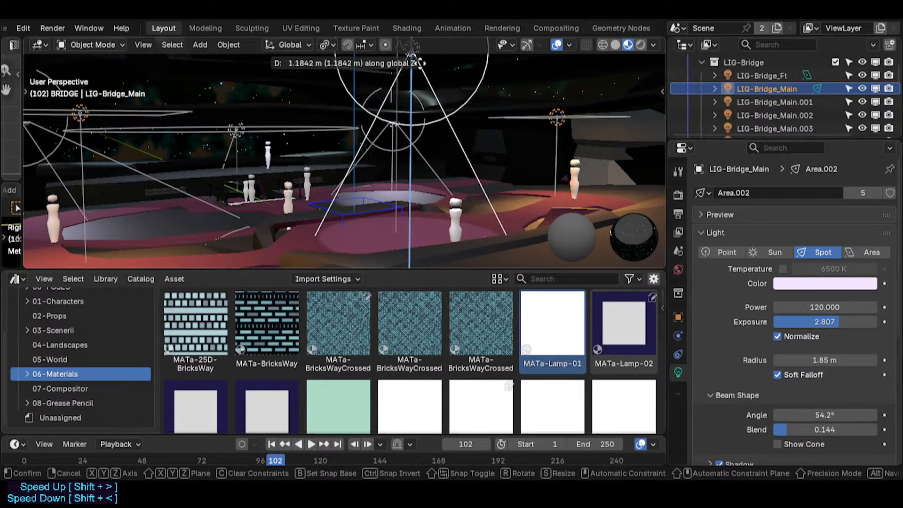
pyautogui.click(419, 69)
pyautogui.moveTo(321, 120); pyautogui.dragTo(431, 134, button='middle')
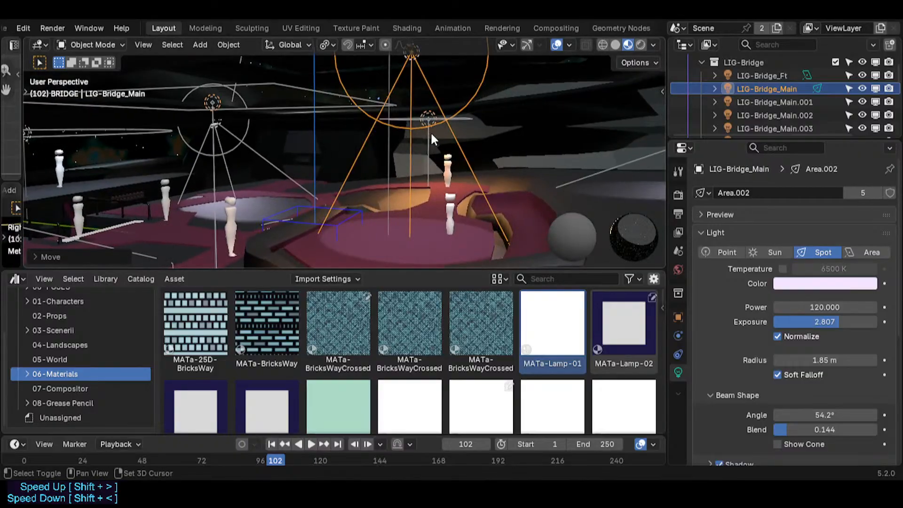
# - Temporarily hide the red carpet floor MSH-BridgeFloor.002 to inspect the deck underneath, and restore its visibility
pyautogui.hotkey('shift', '`')
pyautogui.click(345, 153)
pyautogui.click(424, 209)
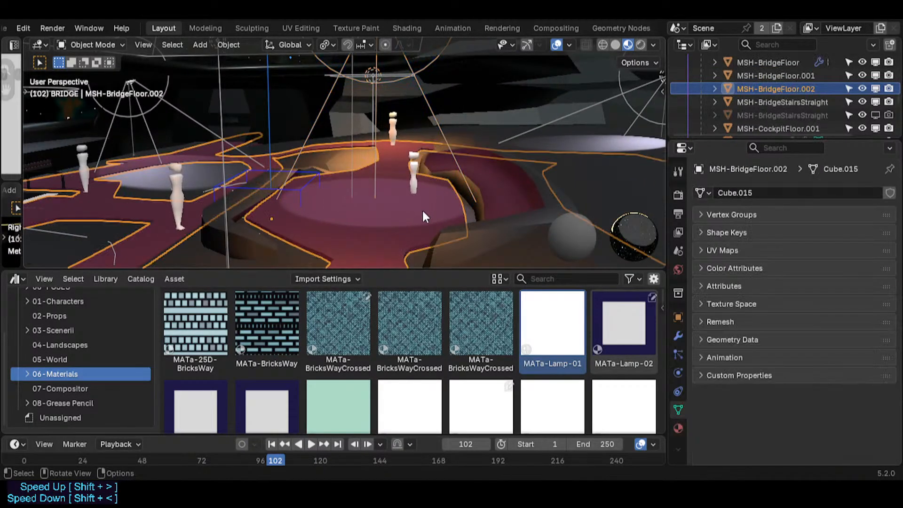
pyautogui.press('h')
pyautogui.hotkey('shift', '`')
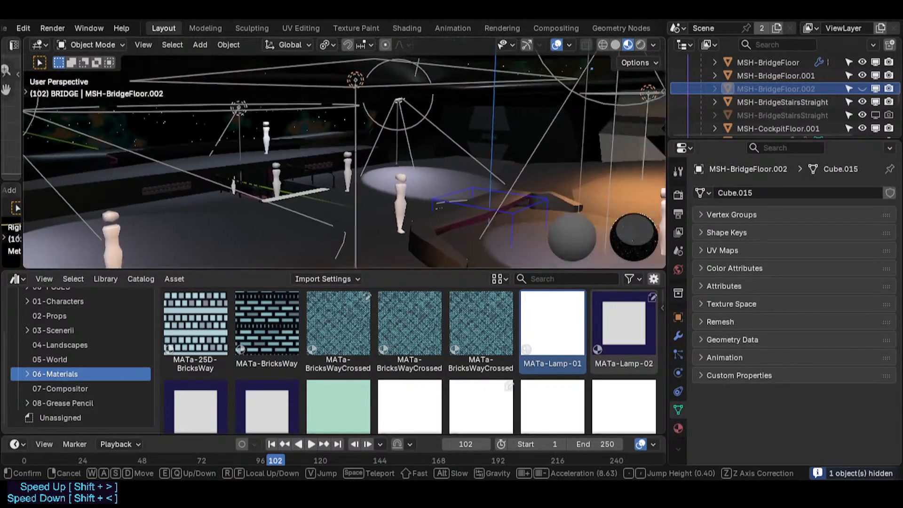
pyautogui.click(376, 209)
pyautogui.hotkey('alt', 'h')
# - Adjust the height of MSH-BridgeFloor.002 along the global Z axis so the carpet lies just above the deck
pyautogui.press('g')
pyautogui.press('z')
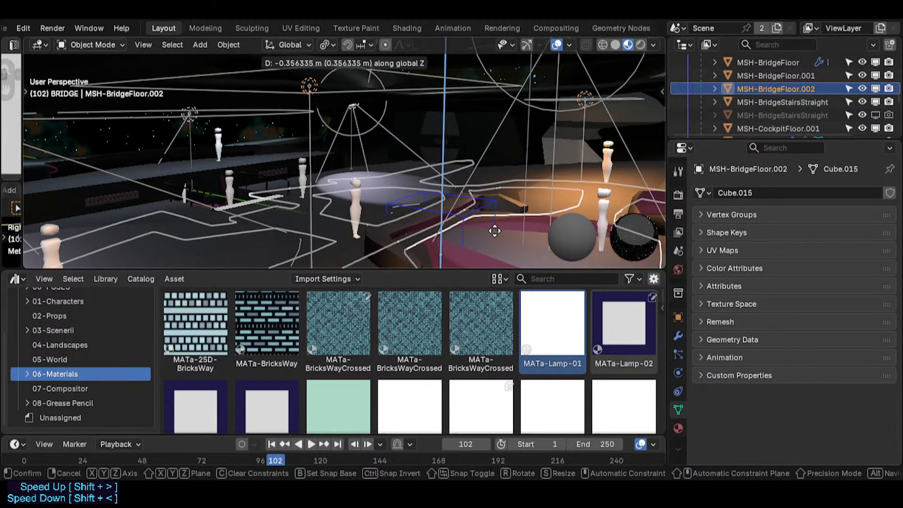
pyautogui.click(487, 94)
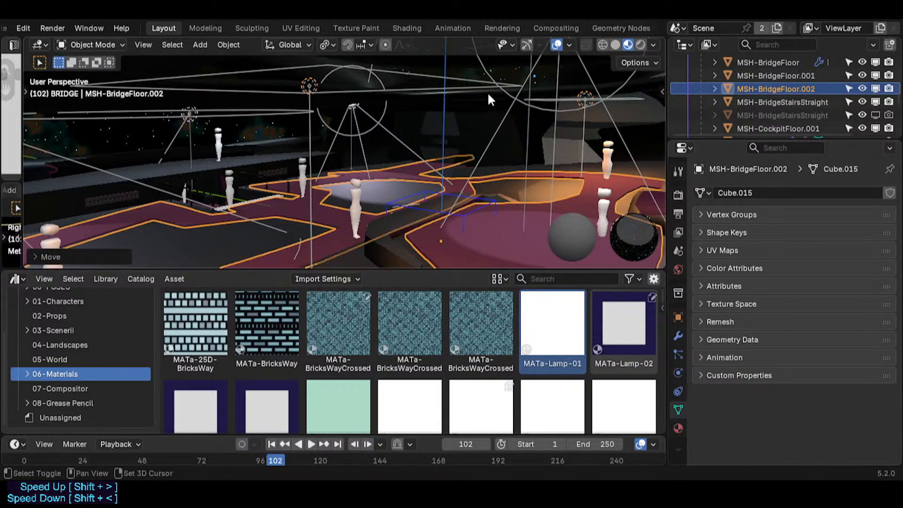
# - Lower the MSH-BridgeFloor.002 faces at the sunken round platform by about 0.35 m along Z and clear the selection
pyautogui.press('Tab')
pyautogui.hotkey('shift', '`')
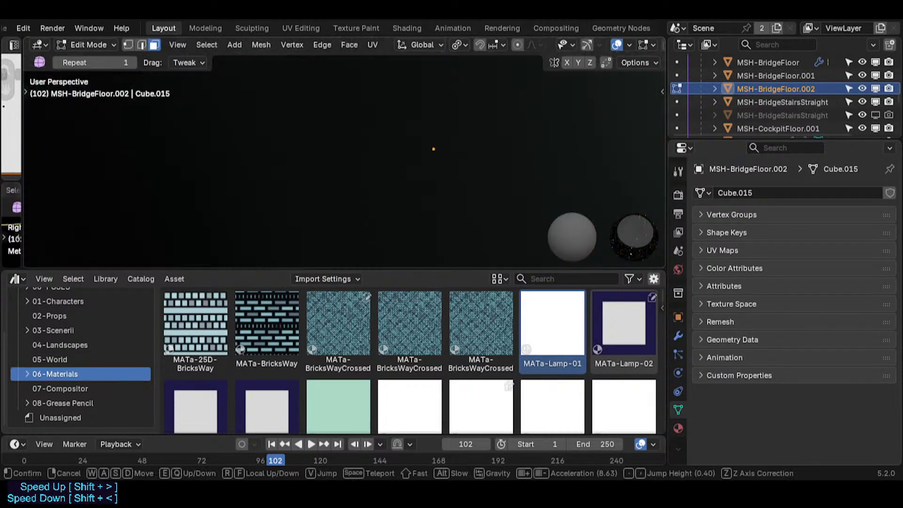
pyautogui.press('w')
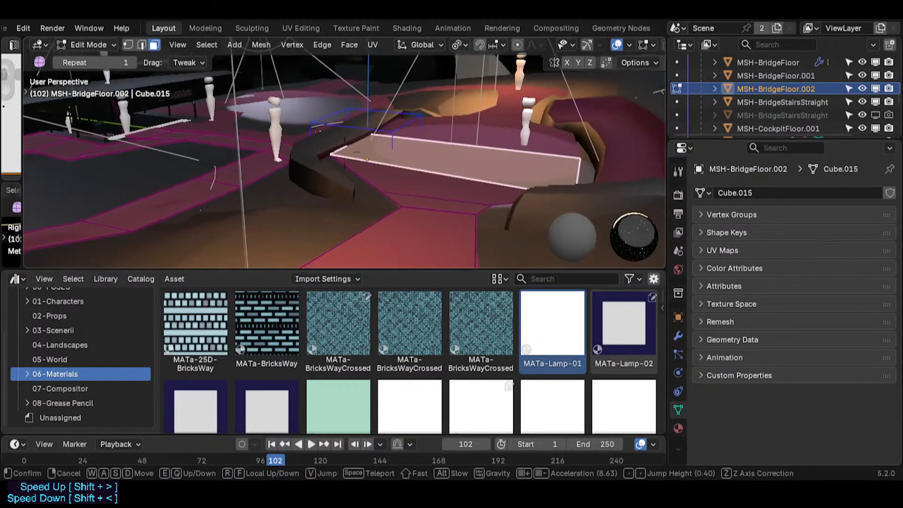
pyautogui.click(345, 152)
pyautogui.keyDown('shift'); pyautogui.click(460, 194); pyautogui.keyUp('shift')
pyautogui.keyDown('shift'); pyautogui.click(449, 203); pyautogui.keyUp('shift')
pyautogui.press('g')
pyautogui.press('z')
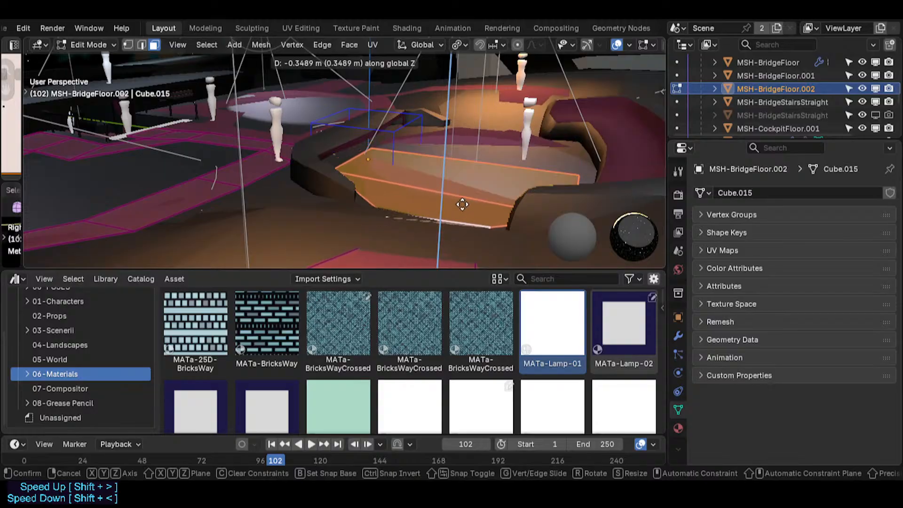
pyautogui.click(462, 185)
pyautogui.hotkey('alt', 'a')
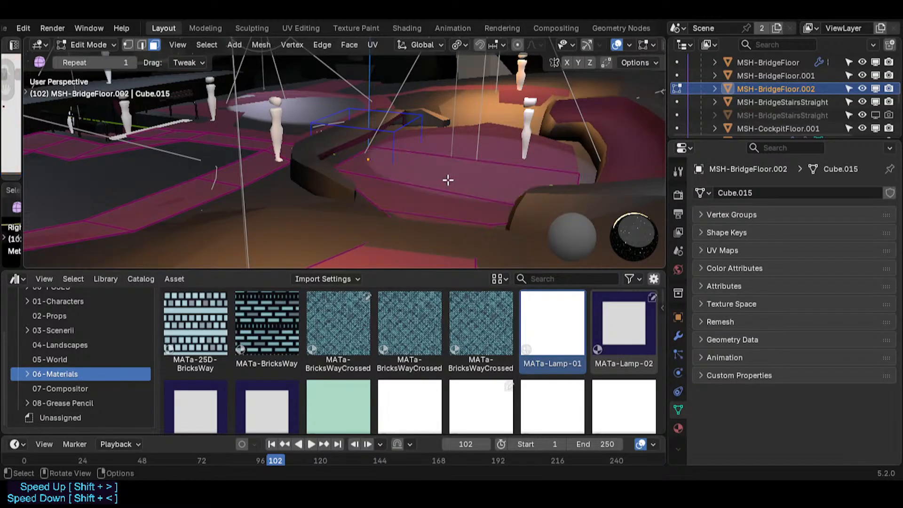
# - Raise the end edge of the carpet's short side branch slightly along Z, near the sunken platform
pyautogui.press('Tab')
pyautogui.hotkey('shift', '`')
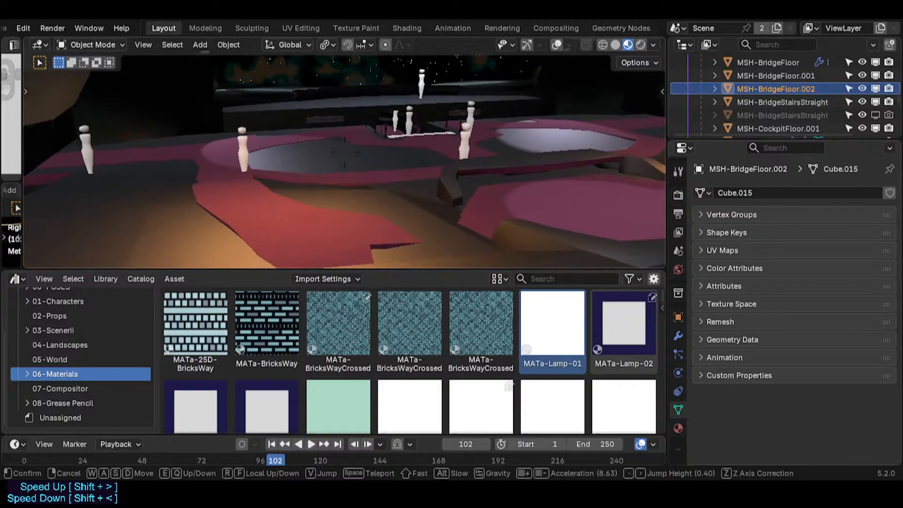
pyautogui.click(433, 184)
pyautogui.press('Tab')
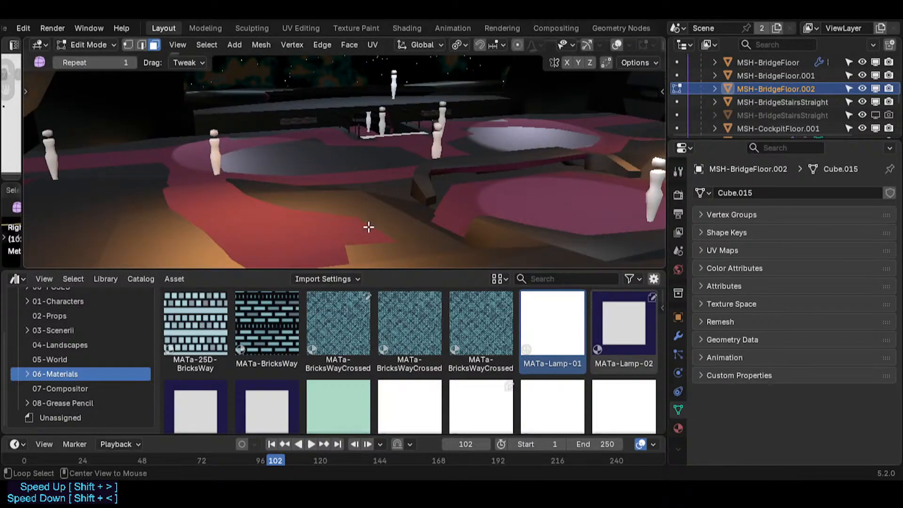
pyautogui.hotkey('shift', 'alt', 'z')
pyautogui.click(370, 229)
pyautogui.press('2')
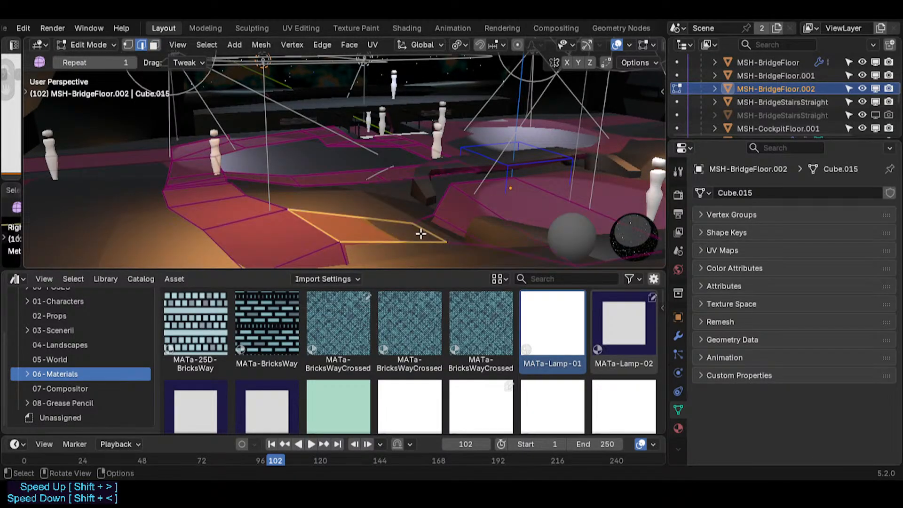
pyautogui.click(431, 229)
pyautogui.press('g')
pyautogui.press('z')
pyautogui.click(431, 221)
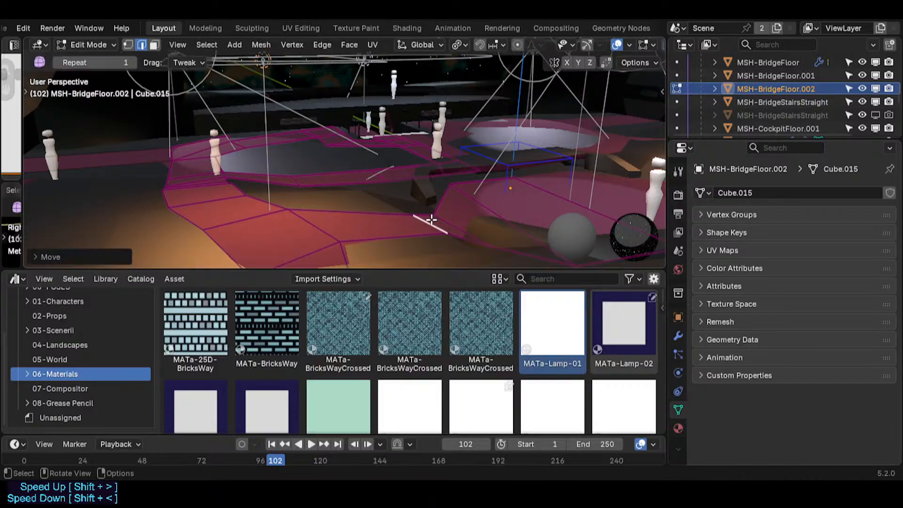
# - Shift the side branch's end edge along the Y axis to shorten the branch slightly
pyautogui.press('g')
pyautogui.press('y')
pyautogui.click(413, 221)
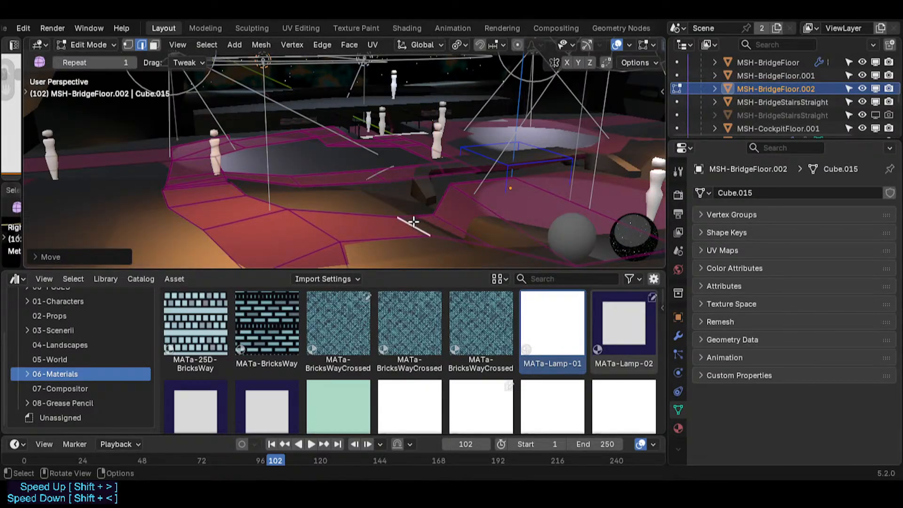
# - Lower the edge joining the side branch to the main carpet strip along the Z axis
pyautogui.click(315, 226)
pyautogui.press('g')
pyautogui.press('z')
pyautogui.click(307, 83)
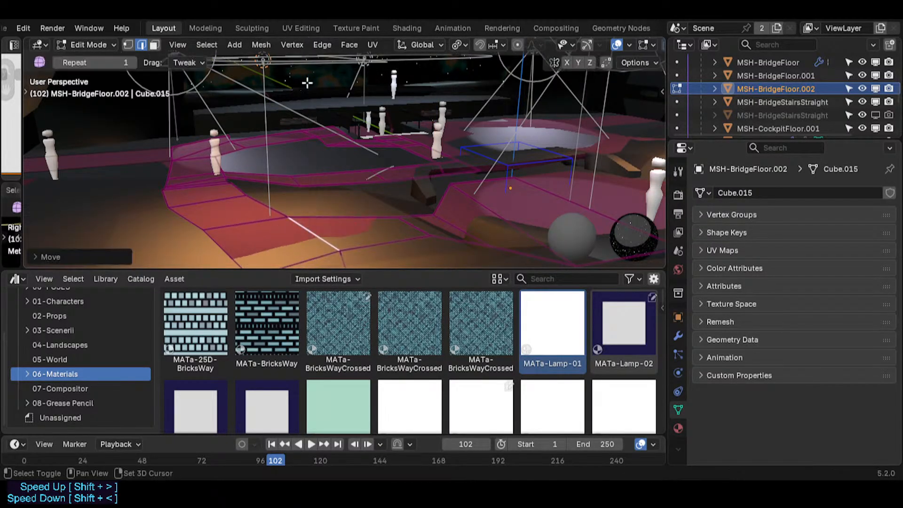
# - Raise the near cross edge of the main carpet strip about 0.04 m along Z and finish mesh editing
pyautogui.press('3')
pyautogui.press('2')
pyautogui.click(309, 256)
pyautogui.press('g')
pyautogui.press('z')
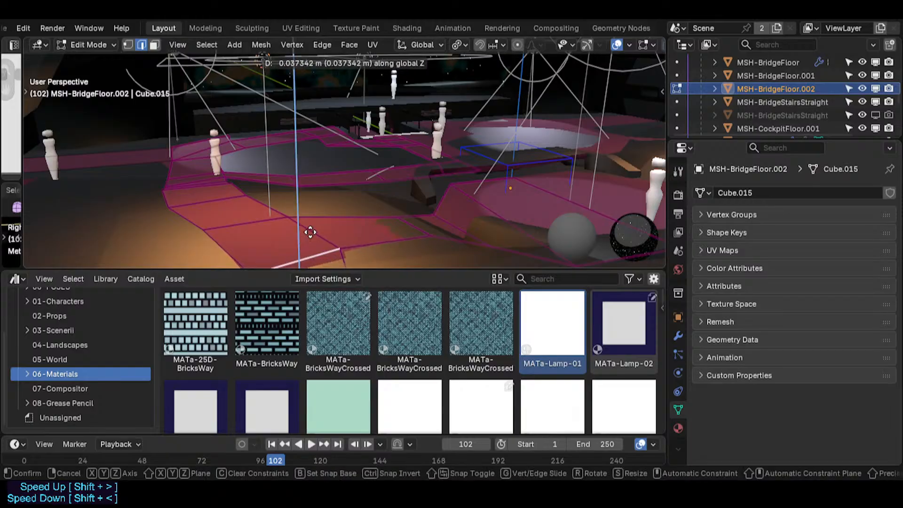
pyautogui.click(311, 231)
pyautogui.press('Tab')
# - Select the carpet face on the main strip beside the side branch and set the snap target to Face
pyautogui.hotkey('shift', '`')
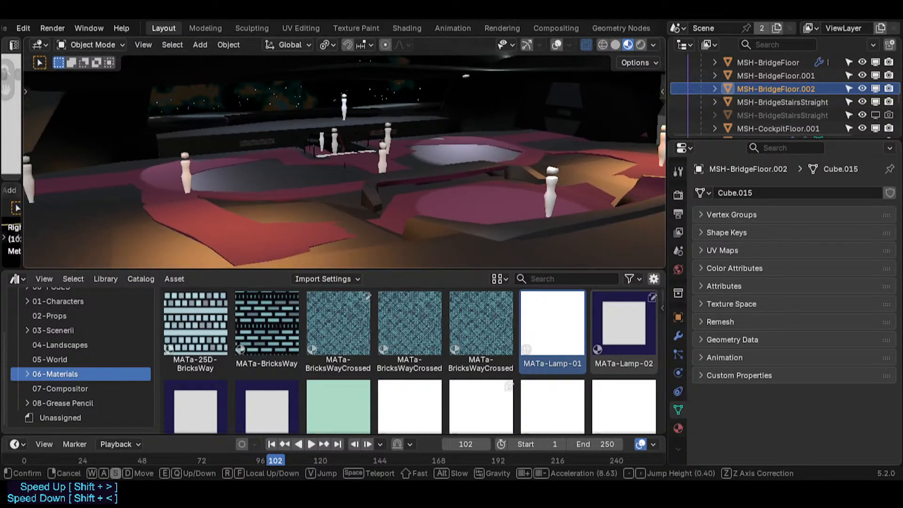
pyautogui.click(295, 222)
pyautogui.hotkey('alt', 'shift', 'z')
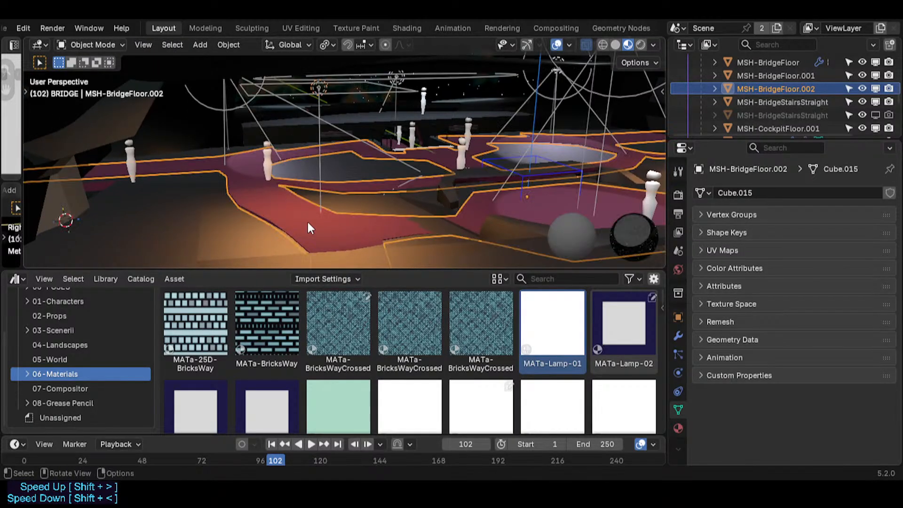
pyautogui.press('Tab')
pyautogui.click(321, 222)
pyautogui.press('3')
pyautogui.click(324, 226)
pyautogui.press('g')
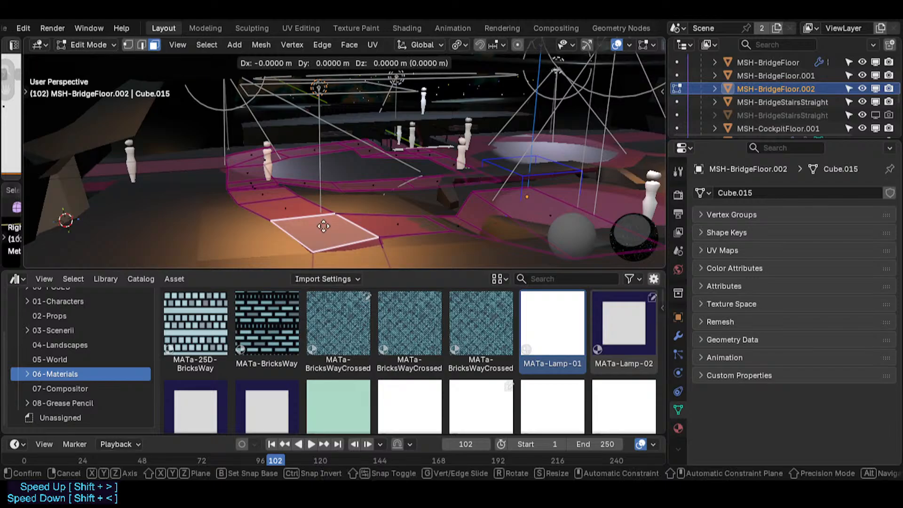
pyautogui.press('Escape')
pyautogui.hotkey('ctrl', 'shift', 'Tab')
pyautogui.click(334, 177)
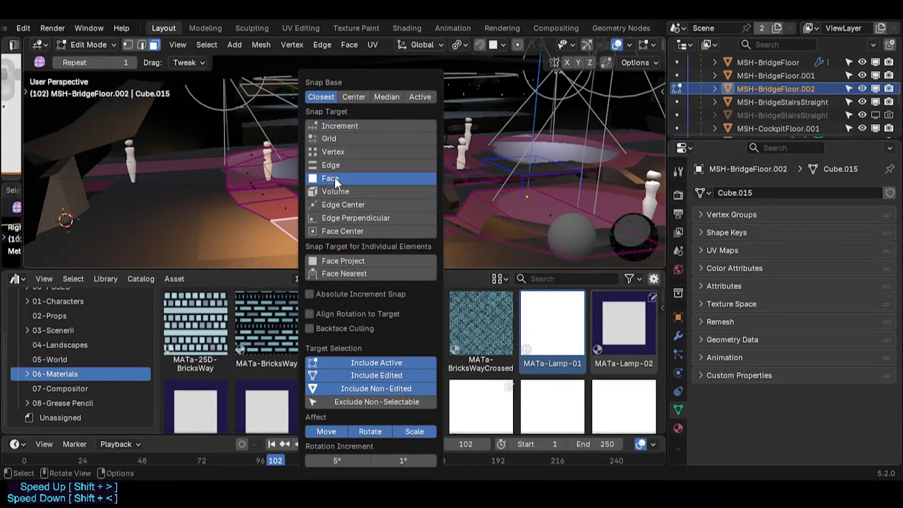
# - Move the selected carpet face onto the deck surface with face snapping, adjusting its position in the mesh
pyautogui.press('g')
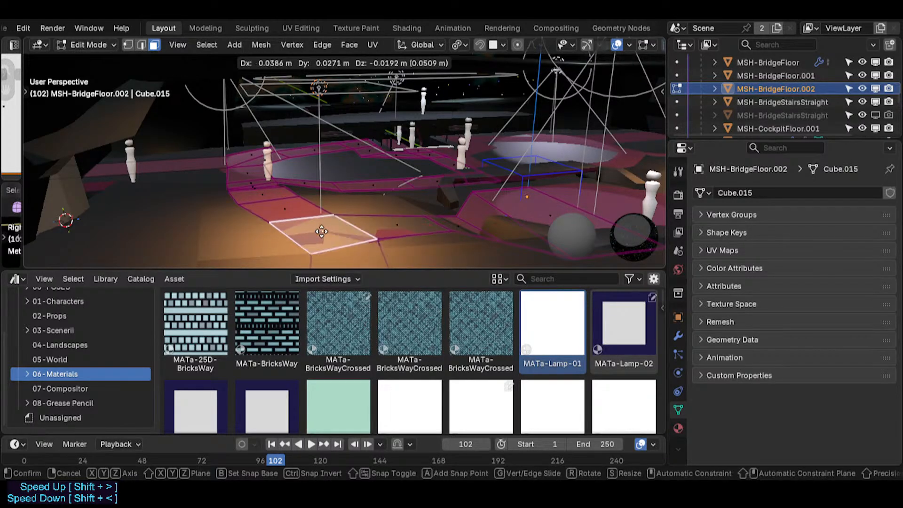
pyautogui.click(337, 222)
pyautogui.moveTo(337, 223); pyautogui.dragTo(351, 216, button='middle')
pyautogui.press('Tab')
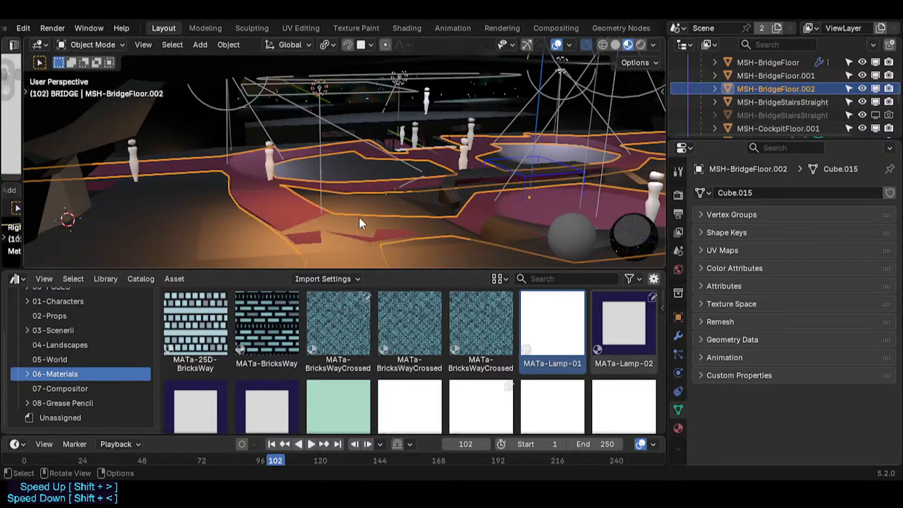
pyautogui.press('Tab')
pyautogui.moveTo(348, 224); pyautogui.dragTo(331, 231)
pyautogui.press('Tab')
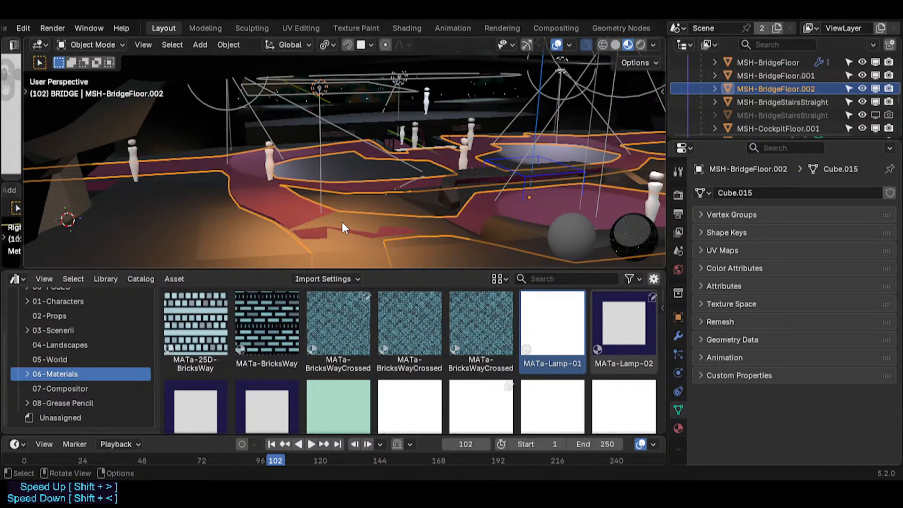
# - Set the carpet's Solidify modifier to a thickness of 0.2 m and an offset of 1
pyautogui.click(678, 336)
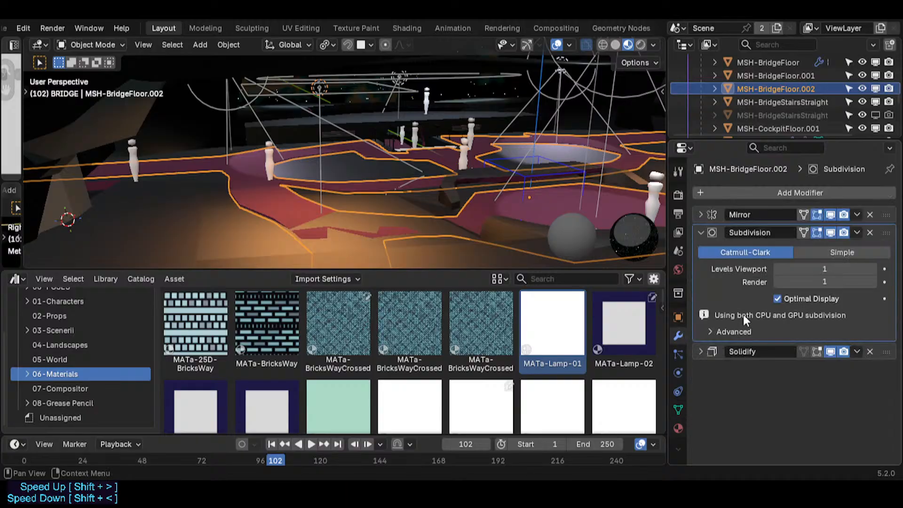
pyautogui.click(710, 351)
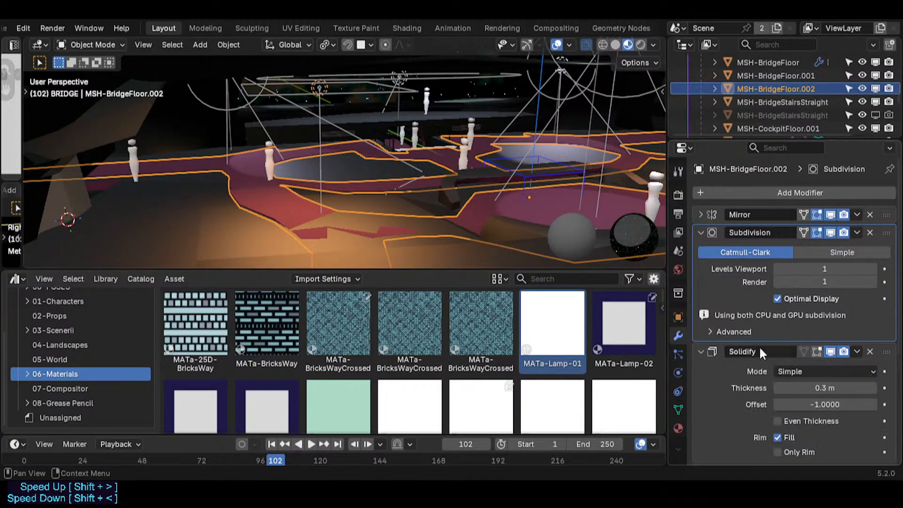
pyautogui.scroll(-3, 799, 345)
pyautogui.moveTo(820, 334)
pyautogui.mouseDown()
pyautogui.moveTo(870, 335)
pyautogui.moveTo(816, 318)
pyautogui.mouseUp()
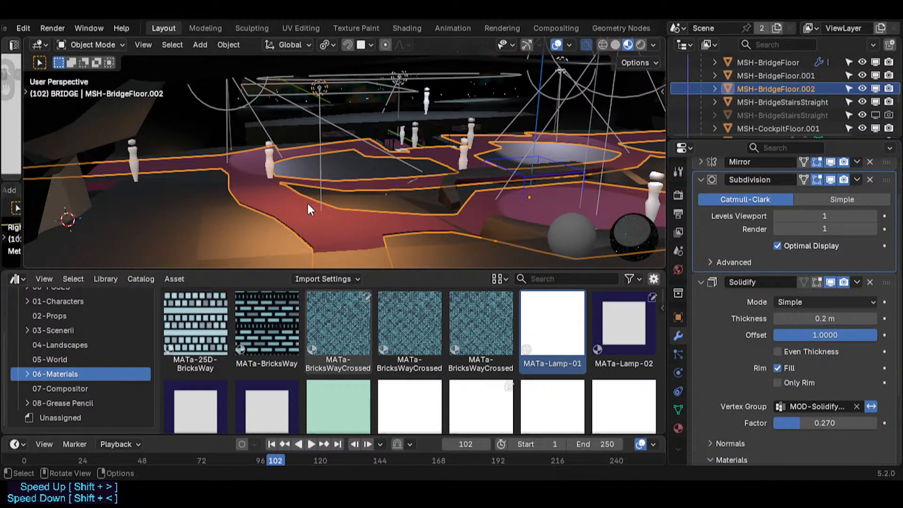
# - Reopen the carpet mesh and nudge the selected main strip face onto the deck with face snapping
pyautogui.press('Tab')
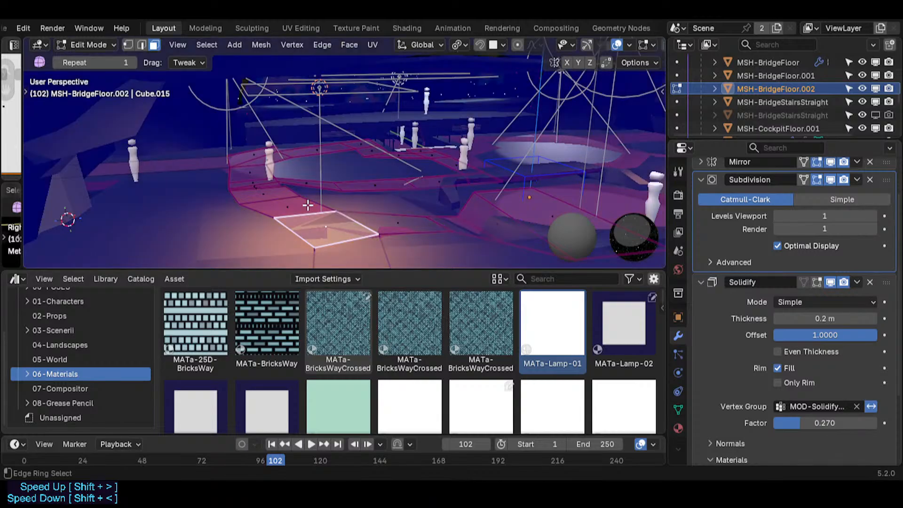
pyautogui.press('Tab')
pyautogui.press('Tab')
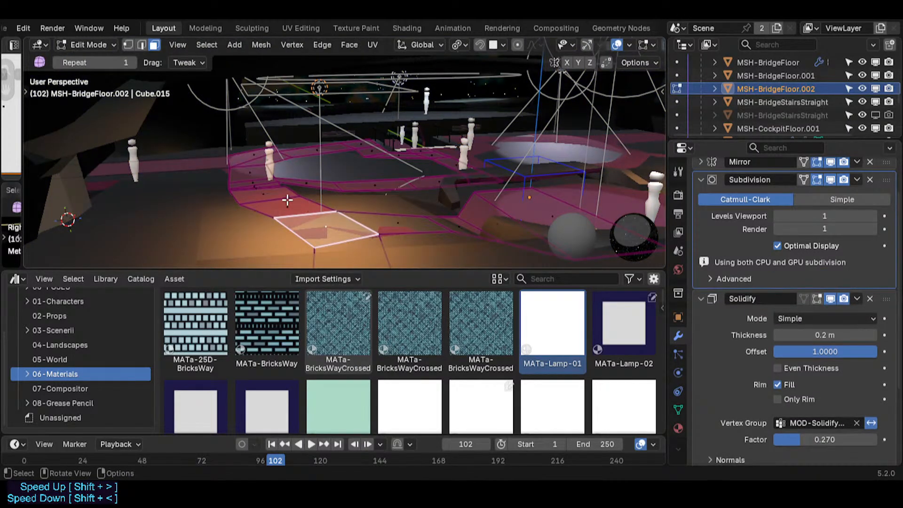
pyautogui.press('g')
pyautogui.click(324, 227)
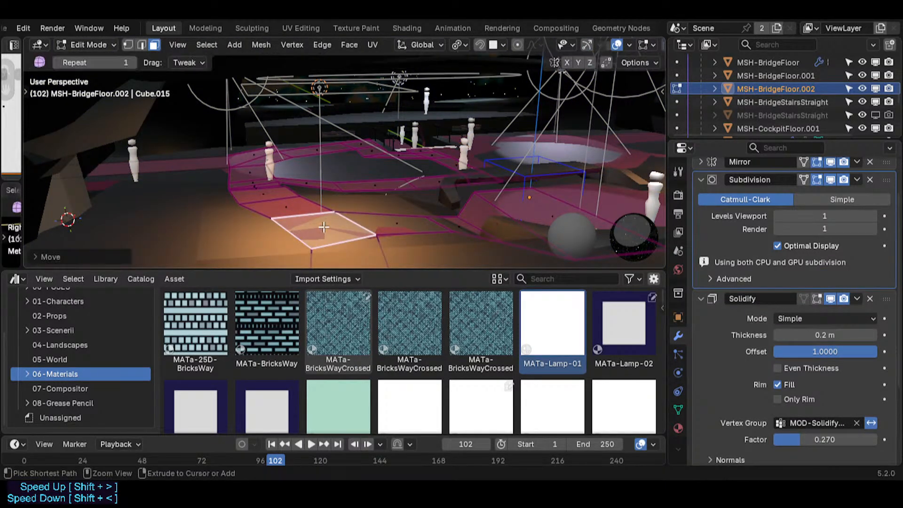
# - Snap the carpet faces on either side of the adjusted main strip face onto the deck
pyautogui.press('g')
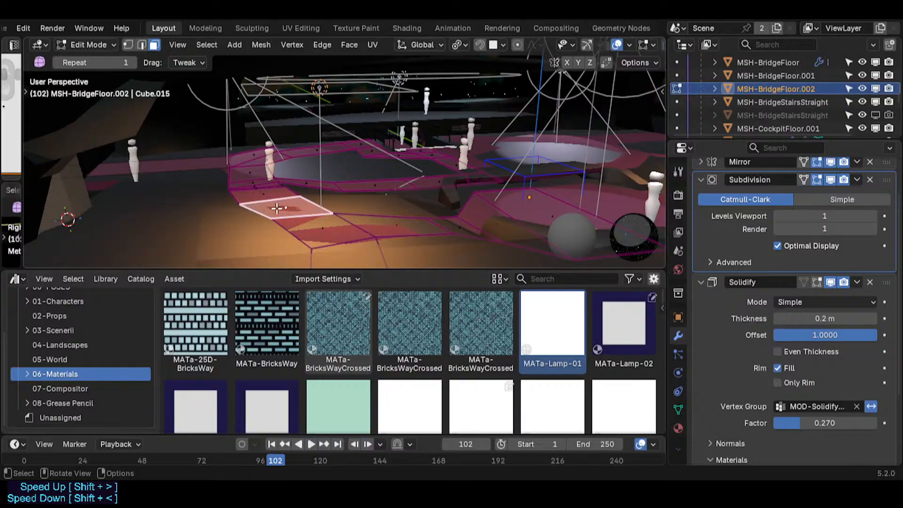
pyautogui.click(278, 209)
pyautogui.keyDown('shift'); pyautogui.moveTo(327, 235); pyautogui.dragTo(315, 184, button='middle'); pyautogui.keyUp('shift')
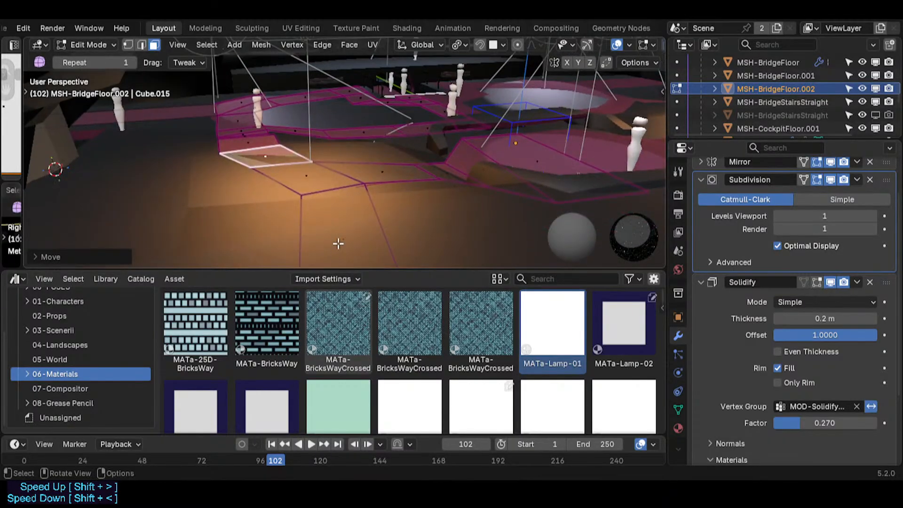
pyautogui.click(339, 244)
pyautogui.press('g')
pyautogui.click(343, 233)
# - Shift the carpet's far end edge, near the standing figure, about 4 m along the Y axis
pyautogui.hotkey('shift', '`')
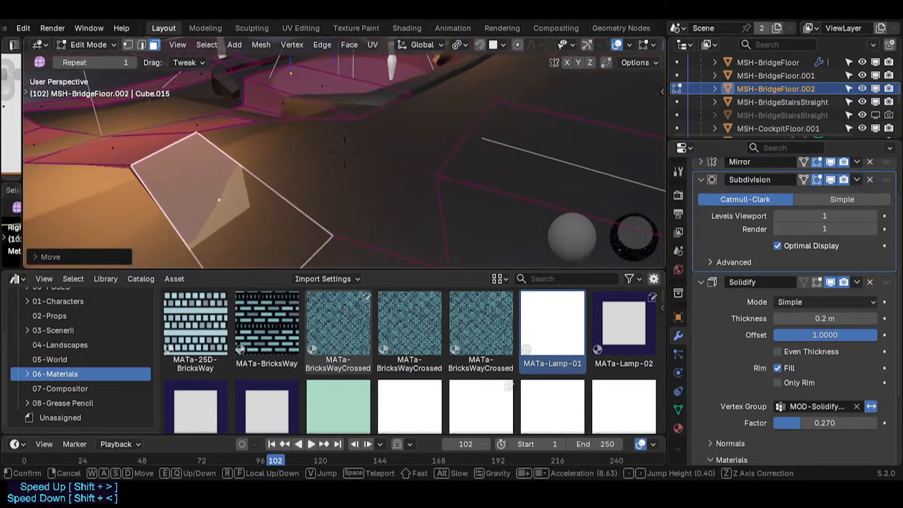
pyautogui.press('a')
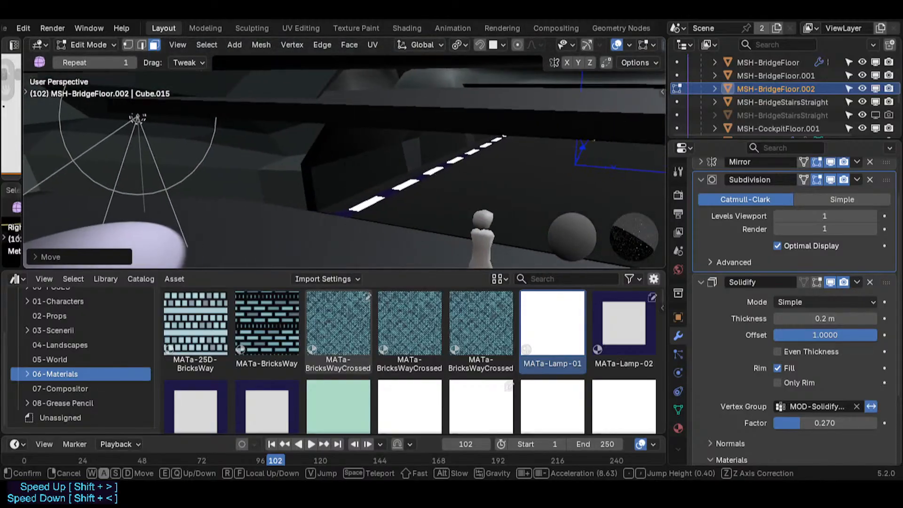
pyautogui.press('s')
pyautogui.click(338, 213)
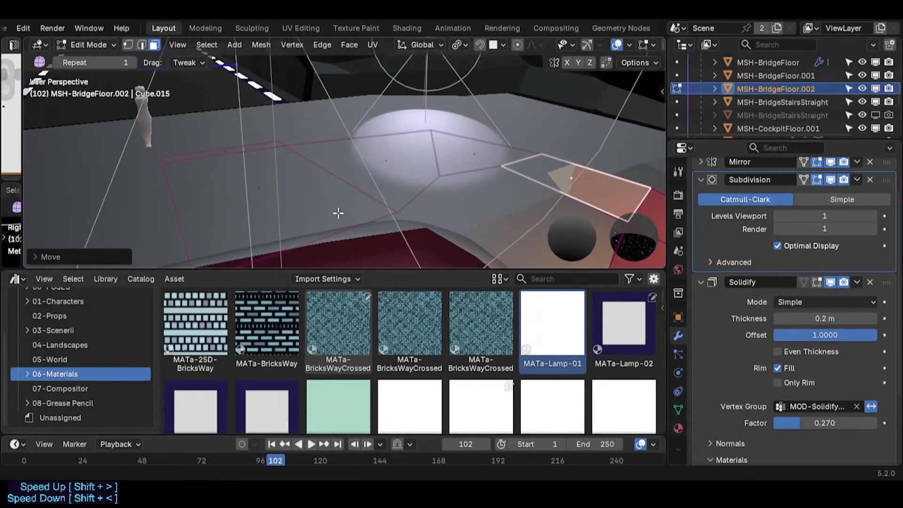
pyautogui.press('2')
pyautogui.click(226, 145)
pyautogui.press('g')
pyautogui.press('y')
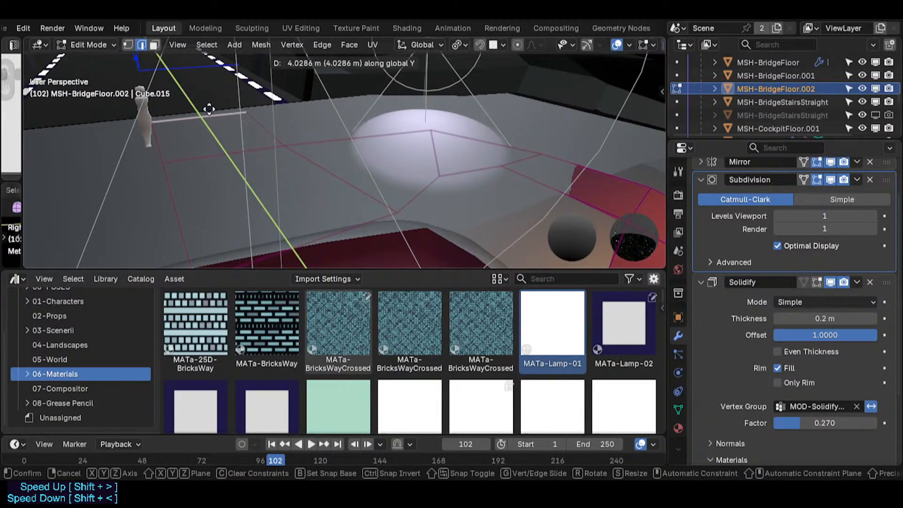
pyautogui.press('ctrl')
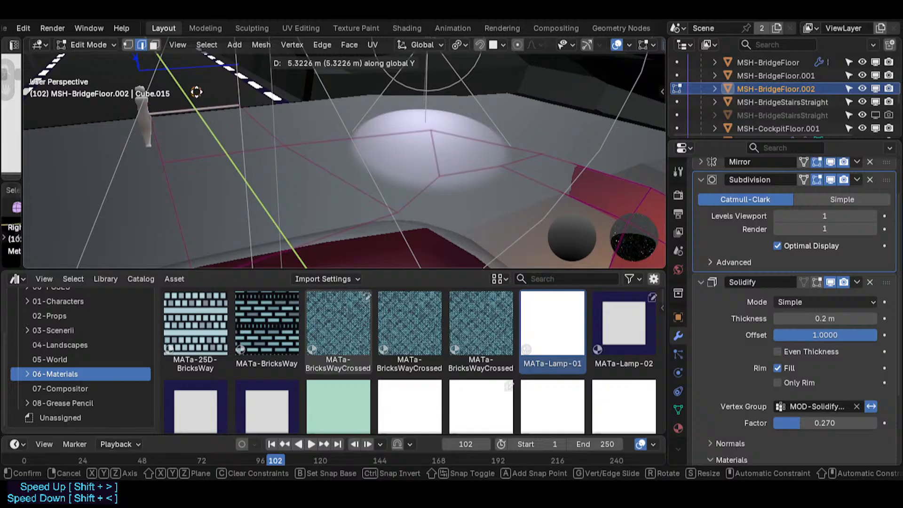
pyautogui.click(200, 97)
# - Try to move several faces at the carpet's far end together with face snapping
pyautogui.press('3')
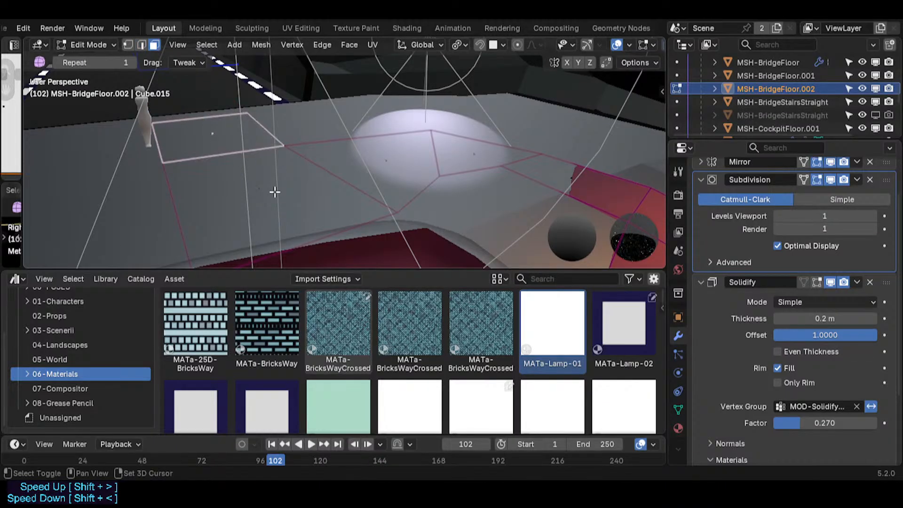
pyautogui.keyDown('shift'); pyautogui.click(275, 192); pyautogui.keyUp('shift')
pyautogui.keyDown('shift'); pyautogui.click(384, 167); pyautogui.keyUp('shift')
pyautogui.moveTo(471, 151); pyautogui.dragTo(357, 205, button='middle')
pyautogui.press('g')
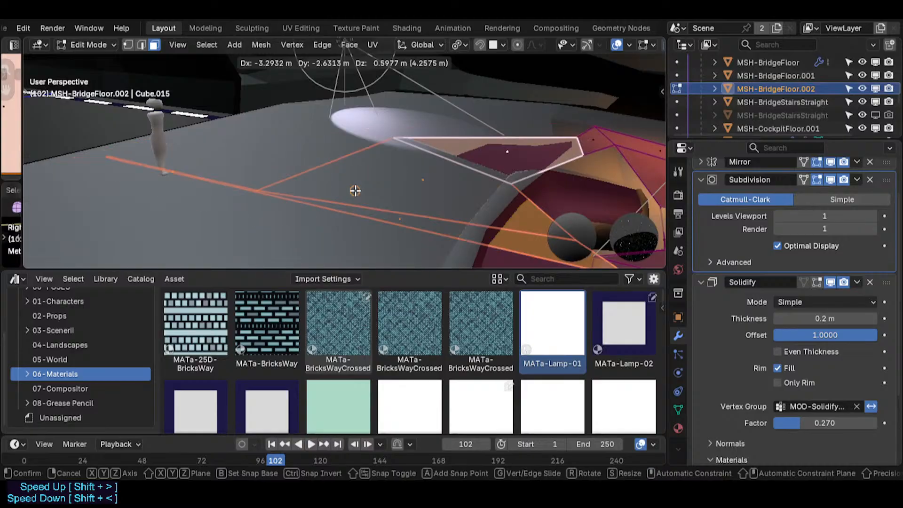
pyautogui.click(355, 190)
pyautogui.hotkey('ctrl', 'z')
pyautogui.hotkey('alt', 'a')
pyautogui.click(158, 163)
pyautogui.press('g')
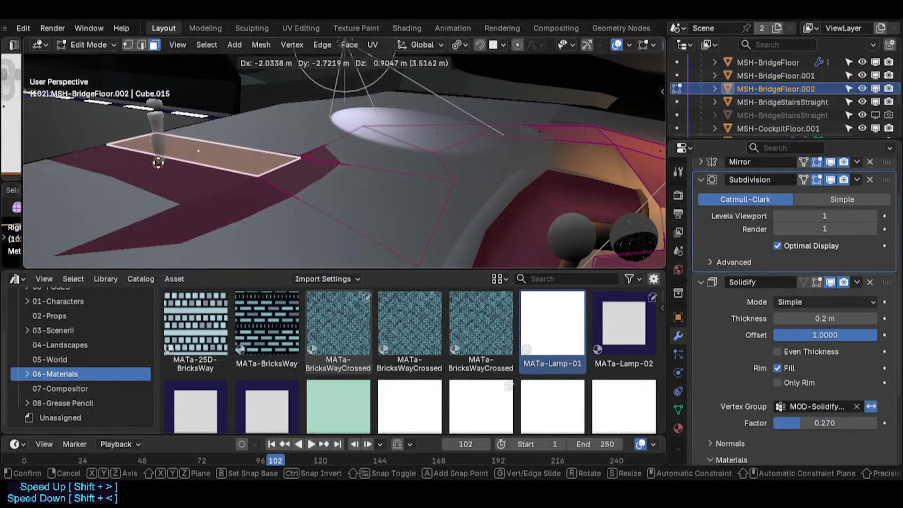
pyautogui.rightClick(159, 163)
# - Replace the Face snap target with Face Project for snapping individual elements
pyautogui.click(502, 45)
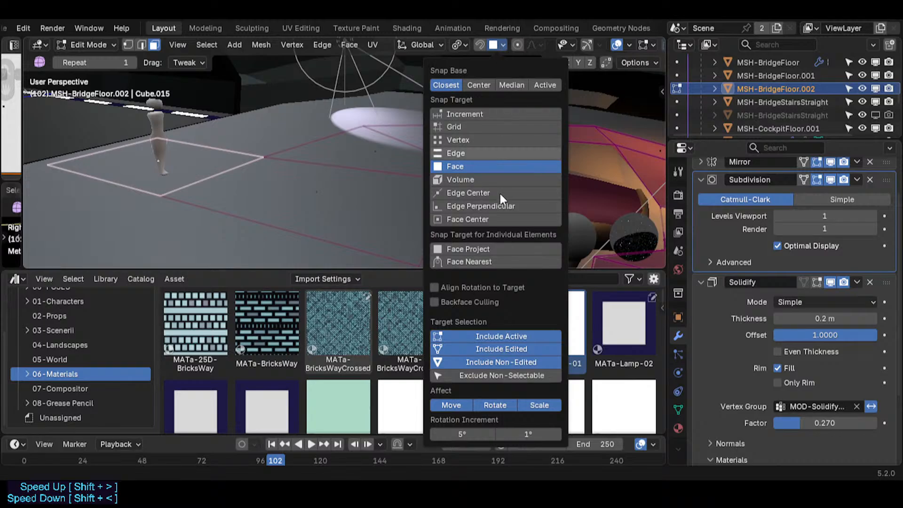
pyautogui.click(483, 249)
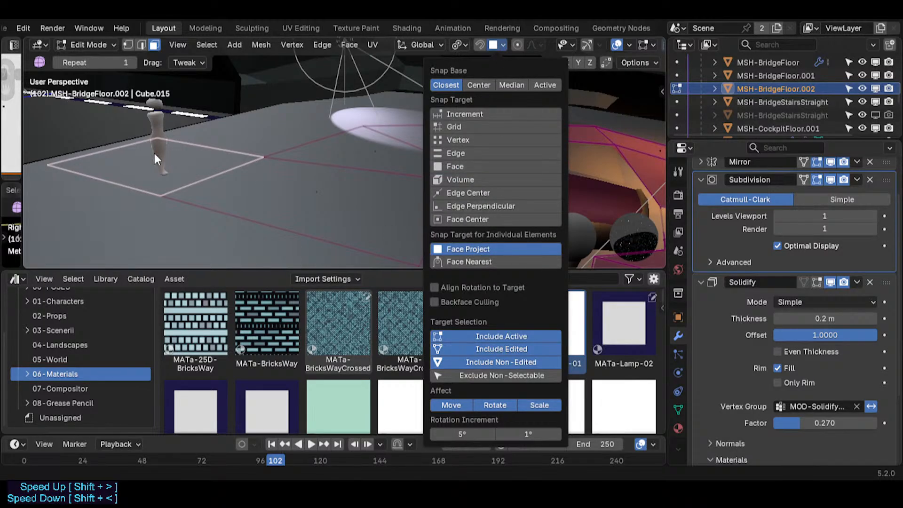
pyautogui.press('g')
pyautogui.rightClick(158, 157)
pyautogui.moveTo(159, 159); pyautogui.dragTo(151, 161, button='middle')
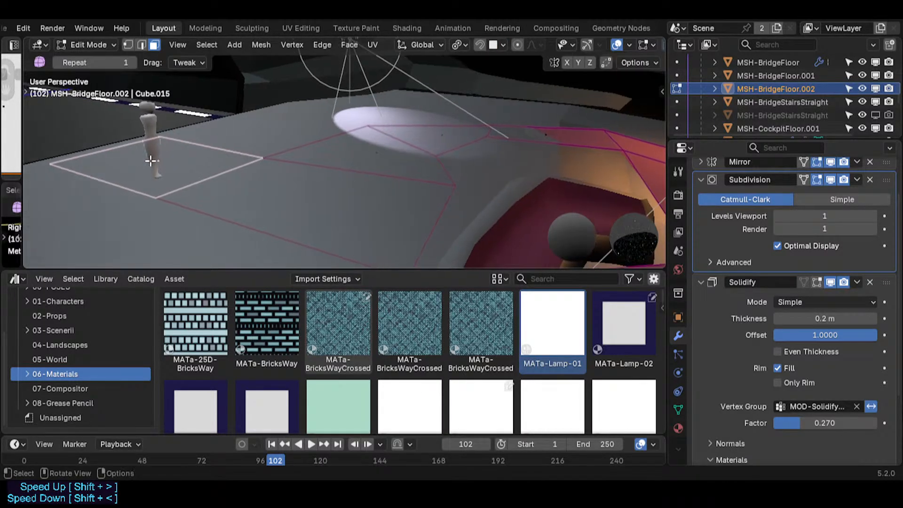
pyautogui.moveTo(289, 162); pyautogui.dragTo(249, 164, button='middle')
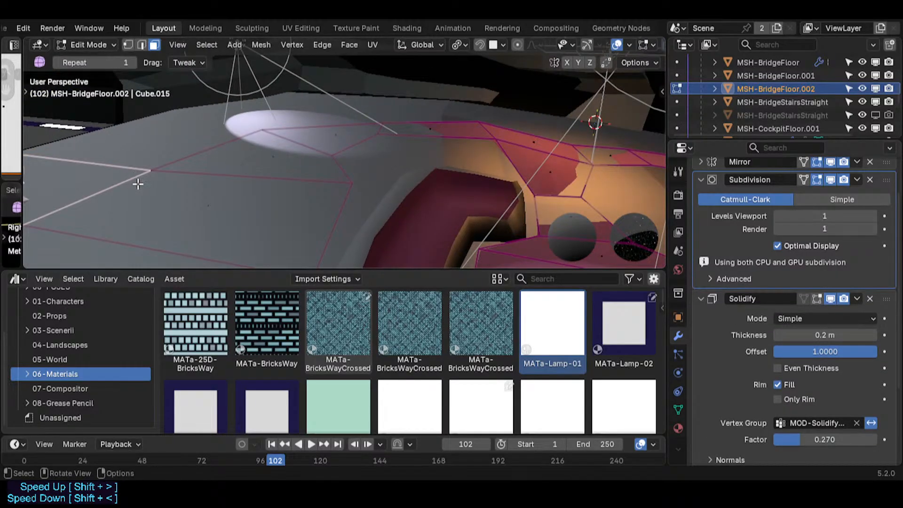
# - Try to raise the carpet faces at the far end together along the Z axis
pyautogui.keyDown('shift'); pyautogui.click(232, 177); pyautogui.keyUp('shift')
pyautogui.press('g')
pyautogui.press('z')
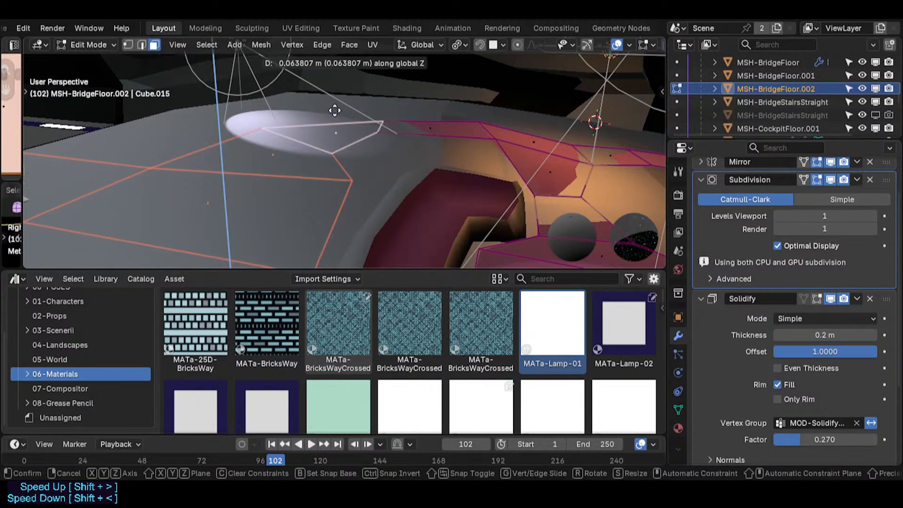
pyautogui.click(341, 210)
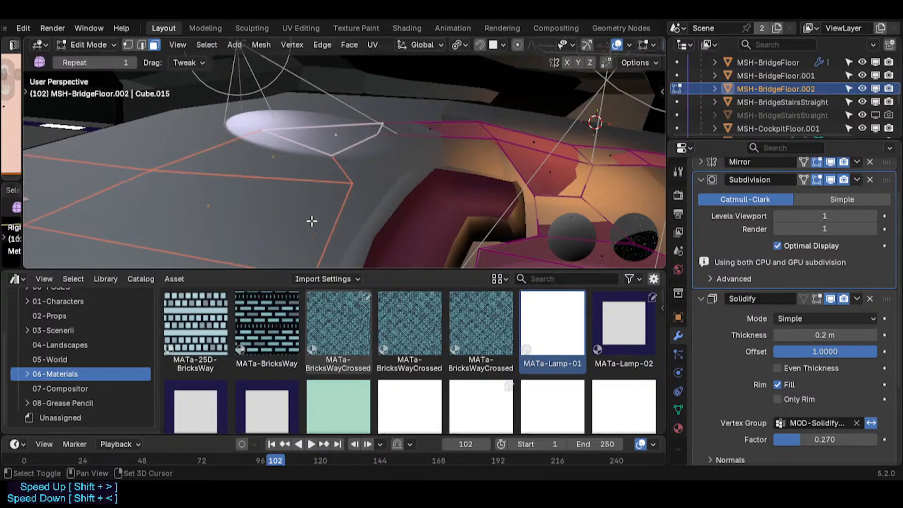
# - Place the 3D cursor on the MSH-BridgeFloor deck face beside the standing figure and set the pivot point to 3D Cursor
pyautogui.hotkey('shift', '`')
pyautogui.click(327, 175)
pyautogui.press('Tab')
pyautogui.click(360, 135)
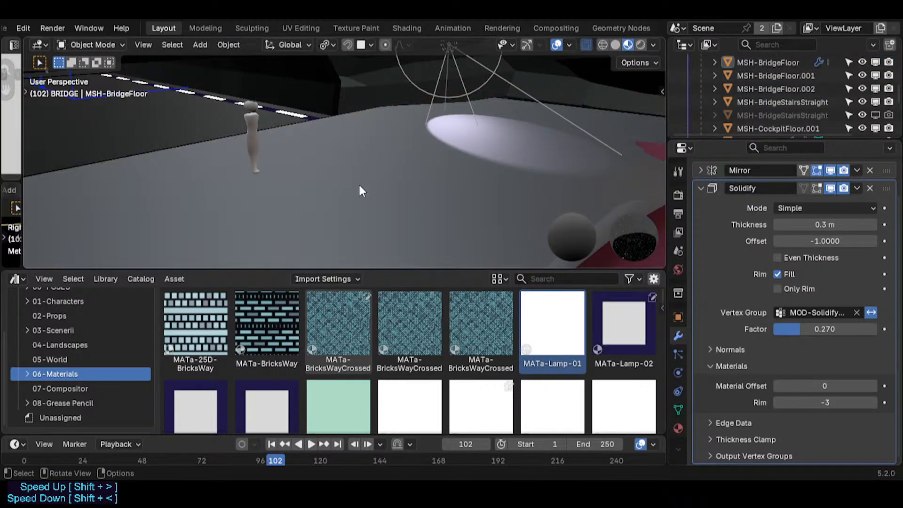
pyautogui.press('Tab')
pyautogui.click(280, 143)
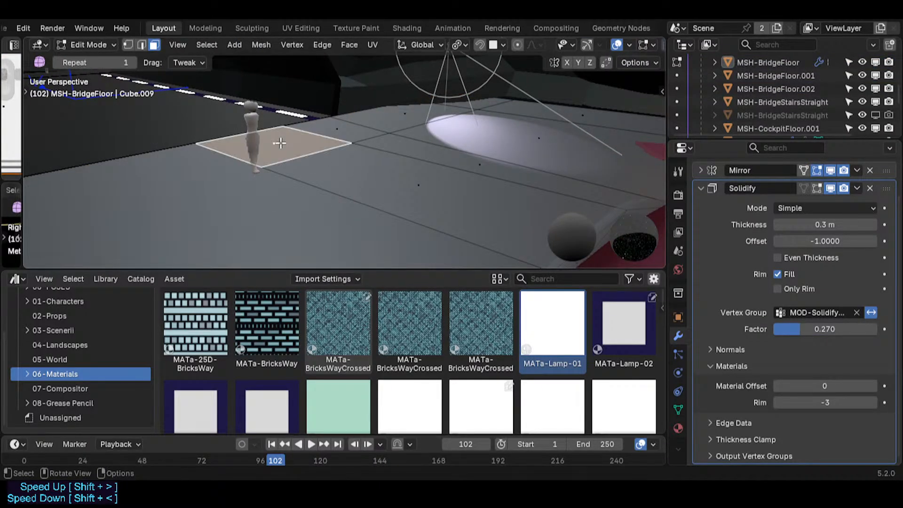
pyautogui.press('.')
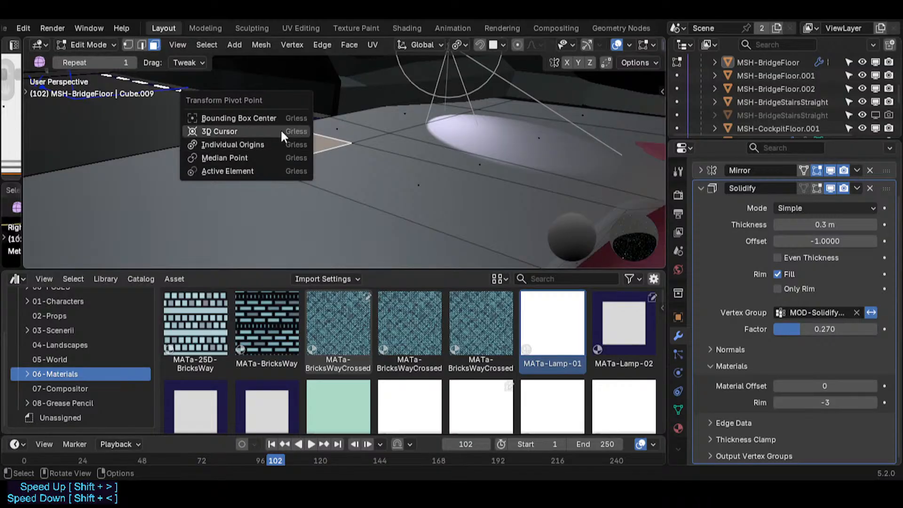
pyautogui.click(280, 129)
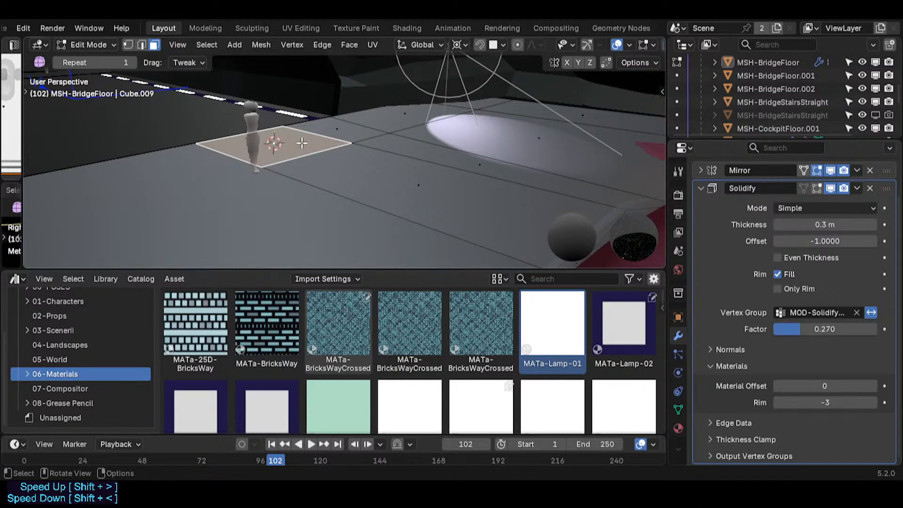
pyautogui.press('Tab')
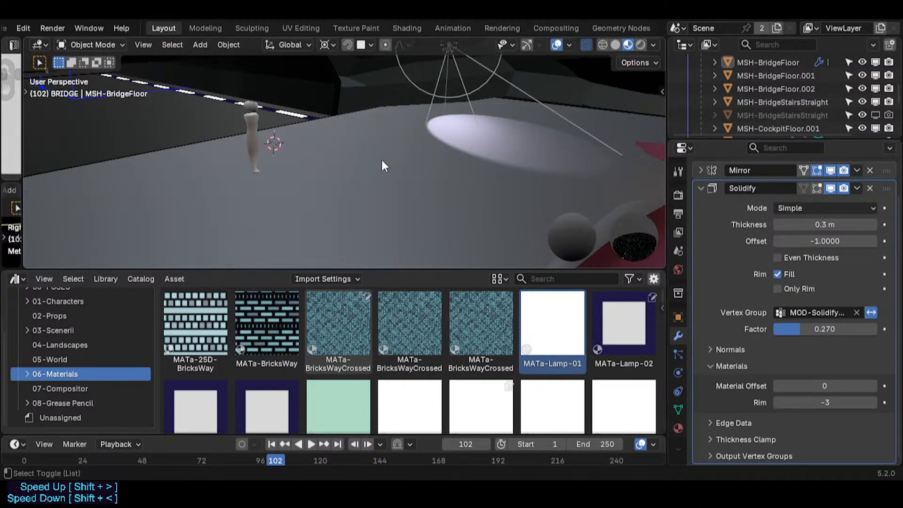
# - Show the wireframes over the shaded scene and open the MSH-BridgeFloor.002 carpet mesh for editing
pyautogui.hotkey('shift', 'z')
pyautogui.moveTo(420, 181); pyautogui.dragTo(407, 137, button='middle')
pyautogui.click(428, 135)
pyautogui.press('Tab')
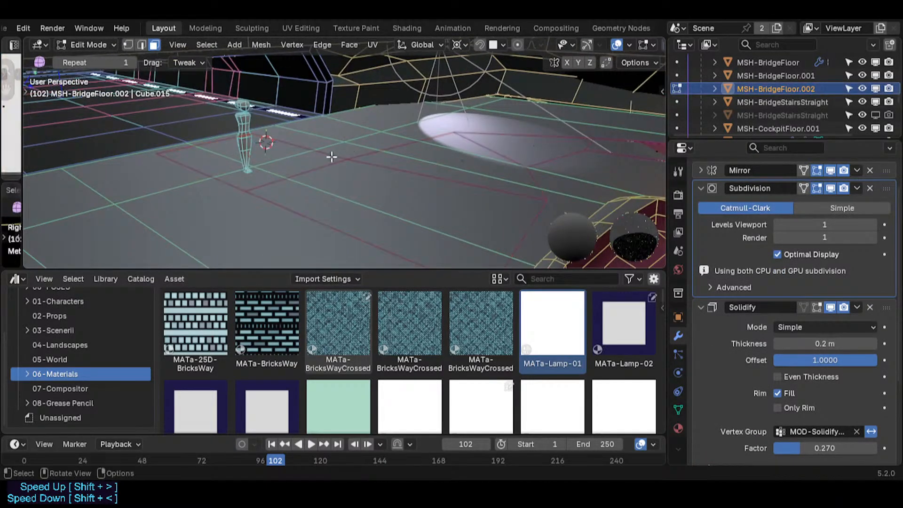
# - Flatten a loop of carpet faces on the deck to the 3D cursor's height by scaling it to 0 along Z
pyautogui.keyDown('alt'); pyautogui.keyDown('shift'); pyautogui.click(419, 195); pyautogui.keyUp('shift'); pyautogui.keyUp('alt')
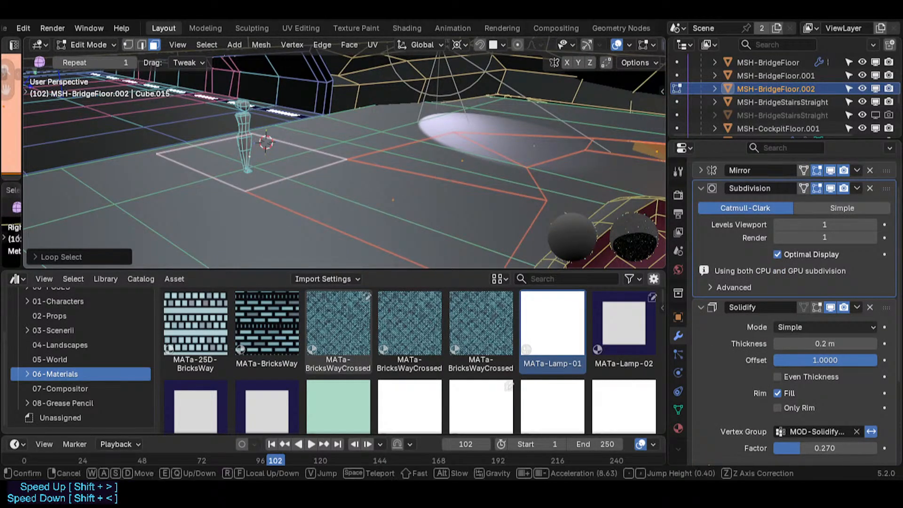
pyautogui.moveTo(440, 174); pyautogui.dragTo(445, 177, button='middle')
pyautogui.click(415, 138)
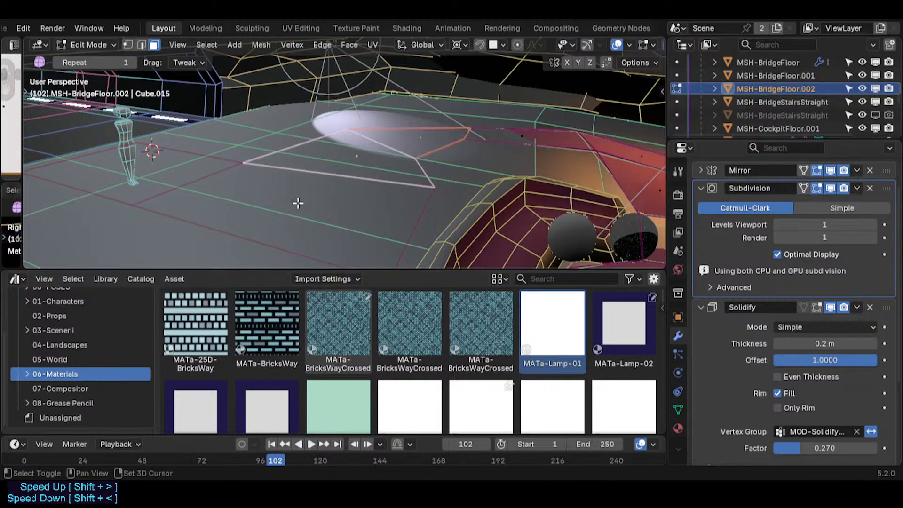
pyautogui.press('.')
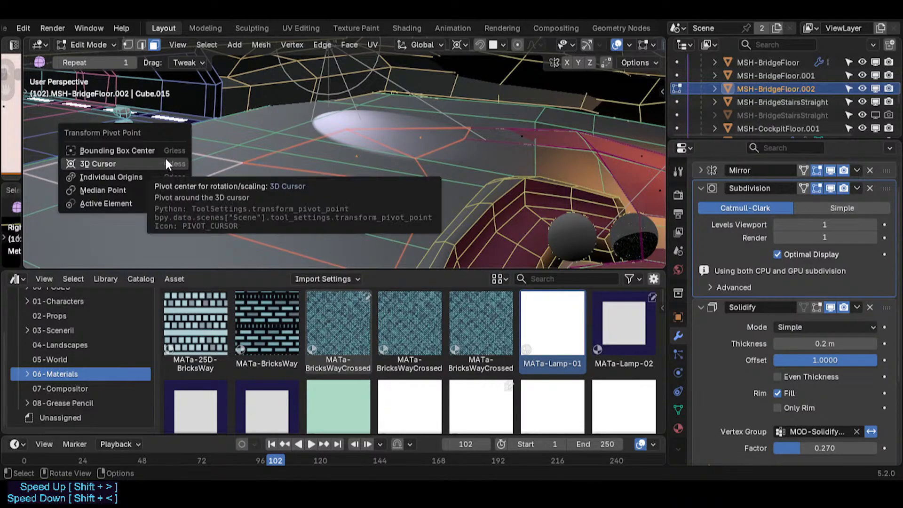
pyautogui.click(165, 161)
pyautogui.write('sz0')
pyautogui.press('Return')
pyautogui.press('Tab')
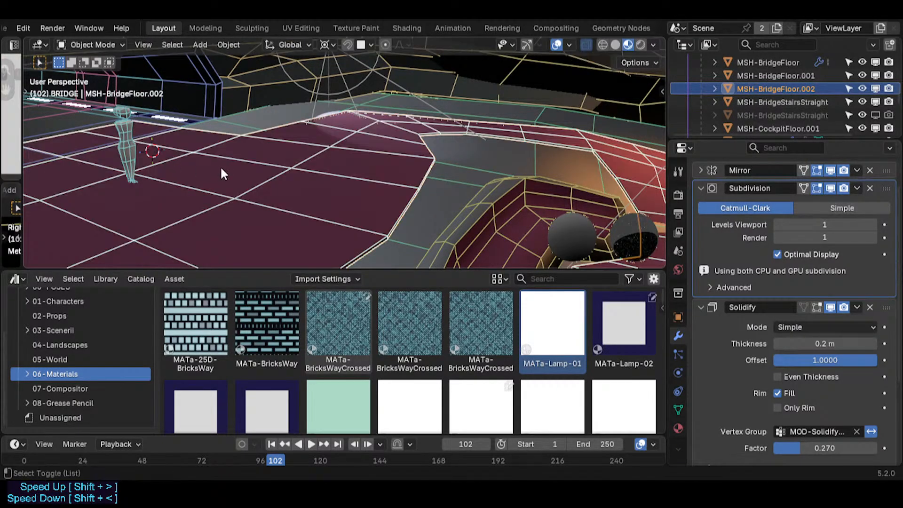
# - Hide the overlays and reduce the carpet's Solidify thickness to 0.033 m, leaving nothing selected
pyautogui.hotkey('shift', 'alt', 'z')
pyautogui.hotkey('shift', '`')
pyautogui.press('w')
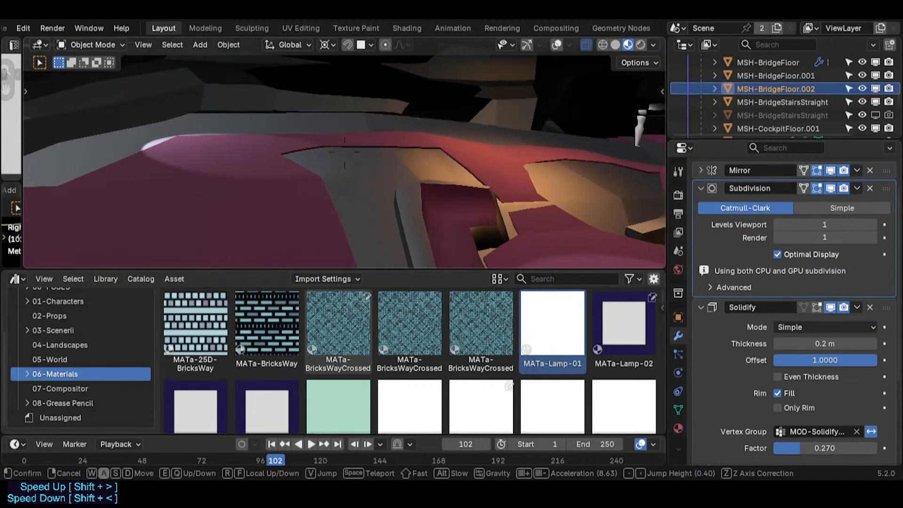
pyautogui.press('s')
pyautogui.press('d')
pyautogui.press('w')
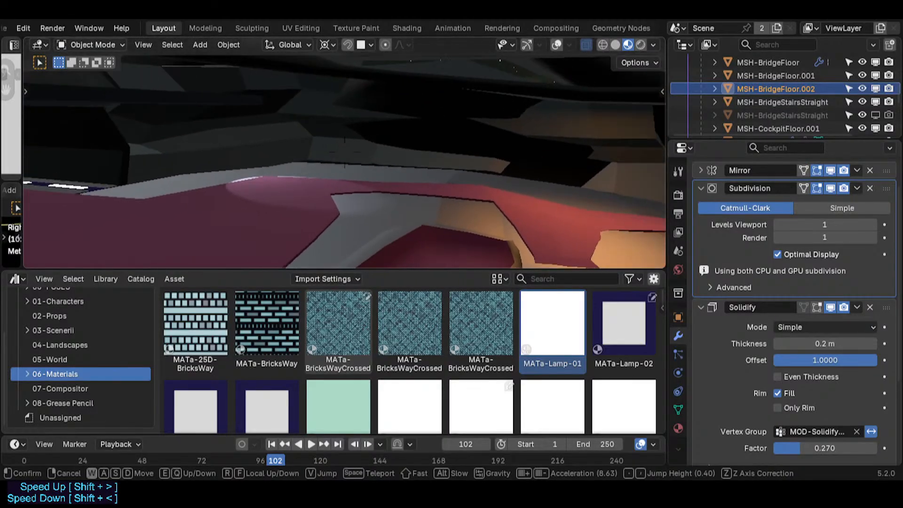
pyautogui.click(178, 172)
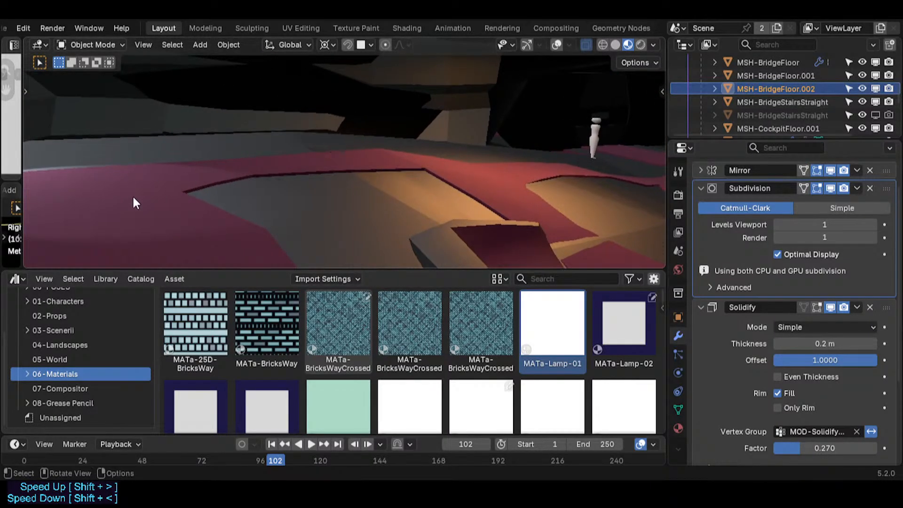
pyautogui.moveTo(825, 343); pyautogui.dragTo(789, 344)
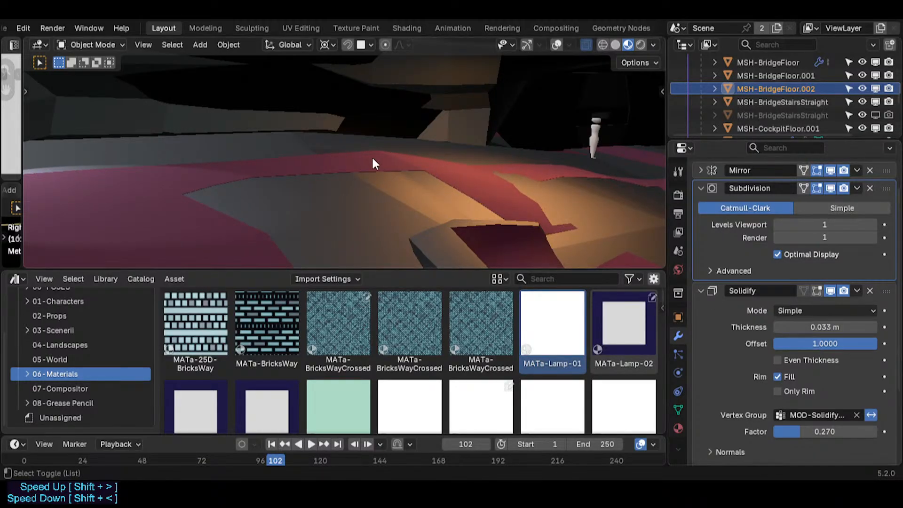
pyautogui.hotkey('alt', 'shift', 'z')
pyautogui.hotkey('alt', 'shift', 'z')
pyautogui.hotkey('alt', 'a')
# - Lower the carpet edge at the bend beside the orange-lit deck along the Z axis
pyautogui.hotkey('shift', '`')
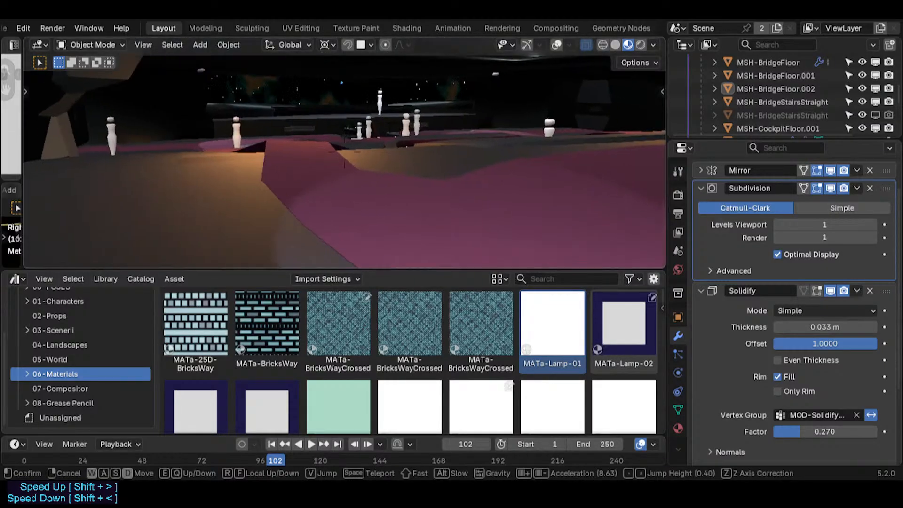
pyautogui.press('d')
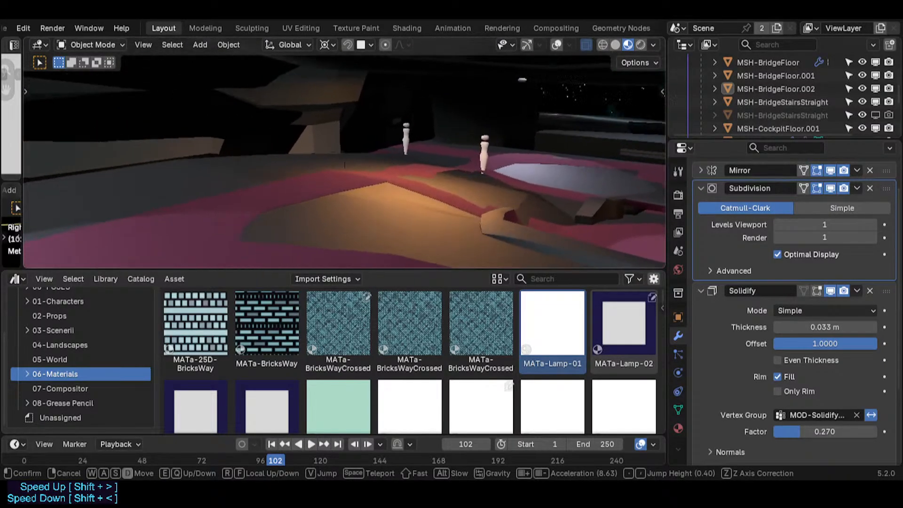
pyautogui.click(371, 168)
pyautogui.hotkey('alt', 'shift', 'z')
pyautogui.click(368, 157)
pyautogui.moveTo(368, 158)
pyautogui.mouseDown(button='middle')
pyautogui.moveTo(341, 157)
pyautogui.moveTo(385, 157)
pyautogui.moveTo(377, 159)
pyautogui.mouseUp(button='middle')
pyautogui.press('Tab')
pyautogui.click(377, 159)
pyautogui.press('g')
pyautogui.press('z')
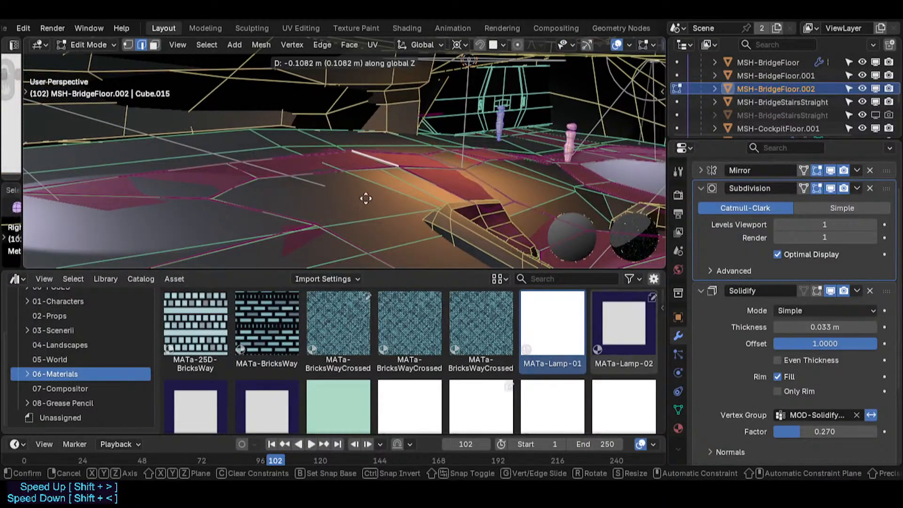
pyautogui.click(360, 182)
# - Slide the selected carpet edge by about -0.455 along the mesh and change the pivot point from 3D Cursor
pyautogui.press('g')
pyautogui.press('g')
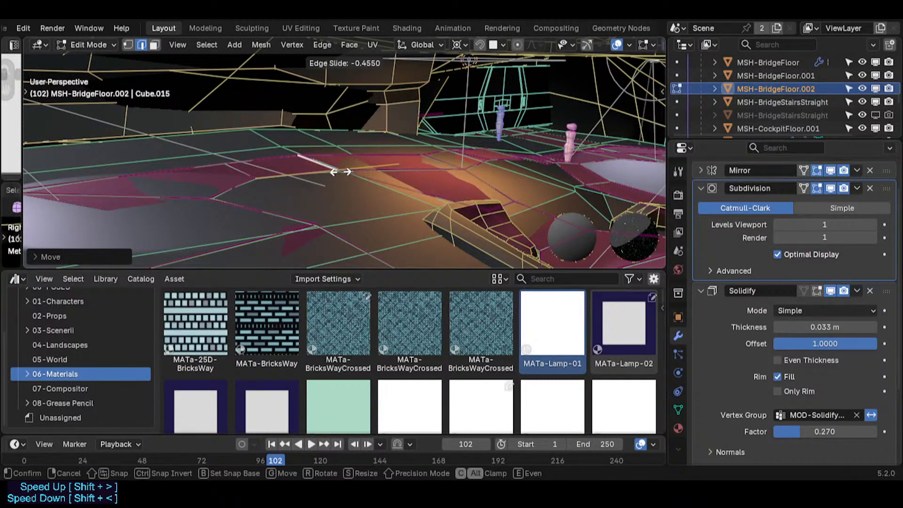
pyautogui.click(340, 172)
pyautogui.press('.')
pyautogui.click(393, 174)
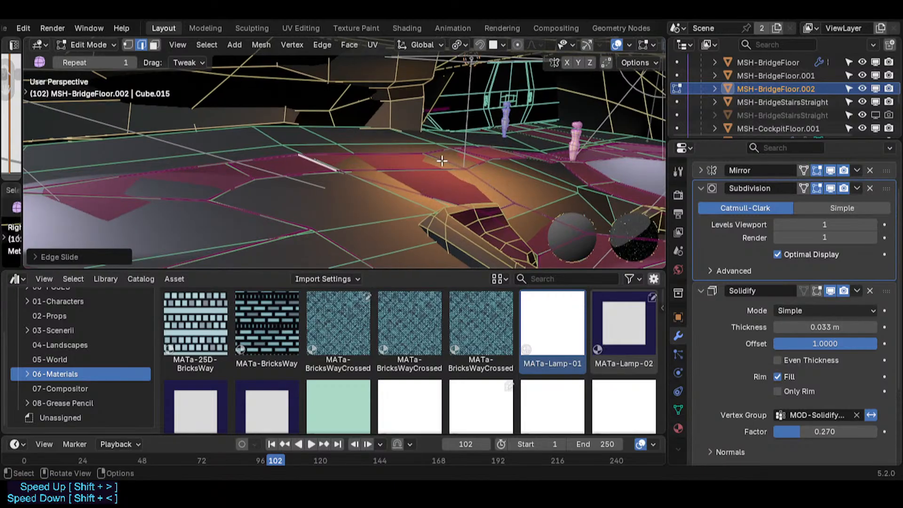
# - Shift the neighbouring carpet edge back along Y in two moves and raise it slightly along Z
pyautogui.press('g')
pyautogui.press('y')
pyautogui.click(396, 167)
pyautogui.press('g')
pyautogui.press('z')
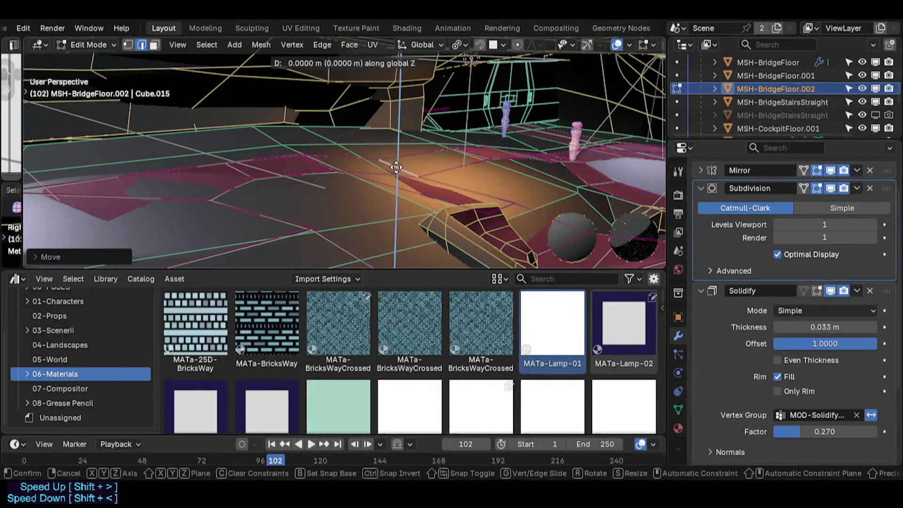
pyautogui.click(395, 157)
pyautogui.press('g')
pyautogui.press('y')
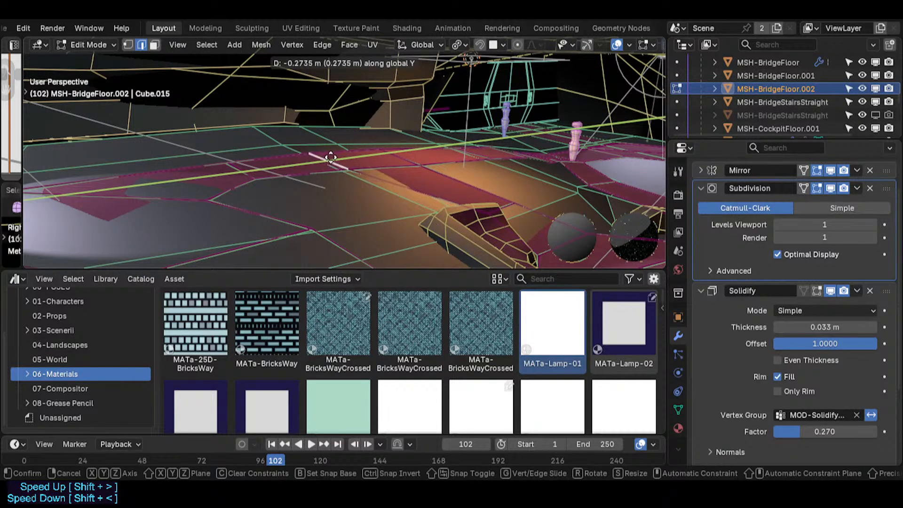
pyautogui.click(333, 154)
# - Raise the carpet edge farther along the bend by about 0.06 m in Z and finish editing the mesh
pyautogui.press('g')
pyautogui.press('z')
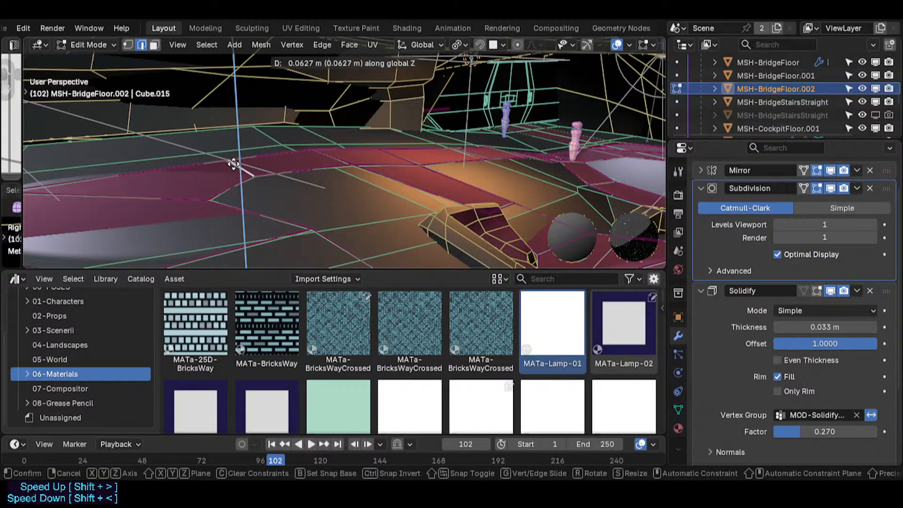
pyautogui.click(234, 164)
pyautogui.press('Tab')
# - Examine how the adjusted carpet lies across the bridge deck, with and without the overlays
pyautogui.hotkey('shift', '`')
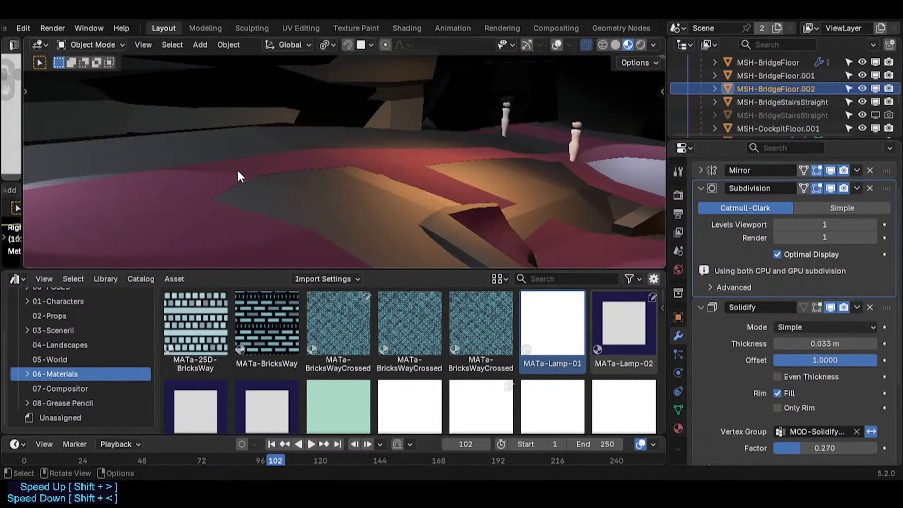
pyautogui.press('a')
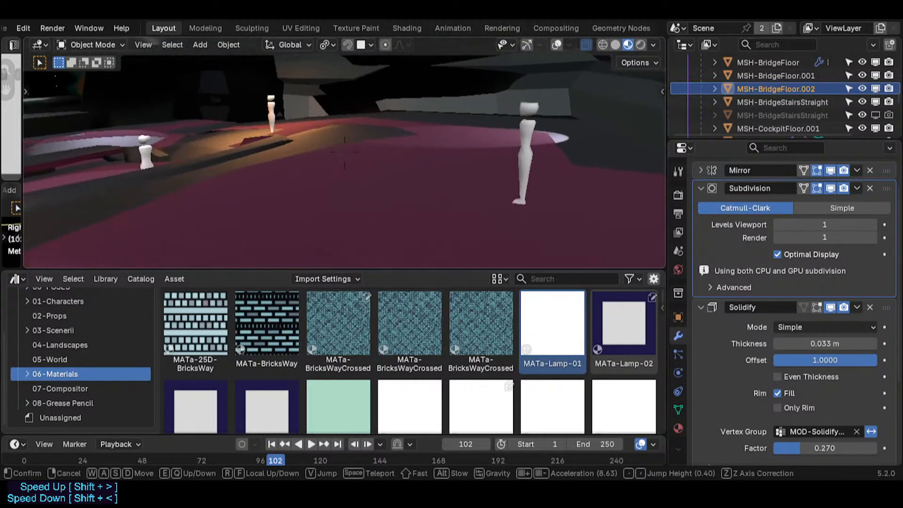
pyautogui.press('d')
pyautogui.press('w')
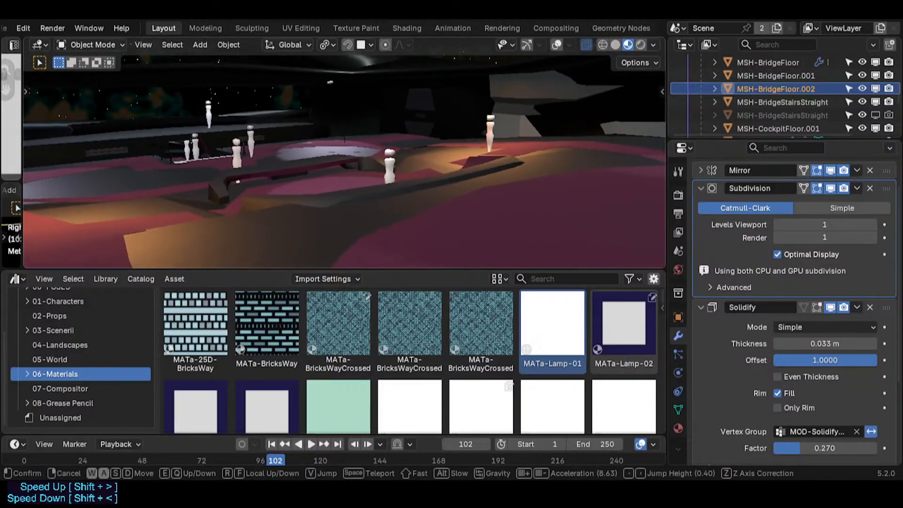
pyautogui.press('s')
pyautogui.click(238, 170)
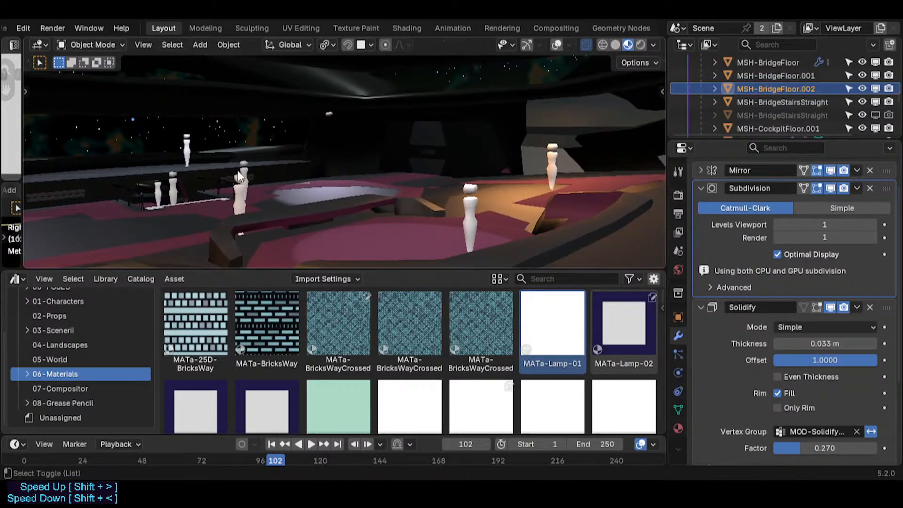
pyautogui.hotkey('shift', 'alt', 'z')
pyautogui.hotkey('shift', '`')
pyautogui.click(254, 145)
pyautogui.hotkey('shift', 'alt', 'z')
pyautogui.hotkey('shift', 'alt', 'z')
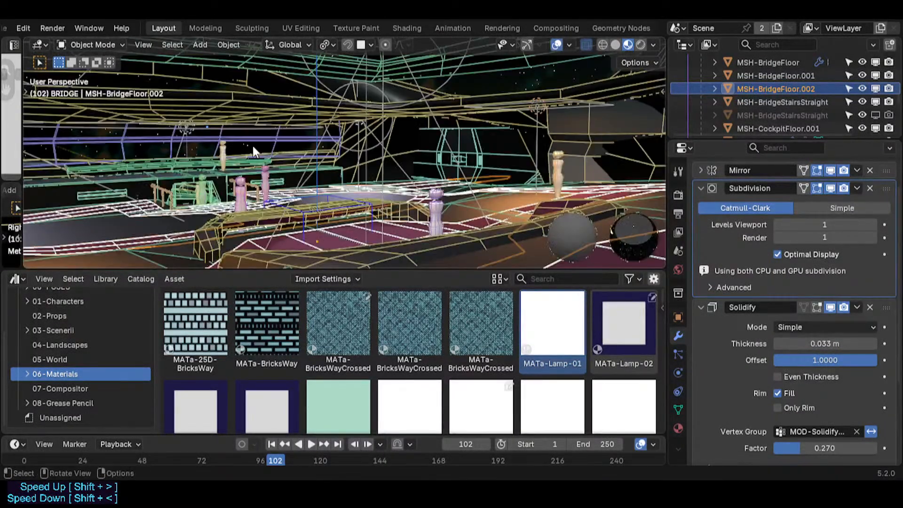
# - Hide the wireframes over the shaded scene and save the file with the LIG-Bridge_Main spotlight selected
pyautogui.hotkey('shift', 'z')
pyautogui.hotkey('shift', '`')
pyautogui.click(429, 119)
pyautogui.click(429, 119)
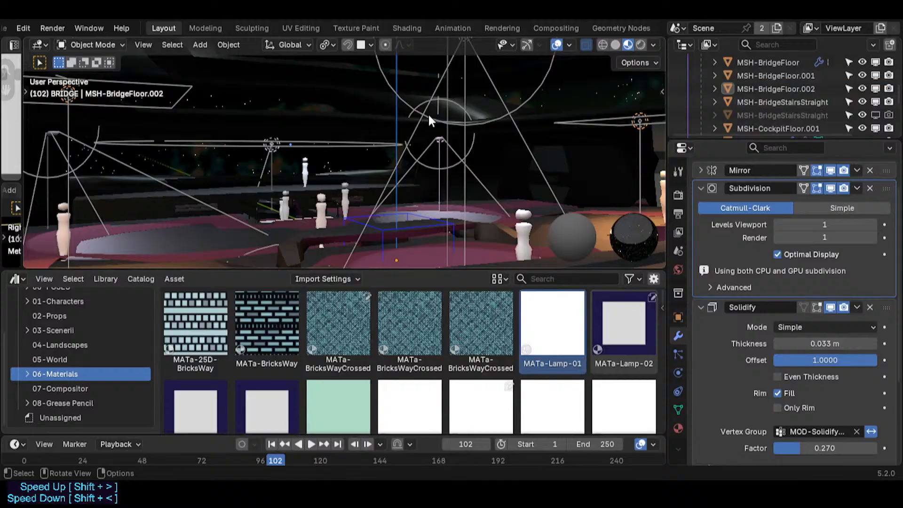
pyautogui.click(396, 95)
pyautogui.hotkey('ctrl', 's')
# - Reset the LIG-Bridge_Main spotlight's exposure to 0 and set its power to 126.5
pyautogui.hotkey('shift', '`')
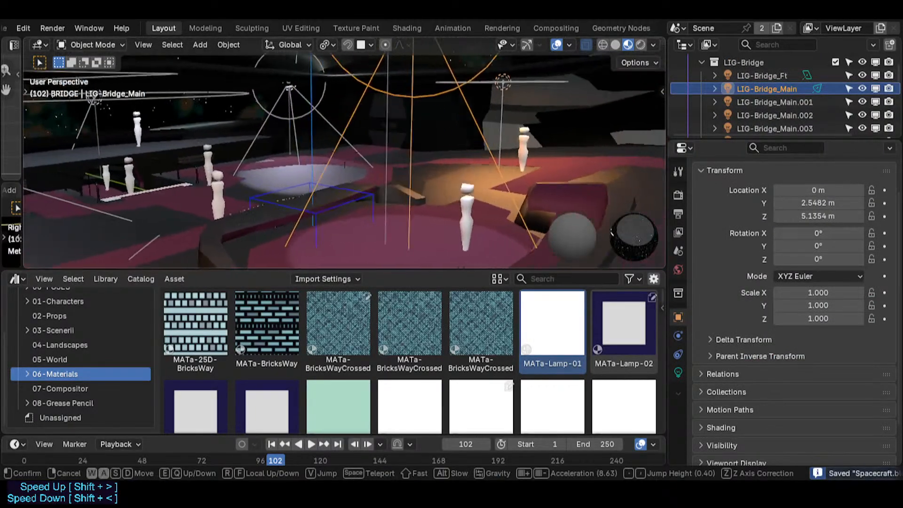
pyautogui.press('s')
pyautogui.click(720, 317)
pyautogui.click(679, 371)
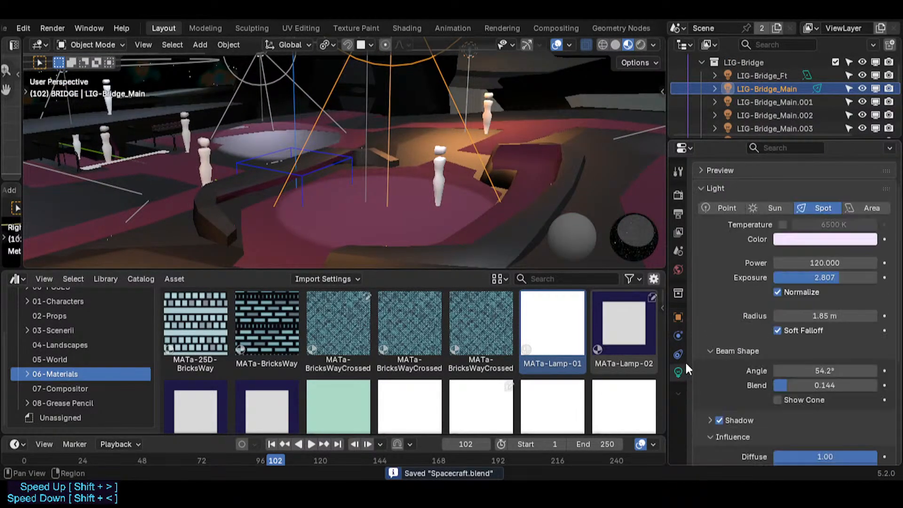
pyautogui.press('BackSpace')
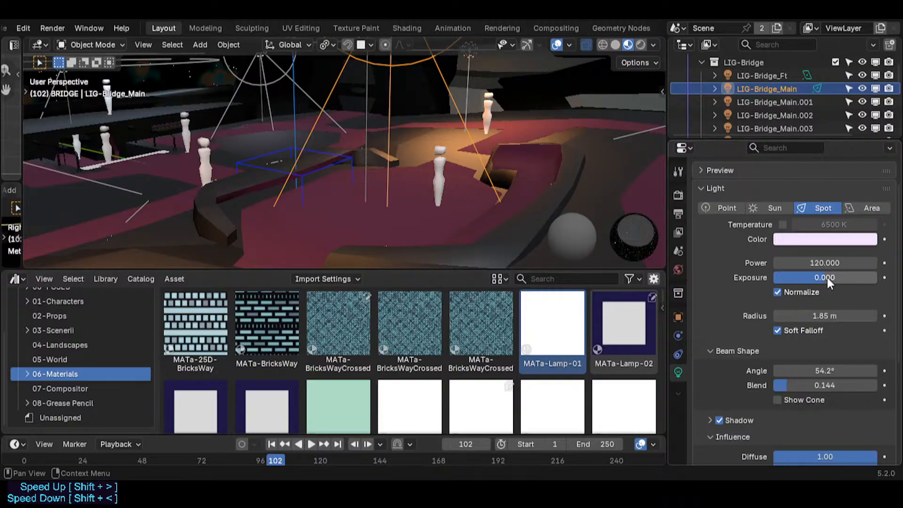
pyautogui.moveTo(816, 262)
pyautogui.mouseDown()
pyautogui.moveTo(800, 262)
pyautogui.moveTo(824, 262)
pyautogui.mouseUp()
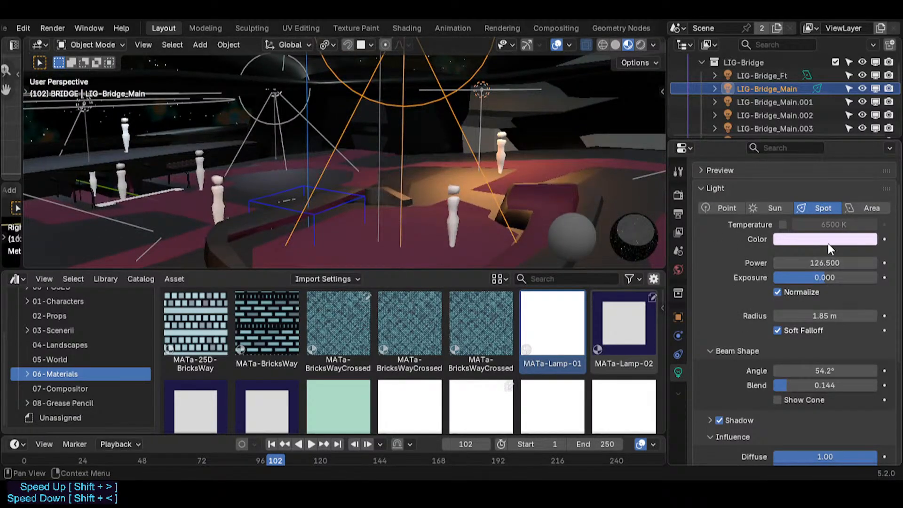
# - Tint the LIG-Bridge_Main spotlight pink (#FFABE8) and set its radius to 3.1 m
pyautogui.click(828, 240)
pyautogui.moveTo(829, 304); pyautogui.dragTo(818, 316)
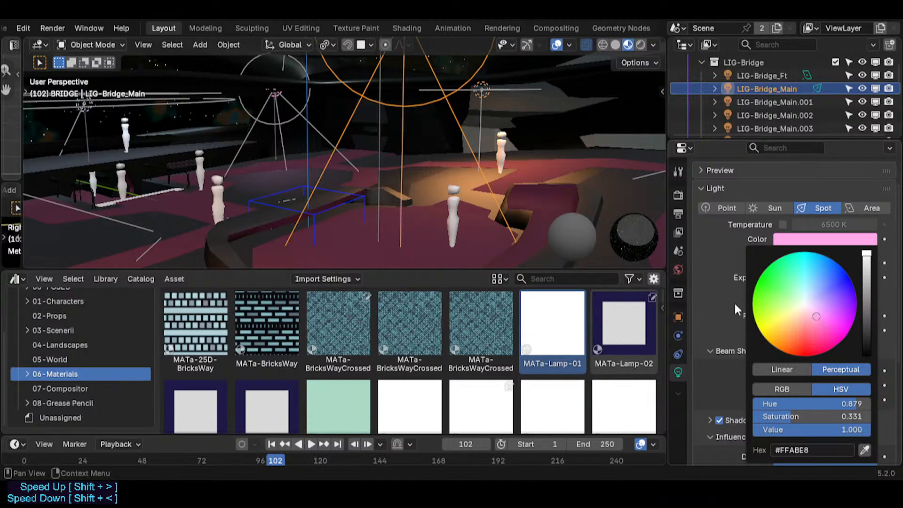
pyautogui.click(797, 331)
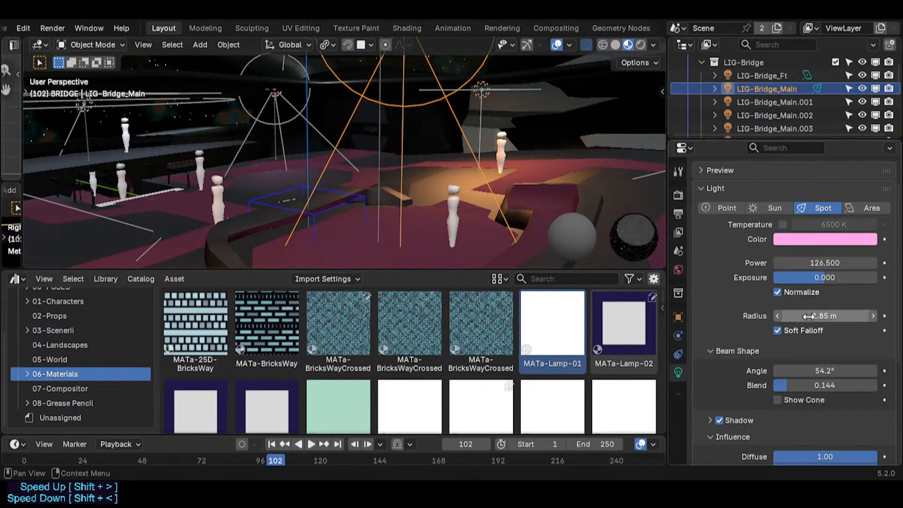
pyautogui.moveTo(827, 316); pyautogui.dragTo(870, 316)
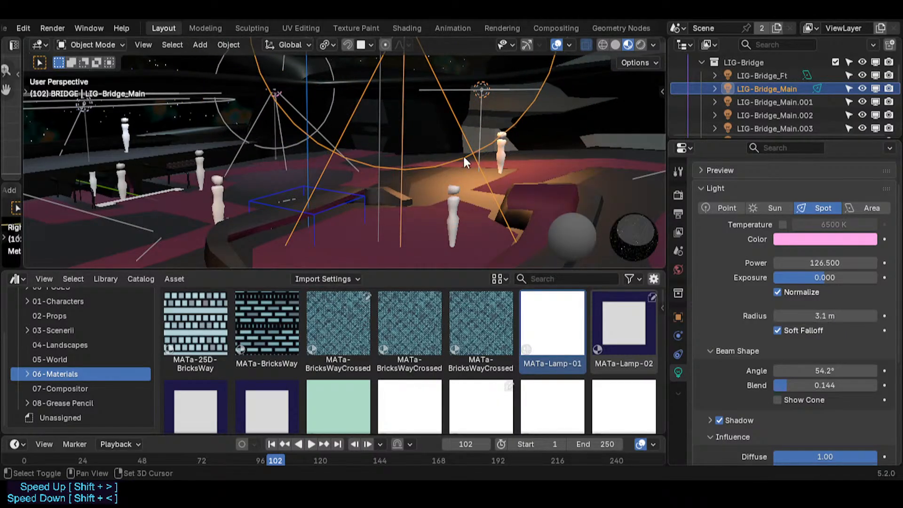
# - Narrow the LIG-Bridge_Main spotlight's beam angle to 40.5°
pyautogui.hotkey('shift', '`')
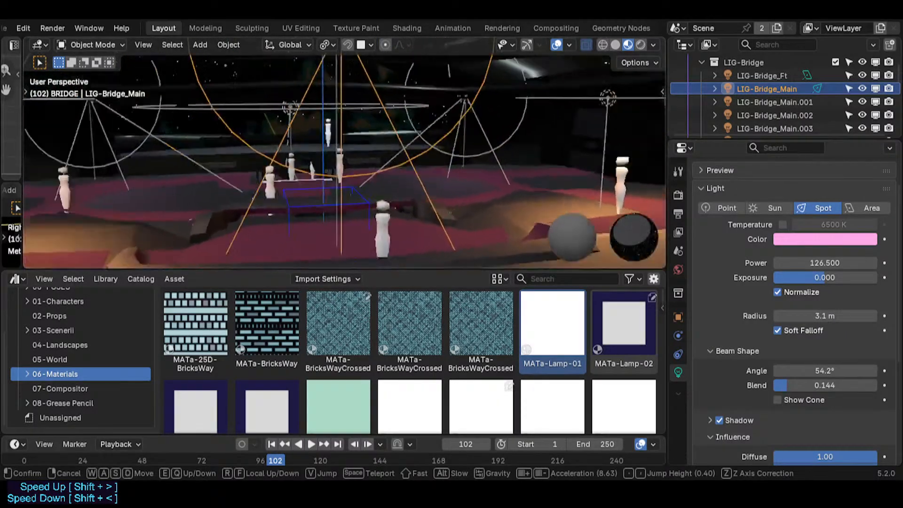
pyautogui.press('s')
pyautogui.press('Escape')
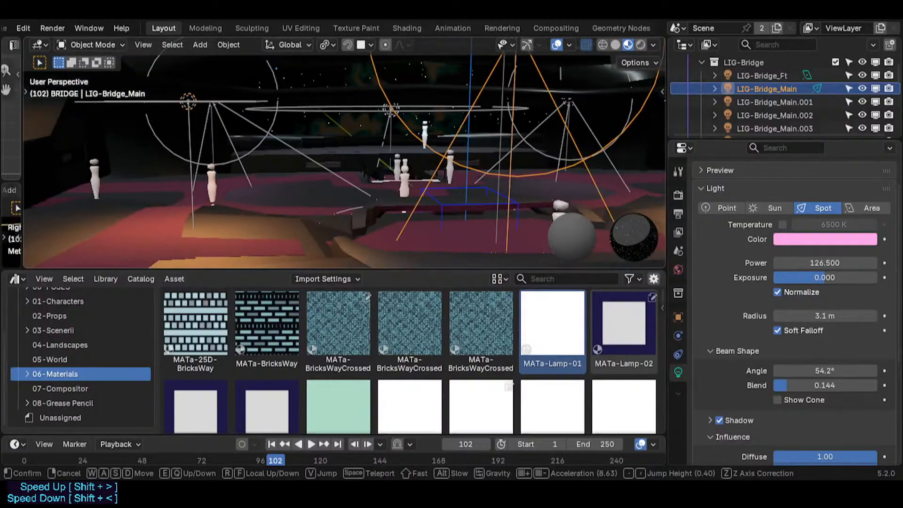
pyautogui.moveTo(823, 370); pyautogui.dragTo(801, 370)
# - Move the LIG-Bridge_Main.001 spotlight about 4 m outward along the X axis
pyautogui.click(212, 108)
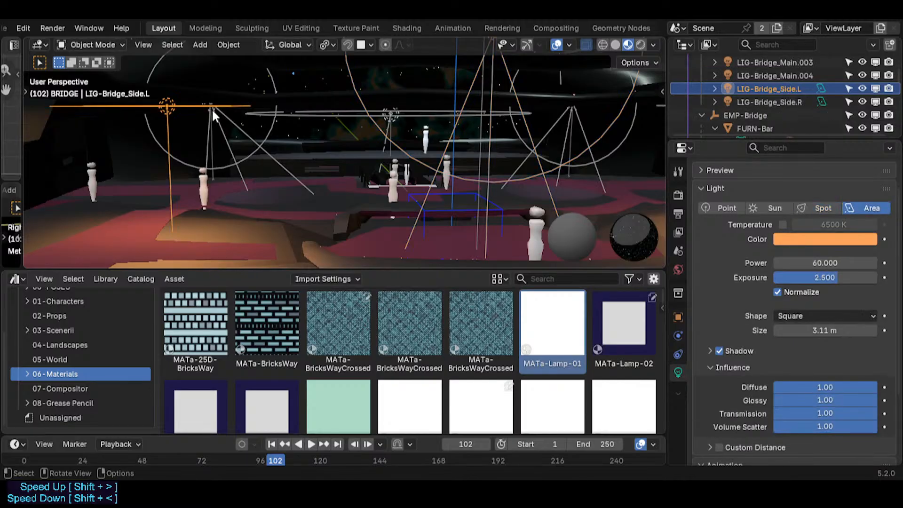
pyautogui.click(214, 109)
pyautogui.press('g')
pyautogui.press('x')
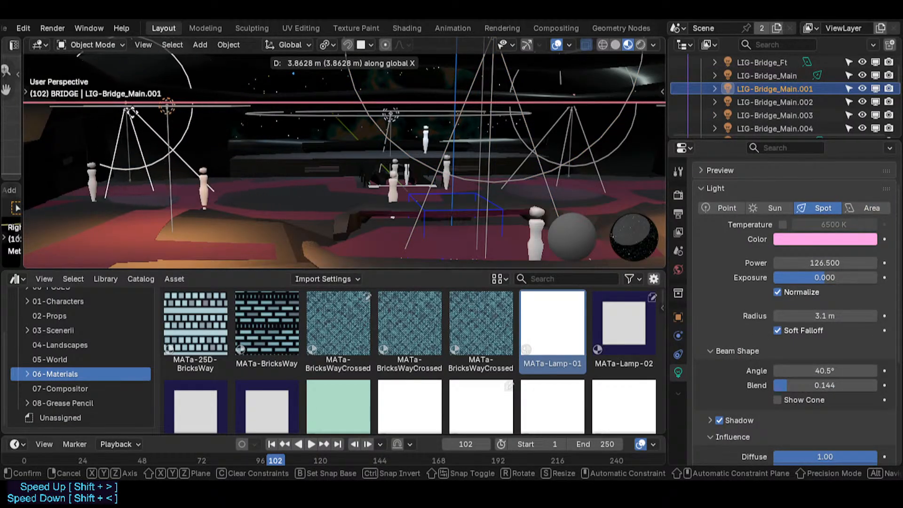
pyautogui.click(151, 115)
# - Re-aim the LIG-Bridge_Main.001 spotlight by rotating it, shifting it along the X axis and turning it about the global Z axis
pyautogui.press('r')
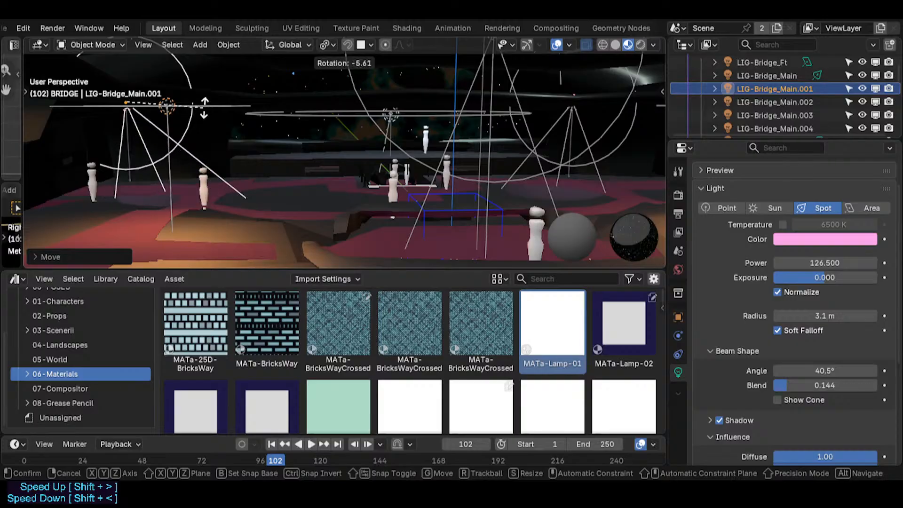
pyautogui.click(203, 108)
pyautogui.press('g')
pyautogui.press('x')
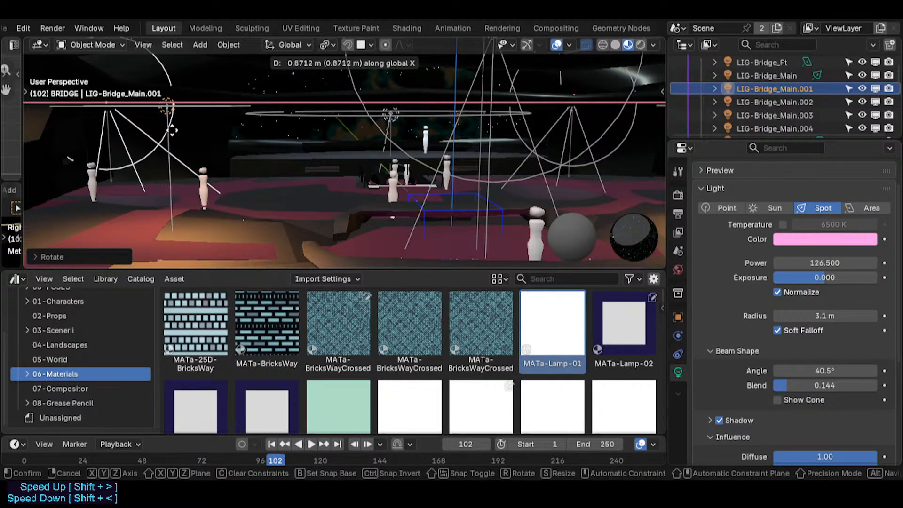
pyautogui.click(221, 127)
pyautogui.press('r')
pyautogui.press('x')
pyautogui.press('z')
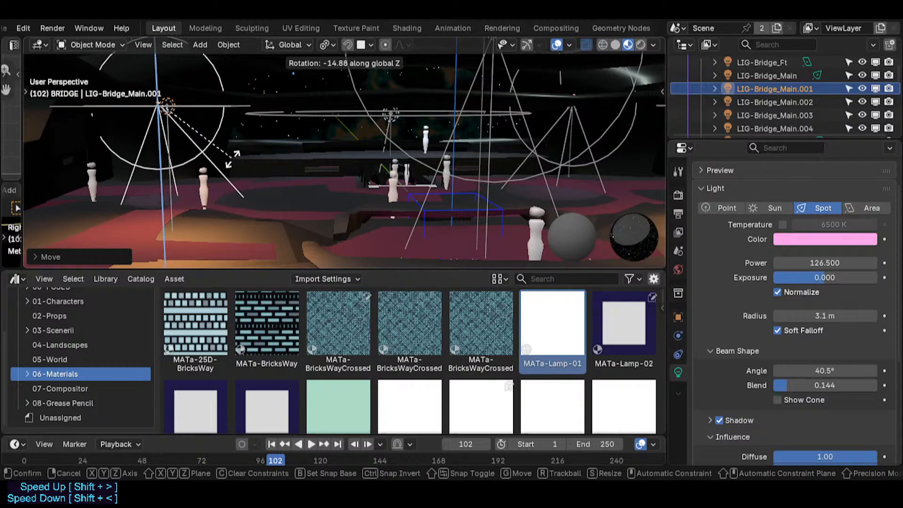
pyautogui.click(183, 192)
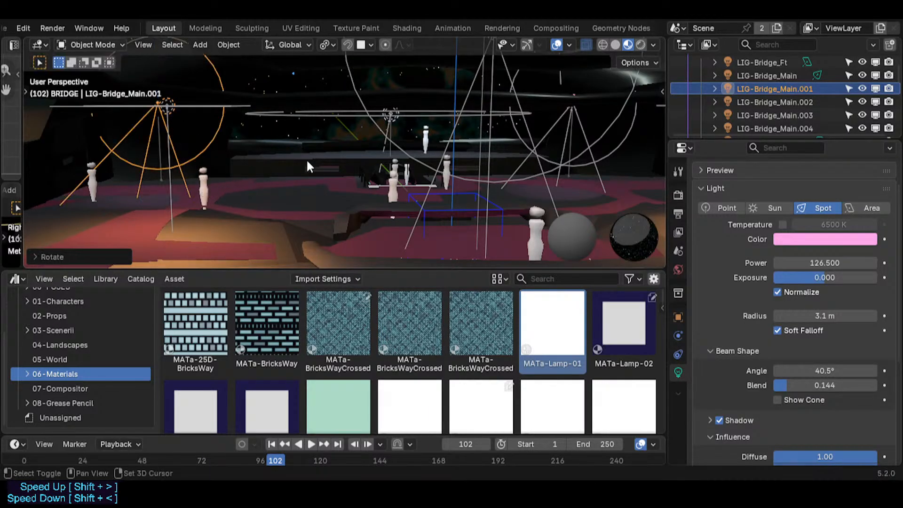
# - Rotate the LIG-Bridge_Main.002 spotlight about the global Y axis so its beam points outward
pyautogui.hotkey('shift', '`')
pyautogui.press('w')
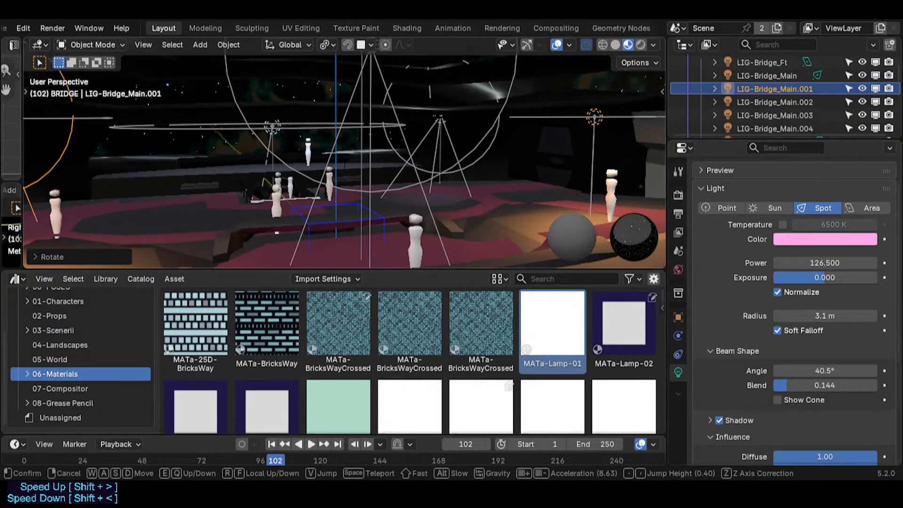
pyautogui.click(448, 164)
pyautogui.click(452, 123)
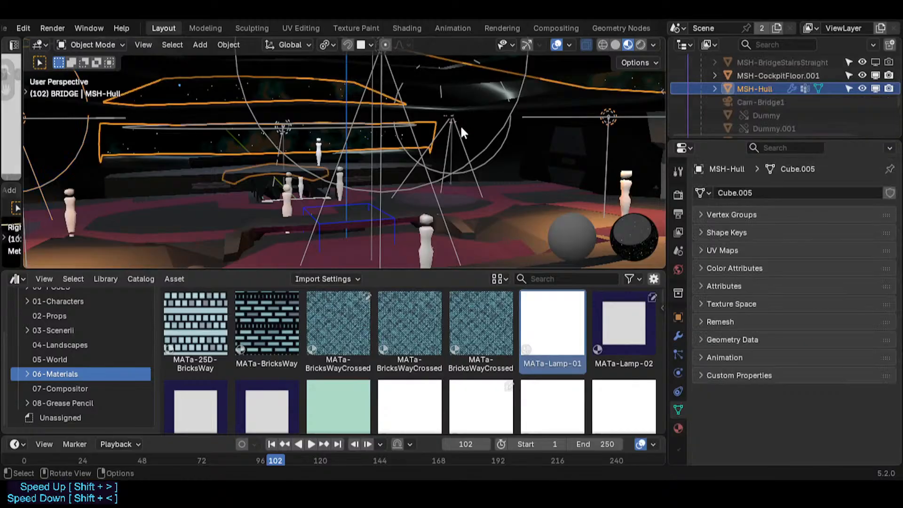
pyautogui.click(456, 124)
pyautogui.press('r')
pyautogui.press('y')
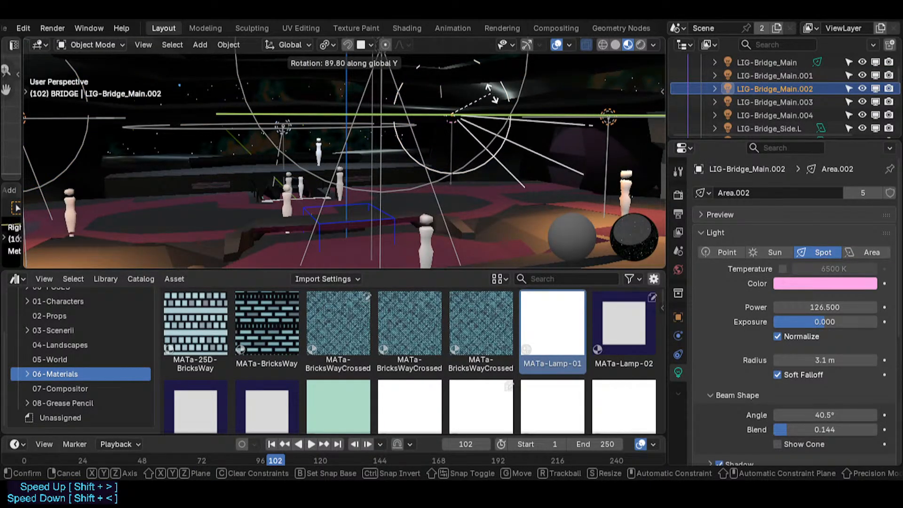
pyautogui.click(480, 123)
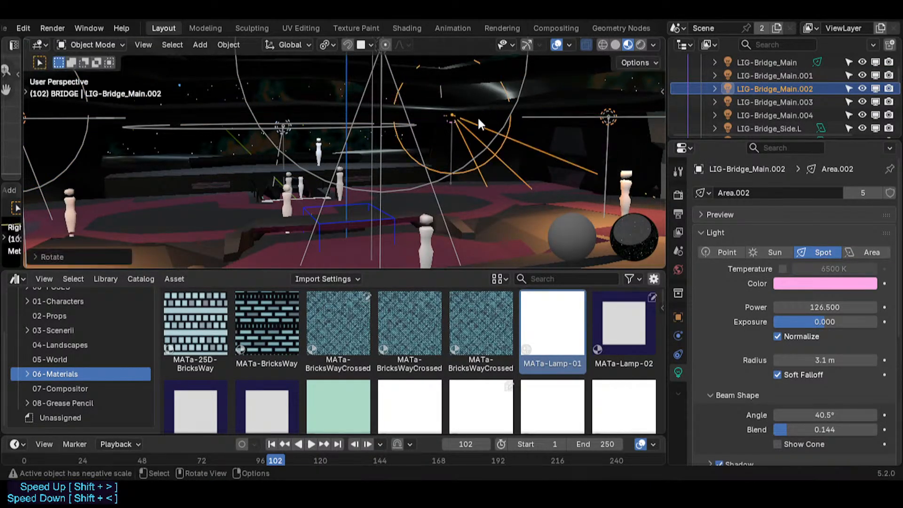
# - Delete the LIG-Bridge_Main.001 and LIG-Bridge_Main.002 spotlights
pyautogui.press('x')
pyautogui.click(52, 177)
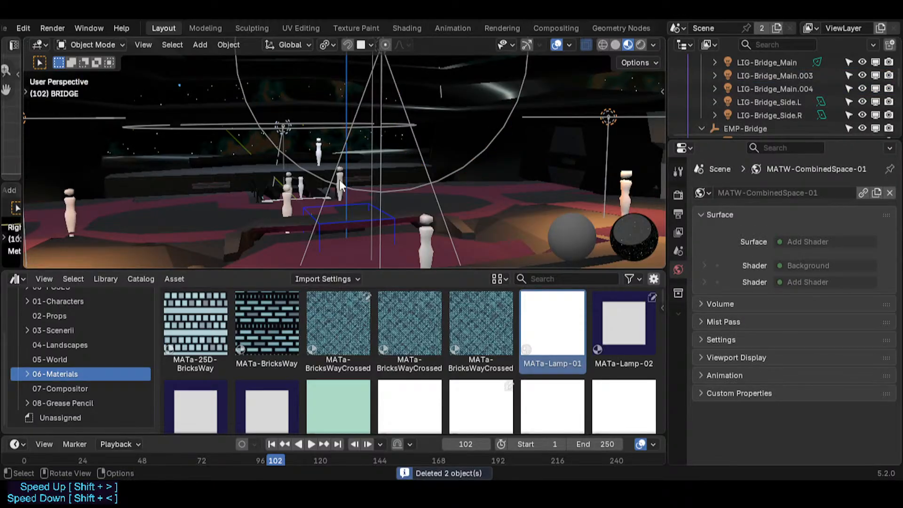
# - Select the LIG-Bridge_Main spotlight above the central pit and bring its lamp into view
pyautogui.click(411, 186)
pyautogui.click(412, 186)
pyautogui.hotkey('shift', '`')
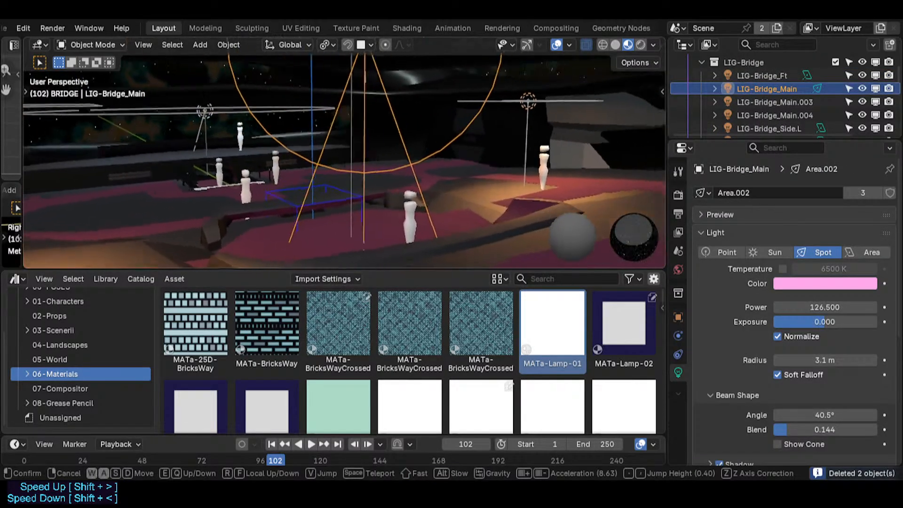
pyautogui.click(426, 198)
pyautogui.hotkey('shift', '`')
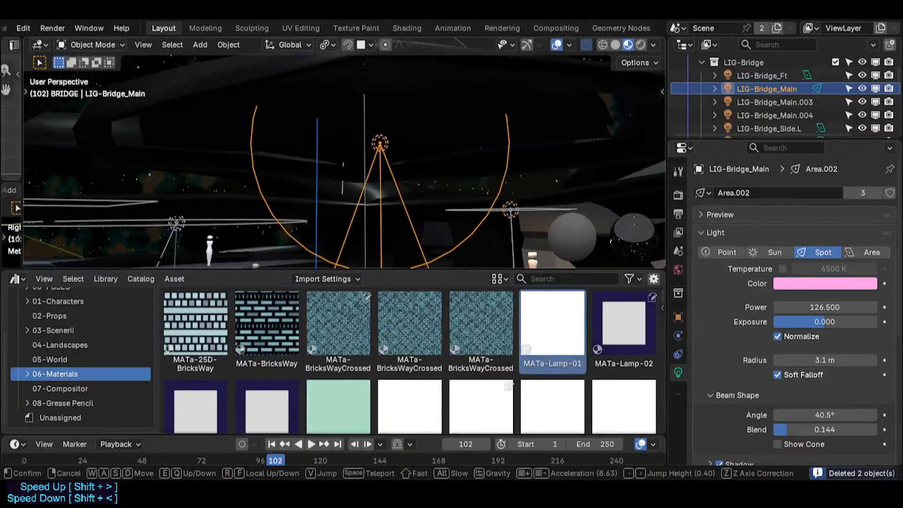
pyautogui.click(484, 207)
pyautogui.press('g')
pyautogui.press('z')
pyautogui.rightClick(458, 218)
# - Adjust the height of the LIG-Bridge_Main spotlight by moving it along the Z axis
pyautogui.hotkey('shift', '`')
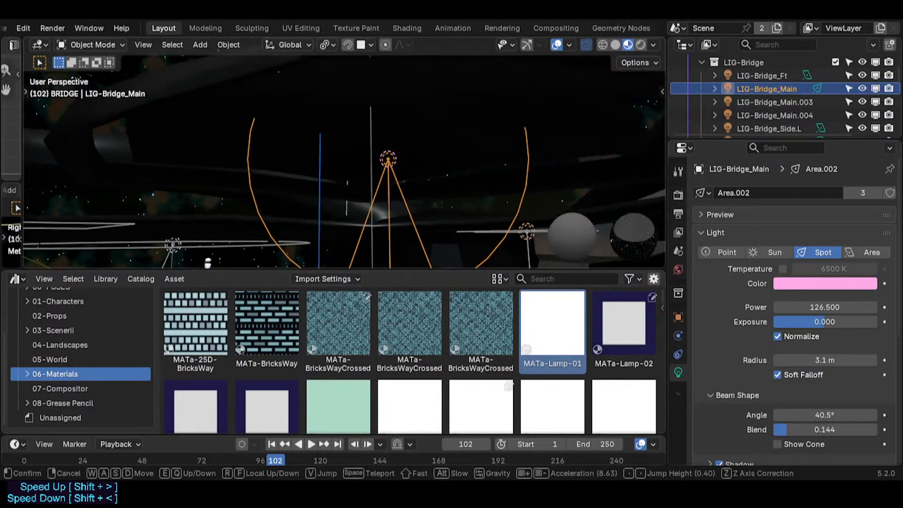
pyautogui.click(452, 178)
pyautogui.press('g')
pyautogui.press('z')
pyautogui.click(450, 162)
pyautogui.moveTo(450, 162); pyautogui.dragTo(396, 222, button='middle')
pyautogui.hotkey('alt', 'z')
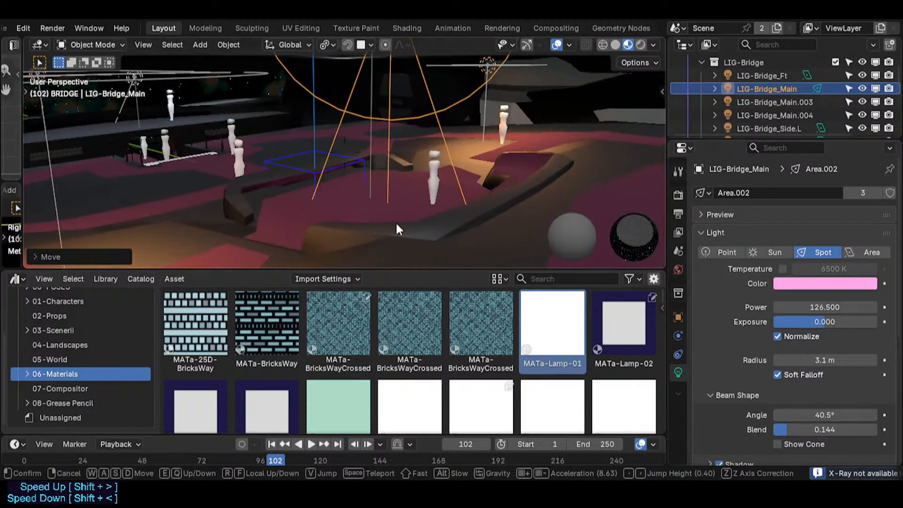
# - Enlarge the LIG-Bridge_Main spotlight's radius to 4.14 m and try a higher exposure
pyautogui.moveTo(827, 360); pyautogui.dragTo(843, 360)
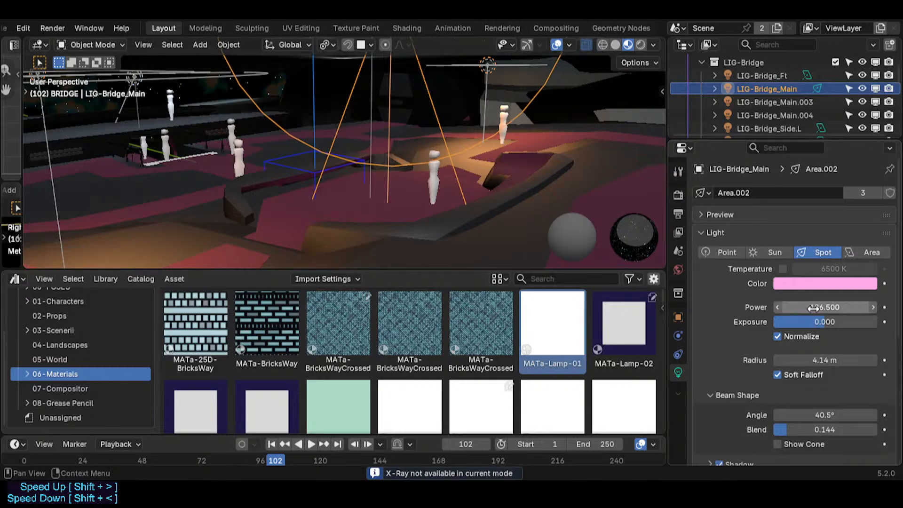
pyautogui.moveTo(825, 322); pyautogui.dragTo(845, 322)
pyautogui.press('Escape')
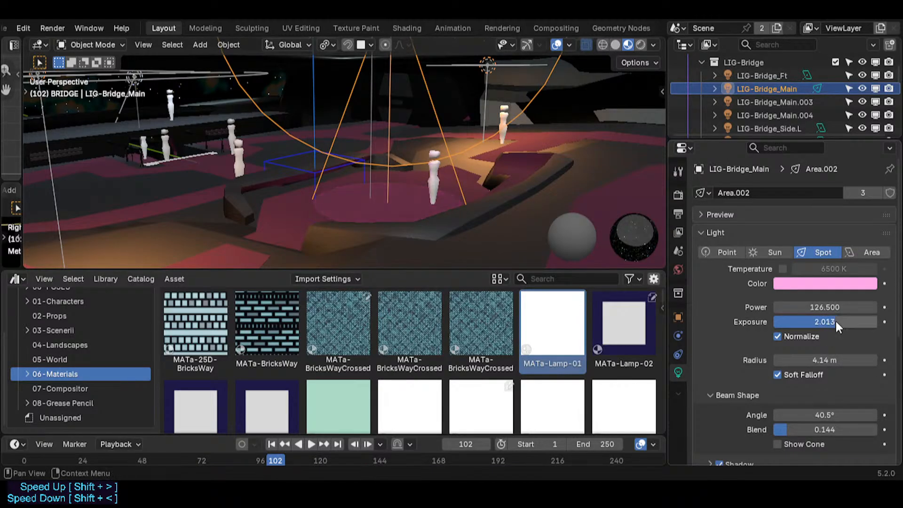
# - Raise the LIG-Bridge_Main spotlight's power to 500
pyautogui.click(831, 307)
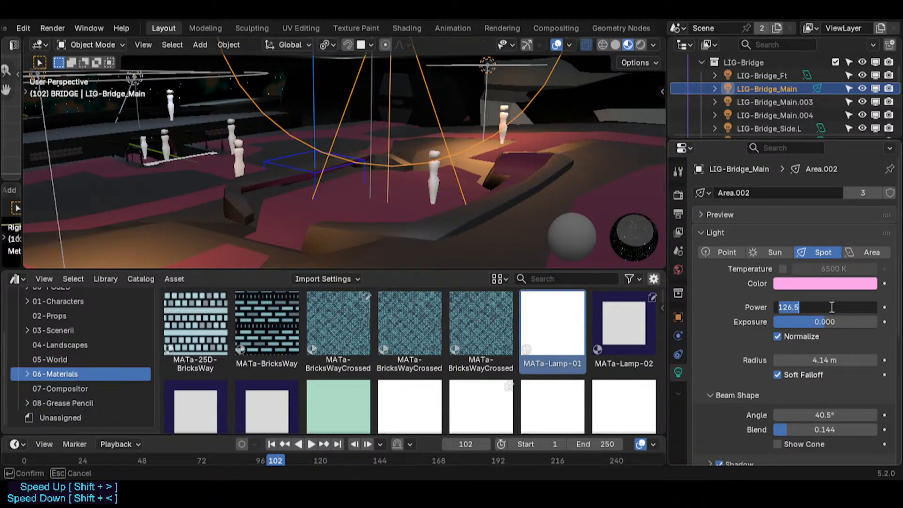
pyautogui.write('300')
pyautogui.press('Return')
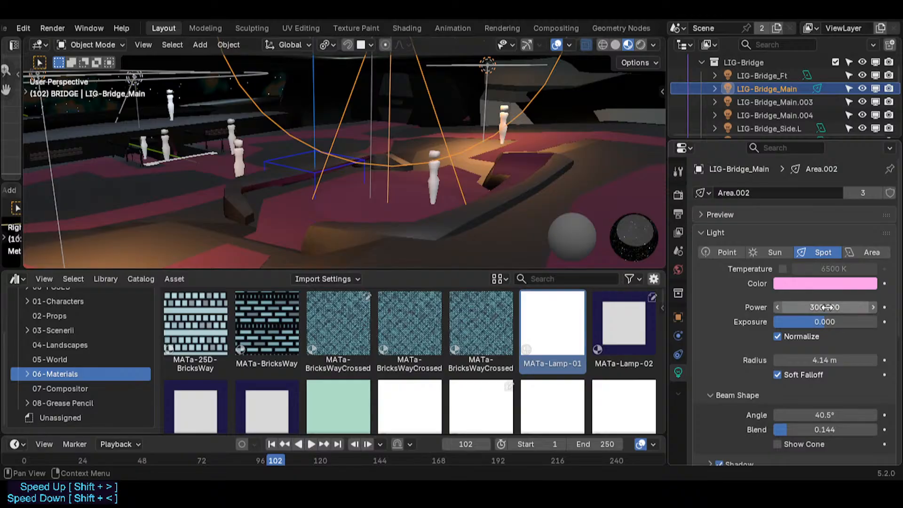
pyautogui.click(826, 307)
pyautogui.write('500')
pyautogui.press('Return')
# - Set the LIG-Bridge_Main spotlight's beam angle to 48° and its blend to 0.1
pyautogui.scroll(-3, 810, 403)
pyautogui.moveTo(821, 336)
pyautogui.mouseDown()
pyautogui.moveTo(847, 335)
pyautogui.moveTo(837, 335)
pyautogui.mouseUp()
pyautogui.moveTo(228, 145); pyautogui.dragTo(365, 179, button='middle')
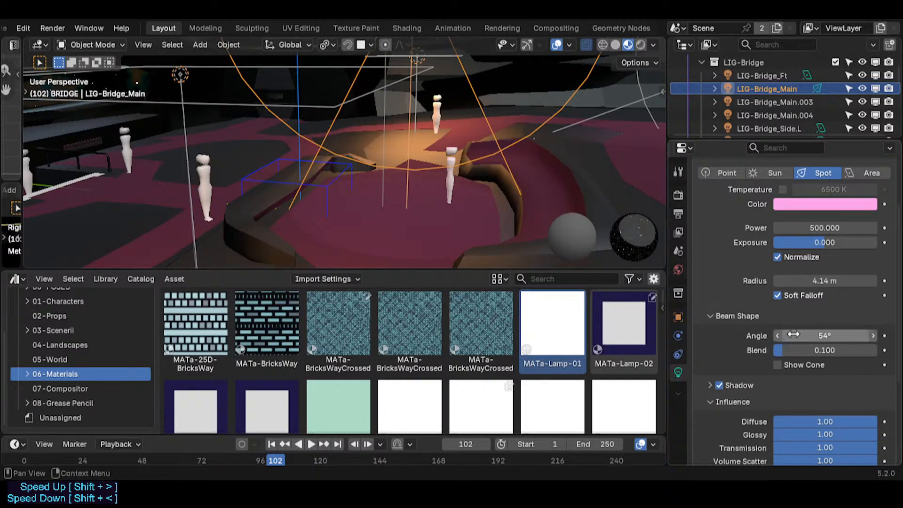
pyautogui.moveTo(811, 334)
pyautogui.mouseDown()
pyautogui.moveTo(861, 335)
pyautogui.moveTo(793, 334)
pyautogui.mouseUp()
# - Nudge the LIG-Bridge_Main spotlight slightly along the negative Y axis and adjust its position along X
pyautogui.press('g')
pyautogui.press('y')
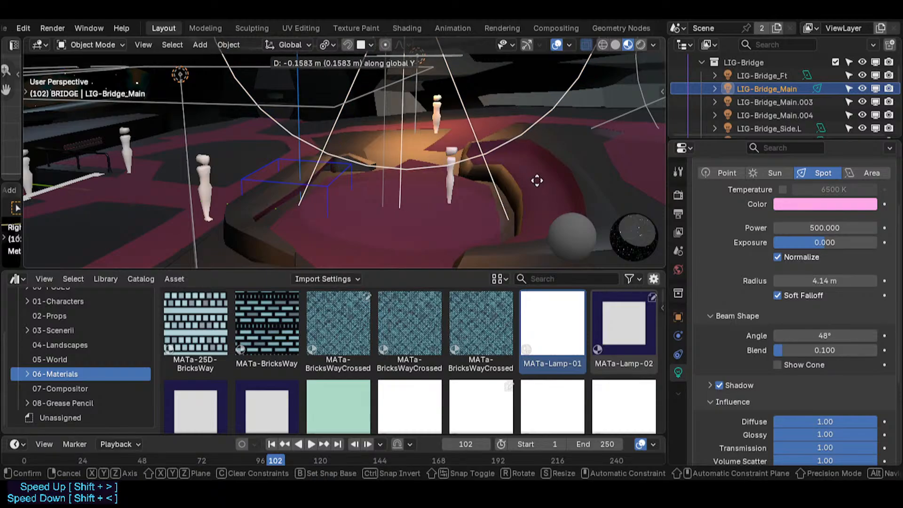
pyautogui.click(536, 181)
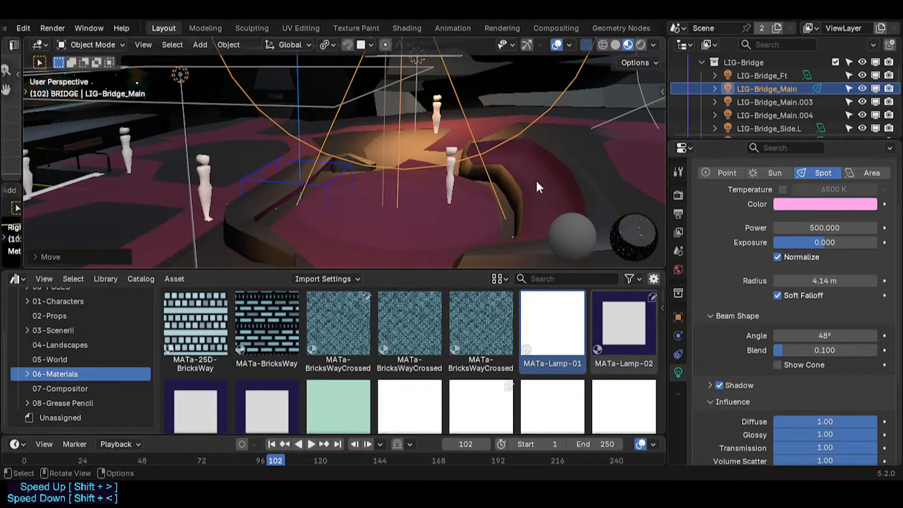
pyautogui.press('g')
pyautogui.press('x')
pyautogui.click(522, 197)
pyautogui.press('g')
pyautogui.press('x')
pyautogui.press('y')
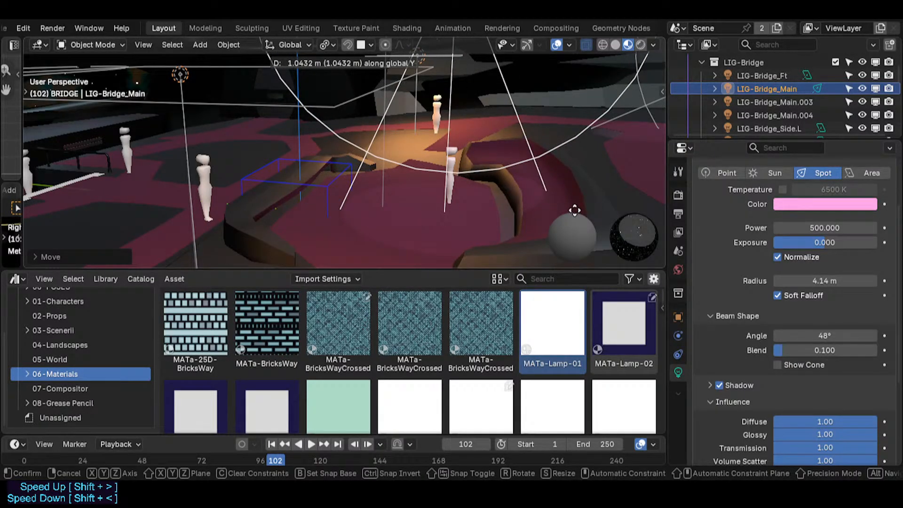
pyautogui.rightClick(574, 211)
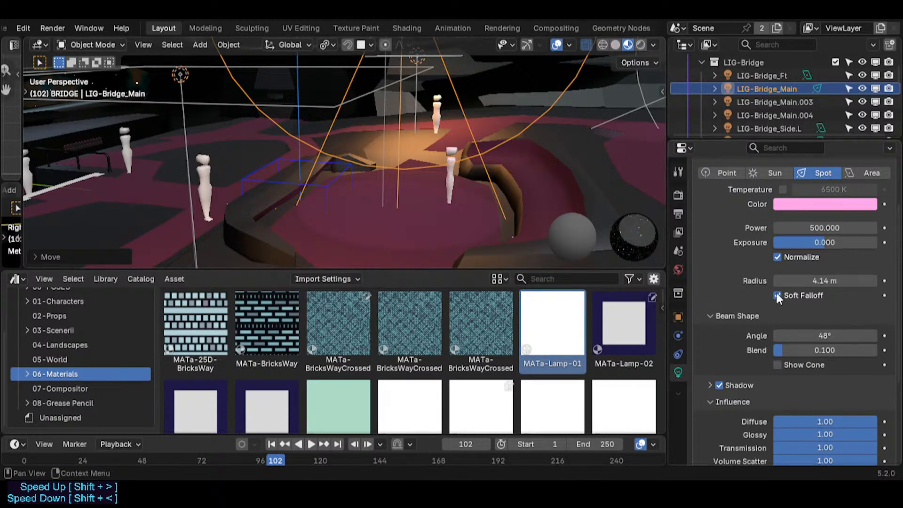
# - Widen the LIG-Bridge_Main spotlight's beam angle to 58° and shift the light slightly along the positive Y axis
pyautogui.moveTo(815, 337); pyautogui.dragTo(835, 336)
pyautogui.press('g')
pyautogui.press('y')
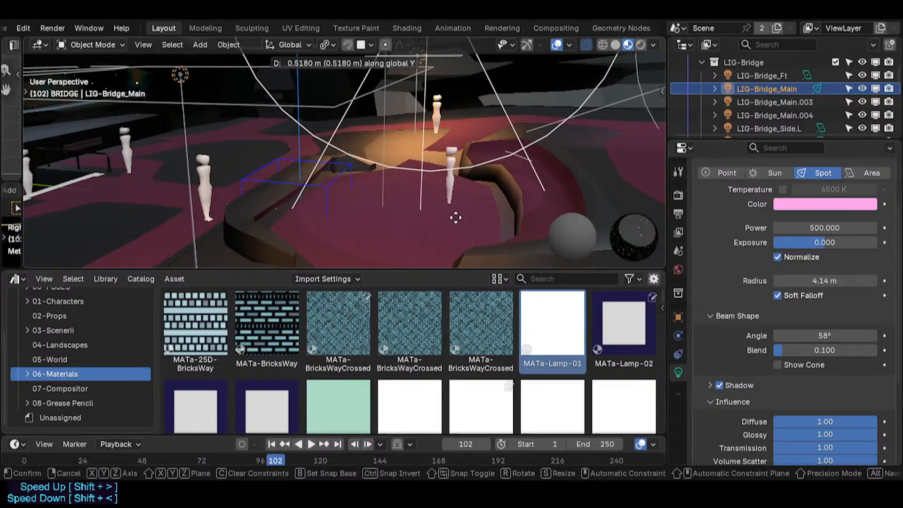
pyautogui.click(444, 210)
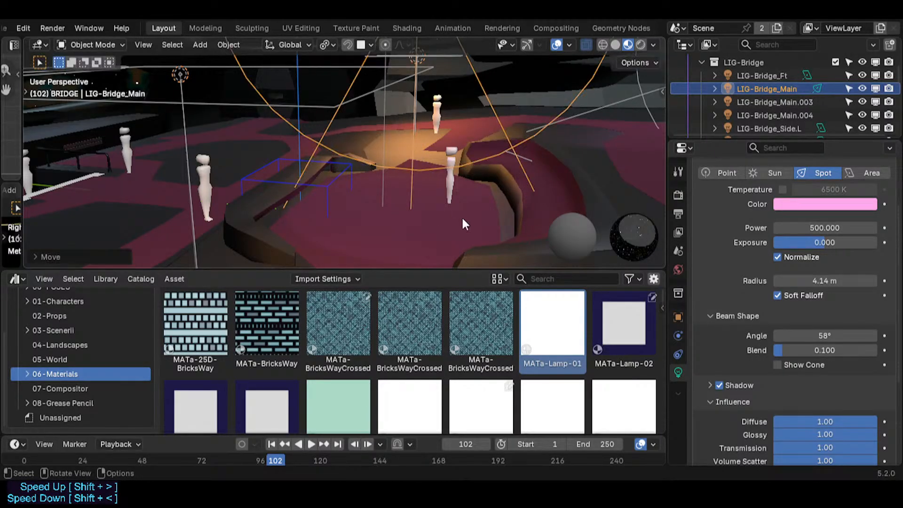
# - Set the LIG-Bridge_Main spotlight's radius to 3.89 m, beam angle to 45.5° and blend to 0.069
pyautogui.moveTo(825, 336); pyautogui.dragTo(849, 350)
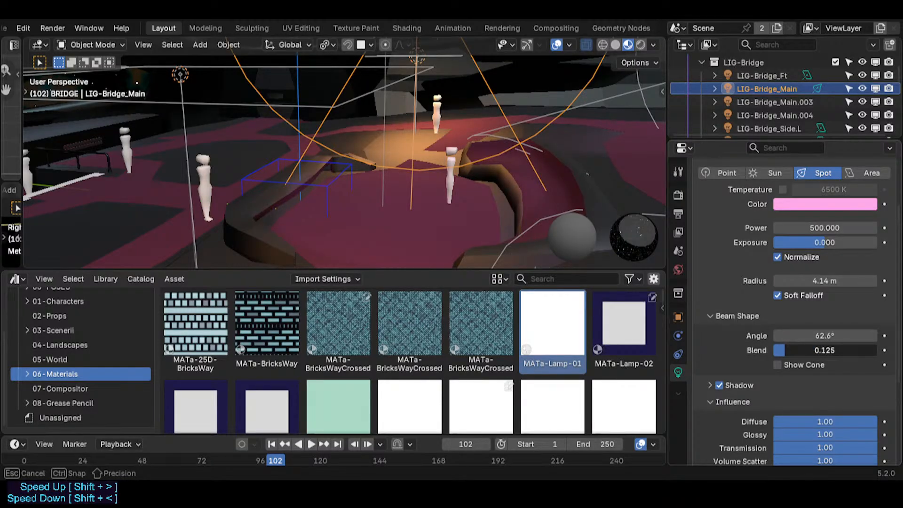
pyautogui.moveTo(787, 350); pyautogui.dragTo(786, 350)
pyautogui.moveTo(813, 281); pyautogui.dragTo(796, 281)
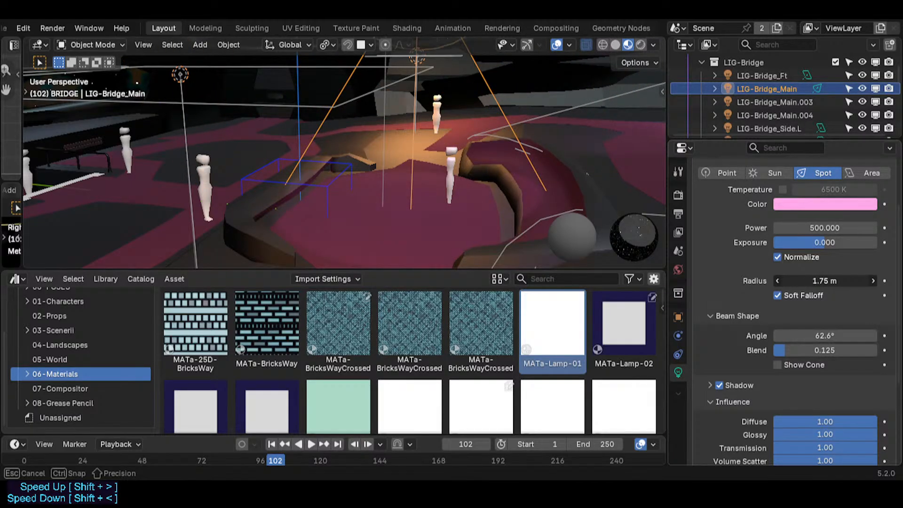
pyautogui.moveTo(796, 281); pyautogui.dragTo(811, 281)
pyautogui.moveTo(822, 351); pyautogui.dragTo(818, 350)
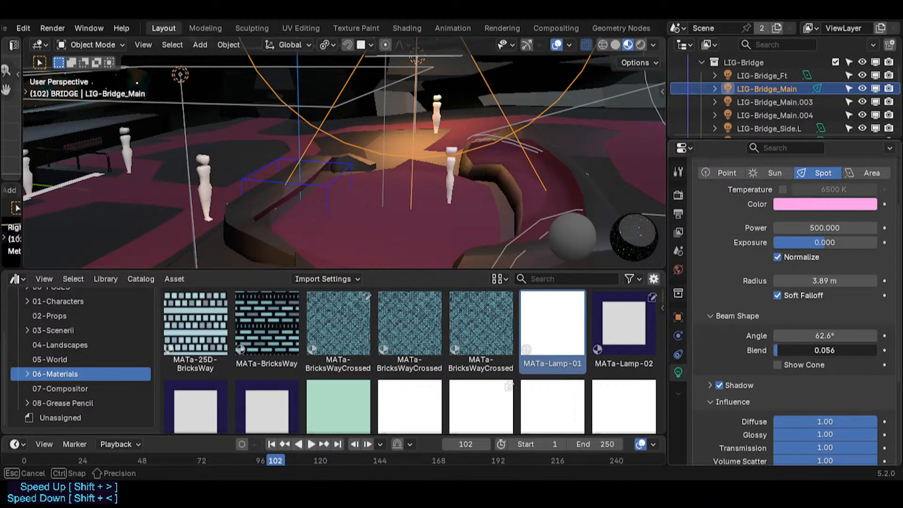
pyautogui.moveTo(817, 351); pyautogui.dragTo(803, 336)
# - Move the LIG-Bridge_Main spotlight about 0.29 m along the negative Y axis
pyautogui.press('g')
pyautogui.press('y')
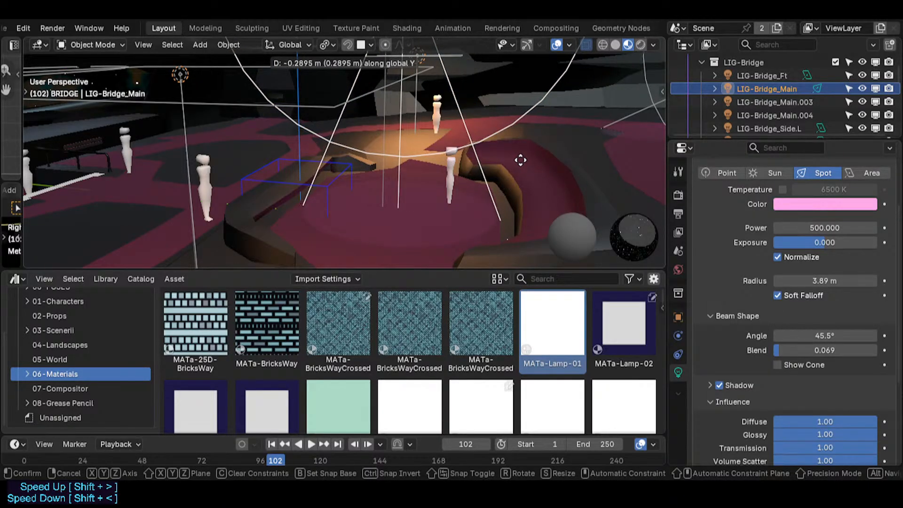
pyautogui.click(467, 226)
# - Edit the MSH-BridgeFloor.002 carpet mesh and slide the near corner vertex of the central pit section inward along its edge
pyautogui.click(467, 226)
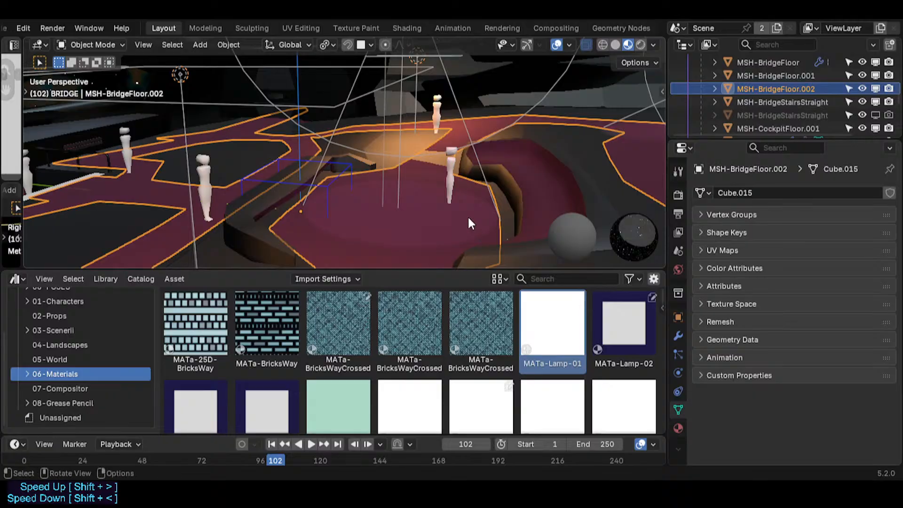
pyautogui.press('Tab')
pyautogui.click(493, 202)
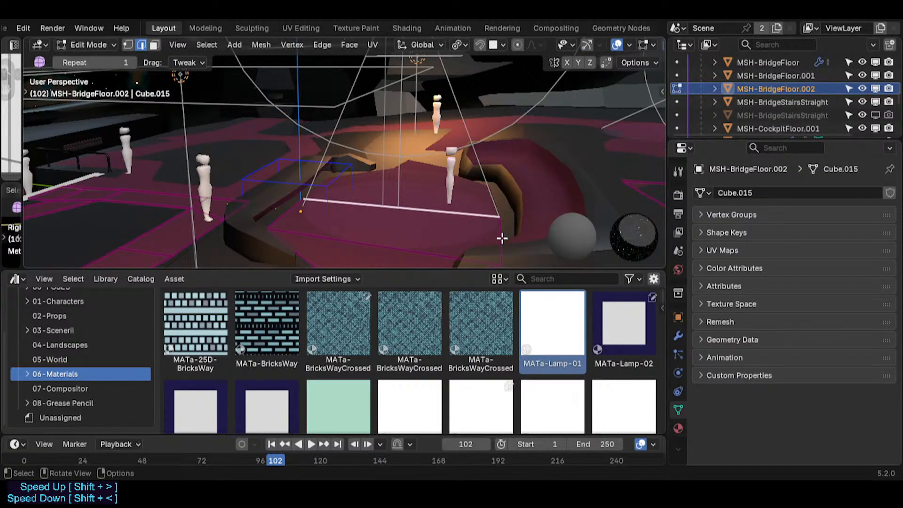
pyautogui.press('1')
pyautogui.press('g')
pyautogui.press('g')
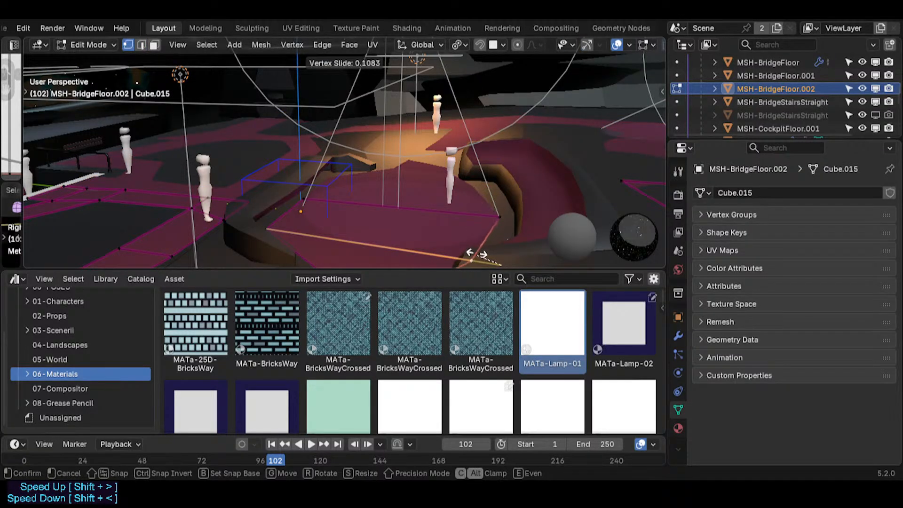
pyautogui.press('Escape')
# - Slide the far corner vertex on the same side of the pit carpet inward along its edge
pyautogui.press('g')
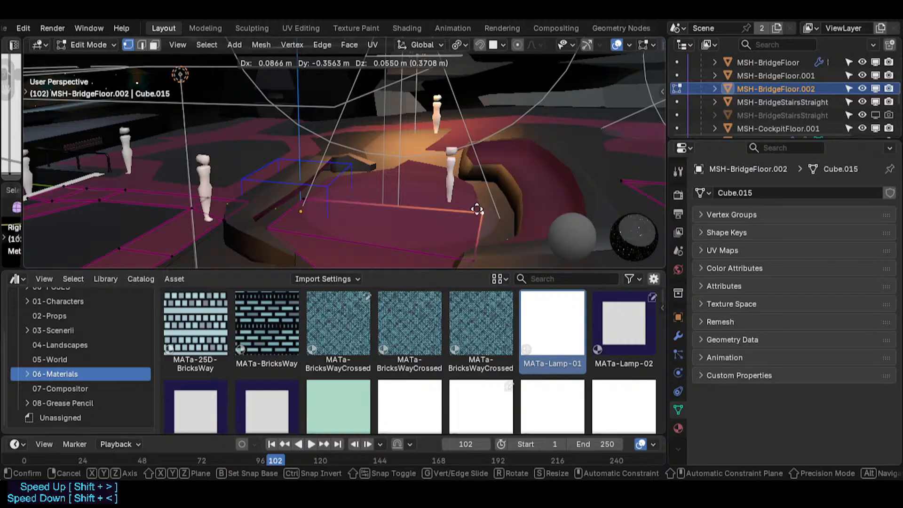
pyautogui.press('Escape')
pyautogui.press('g')
pyautogui.press('g')
pyautogui.click(478, 213)
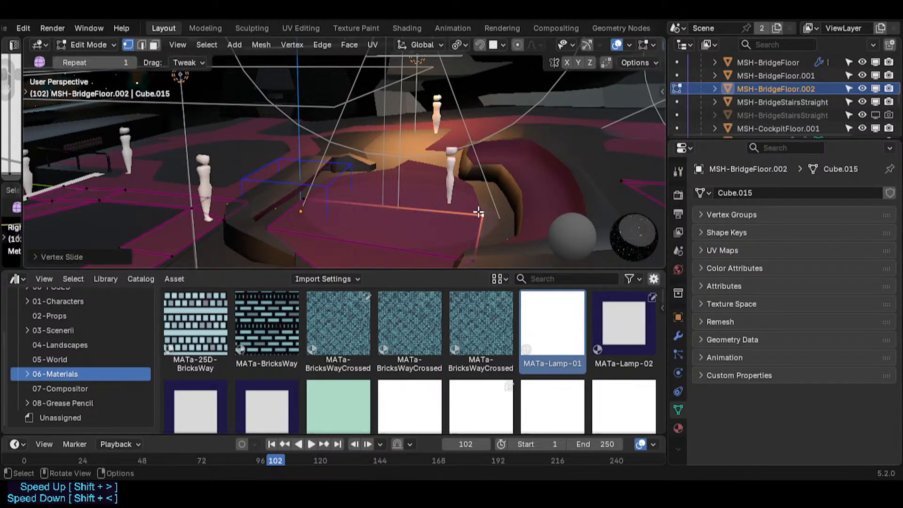
# - Slide the opposite side edge of the pit carpet inward to narrow that section
pyautogui.press('2')
pyautogui.click(310, 200)
pyautogui.press('g')
pyautogui.press('g')
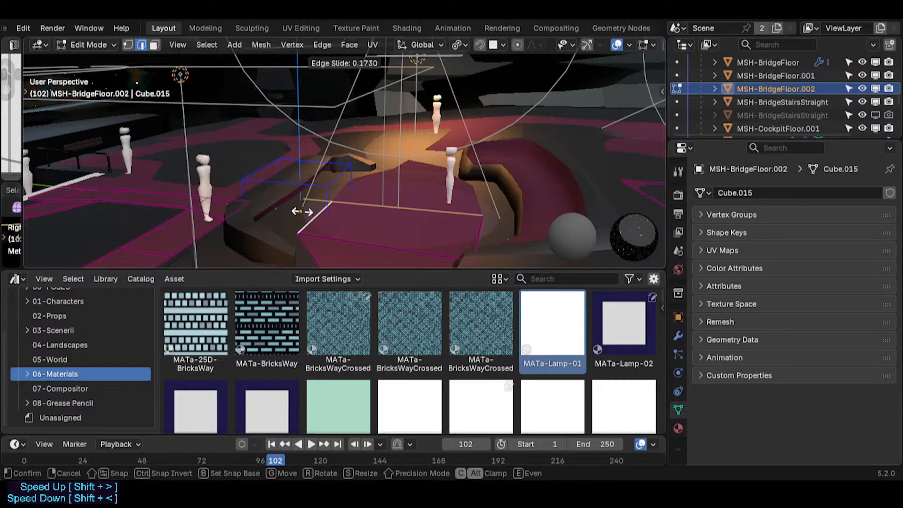
pyautogui.click(305, 210)
pyautogui.hotkey('shift', '`')
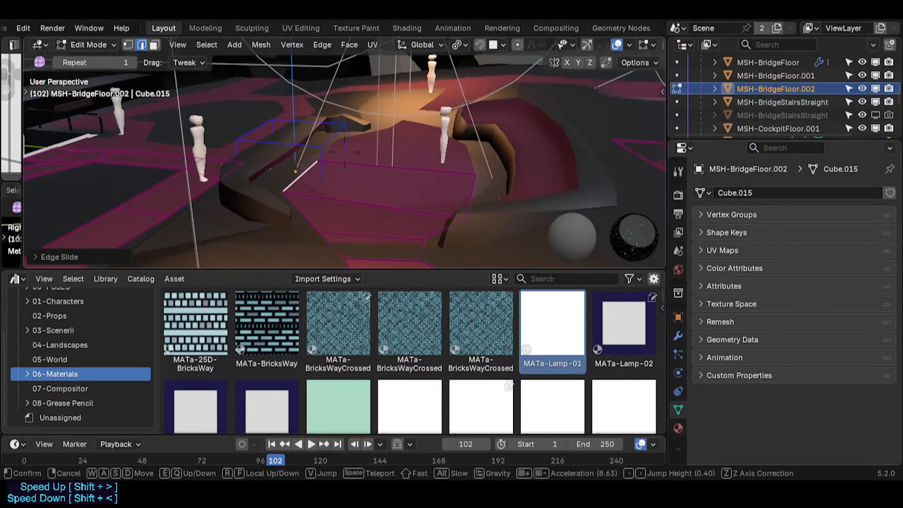
# - Slide the pit carpet's near corner vertex on the curved couch side along its side edge to shorten that edge
pyautogui.click(419, 198)
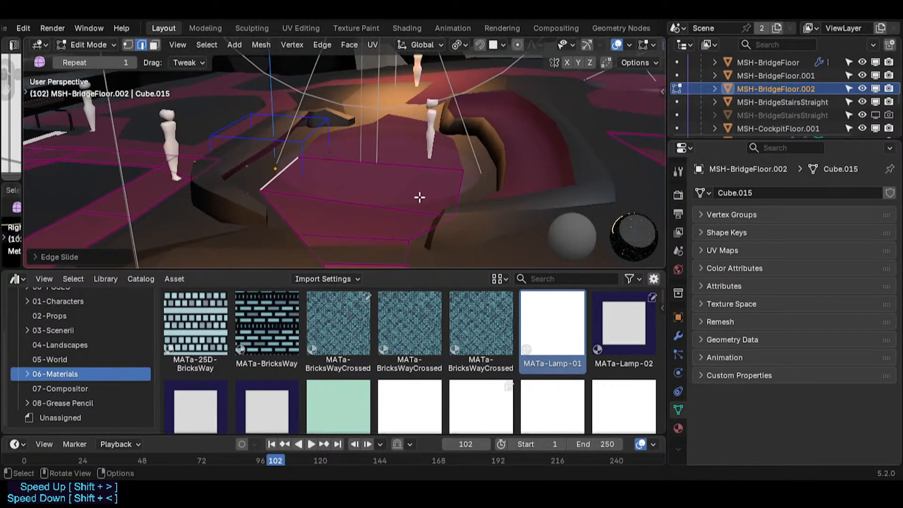
pyautogui.click(463, 161)
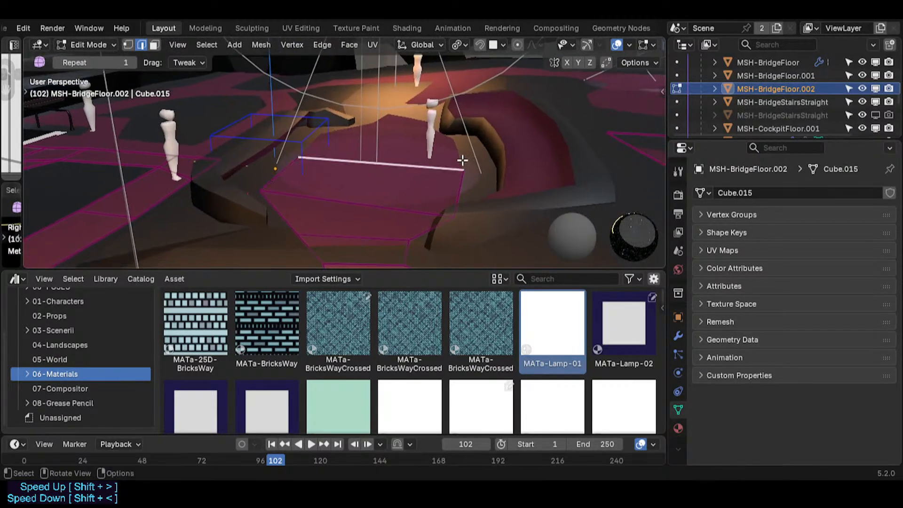
pyautogui.click(455, 213)
pyautogui.press('g')
pyautogui.press('g')
pyautogui.click(459, 203)
# - Slide the pit carpet's side edge facing the curved couch outward to widen the section
pyautogui.press('2')
pyautogui.click(460, 180)
pyautogui.press('g')
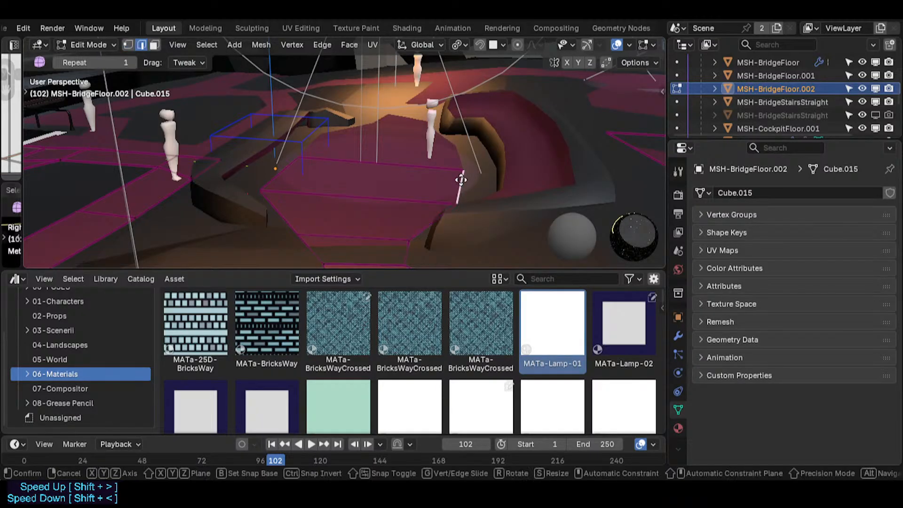
pyautogui.press('g')
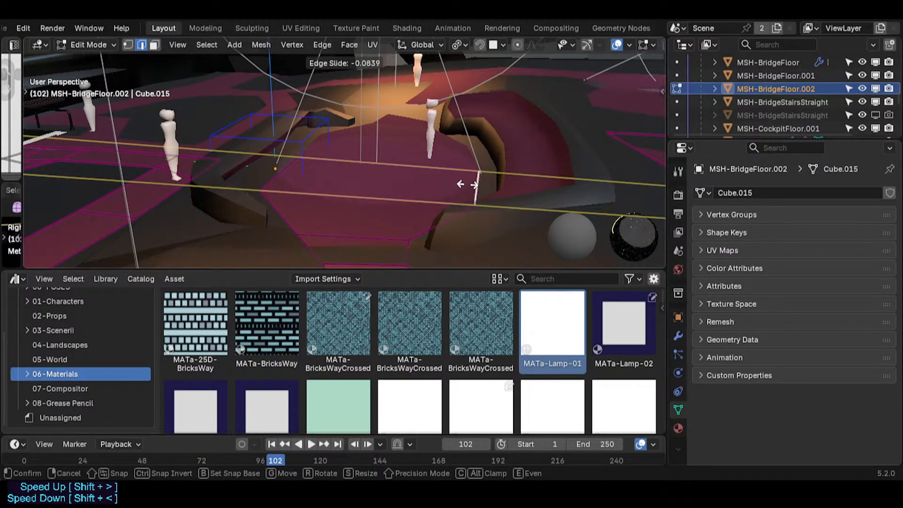
pyautogui.click(467, 184)
# - Slide the next cross edge of the carpet closer to the central pit section
pyautogui.press('1')
pyautogui.click(409, 238)
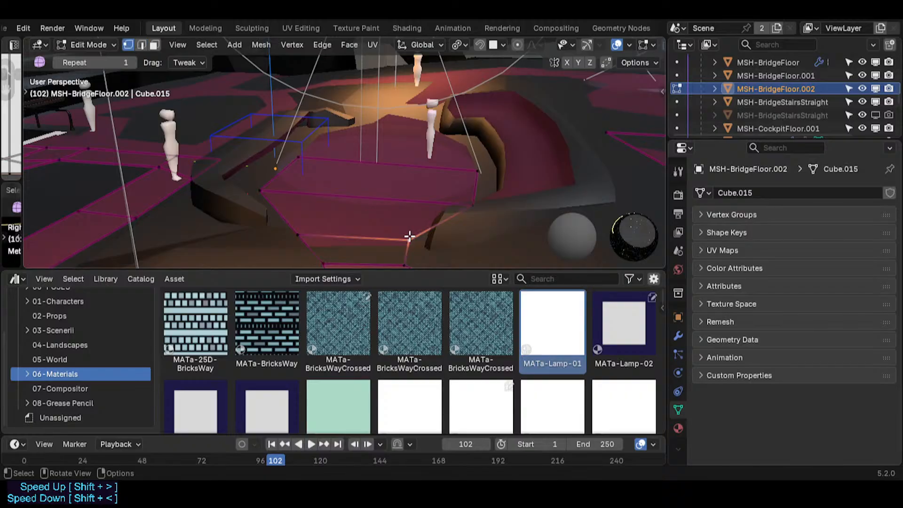
pyautogui.press('g')
pyautogui.press('g')
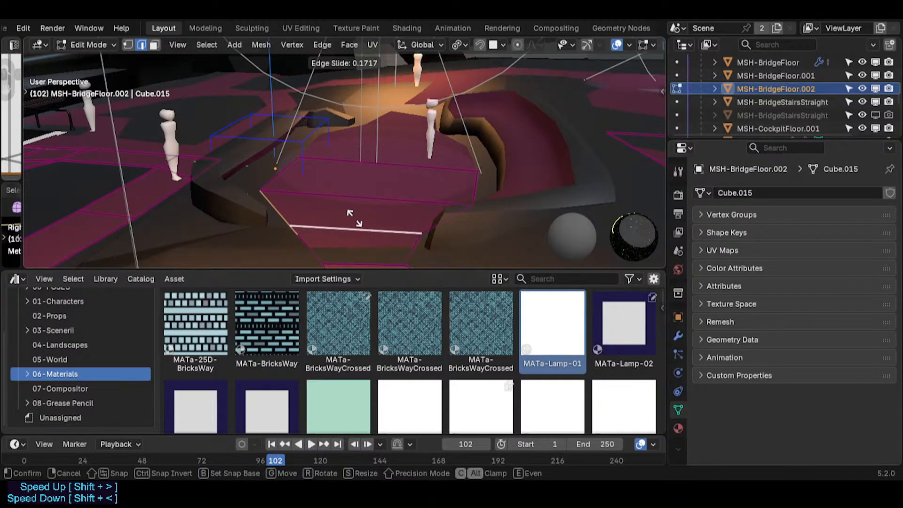
pyautogui.click(366, 195)
# - Scale up the cross edge at the pit entrance to widen the carpet there
pyautogui.press('1')
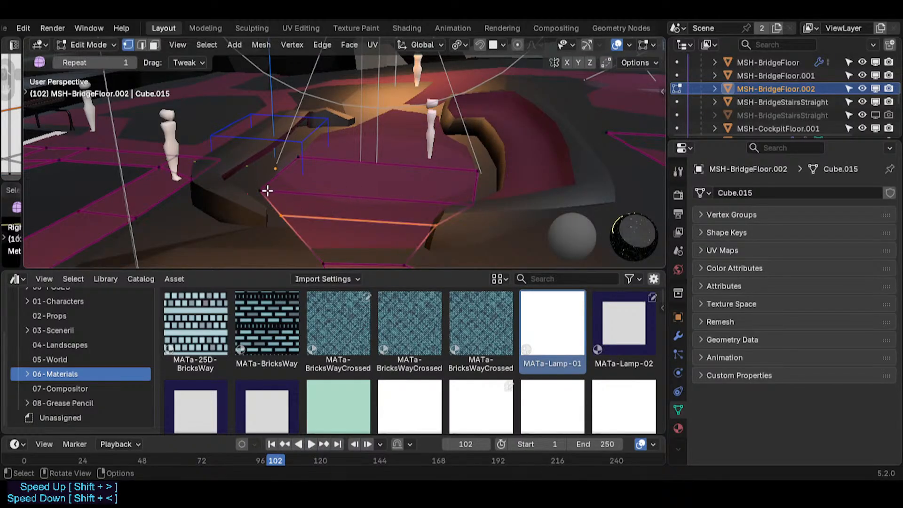
pyautogui.click(266, 190)
pyautogui.press('s')
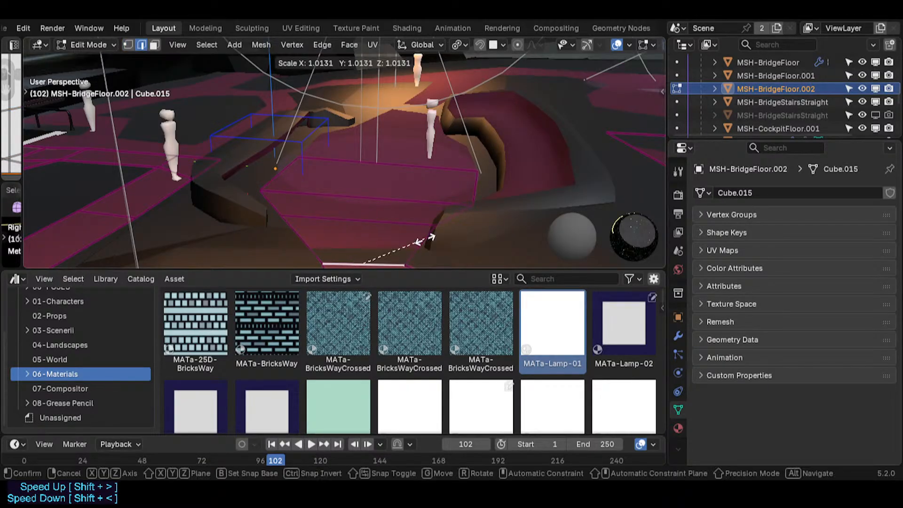
pyautogui.click(463, 245)
pyautogui.press('g')
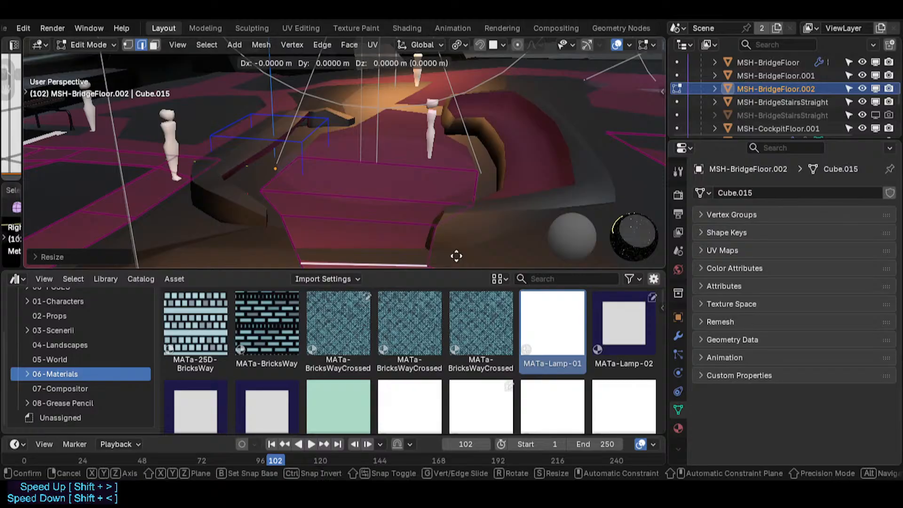
pyautogui.press('g')
pyautogui.press('g')
pyautogui.press('y')
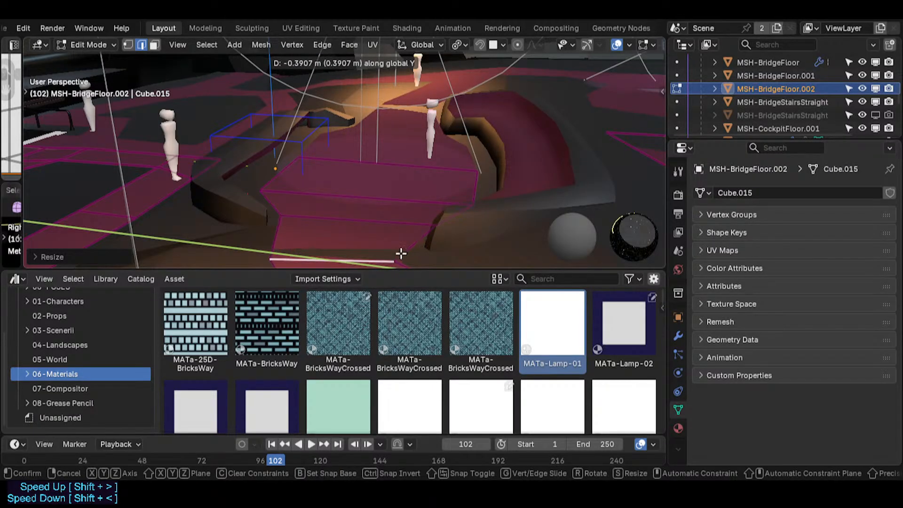
pyautogui.rightClick(407, 257)
# - Move the widened pit entrance edge in the negative Y direction to line it up with the passage
pyautogui.press('g')
pyautogui.press('x')
pyautogui.press('y')
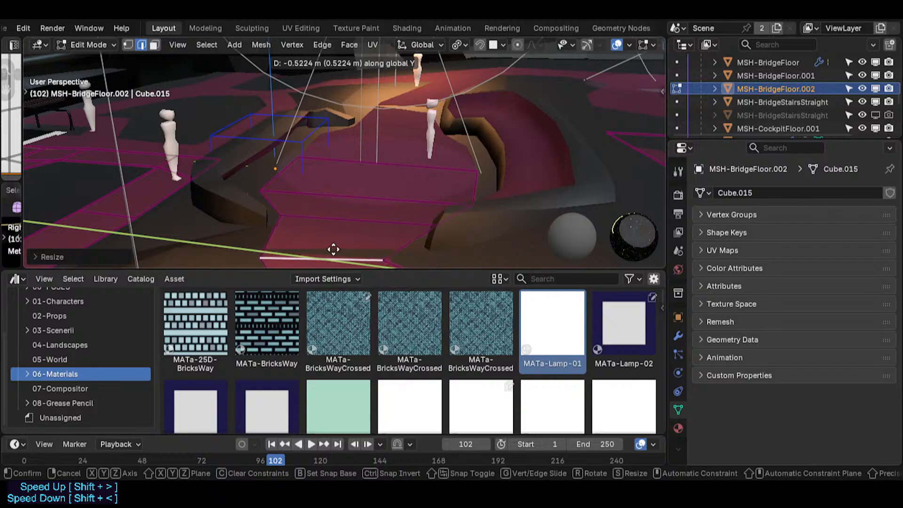
pyautogui.click(359, 251)
# - Move the carpet's cross edge beside the couch end toward the pit along X and adjust its height along Z
pyautogui.hotkey('shift', '`')
pyautogui.press('s')
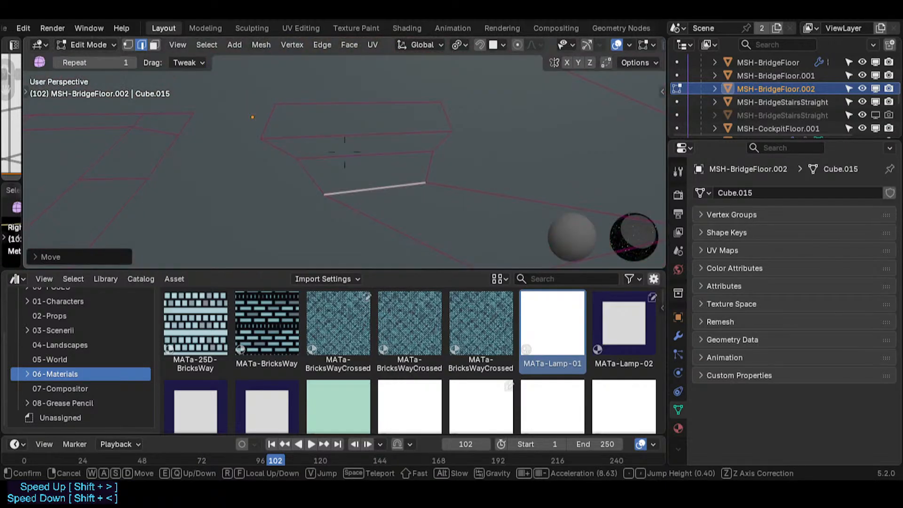
pyautogui.click(416, 204)
pyautogui.hotkey('shift', '`')
pyautogui.press('w')
pyautogui.click(424, 181)
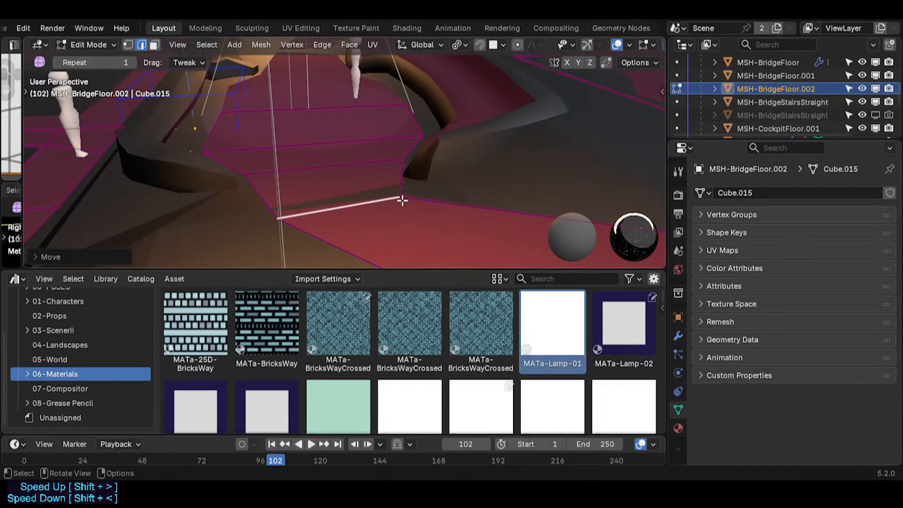
pyautogui.click(413, 198)
pyautogui.press('1')
pyautogui.click(400, 196)
pyautogui.moveTo(400, 196); pyautogui.dragTo(413, 217, button='middle')
pyautogui.hotkey('shift', '`')
pyautogui.press('s')
pyautogui.click(428, 195)
pyautogui.press('2')
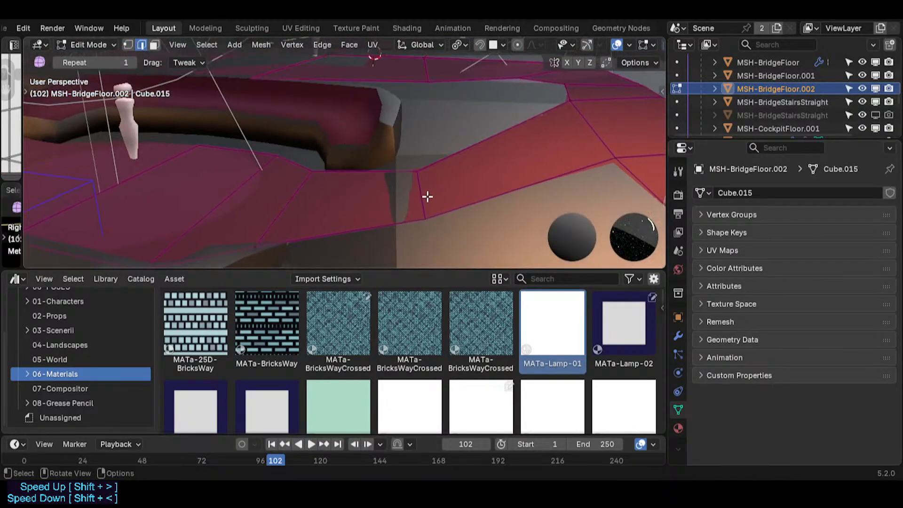
pyautogui.click(425, 196)
pyautogui.press('g')
pyautogui.press('x')
pyautogui.click(389, 191)
pyautogui.press('g')
pyautogui.press('x')
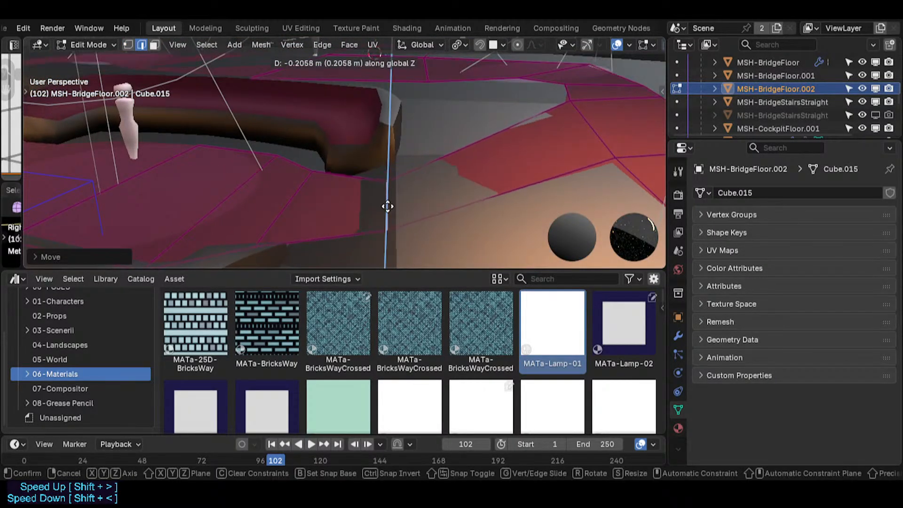
pyautogui.click(358, 194)
# - Nudge the neighbouring cross edge on the pit side slightly along the X axis
pyautogui.press('g')
pyautogui.press('x')
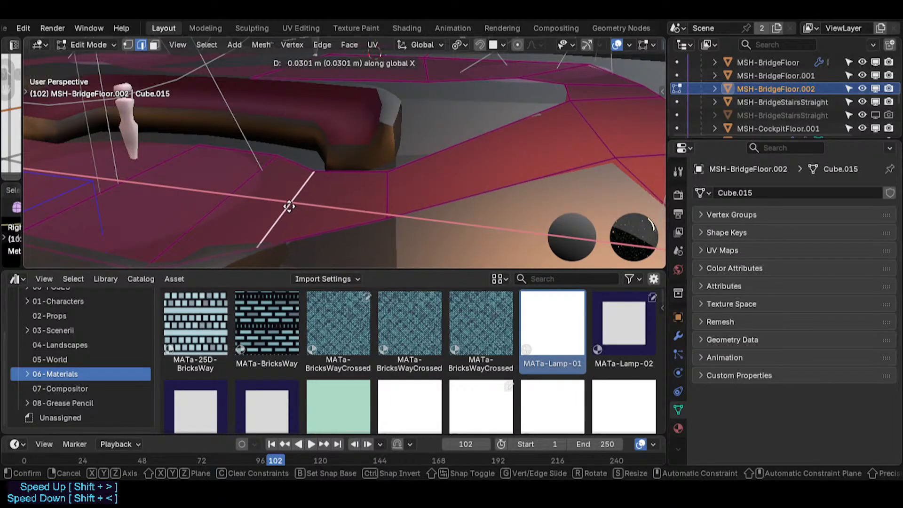
pyautogui.click(284, 204)
# - Inspect the carpet fit around the couch end in Object Mode without overlays, and return to editing the mesh
pyautogui.press('Tab')
pyautogui.hotkey('shift', 'alt', 'z')
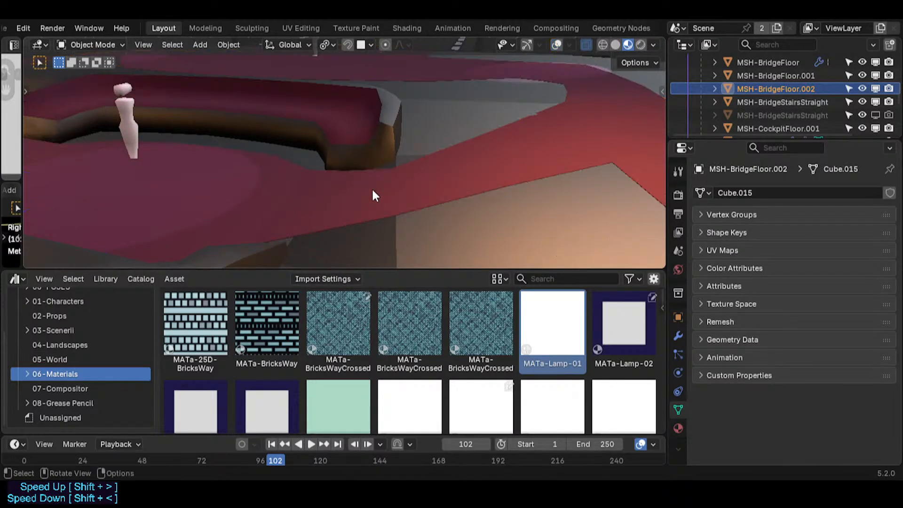
pyautogui.hotkey('shift', '`')
pyautogui.press('s')
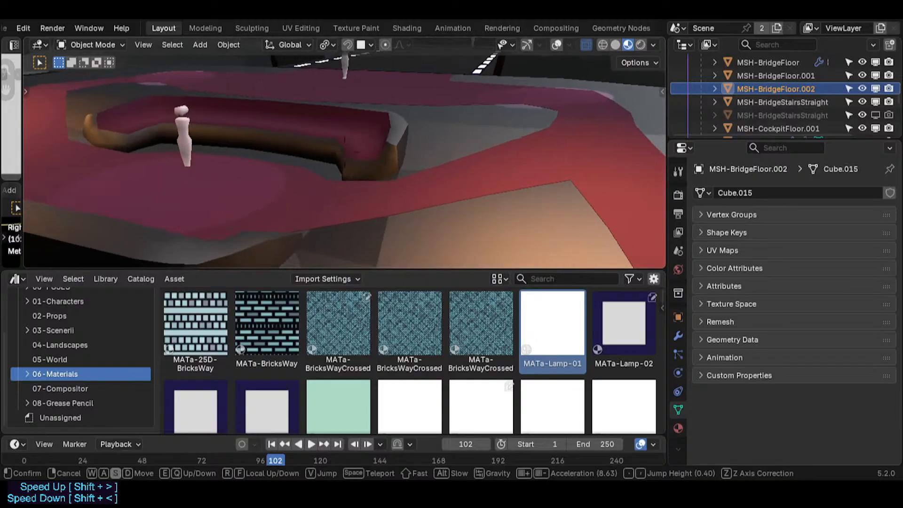
pyautogui.click(437, 180)
pyautogui.hotkey('shift', 'alt', 'z')
pyautogui.press('Tab')
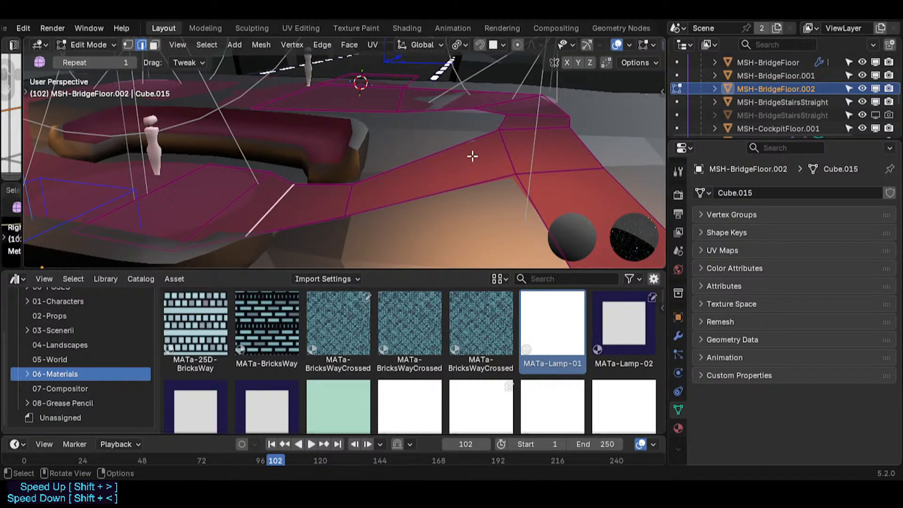
# - Bevel the cross edge beside the couch end by about 0.23 m and move its outer edge farther up the walkway
pyautogui.hotkey('ctrl', 'b')
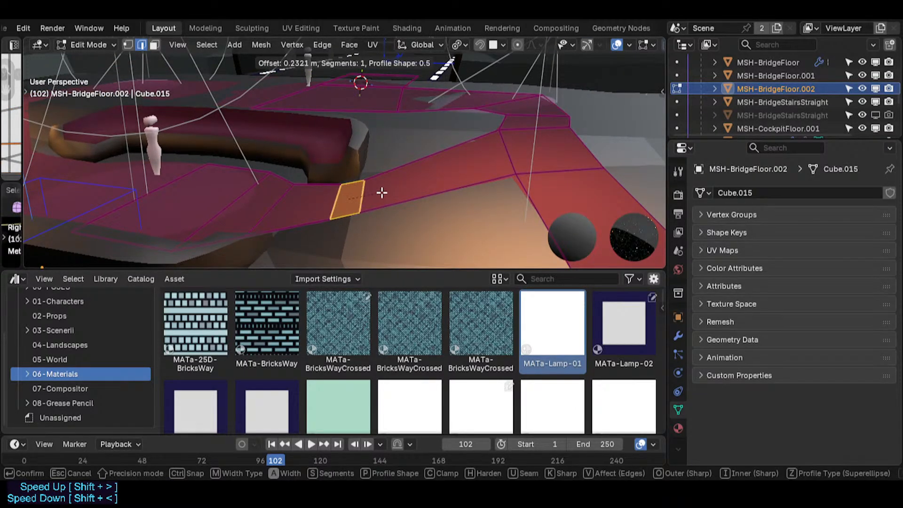
pyautogui.press('Escape')
pyautogui.keyDown('alt'); pyautogui.click(364, 189); pyautogui.keyUp('alt')
pyautogui.press('g')
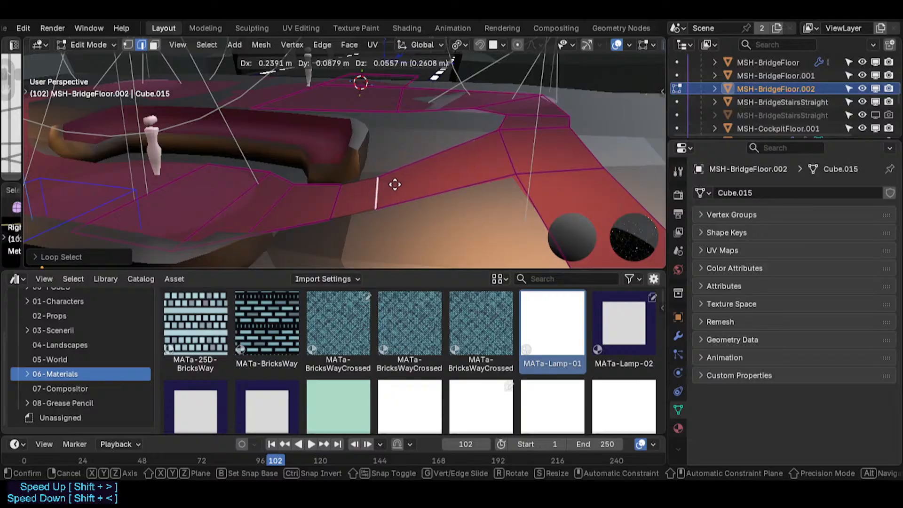
pyautogui.click(425, 183)
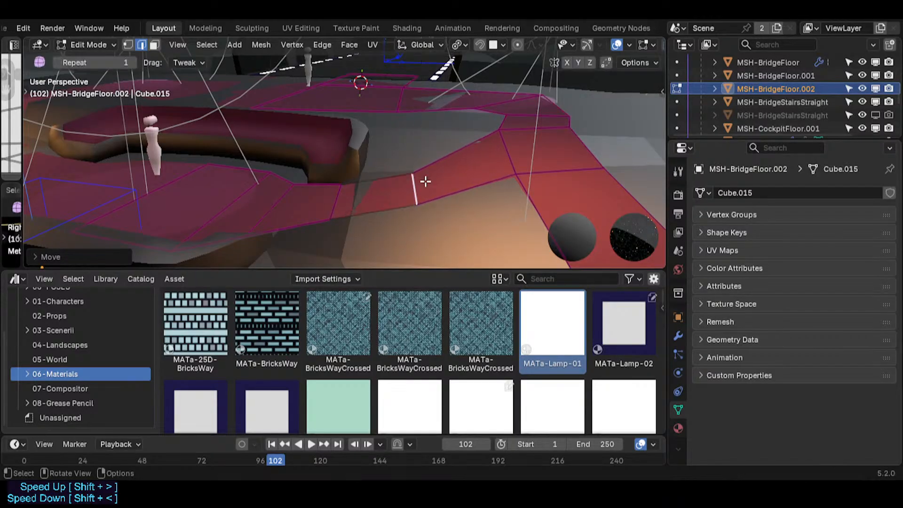
# - Adjust the height of the carpet's cross edge at the walkway junction along Z
pyautogui.keyDown('alt'); pyautogui.click(514, 148); pyautogui.keyUp('alt')
pyautogui.press('g')
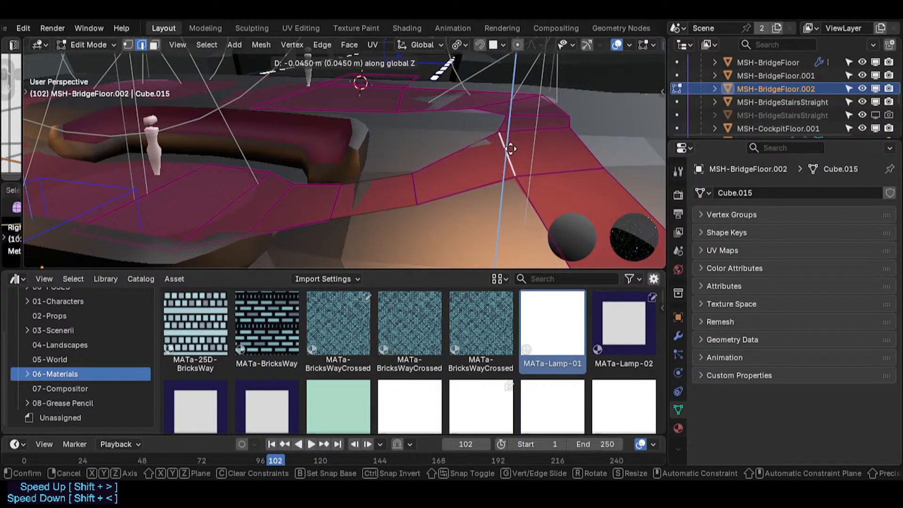
pyautogui.click(501, 149)
pyautogui.press('g')
pyautogui.press('z')
pyautogui.click(500, 141)
# - Raise the cross edge midway between the couch end and the walkway junction slightly along Z
pyautogui.click(405, 181)
pyautogui.press('g')
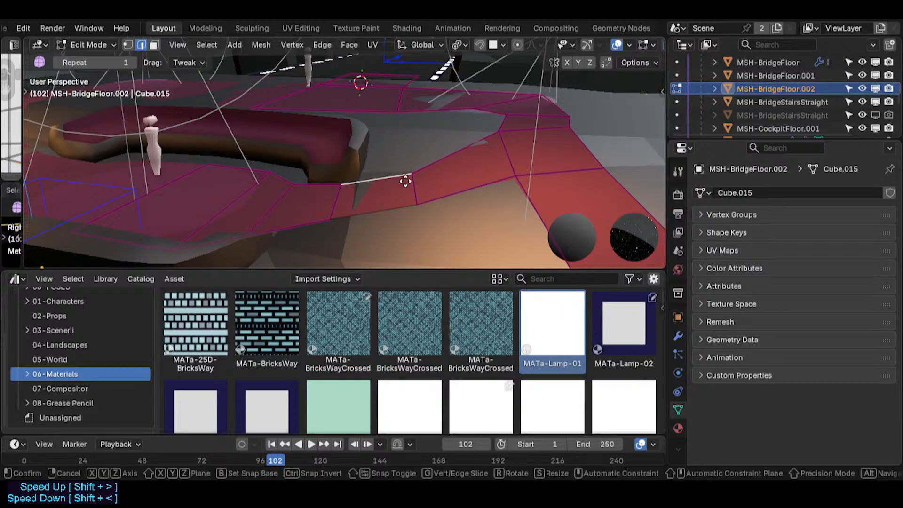
pyautogui.press('z')
pyautogui.click(407, 180)
pyautogui.press('g')
pyautogui.press('z')
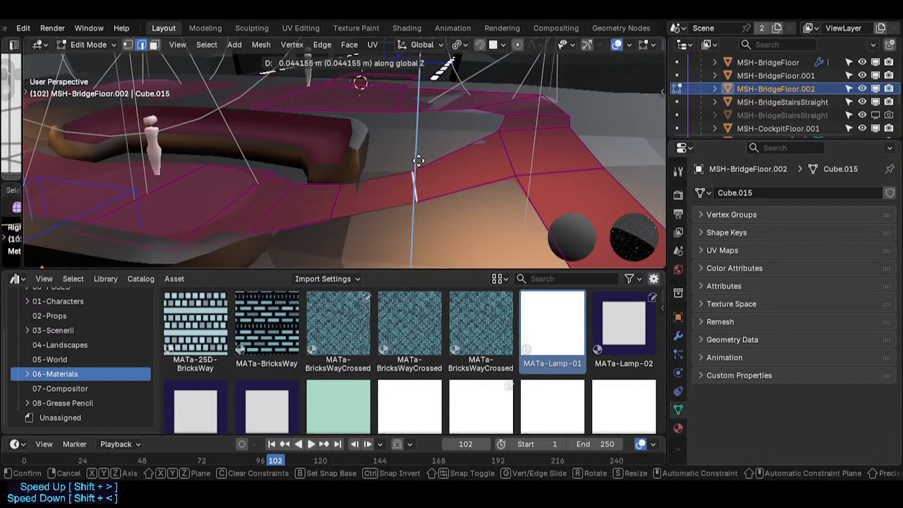
pyautogui.click(417, 134)
# - Return to Object Mode, review the carpet across the bridge, and save Spacecraft.blend
pyautogui.press('Tab')
pyautogui.hotkey('alt', 'z')
pyautogui.hotkey('shift', '`')
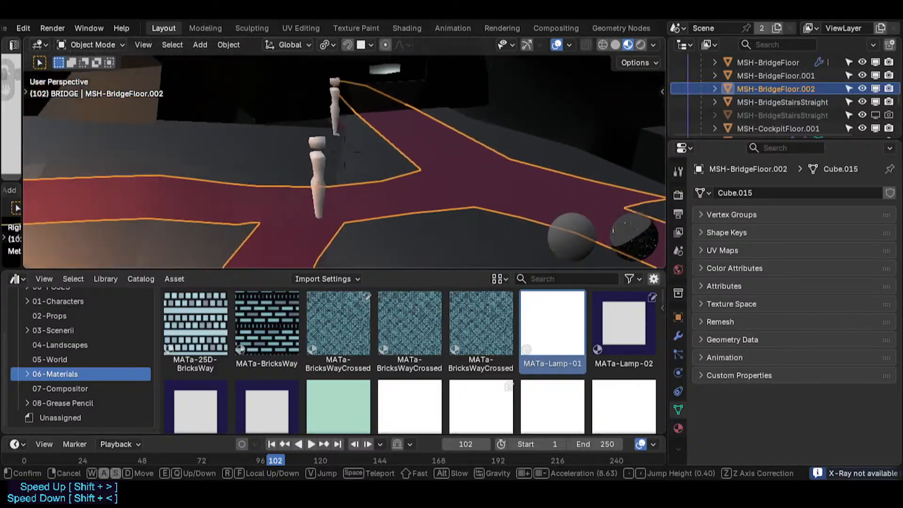
pyautogui.press('s')
pyautogui.press('w')
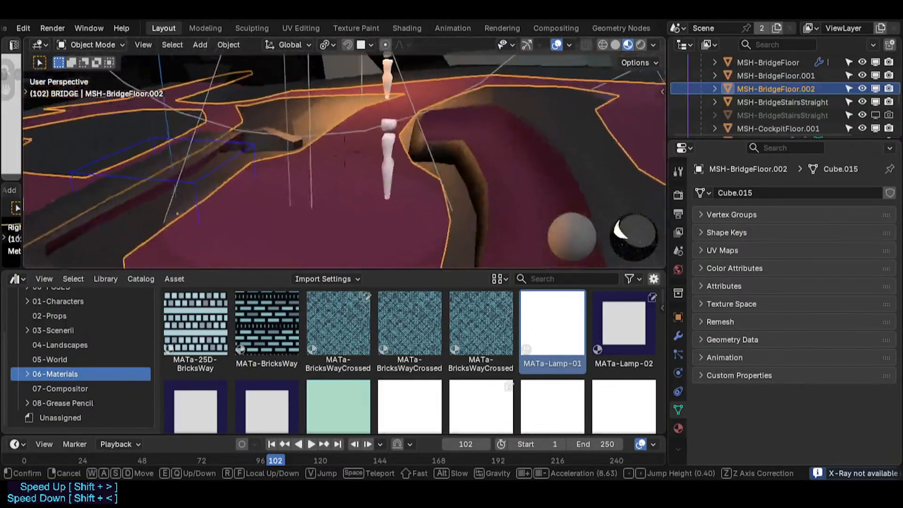
pyautogui.press('s')
pyautogui.click(512, 191)
pyautogui.hotkey('ctrl', 's')
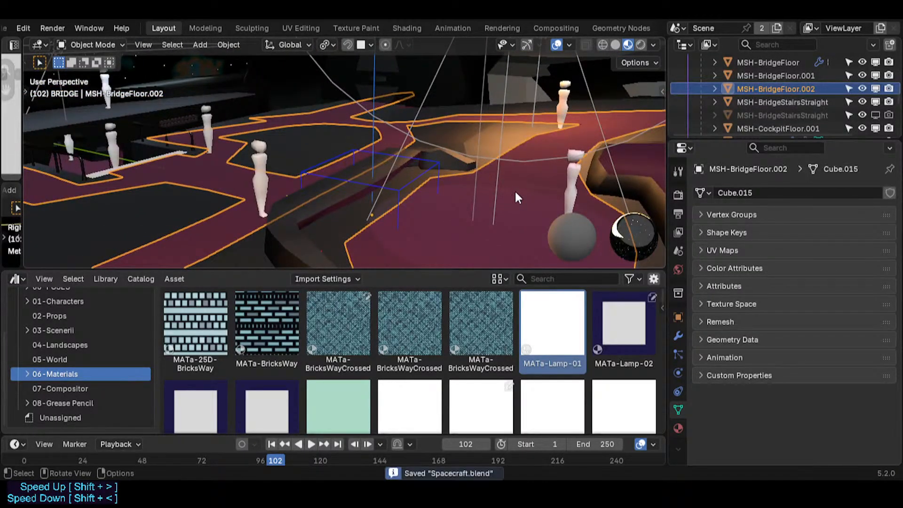
# - Add a Shrinkwrap modifier to MSH-BridgeFloor.002 and place it between the Mirror and Subdivision modifiers
pyautogui.click(678, 335)
pyautogui.click(701, 232)
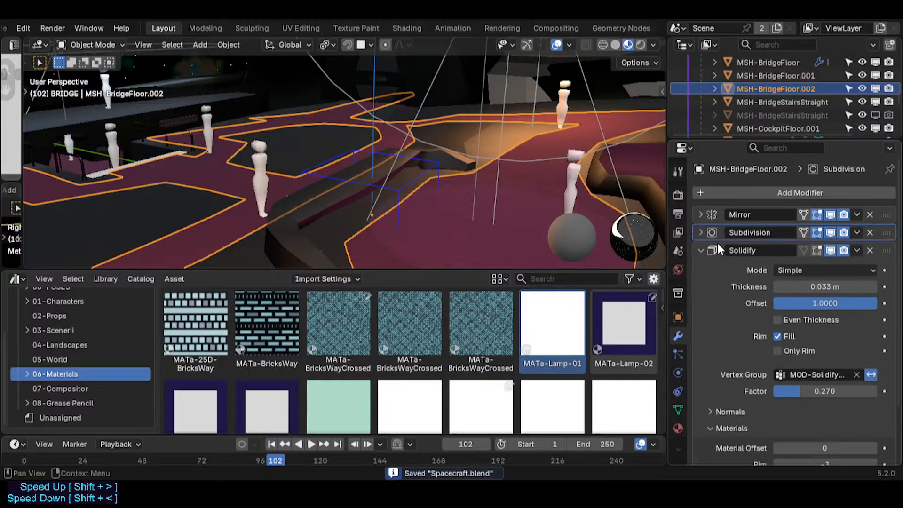
pyautogui.click(700, 250)
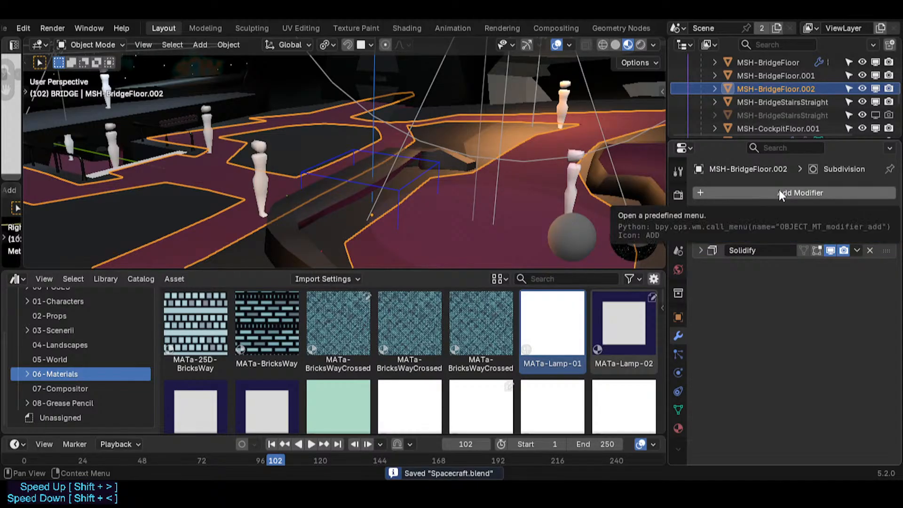
pyautogui.click(732, 193)
pyautogui.write('shr')
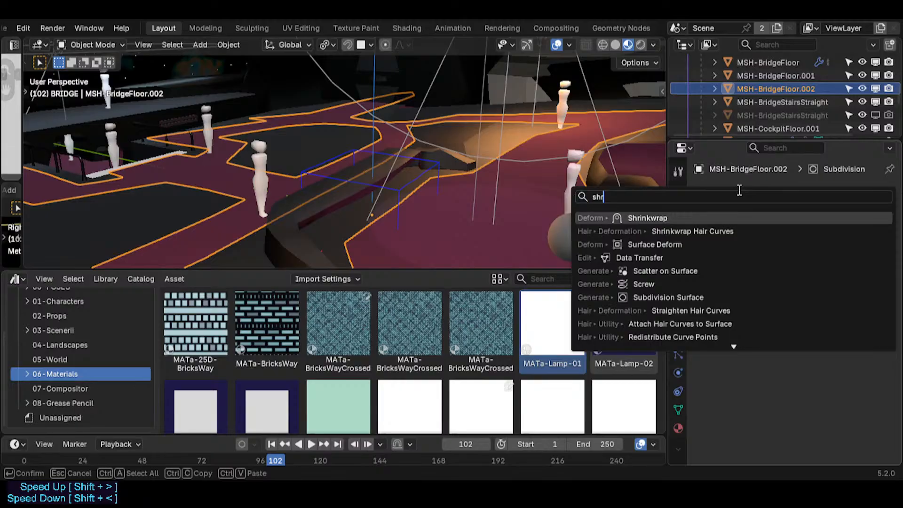
pyautogui.press('Return')
pyautogui.moveTo(892, 268); pyautogui.dragTo(893, 229)
# - Set the Shrinkwrap target to MSH-BridgeFloor and check how the carpet follows the deck
pyautogui.click(871, 286)
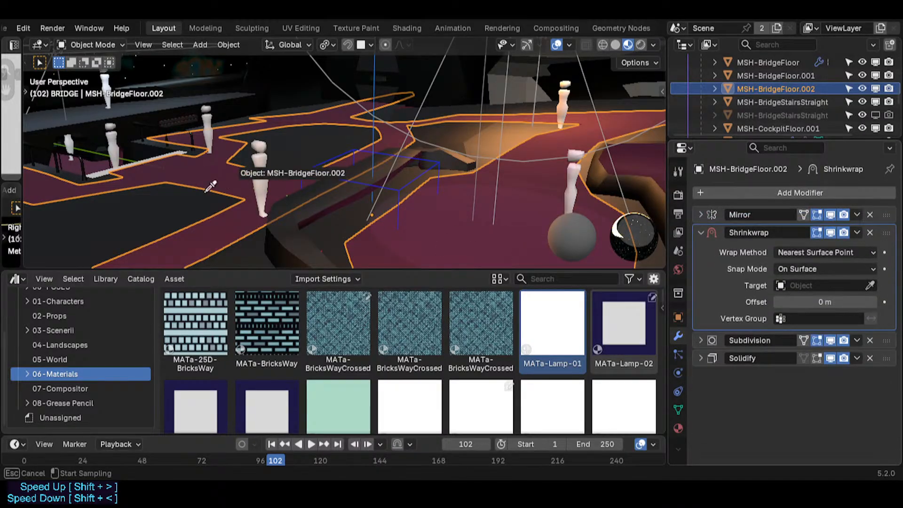
pyautogui.click(123, 215)
pyautogui.hotkey('shift', '`')
pyautogui.press('w')
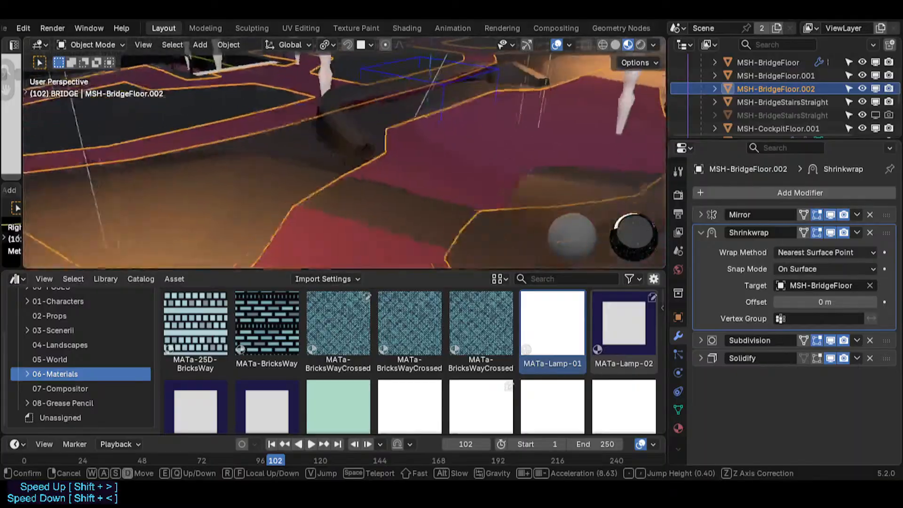
pyautogui.press('a')
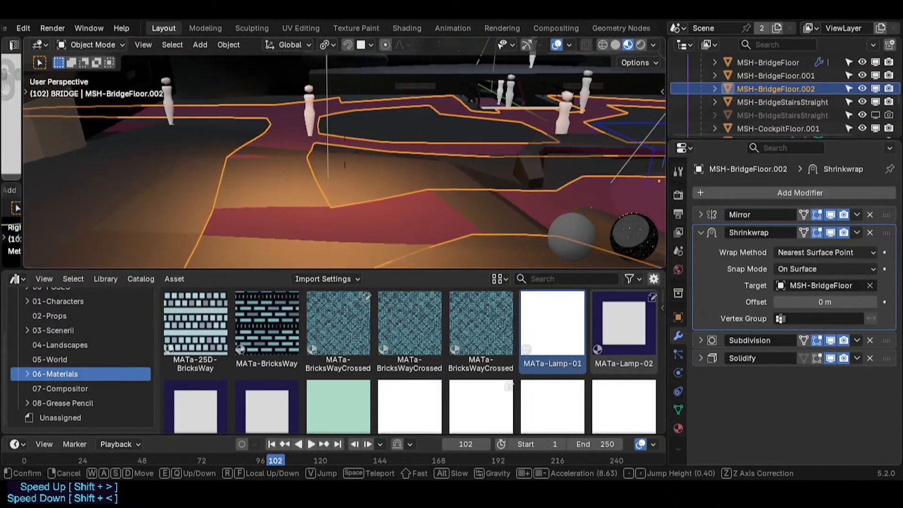
pyautogui.click(345, 154)
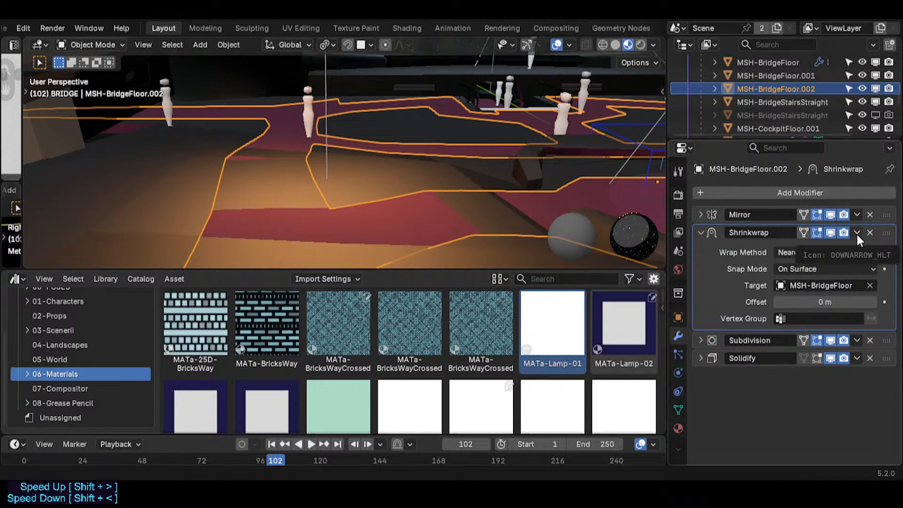
# - Duplicate the carpet's Shrinkwrap modifier and apply the original, keeping the copy between Mirror and Subdivision
pyautogui.hotkey('shift', 'd')
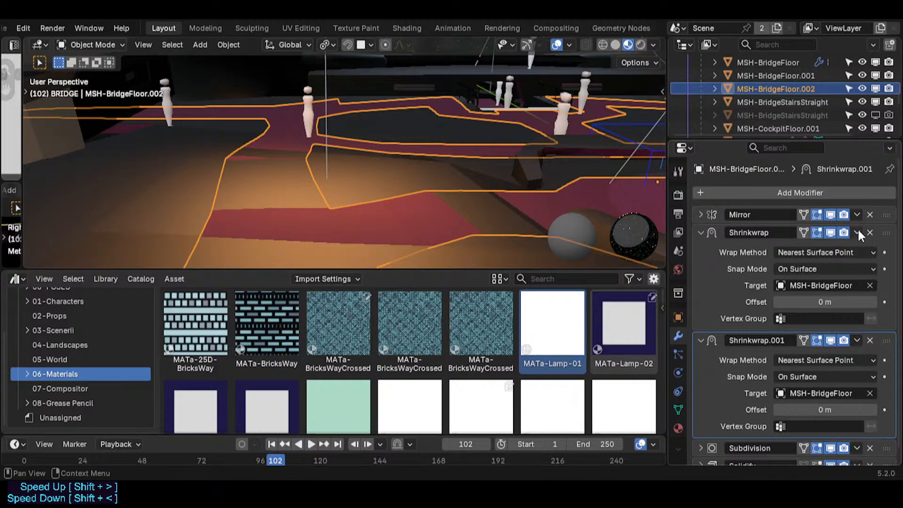
pyautogui.click(857, 233)
pyautogui.click(824, 246)
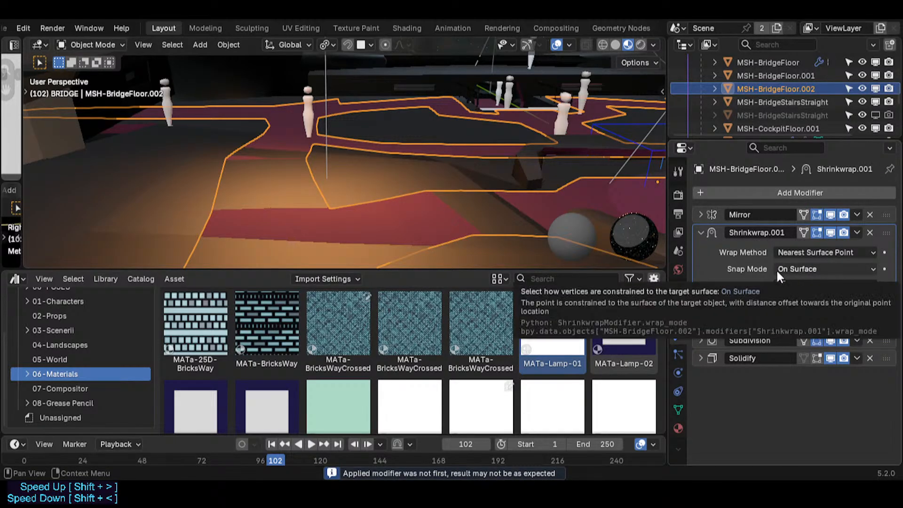
pyautogui.hotkey('shift', '`')
pyautogui.click(451, 191)
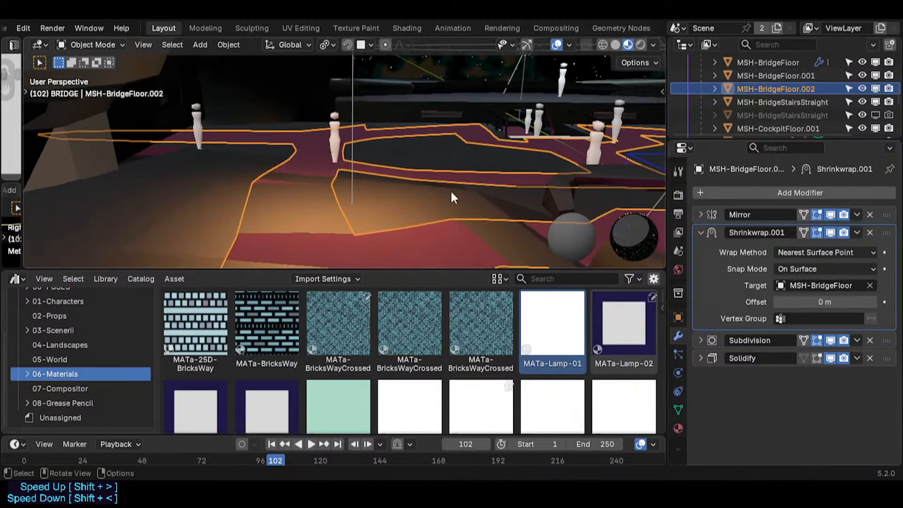
# - Try a different Shrinkwrap offset on the carpet and reset it to 0 m
pyautogui.moveTo(825, 302)
pyautogui.mouseDown()
pyautogui.moveTo(781, 302)
pyautogui.moveTo(847, 302)
pyautogui.moveTo(838, 297)
pyautogui.mouseUp()
pyautogui.press('BackSpace')
pyautogui.moveTo(541, 257); pyautogui.dragTo(499, 241, button='middle')
pyautogui.hotkey('shift', '`')
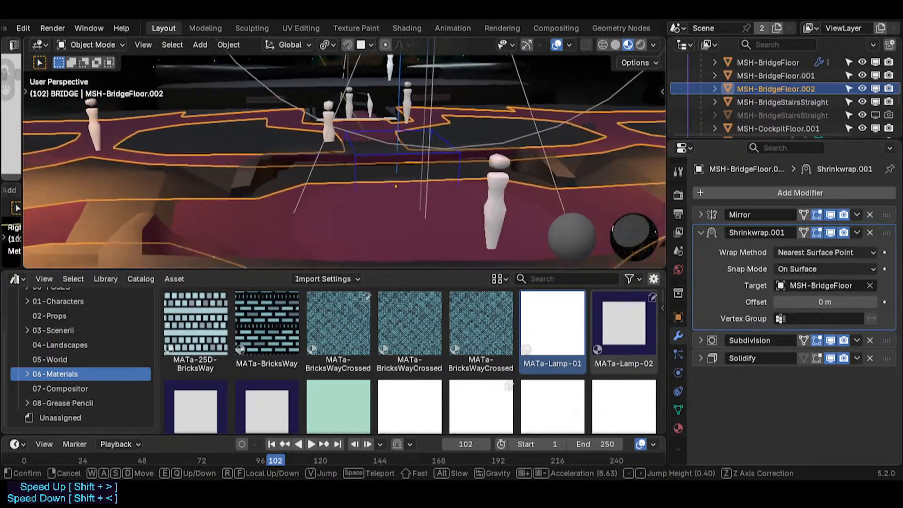
pyautogui.click(482, 232)
# - Examine how the carpet follows the deck around the couches and the walkway junction with overlays hidden
pyautogui.press('Tab')
pyautogui.press('Tab')
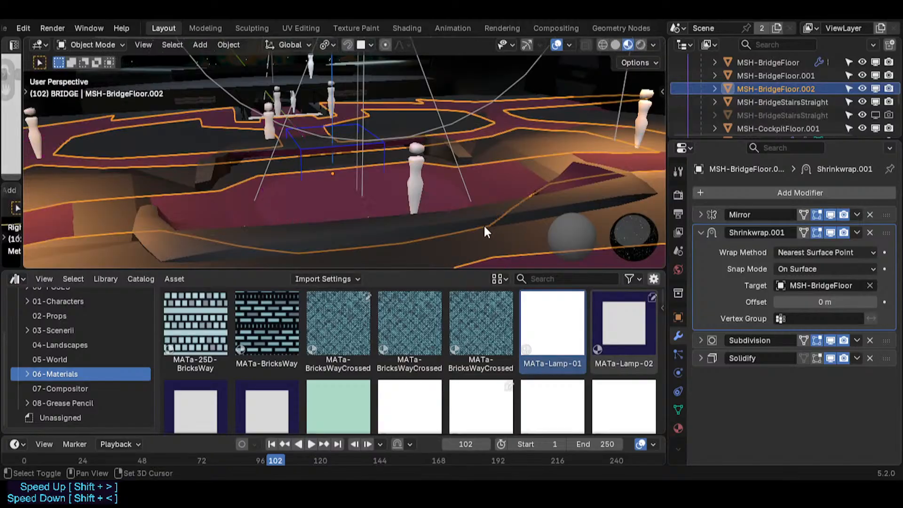
pyautogui.hotkey('shift', '`')
pyautogui.click(483, 224)
pyautogui.hotkey('shift', 'alt', 'z')
pyautogui.hotkey('shift', '`')
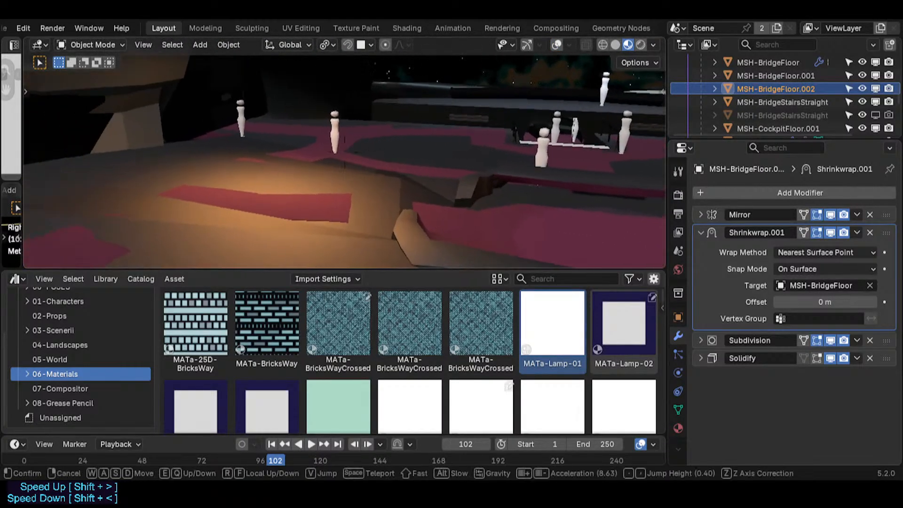
pyautogui.press('a')
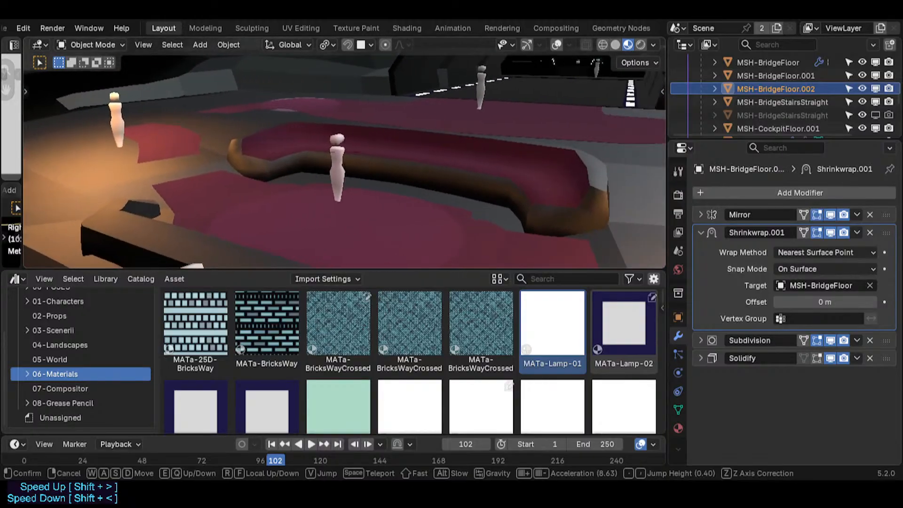
pyautogui.press('d')
pyautogui.press('w')
pyautogui.press('s')
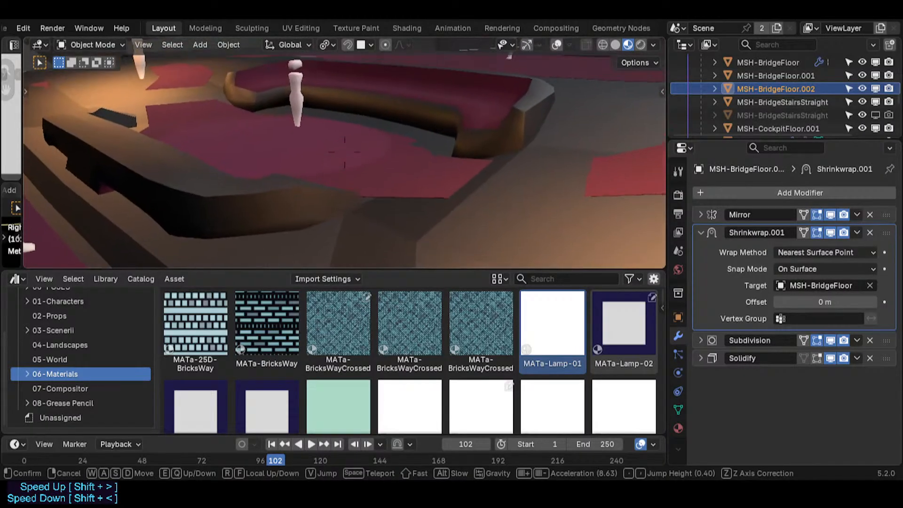
pyautogui.click(471, 193)
# - Check the crease of the carpet's outer edges between the couch end and the walkway in Edit Mode
pyautogui.press('Tab')
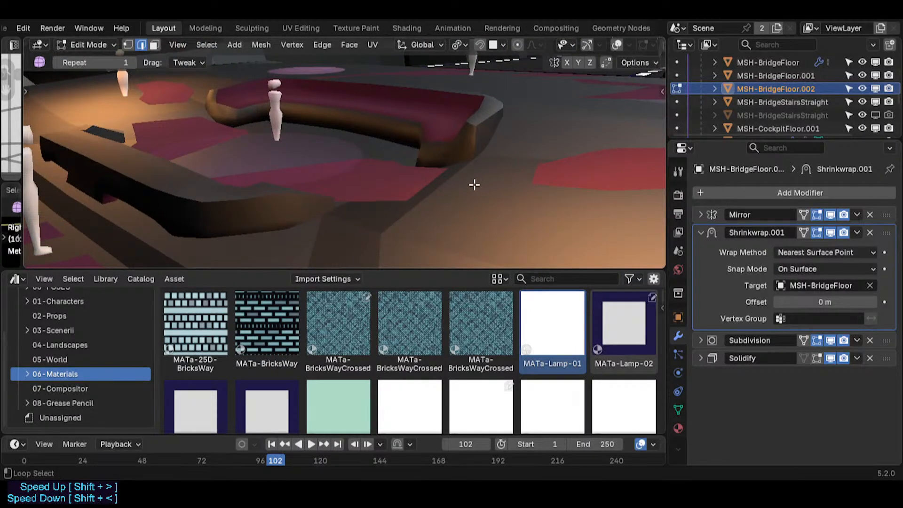
pyautogui.hotkey('shift', 'alt', 'z')
pyautogui.moveTo(436, 188); pyautogui.dragTo(530, 188, button='middle')
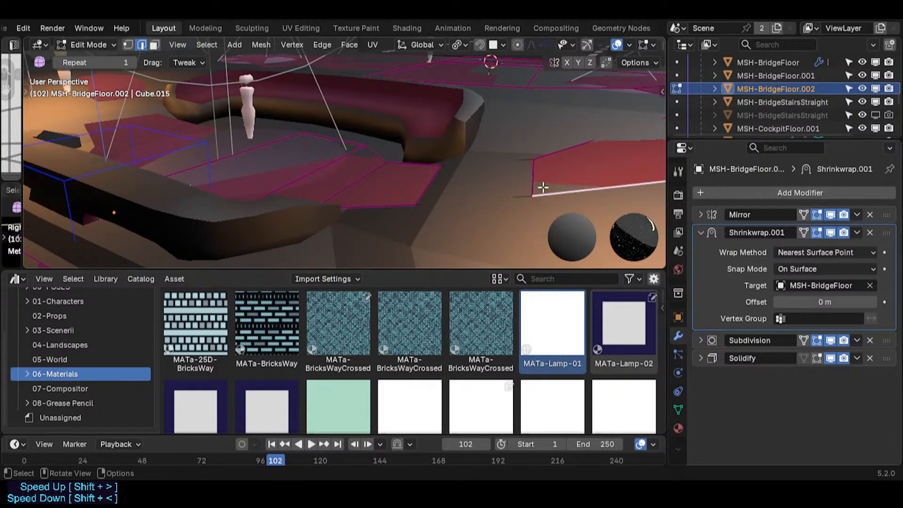
pyautogui.moveTo(498, 181)
pyautogui.mouseDown(button='middle')
pyautogui.moveTo(464, 183)
pyautogui.moveTo(481, 186)
pyautogui.mouseUp(button='middle')
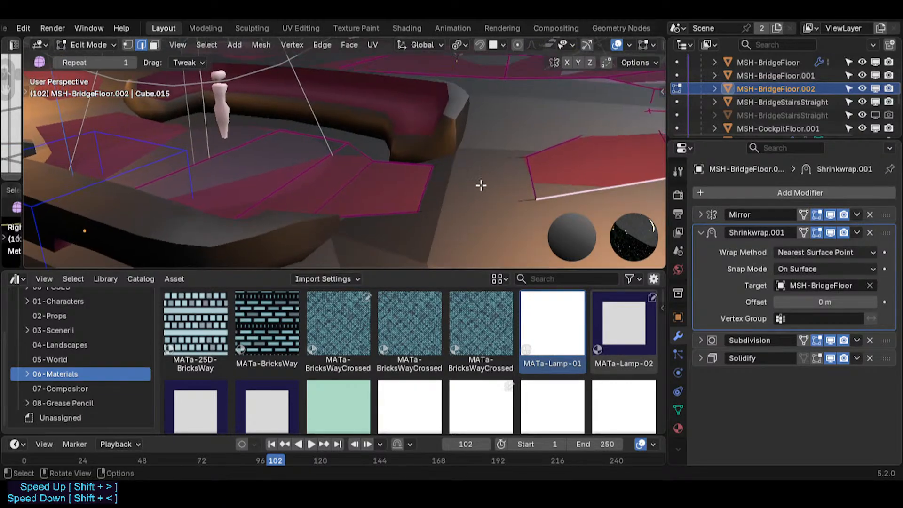
pyautogui.press('n')
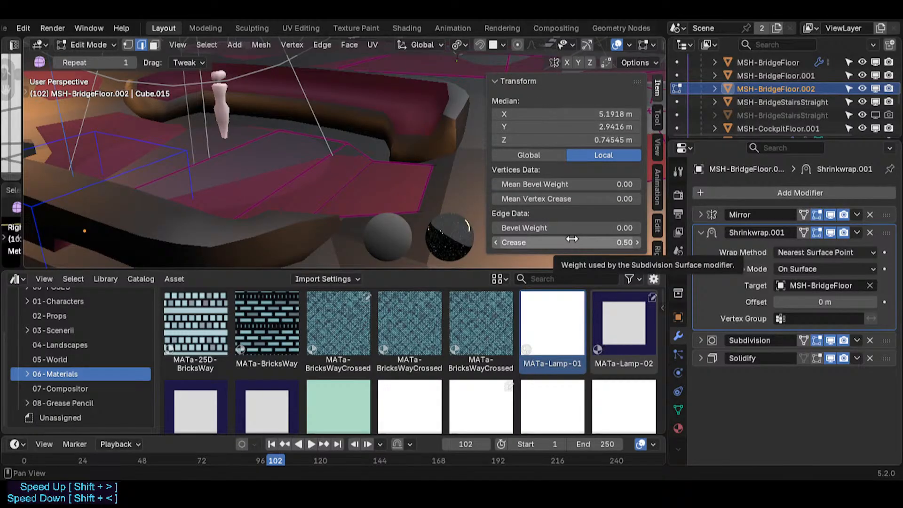
pyautogui.keyDown('shift'); pyautogui.click(456, 160); pyautogui.keyUp('shift')
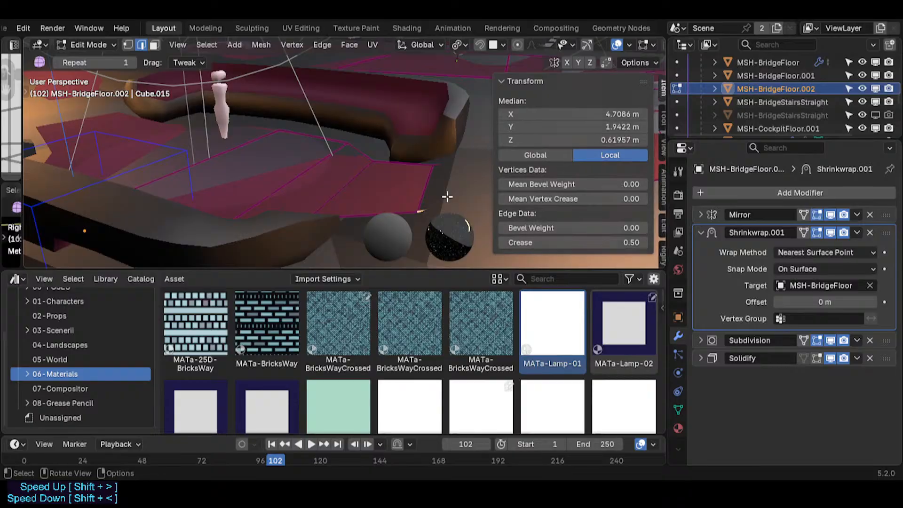
pyautogui.press('n')
pyautogui.click(486, 202)
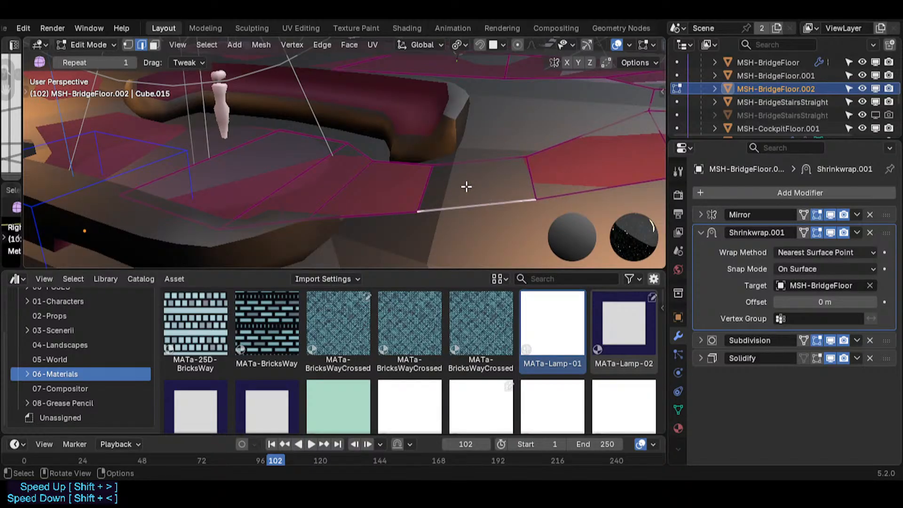
# - Bevel the carpet's cross edge between the couch end and the walkway with one segment to form a wide strip
pyautogui.moveTo(467, 187); pyautogui.dragTo(494, 190, button='middle')
pyautogui.keyDown('alt'); pyautogui.keyDown('shift'); pyautogui.click(520, 174); pyautogui.keyUp('shift'); pyautogui.keyUp('alt')
pyautogui.hotkey('alt', 'a')
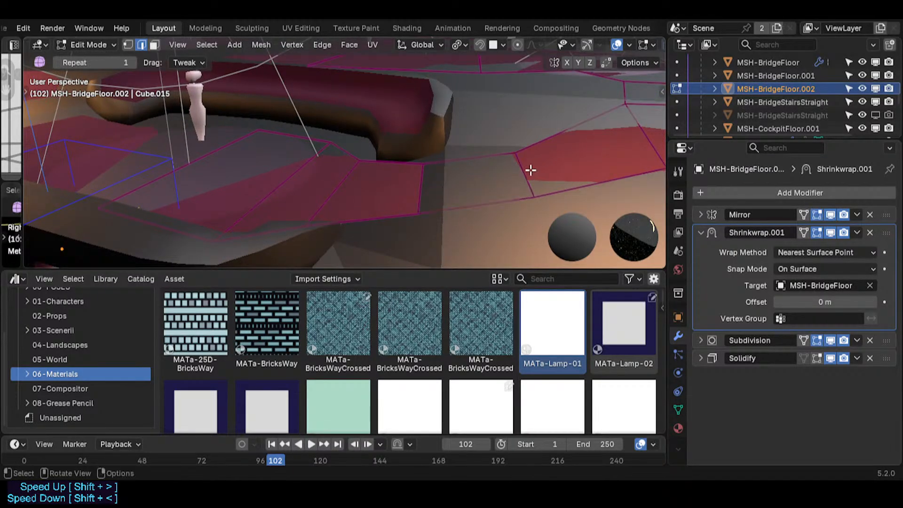
pyautogui.hotkey('ctrl', 'b')
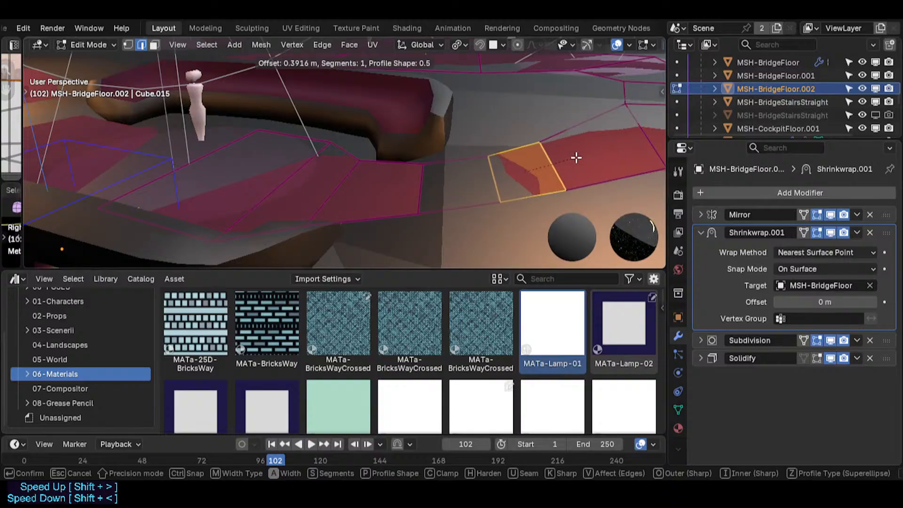
pyautogui.click(550, 184)
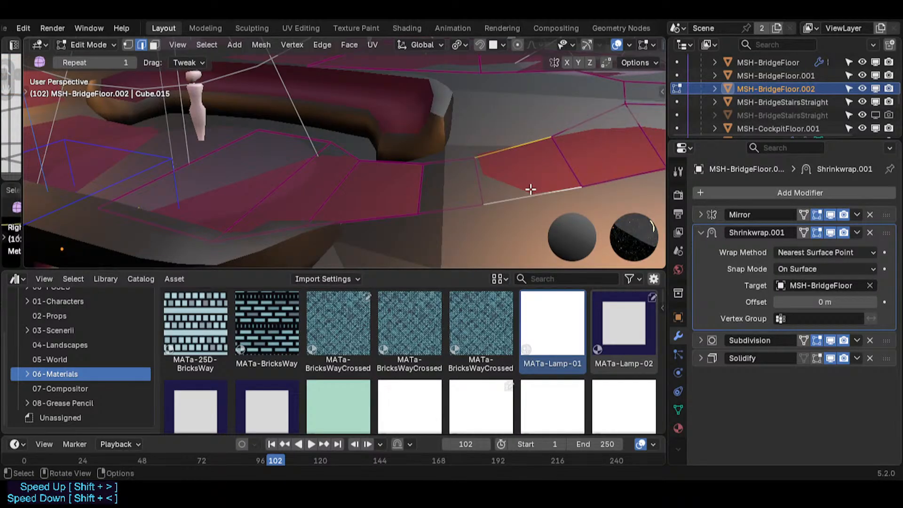
# - Undo the mistaken bevel weight change and set the mean crease of the bevelled strip's two side edges to 0.50
pyautogui.press('n')
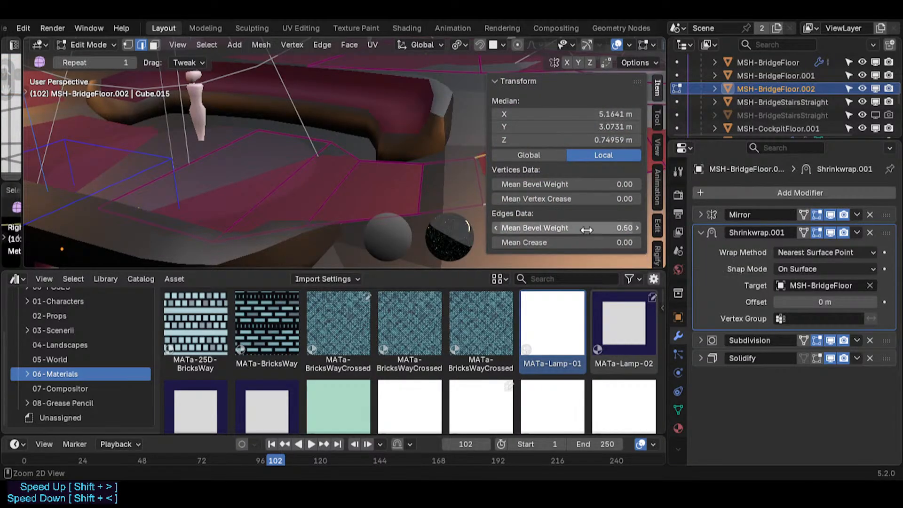
pyautogui.hotkey('ctrl', 'z')
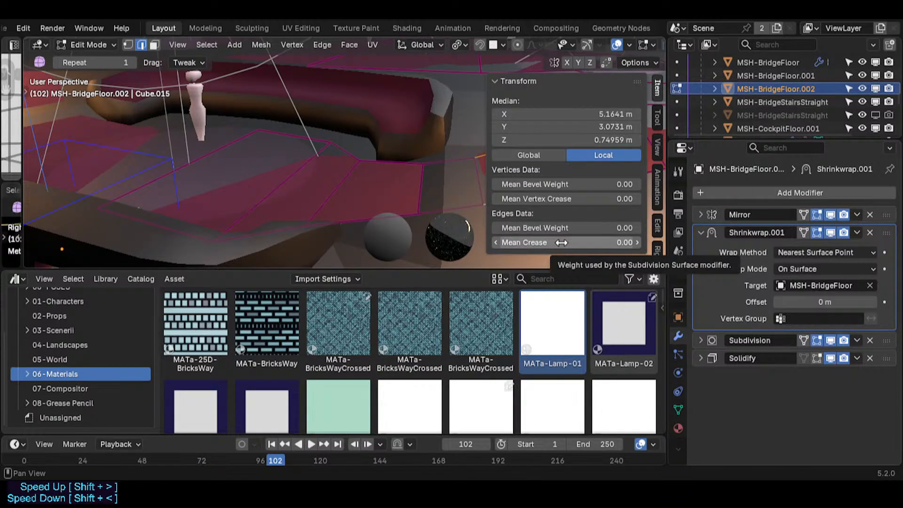
pyautogui.write('0.50')
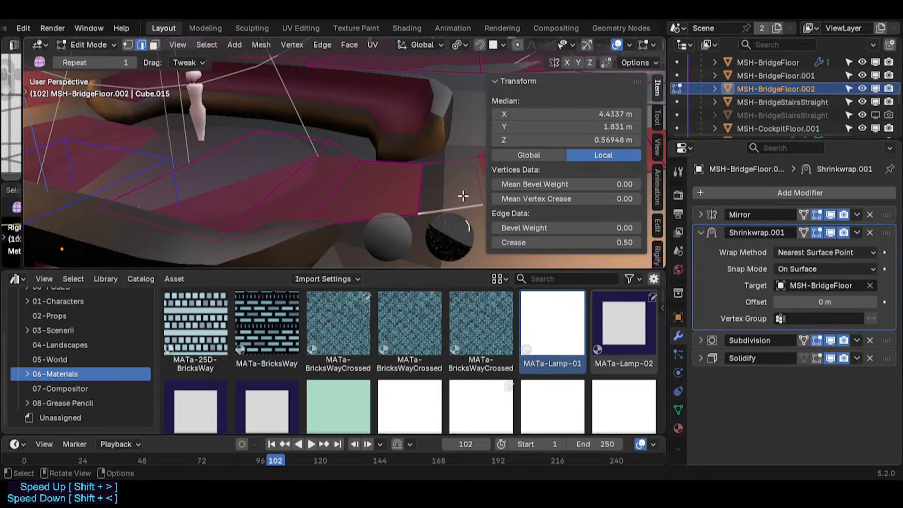
# - Compare the crease values of the carpet edges next to the bevelled strip
pyautogui.press('n')
pyautogui.press('n')
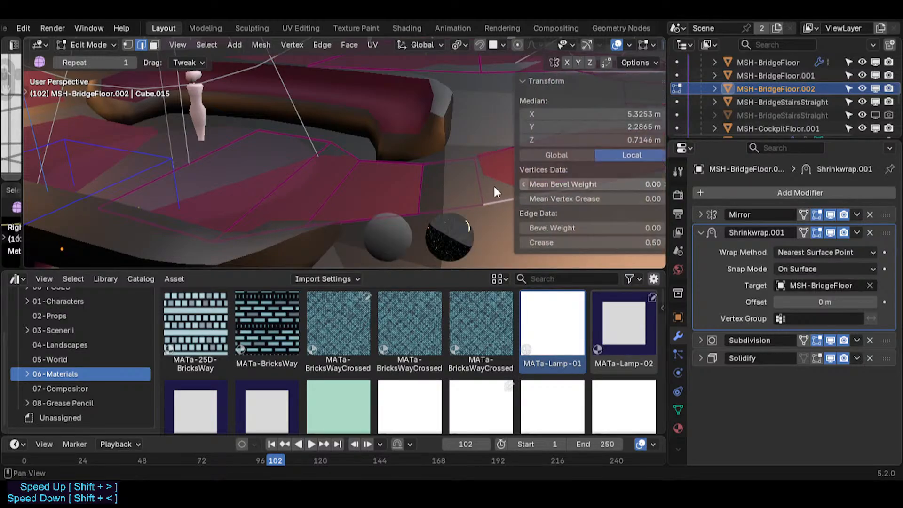
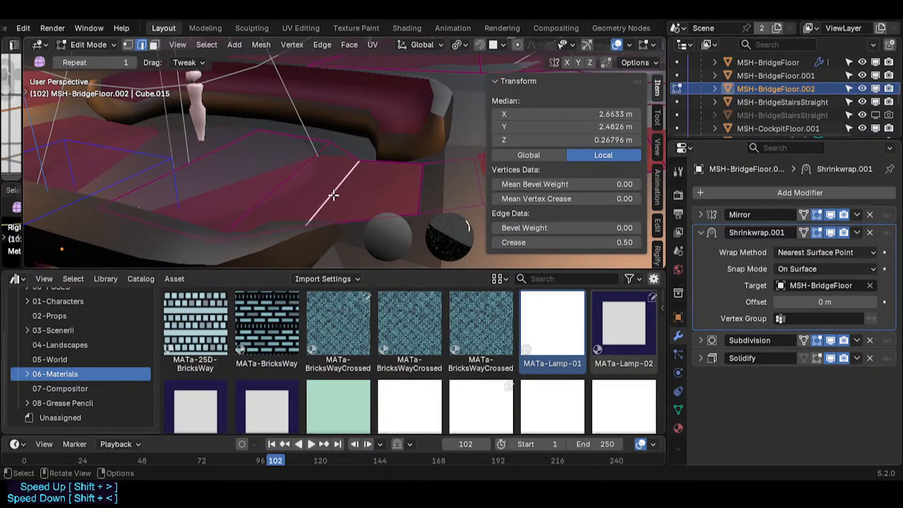
pyautogui.press('n')
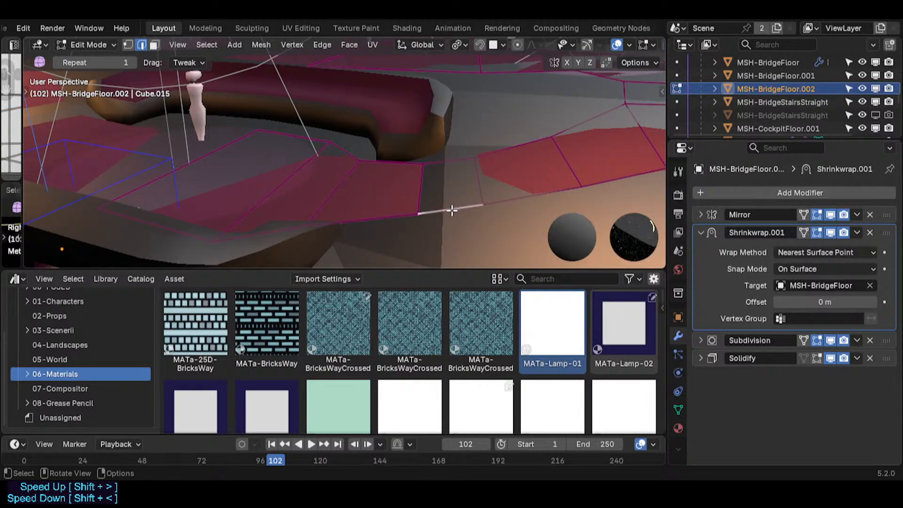
pyautogui.press('n')
pyautogui.press('n')
pyautogui.click(482, 195)
pyautogui.press('n')
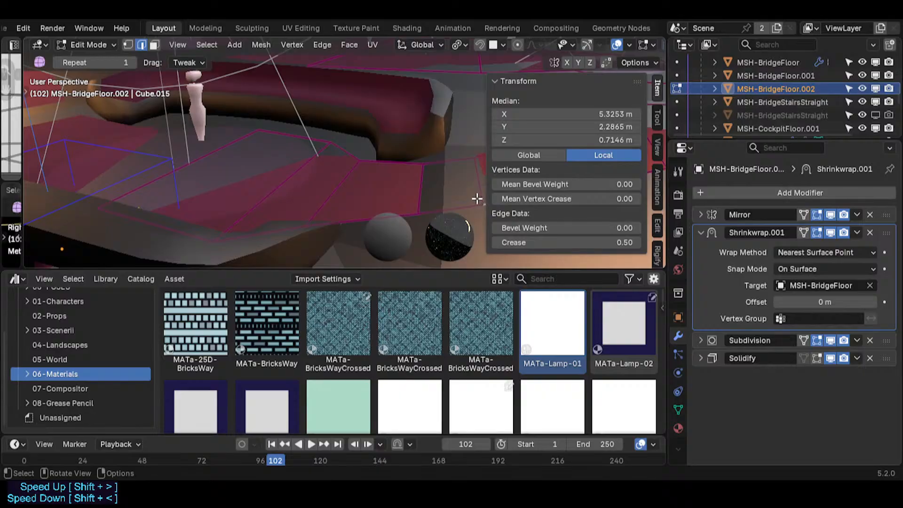
pyautogui.press('n')
pyautogui.press('n')
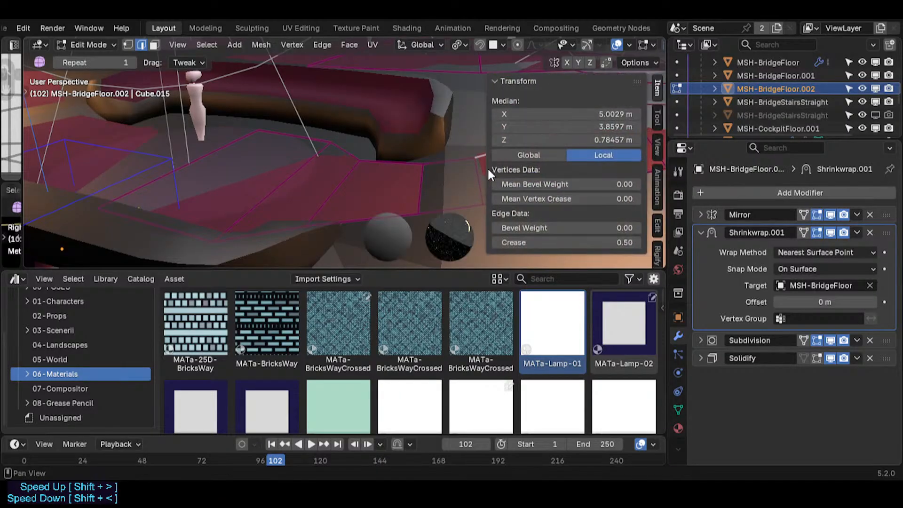
pyautogui.press('n')
# - Delete the two carpet faces connecting the couch-end strip to the walkway carpet
pyautogui.press('Tab')
pyautogui.keyDown('shift'); pyautogui.click(481, 181); pyautogui.keyUp('shift')
pyautogui.hotkey('shift', '`')
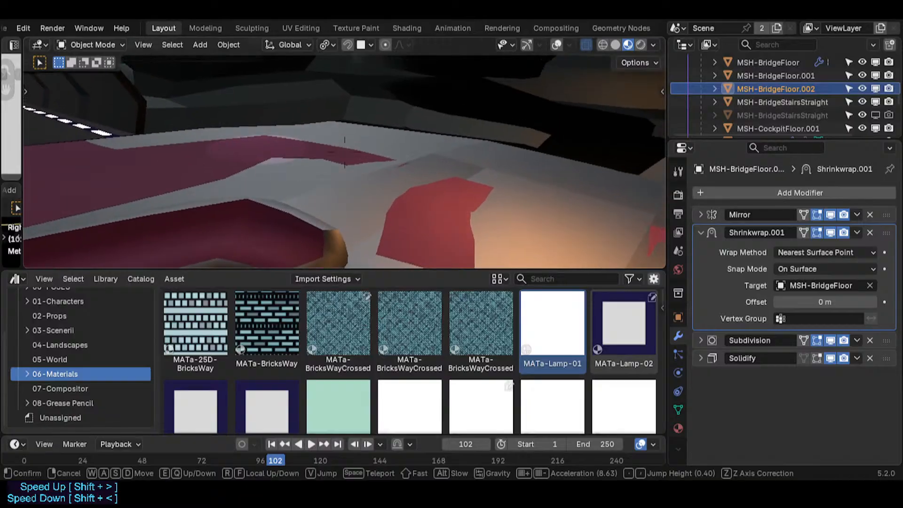
pyautogui.click(344, 151)
pyautogui.press('Tab')
pyautogui.hotkey('alt', 'shift', 'z')
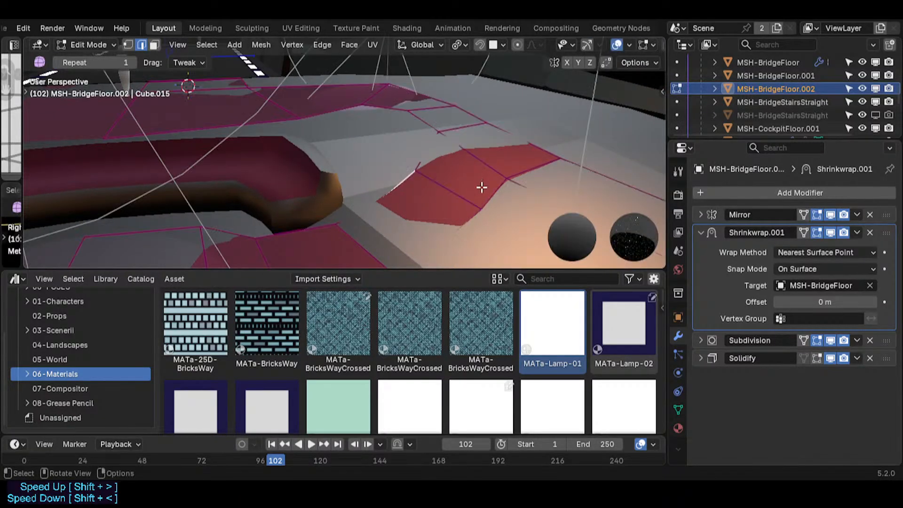
pyautogui.moveTo(482, 187); pyautogui.dragTo(470, 191, button='middle')
pyautogui.press('3')
pyautogui.click(459, 182)
pyautogui.keyDown('shift'); pyautogui.click(419, 203); pyautogui.keyUp('shift')
pyautogui.press('x')
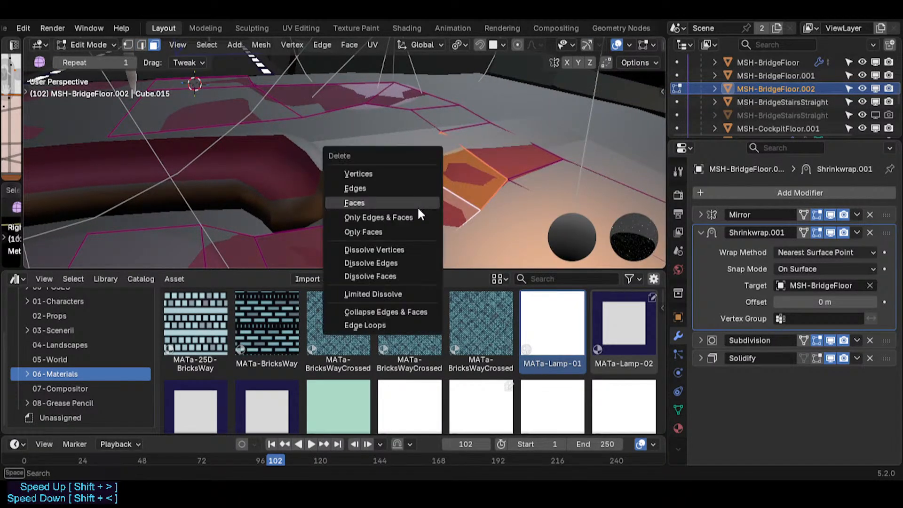
pyautogui.click(417, 205)
# - Increase the crease of all carpet edges by 1 and return to Object Mode
pyautogui.press('Tab')
pyautogui.hotkey('shift', '`')
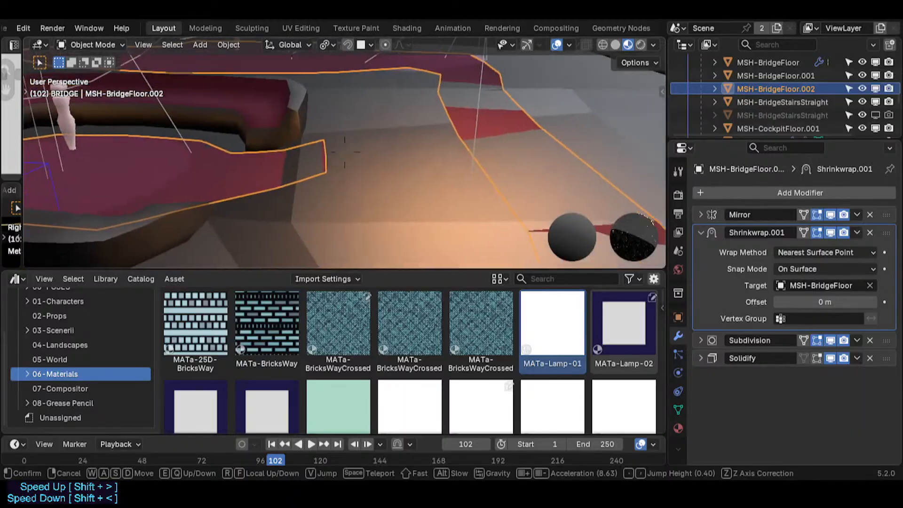
pyautogui.click(351, 152)
pyautogui.press('Tab')
pyautogui.press('a')
pyautogui.hotkey('shift', 'e')
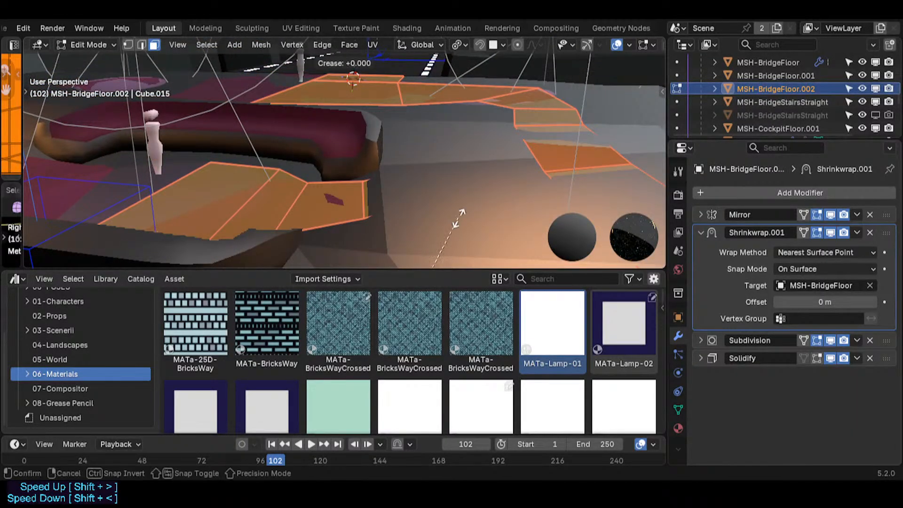
pyautogui.press('1')
pyautogui.press('Return')
pyautogui.press('Tab')
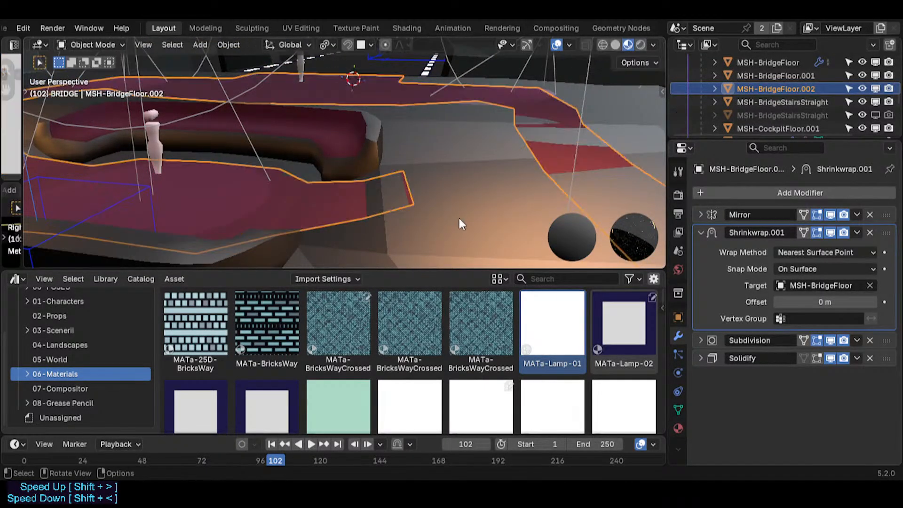
# - Remove the crease from the whole carpet by changing it by -1 on all edges, and return to Object Mode
pyautogui.press('Tab')
pyautogui.press('Tab')
pyautogui.press('Tab')
pyautogui.press('2')
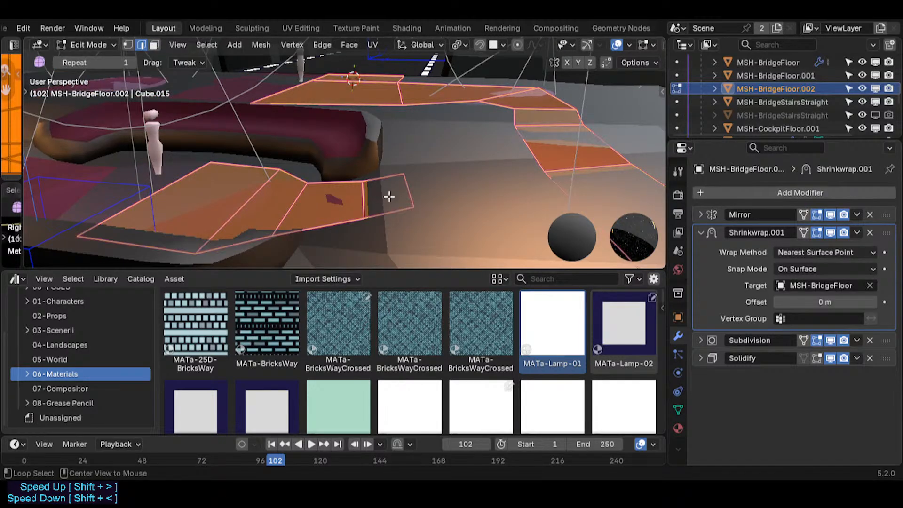
pyautogui.hotkey('alt', 'a')
pyautogui.press('a')
pyautogui.hotkey('shift', 'e')
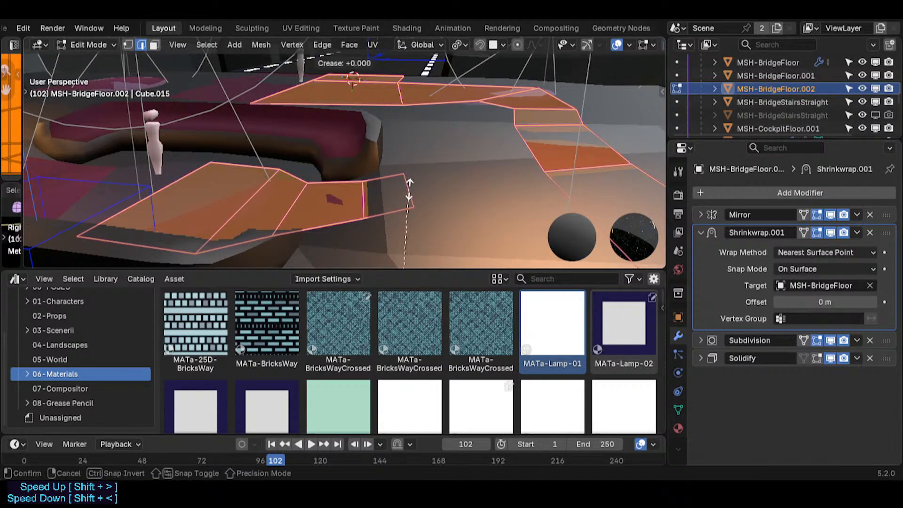
pyautogui.press('-')
pyautogui.press('1')
pyautogui.press('Return')
pyautogui.hotkey('alt', 'a')
pyautogui.press('Tab')
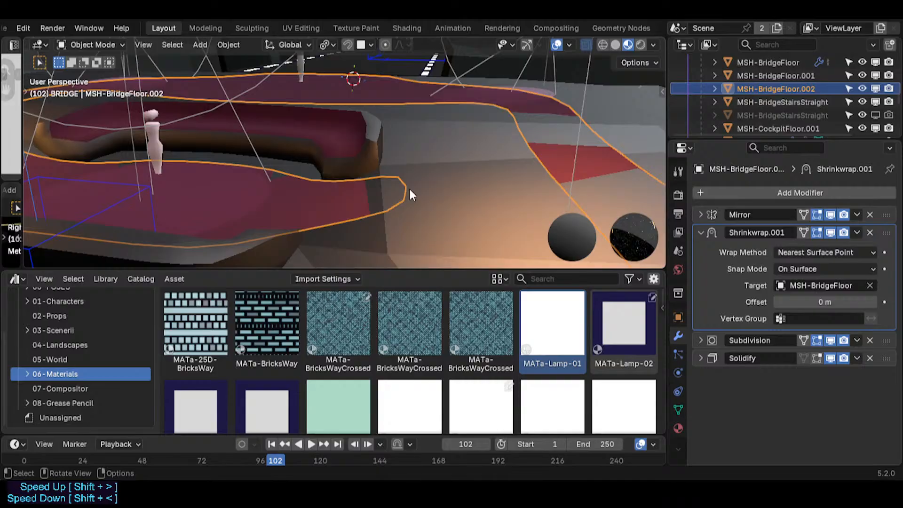
# - Extrude the end edge of the couch-end carpet strip along X toward the walkway carpet
pyautogui.press('Tab')
pyautogui.press('g')
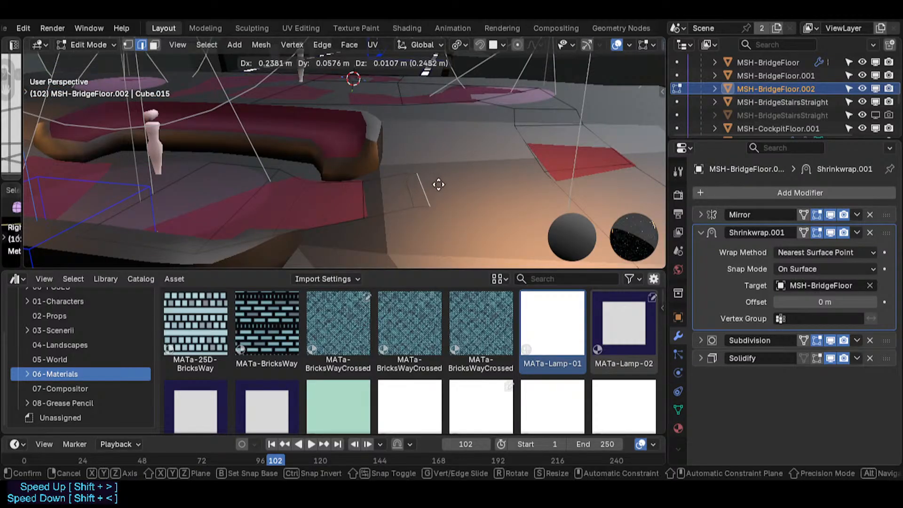
pyautogui.press('x')
pyautogui.click(550, 182)
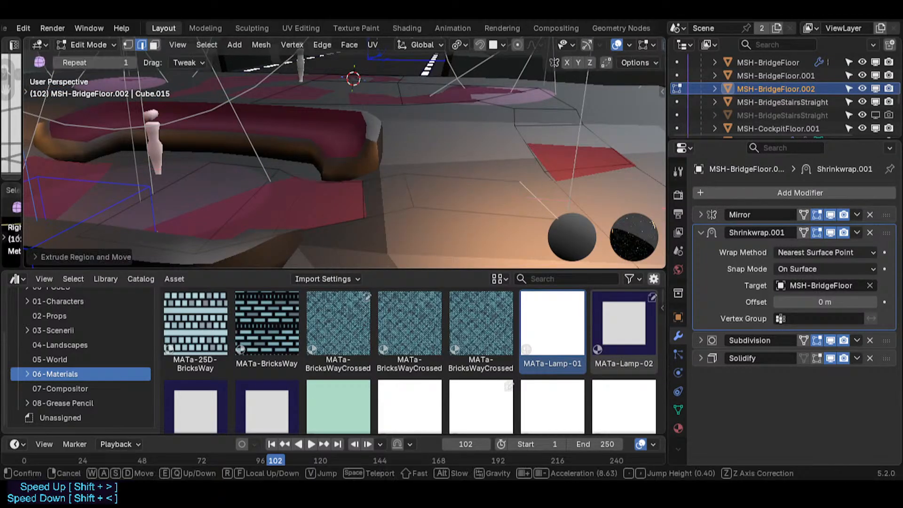
# - Add a centred loop cut across the walkway carpet section facing the strip, and fill the gap between the strip's end edge and the walkway edge
pyautogui.moveTo(550, 182); pyautogui.dragTo(438, 171, button='middle')
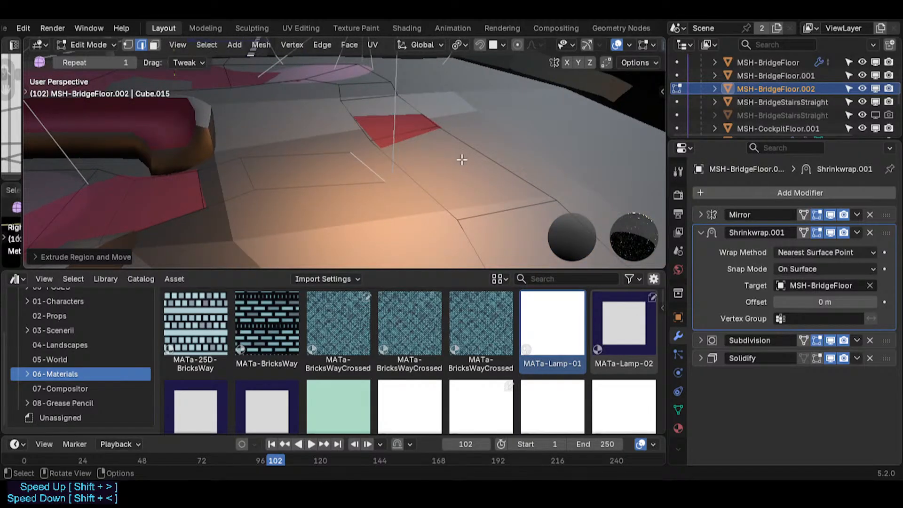
pyautogui.hotkey('ctrl', 'r')
pyautogui.click(460, 171)
pyautogui.rightClick(459, 174)
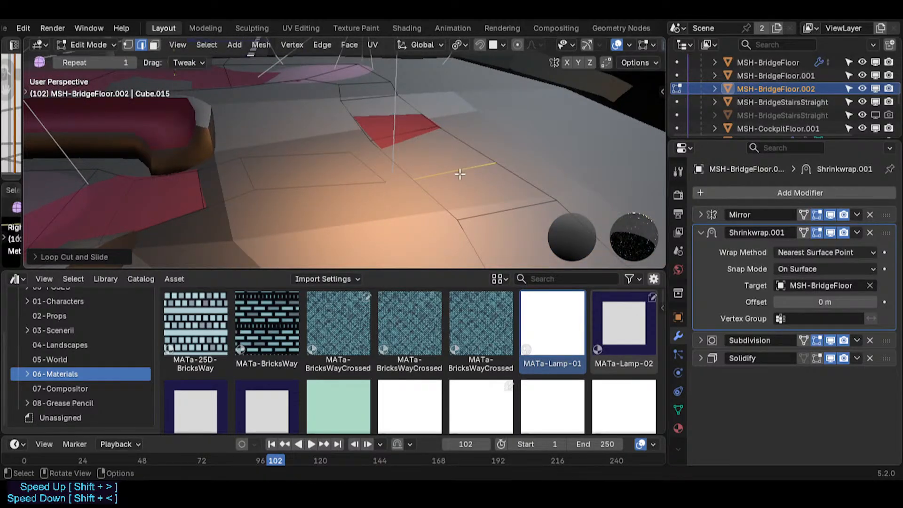
pyautogui.click(372, 165)
pyautogui.press('f')
pyautogui.hotkey('alt', 'a')
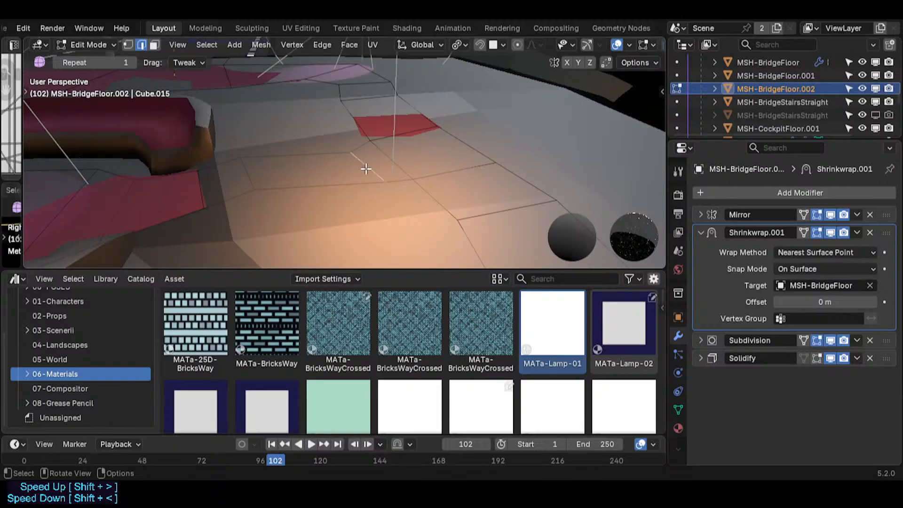
# - Slide the edge joining the strip to the walkway carpet back toward the couch, and return to Object Mode with overlays hidden
pyautogui.press('g')
pyautogui.press('g')
pyautogui.click(344, 173)
pyautogui.press('Tab')
pyautogui.hotkey('shift', 'alt', 'z')
# - Move the lounge carpet's edge beside the low curved couch about -0.31 m along the global Y axis
pyautogui.hotkey('shift', '`')
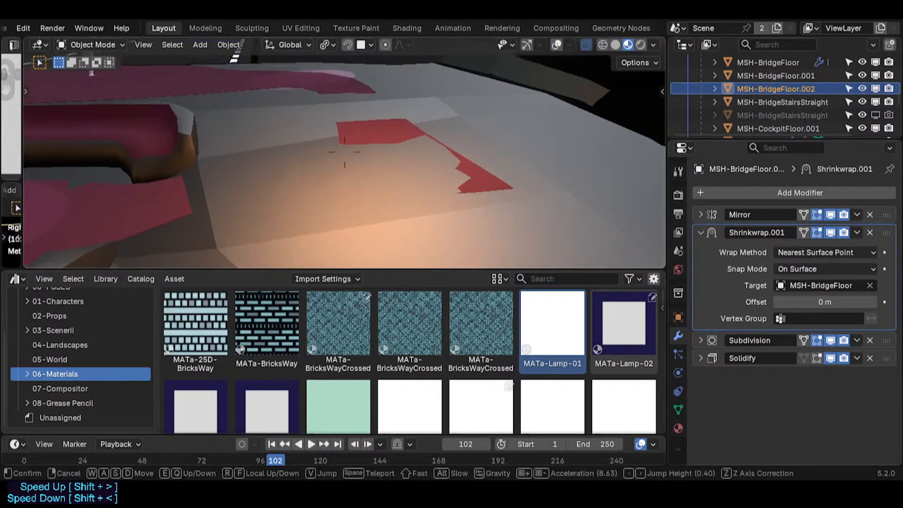
pyautogui.press('s')
pyautogui.press('d')
pyautogui.press('d')
pyautogui.press('s')
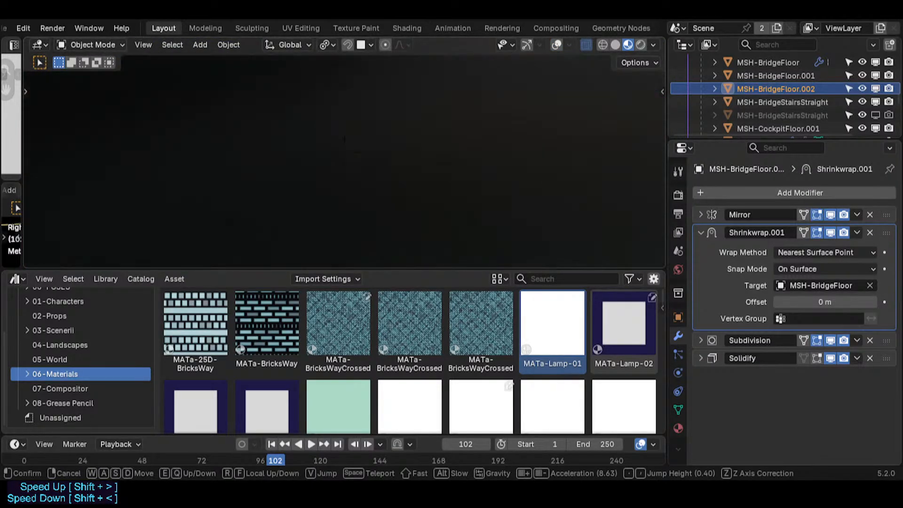
pyautogui.press('d')
pyautogui.press('d')
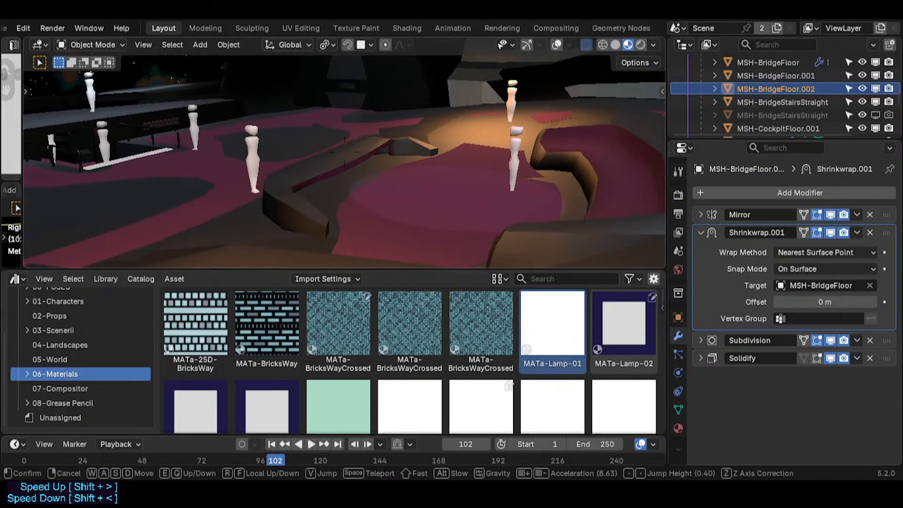
pyautogui.click(348, 188)
pyautogui.hotkey('shift', 'alt', 'z')
pyautogui.press('Tab')
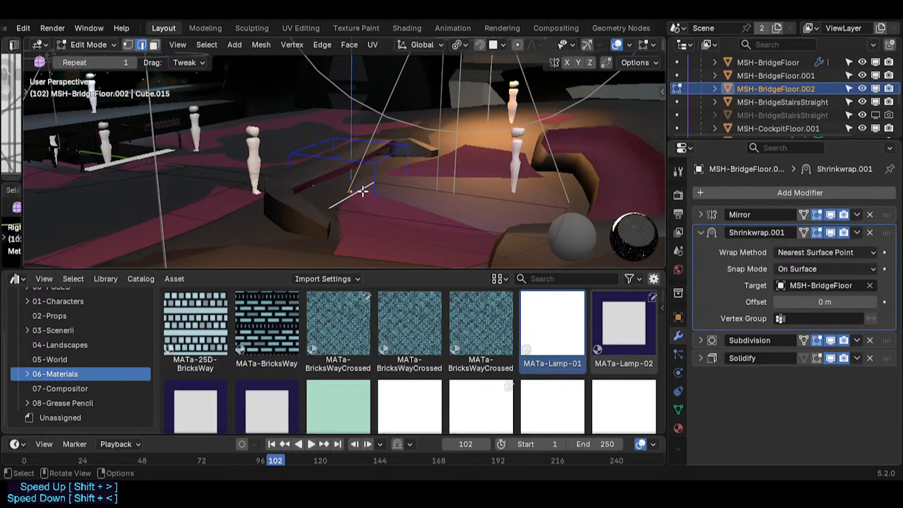
pyautogui.press('g')
pyautogui.press('y')
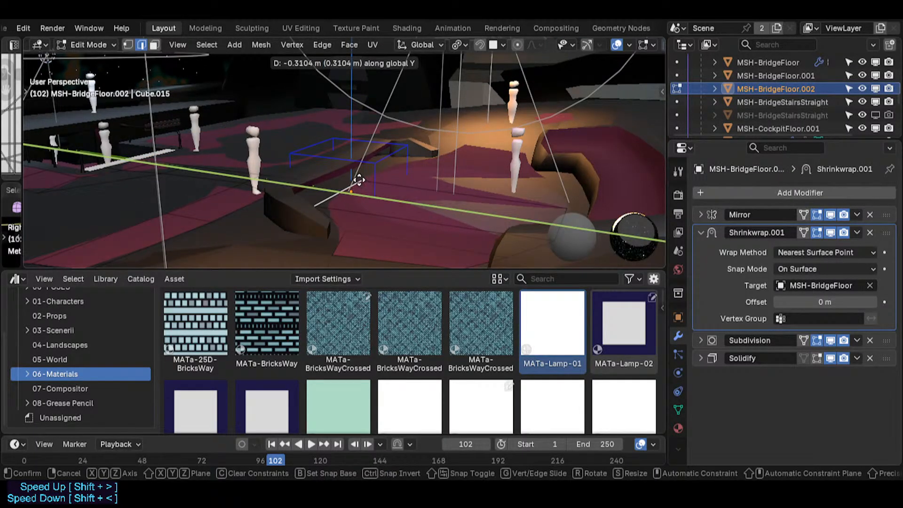
pyautogui.click(358, 180)
# - Scale up the moved lounge carpet edge slightly and return to Object Mode
pyautogui.press('s')
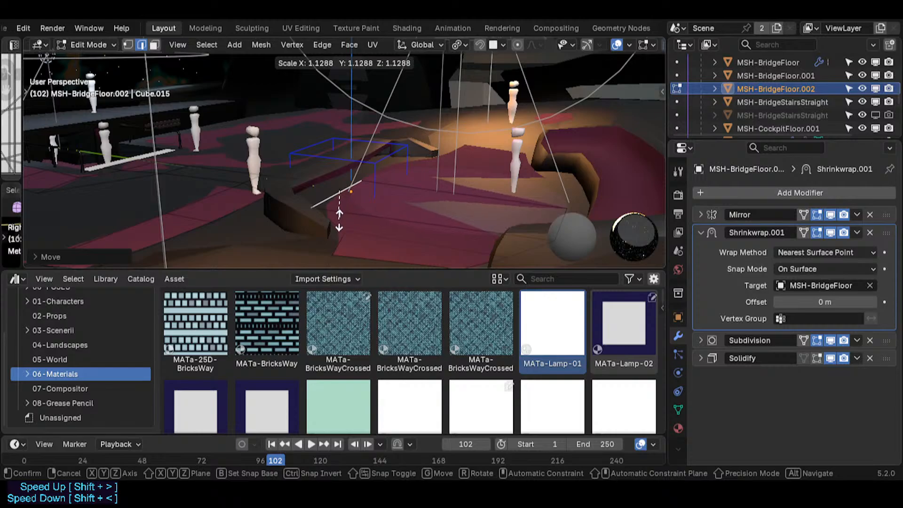
pyautogui.click(347, 206)
pyautogui.press('Tab')
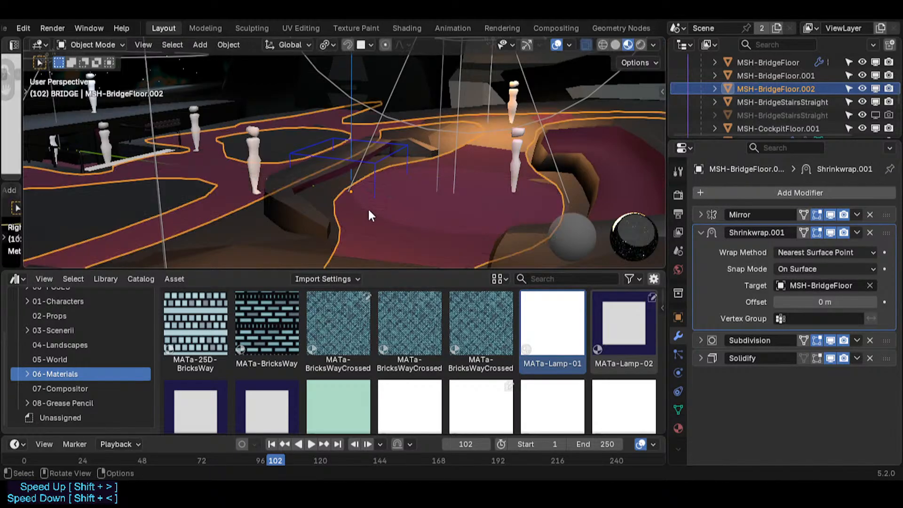
# - Select the whole carpet mesh in Edit Mode and set the Shrinkwrap modifier's snap mode to Outside Surface
pyautogui.hotkey('shift', 'alt', 'z')
pyautogui.hotkey('shift', '`')
pyautogui.click(386, 210)
pyautogui.hotkey('shift', '`')
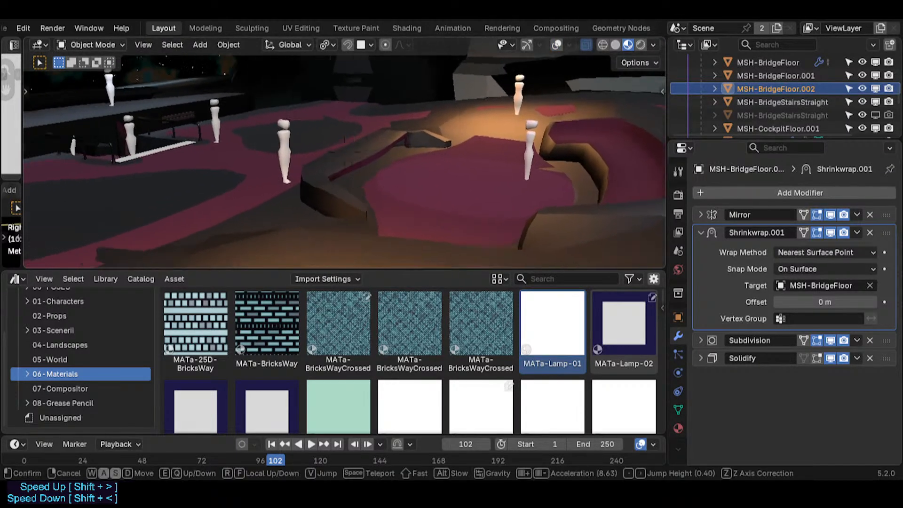
pyautogui.press('d')
pyautogui.click(386, 210)
pyautogui.press('Tab')
pyautogui.press('a')
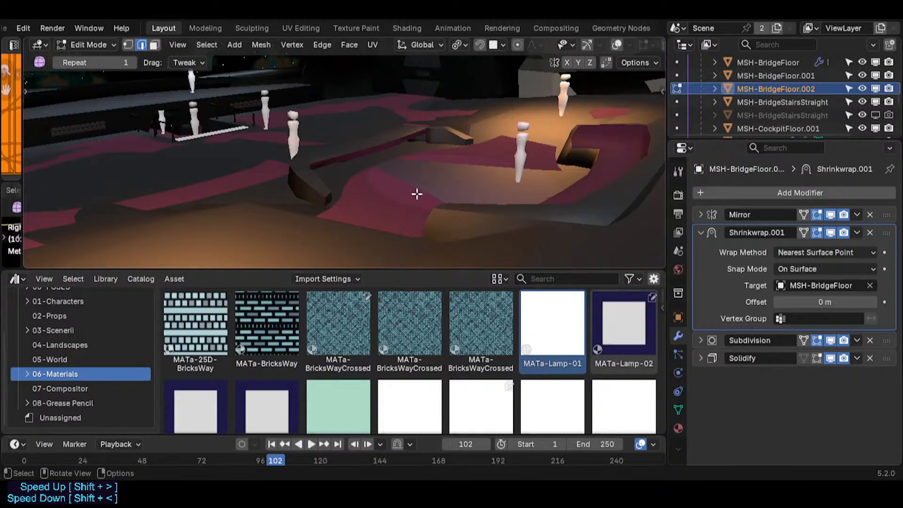
pyautogui.hotkey('shift', 'alt', 'z')
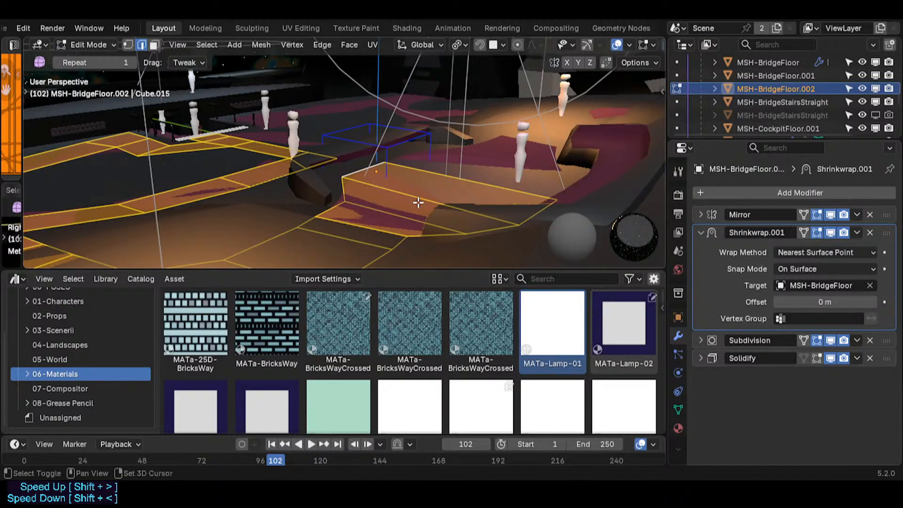
pyautogui.hotkey('shift', '`')
pyautogui.click(419, 203)
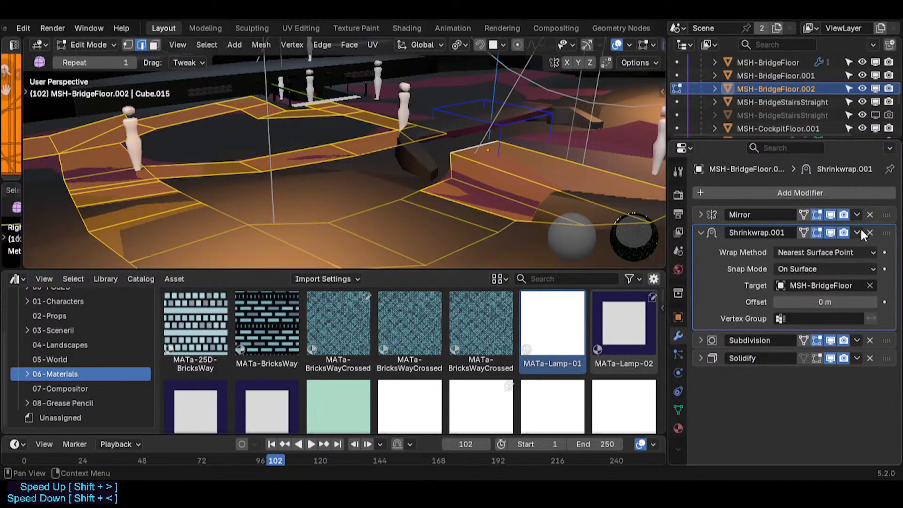
pyautogui.click(828, 269)
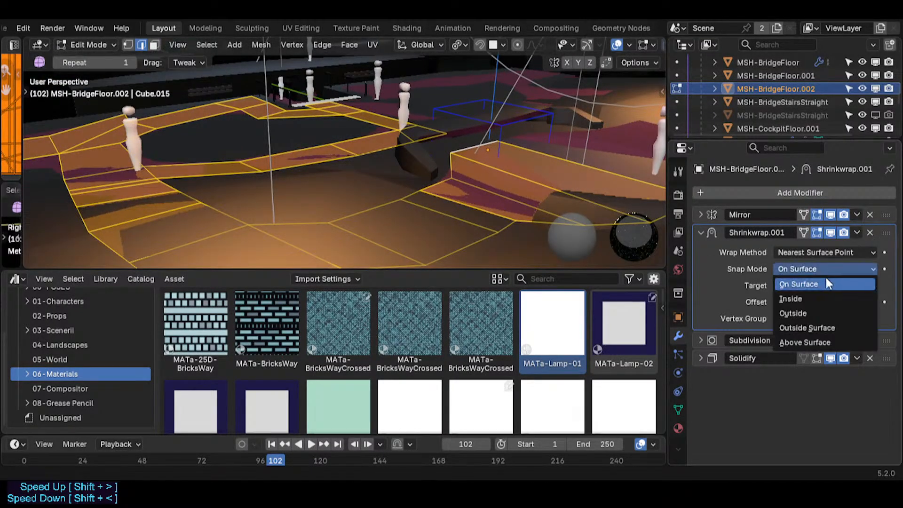
pyautogui.click(815, 324)
# - Duplicate the carpet's Shrinkwrap.001 modifier in Object Mode and apply the original
pyautogui.click(857, 232)
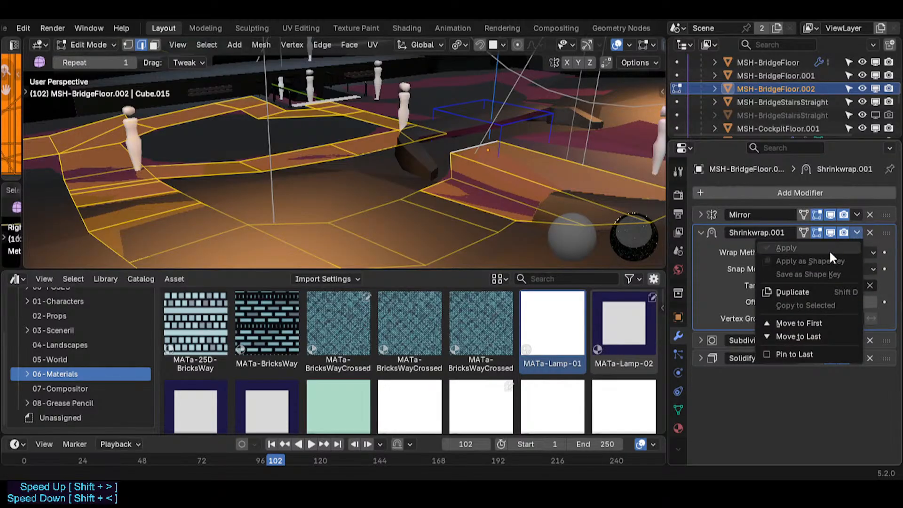
pyautogui.press('Tab')
pyautogui.click(857, 233)
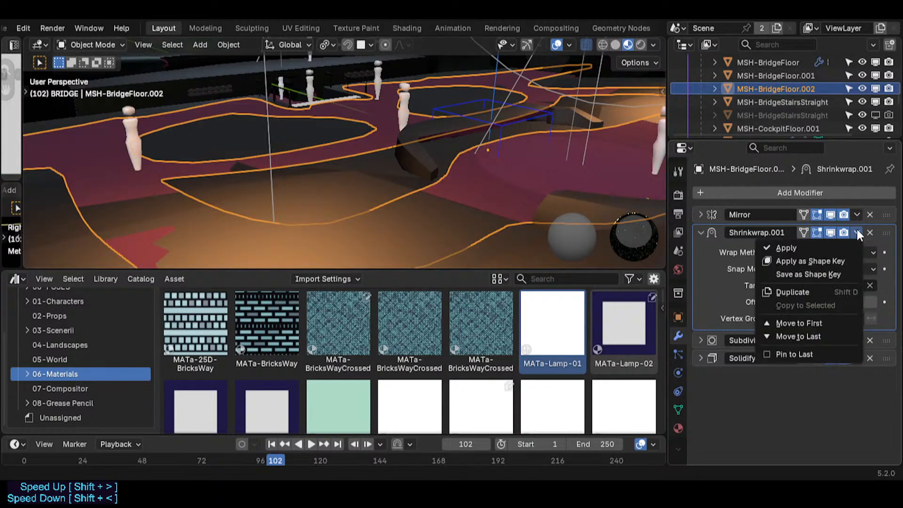
pyautogui.hotkey('shift', 'd')
pyautogui.click(856, 233)
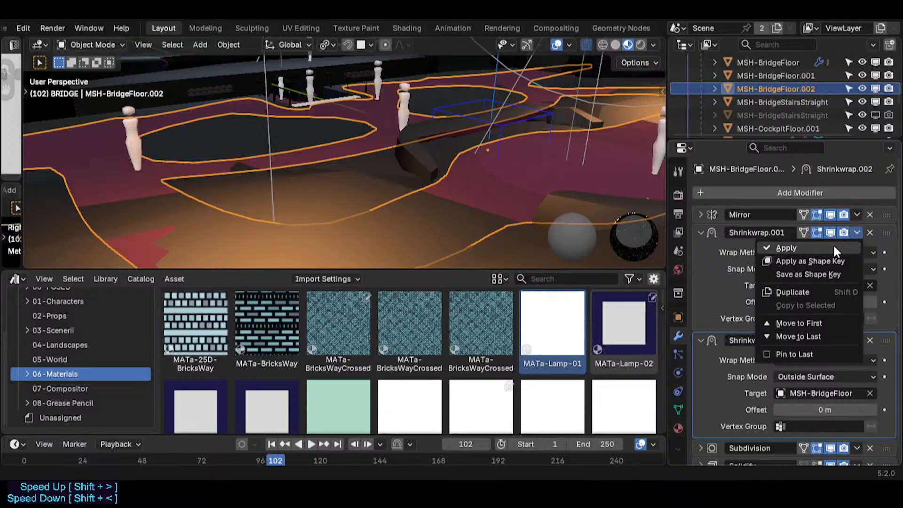
pyautogui.click(834, 246)
# - Compare the carpet with the remaining Shrinkwrap modifier hidden and shown, and examine its fit around the couches
pyautogui.click(830, 232)
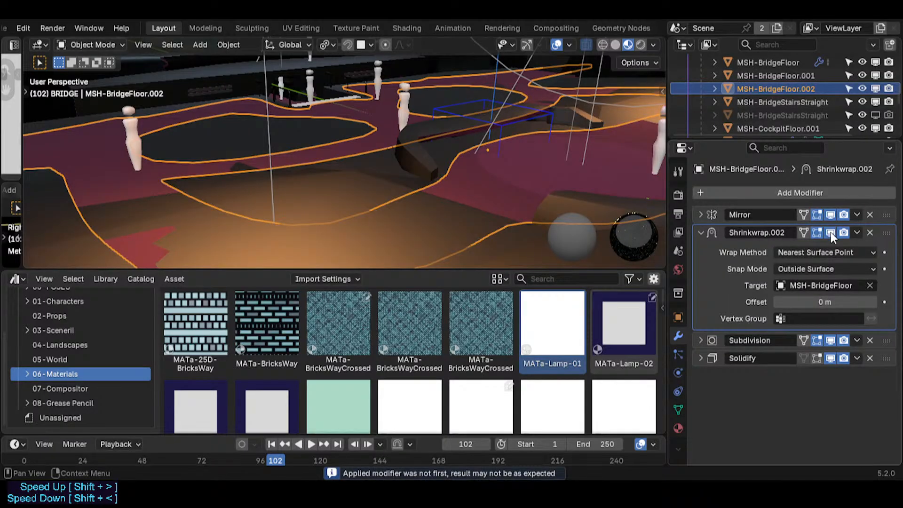
pyautogui.click(831, 233)
pyautogui.hotkey('shift', '`')
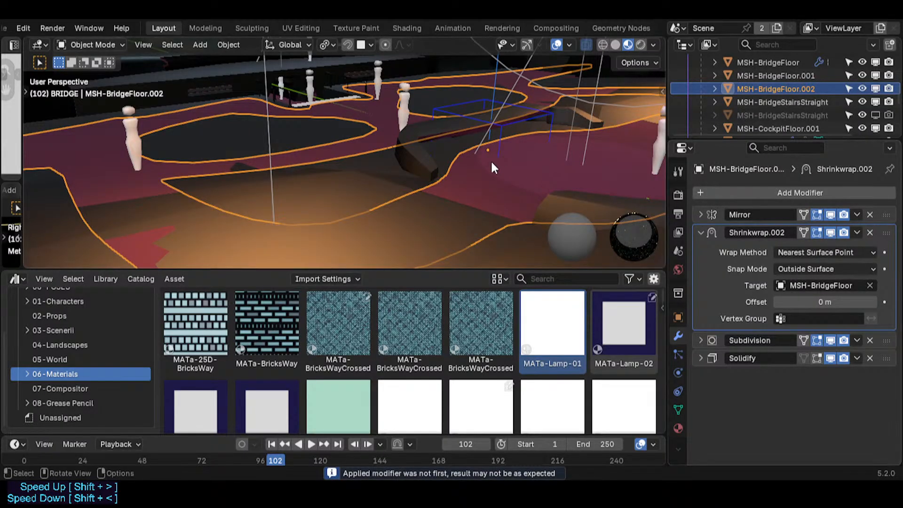
pyautogui.press('w')
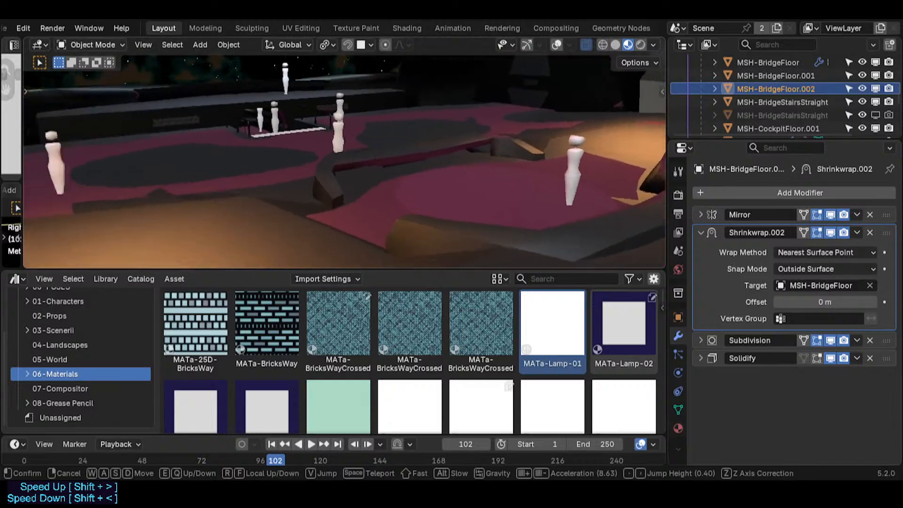
pyautogui.press('e')
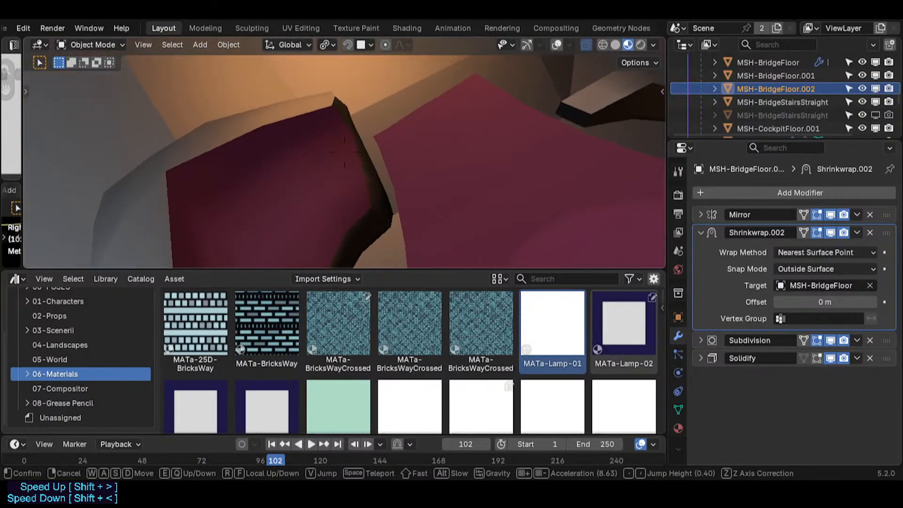
pyautogui.press('a')
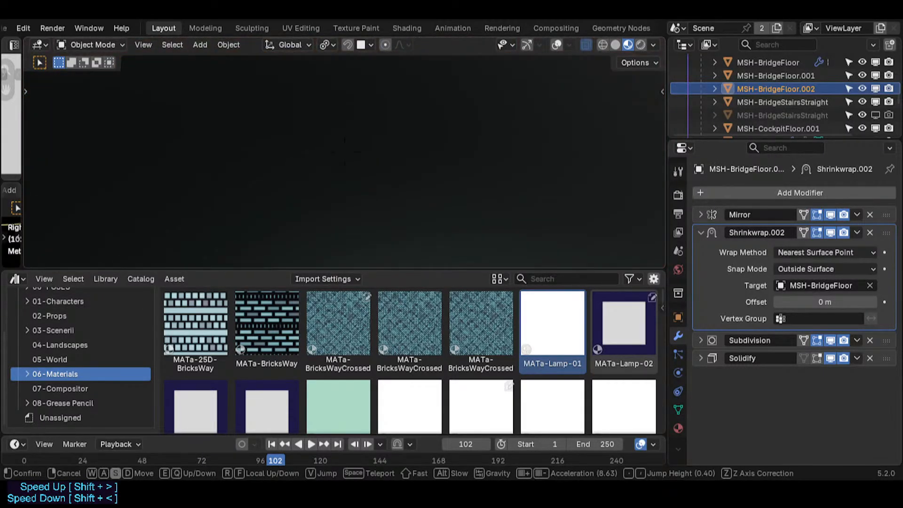
pyautogui.press('s')
pyautogui.click(464, 160)
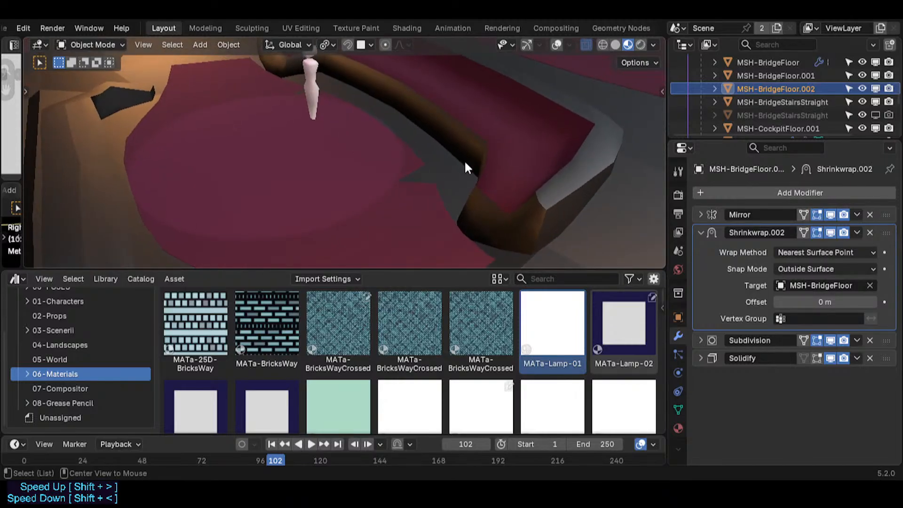
# - Examine the carpet mesh across the deck in Edit Mode with and without overlays, and return to Object Mode
pyautogui.hotkey('shift', 'alt', 'z')
pyautogui.press('Tab')
pyautogui.hotkey('shift', '`')
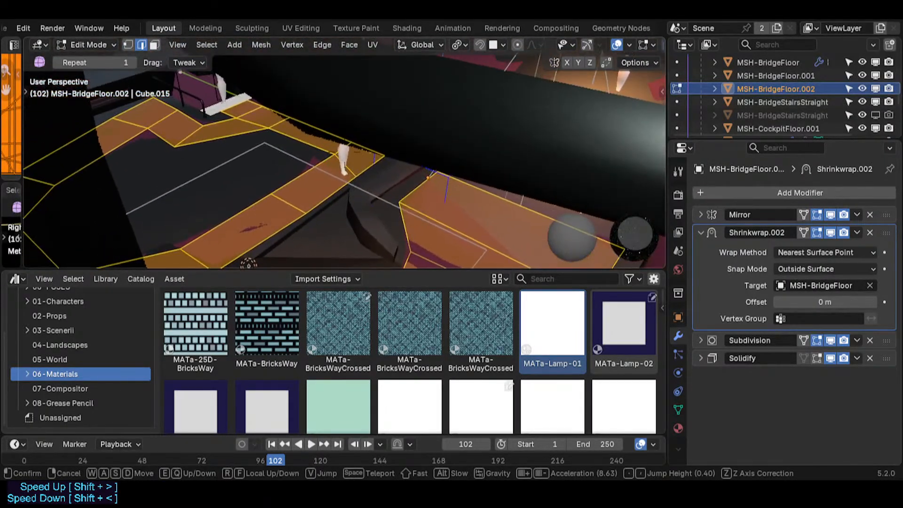
pyautogui.click(411, 212)
pyautogui.moveTo(411, 212); pyautogui.dragTo(412, 175, button='middle')
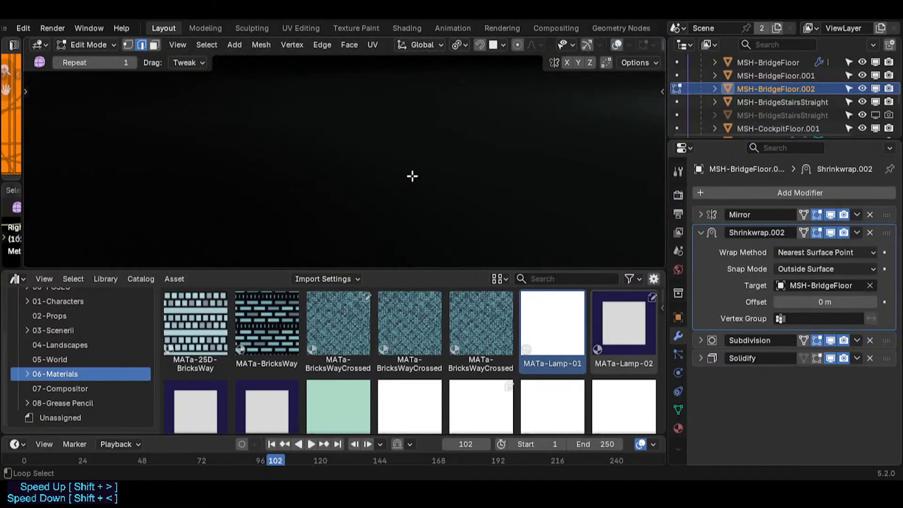
pyautogui.hotkey('shift', '`')
pyautogui.click(432, 185)
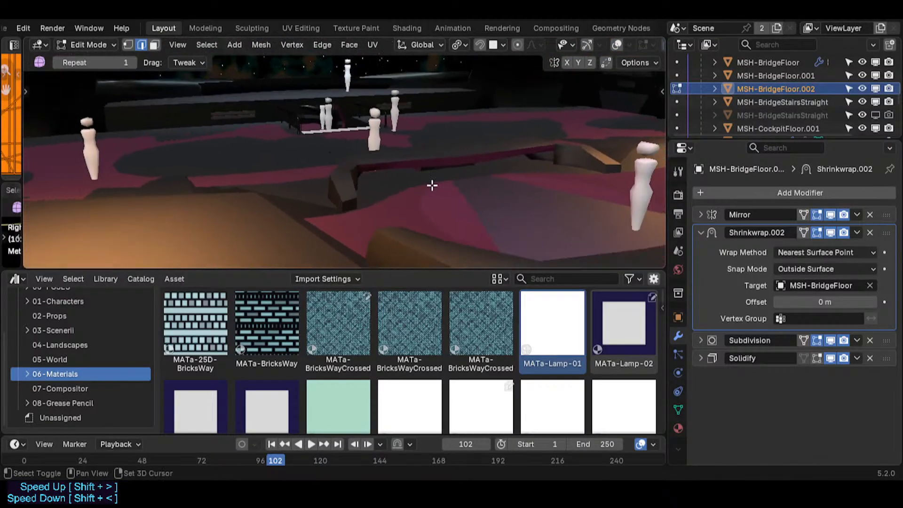
pyautogui.hotkey('alt', 'shift', 'z')
pyautogui.hotkey('shift', '`')
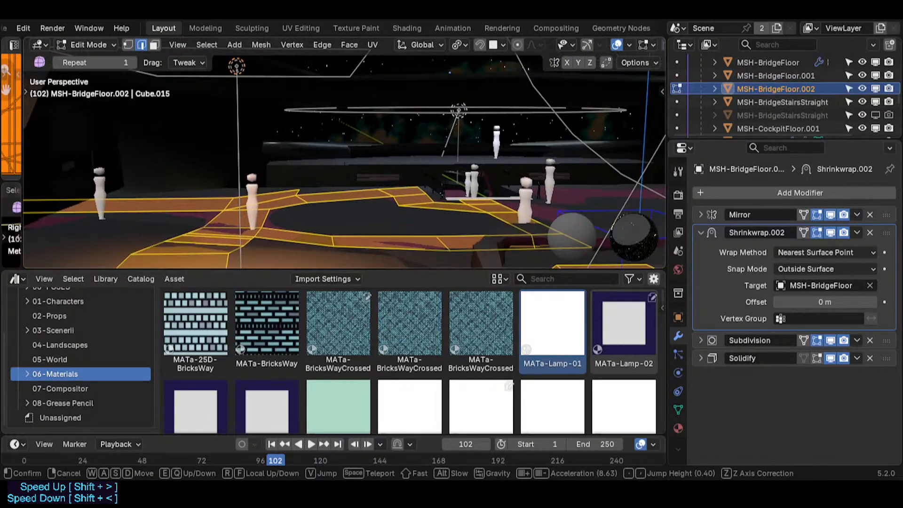
pyautogui.click(448, 177)
pyautogui.hotkey('alt', 'shift', 'z')
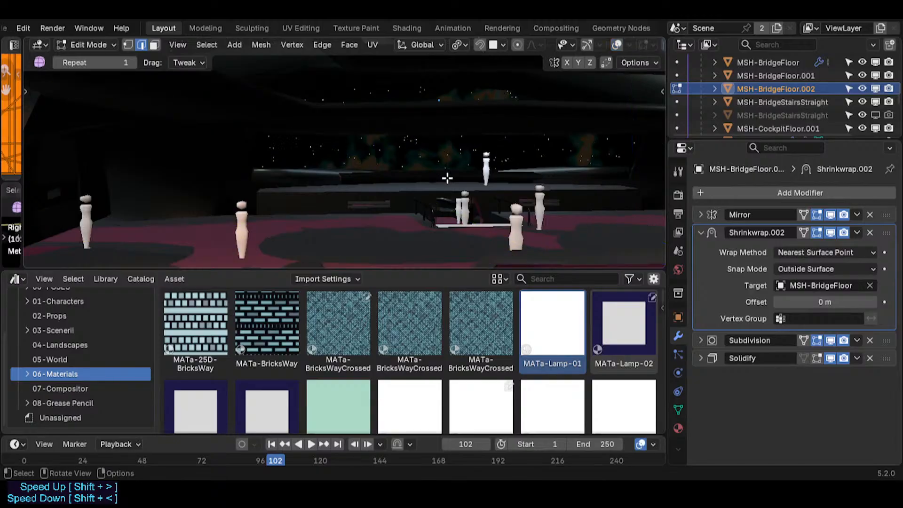
pyautogui.press('Tab')
pyautogui.hotkey('alt', 'shift', 'z')
pyautogui.hotkey('shift', '`')
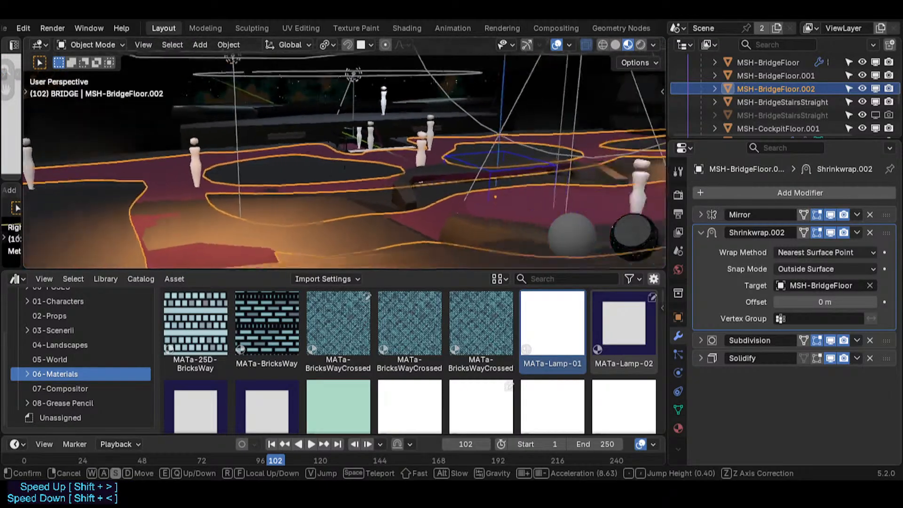
# - Deselect the carpet, select the LIG-Bridge_Main light above the deck, and save the file
pyautogui.click(441, 213)
pyautogui.hotkey('alt', 'a')
pyautogui.hotkey('shift', '`')
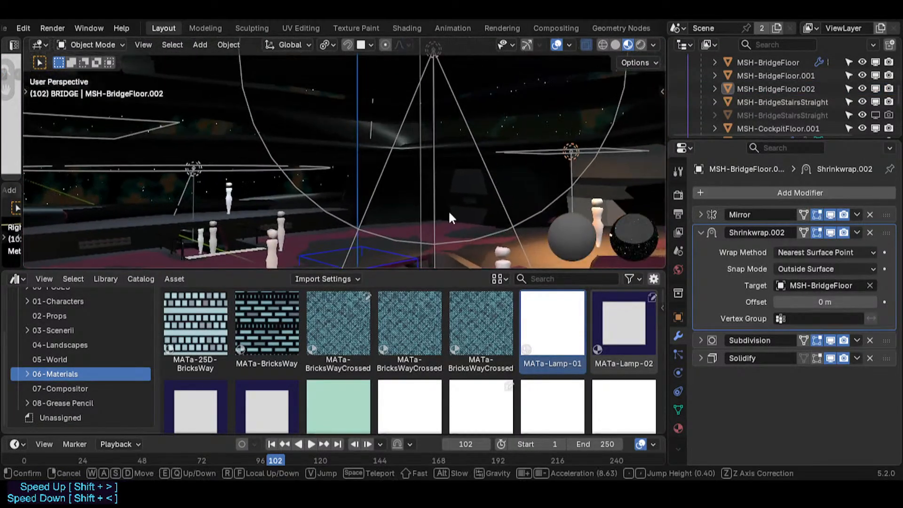
pyautogui.click(448, 214)
pyautogui.click(439, 59)
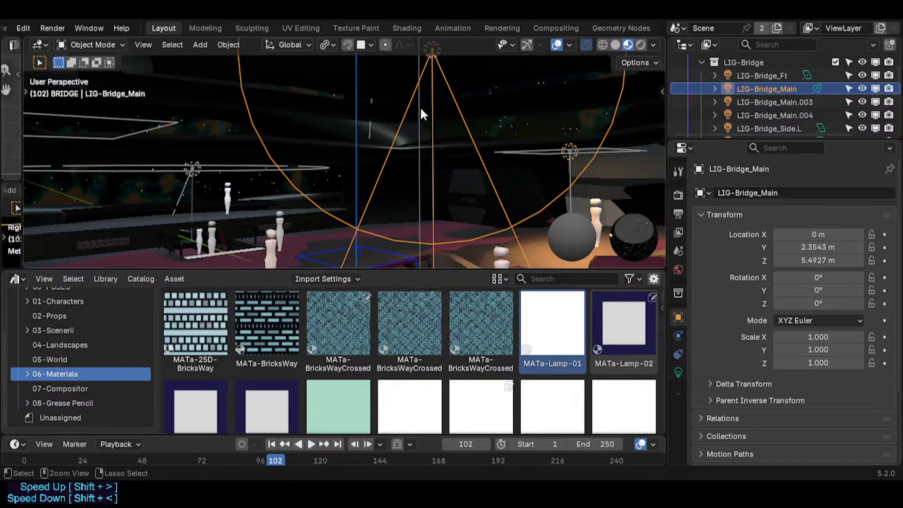
pyautogui.hotkey('shift', '`')
pyautogui.press('w')
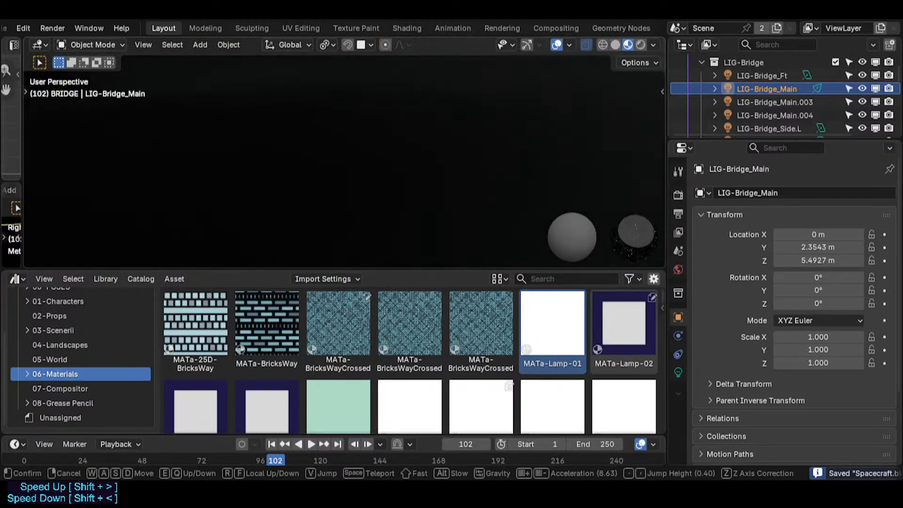
# - Open the light settings of LIG-Bridge_Main at its beam shape values and switch the viewport from Wireframe to Solid shading
pyautogui.click(395, 188)
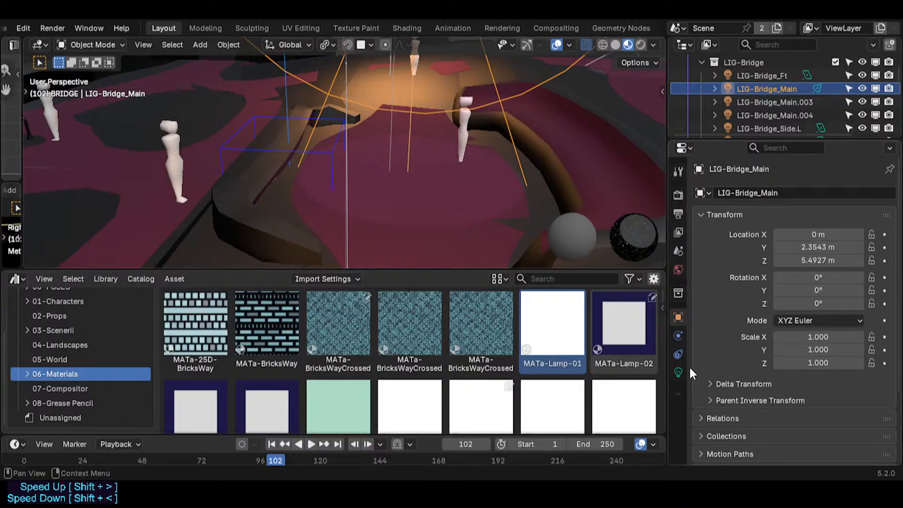
pyautogui.click(679, 373)
pyautogui.scroll(-3, 819, 348)
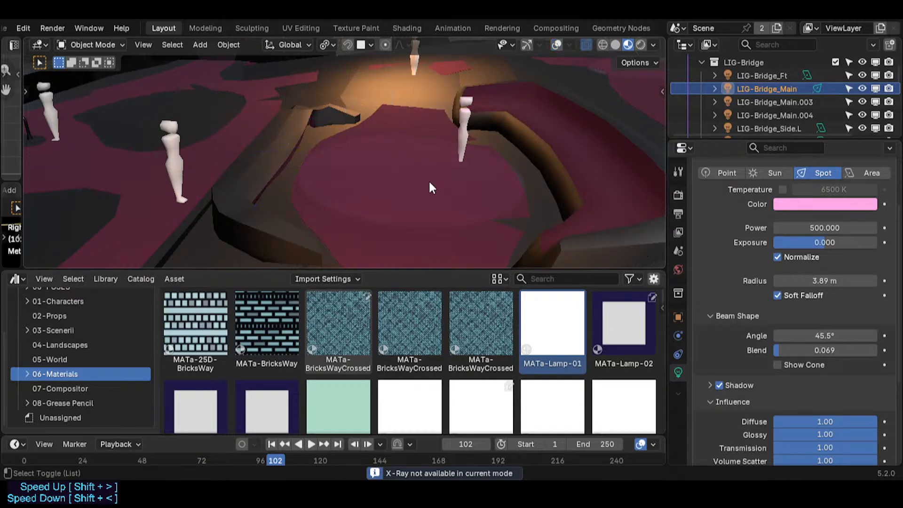
pyautogui.click(602, 45)
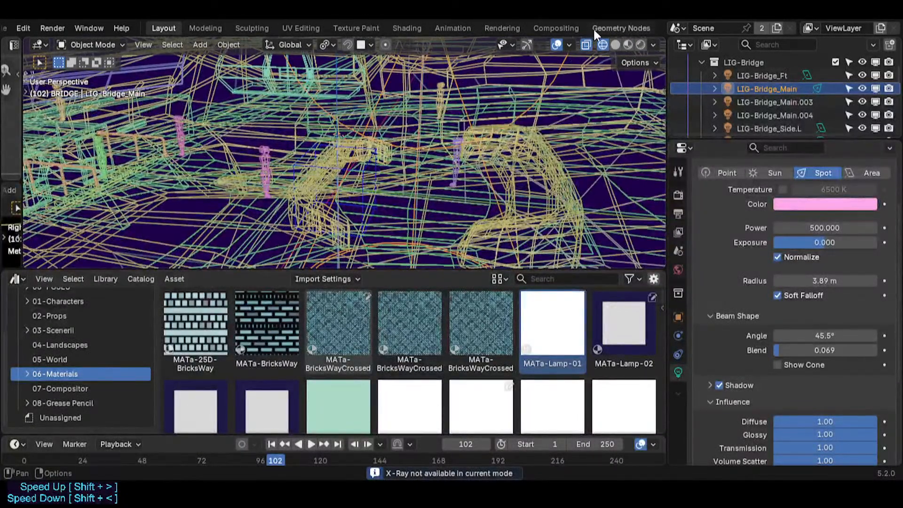
pyautogui.click(615, 43)
# - Examine the deck, couches and spot light cone around the bridge in Solid shading
pyautogui.hotkey('alt', 'z')
pyautogui.hotkey('shift', '`')
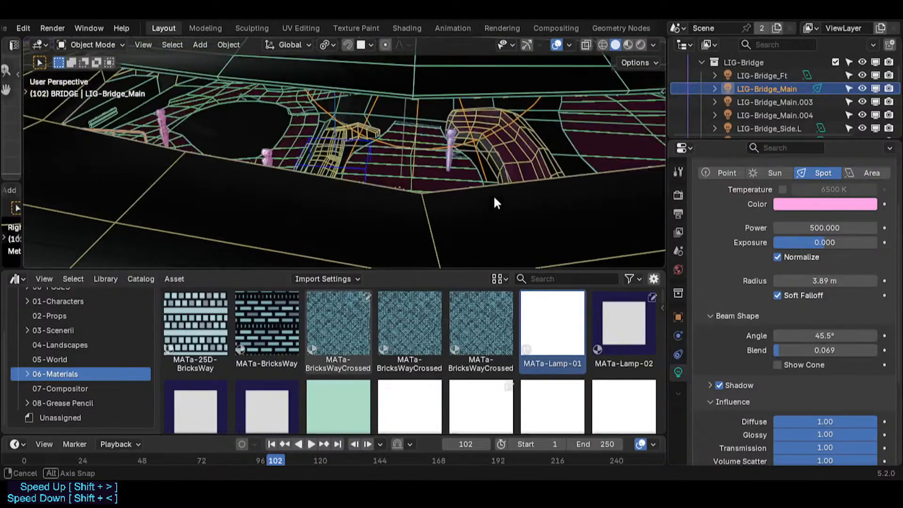
pyautogui.press('w')
pyautogui.press('d')
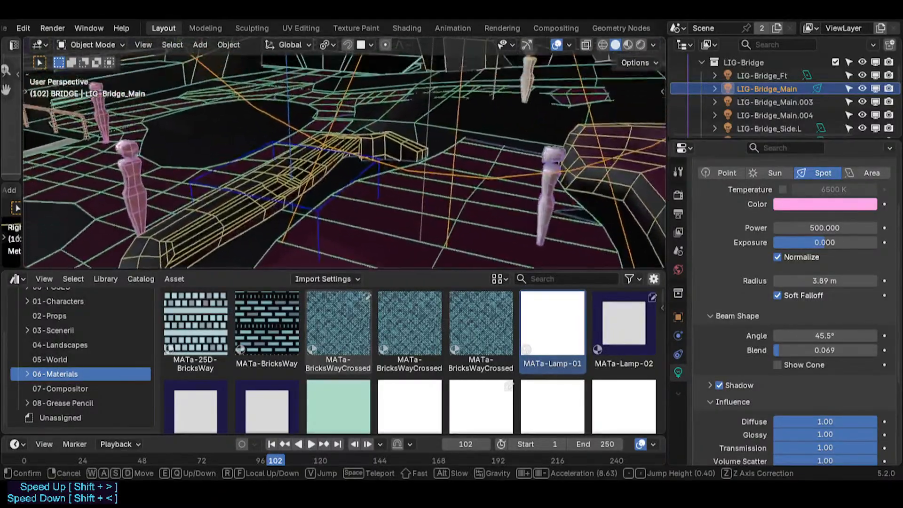
pyautogui.press('q')
pyautogui.press('s')
pyautogui.press('d')
pyautogui.click(473, 190)
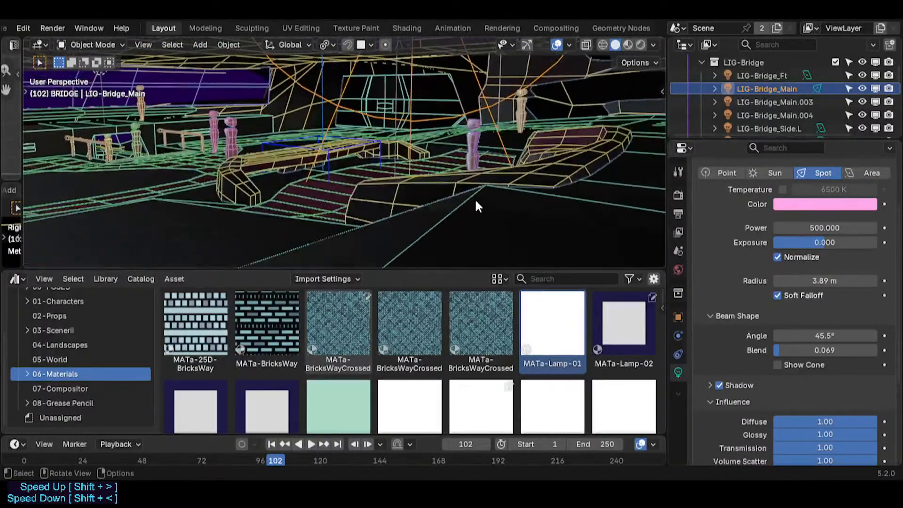
pyautogui.moveTo(412, 121); pyautogui.dragTo(421, 161, button='middle')
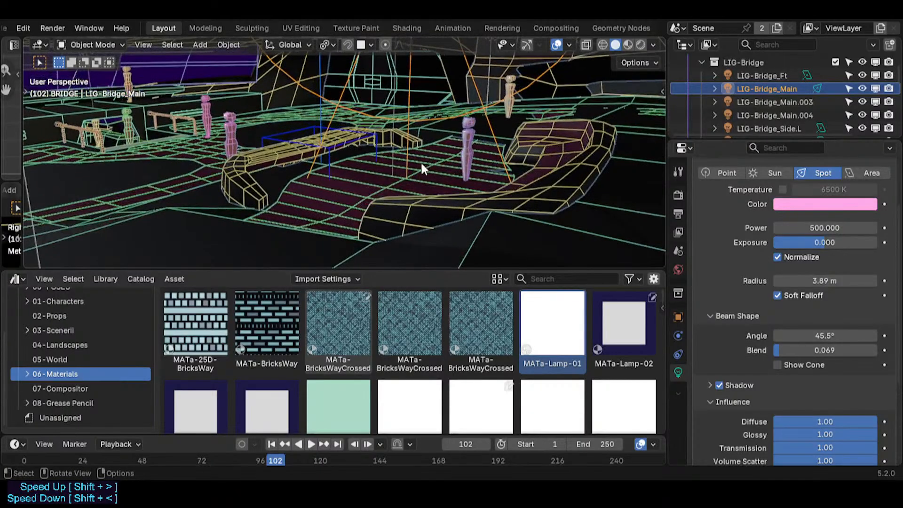
# - Return the viewport to Material Preview and examine the selected LIG-Bridge_Main light's cone against the deck and couches
pyautogui.hotkey('alt', 'shift', 'z')
pyautogui.hotkey('alt', 'shift', 'z')
pyautogui.hotkey('alt', 'a')
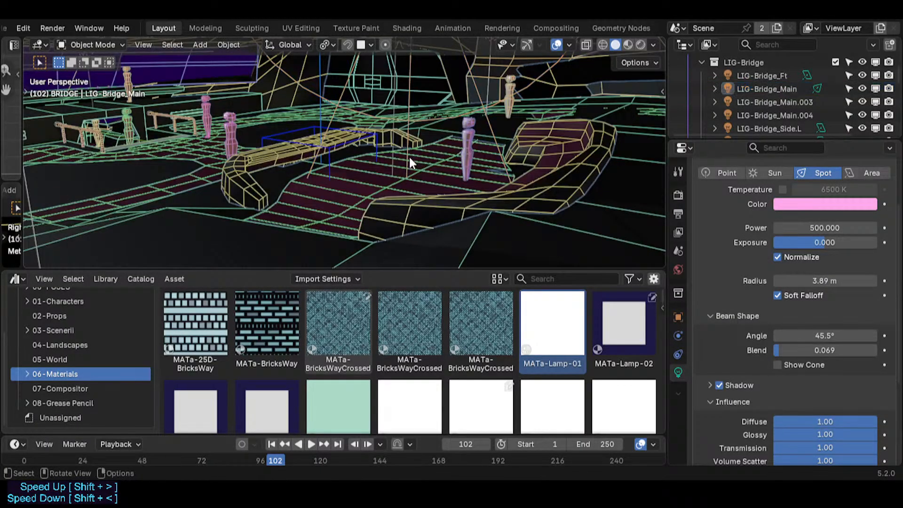
pyautogui.click(628, 44)
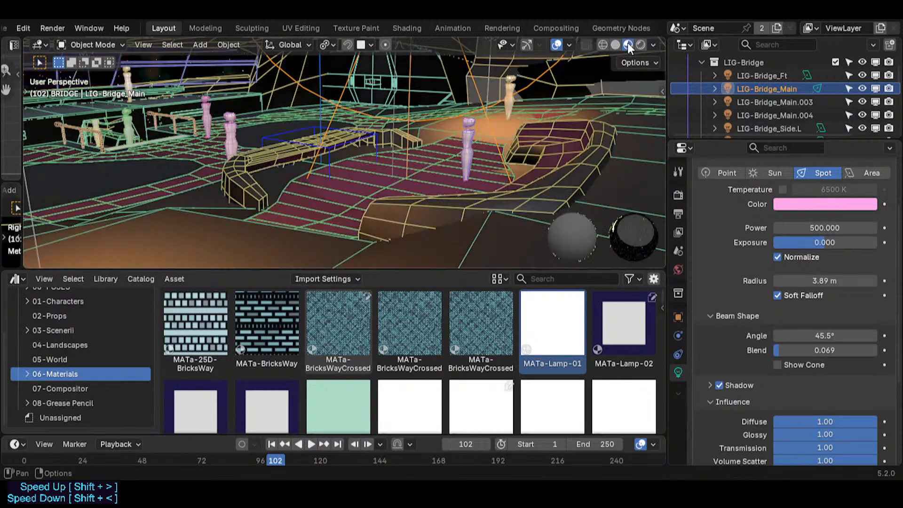
pyautogui.moveTo(408, 153); pyautogui.dragTo(406, 137, button='middle')
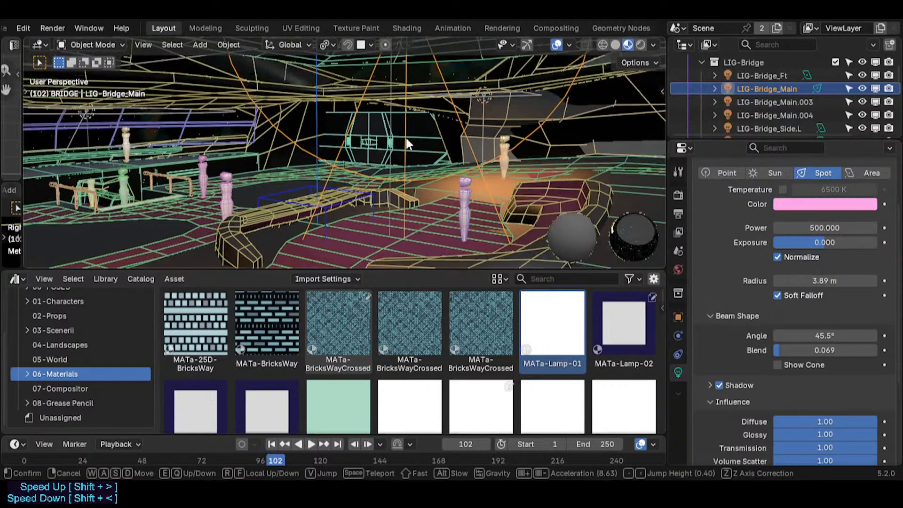
pyautogui.hotkey('alt', 'z')
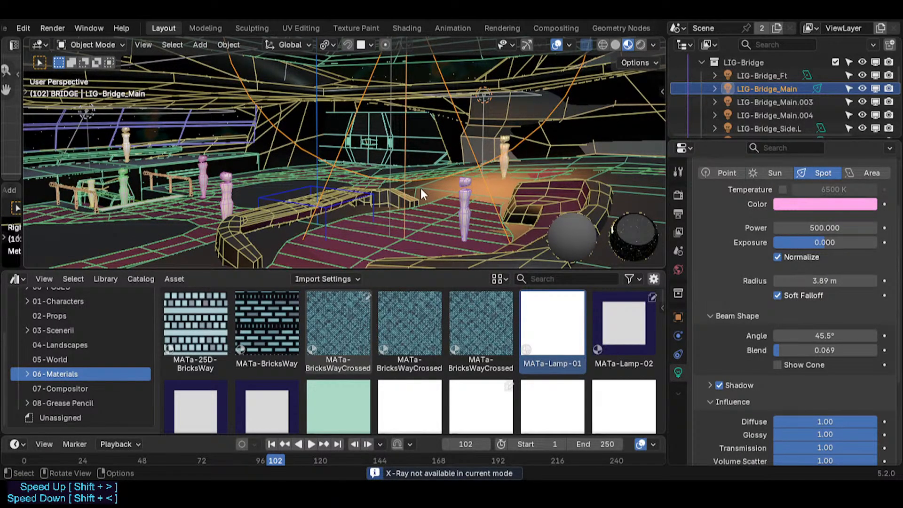
pyautogui.click(413, 173)
pyautogui.click(405, 162)
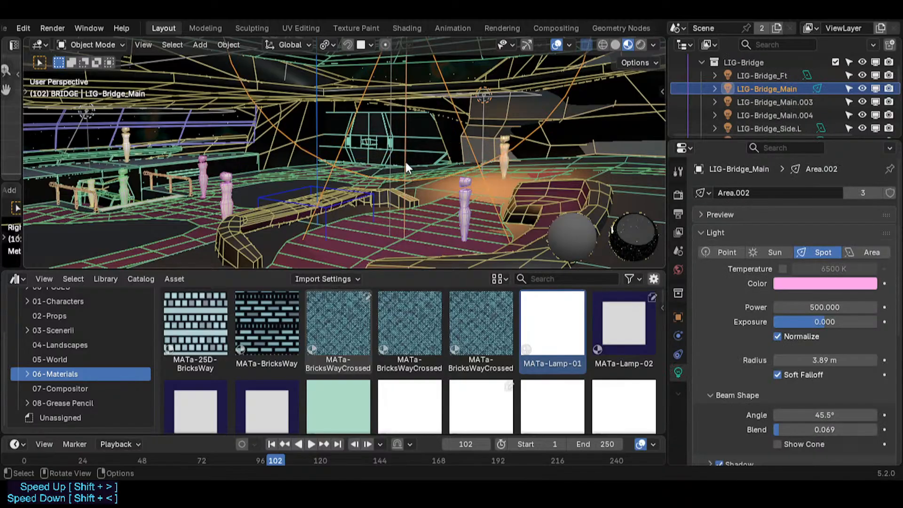
# - Isolate LIG-Bridge_Main in Local View and examine its spot cone and the end of its direction line
pyautogui.press('s')
pyautogui.click(406, 152)
pyautogui.press('KP_Divide')
pyautogui.hotkey('shift', '`')
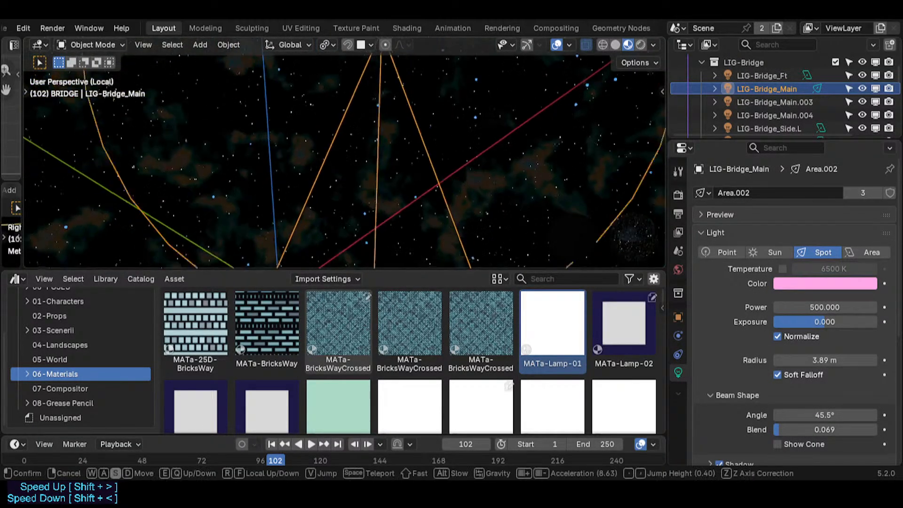
pyautogui.click(415, 165)
pyautogui.hotkey('shift', '`')
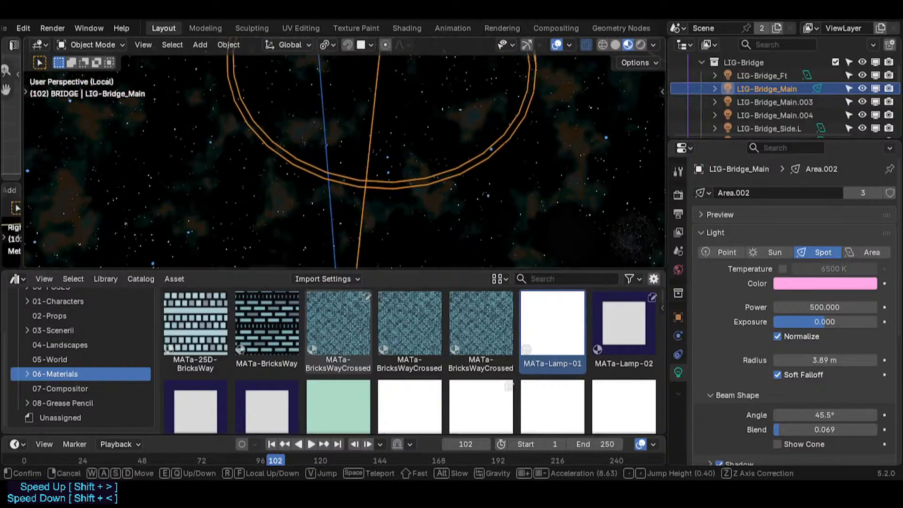
pyautogui.click(377, 221)
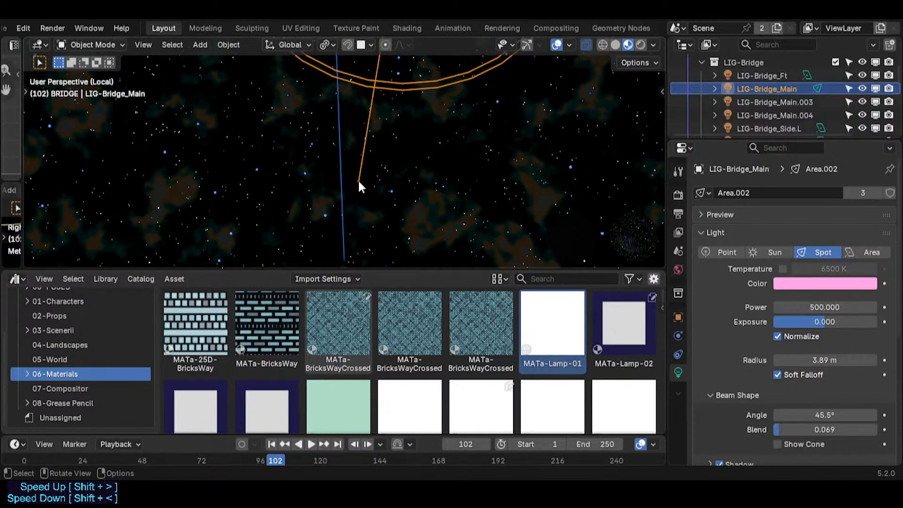
# - Try to move and scale the isolated LIG-Bridge_Main spot light
pyautogui.press('g')
pyautogui.click(397, 206)
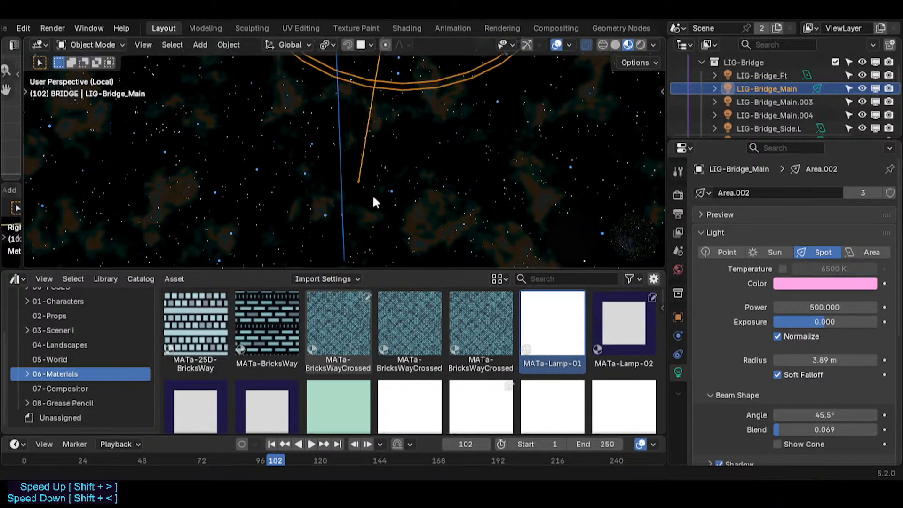
pyautogui.moveTo(373, 194); pyautogui.dragTo(390, 116, button='middle')
pyautogui.hotkey('shift', '`')
pyautogui.press('s')
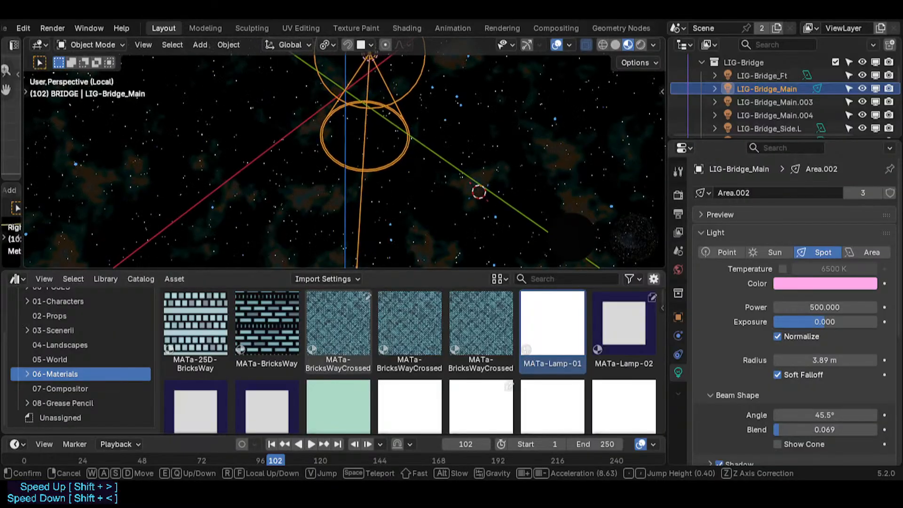
pyautogui.click(422, 205)
pyautogui.press('s')
pyautogui.click(533, 209)
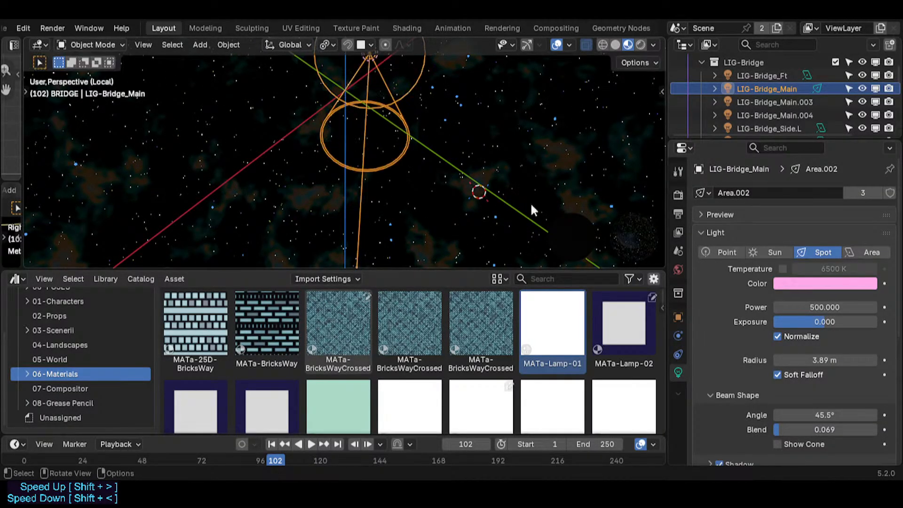
# - Try a beam angle of about 78° on the spot light, undo it, and toggle Show Cone on and off
pyautogui.scroll(-2, 850, 323)
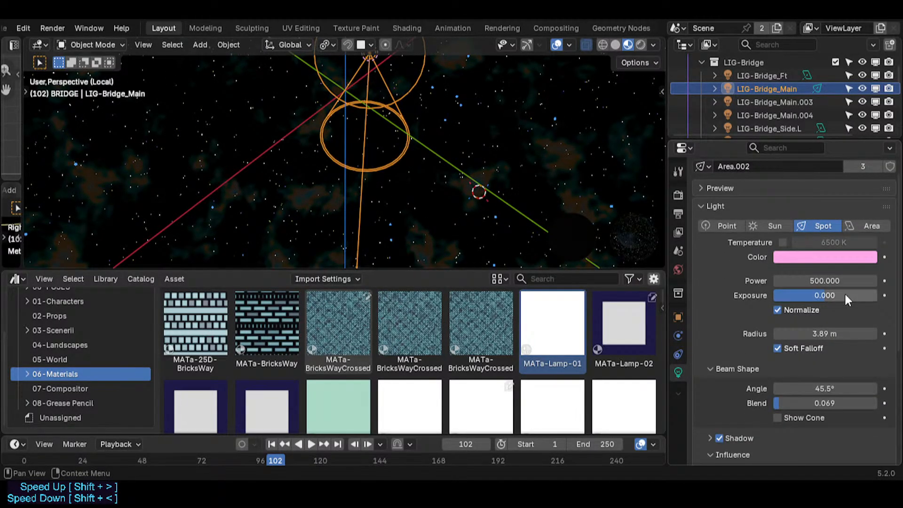
pyautogui.scroll(-4, 836, 325)
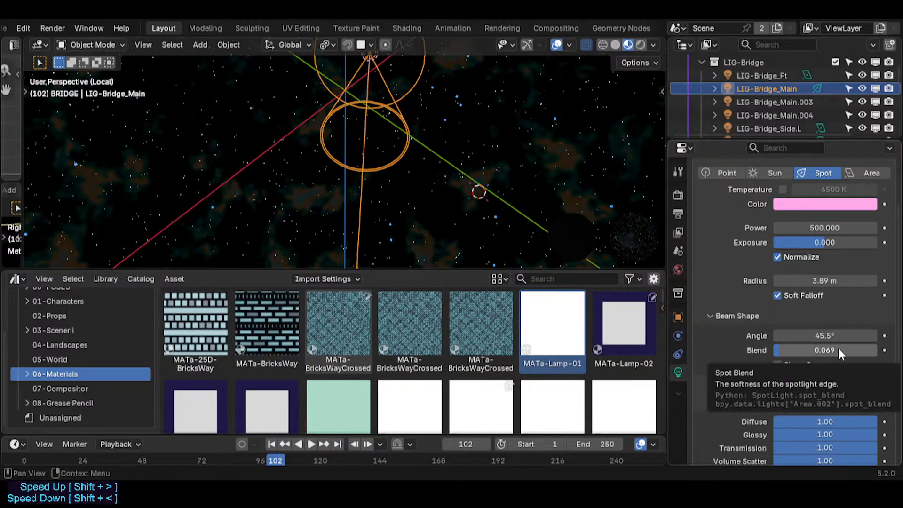
pyautogui.moveTo(837, 335); pyautogui.dragTo(870, 335)
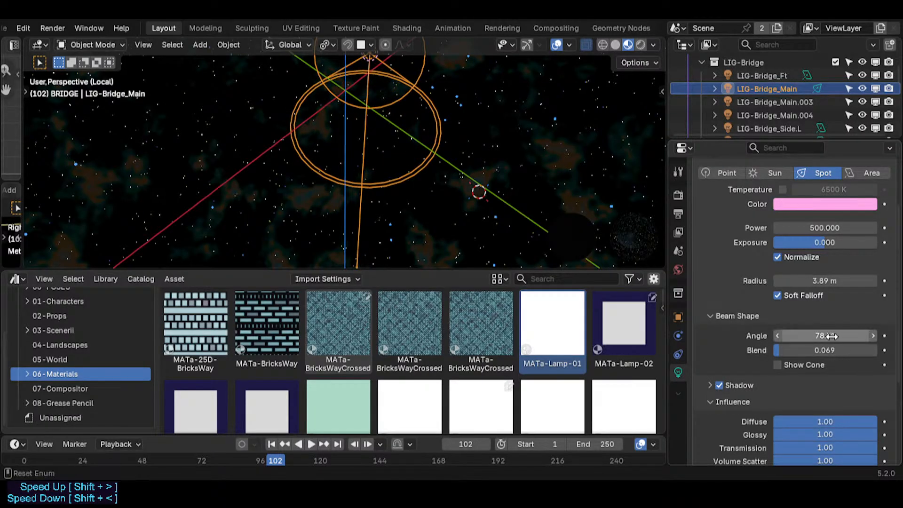
pyautogui.hotkey('ctrl', 'z')
pyautogui.click(803, 365)
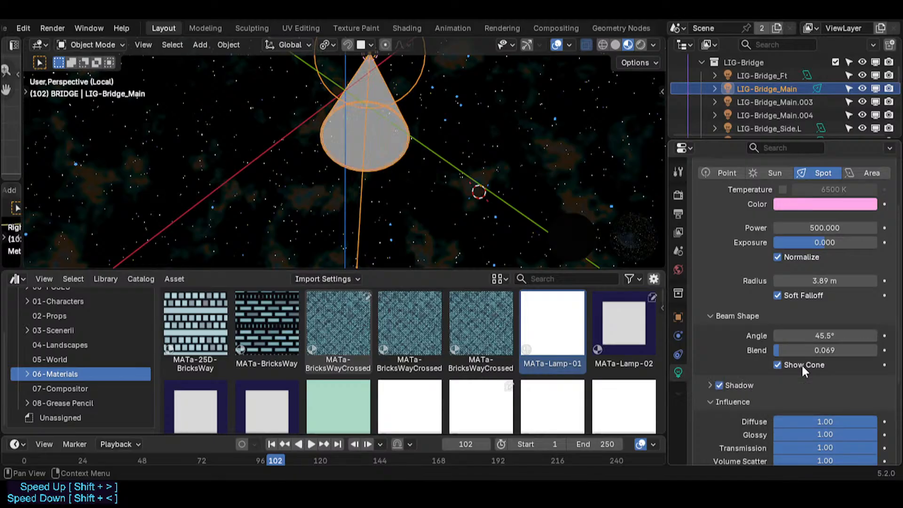
pyautogui.click(802, 363)
# - Try to scale the spot light down and shift its position while checking its direction line
pyautogui.hotkey('shift', '`')
pyautogui.click(399, 117)
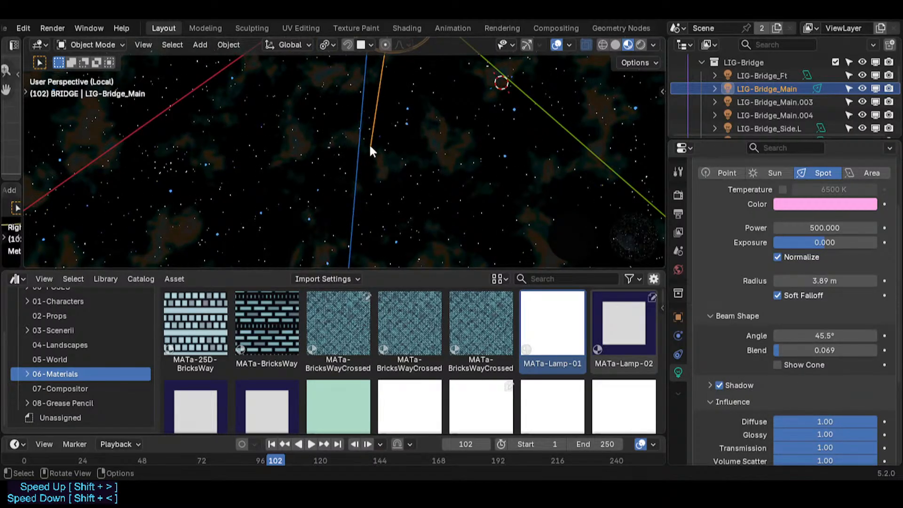
pyautogui.hotkey('shift', '`')
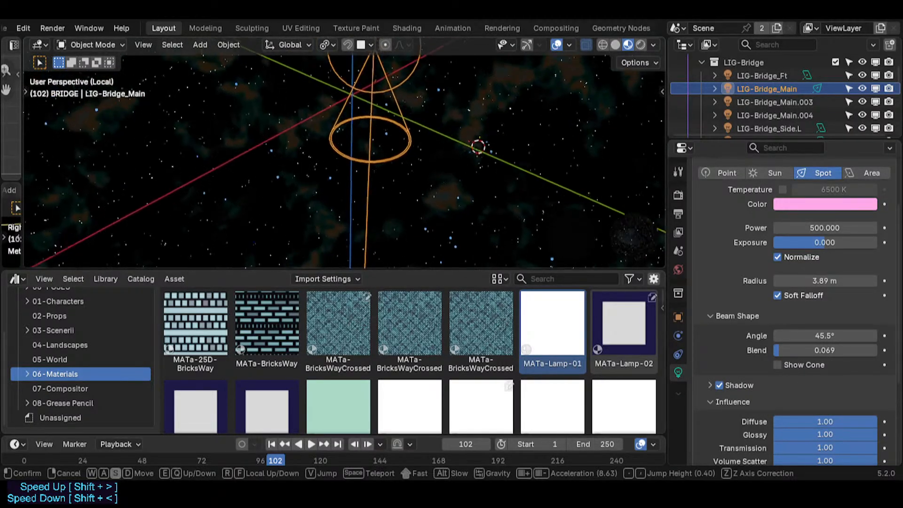
pyautogui.click(355, 86)
pyautogui.press('s')
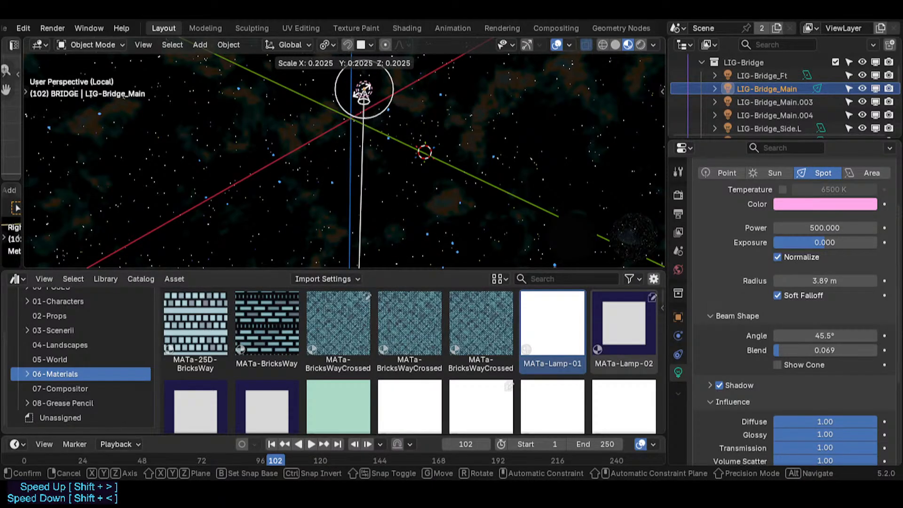
pyautogui.rightClick(362, 89)
pyautogui.hotkey('shift', '`')
pyautogui.click(379, 163)
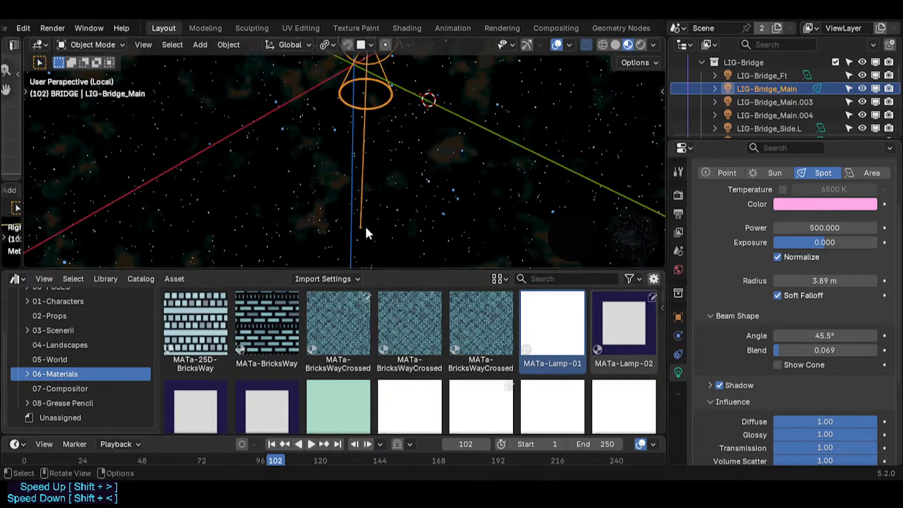
pyautogui.press('g')
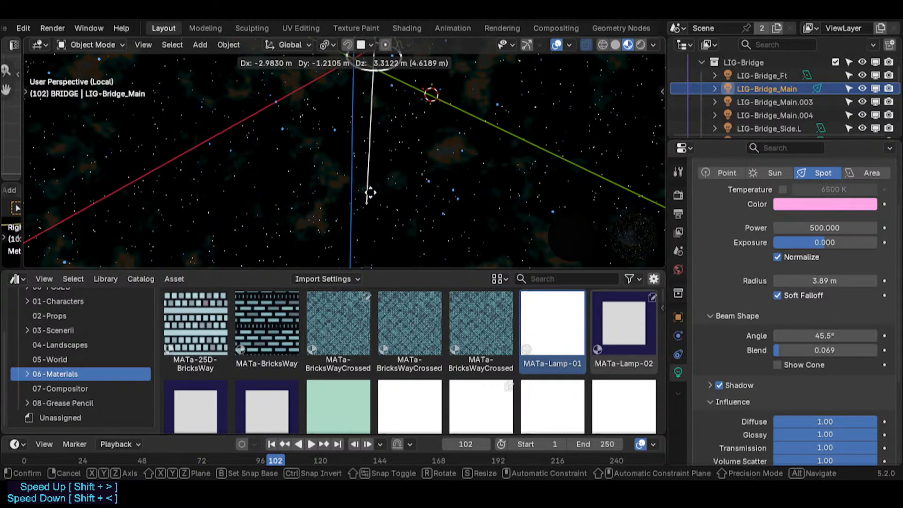
pyautogui.rightClick(365, 215)
# - Try to move the spot light freely near its line's end and along the Z axis
pyautogui.hotkey('shift', '`')
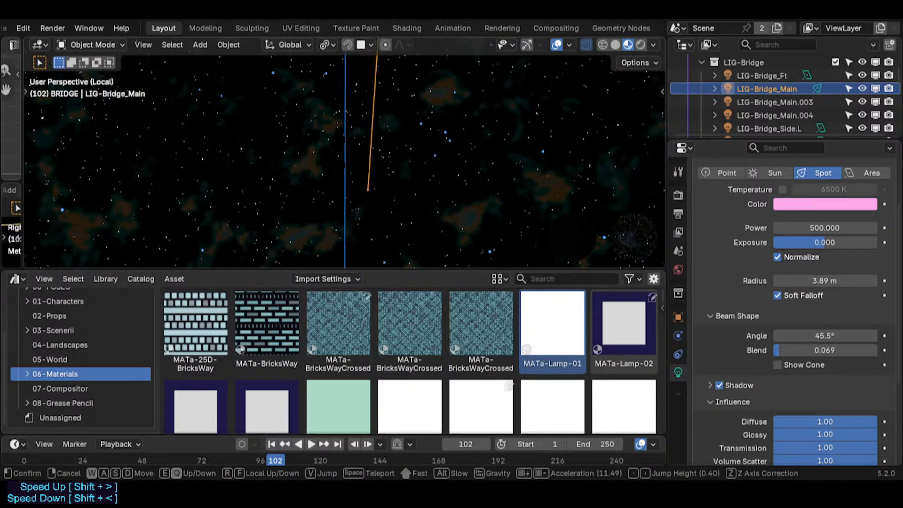
pyautogui.press('w')
pyautogui.press('s')
pyautogui.press('e')
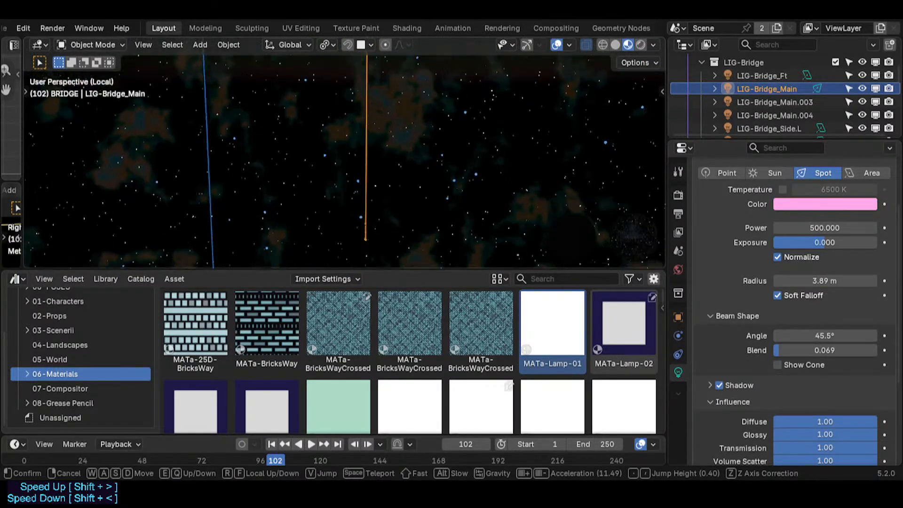
pyautogui.click(344, 162)
pyautogui.press('g')
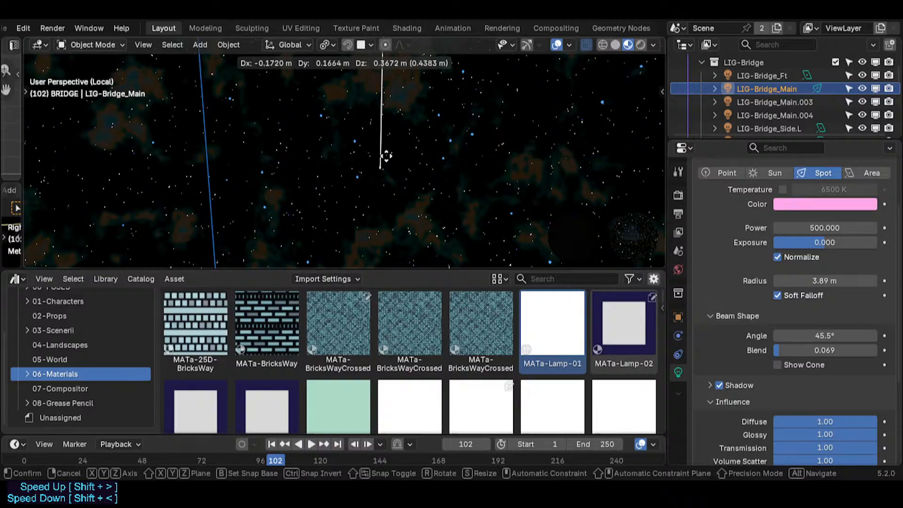
pyautogui.rightClick(381, 143)
pyautogui.hotkey('shift', '`')
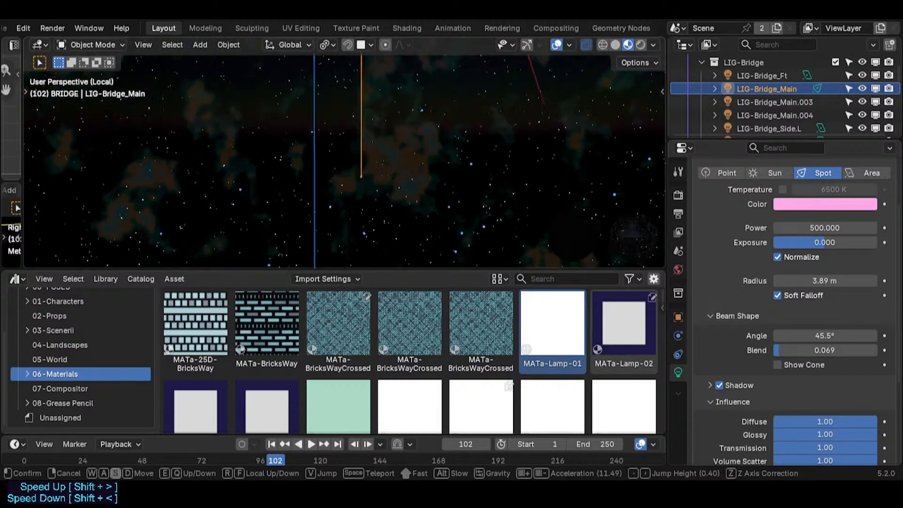
pyautogui.click(383, 161)
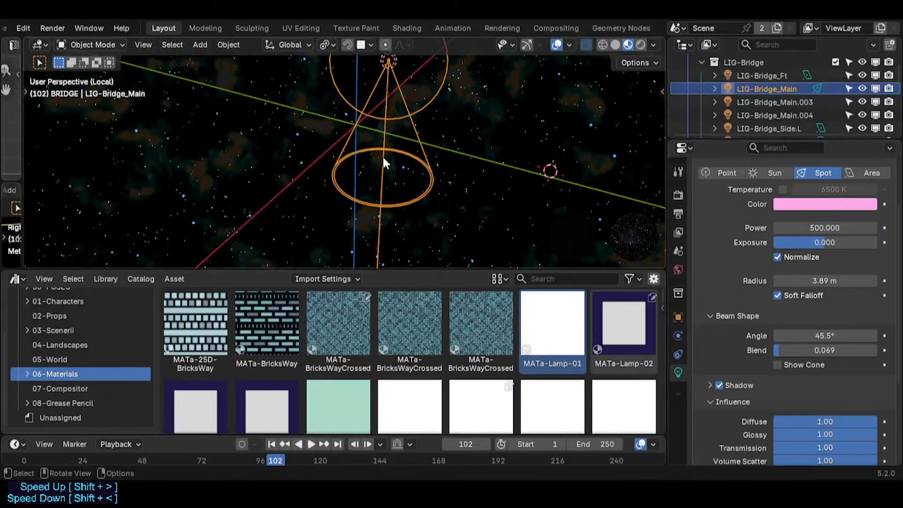
pyautogui.press('g')
pyautogui.press('z')
pyautogui.click(405, 115)
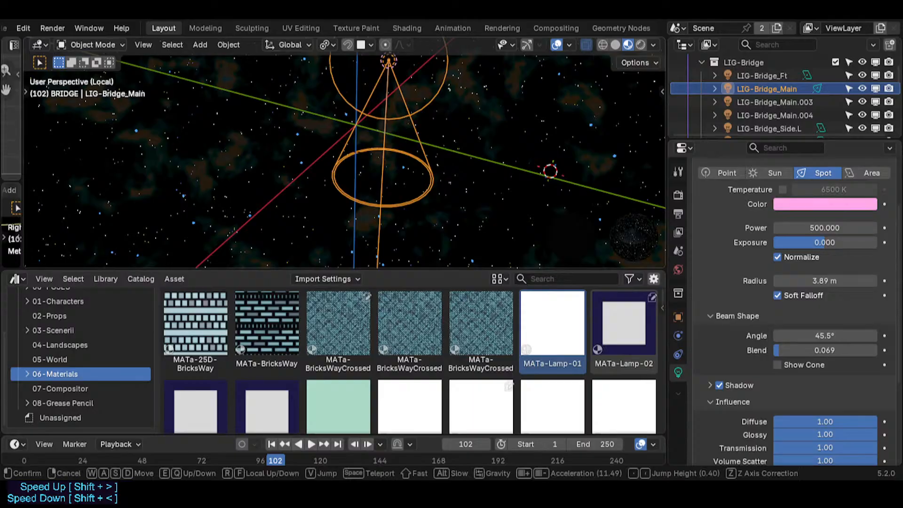
# - Exit Local View and restore the viewport overlays over the whole bridge
pyautogui.press('KP_Divide')
pyautogui.hotkey('shift', '`')
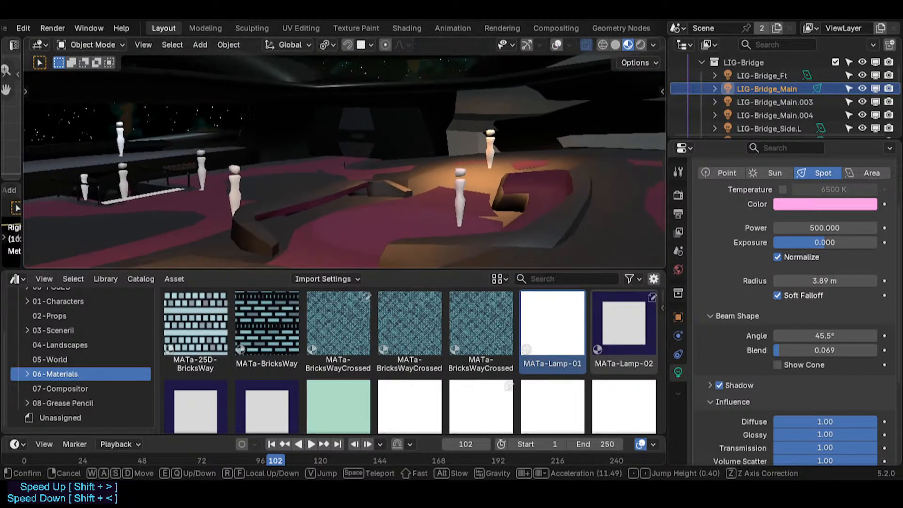
pyautogui.click(417, 146)
pyautogui.hotkey('shift', 'alt', 'z')
pyautogui.moveTo(430, 122); pyautogui.dragTo(435, 122, button='middle')
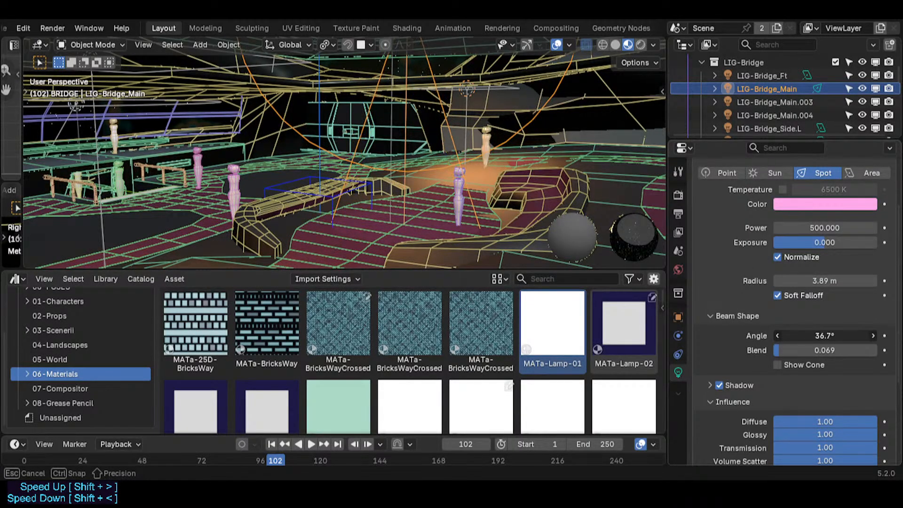
# - Hide the viewport overlays, check the deck lighting around the seating area, and save the file
pyautogui.hotkey('shift', 'alt', 'z')
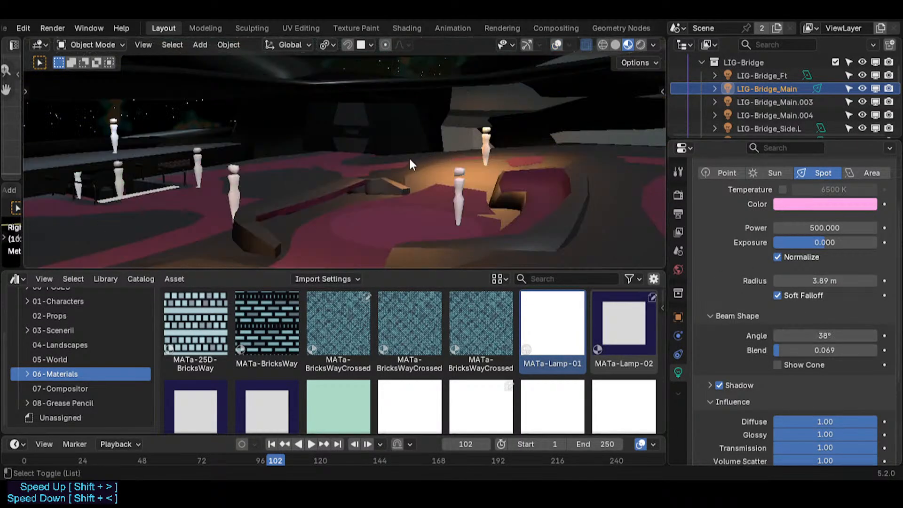
pyautogui.moveTo(420, 166)
pyautogui.mouseDown(button='middle')
pyautogui.moveTo(464, 179)
pyautogui.moveTo(432, 162)
pyautogui.mouseUp(button='middle')
pyautogui.hotkey('shift', '`')
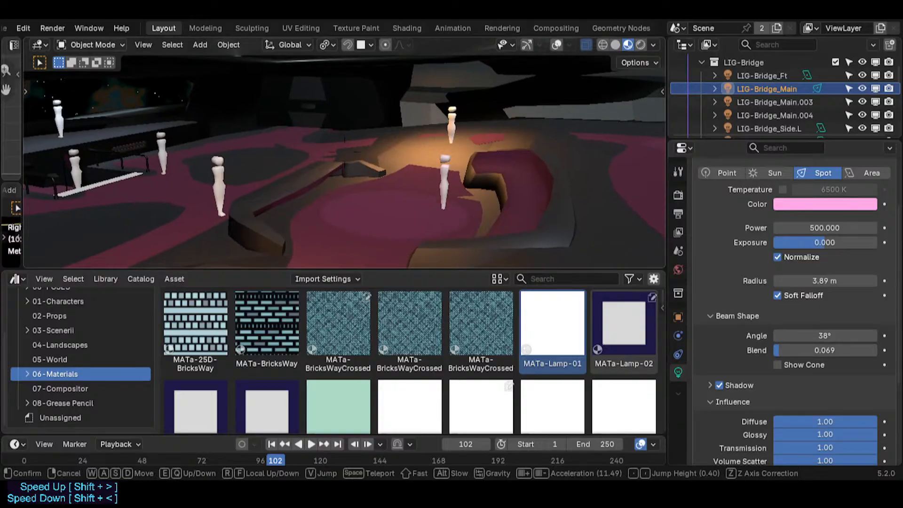
pyautogui.press('d')
pyautogui.click(432, 162)
pyautogui.hotkey('ctrl', 's')
# - Show the overlays again and delete the two duplicate spot lights LIG-Bridge_Main.003 and LIG-Bridge_Main.004
pyautogui.hotkey('shift', '`')
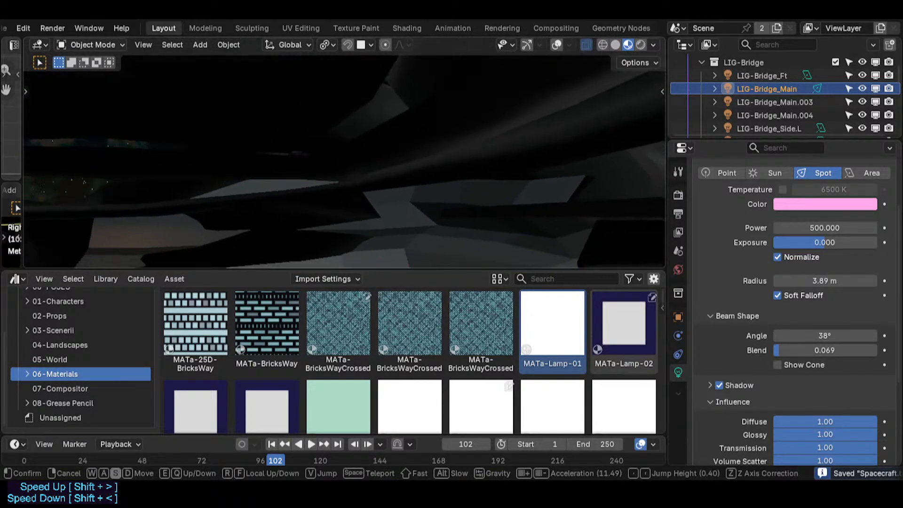
pyautogui.hotkey('shift', 'alt', 'z')
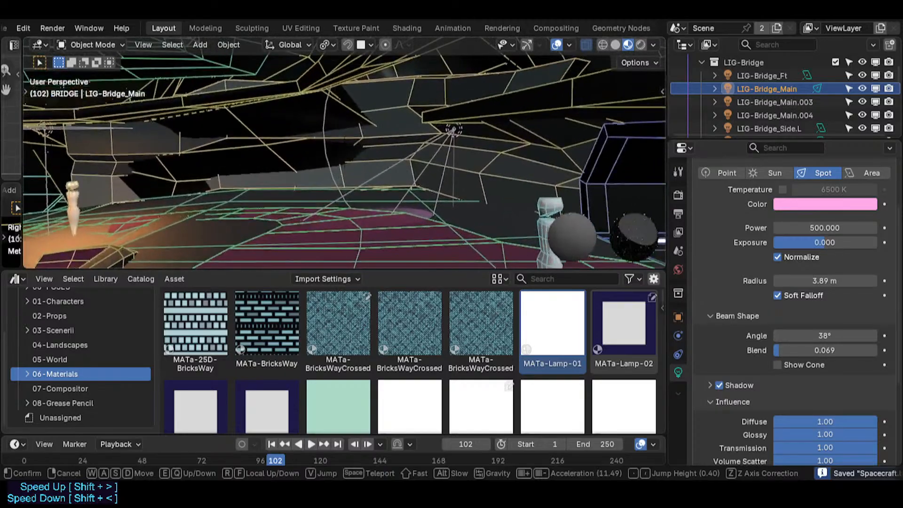
pyautogui.click(453, 137)
pyautogui.click(453, 137)
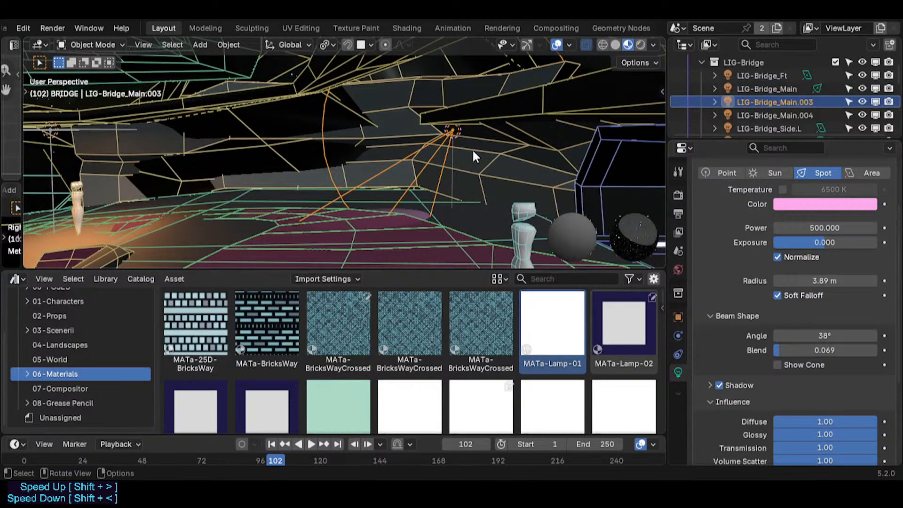
pyautogui.press('g')
pyautogui.rightClick(462, 154)
pyautogui.hotkey('shift', '`')
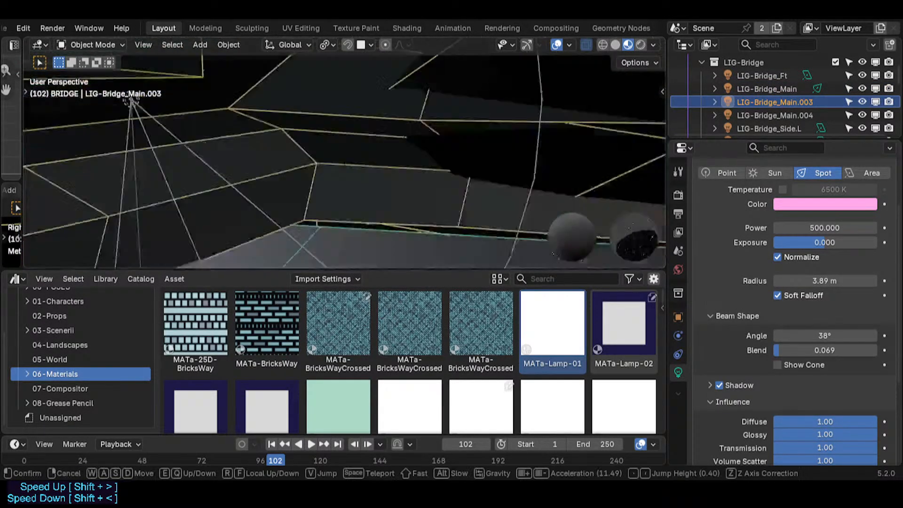
pyautogui.click(470, 165)
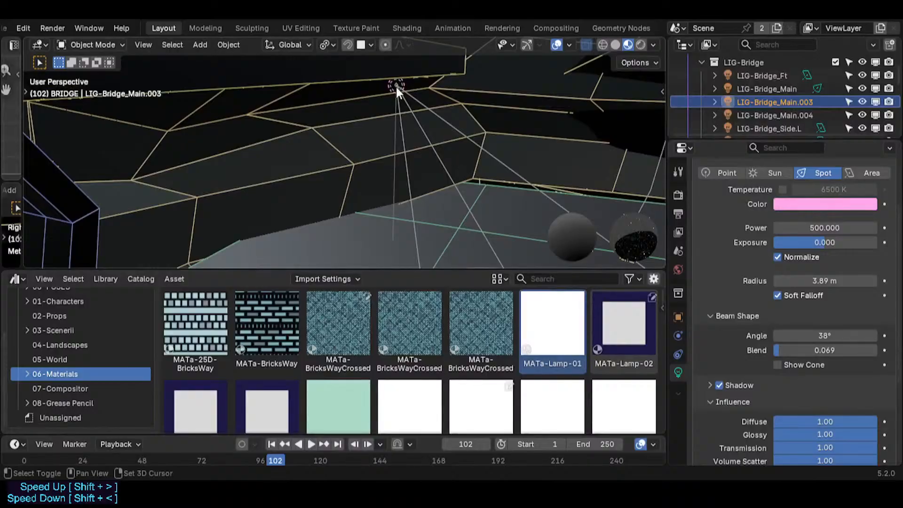
pyautogui.keyDown('shift'); pyautogui.click(396, 86); pyautogui.keyUp('shift')
pyautogui.hotkey('shift', '`')
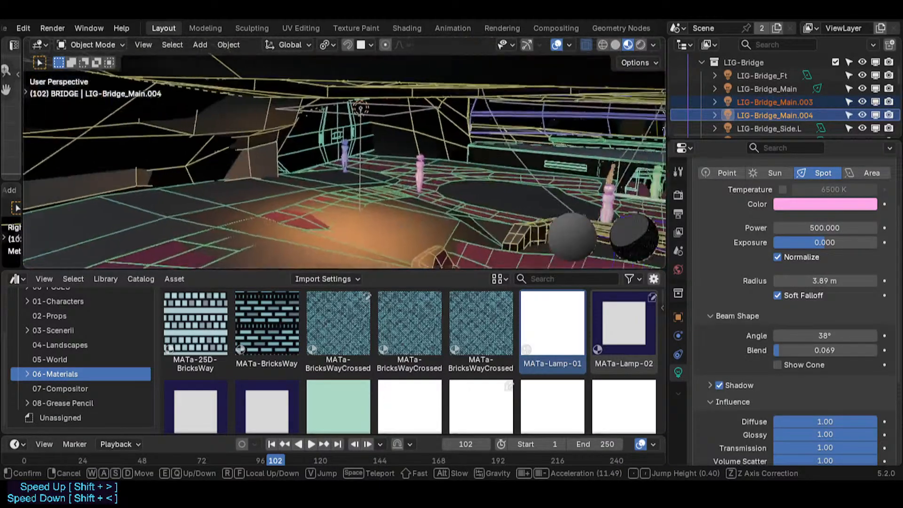
pyautogui.click(420, 159)
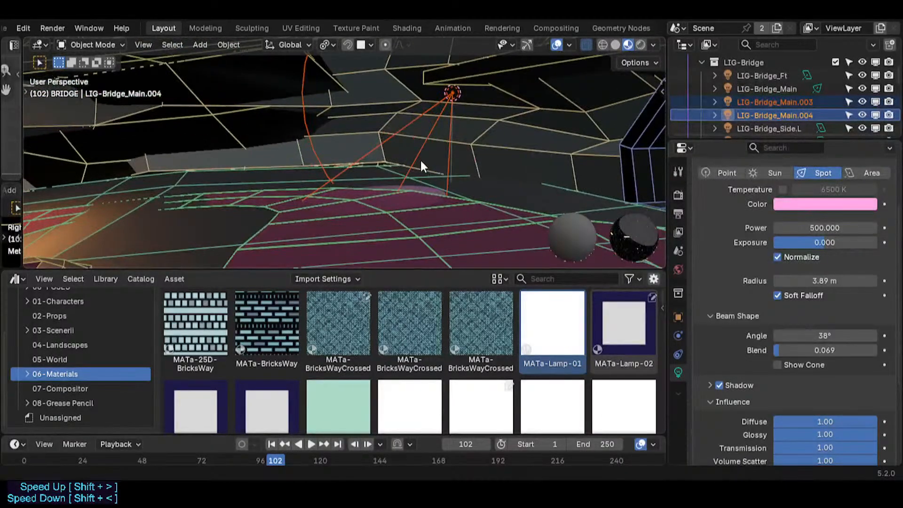
pyautogui.press('x')
pyautogui.click(421, 151)
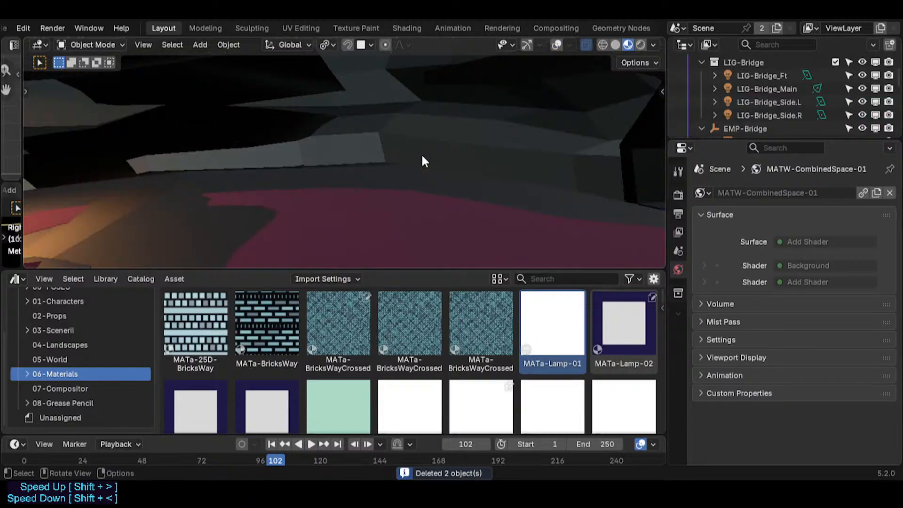
# - Delete the orange area lights LIG-Bridge_Side.L and LIG-Bridge_Side.R above the deck
pyautogui.hotkey('shift', 'alt', 'z')
pyautogui.hotkey('shift', '`')
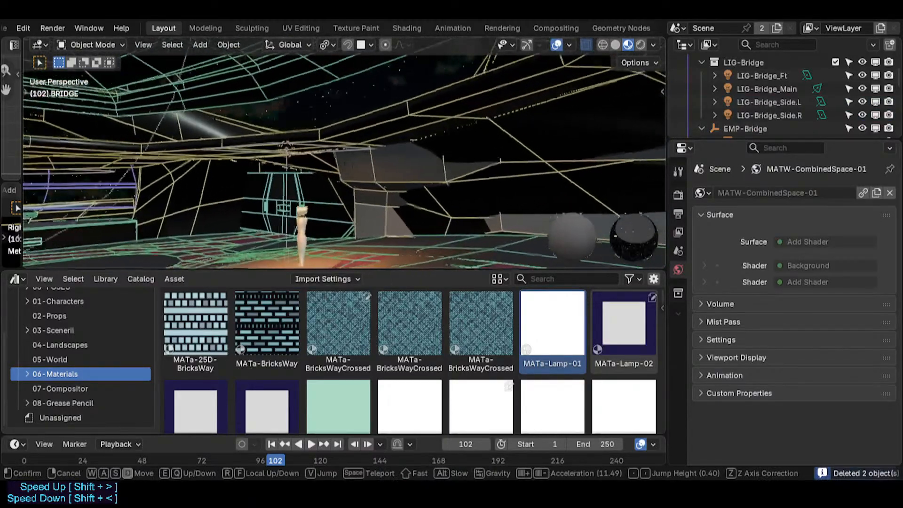
pyautogui.click(312, 151)
pyautogui.click(292, 143)
pyautogui.hotkey('shift', '`')
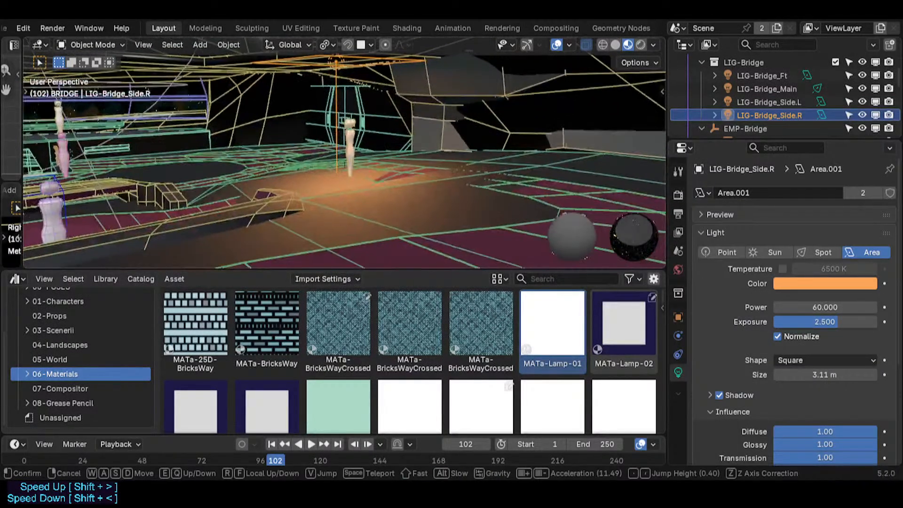
pyautogui.press('a')
pyautogui.press('s')
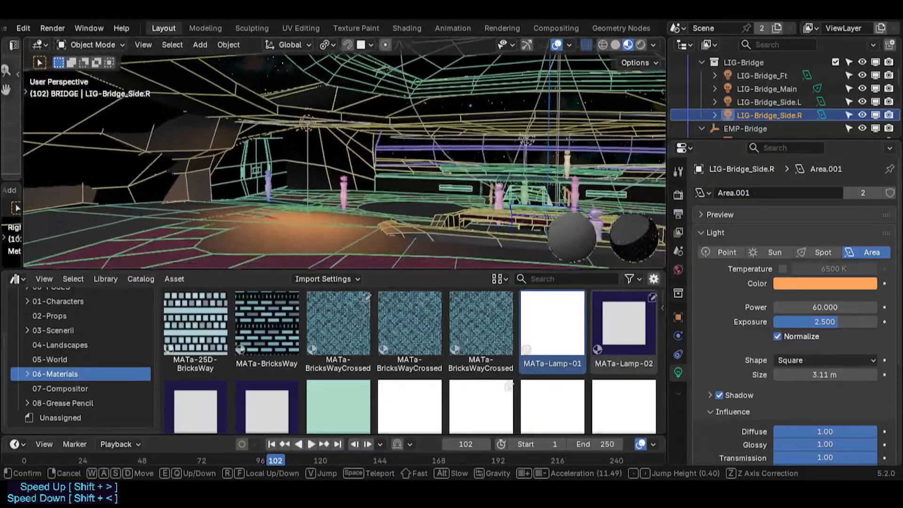
pyautogui.click(280, 116)
pyautogui.click(301, 120)
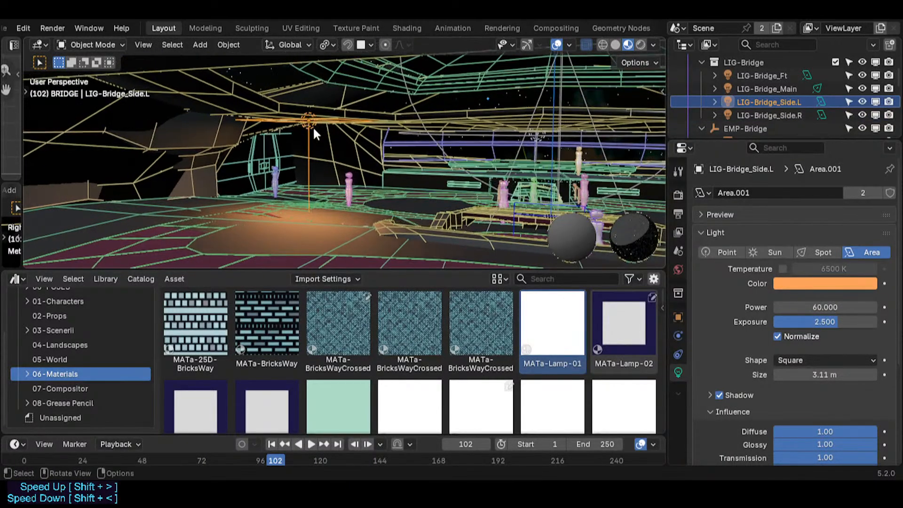
pyautogui.press('g')
pyautogui.press('Return')
pyautogui.hotkey('shift', '`')
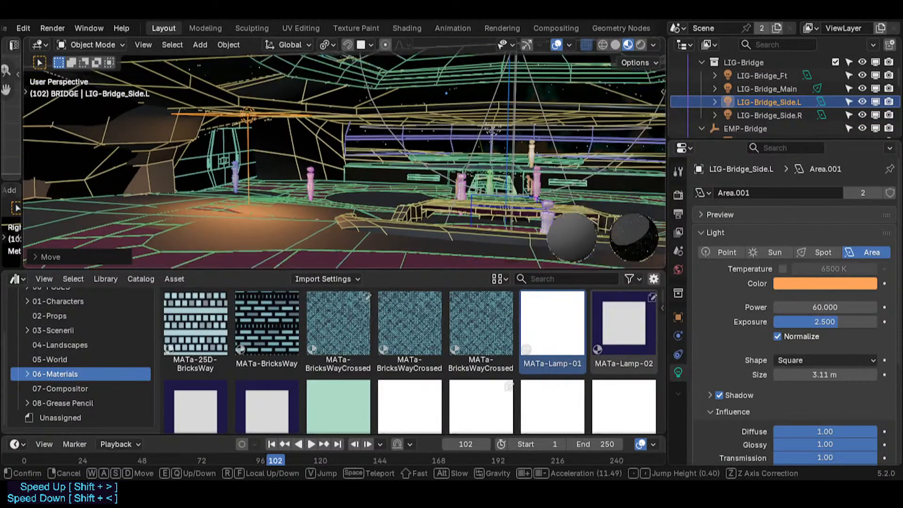
pyautogui.click(373, 129)
pyautogui.press('Delete')
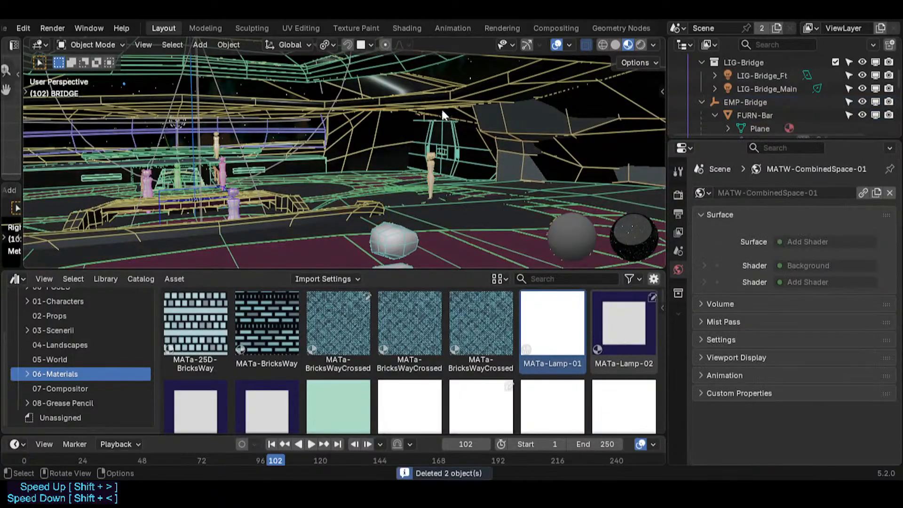
# - Hide the viewport overlays, check the bridge without its side lights, and save Spacecraft.blend
pyautogui.hotkey('shift', 'alt', 'z')
pyautogui.hotkey('shift', '`')
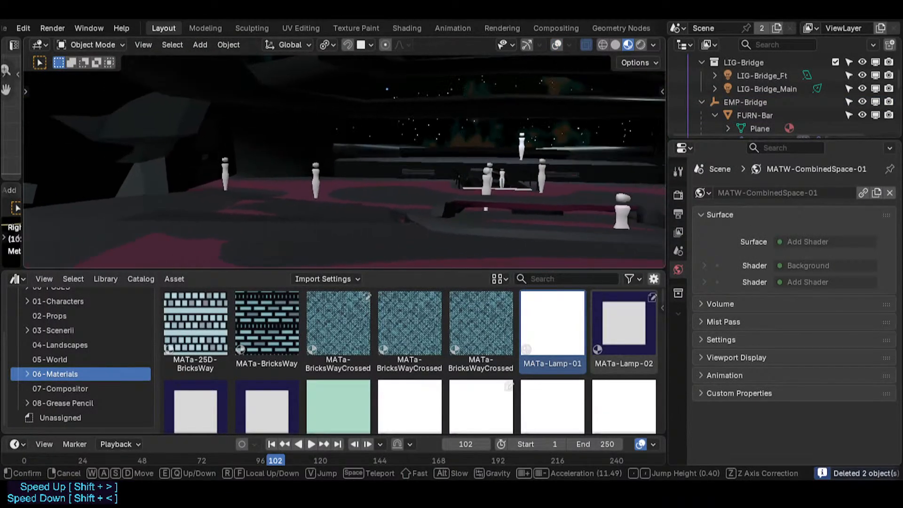
pyautogui.click(431, 152)
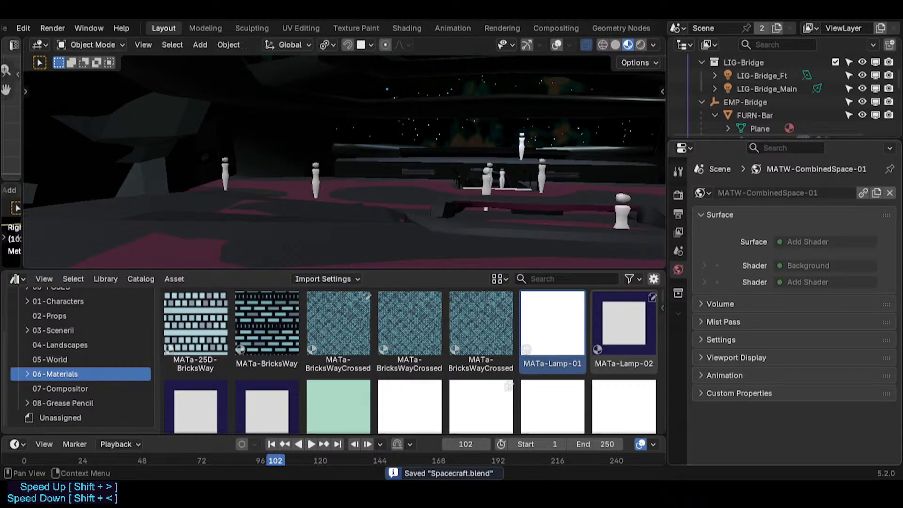
pyautogui.scroll(-1, 344, 162)
pyautogui.scroll(1, 344, 162)
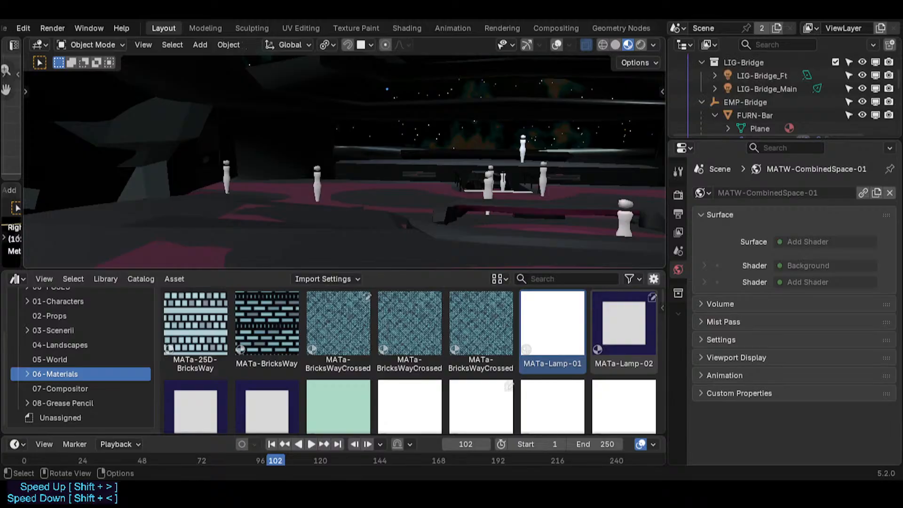
# - Pick MSH-Hull, restore the viewport overlays, and examine the remaining lights above the deck
pyautogui.click(565, 101)
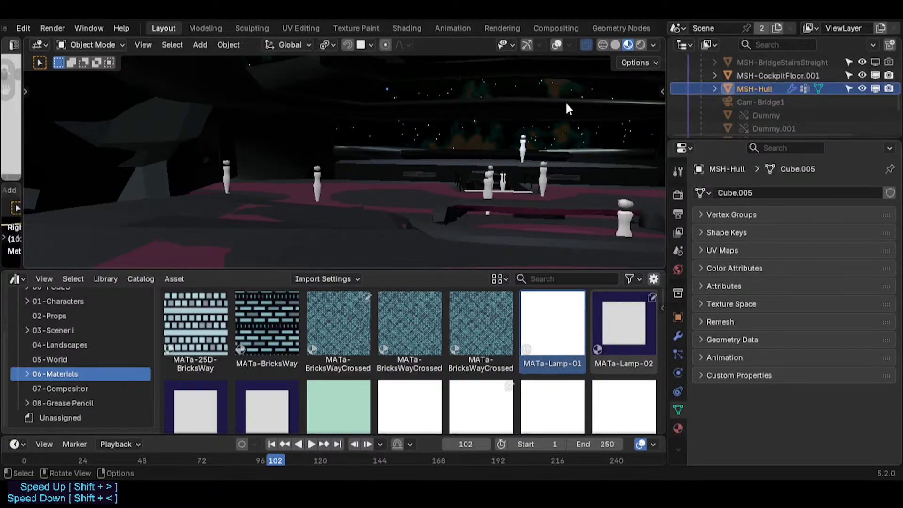
pyautogui.hotkey('alt', 'z')
pyautogui.hotkey('alt', 'z')
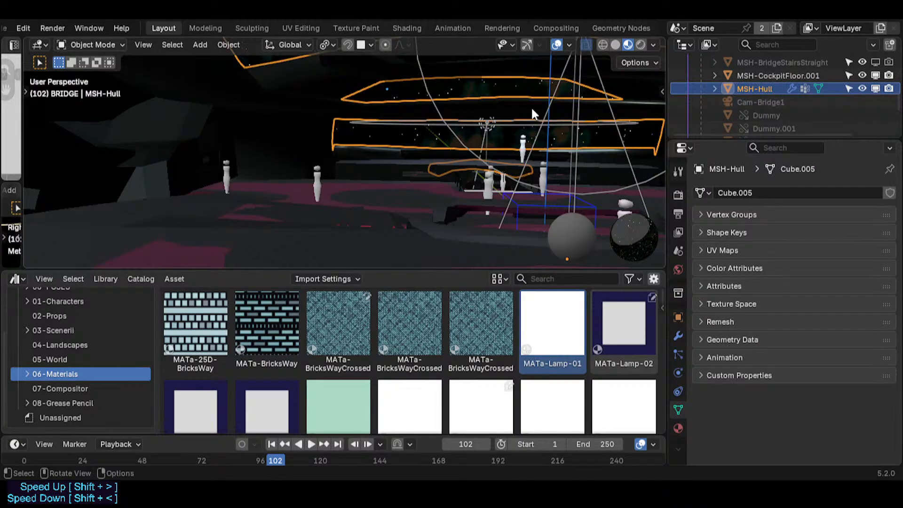
pyautogui.click(501, 121)
pyautogui.hotkey('shift', '`')
pyautogui.press('w')
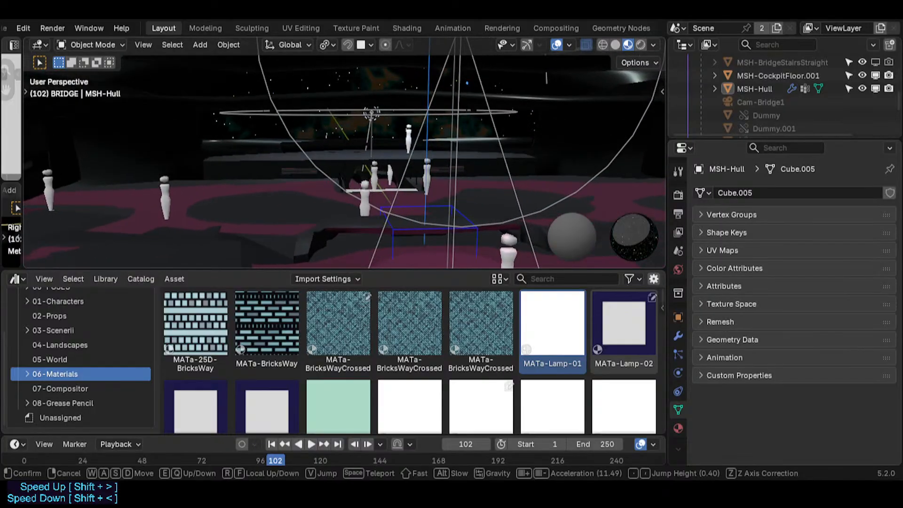
pyautogui.click(540, 92)
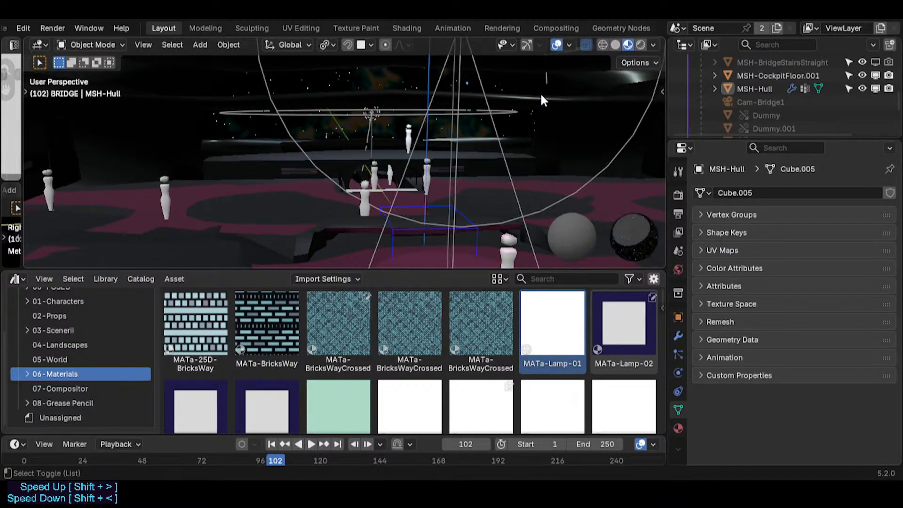
# - Look through the scene camera in Solid shading with the overlays hidden and X-ray turned off
pyautogui.press('KP_0')
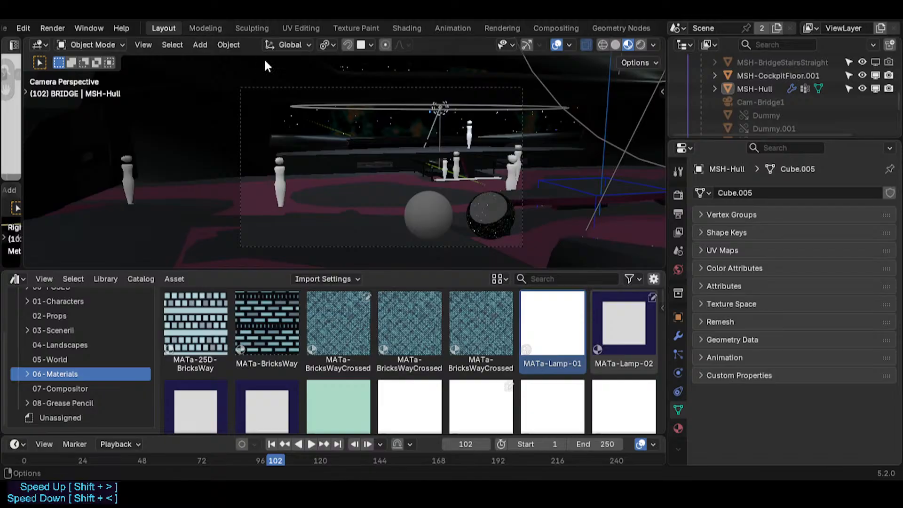
pyautogui.click(616, 44)
pyautogui.hotkey('shift', 'alt', 'z')
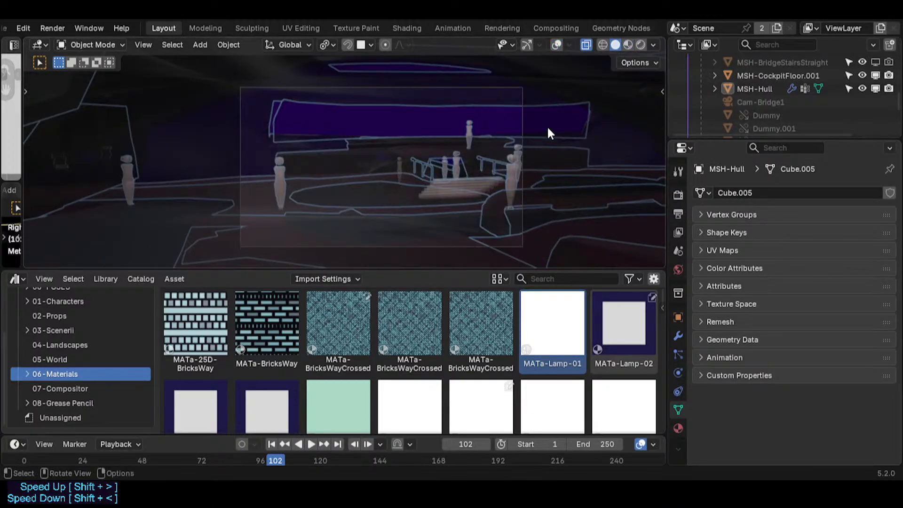
pyautogui.hotkey('alt', 'z')
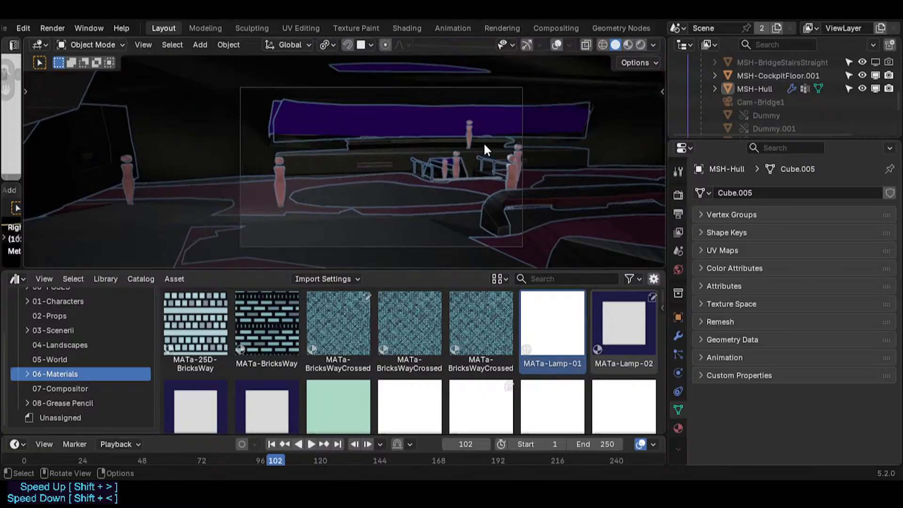
# - Walk the camera across the bridge deck to frame the front windows, railings and figures
pyautogui.hotkey('shift', '`')
pyautogui.press('w')
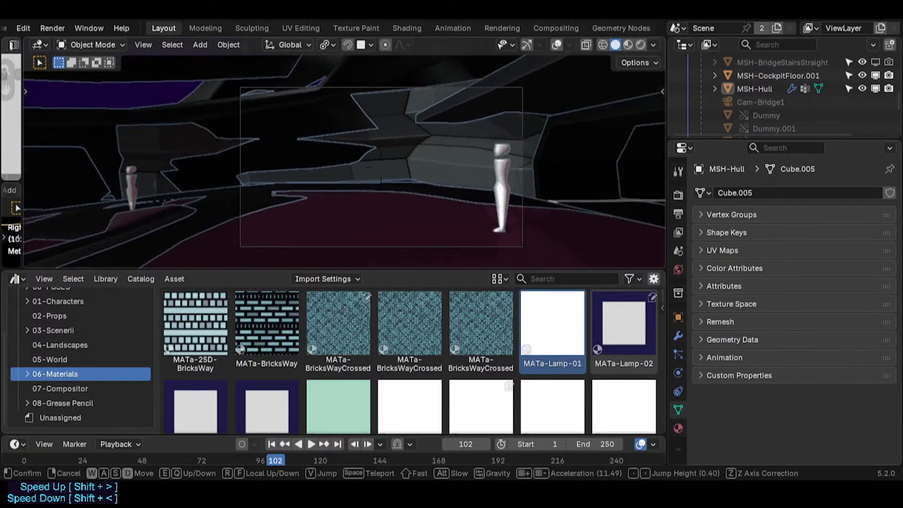
pyautogui.press('s')
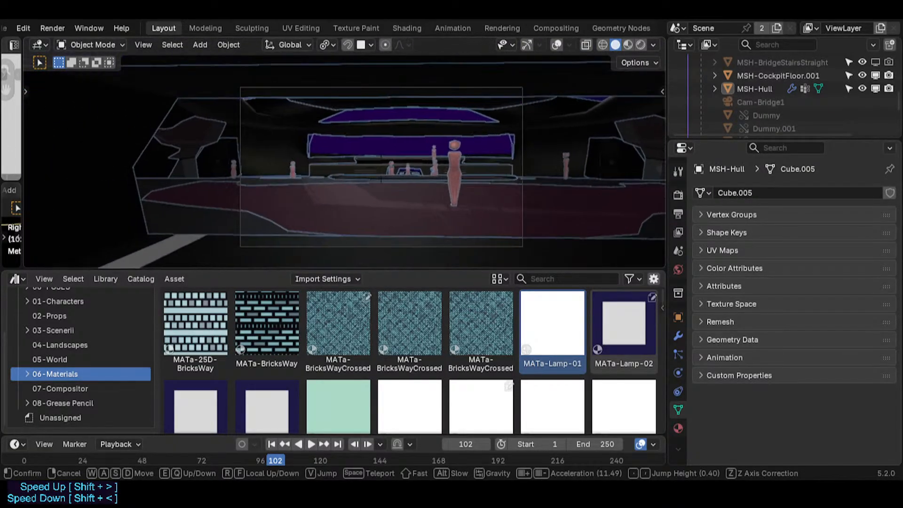
pyautogui.press('w')
pyautogui.press('s')
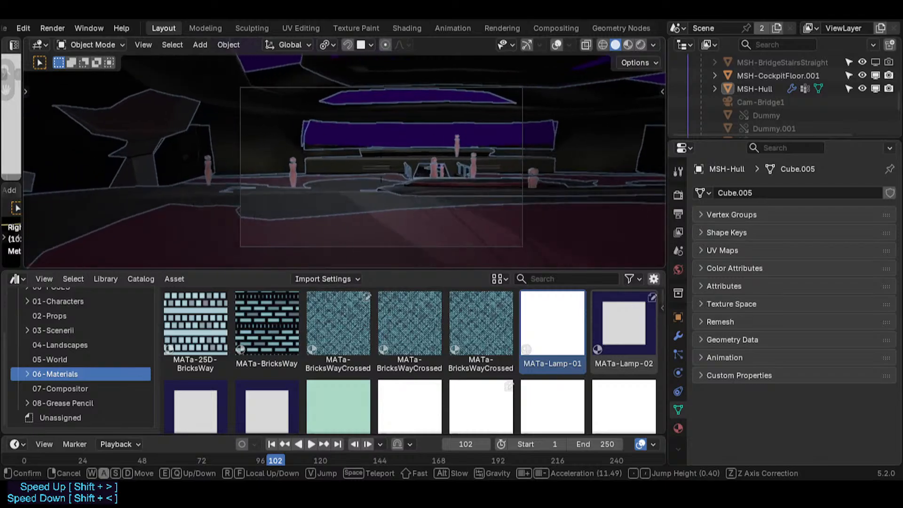
pyautogui.press('w')
pyautogui.click(456, 163)
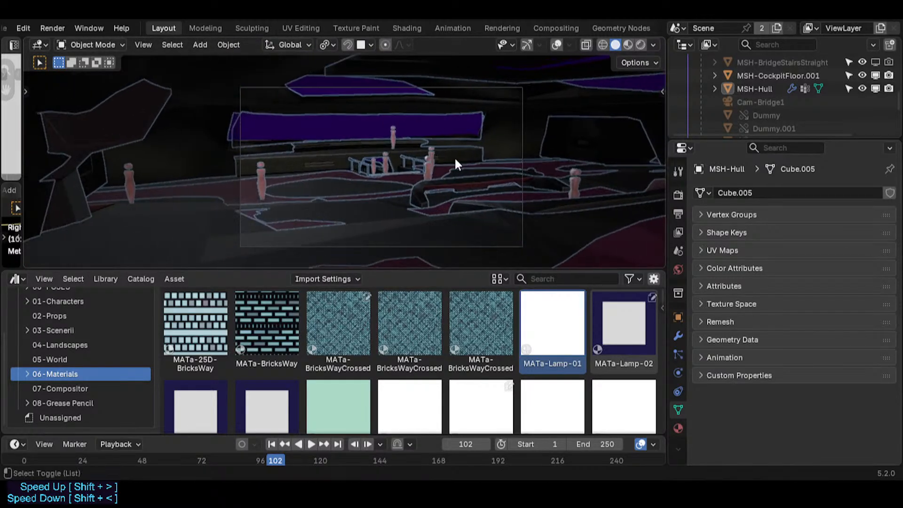
# - Show the overlays and fine-tune the camera's position to keep the front windows and seating in frame
pyautogui.hotkey('shift', 'alt', 'z')
pyautogui.hotkey('shift', '`')
pyautogui.press('s')
pyautogui.press('w')
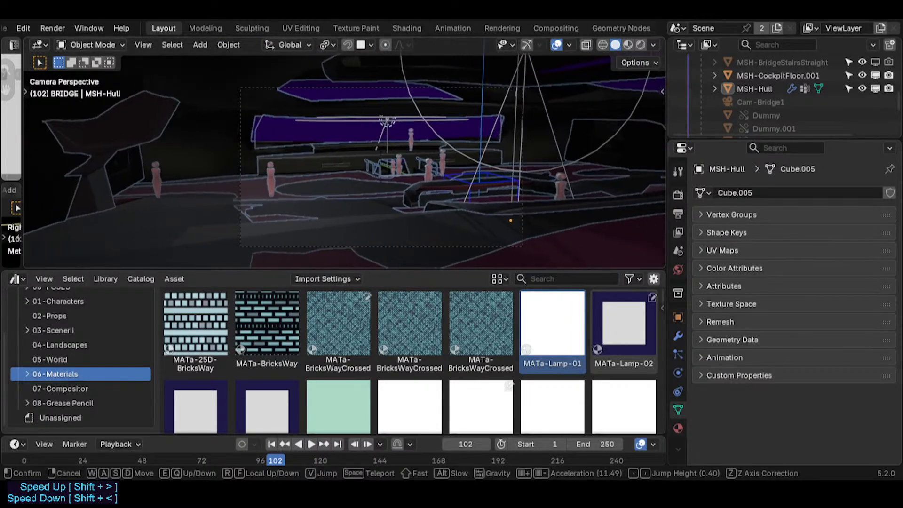
pyautogui.click(456, 158)
pyautogui.hotkey('shift', '`')
pyautogui.press('s')
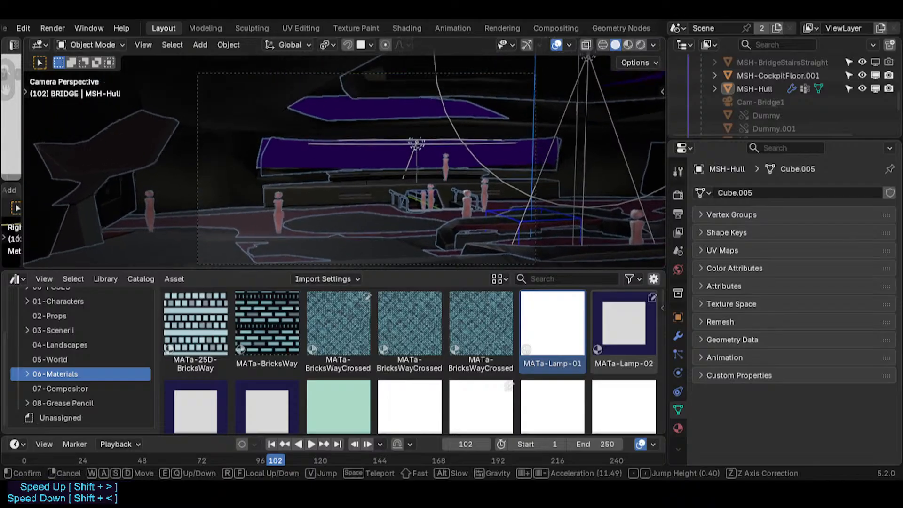
pyautogui.press('w')
pyautogui.click(435, 266)
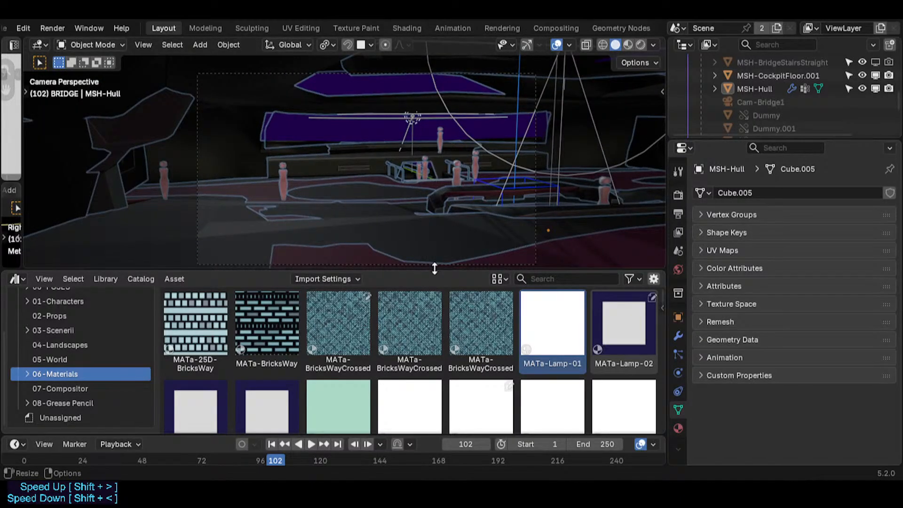
# - Enlarge the 3D viewport over the asset browser and reposition the camera facing the front windows and central seating
pyautogui.moveTo(435, 268); pyautogui.dragTo(435, 415)
pyautogui.hotkey('shift', '`')
pyautogui.press('s')
pyautogui.click(438, 327)
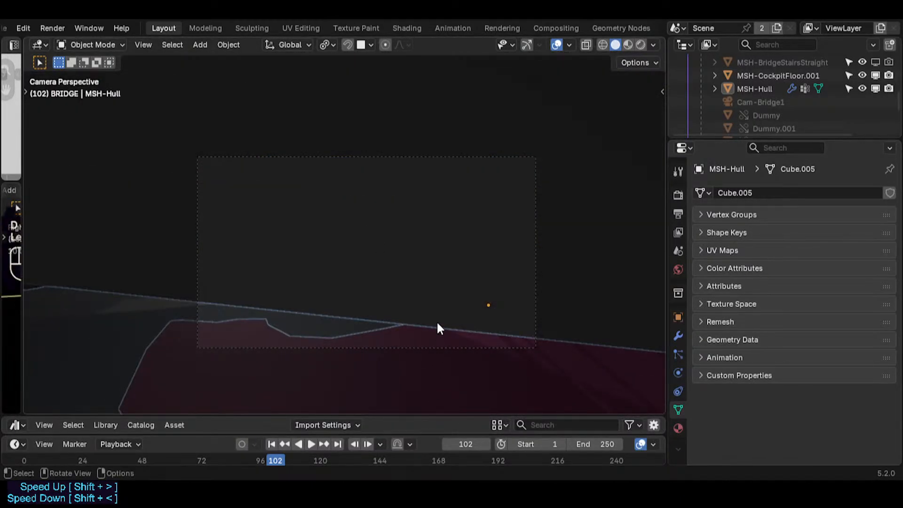
pyautogui.hotkey('shift', '`')
pyautogui.press('w')
pyautogui.click(435, 315)
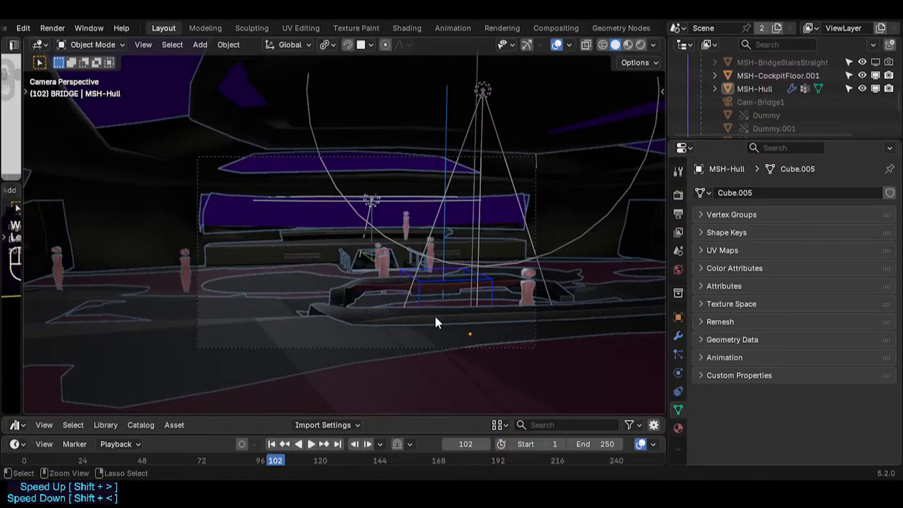
# - Save the file, enlarge the Outliner, collapse the BRIDGE and DUMMIES collections, and exclude DUMMIES from the view layer
pyautogui.hotkey('ctrl', 's')
pyautogui.scroll(6, 768, 80)
pyautogui.moveTo(737, 140); pyautogui.dragTo(736, 302)
pyautogui.scroll(8, 733, 163)
pyautogui.scroll(-2, 726, 171)
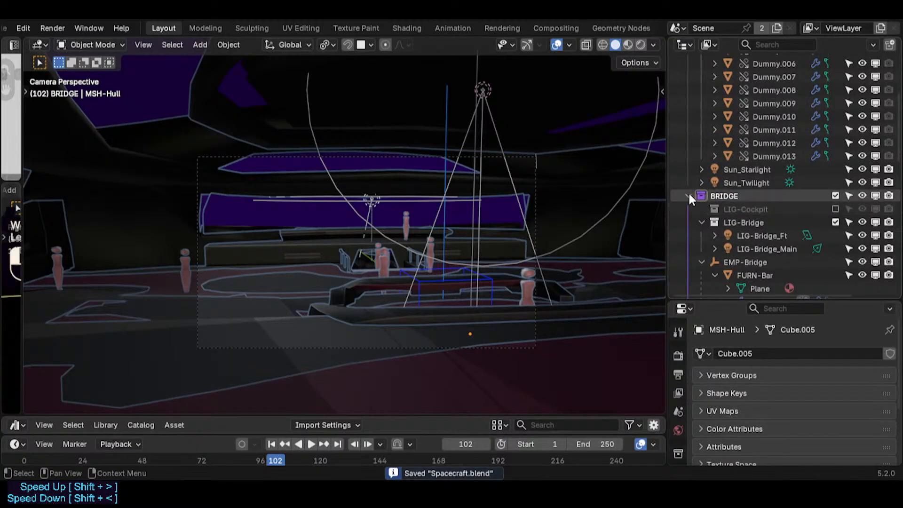
pyautogui.click(690, 197)
pyautogui.scroll(5, 712, 176)
pyautogui.click(702, 102)
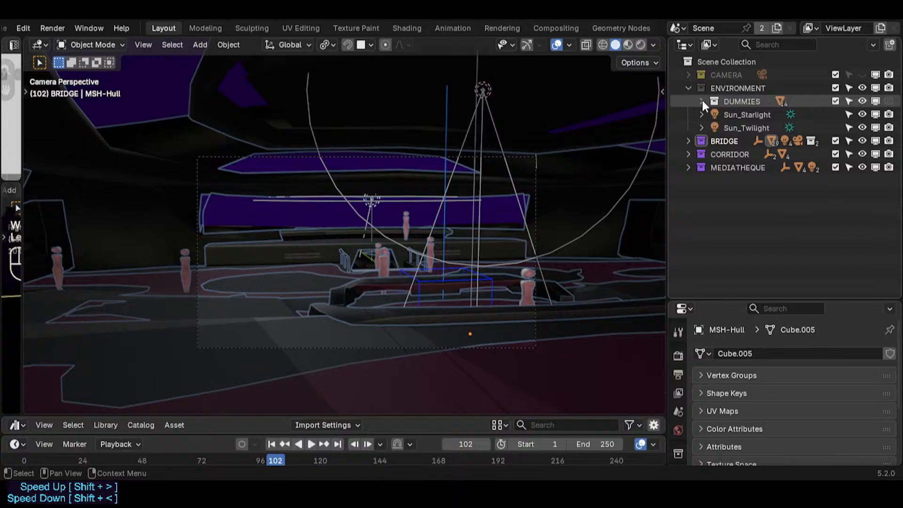
pyautogui.click(835, 101)
# - Walk the camera to an angled view of the front windows, railings and central seating, save the file and render the image
pyautogui.hotkey('shift', '`')
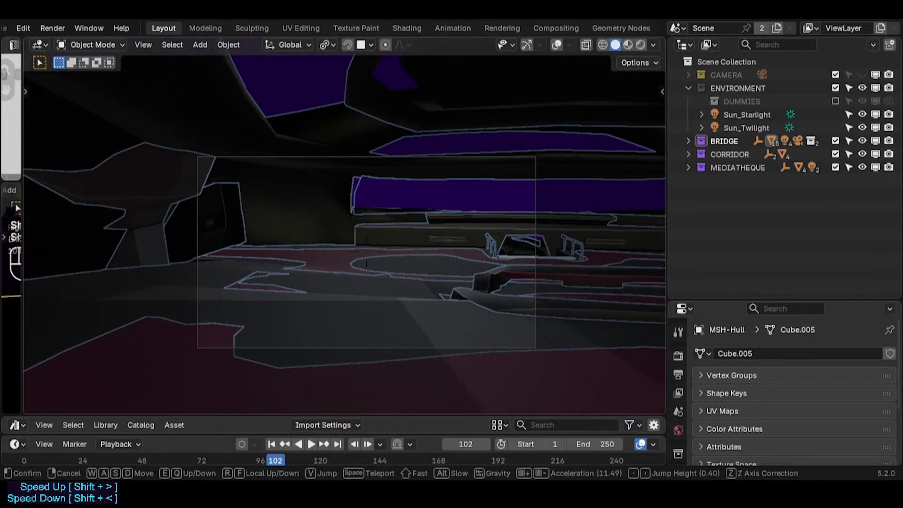
pyautogui.press('a')
pyautogui.press('d')
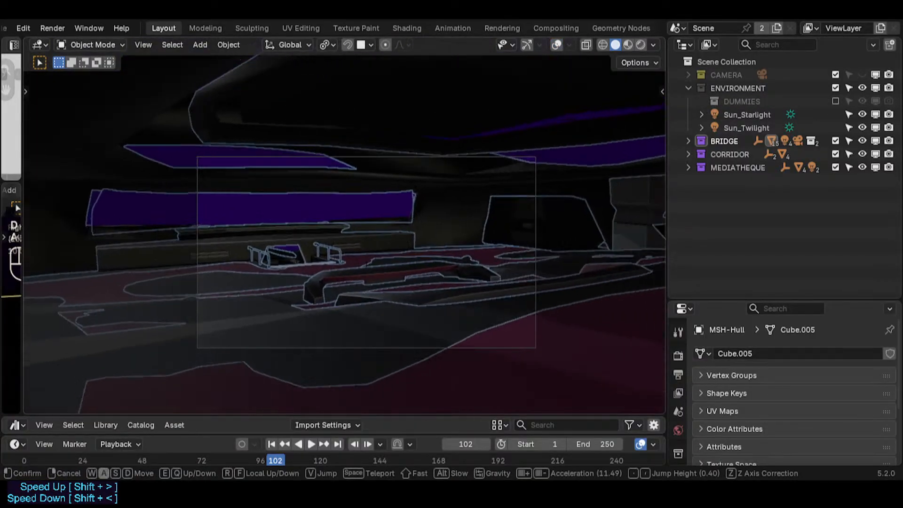
pyautogui.press('w')
pyautogui.press('e')
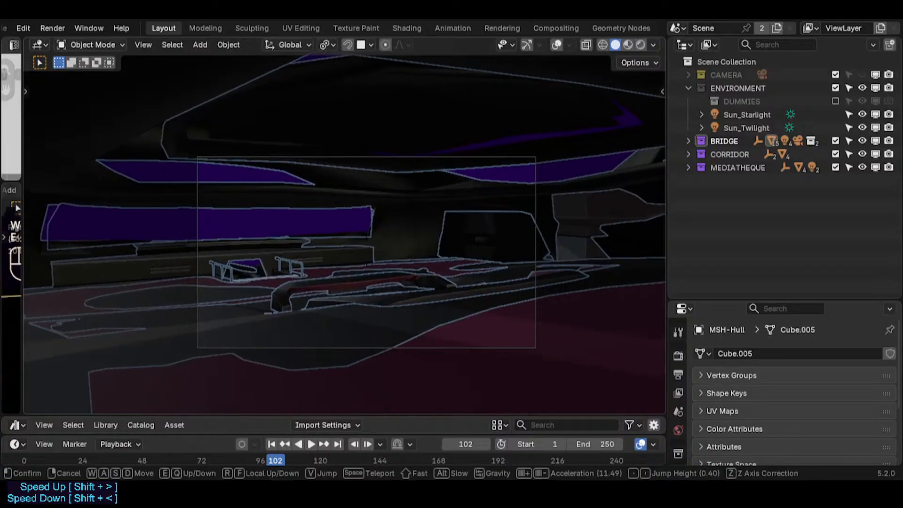
pyautogui.click(463, 192)
pyautogui.hotkey('ctrl', 's')
pyautogui.press('F12')
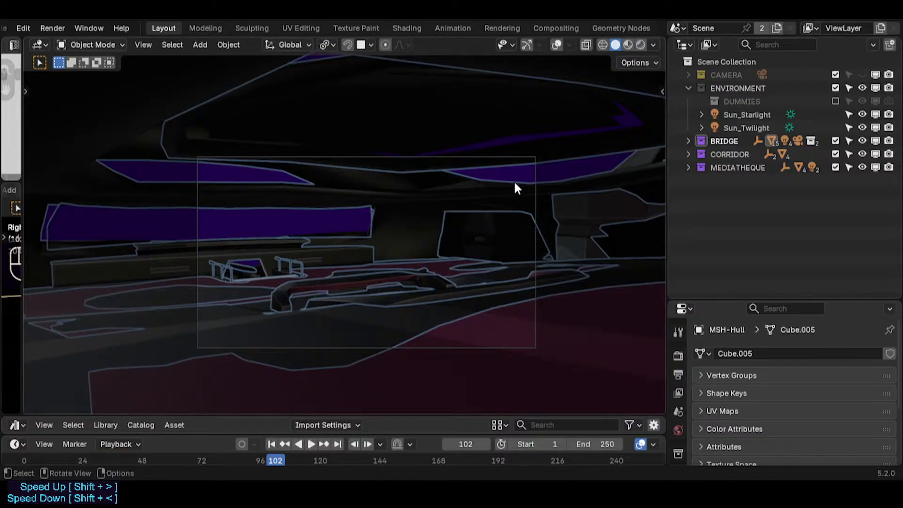
pyautogui.hotkey('ctrl', 's')
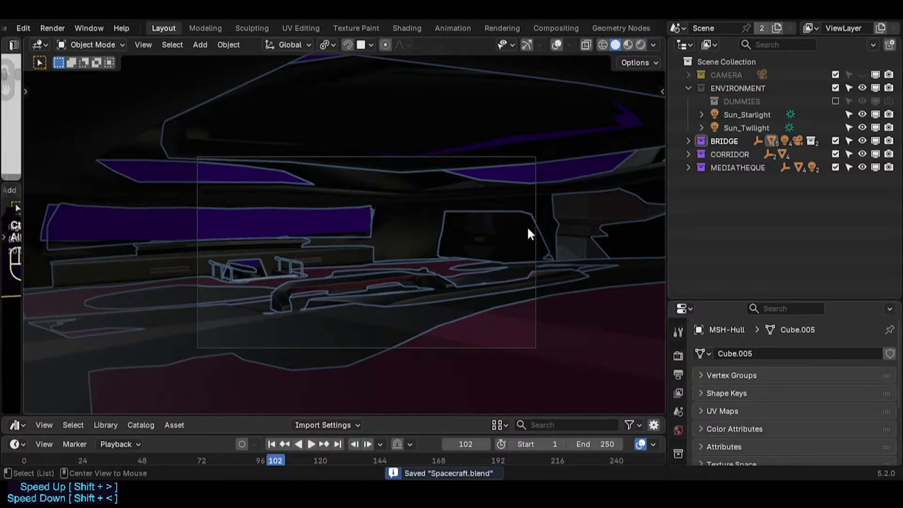
pyautogui.hotkey('alt', 'shift', 'z')
pyautogui.hotkey('alt', 'shift', 'z')
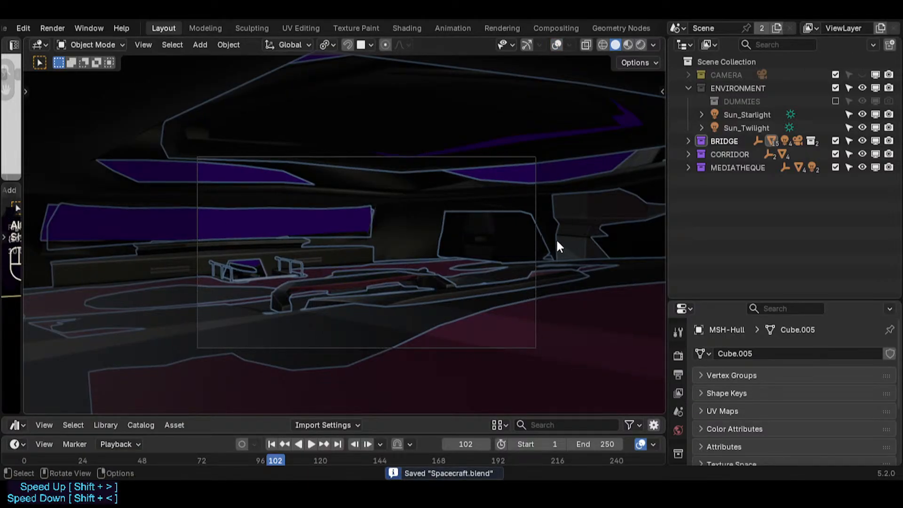
pyautogui.scroll(2, 529, 236)
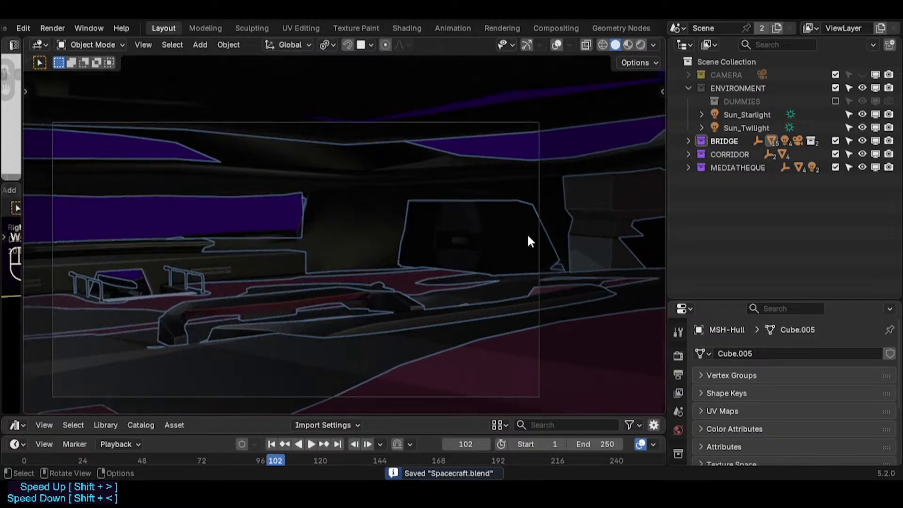
pyautogui.scroll(-2, 528, 236)
pyautogui.scroll(1, 526, 233)
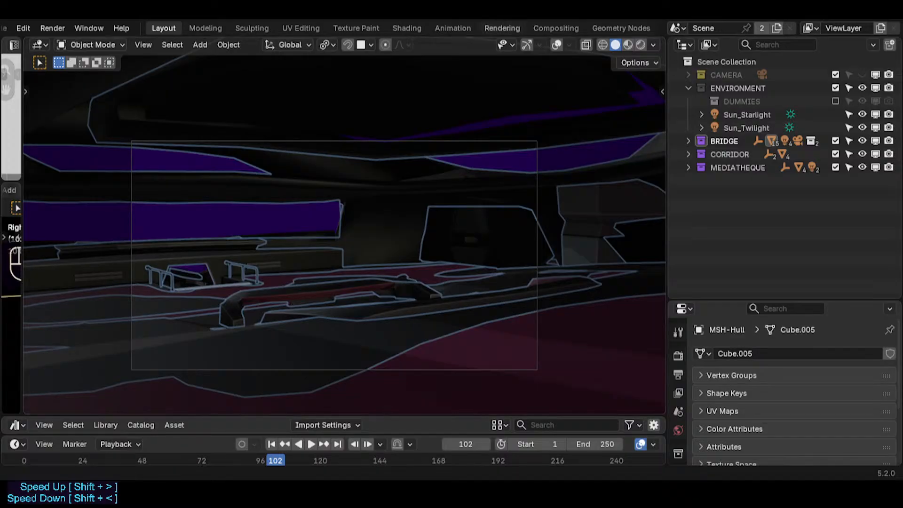
# - Save the file, create a linked copy of the scene and make that copy the active scene
pyautogui.hotkey('ctrl', 's')
pyautogui.click(678, 28)
pyautogui.click(680, 27)
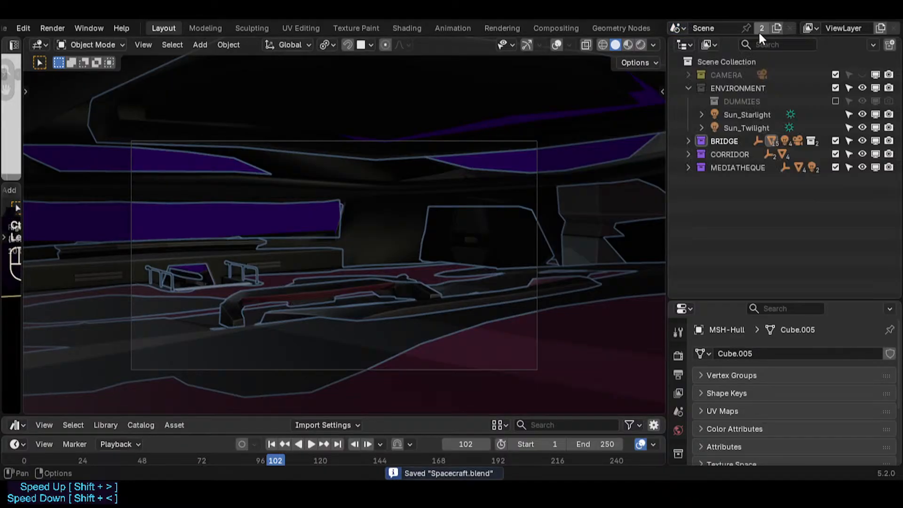
pyautogui.click(777, 29)
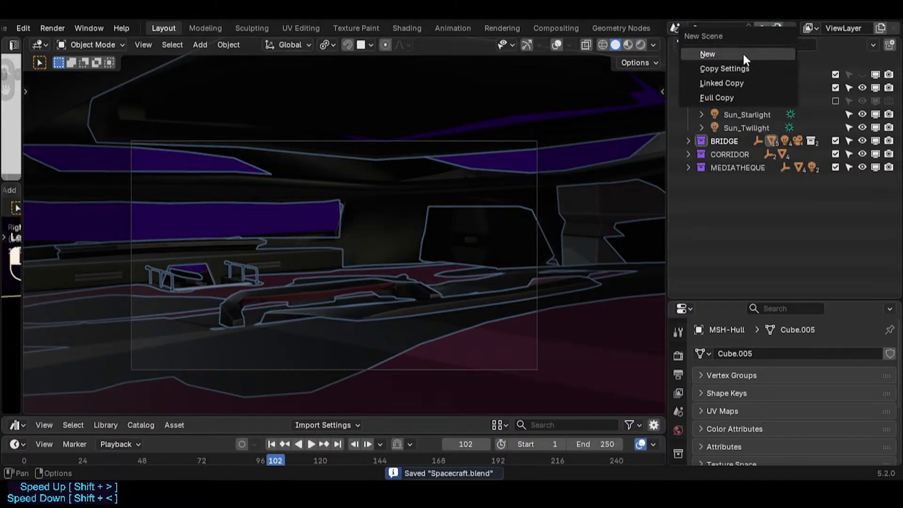
pyautogui.click(735, 87)
pyautogui.click(692, 28)
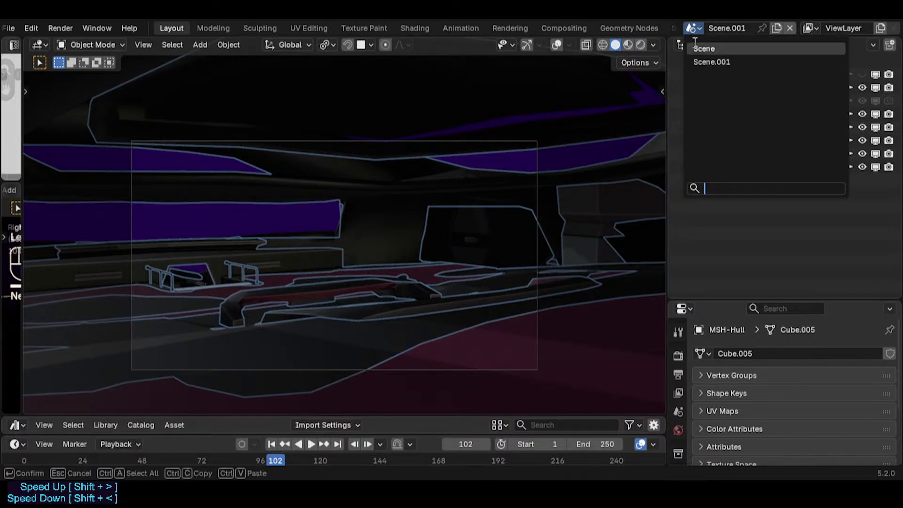
pyautogui.click(697, 65)
# - Enlarge the Properties editor and set the copied scene's render engine to Workbench
pyautogui.moveTo(691, 298); pyautogui.dragTo(697, 100)
pyautogui.click(679, 174)
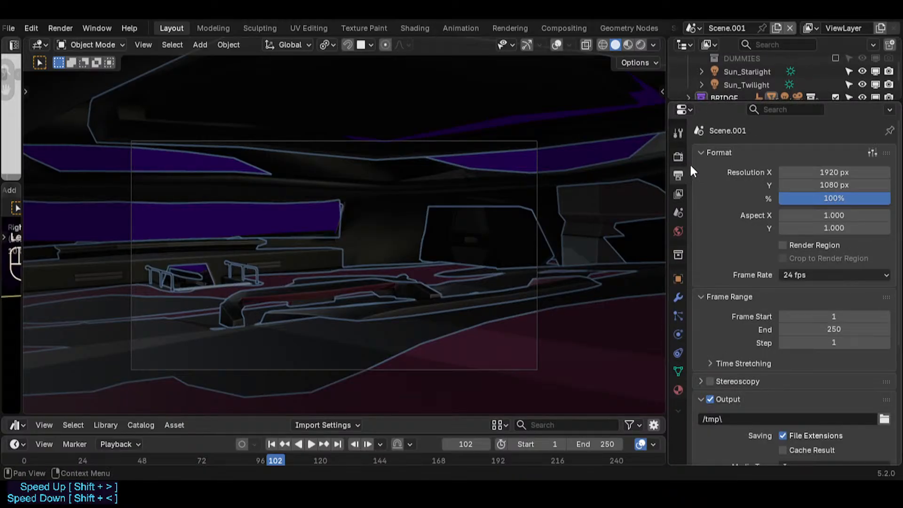
pyautogui.click(677, 159)
pyautogui.click(782, 155)
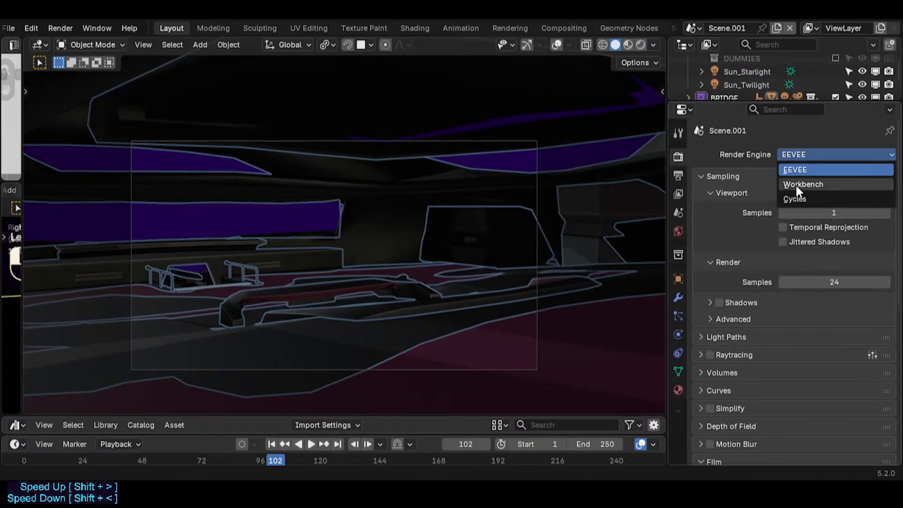
pyautogui.click(795, 184)
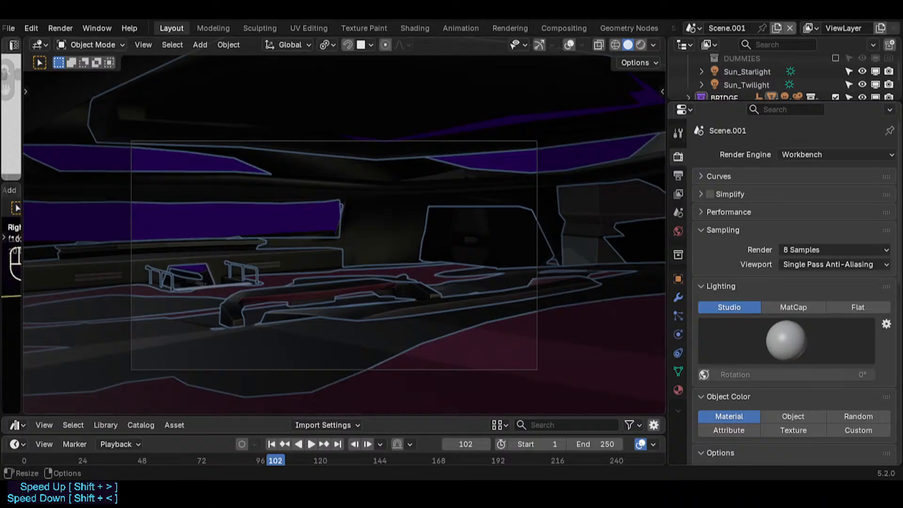
# - Try the second and third Studio light presets for Workbench and switch the viewport to Rendered shading
pyautogui.scroll(-4, 791, 283)
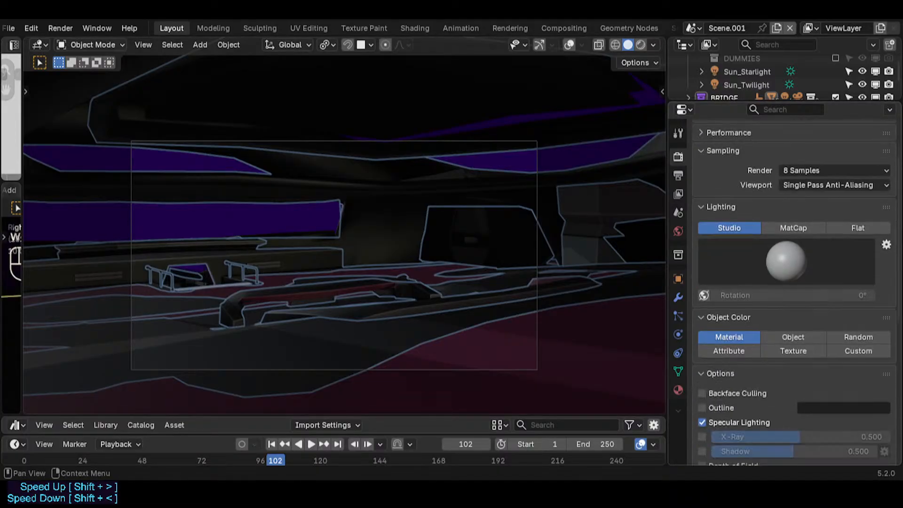
pyautogui.click(786, 261)
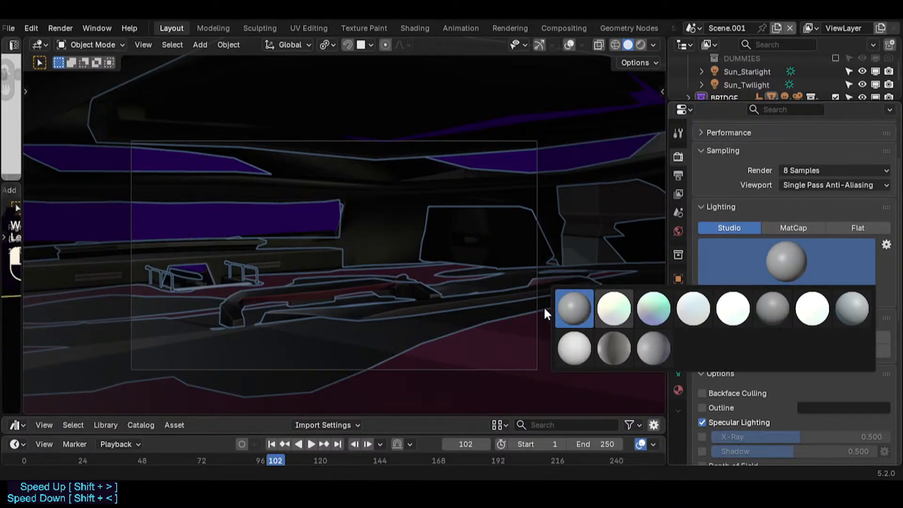
pyautogui.click(614, 309)
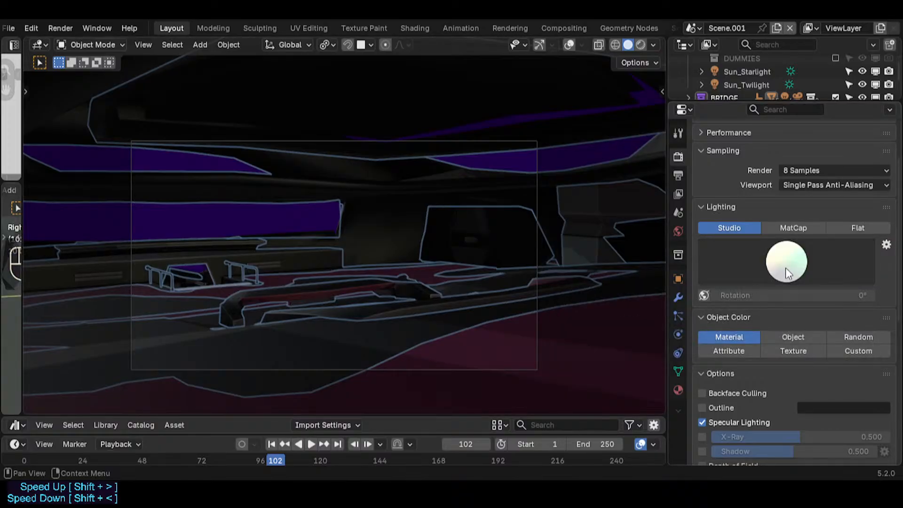
pyautogui.click(786, 263)
pyautogui.click(654, 306)
pyautogui.click(641, 45)
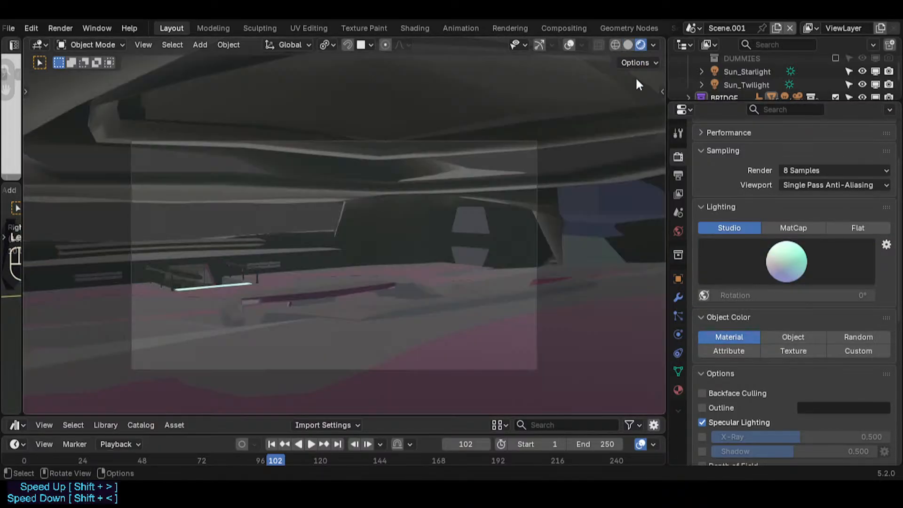
# - Compare the light and dark Studio lighting presets on the rendered bridge, ending on the default grey sphere
pyautogui.click(801, 268)
pyautogui.click(614, 307)
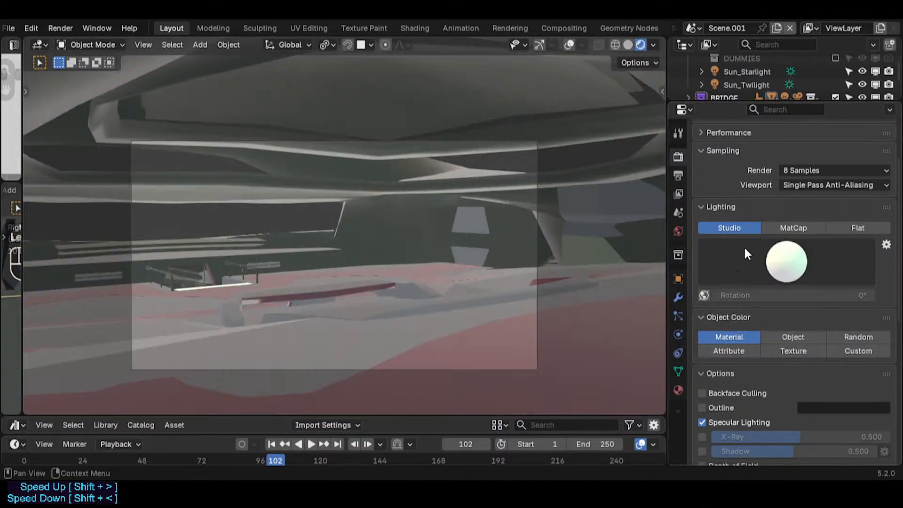
pyautogui.click(744, 264)
pyautogui.click(586, 303)
pyautogui.click(786, 280)
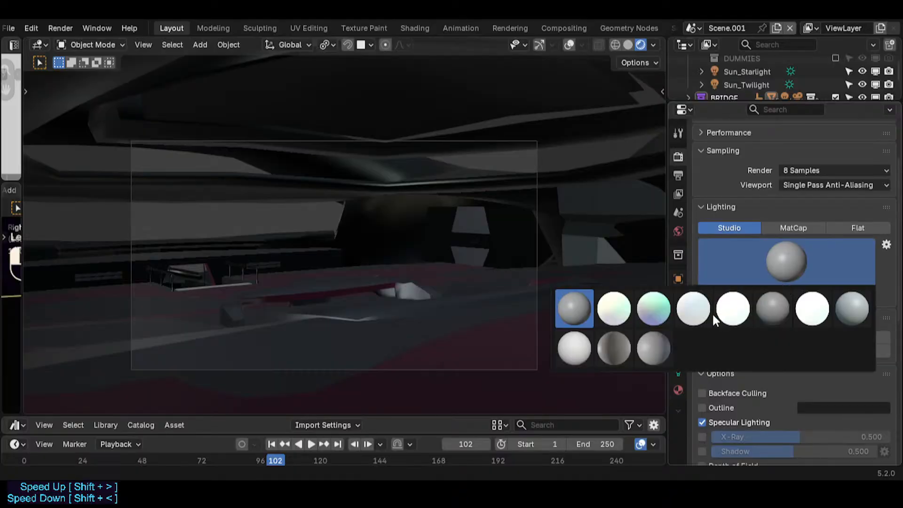
pyautogui.click(711, 311)
pyautogui.click(755, 281)
pyautogui.click(733, 309)
pyautogui.click(760, 274)
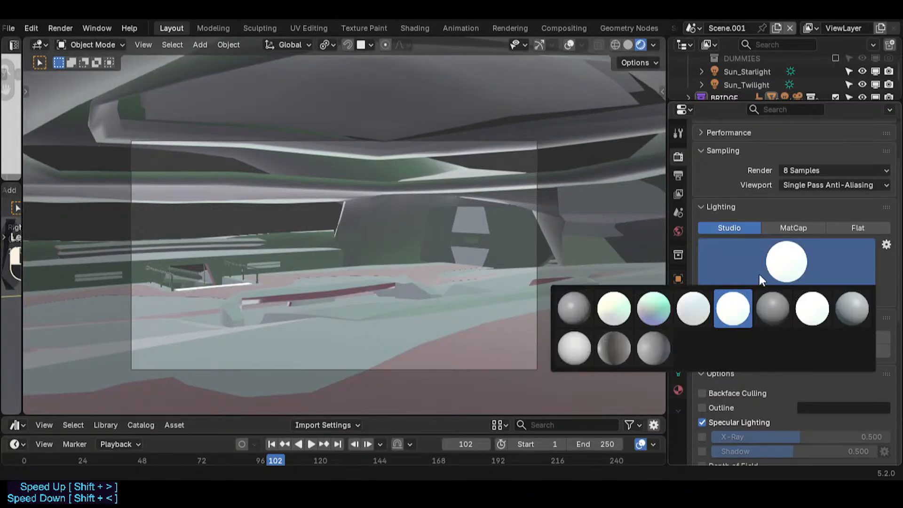
pyautogui.click(598, 346)
pyautogui.click(772, 262)
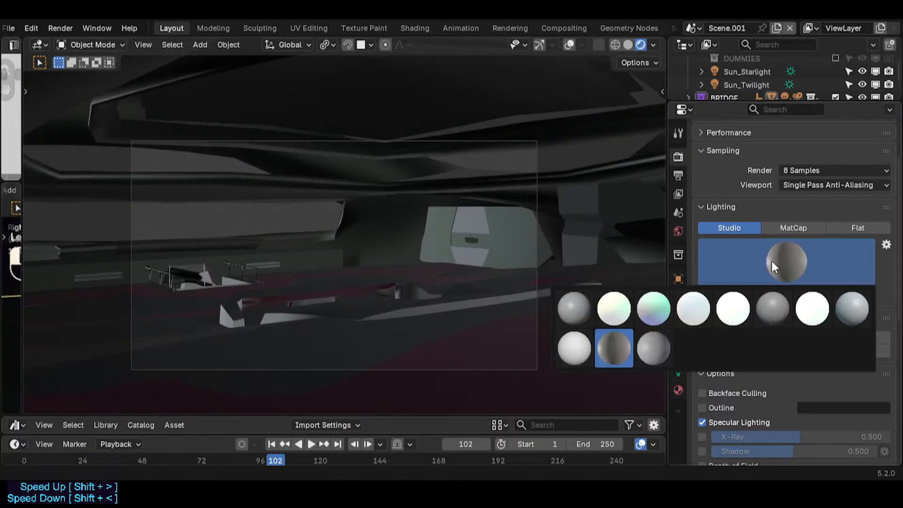
pyautogui.click(566, 352)
pyautogui.click(791, 266)
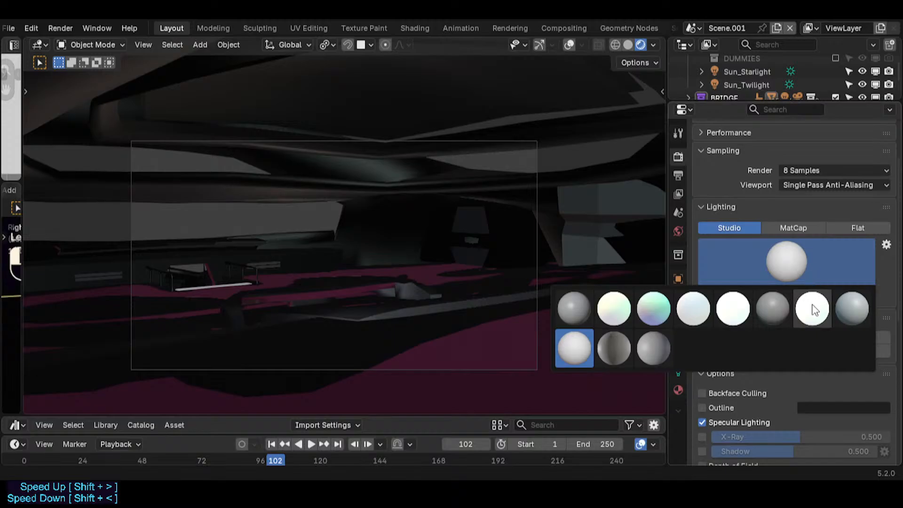
pyautogui.click(812, 309)
pyautogui.click(791, 261)
pyautogui.click(686, 309)
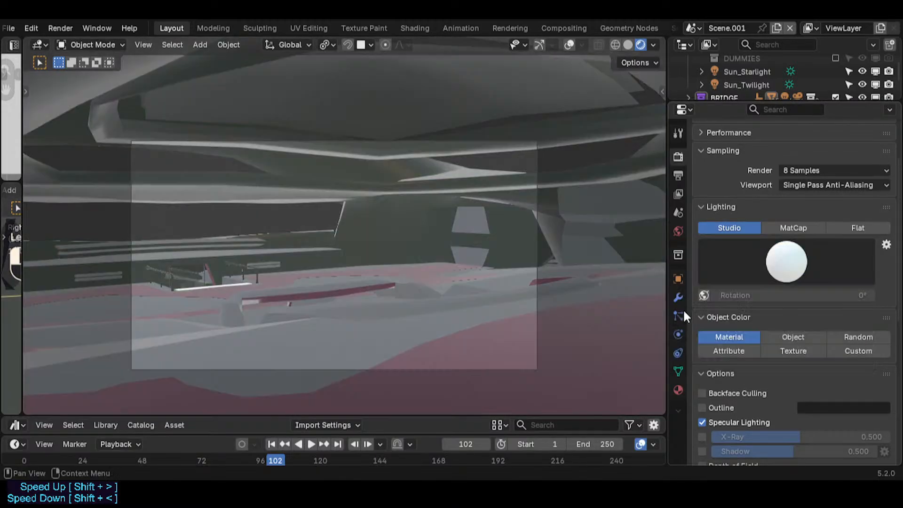
pyautogui.click(790, 259)
pyautogui.click(654, 308)
pyautogui.click(777, 254)
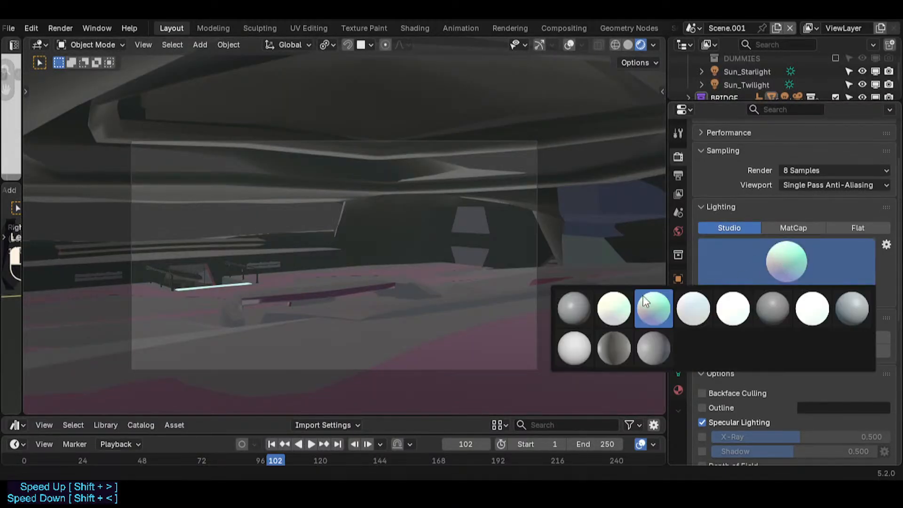
pyautogui.click(585, 303)
# - Switch the Workbench lighting to MatCap and try the darker grey matcaps and the rainbow normal matcap
pyautogui.click(795, 227)
pyautogui.click(782, 259)
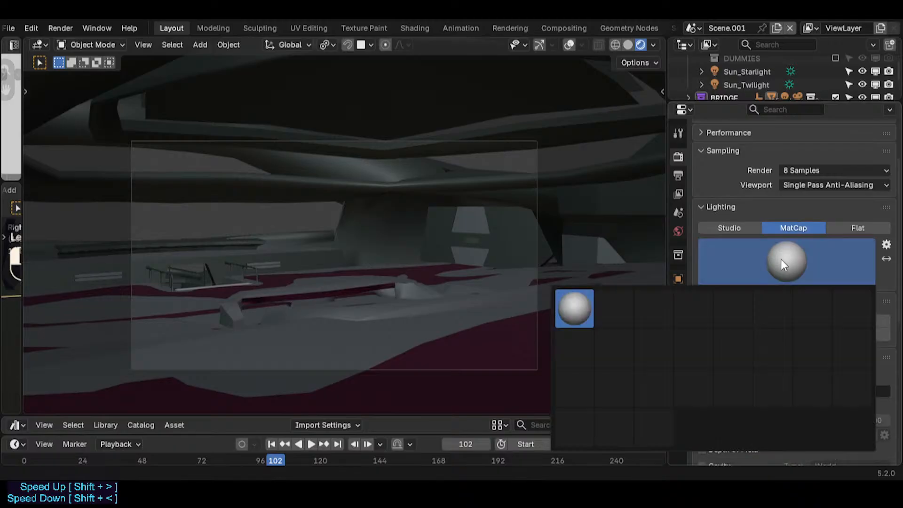
pyautogui.click(658, 307)
pyautogui.click(763, 281)
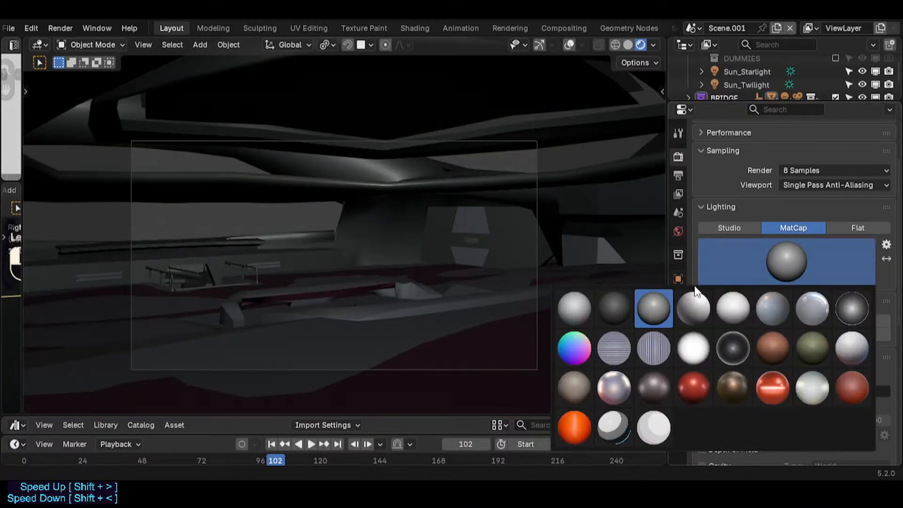
pyautogui.click(628, 311)
pyautogui.click(767, 263)
pyautogui.click(574, 348)
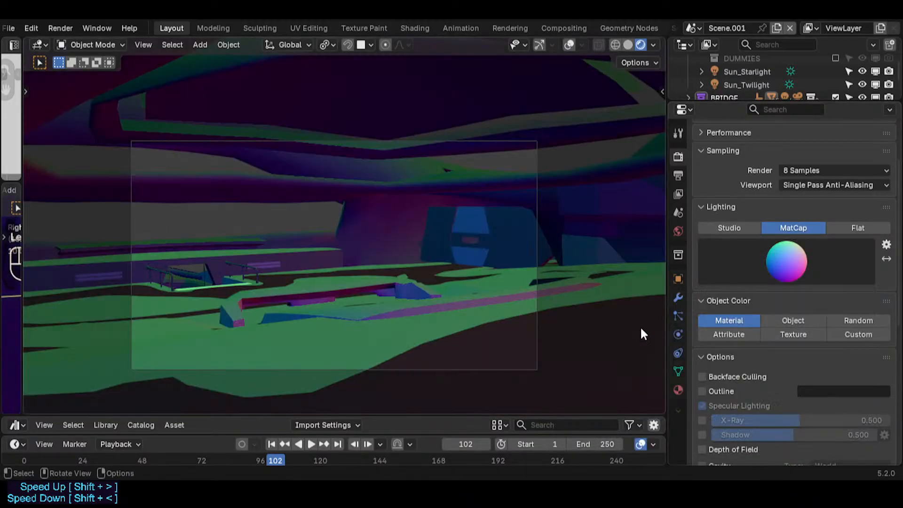
# - Try the black-rimmed, glossy grey, pearly metallic and teal-edged matcaps, and apply the white toon matcap
pyautogui.click(774, 264)
pyautogui.click(735, 347)
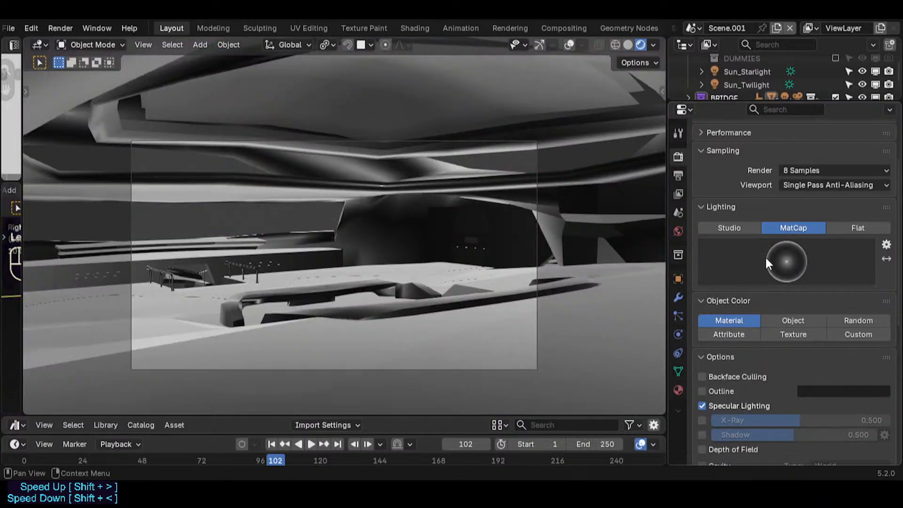
pyautogui.click(781, 257)
pyautogui.click(800, 318)
pyautogui.click(784, 250)
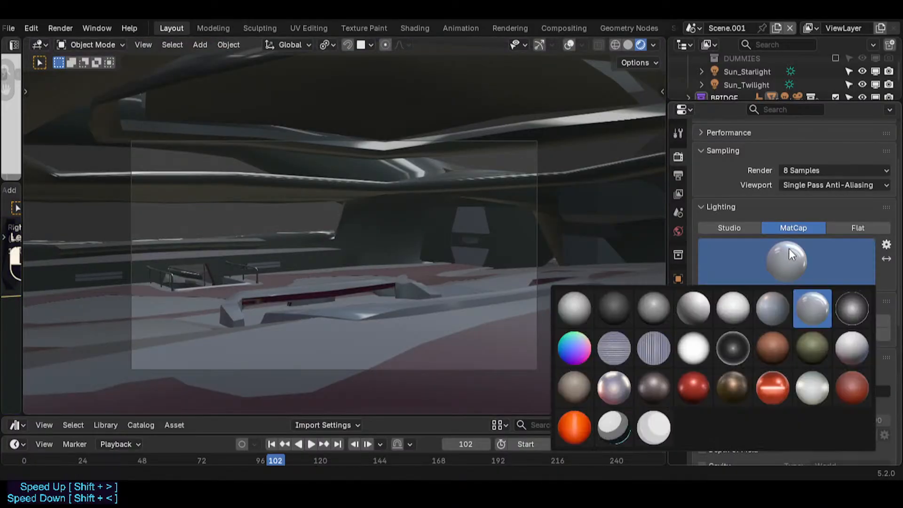
pyautogui.click(616, 389)
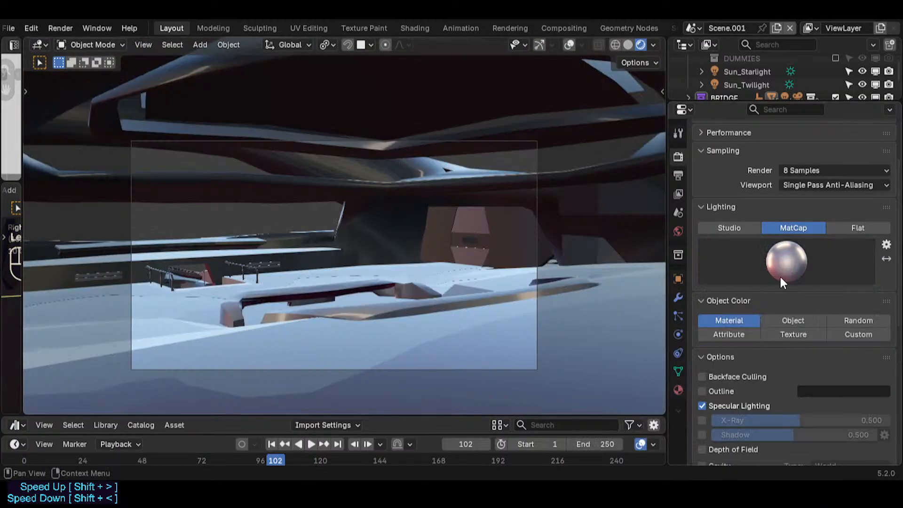
pyautogui.click(792, 266)
pyautogui.click(629, 422)
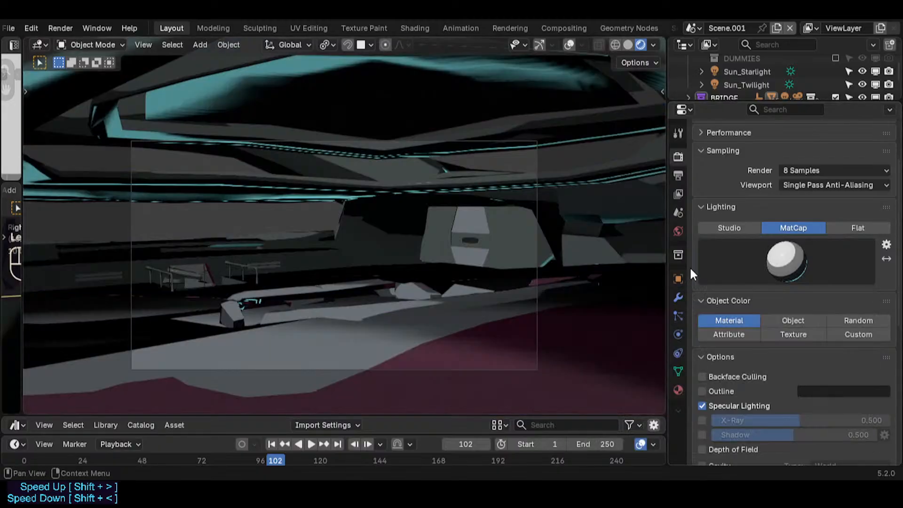
pyautogui.click(774, 266)
pyautogui.click(654, 427)
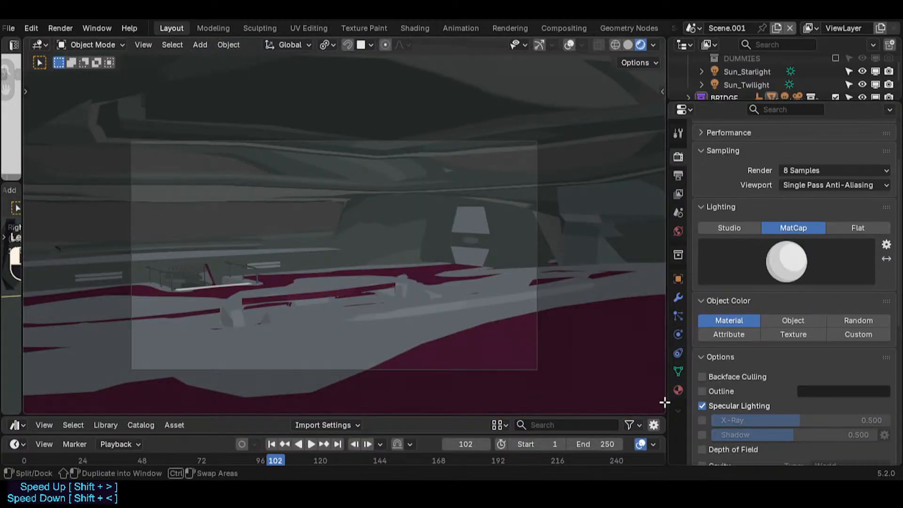
# - Try the pearly metallic, rainbow normal and reddish-brown matcaps on the rendered bridge
pyautogui.click(775, 265)
pyautogui.click(628, 388)
pyautogui.click(783, 261)
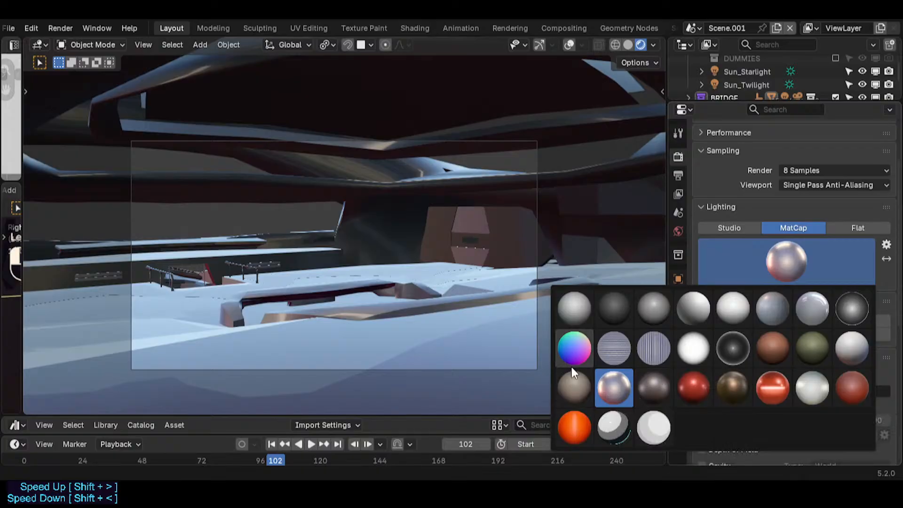
pyautogui.click(574, 348)
pyautogui.click(780, 259)
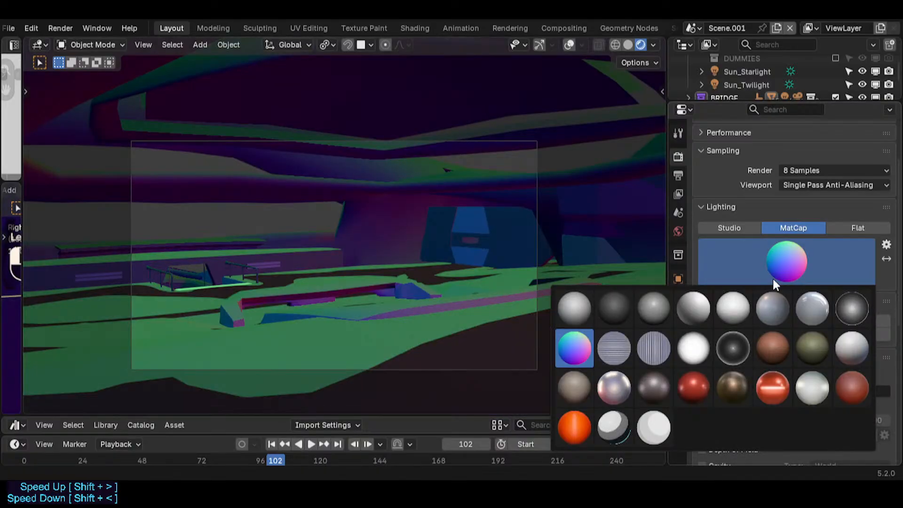
pyautogui.click(758, 355)
# - Try the white matcap with a reddish underside, the light grey matcap and the dark grey matcap
pyautogui.click(774, 242)
pyautogui.click(873, 338)
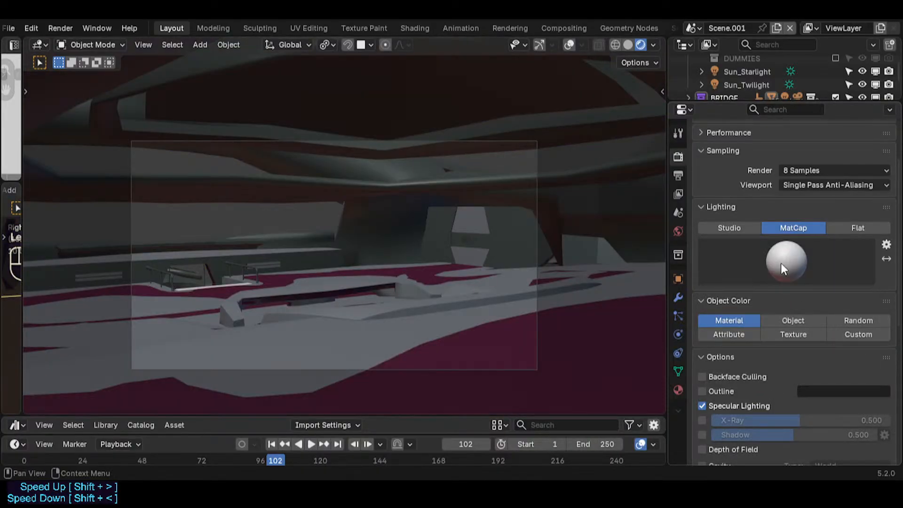
pyautogui.click(780, 264)
pyautogui.click(649, 306)
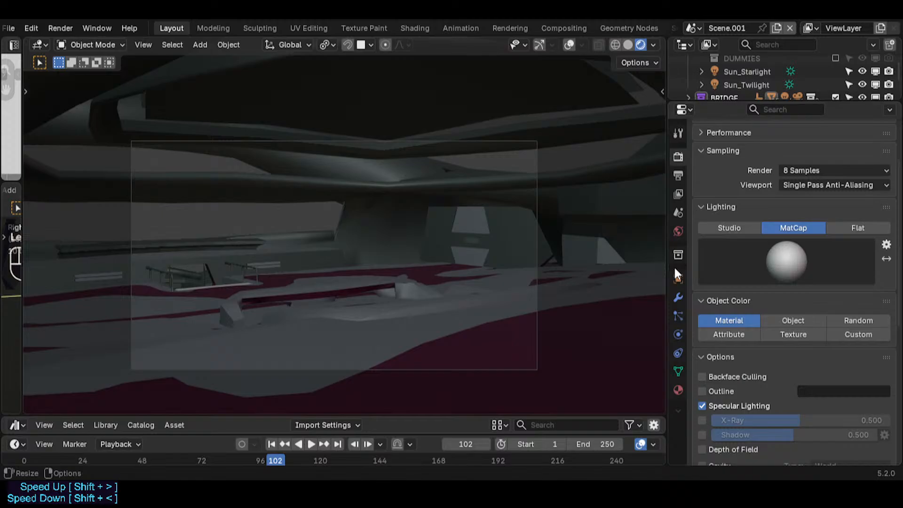
pyautogui.click(760, 269)
pyautogui.click(641, 306)
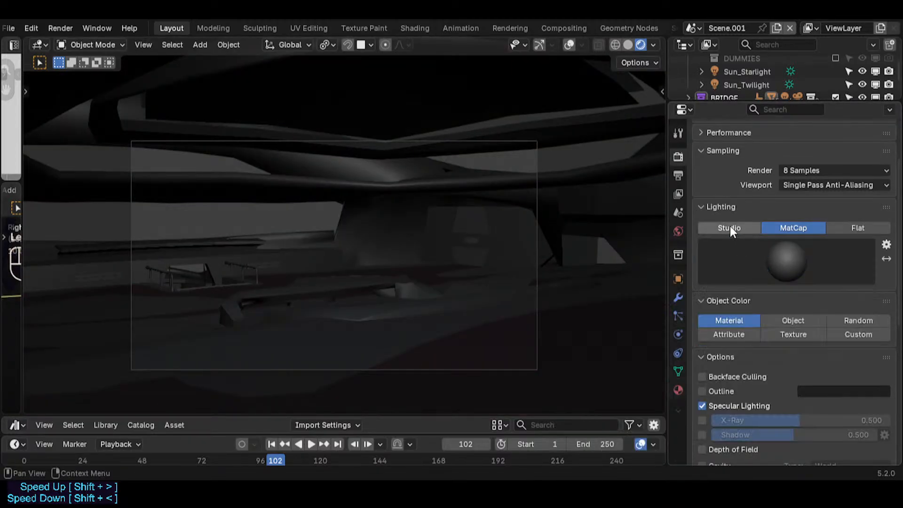
# - Switch the Workbench lighting back to Studio and try the third, eleventh and tenth light presets
pyautogui.click(730, 227)
pyautogui.click(775, 262)
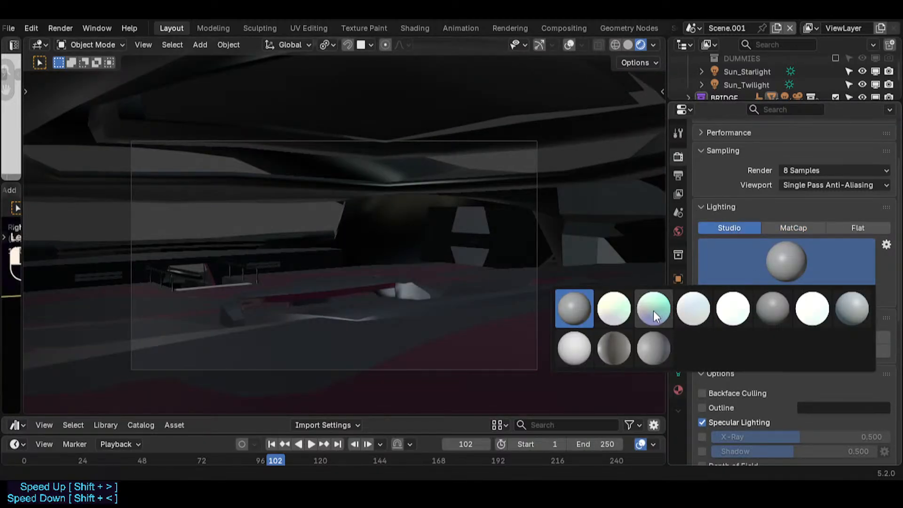
pyautogui.click(653, 310)
pyautogui.click(763, 273)
pyautogui.click(654, 348)
pyautogui.click(769, 258)
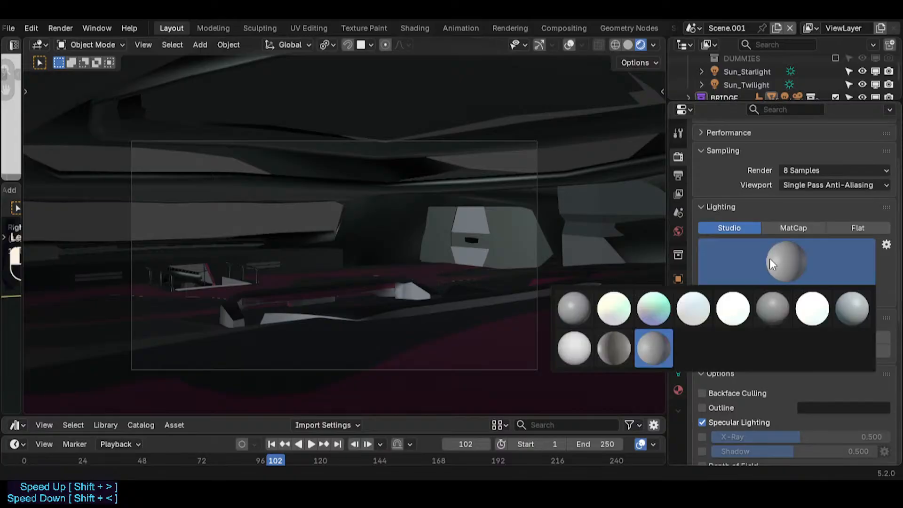
pyautogui.click(606, 347)
# - Apply the ninth Studio preset, turn on world space lighting and set the light rotation to 35.8°
pyautogui.click(771, 275)
pyautogui.click(576, 344)
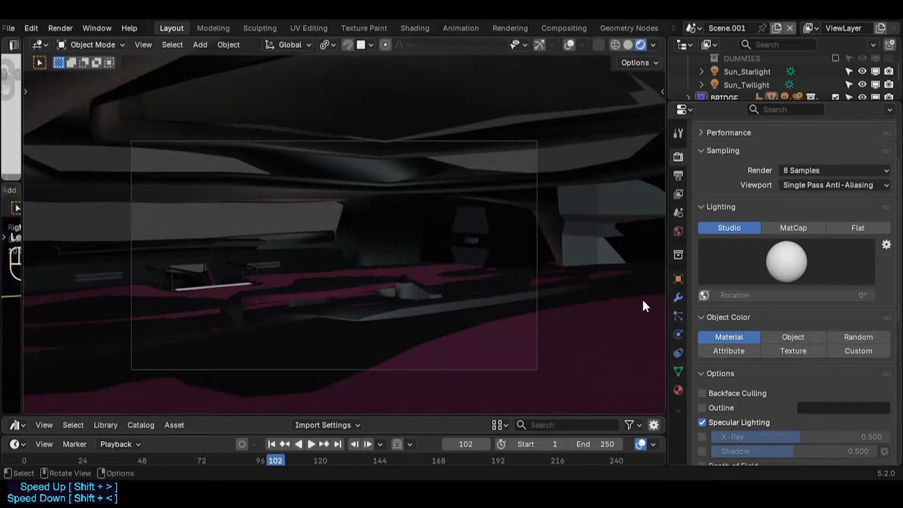
pyautogui.click(704, 295)
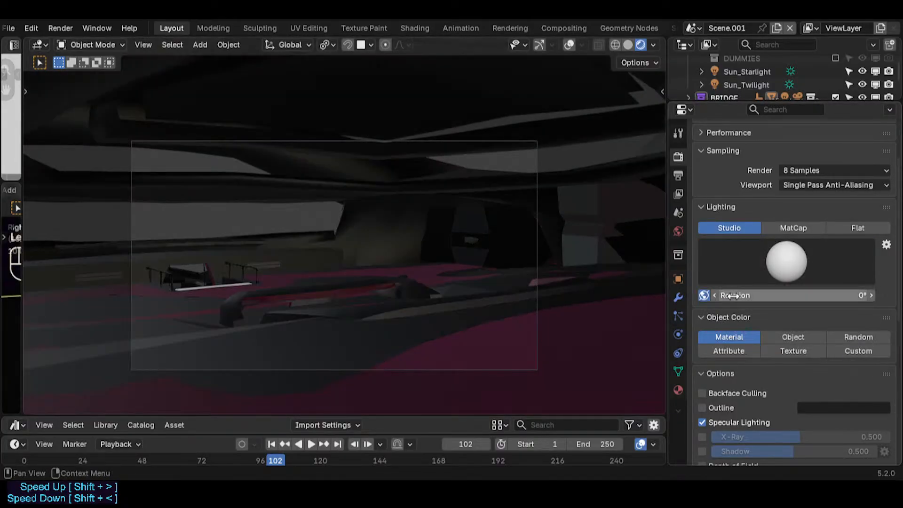
pyautogui.moveTo(733, 295); pyautogui.dragTo(766, 296)
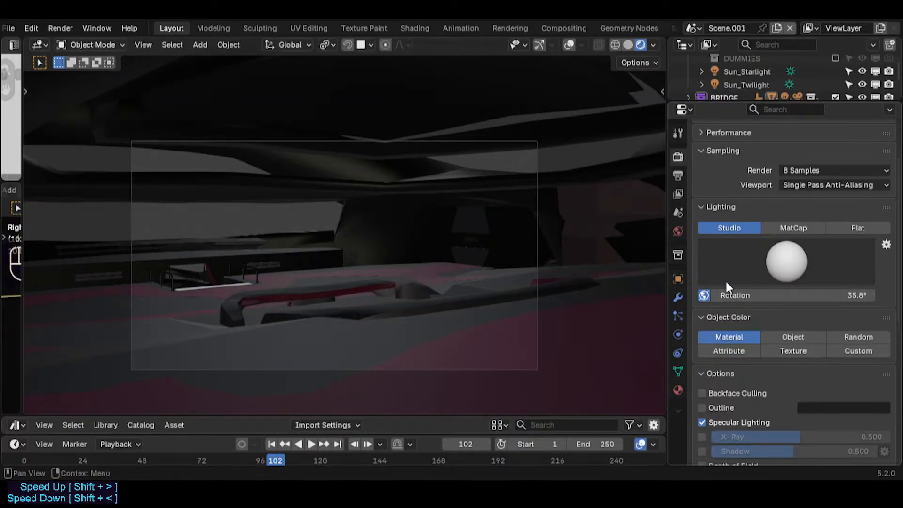
# - Try the first, second and third Studio presets with the rotated world space lighting
pyautogui.click(786, 259)
pyautogui.click(608, 301)
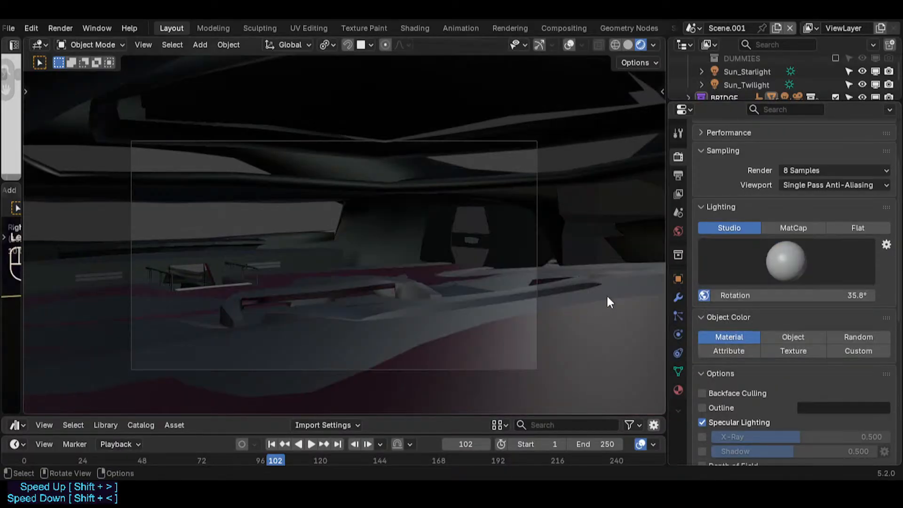
pyautogui.click(783, 261)
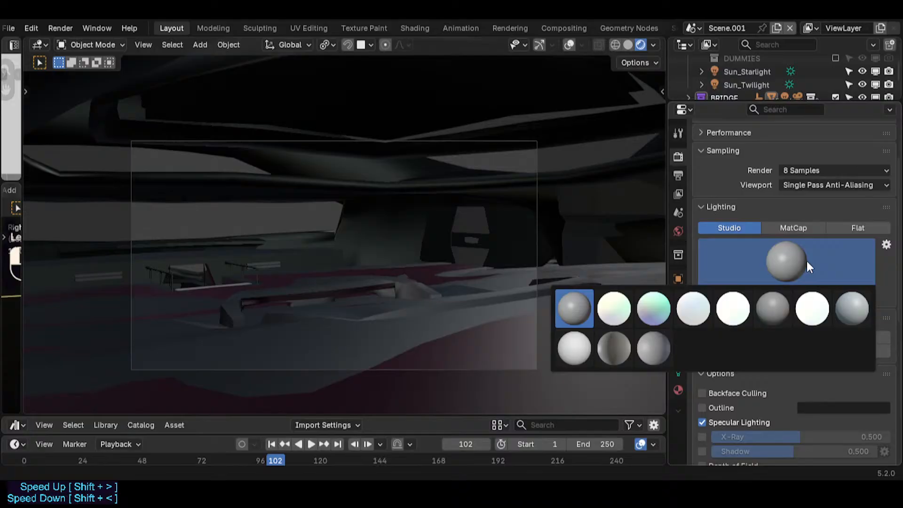
pyautogui.click(625, 312)
pyautogui.click(758, 249)
pyautogui.click(654, 308)
# - Try the fourth, fifth, sixth and seventh Studio presets on the bridge
pyautogui.click(725, 273)
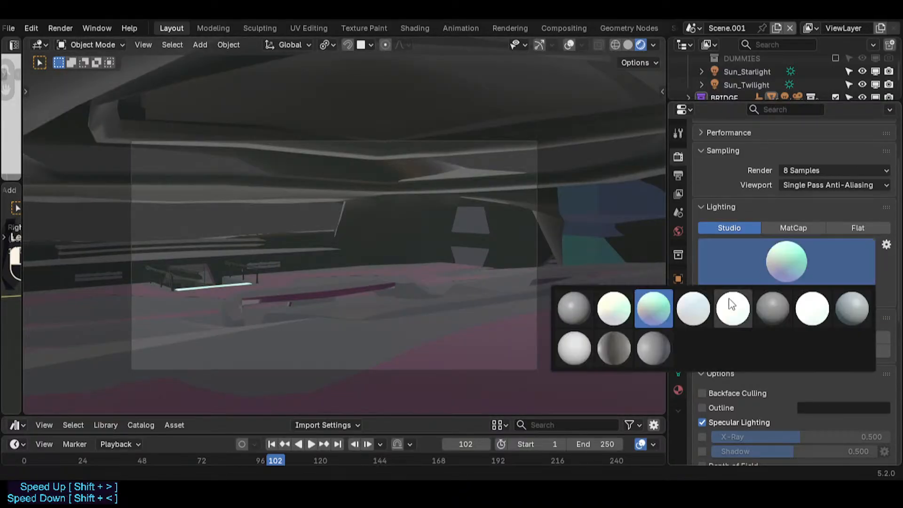
pyautogui.click(706, 309)
pyautogui.click(761, 274)
pyautogui.click(734, 308)
pyautogui.click(776, 259)
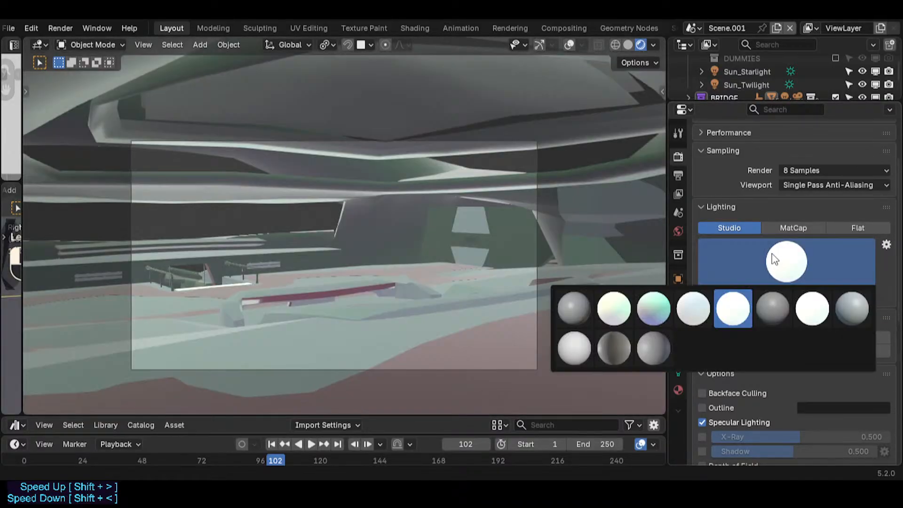
pyautogui.click(767, 308)
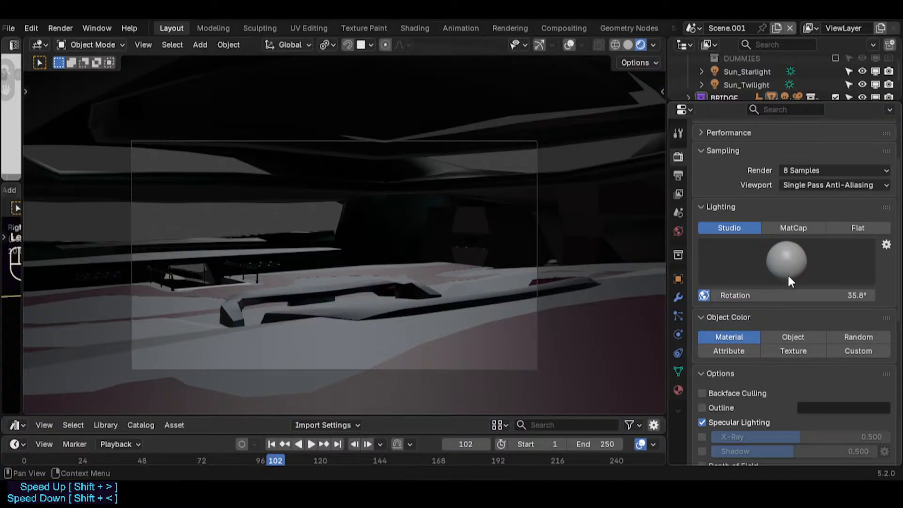
pyautogui.click(772, 264)
pyautogui.click(812, 309)
# - Apply the eighth, bluish-grey Studio preset and set its light rotation to 115°
pyautogui.click(788, 266)
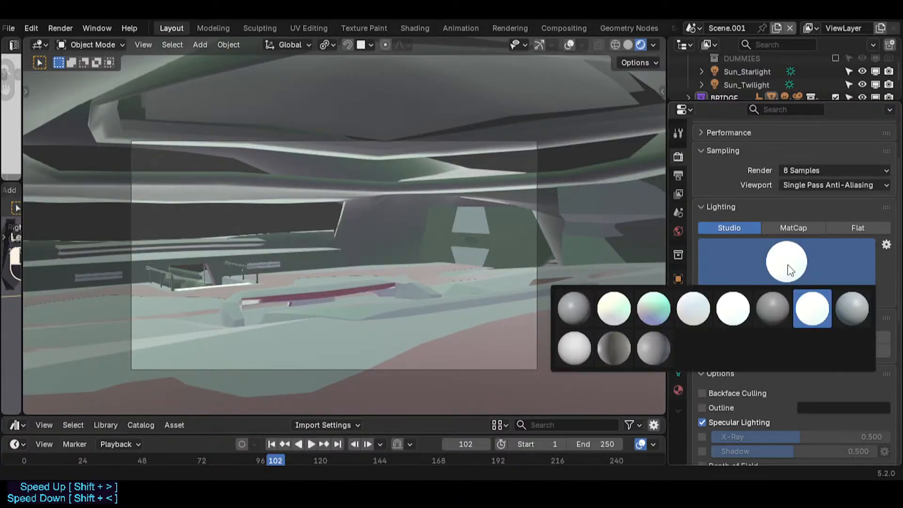
pyautogui.click(852, 309)
pyautogui.click(800, 254)
pyautogui.click(790, 264)
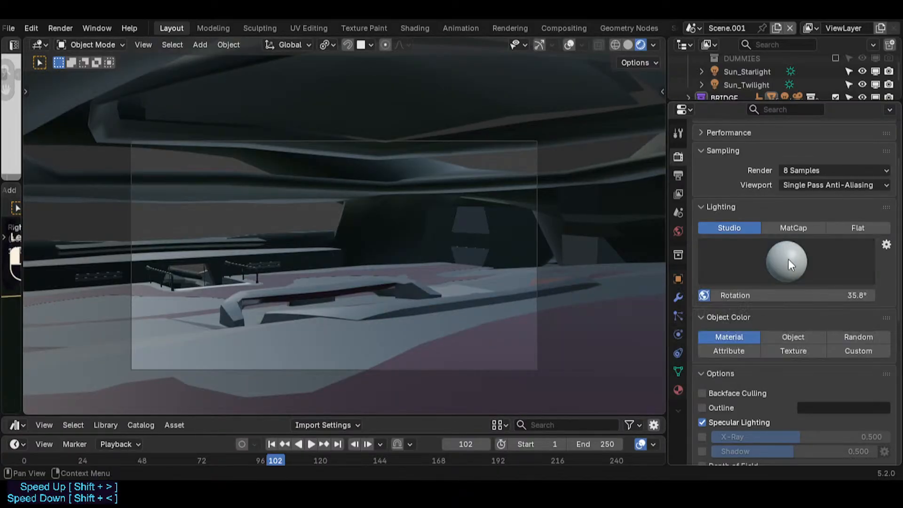
pyautogui.moveTo(734, 295); pyautogui.dragTo(818, 296)
pyautogui.click(788, 272)
pyautogui.click(868, 312)
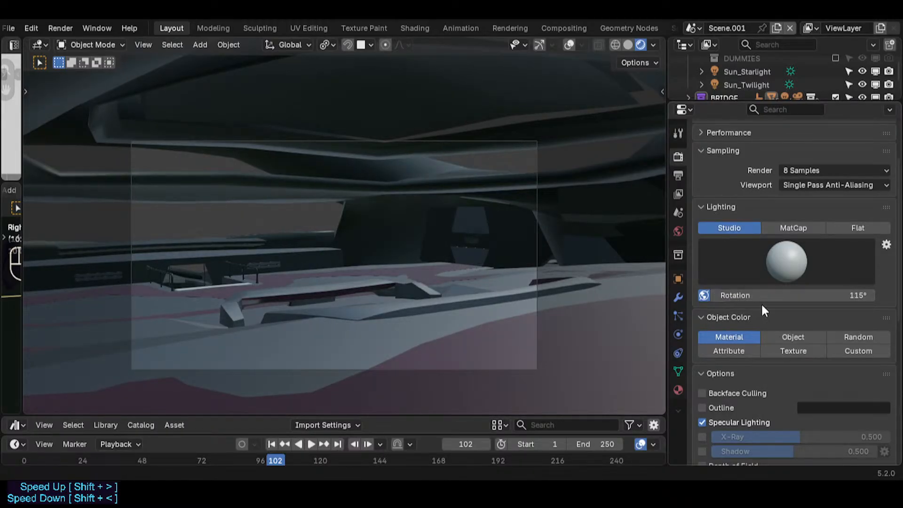
# - Compare the Object, Material, Attribute and Texture options for Object Color and choose Texture
pyautogui.click(798, 335)
pyautogui.click(743, 339)
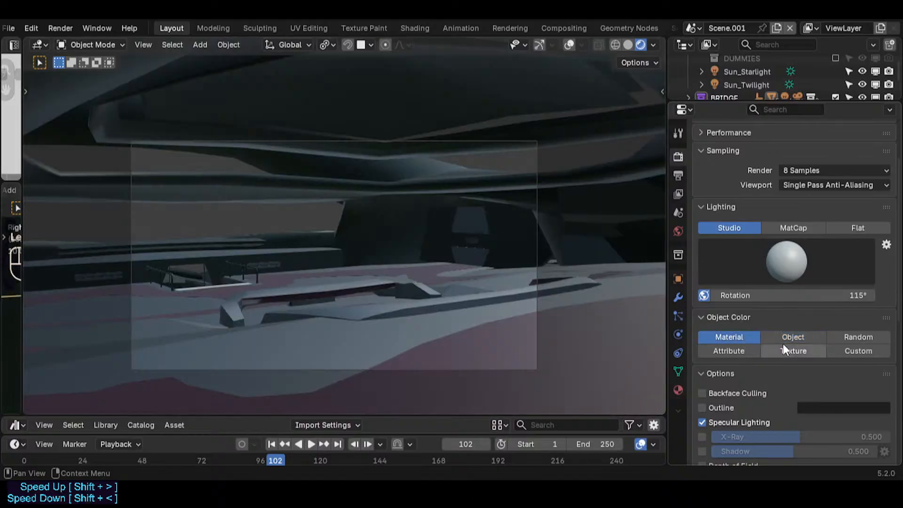
pyautogui.click(785, 350)
pyautogui.click(729, 349)
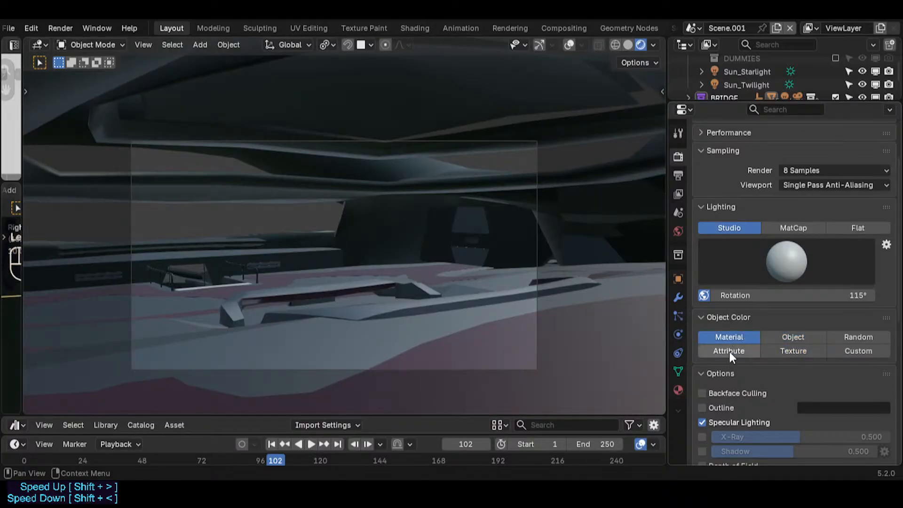
pyautogui.click(793, 337)
pyautogui.click(793, 351)
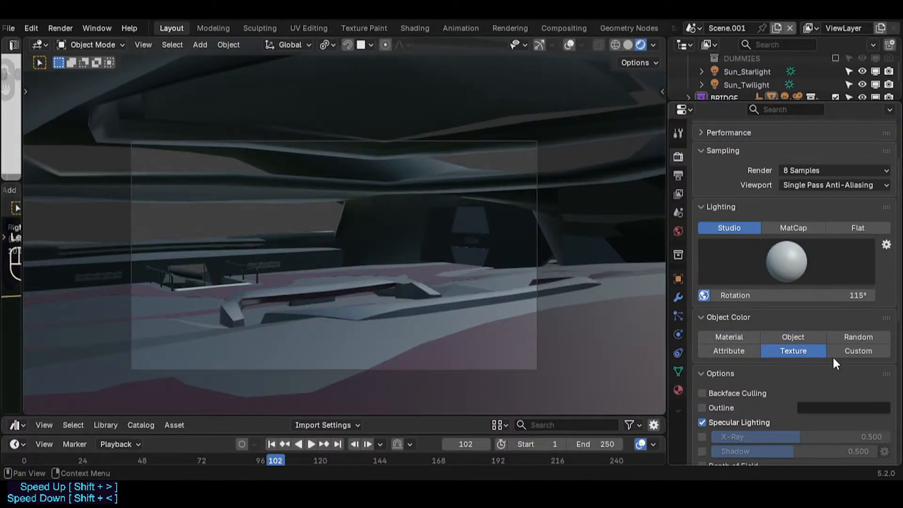
# - Turn on Outline for the Workbench render and set its colour to dark teal #0D242C
pyautogui.scroll(-3, 809, 354)
pyautogui.click(739, 356)
pyautogui.click(738, 356)
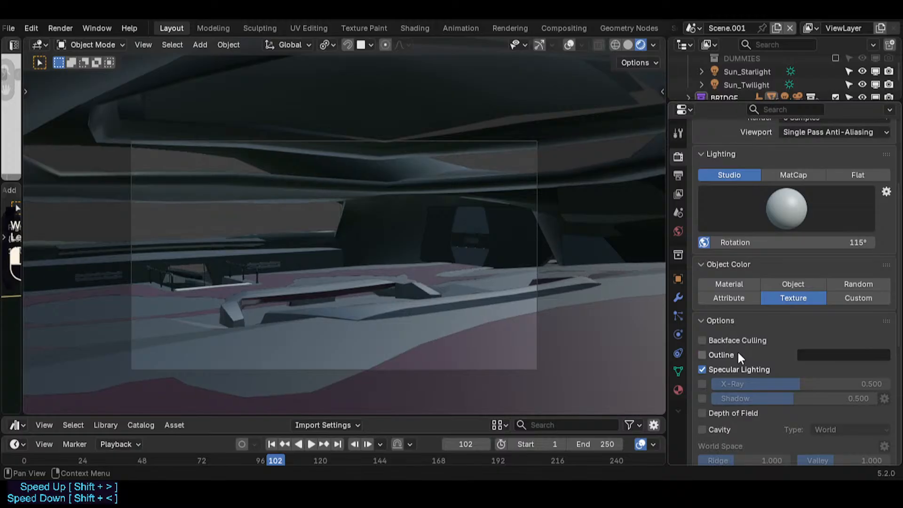
pyautogui.click(739, 356)
pyautogui.click(847, 355)
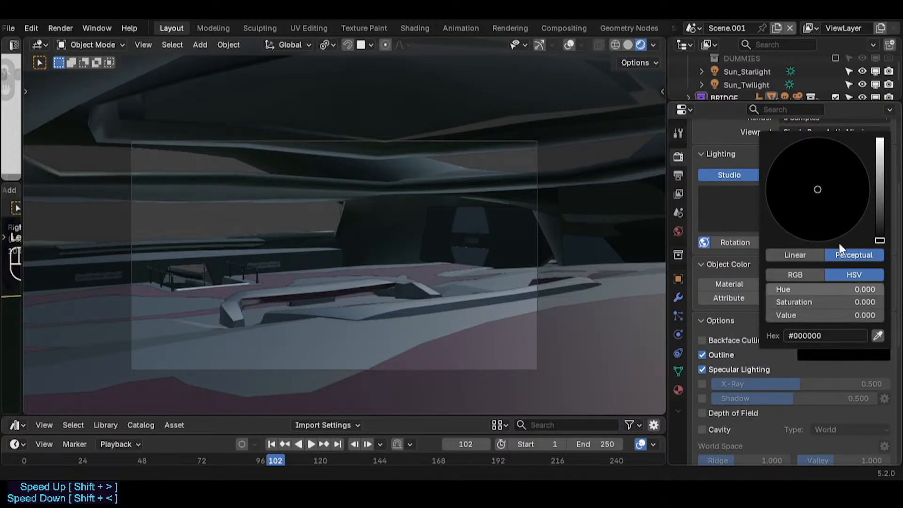
pyautogui.moveTo(882, 213)
pyautogui.mouseDown()
pyautogui.moveTo(881, 165)
pyautogui.moveTo(790, 148)
pyautogui.moveTo(827, 155)
pyautogui.mouseUp()
pyautogui.moveTo(880, 164); pyautogui.dragTo(880, 223)
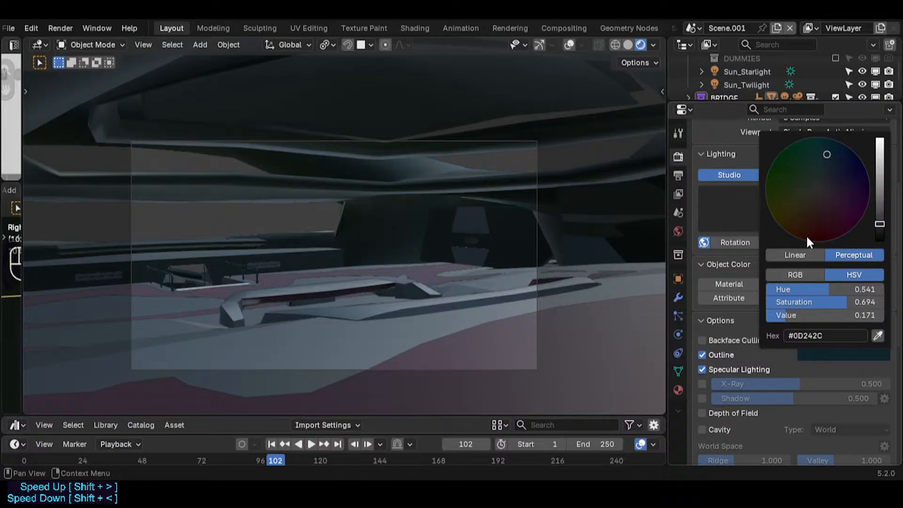
# - Recolour the outline to a muted medium-dark purple
pyautogui.moveTo(806, 235)
pyautogui.mouseDown()
pyautogui.moveTo(851, 201)
pyautogui.moveTo(845, 170)
pyautogui.mouseUp()
pyautogui.moveTo(880, 222); pyautogui.dragTo(880, 194)
pyautogui.moveTo(880, 180); pyautogui.dragTo(880, 199)
pyautogui.moveTo(854, 171)
pyautogui.mouseDown()
pyautogui.moveTo(844, 170)
pyautogui.moveTo(857, 187)
pyautogui.moveTo(880, 183)
pyautogui.moveTo(880, 193)
pyautogui.moveTo(847, 164)
pyautogui.moveTo(860, 191)
pyautogui.moveTo(845, 187)
pyautogui.mouseUp()
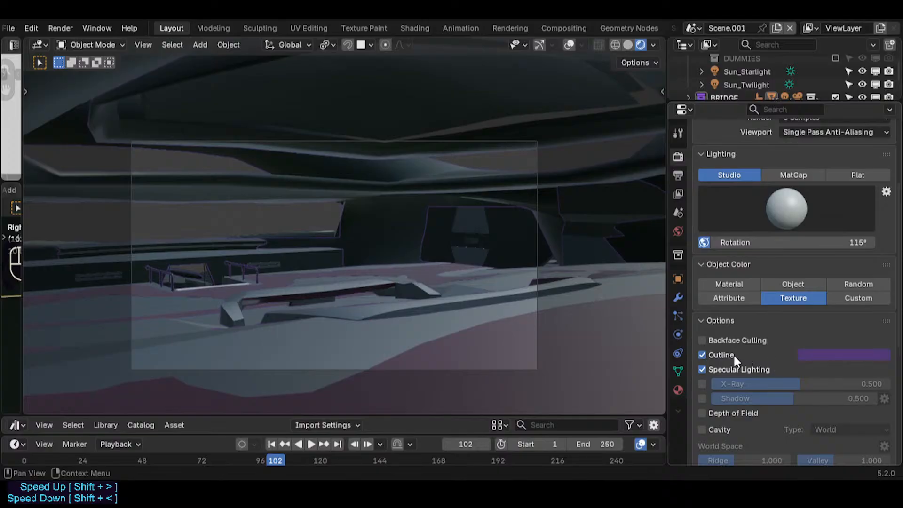
# - Compare the bridge with and without Specular Lighting, and leave Specular Lighting off
pyautogui.click(732, 369)
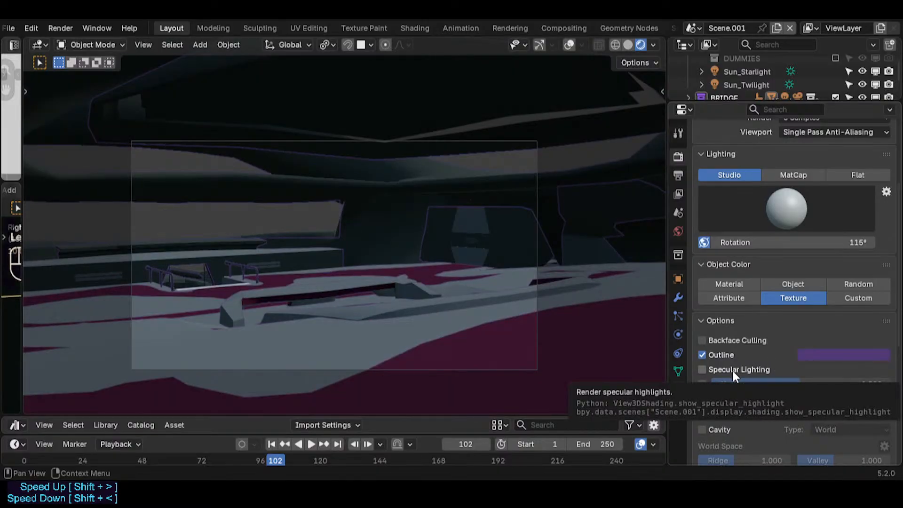
pyautogui.click(732, 369)
pyautogui.click(732, 369)
pyautogui.click(732, 369)
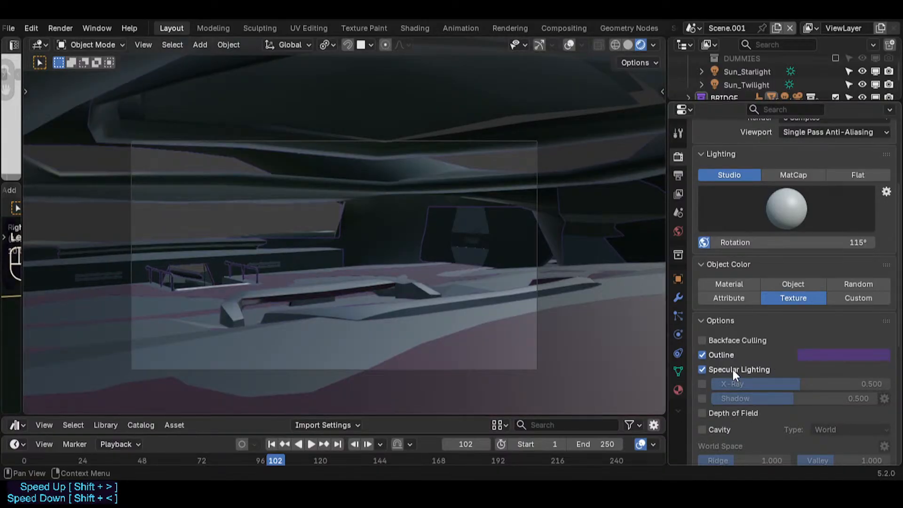
pyautogui.click(733, 370)
pyautogui.click(732, 369)
pyautogui.click(733, 369)
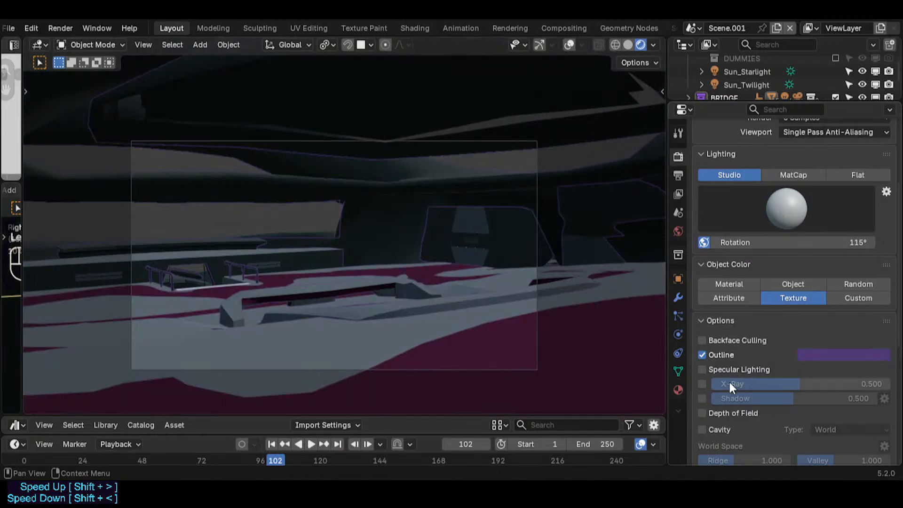
# - Enable Shadow in the render options, comparing the view with specular lighting and shadows toggled on and off
pyautogui.click(702, 399)
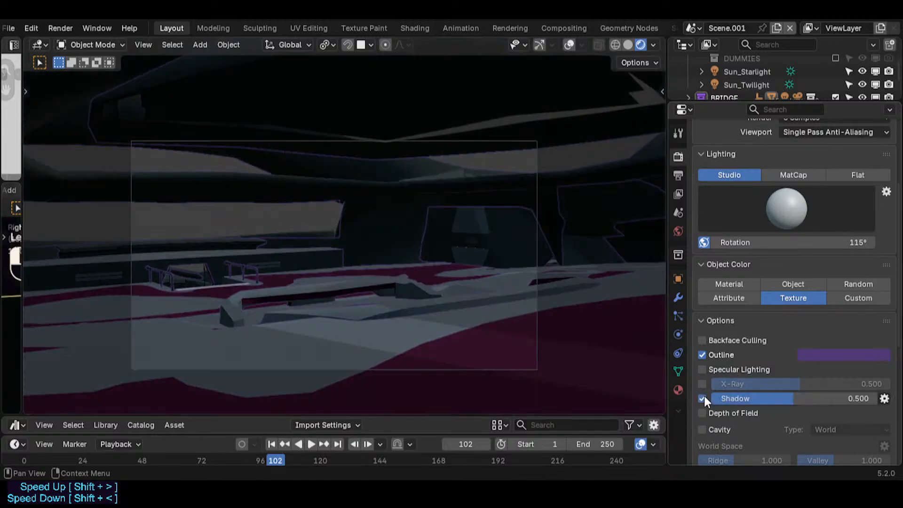
pyautogui.click(748, 368)
pyautogui.click(748, 368)
pyautogui.click(748, 369)
pyautogui.click(748, 369)
pyautogui.scroll(-3, 776, 362)
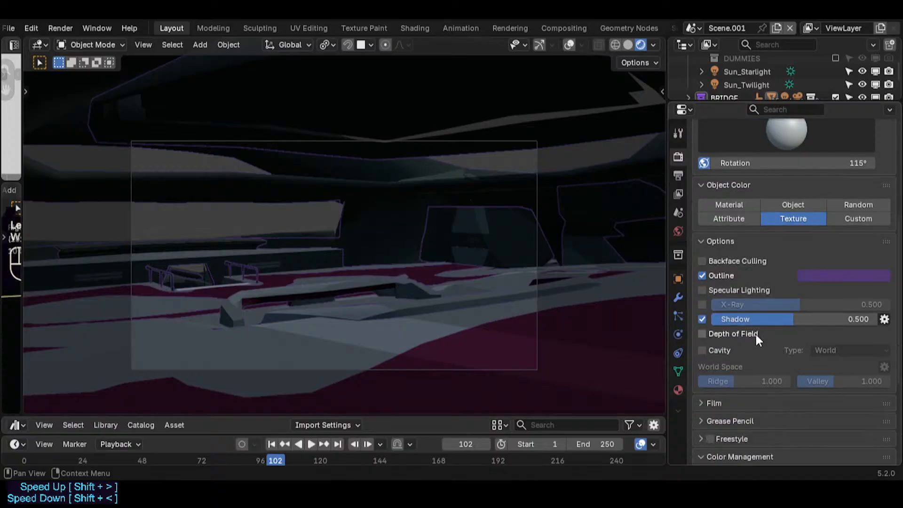
pyautogui.click(702, 318)
pyautogui.click(703, 318)
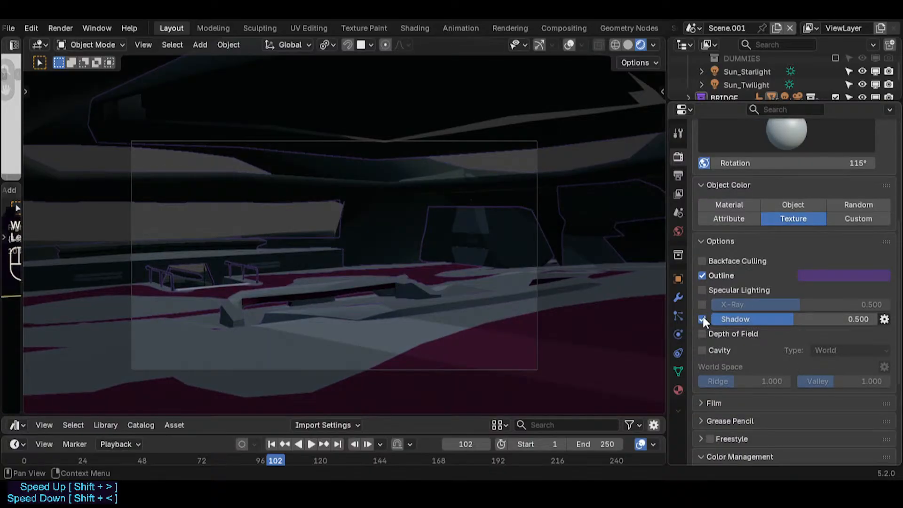
# - Enable Specular Lighting and set the studio light rotation to about 44.1°
pyautogui.click(701, 291)
pyautogui.click(701, 292)
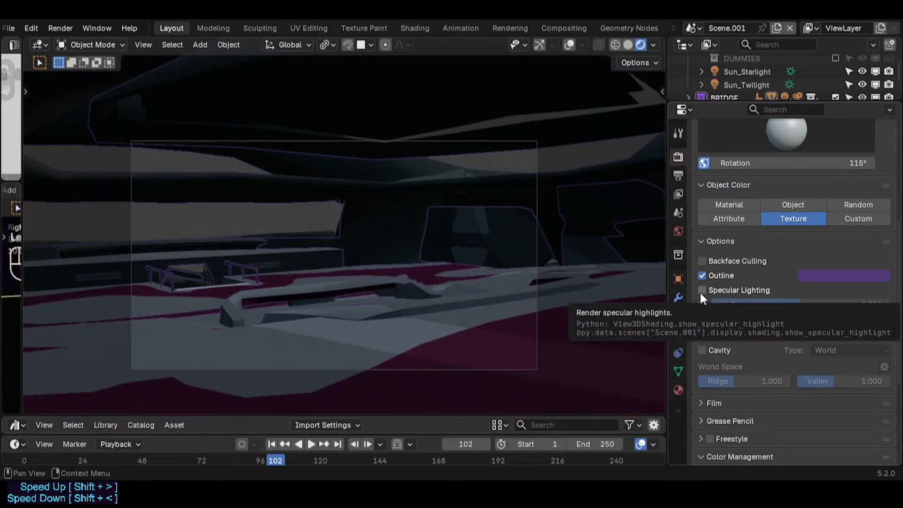
pyautogui.click(702, 290)
pyautogui.scroll(2, 738, 264)
pyautogui.moveTo(753, 189); pyautogui.dragTo(730, 189)
pyautogui.scroll(-5, 745, 300)
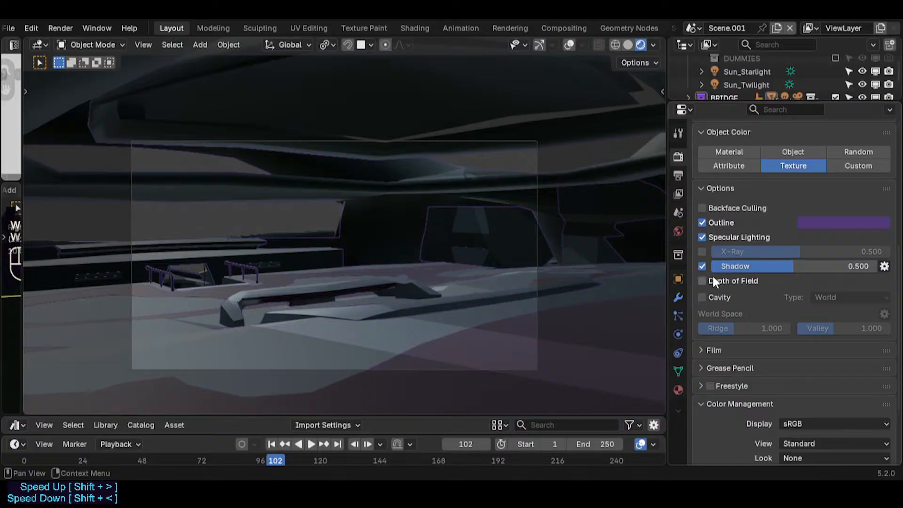
# - Enable Cavity shading and set its type to Both
pyautogui.click(706, 296)
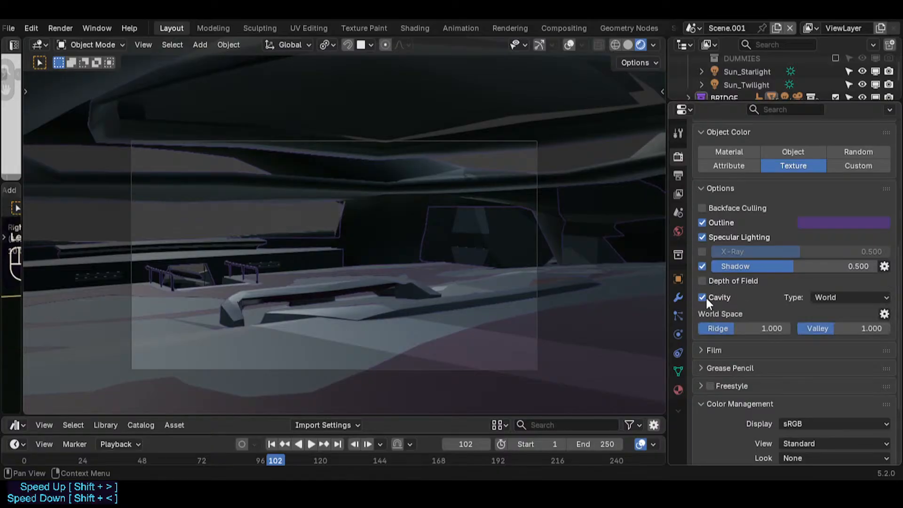
pyautogui.click(840, 302)
pyautogui.click(838, 338)
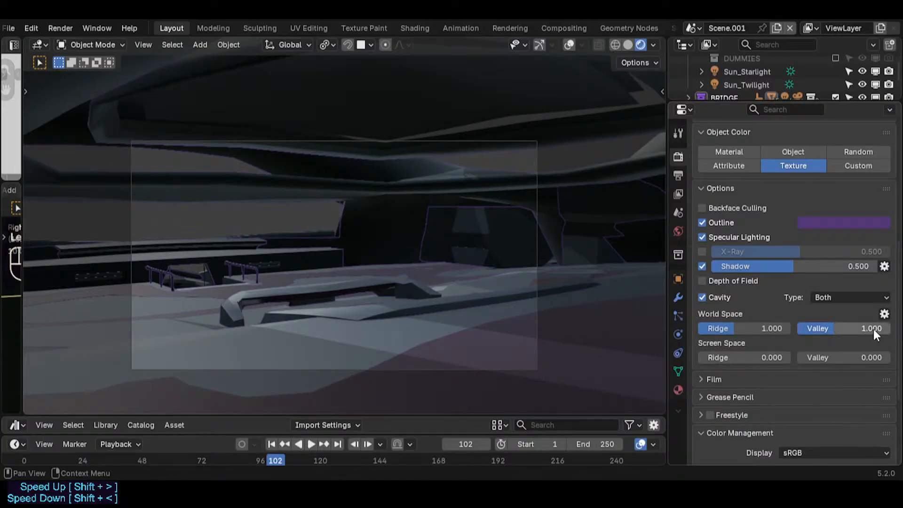
# - Set the cavity's world-space ridge to about 1.282 and valley to 1.437, and its screen-space ridge to 0.592 and valley to 1.329
pyautogui.moveTo(726, 356)
pyautogui.mouseDown()
pyautogui.moveTo(771, 355)
pyautogui.moveTo(741, 357)
pyautogui.mouseUp()
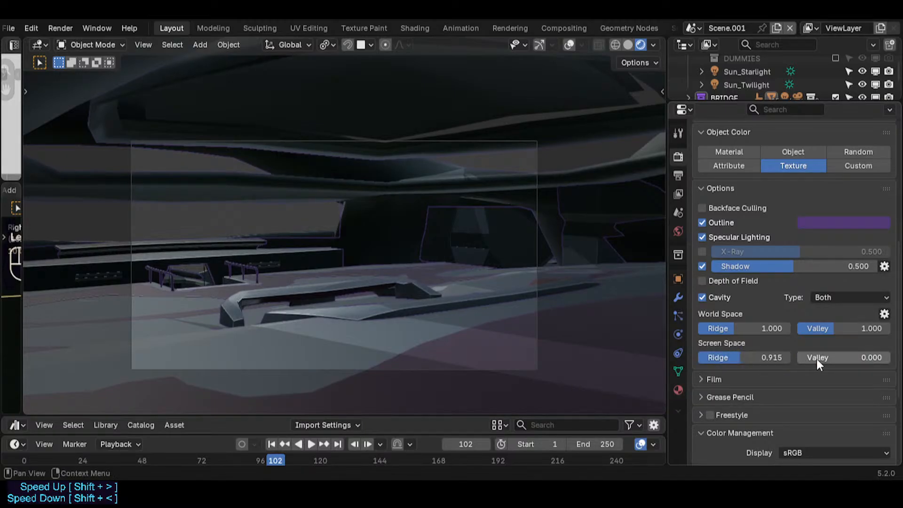
pyautogui.moveTo(819, 358); pyautogui.dragTo(890, 358)
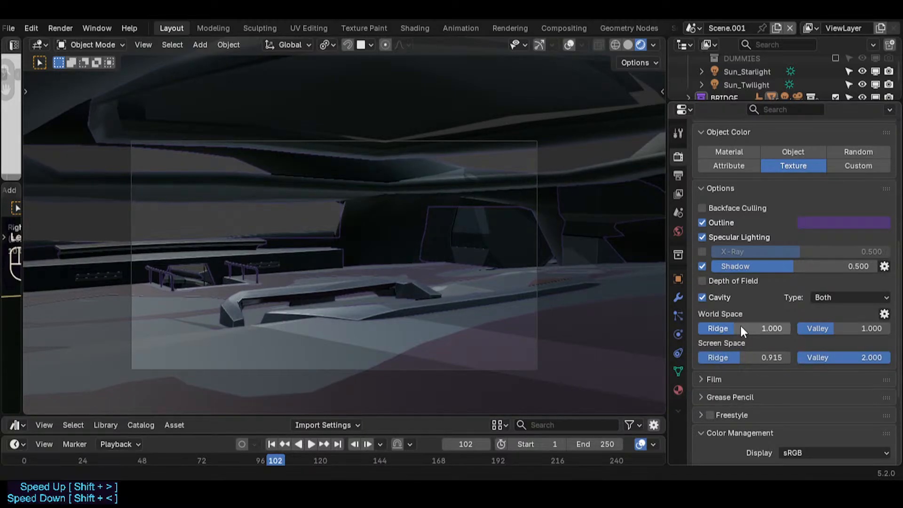
pyautogui.moveTo(742, 328)
pyautogui.mouseDown()
pyautogui.moveTo(791, 327)
pyautogui.moveTo(707, 327)
pyautogui.moveTo(732, 328)
pyautogui.moveTo(700, 358)
pyautogui.moveTo(728, 358)
pyautogui.moveTo(757, 332)
pyautogui.moveTo(744, 332)
pyautogui.moveTo(790, 328)
pyautogui.moveTo(749, 328)
pyautogui.moveTo(853, 332)
pyautogui.moveTo(874, 356)
pyautogui.moveTo(840, 358)
pyautogui.moveTo(874, 358)
pyautogui.moveTo(864, 358)
pyautogui.mouseUp()
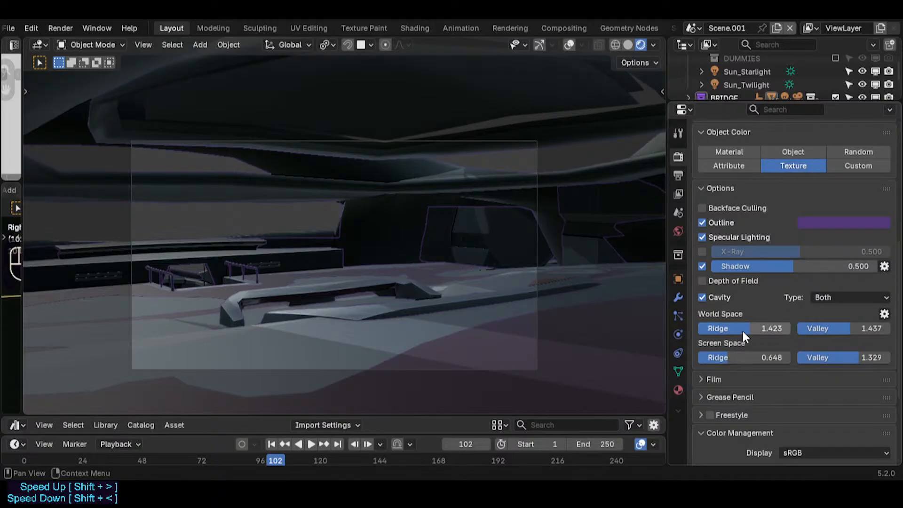
pyautogui.moveTo(742, 328); pyautogui.dragTo(727, 359)
# - Turn on the Transparent film option and look over the Color Management settings
pyautogui.scroll(-1, 730, 360)
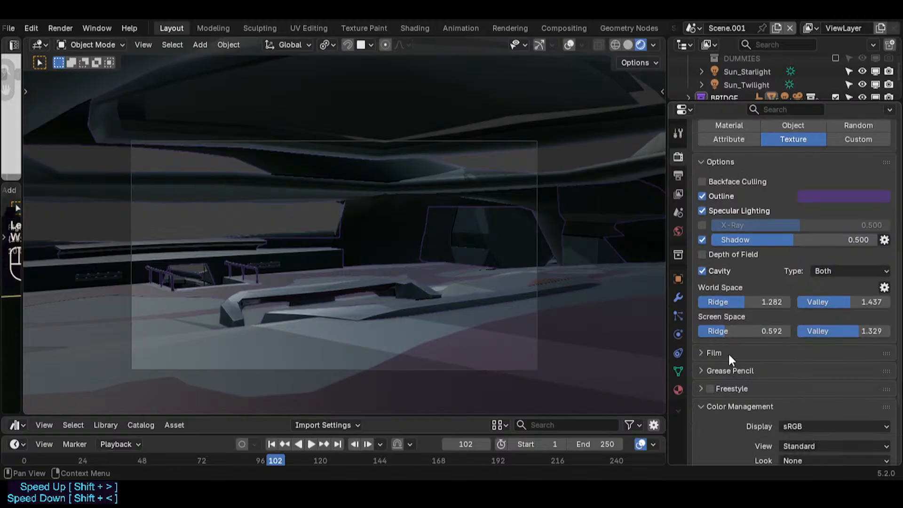
pyautogui.click(734, 351)
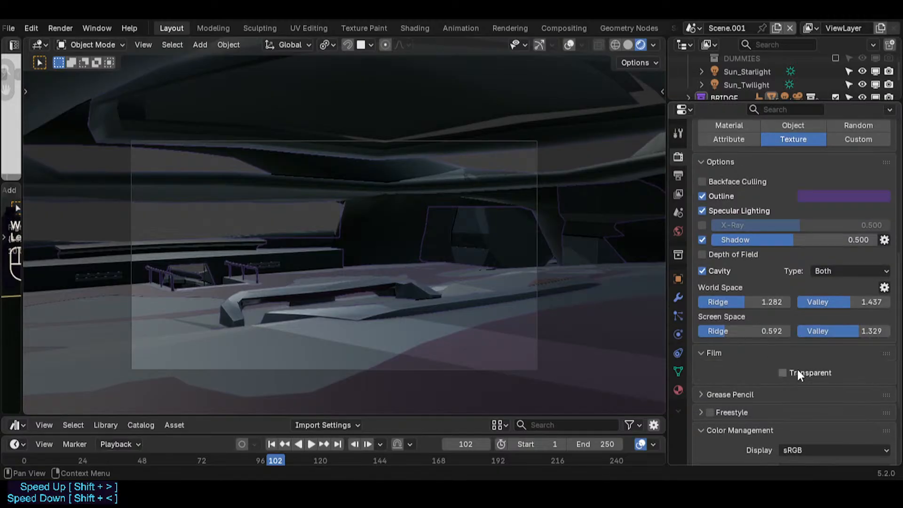
pyautogui.click(782, 372)
pyautogui.click(732, 352)
pyautogui.scroll(-3, 771, 372)
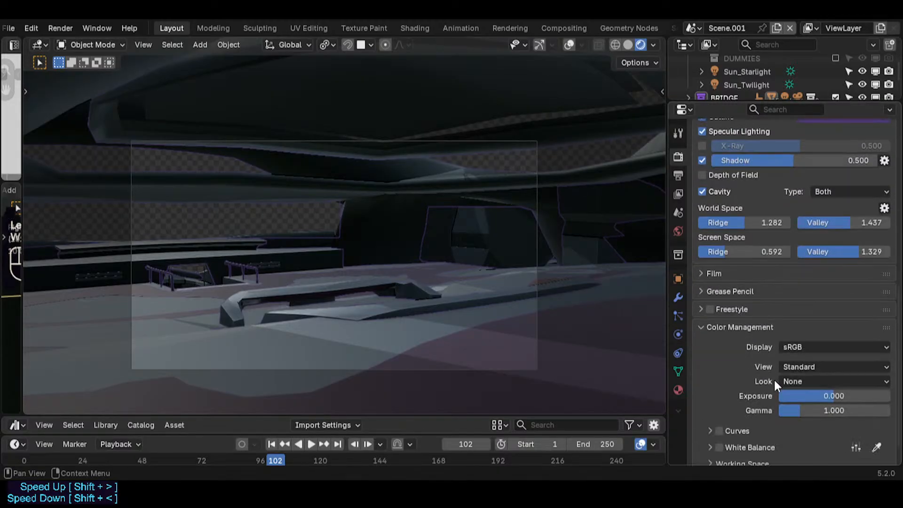
pyautogui.scroll(-1, 832, 357)
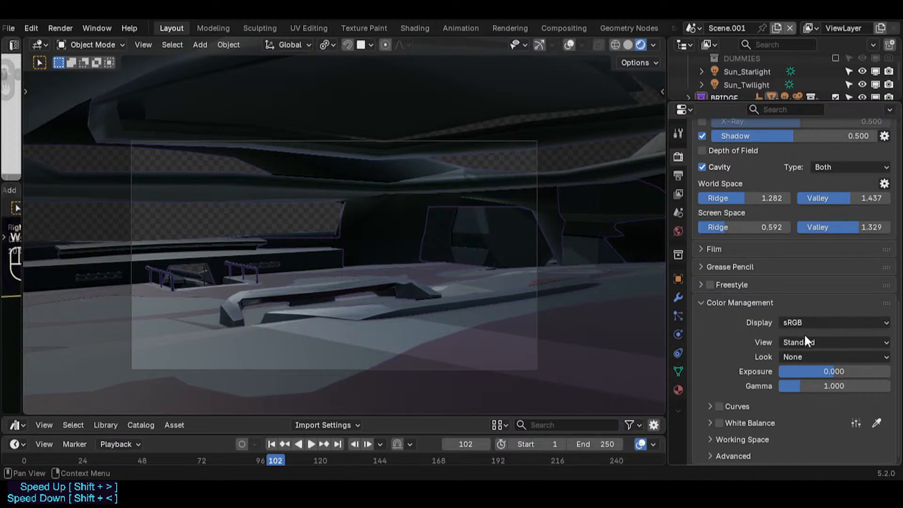
pyautogui.scroll(13, 764, 351)
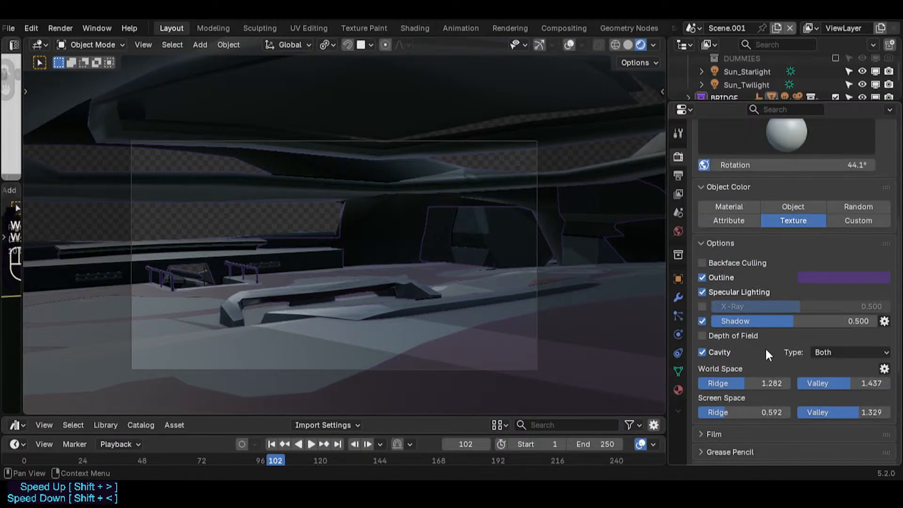
pyautogui.scroll(3, 752, 287)
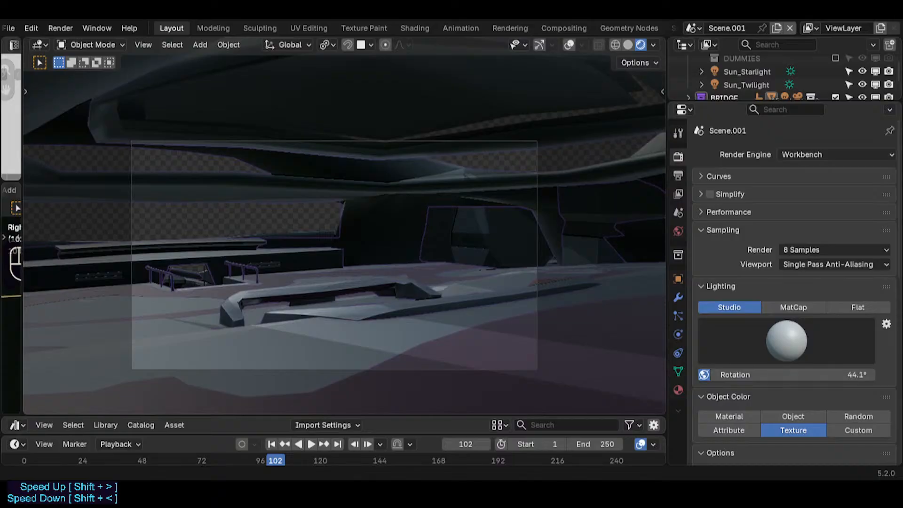
# - Switch to the Compositing workspace, enlarge the node editor, and hide its sidebar to view the whole node tree
pyautogui.click(566, 28)
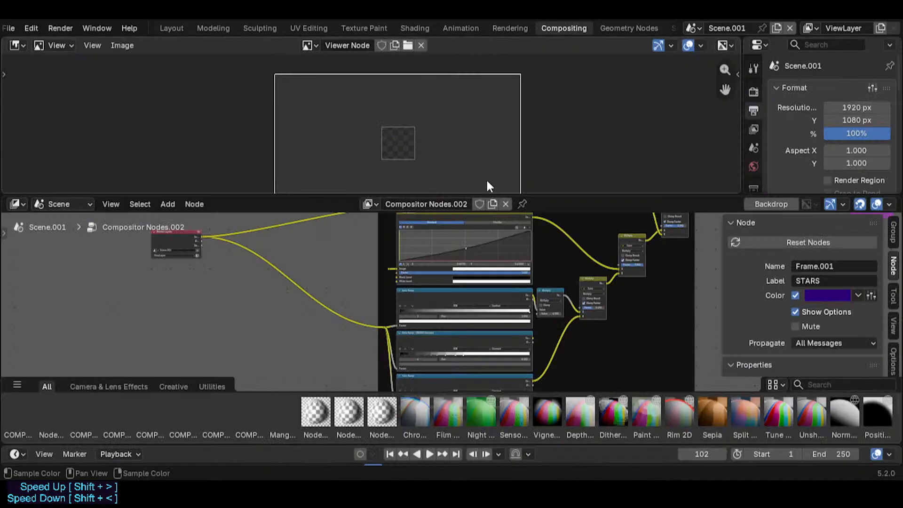
pyautogui.moveTo(414, 197); pyautogui.dragTo(414, 116)
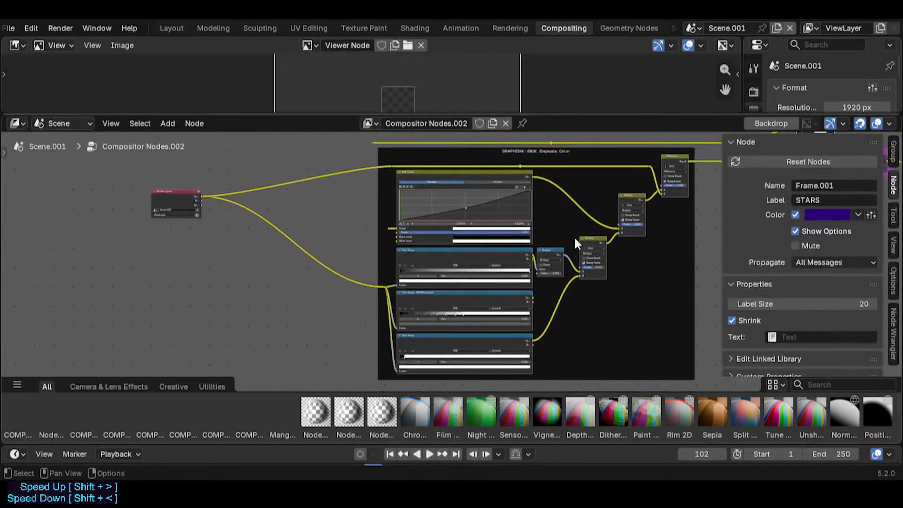
pyautogui.click(700, 202)
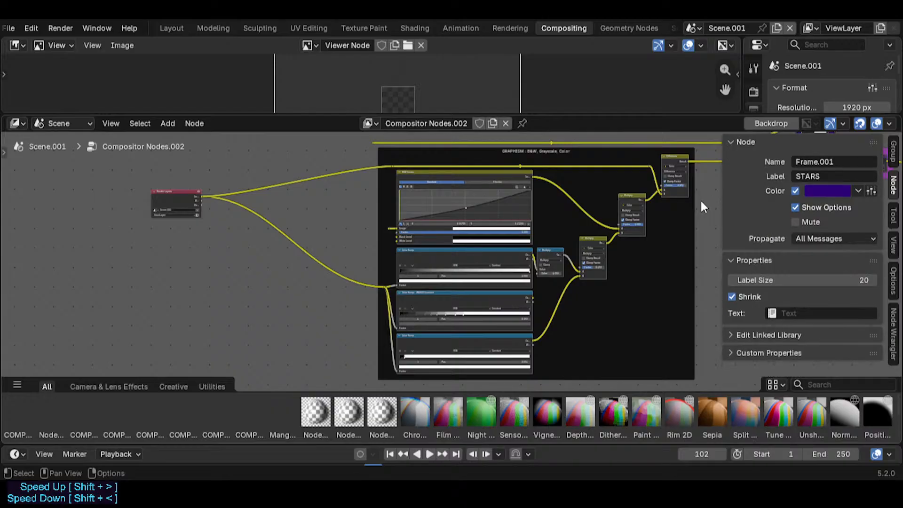
pyautogui.press('n')
pyautogui.scroll(-3, 697, 218)
pyautogui.moveTo(651, 236); pyautogui.dragTo(525, 242, button='middle')
pyautogui.scroll(-2, 487, 268)
pyautogui.scroll(5, 365, 226)
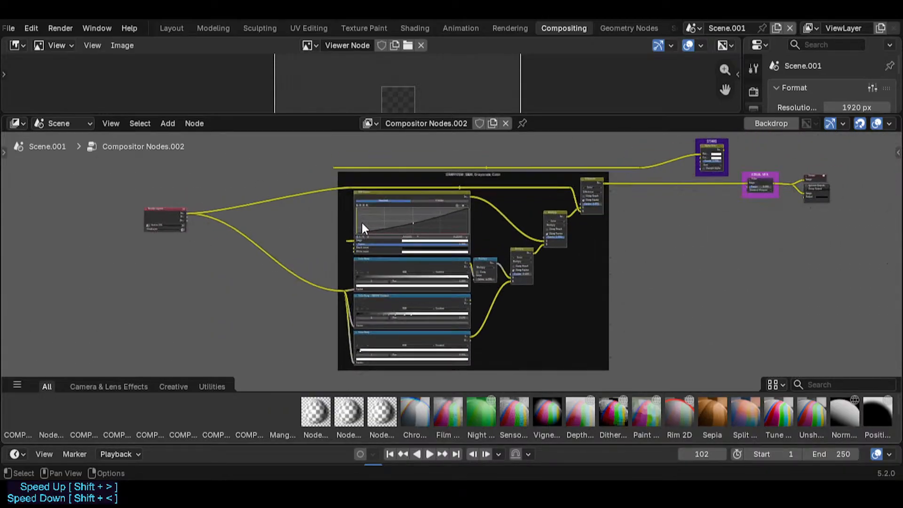
# - Connect the Render Layers Image output to the reroute feeding the RGB Curves Image input
pyautogui.scroll(-2, 356, 264)
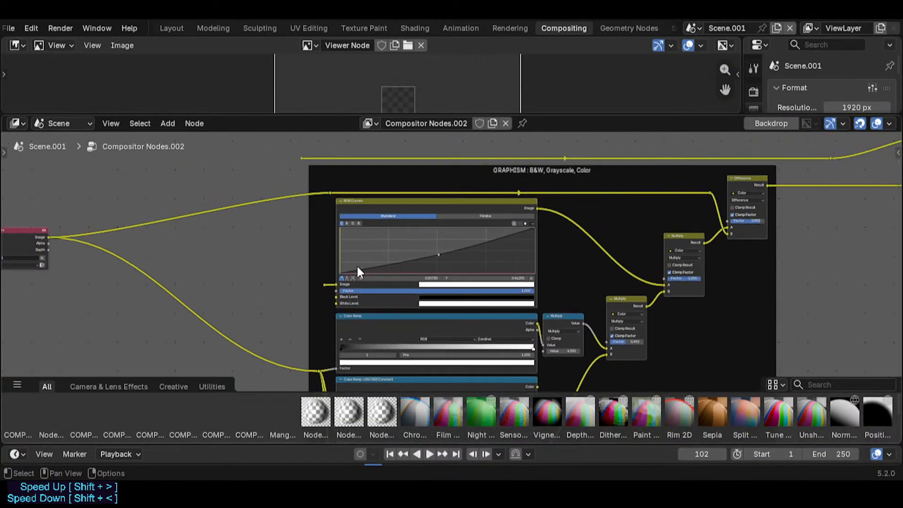
pyautogui.moveTo(194, 274); pyautogui.dragTo(318, 266, button='middle')
pyautogui.scroll(3, 318, 267)
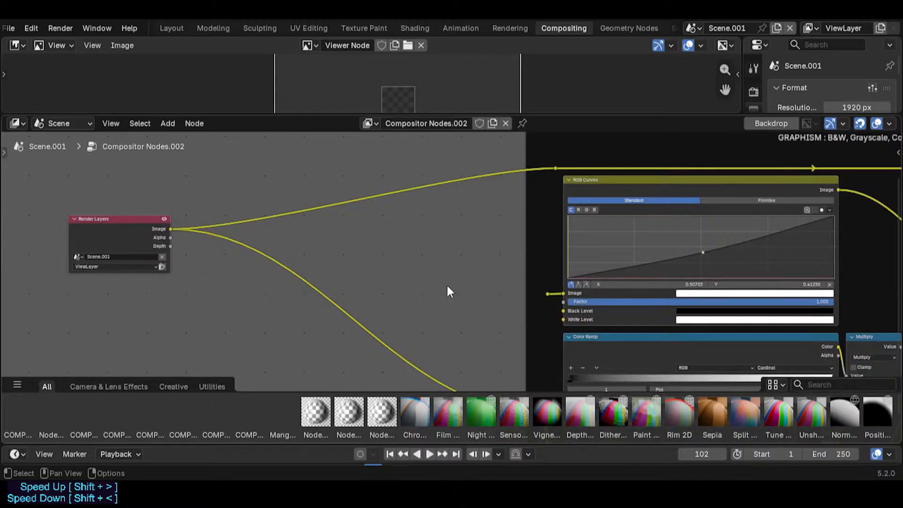
pyautogui.scroll(-1, 447, 292)
pyautogui.moveTo(446, 291); pyautogui.dragTo(300, 284, button='middle')
pyautogui.moveTo(77, 237); pyautogui.dragTo(400, 293)
pyautogui.moveTo(104, 260); pyautogui.dragTo(130, 264, button='middle')
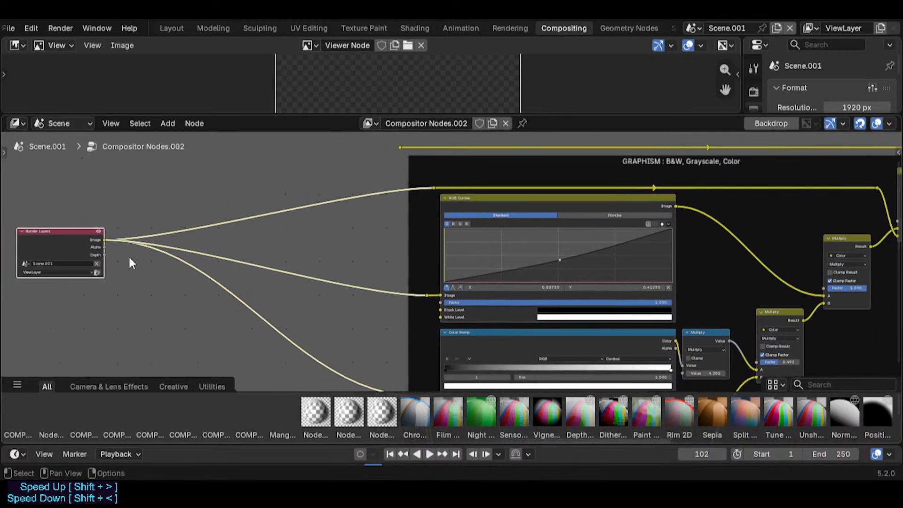
# - Delete the reroute point and its link into the RGB Curves Image input
pyautogui.moveTo(427, 295); pyautogui.dragTo(318, 280)
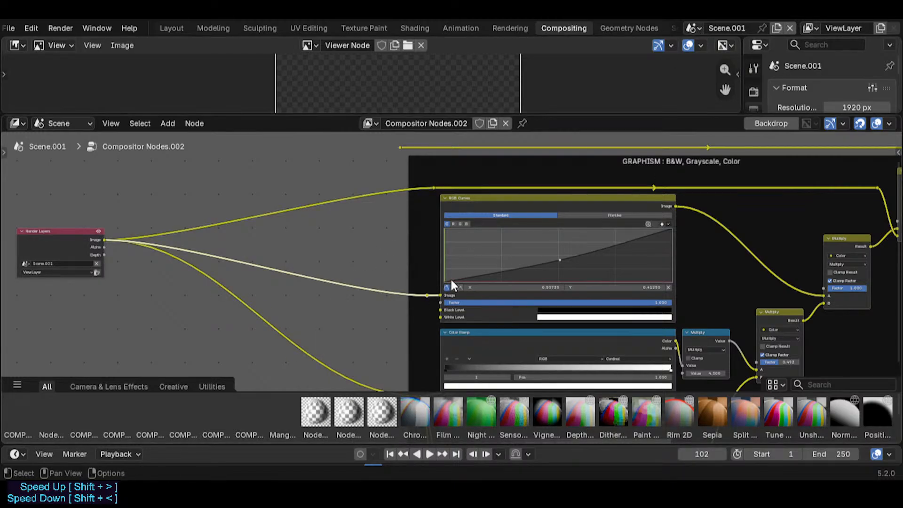
pyautogui.click(691, 29)
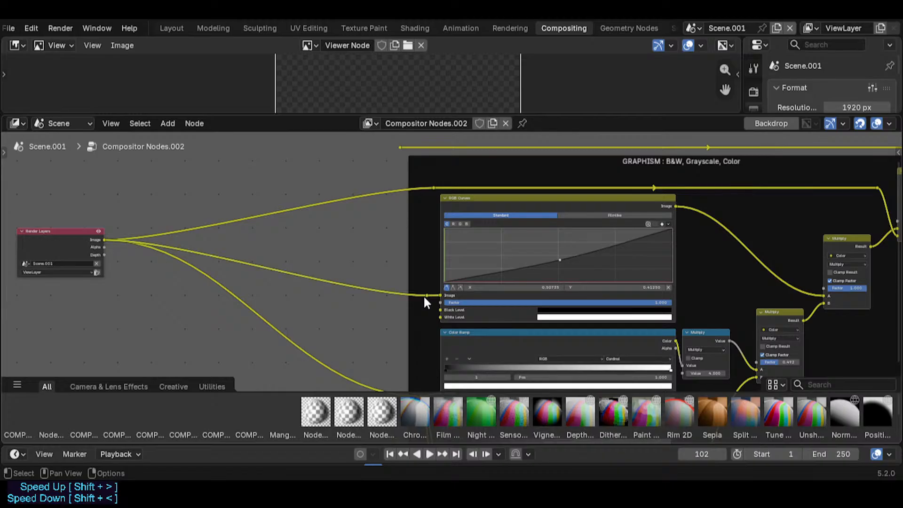
pyautogui.press('x')
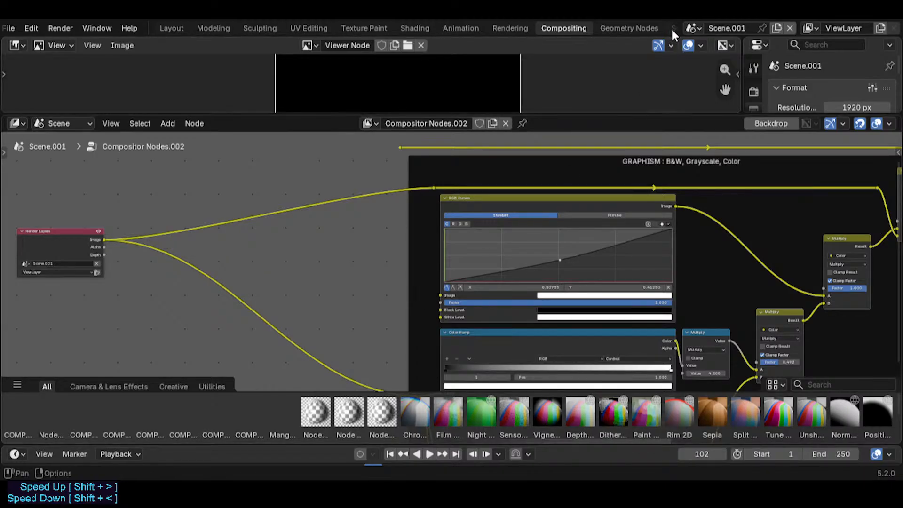
pyautogui.click(791, 28)
pyautogui.click(676, 28)
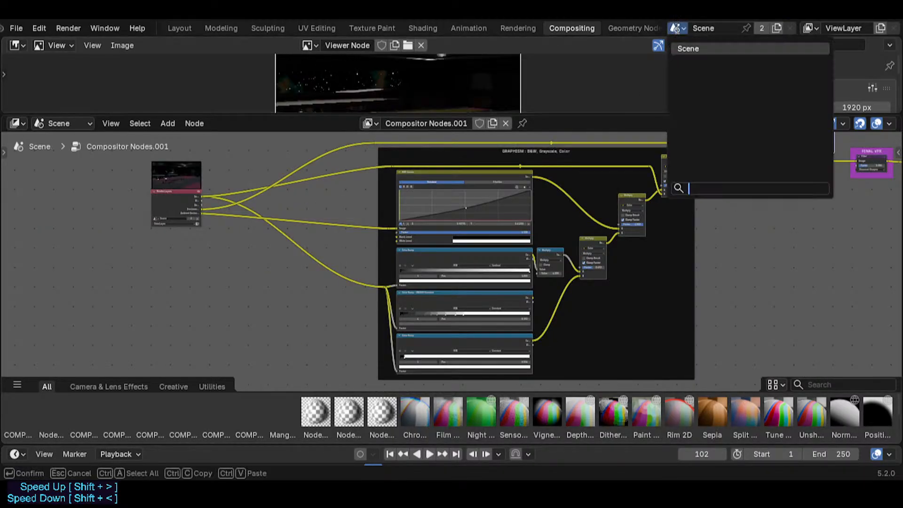
pyautogui.press('Escape')
pyautogui.hotkey('ctrl', 'z')
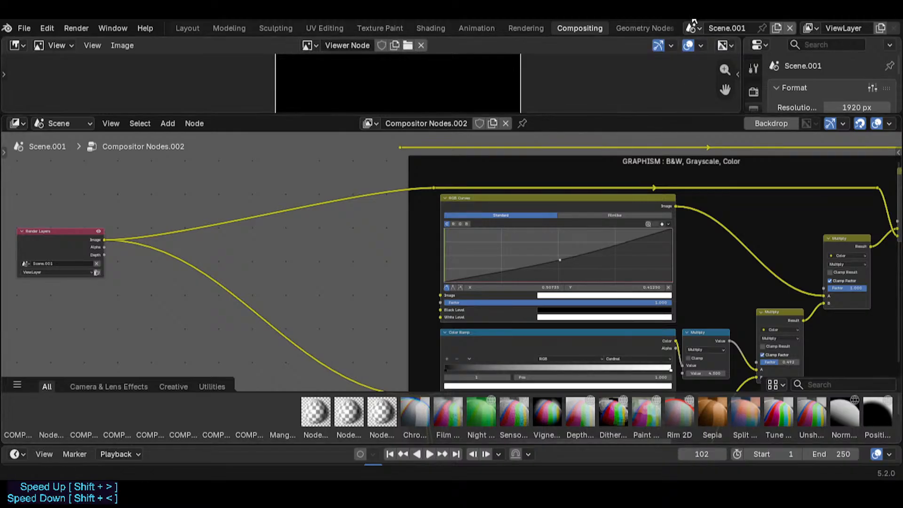
# - Unlink the compositor node tree from Scene.001 and switch to the scene named Scene
pyautogui.click(505, 123)
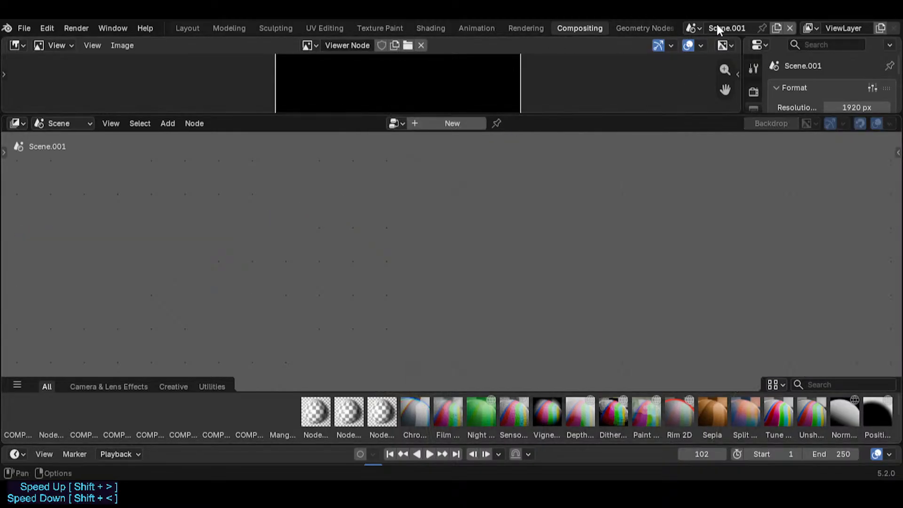
pyautogui.click(693, 29)
pyautogui.click(705, 46)
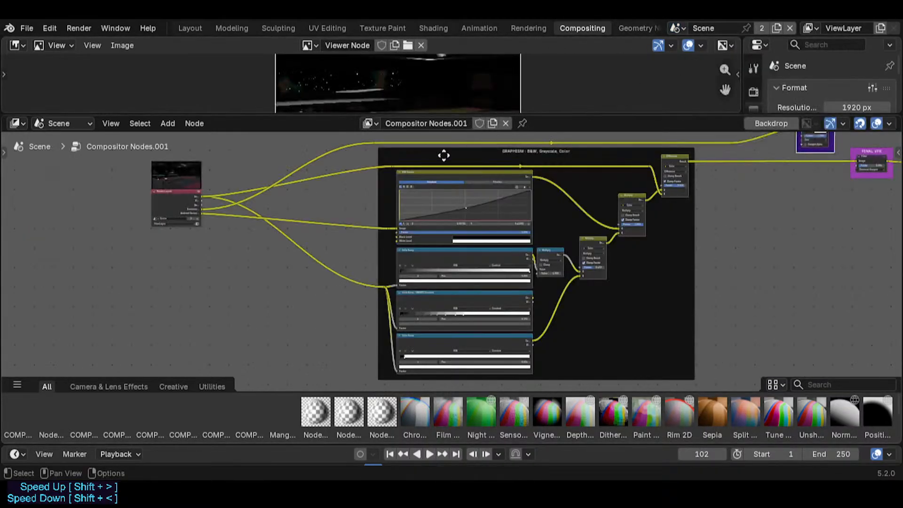
# - Duplicate the Render Layers node below the original and set the copy's scene to Scene.001
pyautogui.scroll(2, 392, 208)
pyautogui.scroll(-5, 383, 230)
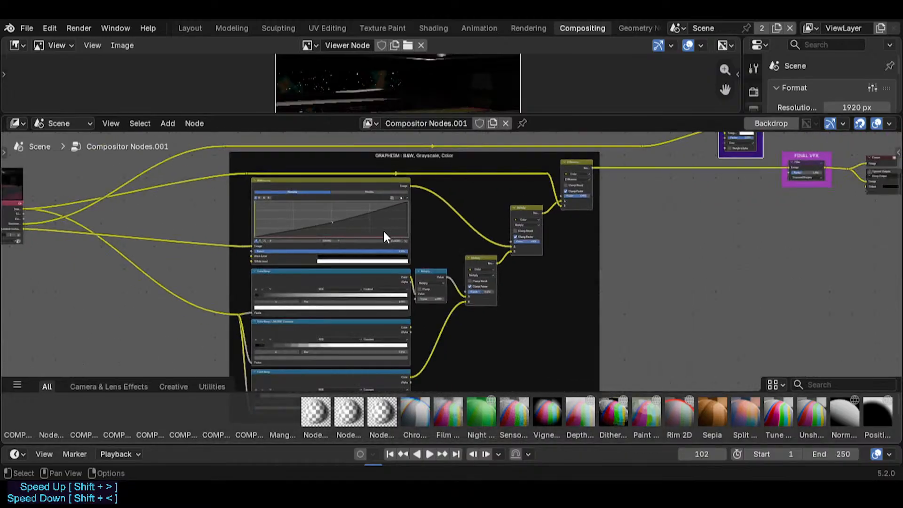
pyautogui.scroll(-1, 368, 243)
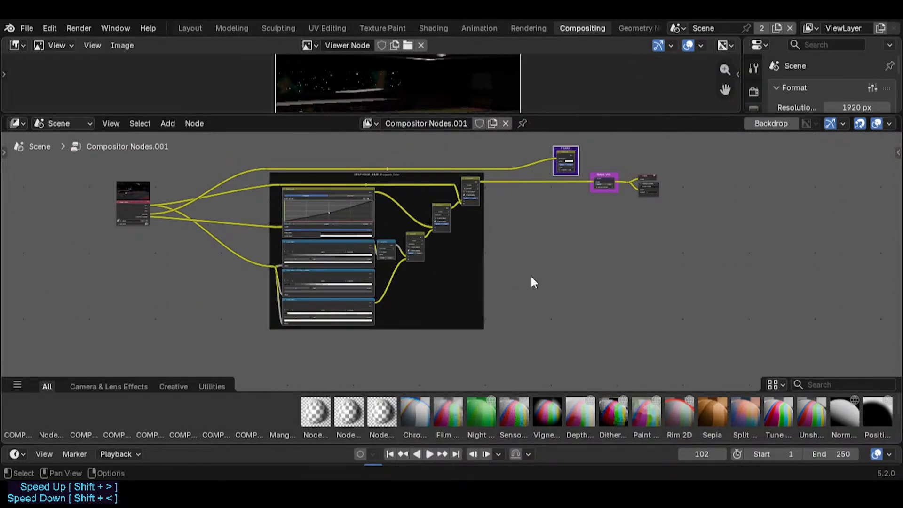
pyautogui.moveTo(187, 265); pyautogui.dragTo(242, 264, button='middle')
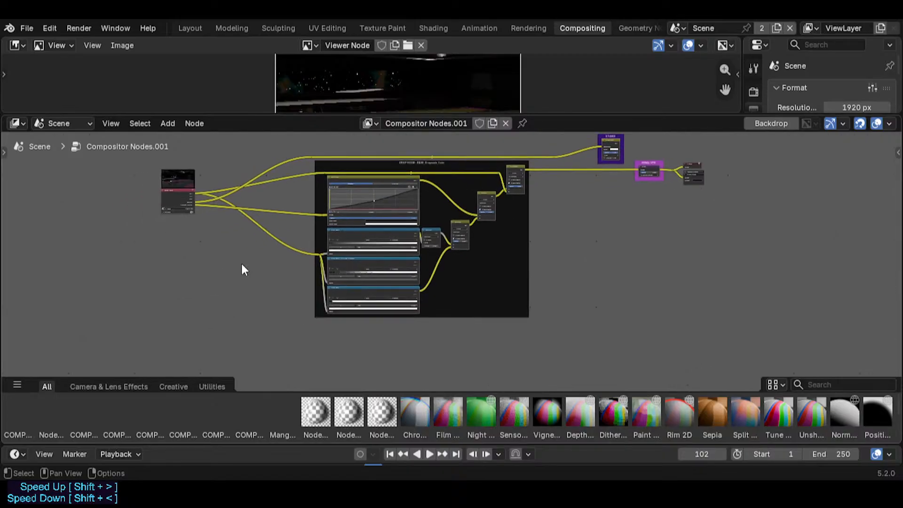
pyautogui.hotkey('shift', 'd')
pyautogui.click(174, 326)
pyautogui.scroll(2, 174, 327)
pyautogui.scroll(4, 163, 353)
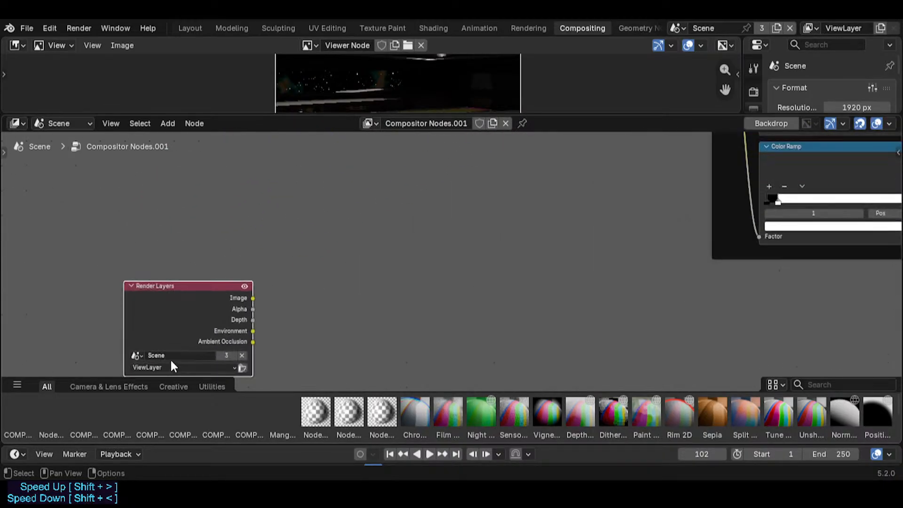
pyautogui.click(144, 358)
pyautogui.click(160, 250)
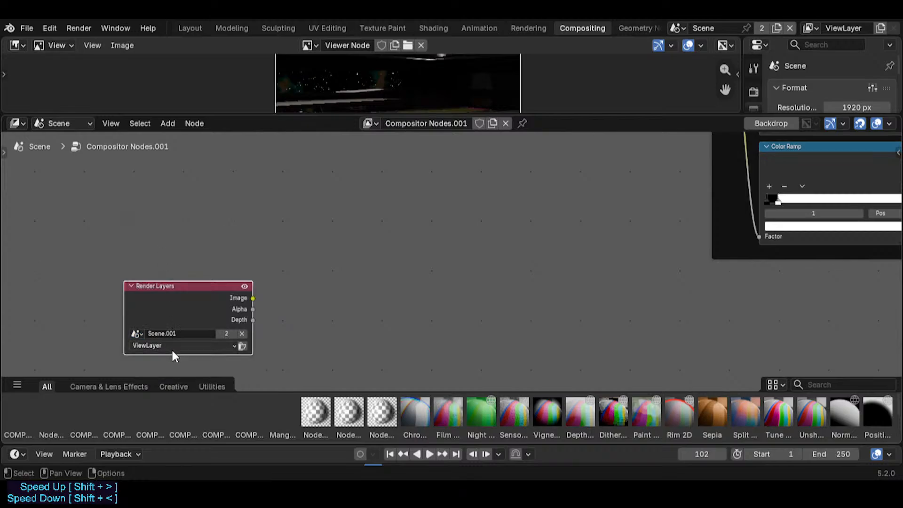
# - Show the Image output of the Scene.001 Render Layers node in a Viewer node and save the file
pyautogui.click(160, 347)
pyautogui.click(156, 348)
pyautogui.scroll(-1, 207, 309)
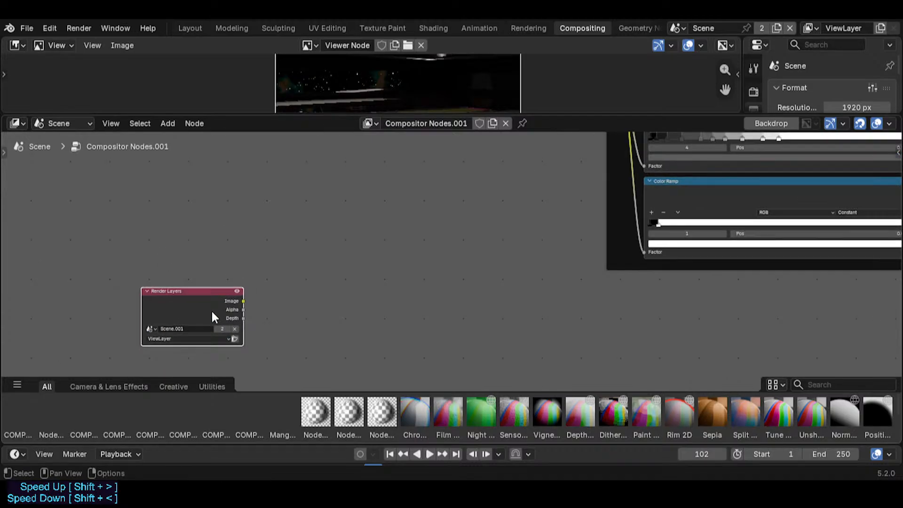
pyautogui.keyDown('ctrl'); pyautogui.keyDown('shift'); pyautogui.click(247, 301); pyautogui.keyUp('shift'); pyautogui.keyUp('ctrl')
pyautogui.scroll(-3, 329, 258)
pyautogui.moveTo(360, 249); pyautogui.dragTo(326, 268, button='middle')
pyautogui.hotkey('ctrl', 's')
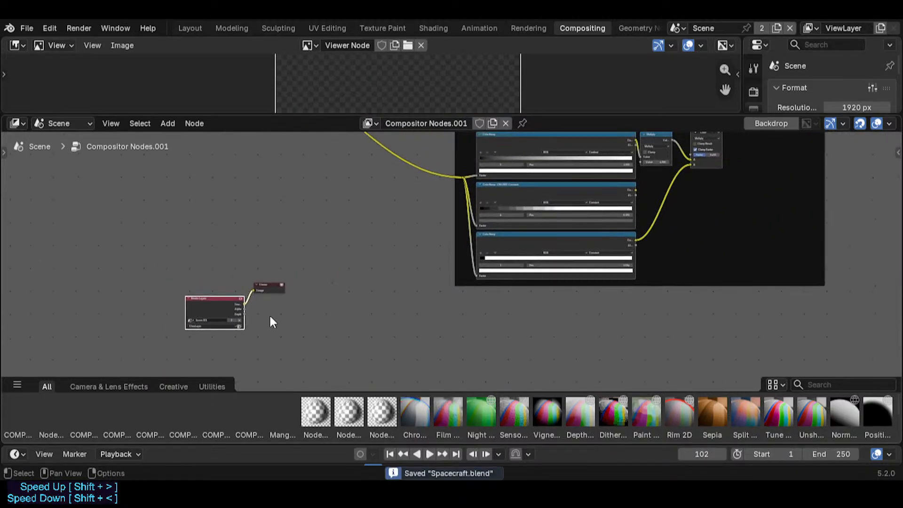
# - Reposition the Viewer node farther from the Scene.001 Render Layers node
pyautogui.scroll(2, 267, 313)
pyautogui.moveTo(194, 290); pyautogui.dragTo(194, 276)
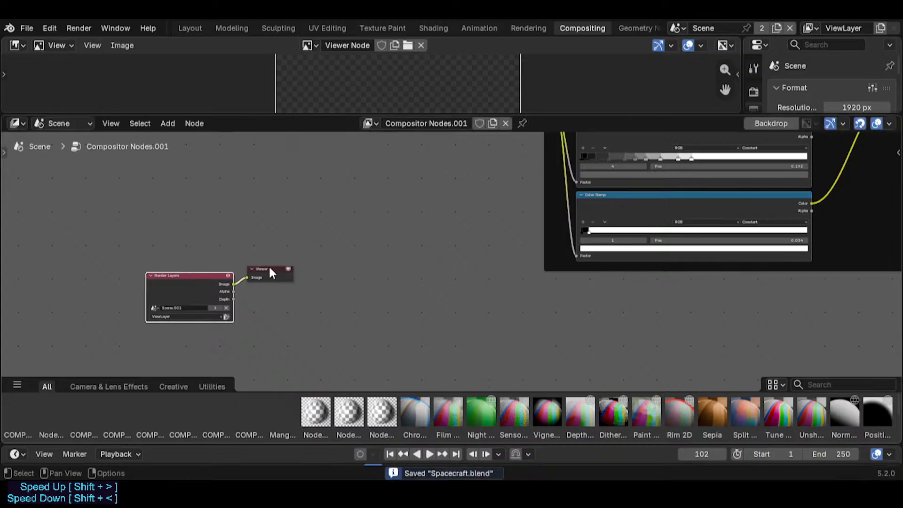
pyautogui.moveTo(270, 268); pyautogui.dragTo(309, 261)
pyautogui.scroll(-1, 283, 266)
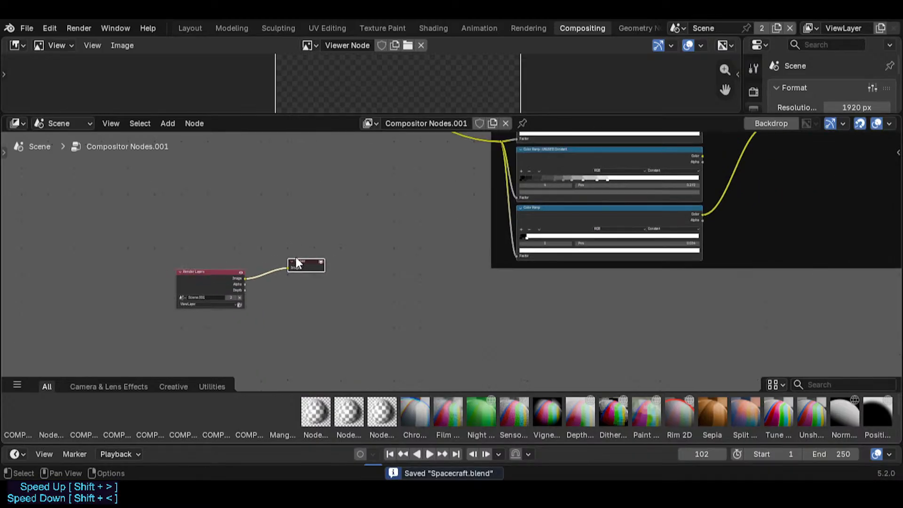
# - Move the STARS frame, FINAL VFX frame and output nodes farther right to make room after the GRAPHISM frame
pyautogui.scroll(-1, 414, 207)
pyautogui.scroll(-3, 420, 204)
pyautogui.moveTo(383, 221); pyautogui.dragTo(233, 276, button='middle')
pyautogui.moveTo(460, 214); pyautogui.dragTo(339, 261, button='middle')
pyautogui.scroll(-2, 504, 183)
pyautogui.moveTo(582, 155); pyautogui.dragTo(551, 221, button='middle')
pyautogui.scroll(3, 487, 218)
pyautogui.moveTo(246, 208); pyautogui.dragTo(623, 159, button='middle')
pyautogui.scroll(-4, 484, 202)
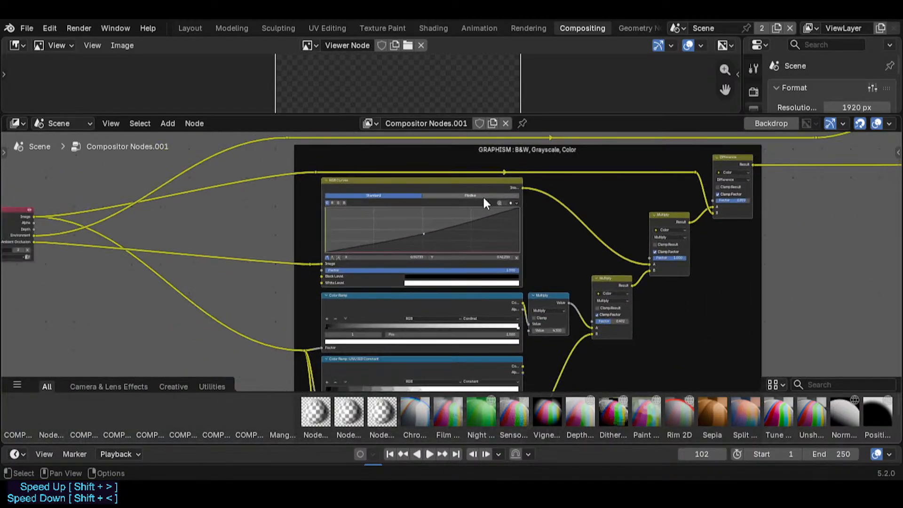
pyautogui.moveTo(543, 228); pyautogui.dragTo(264, 278, button='middle')
pyautogui.moveTo(507, 222); pyautogui.dragTo(327, 239, button='middle')
pyautogui.moveTo(389, 159); pyautogui.dragTo(579, 261)
pyautogui.moveTo(487, 235); pyautogui.dragTo(633, 230)
pyautogui.moveTo(230, 241); pyautogui.dragTo(331, 216, button='middle')
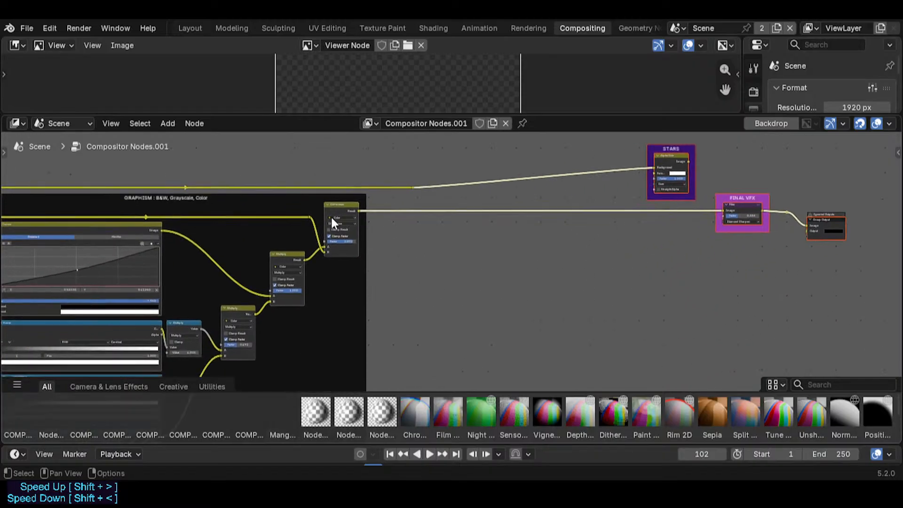
# - Duplicate the Multiply node beside Difference and insert the copy into the link between Difference and the FINAL VFX Filter
pyautogui.click(334, 205)
pyautogui.moveTo(359, 289); pyautogui.dragTo(323, 270, button='middle')
pyautogui.scroll(2, 324, 270)
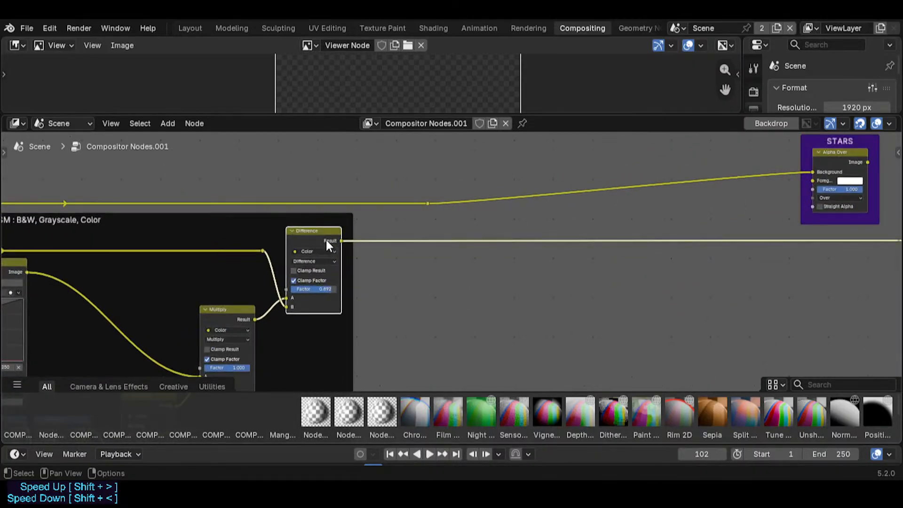
pyautogui.click(235, 311)
pyautogui.hotkey('shift', 'd')
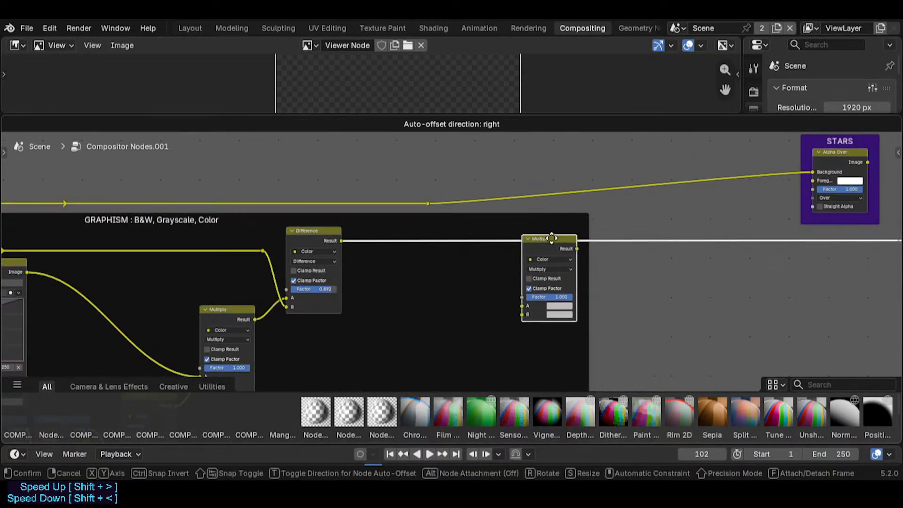
pyautogui.click(514, 242)
pyautogui.press('g')
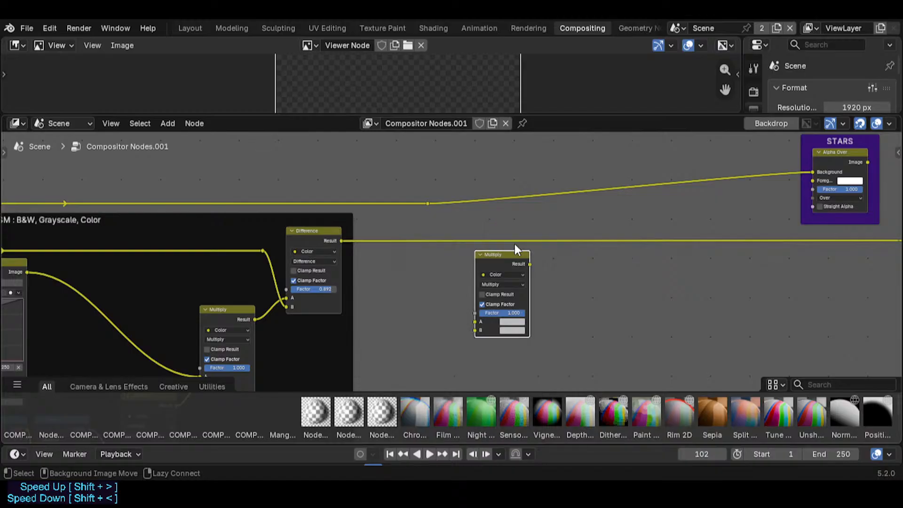
pyautogui.click(623, 195)
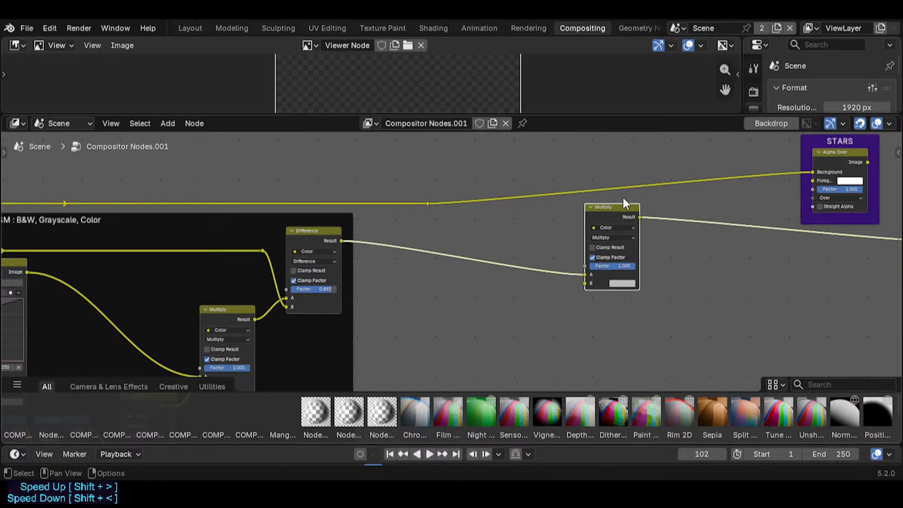
# - Compare the new Multiply and Difference outputs in an enlarged viewer image, ending on the Multiply result
pyautogui.keyDown('ctrl'); pyautogui.keyDown('shift'); pyautogui.click(641, 217); pyautogui.keyUp('shift'); pyautogui.keyUp('ctrl')
pyautogui.scroll(-2, 594, 252)
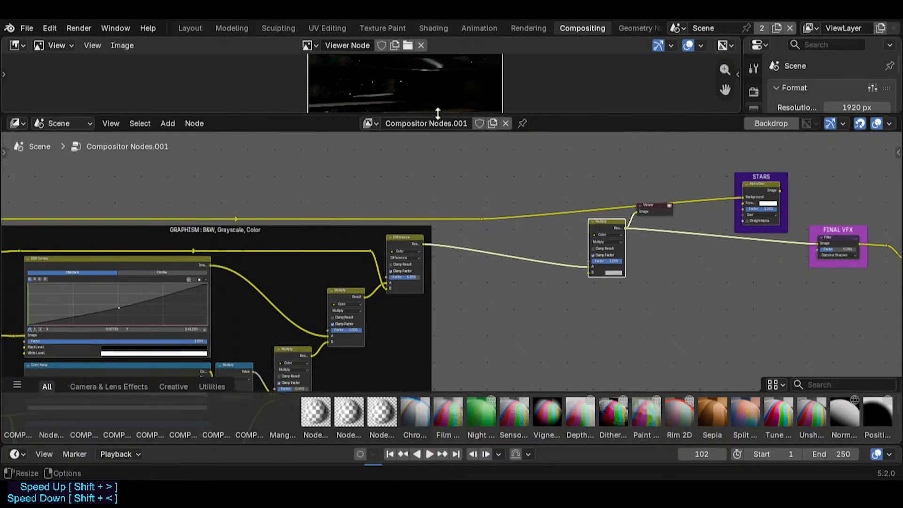
pyautogui.moveTo(433, 113); pyautogui.dragTo(452, 184)
pyautogui.keyDown('ctrl'); pyautogui.keyDown('shift'); pyautogui.click(421, 285); pyautogui.keyUp('shift'); pyautogui.keyUp('ctrl')
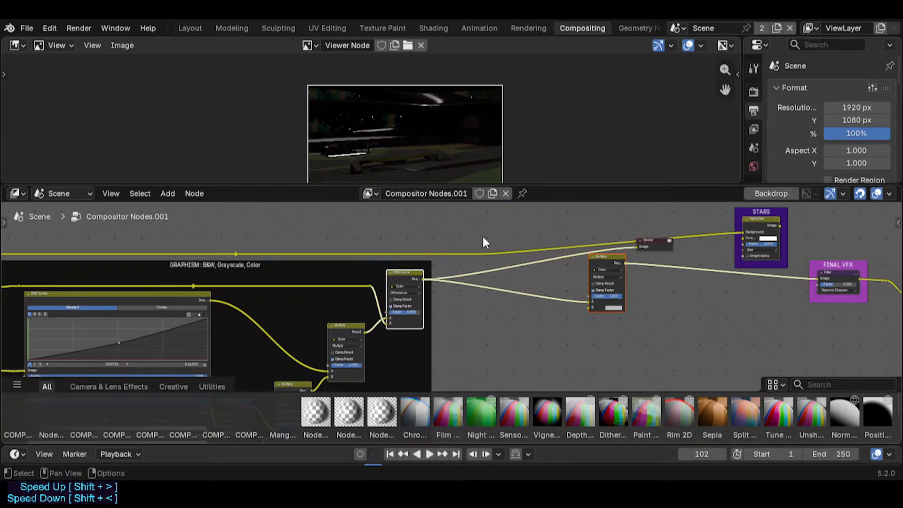
pyautogui.scroll(4, 421, 155)
pyautogui.scroll(-2, 416, 128)
pyautogui.scroll(-1, 416, 128)
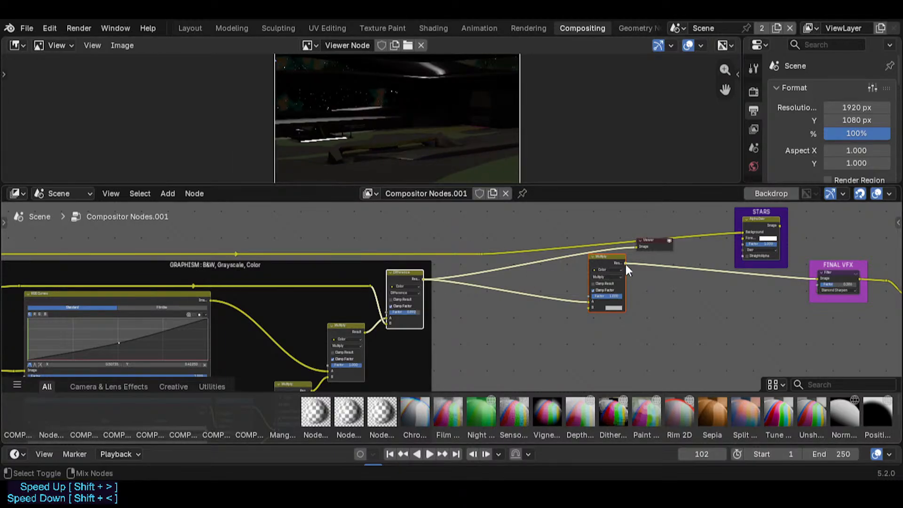
pyautogui.keyDown('ctrl'); pyautogui.keyDown('shift'); pyautogui.click(620, 270); pyautogui.keyUp('shift'); pyautogui.keyUp('ctrl')
# - Connect the Scene.001 Render Layers Image output to the new Multiply node's B input and add reroutes on both input links
pyautogui.scroll(-4, 486, 333)
pyautogui.moveTo(320, 357); pyautogui.dragTo(393, 235, button='middle')
pyautogui.scroll(-4, 363, 281)
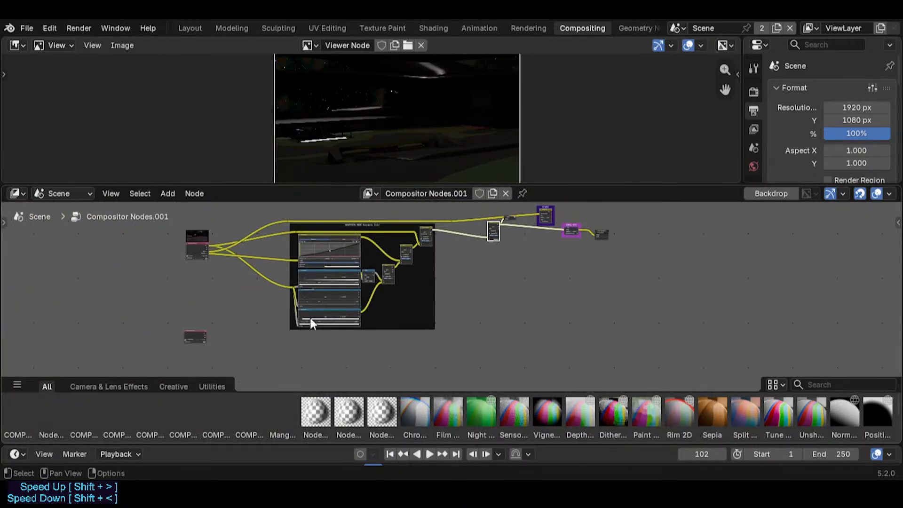
pyautogui.scroll(4, 211, 334)
pyautogui.keyDown('ctrl'); pyautogui.keyDown('shift'); pyautogui.click(203, 333); pyautogui.keyUp('shift'); pyautogui.keyUp('ctrl')
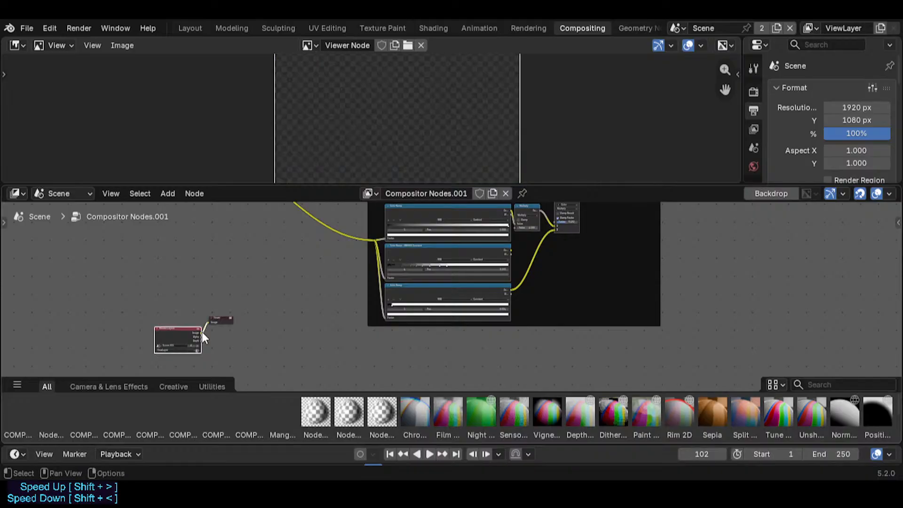
pyautogui.moveTo(202, 332); pyautogui.dragTo(639, 302)
pyautogui.moveTo(639, 302); pyautogui.dragTo(506, 300, button='middle')
pyautogui.scroll(3, 503, 299)
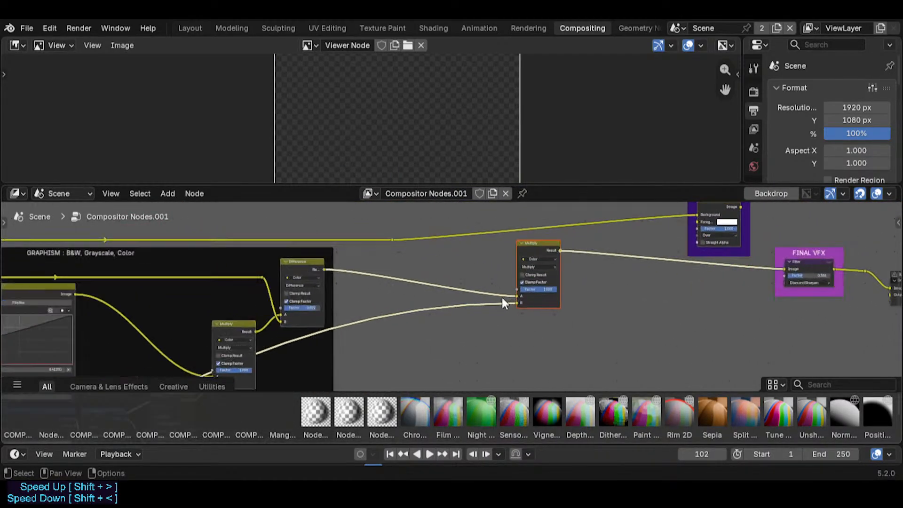
pyautogui.click(492, 329)
pyautogui.scroll(1, 493, 325)
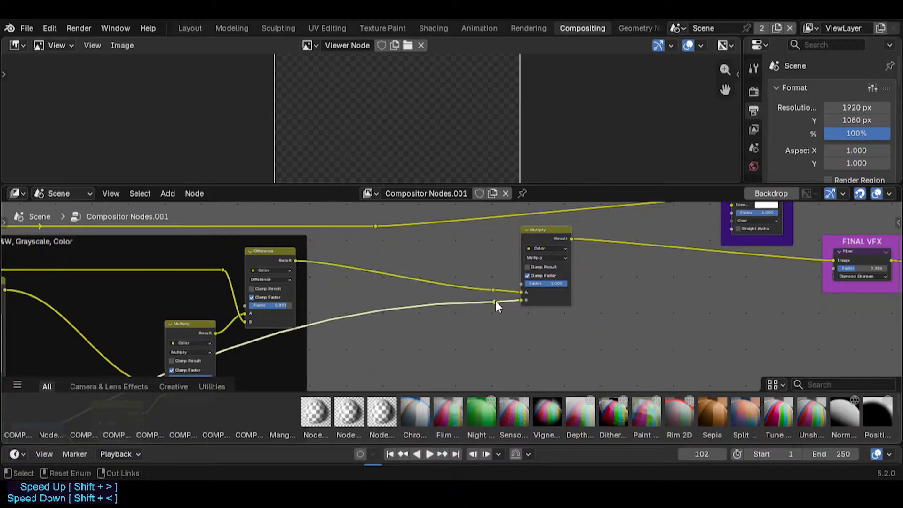
# - Save the file and render the current frame
pyautogui.hotkey('ctrl', 's')
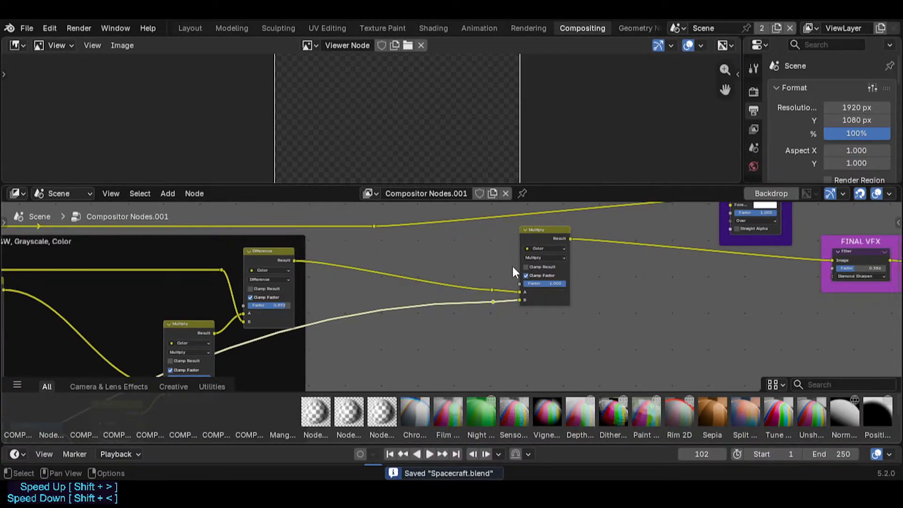
pyautogui.moveTo(532, 255); pyautogui.dragTo(356, 266, button='middle')
pyautogui.press('F12')
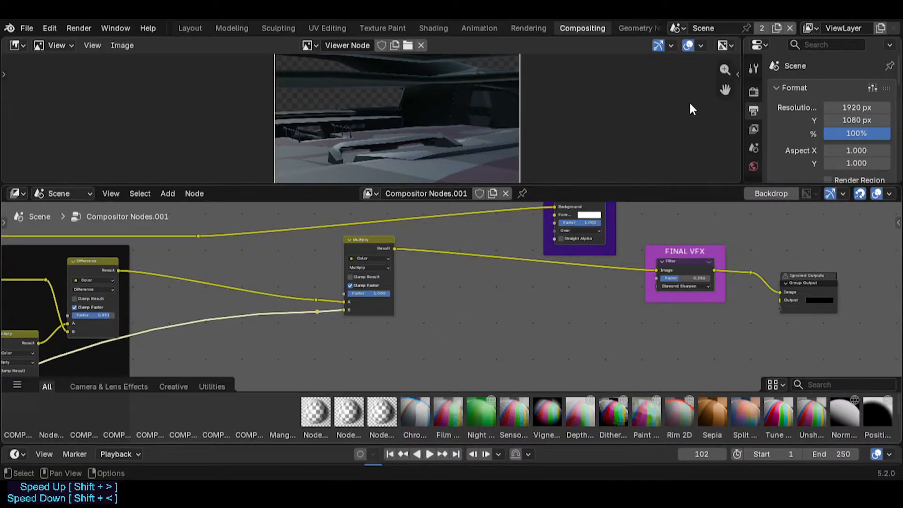
# - Compare the two images feeding the new Multiply node by previewing its A and B reroutes in an enlarged viewer
pyautogui.scroll(1, 386, 269)
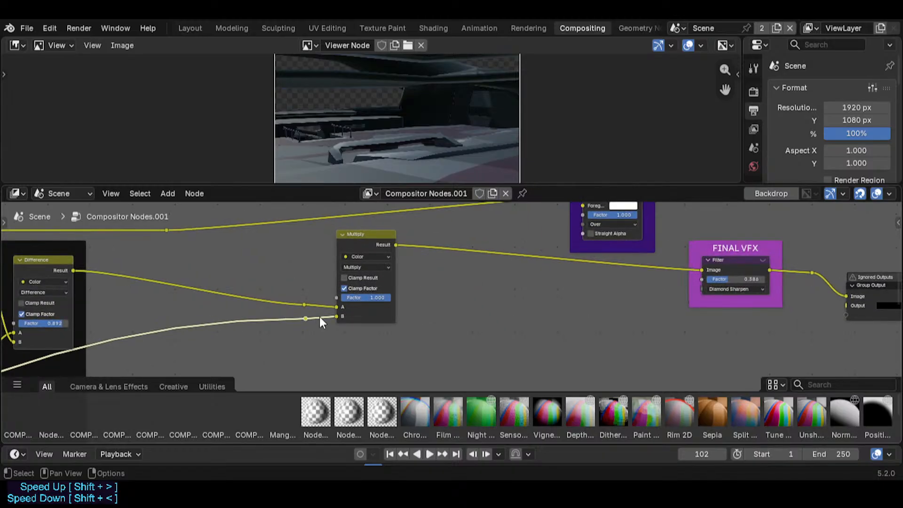
pyautogui.keyDown('ctrl'); pyautogui.keyDown('shift'); pyautogui.click(306, 317); pyautogui.keyUp('shift'); pyautogui.keyUp('ctrl')
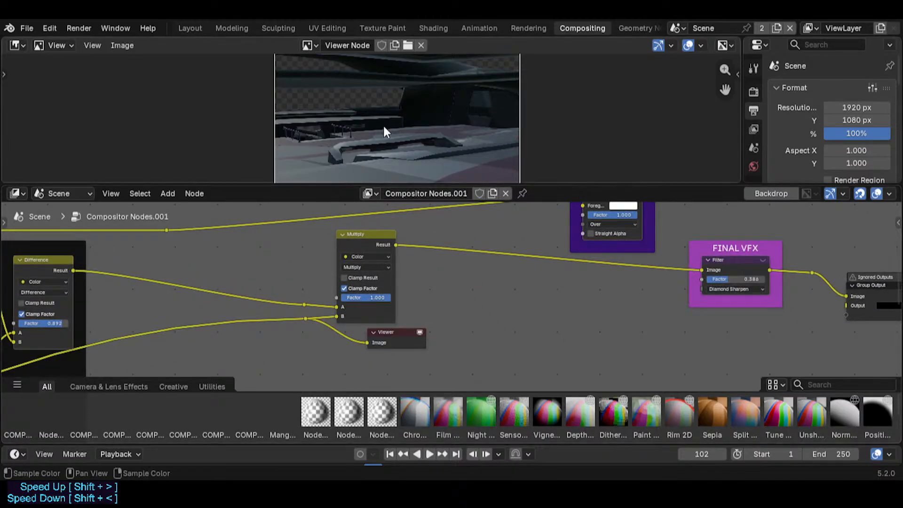
pyautogui.scroll(1, 383, 124)
pyautogui.keyDown('ctrl'); pyautogui.keyDown('shift'); pyautogui.click(306, 305); pyautogui.keyUp('shift'); pyautogui.keyUp('ctrl')
pyautogui.keyDown('ctrl'); pyautogui.keyDown('shift'); pyautogui.click(307, 318); pyautogui.keyUp('shift'); pyautogui.keyUp('ctrl')
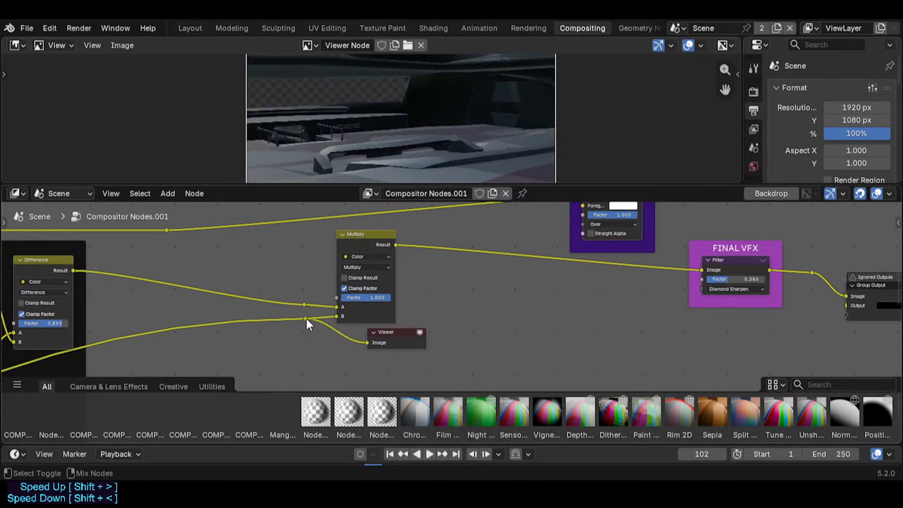
pyautogui.moveTo(384, 185); pyautogui.dragTo(383, 258)
pyautogui.scroll(1, 382, 163)
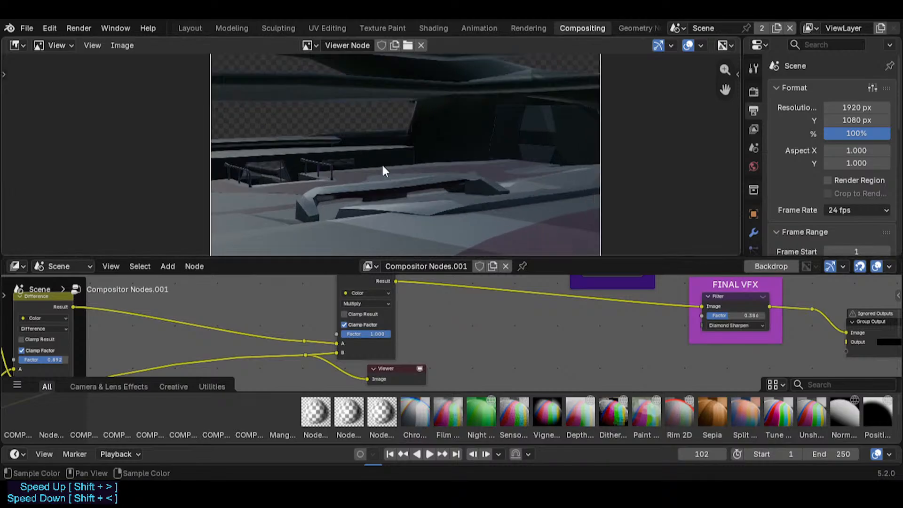
pyautogui.scroll(-1, 382, 163)
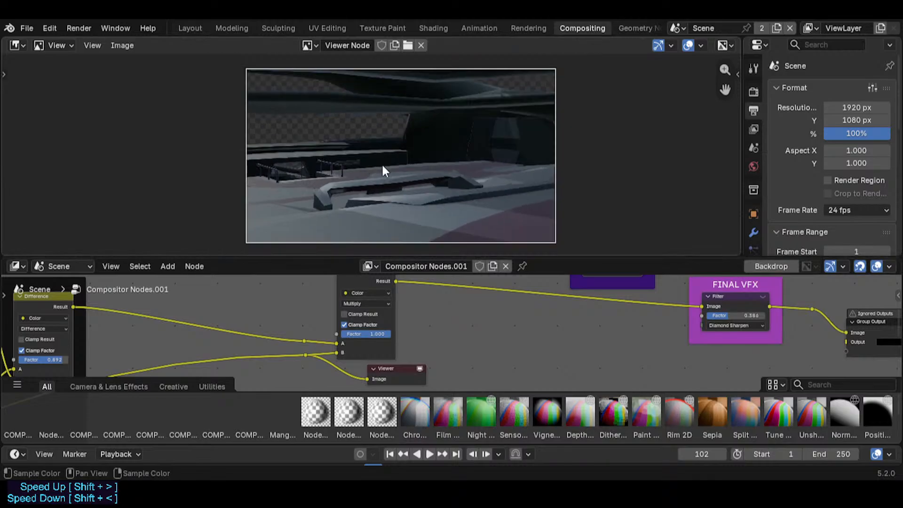
# - Preview the new Multiply node's result, set its blending mode to Mix with factor 0.217, and save and render the frame
pyautogui.keyDown('ctrl'); pyautogui.keyDown('shift'); pyautogui.click(396, 281); pyautogui.keyUp('shift'); pyautogui.keyUp('ctrl')
pyautogui.scroll(2, 395, 287)
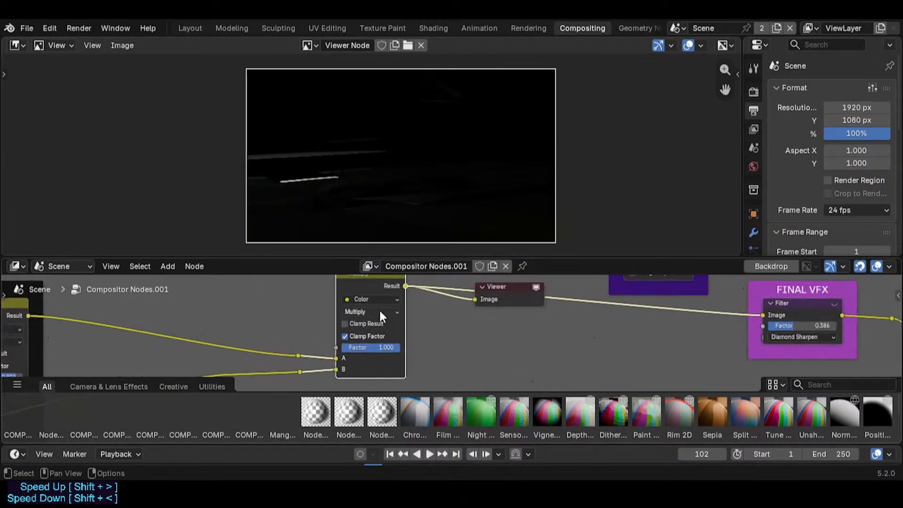
pyautogui.scroll(1, 379, 317)
pyautogui.click(376, 315)
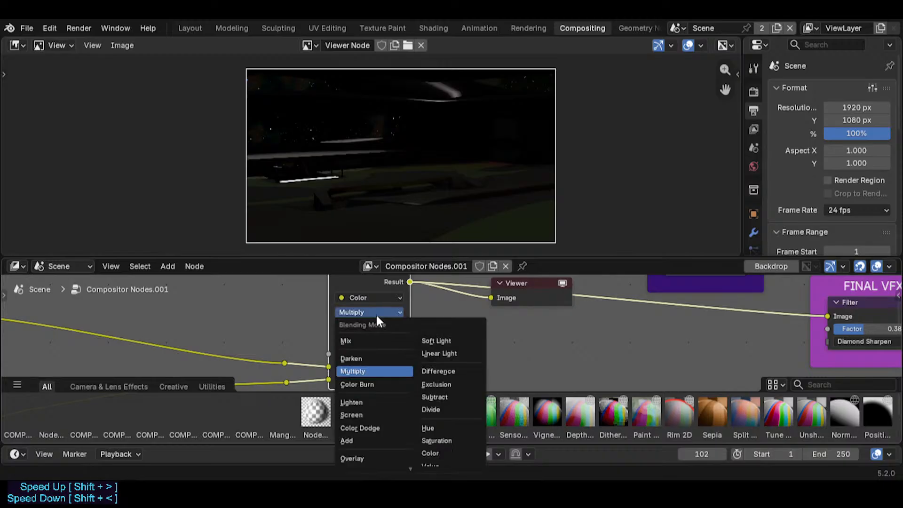
pyautogui.click(378, 340)
pyautogui.moveTo(371, 353); pyautogui.dragTo(350, 354)
pyautogui.hotkey('ctrl', 's')
pyautogui.press('F12')
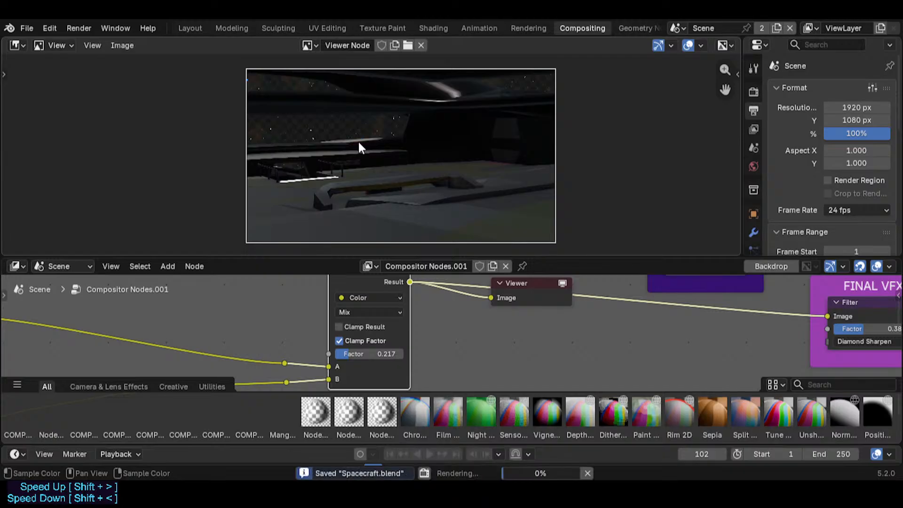
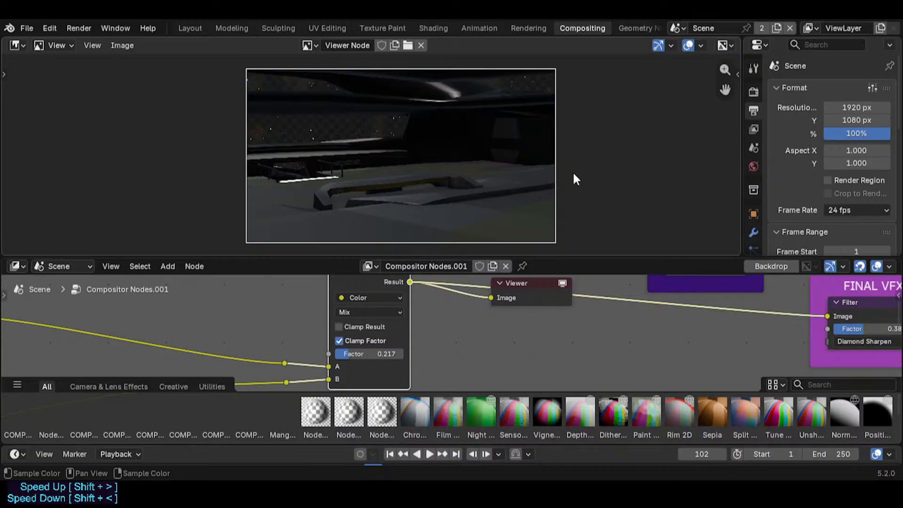
# - Try swapping the Mix node's A and B inputs and raising its factor to 1.000
pyautogui.moveTo(435, 315); pyautogui.dragTo(443, 329, button='middle')
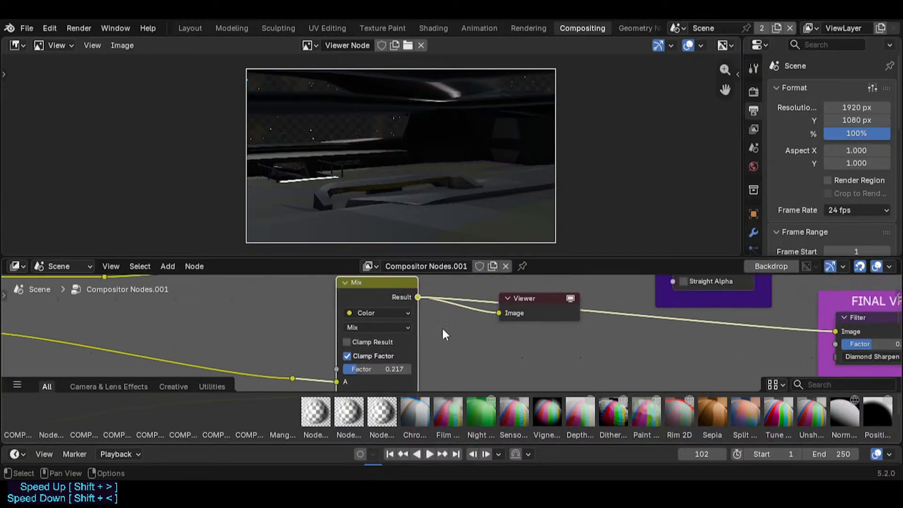
pyautogui.moveTo(371, 369)
pyautogui.mouseDown()
pyautogui.moveTo(364, 369)
pyautogui.moveTo(382, 369)
pyautogui.mouseUp()
pyautogui.moveTo(370, 340); pyautogui.dragTo(336, 355, button='middle')
pyautogui.moveTo(321, 350); pyautogui.dragTo(423, 340)
pyautogui.moveTo(443, 318); pyautogui.dragTo(420, 343, button='middle')
pyautogui.moveTo(403, 369)
pyautogui.mouseDown()
pyautogui.moveTo(379, 365)
pyautogui.moveTo(413, 365)
pyautogui.moveTo(394, 355)
pyautogui.mouseUp()
# - Try several other blending modes on the Mix node, finishing with Add
pyautogui.click(389, 324)
pyautogui.click(382, 214)
pyautogui.click(383, 324)
pyautogui.click(379, 293)
pyautogui.click(379, 325)
pyautogui.click(372, 284)
pyautogui.scroll(2, 394, 354)
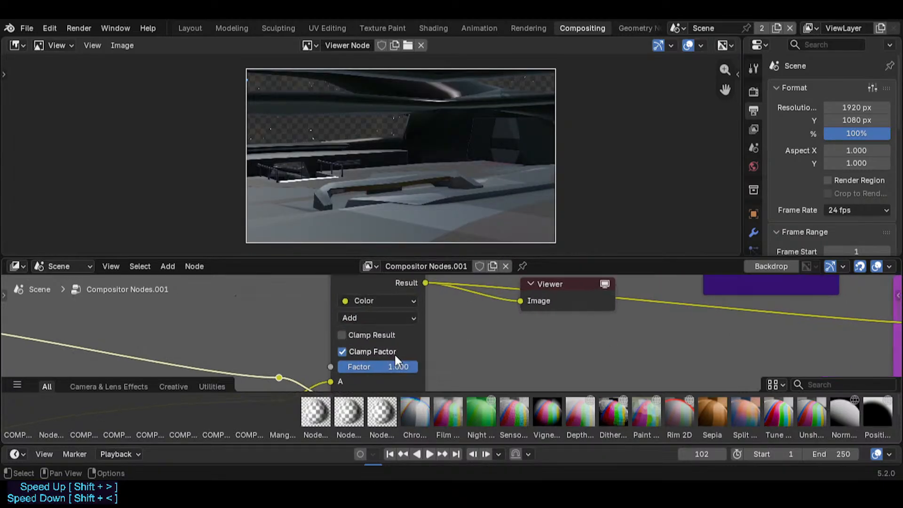
# - Swap the Add node's A and B input links back and save the file
pyautogui.moveTo(388, 330); pyautogui.dragTo(398, 308, button='middle')
pyautogui.moveTo(342, 355); pyautogui.dragTo(340, 370)
pyautogui.moveTo(398, 332); pyautogui.dragTo(395, 340, button='middle')
pyautogui.hotkey('ctrl', 's')
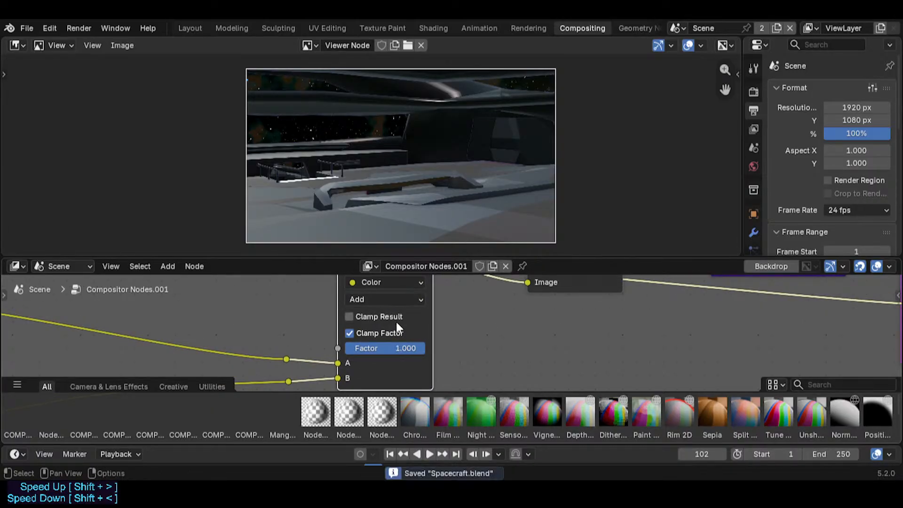
# - Try the Soft Light blending mode on the mix node with a factor of 0.525
pyautogui.moveTo(395, 348); pyautogui.dragTo(353, 348)
pyautogui.click(382, 301)
pyautogui.click(472, 138)
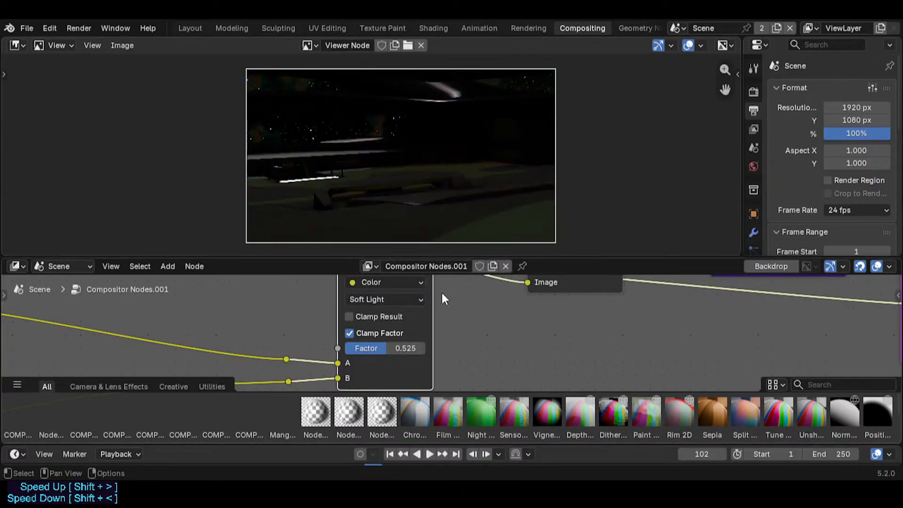
# - Set the mix node's factor to 0.292 and try the Linear Light, Color Dodge and Screen blending modes
pyautogui.moveTo(399, 352); pyautogui.dragTo(370, 352)
pyautogui.click(400, 303)
pyautogui.click(488, 154)
pyautogui.click(390, 303)
pyautogui.click(389, 241)
pyautogui.click(386, 303)
pyautogui.click(377, 224)
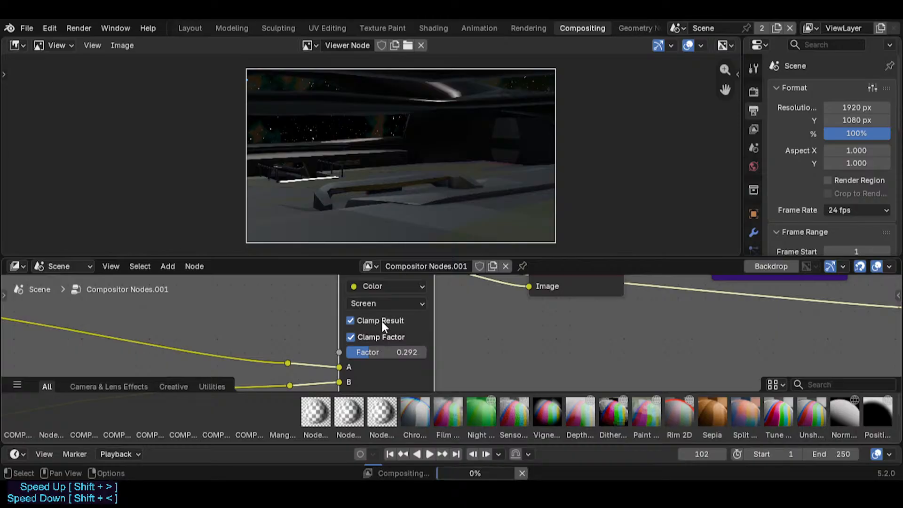
# - Switch the mix node to Lighten, turn off Clamp Result and set the factor to 0.525
pyautogui.click(381, 304)
pyautogui.click(382, 215)
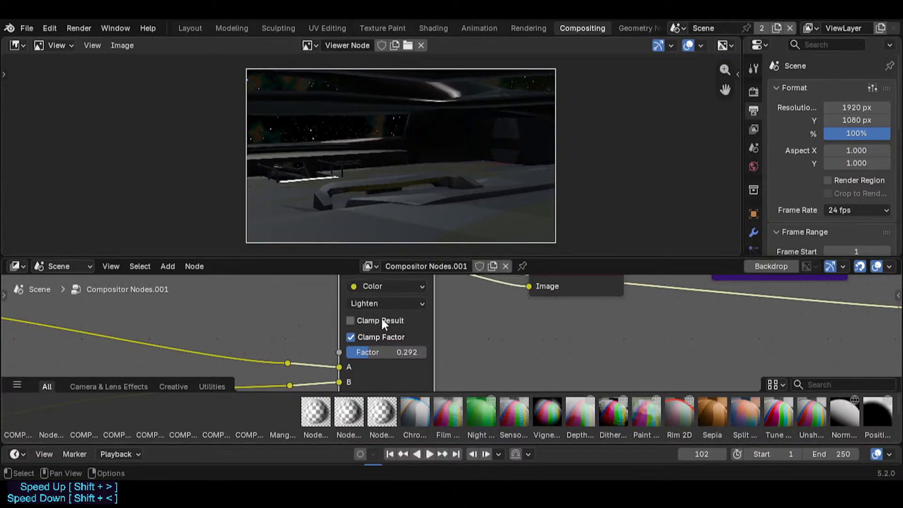
pyautogui.moveTo(383, 353); pyautogui.dragTo(401, 353)
# - Raise the mix node's factor to 1.000 and try the Saturation, Color and Value blending modes
pyautogui.click(385, 303)
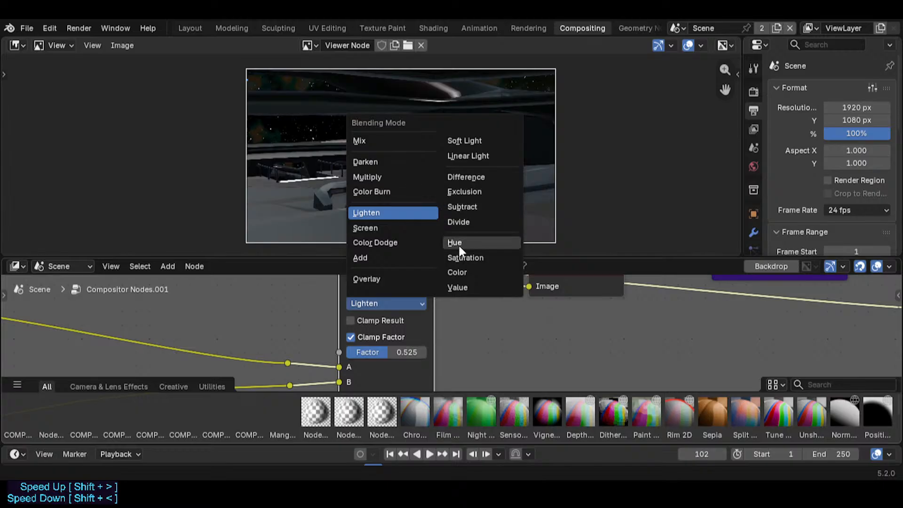
pyautogui.click(465, 258)
pyautogui.moveTo(387, 352); pyautogui.dragTo(426, 352)
pyautogui.click(396, 303)
pyautogui.click(464, 268)
pyautogui.click(395, 304)
pyautogui.click(466, 285)
# - Swap the mix node's A and B input links and set its factor to 0.867
pyautogui.moveTo(372, 362); pyautogui.dragTo(380, 344, button='middle')
pyautogui.moveTo(347, 350); pyautogui.dragTo(347, 364)
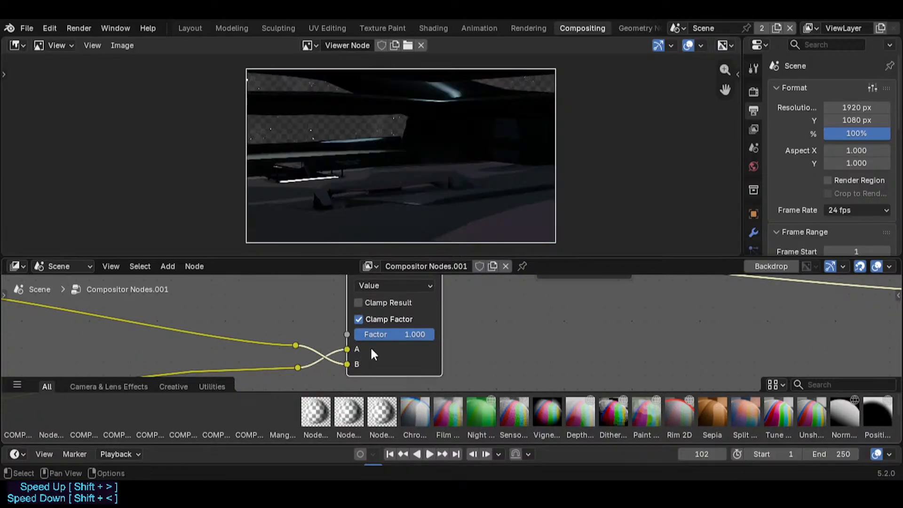
pyautogui.moveTo(390, 343); pyautogui.dragTo(391, 349, button='middle')
pyautogui.moveTo(404, 341); pyautogui.dragTo(422, 340)
# - With the inputs swapped, try the Saturation, Color and Hue blending modes on the mix node
pyautogui.click(397, 292)
pyautogui.click(473, 246)
pyautogui.click(407, 289)
pyautogui.click(481, 255)
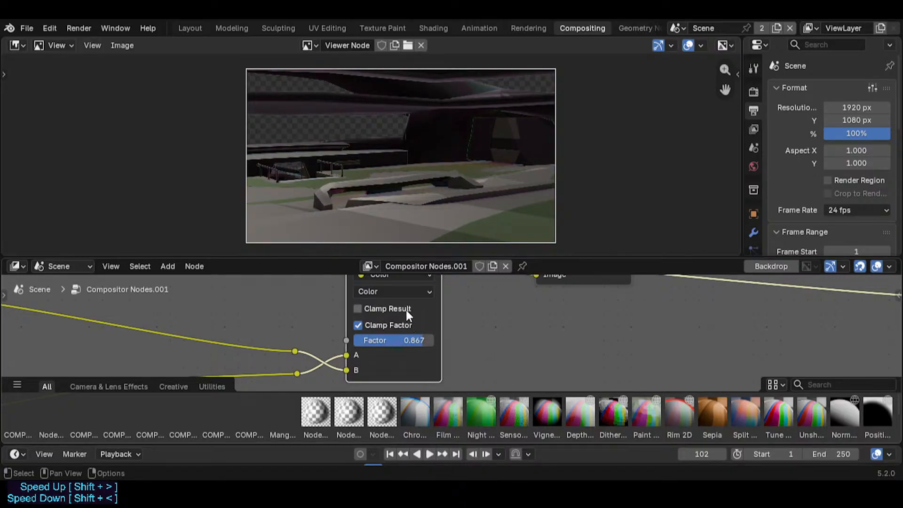
pyautogui.click(407, 291)
pyautogui.click(463, 230)
# - Lower the mix node's factor to 0.800 and compare Saturation and Color at that strength
pyautogui.moveTo(414, 340)
pyautogui.mouseDown()
pyautogui.moveTo(357, 340)
pyautogui.moveTo(407, 340)
pyautogui.mouseUp()
pyautogui.click(397, 291)
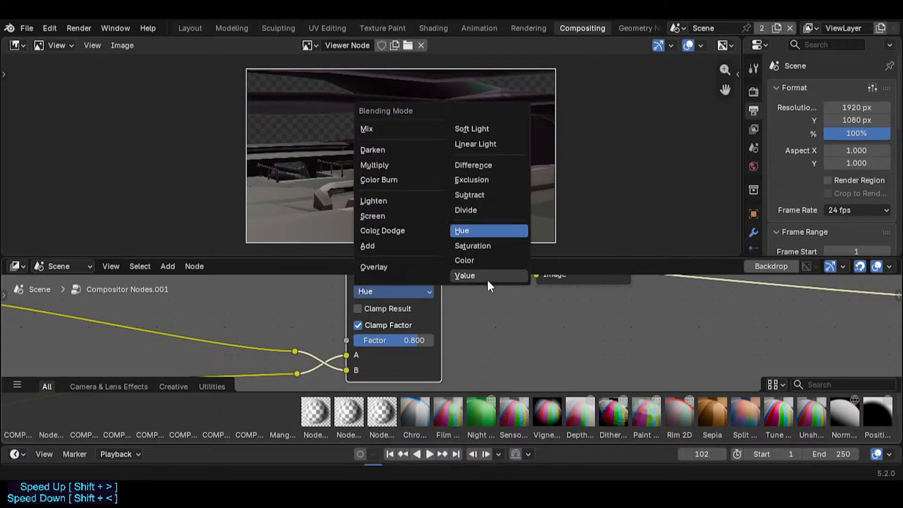
pyautogui.click(499, 246)
pyautogui.click(405, 291)
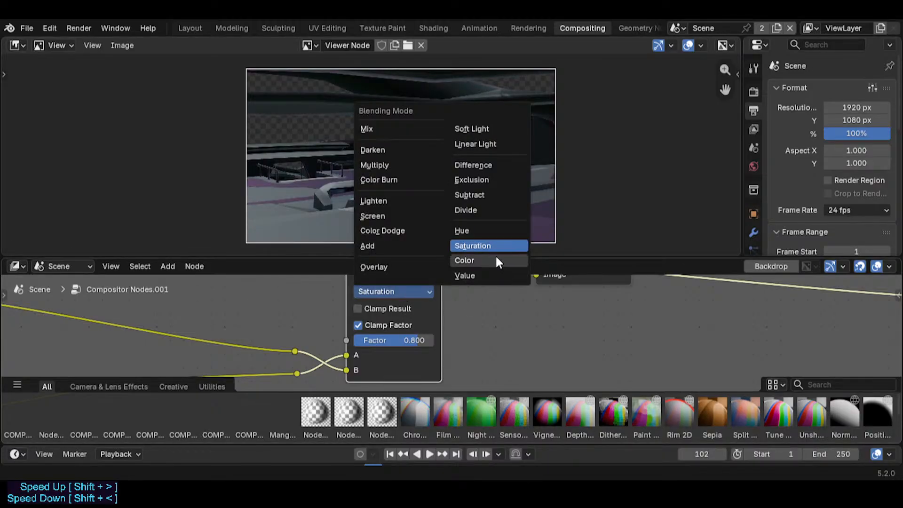
pyautogui.click(464, 260)
# - Set the mix node's factor to 0.658 and its blending mode to Value
pyautogui.moveTo(409, 340)
pyautogui.mouseDown()
pyautogui.moveTo(384, 345)
pyautogui.moveTo(430, 345)
pyautogui.moveTo(375, 345)
pyautogui.moveTo(406, 340)
pyautogui.mouseUp()
pyautogui.click(405, 292)
pyautogui.click(476, 280)
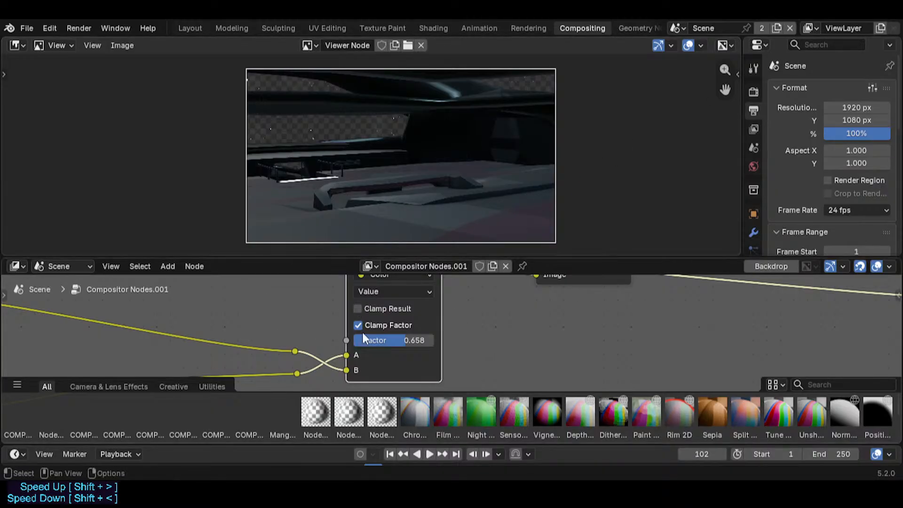
# - Attach the Viewer to the output after the FINAL VFX Filter node and inspect the composited image
pyautogui.scroll(3, 399, 332)
pyautogui.scroll(-3, 395, 320)
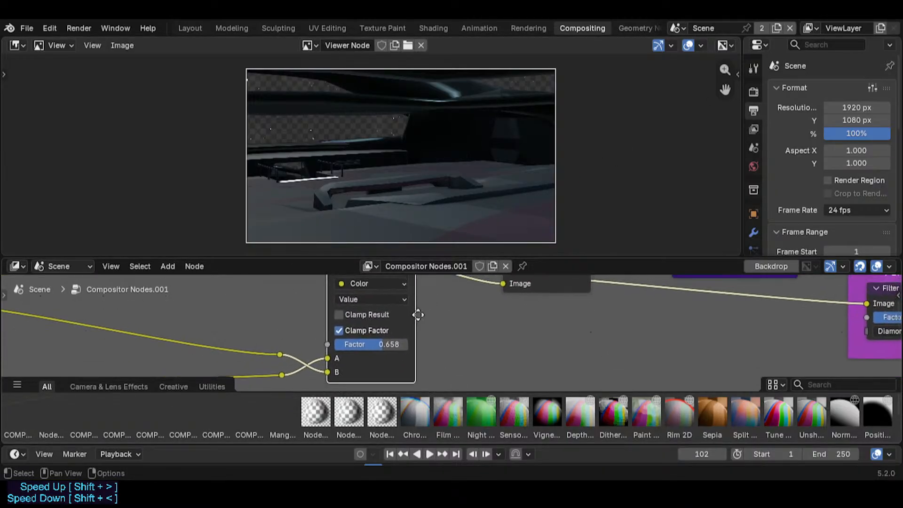
pyautogui.scroll(2, 372, 324)
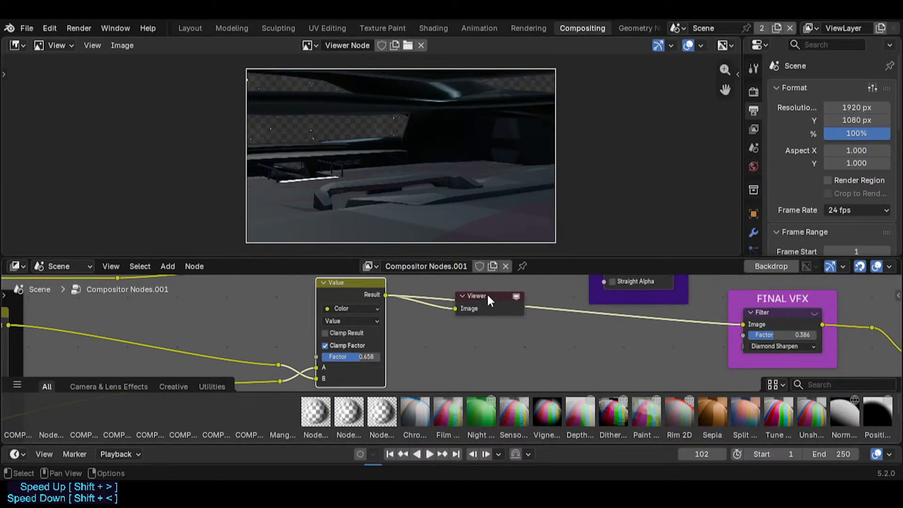
pyautogui.moveTo(465, 298); pyautogui.dragTo(515, 321)
pyautogui.moveTo(624, 284); pyautogui.dragTo(466, 324, button='middle')
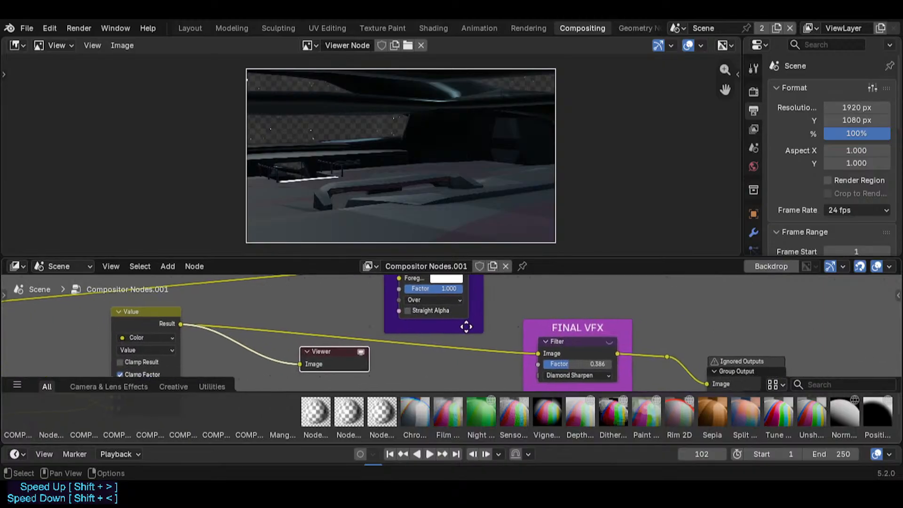
pyautogui.keyDown('ctrl'); pyautogui.keyDown('shift'); pyautogui.click(665, 359); pyautogui.keyUp('shift'); pyautogui.keyUp('ctrl')
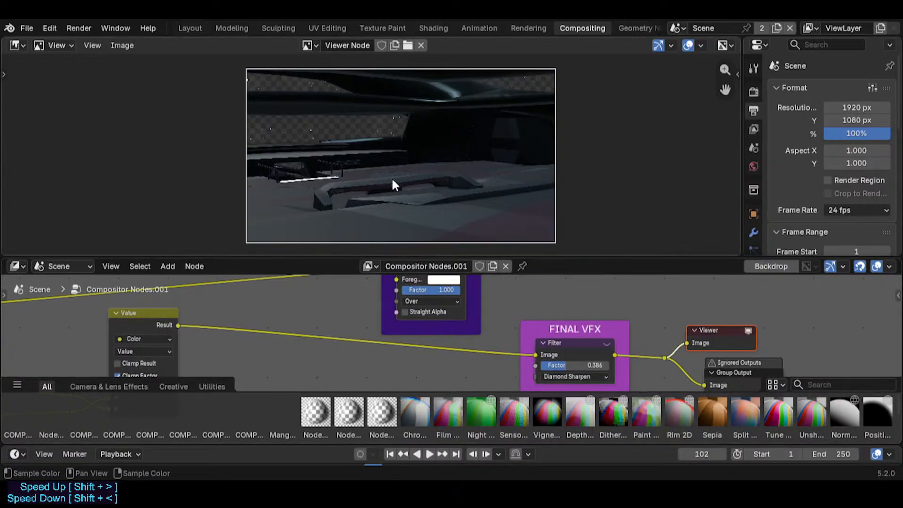
pyautogui.scroll(5, 382, 188)
pyautogui.scroll(-8, 357, 202)
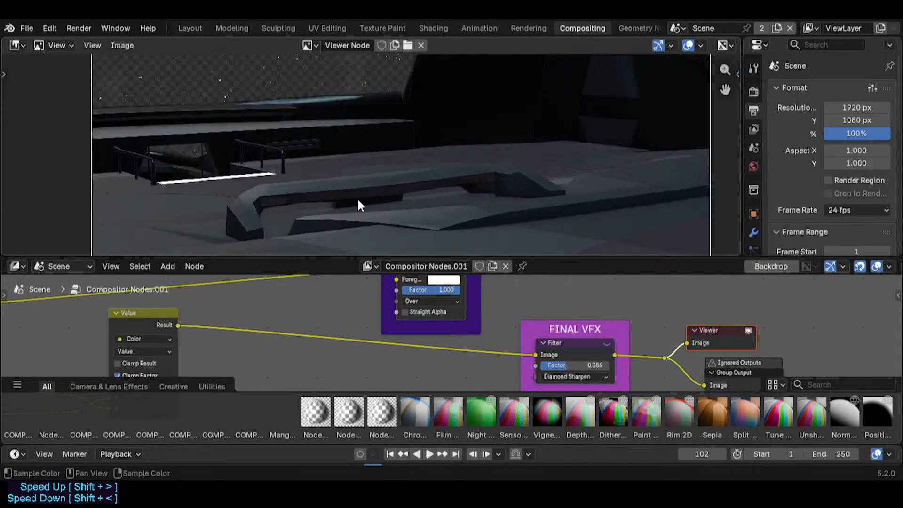
# - Try a factor of 0.000 on the Value mix node and render the image
pyautogui.moveTo(277, 333); pyautogui.dragTo(460, 279, button='middle')
pyautogui.moveTo(325, 329); pyautogui.dragTo(343, 340, button='middle')
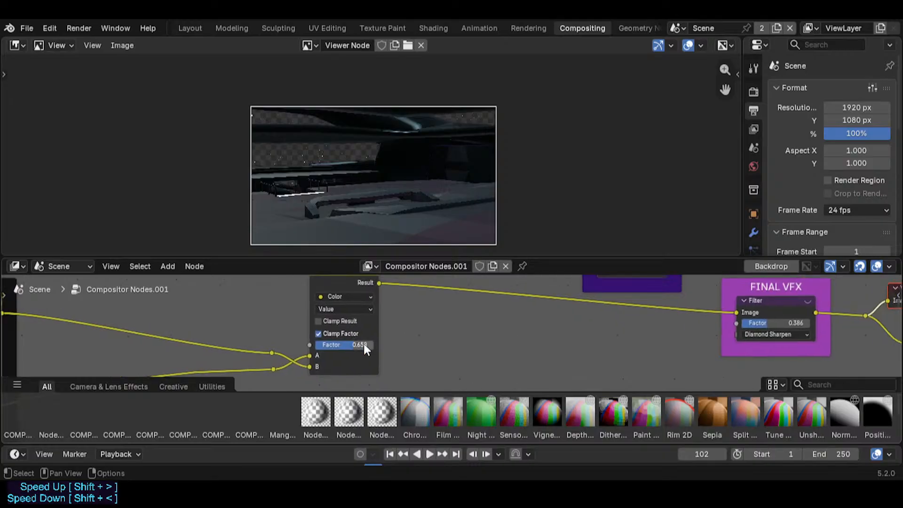
pyautogui.scroll(3, 363, 345)
pyautogui.moveTo(332, 346); pyautogui.dragTo(282, 346)
pyautogui.press('F12')
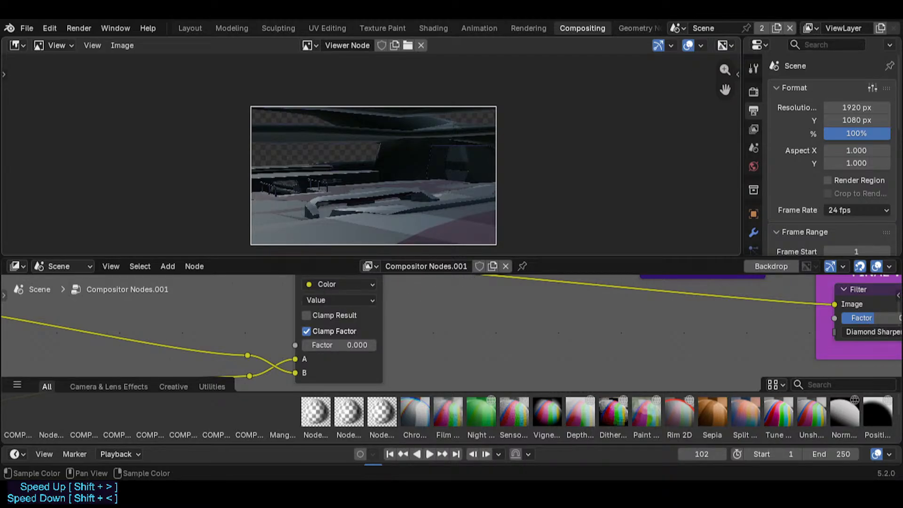
# - Try the Value mix node at factor 1.000 with a render, and settle its factor at 0.800
pyautogui.moveTo(323, 345); pyautogui.dragTo(375, 345)
pyautogui.scroll(3, 366, 196)
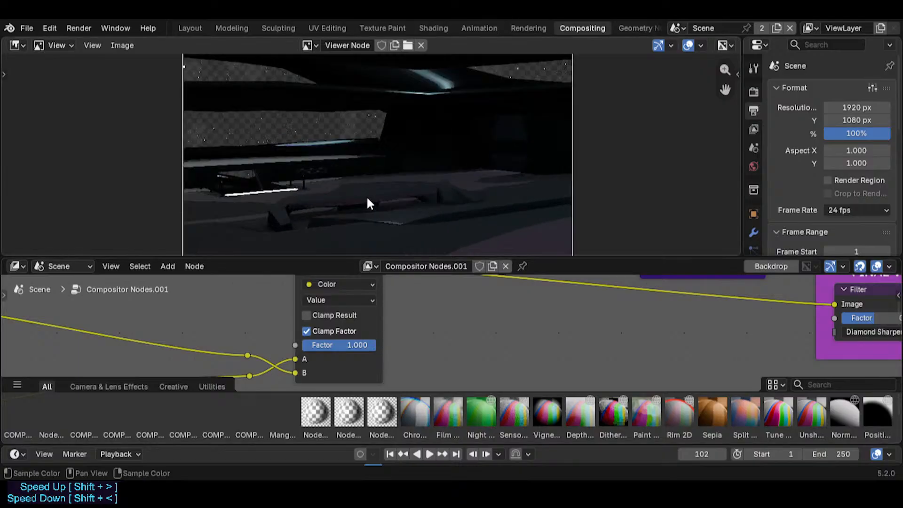
pyautogui.press('F12')
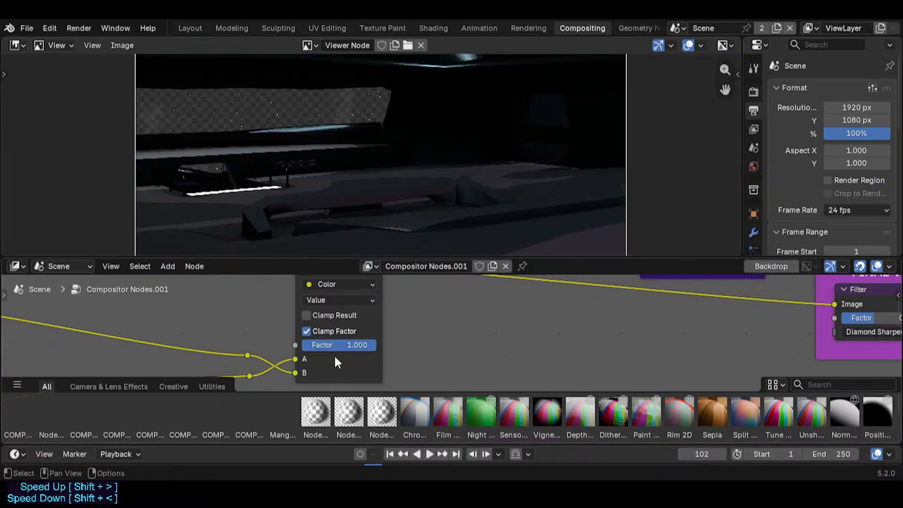
pyautogui.moveTo(351, 345); pyautogui.dragTo(329, 345)
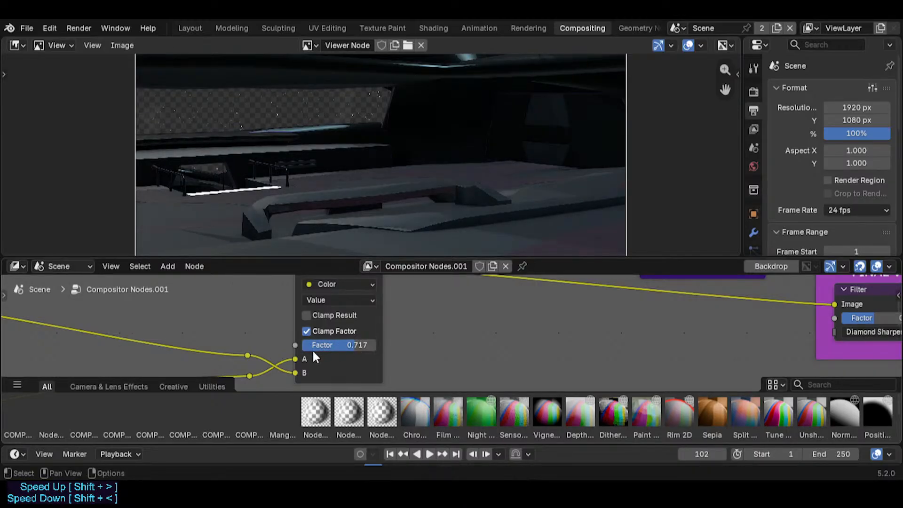
pyautogui.moveTo(297, 374); pyautogui.dragTo(360, 345)
# - Duplicate the Value mix node onto the link before the FINAL VFX Filter and set the copy's blending mode to Color
pyautogui.scroll(-2, 371, 315)
pyautogui.moveTo(374, 313); pyautogui.dragTo(399, 318, button='middle')
pyautogui.hotkey('shift', 'd')
pyautogui.click(405, 309)
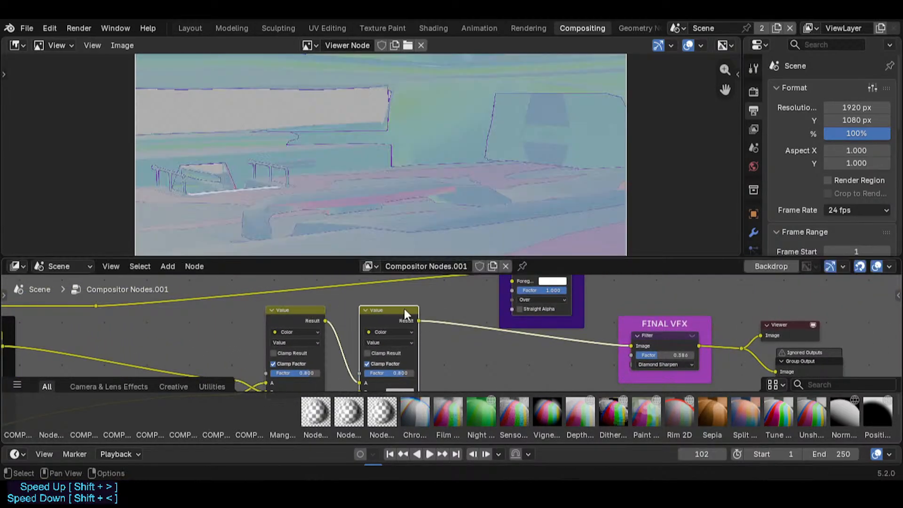
pyautogui.scroll(-1, 393, 325)
pyautogui.click(393, 331)
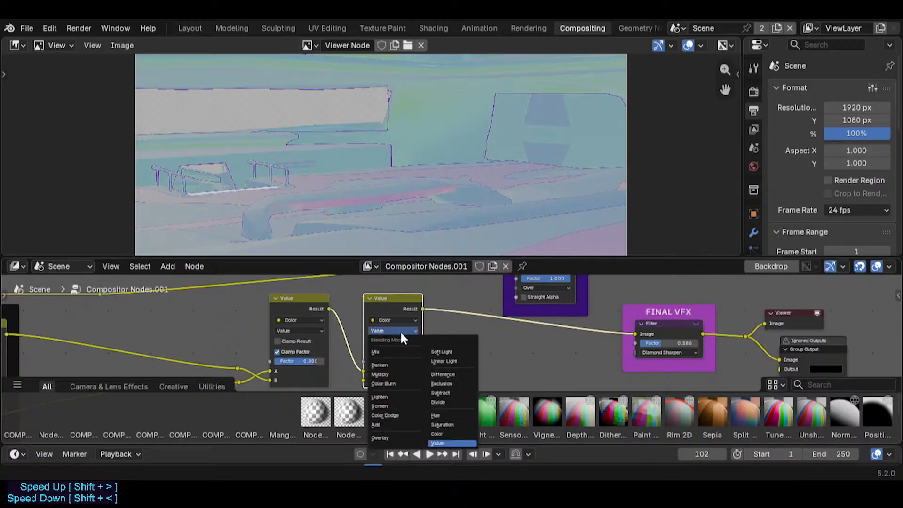
pyautogui.click(448, 432)
# - Link the upper reroute before the Value node to the Color node's B input and set the Color node's factor to 1.000
pyautogui.moveTo(322, 364); pyautogui.dragTo(294, 349, button='middle')
pyautogui.scroll(1, 336, 344)
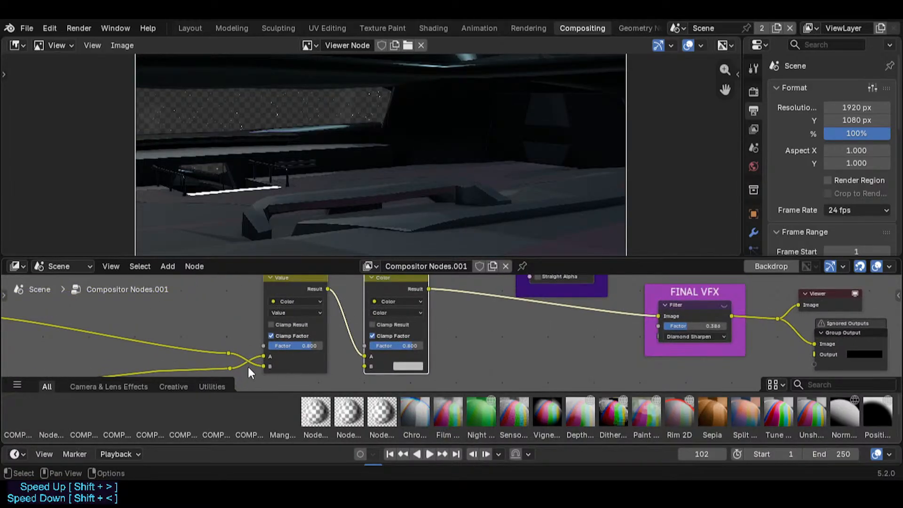
pyautogui.moveTo(230, 352); pyautogui.dragTo(360, 364)
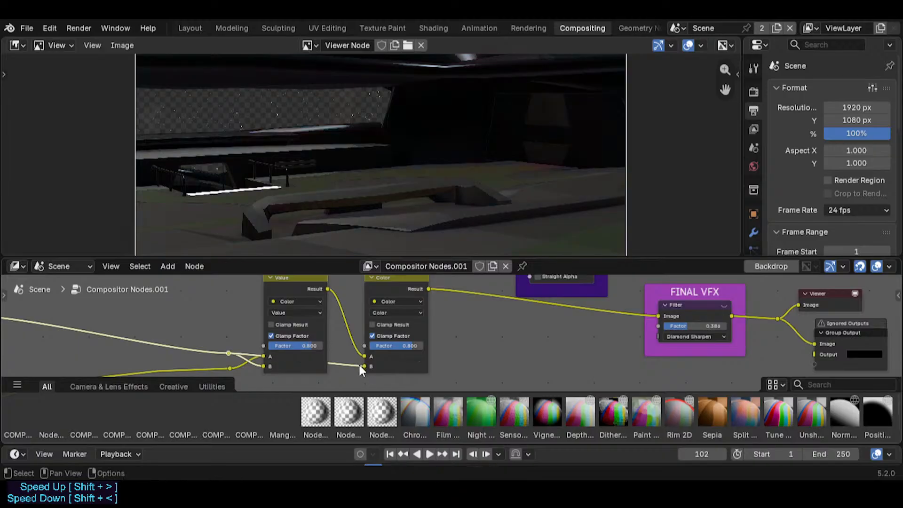
pyautogui.moveTo(394, 332); pyautogui.dragTo(382, 340, button='middle')
pyautogui.scroll(3, 382, 342)
pyautogui.moveTo(407, 358); pyautogui.dragTo(422, 358)
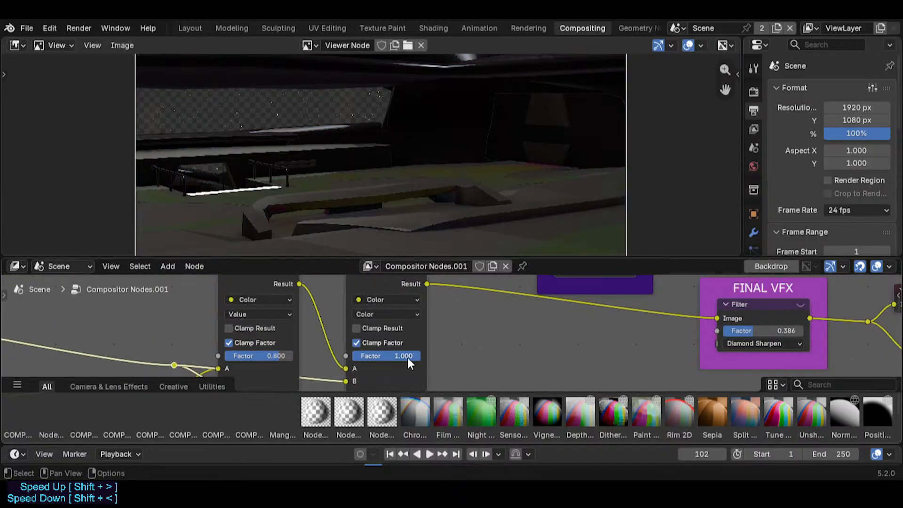
# - Add a reroute on the link into the Color node's B input, and preview it against the node's result
pyautogui.moveTo(332, 375); pyautogui.dragTo(338, 361, button='middle')
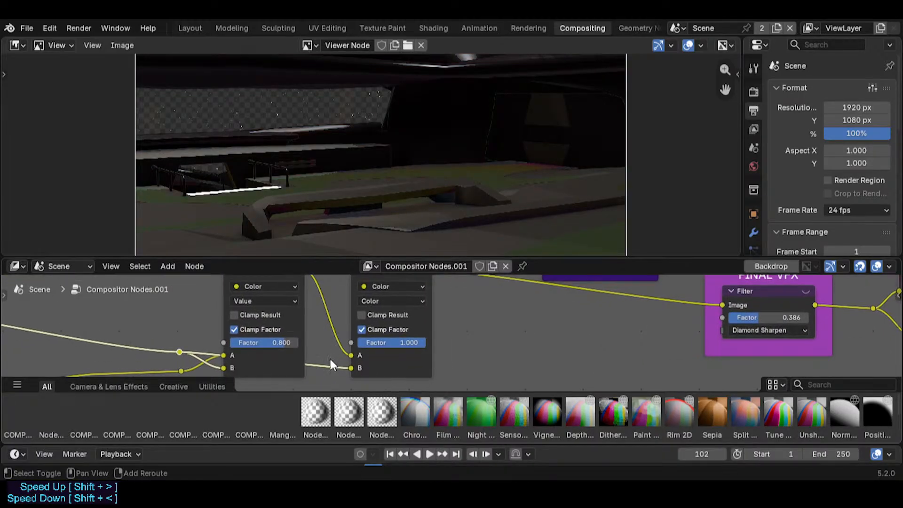
pyautogui.keyDown('ctrl'); pyautogui.keyDown('shift'); pyautogui.click(329, 366); pyautogui.keyUp('shift'); pyautogui.keyUp('ctrl')
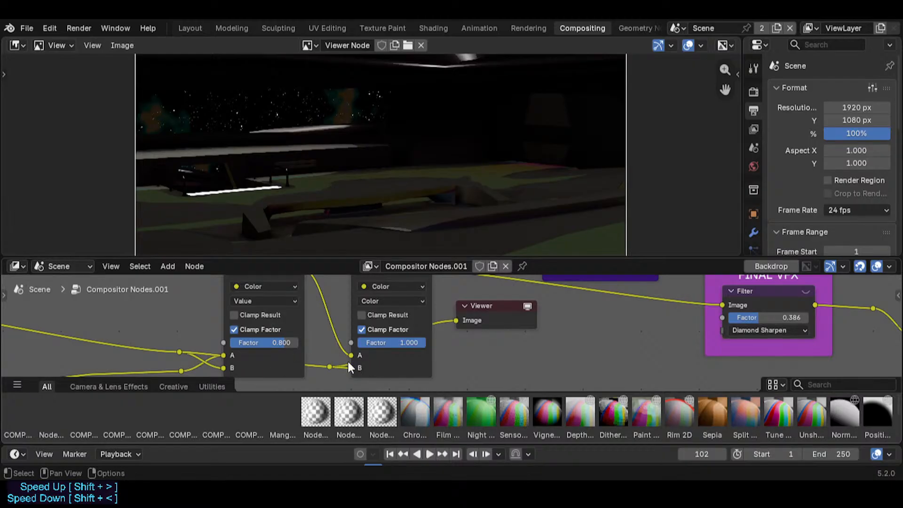
pyautogui.moveTo(437, 282); pyautogui.dragTo(432, 314, button='middle')
pyautogui.keyDown('ctrl'); pyautogui.keyDown('shift'); pyautogui.click(431, 303); pyautogui.keyUp('shift'); pyautogui.keyUp('ctrl')
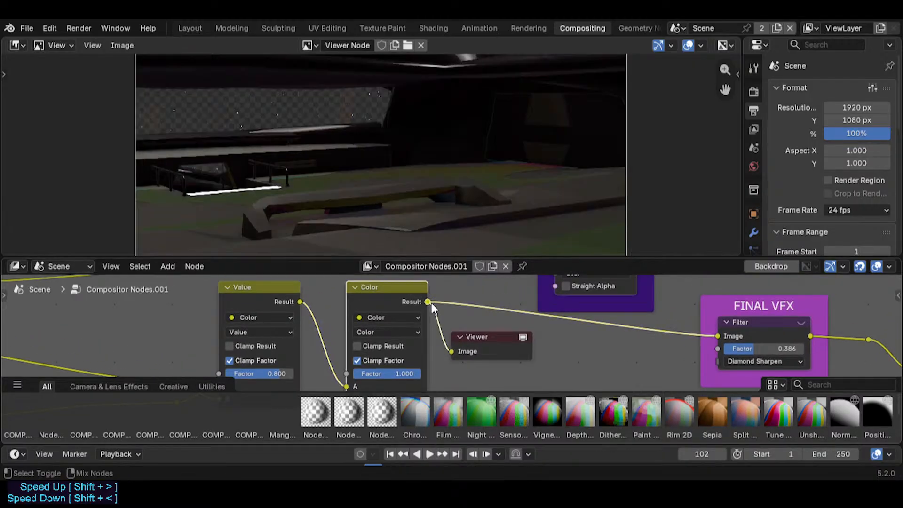
pyautogui.moveTo(361, 355); pyautogui.dragTo(330, 343, button='middle')
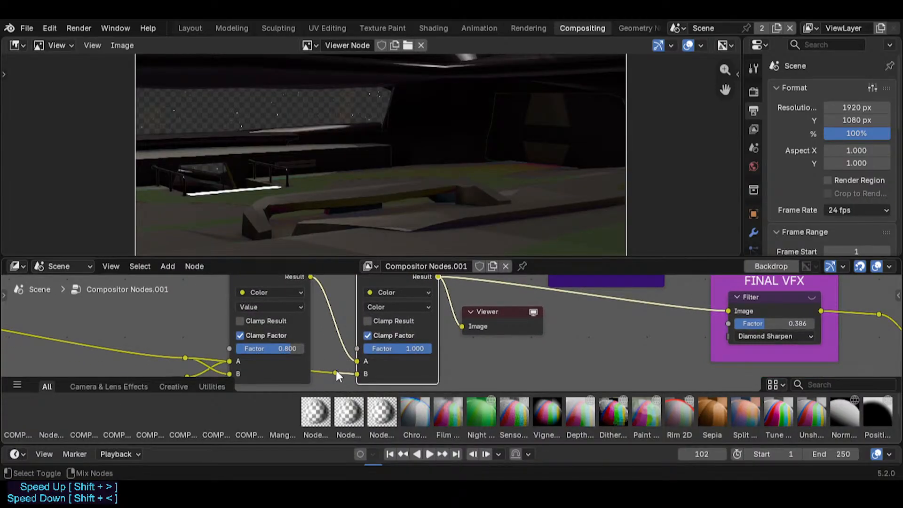
# - Try swapping the Color node's A and B input links and preview its result
pyautogui.keyDown('ctrl'); pyautogui.keyDown('shift'); pyautogui.click(336, 371); pyautogui.keyUp('shift'); pyautogui.keyUp('ctrl')
pyautogui.moveTo(360, 360); pyautogui.dragTo(355, 373)
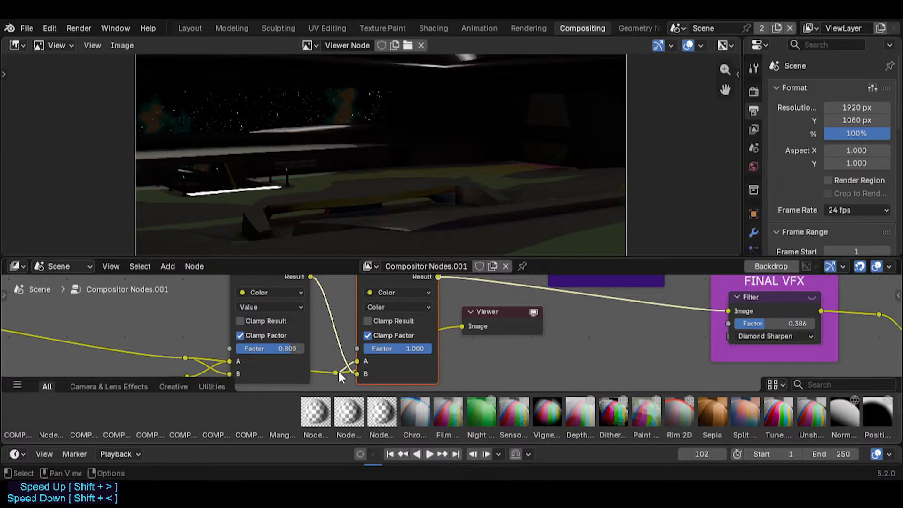
pyautogui.moveTo(421, 310); pyautogui.dragTo(369, 324, button='middle')
pyautogui.keyDown('ctrl'); pyautogui.keyDown('shift'); pyautogui.click(428, 295); pyautogui.keyUp('shift'); pyautogui.keyUp('ctrl')
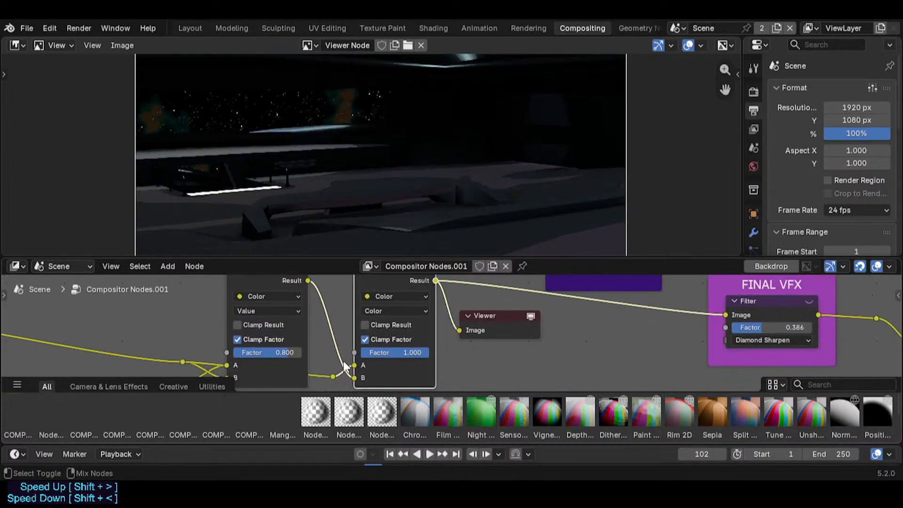
# - Compare the reroute, the Value node's result and the Color node's result in the Viewer
pyautogui.keyDown('ctrl'); pyautogui.keyDown('shift'); pyautogui.click(334, 375); pyautogui.keyUp('shift'); pyautogui.keyUp('ctrl')
pyautogui.moveTo(431, 302); pyautogui.dragTo(403, 291, button='middle')
pyautogui.keyDown('ctrl'); pyautogui.keyDown('shift'); pyautogui.click(427, 296); pyautogui.keyUp('shift'); pyautogui.keyUp('ctrl')
pyautogui.moveTo(317, 284); pyautogui.dragTo(309, 315, button='middle')
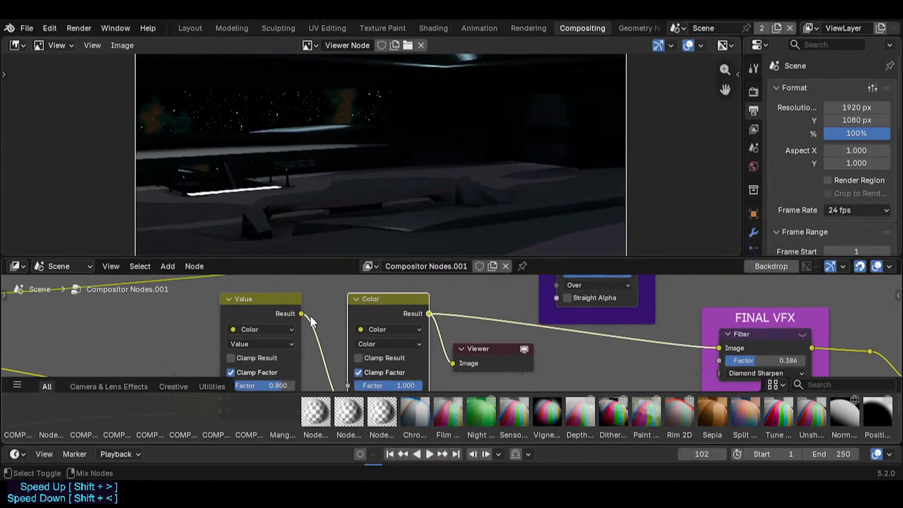
pyautogui.keyDown('ctrl'); pyautogui.keyDown('shift'); pyautogui.click(309, 316); pyautogui.keyUp('shift'); pyautogui.keyUp('ctrl')
pyautogui.keyDown('ctrl'); pyautogui.keyDown('shift'); pyautogui.click(387, 320); pyautogui.keyUp('shift'); pyautogui.keyUp('ctrl')
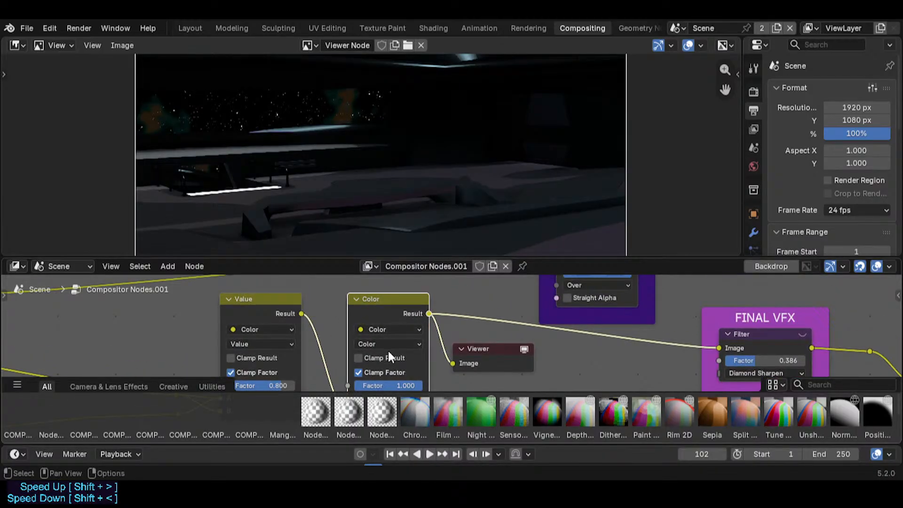
# - Try the second mix node with Saturation at a factor of 1.000 and Hue at a factor of 0.692
pyautogui.moveTo(389, 358); pyautogui.dragTo(395, 331, button='middle')
pyautogui.moveTo(390, 353); pyautogui.dragTo(423, 355)
pyautogui.click(382, 314)
pyautogui.click(462, 424)
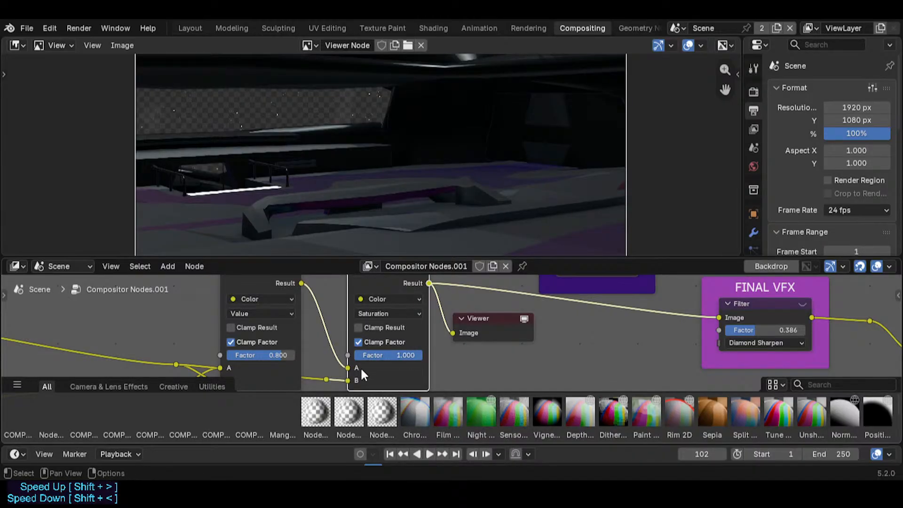
pyautogui.click(403, 313)
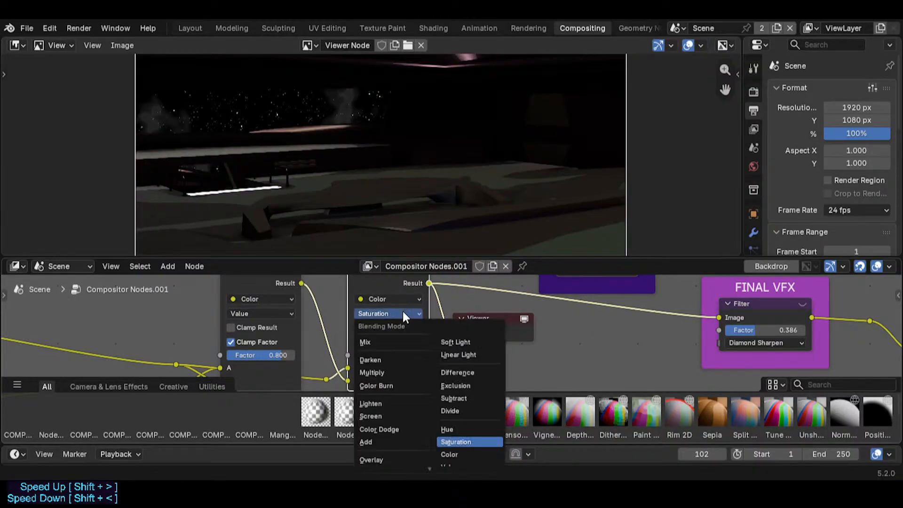
pyautogui.click(468, 431)
pyautogui.moveTo(403, 355)
pyautogui.mouseDown()
pyautogui.moveTo(349, 380)
pyautogui.moveTo(414, 356)
pyautogui.moveTo(349, 370)
pyautogui.moveTo(403, 349)
pyautogui.mouseUp()
# - Try Multiply on the second mix node, finishing with Add at a factor of 0.975
pyautogui.click(409, 313)
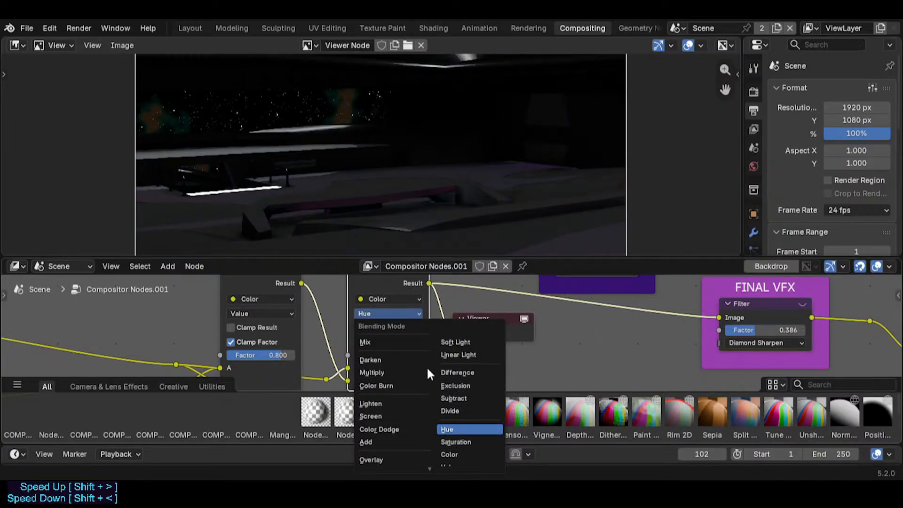
pyautogui.click(397, 373)
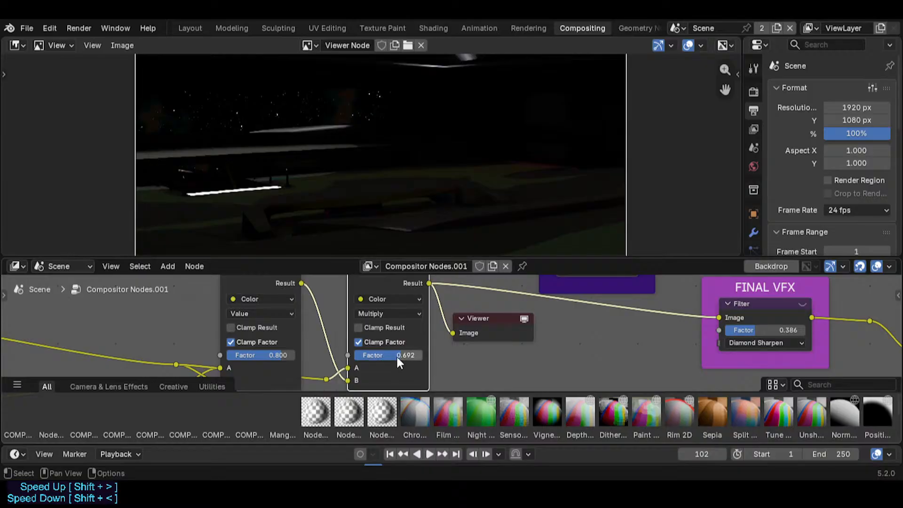
pyautogui.moveTo(396, 354)
pyautogui.mouseDown()
pyautogui.moveTo(388, 355)
pyautogui.moveTo(421, 354)
pyautogui.moveTo(384, 355)
pyautogui.moveTo(414, 355)
pyautogui.mouseUp()
pyautogui.click(375, 313)
pyautogui.click(376, 443)
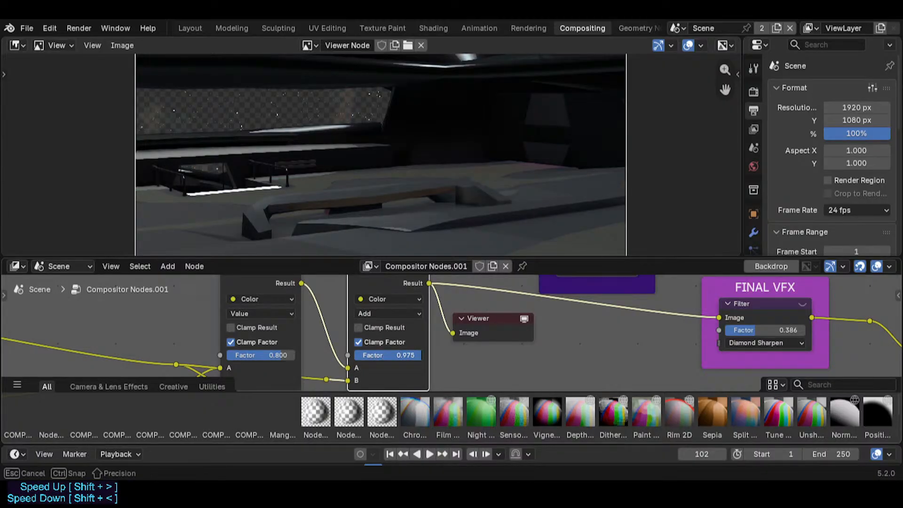
# - Try Color Dodge on the second mix node with its A and B links swapped, bringing the factor to 0.817
pyautogui.click(385, 314)
pyautogui.click(375, 428)
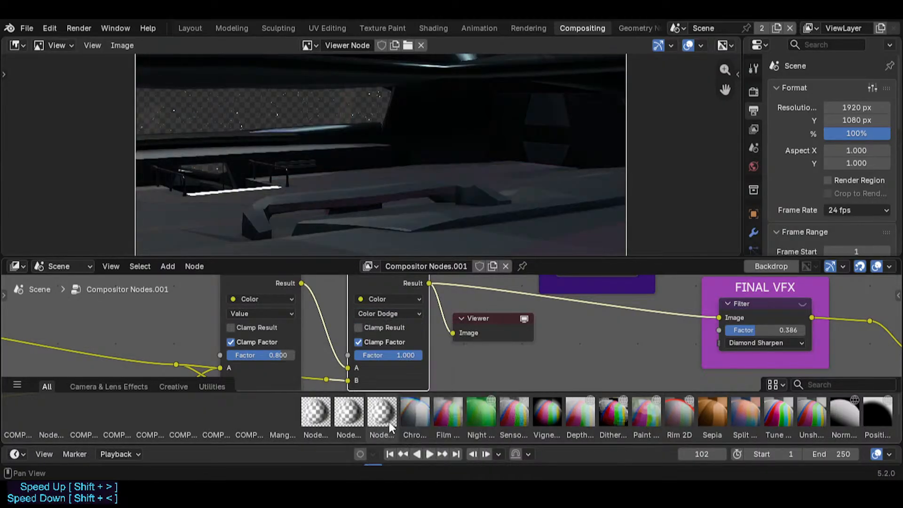
pyautogui.moveTo(348, 367); pyautogui.dragTo(347, 380)
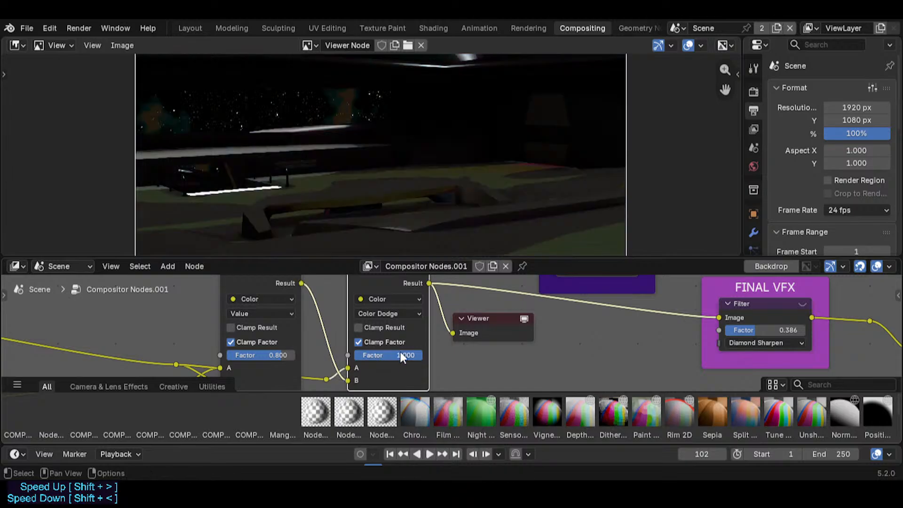
pyautogui.moveTo(399, 356)
pyautogui.mouseDown()
pyautogui.moveTo(352, 356)
pyautogui.moveTo(390, 355)
pyautogui.moveTo(405, 317)
pyautogui.mouseUp()
# - Try other blending modes on the second mix node, including Soft Light, finishing with Color at a factor of 0.542
pyautogui.click(387, 313)
pyautogui.click(464, 355)
pyautogui.click(395, 313)
pyautogui.click(459, 333)
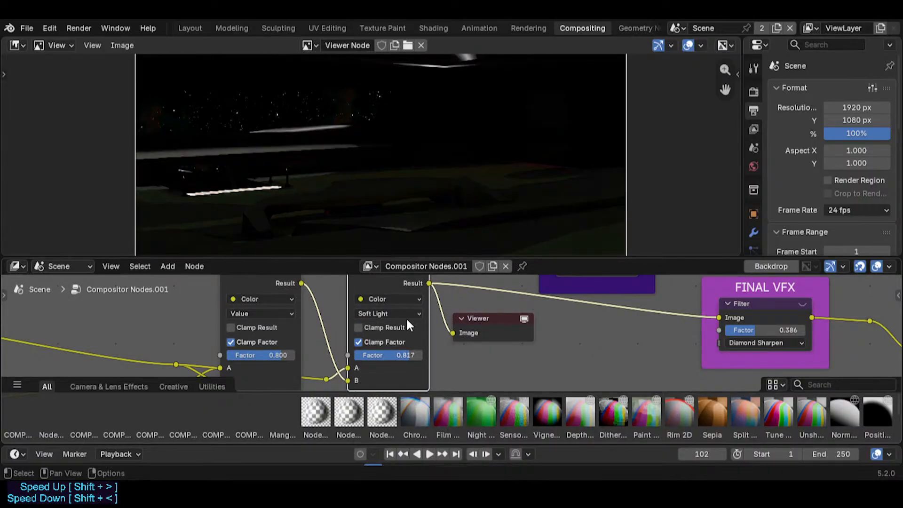
pyautogui.click(405, 314)
pyautogui.click(452, 453)
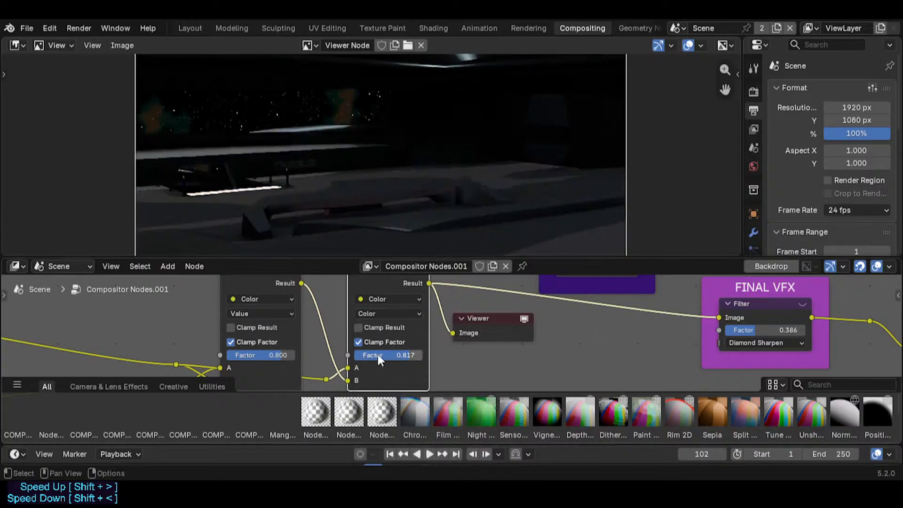
pyautogui.moveTo(377, 354); pyautogui.dragTo(350, 339)
pyautogui.scroll(-5, 380, 321)
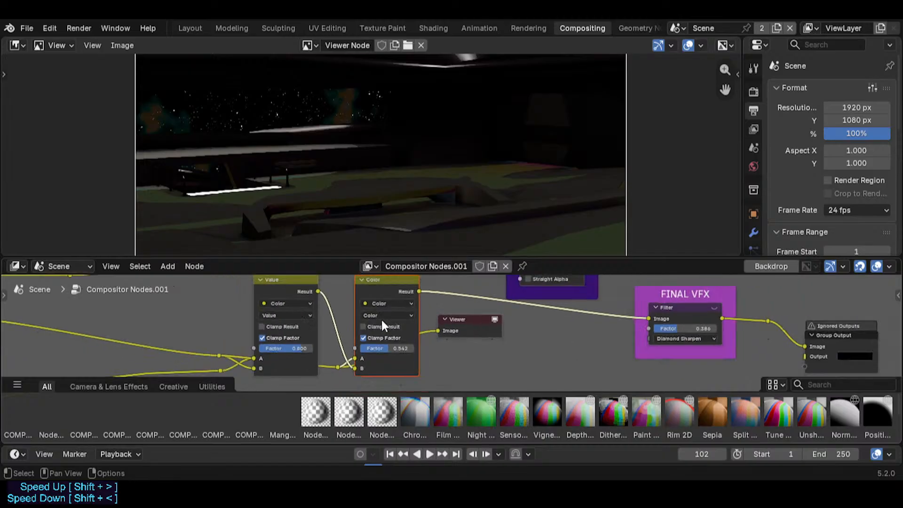
# - Preview the Value node's result in the Viewer and set its factor to 0.625
pyautogui.scroll(-1, 363, 326)
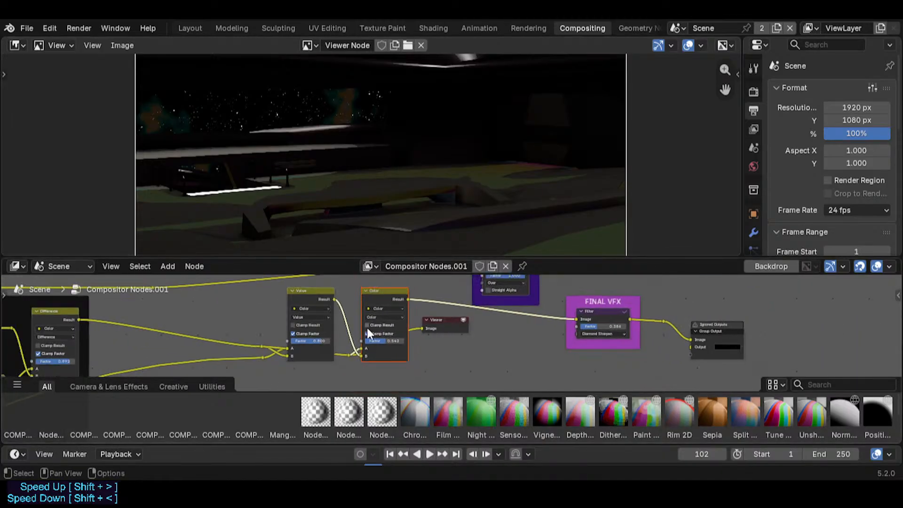
pyautogui.scroll(2, 303, 343)
pyautogui.scroll(1, 306, 345)
pyautogui.moveTo(369, 311); pyautogui.dragTo(399, 301, button='middle')
pyautogui.keyDown('ctrl'); pyautogui.keyDown('shift'); pyautogui.click(331, 304); pyautogui.keyUp('shift'); pyautogui.keyUp('ctrl')
pyautogui.moveTo(308, 349)
pyautogui.mouseDown()
pyautogui.moveTo(324, 349)
pyautogui.moveTo(311, 349)
pyautogui.mouseUp()
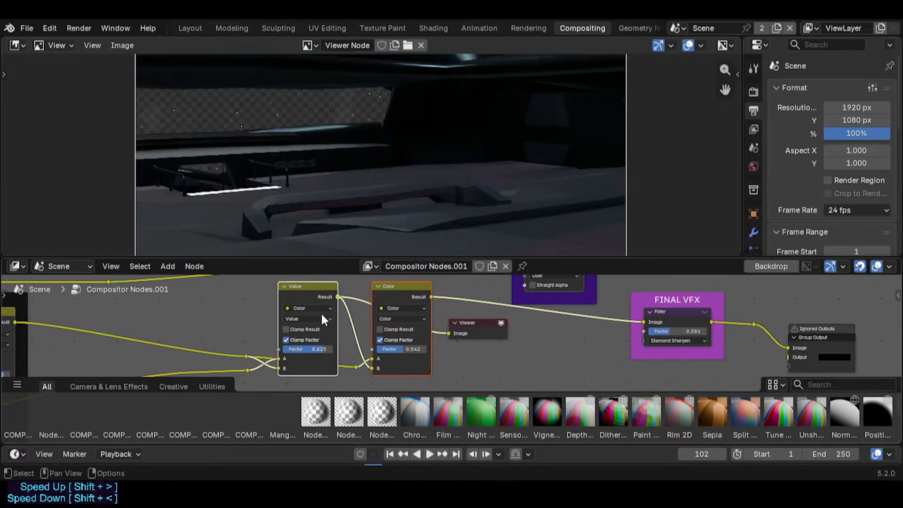
# - Delete the Color mix node and its leftover reroute after the Value node
pyautogui.press('x')
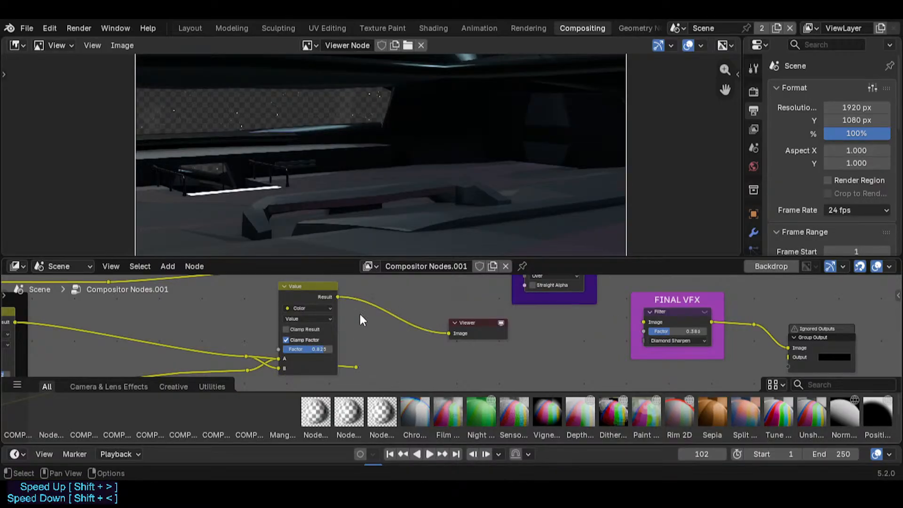
pyautogui.click(355, 367)
pyautogui.press('x')
# - Try the remaining mix node with uncrossed inputs, switching its blending mode to Mix and to Soft Light
pyautogui.click(312, 319)
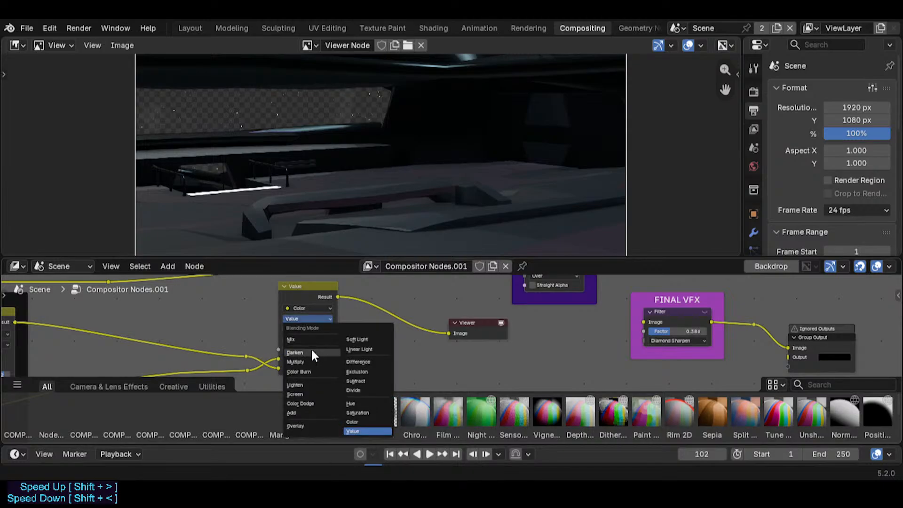
pyautogui.click(312, 337)
pyautogui.moveTo(314, 349); pyautogui.dragTo(266, 355)
pyautogui.click(308, 320)
pyautogui.click(360, 340)
pyautogui.scroll(1, 323, 330)
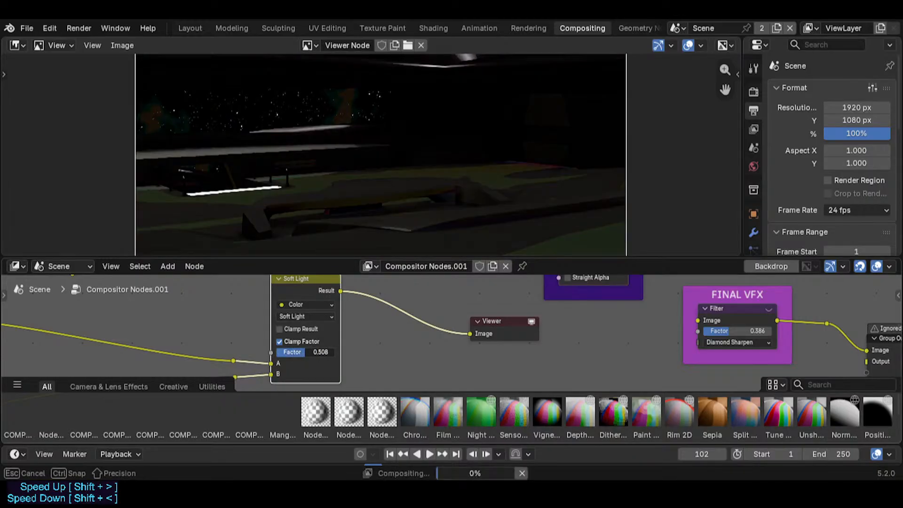
# - Try Lighten on the mix node, lower its factor to 0.317, and compare it with Screen
pyautogui.click(306, 316)
pyautogui.click(312, 394)
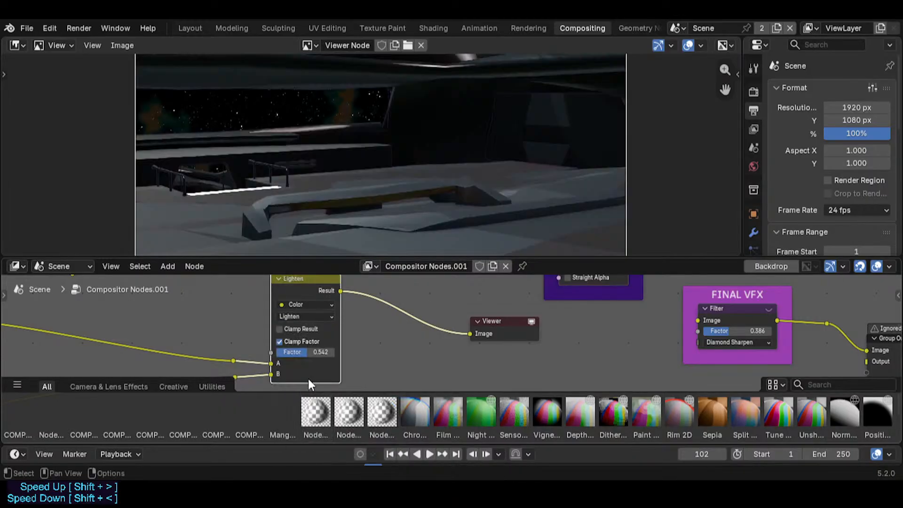
pyautogui.moveTo(311, 349); pyautogui.dragTo(307, 347)
pyautogui.click(301, 318)
pyautogui.click(303, 395)
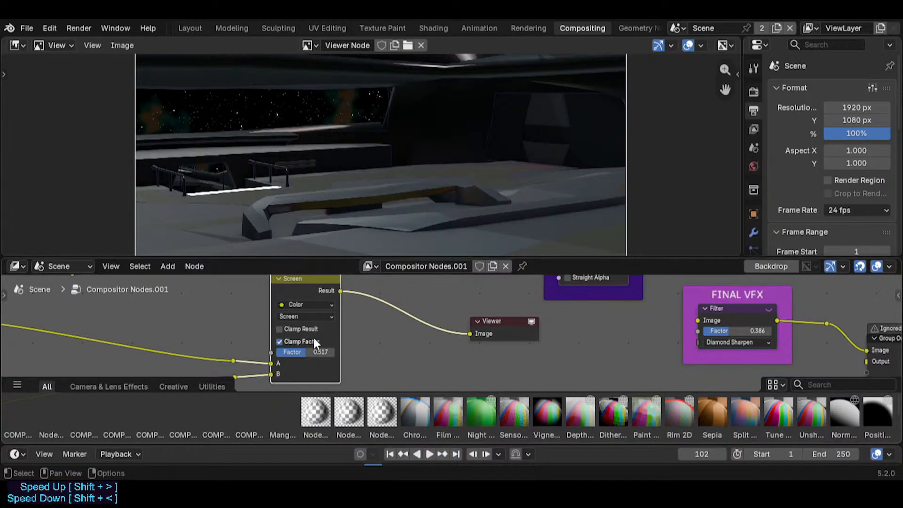
# - Try Add on the mix node at a factor of 0.683 with its A and B input links swapped
pyautogui.click(301, 318)
pyautogui.click(295, 424)
pyautogui.moveTo(305, 351); pyautogui.dragTo(316, 353)
pyautogui.moveTo(271, 374); pyautogui.dragTo(271, 363)
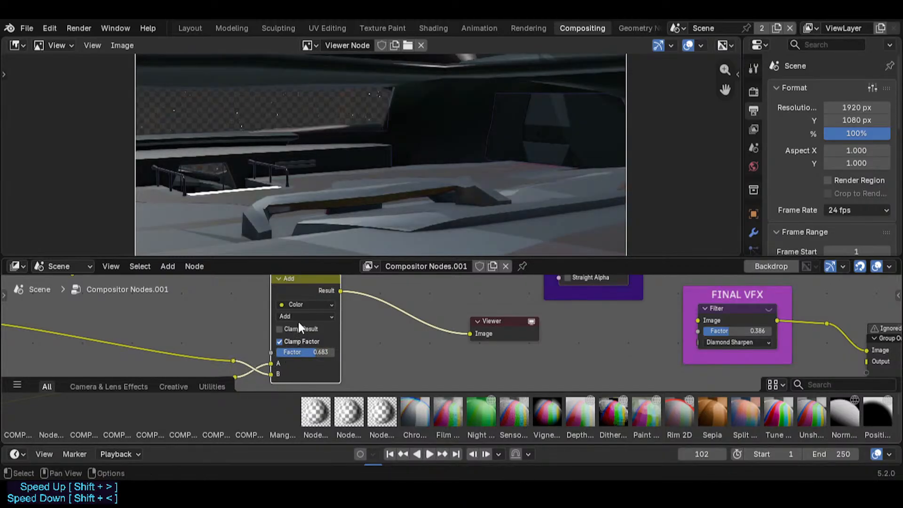
# - Try Darken on the mix node at a factor of 0.792 and swap its A and B links back
pyautogui.click(301, 317)
pyautogui.click(292, 357)
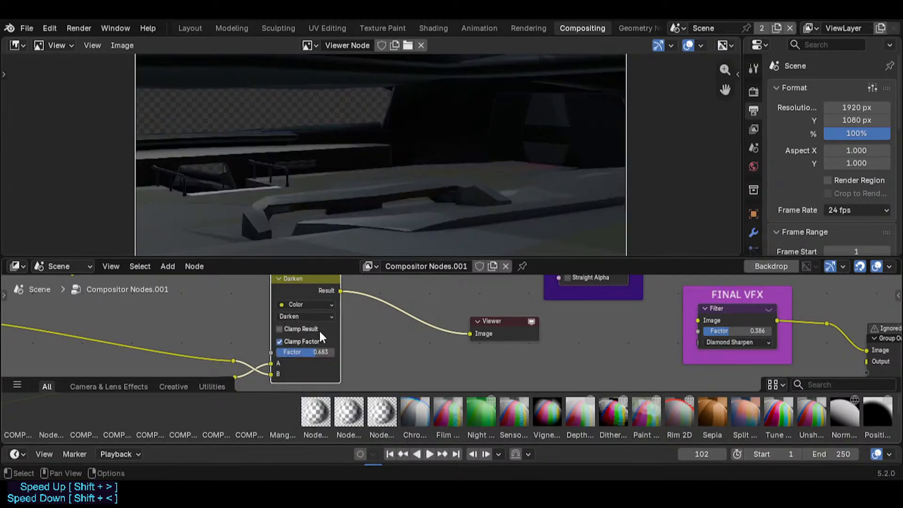
pyautogui.moveTo(312, 351)
pyautogui.mouseDown()
pyautogui.moveTo(334, 352)
pyautogui.moveTo(314, 352)
pyautogui.moveTo(322, 352)
pyautogui.mouseUp()
pyautogui.moveTo(271, 364); pyautogui.dragTo(271, 374)
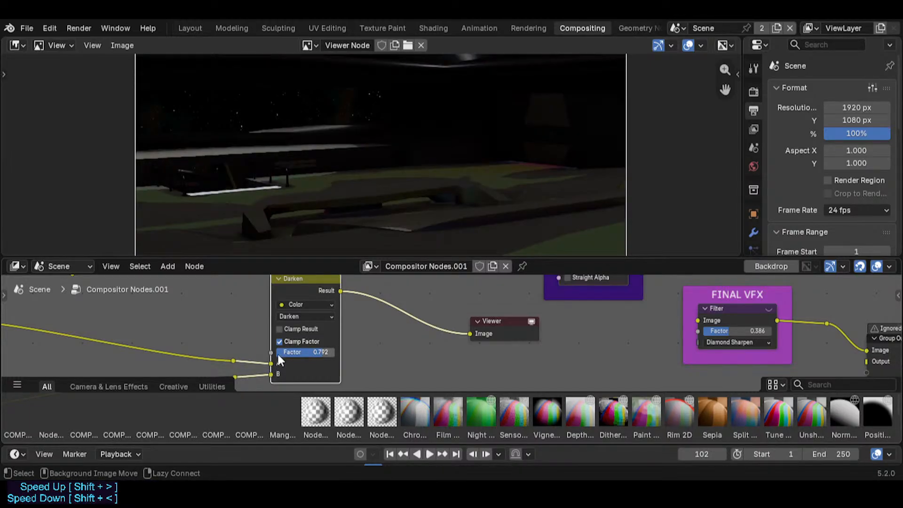
# - Try Linear Light and Exclusion on the mix node at a factor of 0.617
pyautogui.click(312, 317)
pyautogui.click(367, 352)
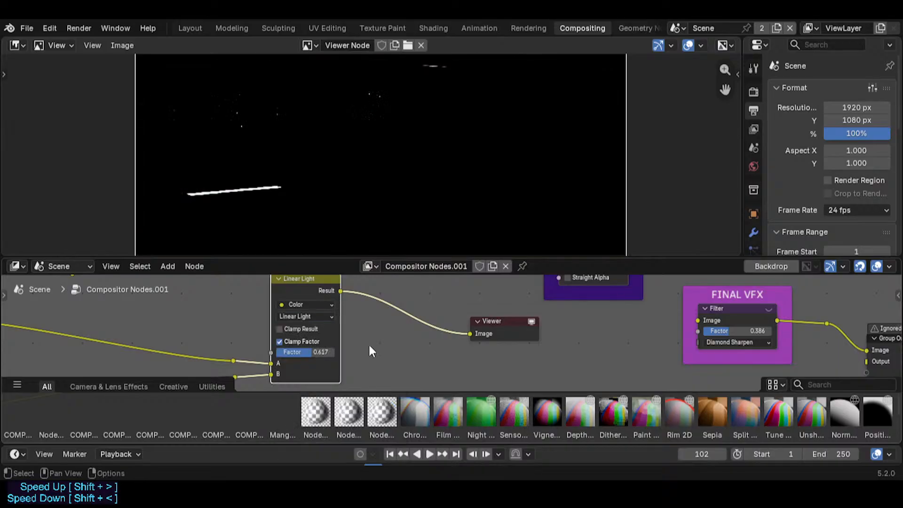
pyautogui.click(309, 317)
pyautogui.click(359, 379)
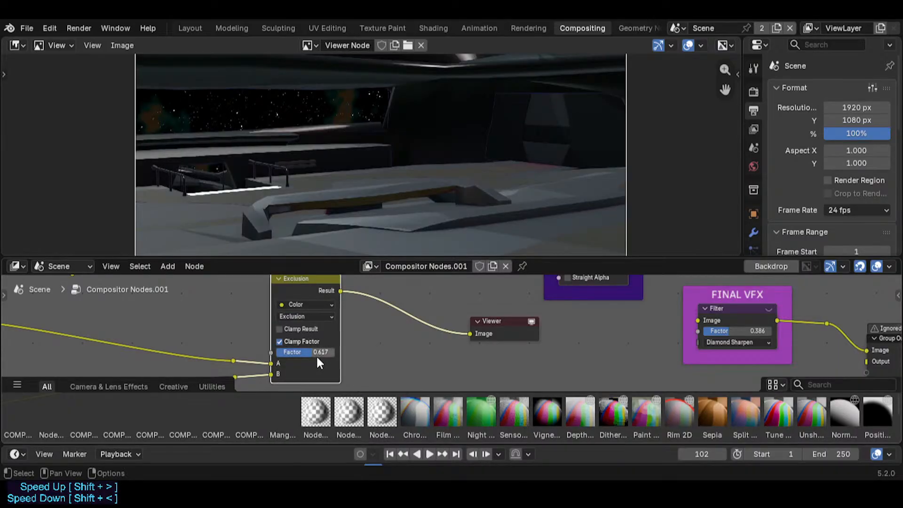
# - Try Hue and Color on the mix node, bringing the factor to 0.492
pyautogui.click(309, 316)
pyautogui.click(366, 417)
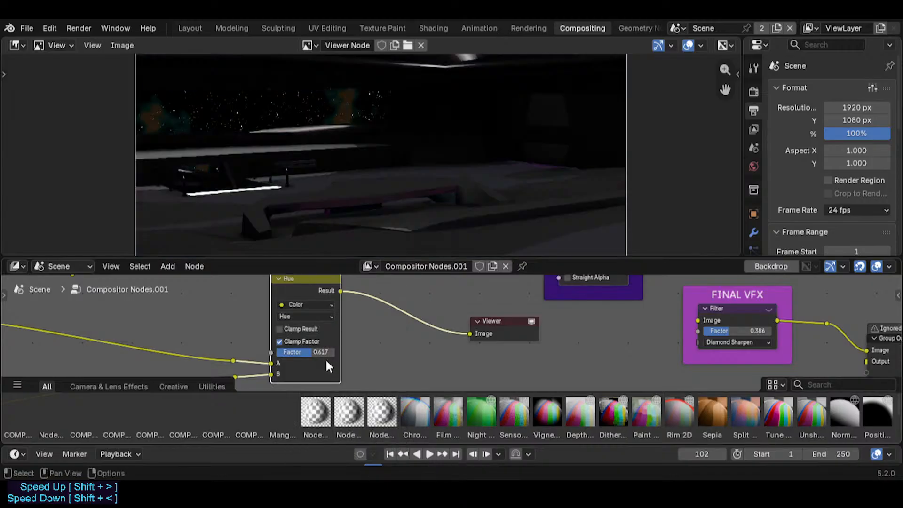
pyautogui.moveTo(325, 352); pyautogui.dragTo(324, 352)
pyautogui.click(308, 316)
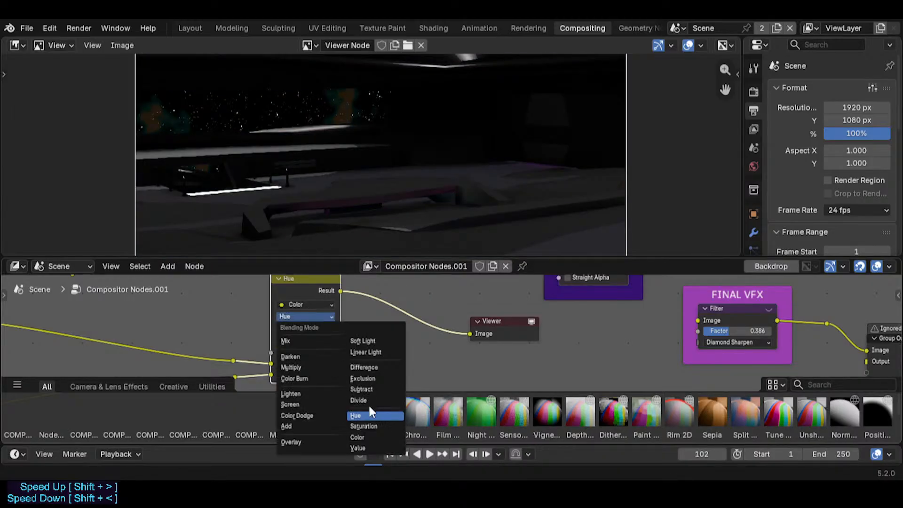
pyautogui.click(362, 437)
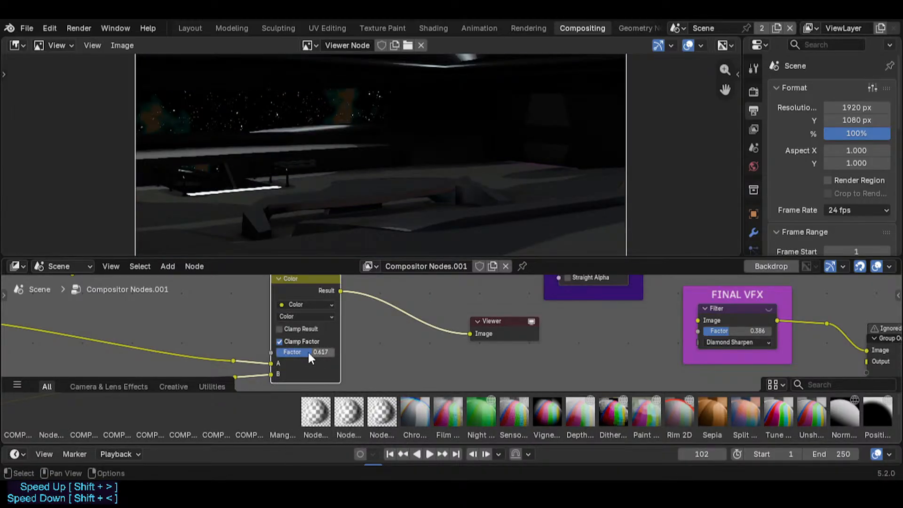
pyautogui.moveTo(308, 351); pyautogui.dragTo(272, 374)
# - Set the mix node back to Value with its A and B links crossed and a factor of 0.892
pyautogui.click(308, 317)
pyautogui.click(362, 448)
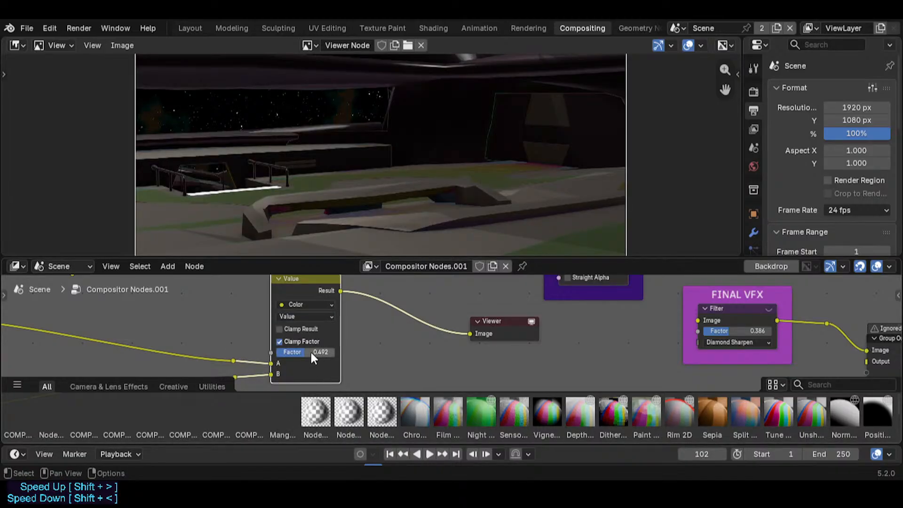
pyautogui.moveTo(313, 357); pyautogui.dragTo(272, 375)
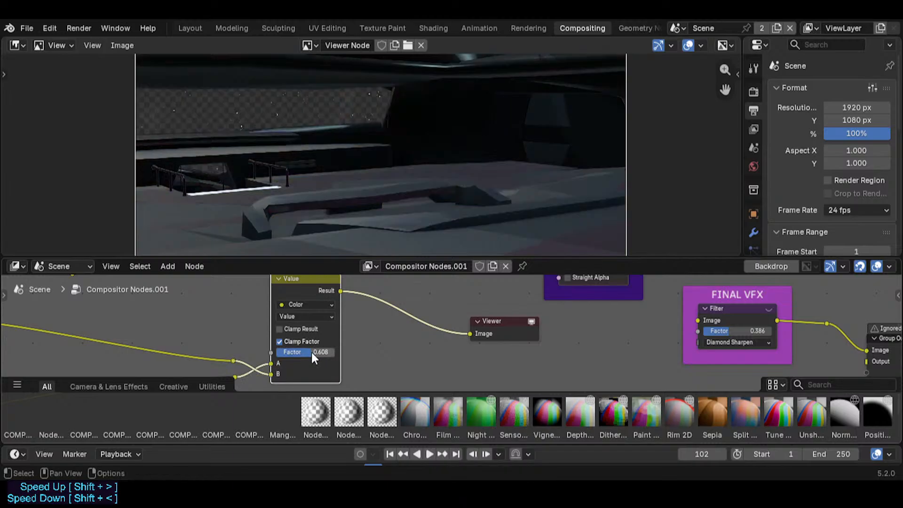
pyautogui.moveTo(315, 349); pyautogui.dragTo(331, 348)
# - Compare the Value node's result with its two input reroutes in the Viewer and inspect the image details
pyautogui.scroll(-1, 275, 345)
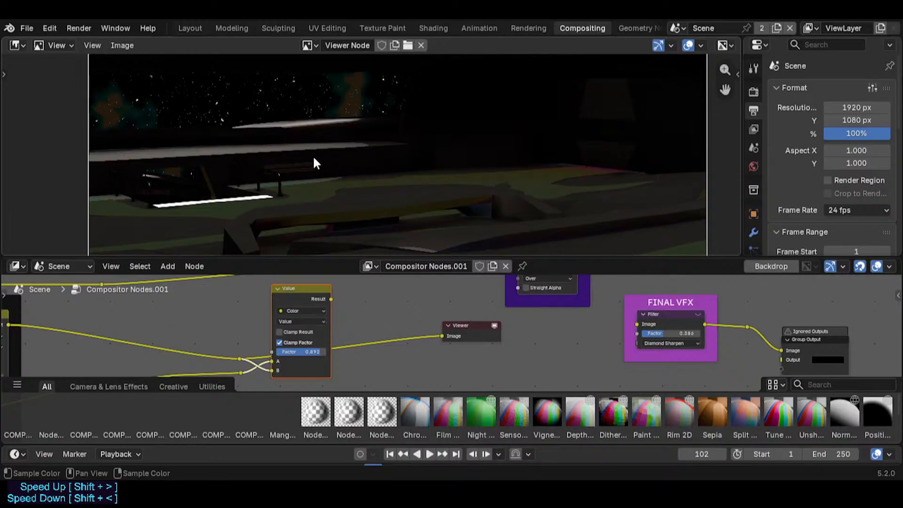
pyautogui.keyDown('ctrl'); pyautogui.keyDown('shift'); pyautogui.click(332, 301); pyautogui.keyUp('shift'); pyautogui.keyUp('ctrl')
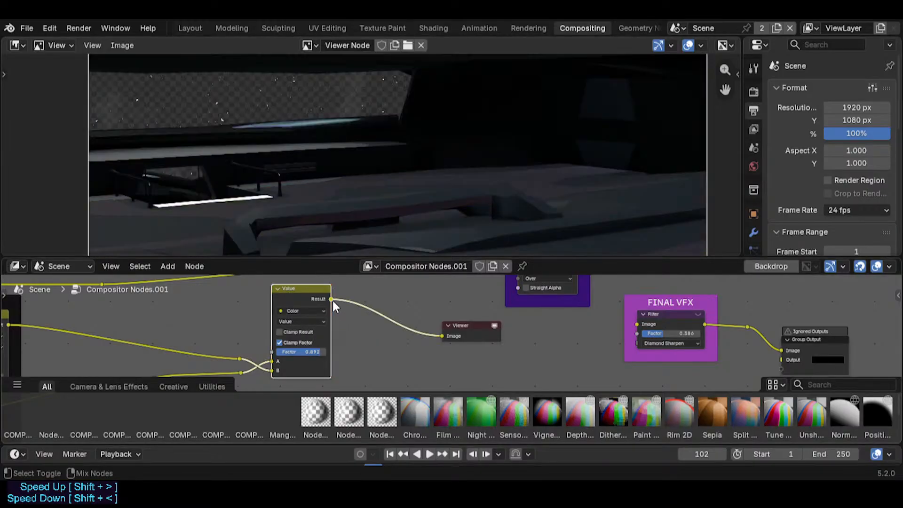
pyautogui.moveTo(341, 321)
pyautogui.mouseDown(button='middle')
pyautogui.moveTo(353, 311)
pyautogui.moveTo(349, 330)
pyautogui.mouseUp(button='middle')
pyautogui.keyDown('ctrl'); pyautogui.keyDown('shift'); pyautogui.click(364, 327); pyautogui.keyUp('shift'); pyautogui.keyUp('ctrl')
pyautogui.keyDown('ctrl'); pyautogui.keyDown('shift'); pyautogui.click(362, 313); pyautogui.keyUp('shift'); pyautogui.keyUp('ctrl')
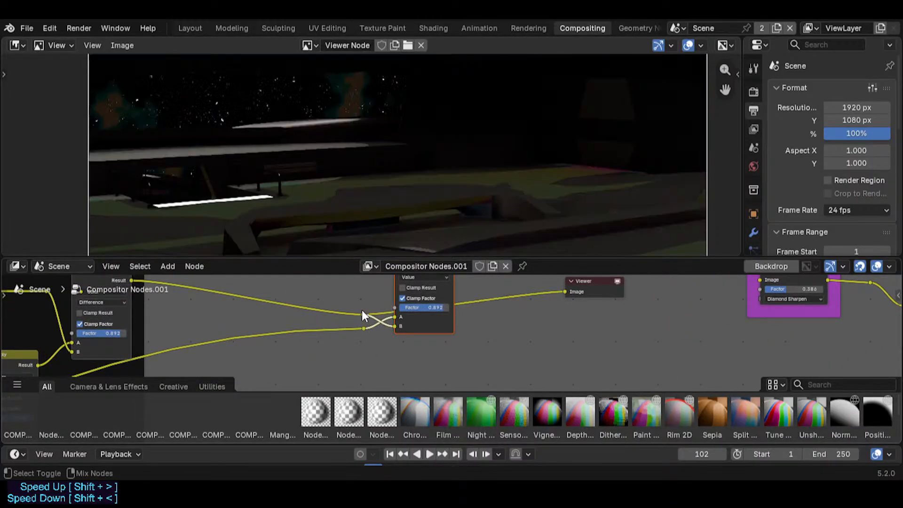
pyautogui.keyDown('ctrl'); pyautogui.keyDown('shift'); pyautogui.click(363, 327); pyautogui.keyUp('shift'); pyautogui.keyUp('ctrl')
pyautogui.keyDown('ctrl'); pyautogui.keyDown('shift'); pyautogui.click(362, 313); pyautogui.keyUp('shift'); pyautogui.keyUp('ctrl')
pyautogui.moveTo(439, 325); pyautogui.dragTo(343, 362, button='middle')
pyautogui.keyDown('ctrl'); pyautogui.keyDown('shift'); pyautogui.click(361, 294); pyautogui.keyUp('shift'); pyautogui.keyUp('ctrl')
pyautogui.moveTo(363, 295); pyautogui.dragTo(362, 304, button='middle')
pyautogui.scroll(3, 366, 195)
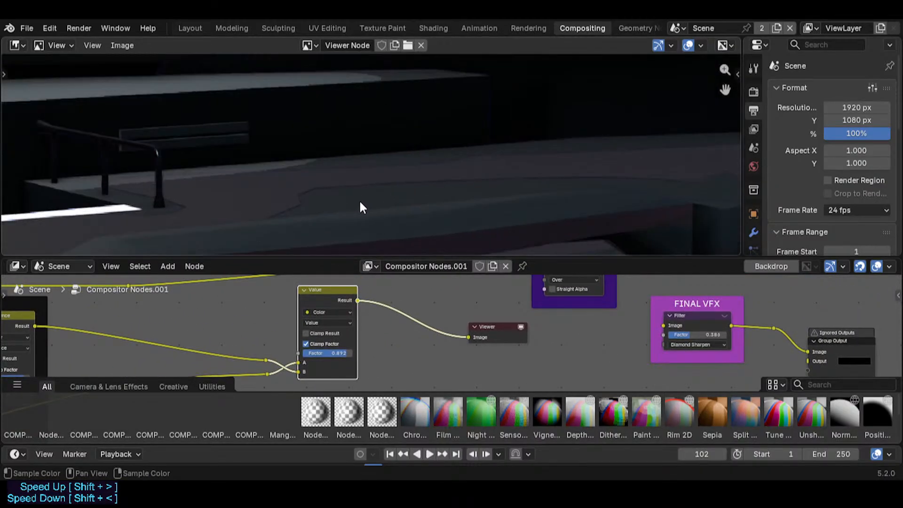
pyautogui.scroll(-3, 392, 188)
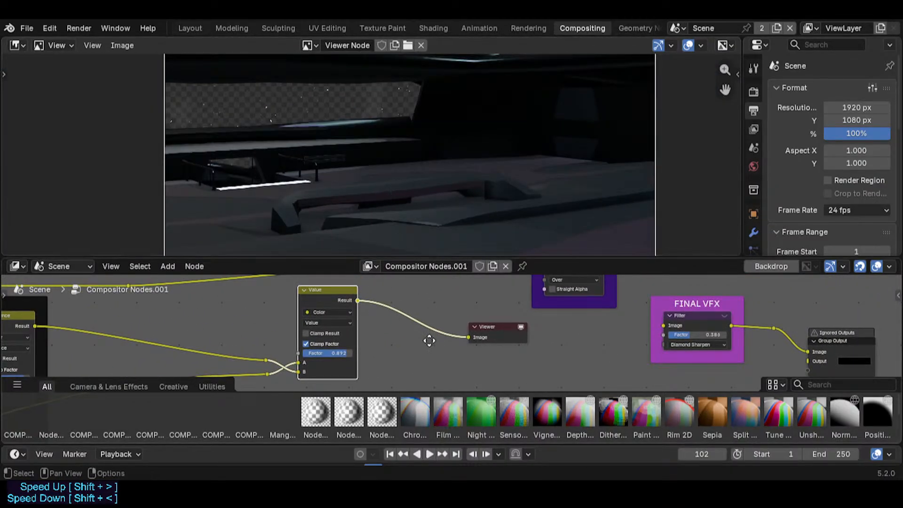
# - Move the Viewer node aside and insert a Color mix node between the Value node and the Viewer
pyautogui.scroll(1, 381, 342)
pyautogui.moveTo(430, 339); pyautogui.dragTo(340, 340, button='middle')
pyautogui.scroll(-3, 368, 318)
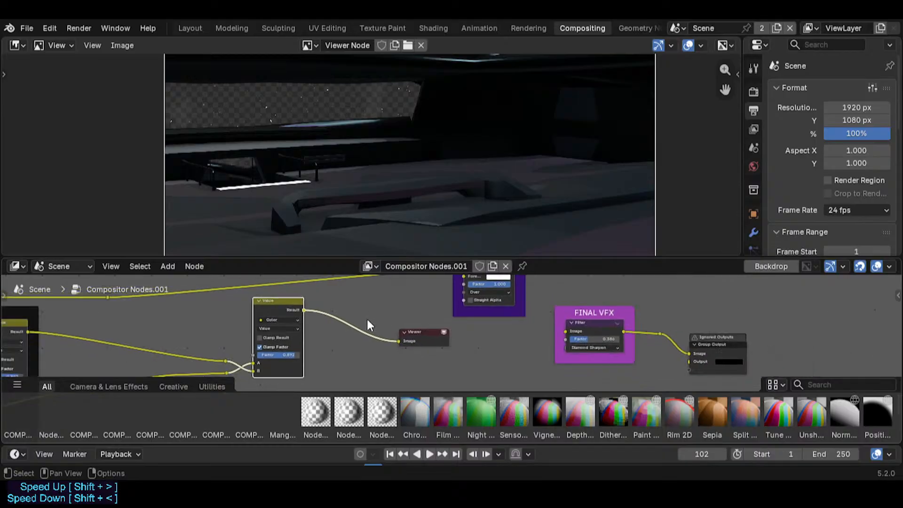
pyautogui.click(365, 313)
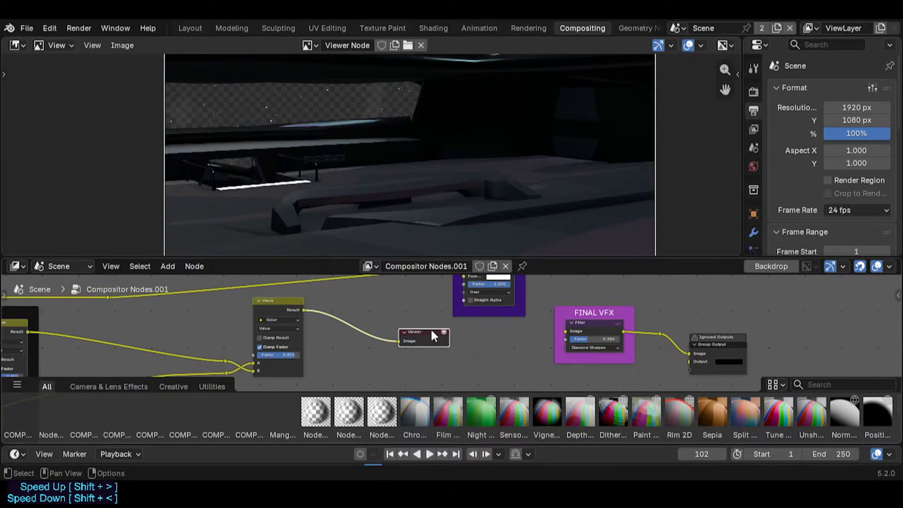
pyautogui.moveTo(431, 330); pyautogui.dragTo(472, 351)
pyautogui.click(361, 305)
pyautogui.hotkey('shift', 'a')
pyautogui.moveTo(379, 303)
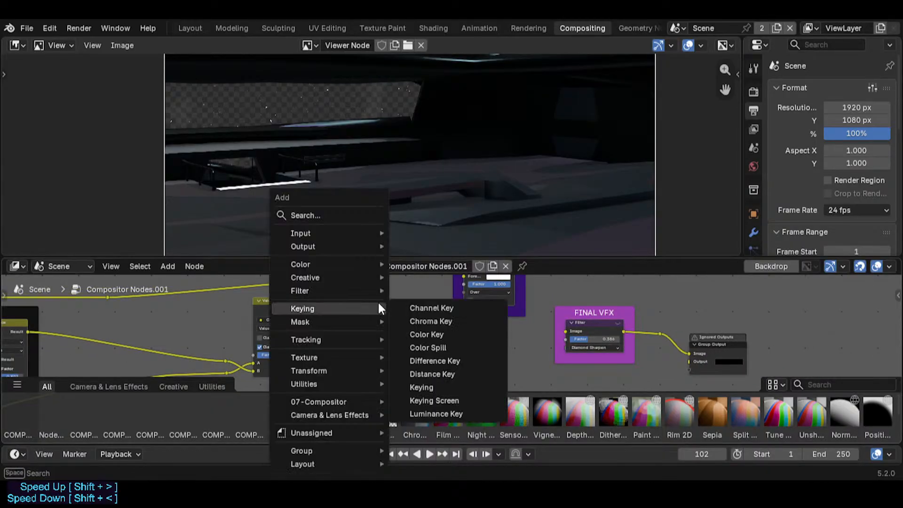
pyautogui.write('mixa color')
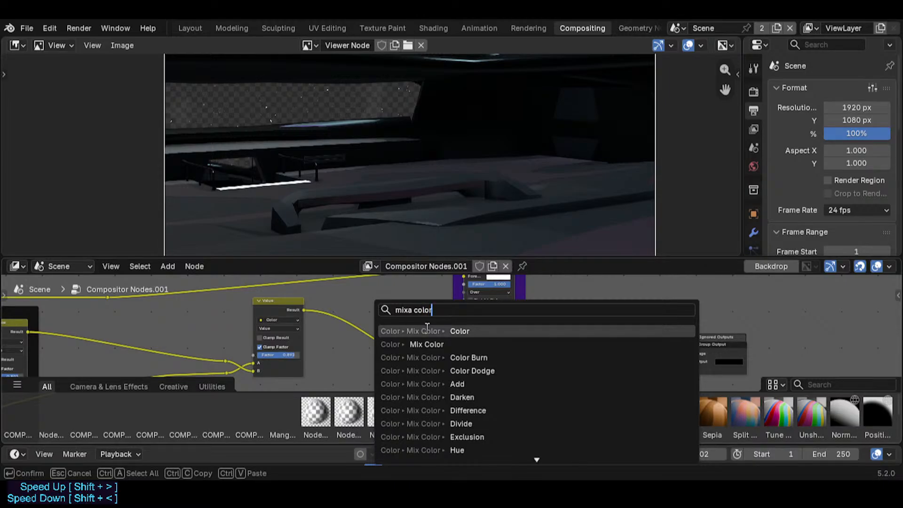
pyautogui.press('Return')
pyautogui.click(391, 325)
# - Set the new node's blending mode to Mix and link the Difference node's reroute to its B input, reducing the factor
pyautogui.click(390, 326)
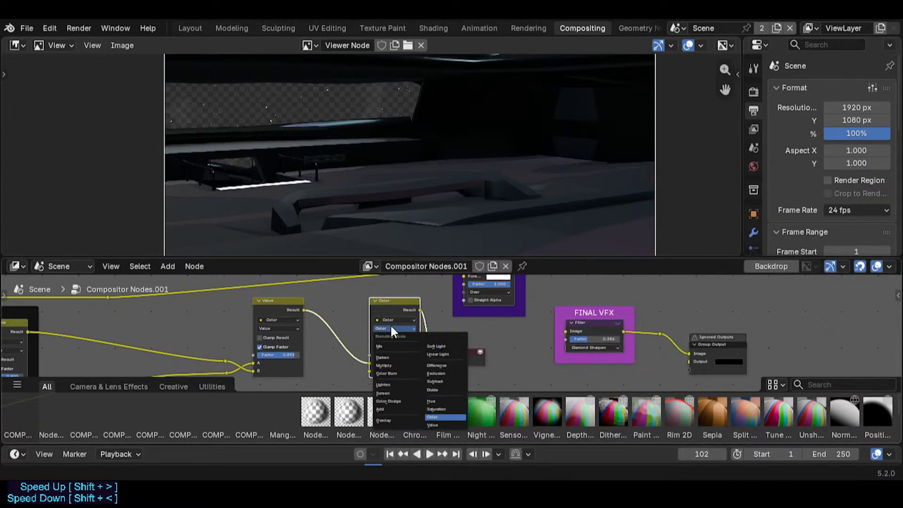
pyautogui.click(398, 350)
pyautogui.scroll(-2, 363, 336)
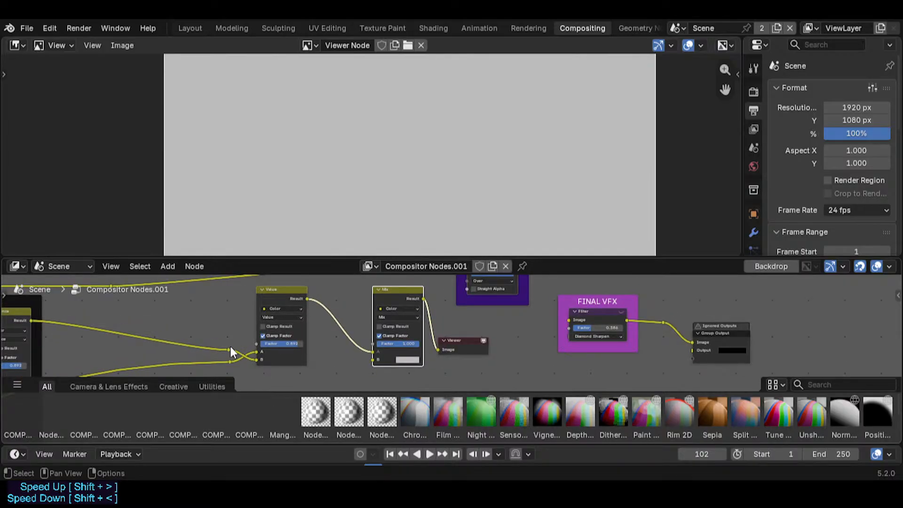
pyautogui.moveTo(230, 349); pyautogui.dragTo(394, 342)
# - Inspect the blended image up close and set the Value node's factor to 0.933
pyautogui.scroll(1, 378, 349)
pyautogui.scroll(4, 344, 219)
pyautogui.scroll(-2, 334, 335)
pyautogui.moveTo(334, 335); pyautogui.dragTo(398, 339, button='middle')
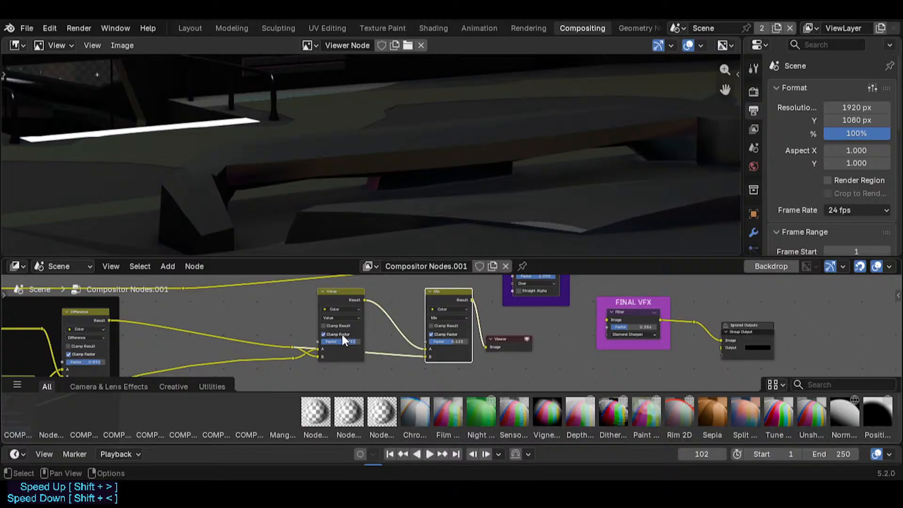
pyautogui.moveTo(343, 341); pyautogui.dragTo(344, 341)
pyautogui.scroll(-6, 354, 168)
pyautogui.keyDown('shift'); pyautogui.moveTo(355, 182); pyautogui.dragTo(356, 197, button='middle'); pyautogui.keyUp('shift')
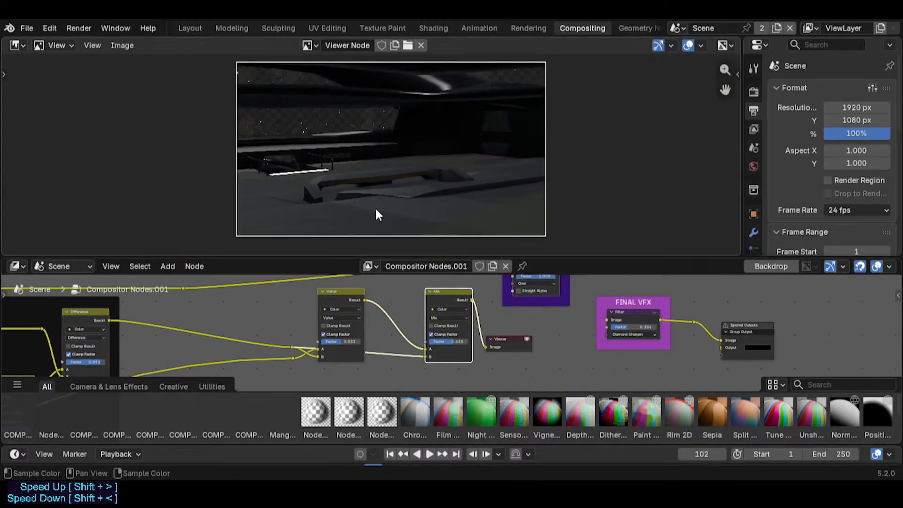
# - Move the Value node slightly down and set its factor to 0.692
pyautogui.scroll(2, 374, 207)
pyautogui.moveTo(343, 340); pyautogui.dragTo(309, 356)
pyautogui.scroll(2, 344, 340)
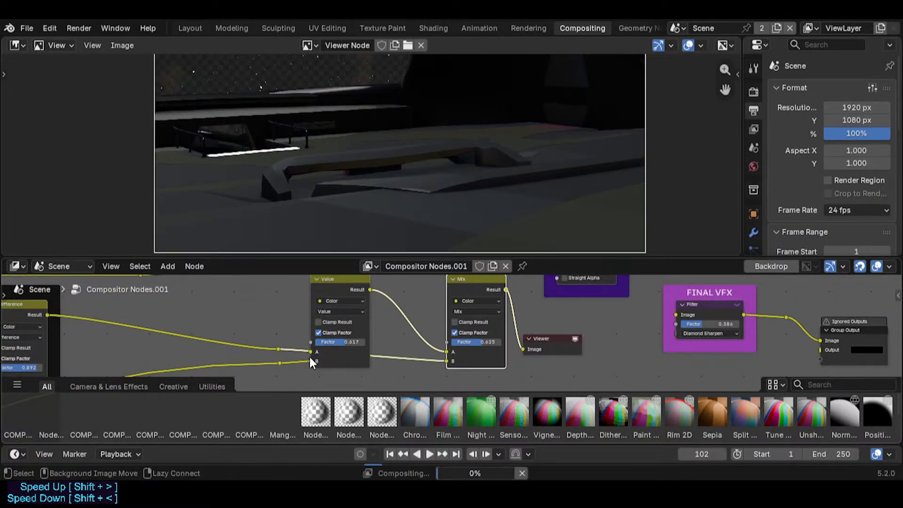
pyautogui.moveTo(338, 278); pyautogui.dragTo(339, 295)
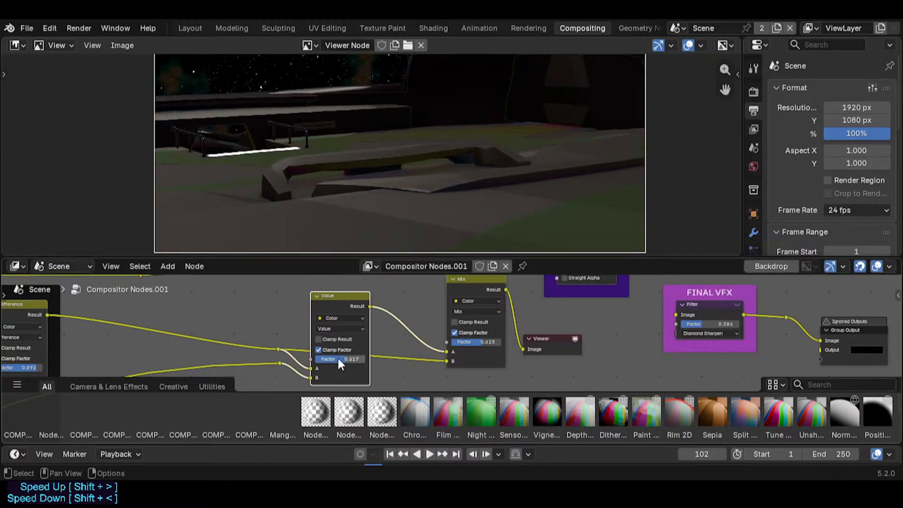
pyautogui.moveTo(340, 359)
pyautogui.mouseDown()
pyautogui.moveTo(317, 360)
pyautogui.moveTo(371, 359)
pyautogui.moveTo(320, 359)
pyautogui.moveTo(353, 358)
pyautogui.mouseUp()
pyautogui.scroll(3, 365, 162)
pyautogui.scroll(-2, 362, 197)
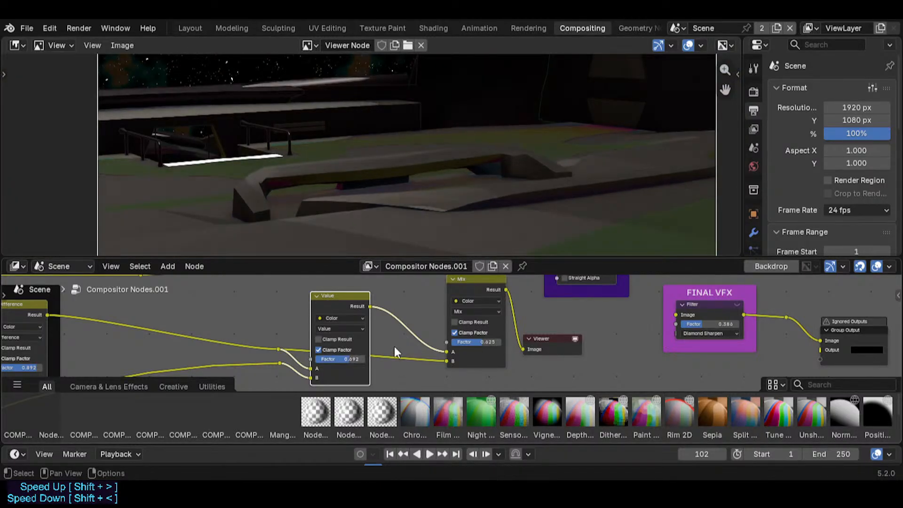
# - Preview the Mix node's result, setting the Mix node's factor to 0.750 and the Value node's factor to 0.642
pyautogui.click(501, 289)
pyautogui.moveTo(489, 342)
pyautogui.mouseDown()
pyautogui.moveTo(465, 342)
pyautogui.moveTo(485, 342)
pyautogui.mouseUp()
pyautogui.keyDown('alt'); pyautogui.moveTo(310, 370); pyautogui.dragTo(347, 359); pyautogui.keyUp('alt')
pyautogui.keyDown('ctrl'); pyautogui.keyDown('shift'); pyautogui.click(506, 290); pyautogui.keyUp('shift'); pyautogui.keyUp('ctrl')
pyautogui.moveTo(498, 314); pyautogui.dragTo(450, 327, button='middle')
pyautogui.scroll(-1, 450, 327)
pyautogui.moveTo(425, 350); pyautogui.dragTo(439, 350)
pyautogui.moveTo(457, 278); pyautogui.dragTo(389, 291, button='middle')
pyautogui.scroll(-4, 359, 197)
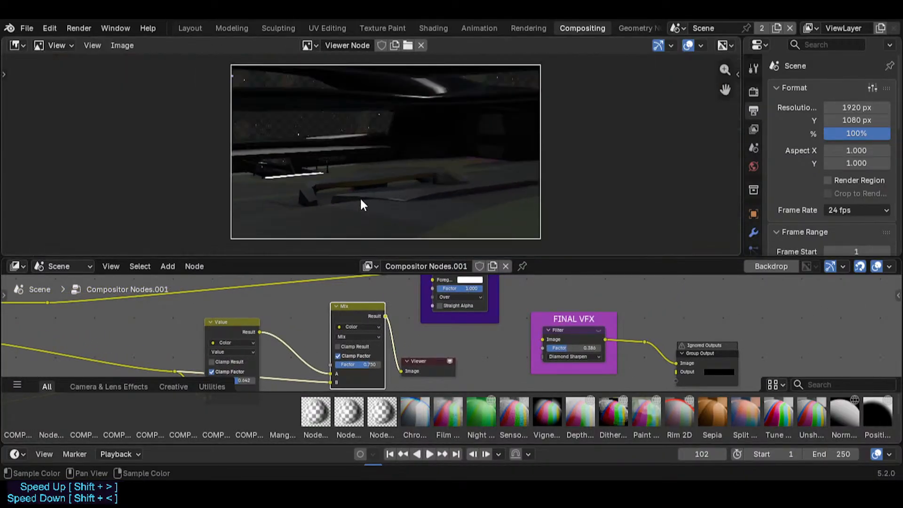
# - Inspect the railing up close, link the Mix node's result to the FINAL VFX Filter's Image input, and preview the filtered output
pyautogui.scroll(10, 360, 196)
pyautogui.moveTo(309, 126); pyautogui.dragTo(294, 213, button='middle')
pyautogui.scroll(-4, 380, 121)
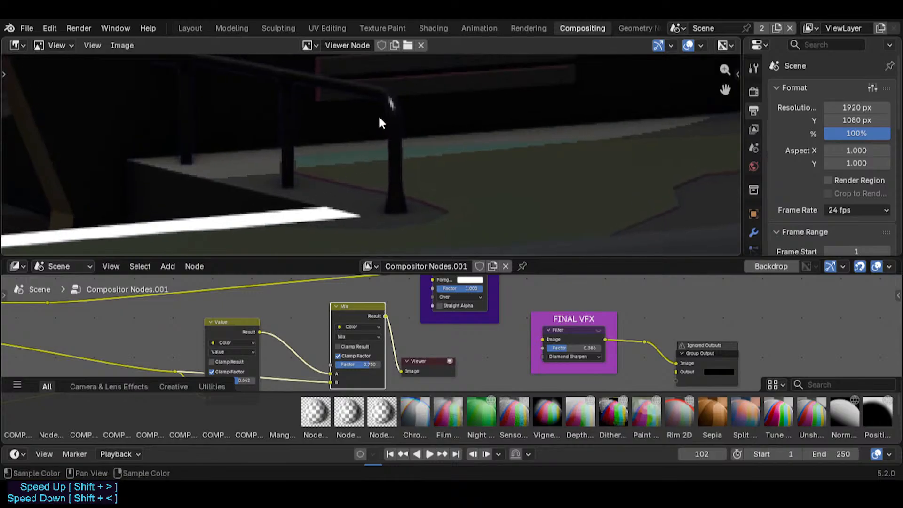
pyautogui.moveTo(429, 162); pyautogui.dragTo(338, 200, button='middle')
pyautogui.moveTo(495, 349); pyautogui.dragTo(370, 339, button='middle')
pyautogui.moveTo(303, 319); pyautogui.dragTo(258, 305, button='middle')
pyautogui.scroll(-2, 282, 329)
pyautogui.moveTo(260, 309); pyautogui.dragTo(398, 331)
pyautogui.keyDown('ctrl'); pyautogui.keyDown('shift'); pyautogui.click(484, 334); pyautogui.keyUp('shift'); pyautogui.keyUp('ctrl')
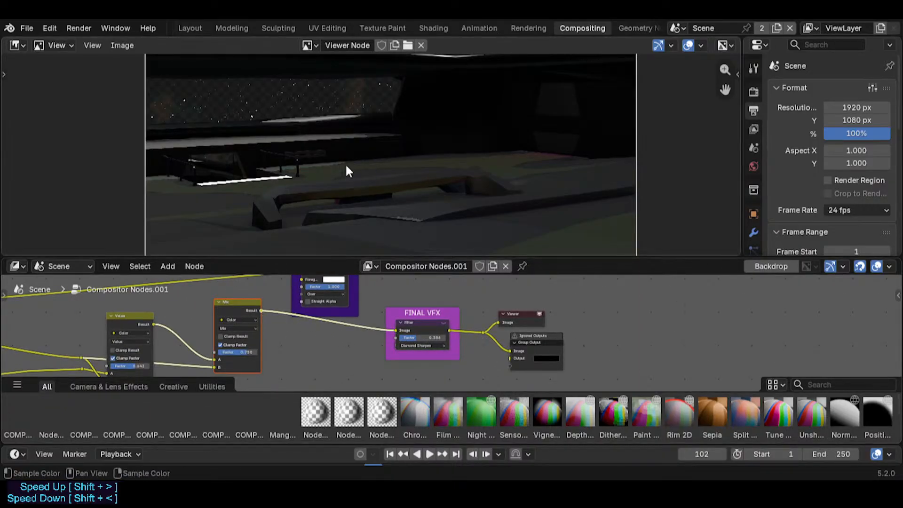
# - Save the file and compare the Mix node's result with the Difference node's reroute in the Viewer
pyautogui.scroll(2, 345, 163)
pyautogui.moveTo(216, 346); pyautogui.dragTo(392, 314, button='middle')
pyautogui.hotkey('ctrl', 's')
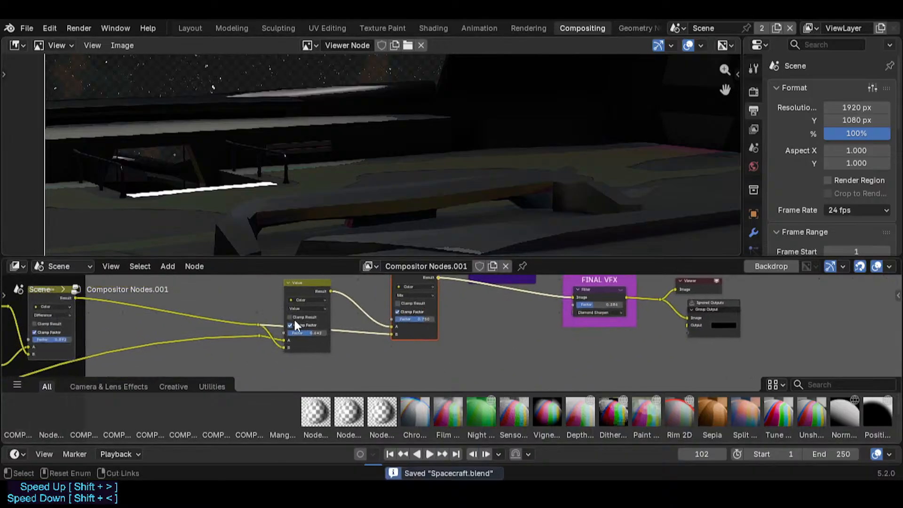
pyautogui.scroll(-1, 360, 318)
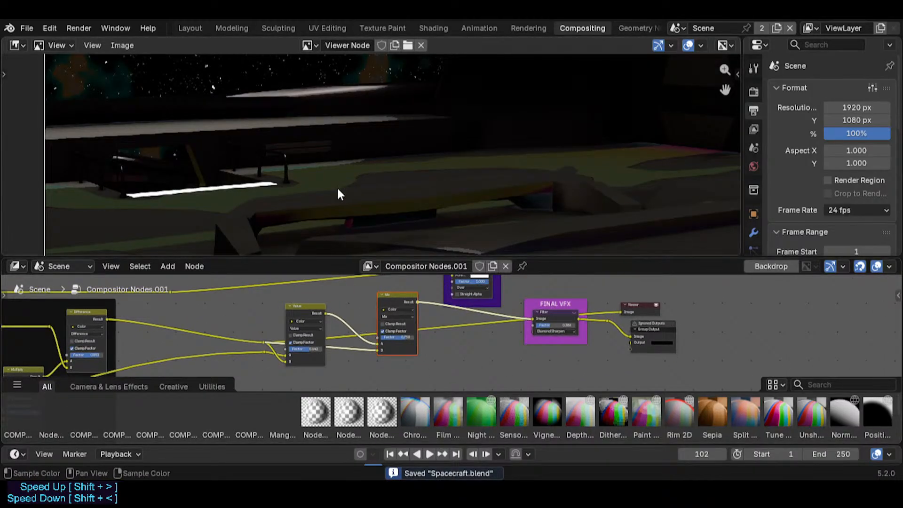
pyautogui.scroll(-2, 337, 187)
pyautogui.scroll(1, 400, 317)
pyautogui.keyDown('ctrl'); pyautogui.keyDown('shift'); pyautogui.click(417, 295); pyautogui.keyUp('shift'); pyautogui.keyUp('ctrl')
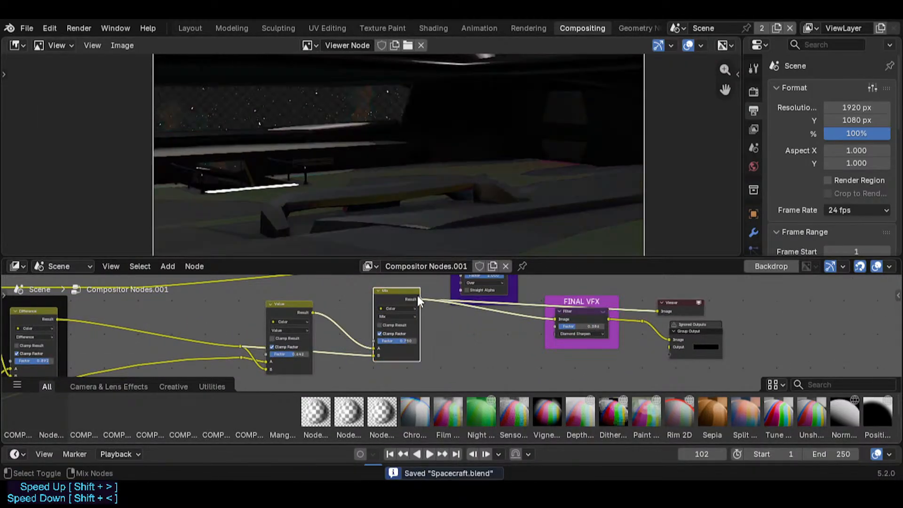
pyautogui.hotkey('ctrl', 'z')
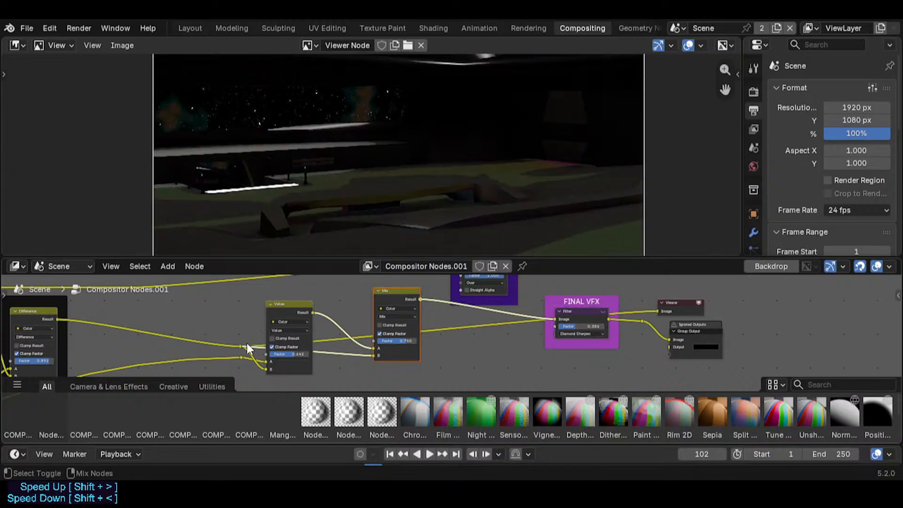
pyautogui.moveTo(320, 325); pyautogui.dragTo(376, 313, button='middle')
pyautogui.scroll(-5, 324, 326)
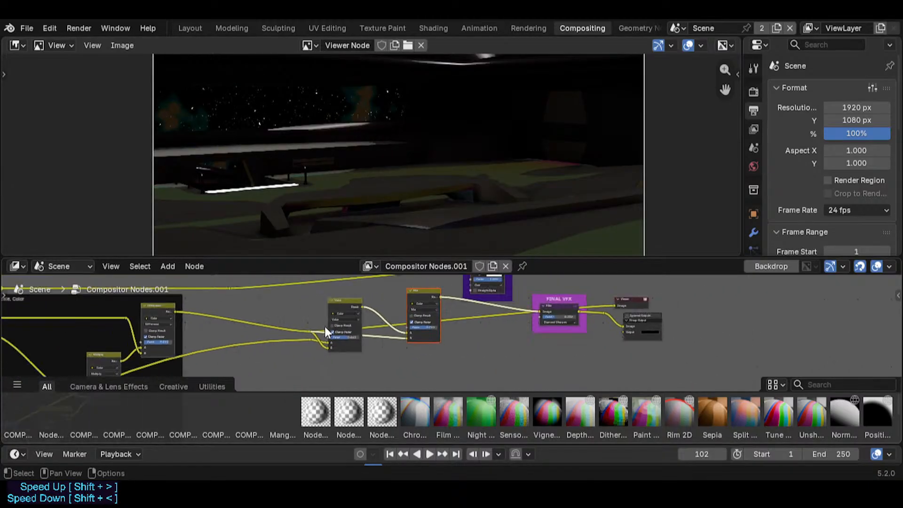
pyautogui.scroll(-4, 317, 332)
pyautogui.moveTo(317, 332); pyautogui.dragTo(369, 337, button='middle')
pyautogui.scroll(4, 431, 322)
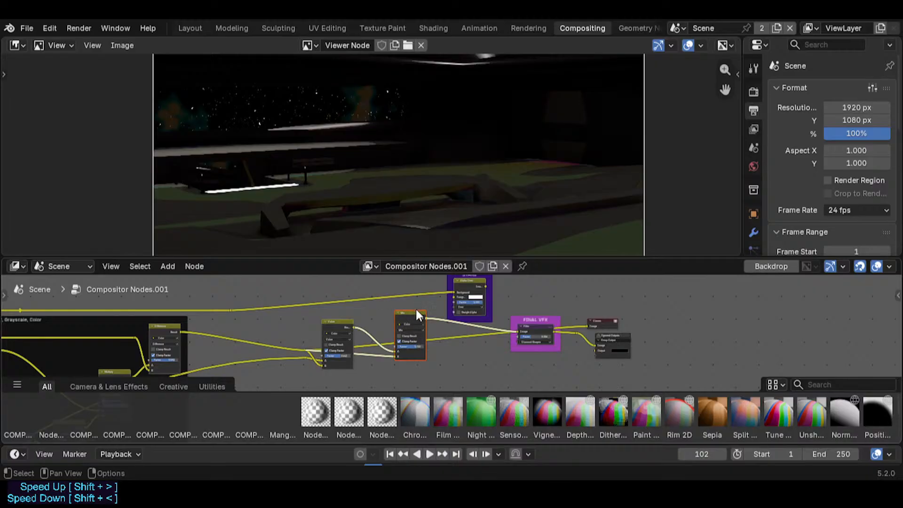
pyautogui.scroll(2, 410, 326)
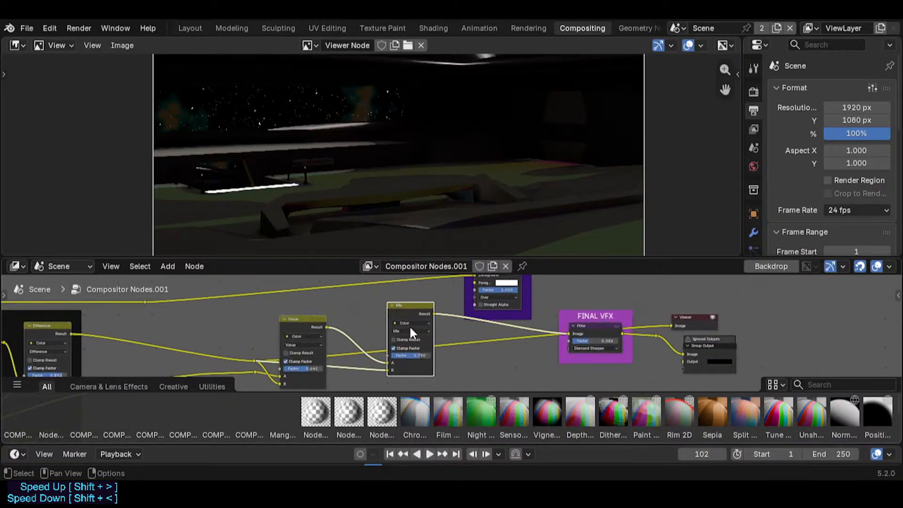
# - Preview the Scene.001 Render Layers node's Image output in the Viewer and examine its shading and outlines
pyautogui.scroll(-6, 300, 346)
pyautogui.moveTo(201, 369); pyautogui.dragTo(407, 329, button='middle')
pyautogui.moveTo(294, 355); pyautogui.dragTo(455, 300, button='middle')
pyautogui.scroll(-6, 455, 300)
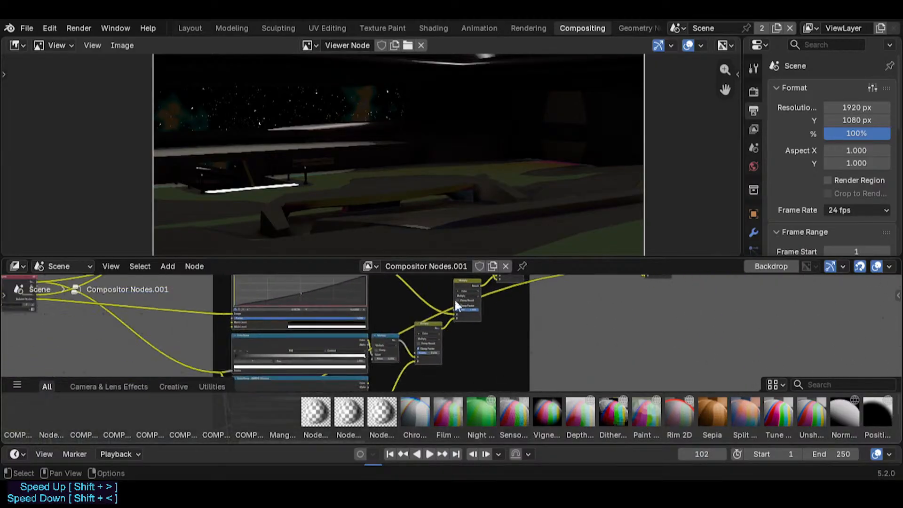
pyautogui.moveTo(382, 321); pyautogui.dragTo(558, 280, button='middle')
pyautogui.moveTo(380, 303); pyautogui.dragTo(413, 271, button='middle')
pyautogui.scroll(10, 375, 344)
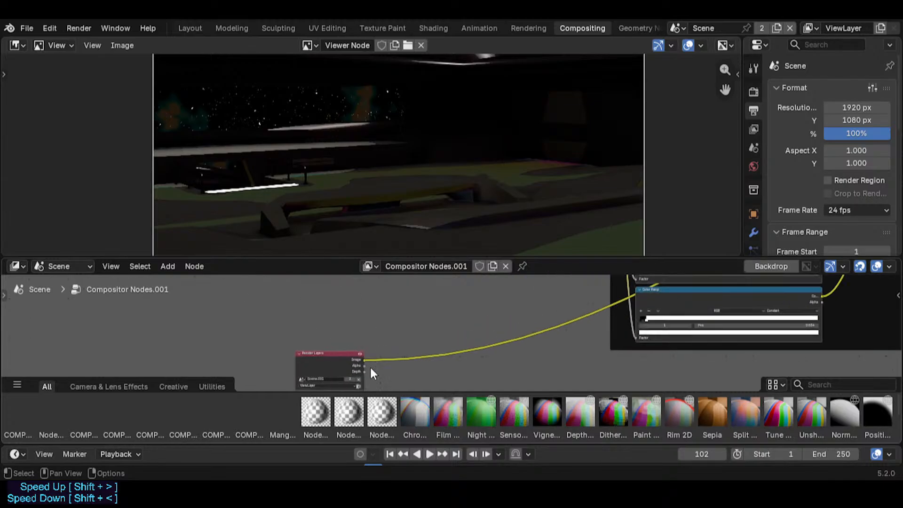
pyautogui.keyDown('ctrl'); pyautogui.keyDown('shift'); pyautogui.click(363, 358); pyautogui.keyUp('shift'); pyautogui.keyUp('ctrl')
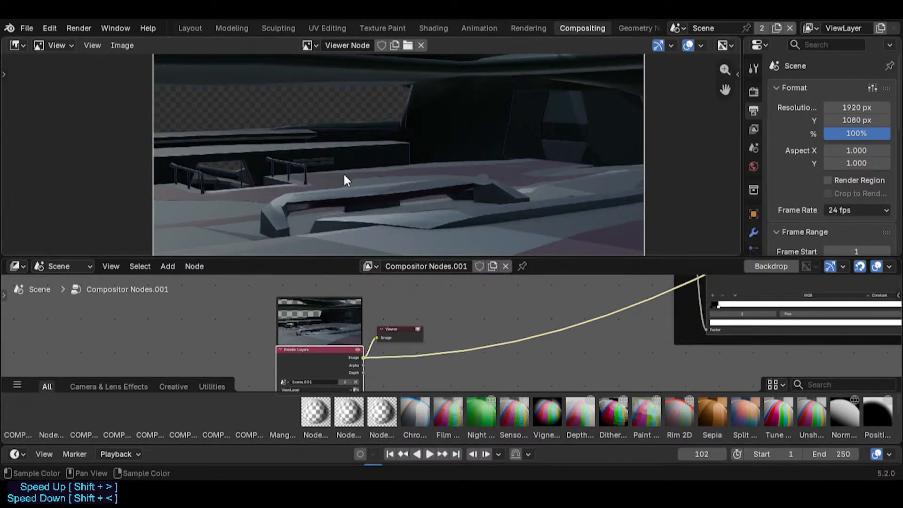
pyautogui.scroll(2, 346, 184)
pyautogui.scroll(-7, 350, 197)
pyautogui.scroll(5, 358, 213)
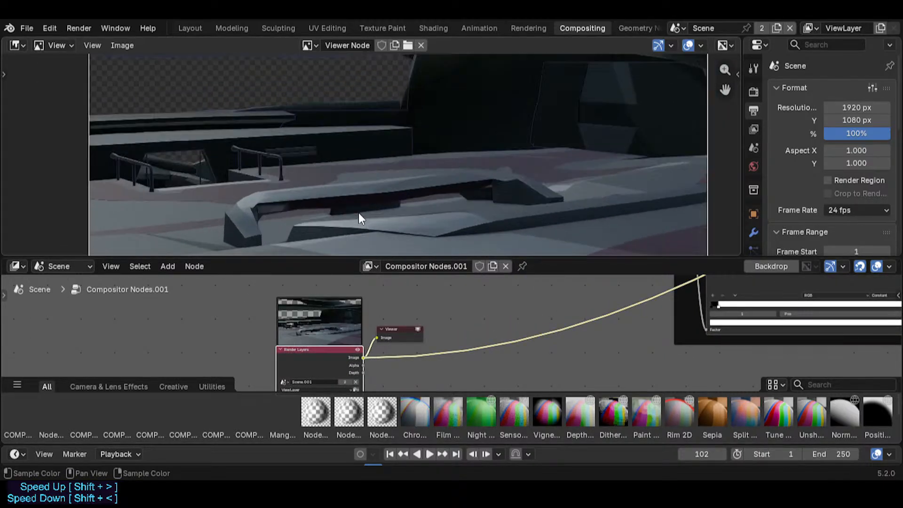
# - Save the file and move the reroute carrying the Scene.001 image far down below the Value node
pyautogui.moveTo(579, 348); pyautogui.dragTo(387, 342, button='middle')
pyautogui.scroll(-8, 423, 319)
pyautogui.hotkey('ctrl', 's')
pyautogui.moveTo(561, 301); pyautogui.dragTo(369, 359, button='middle')
pyautogui.scroll(-6, 389, 359)
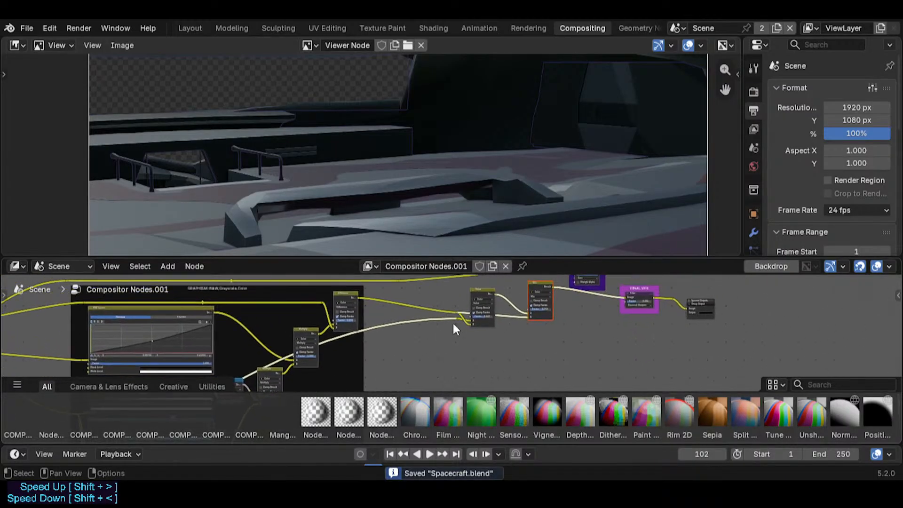
pyautogui.click(456, 319)
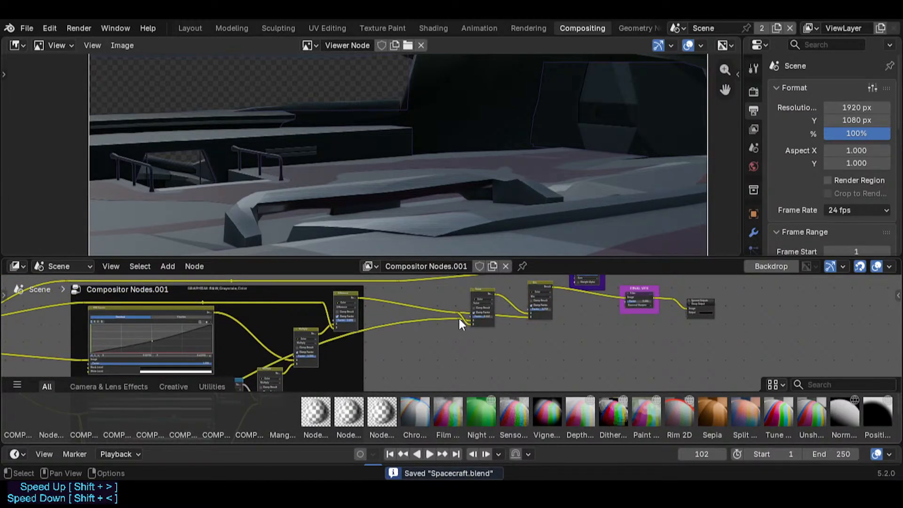
pyautogui.click(459, 318)
pyautogui.scroll(-3, 453, 329)
pyautogui.moveTo(439, 362); pyautogui.dragTo(459, 365, button='middle')
pyautogui.scroll(-3, 446, 297)
pyautogui.press('g')
pyautogui.click(466, 374)
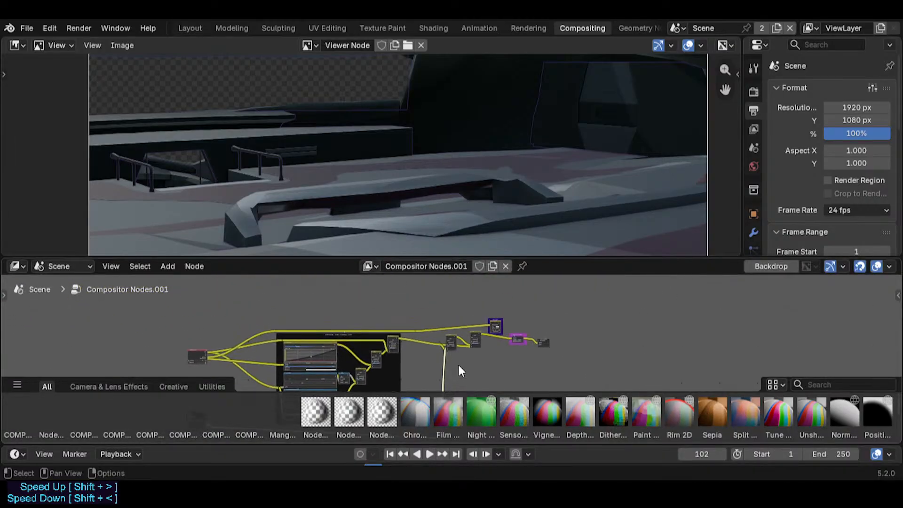
# - Switch to Scene.001 to check its compositor and return to the main scene
pyautogui.scroll(3, 466, 344)
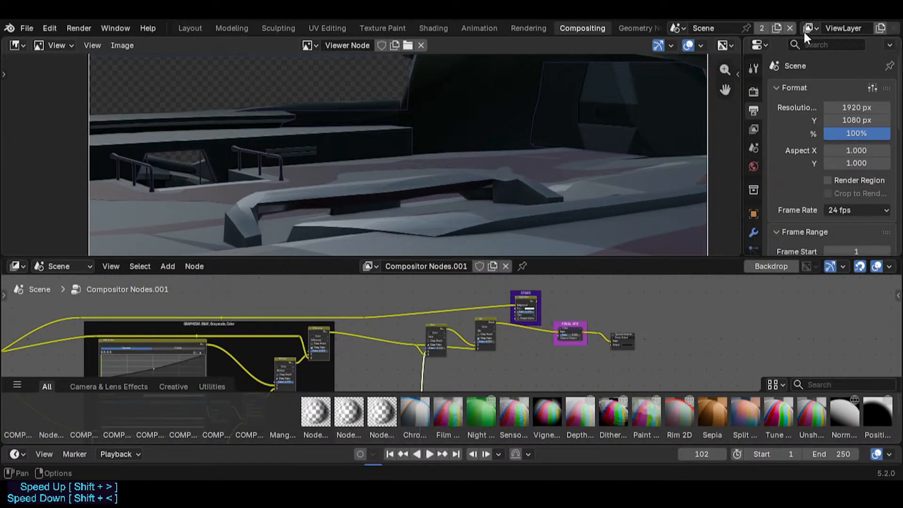
pyautogui.click(677, 28)
pyautogui.click(704, 62)
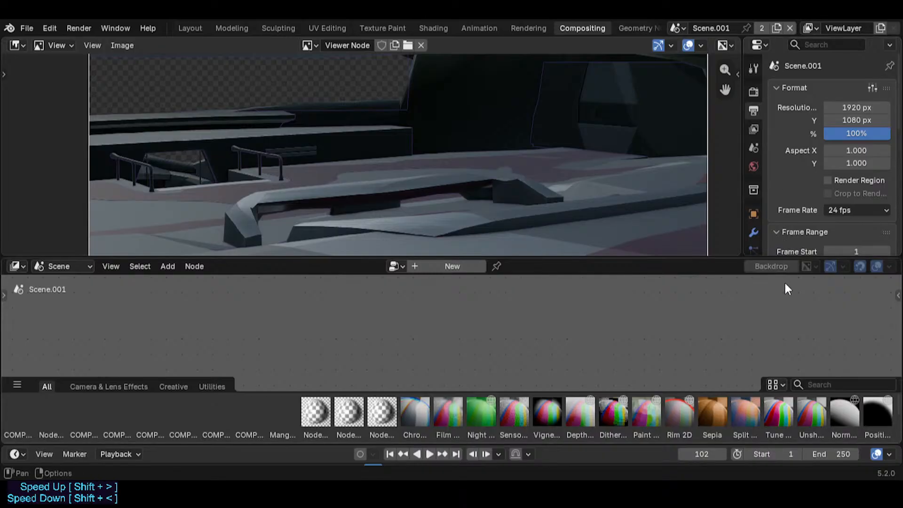
pyautogui.click(677, 28)
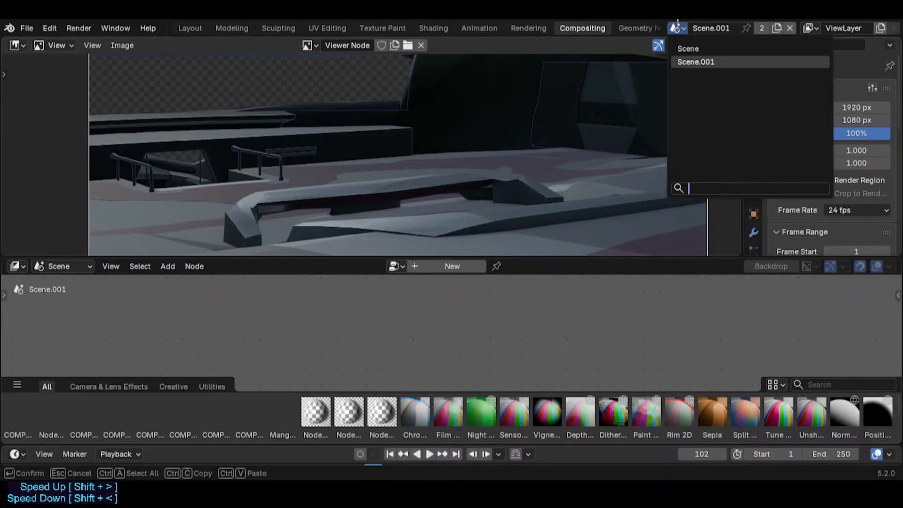
pyautogui.click(683, 48)
# - Open the main scene's view layer settings, widen the properties area and enable Render Single Layer
pyautogui.click(754, 91)
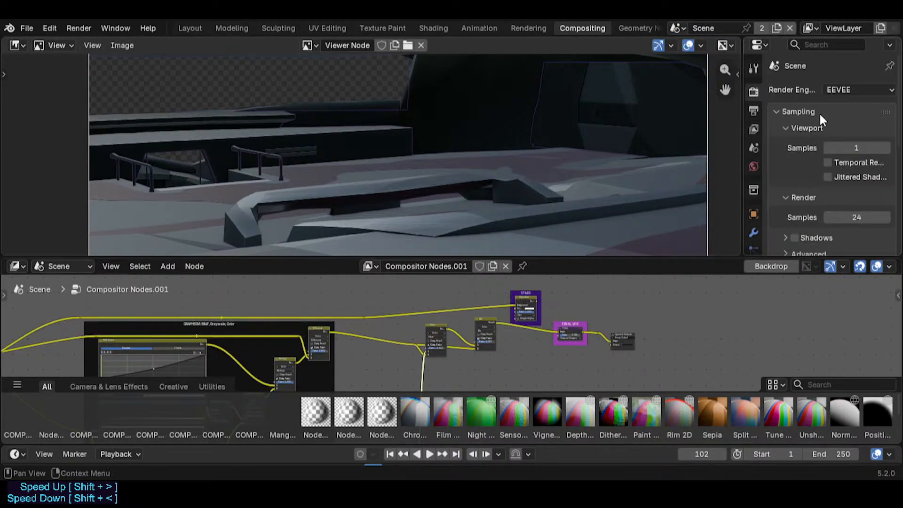
pyautogui.click(754, 111)
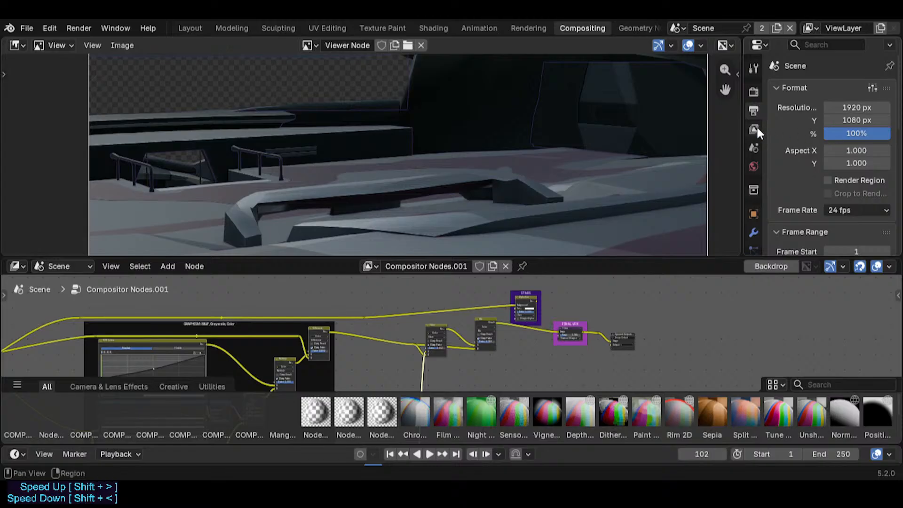
pyautogui.click(754, 129)
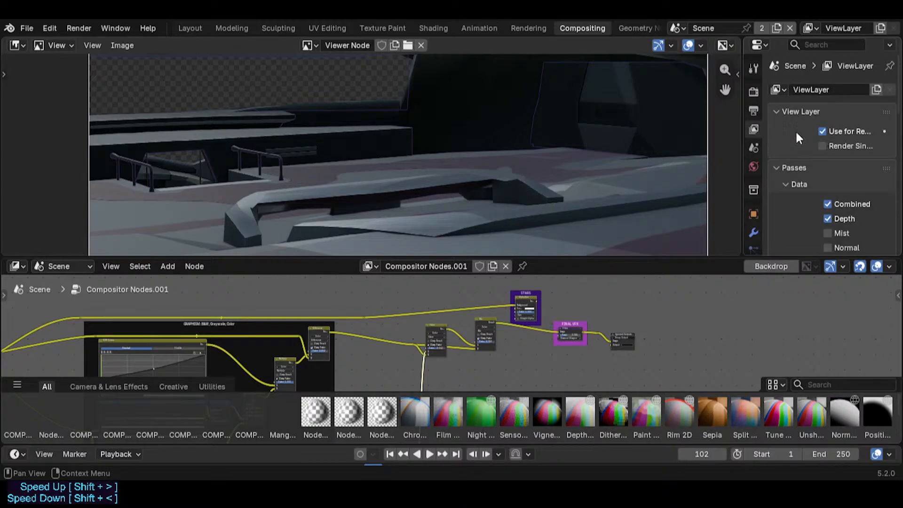
pyautogui.moveTo(743, 126); pyautogui.dragTo(665, 126)
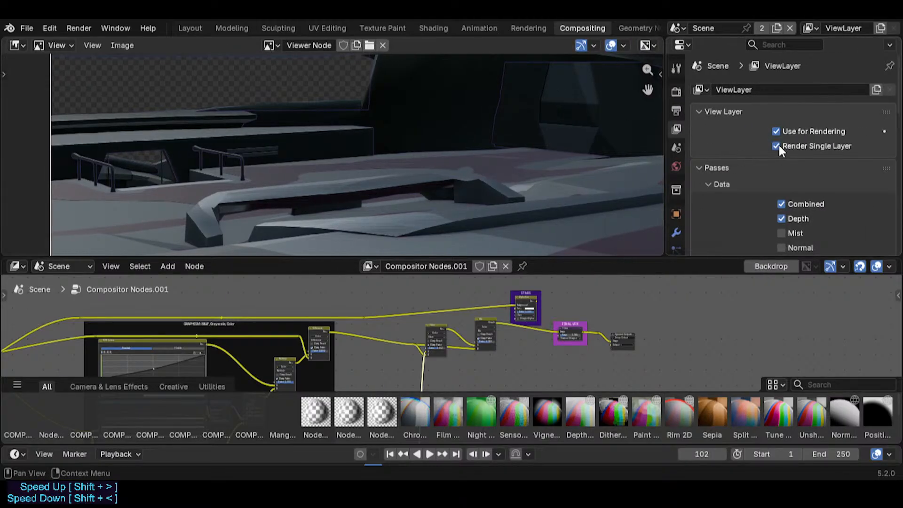
pyautogui.click(677, 28)
pyautogui.click(685, 43)
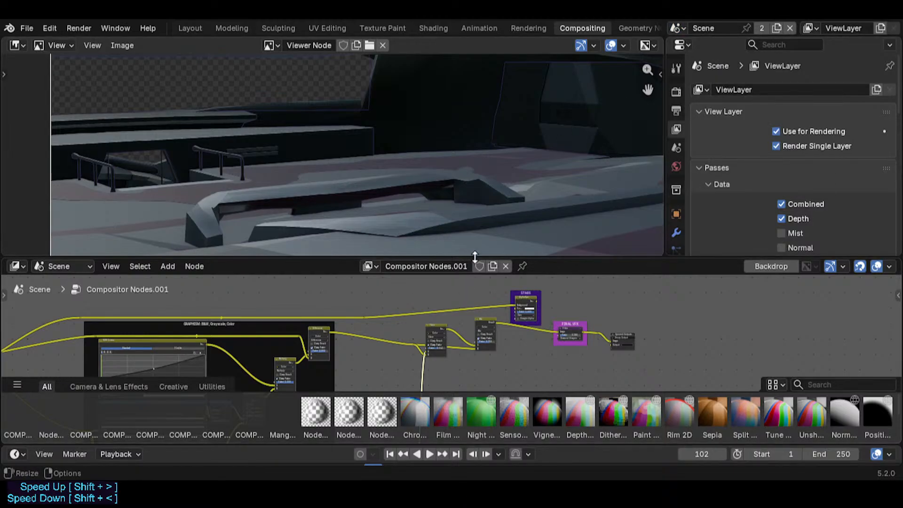
# - Enlarge the node editor and add a reroute on the Scene.001 link just below the Value node
pyautogui.moveTo(475, 257); pyautogui.dragTo(489, 207)
pyautogui.press('Home')
pyautogui.scroll(6, 464, 273)
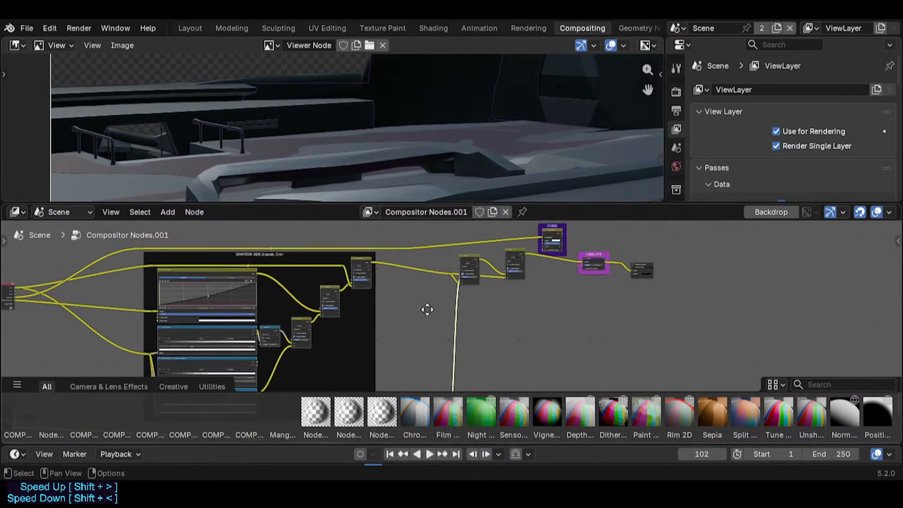
pyautogui.keyDown('shift'); pyautogui.moveTo(429, 298); pyautogui.dragTo(466, 344, button='right'); pyautogui.keyUp('shift')
pyautogui.moveTo(471, 263); pyautogui.dragTo(460, 282, button='middle')
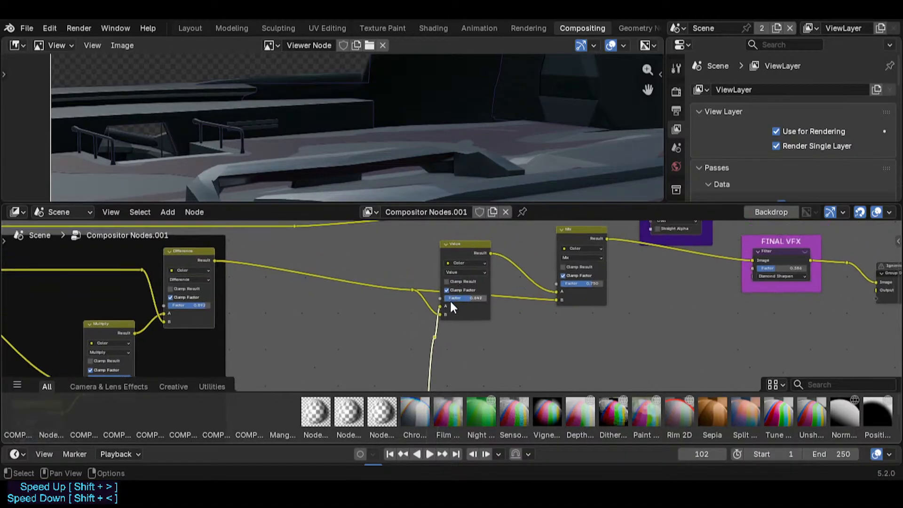
# - Disconnect the Scene.001 link from the Value node's A input and pull the node out of the chain below the Mix node
pyautogui.moveTo(439, 305); pyautogui.dragTo(419, 317)
pyautogui.keyDown('alt'); pyautogui.moveTo(462, 241); pyautogui.dragTo(483, 314); pyautogui.keyUp('alt')
pyautogui.moveTo(466, 288); pyautogui.dragTo(421, 308, button='middle')
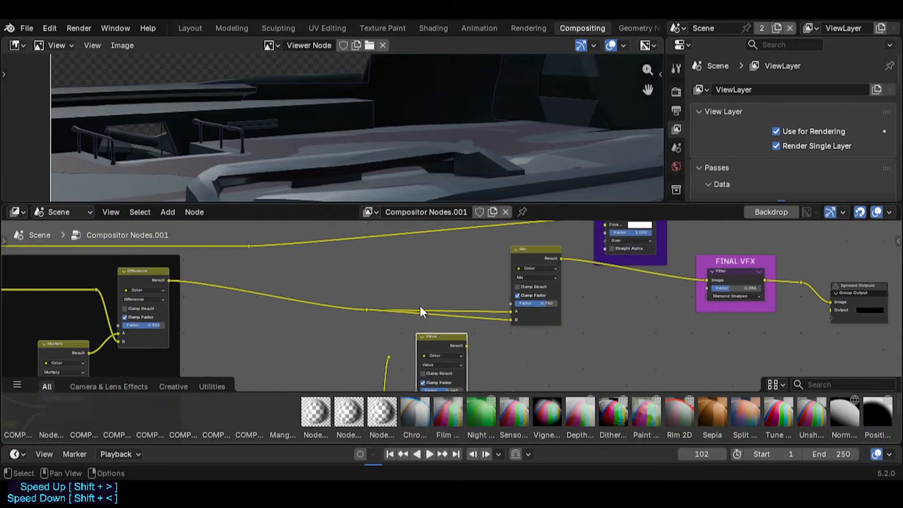
pyautogui.moveTo(516, 264); pyautogui.dragTo(504, 201, button='middle')
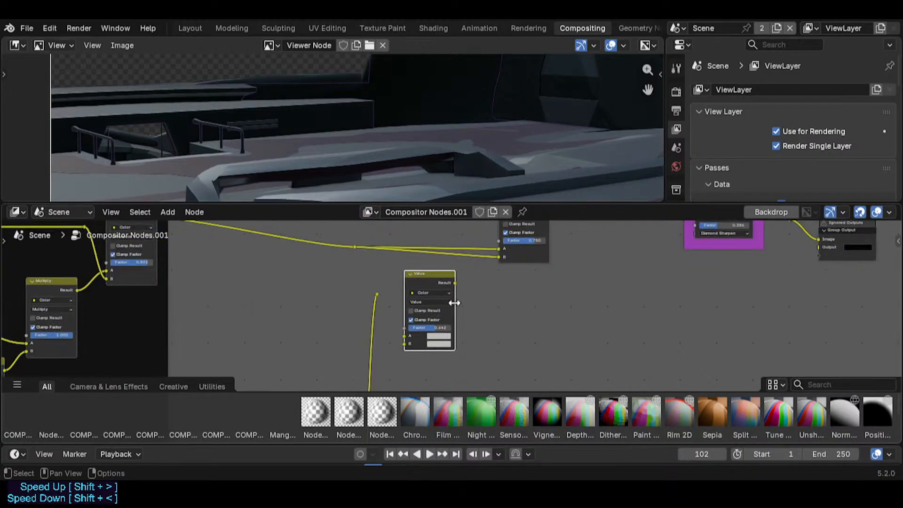
pyautogui.moveTo(471, 279); pyautogui.dragTo(467, 295, button='middle')
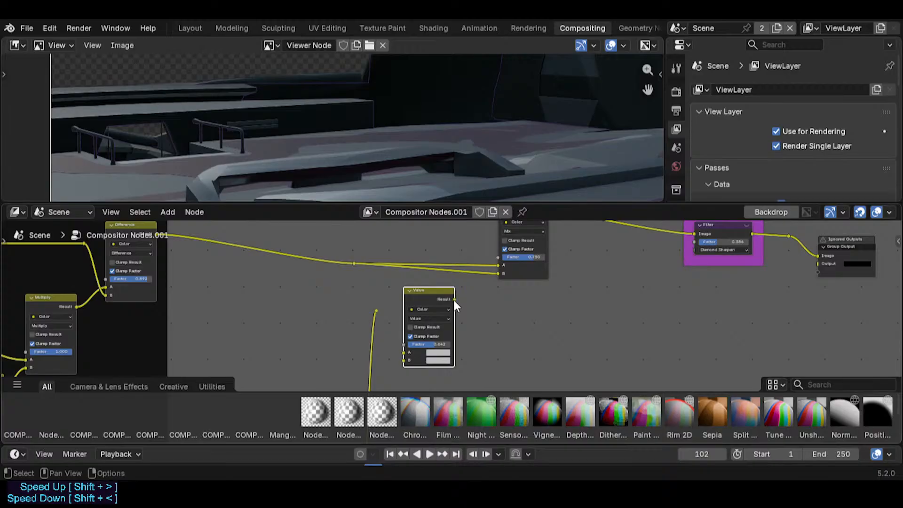
# - Link the Value node's result to the Mix node's A input in place of the Difference node's reroute
pyautogui.moveTo(455, 299); pyautogui.dragTo(502, 272)
pyautogui.moveTo(519, 257); pyautogui.dragTo(504, 277, button='middle')
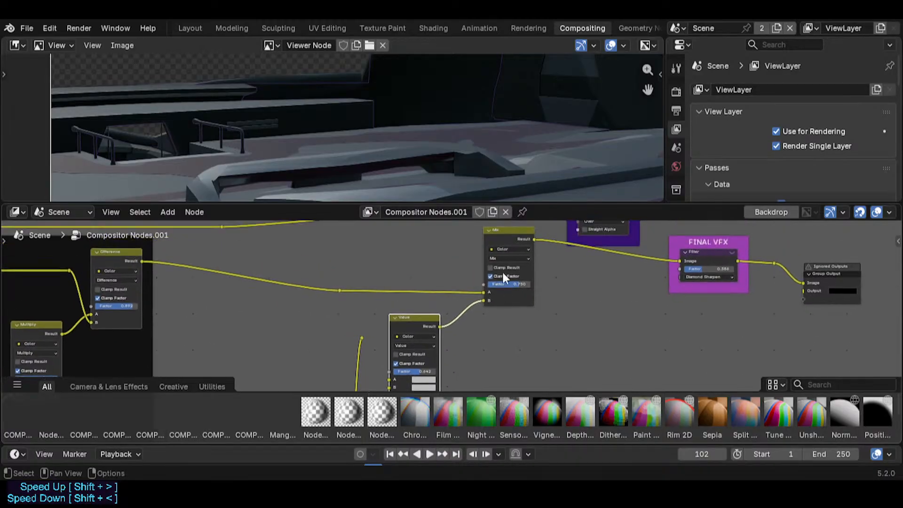
pyautogui.moveTo(488, 299); pyautogui.dragTo(481, 293)
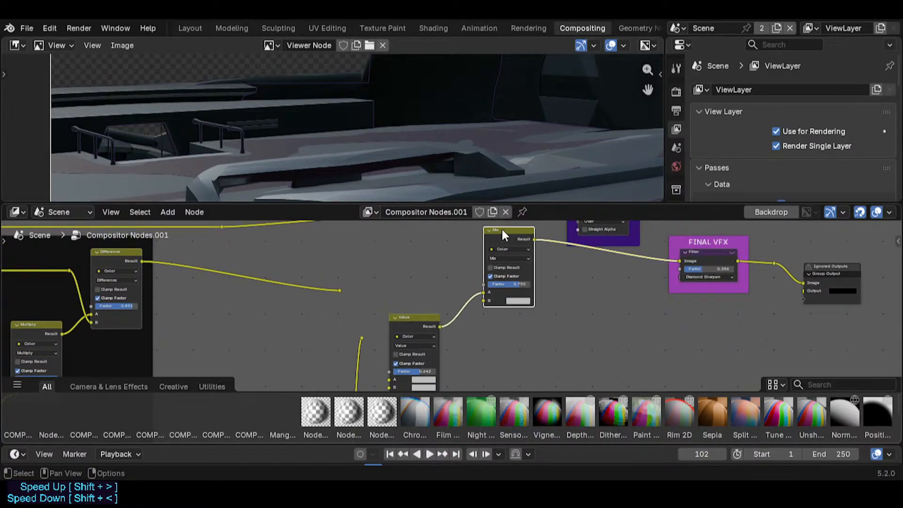
# - Move the Mix node down beside the Value node and switch the Value result from Mix's A input to B
pyautogui.moveTo(502, 230); pyautogui.dragTo(486, 295)
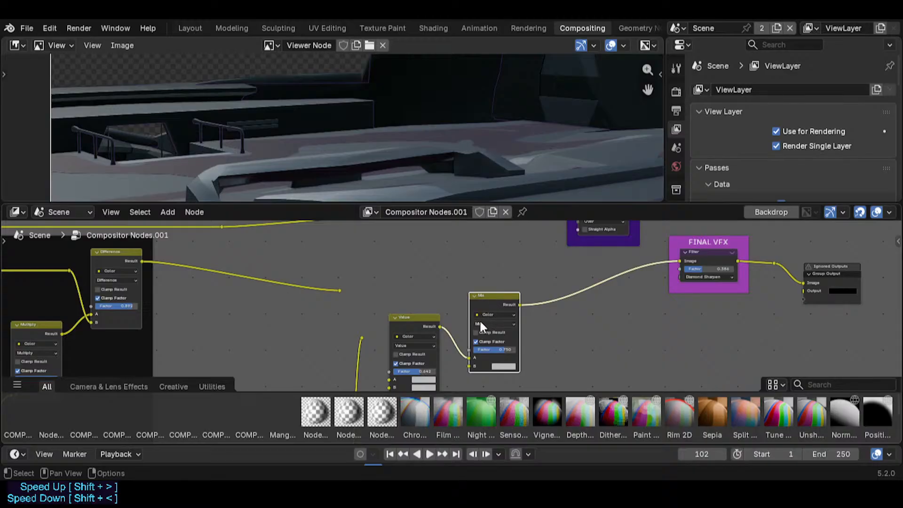
pyautogui.moveTo(466, 358); pyautogui.dragTo(467, 366)
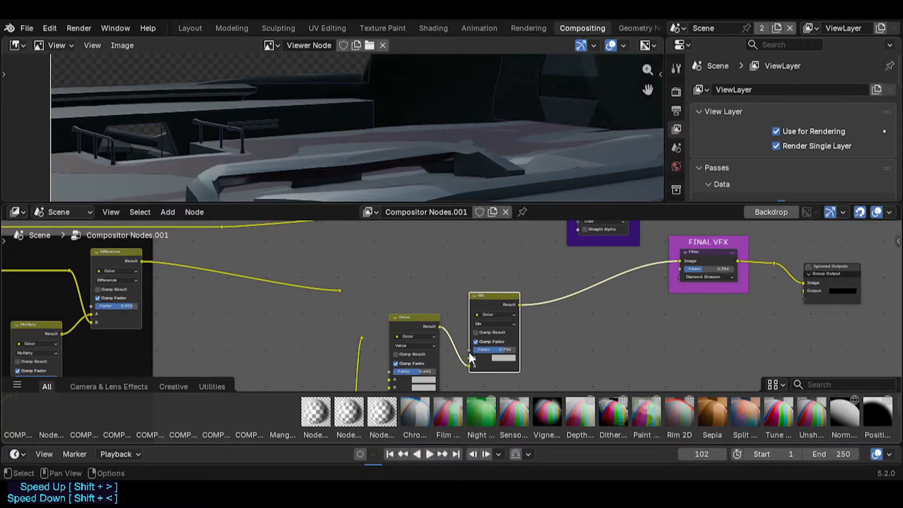
pyautogui.moveTo(424, 319); pyautogui.dragTo(428, 330)
# - Link the Scene.001 reroute to the Value node's A input and align the reroute level with that socket
pyautogui.moveTo(394, 342); pyautogui.dragTo(405, 270, button='middle')
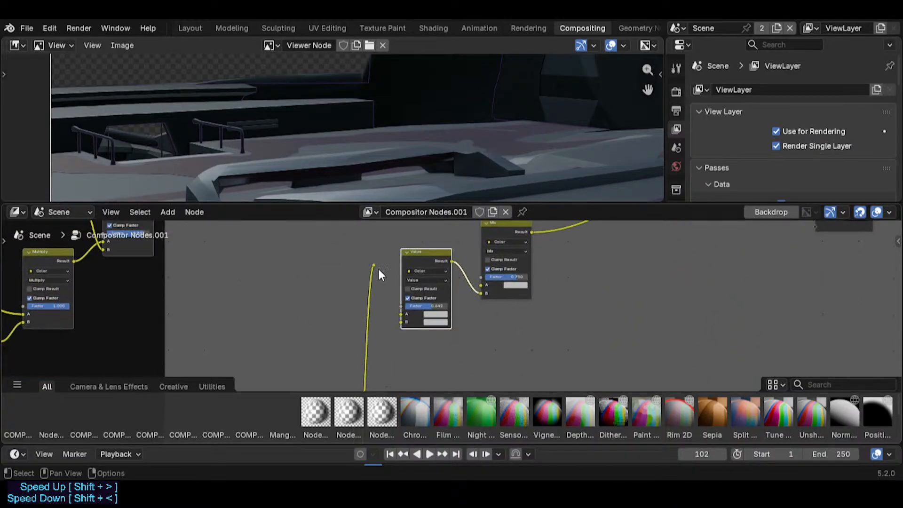
pyautogui.moveTo(374, 266); pyautogui.dragTo(396, 315)
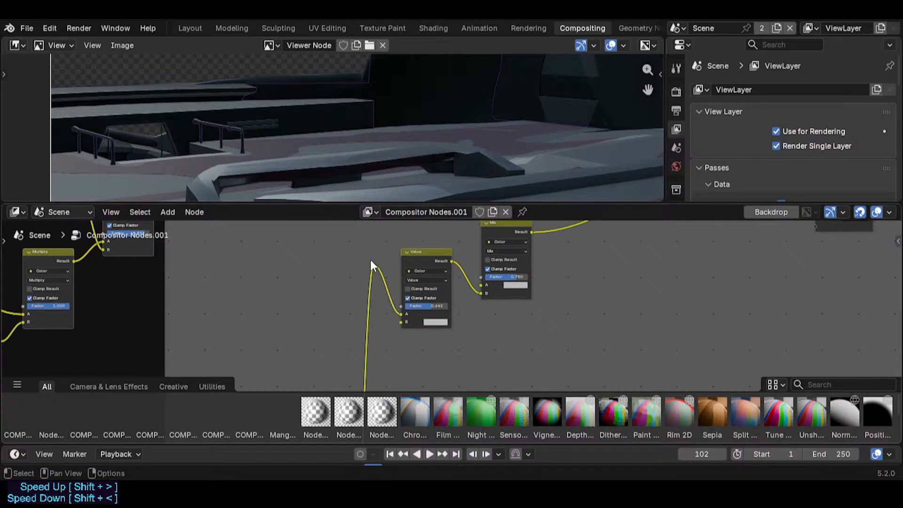
pyautogui.moveTo(371, 258); pyautogui.dragTo(378, 311)
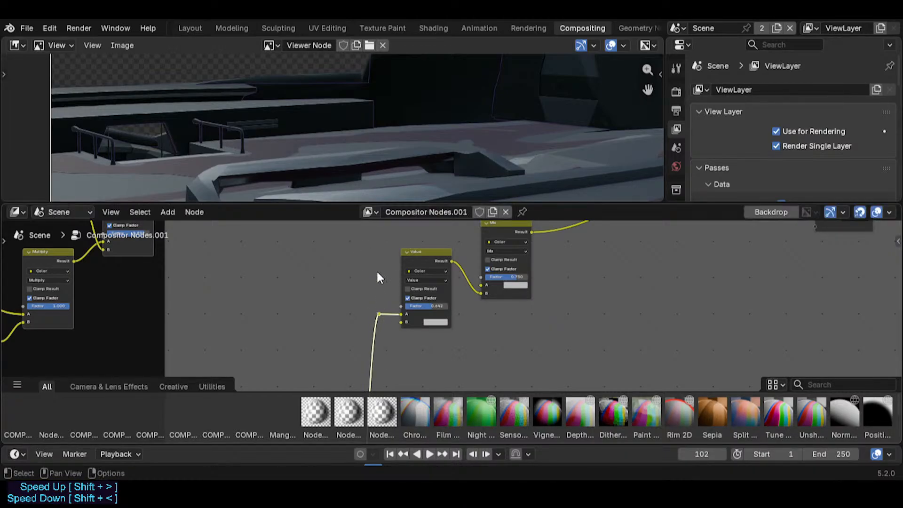
pyautogui.moveTo(376, 270); pyautogui.dragTo(343, 336, button='middle')
# - Connect the Difference node's reroute directly to the final Filter's Image input, bypassing the Mix node, and straighten the link
pyautogui.moveTo(441, 282); pyautogui.dragTo(407, 311, button='middle')
pyautogui.scroll(-1, 408, 314)
pyautogui.moveTo(291, 317); pyautogui.dragTo(606, 288)
pyautogui.moveTo(294, 315); pyautogui.dragTo(319, 282)
pyautogui.moveTo(600, 275); pyautogui.dragTo(468, 280, button='middle')
pyautogui.scroll(-3, 468, 280)
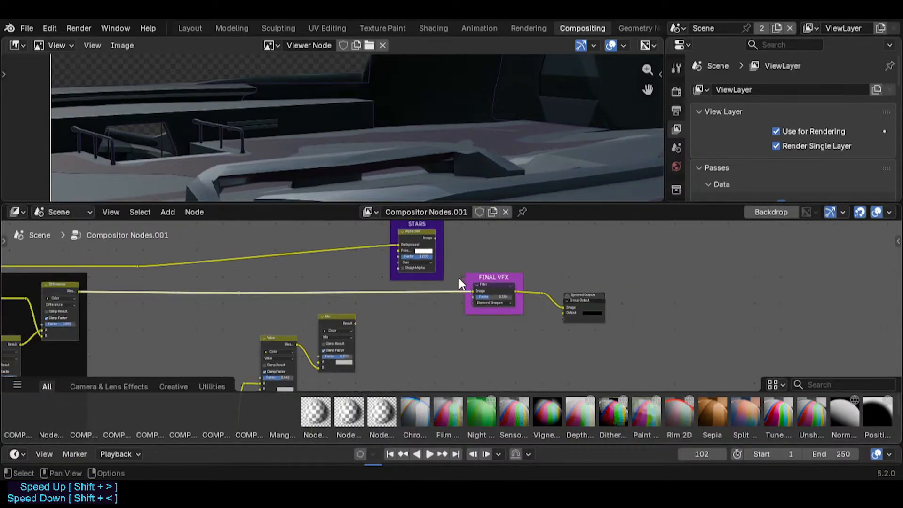
# - Save the file, preview the final Filter's output through a Viewer node and enlarge the image preview area
pyautogui.hotkey('ctrl', 's')
pyautogui.keyDown('ctrl'); pyautogui.keyDown('shift'); pyautogui.click(540, 292); pyautogui.keyUp('shift'); pyautogui.keyUp('ctrl')
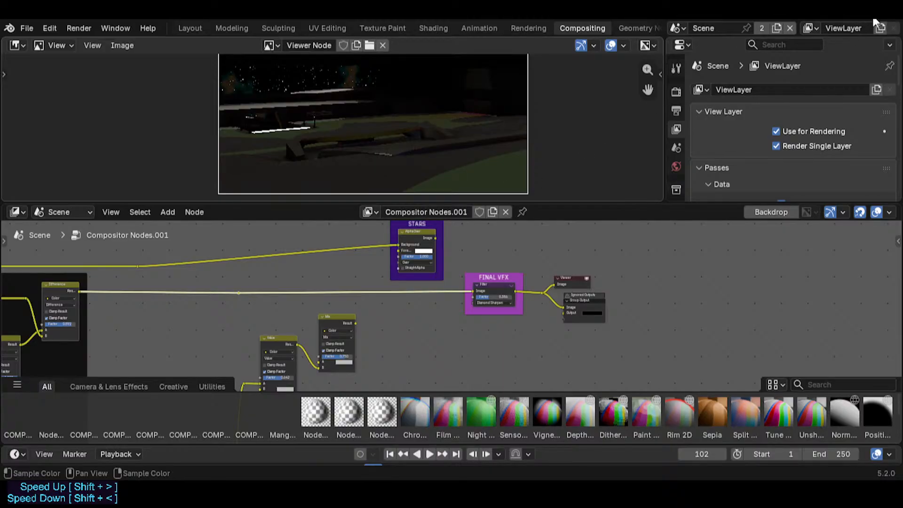
pyautogui.moveTo(522, 203); pyautogui.dragTo(522, 242)
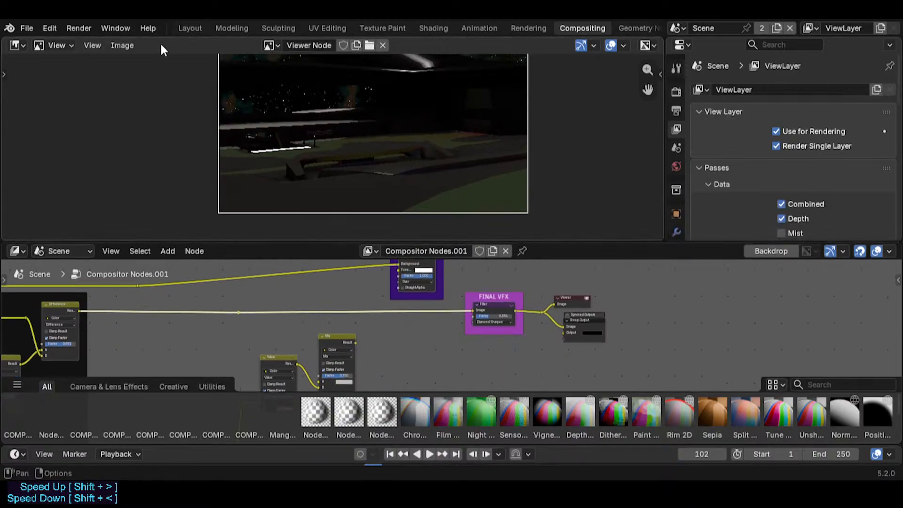
pyautogui.moveTo(153, 295); pyautogui.dragTo(276, 268, button='middle')
pyautogui.scroll(3, 163, 283)
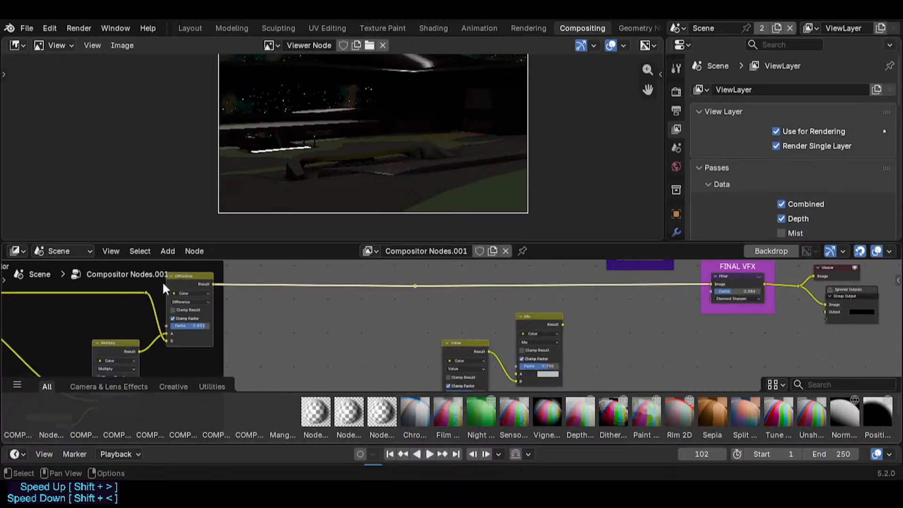
# - Switch to the Layout workspace and open the view layer's data pass settings
pyautogui.click(197, 26)
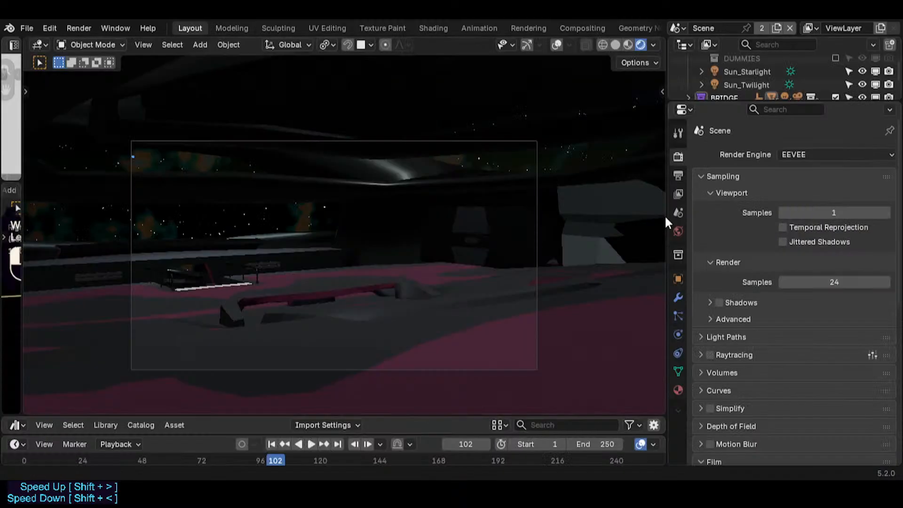
pyautogui.click(678, 174)
pyautogui.click(678, 193)
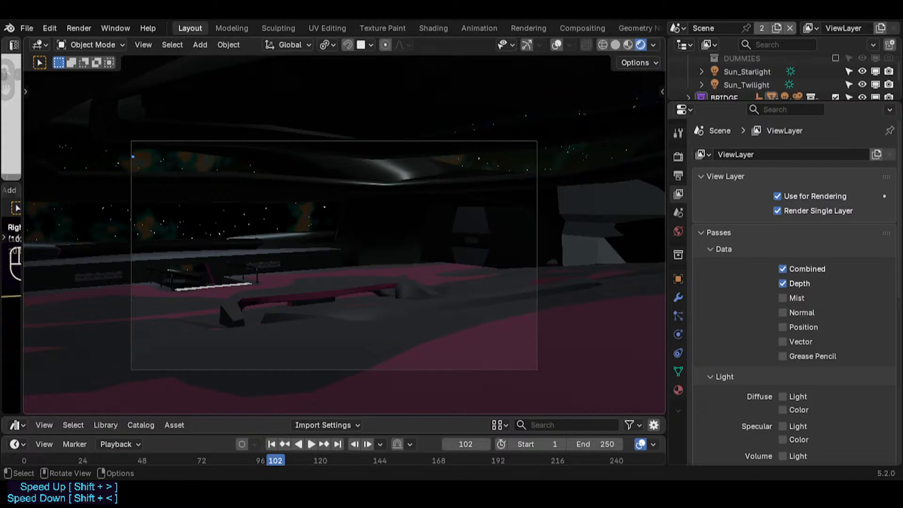
pyautogui.click(782, 298)
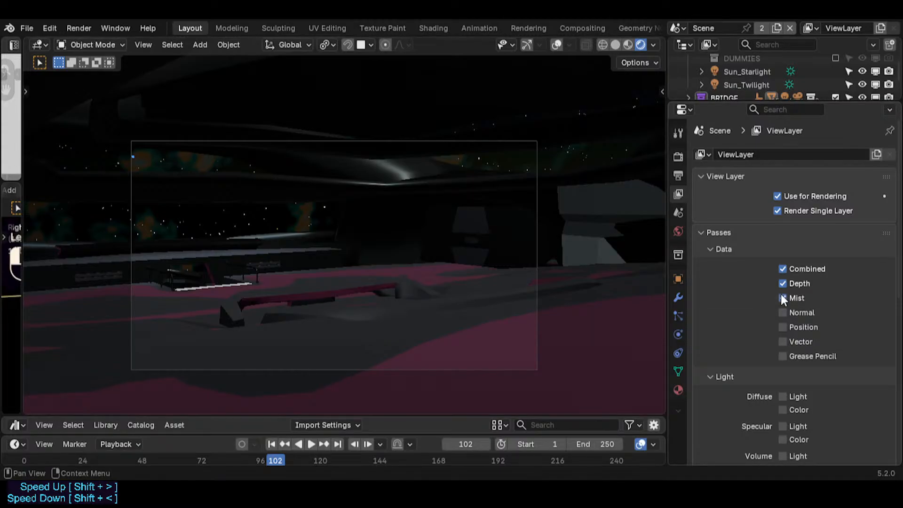
pyautogui.press('F12')
pyautogui.click(792, 284)
# - Enlarge the outliner and add a Grease Pencil Scene Line Art object to the ENVIRONMENT collection
pyautogui.moveTo(758, 102); pyautogui.dragTo(762, 212)
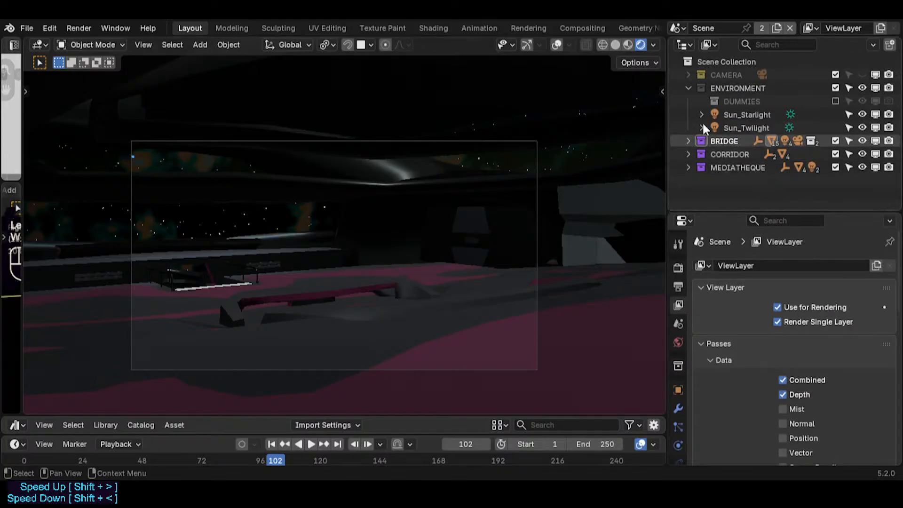
pyautogui.click(728, 85)
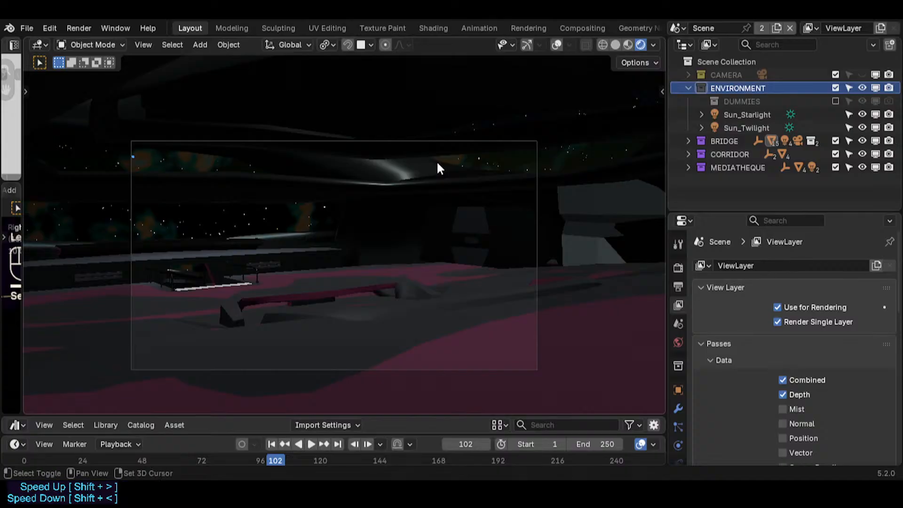
pyautogui.hotkey('shift', 'a')
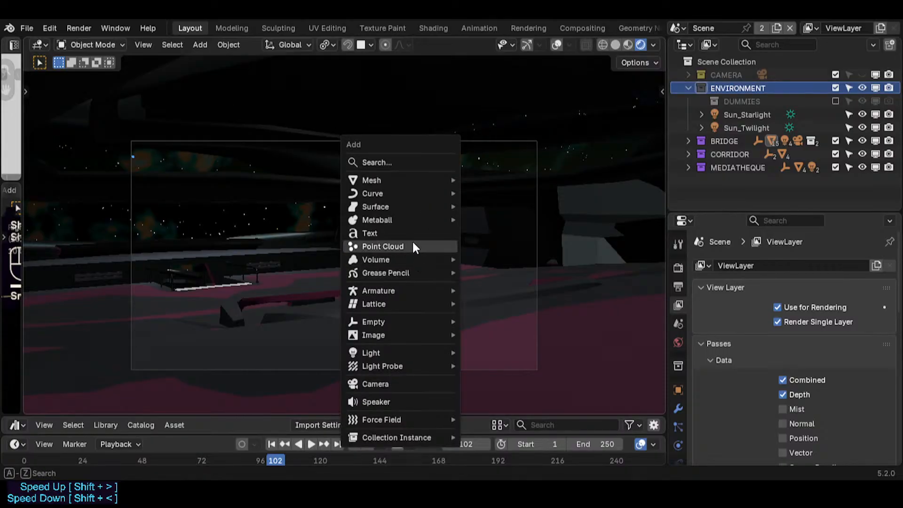
pyautogui.moveTo(403, 275)
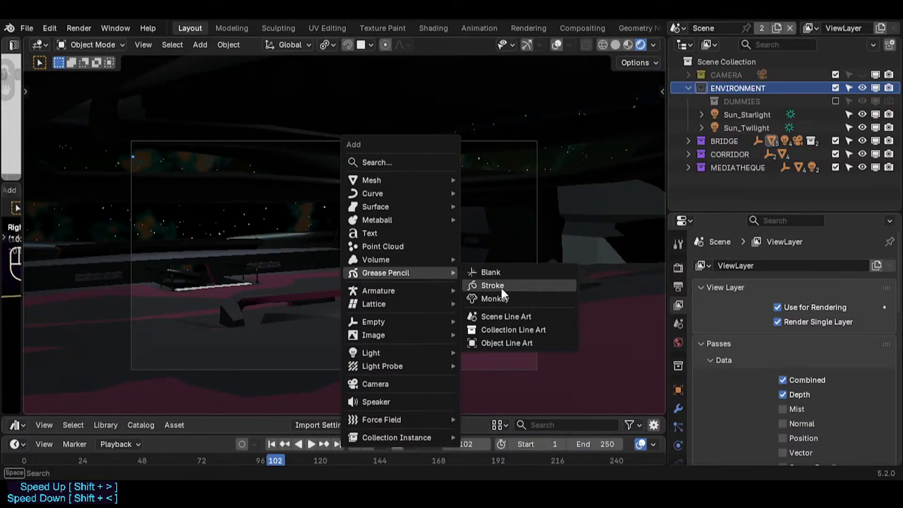
pyautogui.click(513, 316)
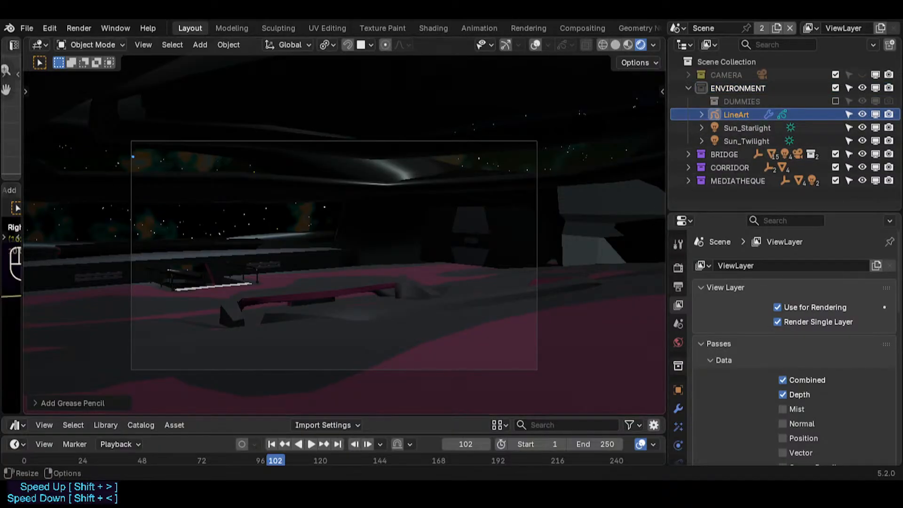
# - Examine the LineArt object's layer, onion skinning and stroke depth settings
pyautogui.scroll(-4, 678, 377)
pyautogui.click(679, 412)
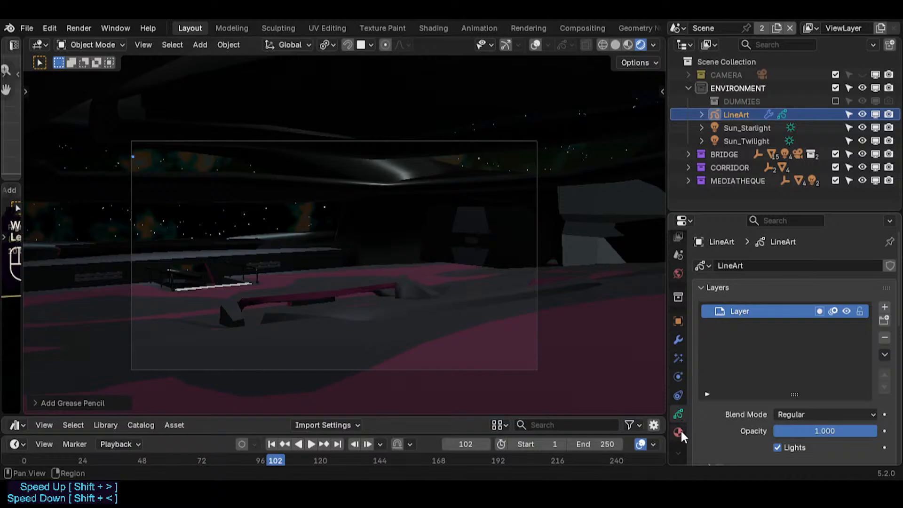
pyautogui.click(679, 433)
pyautogui.click(679, 414)
pyautogui.scroll(-5, 782, 384)
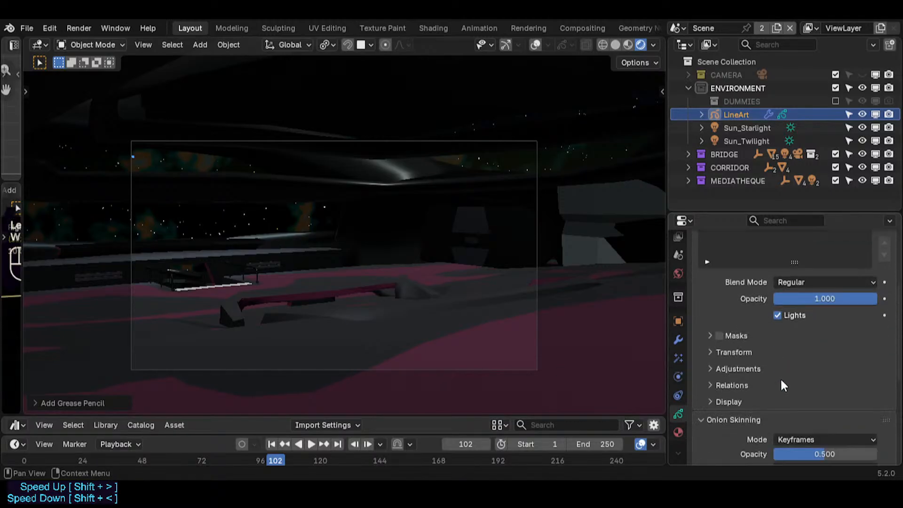
pyautogui.scroll(-5, 755, 354)
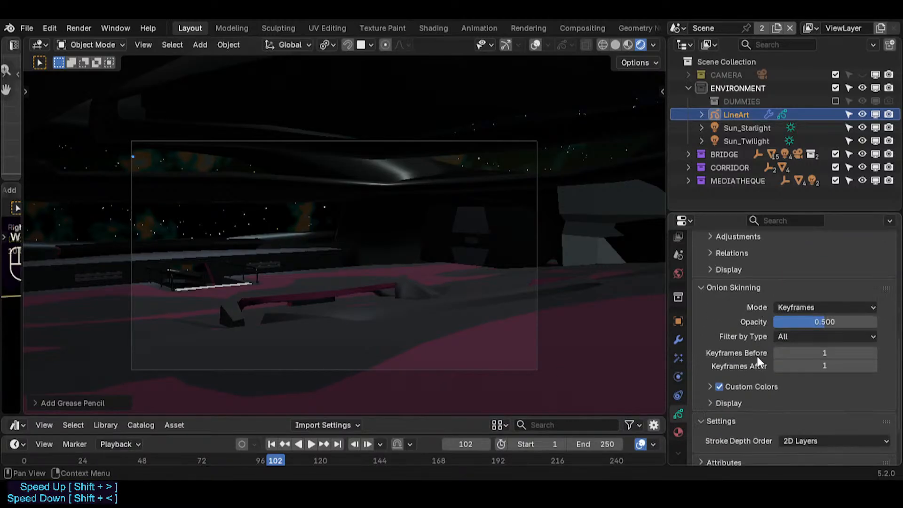
pyautogui.scroll(5, 754, 359)
# - Change the stroke base color of LineArt's Black material to a bright purple
pyautogui.click(678, 432)
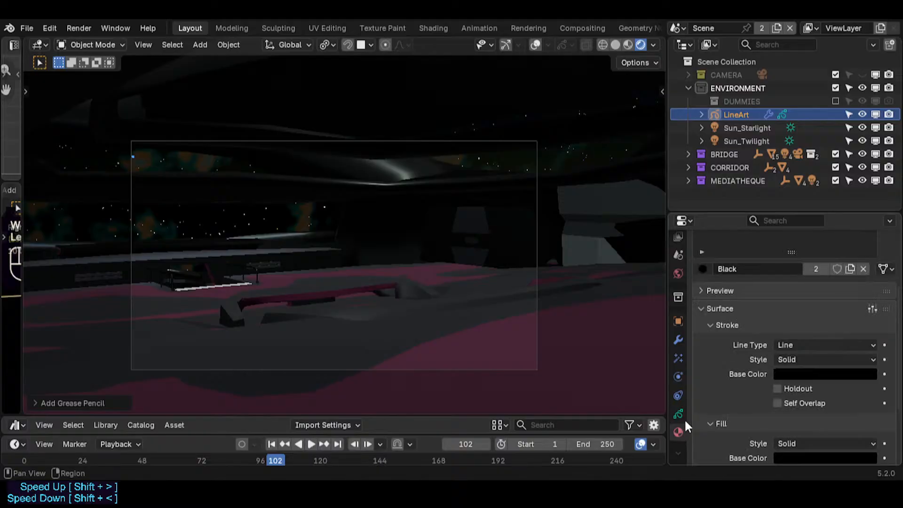
pyautogui.scroll(-3, 795, 346)
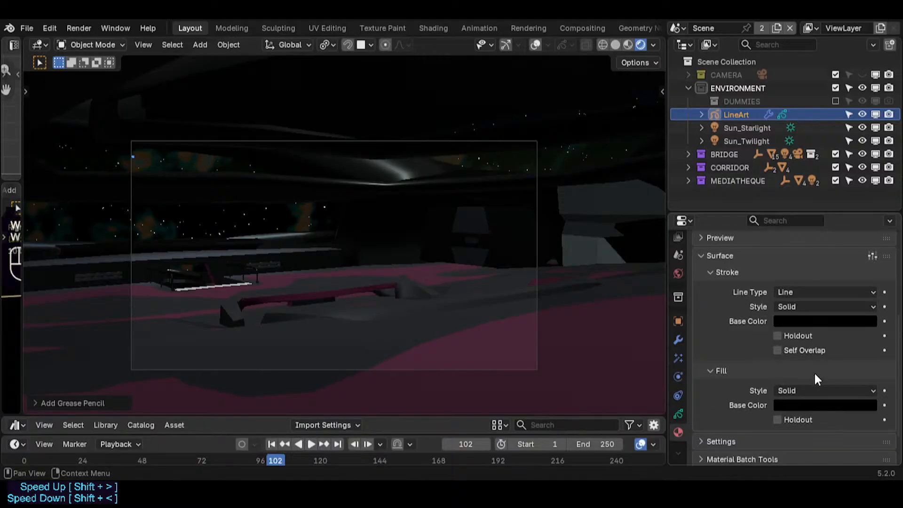
pyautogui.click(810, 322)
pyautogui.scroll(10, 850, 167)
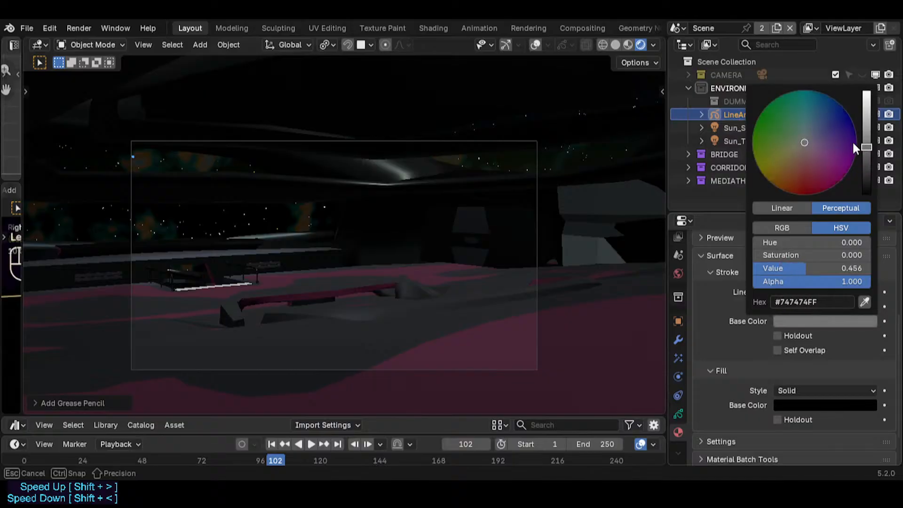
pyautogui.moveTo(852, 140)
pyautogui.mouseDown()
pyautogui.moveTo(831, 168)
pyautogui.moveTo(866, 122)
pyautogui.mouseUp()
pyautogui.moveTo(838, 170); pyautogui.dragTo(827, 175)
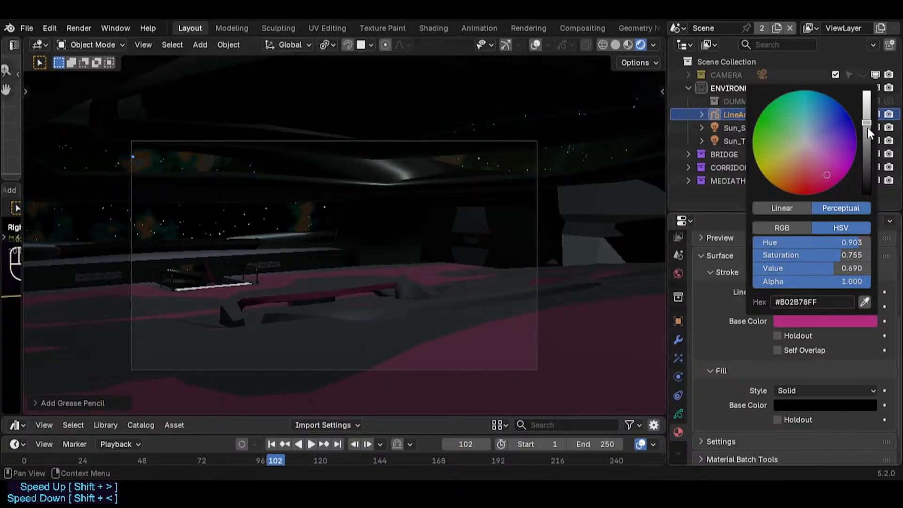
pyautogui.moveTo(867, 122); pyautogui.dragTo(846, 160)
pyautogui.click(867, 120)
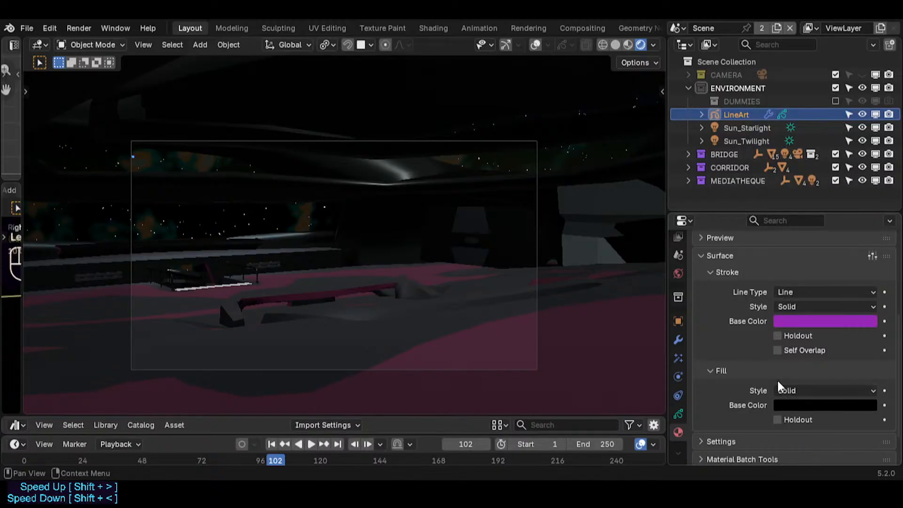
# - Give the Black material a fake user and set the viewport shading to Material Preview
pyautogui.scroll(6, 788, 371)
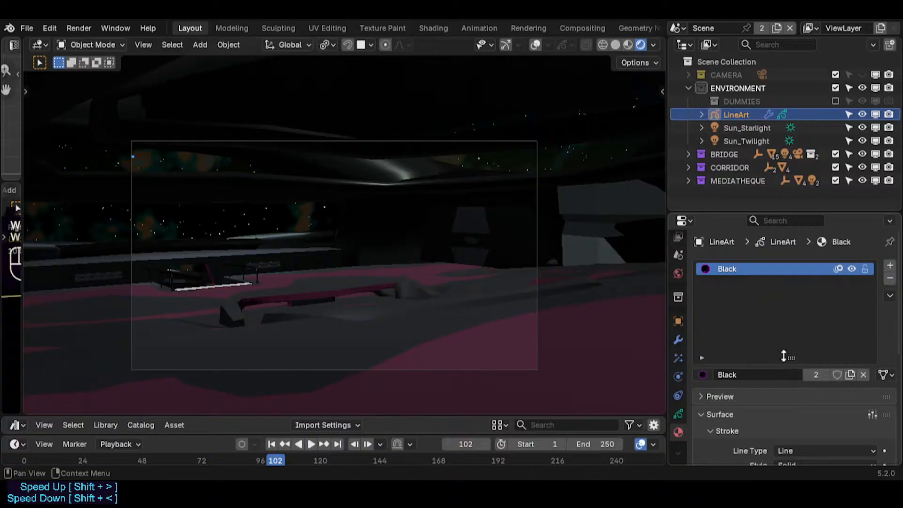
pyautogui.click(836, 375)
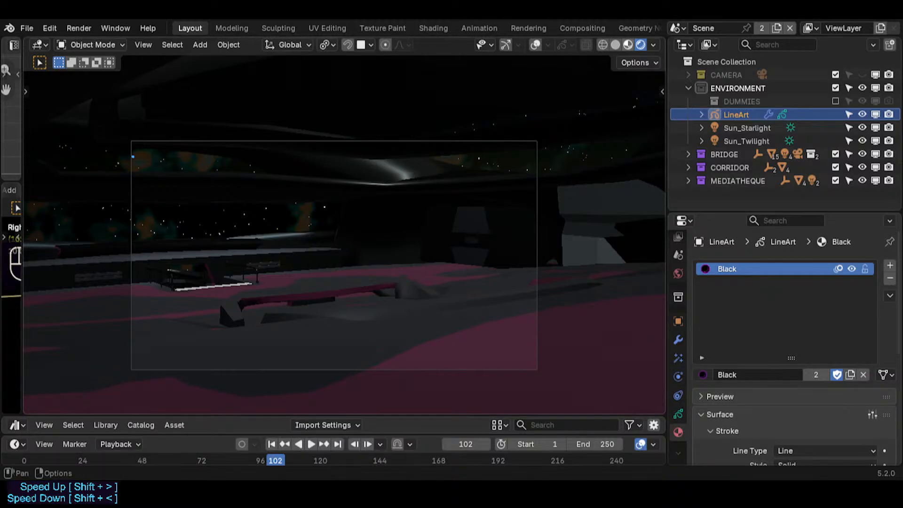
pyautogui.click(614, 45)
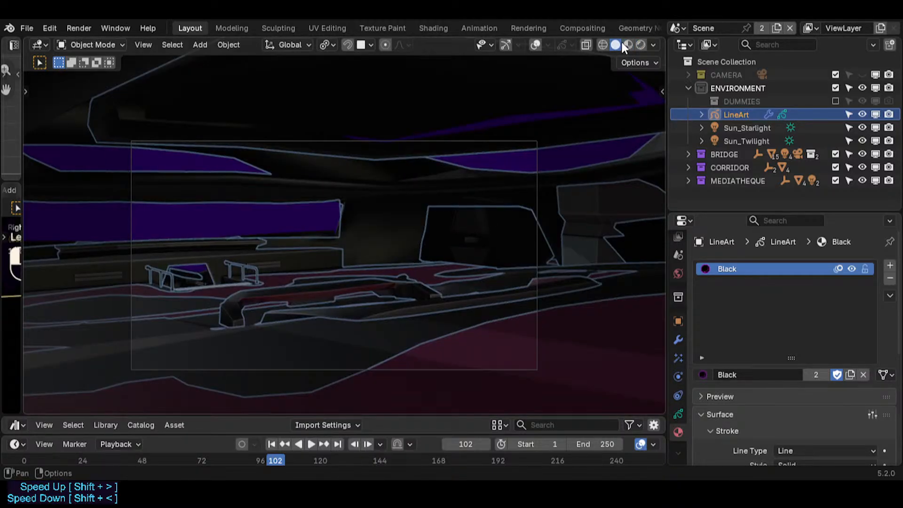
pyautogui.click(623, 43)
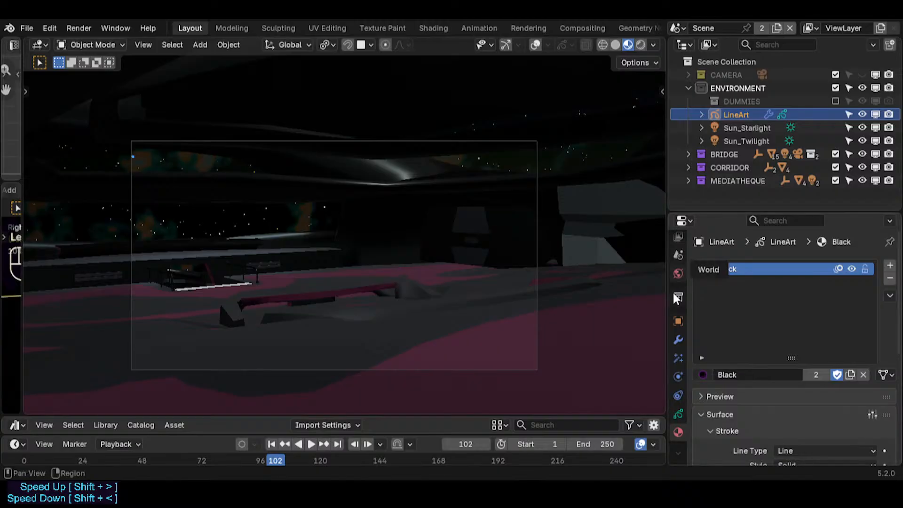
# - Open the Lineart modifier settings and check the source type, layer and material choices
pyautogui.click(678, 340)
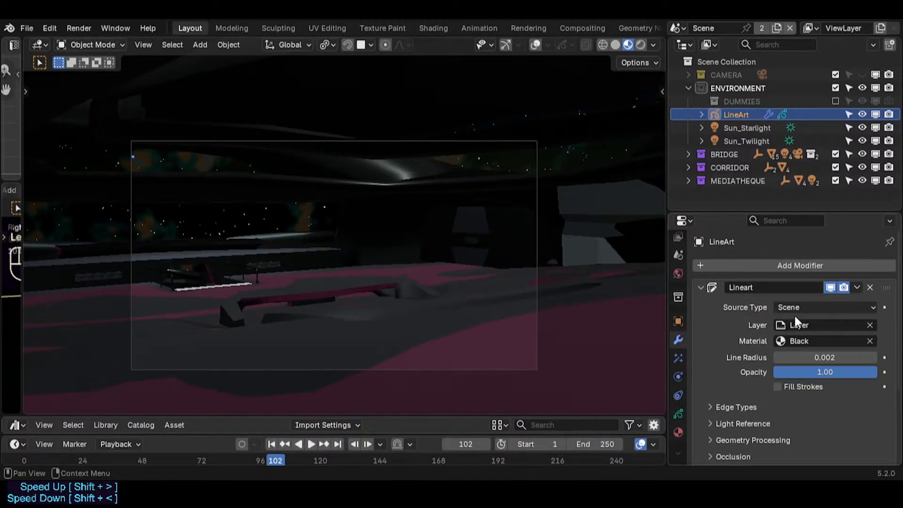
pyautogui.click(817, 309)
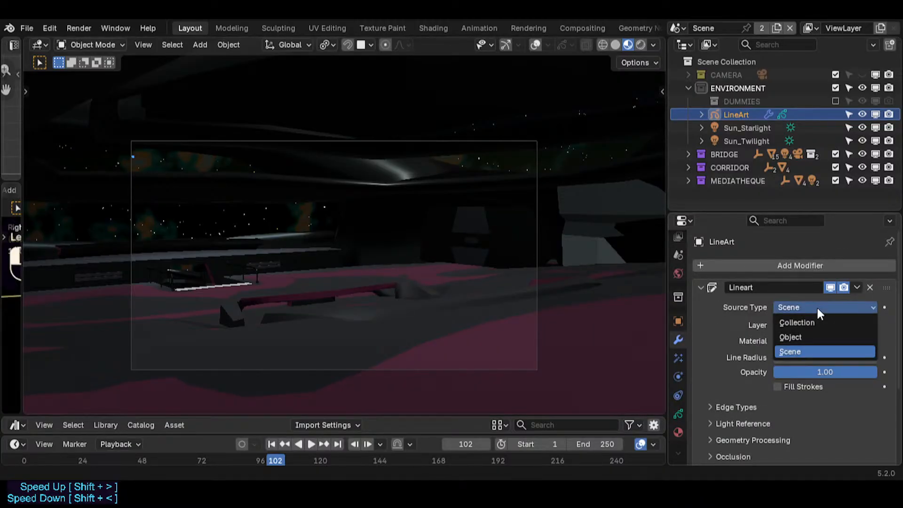
pyautogui.click(801, 305)
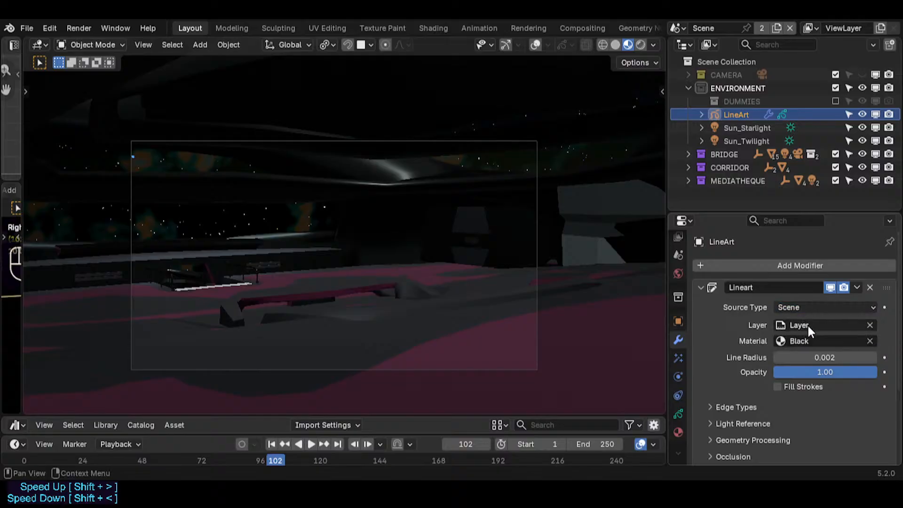
pyautogui.click(807, 325)
pyautogui.press('Escape')
pyautogui.click(805, 340)
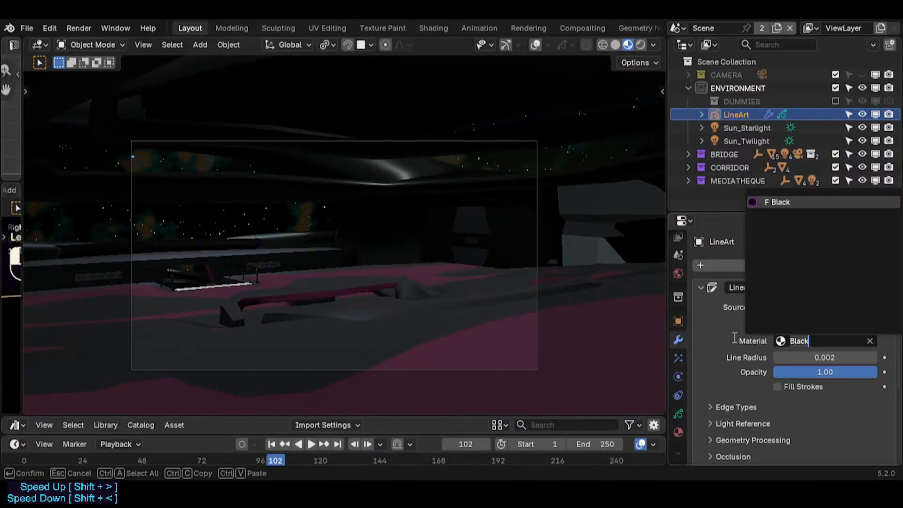
pyautogui.press('Return')
# - Set the Lineart modifier's line radius to 0.08 and inspect the outlines up close on the bridge geometry
pyautogui.moveTo(817, 358); pyautogui.dragTo(835, 357)
pyautogui.scroll(3, 219, 271)
pyautogui.scroll(-3, 232, 275)
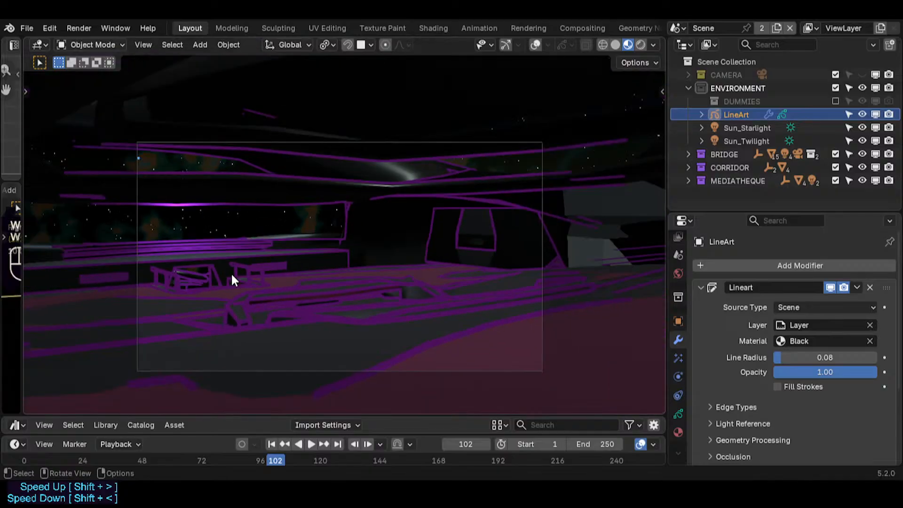
pyautogui.scroll(4, 303, 299)
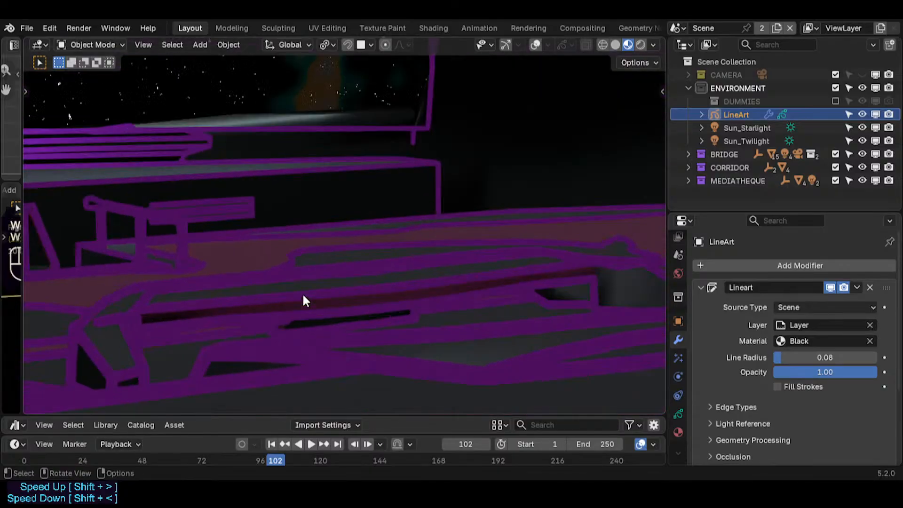
# - Reduce the Lineart modifier's line radius to 0.00659 for much thinner outlines
pyautogui.moveTo(810, 358)
pyautogui.mouseDown()
pyautogui.moveTo(786, 359)
pyautogui.moveTo(820, 358)
pyautogui.mouseUp()
pyautogui.click(819, 351)
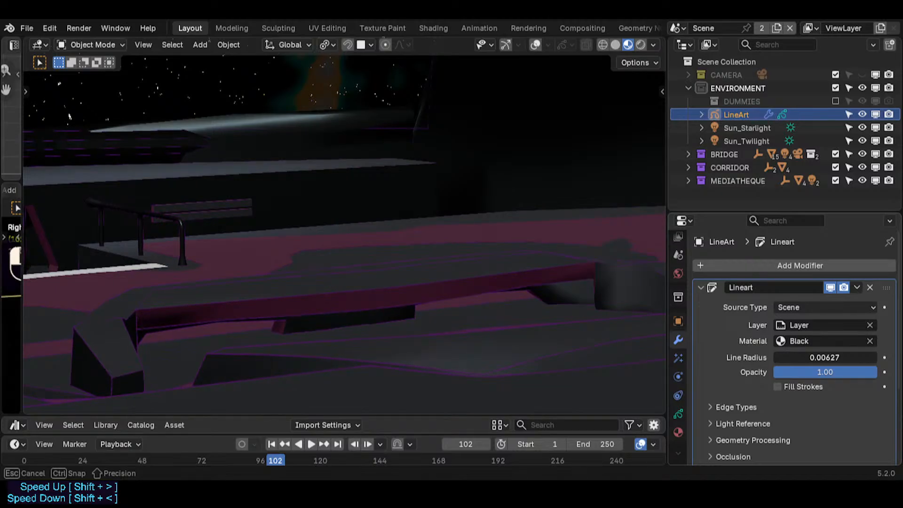
pyautogui.moveTo(820, 358); pyautogui.dragTo(783, 381)
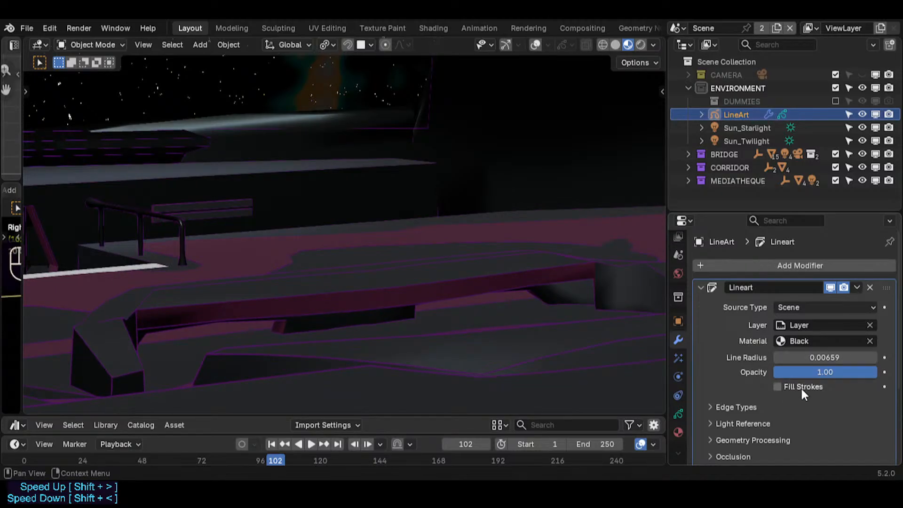
# - Try the Lineart modifier's Fill Strokes option and switch it back off
pyautogui.click(801, 387)
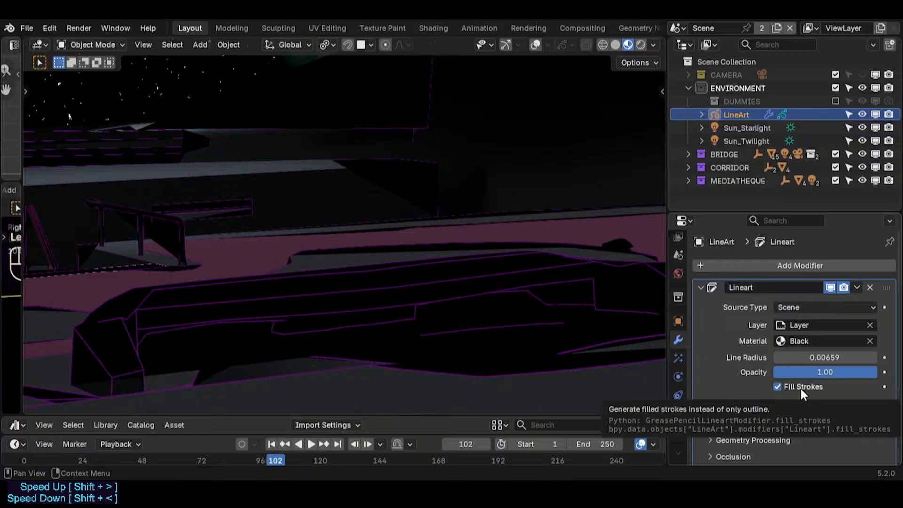
pyautogui.click(800, 386)
pyautogui.click(800, 387)
pyautogui.click(800, 386)
# - Set the Lineart modifier's opacity to 0.82 and expand its Edge Types options
pyautogui.scroll(-2, 814, 352)
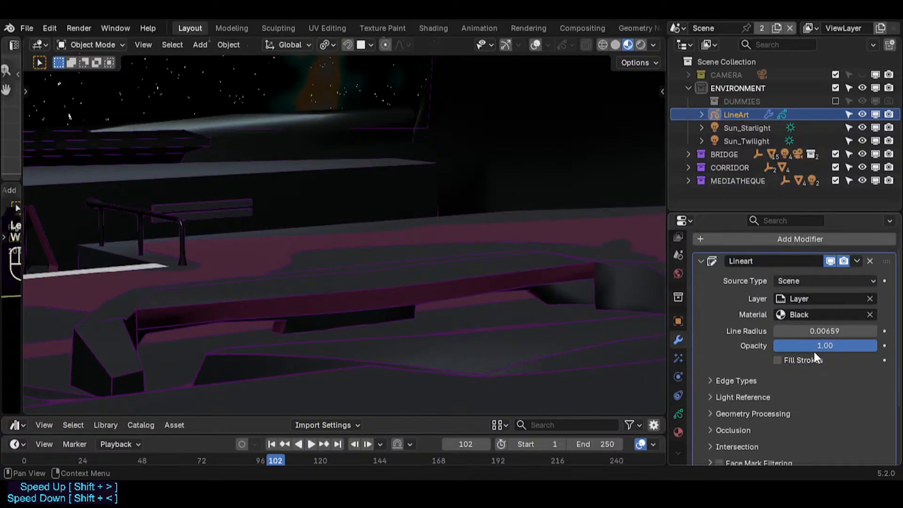
pyautogui.moveTo(834, 349); pyautogui.dragTo(858, 349)
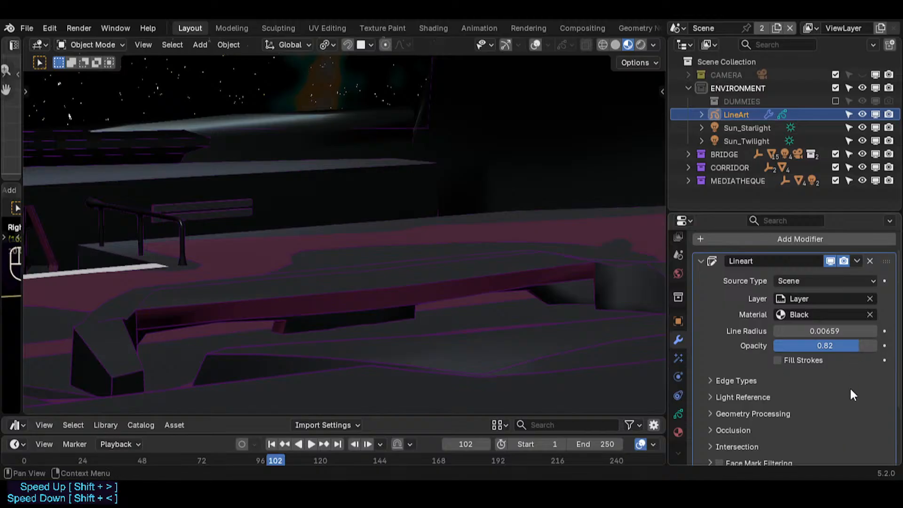
pyautogui.click(736, 381)
pyautogui.scroll(-4, 795, 372)
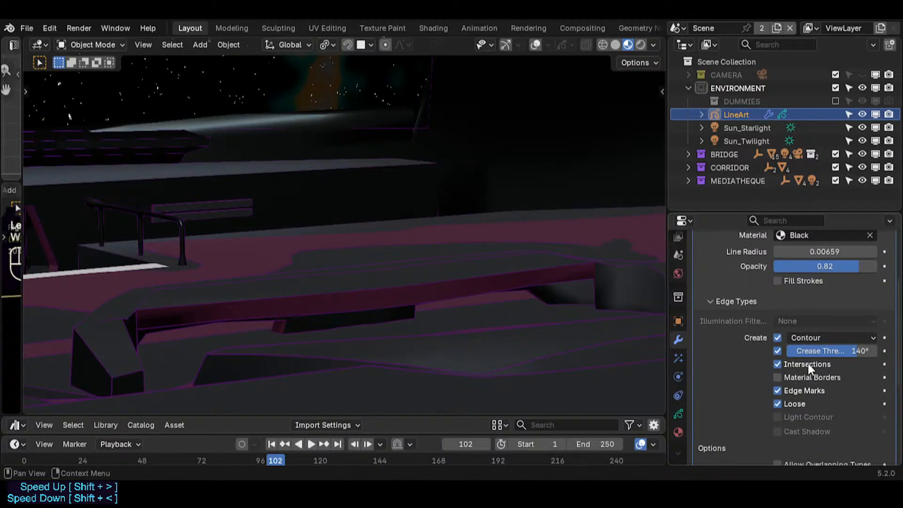
# - Review the Lineart edge types, enabling Material Borders alongside Contour, Crease Threshold, Intersections, Edge Marks and Loose
pyautogui.click(779, 336)
pyautogui.click(779, 338)
pyautogui.click(778, 350)
pyautogui.click(787, 365)
pyautogui.click(788, 367)
pyautogui.click(794, 391)
pyautogui.click(794, 404)
pyautogui.click(778, 416)
pyautogui.click(778, 417)
pyautogui.scroll(-3, 784, 414)
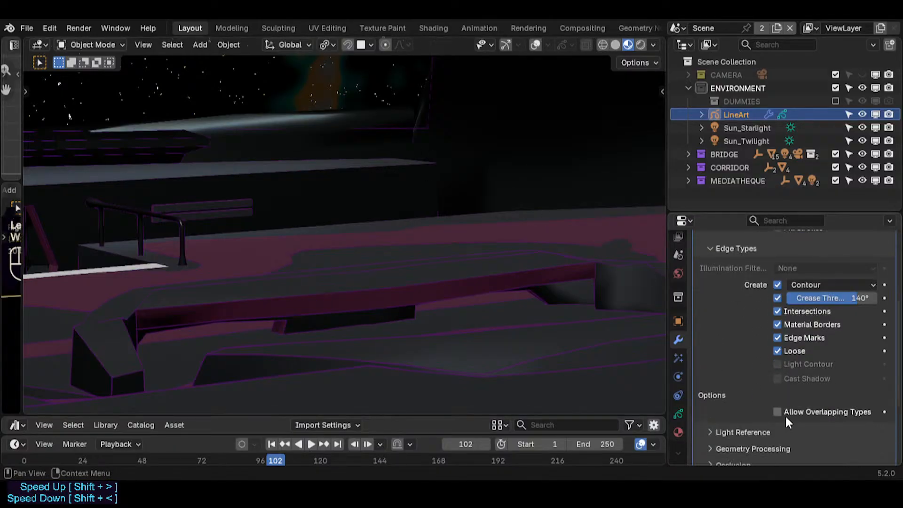
# - Try Allow Overlapping Types and the Illuminated, Shaded and Illuminated (Enclosed Shapes) illumination filters, restoring the overlap option to off and the filter to None
pyautogui.click(782, 411)
pyautogui.click(782, 410)
pyautogui.click(791, 268)
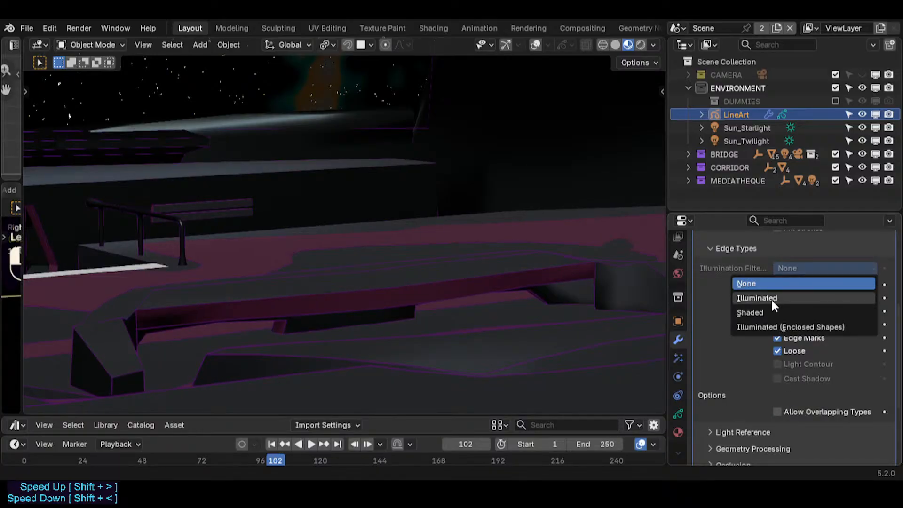
pyautogui.click(771, 298)
pyautogui.click(791, 268)
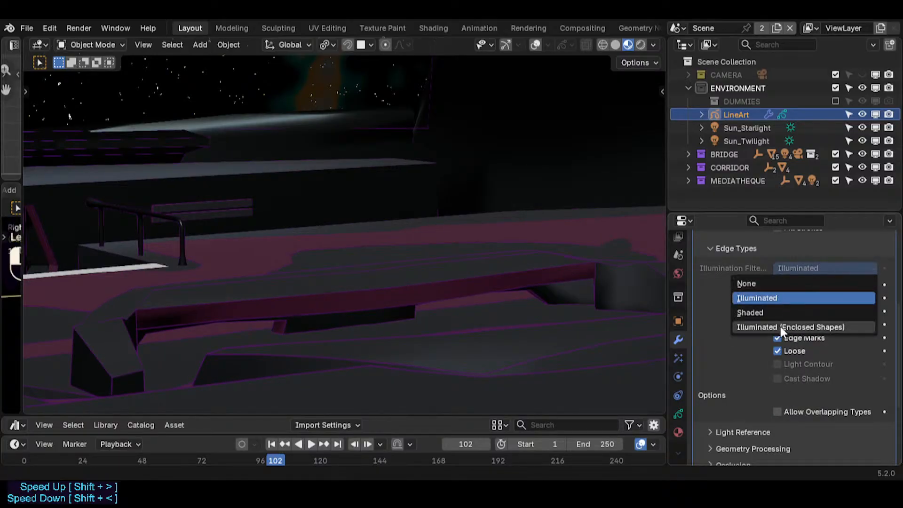
pyautogui.click(784, 312)
pyautogui.click(800, 267)
pyautogui.click(784, 322)
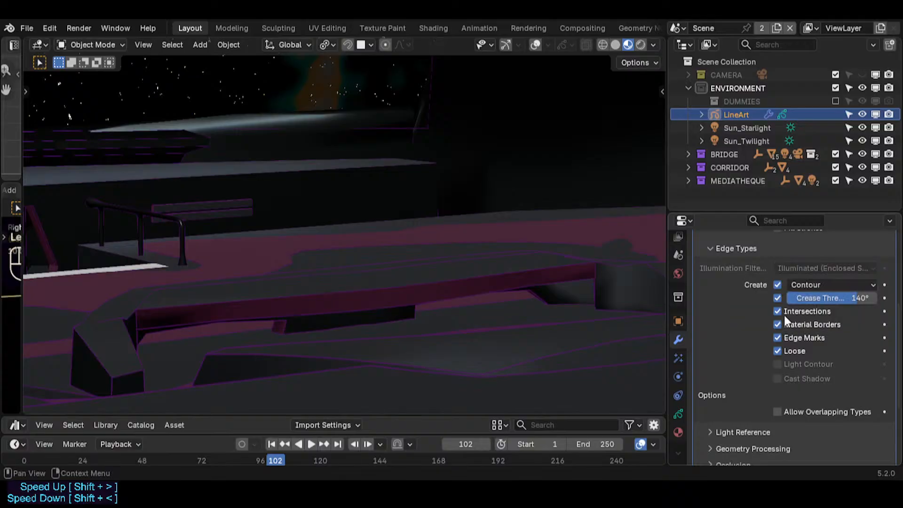
pyautogui.click(805, 269)
pyautogui.click(789, 285)
# - Walk the camera view around the bridge interior and frame the floor, railed opening and starry windows
pyautogui.click(506, 155)
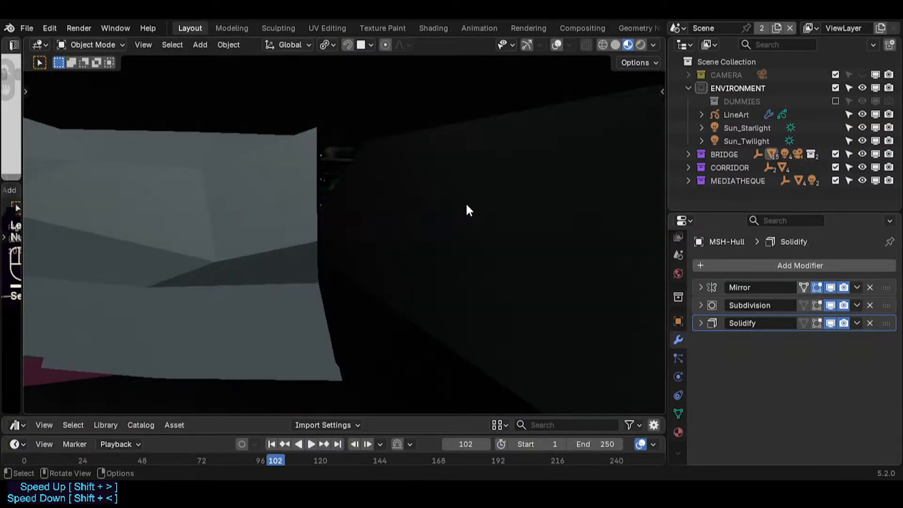
pyautogui.hotkey('shift', '`')
pyautogui.click(466, 203)
pyautogui.scroll(-6, 441, 246)
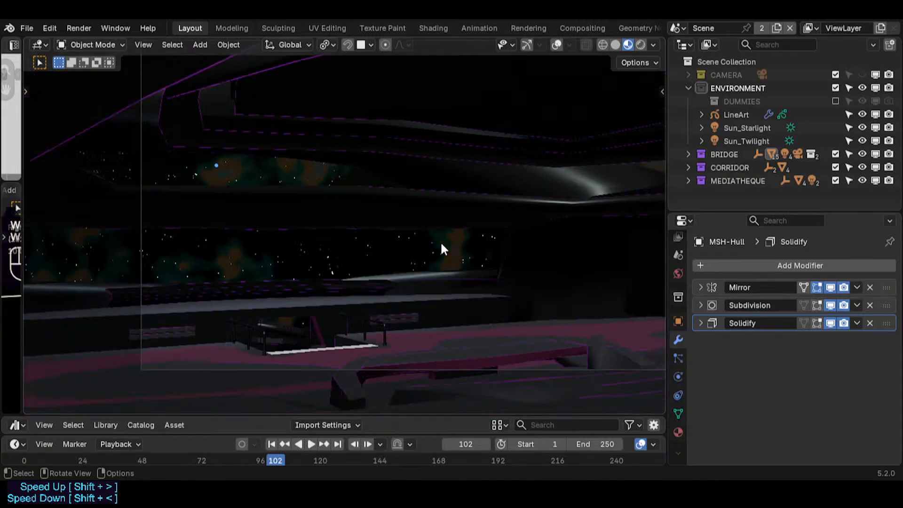
pyautogui.scroll(2, 441, 252)
pyautogui.hotkey('shift', '`')
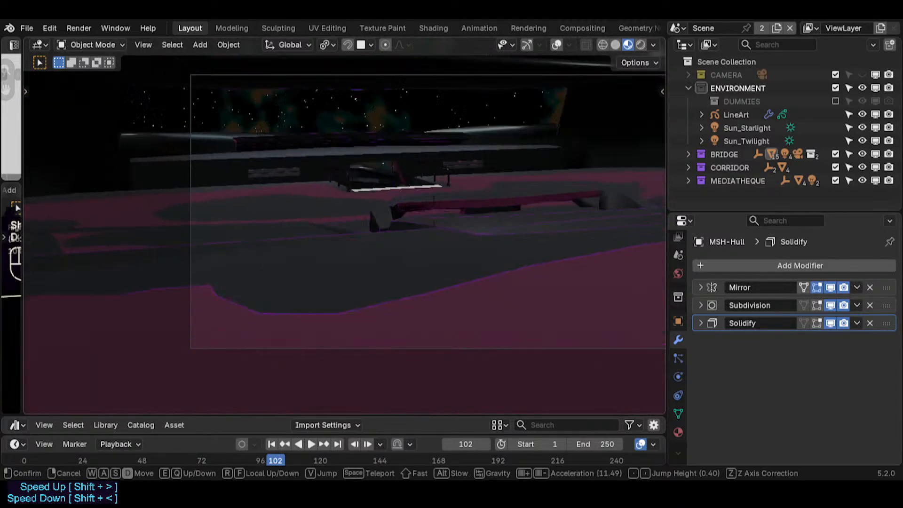
pyautogui.press('a')
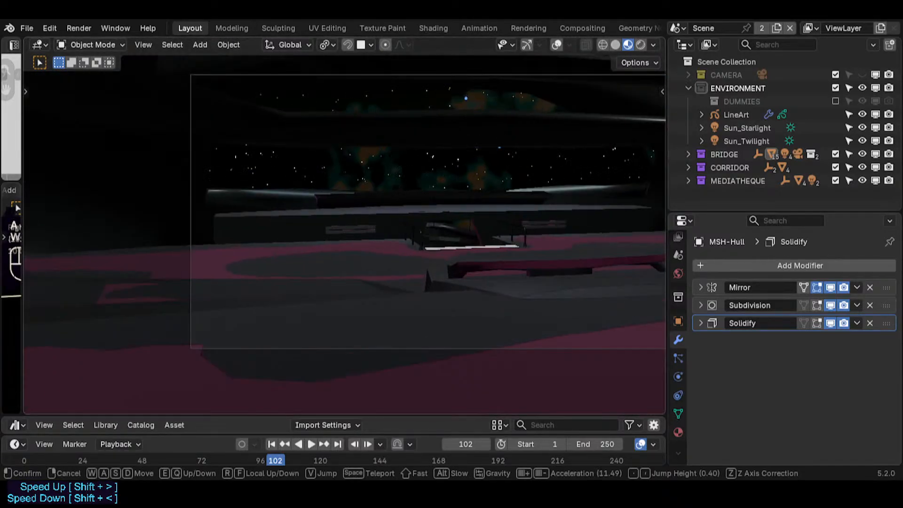
pyautogui.press('w')
pyautogui.press('e')
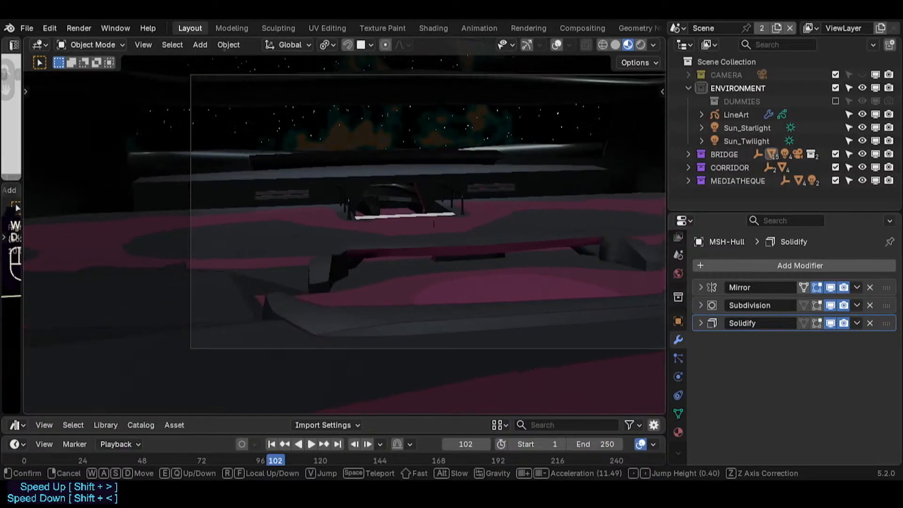
pyautogui.press('s')
pyautogui.press('d')
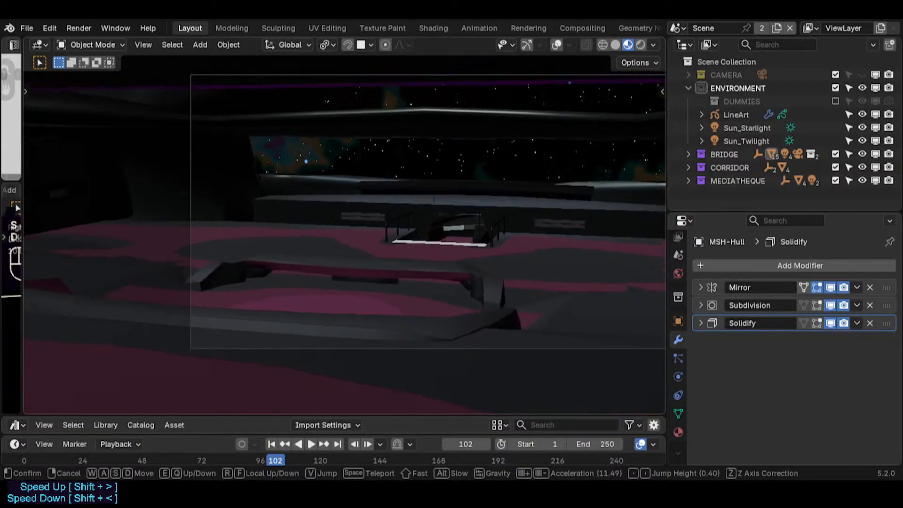
pyautogui.press('s')
pyautogui.press('a')
pyautogui.press('w')
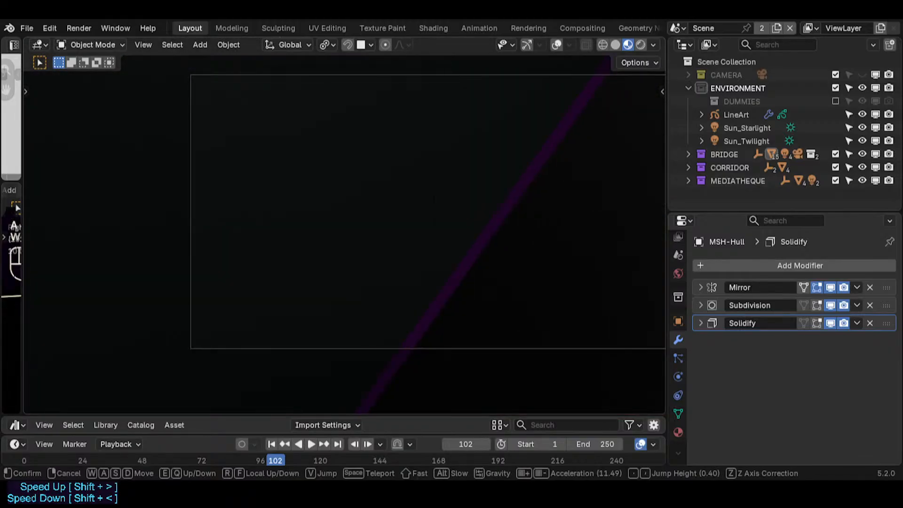
pyautogui.press('a')
pyautogui.click(344, 234)
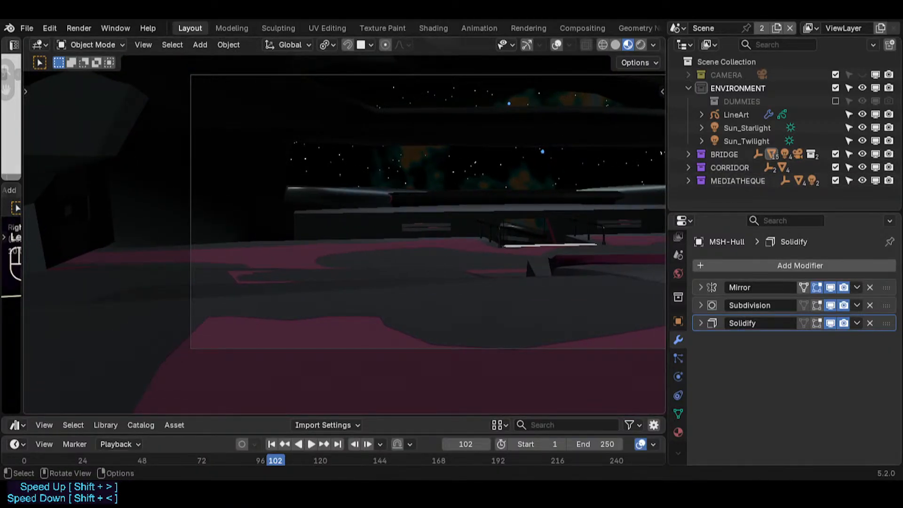
pyautogui.click(454, 169)
pyautogui.hotkey('shift', '`')
pyautogui.click(454, 188)
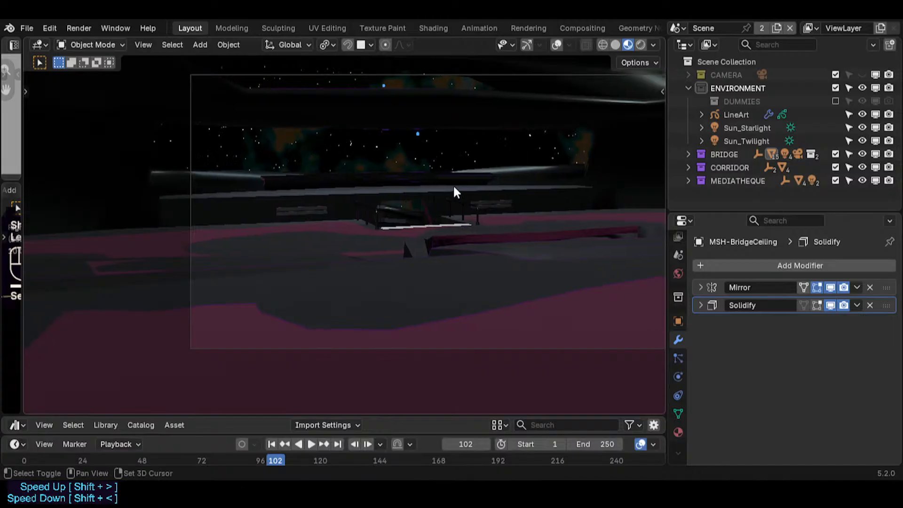
pyautogui.hotkey('shift', '`')
pyautogui.click(454, 202)
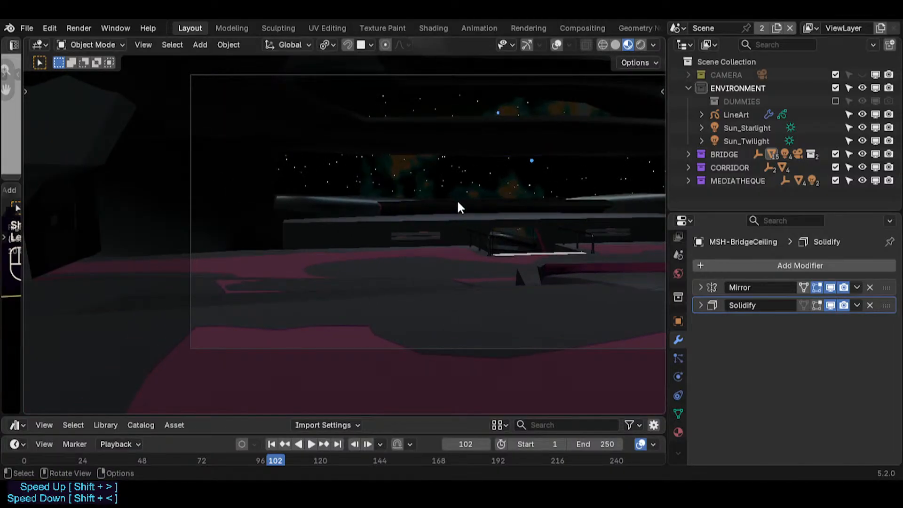
# - Save the file and open the render of frame 102 in the Rendering workspace
pyautogui.hotkey('ctrl', 's')
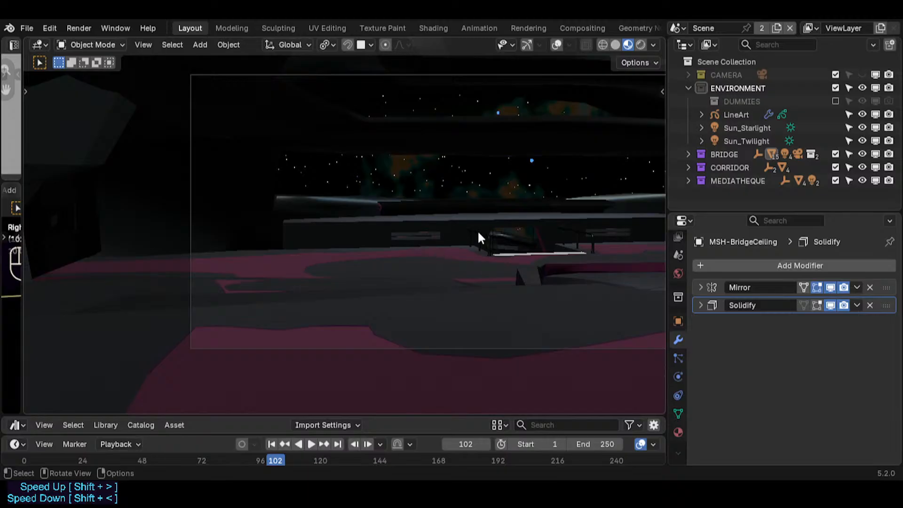
pyautogui.scroll(-3, 538, 33)
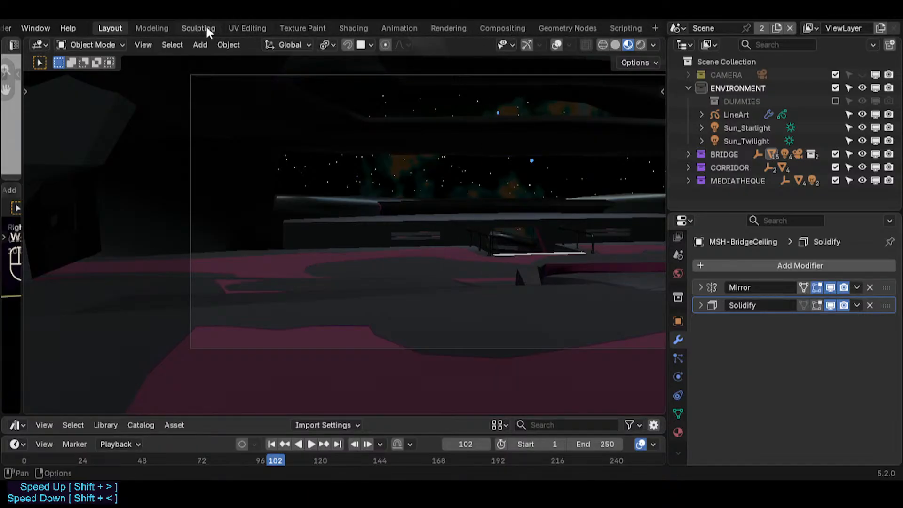
pyautogui.scroll(3, 187, 28)
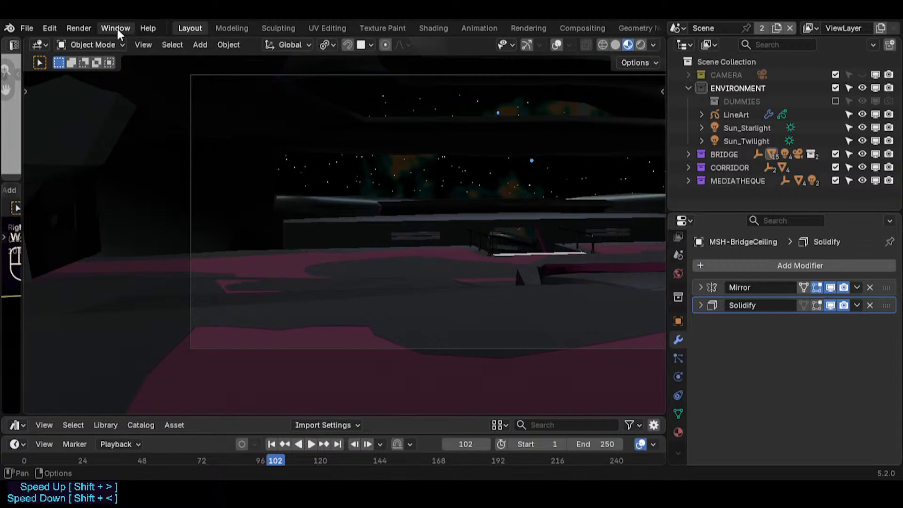
pyautogui.click(88, 31)
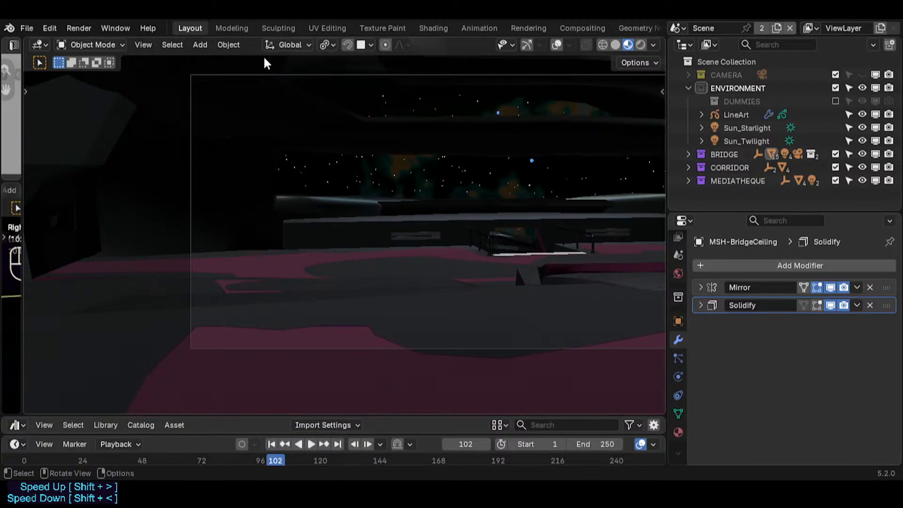
pyautogui.scroll(-3, 437, 29)
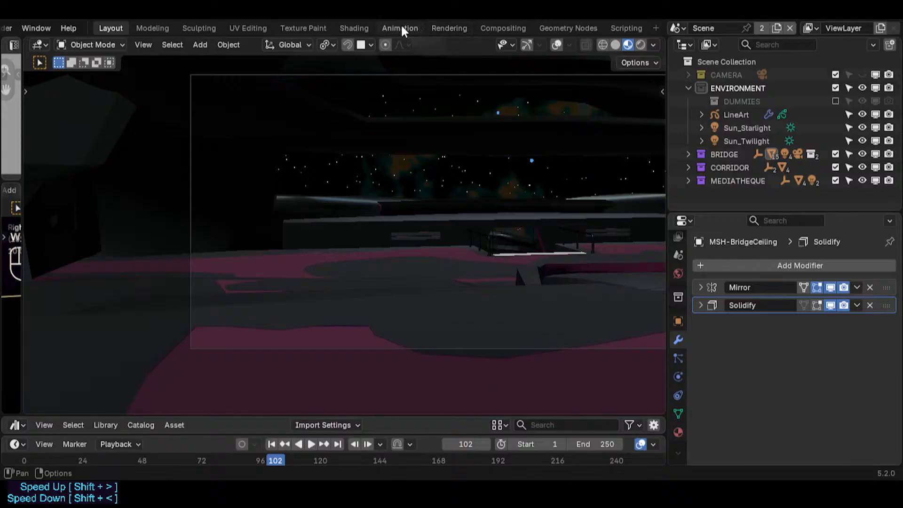
pyautogui.click(449, 28)
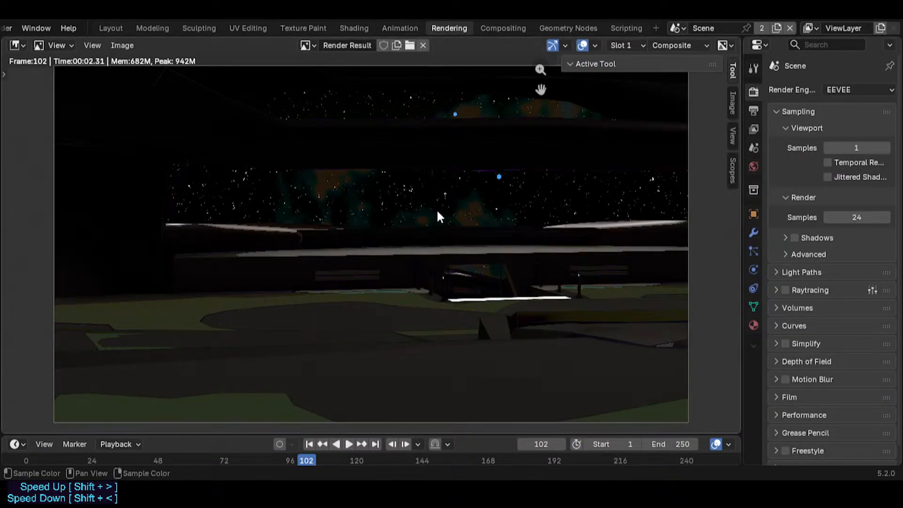
# - Examine the outlines around the floor, railings and central opening in the render up close
pyautogui.scroll(-3, 423, 230)
pyautogui.scroll(3, 409, 252)
pyautogui.moveTo(371, 189); pyautogui.dragTo(382, 236, button='middle')
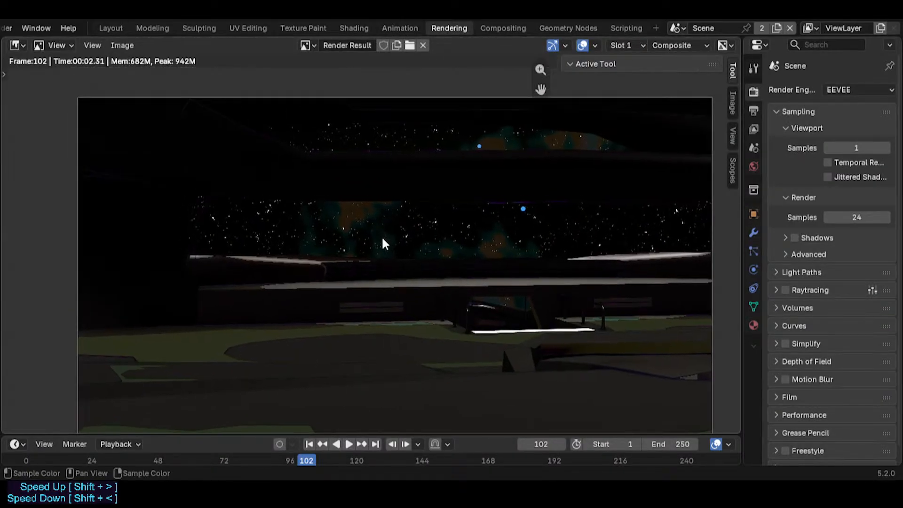
pyautogui.scroll(4, 399, 239)
pyautogui.moveTo(339, 325); pyautogui.dragTo(516, 172, button='middle')
pyautogui.scroll(4, 405, 199)
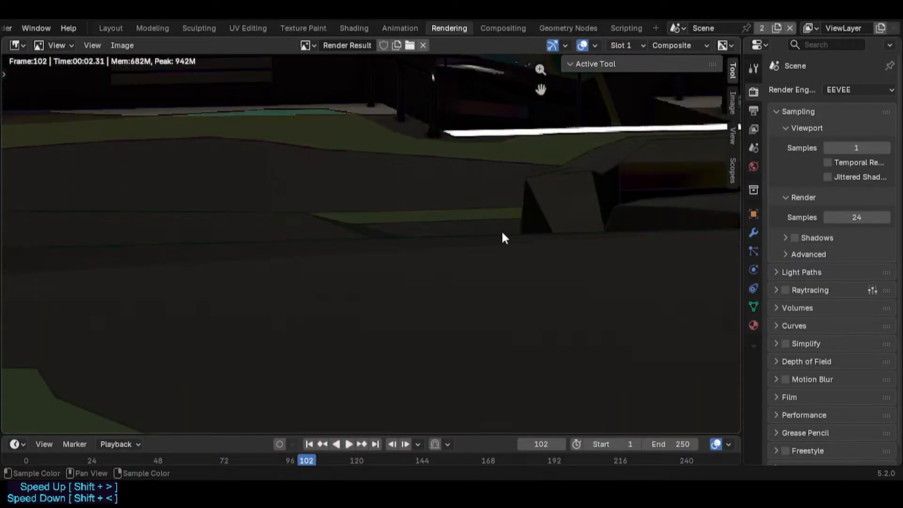
pyautogui.moveTo(513, 244); pyautogui.dragTo(424, 425, button='middle')
pyautogui.moveTo(442, 256); pyautogui.dragTo(435, 329, button='middle')
pyautogui.moveTo(428, 217); pyautogui.dragTo(428, 284, button='middle')
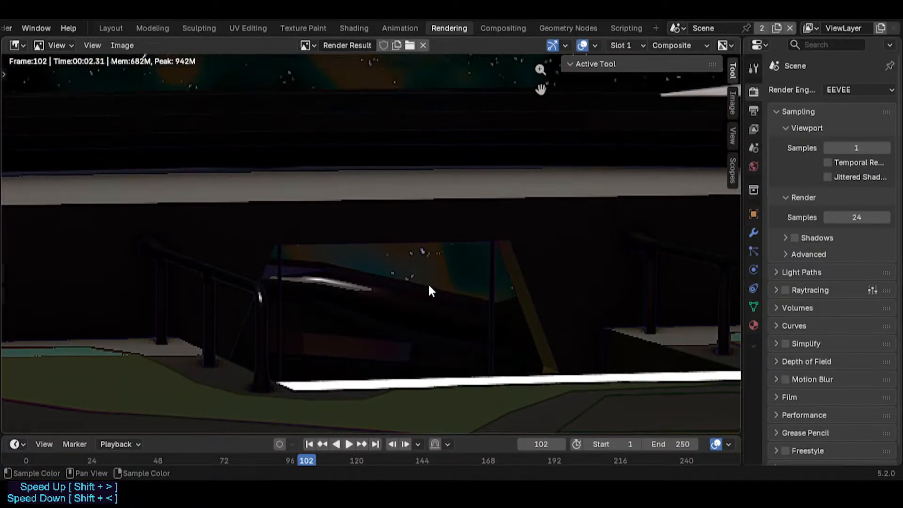
pyautogui.moveTo(369, 177); pyautogui.dragTo(382, 210, button='middle')
pyautogui.scroll(4, 356, 310)
pyautogui.scroll(-6, 362, 330)
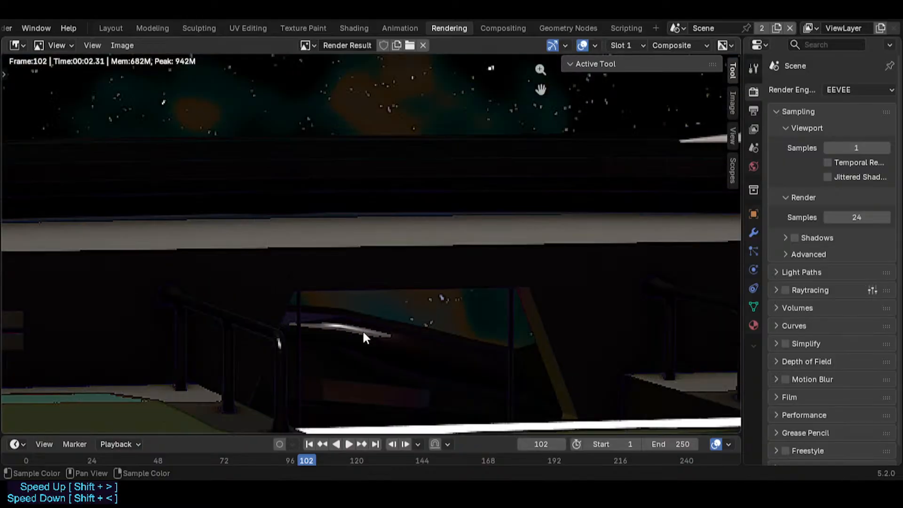
# - Examine the line art along the upper beam and window edges against the starry background
pyautogui.scroll(1, 362, 330)
pyautogui.moveTo(338, 254); pyautogui.dragTo(349, 365, button='middle')
pyautogui.moveTo(358, 324); pyautogui.dragTo(360, 378, button='middle')
pyautogui.moveTo(381, 298); pyautogui.dragTo(382, 394, button='middle')
pyautogui.scroll(-3, 378, 258)
pyautogui.moveTo(357, 190); pyautogui.dragTo(345, 233, button='middle')
pyautogui.scroll(4, 361, 249)
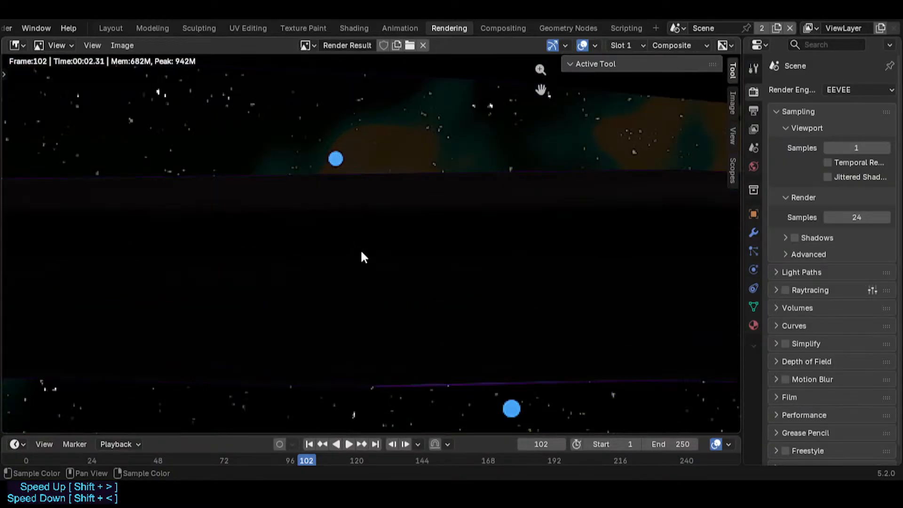
pyautogui.scroll(-1, 424, 220)
pyautogui.scroll(-3, 423, 220)
pyautogui.scroll(5, 452, 294)
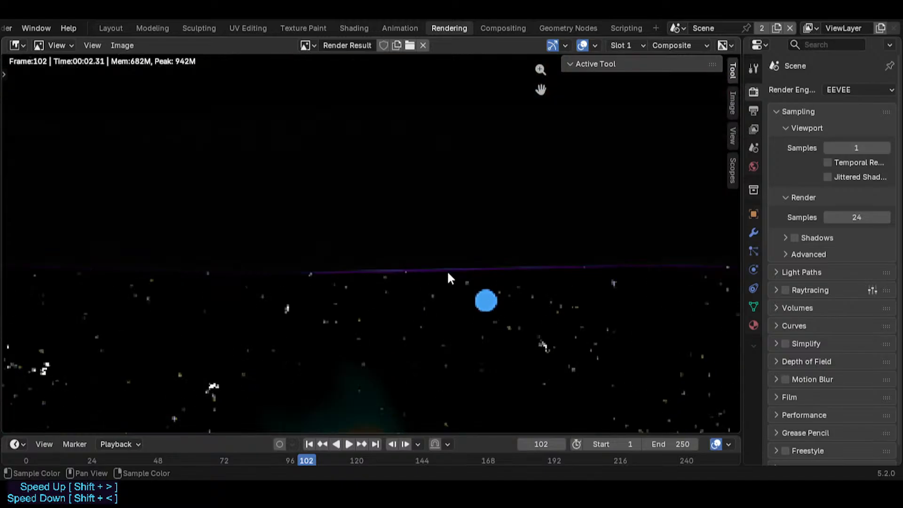
pyautogui.scroll(-4, 469, 299)
# - Inspect the outlines on the foreground bench and the far window ledge, finishing with the whole rendered frame
pyautogui.moveTo(529, 358); pyautogui.dragTo(369, 140, button='middle')
pyautogui.moveTo(475, 263); pyautogui.dragTo(491, 175, button='middle')
pyautogui.scroll(-1, 479, 264)
pyautogui.scroll(3, 465, 260)
pyautogui.scroll(1, 376, 235)
pyautogui.moveTo(272, 231); pyautogui.dragTo(439, 260, button='middle')
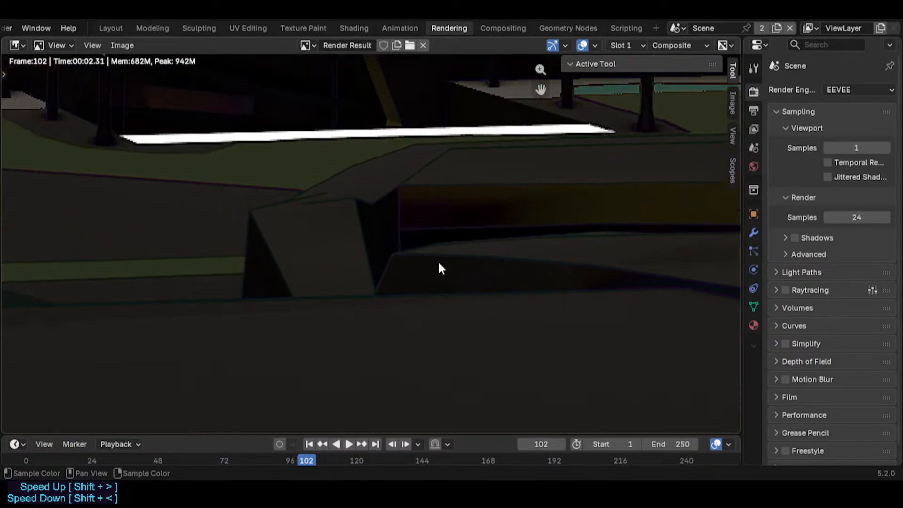
pyautogui.scroll(-3, 411, 265)
pyautogui.scroll(-3, 391, 260)
pyautogui.moveTo(295, 256); pyautogui.dragTo(452, 315, button='middle')
pyautogui.scroll(2, 332, 269)
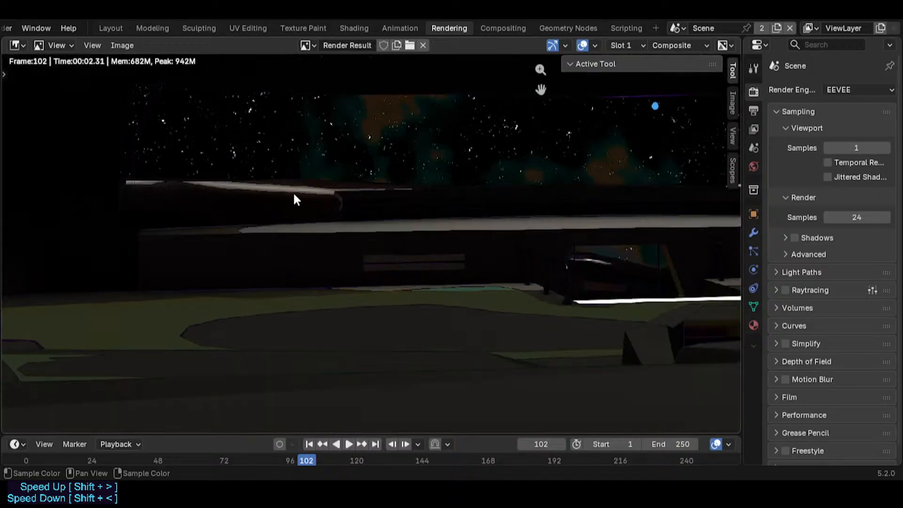
pyautogui.moveTo(315, 203); pyautogui.dragTo(341, 258, button='middle')
pyautogui.scroll(-3, 341, 259)
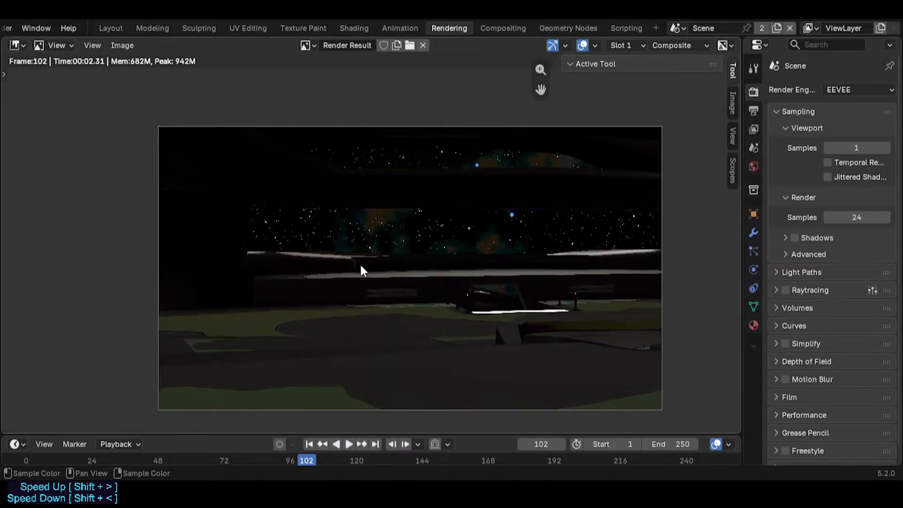
# - Examine the far window ledge, the railings and the white strip at the central opening in the rendered frame
pyautogui.scroll(4, 389, 261)
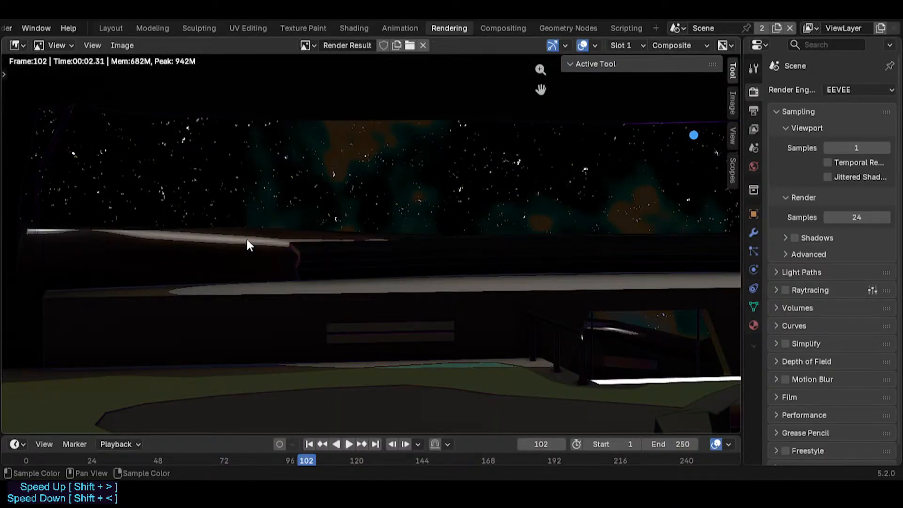
pyautogui.scroll(-3, 478, 286)
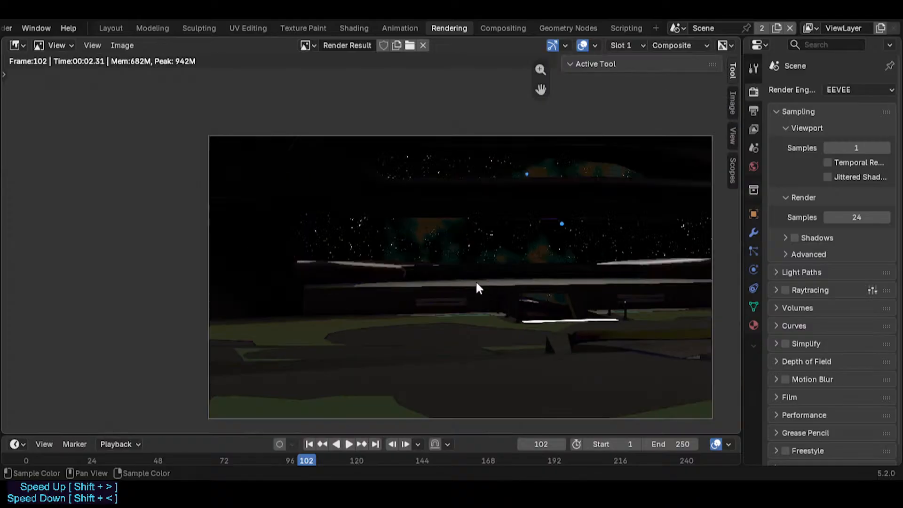
pyautogui.moveTo(478, 289); pyautogui.dragTo(429, 298, button='middle')
pyautogui.scroll(4, 447, 327)
pyautogui.scroll(3, 447, 328)
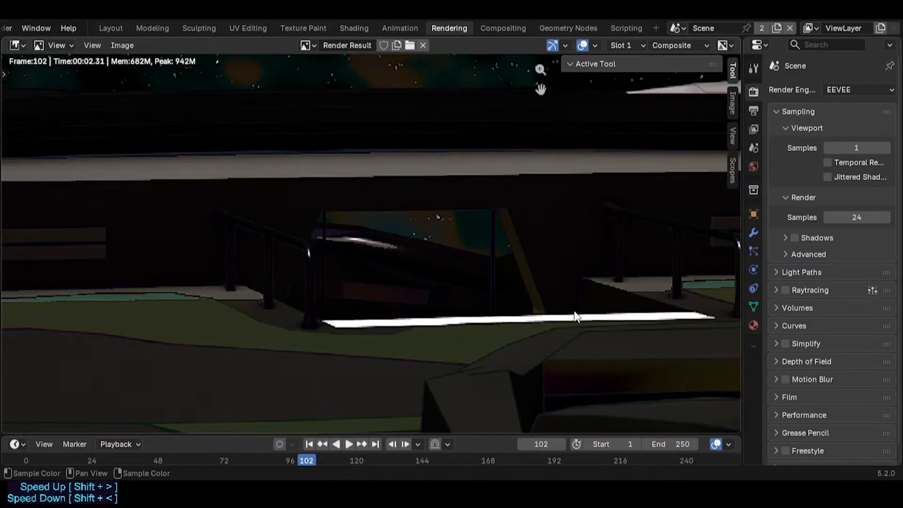
pyautogui.scroll(-5, 612, 313)
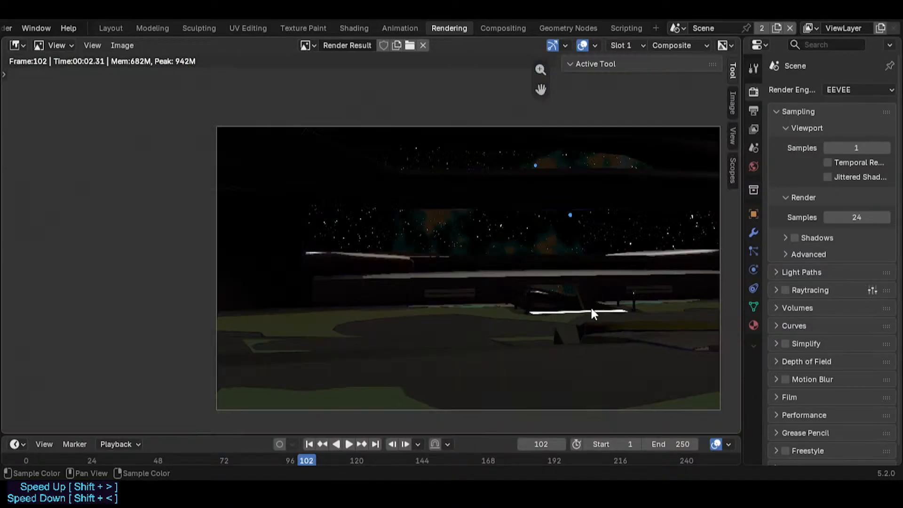
pyautogui.moveTo(565, 302); pyautogui.dragTo(531, 303)
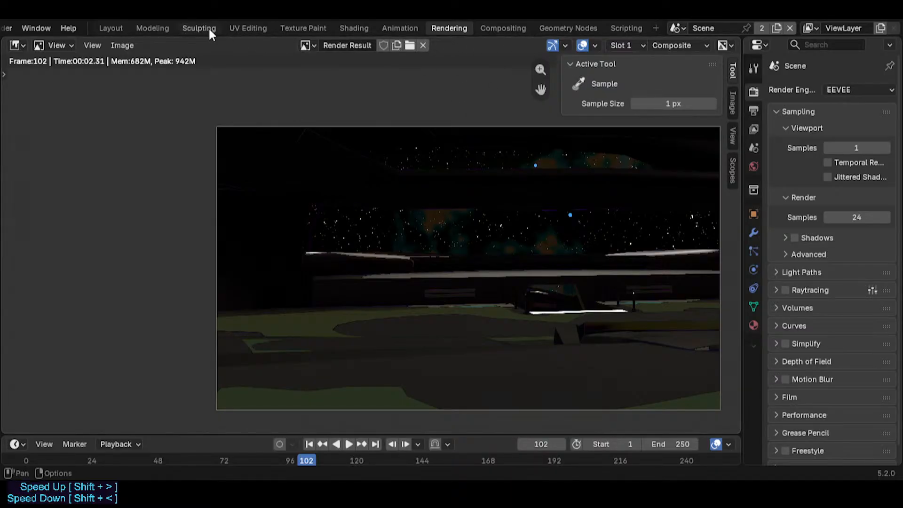
# - In the Layout workspace, open the white straight stairs between the railings in Edit Mode with their material slots displayed
pyautogui.click(111, 28)
pyautogui.scroll(-2, 413, 190)
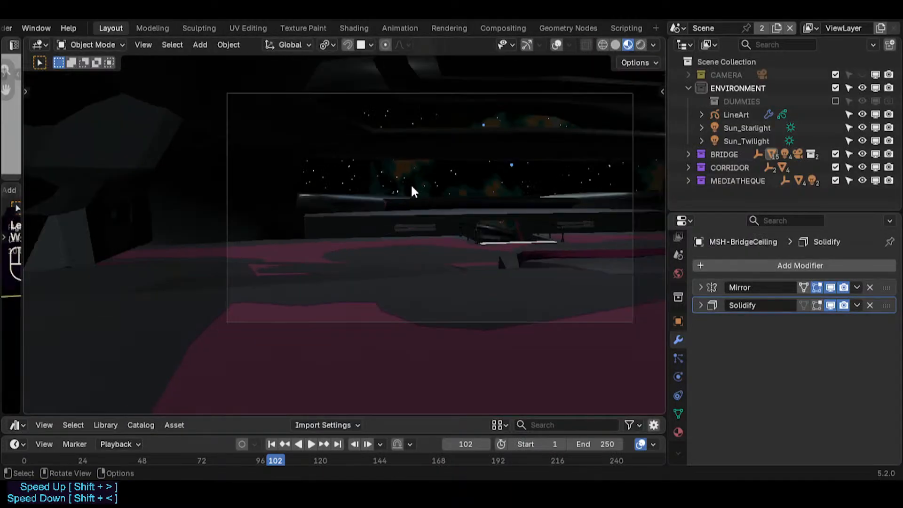
pyautogui.hotkey('shift', '`')
pyautogui.press('w')
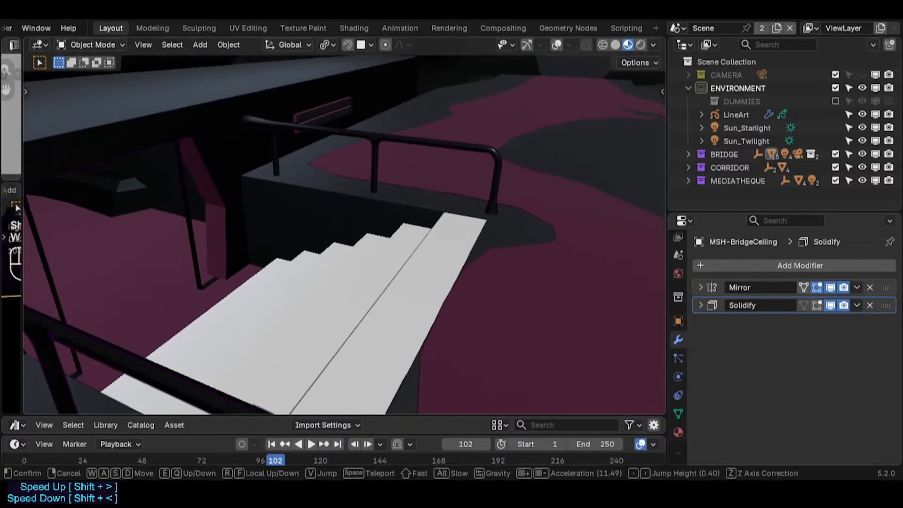
pyautogui.click(461, 241)
pyautogui.hotkey('shift', 'alt', 'z')
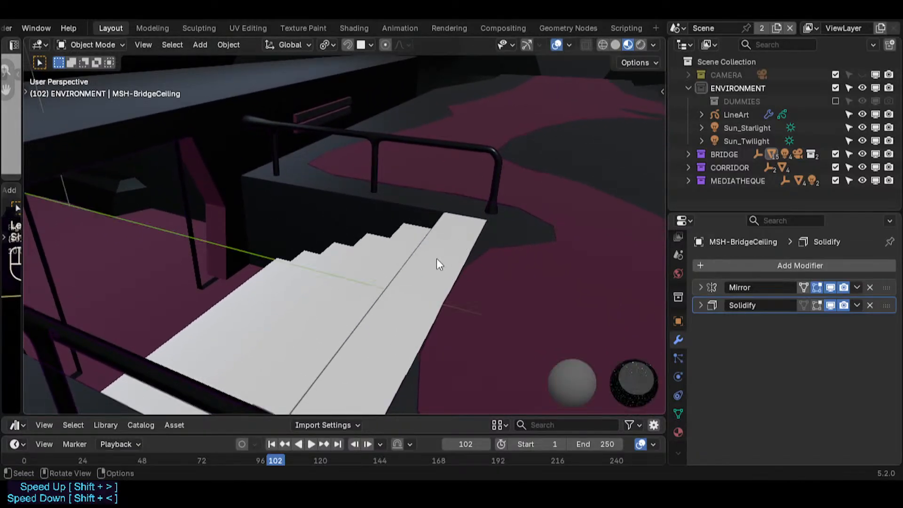
pyautogui.click(437, 258)
pyautogui.press('Tab')
pyautogui.press('Tab')
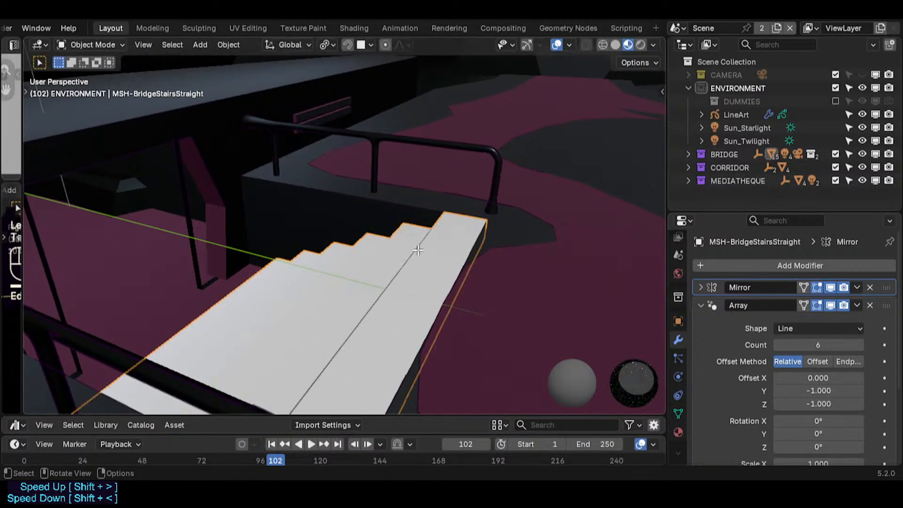
pyautogui.press('Tab')
pyautogui.click(678, 432)
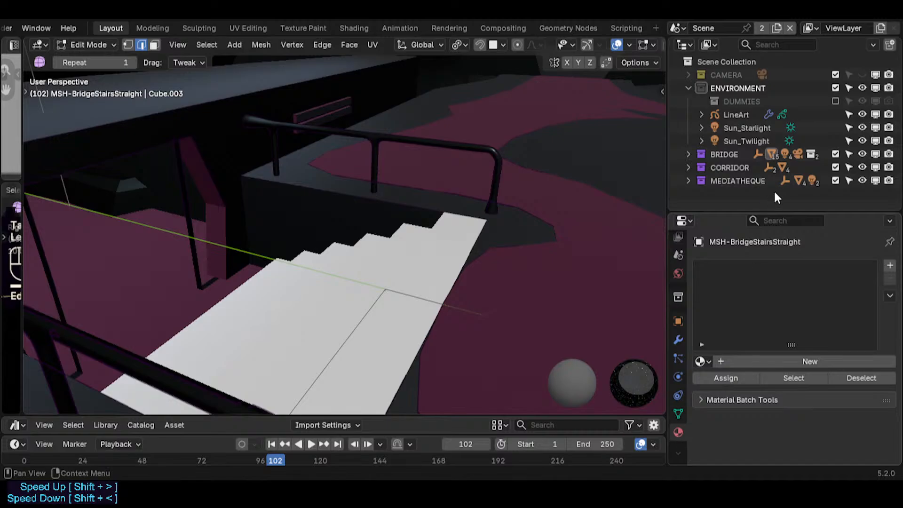
# - Assign the existing Carpet-01 material to all faces of the straight stairs
pyautogui.hotkey('shift', '`')
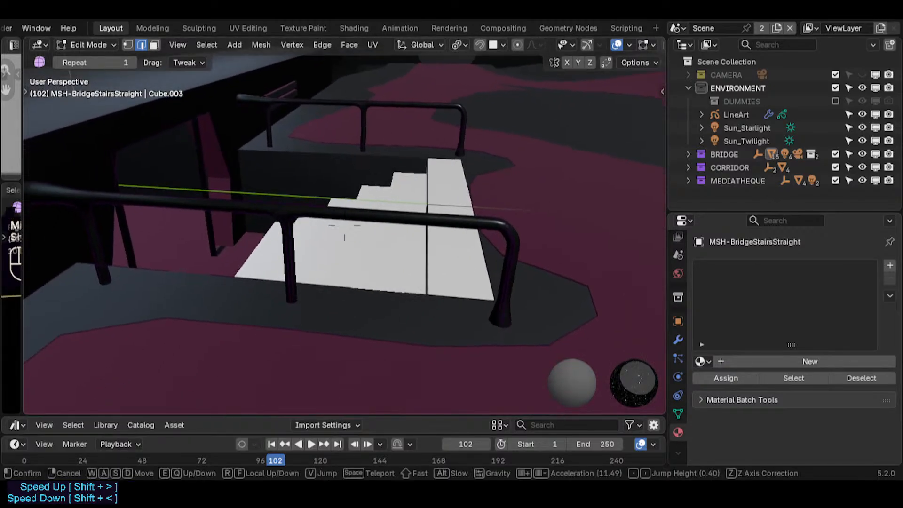
pyautogui.press('w')
pyautogui.press('s')
pyautogui.press('d')
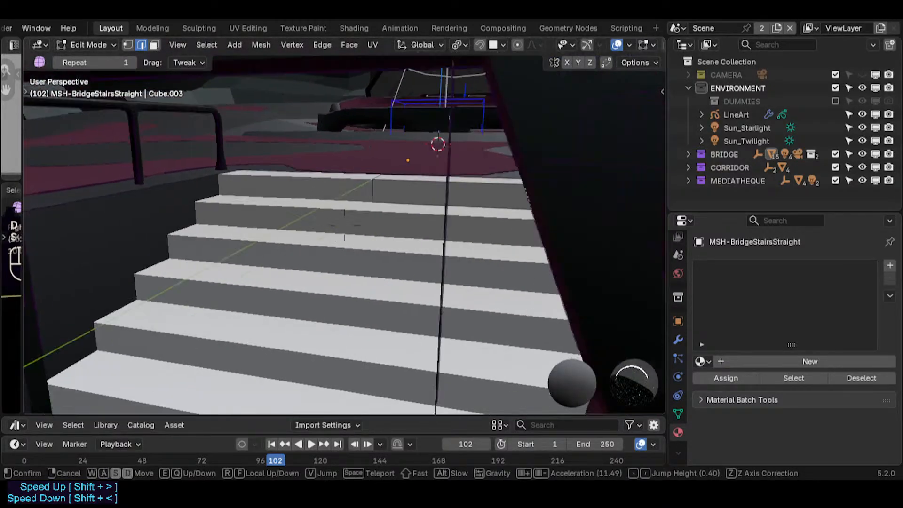
pyautogui.click(344, 225)
pyautogui.press('a')
pyautogui.moveTo(332, 203); pyautogui.dragTo(356, 200, button='middle')
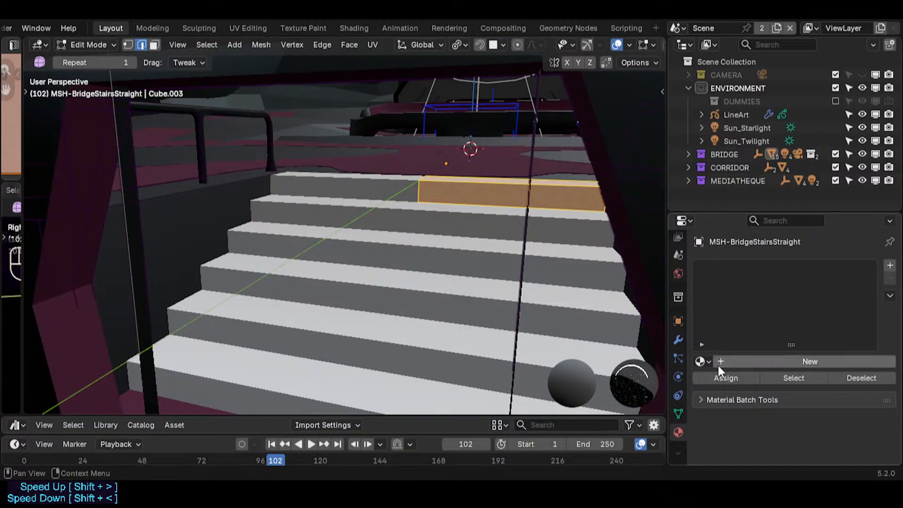
pyautogui.click(702, 361)
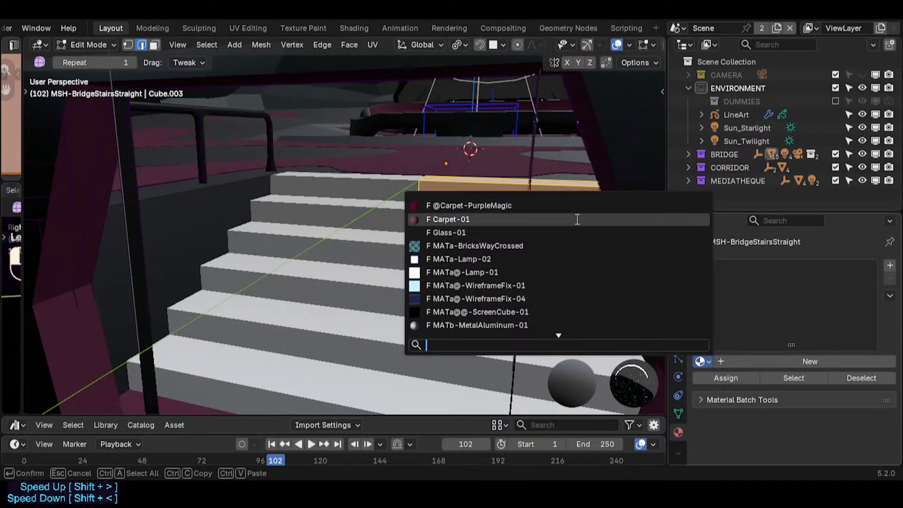
pyautogui.click(578, 219)
pyautogui.click(722, 377)
pyautogui.press('Tab')
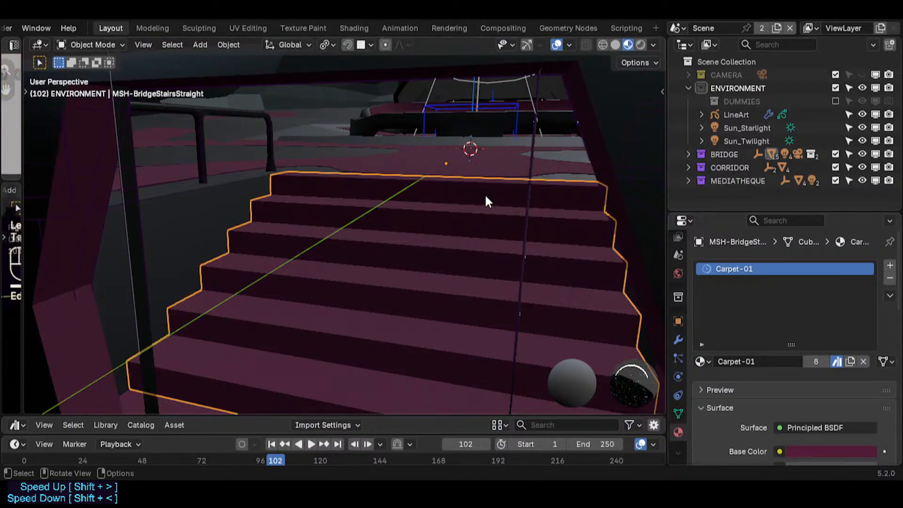
# - Select the top step's riser face and add a second material slot holding MATa-Lamp-02
pyautogui.press('Tab')
pyautogui.press('2')
pyautogui.click(554, 217)
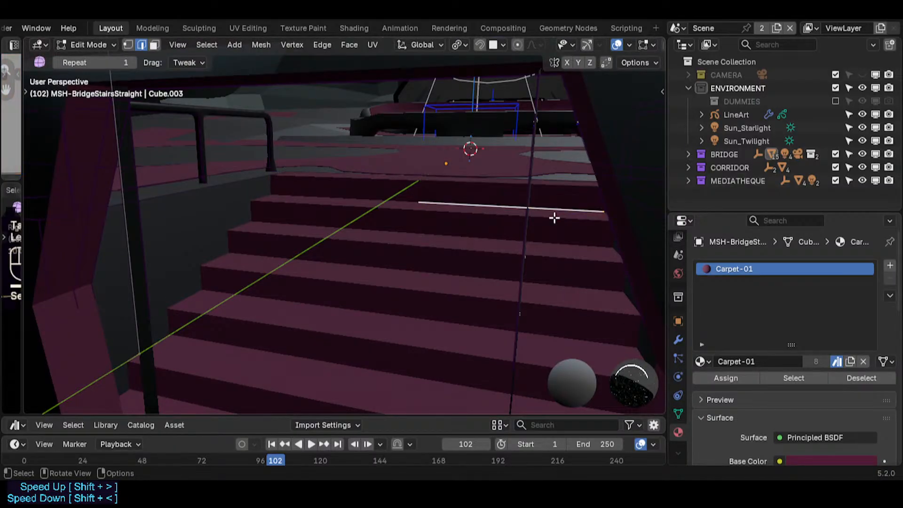
pyautogui.press('3')
pyautogui.click(502, 193)
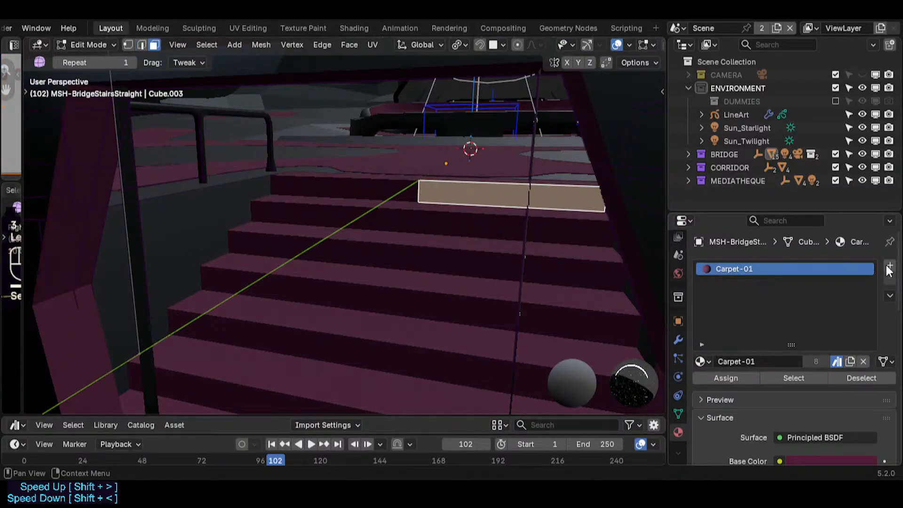
pyautogui.click(889, 268)
pyautogui.click(701, 362)
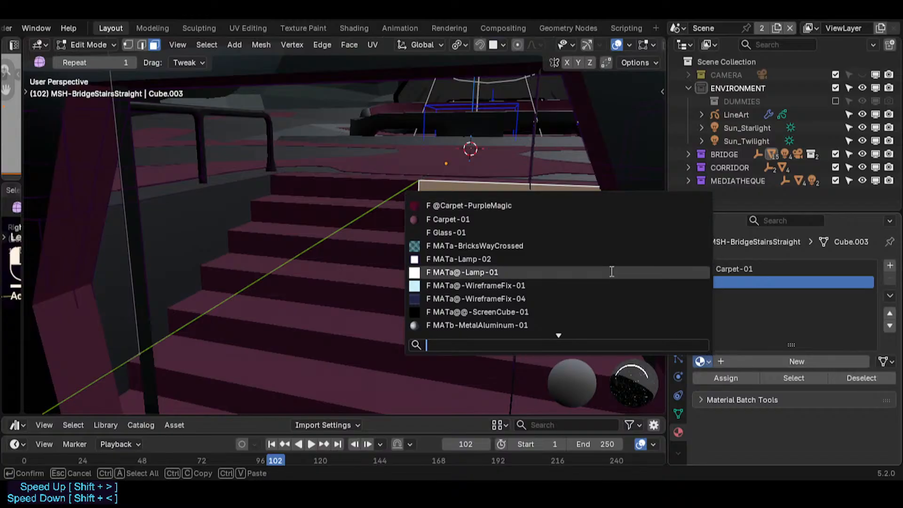
pyautogui.click(606, 258)
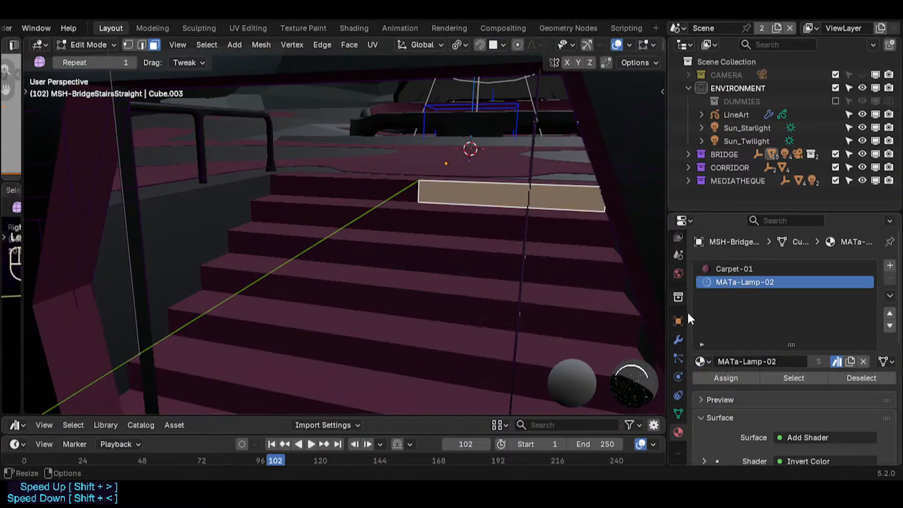
# - Reset the UV mapping of all faces in the stairs mesh
pyautogui.press('a')
pyautogui.press('u')
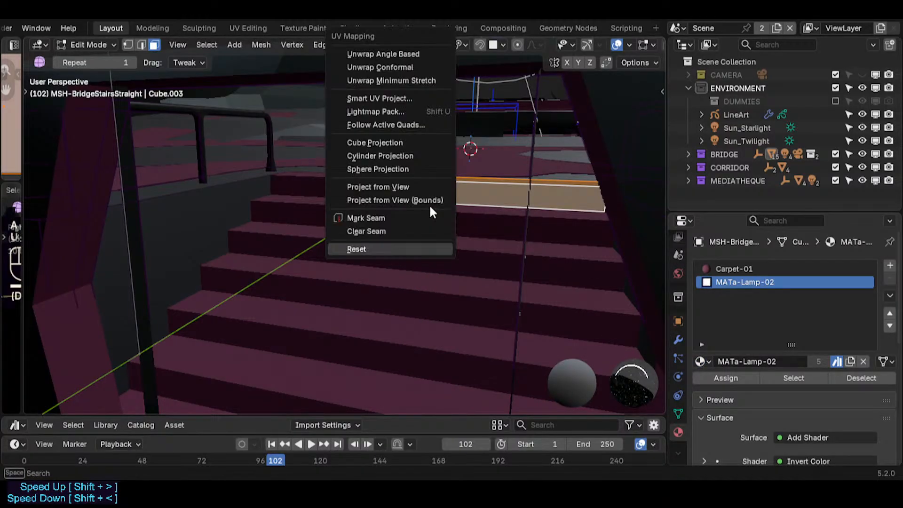
pyautogui.click(387, 249)
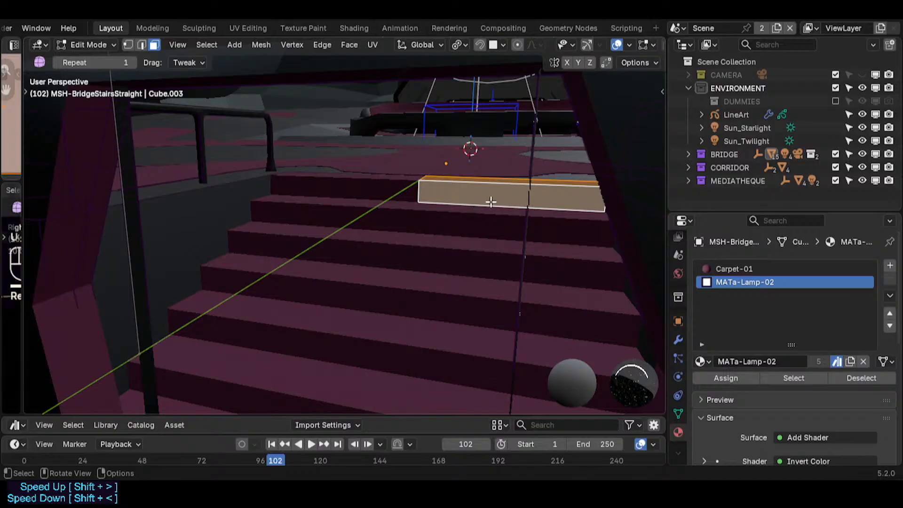
# - Assign MATa-Lamp-02 to the selected stair riser and return to Object Mode
pyautogui.click(727, 269)
pyautogui.click(755, 282)
pyautogui.click(715, 378)
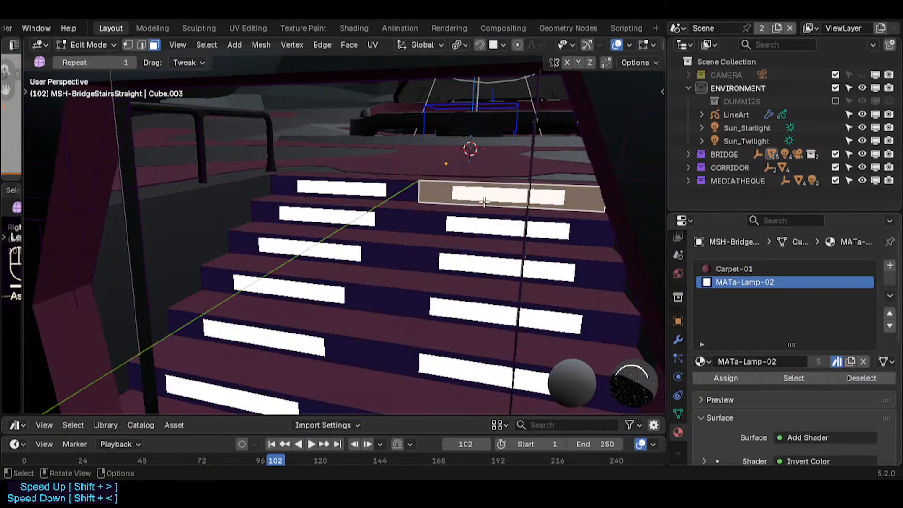
pyautogui.press('Tab')
pyautogui.hotkey('alt', 'a')
# - Inspect the stairs' carpet and lamp materials from the lower room and from above the bridge floor
pyautogui.hotkey('shift', '`')
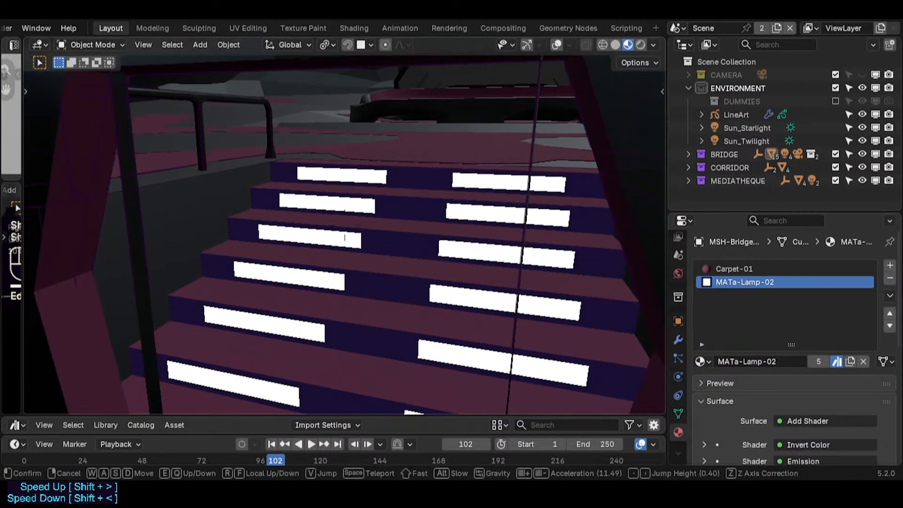
pyautogui.press('Escape')
pyautogui.press('space')
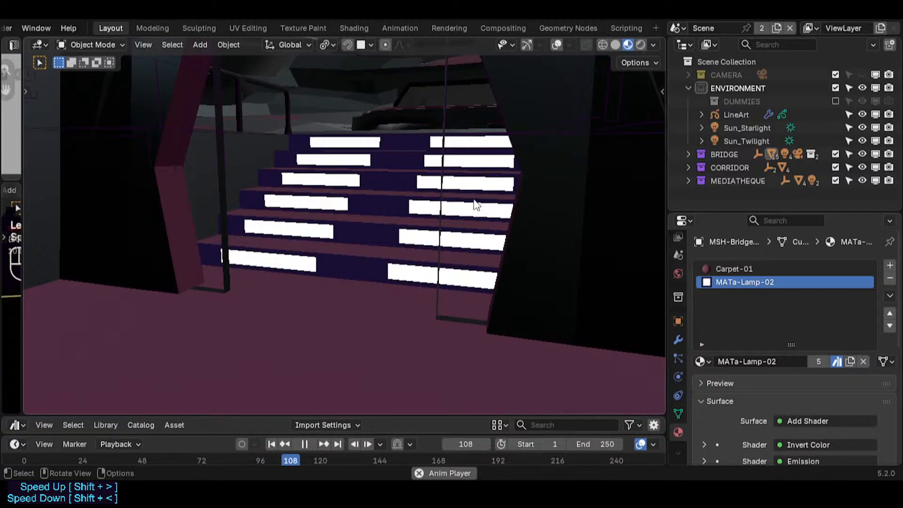
pyautogui.hotkey('shift', 'alt', 'z')
pyautogui.hotkey('shift', '`')
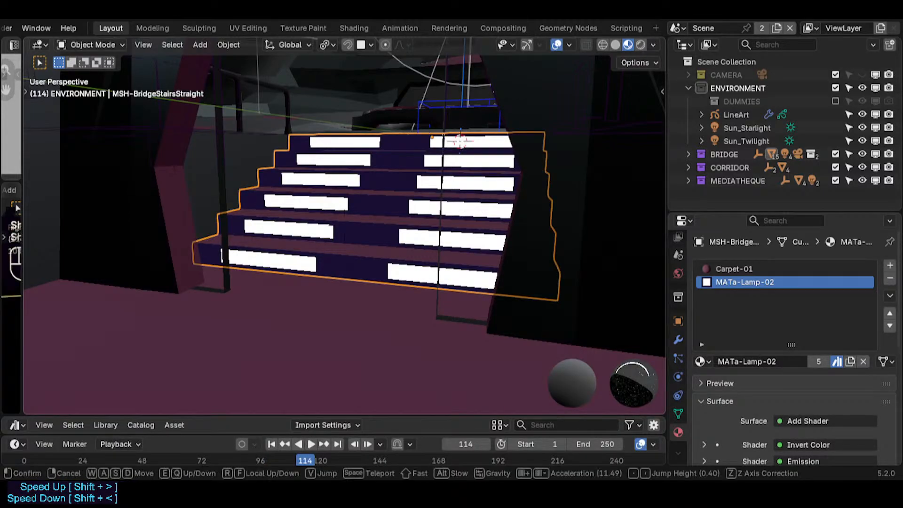
pyautogui.press('d')
pyautogui.press('w')
pyautogui.press('s')
pyautogui.press('e')
pyautogui.press('d')
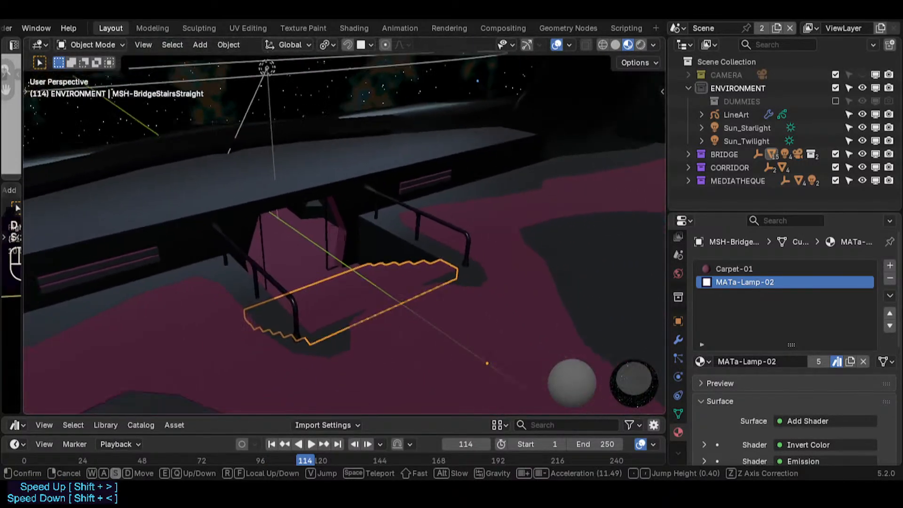
pyautogui.press('q')
pyautogui.click(459, 198)
pyautogui.hotkey('shift', 'alt', 'z')
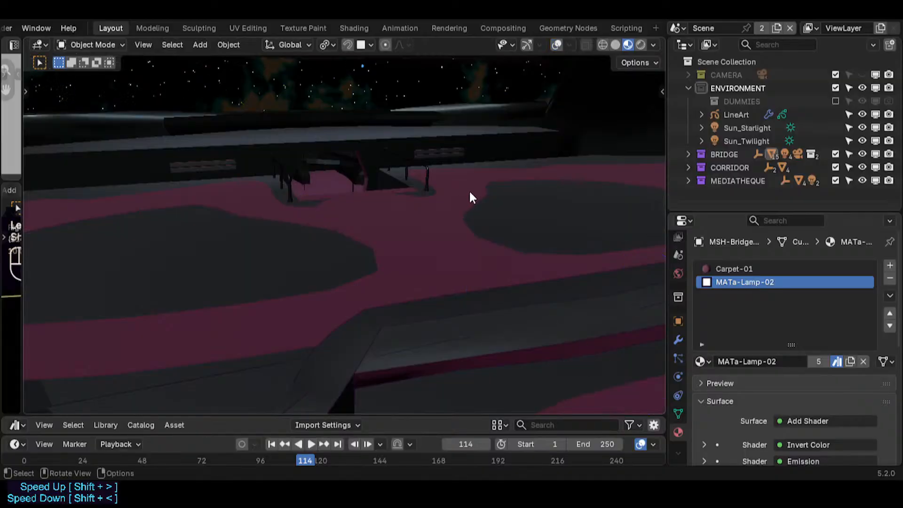
# - Check how the lamp strips on the stairs look from inside the lower room and from outside the ship
pyautogui.hotkey('shift', '`')
pyautogui.press('w')
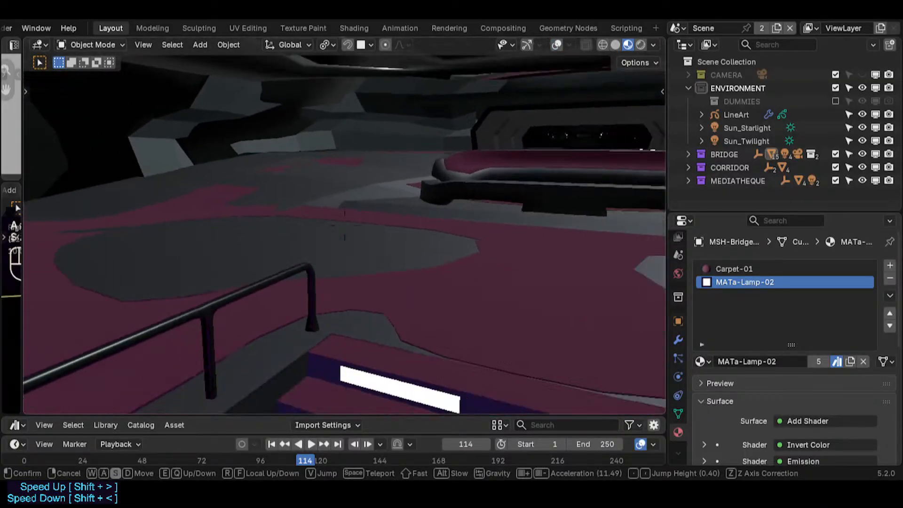
pyautogui.press('q')
pyautogui.press('s')
pyautogui.press('w')
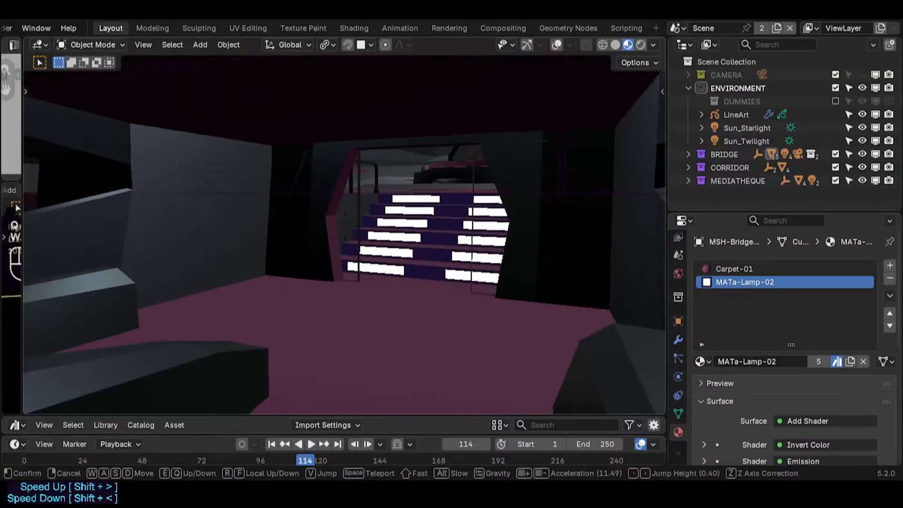
pyautogui.press('a')
pyautogui.press('s')
pyautogui.hotkey('shift', 's')
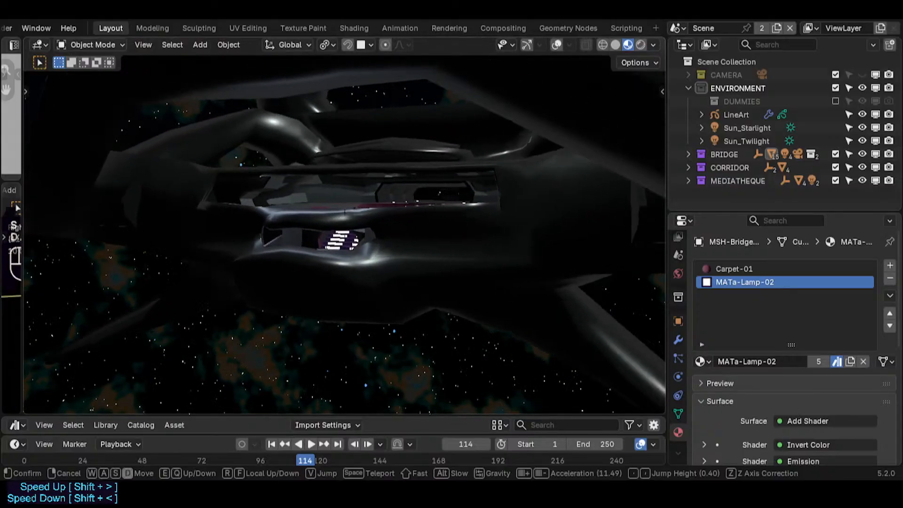
# - Examine the carpeted bridge floor and the lamp strips at the corridor entrance, coming in from outside the ship
pyautogui.press('e')
pyautogui.press('w')
pyautogui.press('q')
pyautogui.press('w')
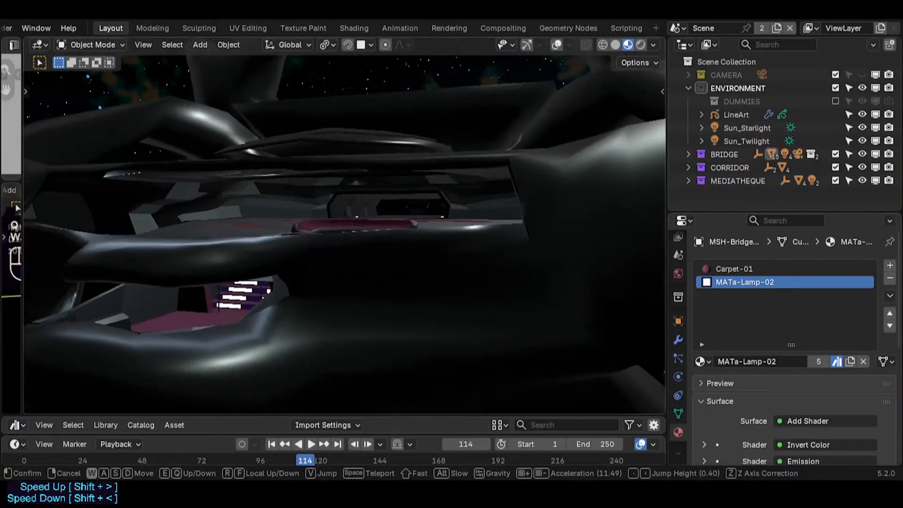
pyautogui.press('e')
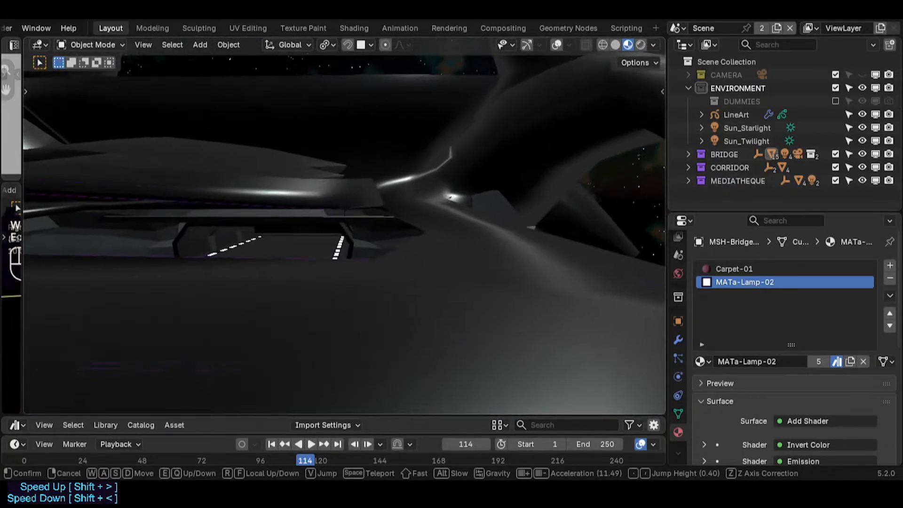
pyautogui.press('w')
pyautogui.press('d')
pyautogui.press('w')
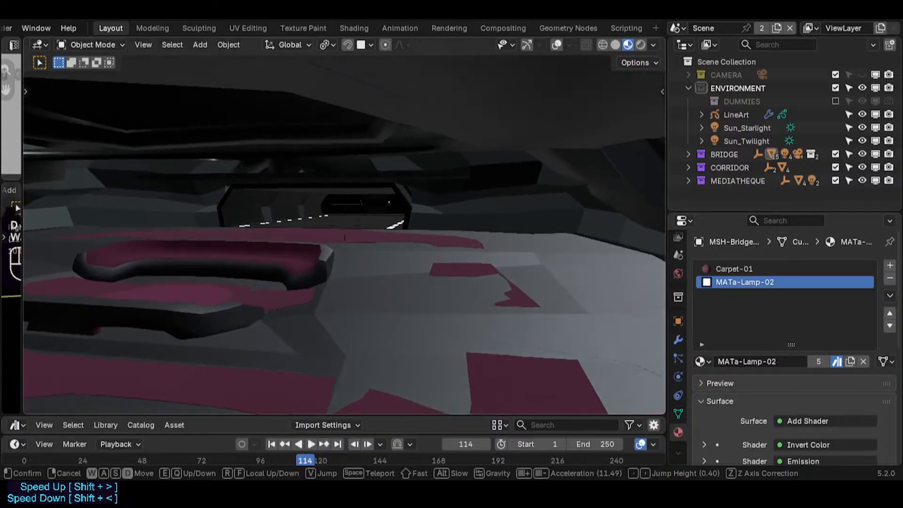
pyautogui.press('a')
pyautogui.press('d')
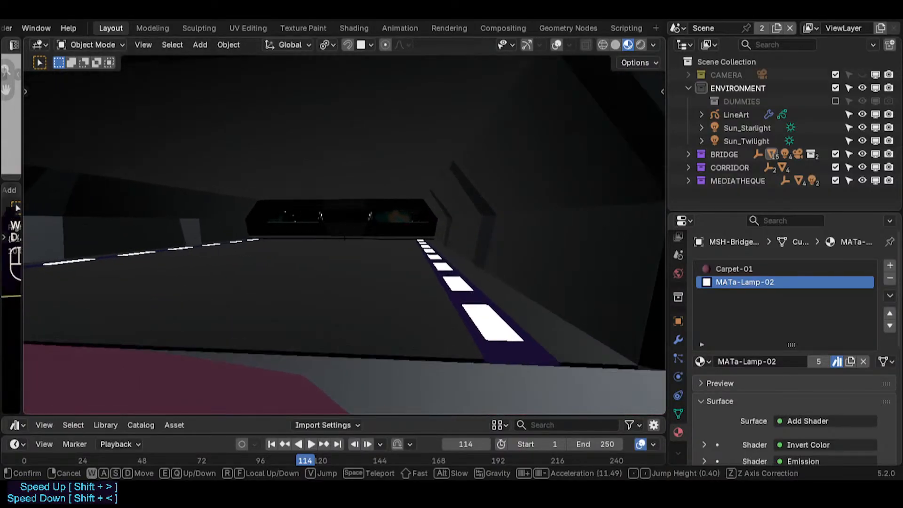
pyautogui.press('w')
pyautogui.press('e')
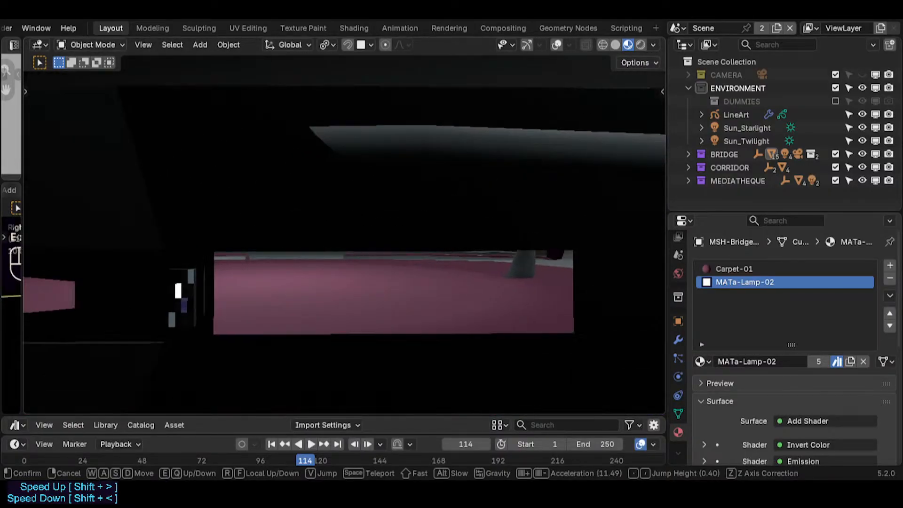
pyautogui.press('d')
pyautogui.press('q')
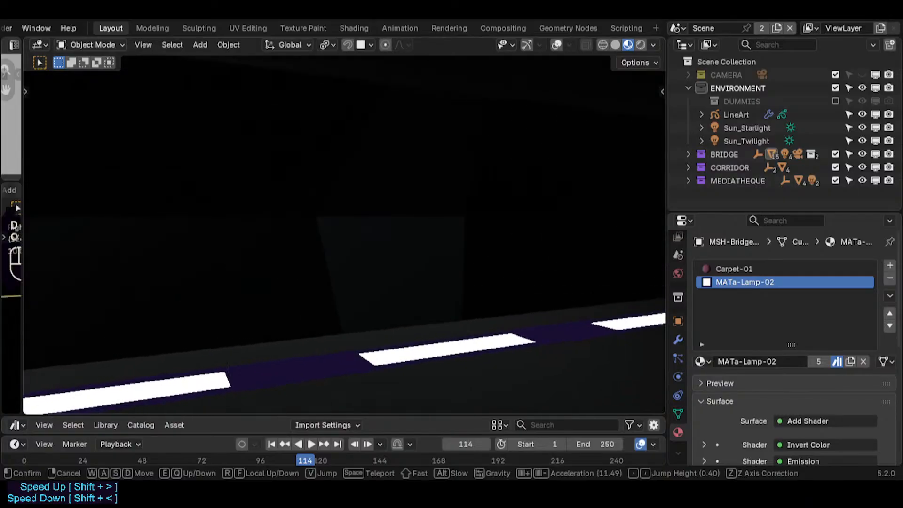
pyautogui.press('s')
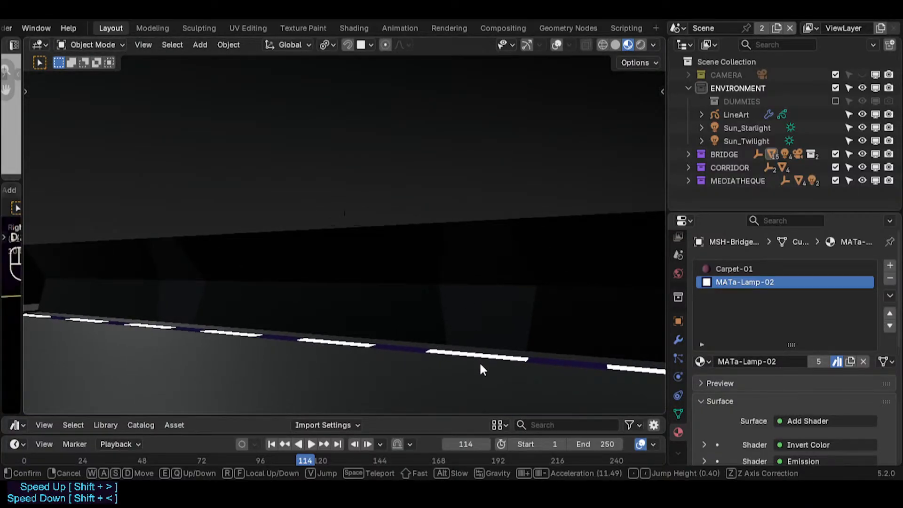
# - Select the corridor mesh and examine its floor lamp strips, walls and far end
pyautogui.click(480, 365)
pyautogui.click(439, 278)
pyautogui.hotkey('shift', '`')
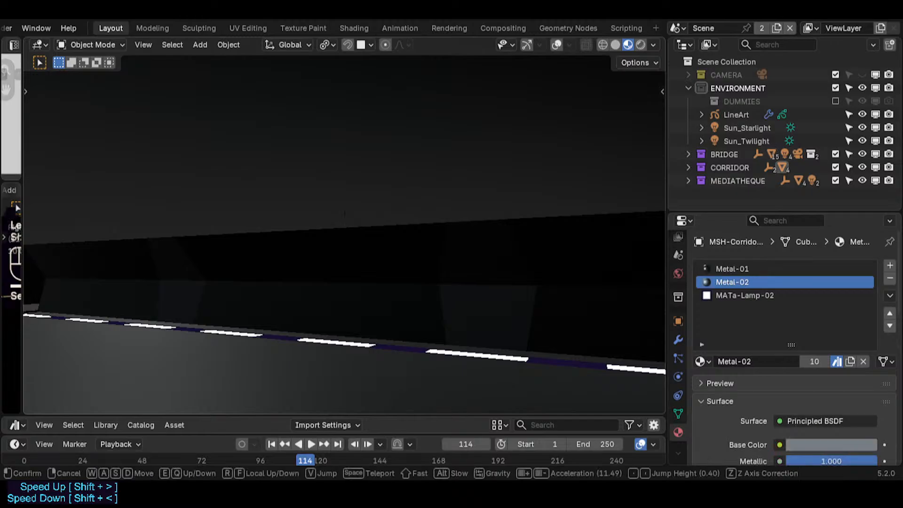
pyautogui.click(439, 278)
pyautogui.hotkey('shift', '`')
pyautogui.press('a')
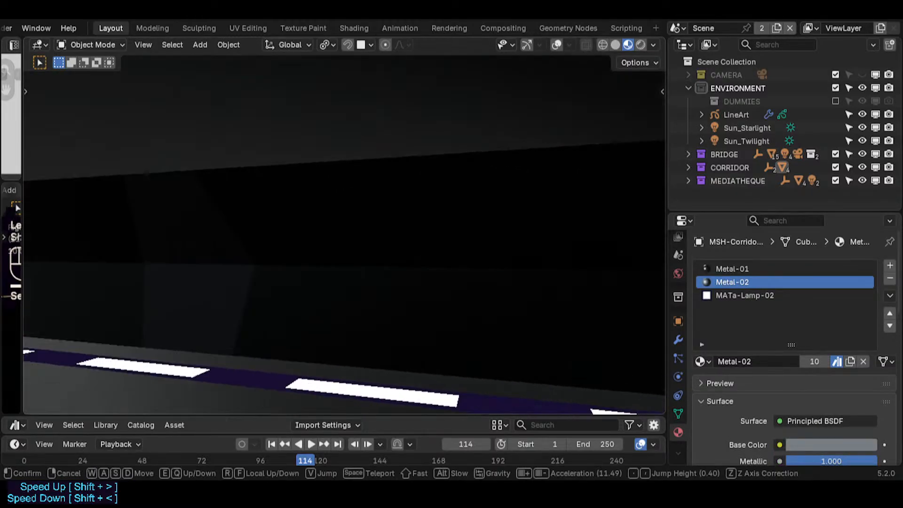
pyautogui.press('w')
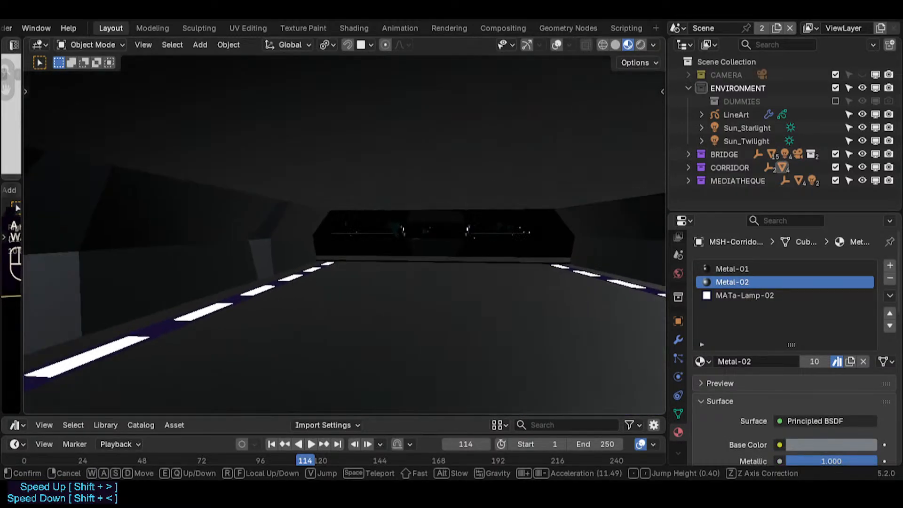
pyautogui.press('w')
pyautogui.press('a')
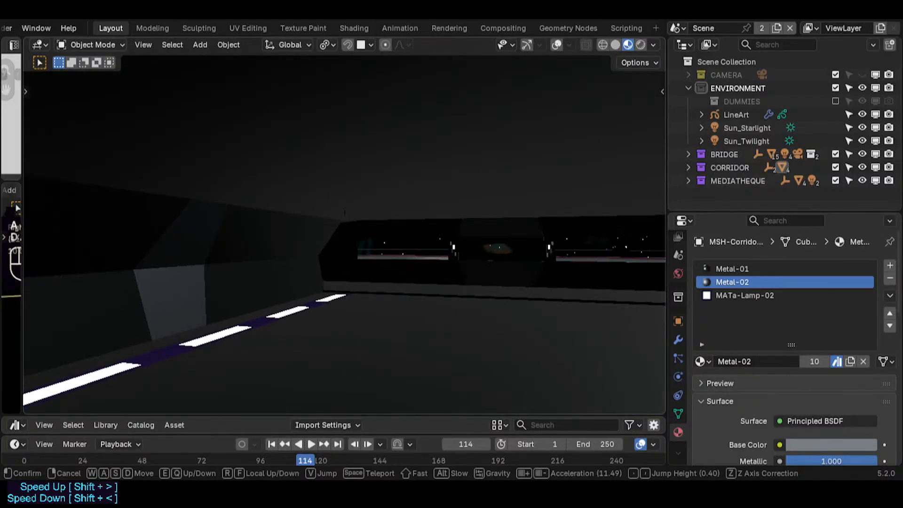
pyautogui.press('d')
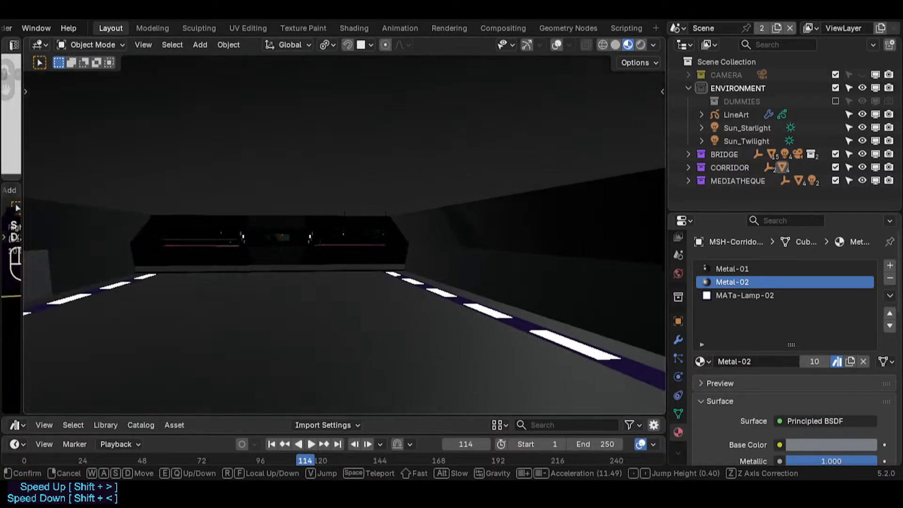
pyautogui.press('a')
pyautogui.press('d')
pyautogui.press('w')
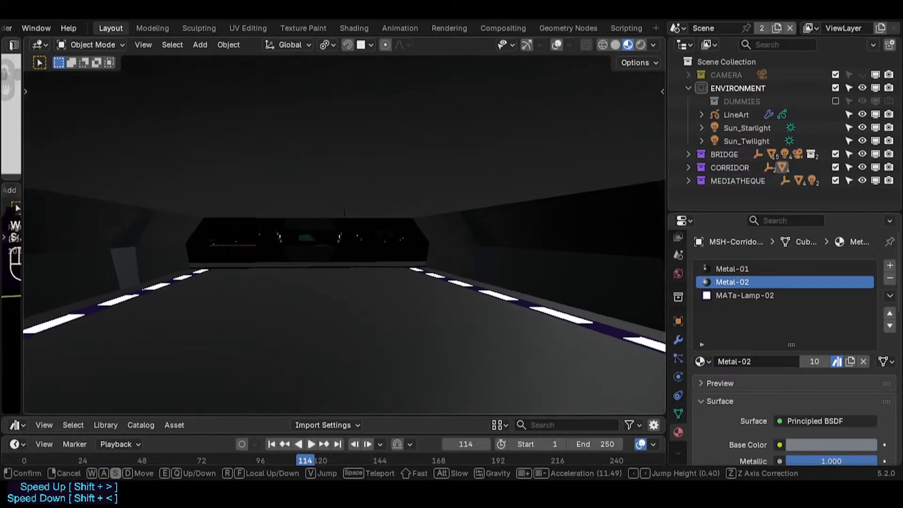
pyautogui.press('s')
pyautogui.press('d')
pyautogui.press('w')
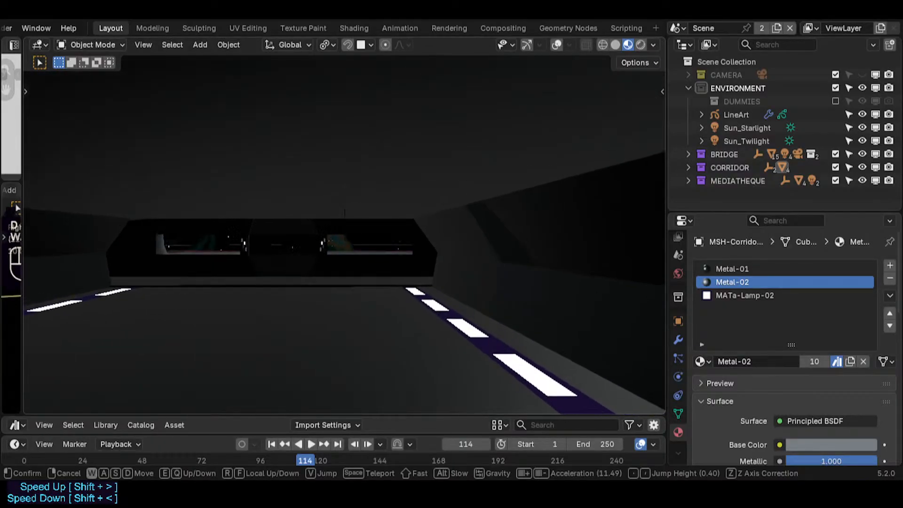
pyautogui.press('a')
pyautogui.press('d')
pyautogui.press('w')
pyautogui.press('a')
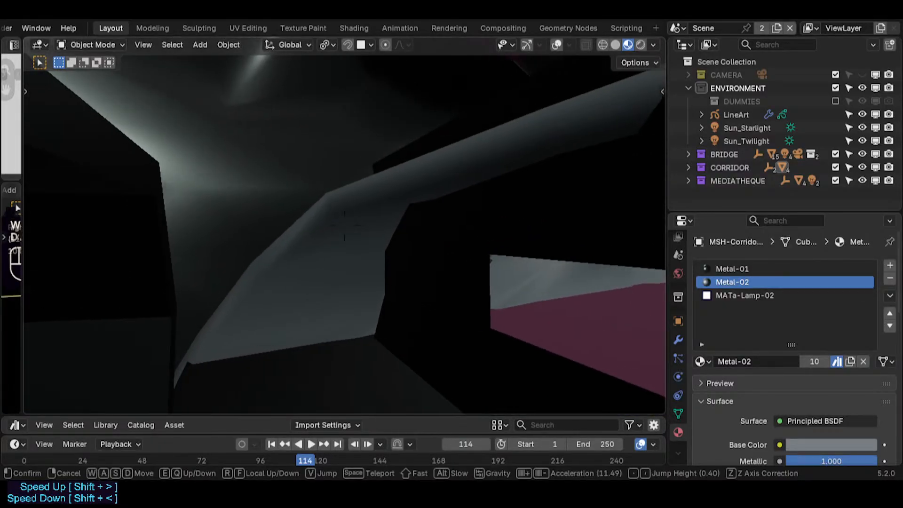
# - Check the open gaps beside the corridor's far end and the windowed wall in front of the carpeted room
pyautogui.press('s')
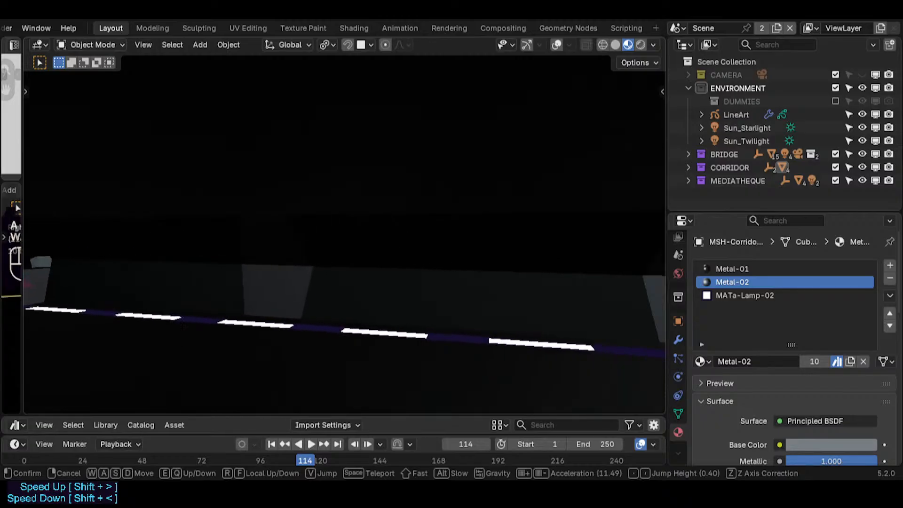
pyautogui.press('a')
pyautogui.press('w')
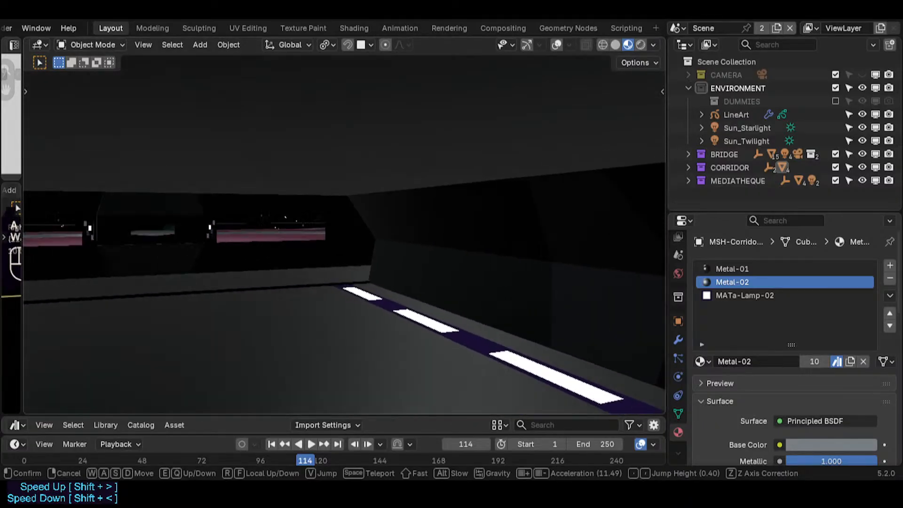
pyautogui.press('a')
pyautogui.press('s')
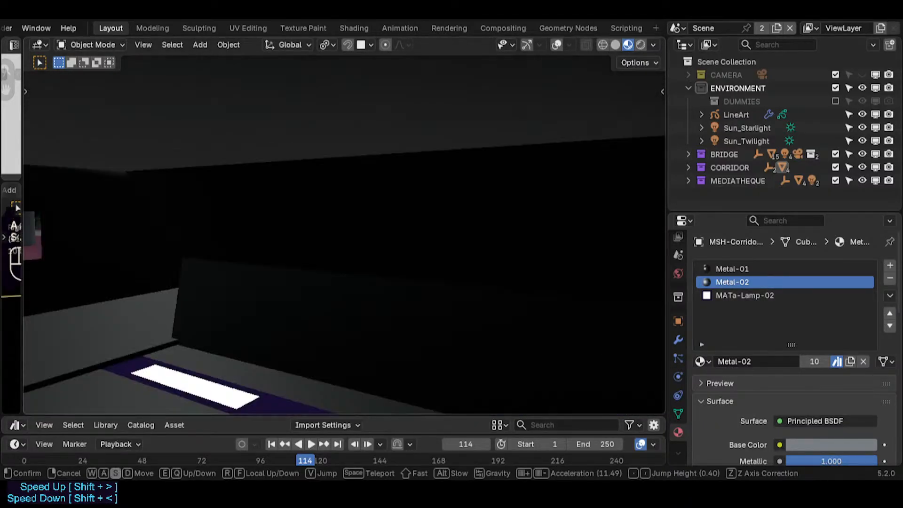
pyautogui.press('w')
pyautogui.press('d')
pyautogui.press('s')
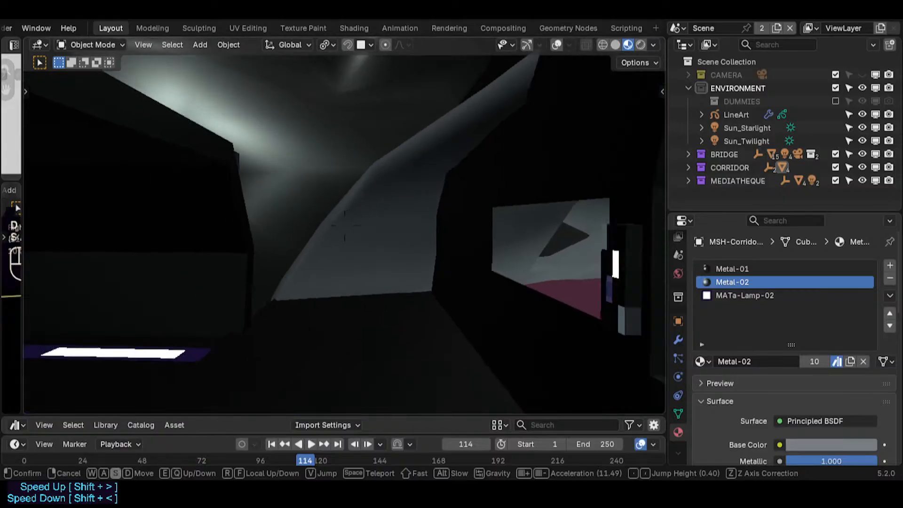
pyautogui.press('a')
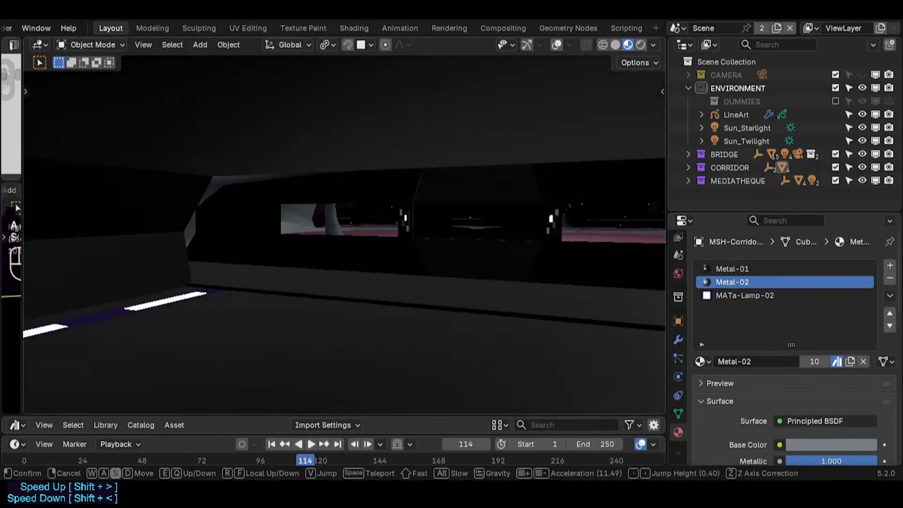
pyautogui.press('a')
pyautogui.press('w')
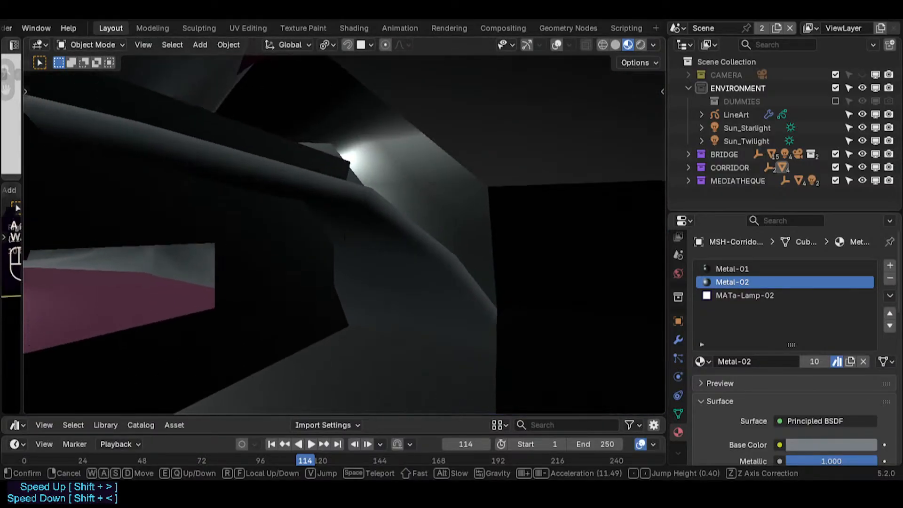
pyautogui.press('a')
pyautogui.press('d')
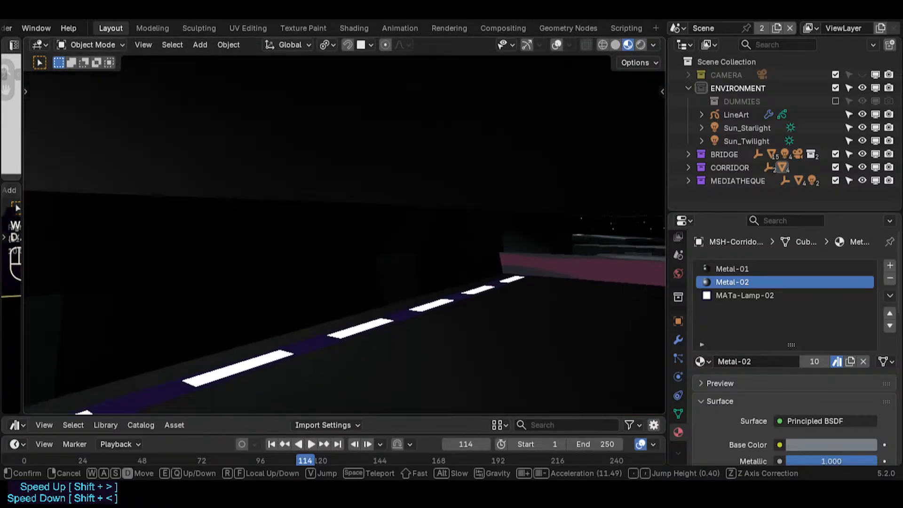
# - Inspect the corridor's bridge-side opening and how the bridge ceiling sits above the carpeted floor
pyautogui.press('d')
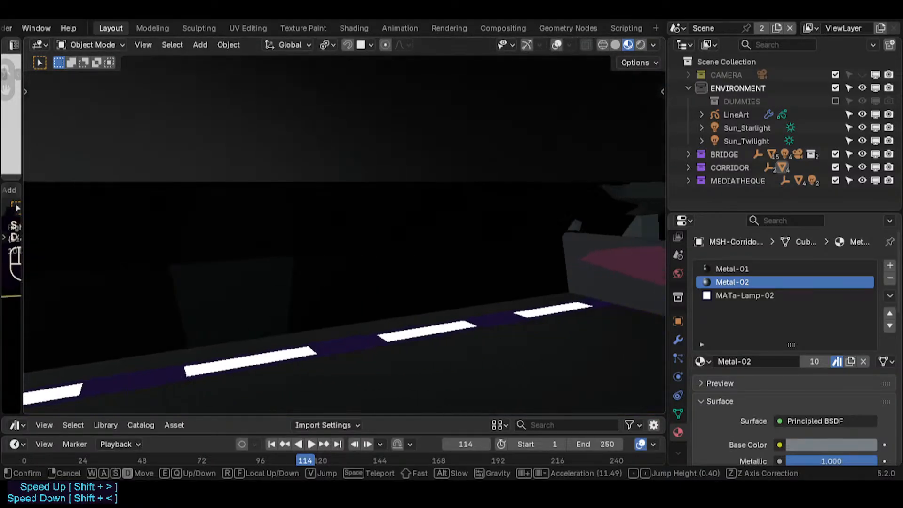
pyautogui.press('s')
pyautogui.press('d')
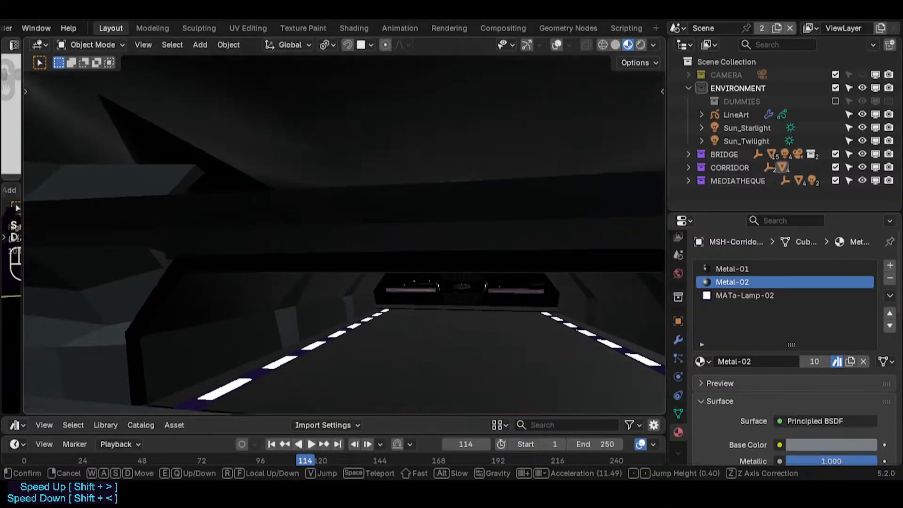
pyautogui.press('a')
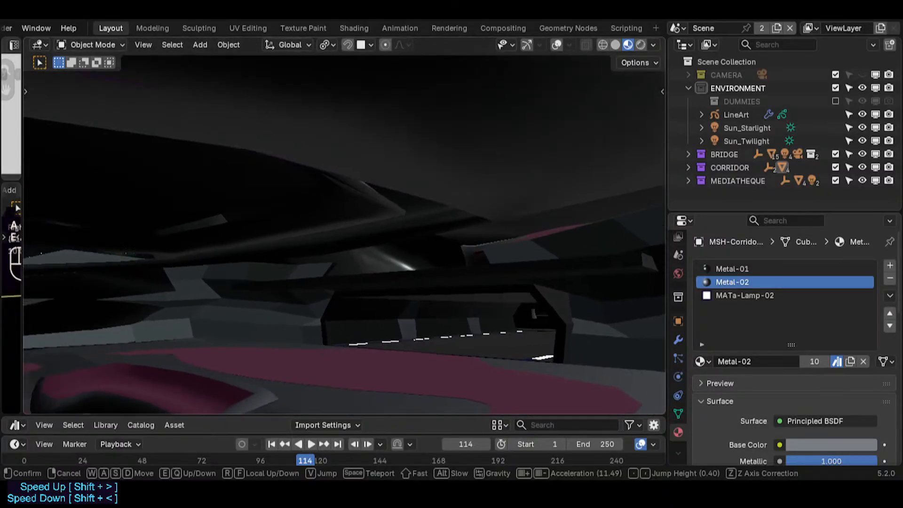
pyautogui.press('d')
pyautogui.press('w')
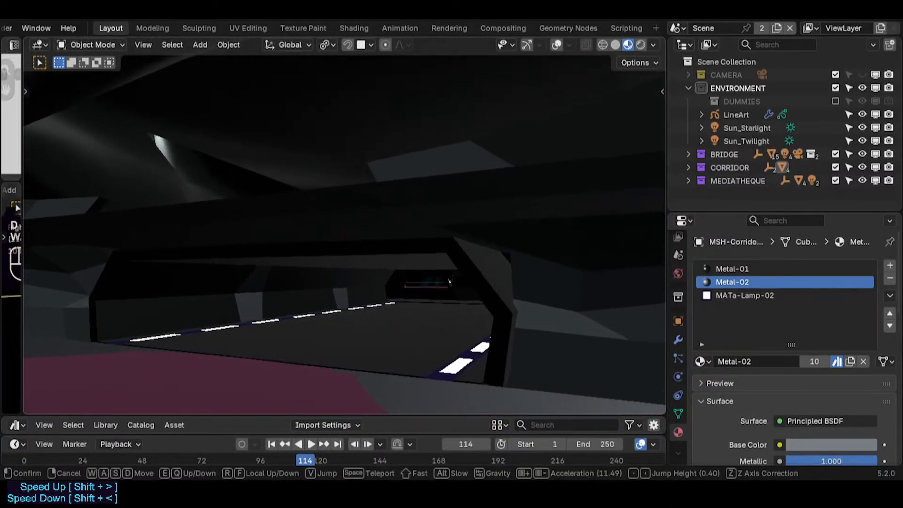
pyautogui.press('a')
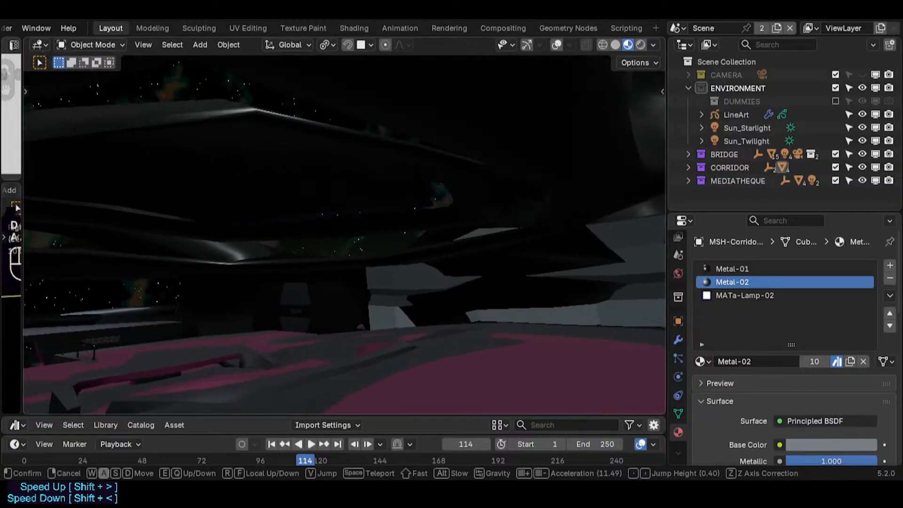
pyautogui.press('w')
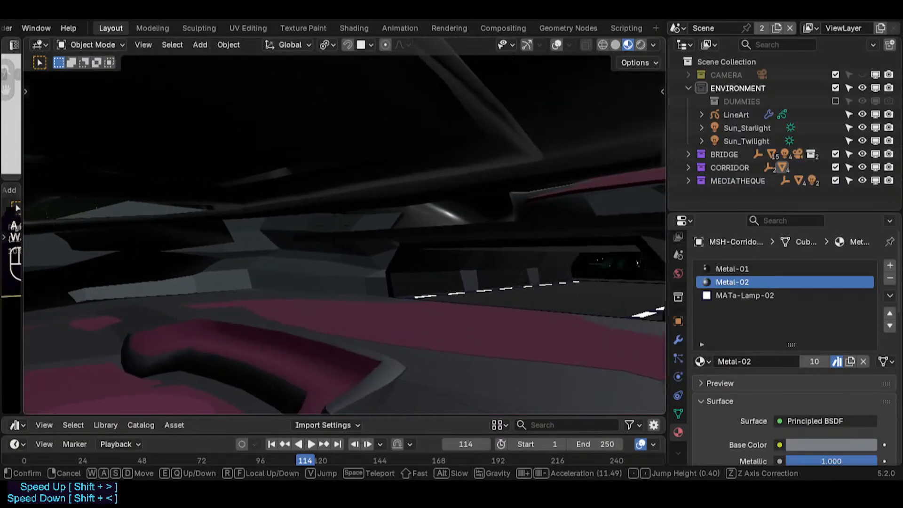
# - Select the bridge ceiling and move it along the Z axis, with the viewport overlays shown only during the adjustment
pyautogui.click(369, 157)
pyautogui.click(366, 168)
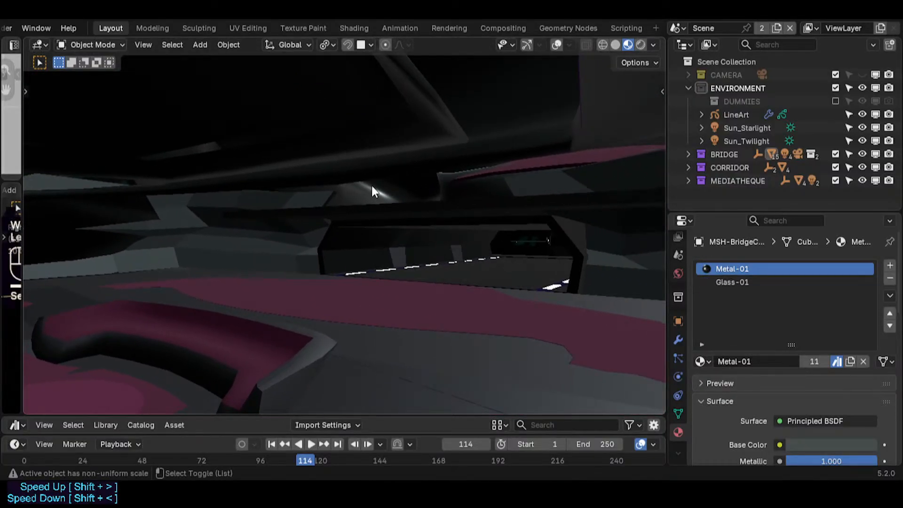
pyautogui.hotkey('shift', 'alt', 'z')
pyautogui.hotkey('shift', '`')
pyautogui.click(345, 238)
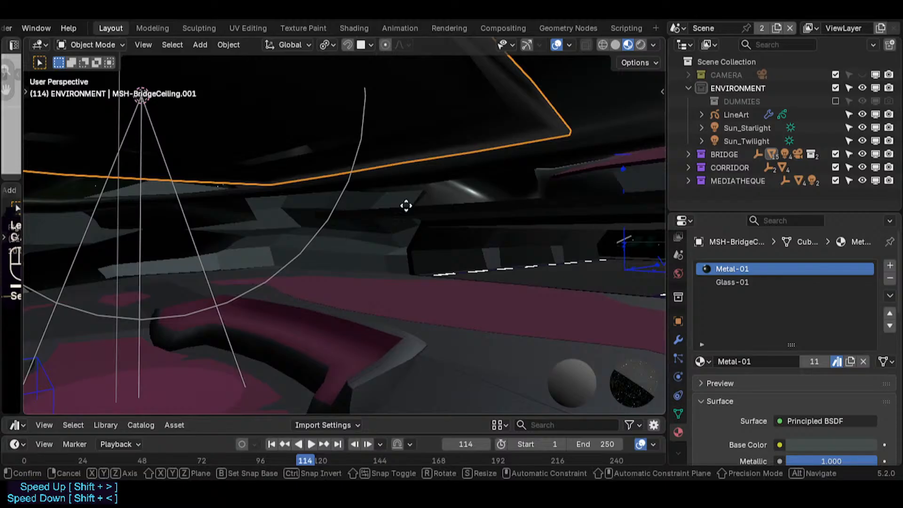
pyautogui.press('g')
pyautogui.press('z')
pyautogui.click(401, 353)
pyautogui.hotkey('shift', '`')
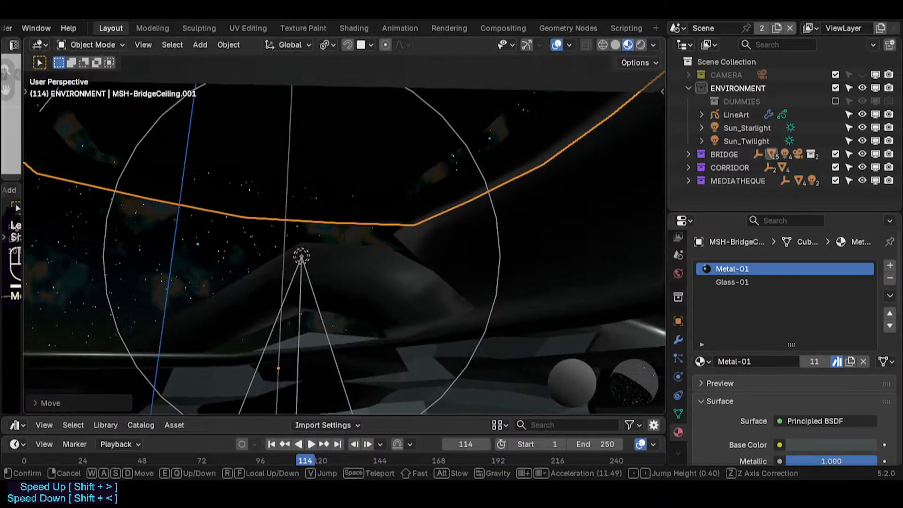
pyautogui.click(405, 343)
pyautogui.hotkey('shift', 'alt', 'z')
# - Check the repositioned bridge ceiling against the walls, windows and floor from several viewpoints inside the bridge
pyautogui.hotkey('shift', '`')
pyautogui.press('a')
pyautogui.press('s')
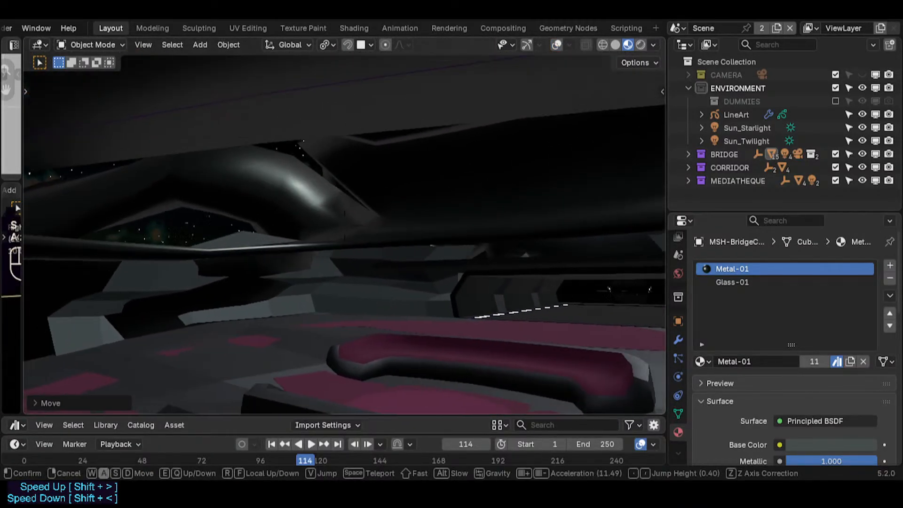
pyautogui.press('q')
pyautogui.press('d')
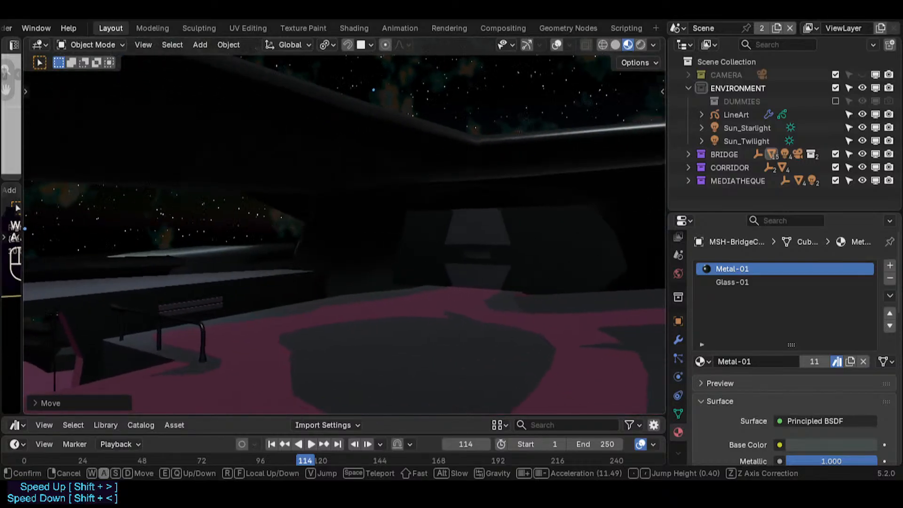
pyautogui.press('w')
pyautogui.press('a')
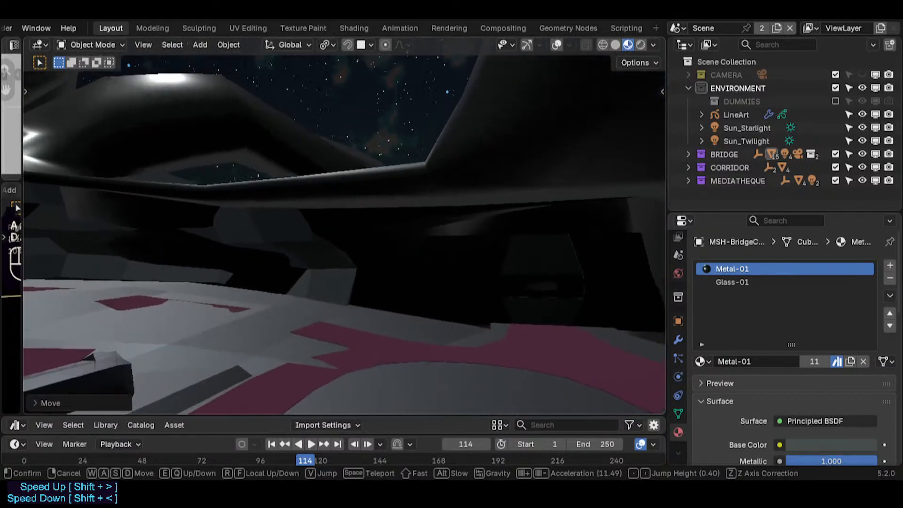
pyautogui.press('d')
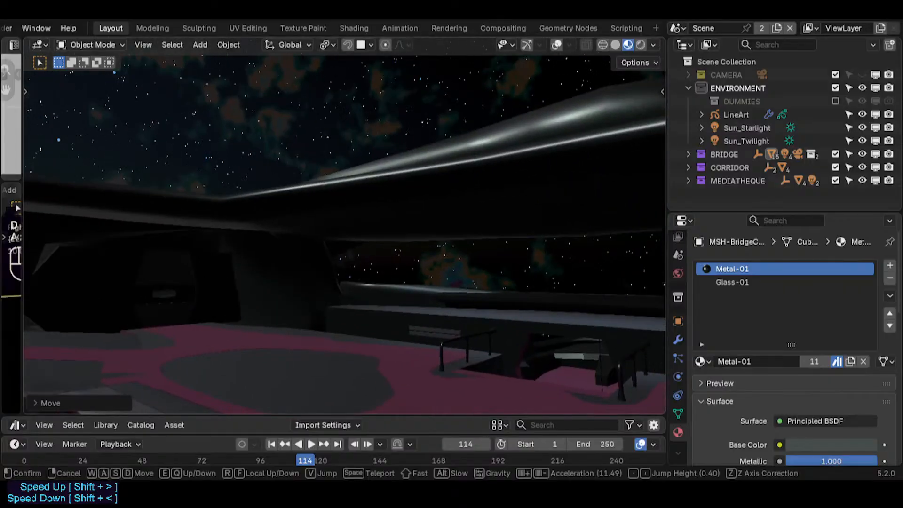
# - Inspect the bridge ceiling, seating area and faceted rear wall on the way to the illuminated corridor
pyautogui.press('d')
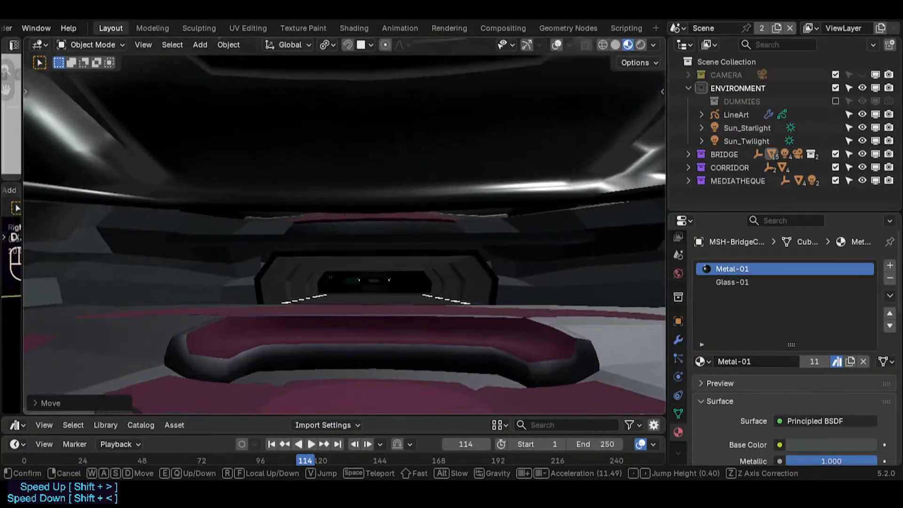
pyautogui.click(399, 310)
pyautogui.hotkey('shift', '`')
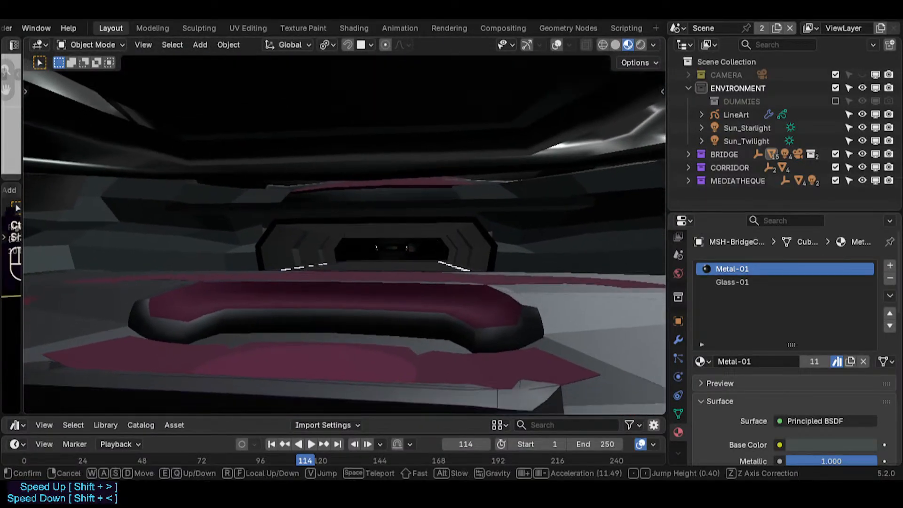
pyautogui.press('d')
pyautogui.press('w')
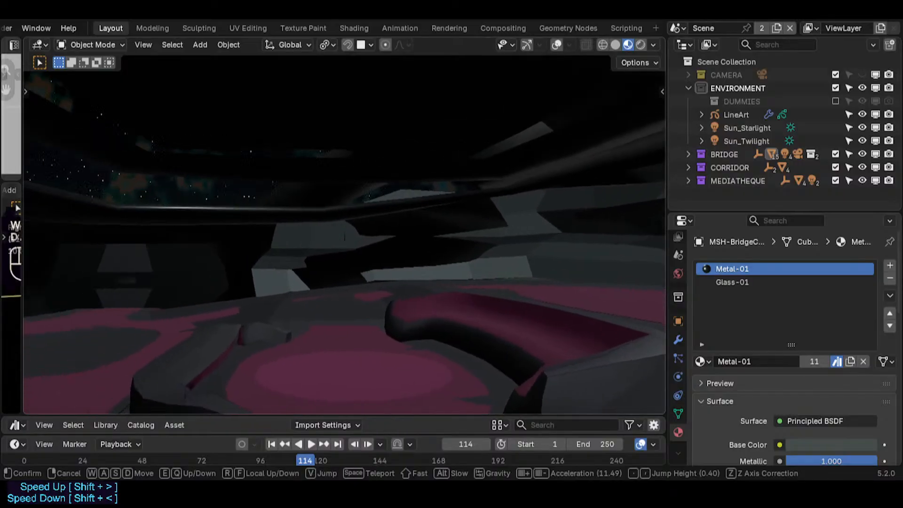
pyautogui.press('w')
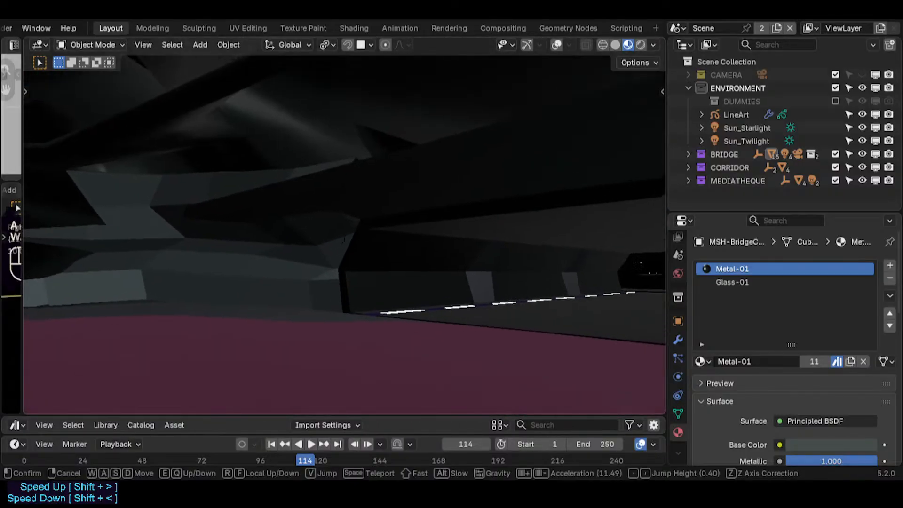
pyautogui.press('d')
pyautogui.press('a')
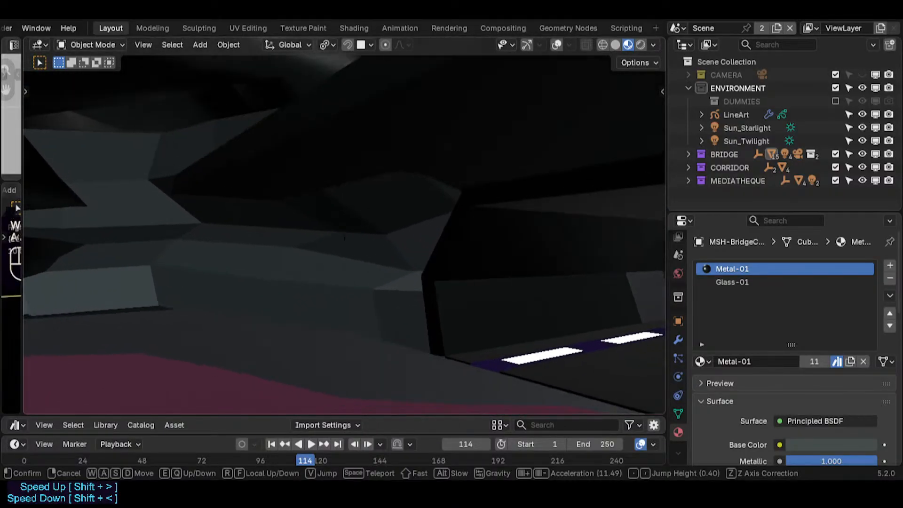
pyautogui.press('w')
pyautogui.press('w')
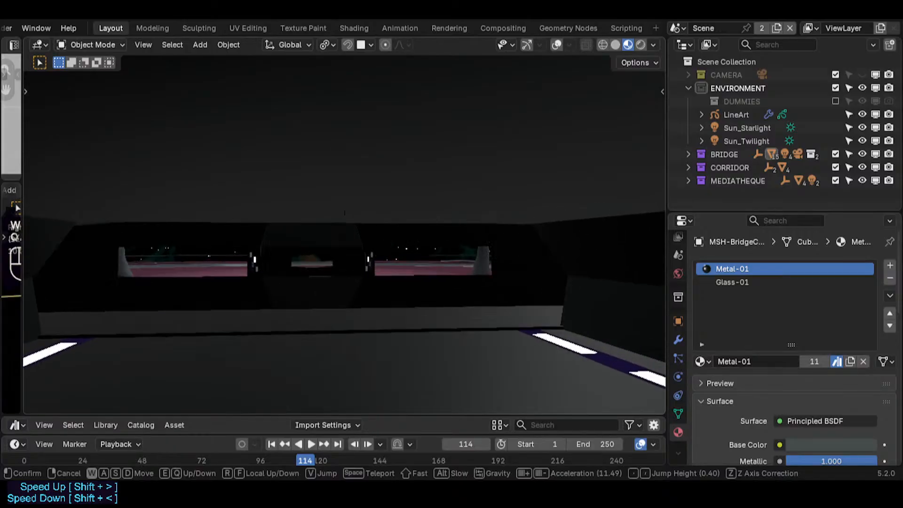
# - Inspect the carpeted room beyond the corridor, including its curved column, walls, windows and recessed alcove
pyautogui.press('a')
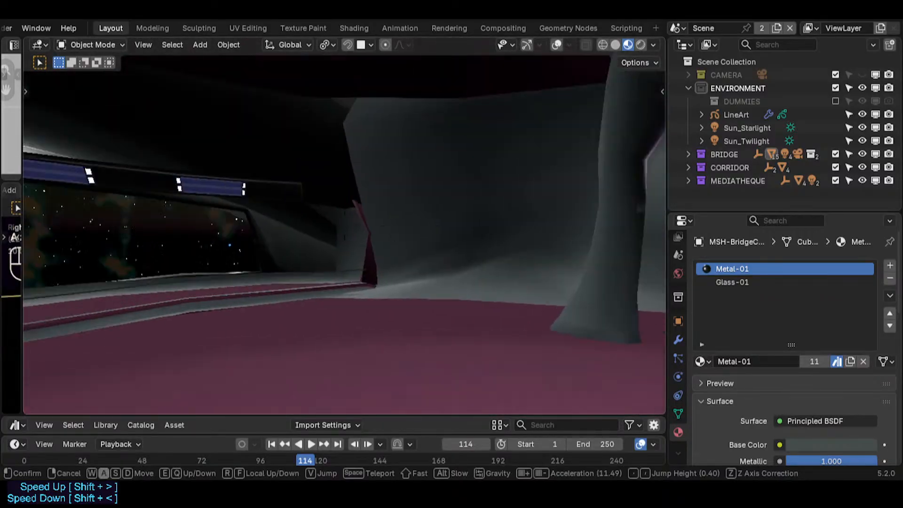
pyautogui.press('w')
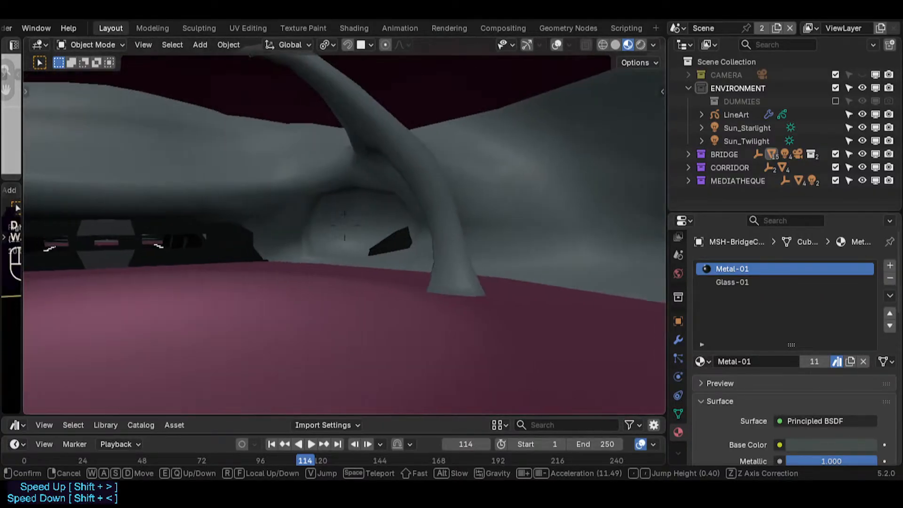
pyautogui.press('d')
pyautogui.press('w')
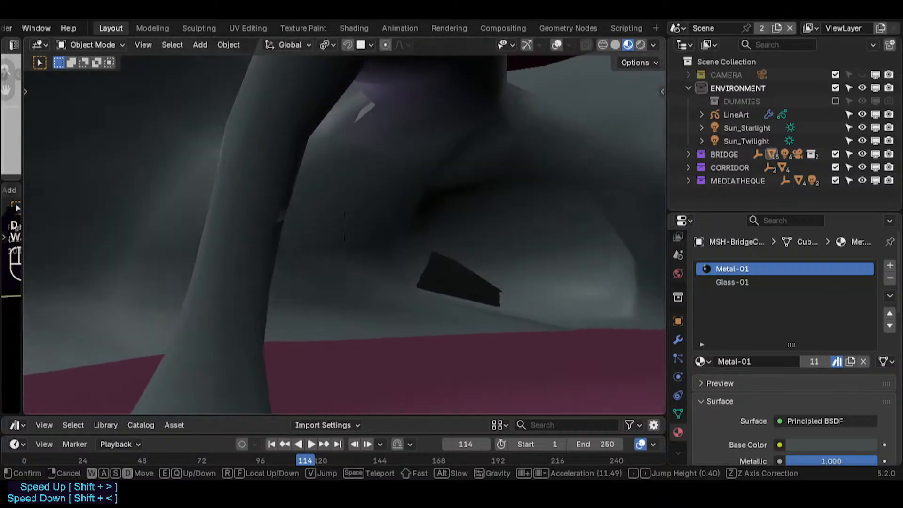
pyautogui.press('d')
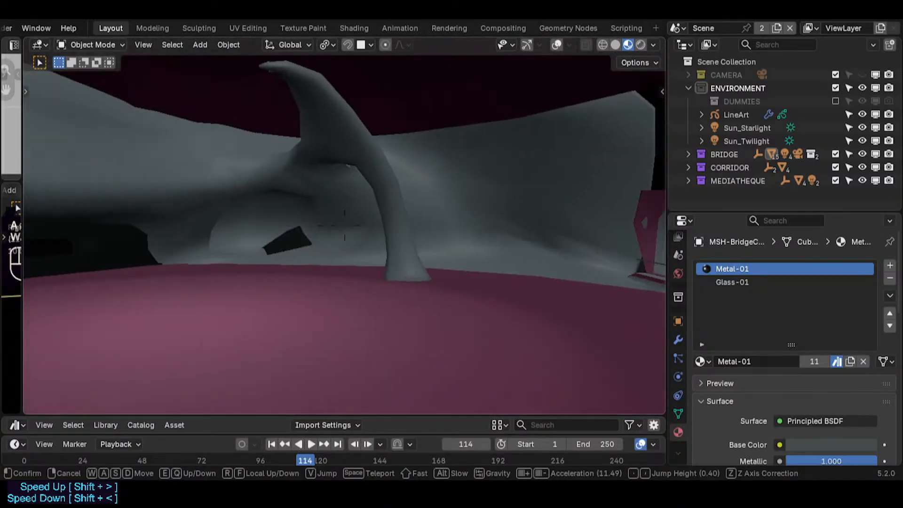
pyautogui.press('w')
pyautogui.press('d')
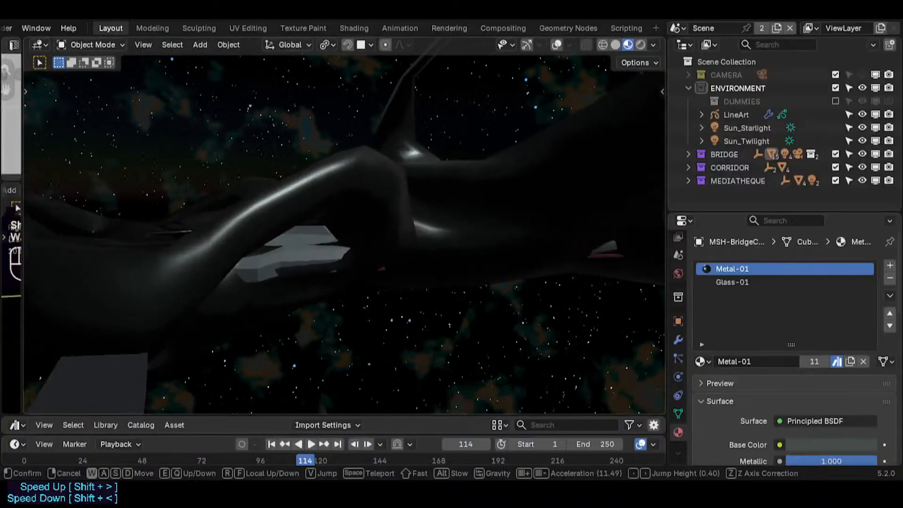
# - Examine the ship's hull from outside, around the curved arches and the bridge roof
pyautogui.press('w')
pyautogui.press('a')
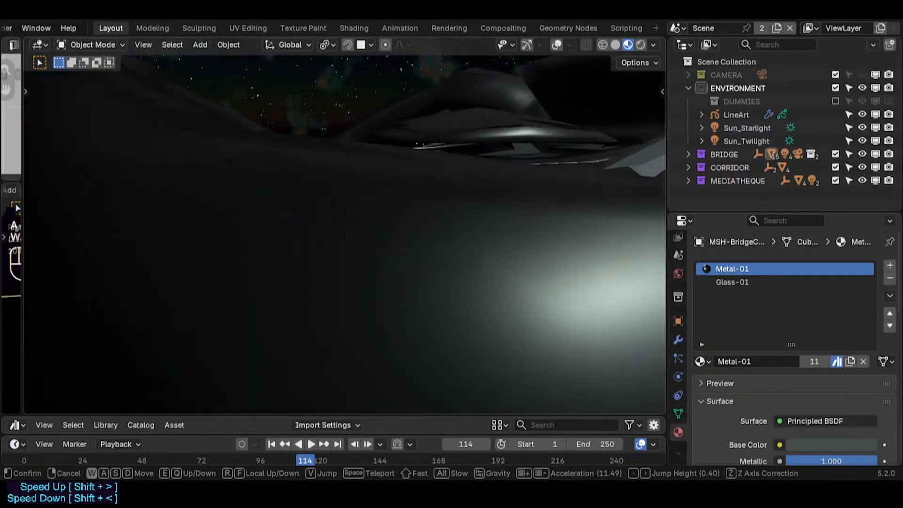
pyautogui.press('q')
pyautogui.press('d')
pyautogui.press('w')
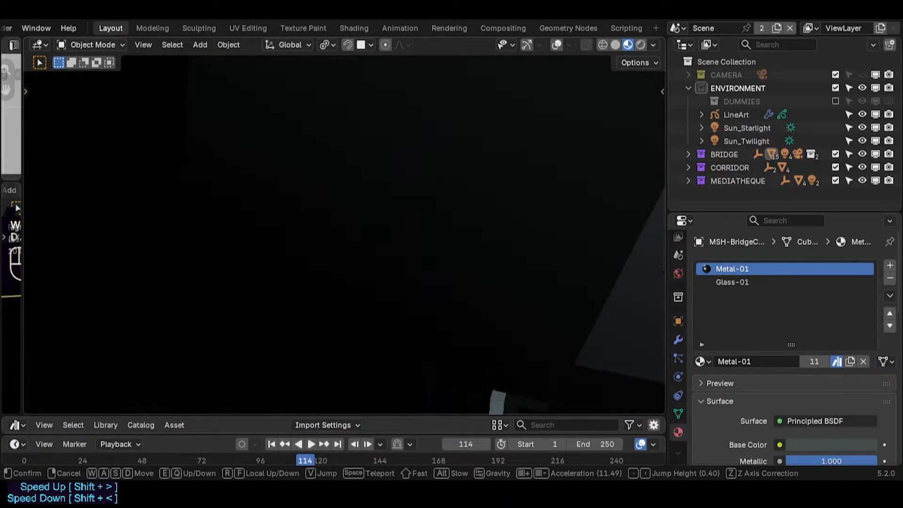
# - Check the bridge interior from the stair railings, the side doorway and the corridor end facing the front windows
pyautogui.press('w')
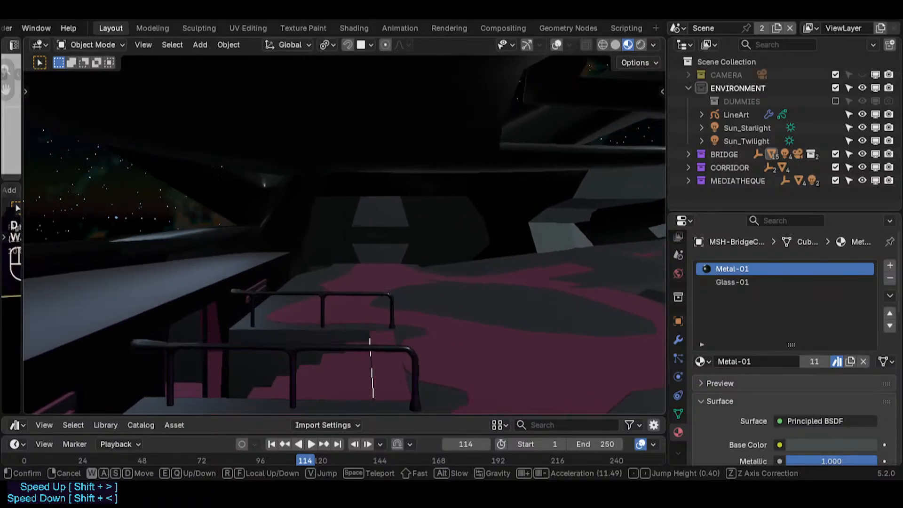
pyautogui.press('a')
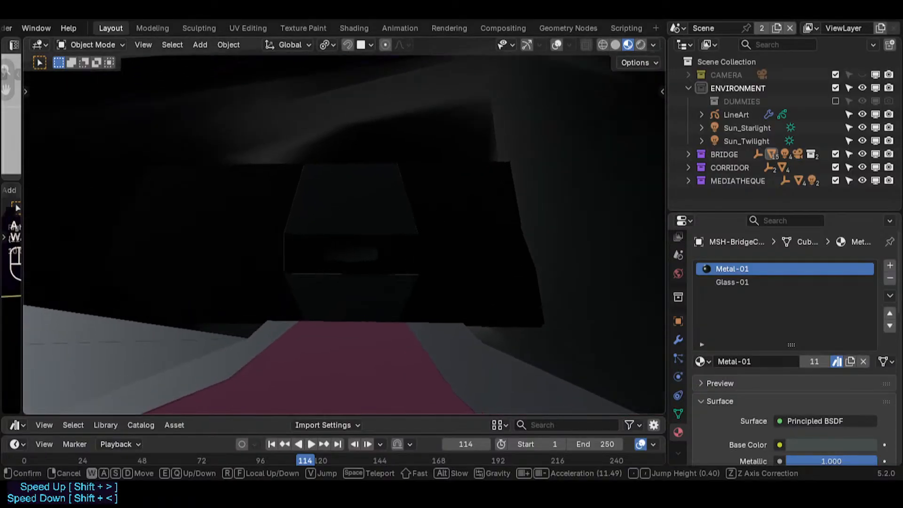
pyautogui.press('s')
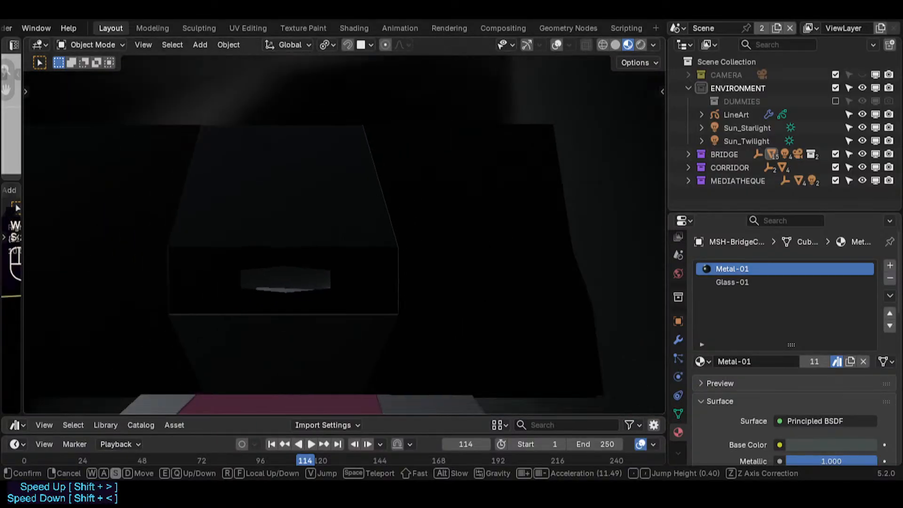
pyautogui.press('a')
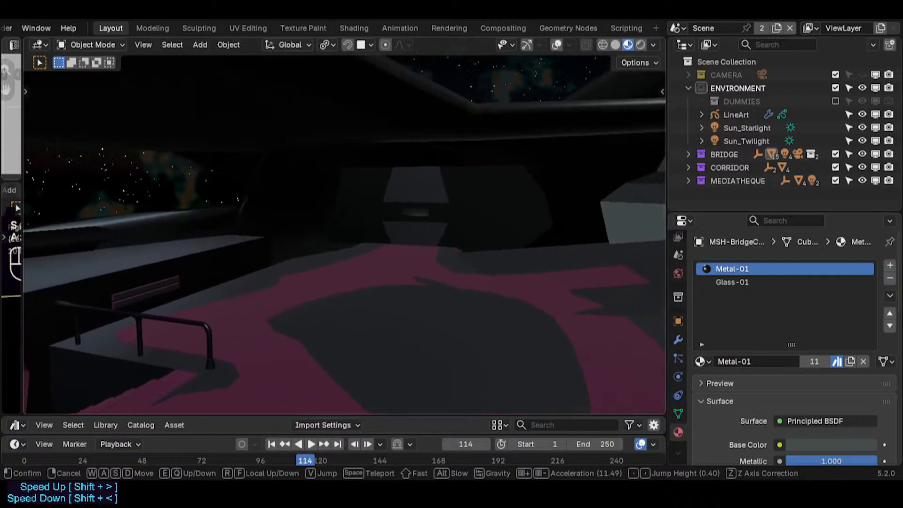
pyautogui.press('w')
pyautogui.press('d')
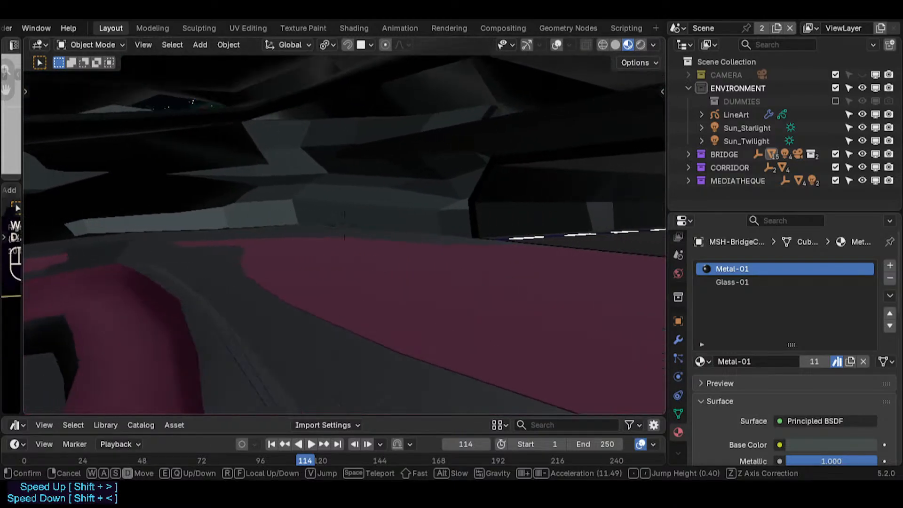
pyautogui.press('e')
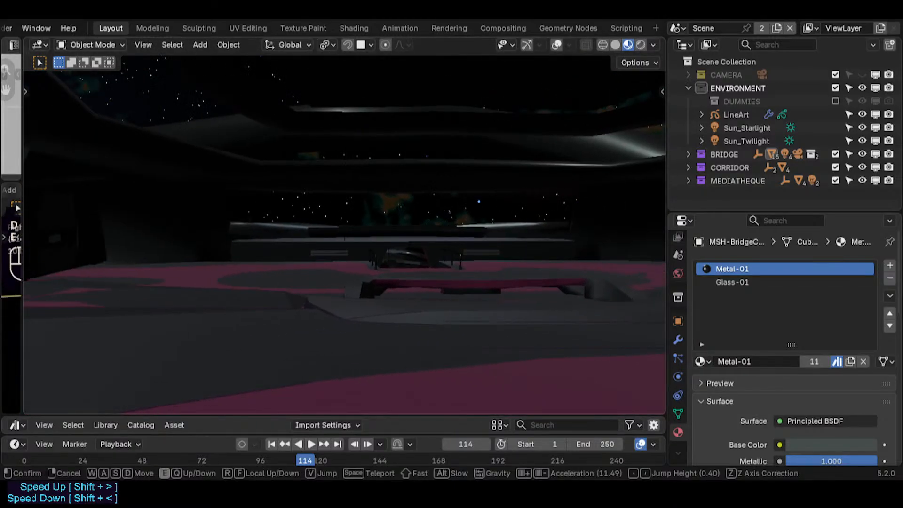
pyautogui.click(453, 303)
# - View the bridge through the scene camera, centre its frame in the viewport and hide the viewport overlays
pyautogui.hotkey('shift', 'alt', 'z')
pyautogui.hotkey('shift', 'alt', 'z')
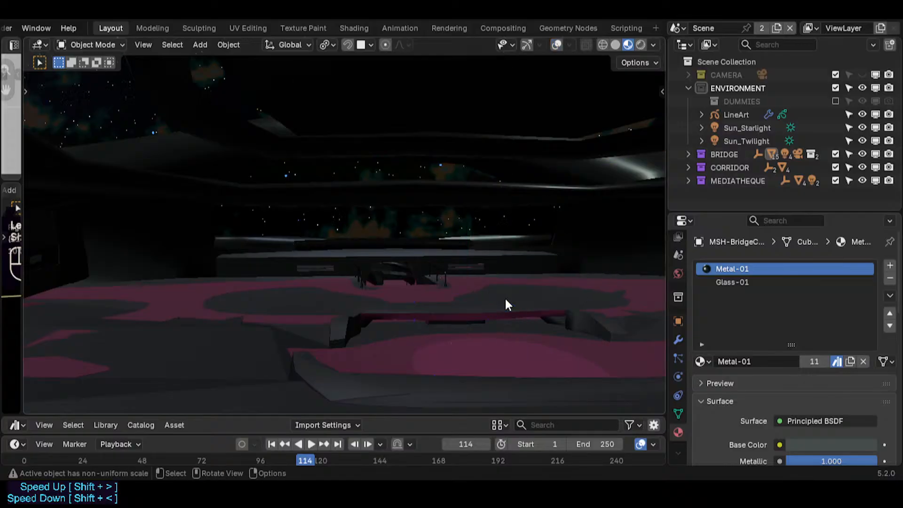
pyautogui.hotkey('shift', 'alt', 'z')
pyautogui.press('KP_0')
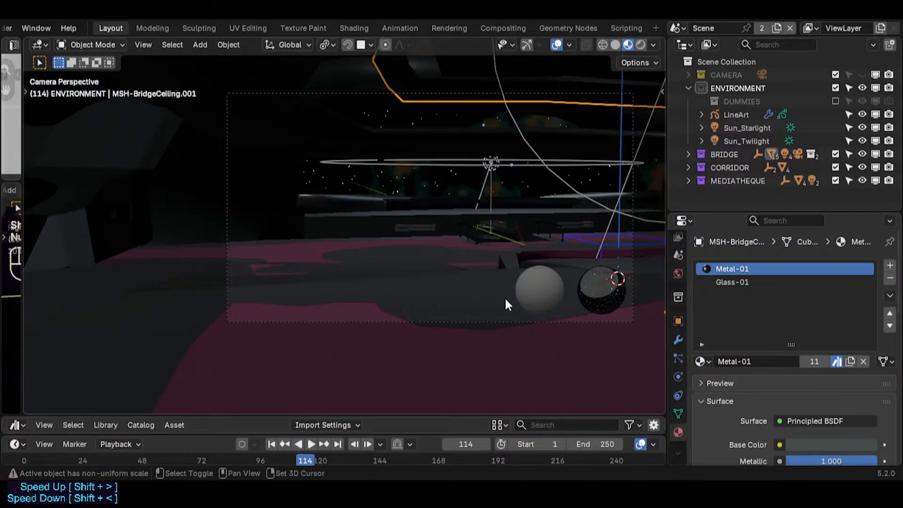
pyautogui.scroll(2, 515, 298)
pyautogui.keyDown('shift'); pyautogui.moveTo(472, 217); pyautogui.dragTo(439, 262, button='middle'); pyautogui.keyUp('shift')
pyautogui.scroll(-2, 440, 262)
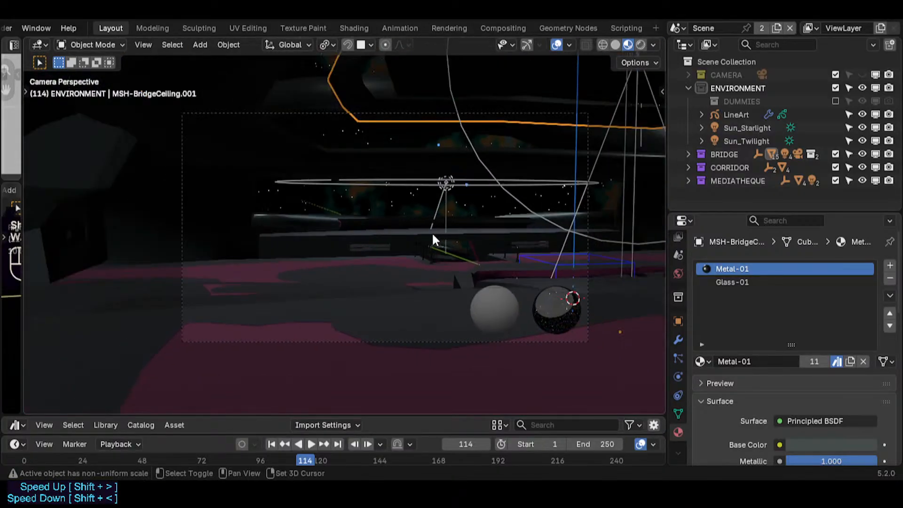
pyautogui.scroll(1, 423, 249)
pyautogui.hotkey('shift', 'alt', 'z')
# - Reposition the scene camera with walk navigation to frame the bridge seating, central stairs and front windows
pyautogui.hotkey('shift', '`')
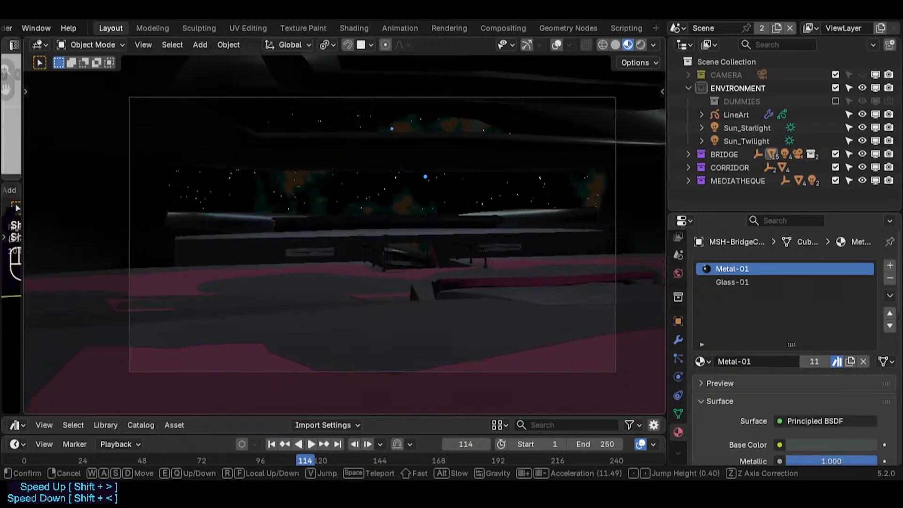
pyautogui.press('s')
pyautogui.press('e')
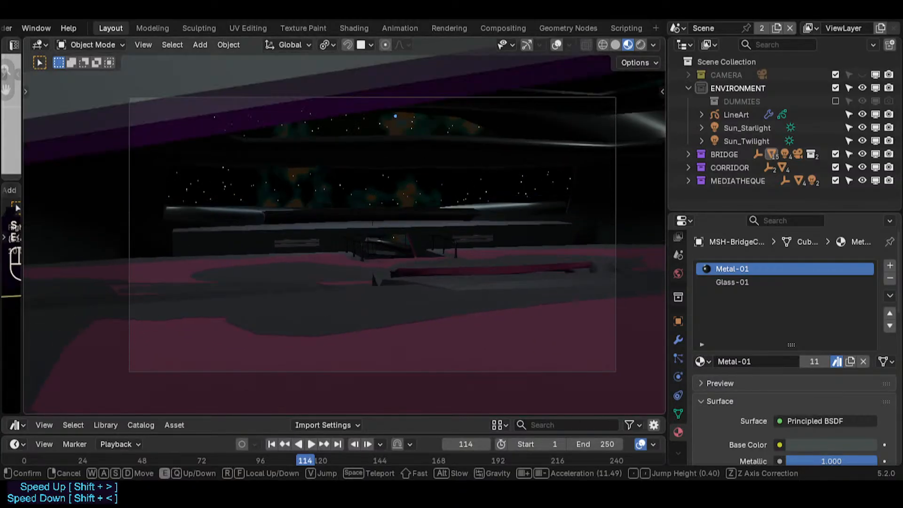
pyautogui.press('w')
pyautogui.press('e')
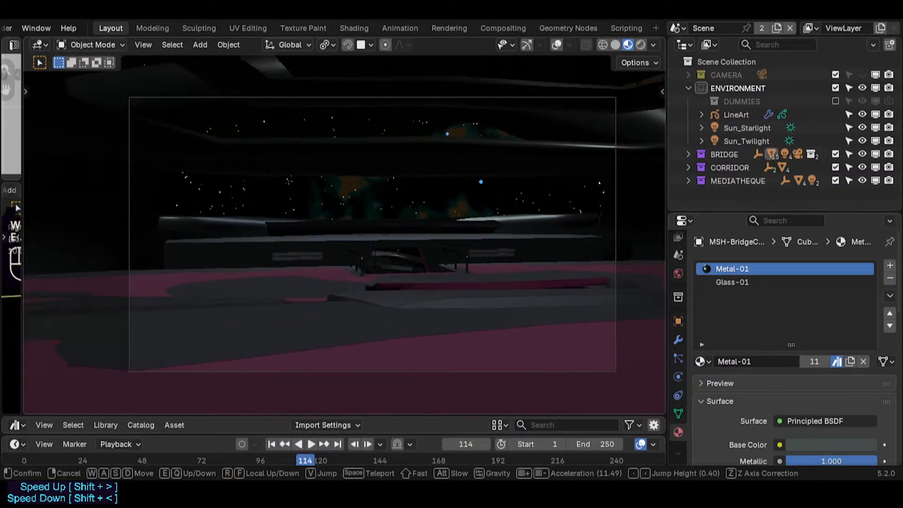
pyautogui.press('w')
pyautogui.click(436, 258)
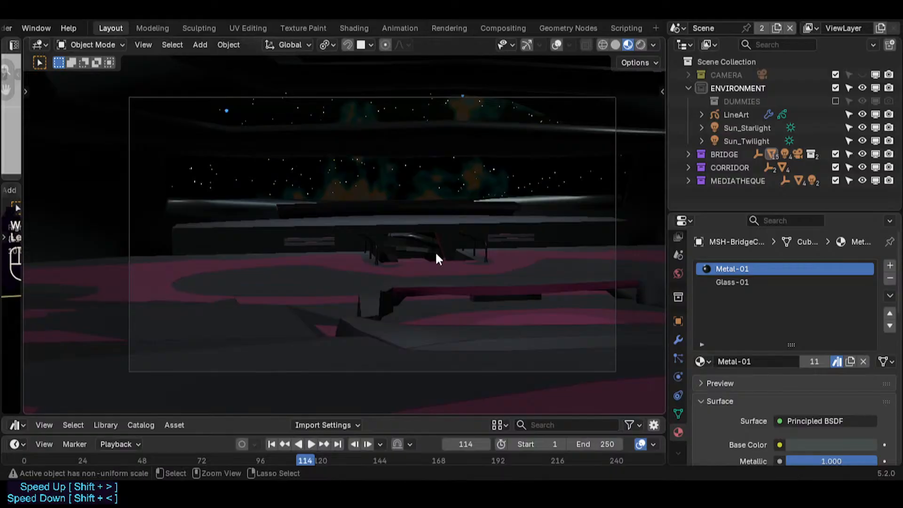
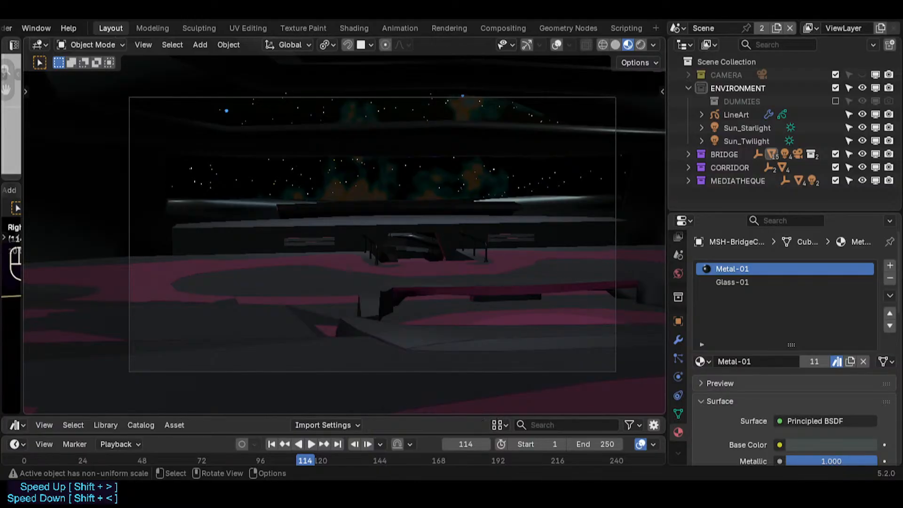
# - Check the new camera composition up close, from the seating to the stairs and the starry windows
pyautogui.scroll(1, 434, 292)
pyautogui.keyDown('shift'); pyautogui.moveTo(373, 271); pyautogui.dragTo(370, 305, button='middle'); pyautogui.keyUp('shift')
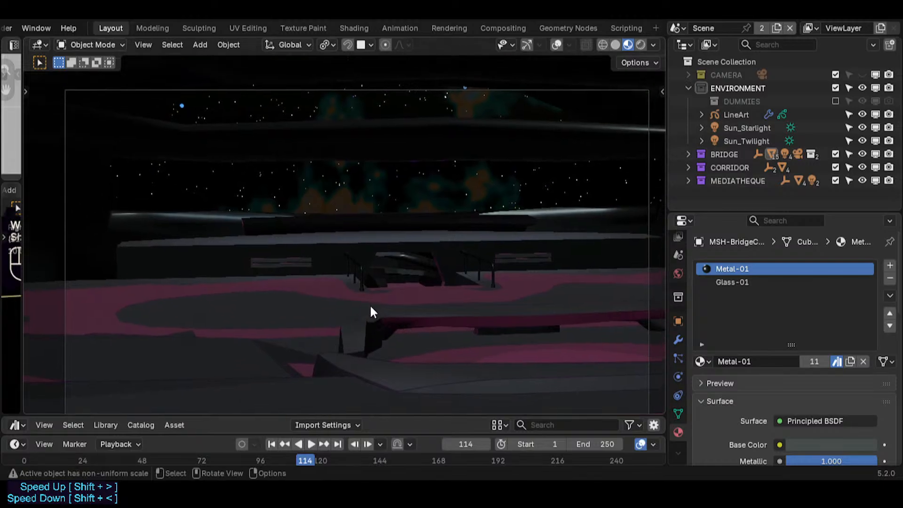
pyautogui.scroll(-1, 370, 304)
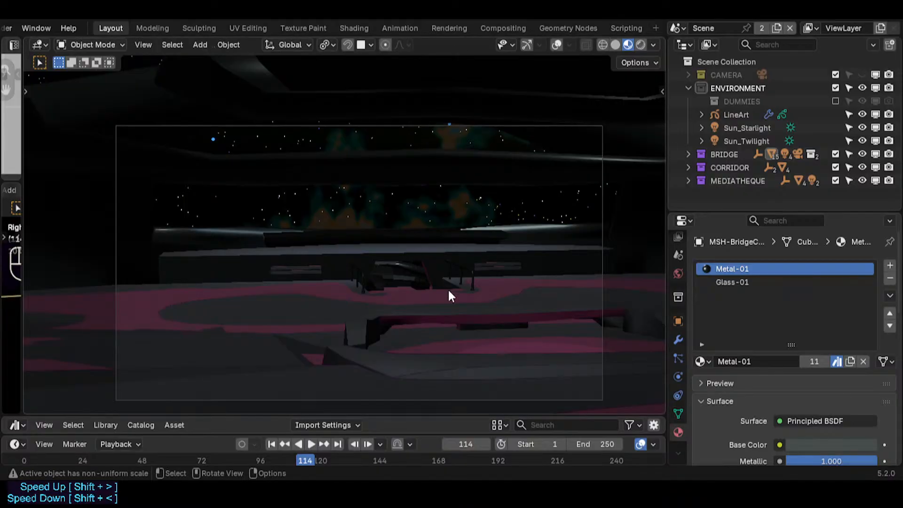
pyautogui.scroll(2, 420, 228)
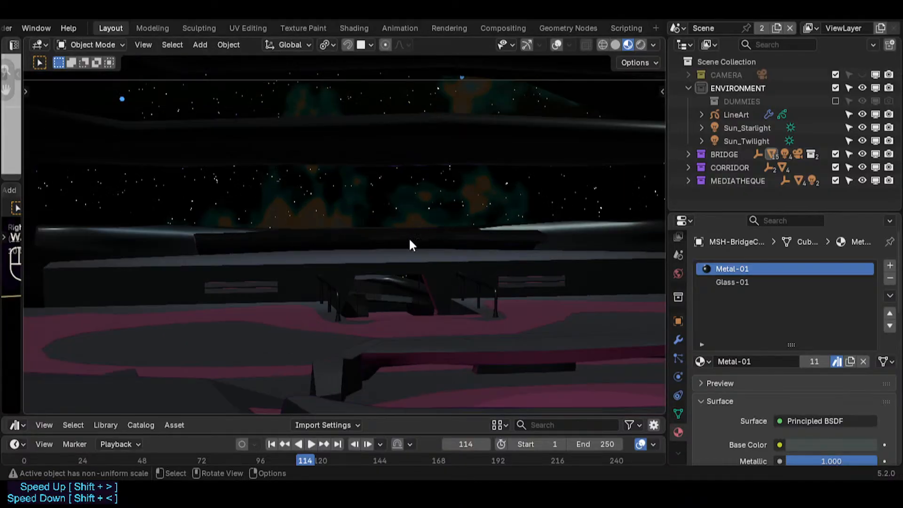
pyautogui.scroll(-2, 409, 238)
# - Walk through the bridge to check the front windows, central stair opening, handrails and side floor area
pyautogui.moveTo(388, 276)
pyautogui.mouseDown(button='middle')
pyautogui.moveTo(371, 278)
pyautogui.moveTo(389, 289)
pyautogui.moveTo(371, 275)
pyautogui.mouseUp(button='middle')
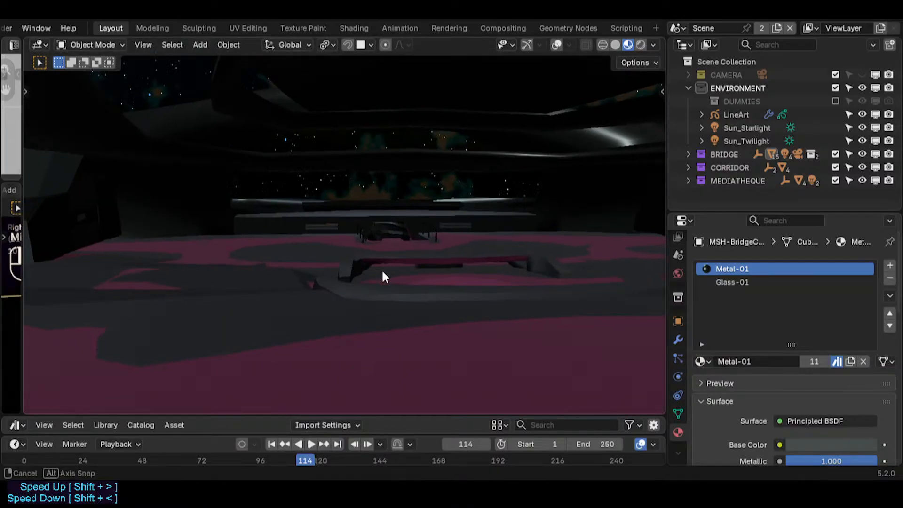
pyautogui.hotkey('shift', '`')
pyautogui.press('w')
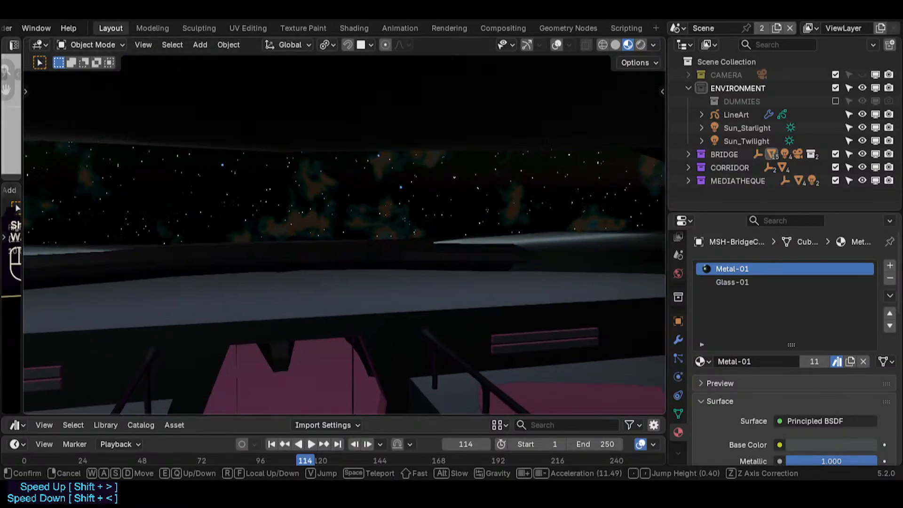
pyautogui.press('q')
pyautogui.press('w')
pyautogui.press('e')
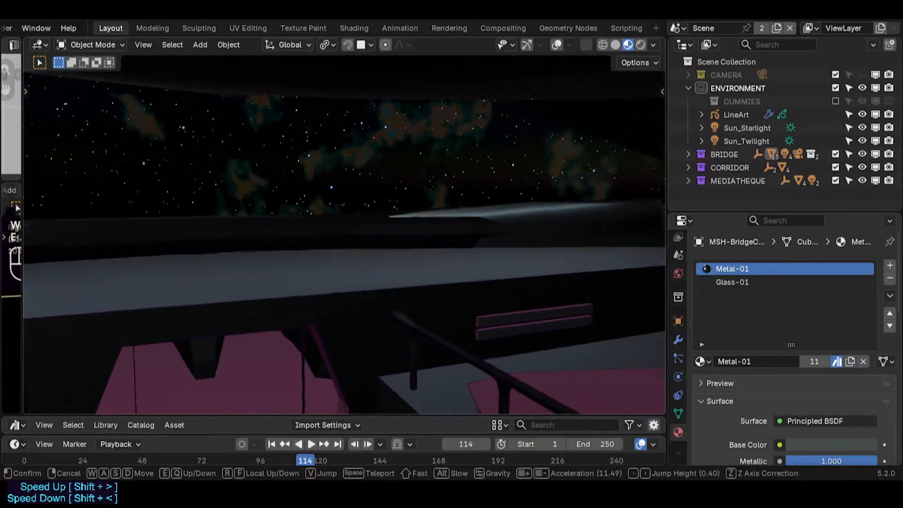
pyautogui.press('d')
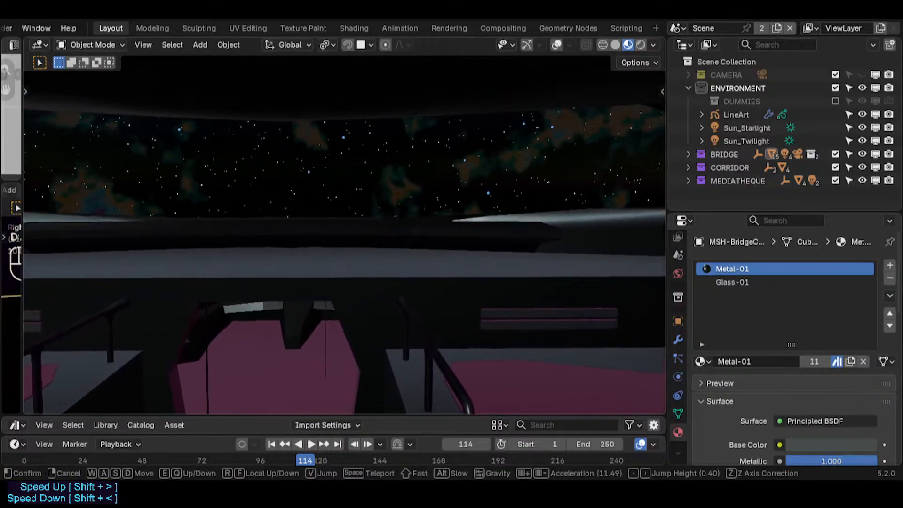
pyautogui.press('a')
pyautogui.press('d')
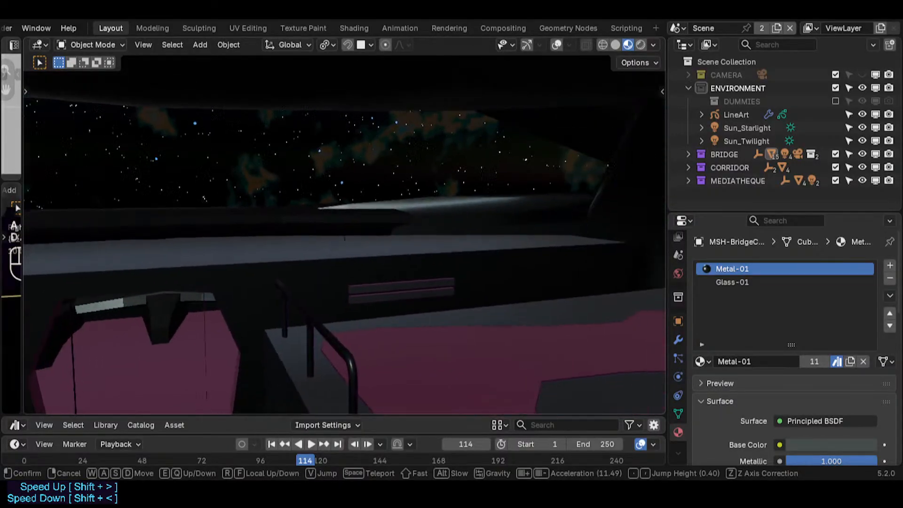
pyautogui.press('a')
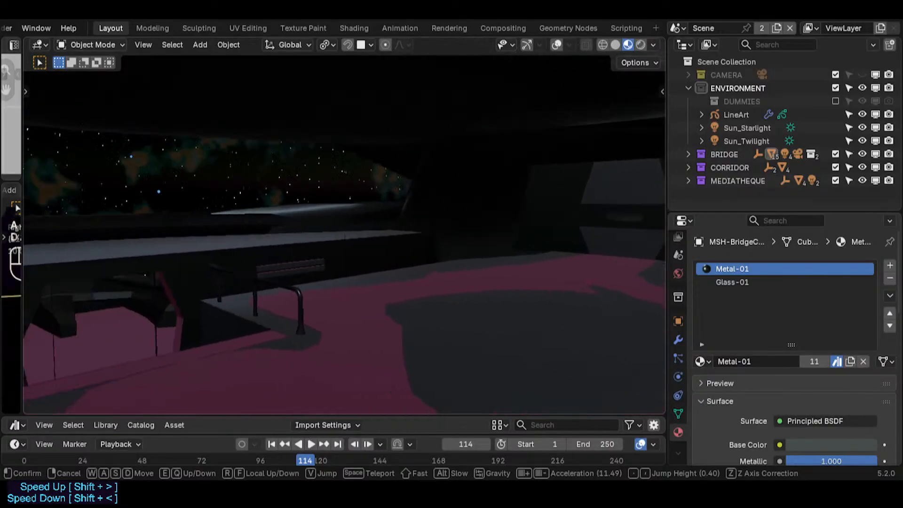
pyautogui.press('d')
pyautogui.press('a')
pyautogui.press('a')
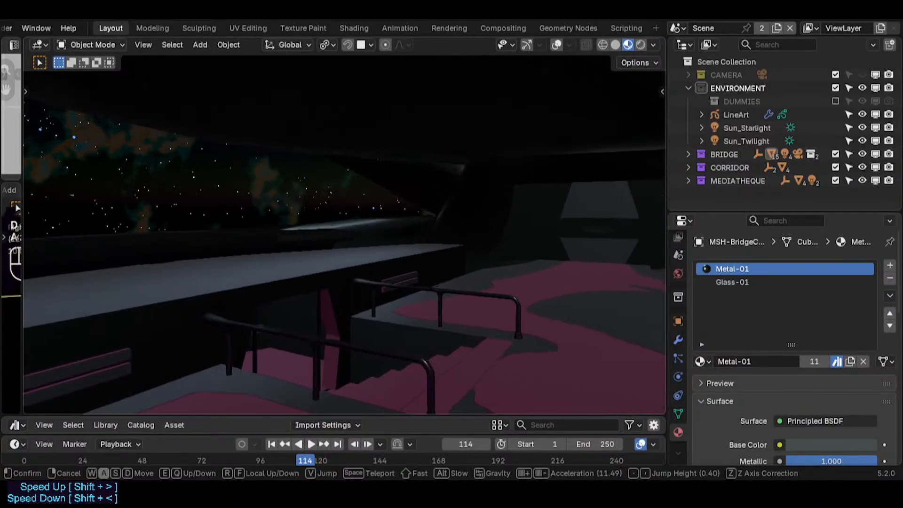
# - Inspect the rear seating area, the floor beside the railings and the lower cockpit opening from inside the bridge
pyautogui.press('w')
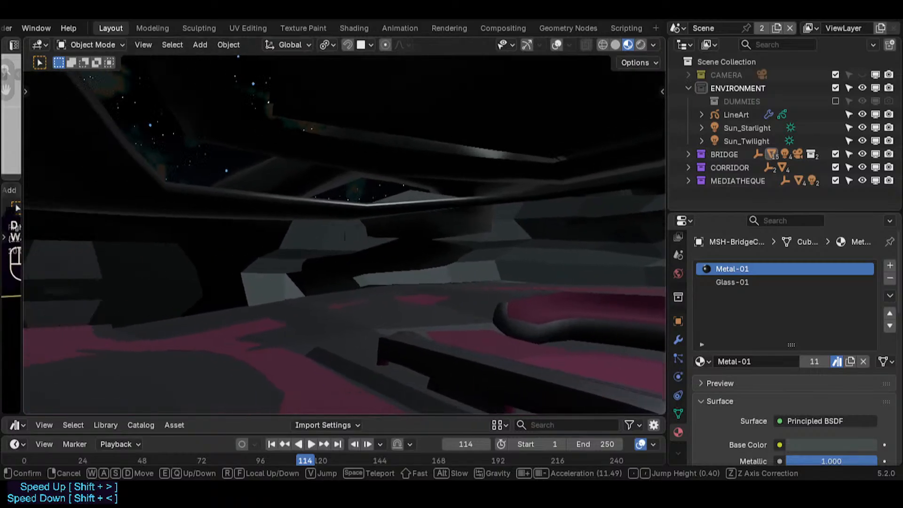
pyautogui.press('a')
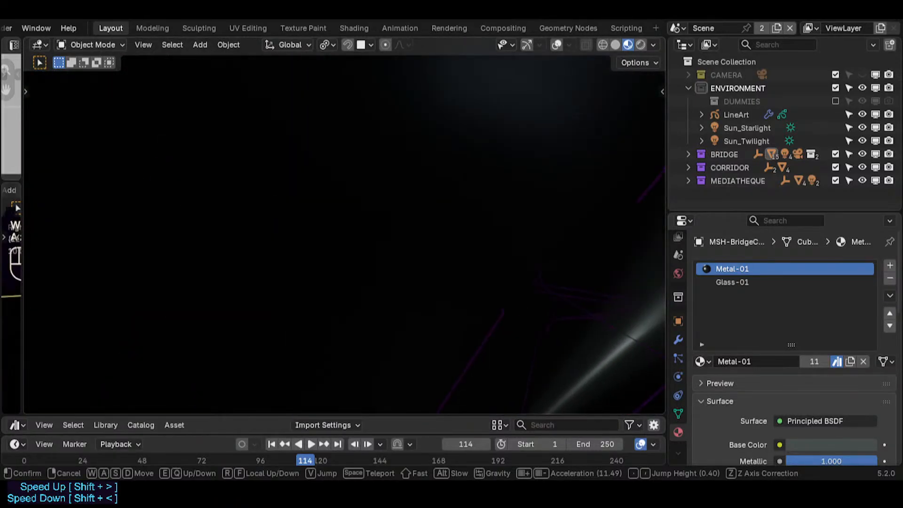
pyautogui.press('w')
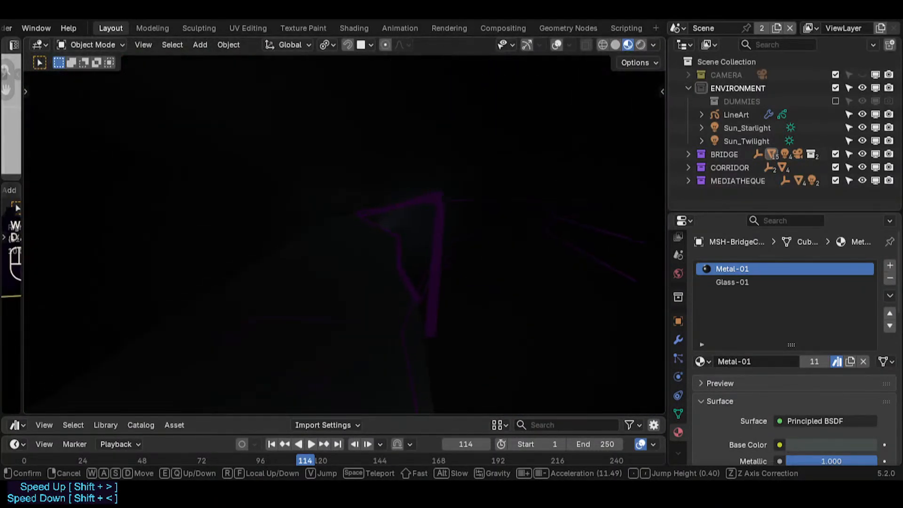
pyautogui.press('s')
pyautogui.press('q')
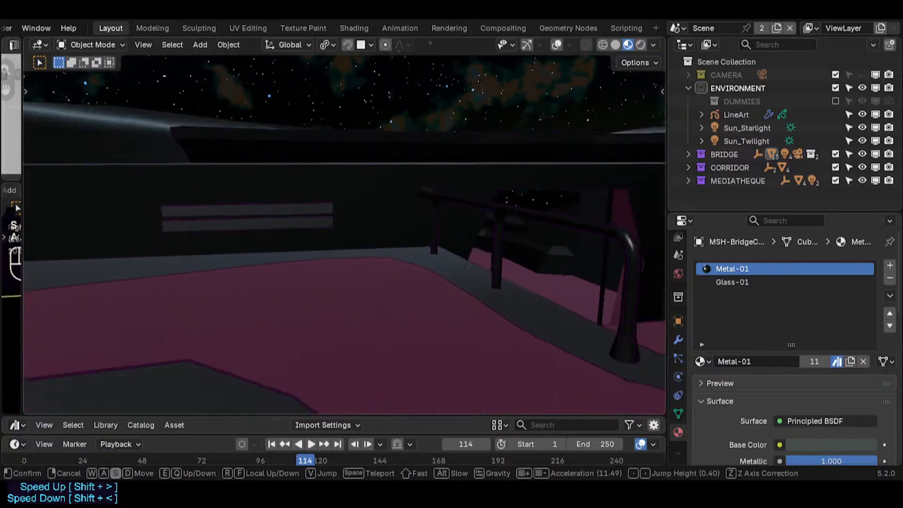
pyautogui.press('d')
pyautogui.press('w')
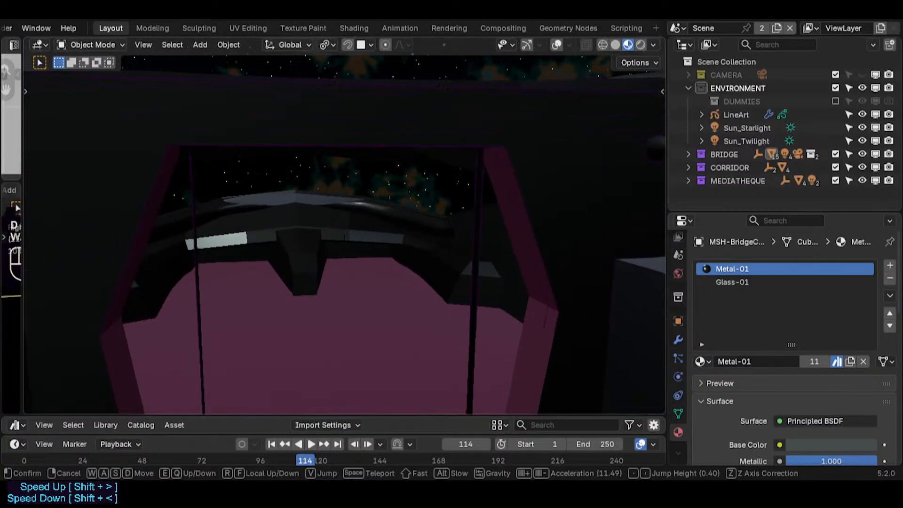
pyautogui.press('s')
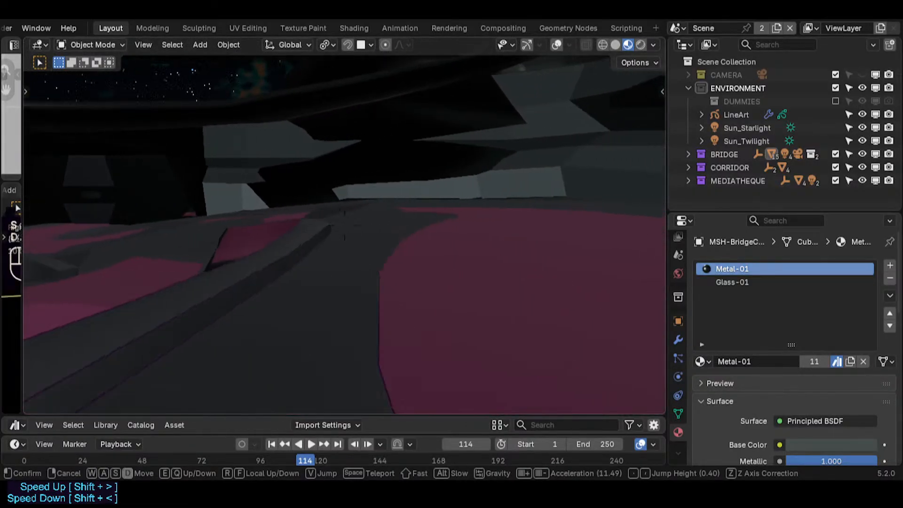
pyautogui.press('d')
pyautogui.press('e')
pyautogui.press('w')
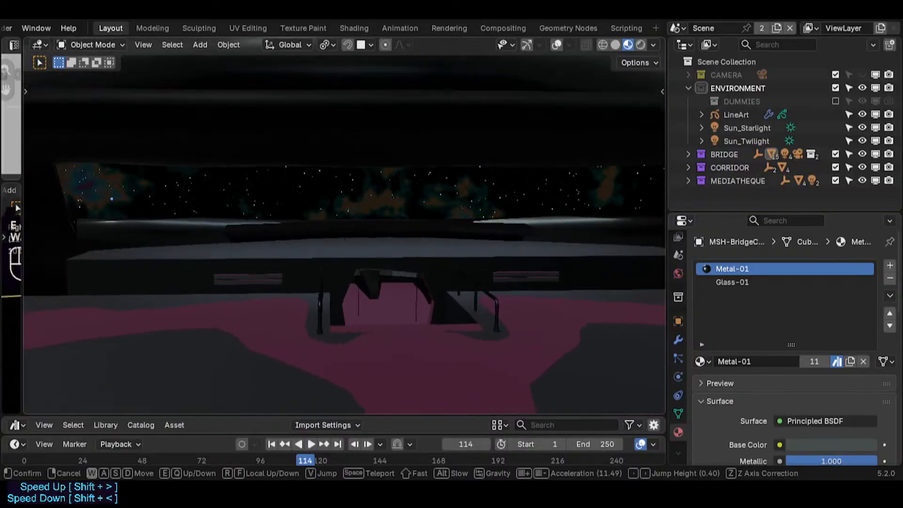
# - Examine the central stairwell between the handrails and the rear side walls of the bridge at close range
pyautogui.press('w')
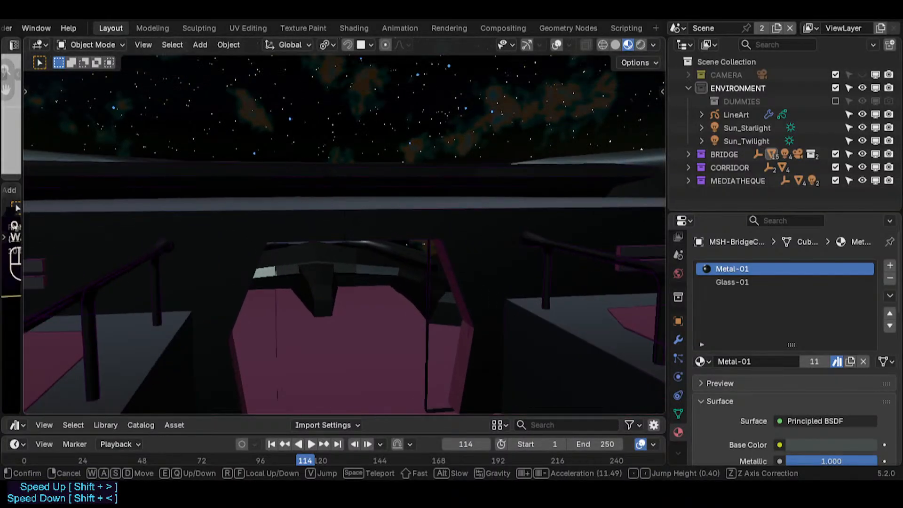
pyautogui.press('w')
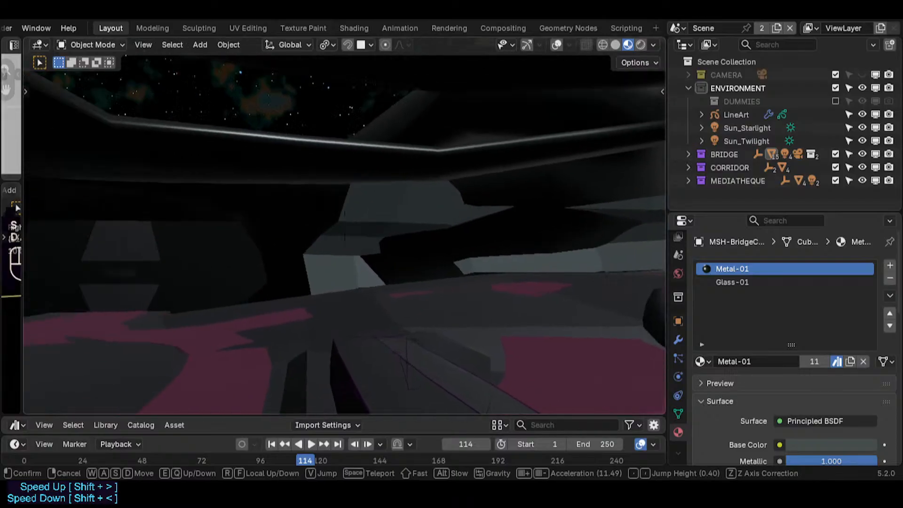
pyautogui.press('d')
pyautogui.press('w')
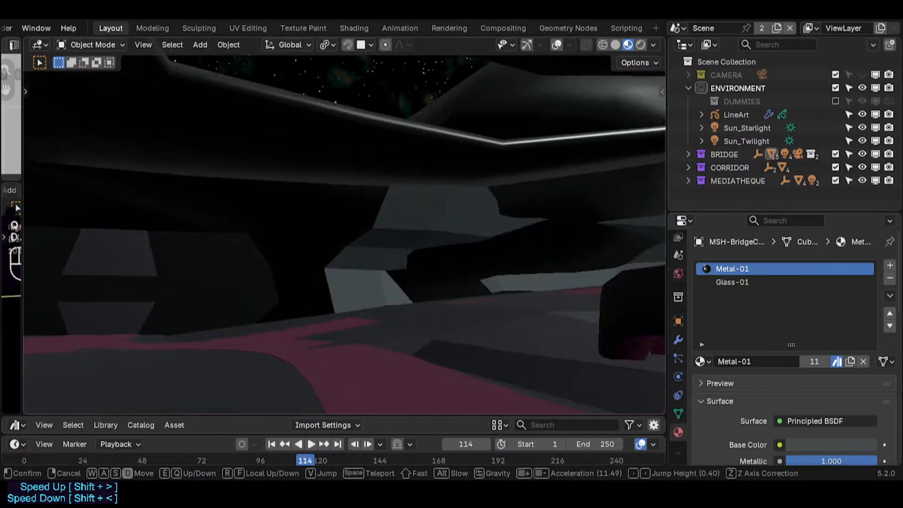
pyautogui.press('d')
pyautogui.press('e')
pyautogui.press('w')
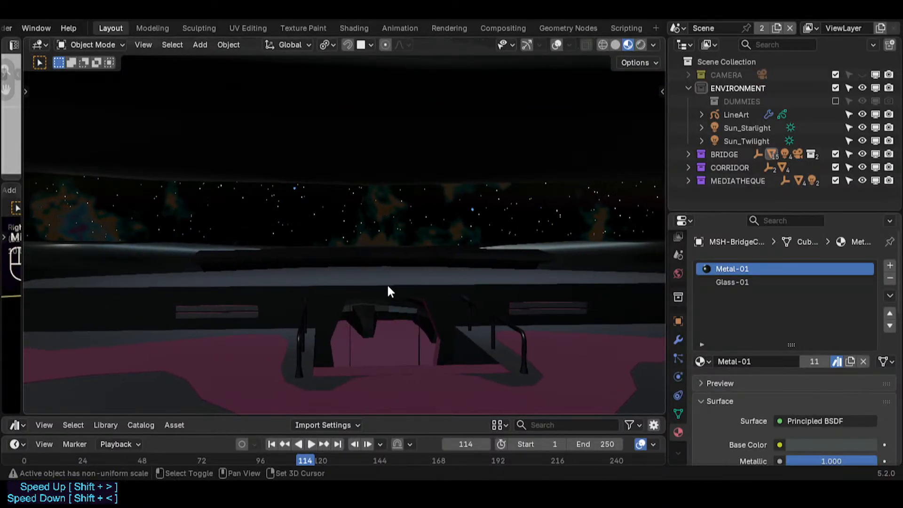
# - Walk down to the lower cockpit console and back to the lit corridor entrance to check both areas
pyautogui.hotkey('shift', '`')
pyautogui.hotkey('shift', 'w')
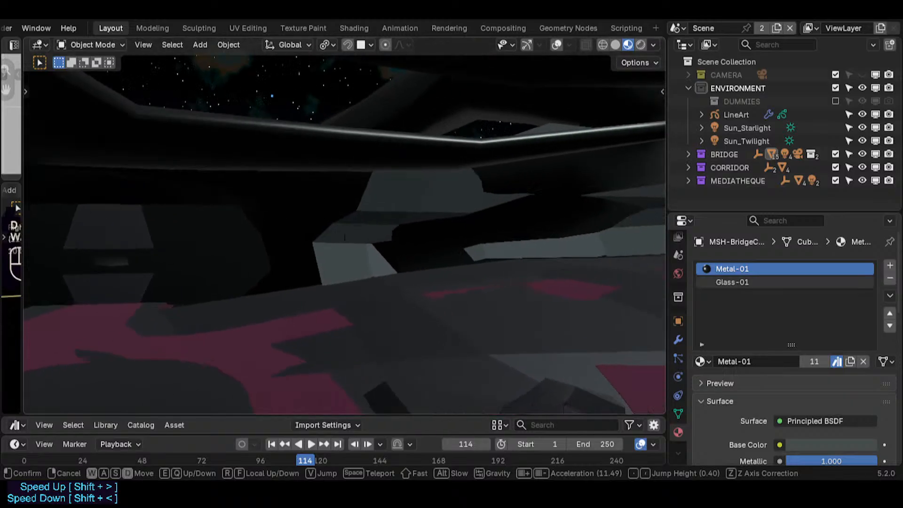
pyautogui.press('a')
pyautogui.press('q')
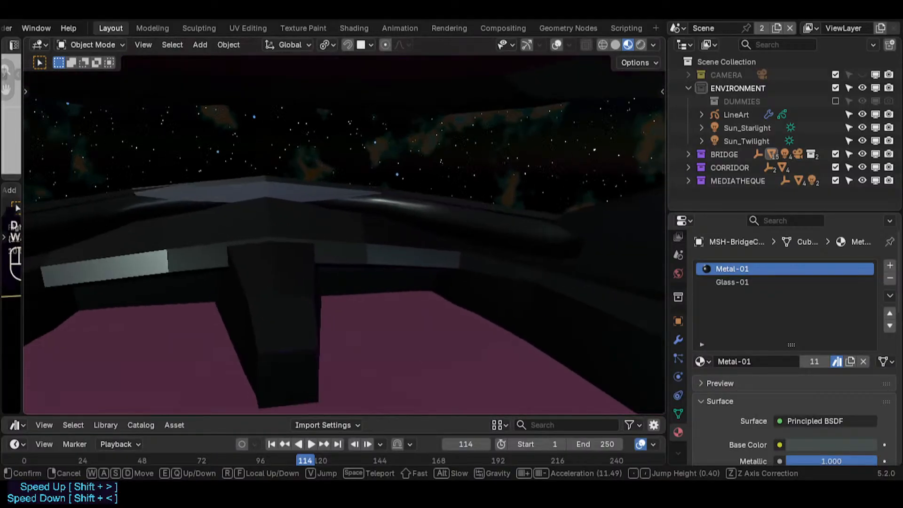
pyautogui.press('d')
pyautogui.press('w')
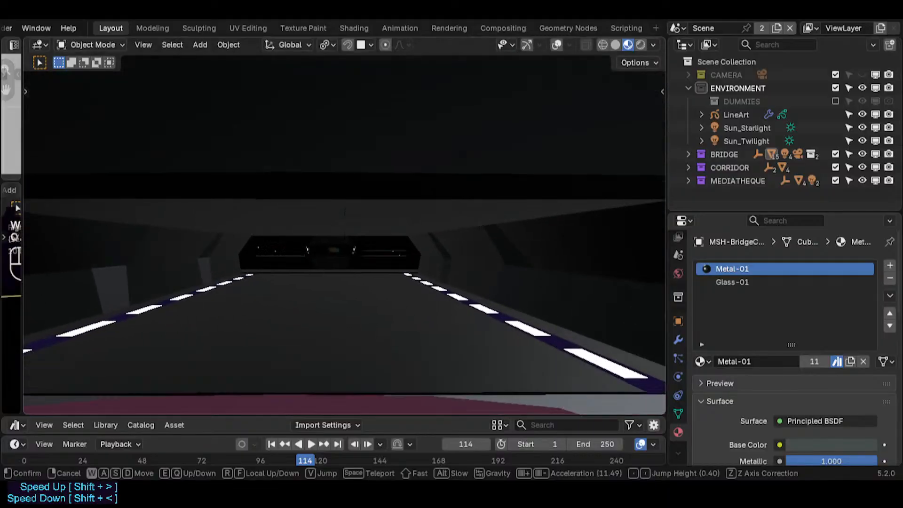
pyautogui.press('q')
pyautogui.press('a')
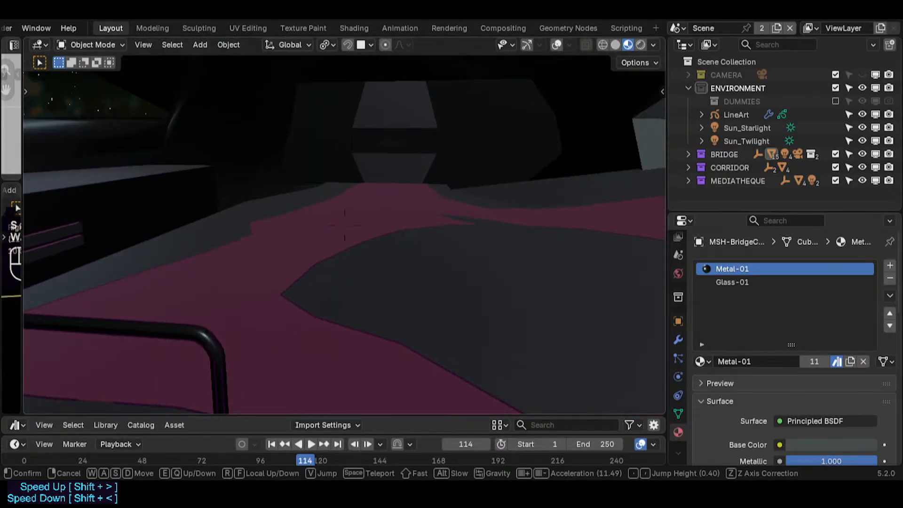
# - Cross the upper bridge deck and walk down the lit corridor to inspect the doorway at its far end
pyautogui.press('w')
pyautogui.press('d')
pyautogui.press('a')
pyautogui.press('w')
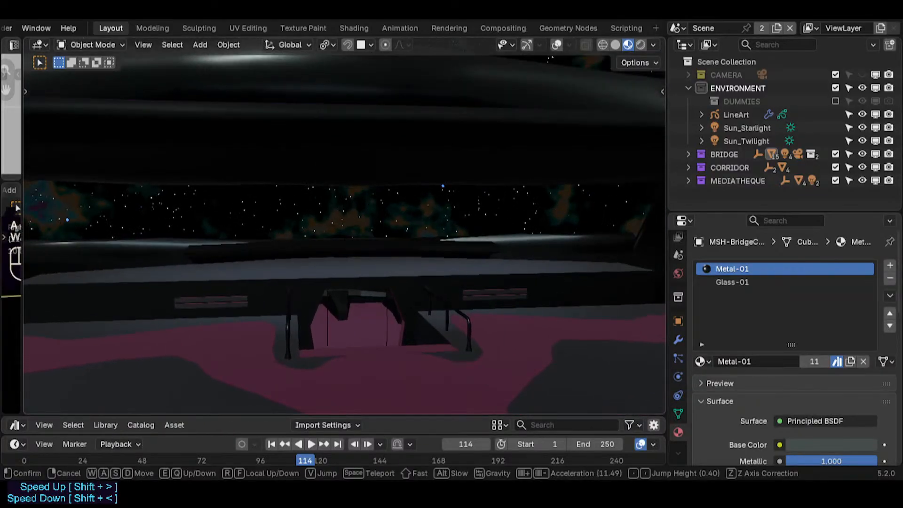
pyautogui.press('q')
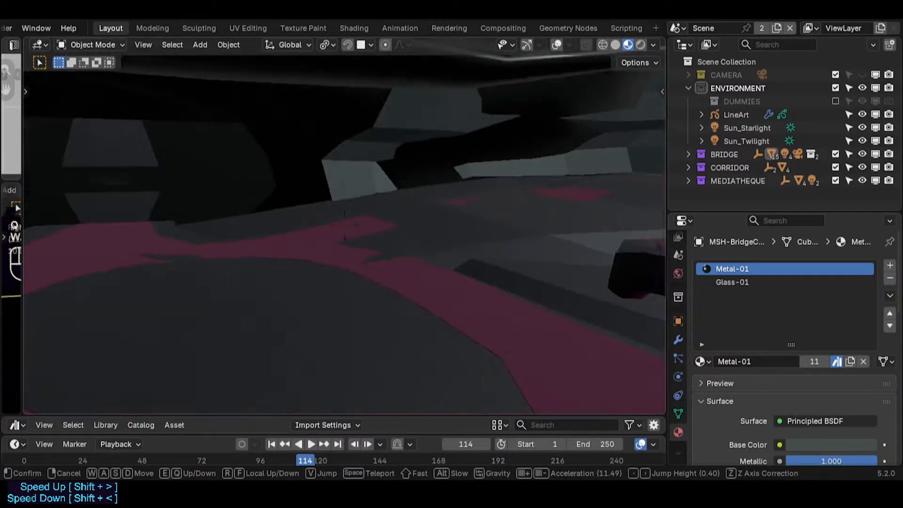
pyautogui.press('w')
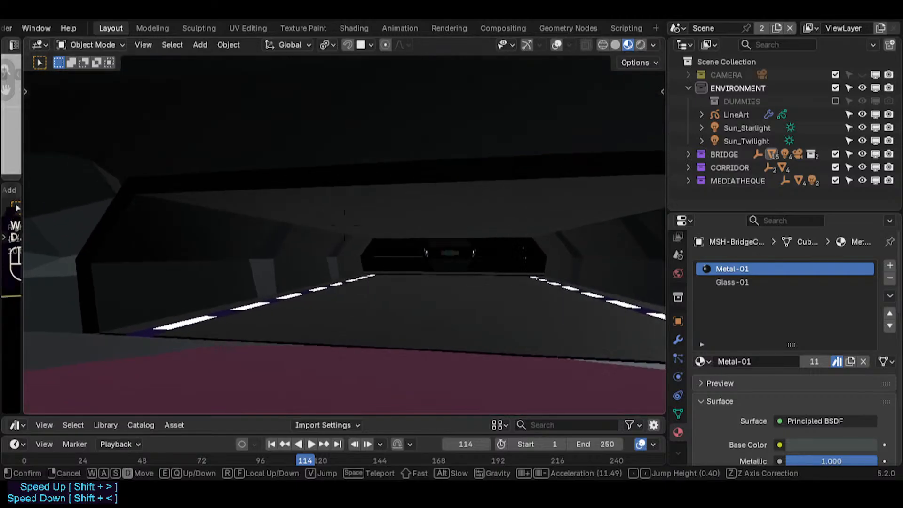
pyautogui.press('q')
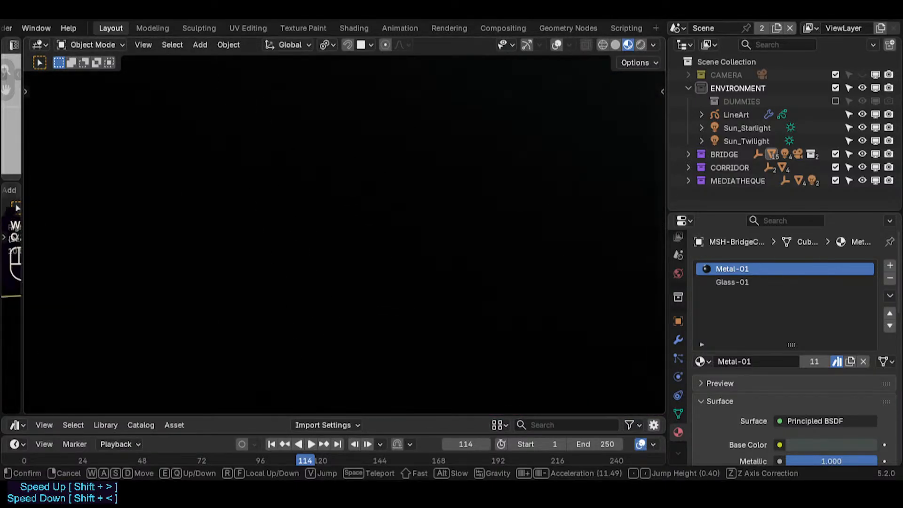
pyautogui.press('w')
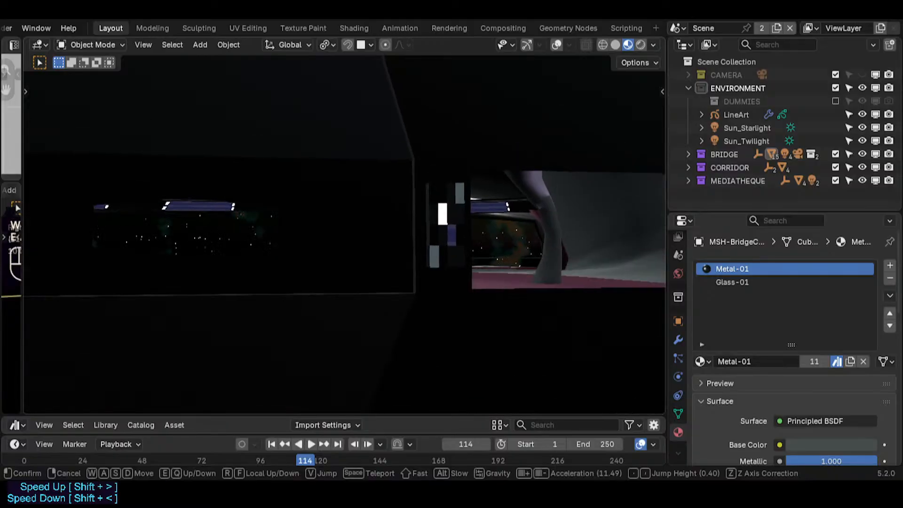
# - Play the animation briefly at the corridor's far doorway to check the wall light panel, and stop it
pyautogui.click(393, 291)
pyautogui.press('space')
pyautogui.hotkey('shift', '`')
pyautogui.press('d')
pyautogui.click(393, 290)
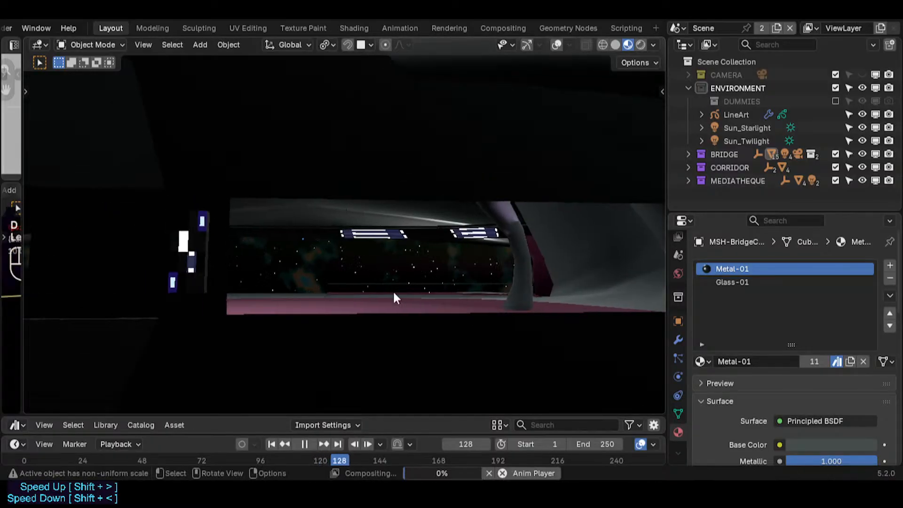
pyautogui.press('space')
# - Walk back through the corridor onto the bridge to check the lower console, the stairs and the upper deck
pyautogui.hotkey('shift', '`')
pyautogui.press('w')
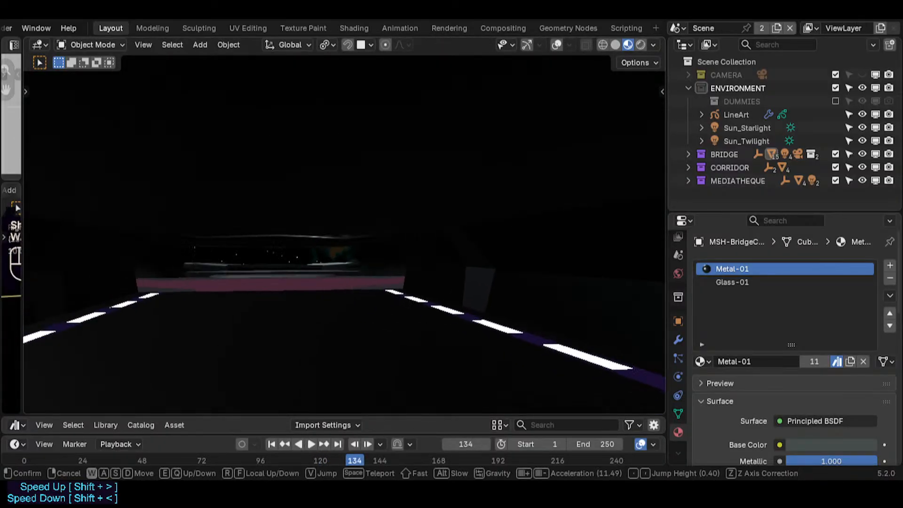
pyautogui.press('q')
pyautogui.press('w')
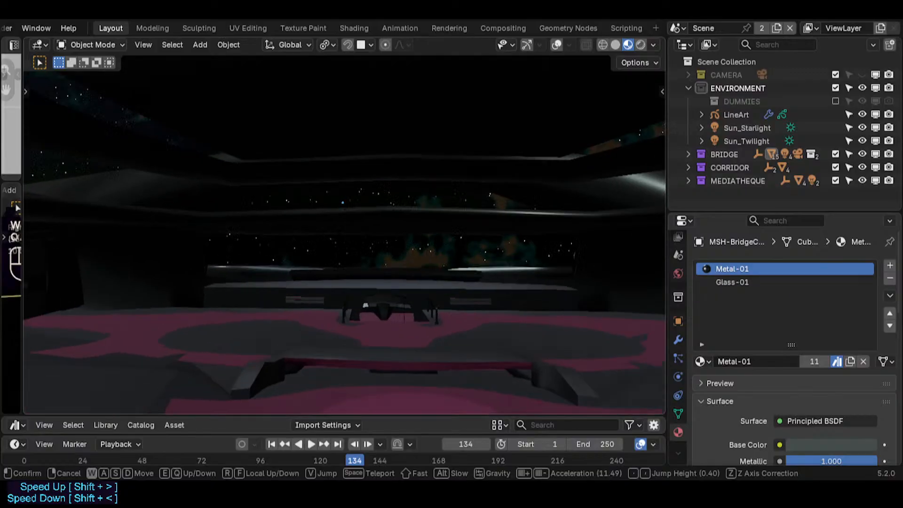
pyautogui.press('s')
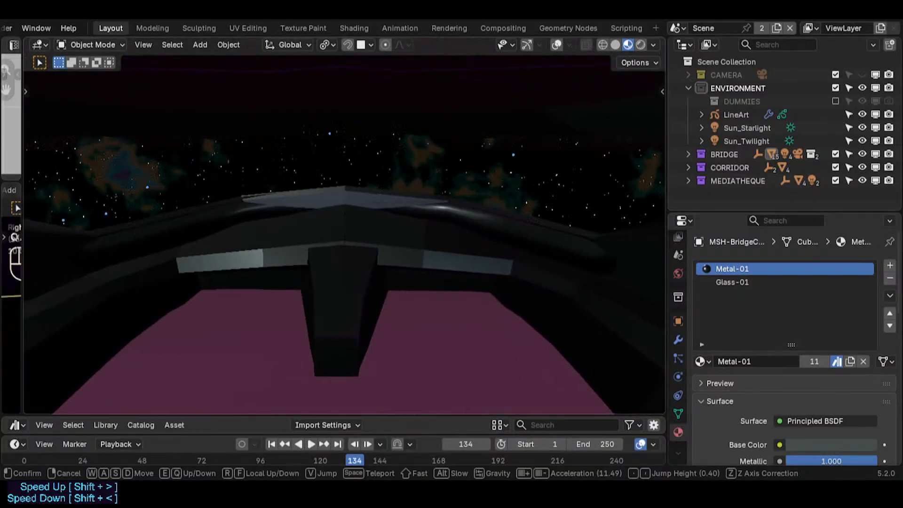
pyautogui.press('s')
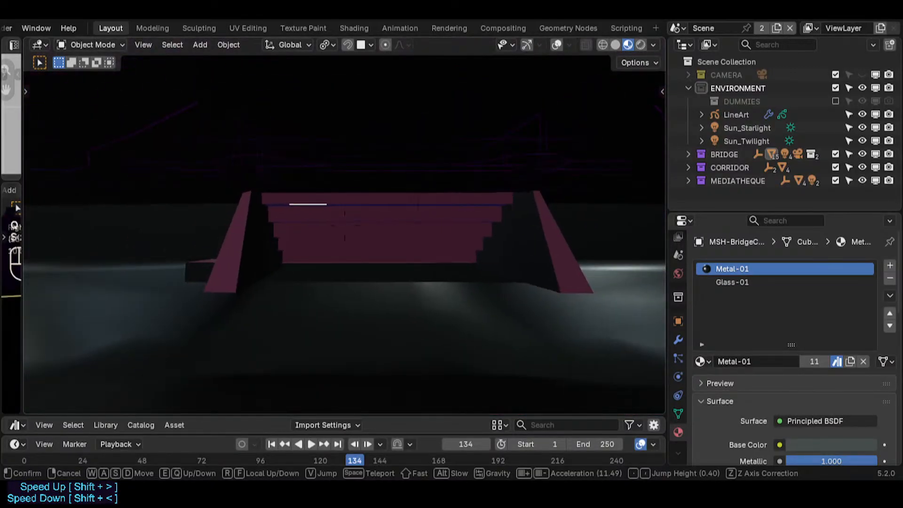
pyautogui.press('a')
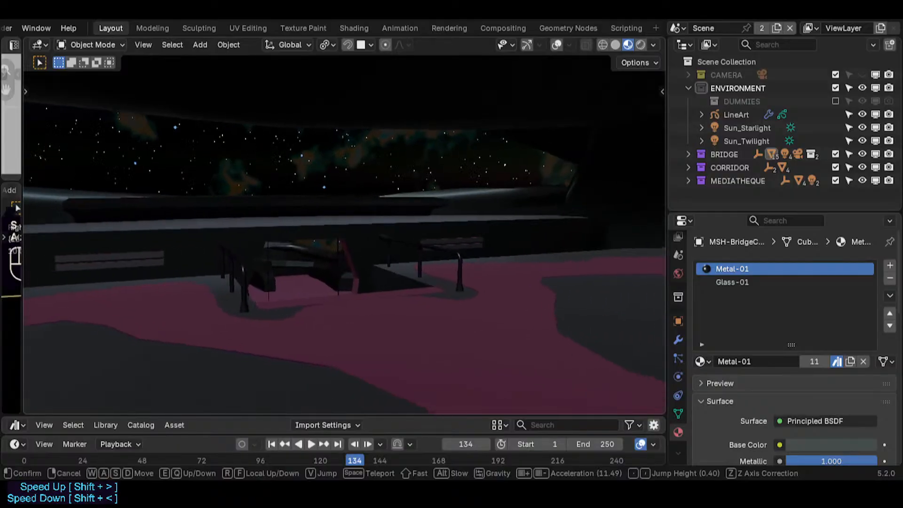